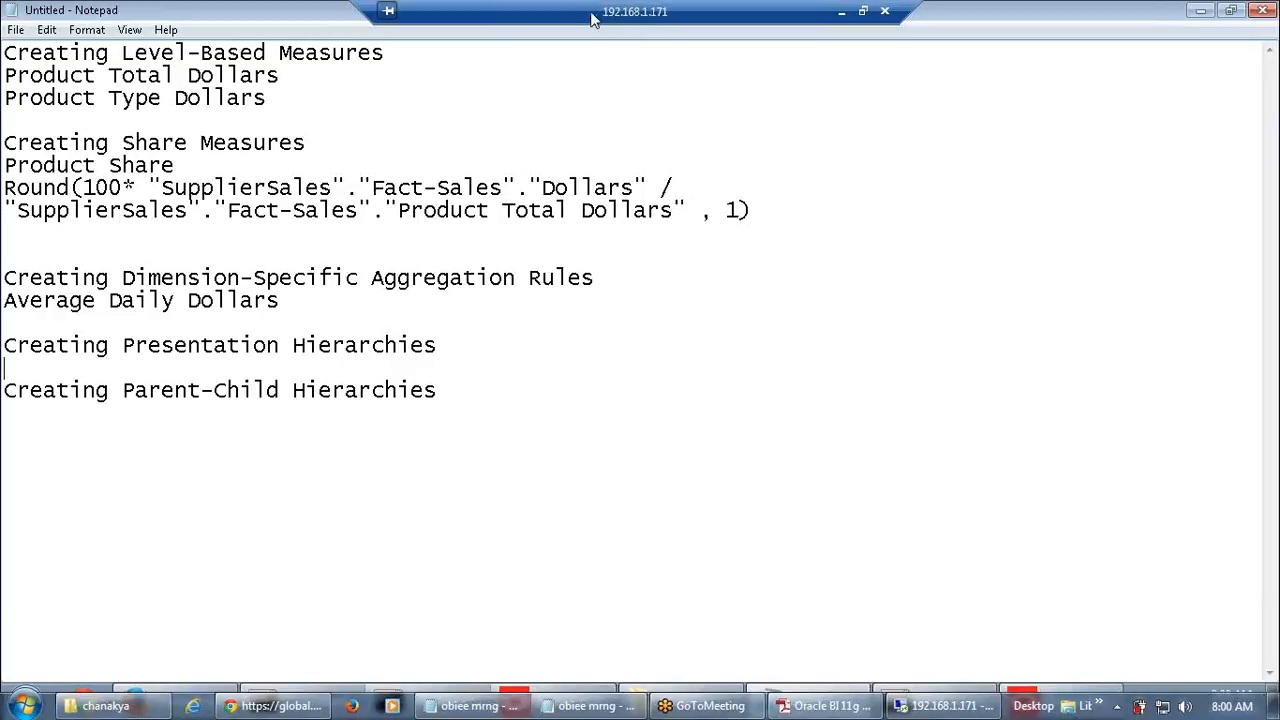
Switch to the Administration Tool and look over the Customer, Product and Time dimensions.
click(927, 493)
click(1052, 712)
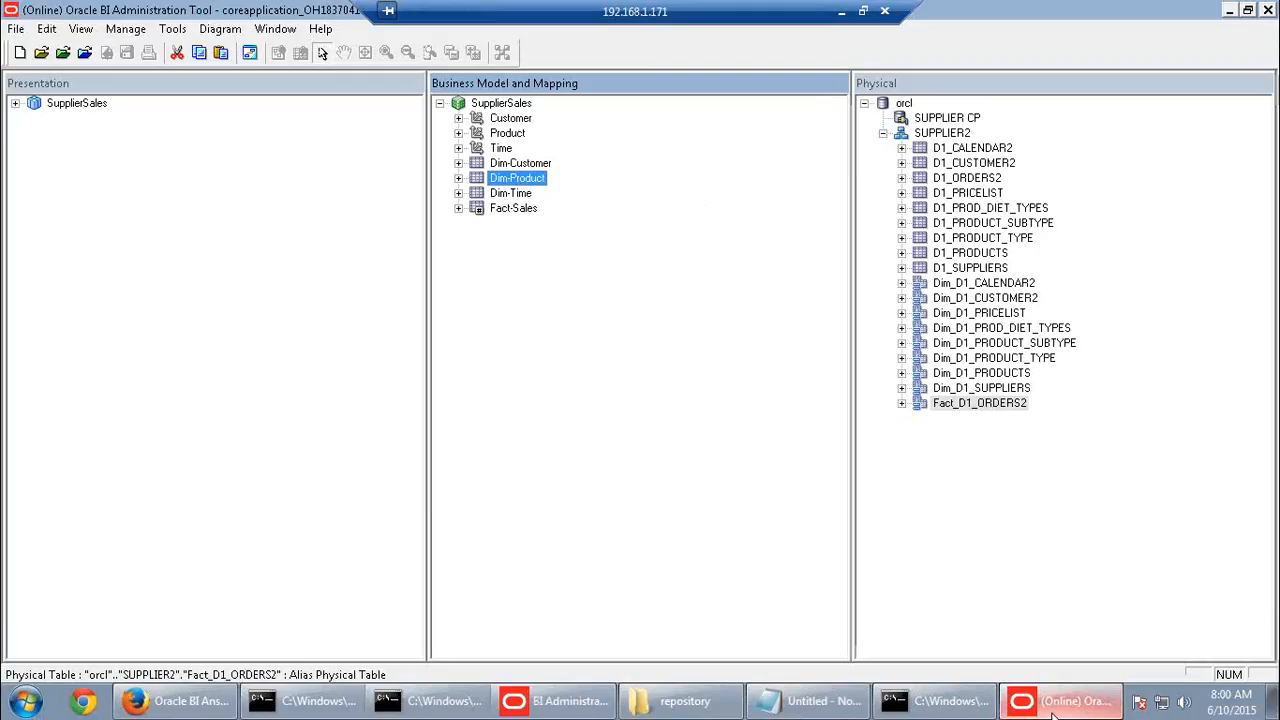
click(510, 118)
click(507, 135)
click(501, 148)
Expand Fact-Sales and inspect the Dollars, Net Weight Shipped and Units Ordered measures.
click(458, 208)
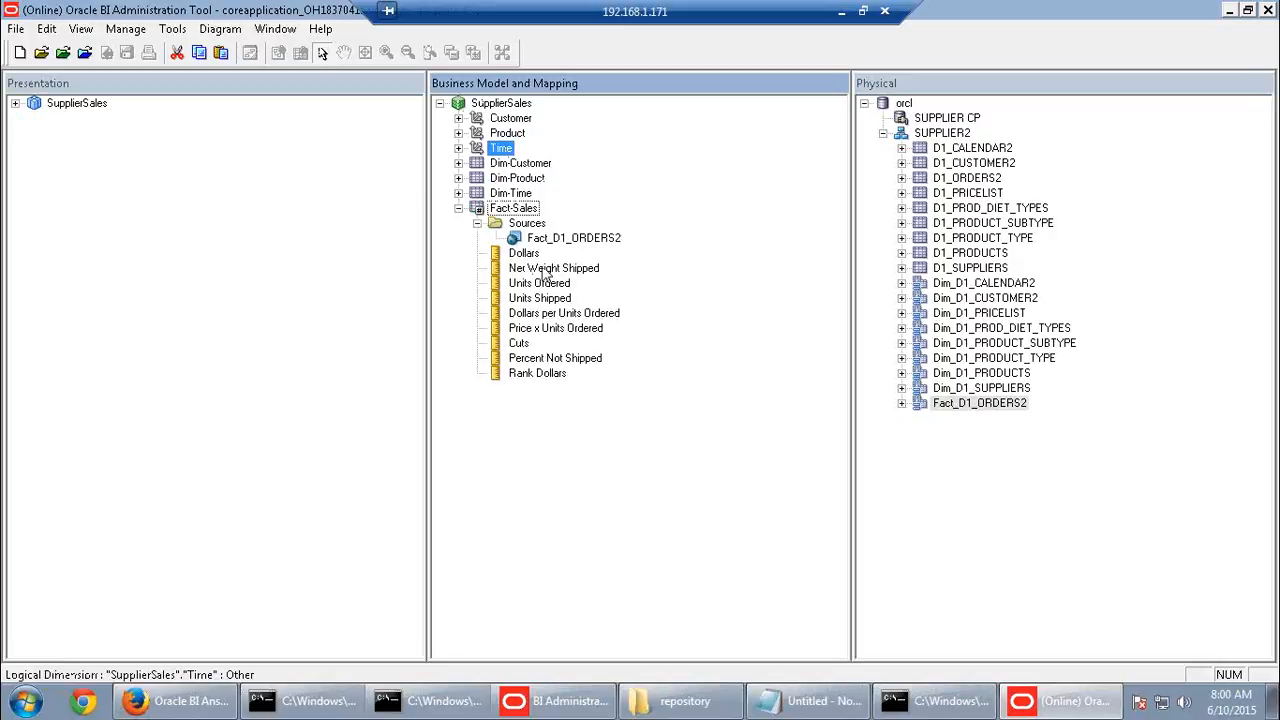
click(523, 253)
click(550, 268)
click(539, 283)
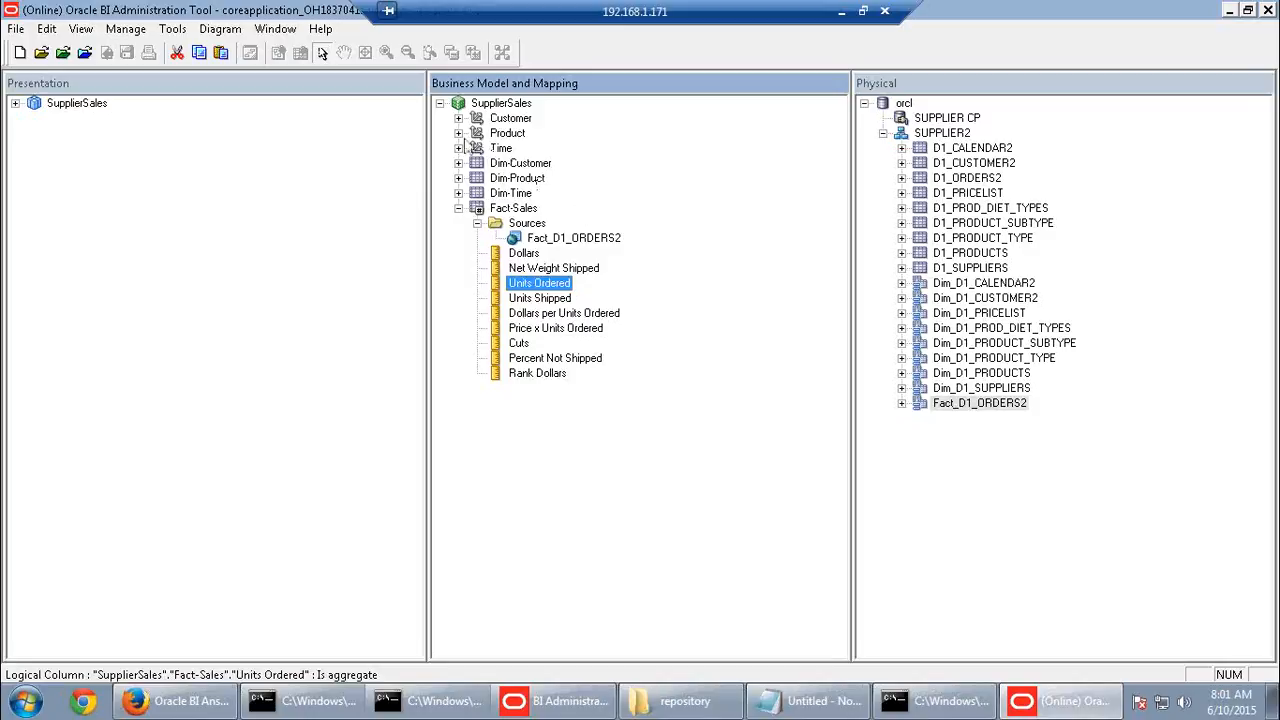
Expand the Product hierarchy and point out the Type level, the Dollars measure and the Generic column.
click(458, 133)
click(540, 164)
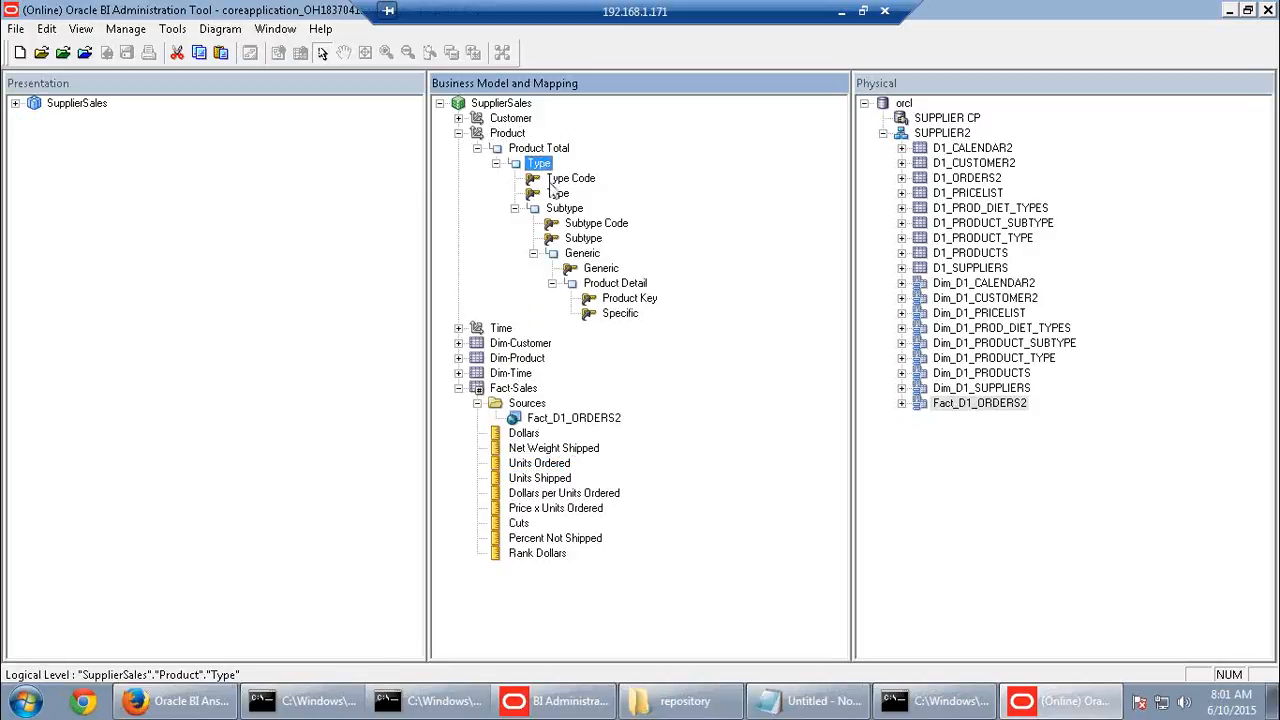
click(523, 433)
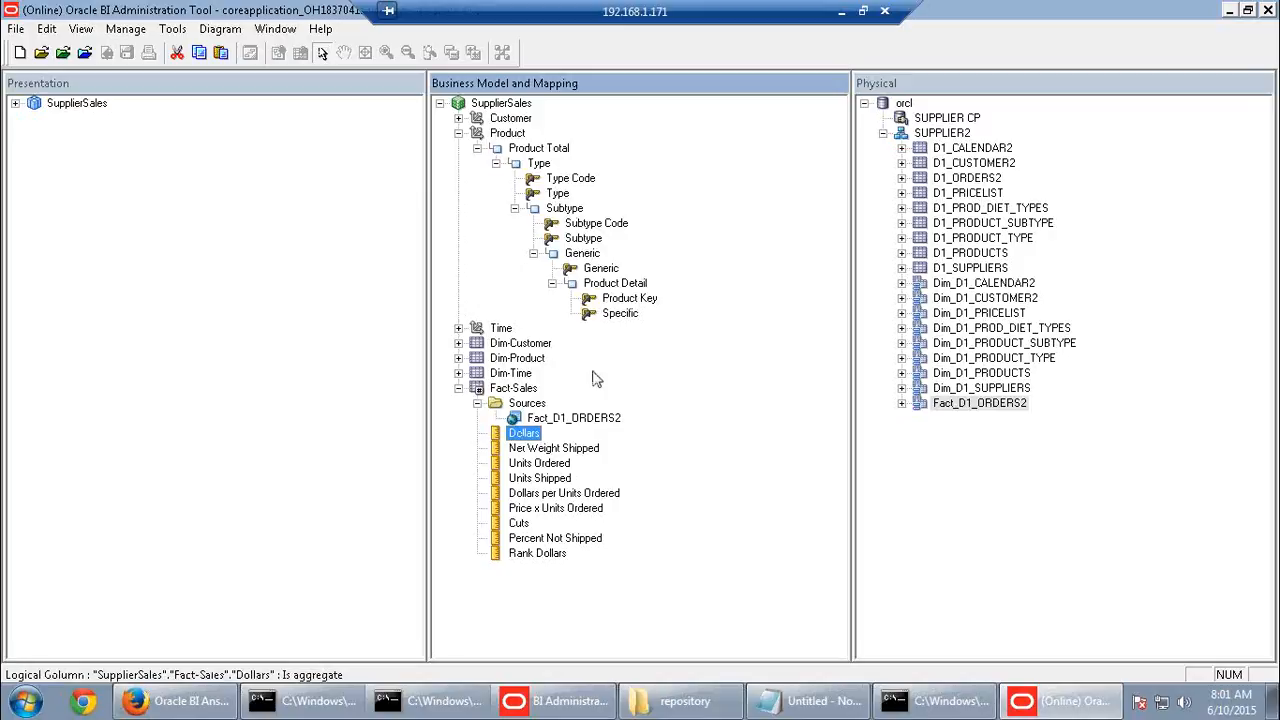
click(606, 271)
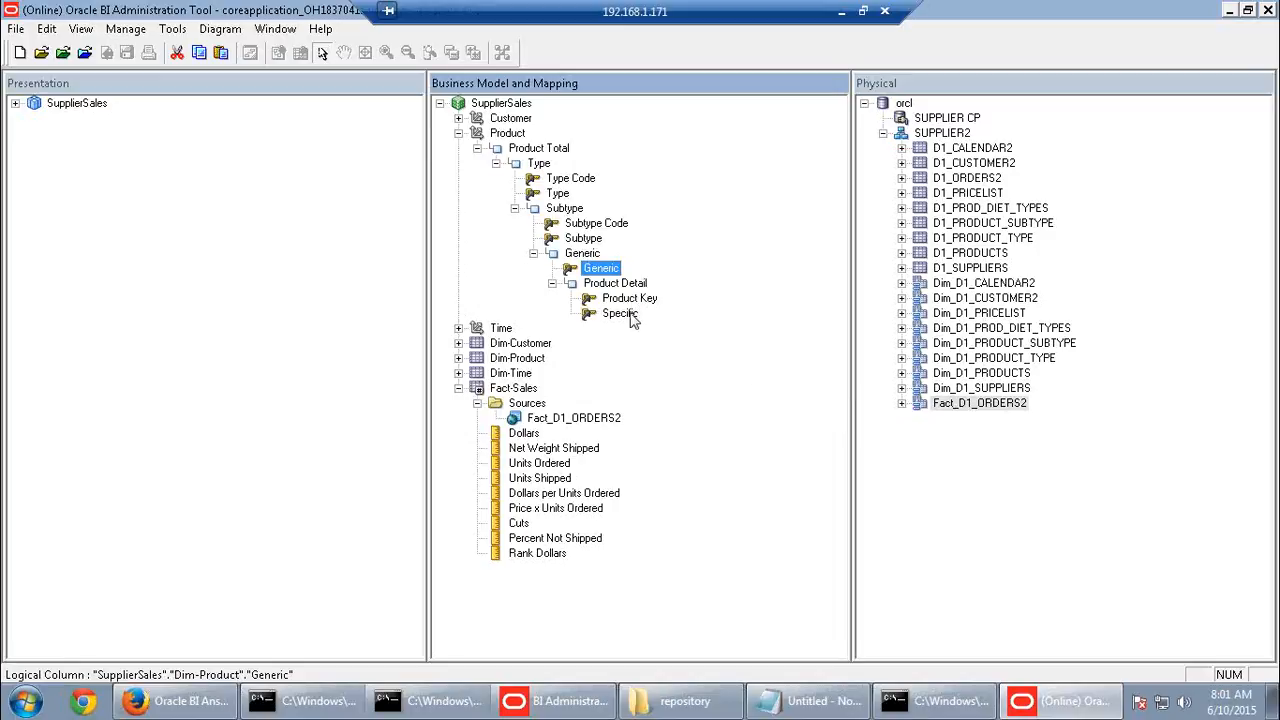
In the Answers browser window, collapse the Customer folder and expand the Product folder.
click(215, 702)
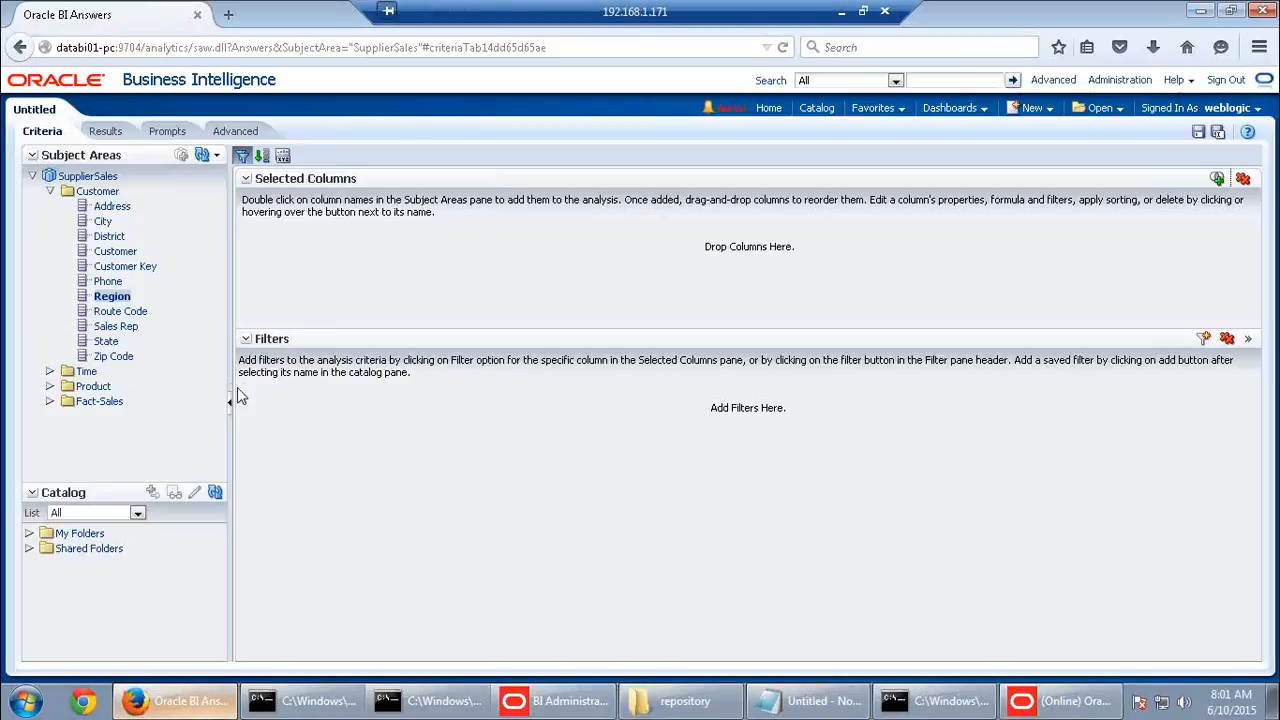
click(50, 191)
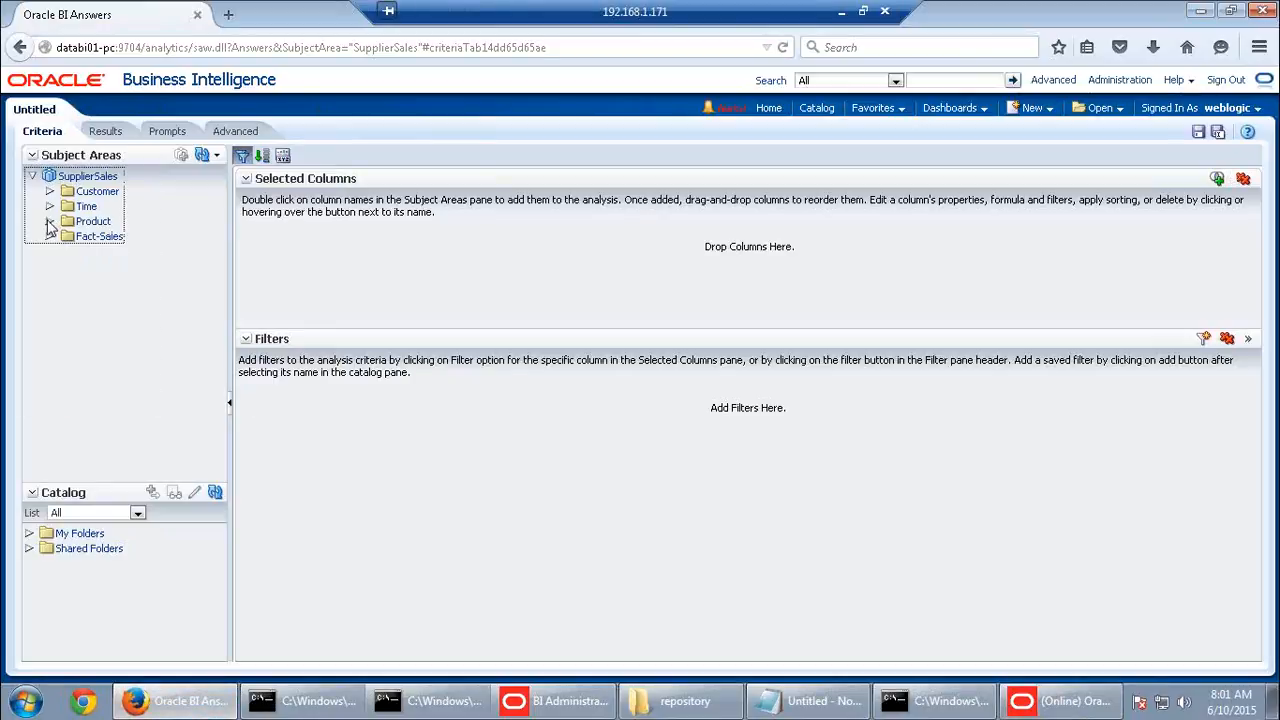
click(50, 221)
Sign out of Answers and sign back in with the saved user ID and password.
click(1228, 82)
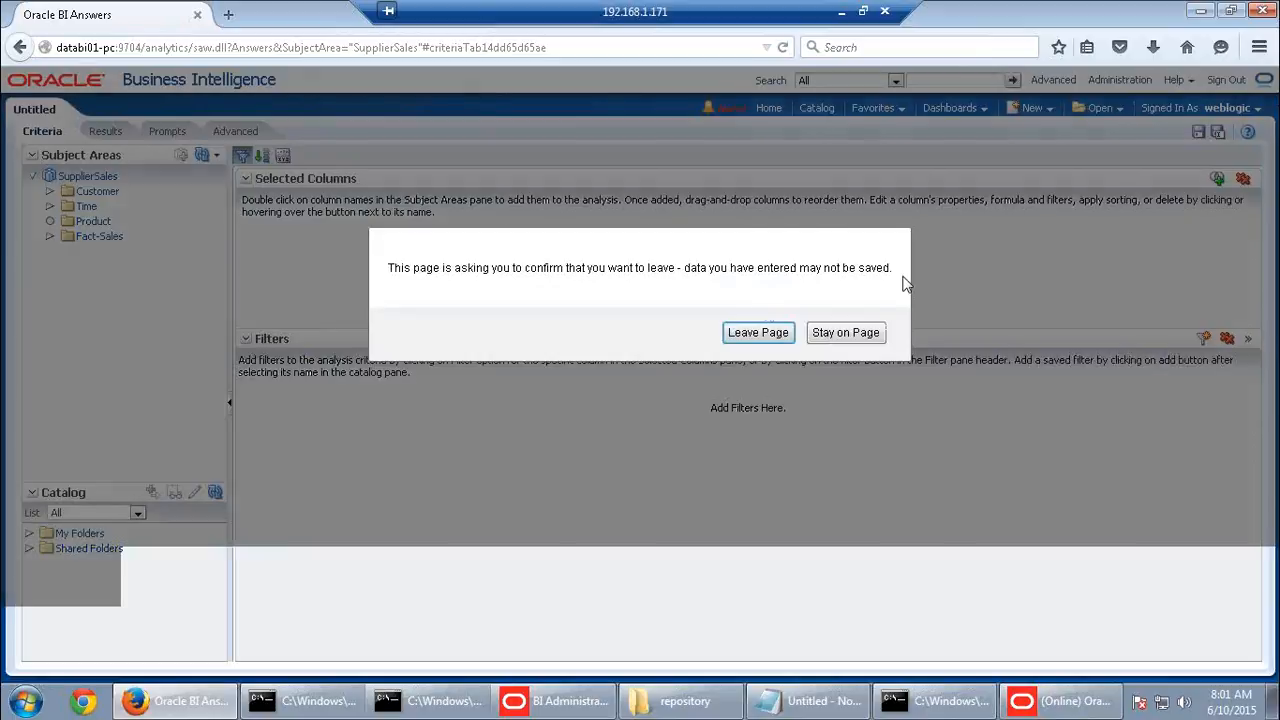
click(758, 332)
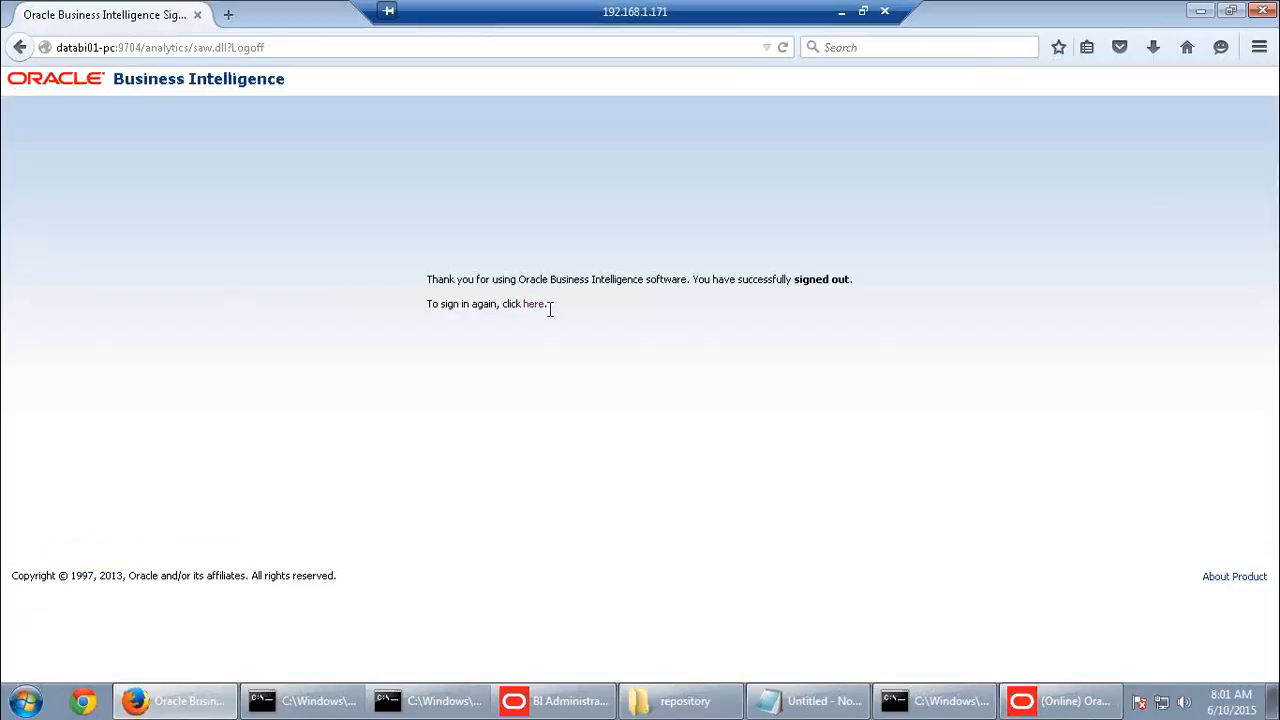
click(535, 305)
click(566, 256)
click(573, 276)
click(582, 288)
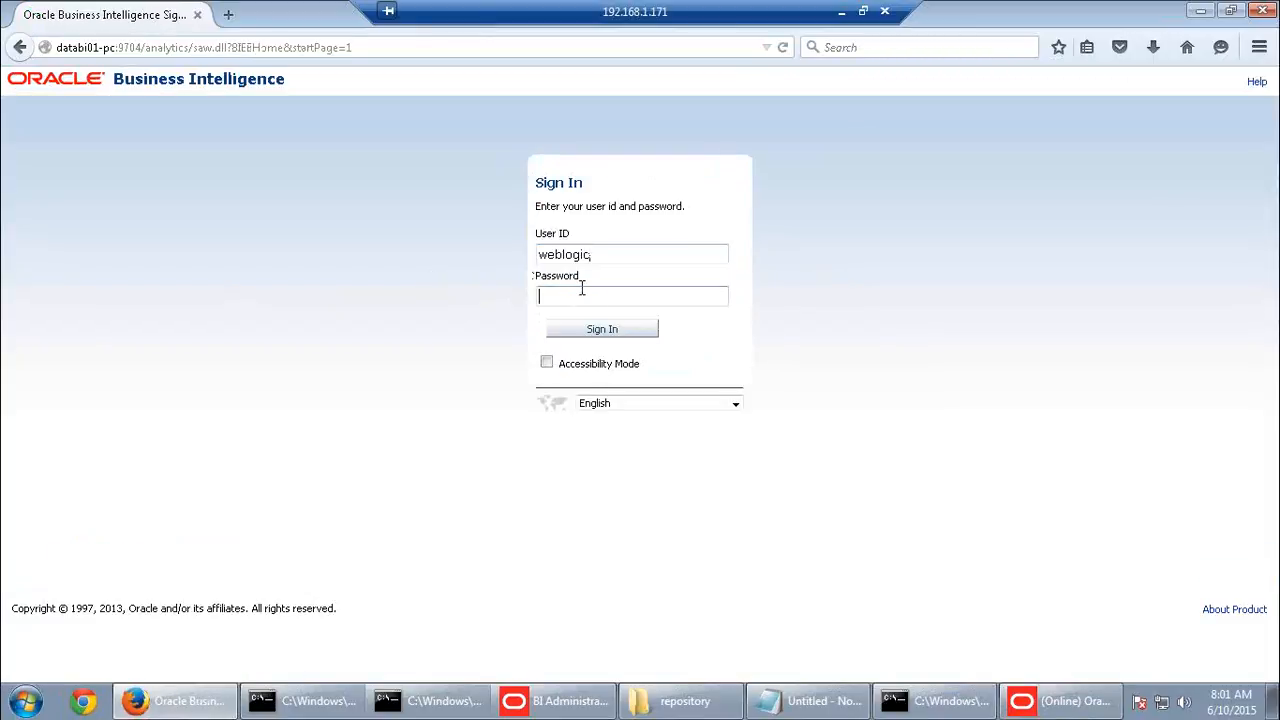
text(••••••)
click(603, 336)
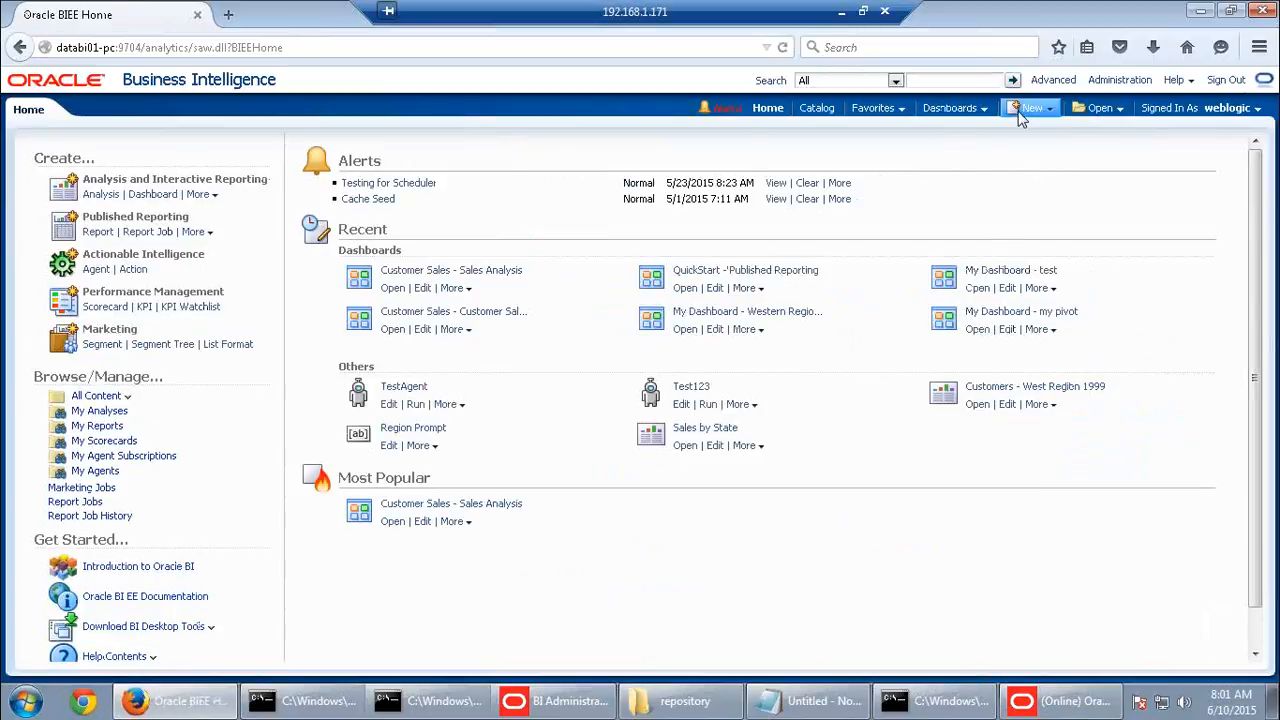
Start a new analysis on the SupplierSales subject area.
click(1031, 108)
click(1040, 150)
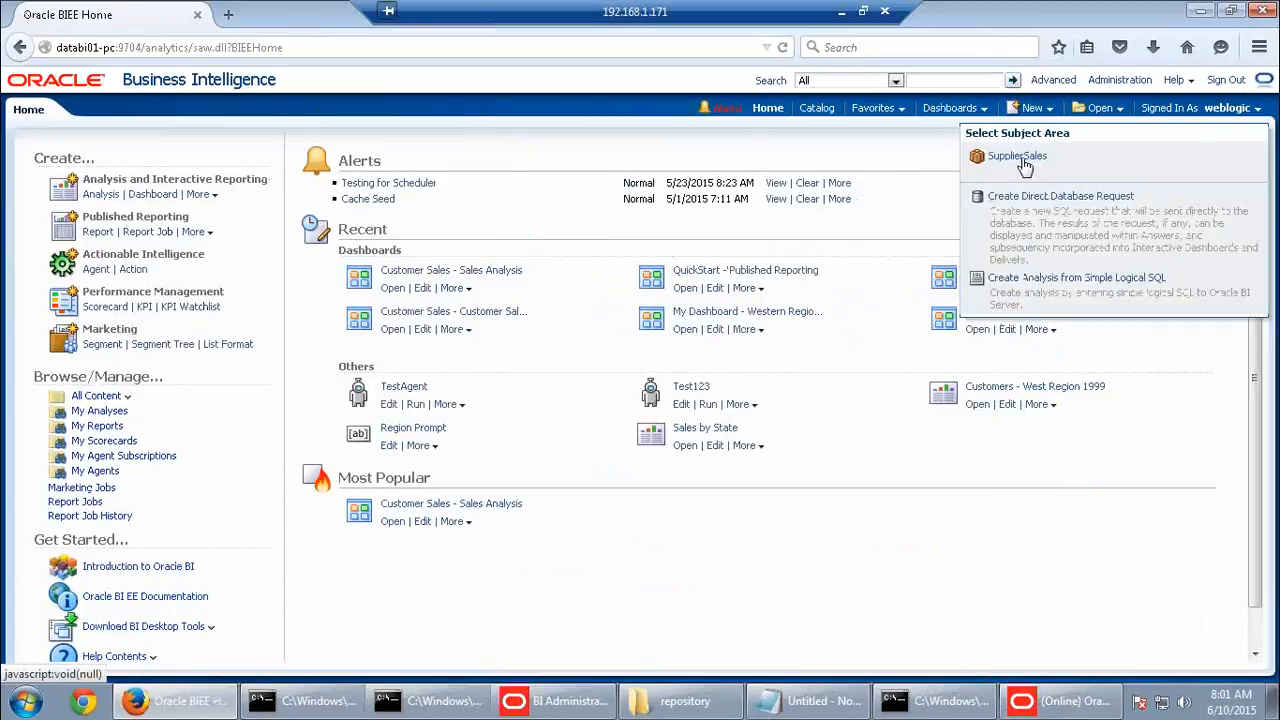
click(1017, 157)
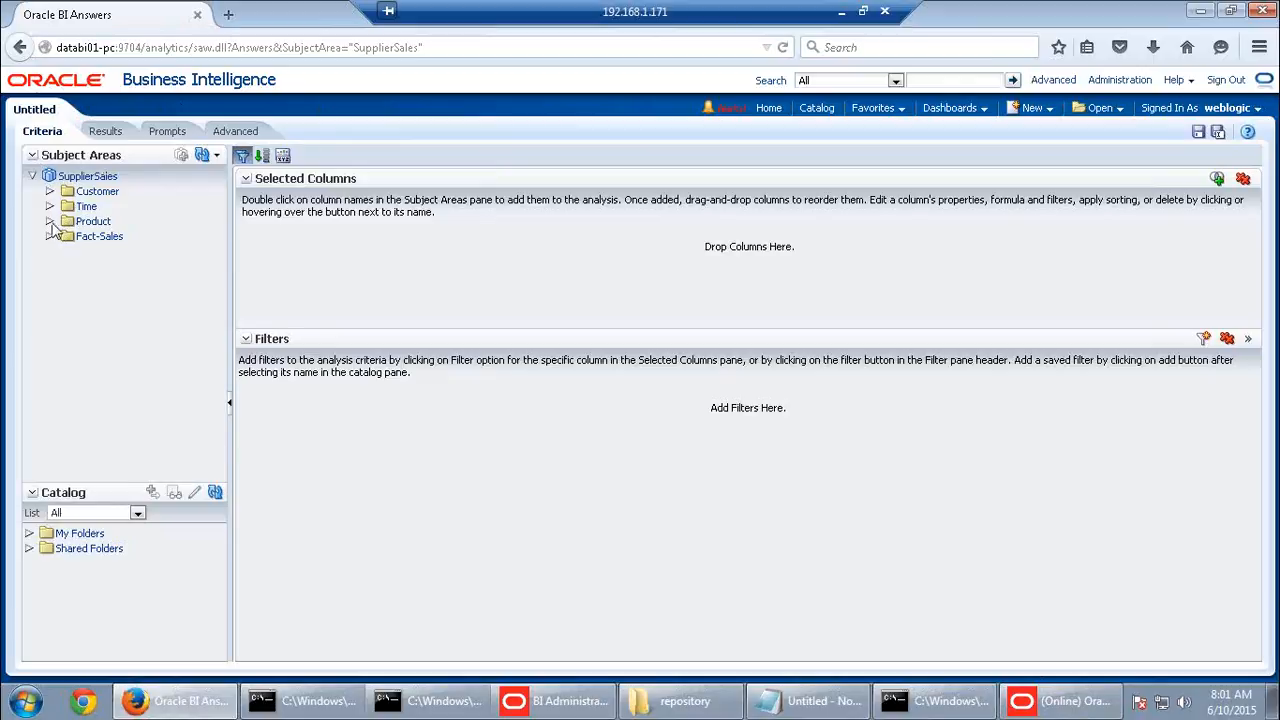
Add Product Type and Fact-Sales Dollars to the analysis and show the results.
click(50, 221)
double_click(100, 416)
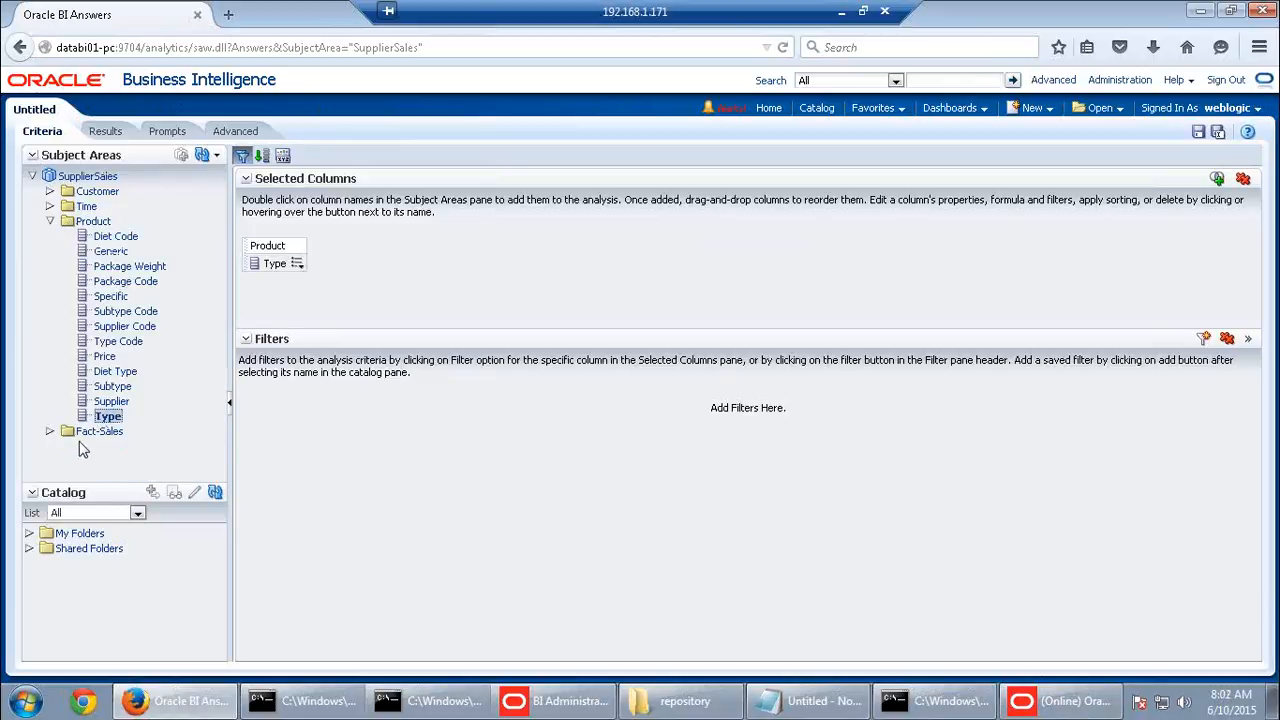
click(50, 431)
double_click(106, 446)
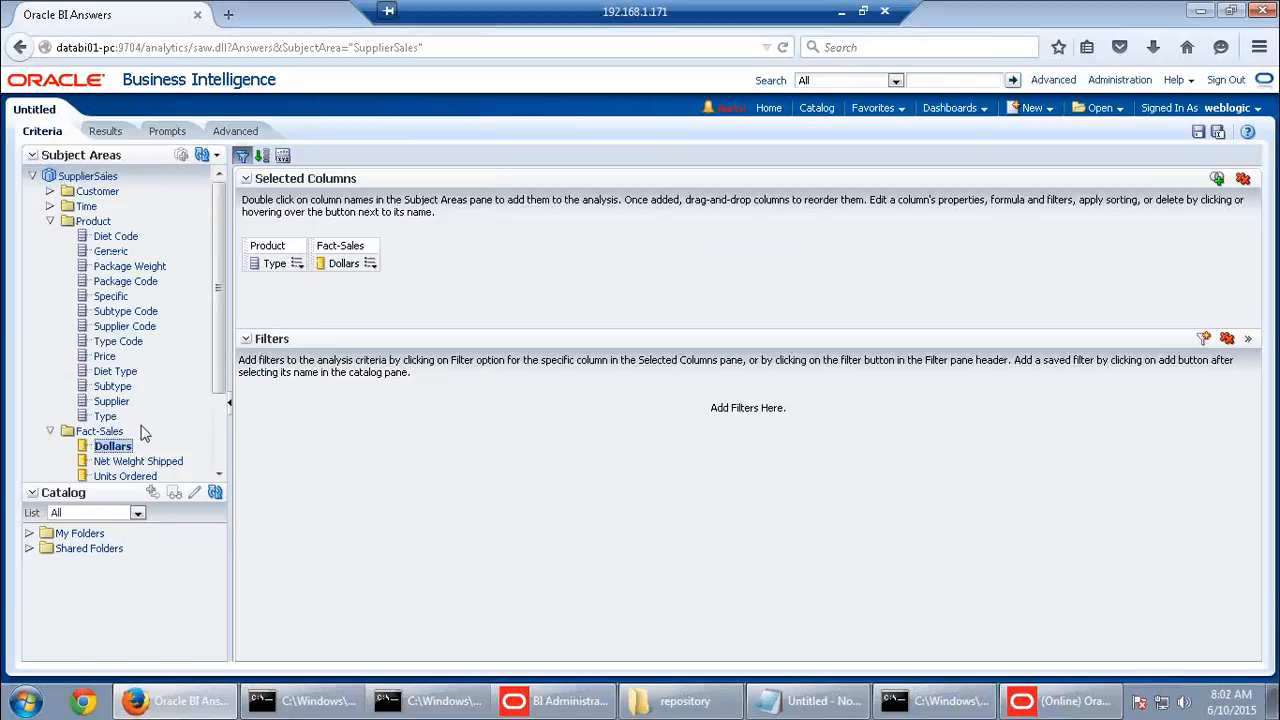
click(108, 131)
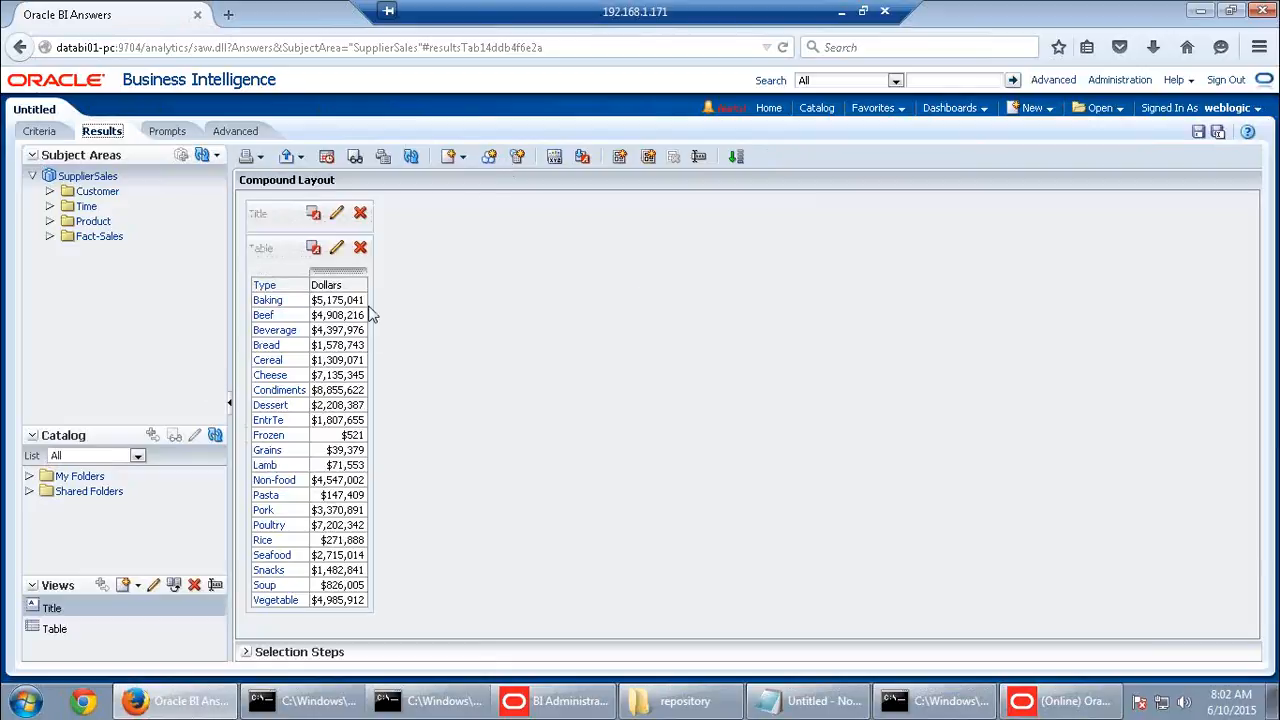
Drill from Baking through the Butter subtype and generic to the Salted Butter row at $427,529.
click(267, 301)
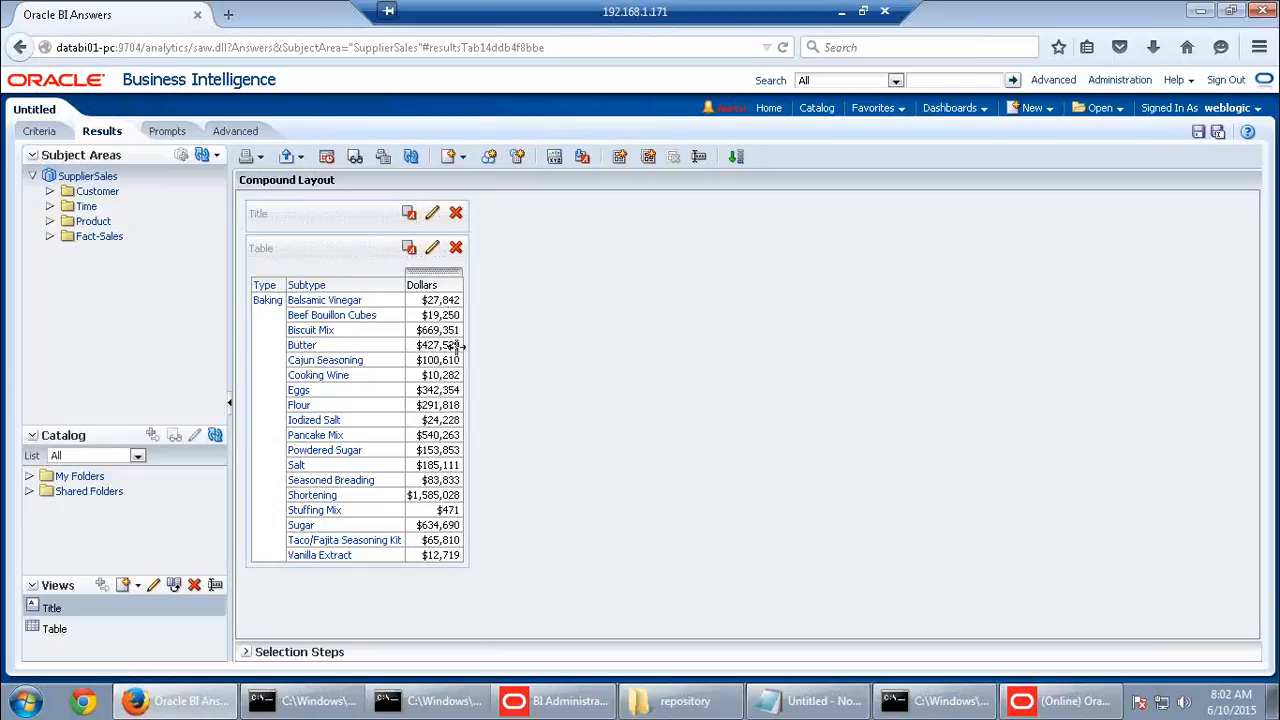
click(302, 345)
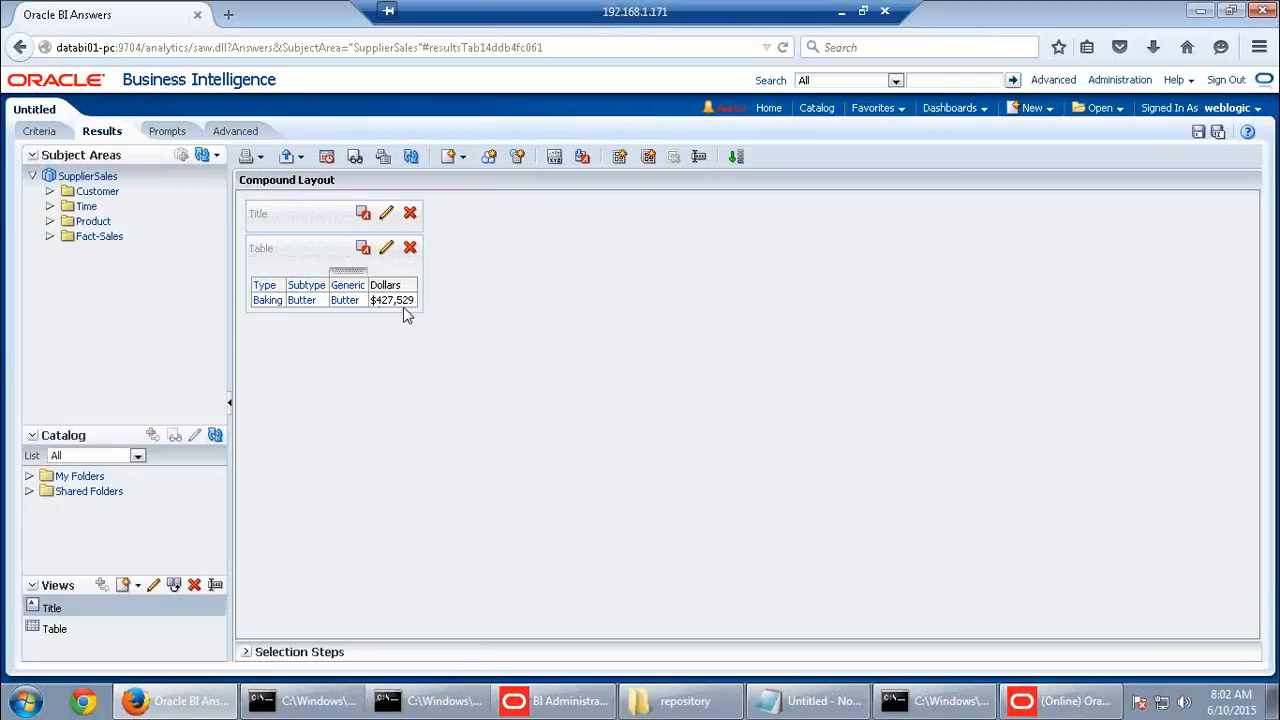
click(345, 302)
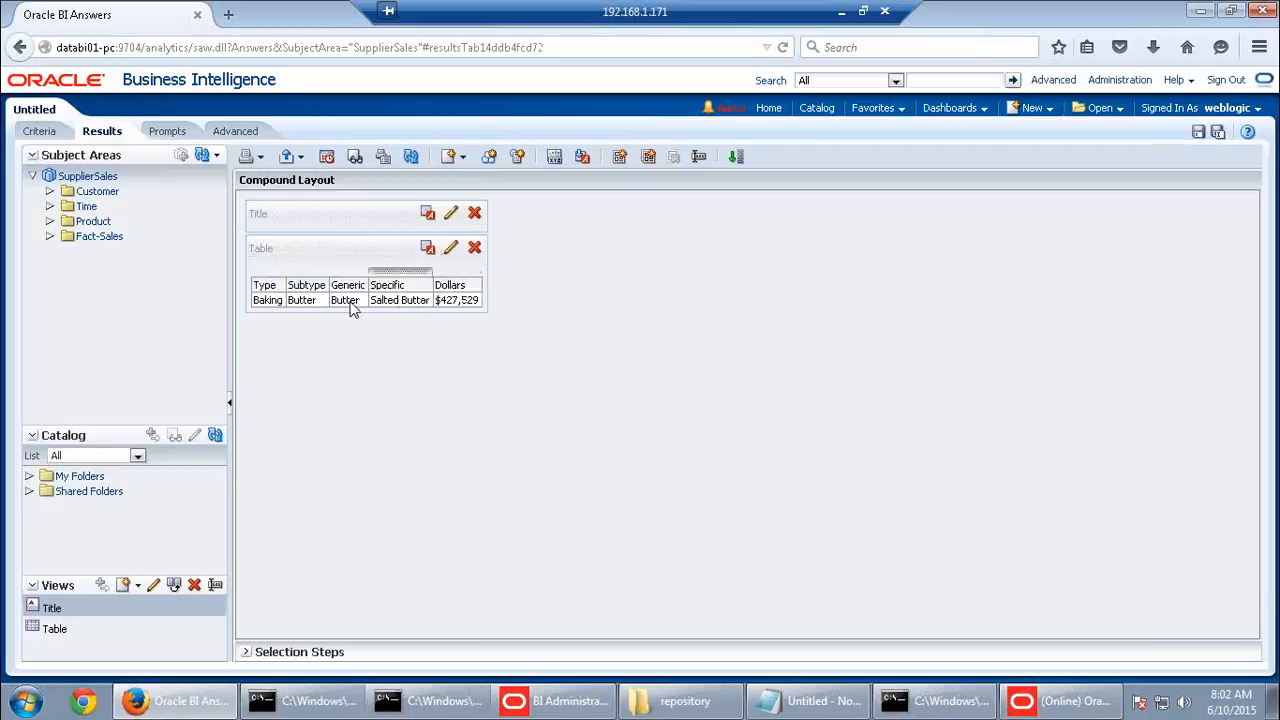
click(456, 300)
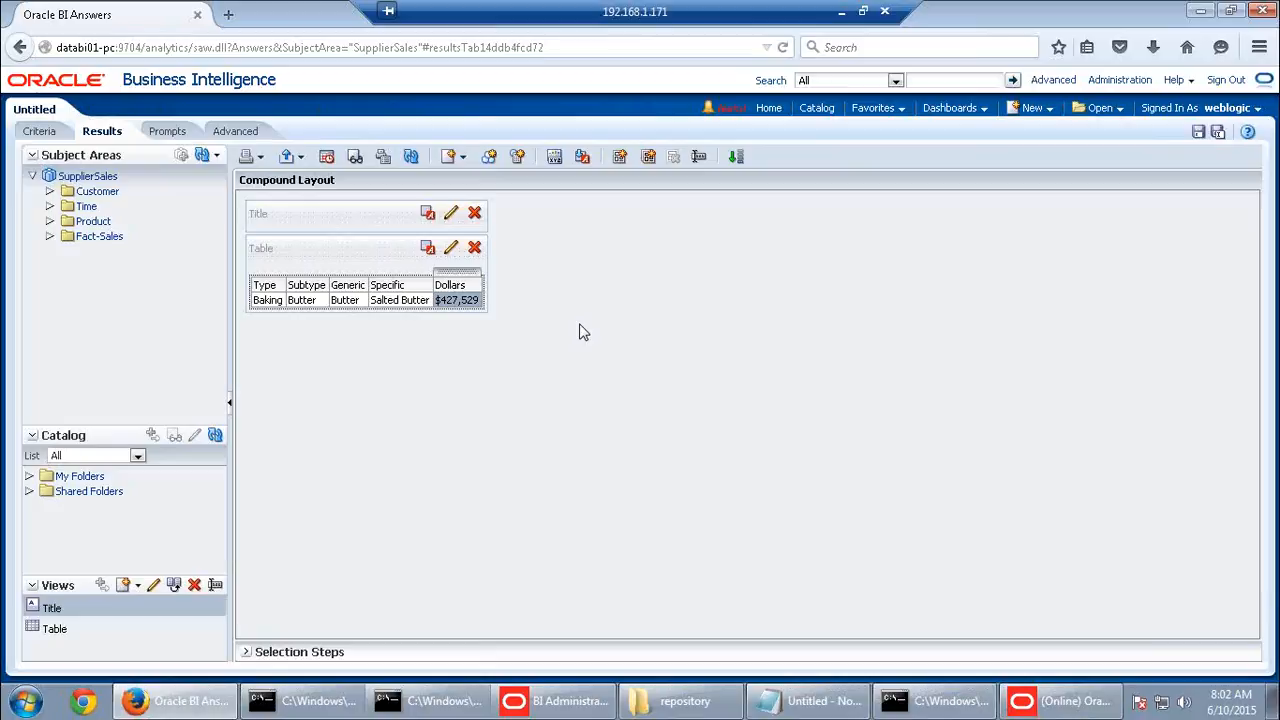
click(344, 300)
click(303, 302)
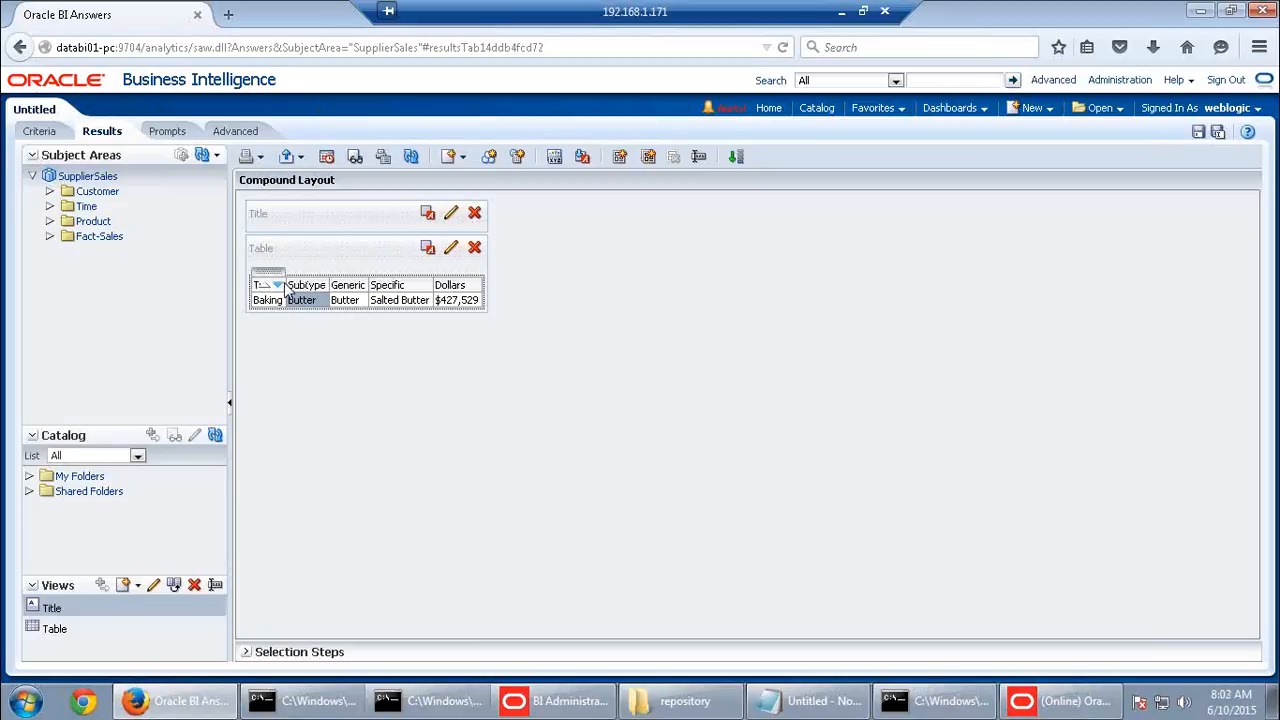
Check out the Rank Dollars column, view its empty Levels settings, and close its properties.
click(1027, 703)
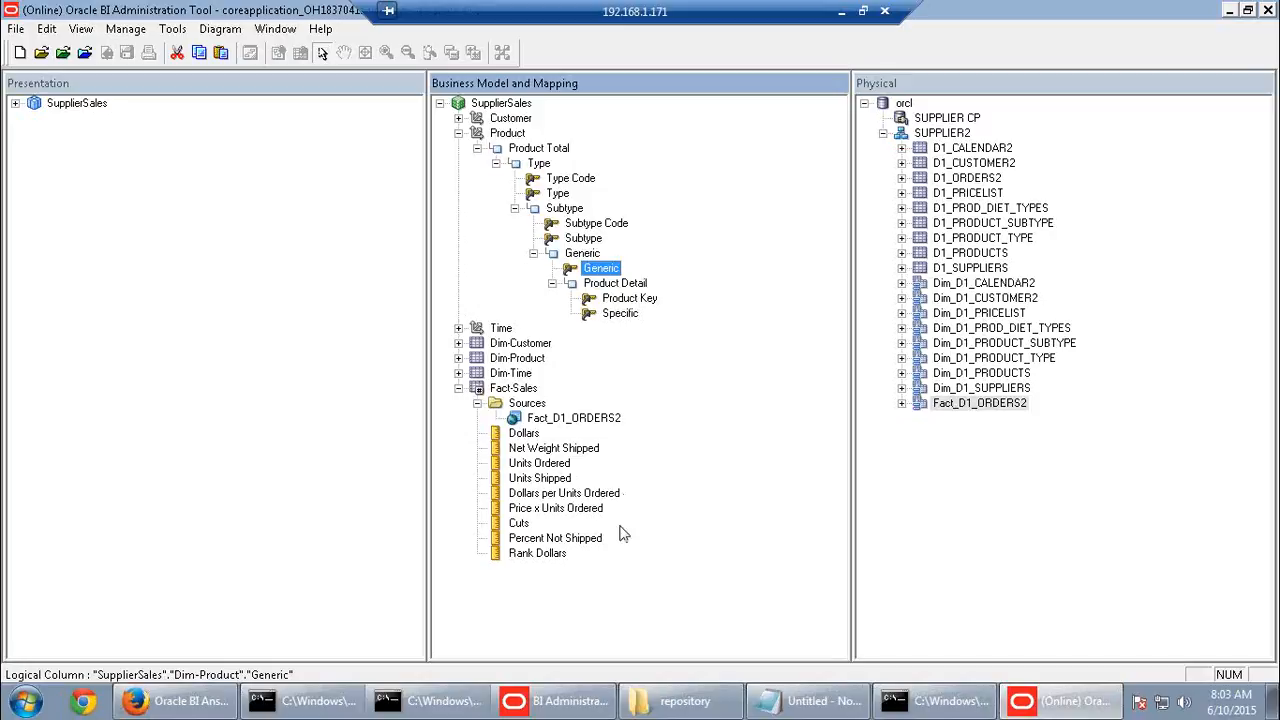
double_click(548, 555)
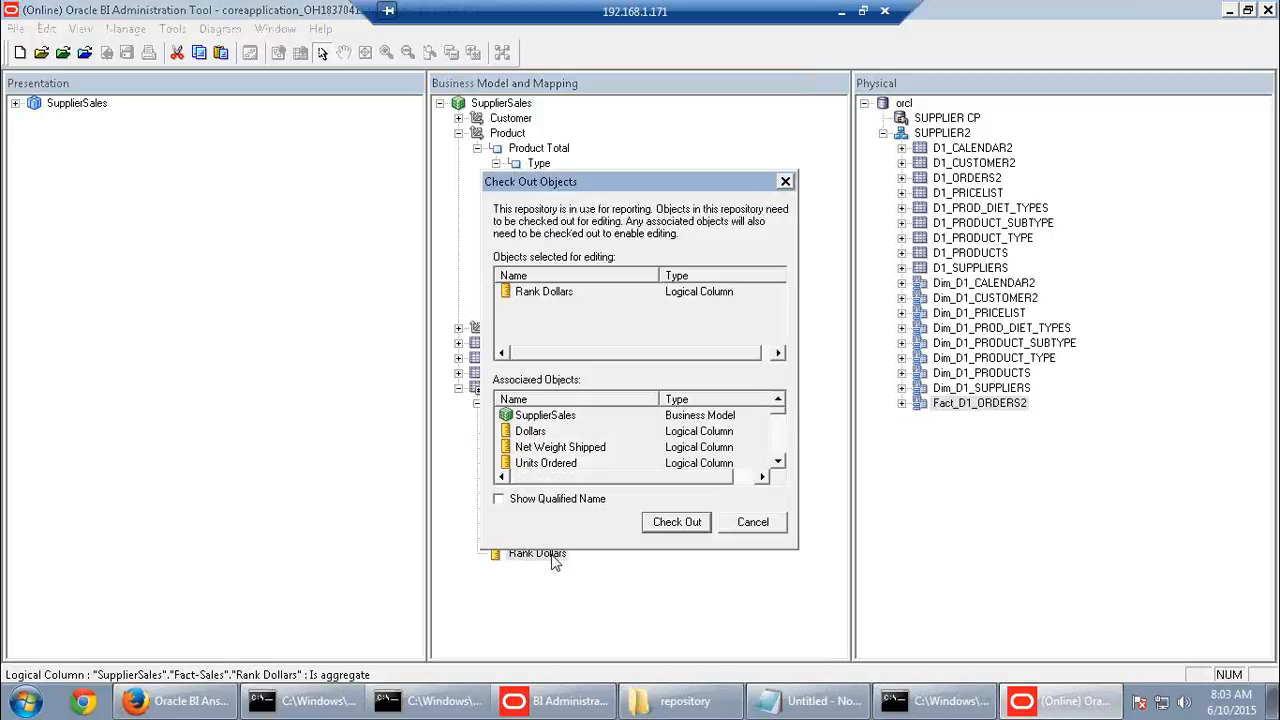
click(696, 521)
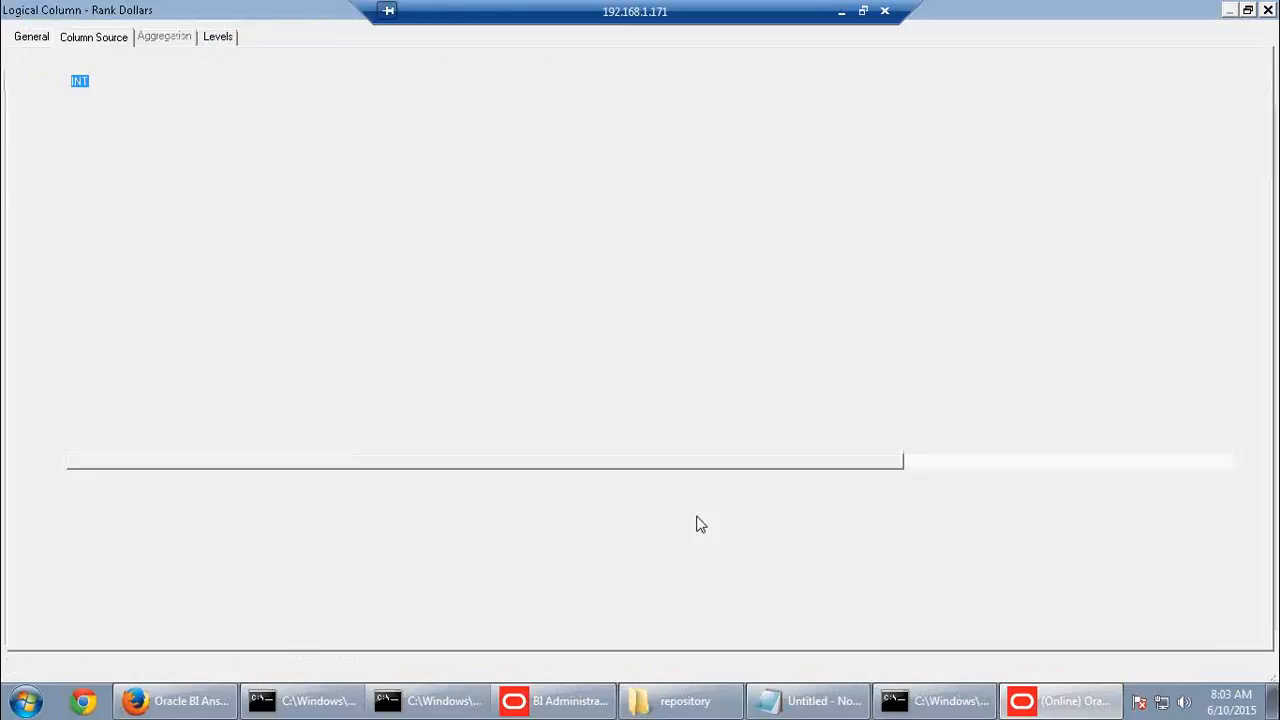
click(218, 40)
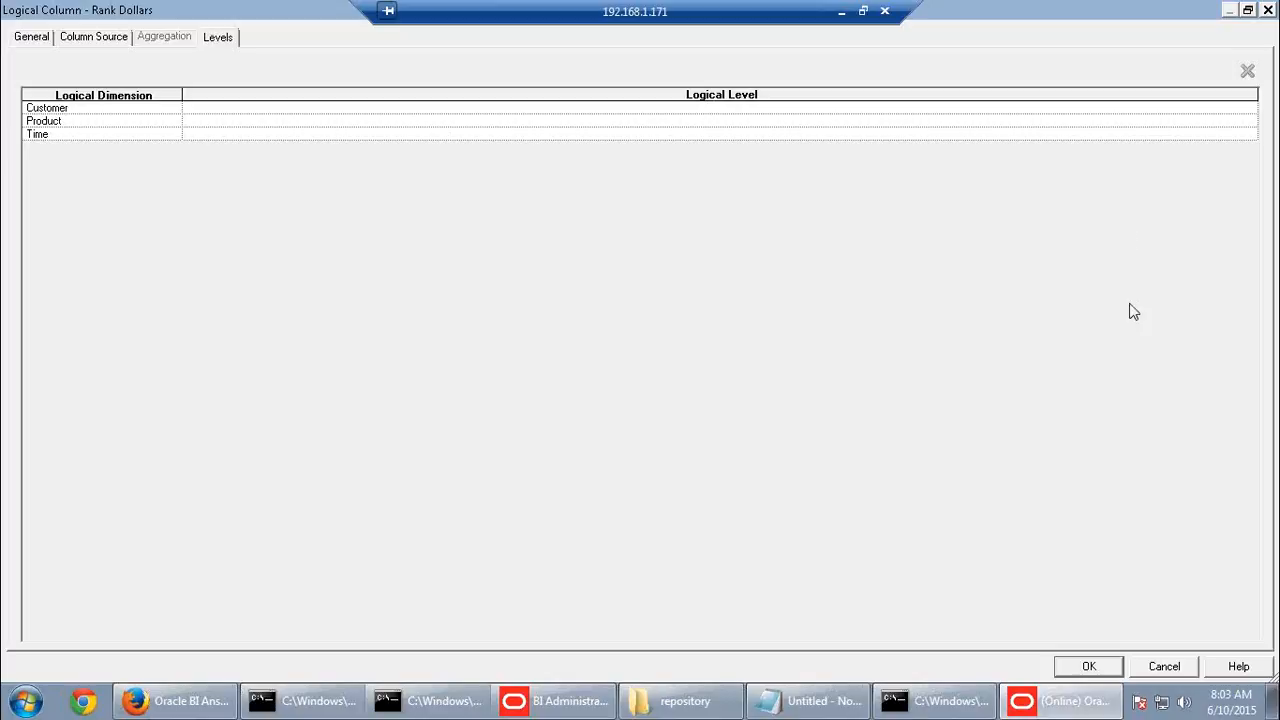
click(1164, 668)
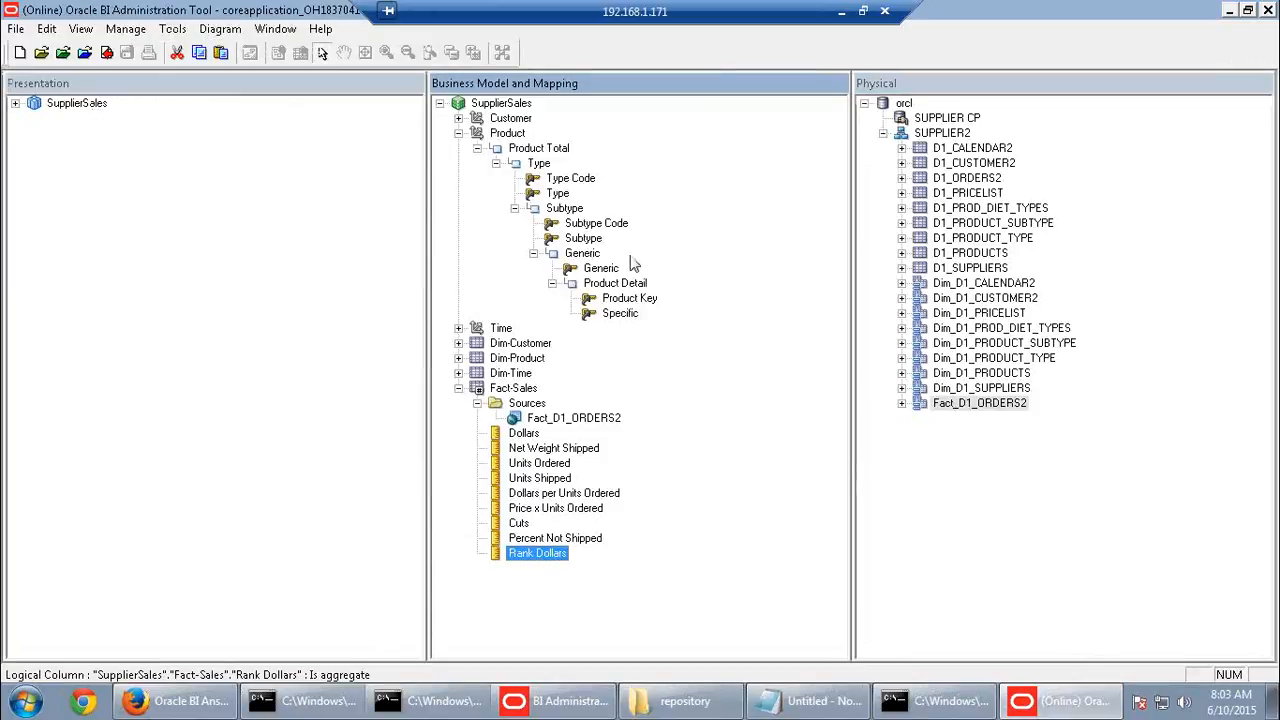
click(632, 582)
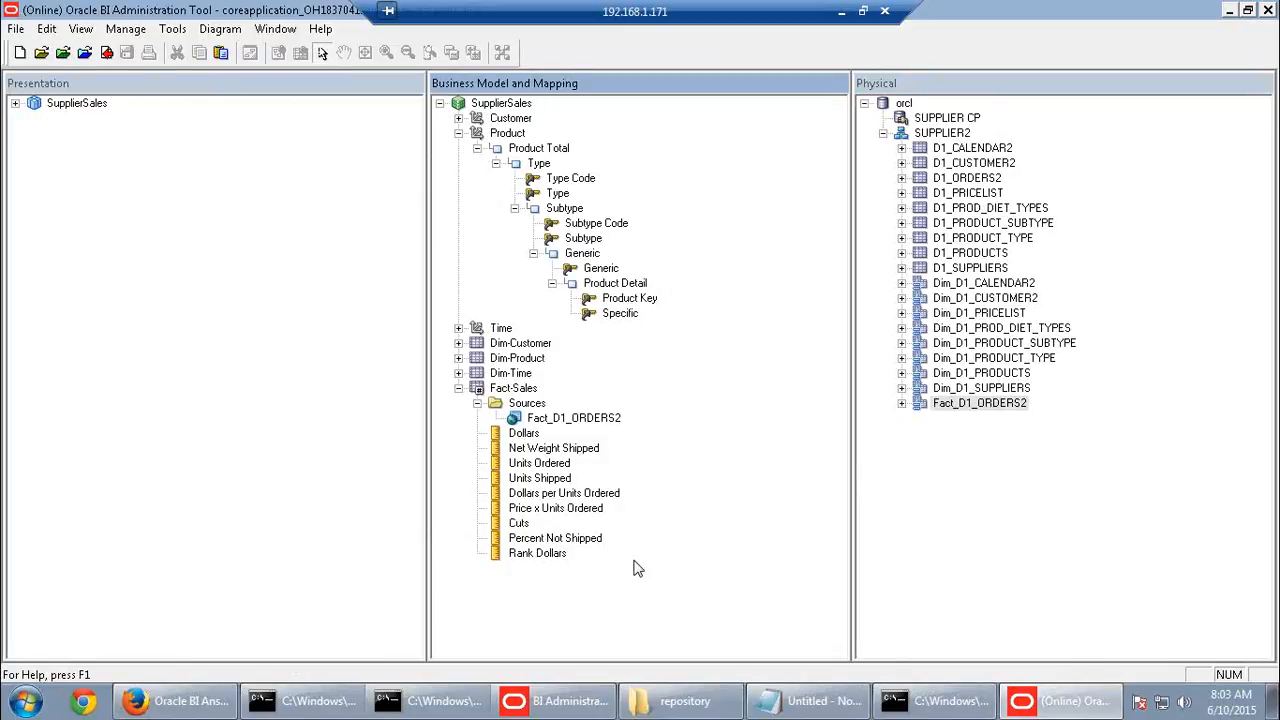
Select the name 'Product Total Dollars' in the Notepad notes and return to the Administration Tool.
click(812, 701)
drag(285, 76, 7, 75)
key(ctrl+c)
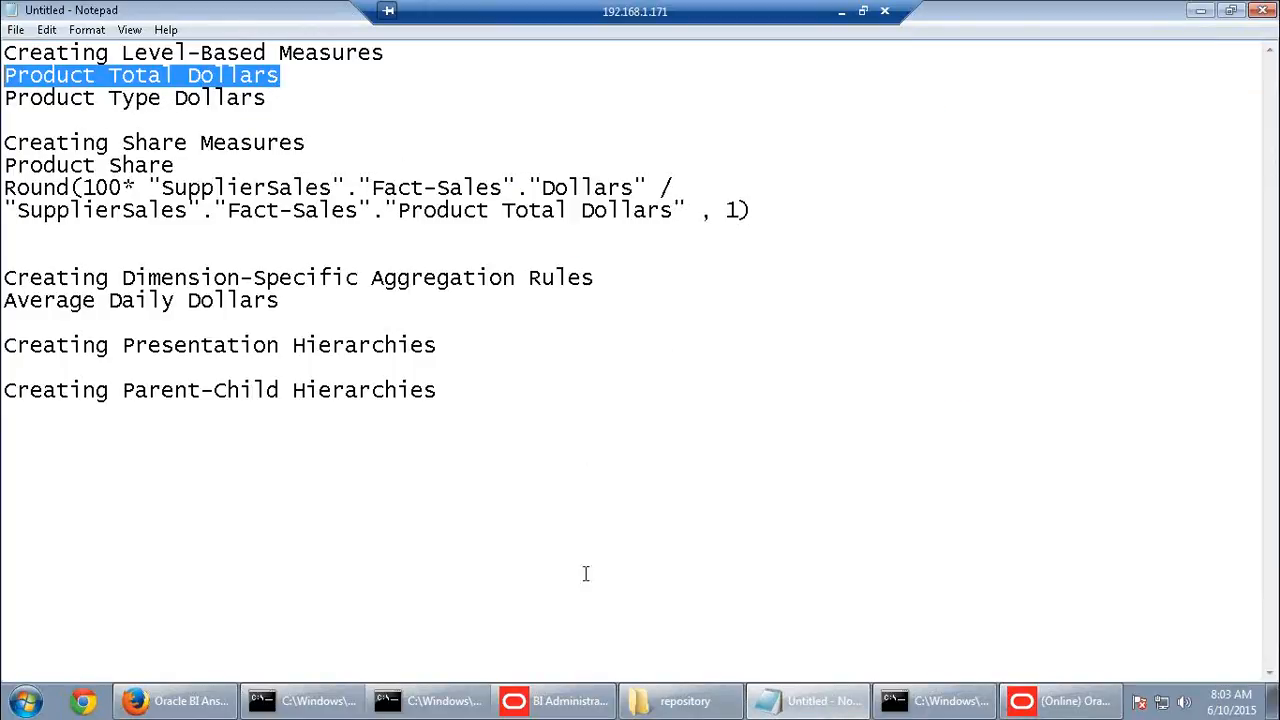
click(1047, 707)
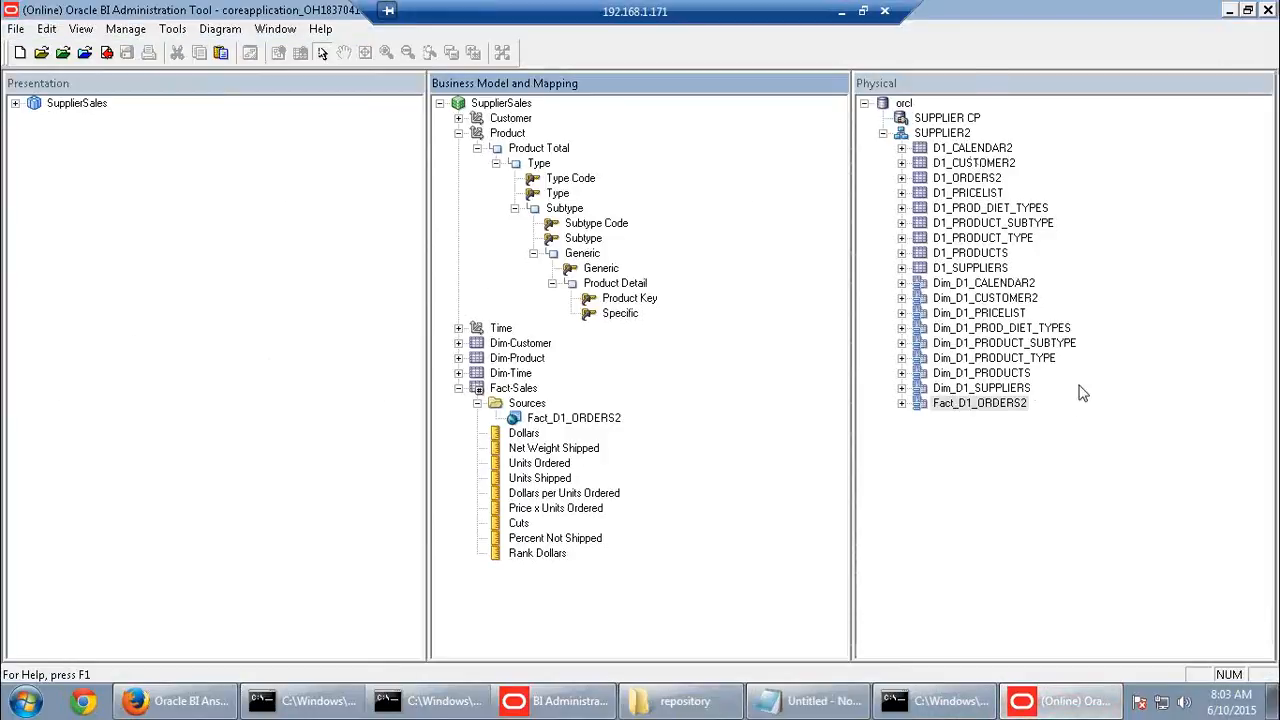
Add a Fact-Sales logical column named Product Total Dollars, set to derive from an expression.
click(512, 391)
right_click(510, 393)
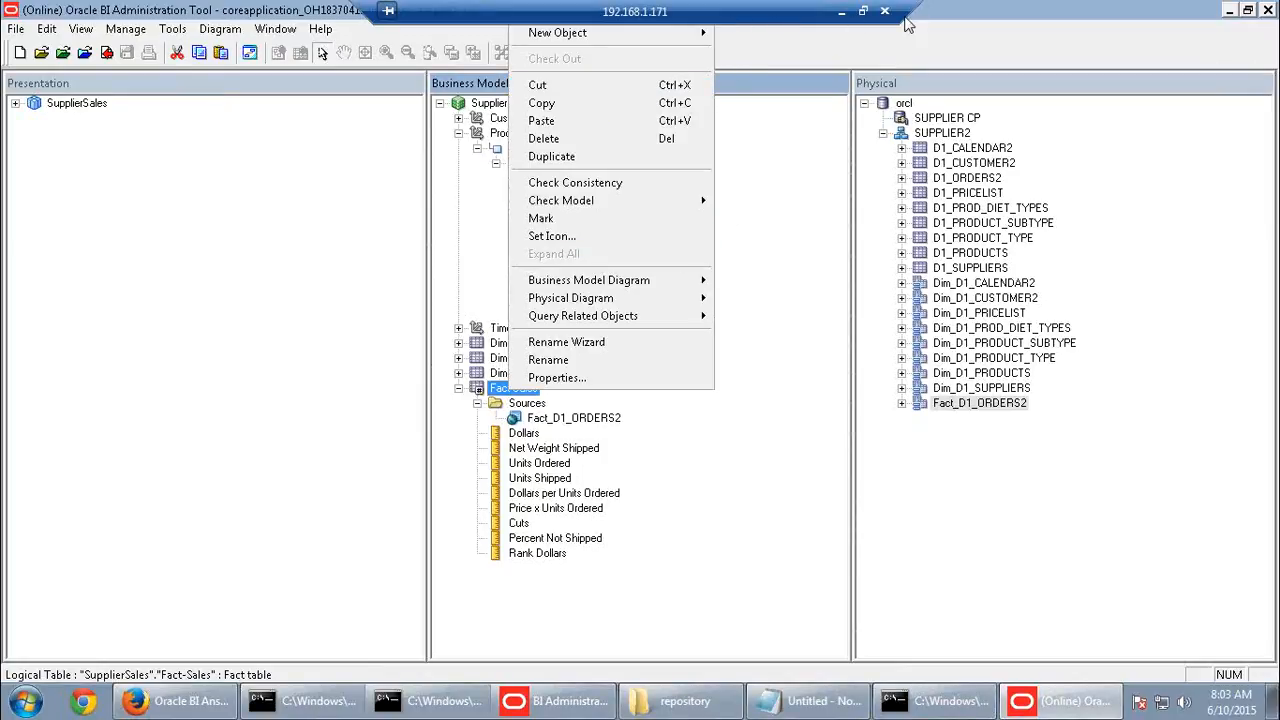
mouse_move(625, 37)
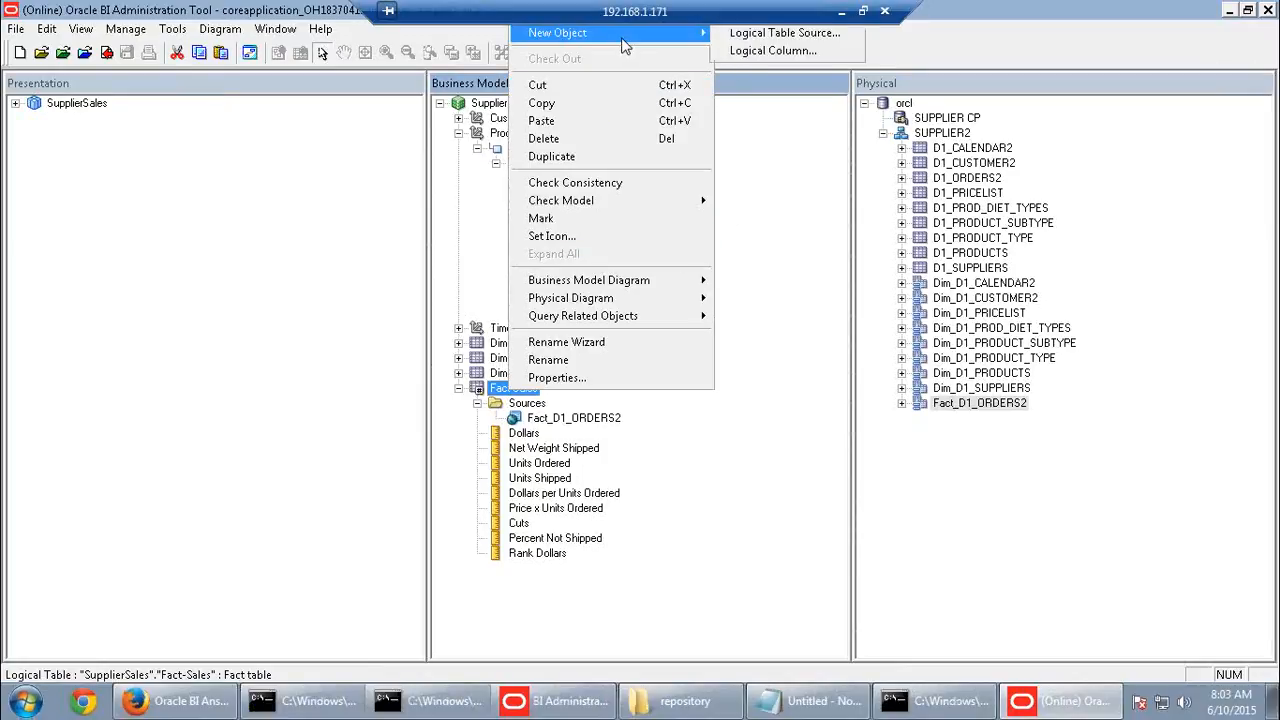
click(759, 52)
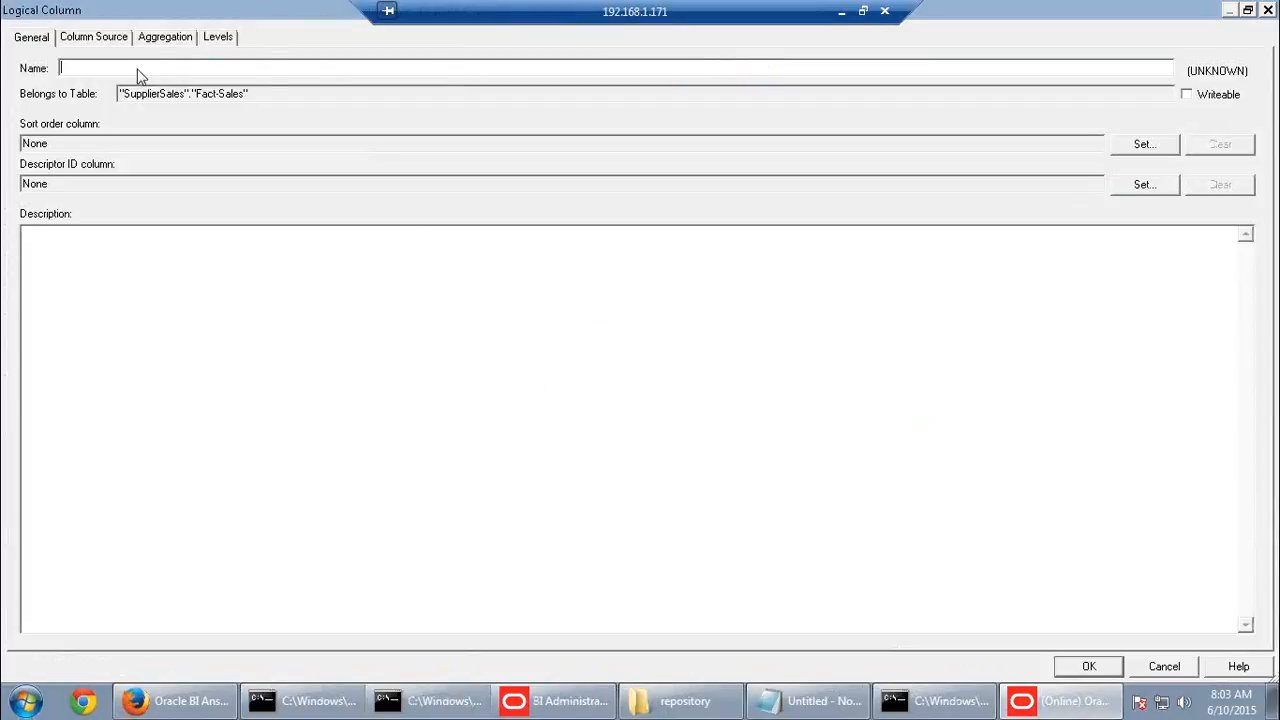
key(ctrl+v)
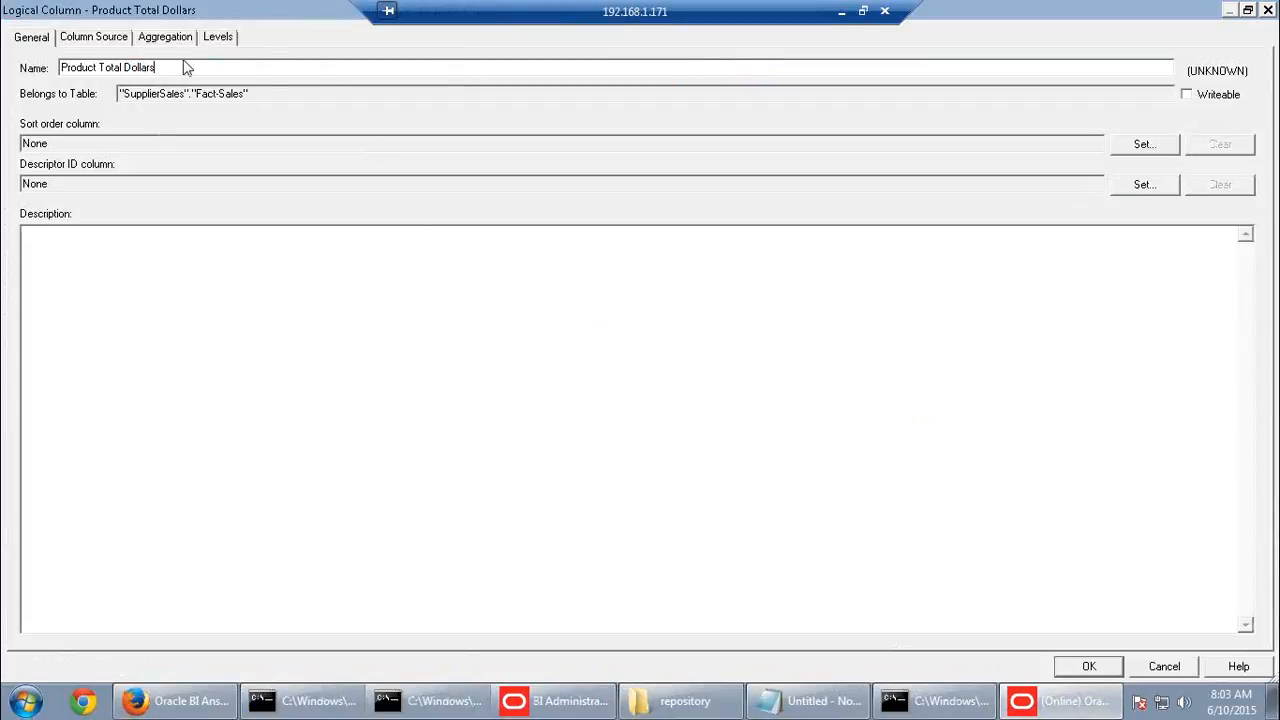
click(97, 40)
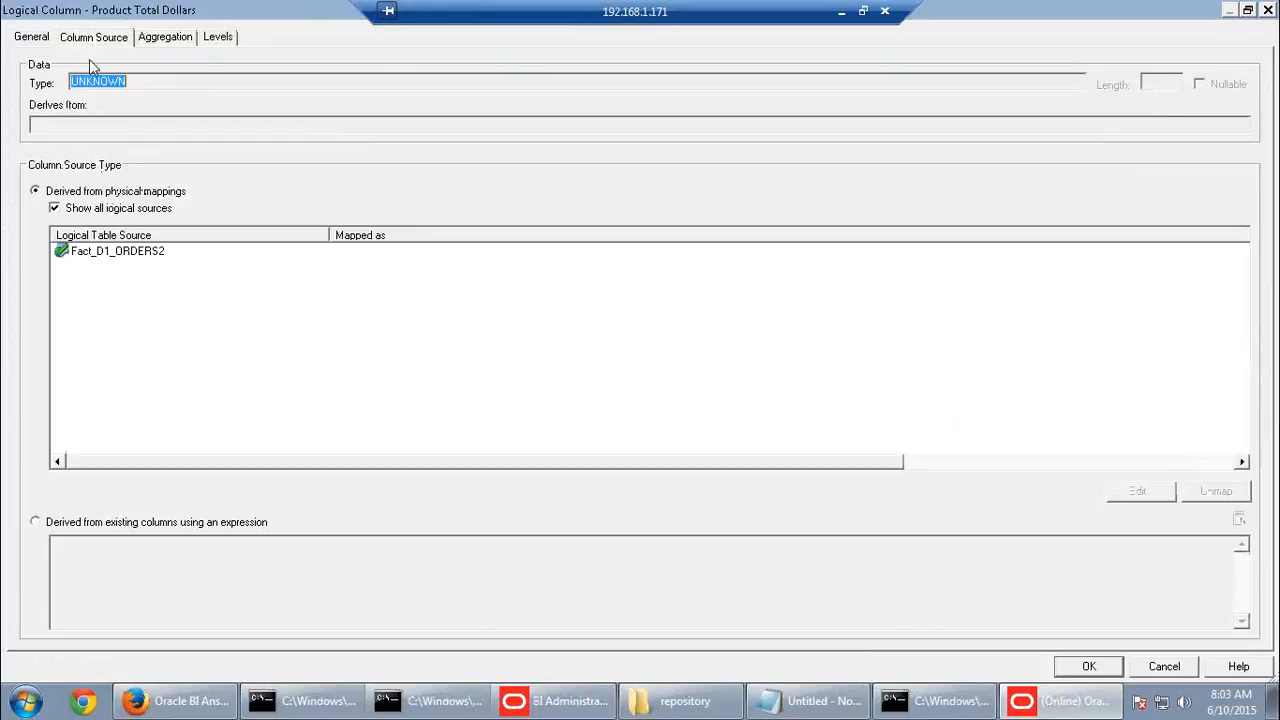
click(35, 522)
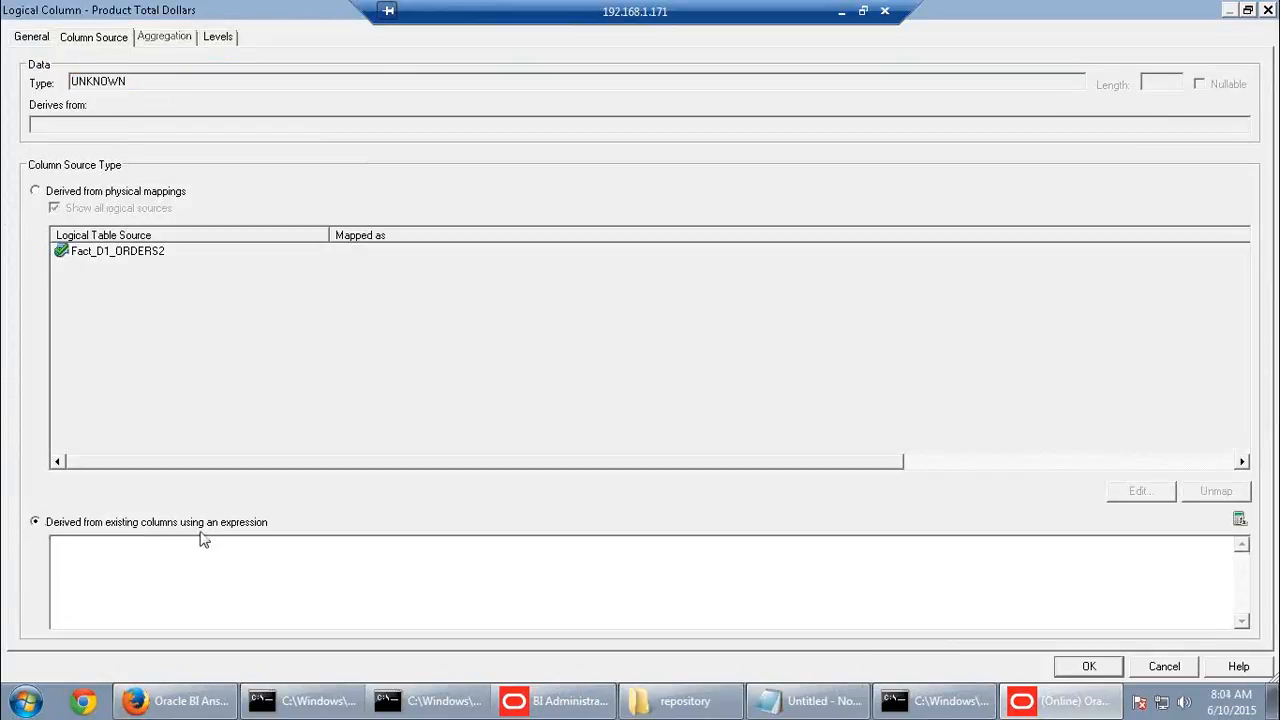
Build the column expression "SupplierSales"."Fact-Sales"."Dollars" in the Expression Builder and accept it.
click(1239, 519)
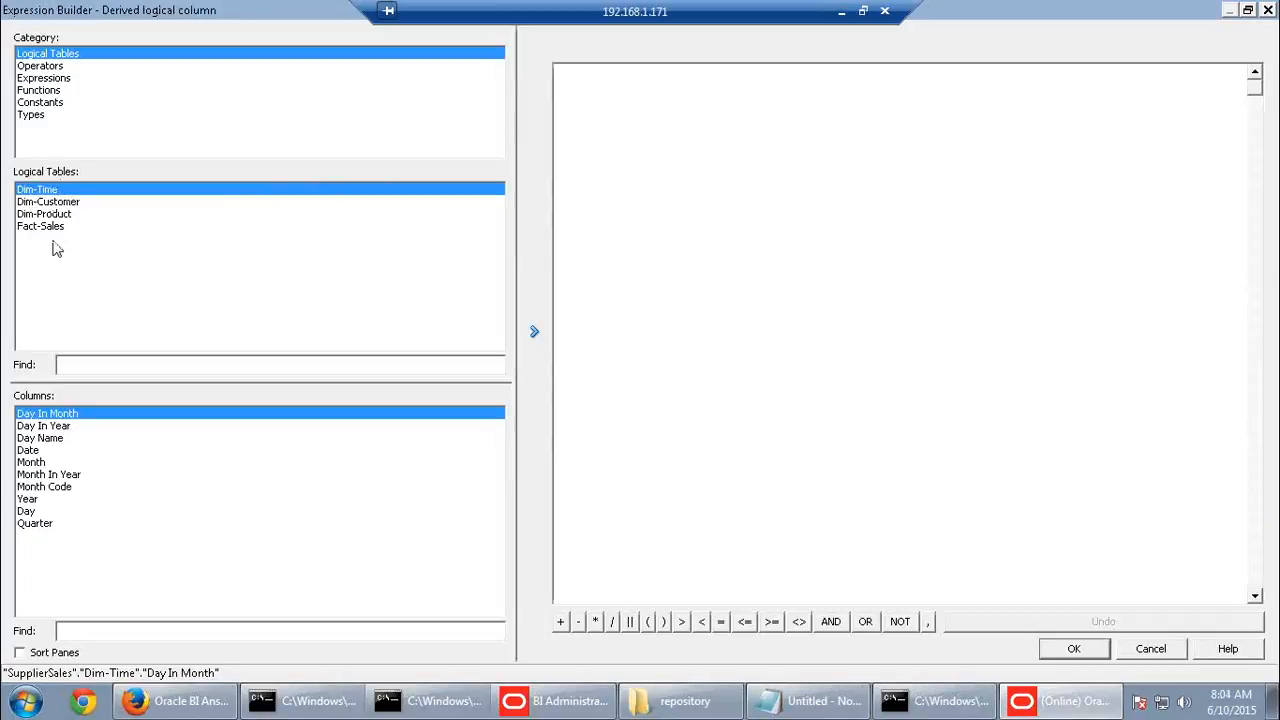
click(54, 228)
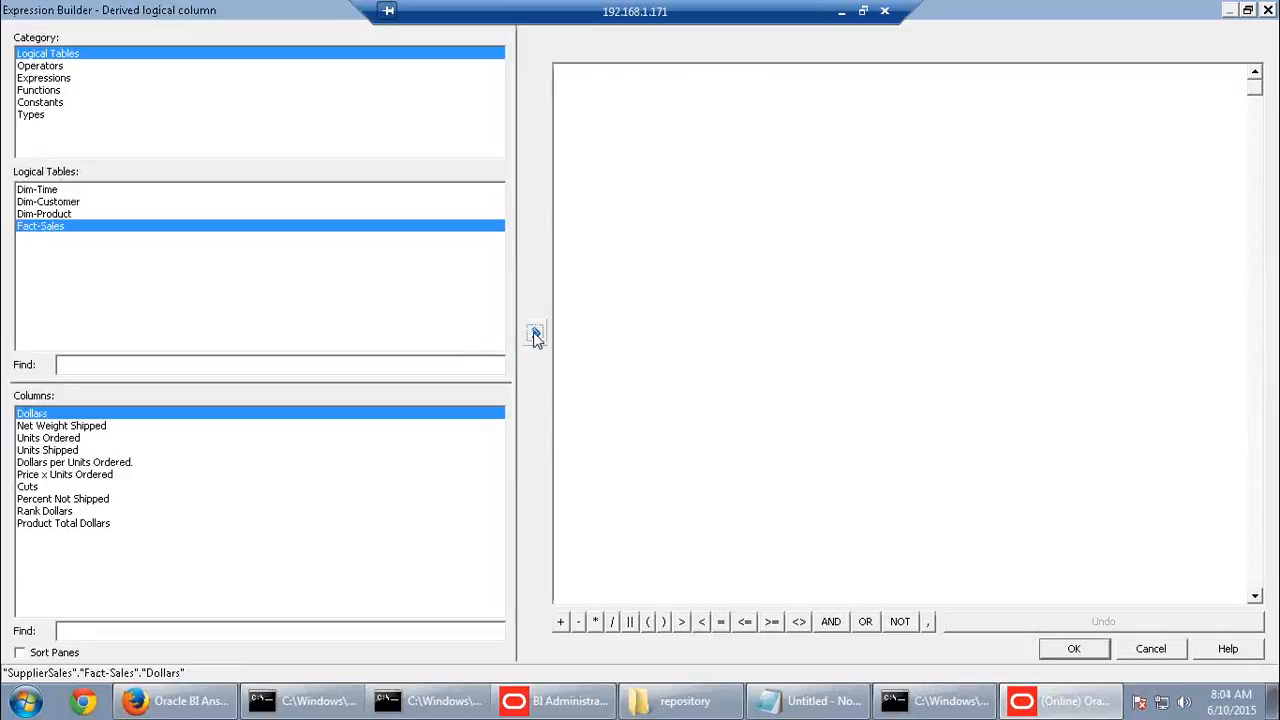
click(535, 335)
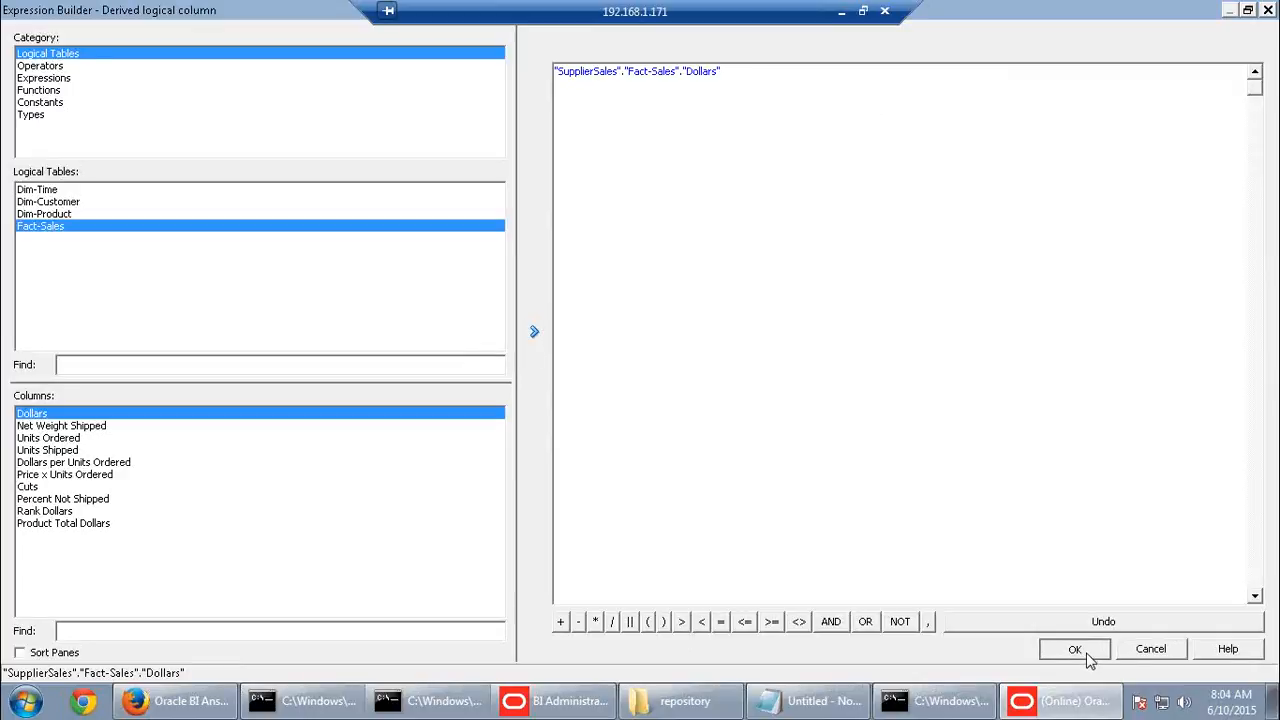
click(1088, 660)
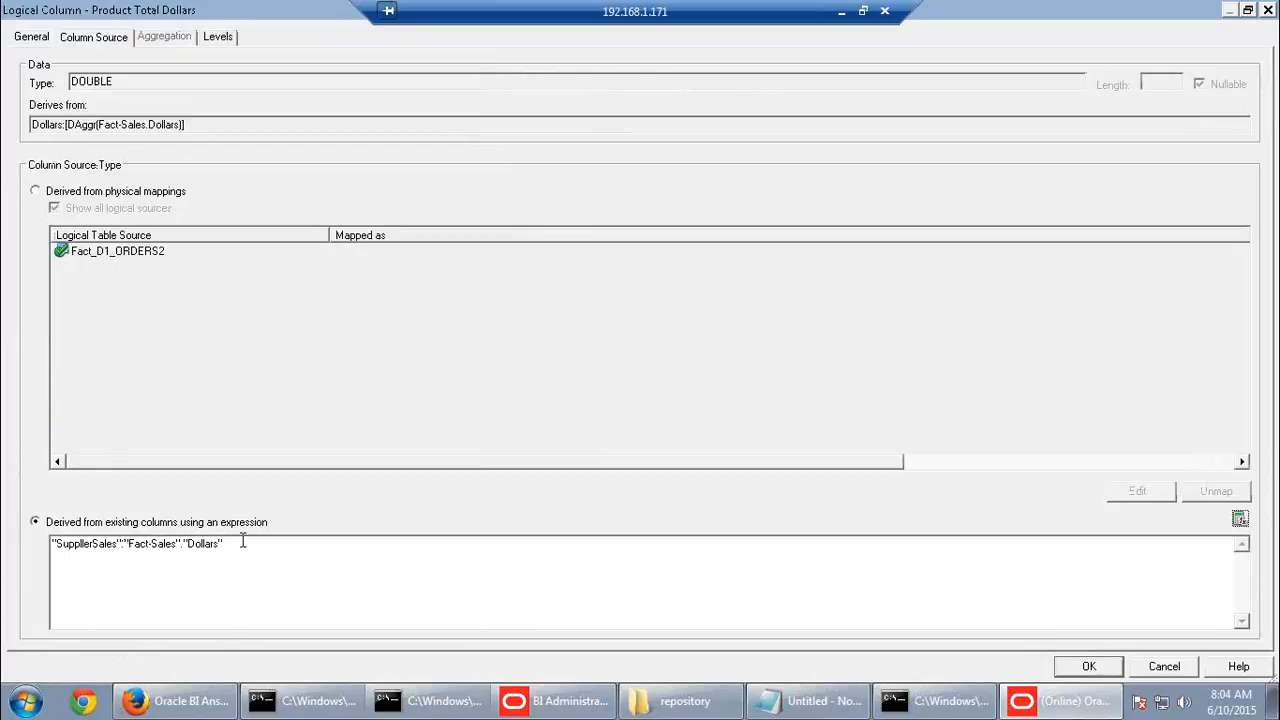
drag(242, 540, 3, 530)
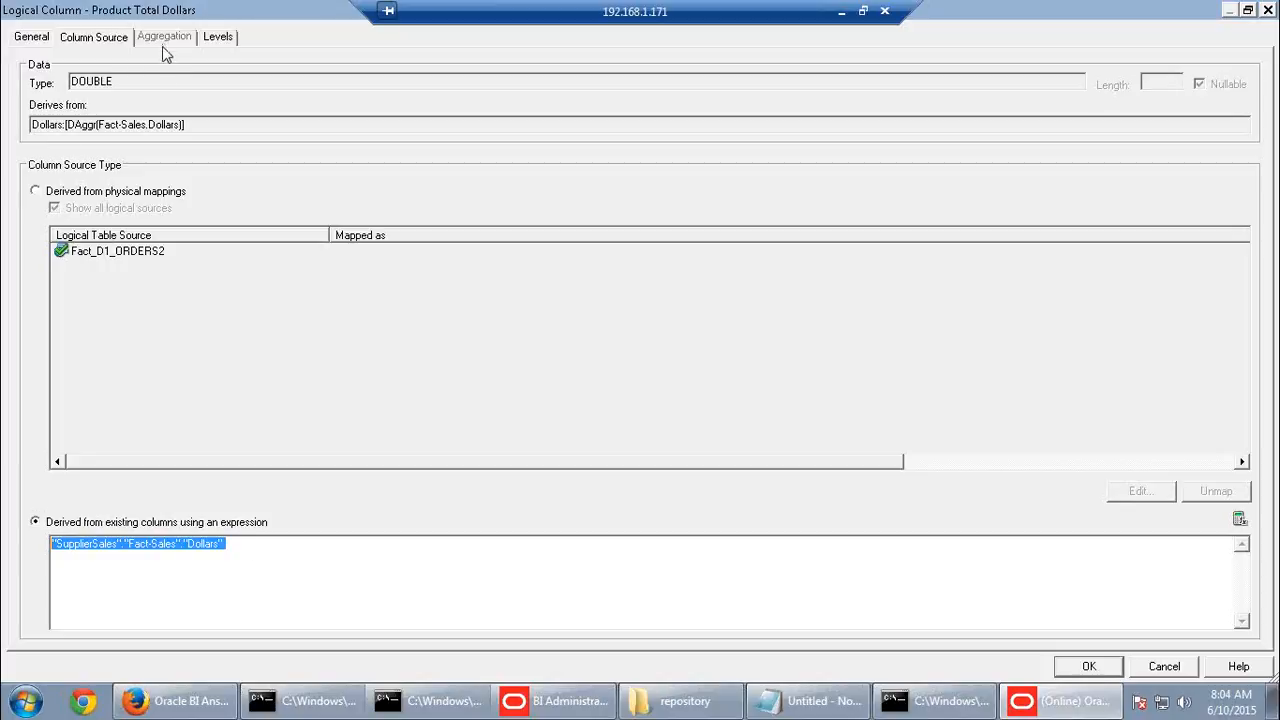
Review the General tab, then return to Column Source showing sum(Fact_D1_ORDERS2.ACTLEXTND) as DOUBLE.
click(30, 37)
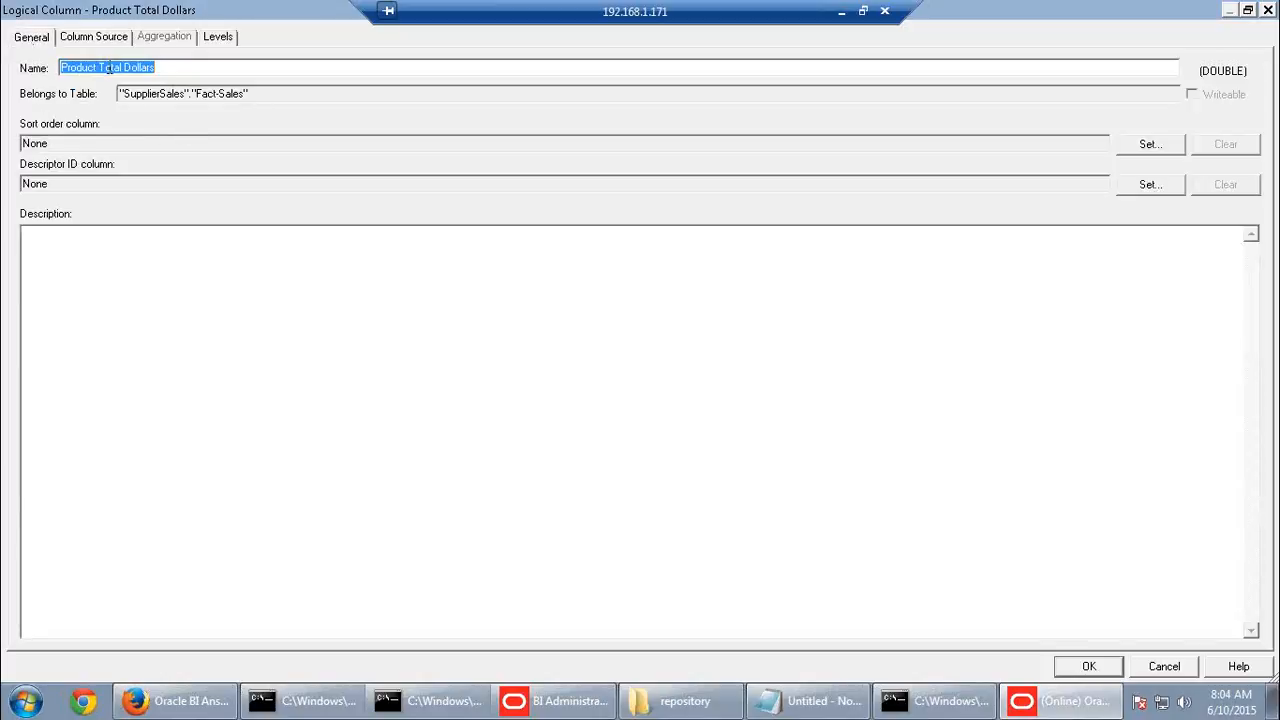
click(95, 38)
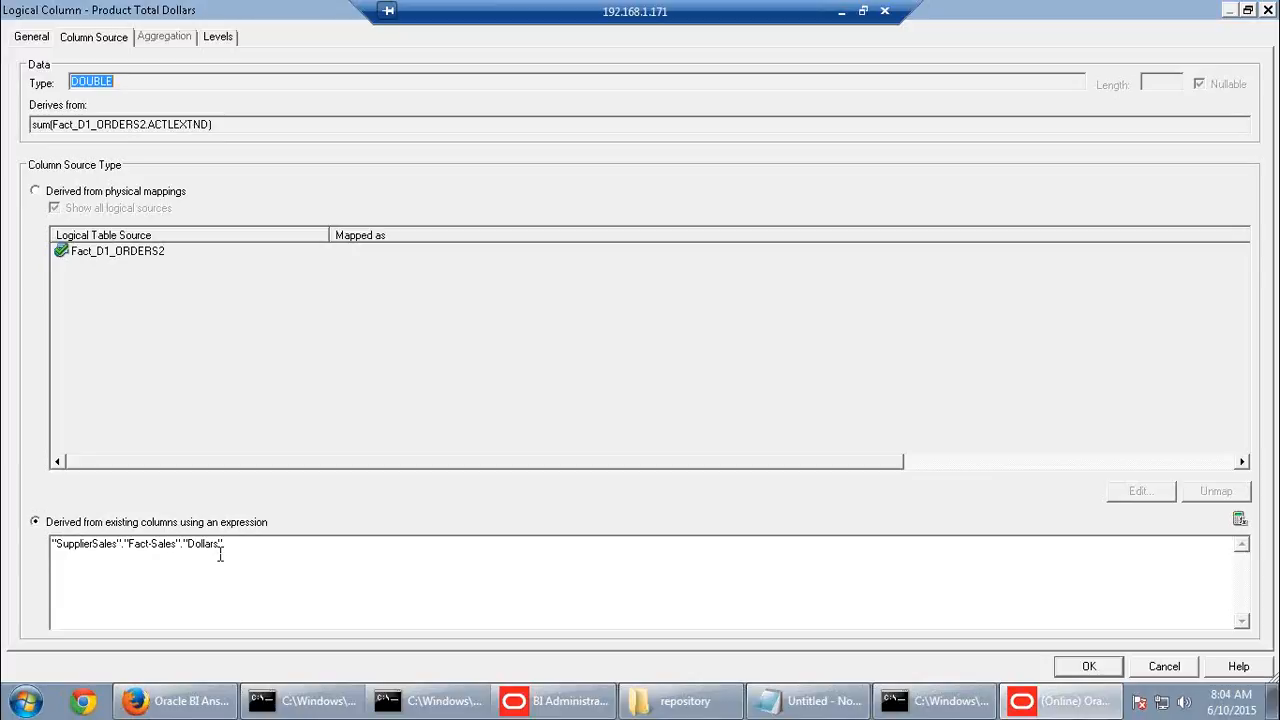
Set the Product dimension's logical level for Product Total Dollars to Product Total.
click(219, 40)
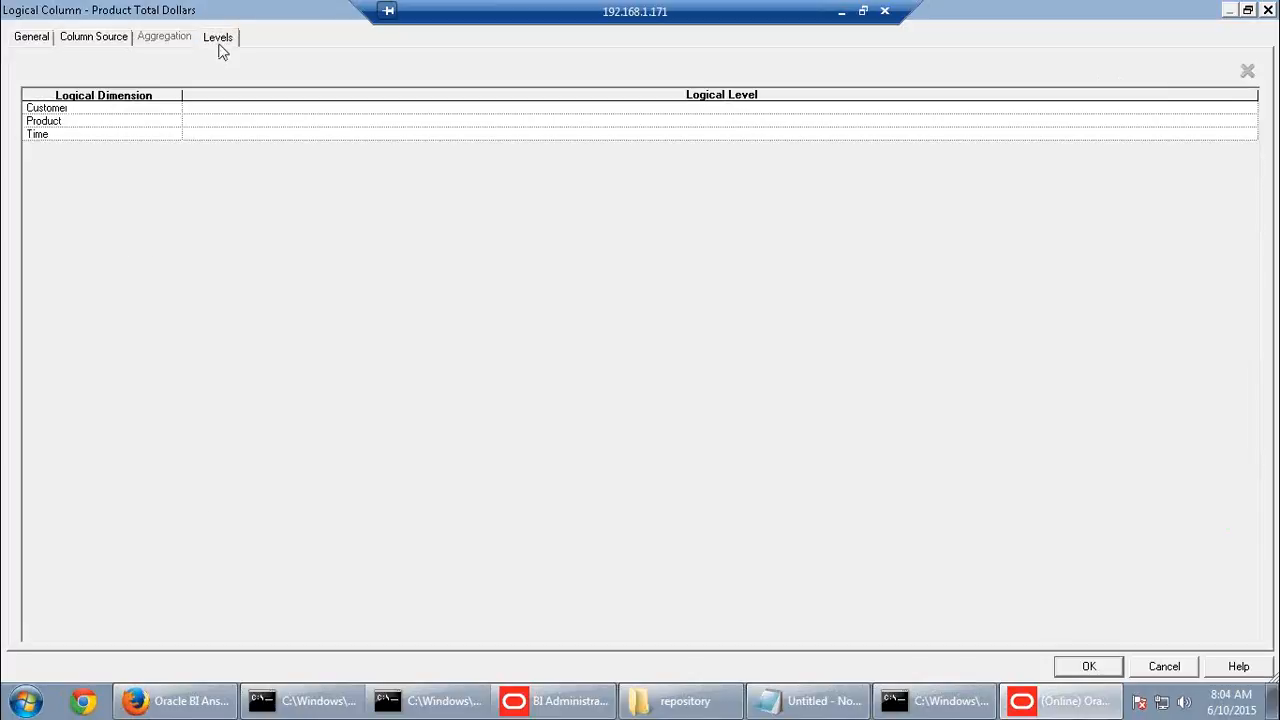
click(1234, 124)
click(1249, 122)
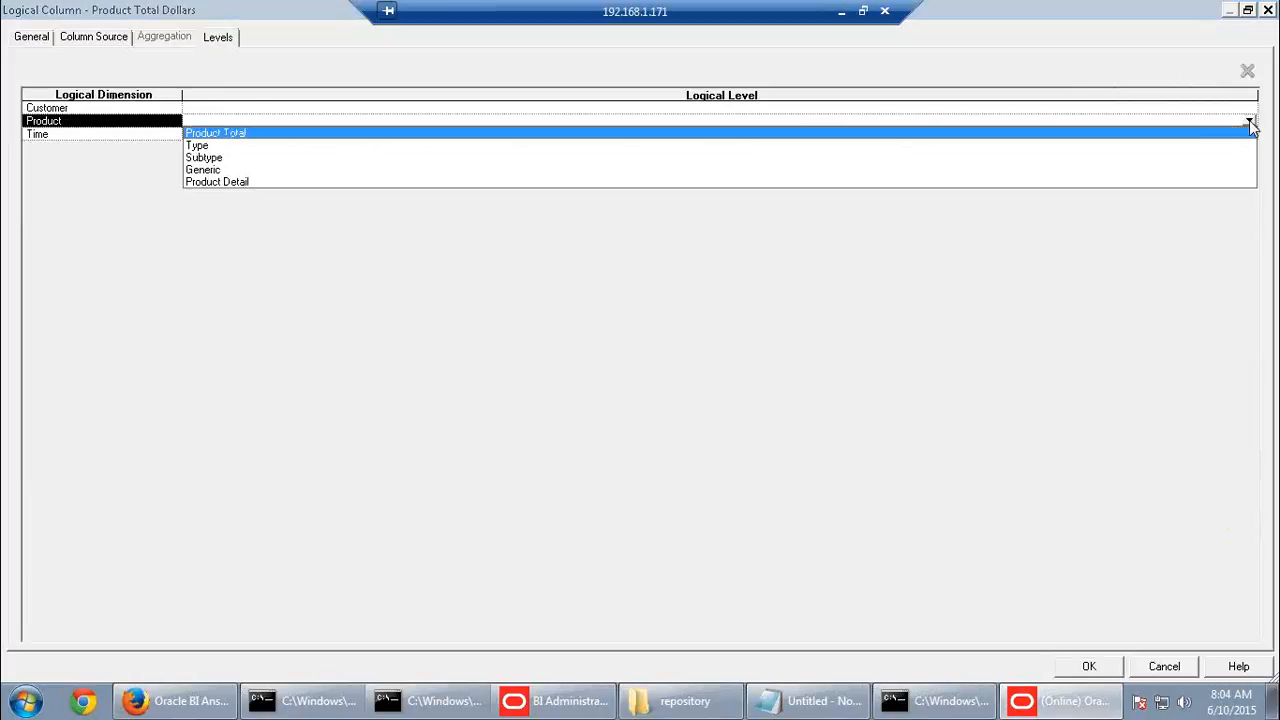
click(214, 133)
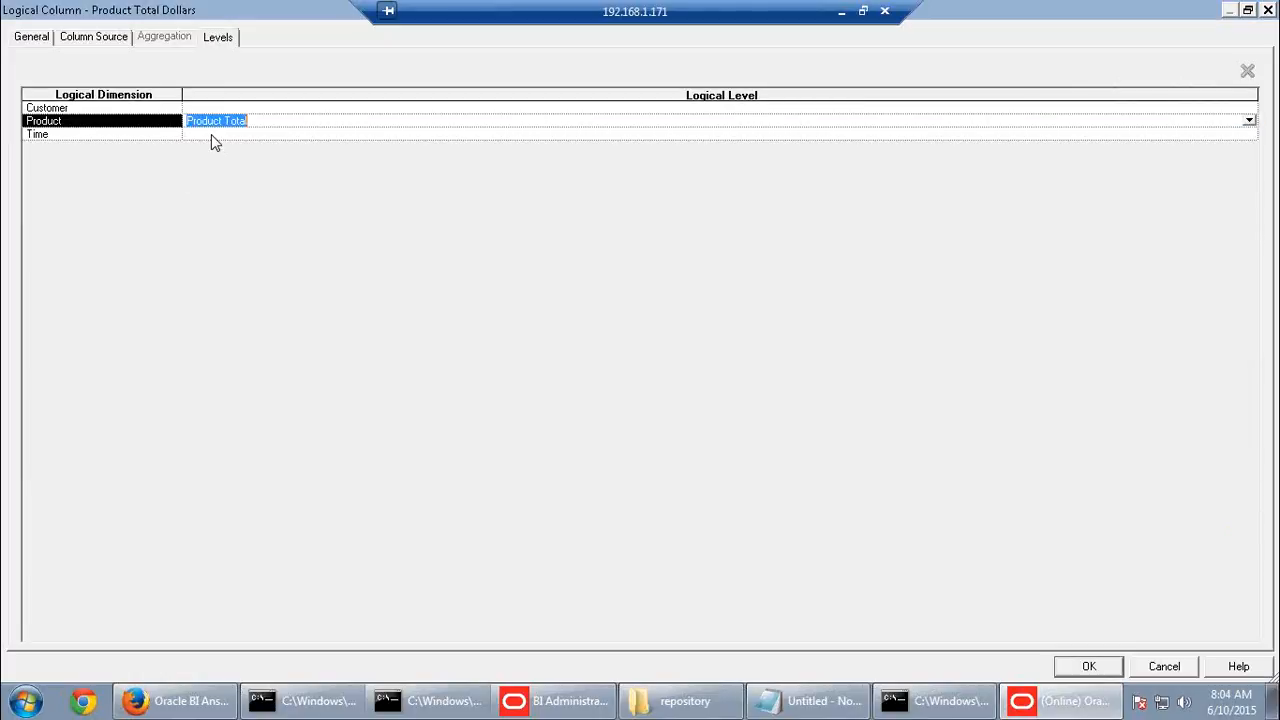
click(1098, 668)
Save the column, agreeing to check out the related objects, role and level relationship.
click(674, 522)
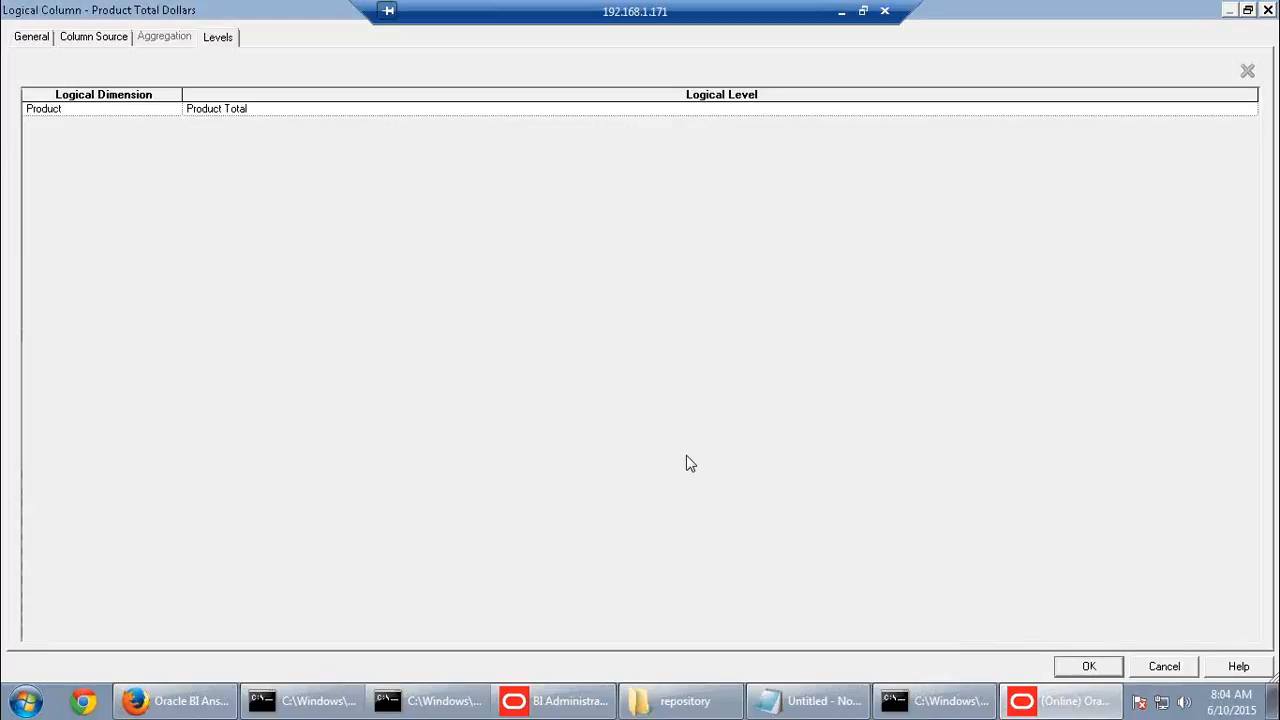
click(1092, 670)
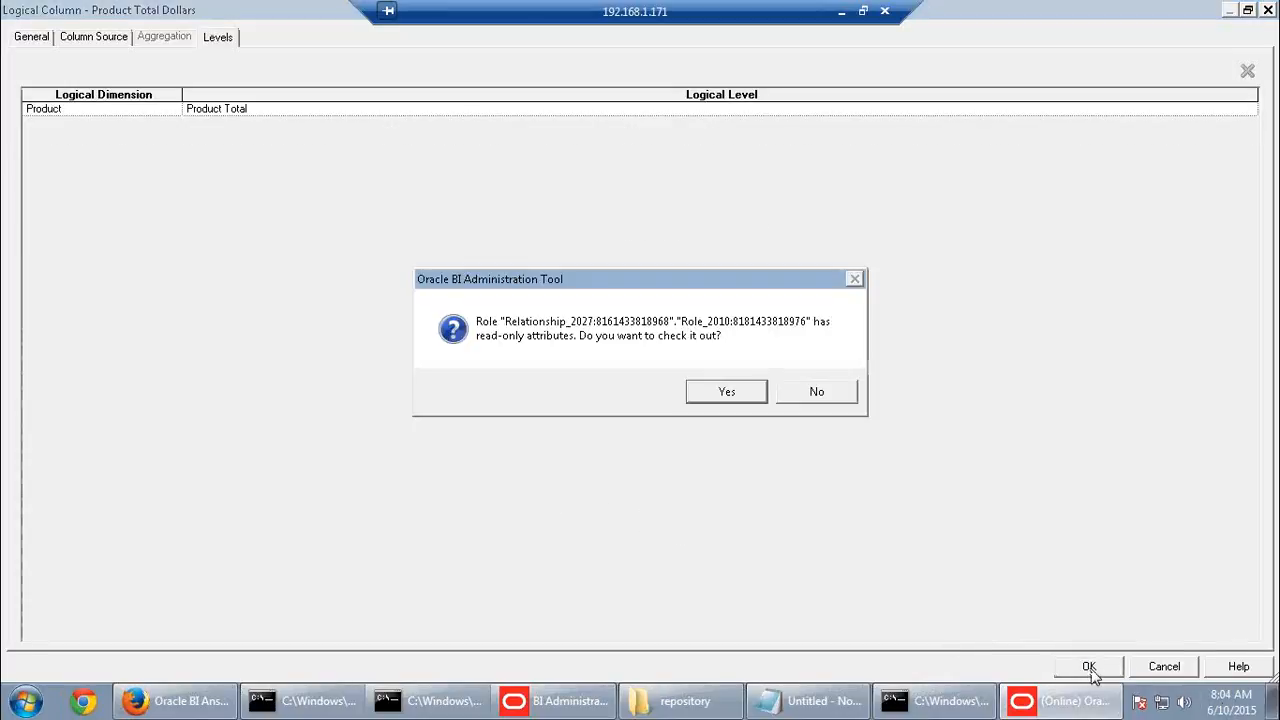
click(727, 393)
click(727, 393)
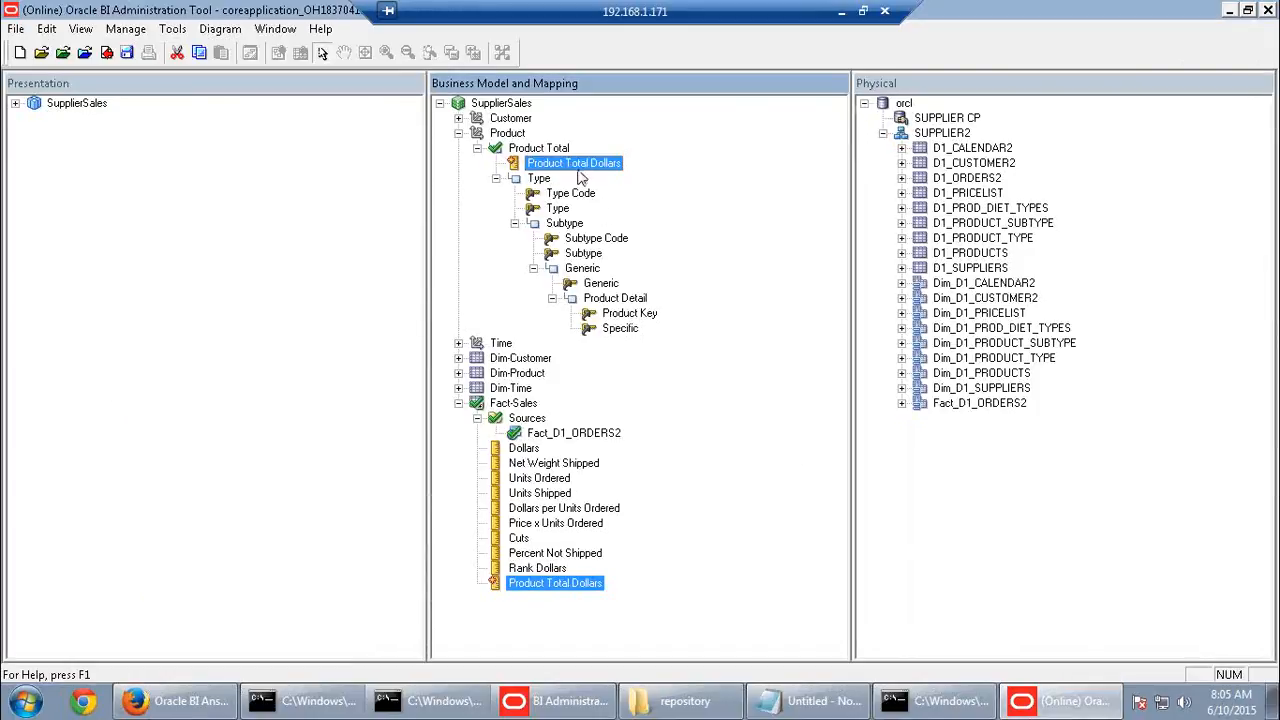
Locate Product Total Dollars under Product Total and Fact-Sales, then select 'Product Type Dollars' in Notepad.
click(538, 150)
click(605, 165)
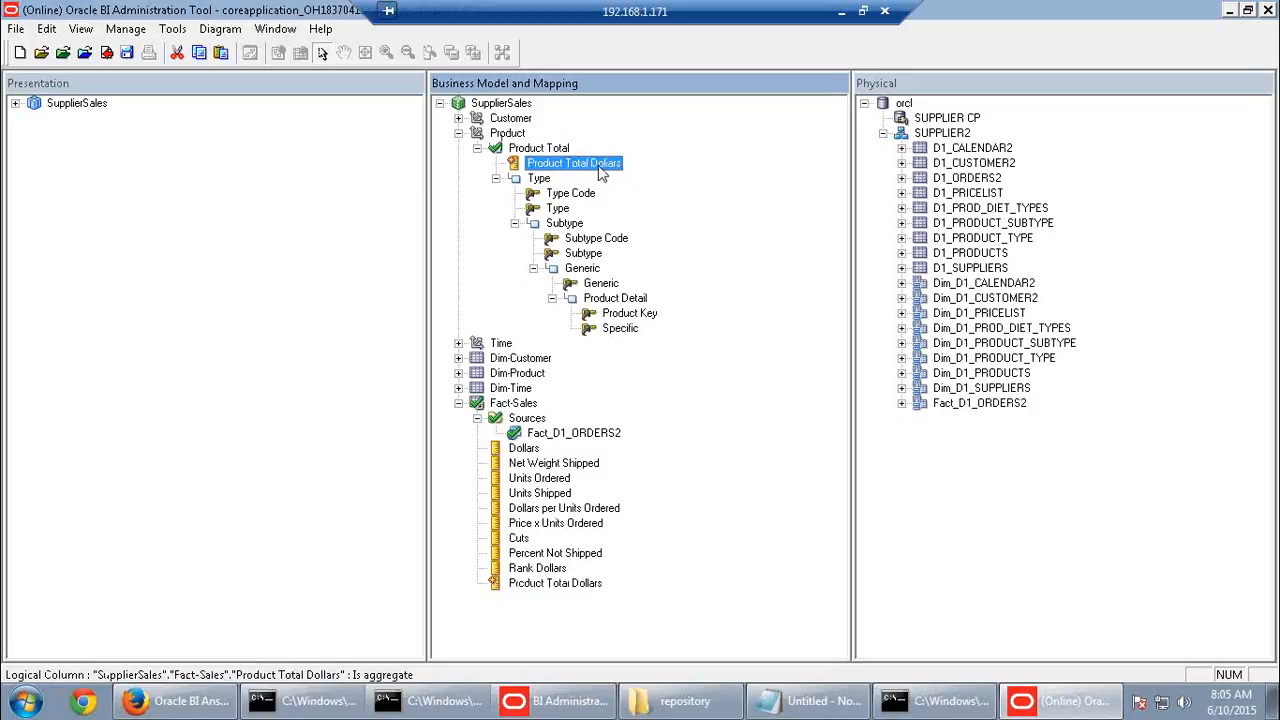
click(545, 584)
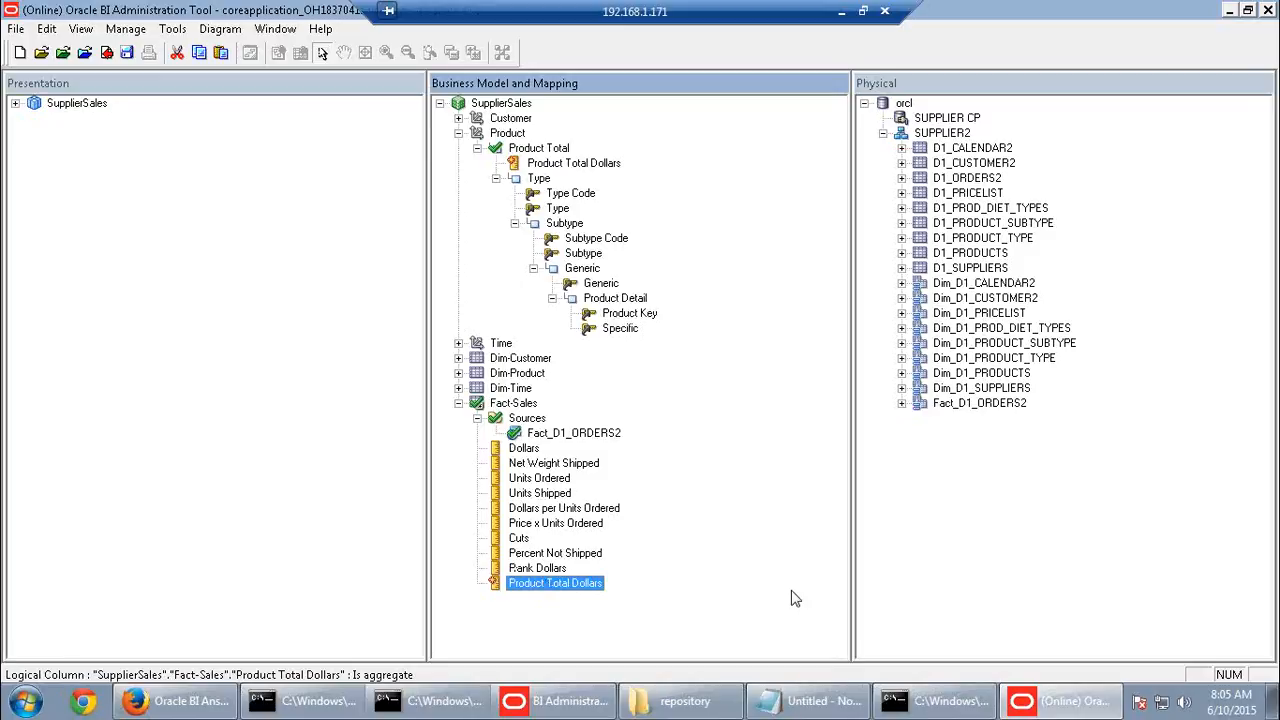
click(808, 701)
drag(268, 98, 4, 98)
key(ctrl+c)
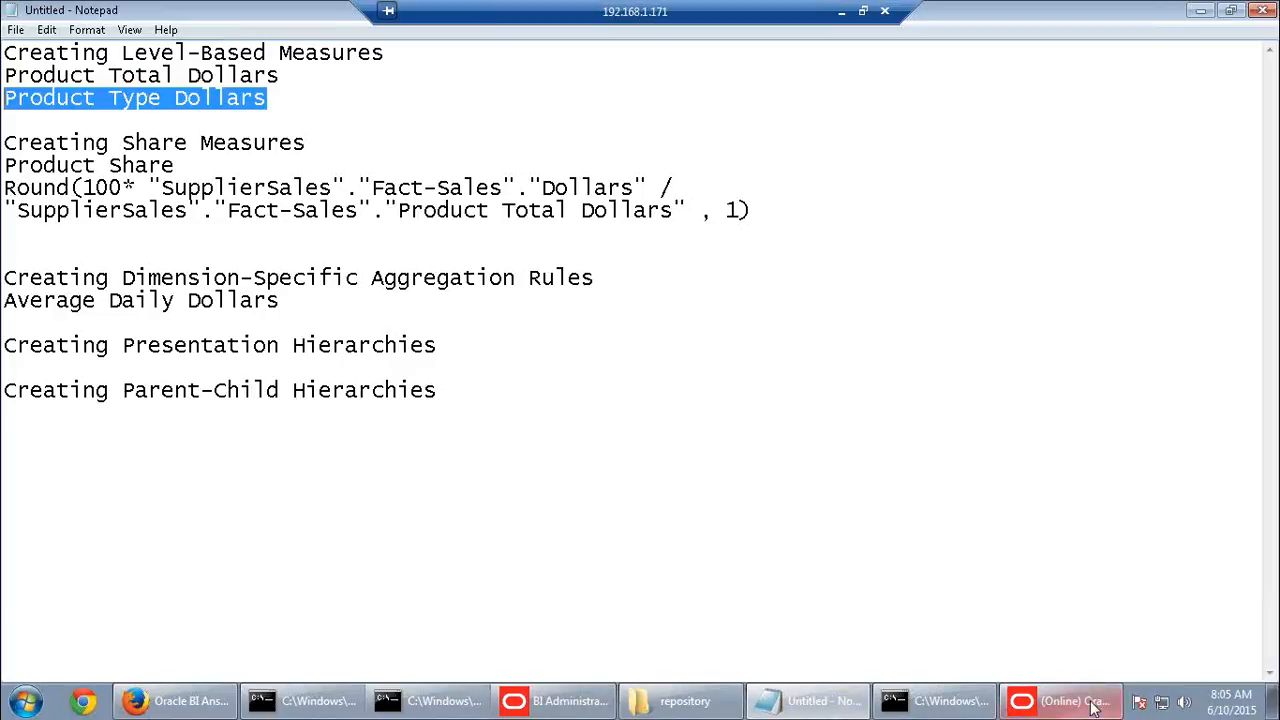
Create a Fact-Sales logical column named Product Type Dollars derived from the Dollars column.
click(1092, 701)
right_click(518, 406)
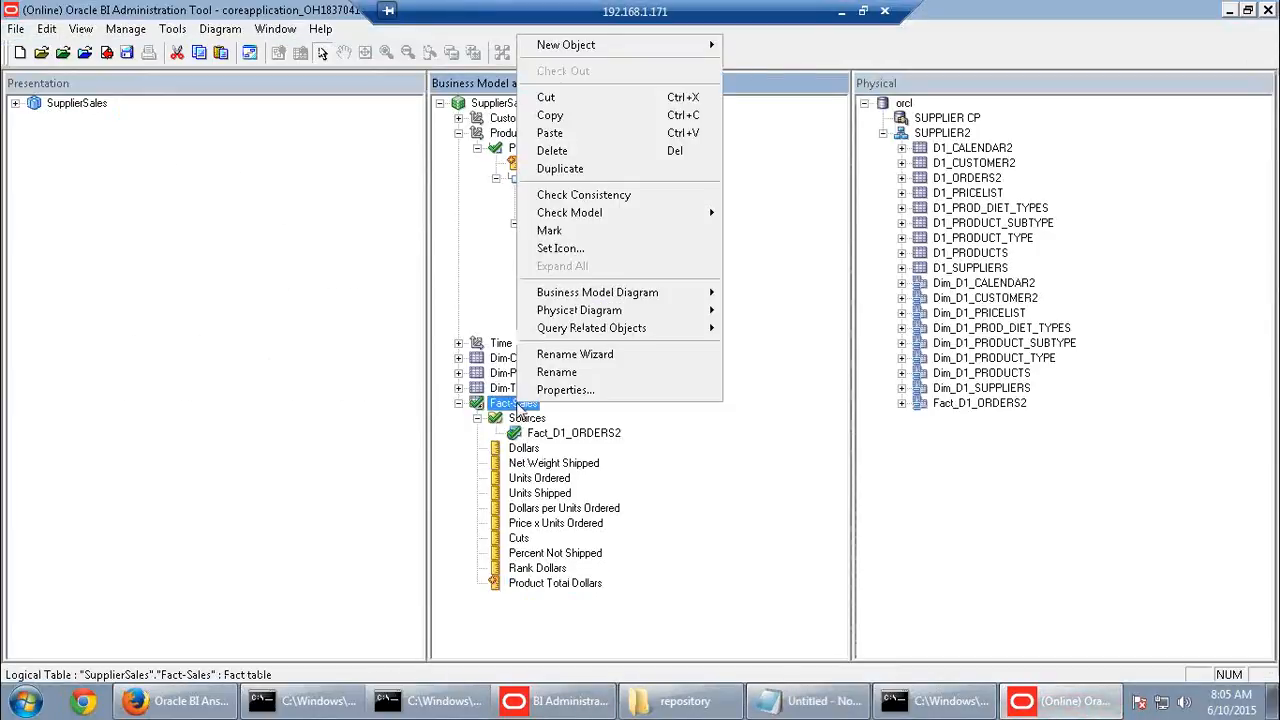
mouse_move(625, 41)
click(765, 63)
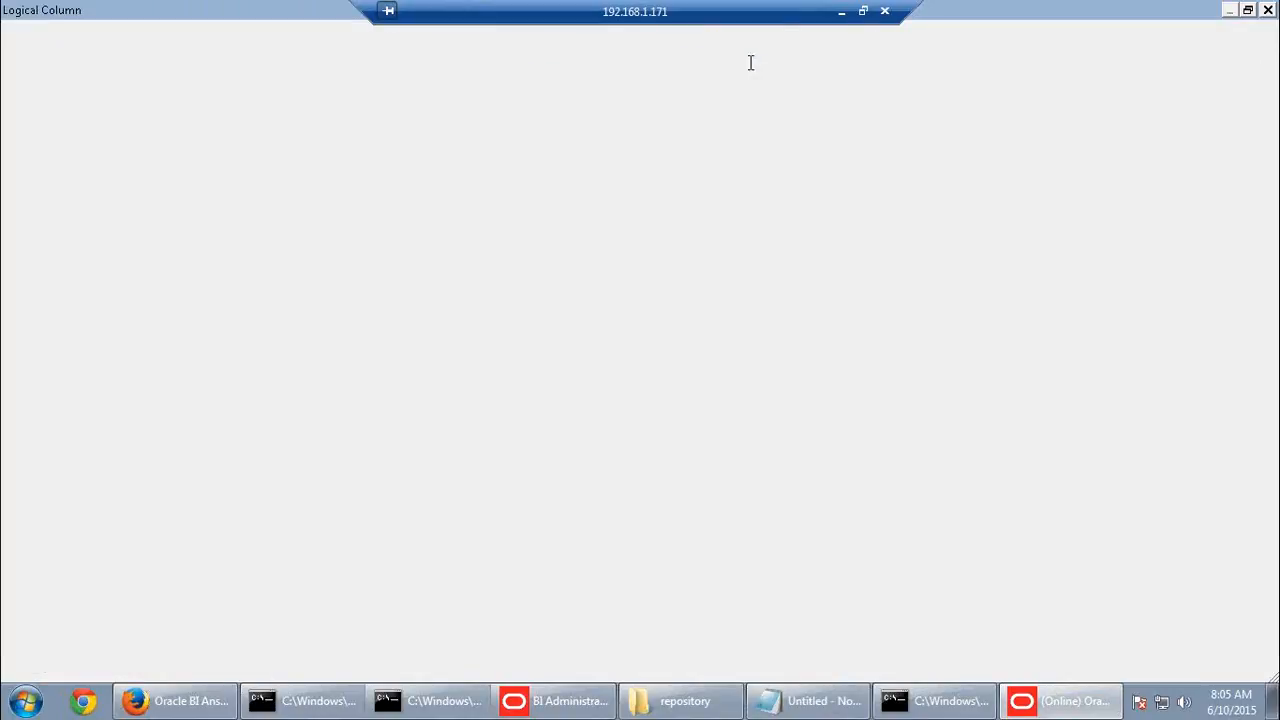
key(ctrl+v)
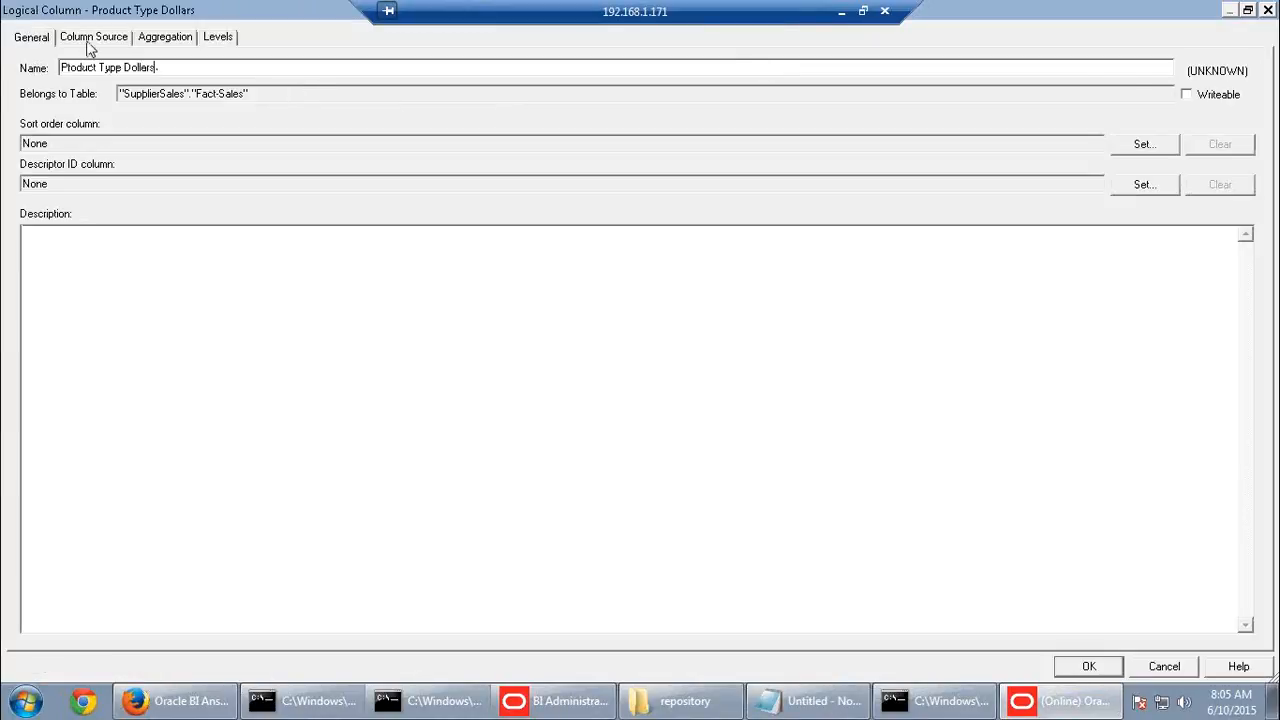
click(90, 40)
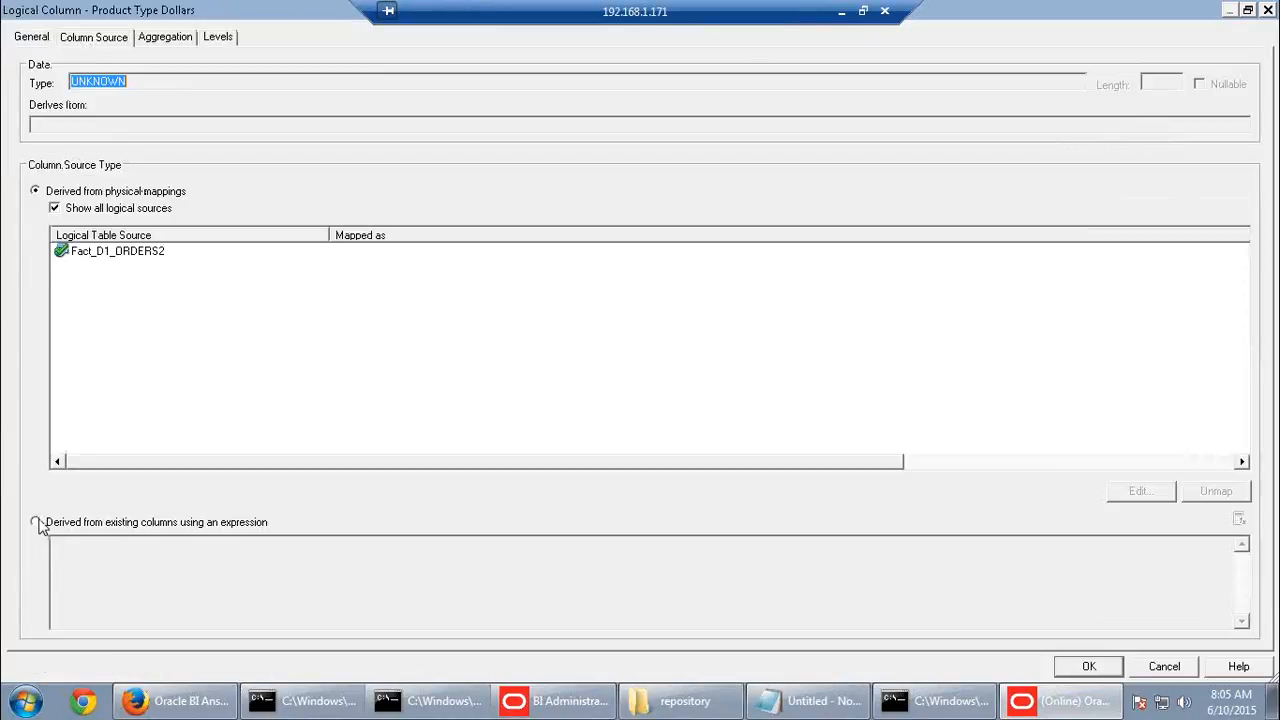
click(36, 523)
click(1239, 519)
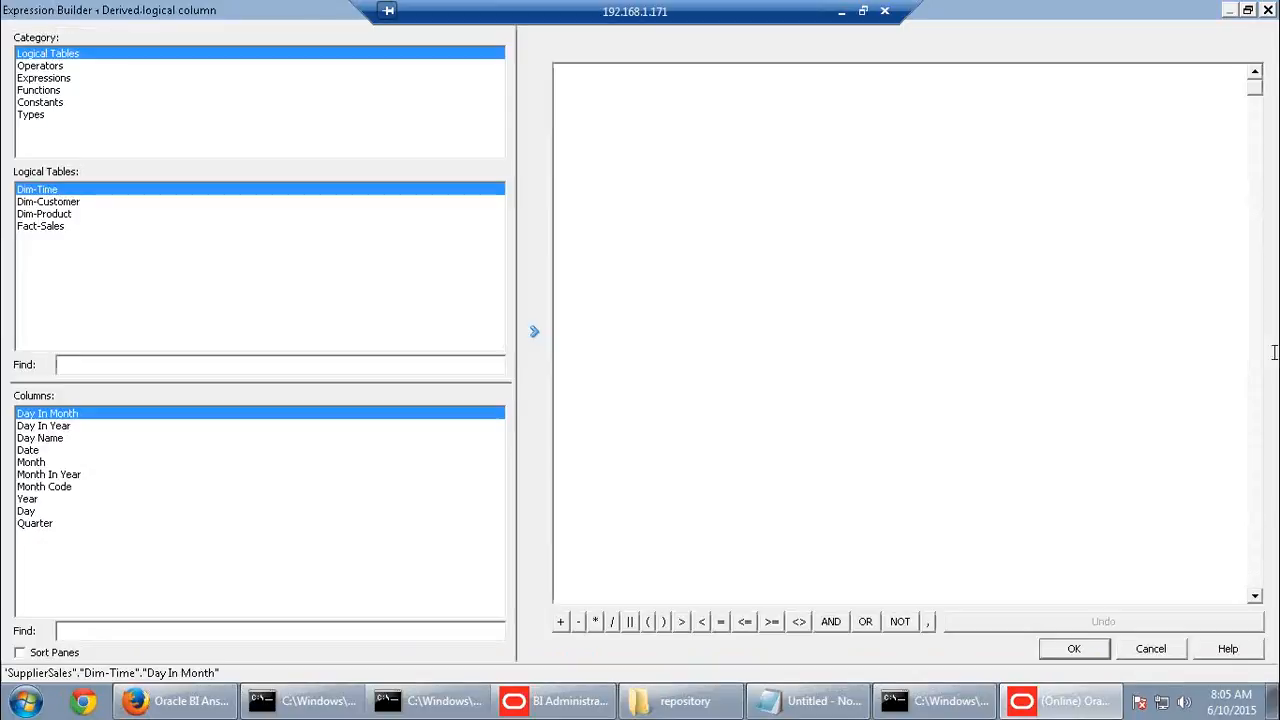
click(40, 226)
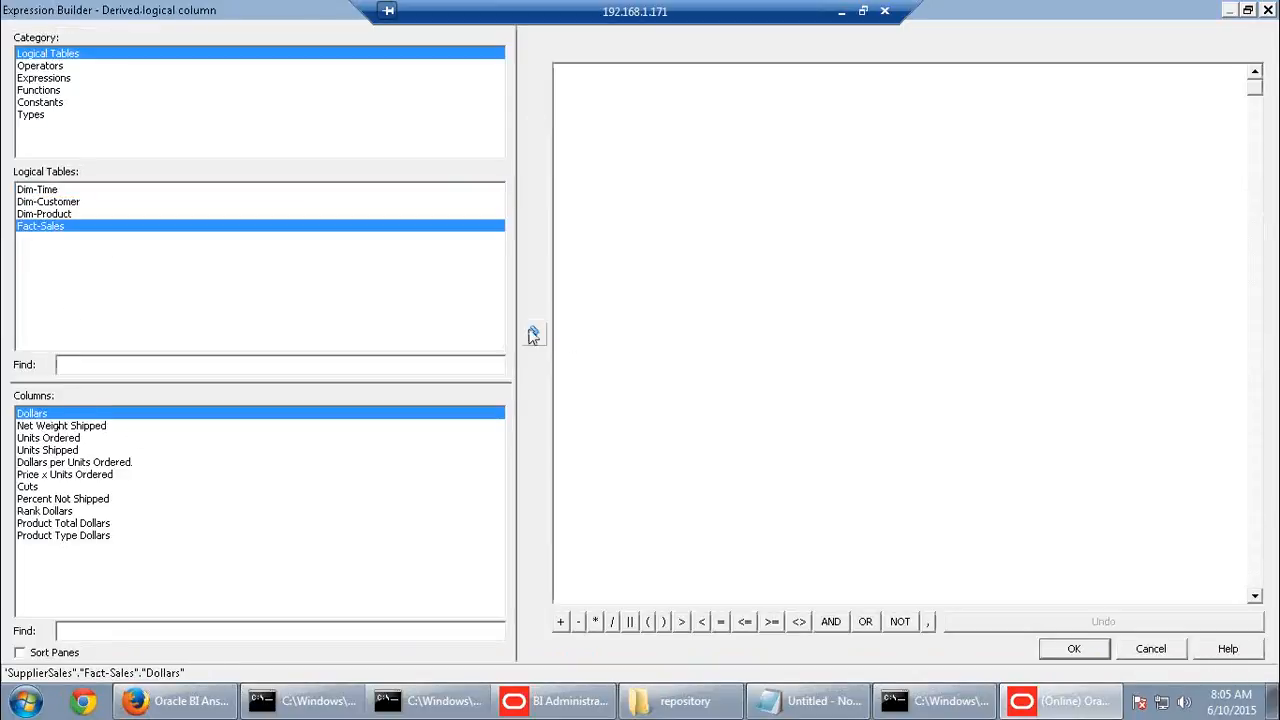
click(534, 331)
click(1075, 649)
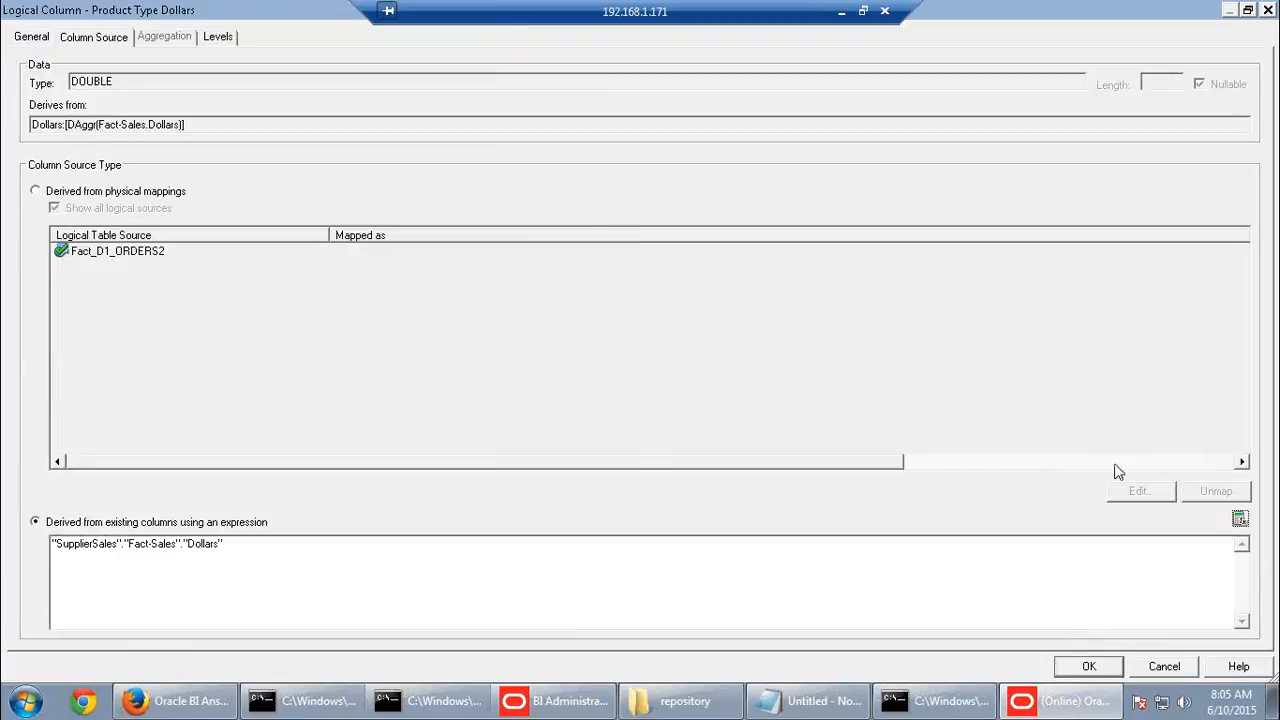
Set the column's Product dimension level to Type, checking out the objects.
click(217, 37)
click(235, 108)
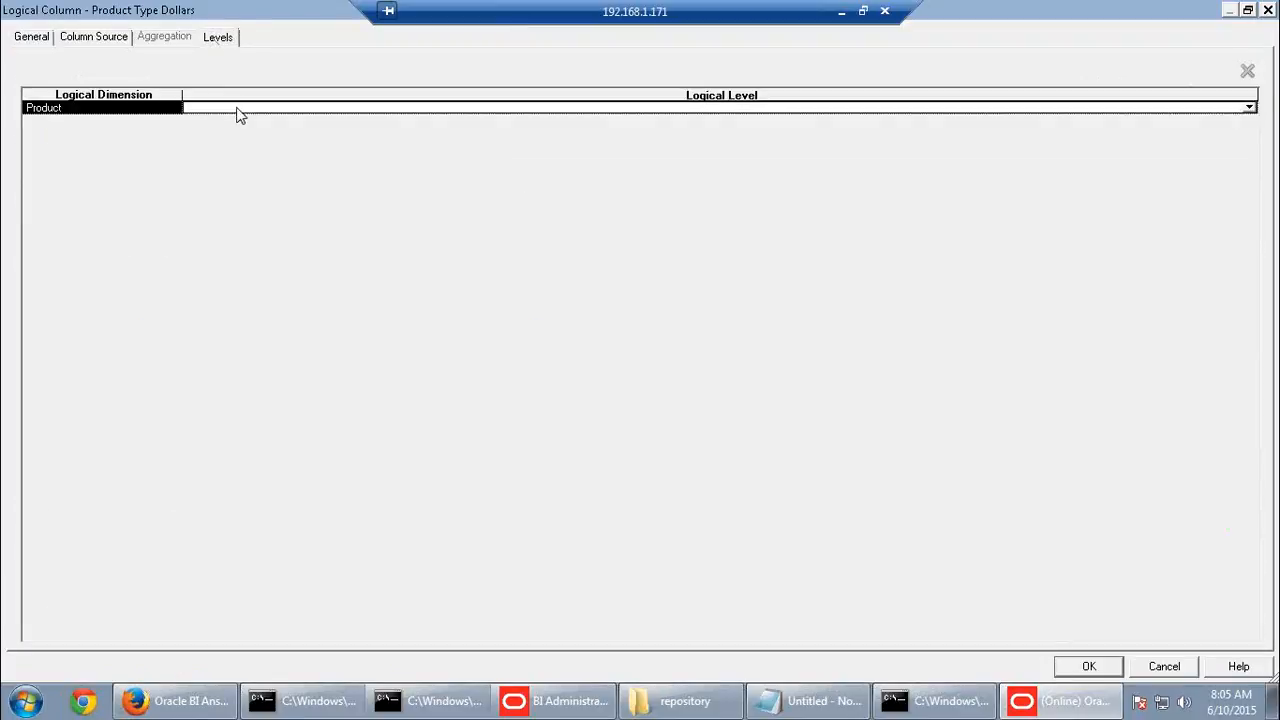
click(1249, 108)
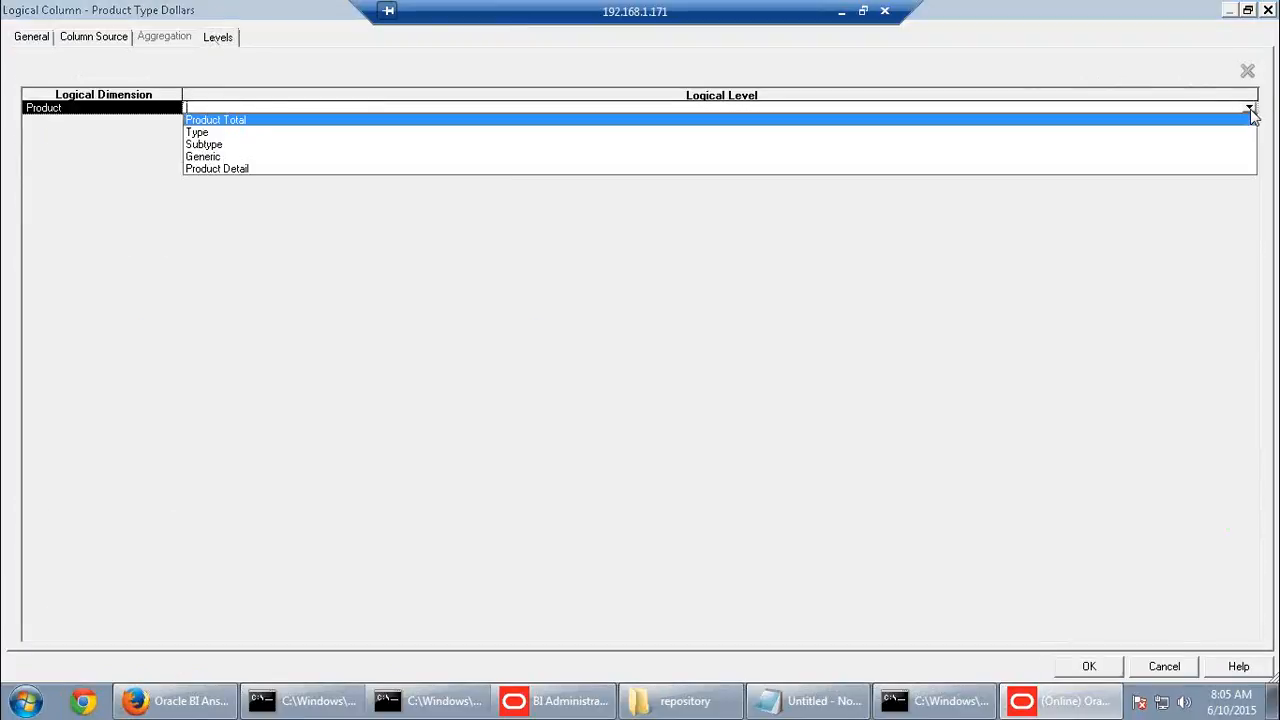
click(198, 132)
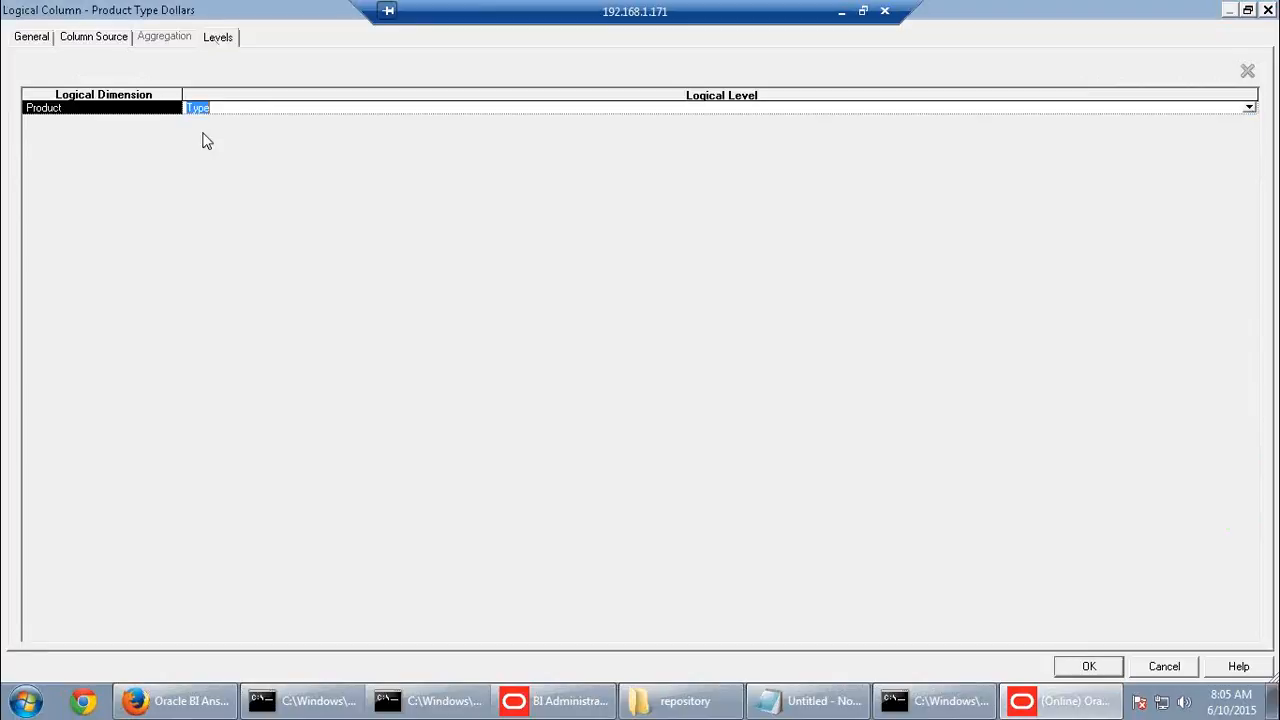
click(1093, 667)
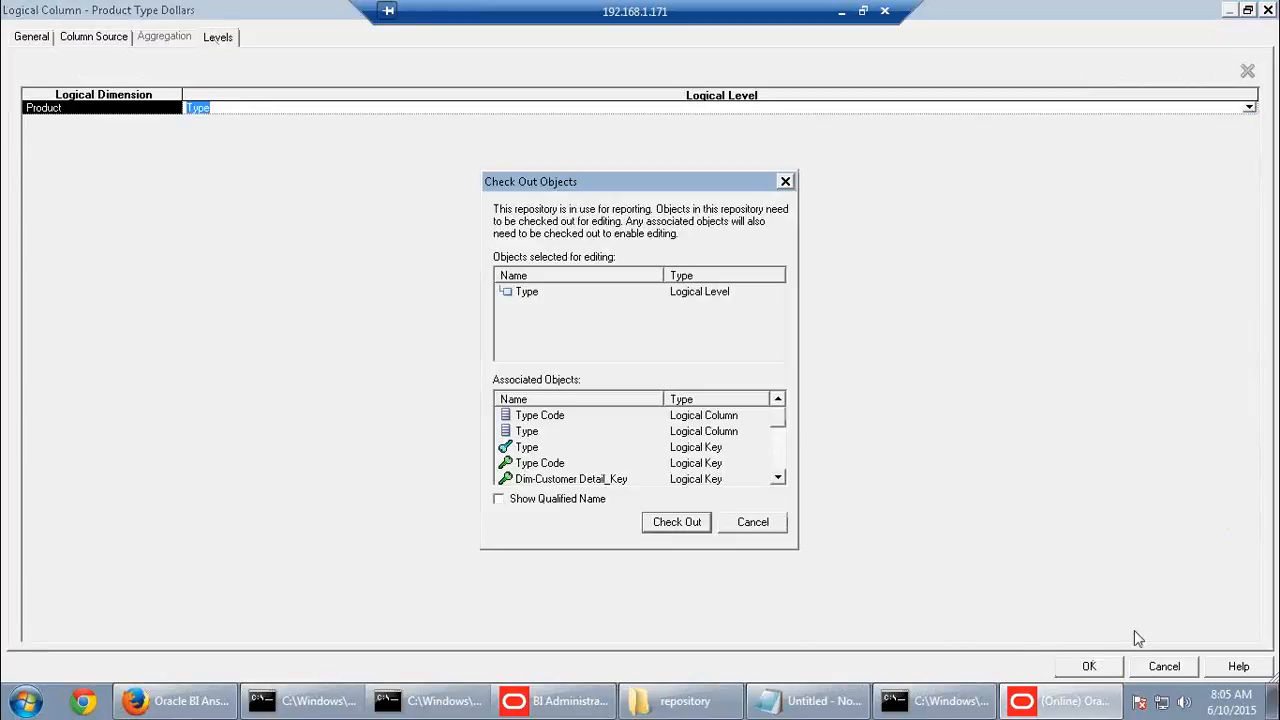
click(673, 527)
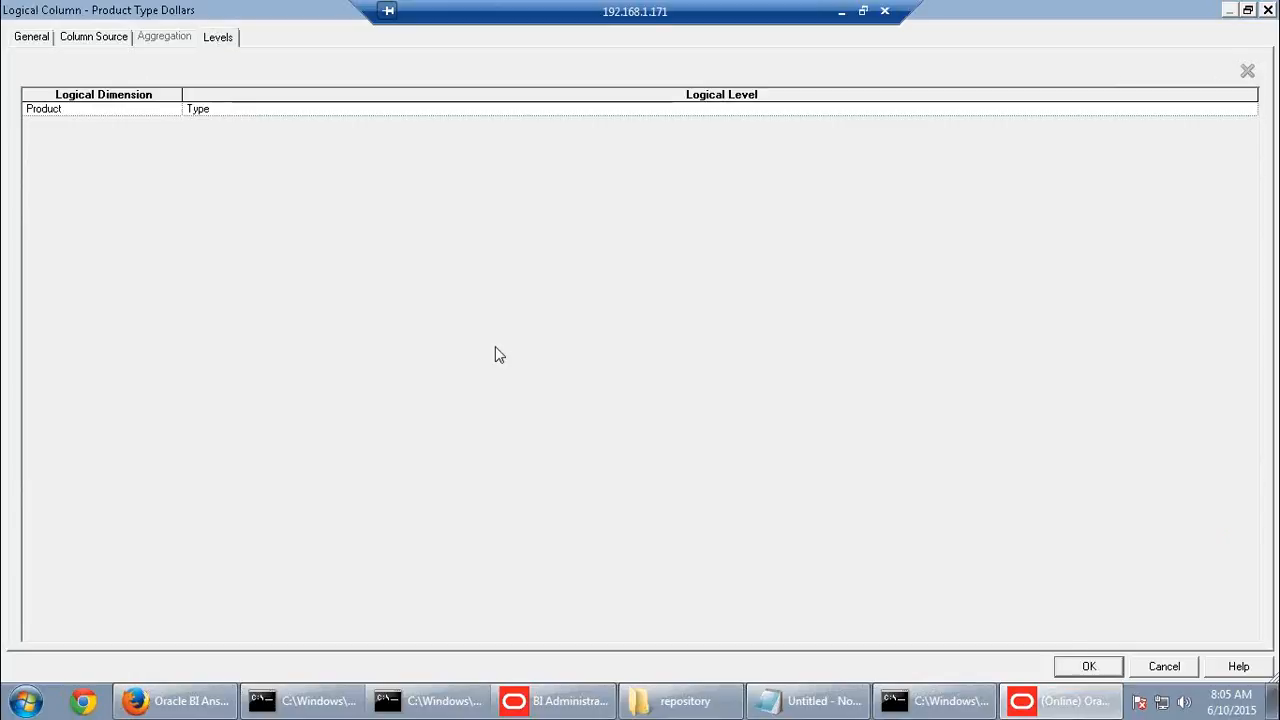
click(1075, 668)
click(723, 394)
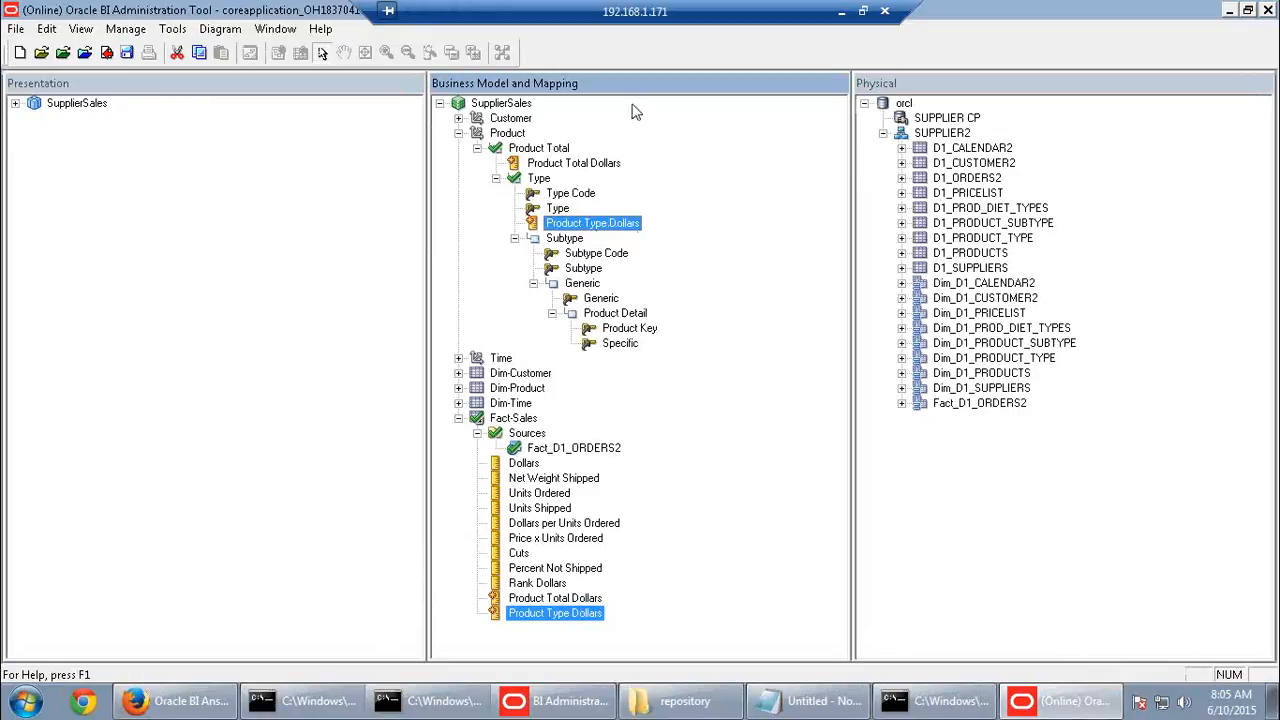
Move Product Total Dollars and Product Type Dollars into the SupplierSales presentation Product folder.
click(15, 104)
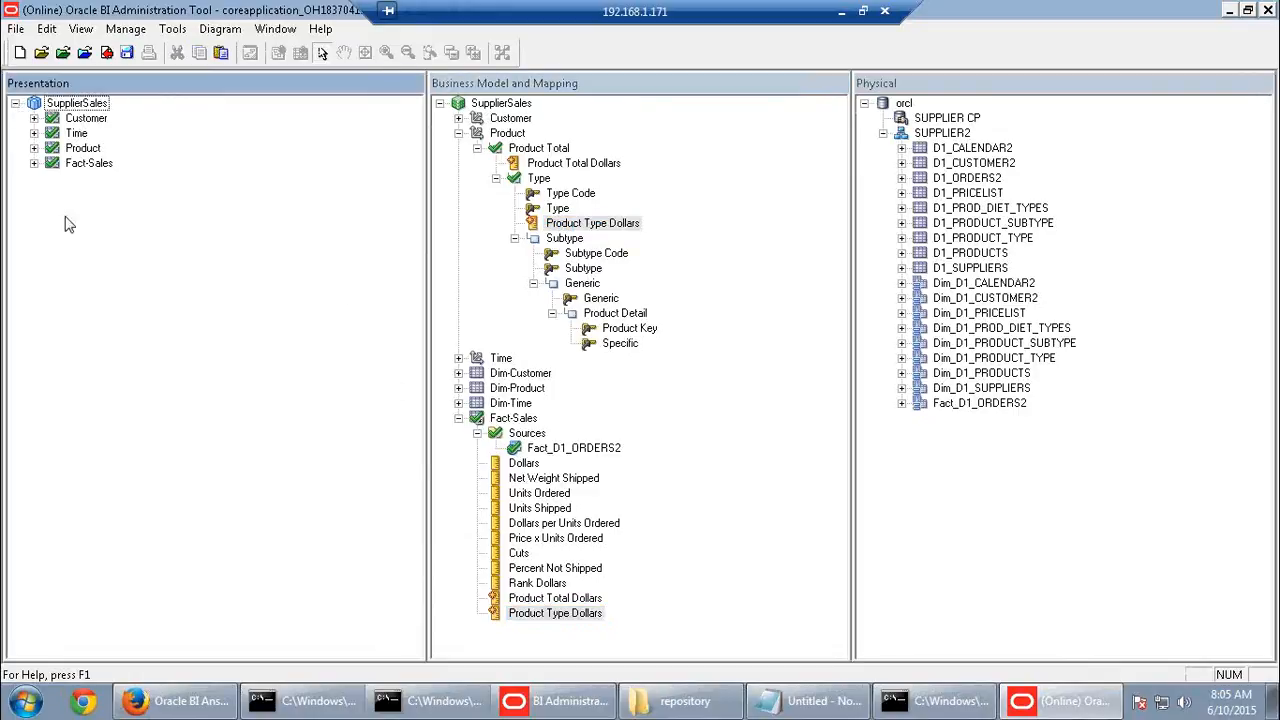
click(542, 600)
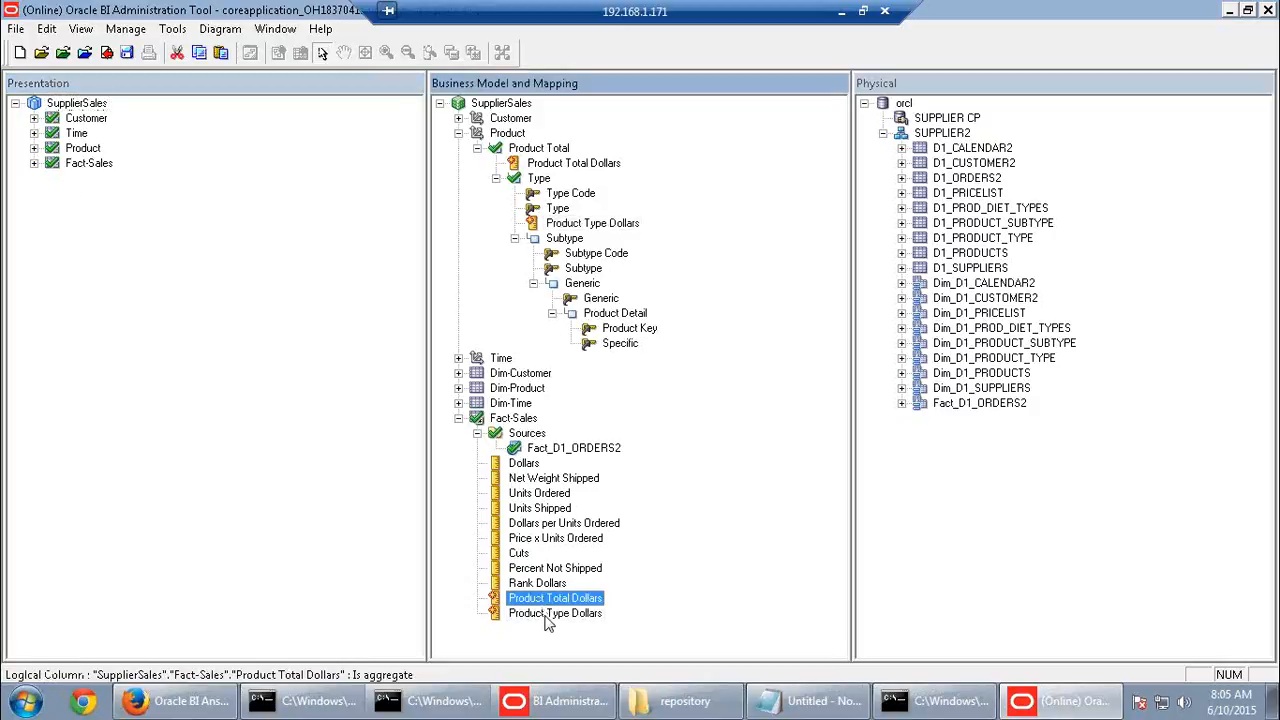
ctrl+click(547, 614)
drag(551, 617, 90, 152)
click(676, 520)
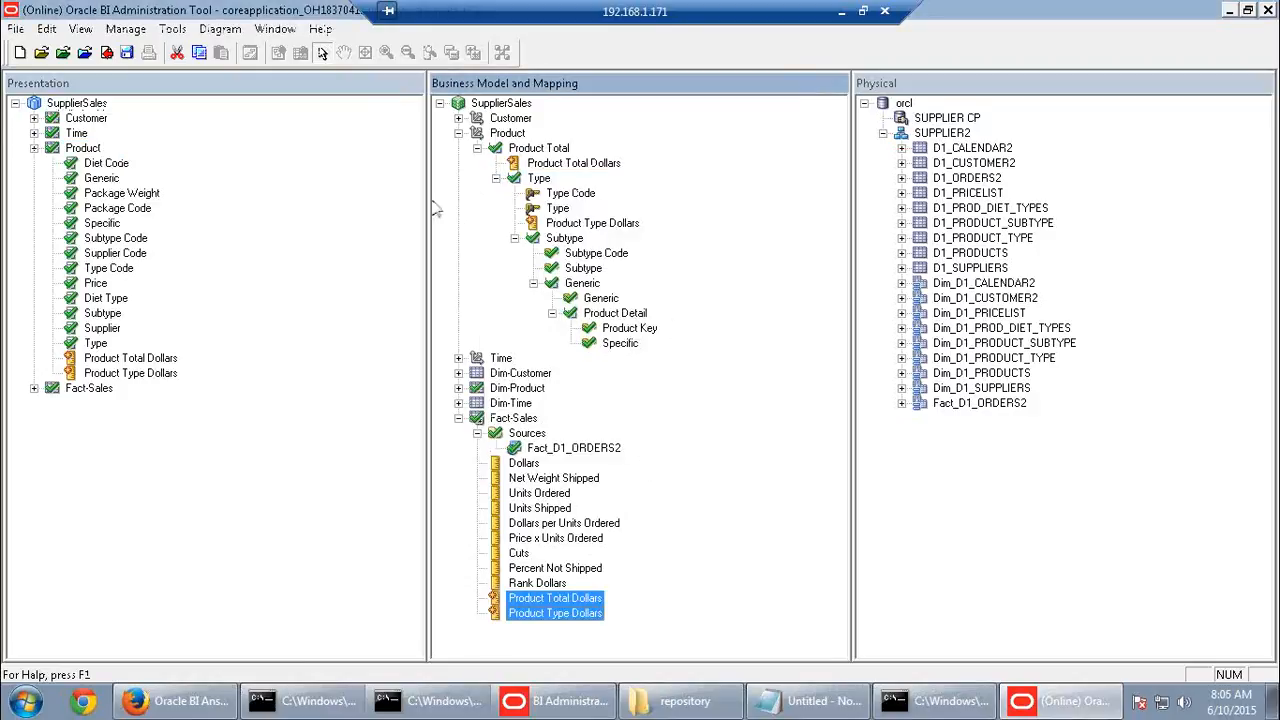
Check in the repository changes, run the global consistency check, and save.
click(107, 56)
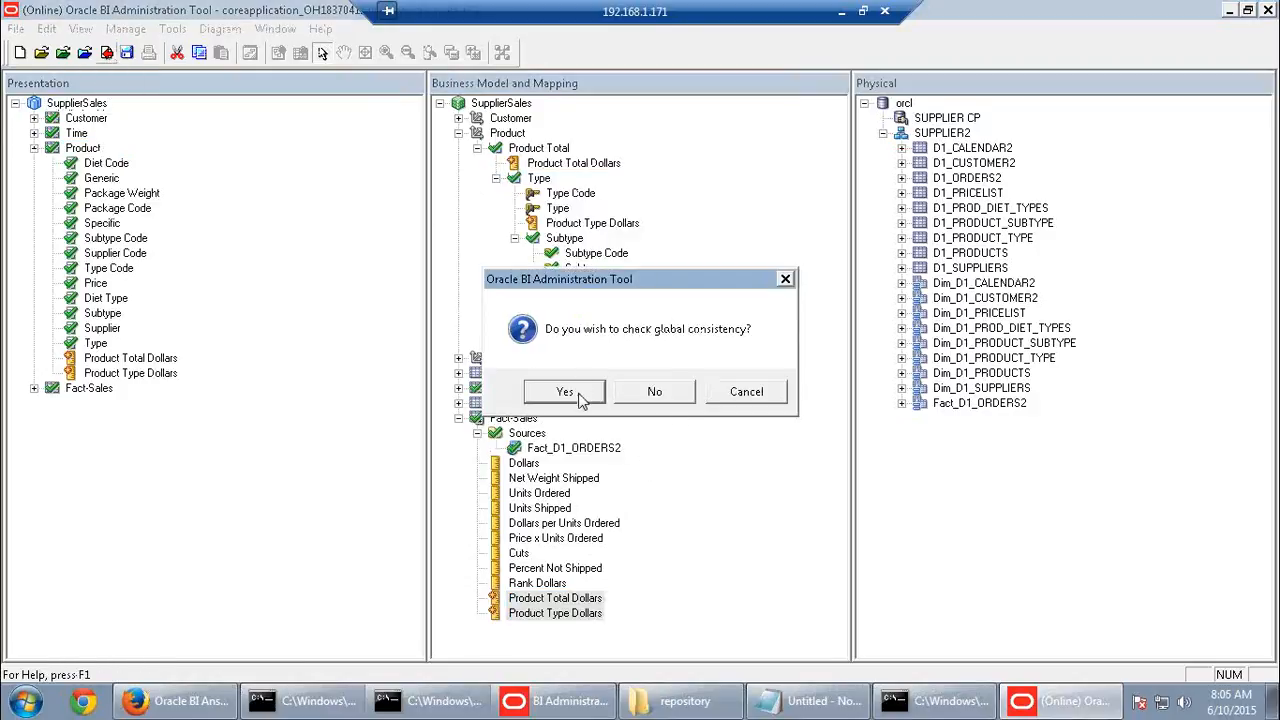
click(578, 392)
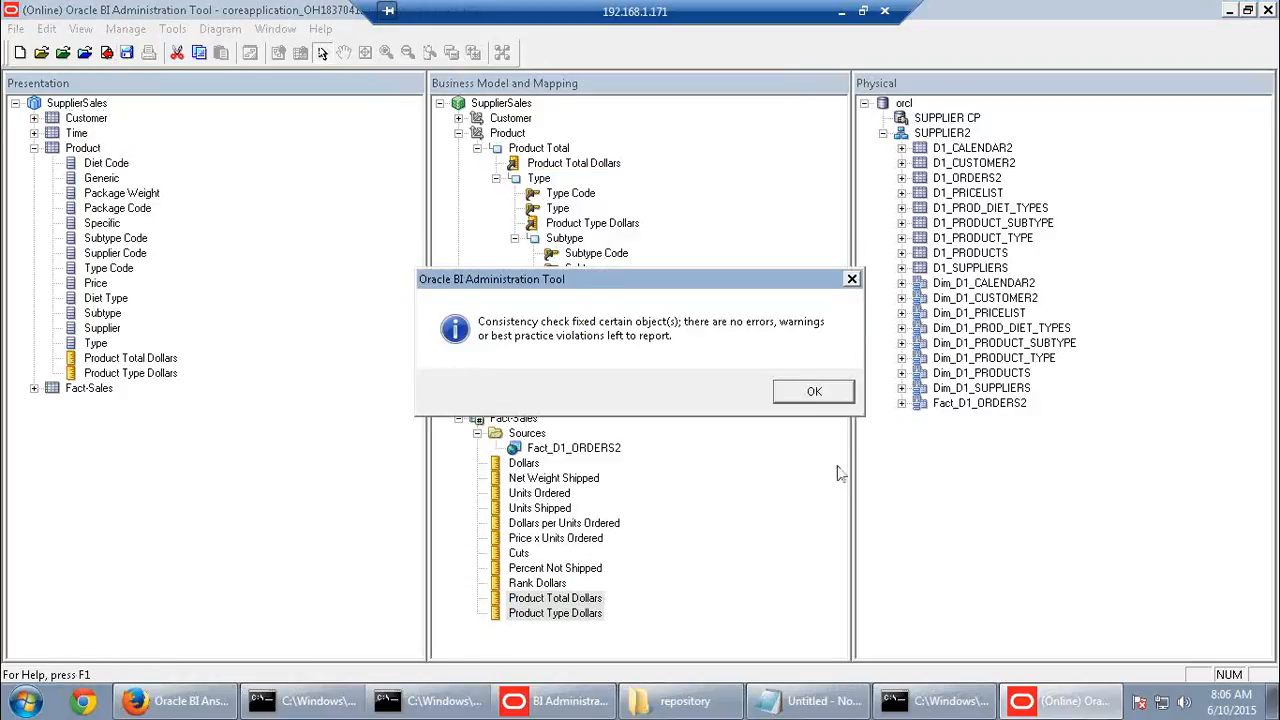
click(814, 392)
click(128, 57)
Reload the server metadata in Oracle BI Answers.
click(160, 703)
click(215, 157)
click(234, 197)
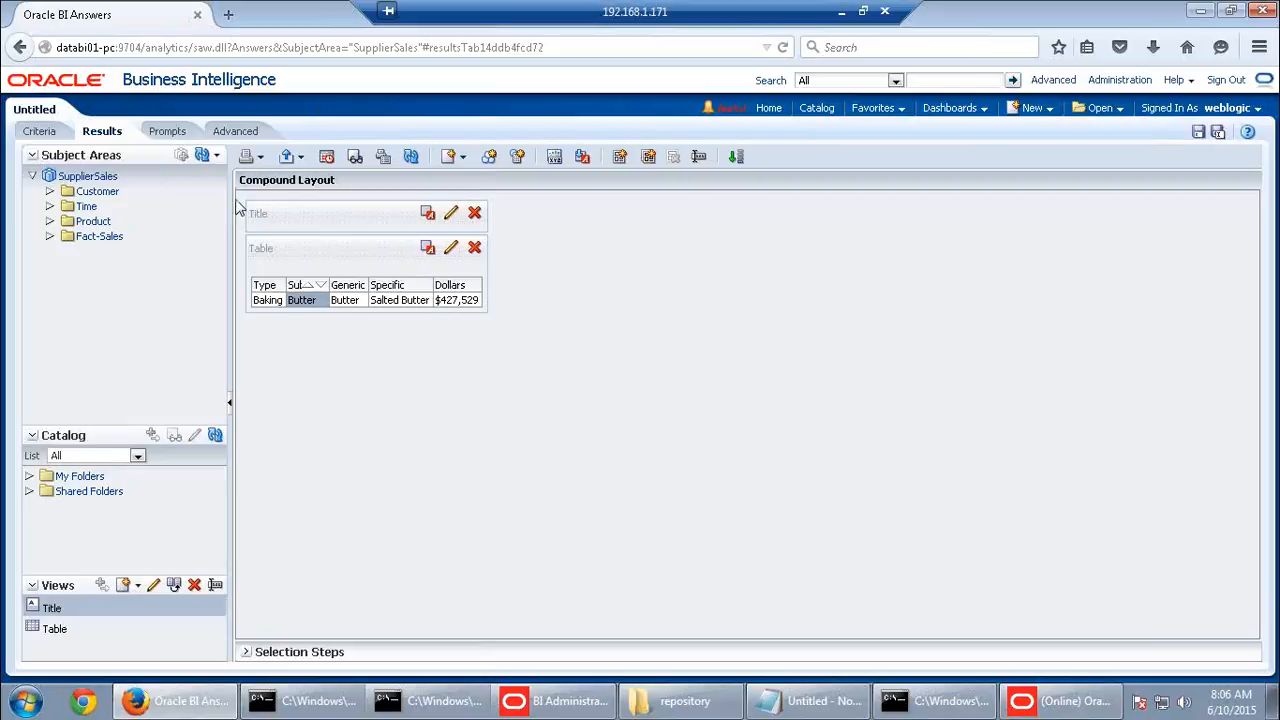
Clear all filters and all columns from the analysis criteria.
click(40, 132)
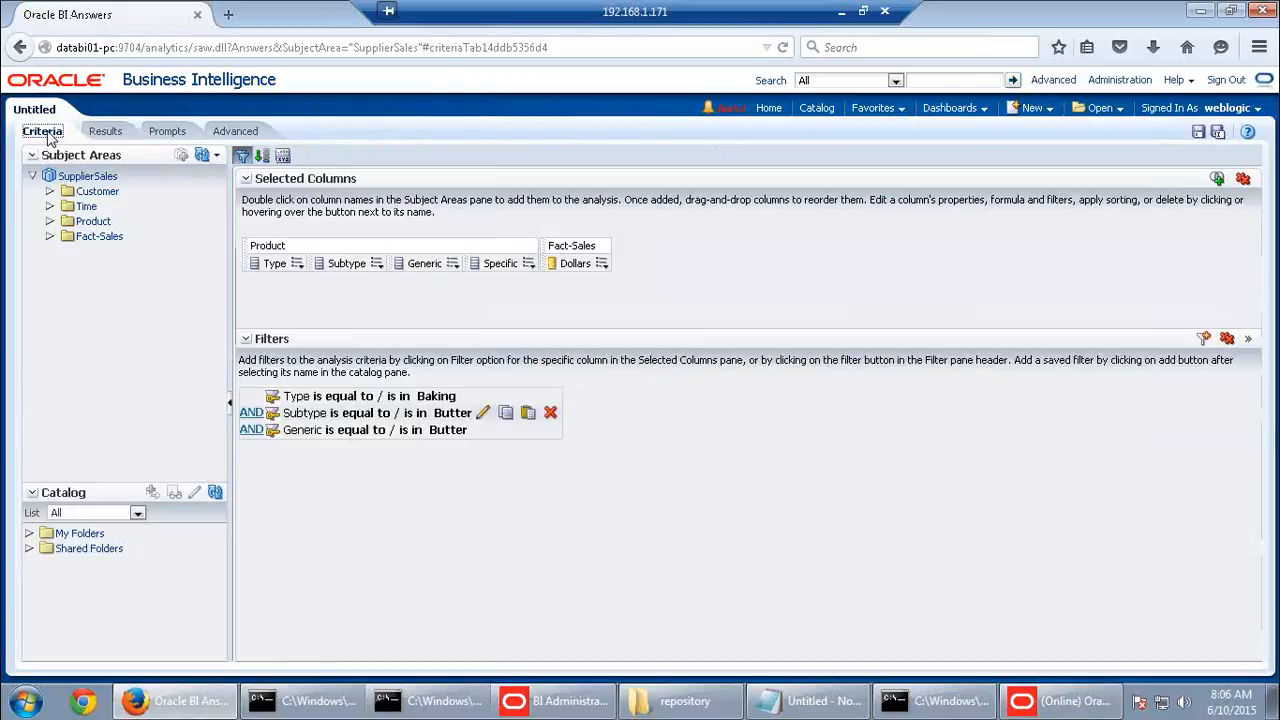
click(1227, 339)
click(1243, 179)
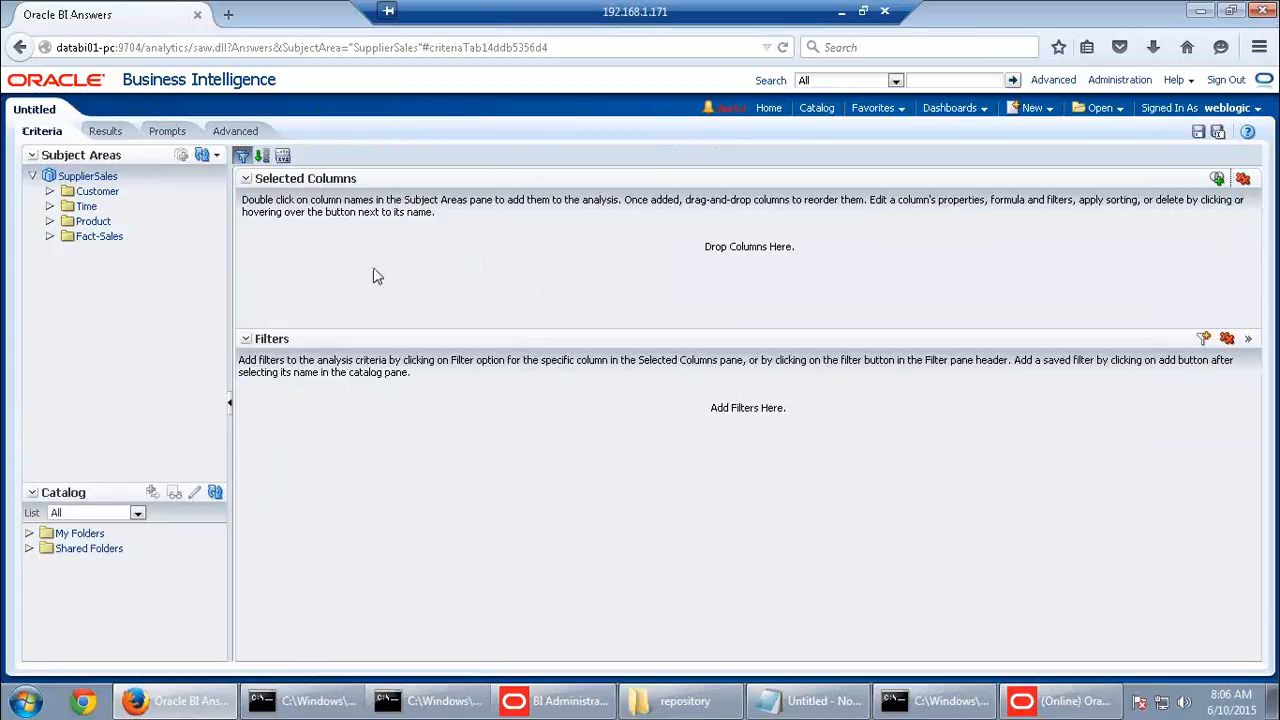
Expand the Product folder to confirm Type and Product Total Dollars are listed.
click(49, 221)
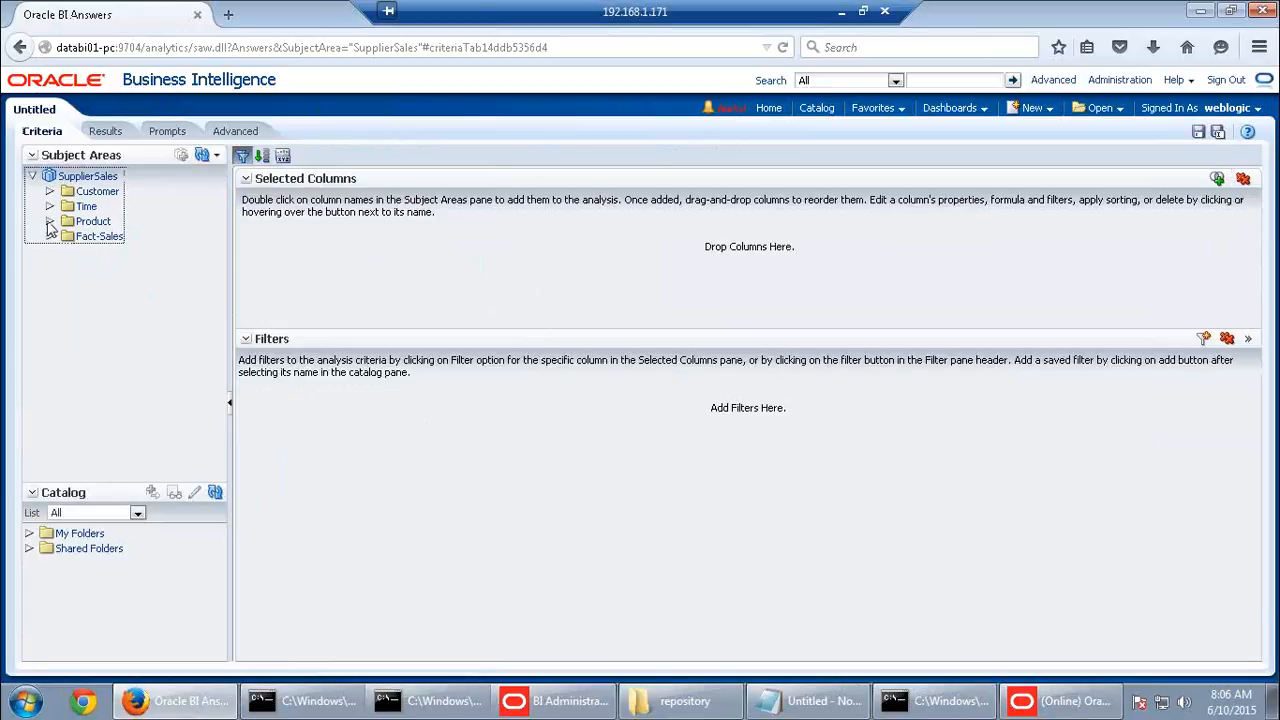
click(108, 417)
click(132, 432)
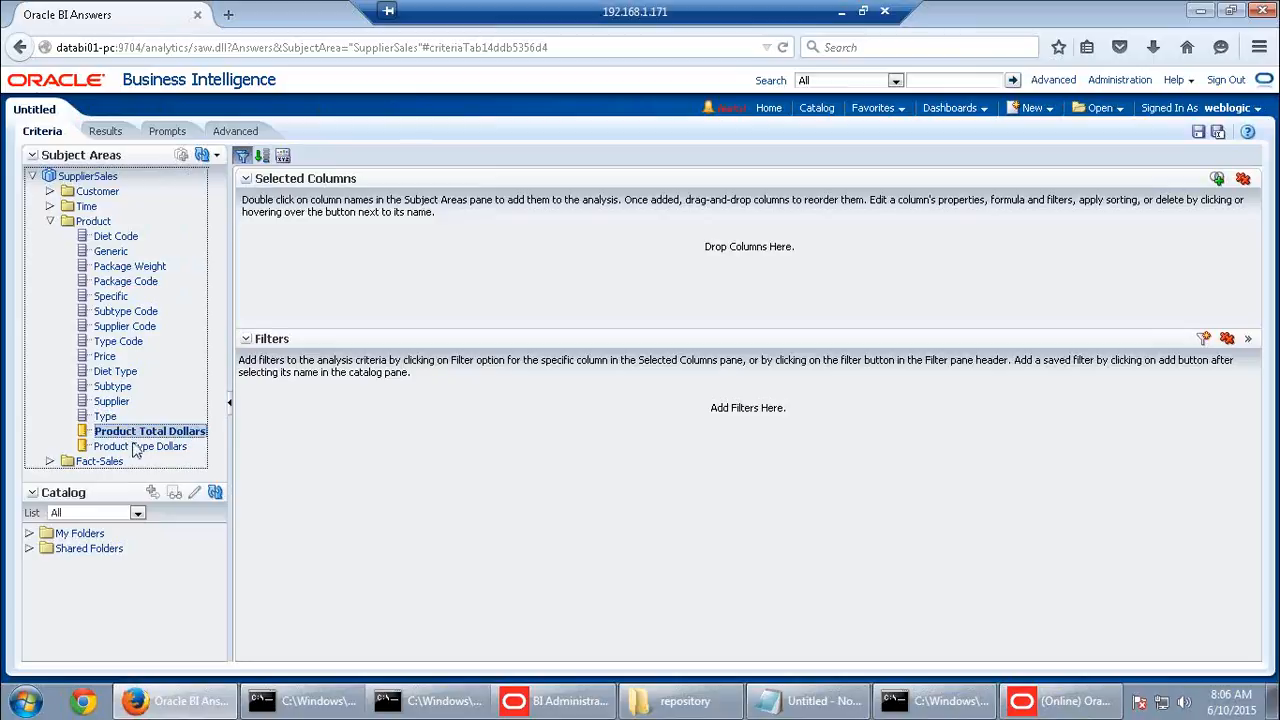
click(1060, 701)
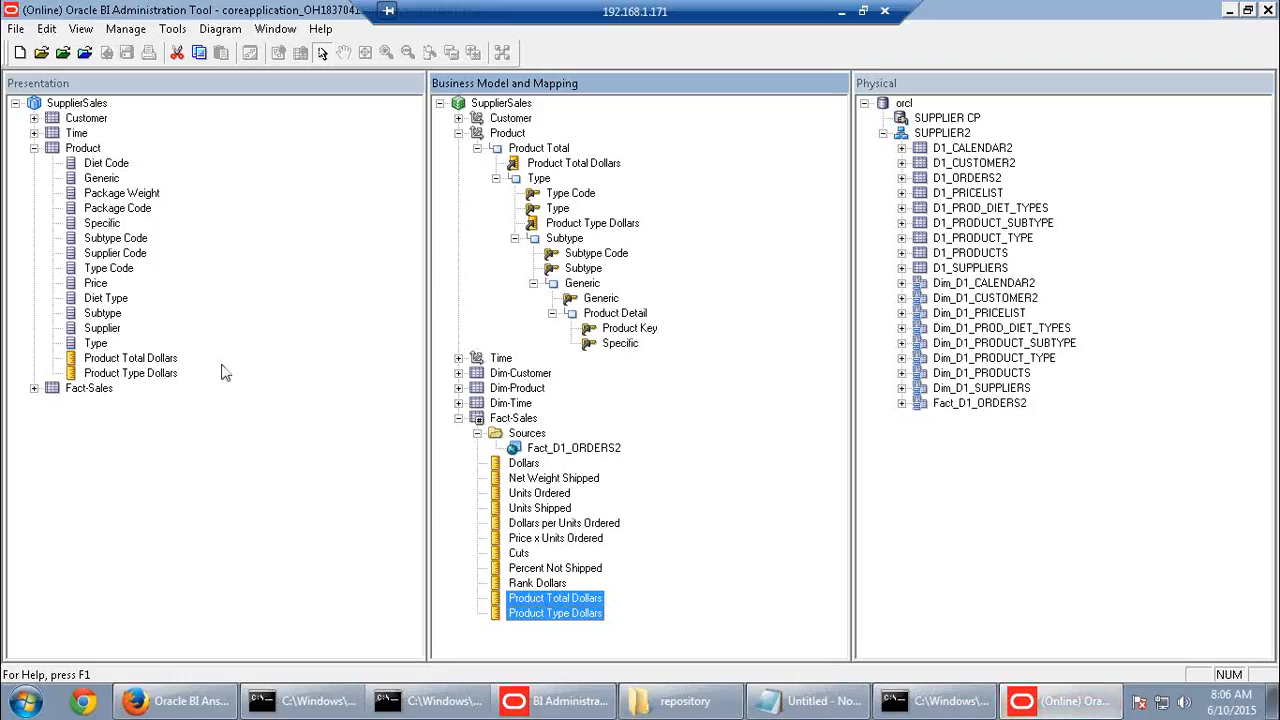
Delete Product Total Dollars and Product Type Dollars from the presentation Product folder.
click(155, 359)
shift+click(159, 375)
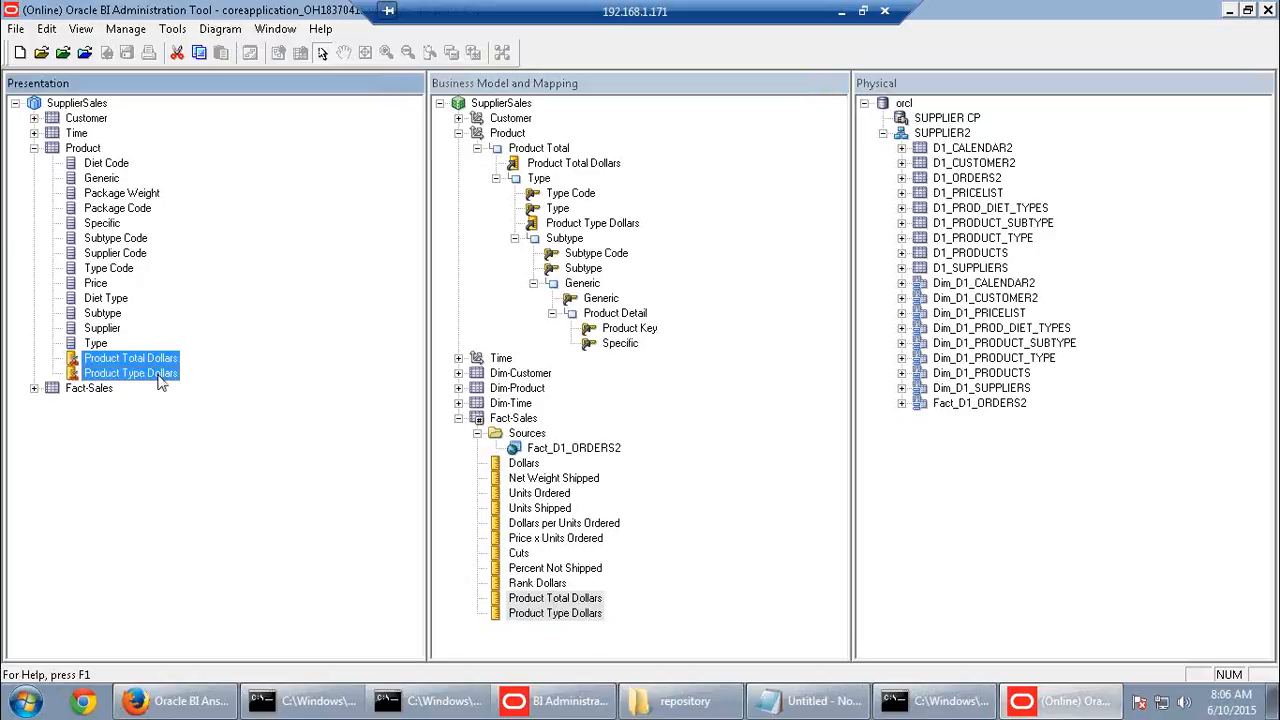
right_click(160, 382)
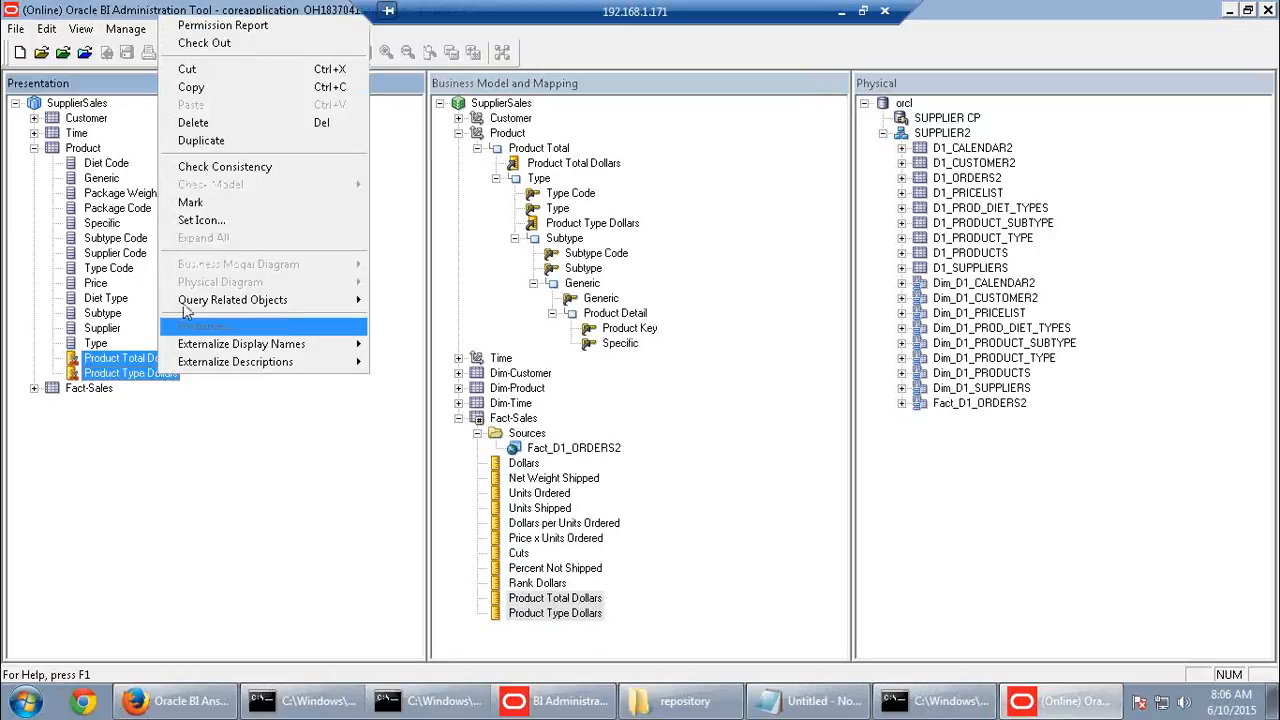
click(193, 122)
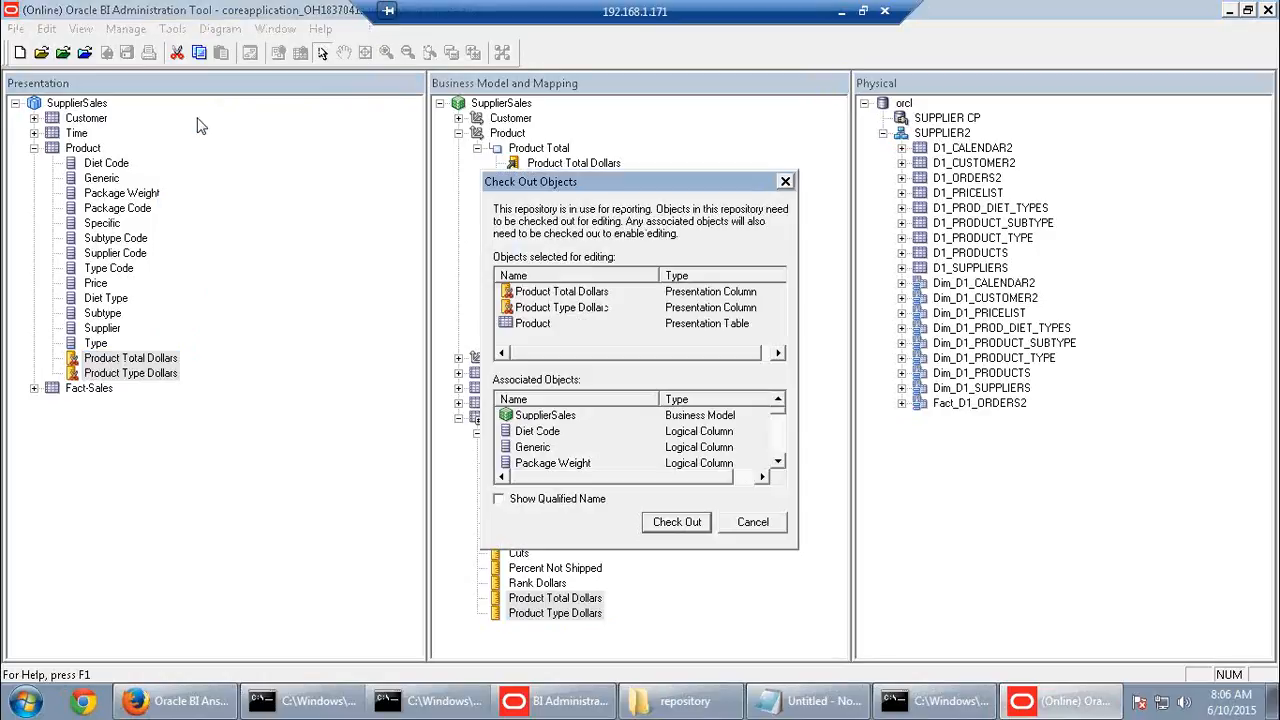
click(678, 524)
click(645, 394)
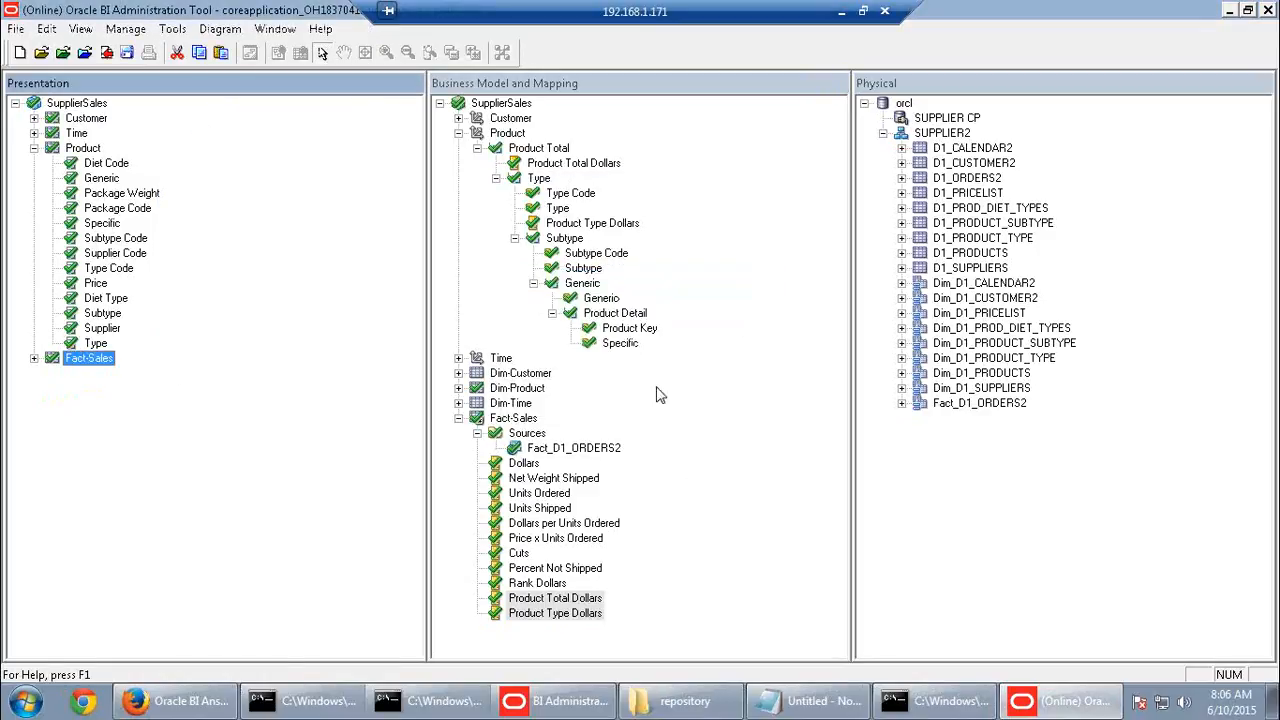
Place both measures in the presentation Fact-Sales folder and check in the changes.
click(557, 601)
ctrl+click(557, 613)
drag(557, 613, 86, 368)
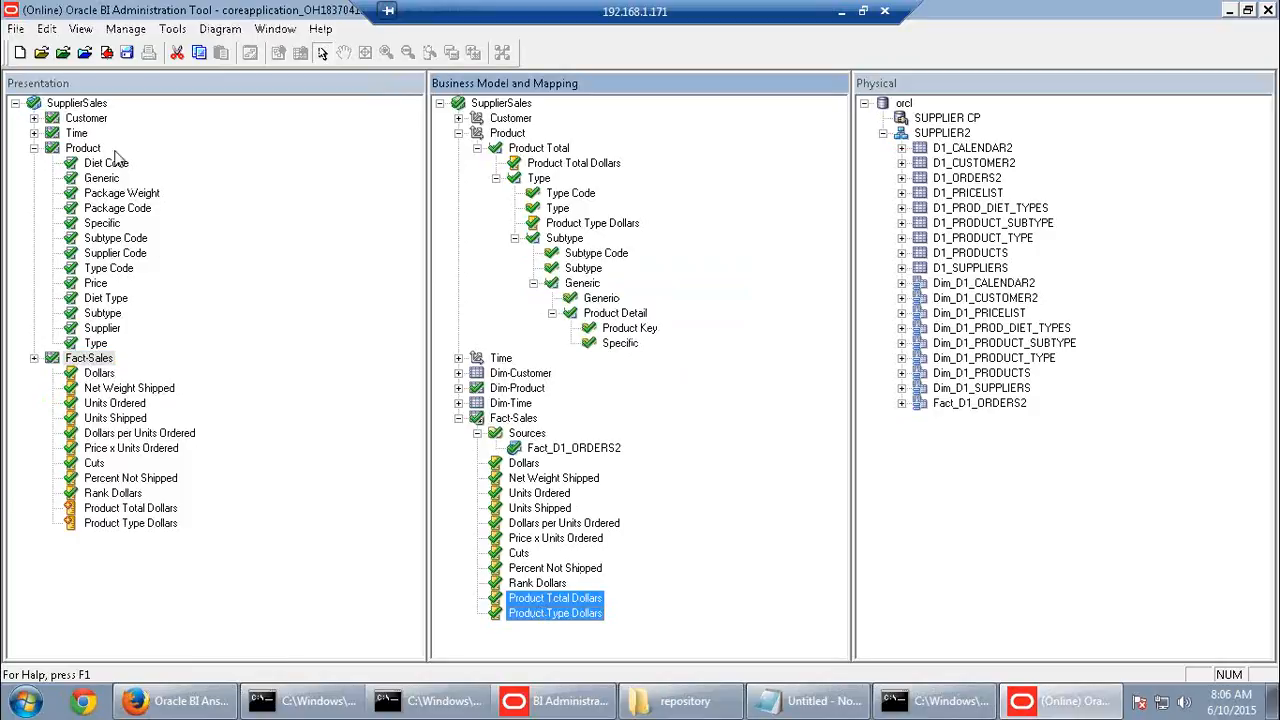
click(107, 52)
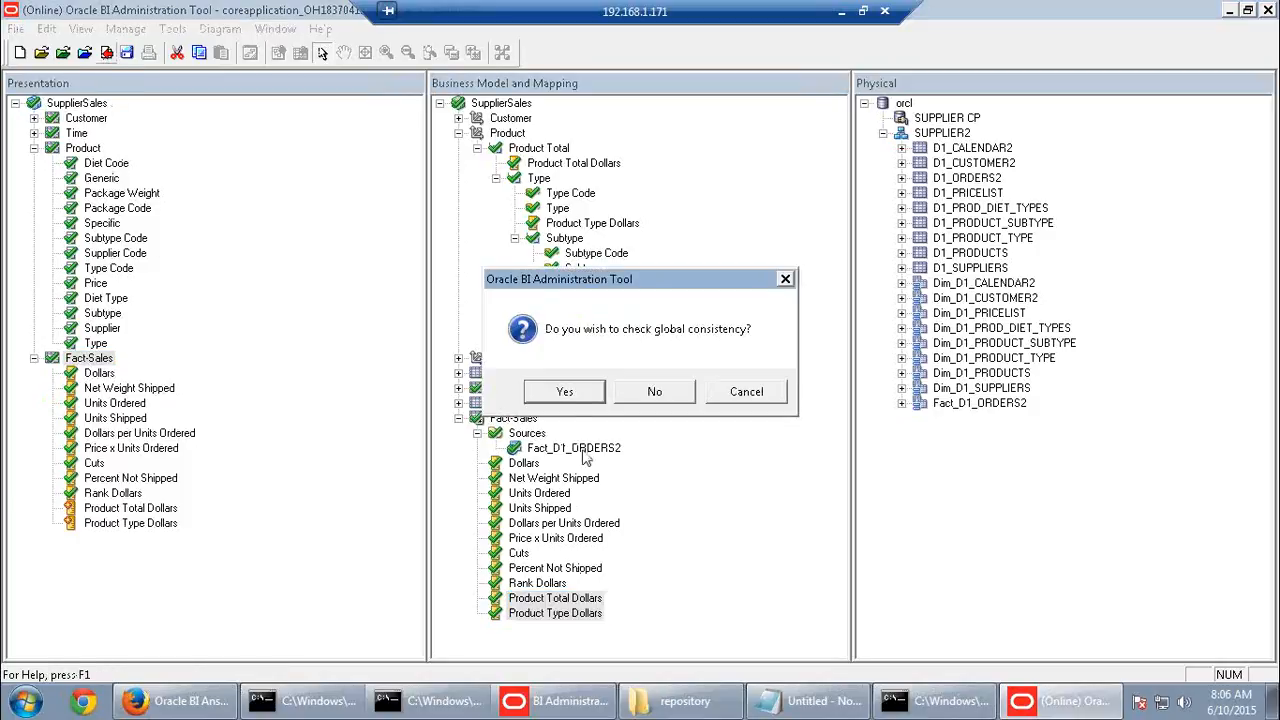
click(565, 393)
click(816, 392)
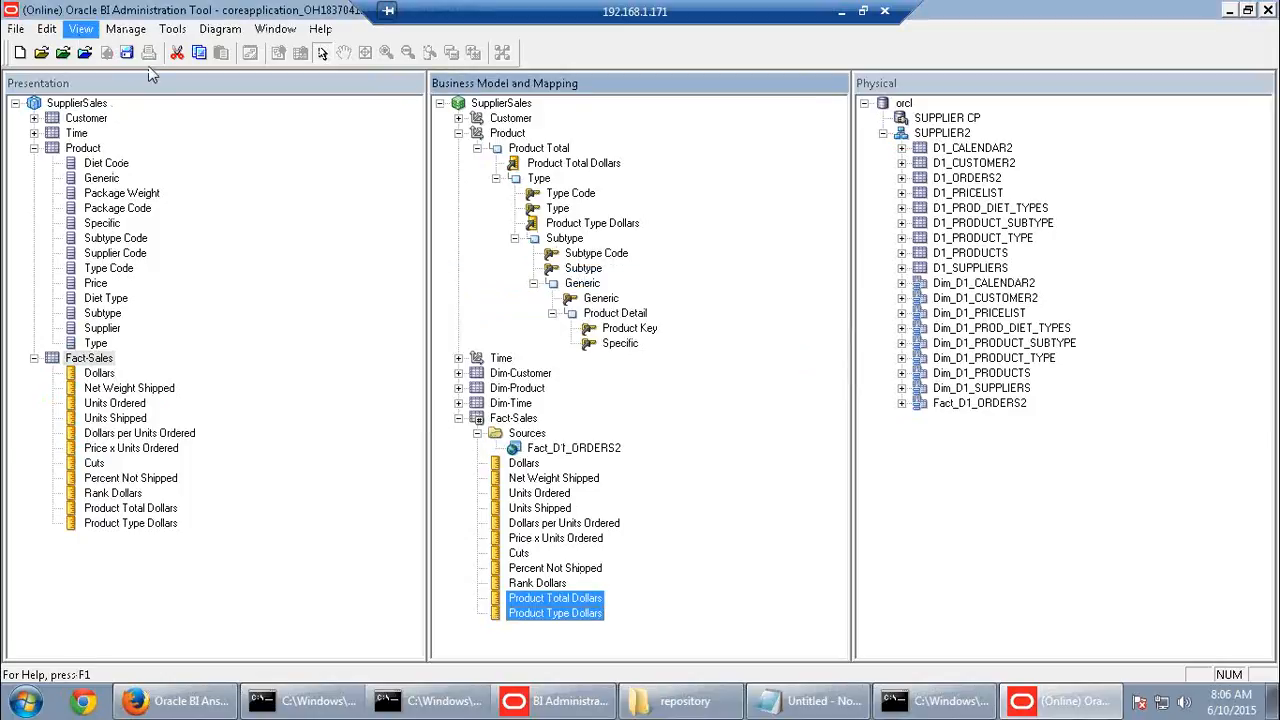
Reload server metadata and add the Type and Dollars columns to the analysis.
click(175, 700)
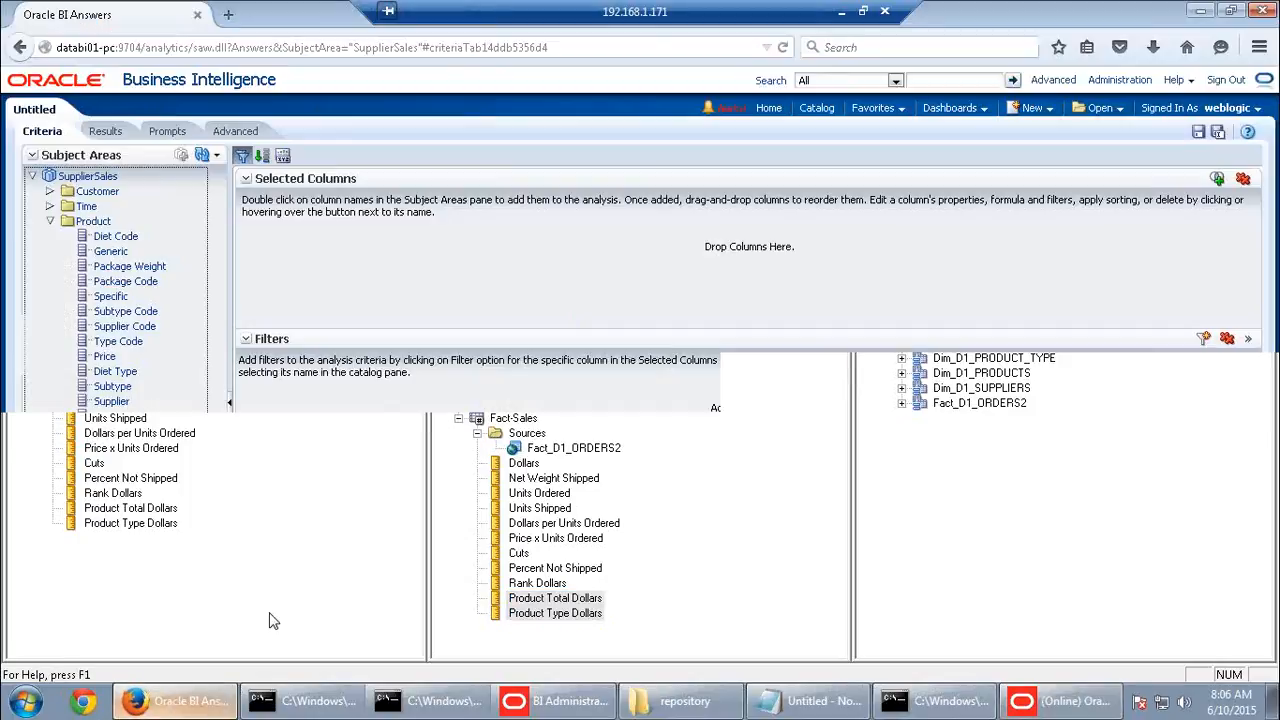
click(216, 157)
click(232, 198)
click(50, 221)
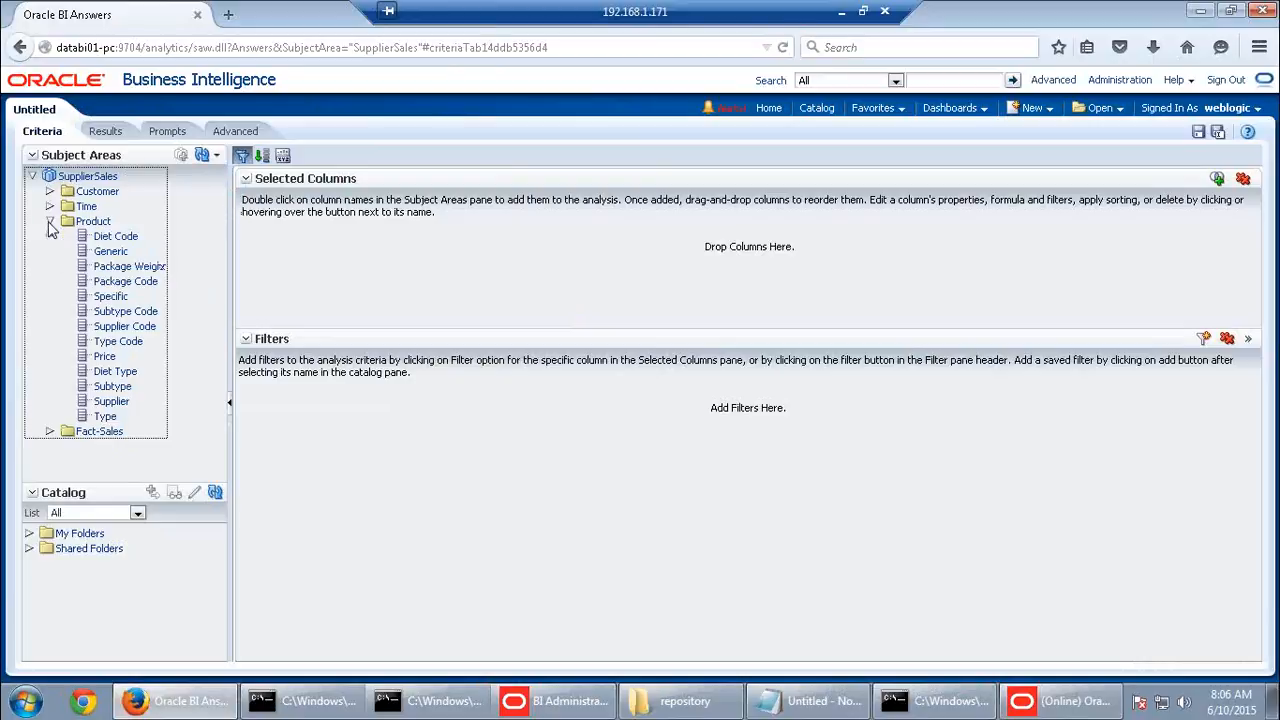
double_click(107, 416)
click(49, 431)
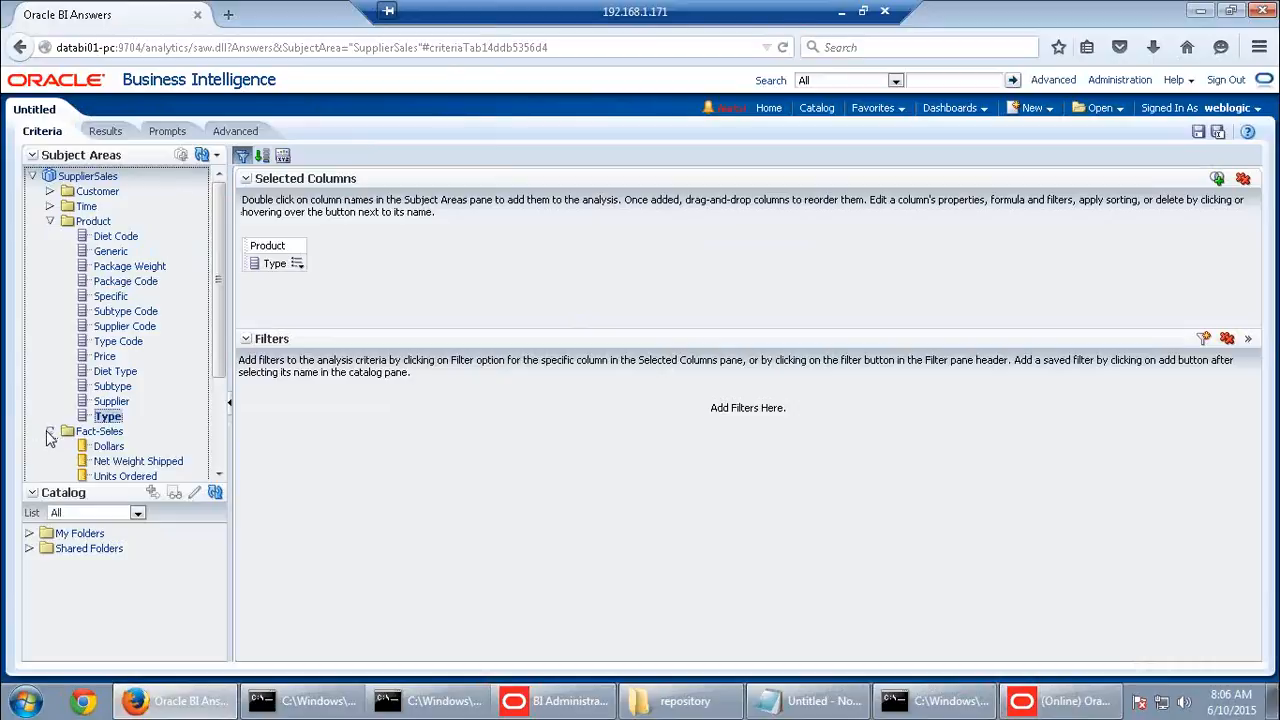
scroll(118, 432, down, 1)
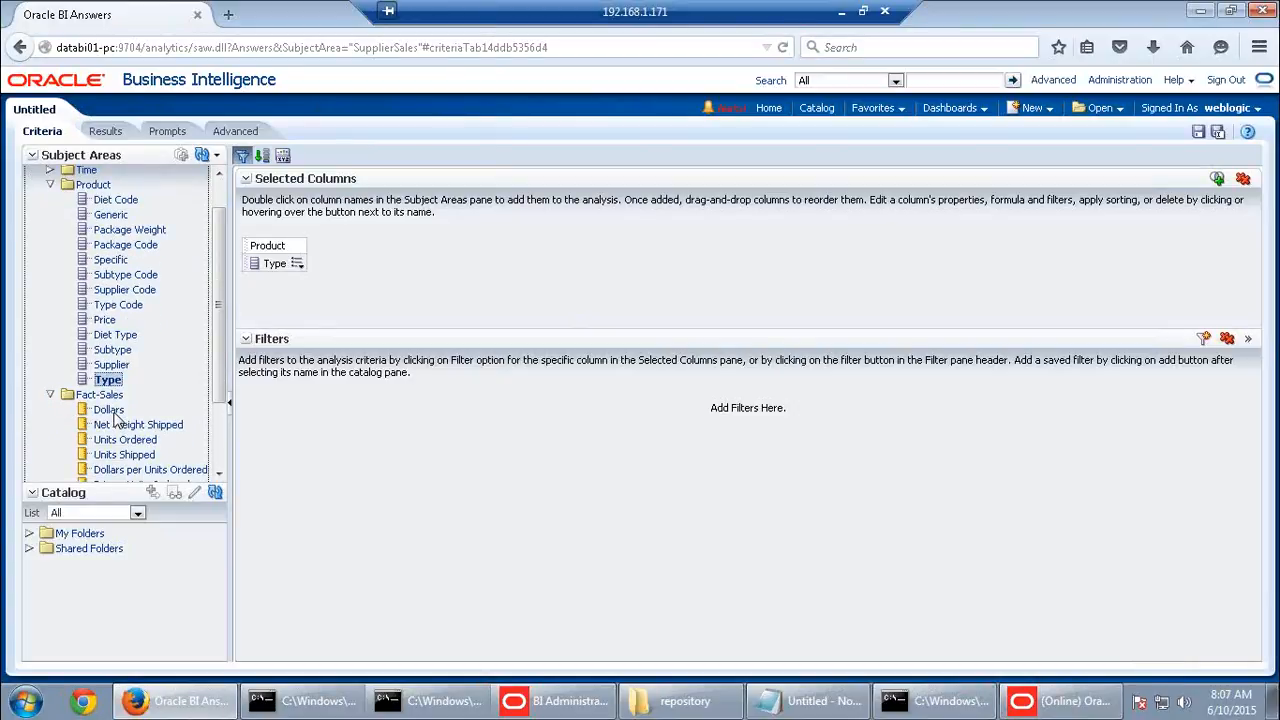
double_click(112, 411)
Add a grand total after the rows of the results table.
click(105, 132)
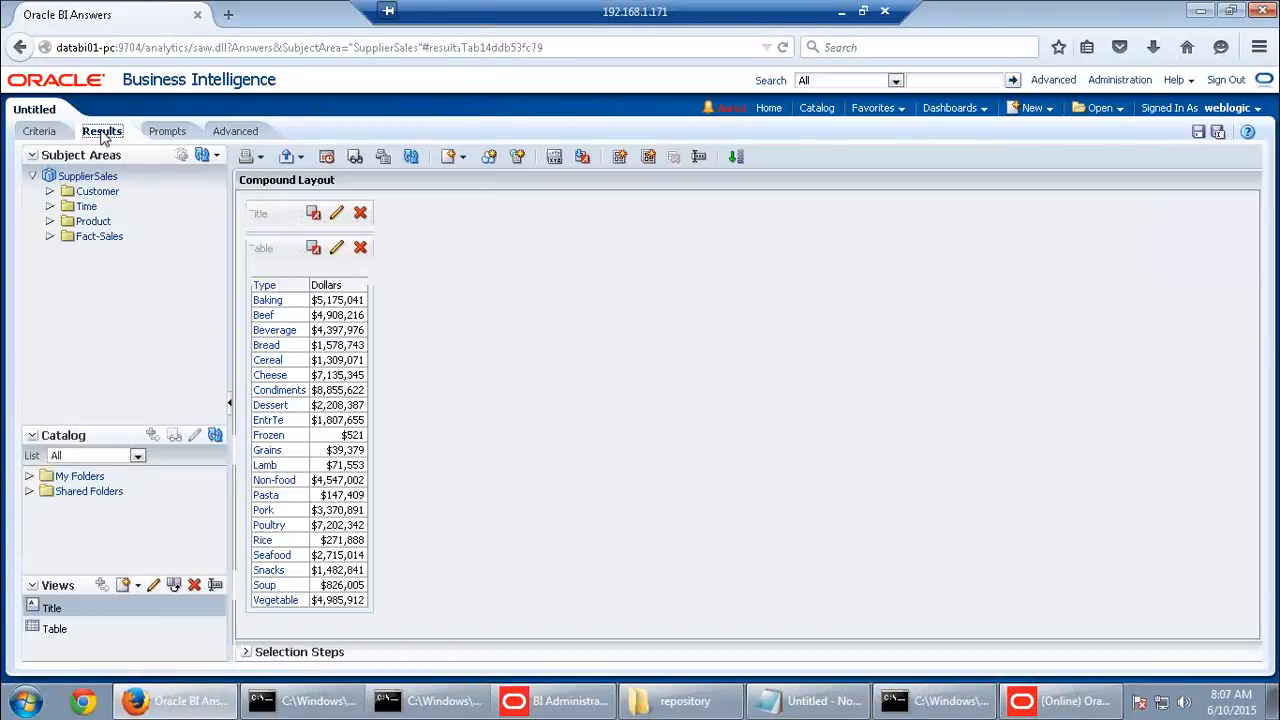
click(338, 251)
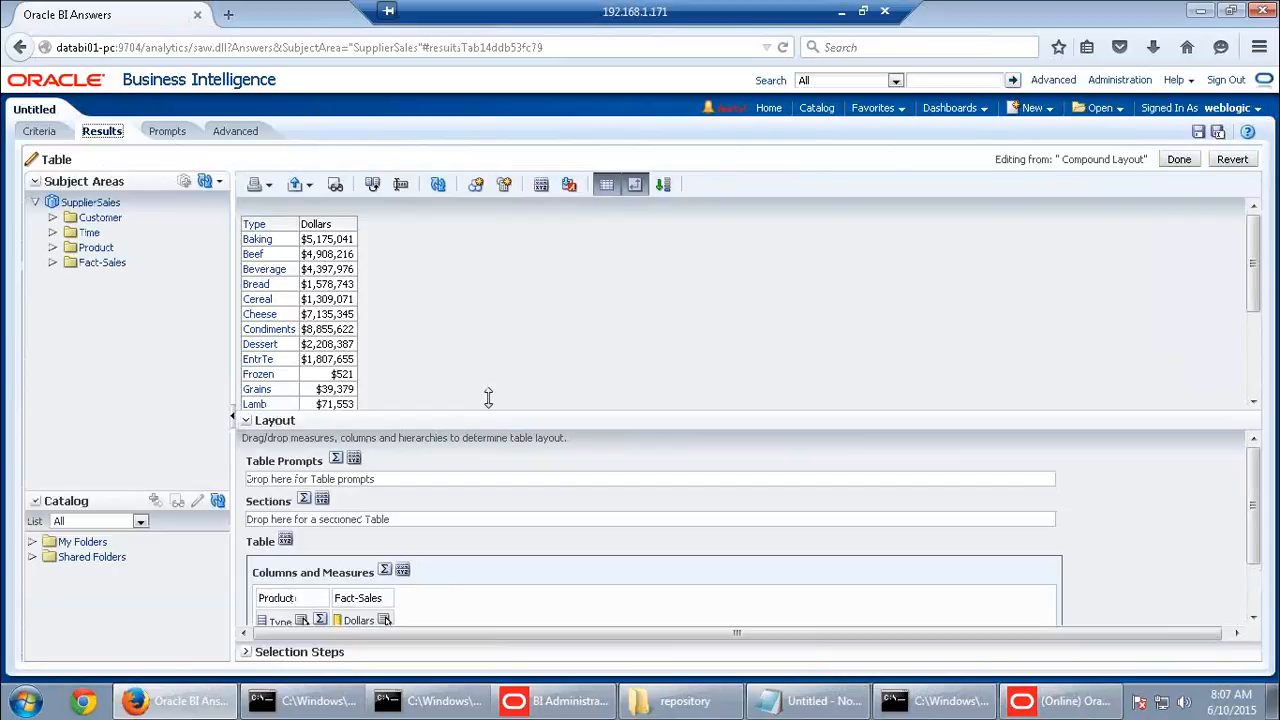
scroll(488, 398, down, 3)
scroll(520, 549, down, 2)
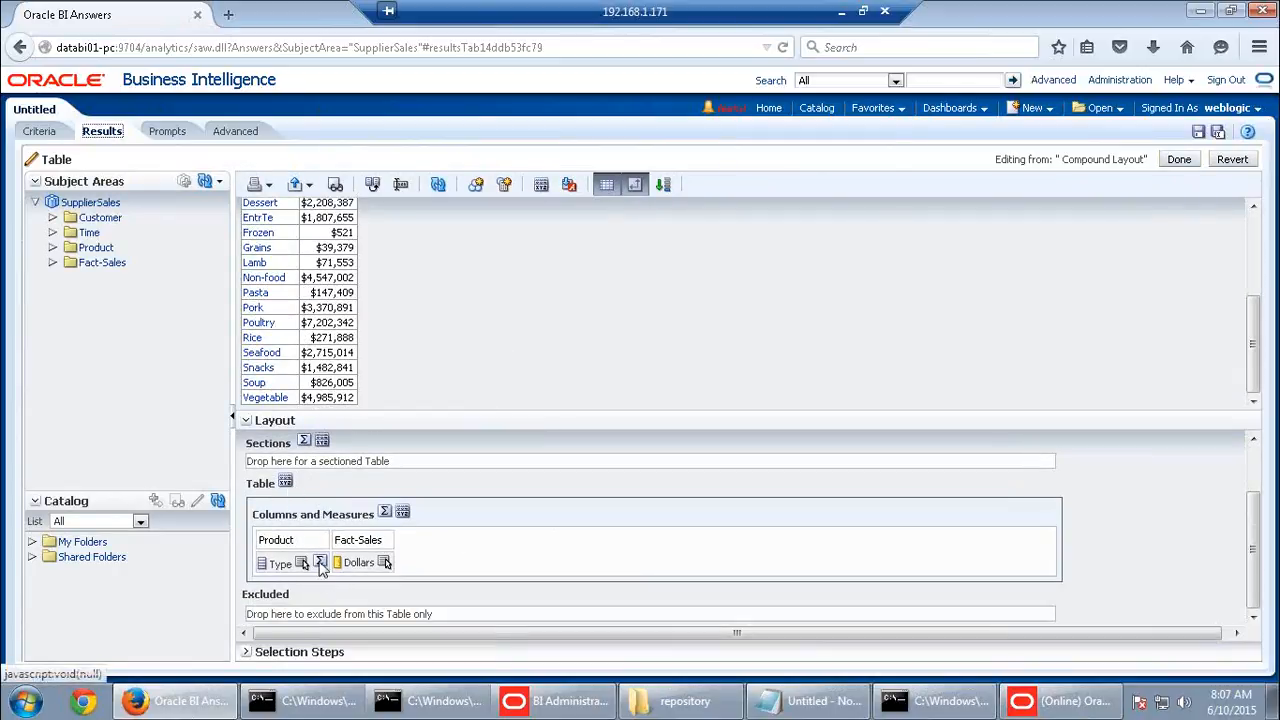
click(385, 512)
click(407, 549)
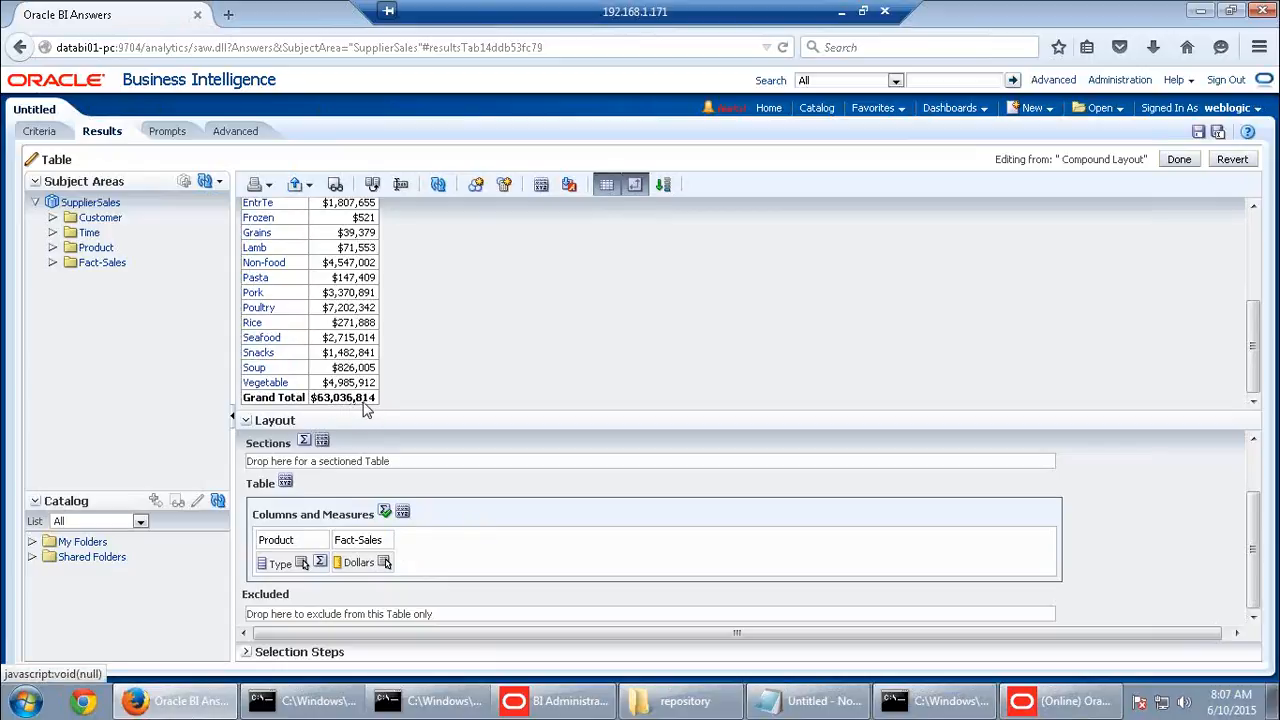
scroll(538, 390, up, 5)
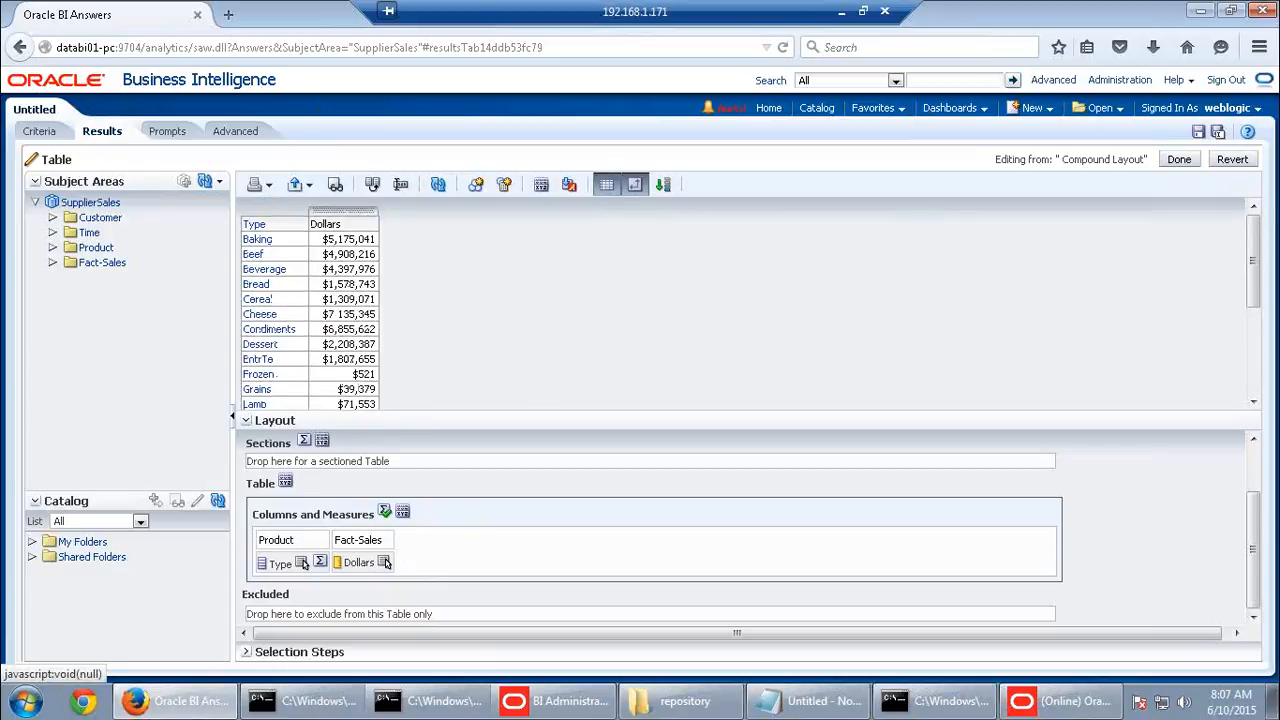
click(1179, 159)
scroll(603, 382, down, 2)
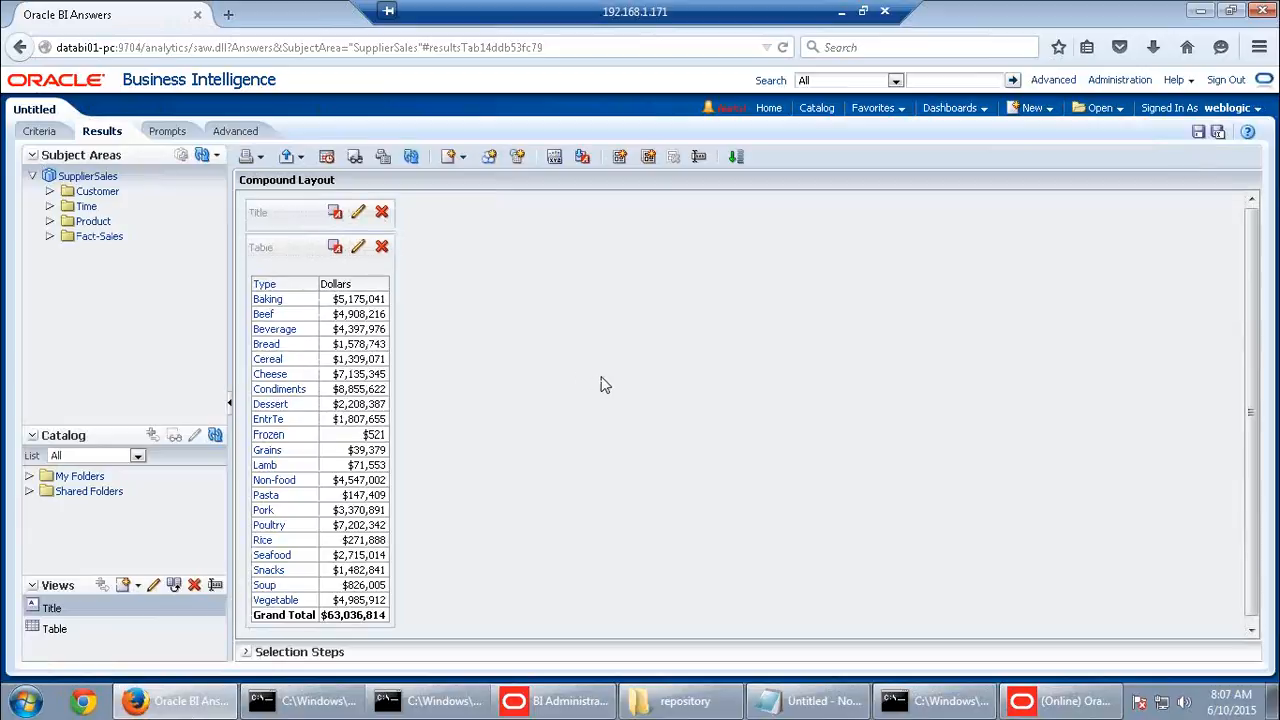
Add Product Total Dollars and compare its 63,036,814 per-Type values with the Dollars Grand Total.
click(50, 236)
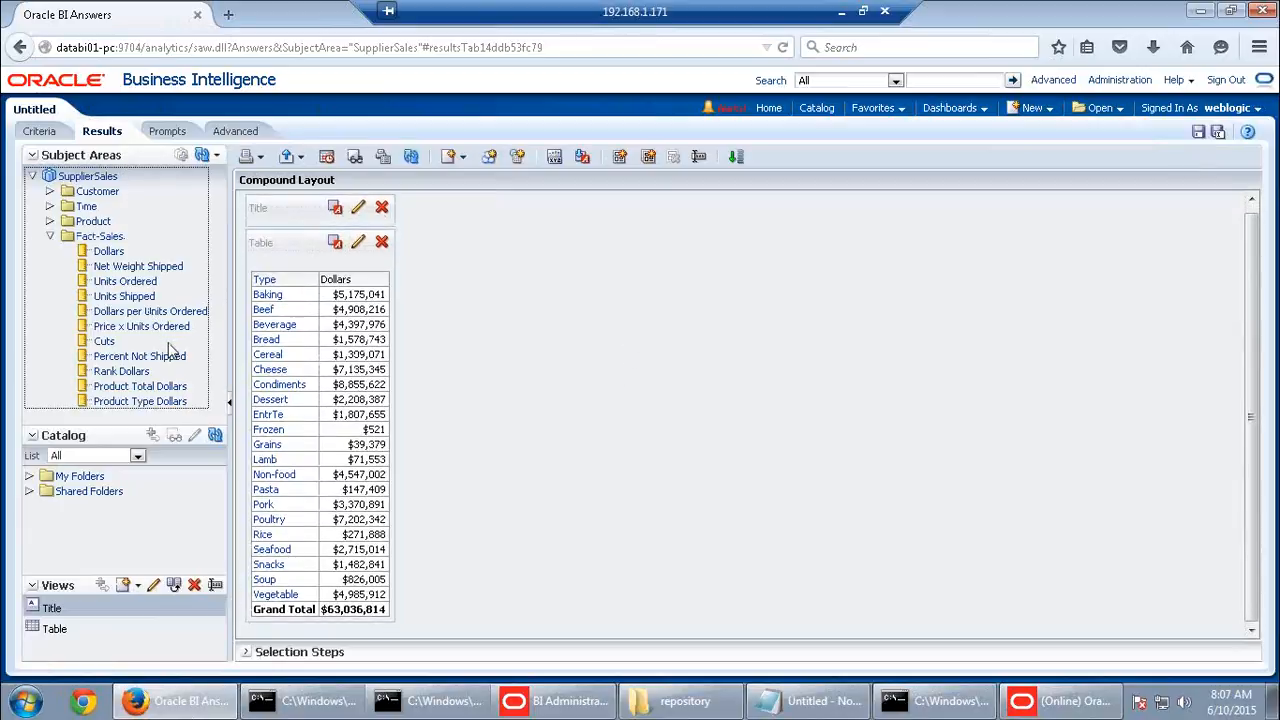
double_click(147, 388)
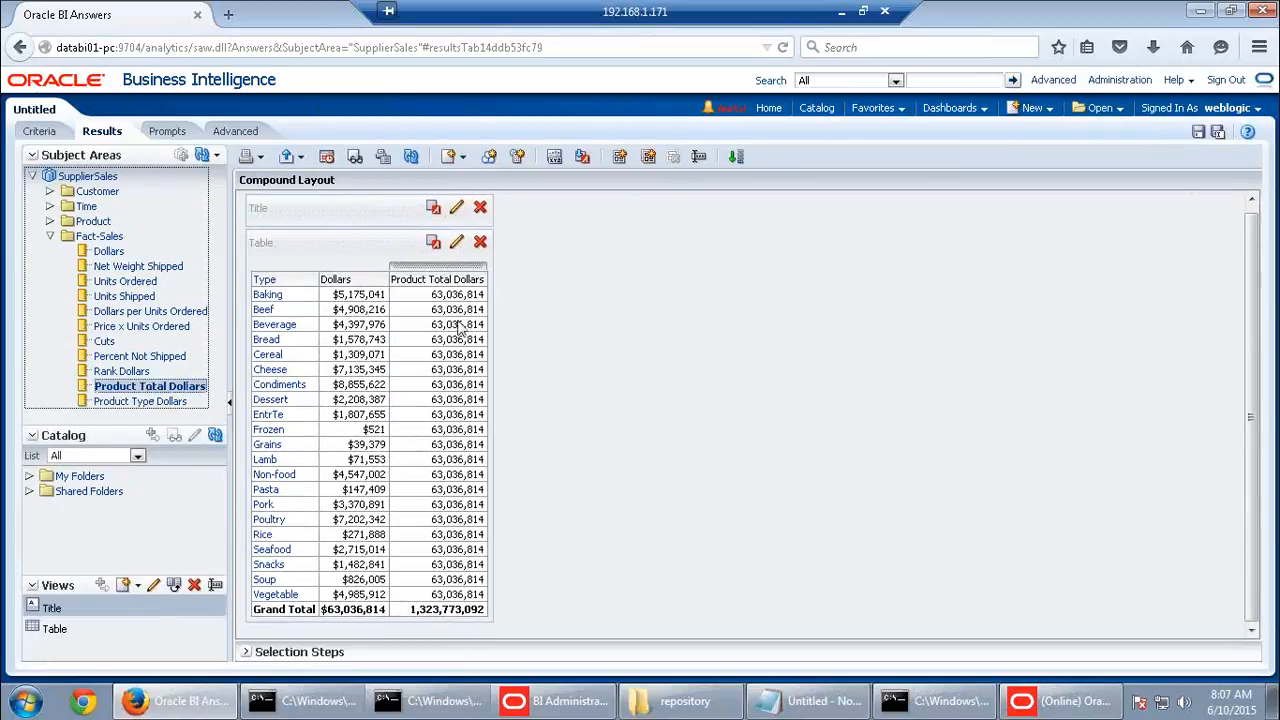
click(456, 296)
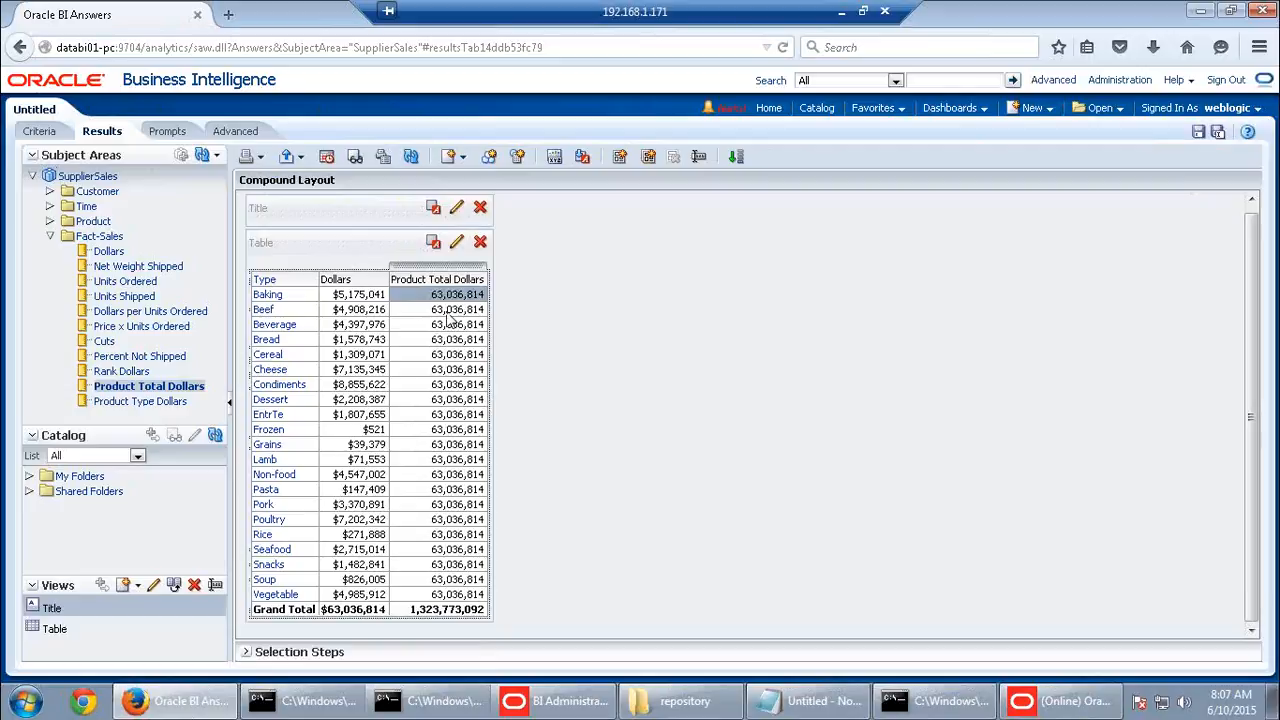
click(446, 311)
click(450, 325)
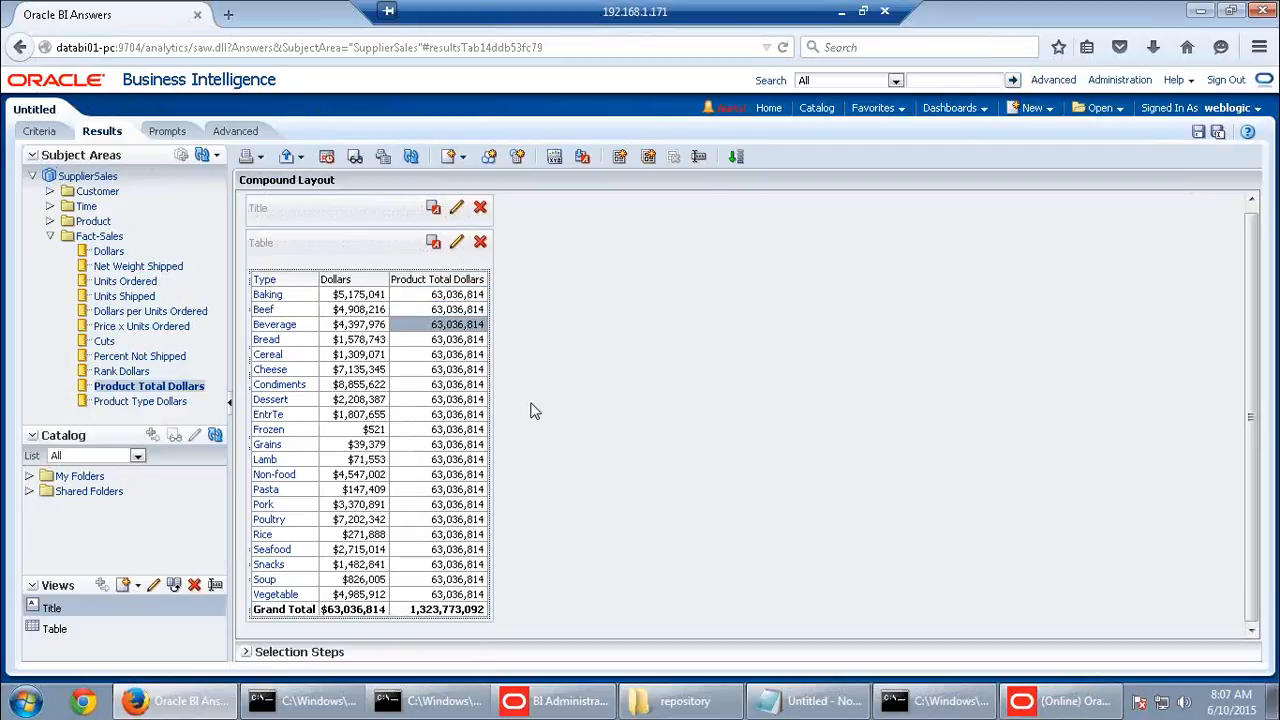
click(364, 614)
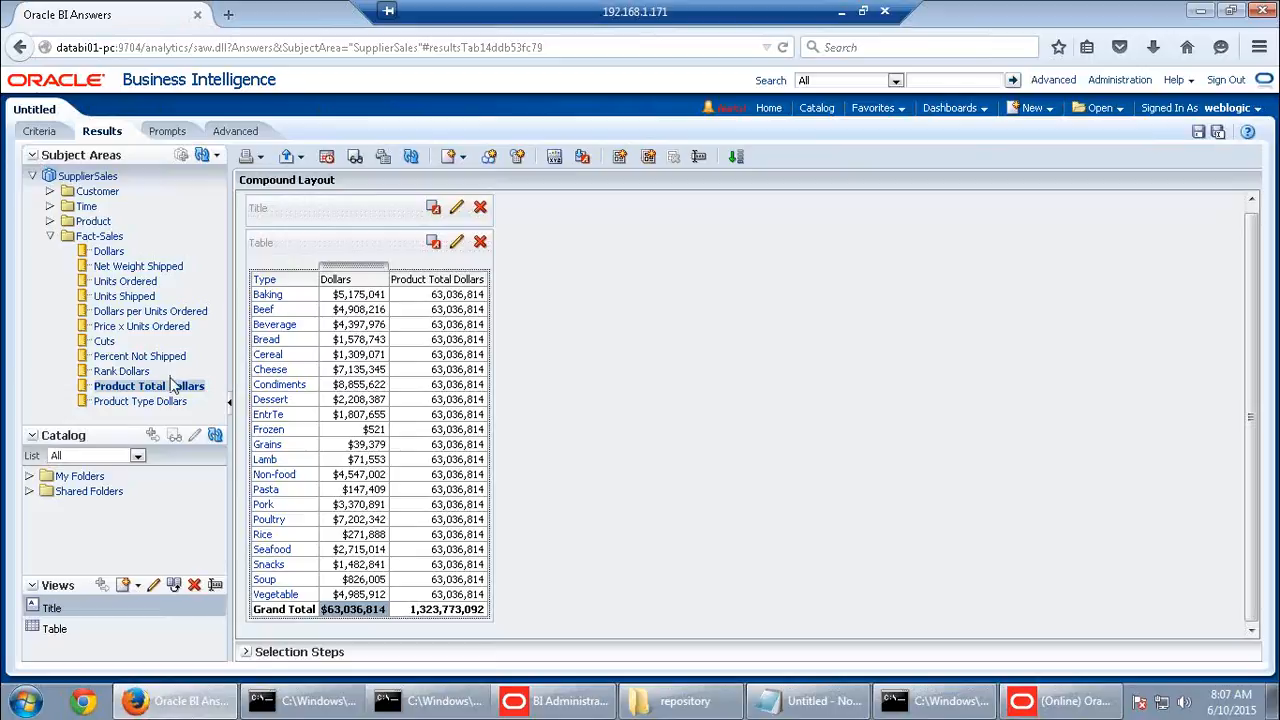
Add Product Type Dollars to the table and drill from Baking down to Balsamic Vinegar.
double_click(149, 401)
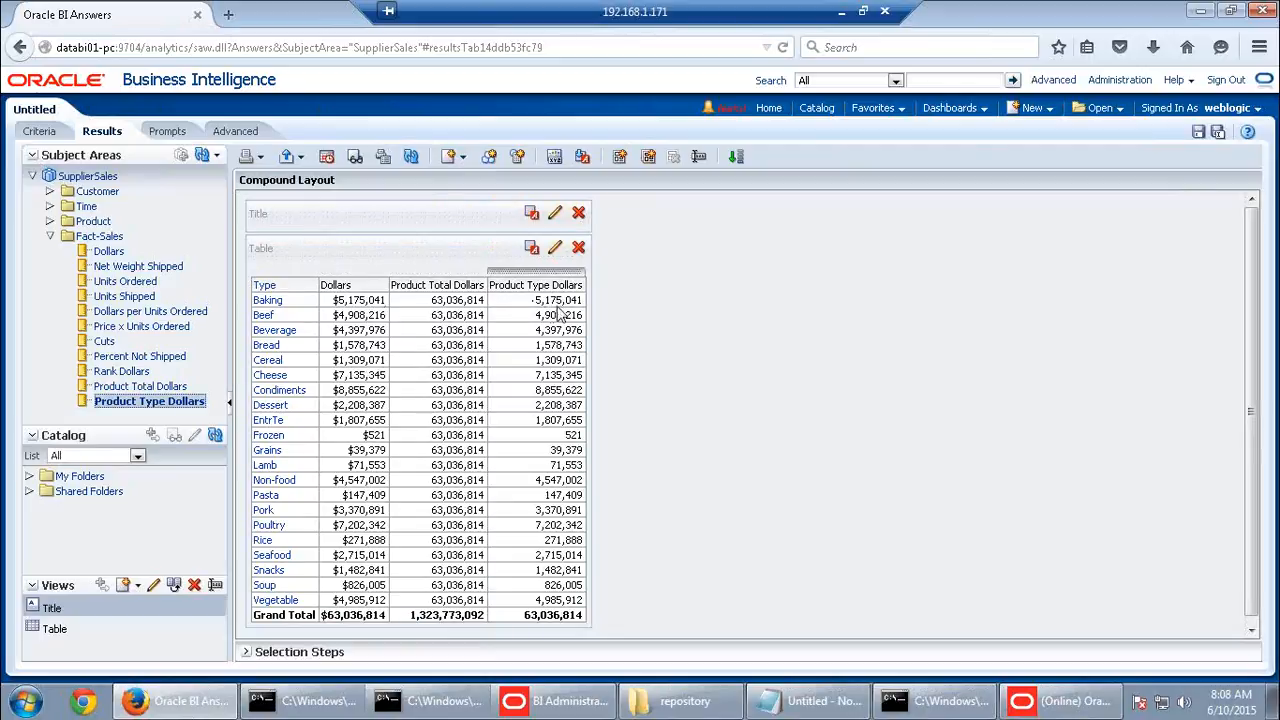
click(267, 301)
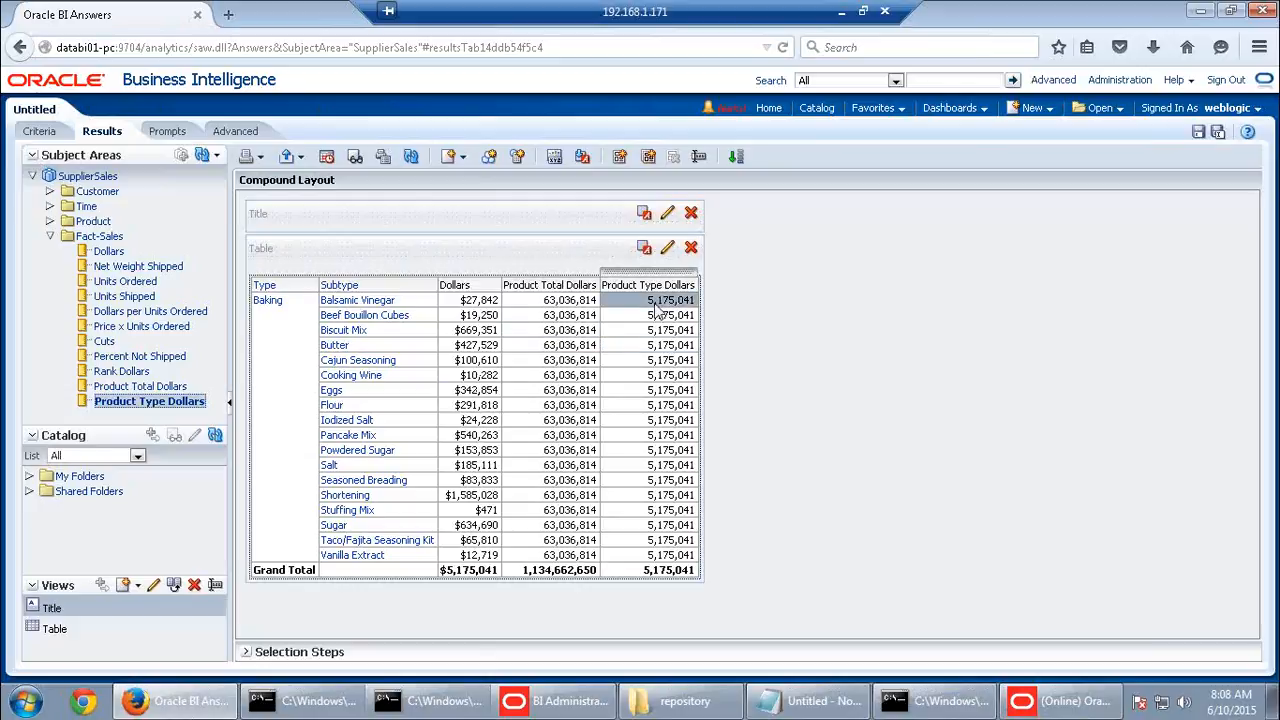
click(386, 302)
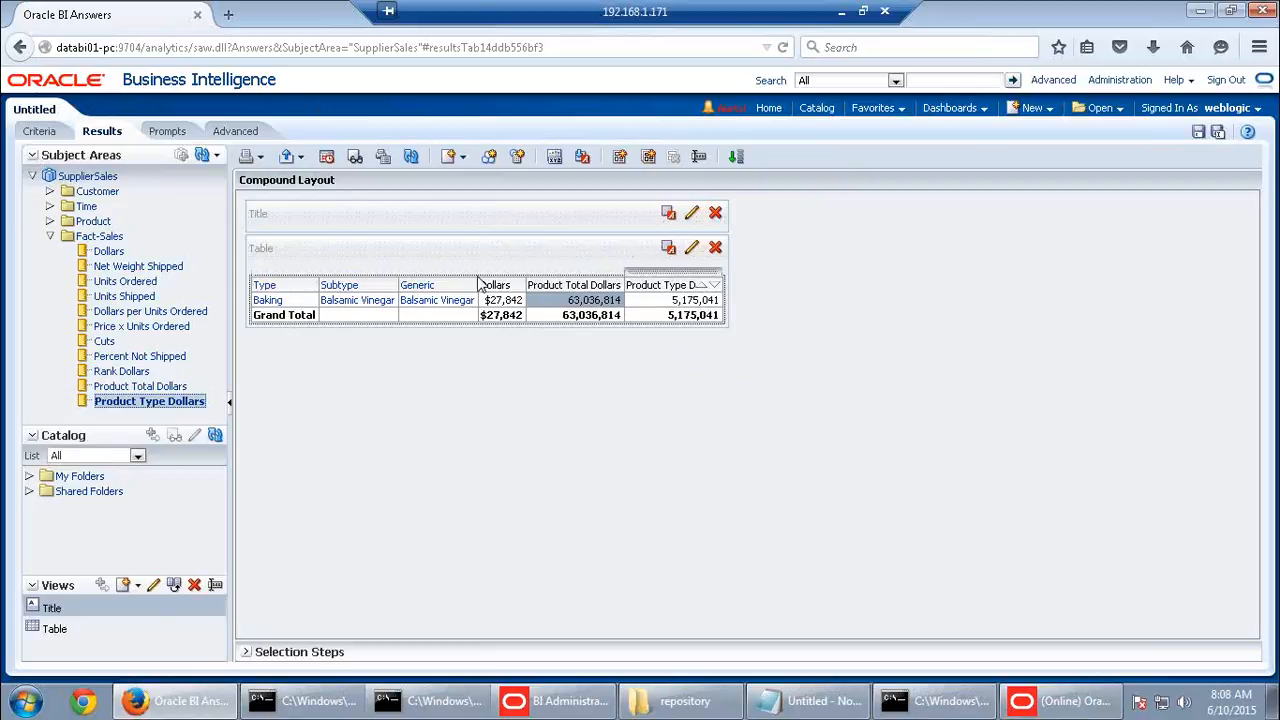
click(1060, 700)
Check out Product Total Dollars and review its Product Total level without changes.
click(622, 602)
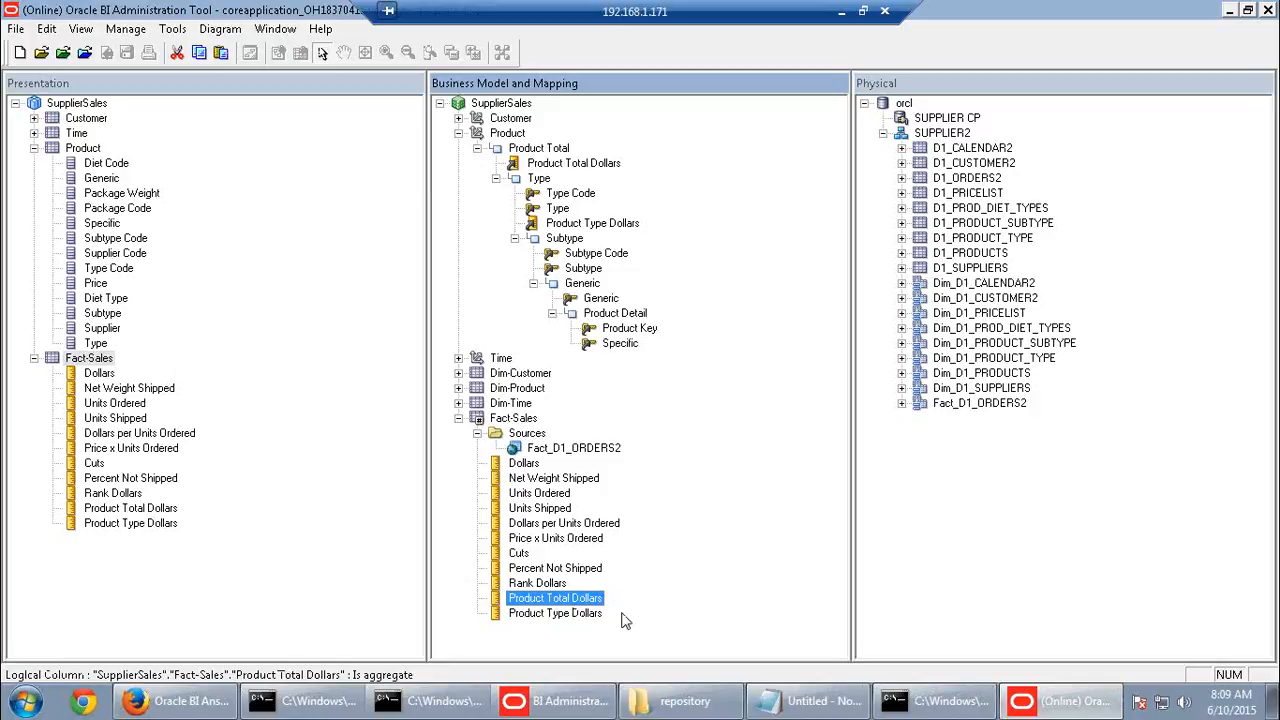
double_click(554, 603)
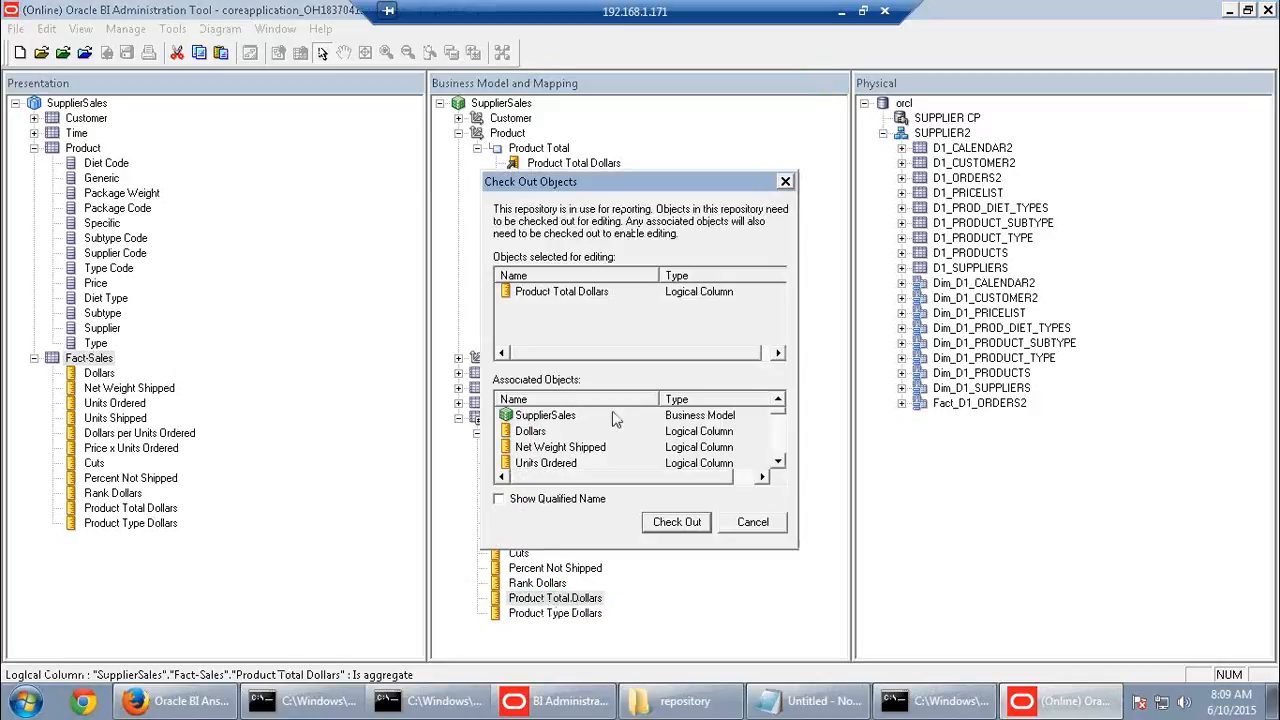
click(690, 523)
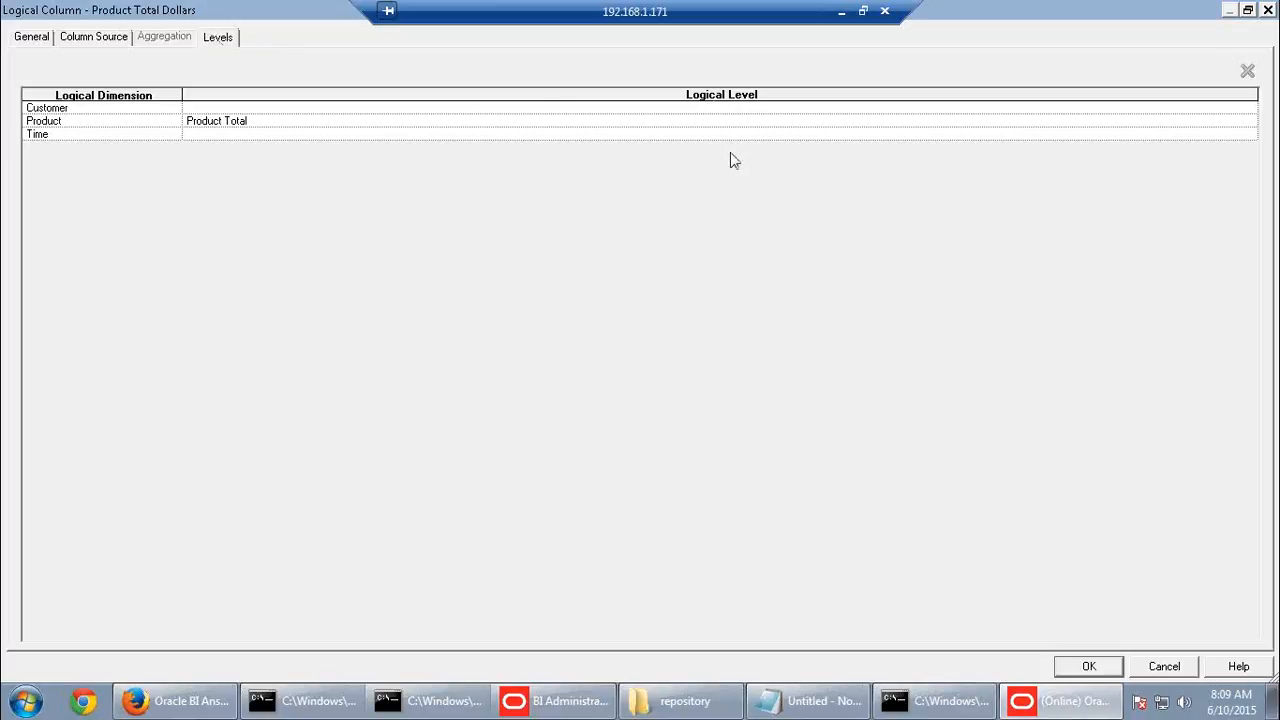
click(1164, 673)
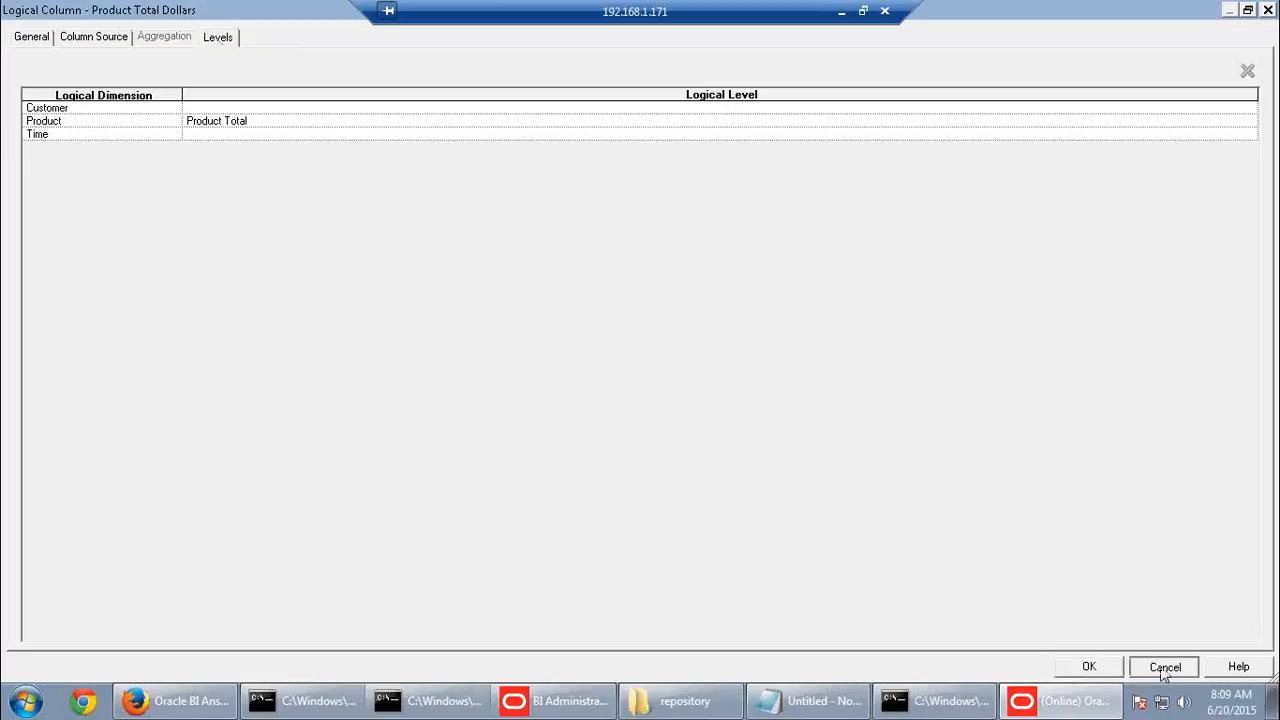
Compare Product Total Dollars and Product Type Dollars in the Product hierarchy, then view the notes.
click(581, 165)
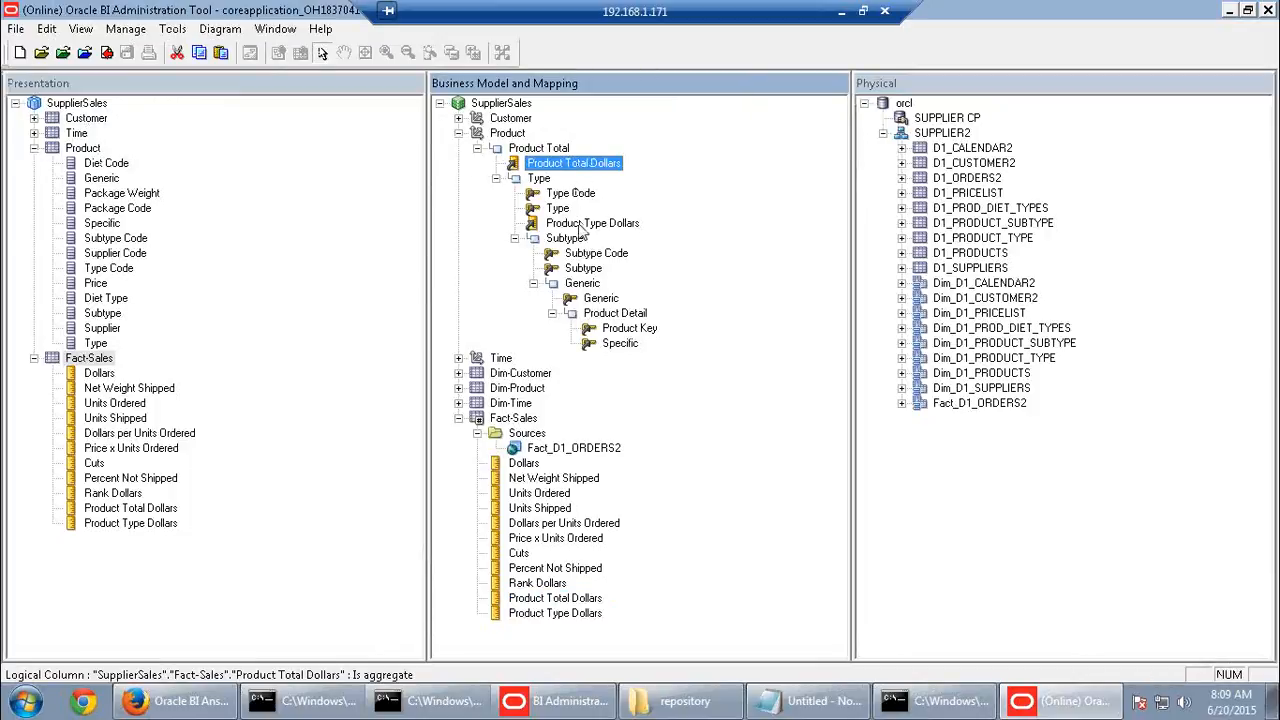
click(580, 226)
click(539, 166)
click(594, 225)
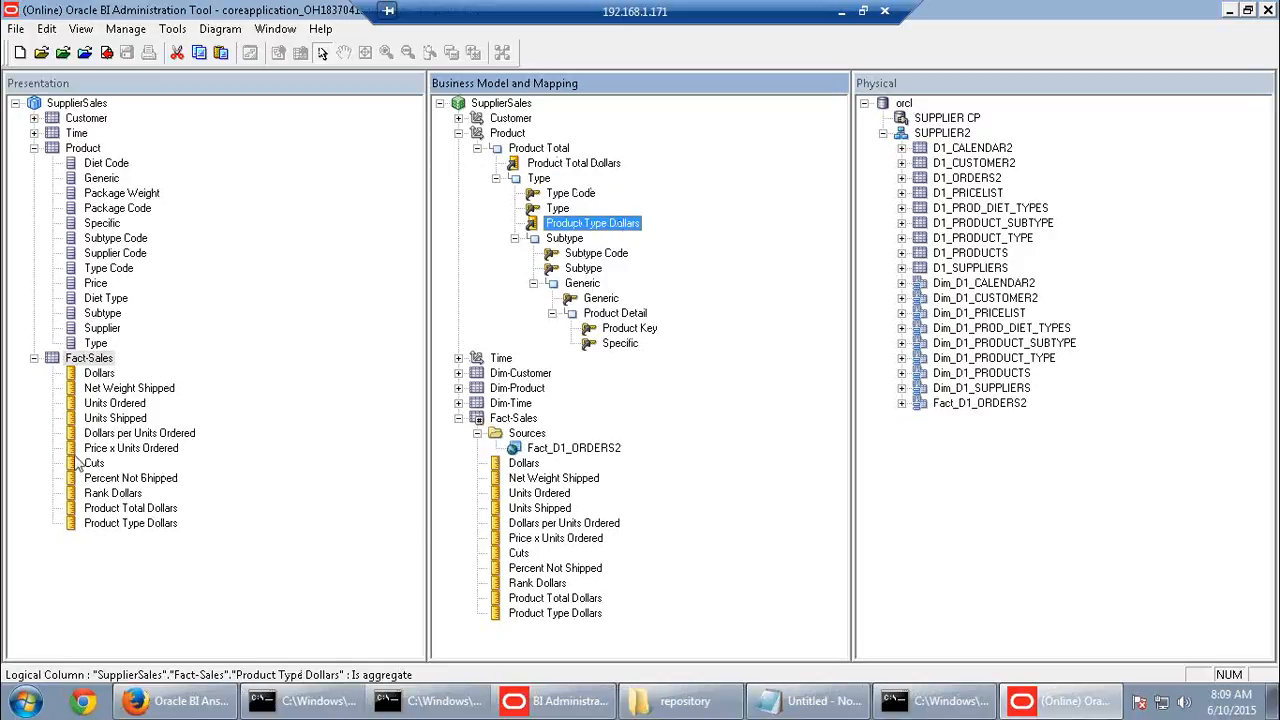
click(810, 702)
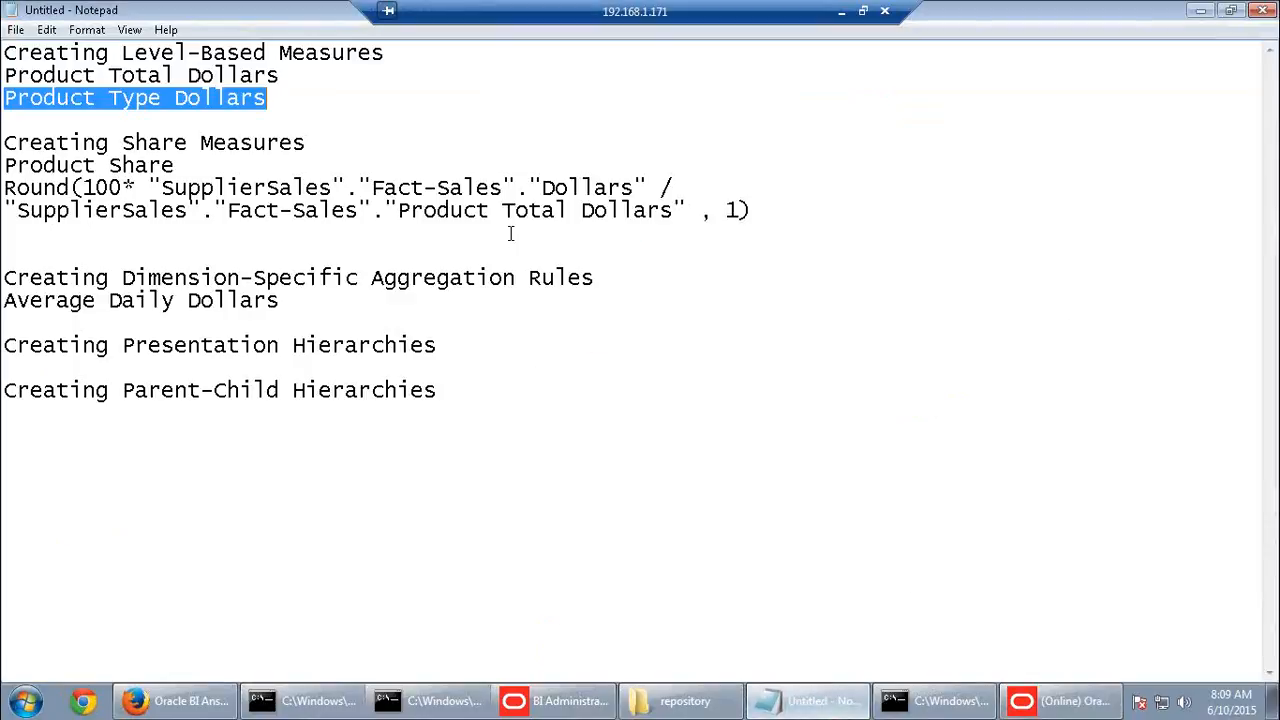
Review the Creating Share Measures notes and the Product Share Round formula in Notepad.
click(4, 255)
drag(305, 143, 4, 143)
drag(397, 210, 621, 210)
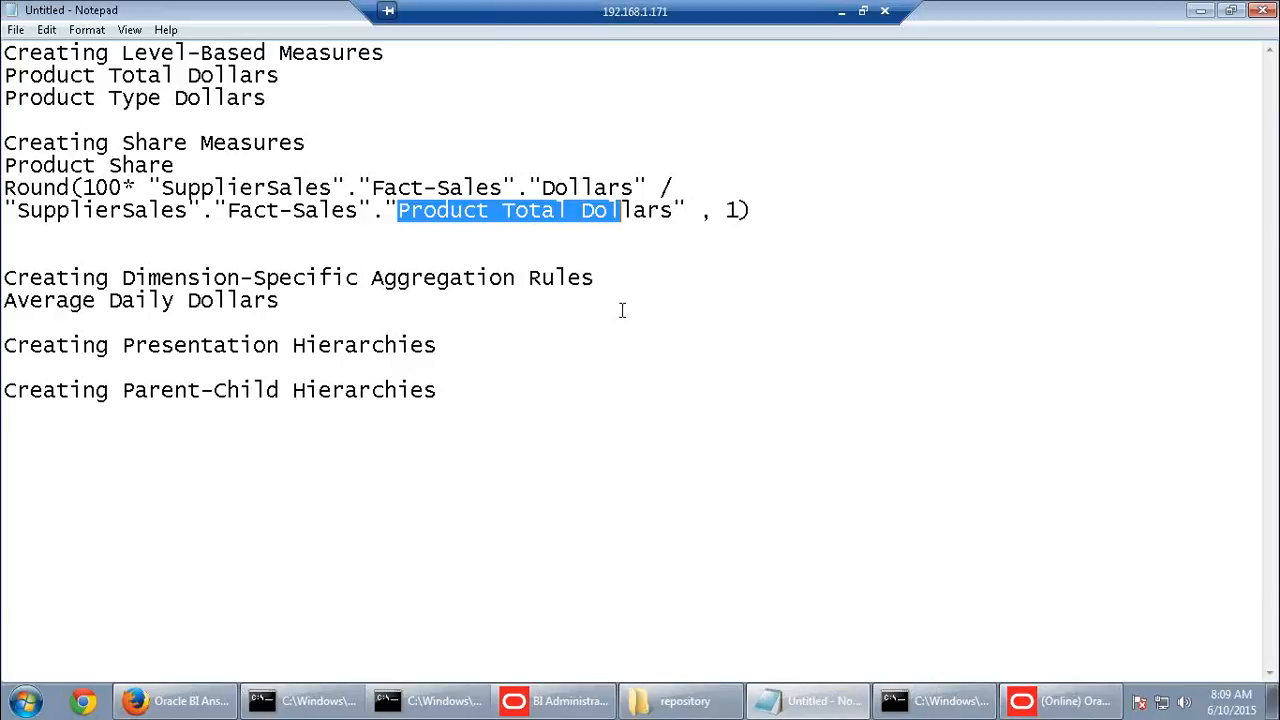
click(175, 700)
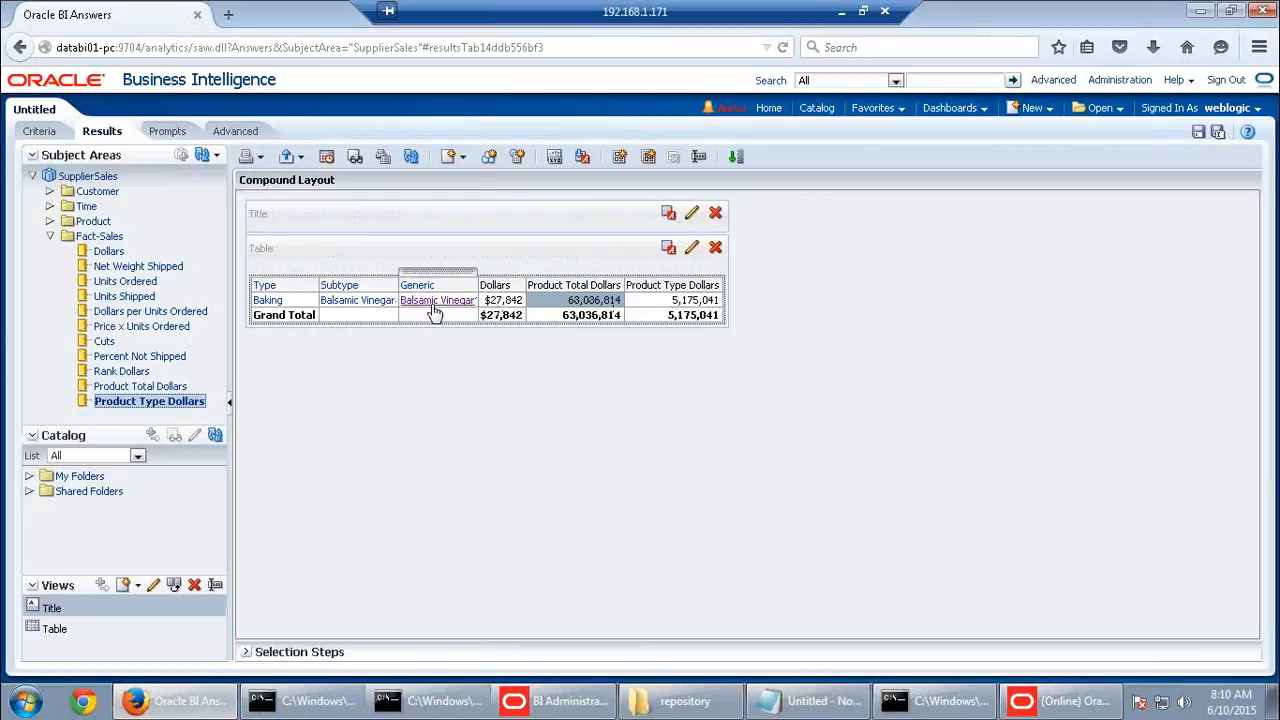
click(1060, 700)
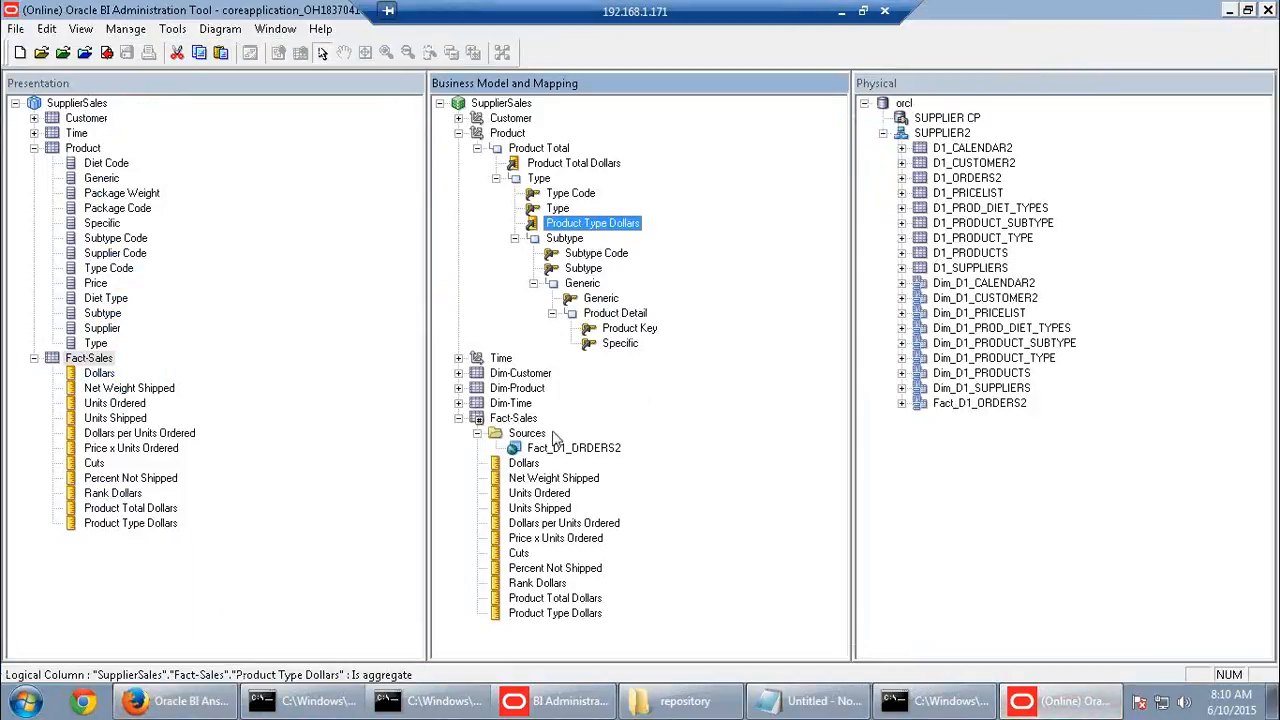
Add a Fact-Sales logical column named Product Share, copied from the notes, derived from an expression.
right_click(515, 419)
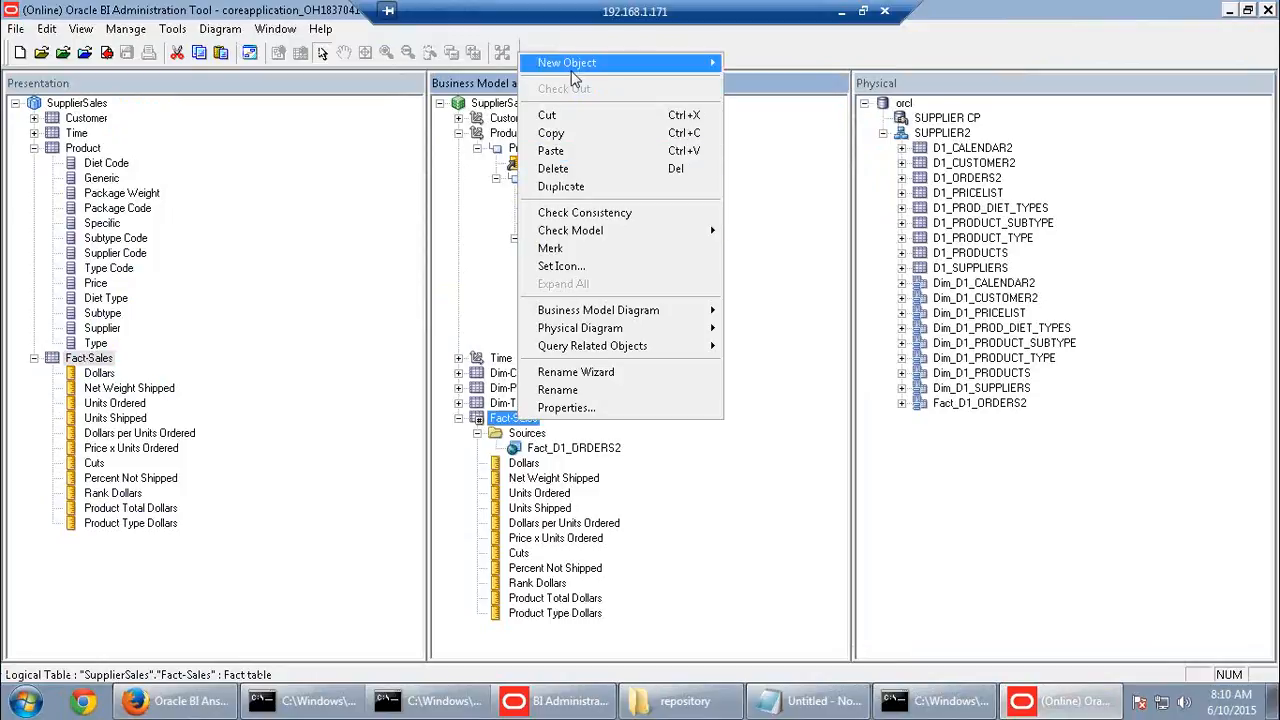
mouse_move(575, 78)
click(790, 80)
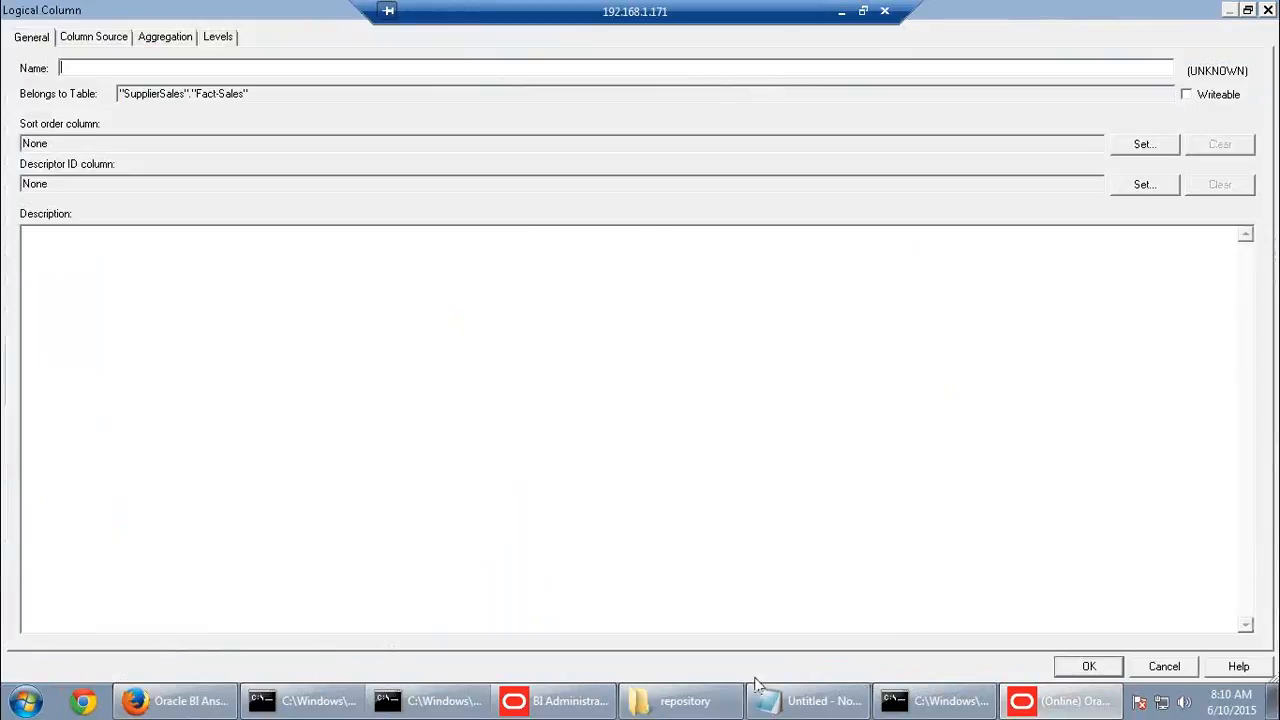
click(785, 700)
drag(175, 167, 4, 166)
key(ctrl+c)
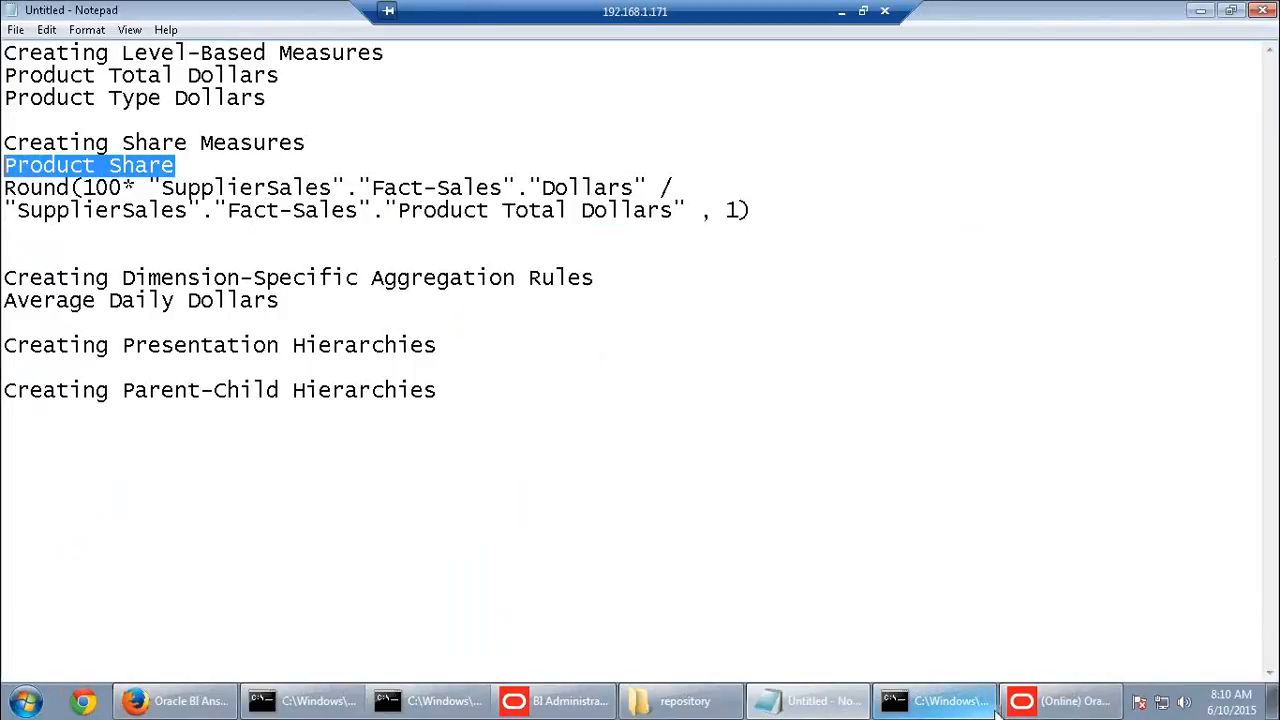
click(1060, 700)
key(ctrl+v)
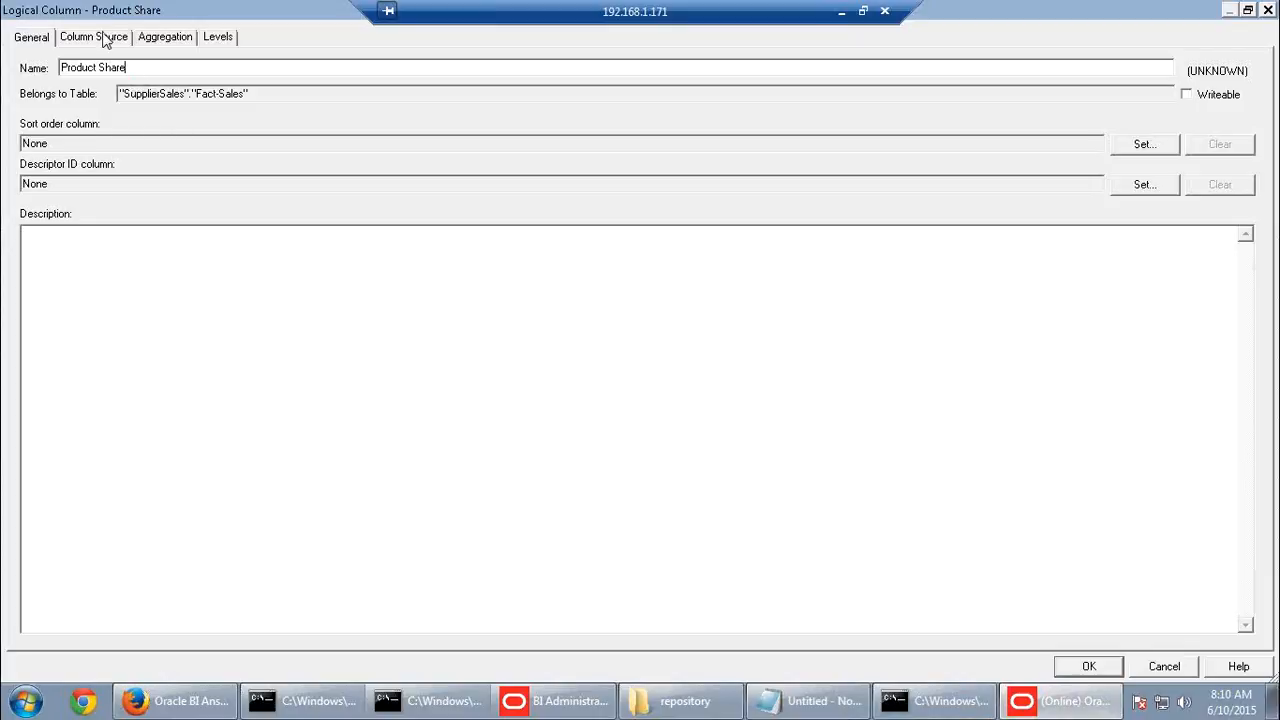
click(104, 40)
click(35, 522)
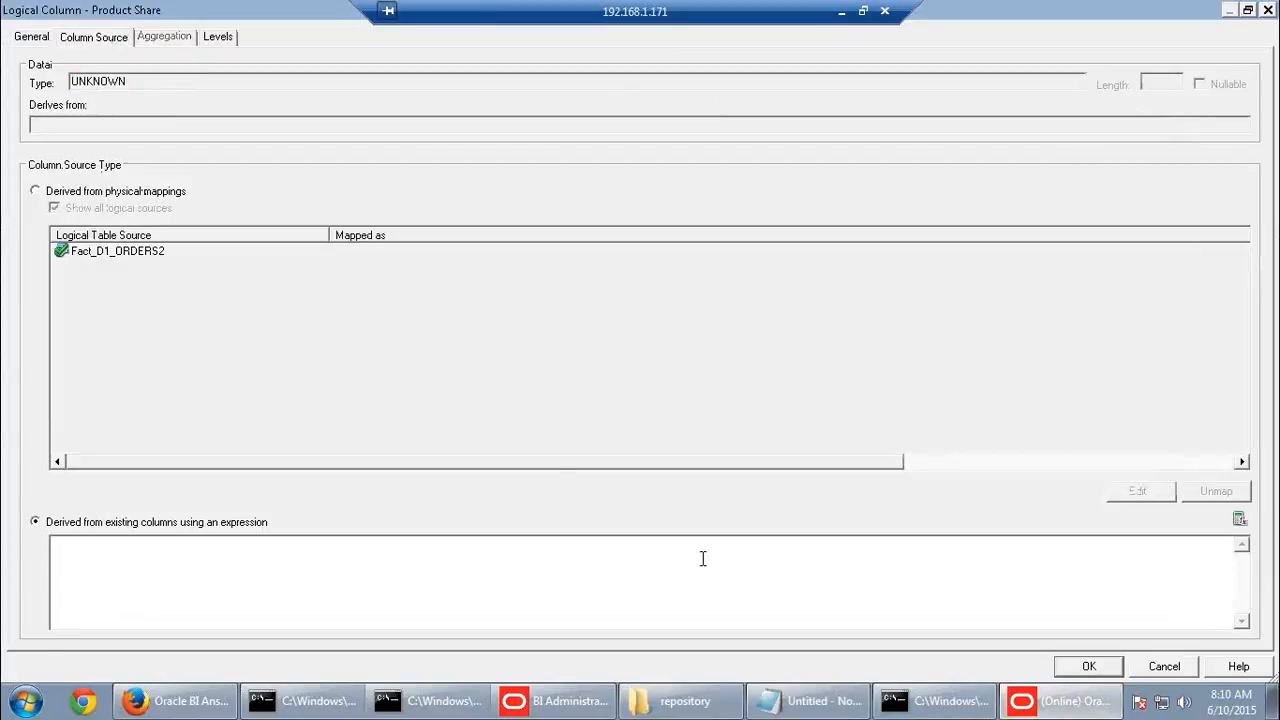
click(1240, 519)
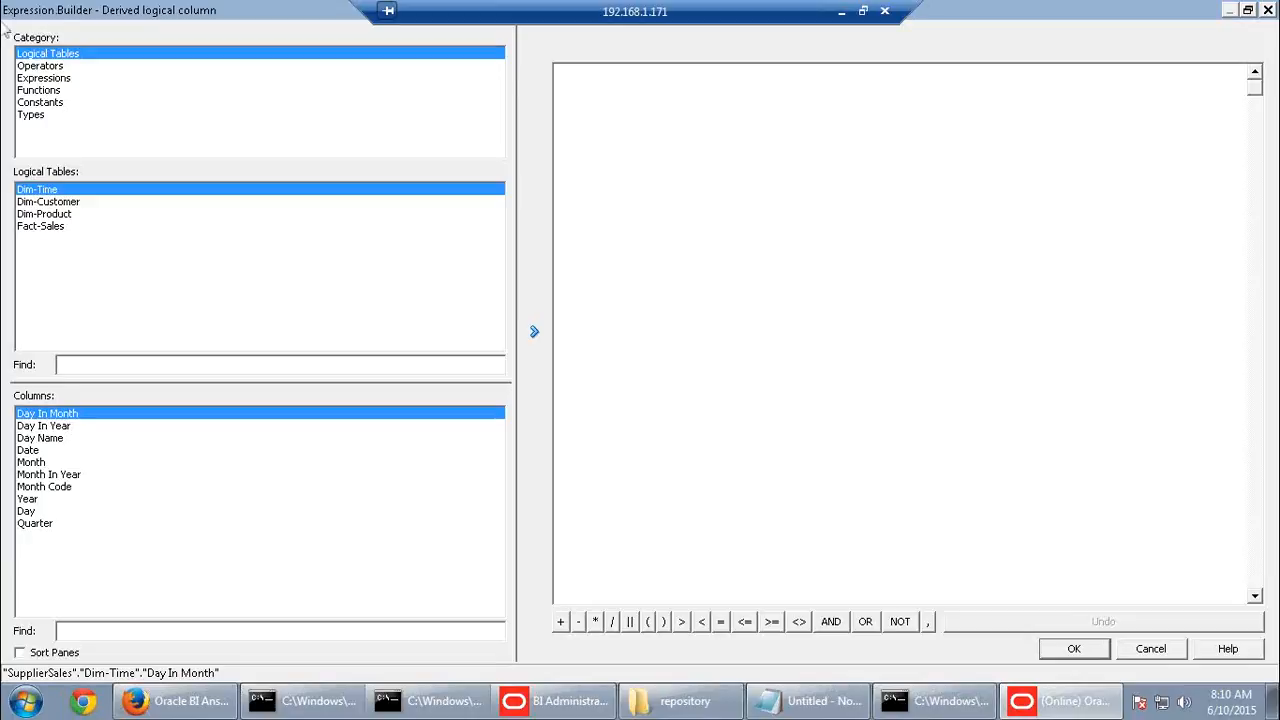
Insert the Round function from the Mathematic functions into the expression.
click(36, 91)
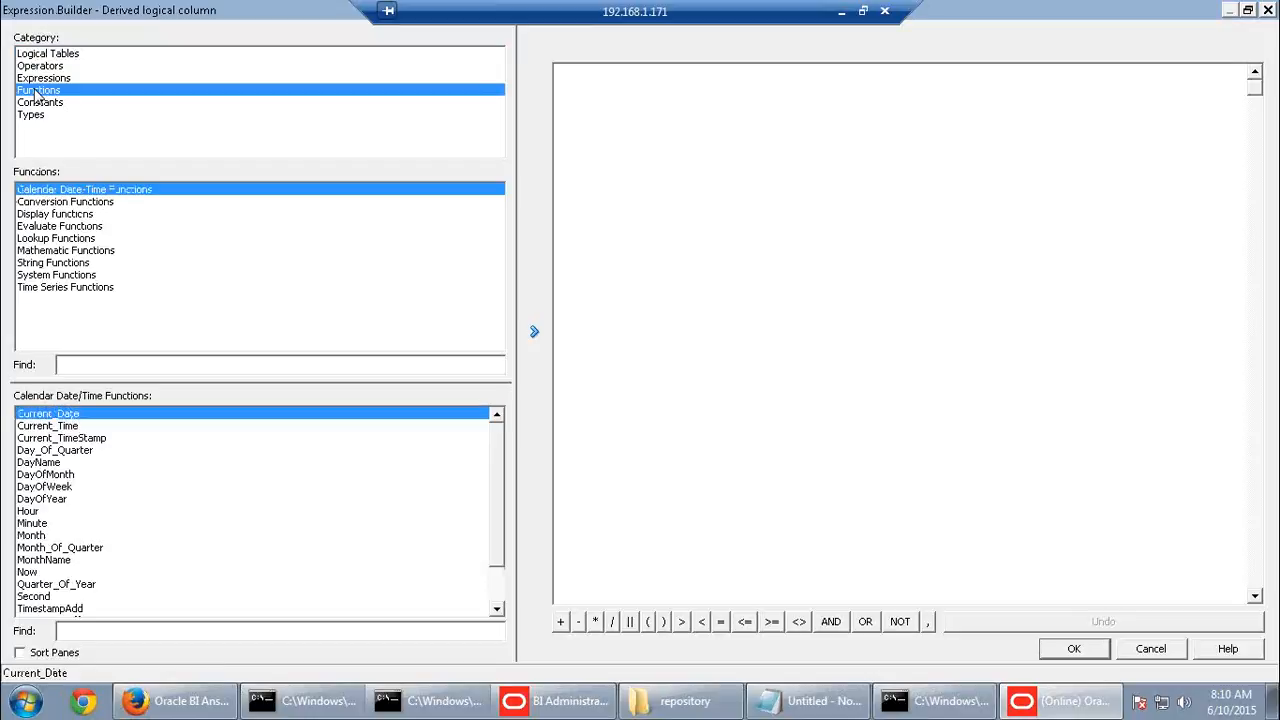
click(53, 251)
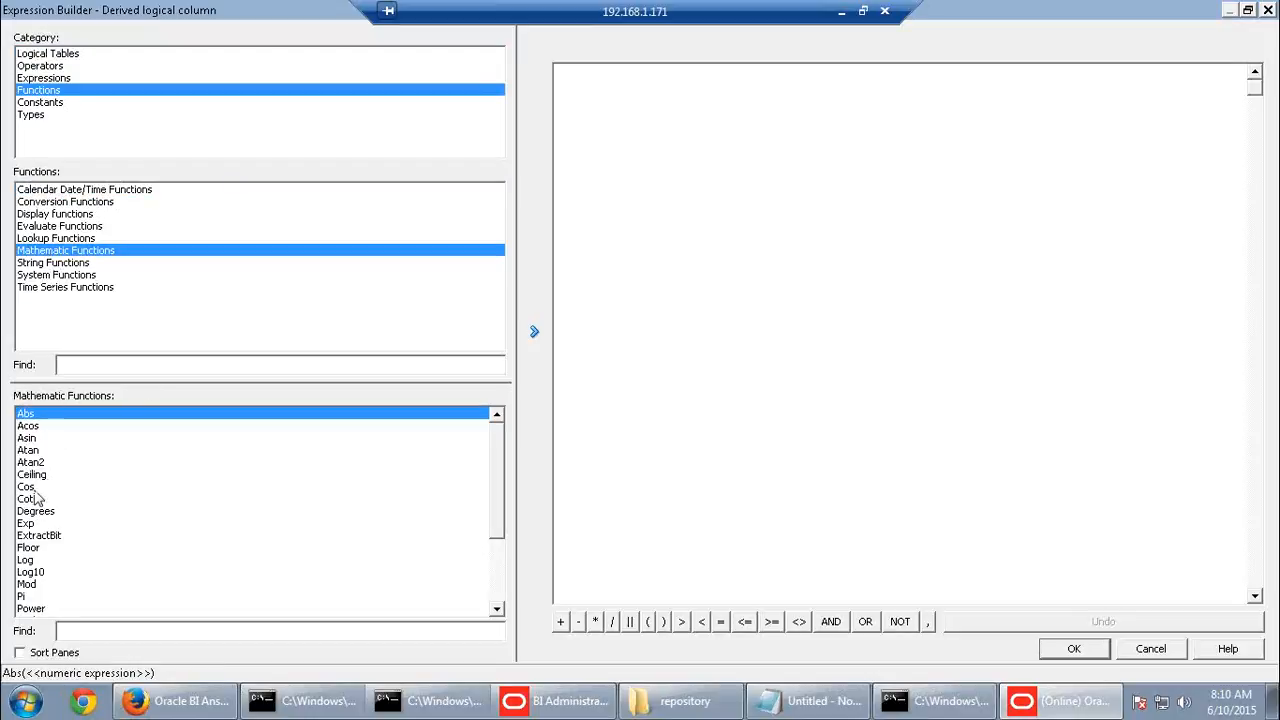
click(40, 487)
scroll(60, 495, down, 3)
click(48, 548)
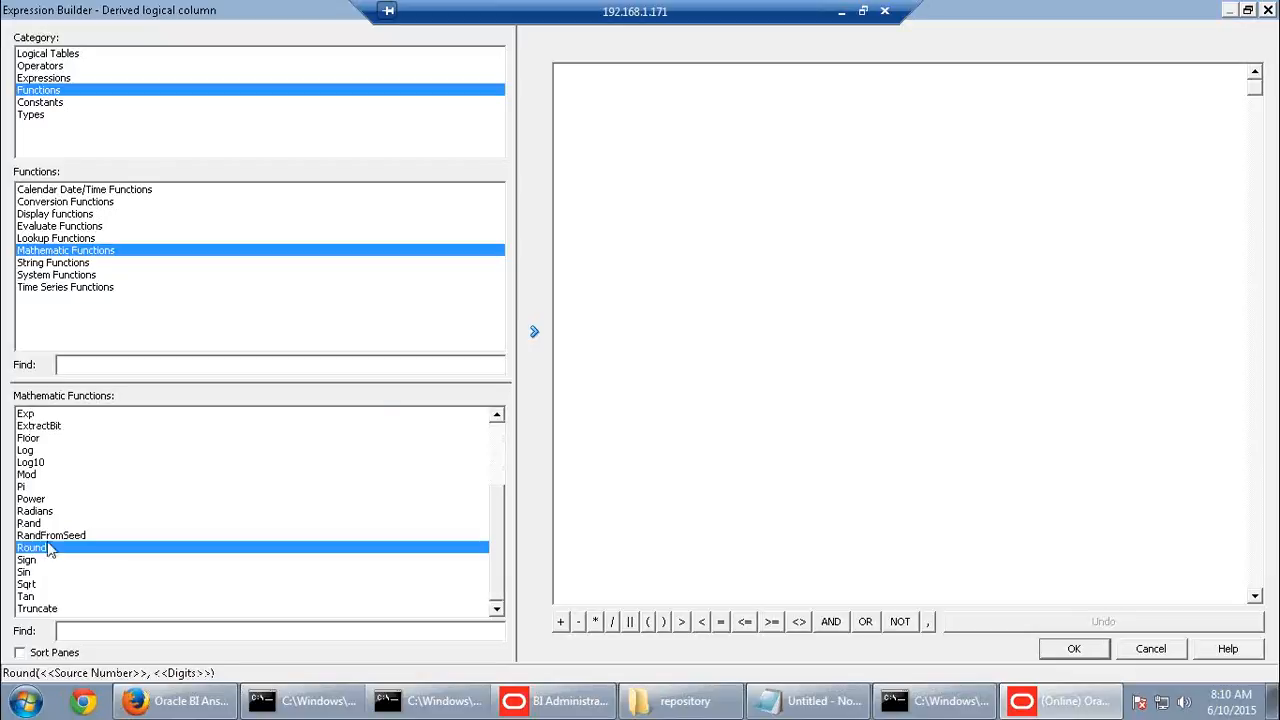
click(534, 331)
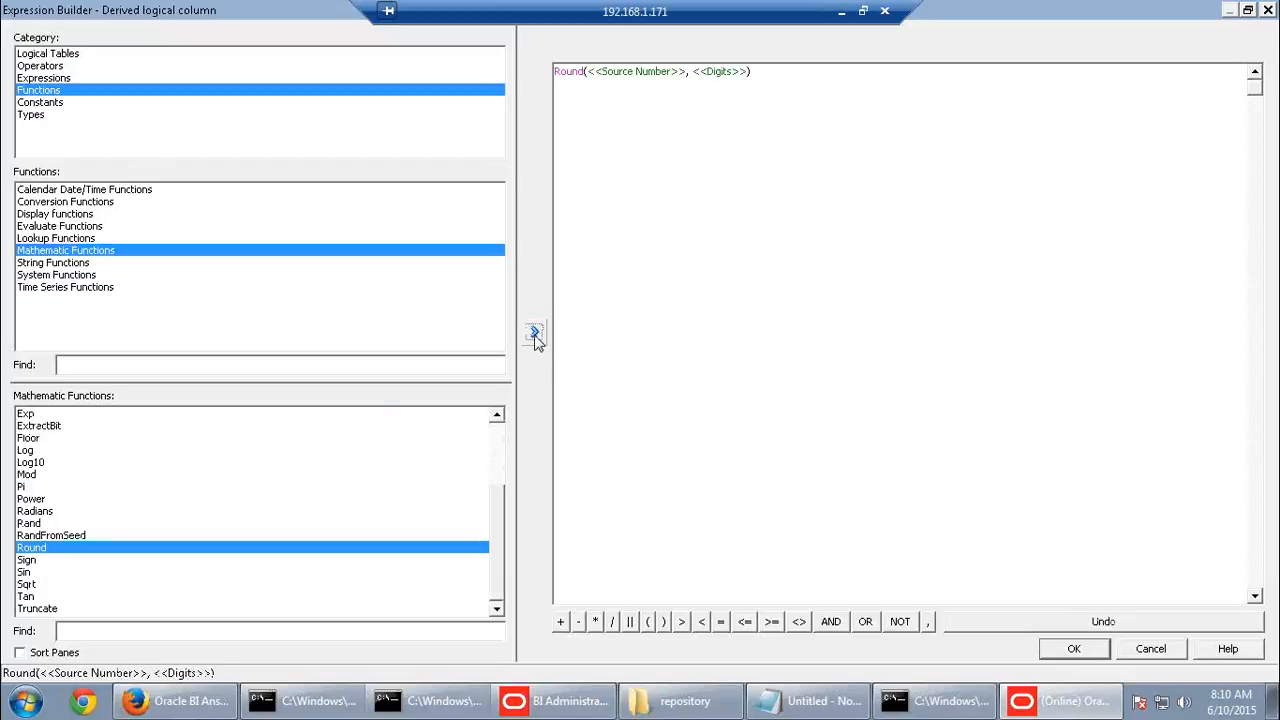
double_click(631, 72)
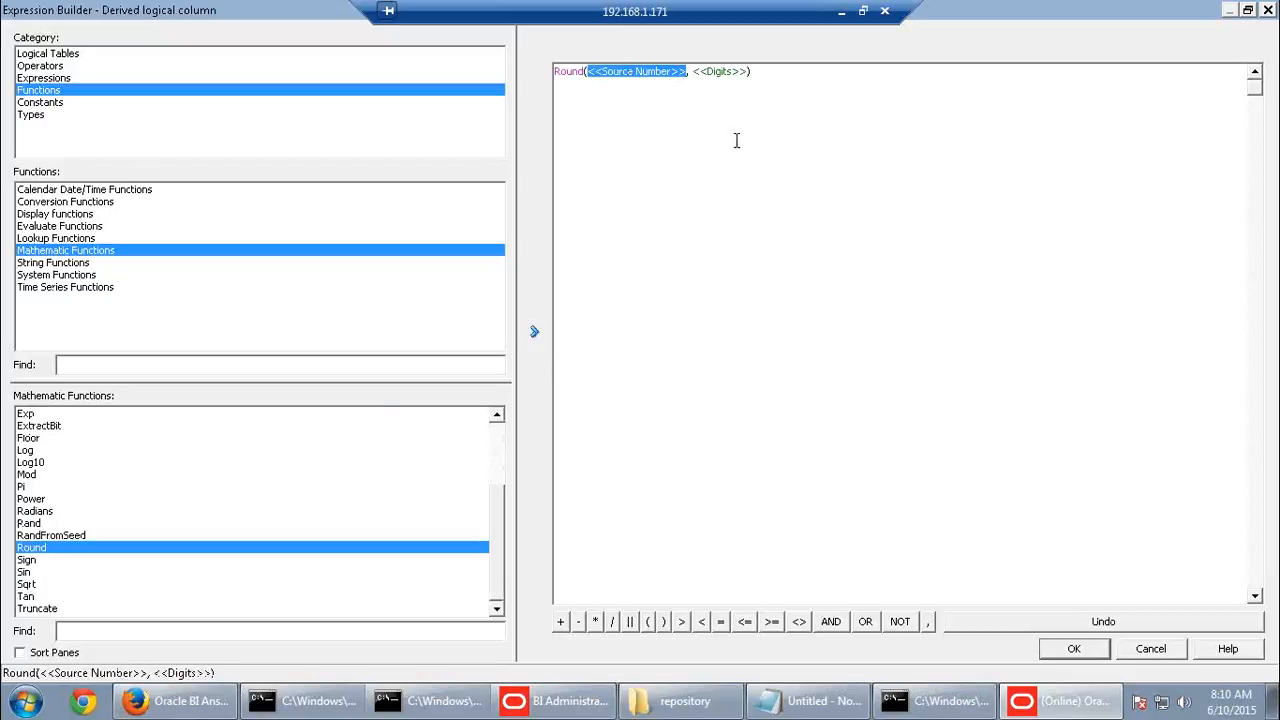
double_click(717, 71)
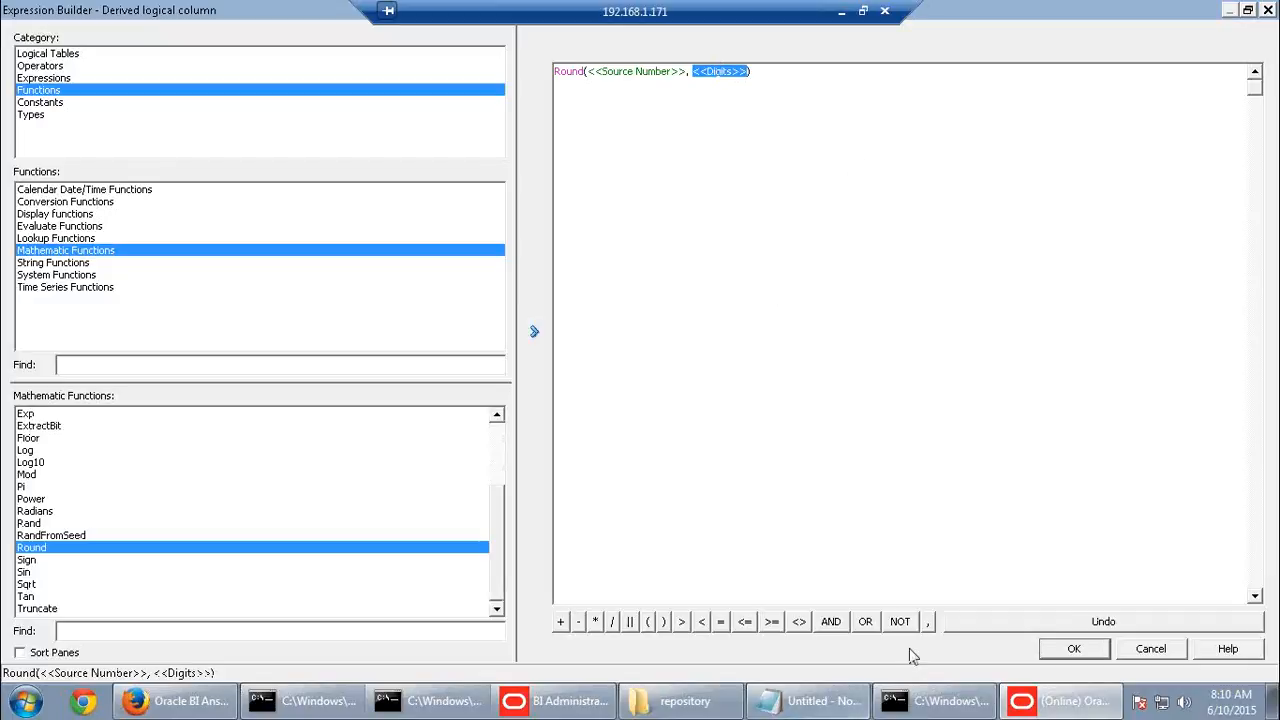
Check the Round formula in the notes and replace Source Number with '100*('.
click(810, 700)
click(137, 212)
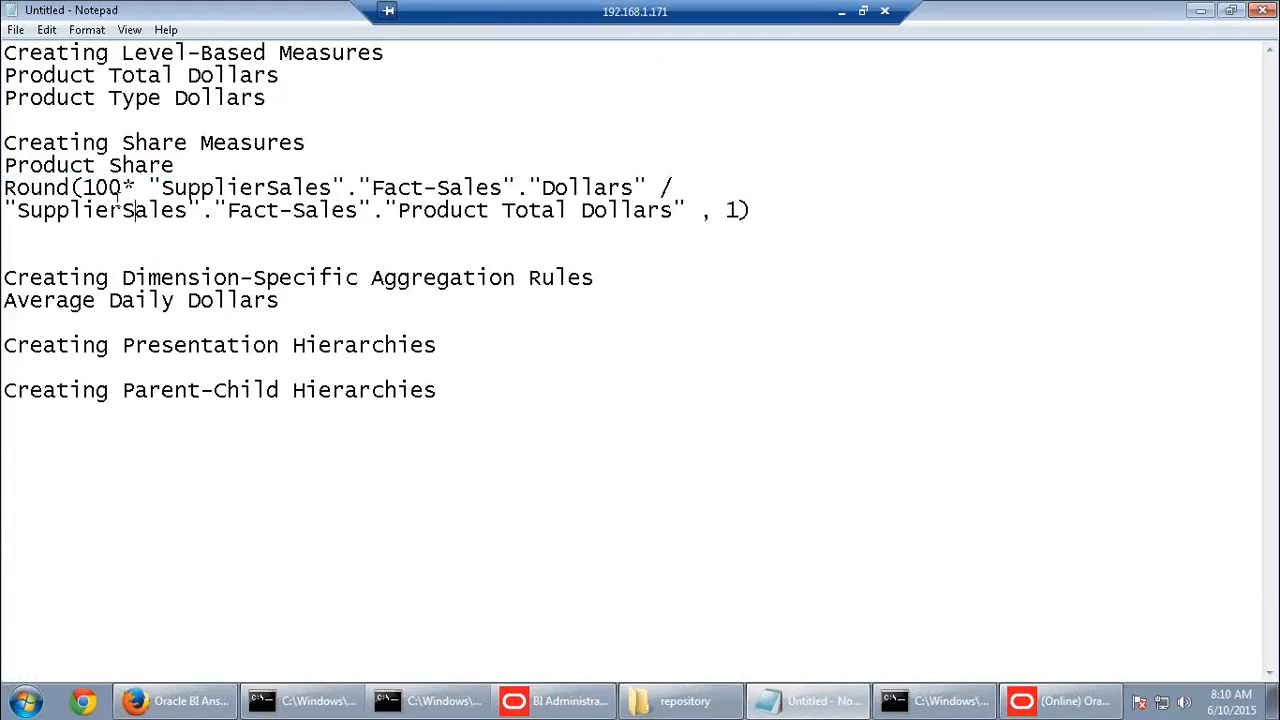
drag(177, 189, 600, 189)
drag(162, 211, 620, 211)
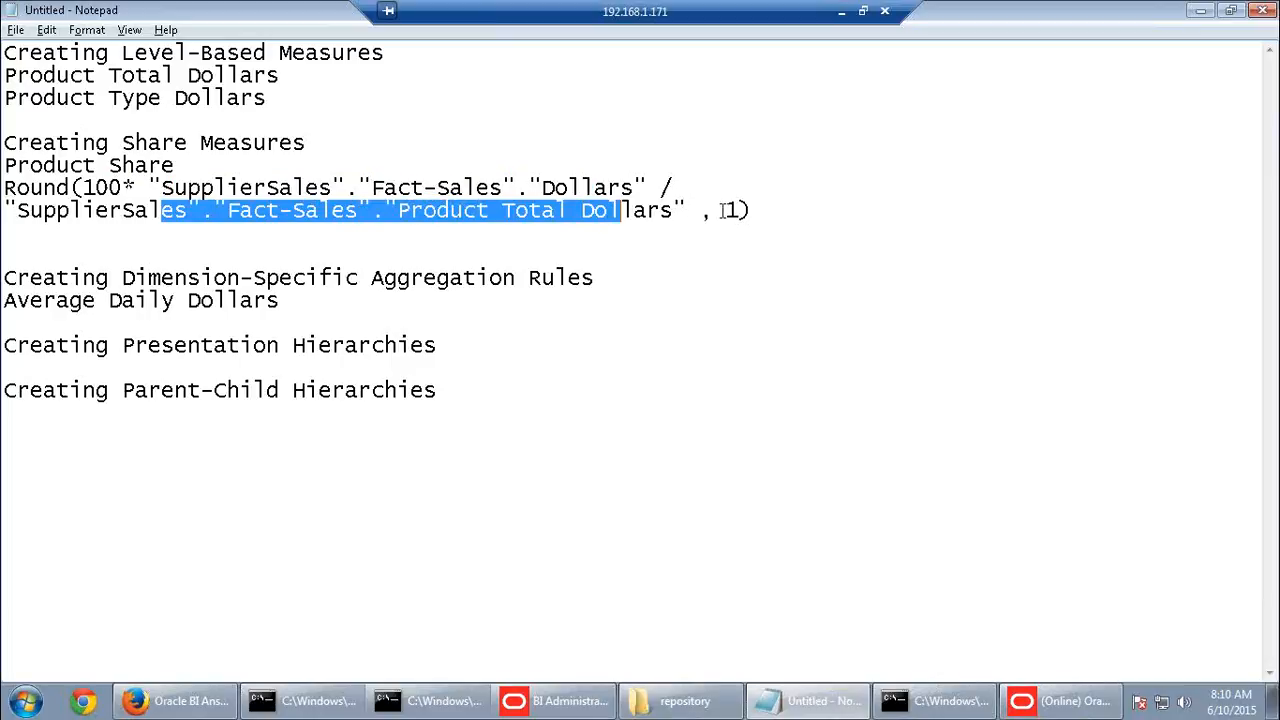
key(alt+Tab)
click(625, 71)
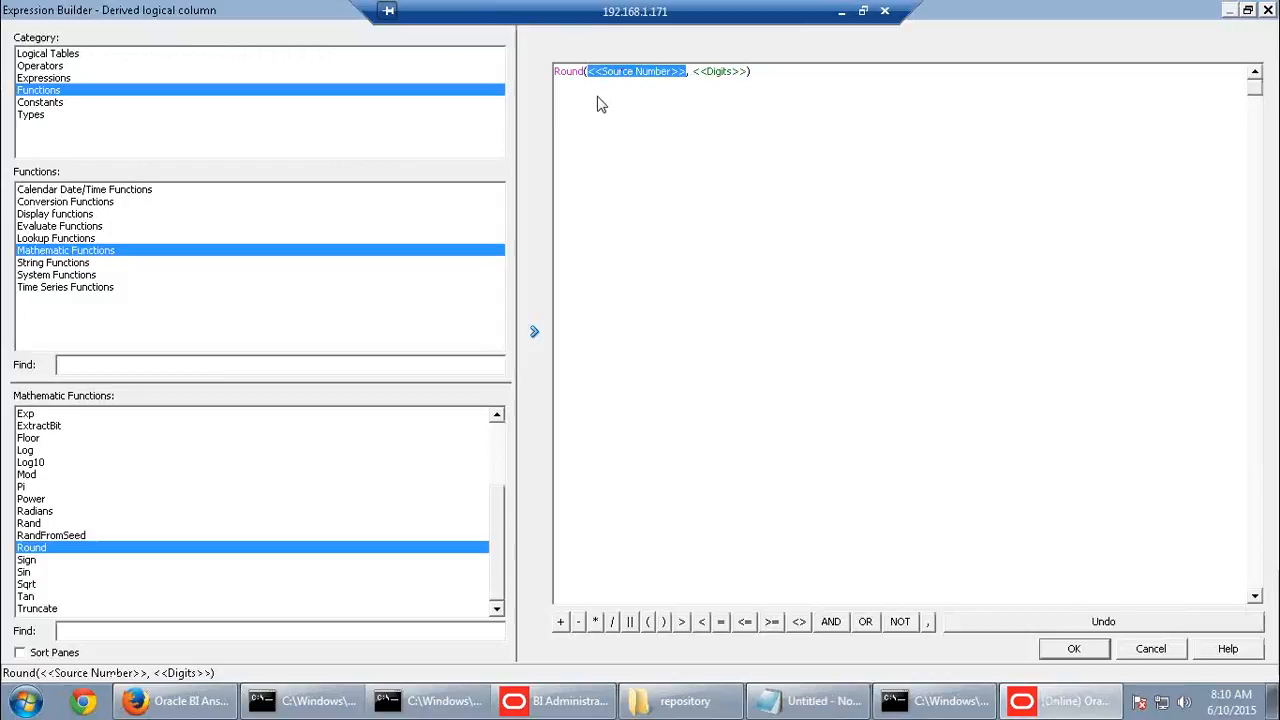
text(100)
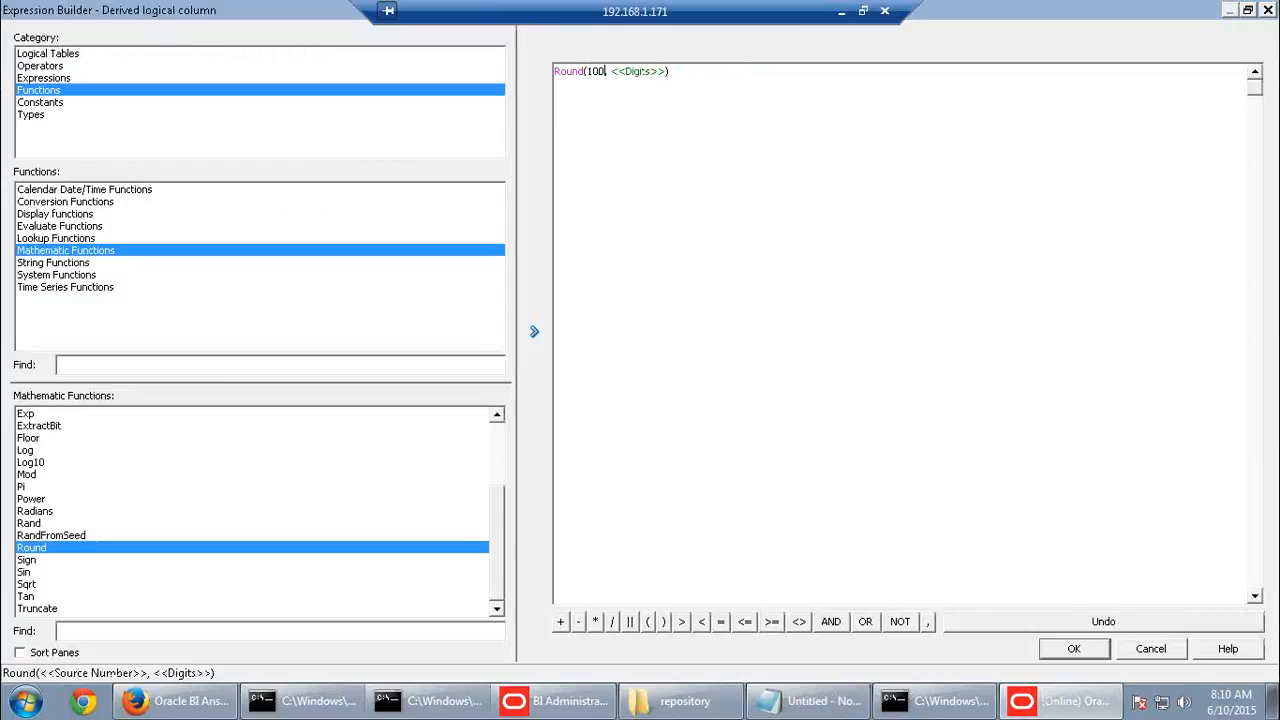
text(*()
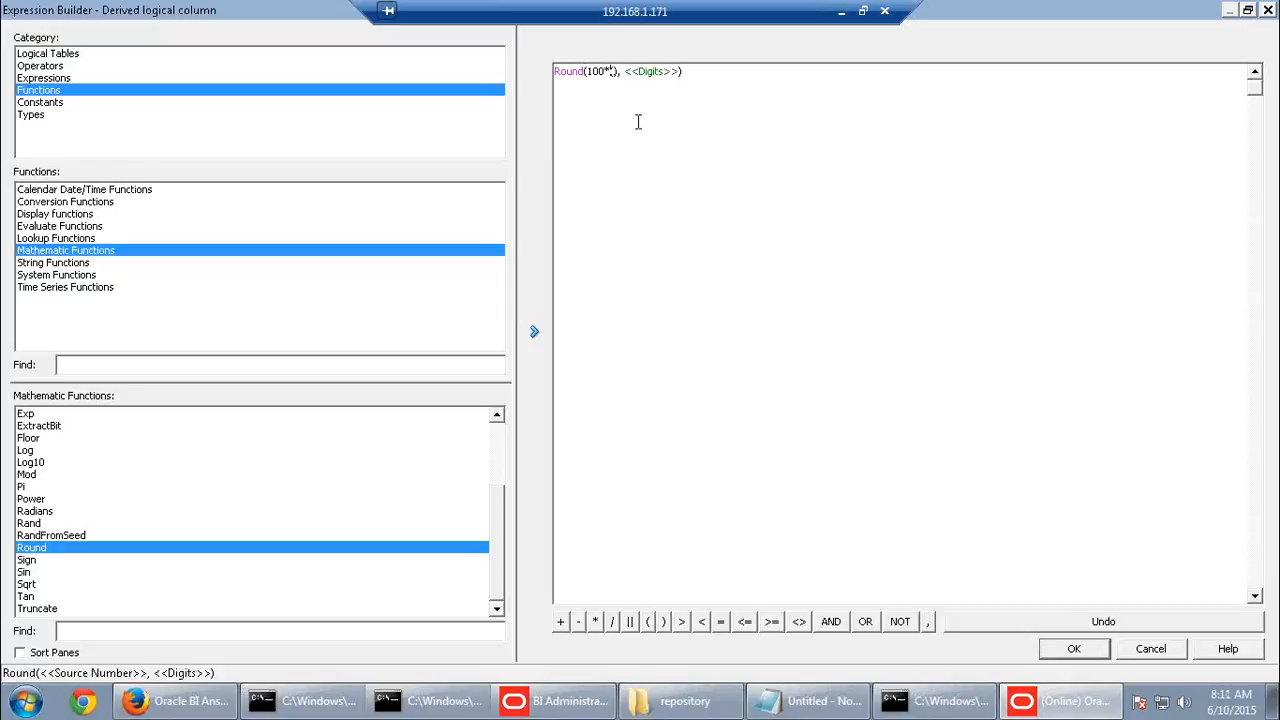
Insert Fact-Sales Dollars divided by Product Total Dollars inside the Round expression.
click(64, 53)
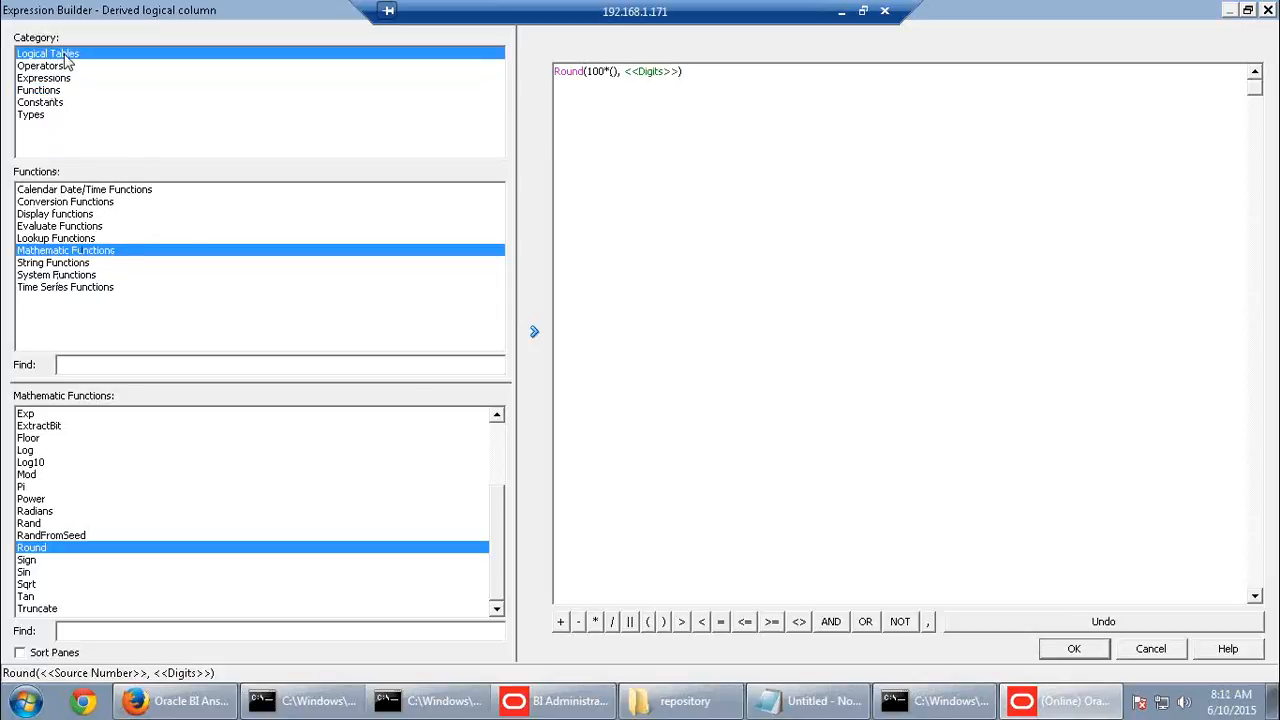
click(45, 226)
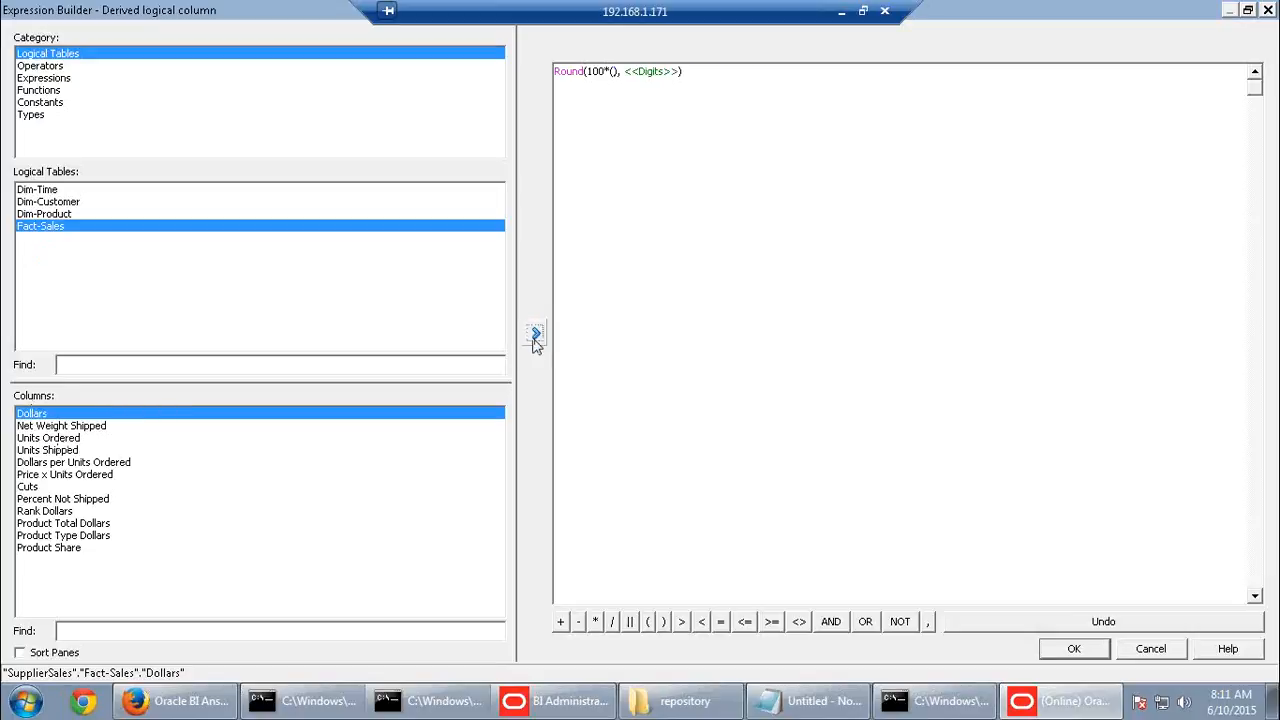
click(534, 331)
click(782, 71)
text(/)
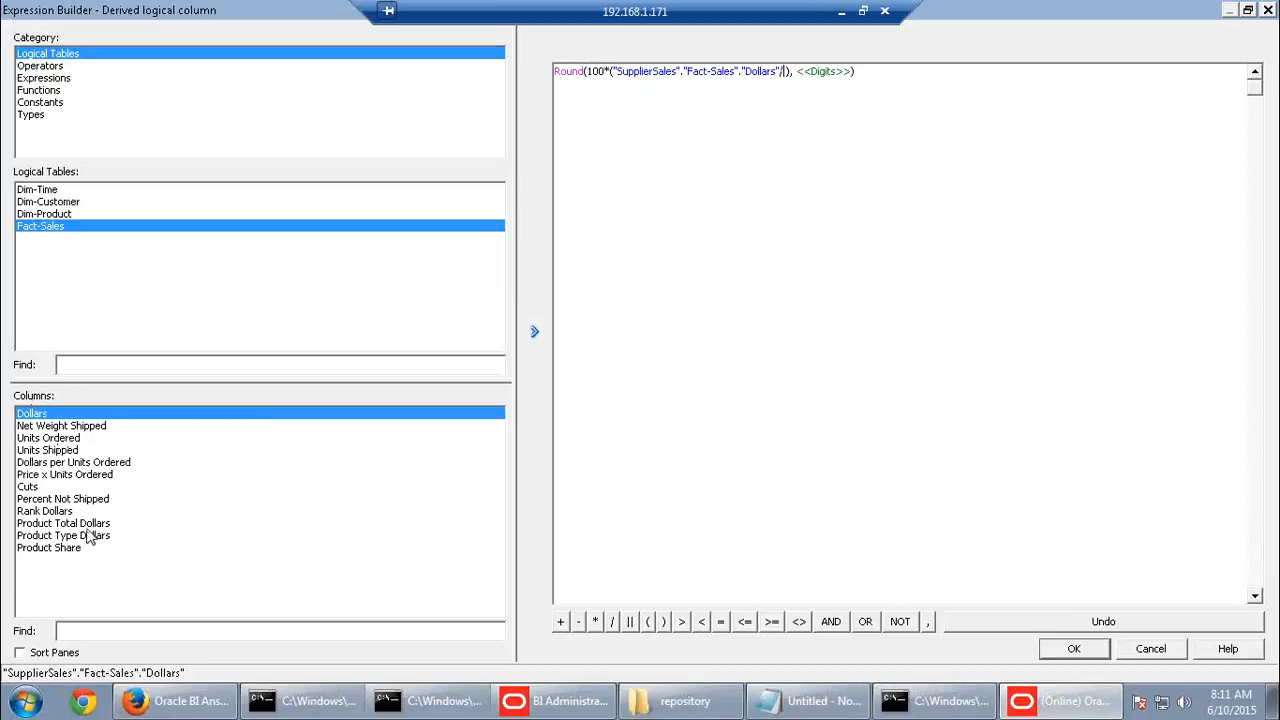
click(88, 527)
click(534, 331)
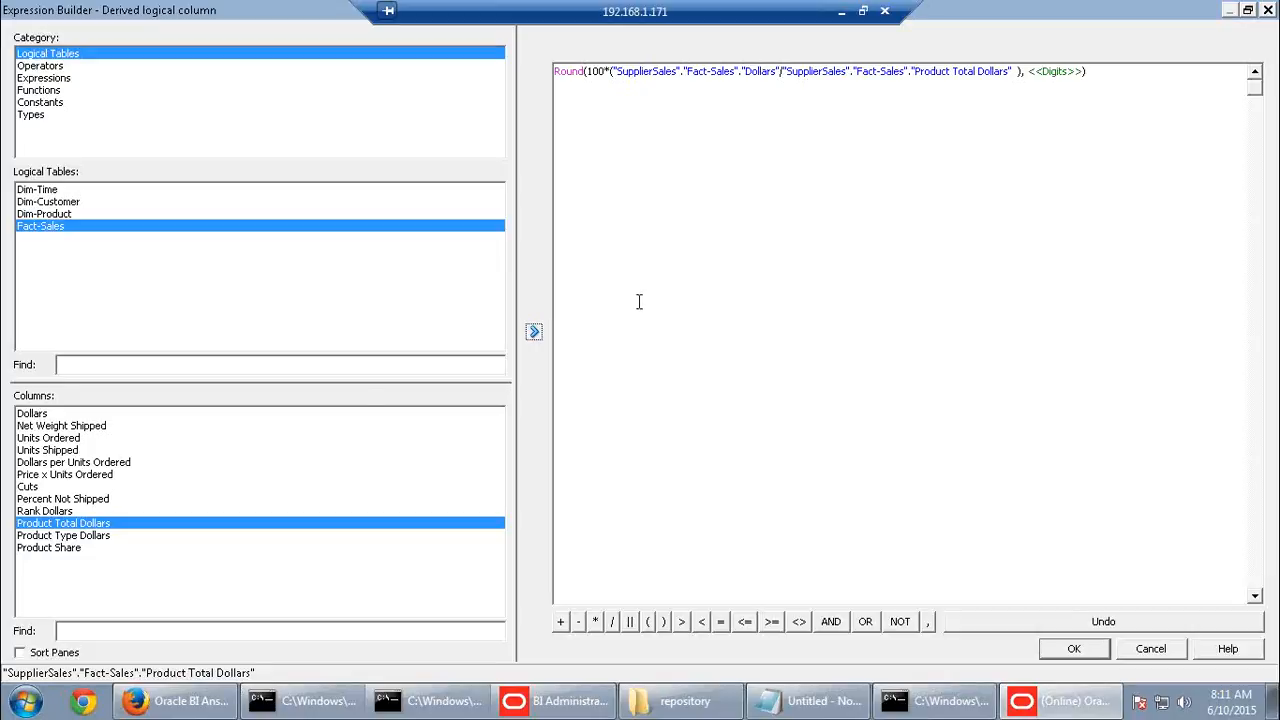
Set Round's Digits to 1 and save the Product Share column.
double_click(1046, 77)
text(1)
click(1072, 650)
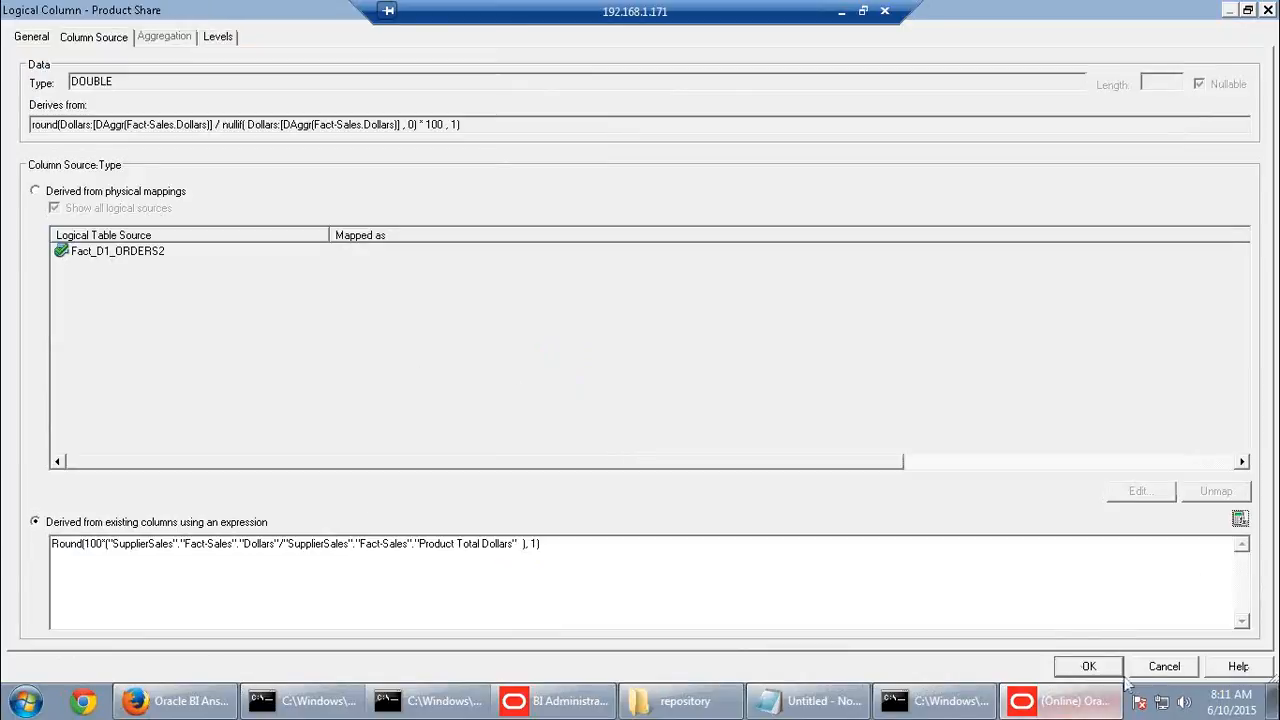
click(1092, 666)
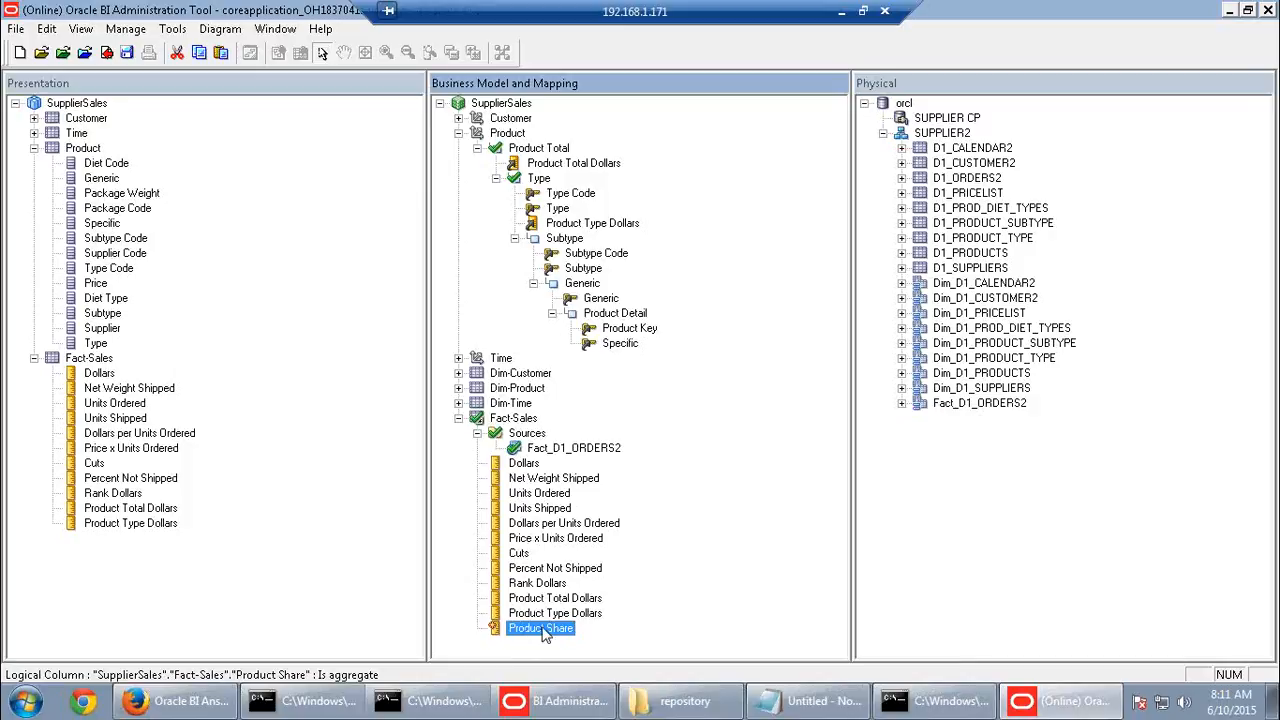
Create a new Fact-Sales logical column named Average Daily Dollars, pasting the name from the notes.
click(806, 701)
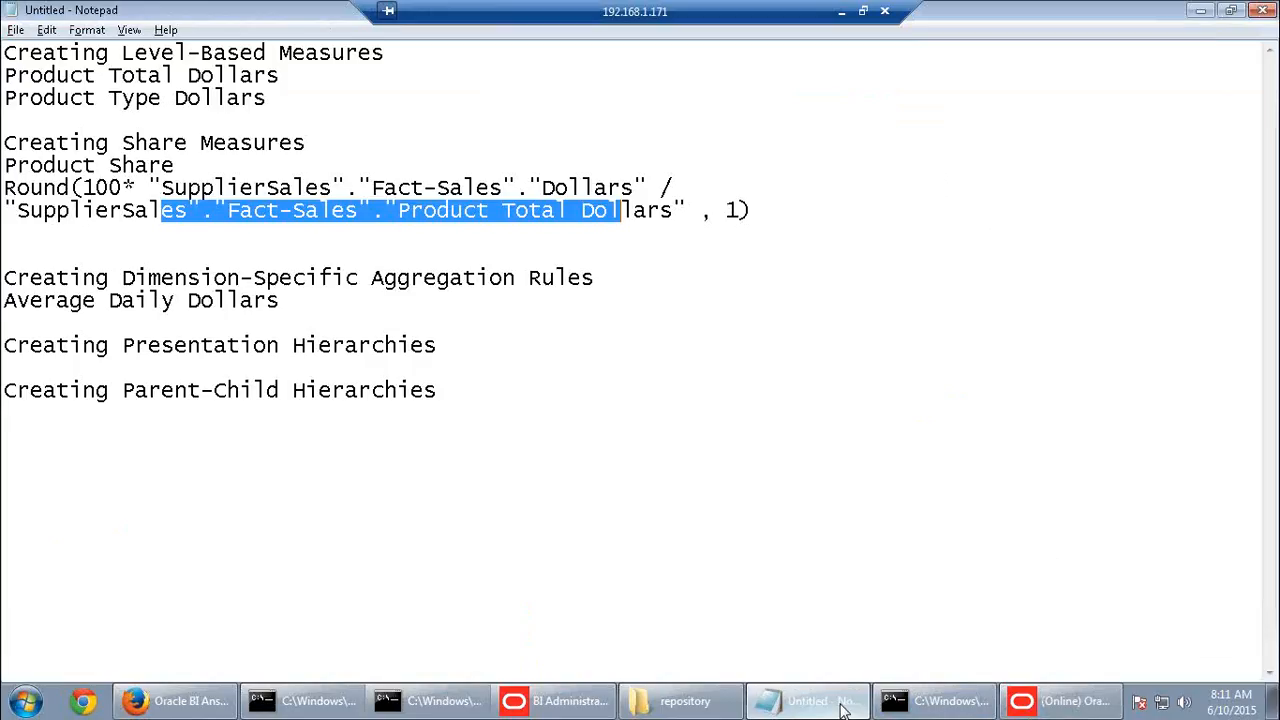
drag(278, 302, 4, 298)
key(ctrl+c)
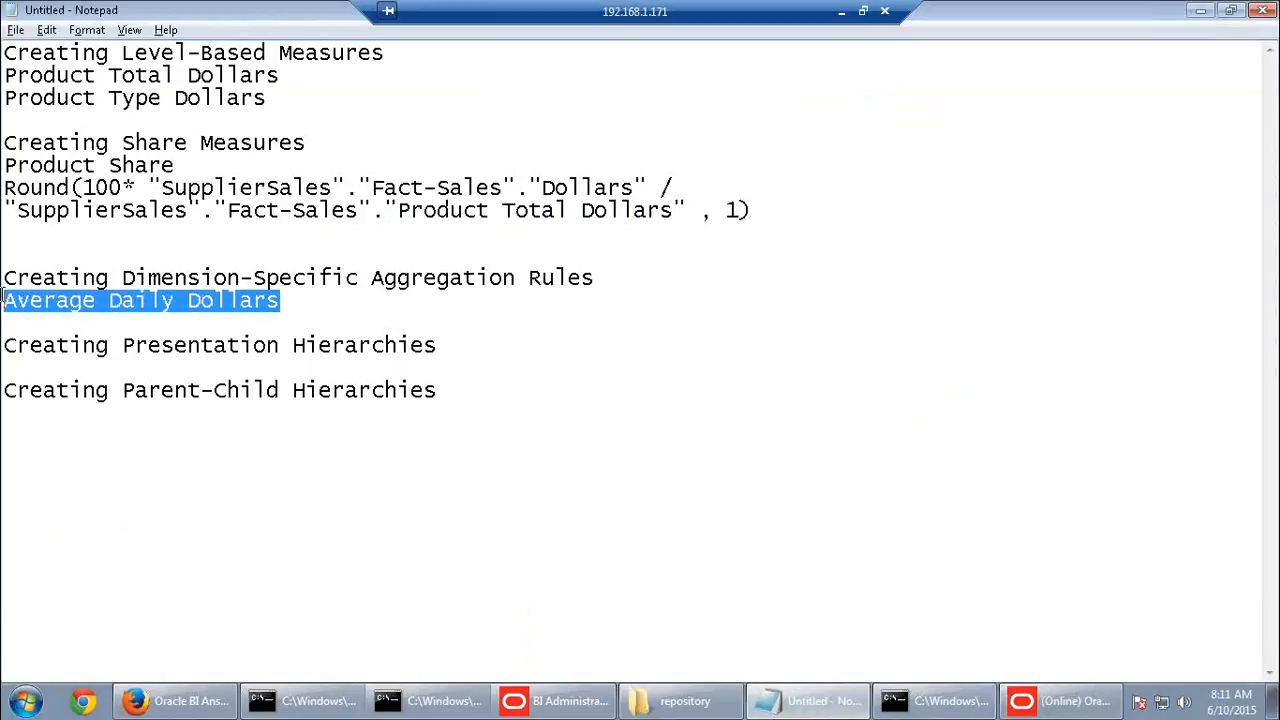
key(alt+Tab)
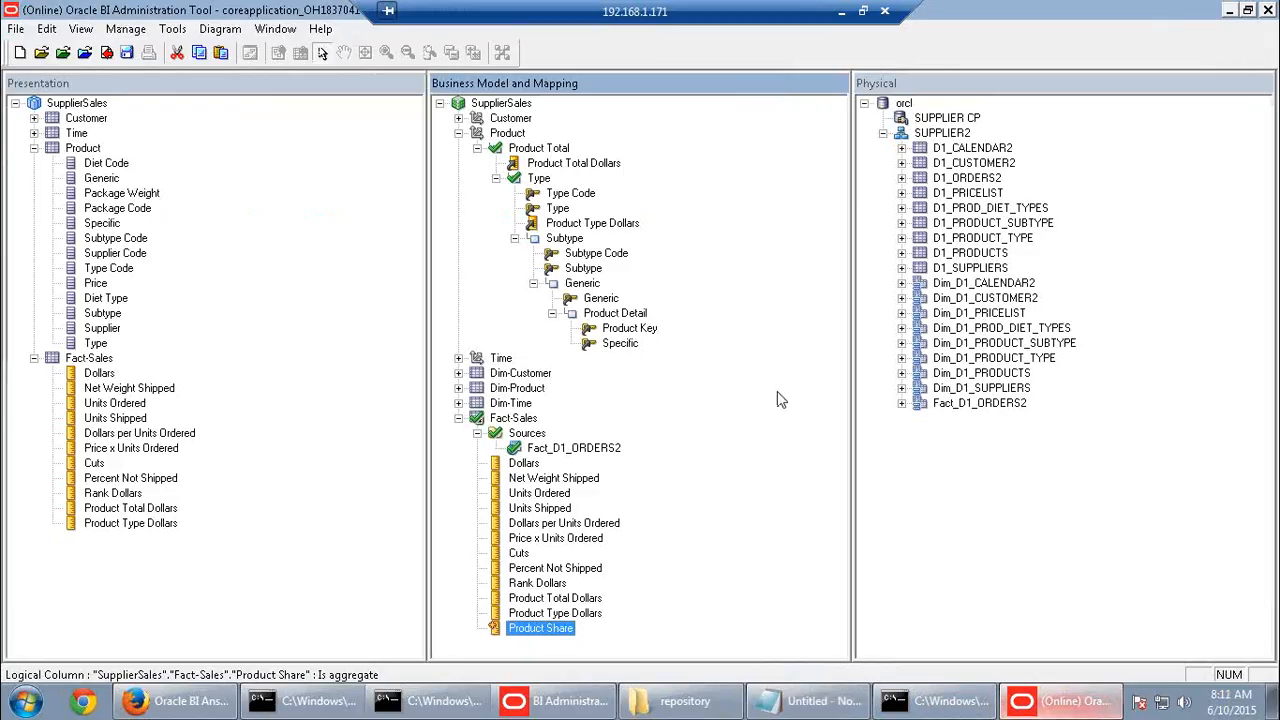
right_click(514, 420)
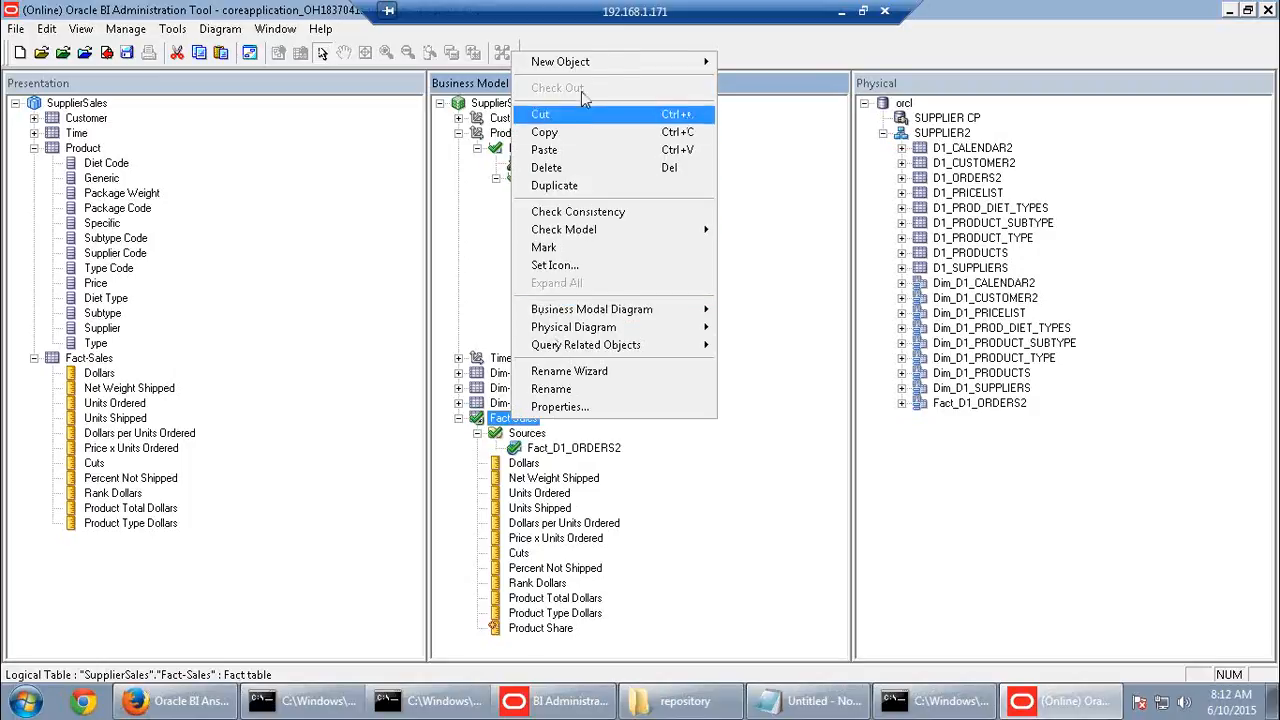
mouse_move(585, 66)
click(763, 79)
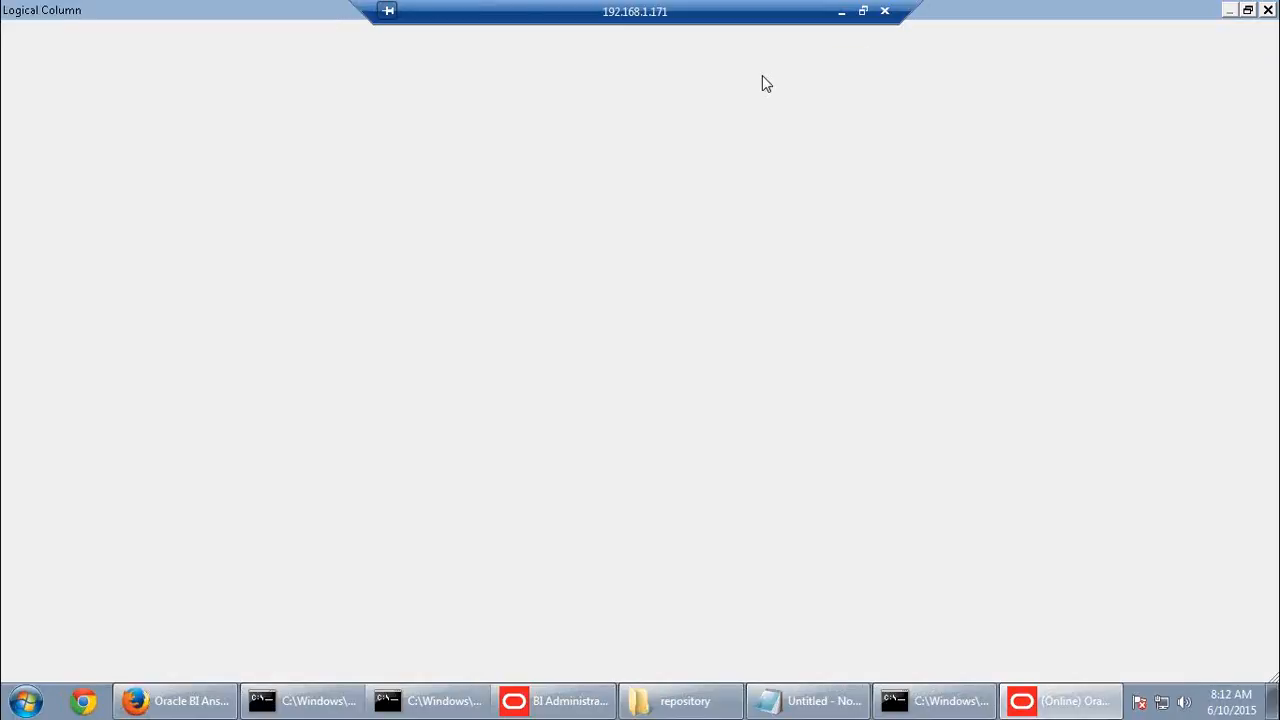
key(ctrl+v)
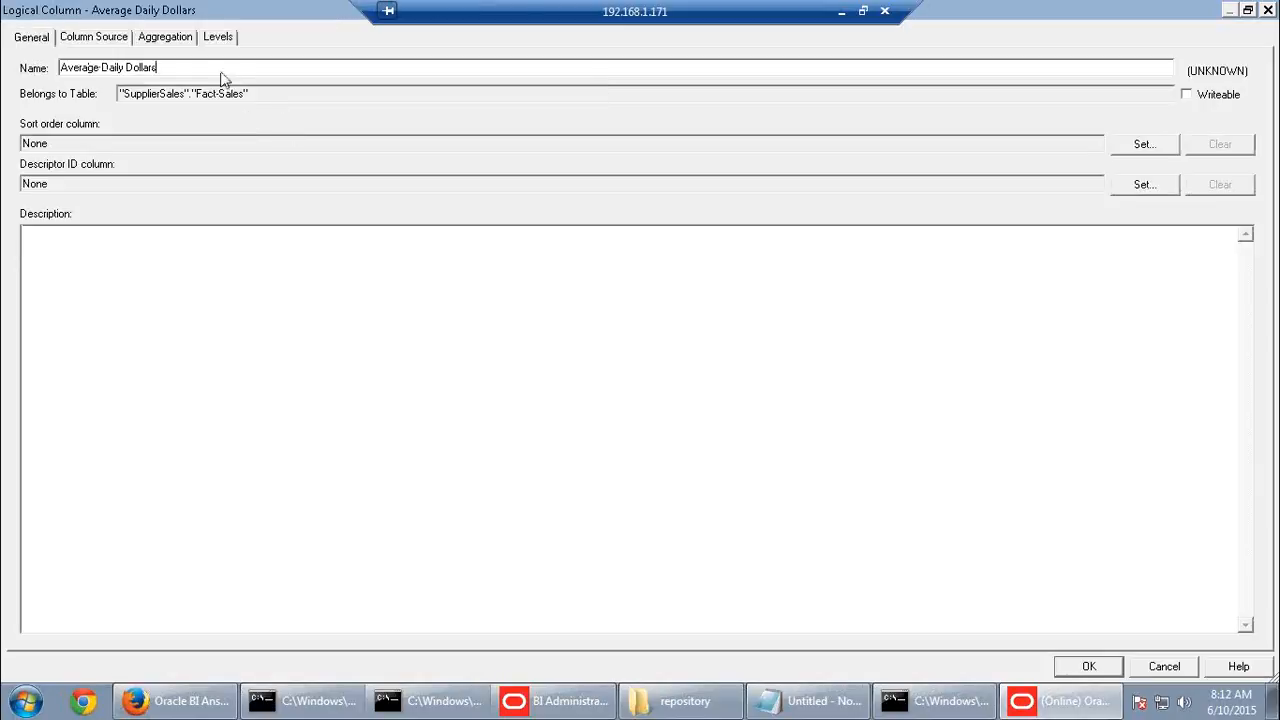
click(160, 40)
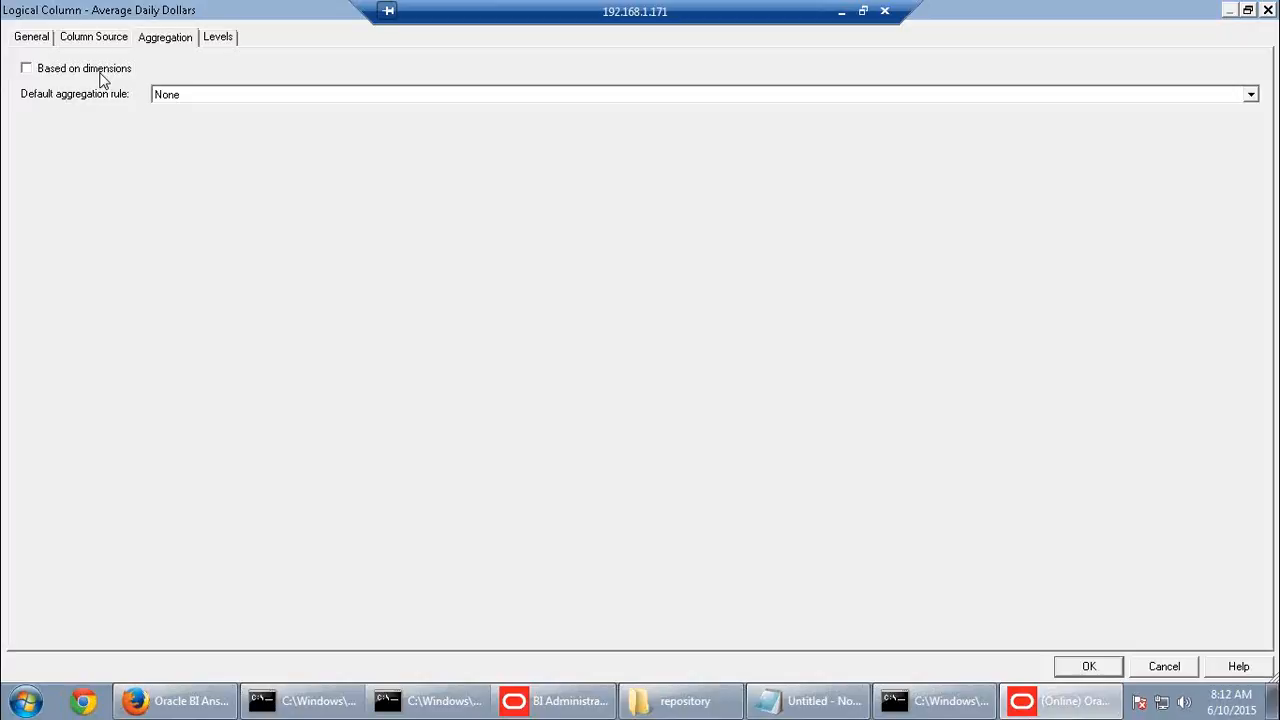
click(40, 40)
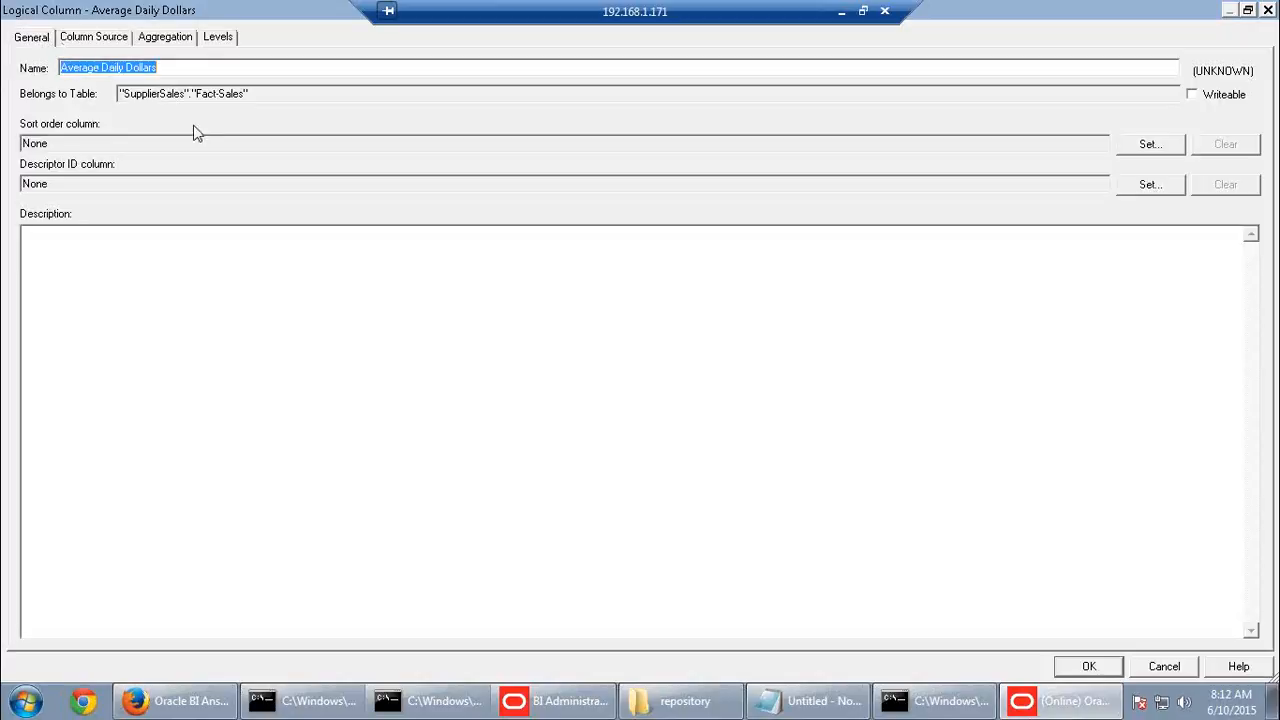
Map Average Daily Dollars to Fact_D1_ORDERS2.ACTLEXTND in the Fact_D1_ORDERS2 logical table source.
click(122, 38)
click(35, 522)
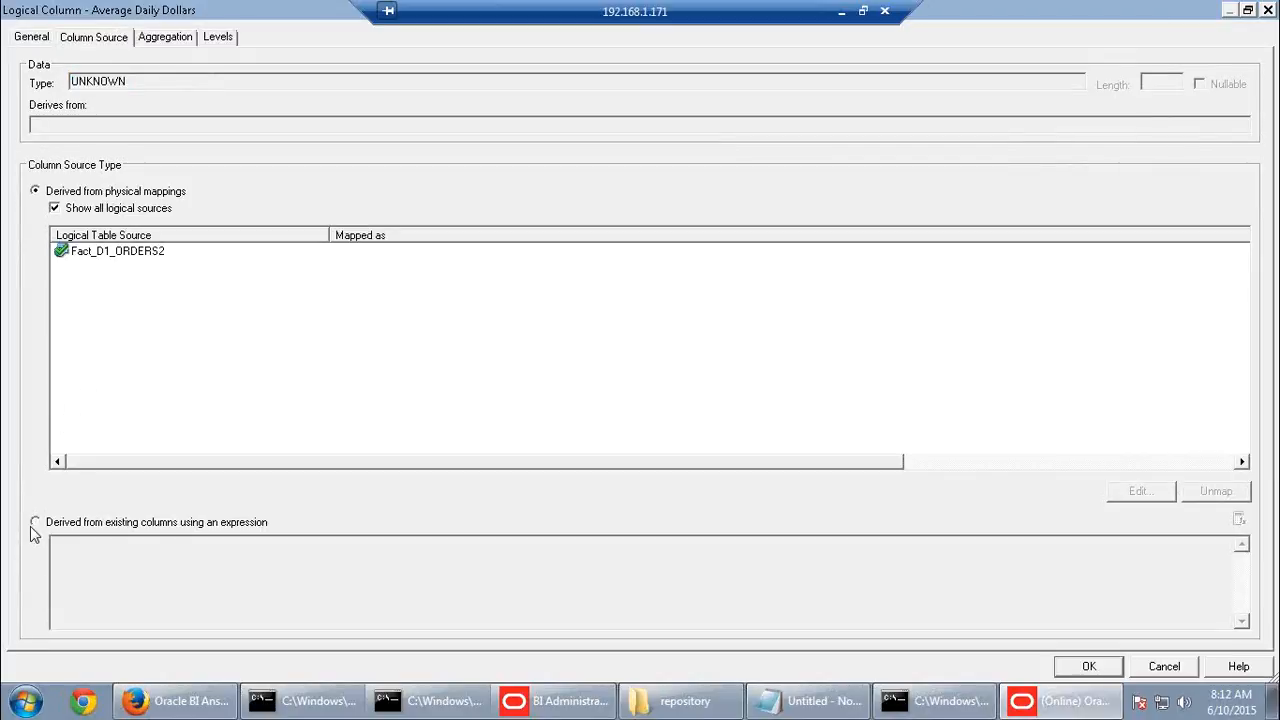
click(1239, 519)
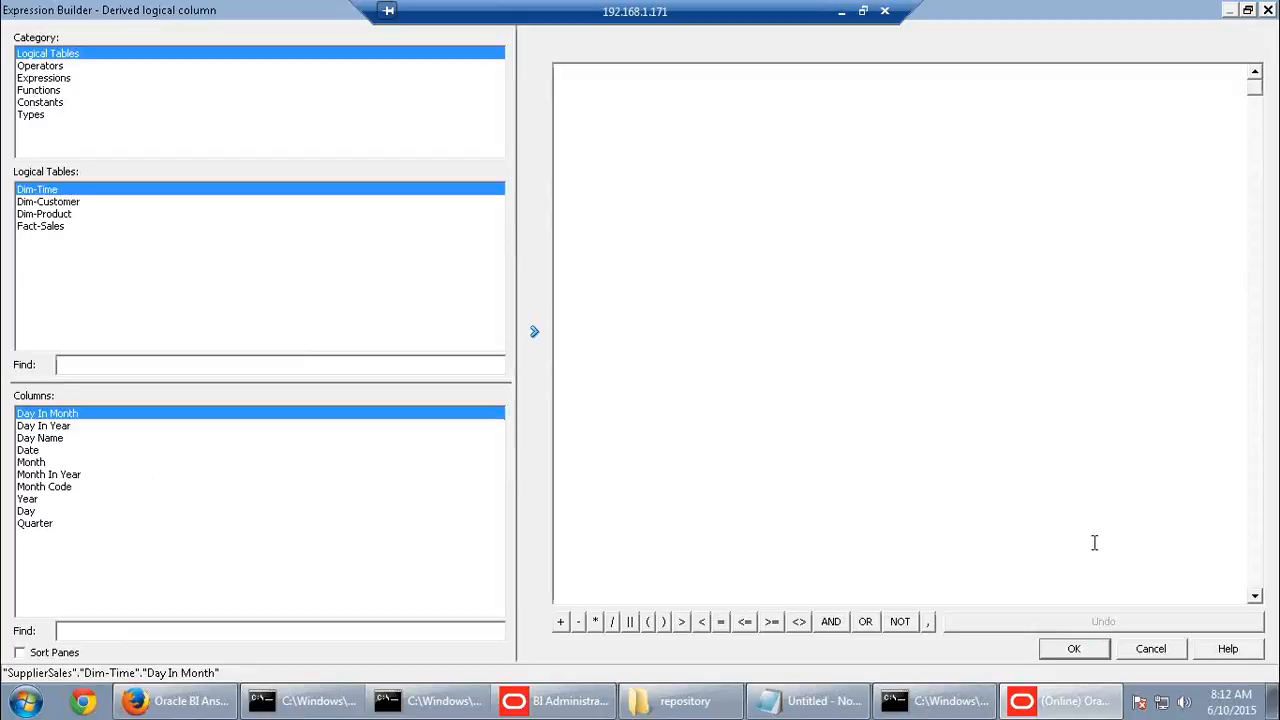
click(1145, 648)
click(35, 191)
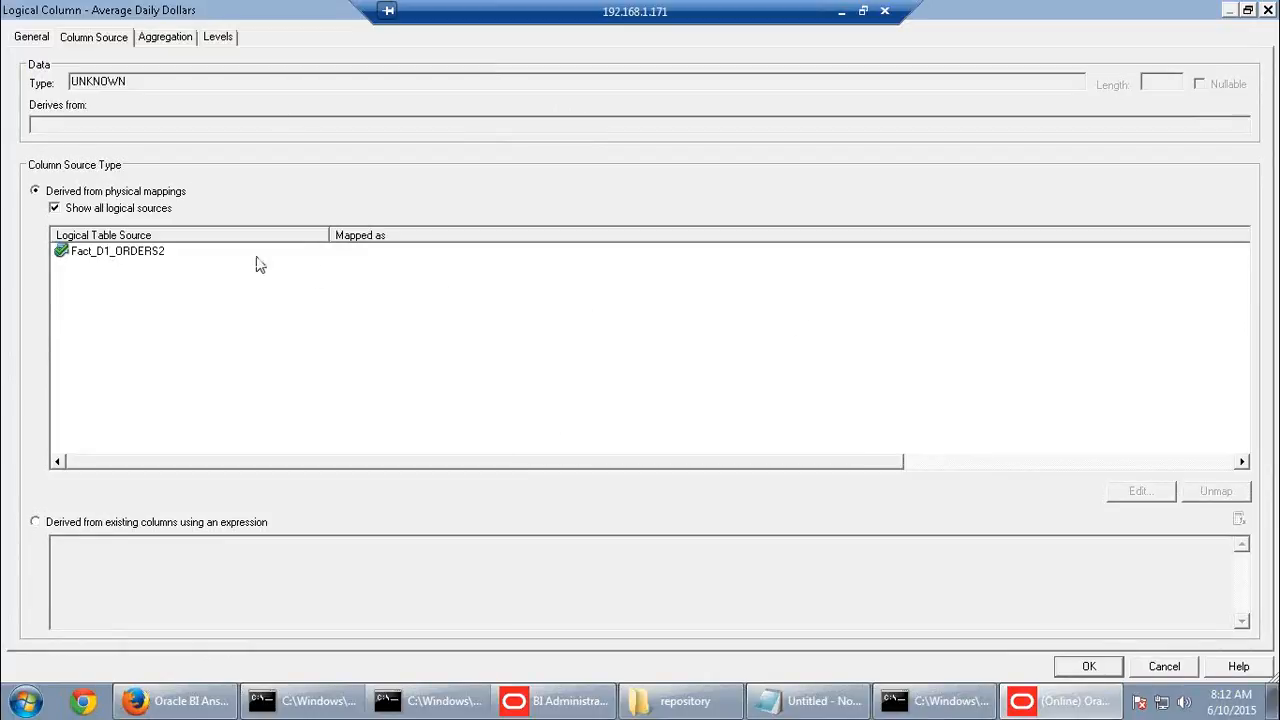
click(210, 256)
click(1145, 493)
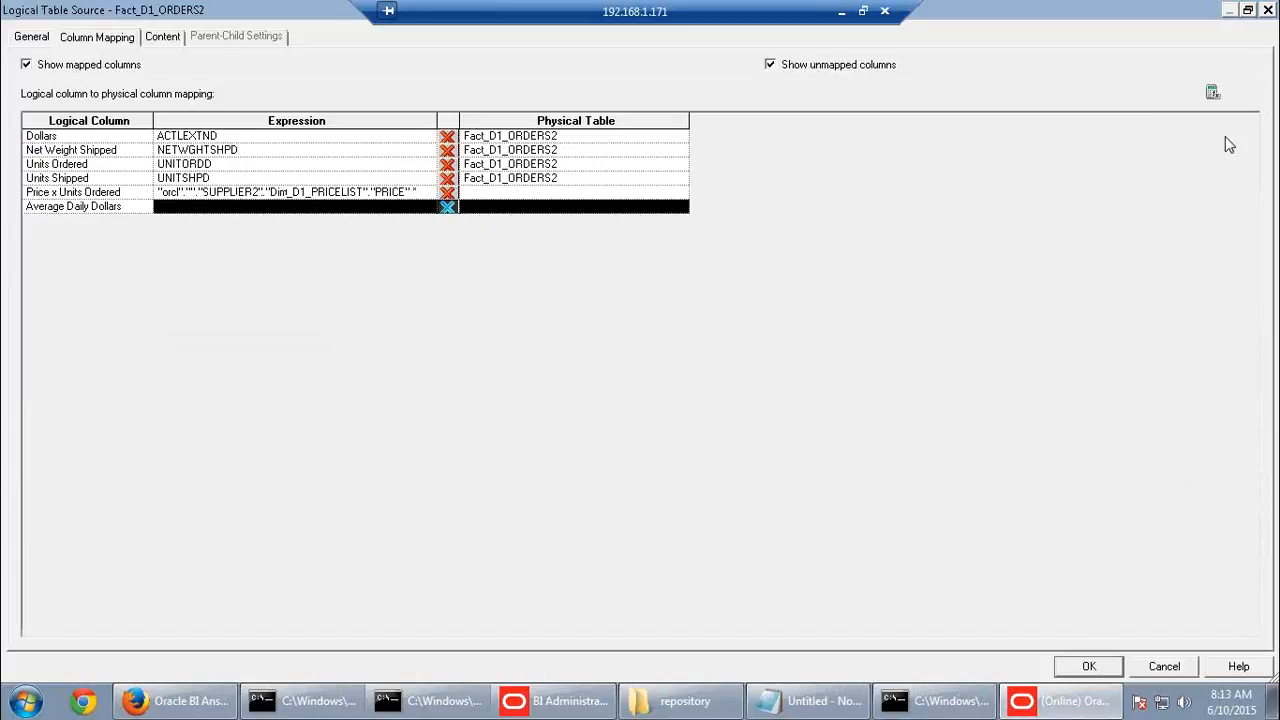
click(1213, 92)
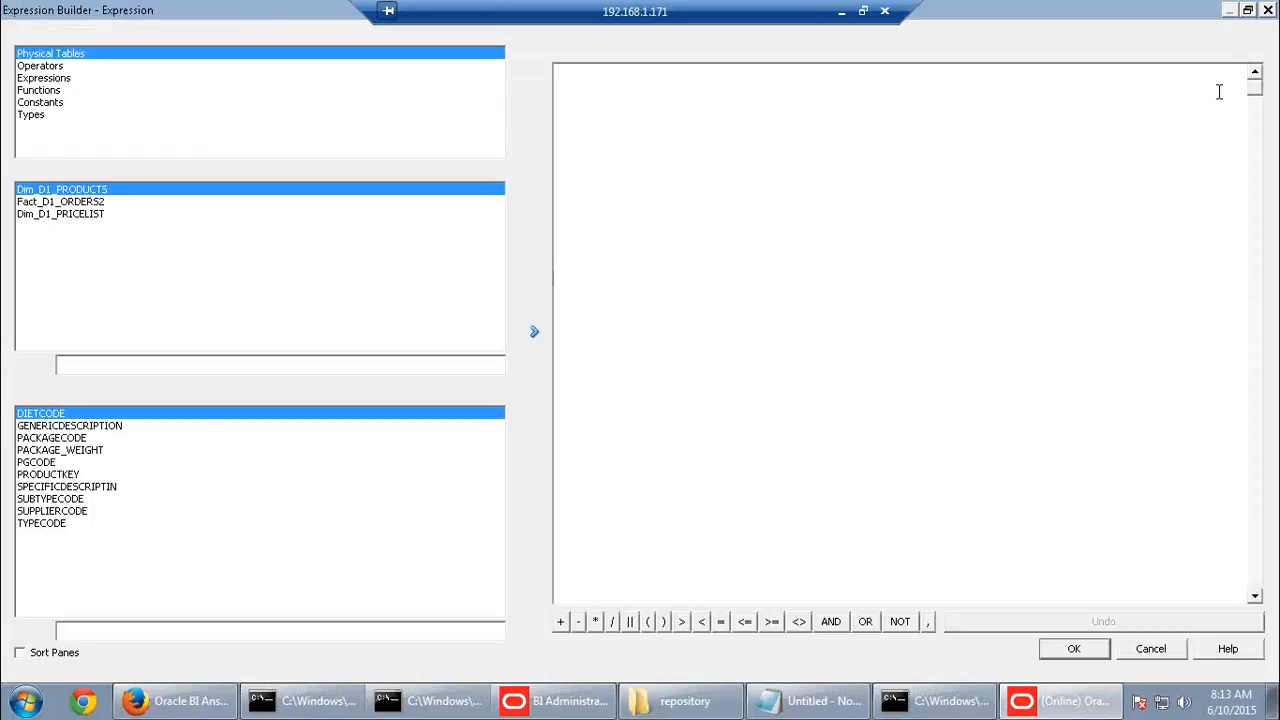
click(70, 204)
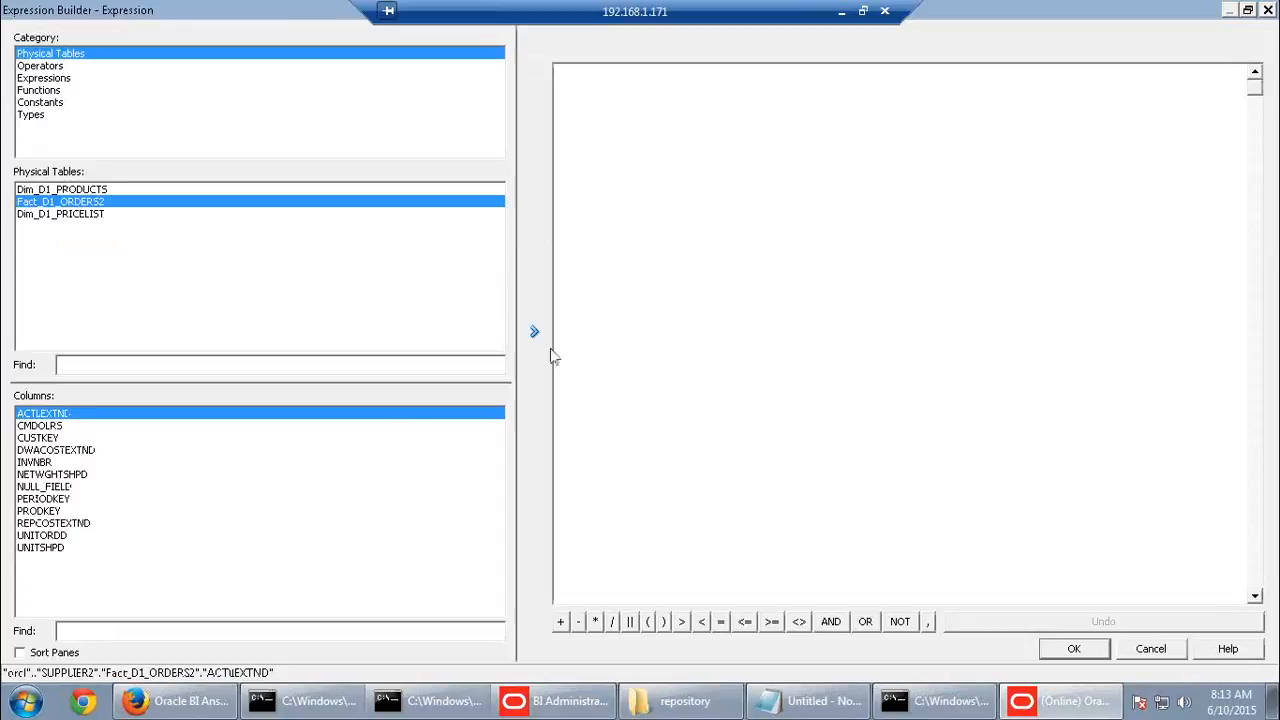
click(535, 332)
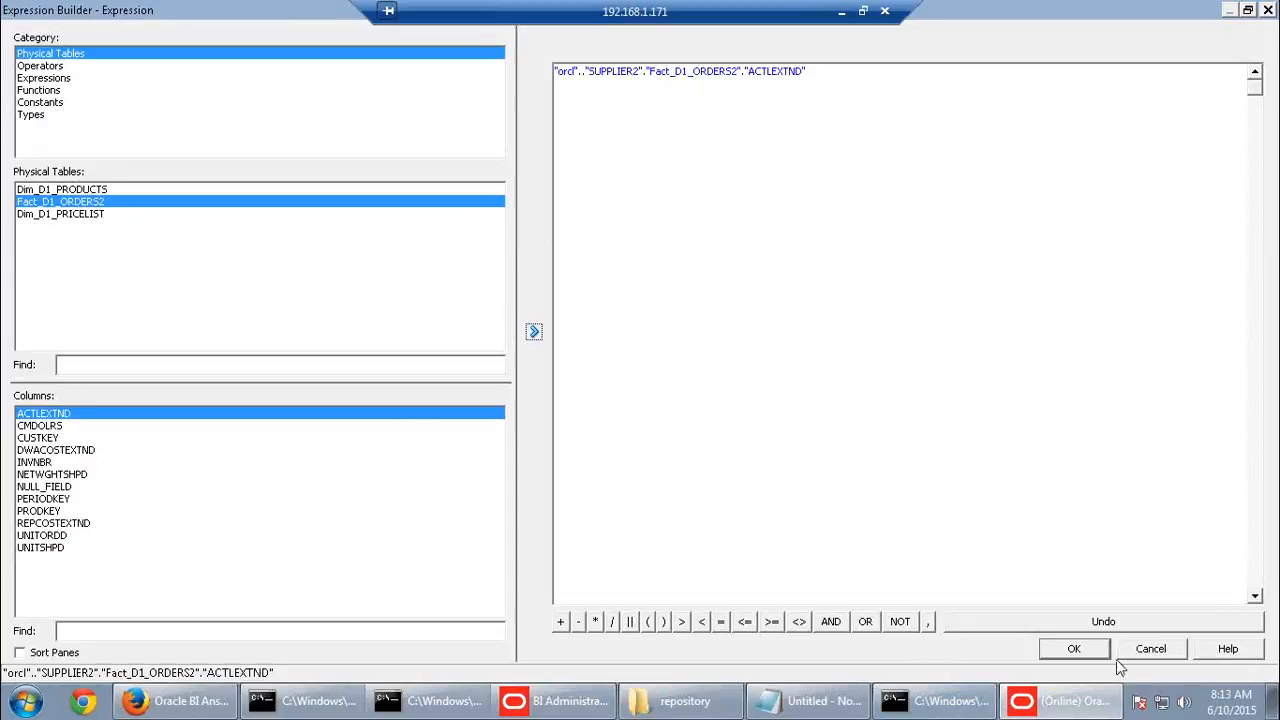
click(1093, 655)
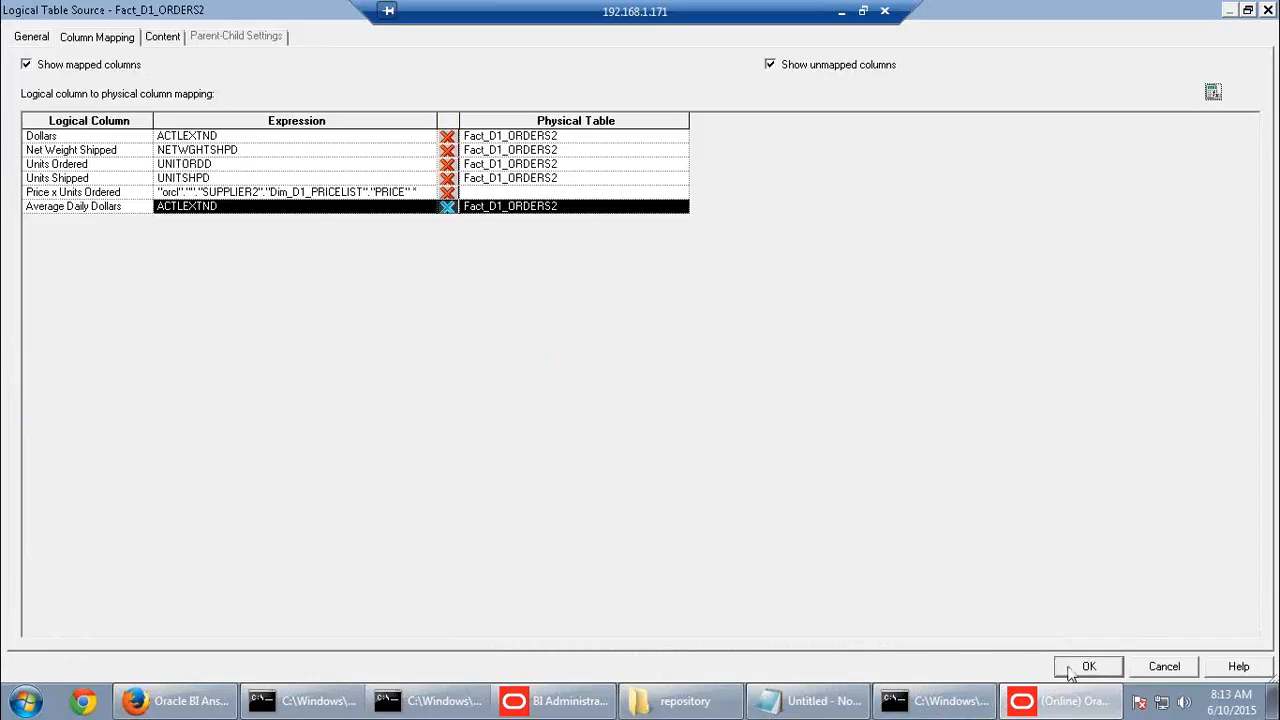
click(1070, 670)
Turn on dimension-based aggregation and try adding a Time rule with Avg.
click(154, 38)
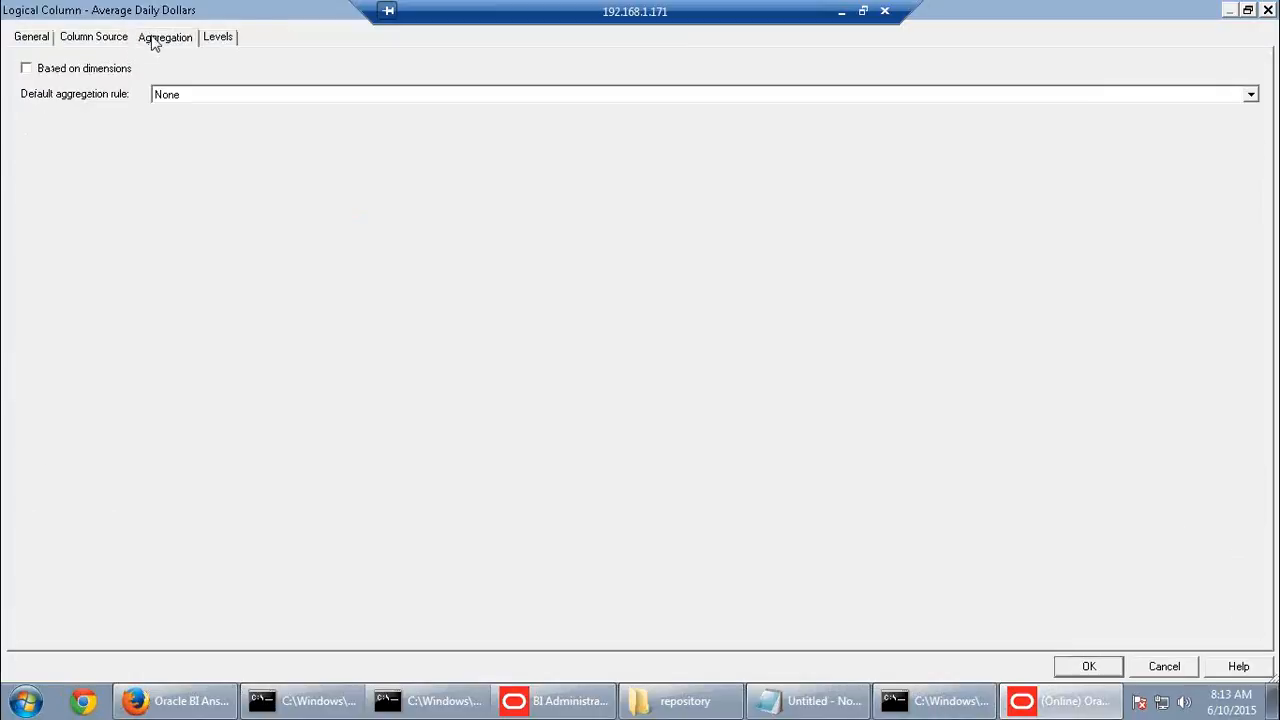
click(26, 69)
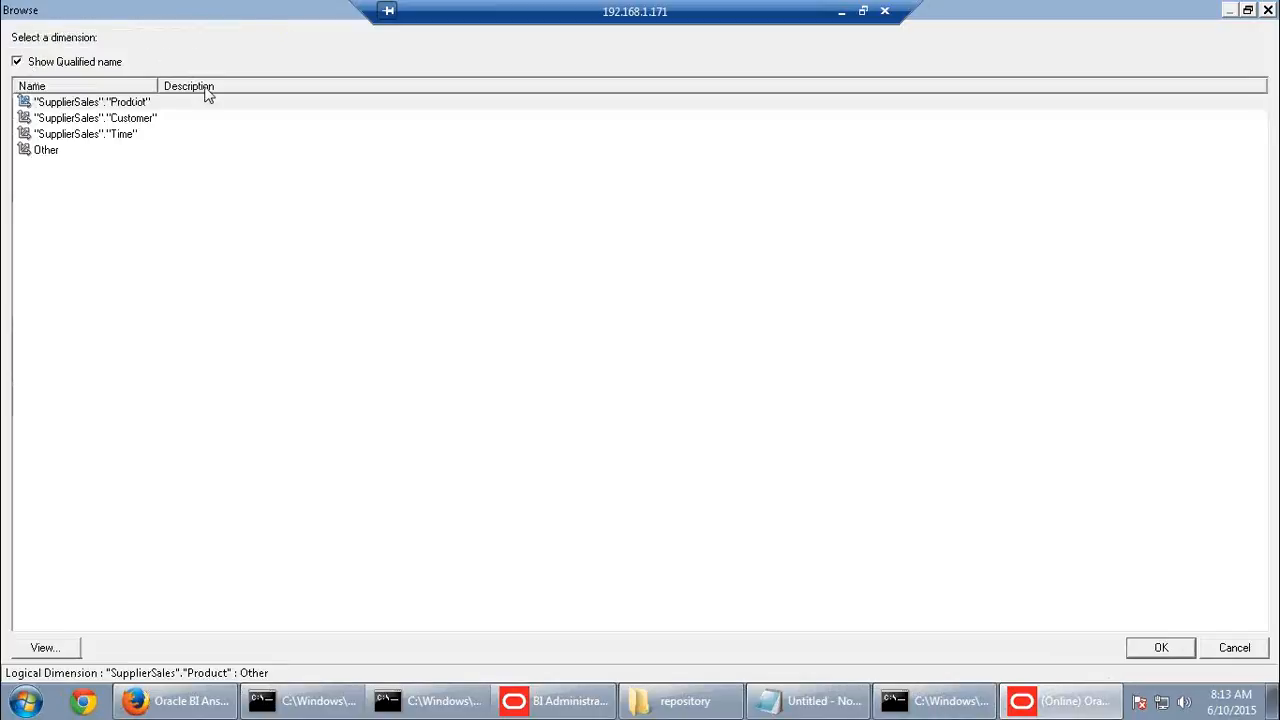
click(148, 137)
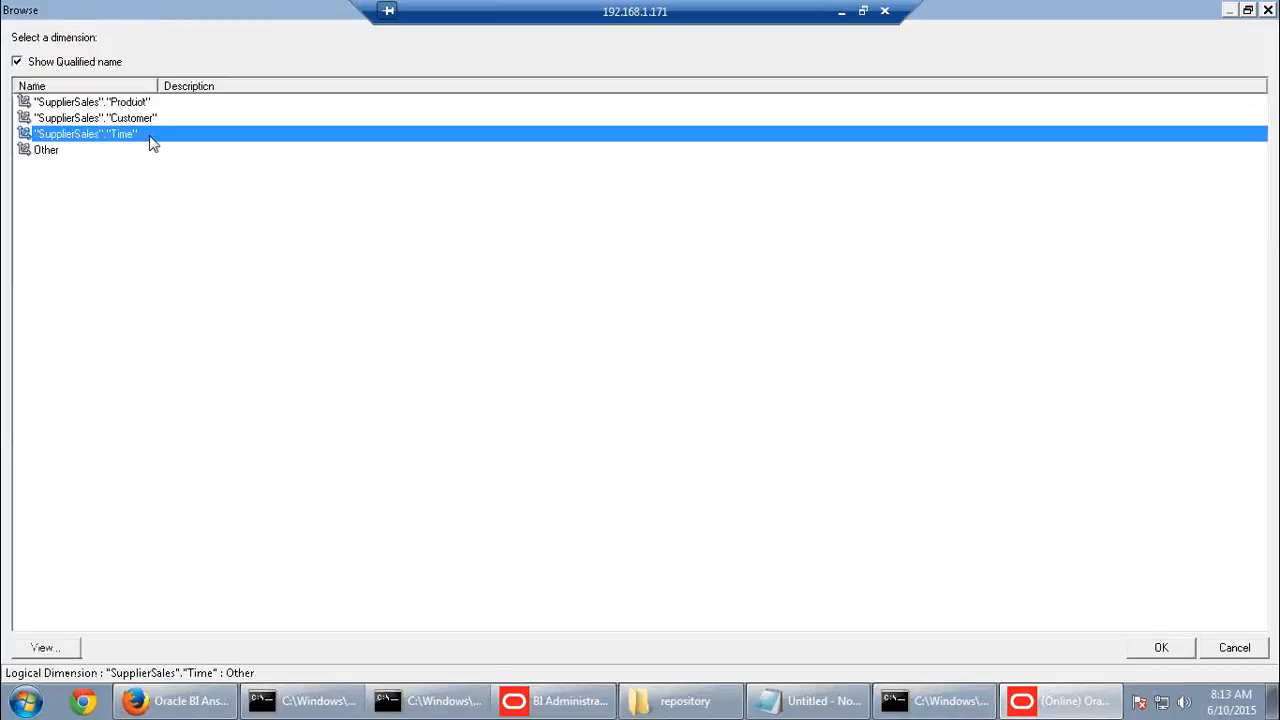
click(63, 648)
click(710, 550)
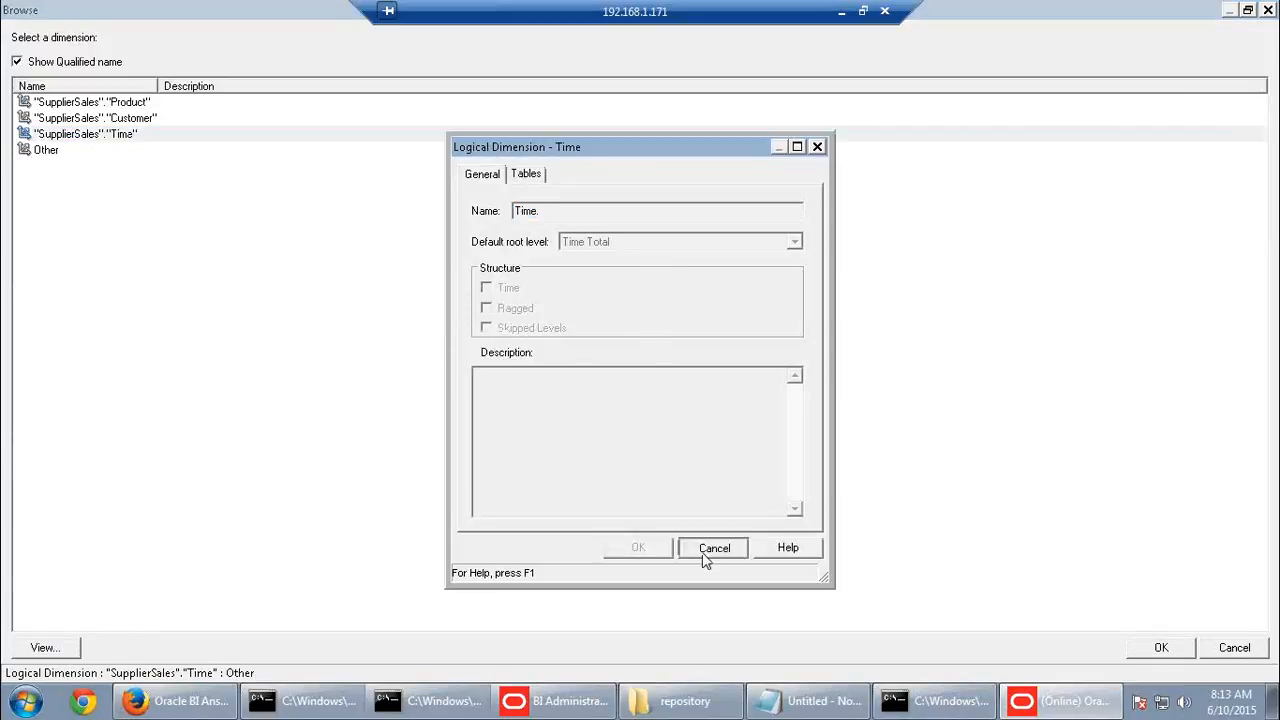
click(1150, 652)
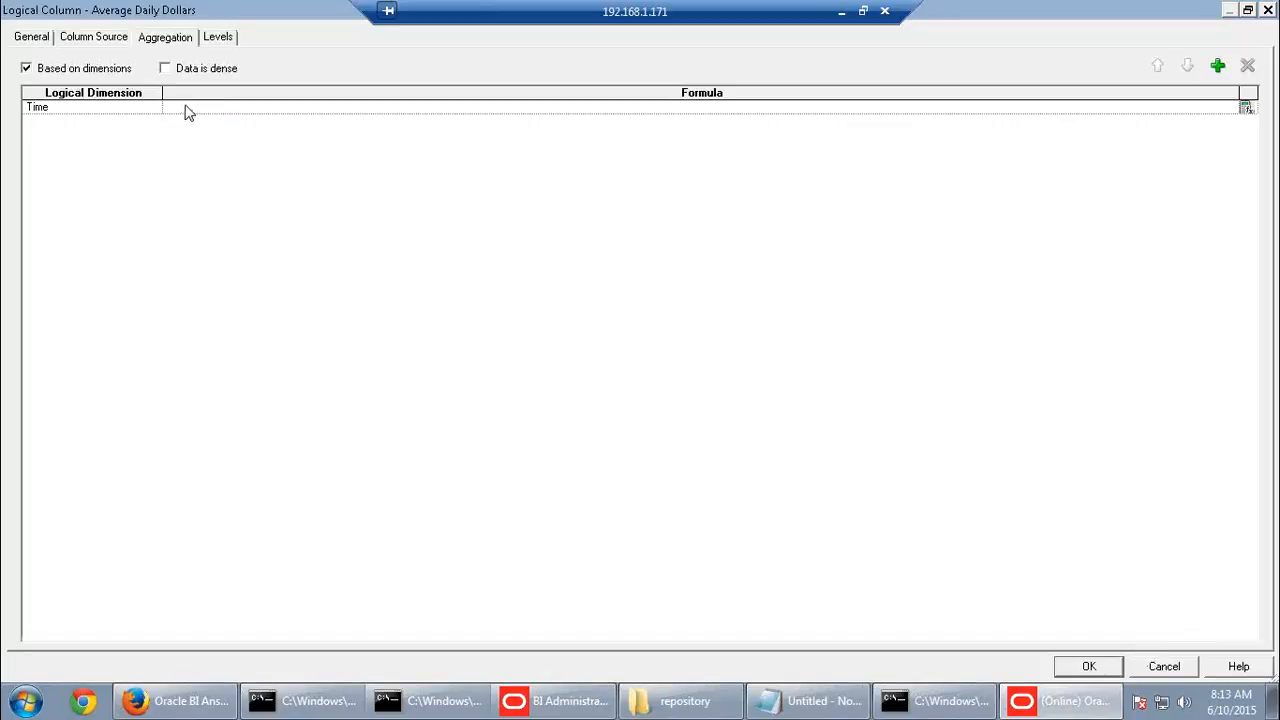
click(1246, 107)
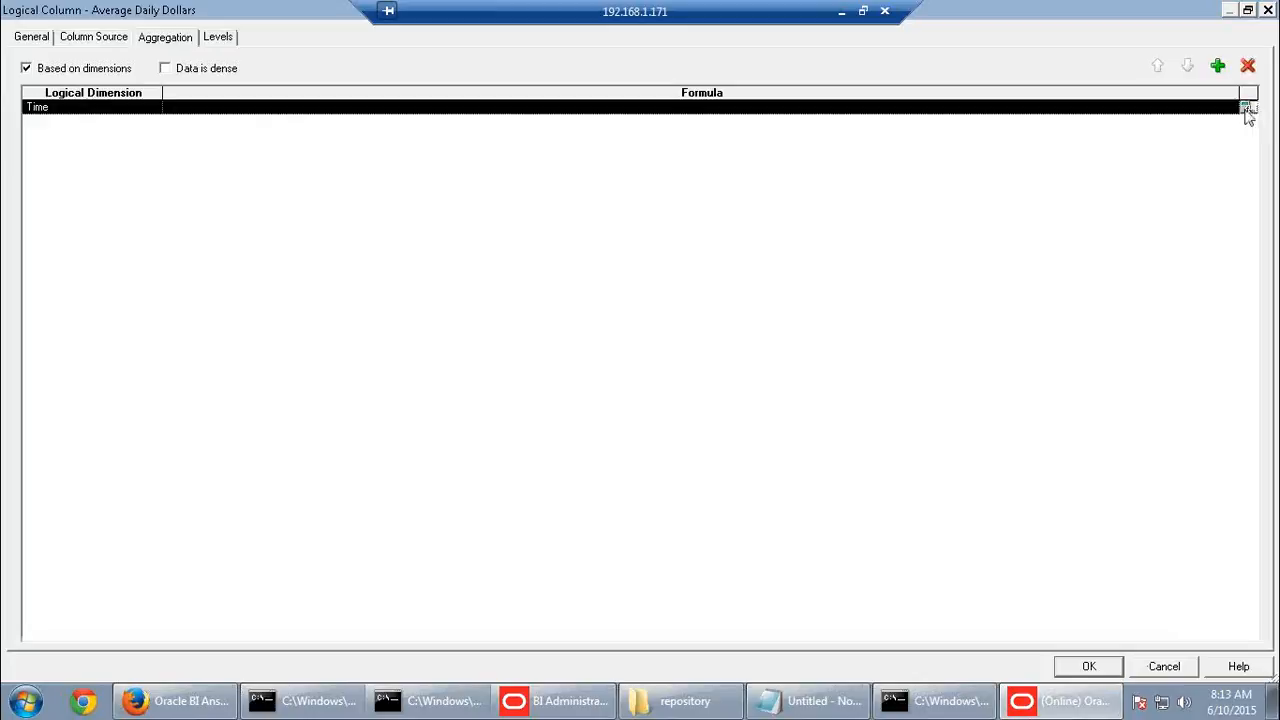
click(533, 331)
click(1172, 657)
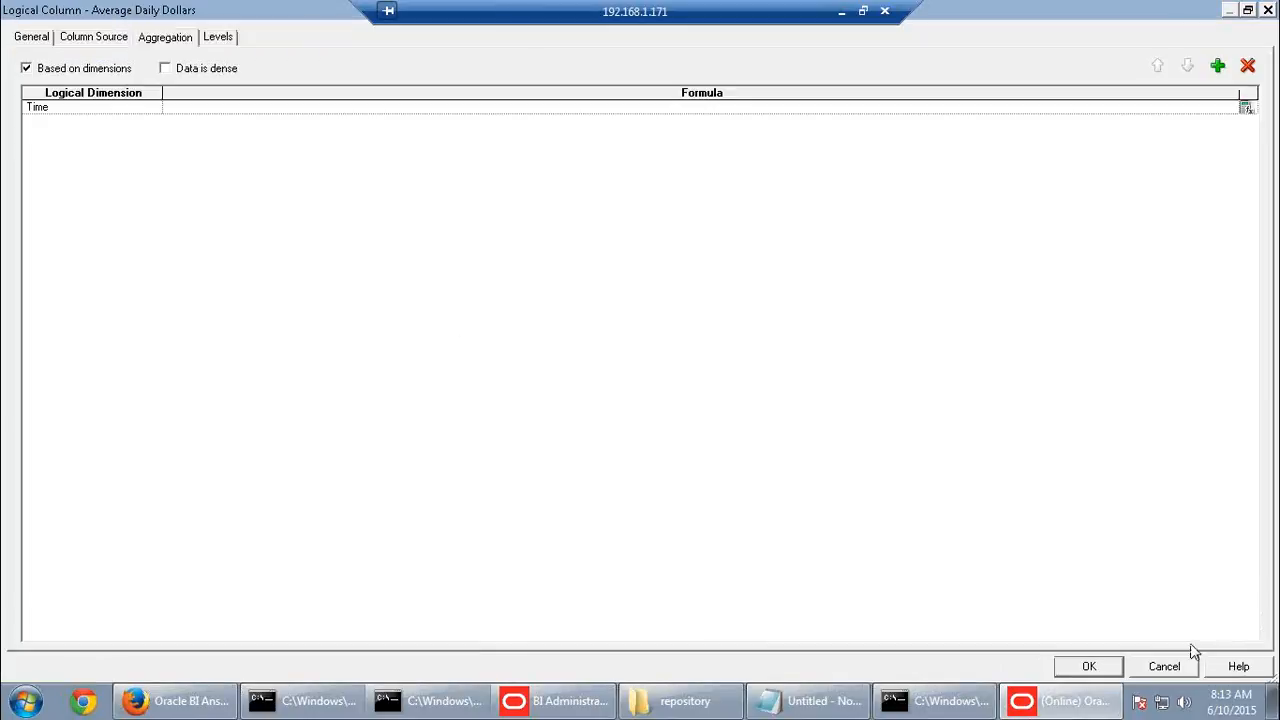
Re-enable dimension-based aggregation and add the Time dimension rule.
click(26, 69)
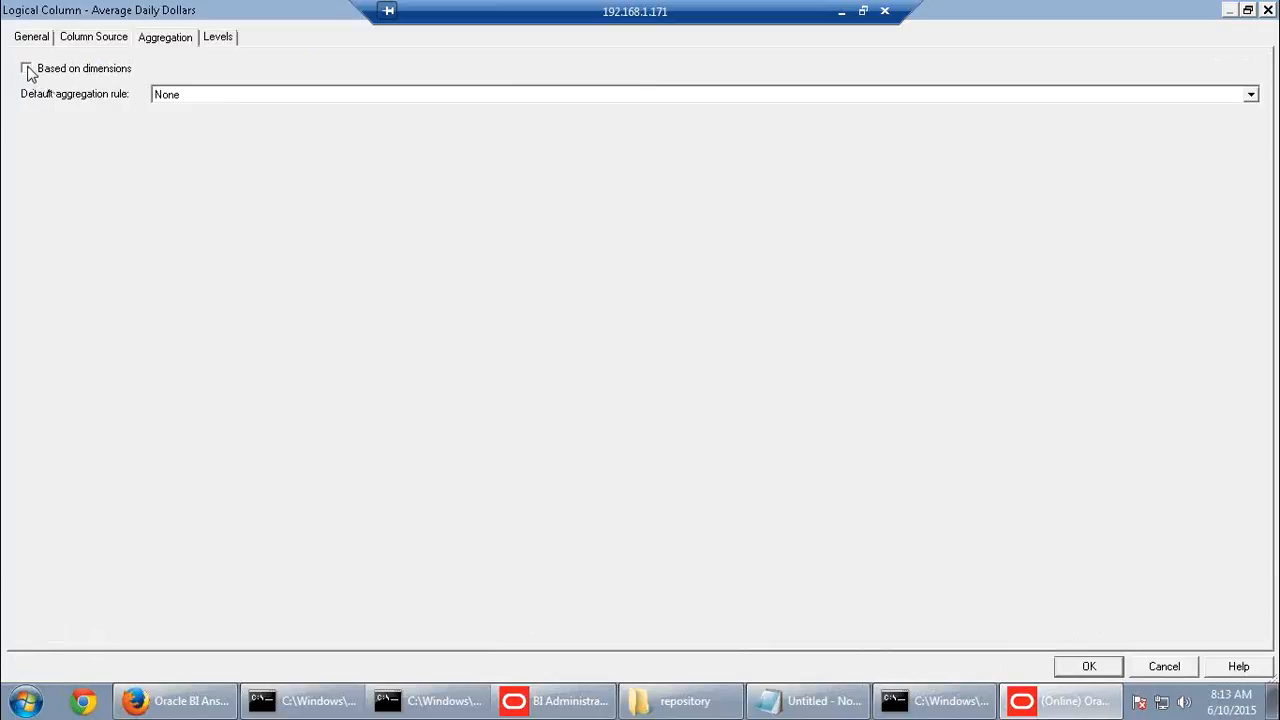
click(27, 69)
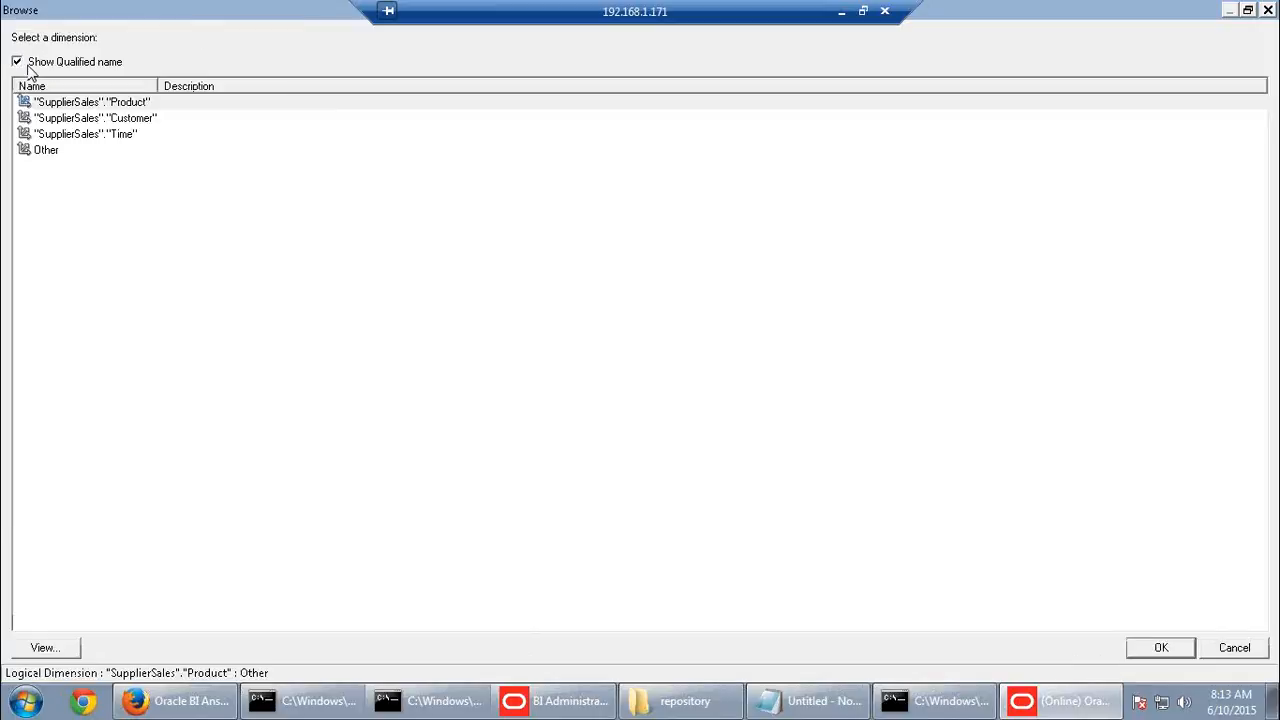
double_click(84, 138)
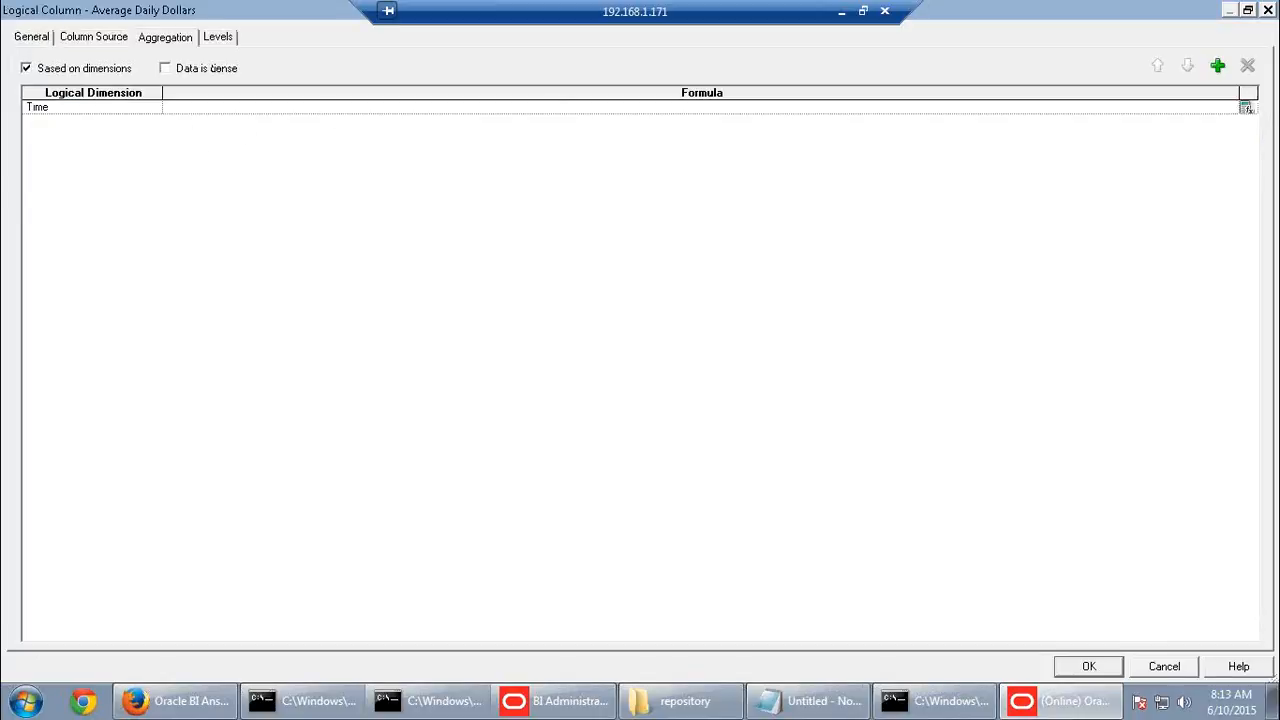
drag(1239, 106, 1243, 106)
click(1252, 110)
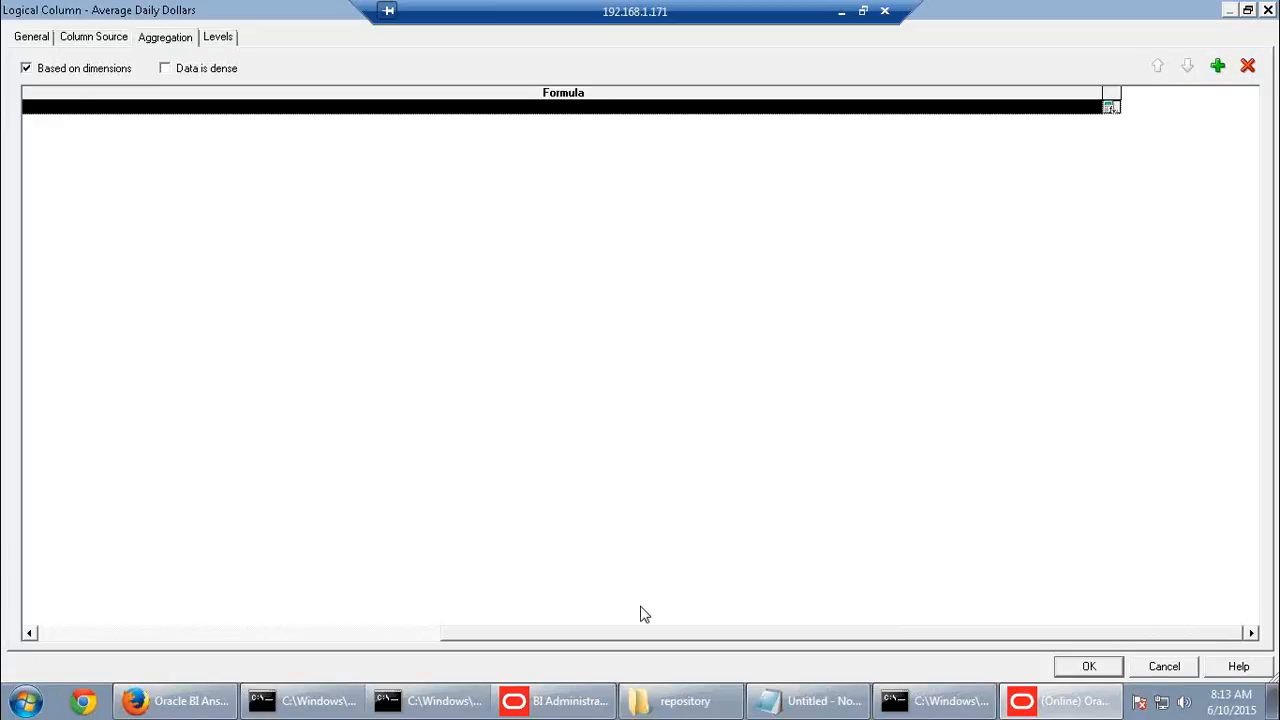
drag(649, 633, 425, 606)
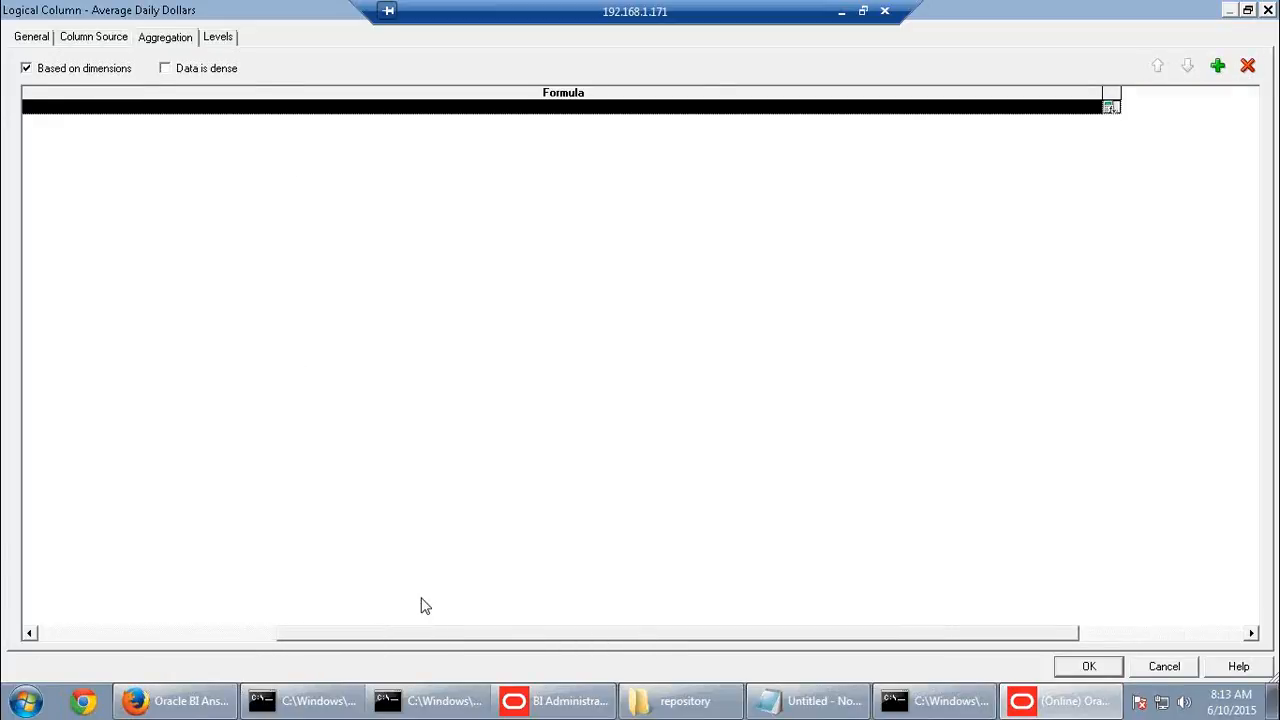
Add the Other dimension to the rules with SUM aggregation.
click(1218, 66)
click(53, 135)
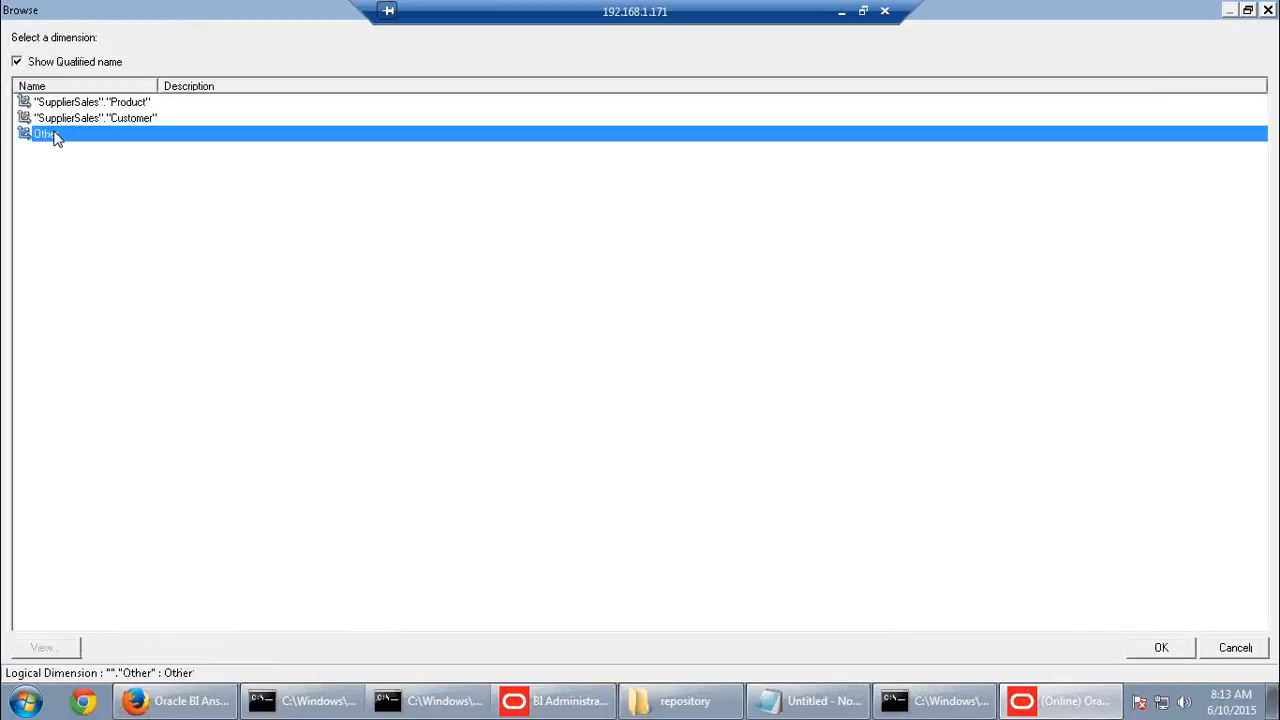
double_click(53, 135)
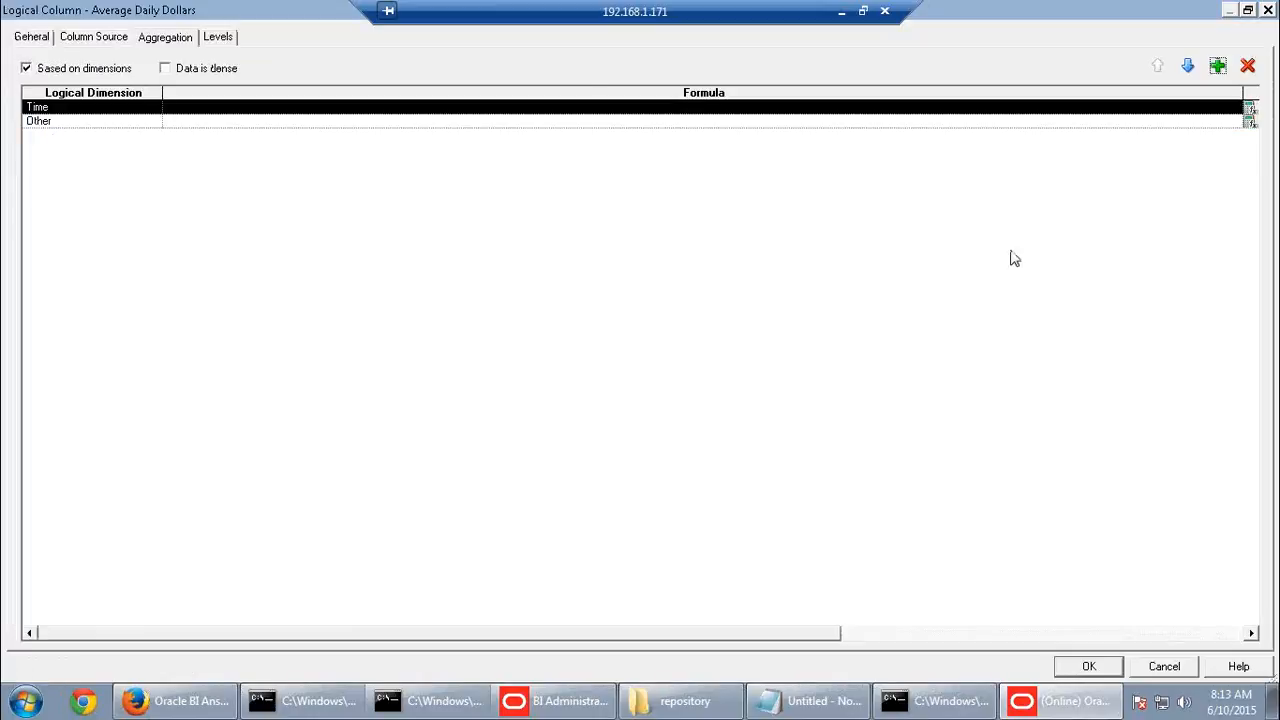
click(1233, 121)
click(1234, 121)
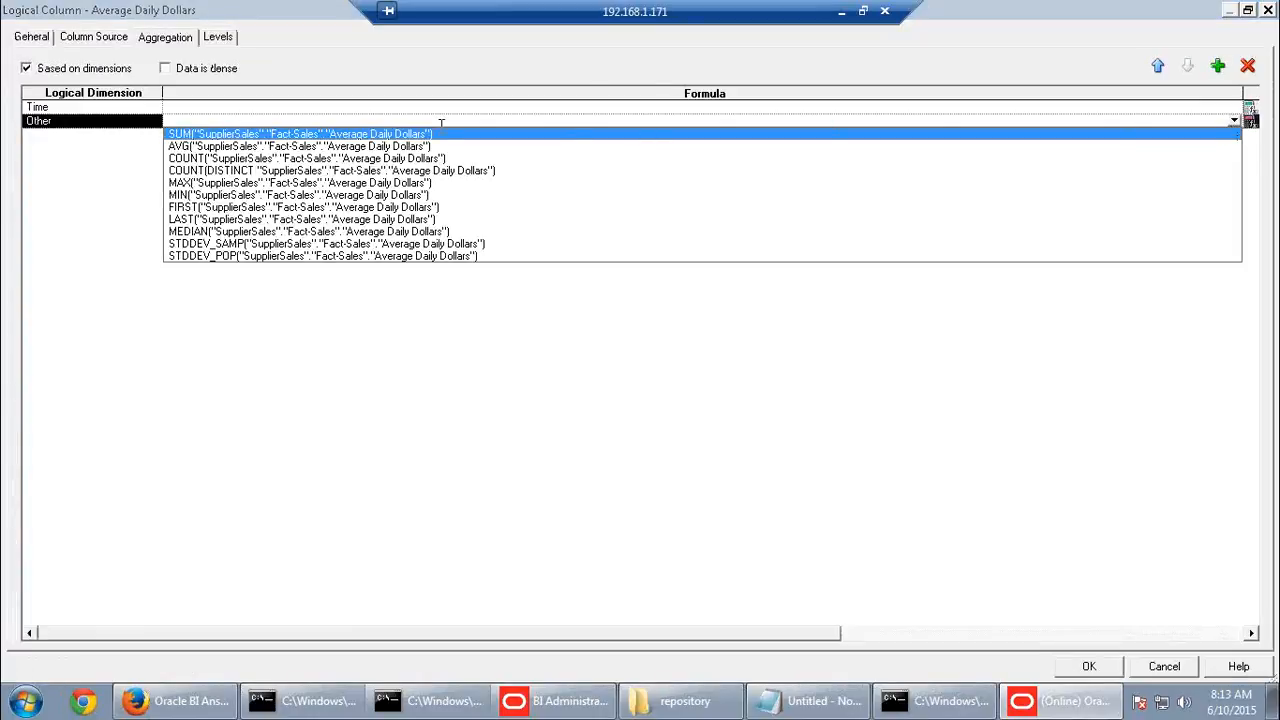
Set the Time dimension's aggregation to AVG and confirm the rules.
click(1234, 107)
click(1236, 108)
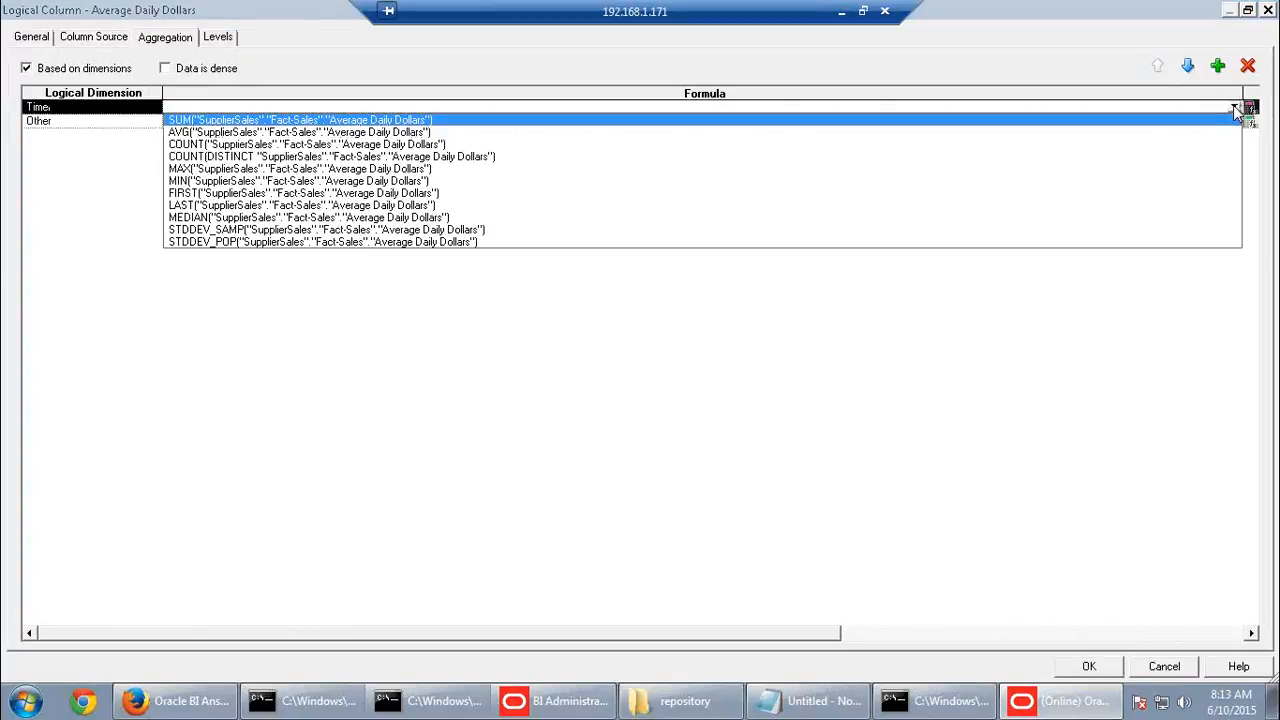
click(238, 134)
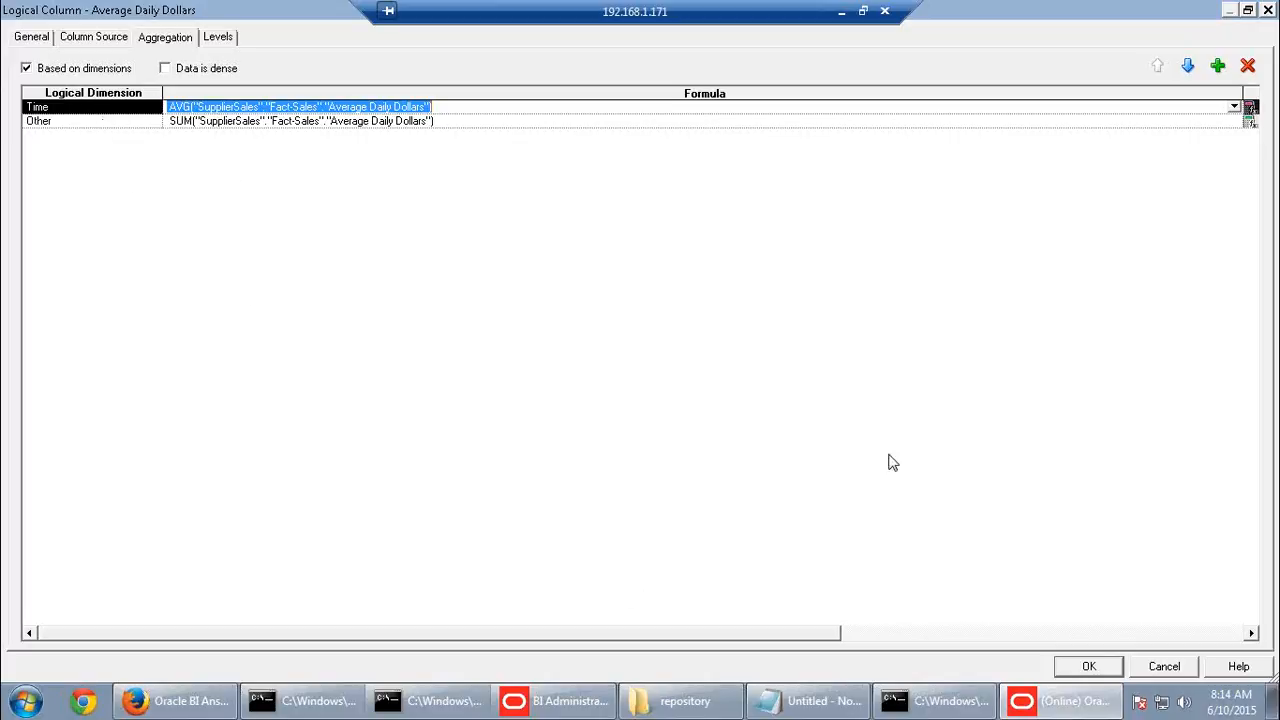
click(1088, 668)
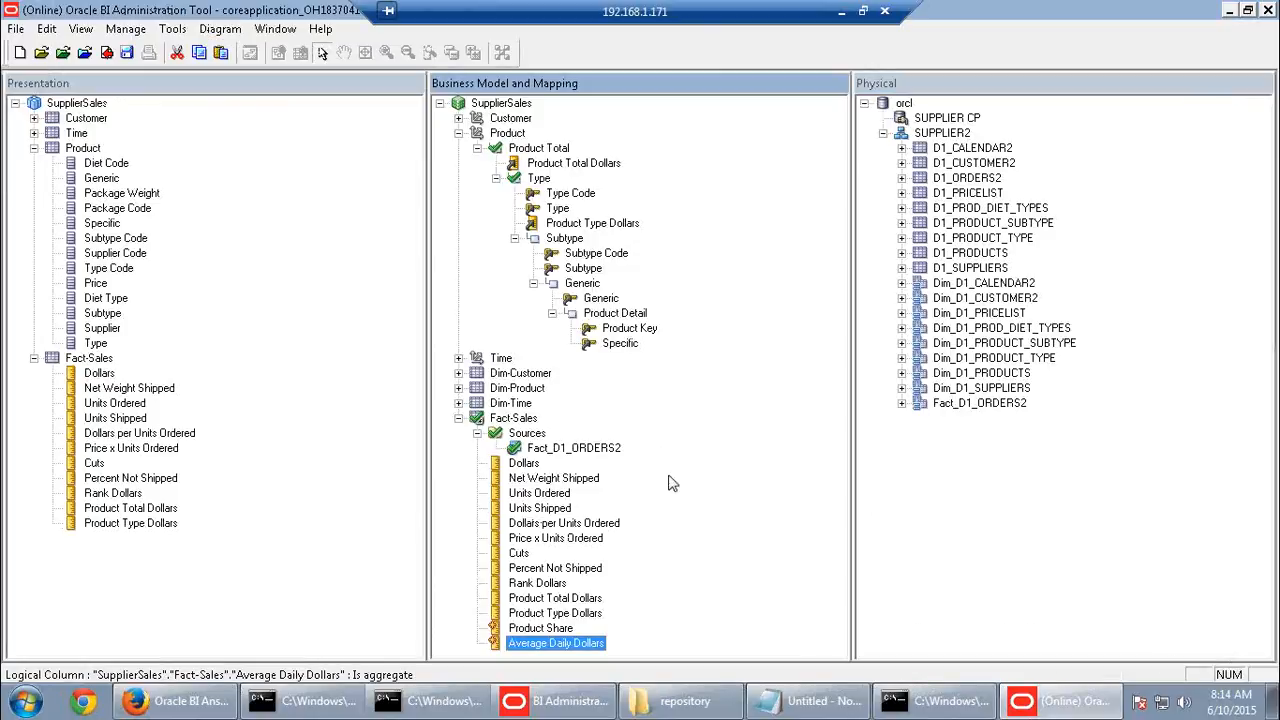
Move Product Share and Average Daily Dollars into Presentation Fact-Sales and check in the changes.
ctrl+click(540, 630)
drag(543, 647, 92, 362)
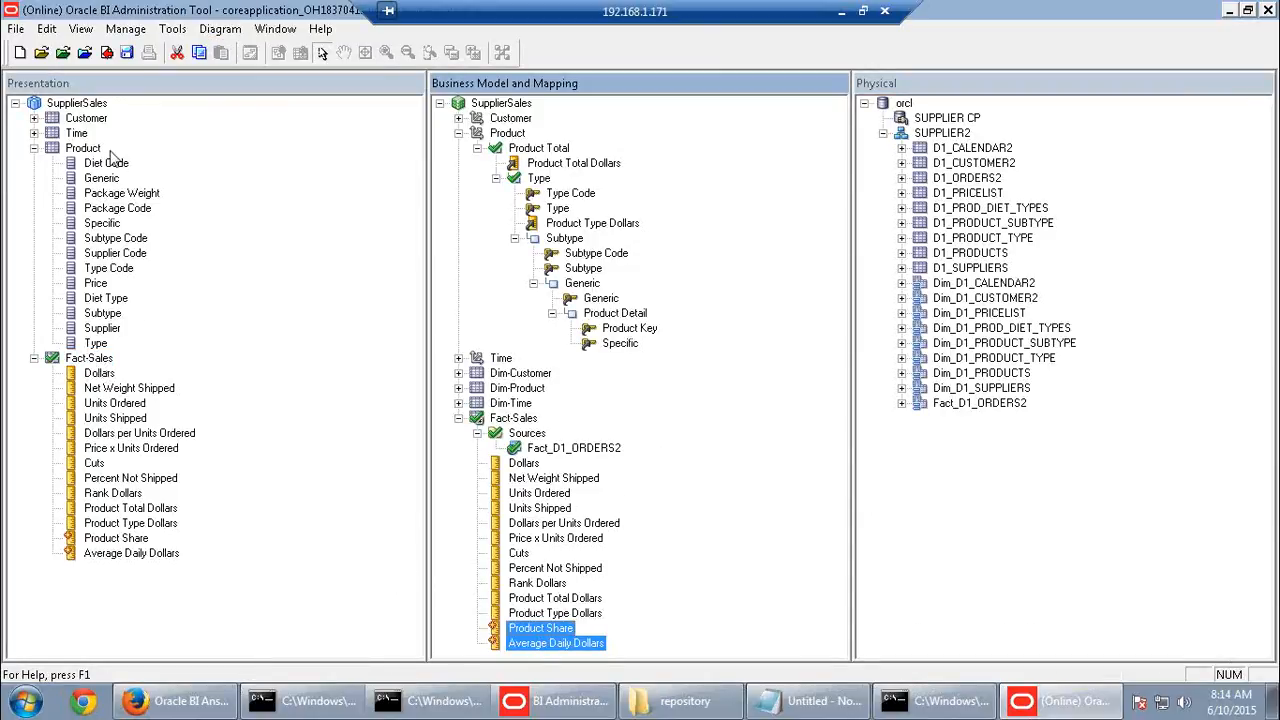
click(107, 52)
click(574, 392)
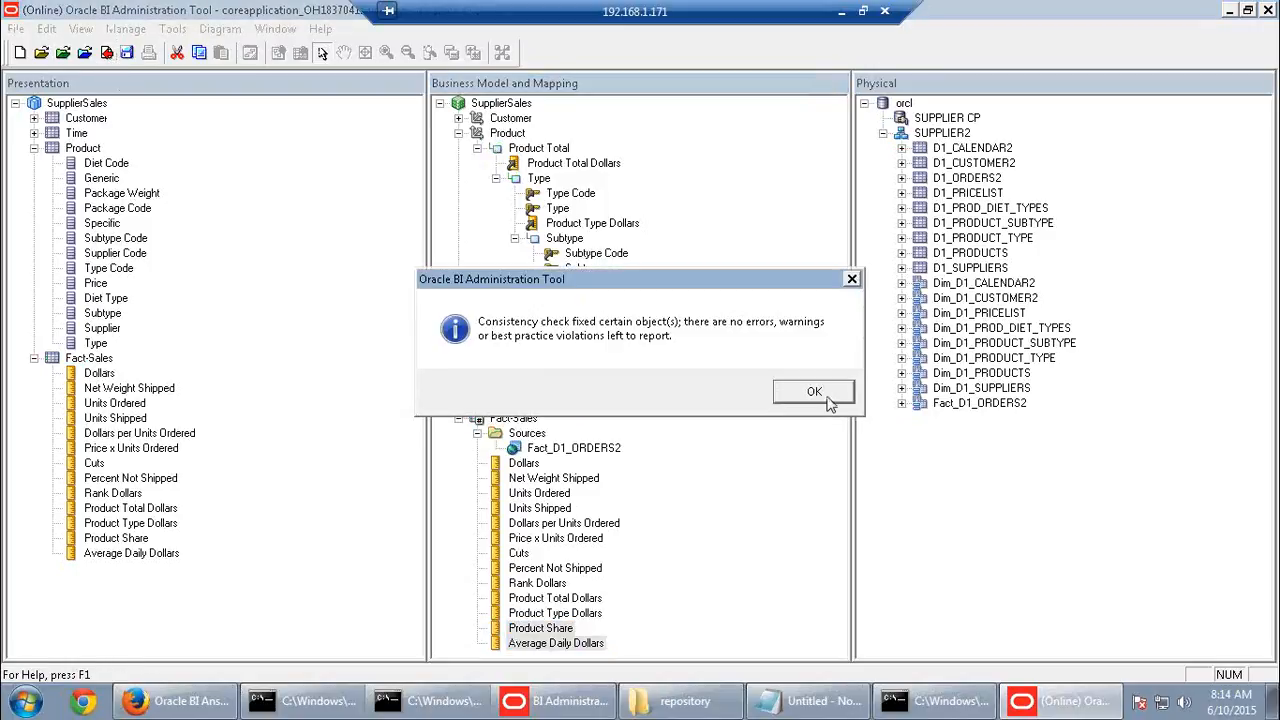
click(826, 398)
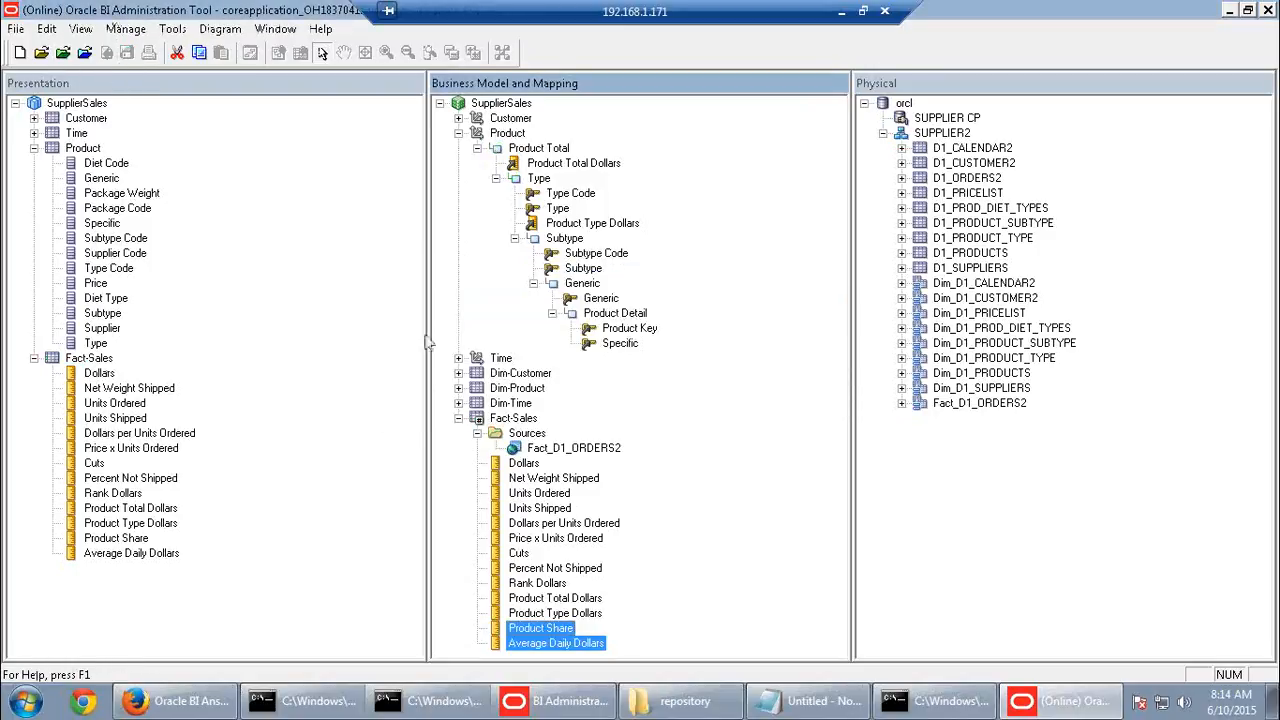
click(812, 705)
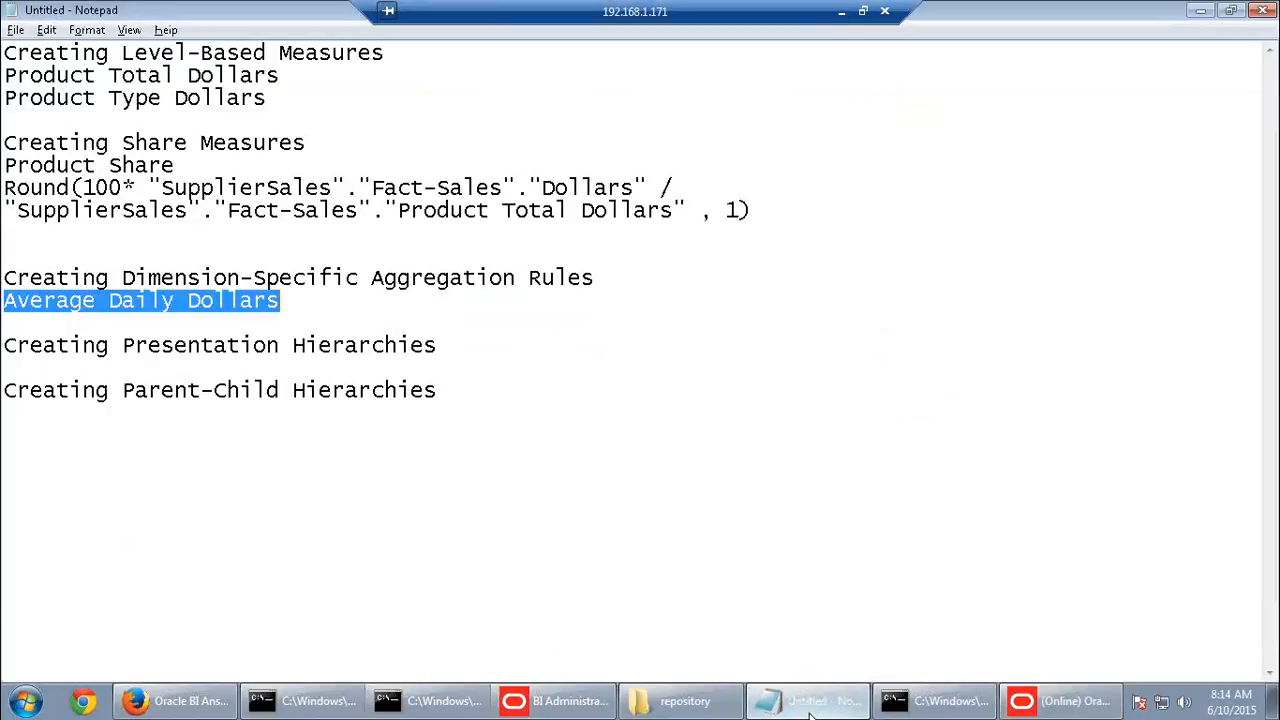
click(812, 712)
Reload the server metadata in Answers and add Fact-Sales Product Share to the results table.
click(190, 702)
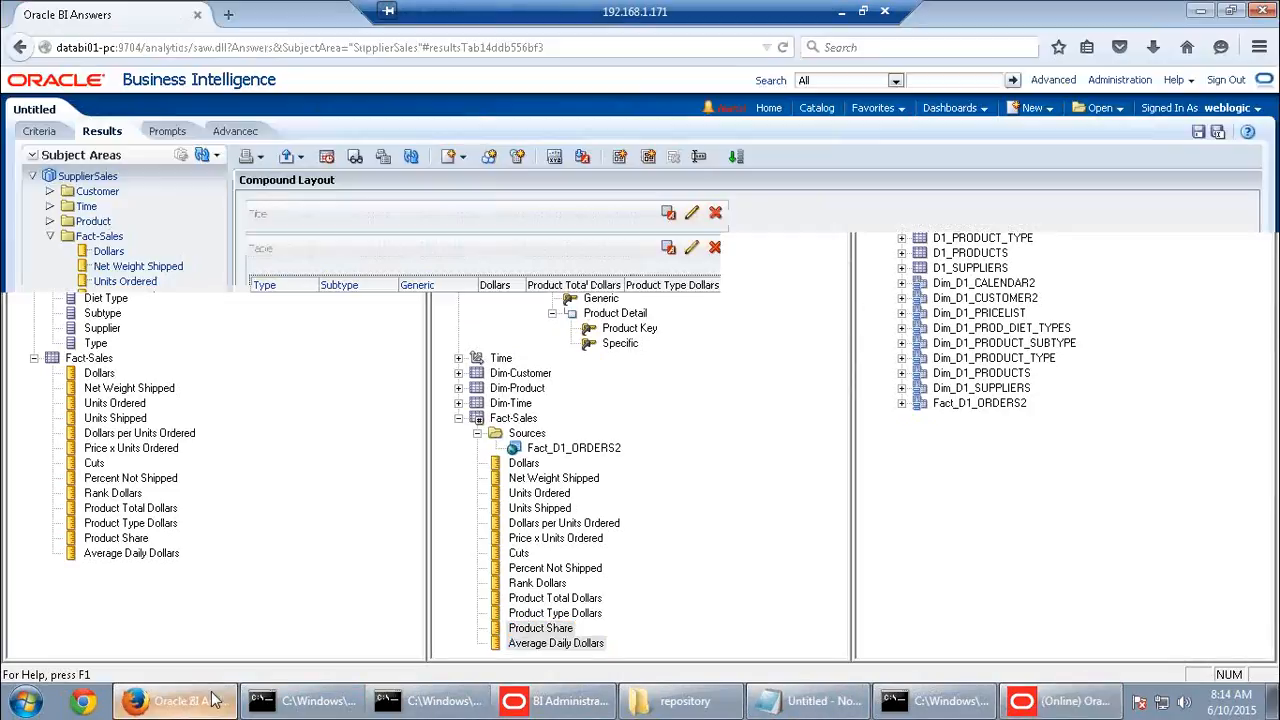
click(216, 155)
click(233, 198)
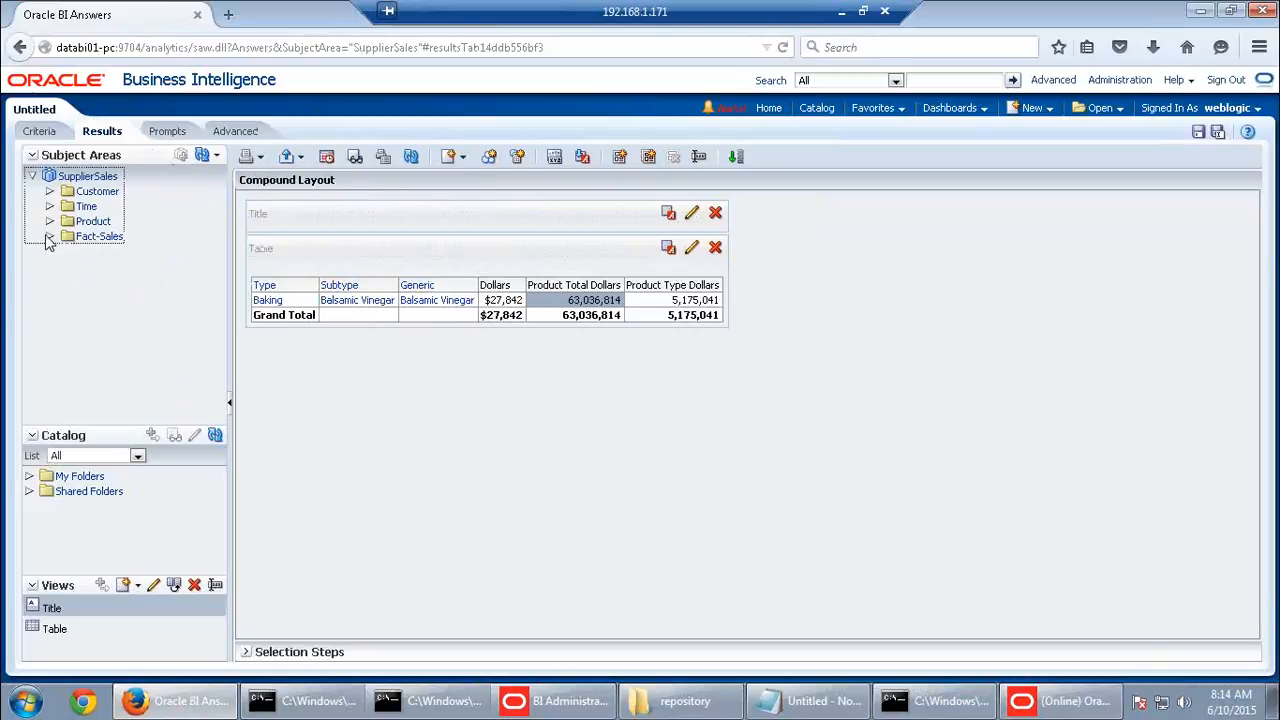
scroll(140, 390, down, 1)
double_click(135, 400)
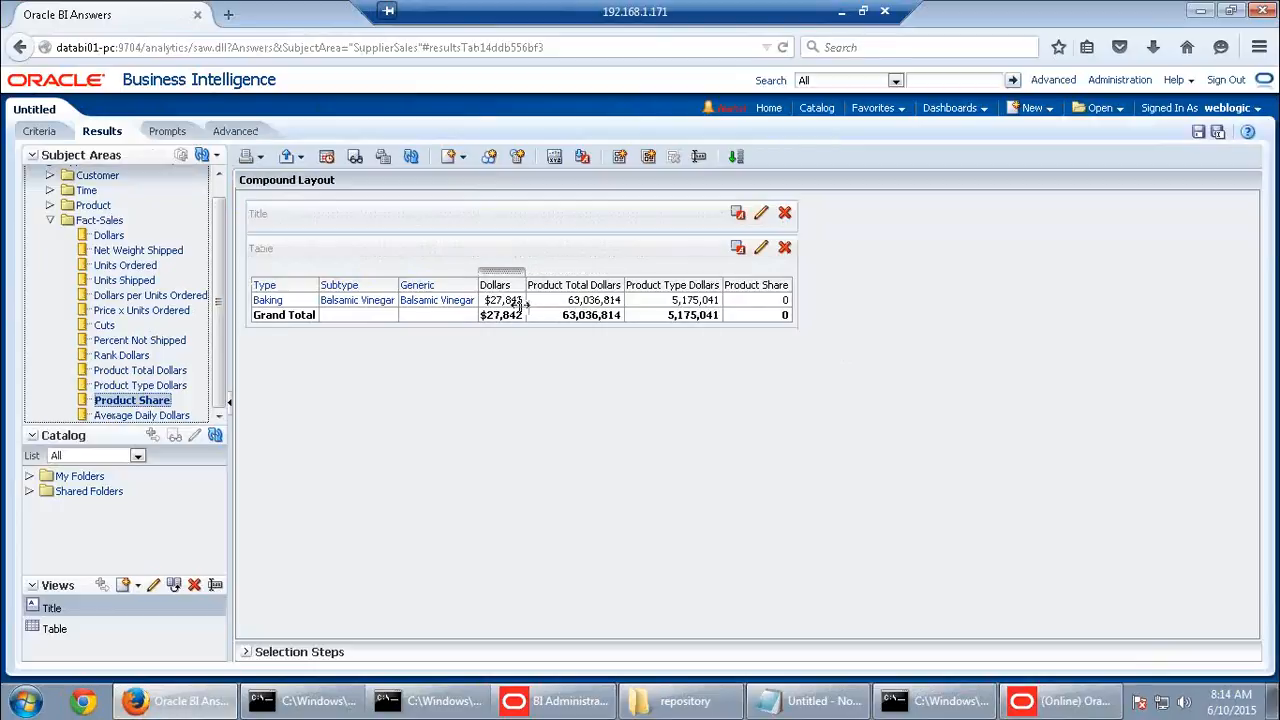
click(25, 700)
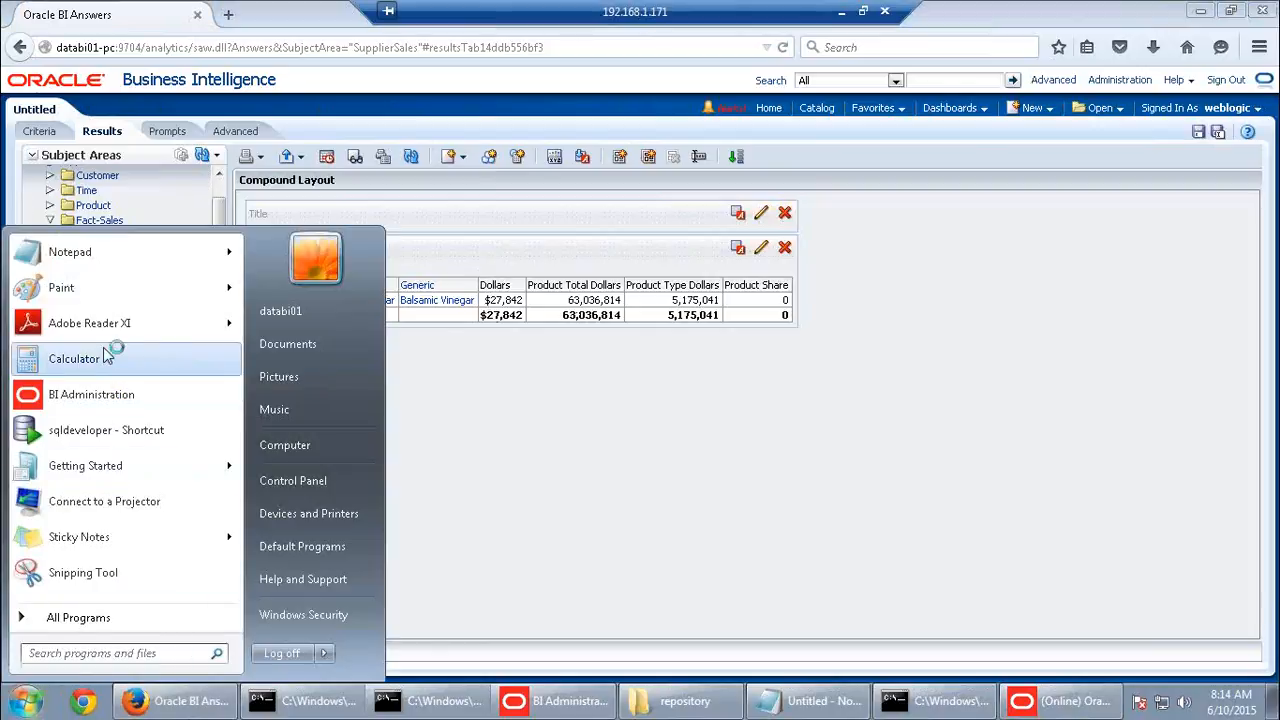
Compute 27842 / 63036814 × 100 in Calculator to verify Baking's share.
click(74, 358)
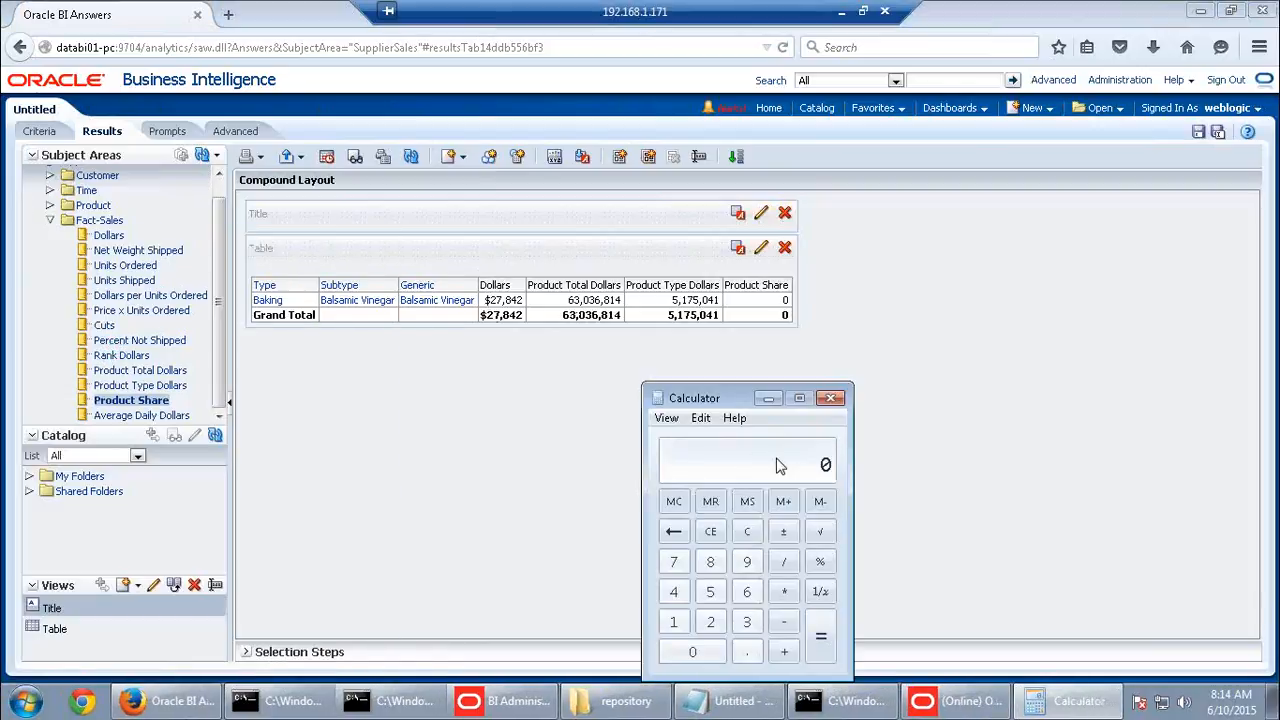
text(27842 / 63036814)
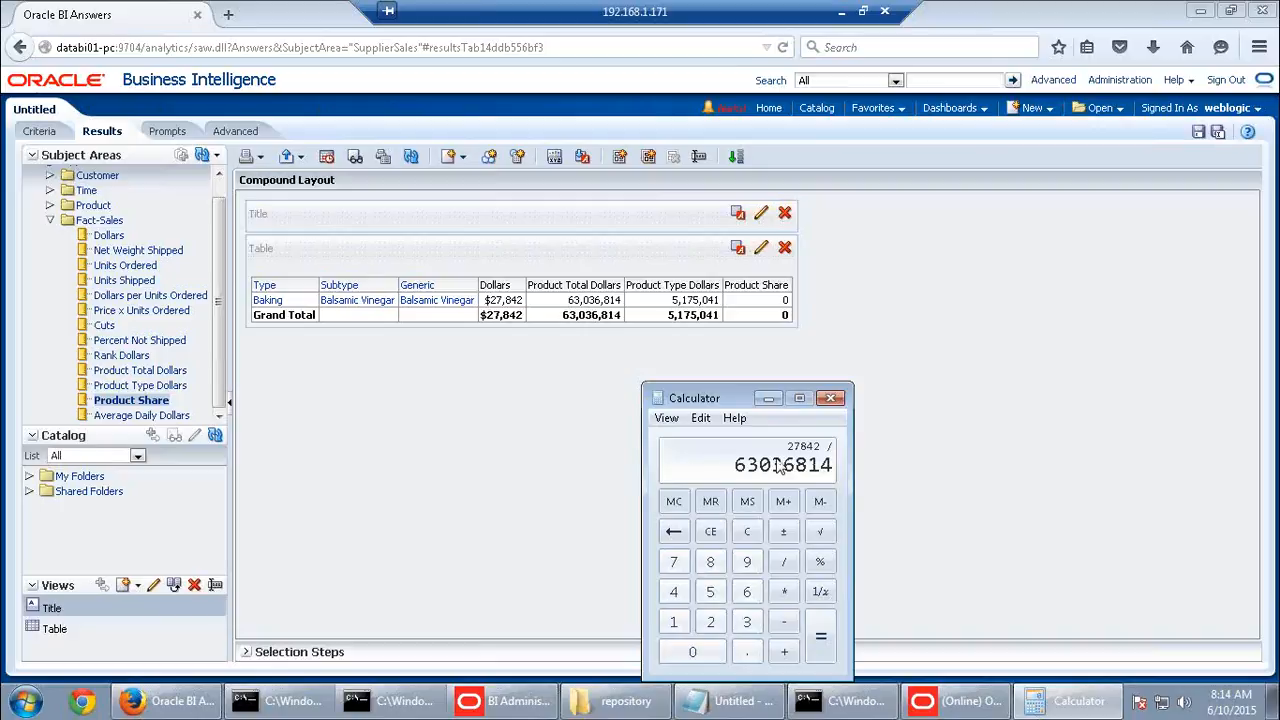
key(Return)
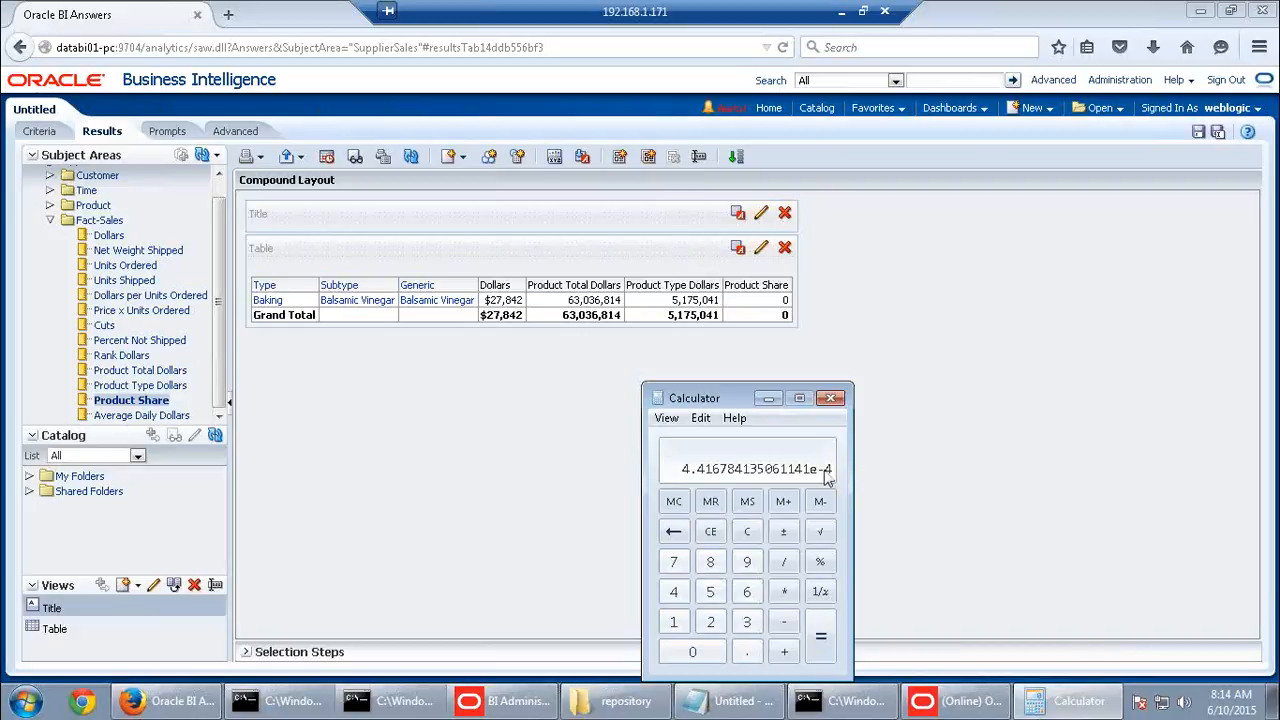
text(*100)
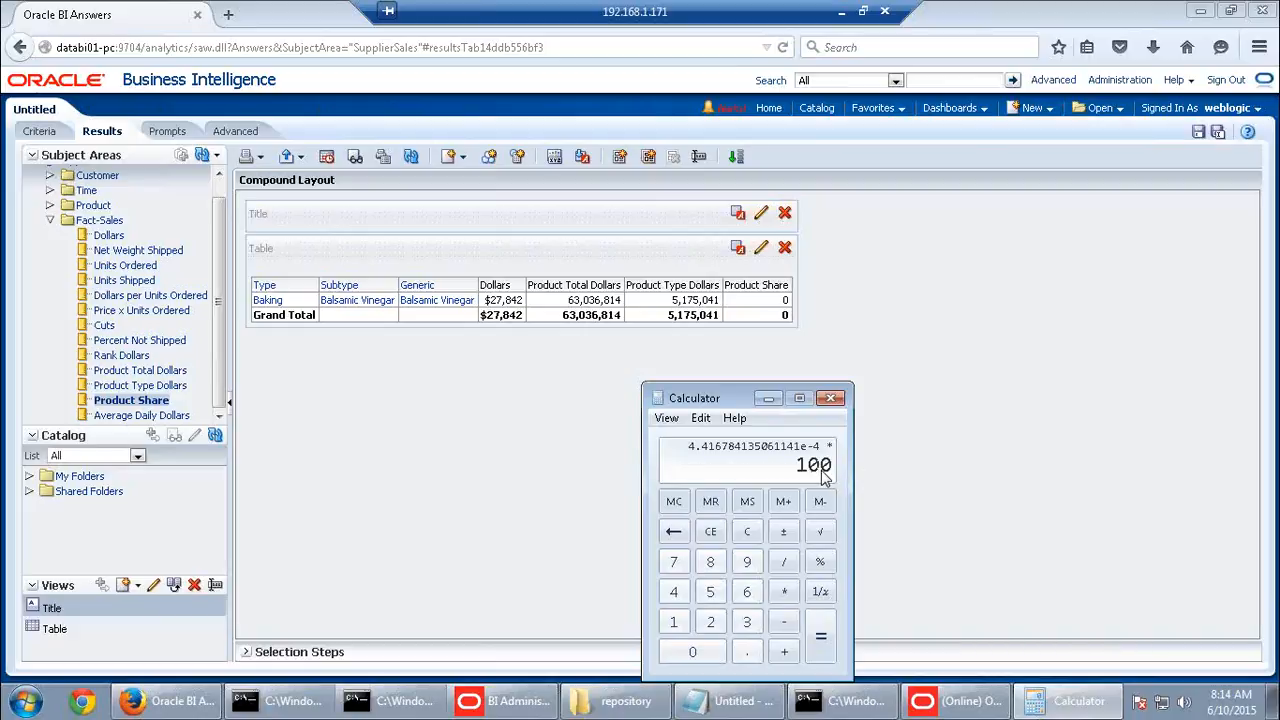
key(Return)
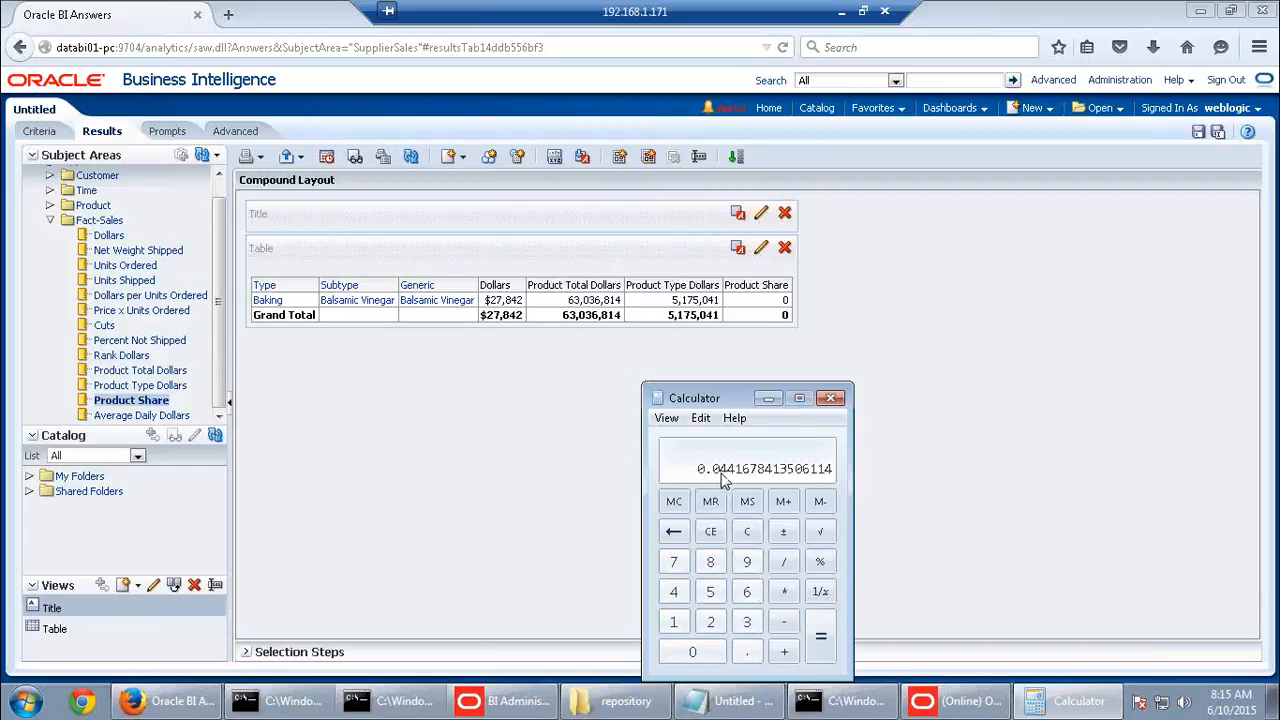
click(1077, 351)
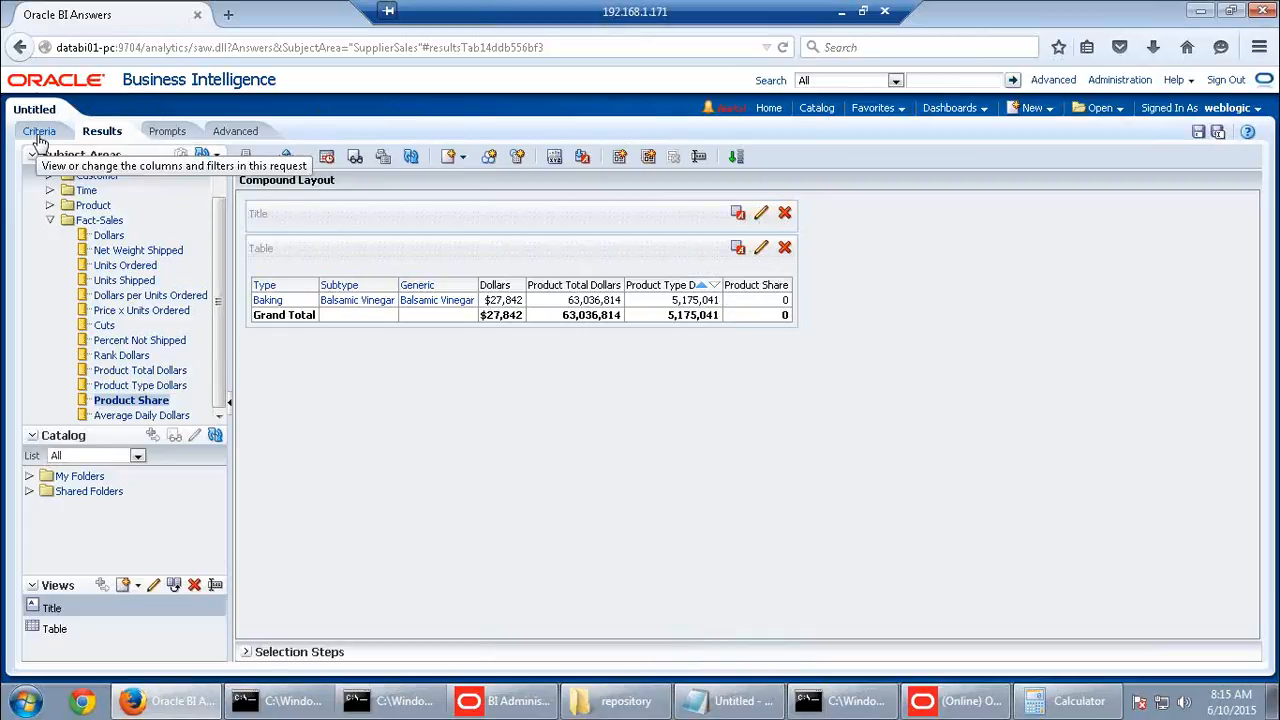
Check out Product Share and change its Round precision to 2 decimals.
click(945, 700)
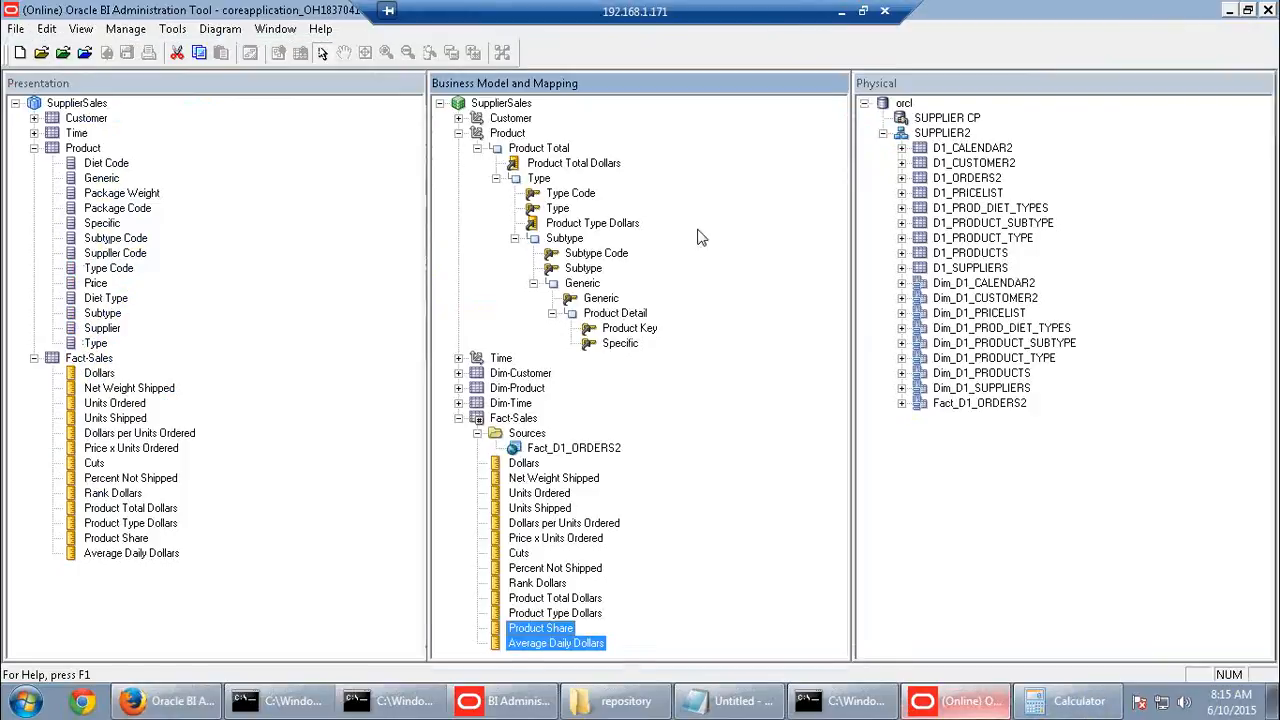
click(588, 630)
double_click(540, 628)
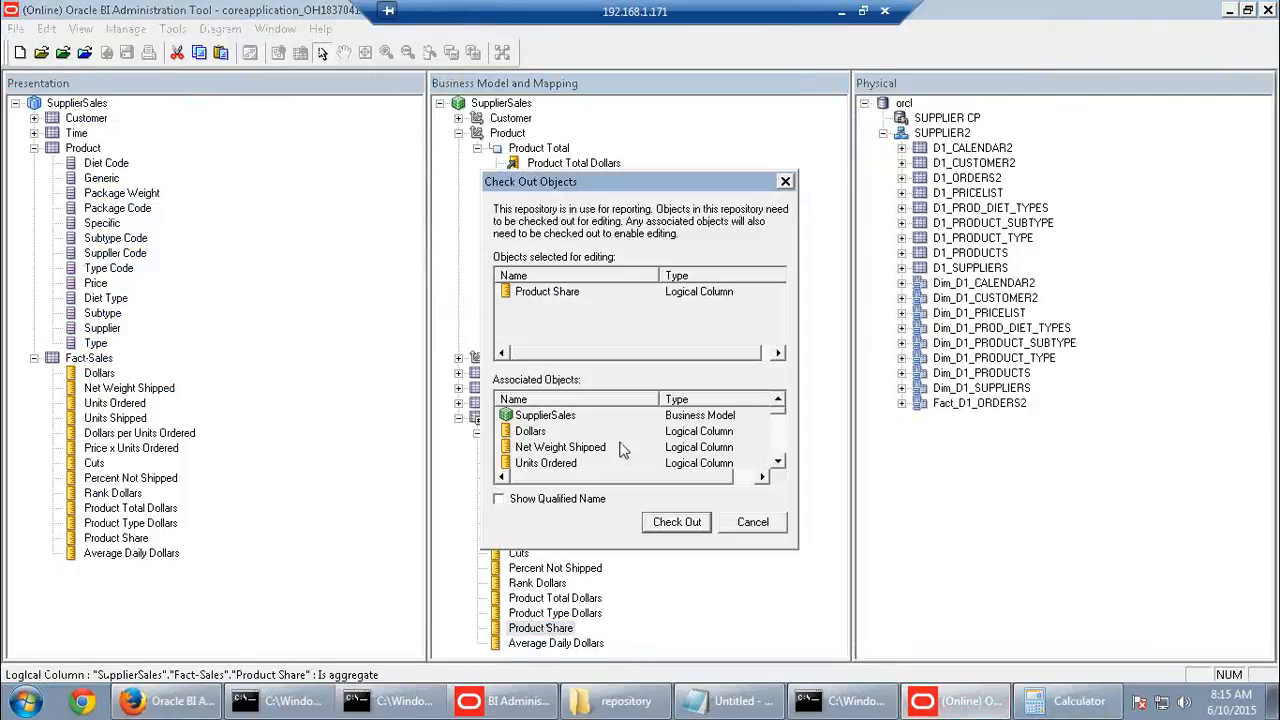
click(676, 522)
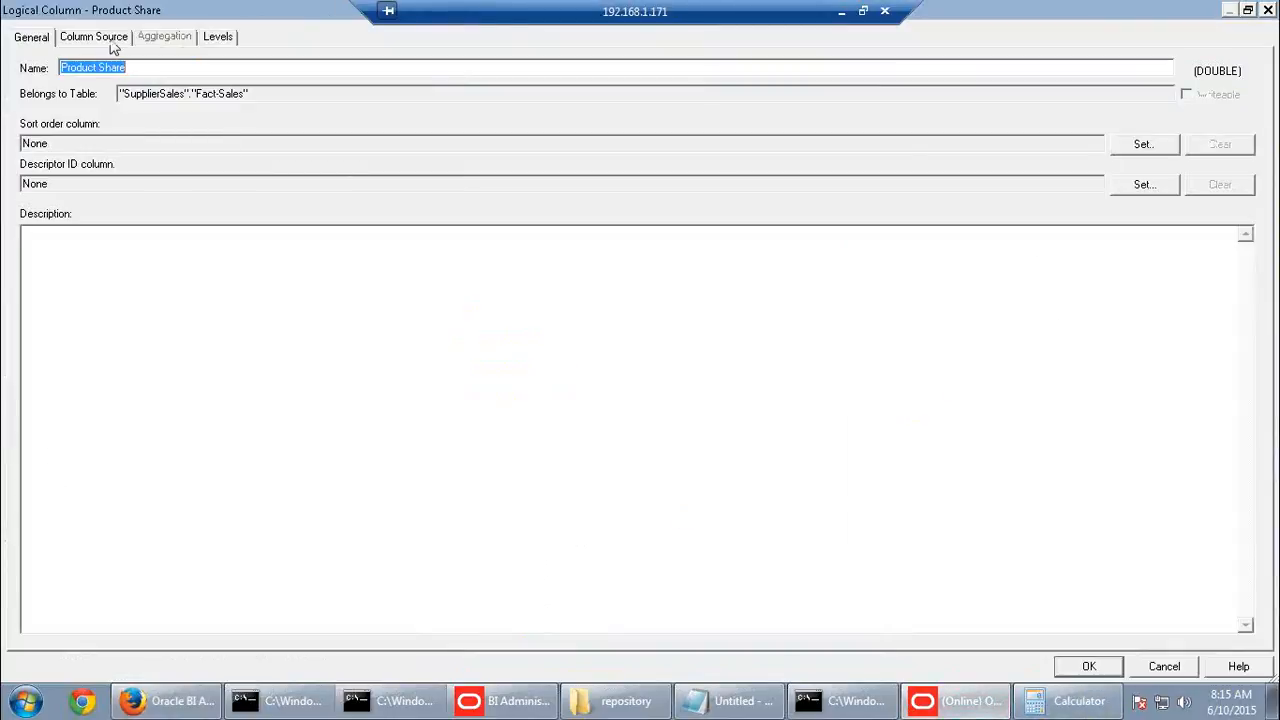
click(110, 40)
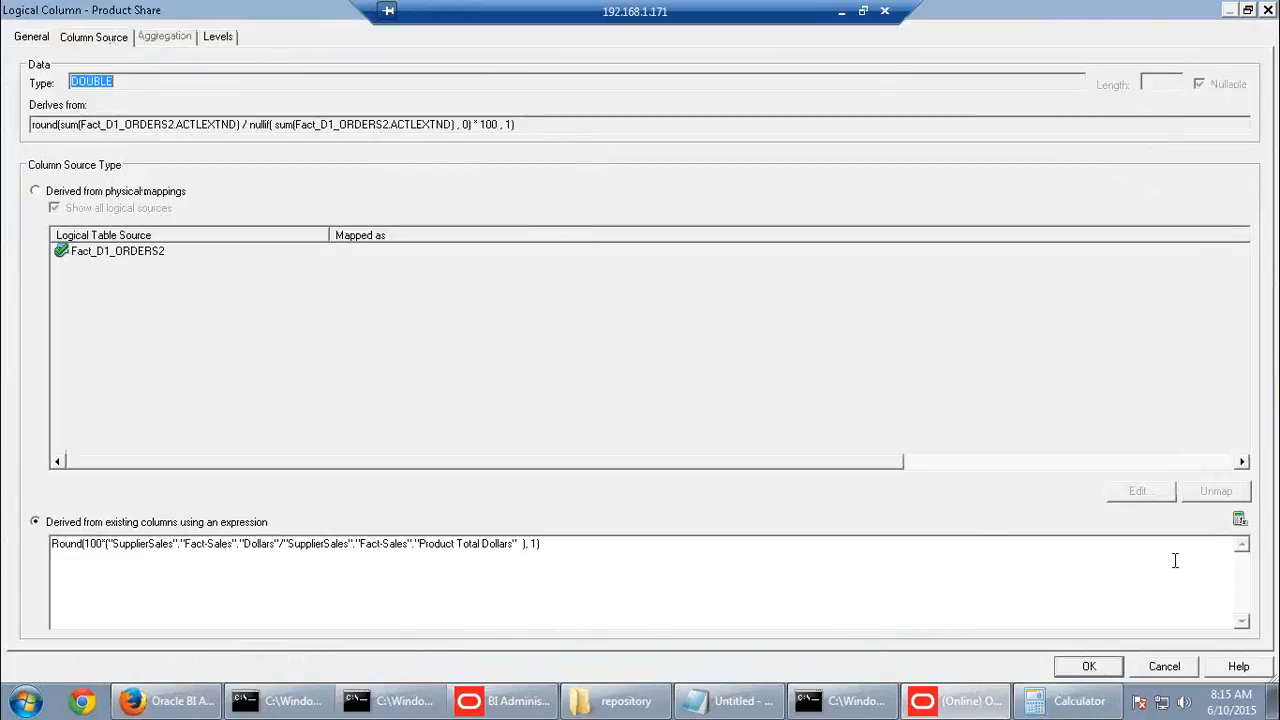
click(536, 543)
click(1089, 666)
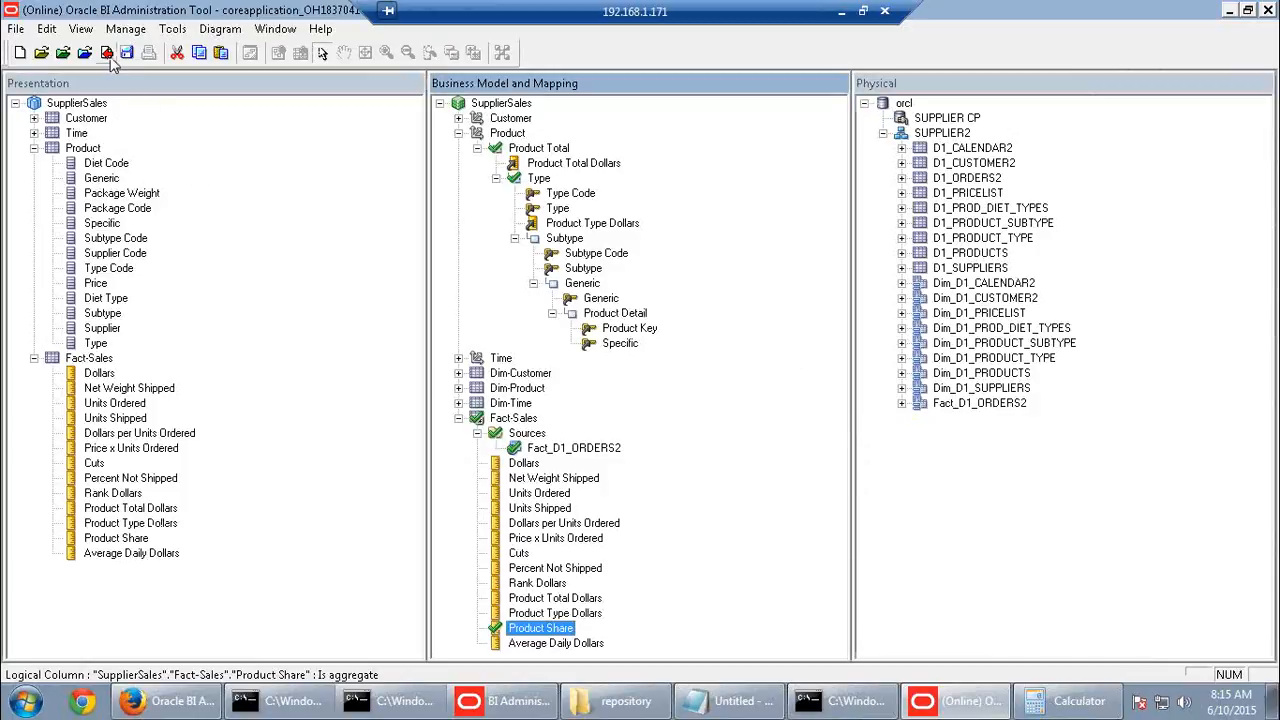
Check in the Product Share change, passing the global consistency check.
click(106, 53)
click(565, 392)
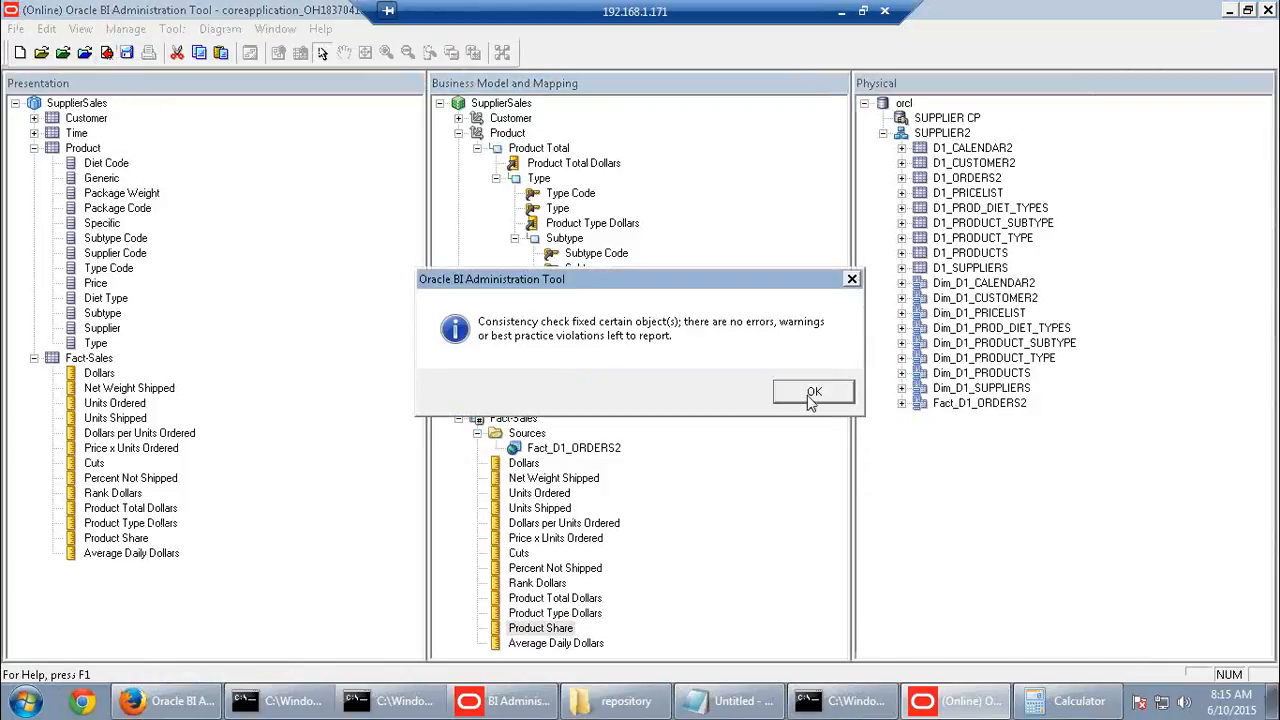
click(808, 400)
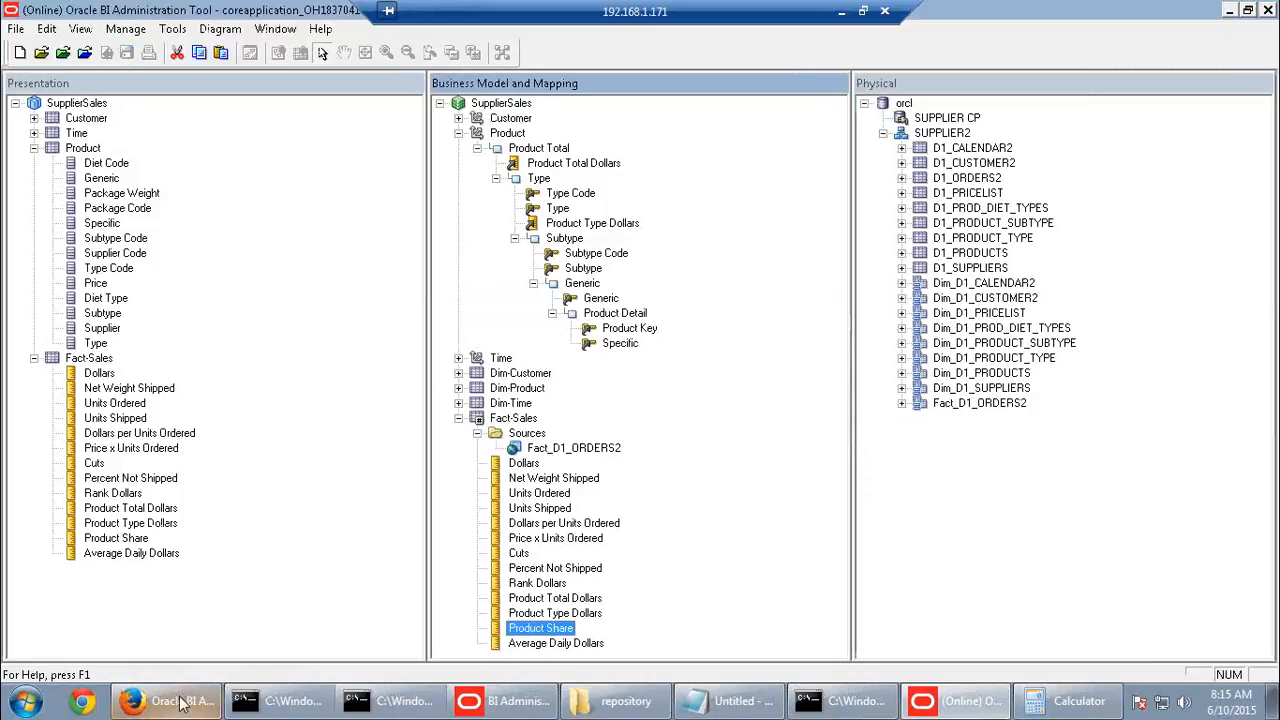
click(175, 700)
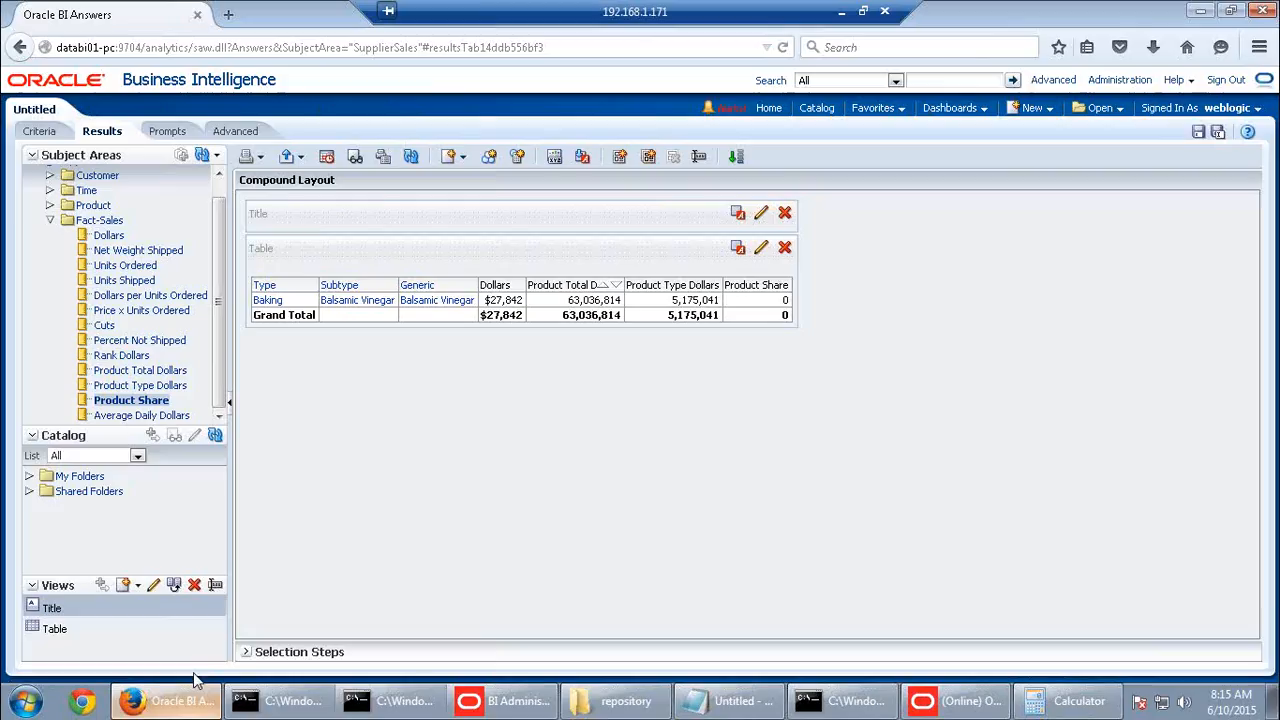
Close all cursors in Manage Sessions on the Administration page.
click(1129, 81)
click(752, 338)
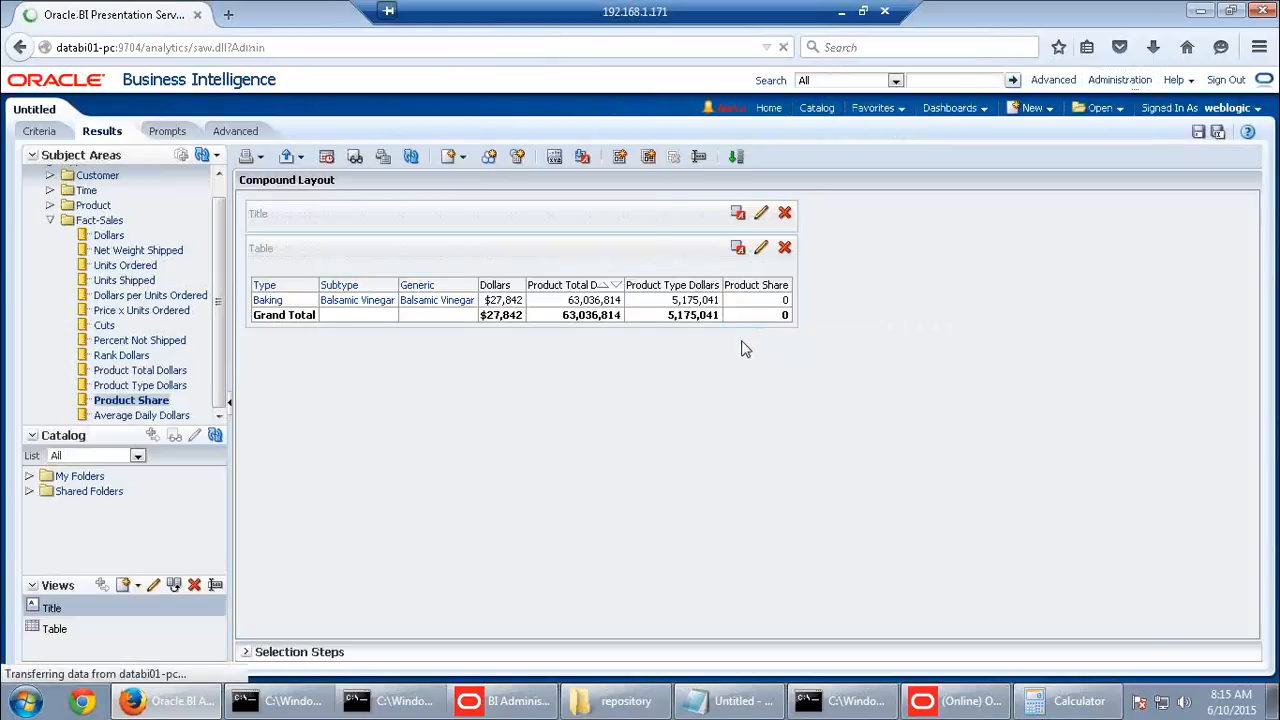
click(152, 421)
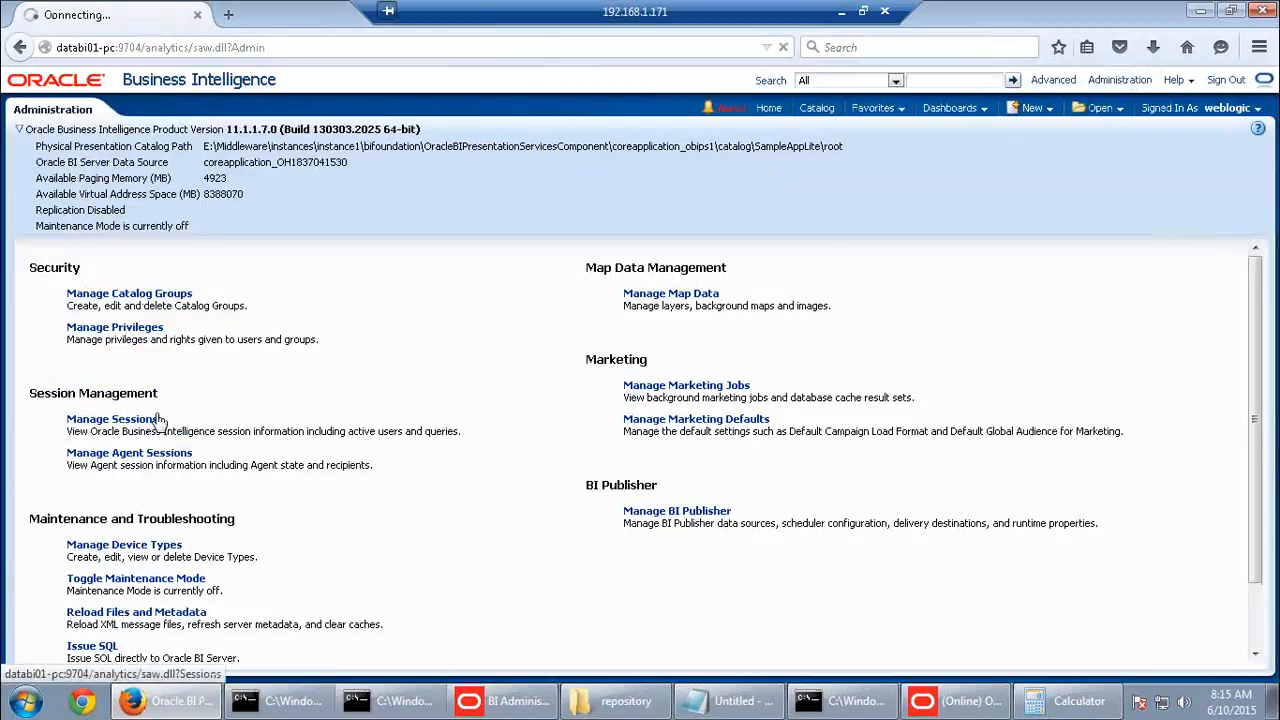
click(1210, 338)
click(1189, 162)
Purge the server cache by issuing the SQL 'call sapurgeallcache()'.
scroll(140, 620, down, 2)
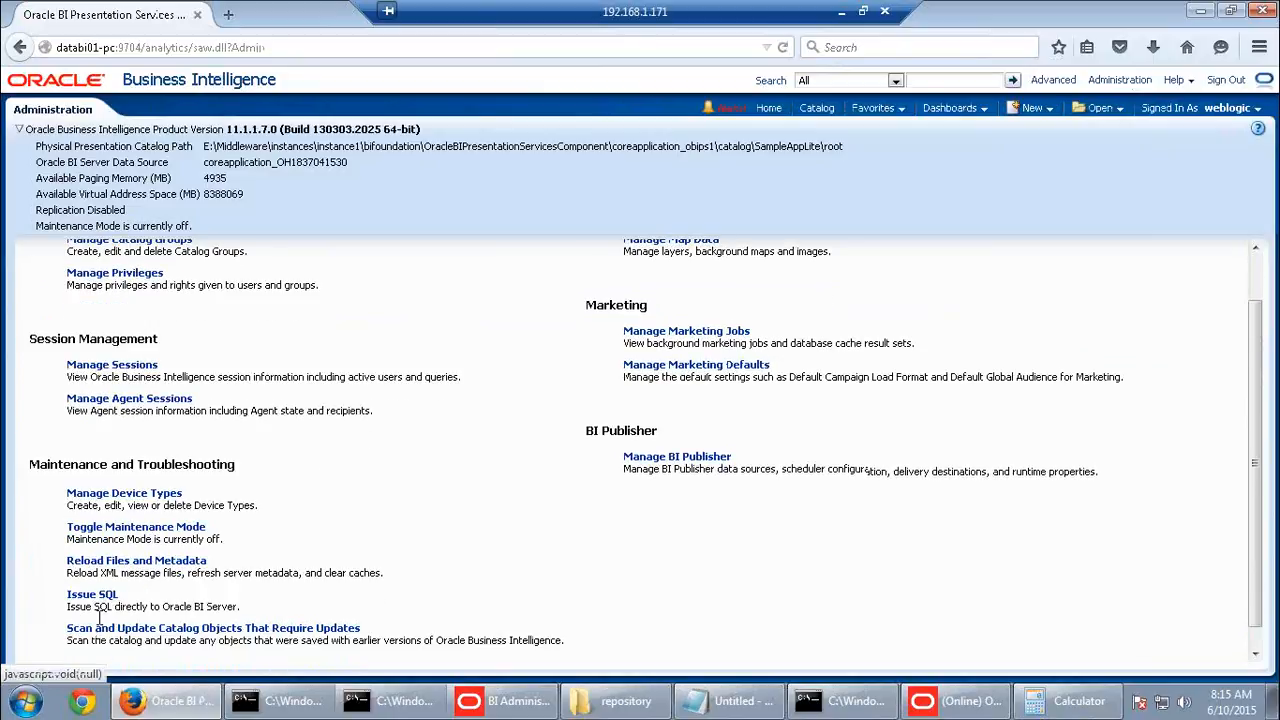
click(95, 575)
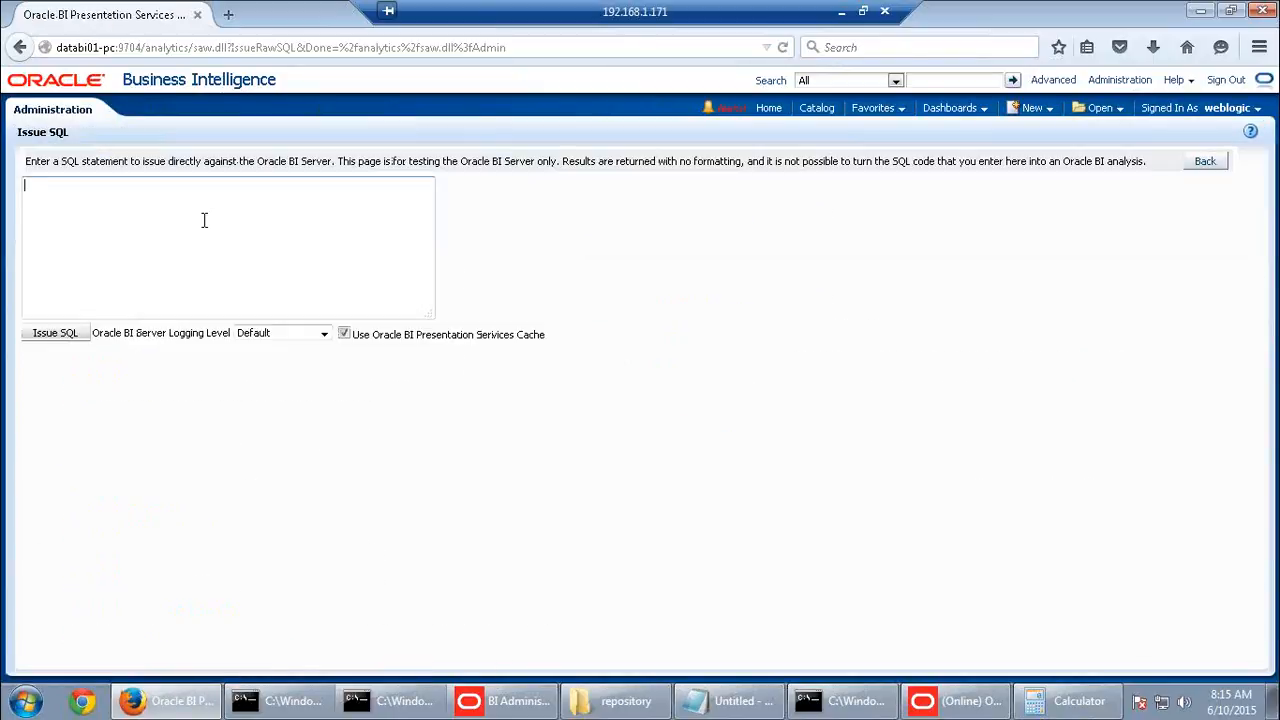
text(call sapurgeallca)
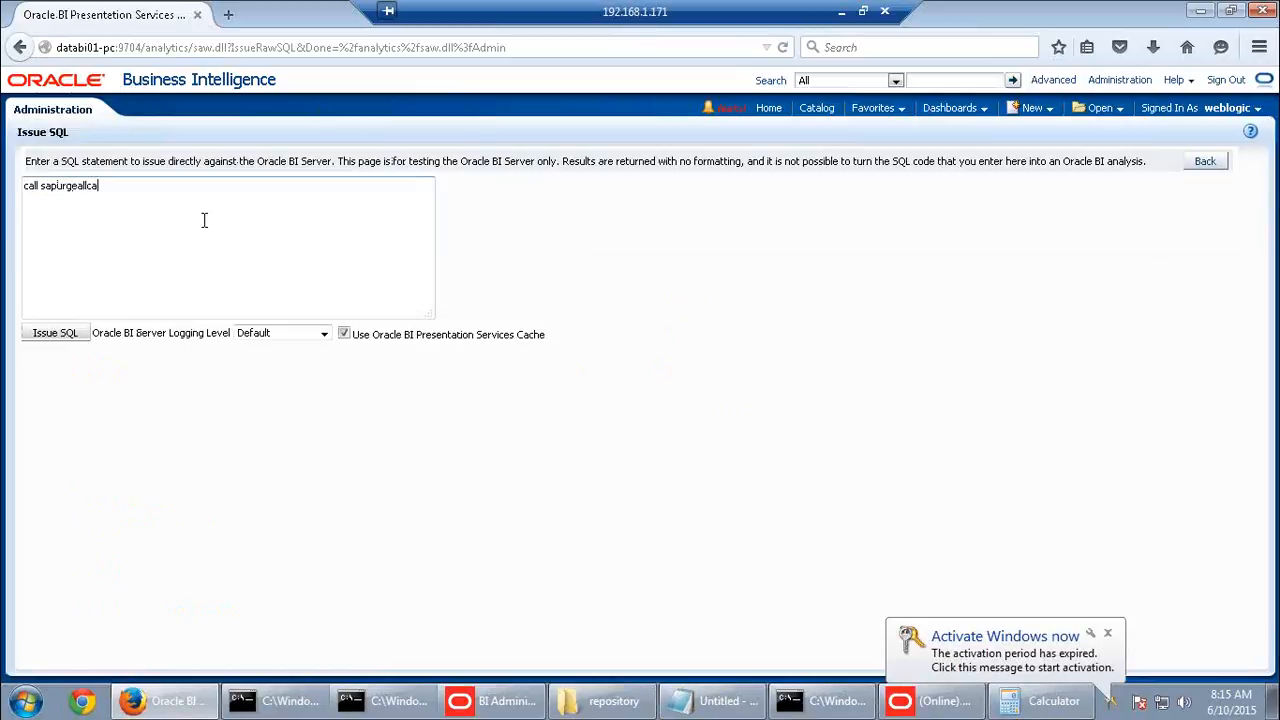
text(che())
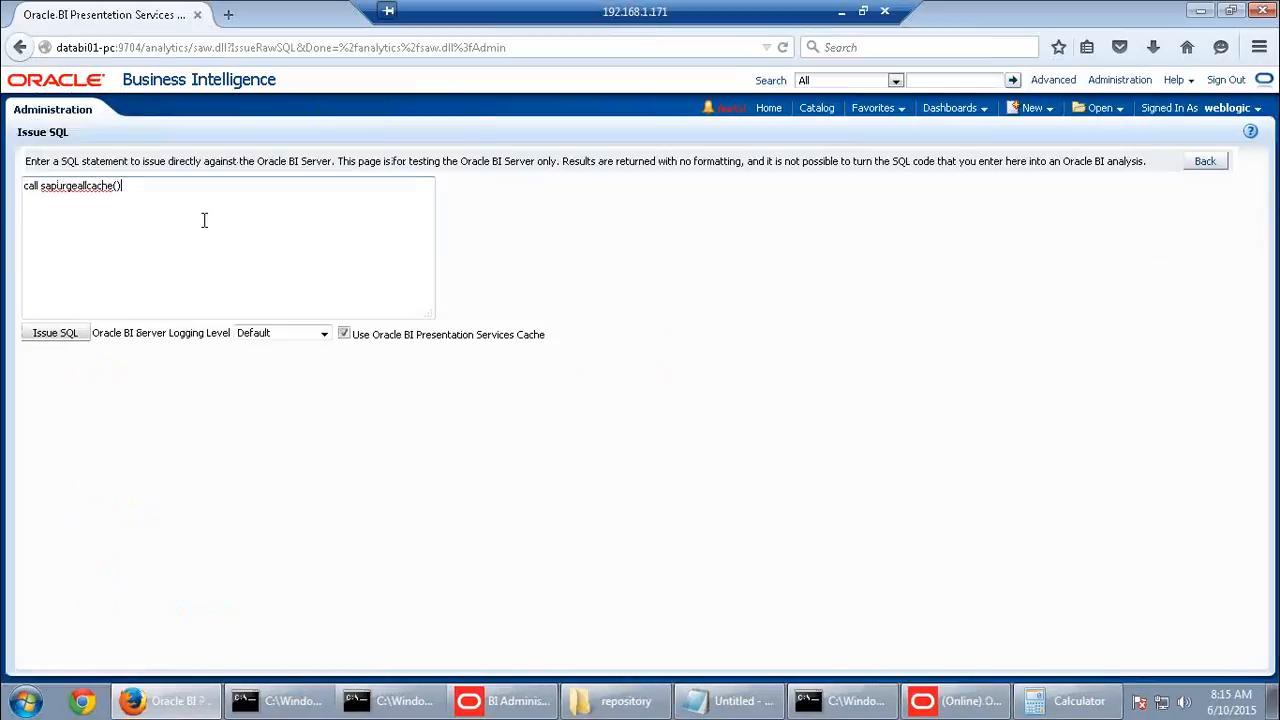
click(55, 333)
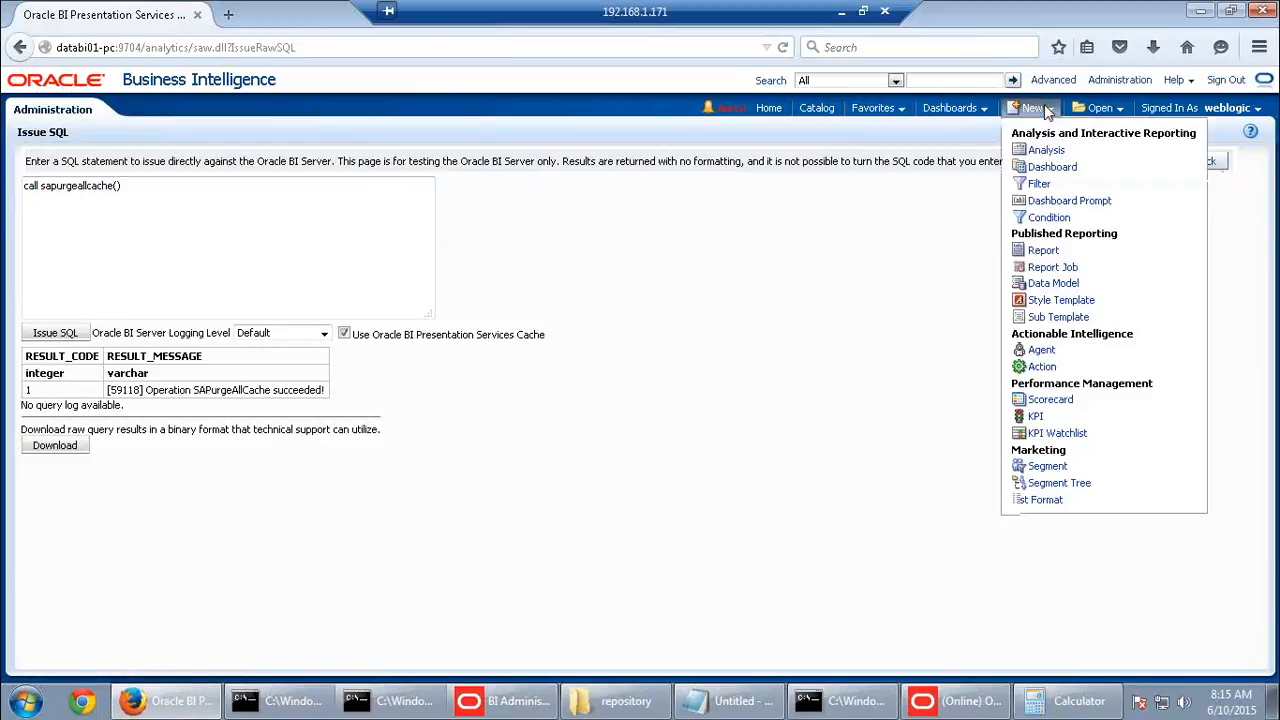
Start a new analysis on the SupplierSales subject area.
click(1035, 108)
click(1058, 158)
click(1035, 166)
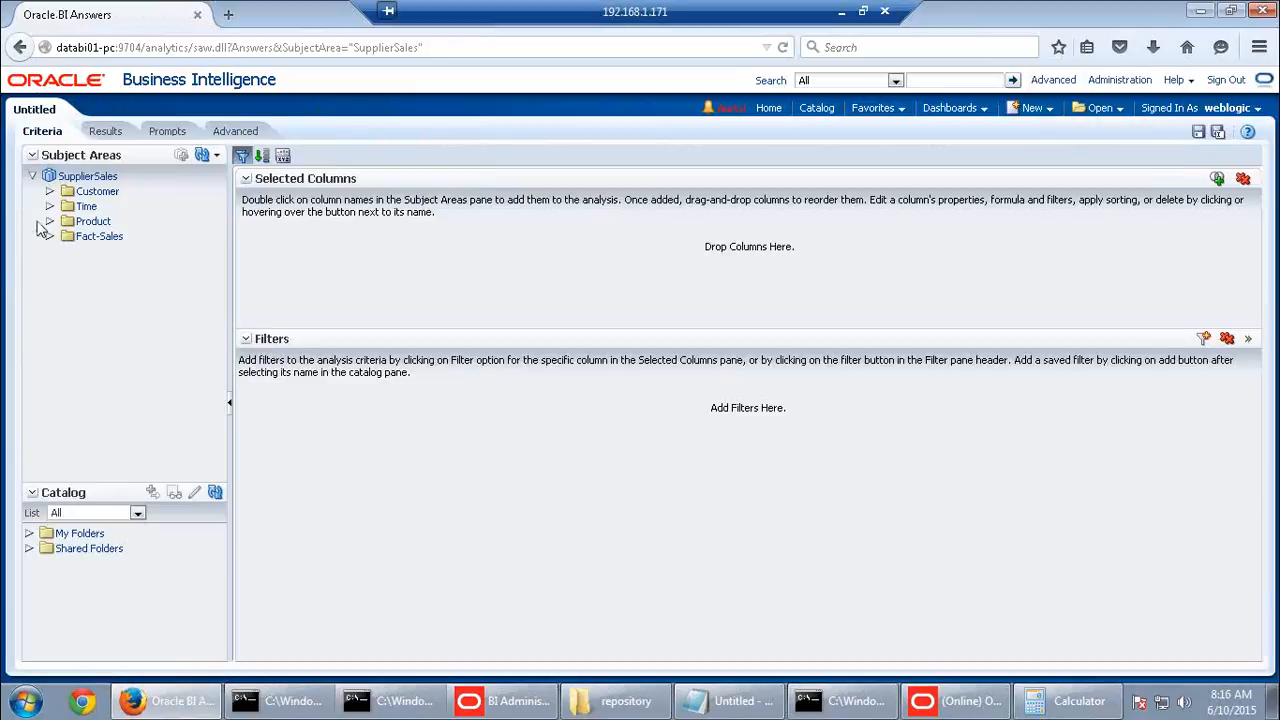
Add Type, Dollars, Product Total Dollars, Product Share and Product Type Dollars to the analysis.
click(50, 221)
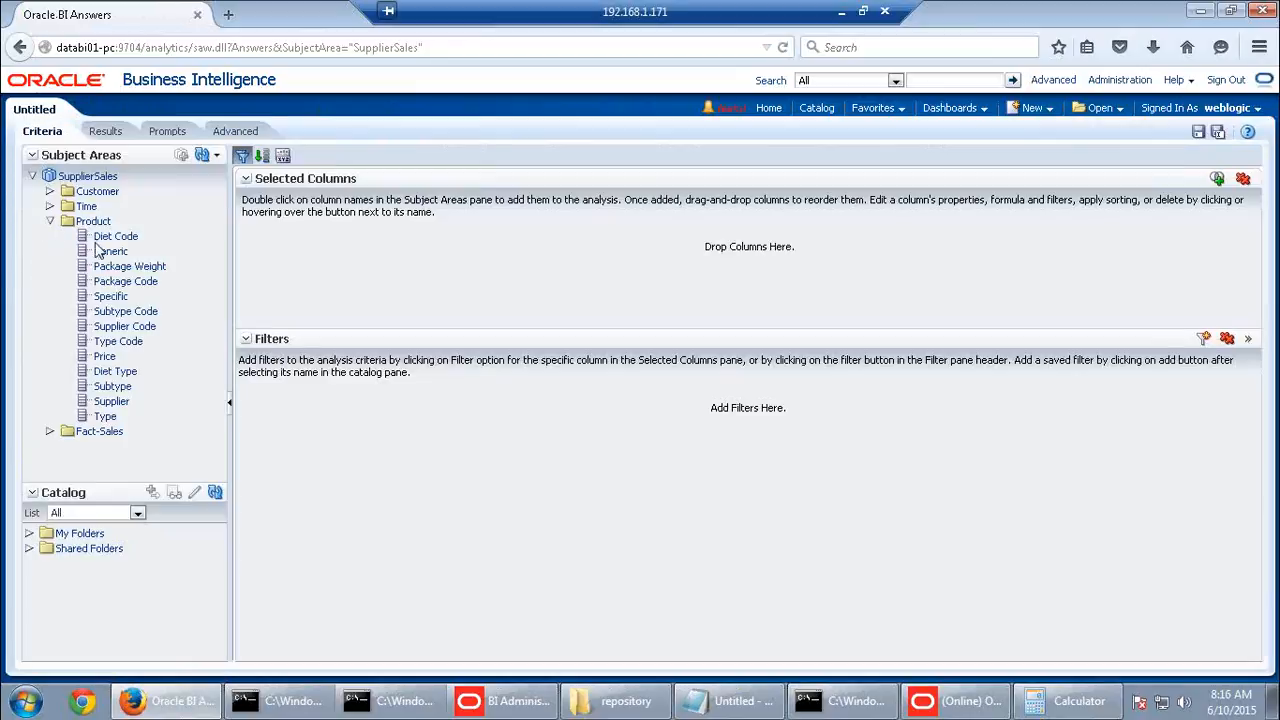
double_click(108, 416)
click(50, 431)
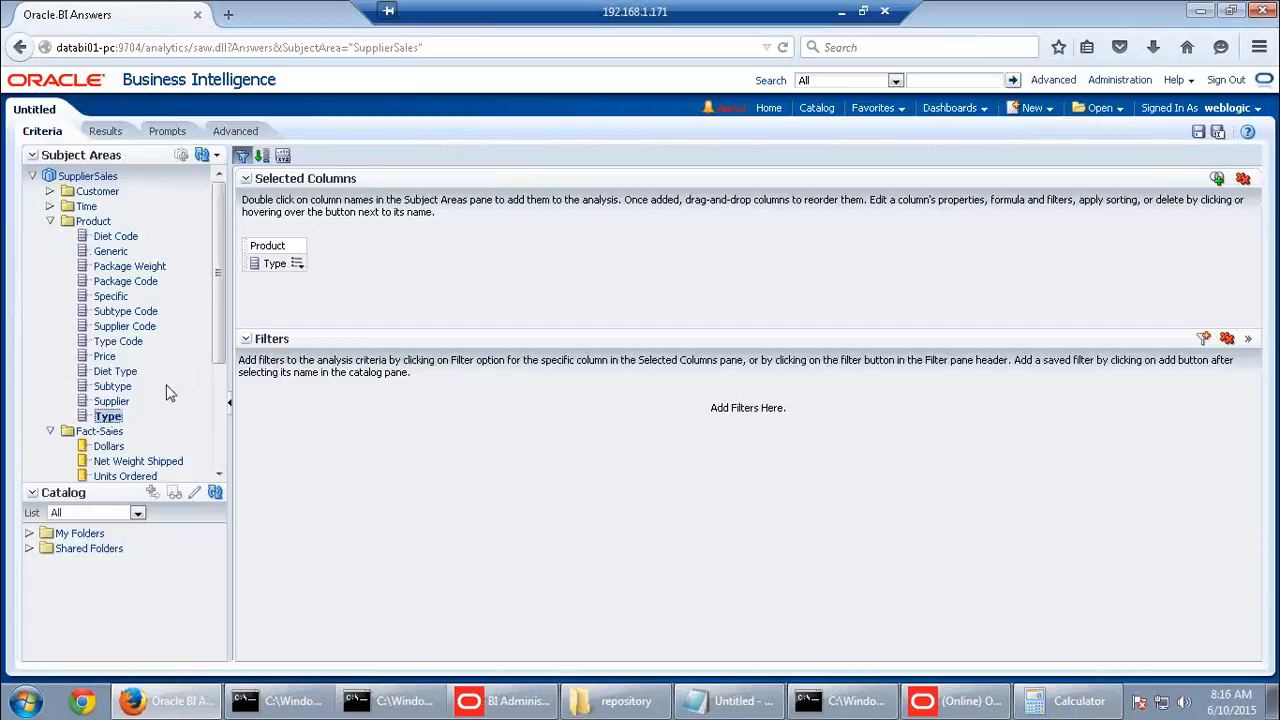
scroll(122, 375, down, 3)
double_click(108, 293)
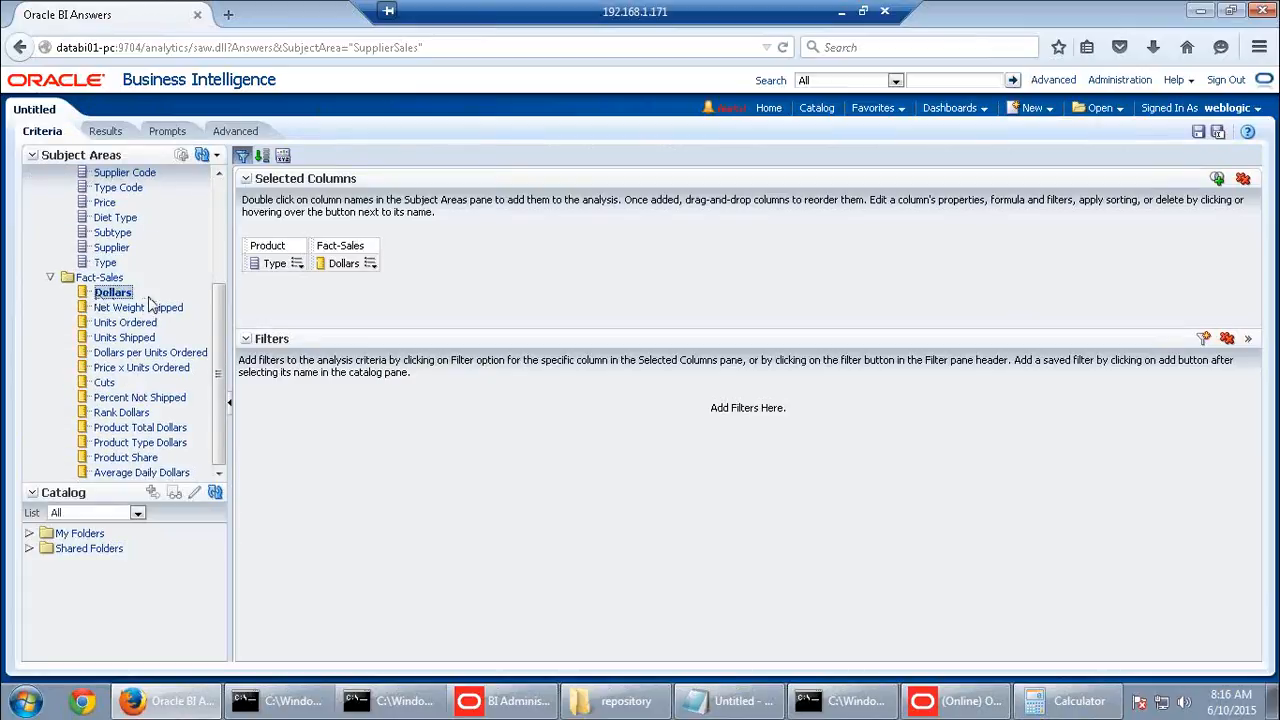
double_click(160, 428)
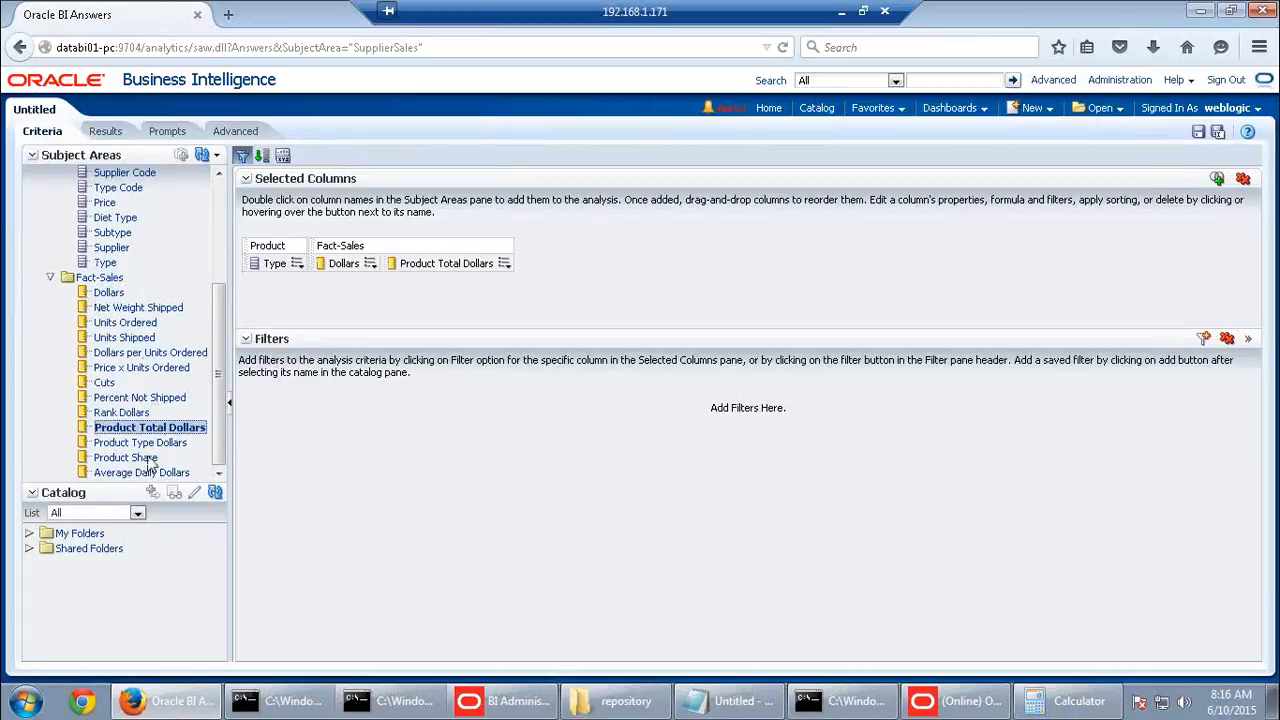
double_click(148, 458)
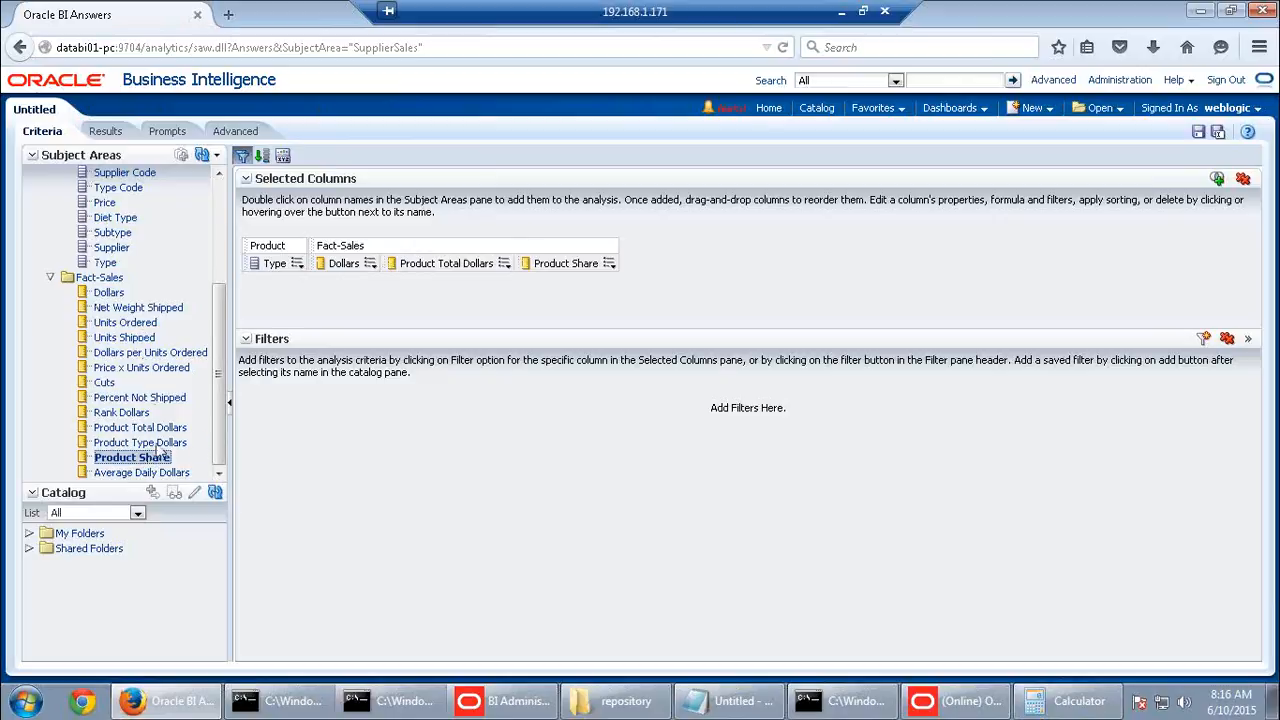
double_click(157, 443)
View the results and drill from Baking into Biscuit Mix.
click(108, 133)
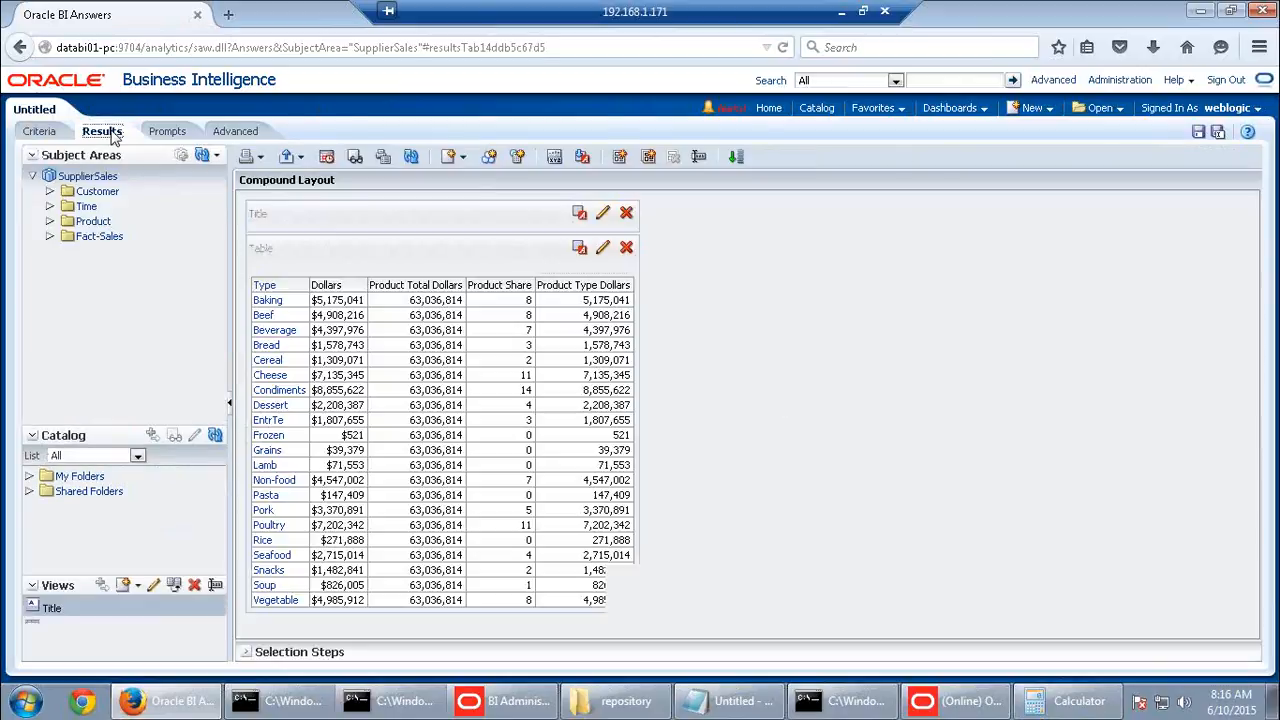
click(280, 303)
click(314, 331)
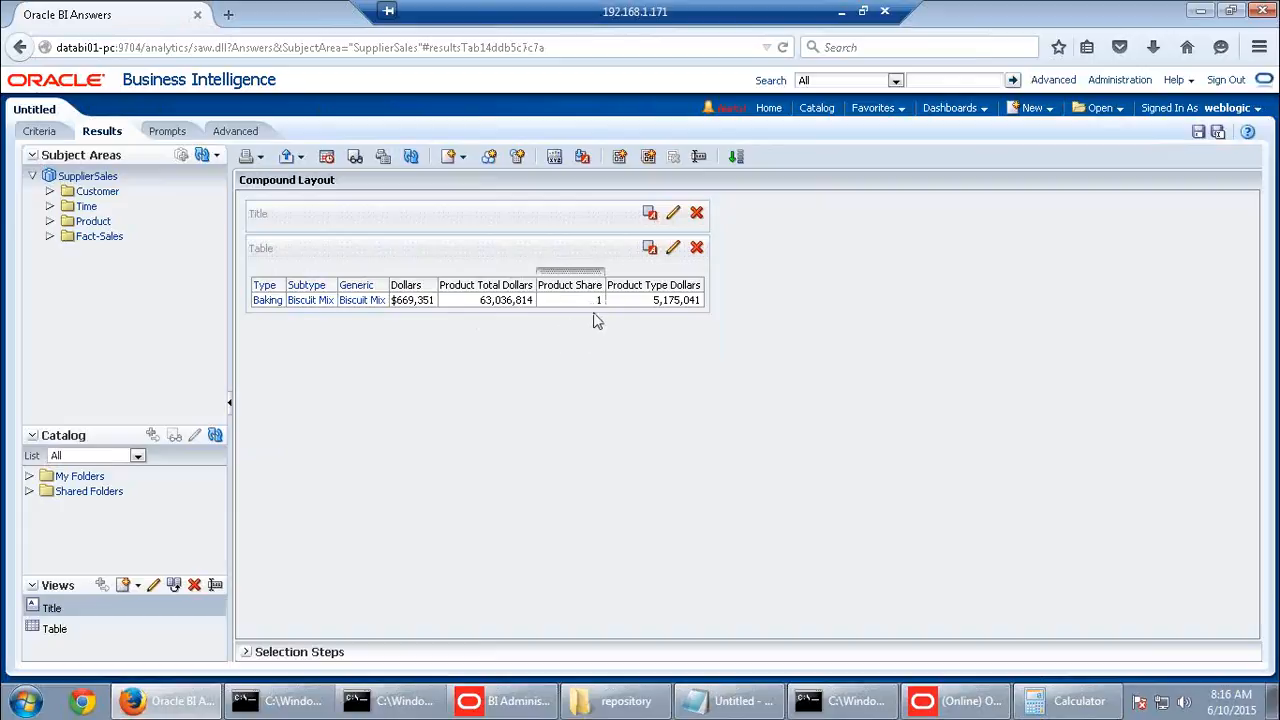
Override Product Share's data format to 2 decimal places so Baking, Biscuit Mix shows 1.06 in Results.
click(38, 132)
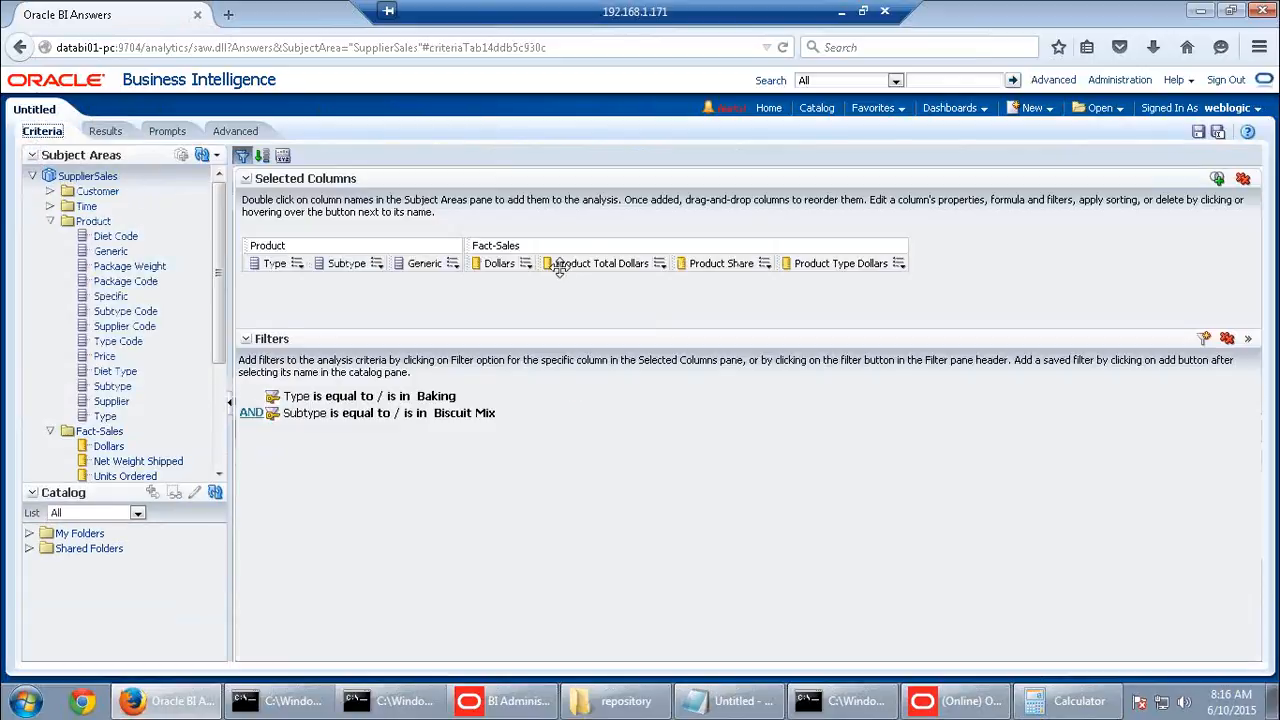
click(765, 265)
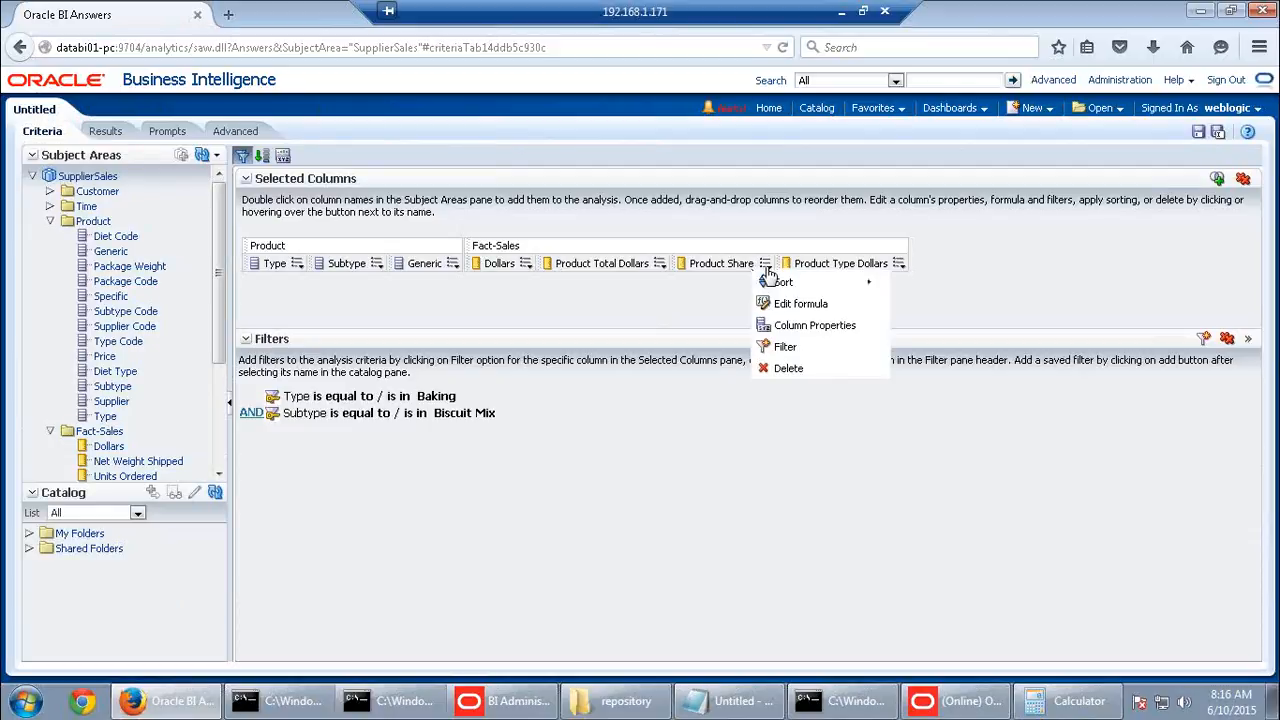
click(786, 331)
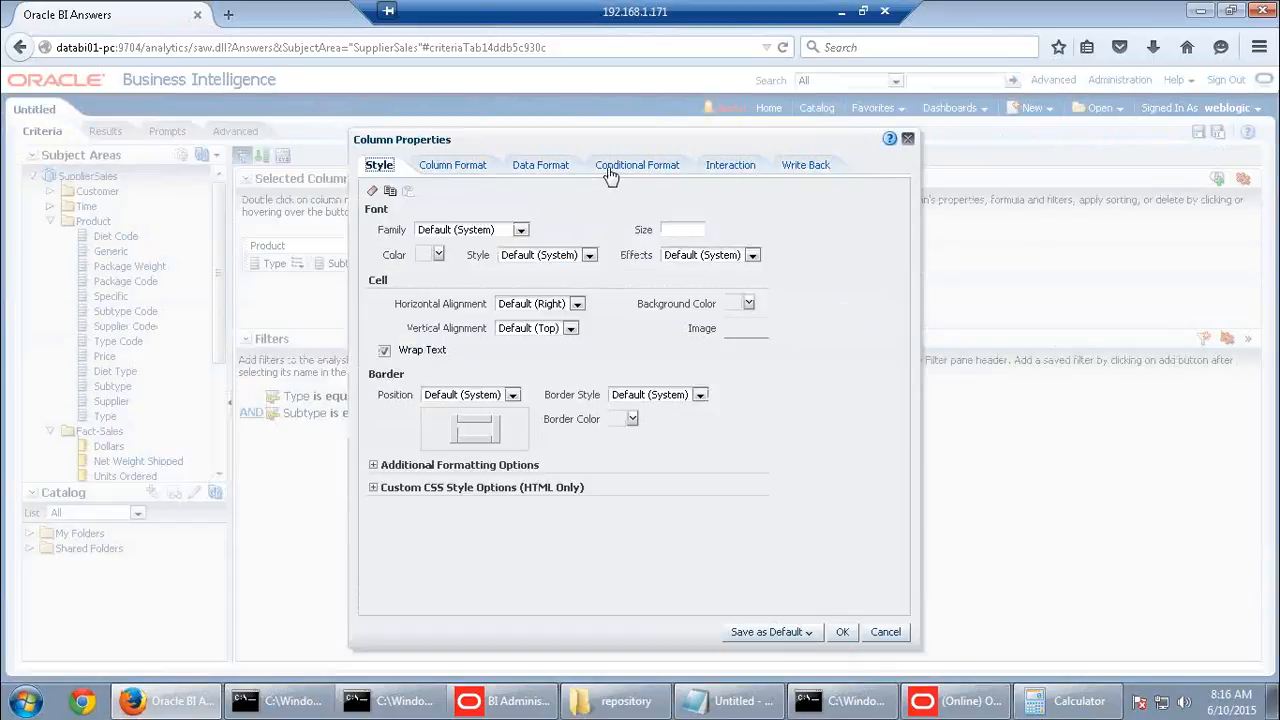
click(540, 166)
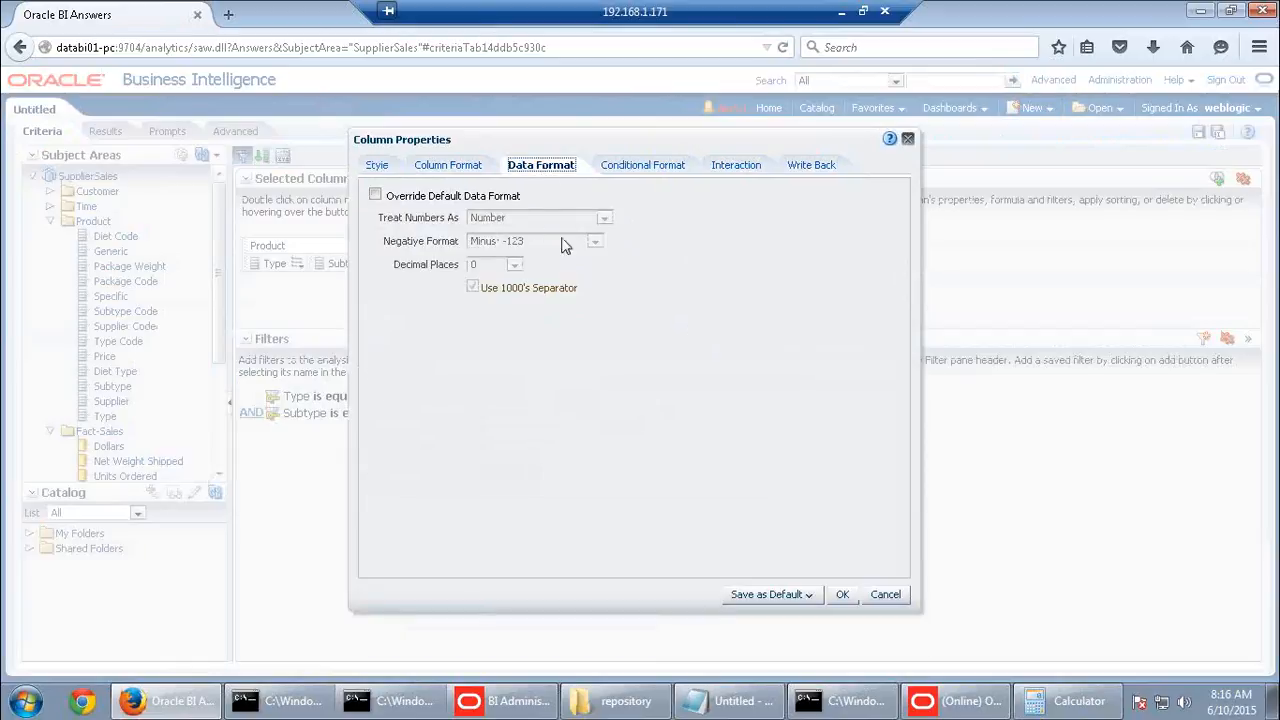
click(379, 199)
click(513, 265)
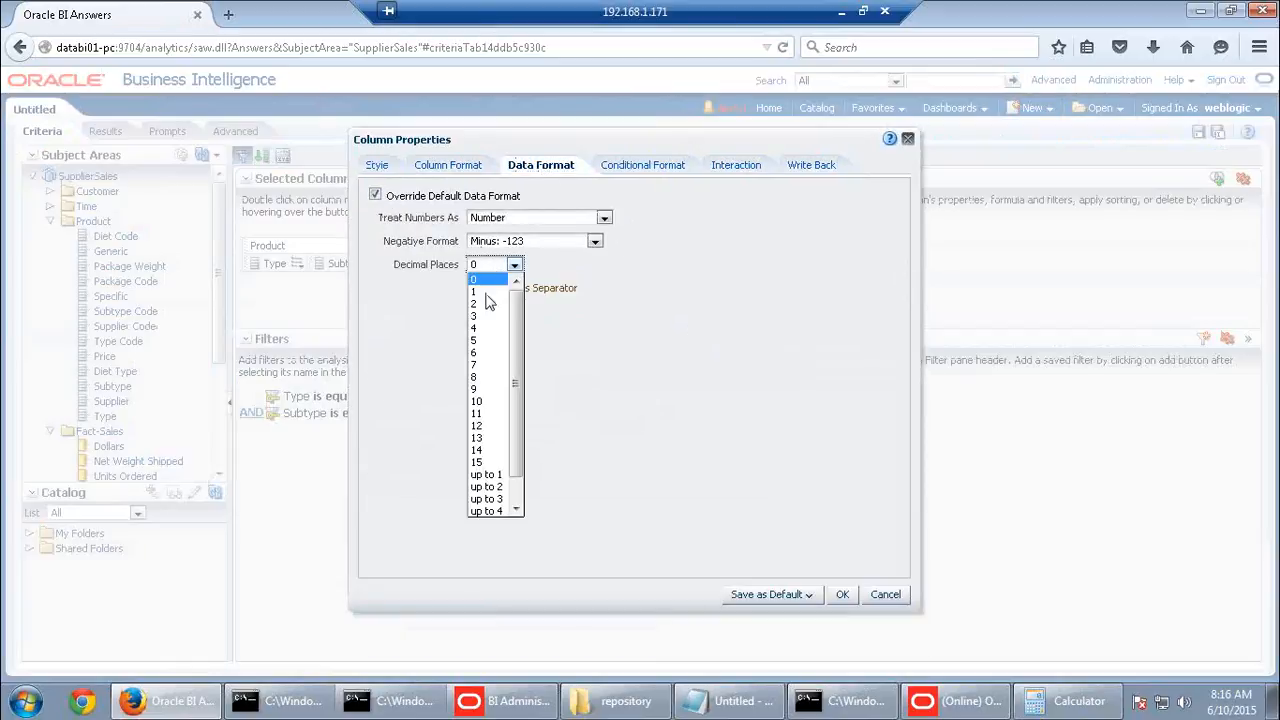
click(482, 305)
click(843, 594)
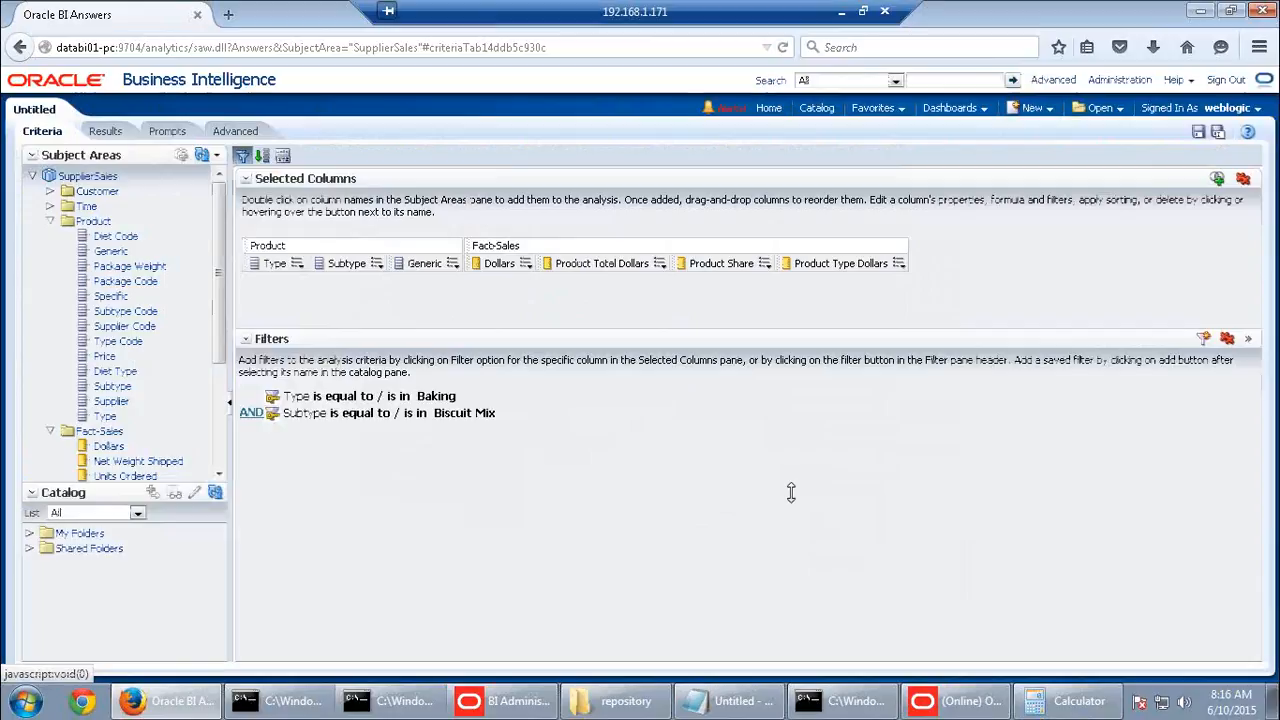
click(107, 133)
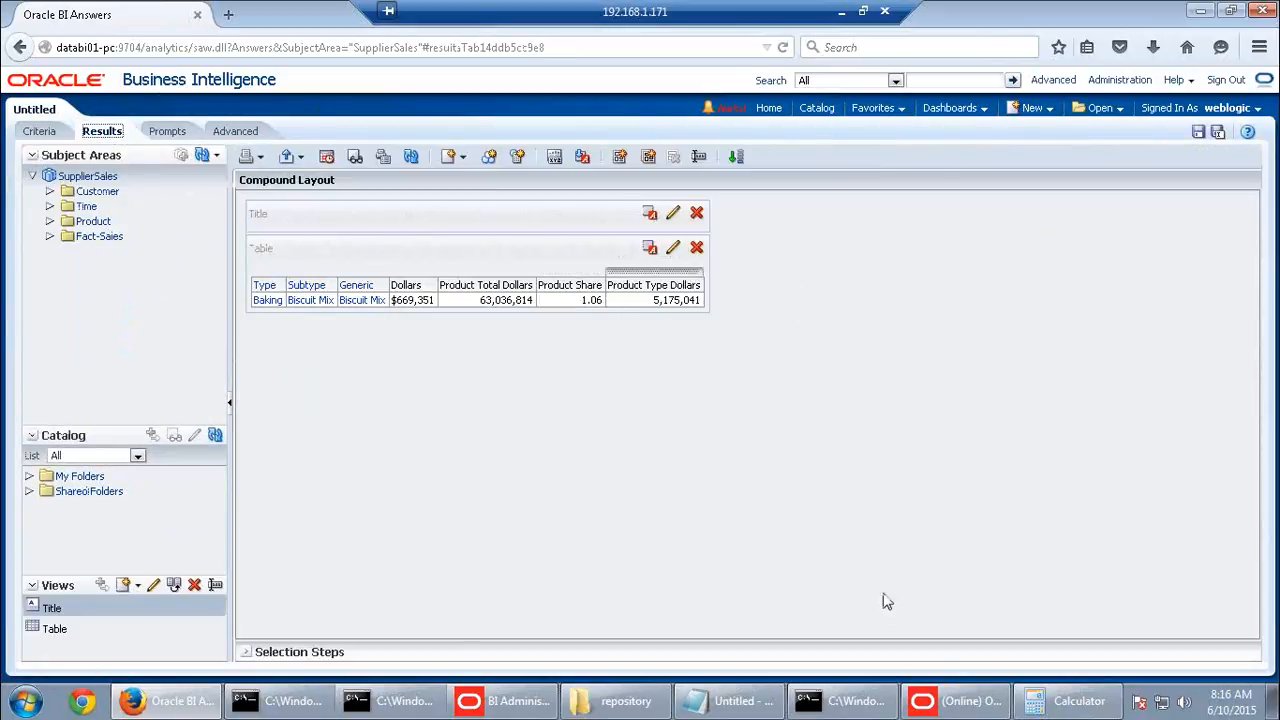
Compute 669351 / 63036814 × 100 in Calculator, getting 1.0618, then close the calculator.
click(1035, 705)
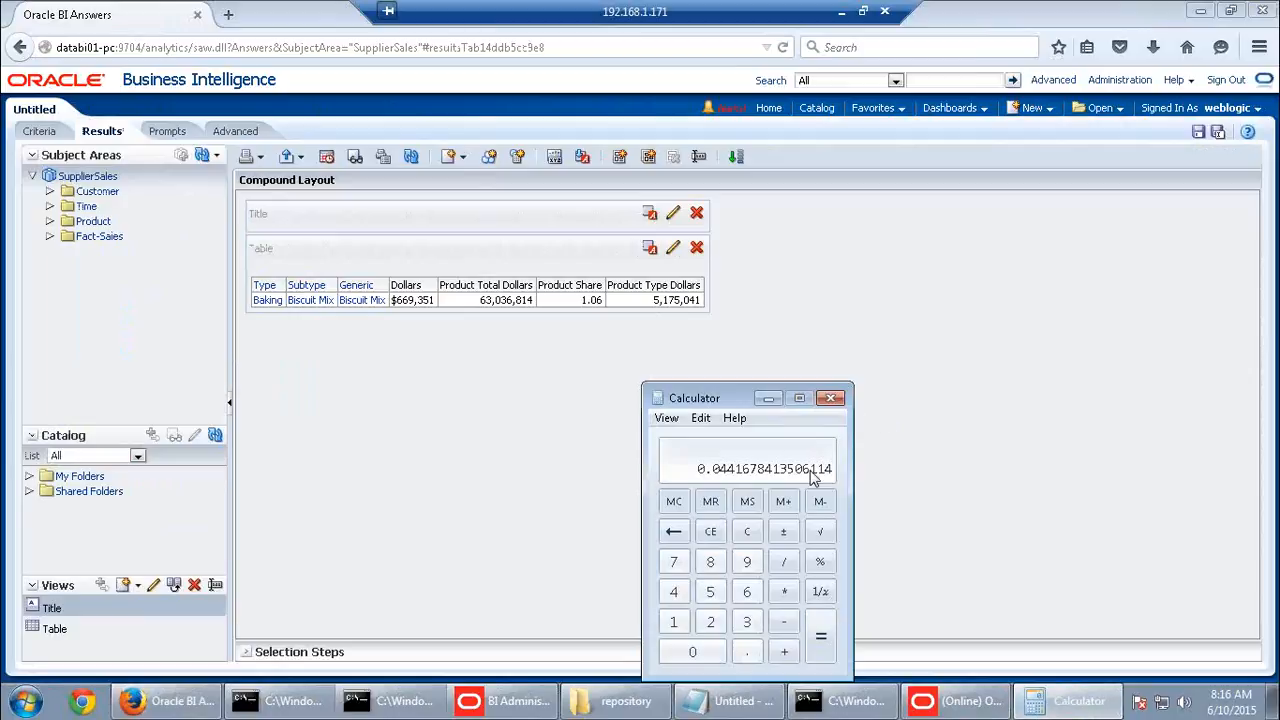
key(Escape)
text(669)
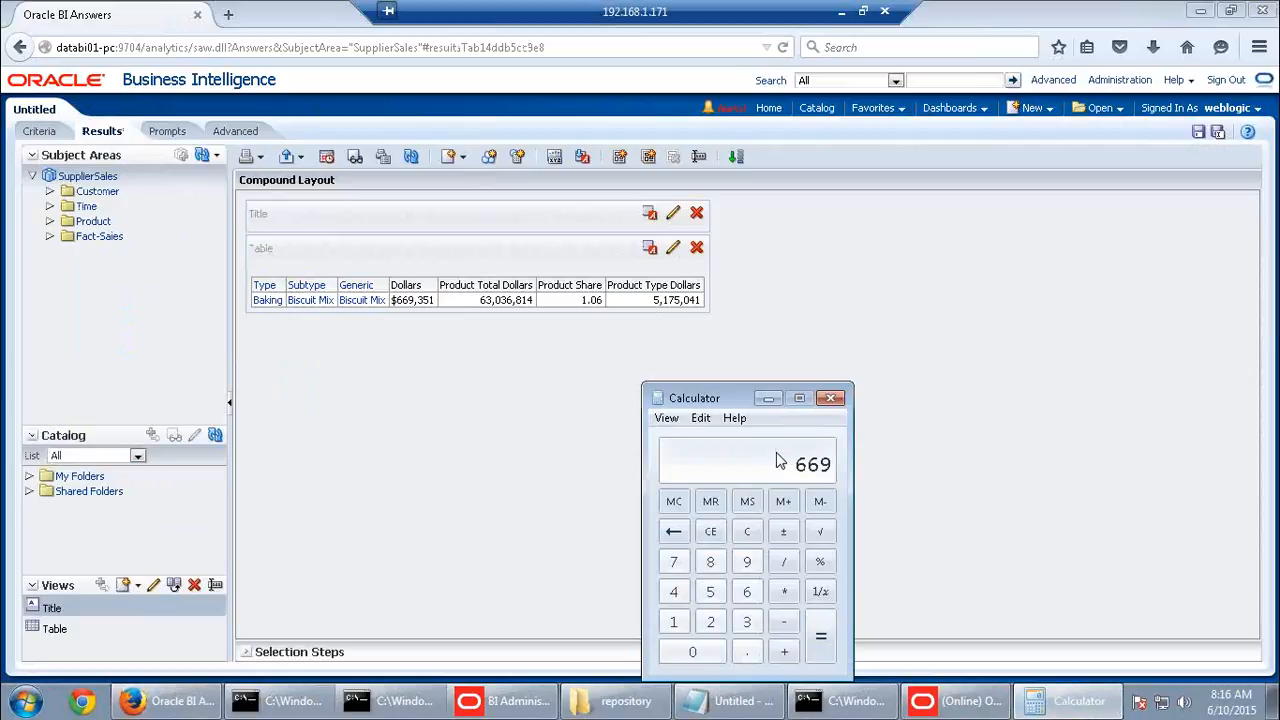
text(351 / )
text(63)
text(03)
text(6814)
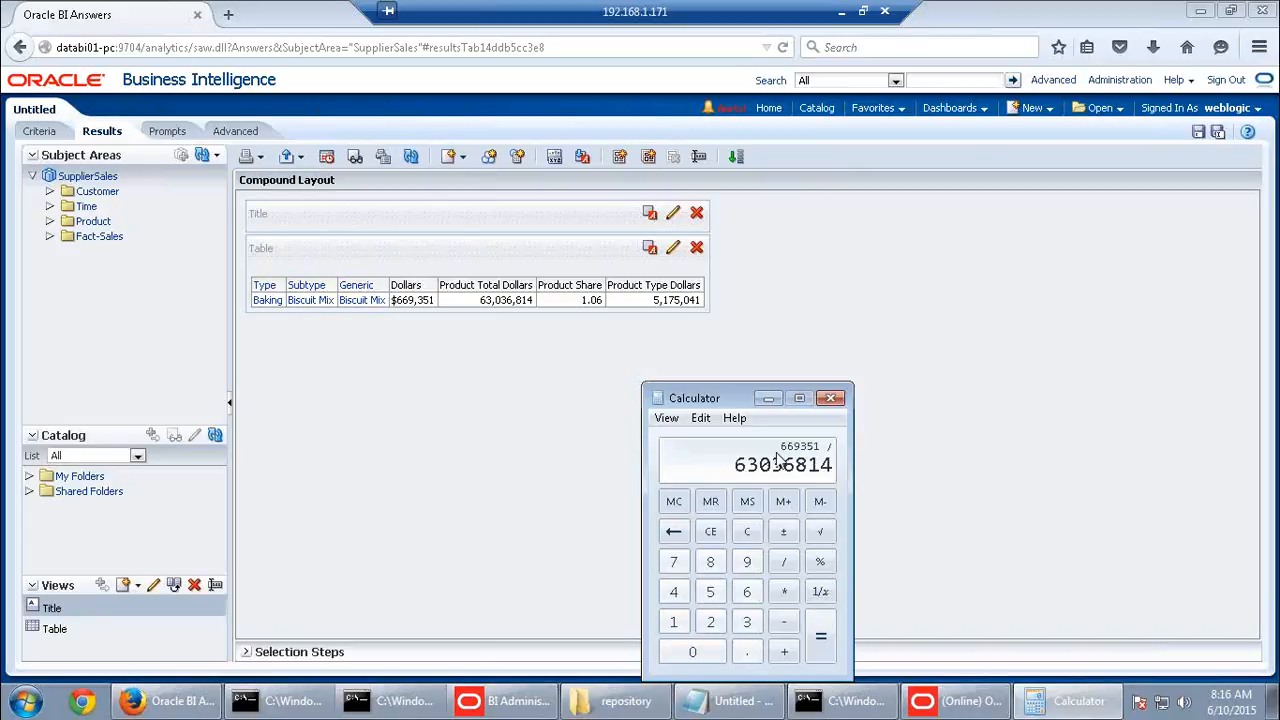
key(Return)
key(asterisk)
text(100)
key(Return)
click(830, 398)
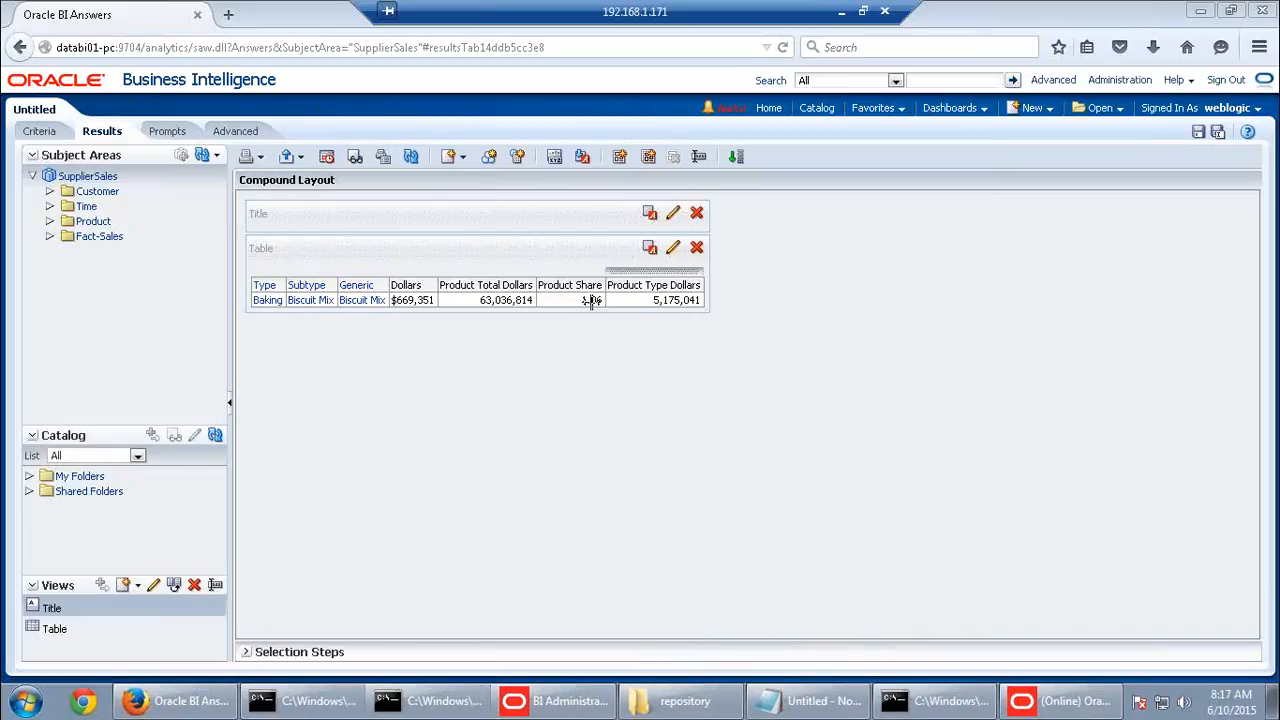
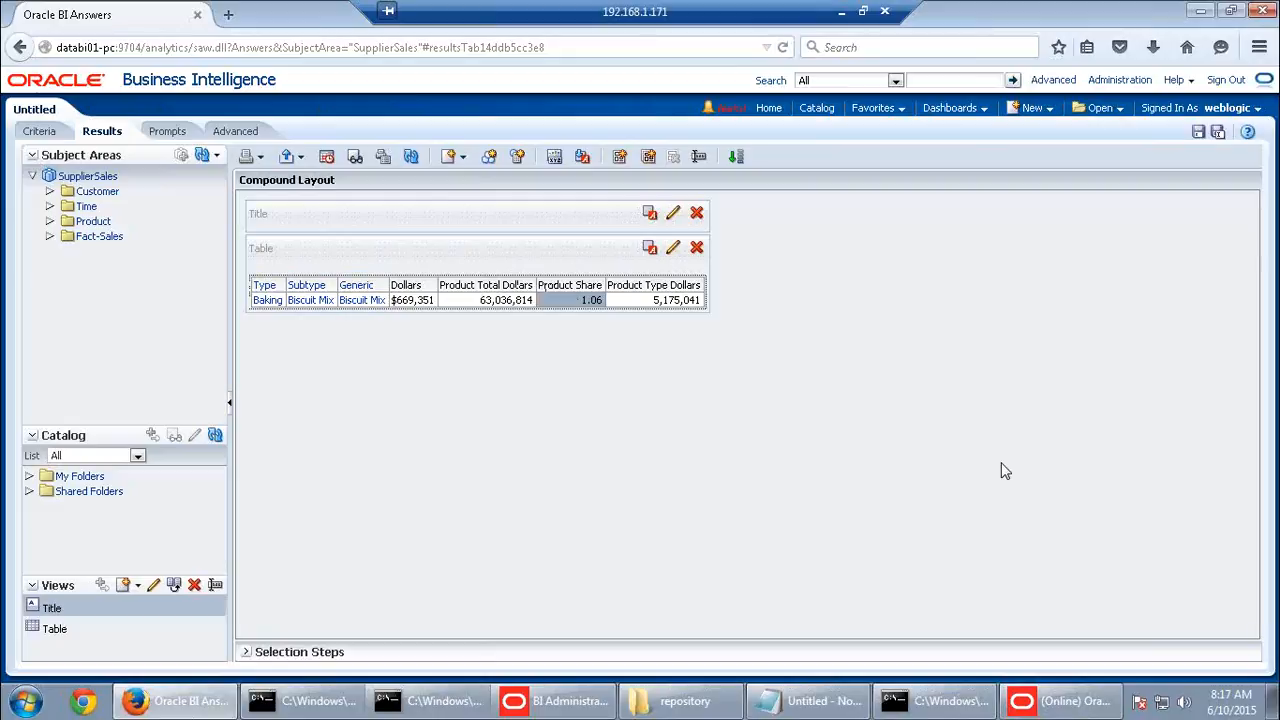
Return to the repository and collapse Fact-Sales and Product in both the business model and presentation panes.
click(808, 701)
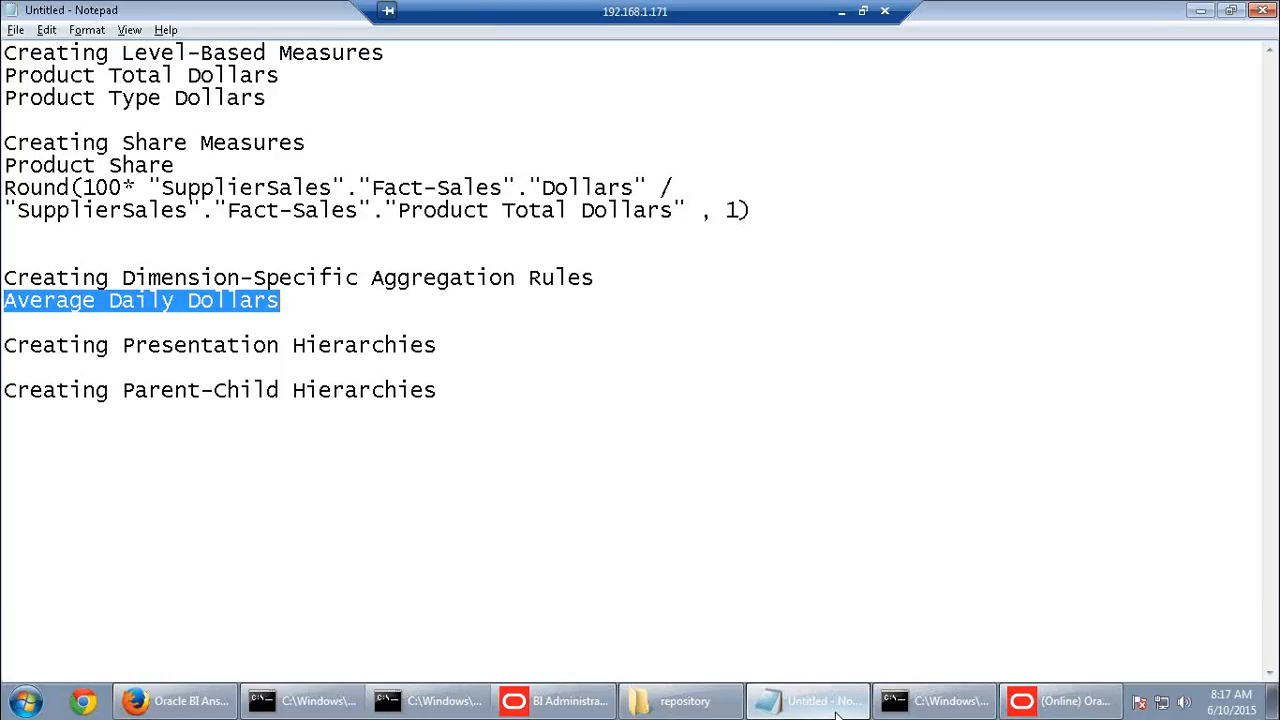
click(1020, 703)
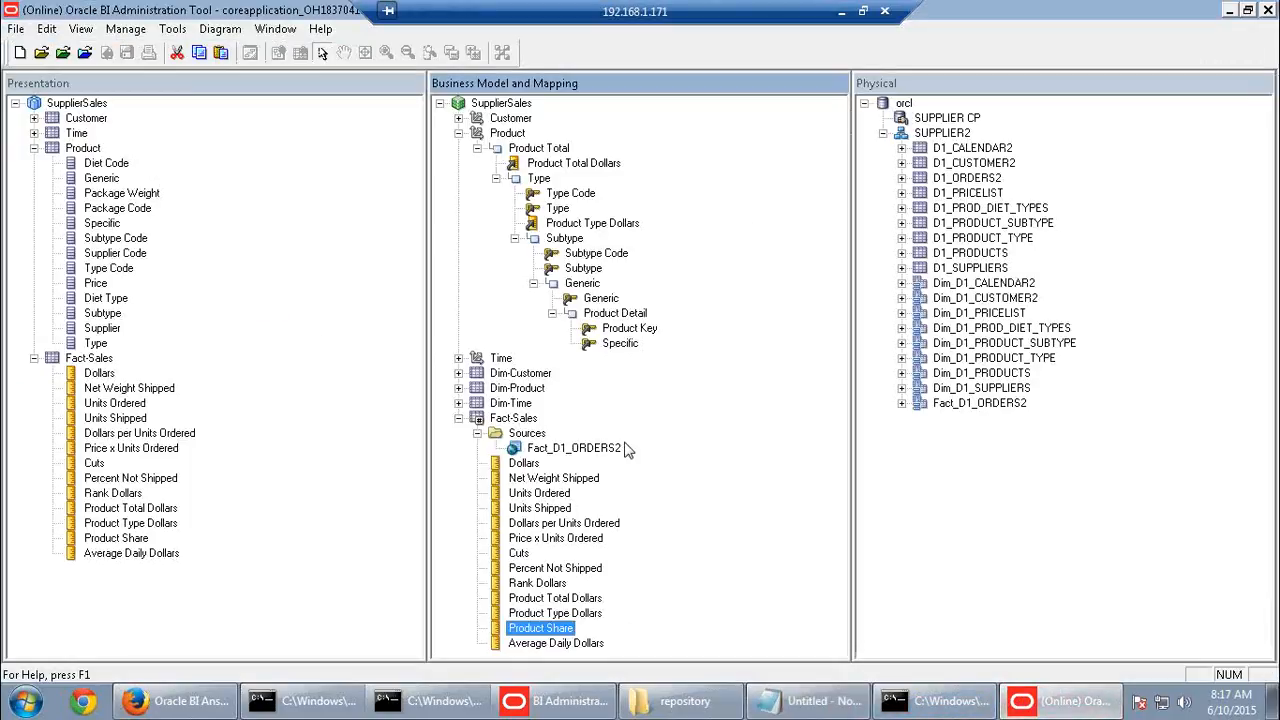
click(458, 419)
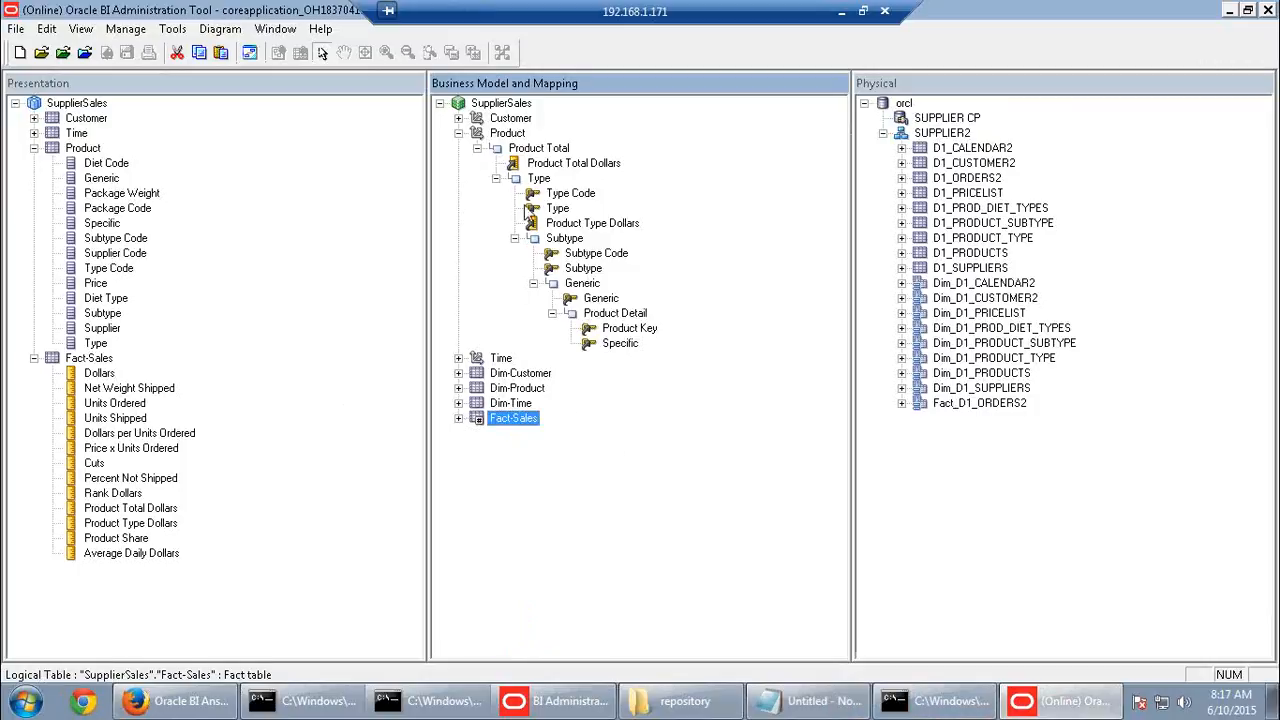
click(458, 133)
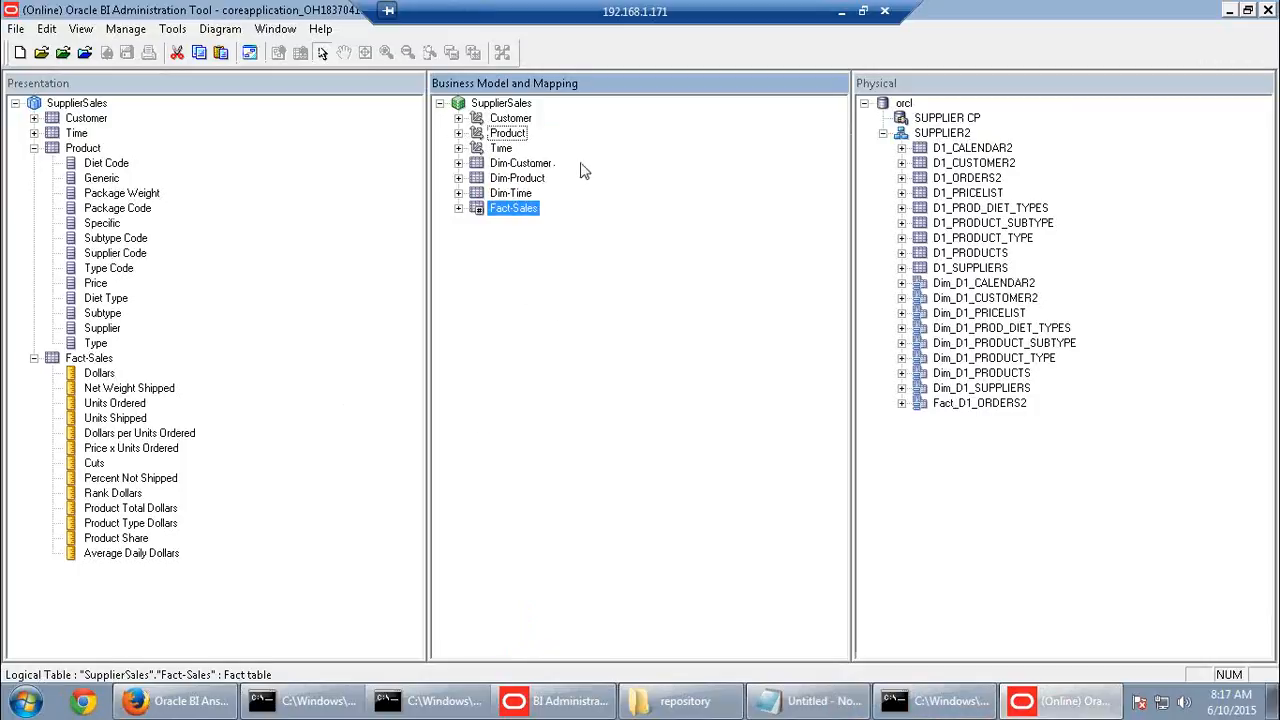
click(34, 148)
click(34, 163)
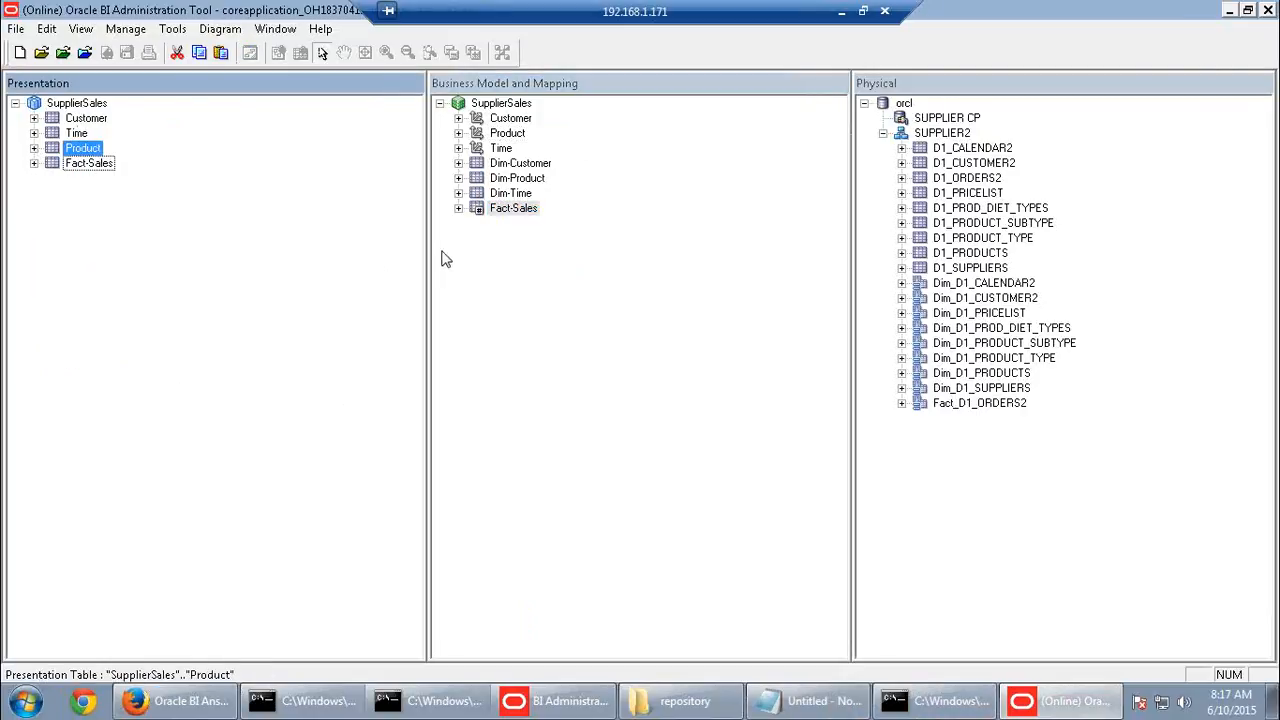
Expand the Customer dimension to show its Customer Total, Region, District, Sales Rep and Customer Detail levels.
click(500, 148)
click(505, 133)
click(508, 118)
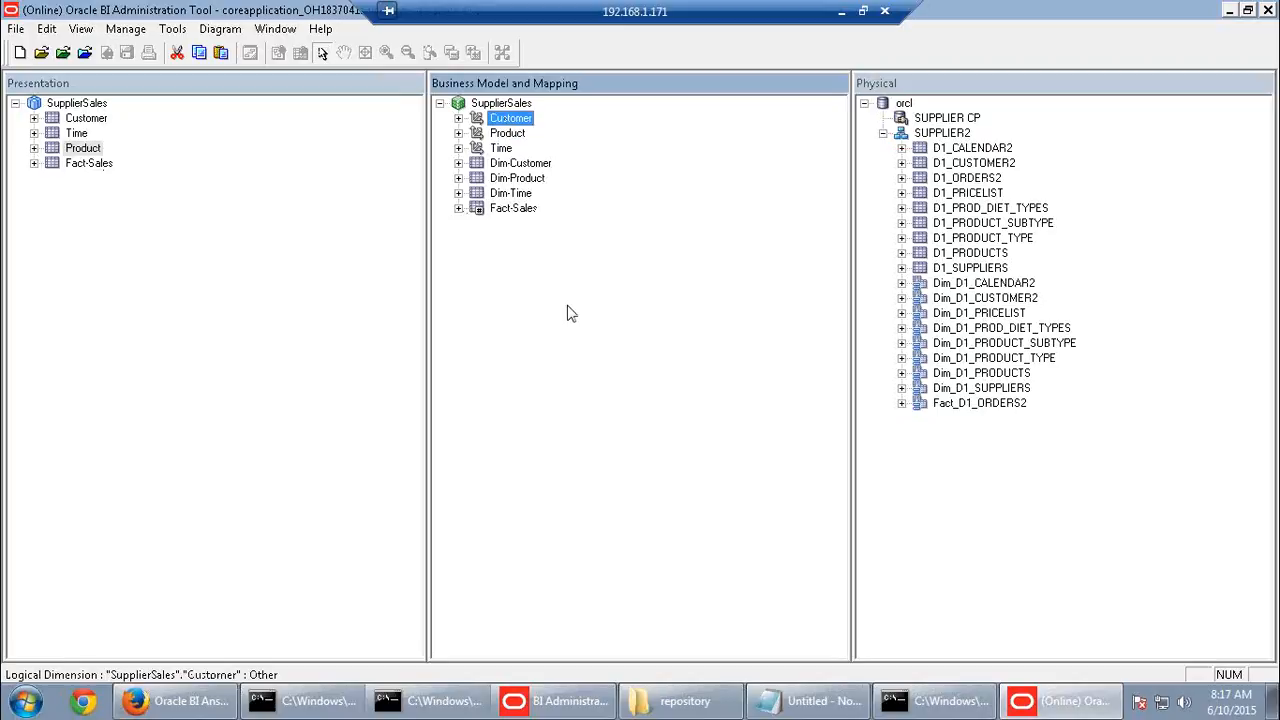
click(459, 118)
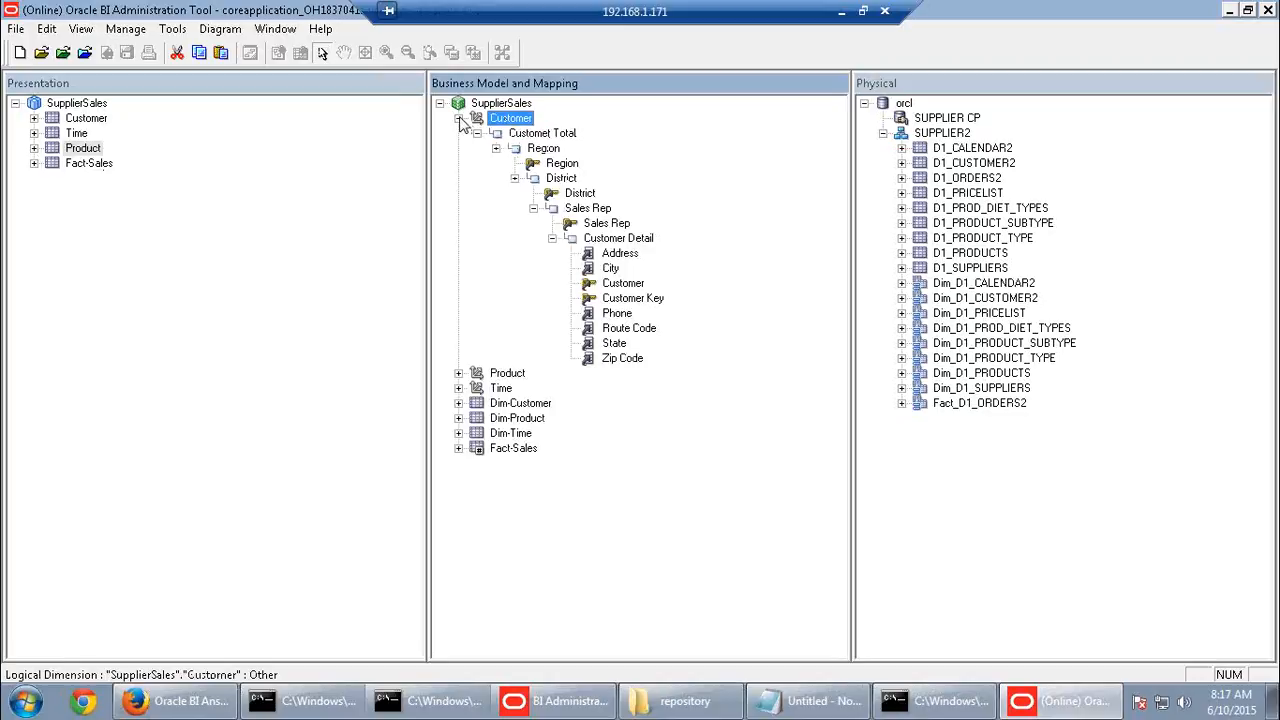
Add Sales Rep as a shared child level under Customer Total, checking out the affected objects.
right_click(545, 135)
mouse_move(634, 151)
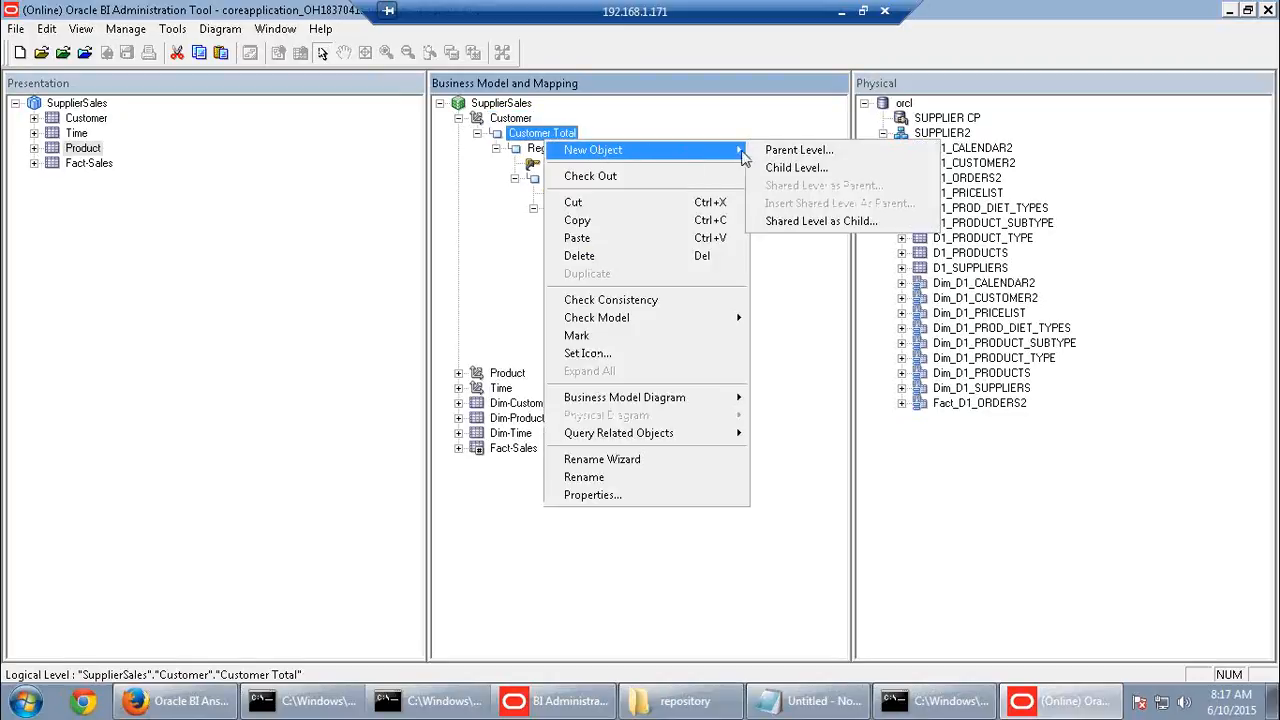
click(814, 222)
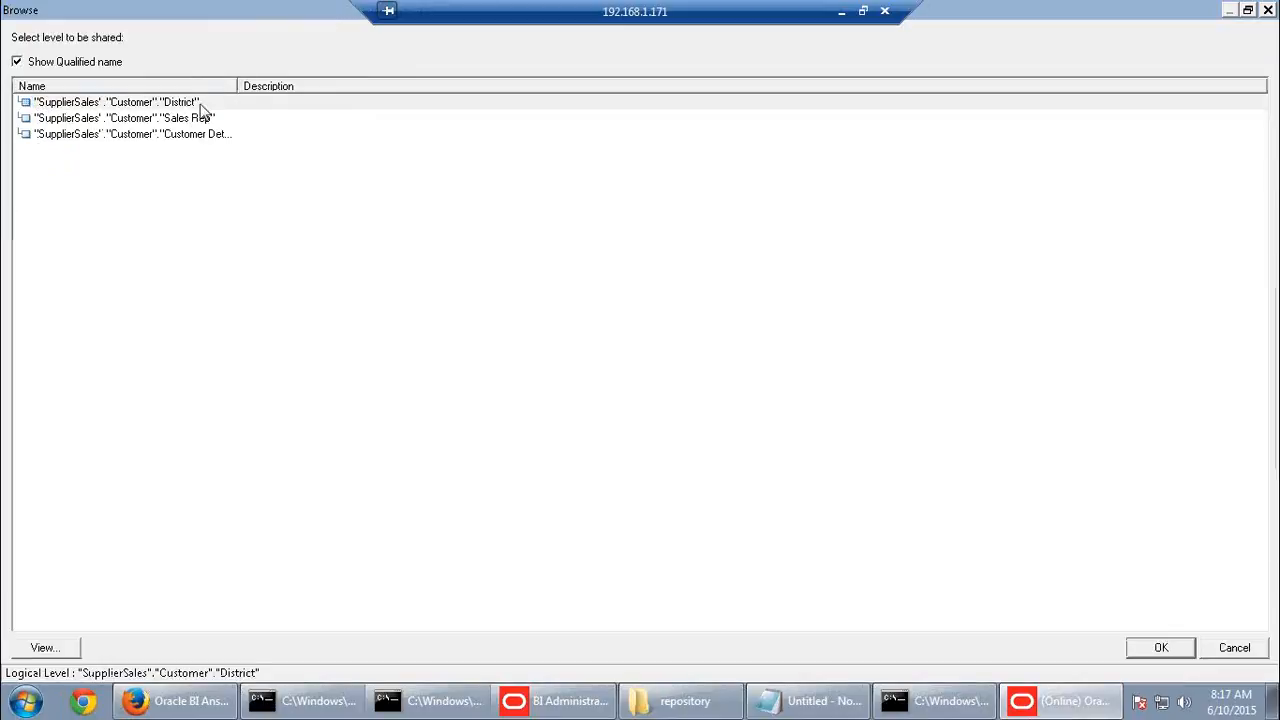
click(201, 117)
click(1160, 648)
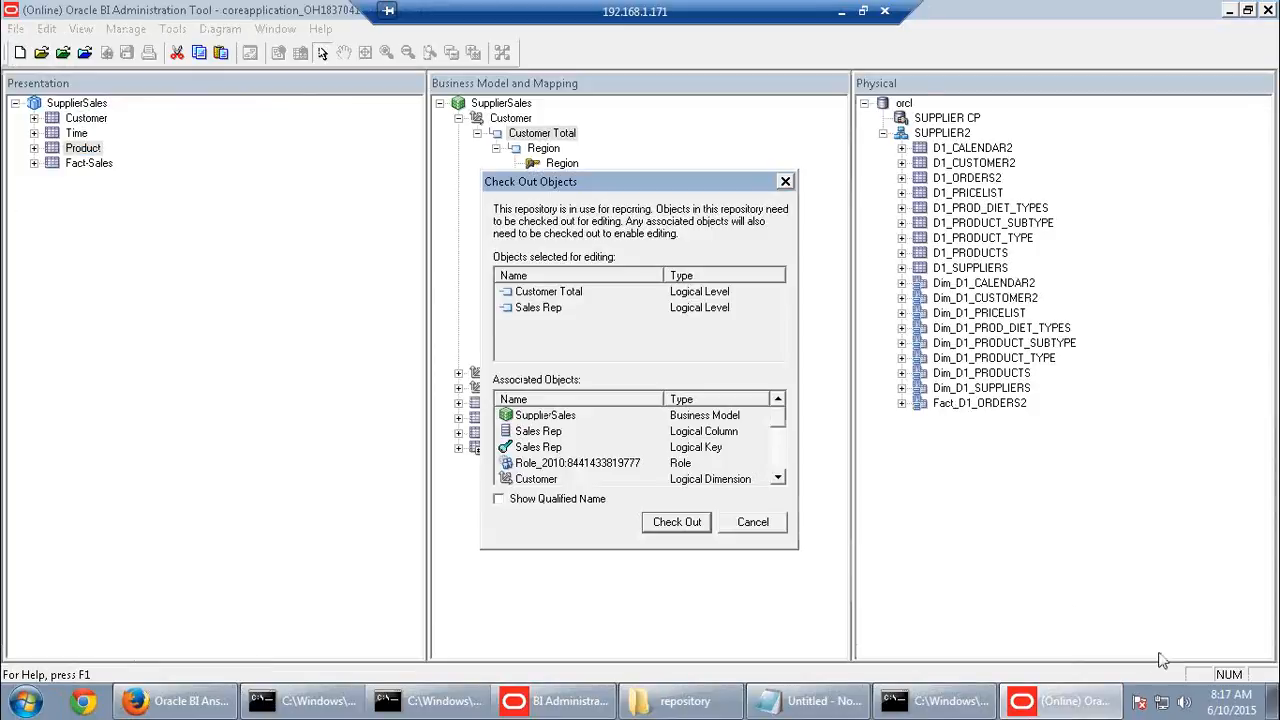
click(677, 522)
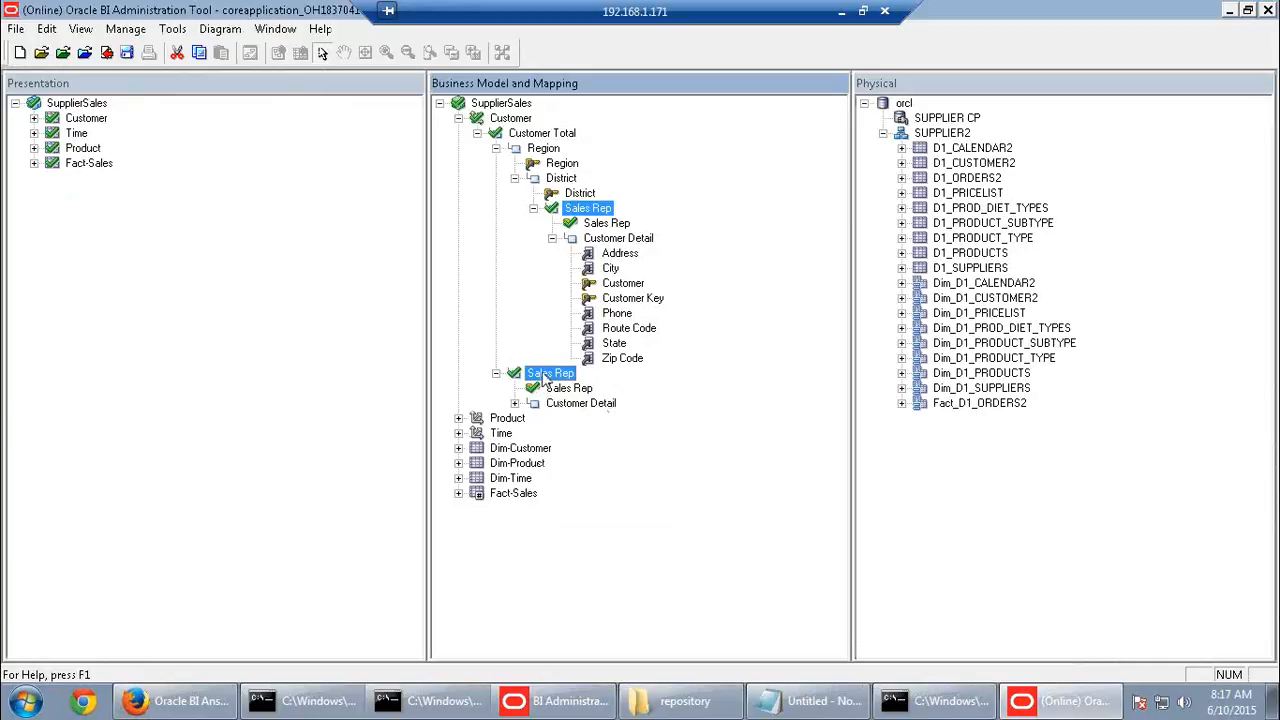
Review the new Sales Rep and Region branches under Customer Total, then collapse the Customer dimension.
click(515, 404)
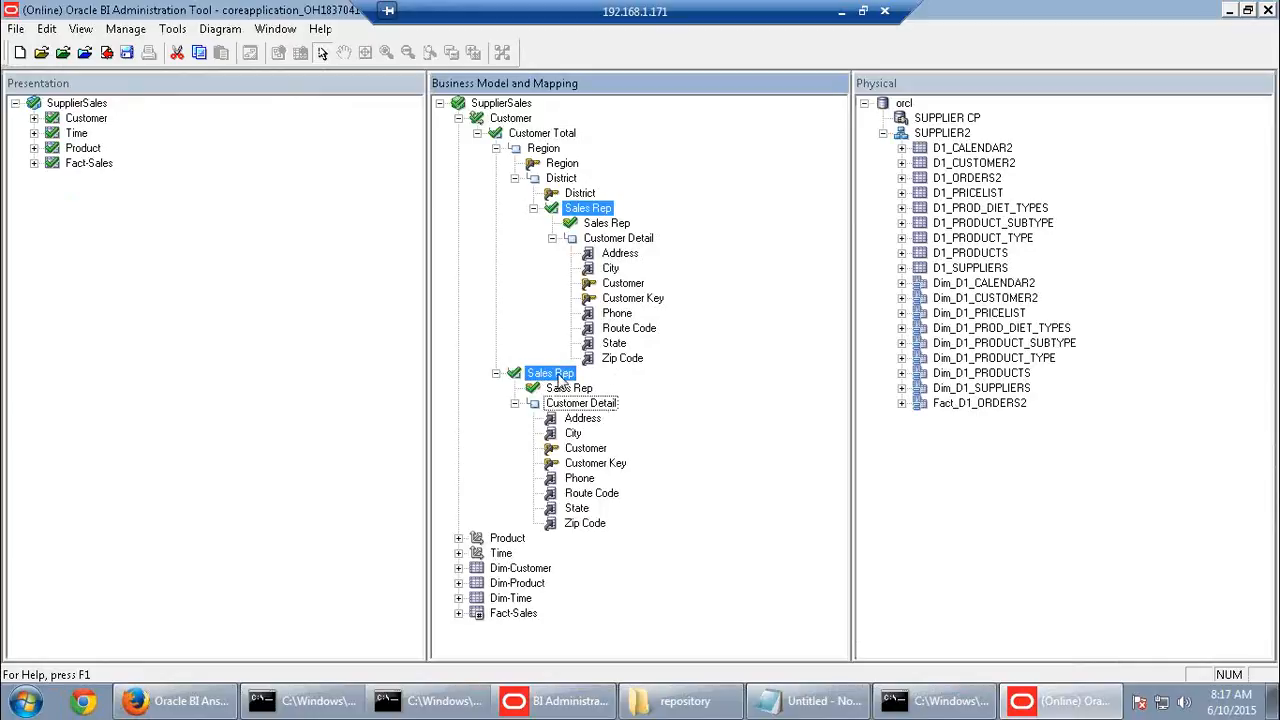
click(533, 135)
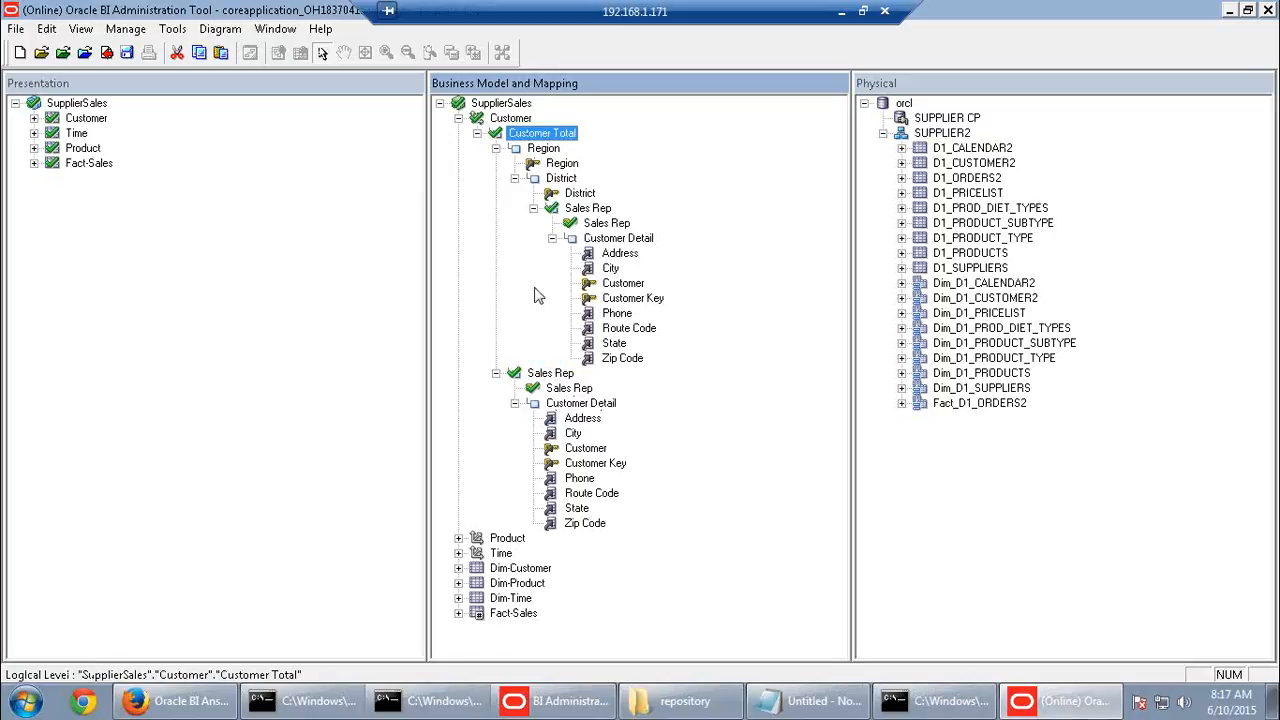
click(496, 373)
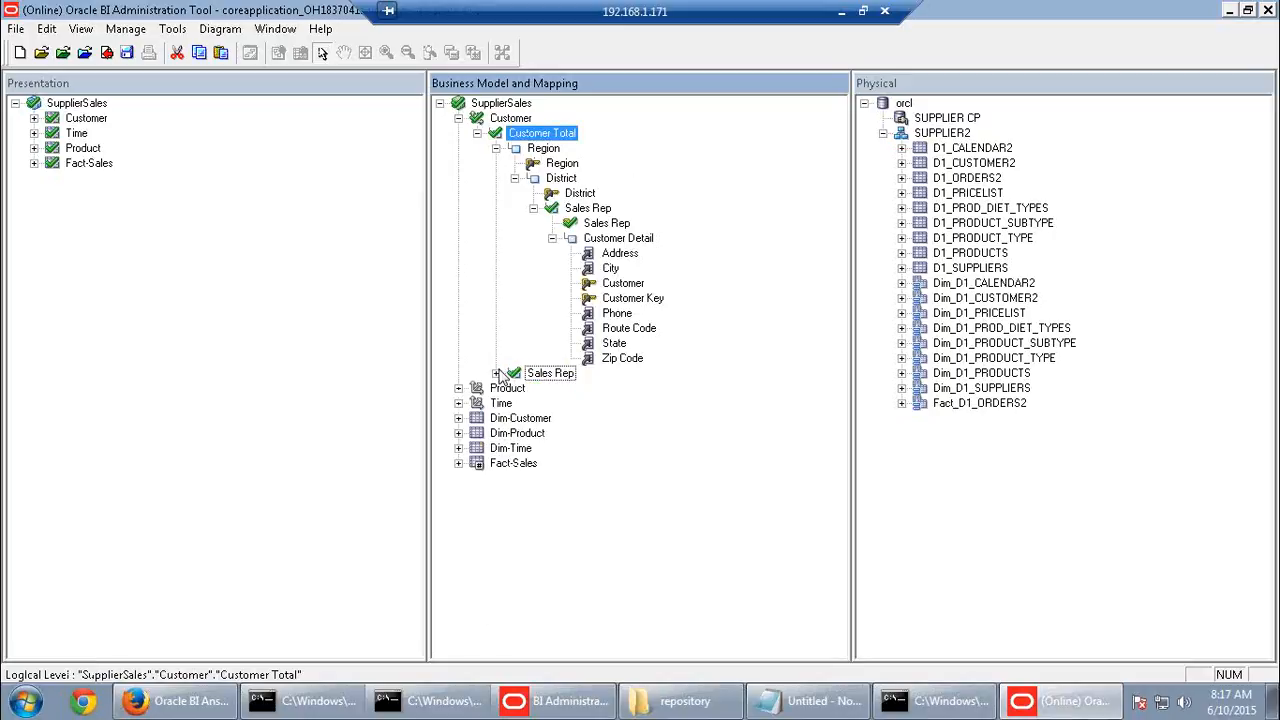
click(477, 134)
click(477, 133)
click(496, 148)
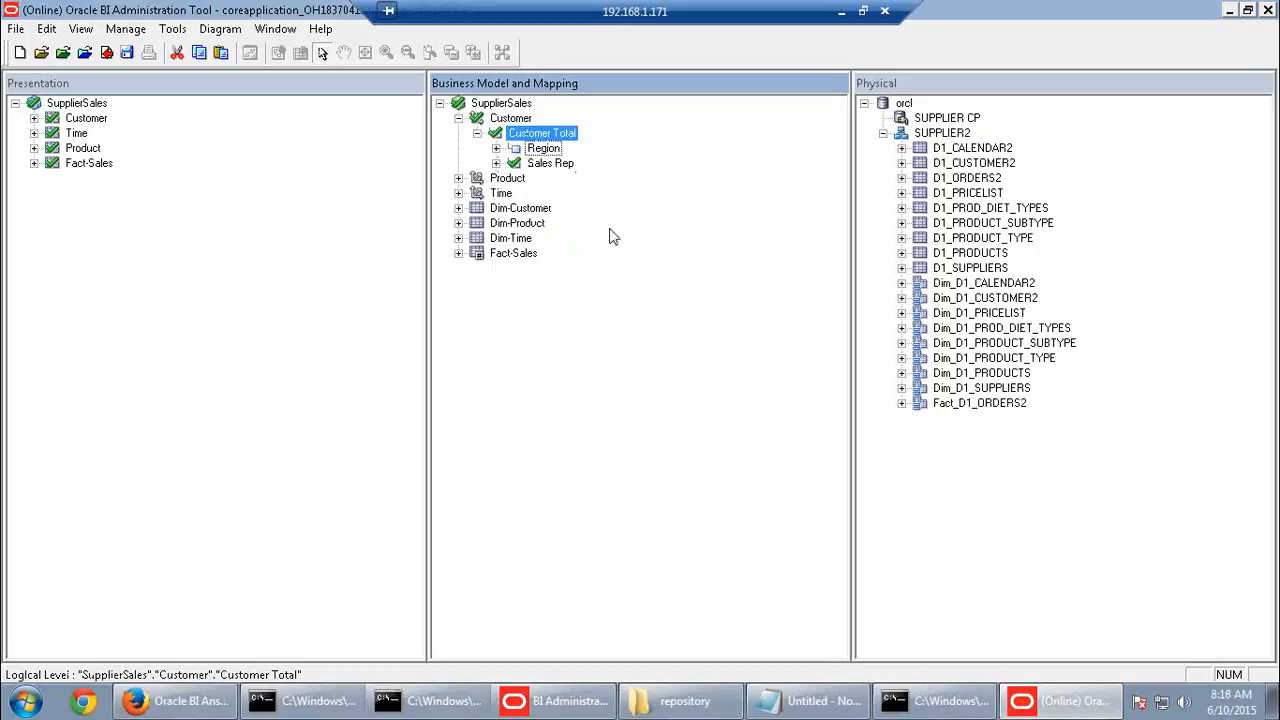
click(477, 134)
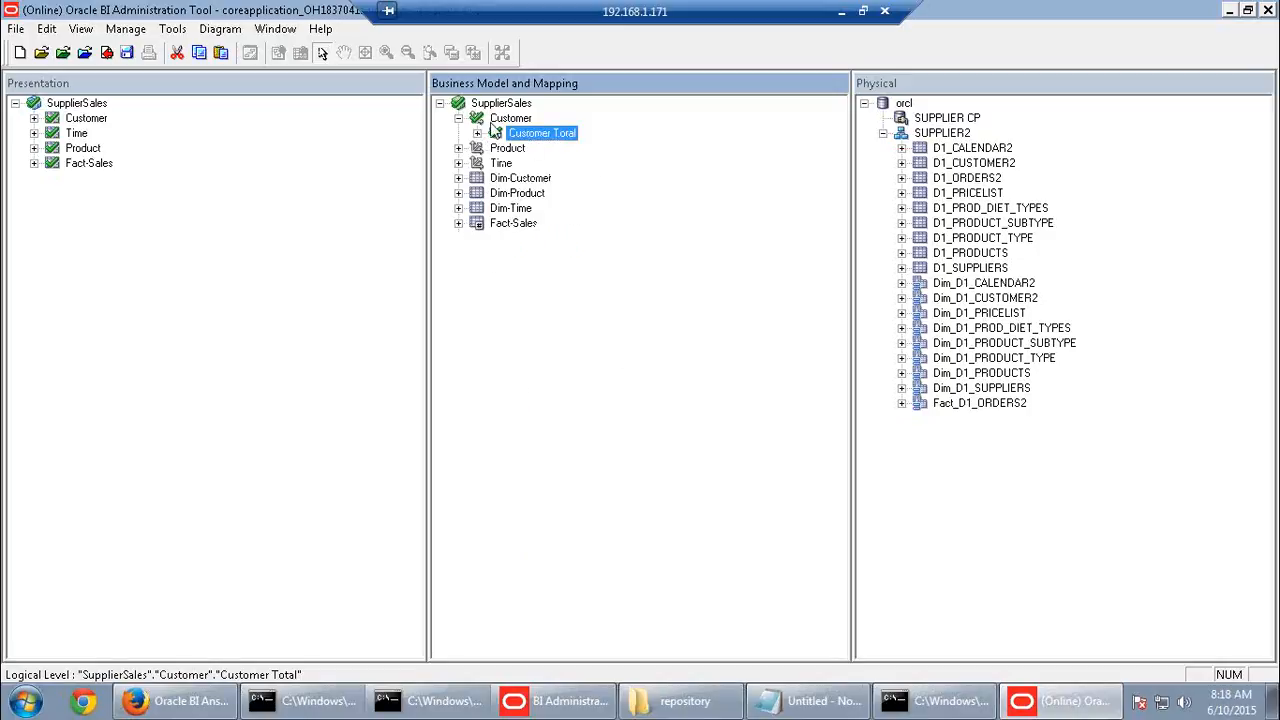
click(458, 118)
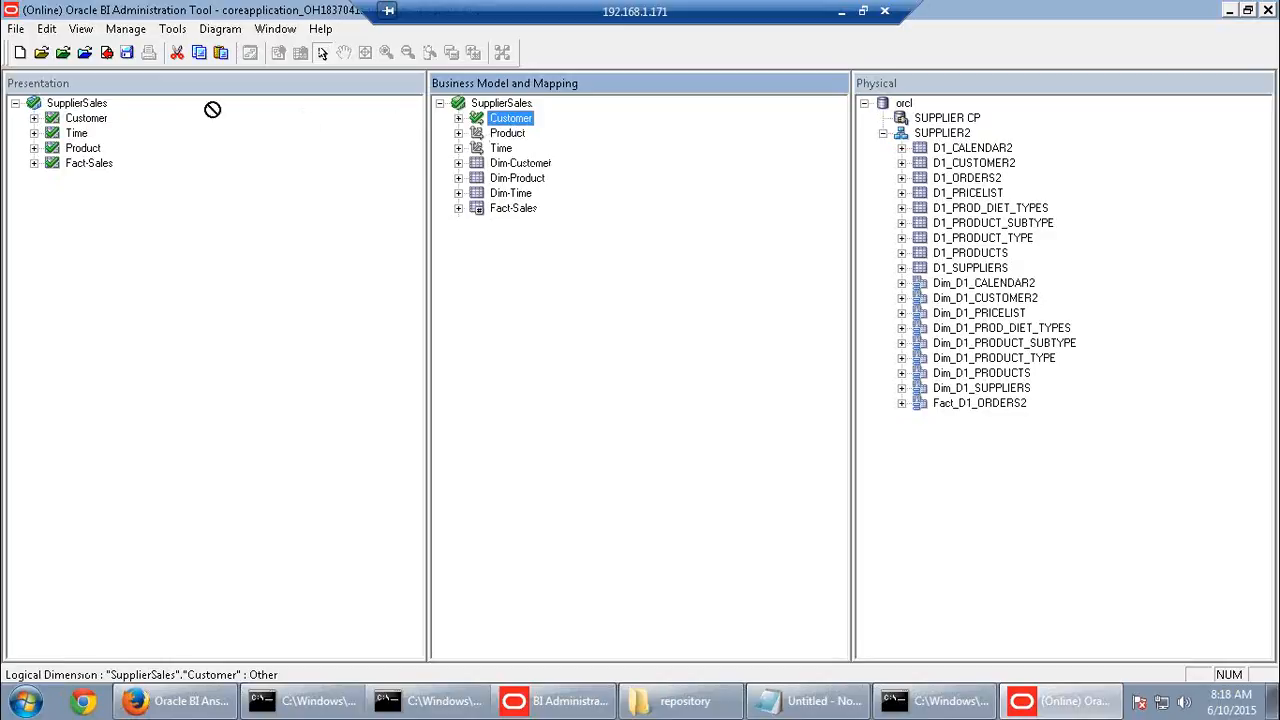
Add the Customer - Sales Rep and Customer - Region hierarchies to the Presentation Customer folder.
double_click(88, 119)
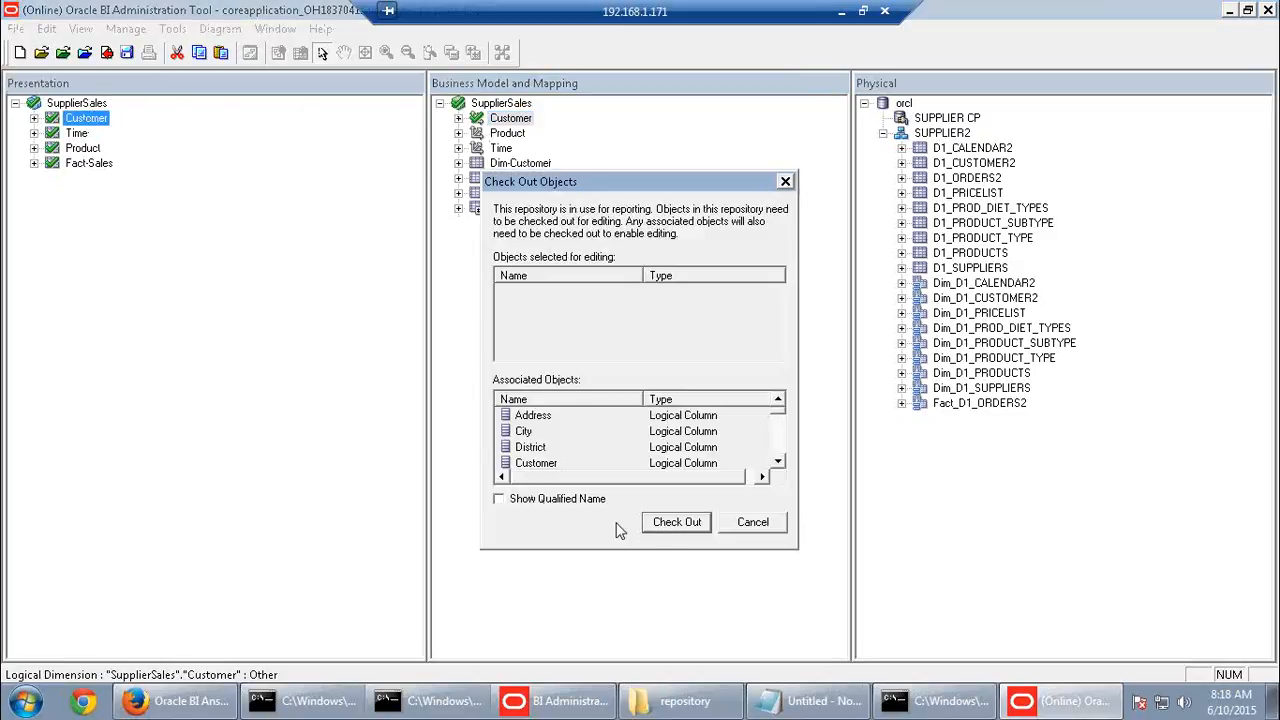
click(665, 524)
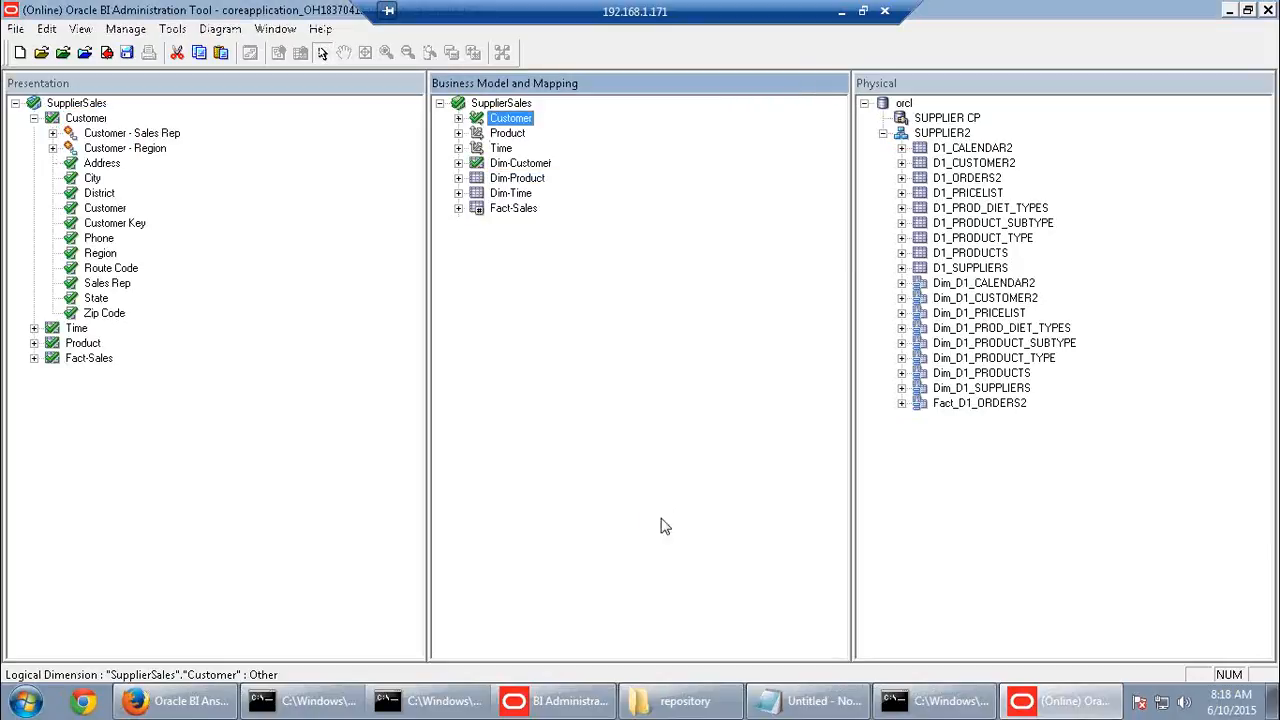
click(152, 136)
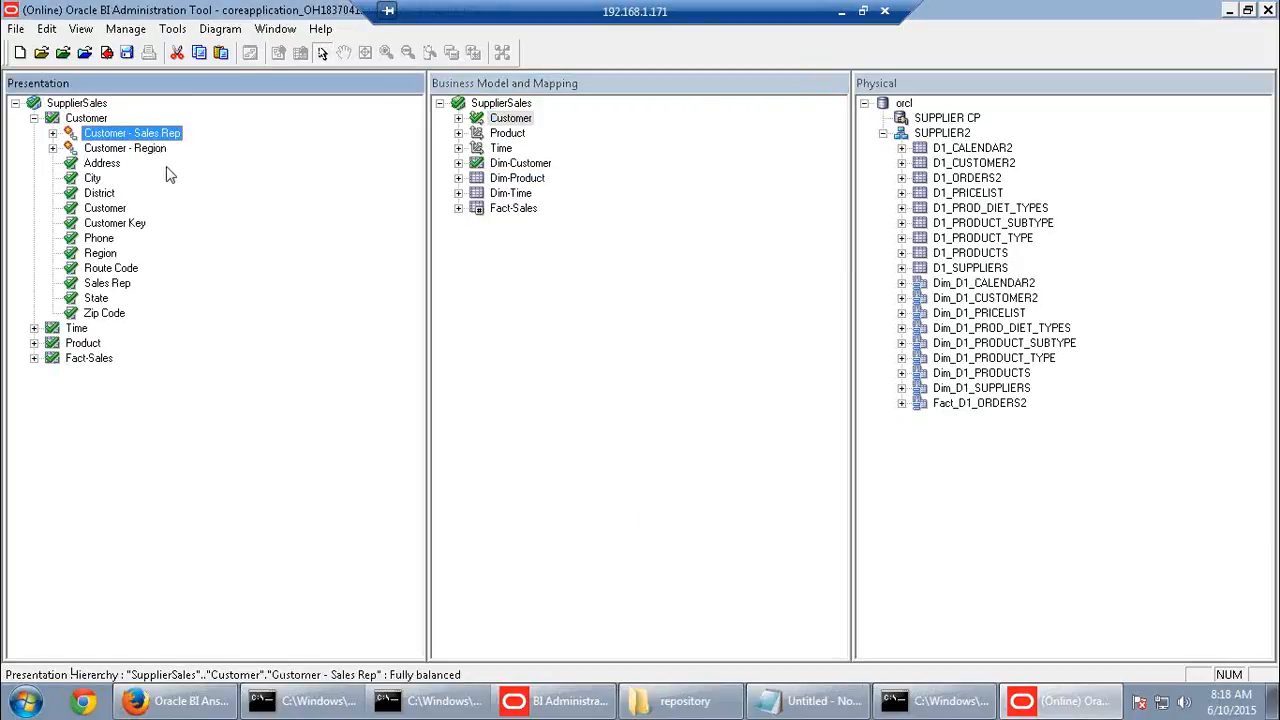
click(141, 150)
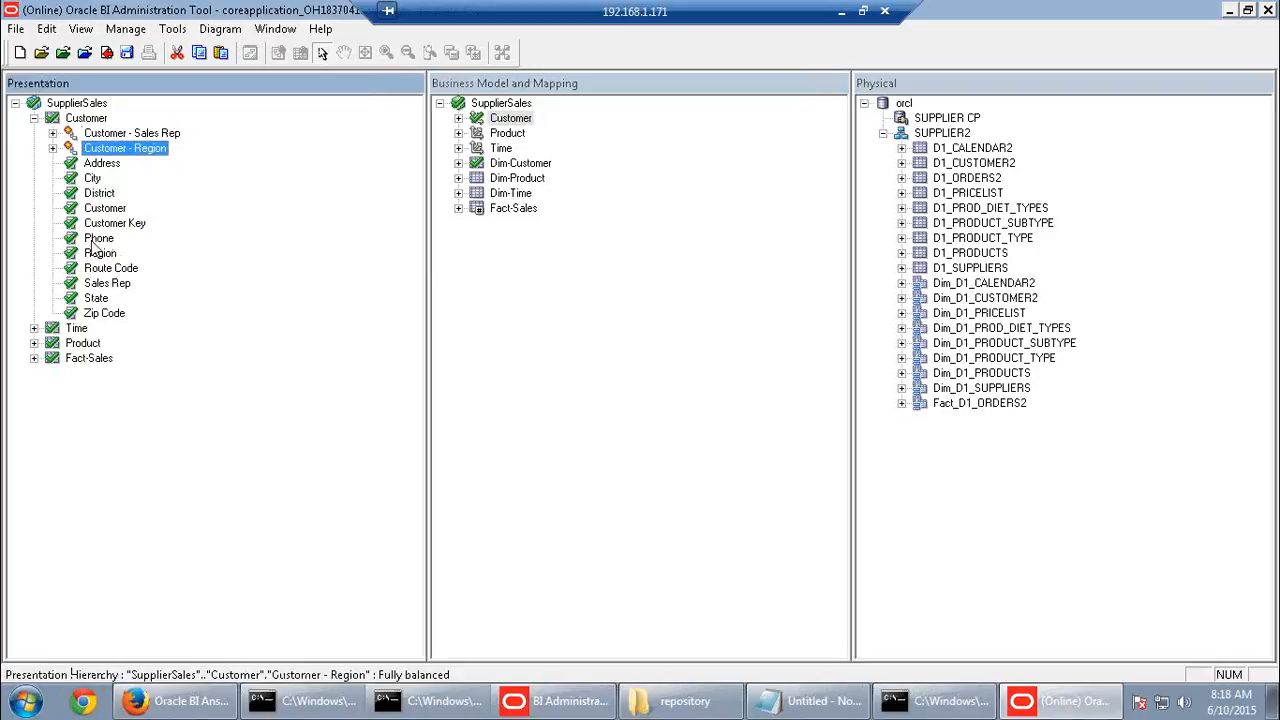
Add the Product and Time dimensions as hierarchies in their Presentation folders, checking out objects each time.
drag(510, 137, 87, 357)
click(688, 521)
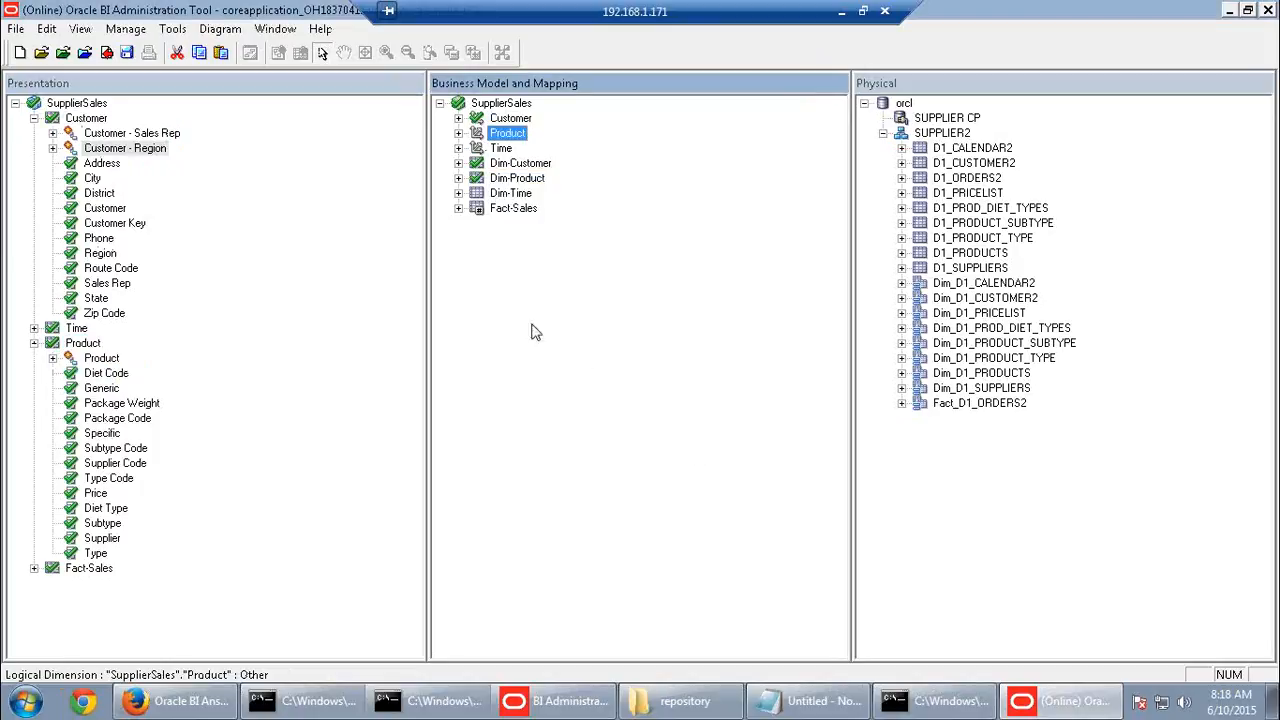
drag(501, 148, 78, 338)
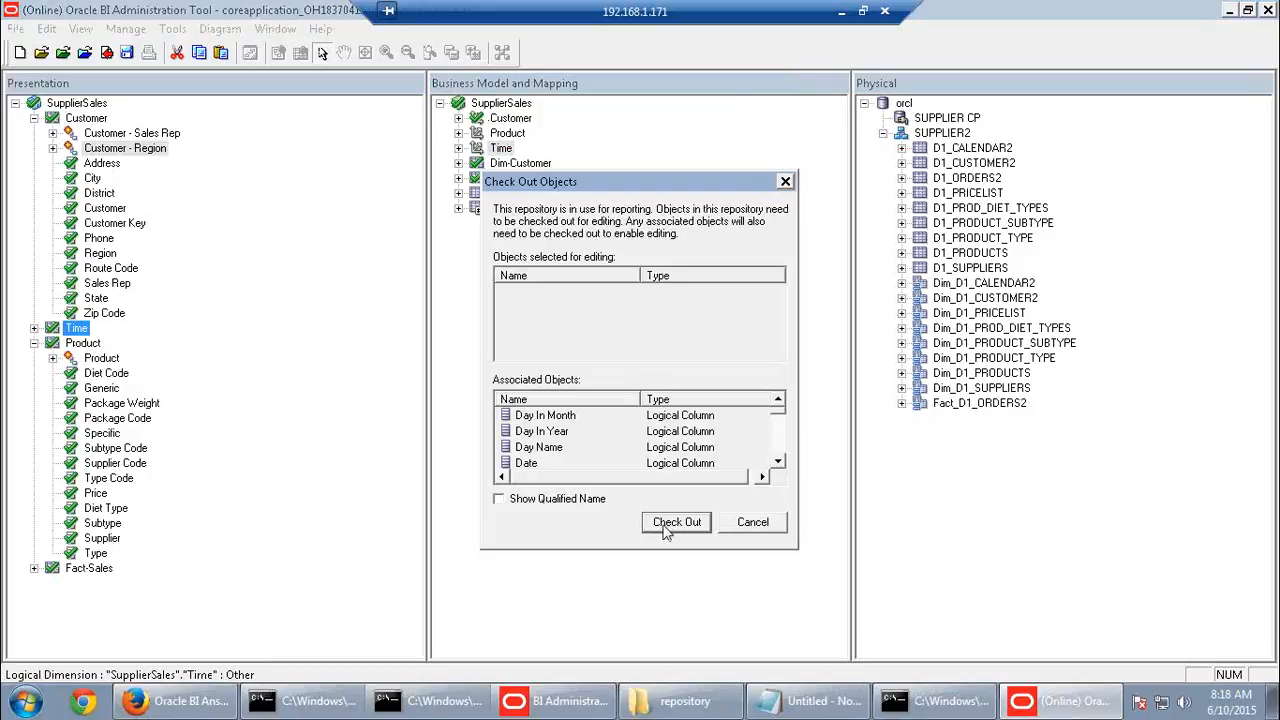
click(665, 527)
click(96, 344)
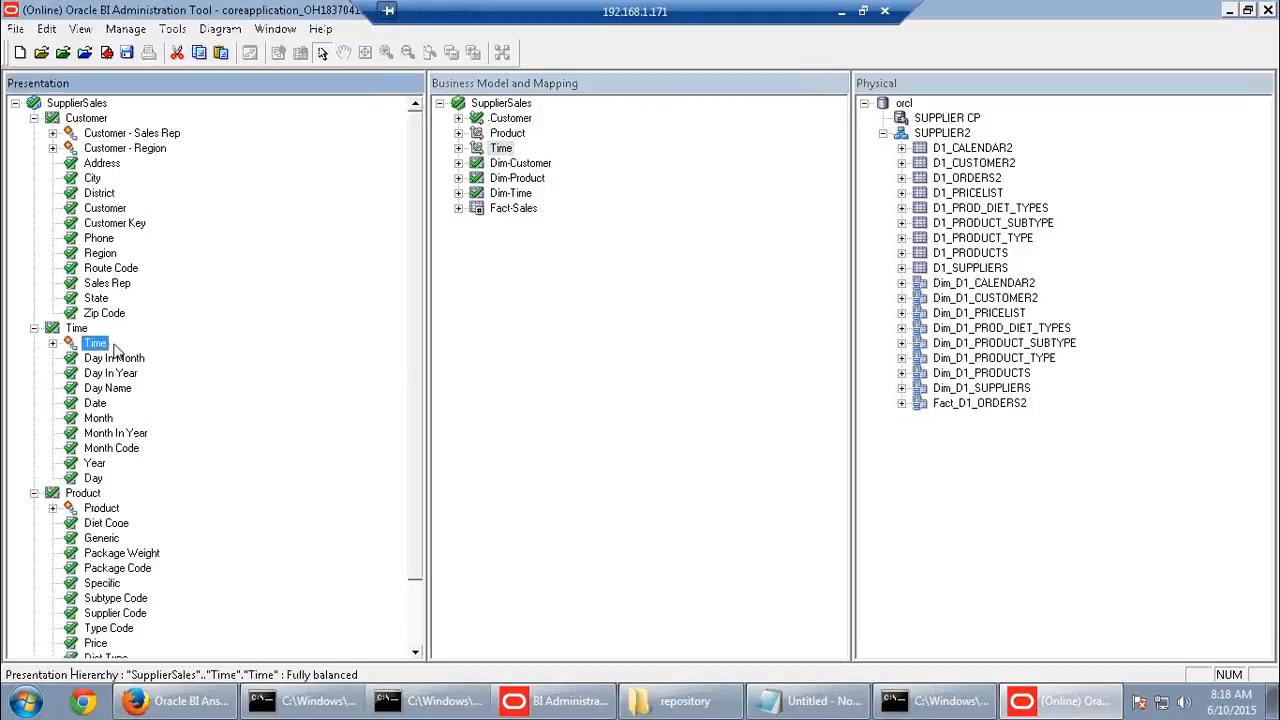
click(106, 510)
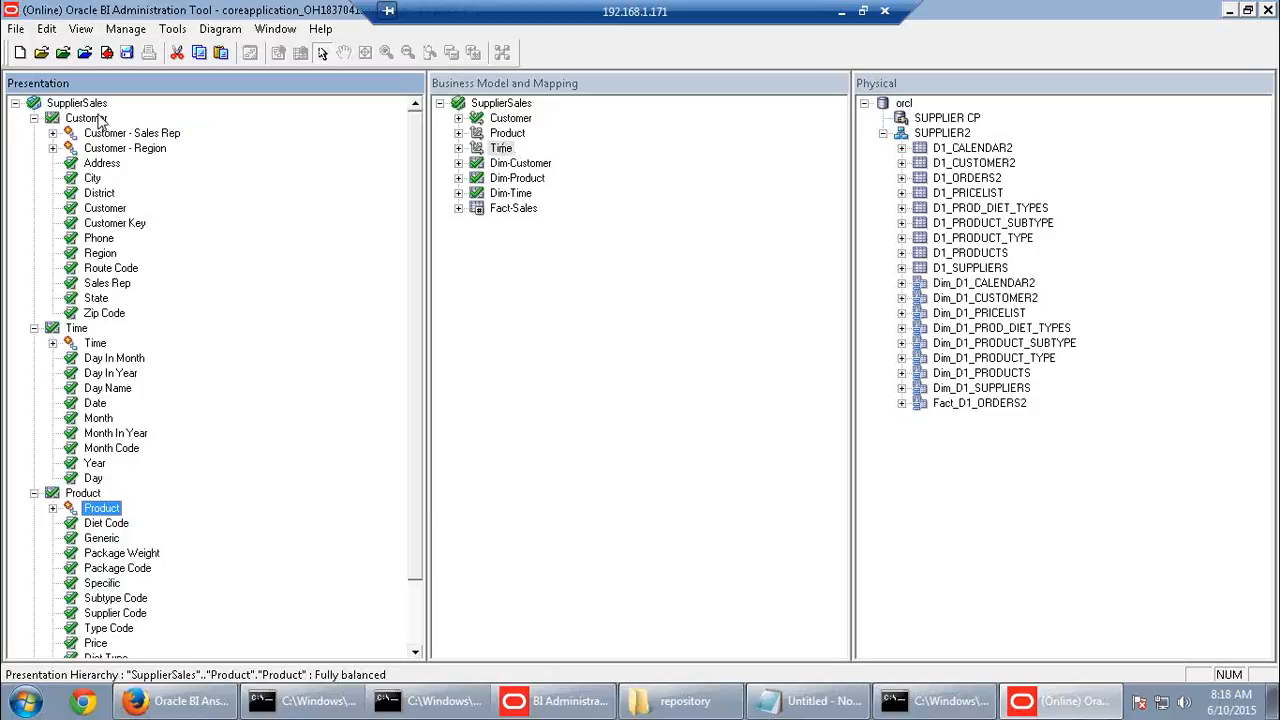
Check in the repository changes and run the global consistency check.
click(107, 55)
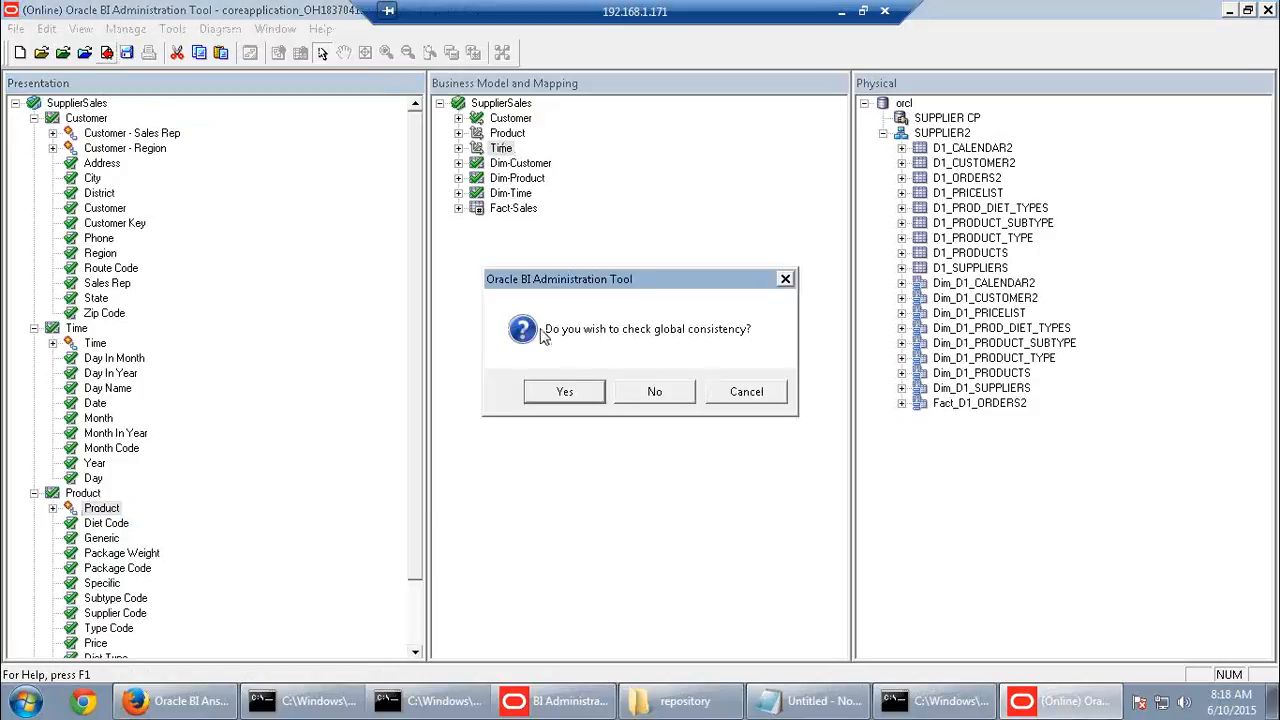
click(564, 392)
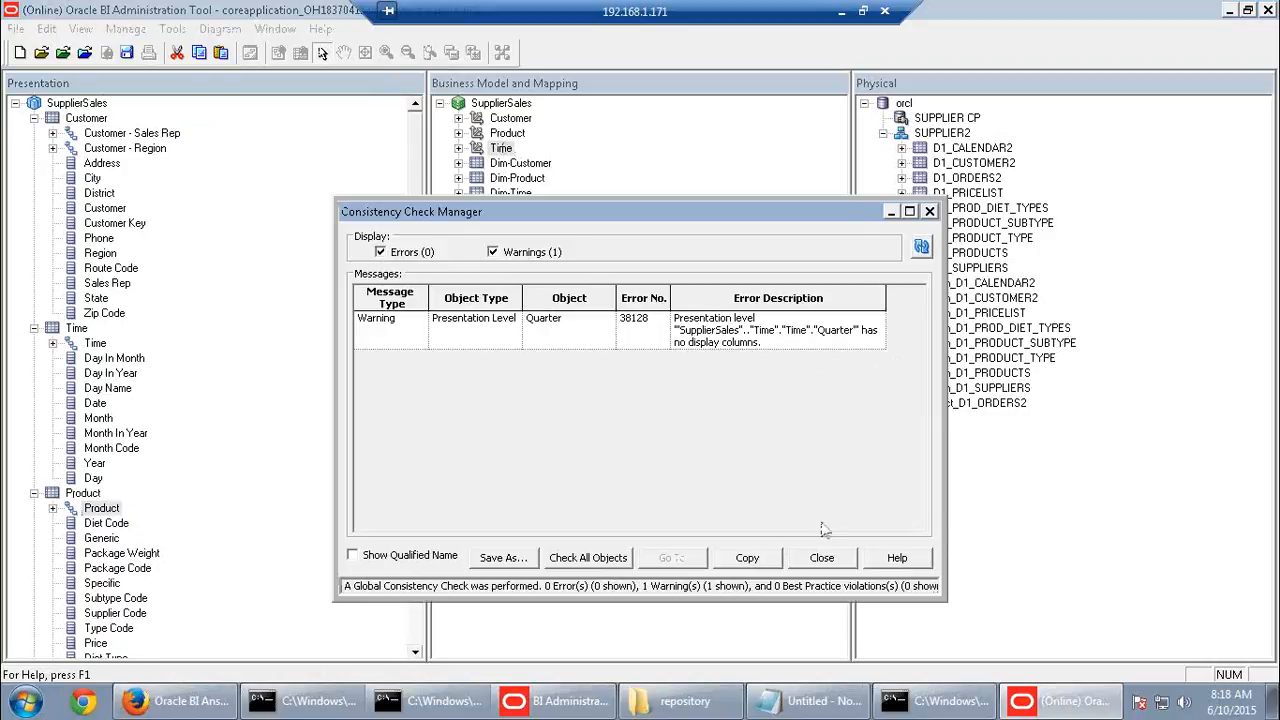
click(821, 557)
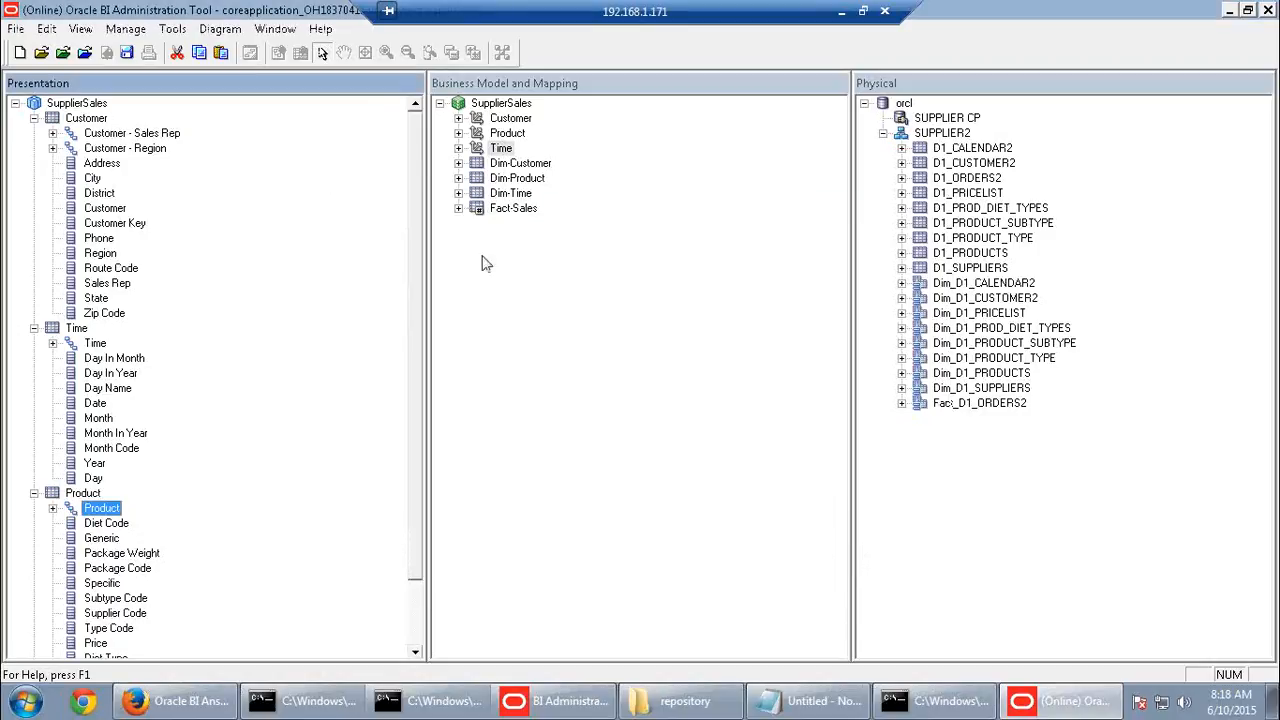
Add Dim-Time's Quarter column to Presentation Time and check in again, leaving one consistency warning.
click(459, 194)
drag(533, 376, 83, 340)
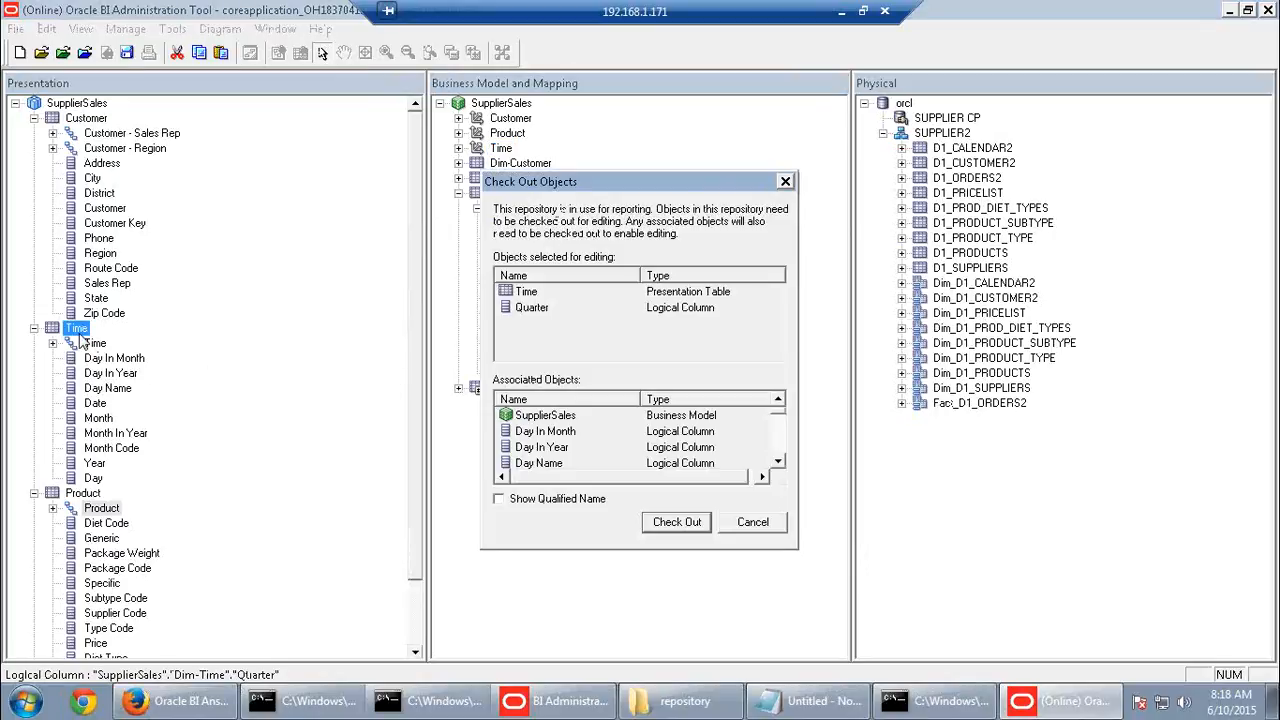
click(674, 526)
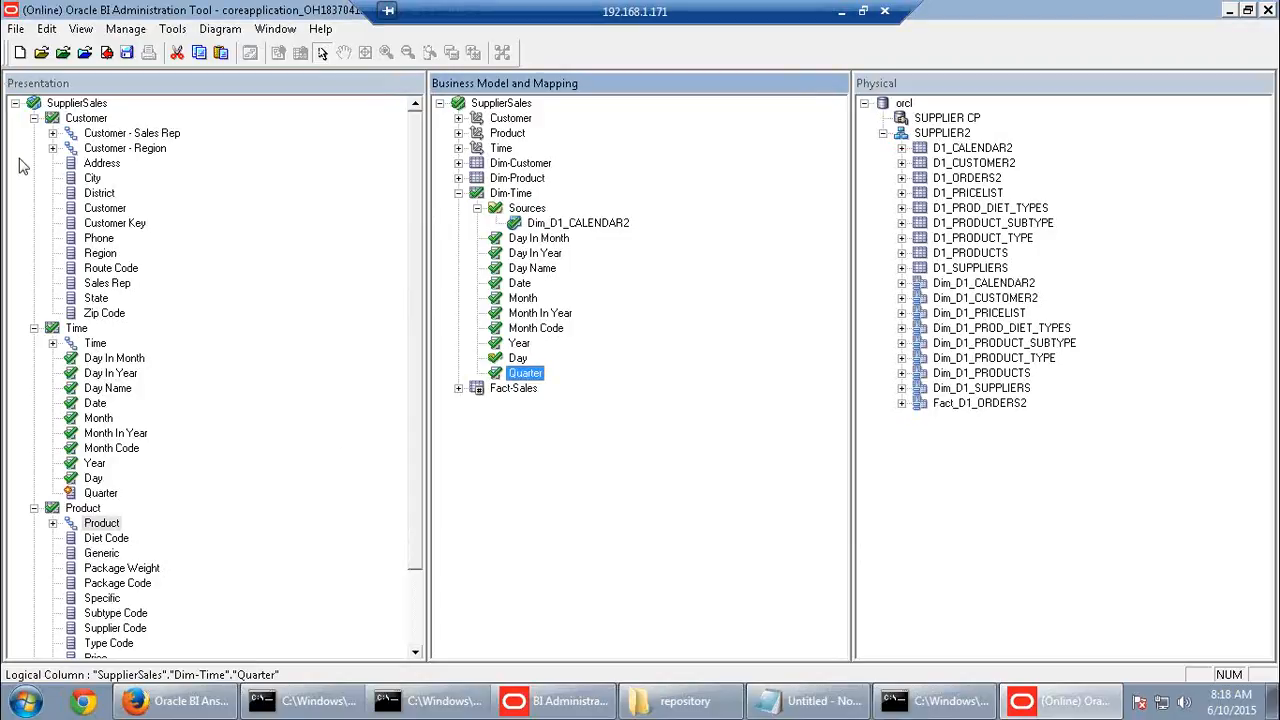
click(107, 52)
click(572, 392)
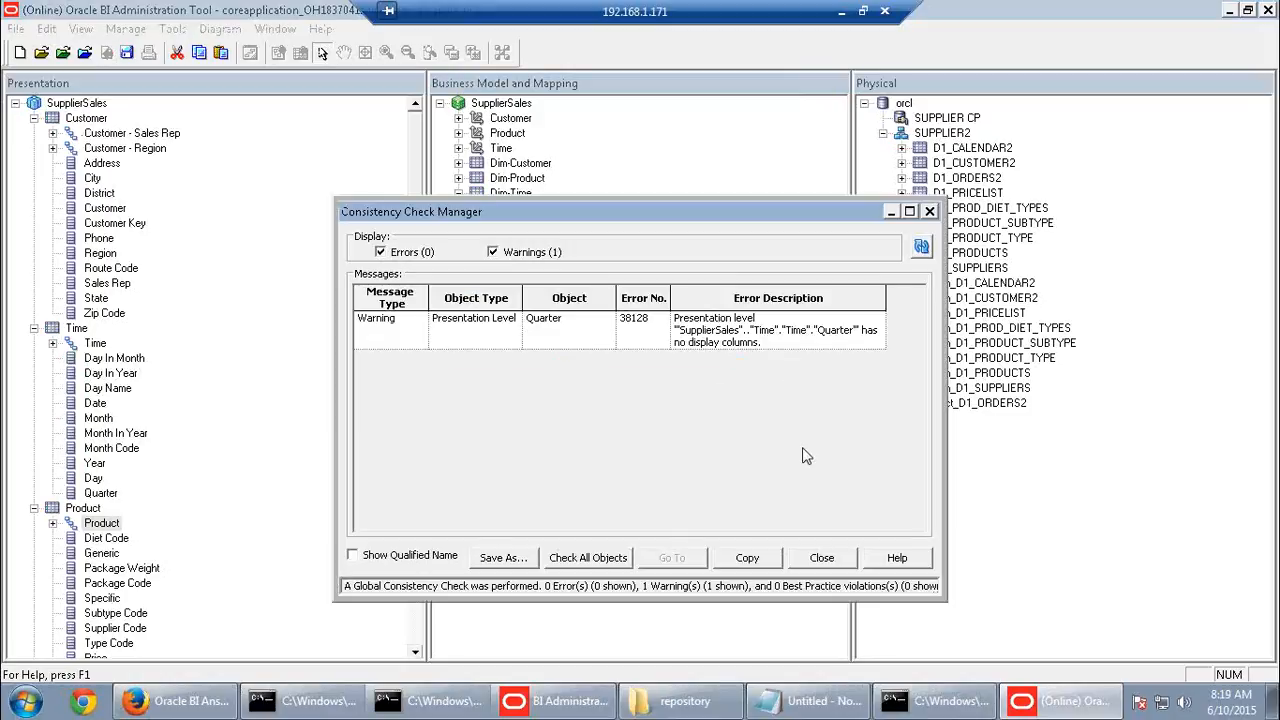
click(821, 558)
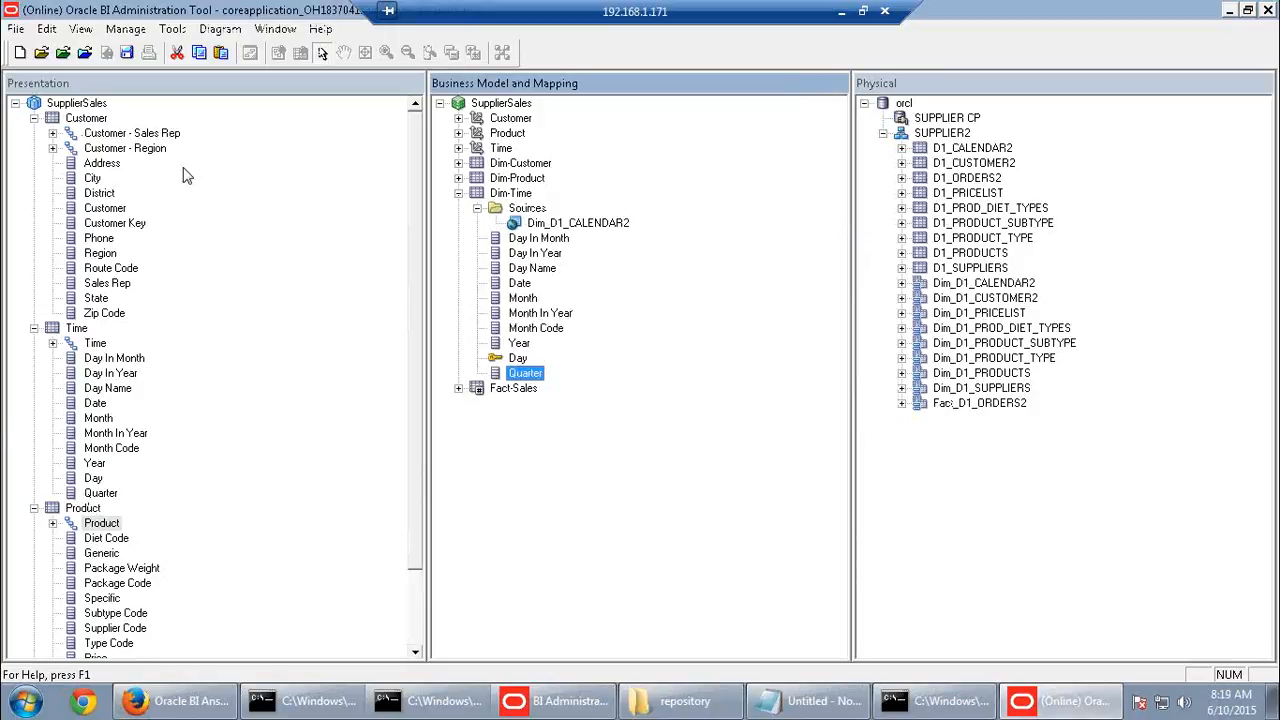
Reload the server metadata in Oracle BI Answers.
click(101, 493)
click(175, 700)
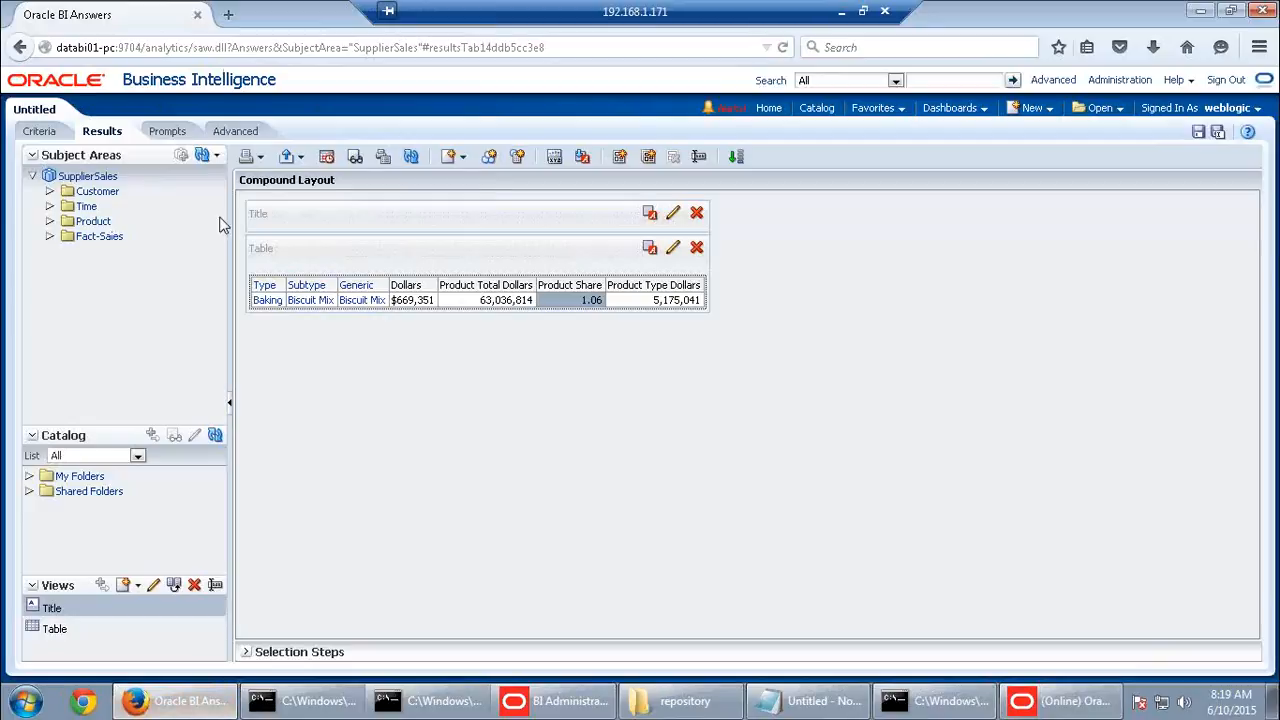
click(216, 156)
click(226, 196)
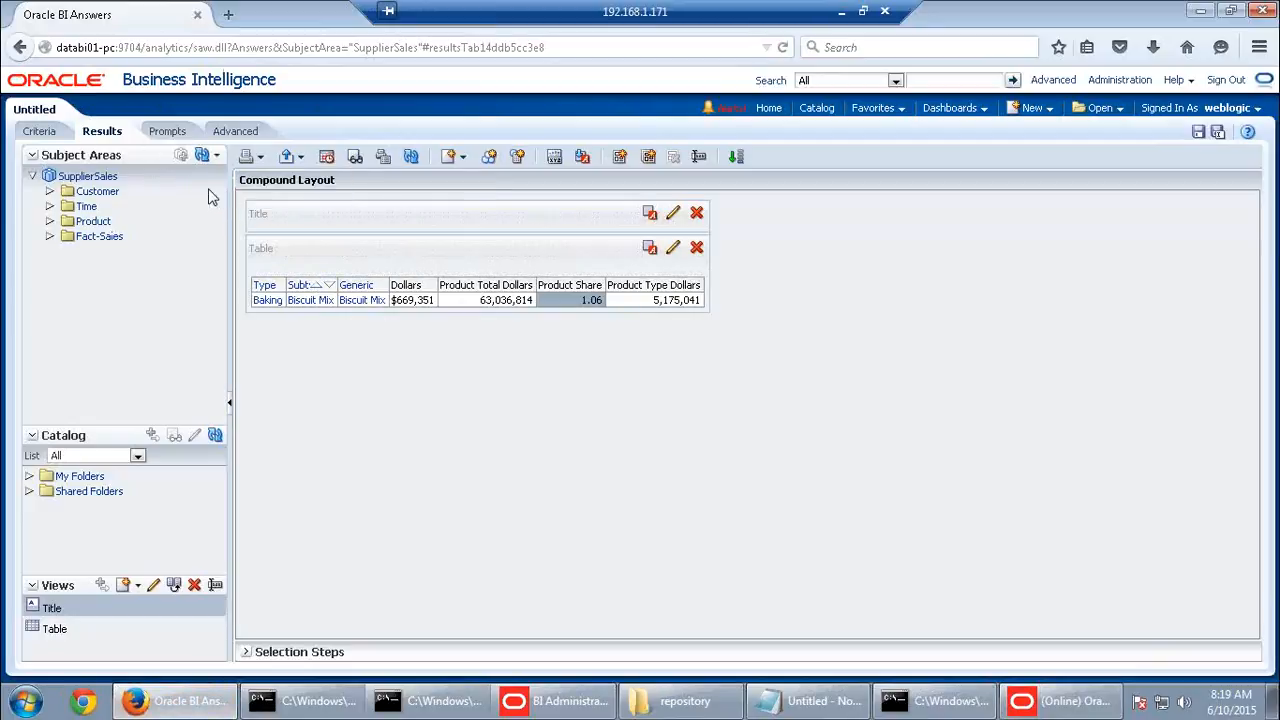
click(216, 156)
click(222, 197)
Clear all columns and filters, add the Time hierarchy, and view results showing an error.
click(40, 131)
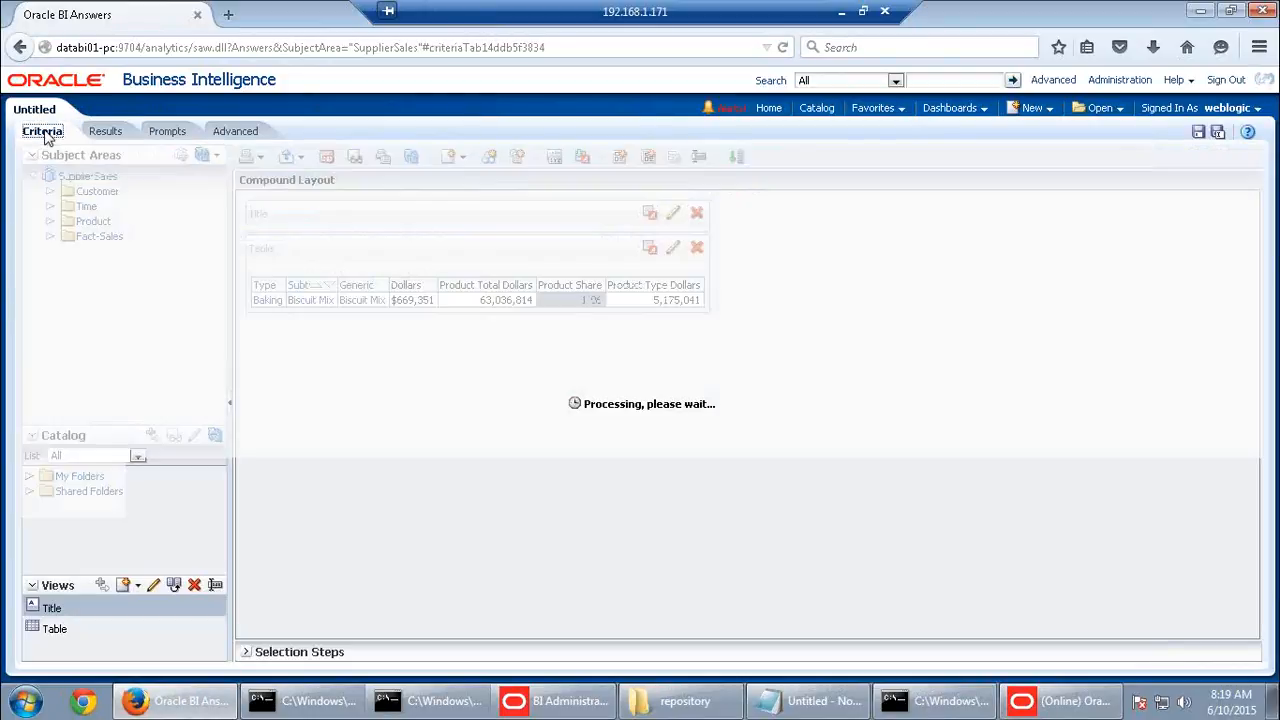
click(1243, 178)
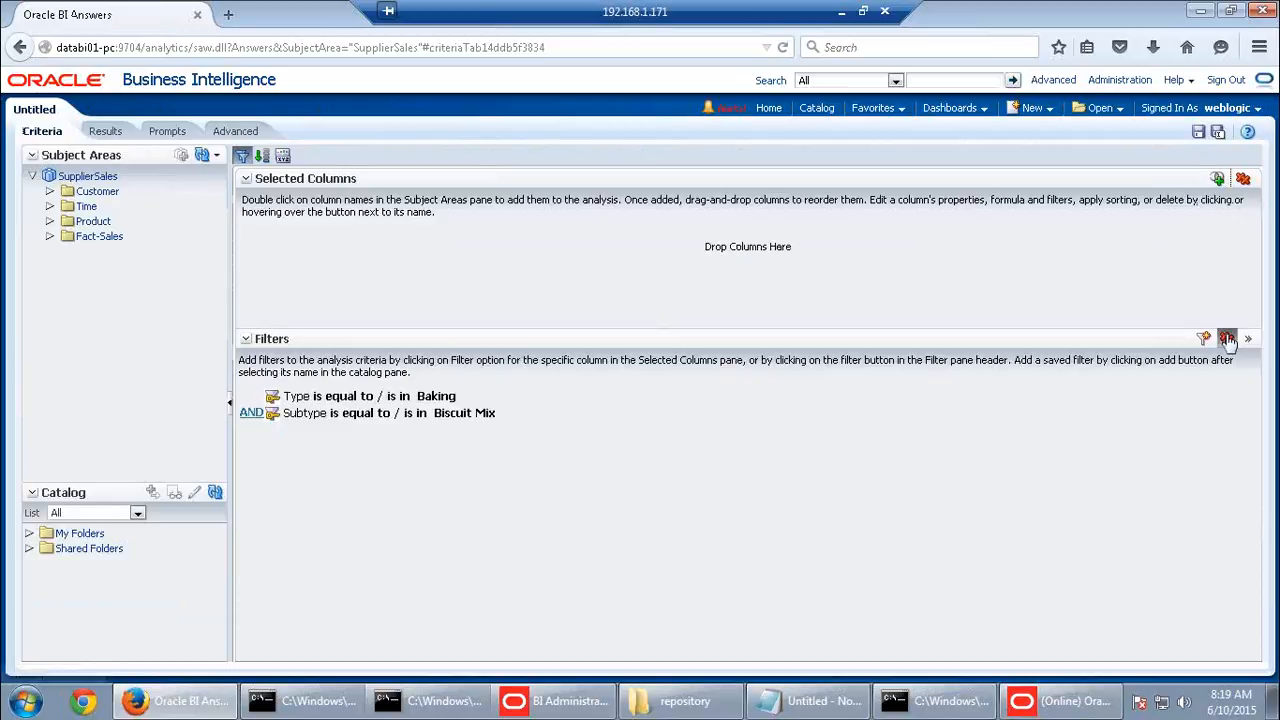
click(1227, 338)
click(49, 206)
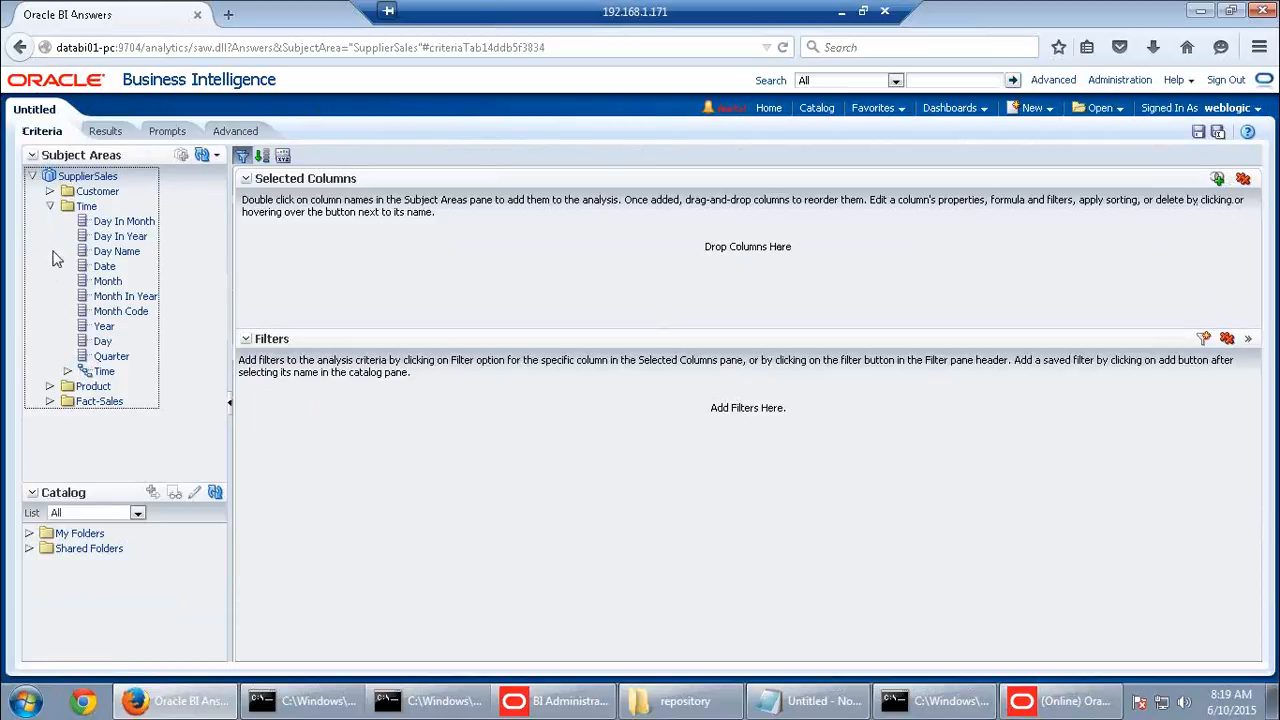
double_click(104, 371)
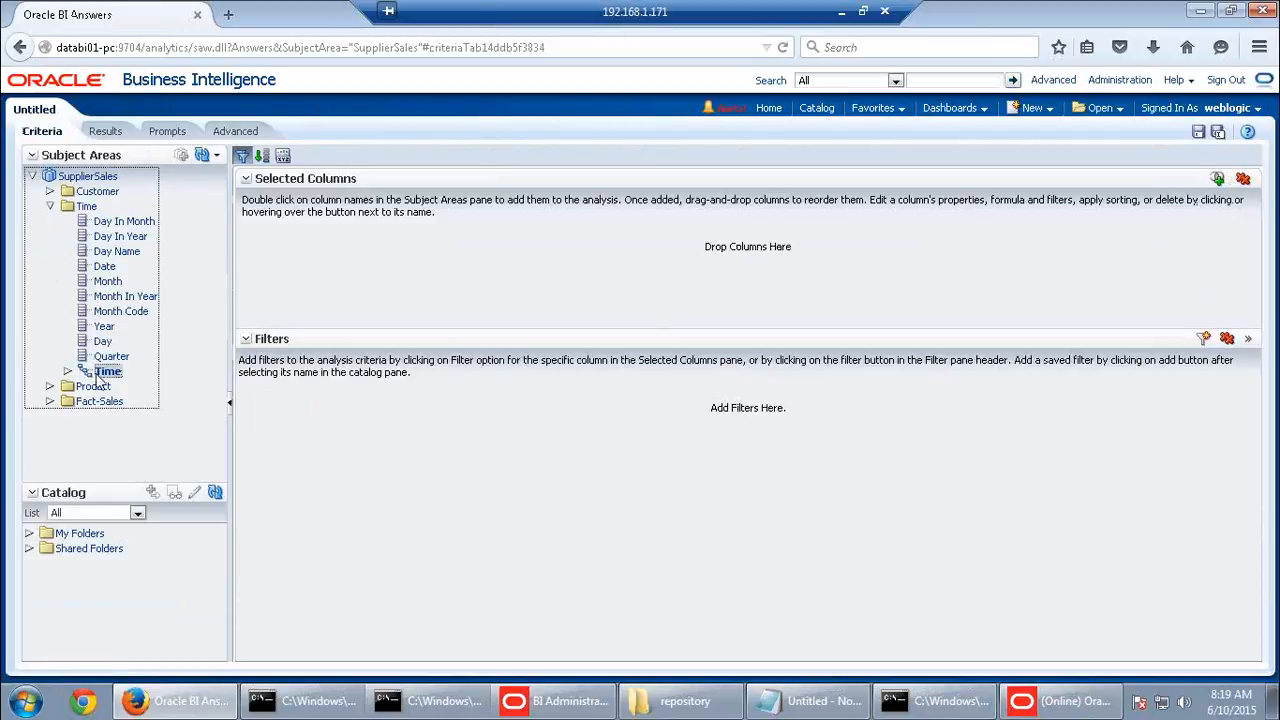
click(126, 135)
click(270, 298)
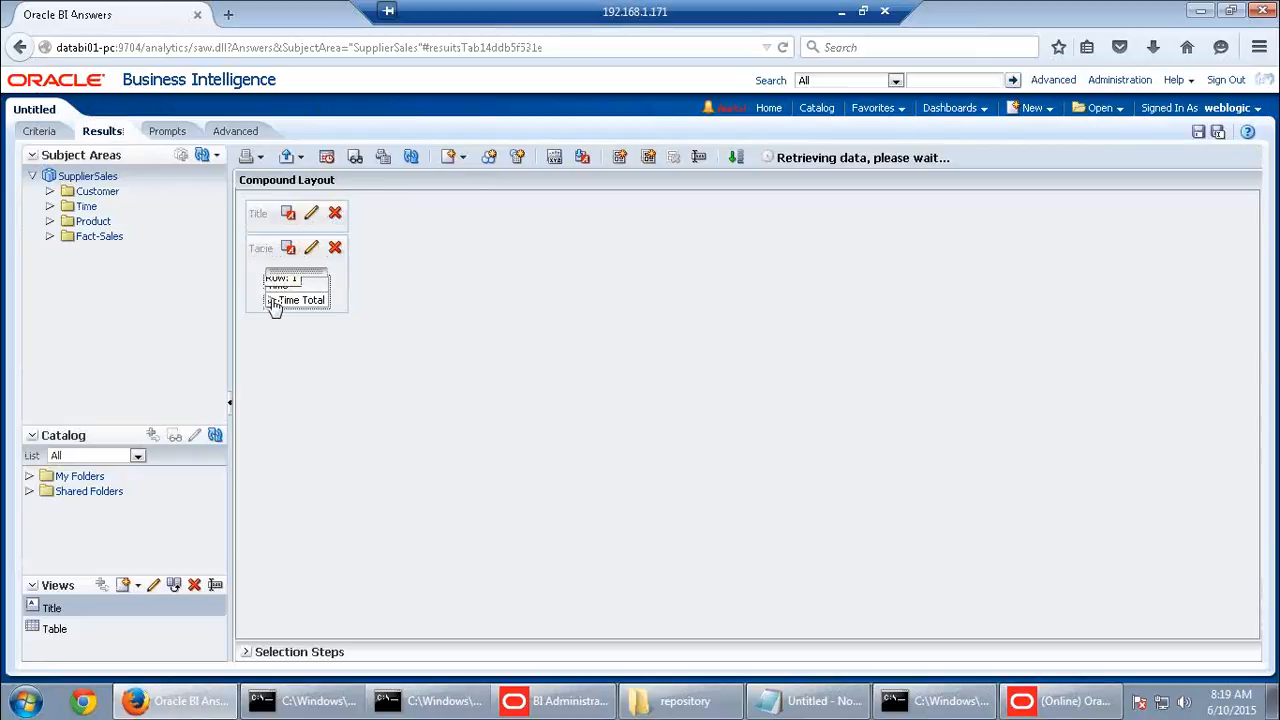
click(290, 253)
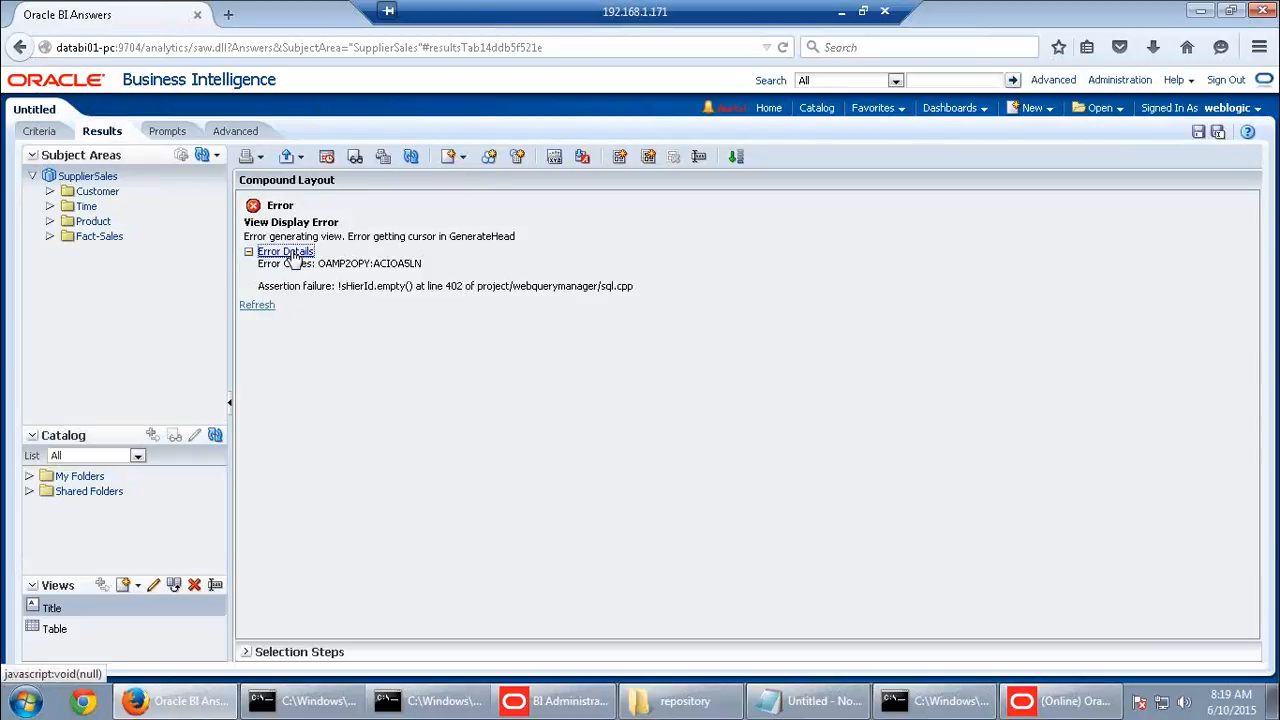
Add Fact-Sales Dollars to the analysis; the results still fail with a view display error.
click(37, 131)
double_click(92, 402)
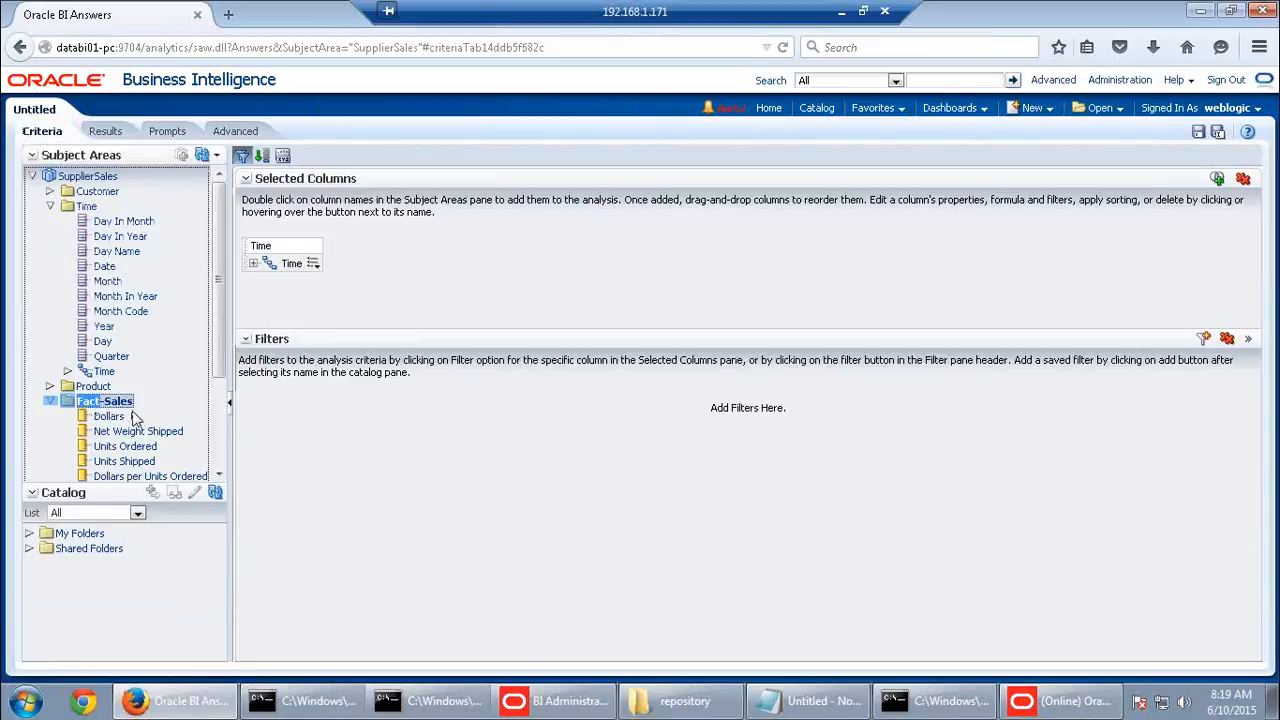
double_click(114, 417)
click(105, 131)
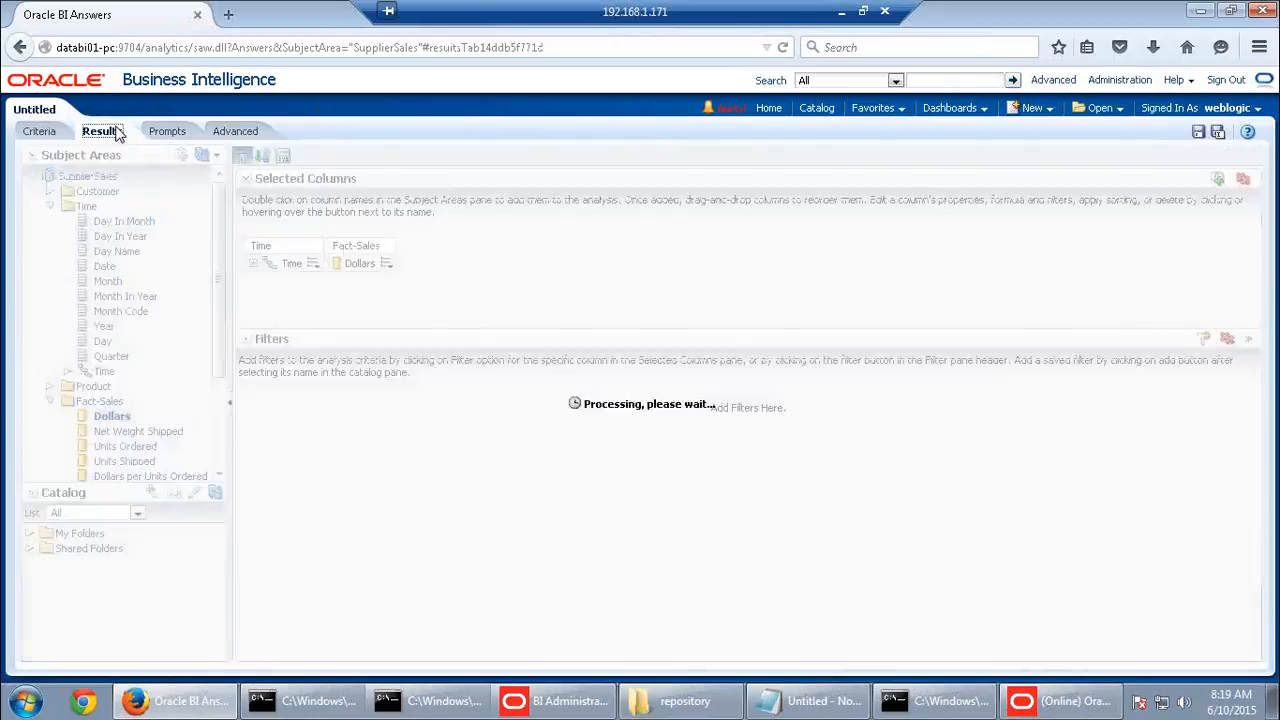
click(290, 252)
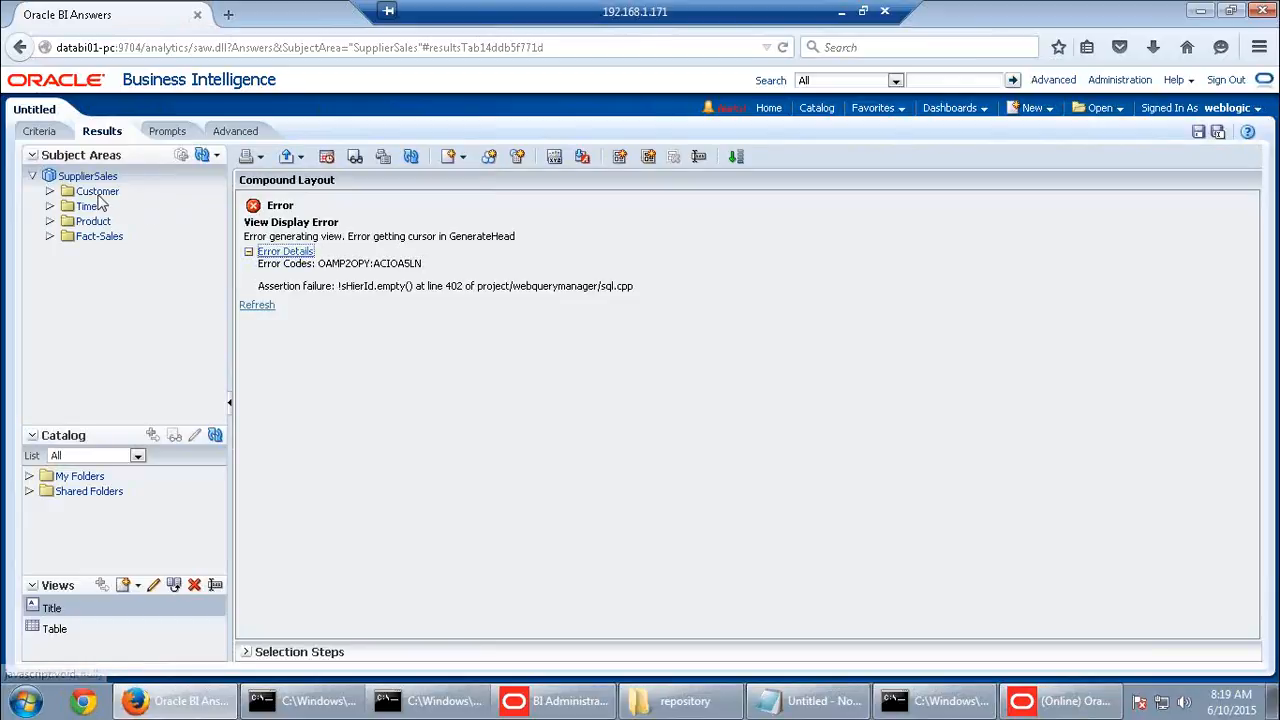
click(48, 137)
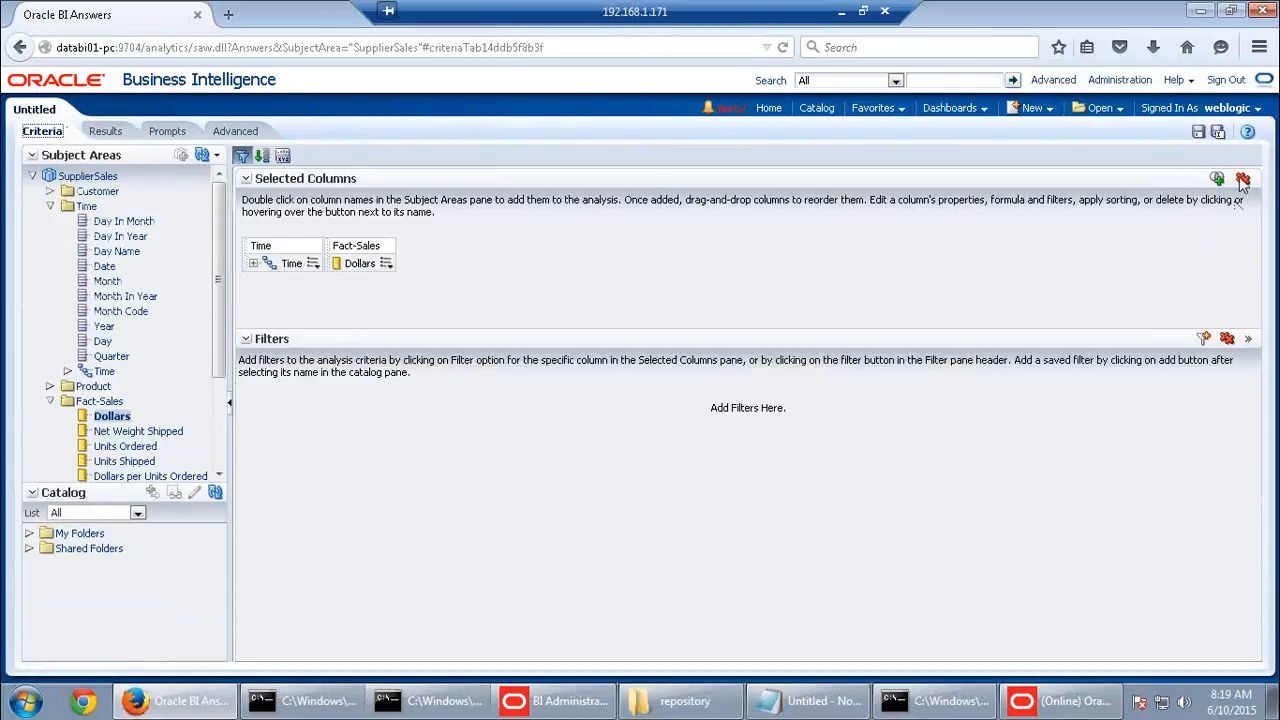
Replace the analysis columns with Customer - Region and Dollars and view the results.
click(1243, 179)
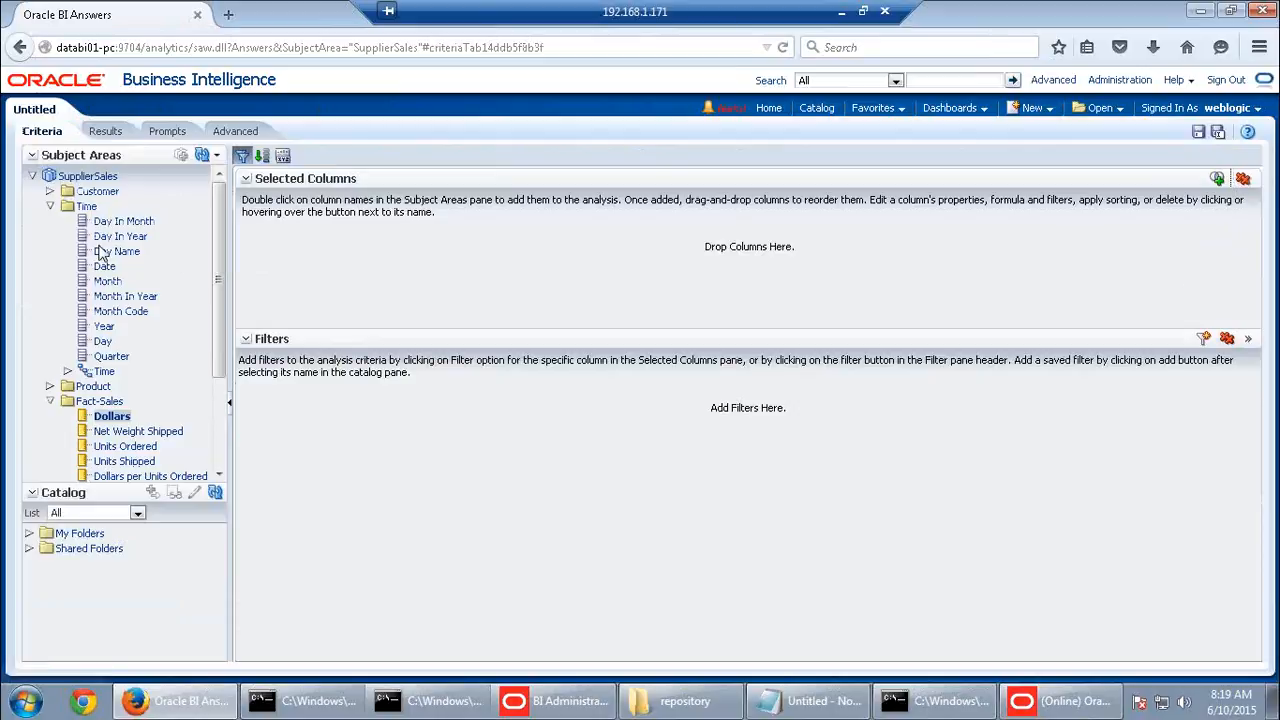
click(104, 371)
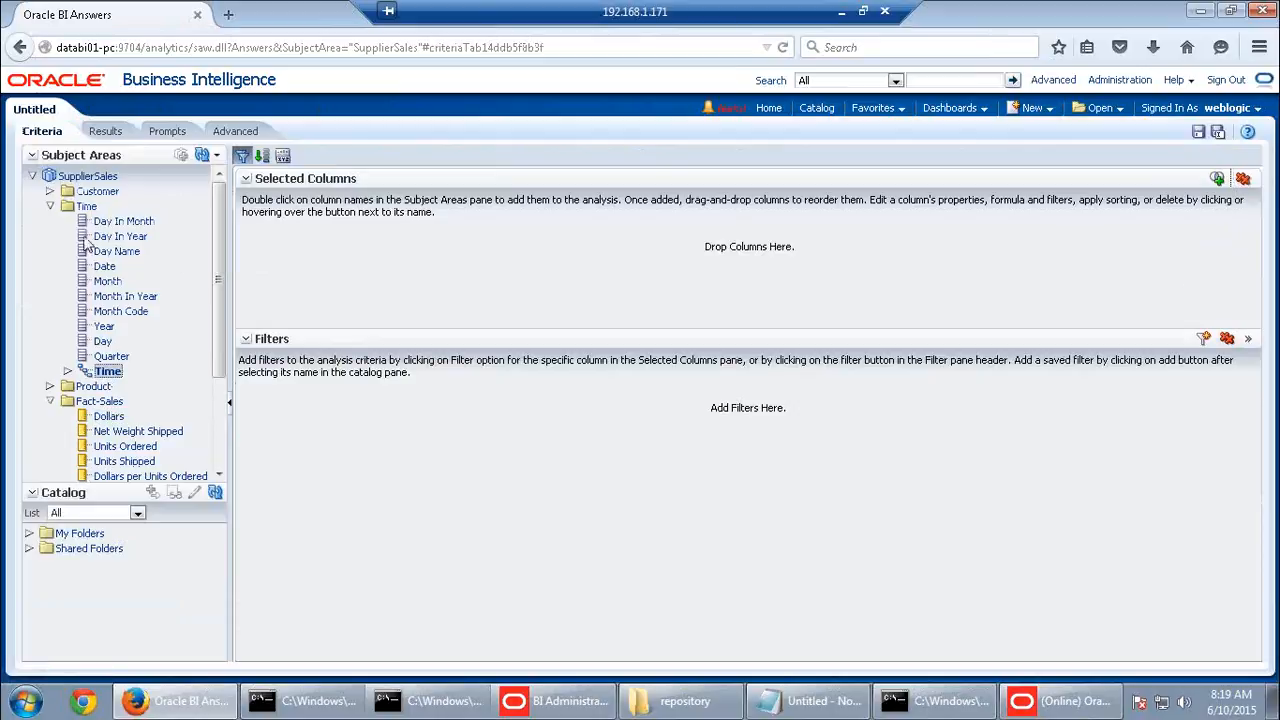
click(50, 191)
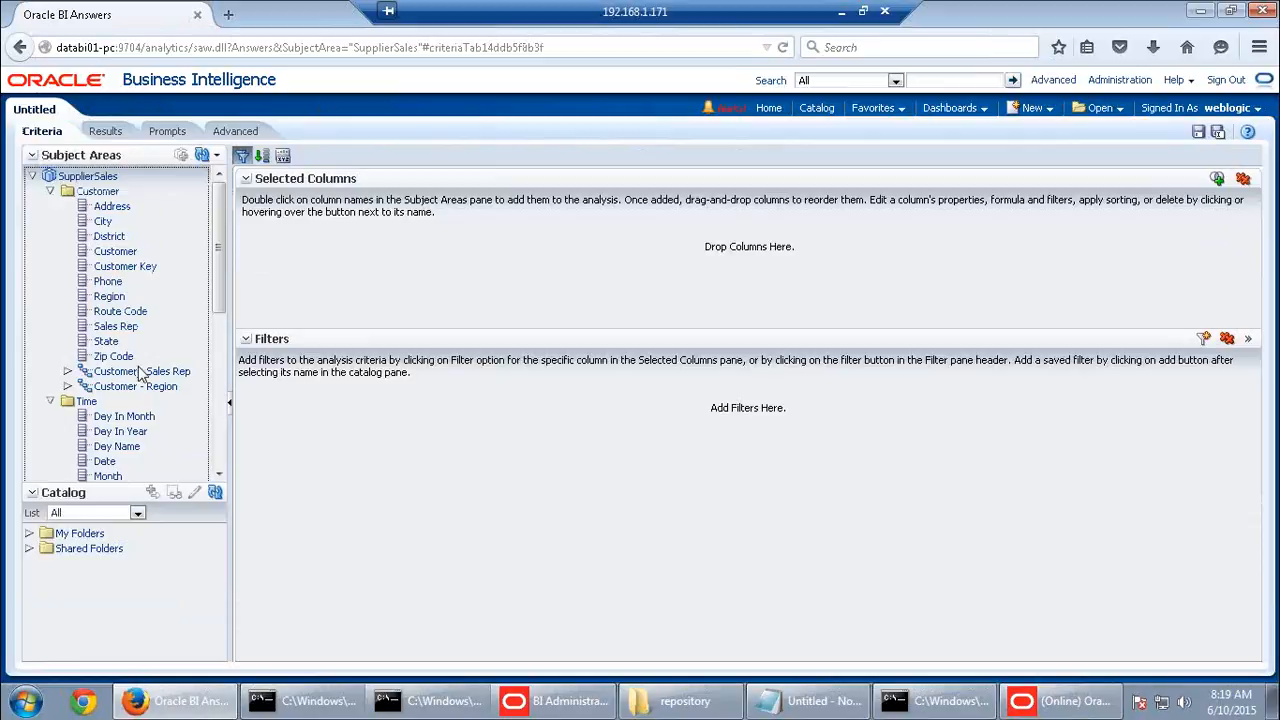
double_click(146, 387)
scroll(160, 330, down, 7)
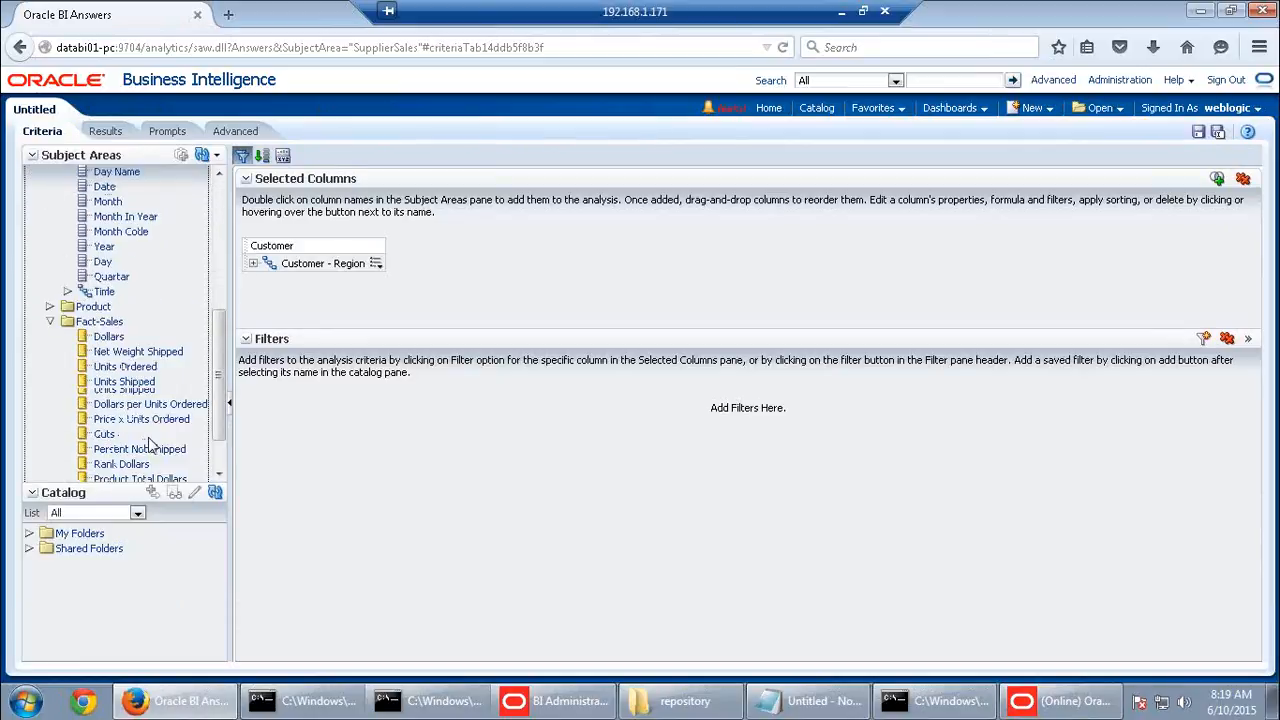
double_click(113, 292)
click(105, 131)
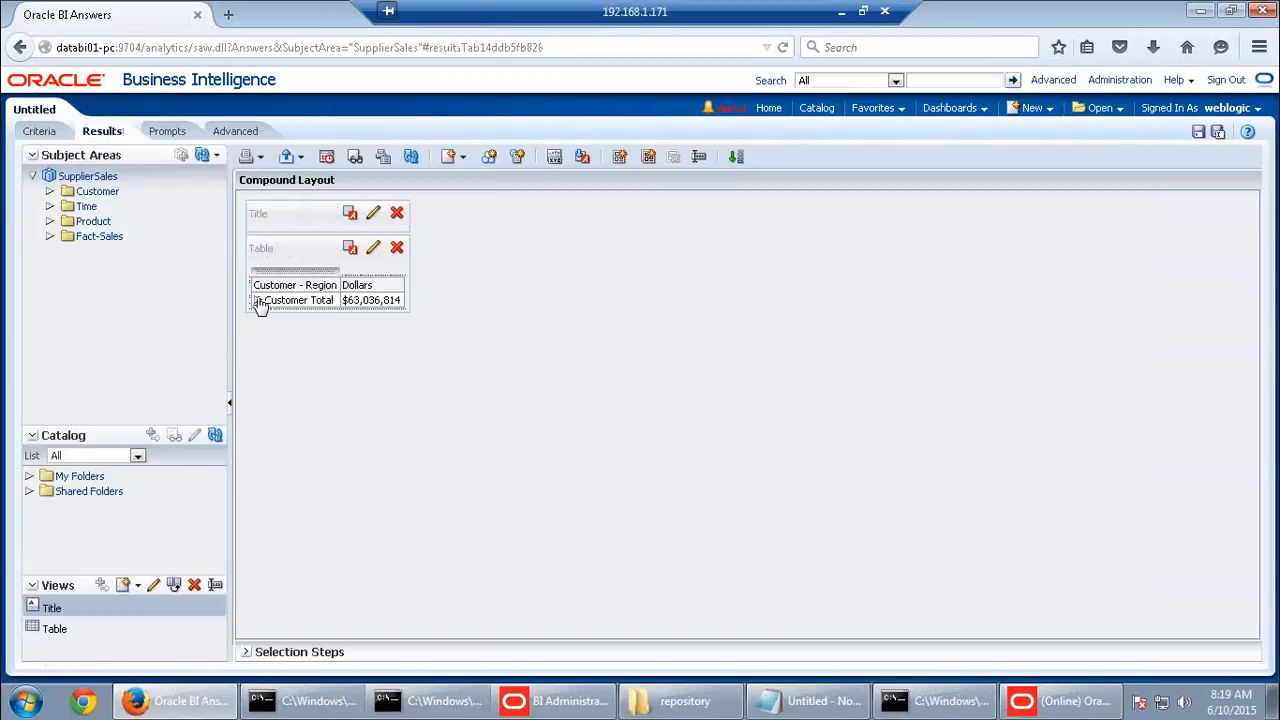
Drill from Customer Total through Central and UpperMidWest down to one sales rep's customers.
click(258, 301)
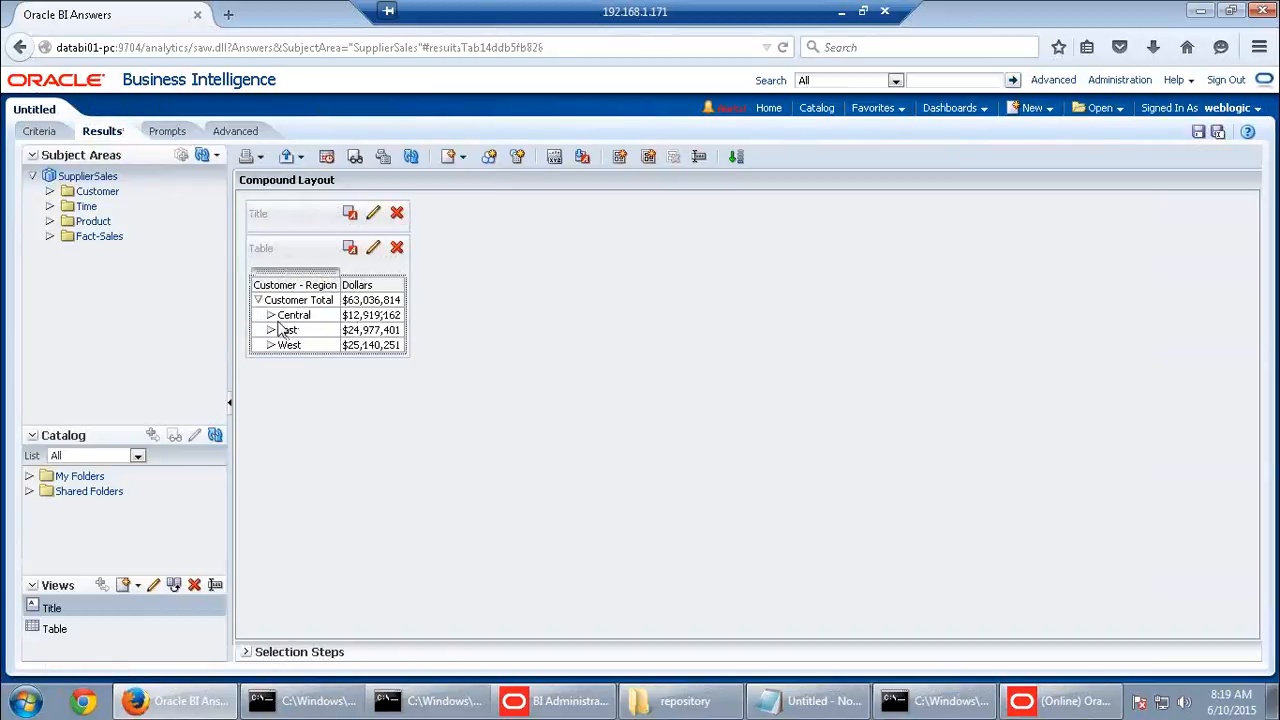
click(271, 316)
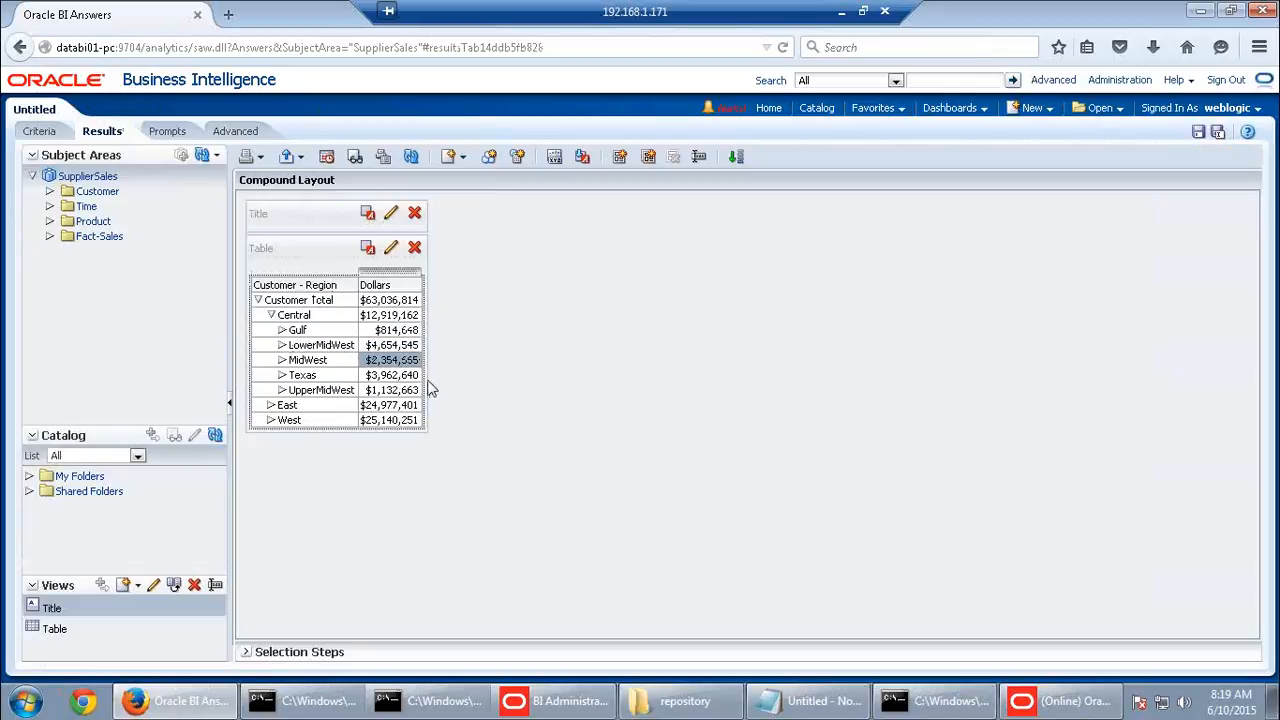
click(282, 390)
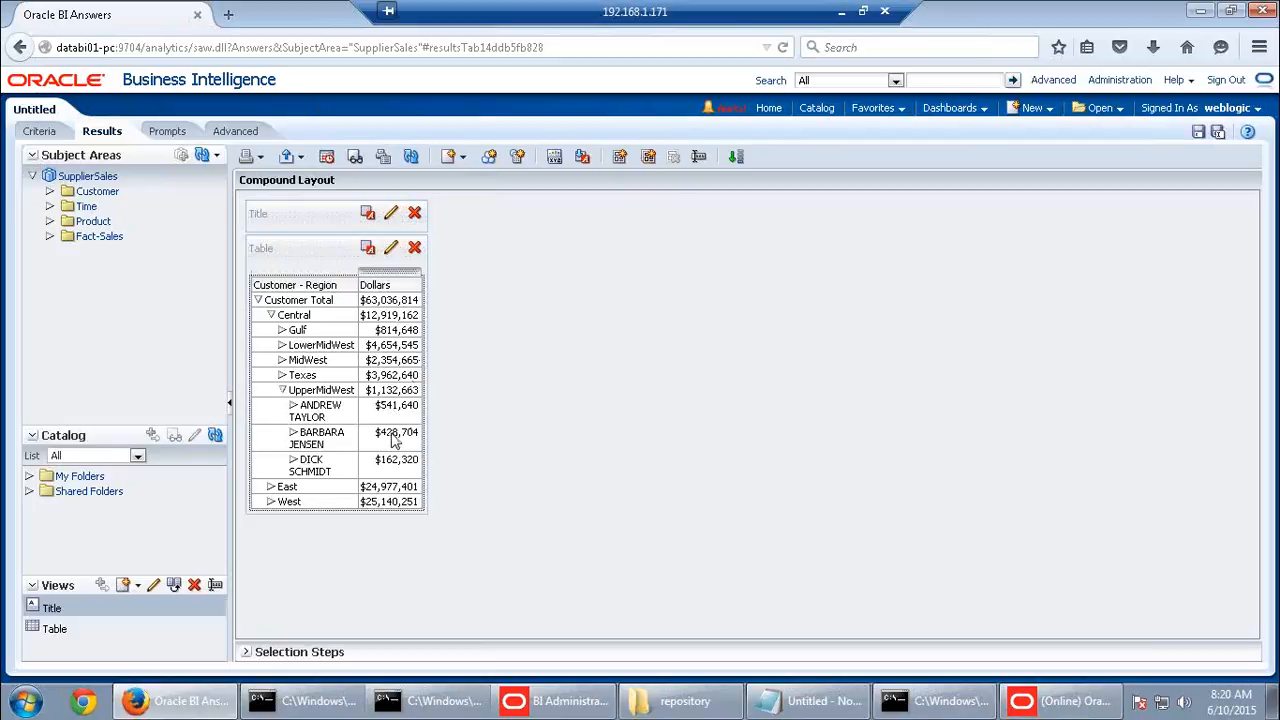
click(293, 432)
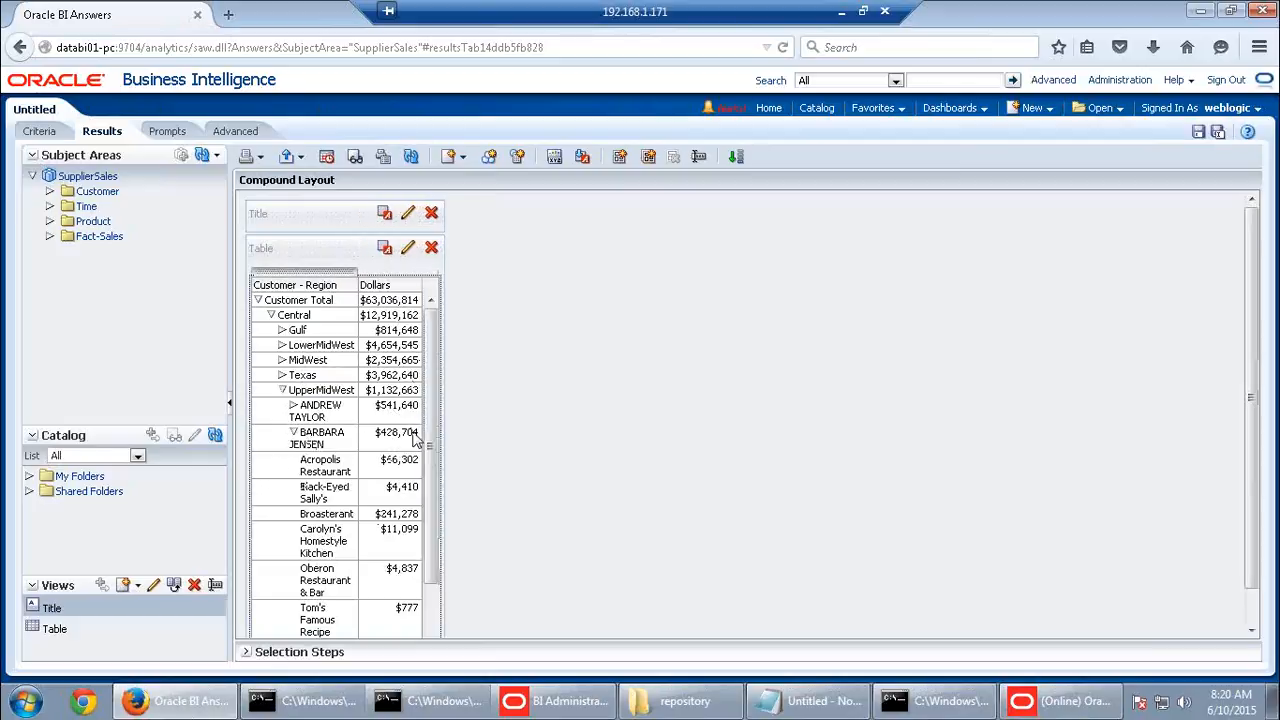
click(1052, 700)
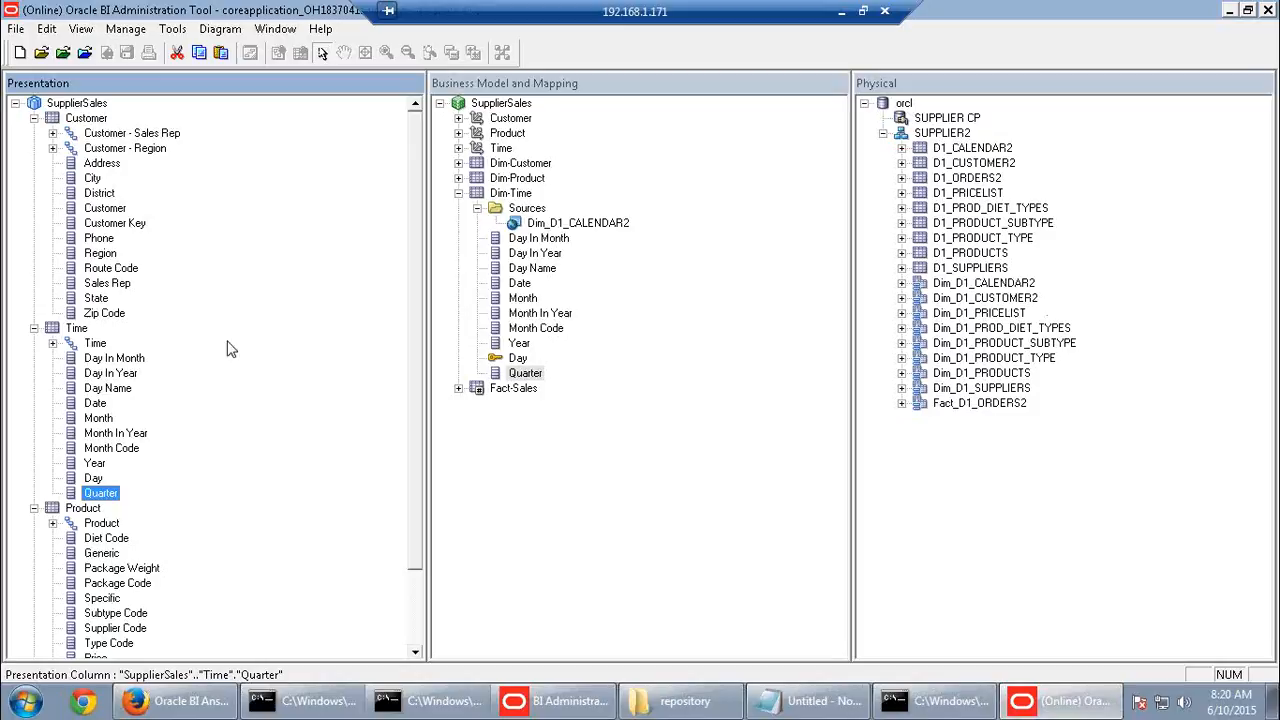
Delete the Time hierarchy from the Presentation Time folder, checking out the objects.
right_click(88, 347)
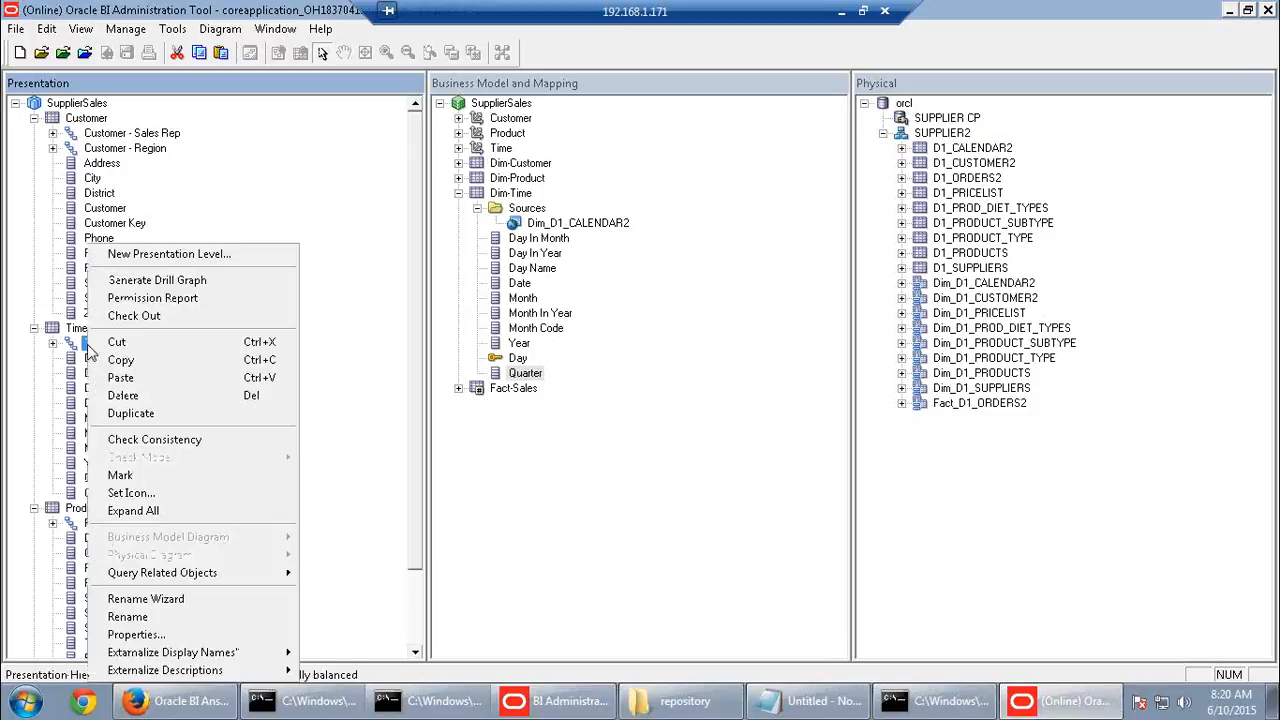
click(133, 400)
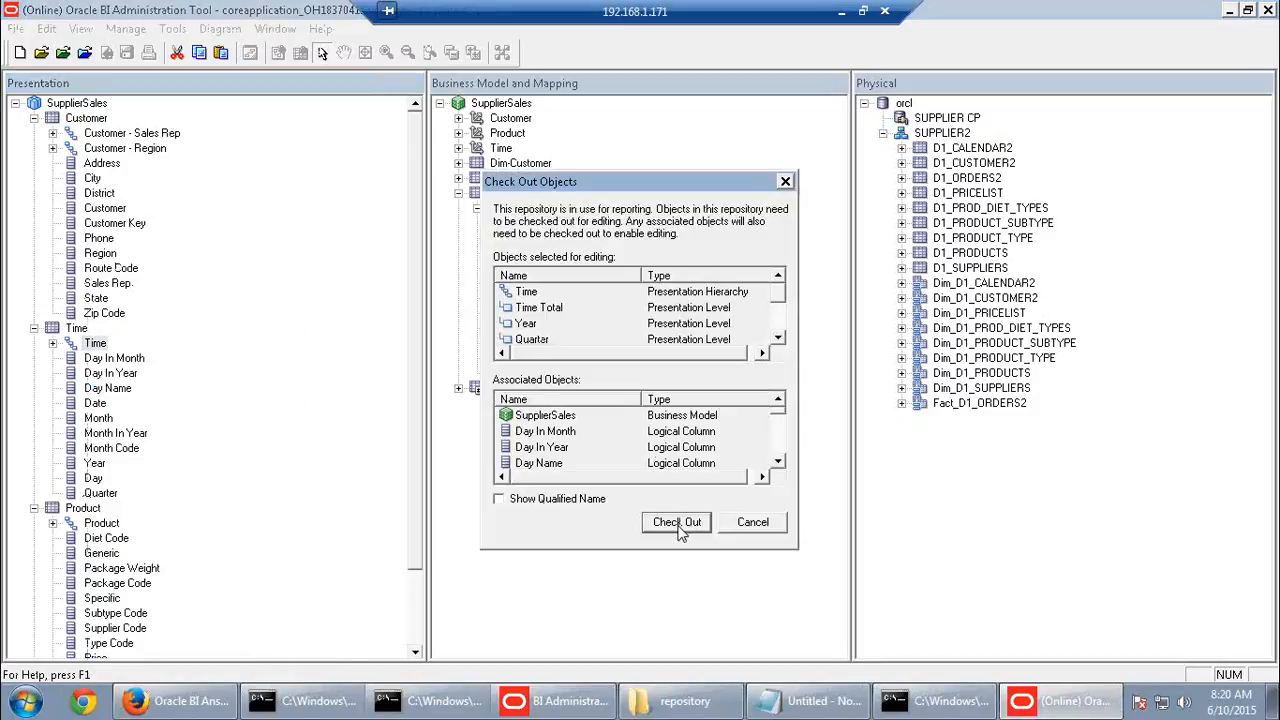
click(677, 522)
click(640, 391)
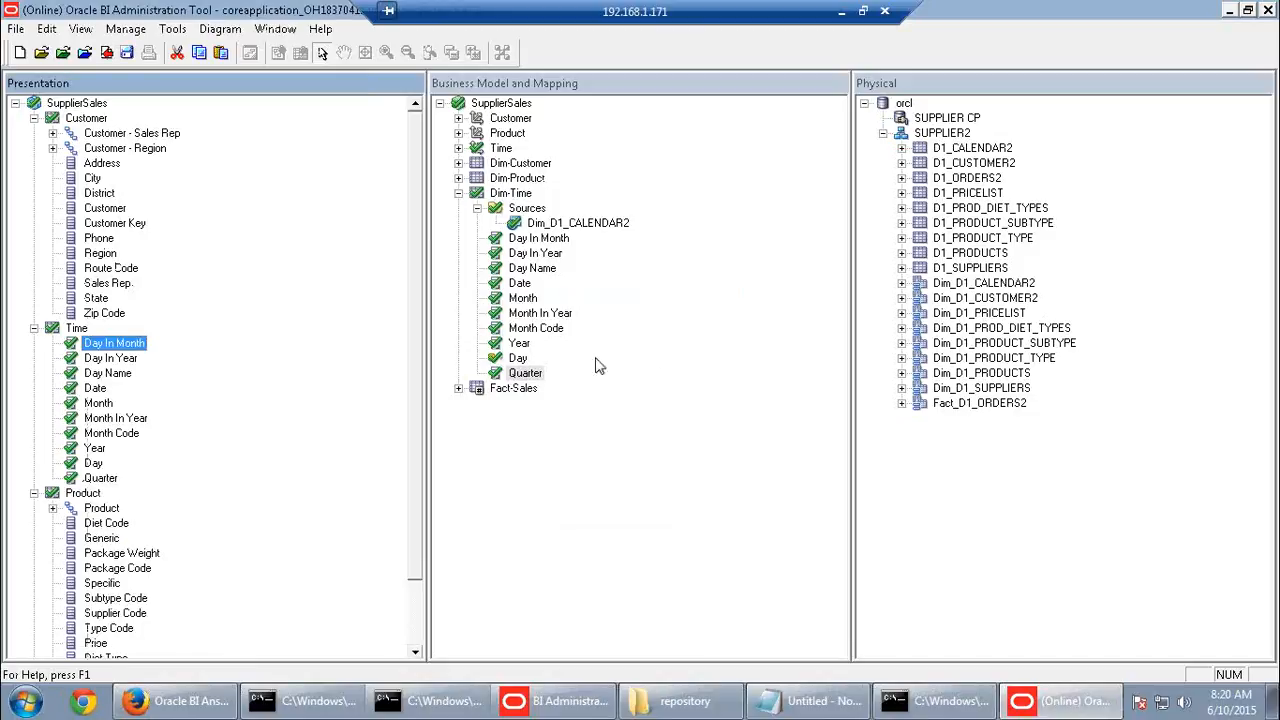
Add Quarter to Presentation Time and delete the duplicate Quarter#1 column.
drag(525, 374, 78, 336)
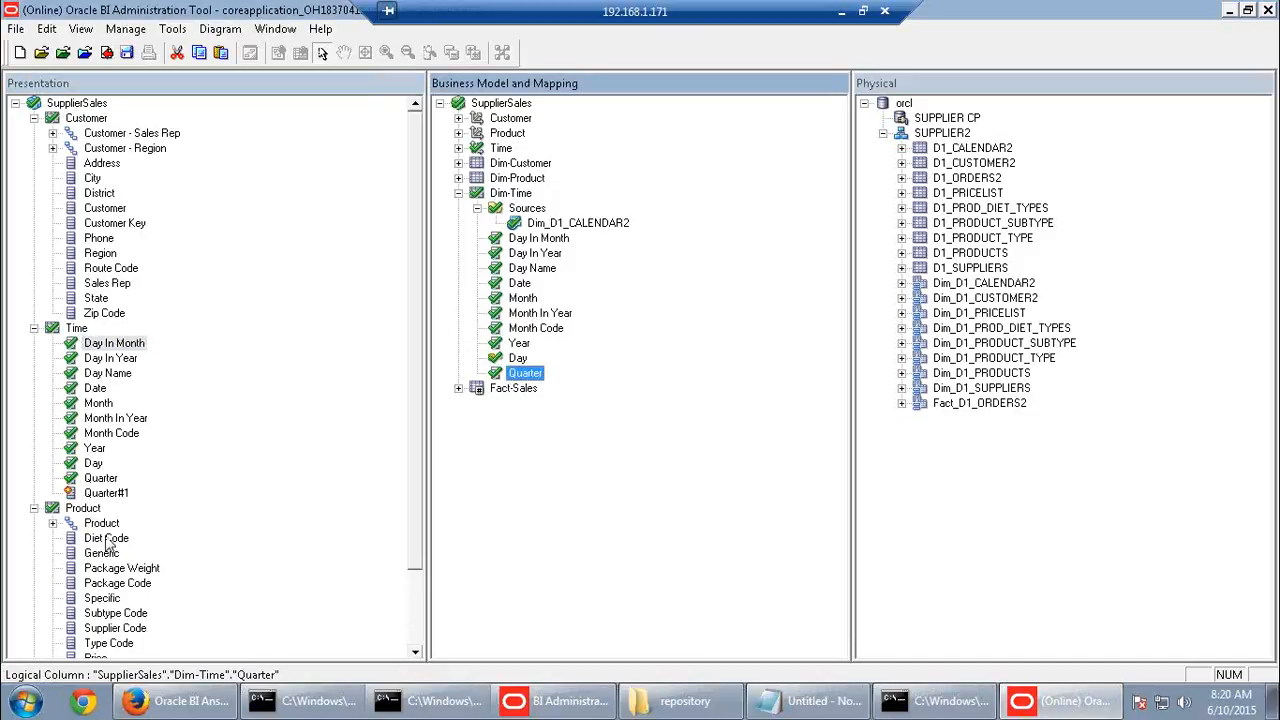
click(106, 493)
right_click(112, 494)
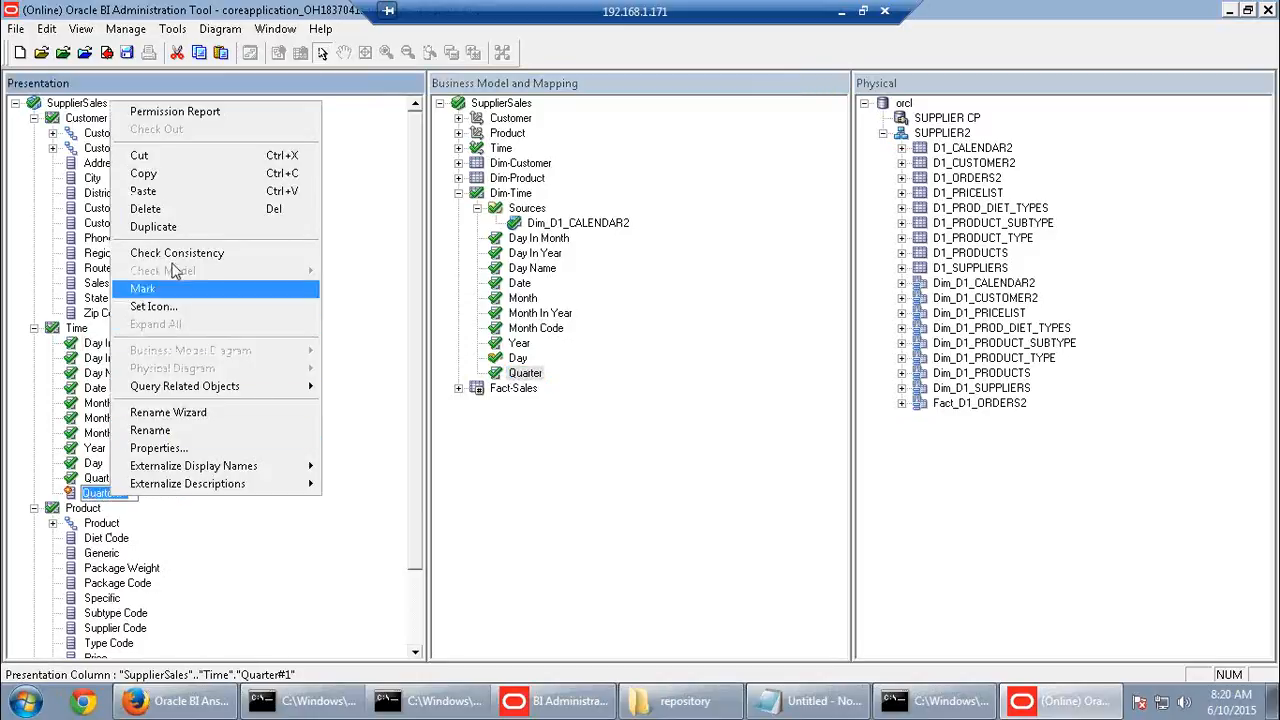
click(150, 208)
click(640, 392)
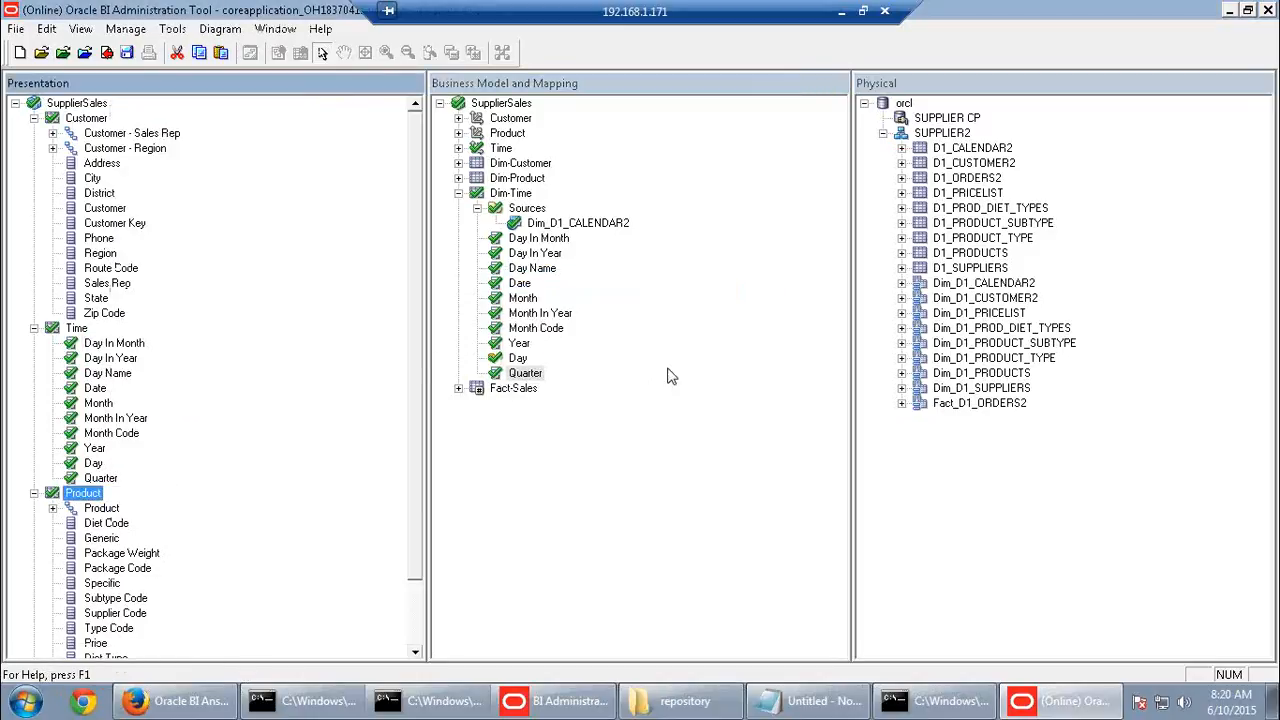
Inspect the Quarter level and its key in the Time hierarchy, then start a global consistency check.
click(458, 149)
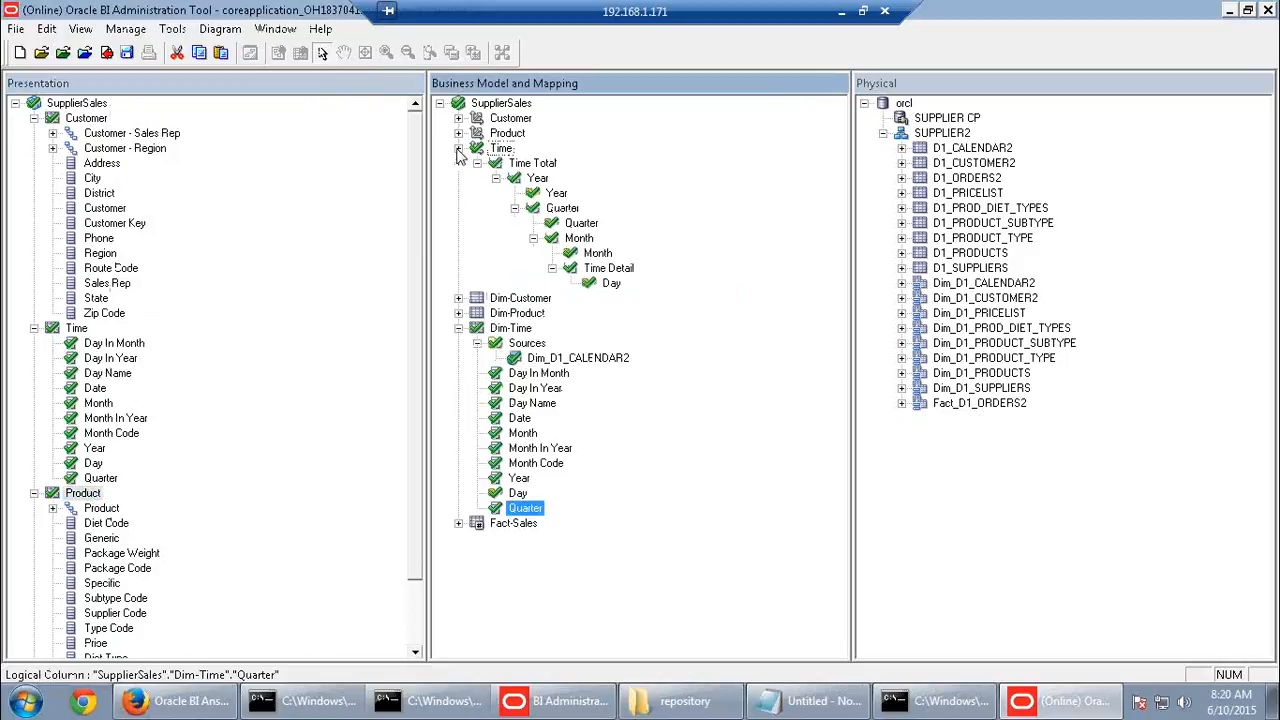
click(563, 210)
click(585, 224)
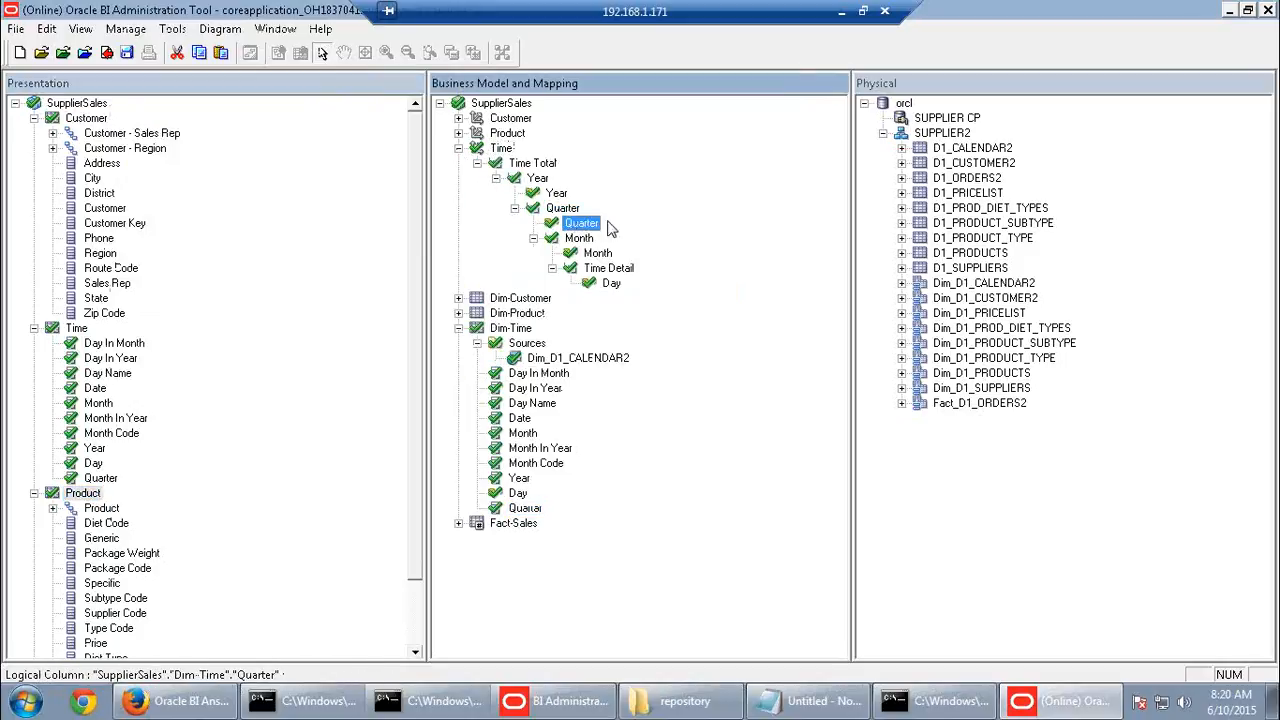
click(109, 52)
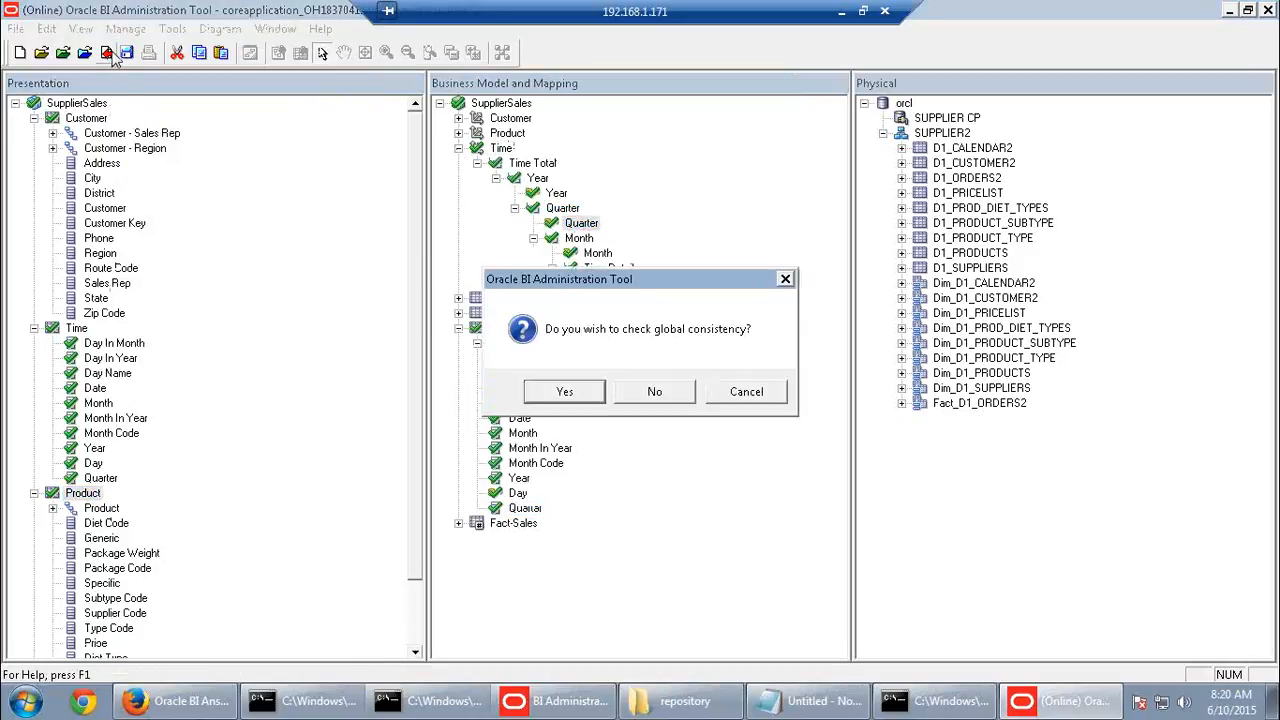
Run the consistency check and re-add the Time hierarchy to the Presentation Time folder.
click(570, 391)
click(816, 394)
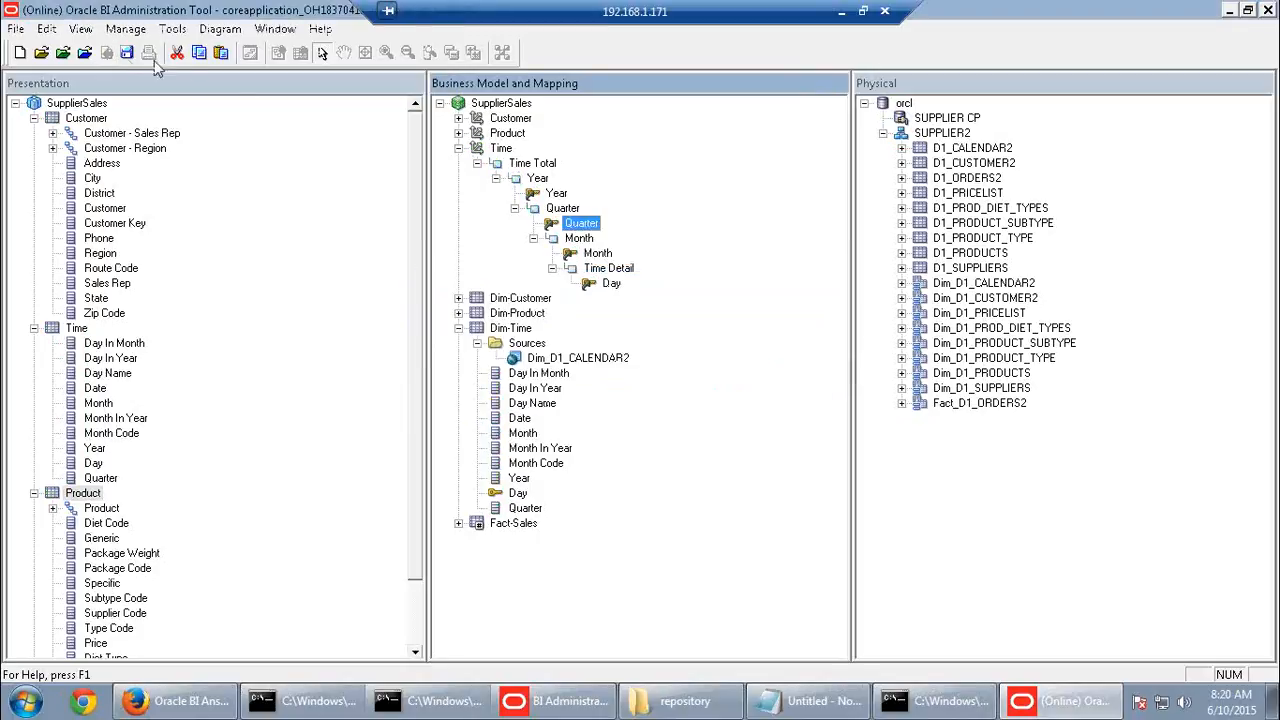
drag(507, 152, 80, 337)
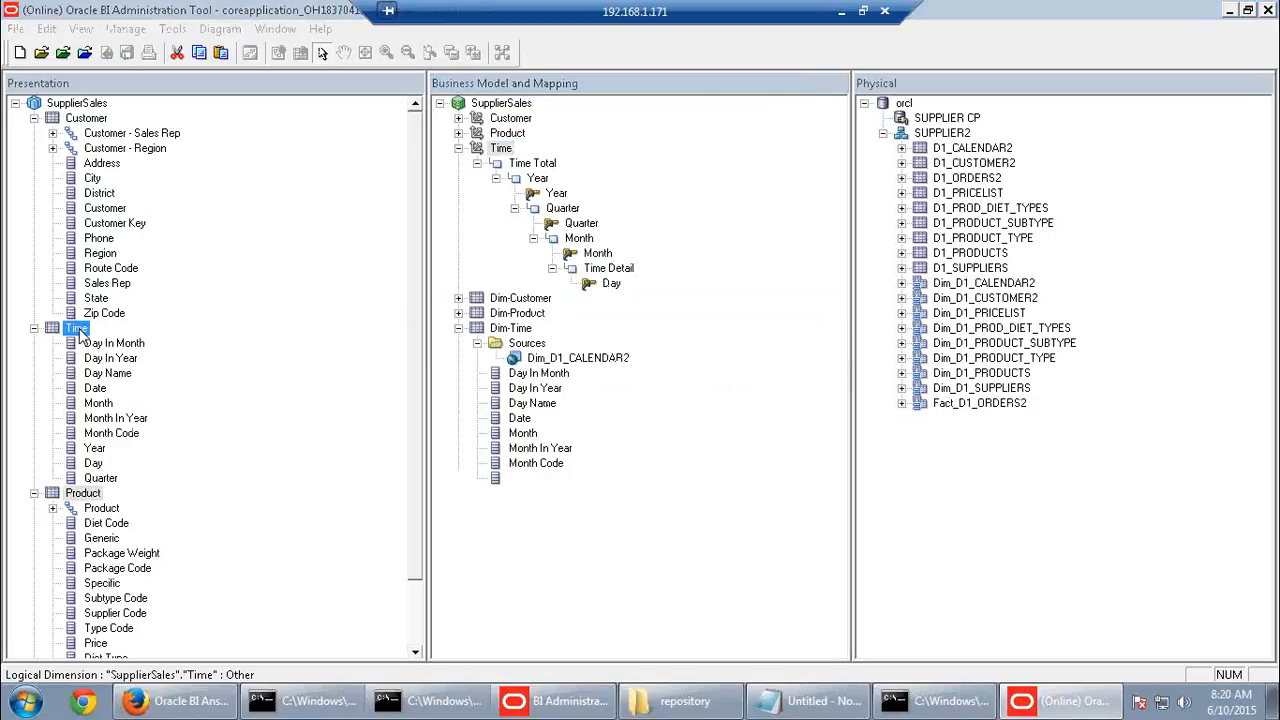
Save the repository, passing the global consistency check without errors.
click(126, 52)
click(580, 388)
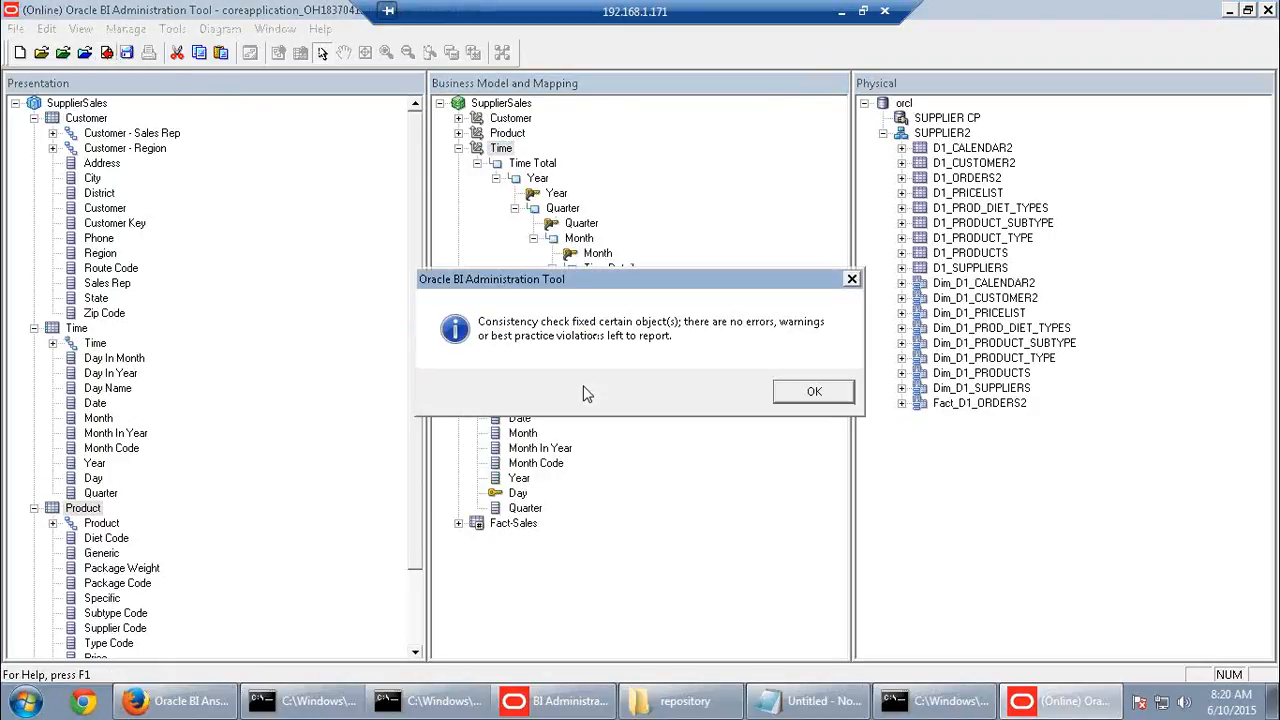
click(814, 392)
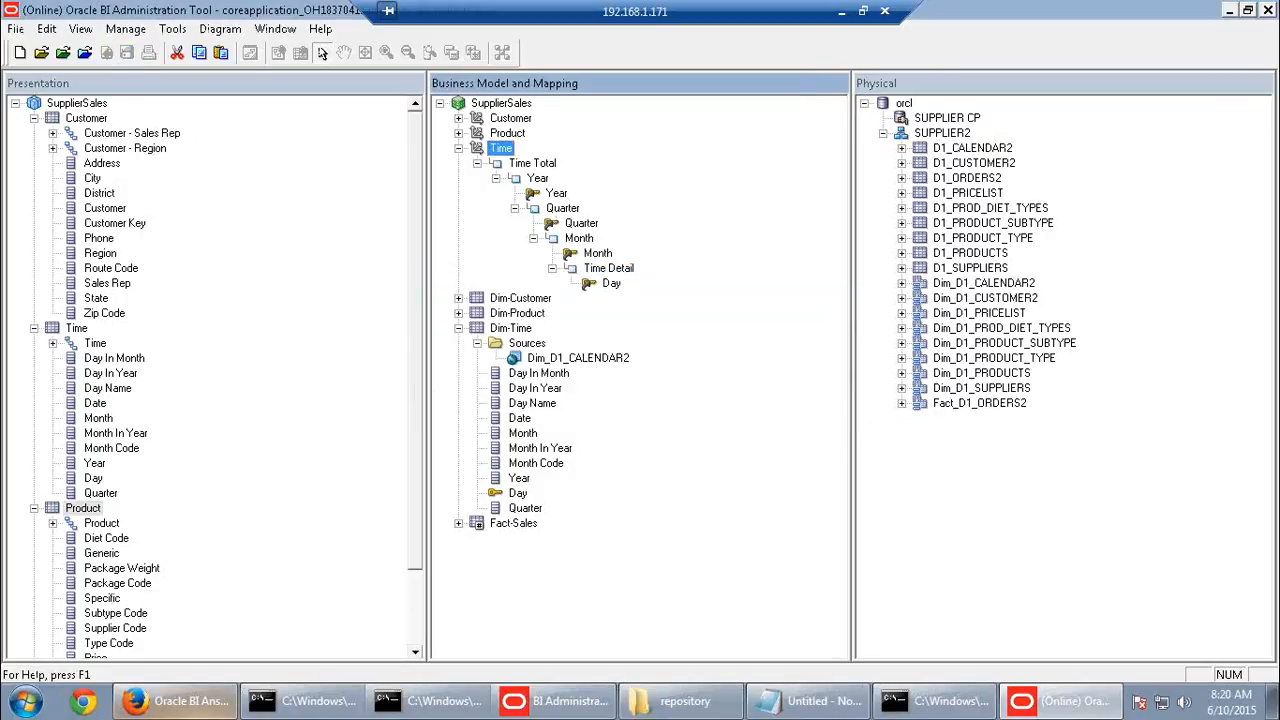
Reload the server metadata in Oracle BI Answers.
click(190, 702)
click(215, 157)
click(240, 198)
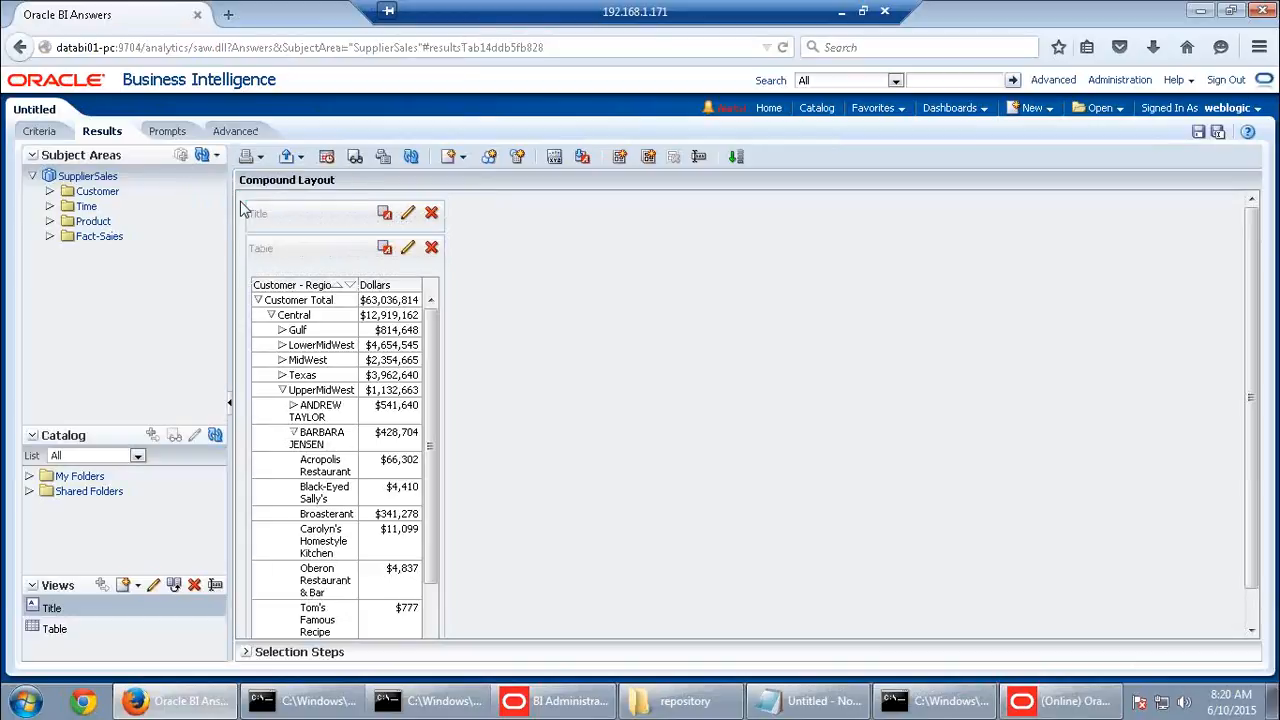
Rebuild the analysis with the Time hierarchy and Dollars; results show Time Total at $63,036,814.
click(45, 138)
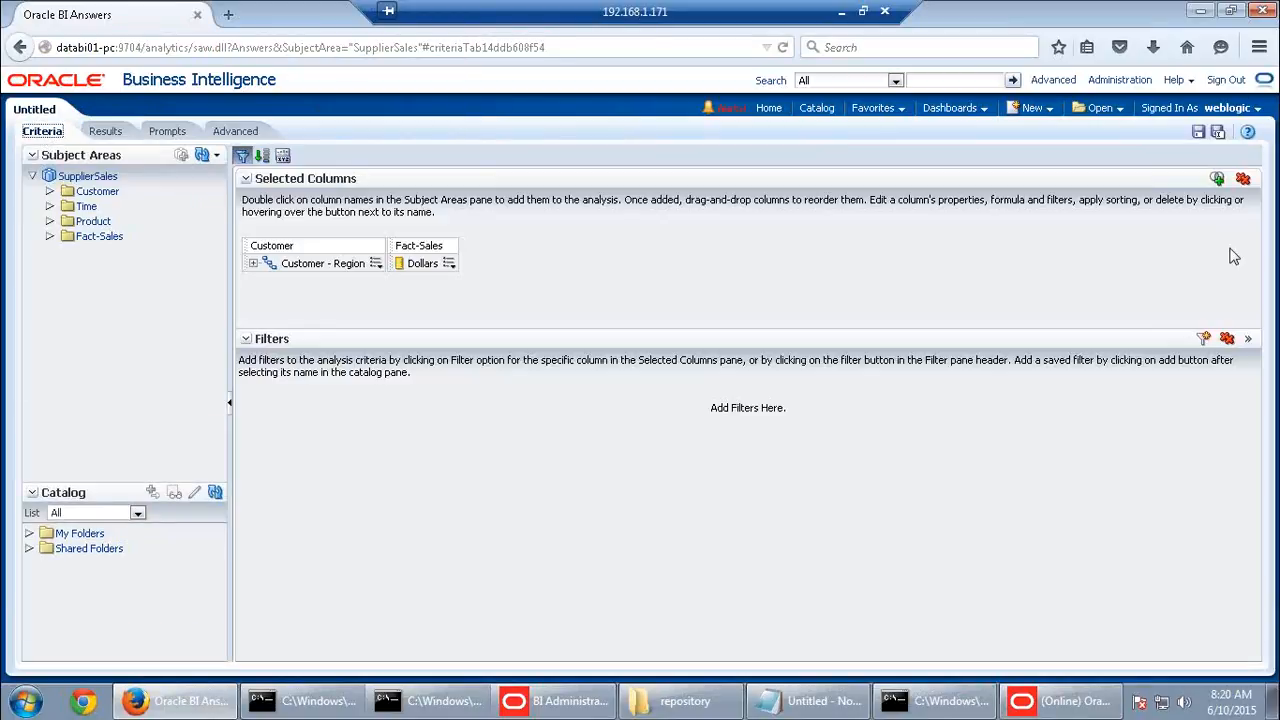
click(1243, 178)
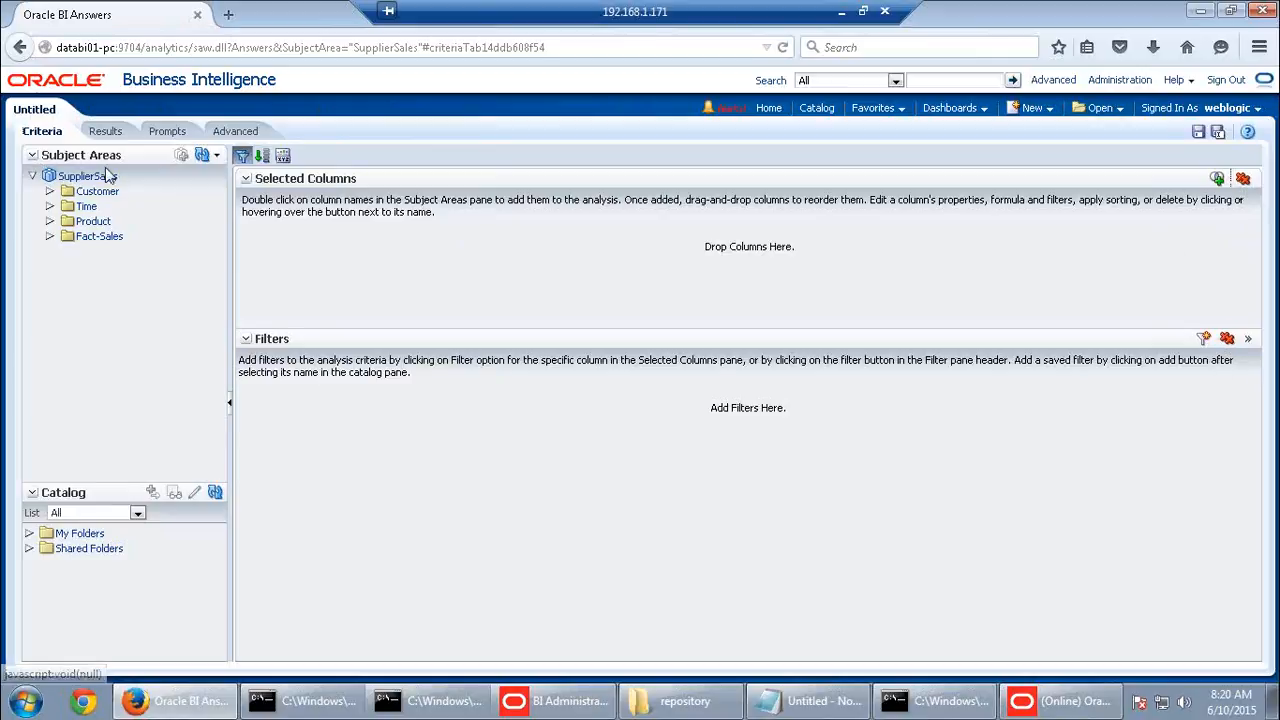
click(48, 208)
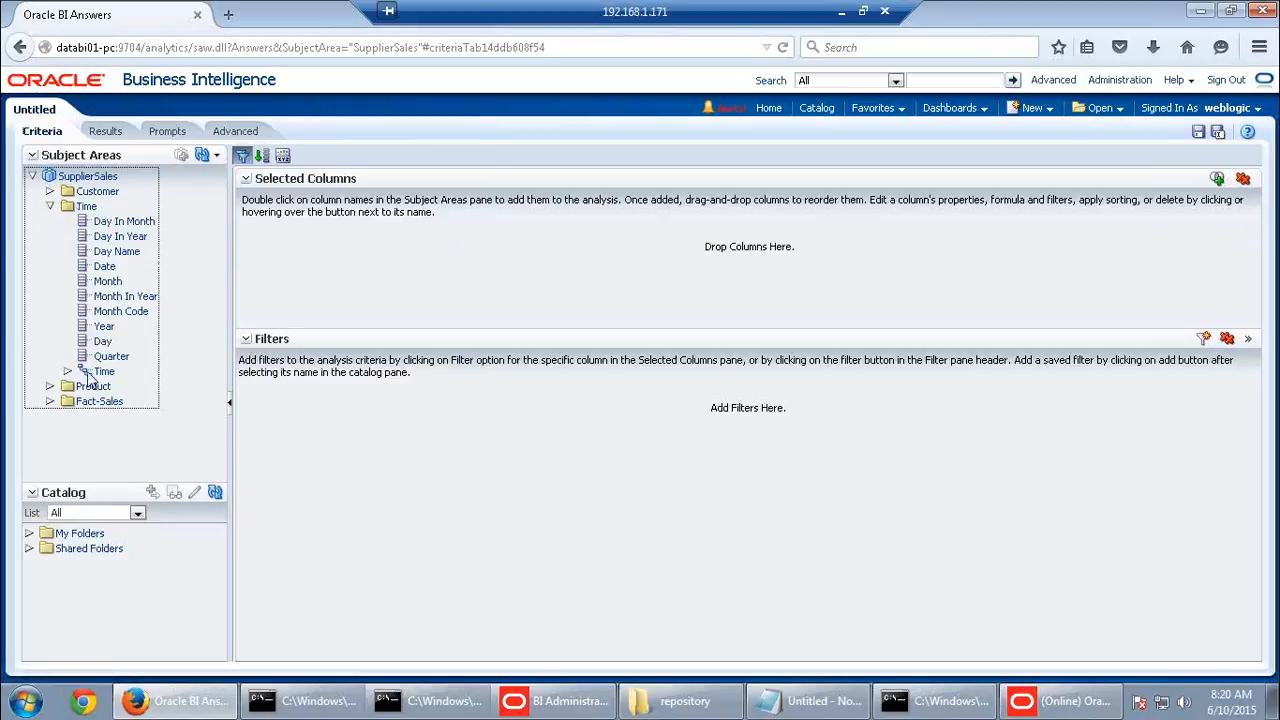
double_click(105, 371)
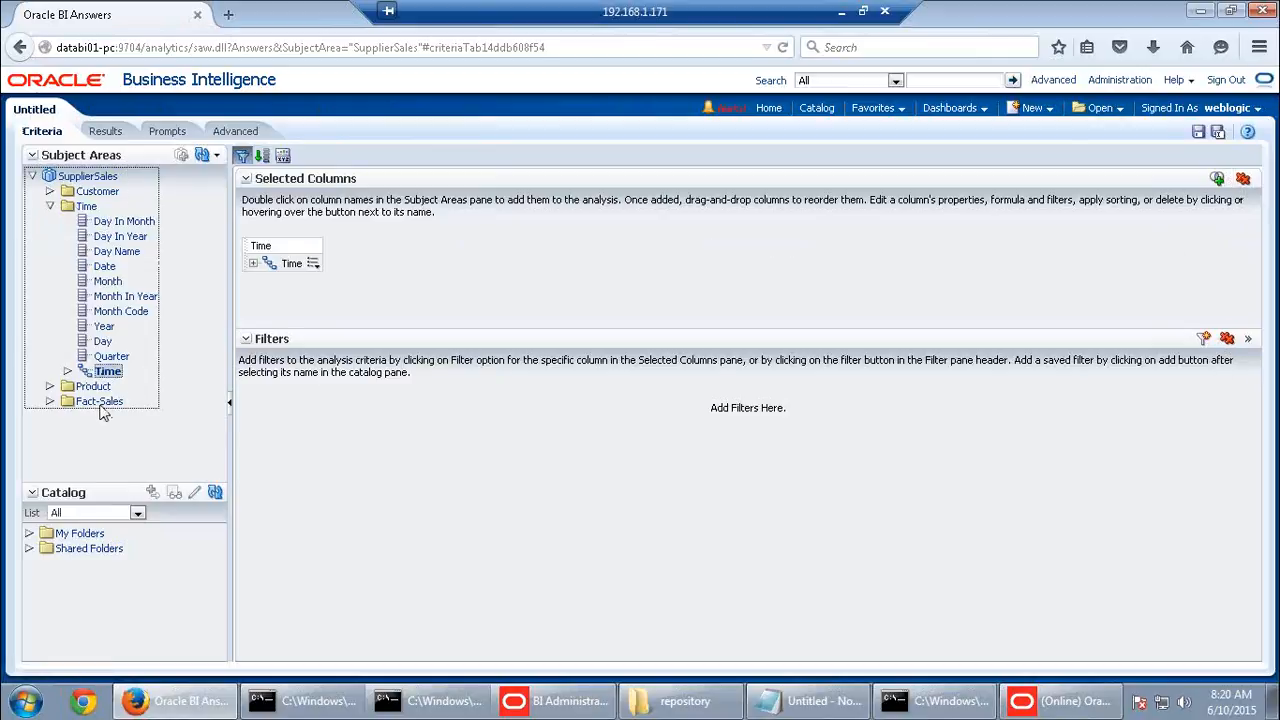
double_click(118, 401)
double_click(110, 418)
click(104, 131)
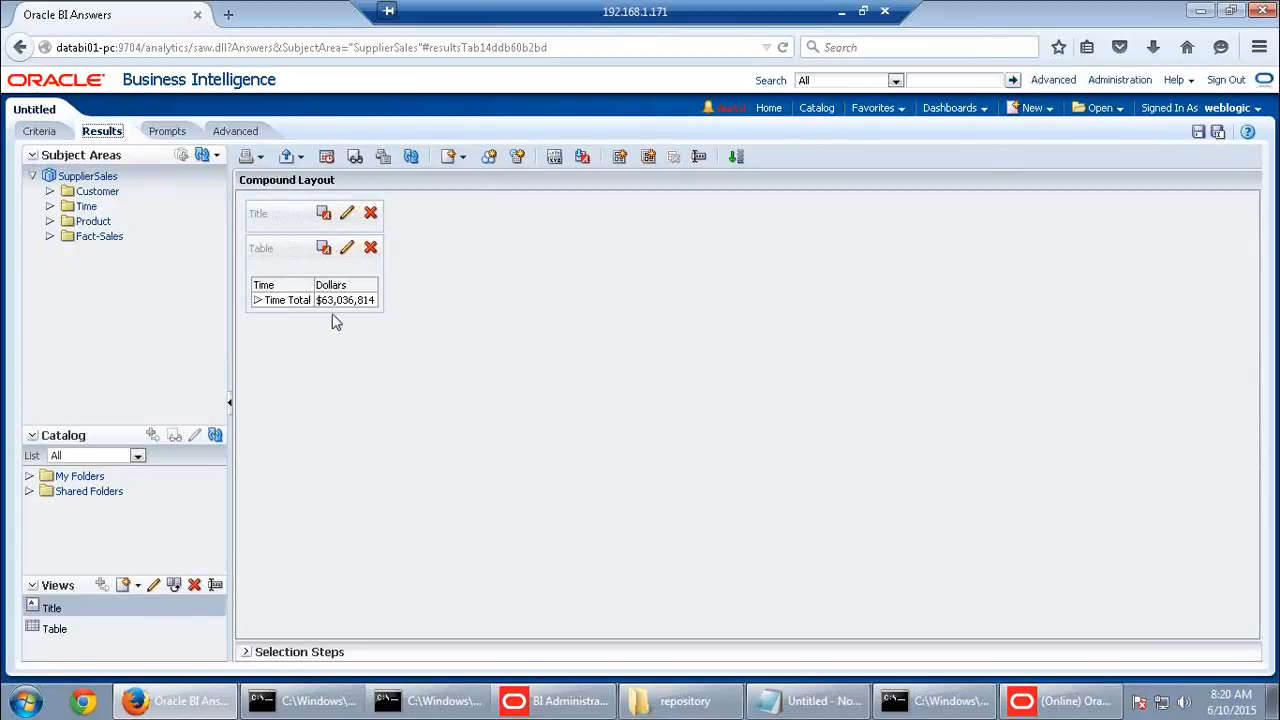
click(345, 302)
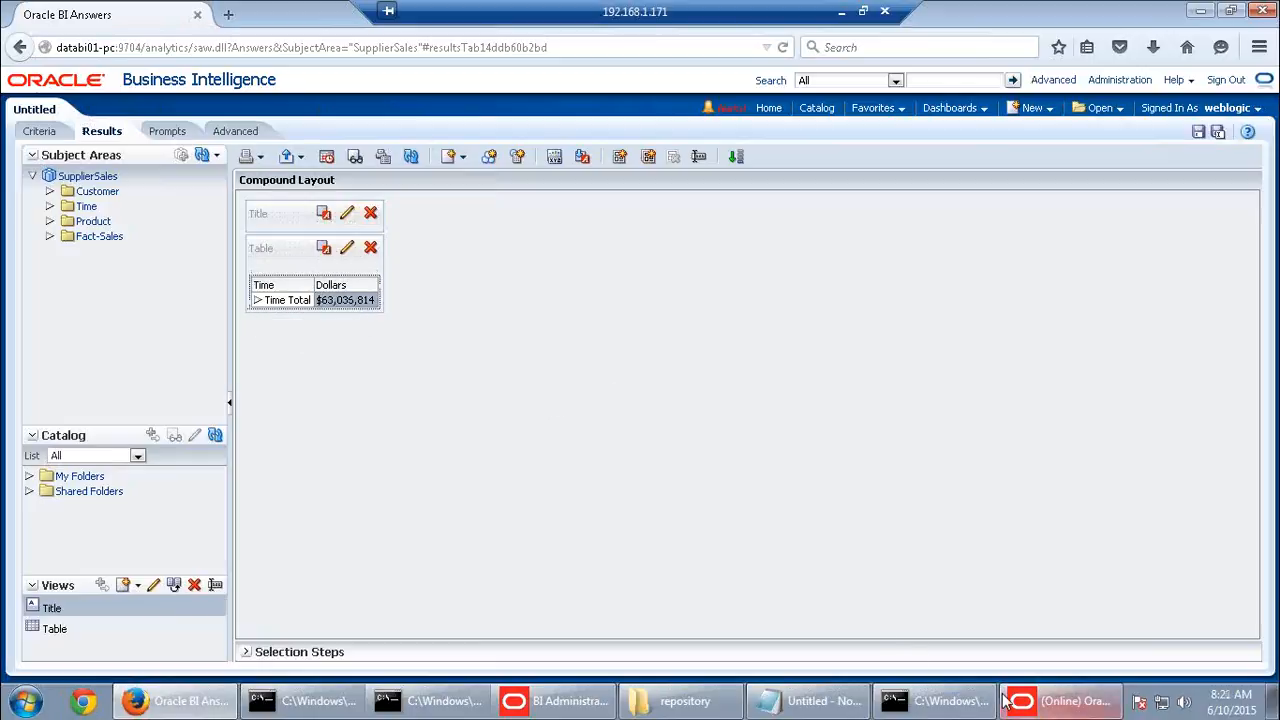
click(1060, 700)
Check the Quarter column in Presentation Time, then return to the Answers Time/Dollars results.
click(100, 493)
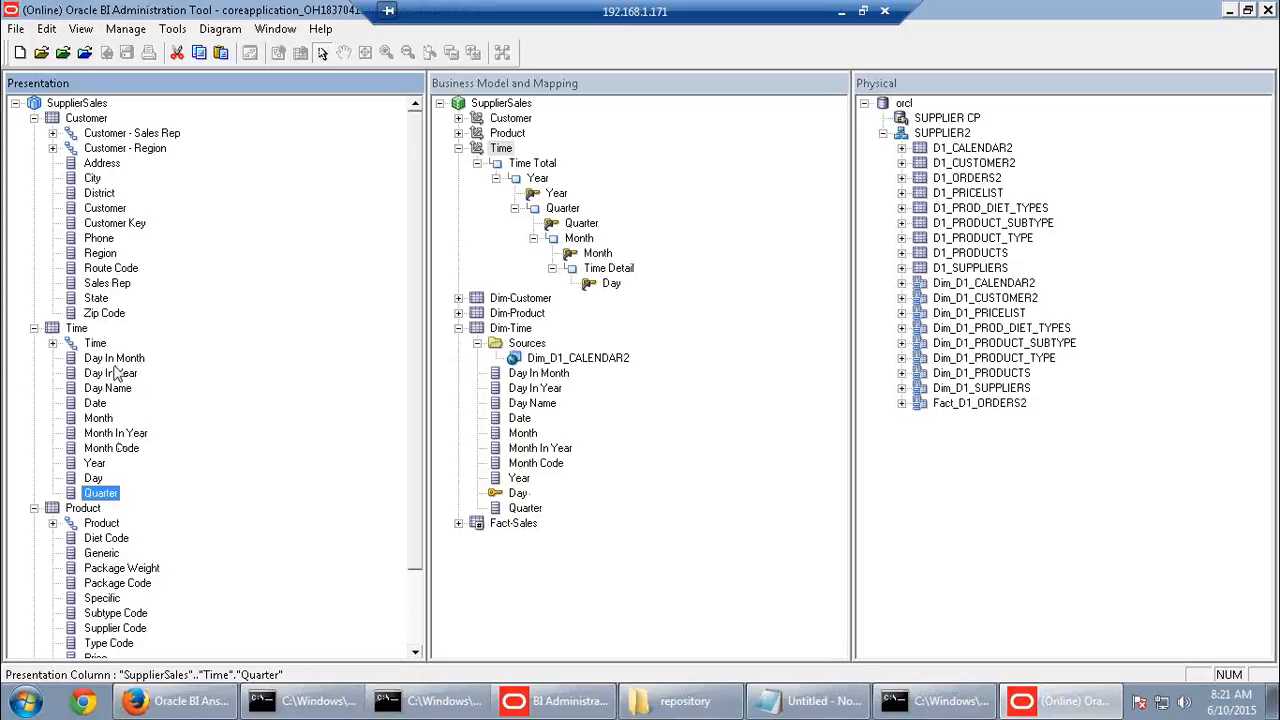
click(178, 701)
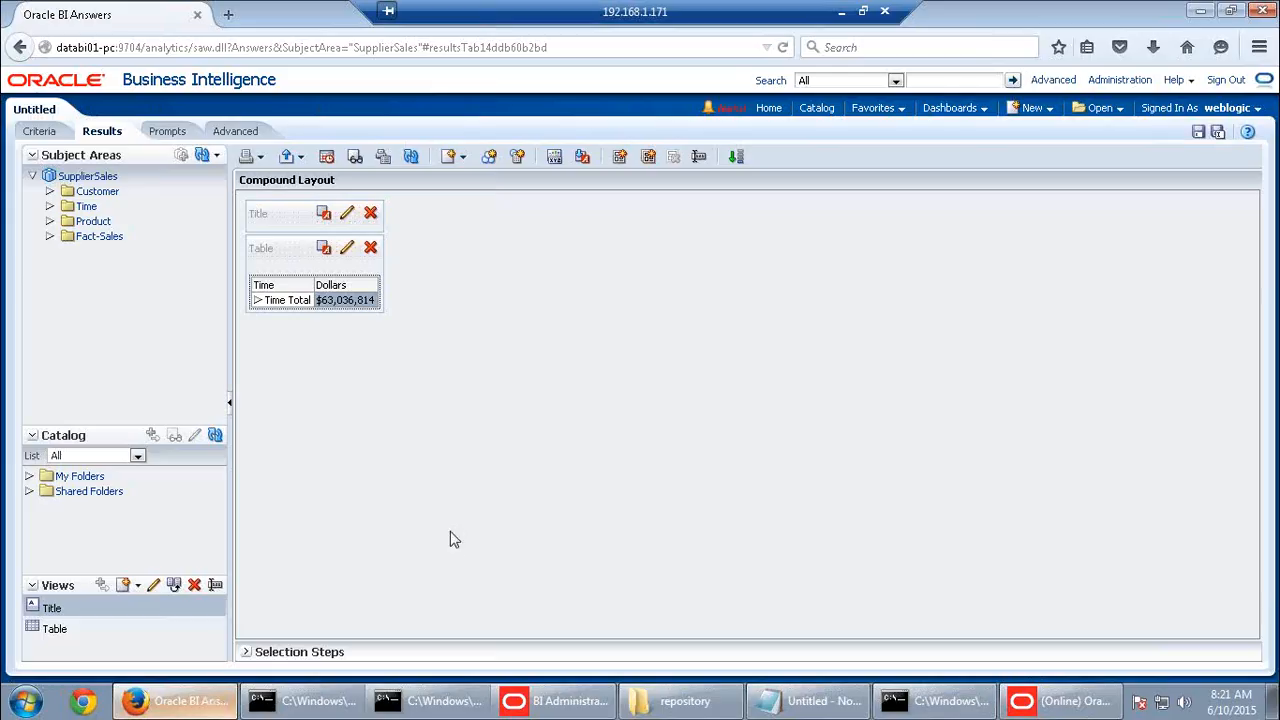
Drill Time from Time Total through 1998, quarter 1 and January to daily Dollars, then return to the Admin Tool.
click(258, 300)
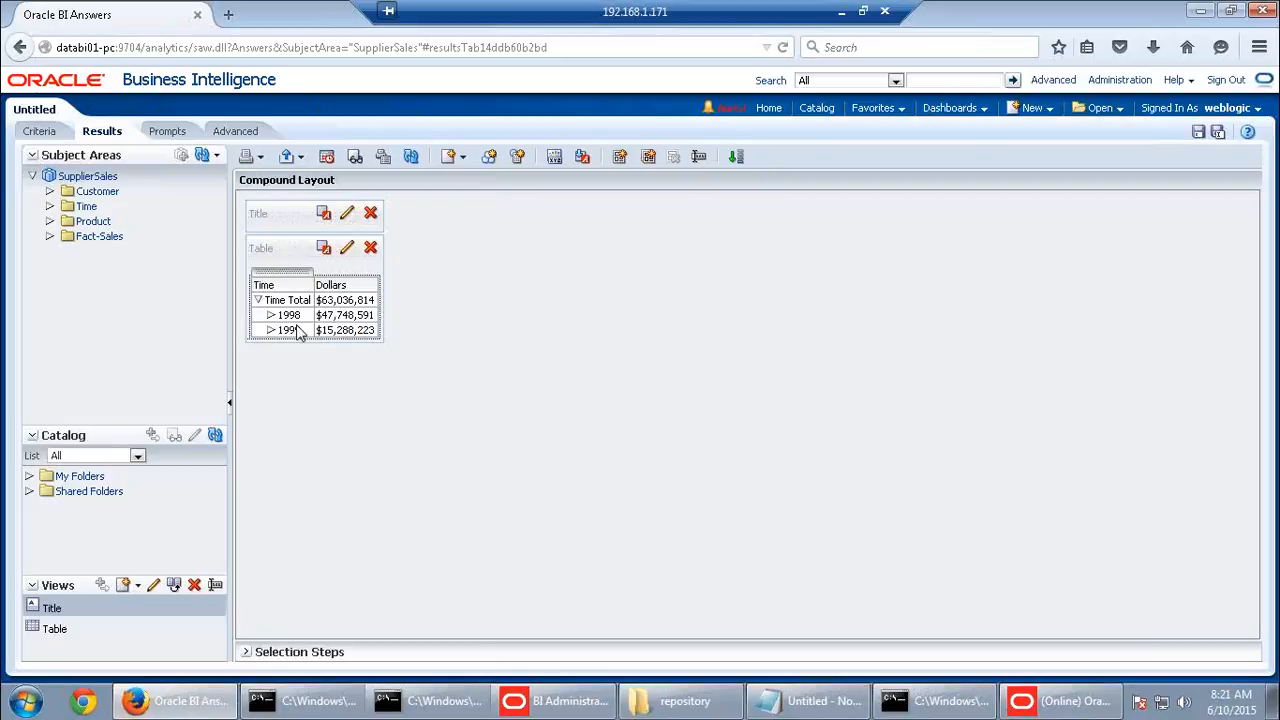
click(270, 315)
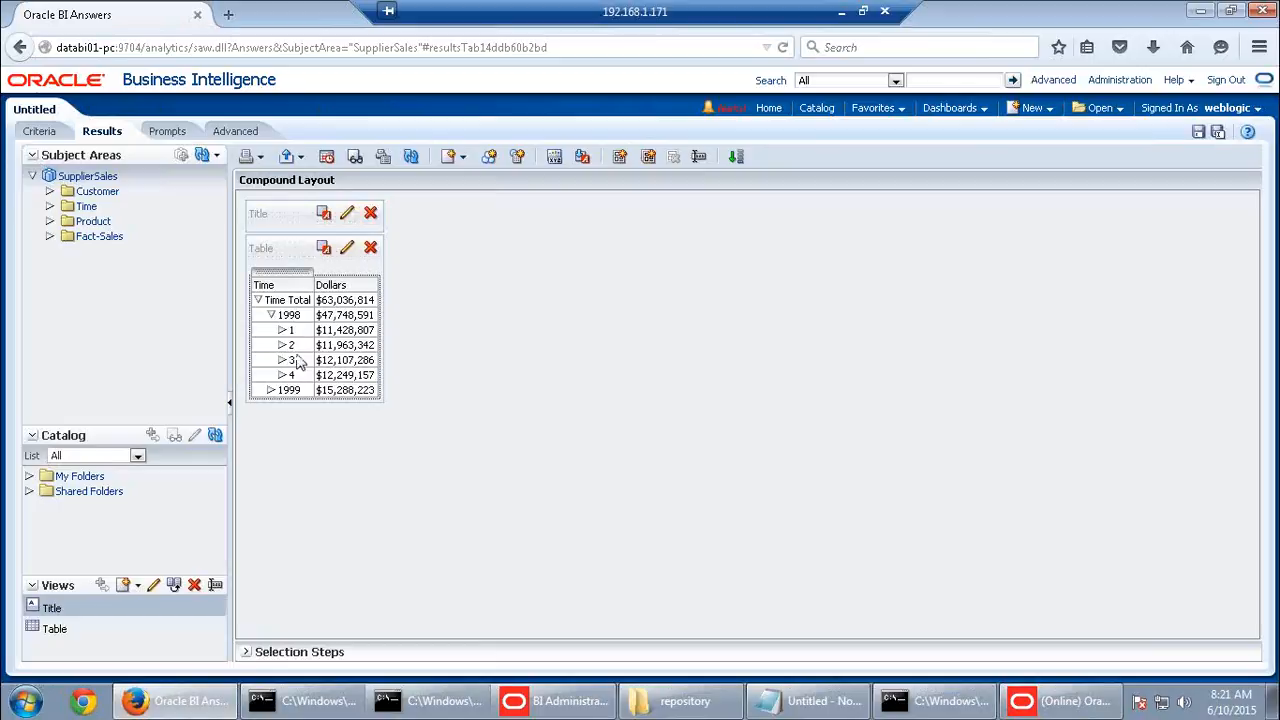
click(283, 330)
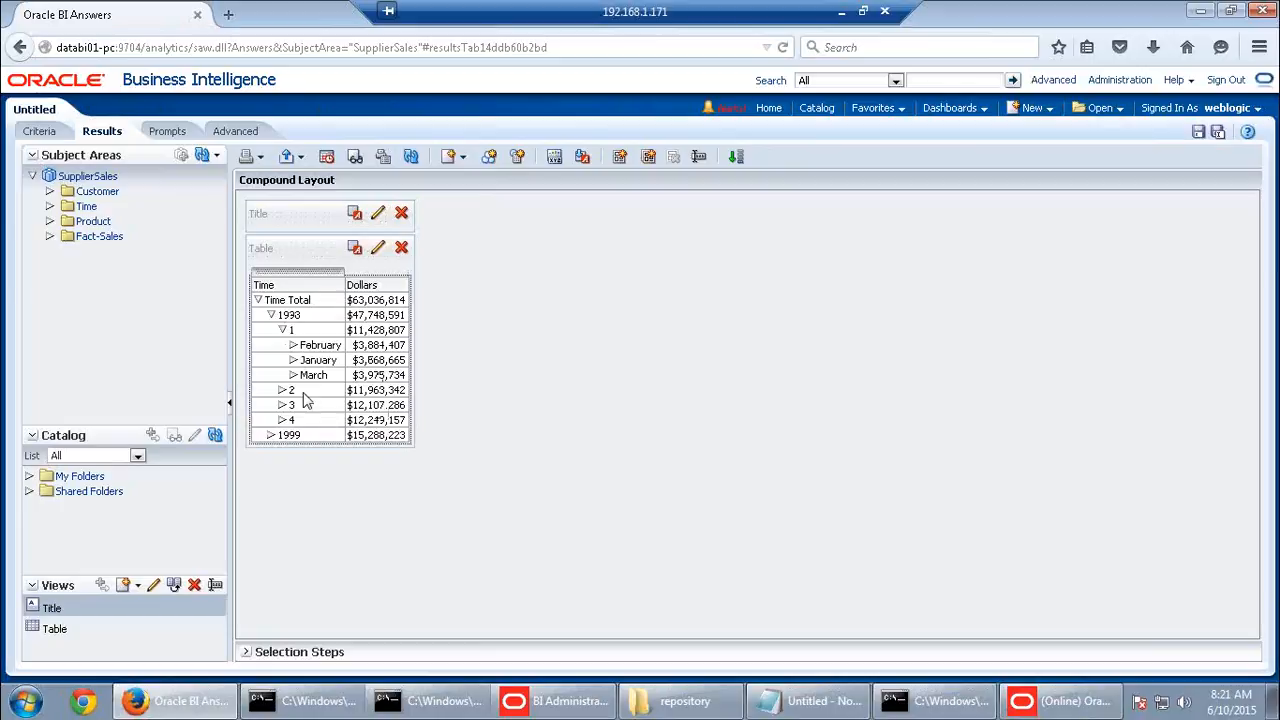
click(294, 360)
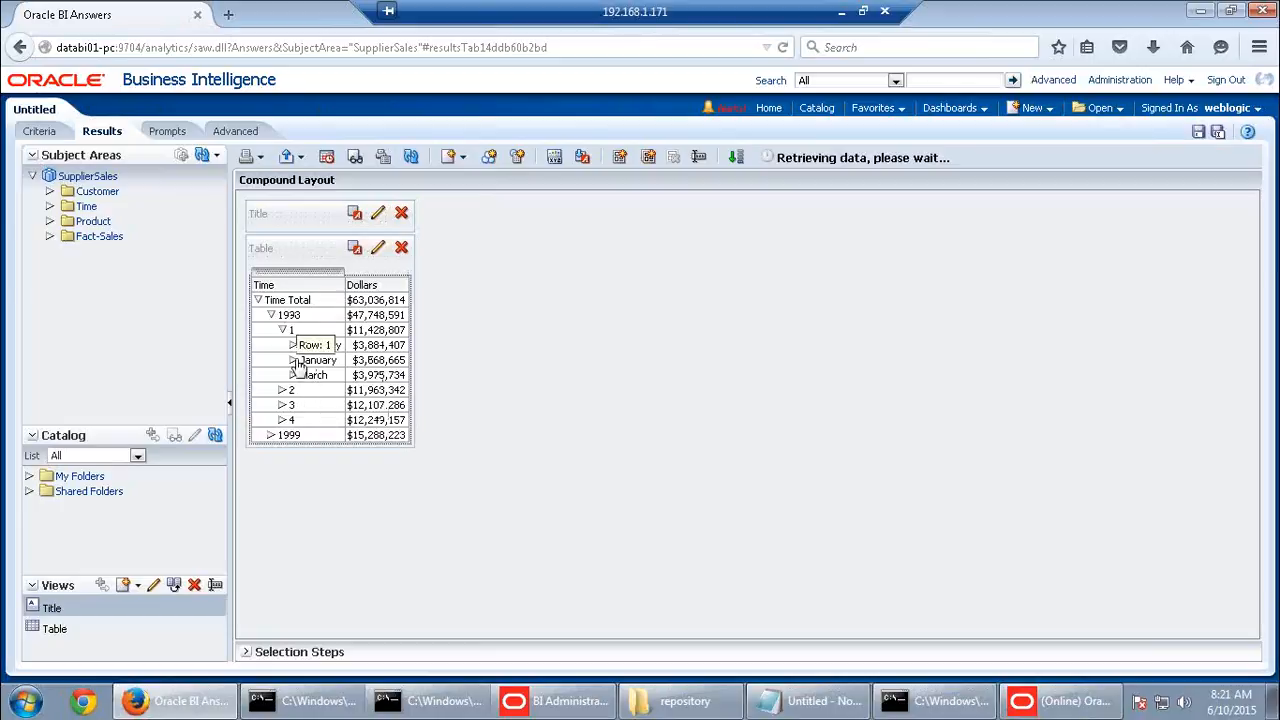
scroll(357, 405, down, 5)
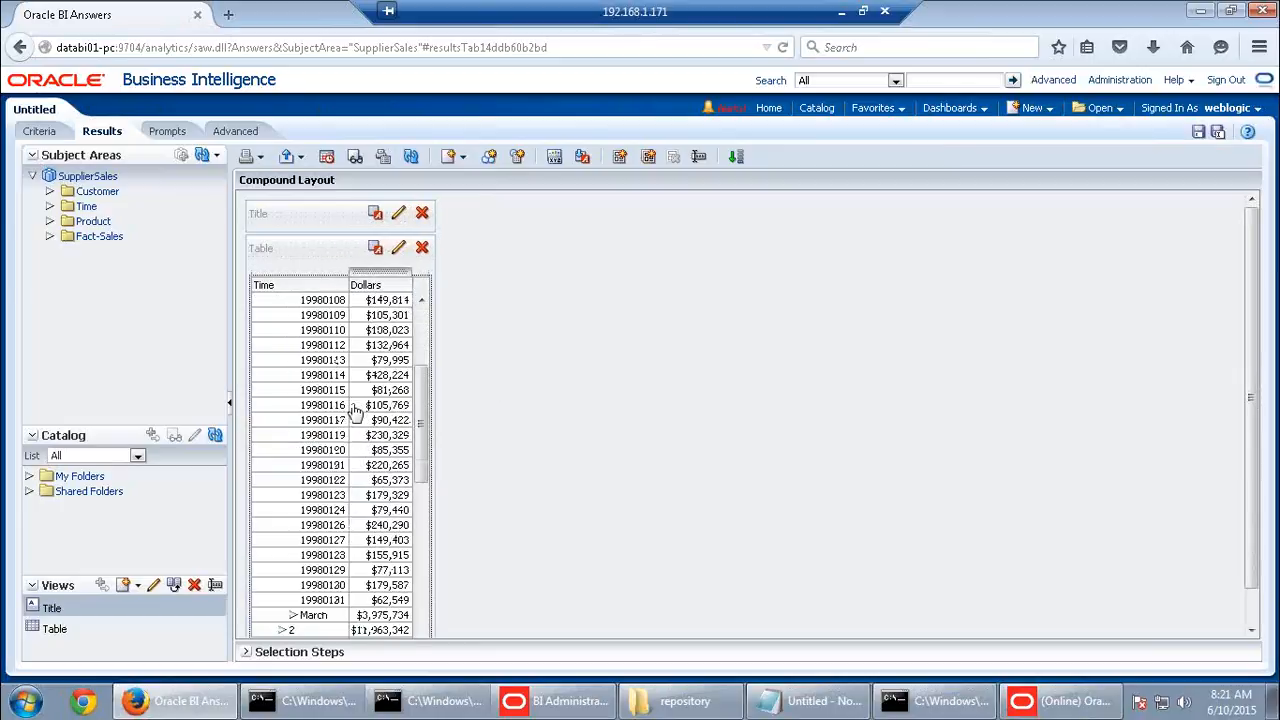
scroll(357, 410, down, 3)
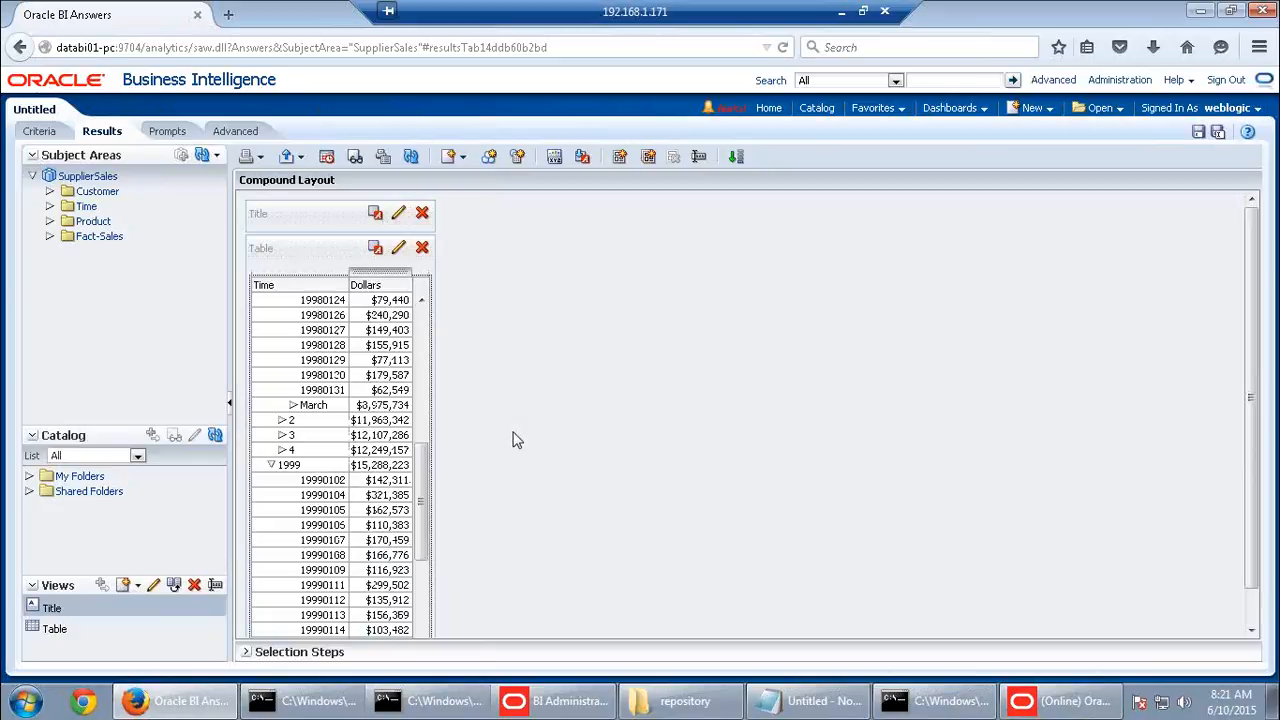
scroll(365, 422, up, 8)
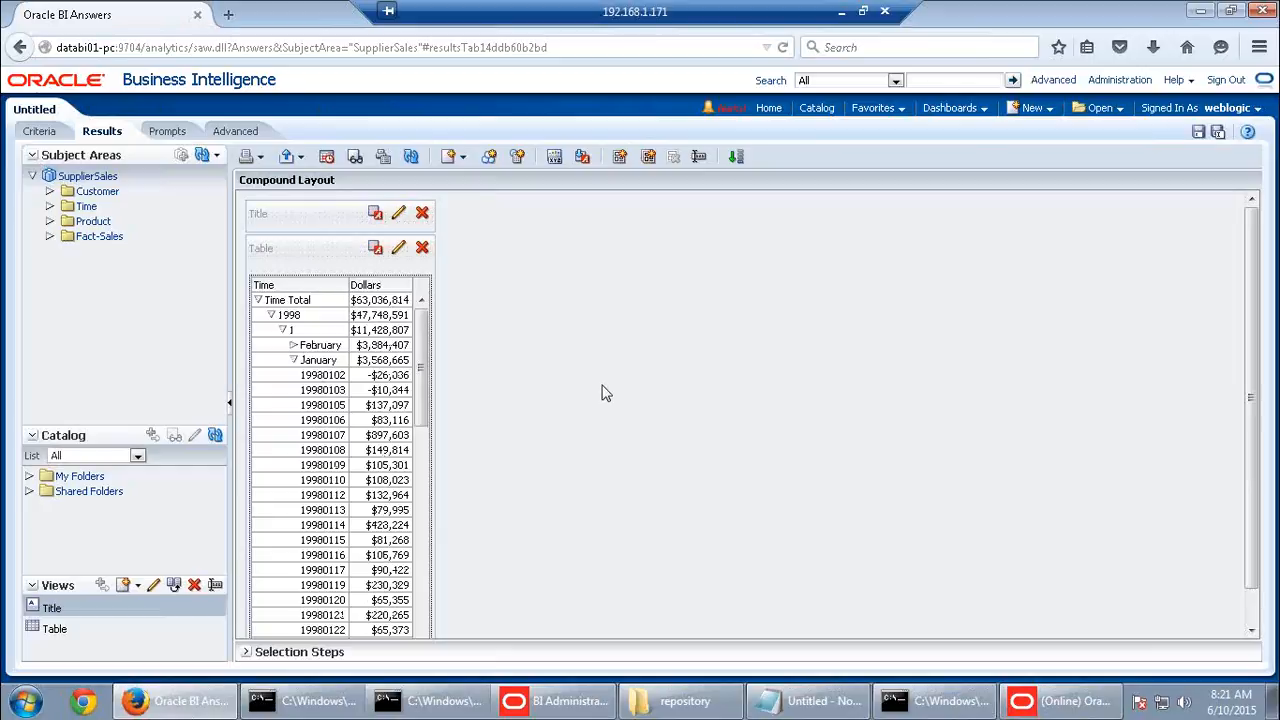
click(1060, 701)
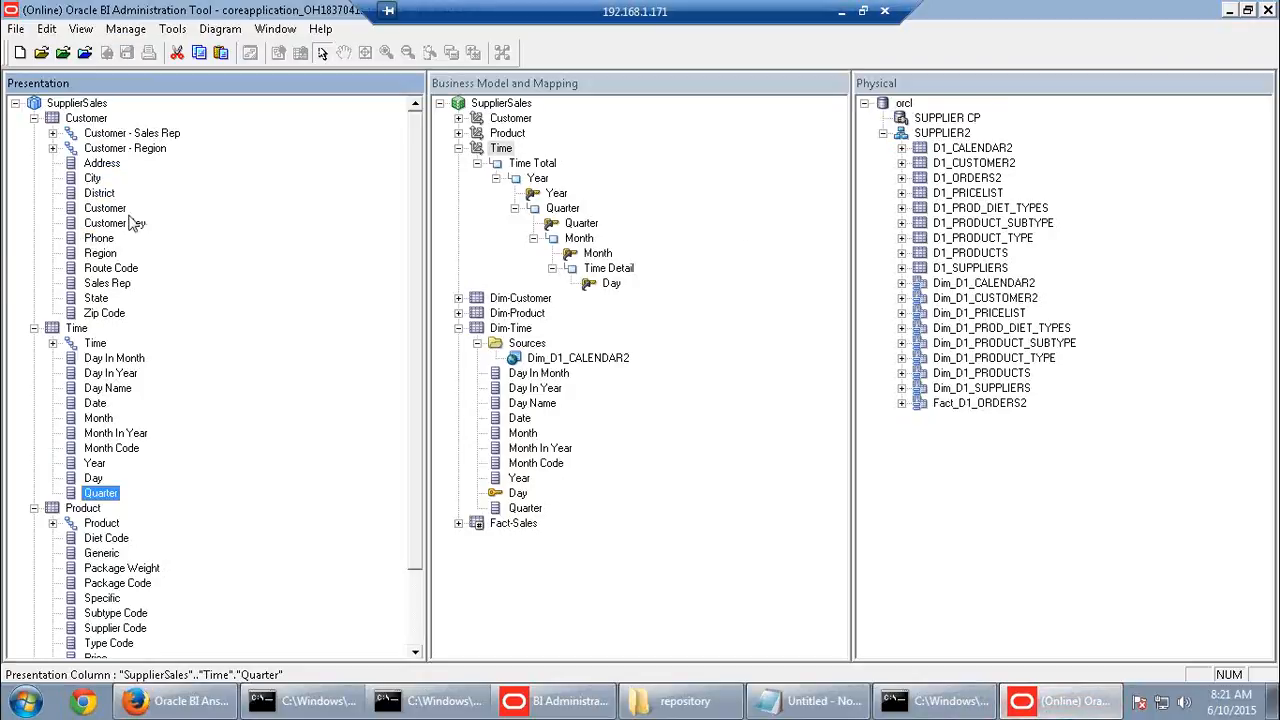
Glance at the Customer hierarchies, then show the Answers analysis criteria with Time and Dollars.
click(100, 137)
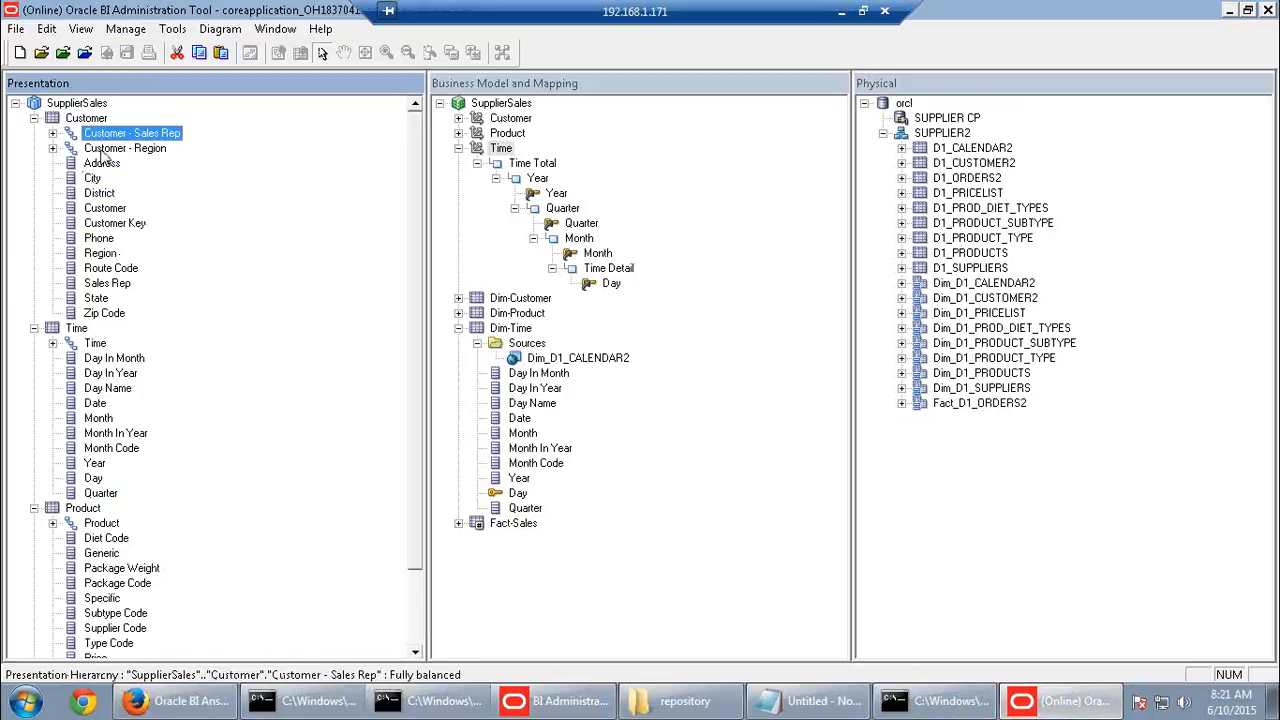
click(110, 149)
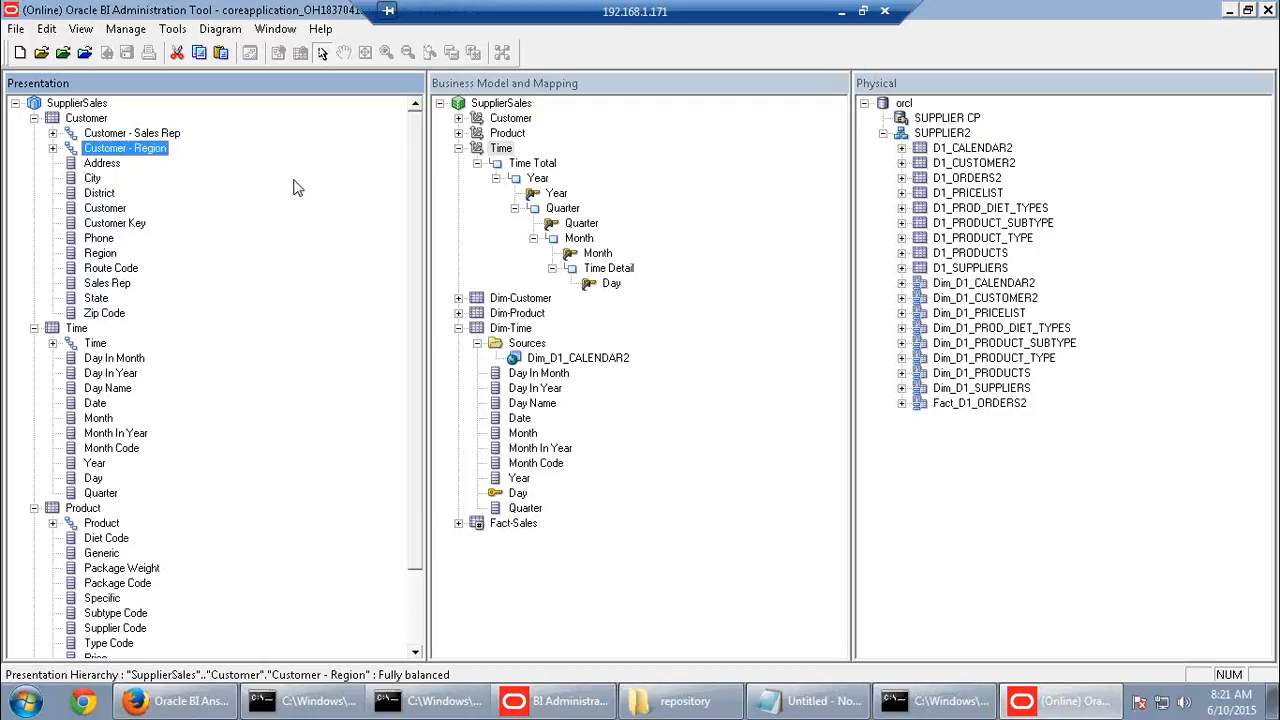
click(180, 703)
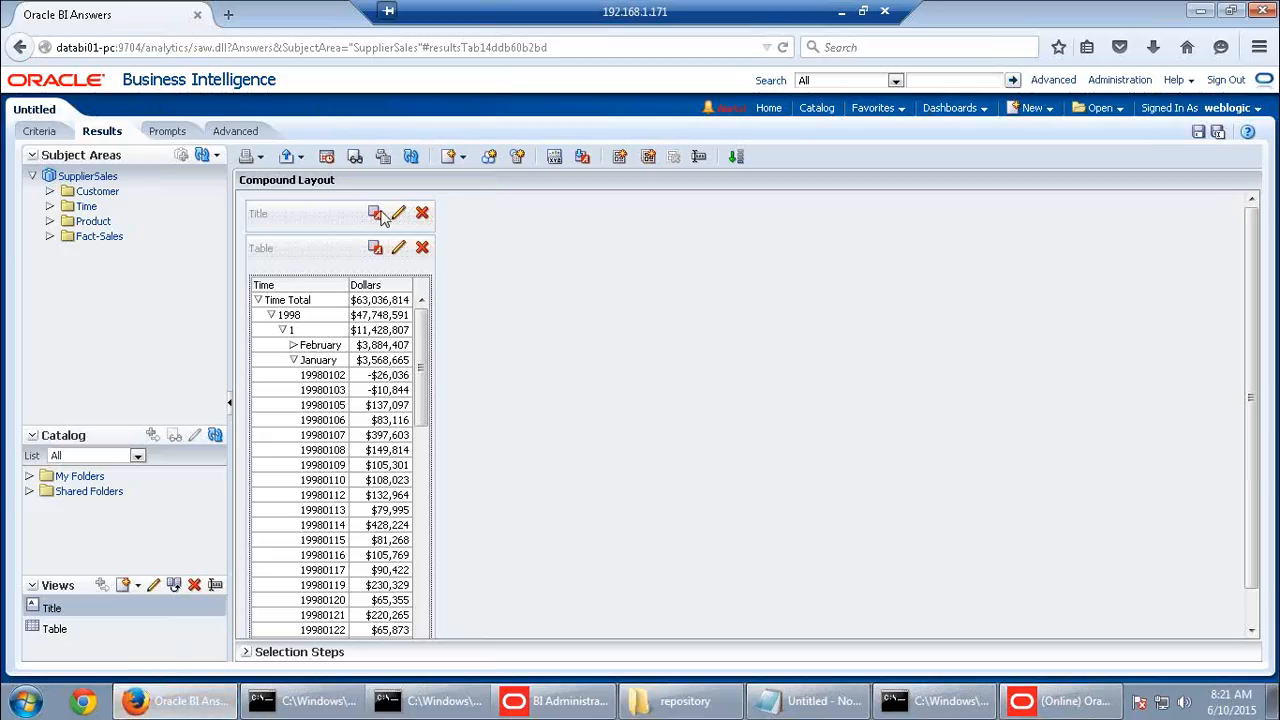
click(45, 134)
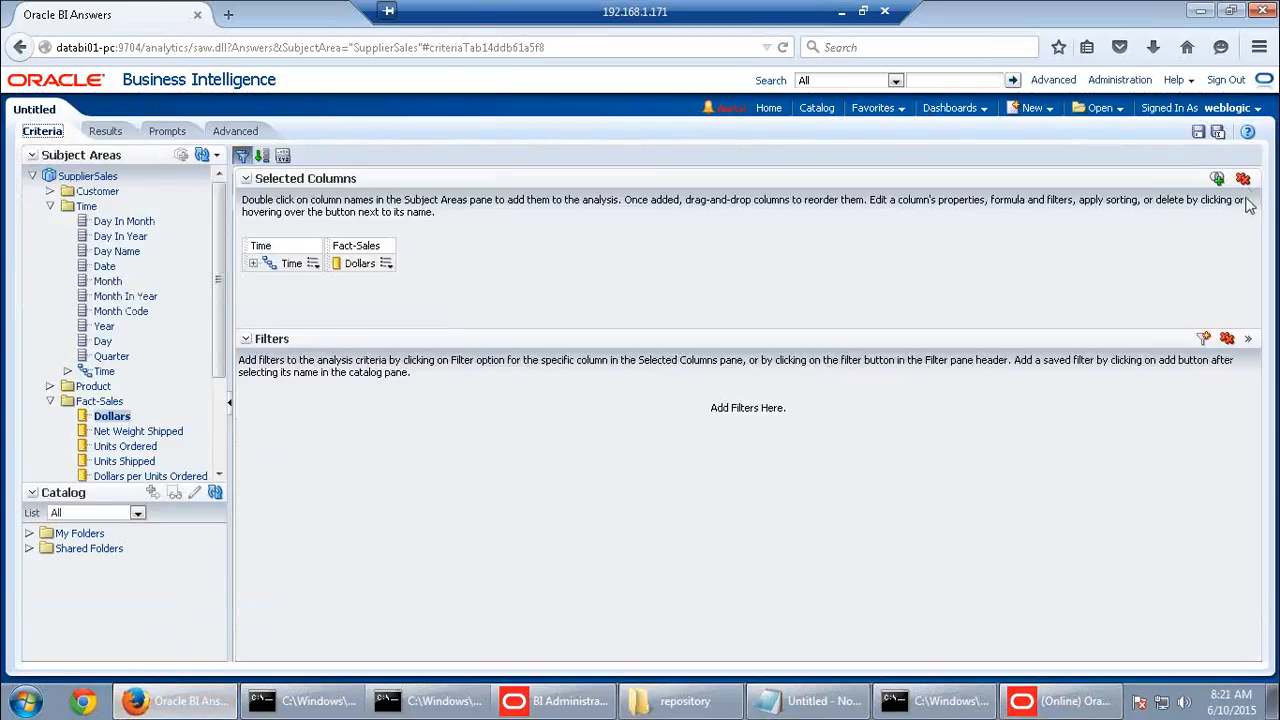
Remove all selected columns from the Answers analysis and bring the Administration Tool forward.
click(1243, 181)
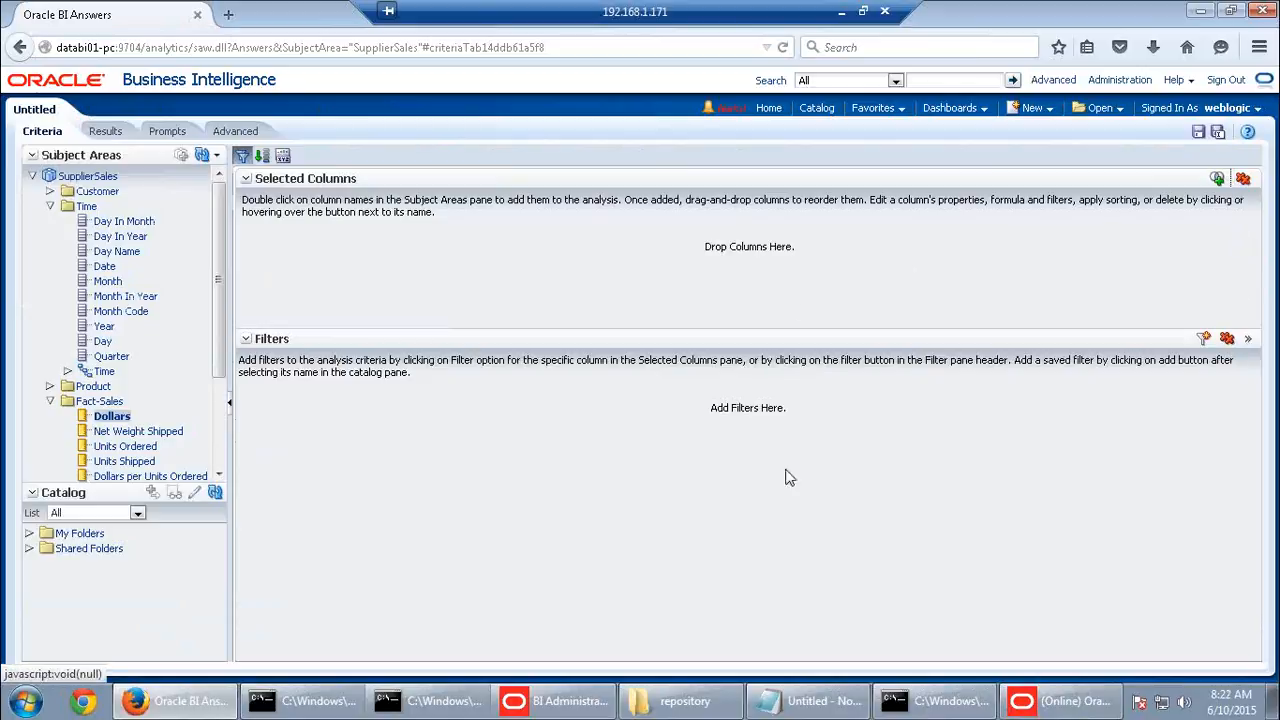
click(1088, 708)
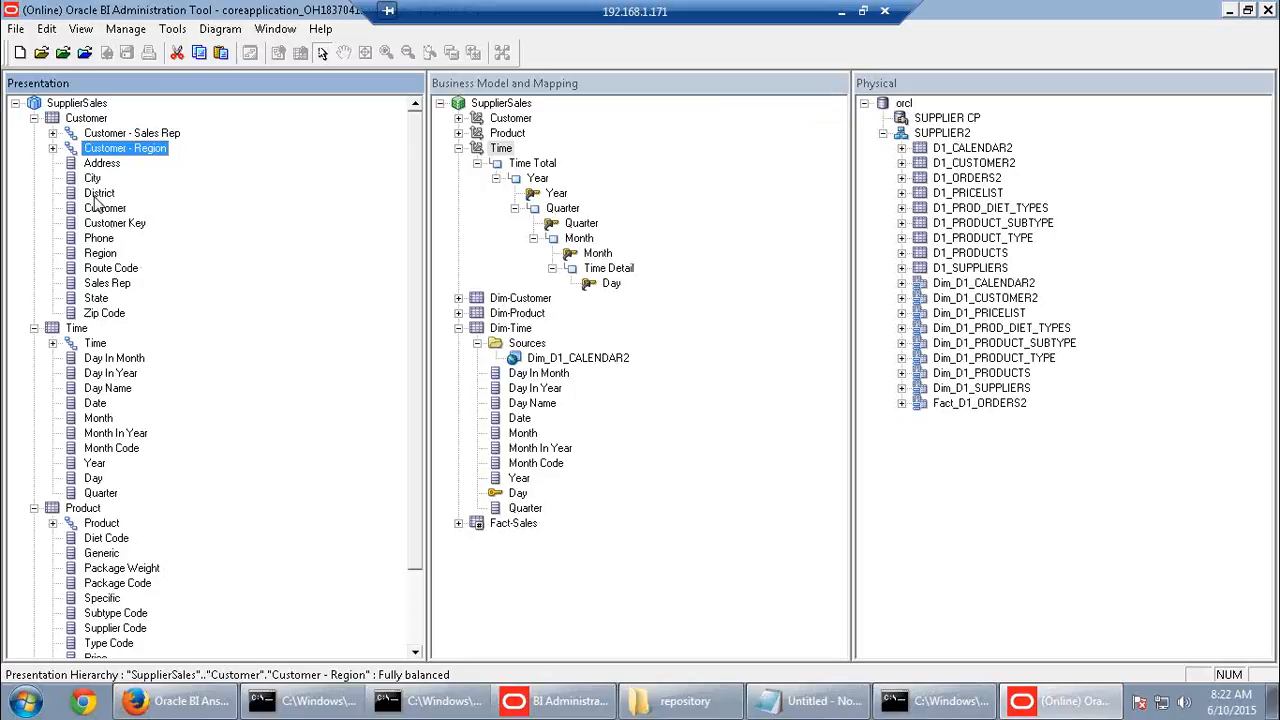
Check out and delete the Time hierarchy nested under the presentation table Time.
click(34, 118)
click(34, 133)
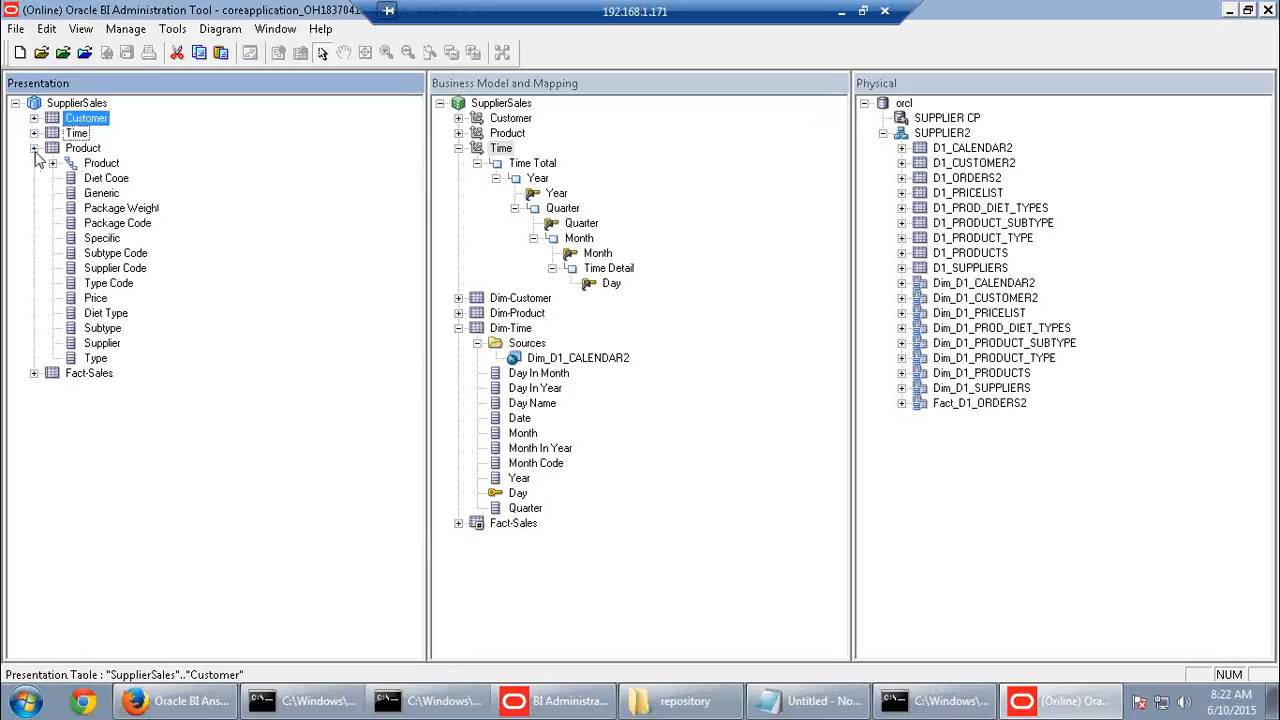
click(34, 148)
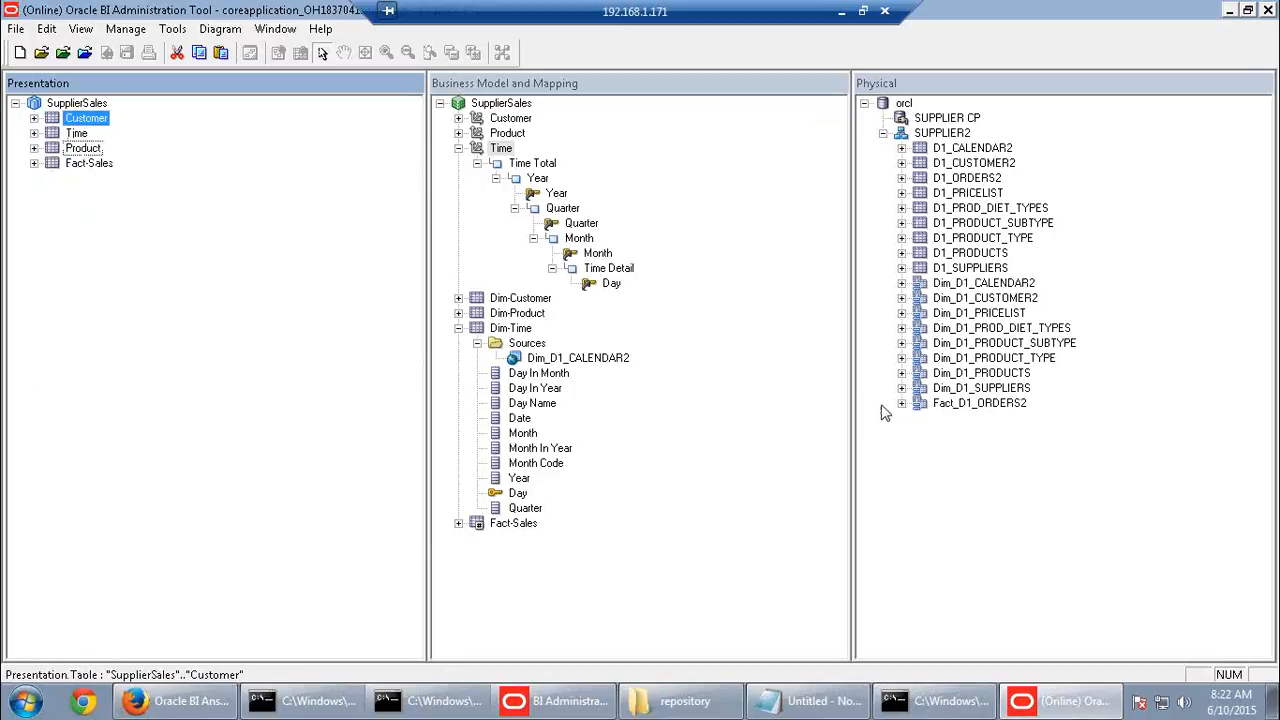
click(458, 148)
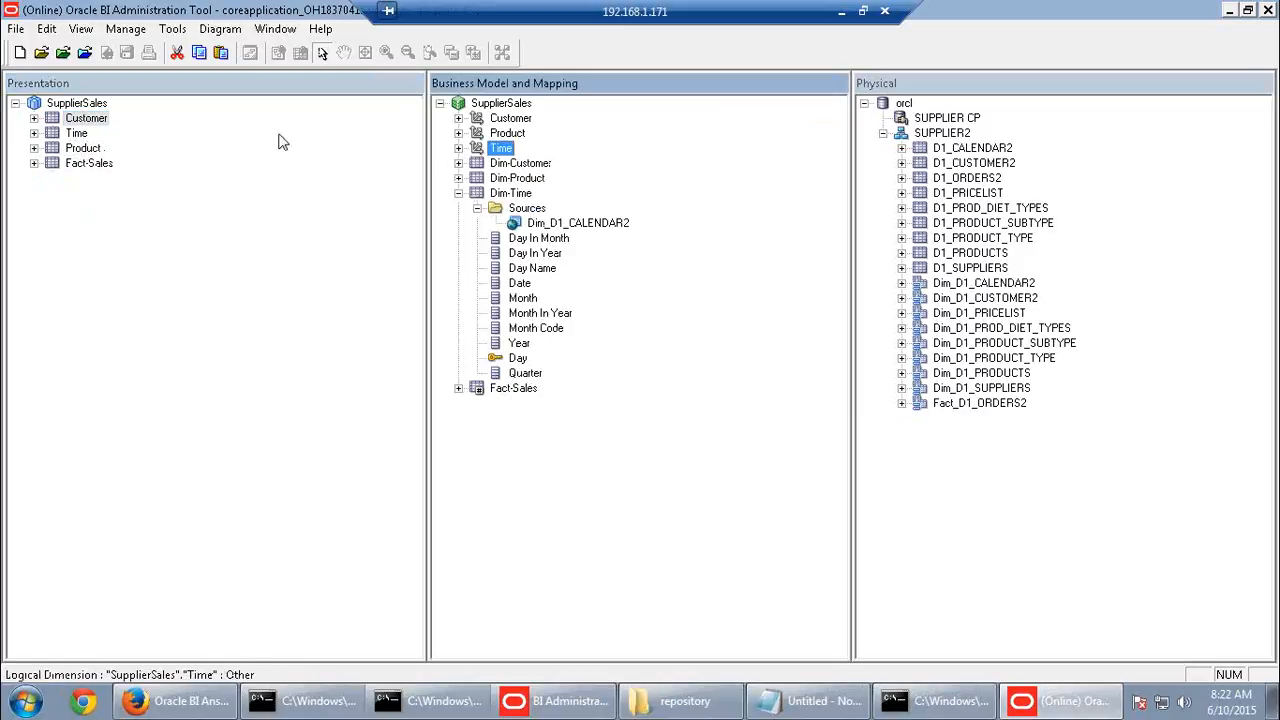
click(34, 133)
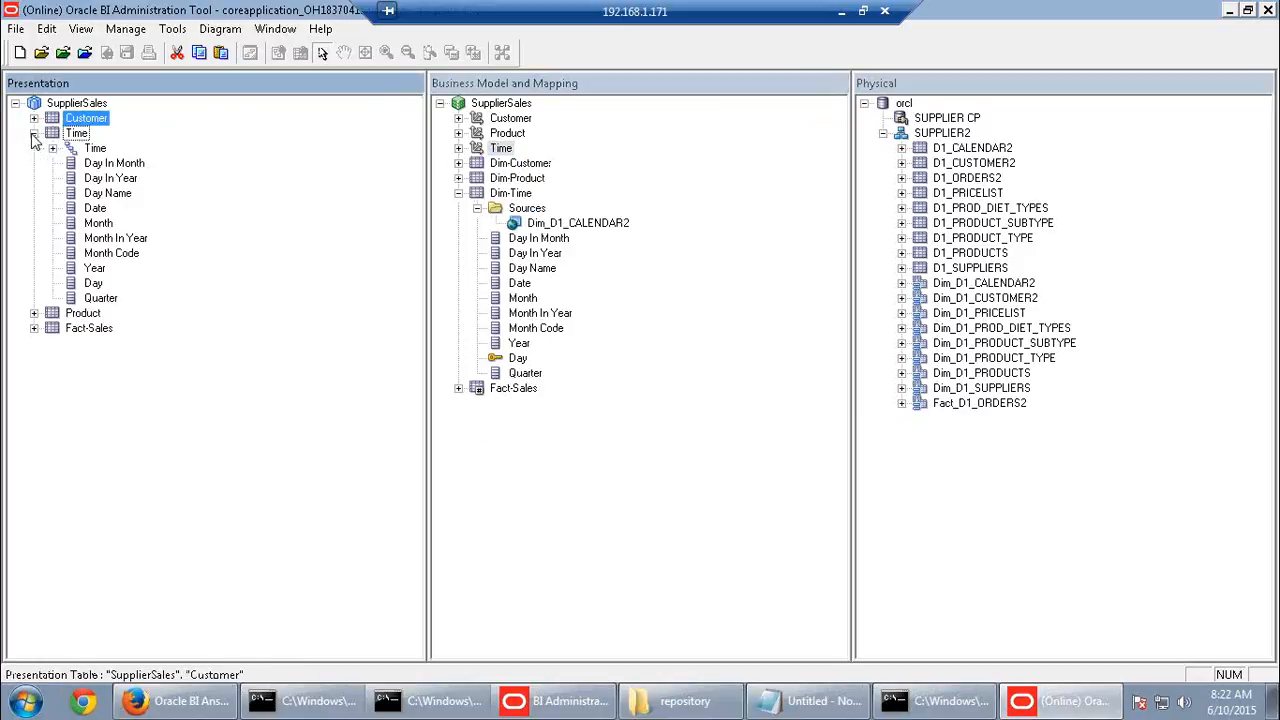
right_click(96, 149)
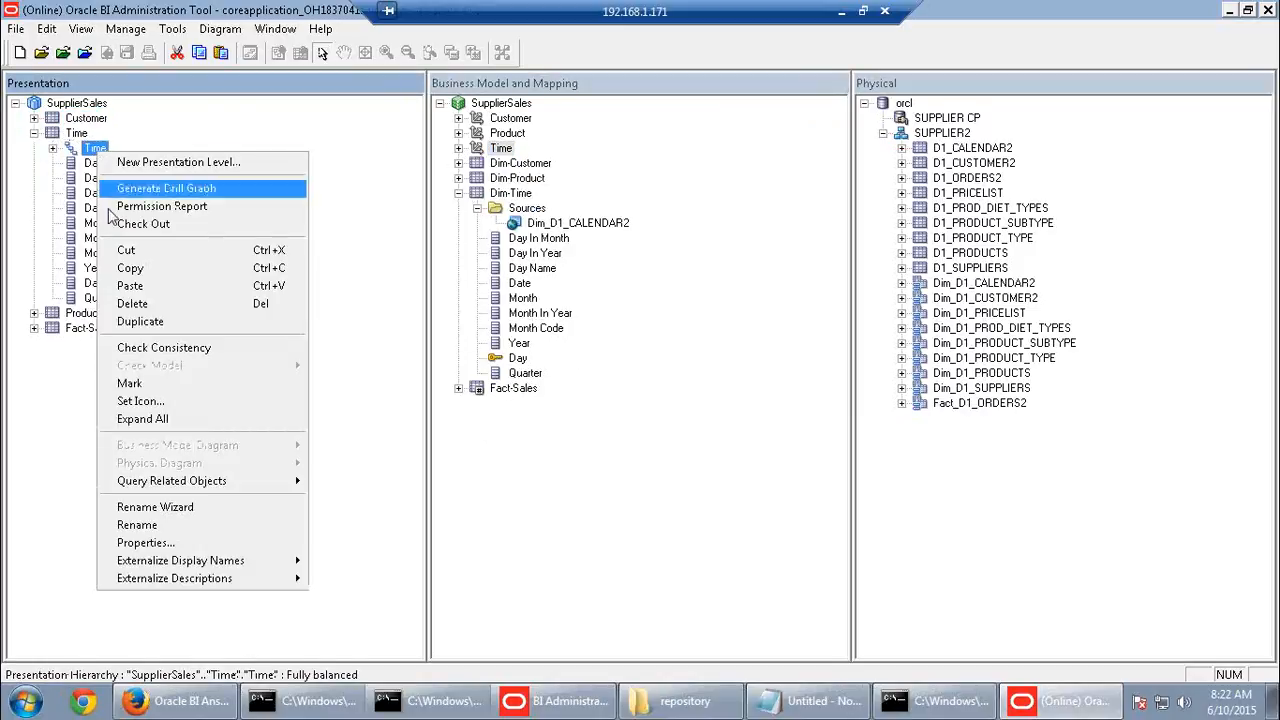
click(146, 304)
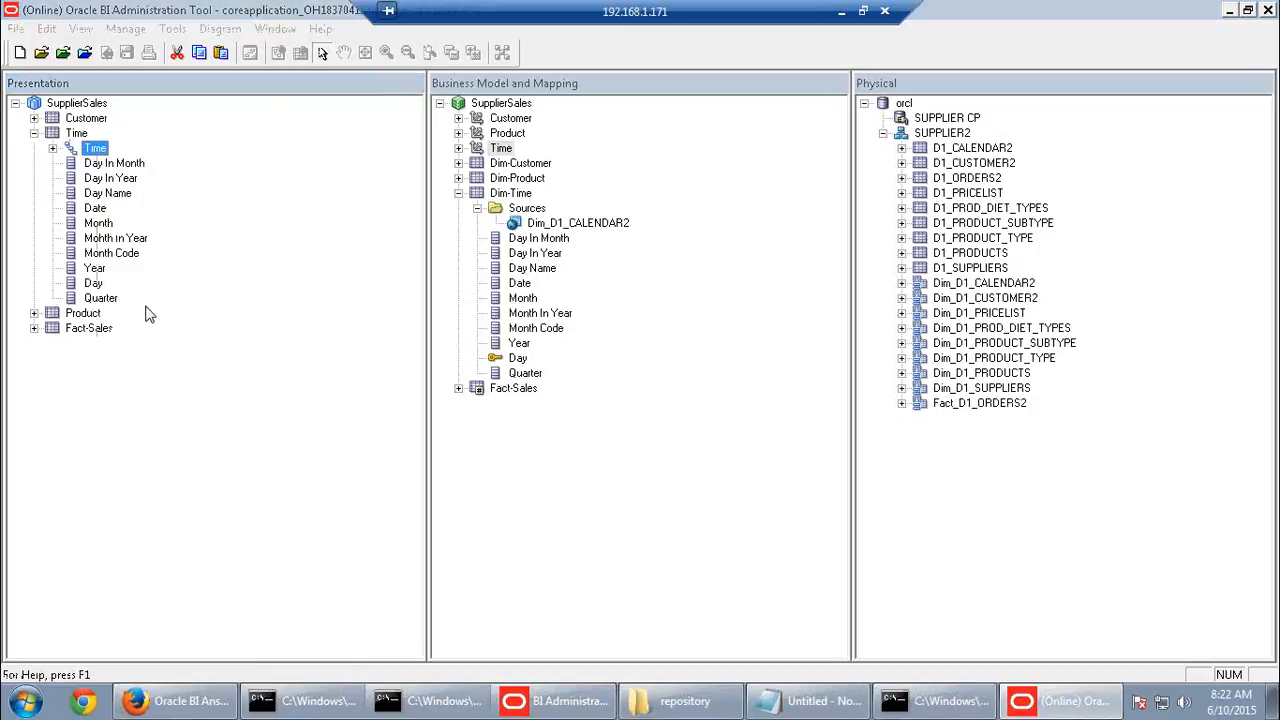
click(682, 524)
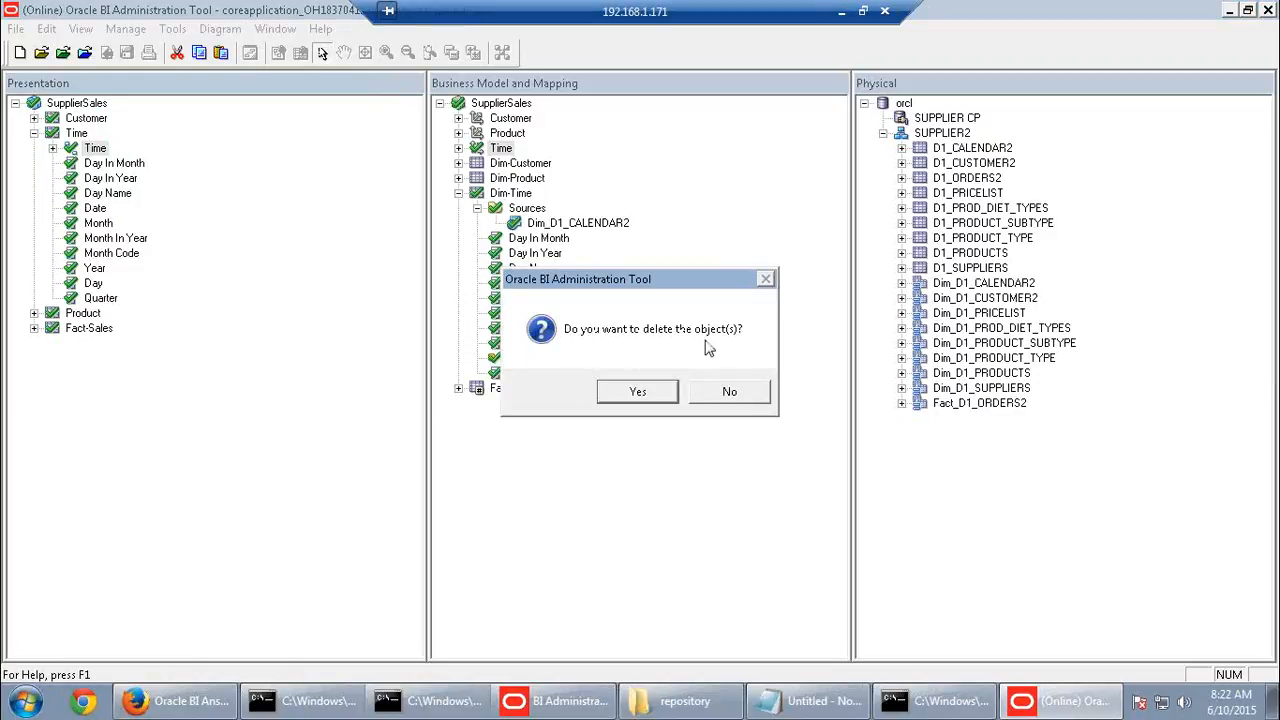
click(651, 394)
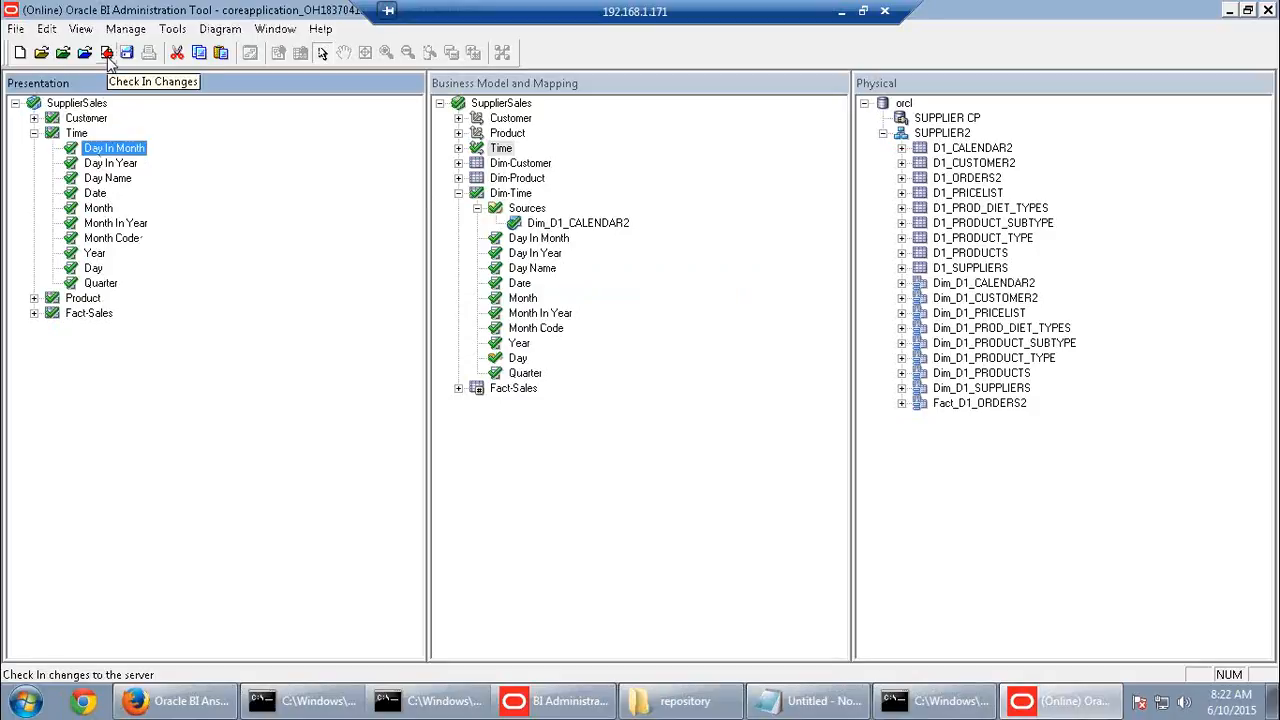
Check in the changes and run the global consistency check, which finds no errors.
click(107, 55)
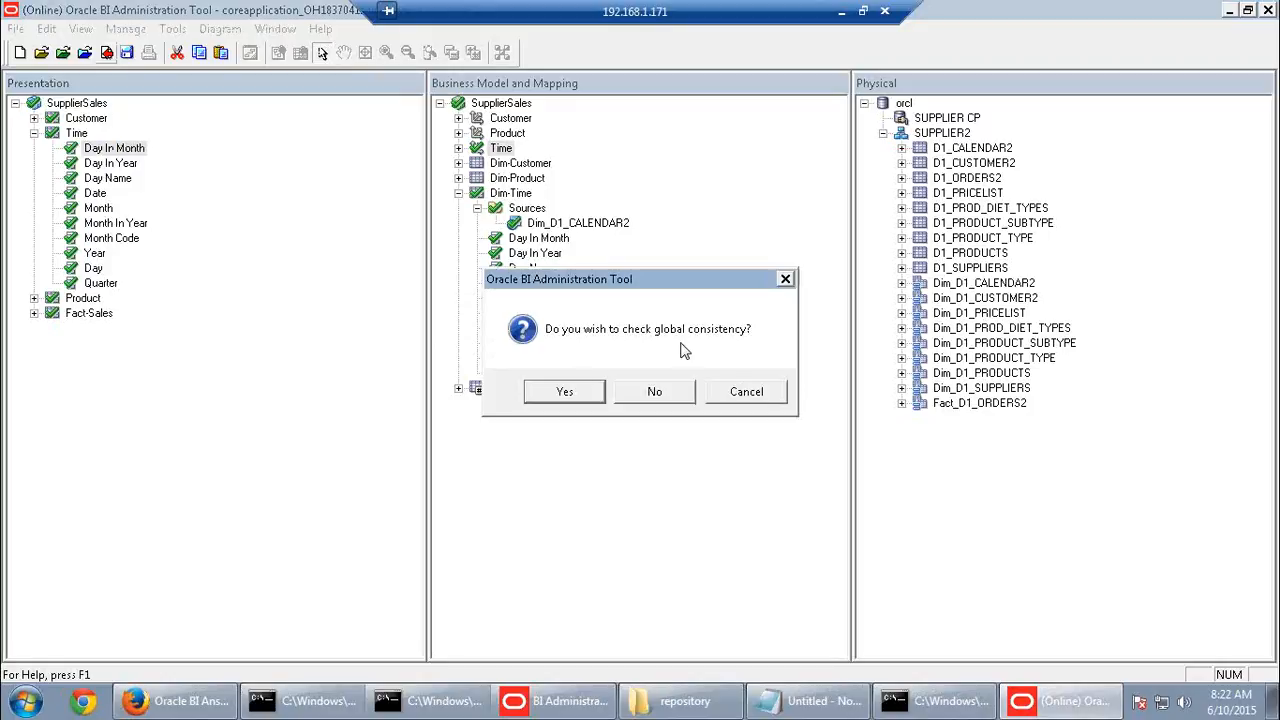
click(576, 392)
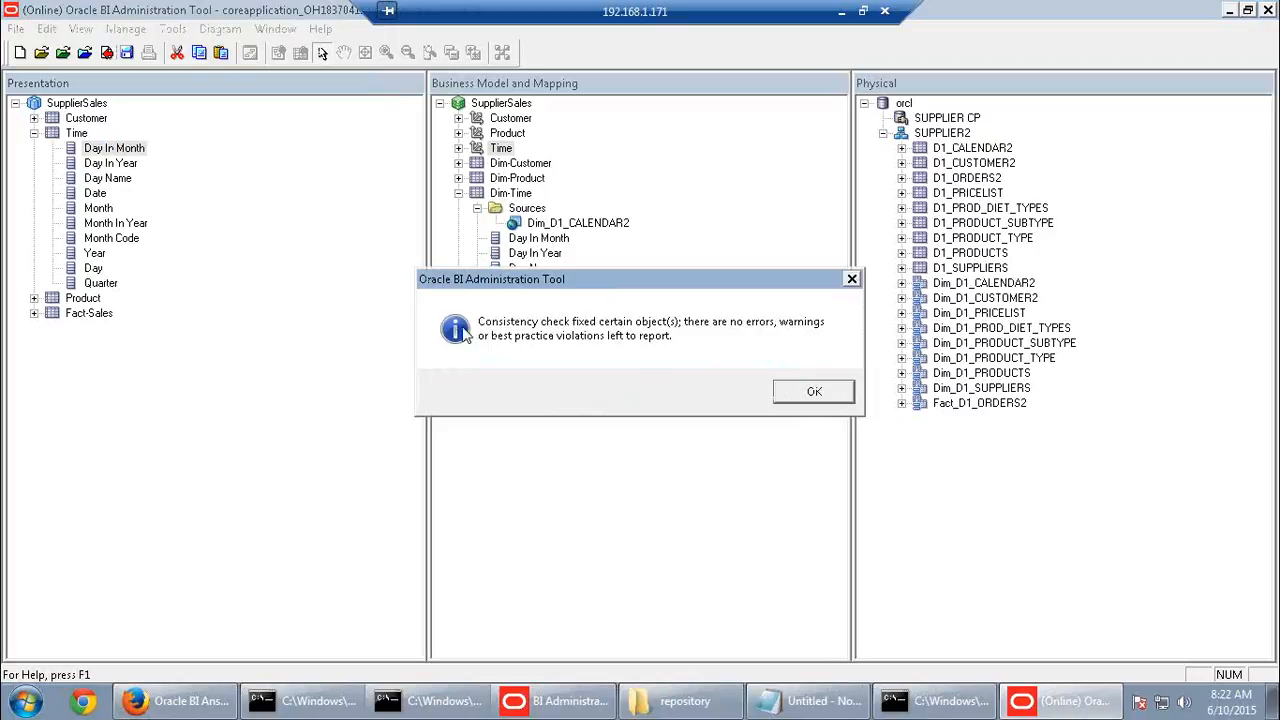
click(809, 390)
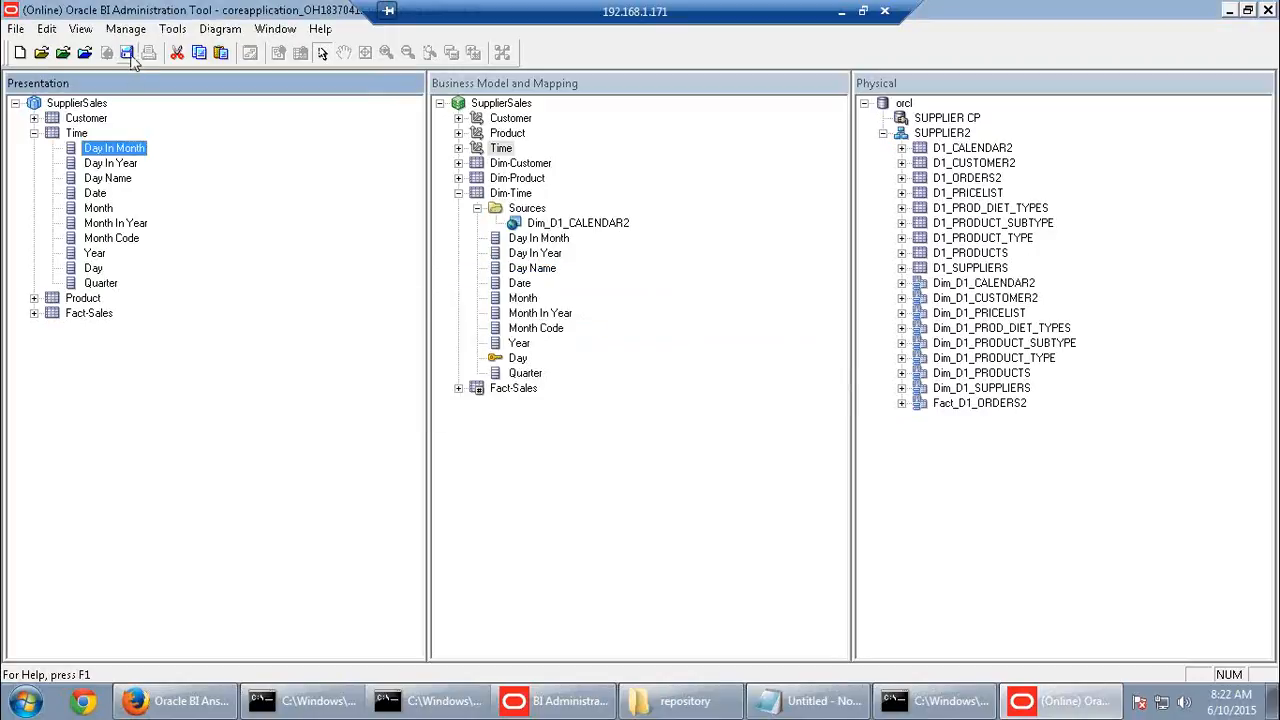
In Answers, reload the server metadata from the Subject Areas refresh menu.
click(170, 700)
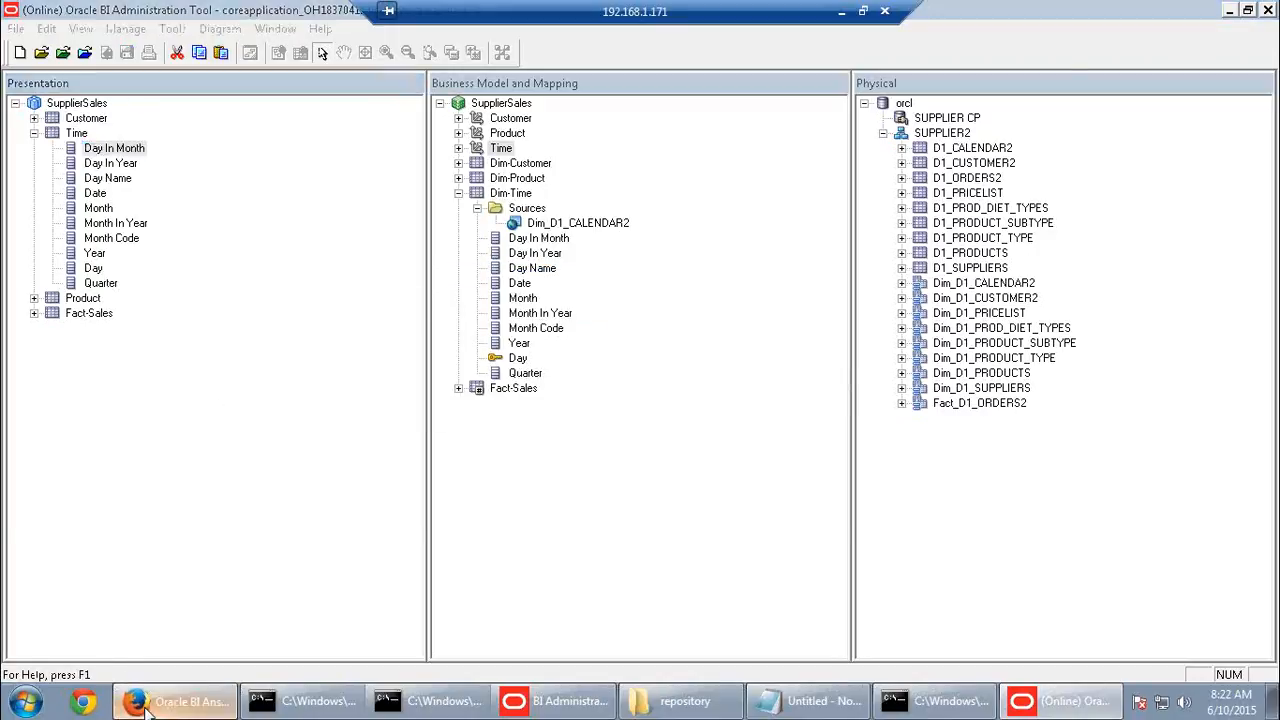
click(217, 157)
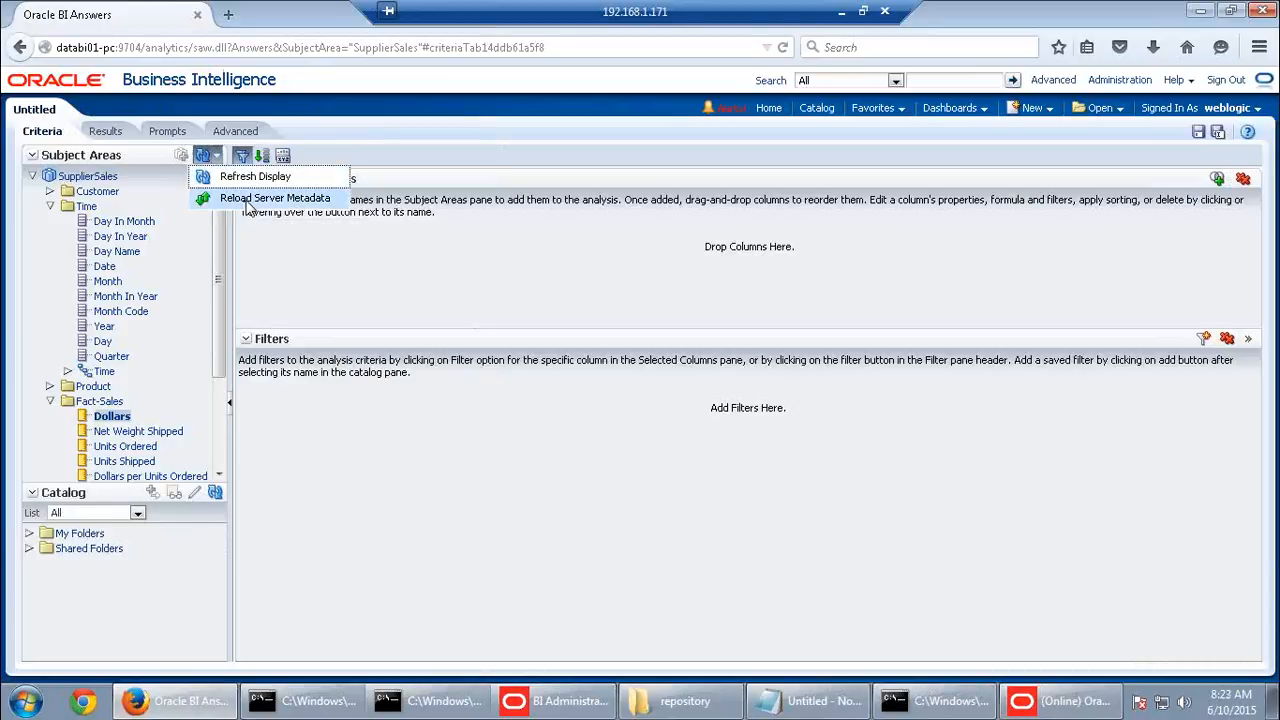
click(250, 199)
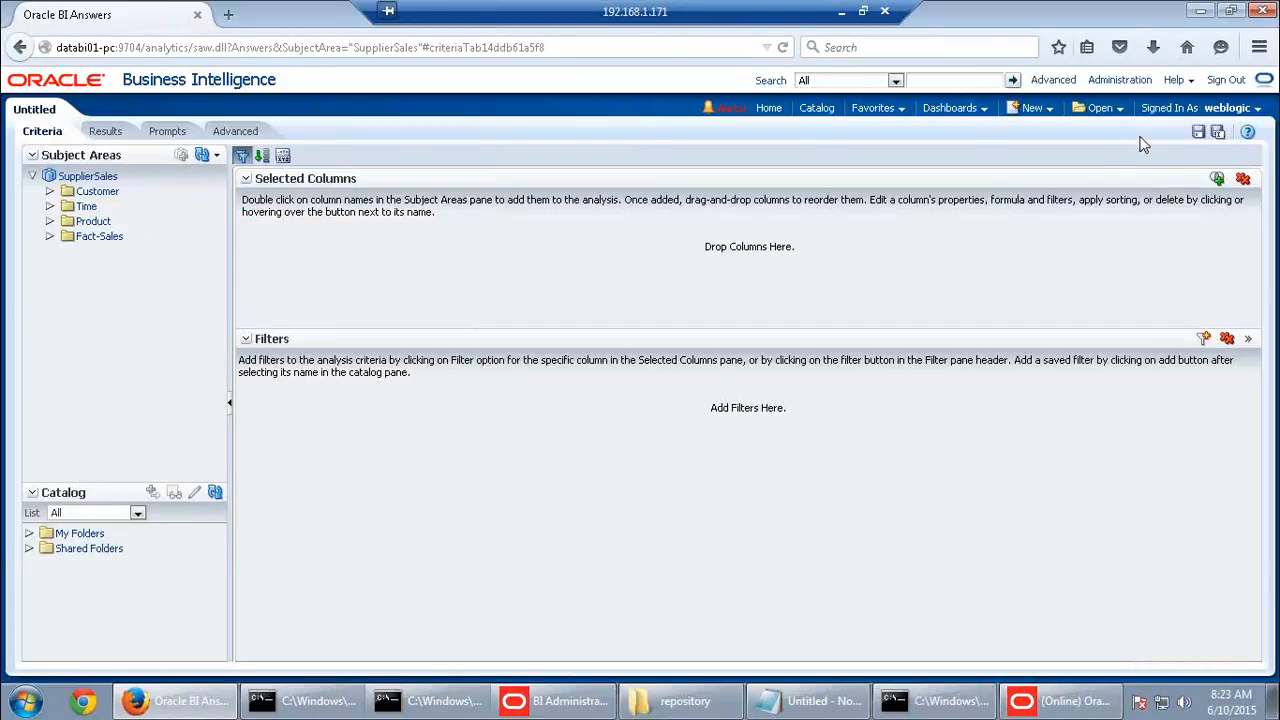
Go to the Administration page, leaving the unsaved analysis.
click(216, 156)
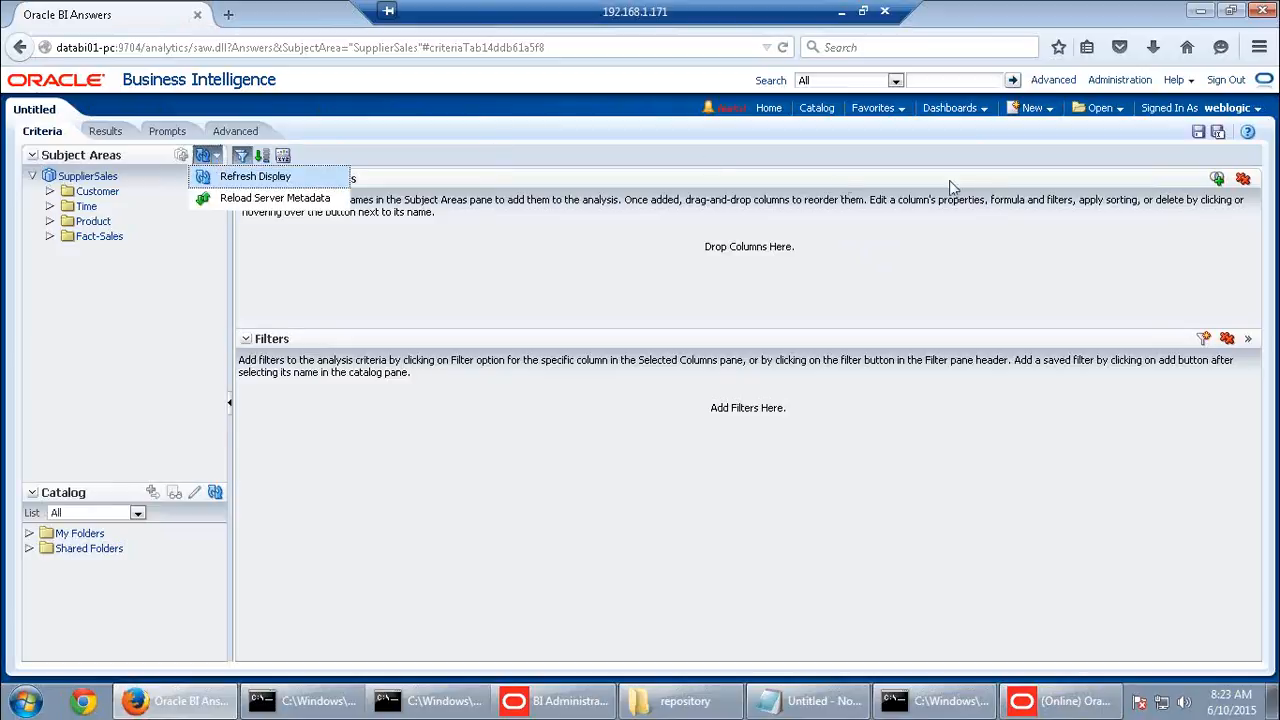
click(1133, 88)
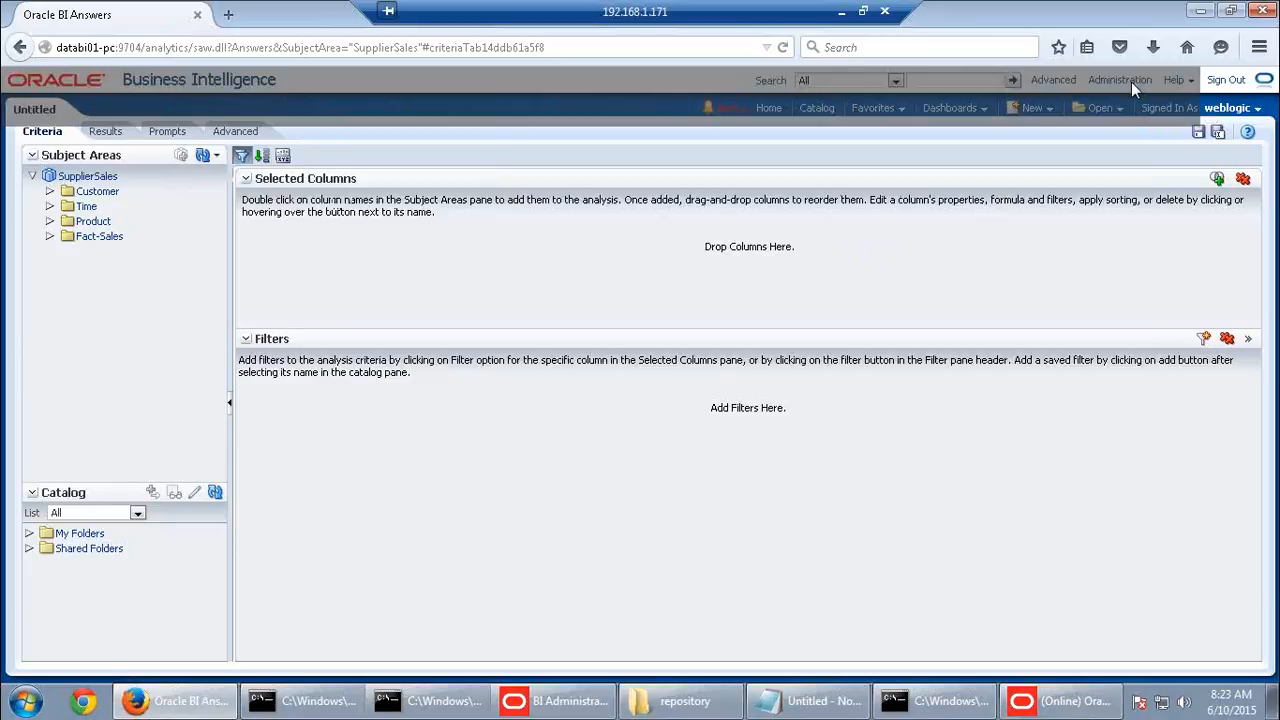
click(749, 331)
scroll(118, 548, down, 1)
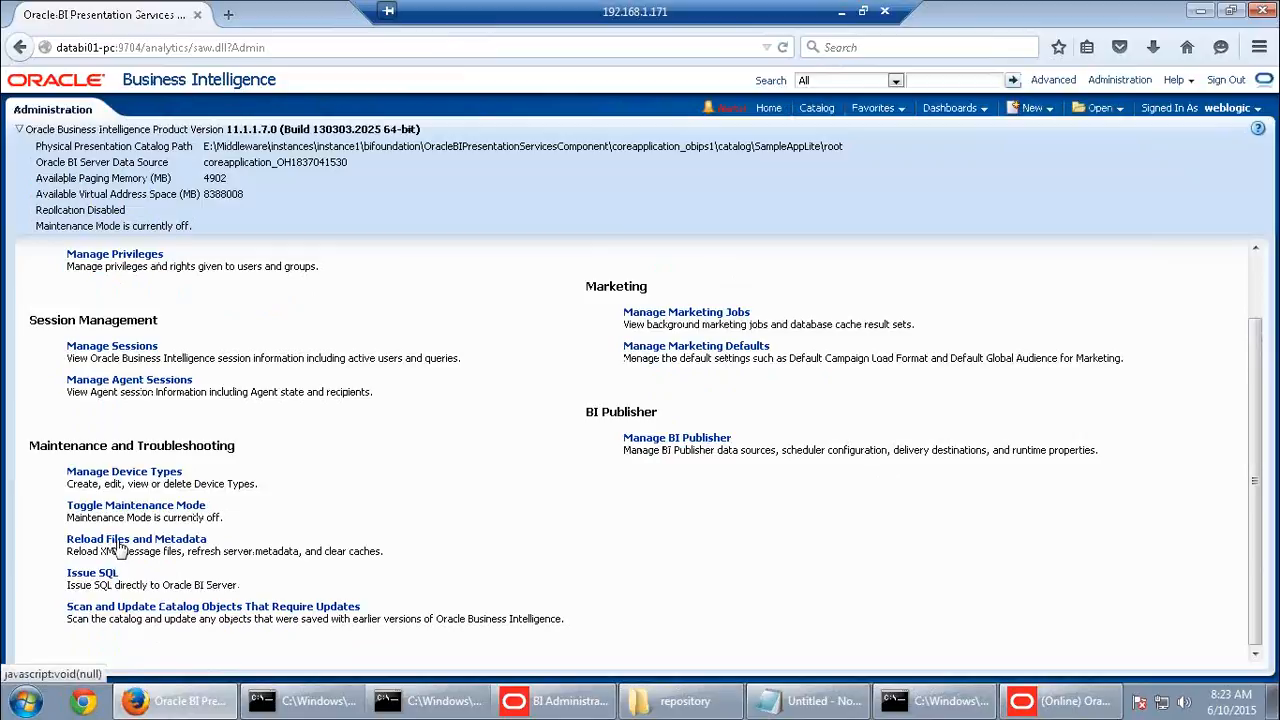
Reload server files and metadata, then open Manage Sessions and view the finished report session's log.
click(118, 542)
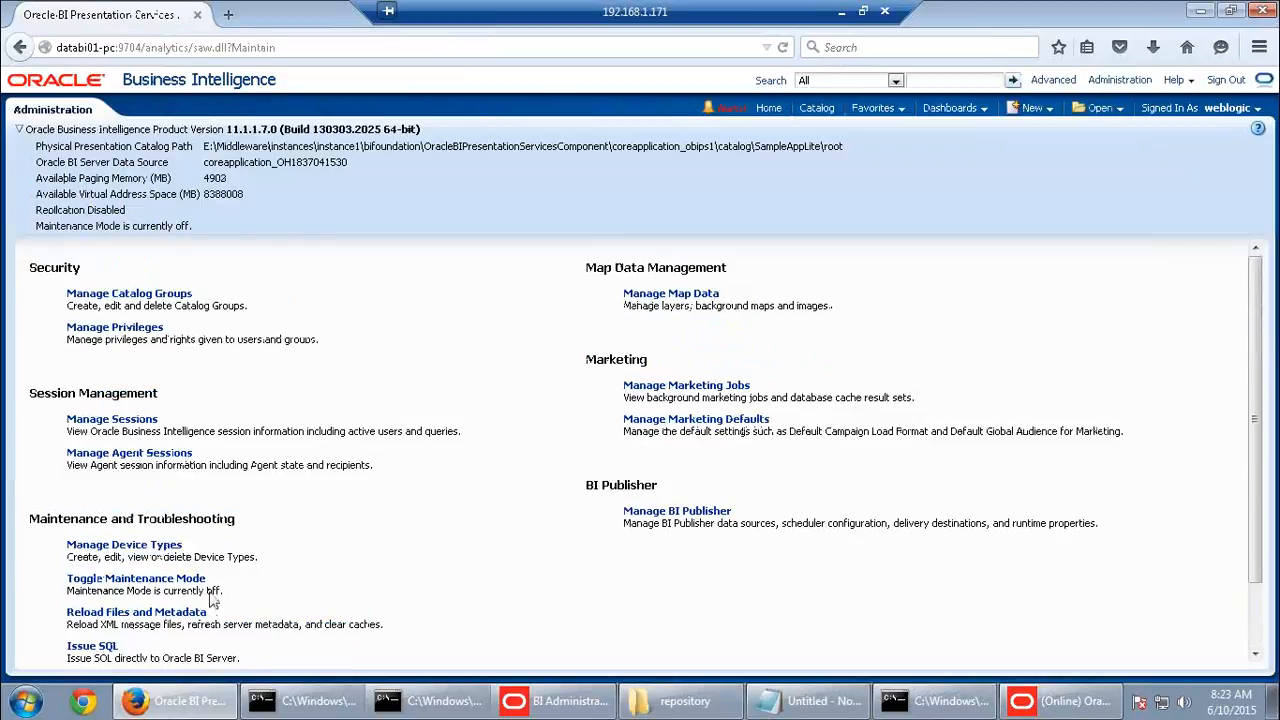
scroll(333, 580, down, 1)
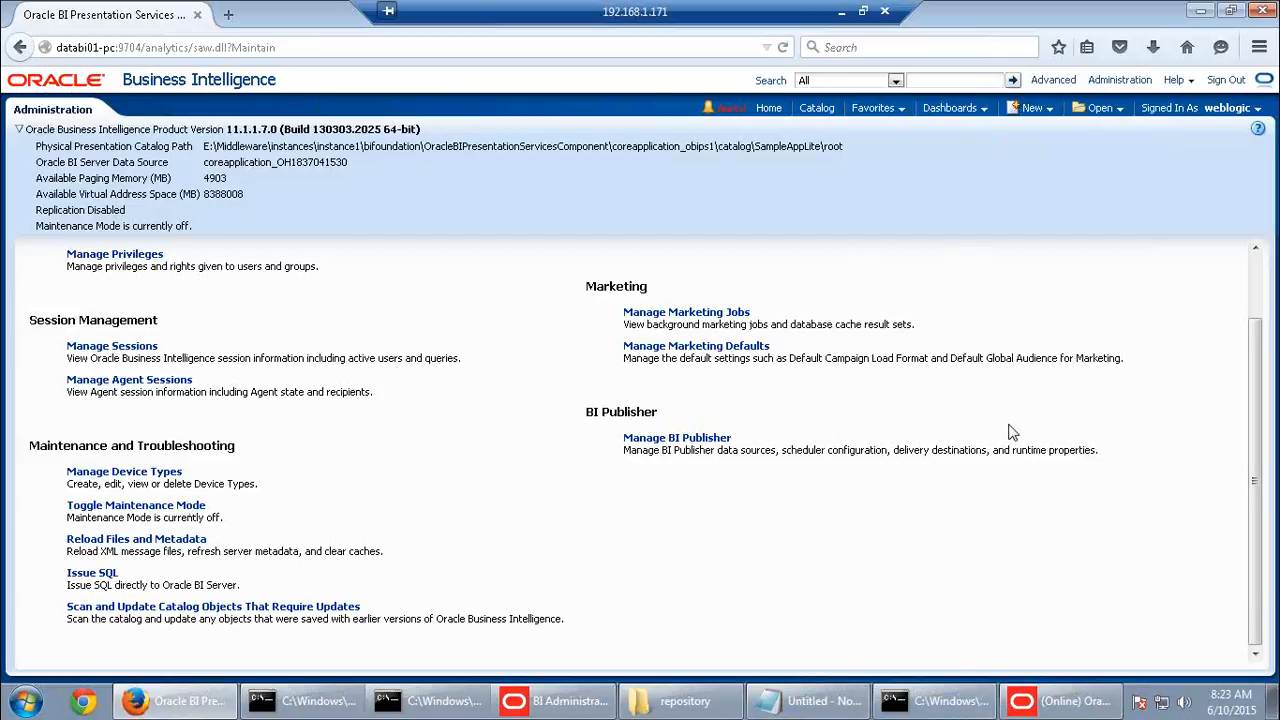
click(118, 350)
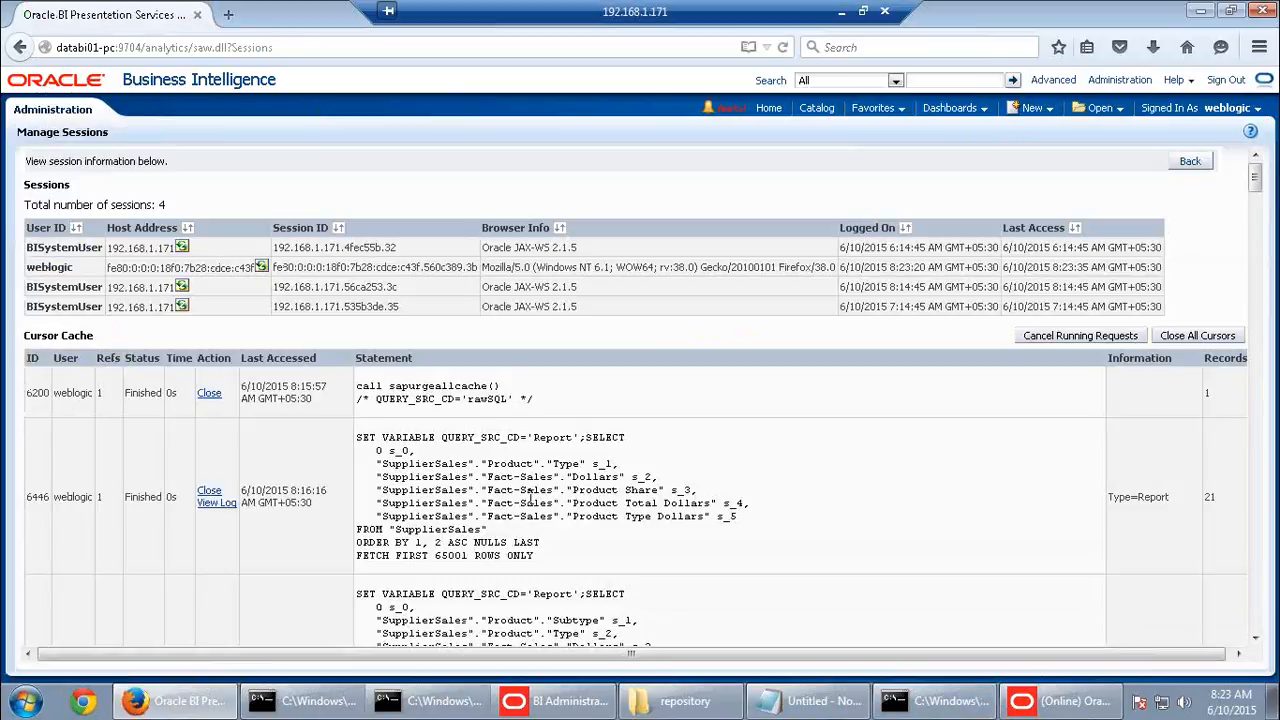
scroll(530, 495, down, 3)
scroll(535, 510, down, 5)
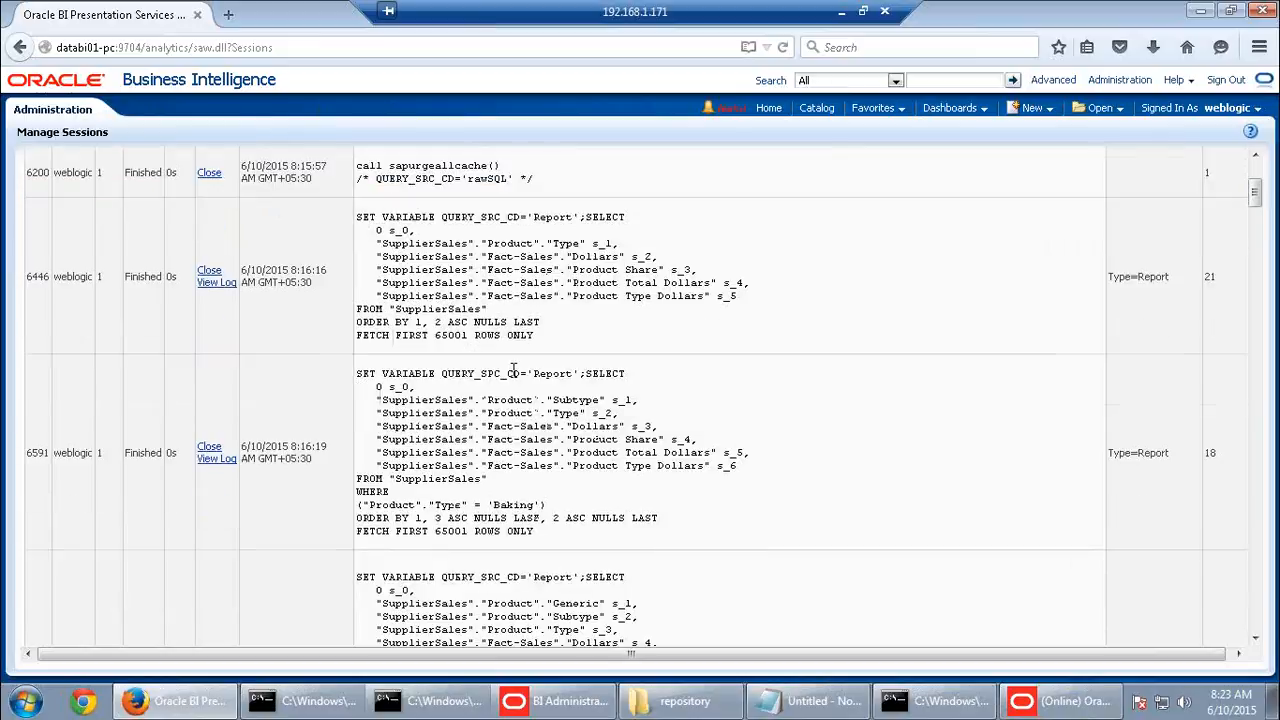
scroll(651, 560, down, 10)
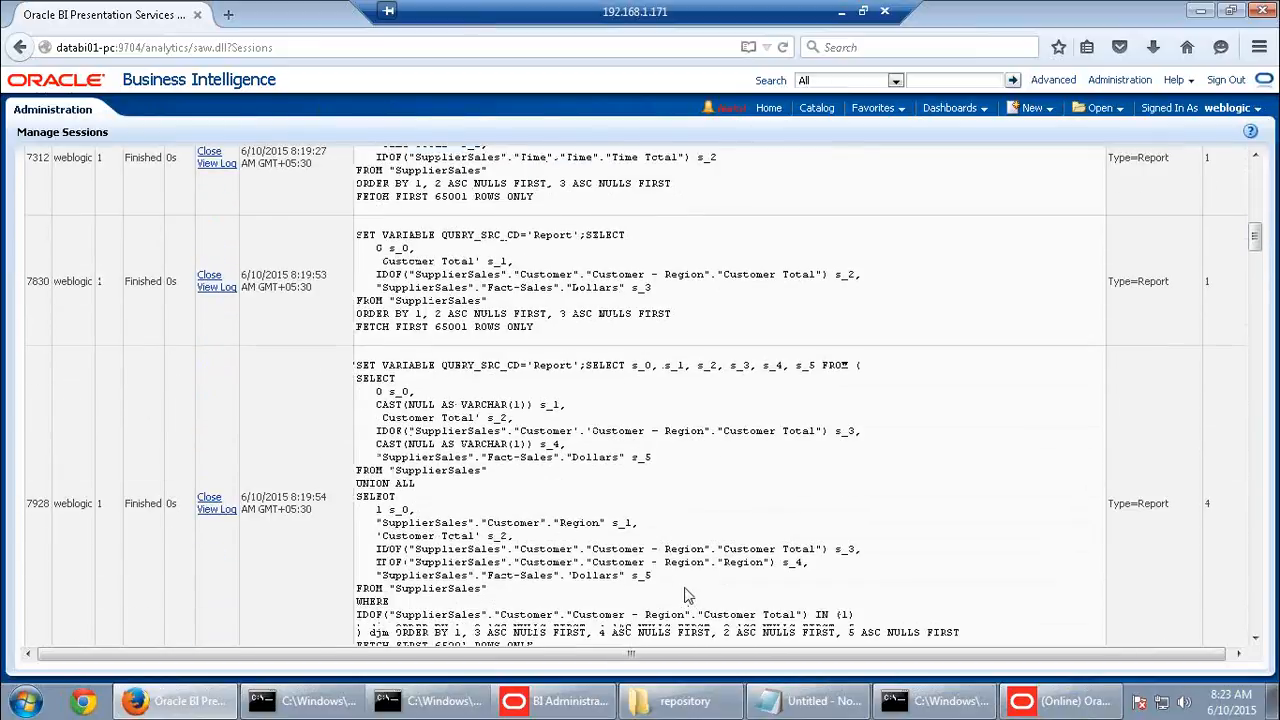
scroll(1237, 291, down, 15)
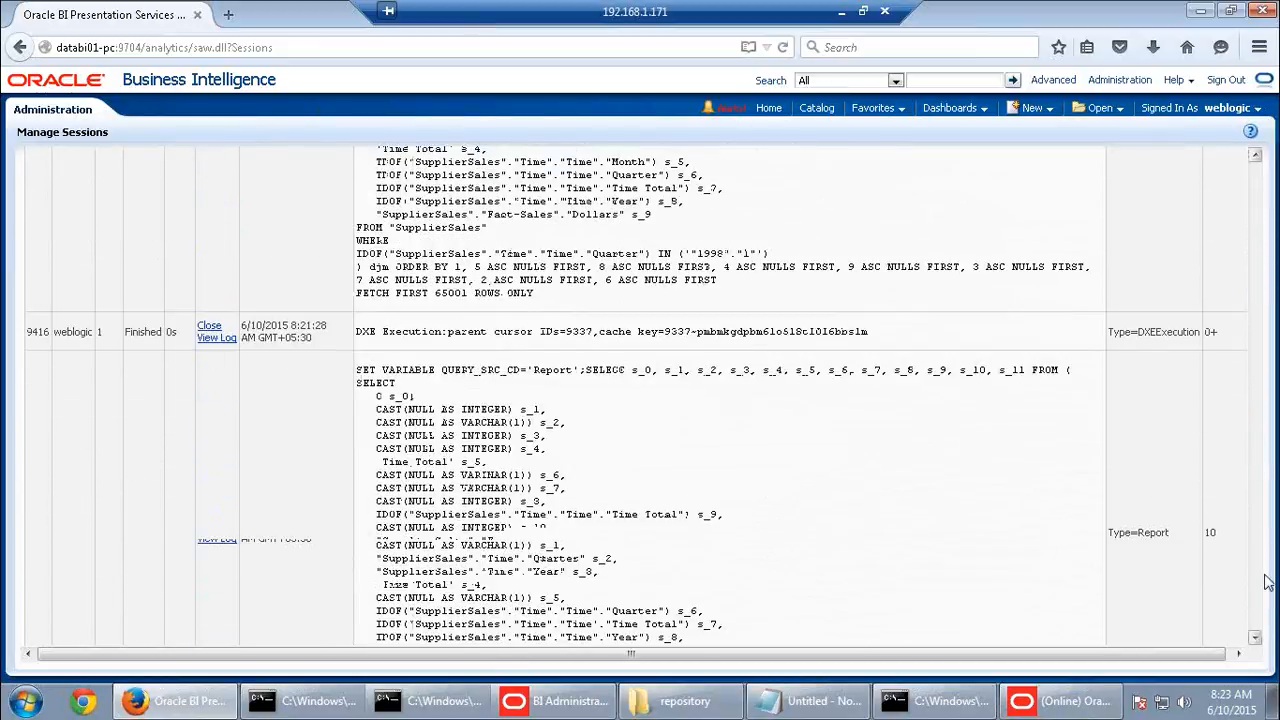
scroll(808, 508, up, 6)
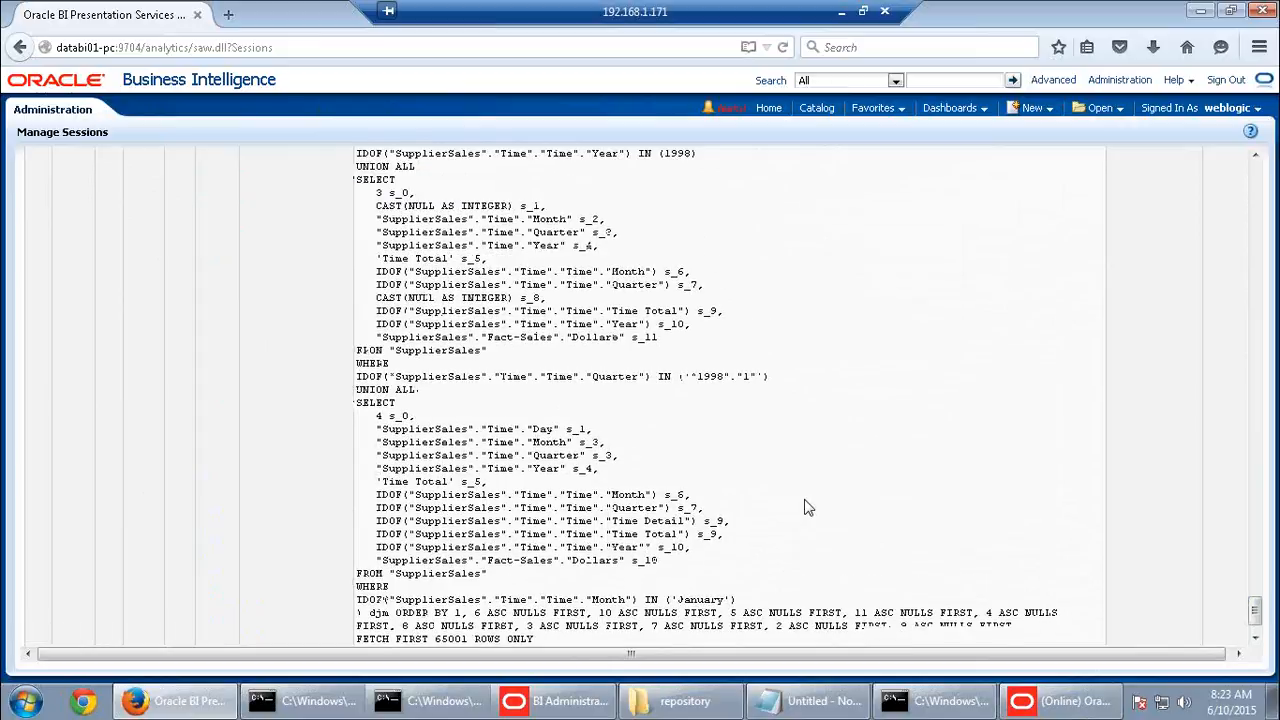
scroll(808, 508, up, 2)
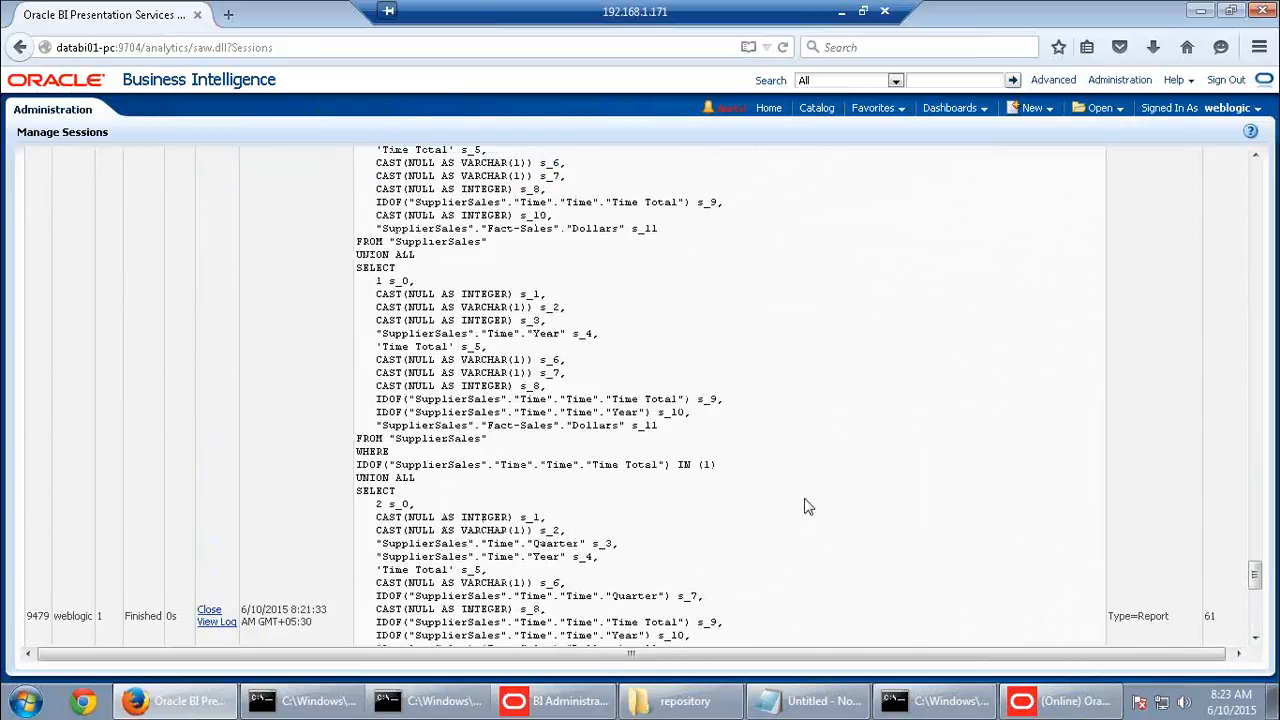
scroll(808, 508, up, 10)
scroll(808, 508, up, 10)
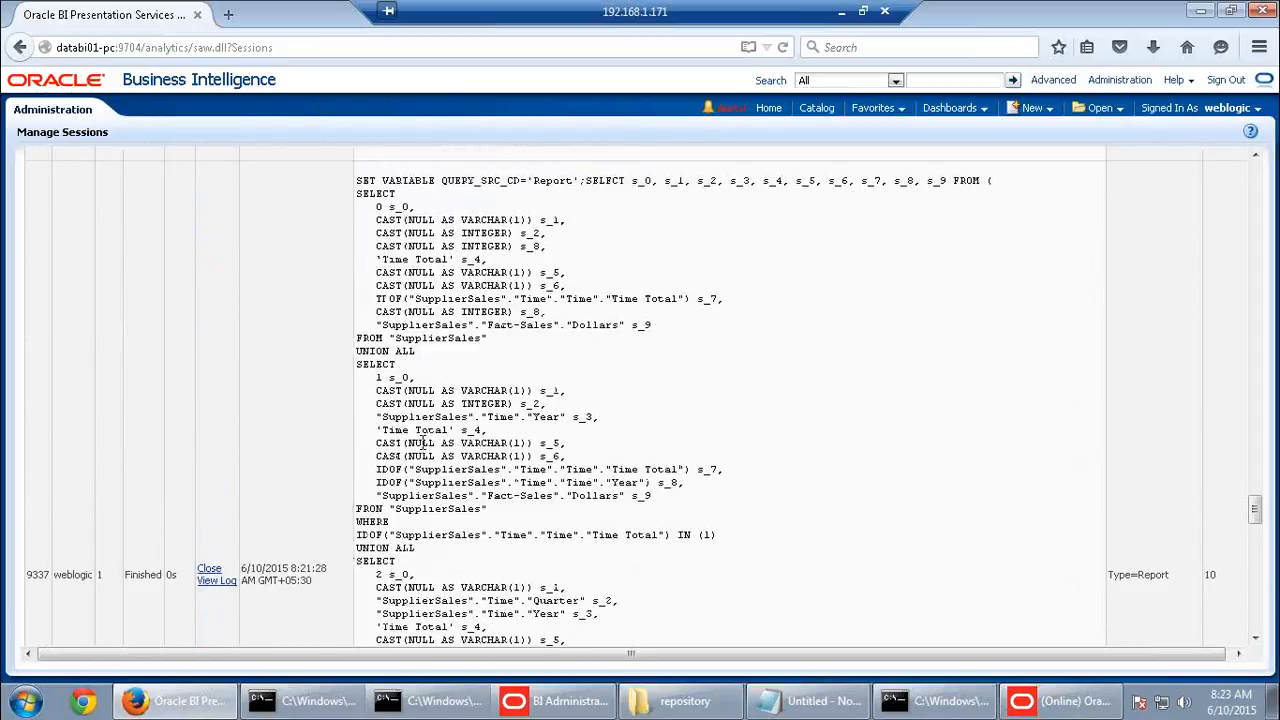
click(217, 581)
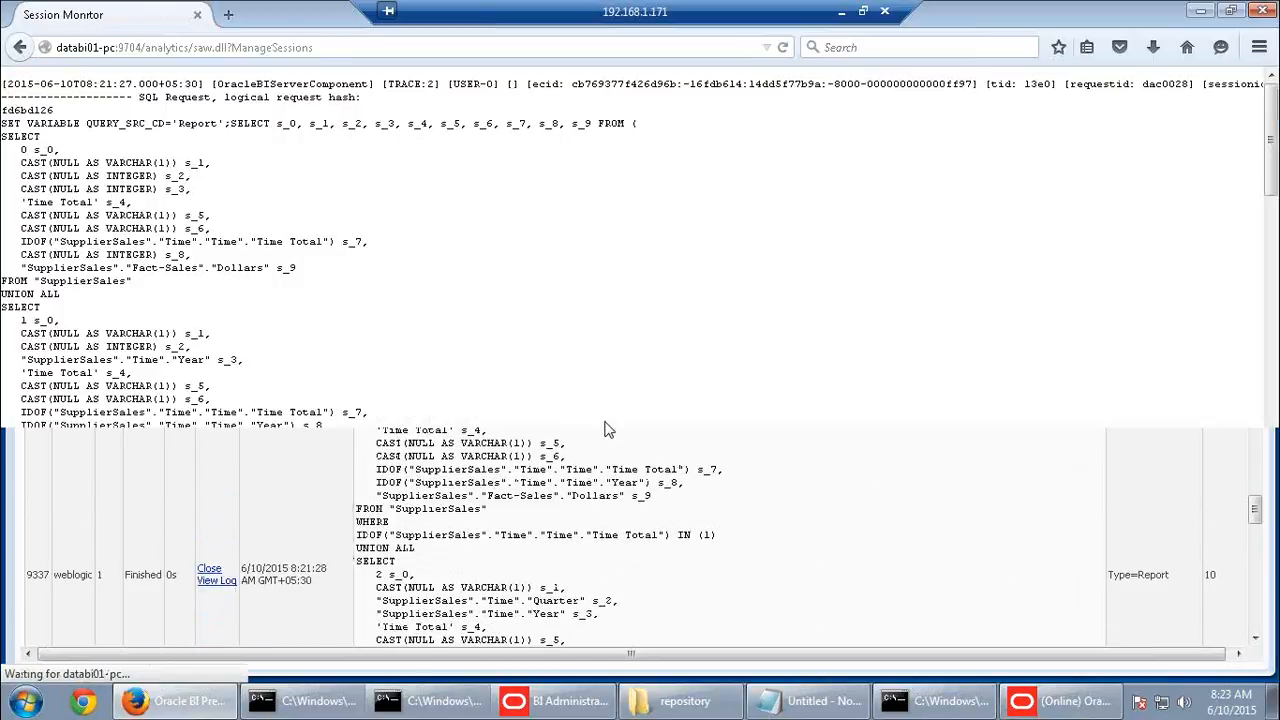
Highlight the logical SQL and the WITH SAWITH0 physical query over D1_CALENDAR2 and D1_ORDERS2.
scroll(608, 430, down, 15)
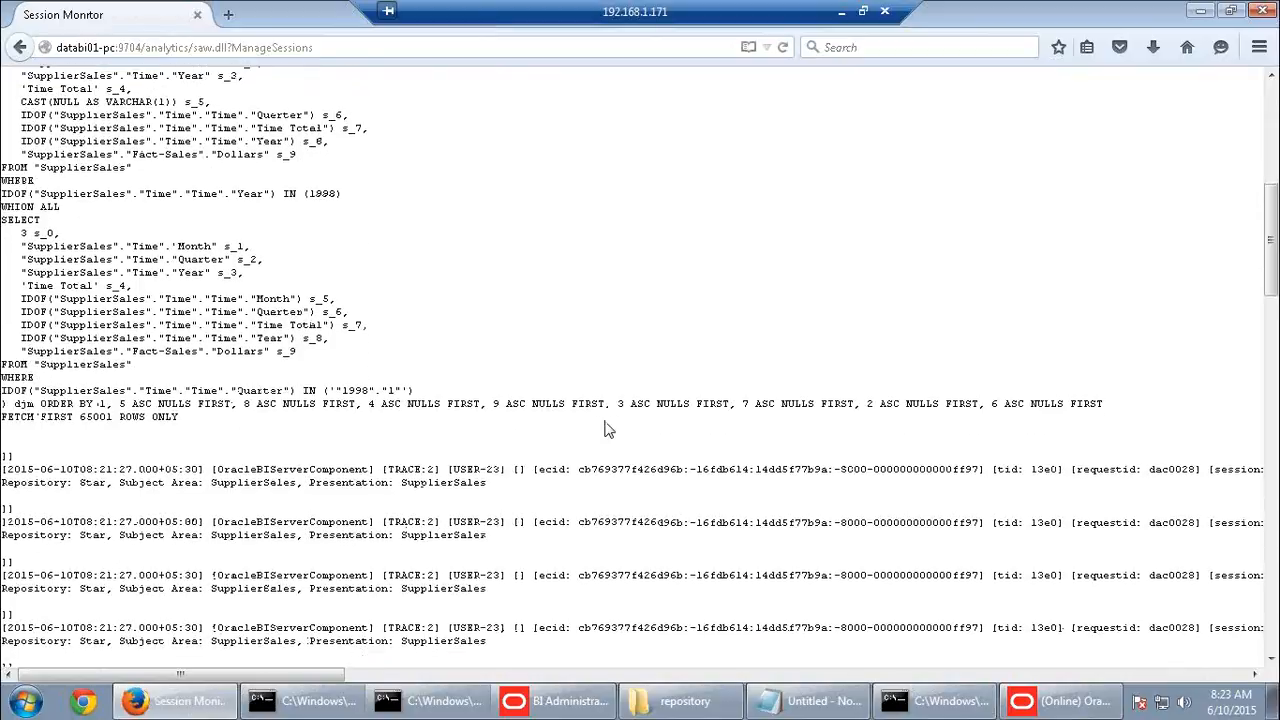
scroll(608, 430, down, 4)
scroll(608, 430, down, 2)
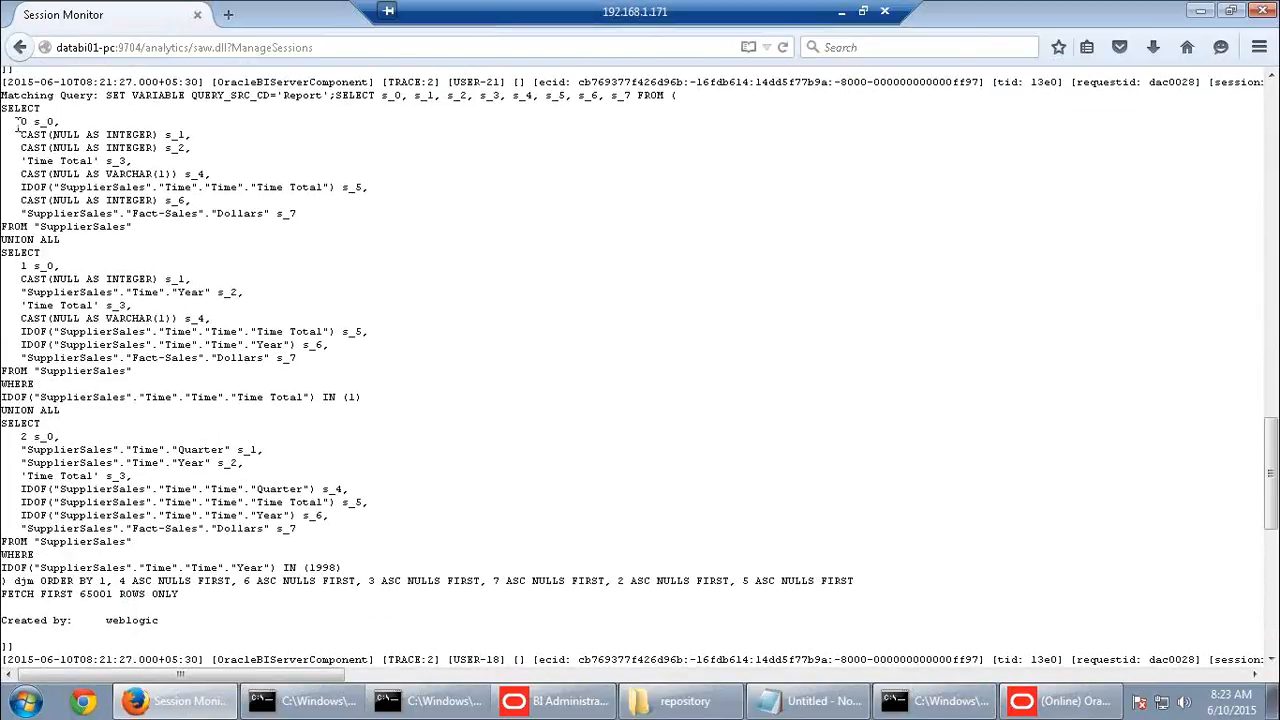
drag(12, 125, 183, 596)
scroll(423, 451, down, 6)
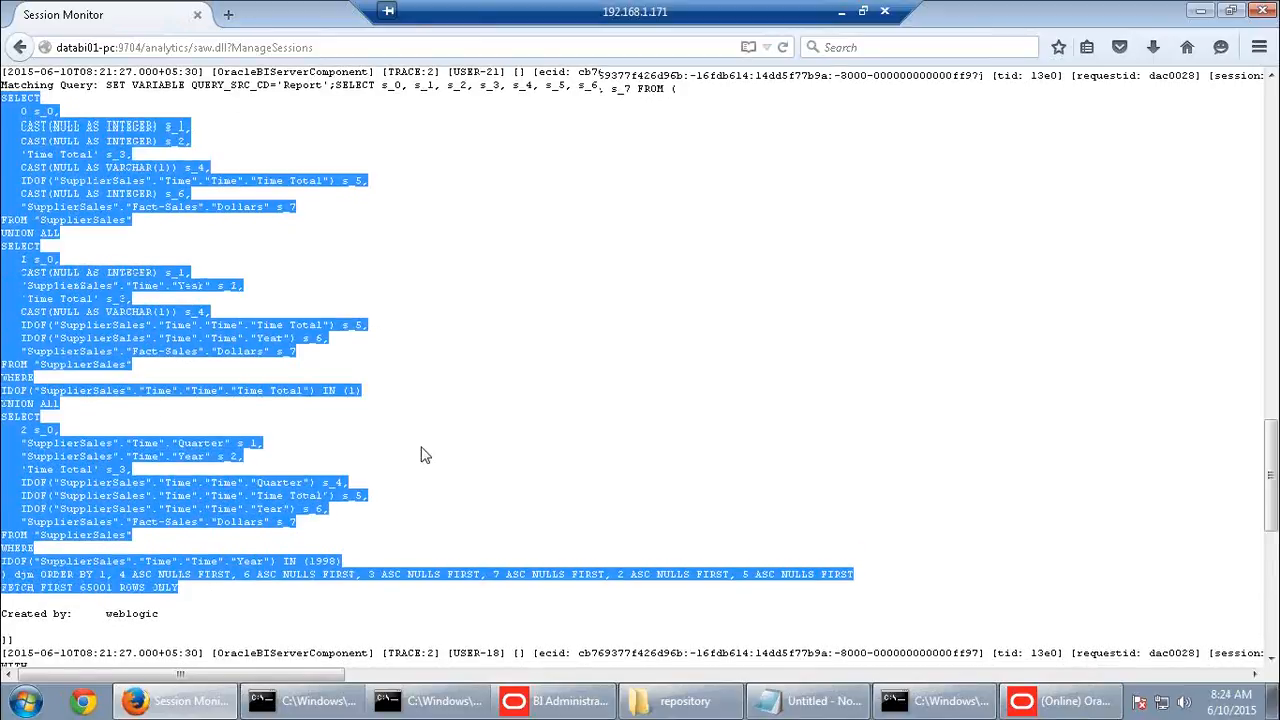
scroll(423, 451, down, 4)
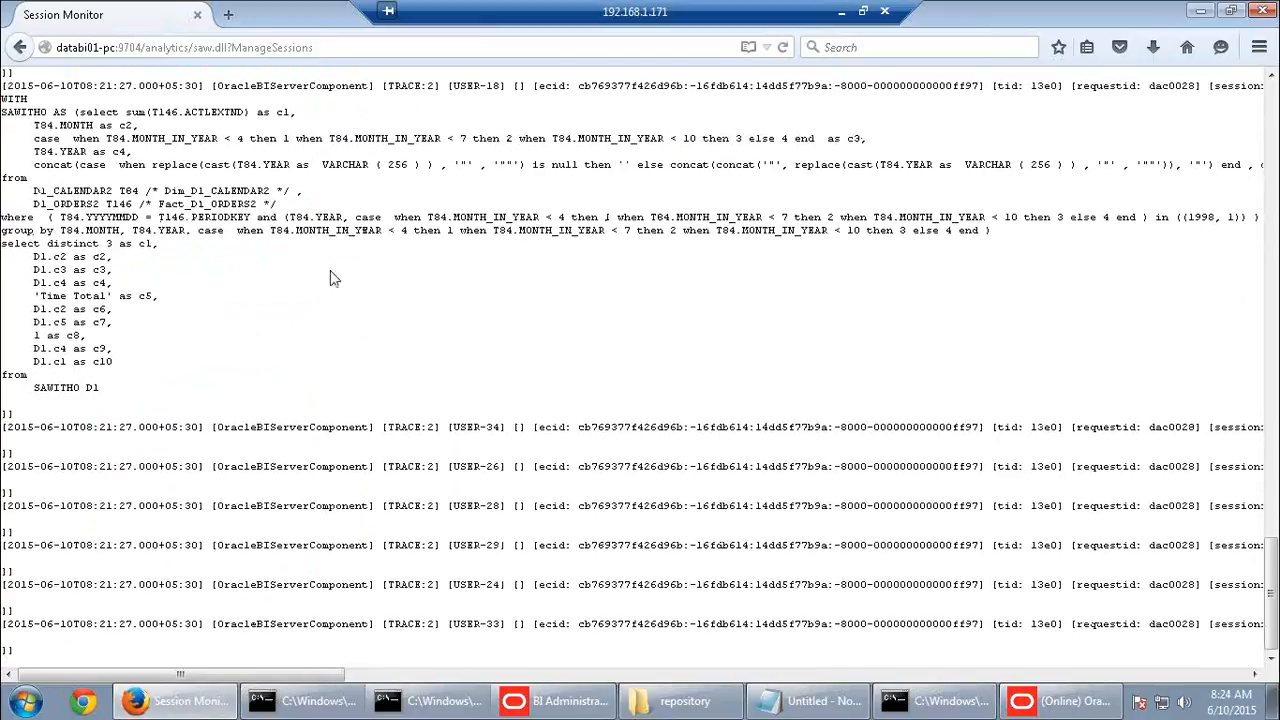
drag(3, 98, 136, 403)
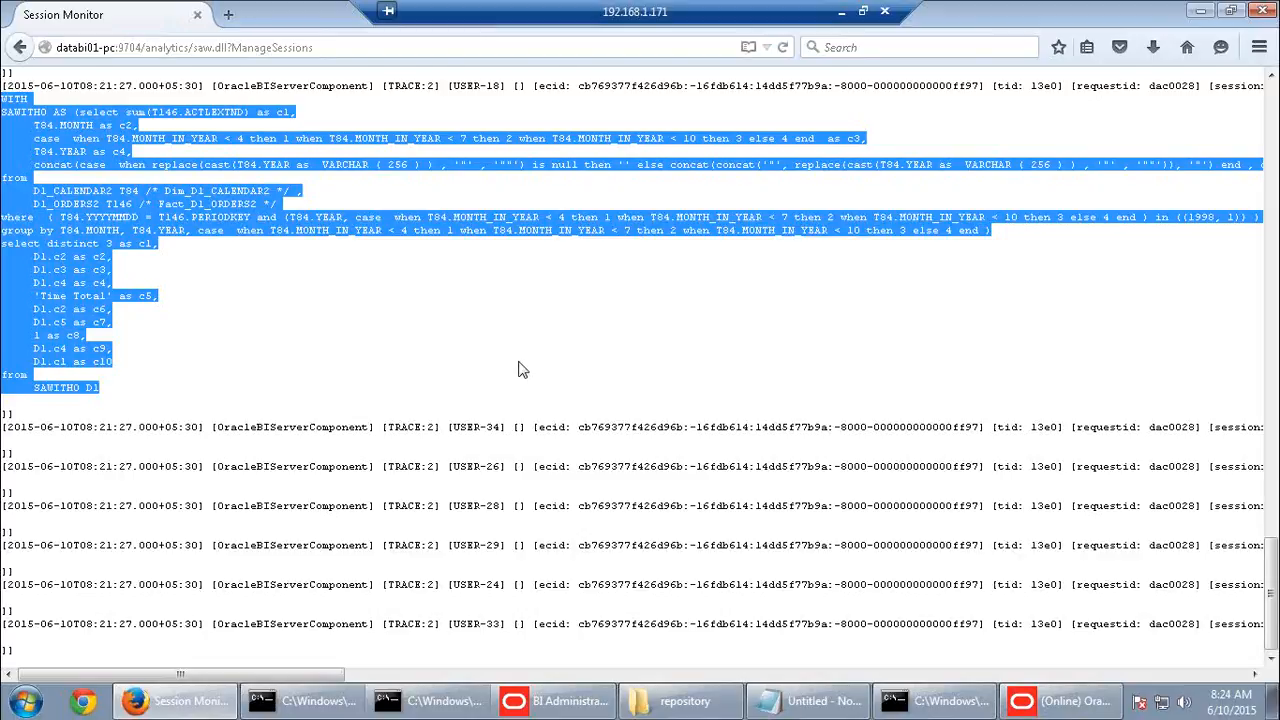
scroll(522, 368, up, 6)
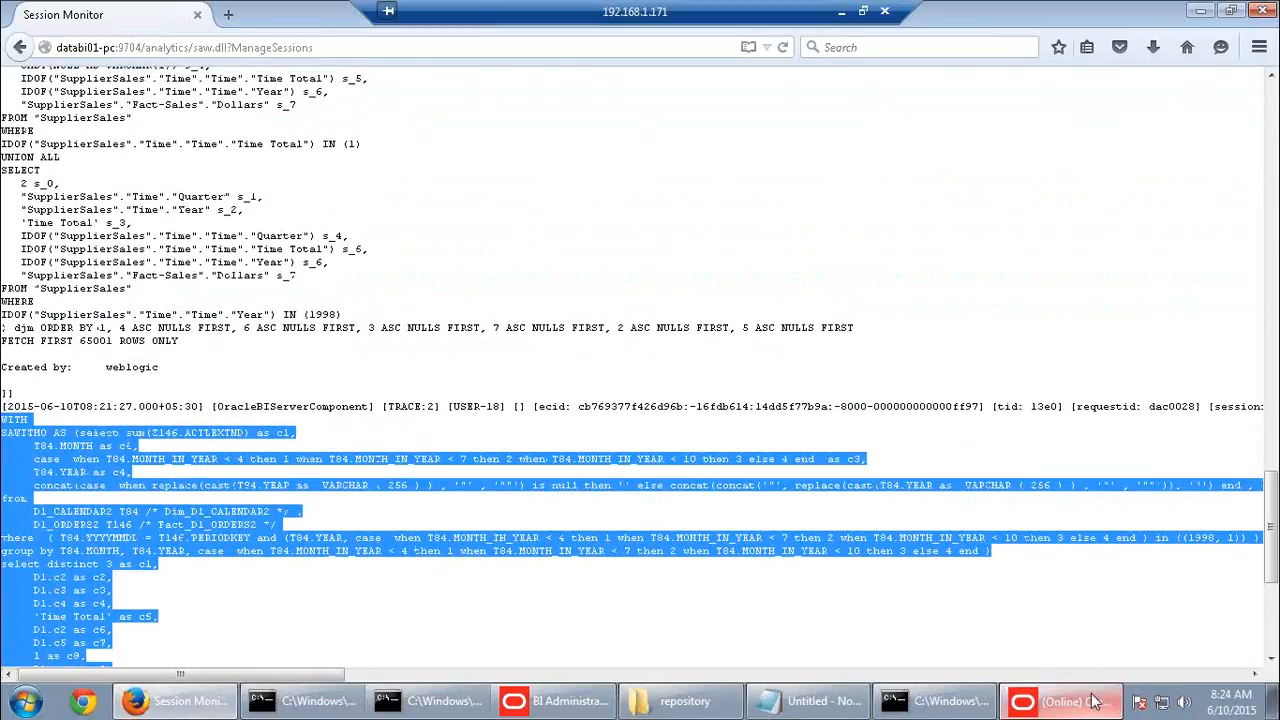
click(1094, 703)
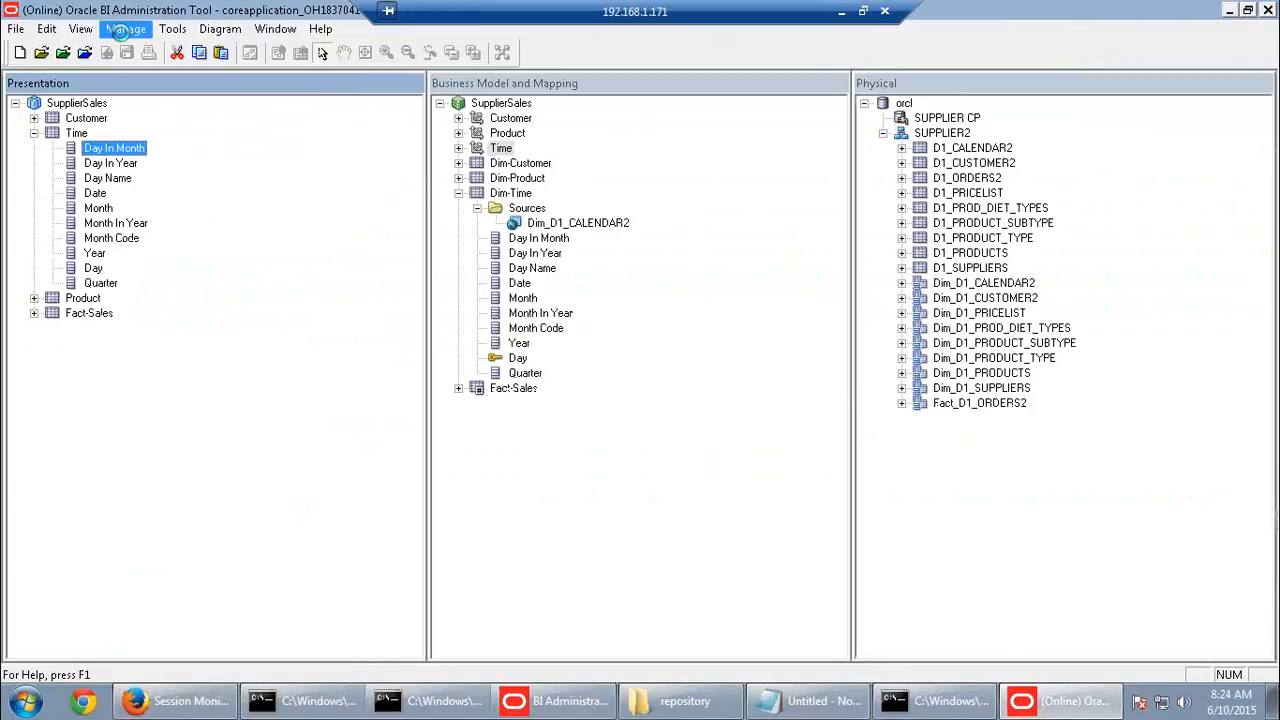
In Identity Manager, check out the administrator user and set its logging level to 5.
click(122, 30)
click(140, 120)
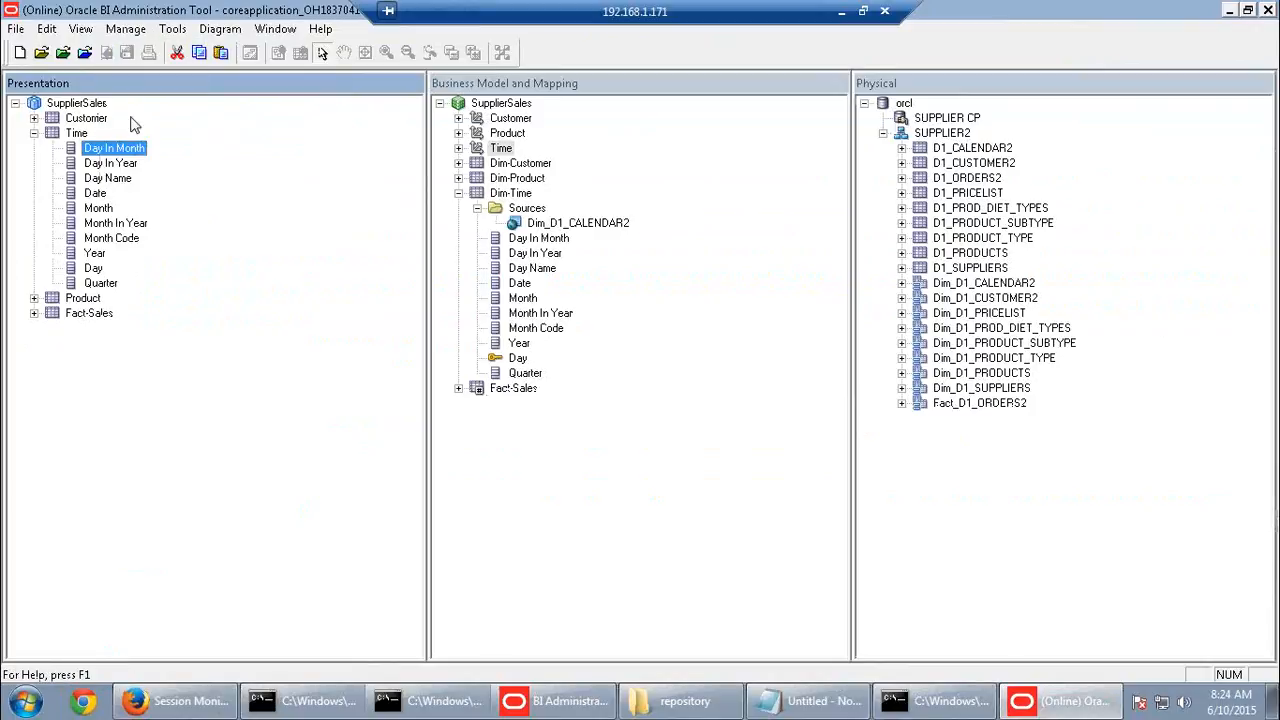
double_click(608, 94)
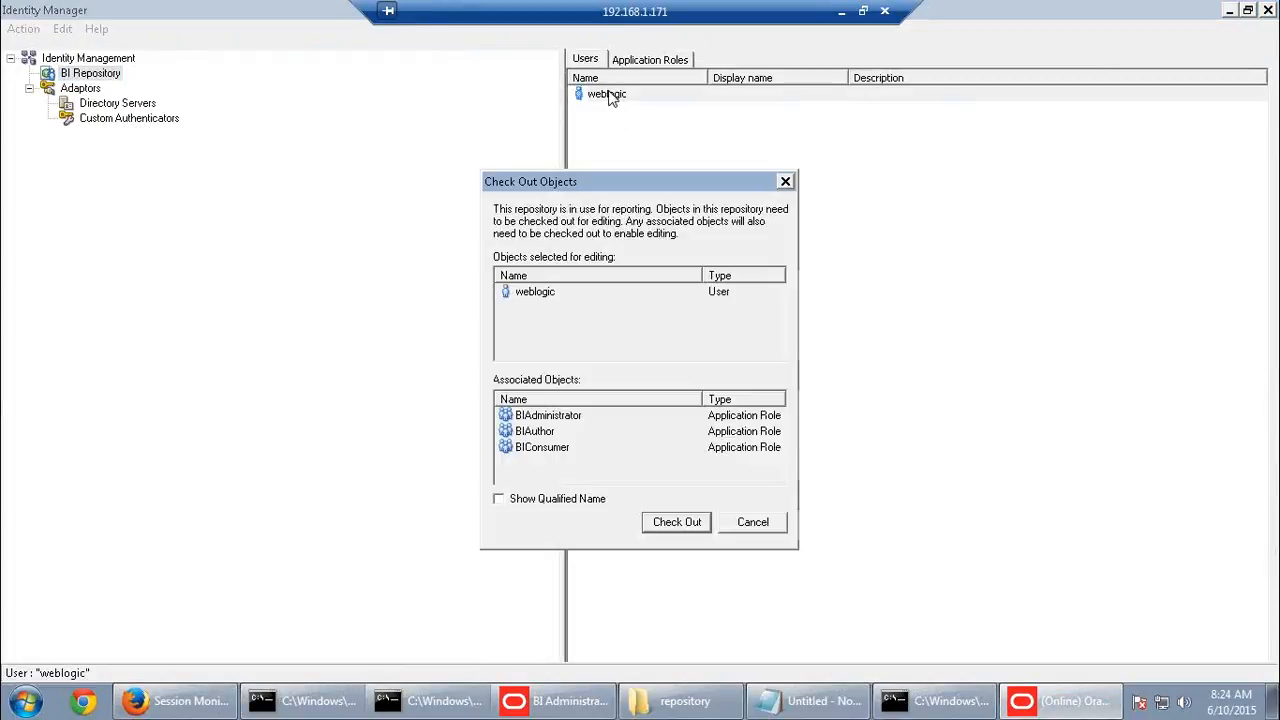
click(676, 523)
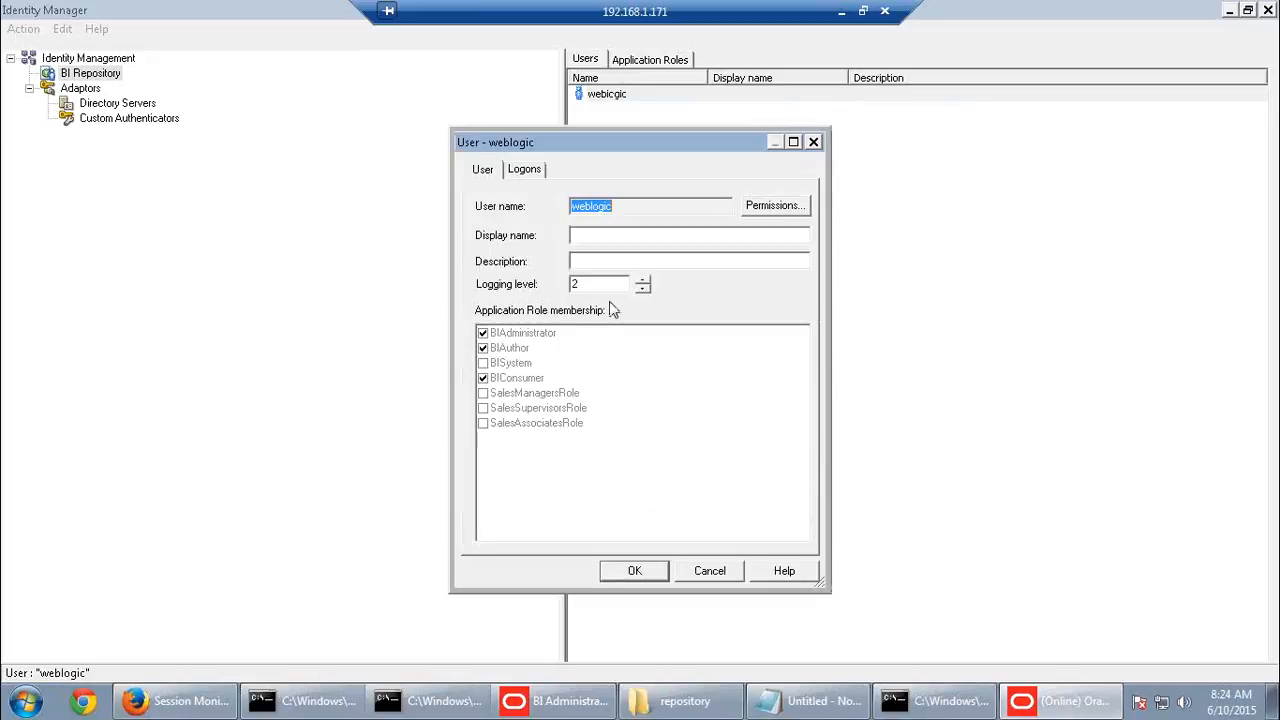
click(642, 281)
click(642, 281)
click(642, 281)
click(612, 570)
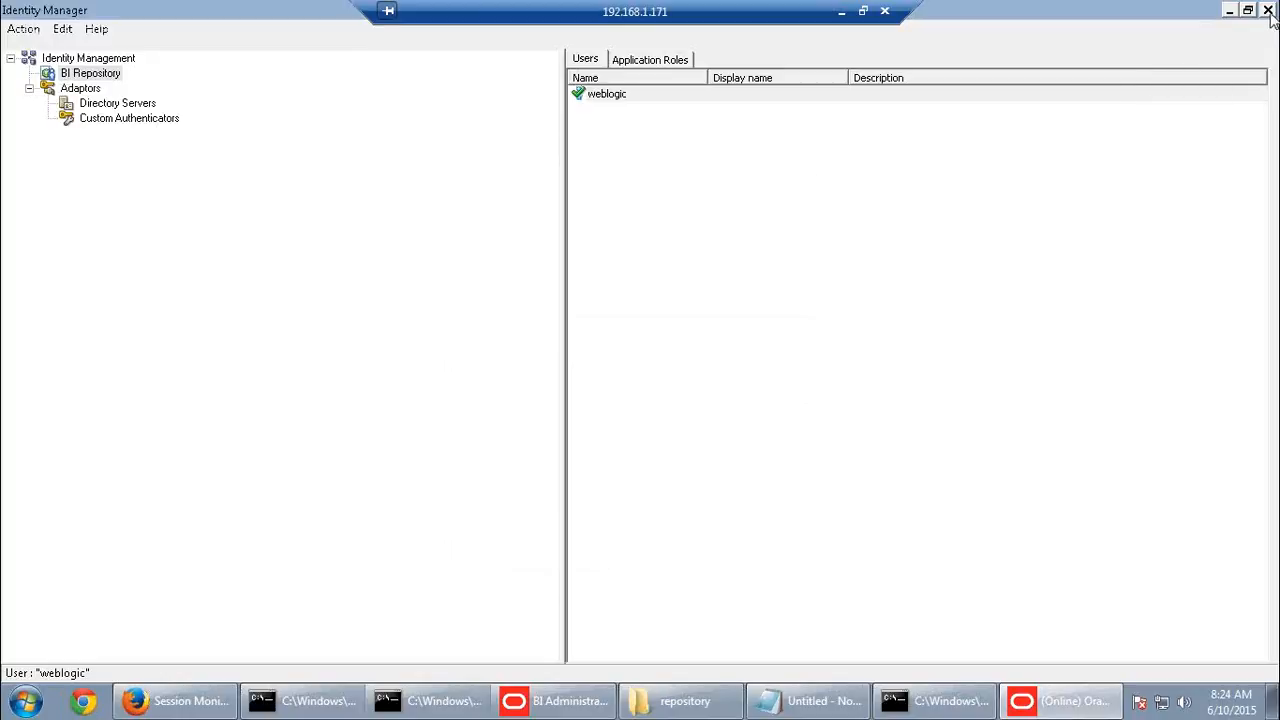
click(1267, 10)
Check in the repository changes and pass the global consistency check.
click(106, 52)
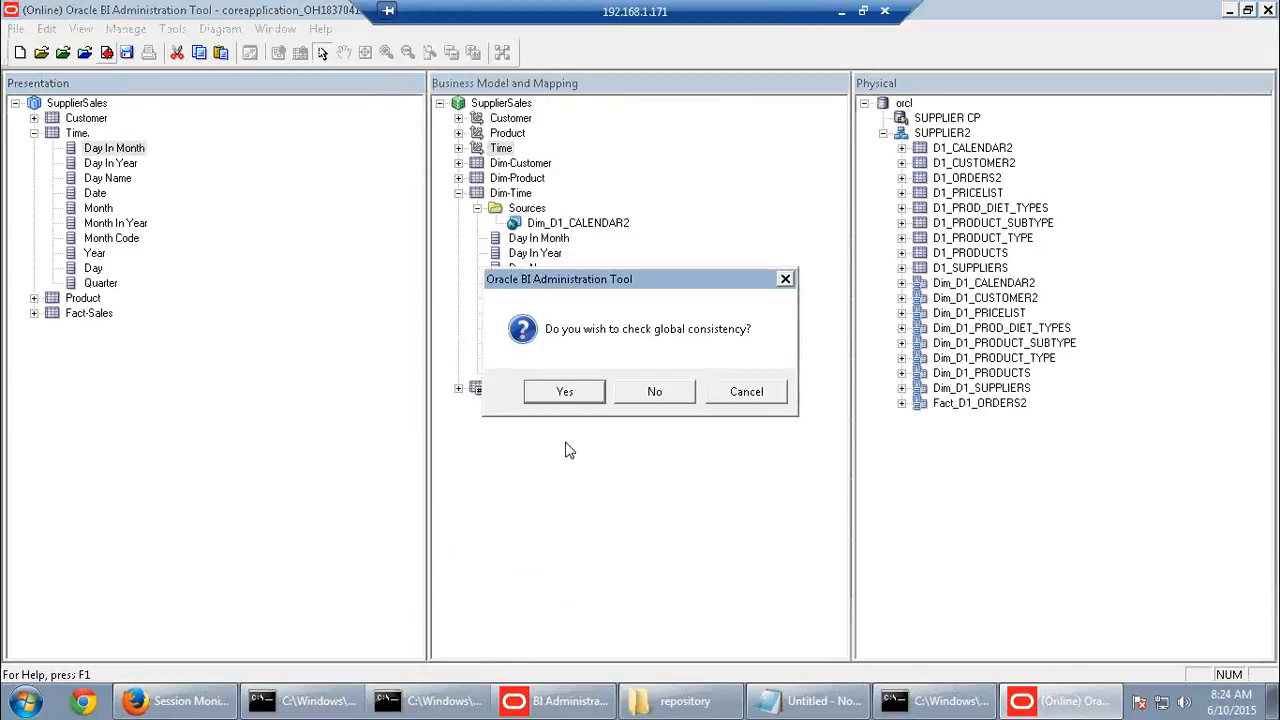
click(565, 391)
click(812, 391)
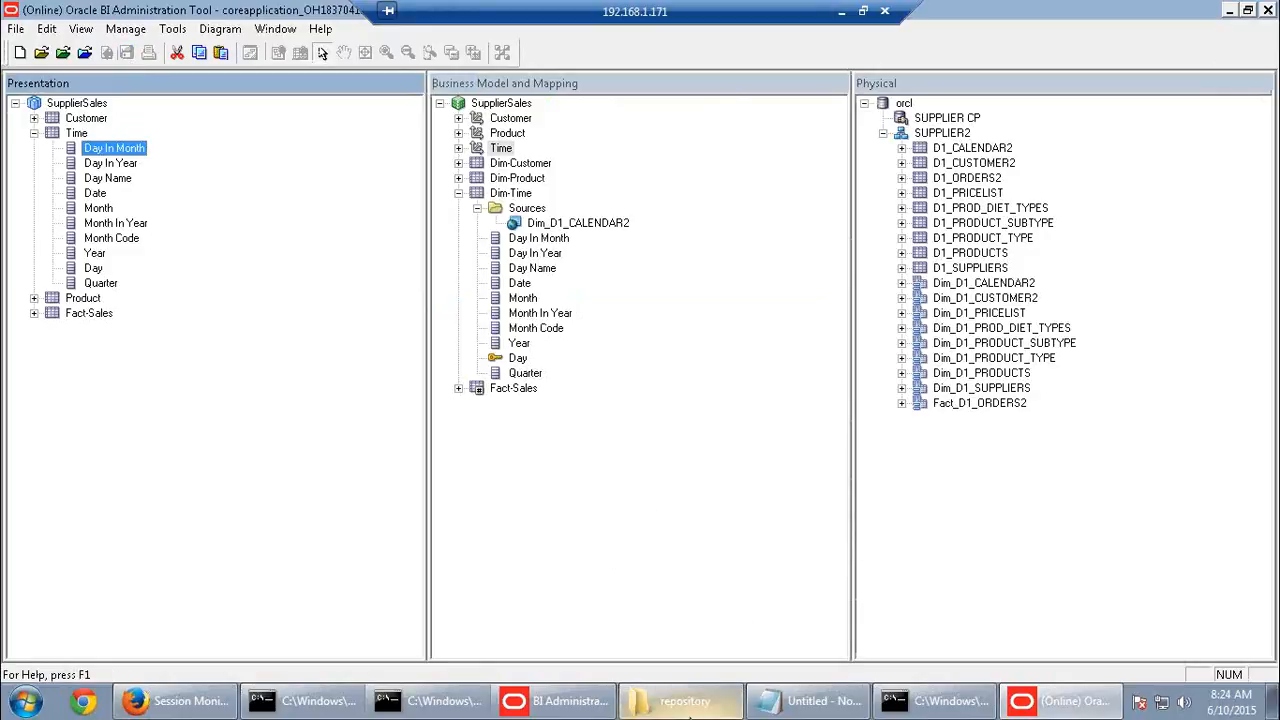
Browse to instance1\diagnostics\logs\OracleBIServerComponent\coreapplication_obis1 and open nqquery.log in Notepad.
click(695, 705)
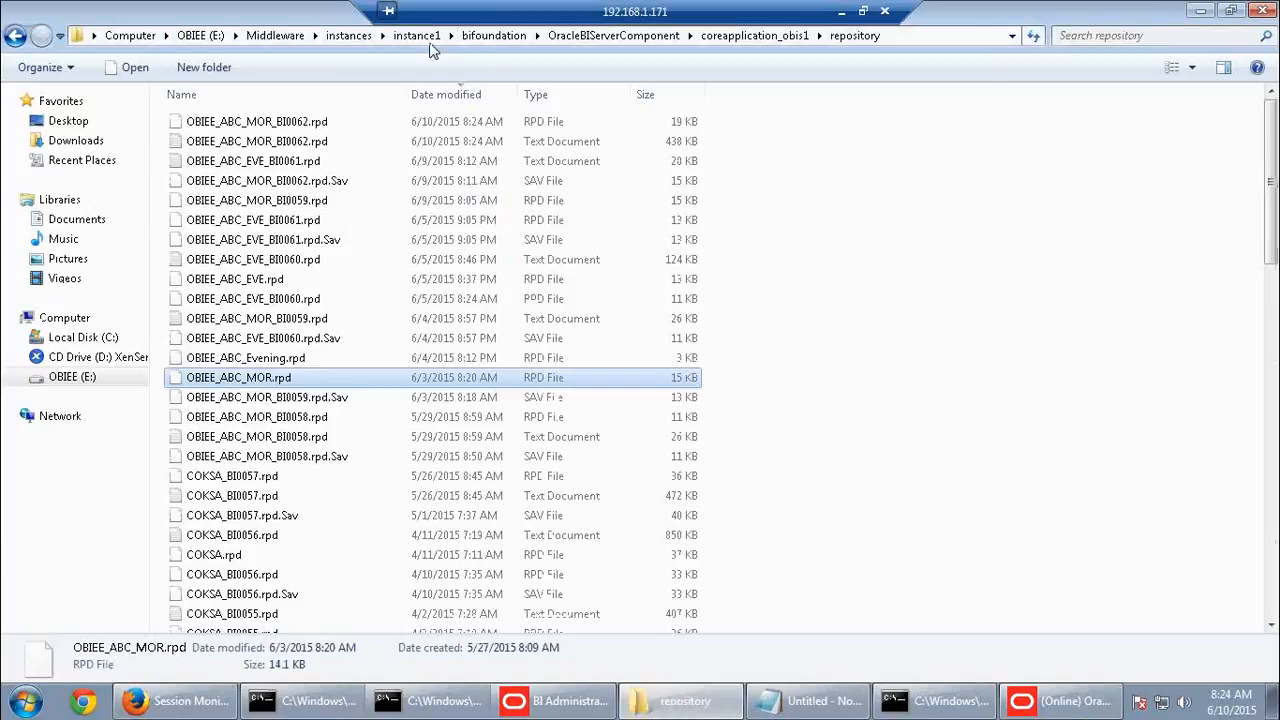
click(418, 36)
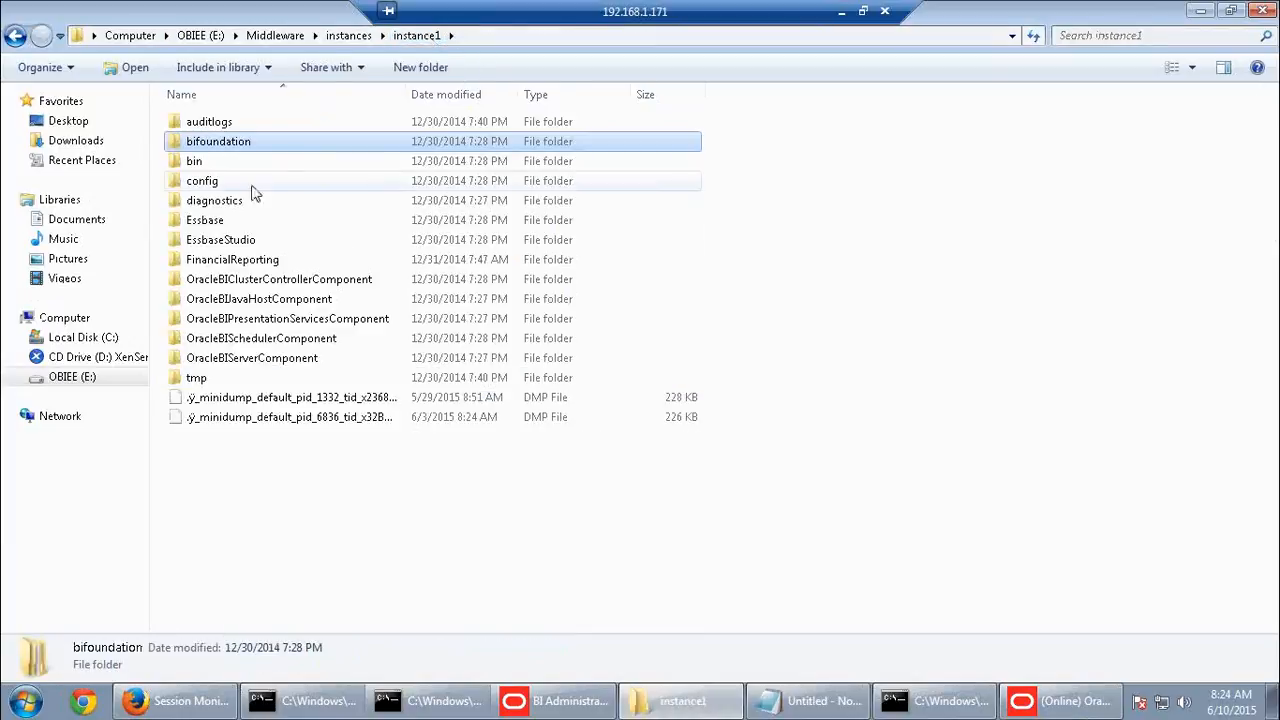
double_click(354, 203)
double_click(200, 128)
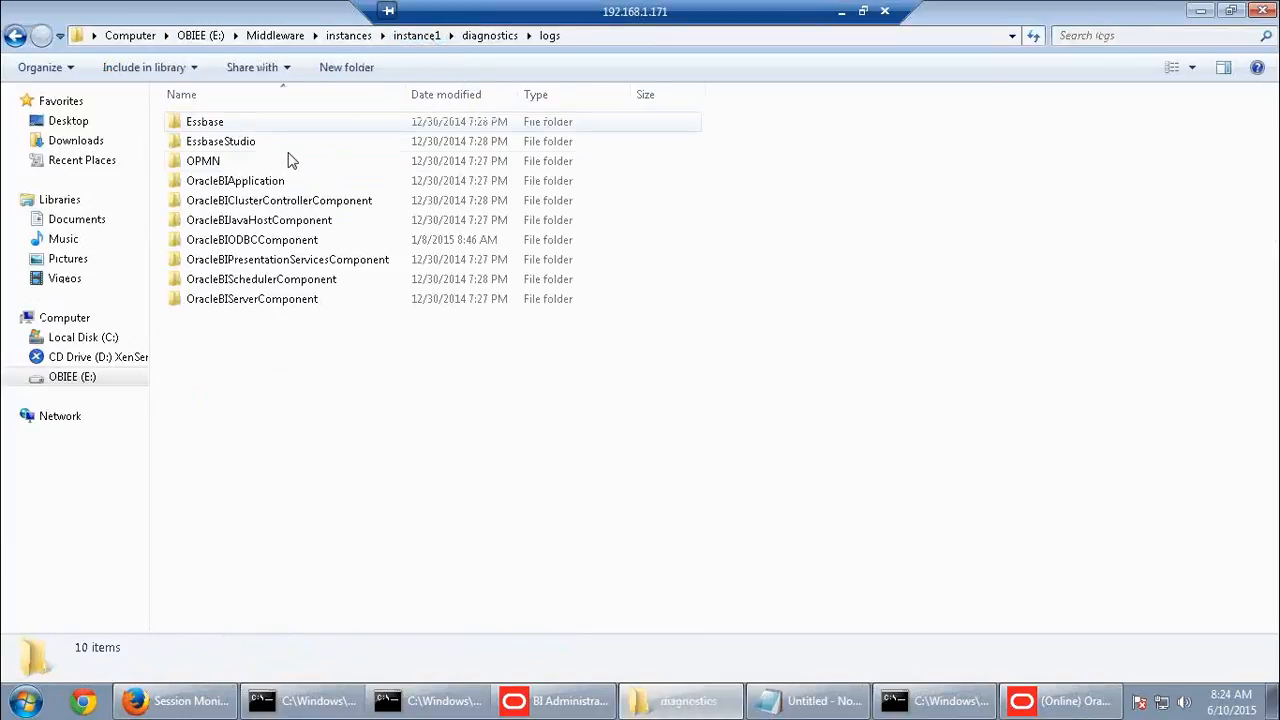
double_click(288, 306)
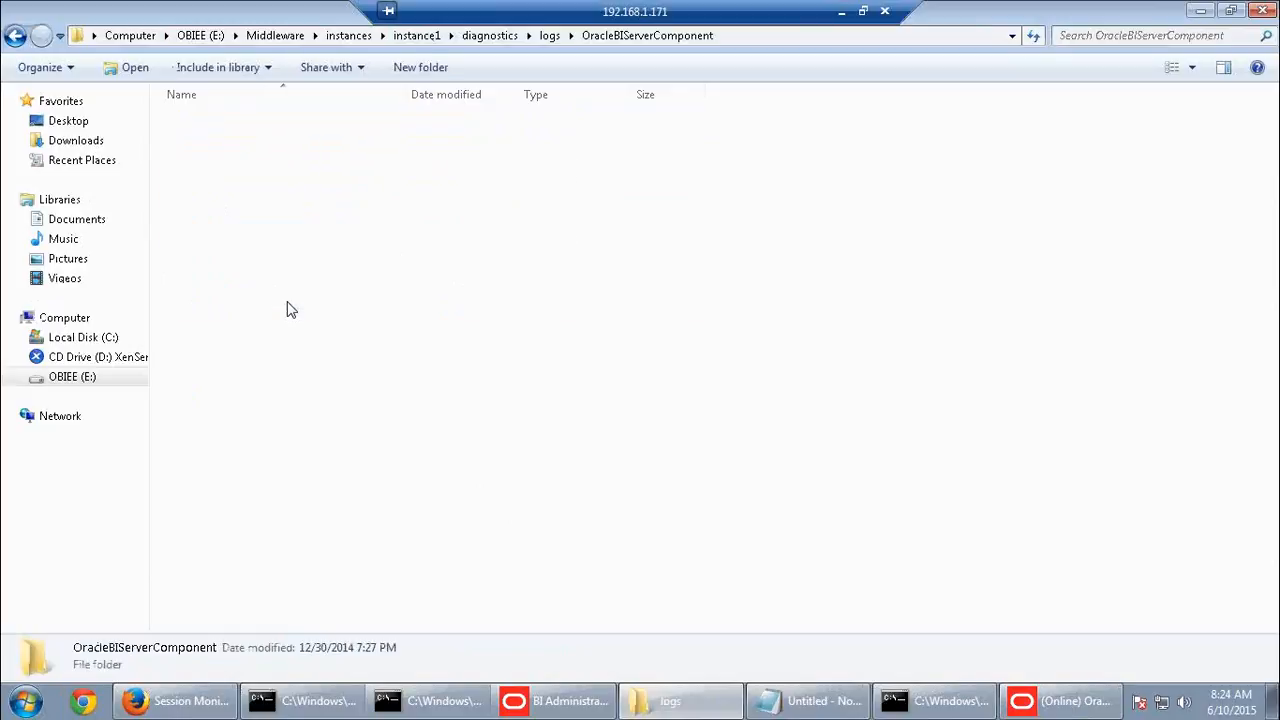
double_click(256, 130)
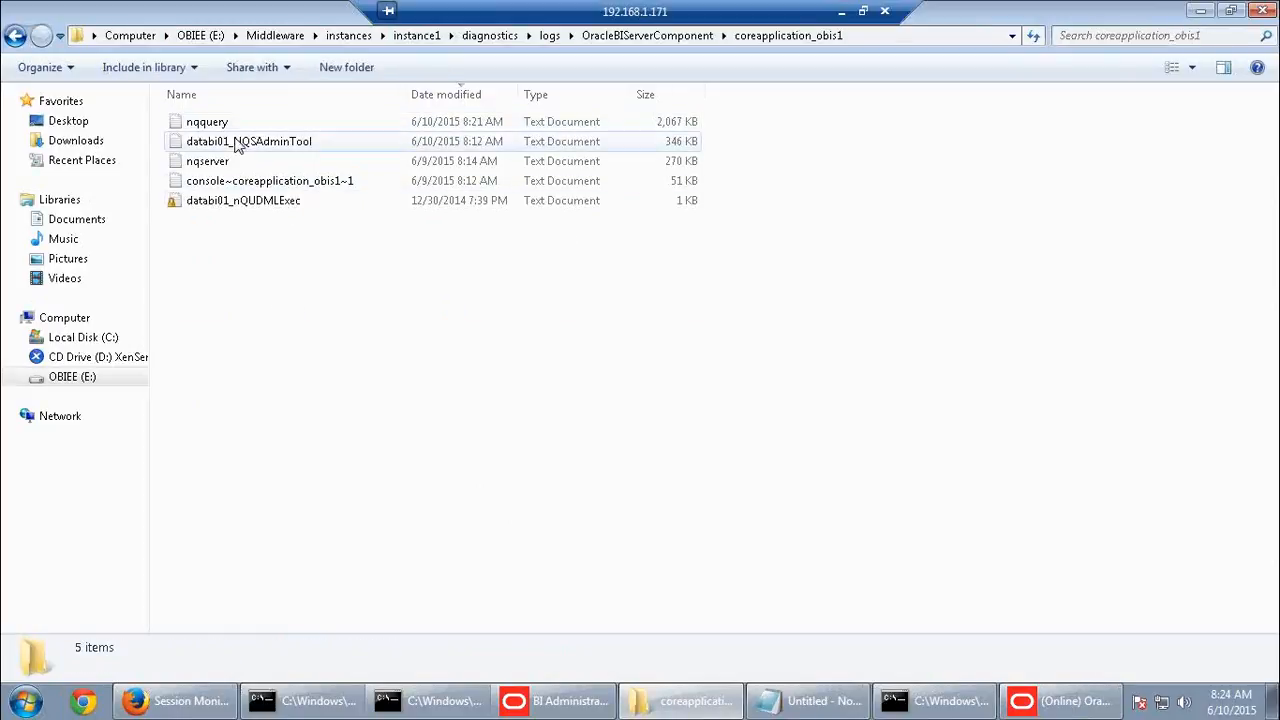
click(200, 122)
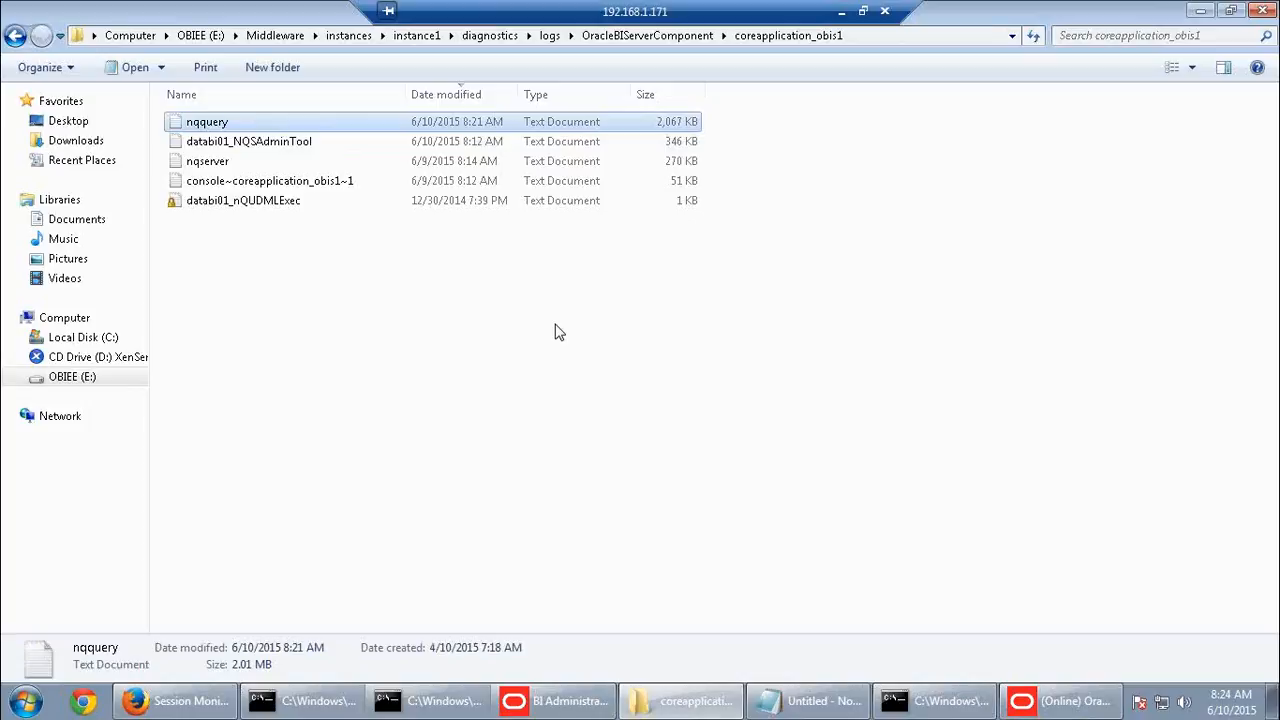
double_click(271, 122)
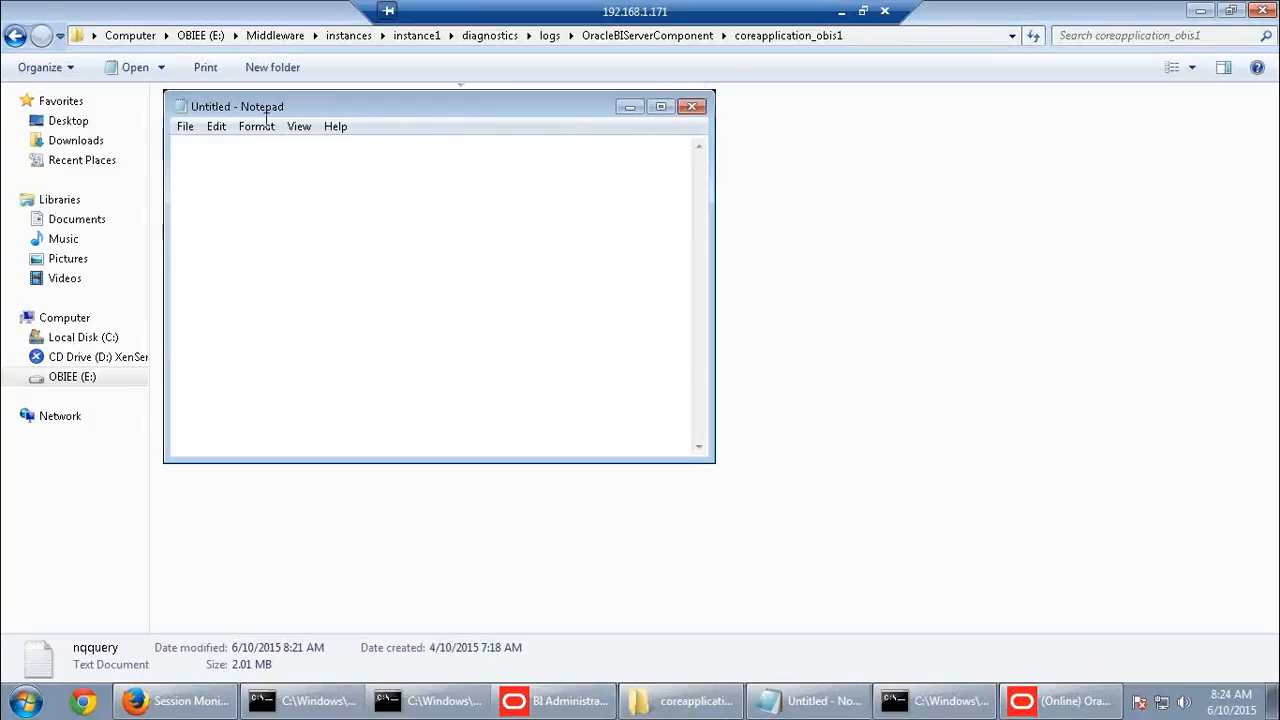
Maximize the nqquery log and scroll through its entries, highlighting a timestamp's date.
click(664, 107)
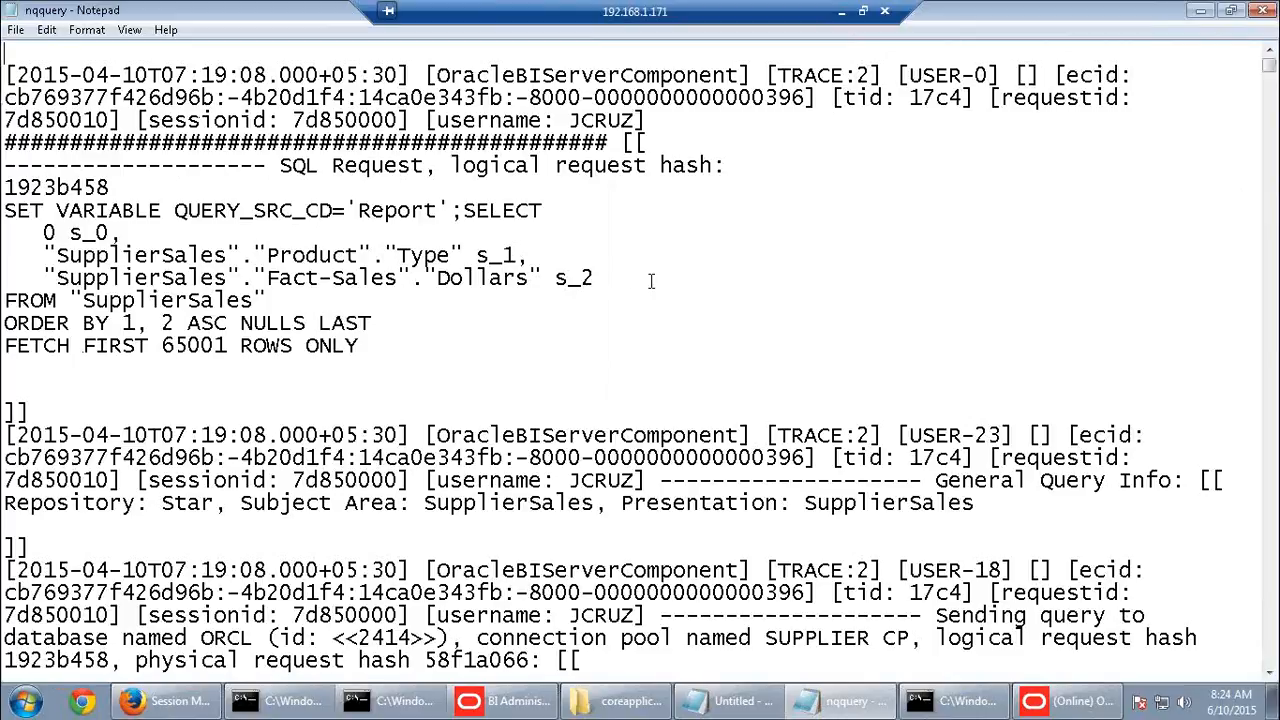
scroll(651, 281, down, 1)
scroll(651, 281, up, 1)
scroll(745, 142, down, 5)
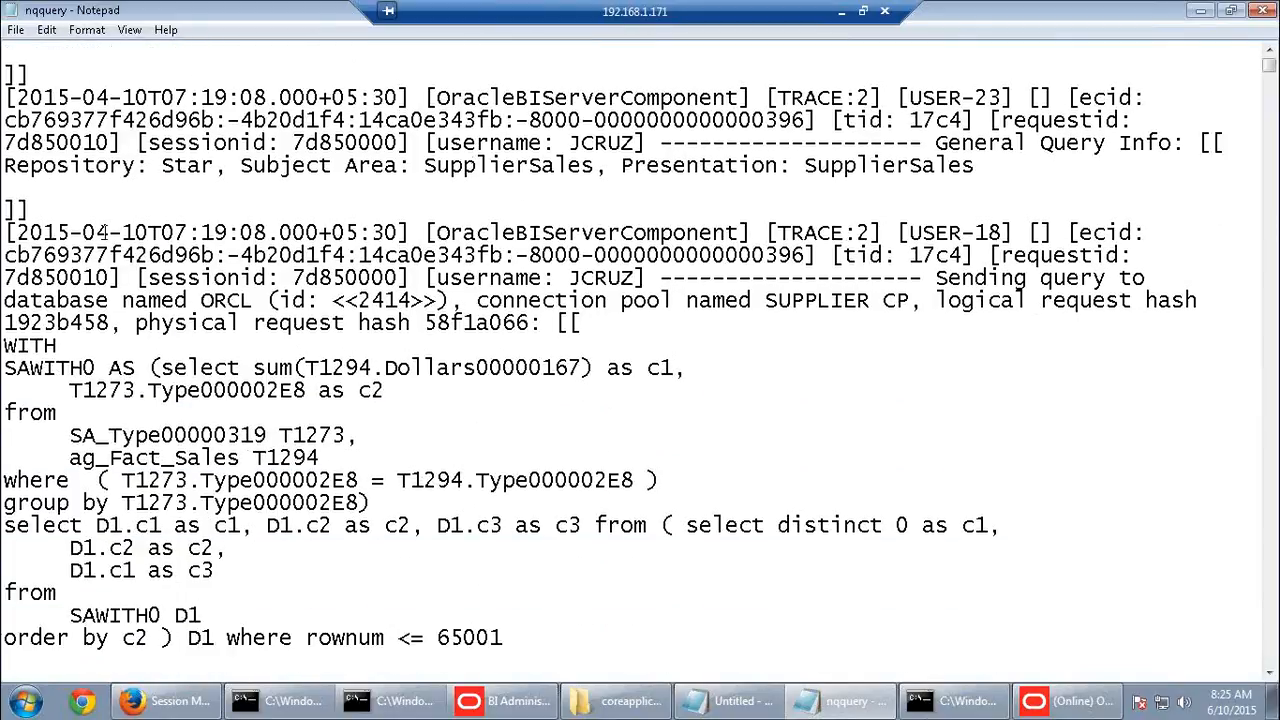
drag(32, 232, 140, 233)
scroll(210, 232, down, 18)
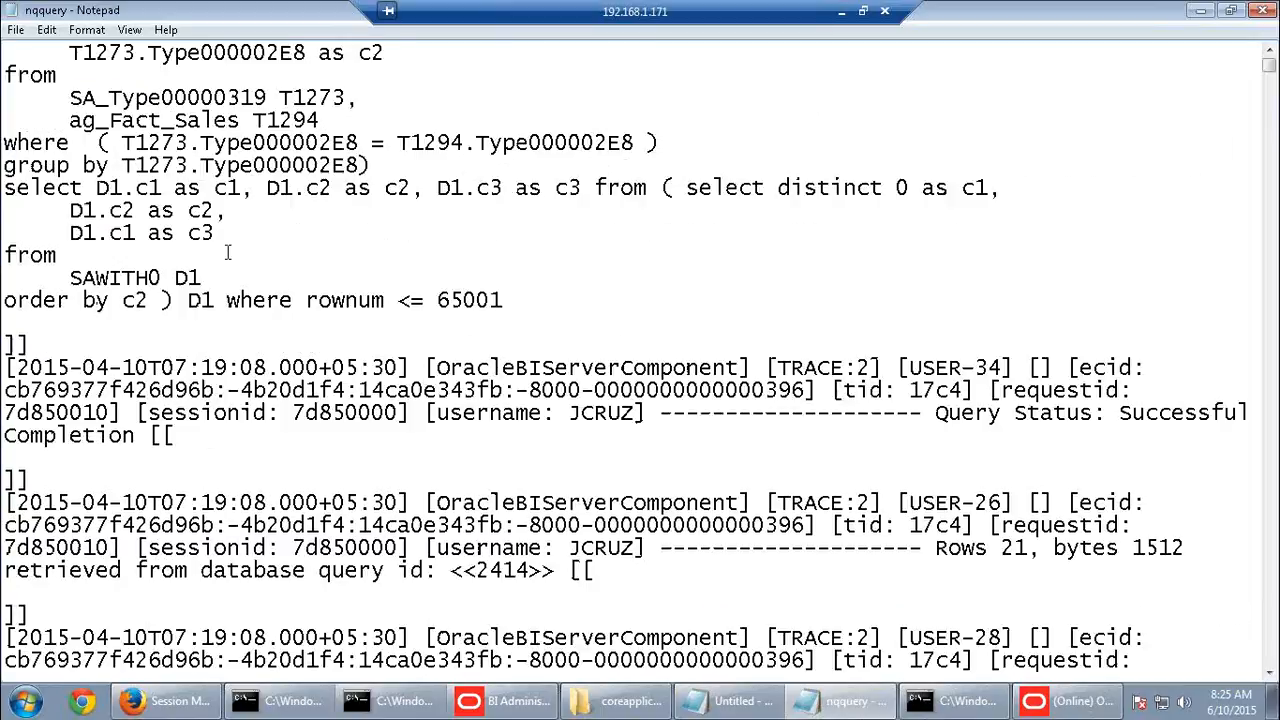
drag(1272, 72, 1272, 621)
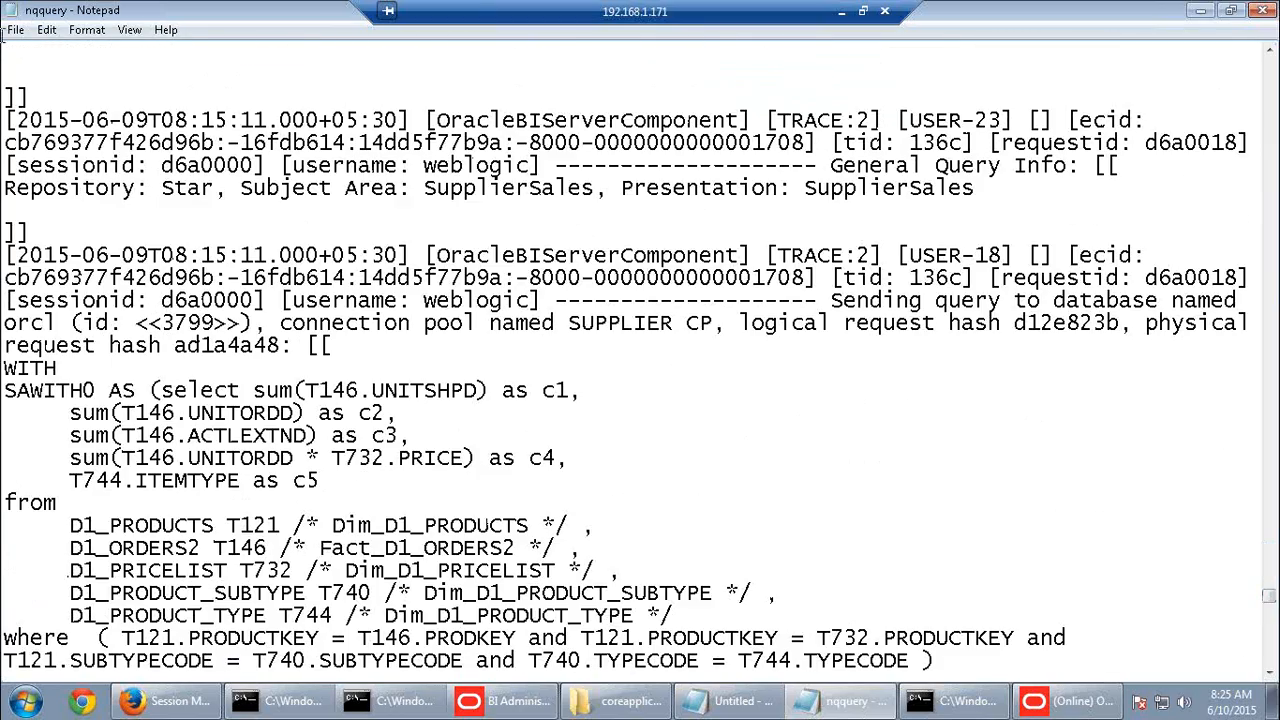
Select the Poultry request's physical SQL over D1_PRODUCTS and D1_ORDERS2, then close Notepad.
scroll(538, 489, down, 15)
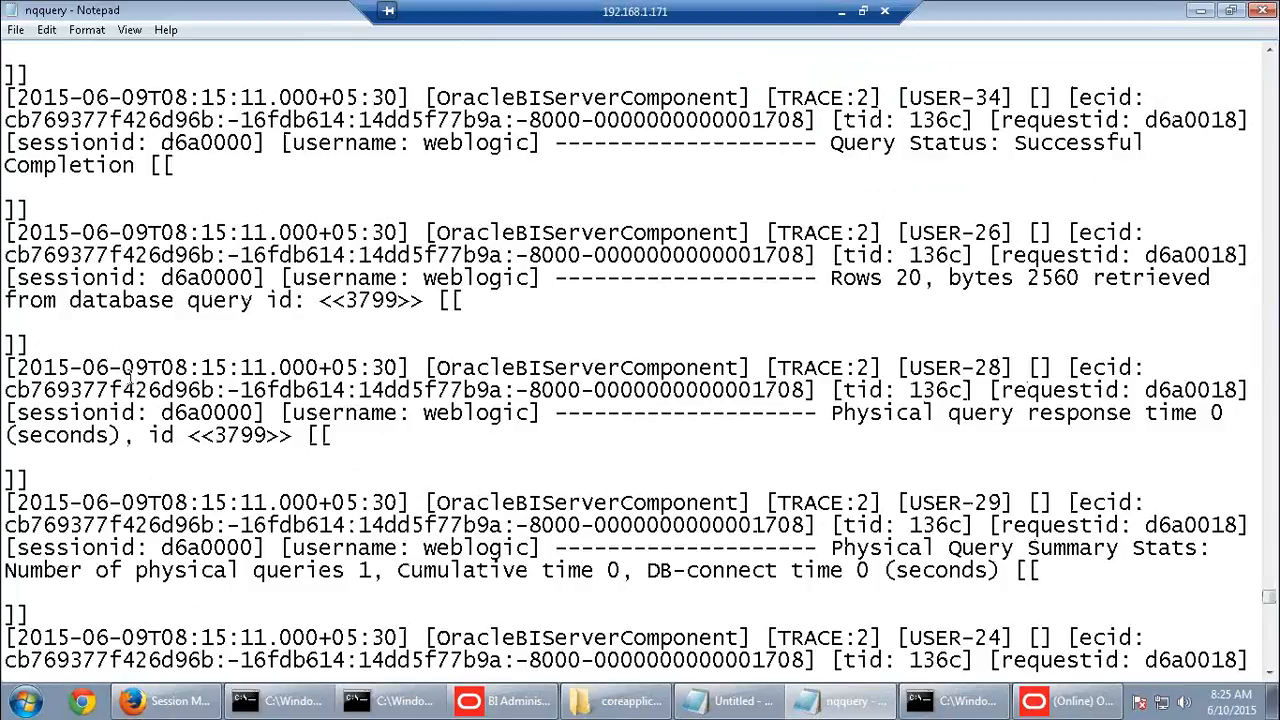
drag(144, 371, 83, 370)
scroll(436, 541, down, 6)
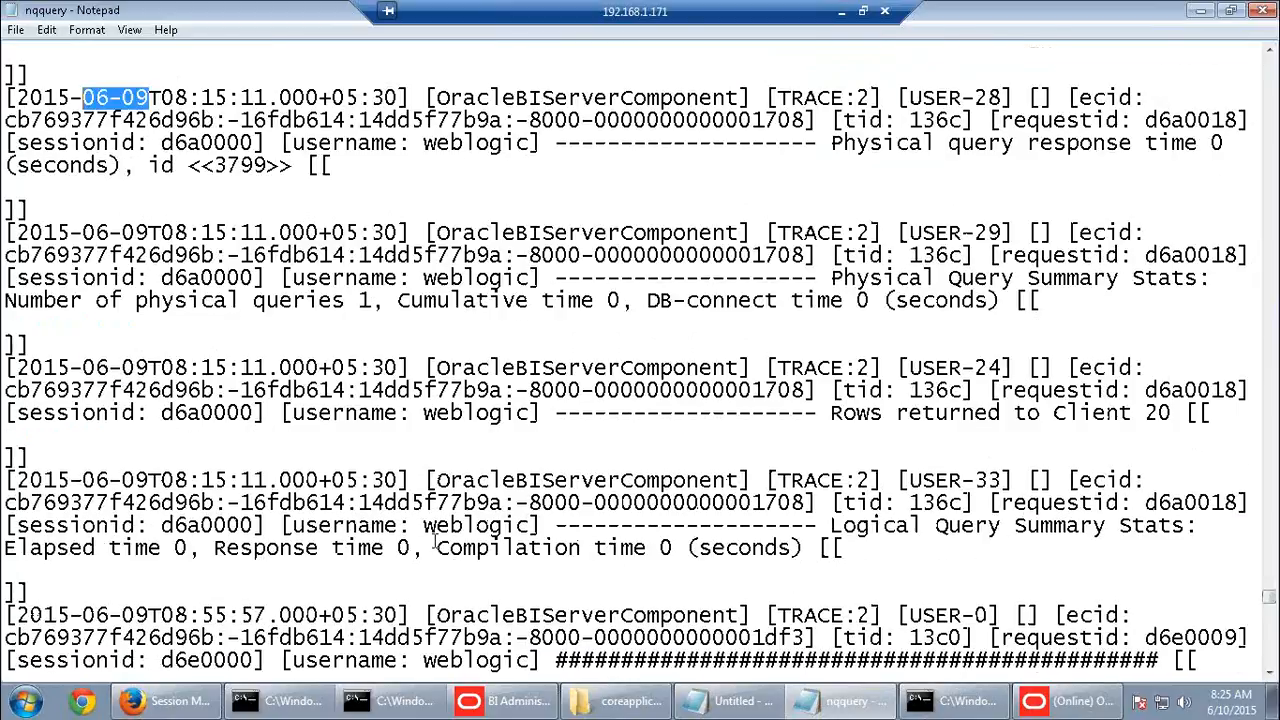
scroll(436, 541, down, 4)
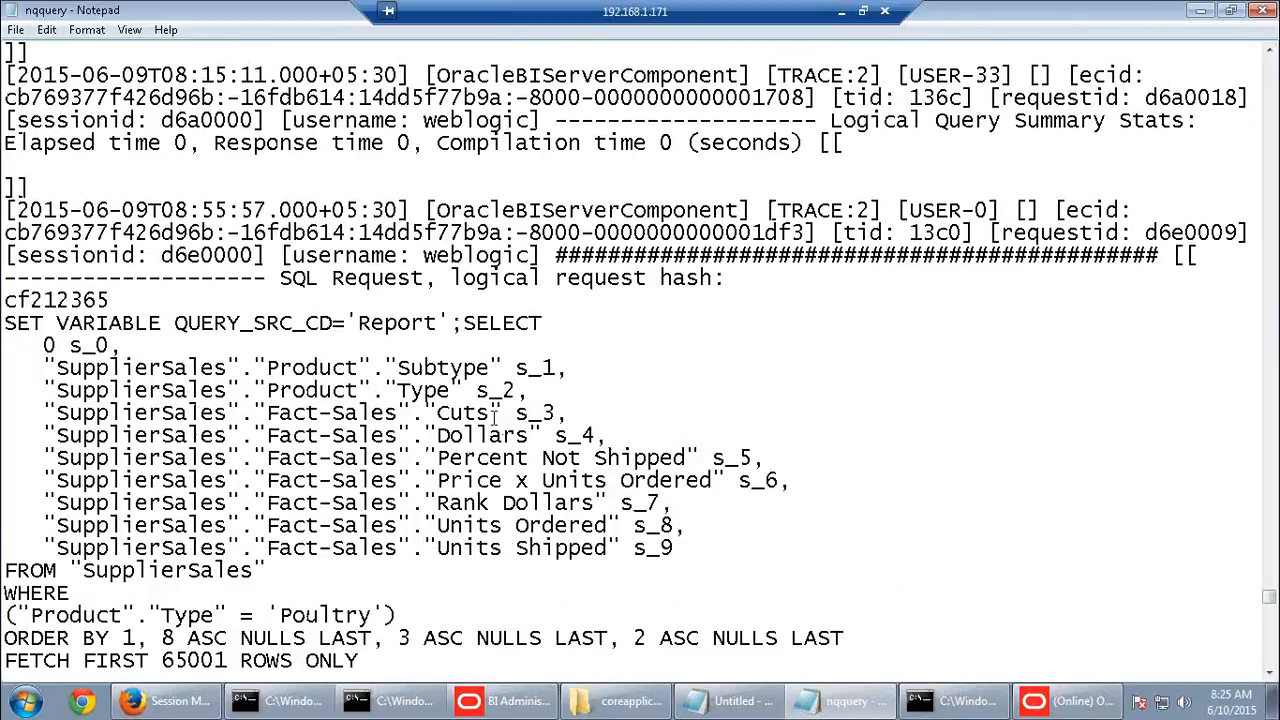
scroll(545, 518, down, 9)
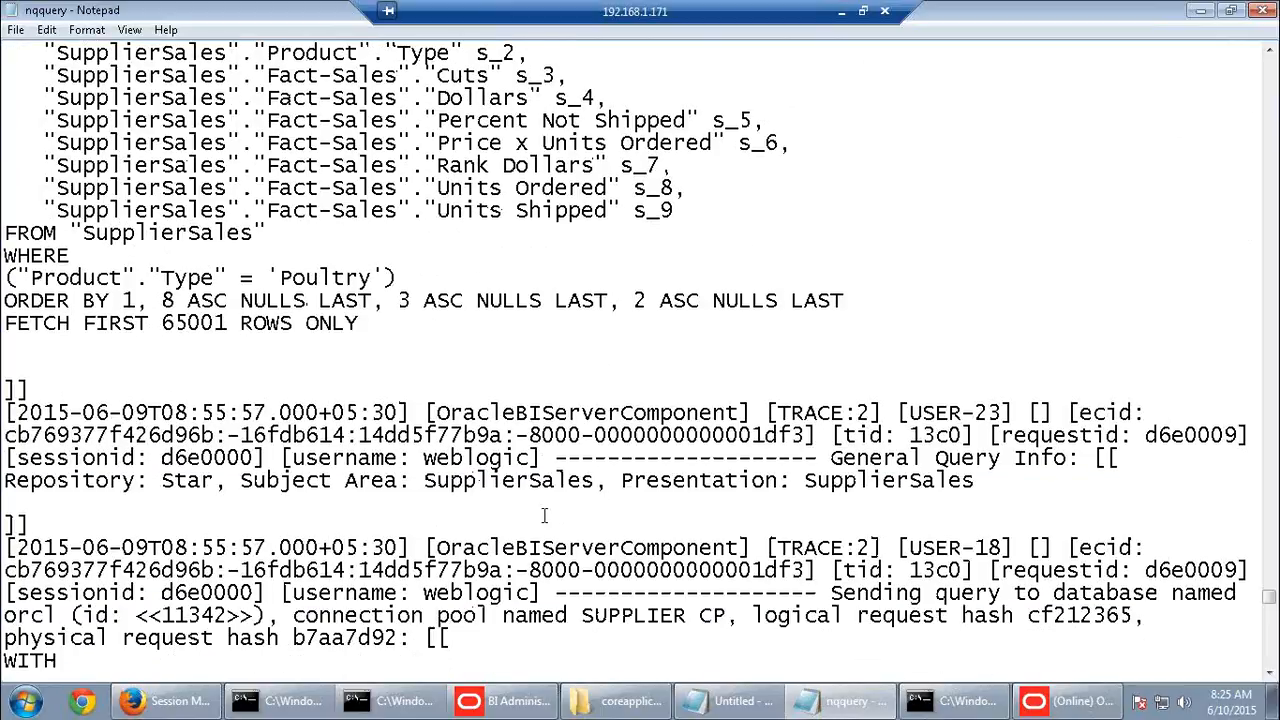
scroll(544, 515, down, 3)
drag(31, 210, 286, 660)
scroll(391, 527, down, 4)
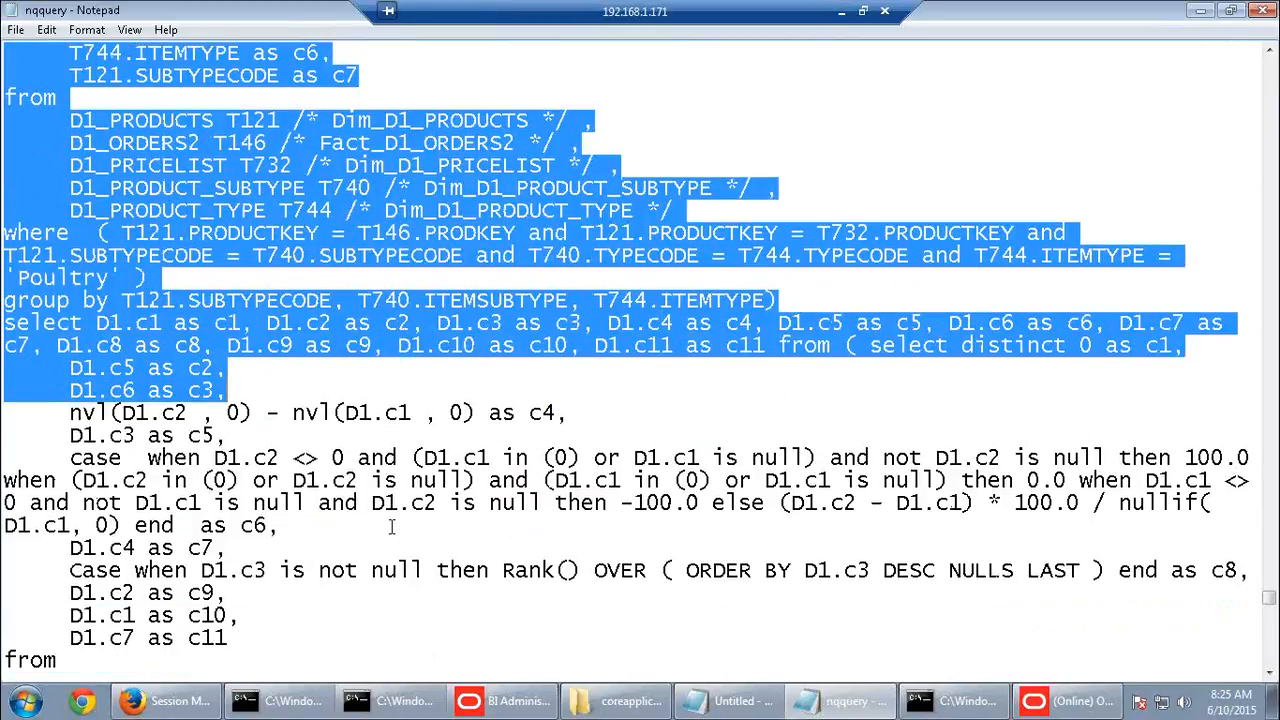
scroll(391, 527, down, 3)
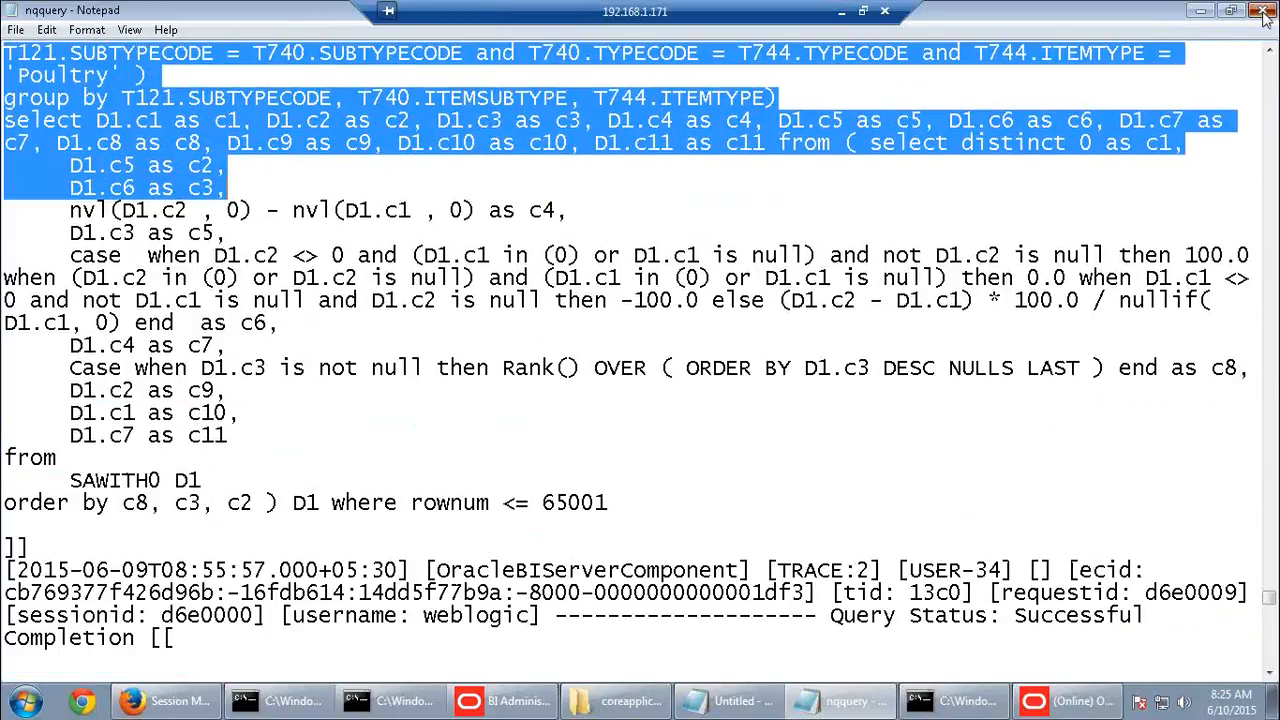
click(1262, 10)
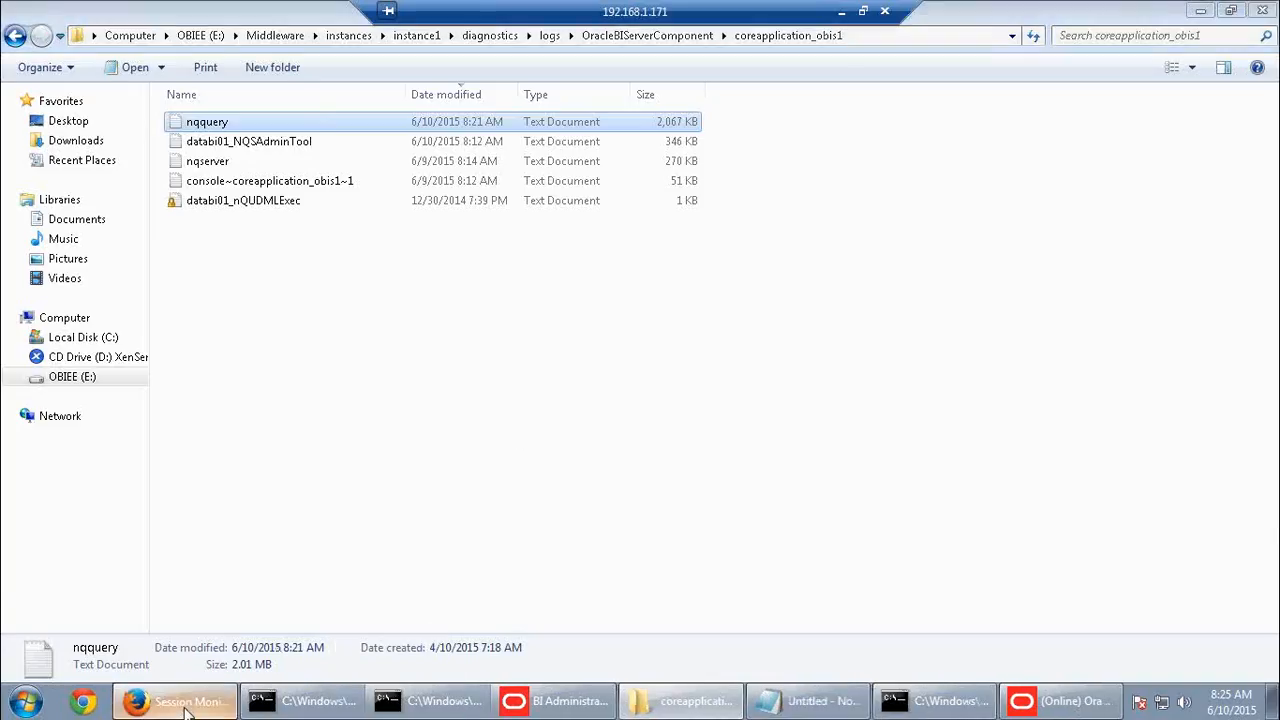
Return to Manage Sessions and close all cursors to empty the cursor cache.
click(182, 701)
click(20, 47)
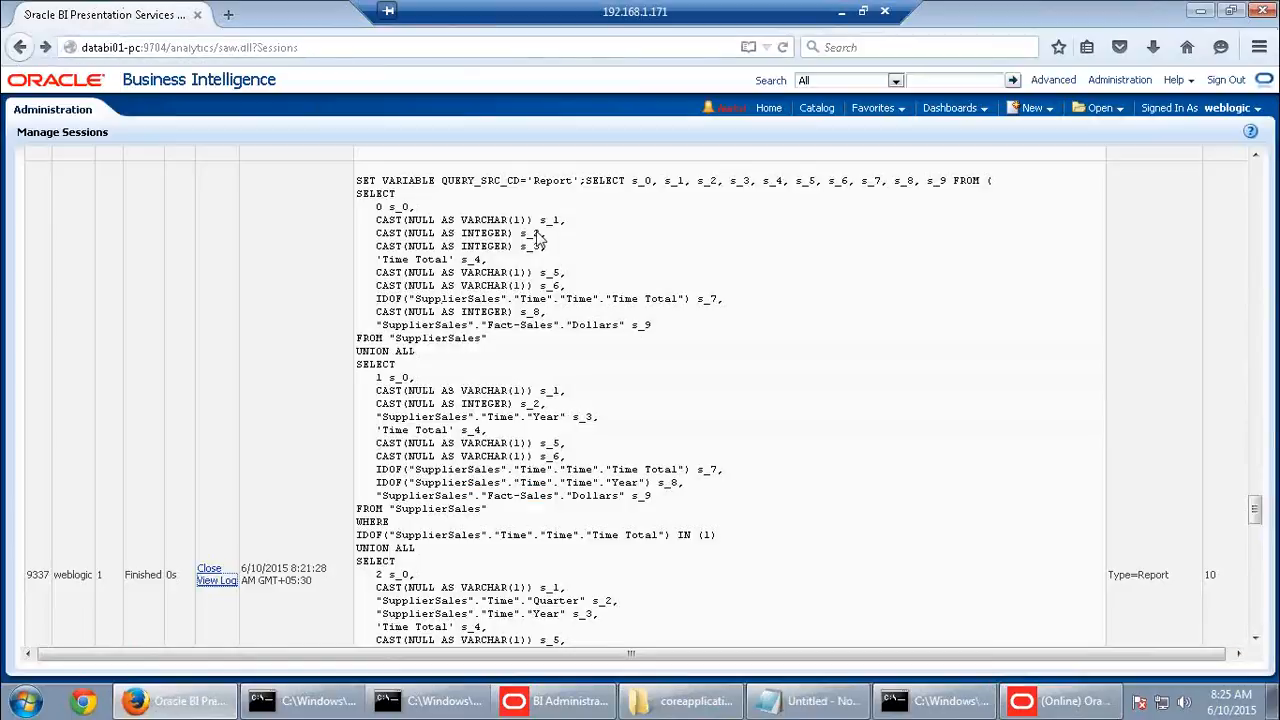
scroll(1105, 479, up, 15)
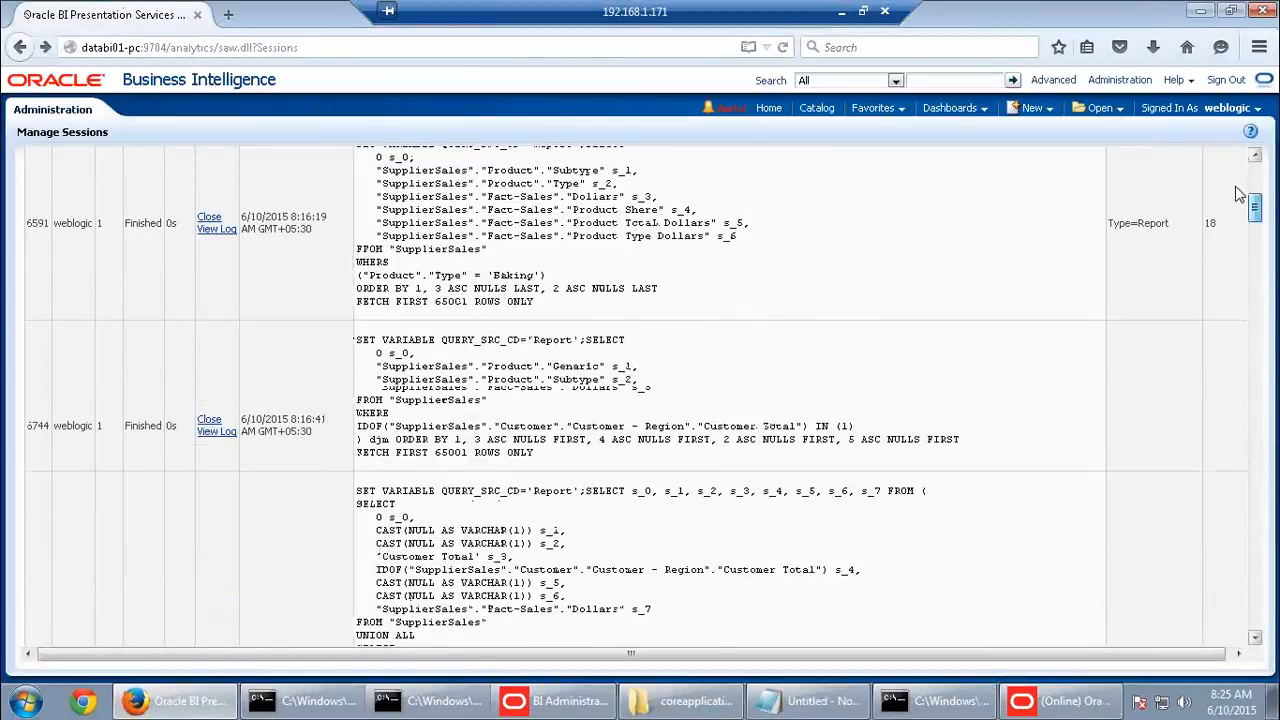
click(1212, 337)
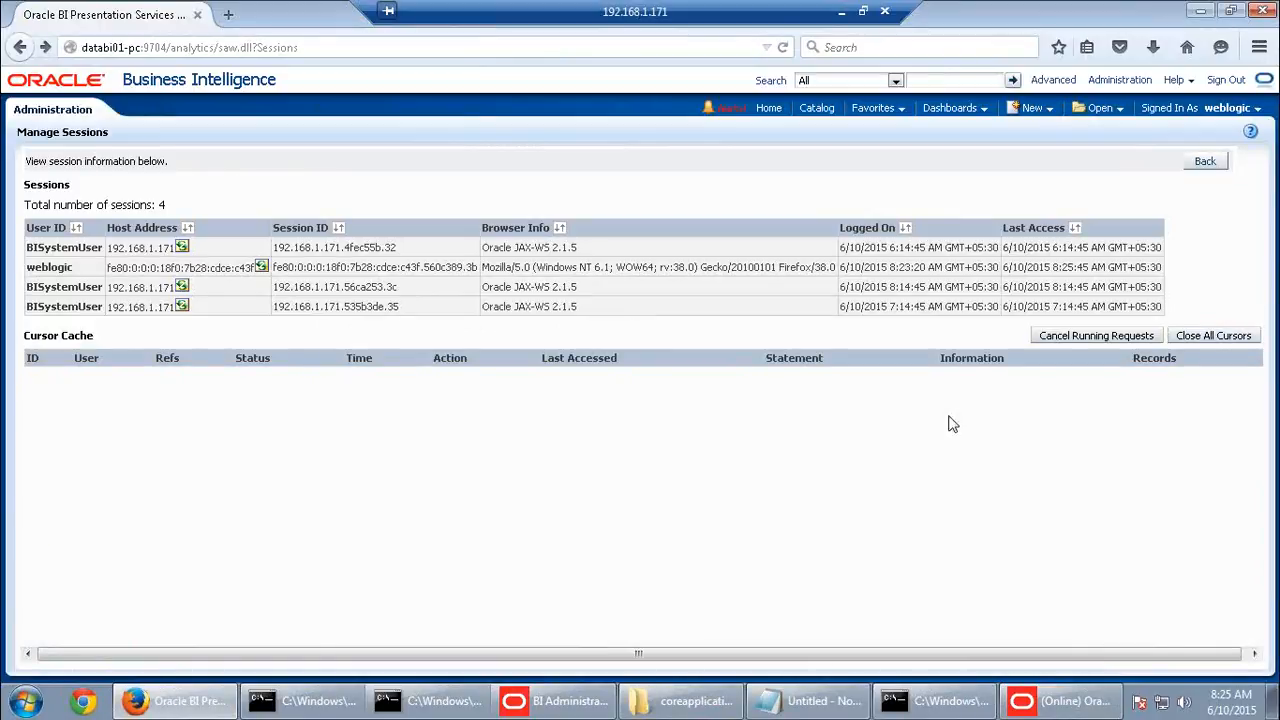
Start a new analysis based on the SupplierSales subject area.
click(1031, 108)
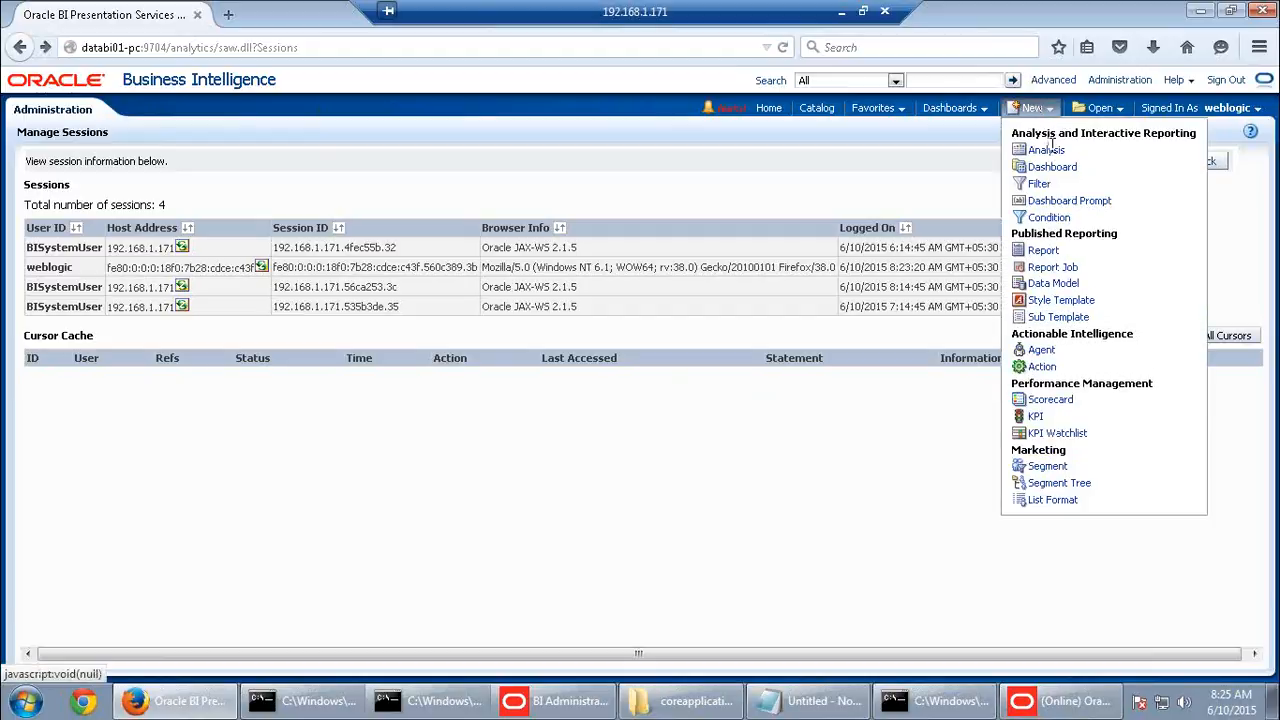
click(1045, 152)
click(1040, 155)
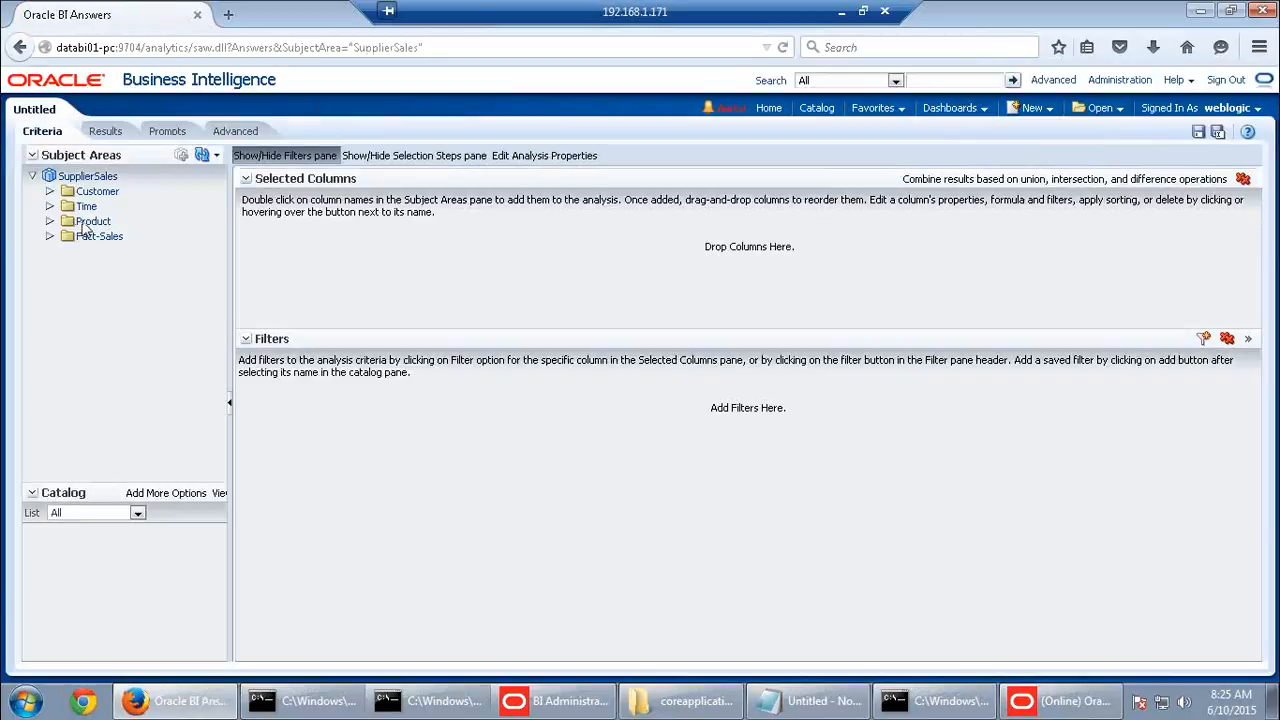
Add the Customer and Phone columns from the Customer folder to the analysis.
double_click(97, 220)
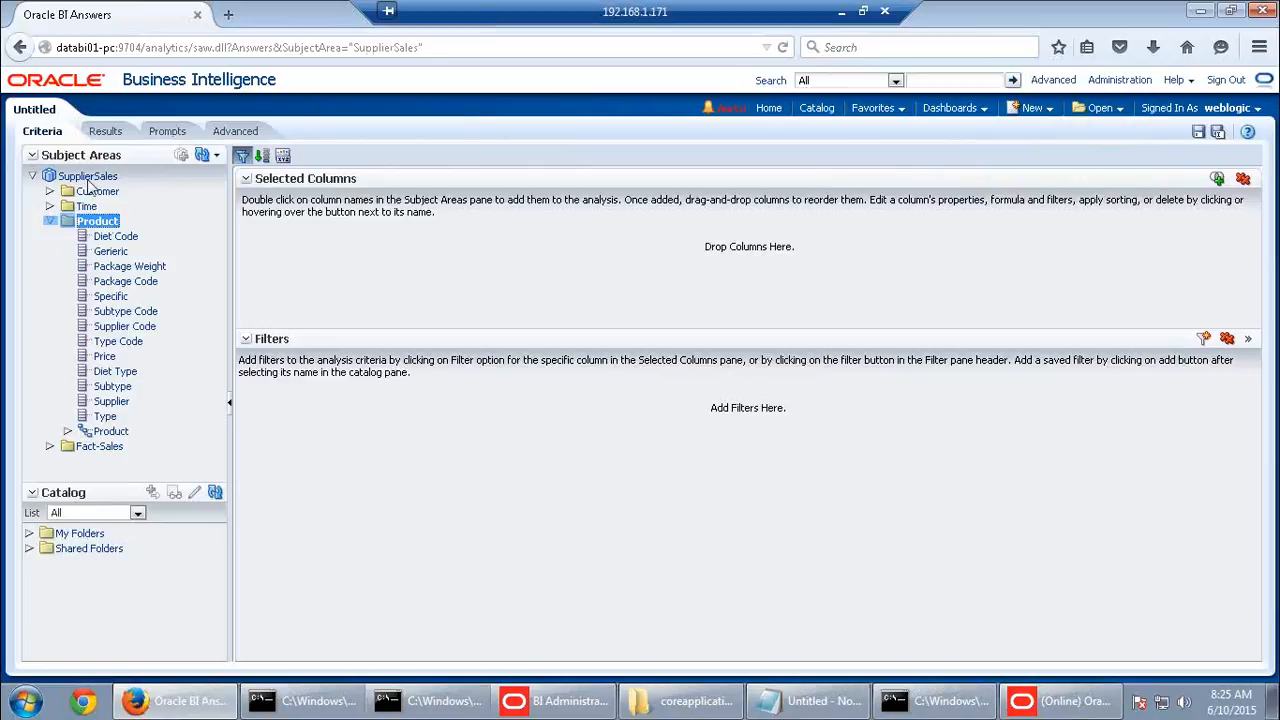
double_click(97, 191)
double_click(115, 251)
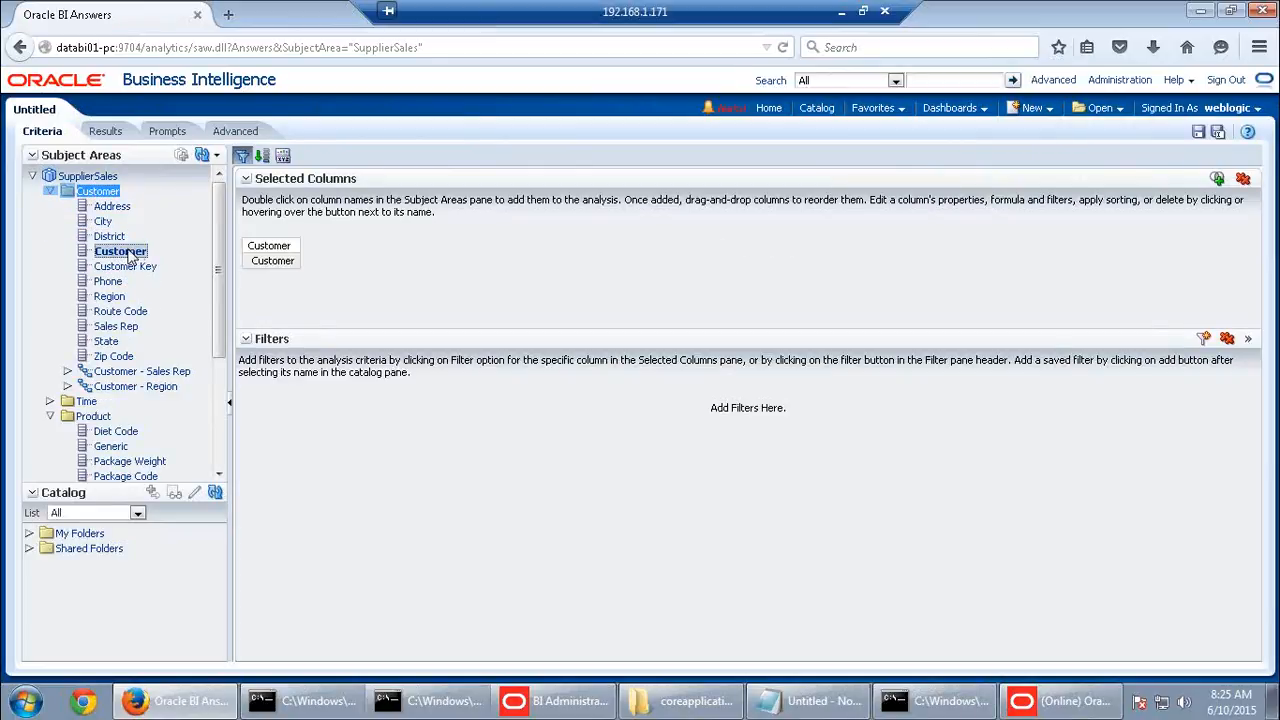
double_click(108, 281)
Add the Dollars measure from Fact-Sales and show the results table.
scroll(105, 440, down, 5)
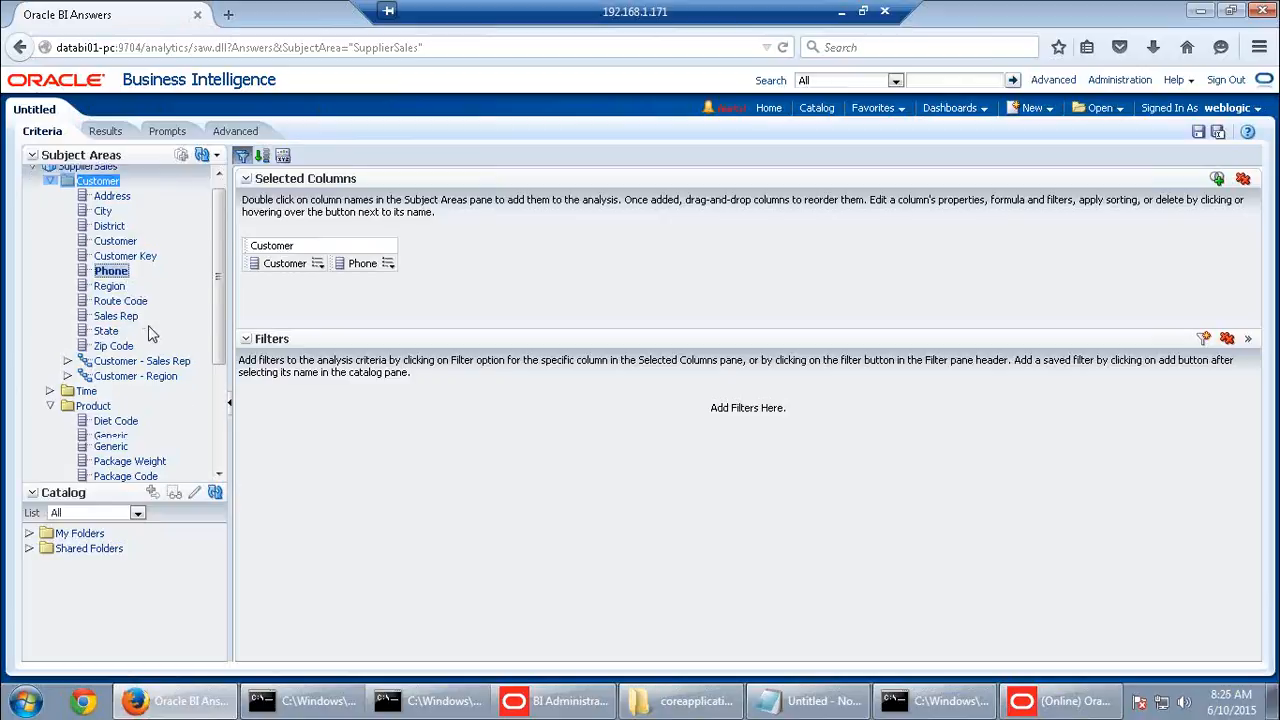
double_click(99, 472)
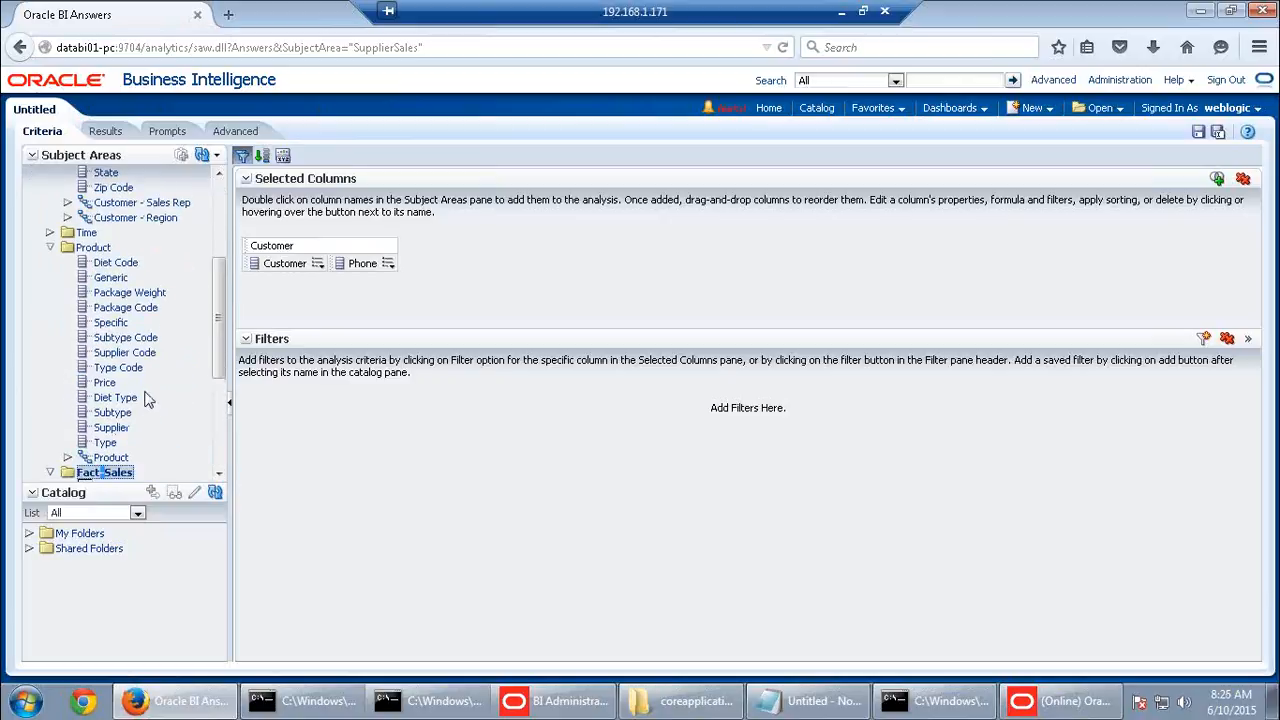
scroll(110, 330, down, 4)
double_click(108, 305)
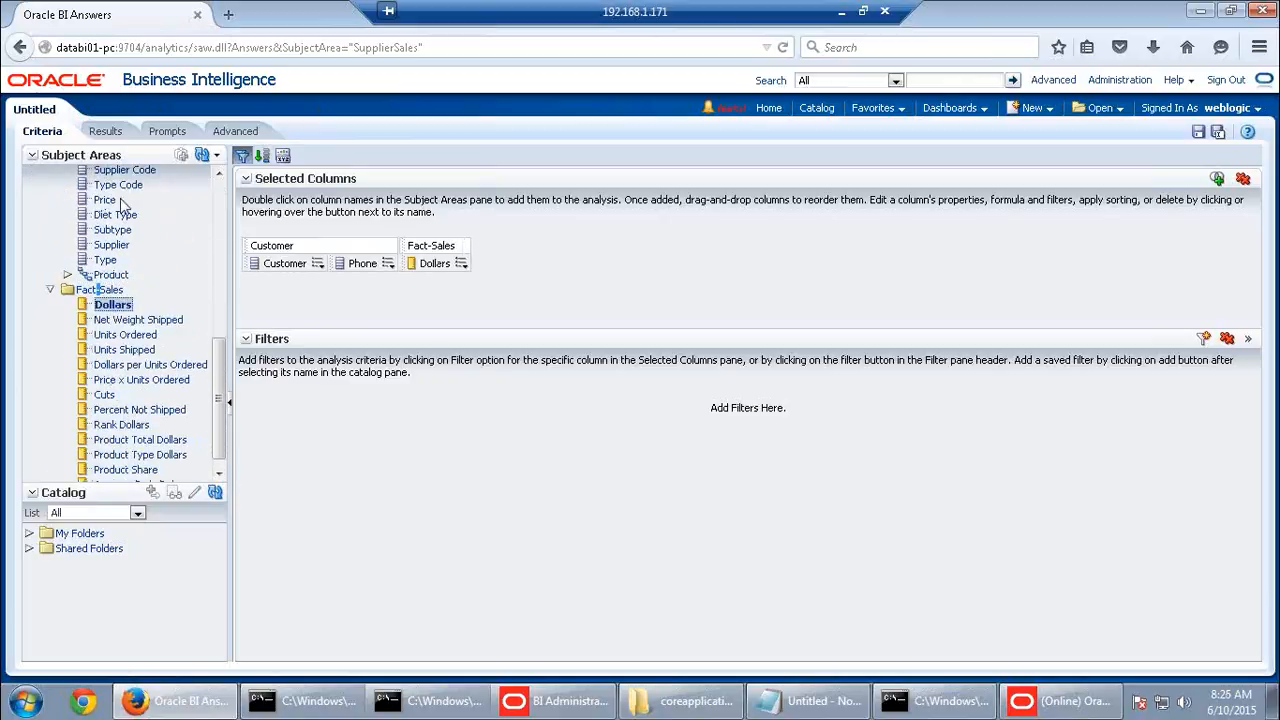
click(104, 133)
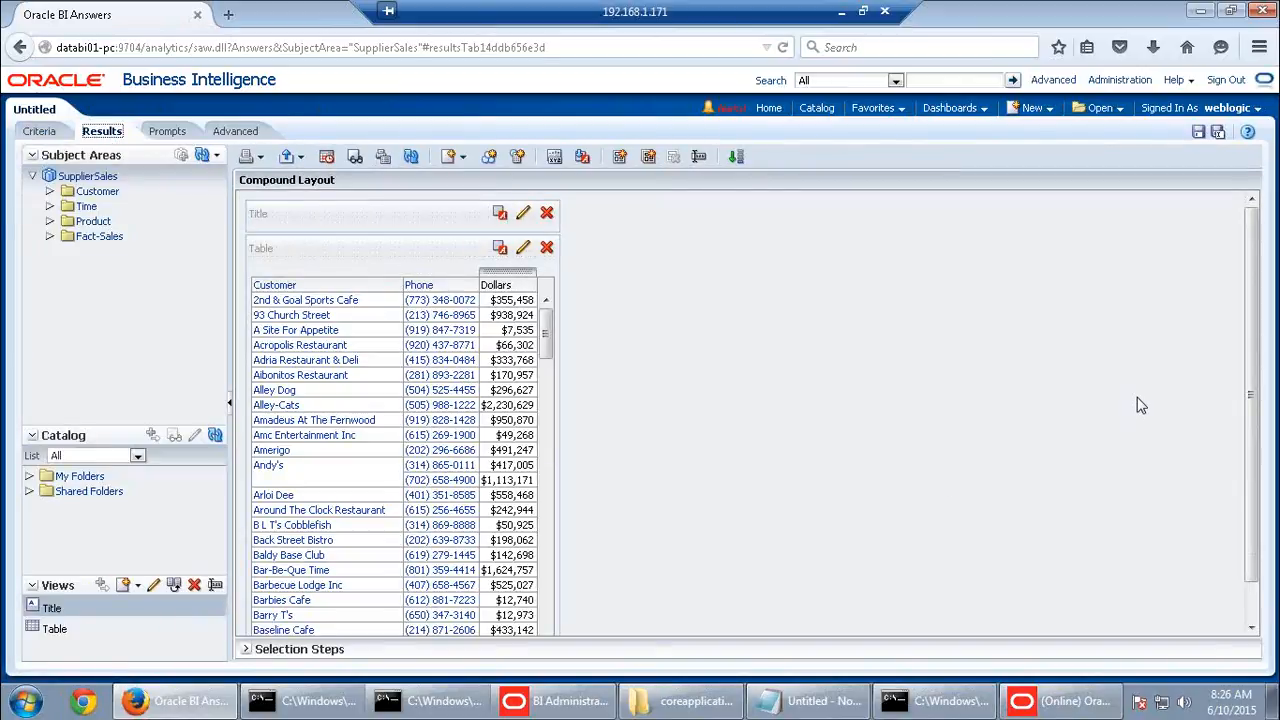
click(1118, 83)
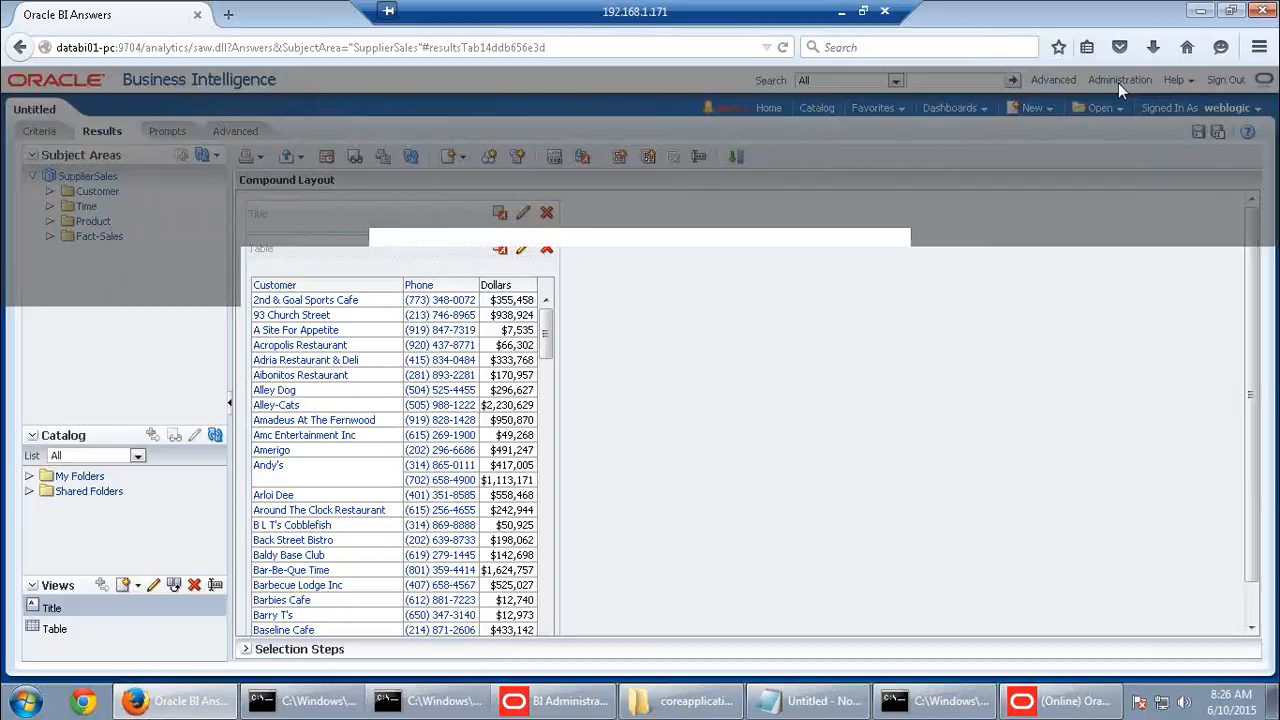
Open the session log of the Customer, Phone, Dollars query and select its physical SQL.
click(757, 345)
click(157, 420)
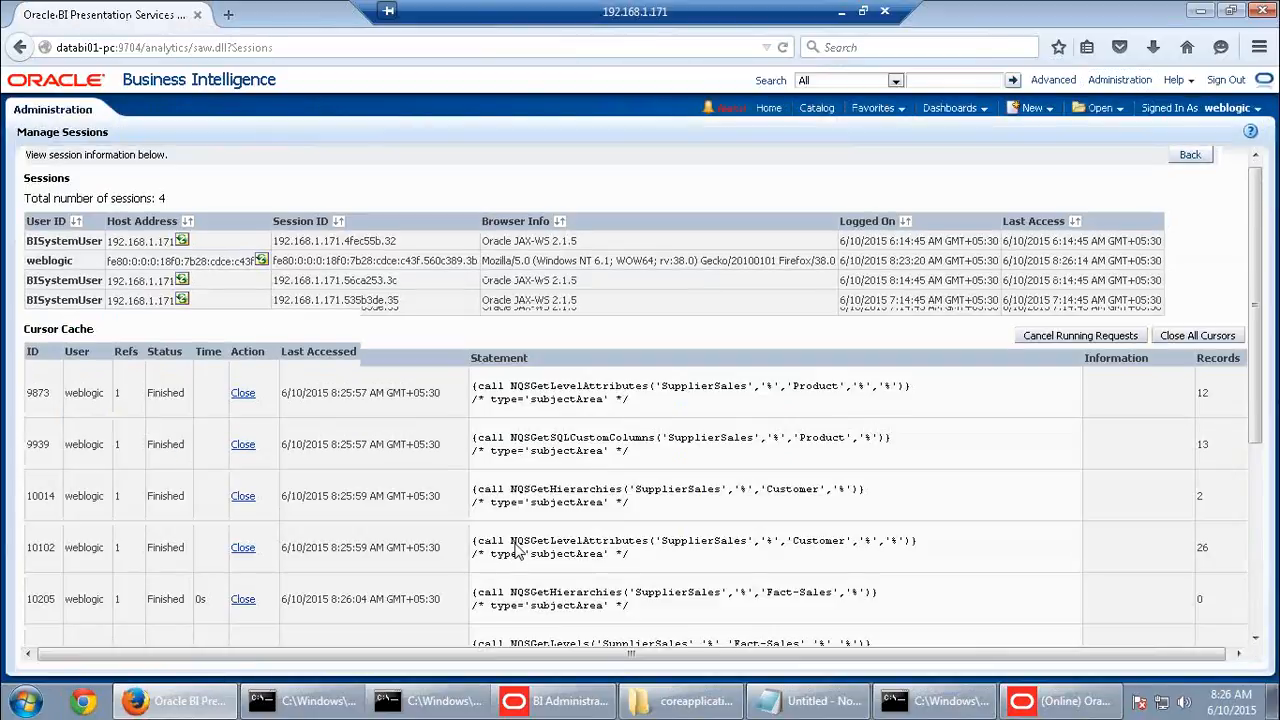
scroll(518, 550, down, 5)
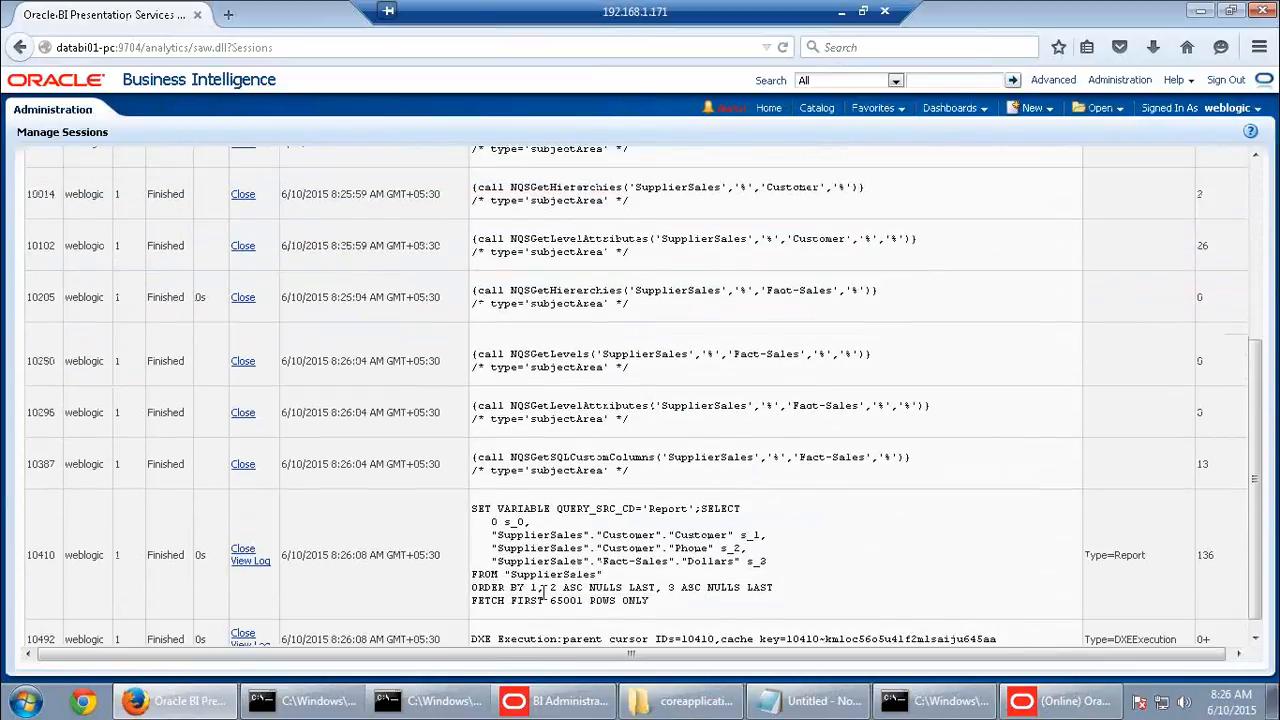
click(257, 550)
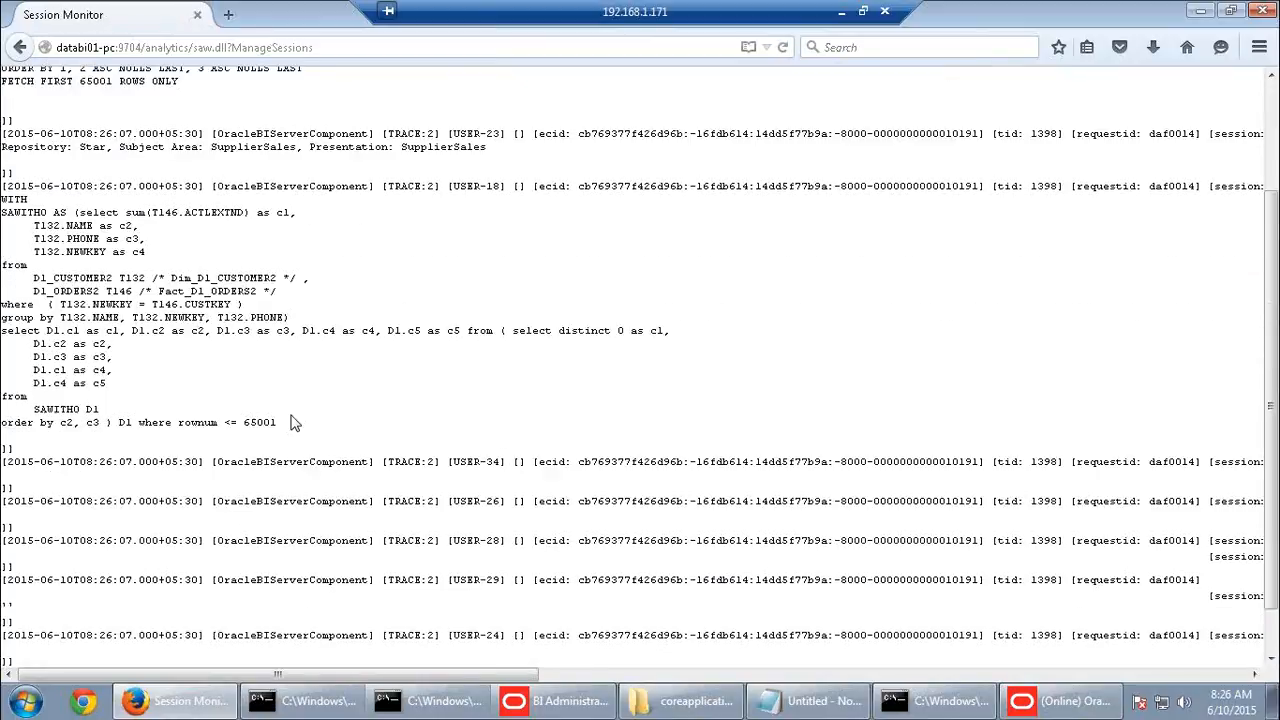
scroll(295, 422, down, 1)
drag(285, 390, 5, 165)
key(ctrl+c)
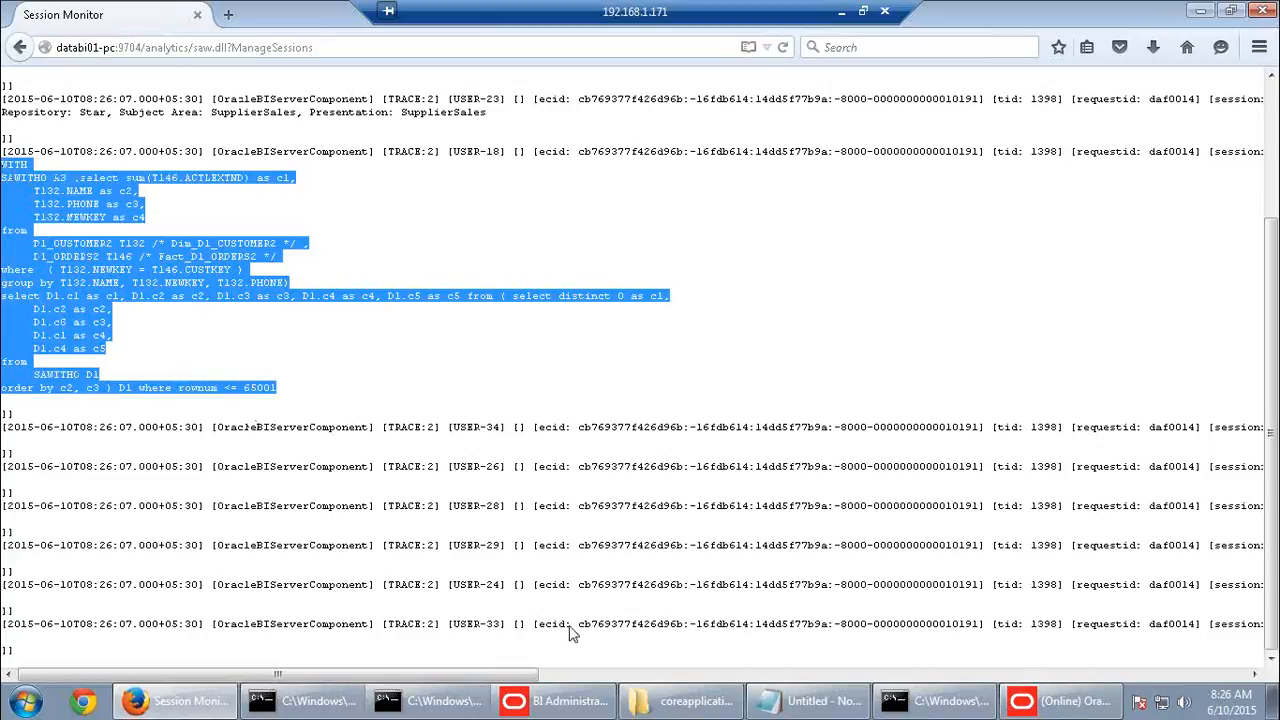
Paste the physical SQL into a new maximized Notepad, with the inner select on its own line.
click(806, 700)
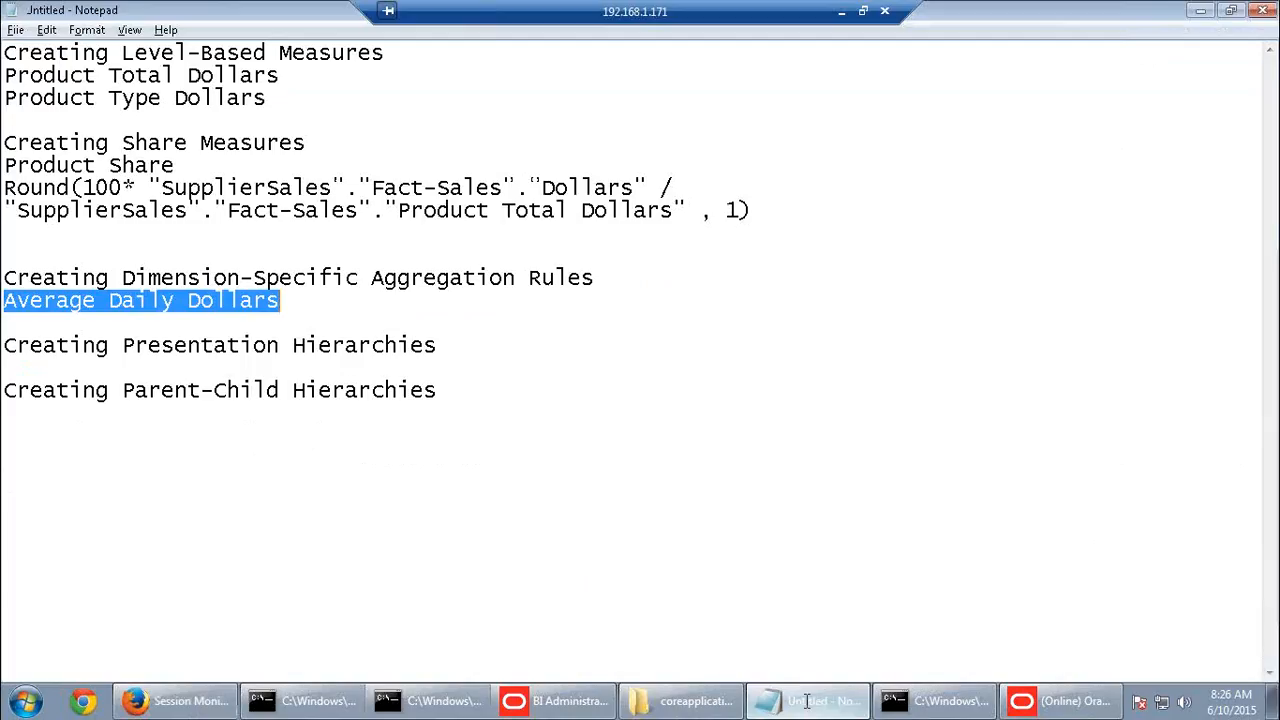
click(11, 482)
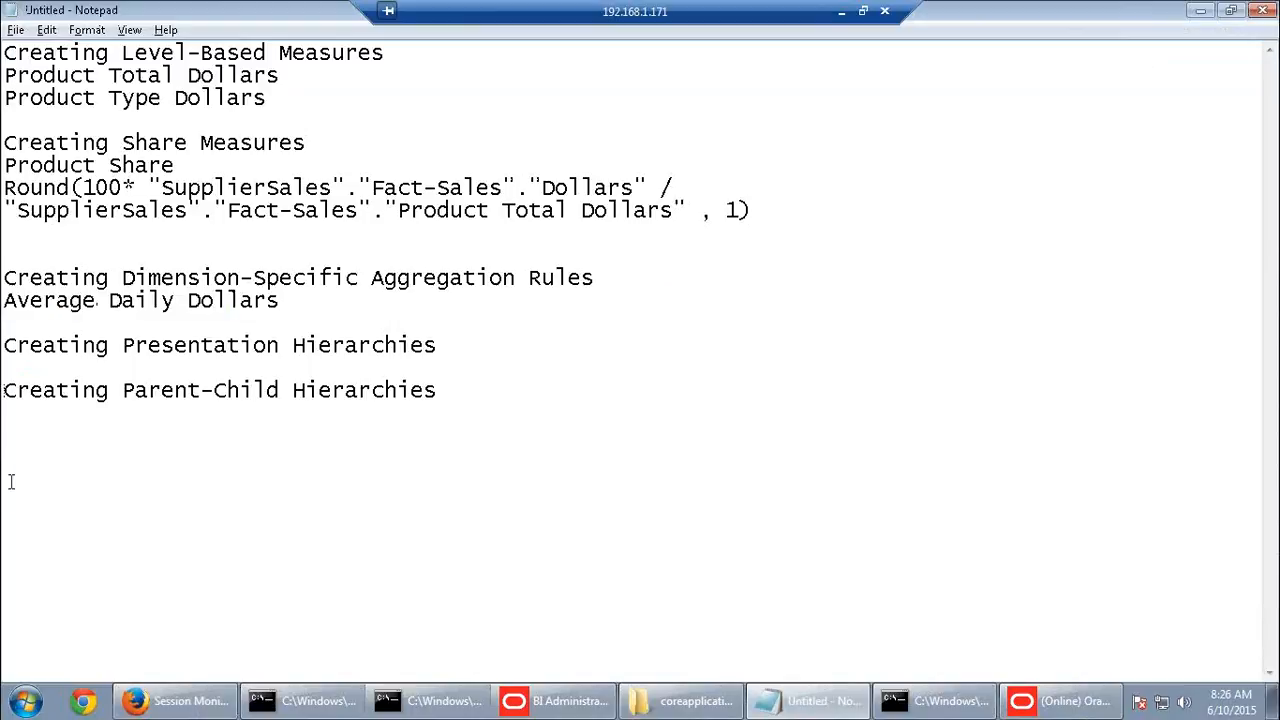
click(25, 701)
click(86, 259)
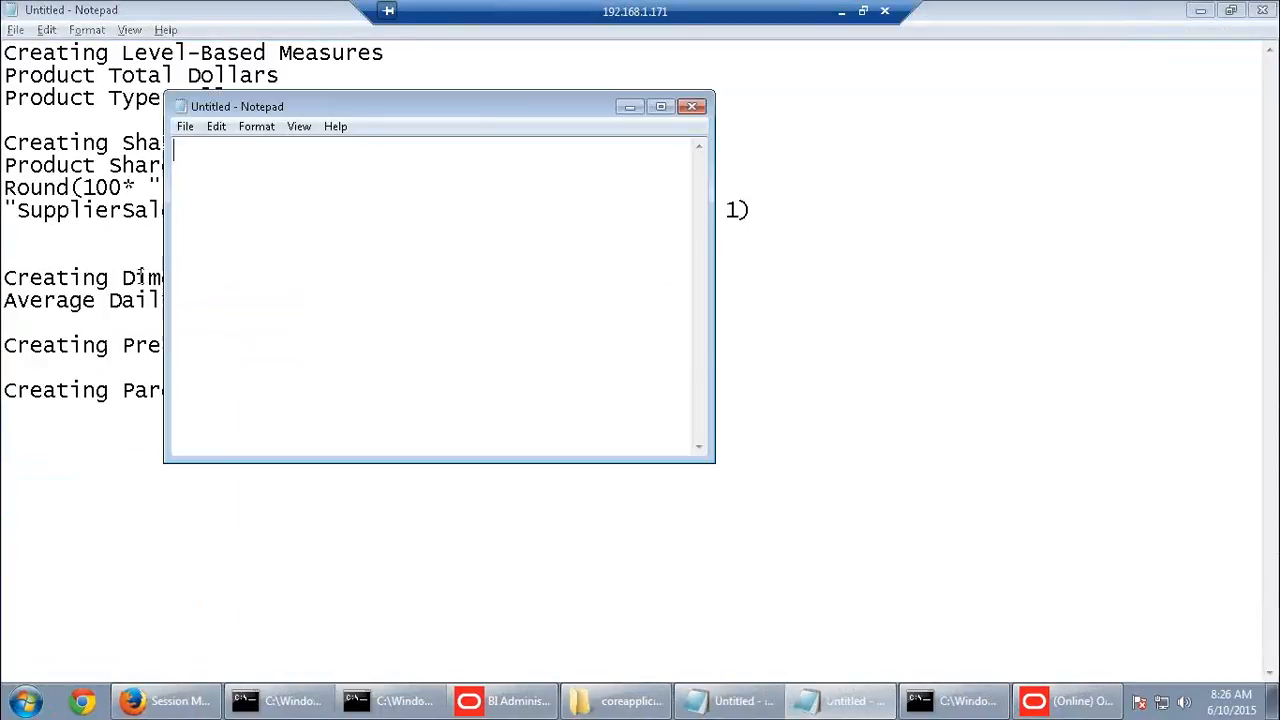
click(660, 106)
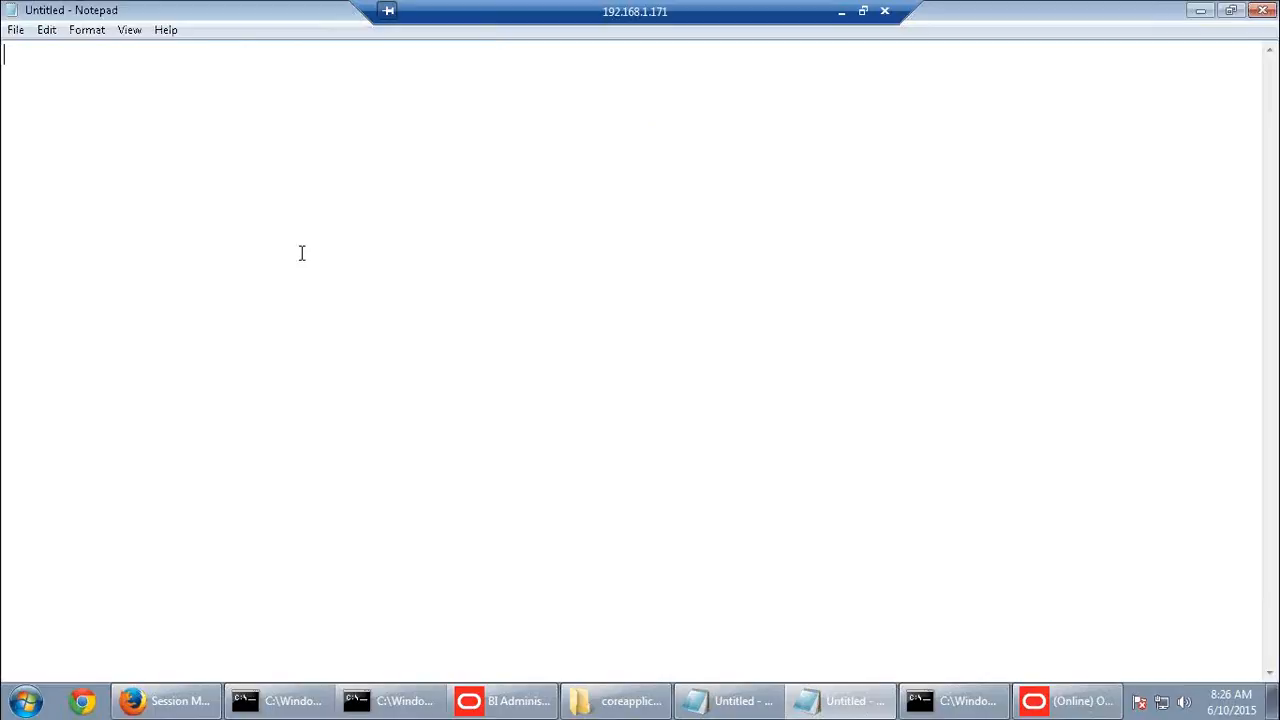
key(ctrl+v)
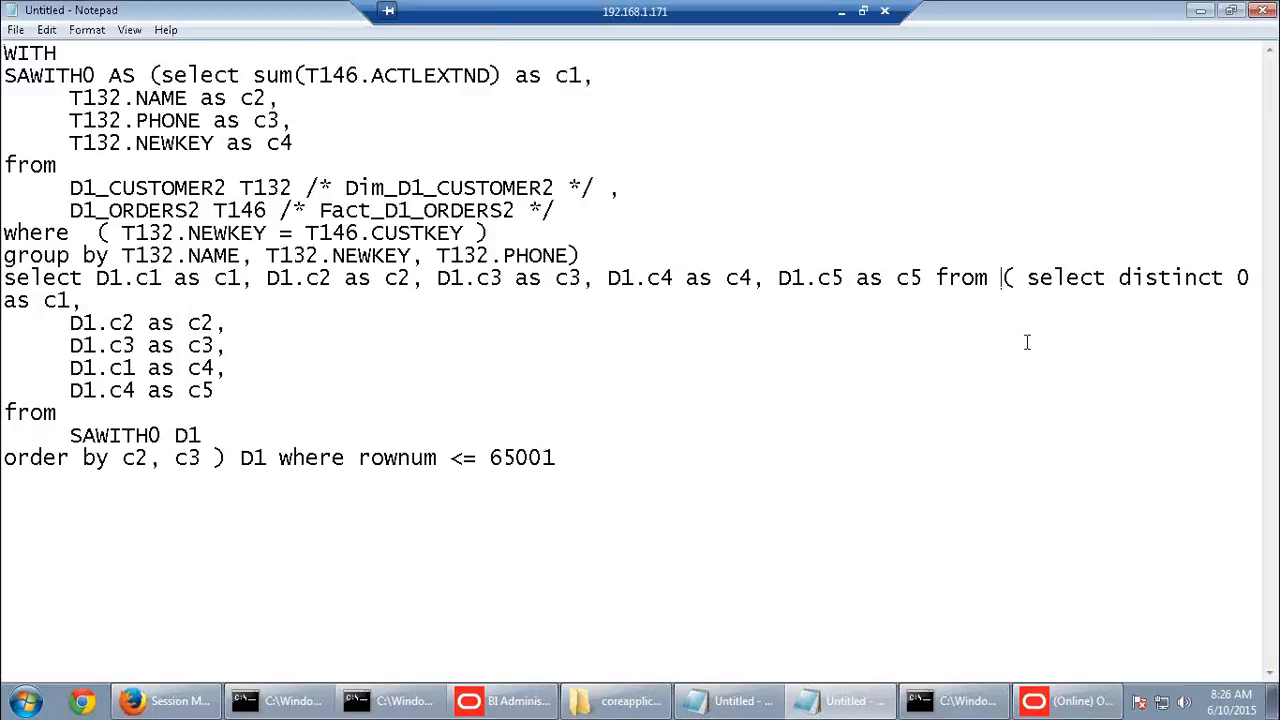
key(Return)
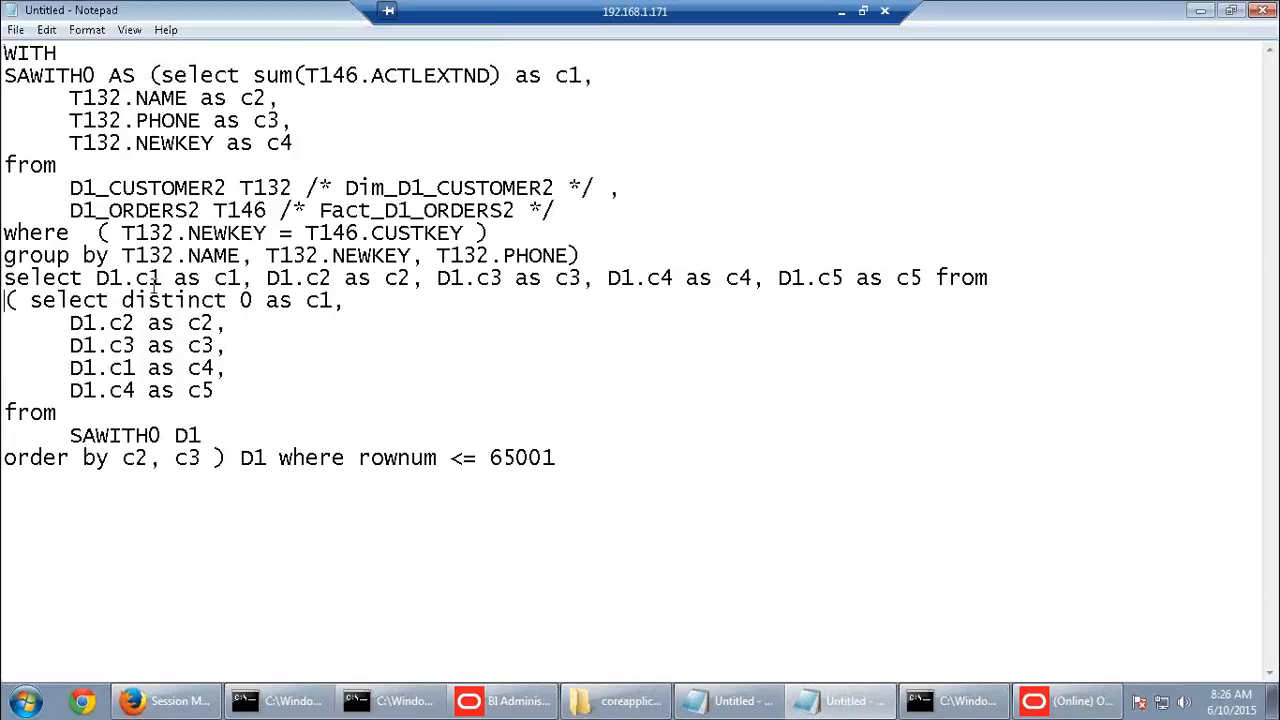
Highlight the SQL's join condition, group-by columns, and customer and orders tables.
drag(134, 232, 464, 232)
click(332, 278)
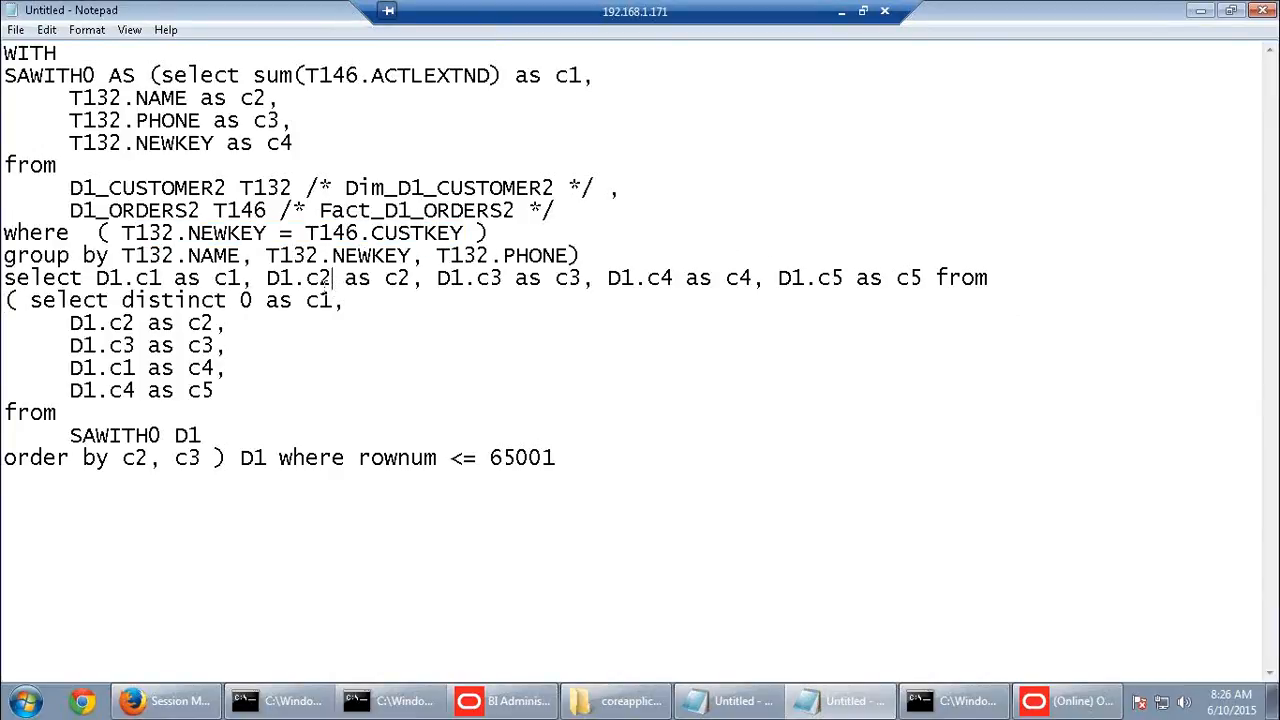
drag(190, 256, 305, 278)
click(490, 232)
drag(507, 208, 343, 188)
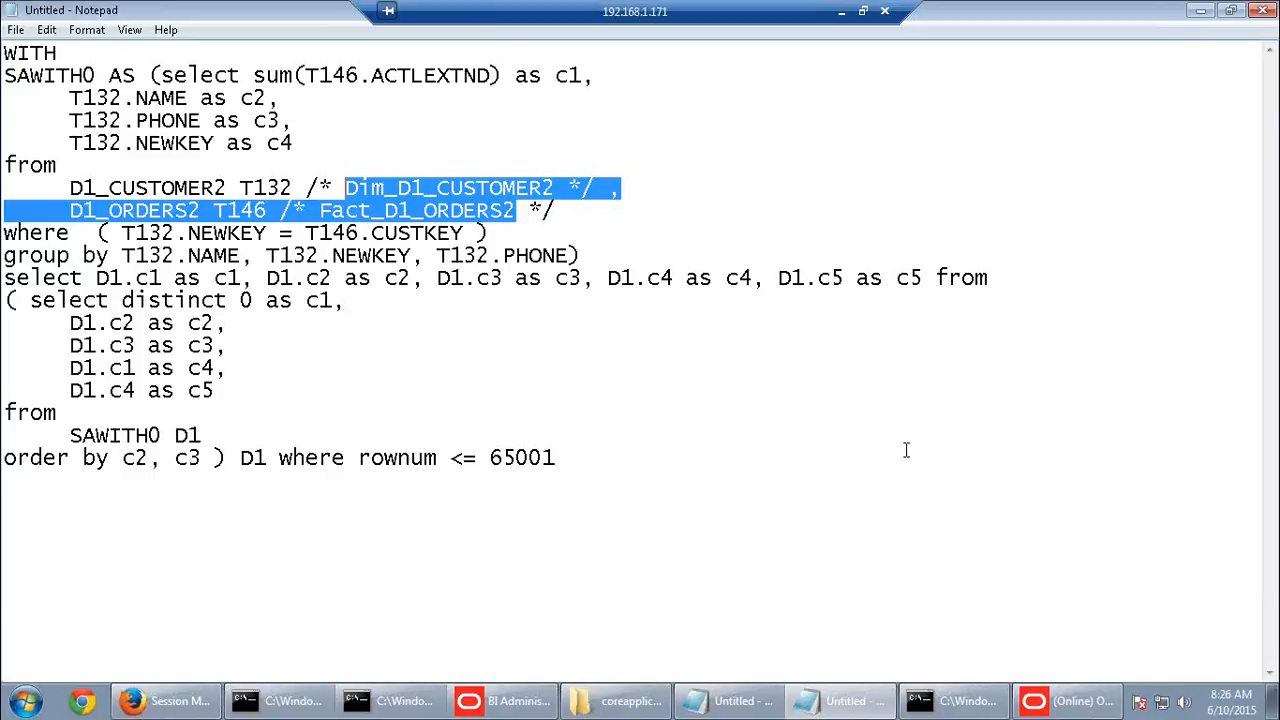
click(735, 700)
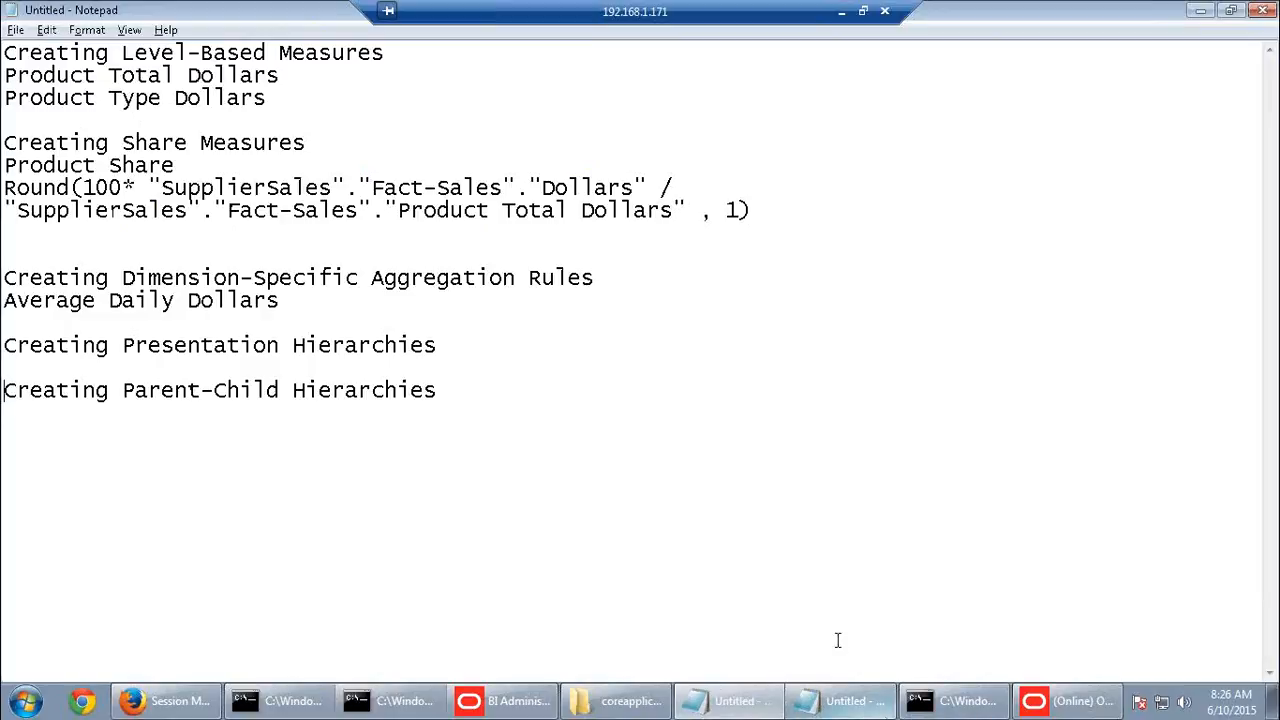
Close all cursors on the Manage Sessions page and sign out of Oracle BI.
click(165, 700)
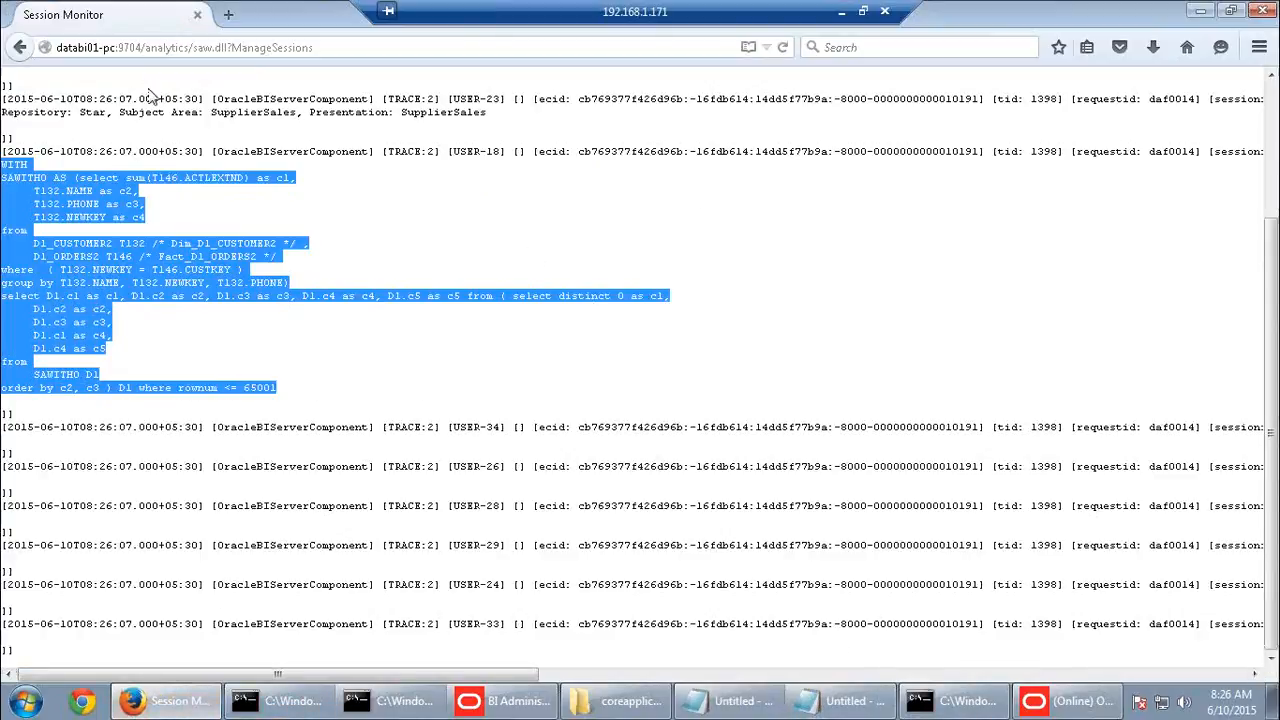
click(20, 47)
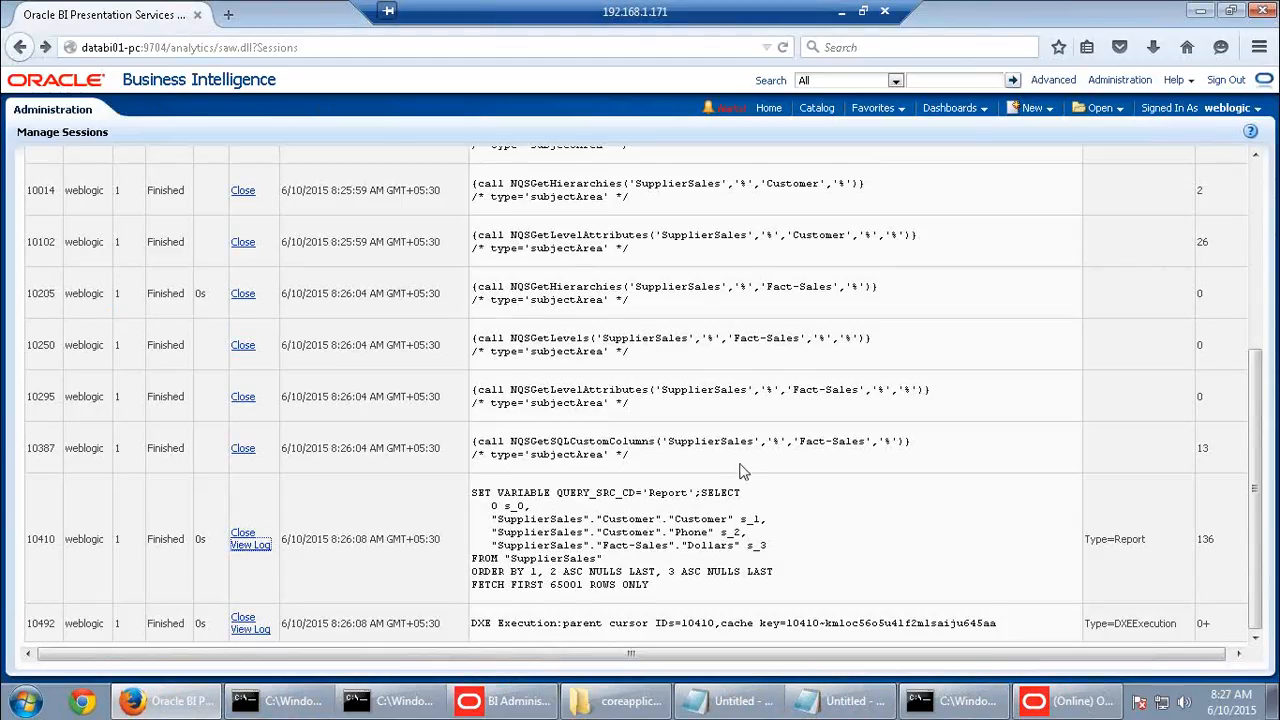
scroll(743, 471, up, 5)
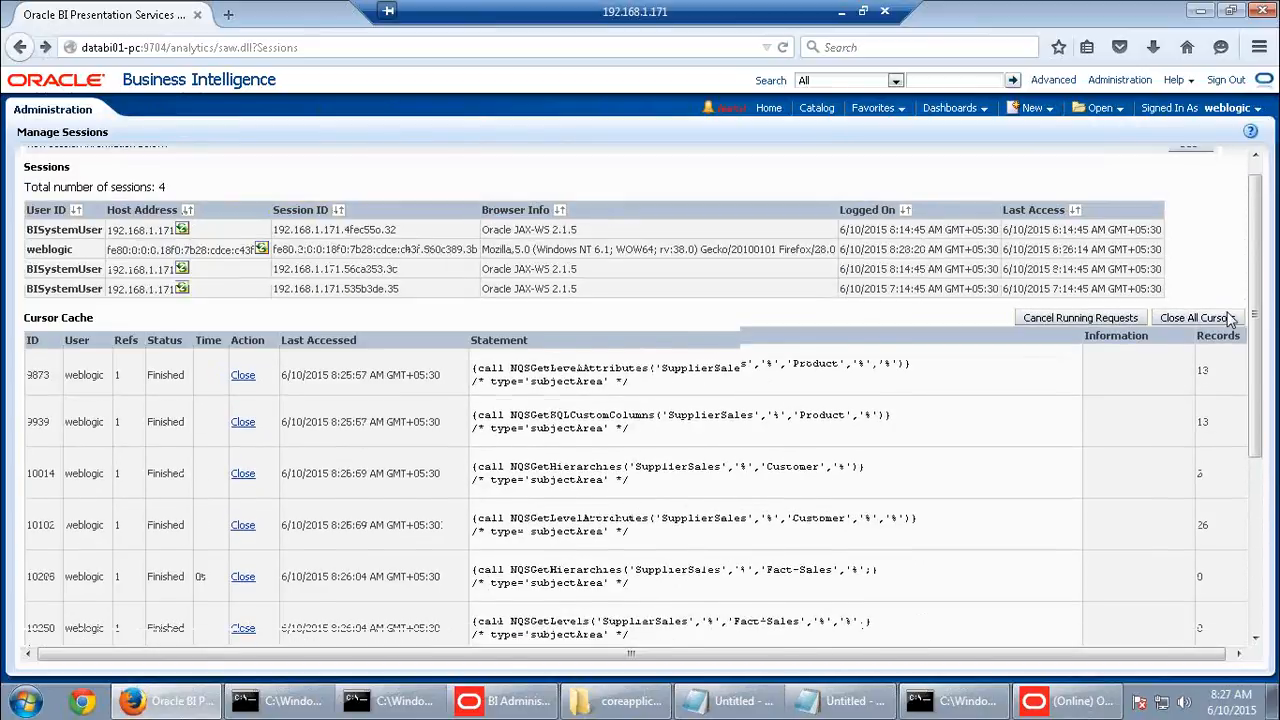
click(1230, 318)
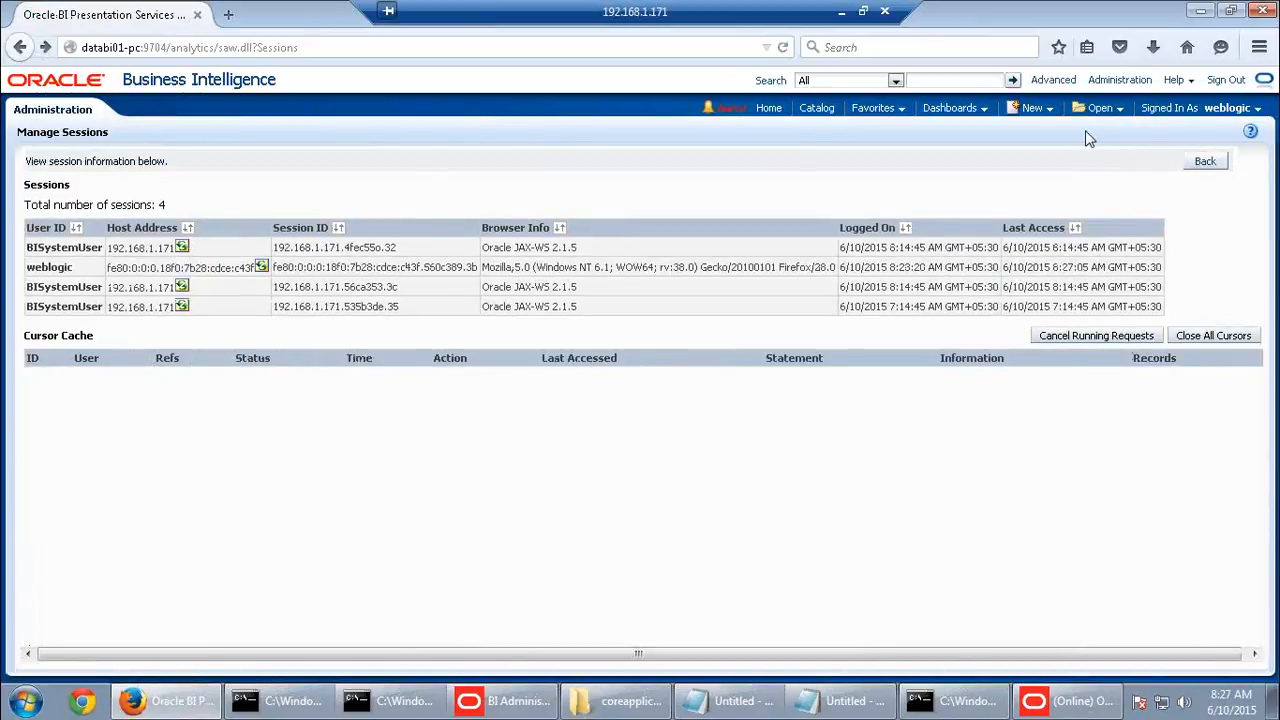
click(1031, 107)
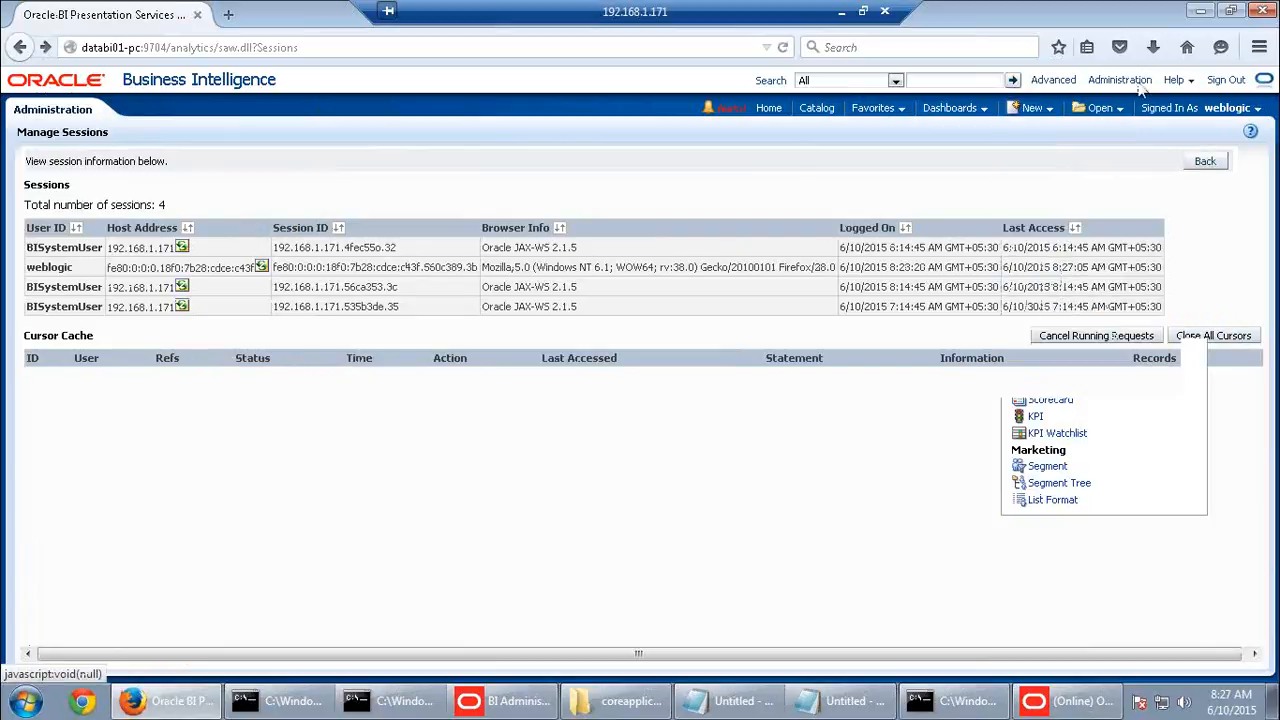
click(1214, 81)
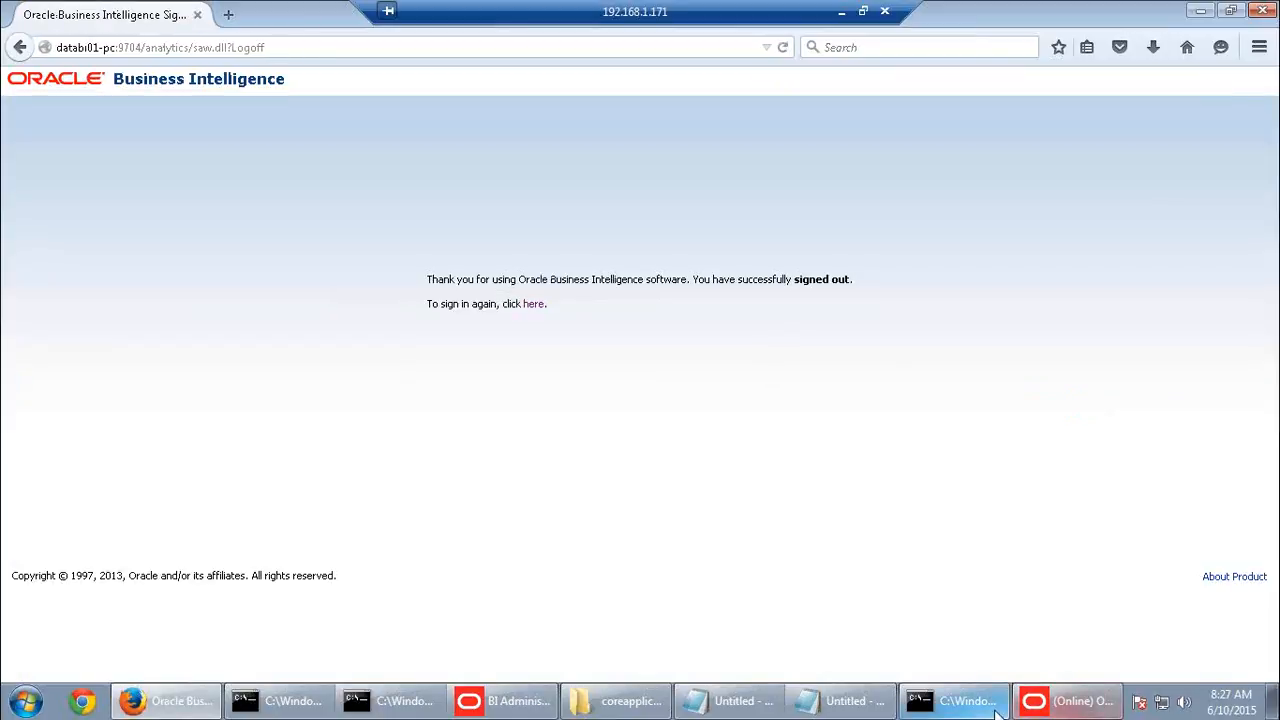
click(840, 700)
Minimize the remote desktop to show the local 'obiee mrng' Notepad notes.
click(826, 506)
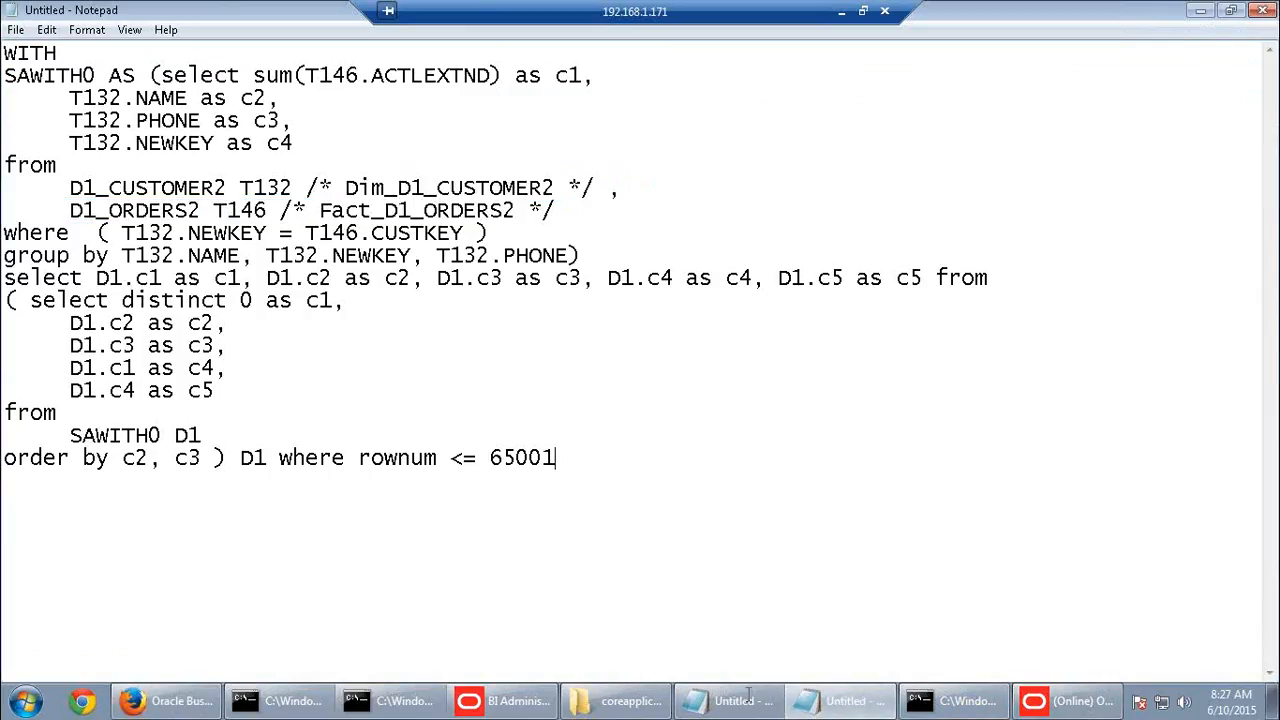
click(745, 700)
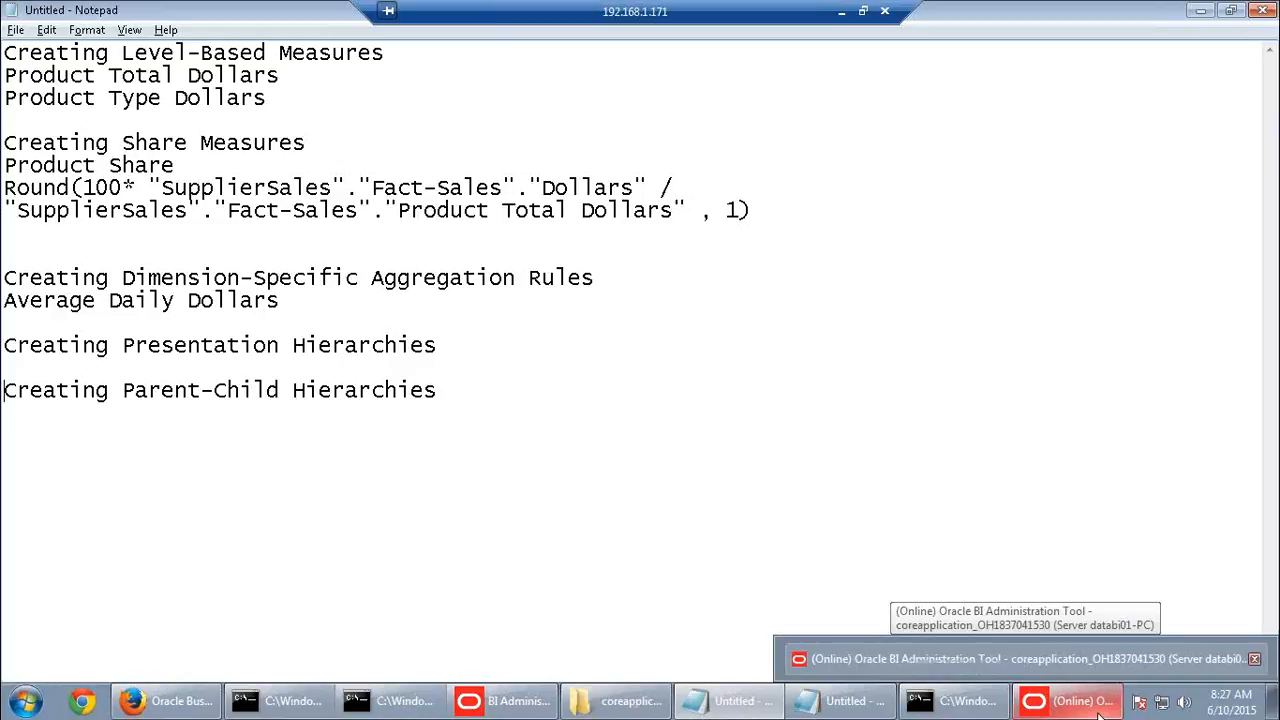
click(1100, 708)
click(841, 11)
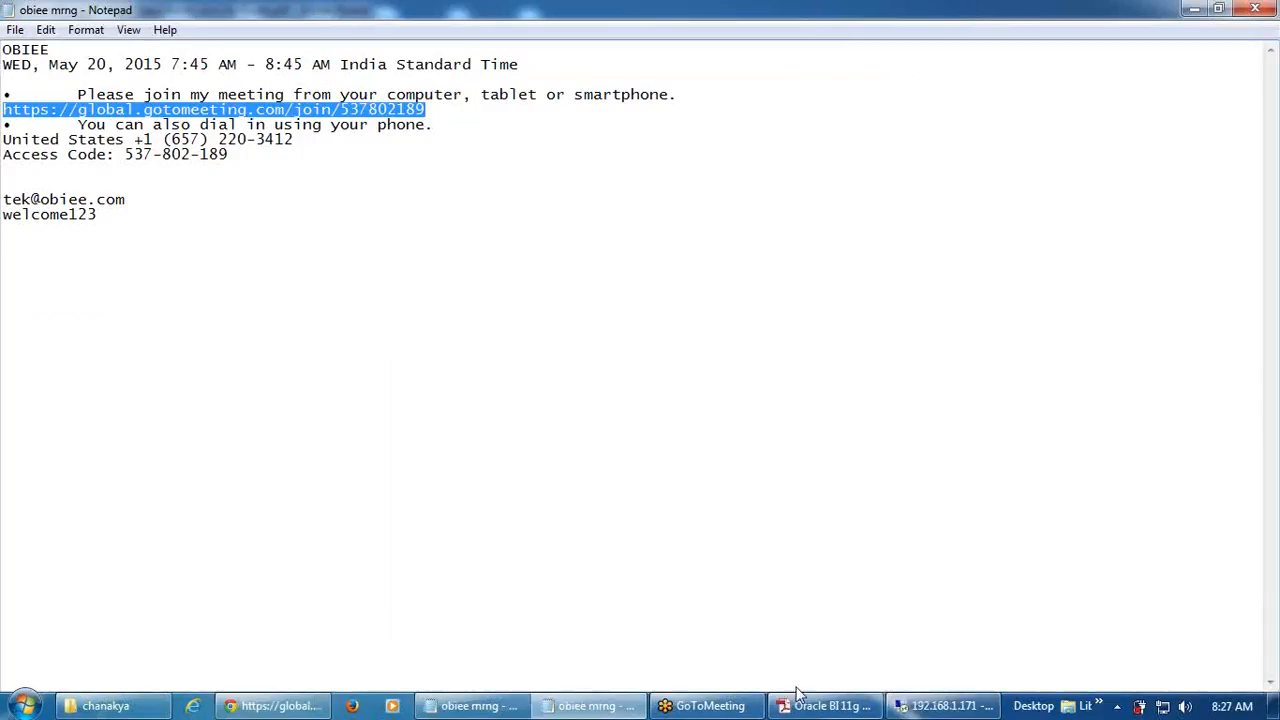
Scroll the activity guide PDF to the import instructions on page 157.
click(826, 706)
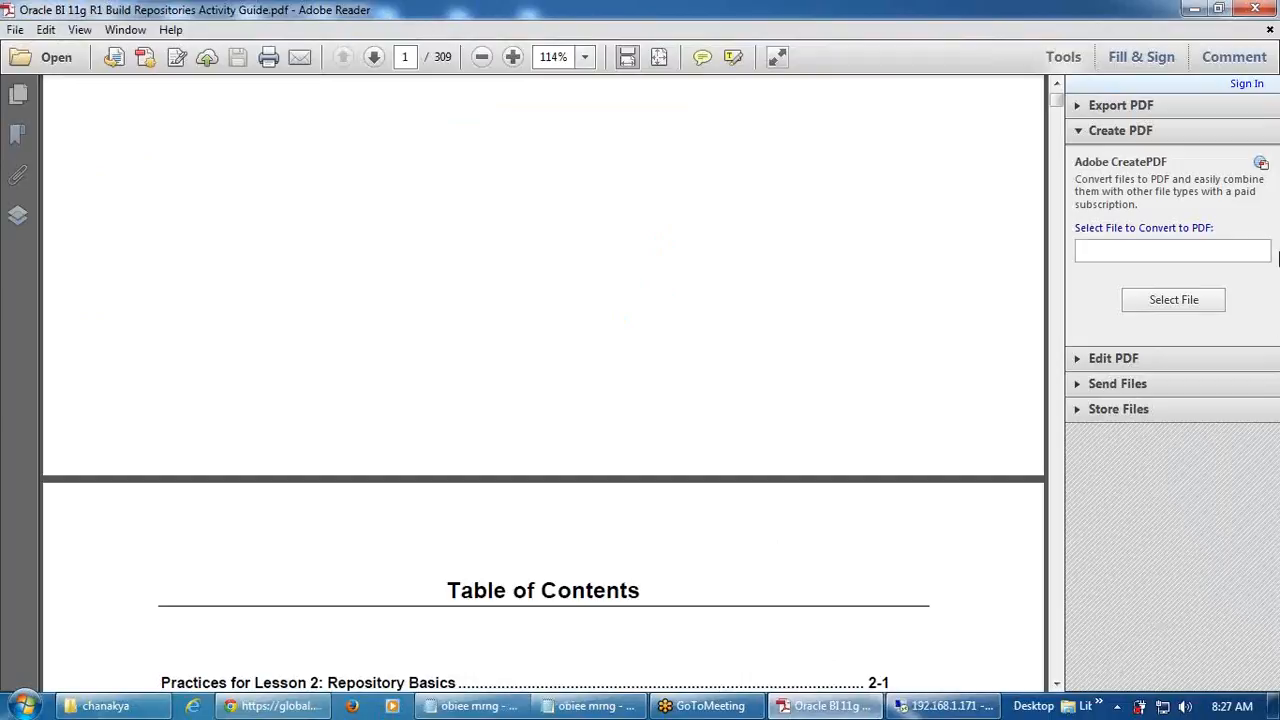
drag(1056, 100, 1054, 312)
scroll(828, 400, down, 10)
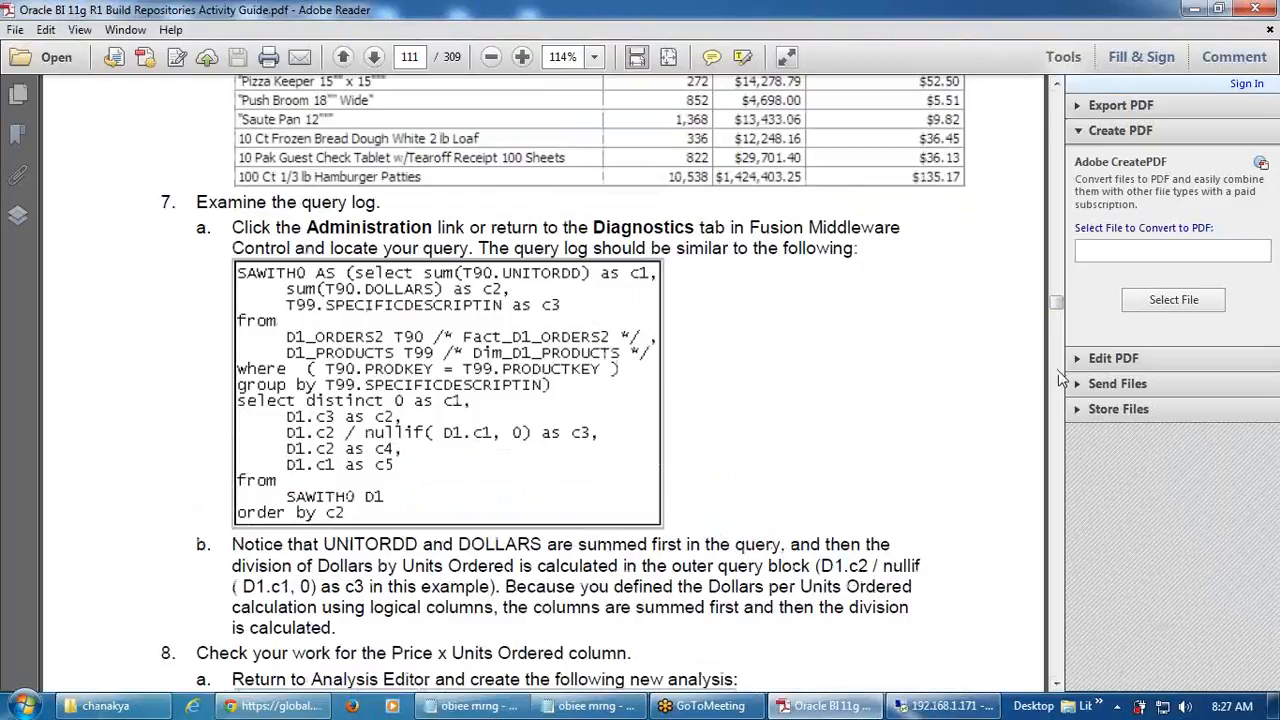
scroll(1057, 359, down, 20)
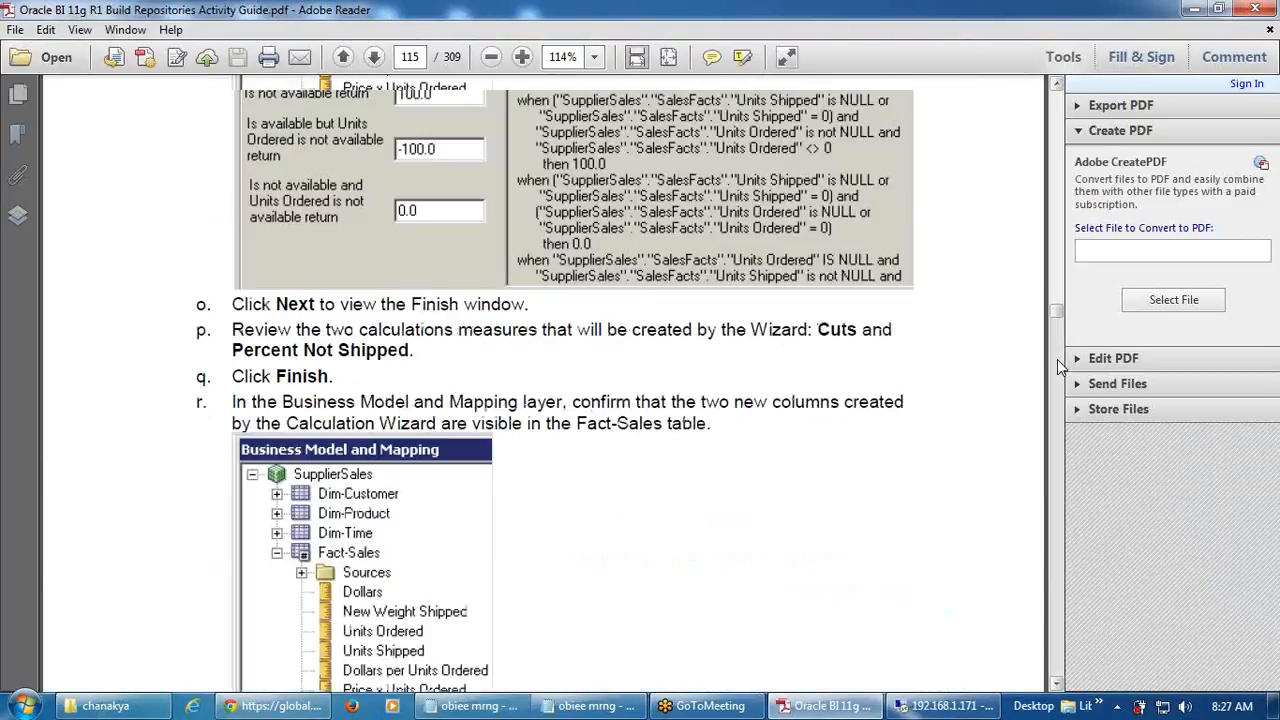
scroll(1057, 359, down, 20)
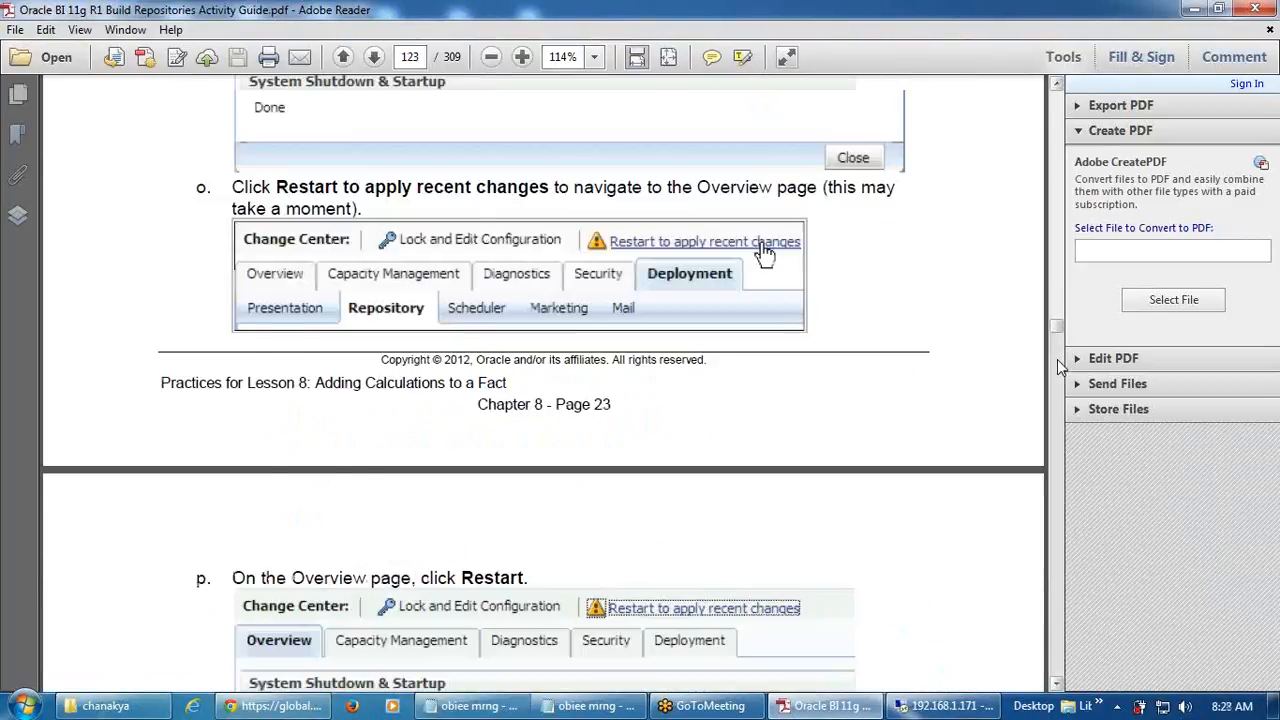
scroll(1057, 359, down, 15)
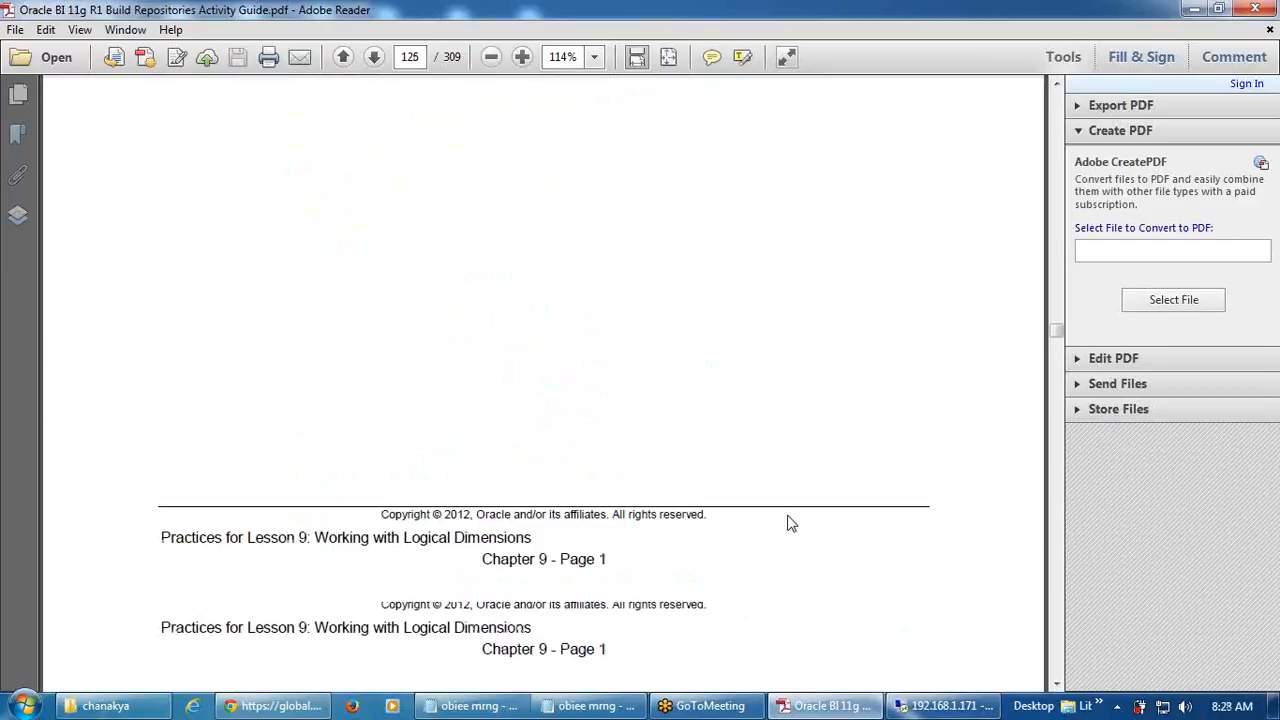
drag(1056, 333, 1056, 385)
scroll(851, 417, down, 3)
scroll(851, 417, up, 3)
scroll(853, 420, down, 8)
scroll(856, 430, down, 3)
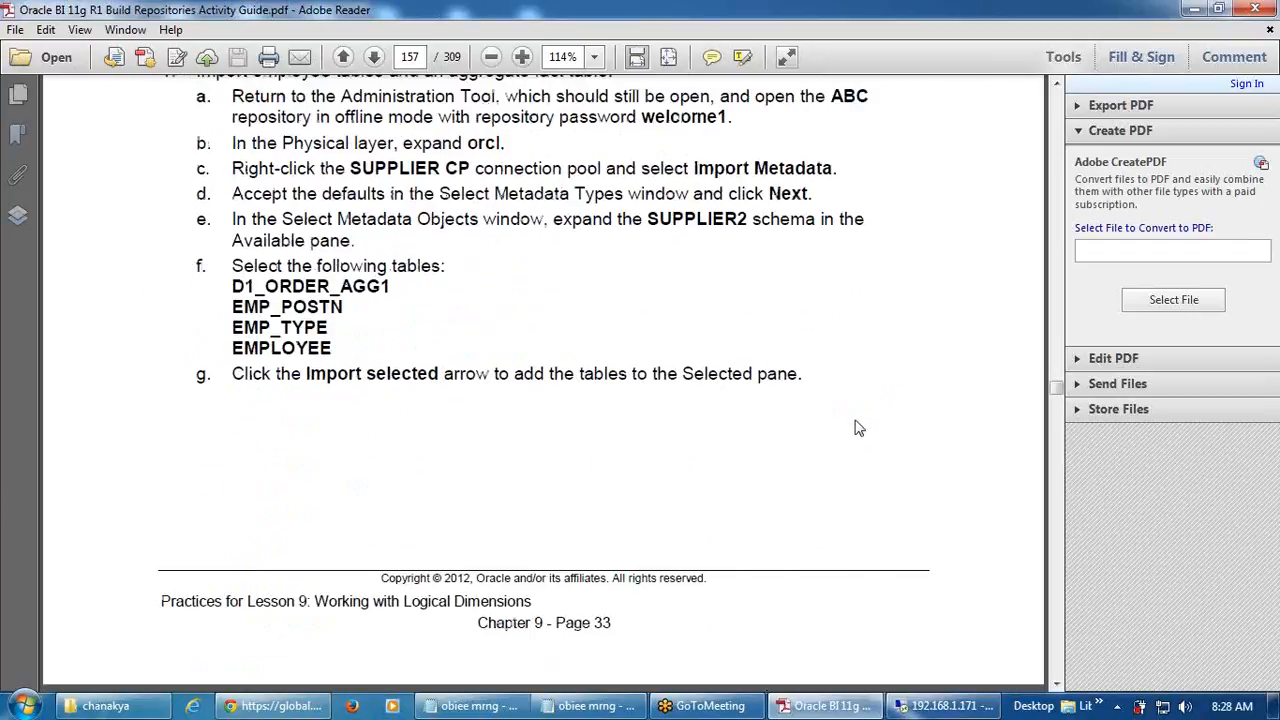
Highlight the EMP_POSTN, EMP_TYPE and EMPLOYEE table names listed for import.
drag(317, 340, 233, 286)
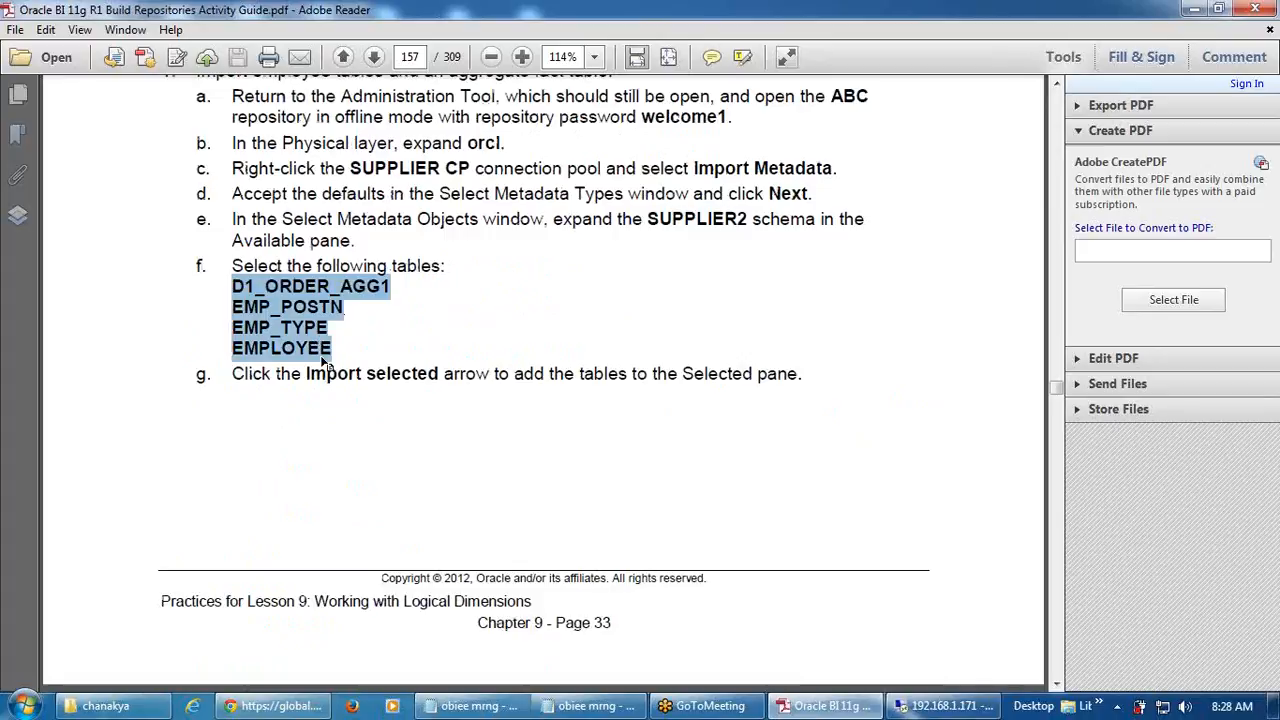
click(348, 346)
drag(334, 348, 232, 306)
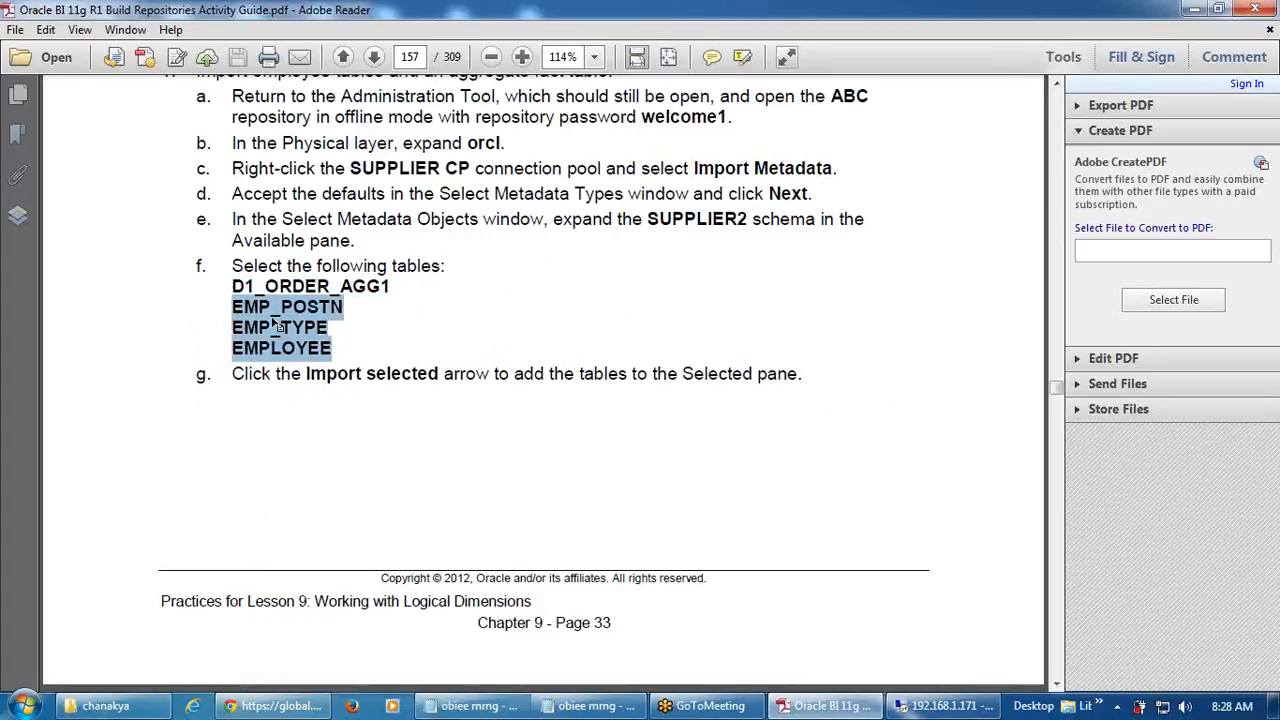
click(383, 350)
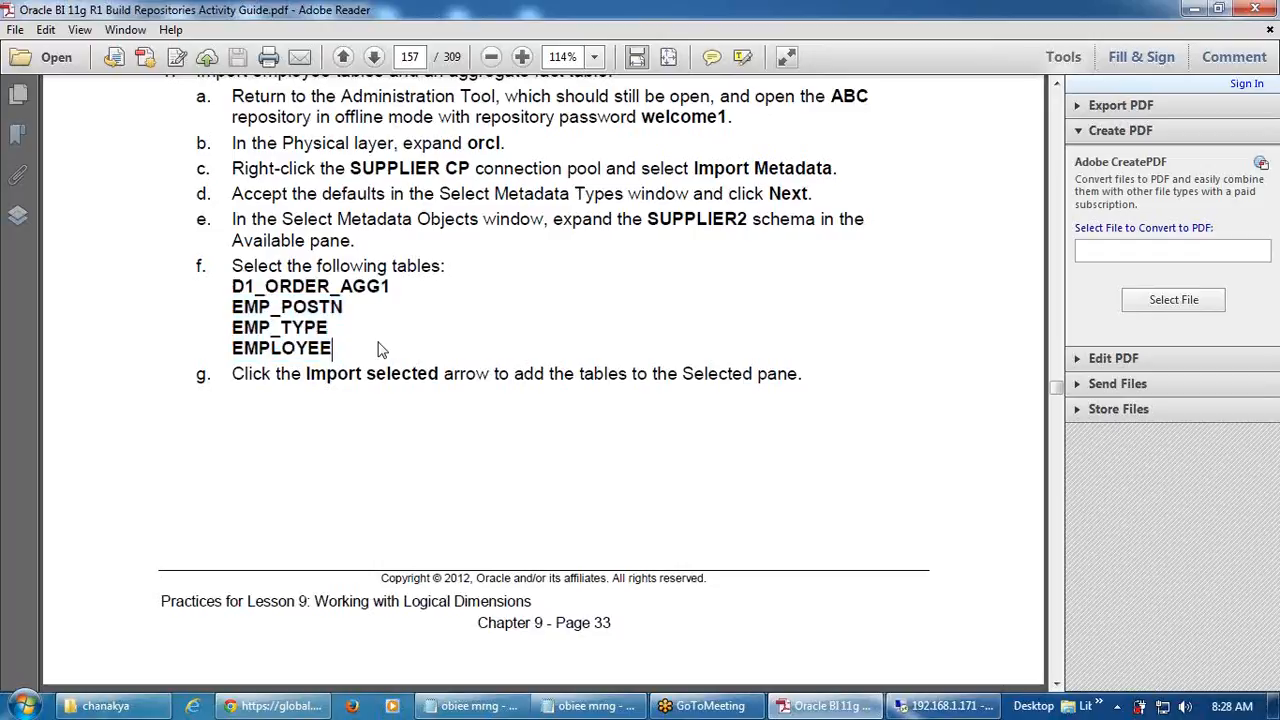
drag(333, 348, 271, 318)
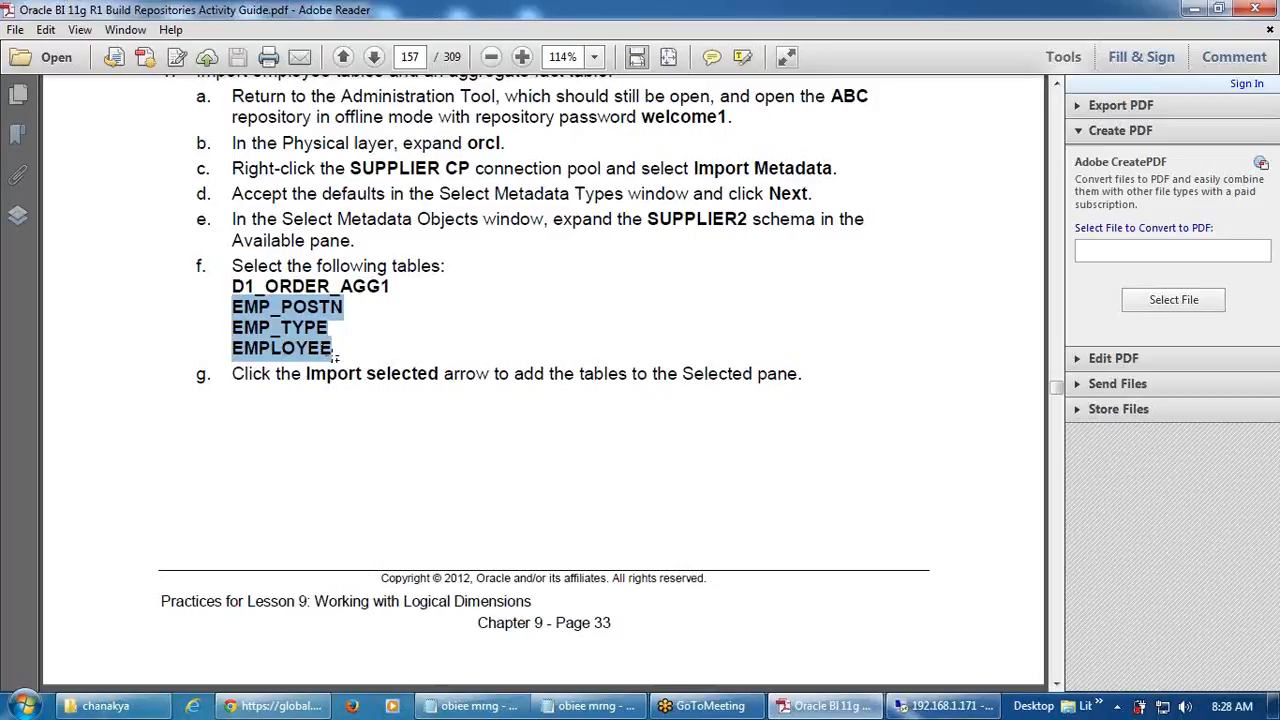
click(334, 356)
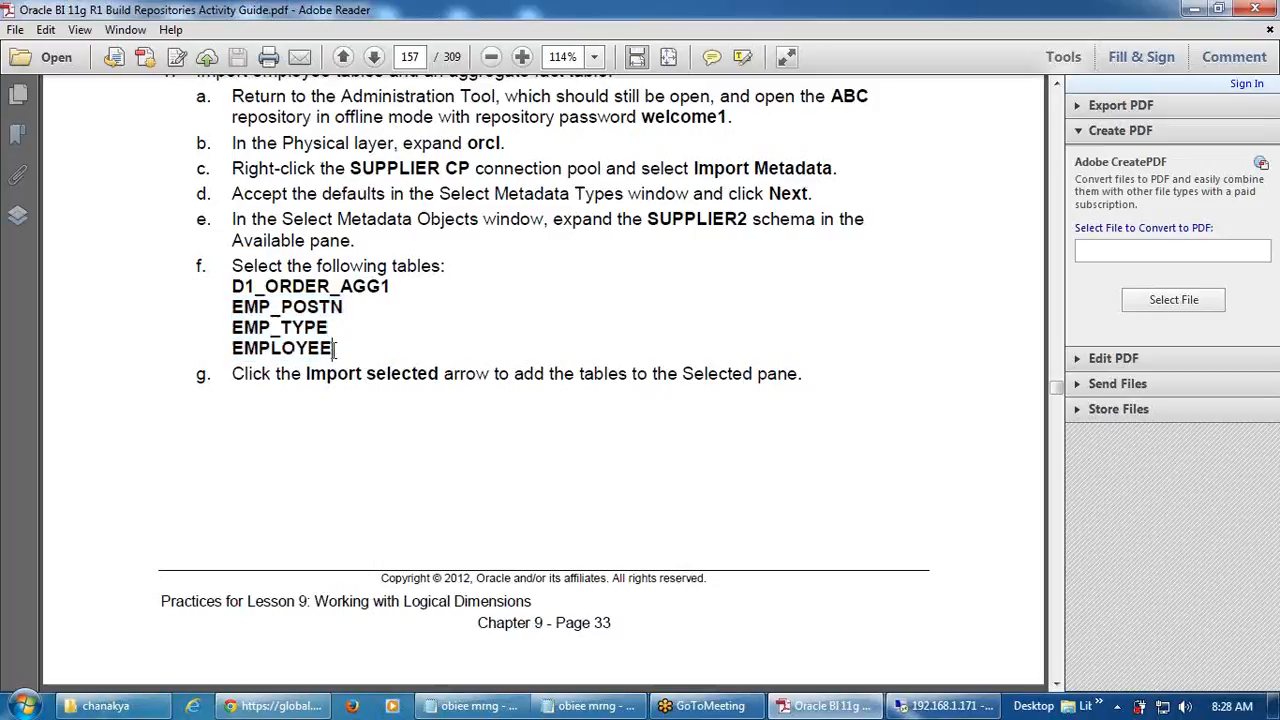
click(985, 708)
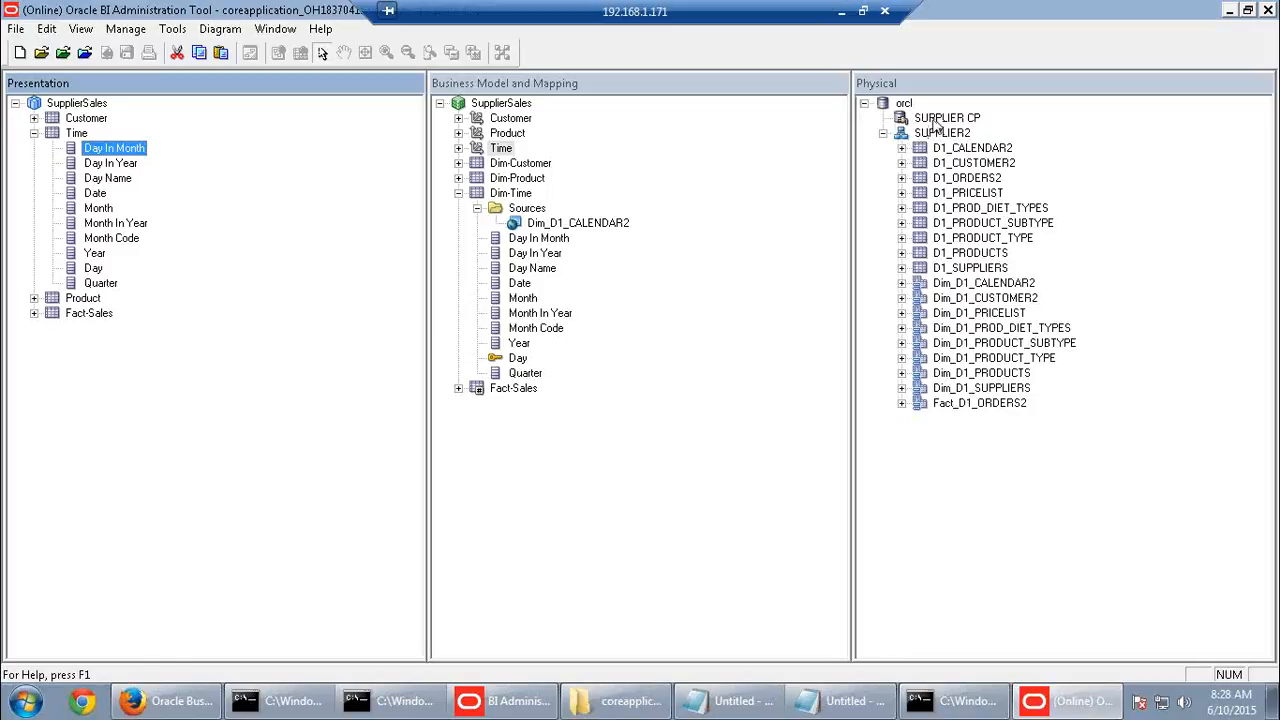
Start Import Metadata from the SUPPLIER CP connection pool and expand the SUPPLIER2 schema.
right_click(936, 122)
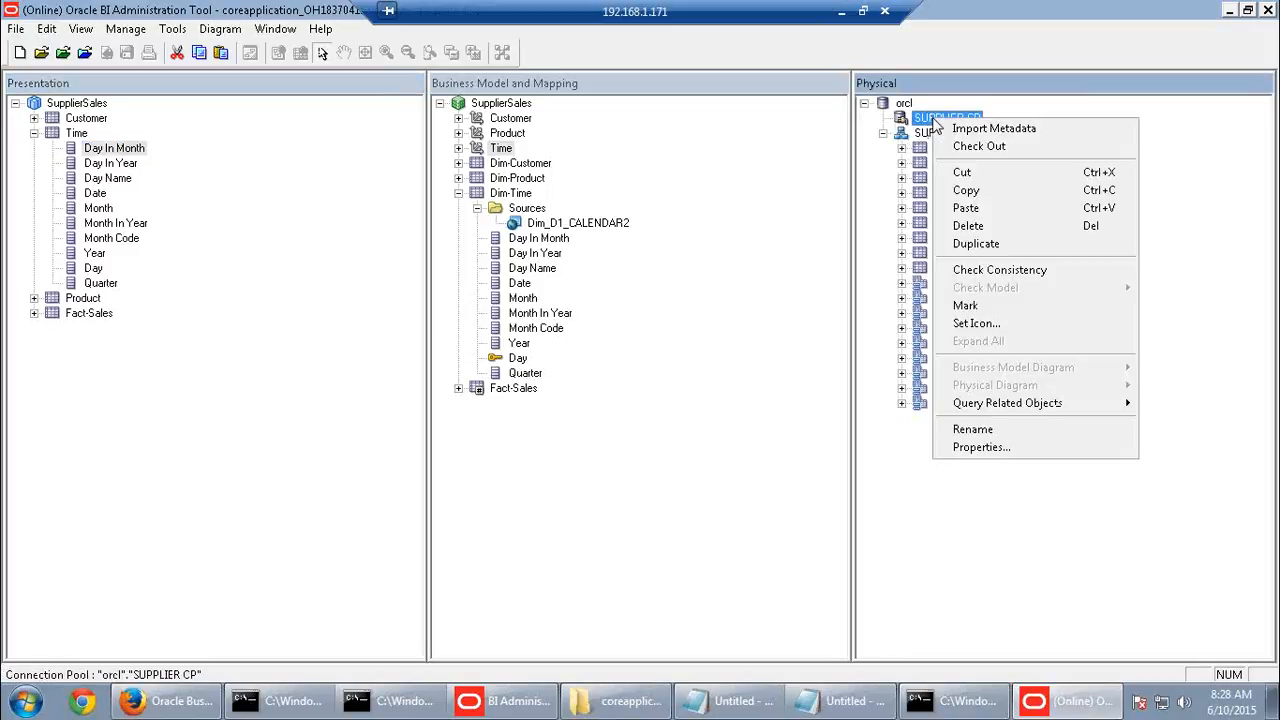
click(955, 130)
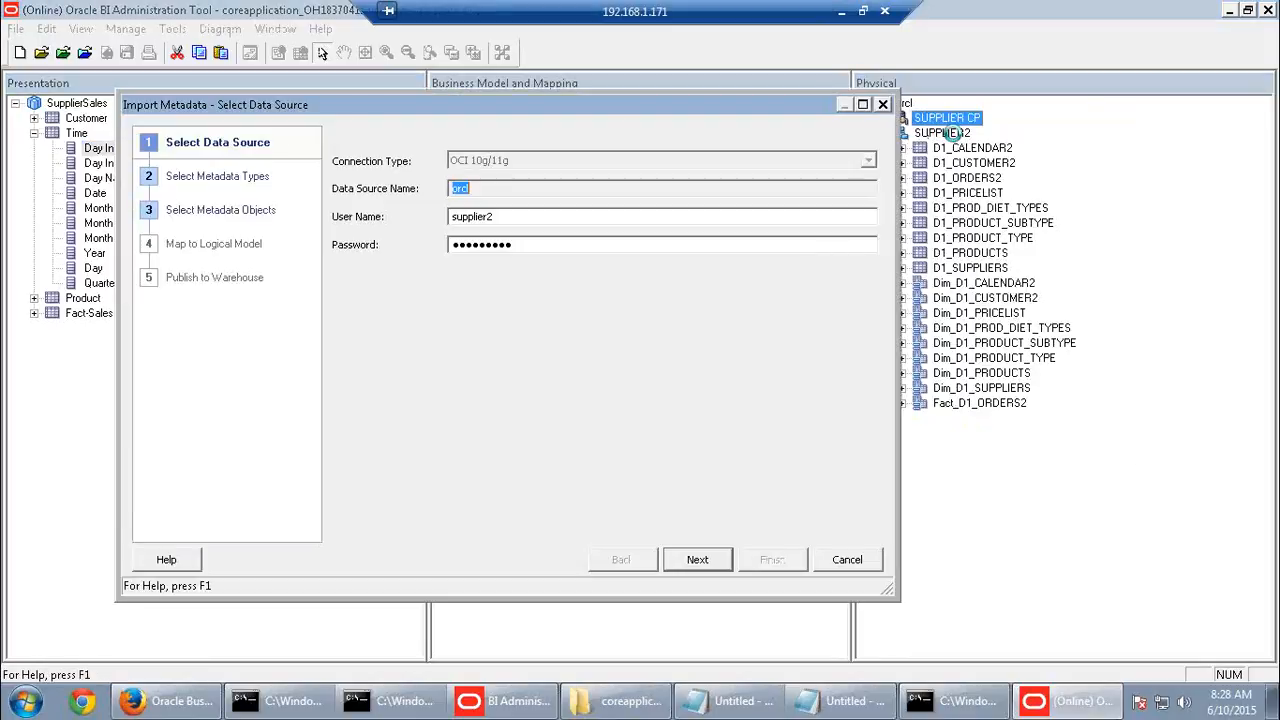
key(Return)
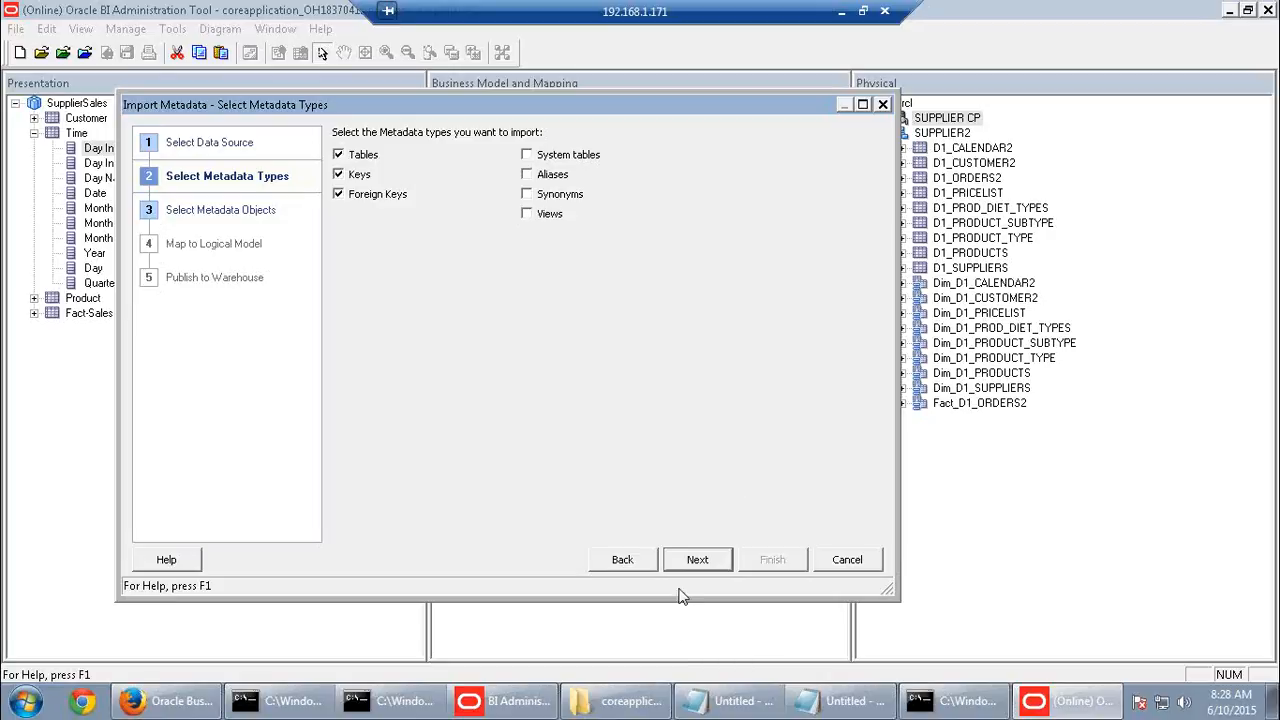
click(692, 560)
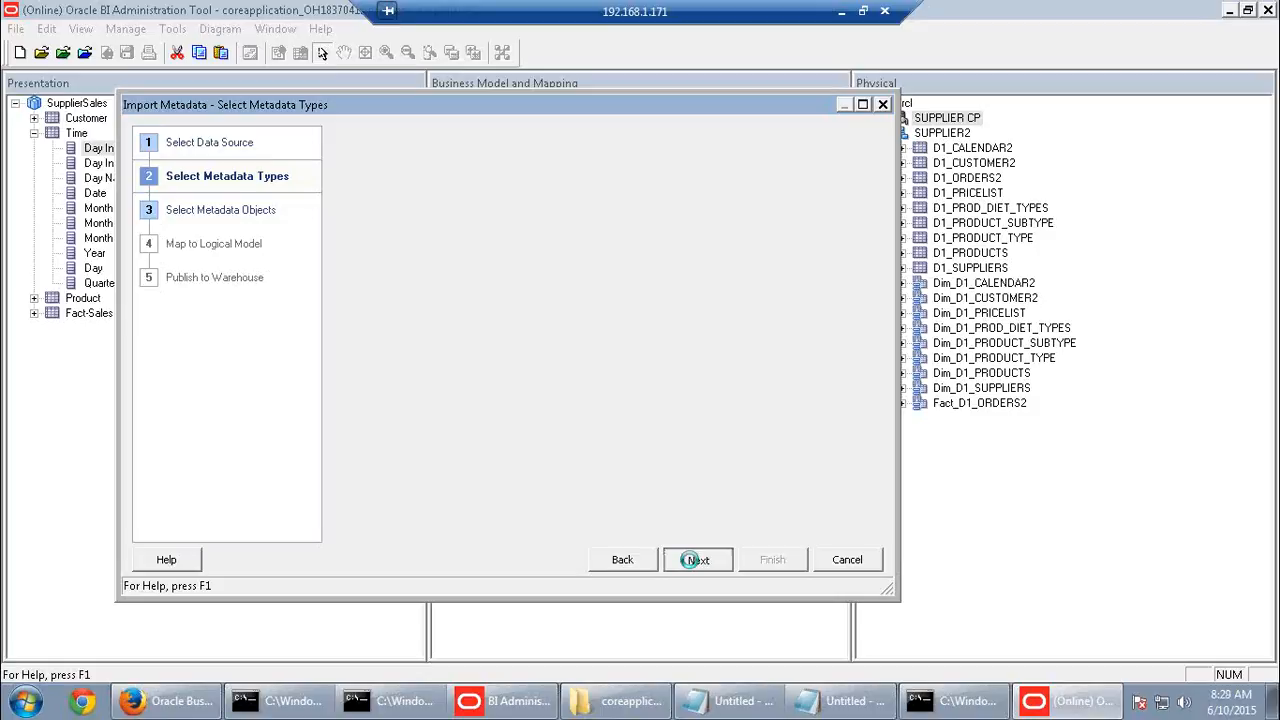
drag(565, 357, 566, 484)
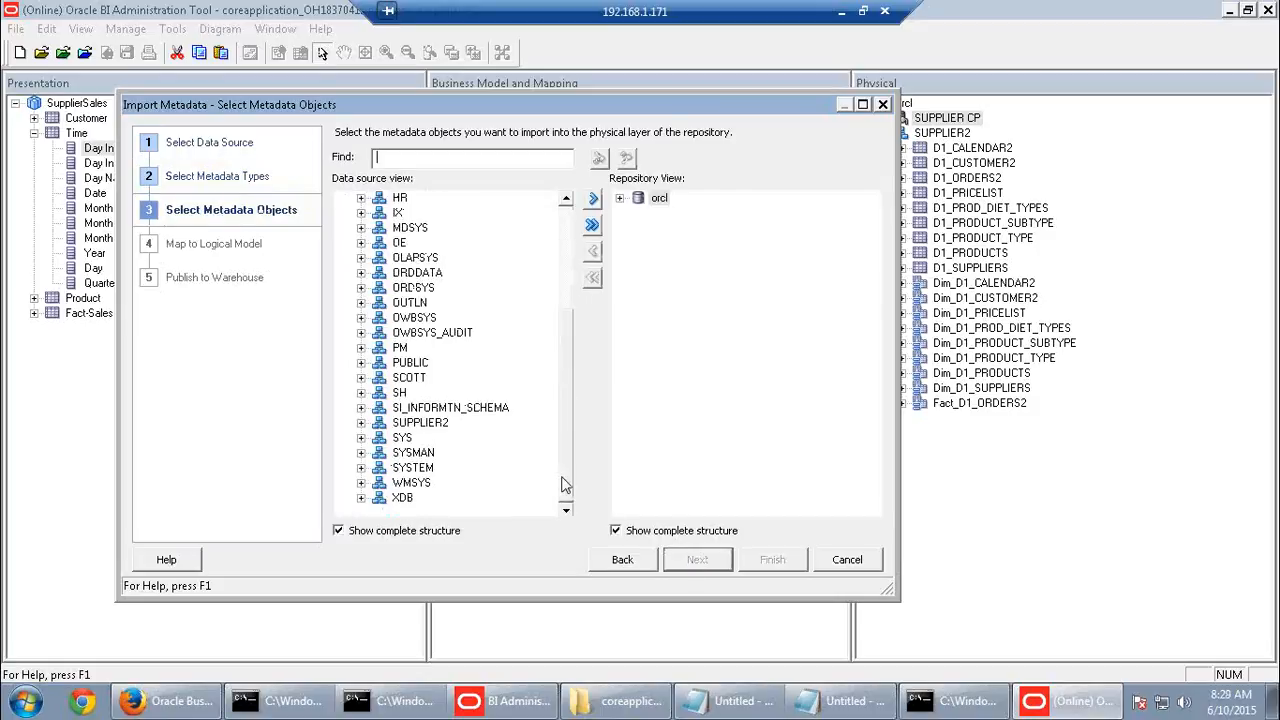
click(361, 422)
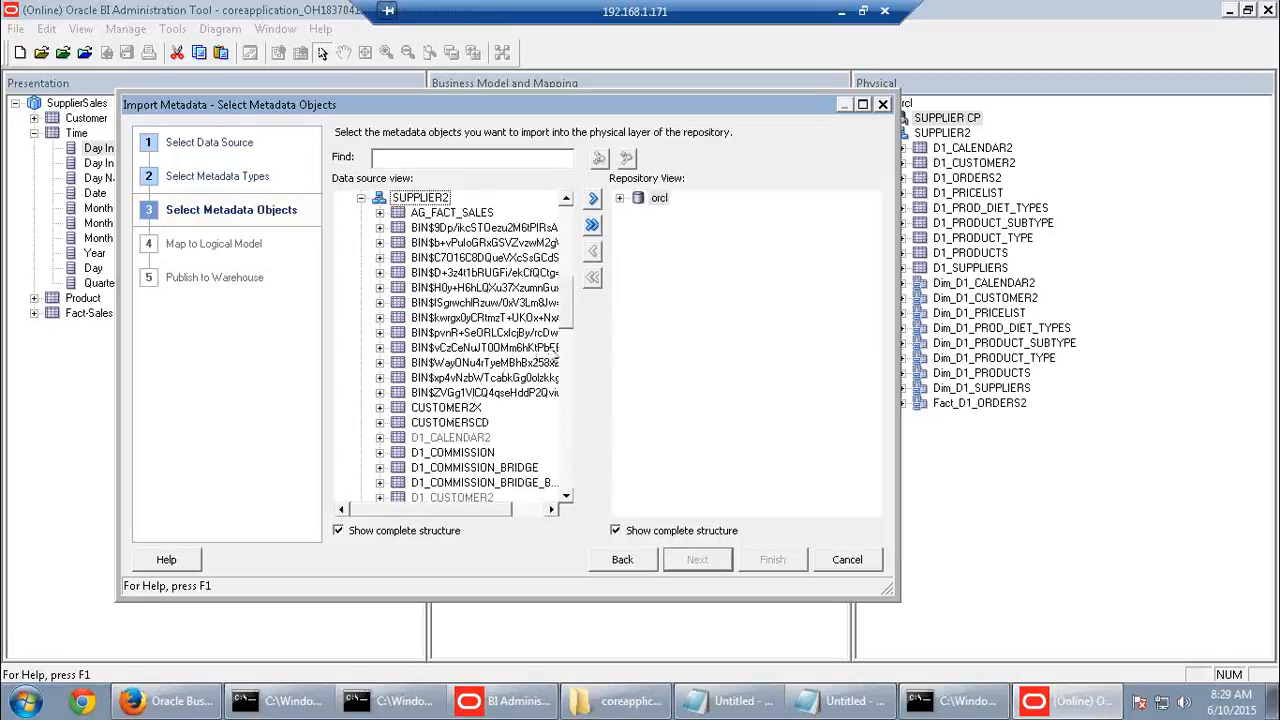
drag(564, 325, 567, 337)
click(567, 497)
click(567, 497)
click(567, 497)
click(567, 497)
click(567, 497)
click(567, 497)
click(567, 497)
click(567, 497)
click(567, 497)
click(567, 497)
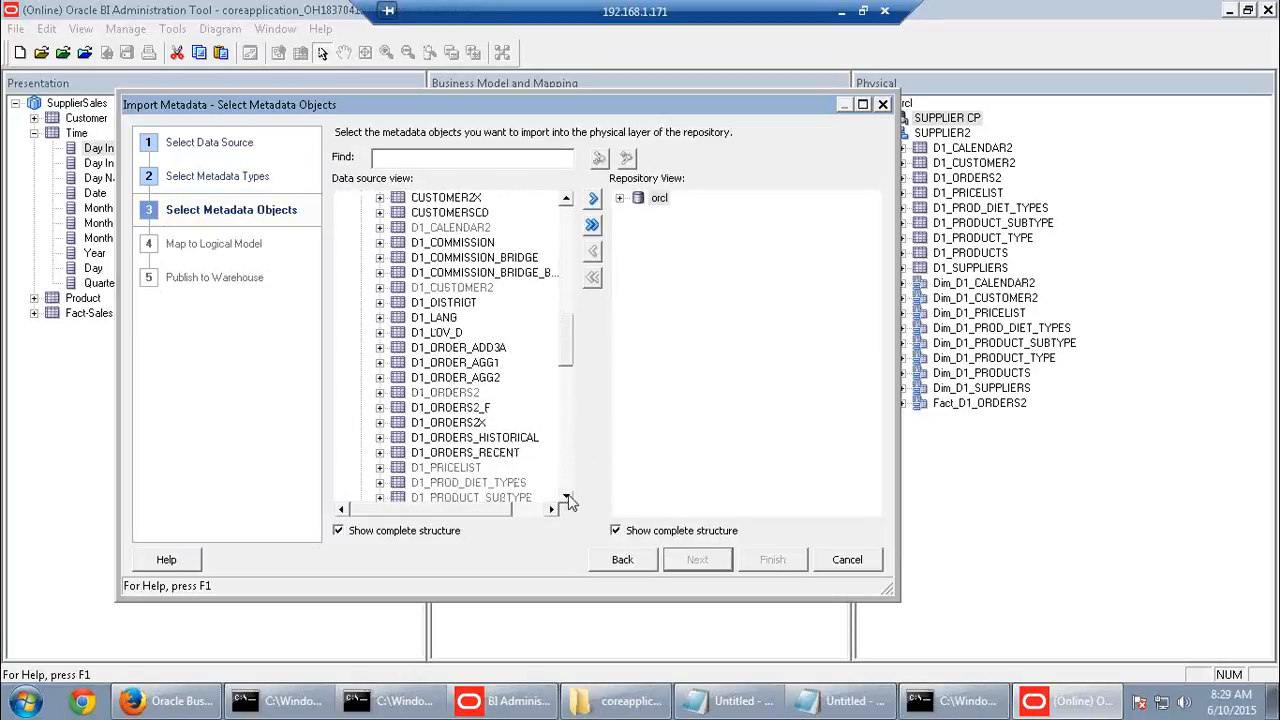
Import D1_ORDER_AGG1, EMP_POSTN, EMP_TYPE and EMPLOYEE into SUPPLIER2 and finish the wizard.
click(483, 366)
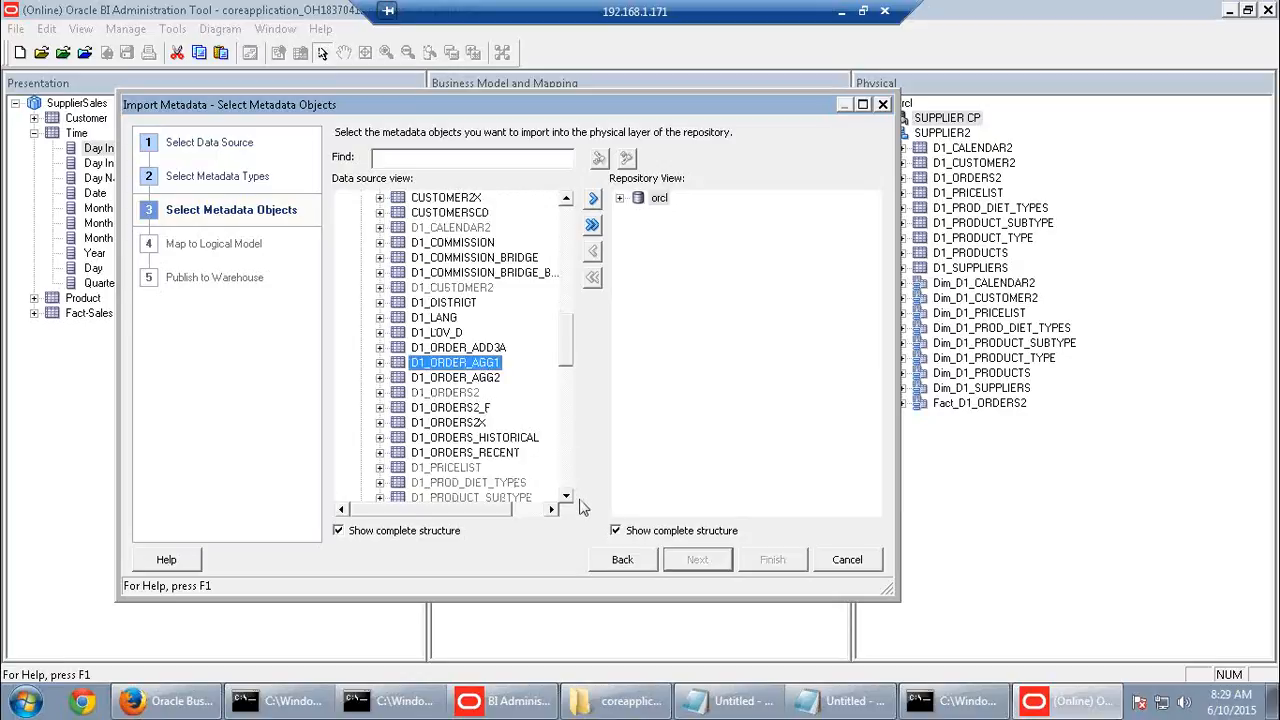
click(566, 497)
click(566, 497)
scroll(567, 497, down, 5)
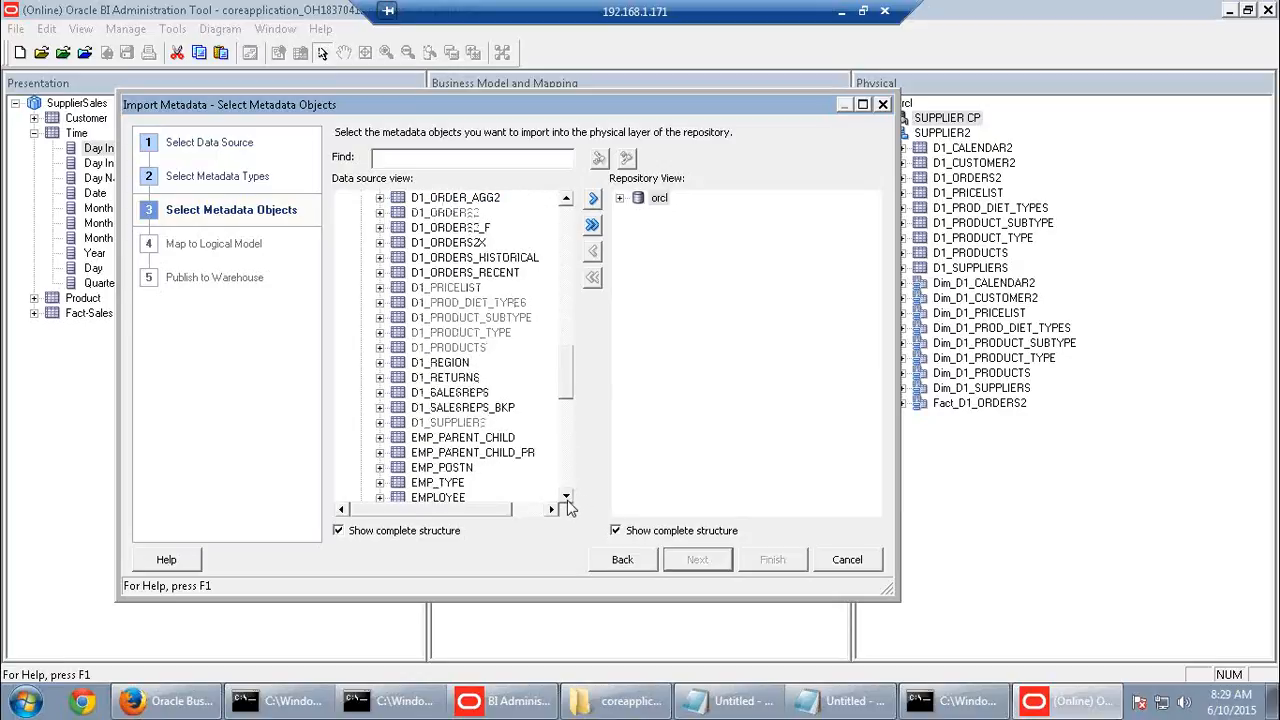
click(466, 350)
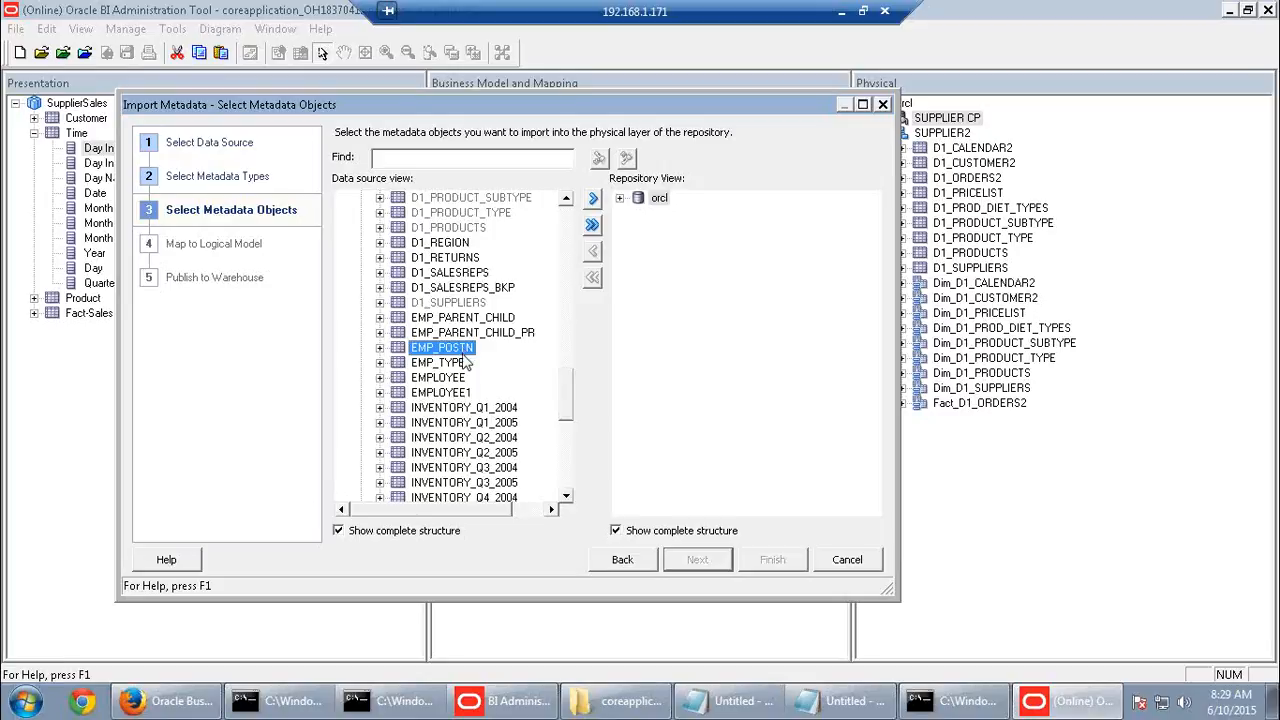
shift+click(462, 364)
shift+click(455, 381)
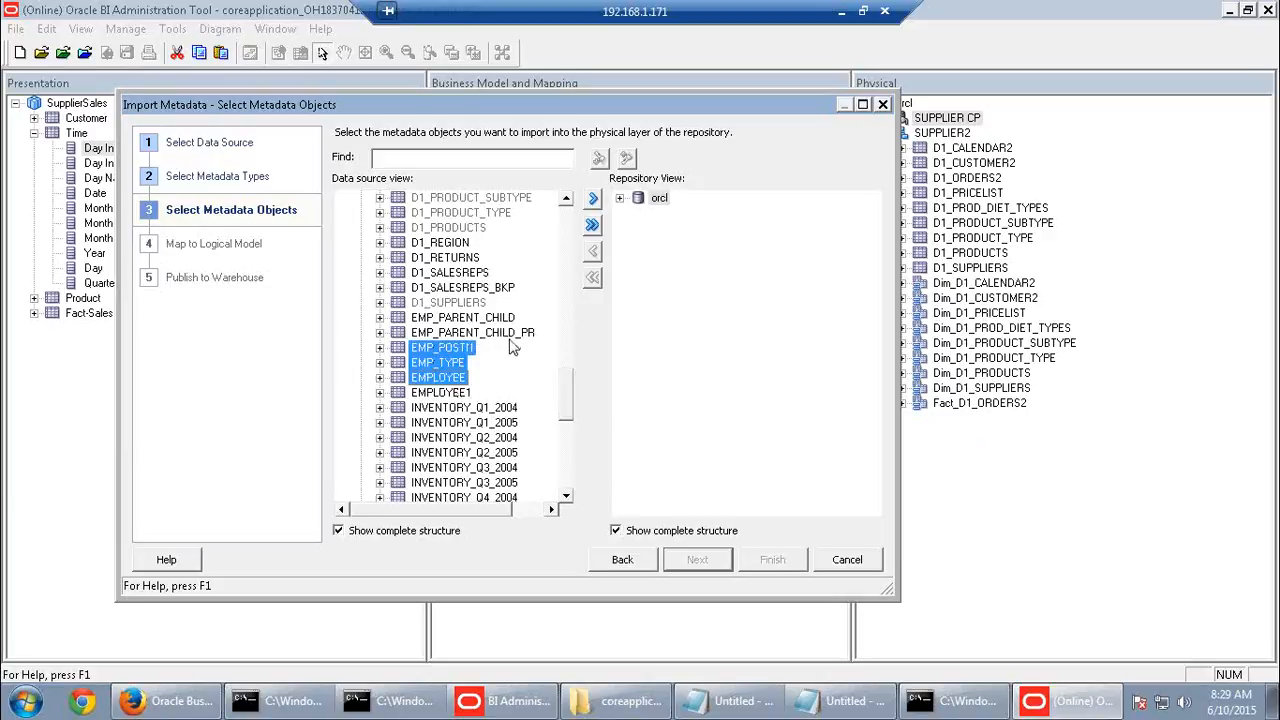
click(592, 198)
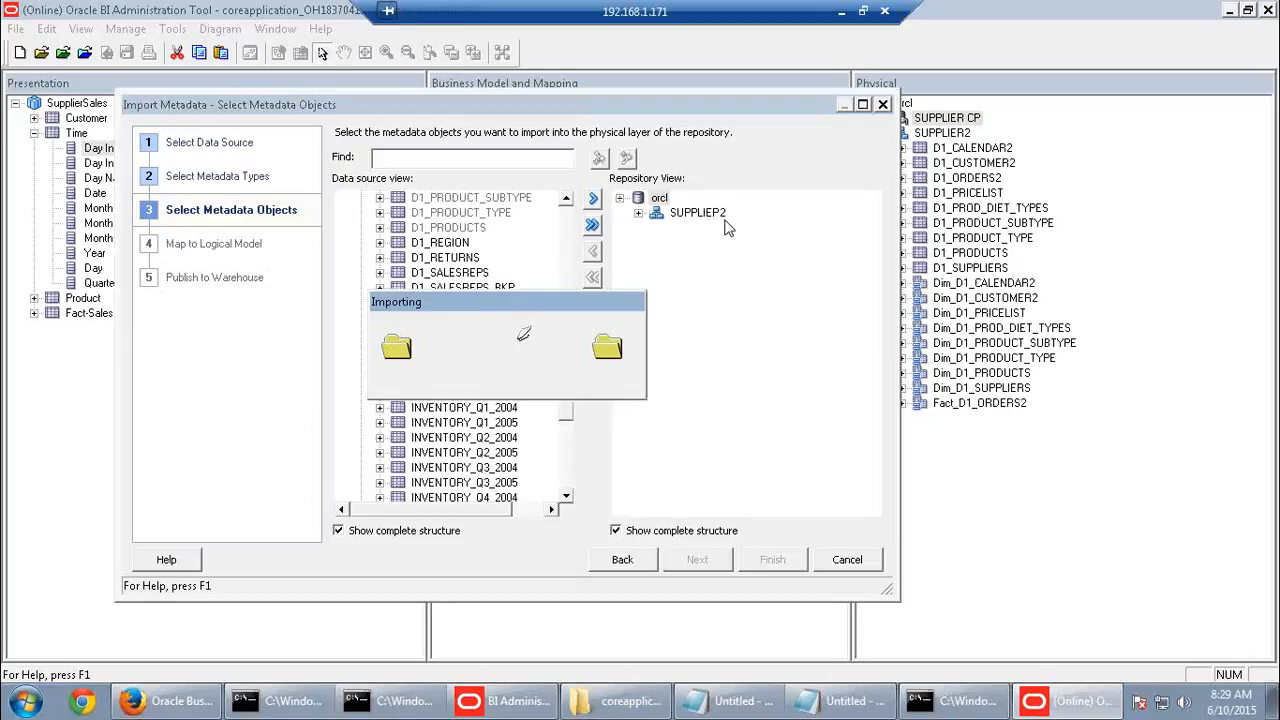
click(772, 560)
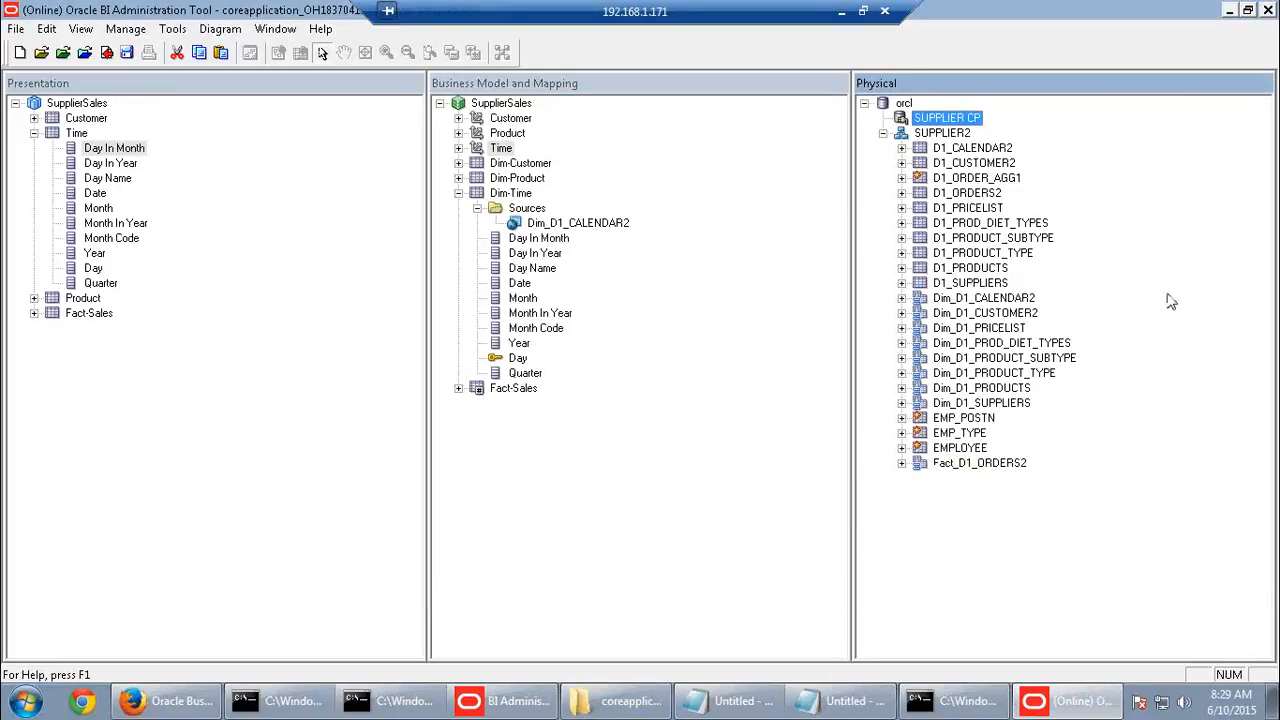
Save the repository with a global consistency check, then view D1_ORDER_AGG1's 10212 rows.
click(976, 178)
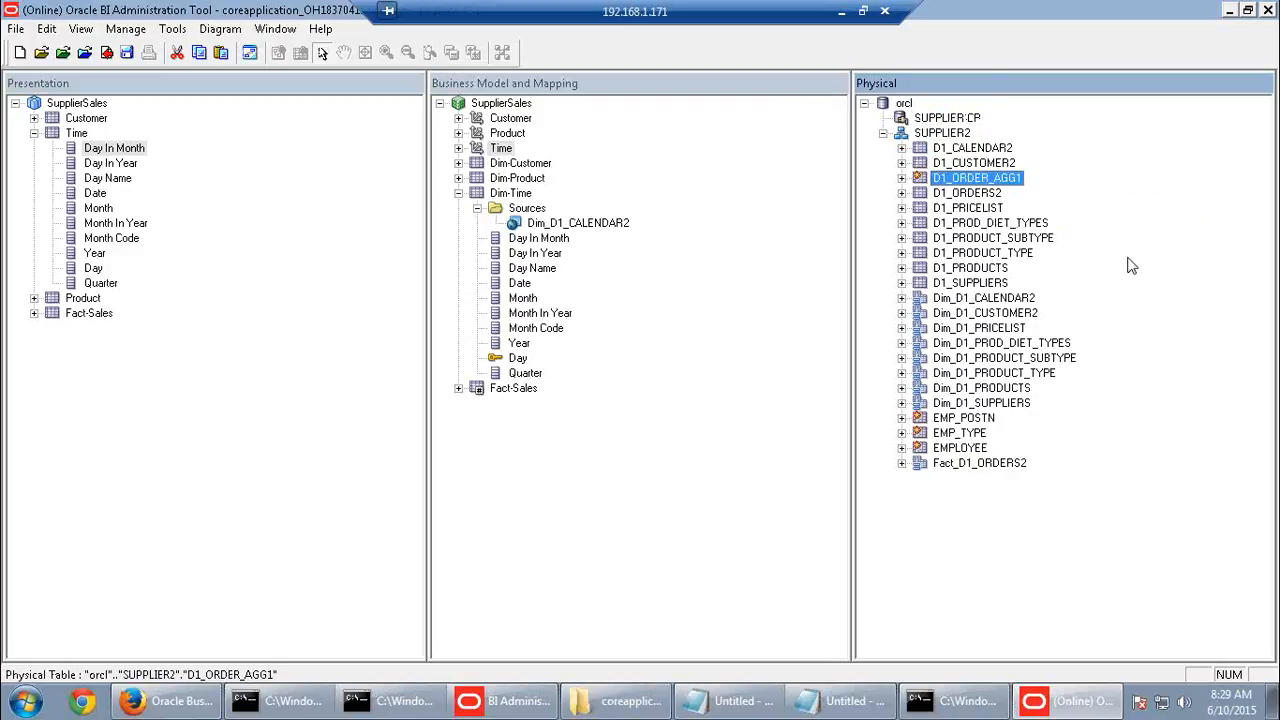
right_click(991, 181)
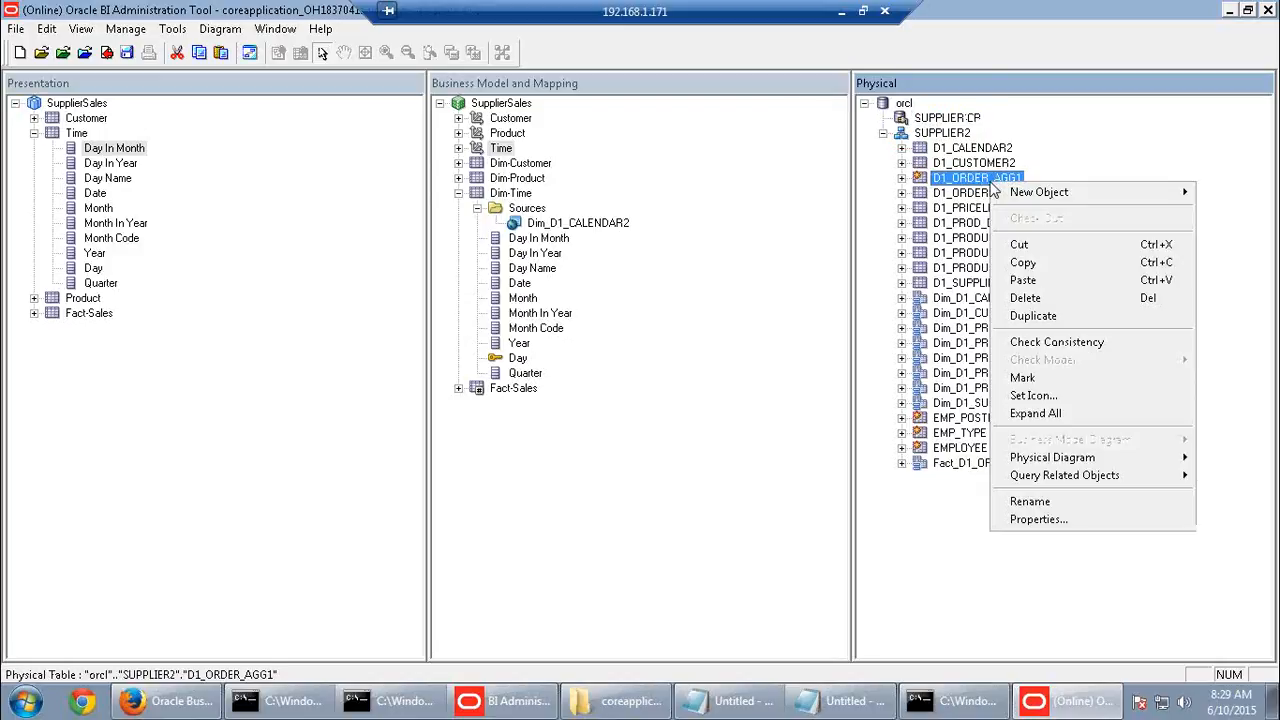
click(107, 57)
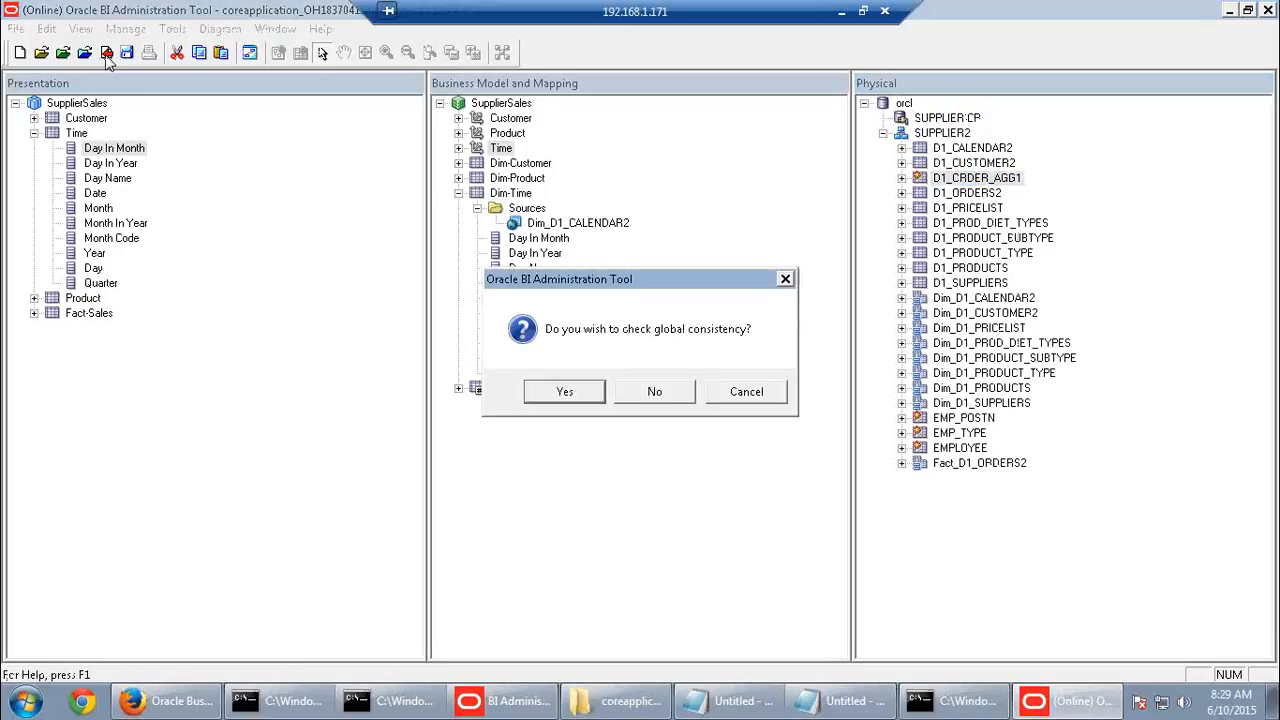
click(560, 392)
click(808, 393)
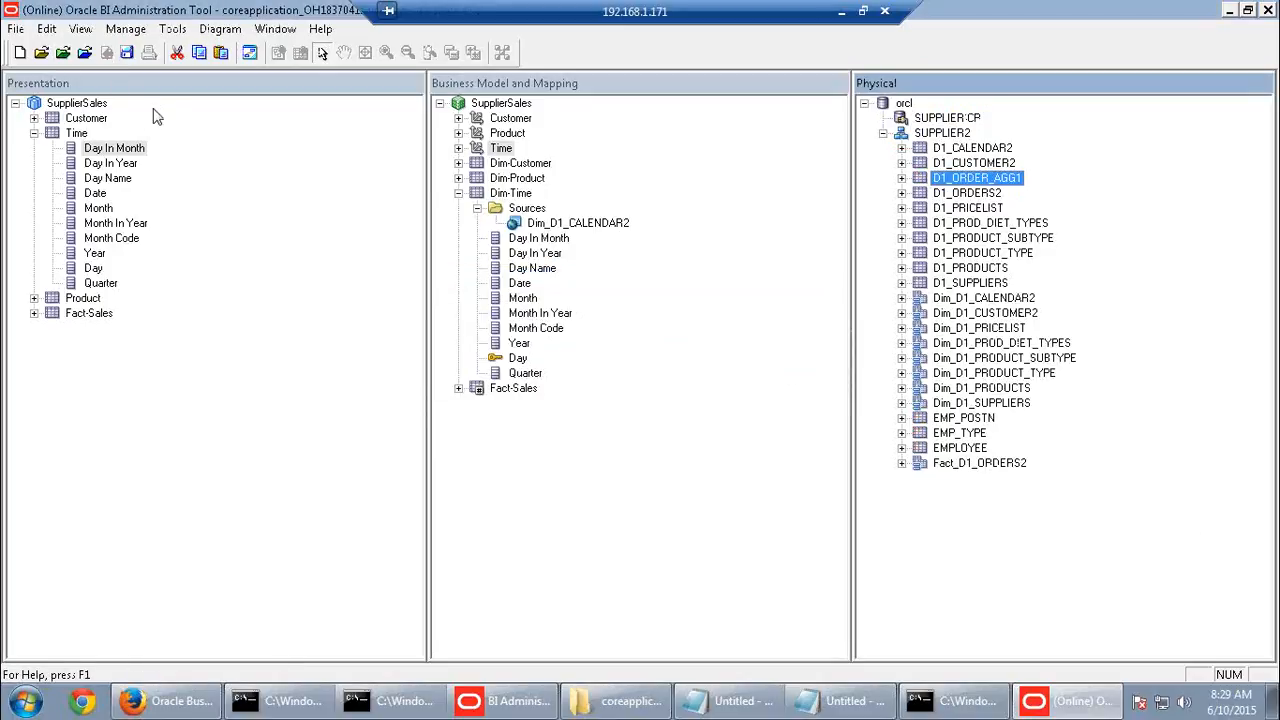
right_click(995, 180)
click(1034, 220)
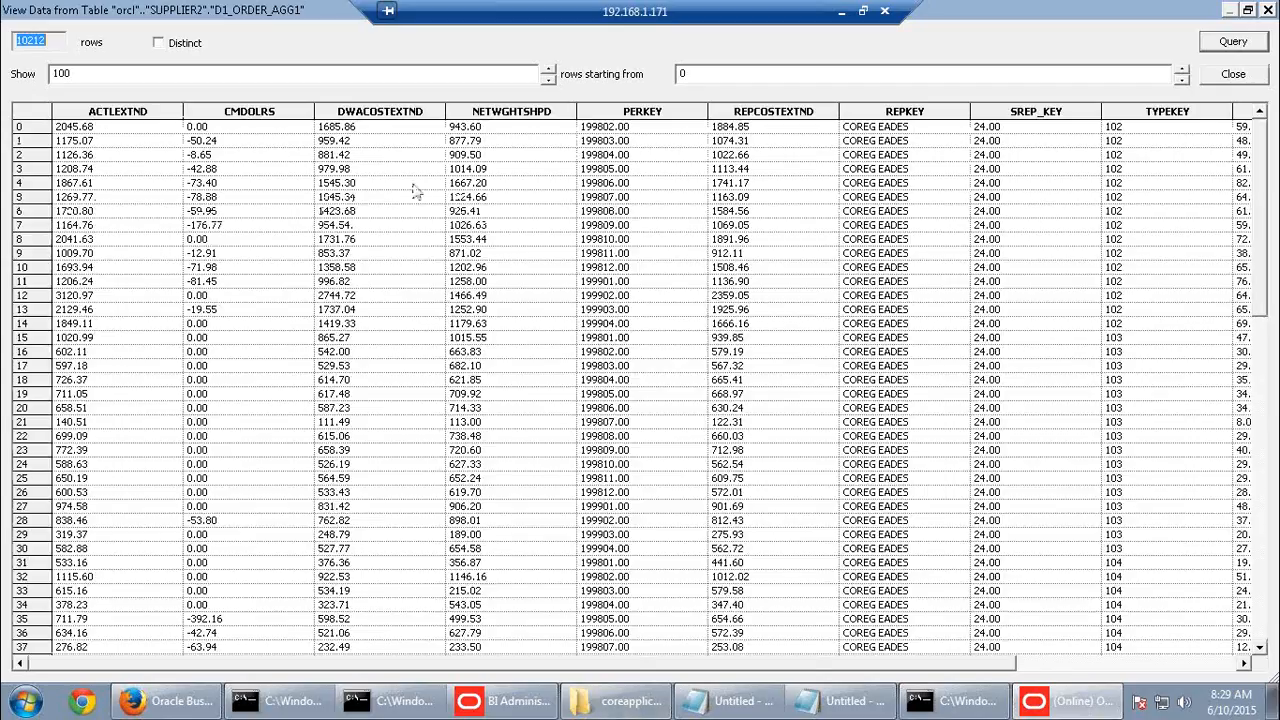
Inspect NETWGHTSHPD and PERKEY values and the 10212 row count, then close the data view.
click(136, 141)
click(280, 143)
click(376, 128)
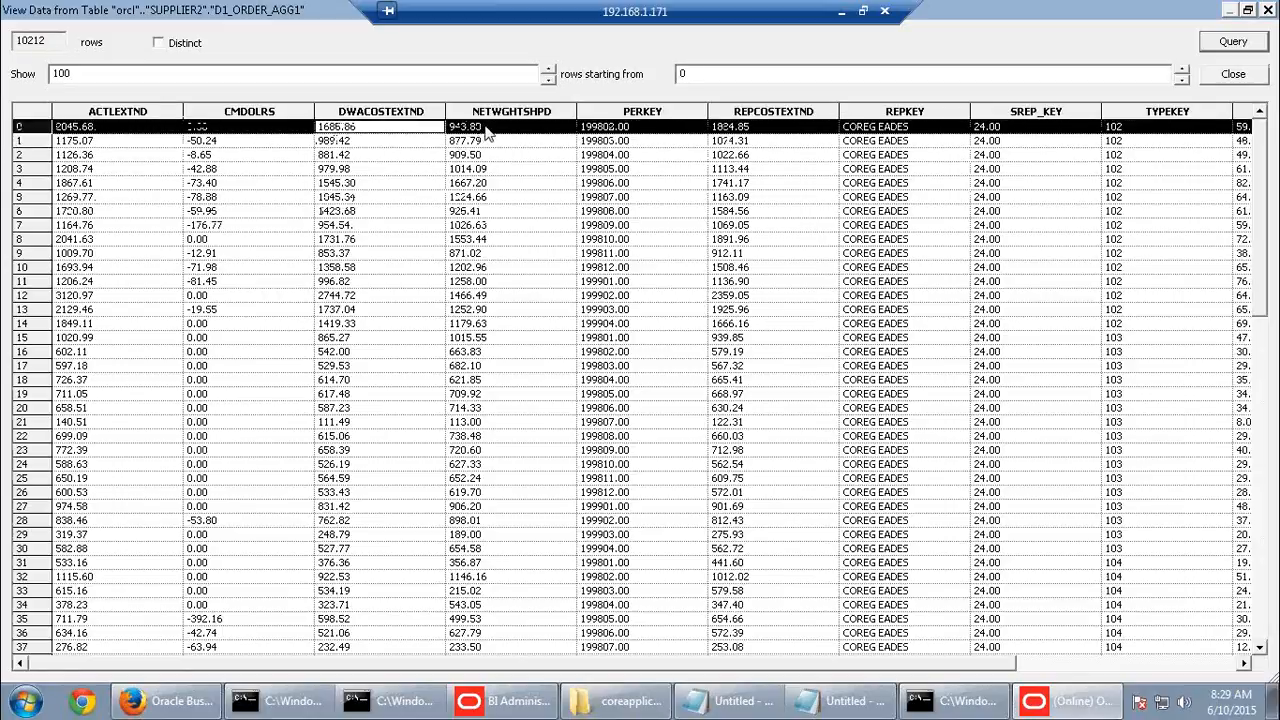
click(487, 128)
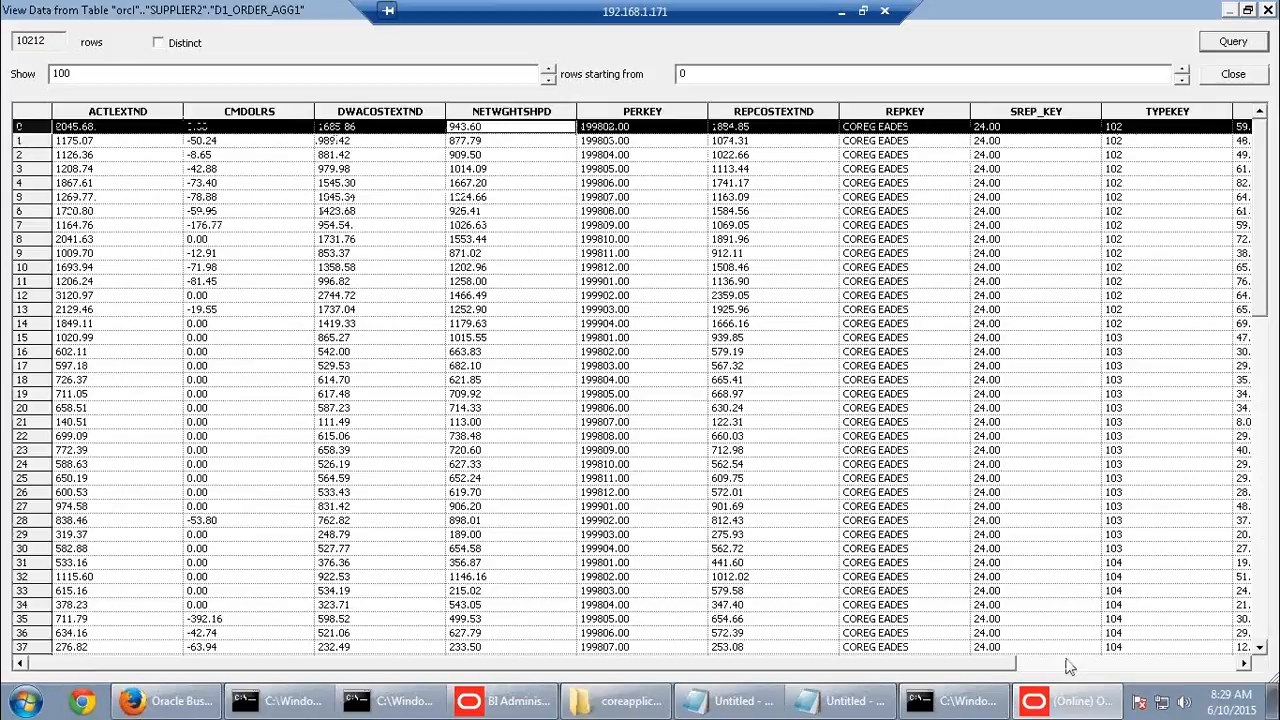
click(643, 155)
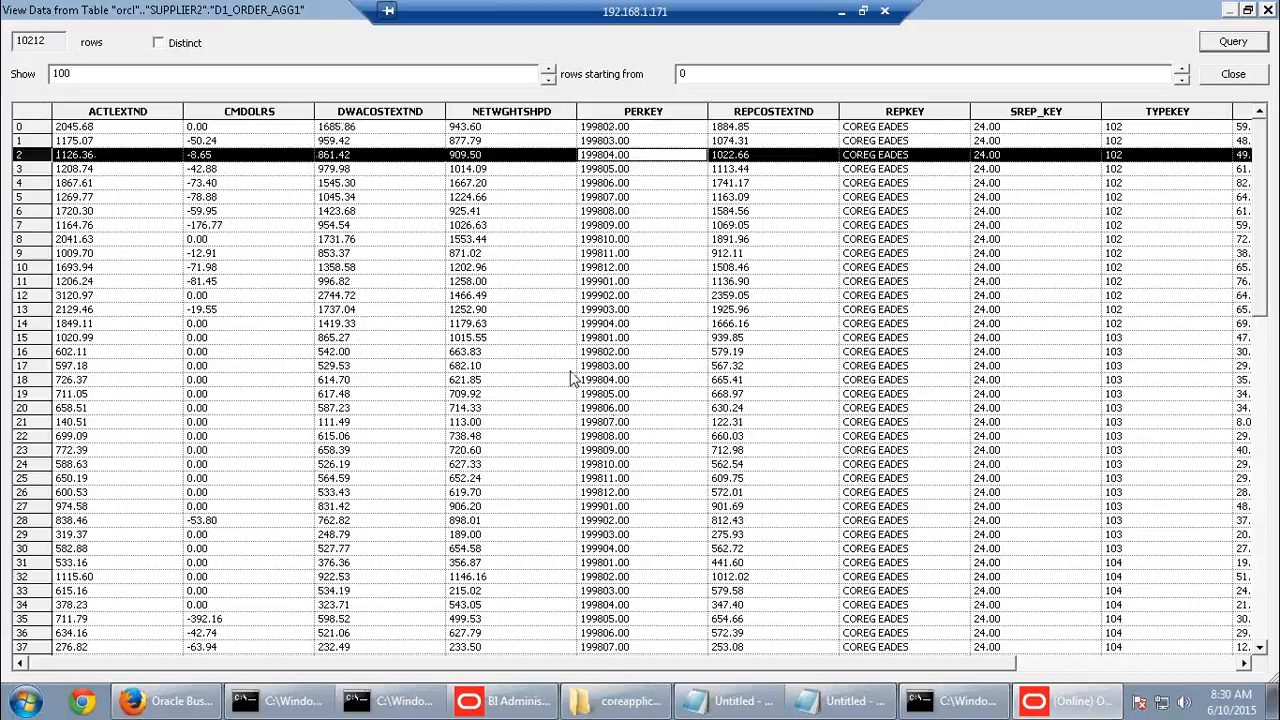
click(604, 131)
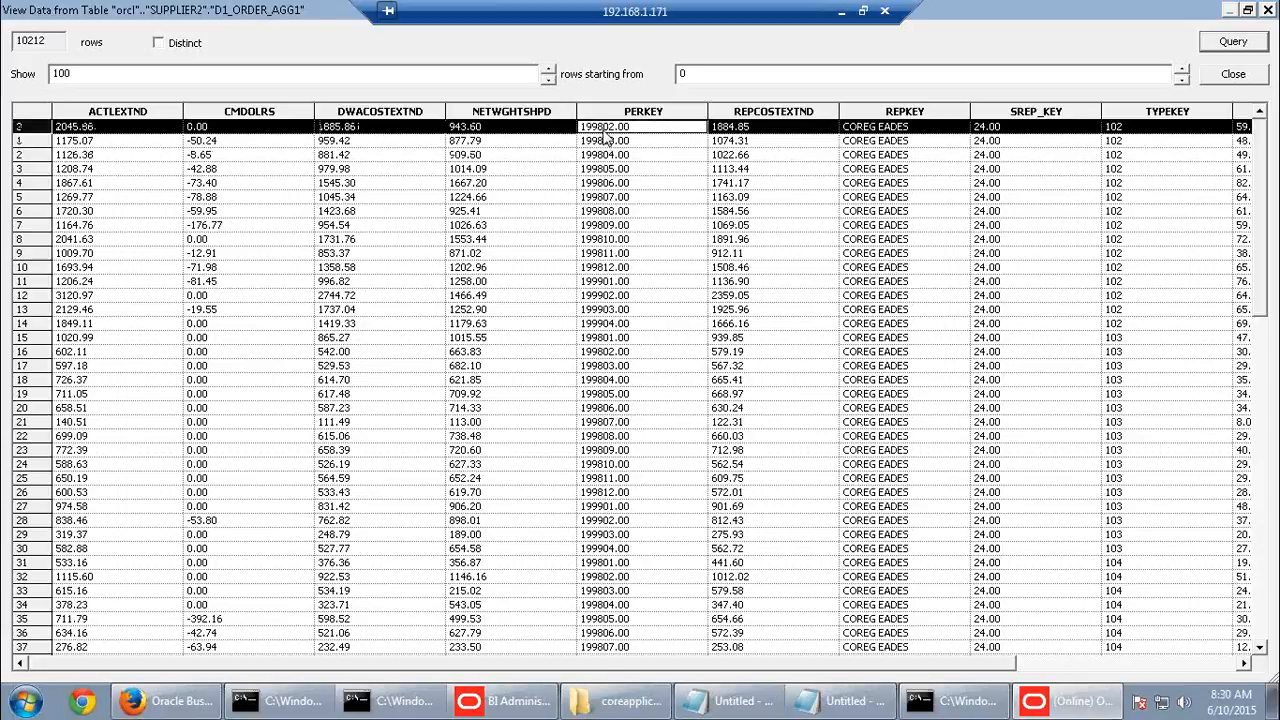
double_click(30, 40)
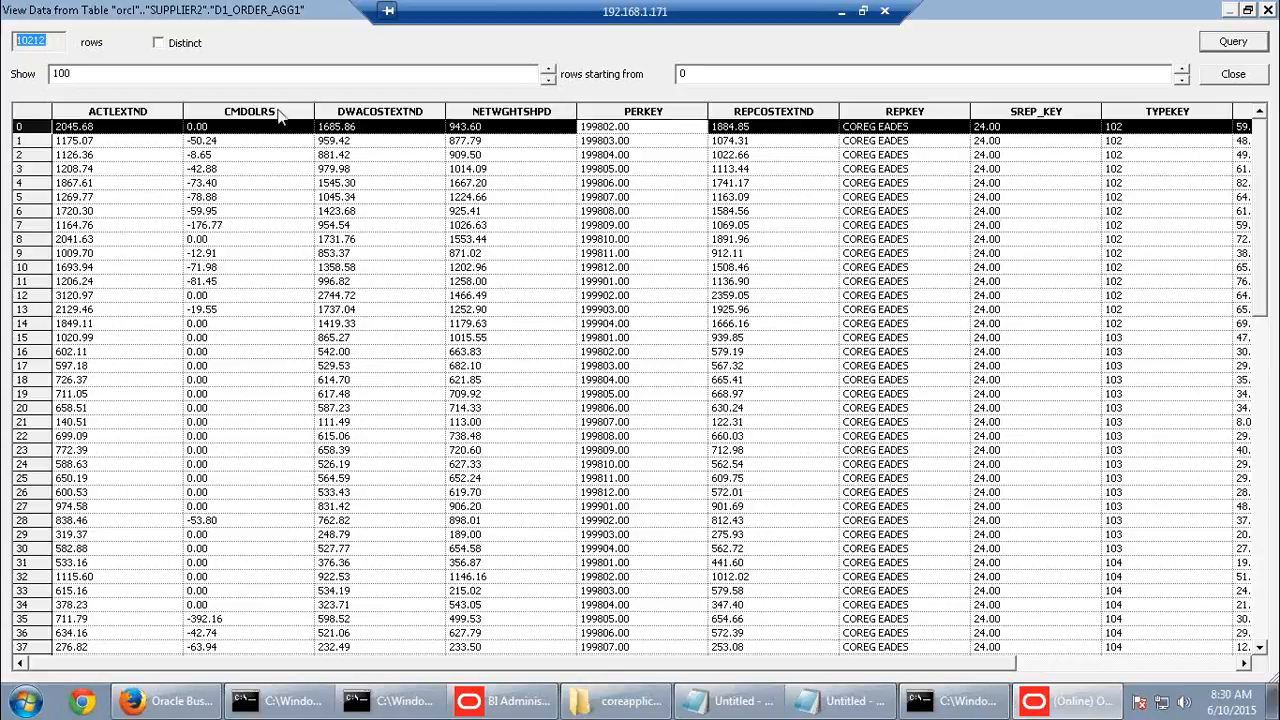
click(1268, 10)
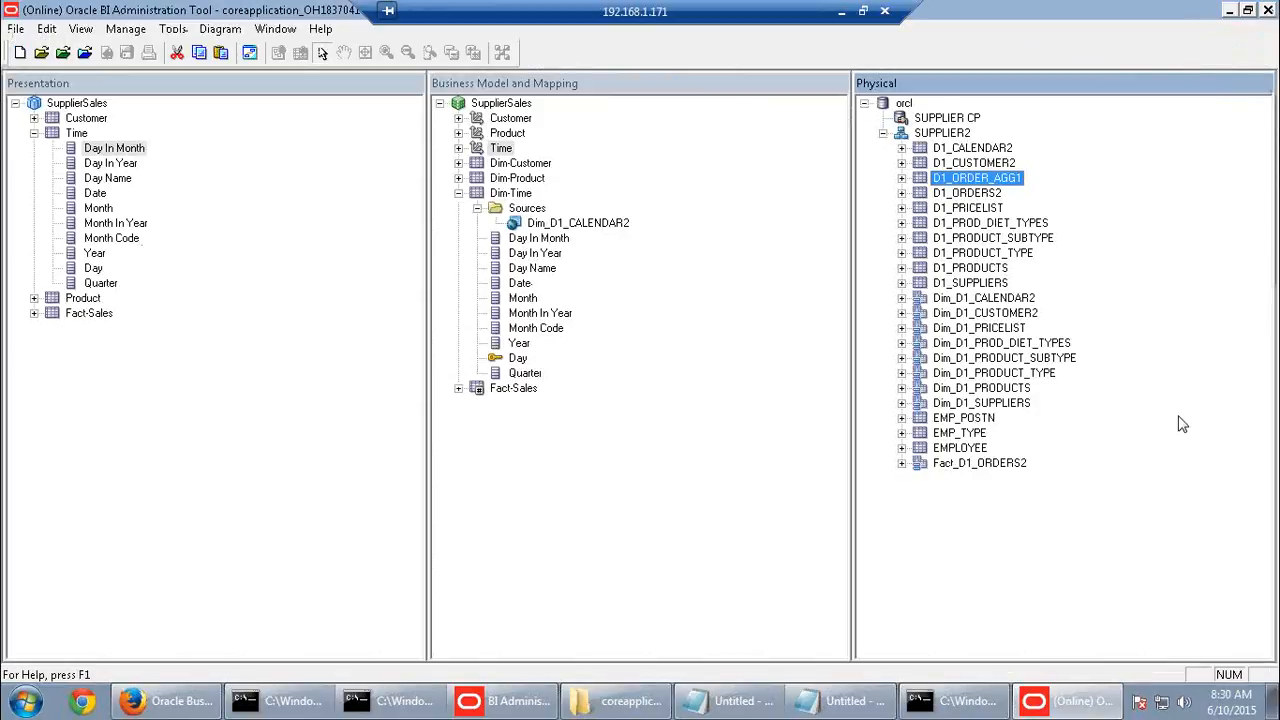
click(985, 464)
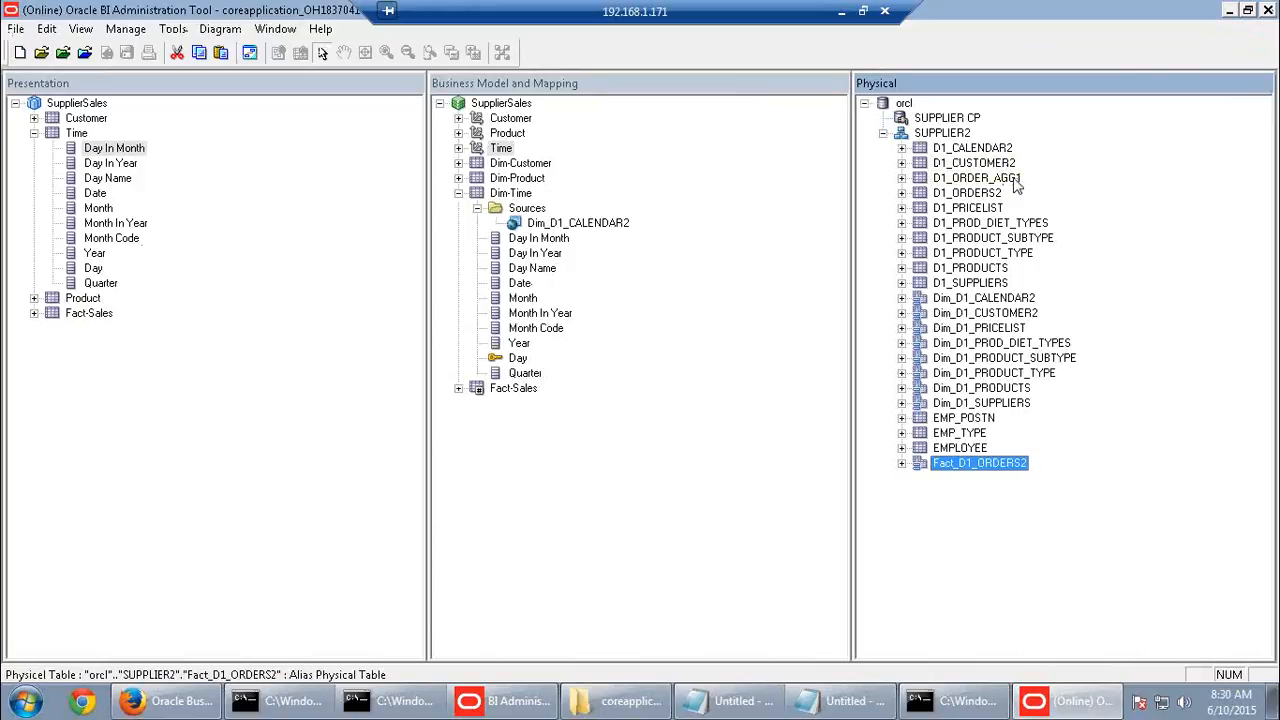
click(1015, 180)
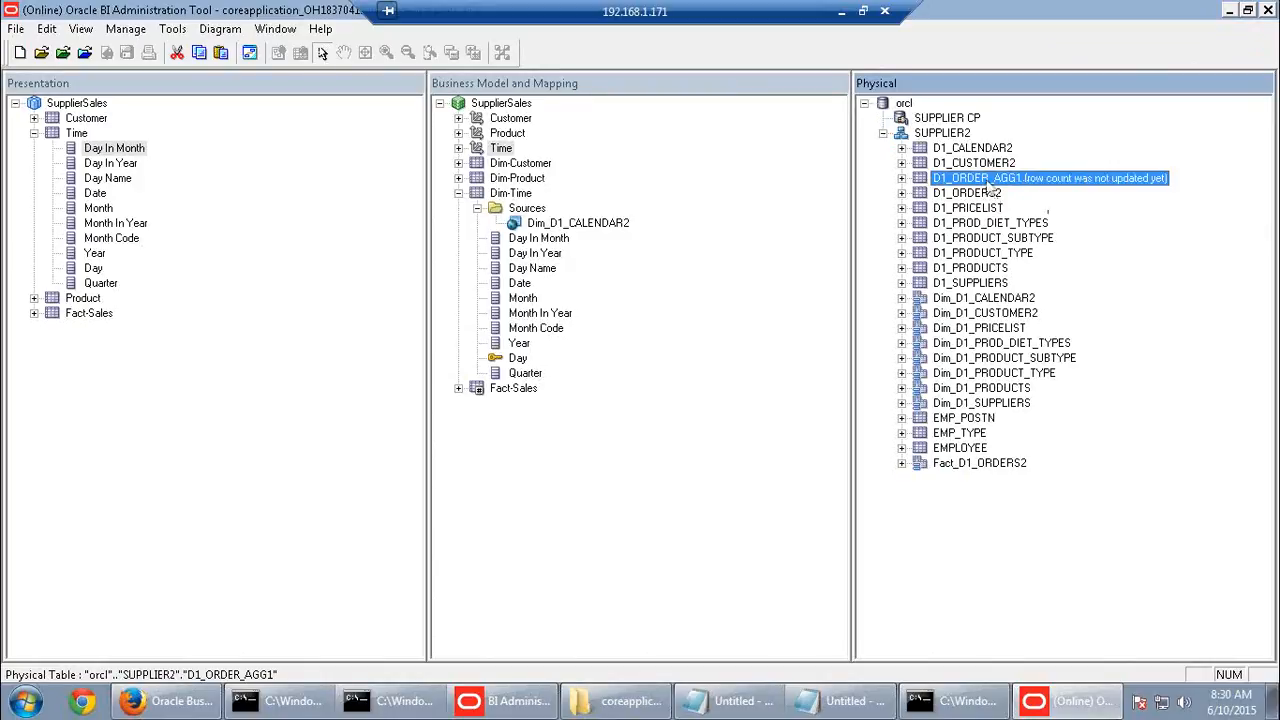
Expand Dim-Product and inspect its Type source plus the Type and Type Code columns.
click(978, 463)
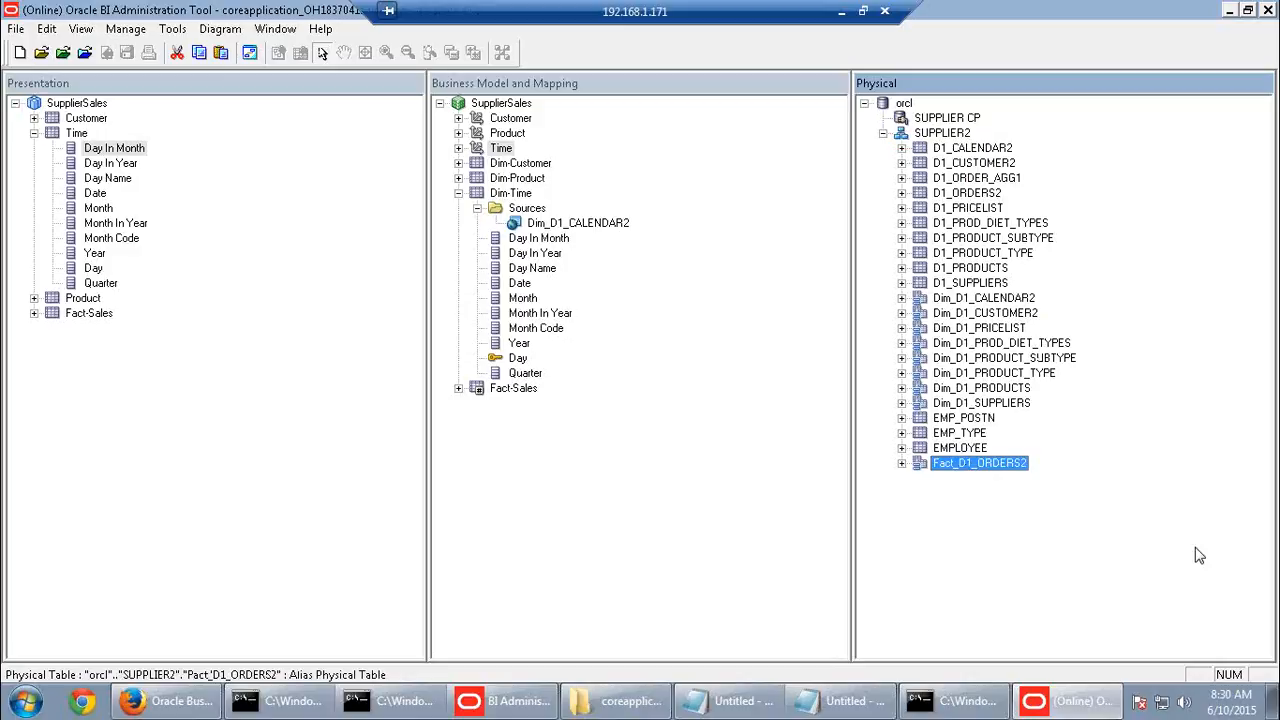
click(471, 192)
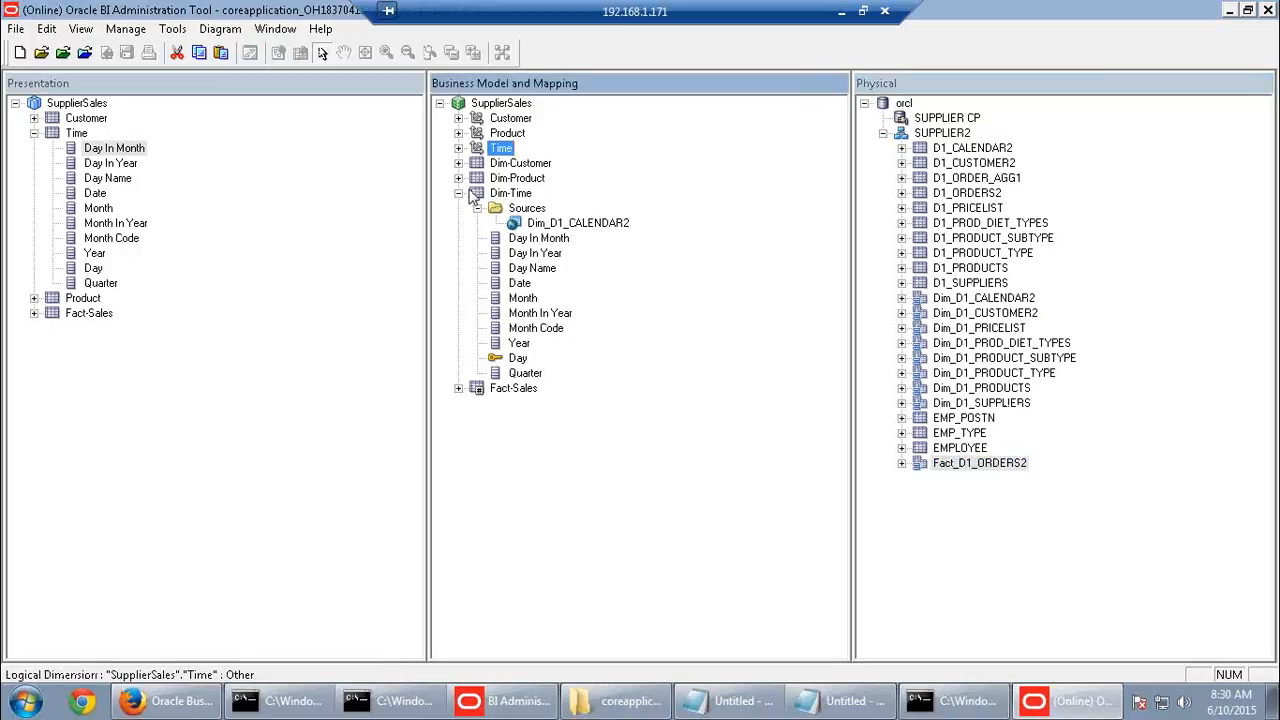
click(459, 178)
click(533, 225)
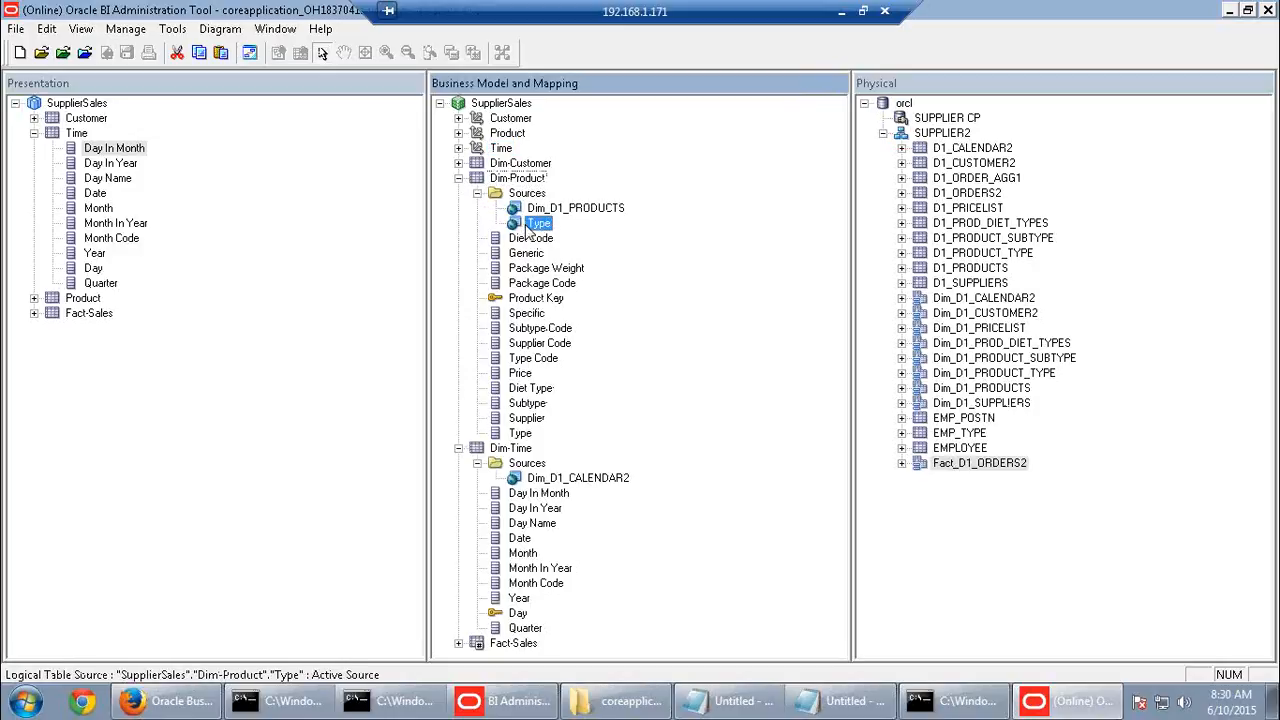
click(527, 437)
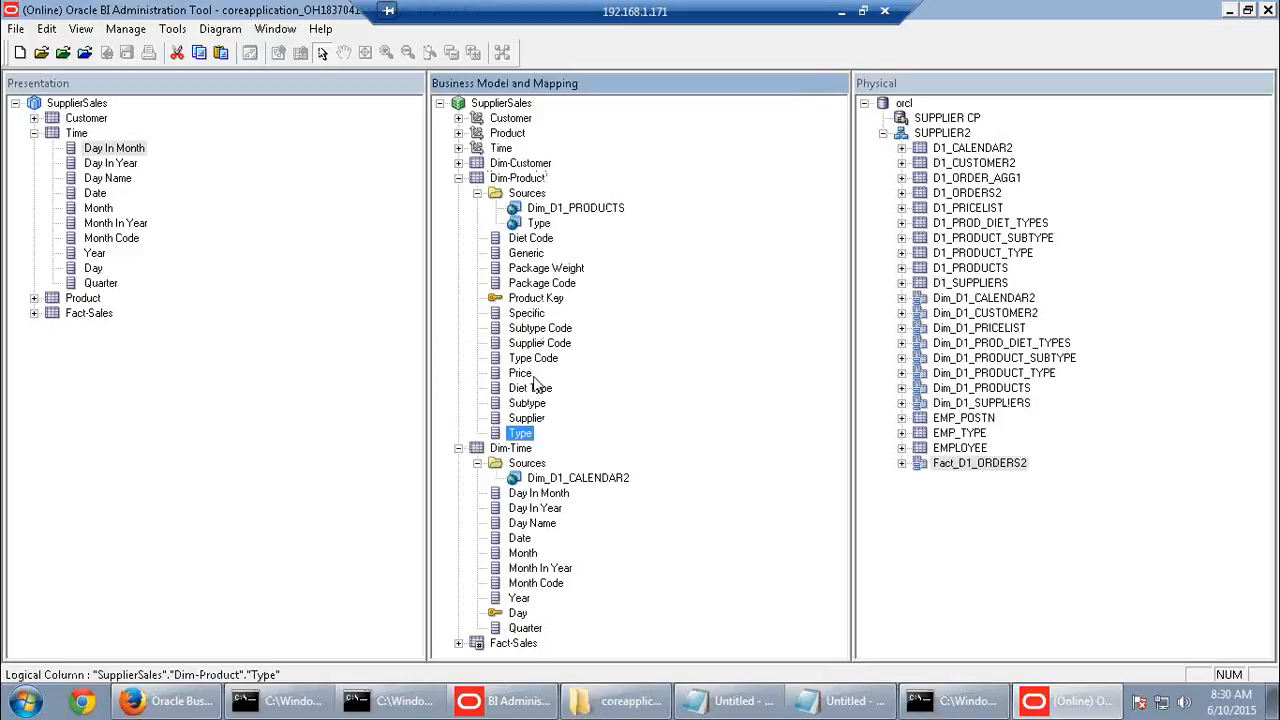
click(540, 358)
click(540, 223)
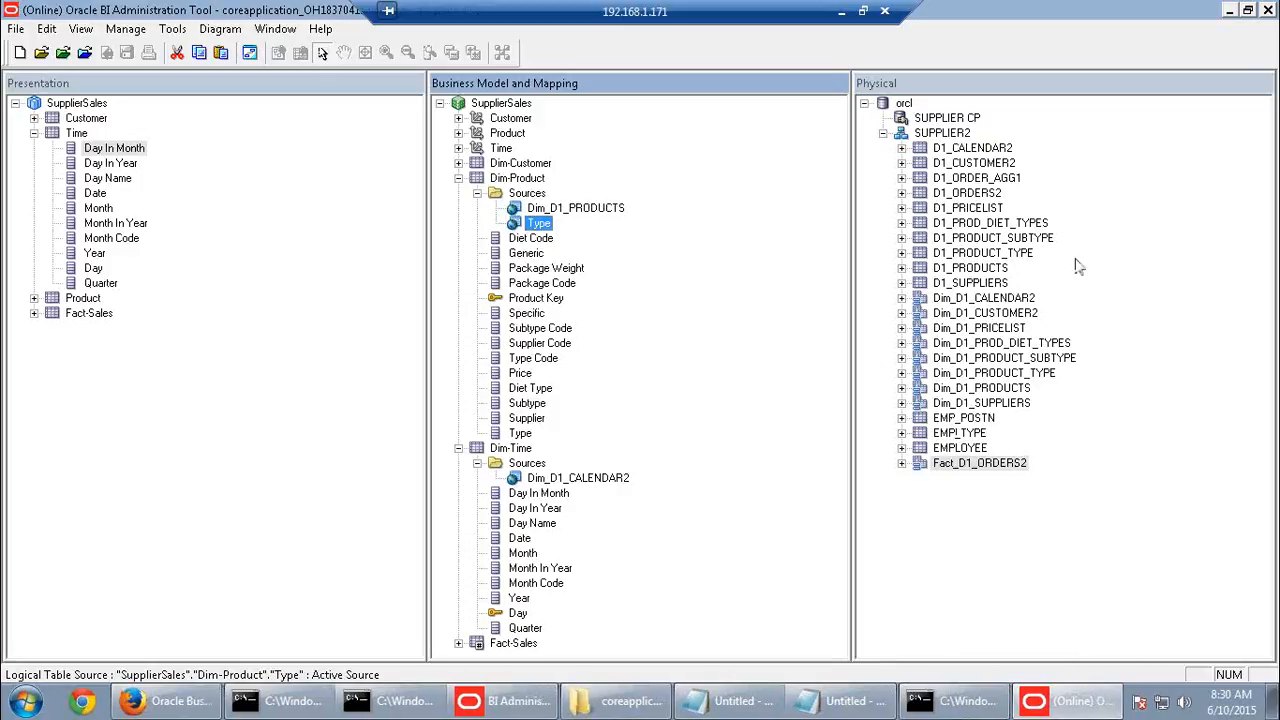
Select D1_ORDER_AGG1, then collapse Dim-Product and Dim-Time to their top level.
click(1010, 177)
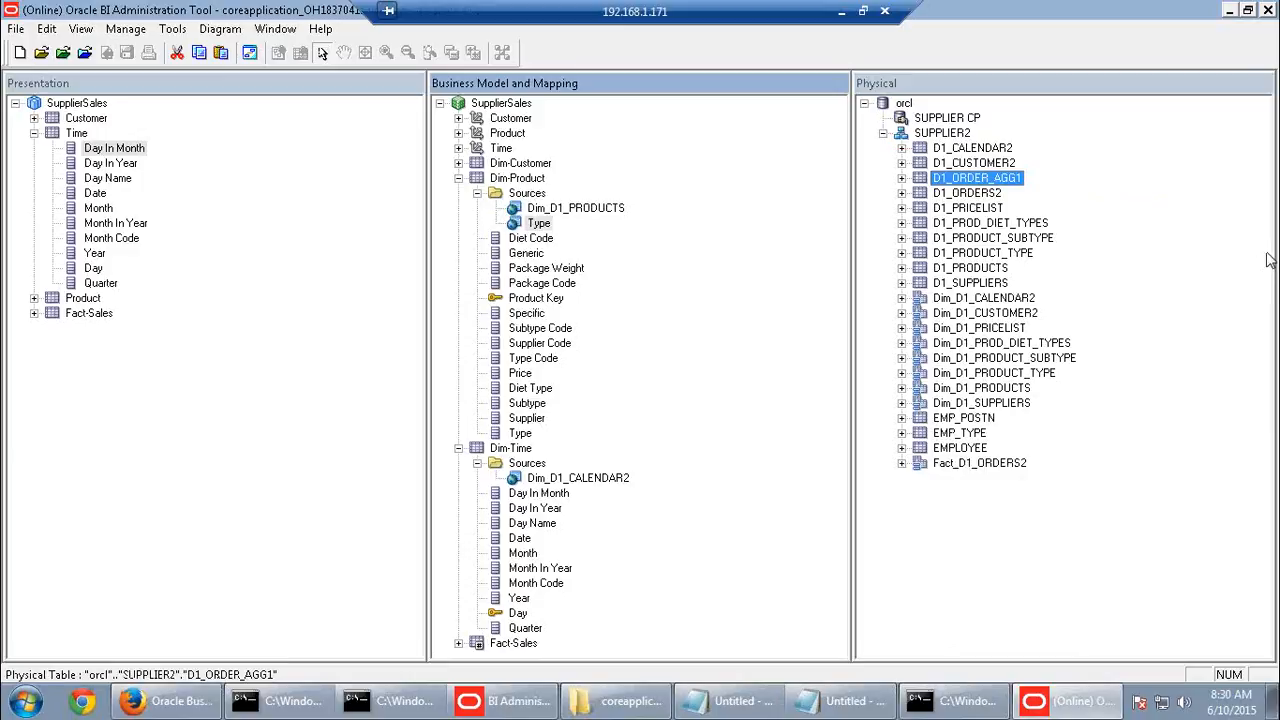
click(459, 178)
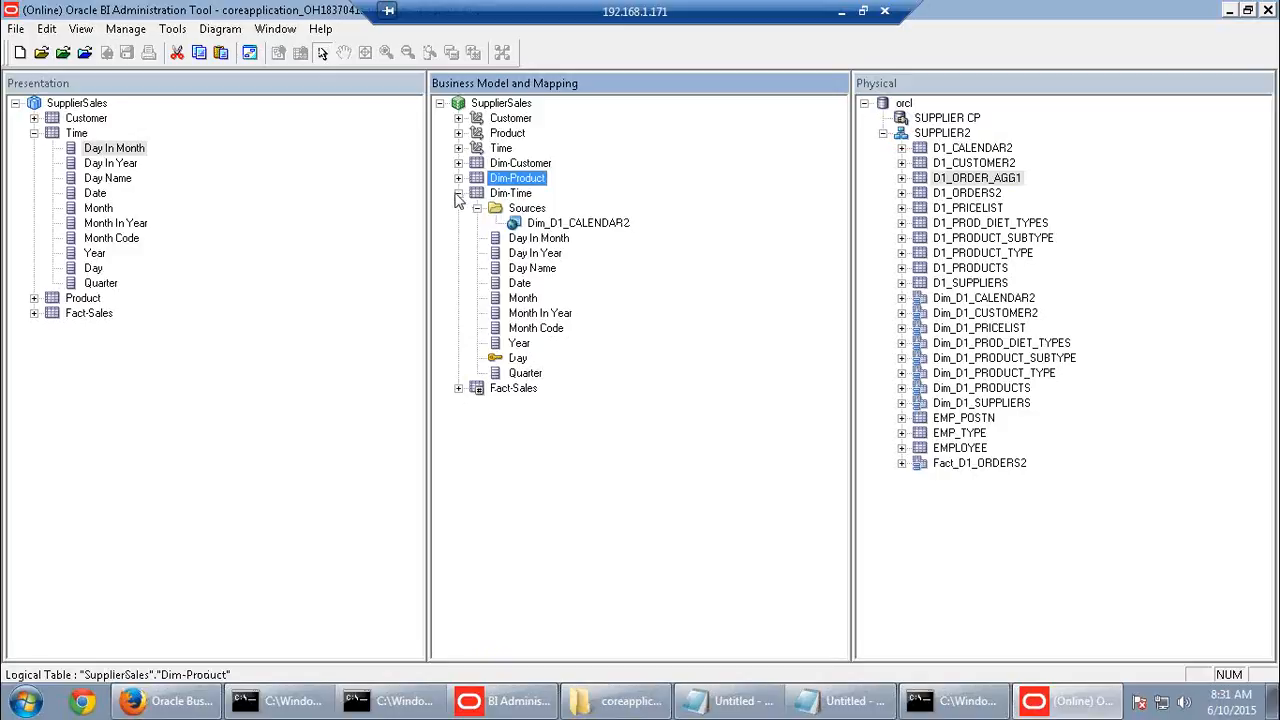
click(459, 193)
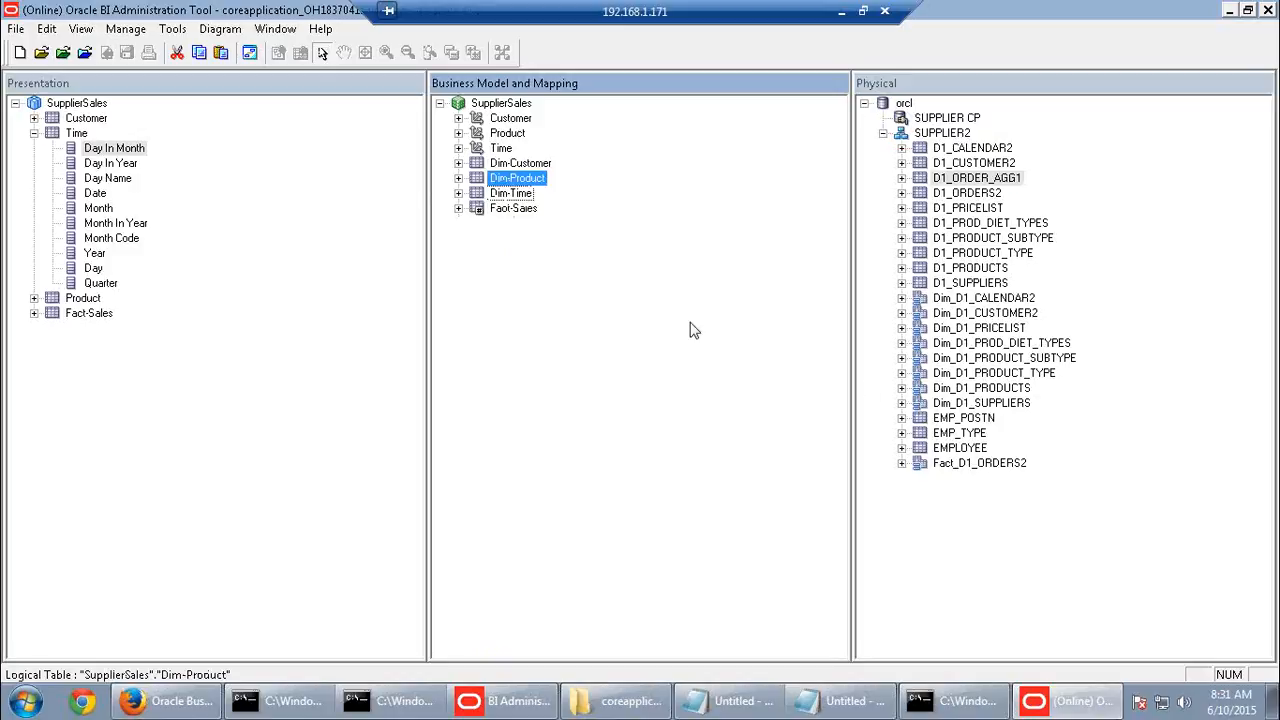
Open View Data for EMPLOYEE and inspect the first row's name and MGR_ID.
right_click(946, 456)
click(1020, 111)
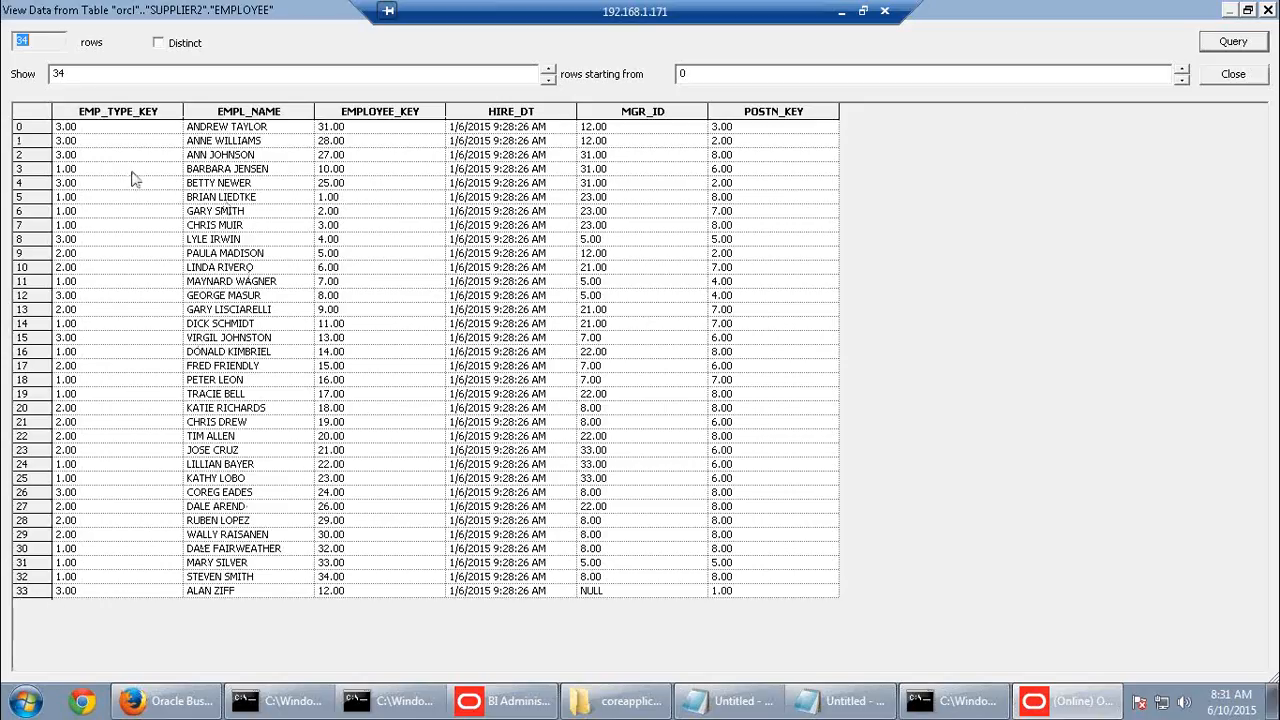
click(124, 128)
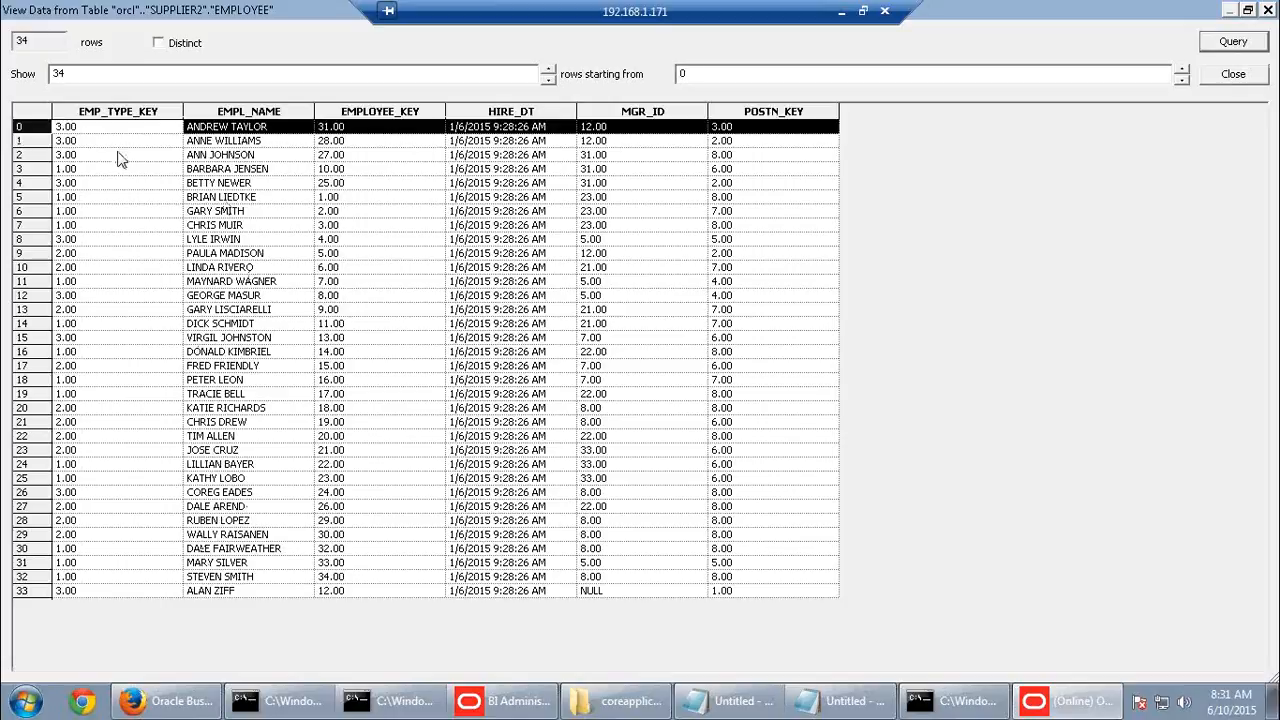
click(258, 128)
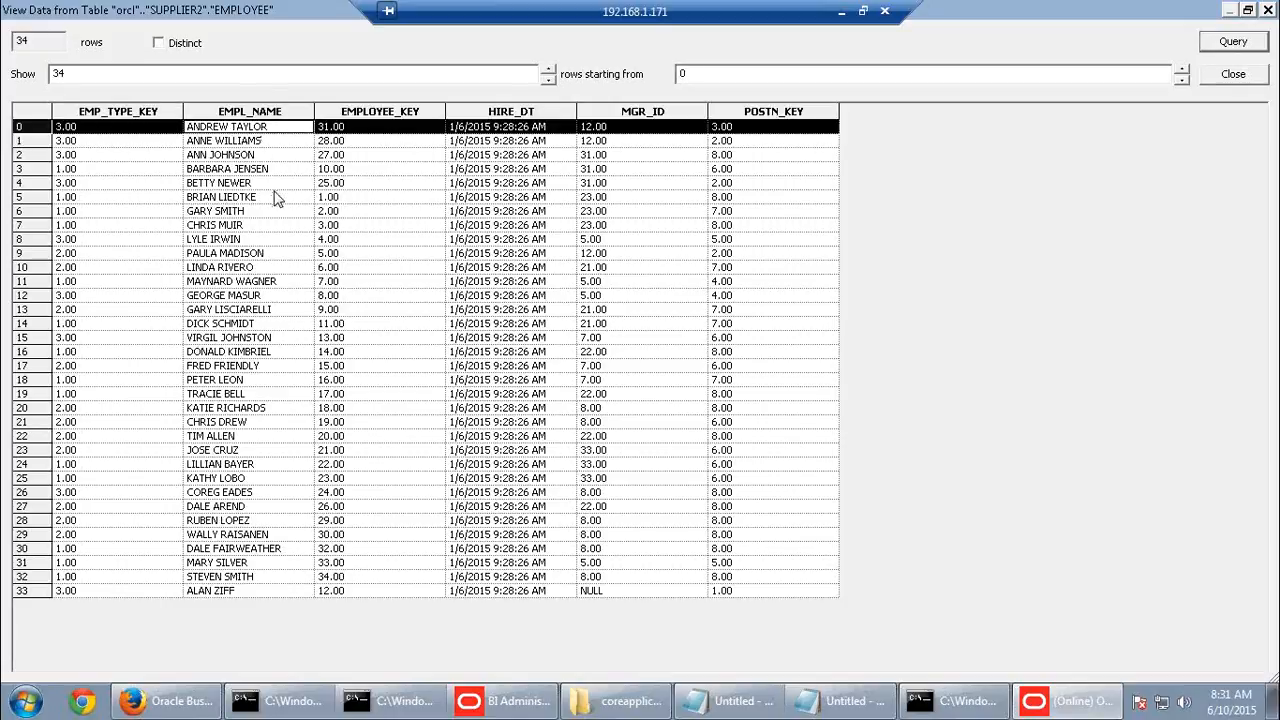
click(662, 128)
click(276, 128)
click(645, 130)
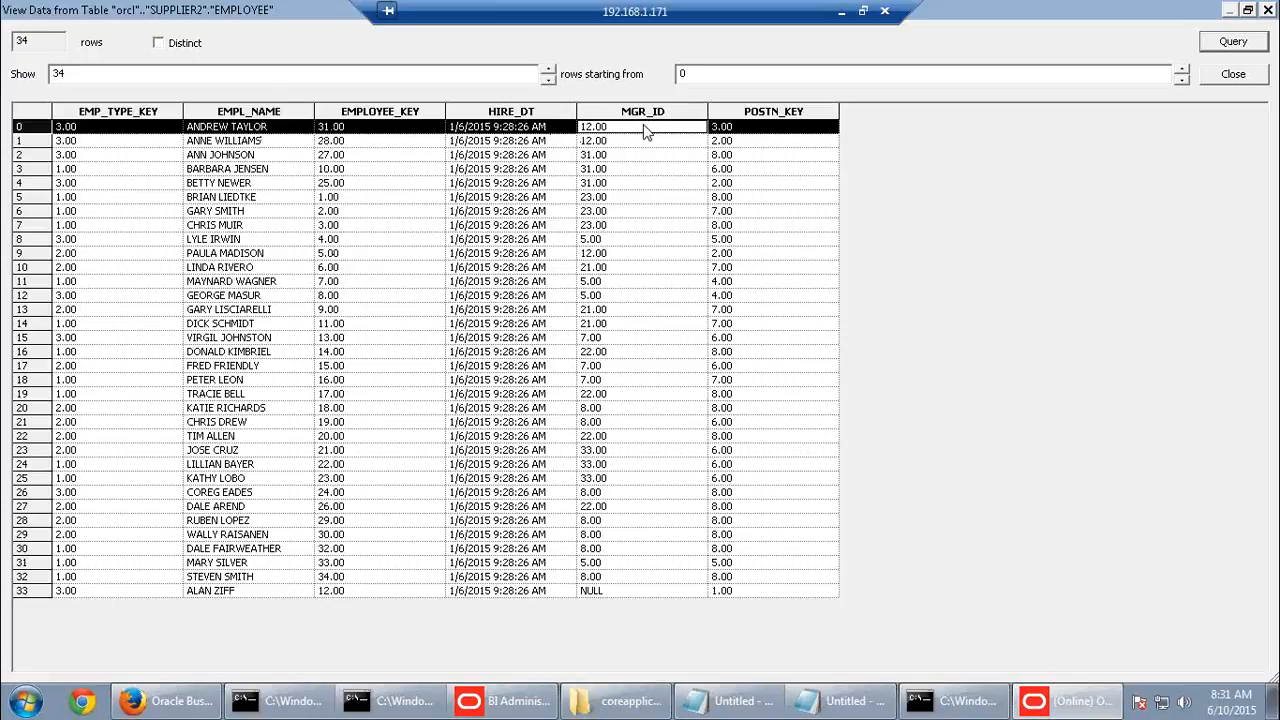
Browse EMPLOYEE rows 12, 23–25, the last row with NULL MGR_ID, and rows 1 and 13.
click(220, 297)
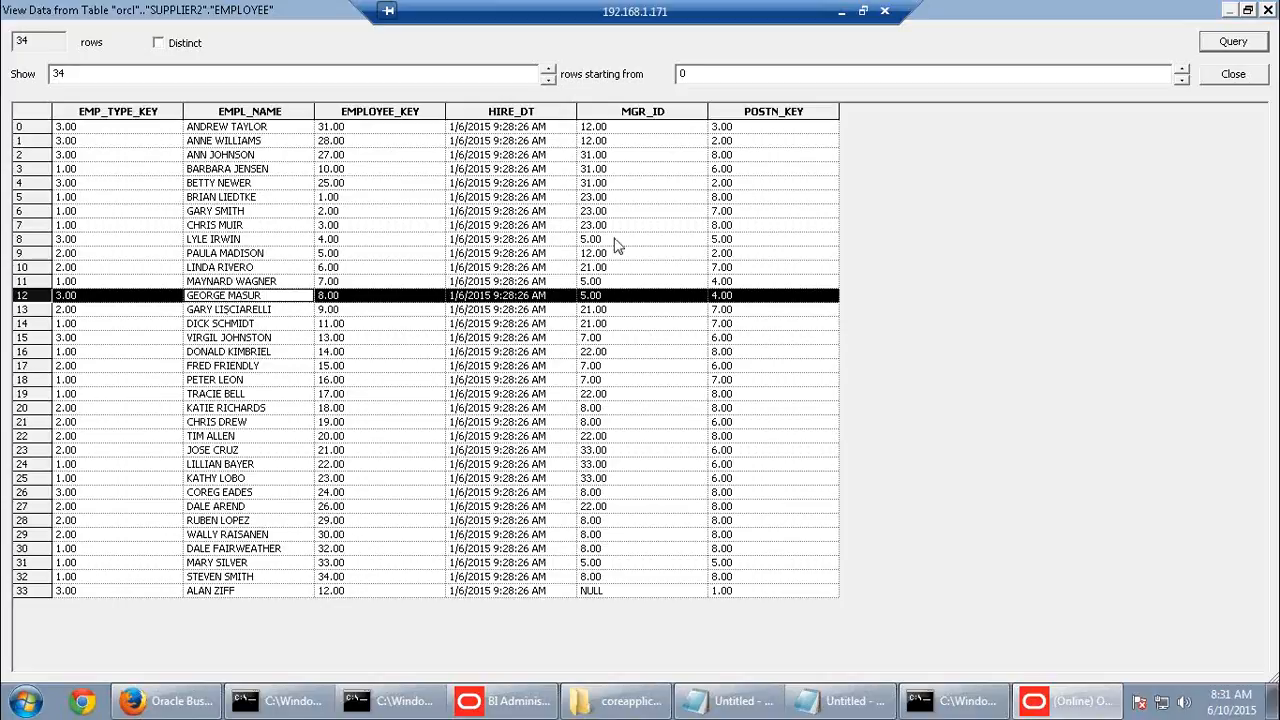
click(623, 593)
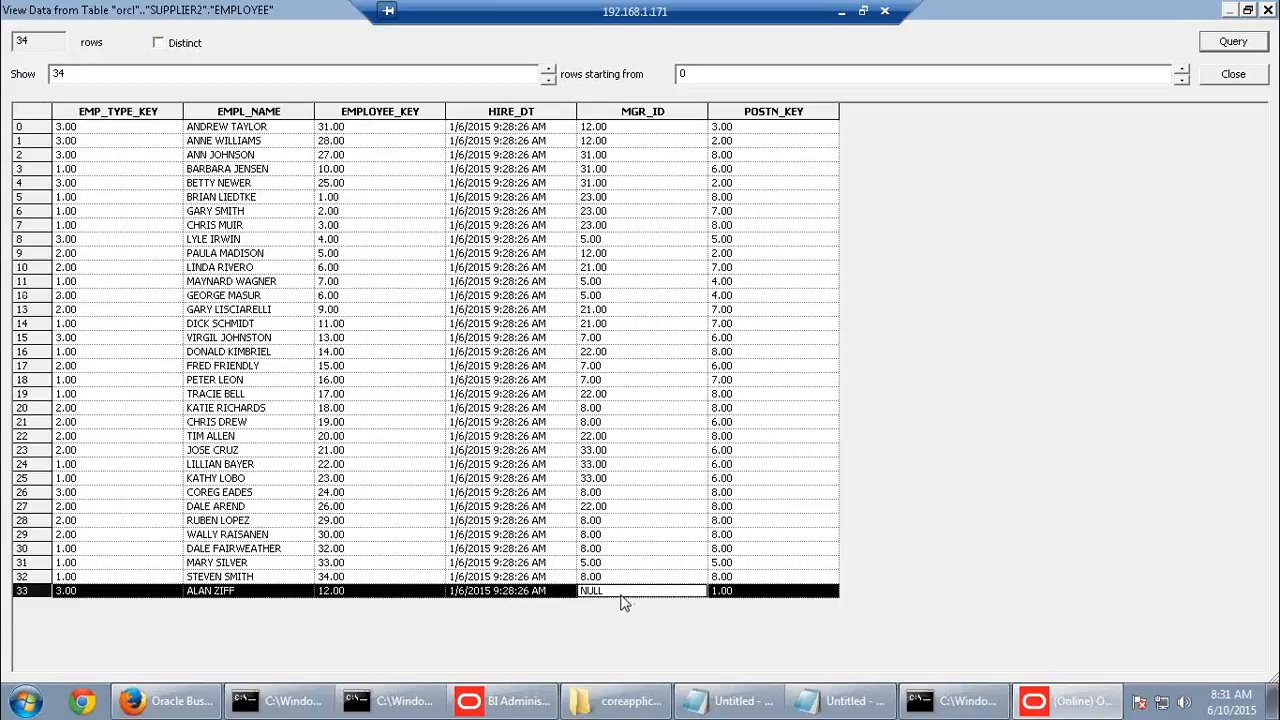
click(239, 595)
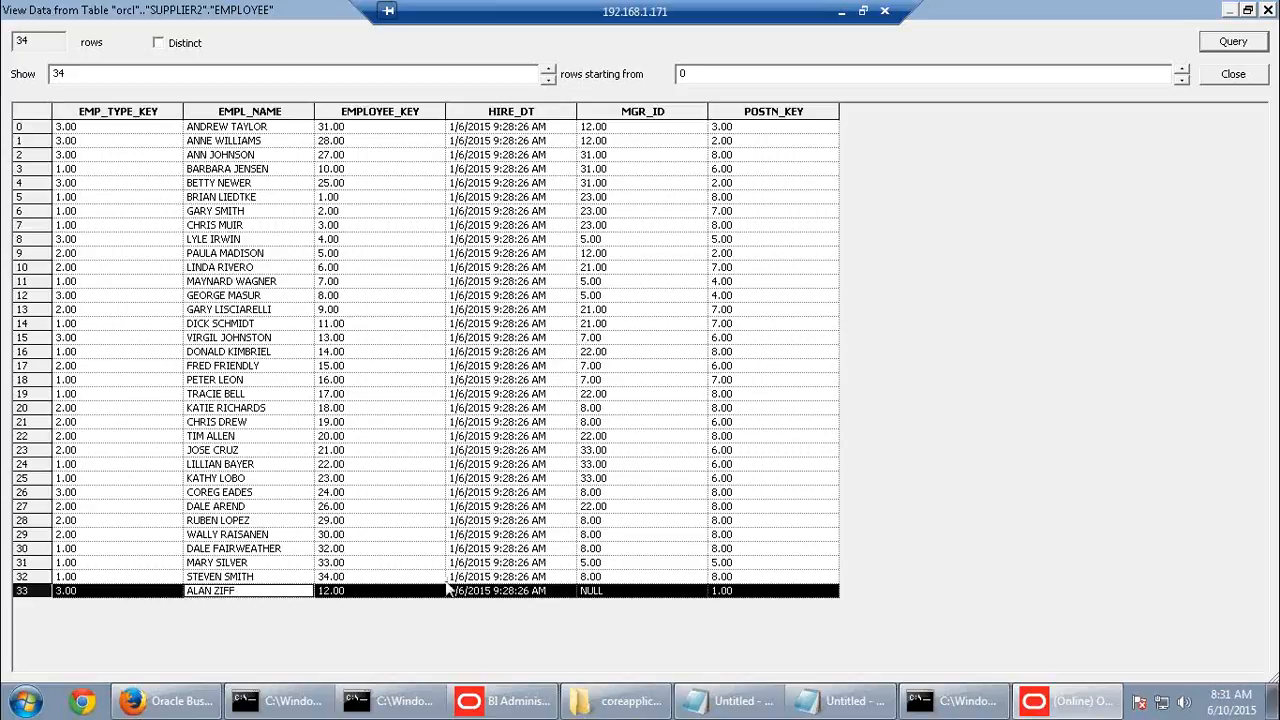
click(616, 483)
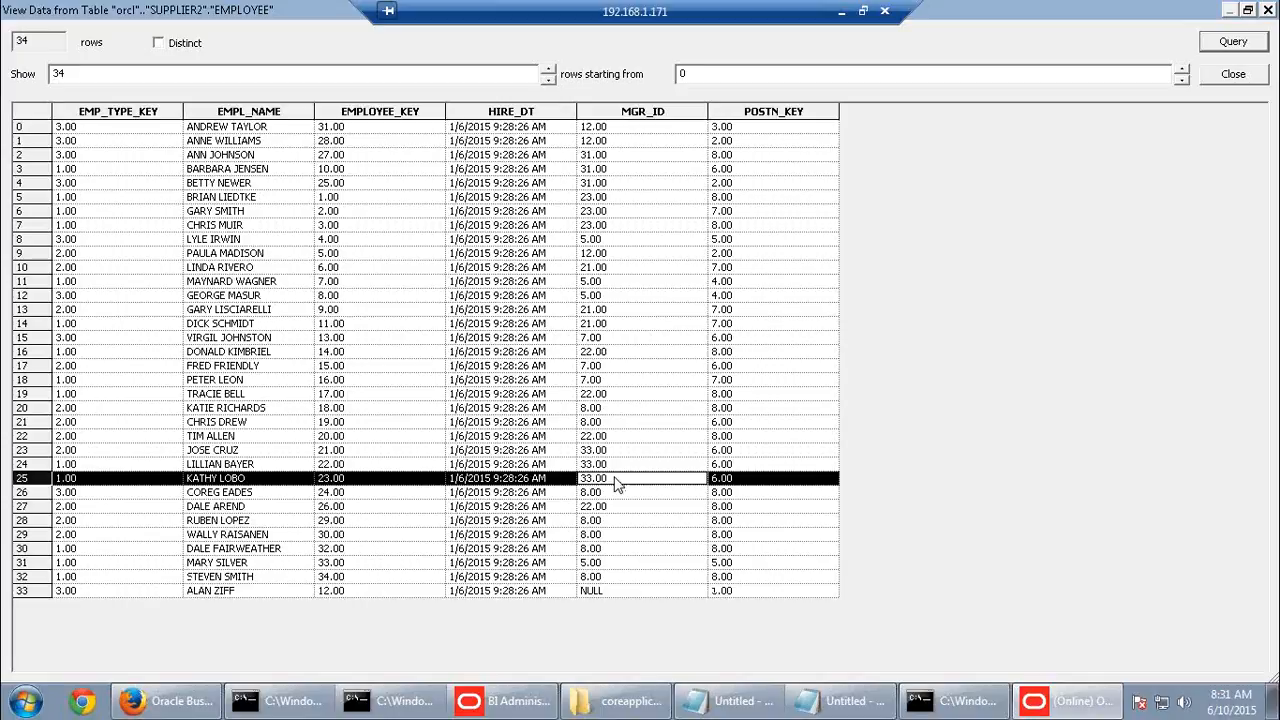
click(622, 467)
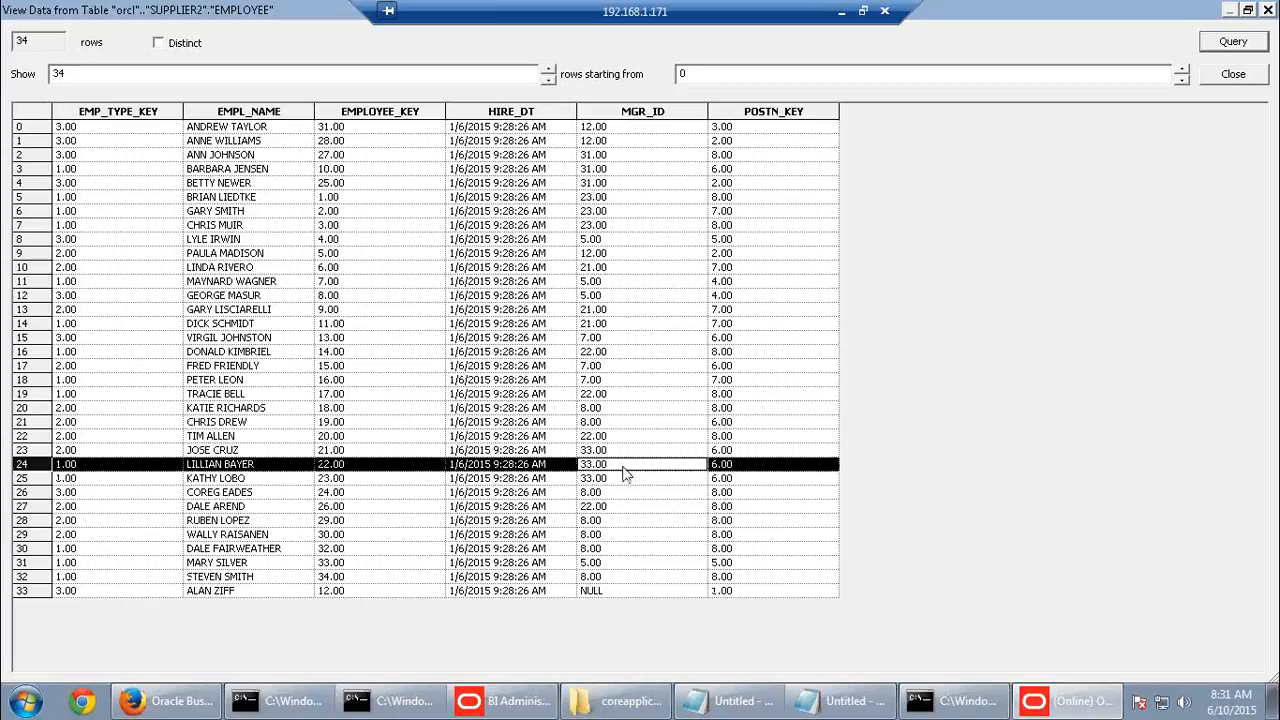
click(627, 452)
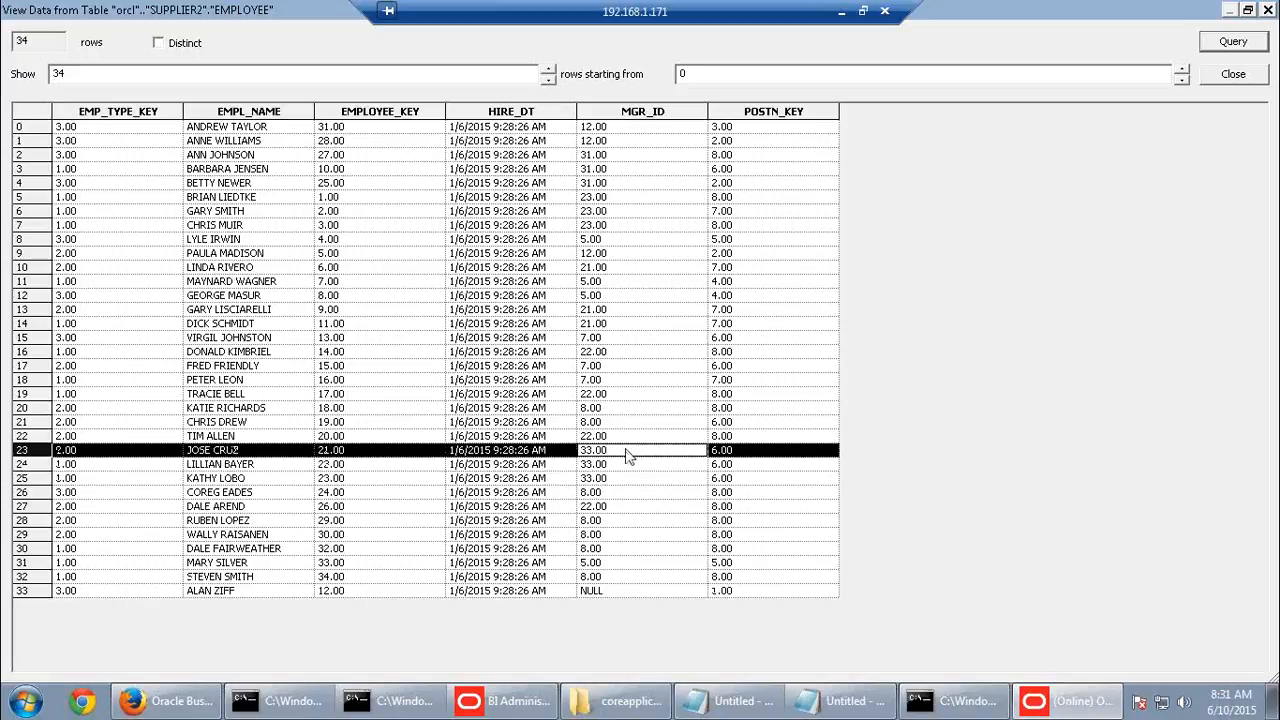
click(257, 590)
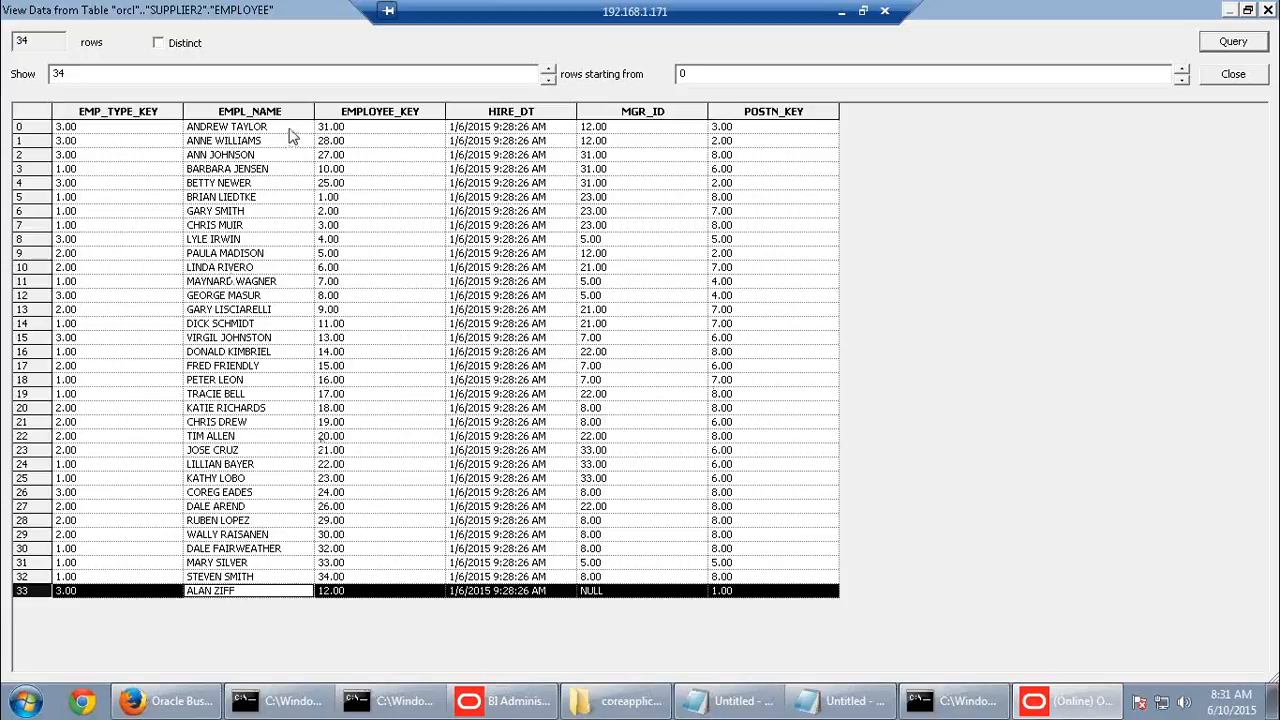
click(406, 145)
click(381, 311)
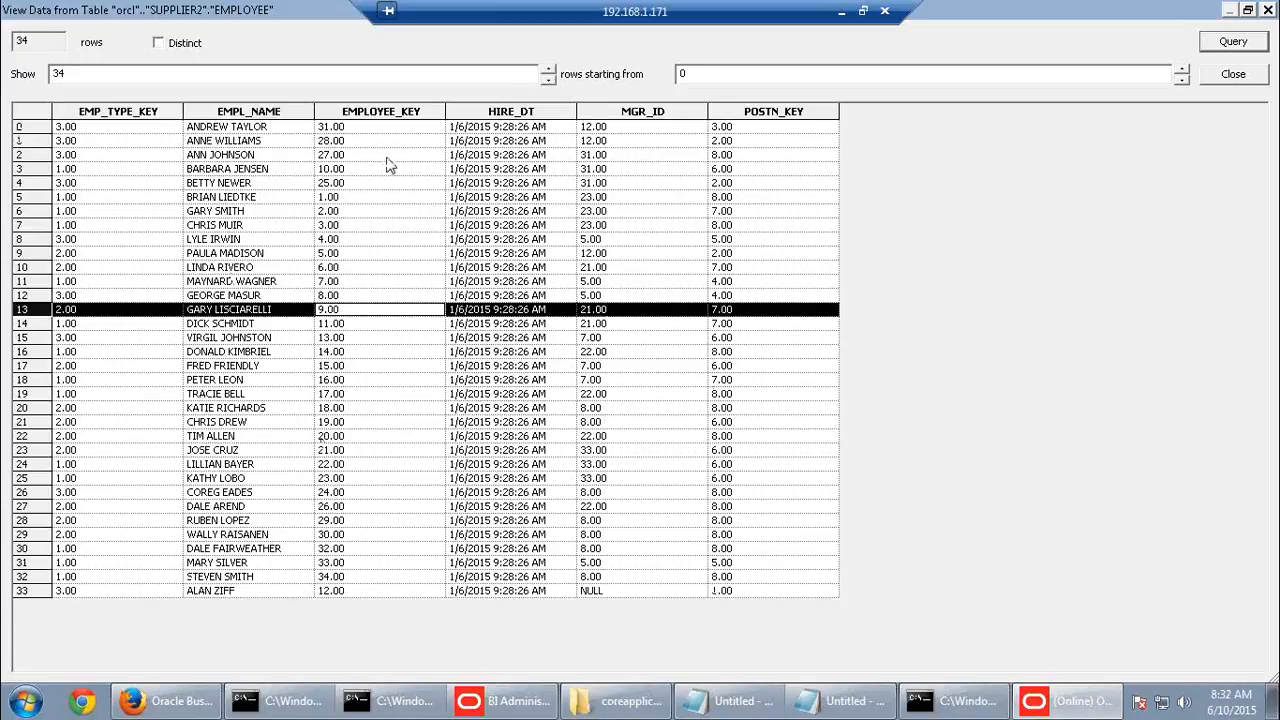
click(386, 128)
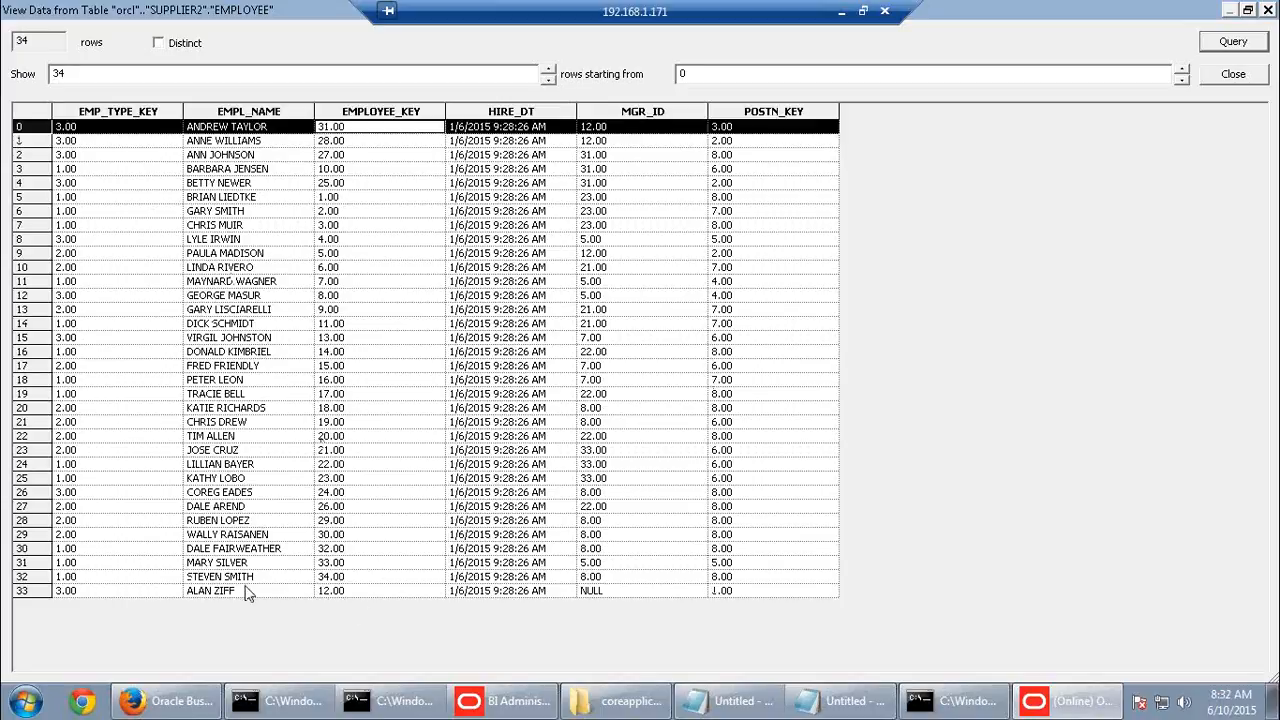
click(365, 592)
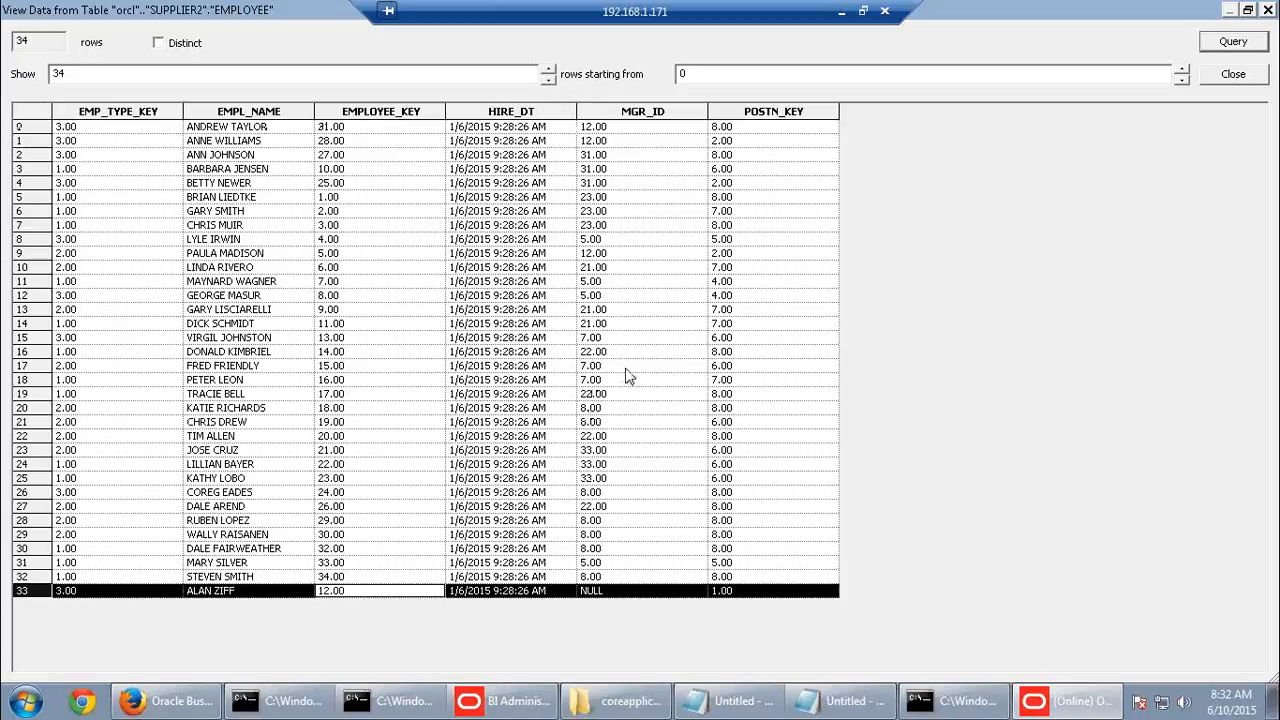
Step through the EMPLOYEE rows and MGR_ID values down to row 14, then close the preview.
click(615, 129)
click(618, 143)
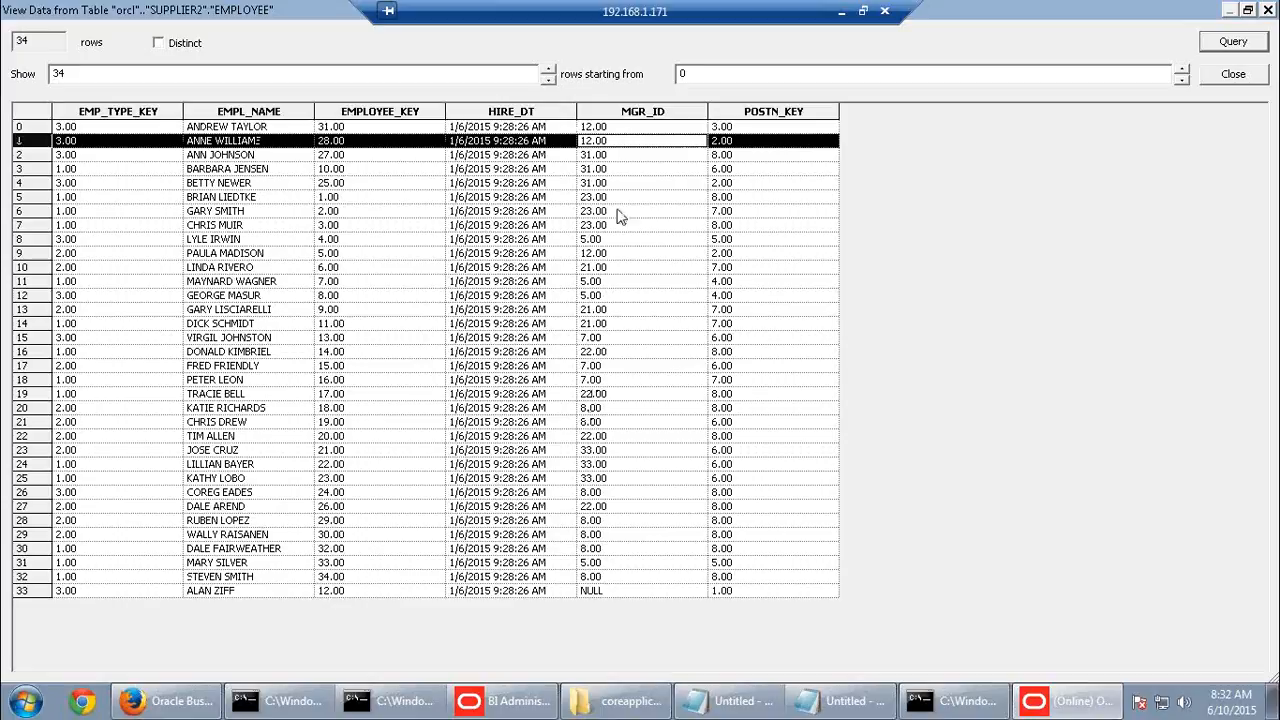
click(621, 256)
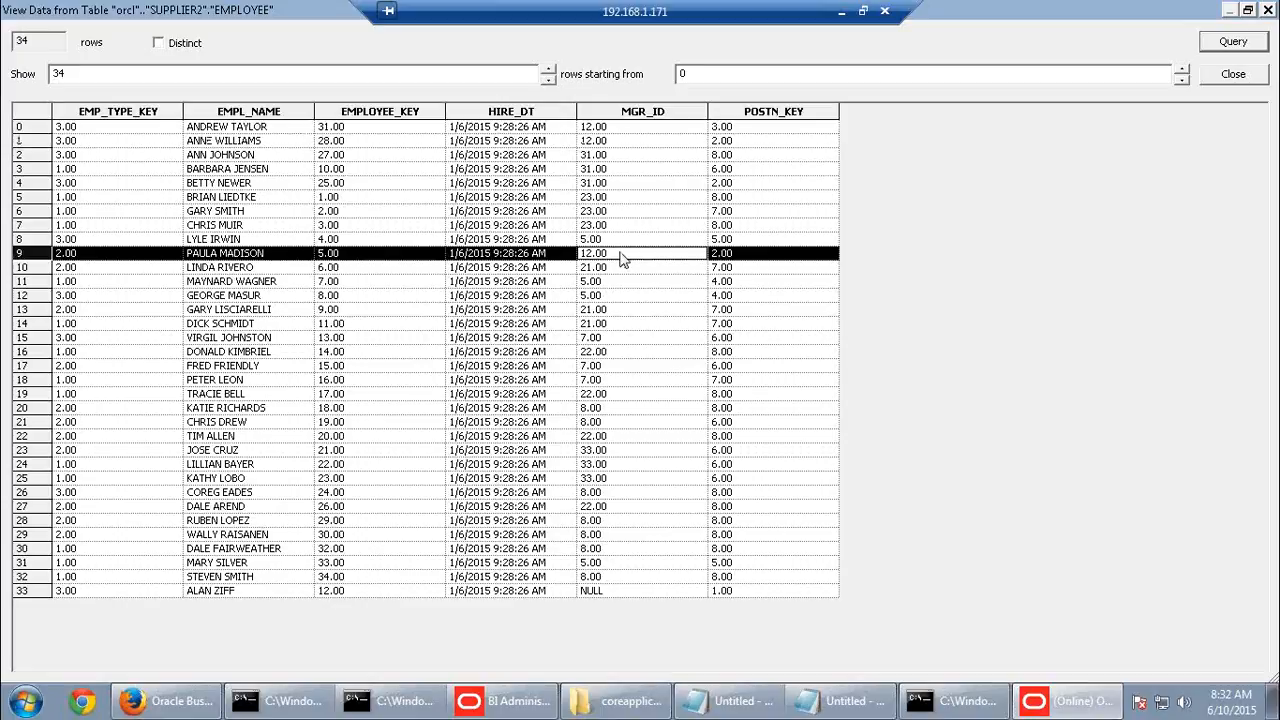
click(258, 598)
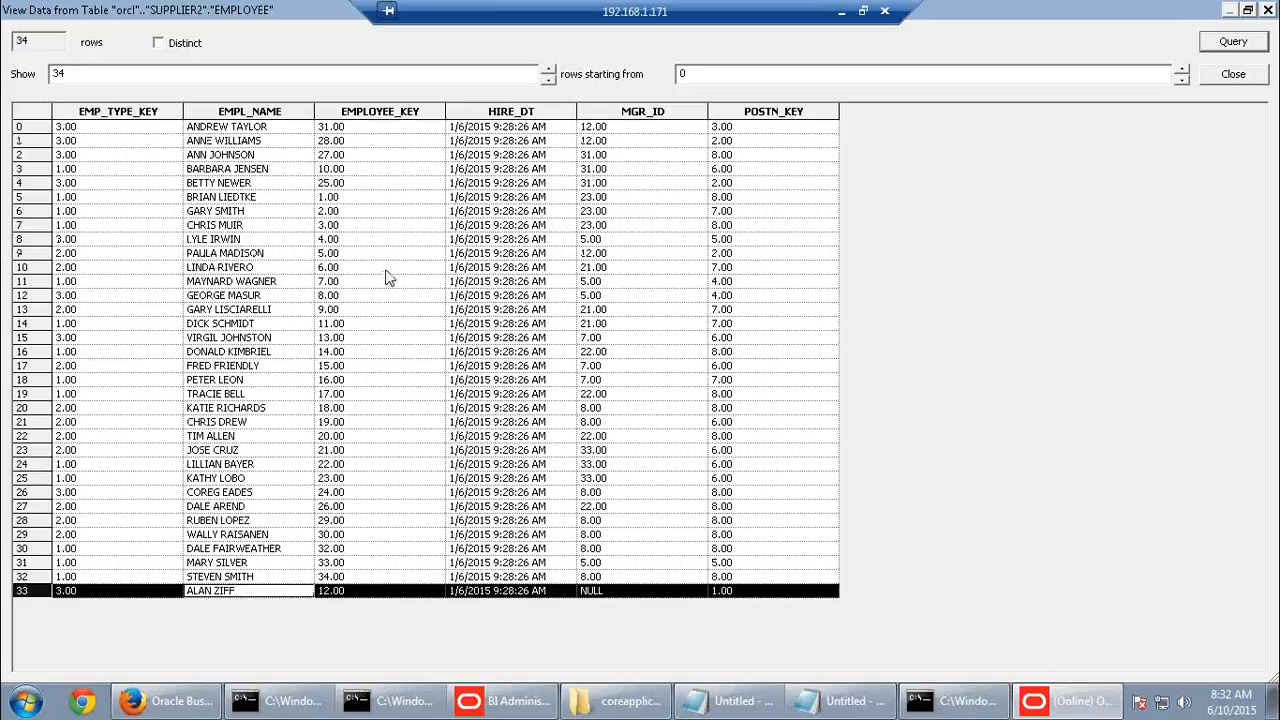
drag(380, 142, 375, 492)
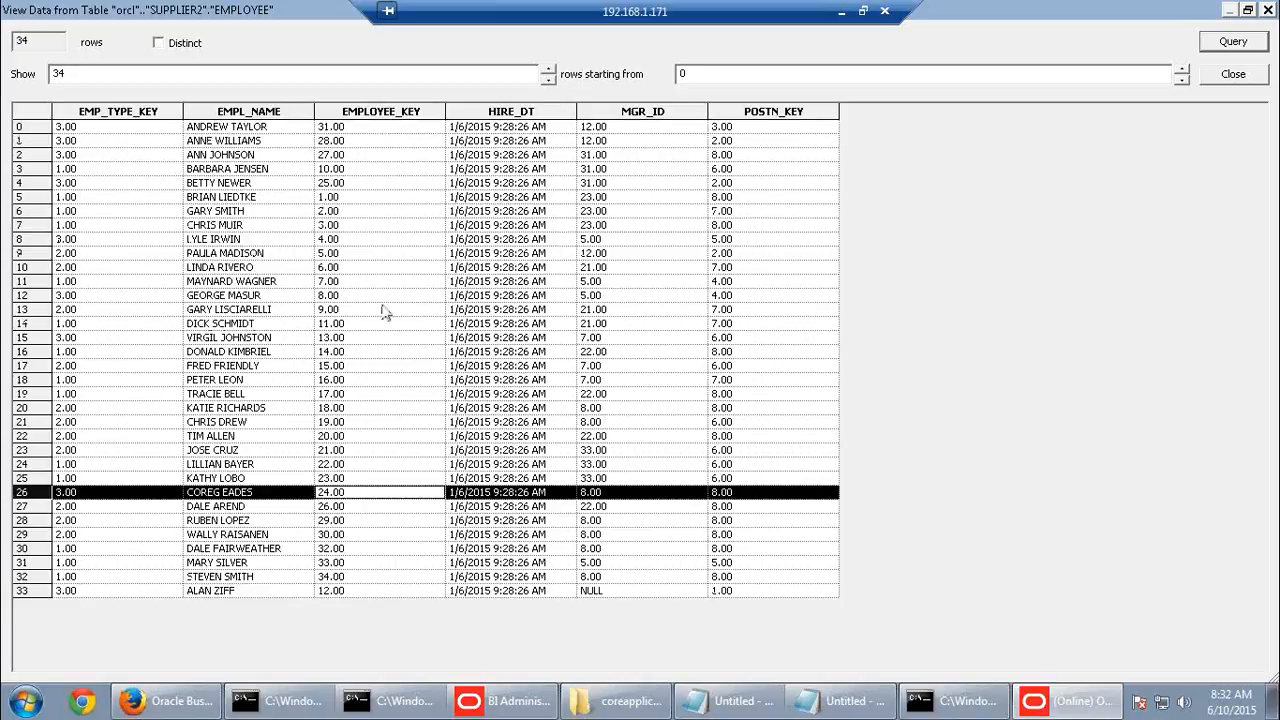
drag(634, 157, 651, 325)
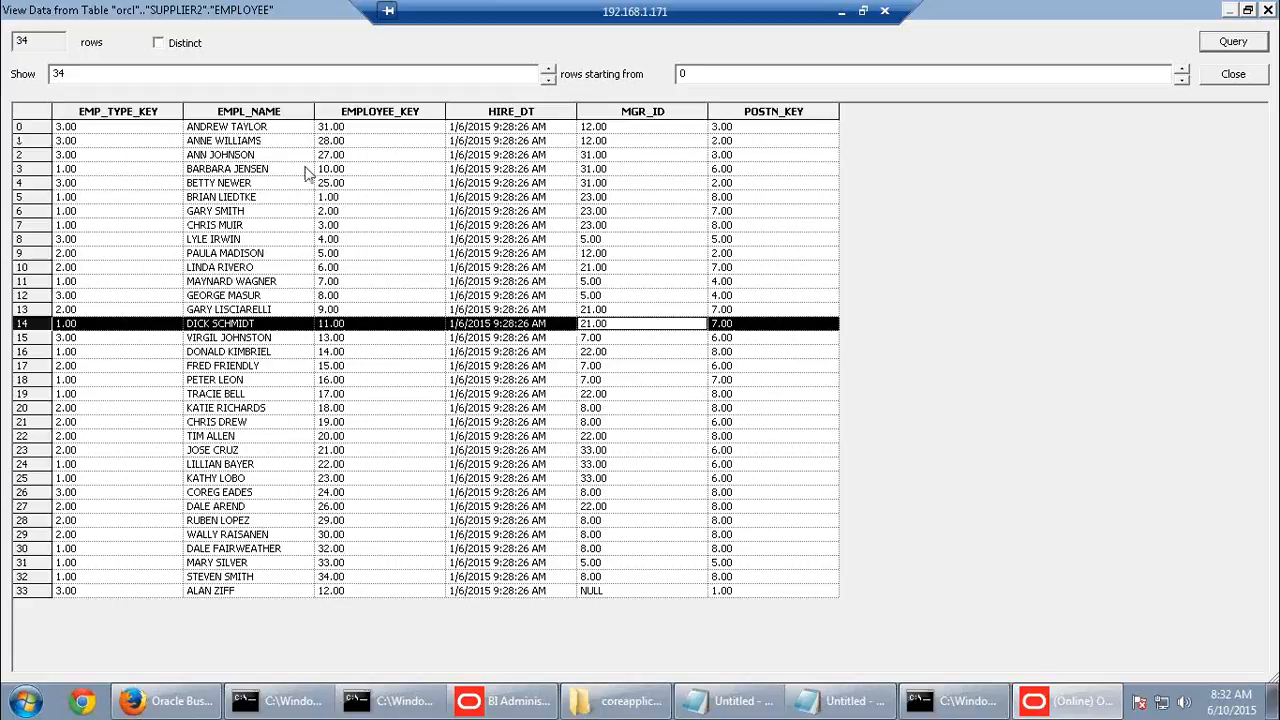
click(263, 226)
drag(268, 145, 272, 165)
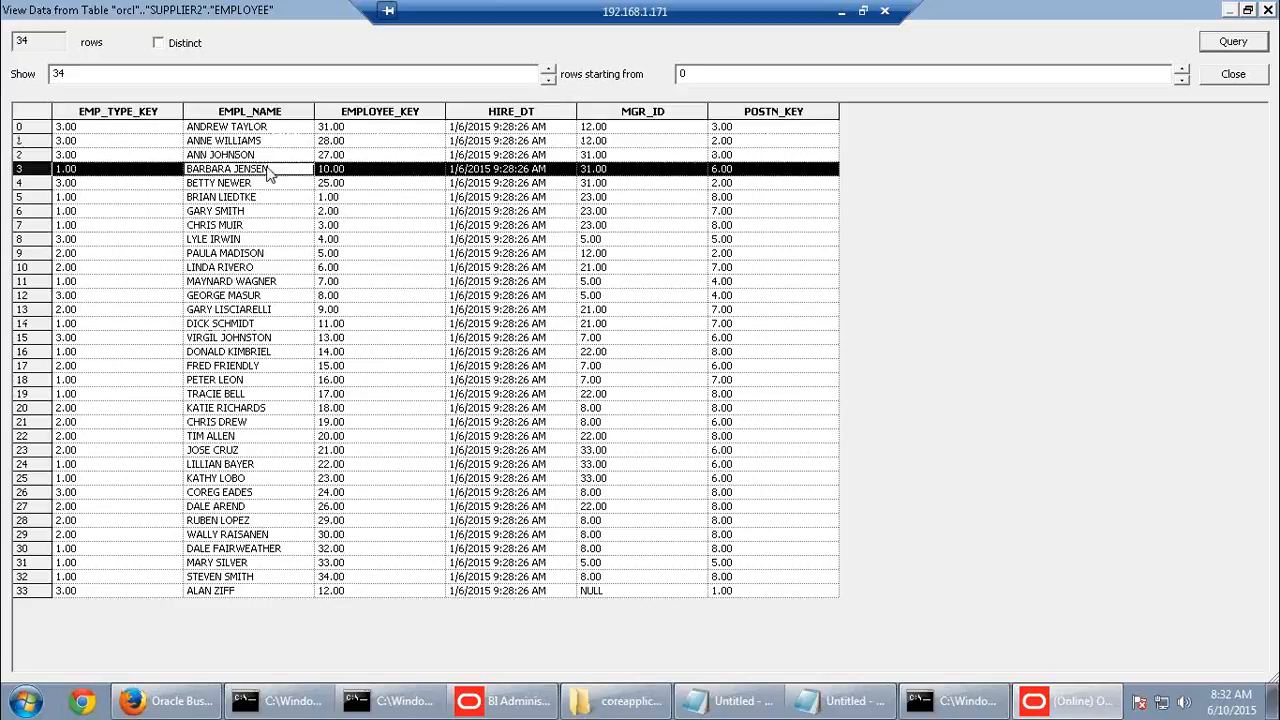
key(Down)
key(Down)
key(Down)
click(269, 157)
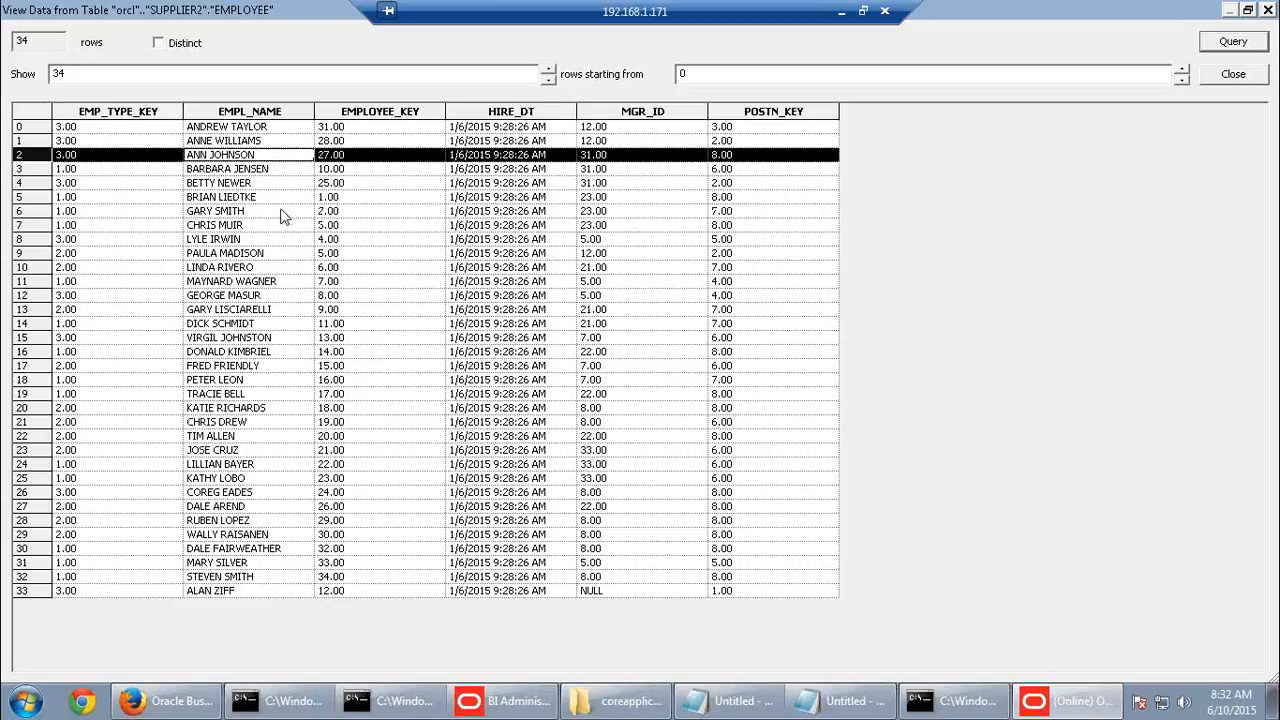
click(246, 590)
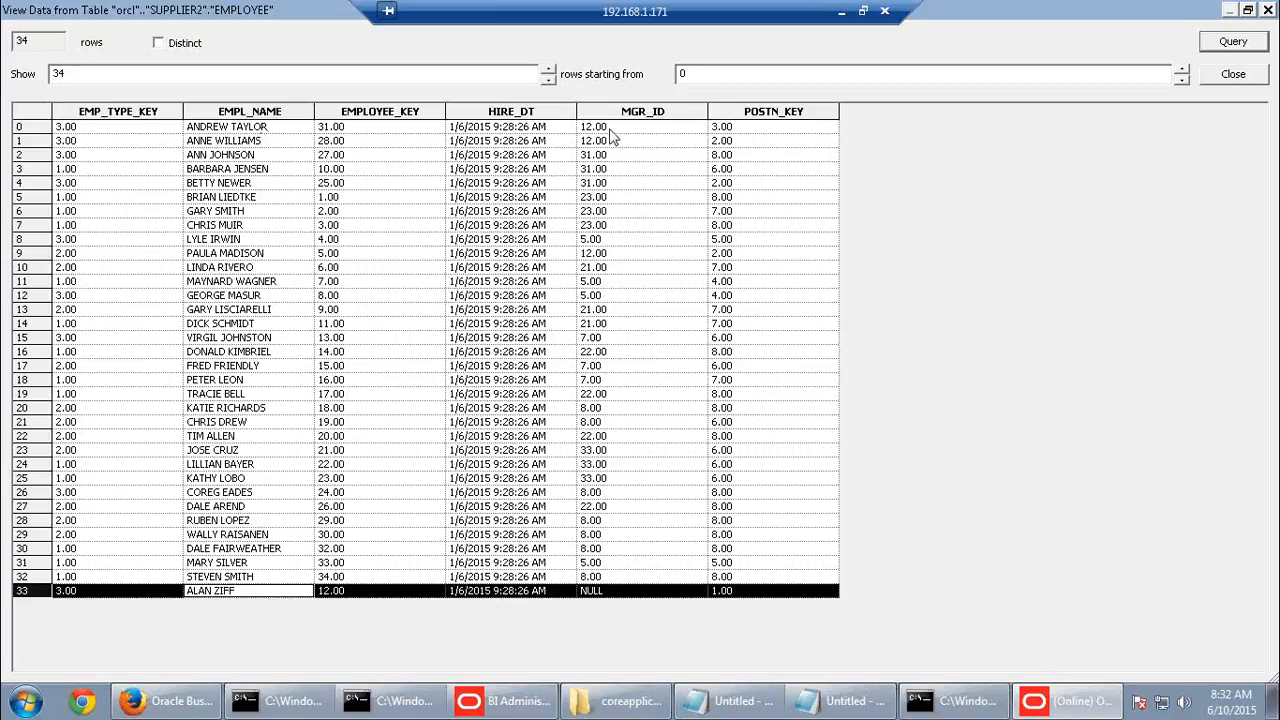
click(1267, 9)
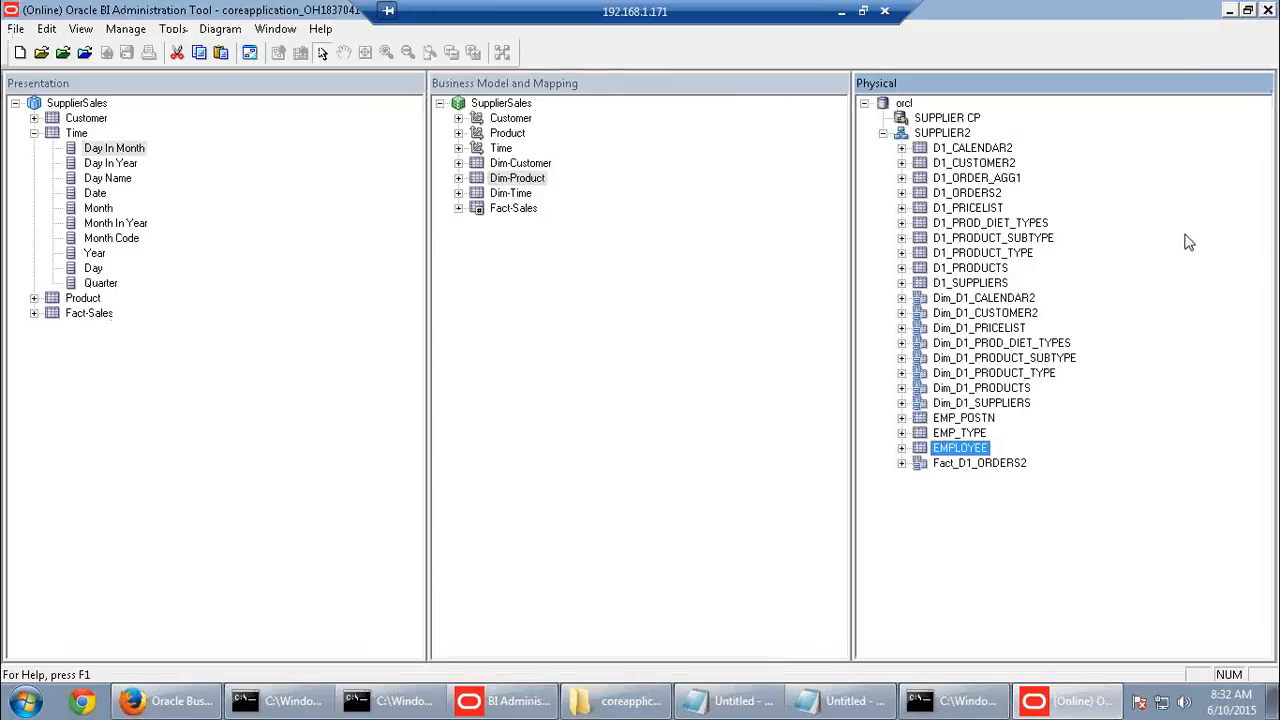
right_click(1008, 390)
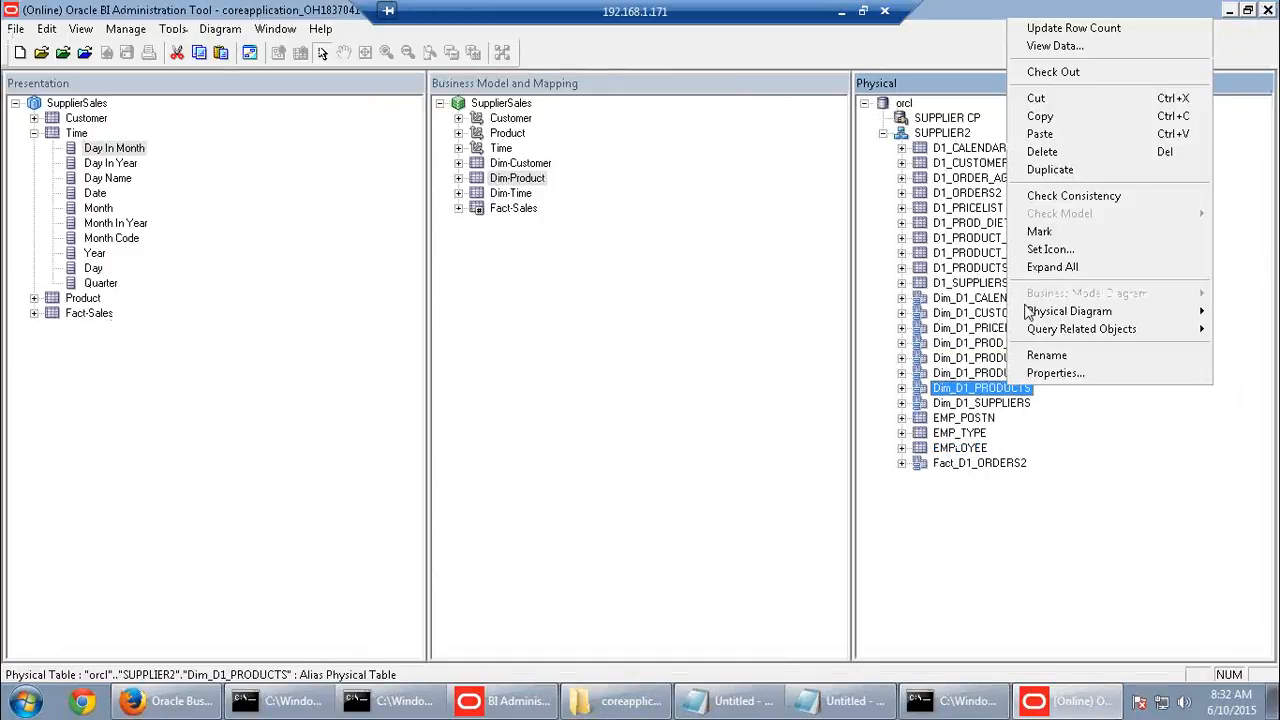
click(1046, 45)
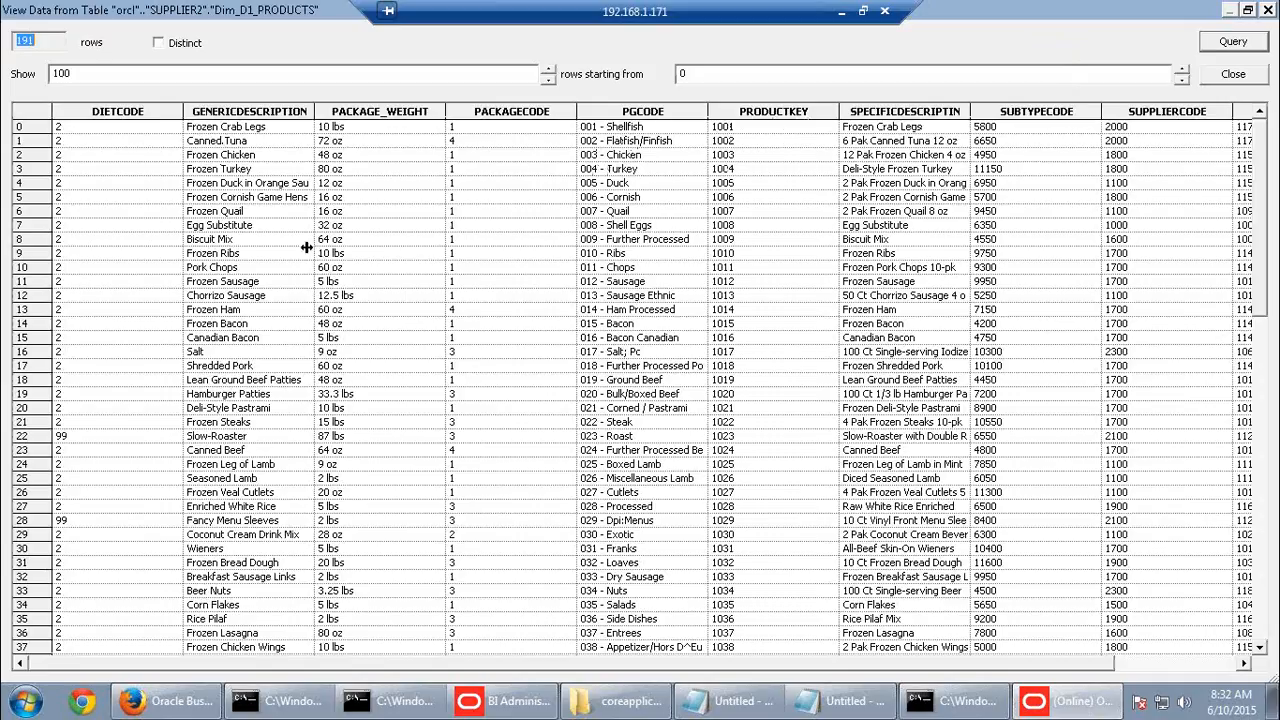
drag(684, 664, 815, 663)
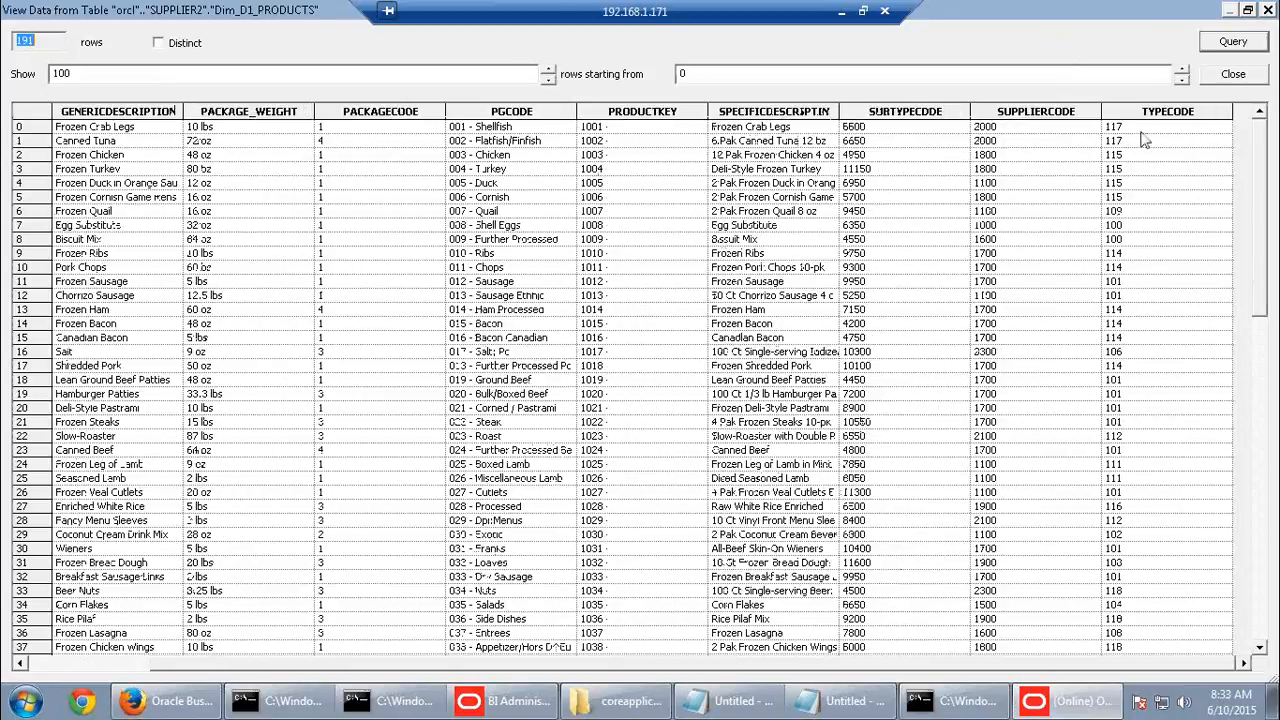
click(1140, 130)
click(866, 131)
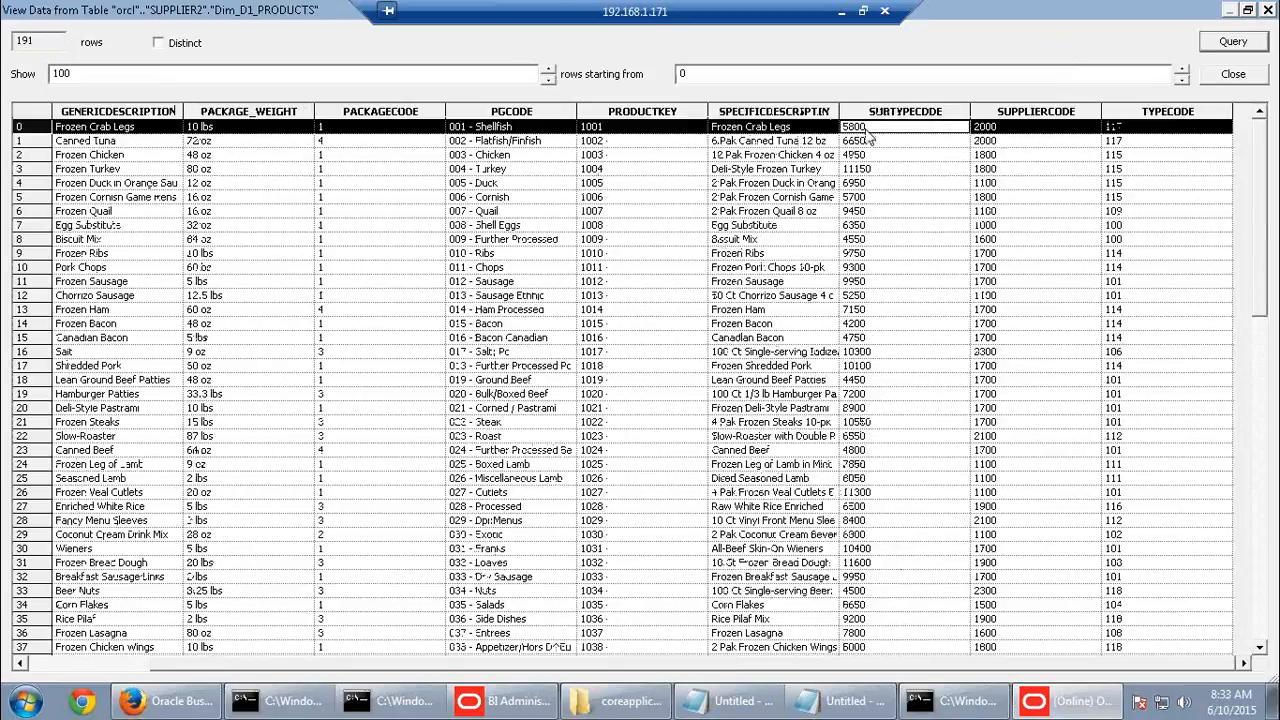
click(662, 132)
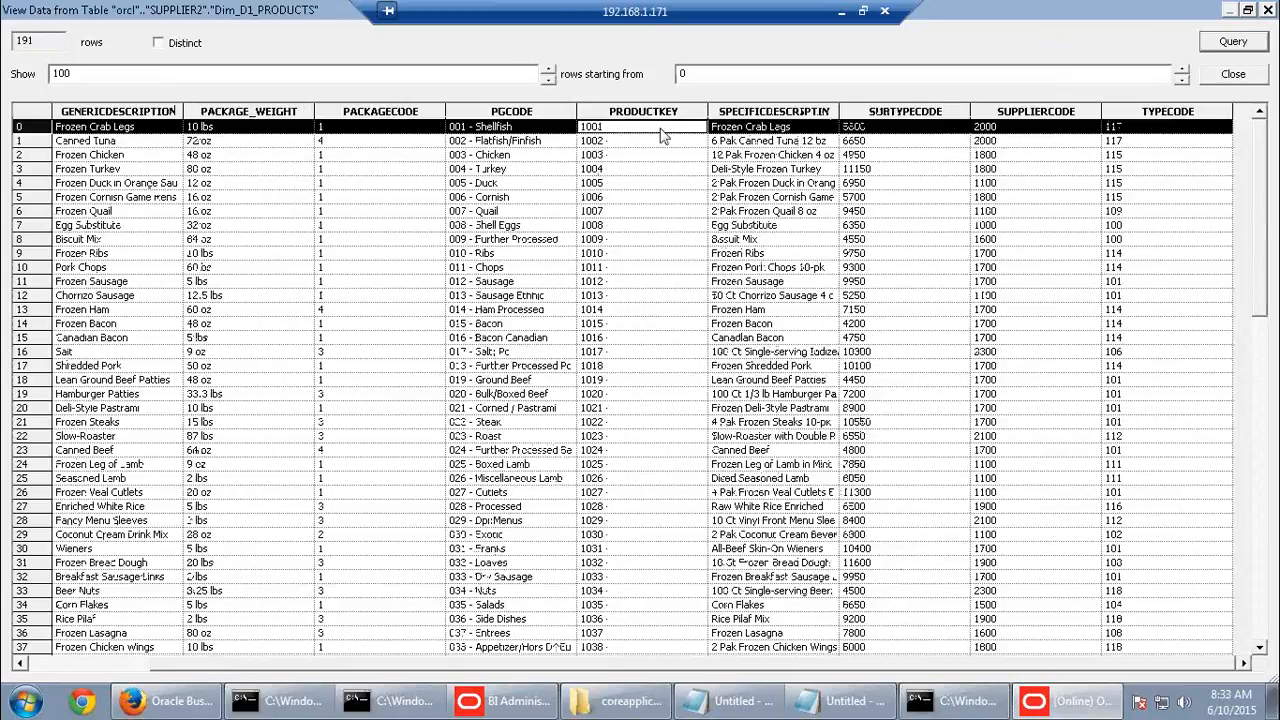
click(148, 129)
click(249, 130)
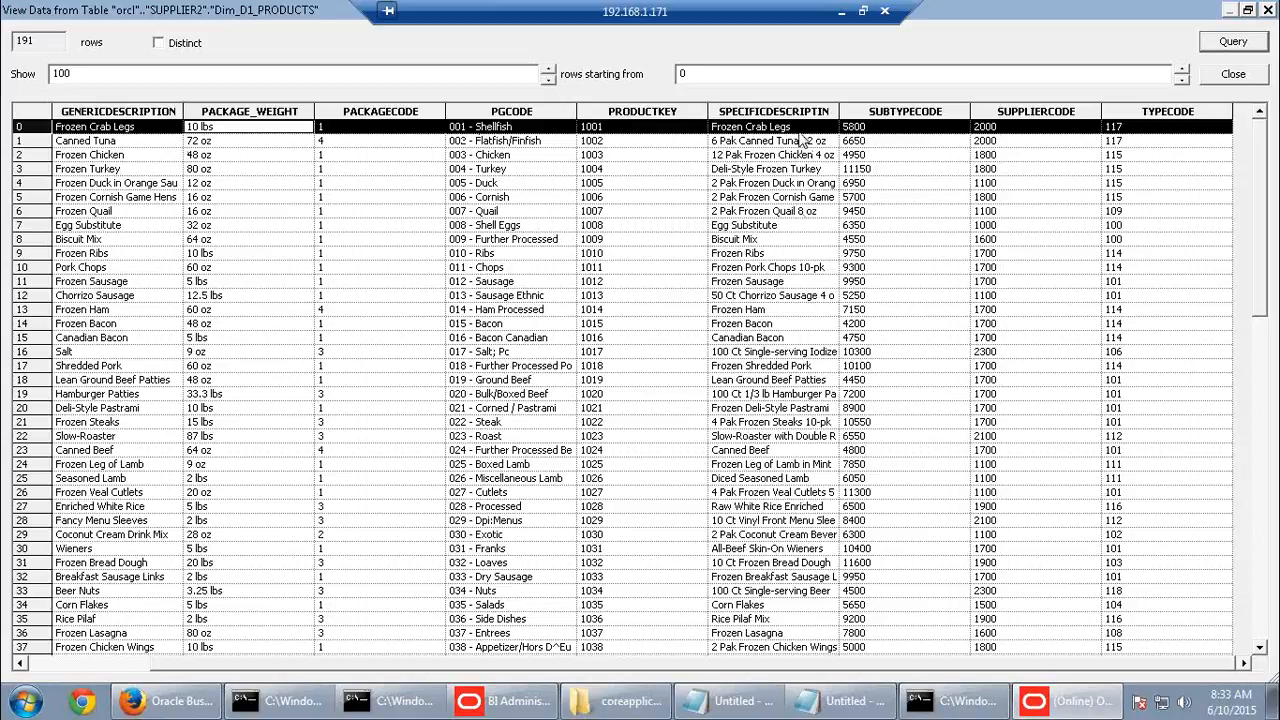
click(1268, 10)
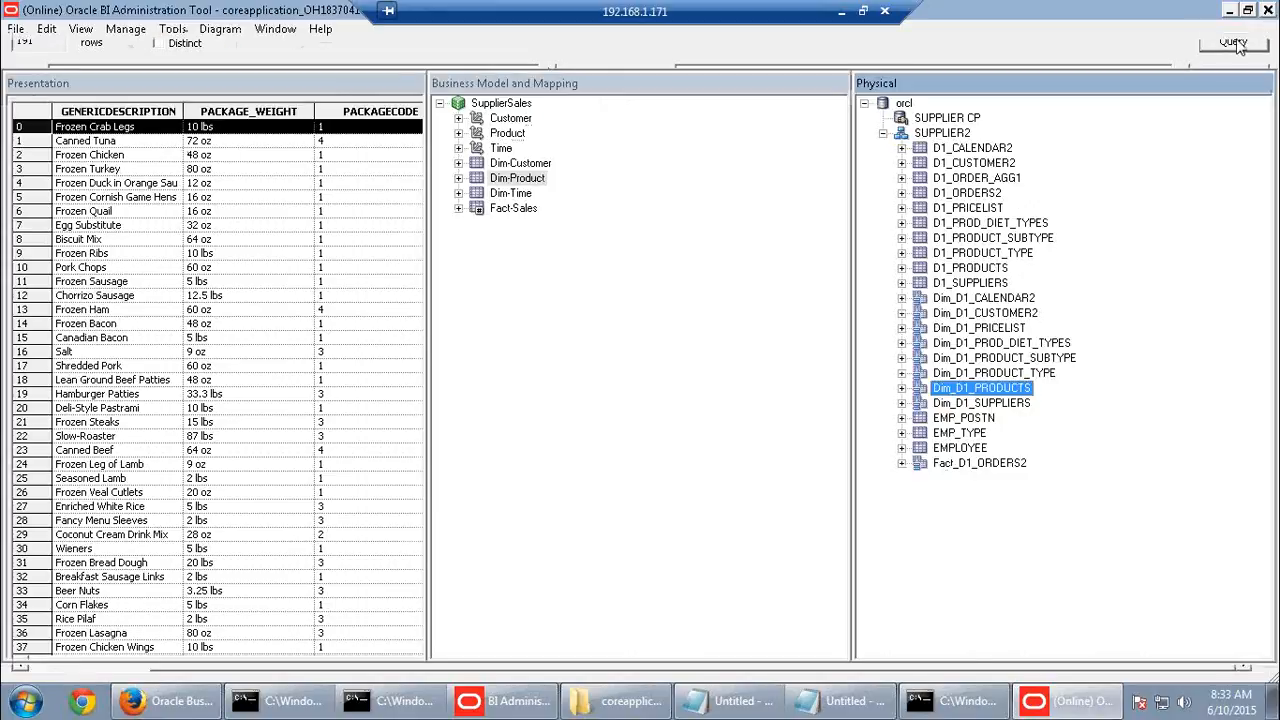
Reopen EMPLOYEE's View Data preview listing 34 rows and select row 4.
right_click(972, 450)
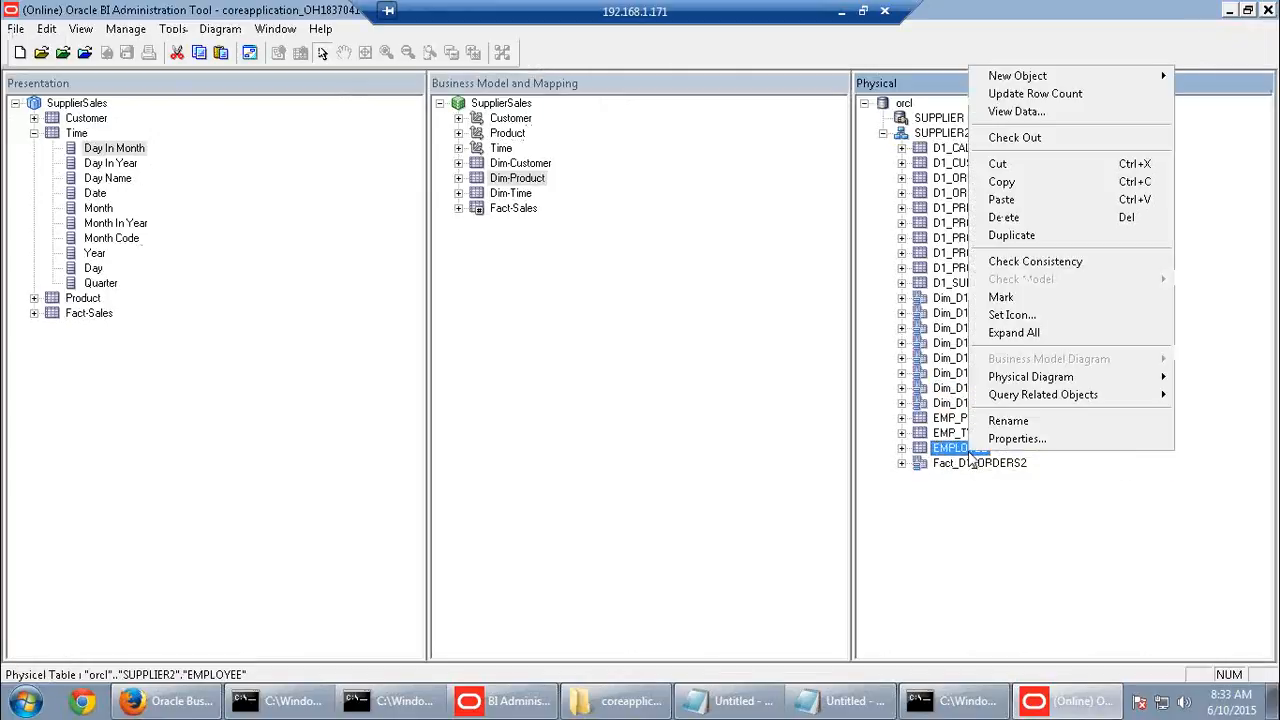
click(1030, 112)
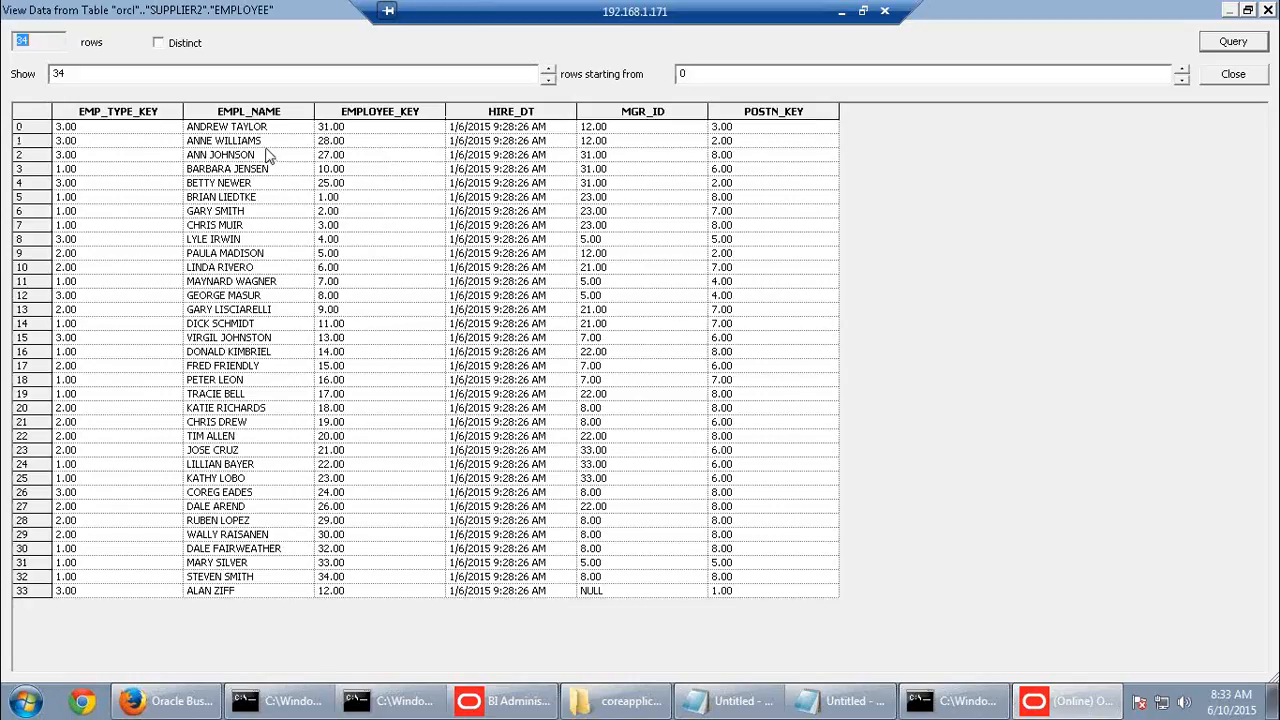
click(275, 183)
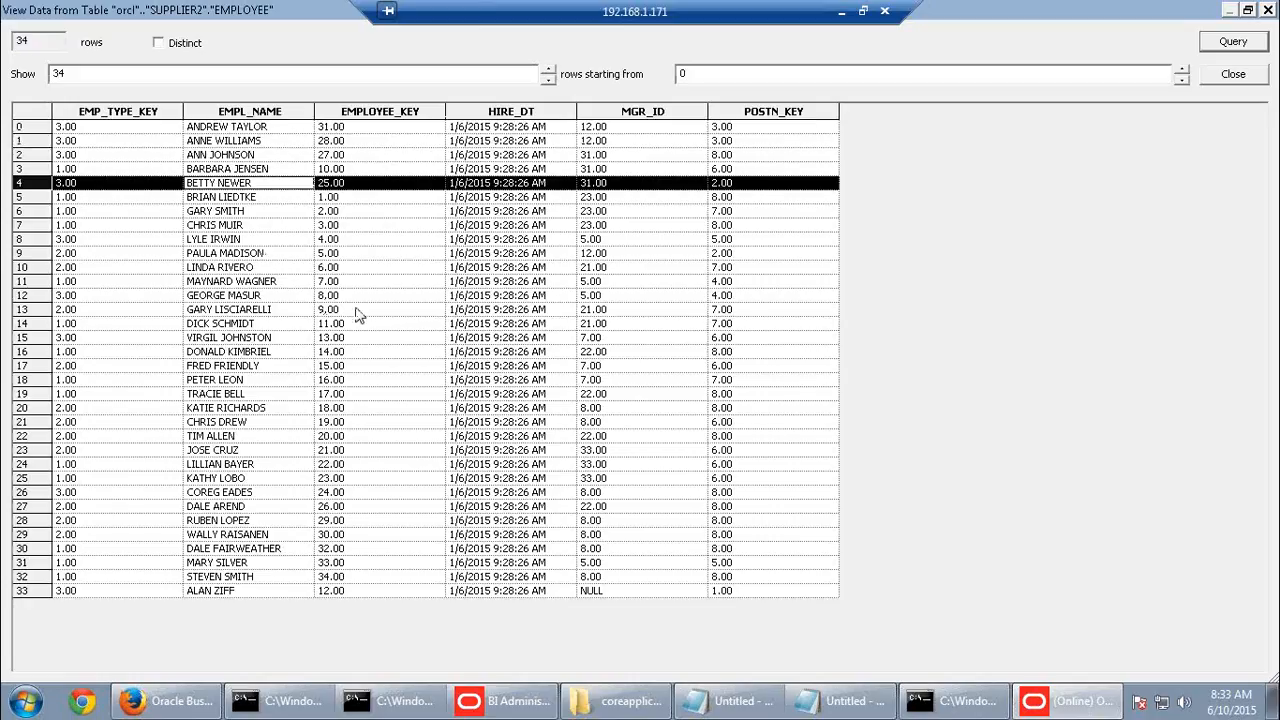
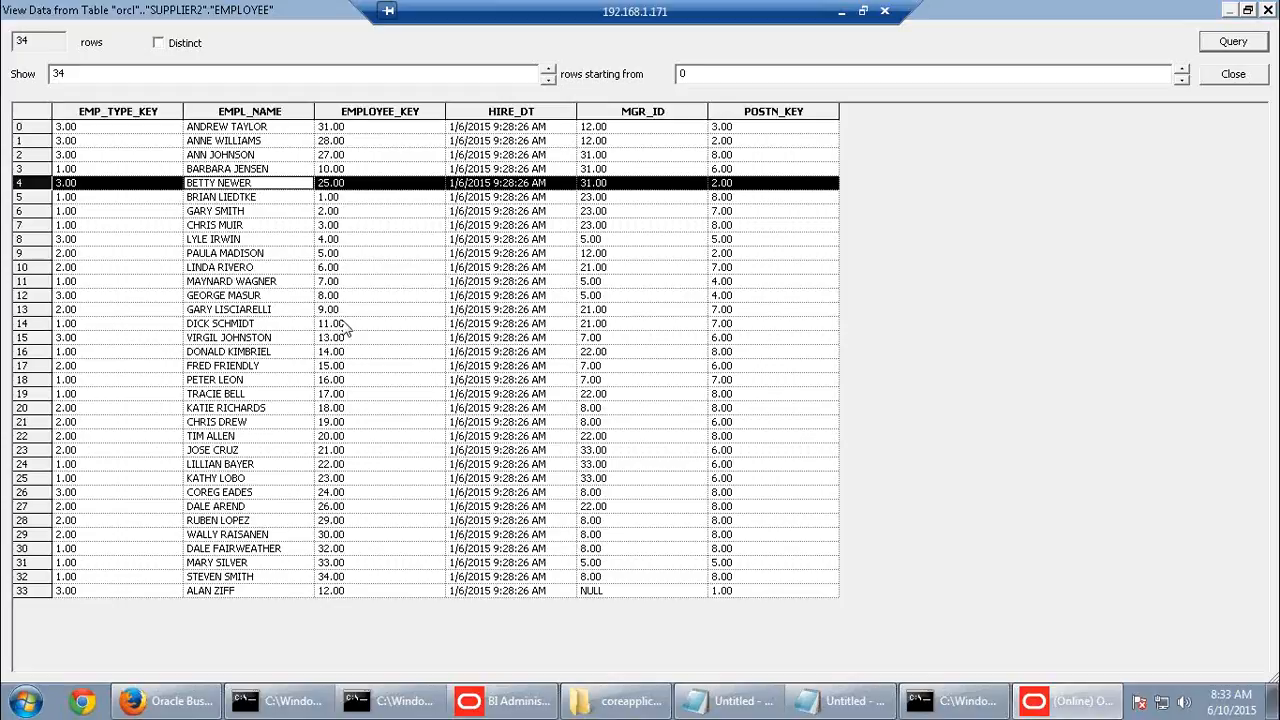
Select two more employee rows, then close the 34-row EMPLOYEE data preview.
click(262, 592)
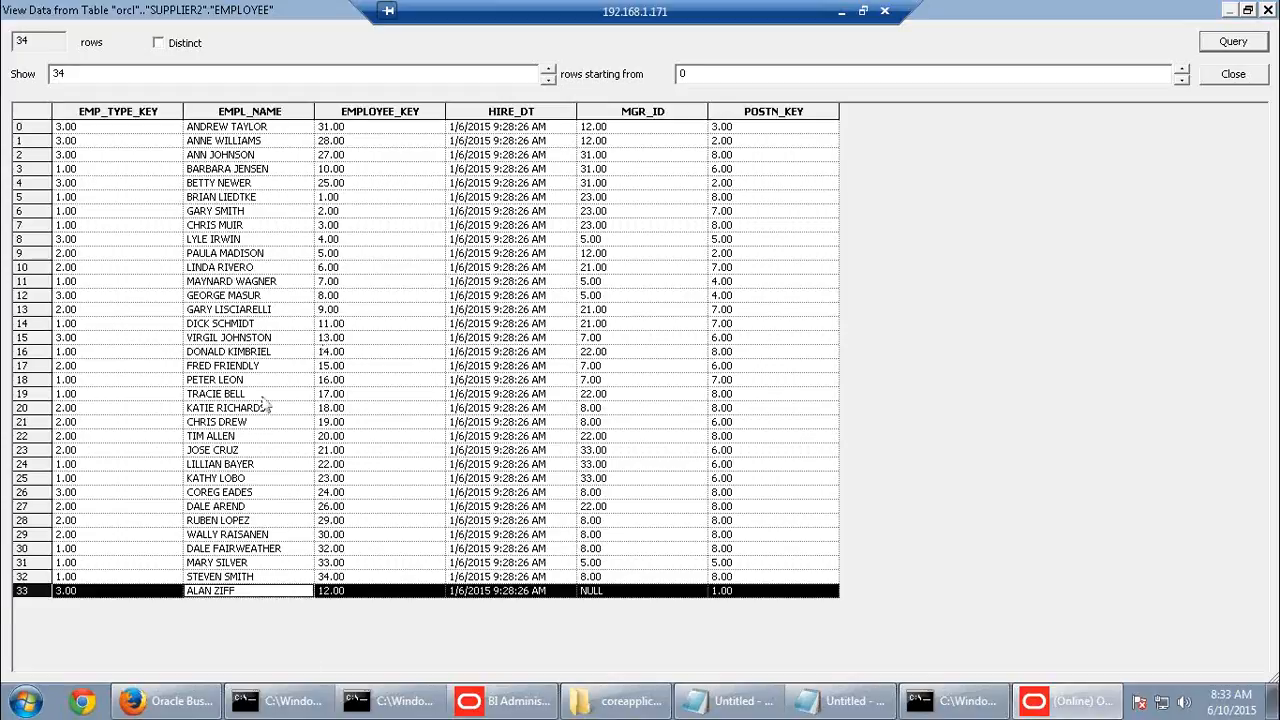
click(277, 160)
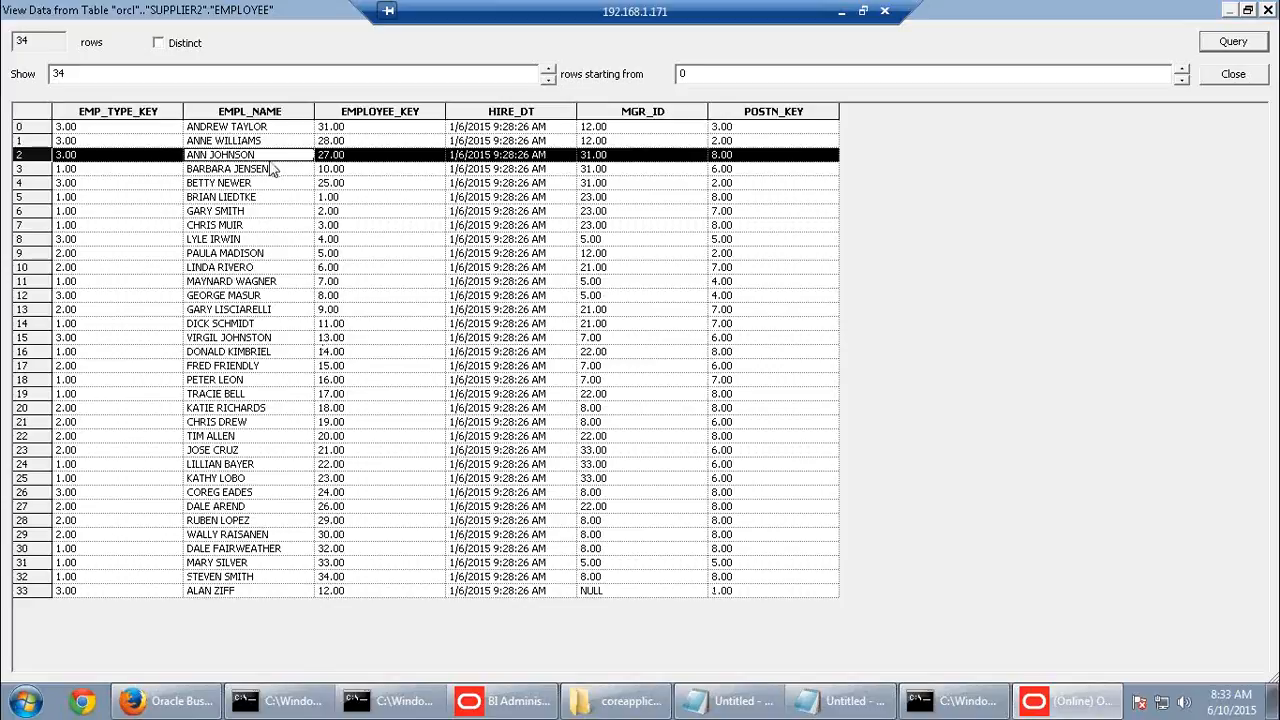
click(1267, 11)
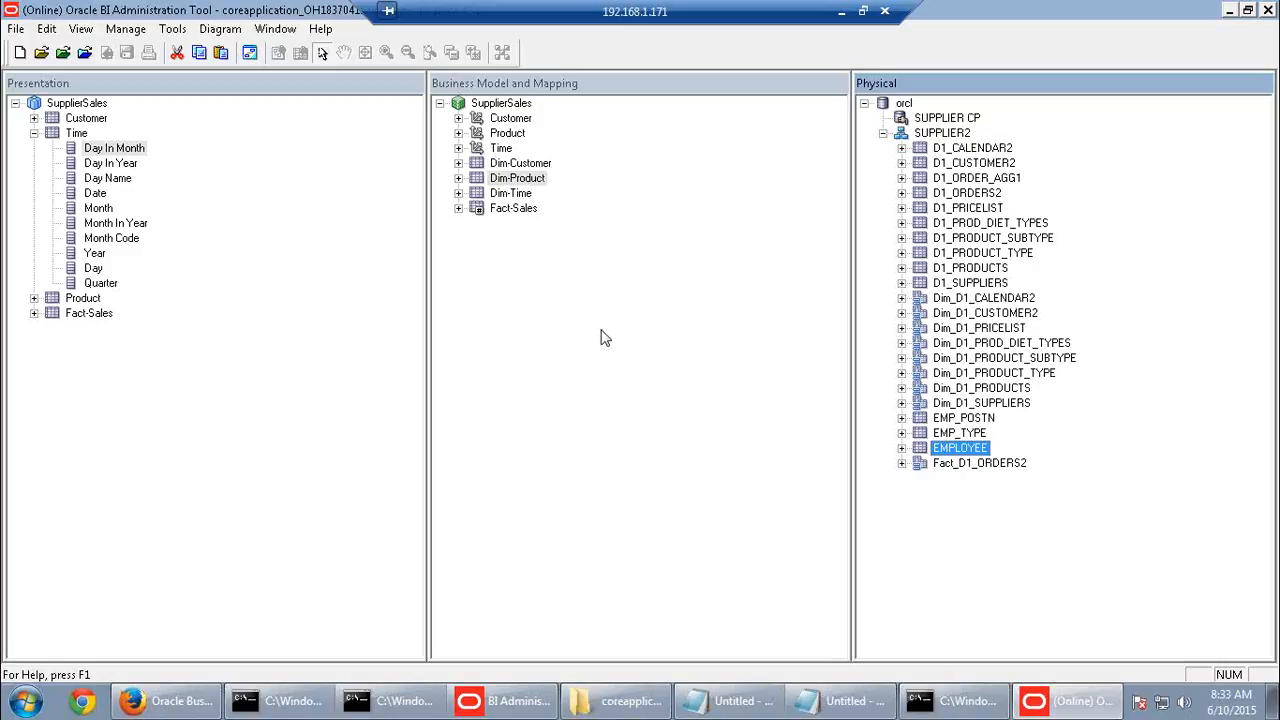
Copy the alias name Fact_D1_ORDER_AGG1 from the activity guide.
click(841, 11)
scroll(840, 545, down, 5)
scroll(845, 552, down, 10)
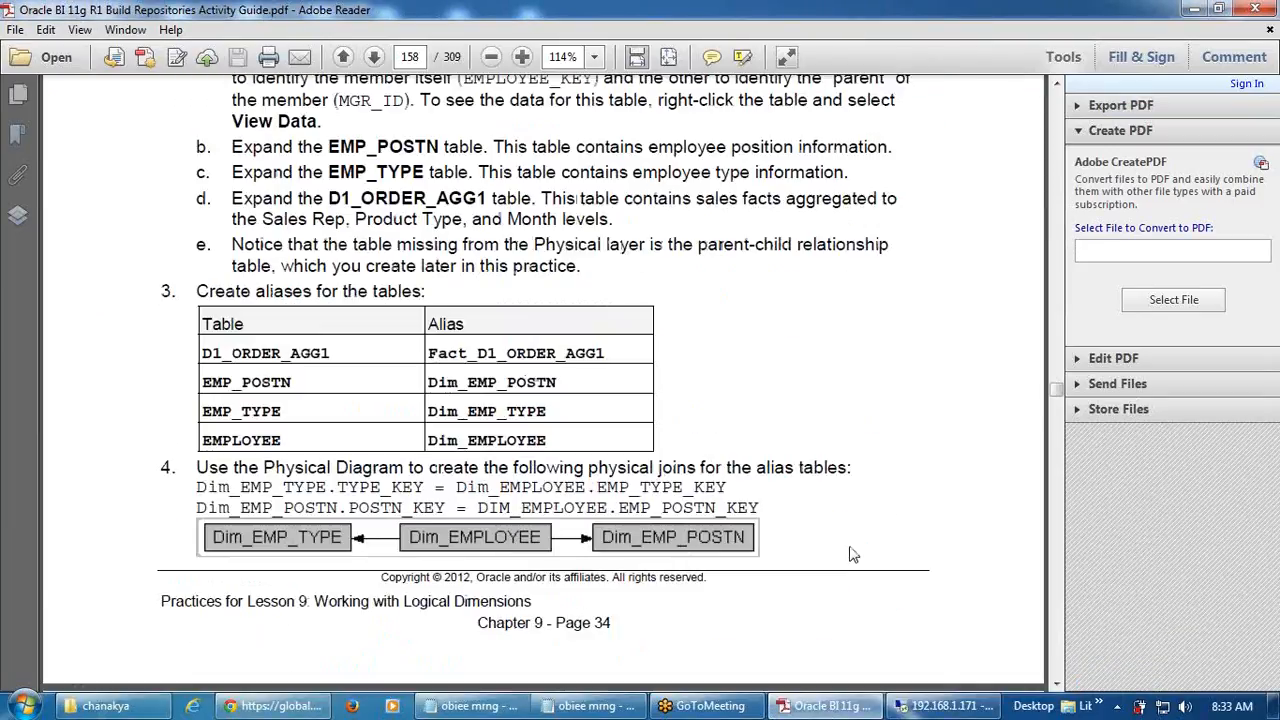
drag(603, 352, 430, 353)
key(ctrl+c)
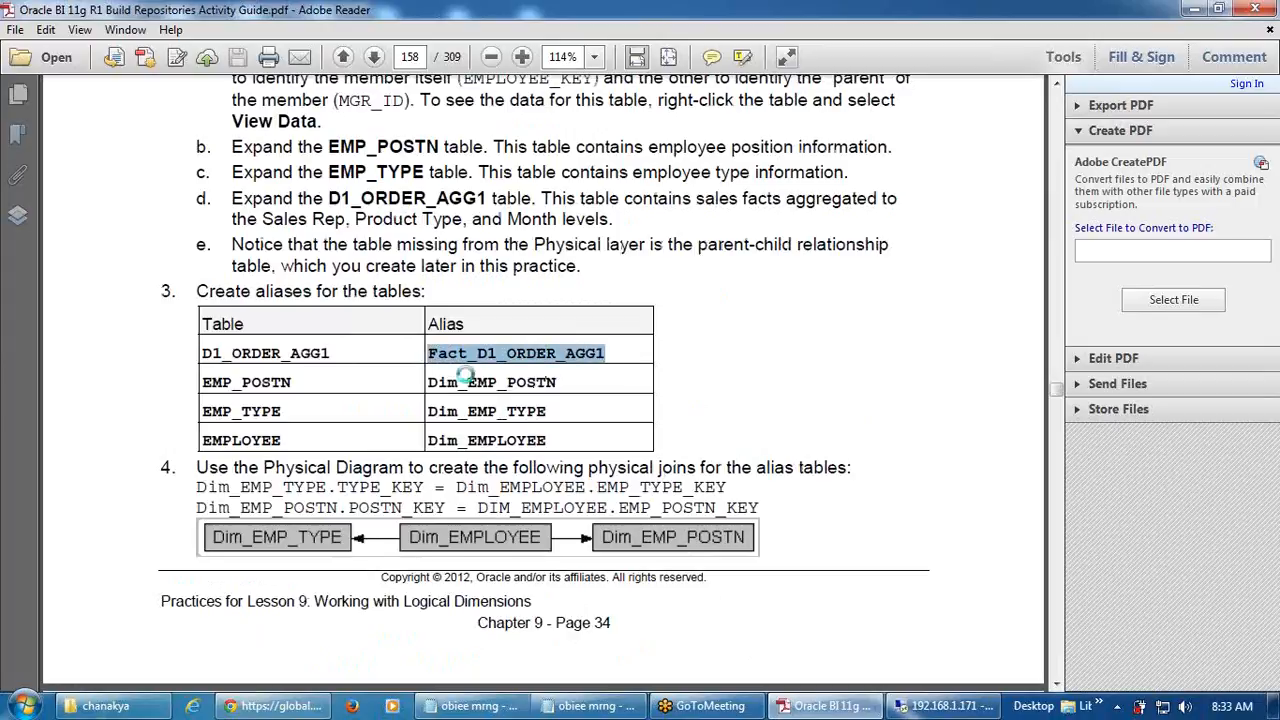
click(965, 706)
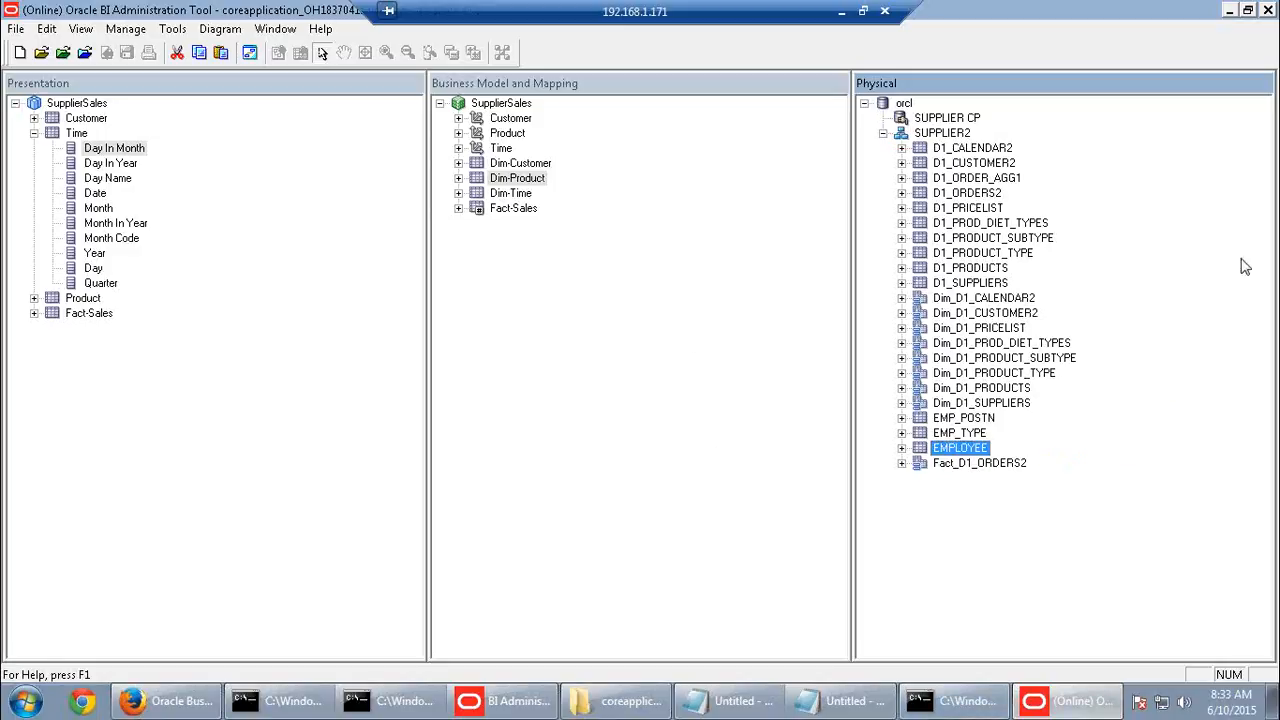
Create the Fact_D1_ORDER_AGG1 alias of D1_ORDER_AGG1, checking the table out.
right_click(993, 181)
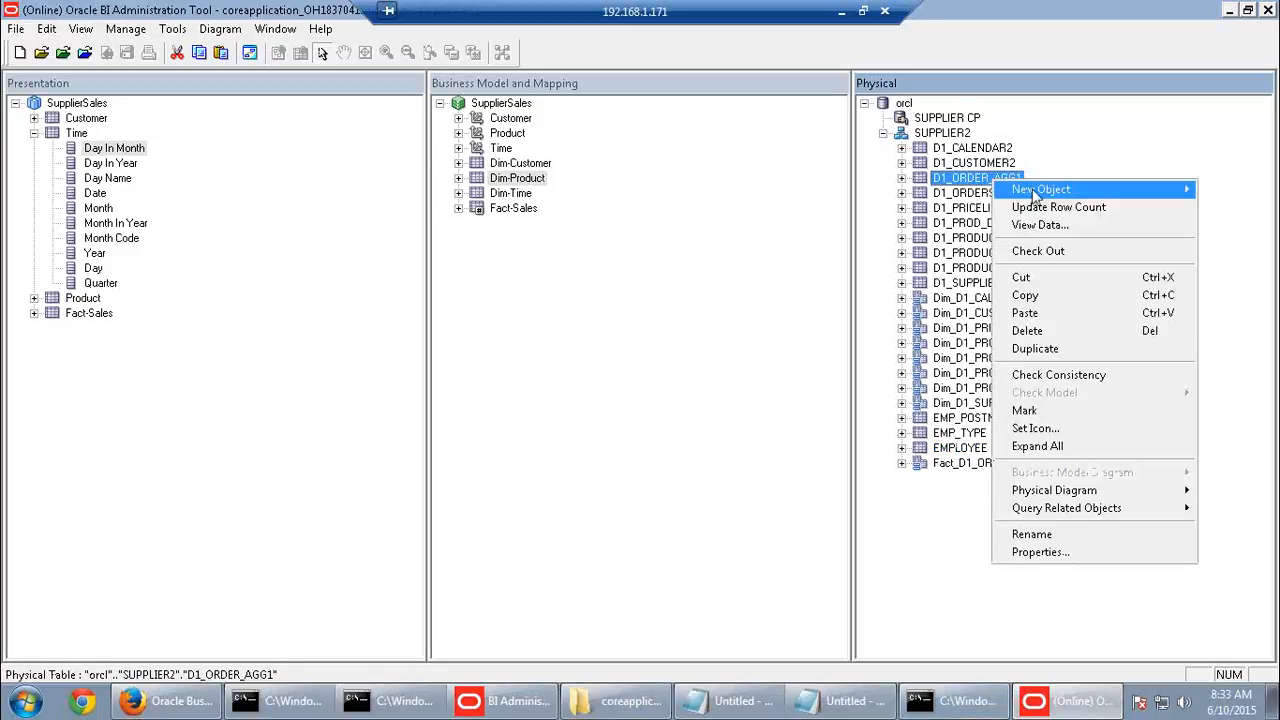
mouse_move(1030, 192)
click(946, 206)
click(678, 524)
key(ctrl+v)
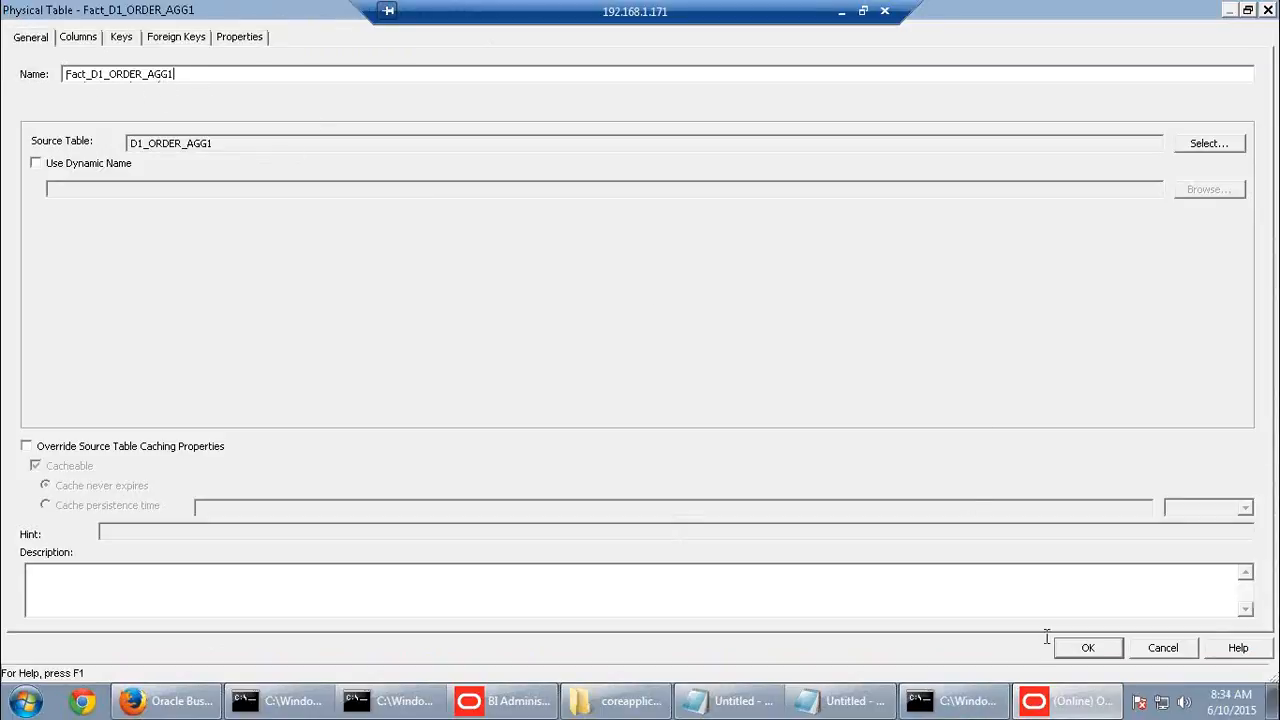
click(1086, 648)
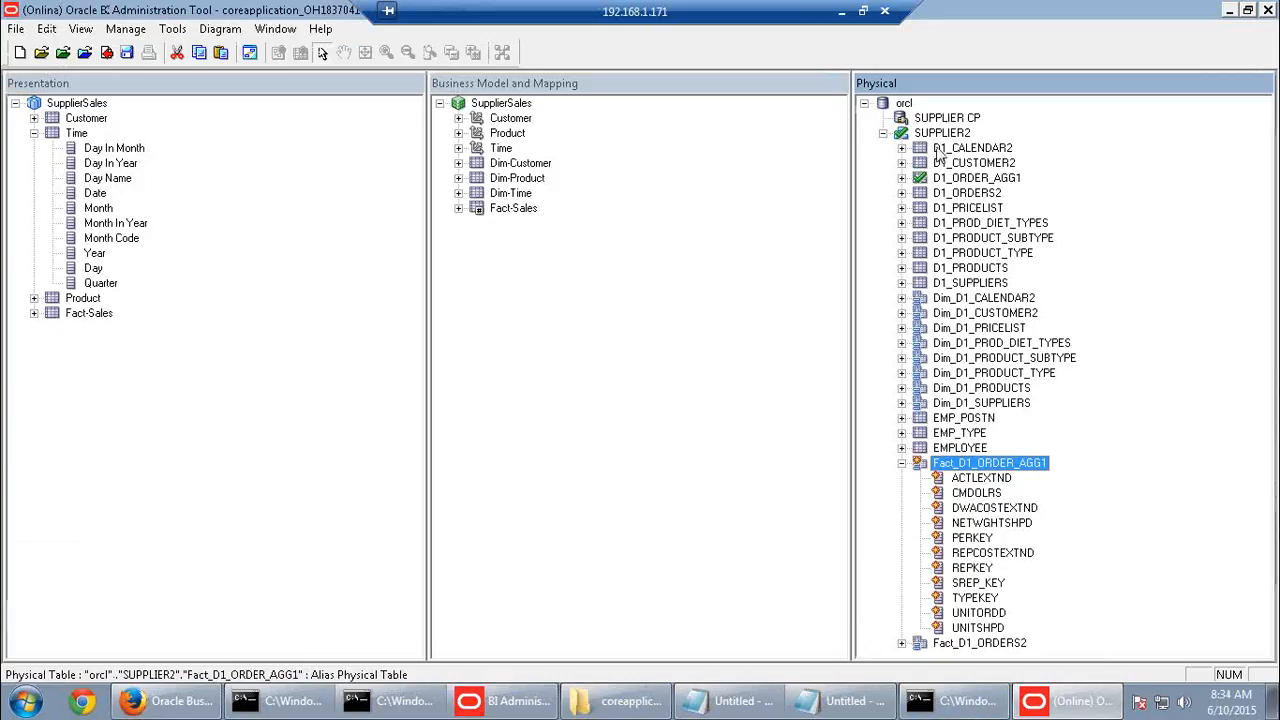
click(841, 12)
Copy Dim_EMP_POSTN from the guide and create it as an alias of EMP_POSTN.
drag(561, 382, 432, 383)
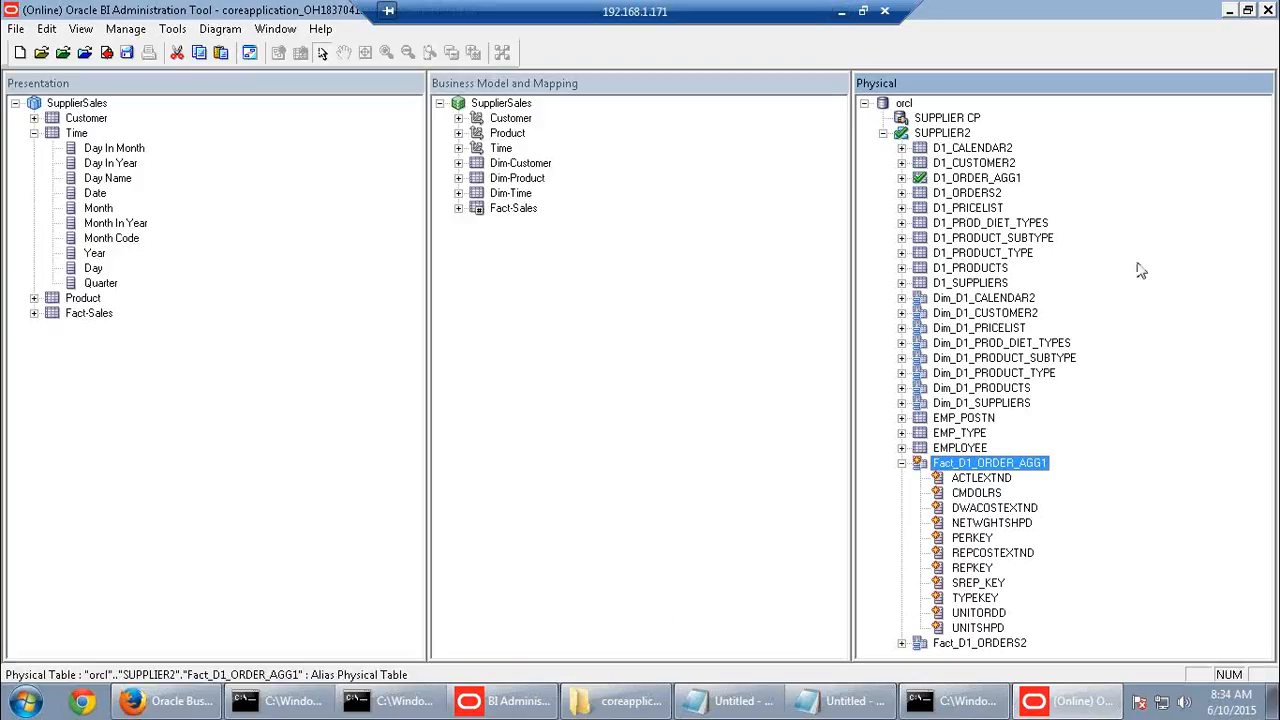
click(940, 706)
click(901, 463)
right_click(968, 418)
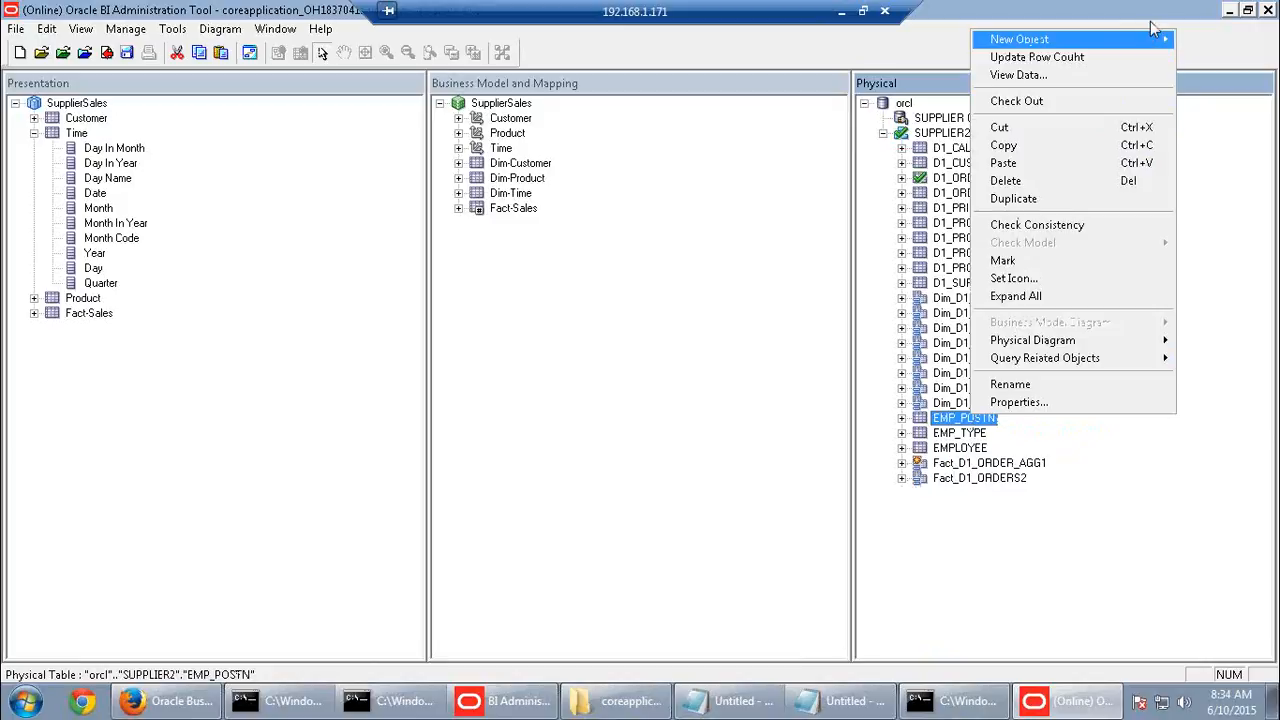
mouse_move(1120, 39)
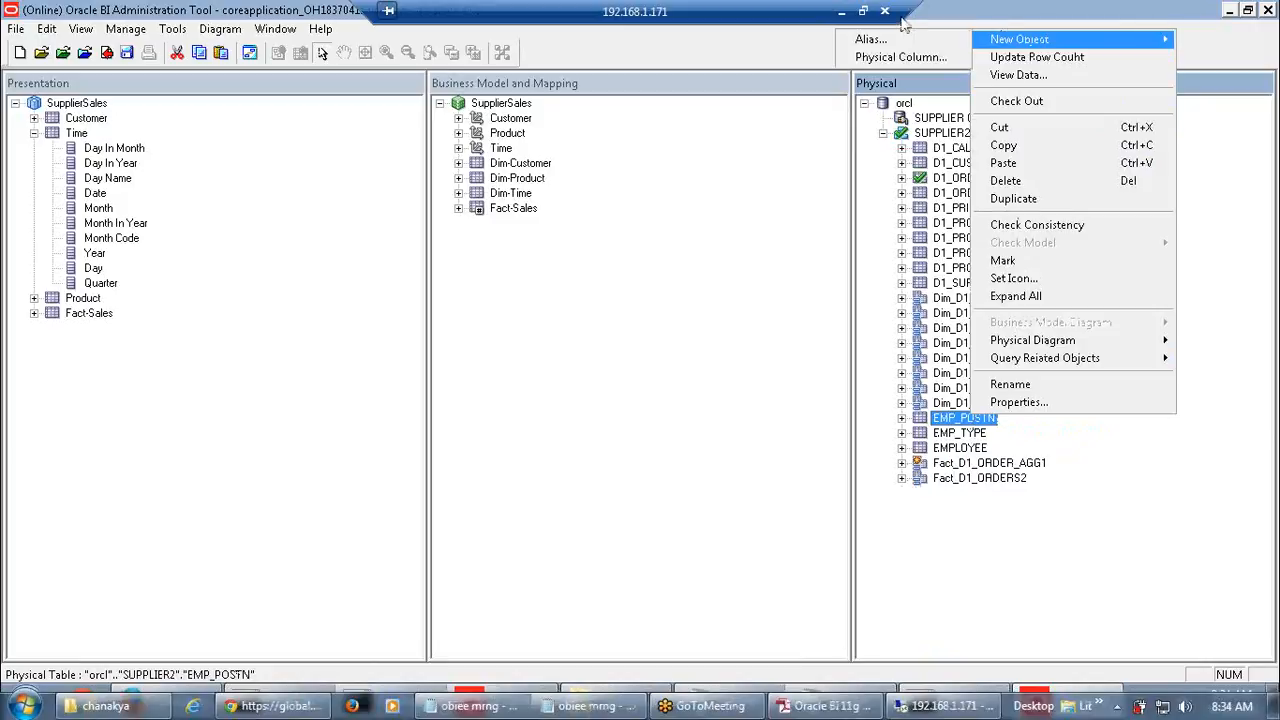
click(870, 40)
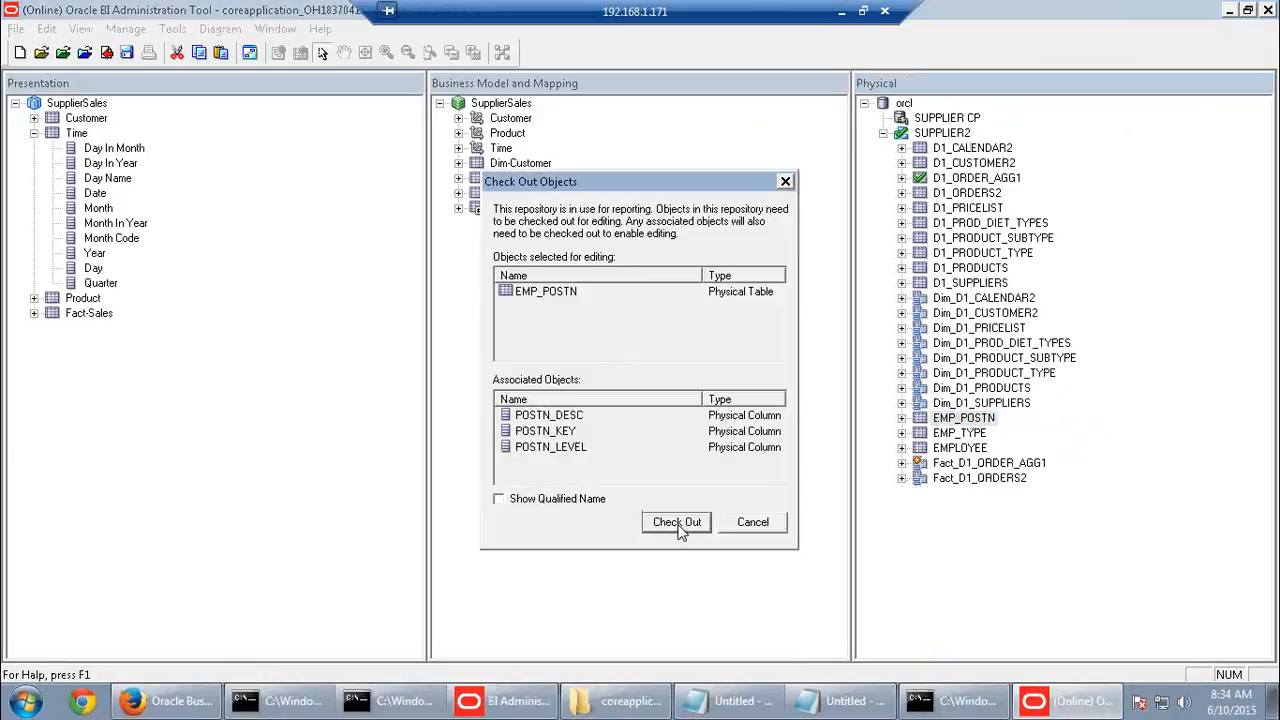
click(677, 523)
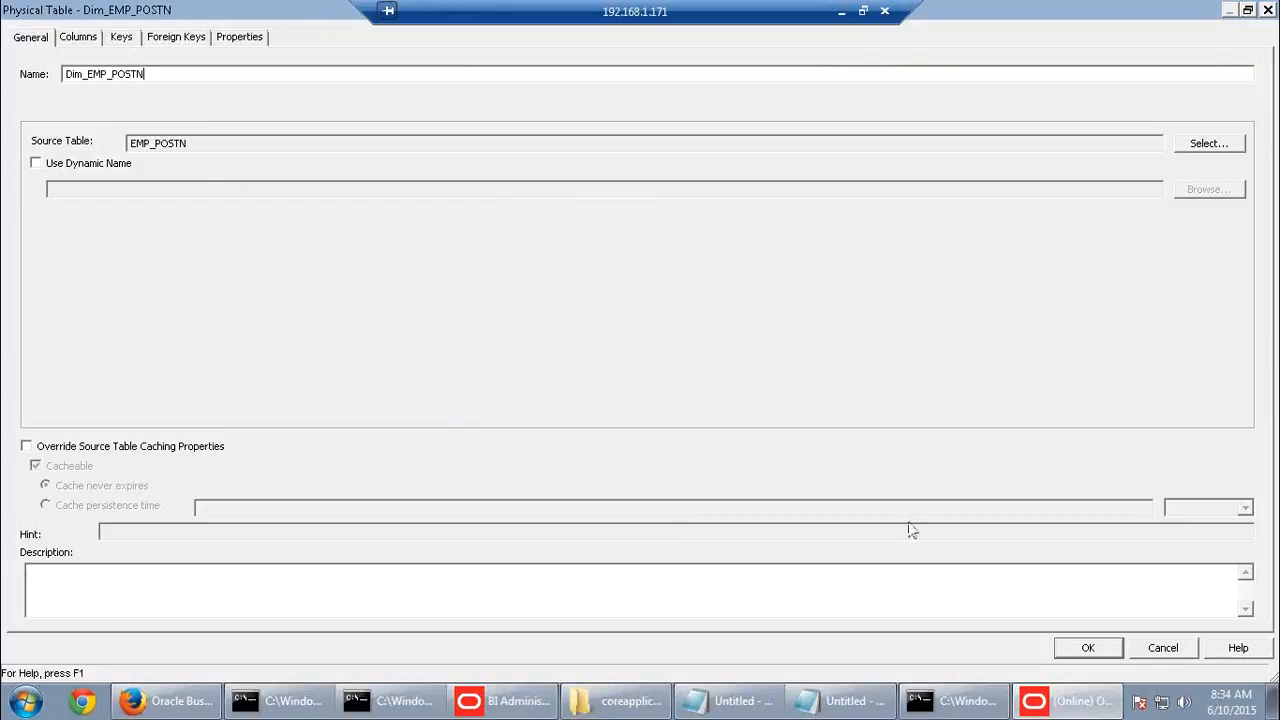
click(1080, 650)
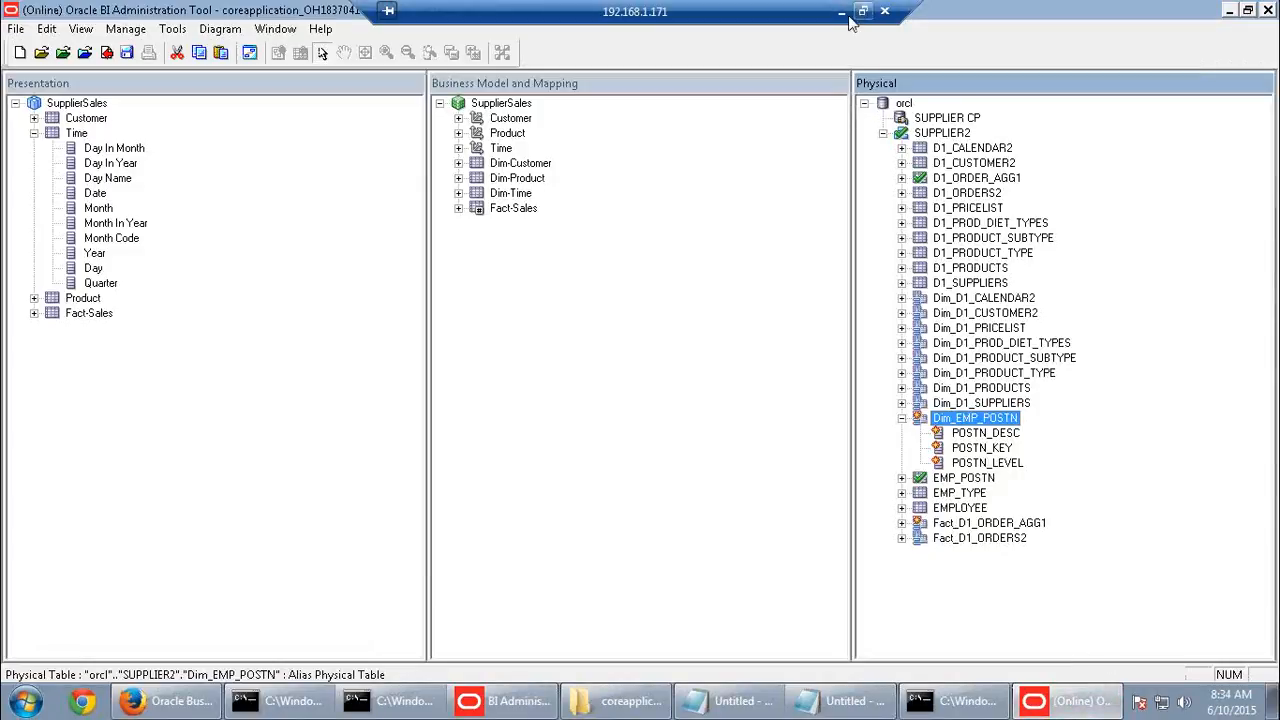
Copy Dim_EMP_TYPE from the guide and create it as an alias of EMP_TYPE.
click(842, 12)
drag(549, 410, 429, 408)
key(ctrl+c)
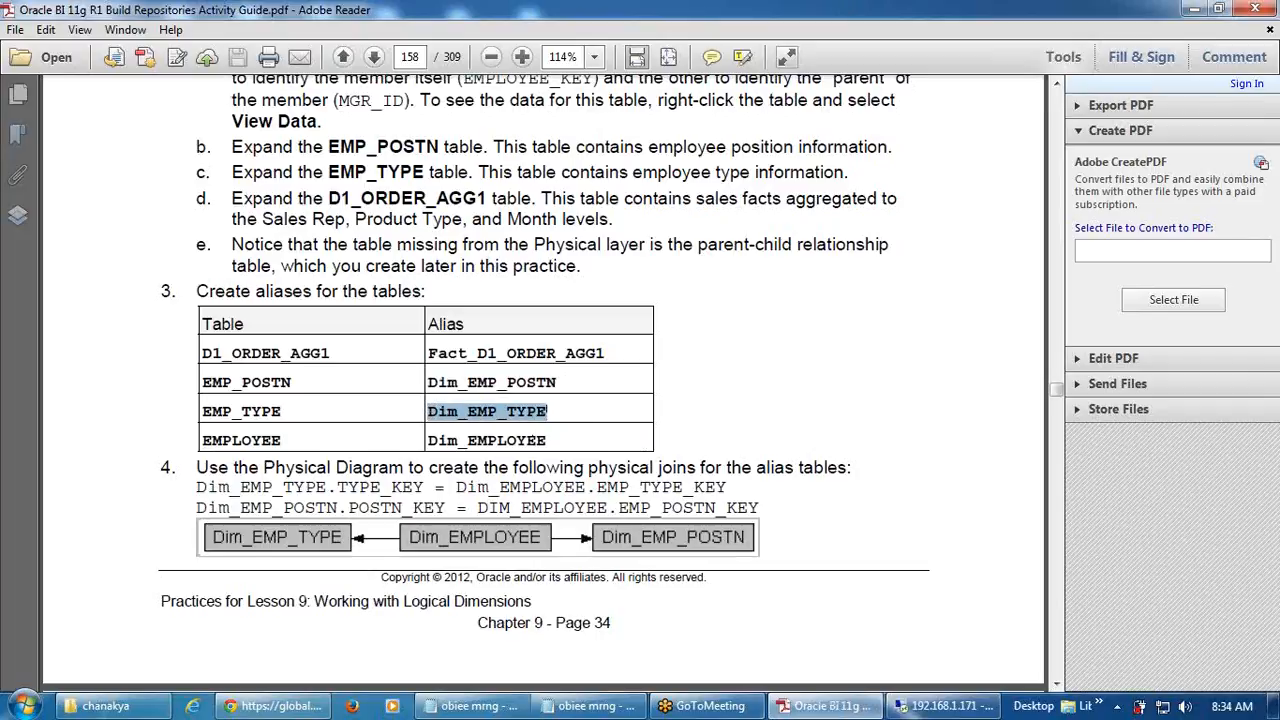
click(825, 706)
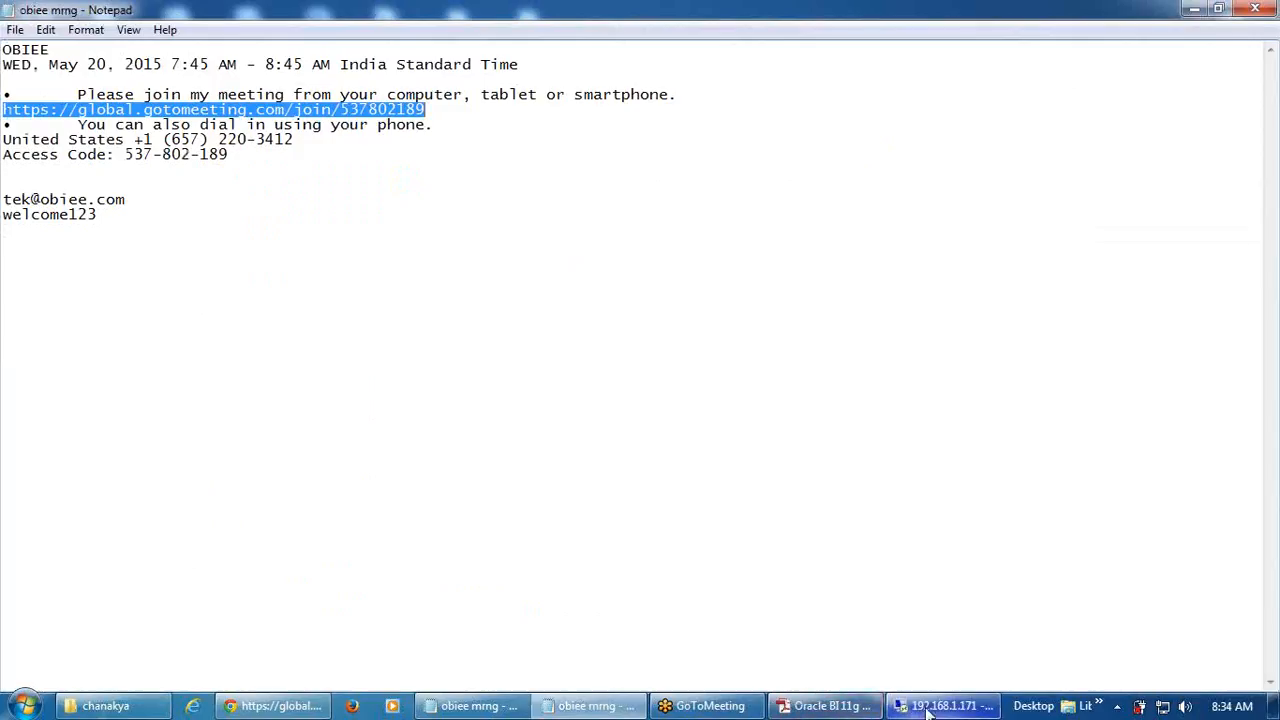
click(945, 706)
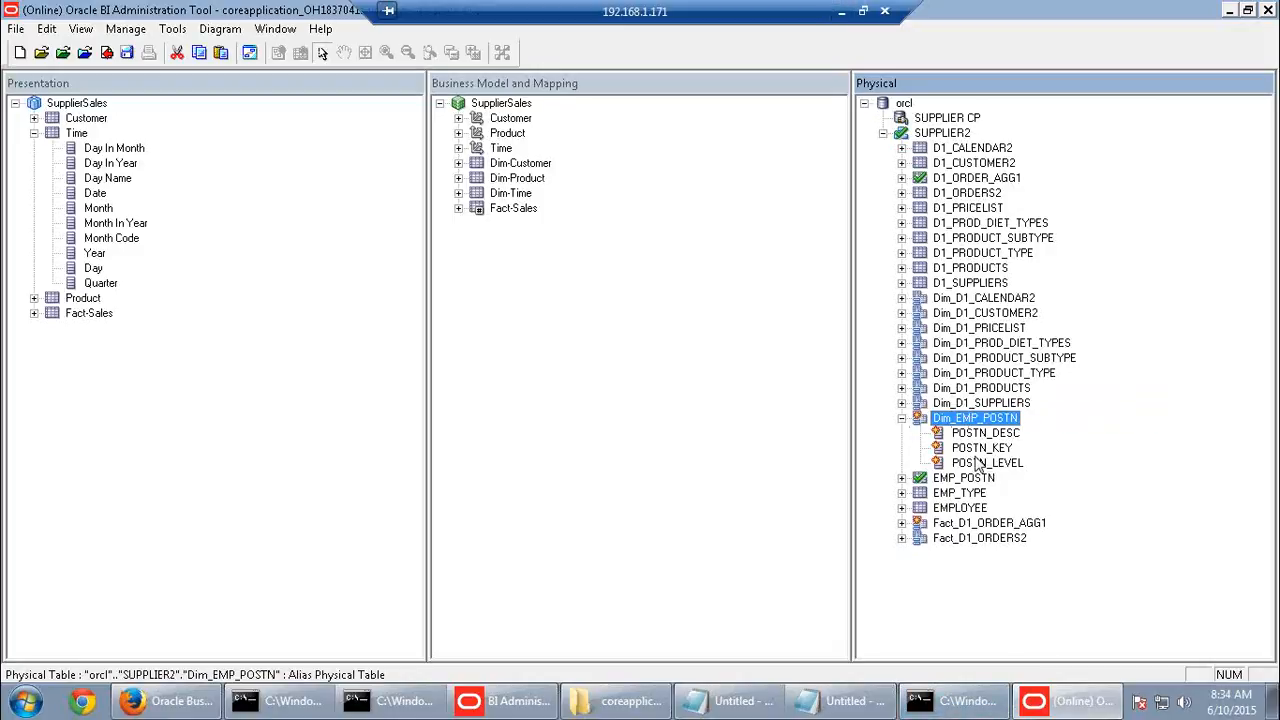
right_click(963, 492)
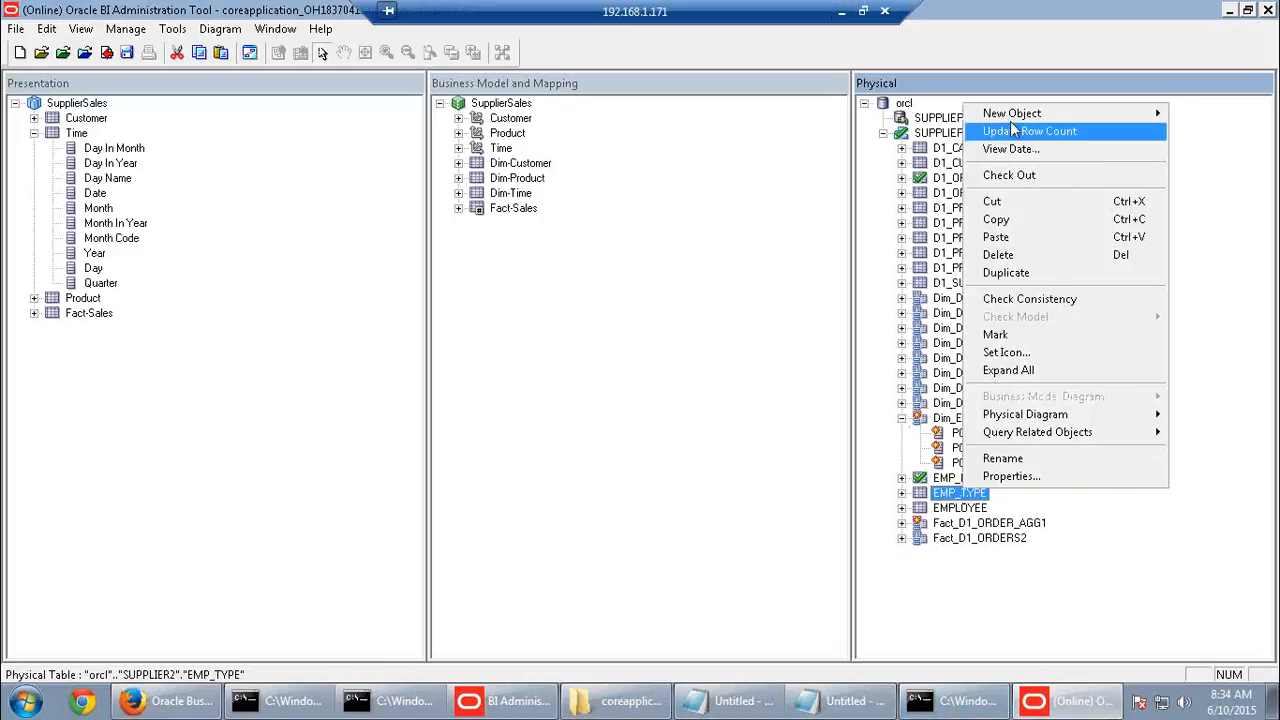
mouse_move(1010, 115)
click(890, 117)
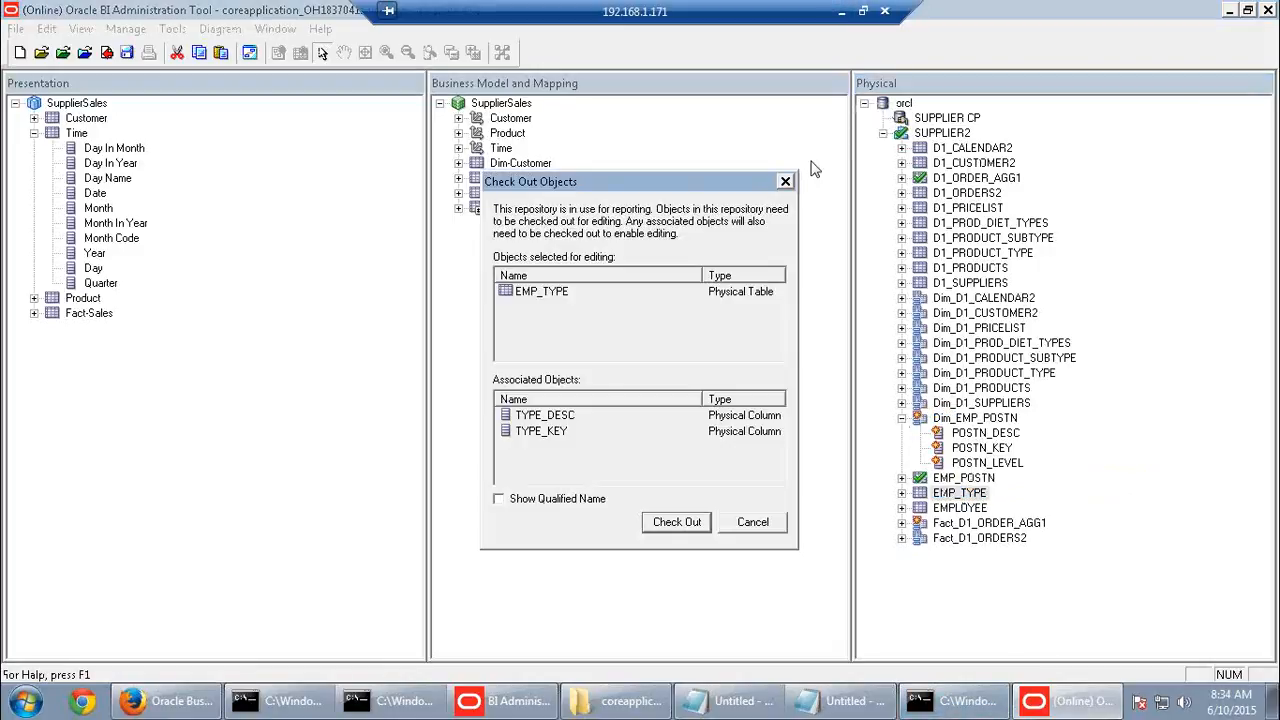
click(677, 523)
key(ctrl+v)
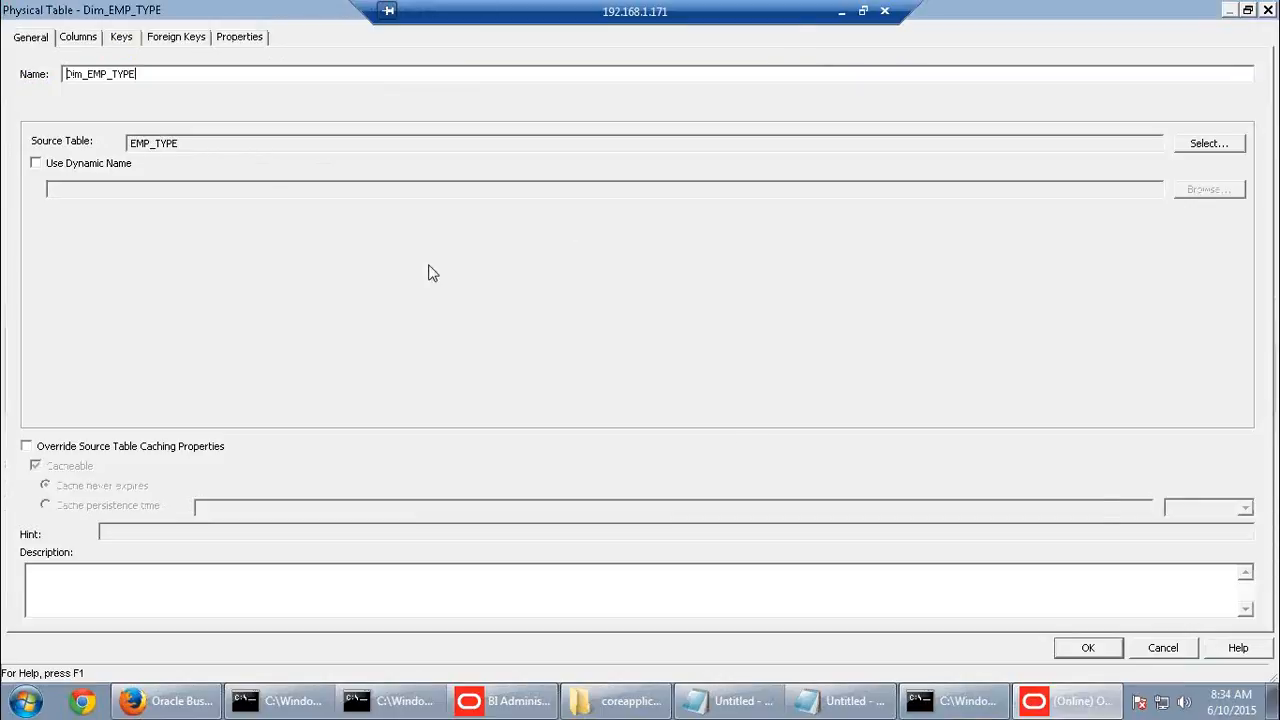
click(1088, 648)
Copy the next alias name, Dim_EMPLOYEE, from the guide.
click(841, 11)
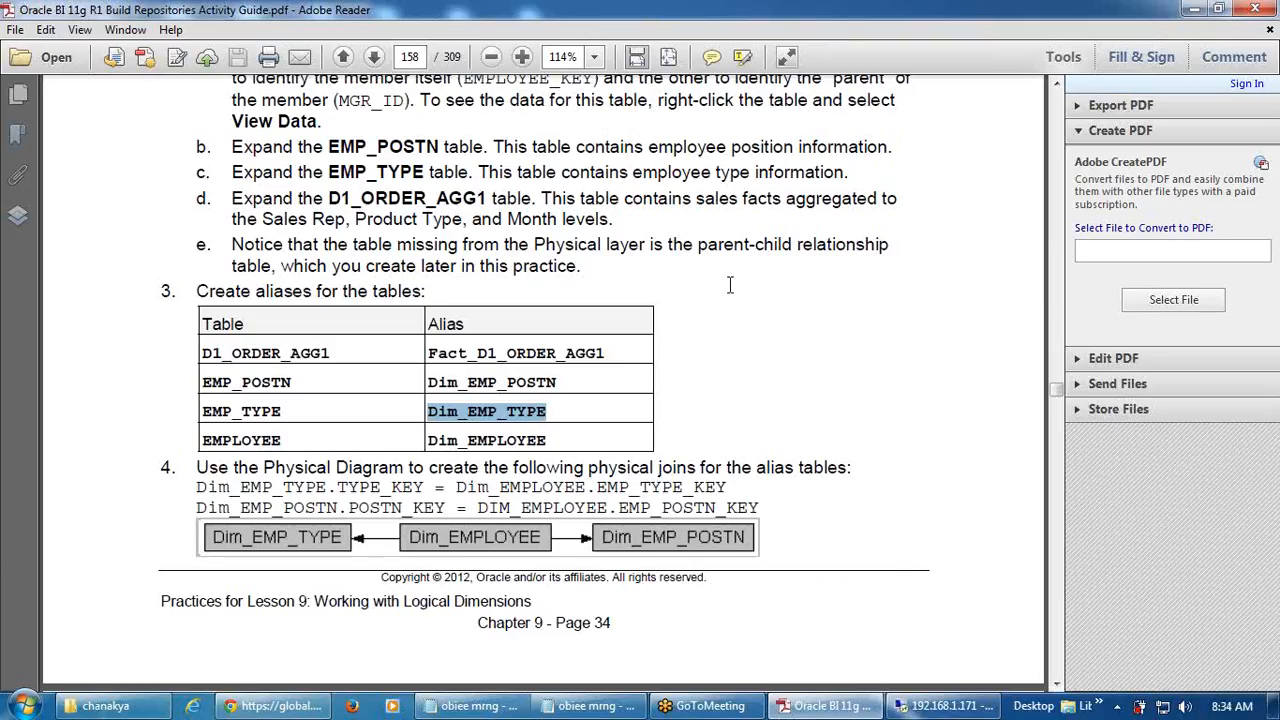
drag(543, 447, 437, 440)
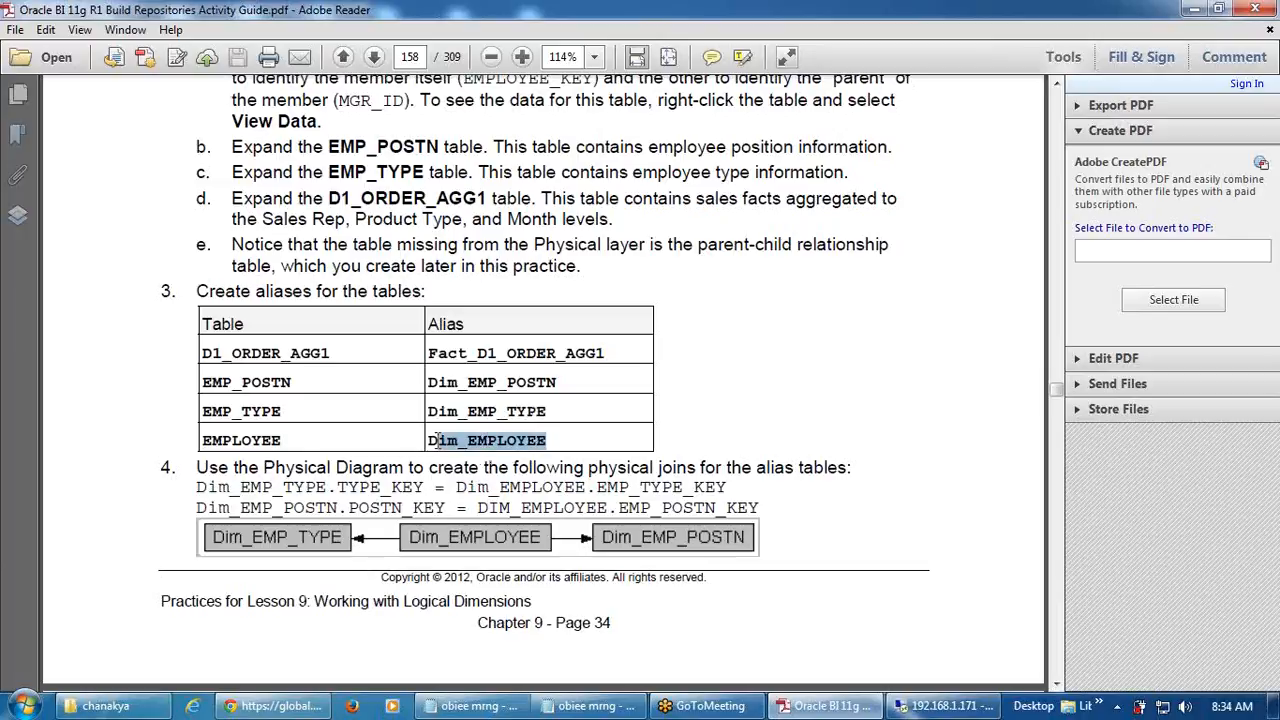
click(935, 706)
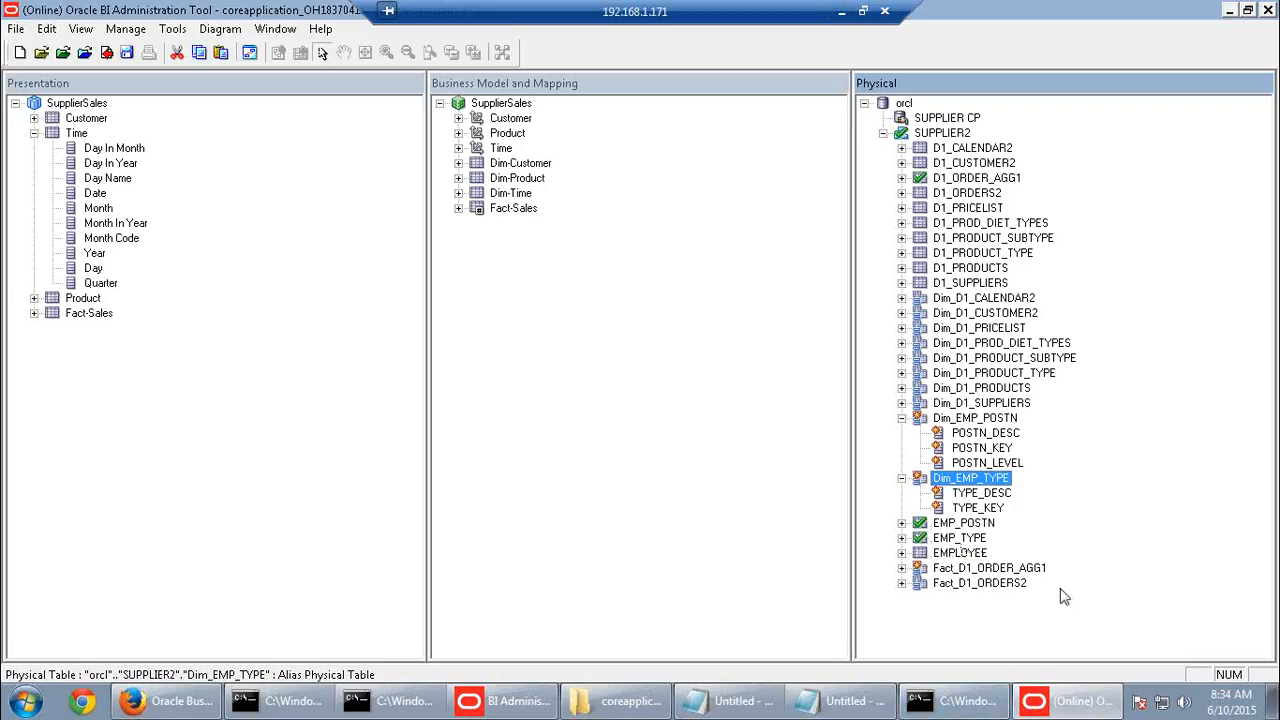
Create the Dim_EMPLOYEE alias of the EMPLOYEE table.
right_click(958, 555)
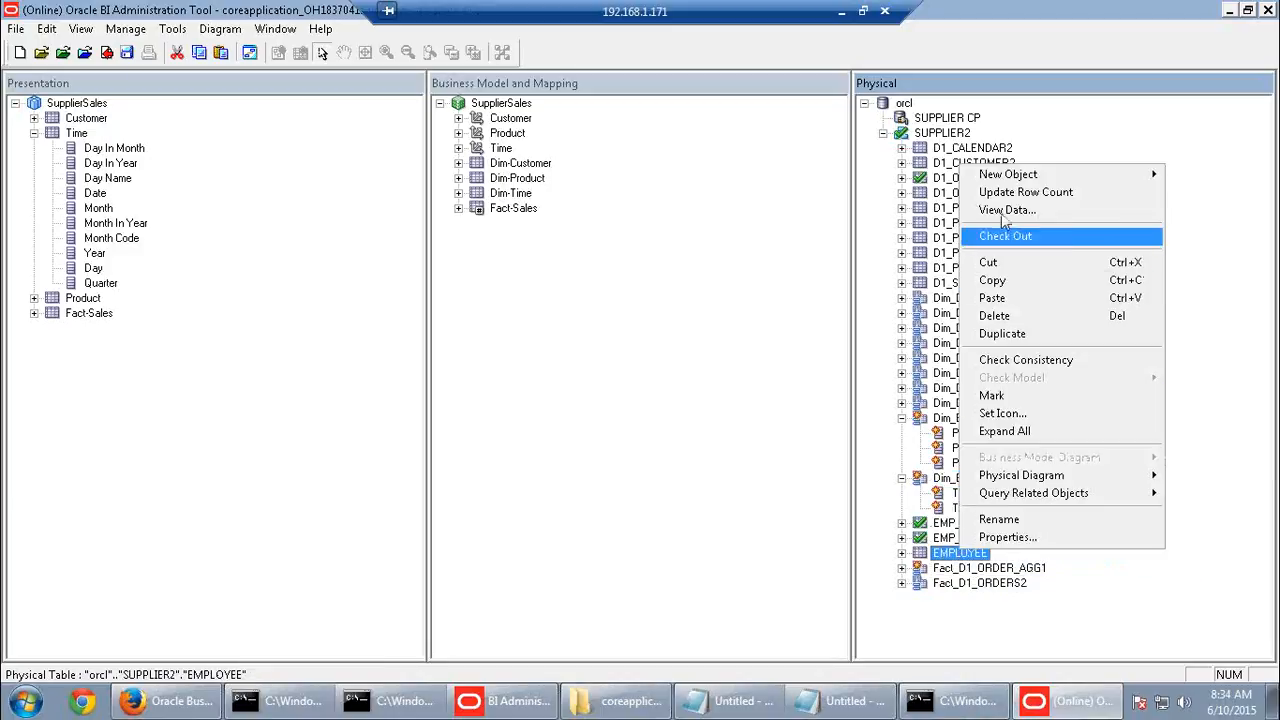
mouse_move(1017, 178)
click(900, 192)
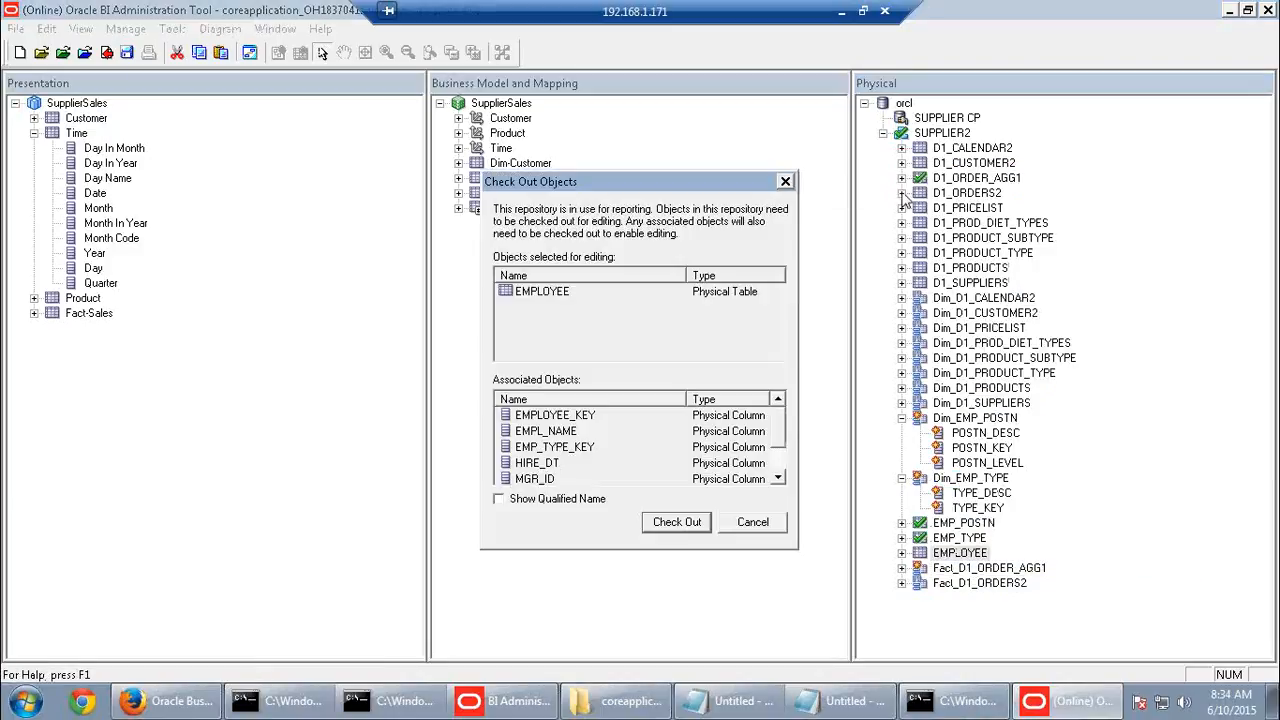
click(677, 522)
text(Dim_EMPLOYEE)
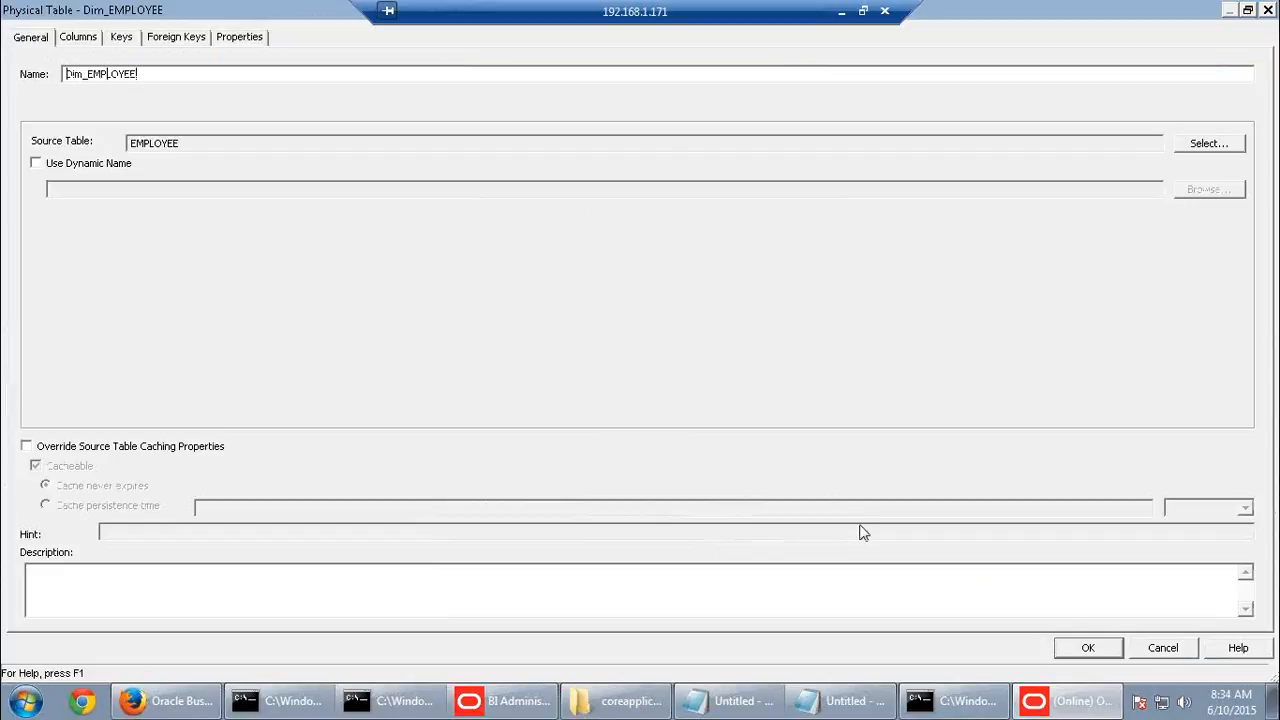
click(1087, 655)
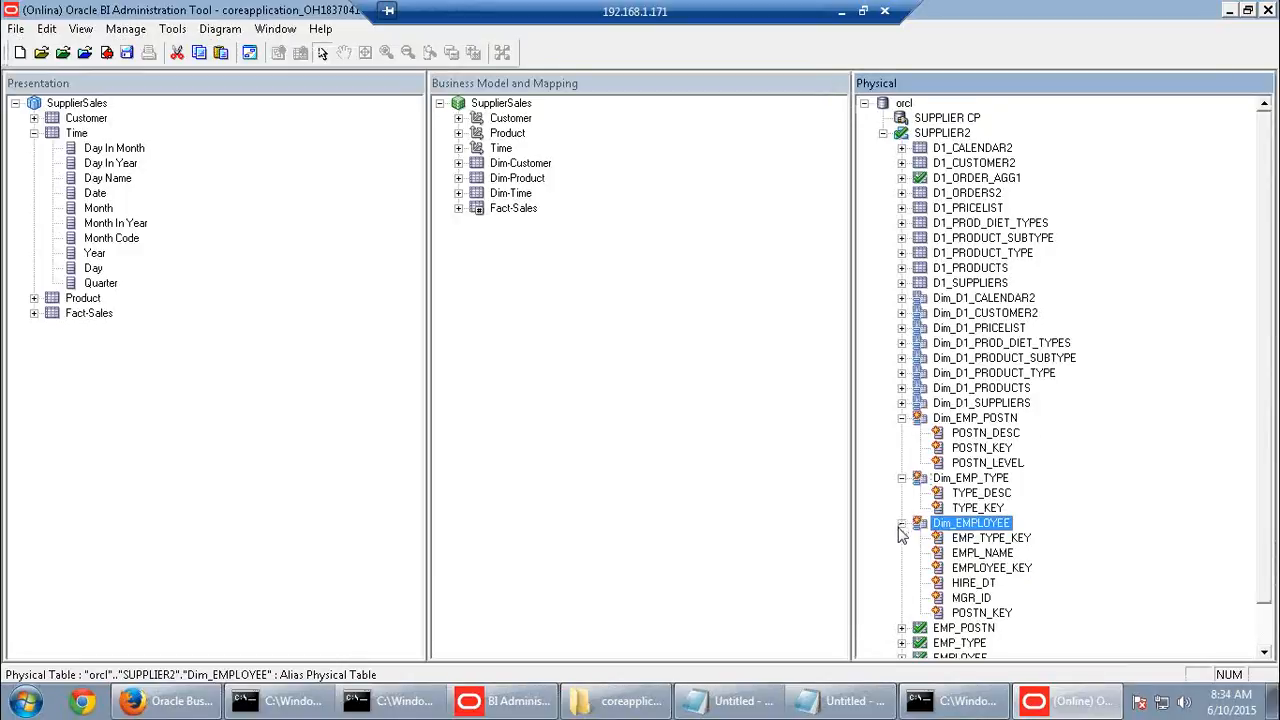
Collapse the new aliases, pass the global consistency check with no errors, and save.
click(901, 478)
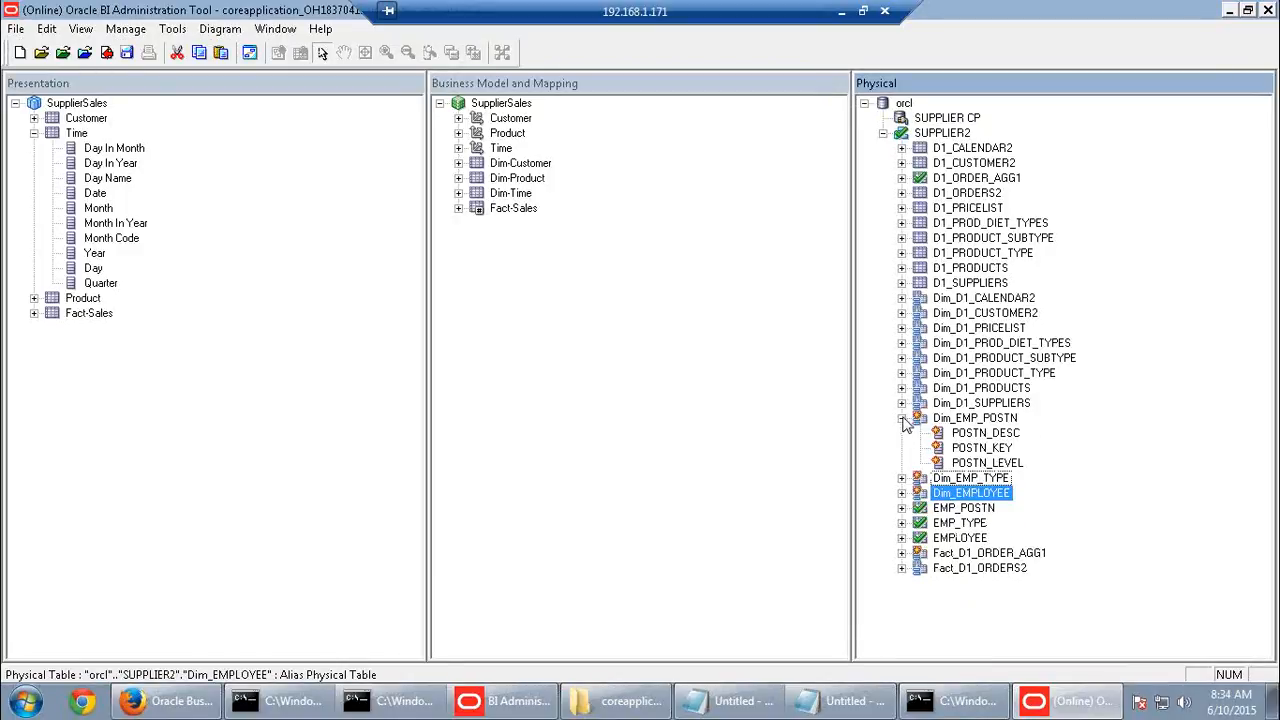
click(903, 419)
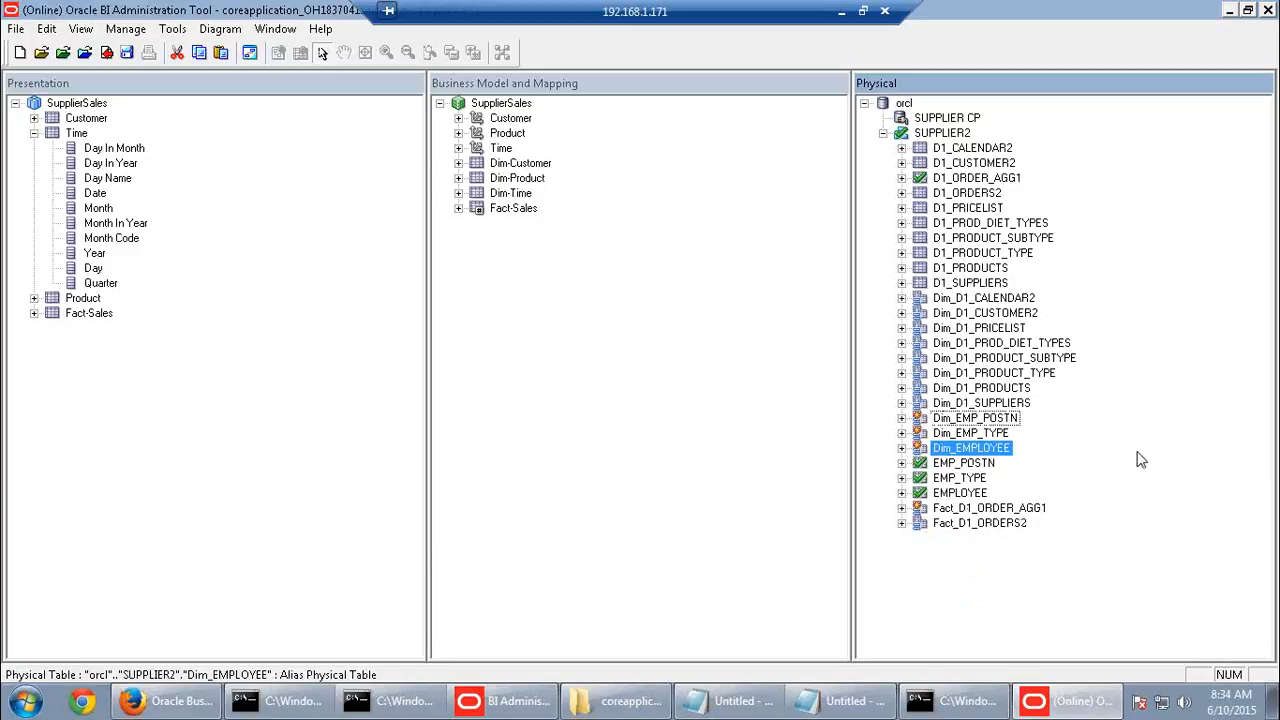
click(108, 54)
click(562, 390)
click(810, 398)
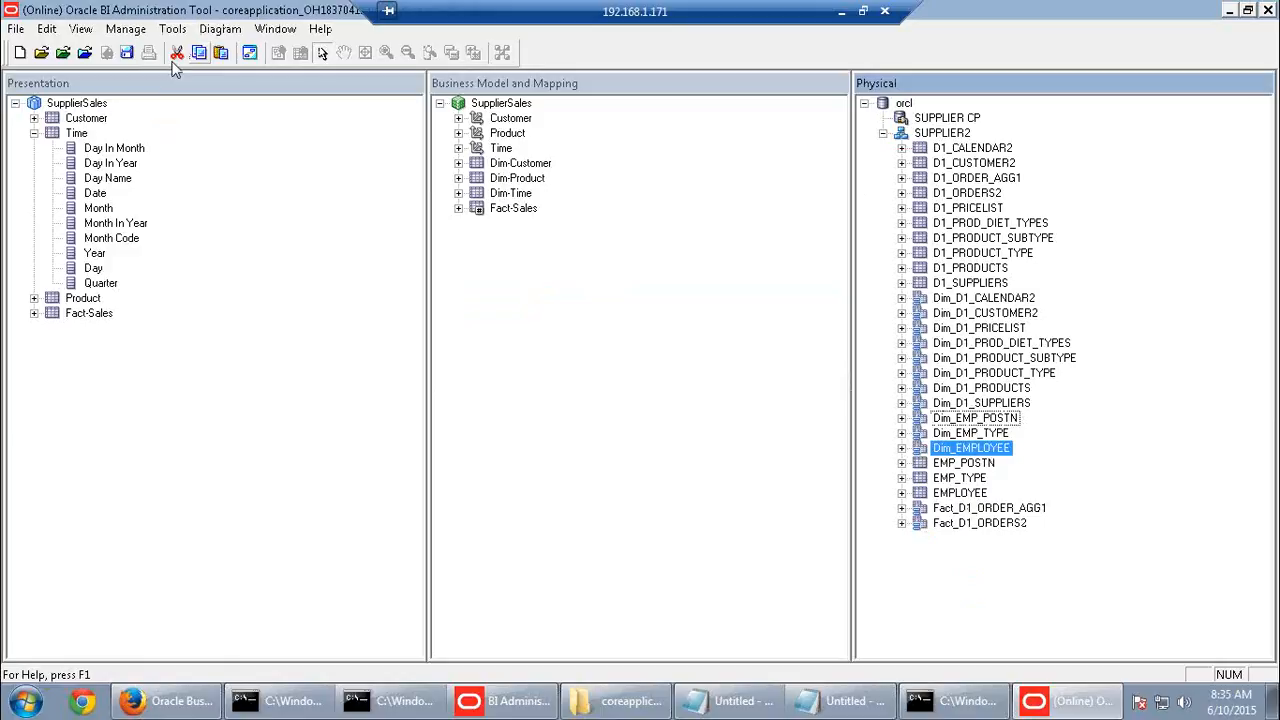
click(124, 55)
right_click(996, 420)
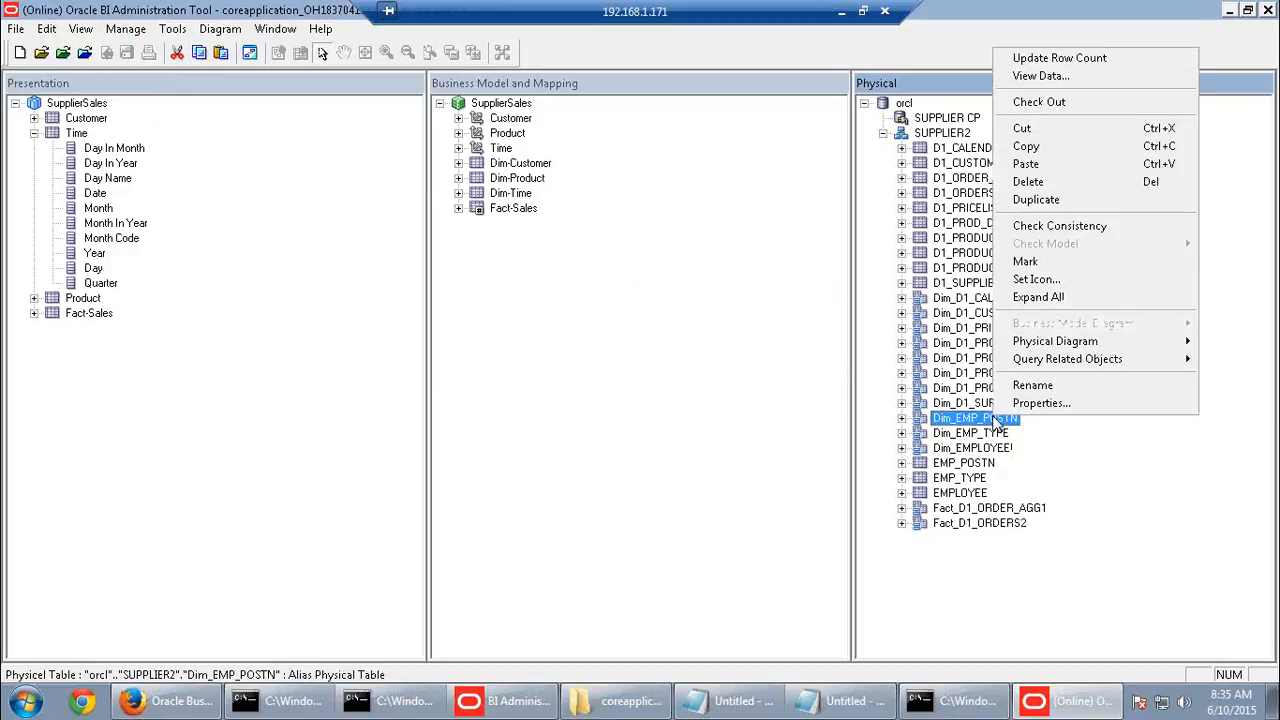
click(1031, 80)
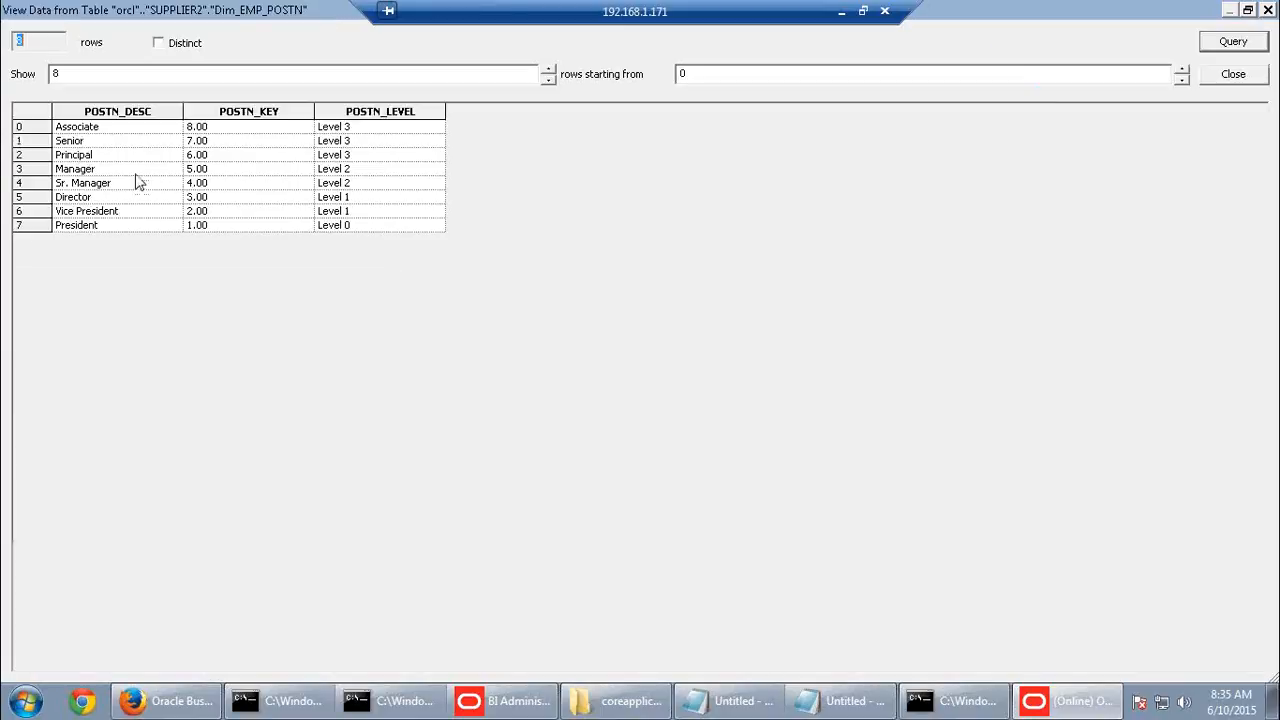
click(110, 130)
key(Down)
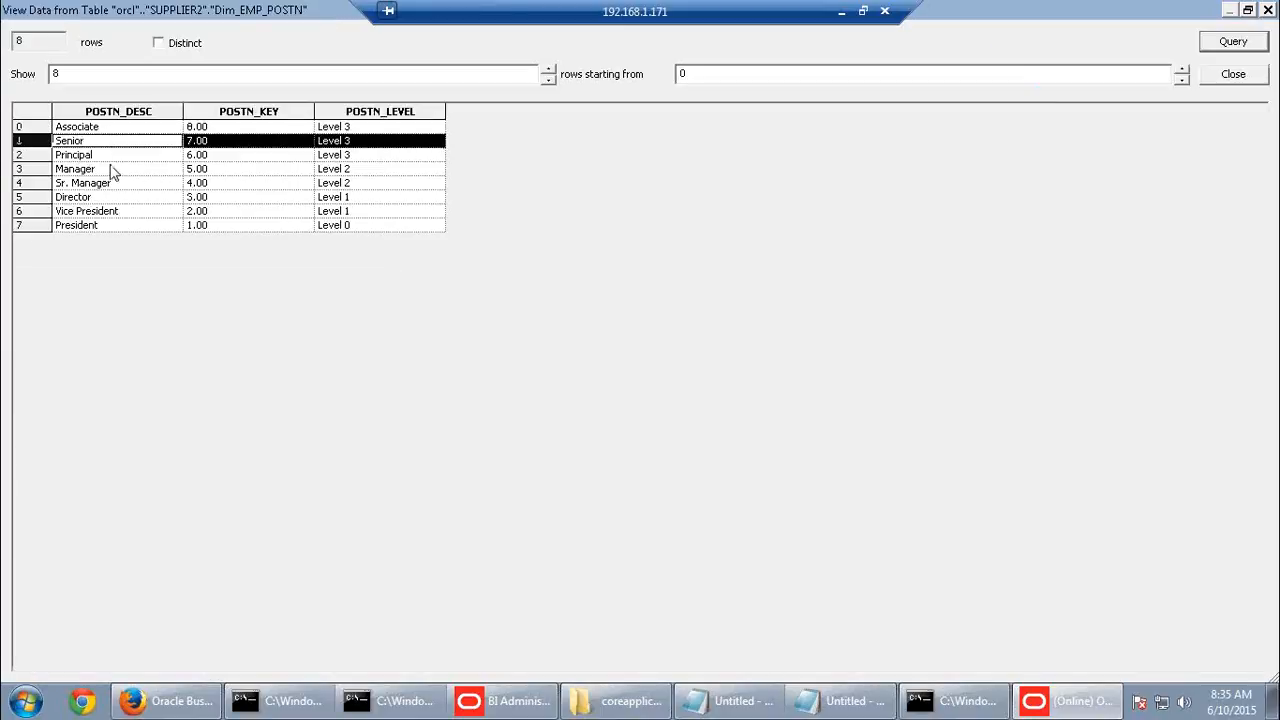
key(Down)
key(Down)
key(Down)
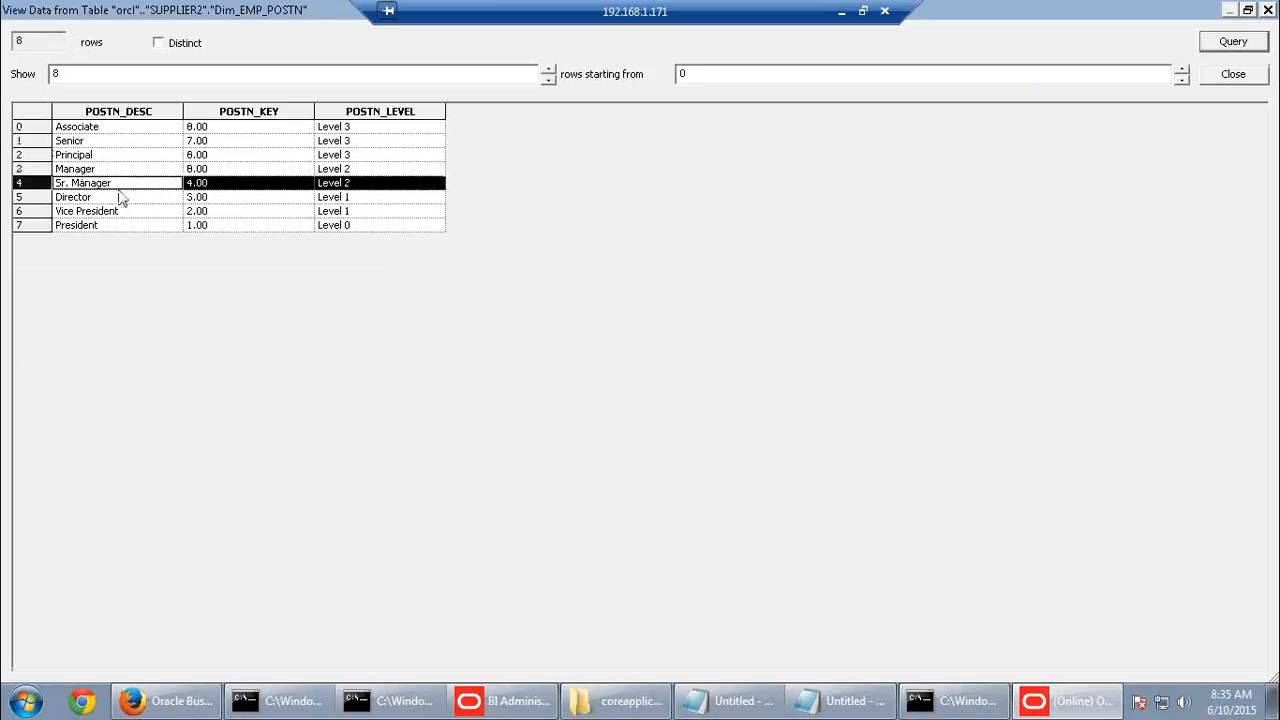
key(Down)
key(Down)
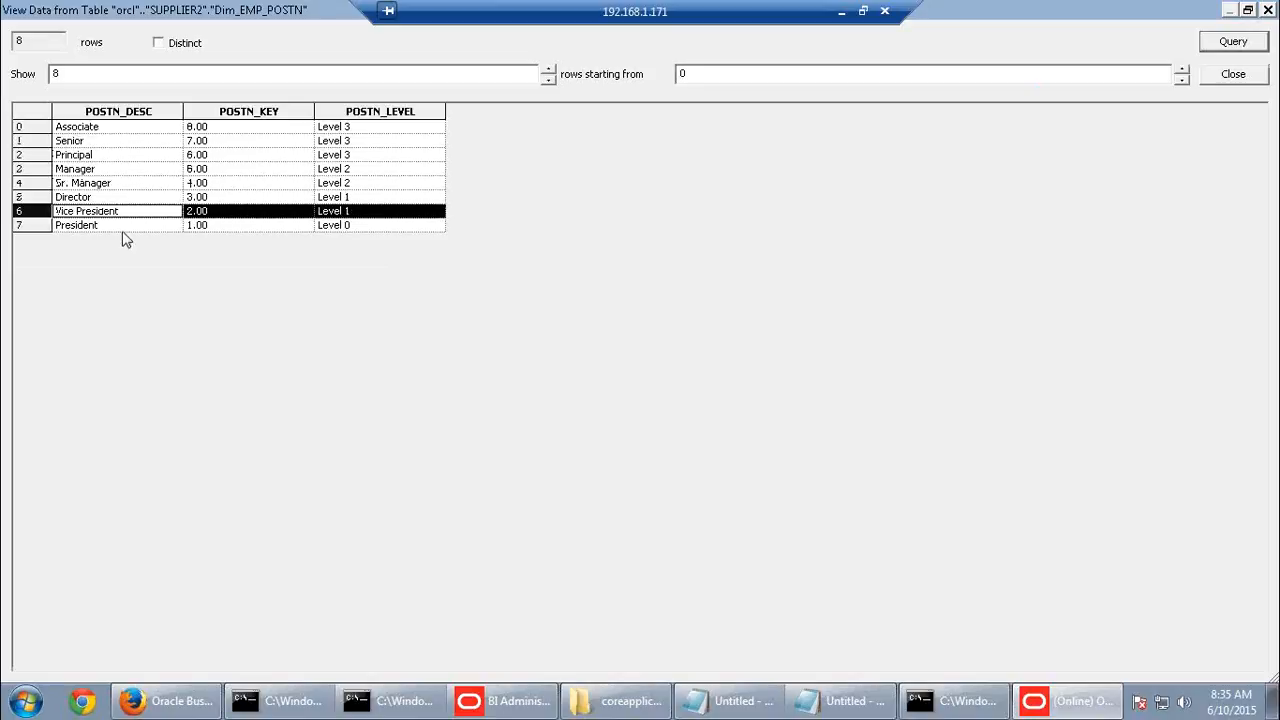
key(Down)
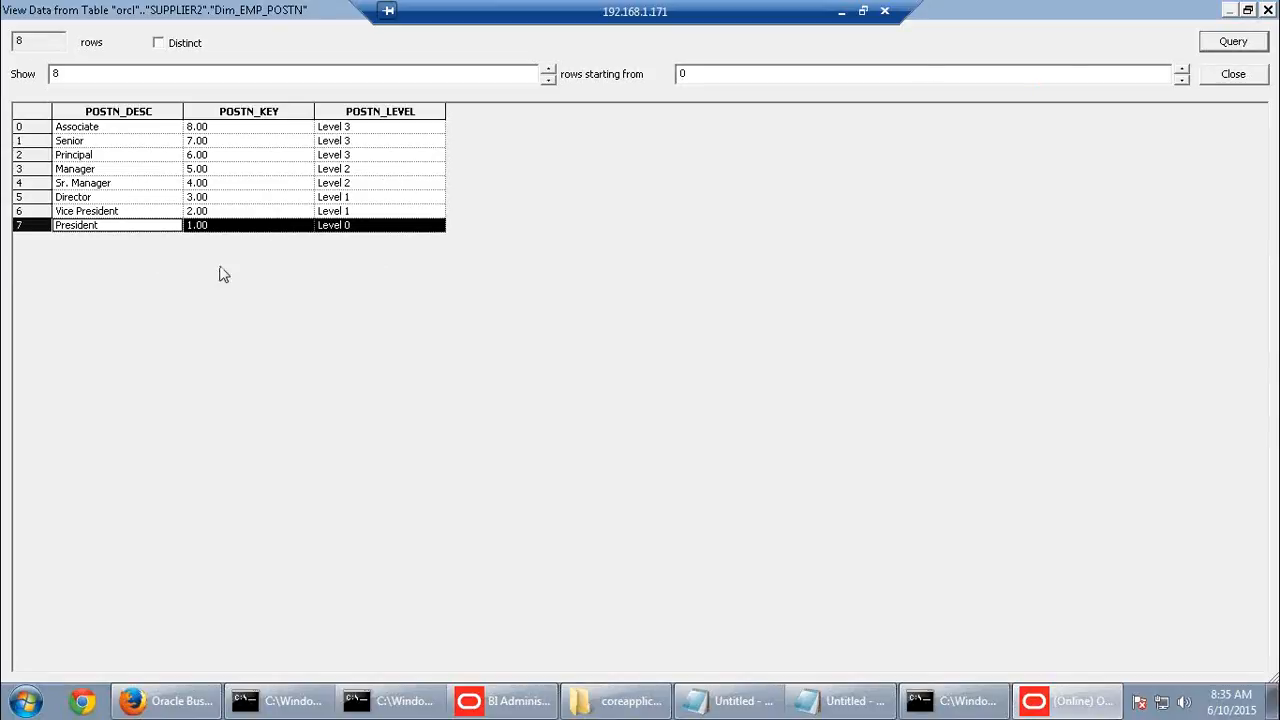
click(1268, 12)
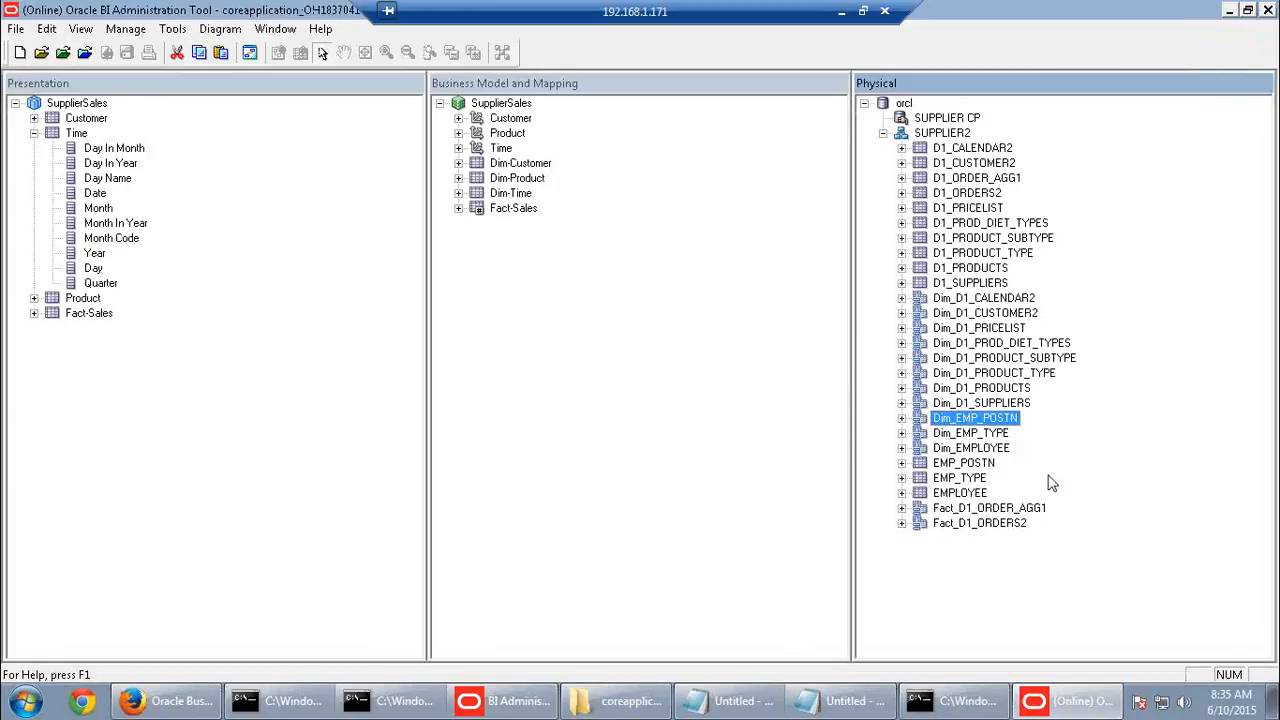
right_click(987, 452)
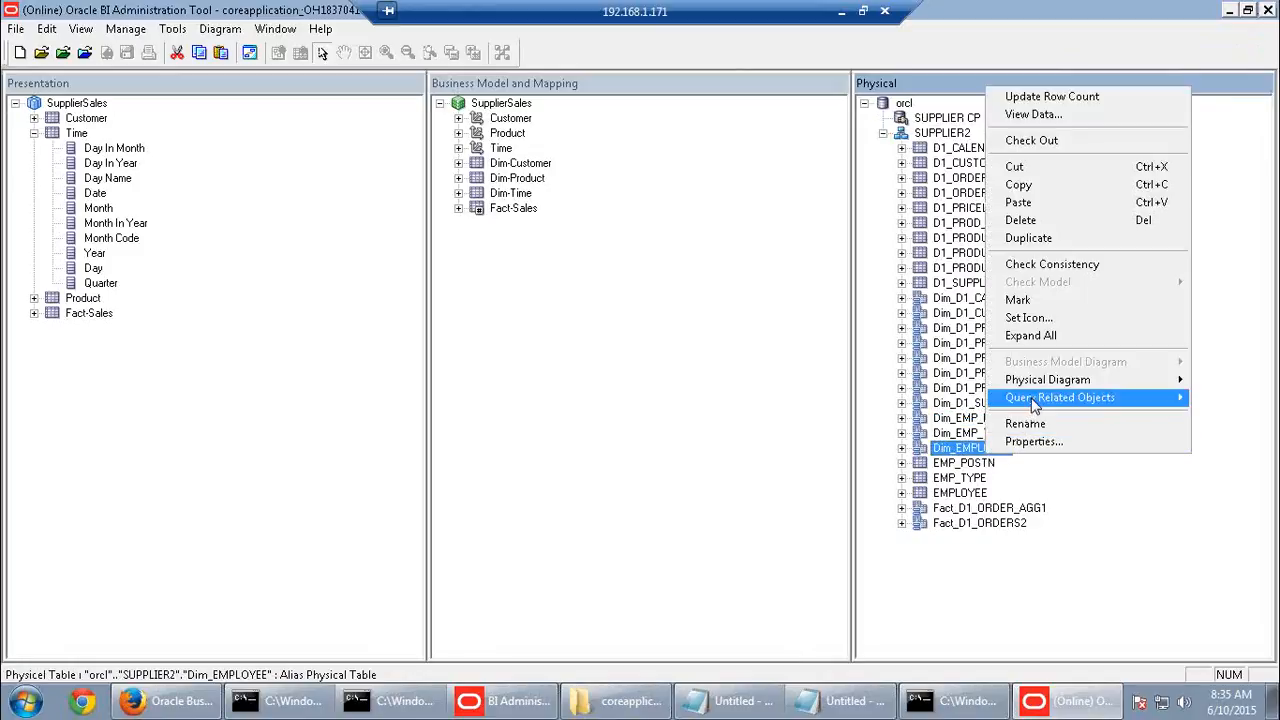
click(1020, 114)
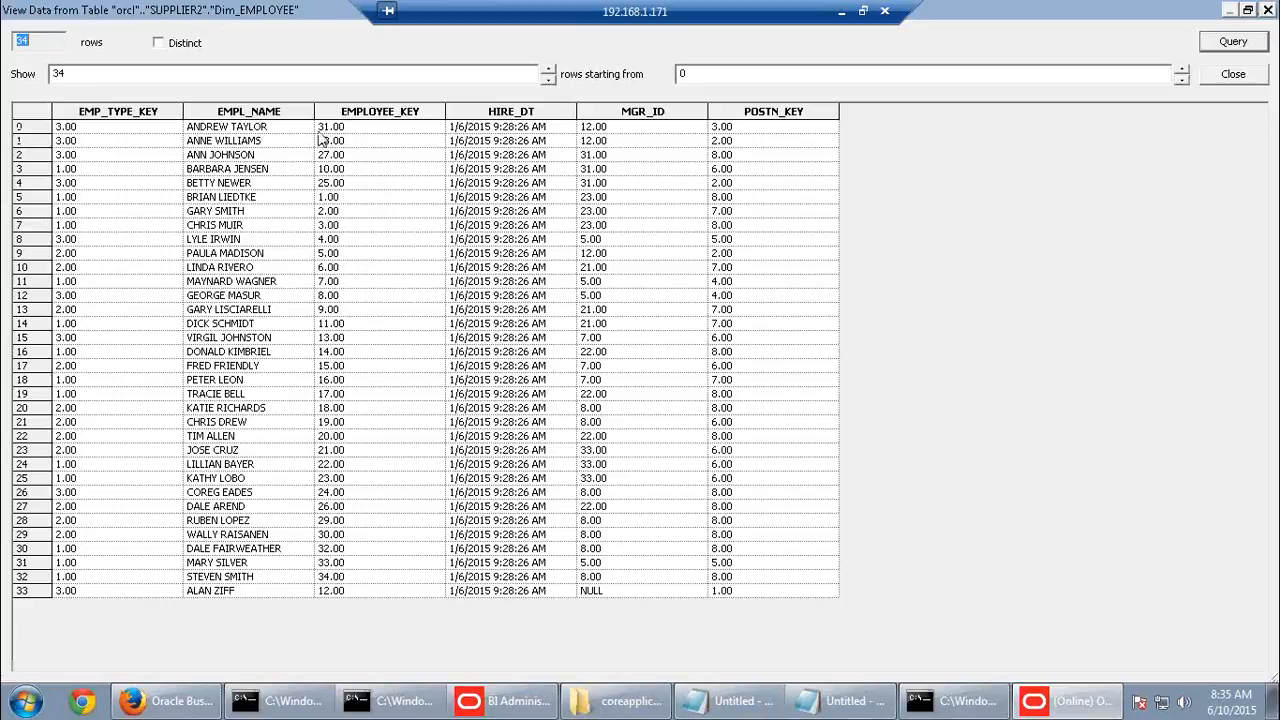
click(754, 141)
click(740, 240)
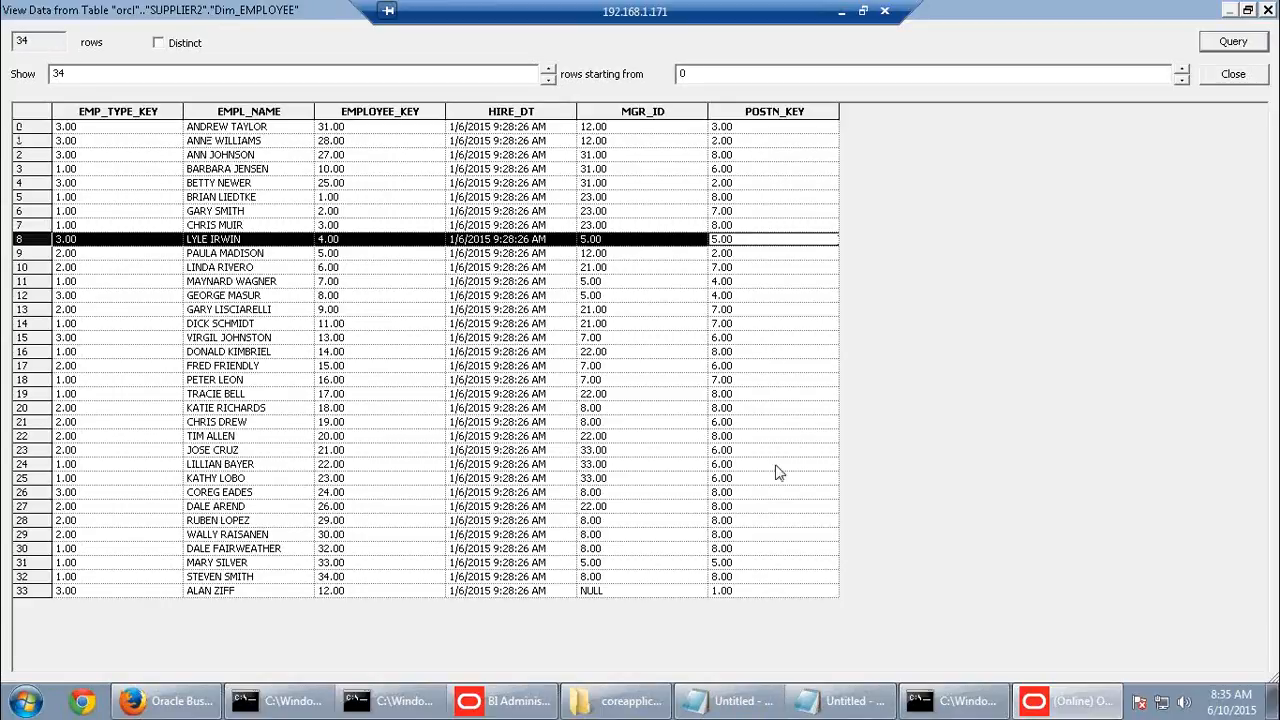
click(741, 592)
click(257, 594)
click(749, 594)
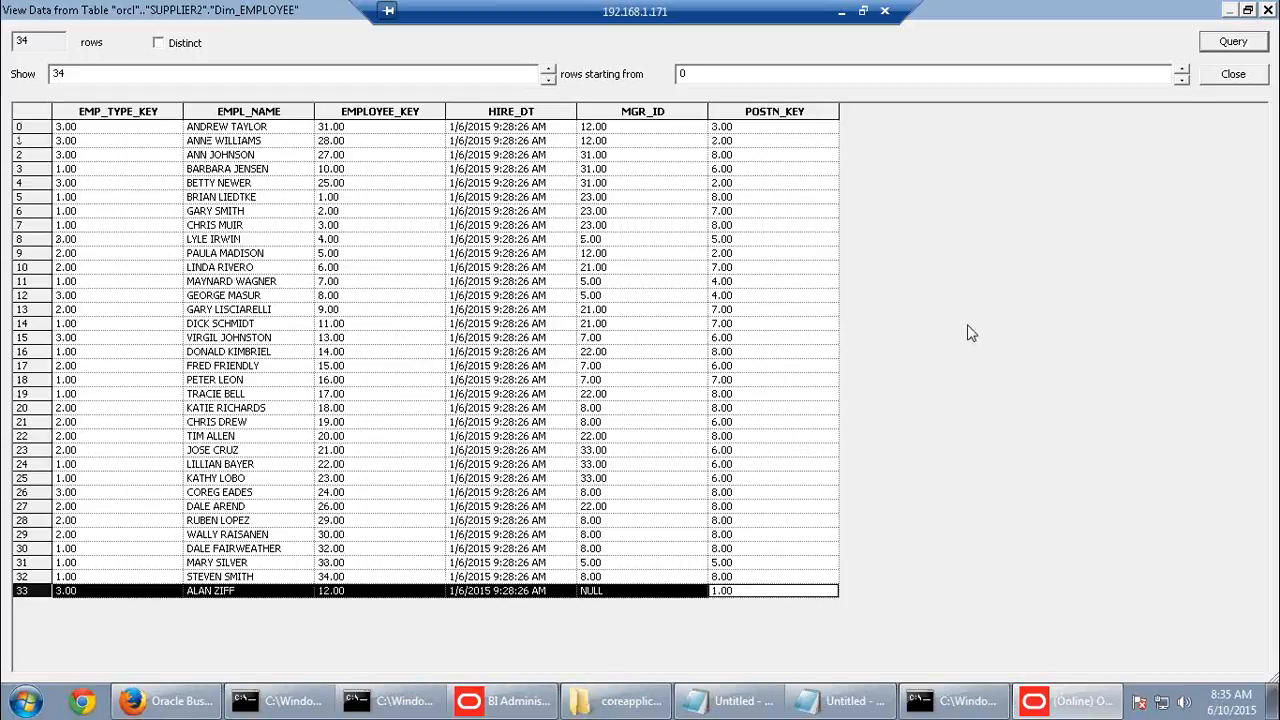
click(755, 142)
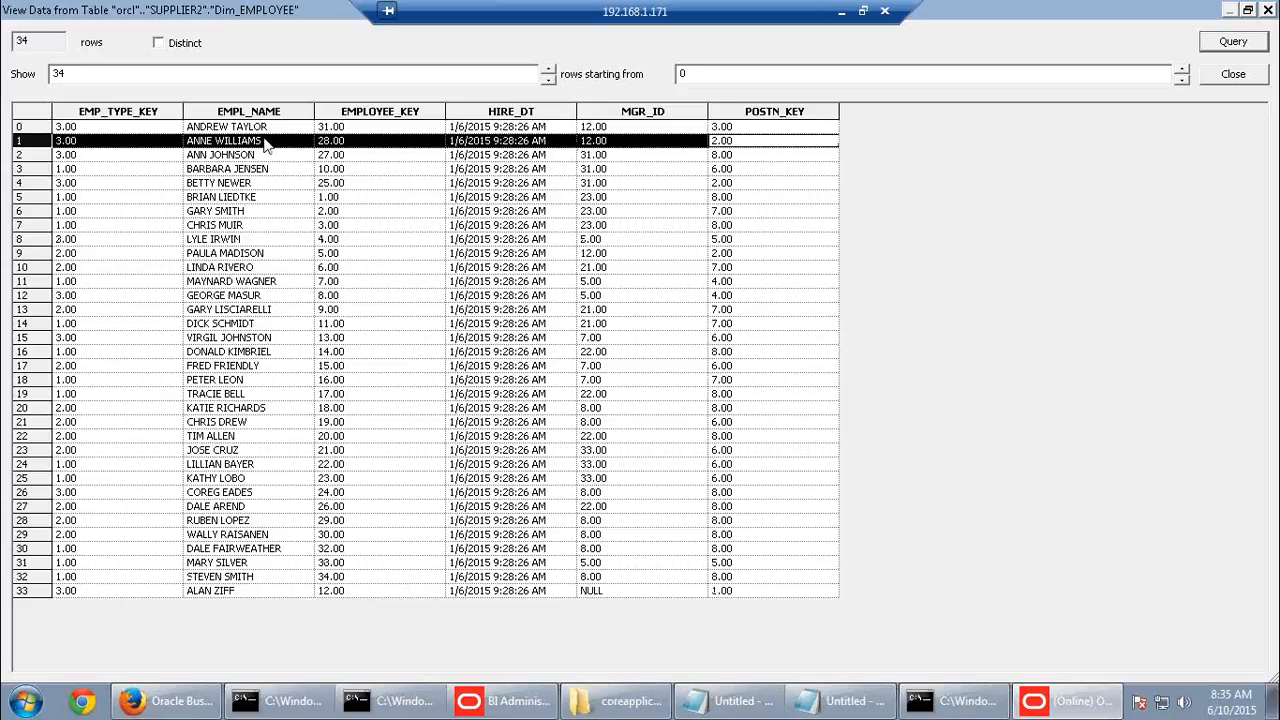
click(634, 143)
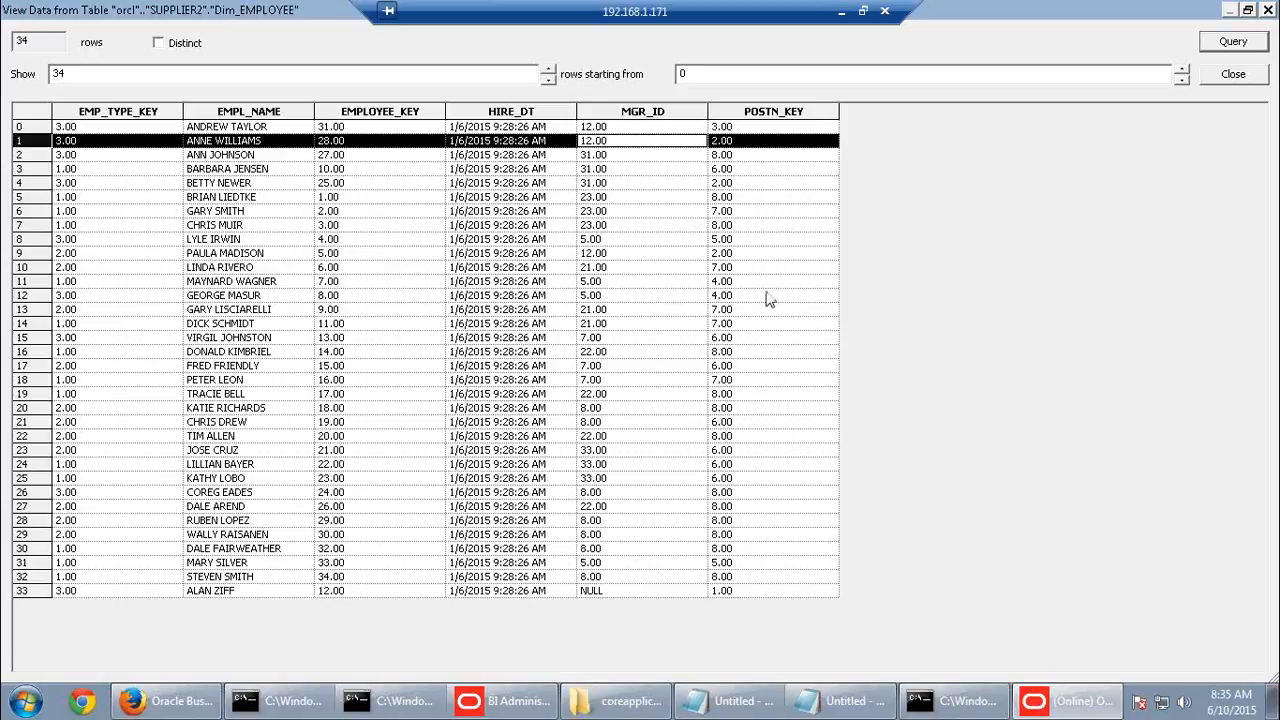
click(1240, 75)
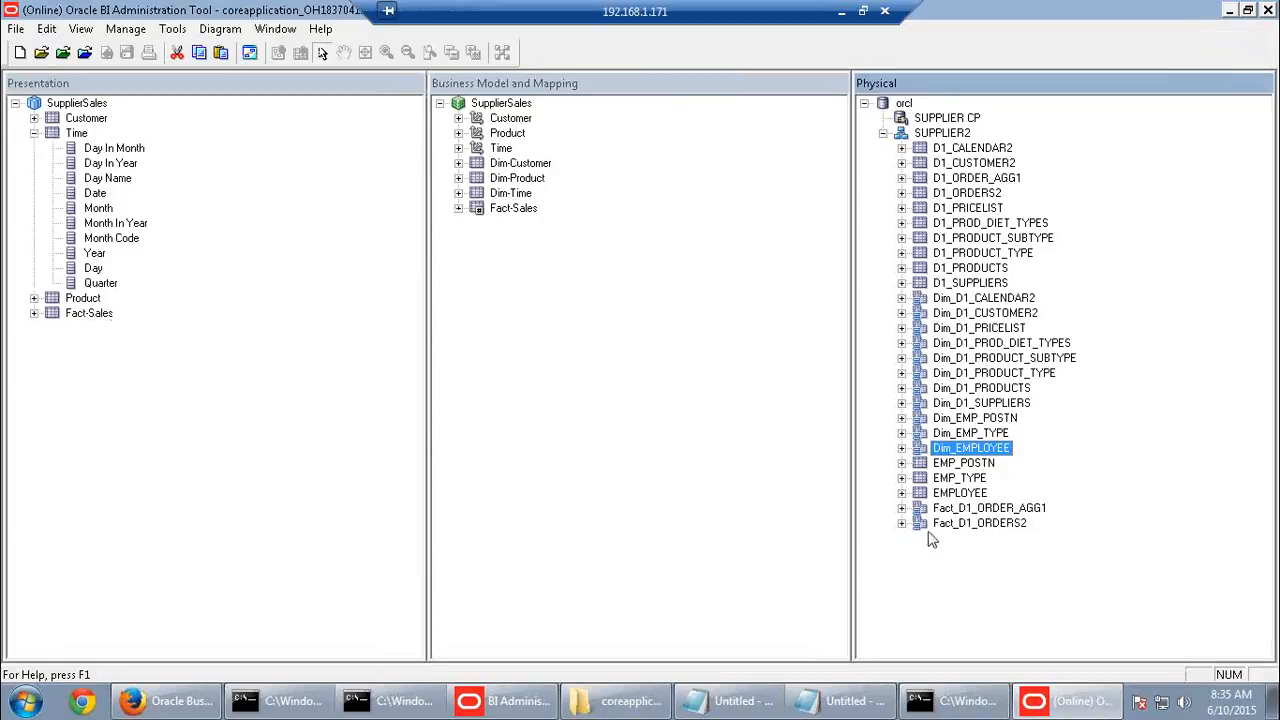
Open Dim_EMP_TYPE's data and step through rows TYPE1–TYPE3, keys 1.00–3.00, twice.
right_click(987, 435)
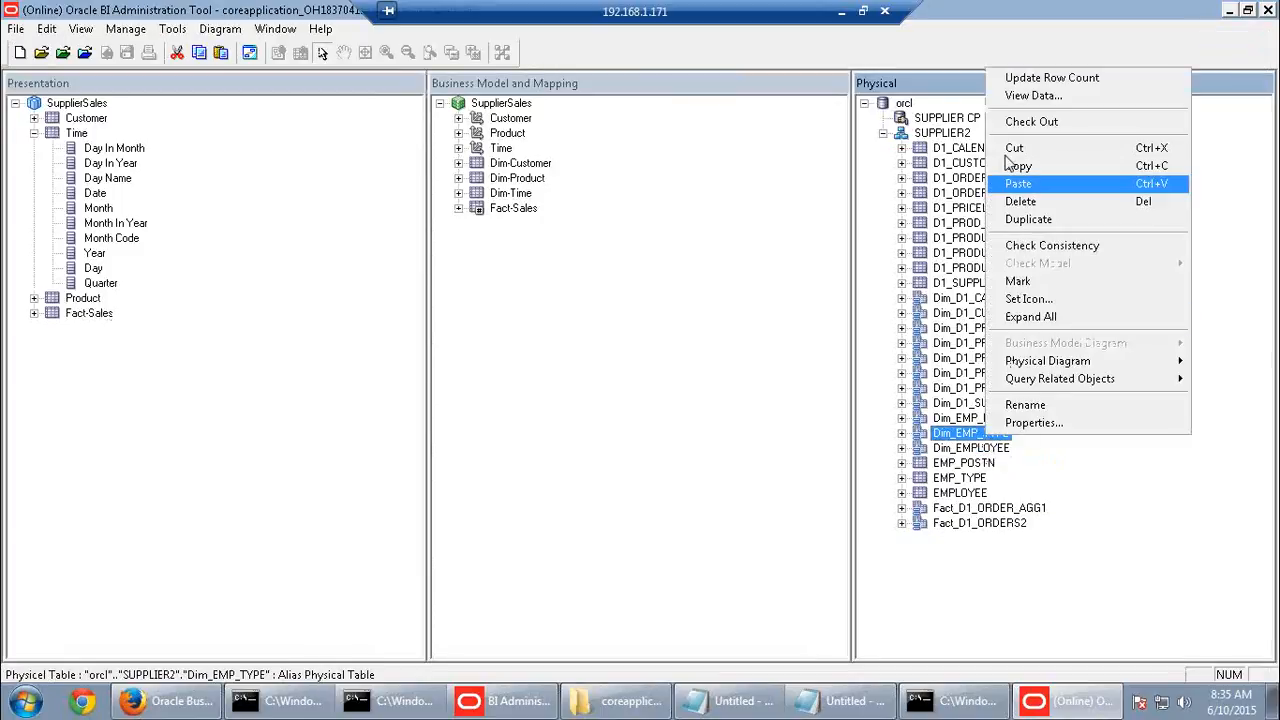
click(1028, 96)
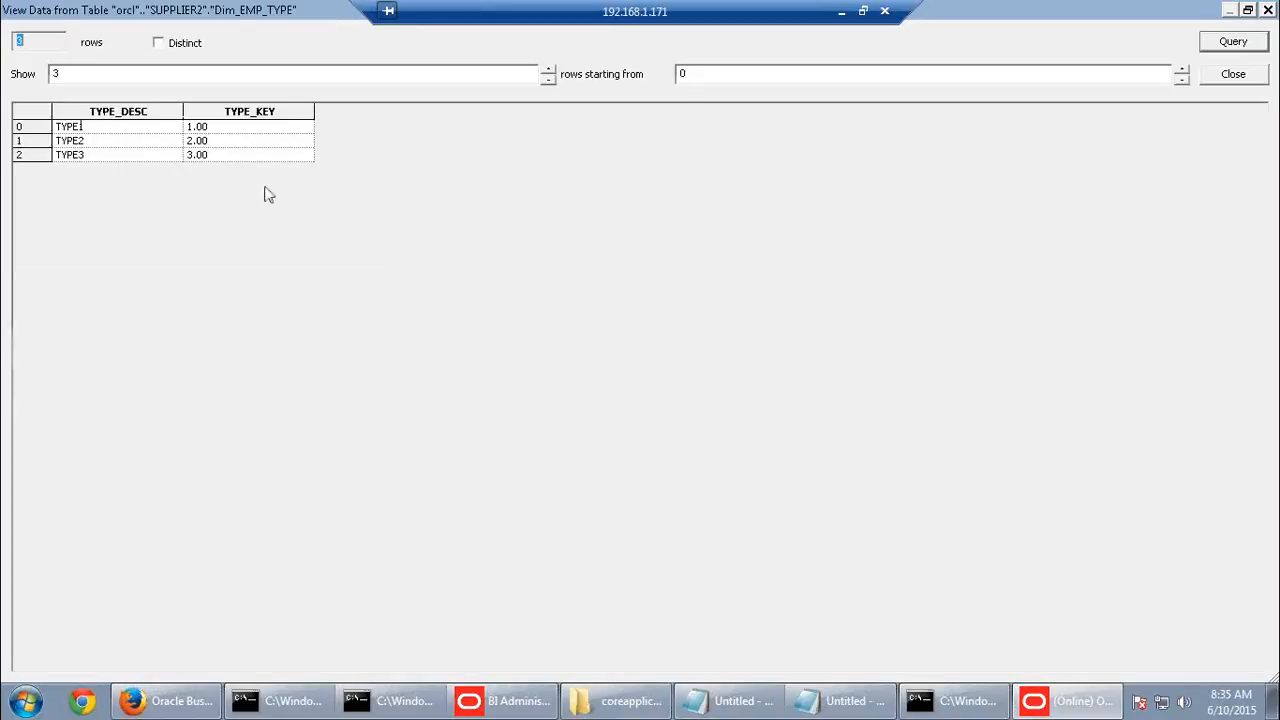
click(101, 128)
click(105, 144)
click(113, 159)
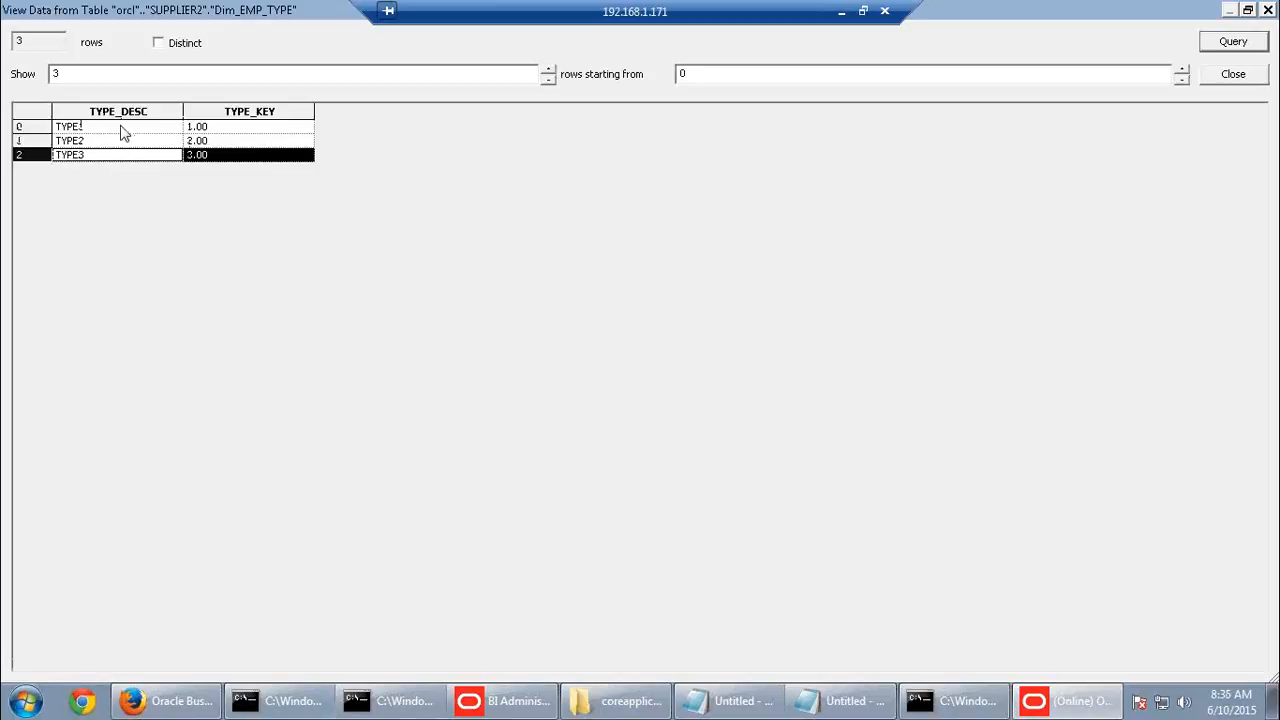
click(121, 127)
click(121, 143)
click(129, 158)
Show Dim_EMPLOYEE, Dim_EMP_TYPE and Dim_EMP_POSTN in a physical diagram and arrange them.
click(1267, 10)
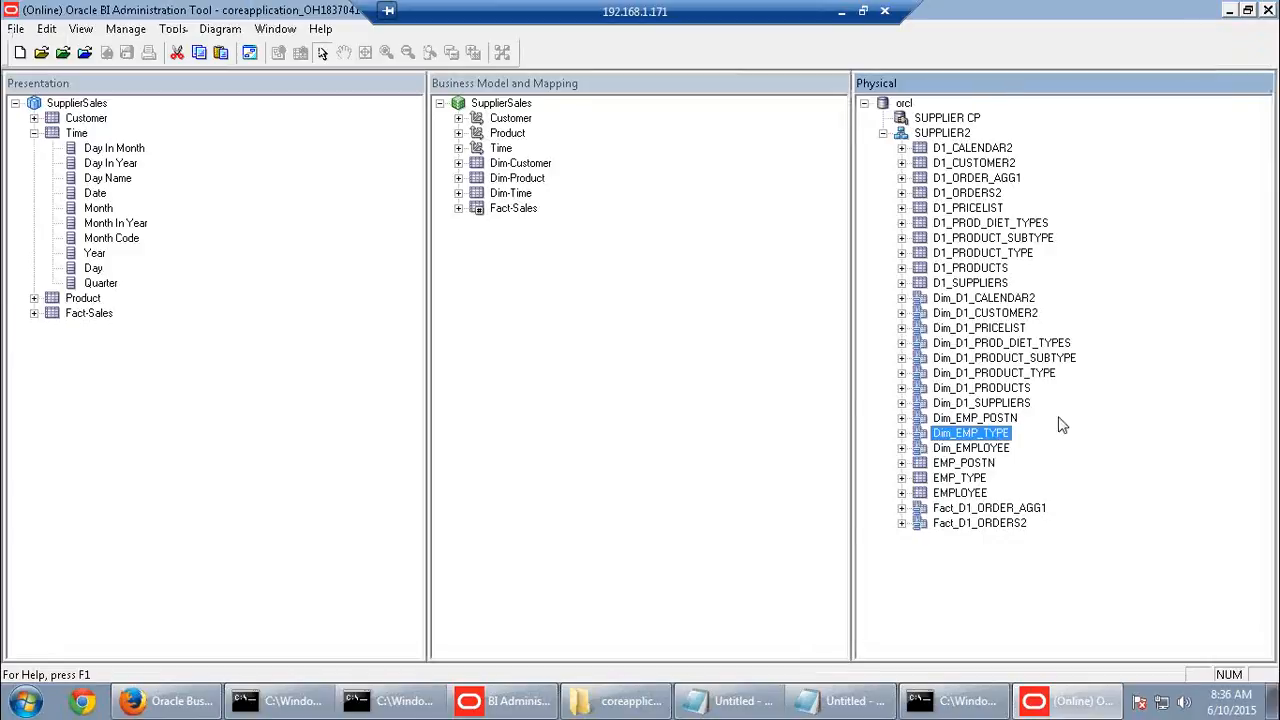
ctrl+click(991, 450)
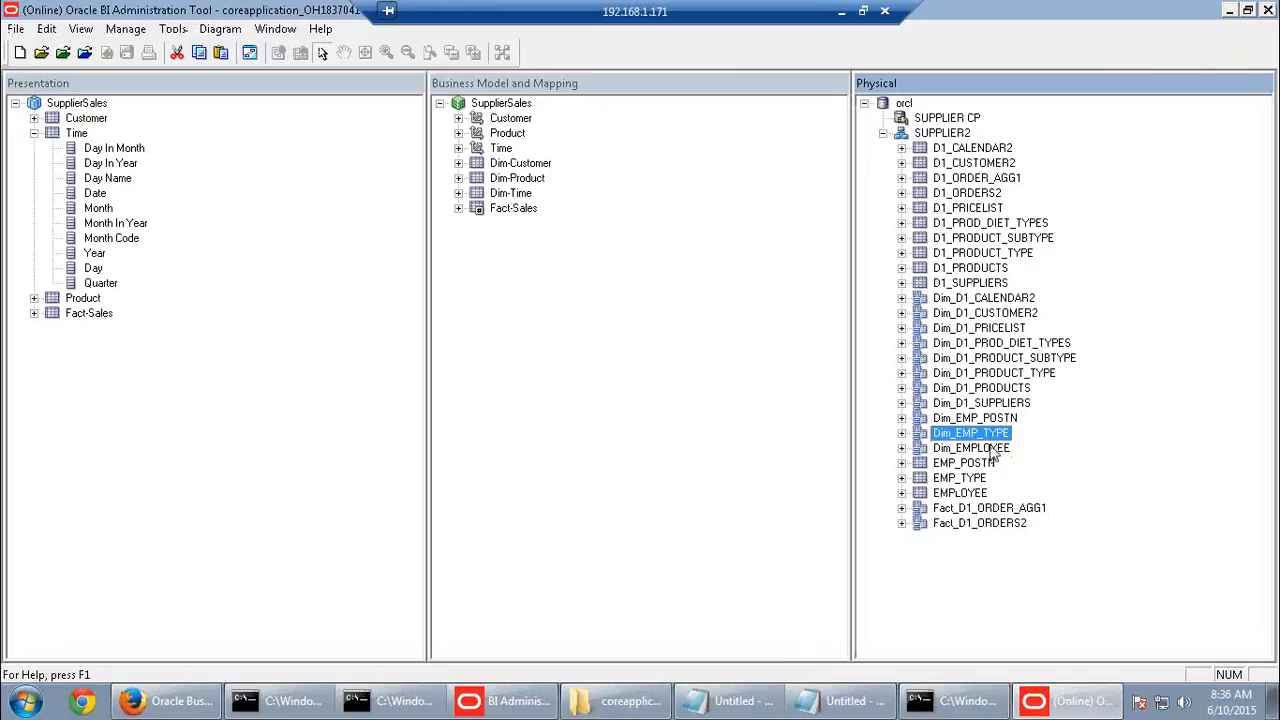
ctrl+click(975, 418)
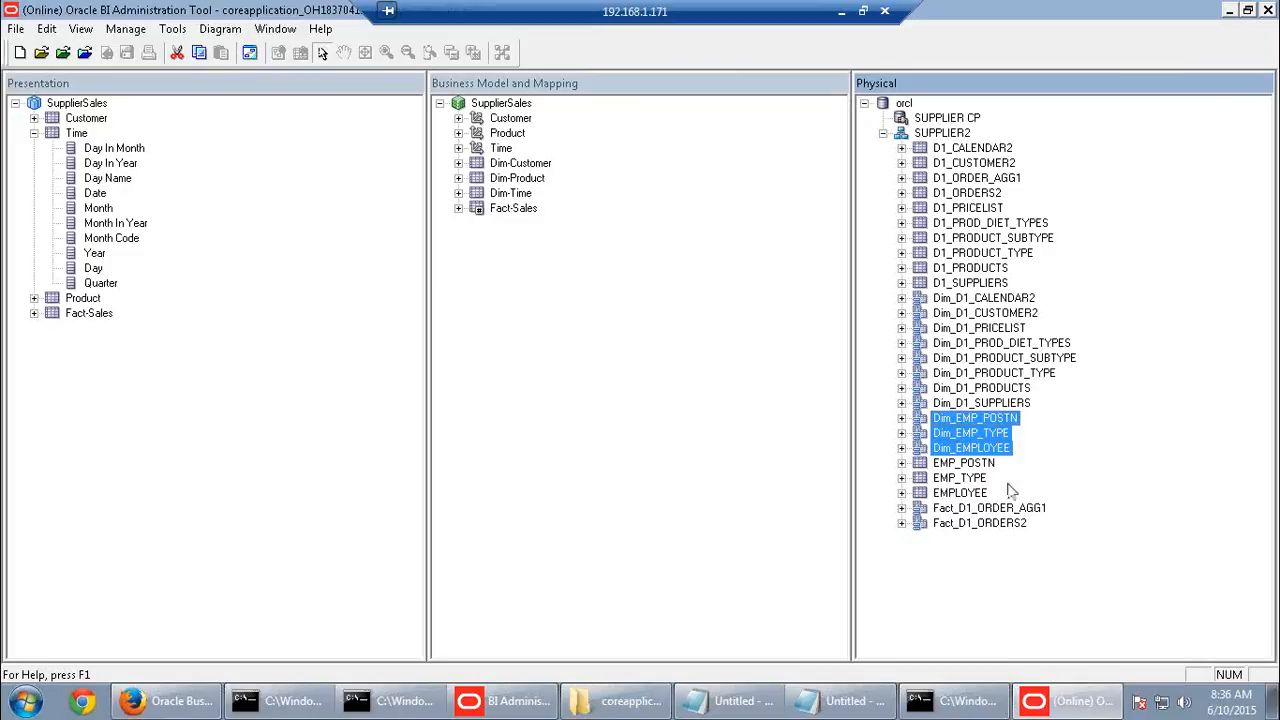
right_click(965, 448)
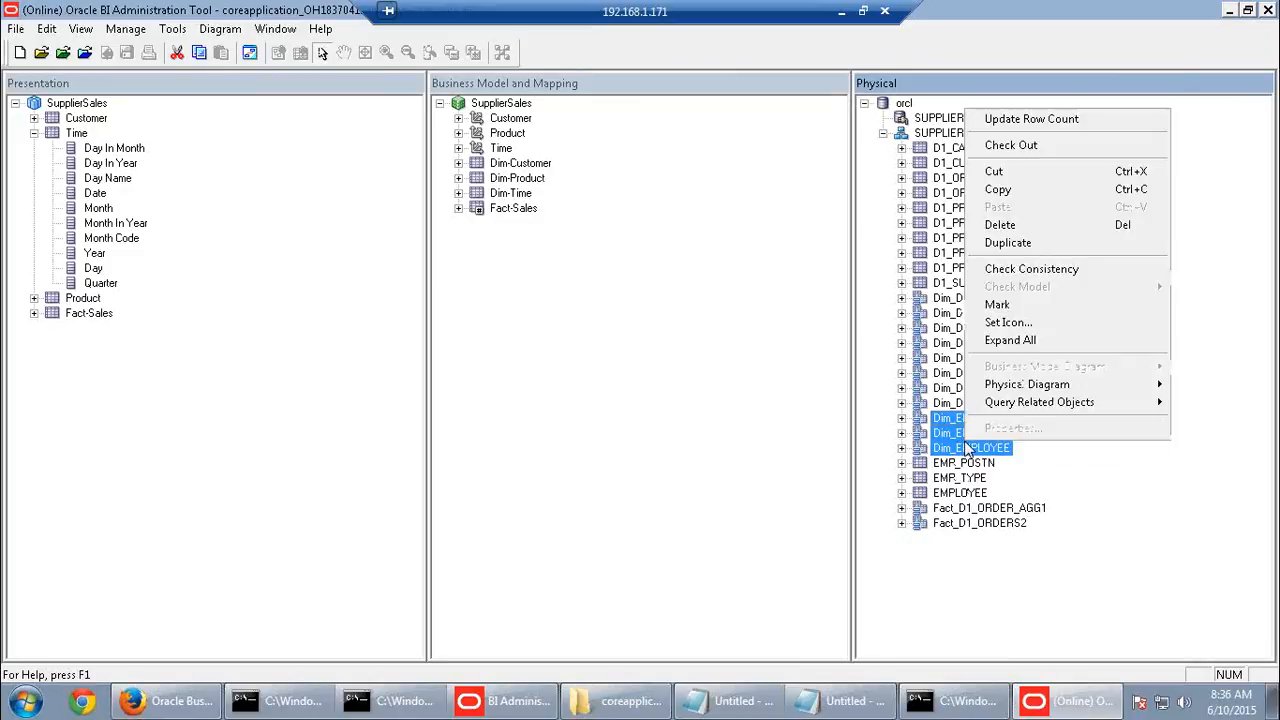
mouse_move(1010, 388)
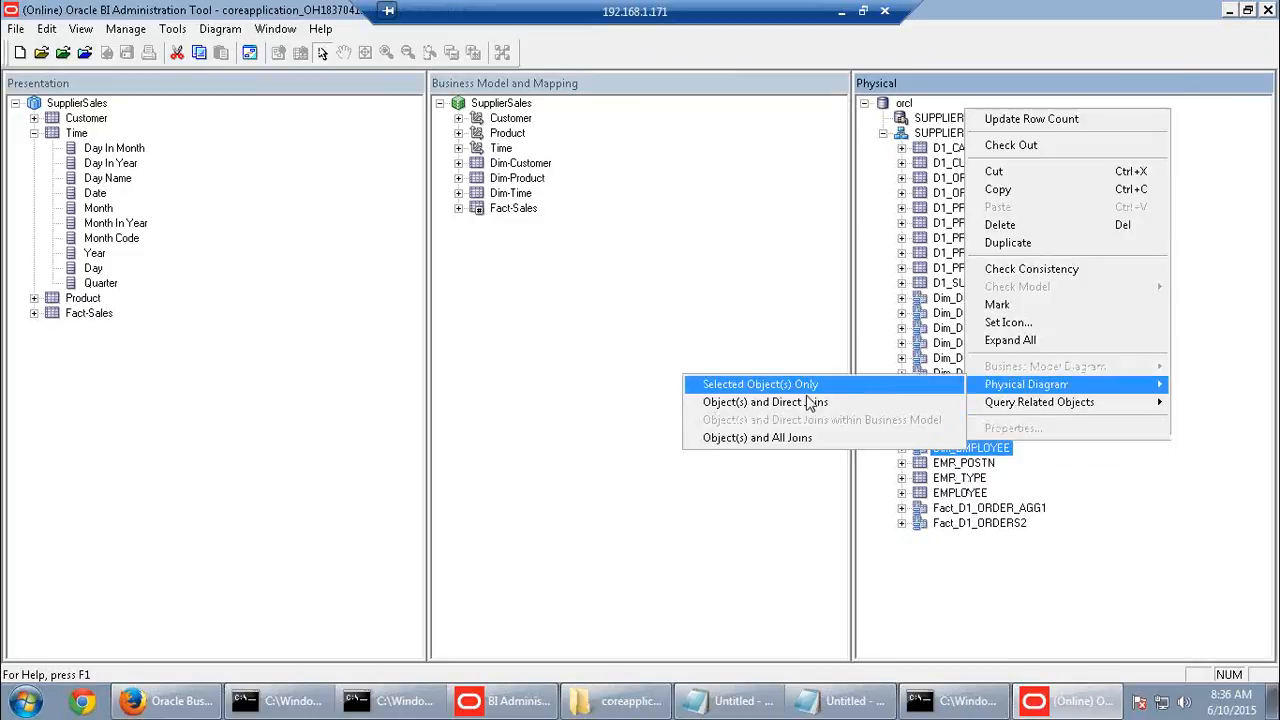
click(754, 385)
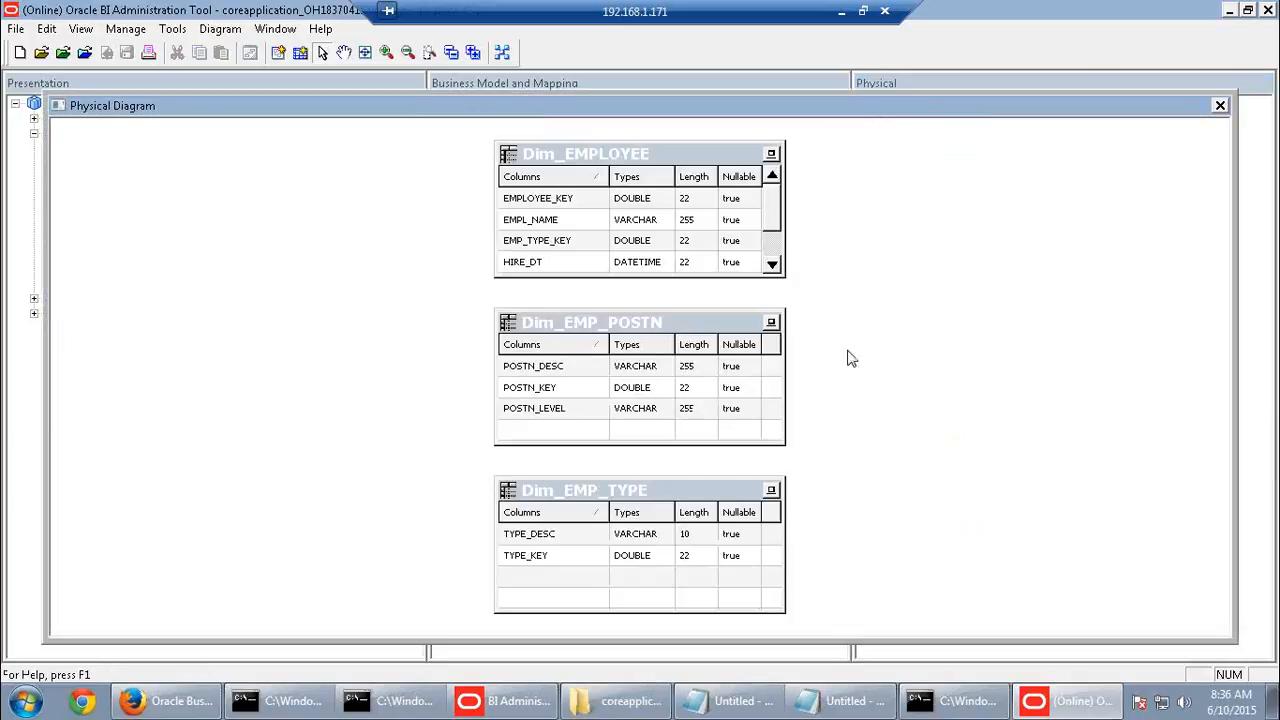
drag(686, 322, 992, 311)
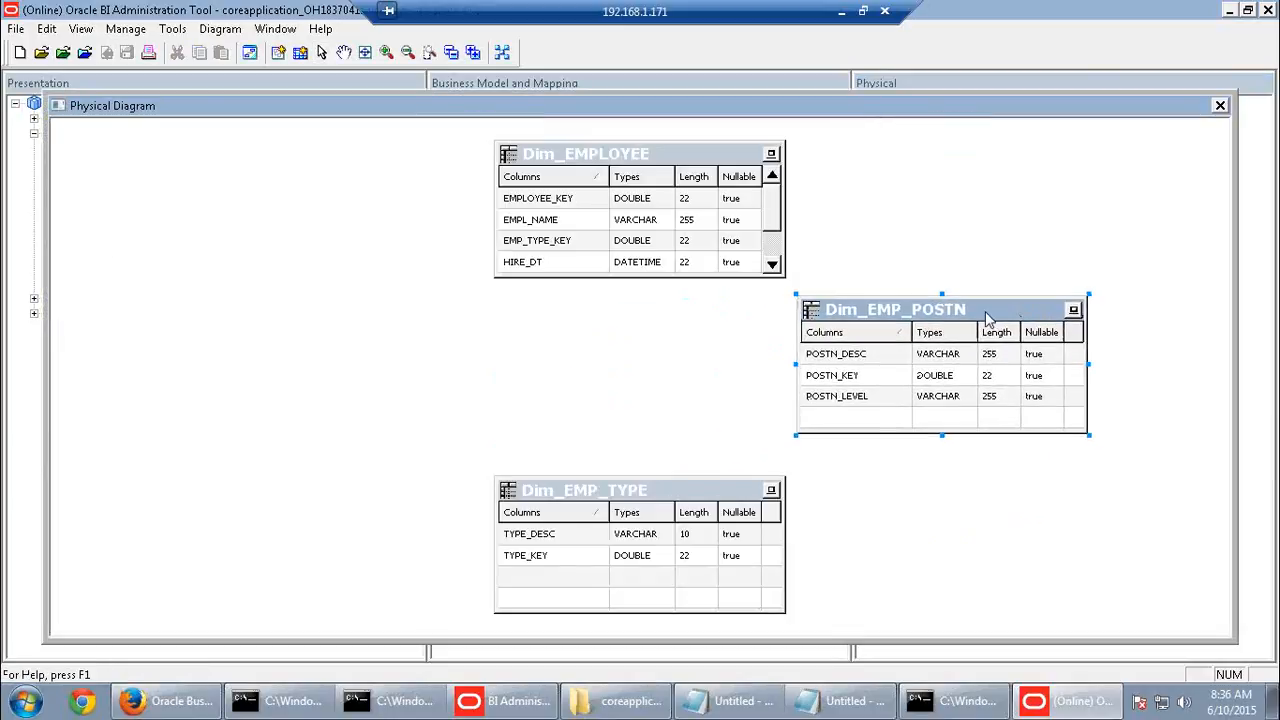
drag(576, 500, 261, 320)
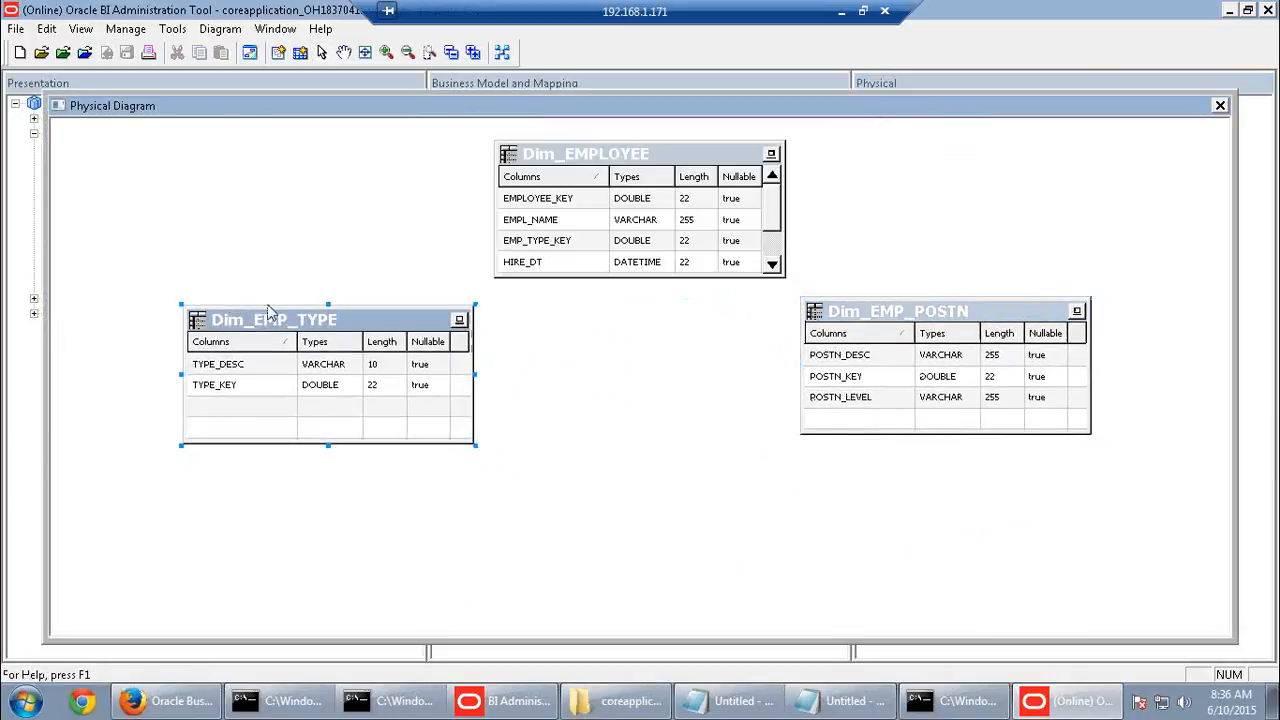
click(622, 185)
drag(622, 185, 625, 430)
drag(858, 318, 948, 261)
drag(338, 316, 211, 242)
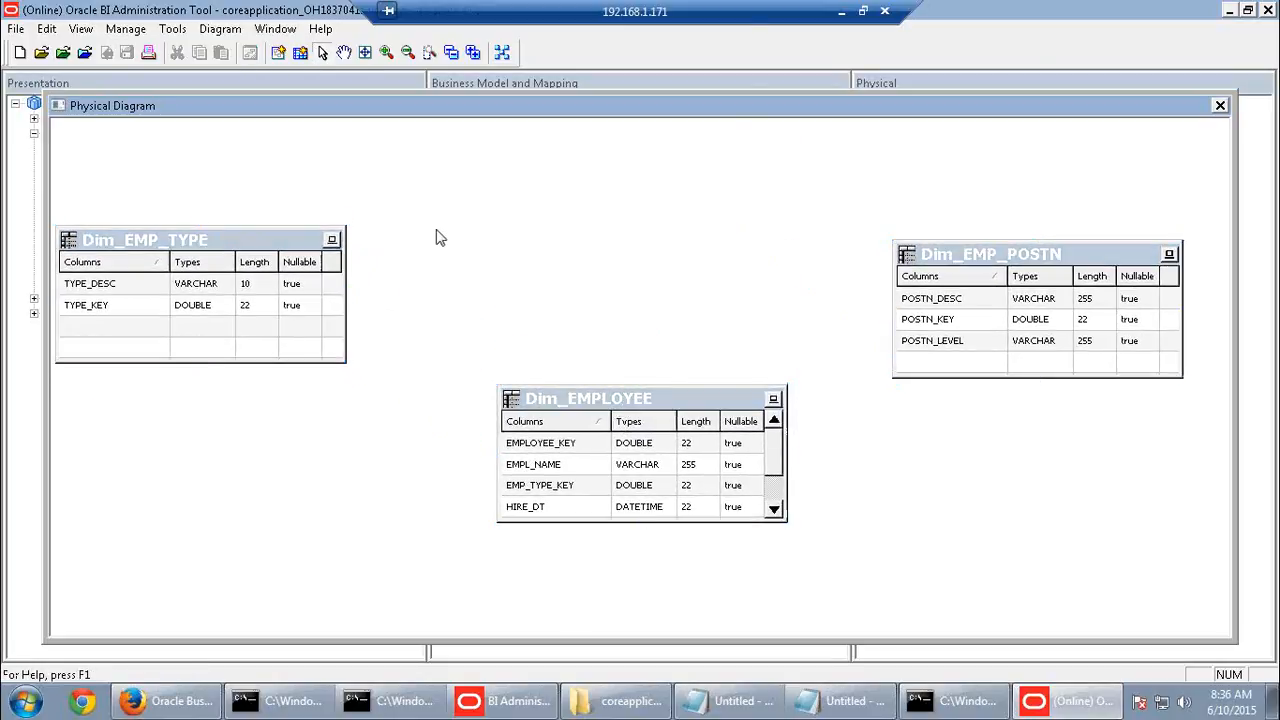
Join Dim_EMP_TYPE.TYPE_KEY to Dim_EMPLOYEE.EMP_TYPE_KEY and check out the objects.
click(523, 443)
click(243, 312)
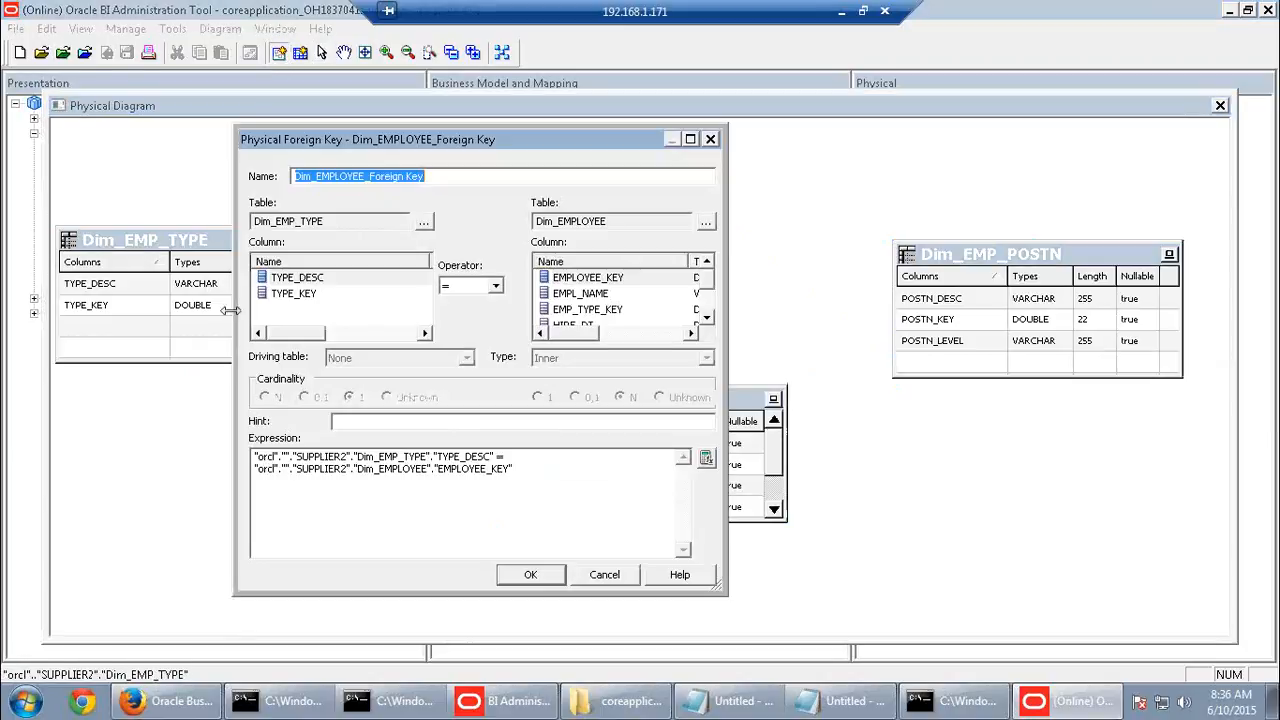
click(300, 294)
click(605, 309)
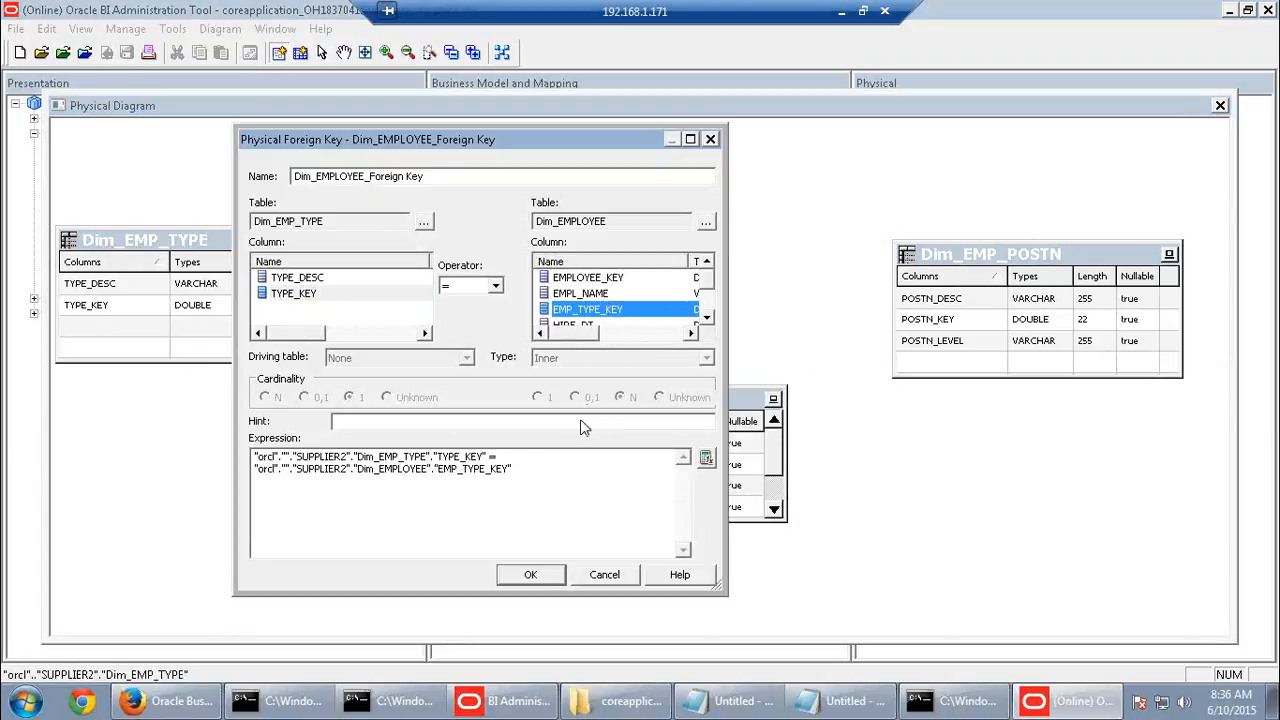
click(706, 317)
click(706, 317)
click(706, 317)
click(534, 581)
click(684, 517)
Join Dim_EMP_POSTN.POSTN_KEY to Dim_EMPLOYEE.POSTN_KEY and check out the position table.
click(694, 484)
click(975, 332)
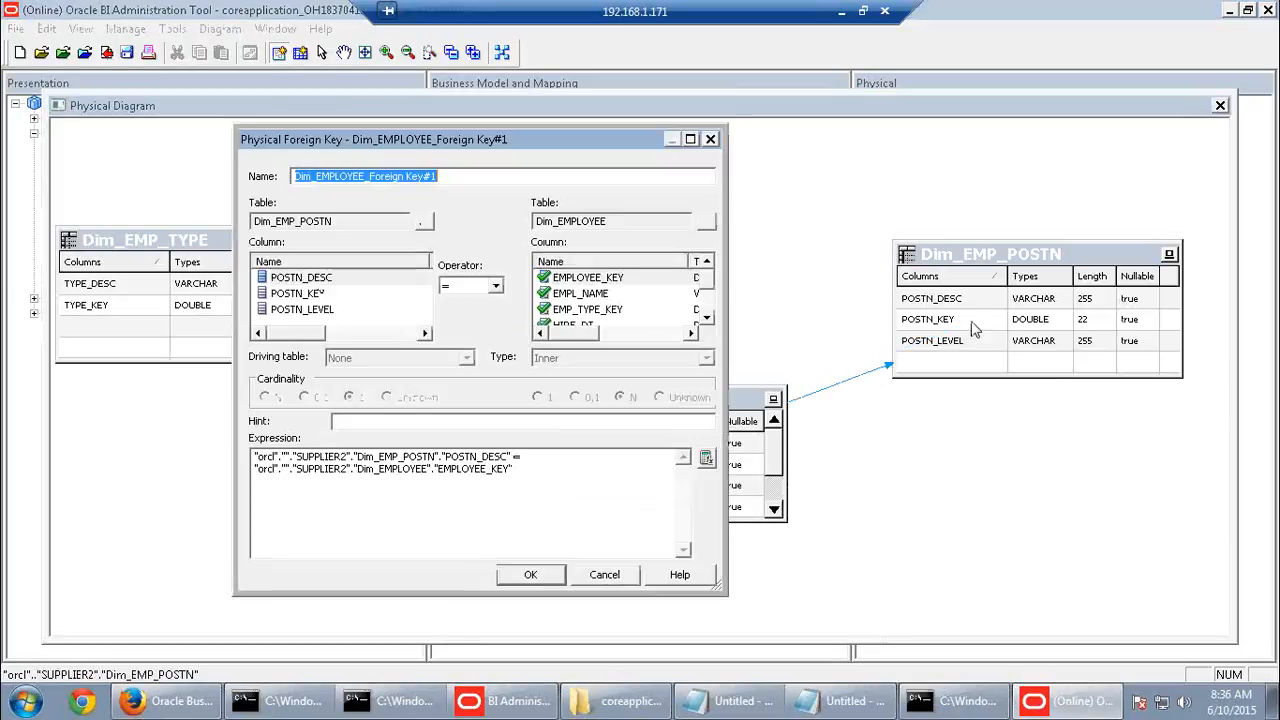
click(308, 296)
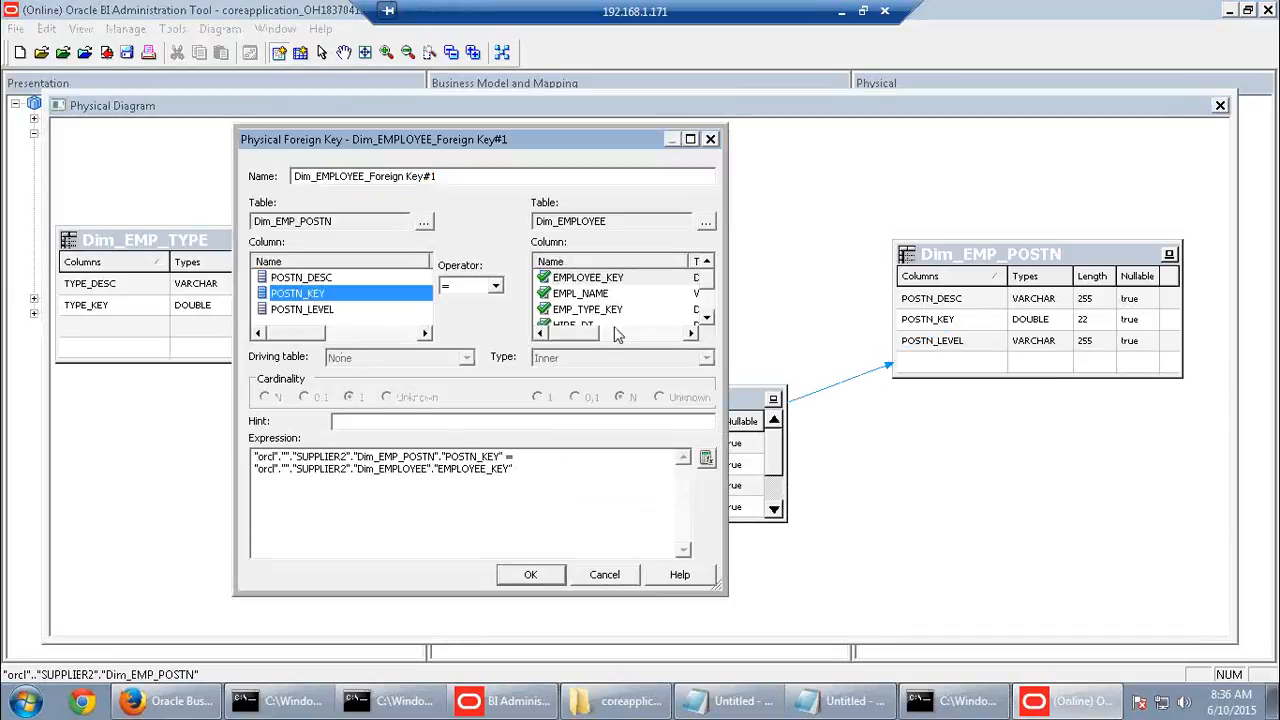
click(706, 318)
click(706, 318)
click(706, 318)
click(580, 309)
click(545, 574)
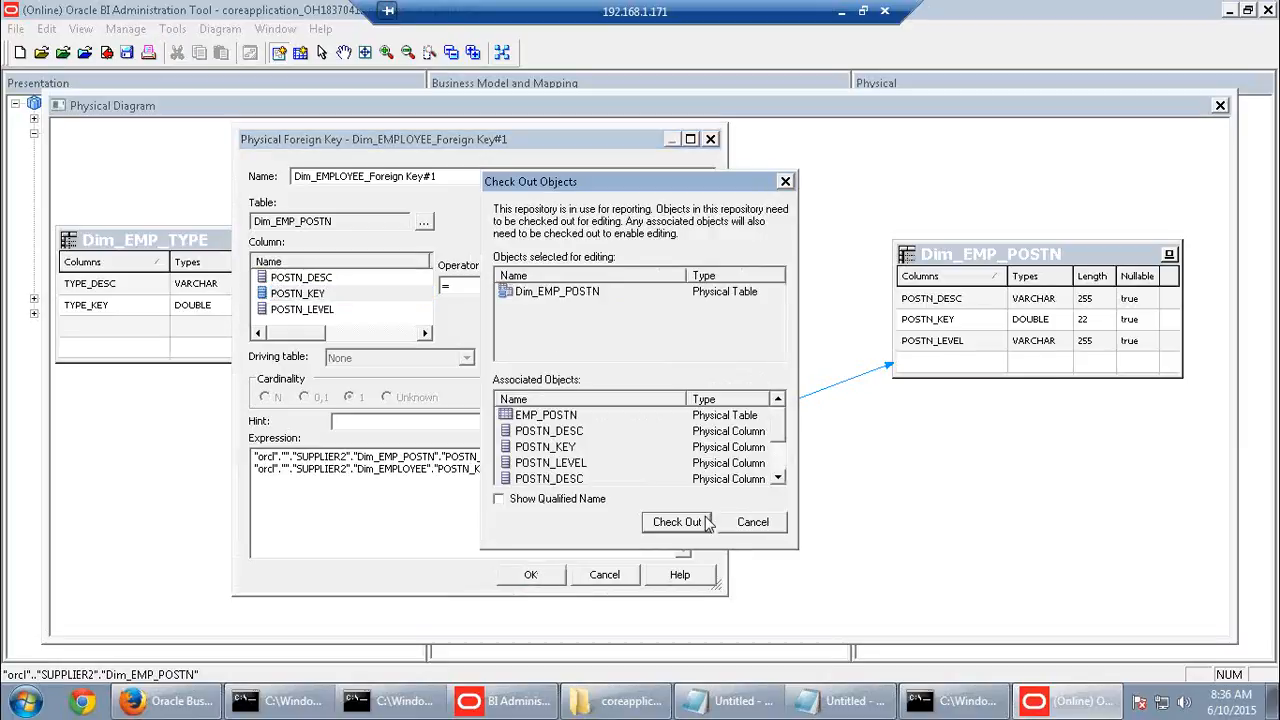
click(704, 526)
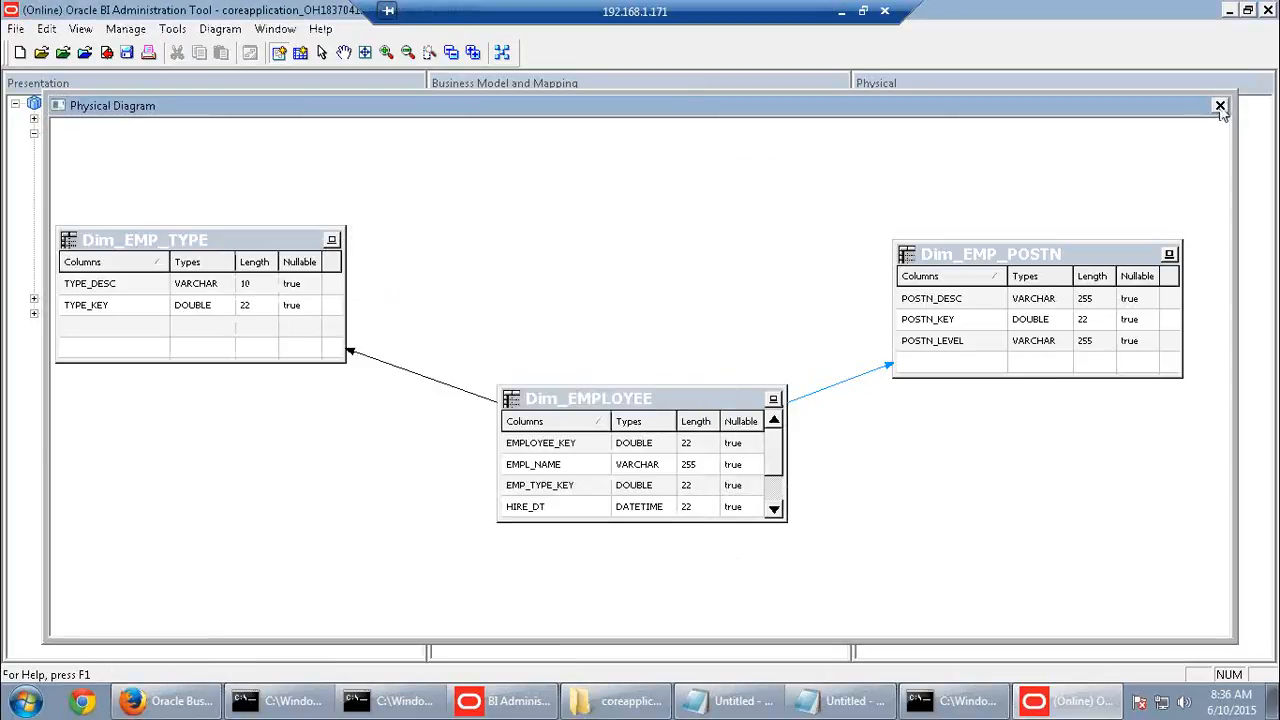
Add Dim_EMPLOYEE as a logical table in the SupplierSales business model.
click(1220, 105)
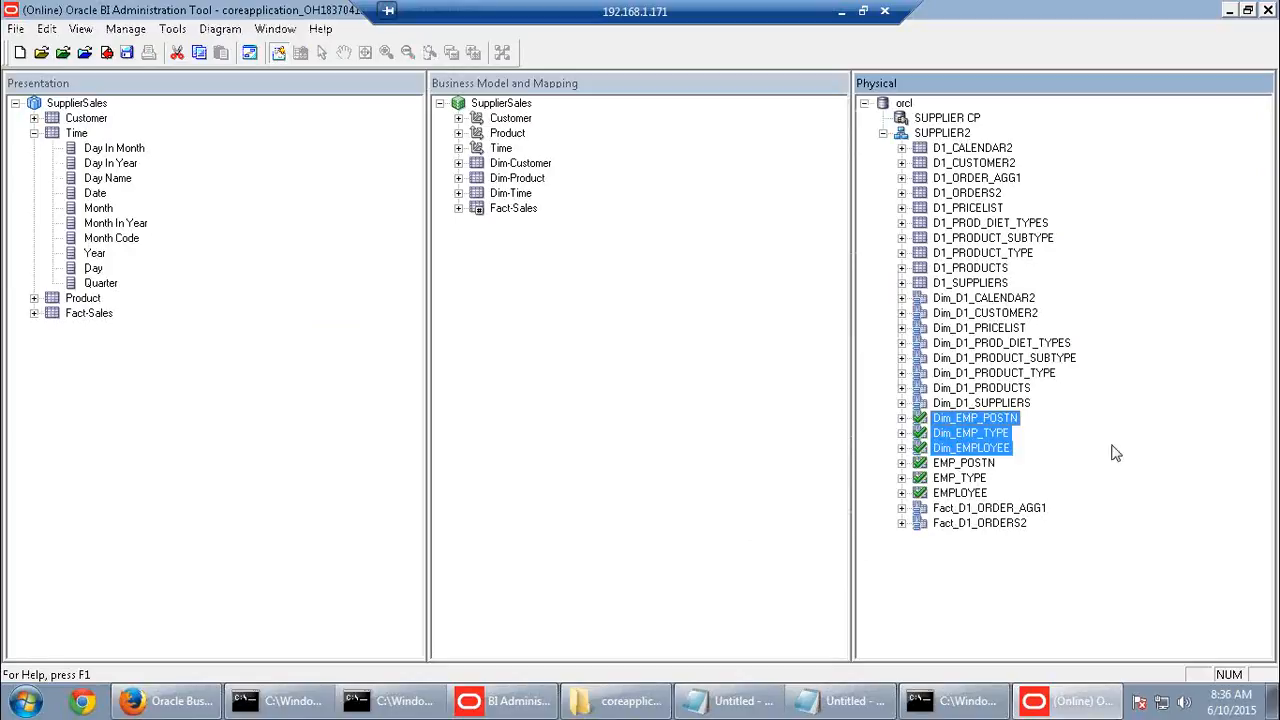
click(995, 448)
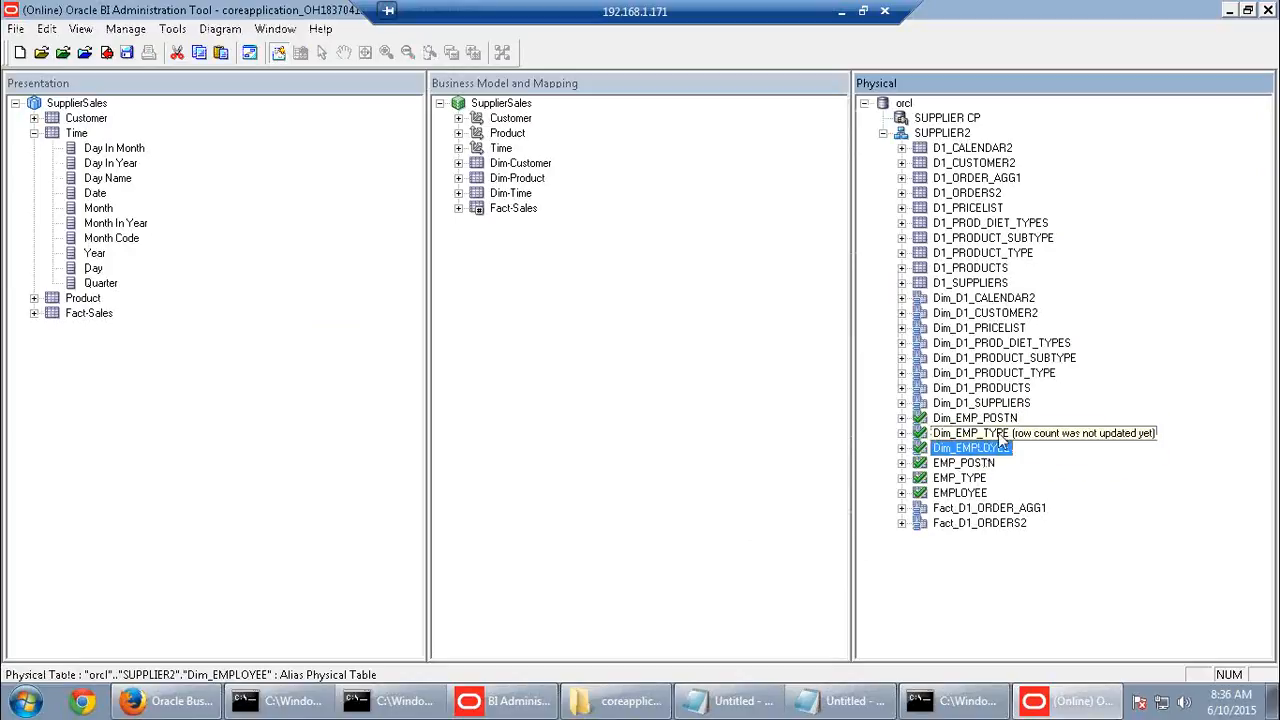
double_click(501, 103)
click(675, 522)
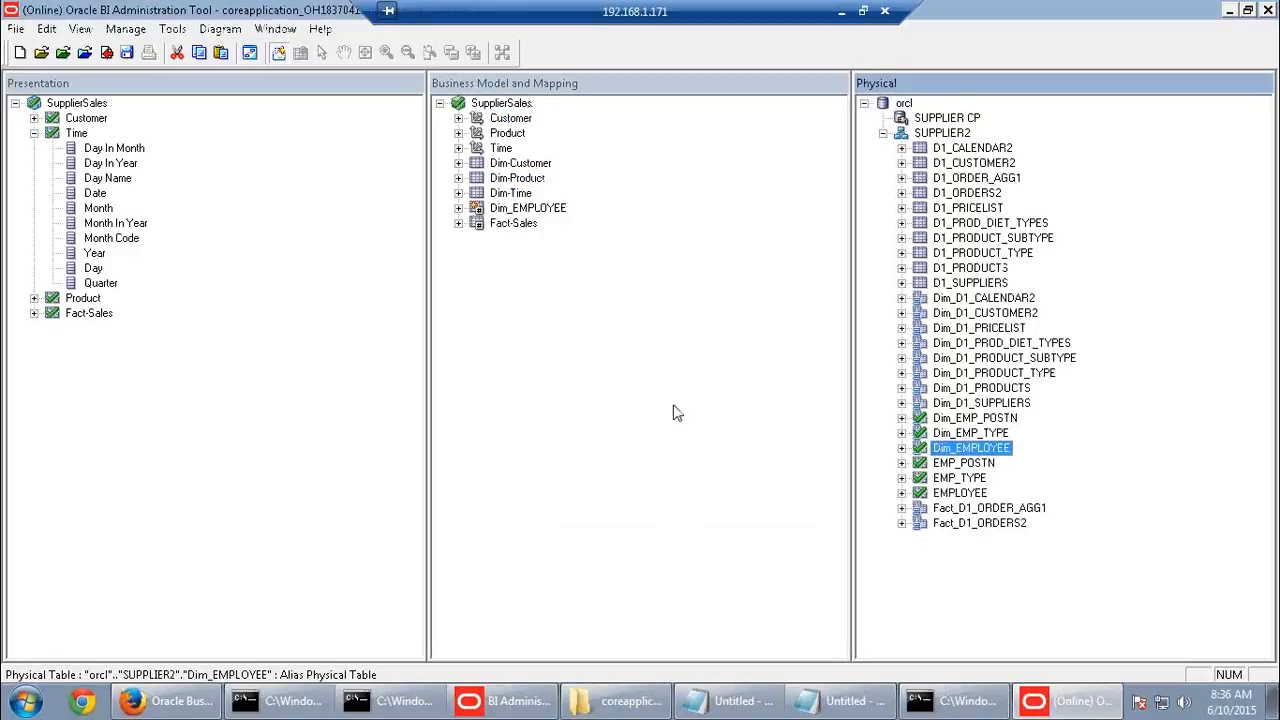
click(518, 210)
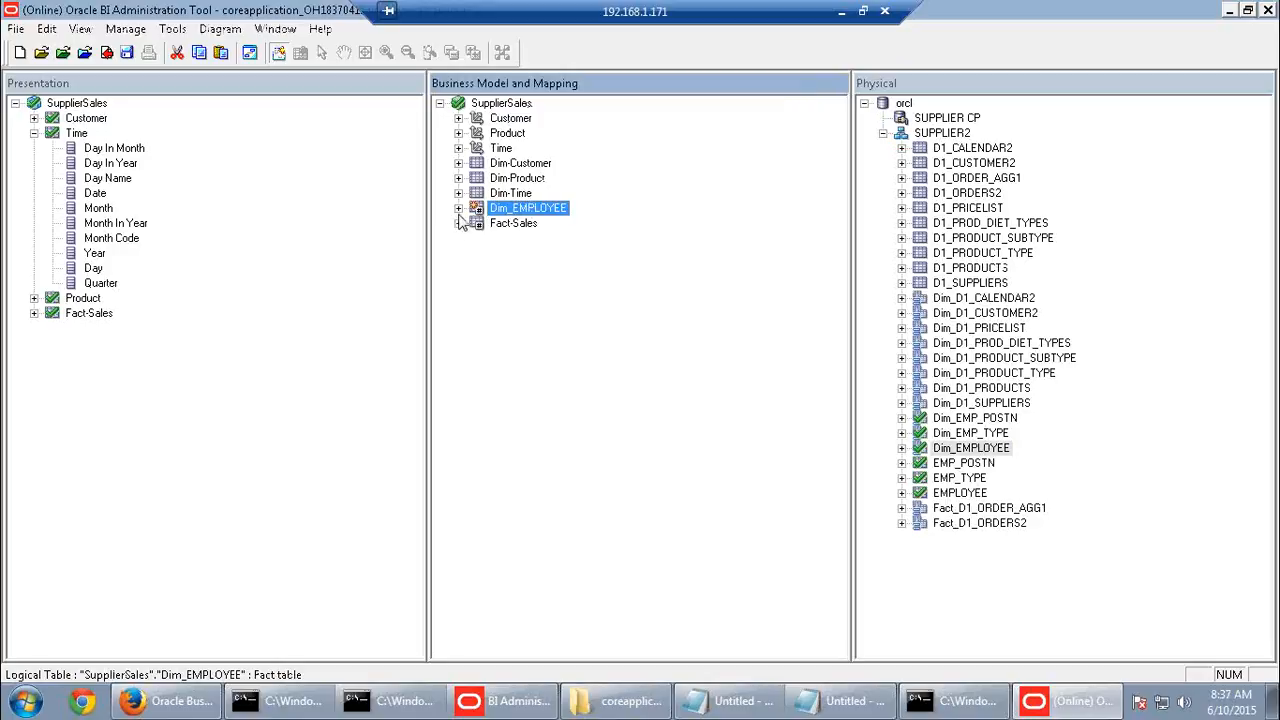
Add Dim_EMP_TYPE's TYPE_DESC column to the Dim_EMPLOYEE logical table source.
click(901, 433)
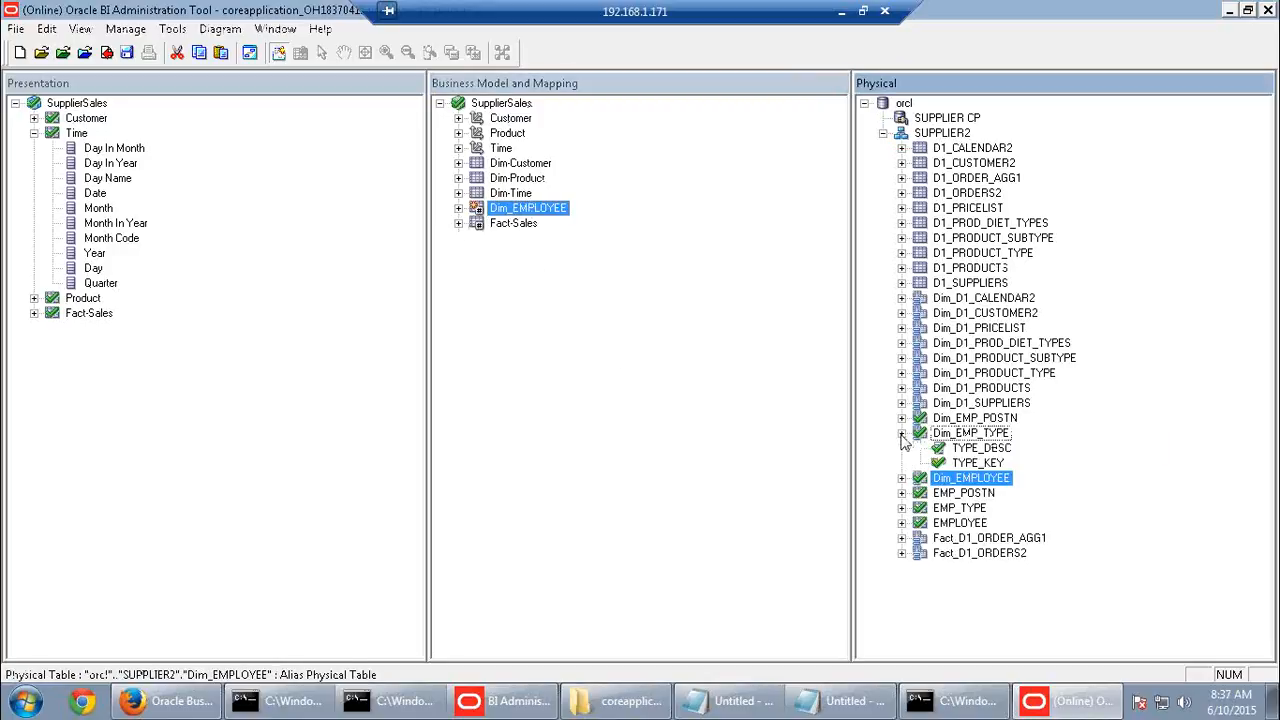
click(979, 449)
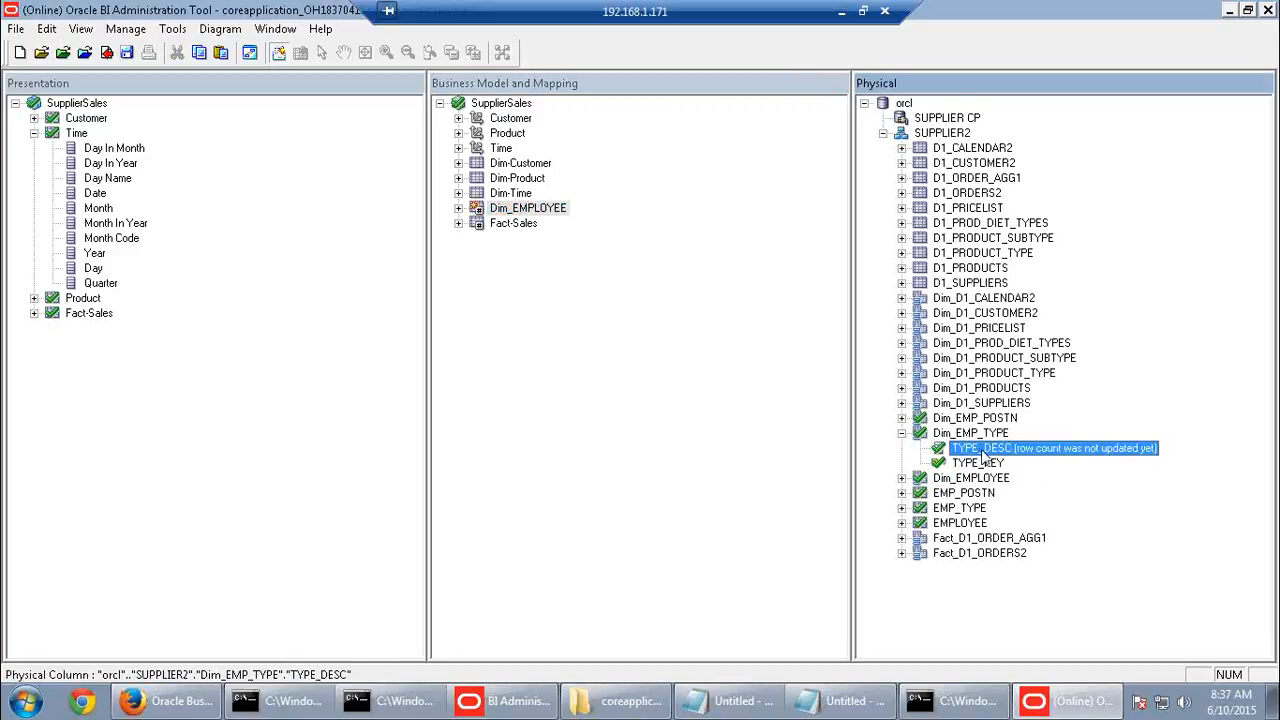
drag(816, 404, 478, 218)
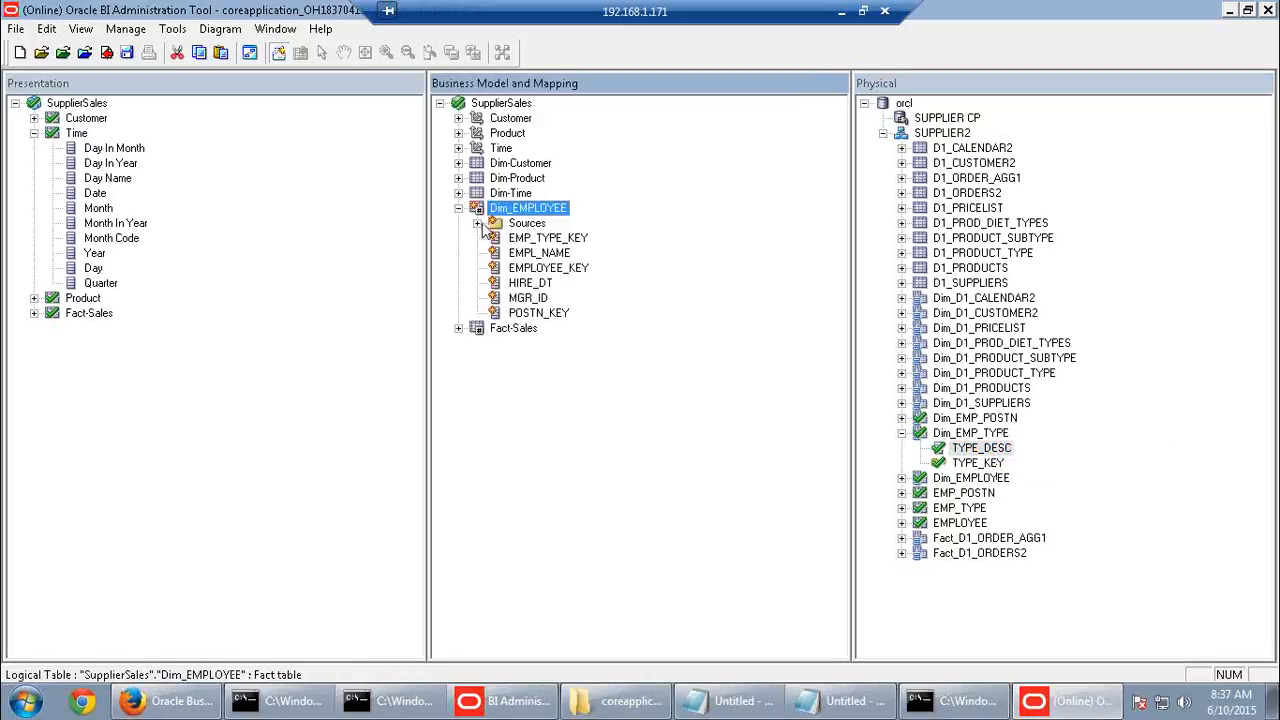
click(477, 222)
drag(988, 449, 577, 246)
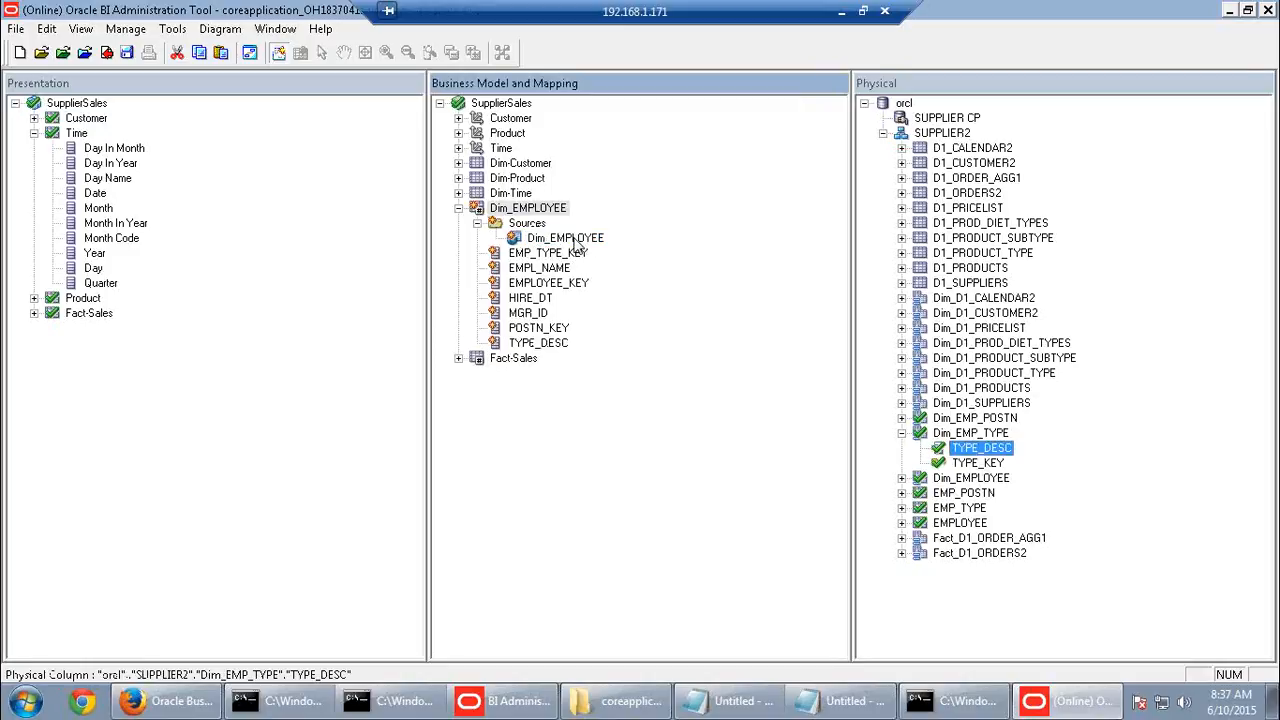
Add Dim_EMP_POSTN's POSTN_DESC column to the Dim_EMPLOYEE logical table.
click(901, 494)
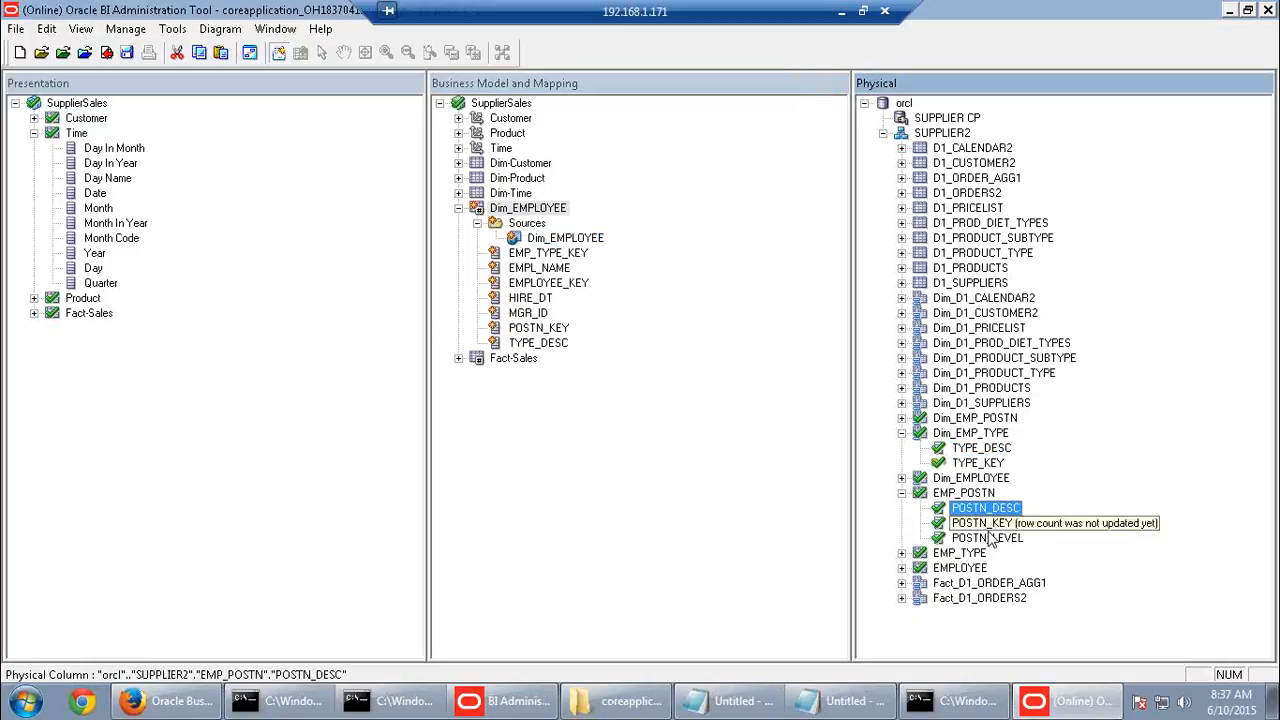
drag(986, 510, 570, 237)
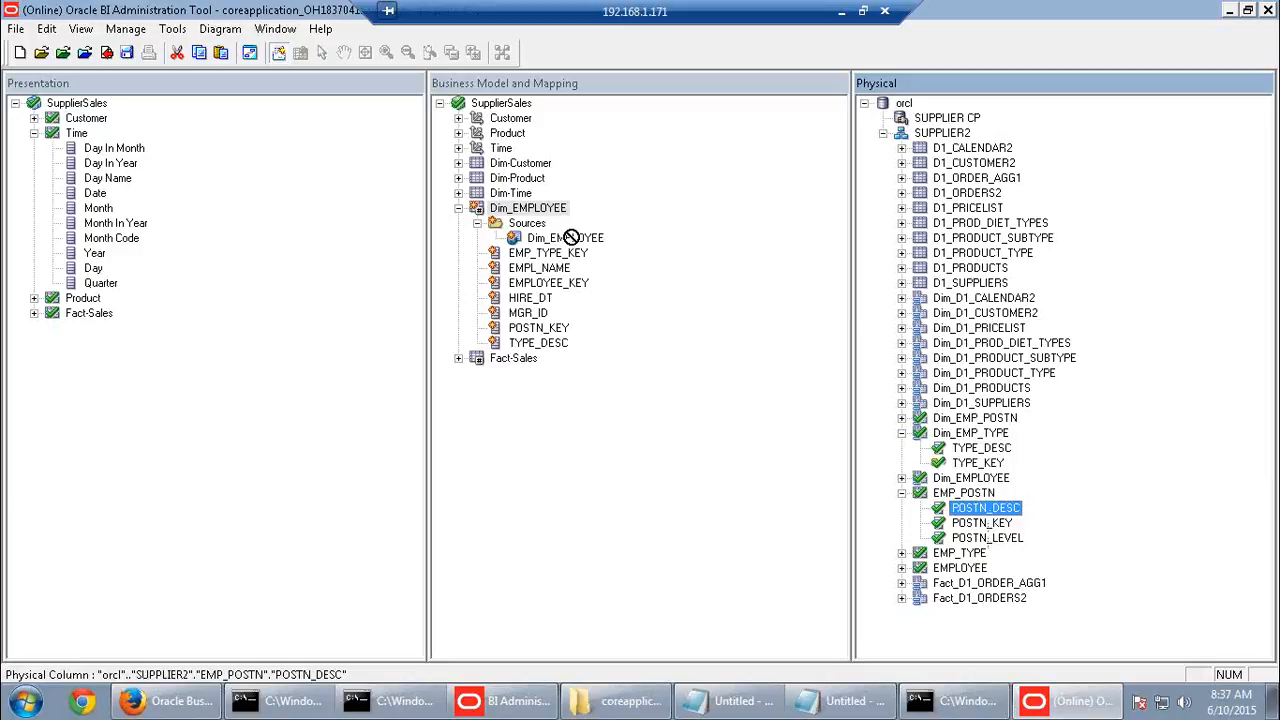
drag(995, 511, 568, 244)
click(900, 419)
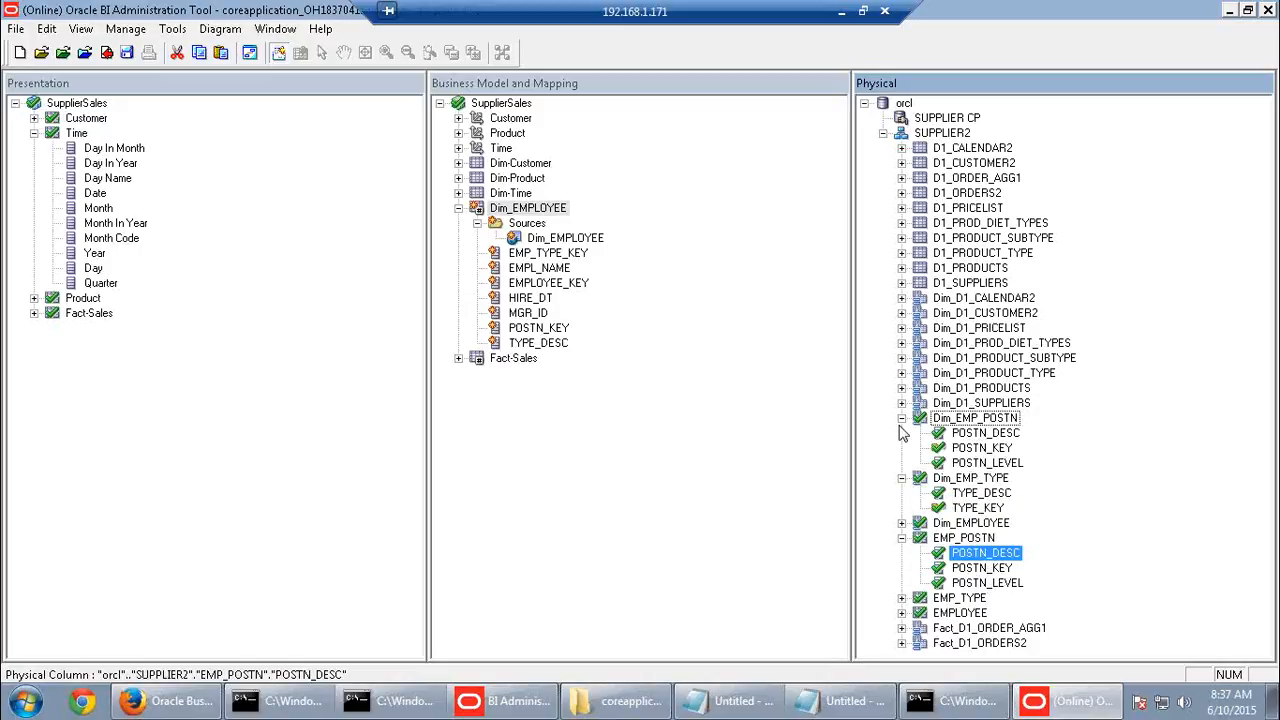
drag(985, 432, 546, 245)
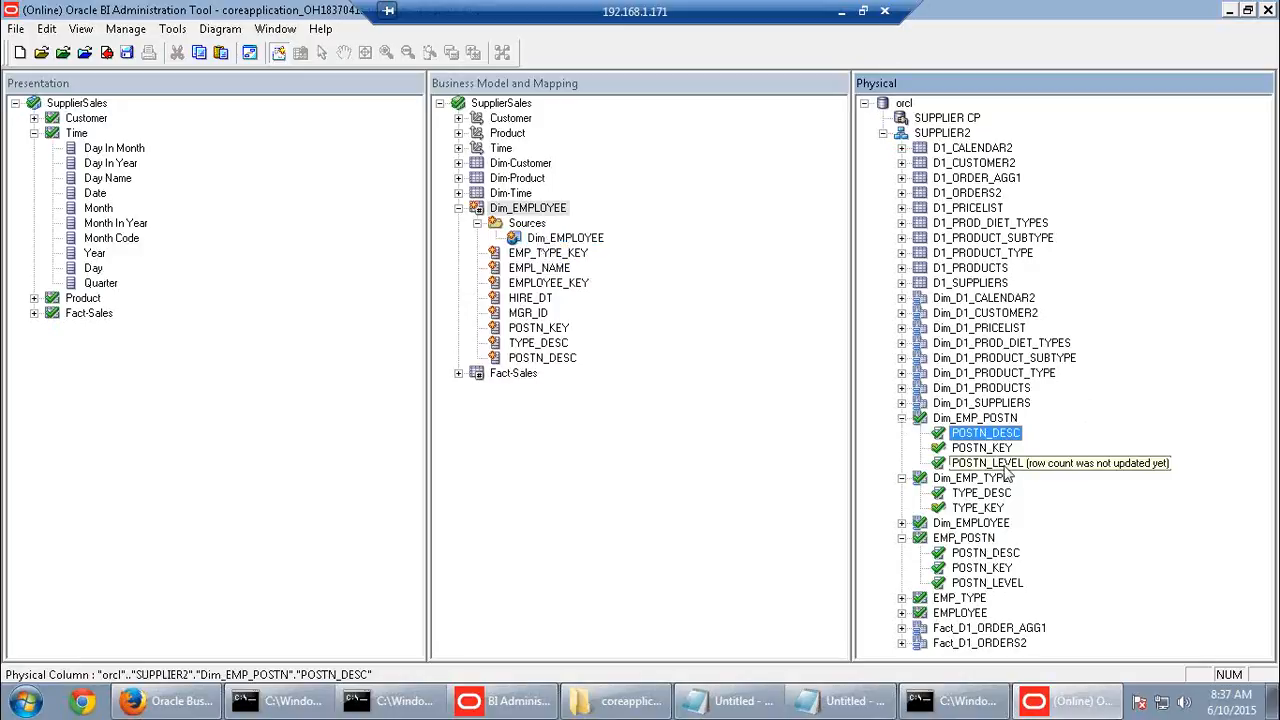
click(841, 11)
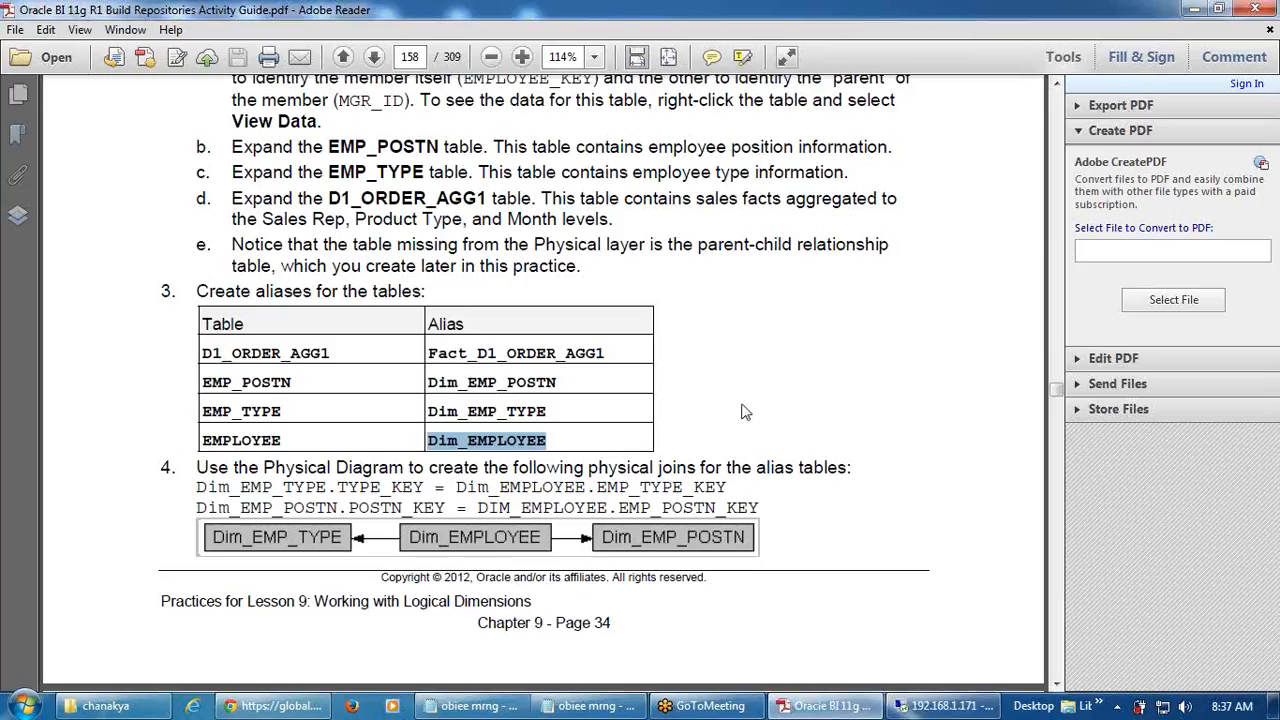
Scroll the guide to the step l rename table and mark 'Employee Name'.
scroll(745, 411, down, 15)
scroll(815, 478, down, 15)
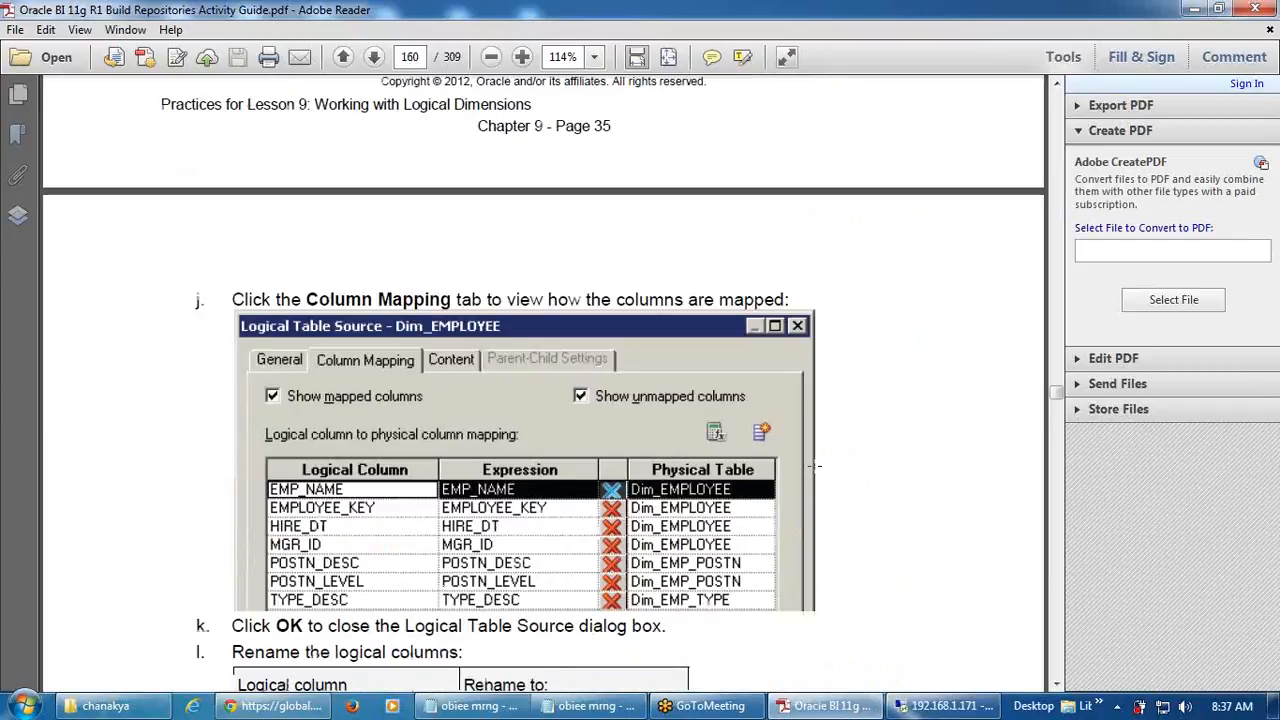
scroll(815, 465, down, 10)
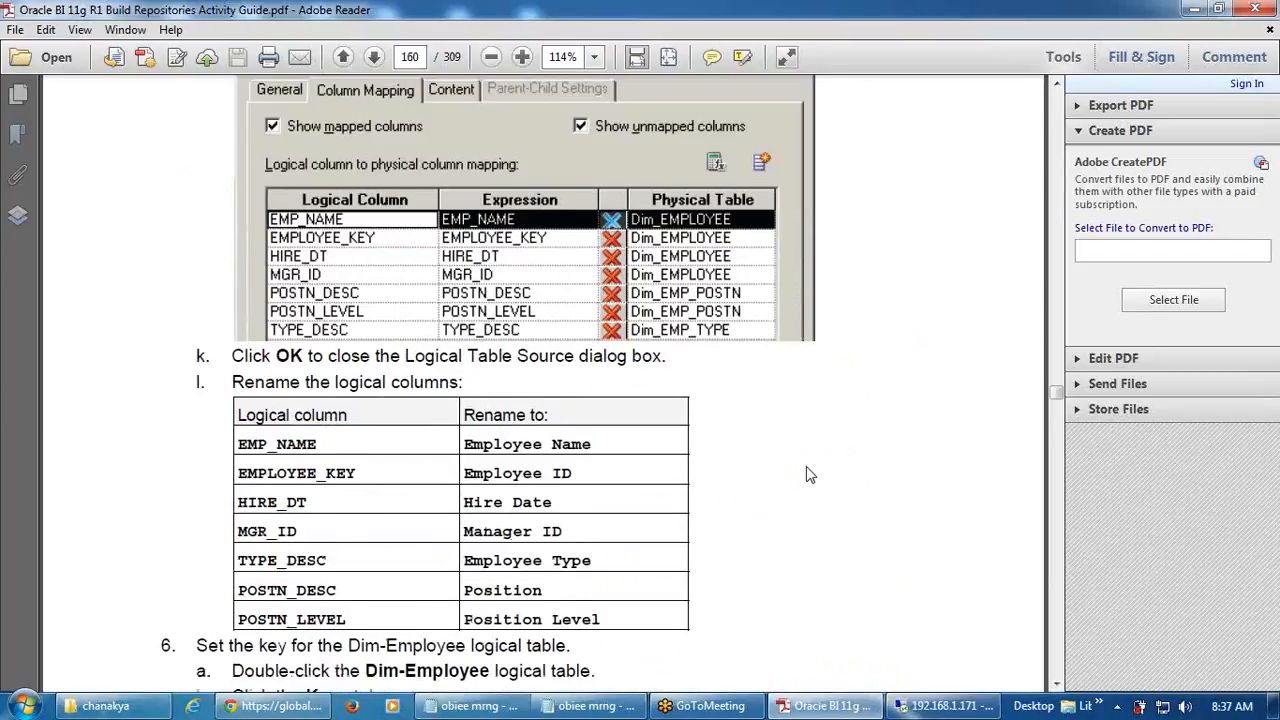
drag(590, 309, 492, 318)
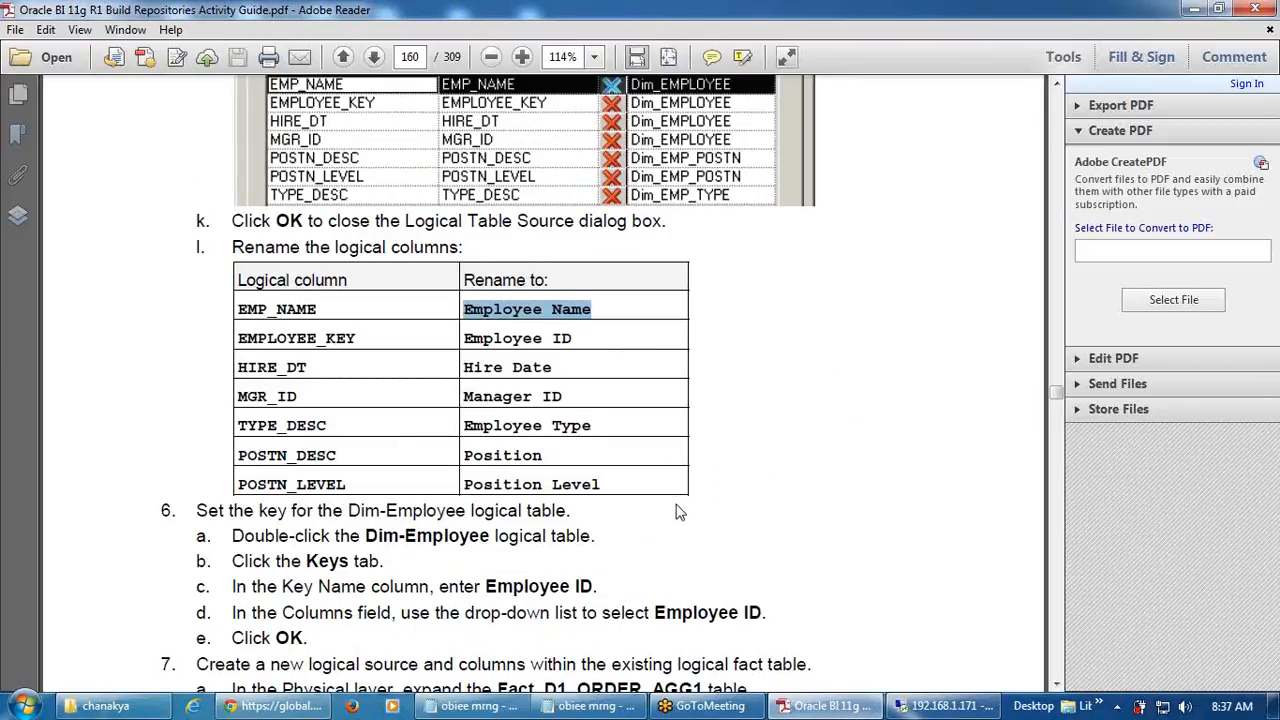
scroll(676, 512, up, 7)
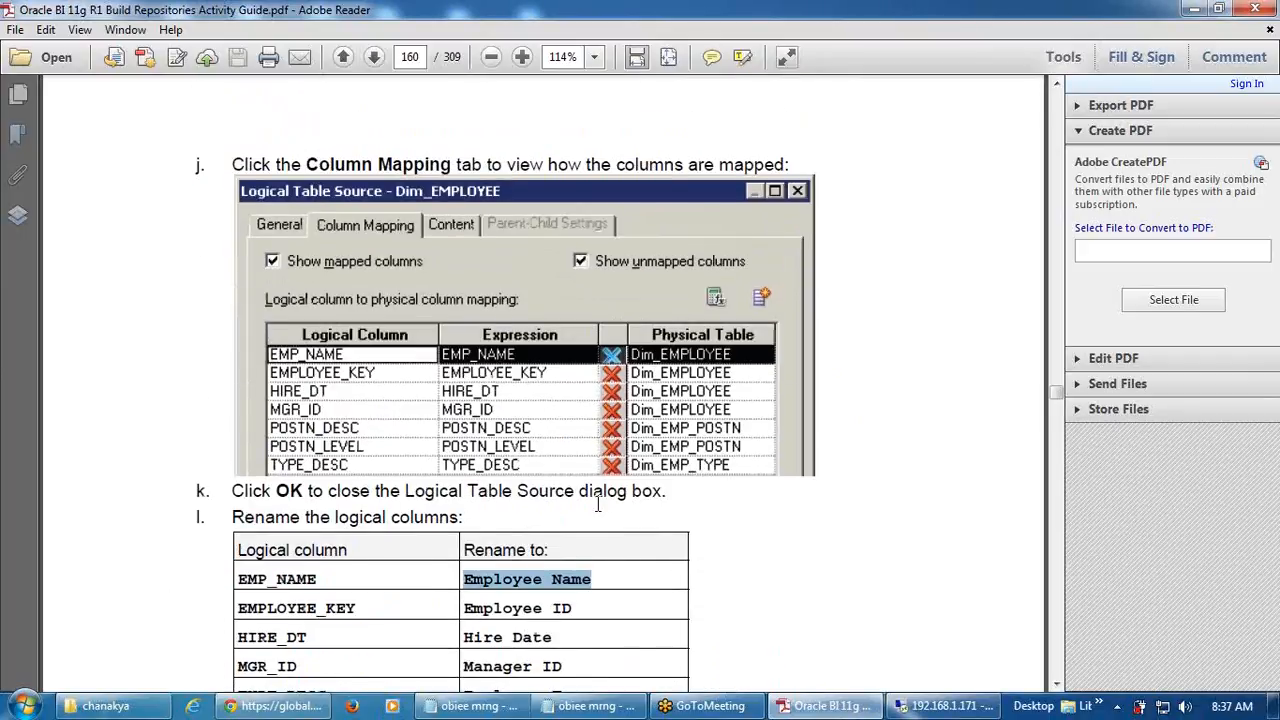
click(901, 706)
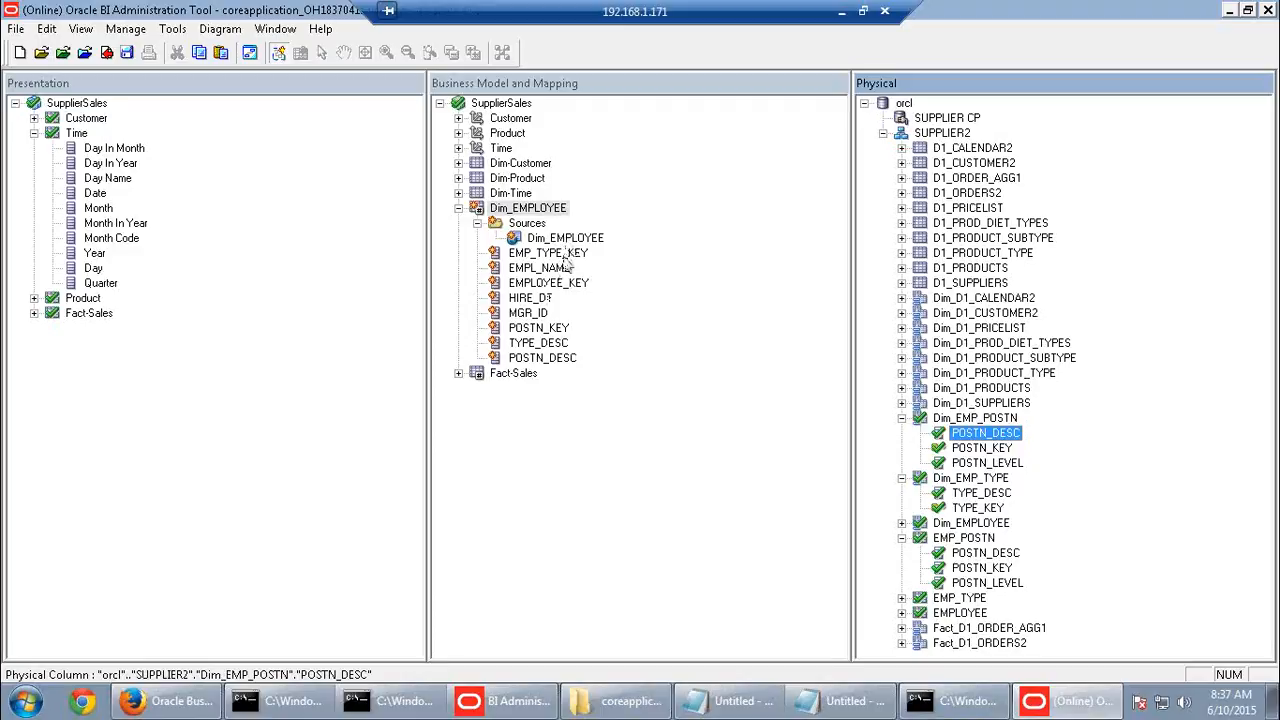
Rename the EMPL_NAME logical column to 'Employee Name'.
click(556, 268)
key(F2)
text(Employee Name)
key(Return)
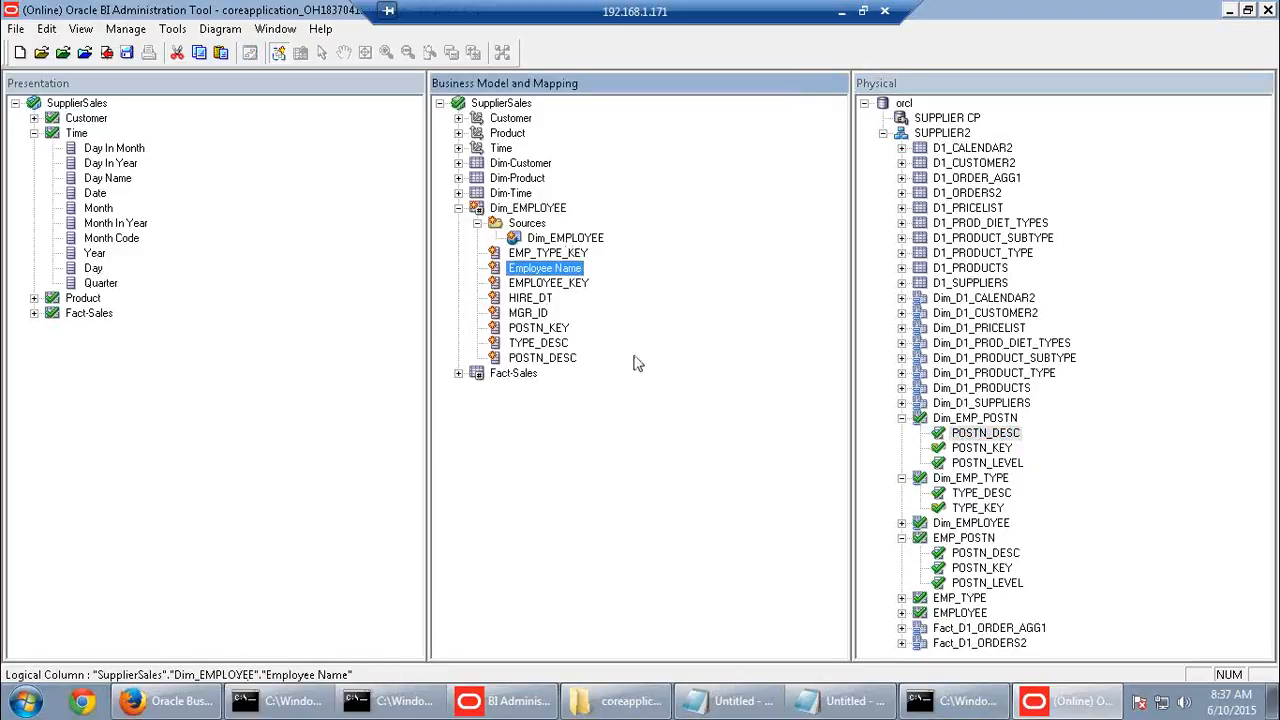
Add POSTN_LEVEL to Dim_EMPLOYEE and review its logical table source without changes.
drag(993, 466, 584, 248)
double_click(586, 246)
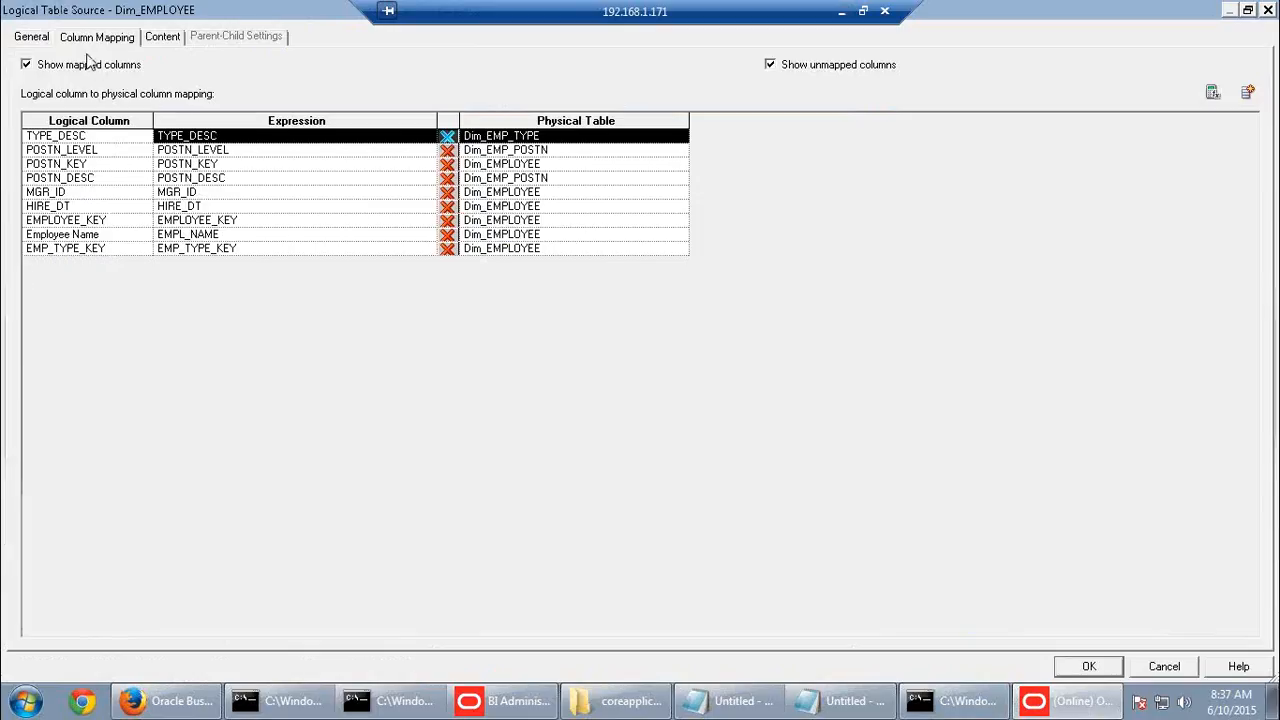
click(31, 37)
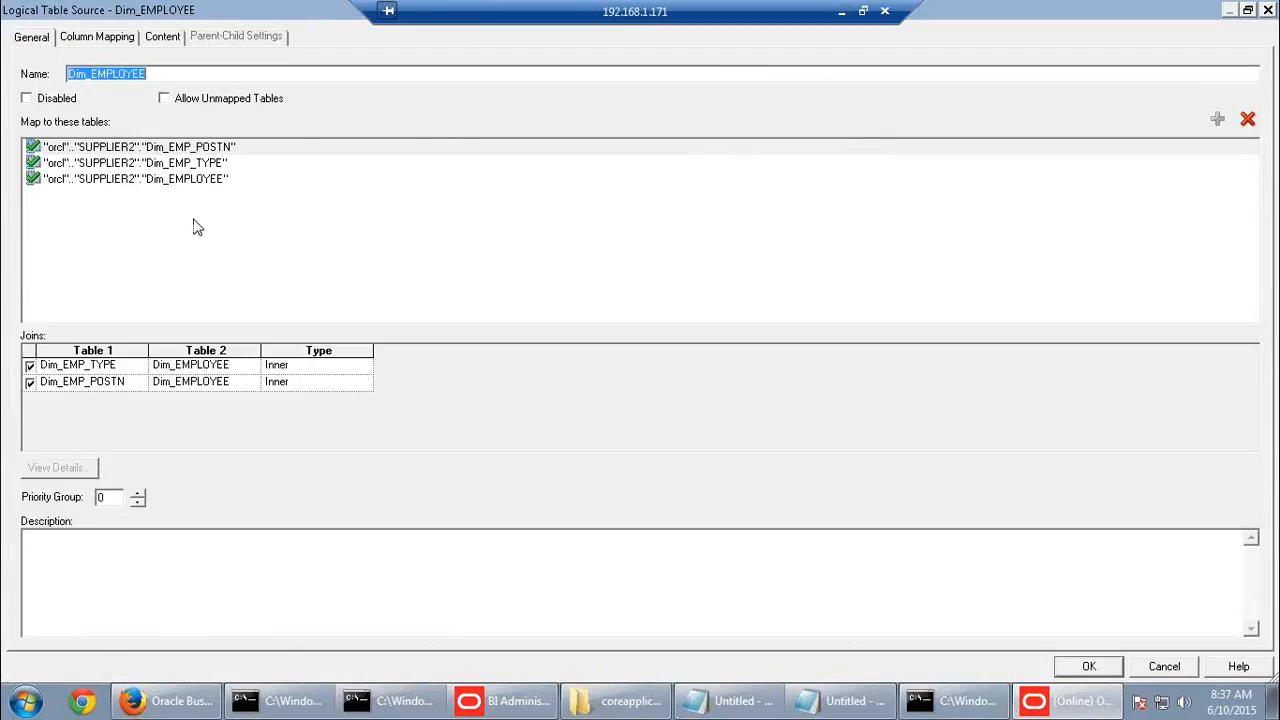
click(1180, 670)
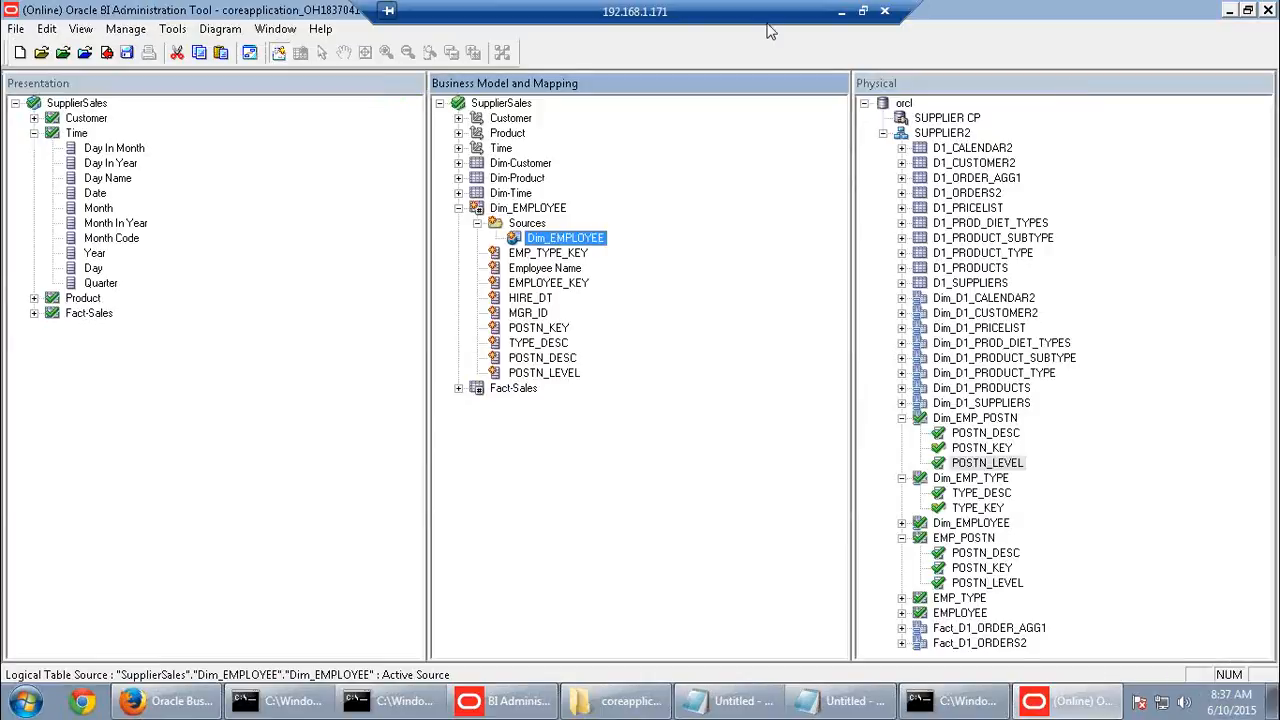
click(841, 11)
Rename the EMPLOYEE_KEY column to Employee ID and HIRE_DT to Hire Date, following the guide's table.
scroll(876, 441, down, 3)
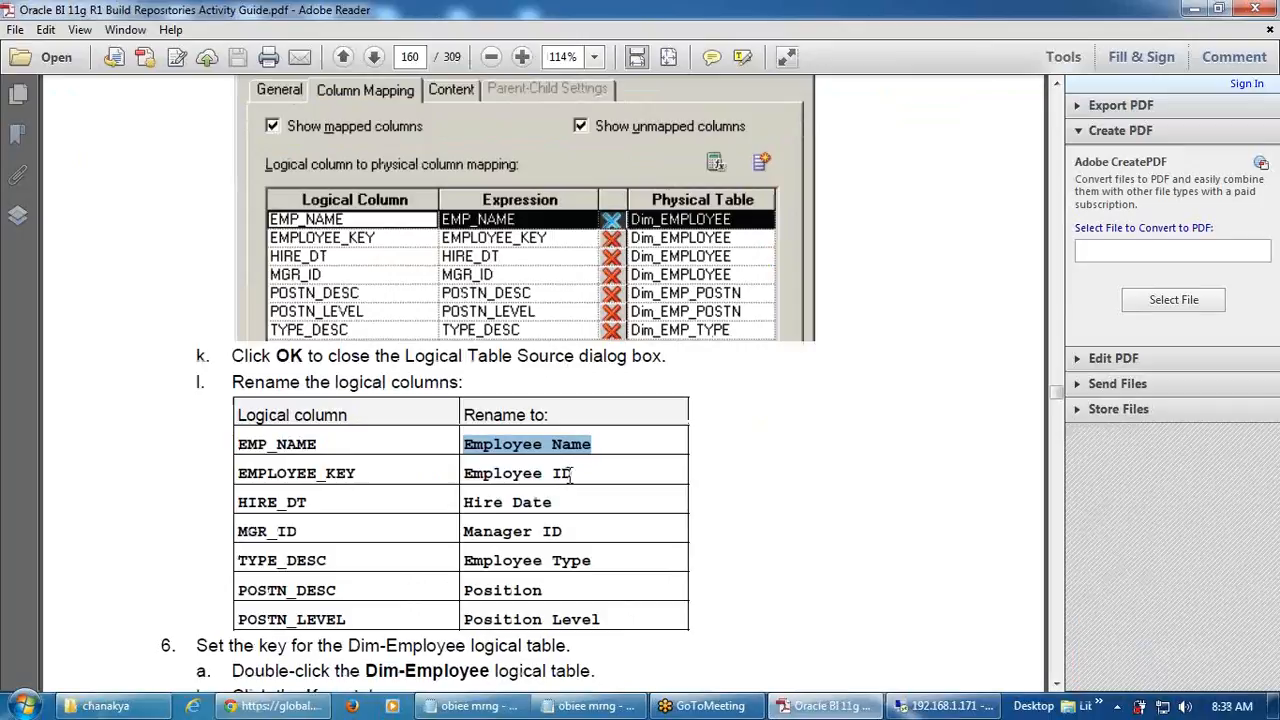
drag(572, 476, 487, 473)
click(950, 706)
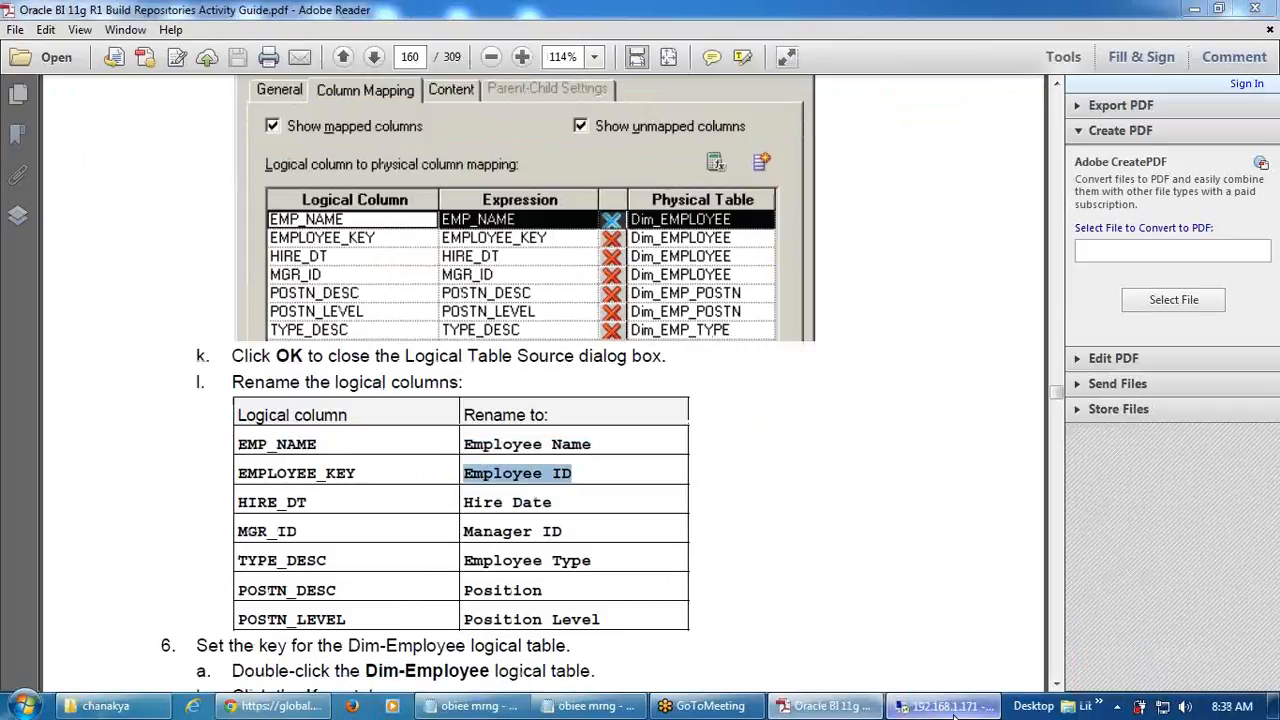
click(560, 283)
click(564, 285)
text(Employee ID)
key(Return)
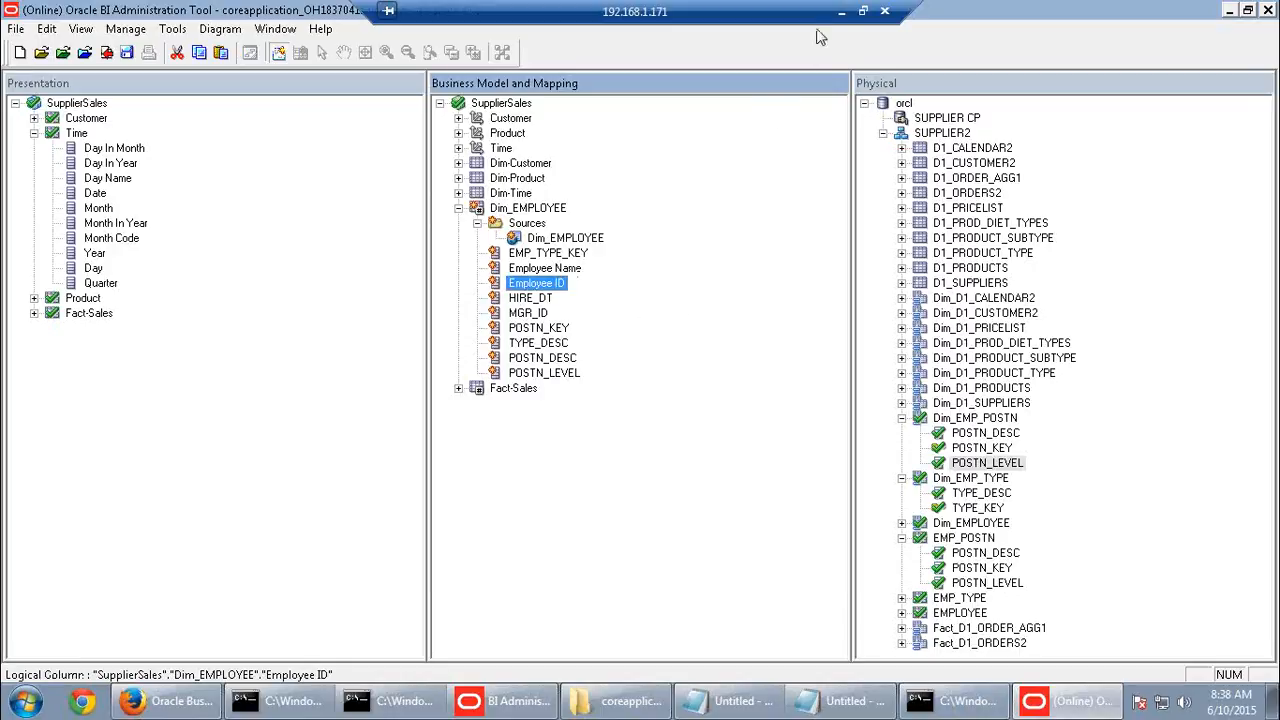
click(841, 11)
drag(553, 504, 466, 503)
key(ctrl+c)
click(912, 706)
click(530, 300)
click(532, 302)
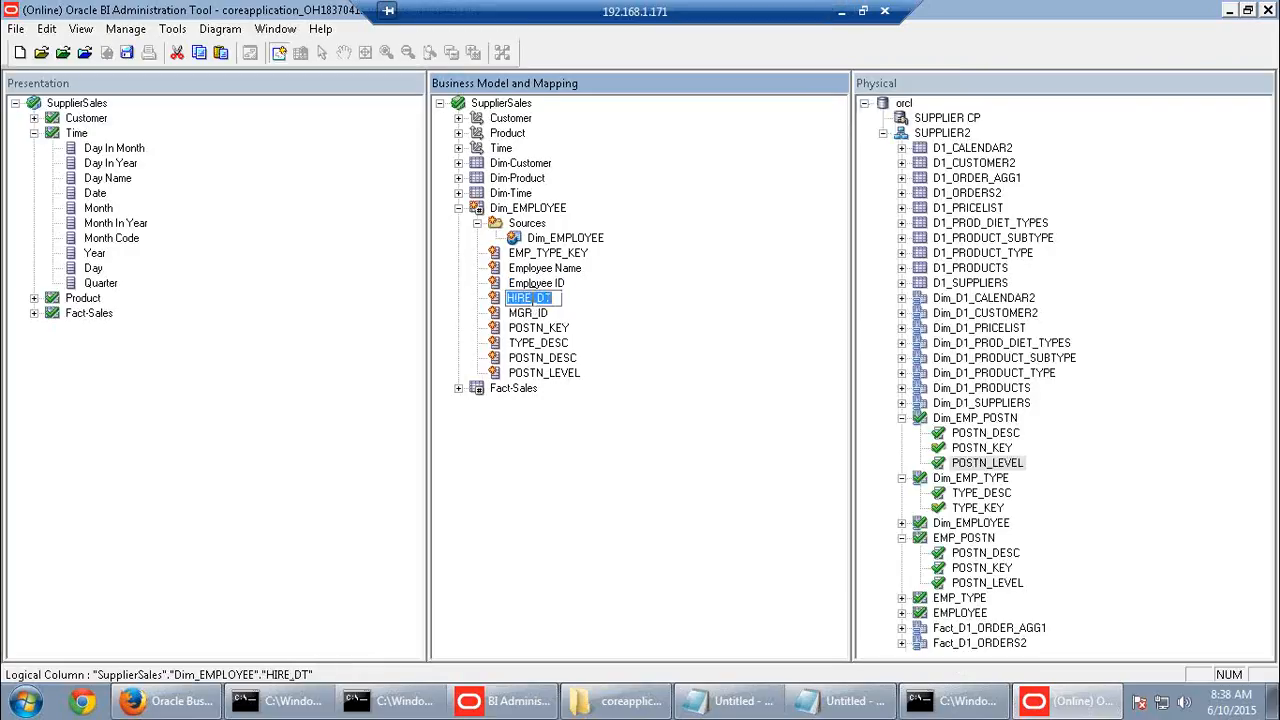
key(ctrl+v)
key(Return)
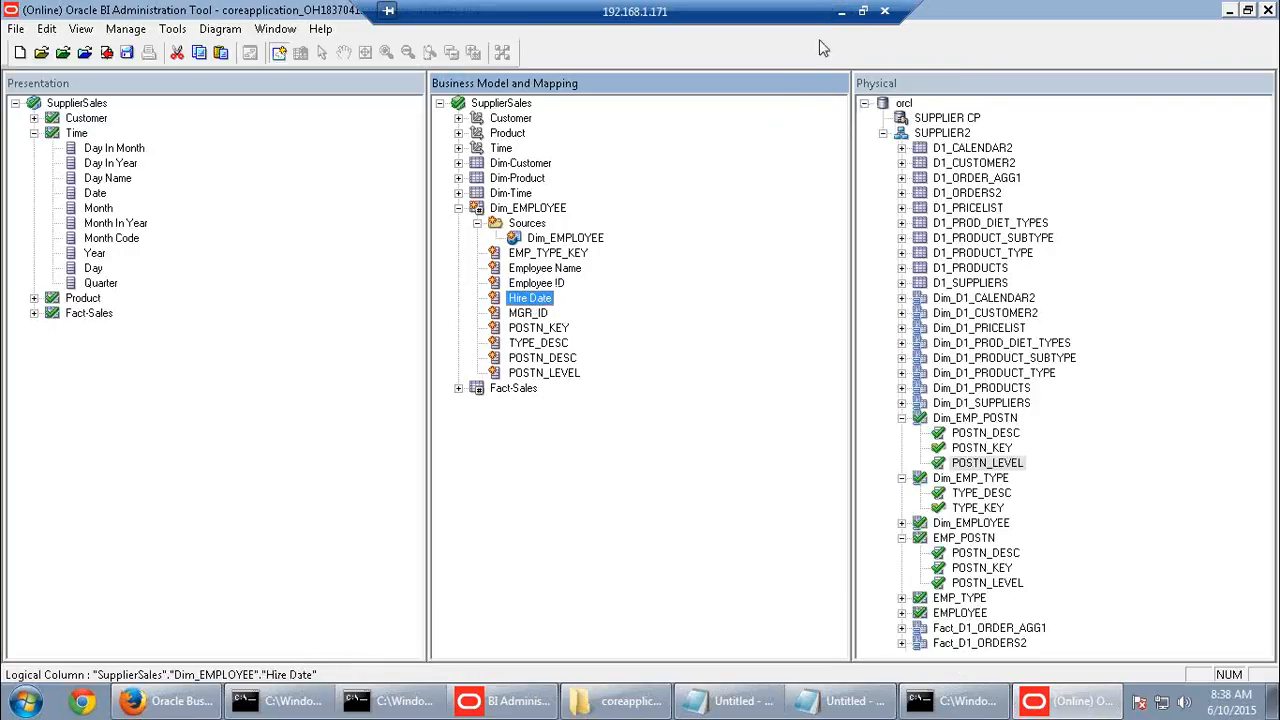
Rename MGR_ID to Manager ID and TYPE_DESC to Employee Type.
click(839, 15)
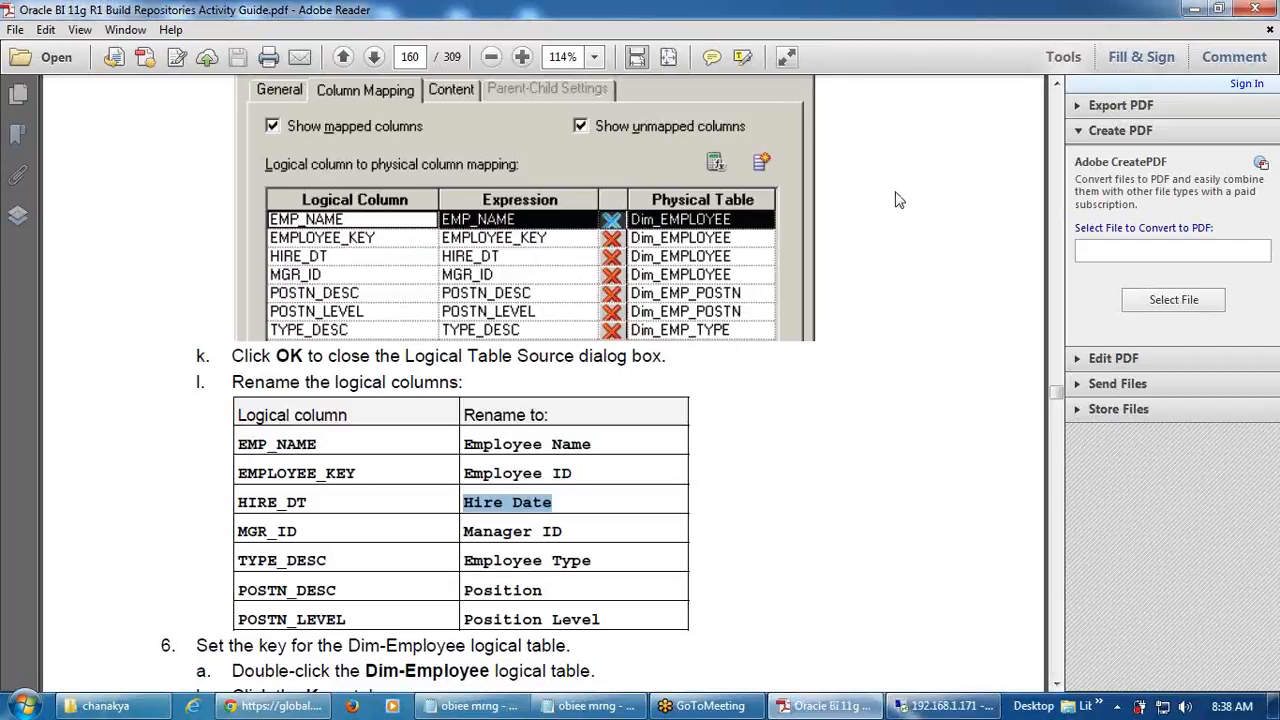
drag(561, 531, 466, 532)
key(ctrl+c)
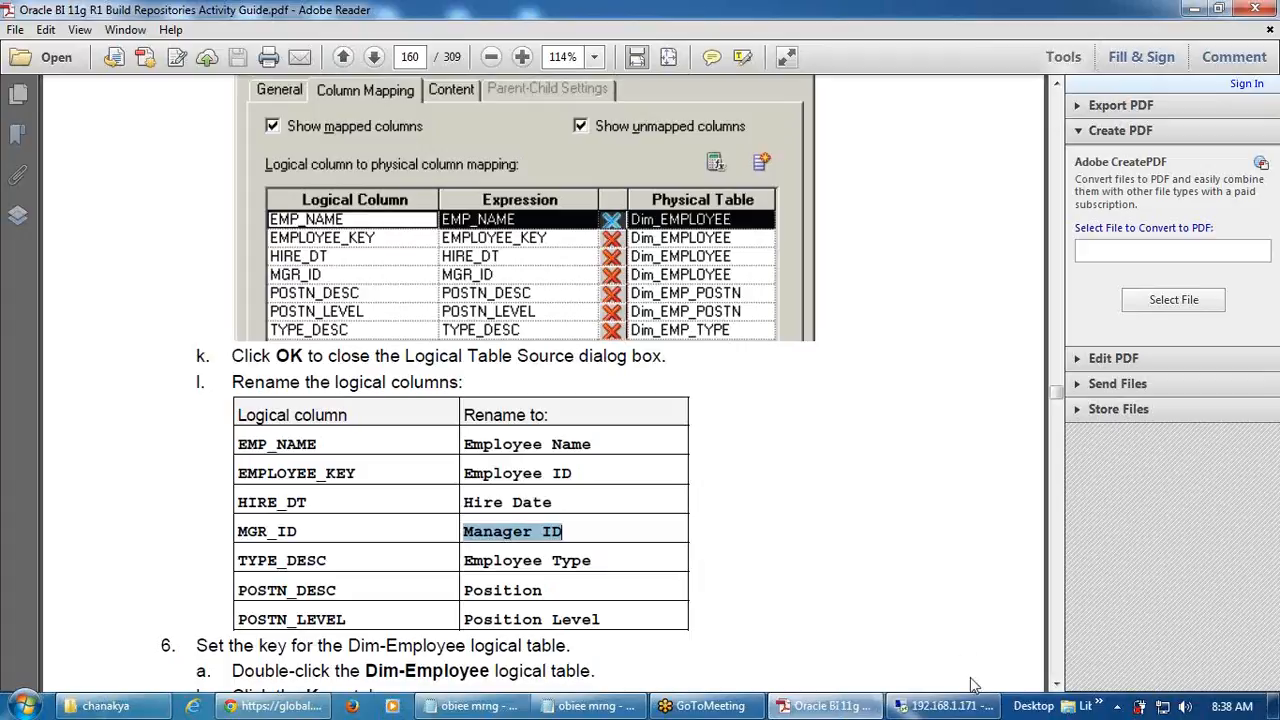
click(955, 705)
click(529, 316)
click(530, 316)
key(ctrl+v)
key(Return)
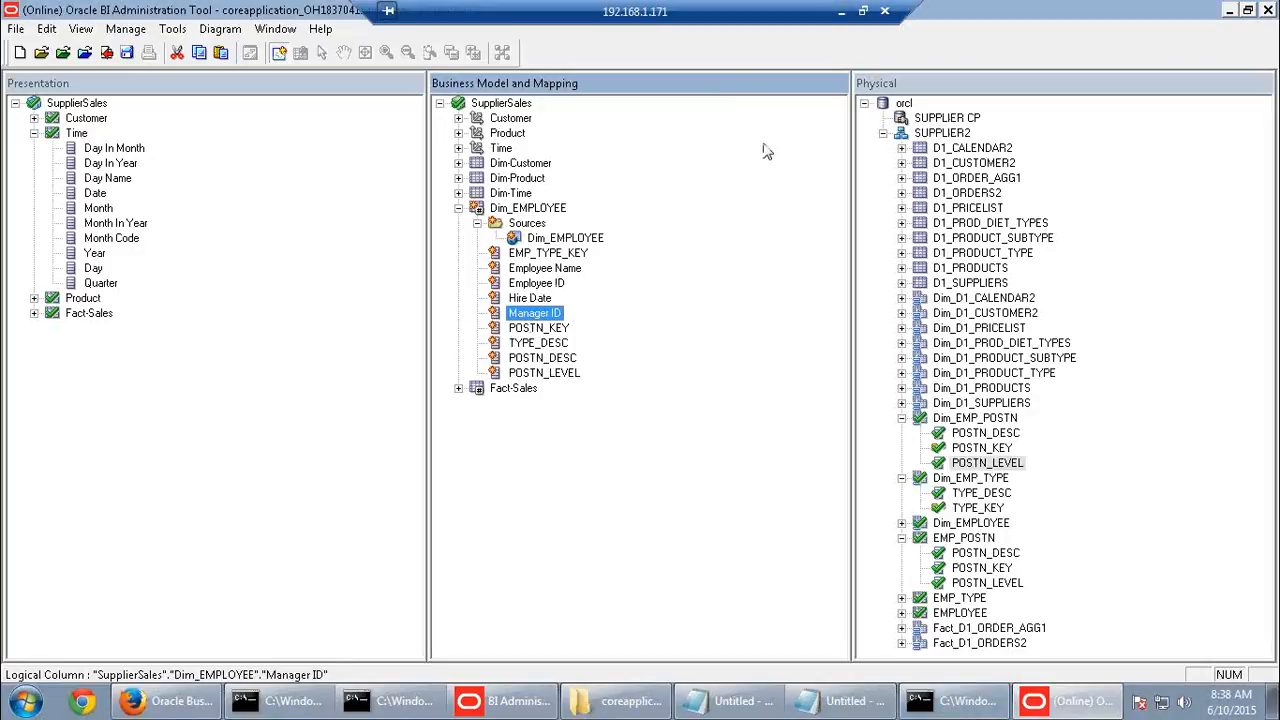
click(842, 14)
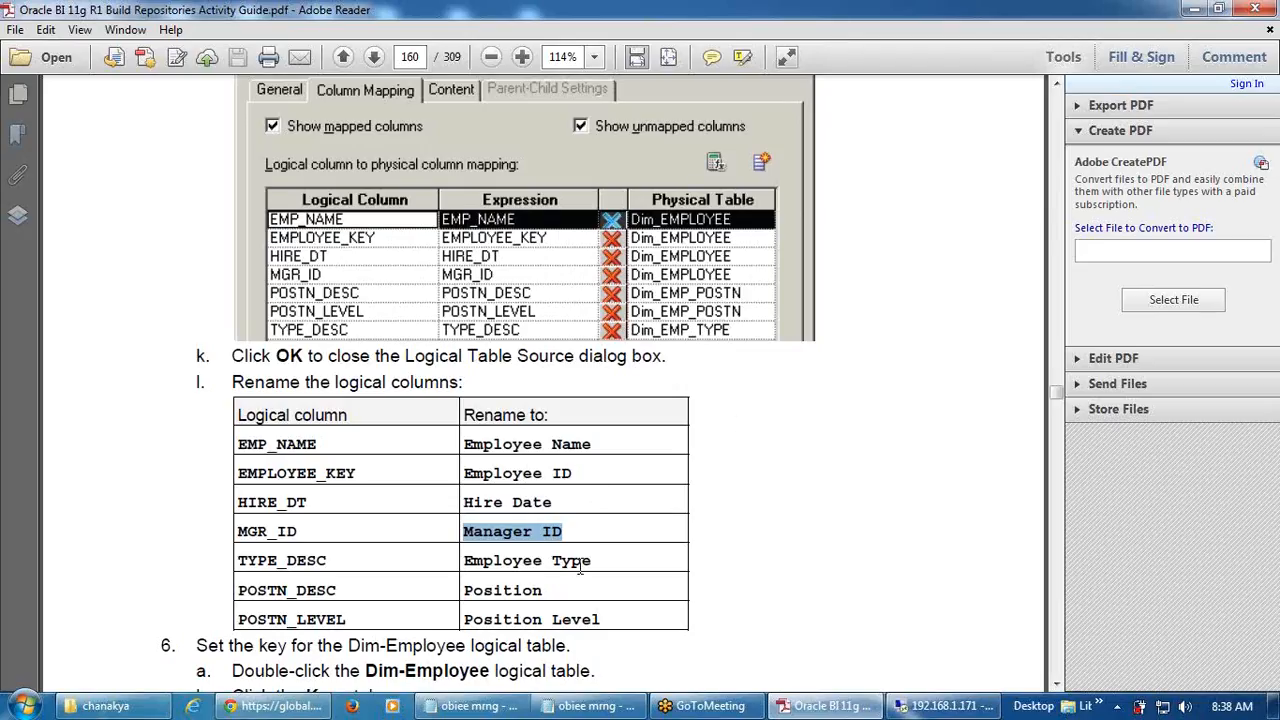
drag(590, 565, 500, 568)
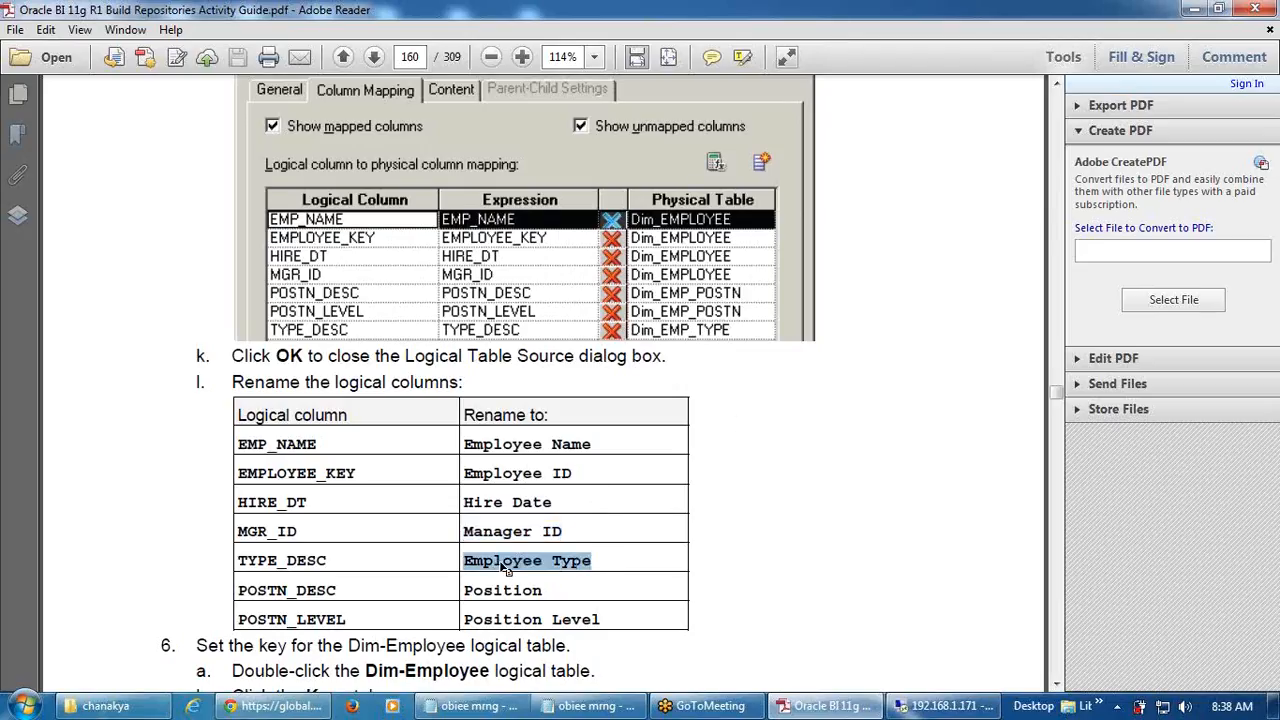
click(920, 710)
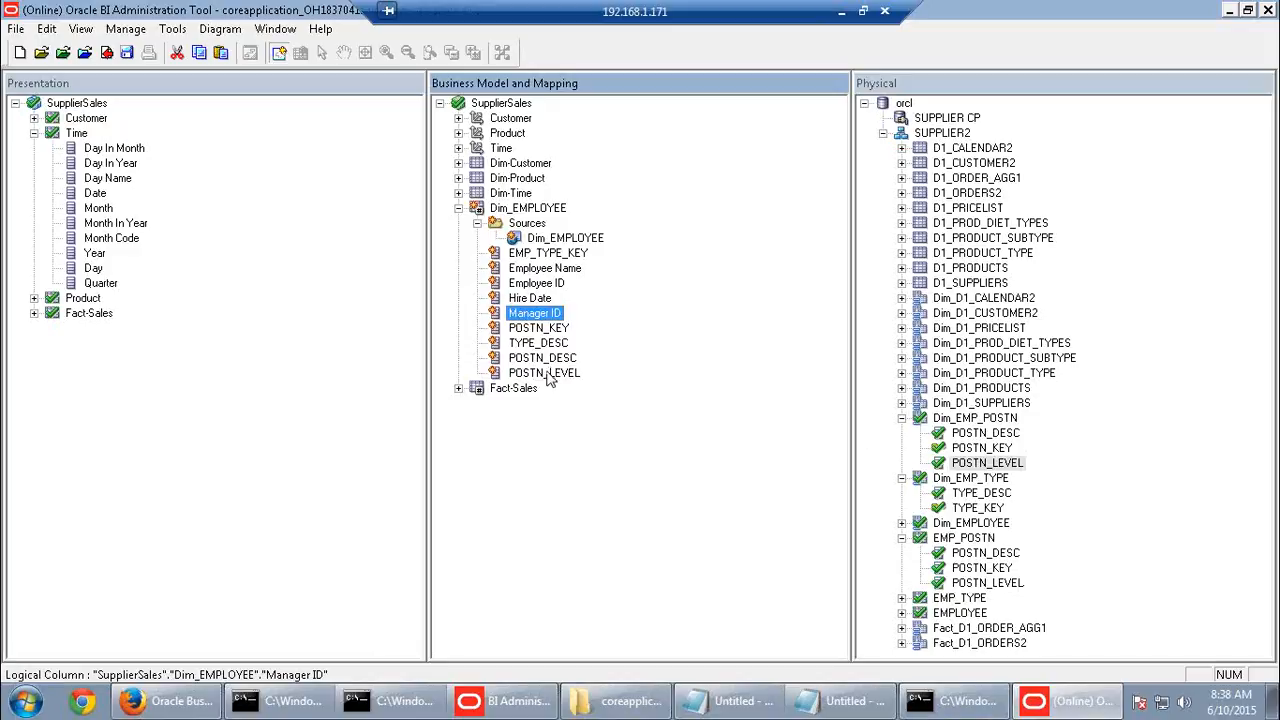
click(555, 344)
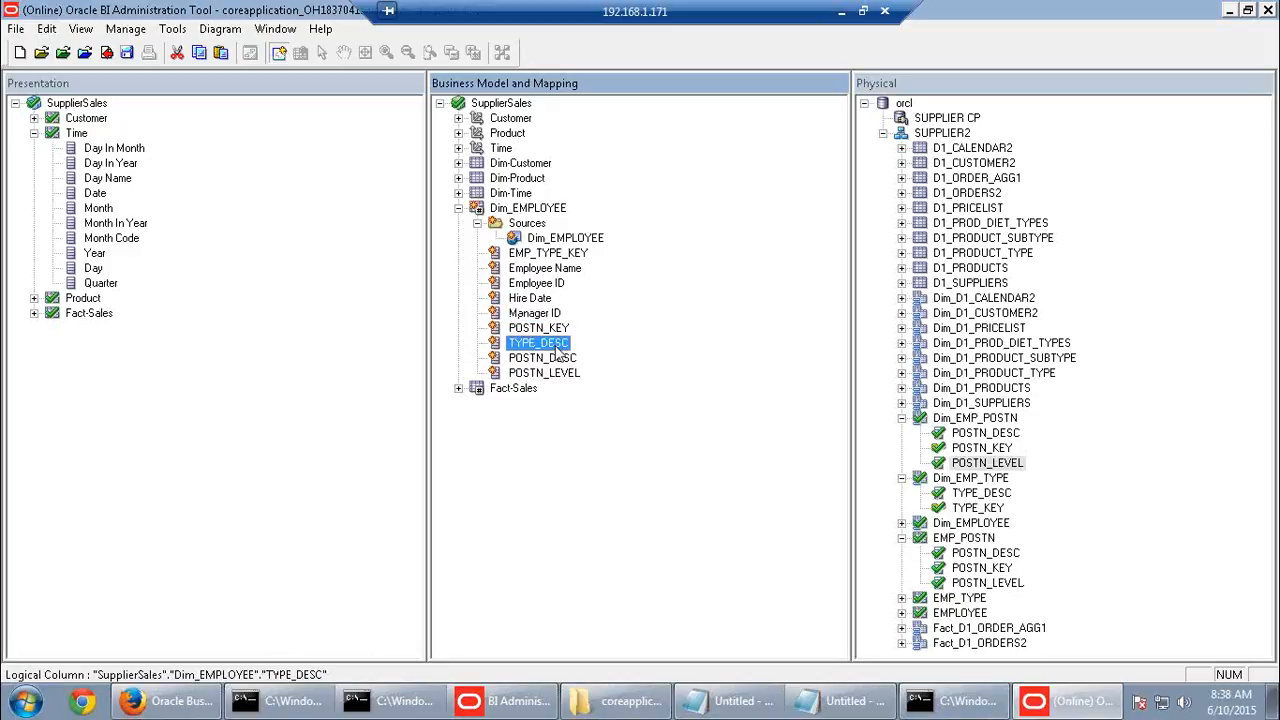
click(556, 346)
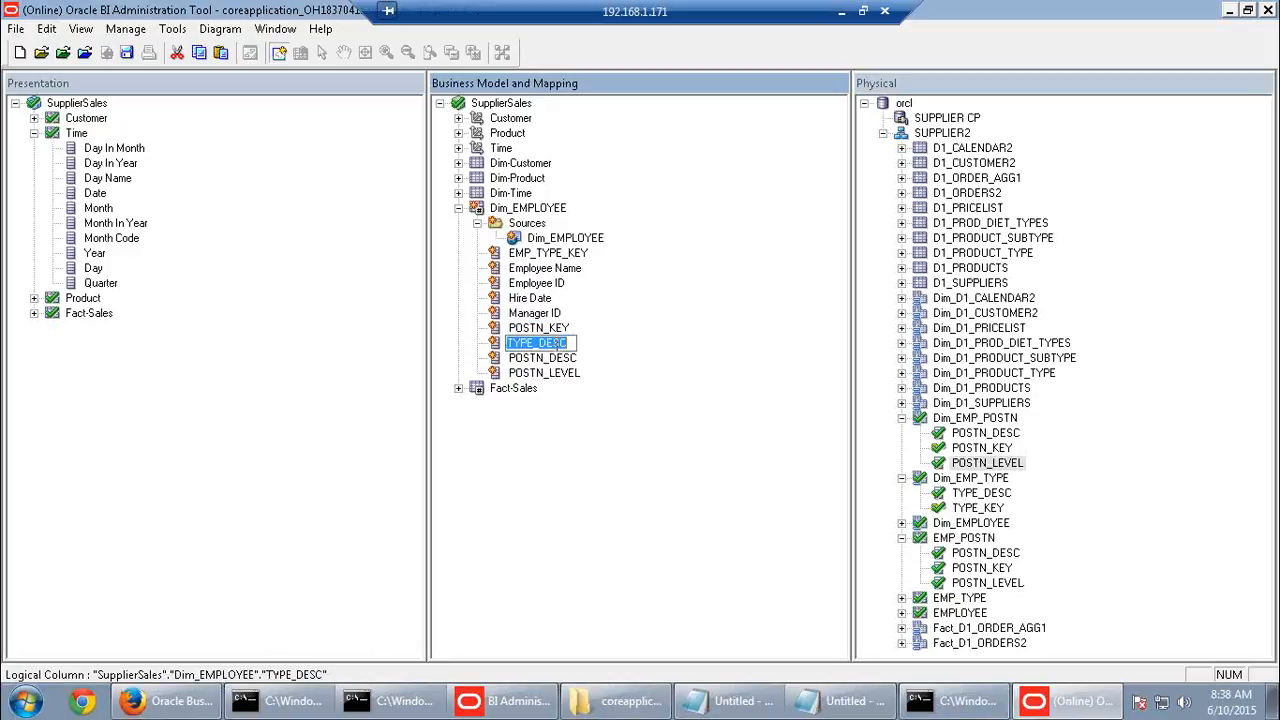
text(Employee Type)
key(Return)
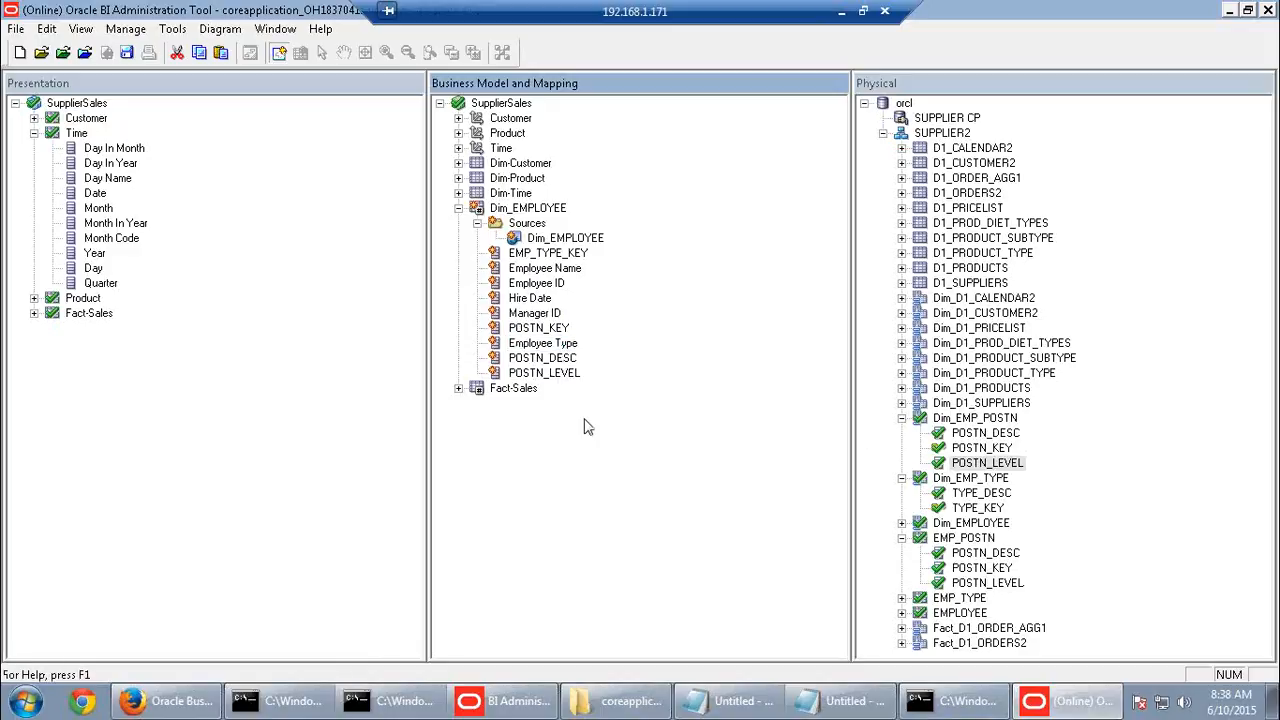
Rename POSTN_DESC to Position and POSTN_LEVEL to Position Level.
click(841, 11)
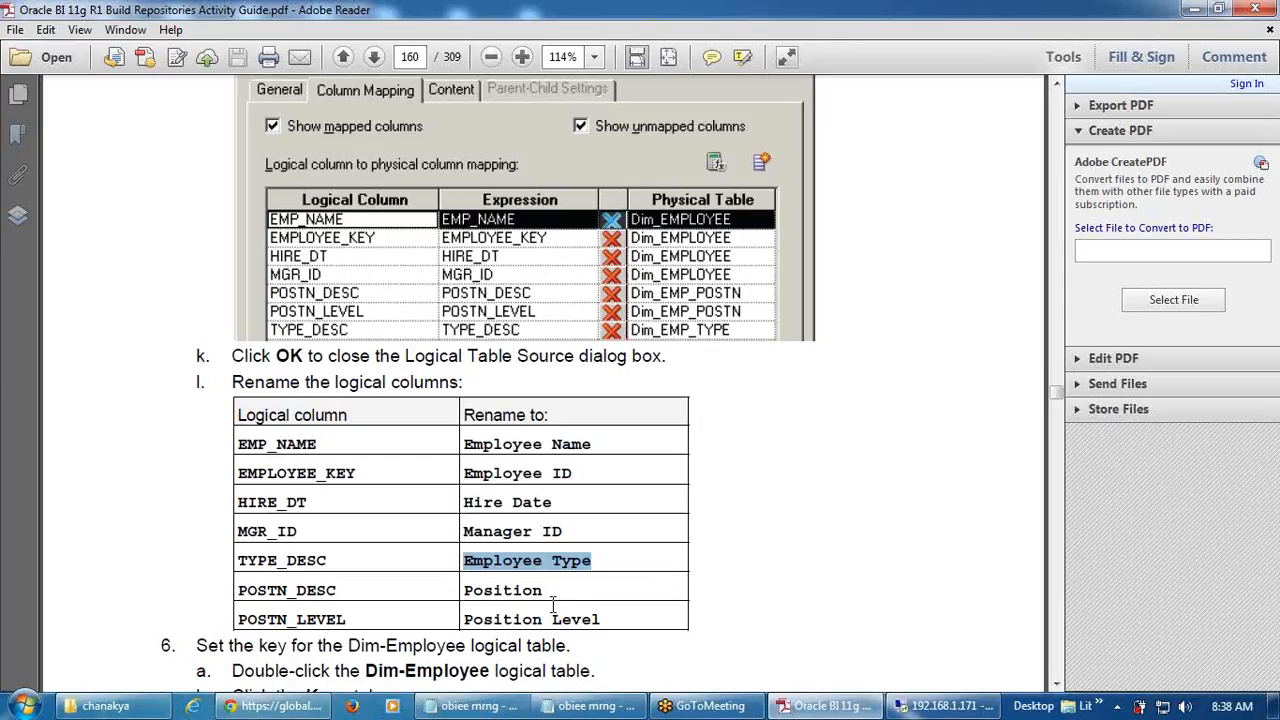
drag(546, 591, 467, 592)
key(ctrl+c)
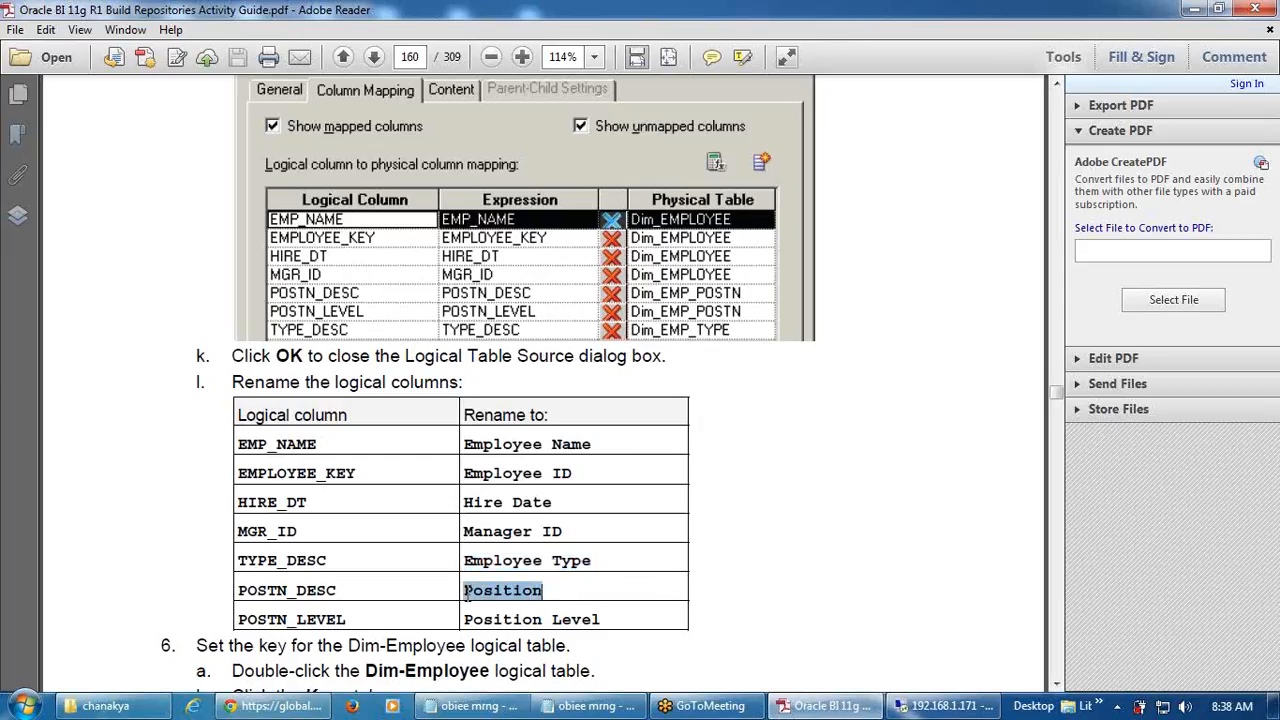
click(937, 706)
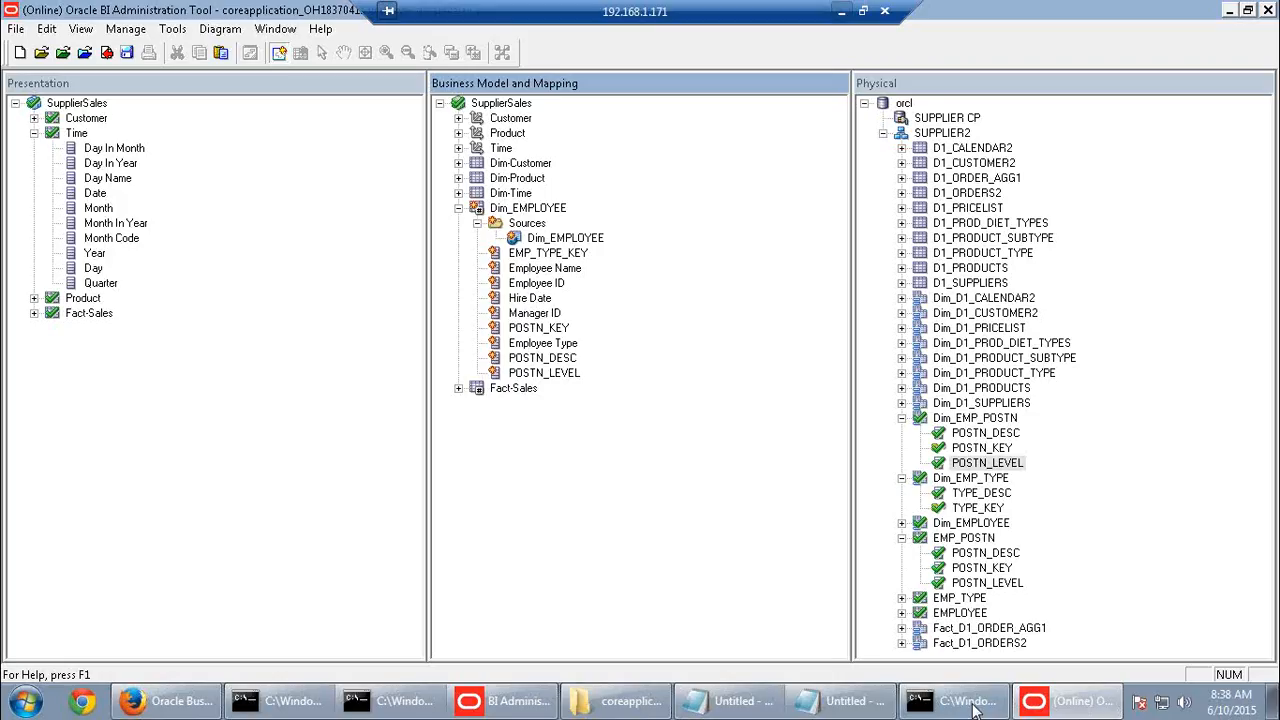
click(556, 357)
click(556, 357)
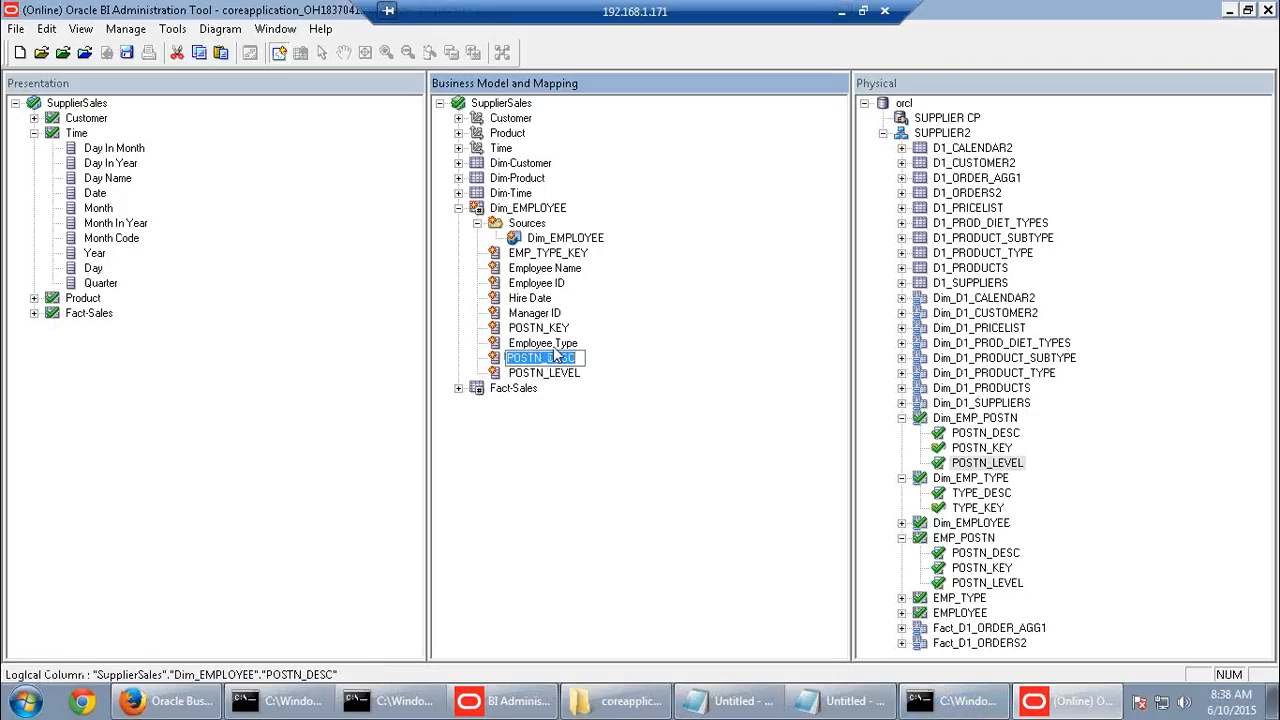
key(ctrl+v)
key(Return)
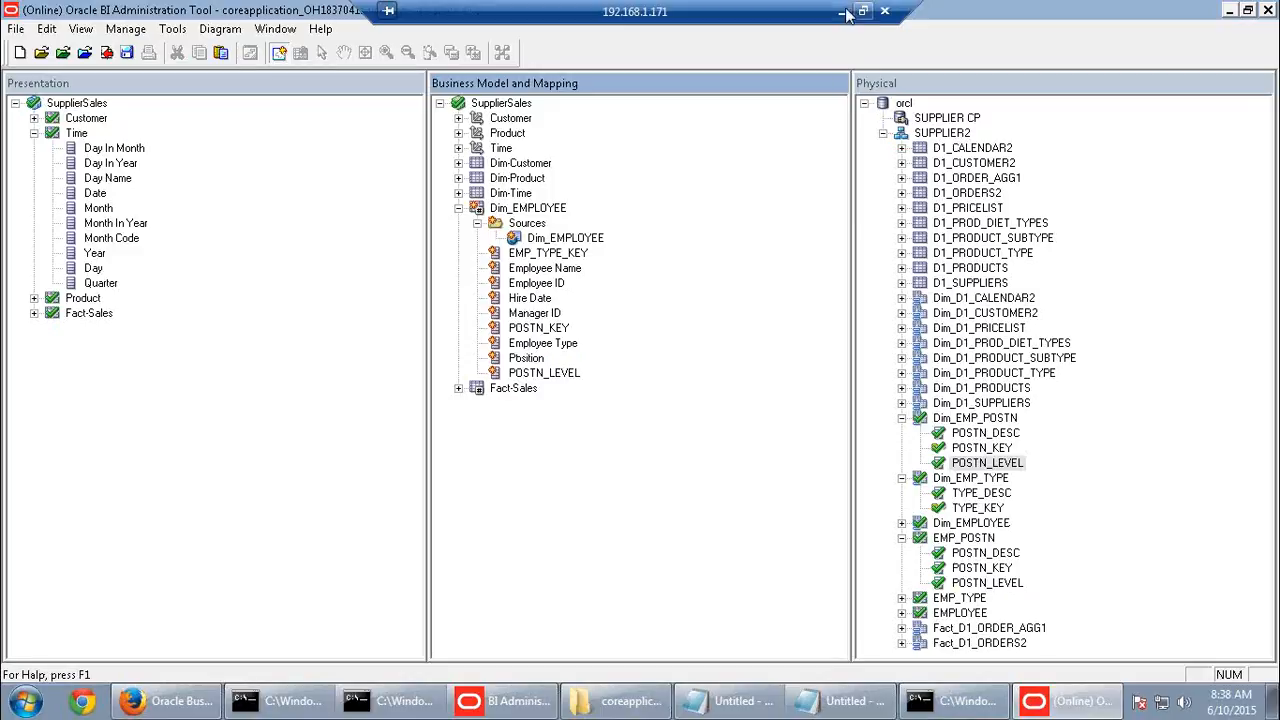
click(841, 11)
drag(604, 620, 467, 619)
key(ctrl+c)
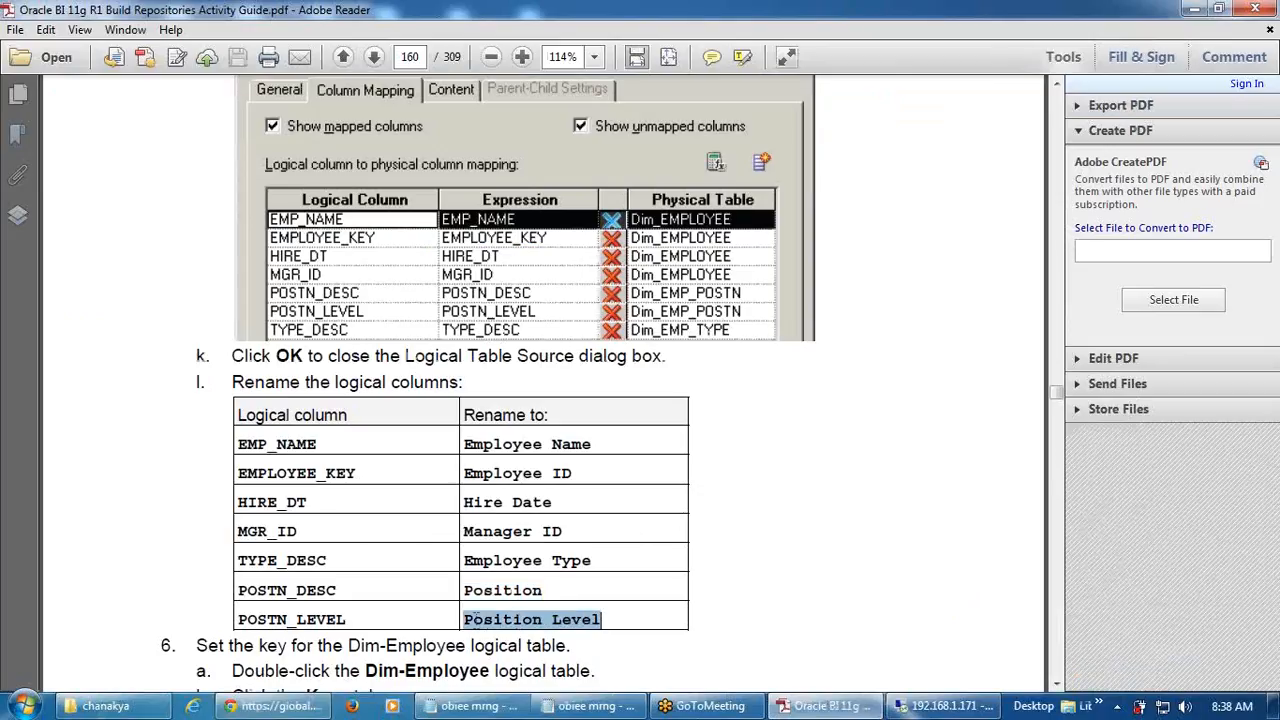
click(925, 708)
click(556, 376)
click(556, 370)
key(ctrl+v)
click(624, 428)
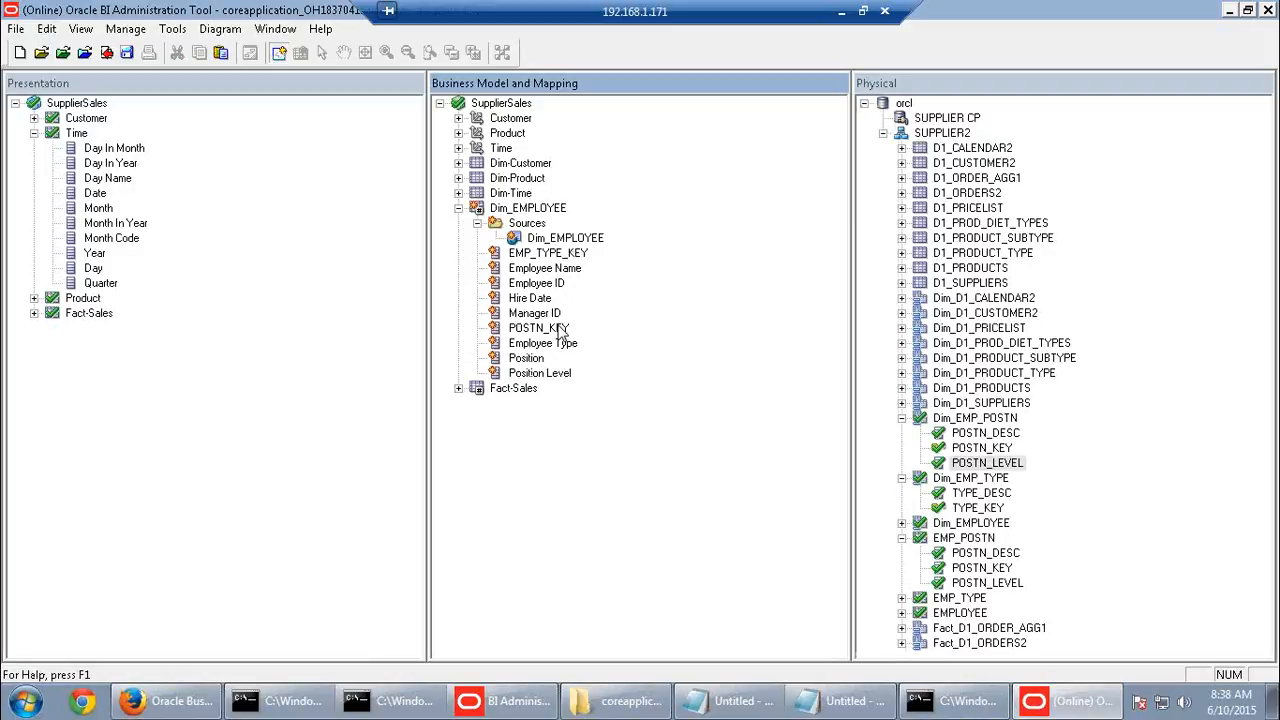
Delete the EMP_TYPE_KEY and POSTN_KEY columns from Dim_EMPLOYEE.
click(575, 256)
ctrl+click(545, 332)
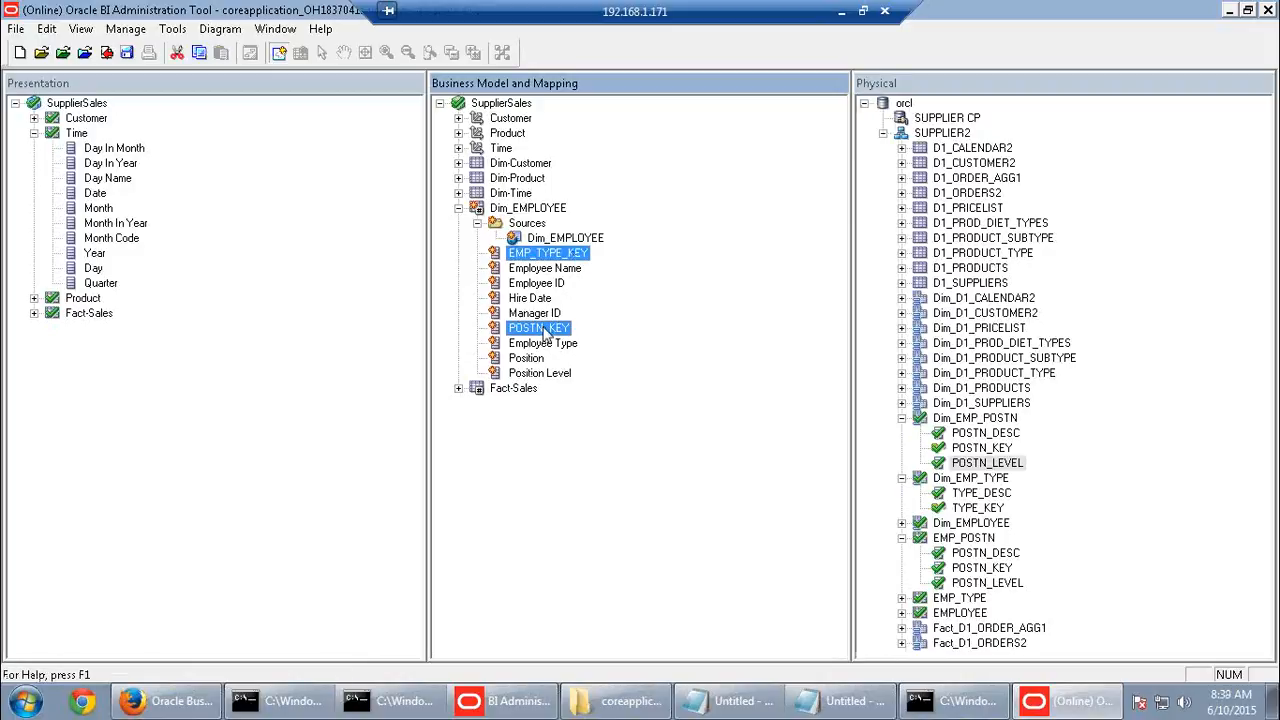
right_click(546, 333)
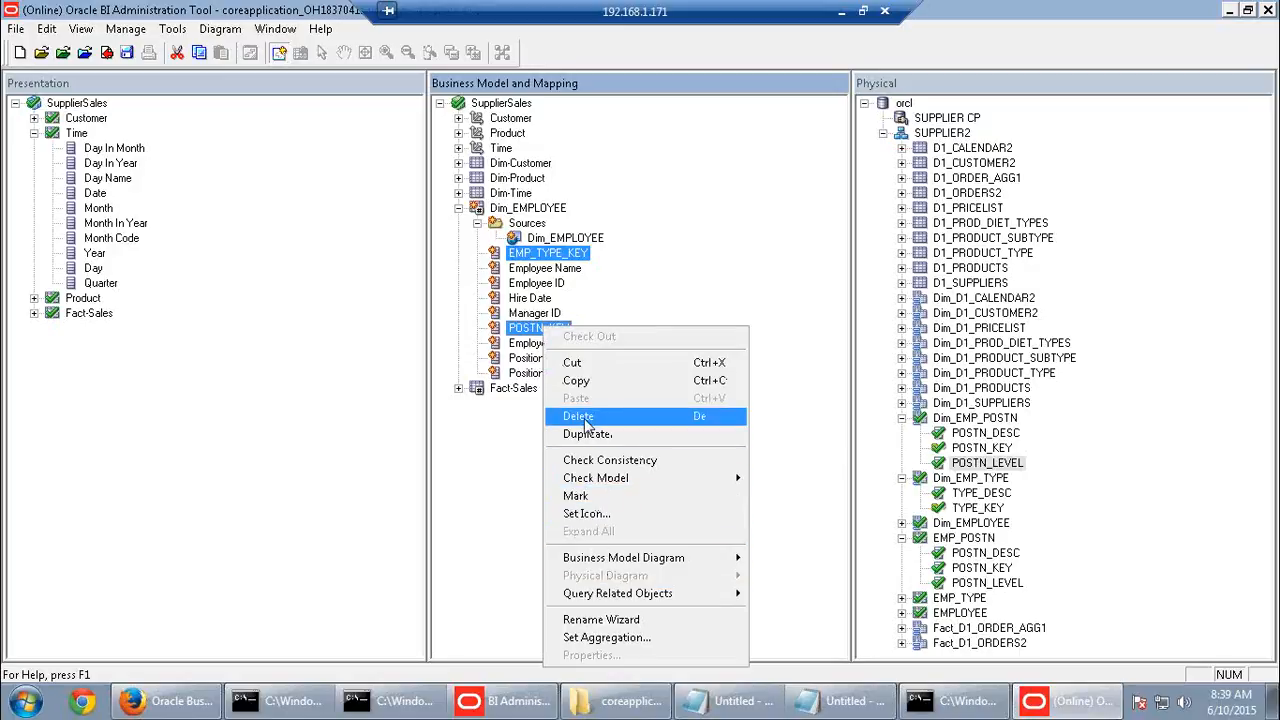
click(640, 416)
click(652, 393)
click(643, 425)
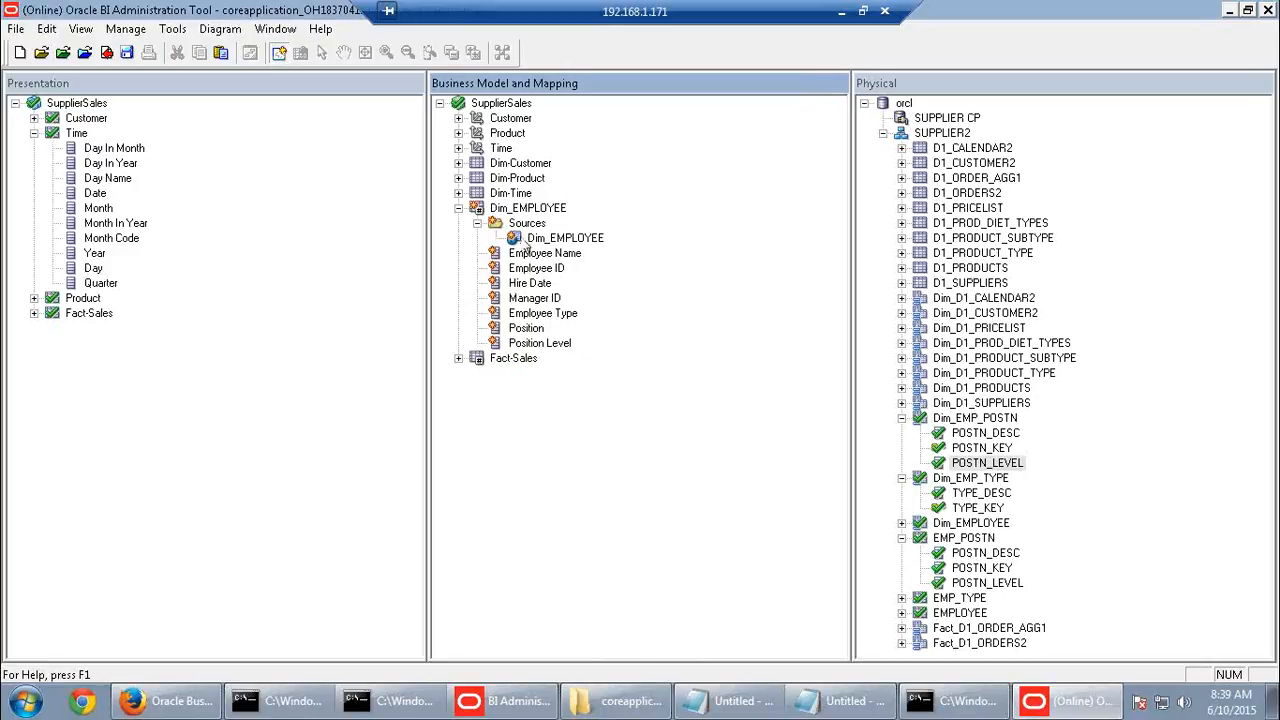
Add a logical key named Employee Id on the Employee ID column of Dim_EMPLOYEE.
double_click(520, 210)
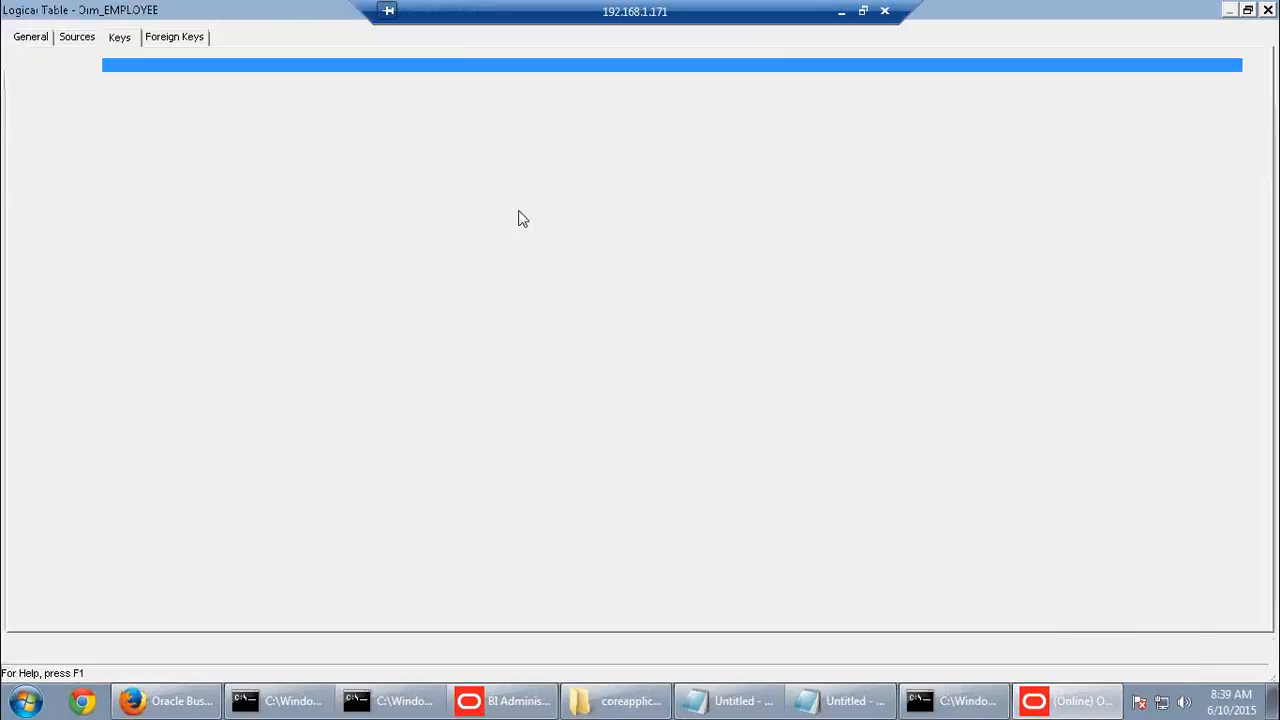
click(86, 143)
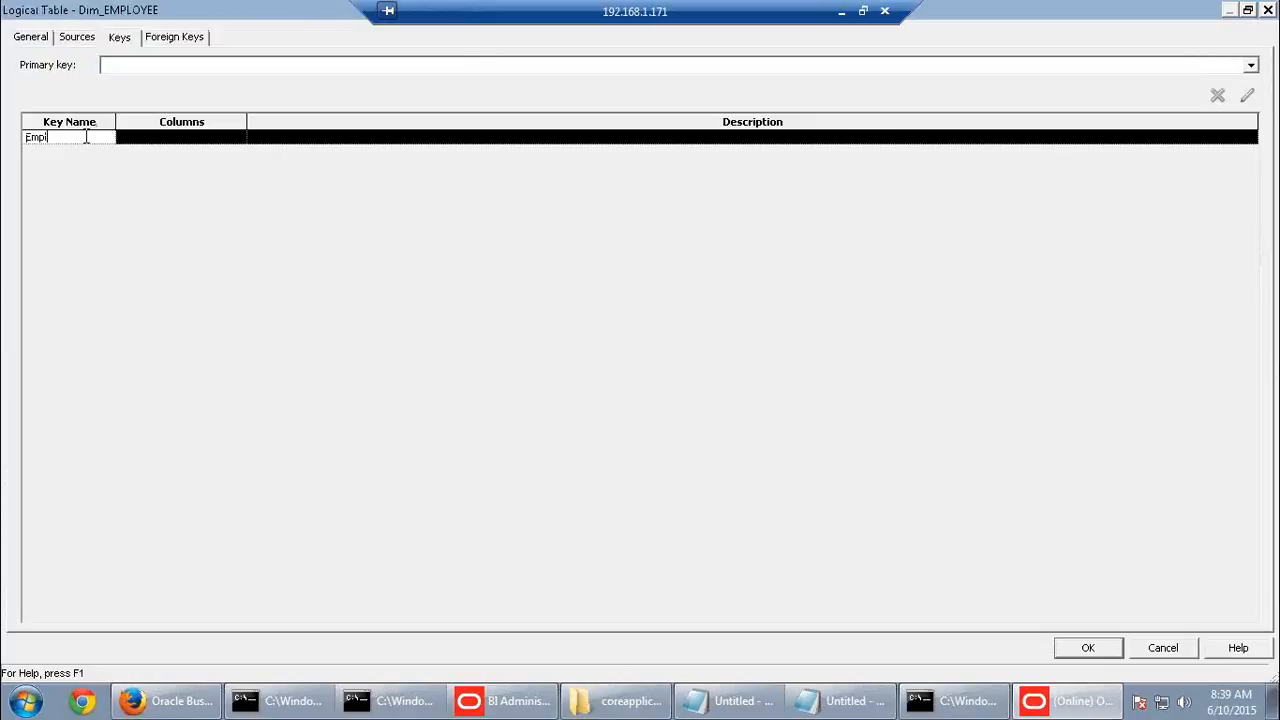
click(140, 137)
click(171, 140)
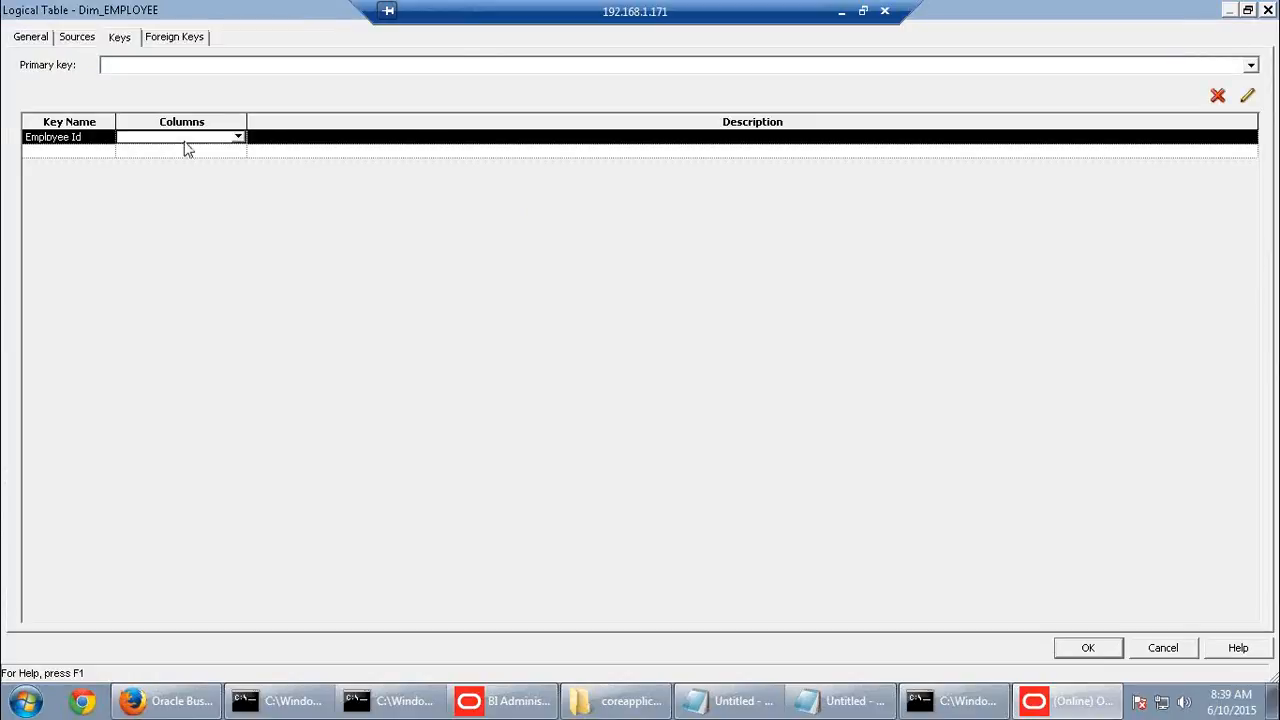
click(237, 137)
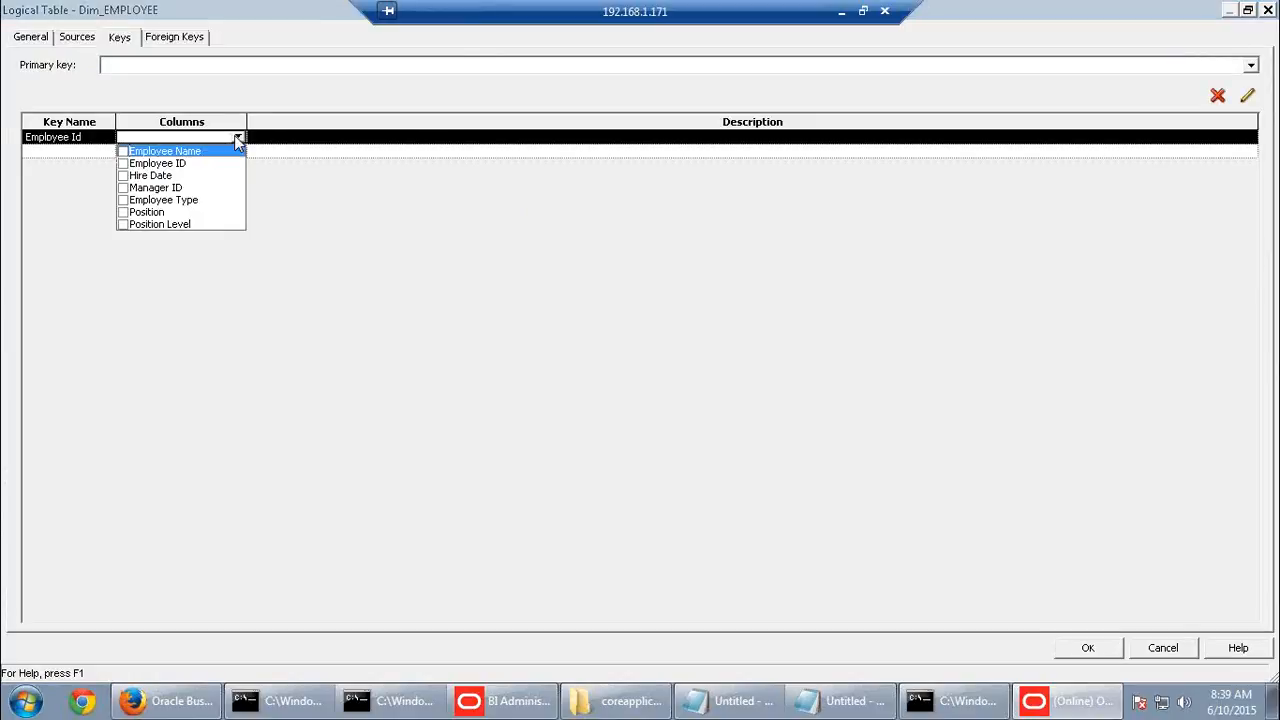
click(124, 163)
click(440, 303)
click(1116, 647)
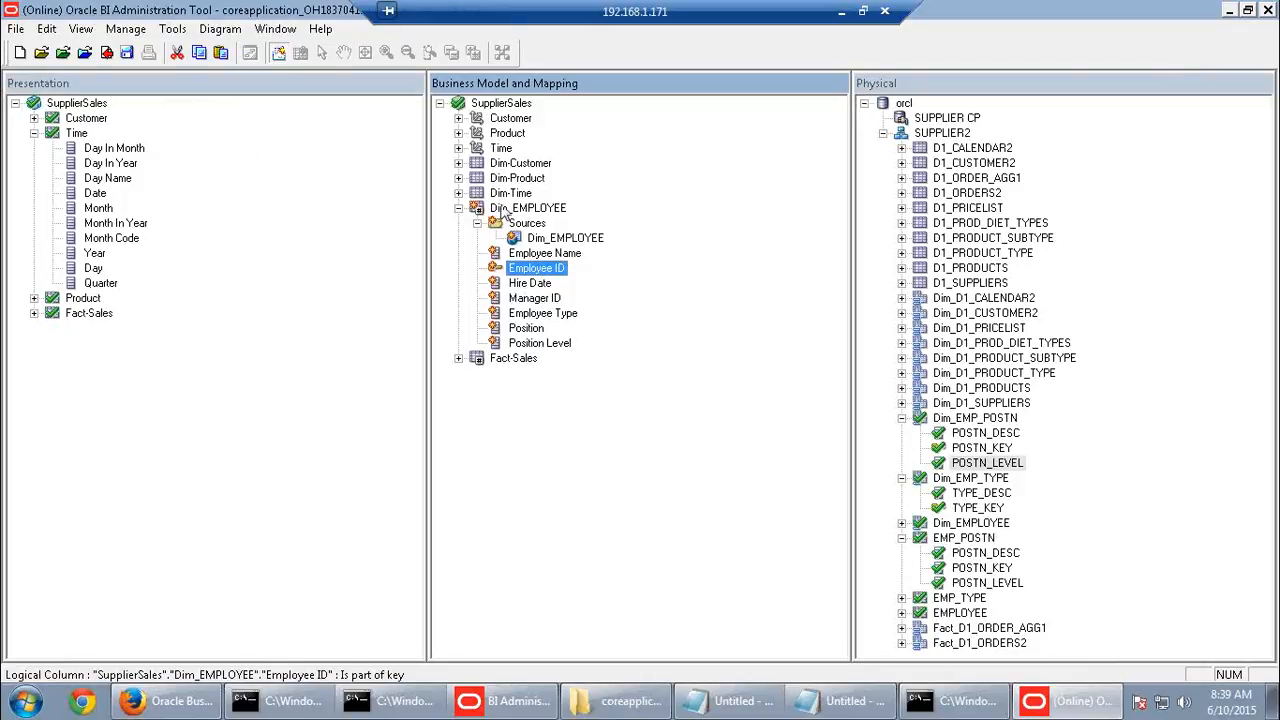
click(527, 208)
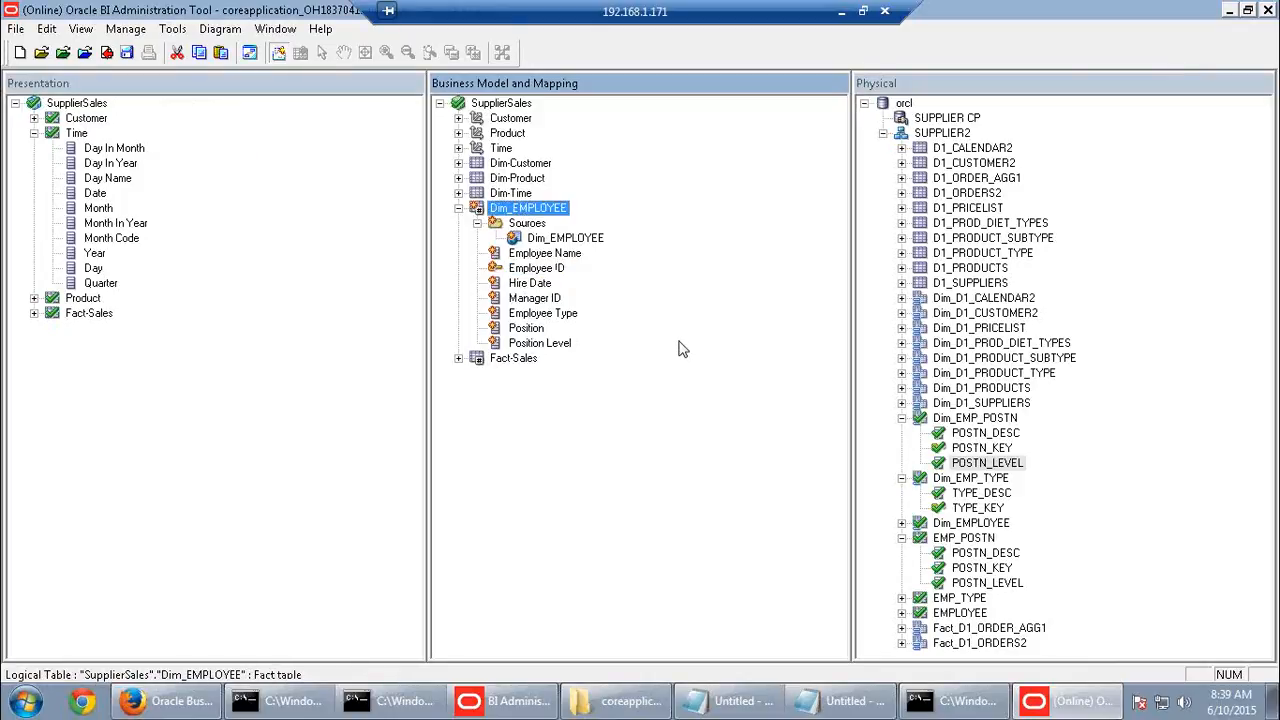
Check the guide, then expand Fact-Sales and Fact_D1_ORDER_AGG1 so their columns are visible.
click(841, 11)
scroll(757, 503, down, 10)
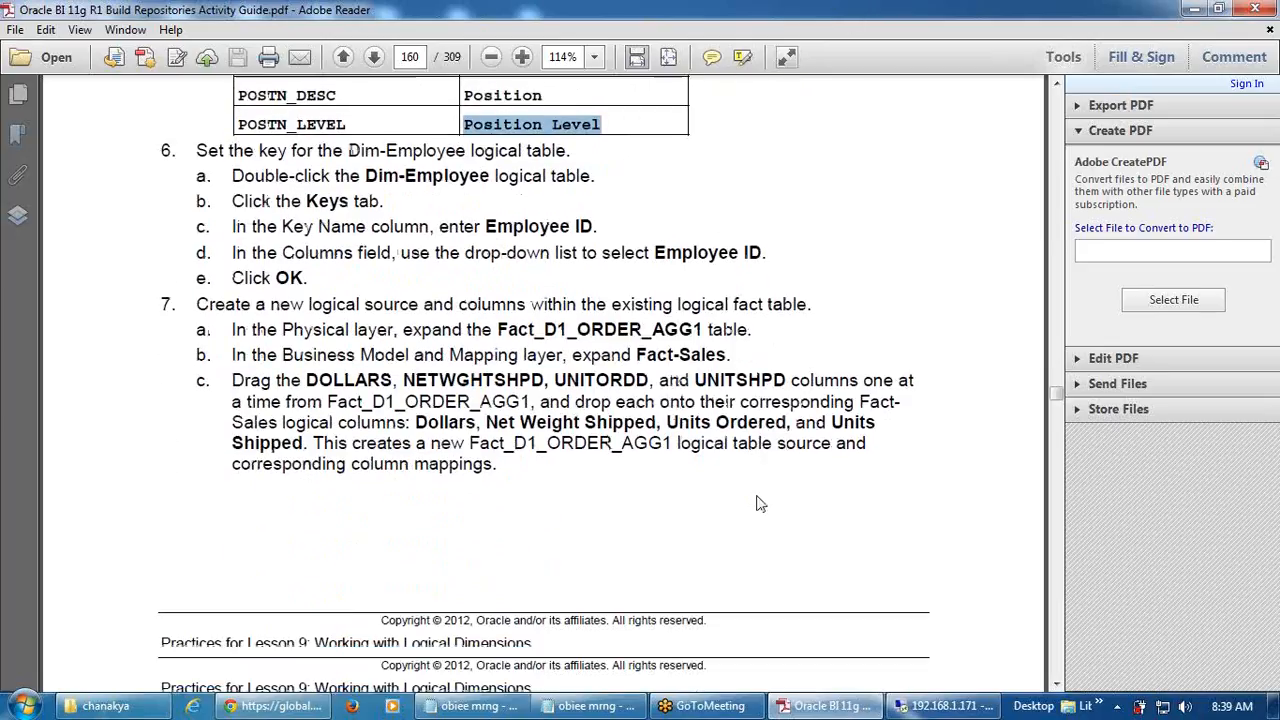
scroll(664, 264, down, 2)
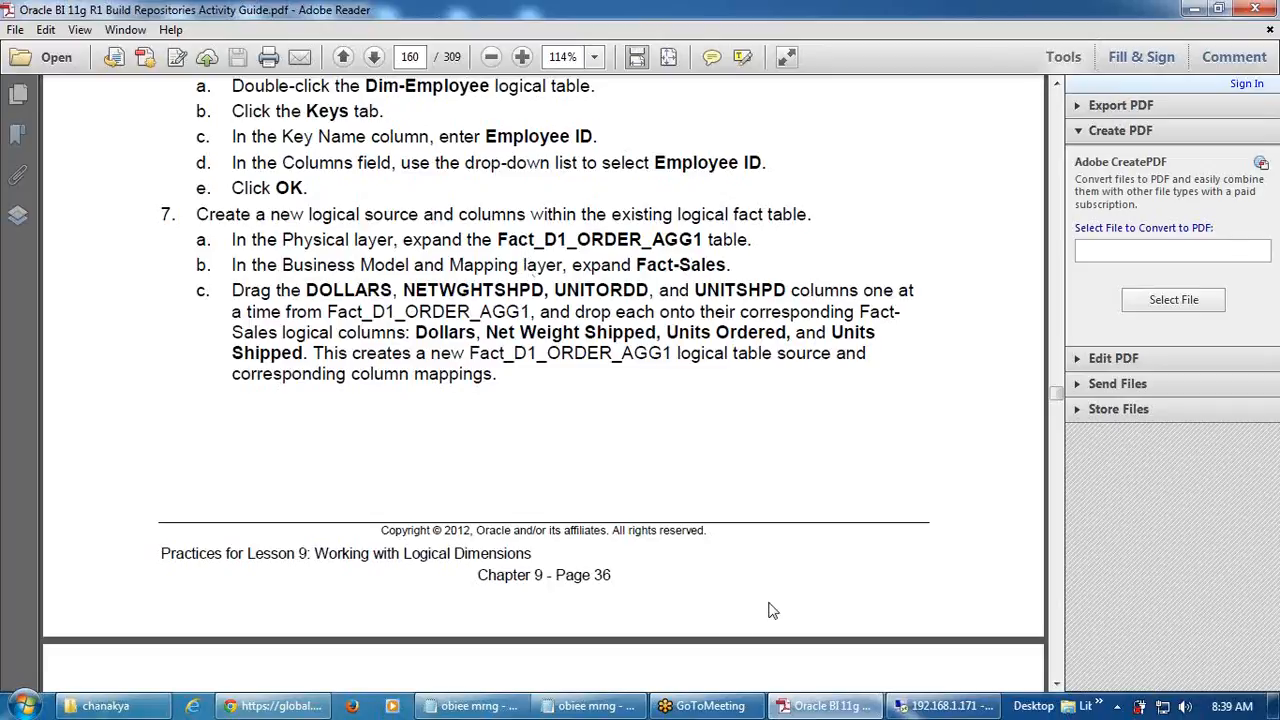
click(945, 706)
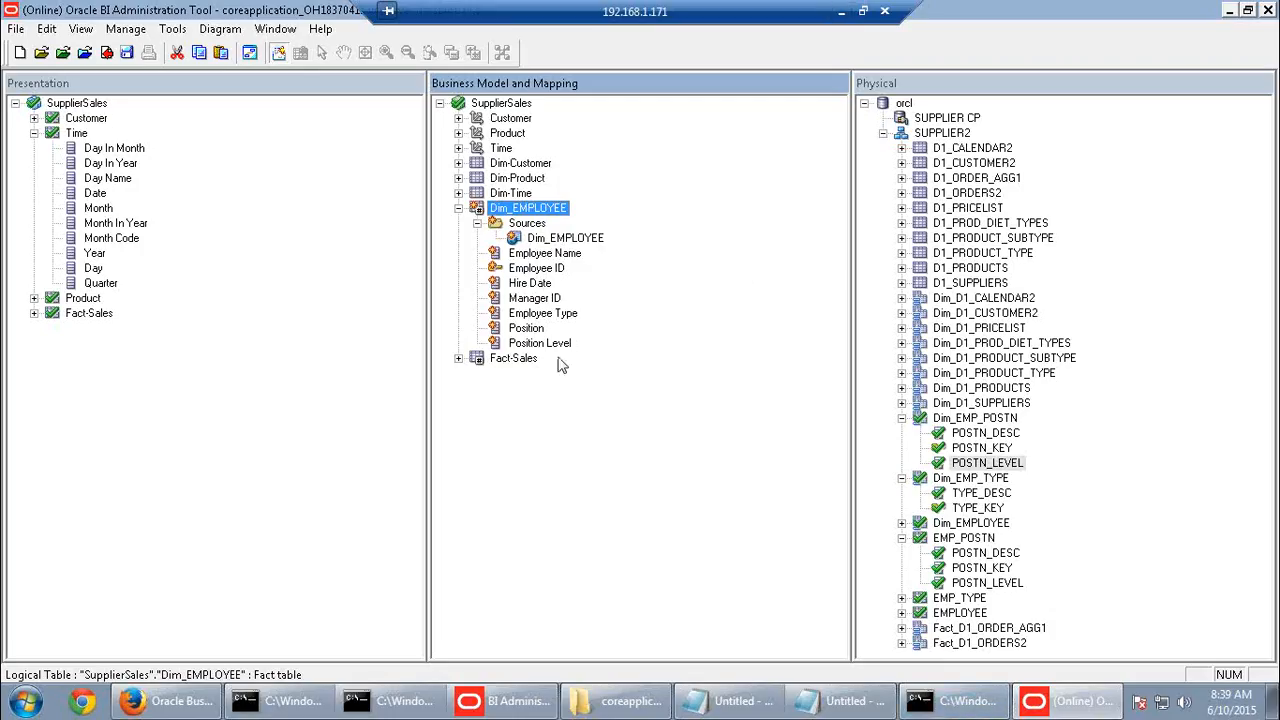
click(459, 358)
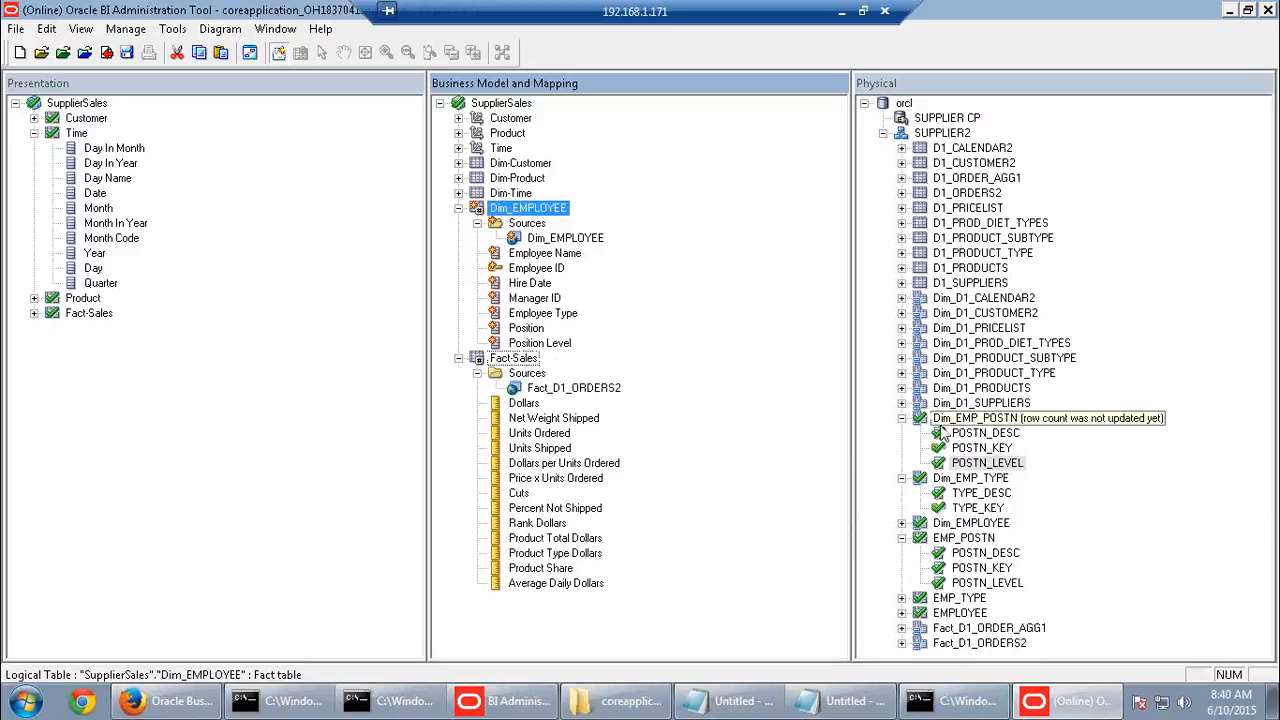
click(902, 418)
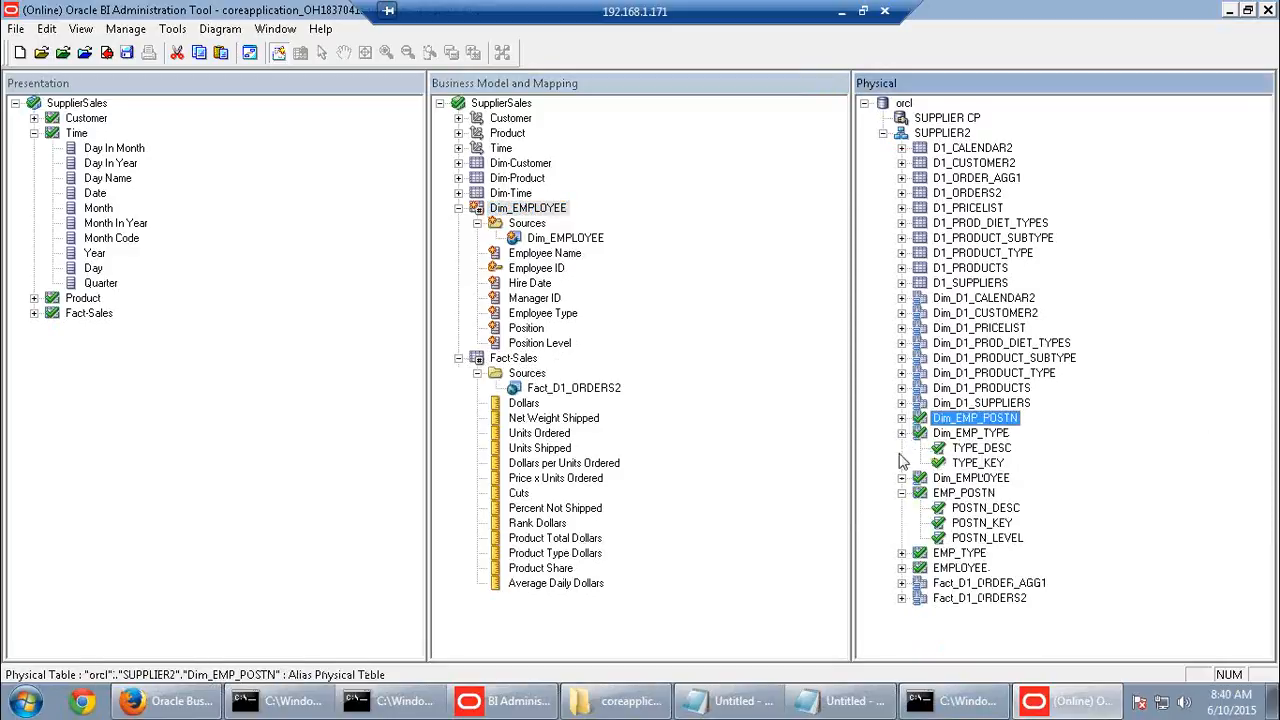
click(902, 583)
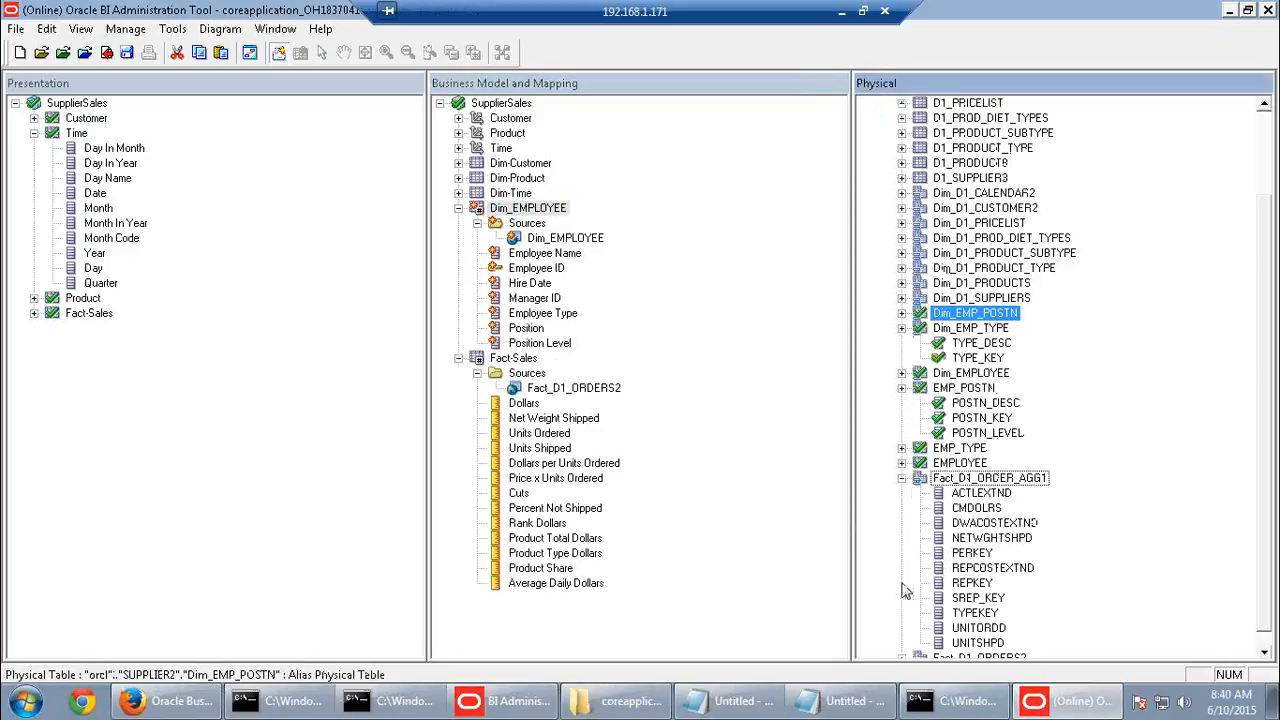
click(902, 328)
click(902, 377)
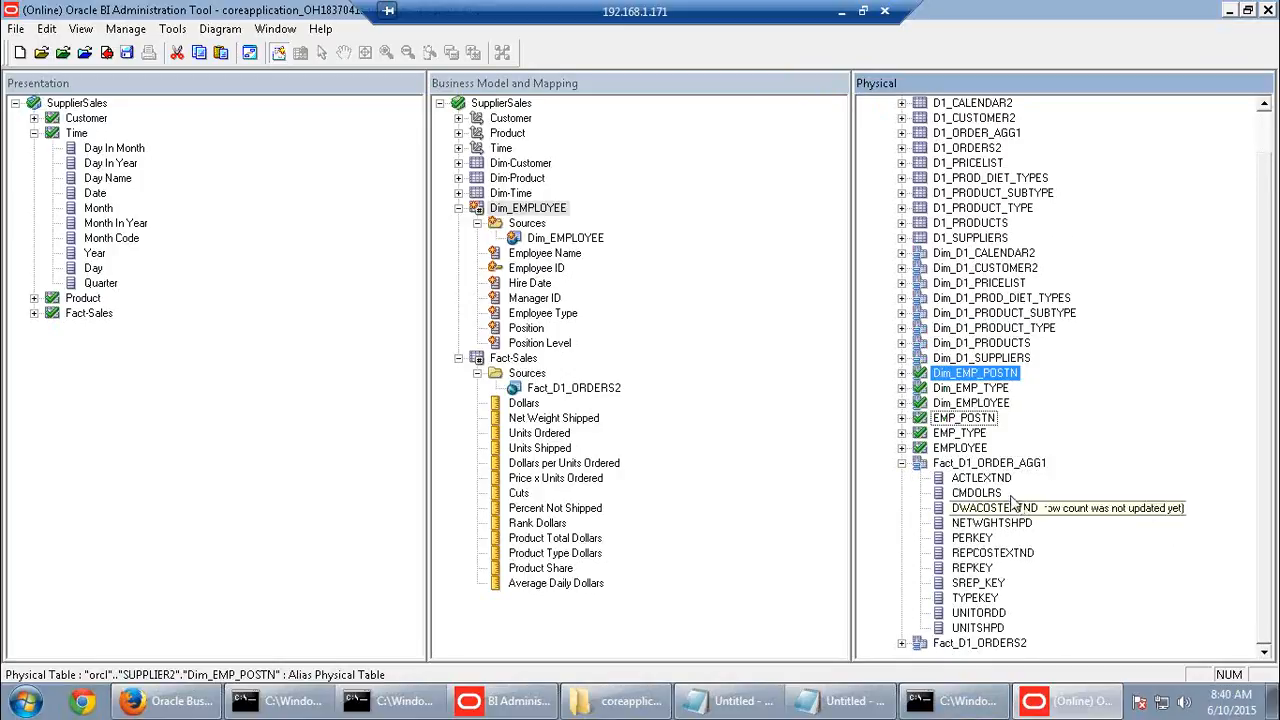
Map Fact_D1_ORDER_AGG1's dollar, NETWGHTSHPD, UNITORDD and UNITSHPD columns onto the matching Fact-Sales columns.
drag(983, 478, 525, 404)
click(662, 523)
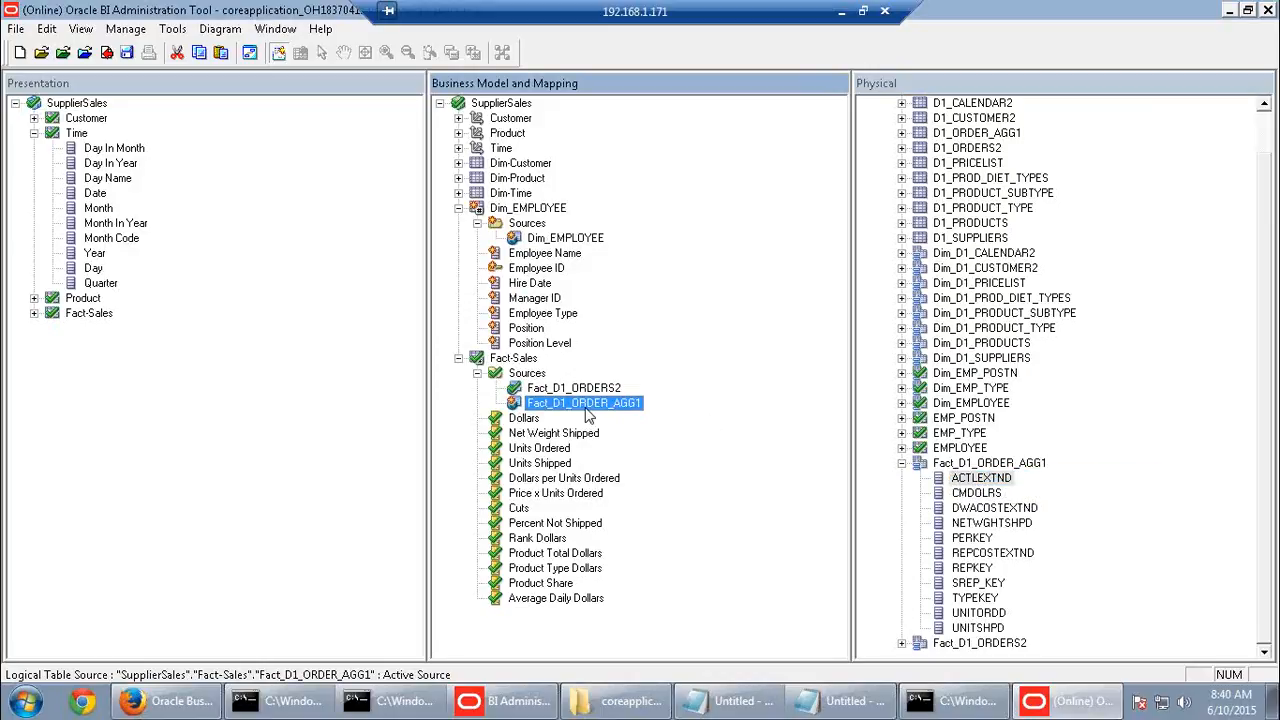
click(948, 512)
drag(950, 518, 575, 440)
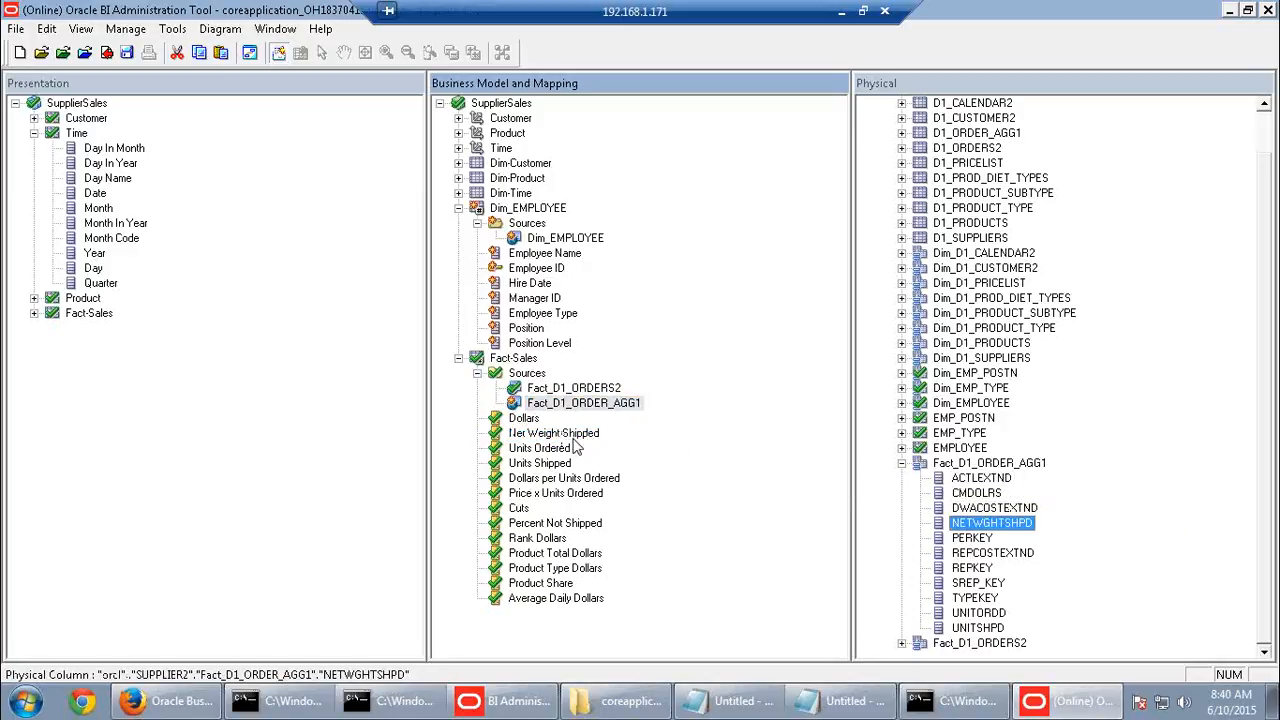
drag(975, 613, 560, 455)
drag(975, 627, 548, 468)
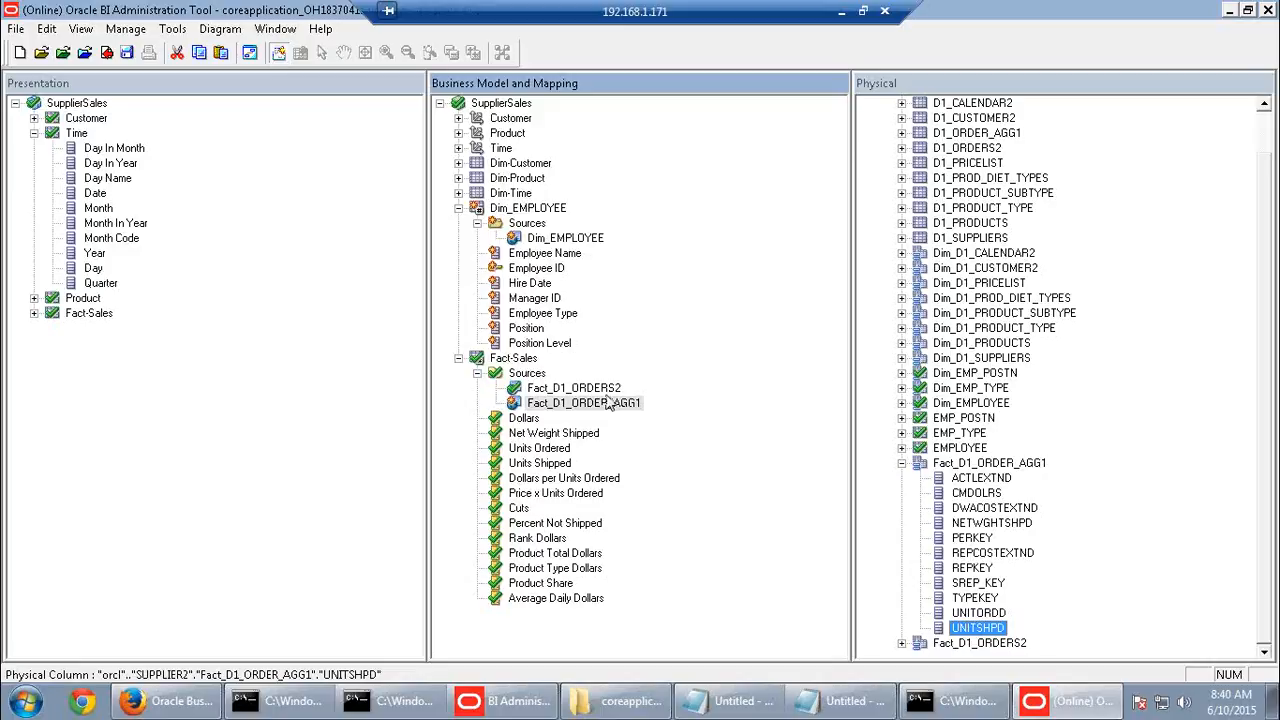
click(527, 360)
Draw a new logical join from Fact-Sales to Dim_EMPLOYEE in a selected-tables-only business model diagram.
ctrl+click(551, 210)
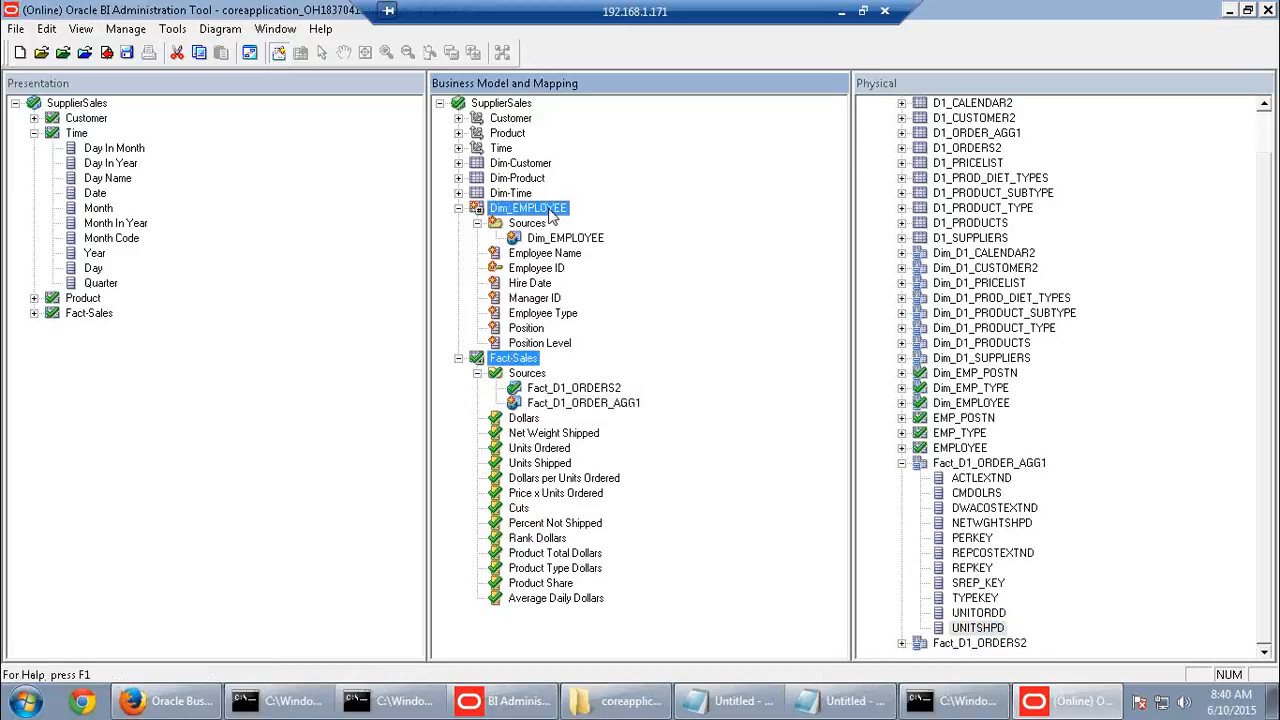
right_click(549, 213)
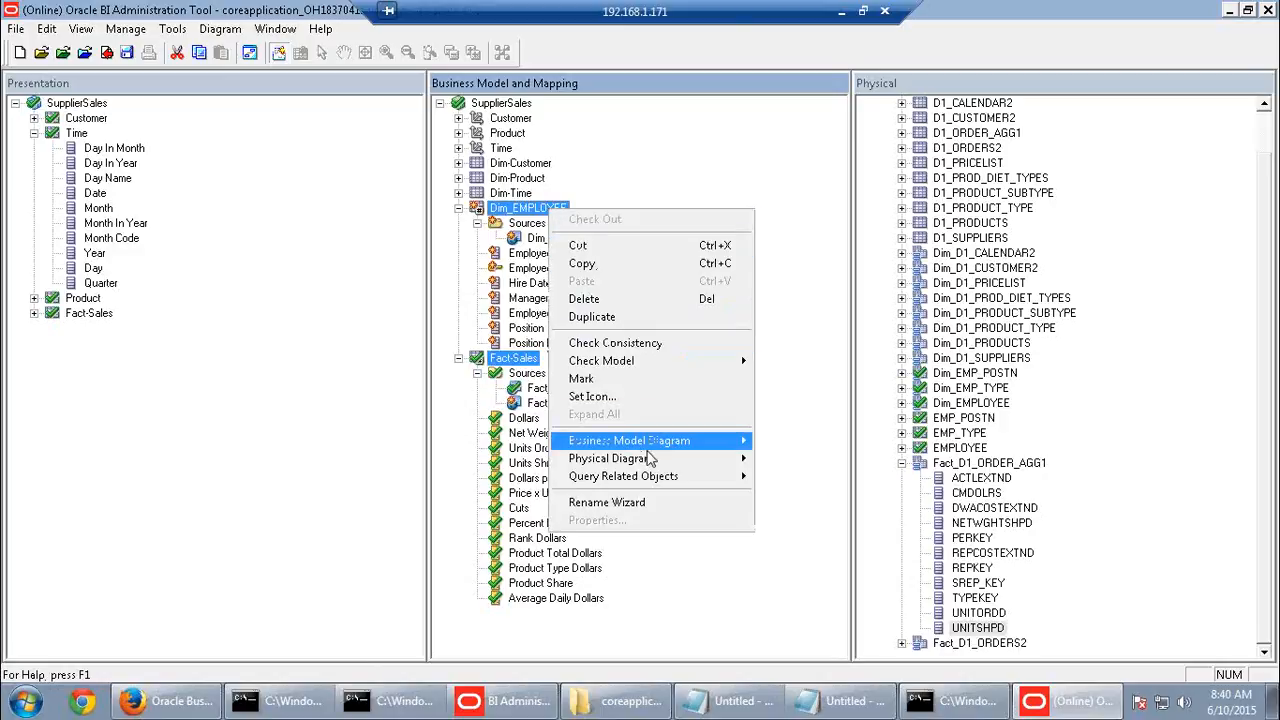
mouse_move(645, 448)
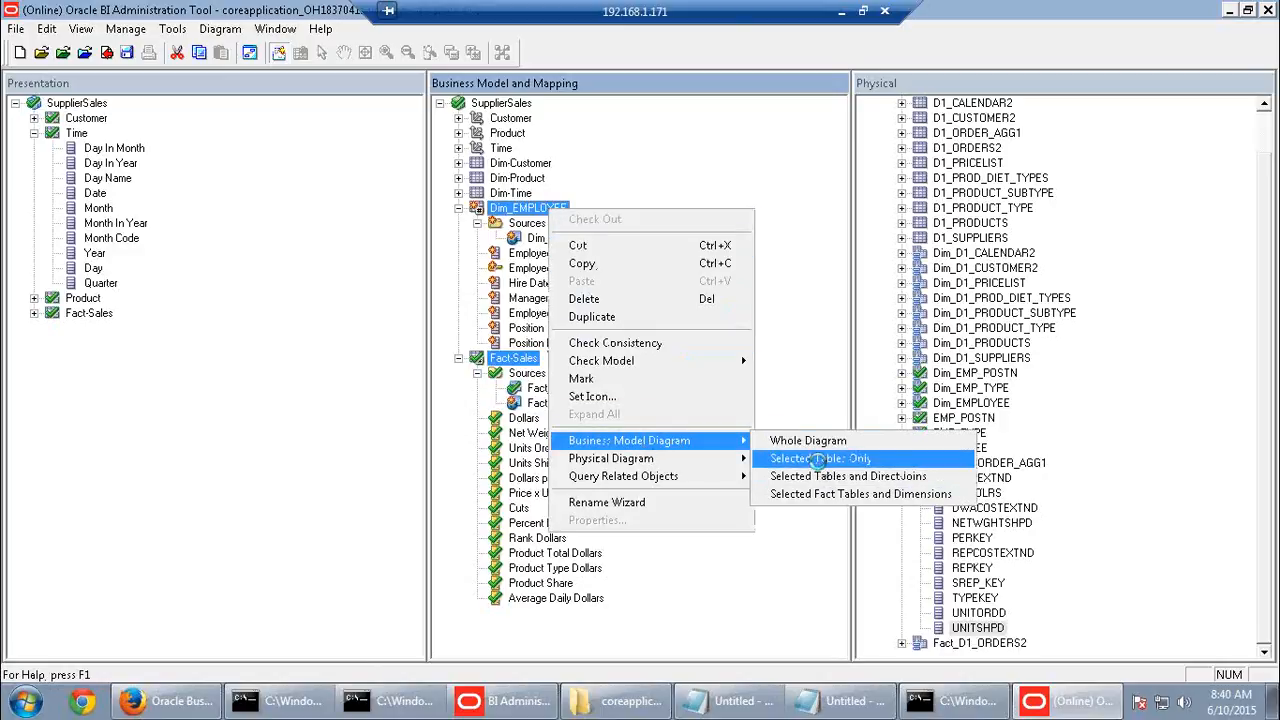
click(818, 461)
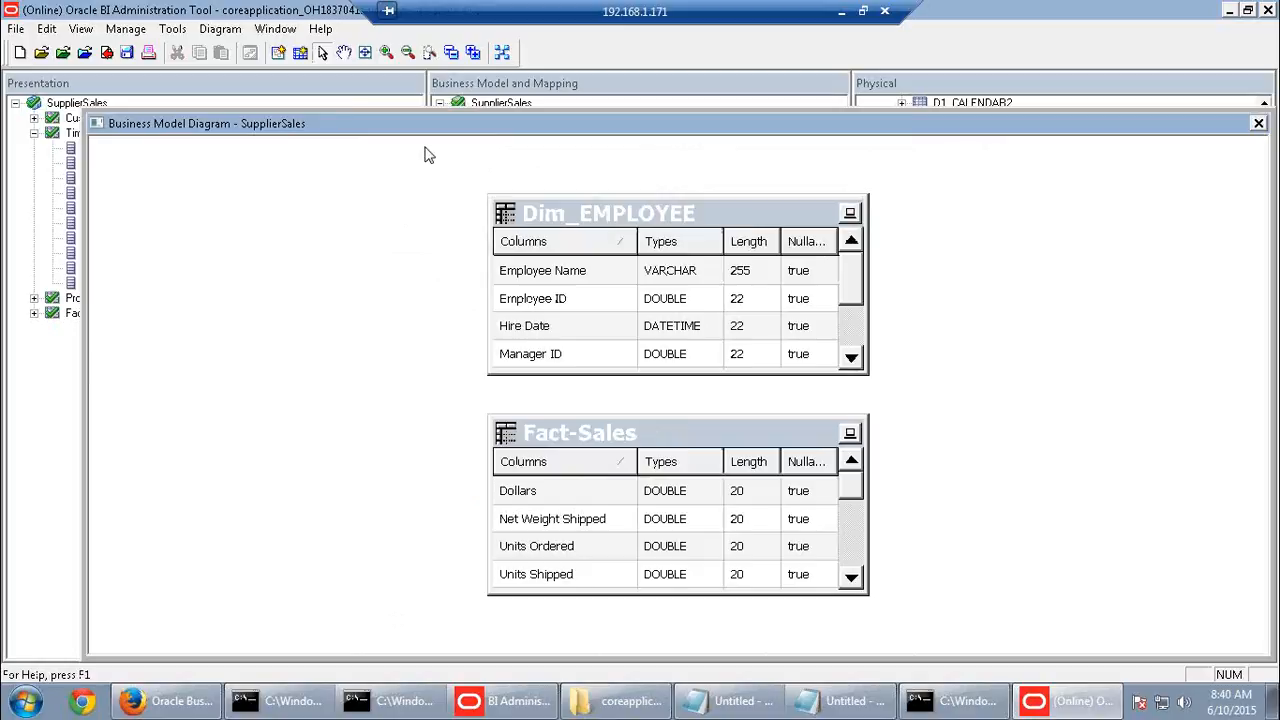
click(279, 53)
click(626, 462)
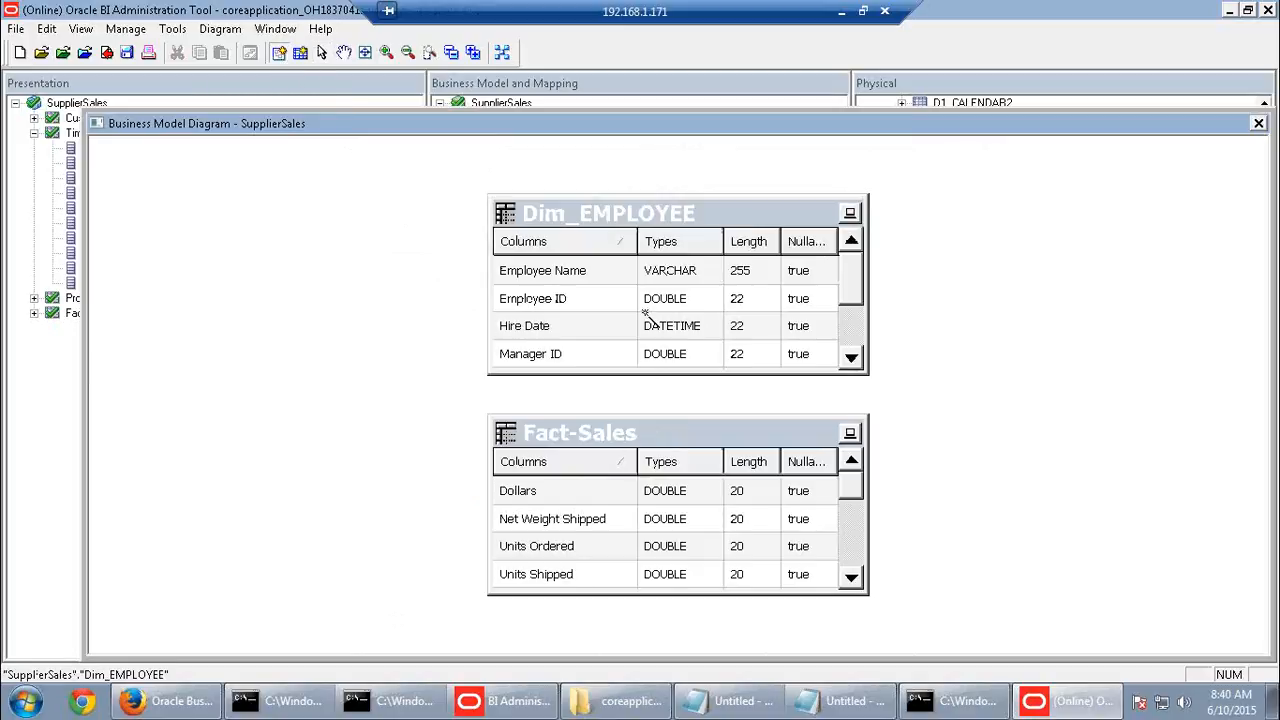
click(650, 320)
click(532, 578)
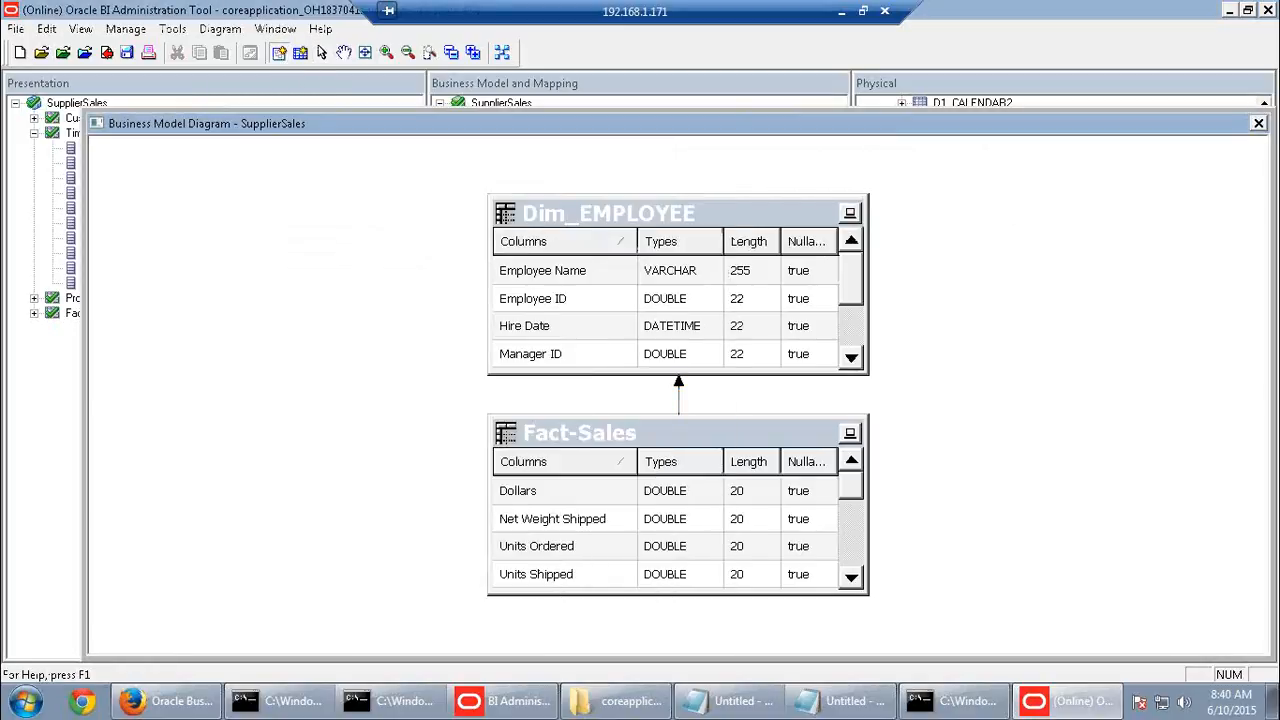
click(1258, 122)
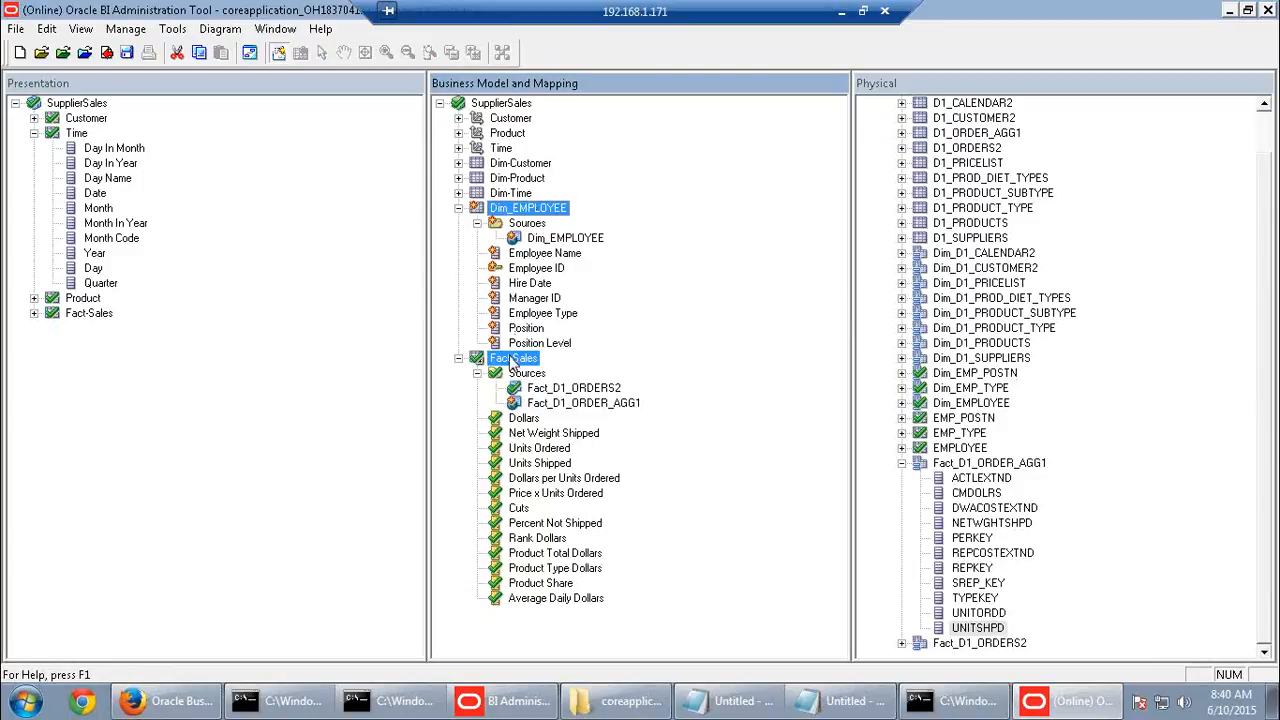
Check in the changes, running the global consistency check and closing its results.
click(960, 447)
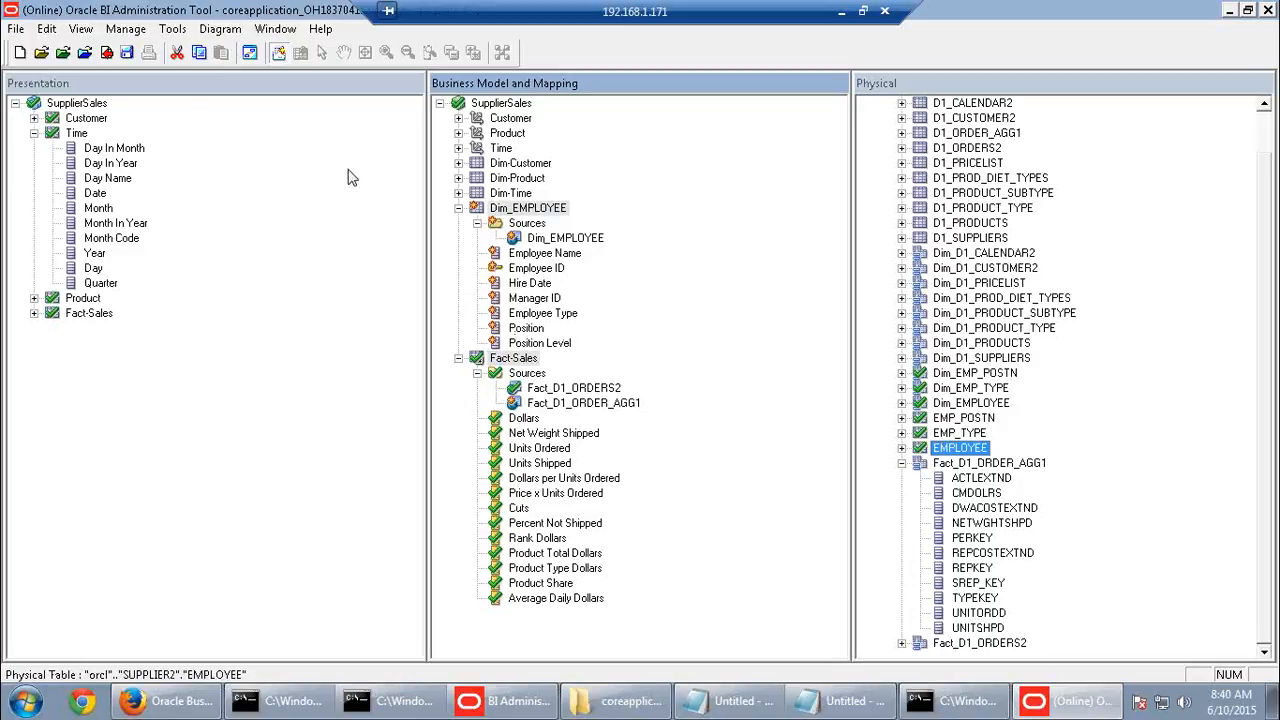
click(106, 55)
click(579, 399)
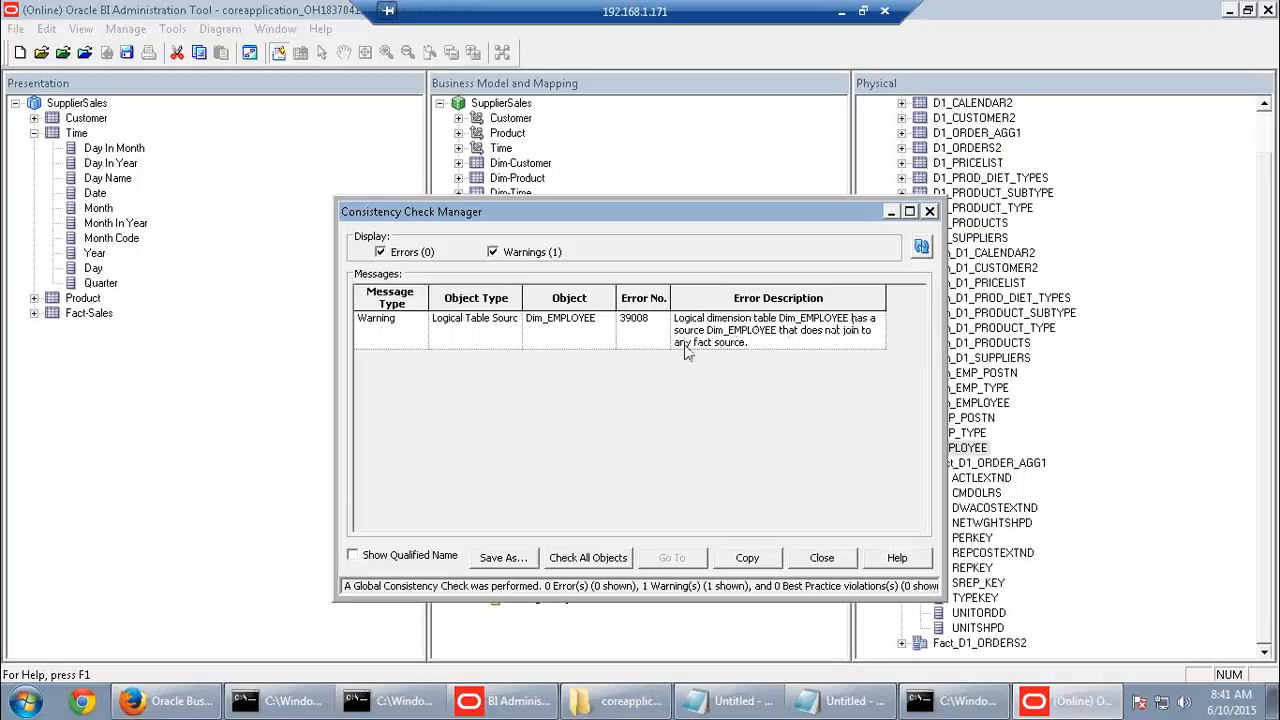
click(821, 558)
Inspect the Fact_D1_ORDERS2, Fact_D1_ORDER_AGG1 and Dim_EMPLOYEE logical table sources.
click(569, 393)
click(592, 404)
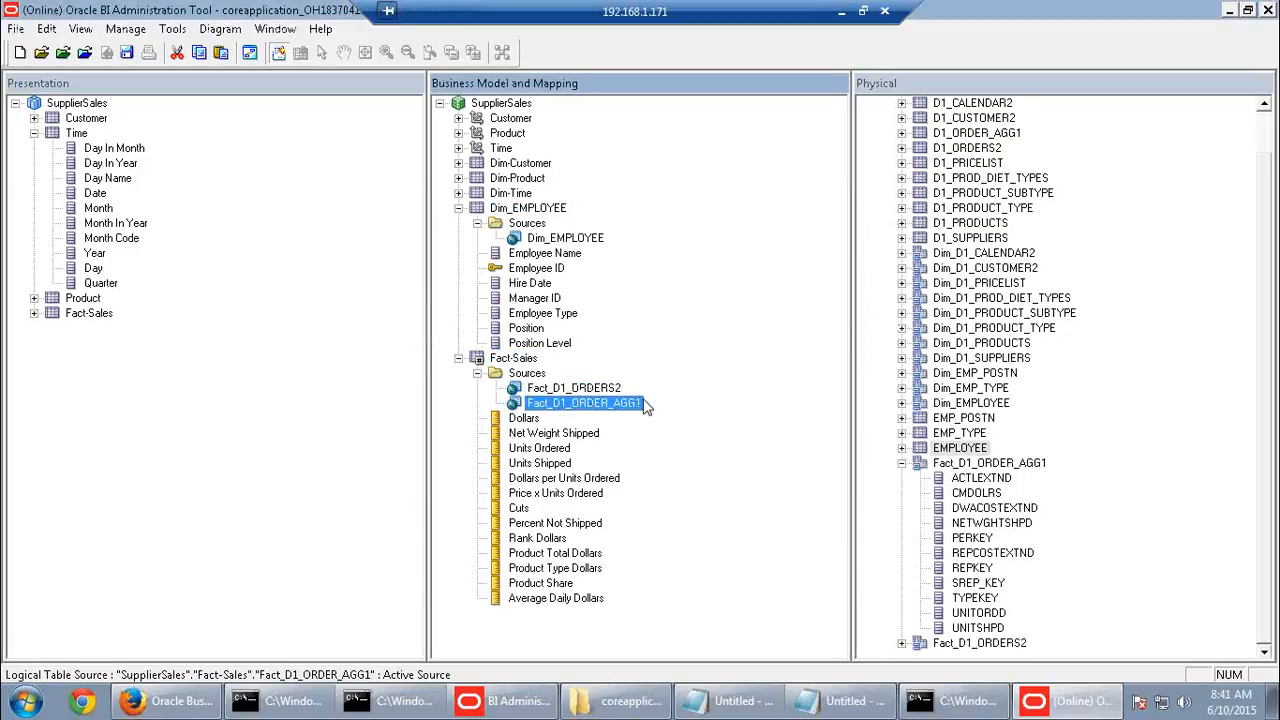
click(572, 240)
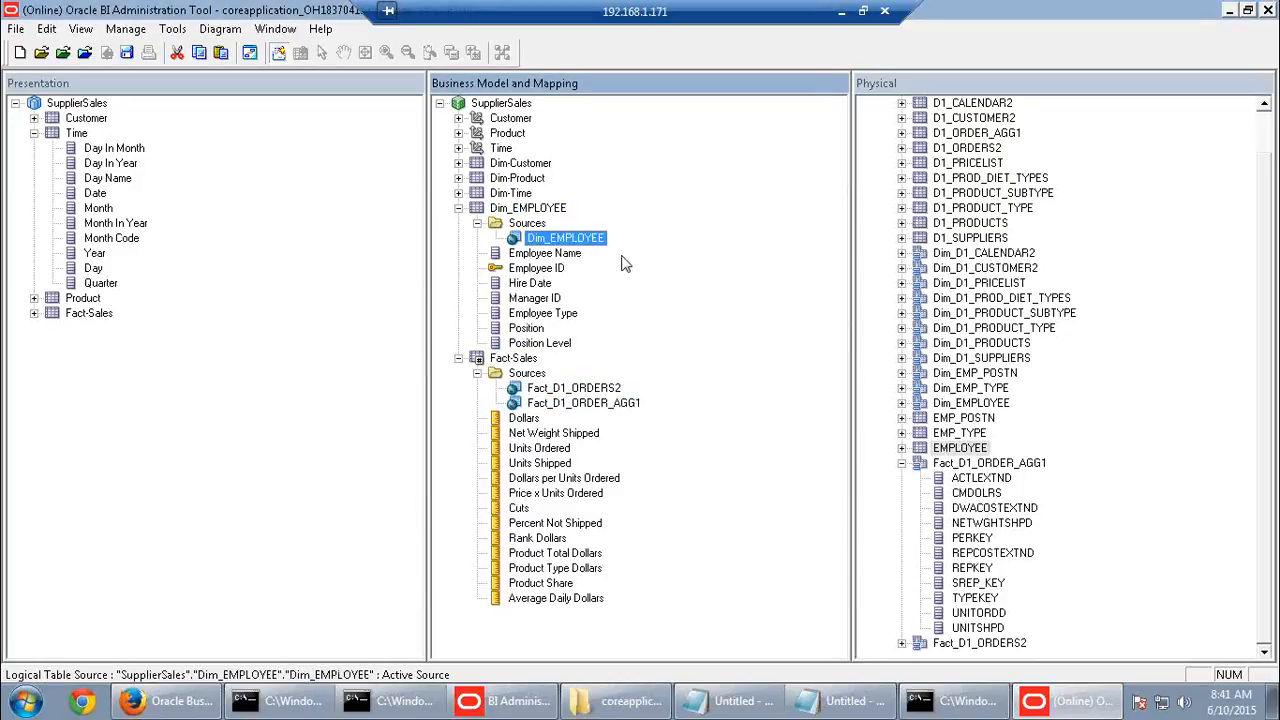
click(604, 393)
click(616, 405)
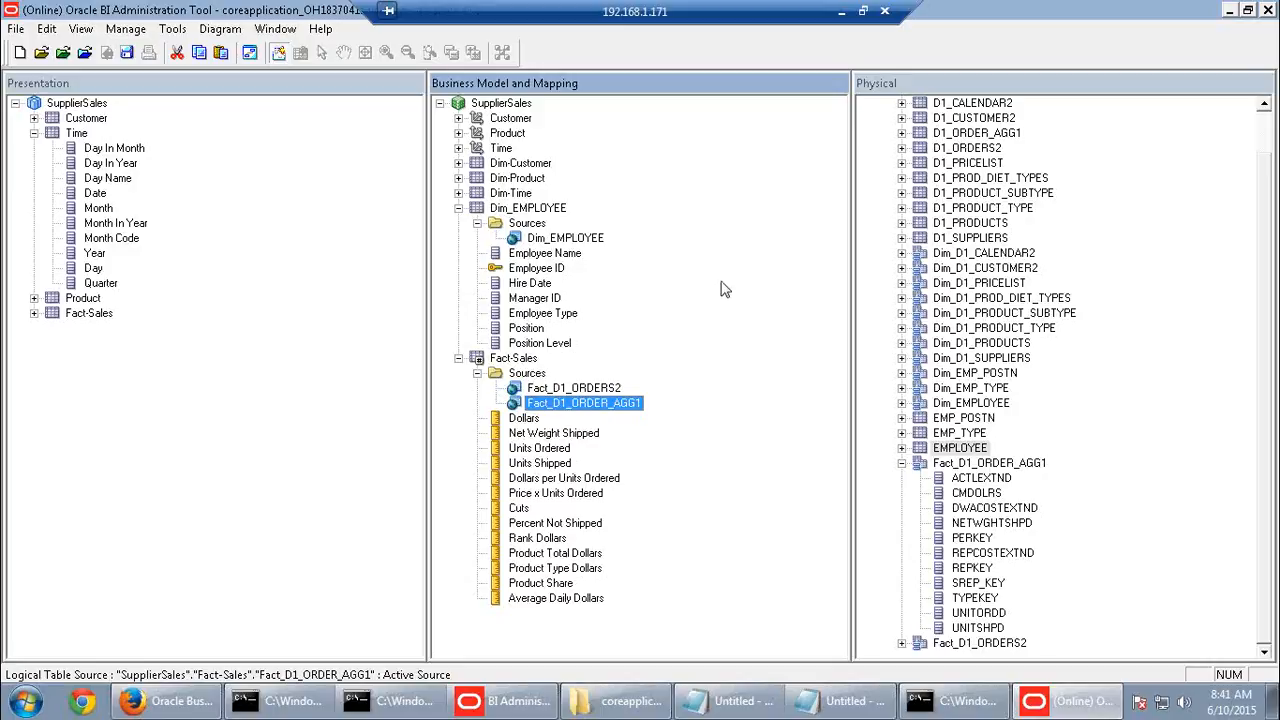
Read ahead in the PDF guide, then collapse the Fact-Sales logical table.
click(841, 11)
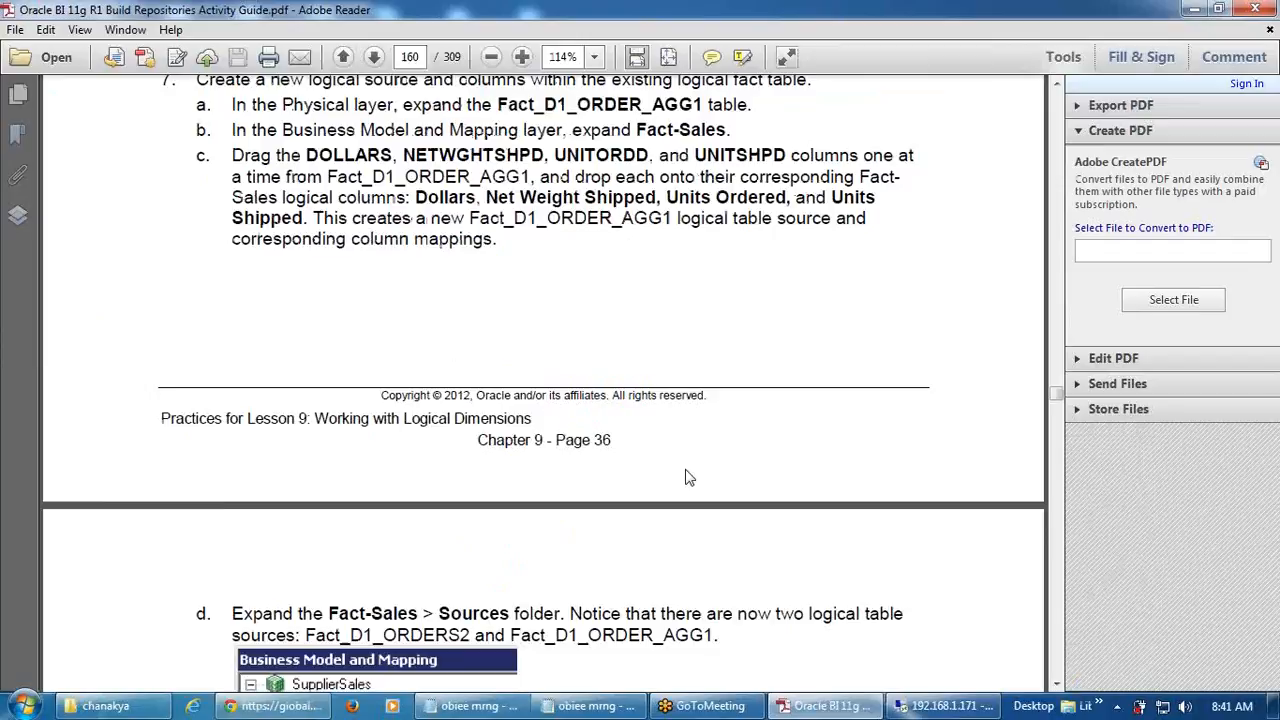
scroll(686, 477, down, 5)
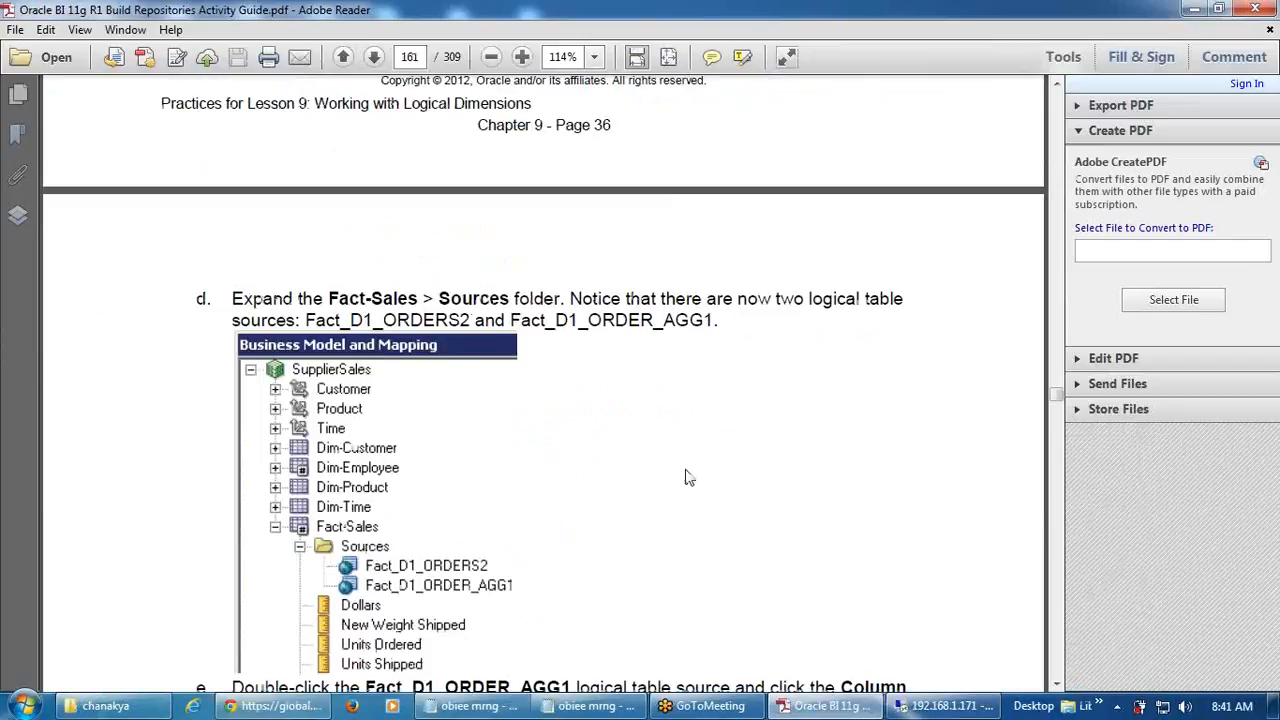
scroll(686, 477, down, 6)
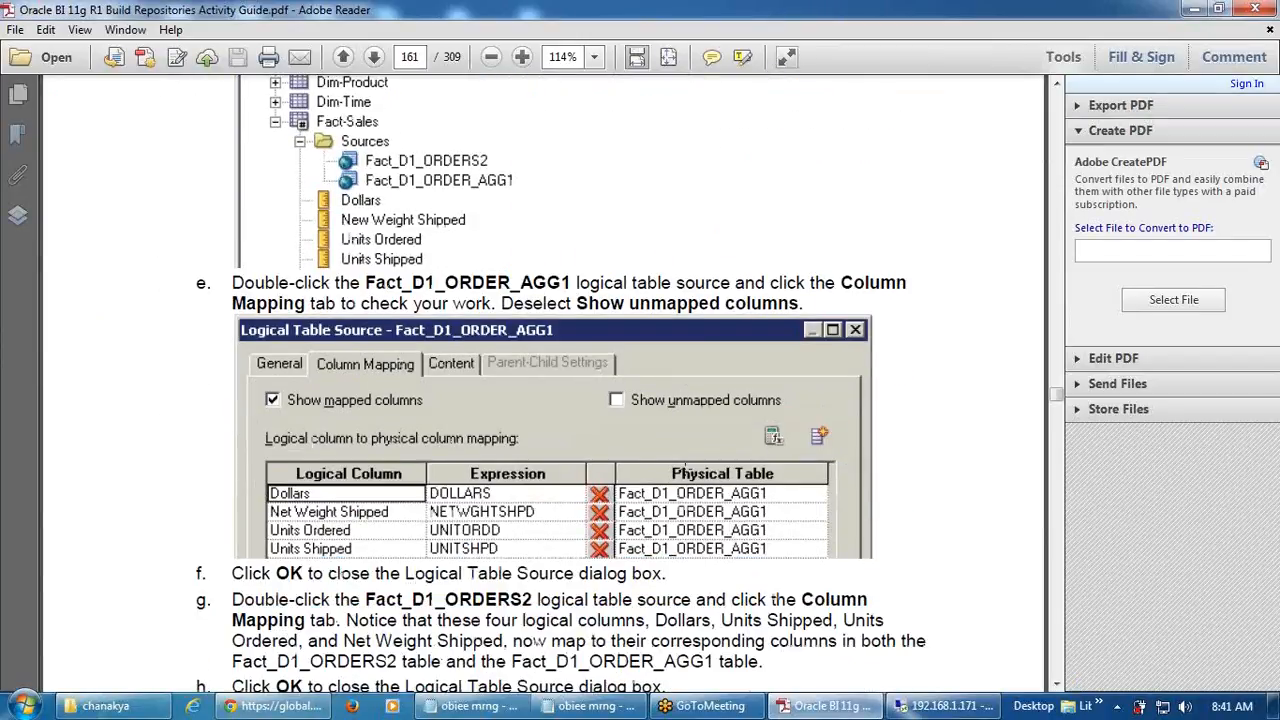
scroll(686, 470, down, 13)
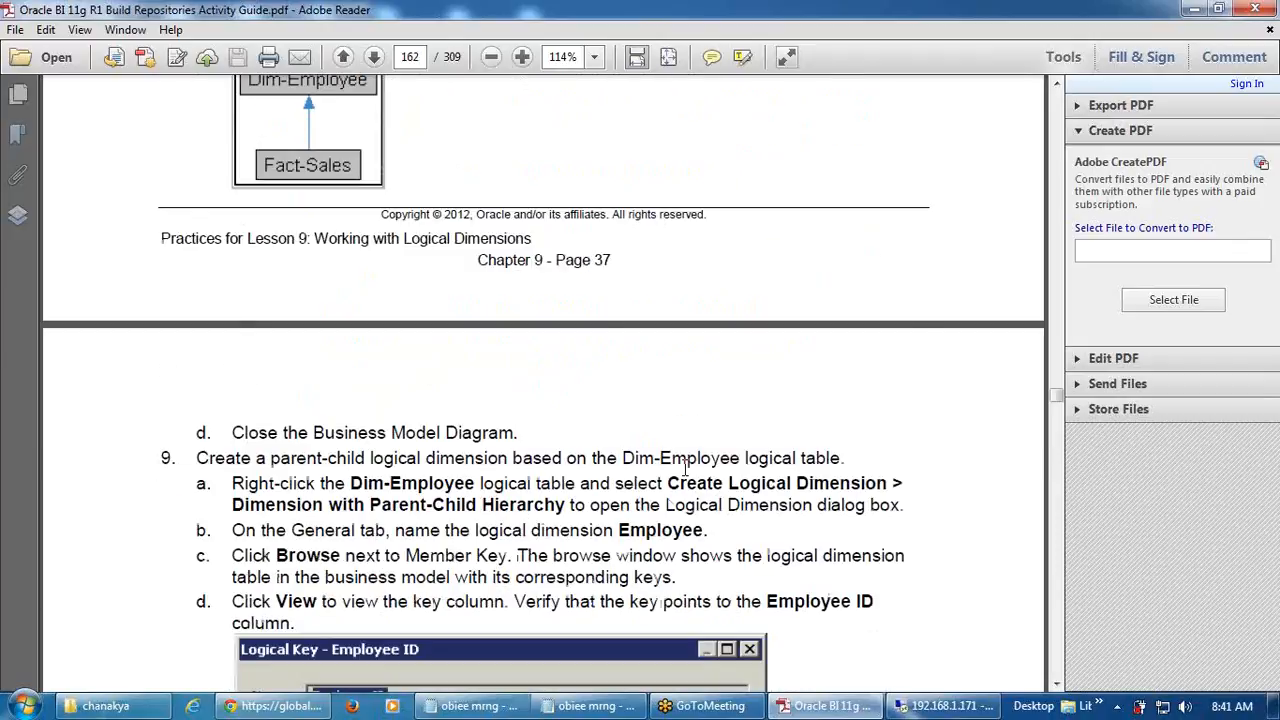
scroll(686, 470, down, 5)
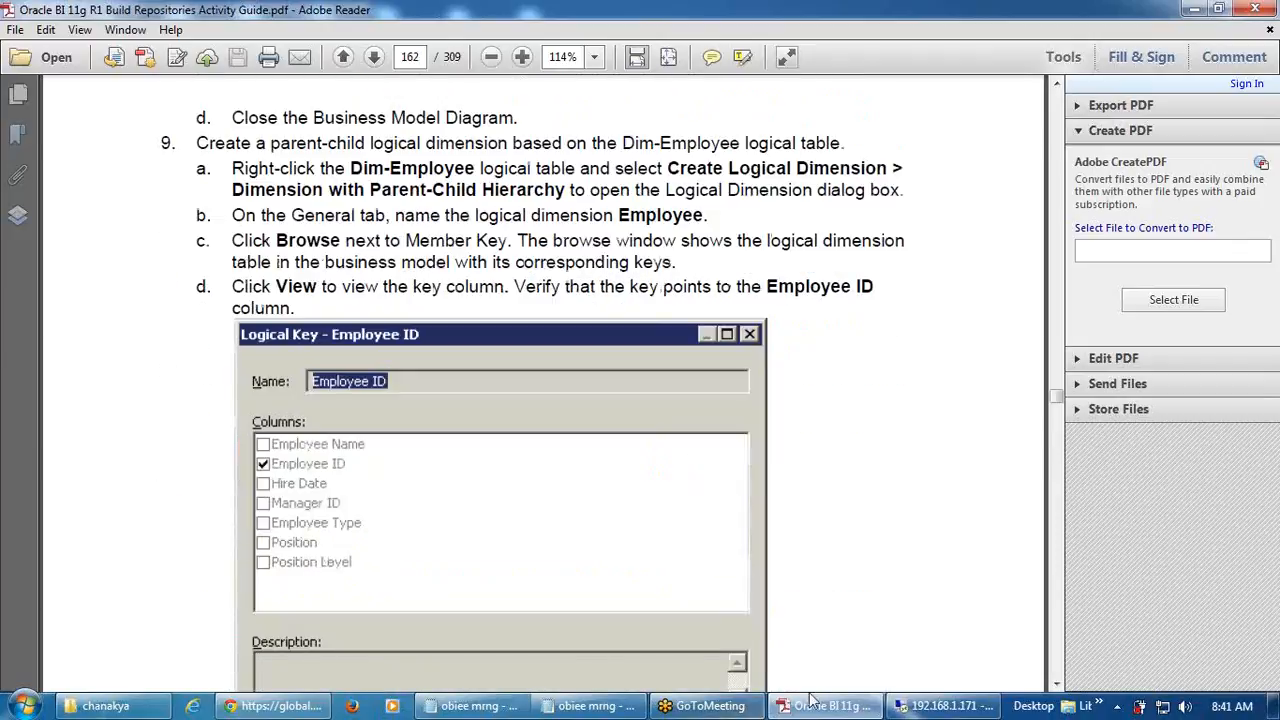
click(945, 706)
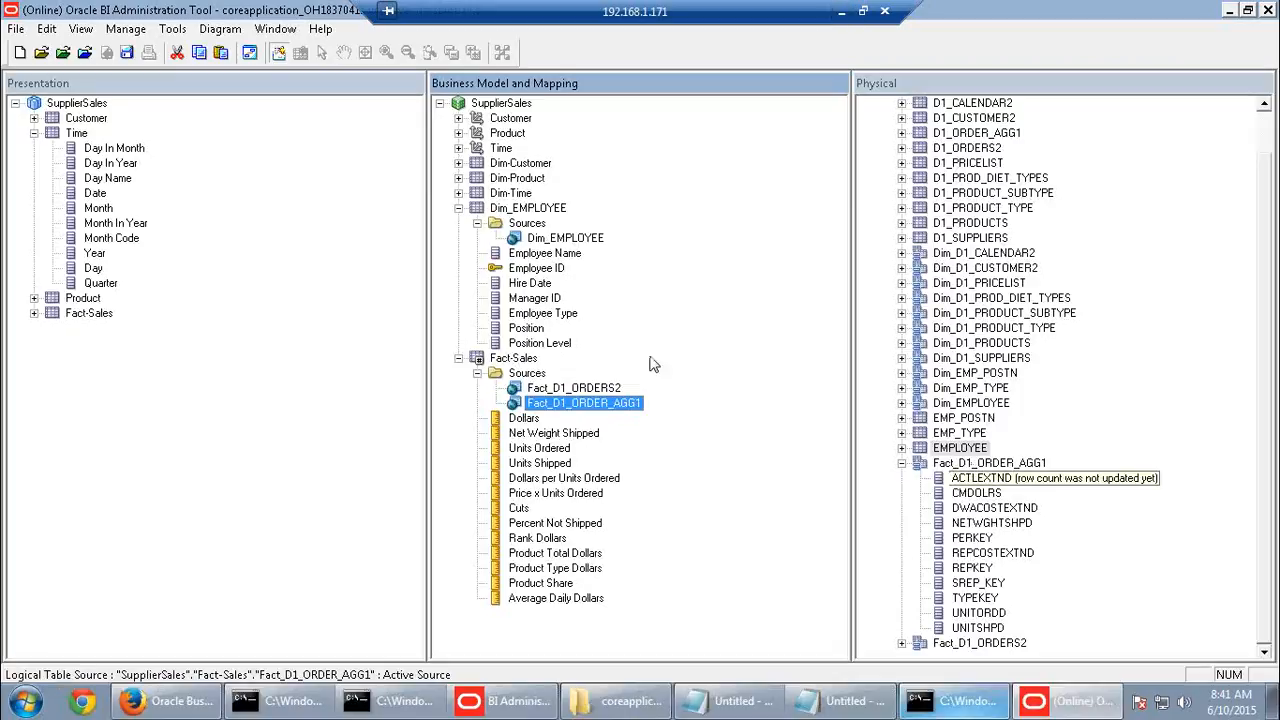
click(458, 358)
Create a parent-child logical dimension from Dim_EMPLOYEE with member key Employee Id.
click(458, 208)
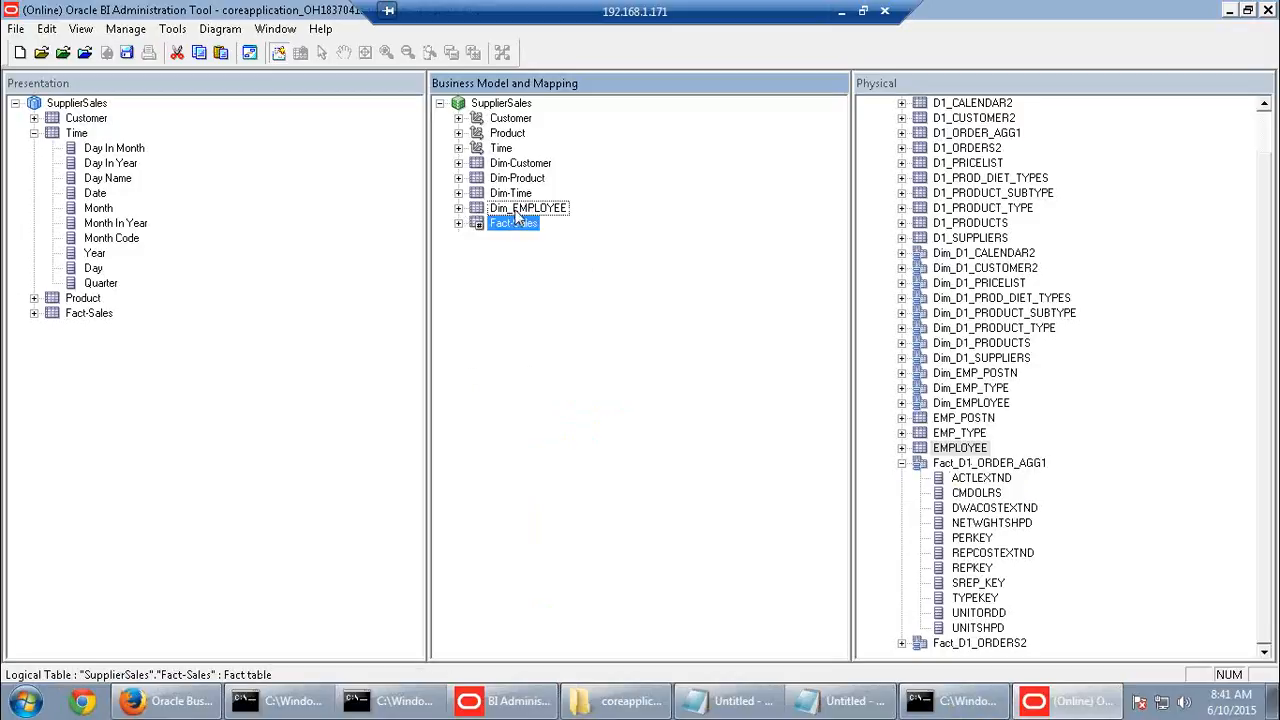
right_click(517, 209)
mouse_move(583, 243)
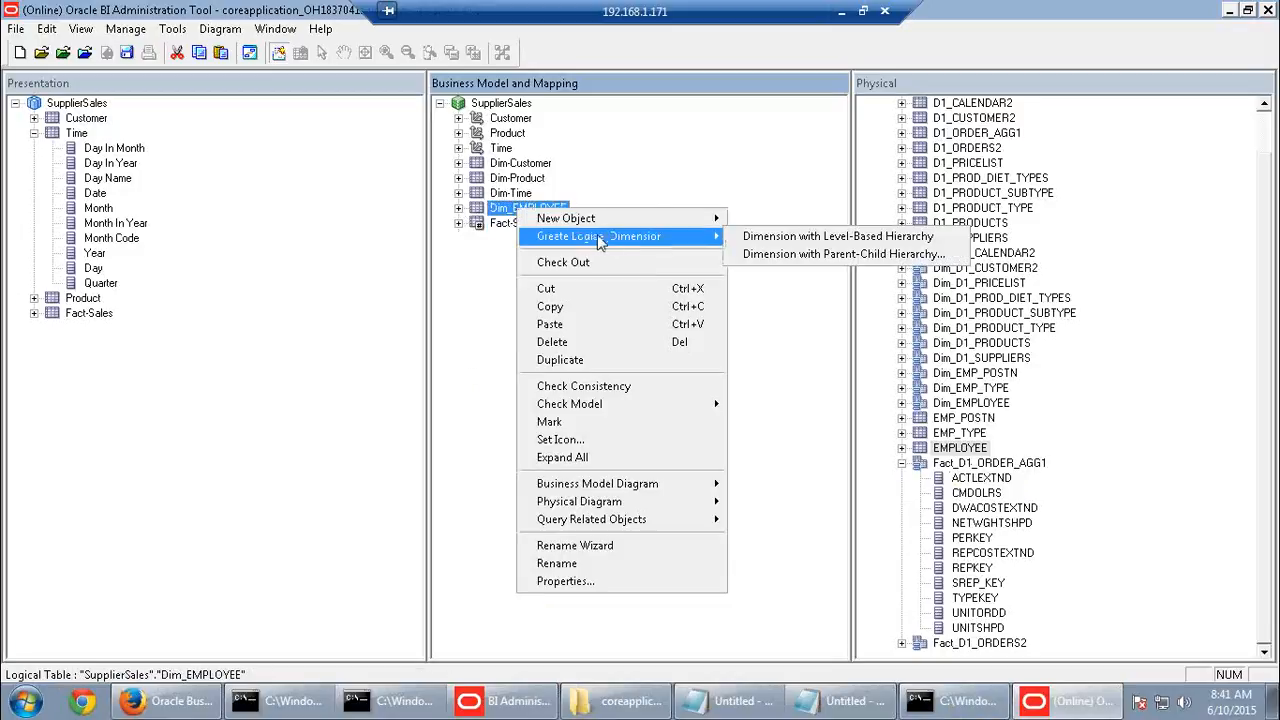
click(800, 255)
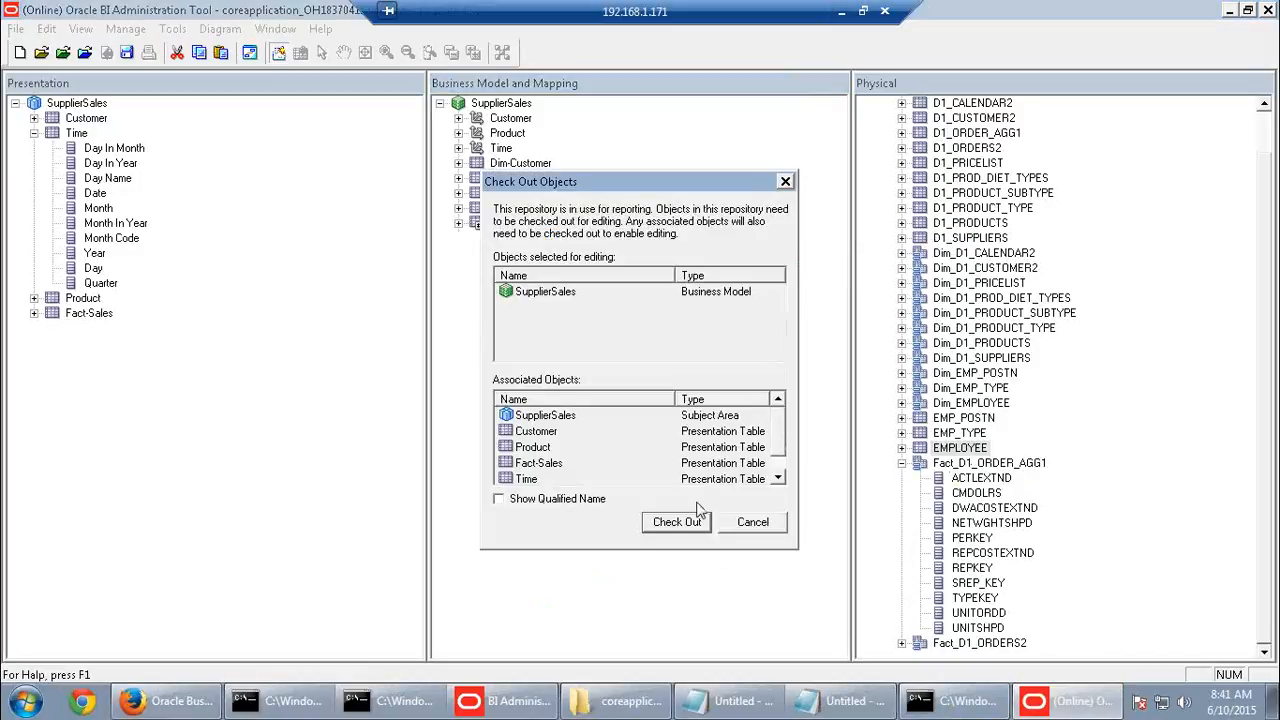
click(683, 530)
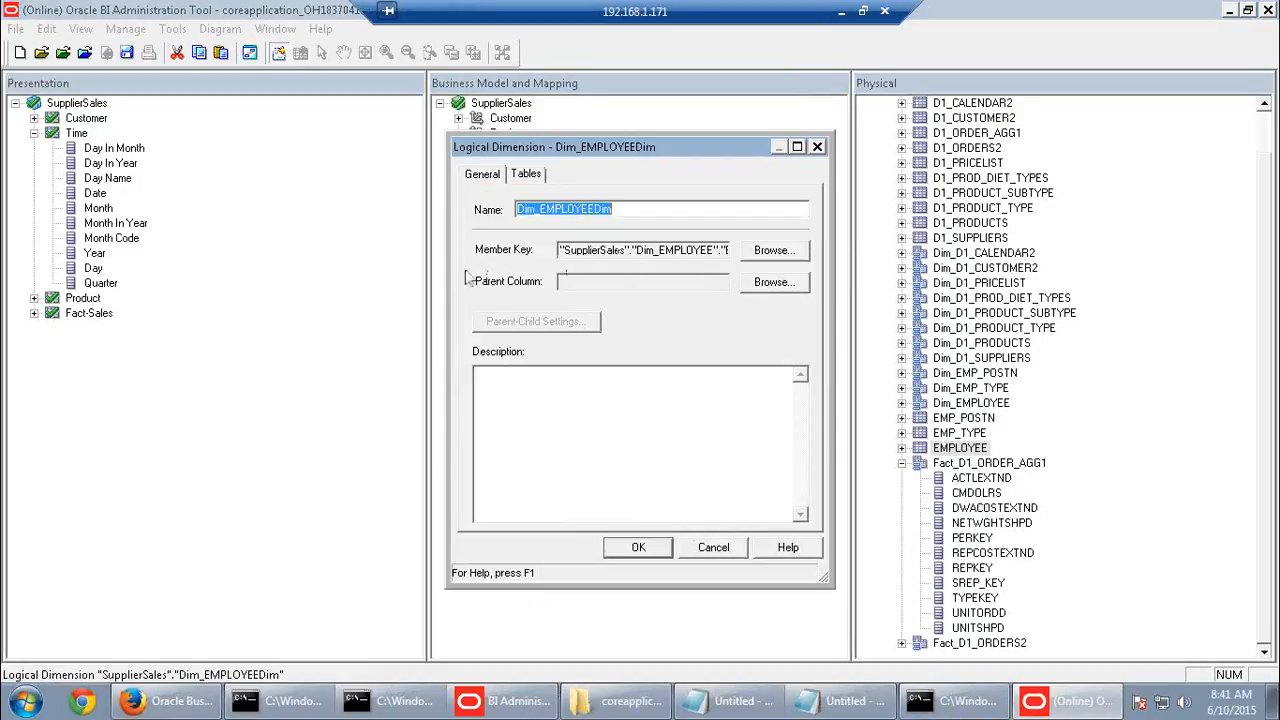
drag(576, 258, 860, 261)
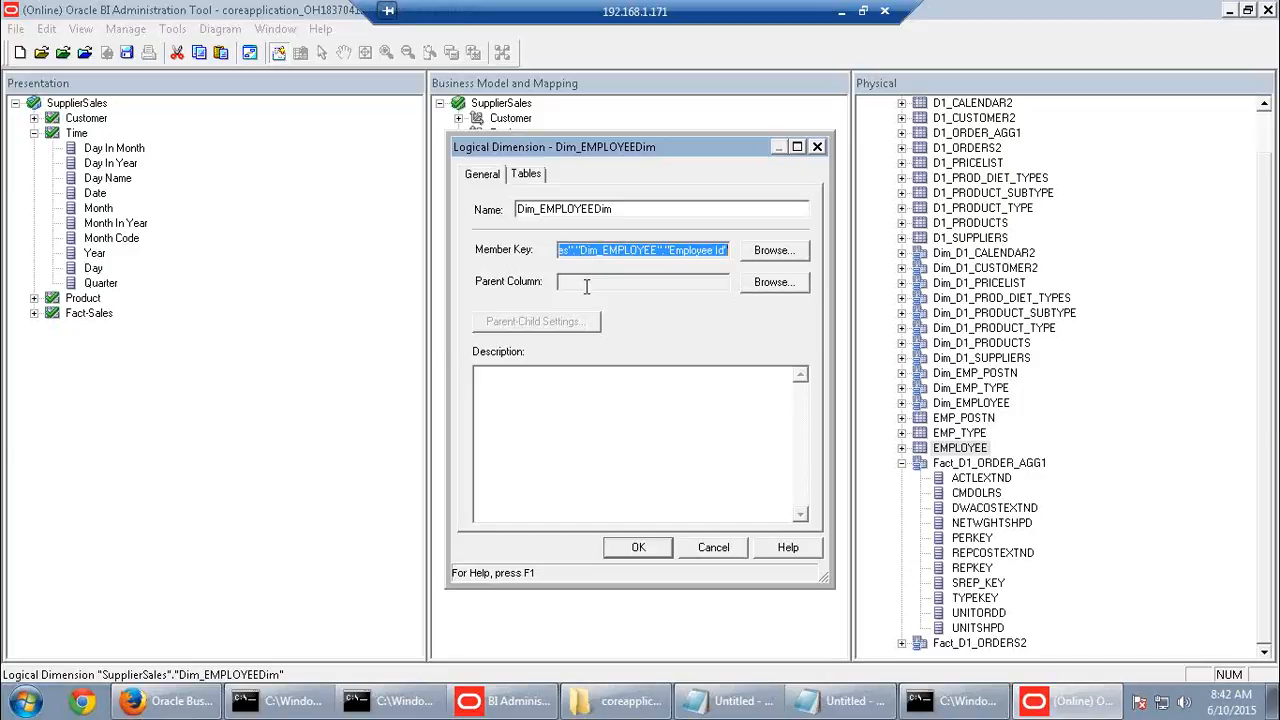
Set the dimension's Parent Column to Dim_EMPLOYEE's Manager ID.
click(752, 287)
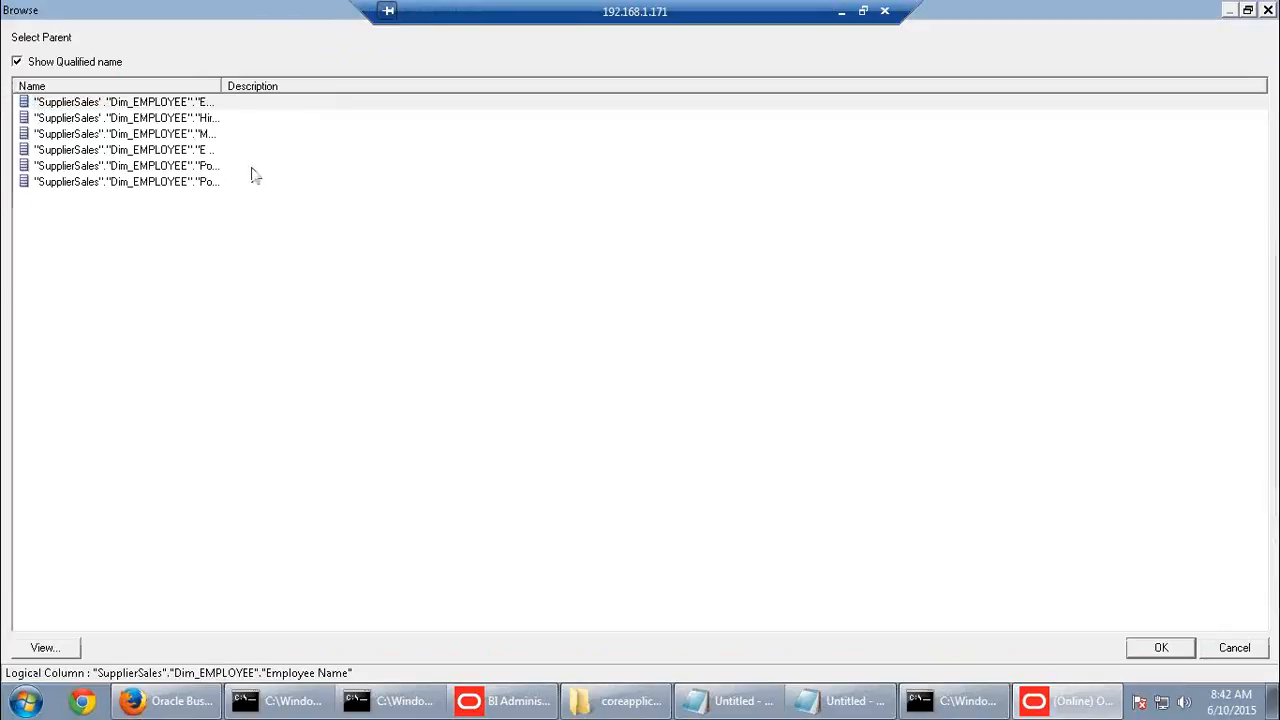
double_click(221, 86)
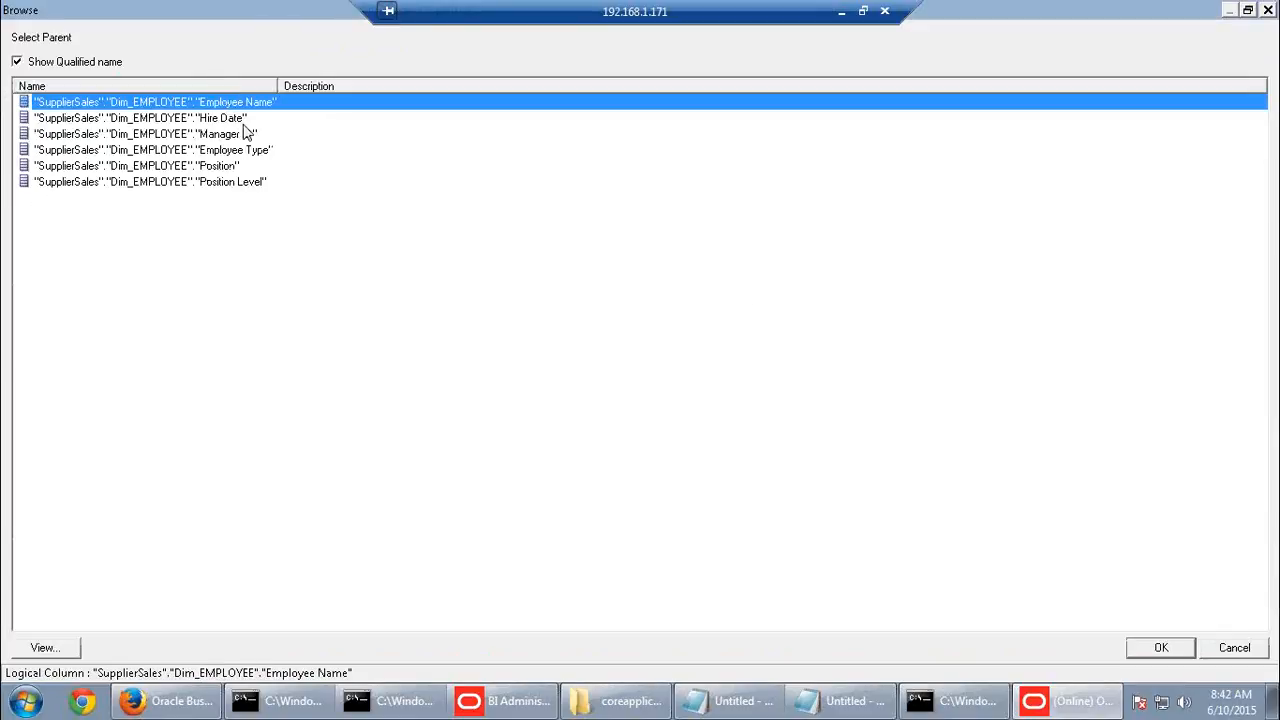
click(247, 133)
click(1158, 648)
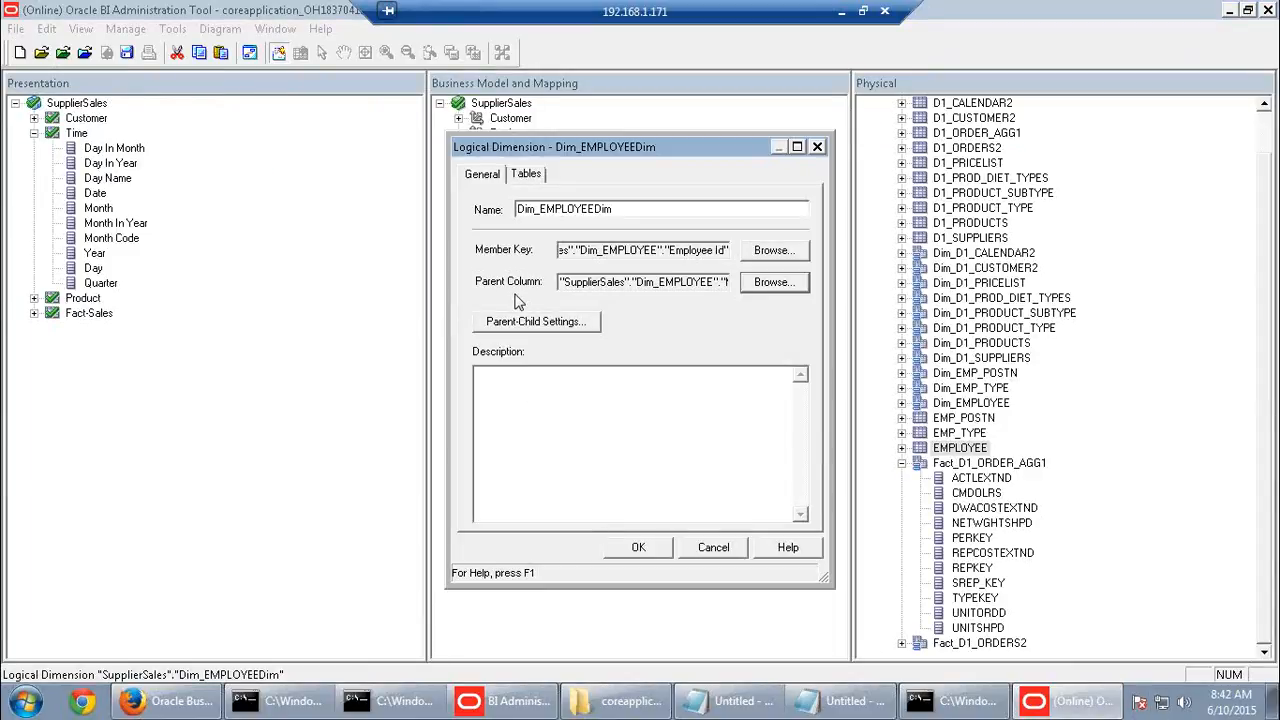
click(841, 11)
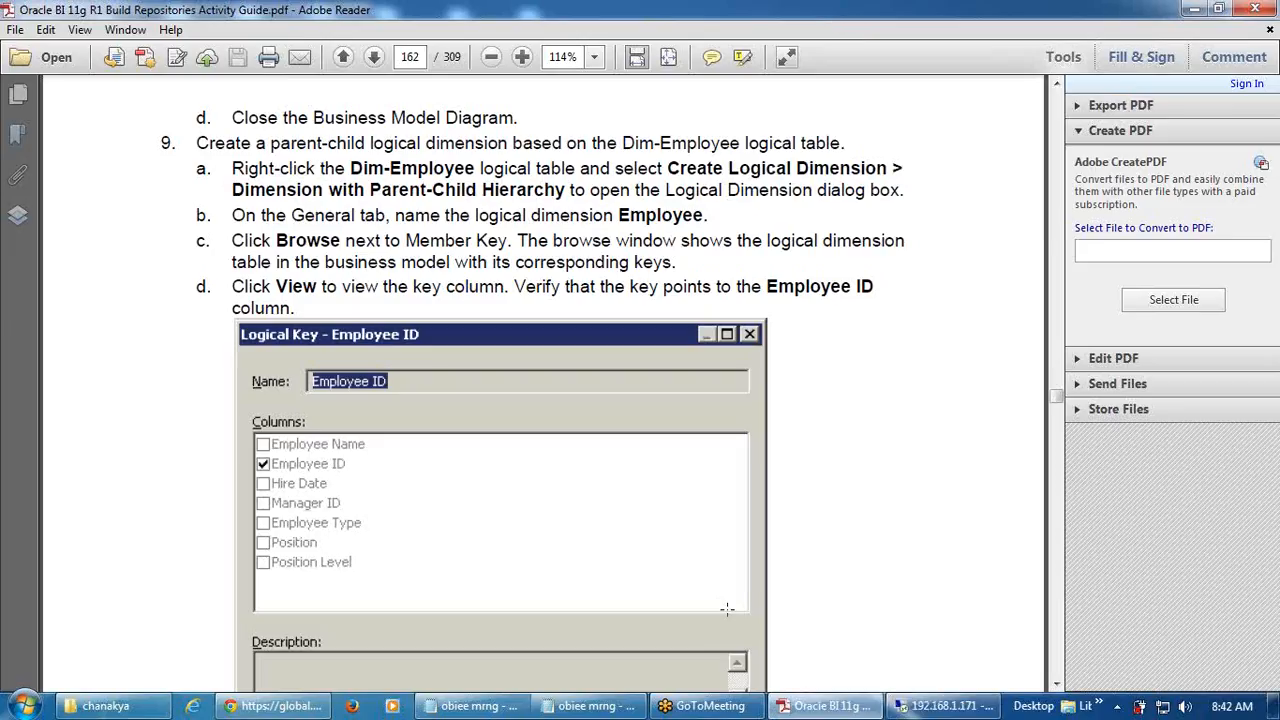
Scroll the guide to step 10 on page 163, then try to OK the Logical Dimension dialog.
scroll(727, 608, down, 3)
scroll(730, 618, up, 2)
scroll(727, 600, down, 5)
scroll(724, 584, down, 2)
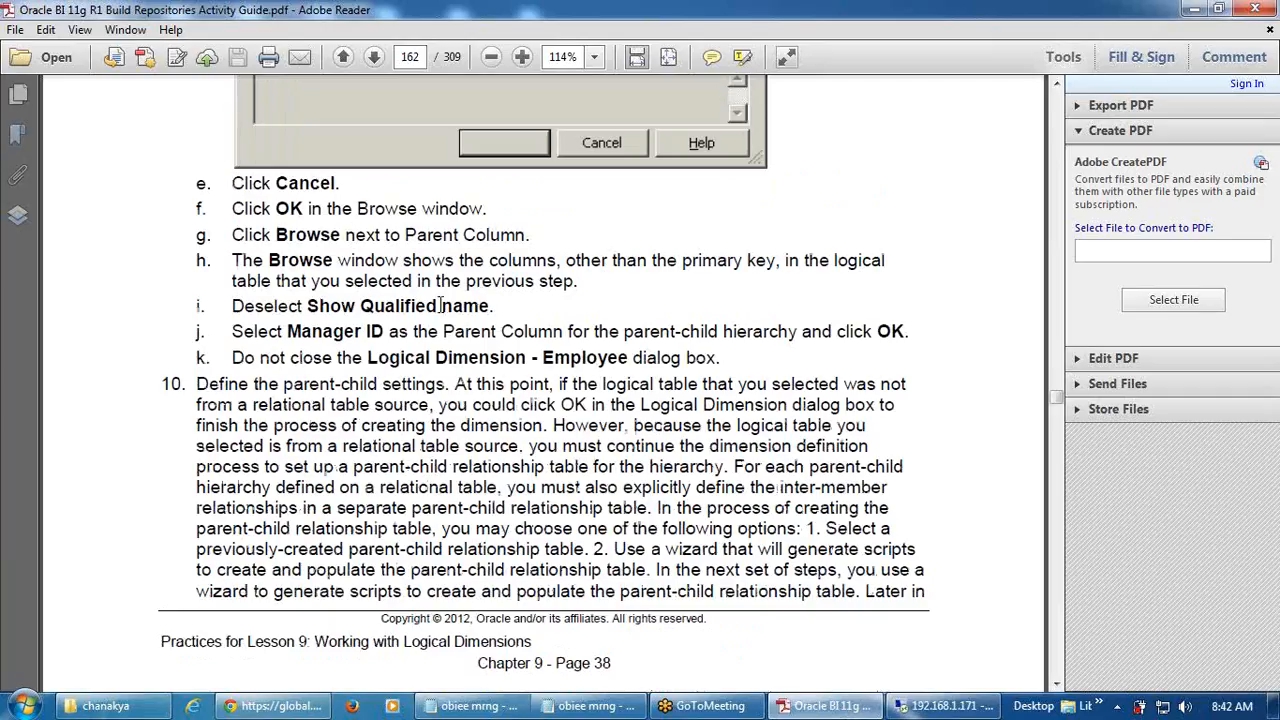
scroll(510, 521, down, 13)
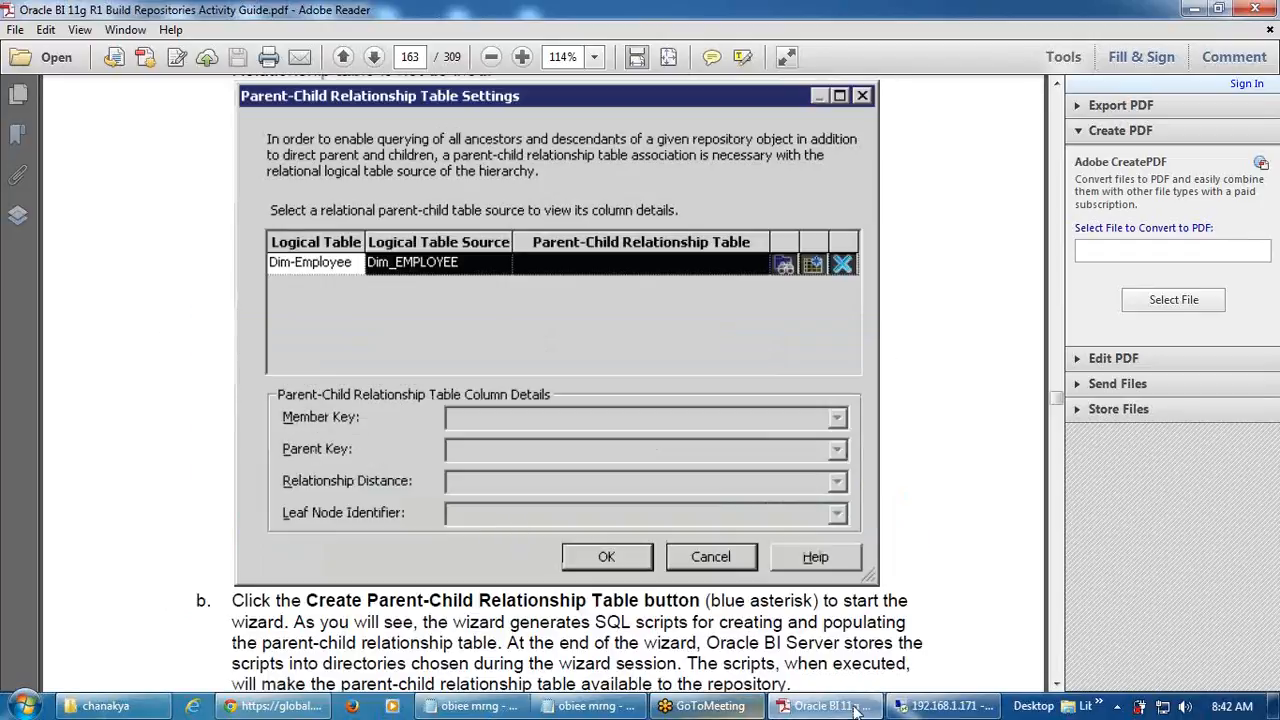
click(940, 706)
click(655, 549)
Dismiss the missing-table error and launch Create Parent-Child Relationship Table from Dim_EMPLOYEE's parent-child settings.
click(803, 411)
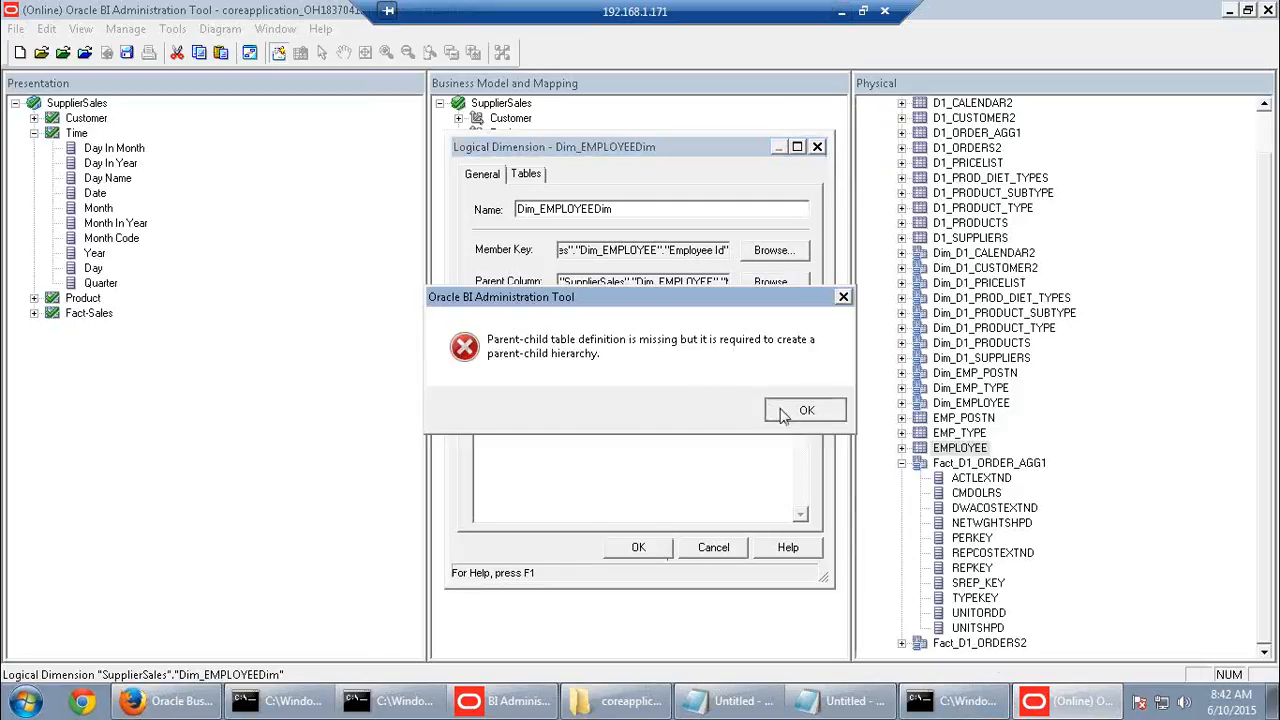
click(537, 321)
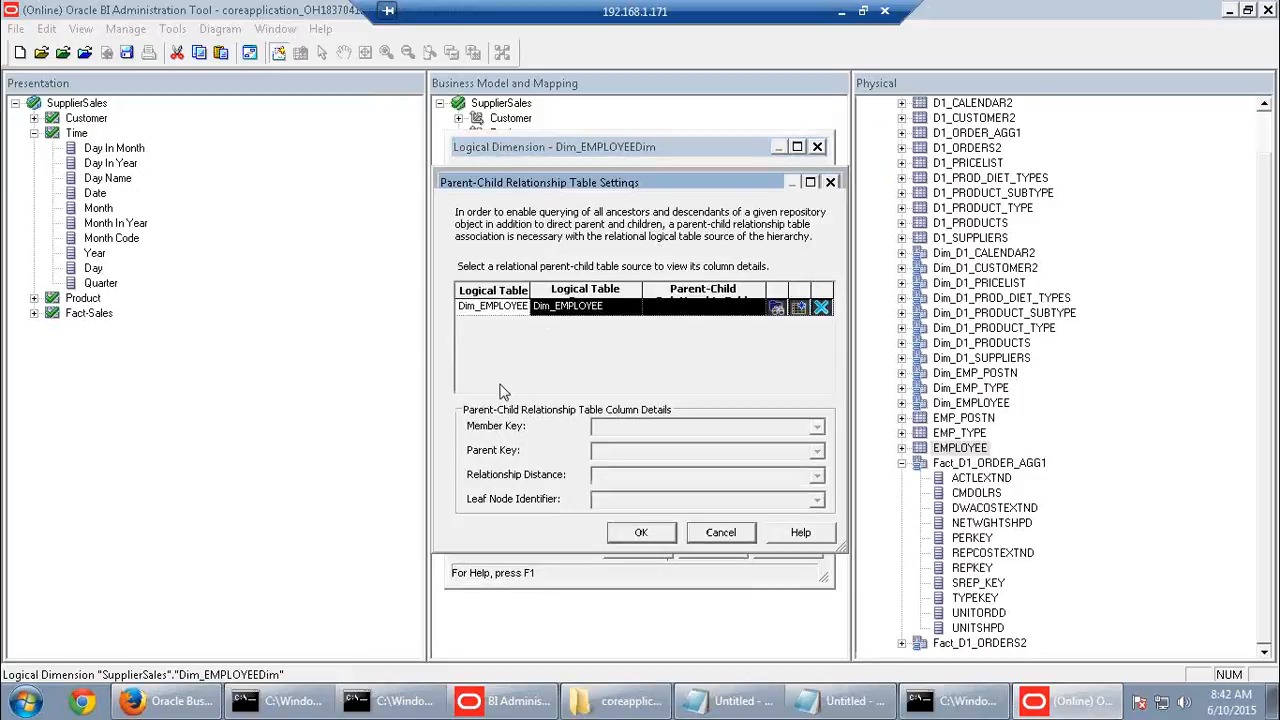
click(711, 312)
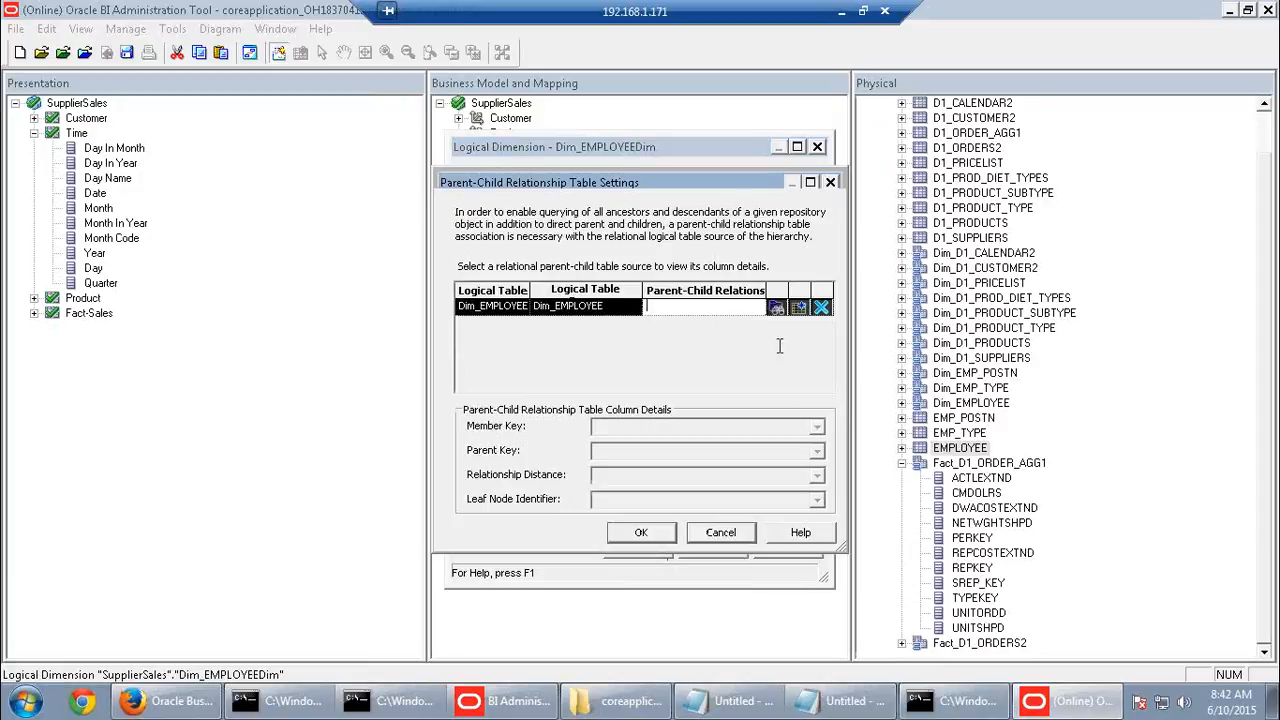
click(777, 308)
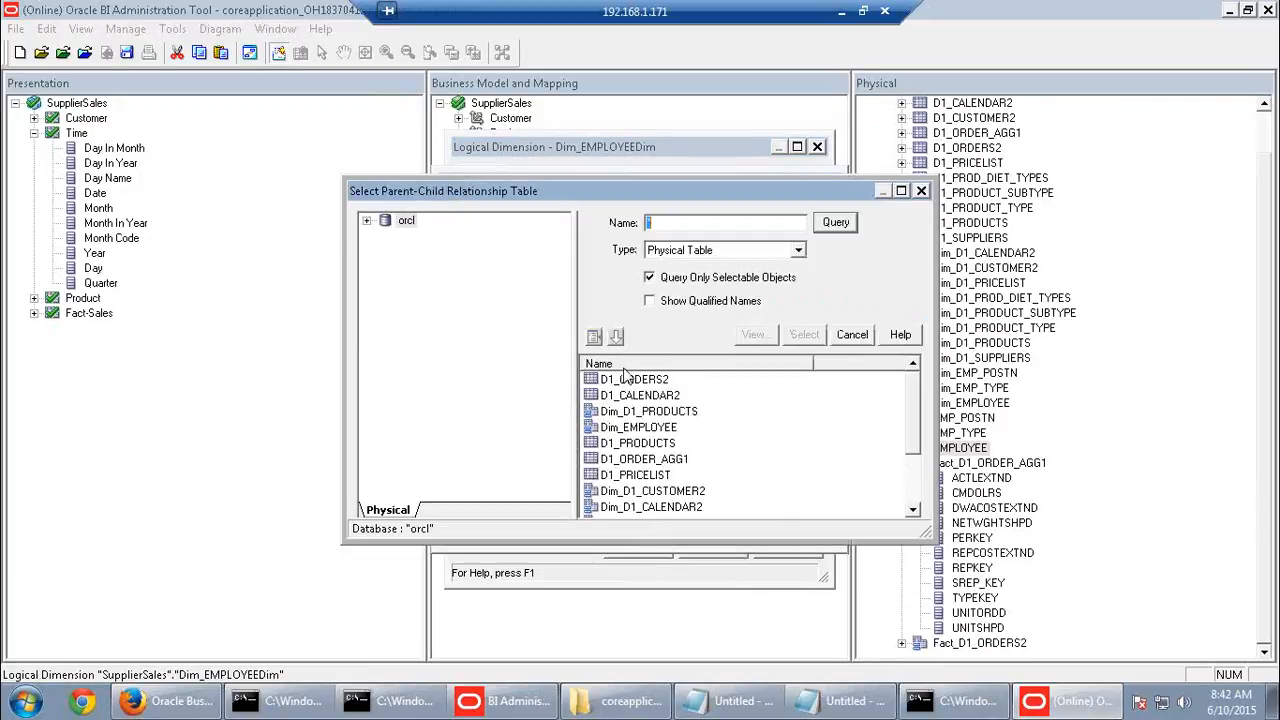
click(853, 335)
click(799, 308)
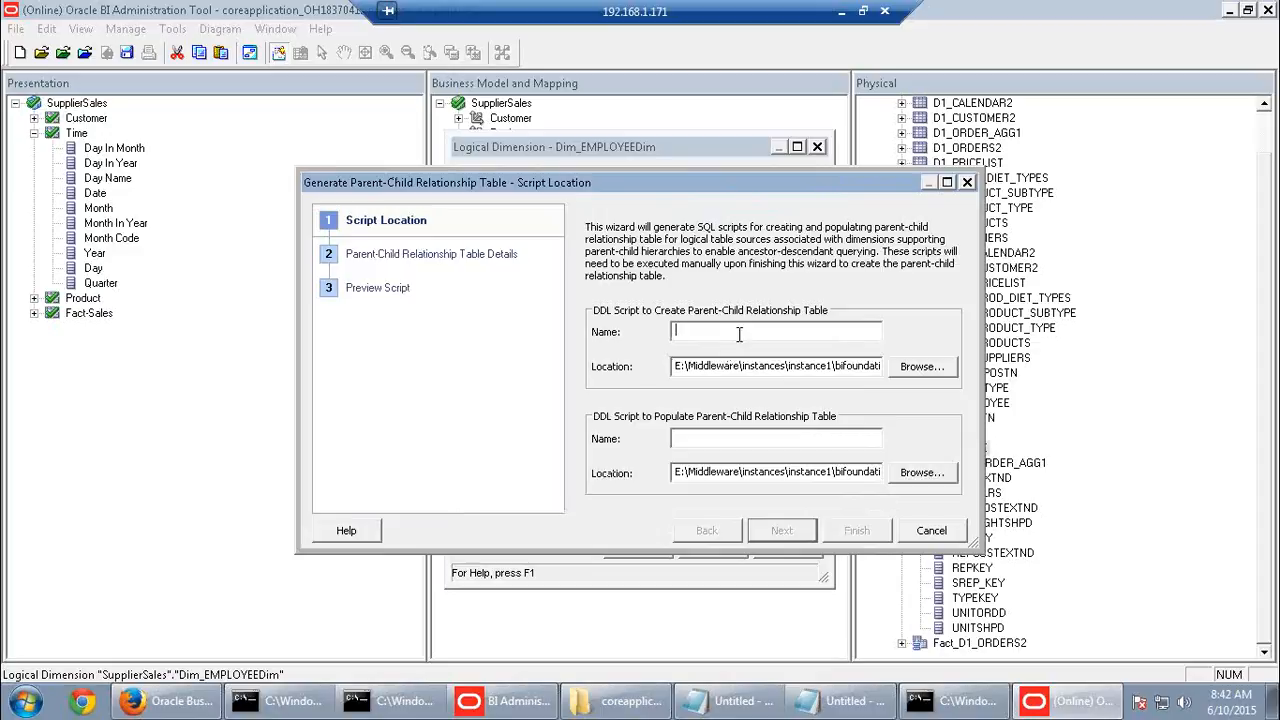
Locate the Training folder on OBIEE (E:) in Windows Explorer, then go back to the wizard.
click(618, 700)
click(205, 36)
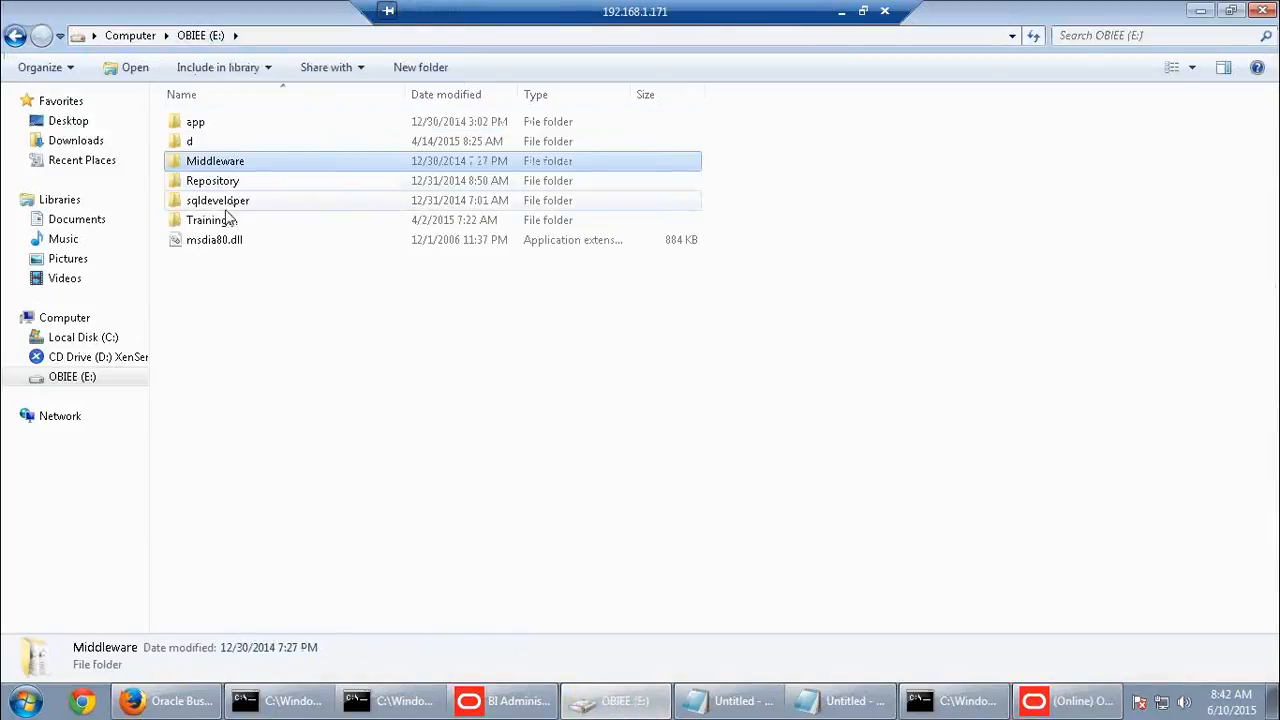
double_click(223, 217)
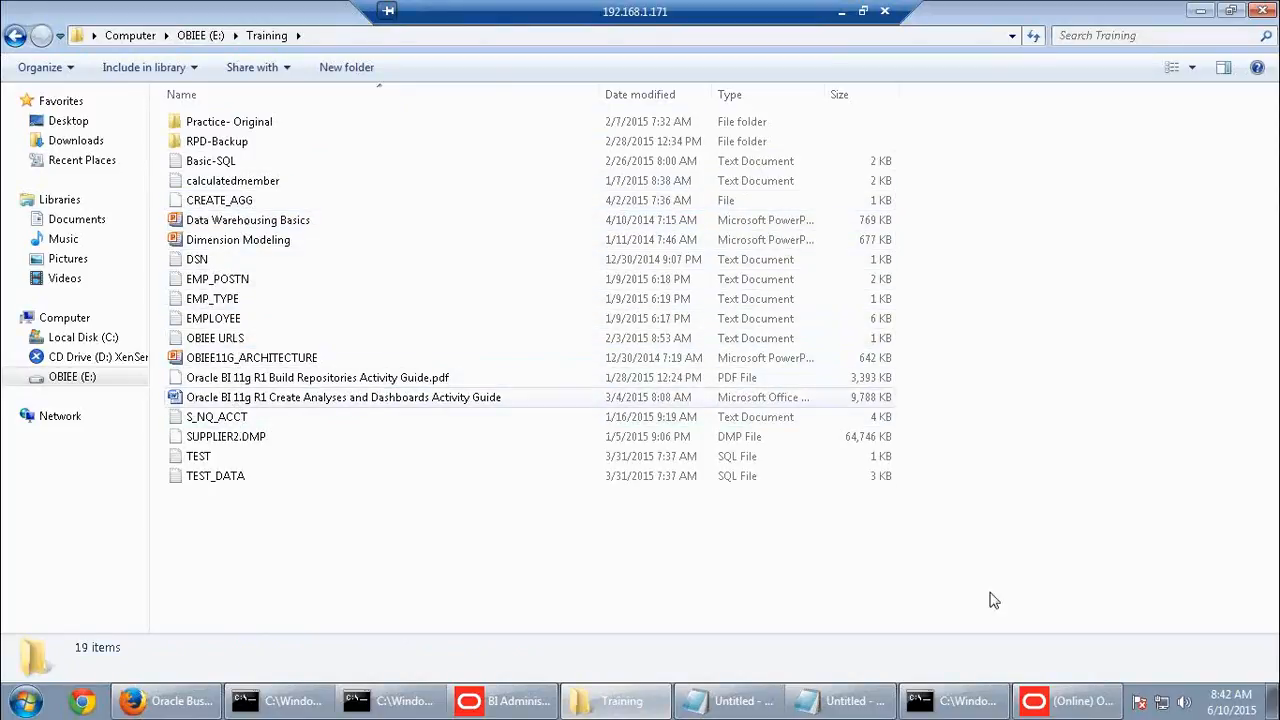
click(1066, 700)
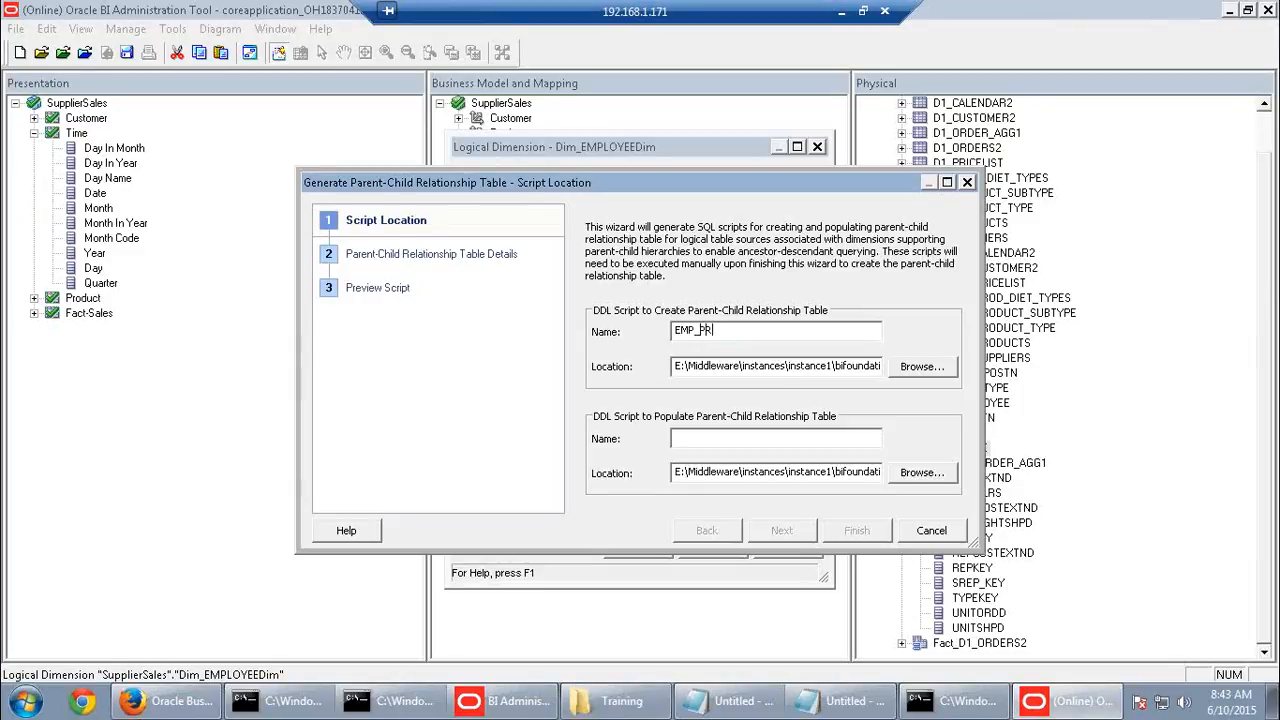
Name the populate script EMP_PR_POPULATE and set the create-script location to E:\Training.
click(704, 444)
text(EMP_PR_POPULATE)
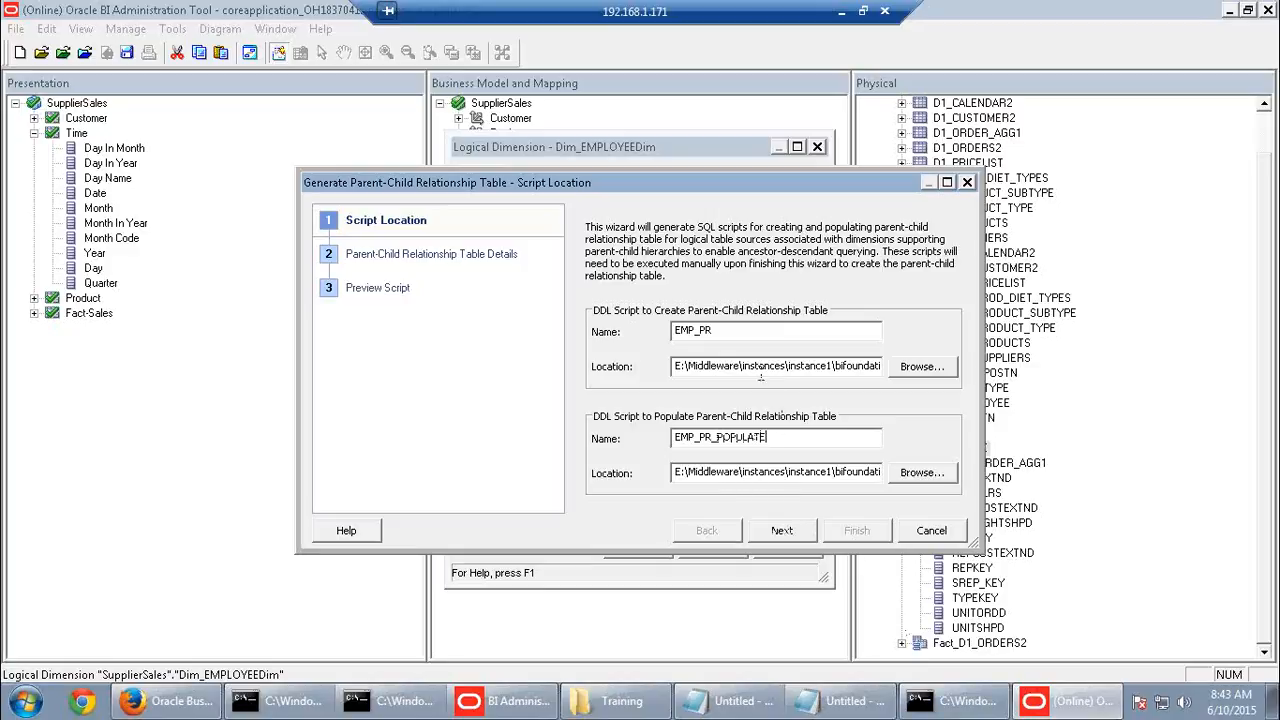
click(913, 368)
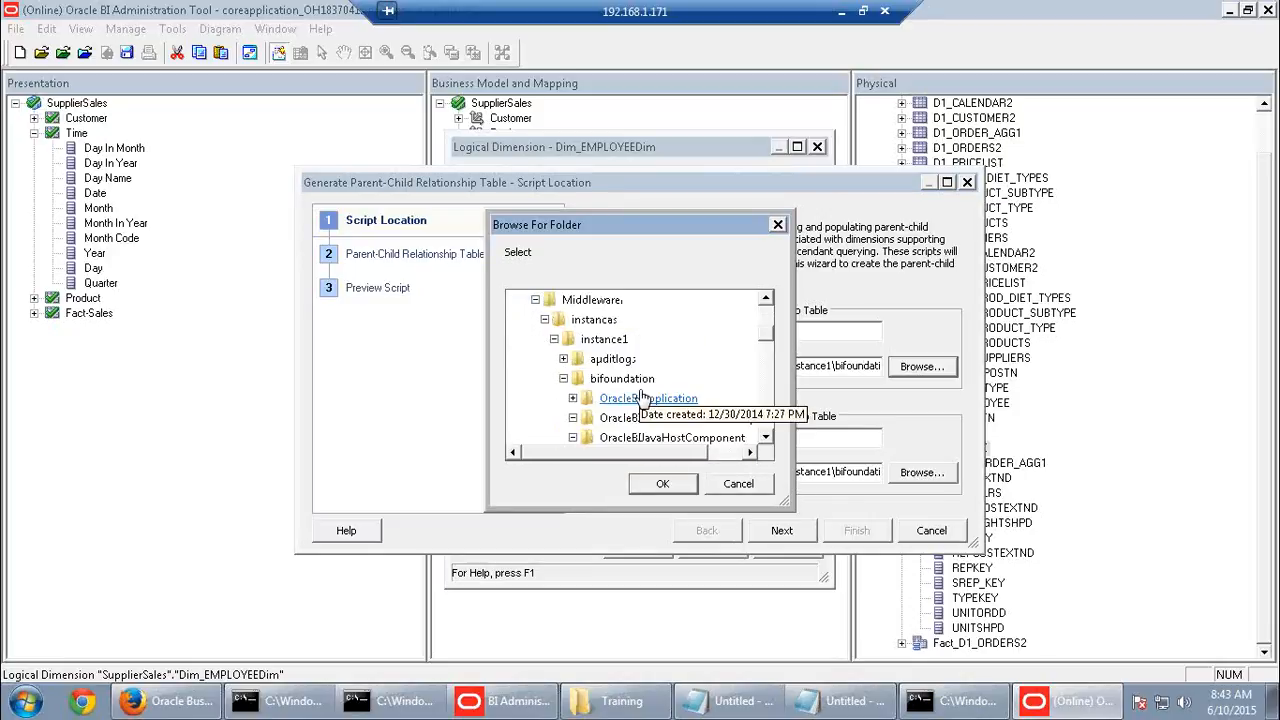
scroll(643, 398, down, 5)
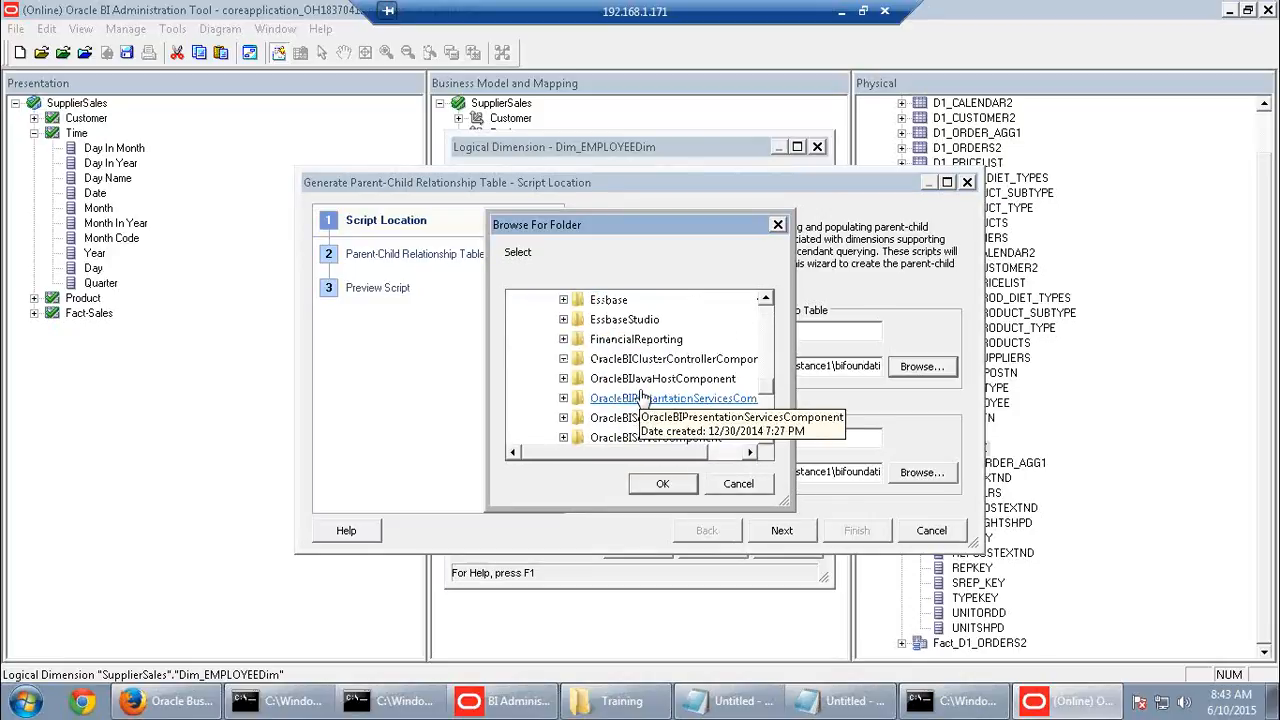
scroll(640, 400, up, 10)
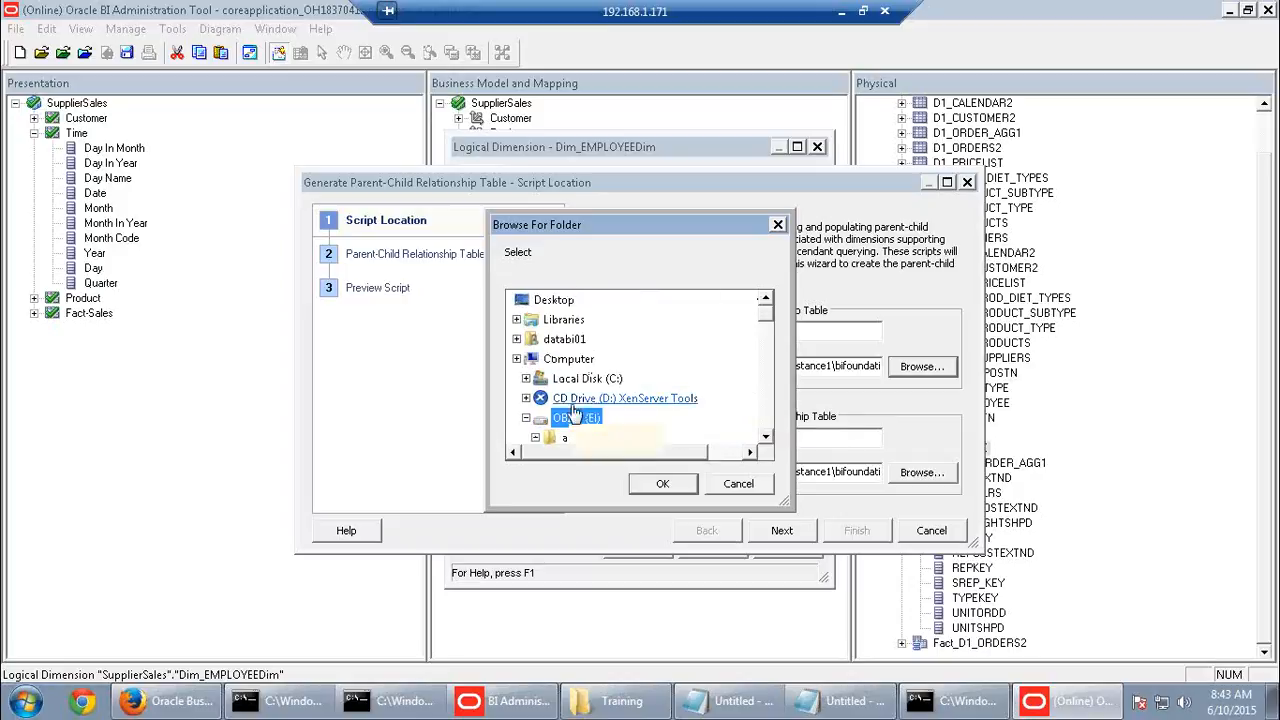
scroll(587, 413, down, 1)
click(535, 358)
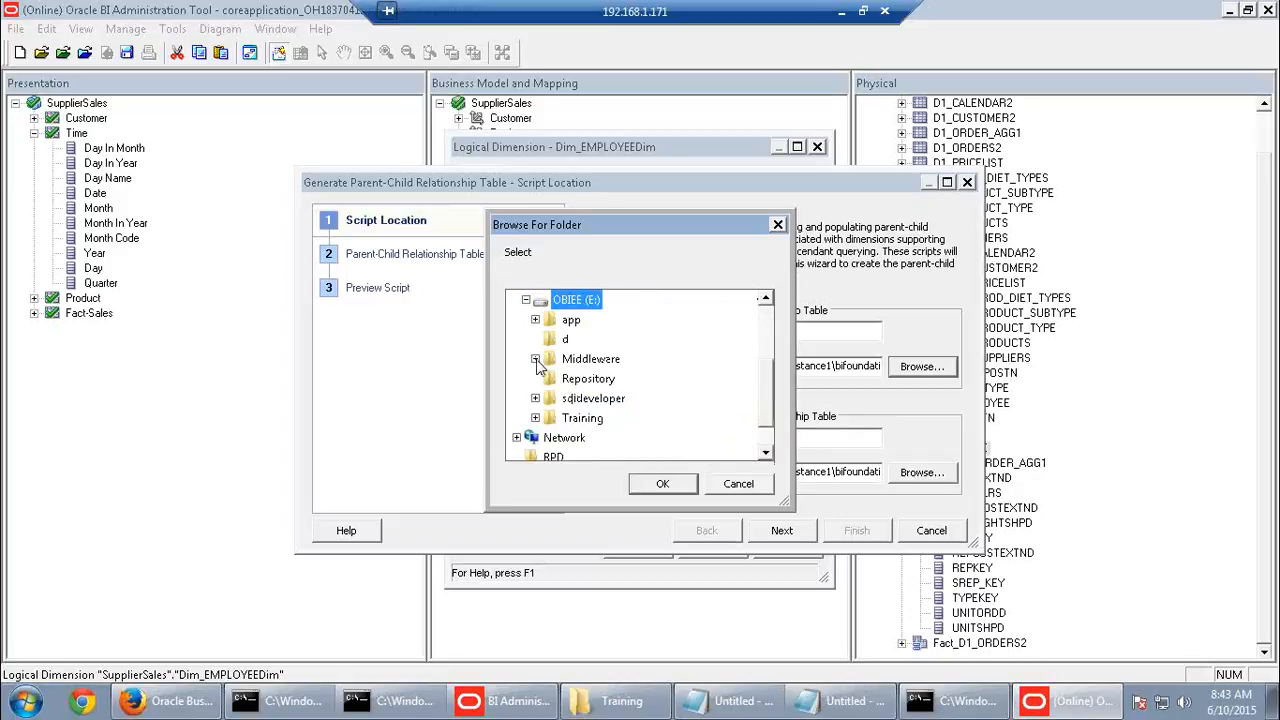
click(582, 418)
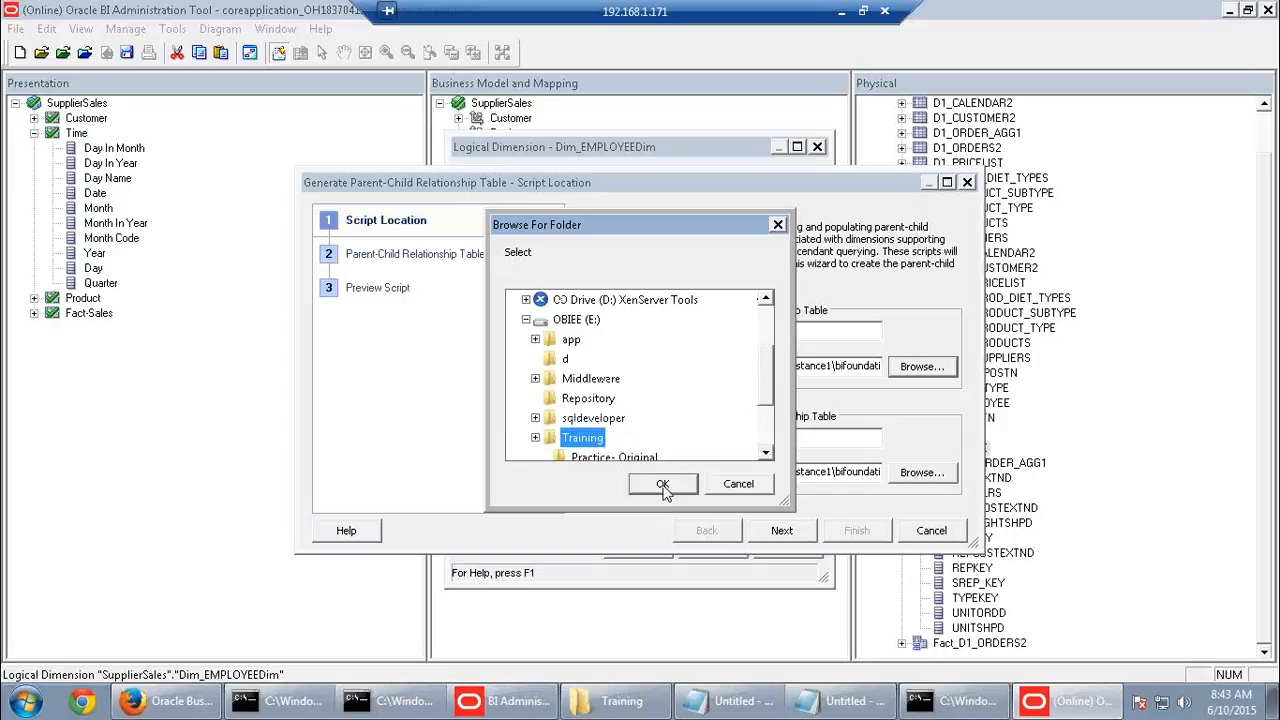
click(662, 483)
Paste E:\Training into the populate-script location and advance to the relationship table details.
double_click(760, 366)
key(ctrl+c)
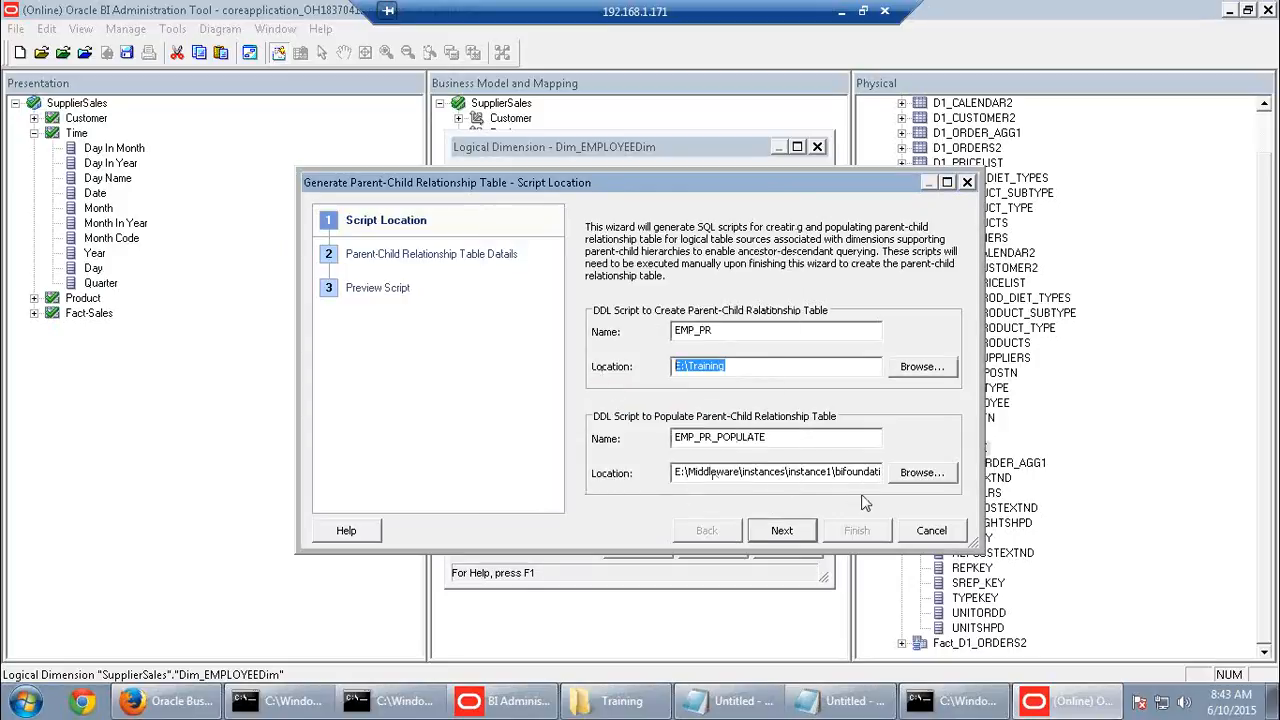
click(851, 481)
double_click(851, 481)
key(ctrl+v)
click(782, 530)
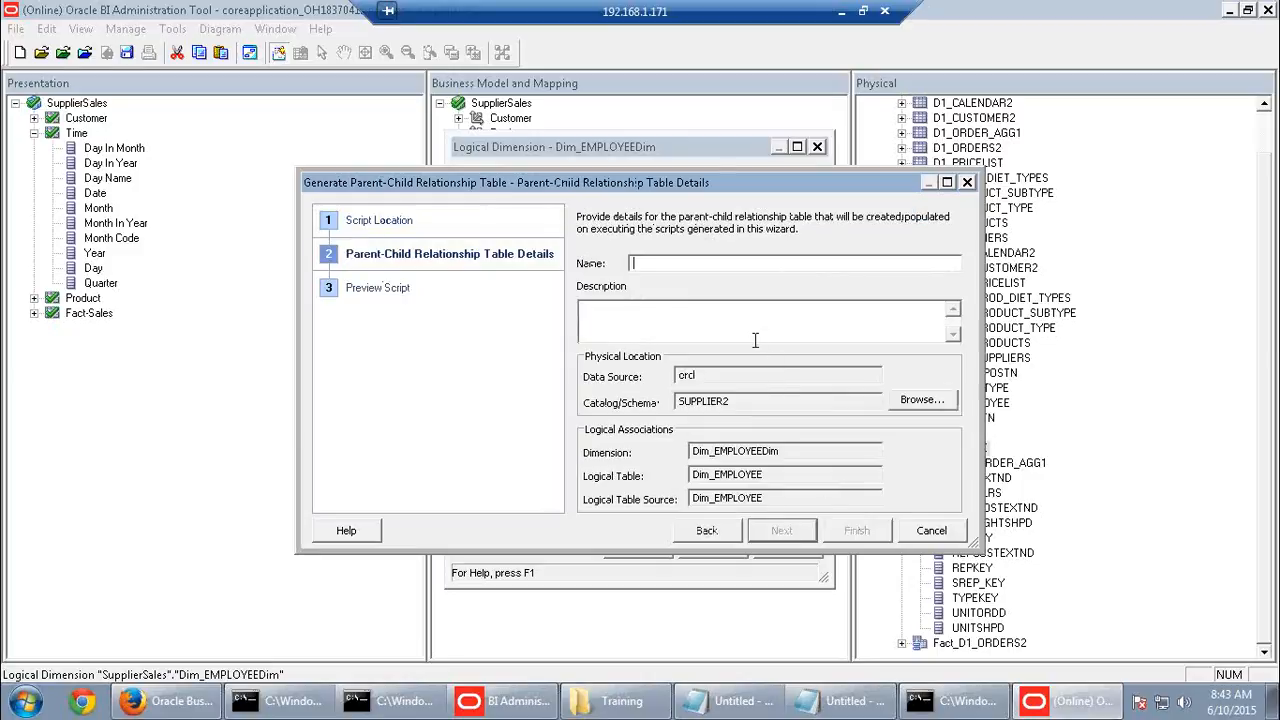
Review the wizard's Dim_EMPLOYEEDim dimension, Dim_EMPLOYEE logical table and logical table source values.
drag(783, 452, 676, 461)
drag(766, 476, 672, 484)
drag(767, 499, 623, 498)
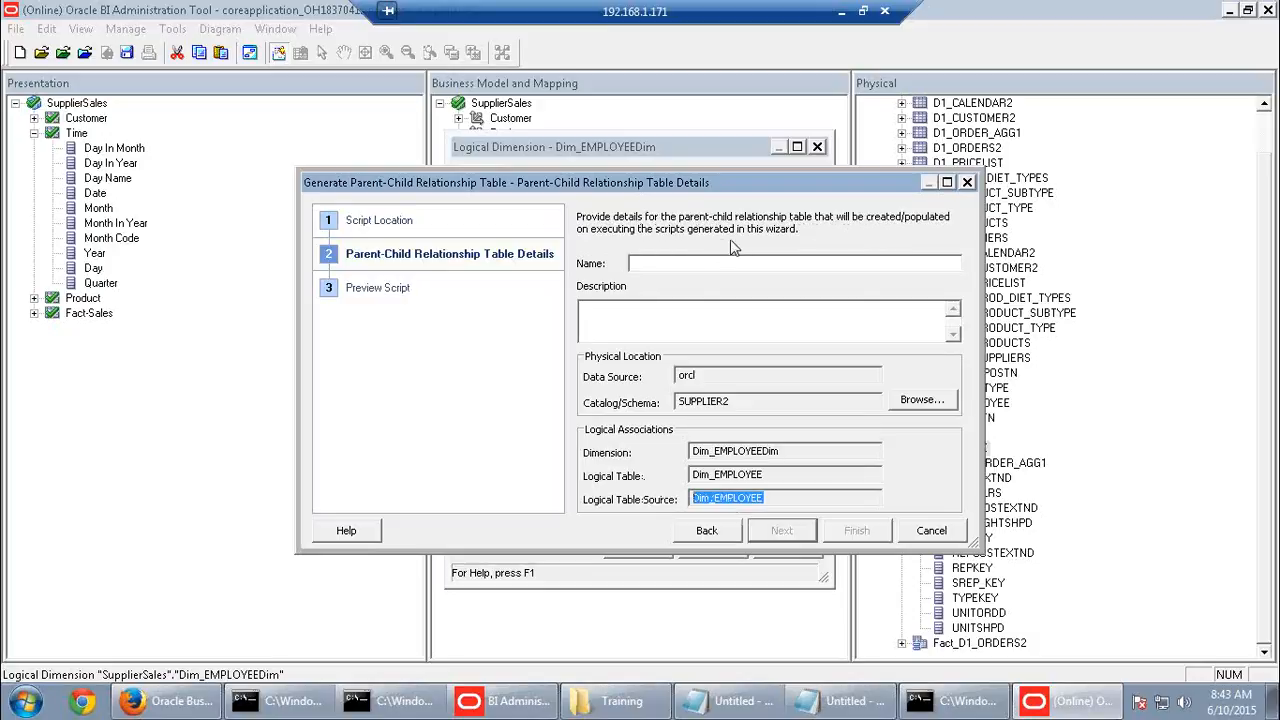
Name the parent-child table EMP_PR_CHILD, generate its scripts and check out the affected objects.
click(687, 266)
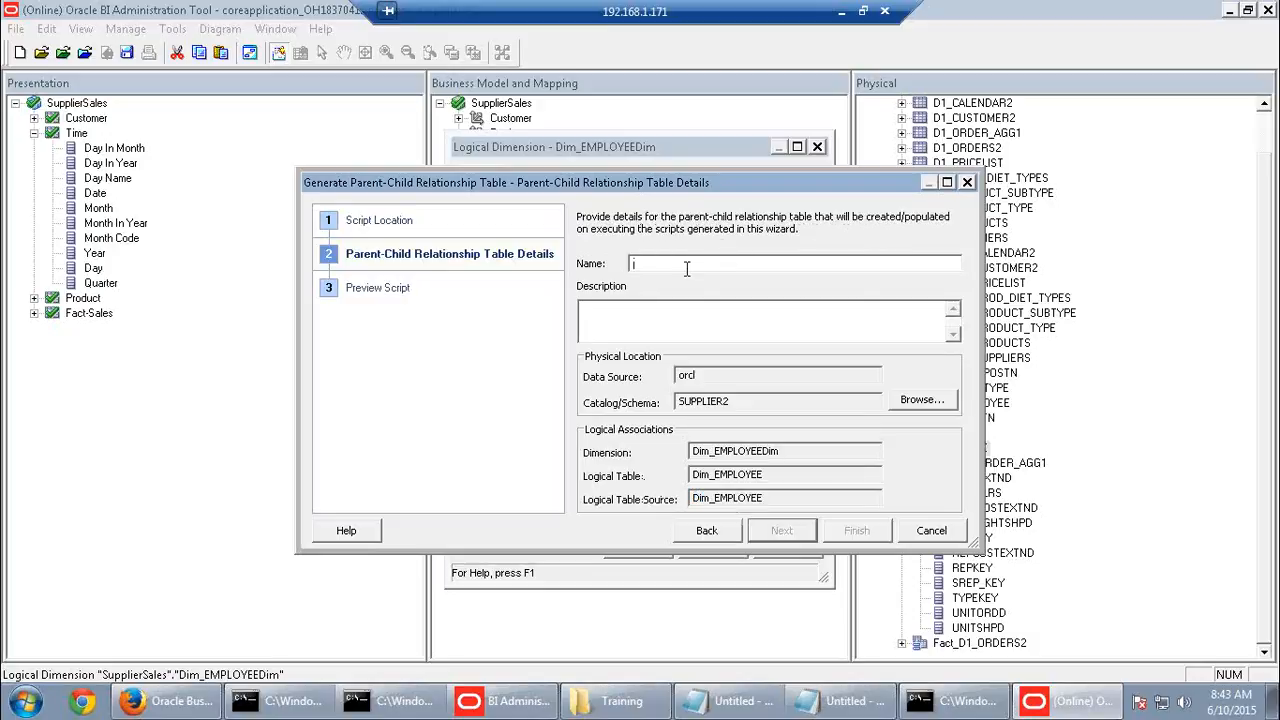
text(EMP_PR_CHILD)
click(800, 533)
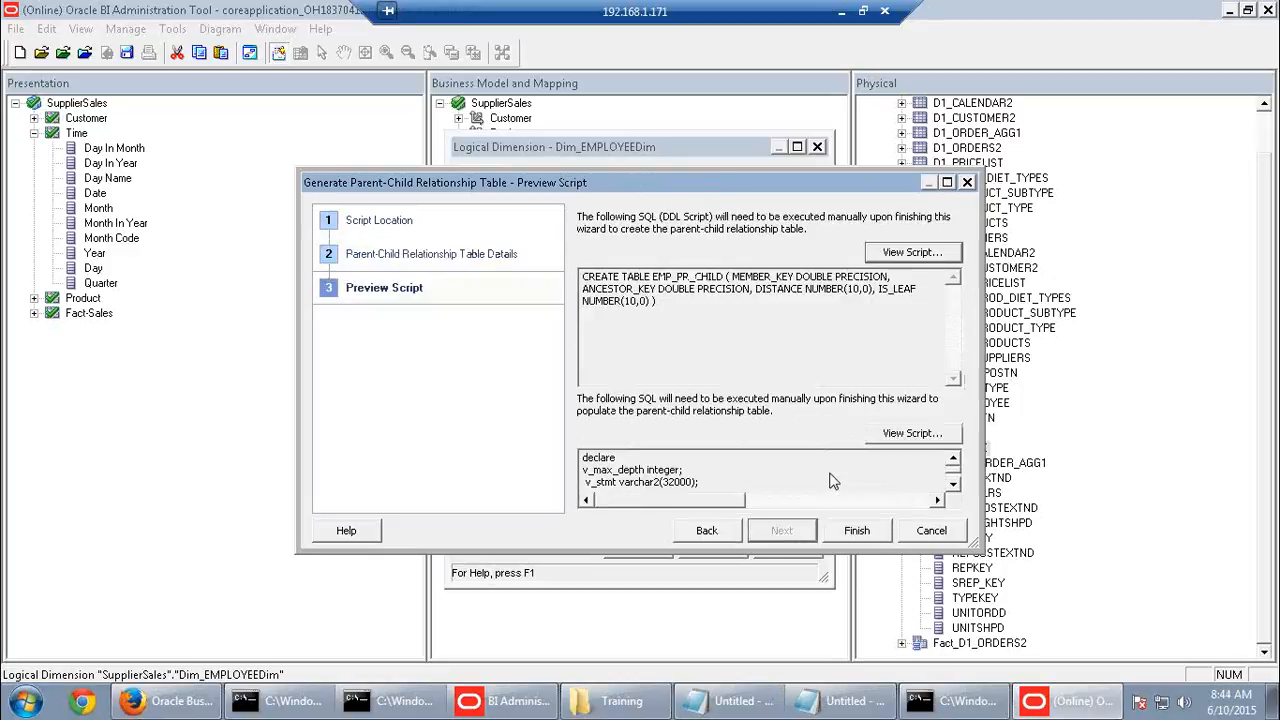
click(858, 535)
click(688, 522)
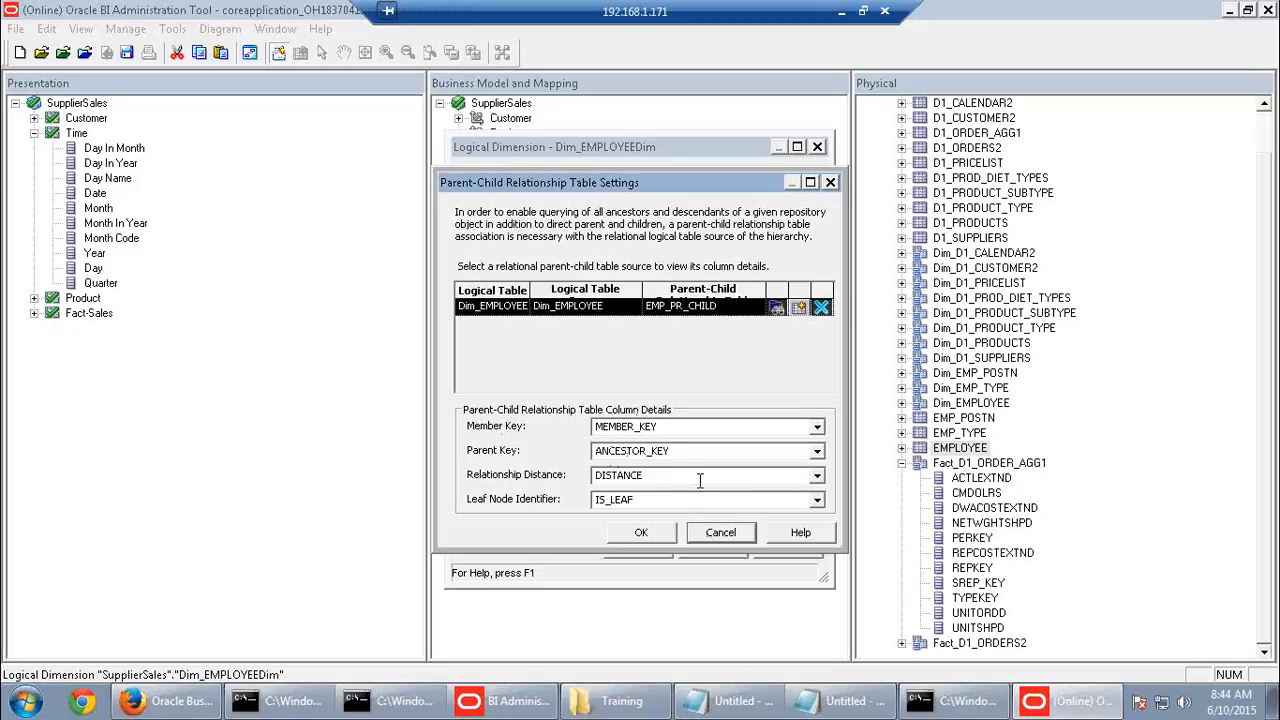
Accept the parent-child settings and new Dim_EMPLOYEEDim dimension, then select the EMP_PR_CHILD physical table.
click(657, 536)
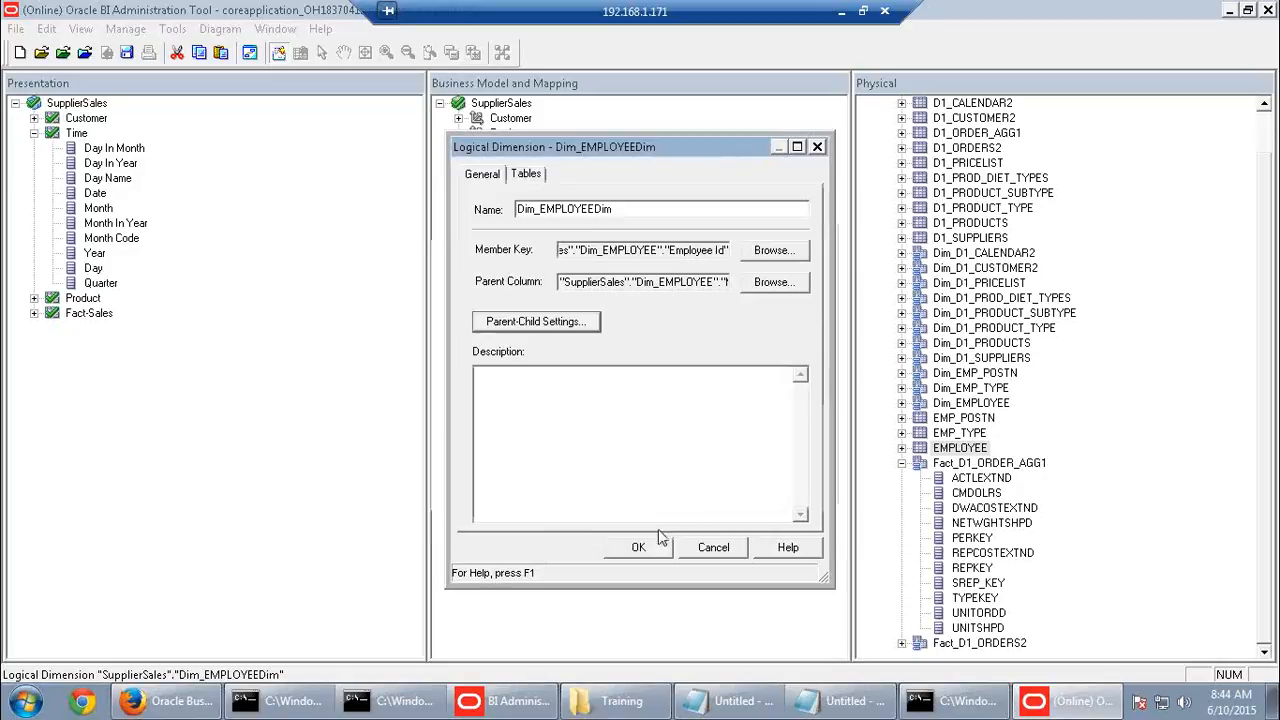
click(640, 547)
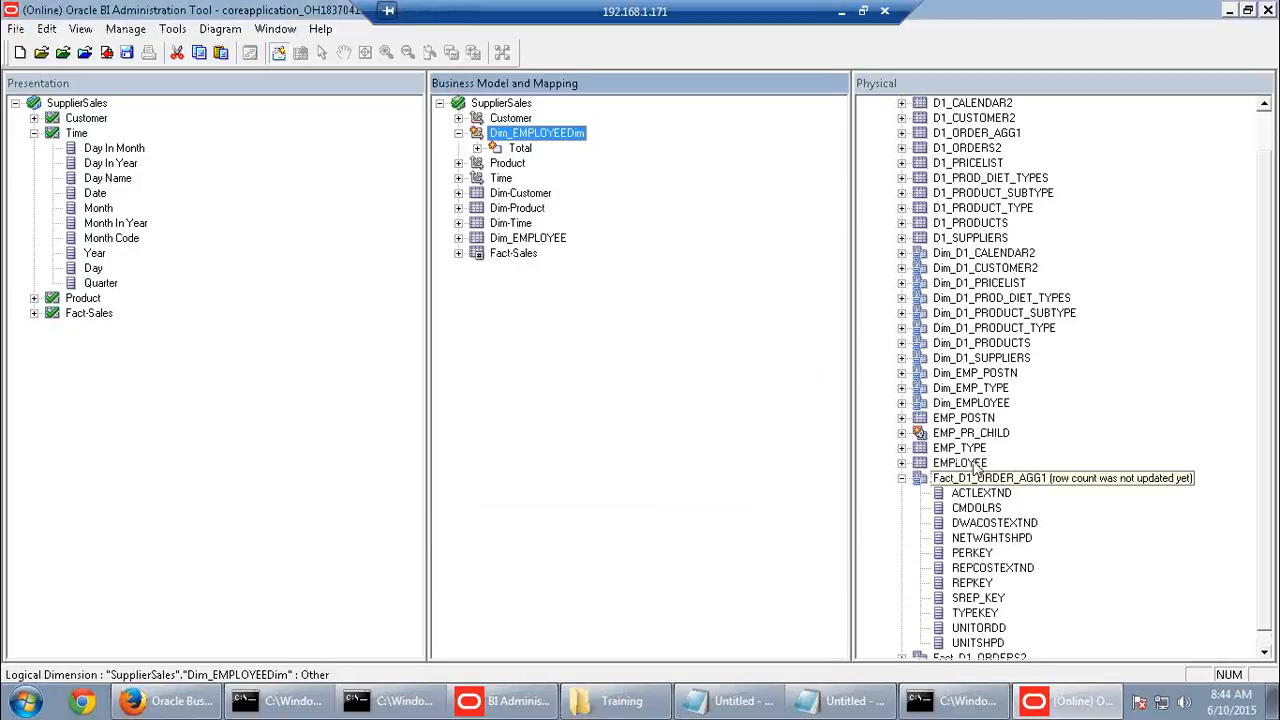
click(972, 434)
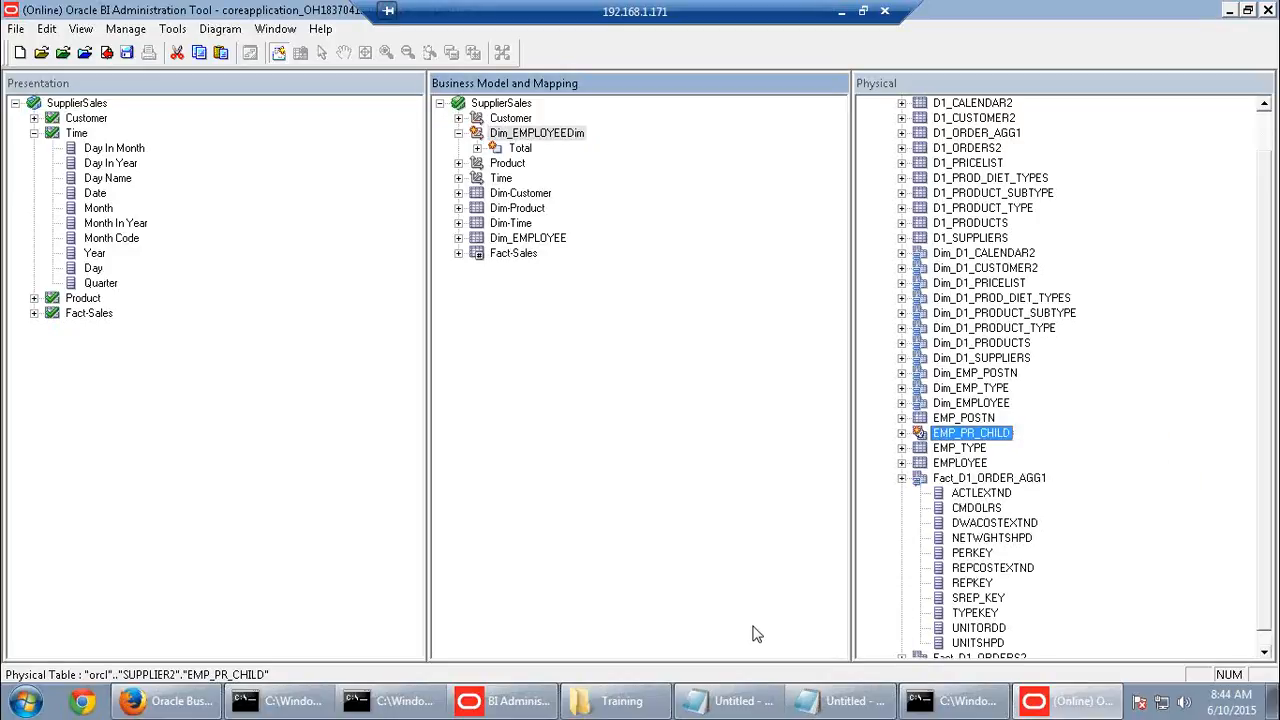
click(612, 700)
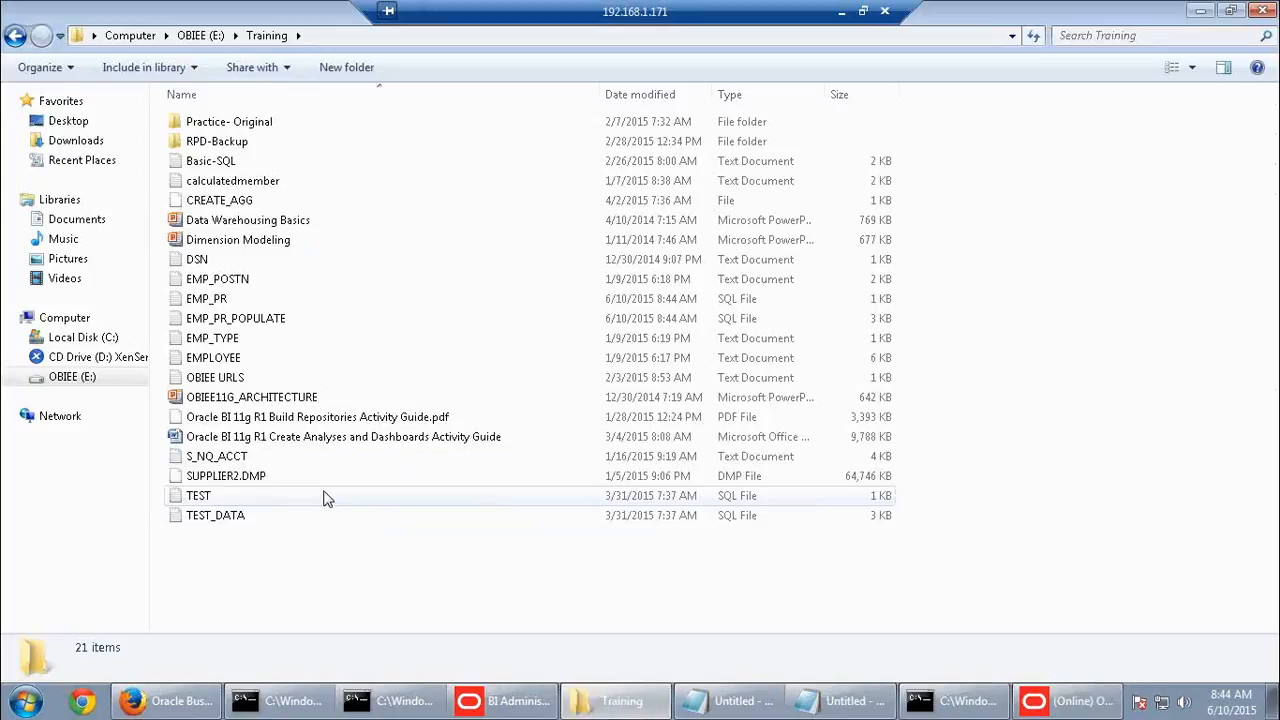
Read the EMP_PR create-table script, highlighting its MEMBER_KEY, ANCESTOR_KEY, DISTANCE and IS_LEAF columns, then close it.
click(217, 302)
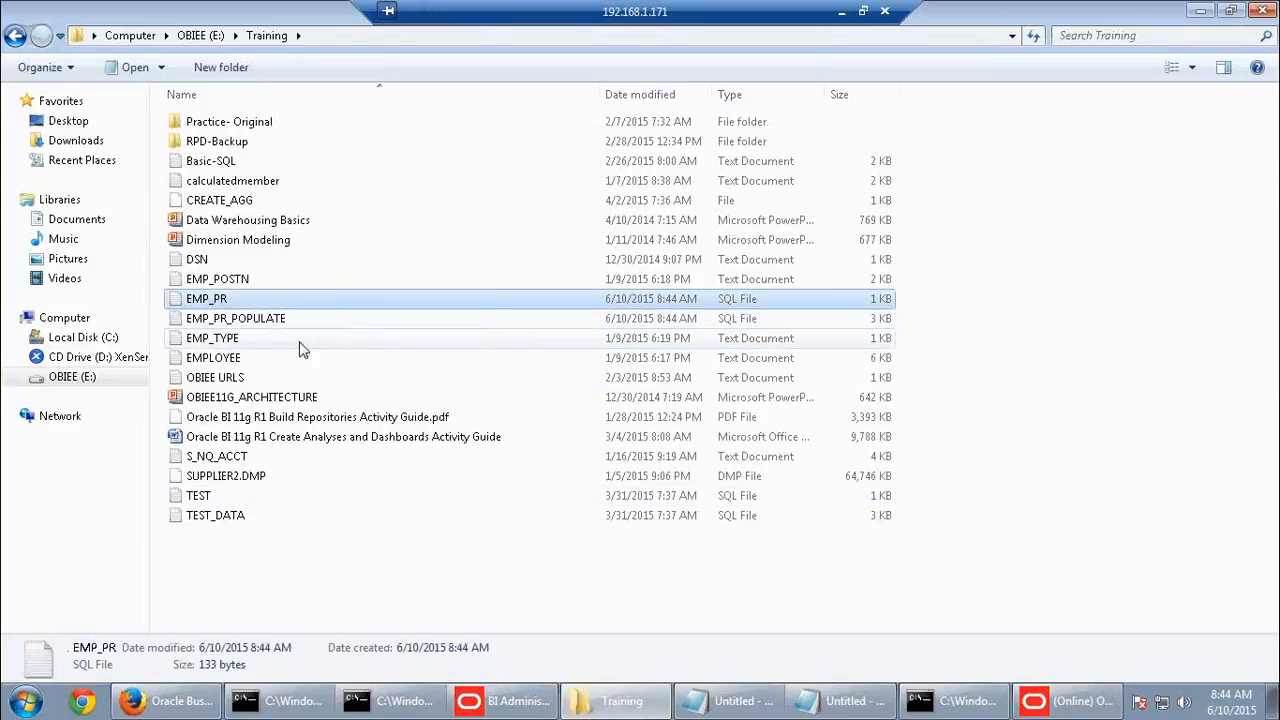
click(268, 330)
double_click(266, 296)
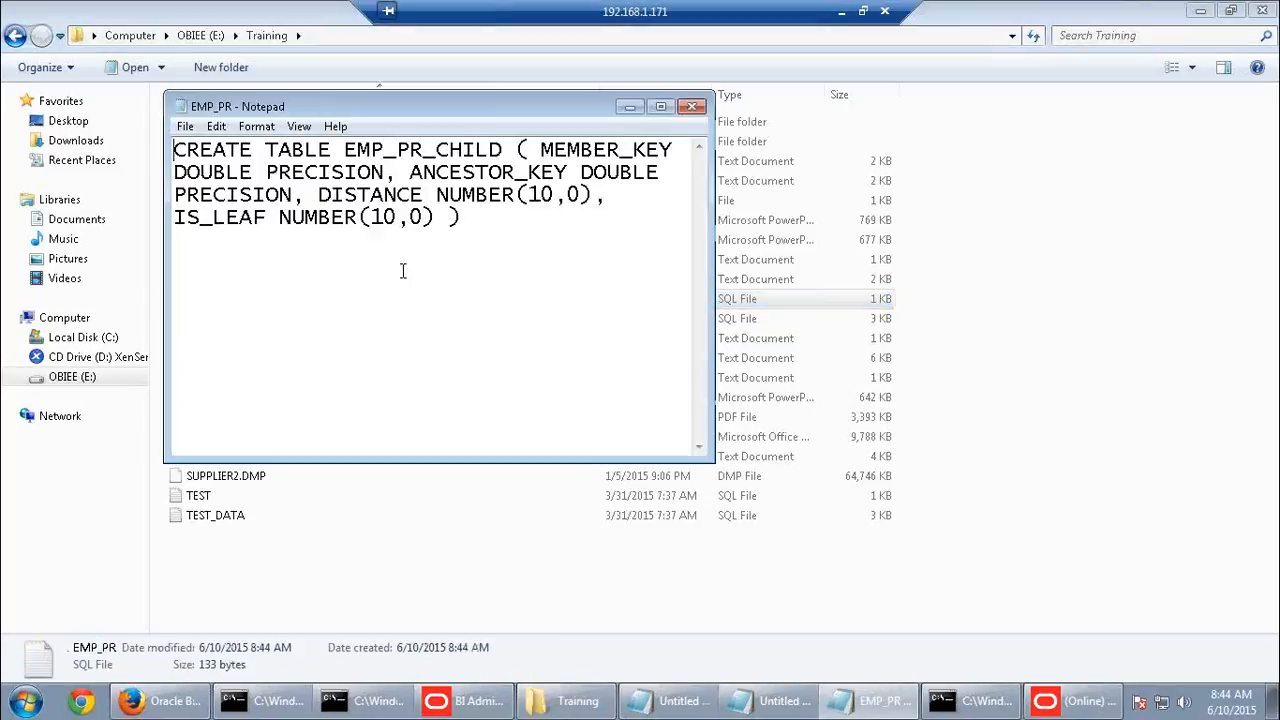
double_click(464, 111)
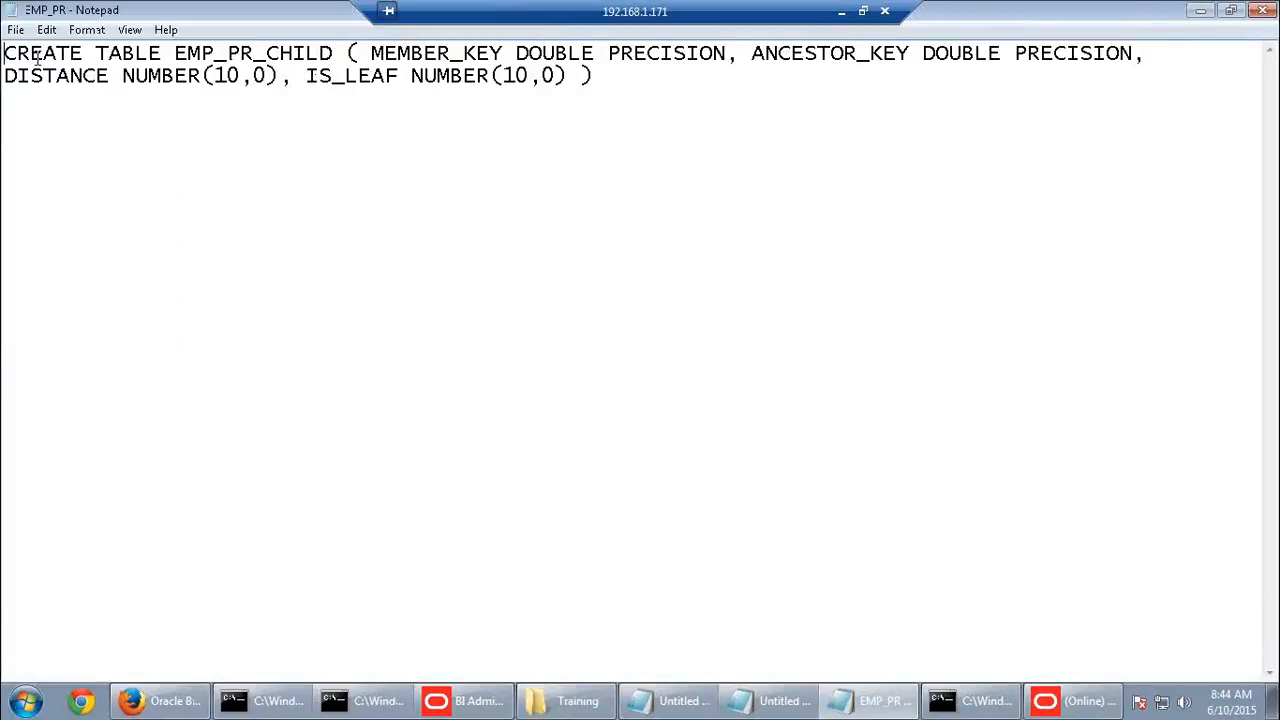
drag(184, 55, 348, 55)
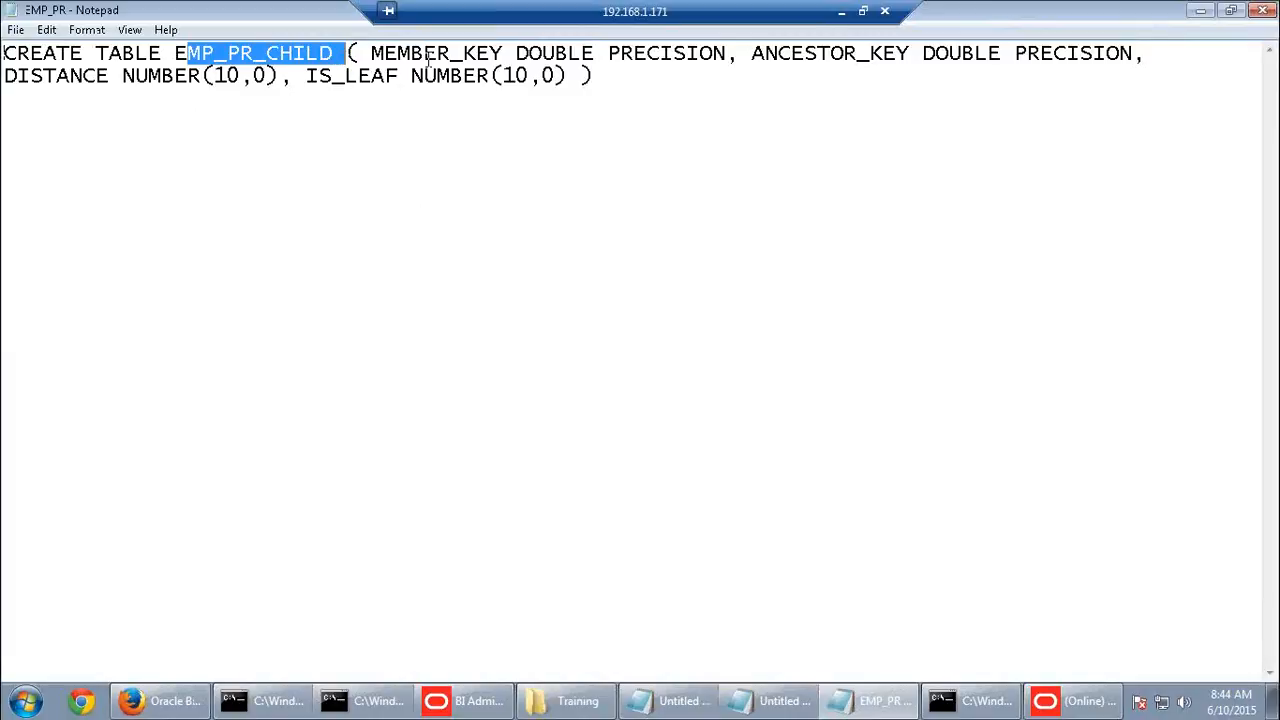
click(410, 55)
shift+click(480, 60)
drag(766, 54, 874, 57)
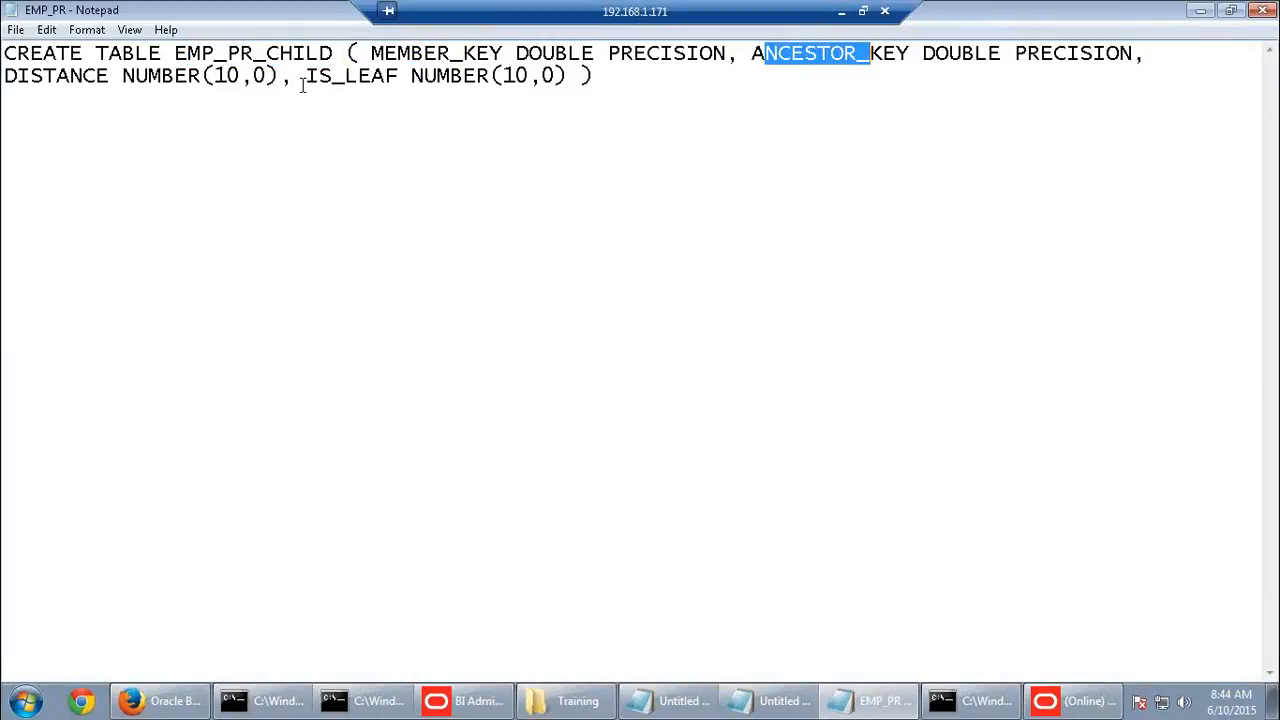
drag(28, 80, 70, 78)
drag(302, 77, 384, 80)
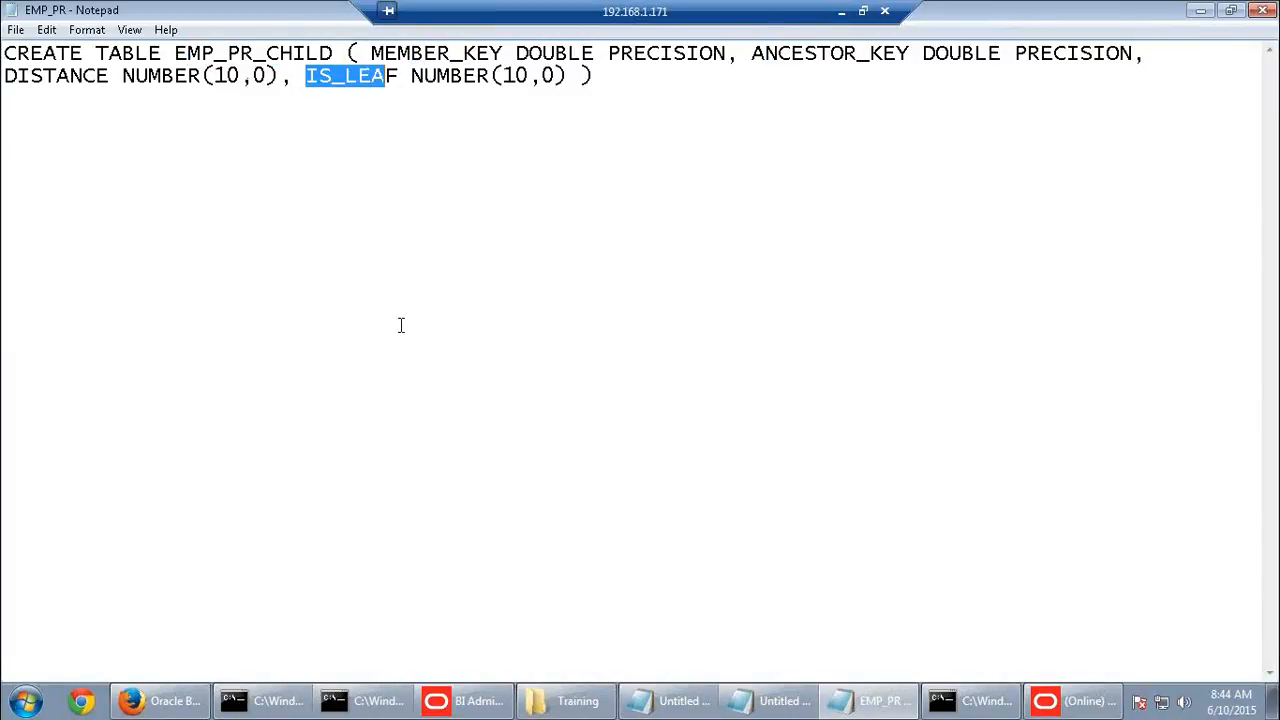
click(1262, 10)
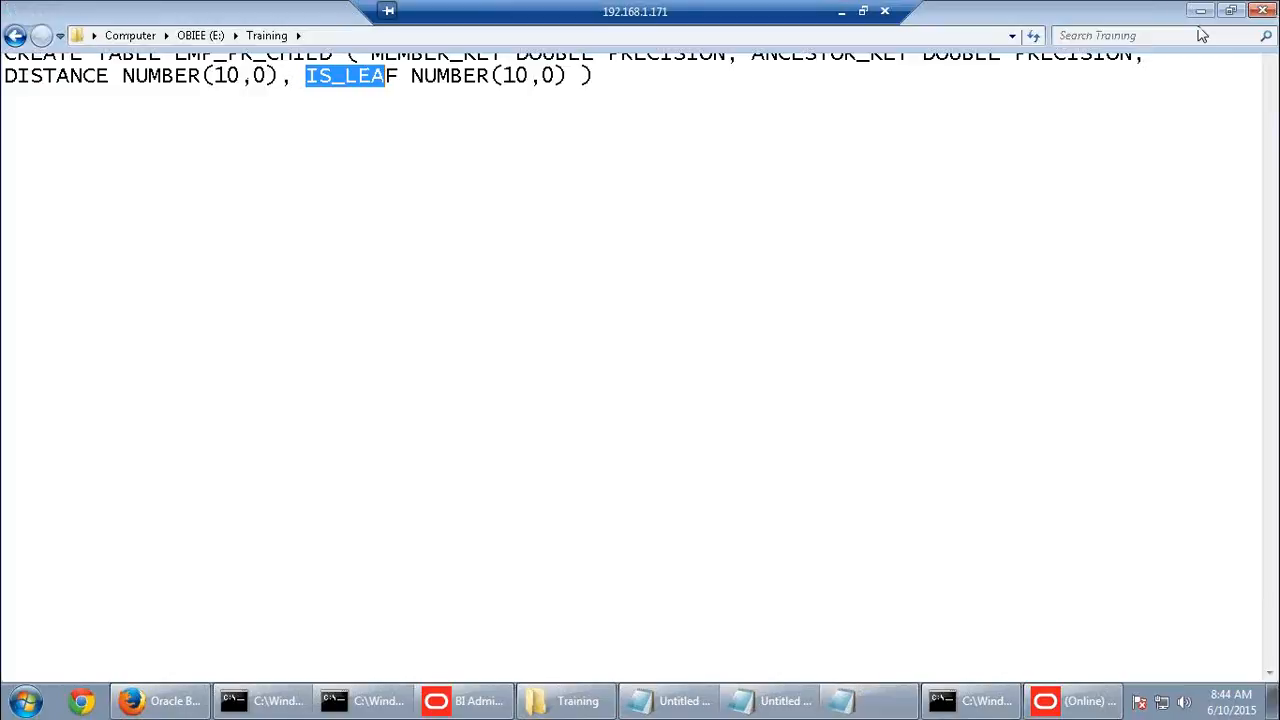
Read through the EMP_PR_POPULATE script, close it and return to the Administration Tool.
double_click(240, 318)
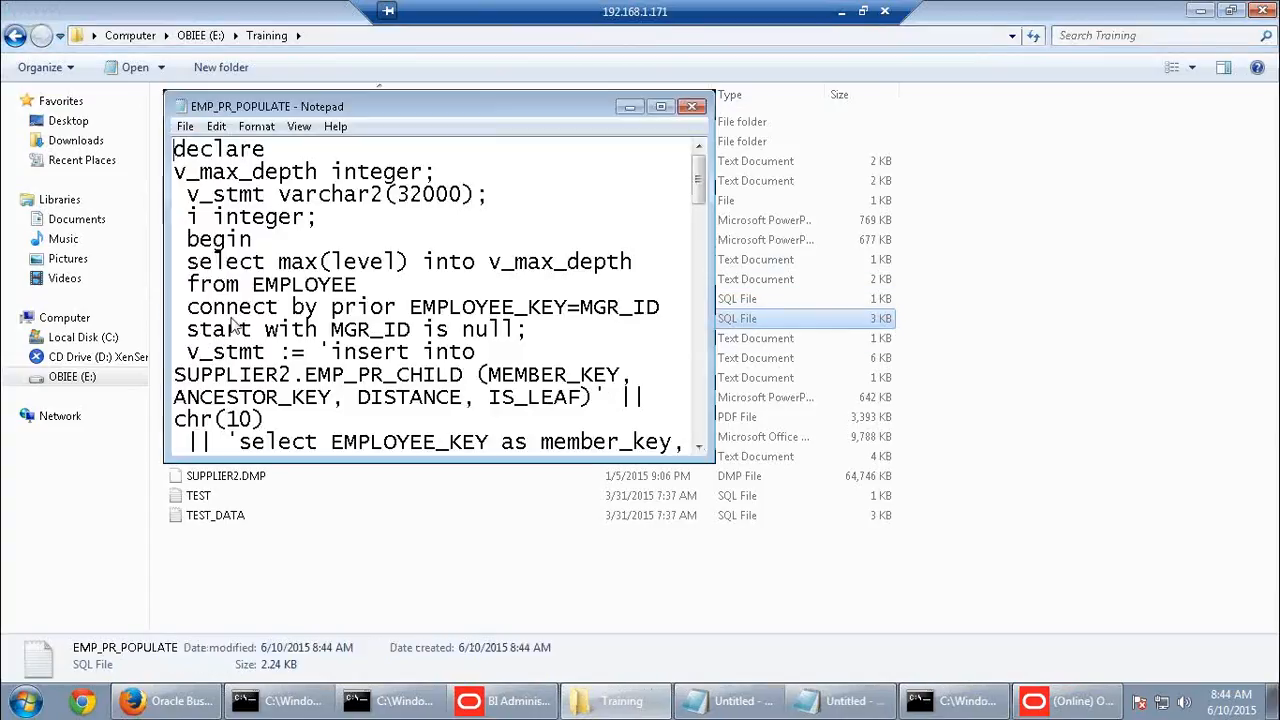
double_click(457, 118)
scroll(609, 522, down, 9)
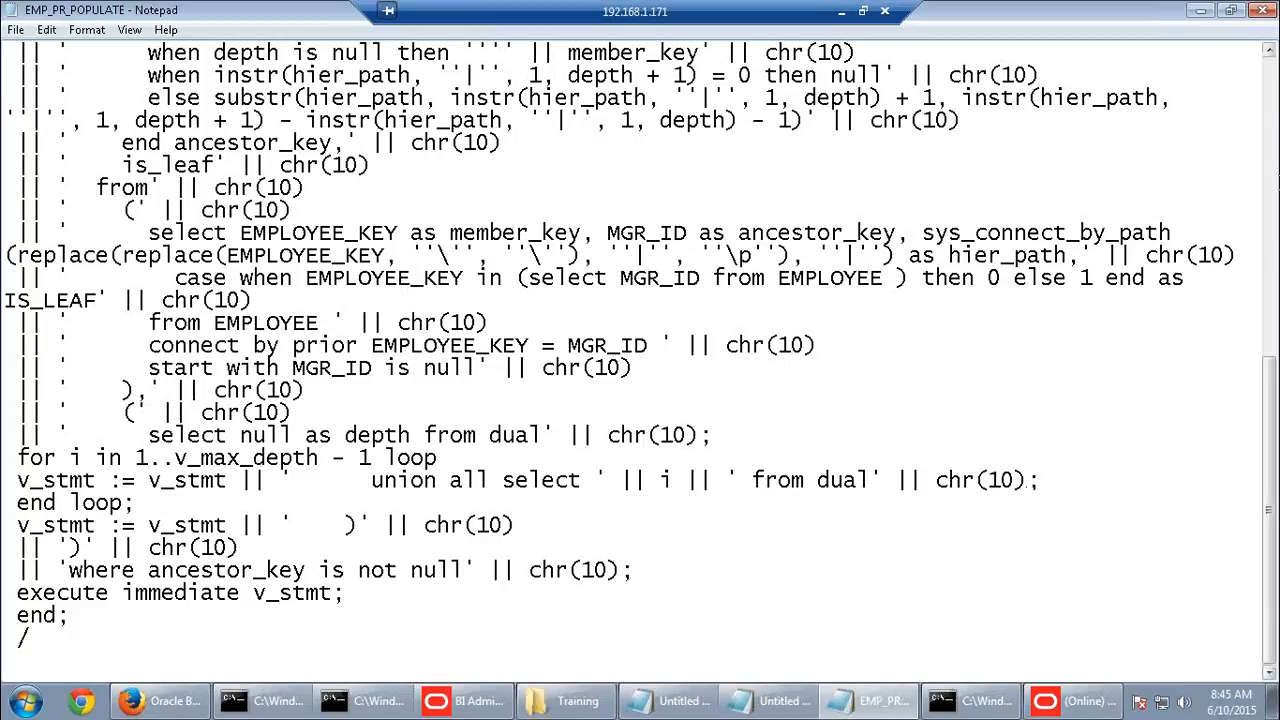
click(1263, 12)
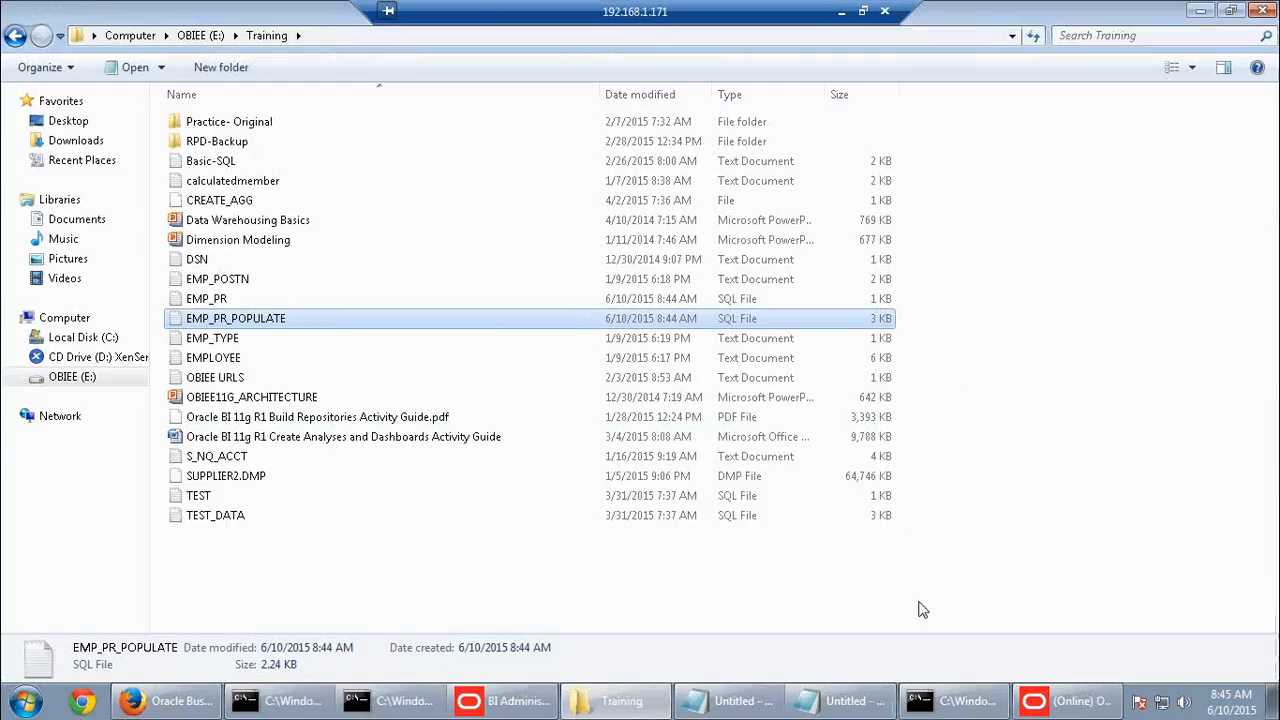
click(1068, 700)
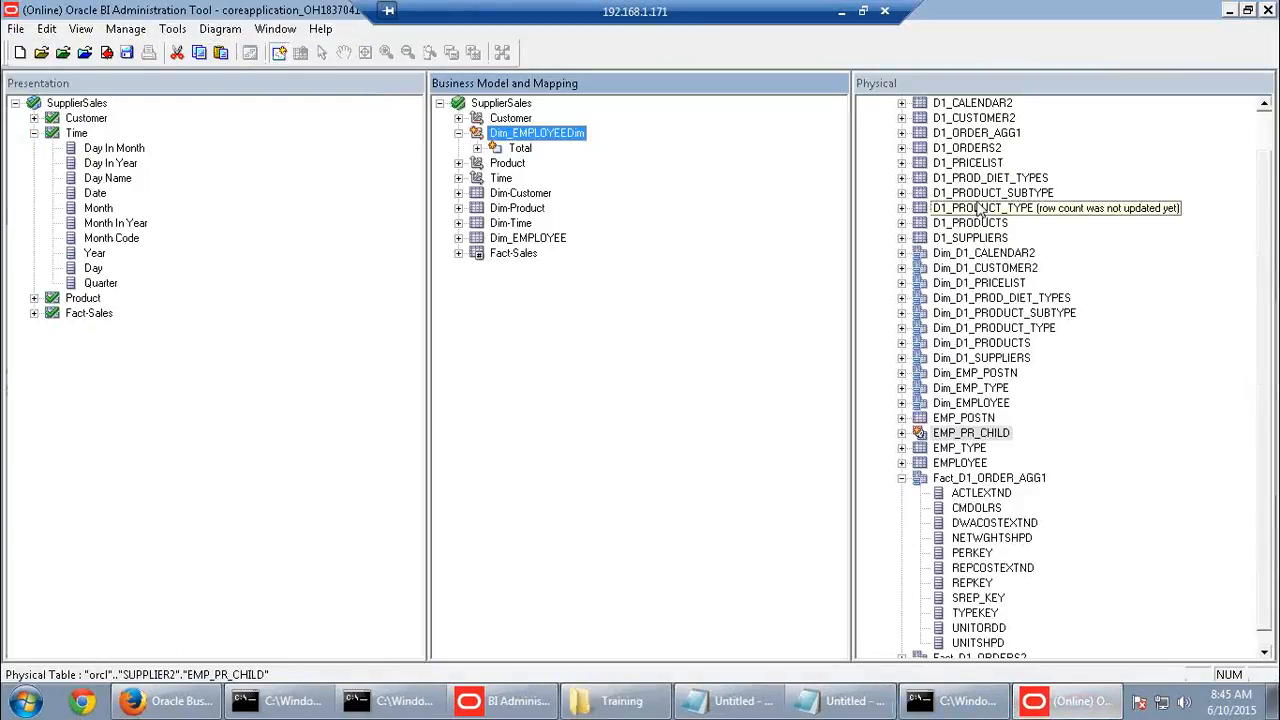
Delete the Dim_EMPLOYEEDim logical dimension from SupplierSales.
double_click(529, 133)
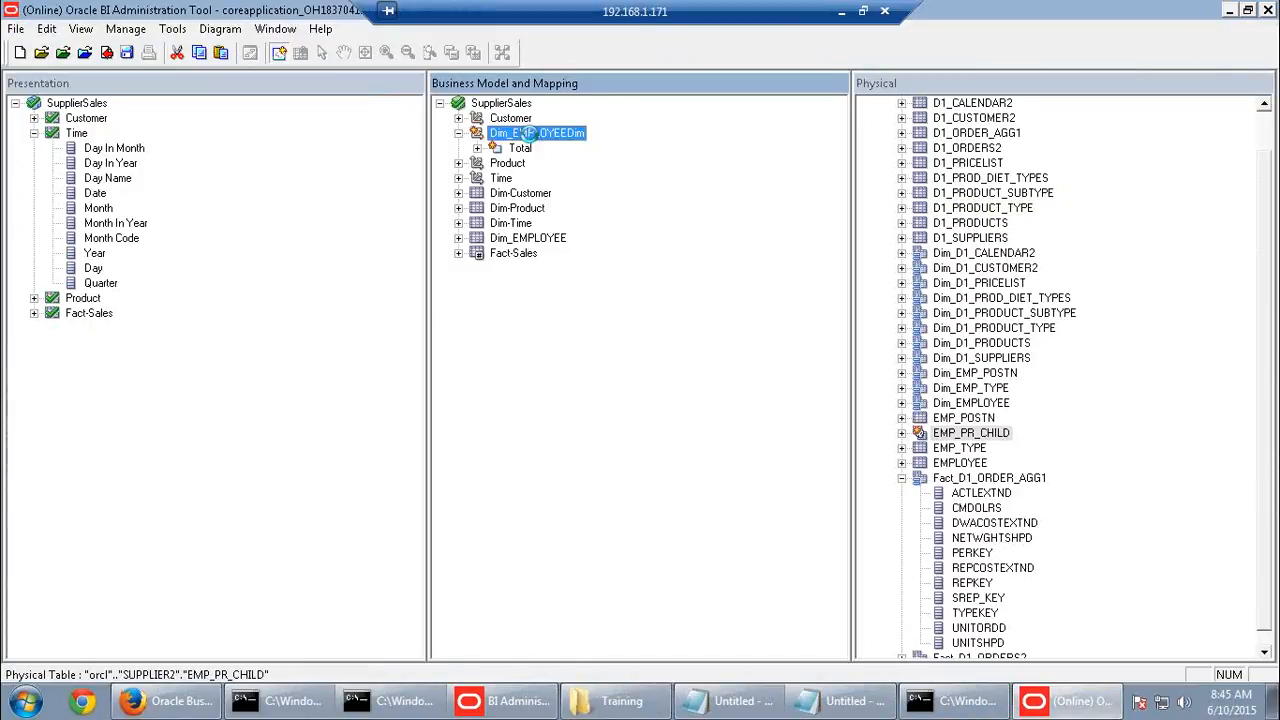
right_click(529, 133)
click(582, 228)
click(638, 391)
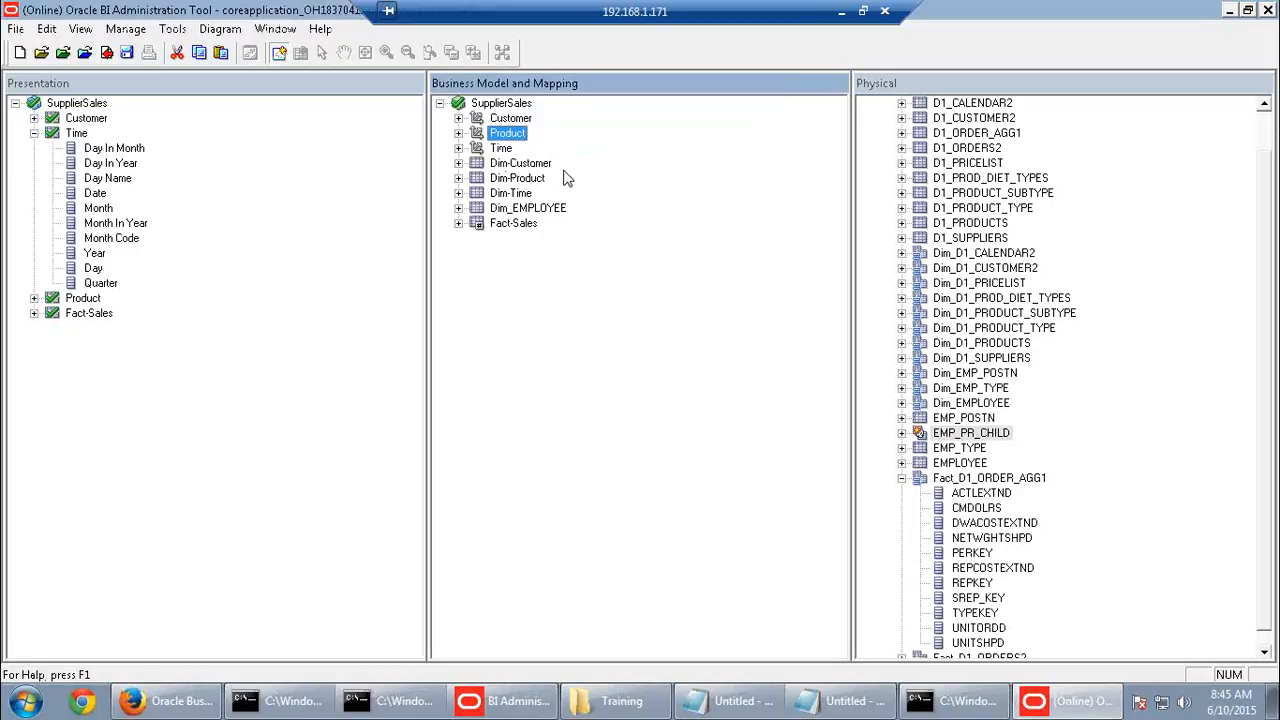
Delete the EMP_PR_CHILD physical table, collapse Fact_D1_ORDER_AGG1 and minimise the remote session.
right_click(955, 440)
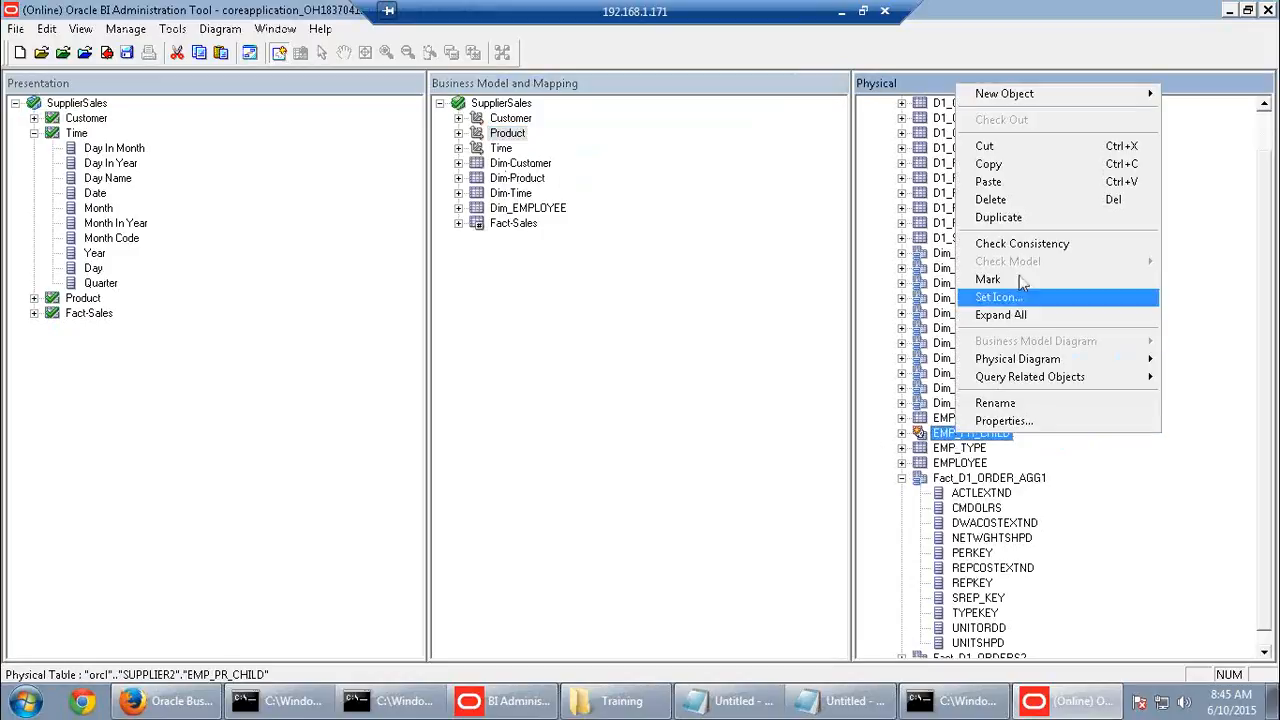
click(1017, 199)
click(733, 401)
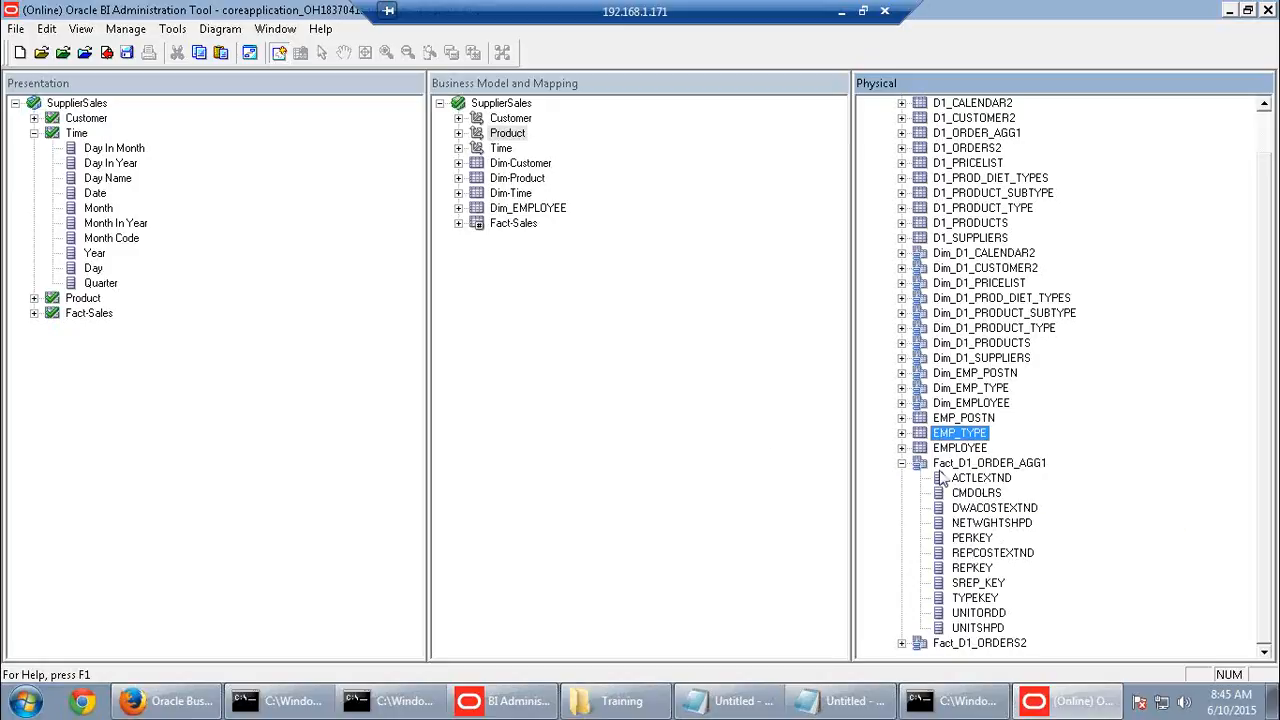
click(901, 463)
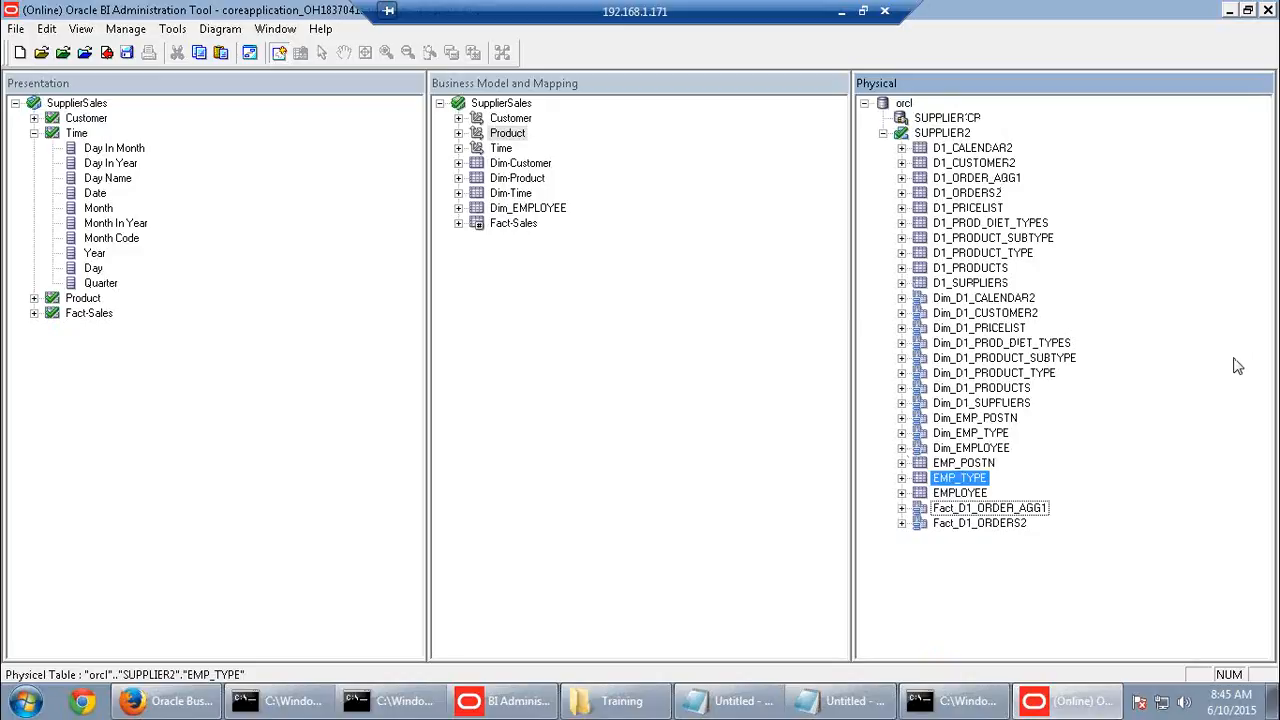
click(842, 16)
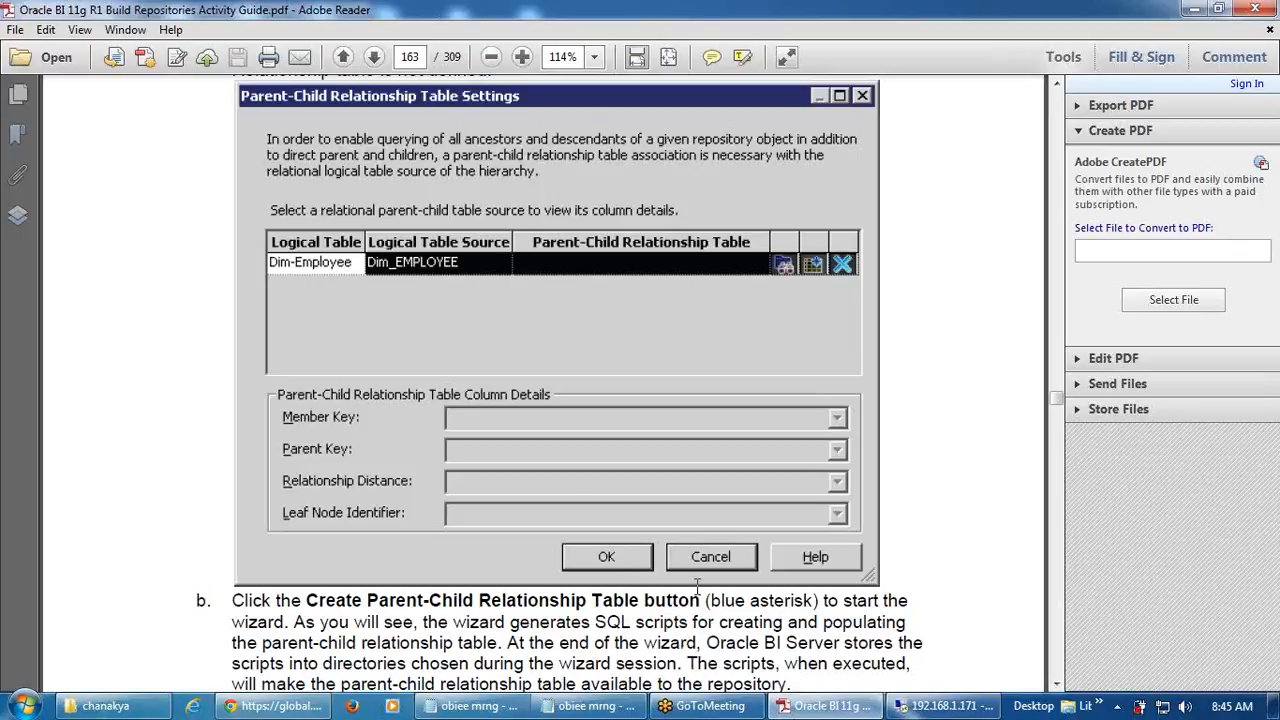
Scroll the activity guide to page 167, step 11, on the Dim_EMP_PARENT_CHILD alias and joins.
scroll(568, 563, down, 15)
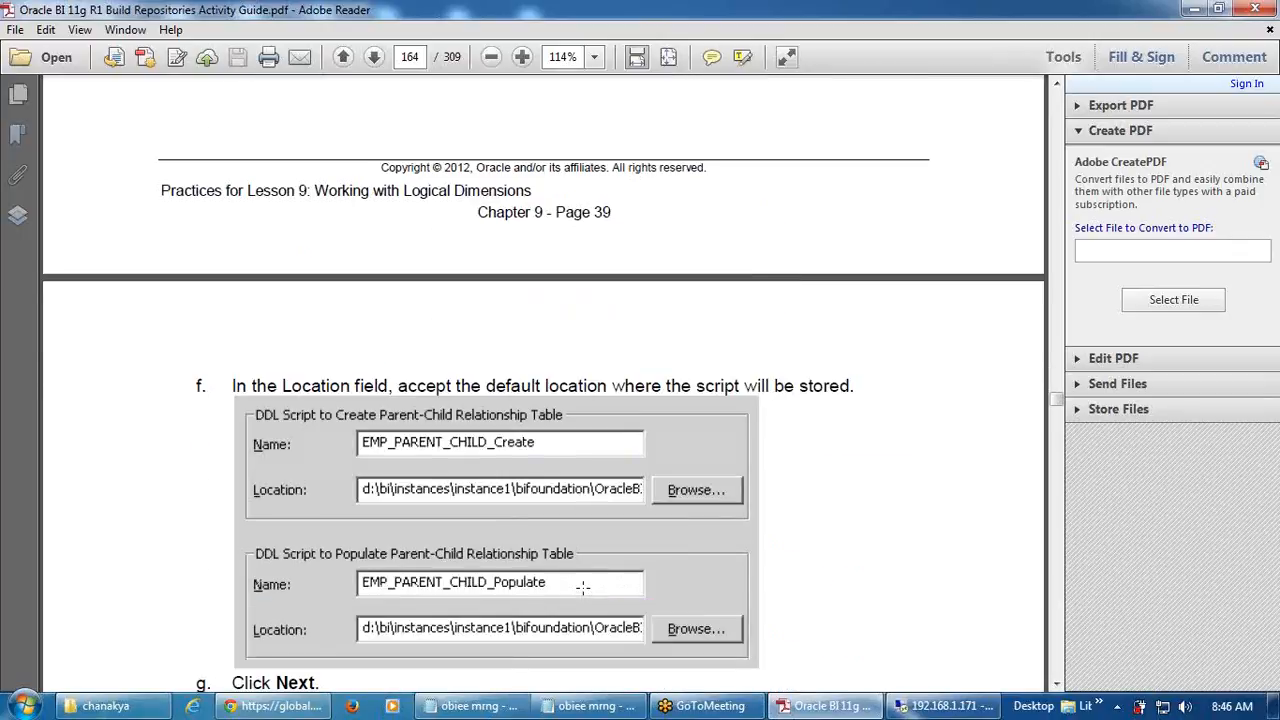
scroll(583, 587, down, 15)
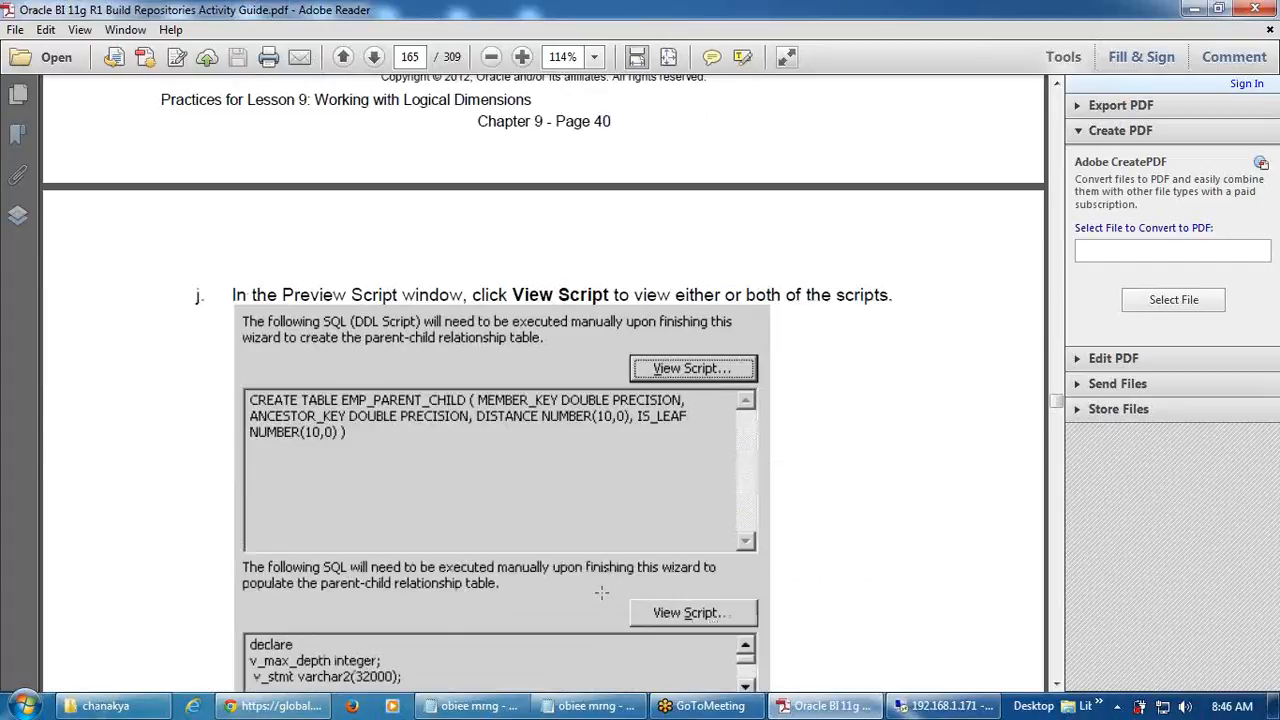
scroll(603, 581, down, 15)
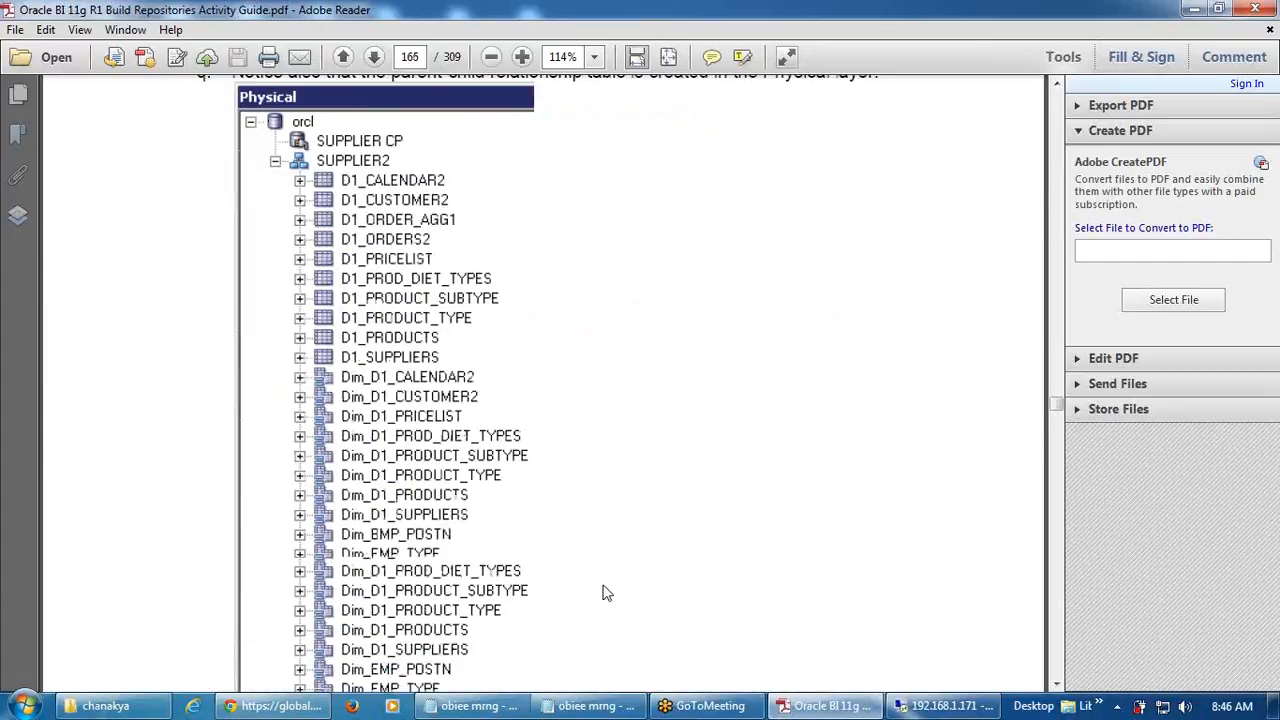
scroll(603, 583, down, 12)
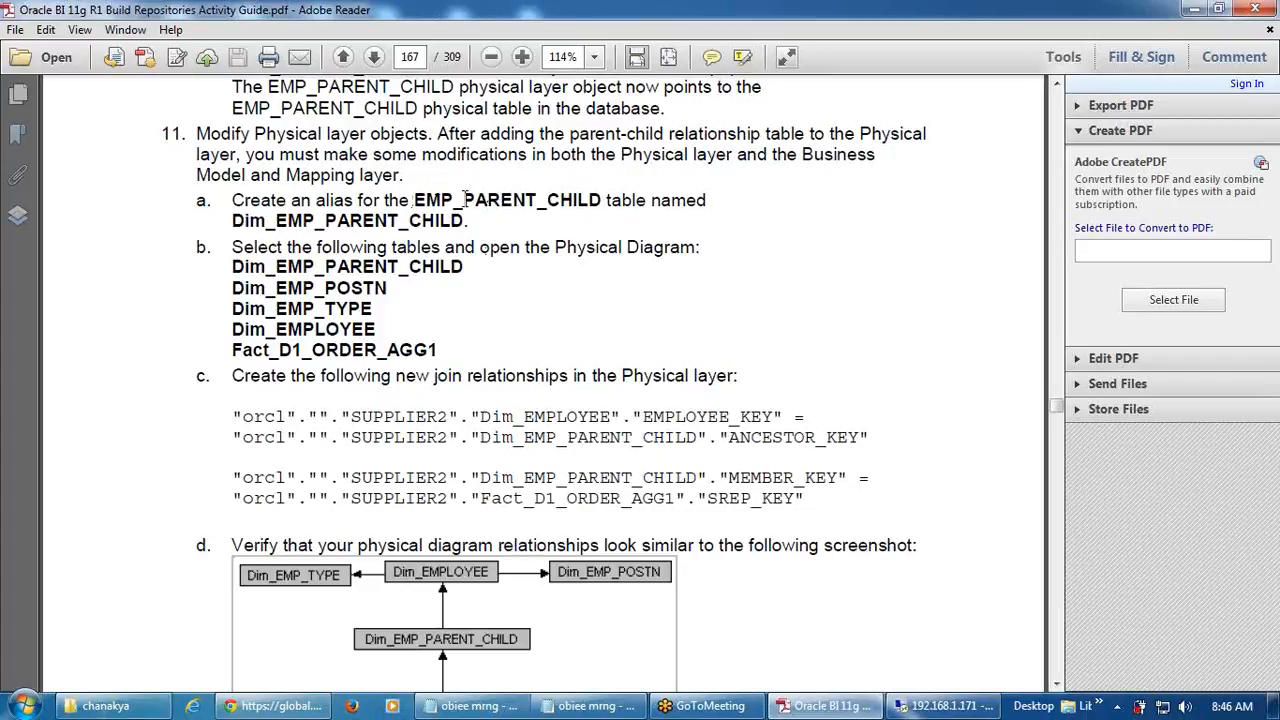
click(948, 708)
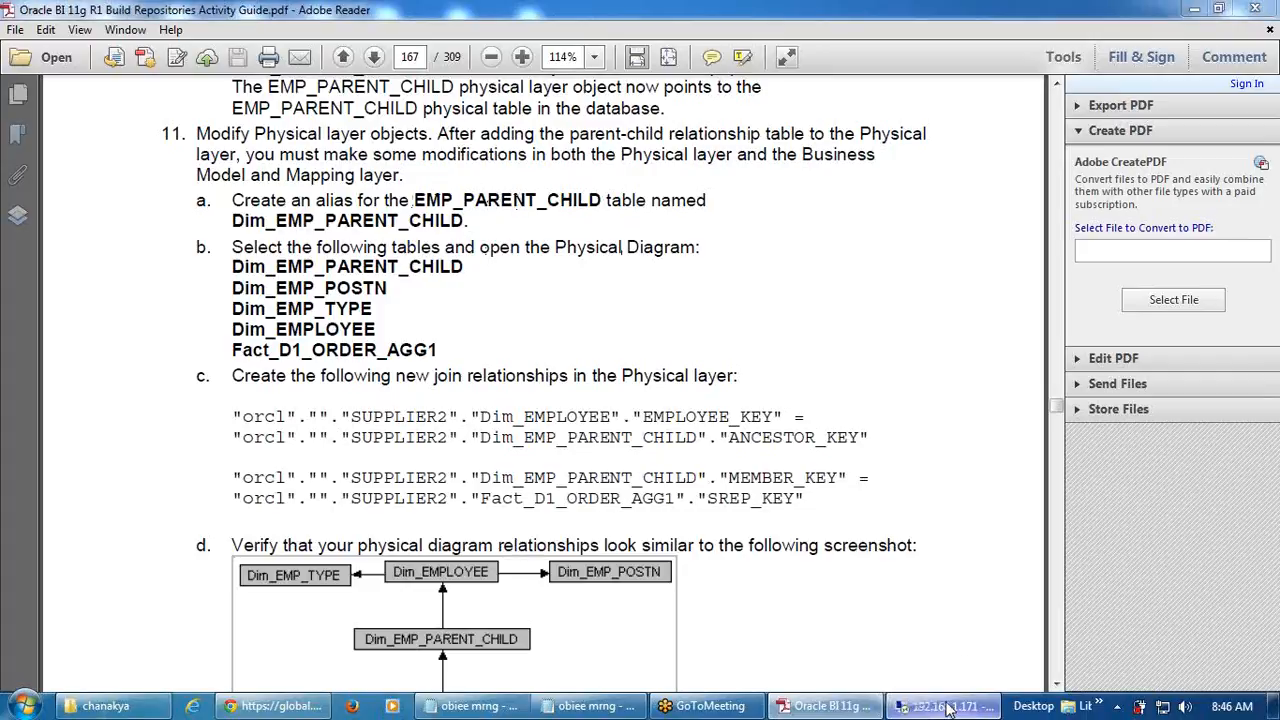
Start Import Metadata from the SUPPLIER CP connection pool and expand the SUPPLIER2 schema.
right_click(958, 117)
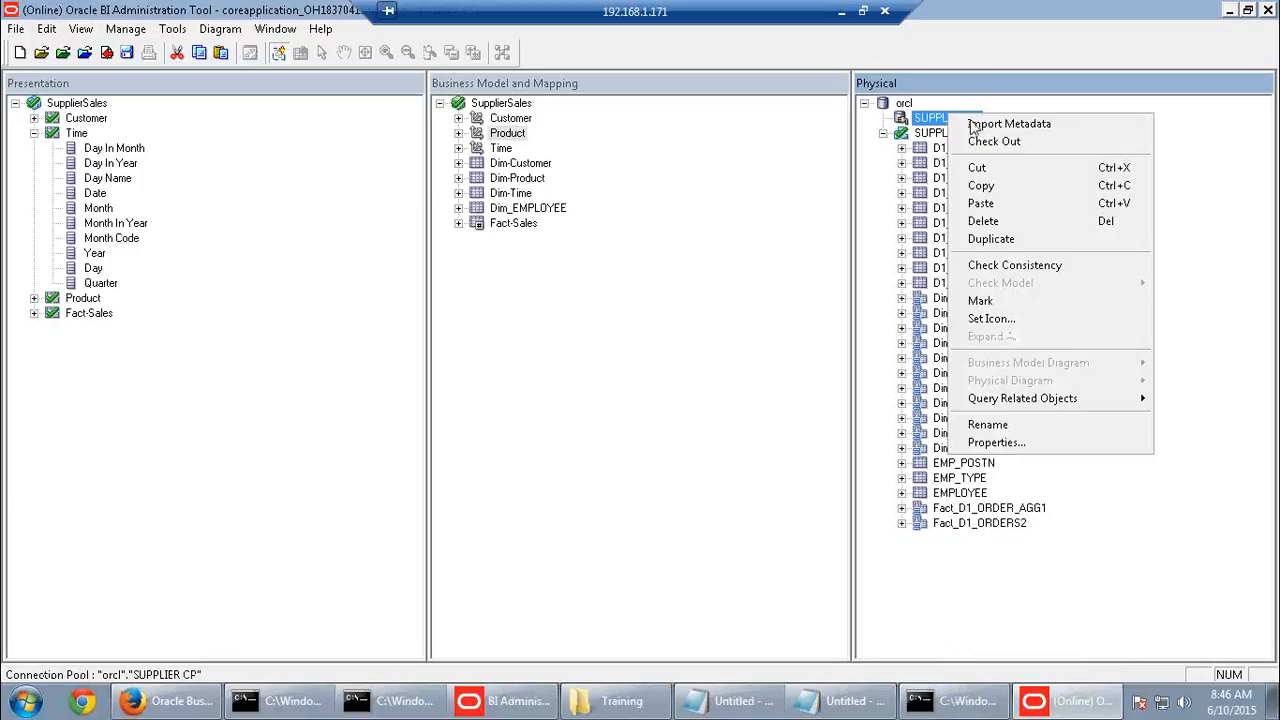
click(973, 126)
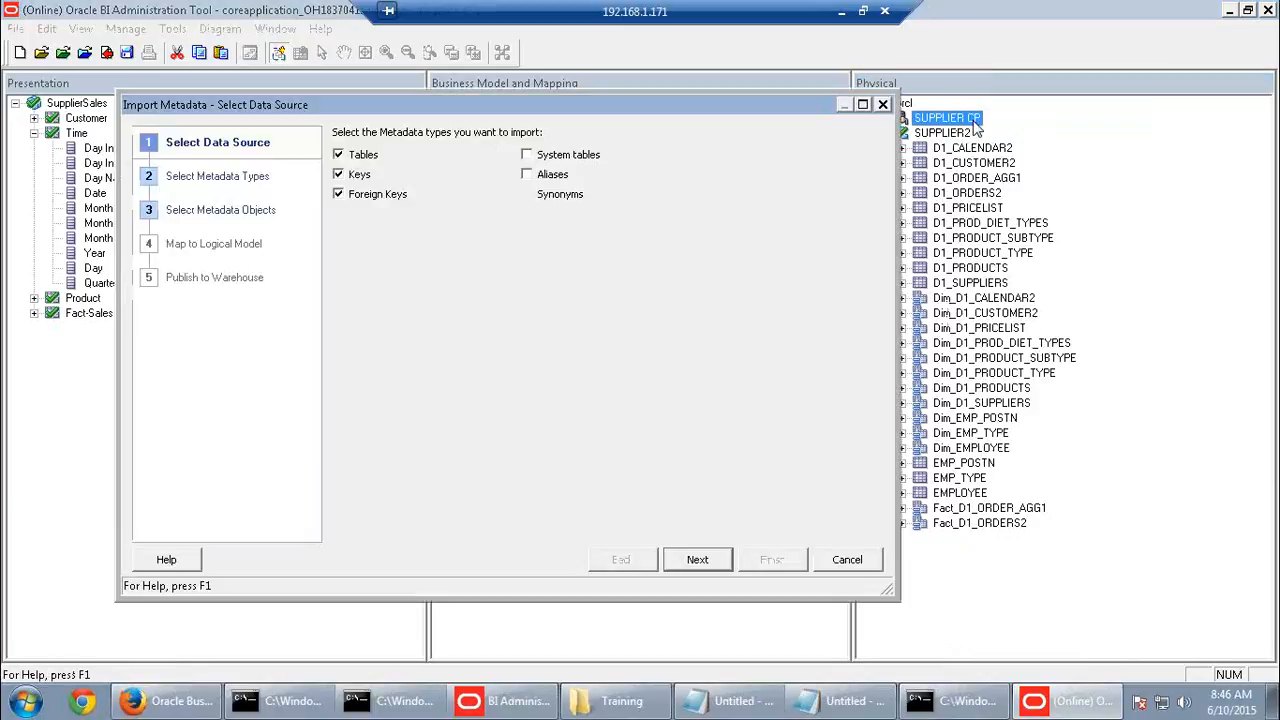
click(698, 562)
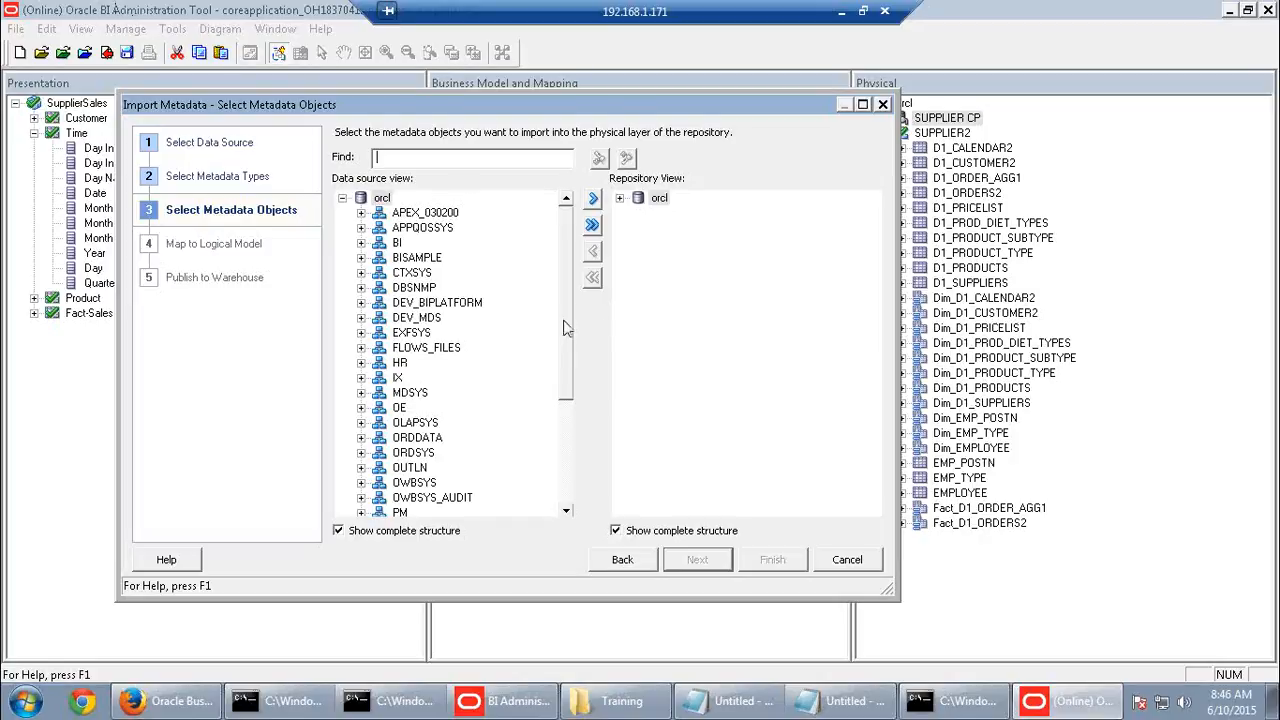
drag(562, 323, 560, 500)
click(361, 423)
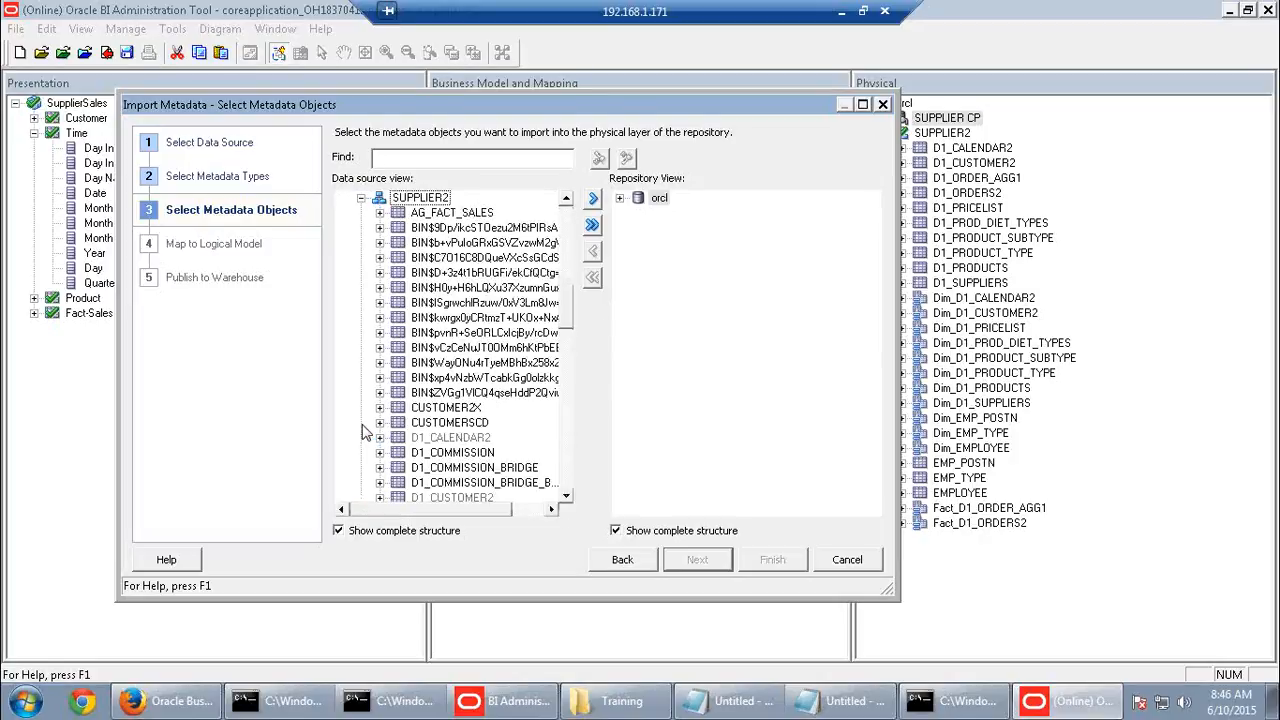
Import the EMP_PARENT_CHILD table into the repository and select it in the Physical layer.
click(565, 496)
click(565, 497)
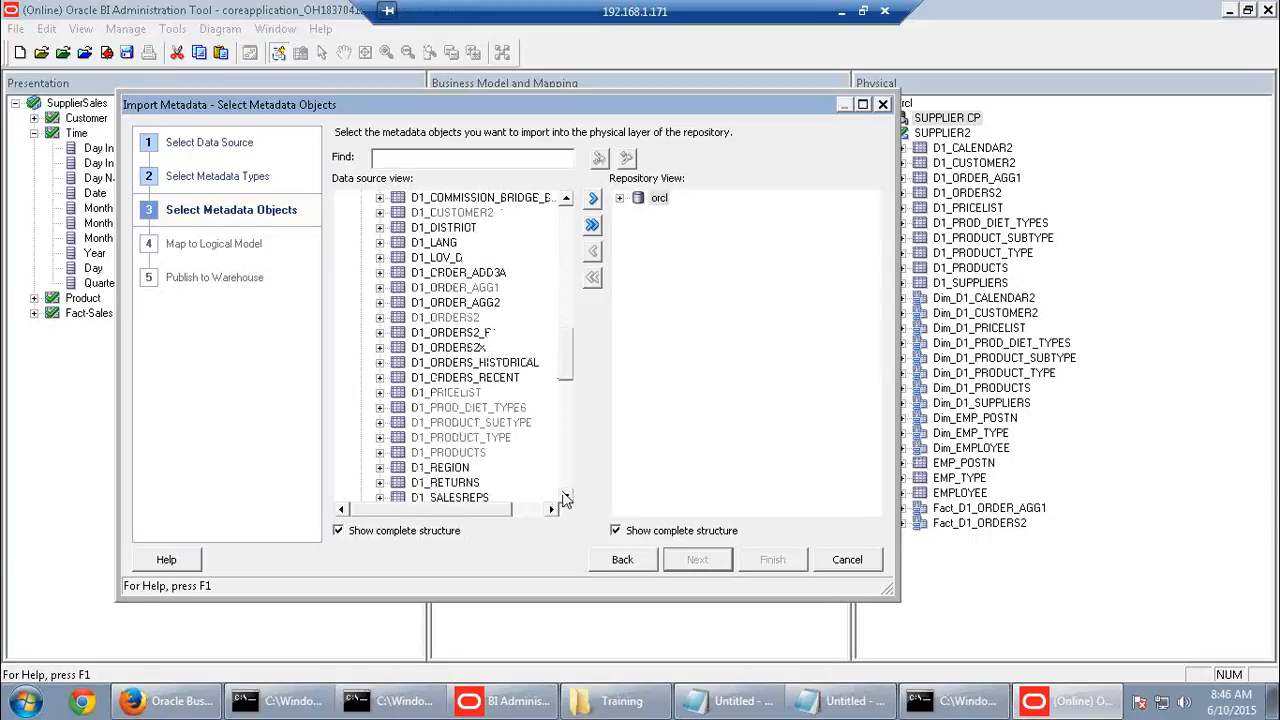
click(500, 303)
click(505, 318)
click(494, 303)
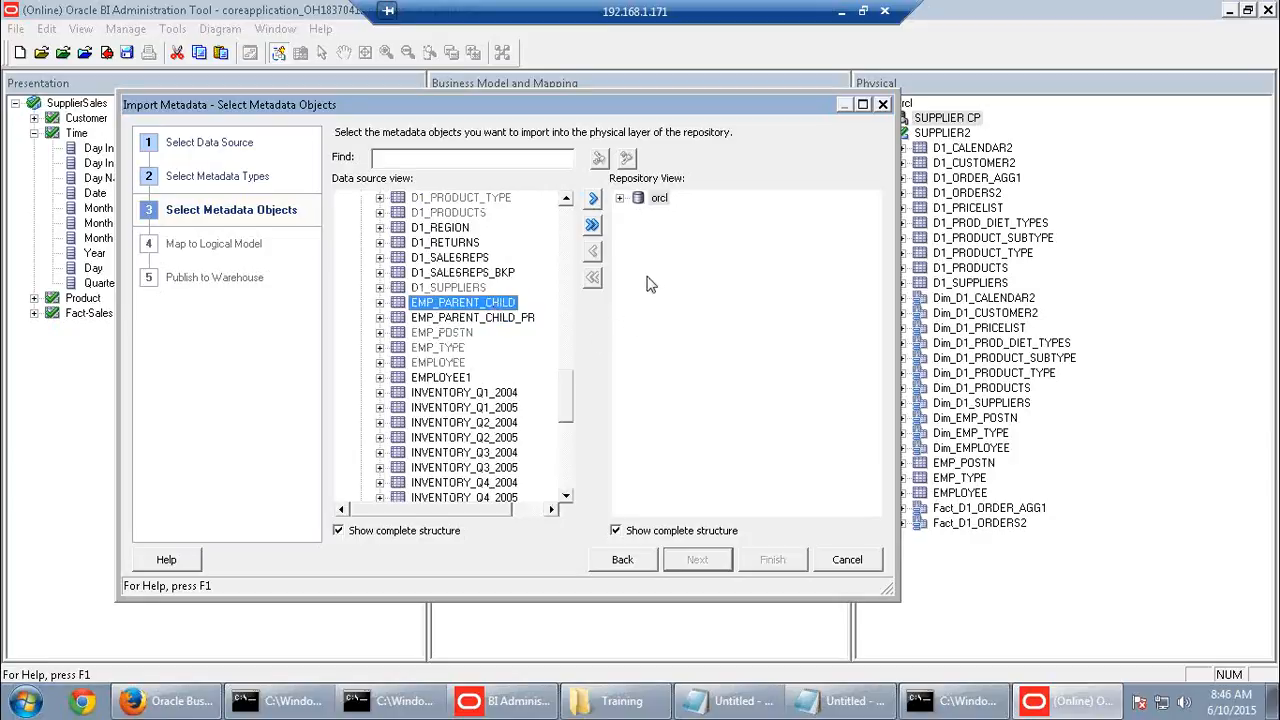
click(592, 199)
click(772, 559)
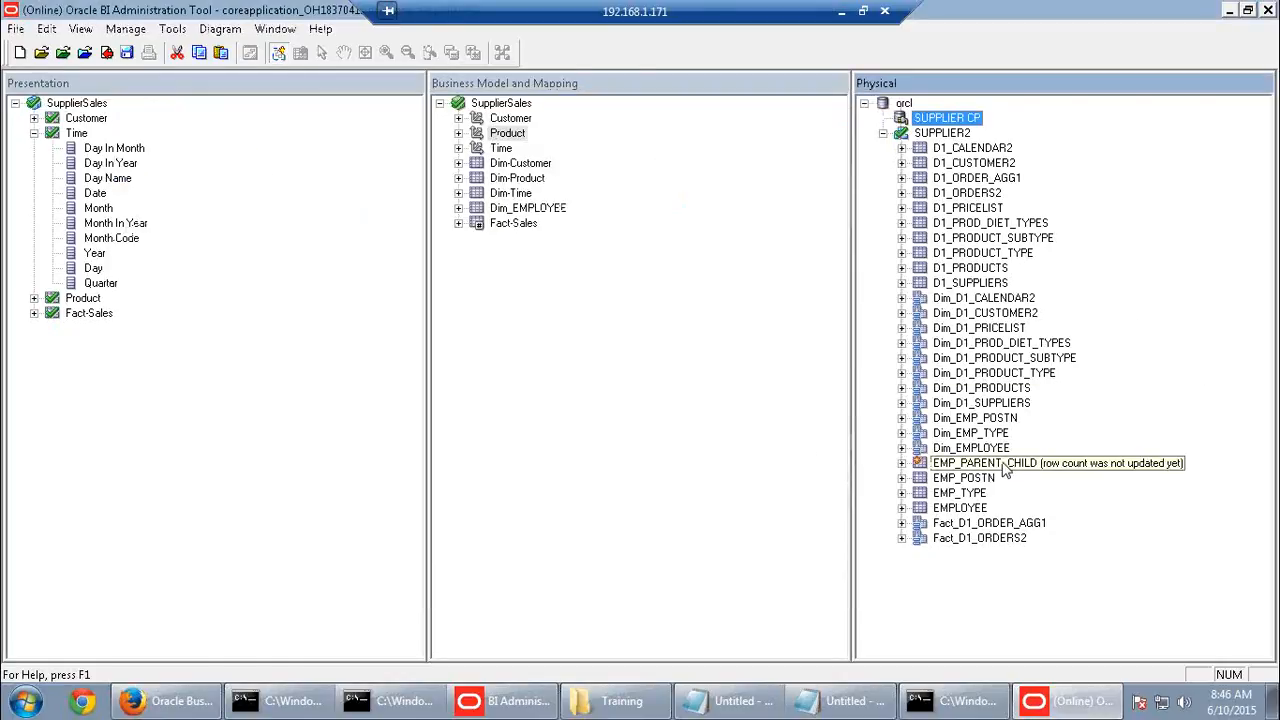
click(1012, 464)
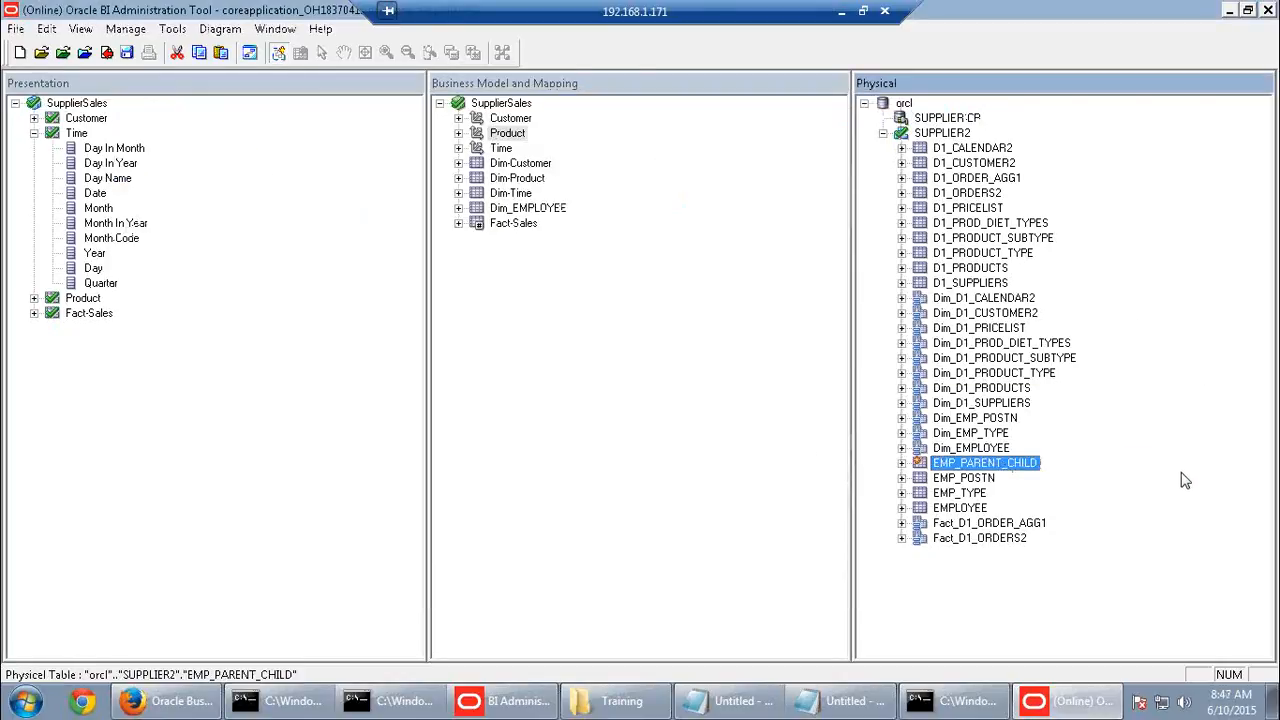
click(106, 55)
click(548, 386)
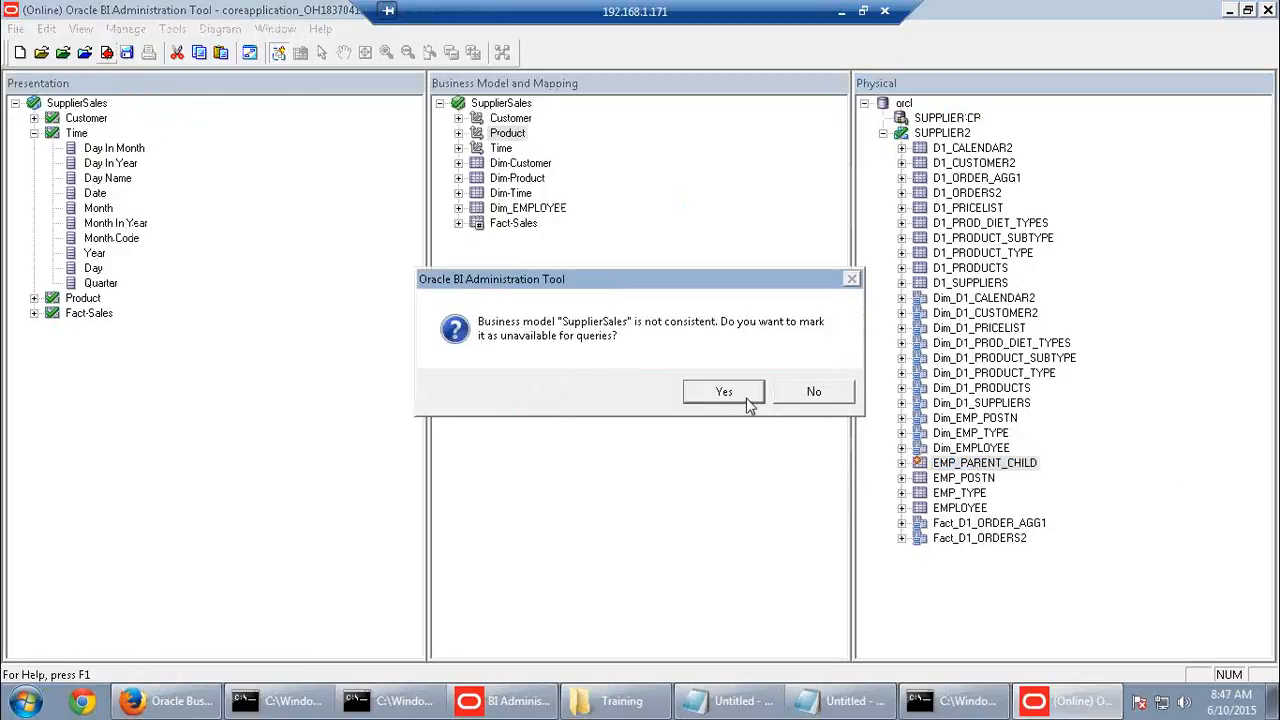
click(805, 394)
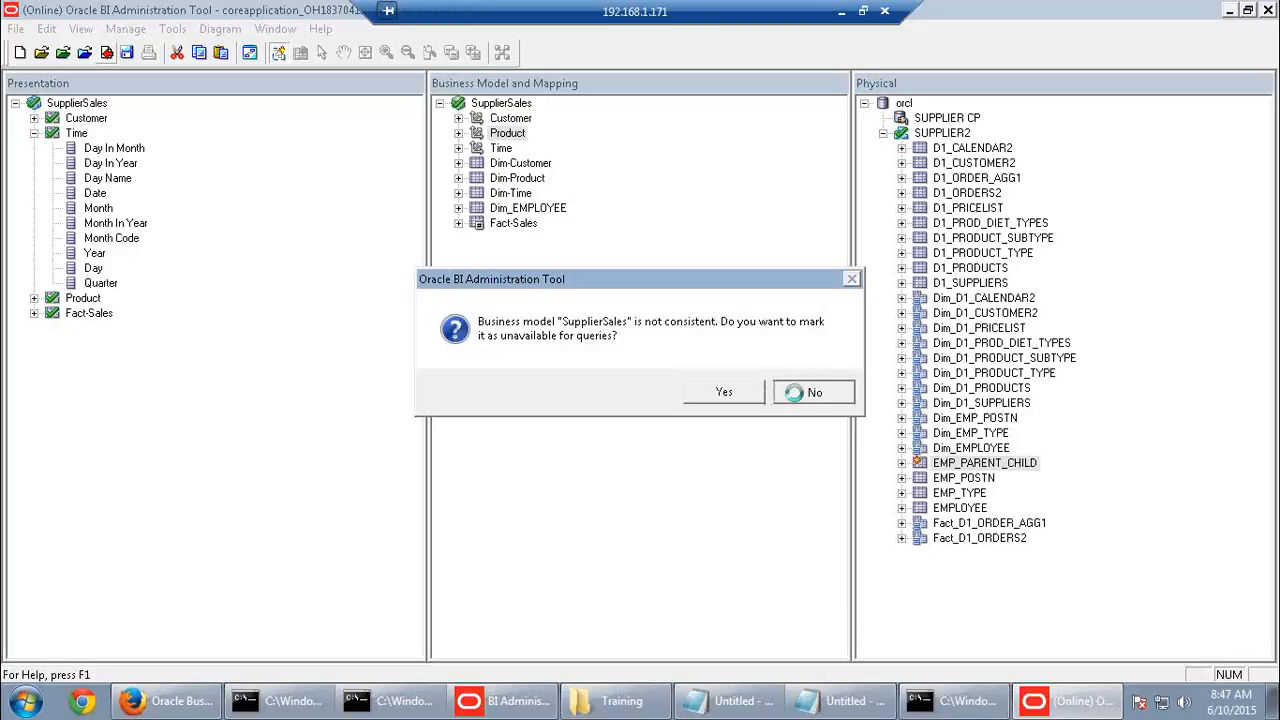
click(821, 558)
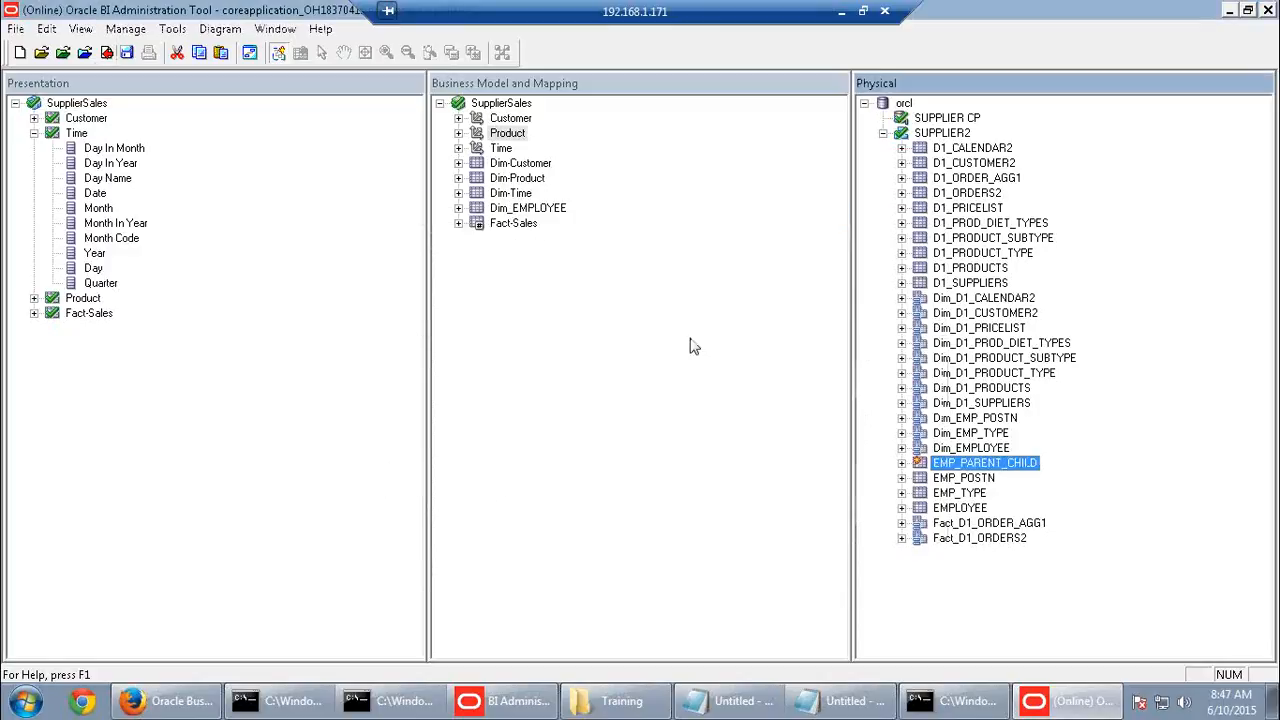
click(126, 54)
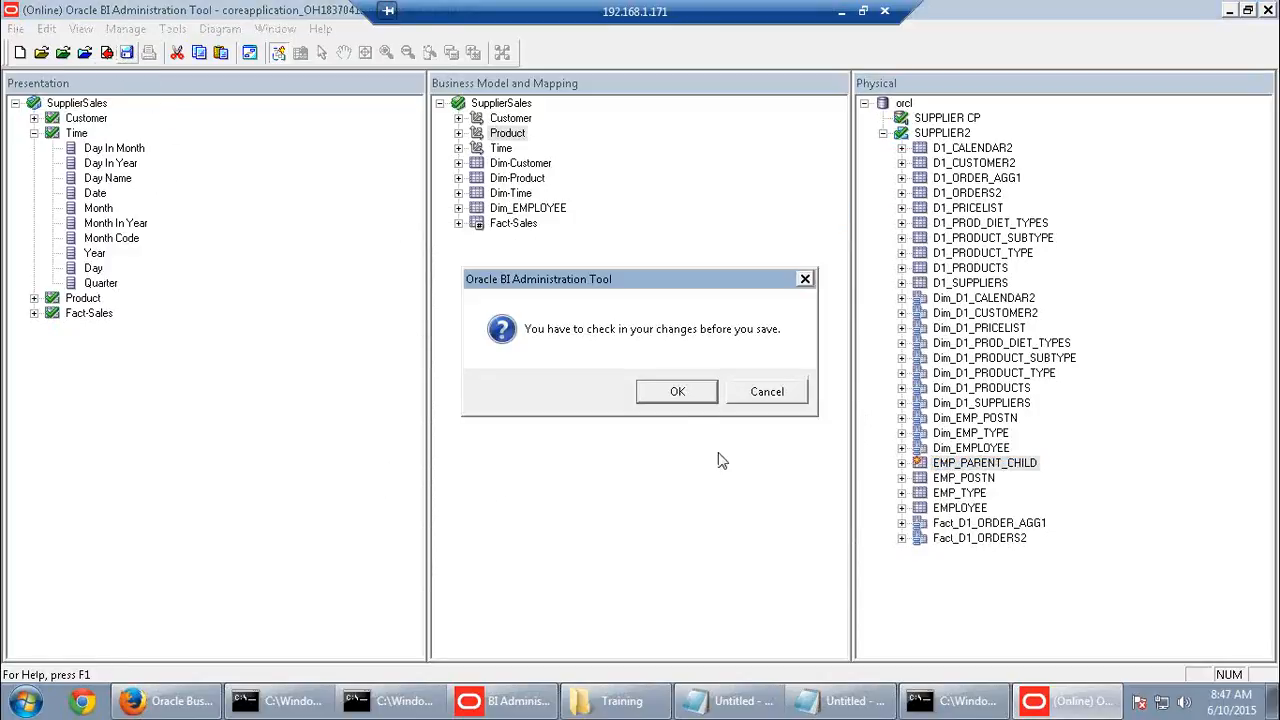
click(684, 394)
click(655, 393)
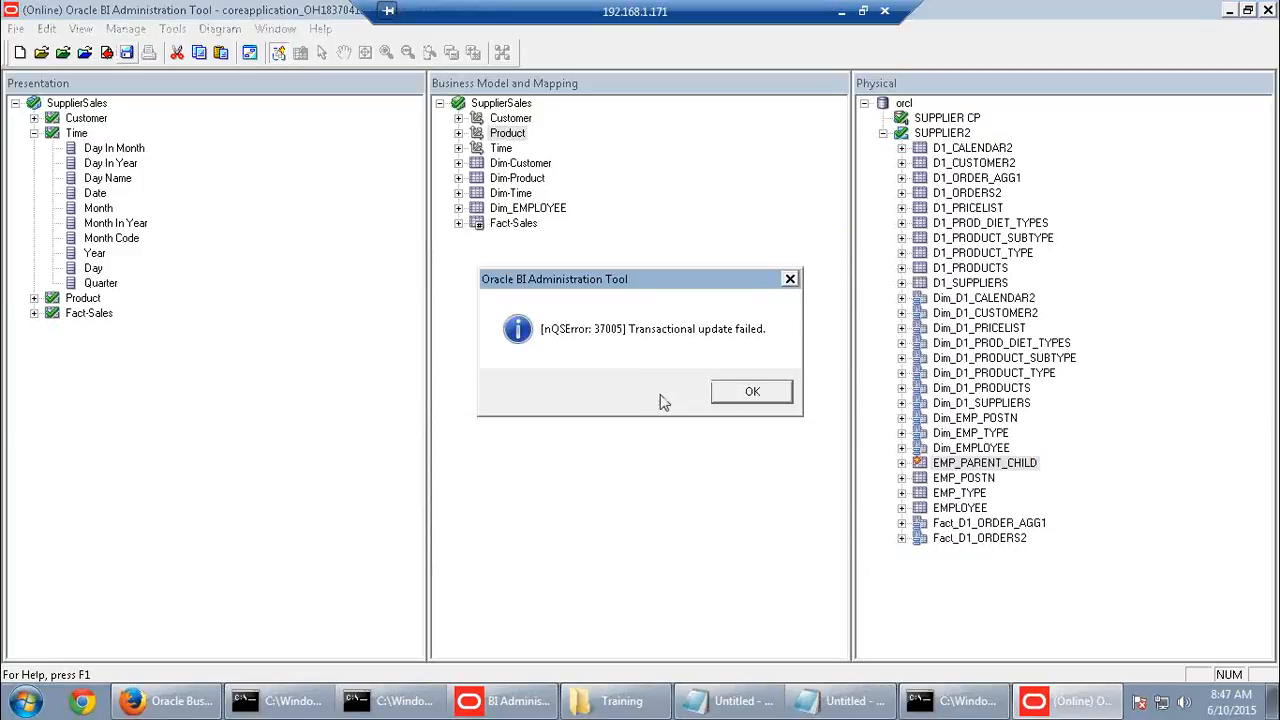
click(742, 394)
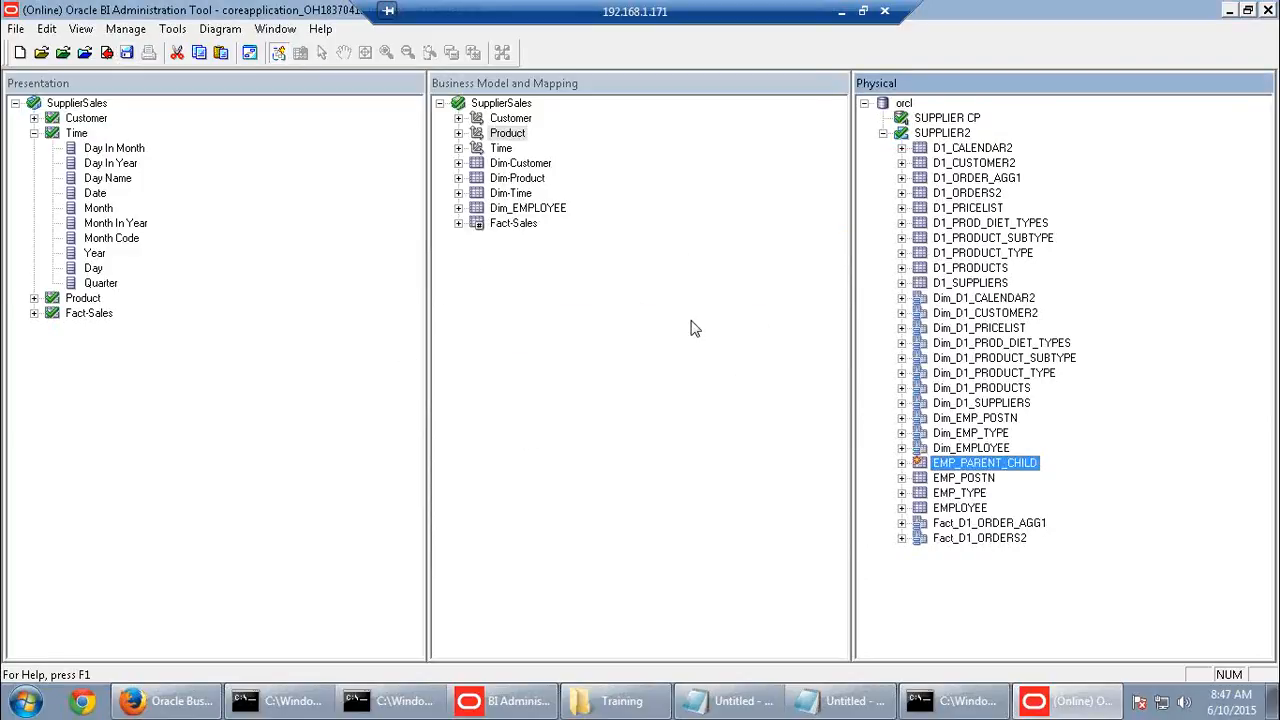
Create an alias of EMP_PARENT_CHILD named Dim_EMP_PARENT_CHILD, copying the name from the guide.
right_click(987, 470)
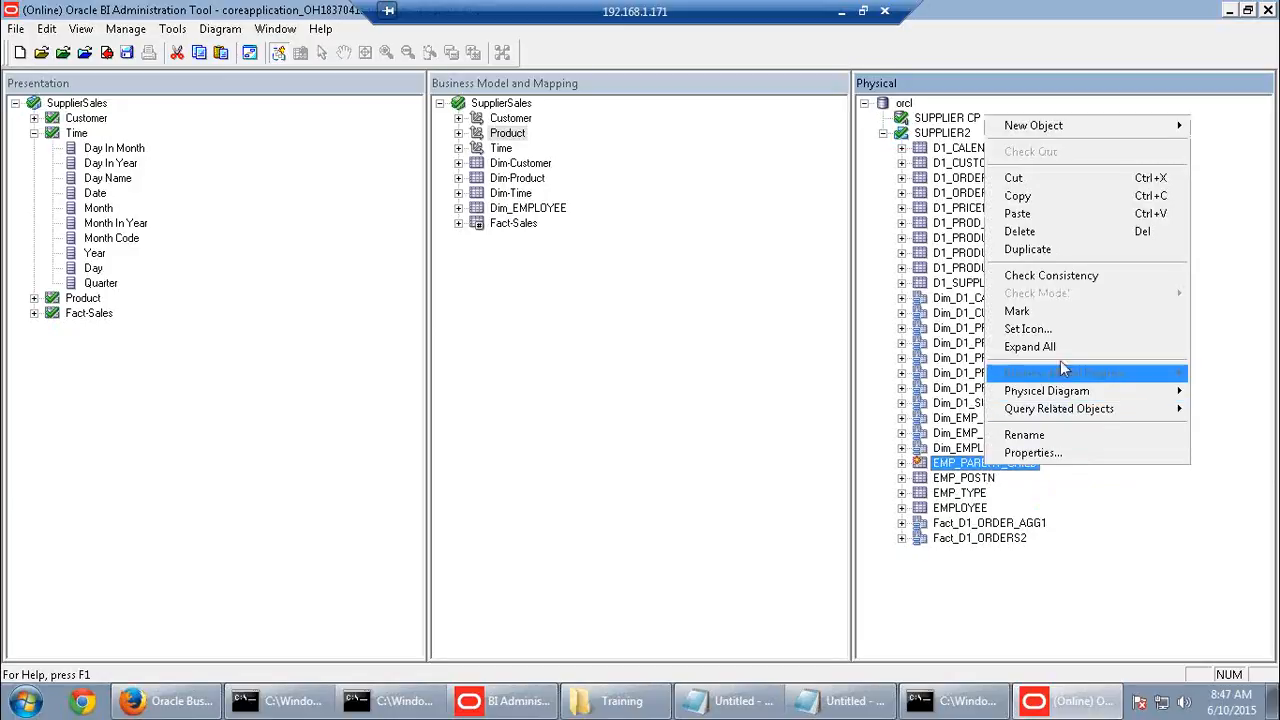
click(1174, 542)
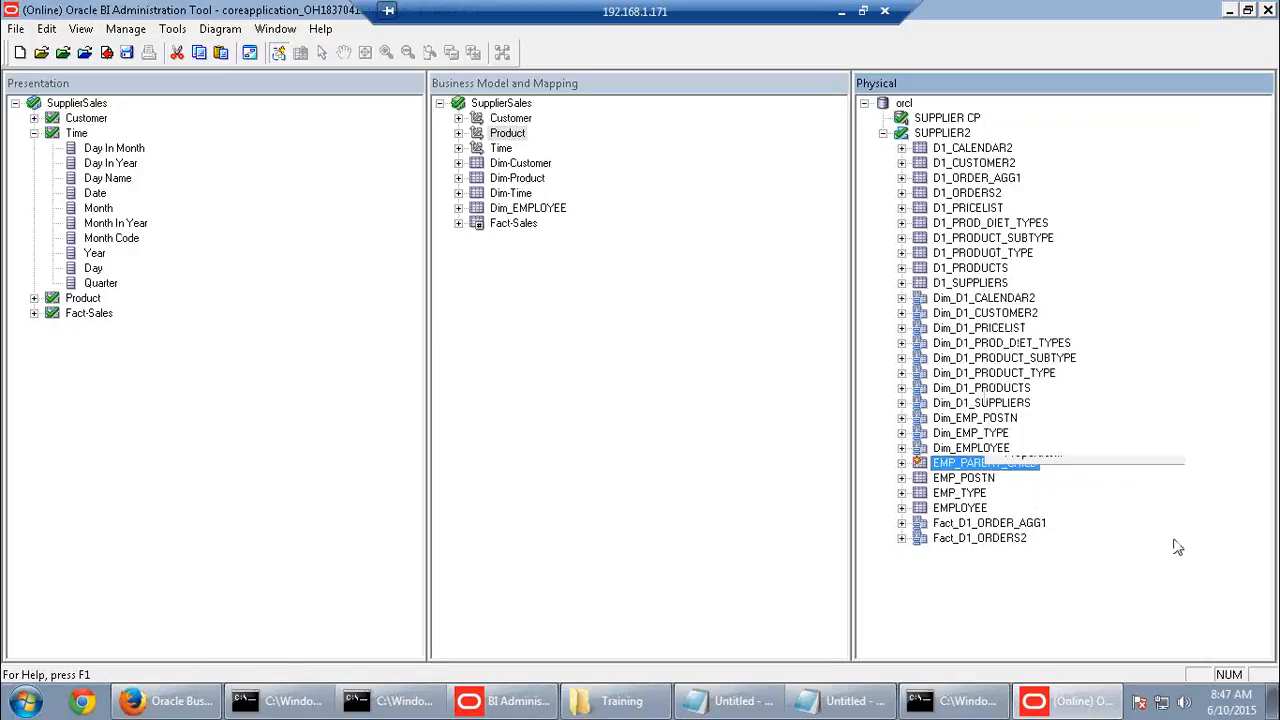
right_click(982, 466)
mouse_move(1044, 136)
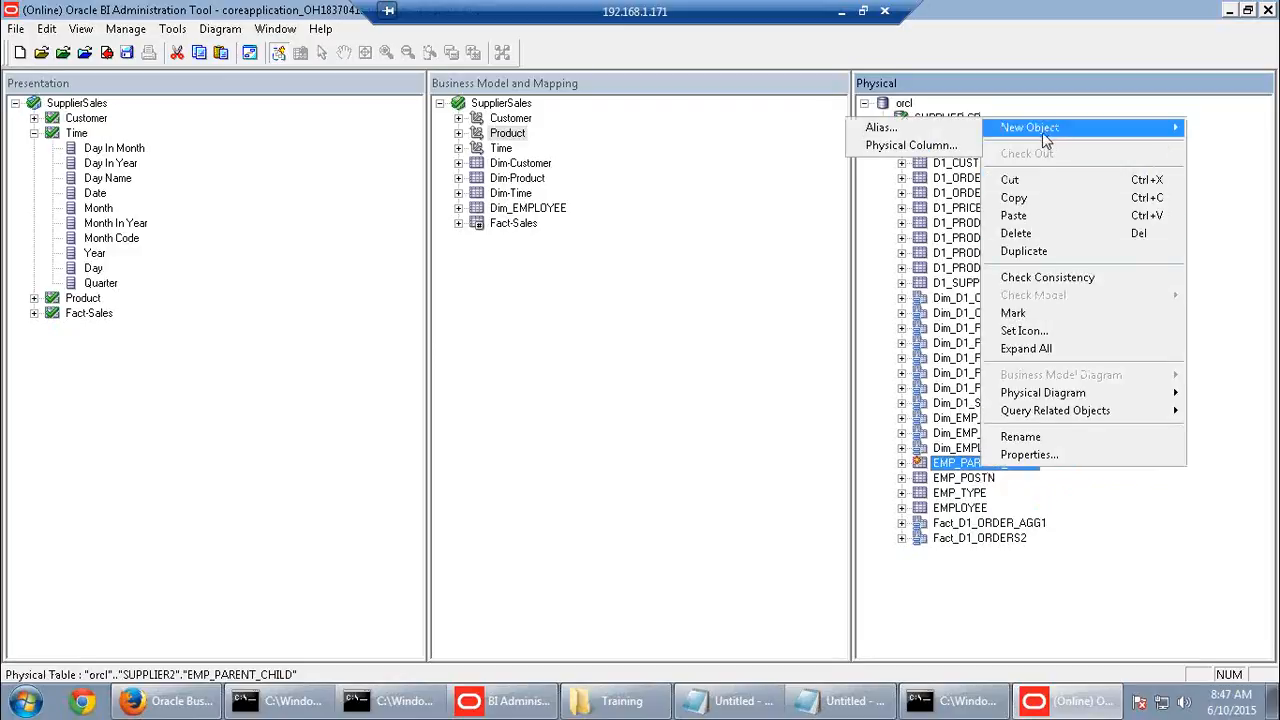
click(880, 127)
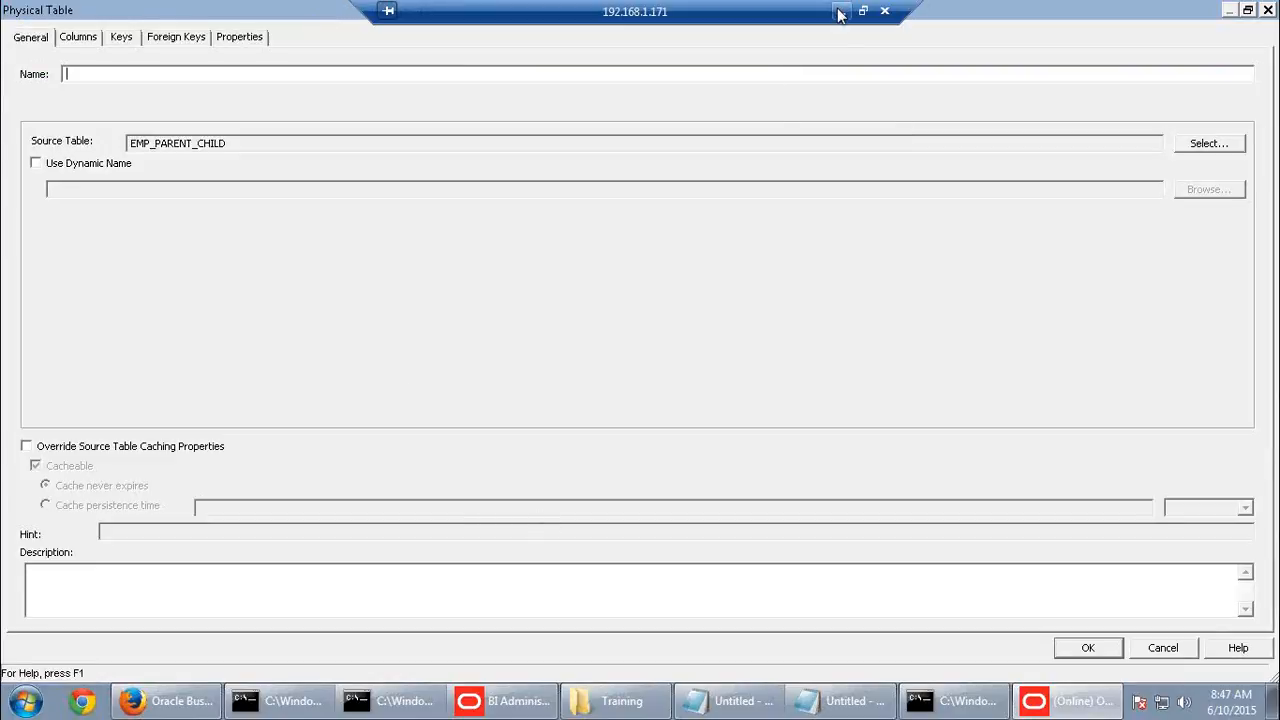
click(841, 11)
drag(229, 221, 461, 227)
key(ctrl+c)
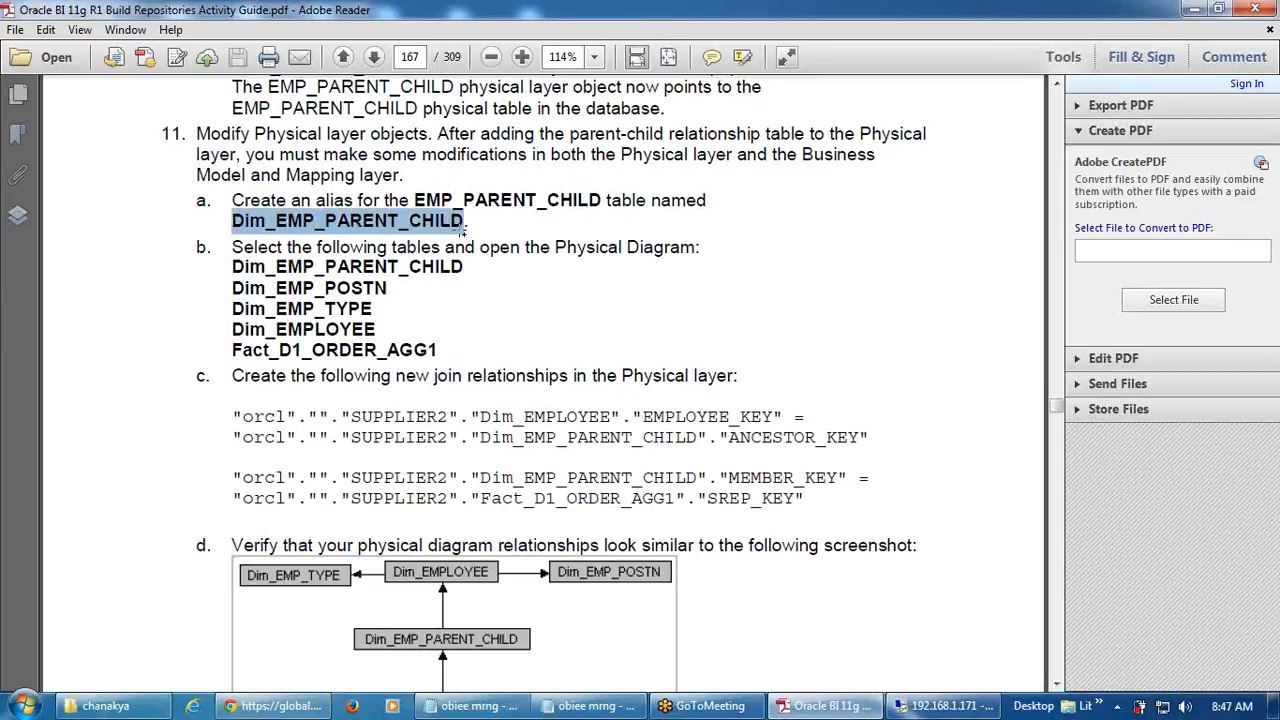
click(945, 706)
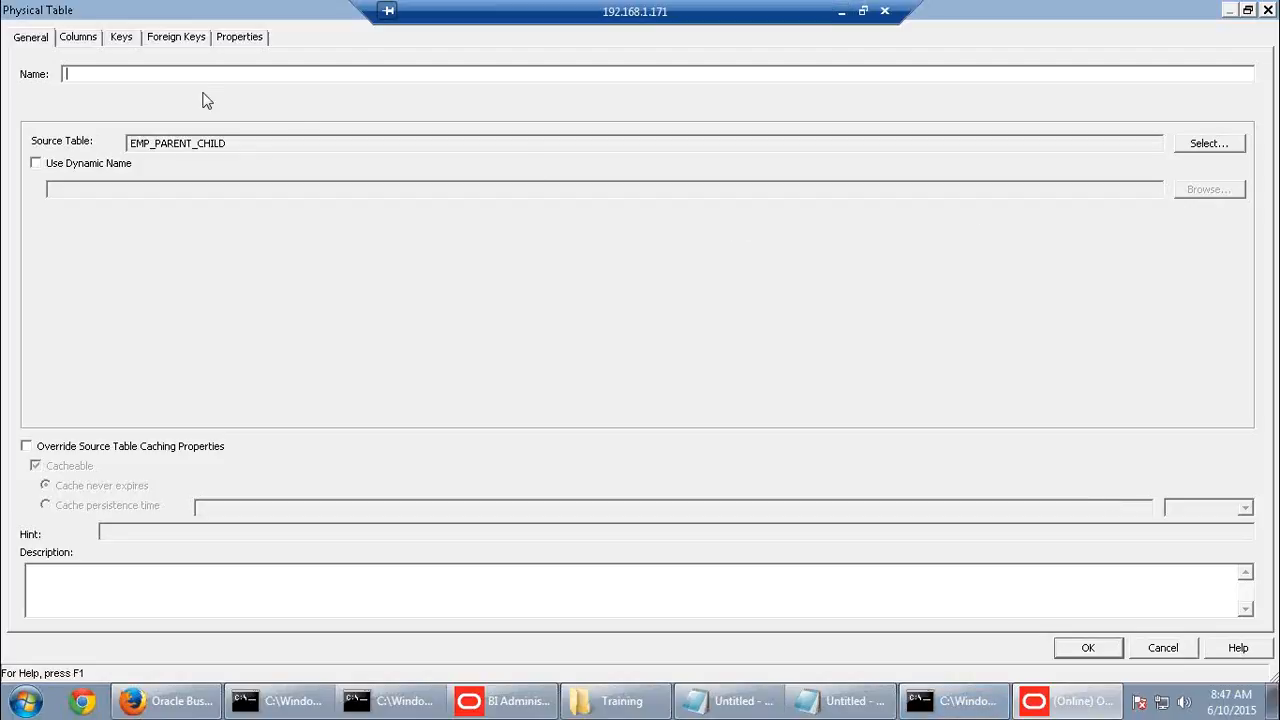
key(ctrl+v)
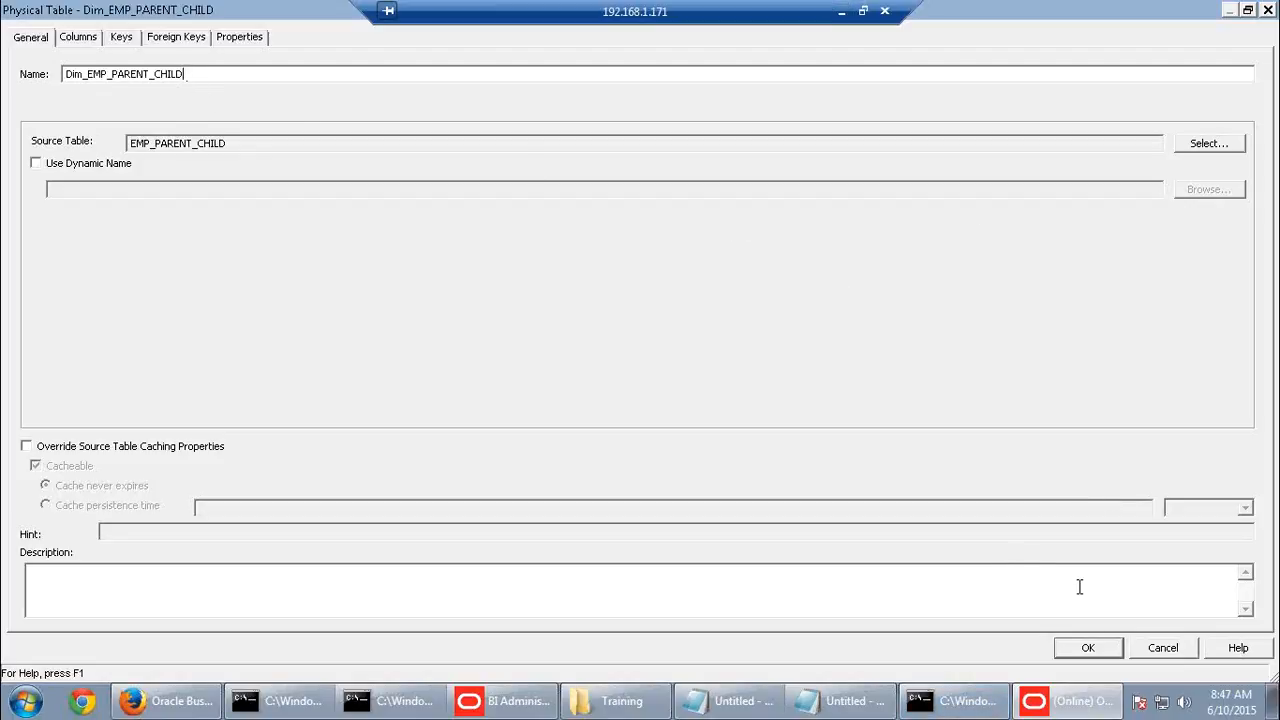
click(1098, 652)
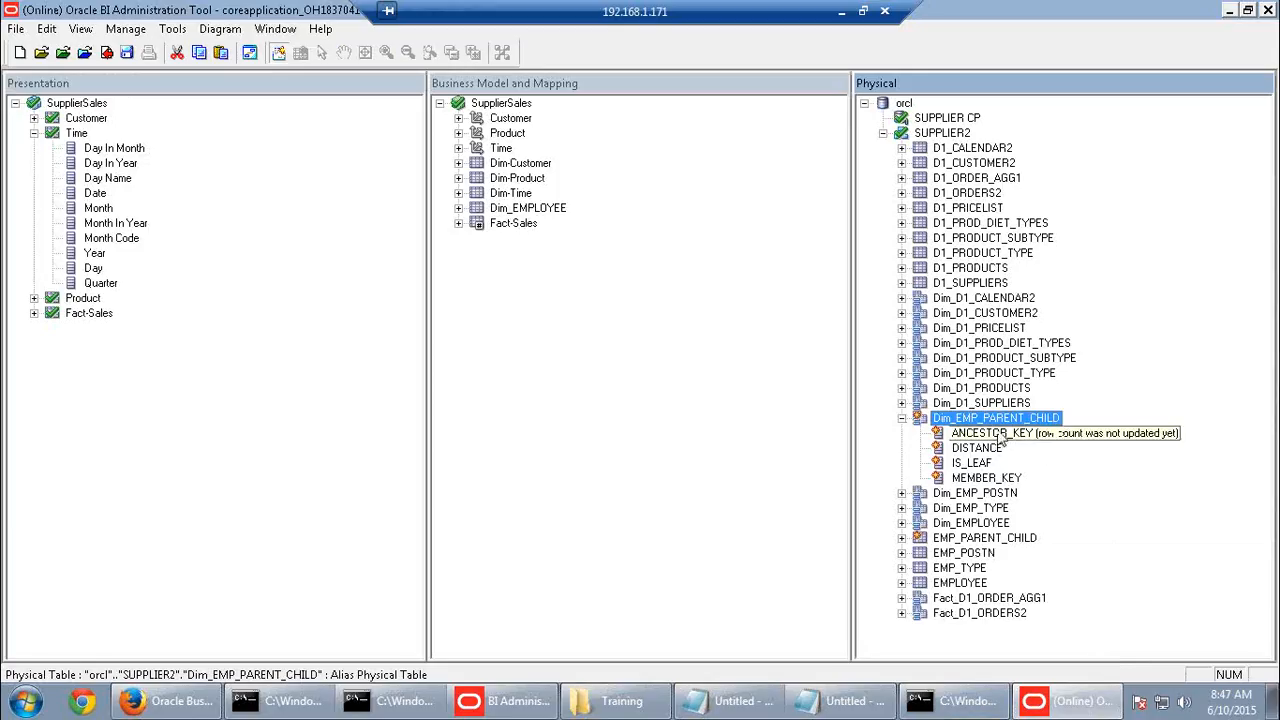
Open a physical diagram of only Dim_EMP_PARENT_CHILD, Fact_D1_ORDER_AGG1 and Dim_EMPLOYEE.
click(901, 418)
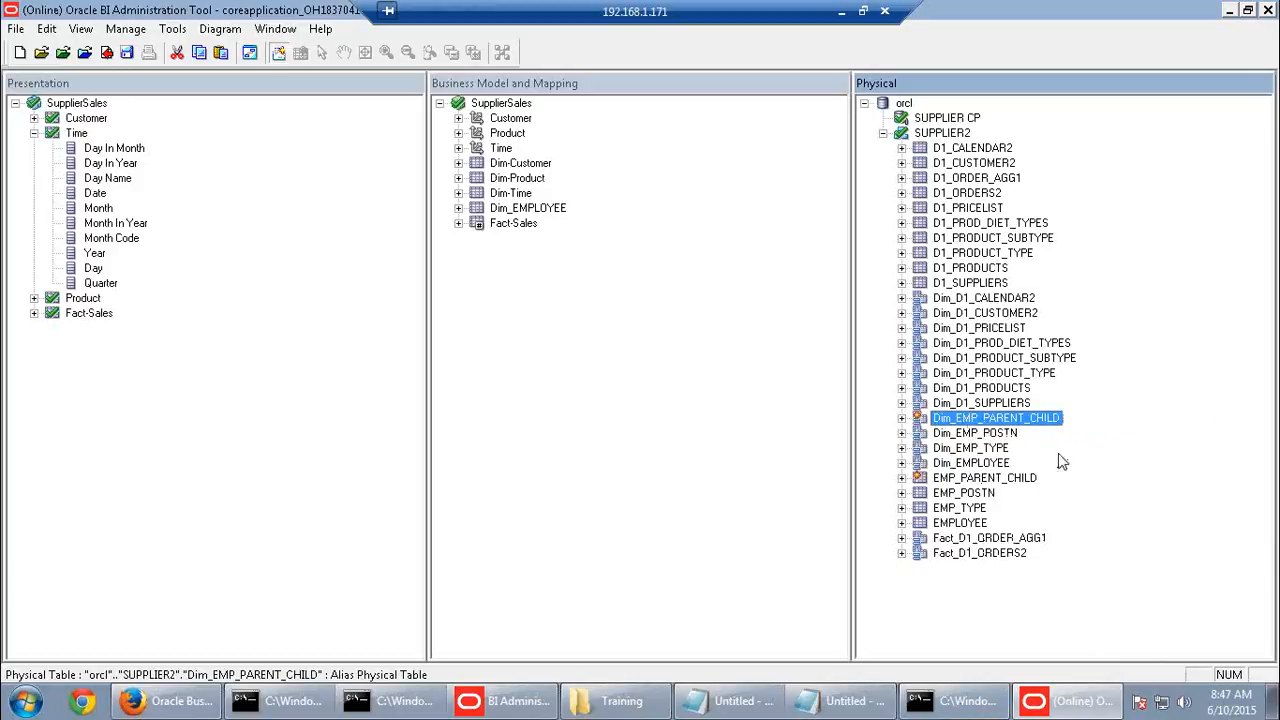
ctrl+click(1025, 542)
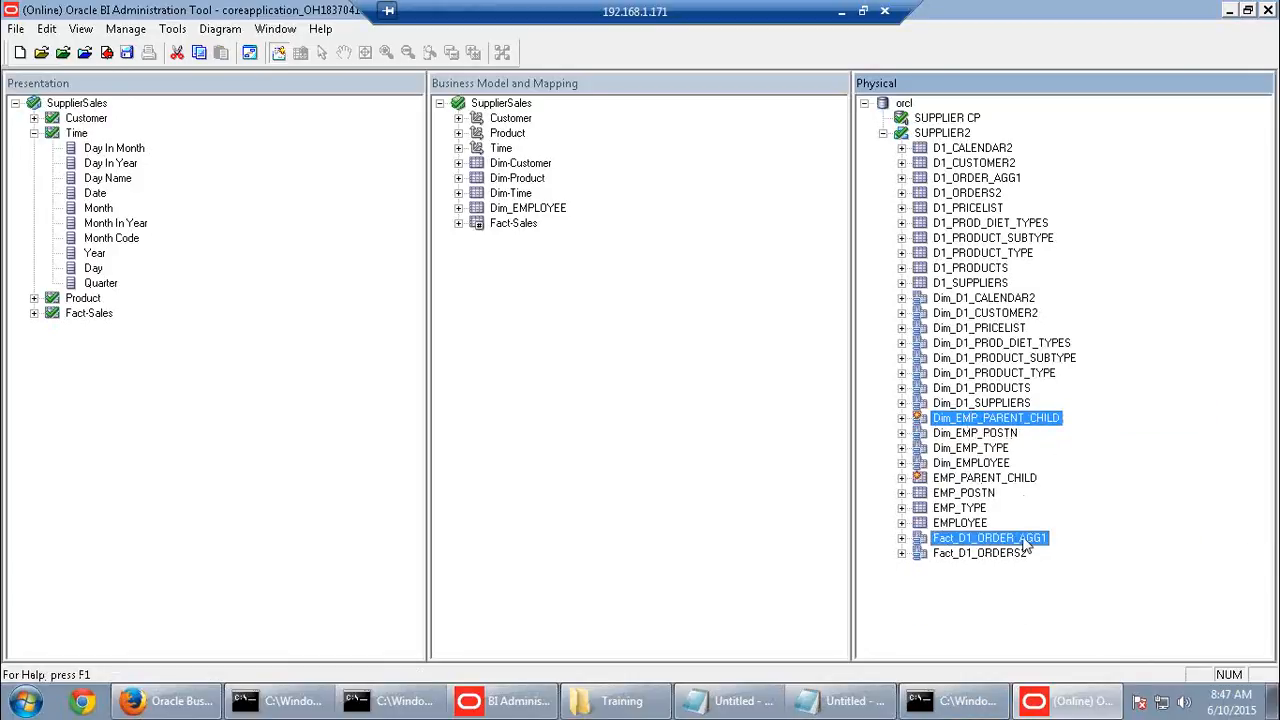
ctrl+click(975, 464)
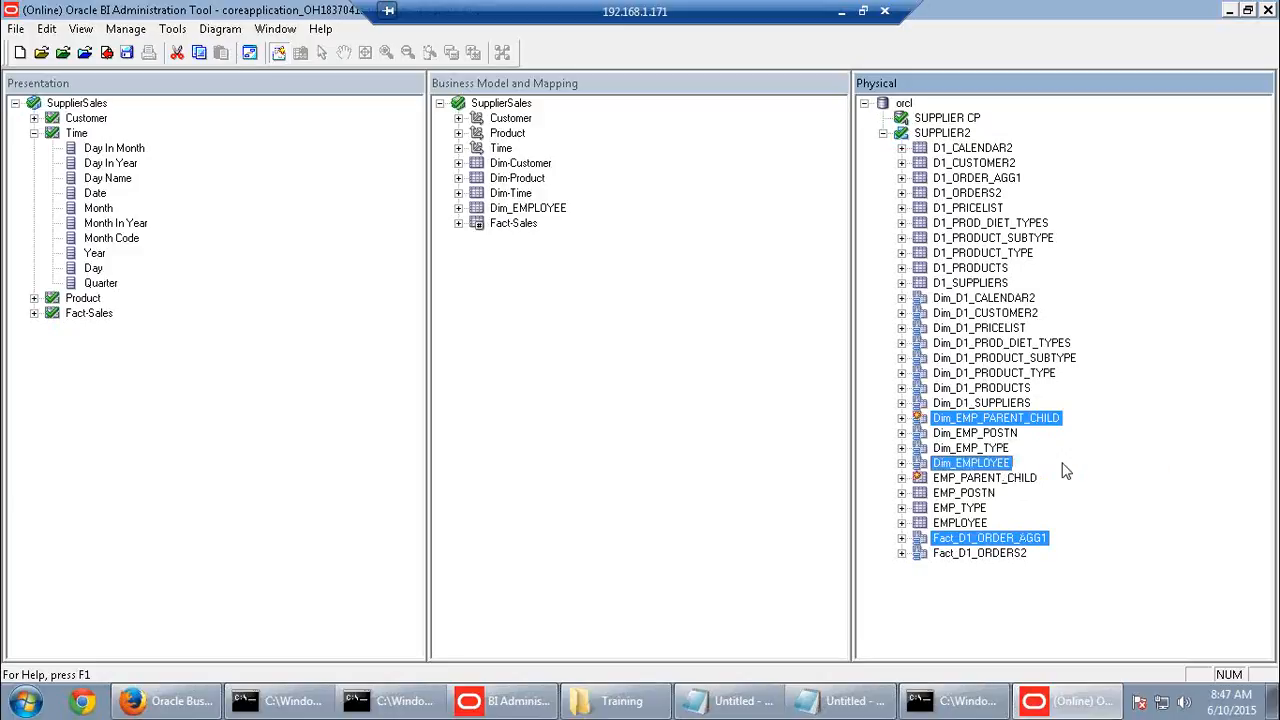
right_click(985, 468)
mouse_move(1047, 413)
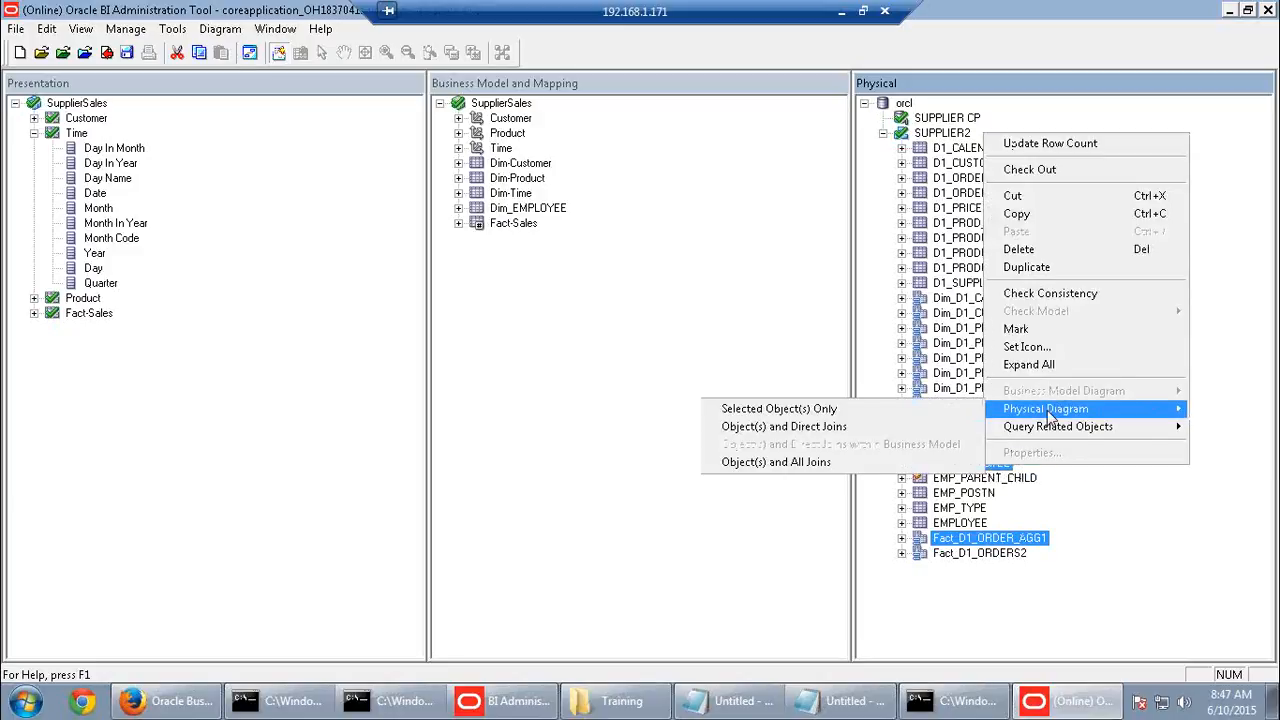
click(792, 410)
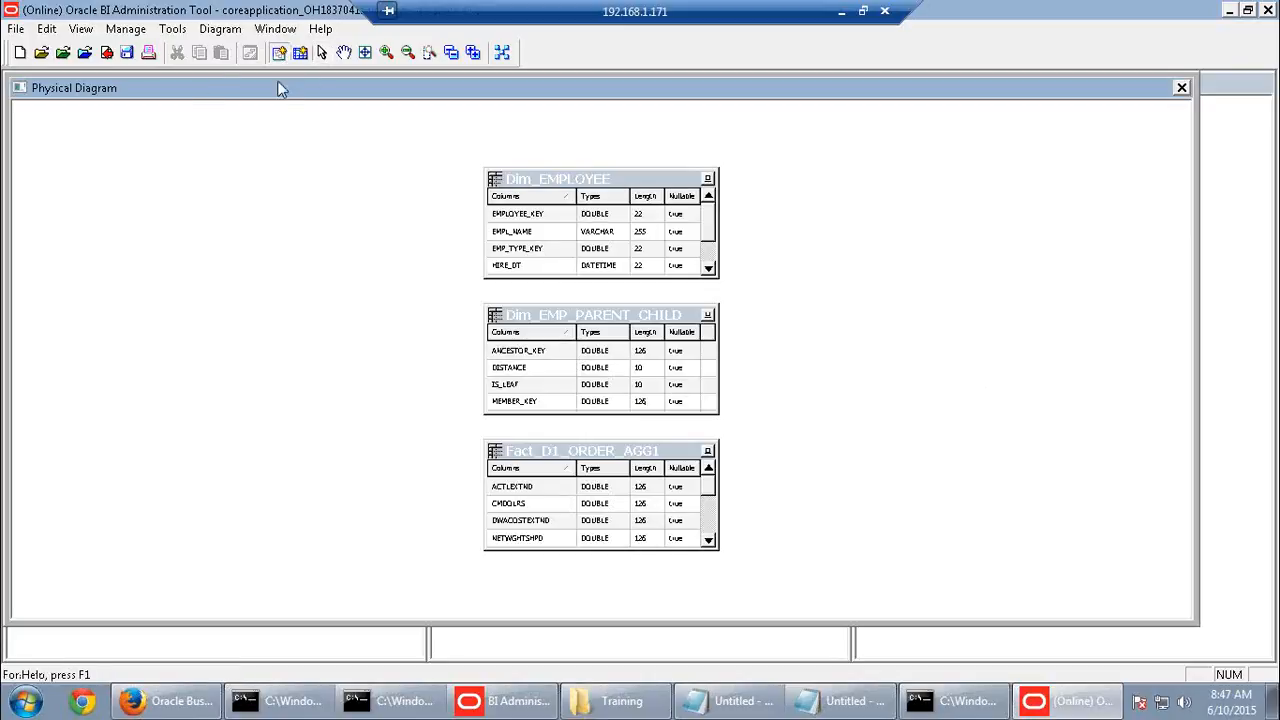
Join Dim_EMP_PARENT_CHILD to Dim_EMPLOYEE on EMPLOYEE_KEY = ANCESTOR_KEY and check out the tables.
click(600, 345)
click(590, 222)
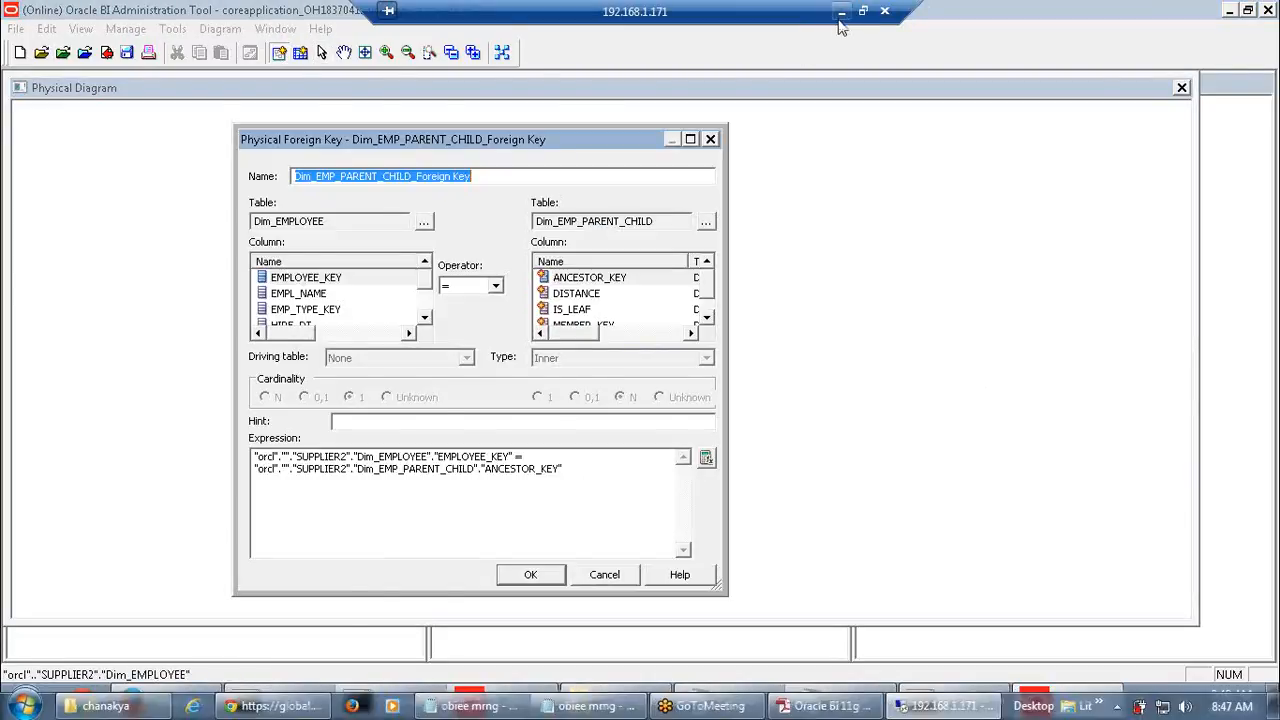
click(840, 14)
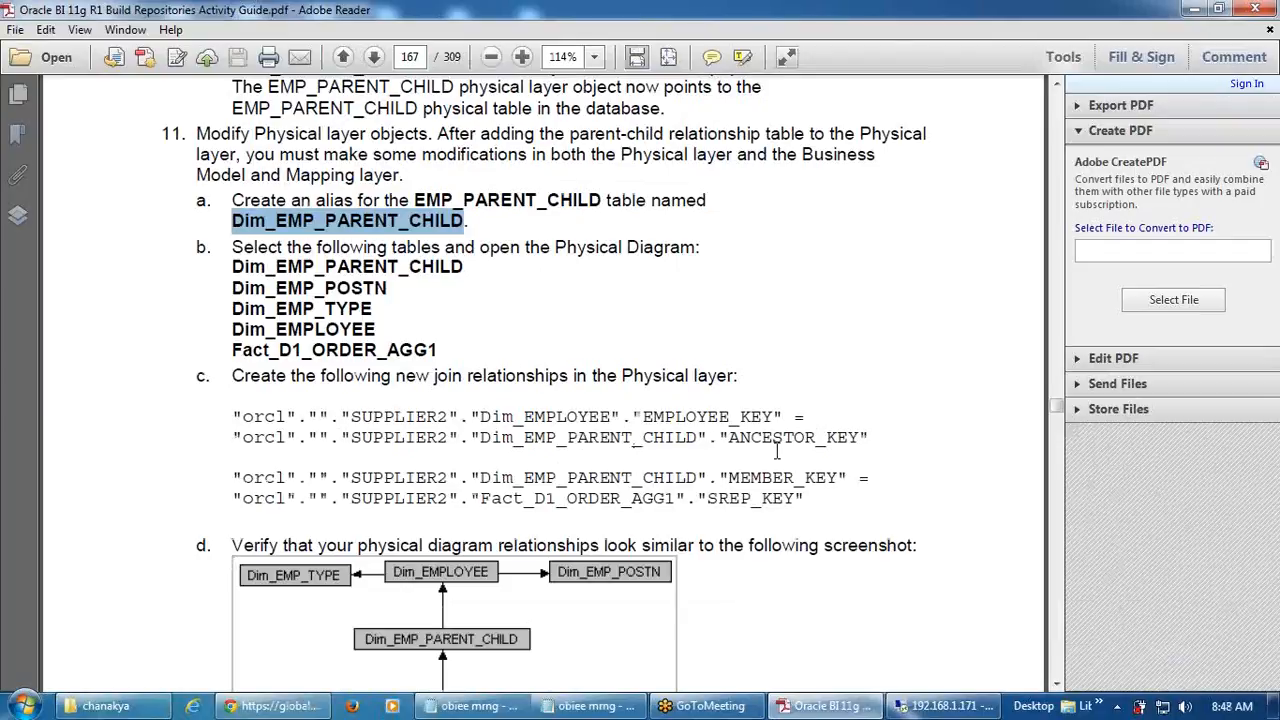
click(920, 702)
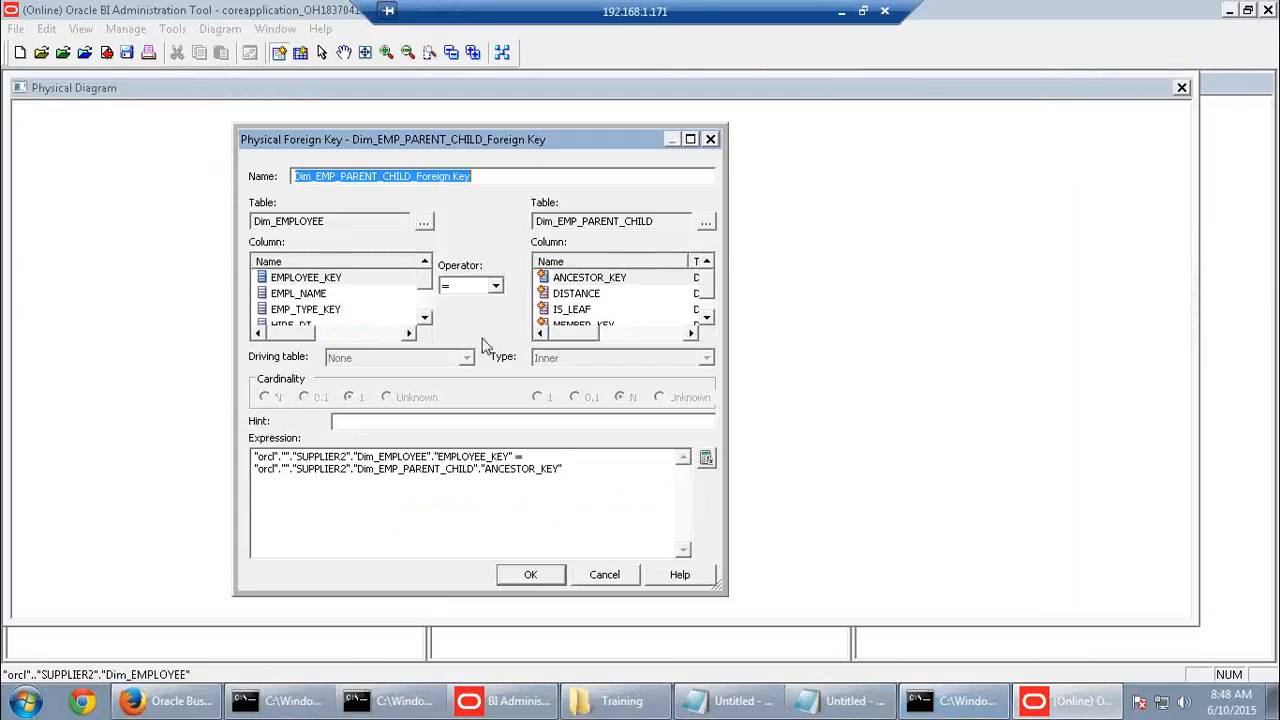
click(530, 576)
click(674, 524)
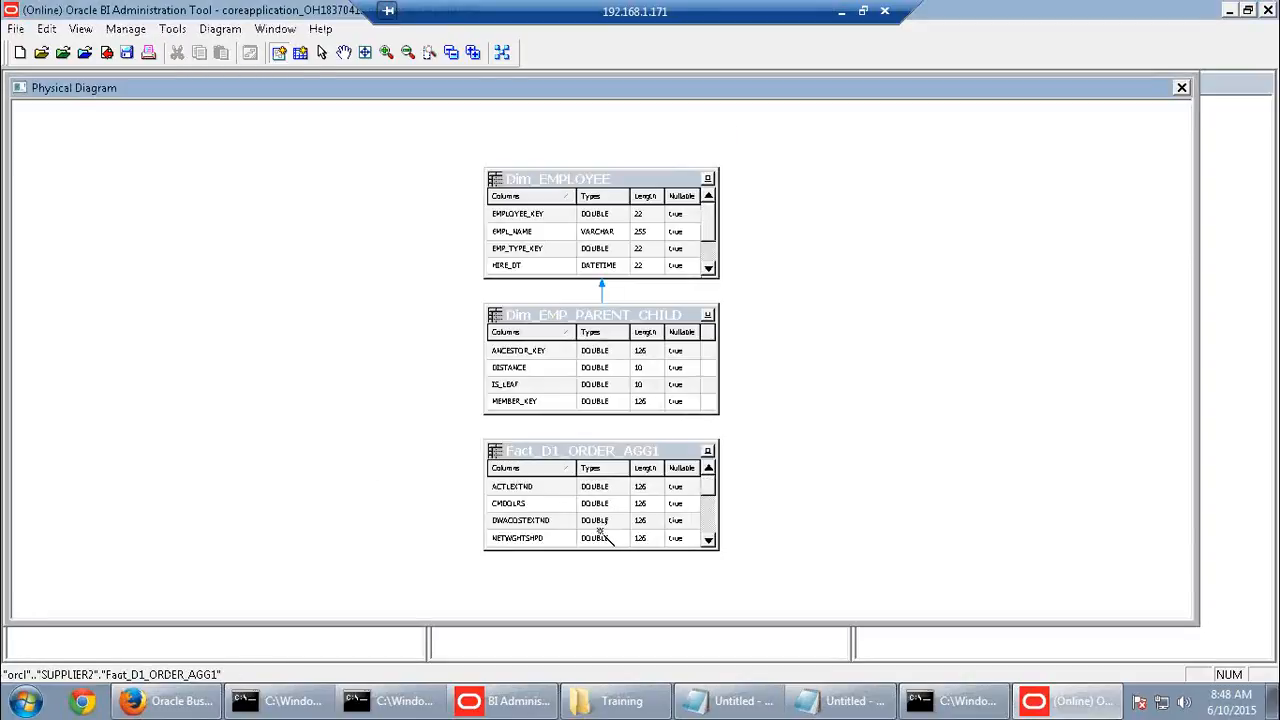
Join Fact_D1_ORDER_AGG1 to Dim_EMP_PARENT_CHILD on SREP_KEY = MEMBER_KEY and check out the fact table.
click(603, 537)
click(615, 395)
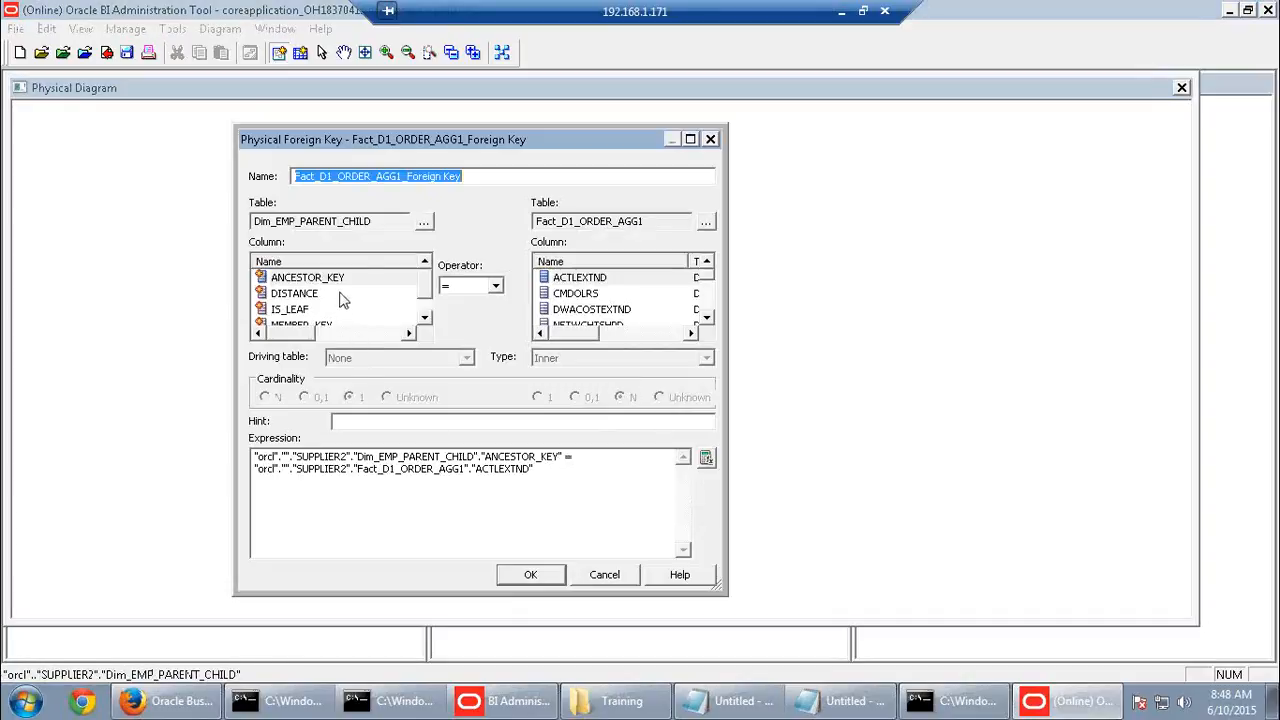
click(424, 319)
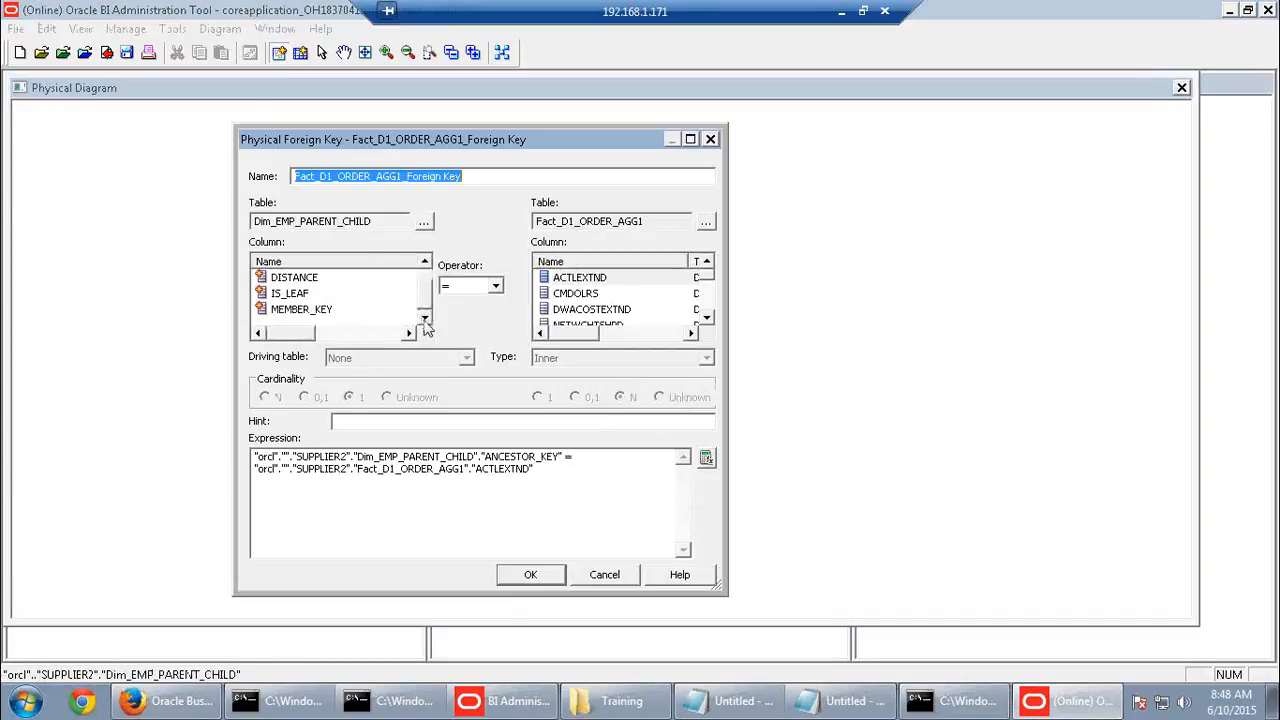
click(326, 310)
click(703, 321)
click(703, 321)
click(703, 321)
click(703, 321)
click(703, 321)
click(703, 321)
click(841, 12)
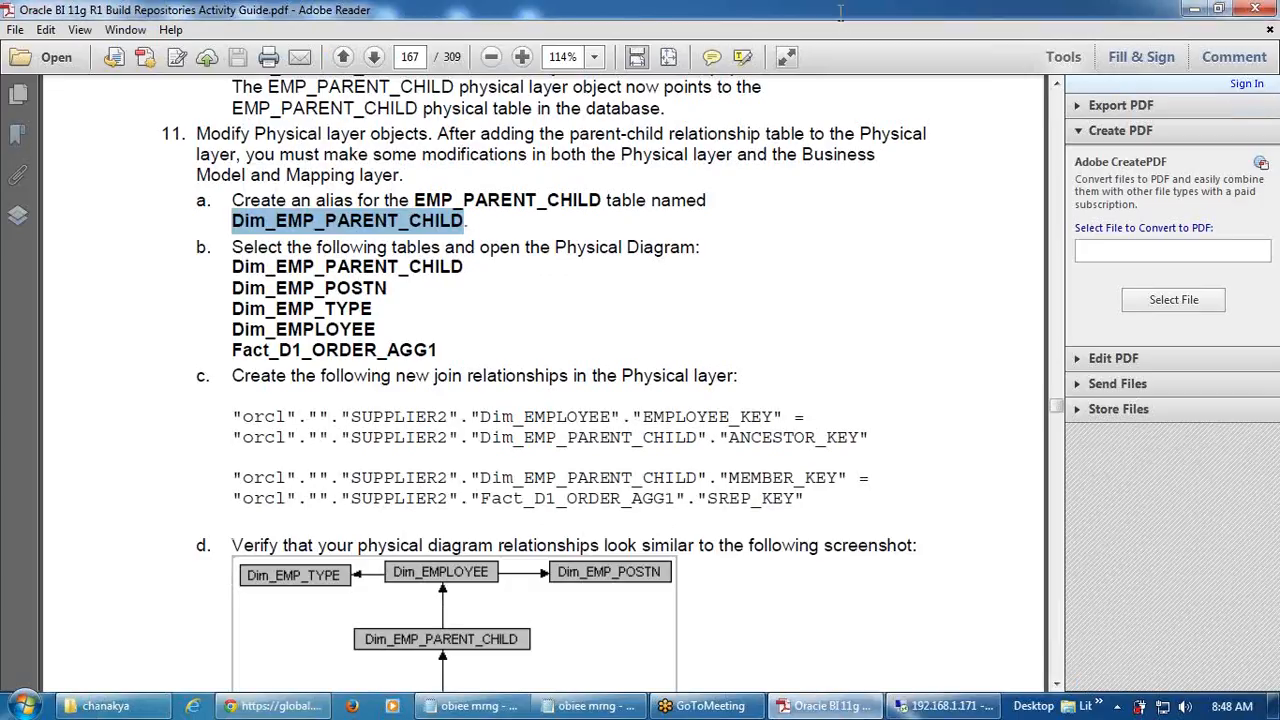
click(935, 705)
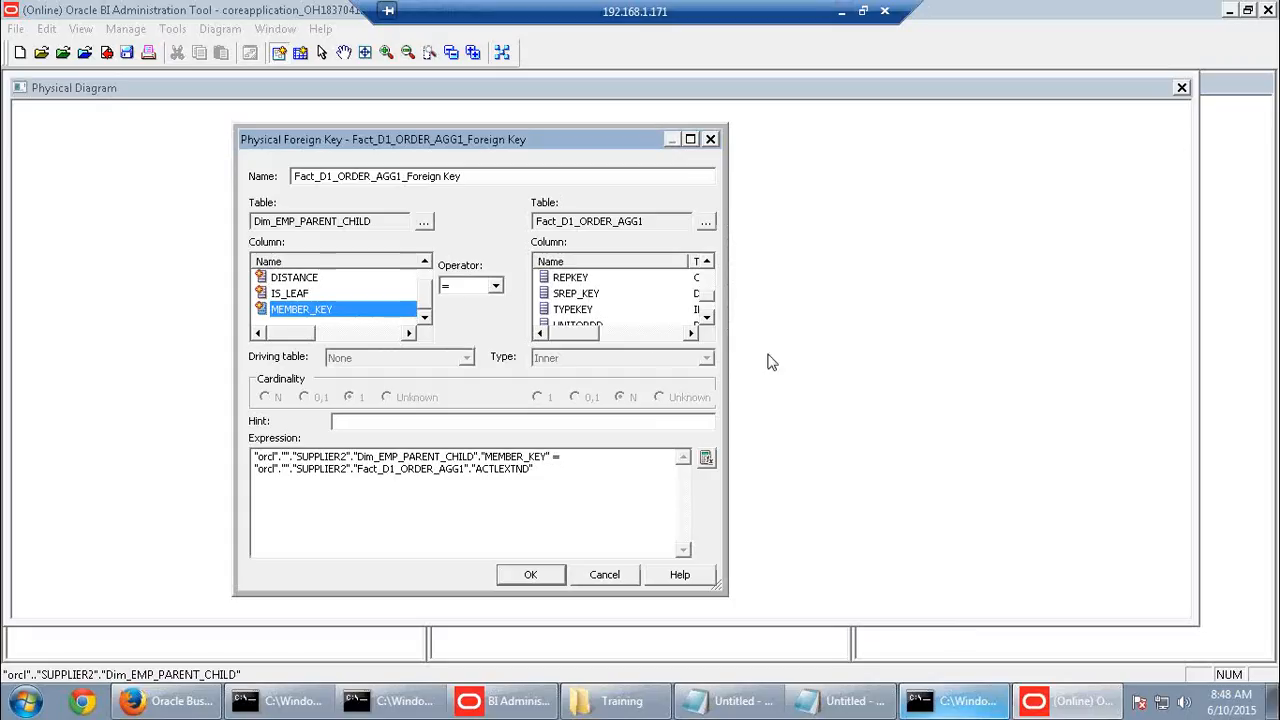
click(577, 295)
click(531, 575)
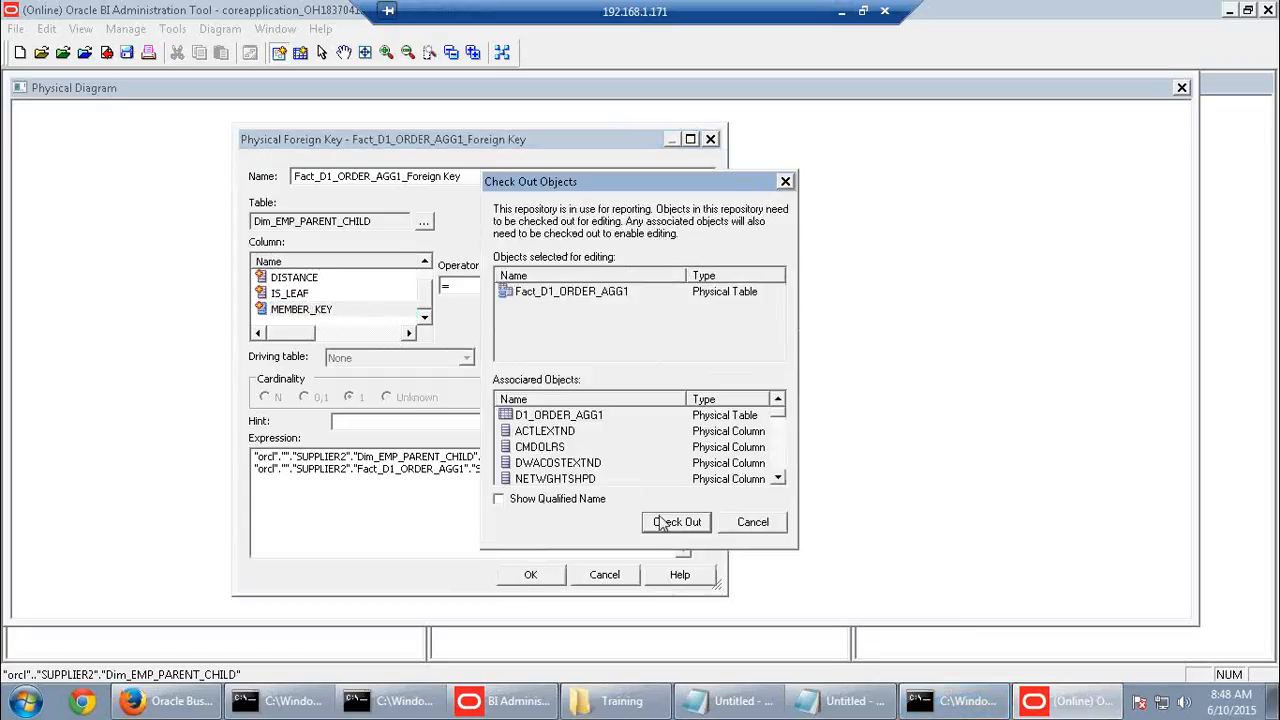
click(754, 523)
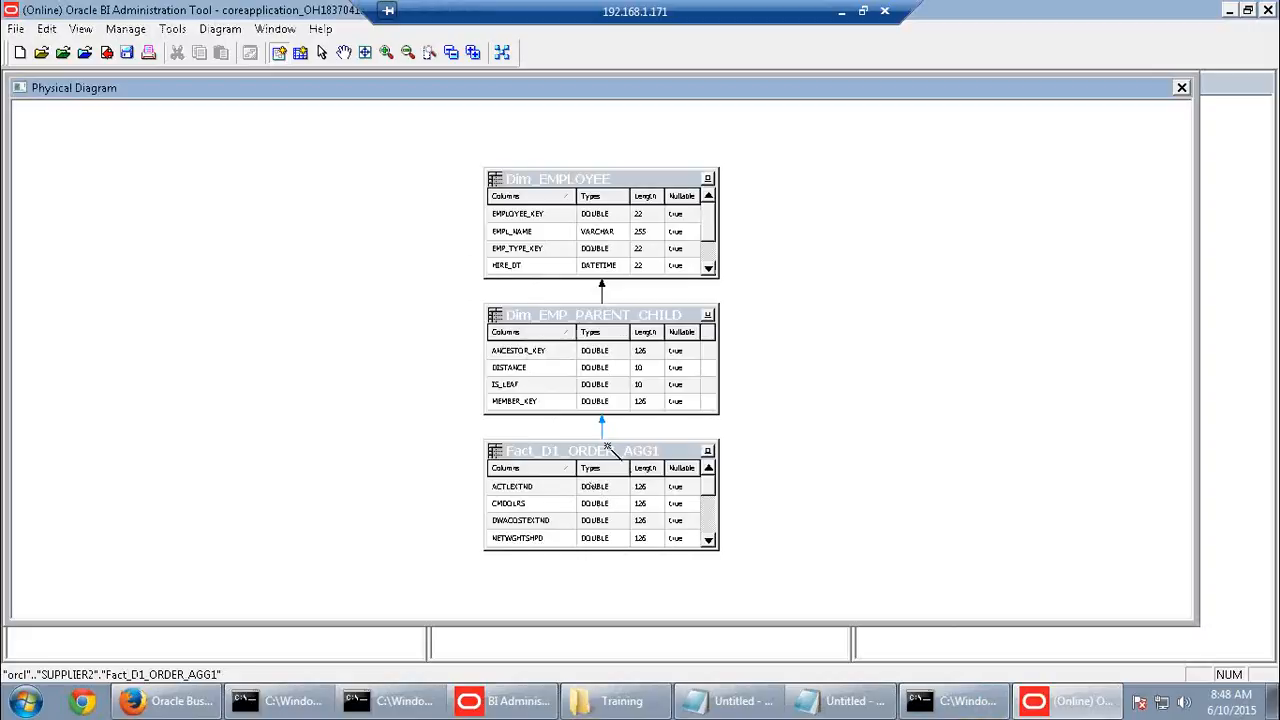
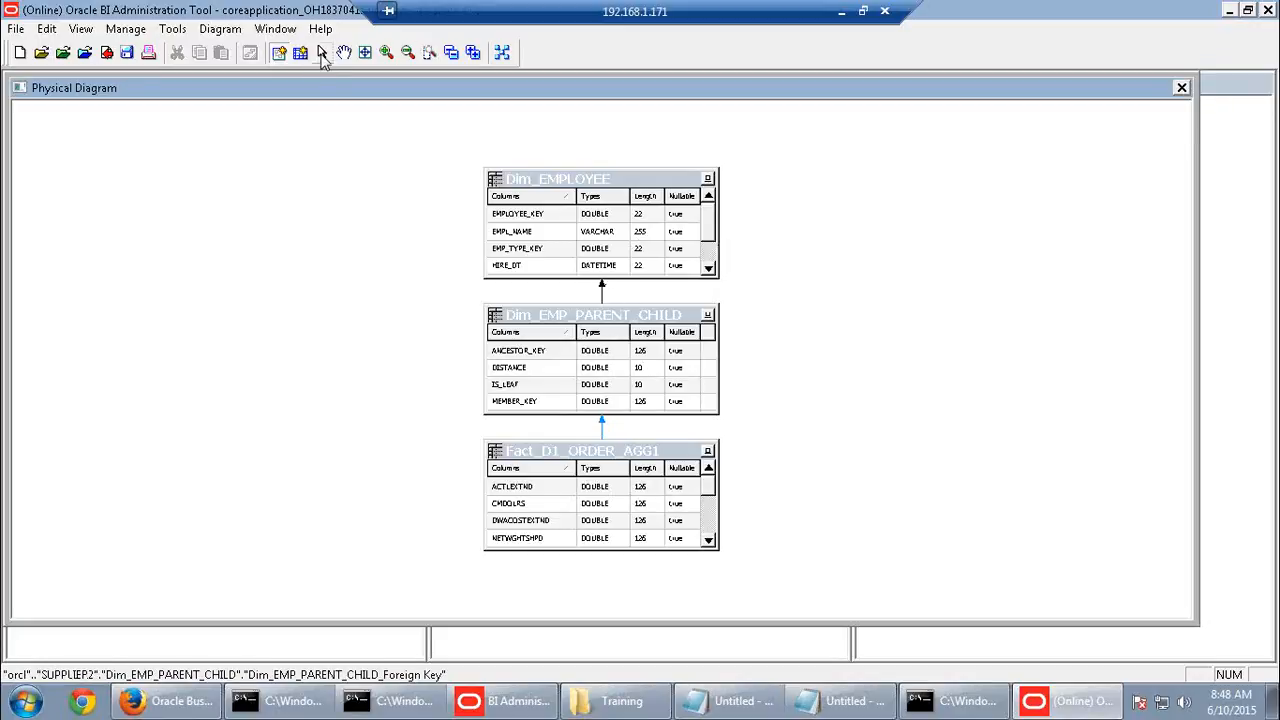
Review the EMPLOYEE_KEY = ANCESTOR_KEY foreign key join, then close the physical diagram.
double_click(601, 290)
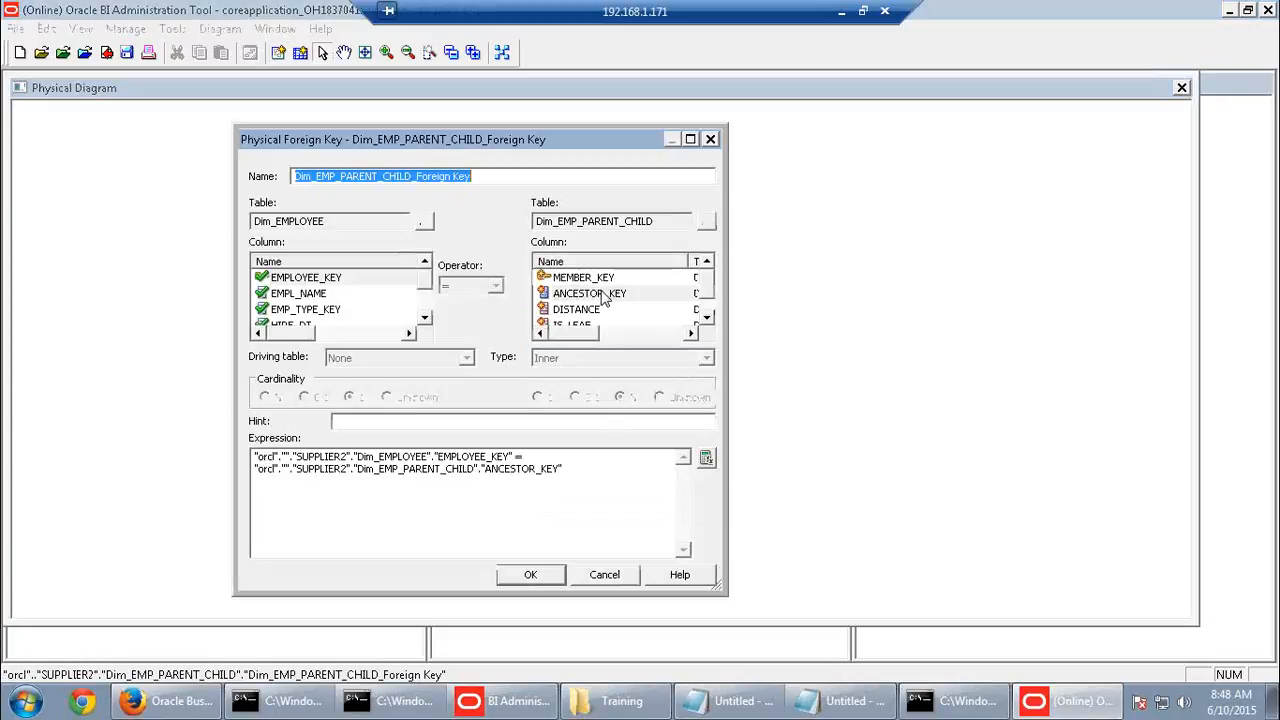
drag(439, 456, 544, 474)
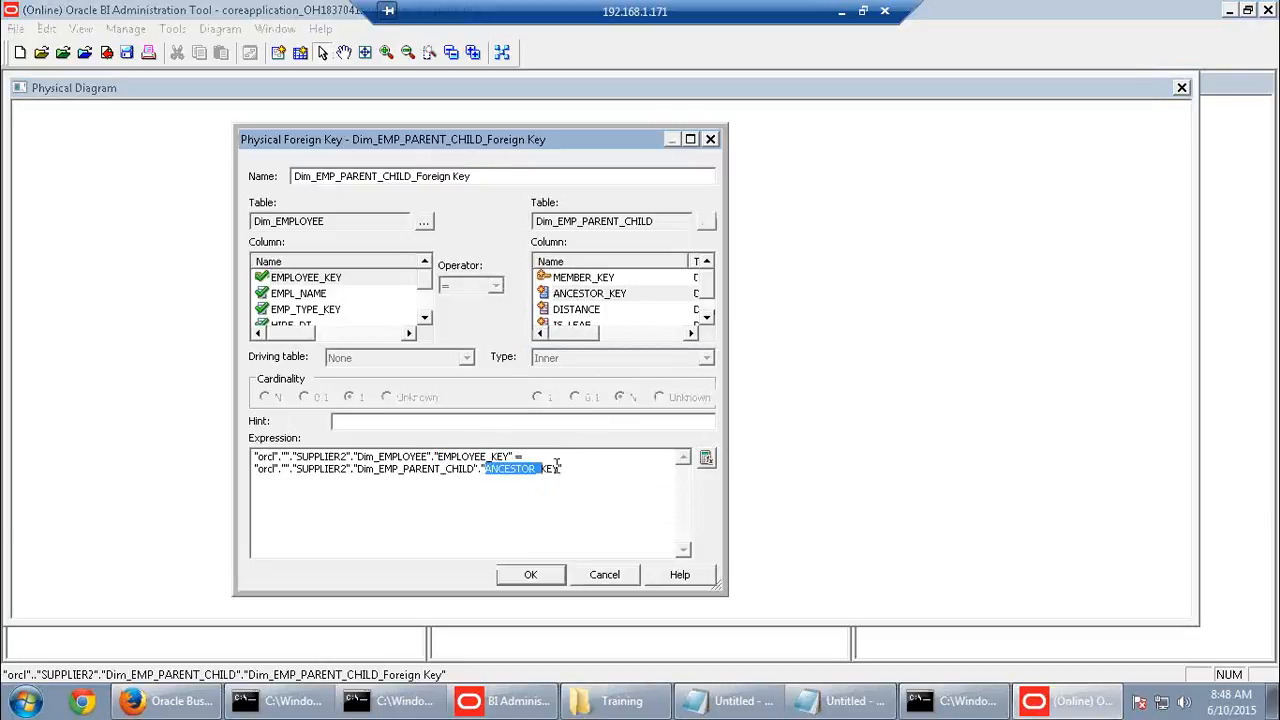
click(711, 139)
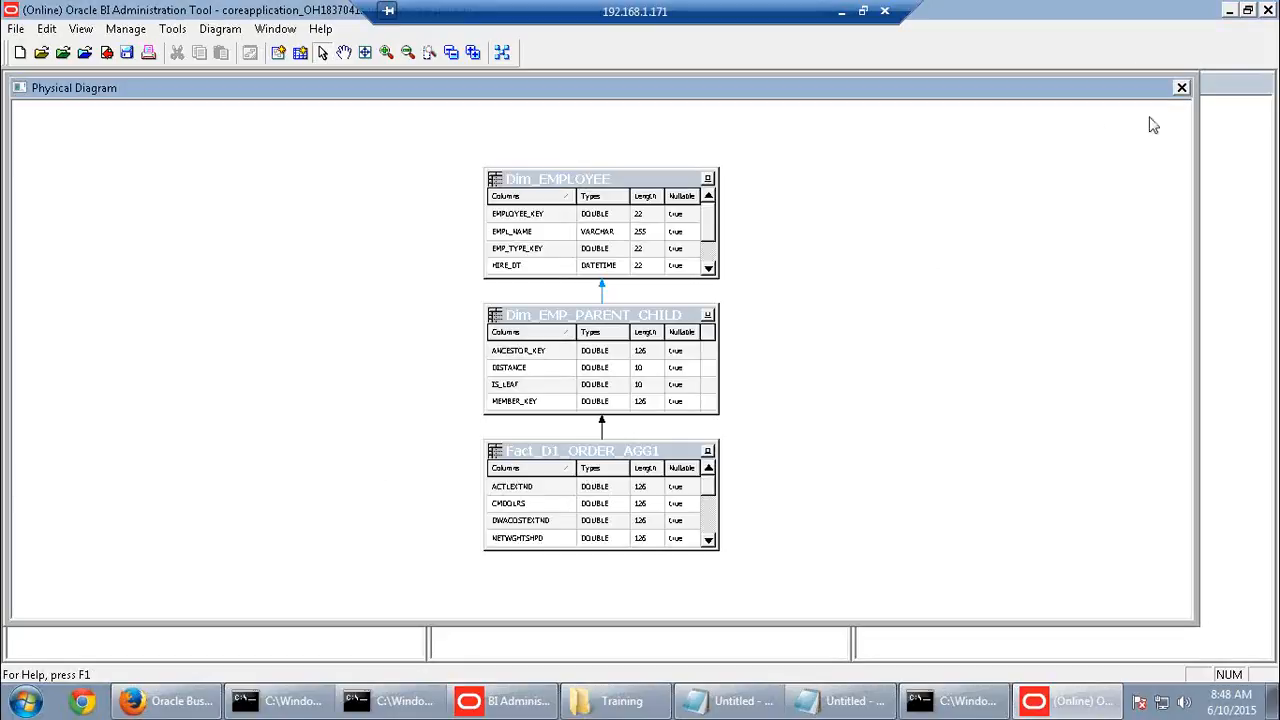
click(1181, 88)
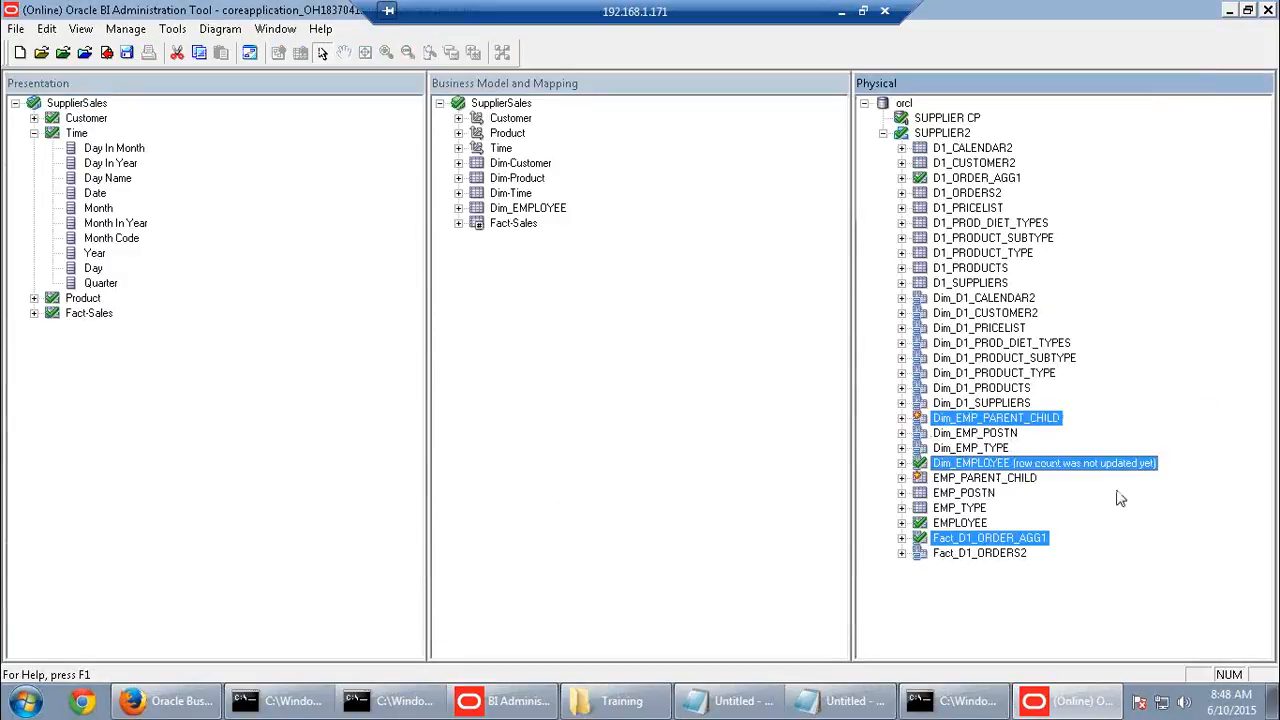
Add physical Dim_EMPLOYEE as a source of the logical Dim_EMPLOYEE table.
click(459, 208)
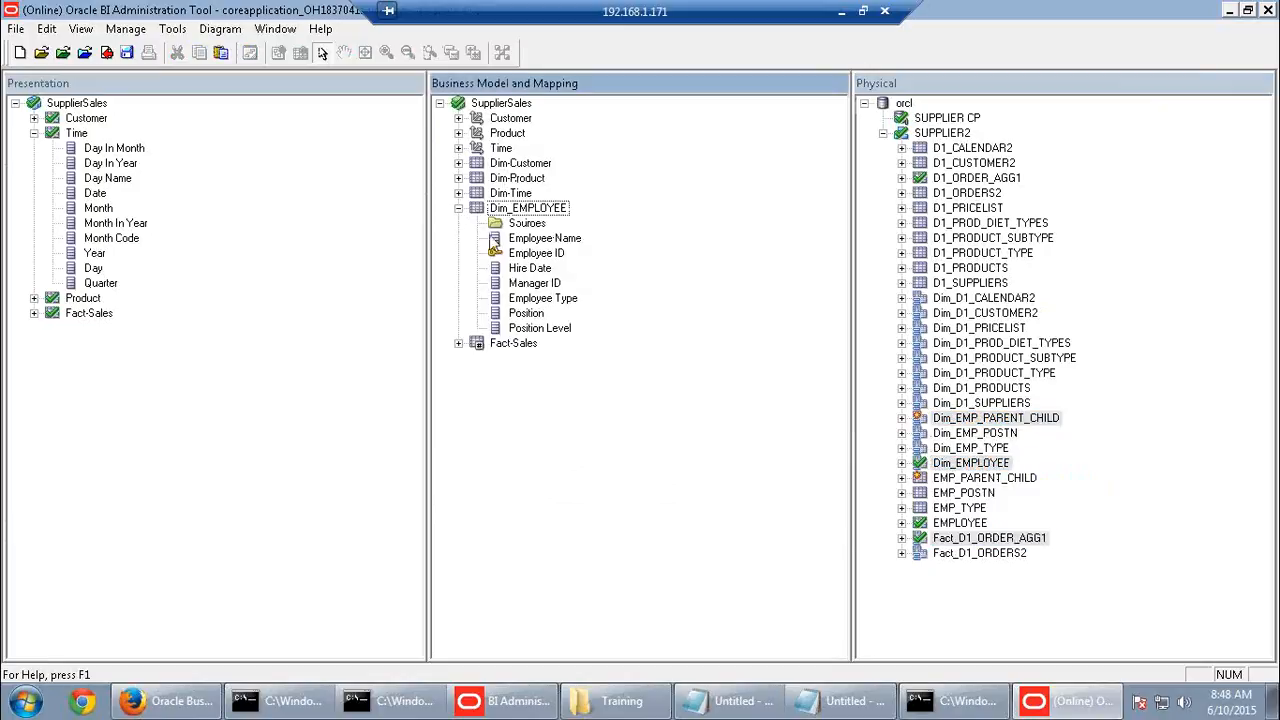
click(526, 226)
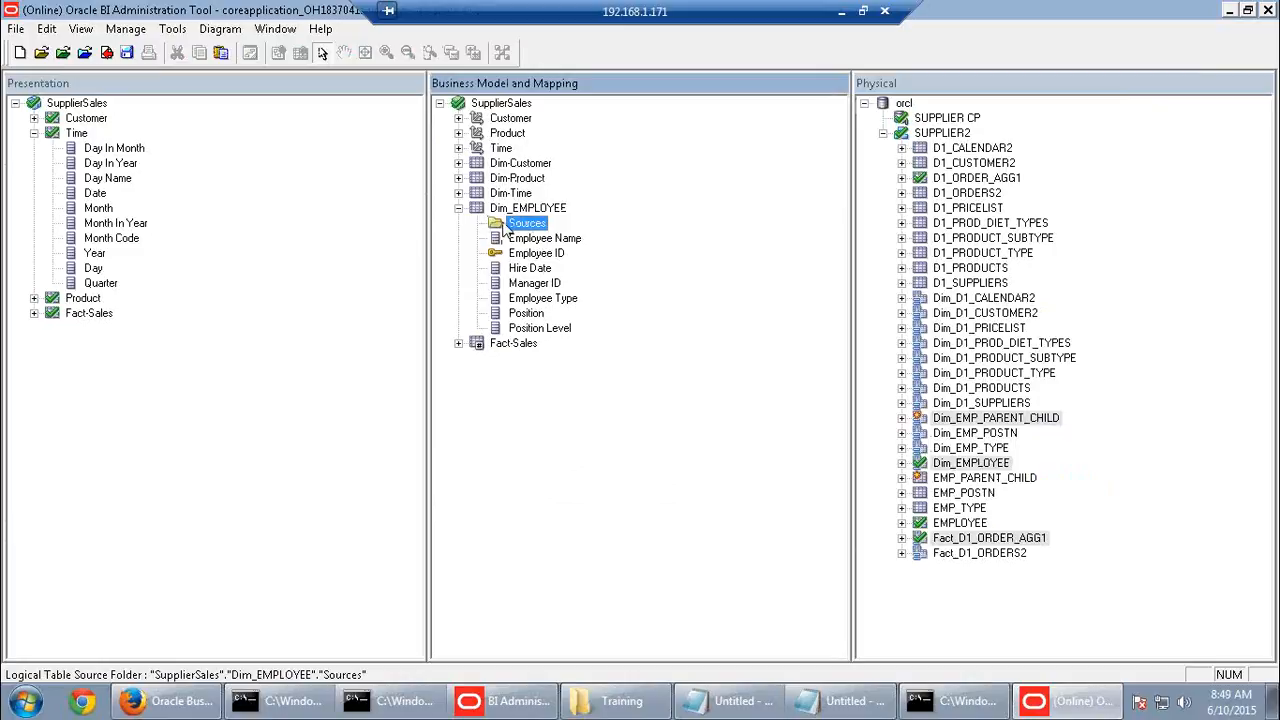
click(946, 465)
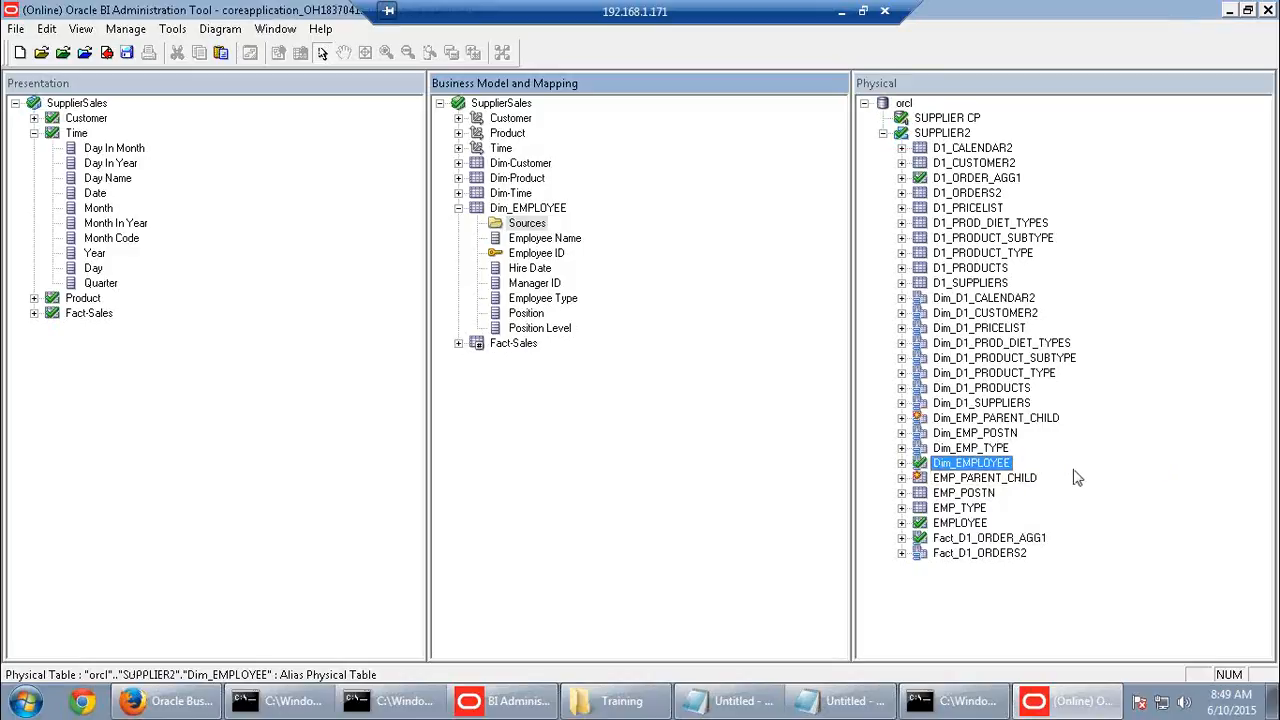
drag(968, 470, 527, 224)
click(575, 242)
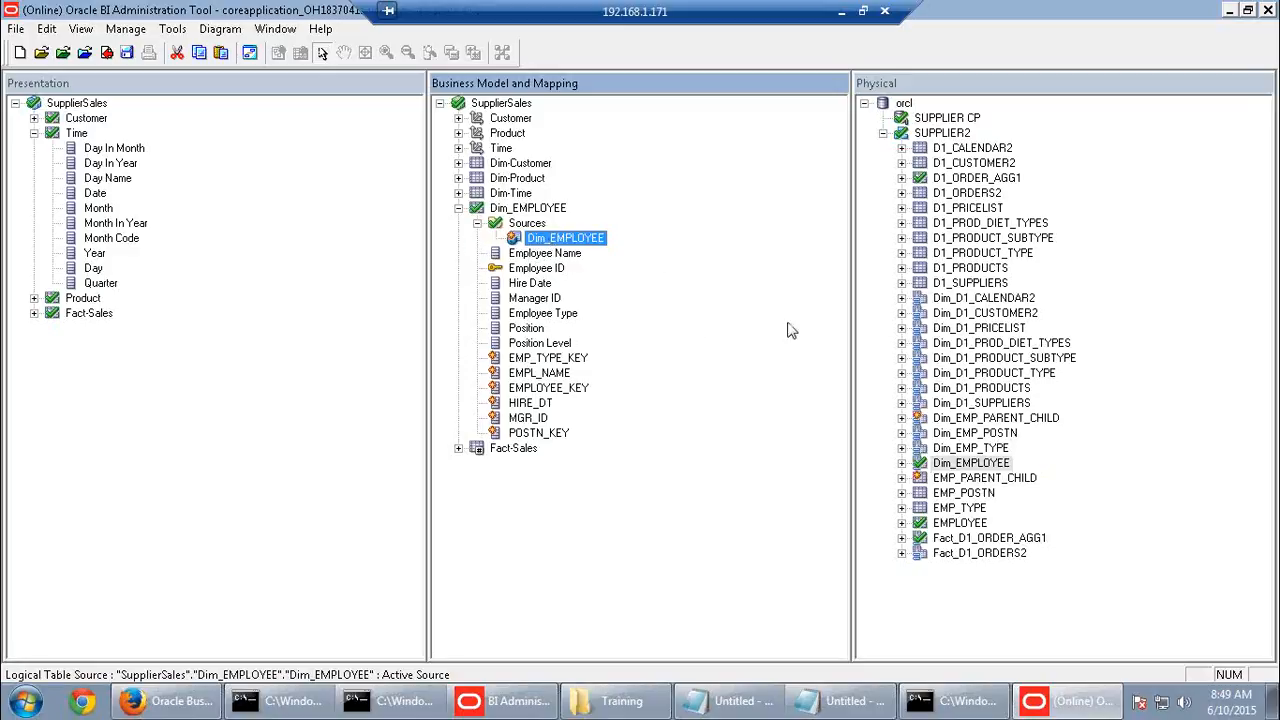
Try renaming EMPL_NAME to Employee Name, which fails as a duplicate name.
click(559, 253)
click(559, 253)
key(ctrl+c)
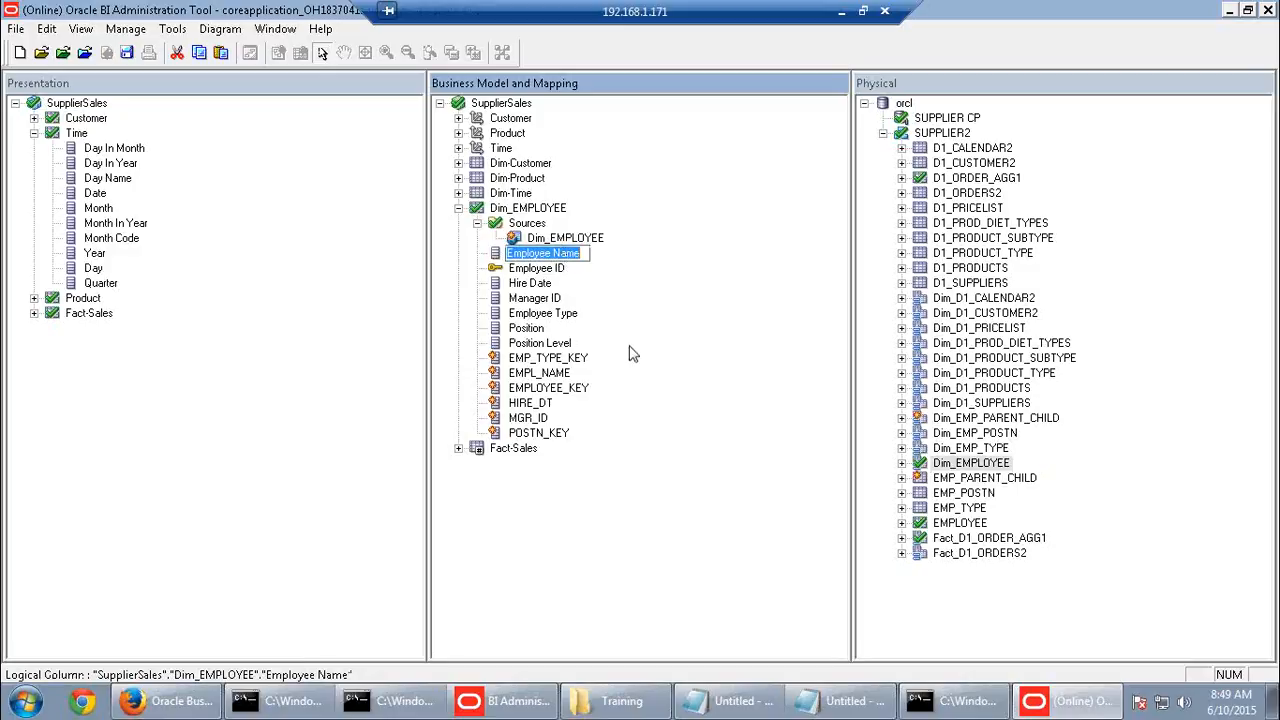
click(557, 375)
click(557, 375)
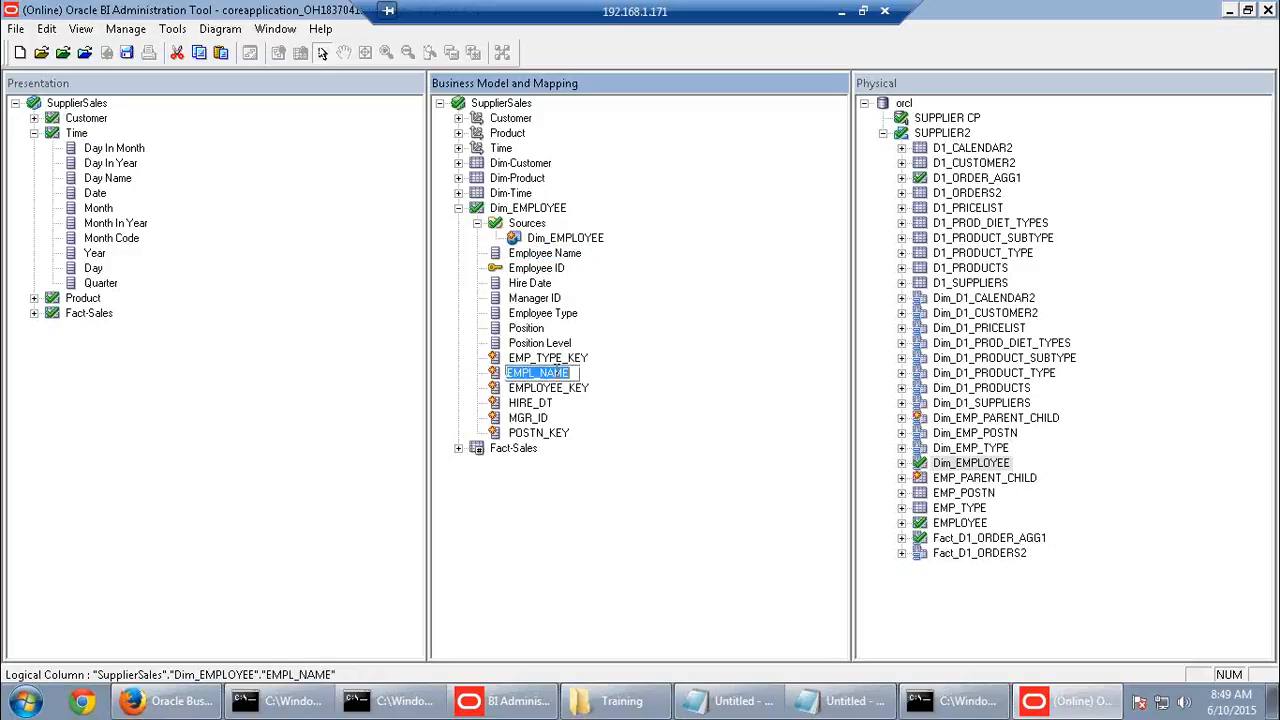
key(ctrl+v)
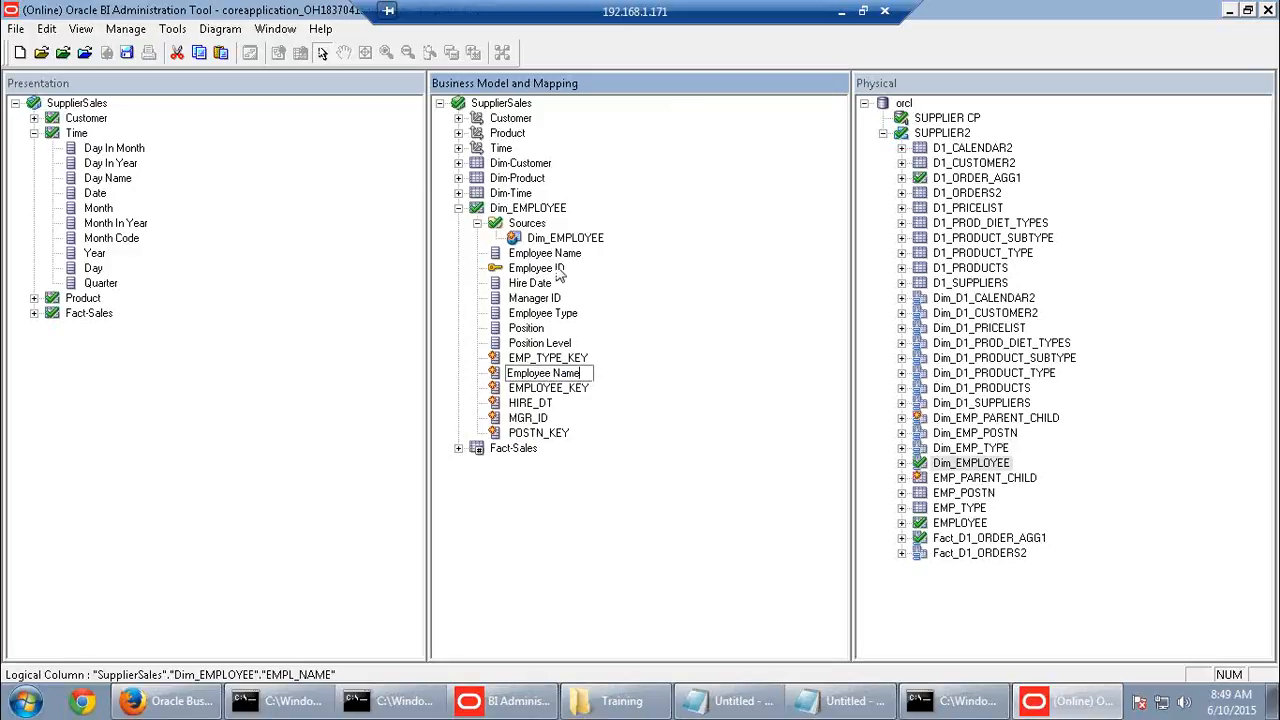
click(556, 270)
click(797, 392)
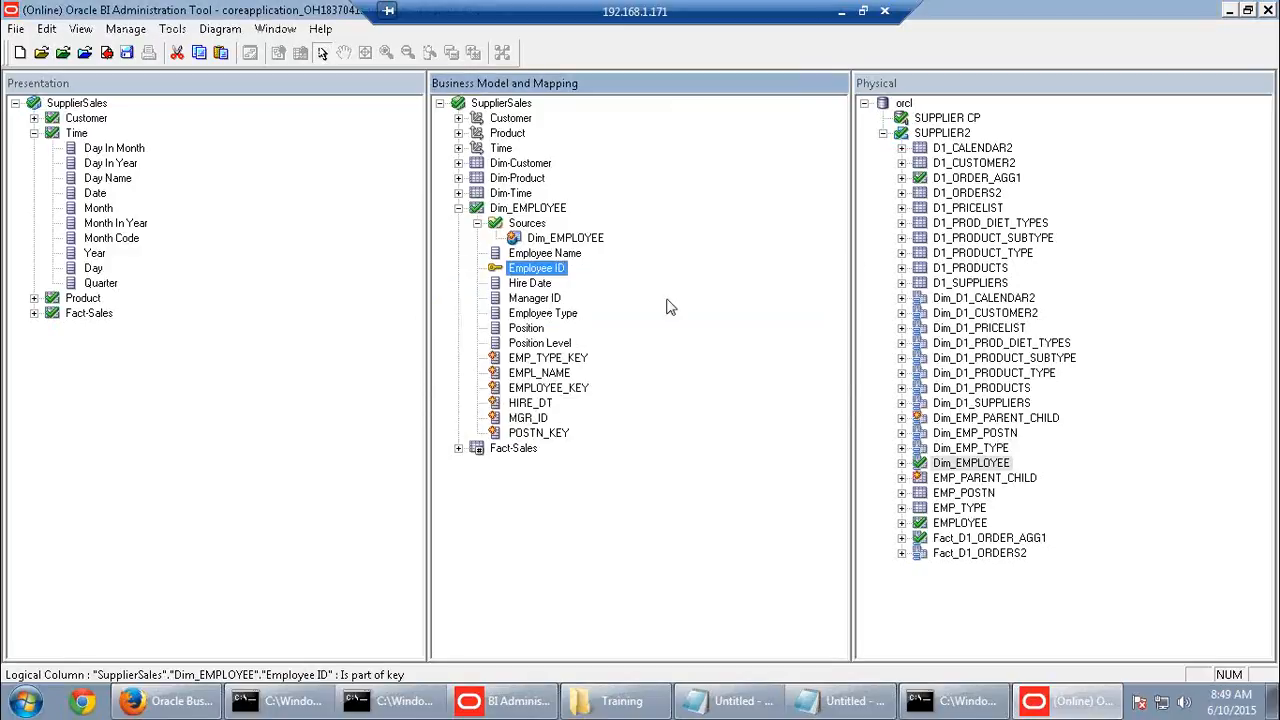
click(563, 256)
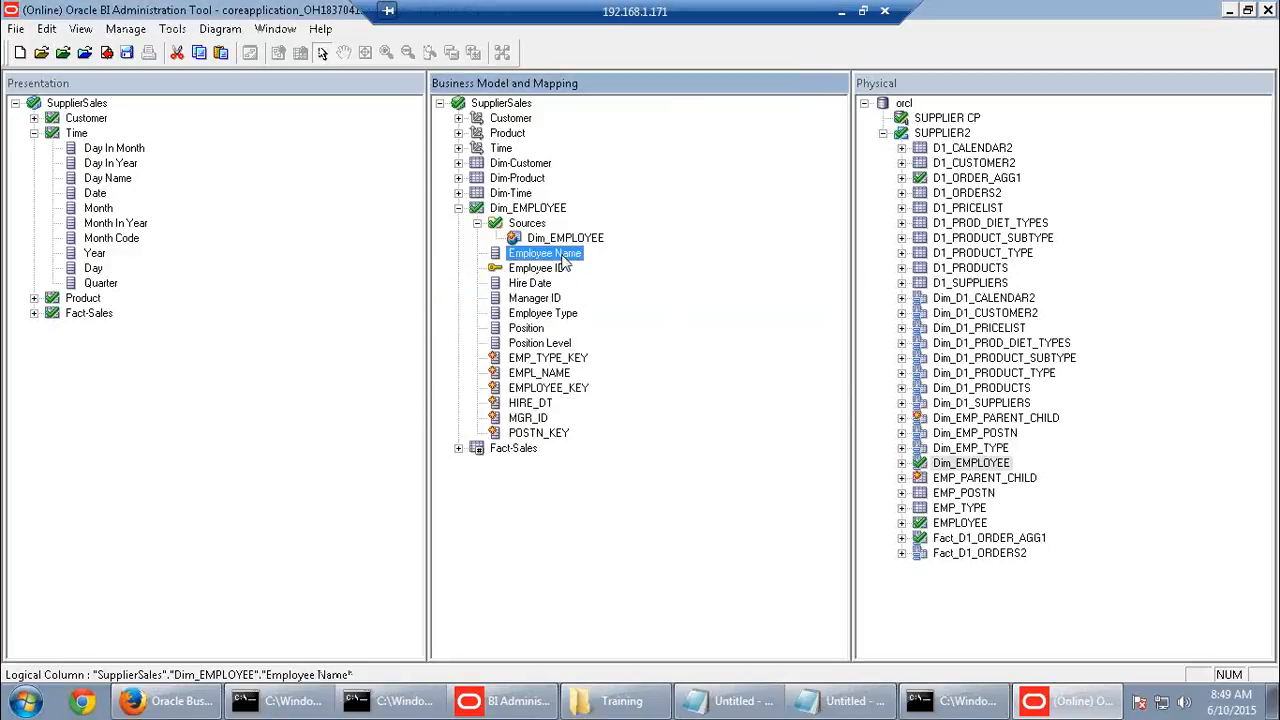
click(567, 256)
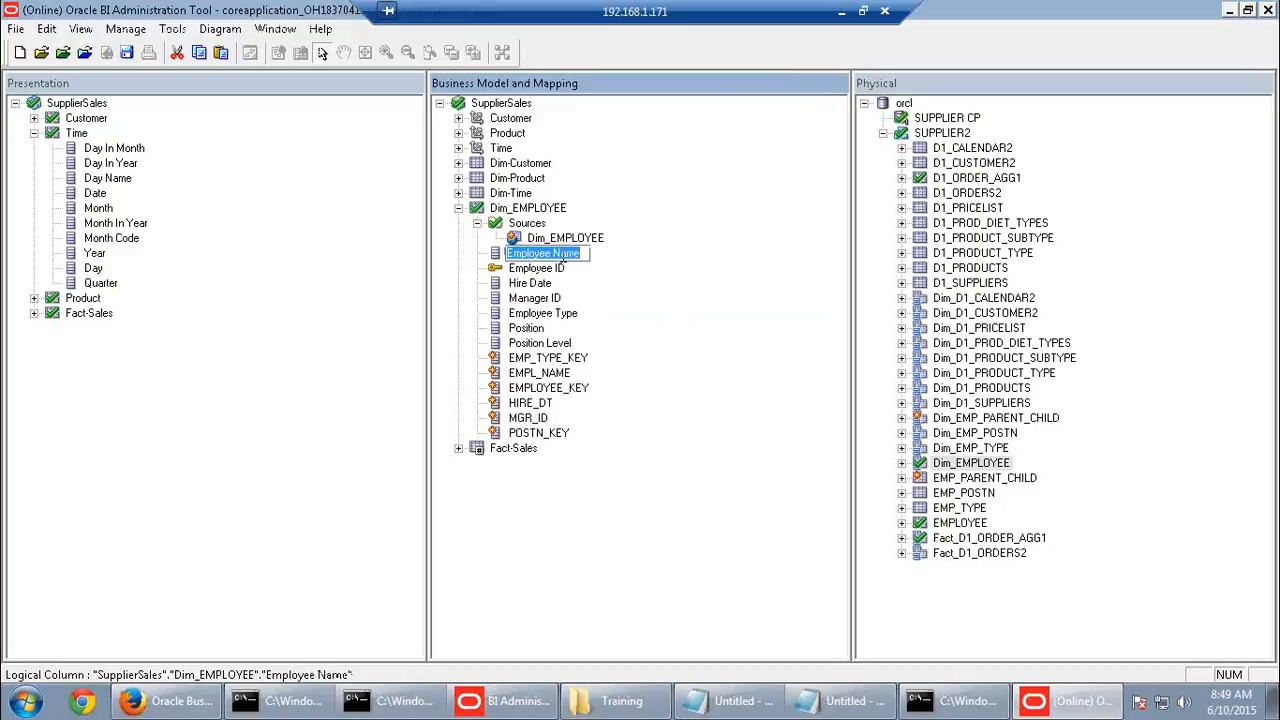
click(556, 270)
click(550, 259)
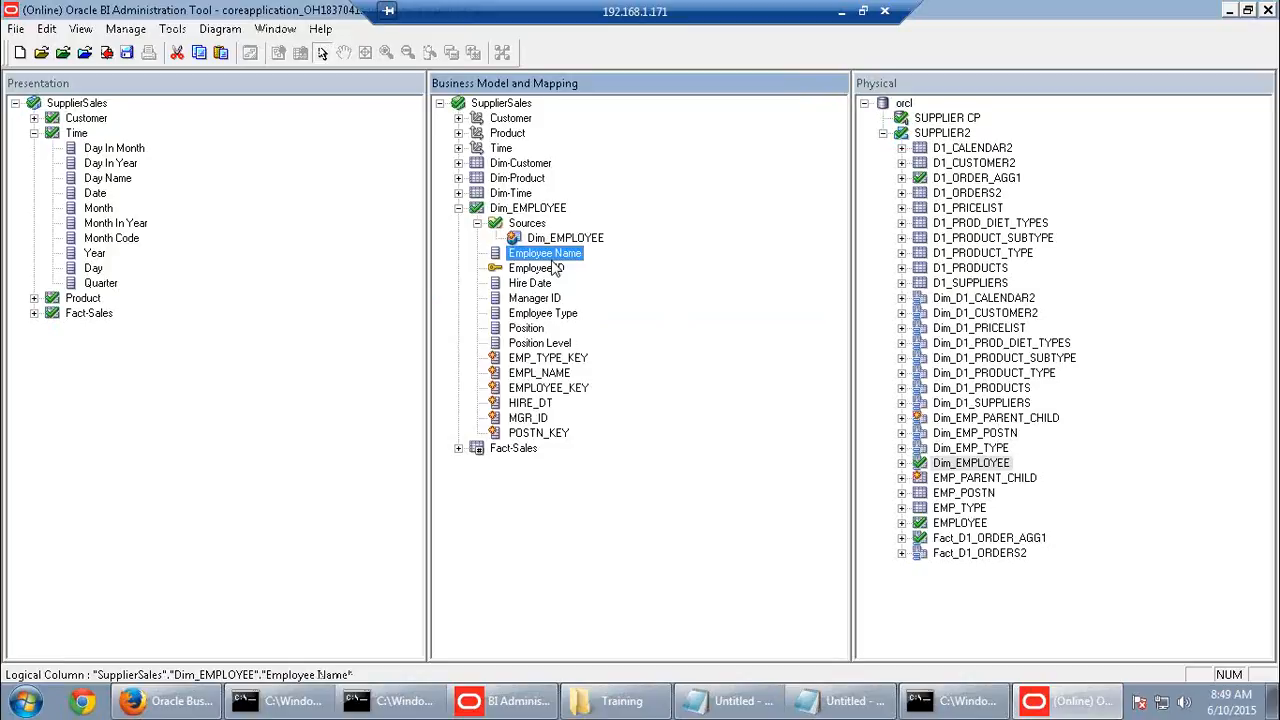
right_click(537, 209)
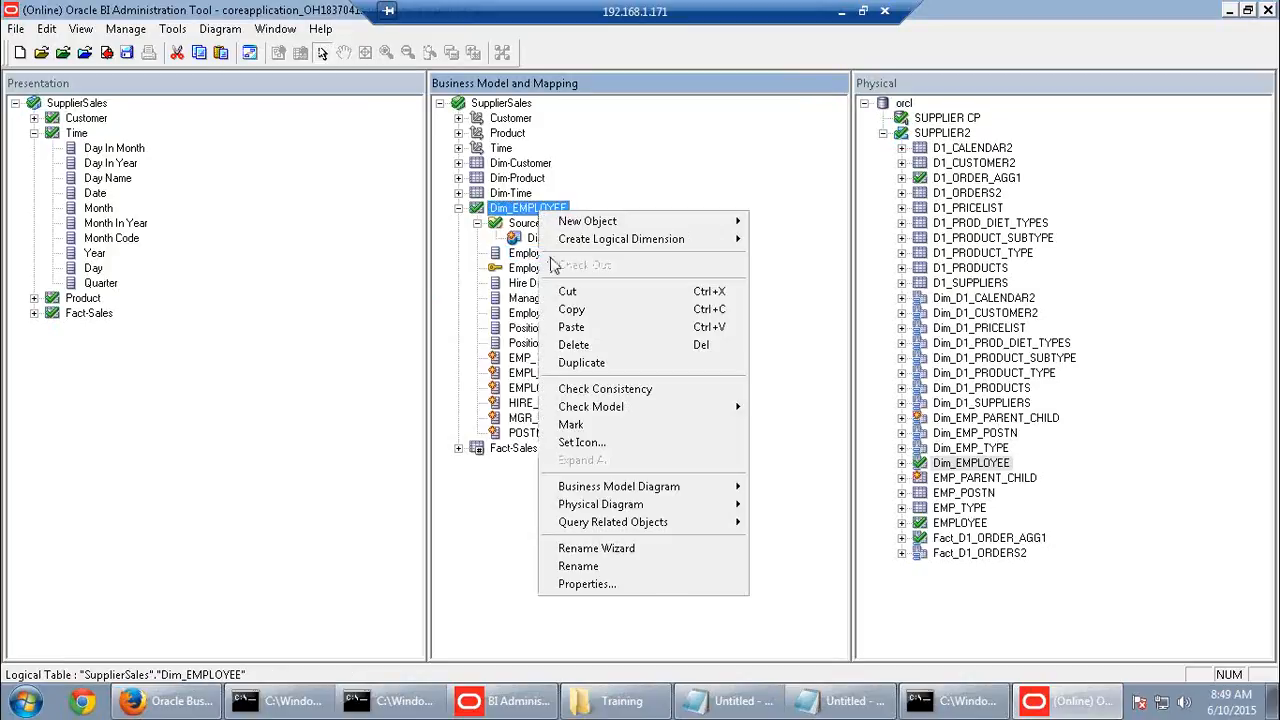
Delete the logical Dim_EMPLOYEE table and recreate it from physical Dim_EMPLOYEE.
click(600, 345)
click(677, 522)
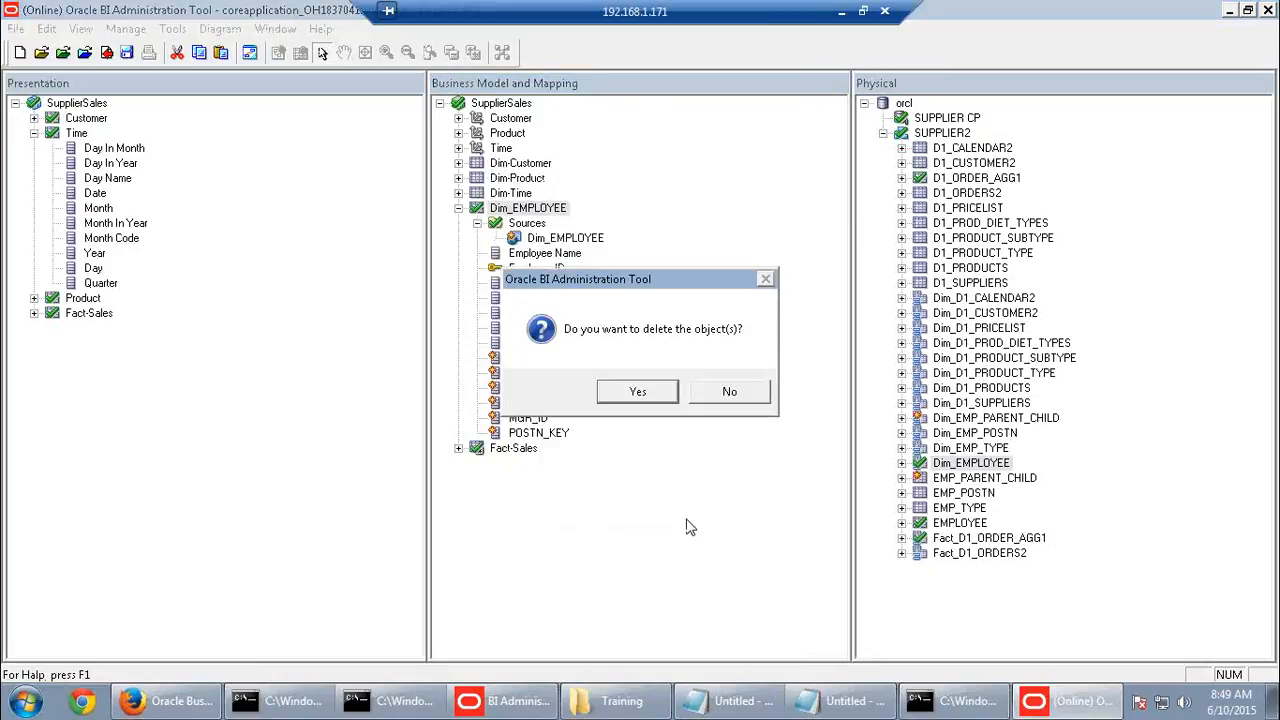
click(636, 392)
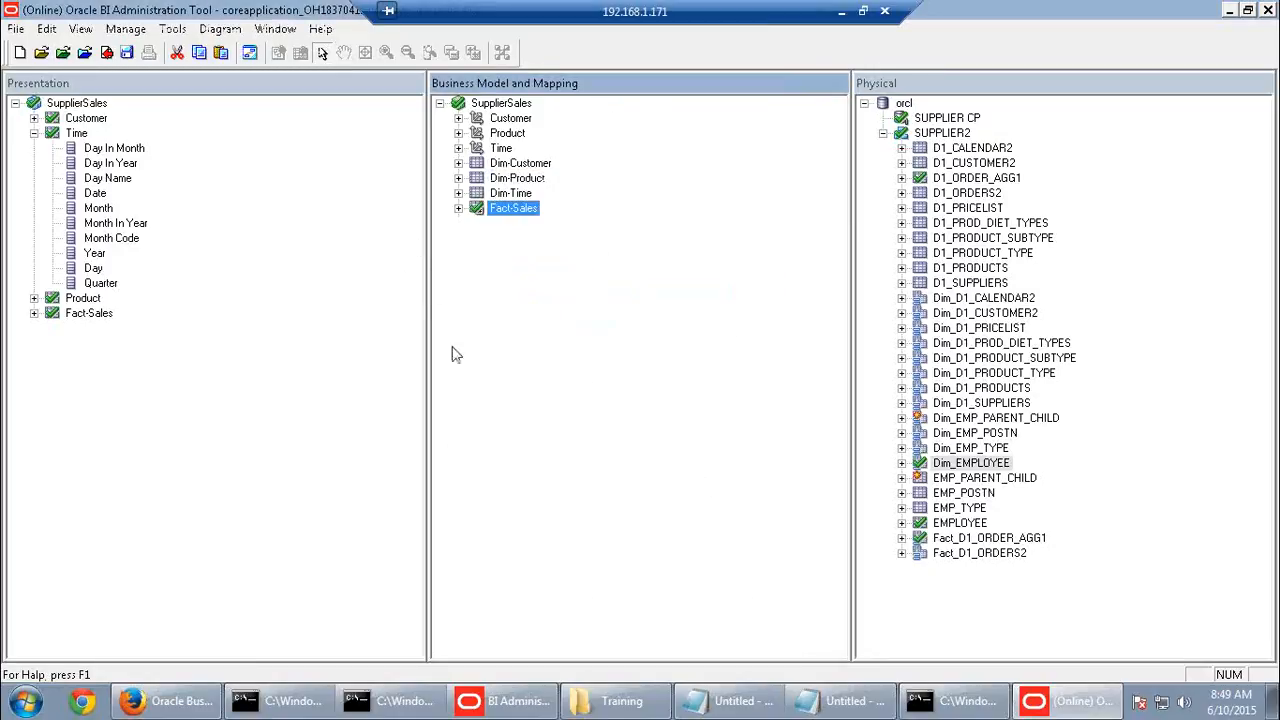
drag(963, 468, 515, 104)
click(459, 208)
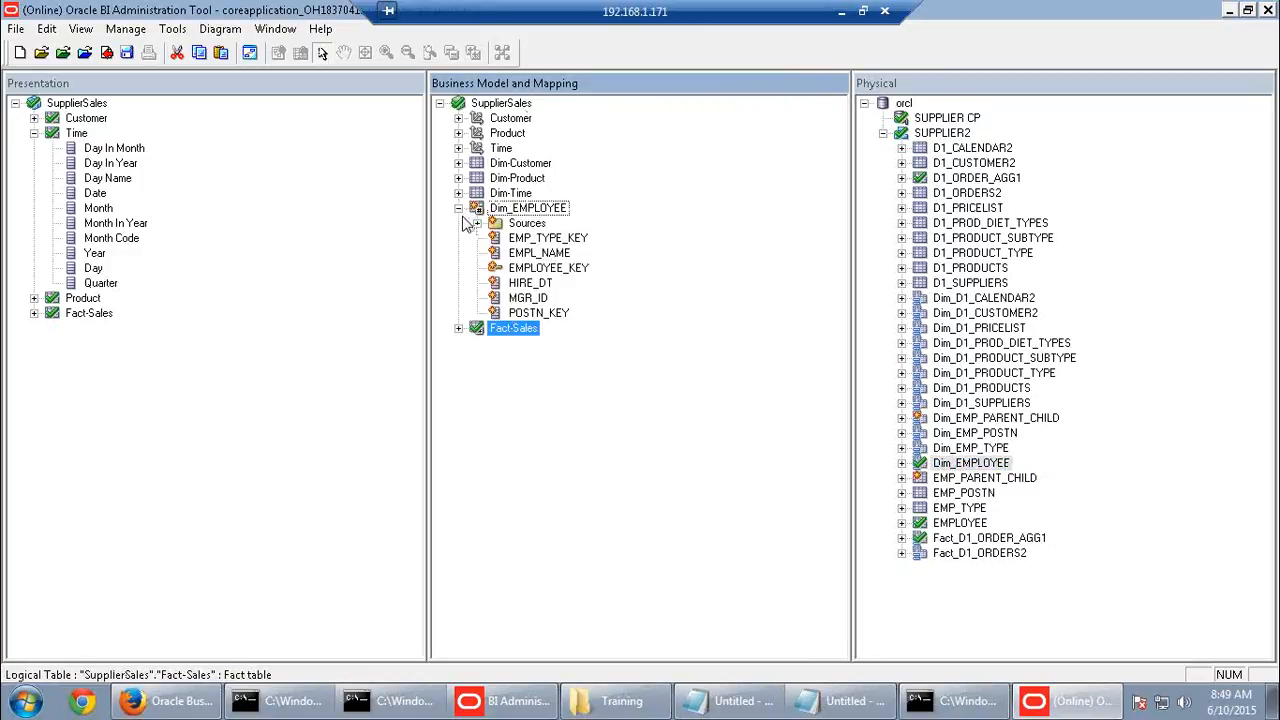
Rename columns to Employee Name, Employee Id, Hiredate and Manager Id.
click(547, 255)
click(547, 255)
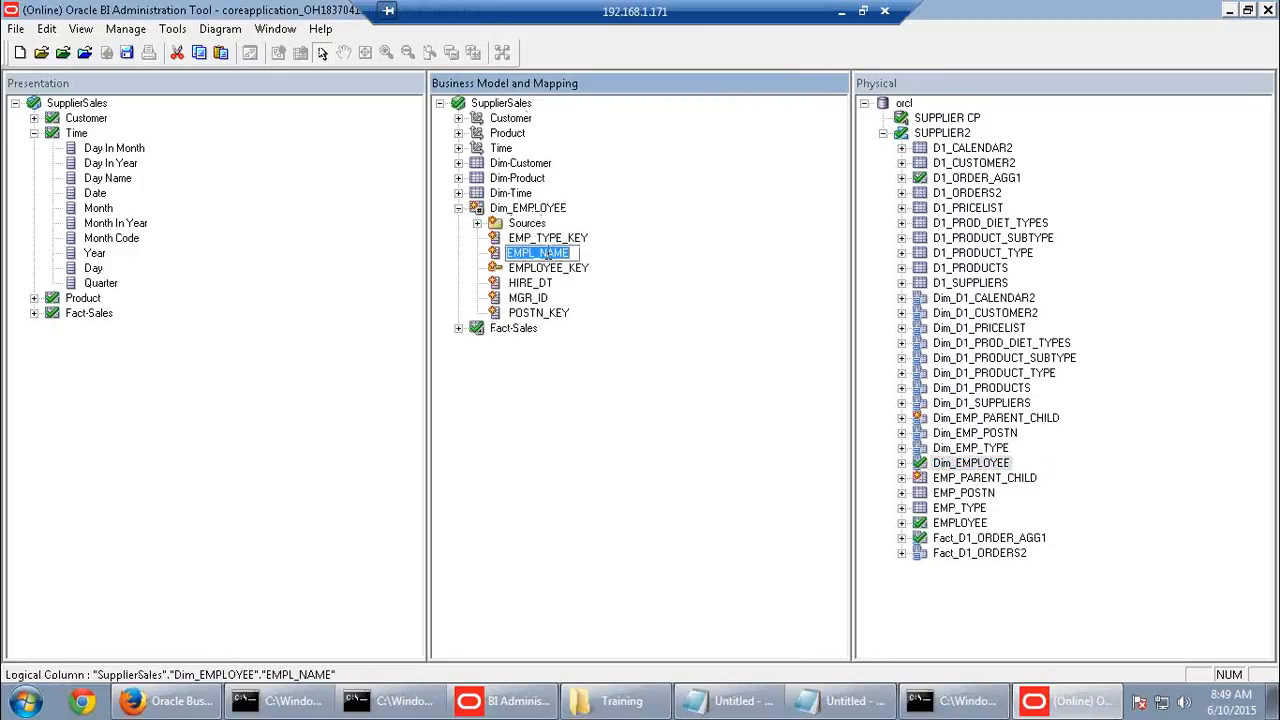
text(Employee Name)
click(566, 269)
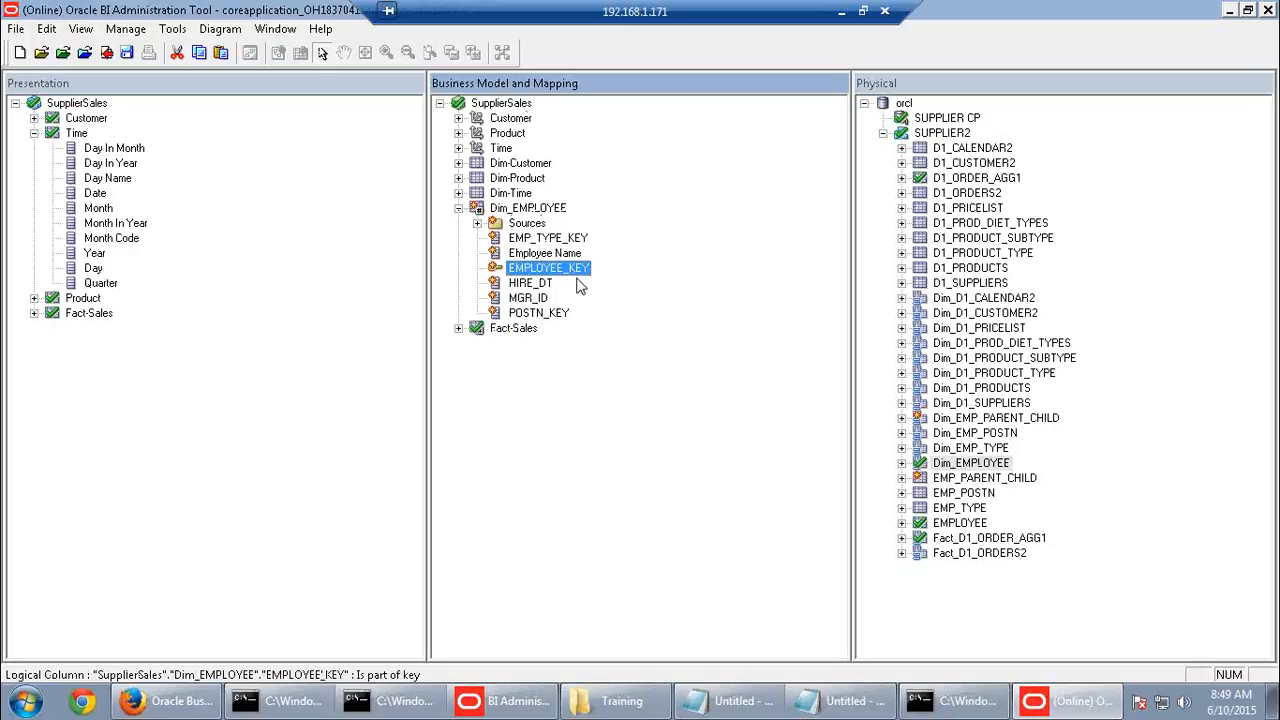
key(F2)
text(Emp)
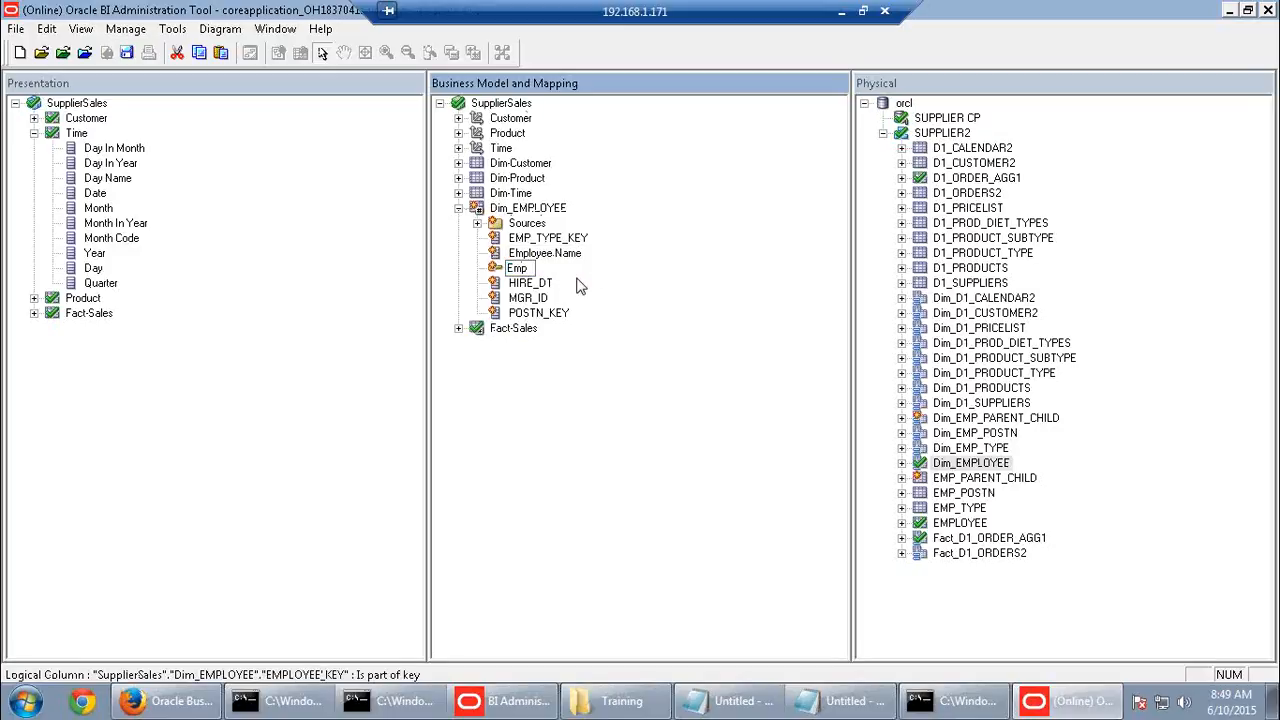
text(loyee Id)
click(540, 285)
key(F2)
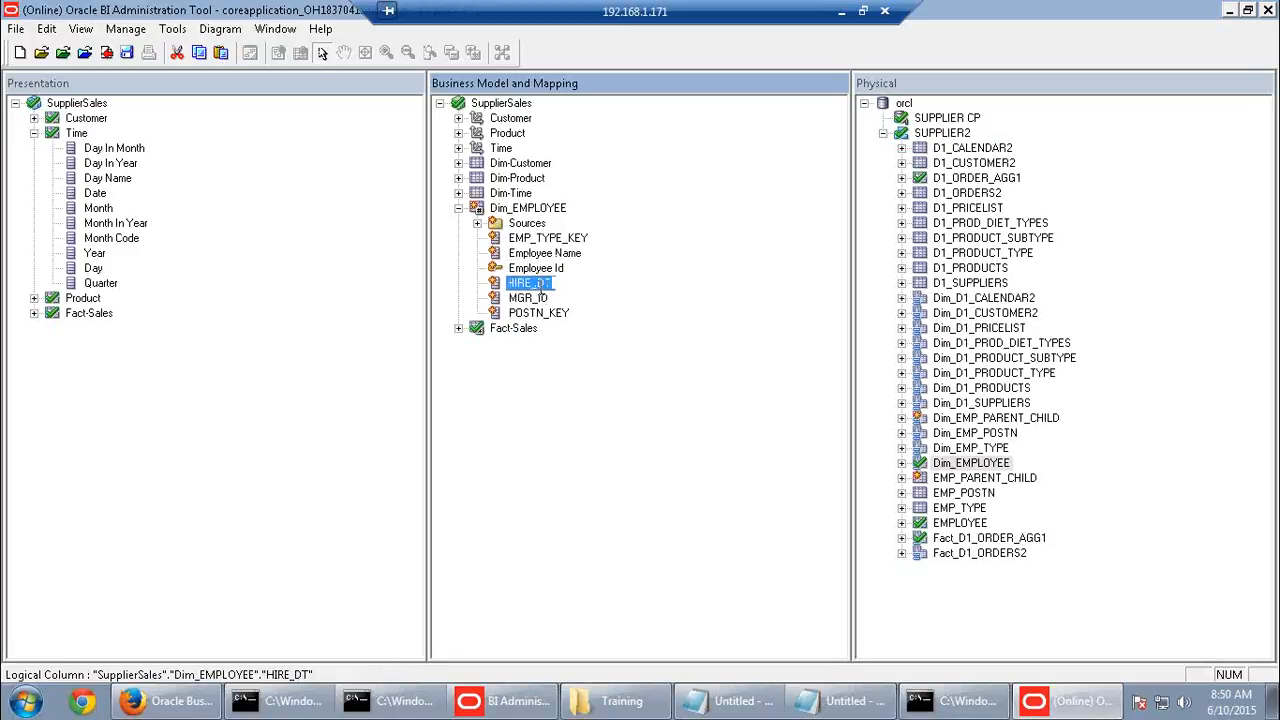
text(Hiredate)
click(540, 298)
key(F2)
text(Manager)
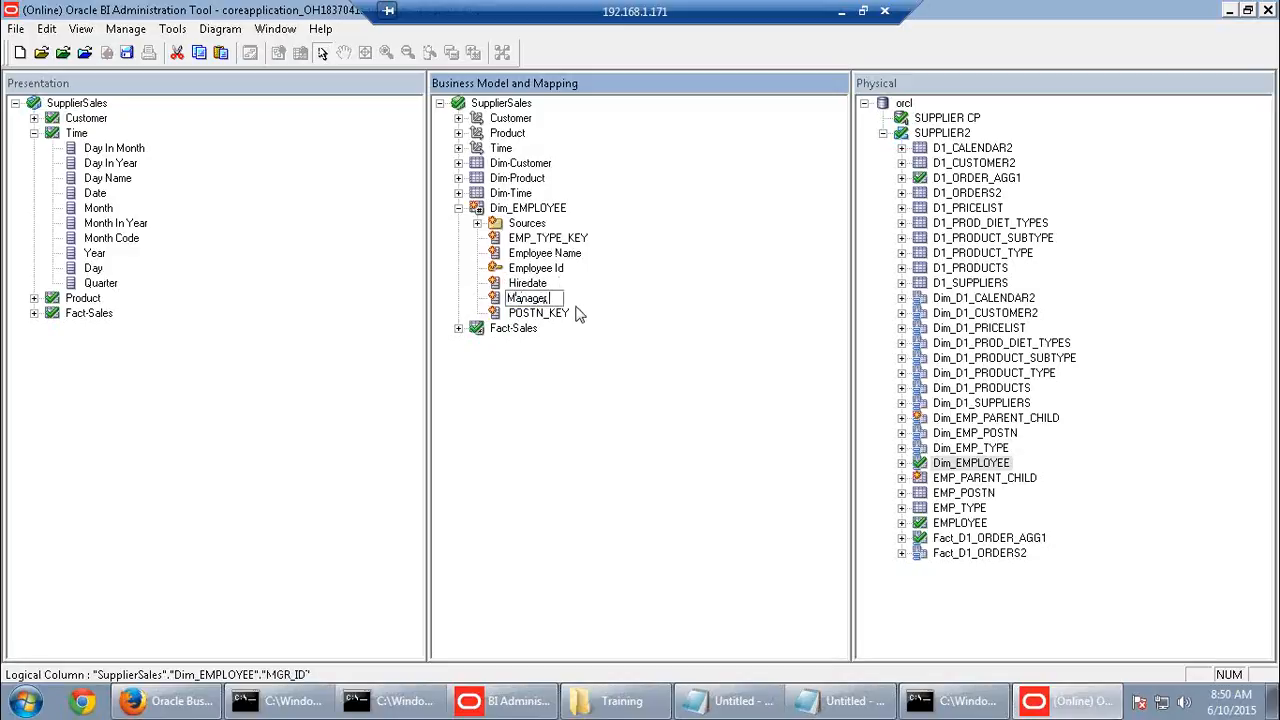
click(545, 314)
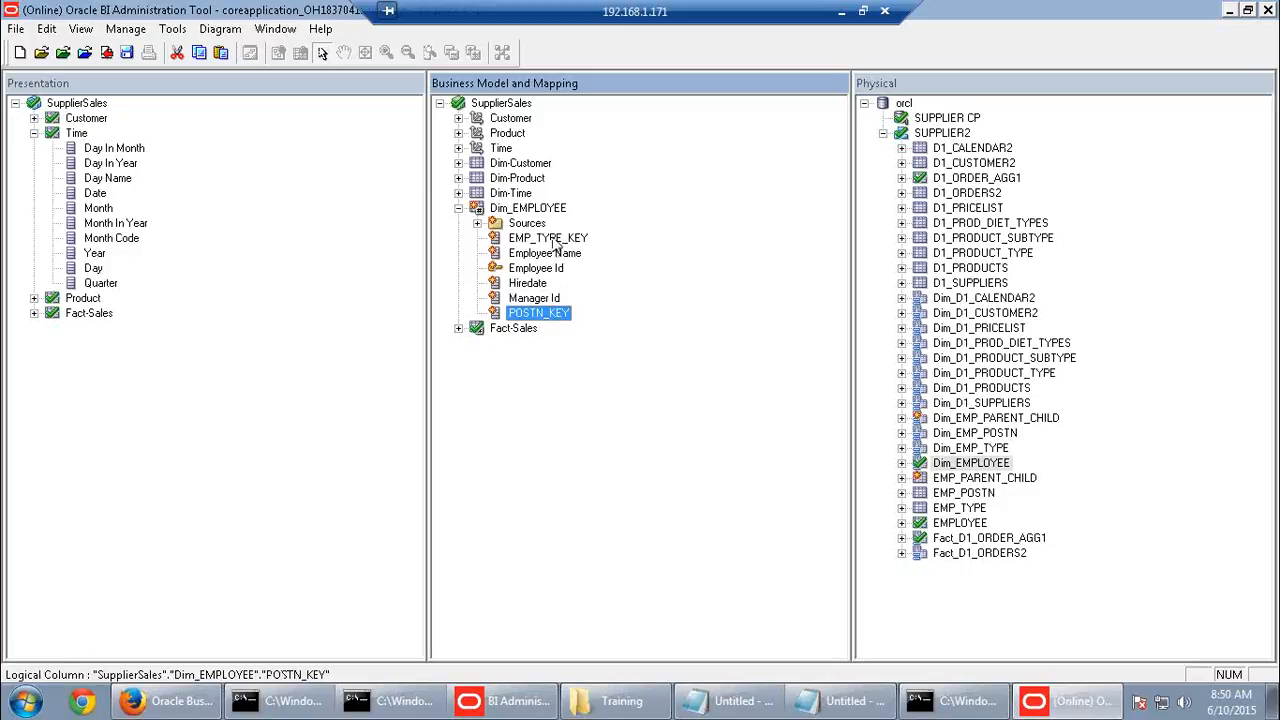
Replace the EMP_TYPE_KEY column with TYPE_DESC from physical Dim_EMP_TYPE.
click(551, 238)
right_click(551, 238)
click(605, 327)
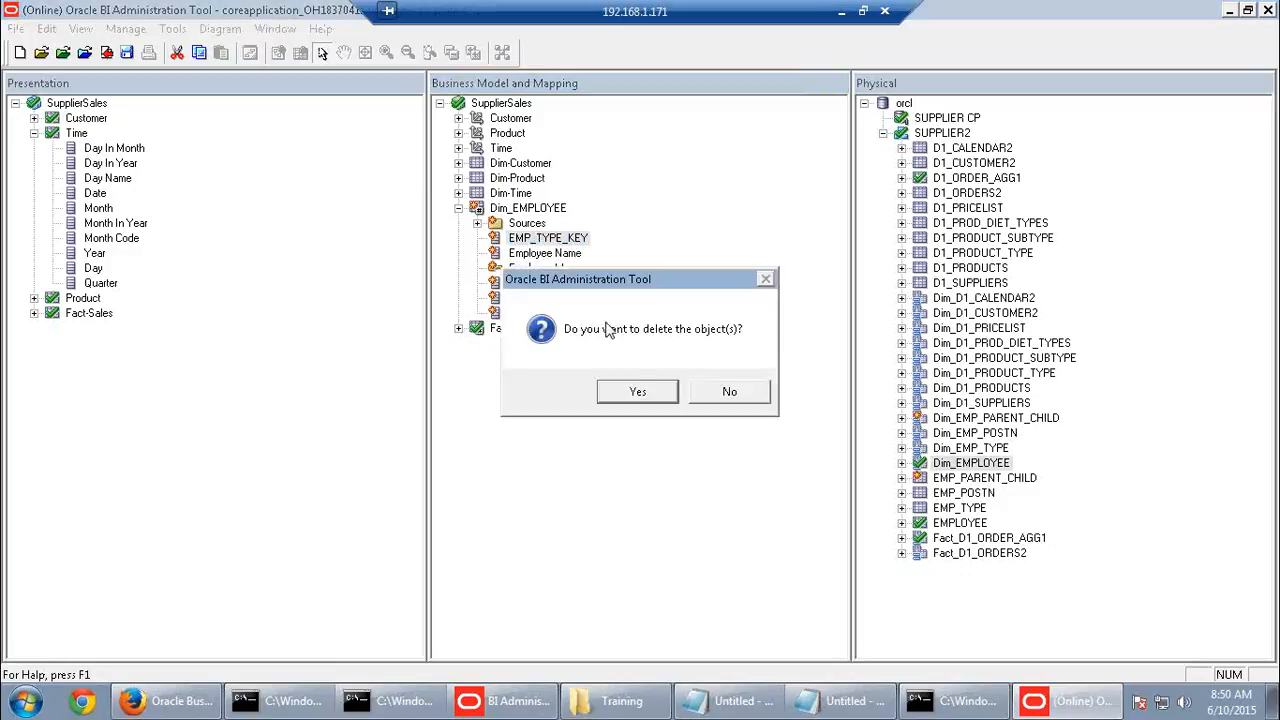
click(637, 391)
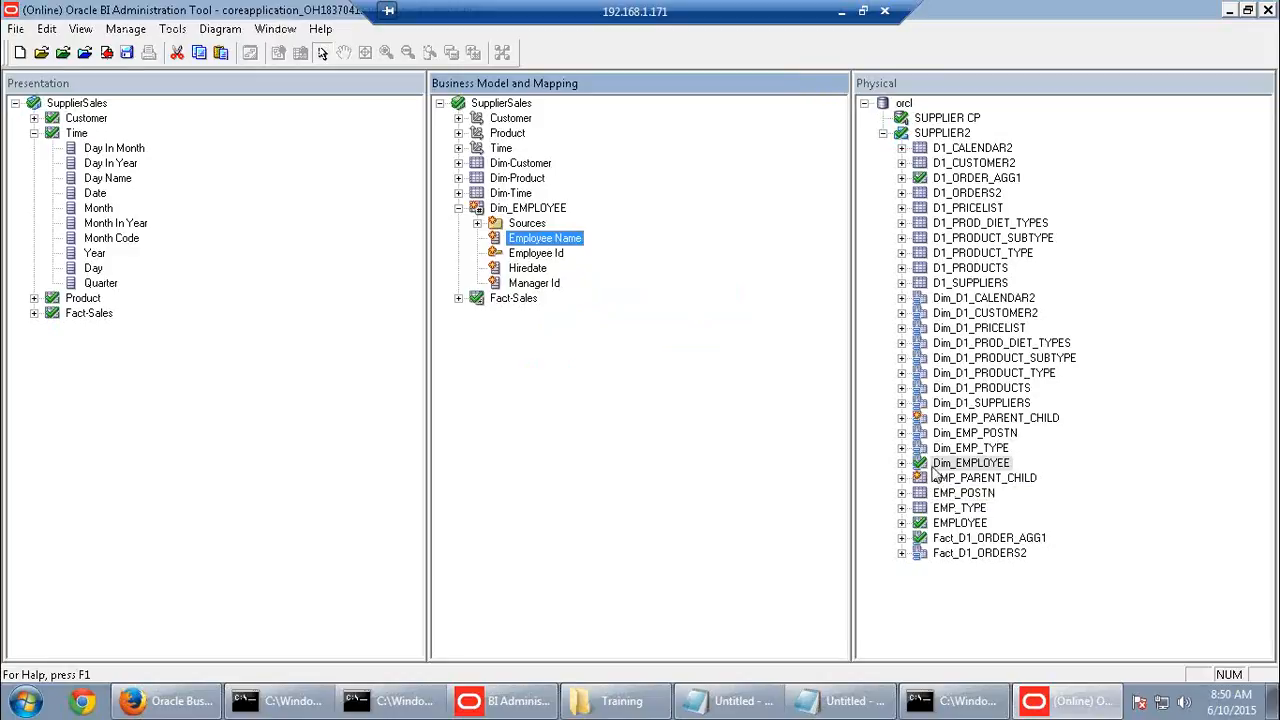
click(901, 448)
drag(936, 462, 1006, 416)
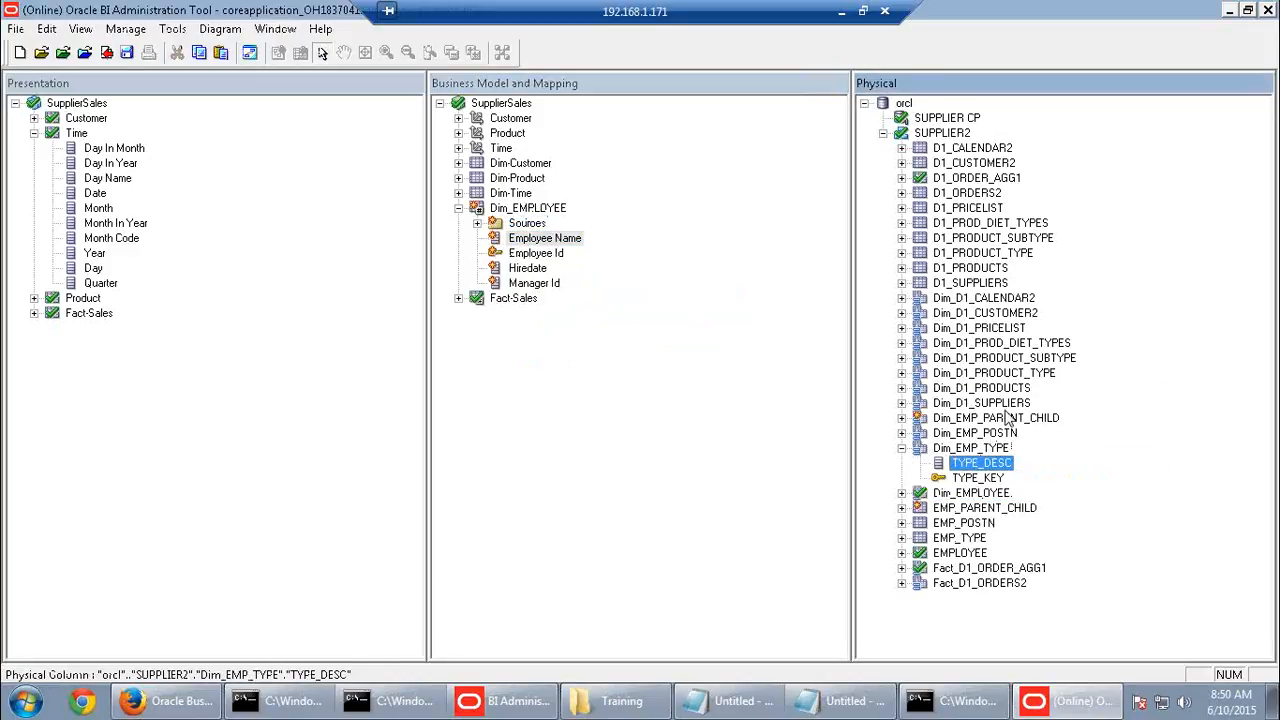
click(477, 223)
drag(986, 464, 562, 250)
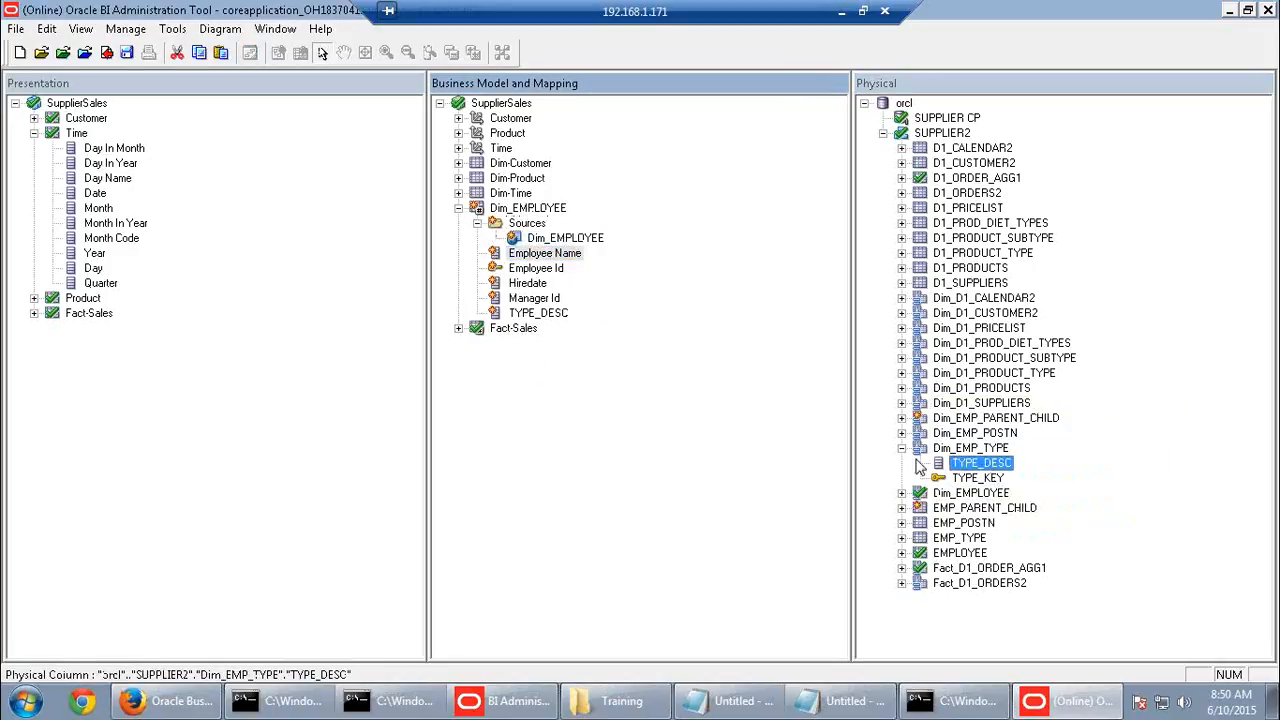
Add POSTN_DESC and POSTN_LEVEL from Dim_EMP_POSTN to the logical Dim_EMPLOYEE table.
click(901, 433)
click(985, 448)
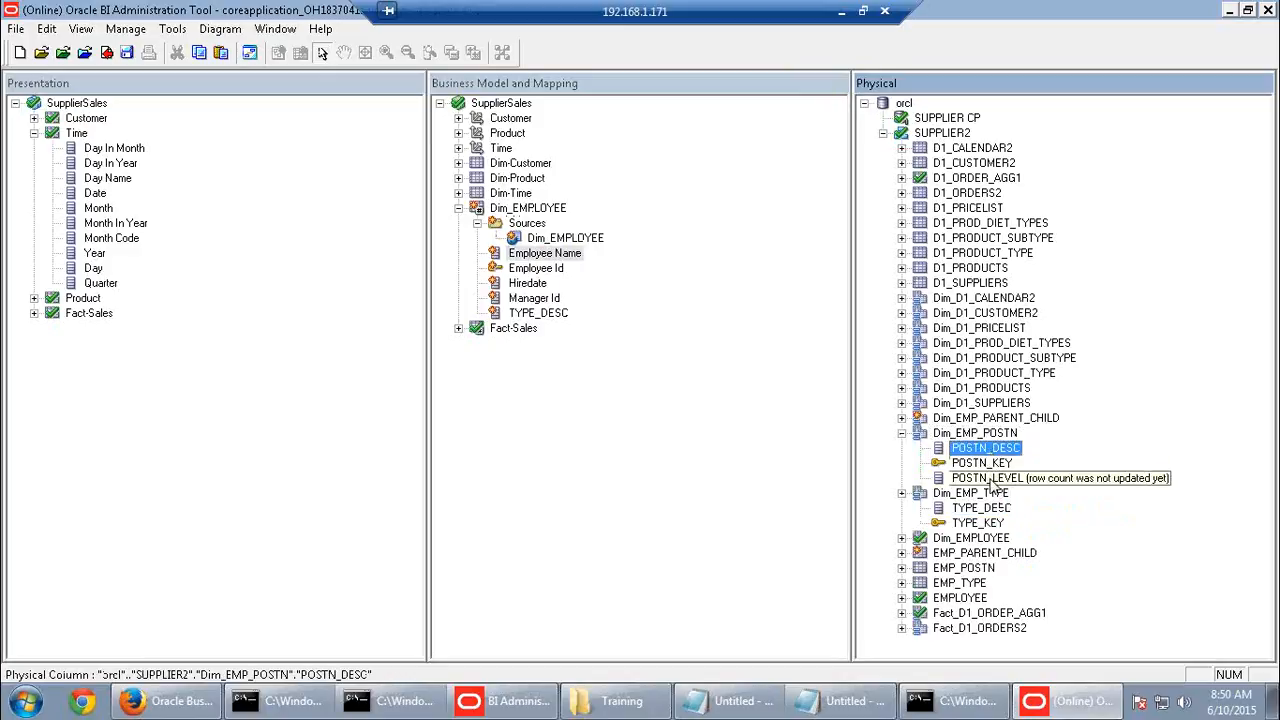
ctrl+click(990, 479)
drag(990, 479, 600, 246)
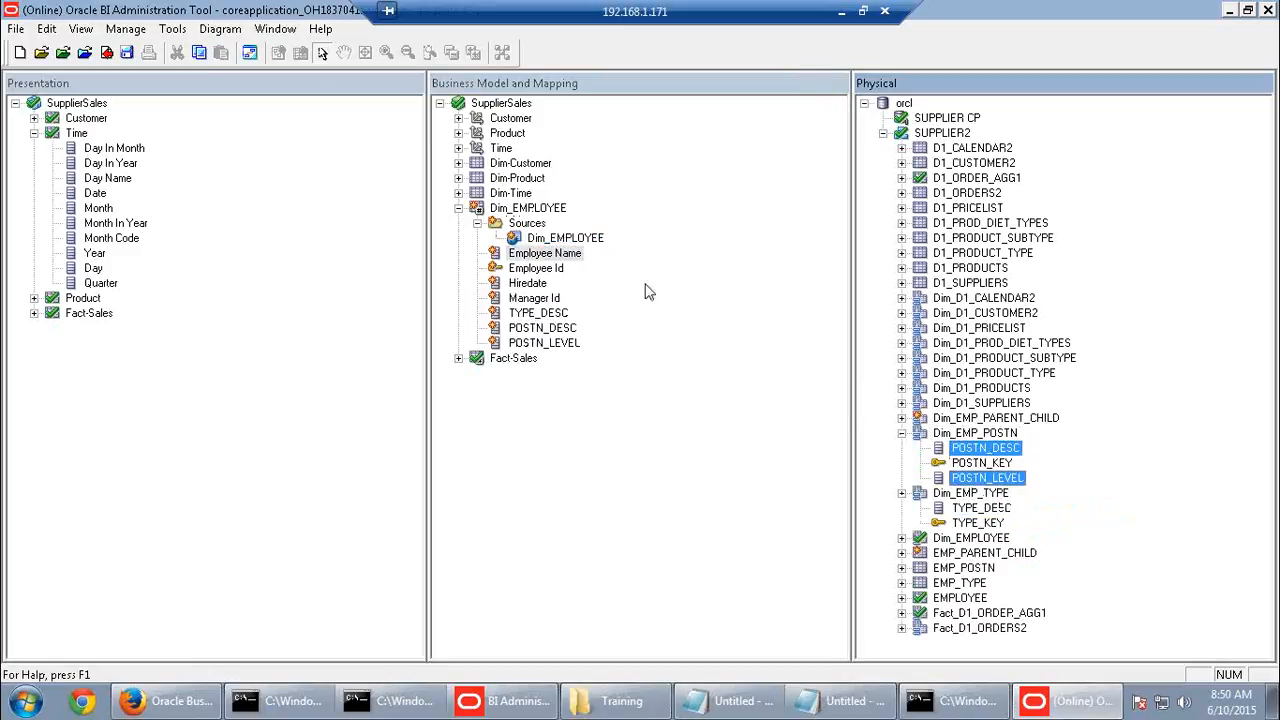
click(841, 12)
Copy 'Employee Type' from the guide's rename-logical-columns table, then select TYPE_DESC in the Admin Tool.
scroll(704, 450, up, 10)
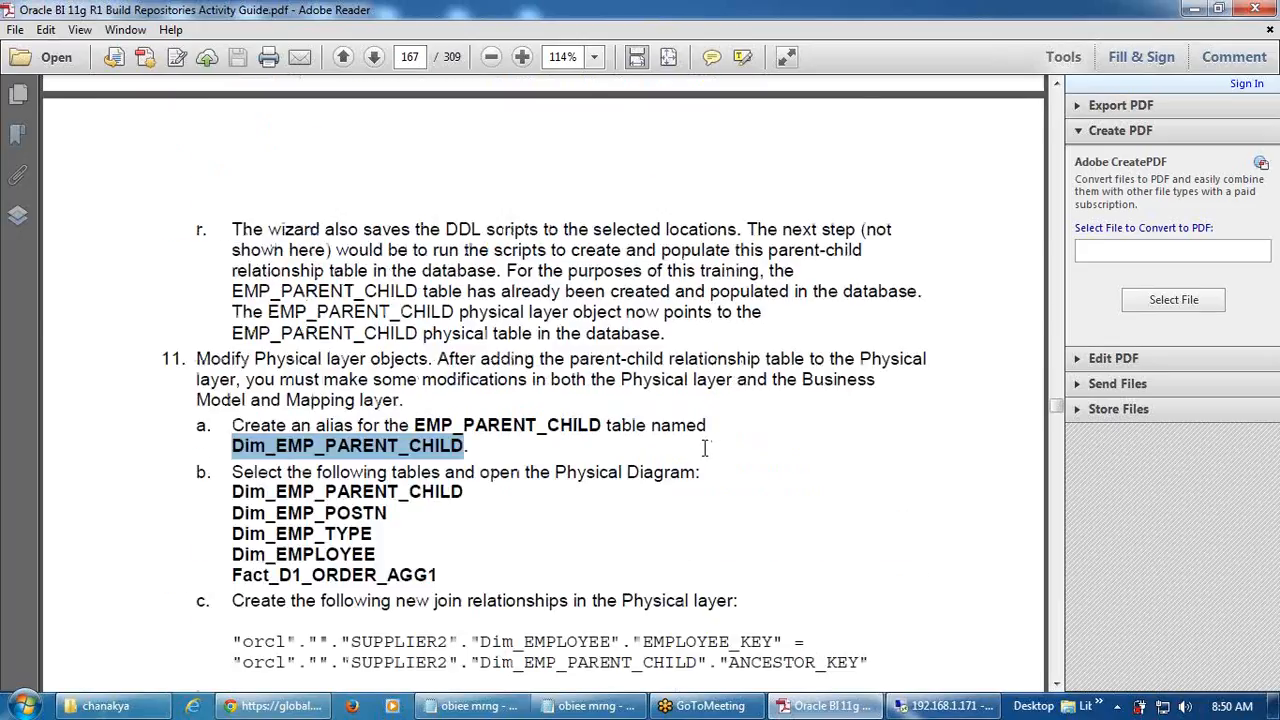
scroll(704, 457, up, 15)
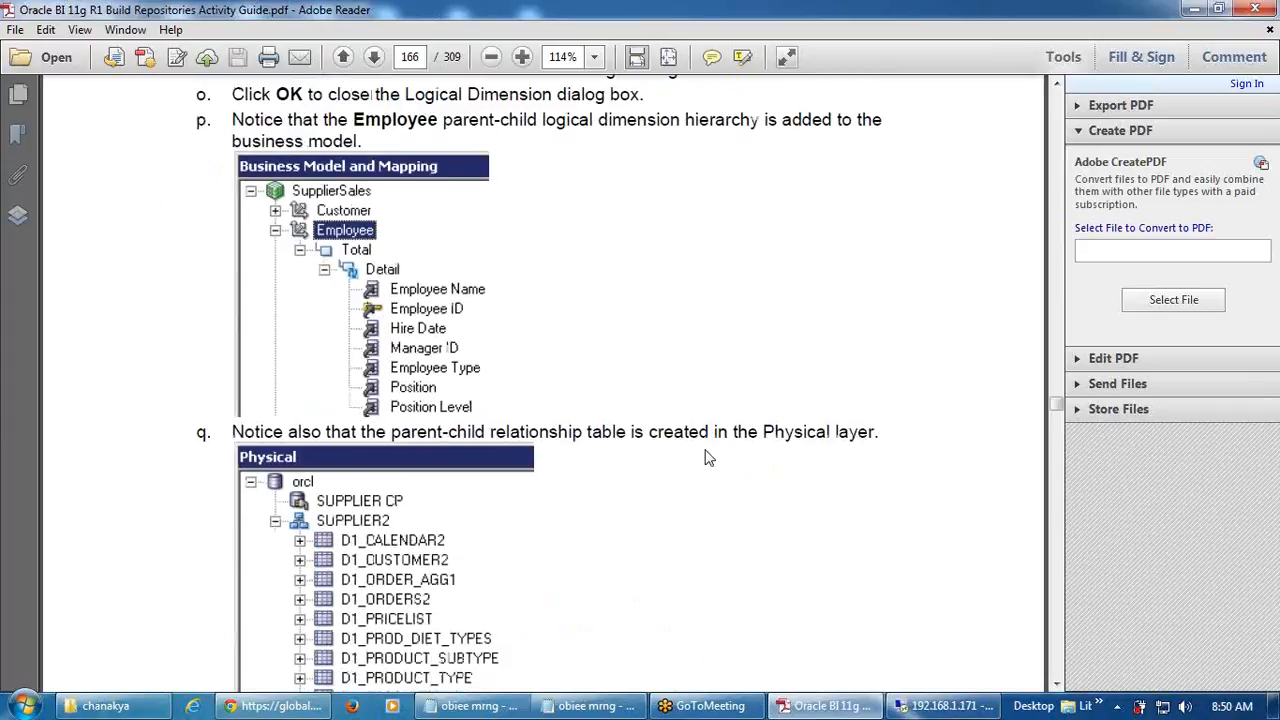
scroll(704, 450, up, 10)
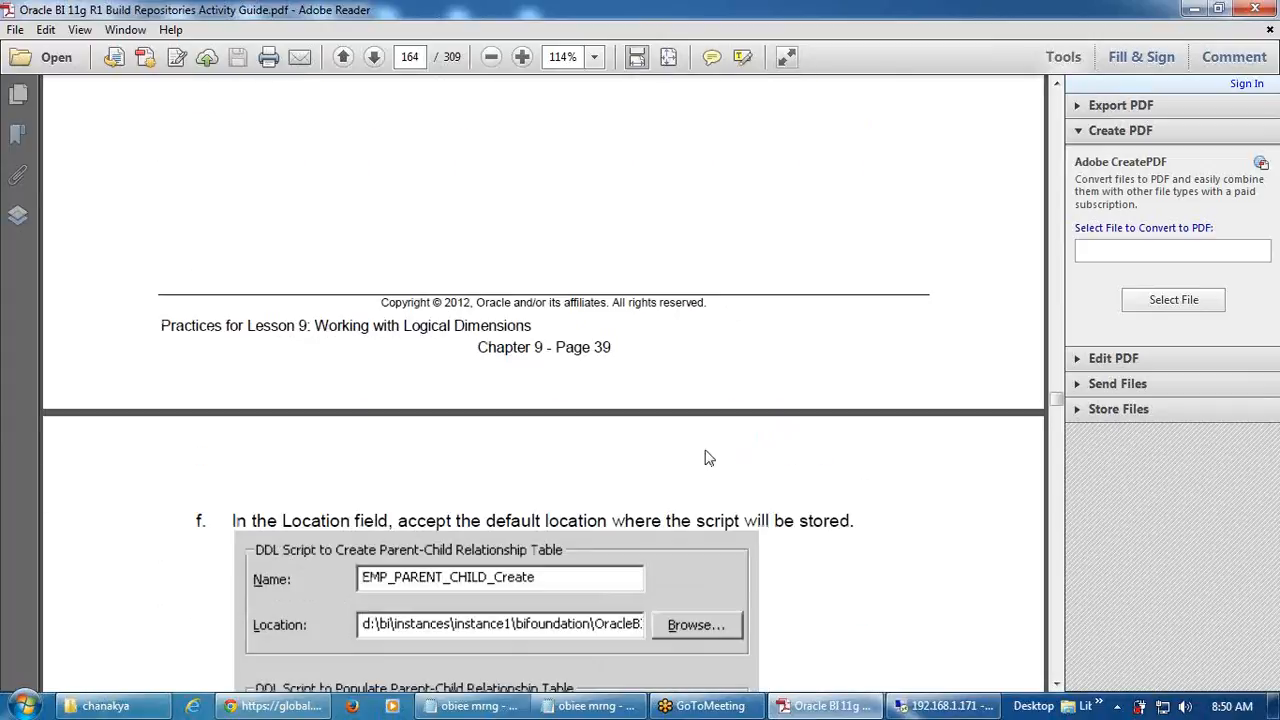
scroll(728, 462, up, 15)
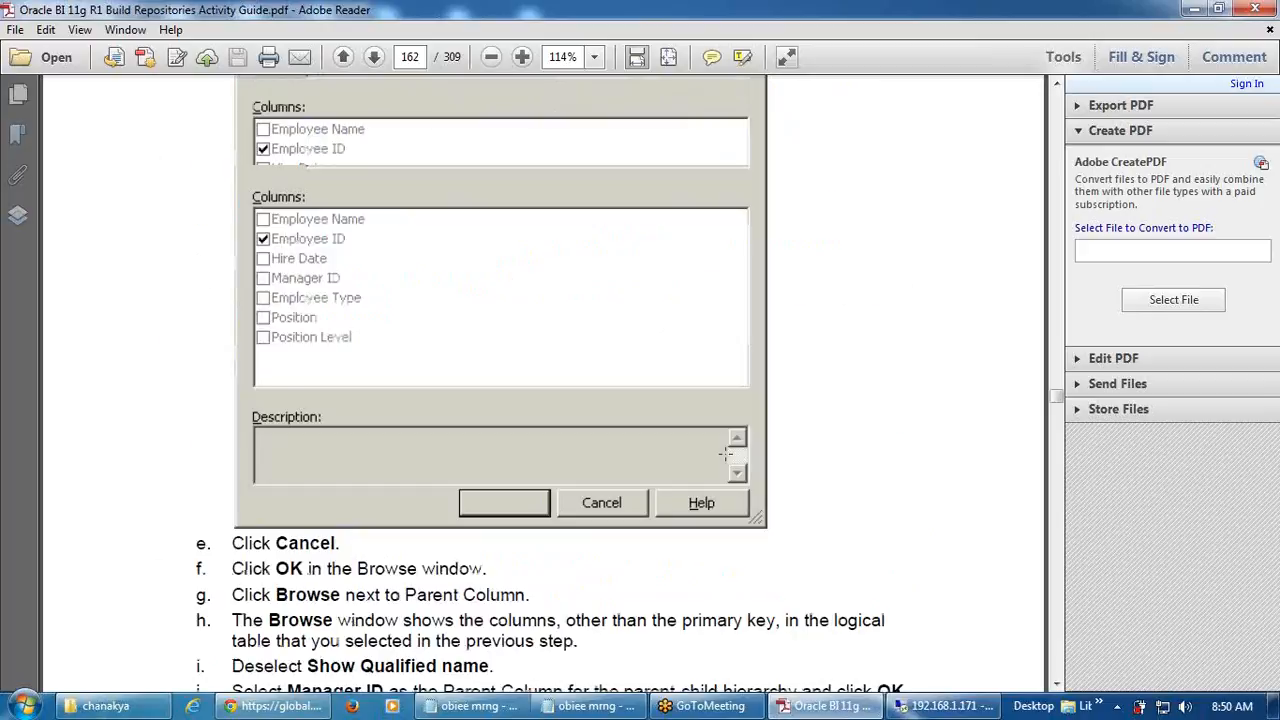
scroll(725, 453, up, 15)
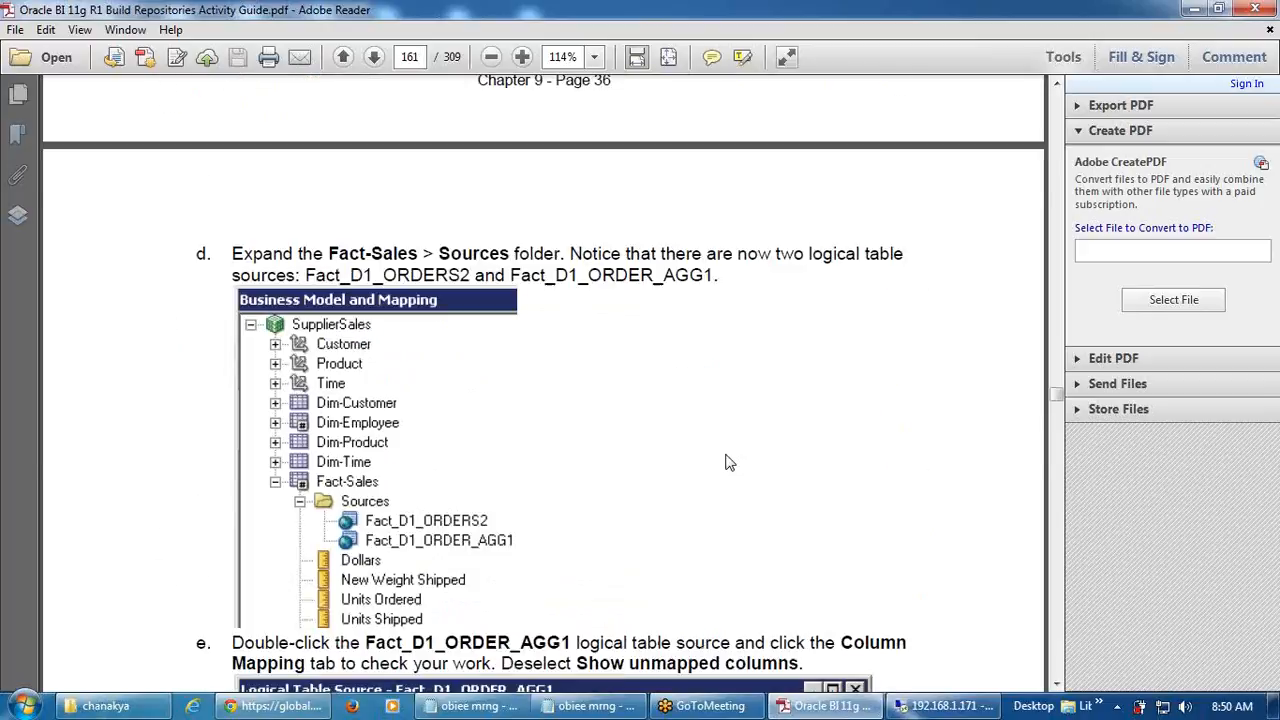
scroll(712, 444, up, 1)
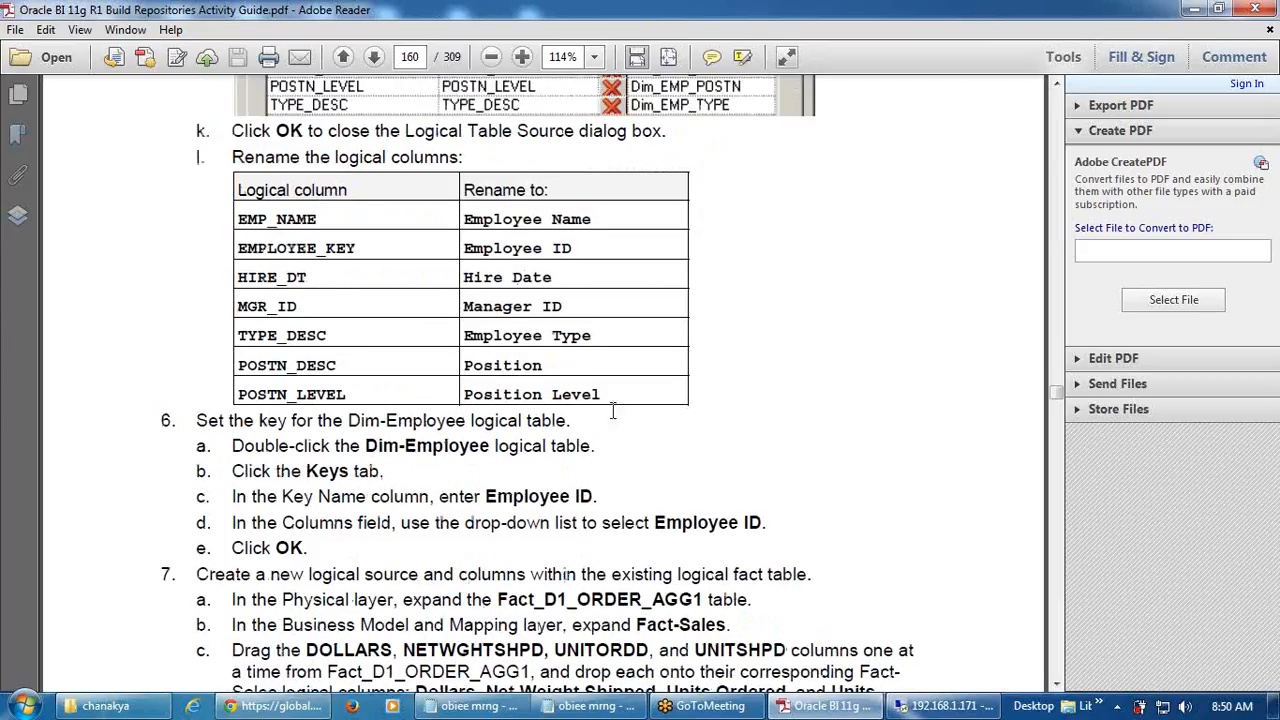
triple_click(519, 336)
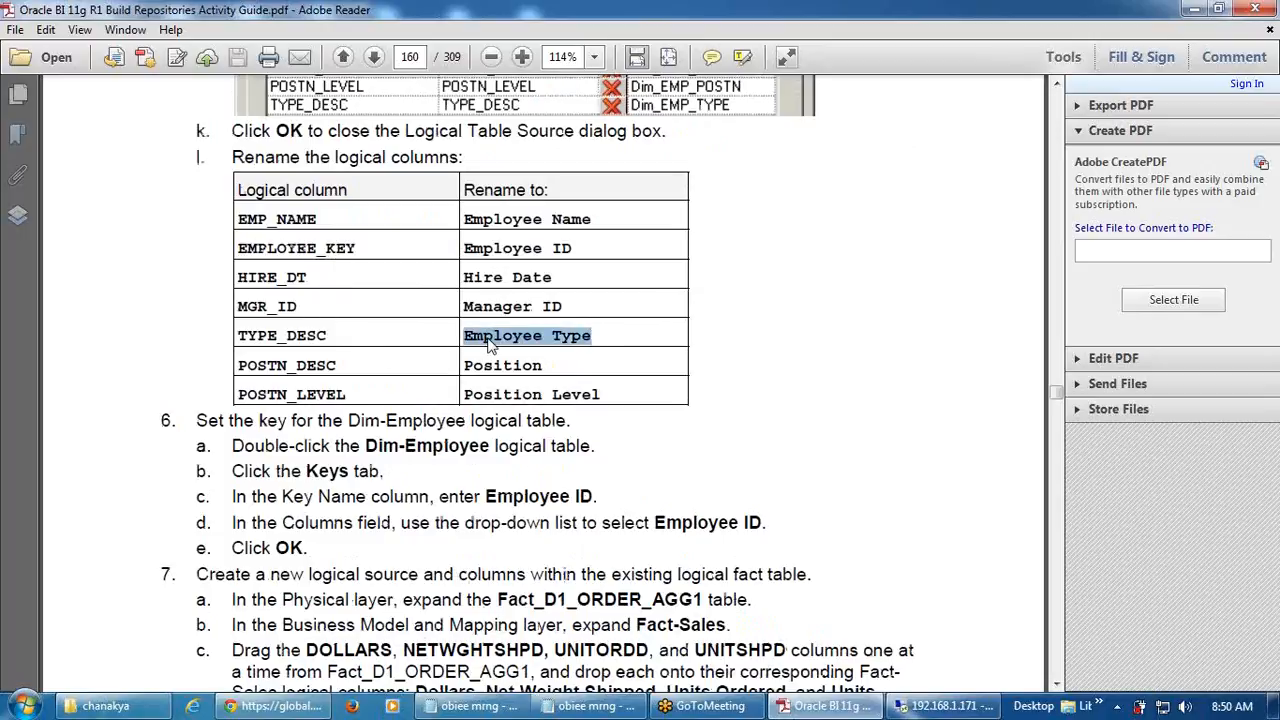
click(950, 707)
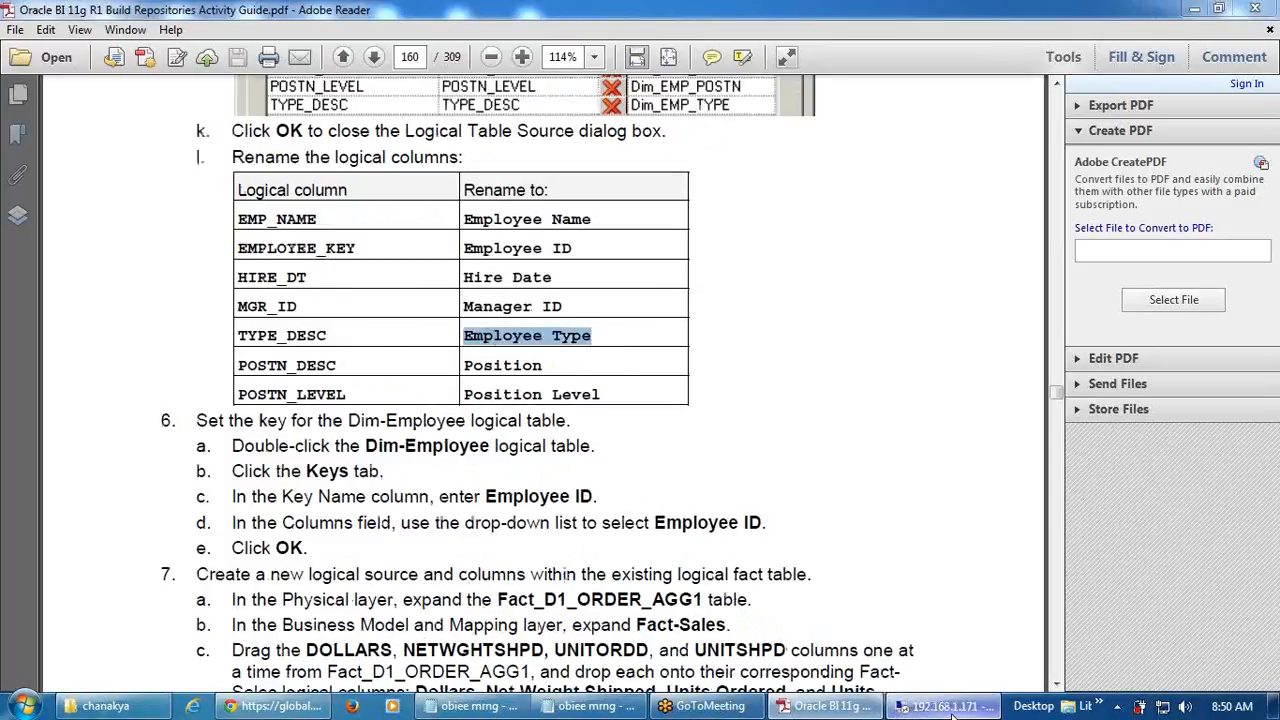
click(547, 314)
Rename TYPE_DESC to Employee Type and Hiredate to Hire Date.
click(547, 314)
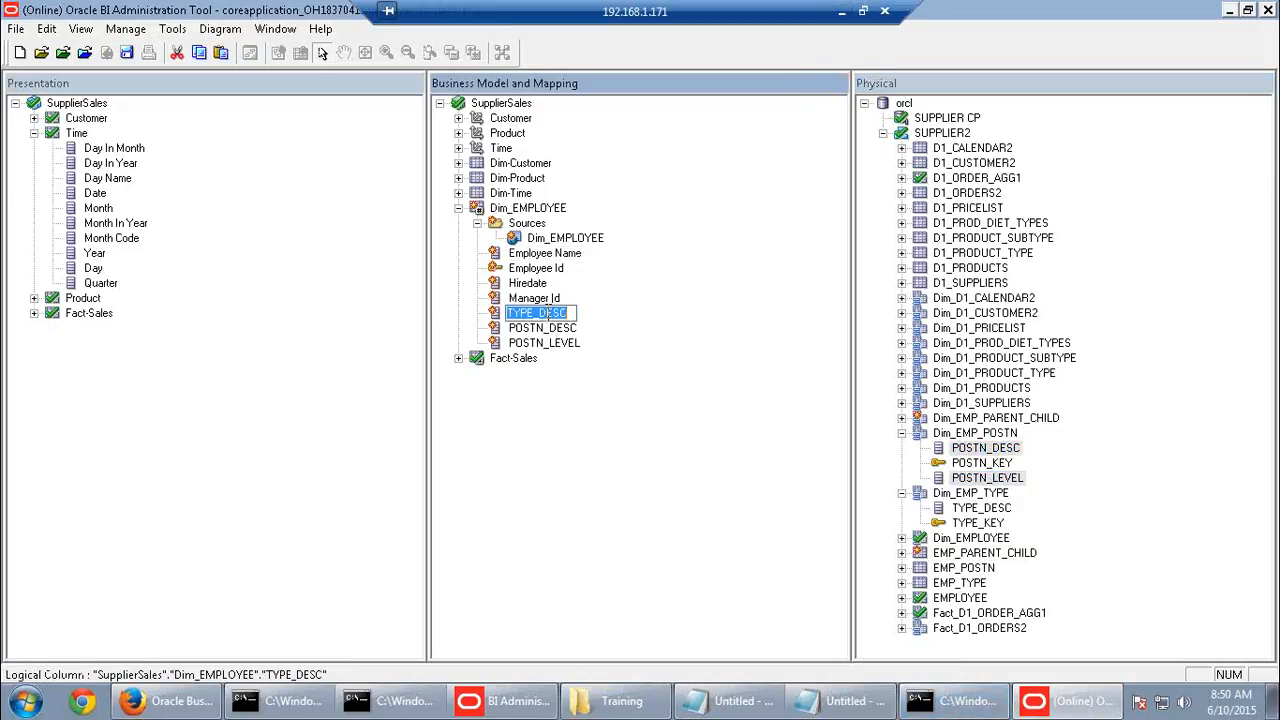
text(Employee Type)
click(540, 285)
click(540, 287)
key(Right)
key(Left)
key(Left)
key(Left)
key(Left)
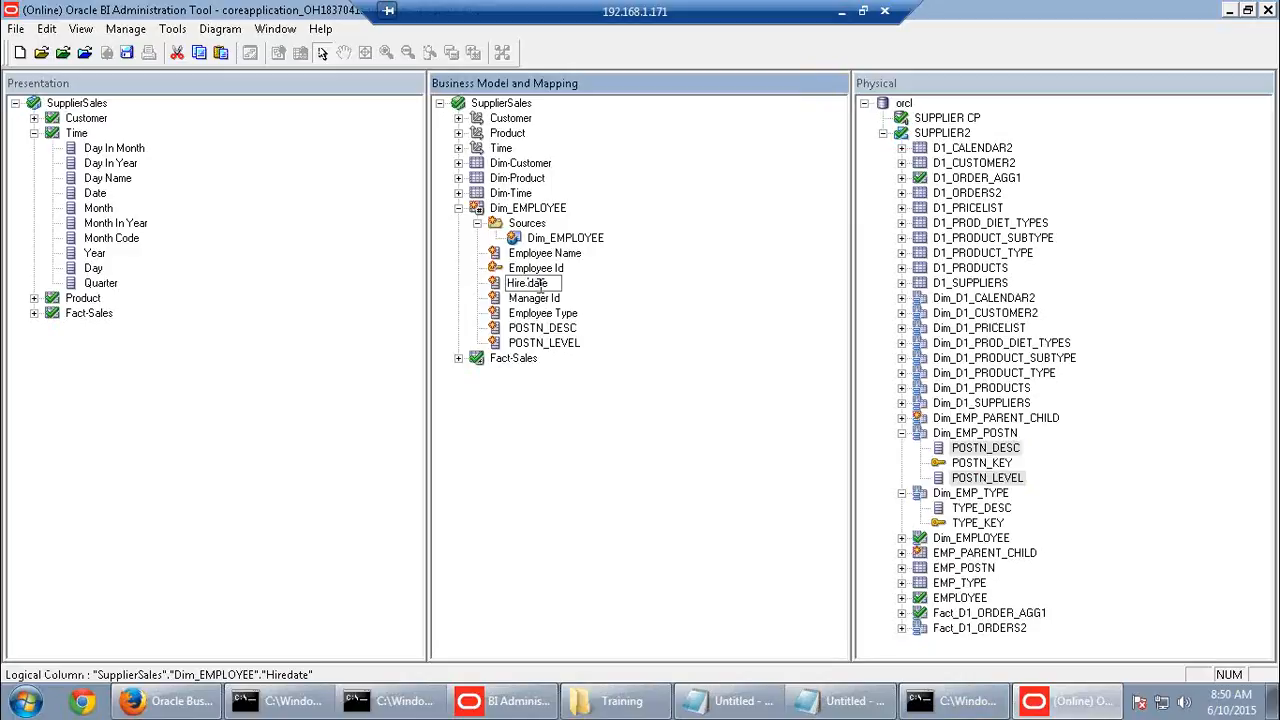
key(Delete)
text(D)
key(Return)
Rename POSTN_DESC to Position, copying the name from the guide.
click(516, 328)
click(841, 11)
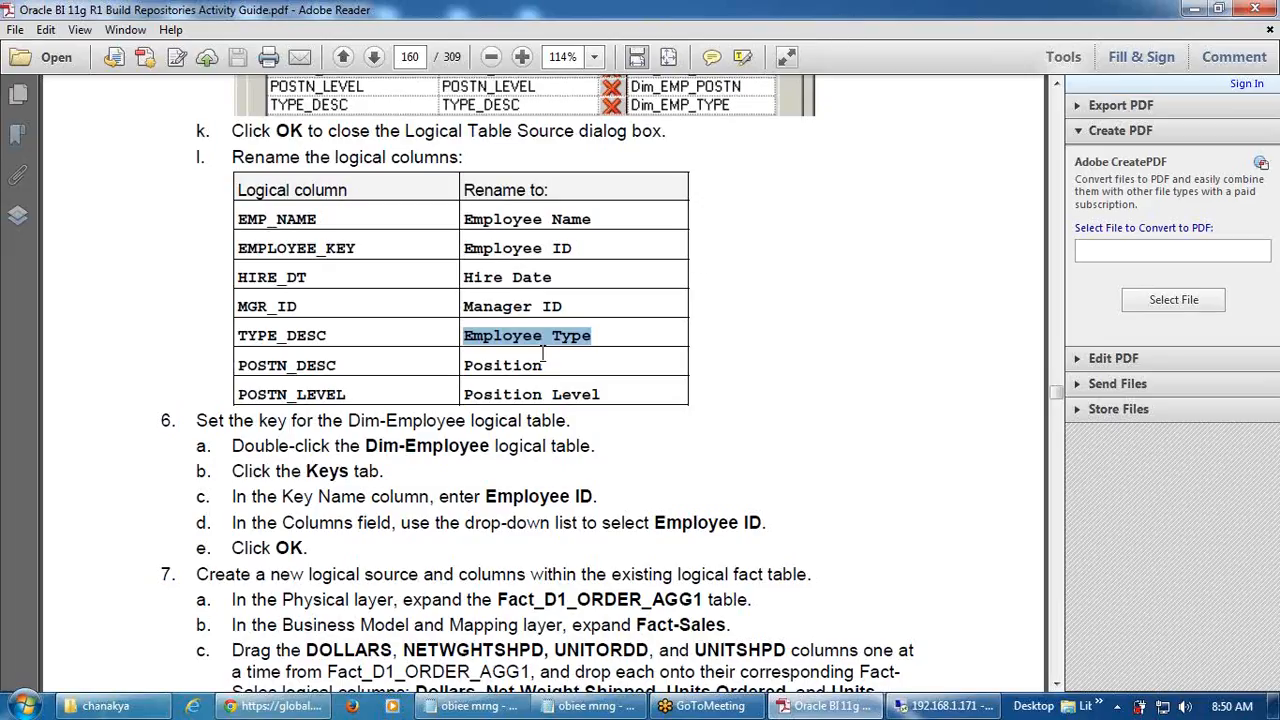
drag(543, 366, 467, 366)
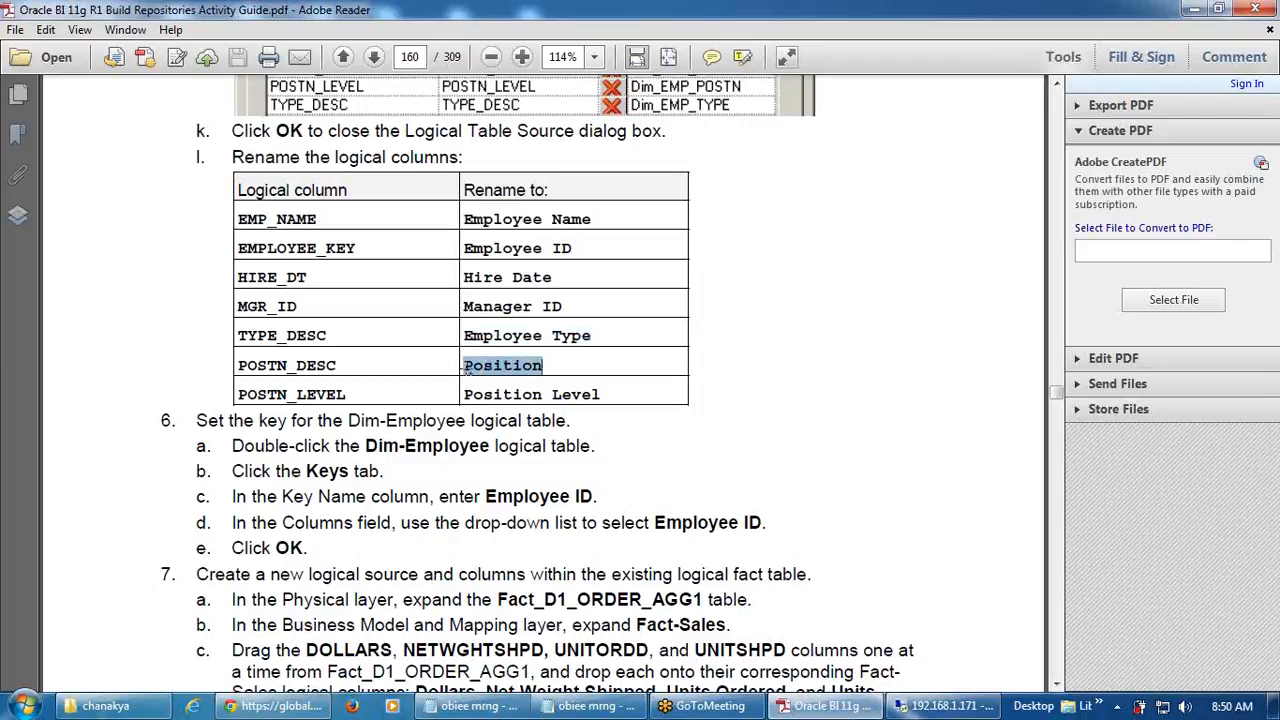
click(897, 706)
click(530, 328)
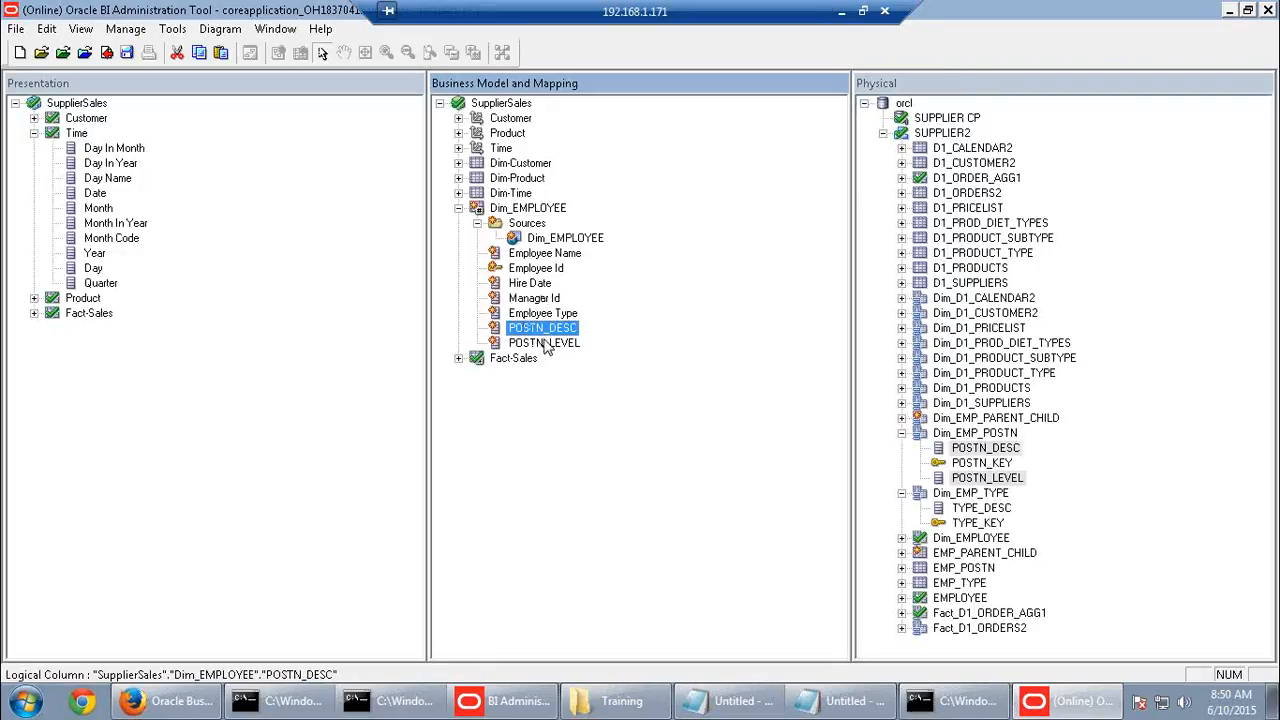
text(Position)
click(547, 346)
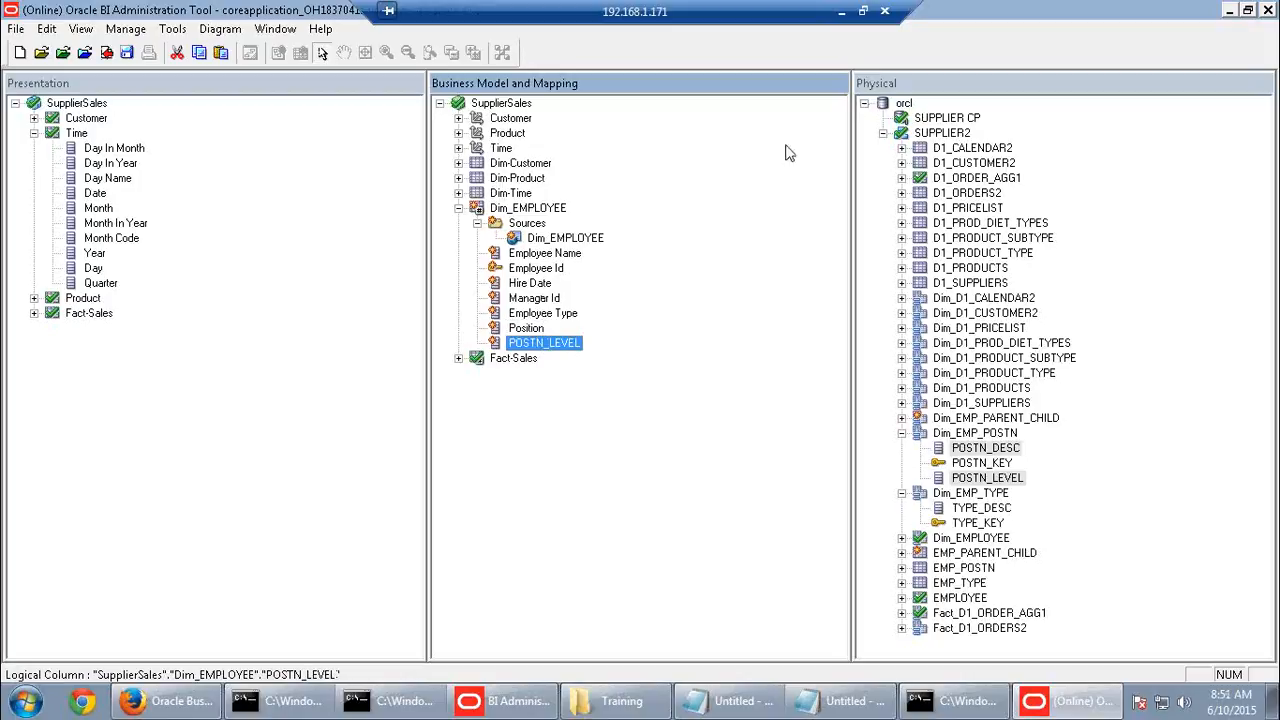
Rename POSTN_LEVEL to Position Level using the name copied from the guide.
click(842, 12)
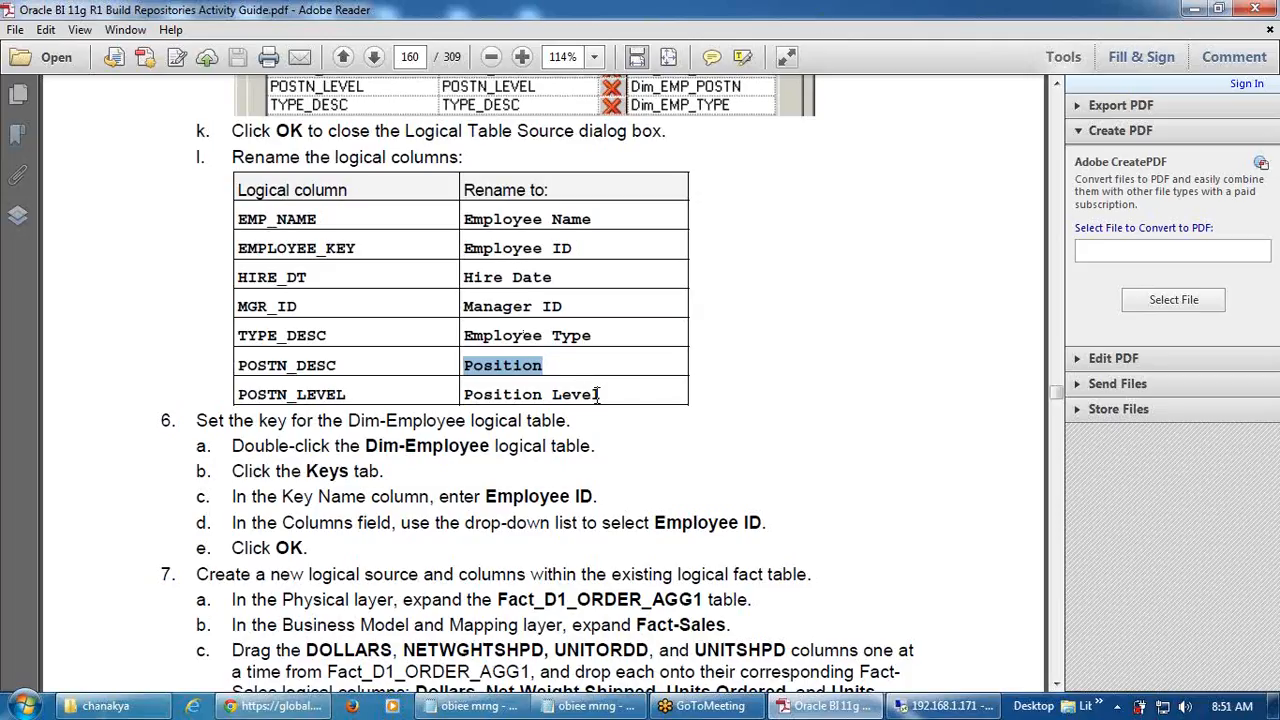
triple_click(499, 392)
click(935, 706)
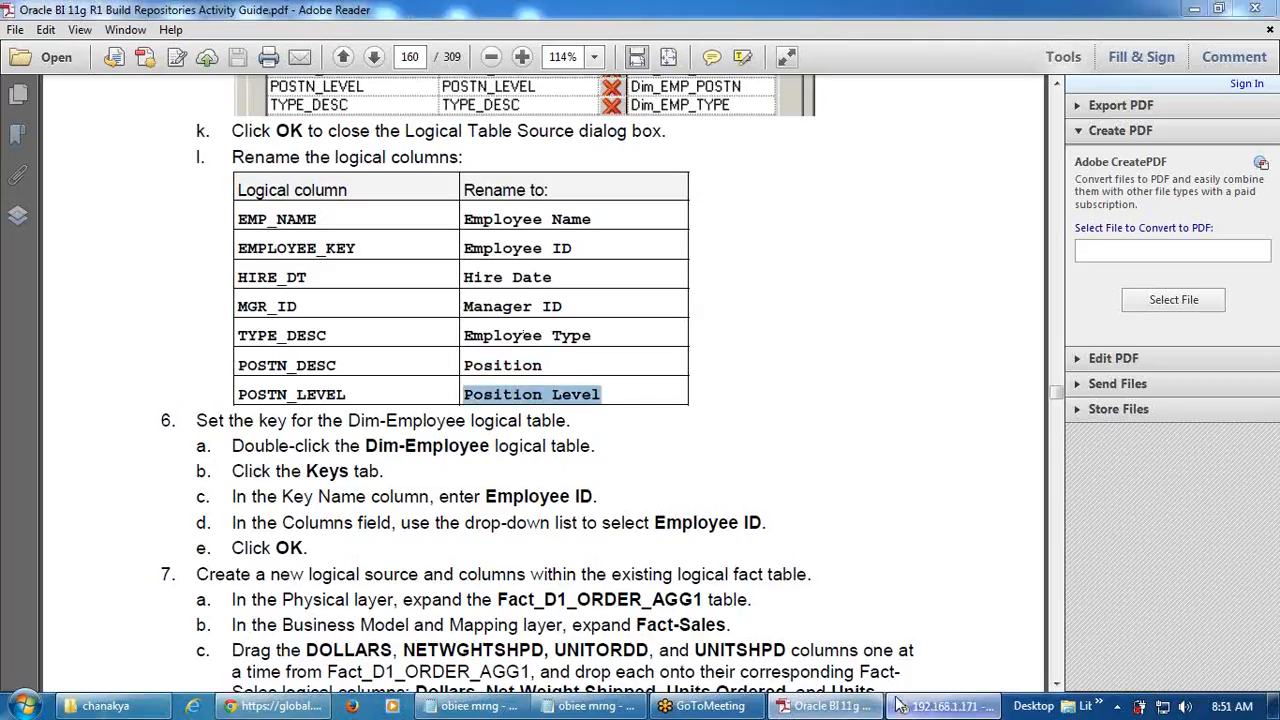
key(F2)
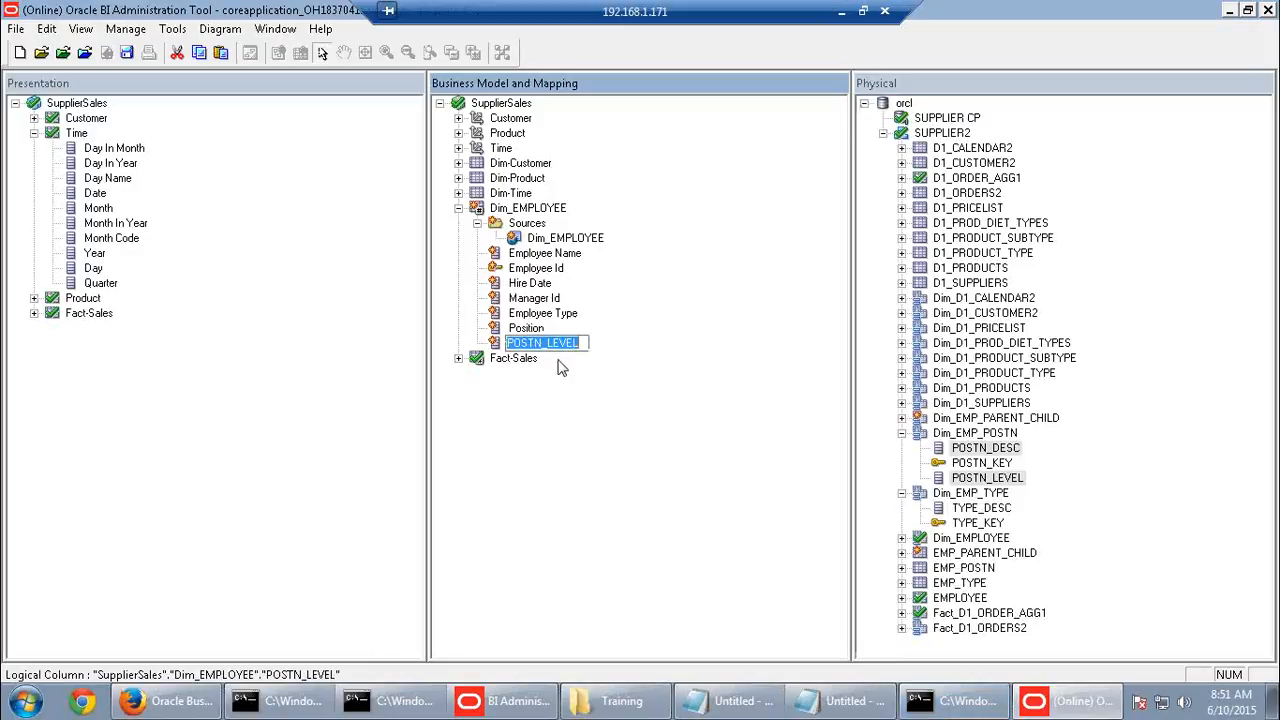
text(Position Leval)
key(Return)
click(458, 359)
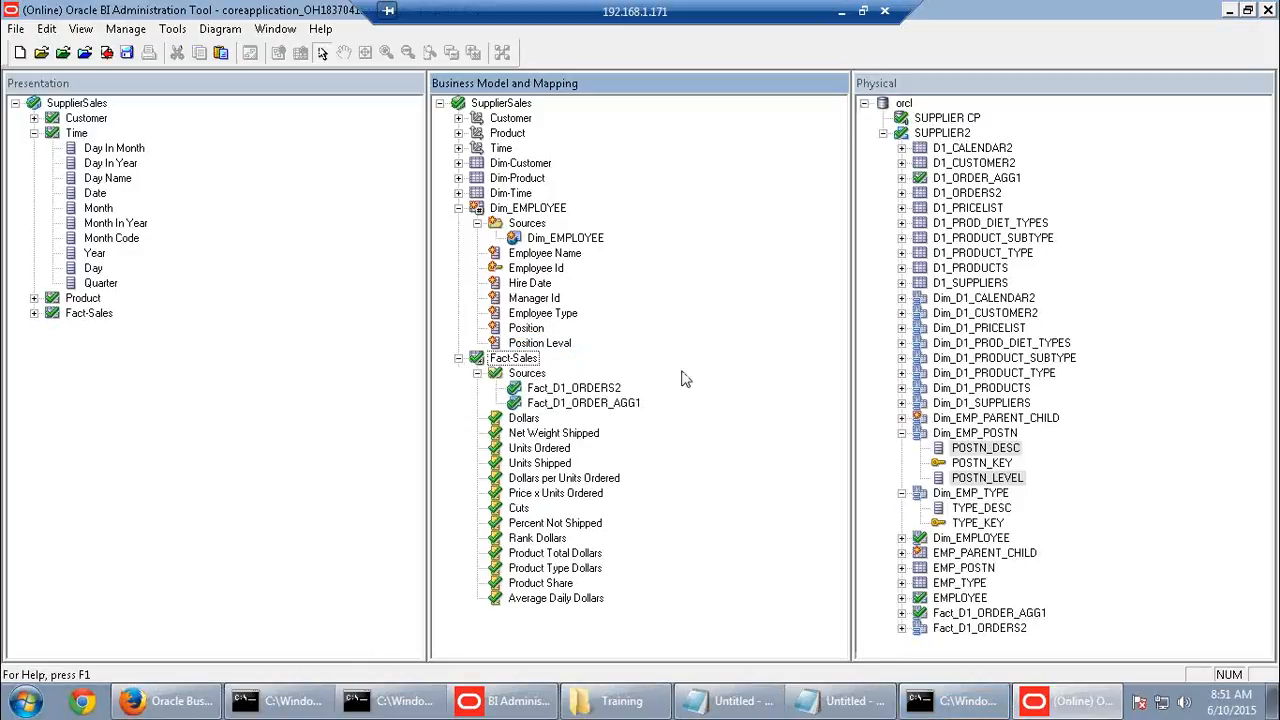
click(562, 345)
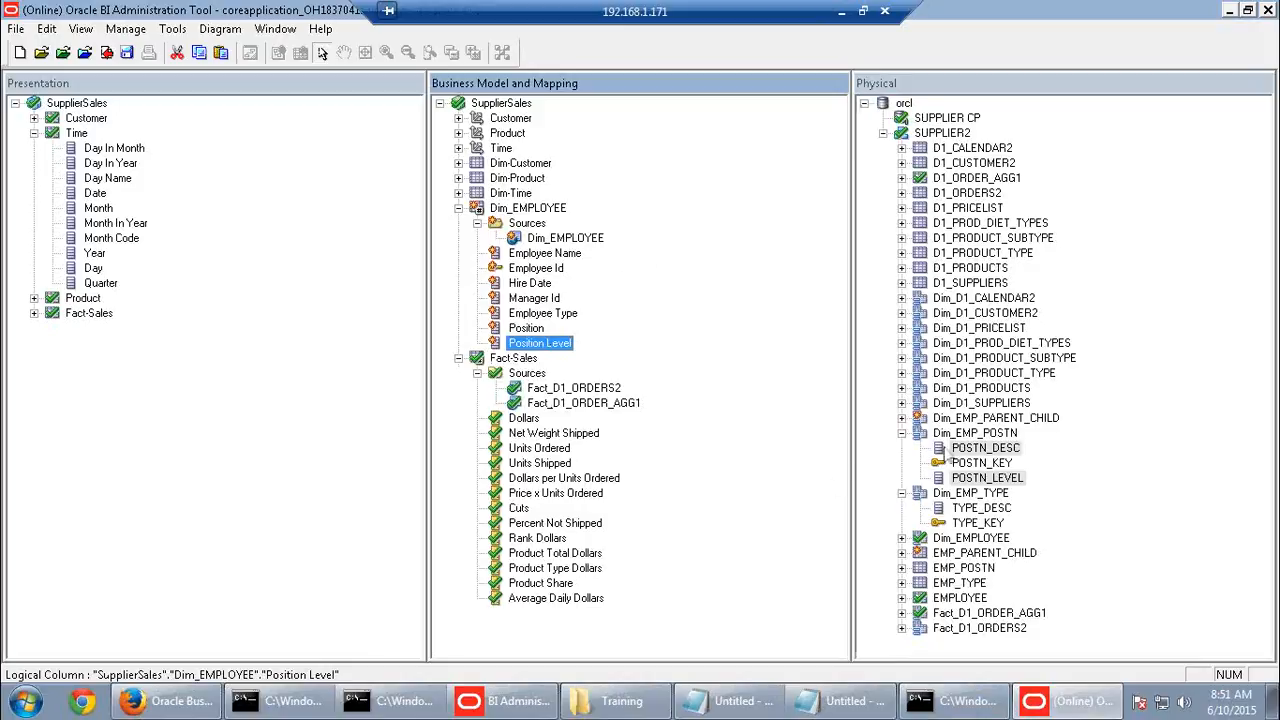
Create a logical join from Fact-Sales to Dim_EMPLOYEE in a business model diagram.
click(533, 209)
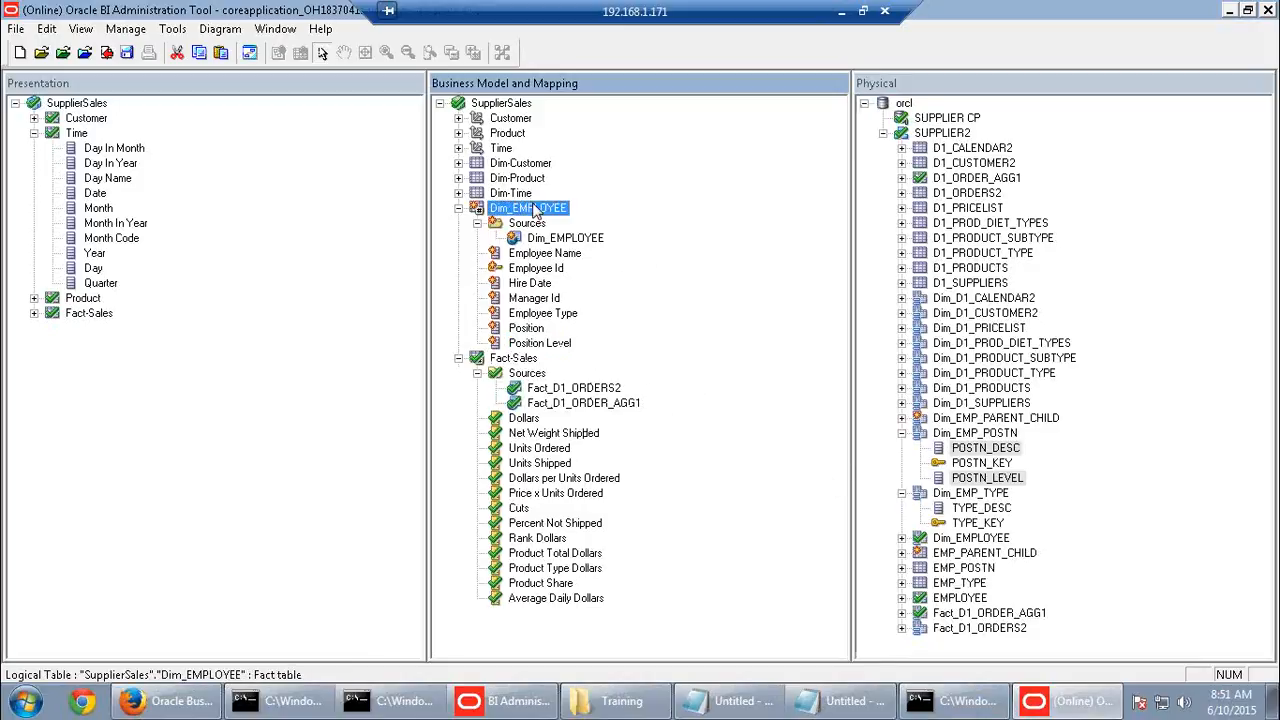
right_click(520, 359)
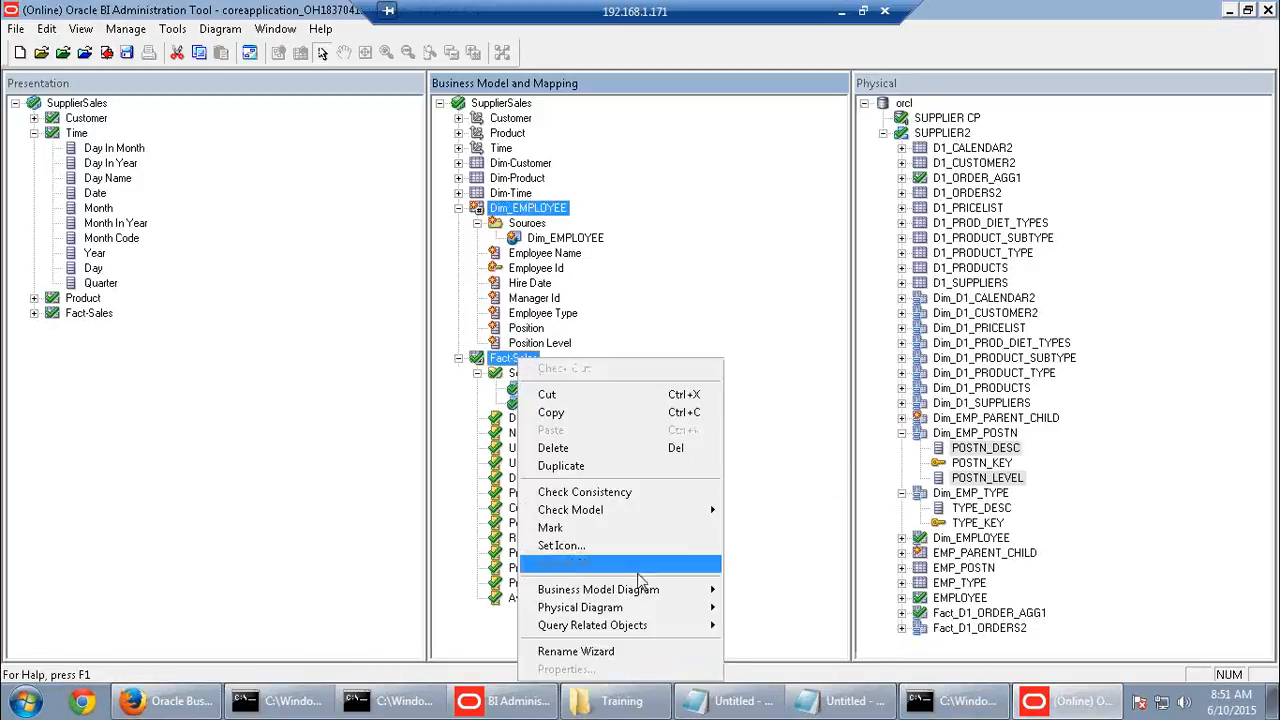
mouse_move(638, 592)
click(805, 607)
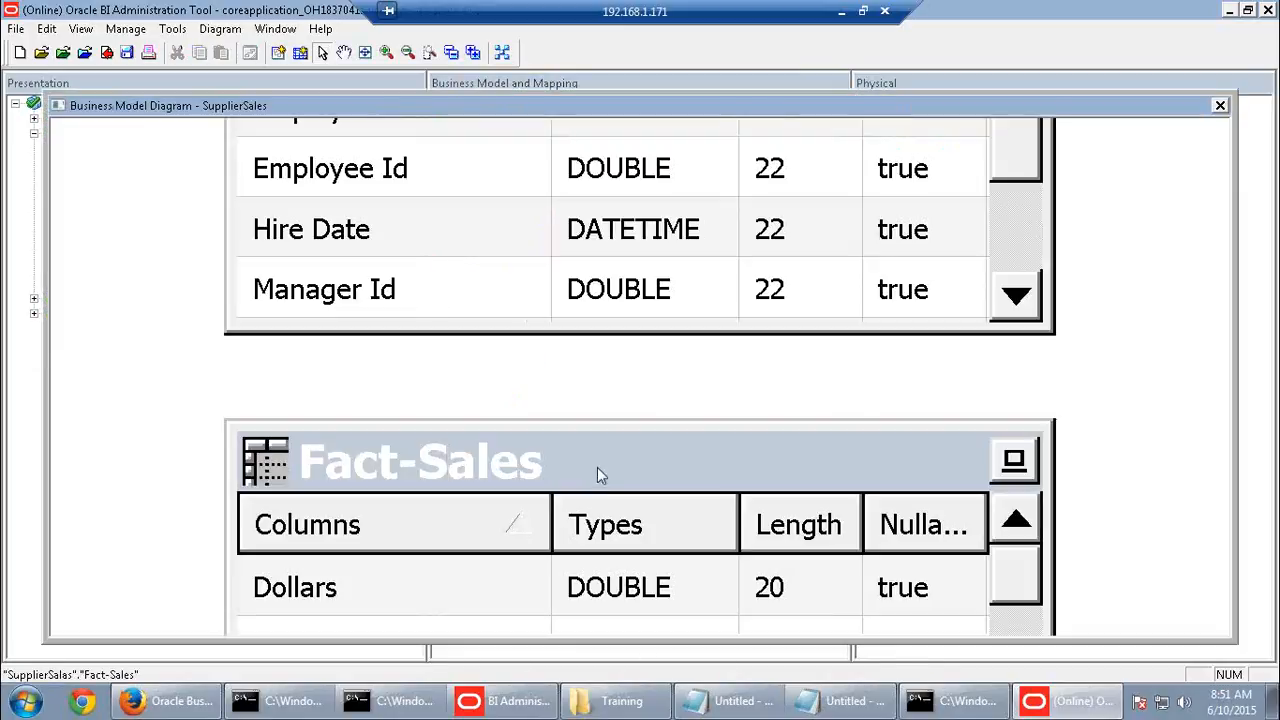
click(280, 54)
click(500, 522)
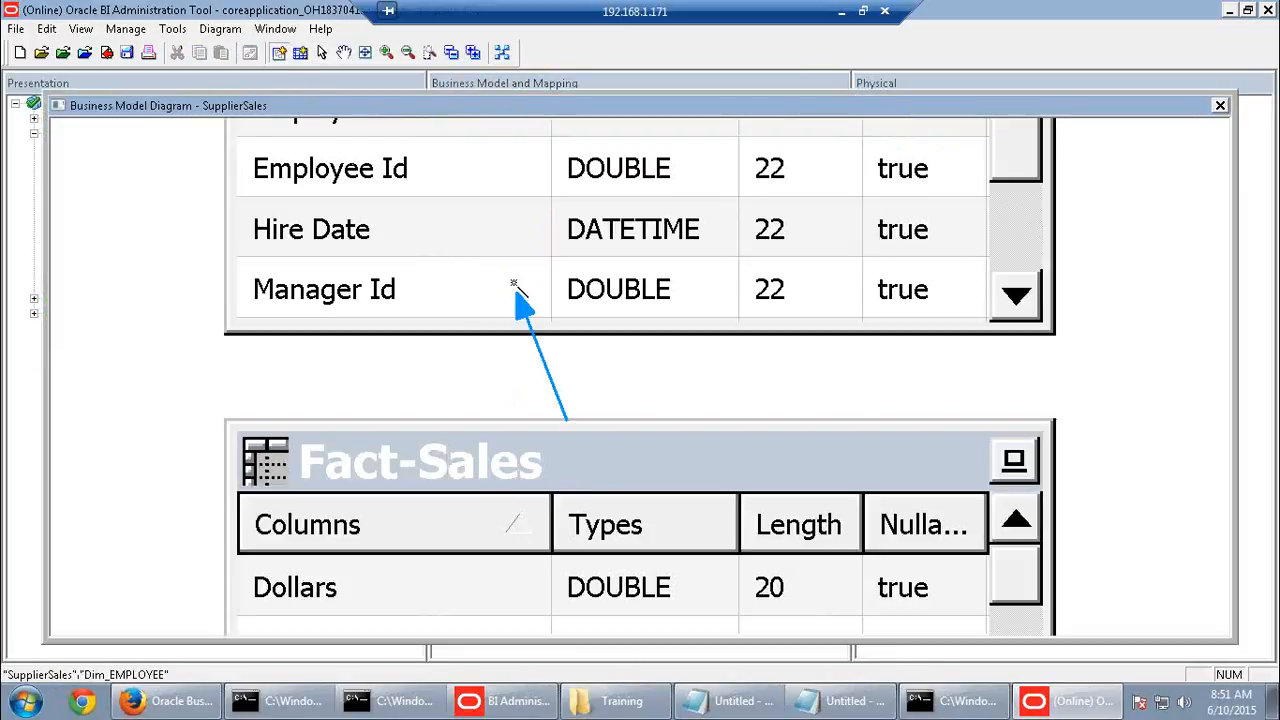
click(517, 282)
click(548, 578)
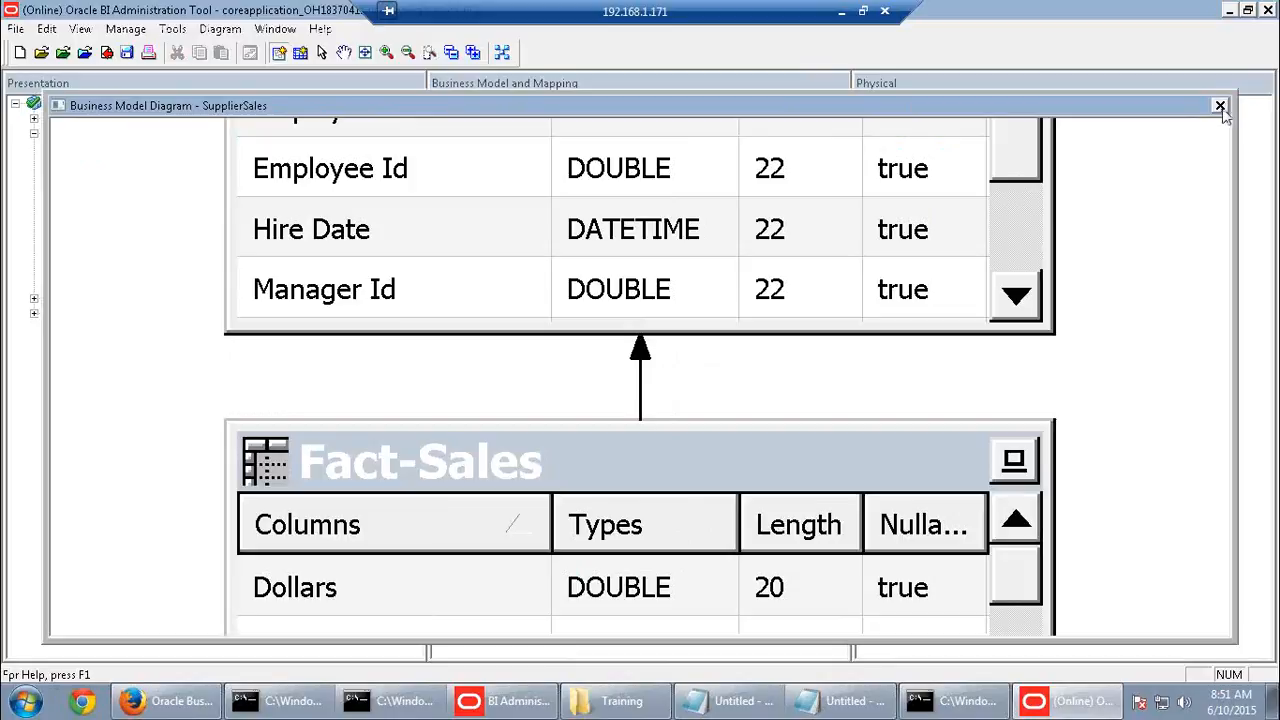
click(1220, 105)
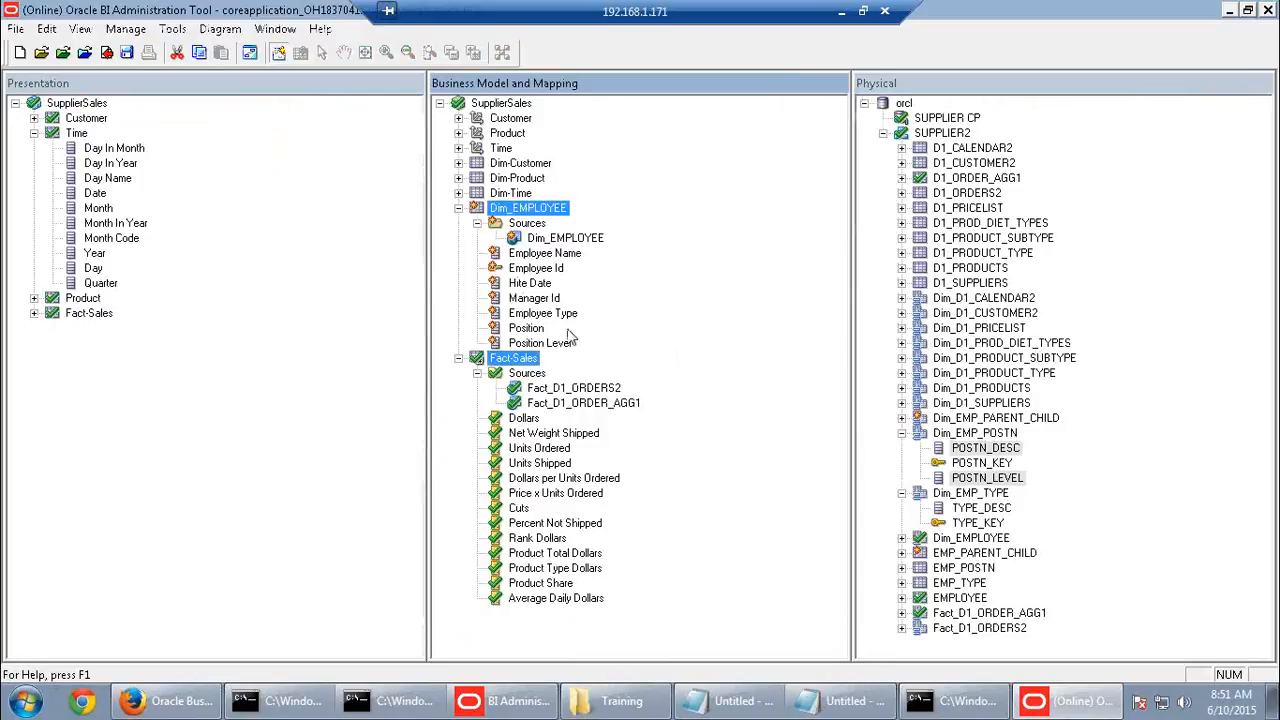
Check in changes (consistency check: 0 errors, 1 warning) and expand Dim_EMP_PARENT_CHILD.
click(107, 55)
click(556, 390)
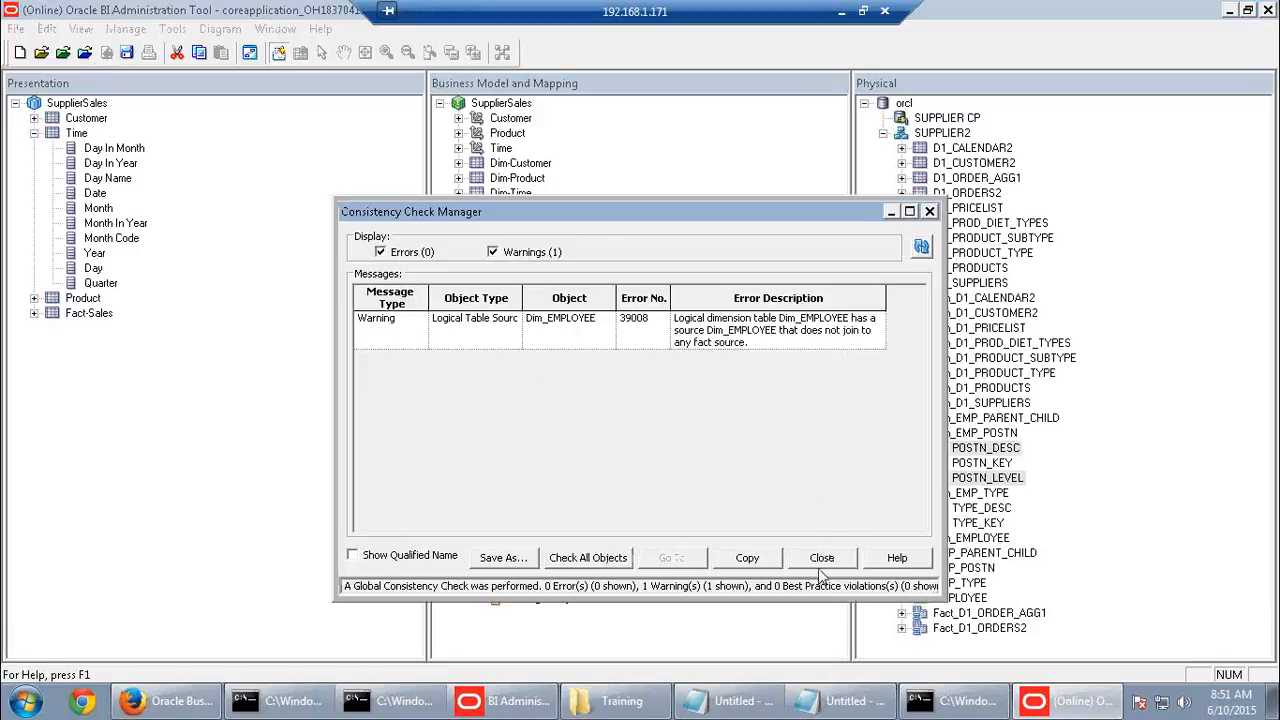
click(821, 558)
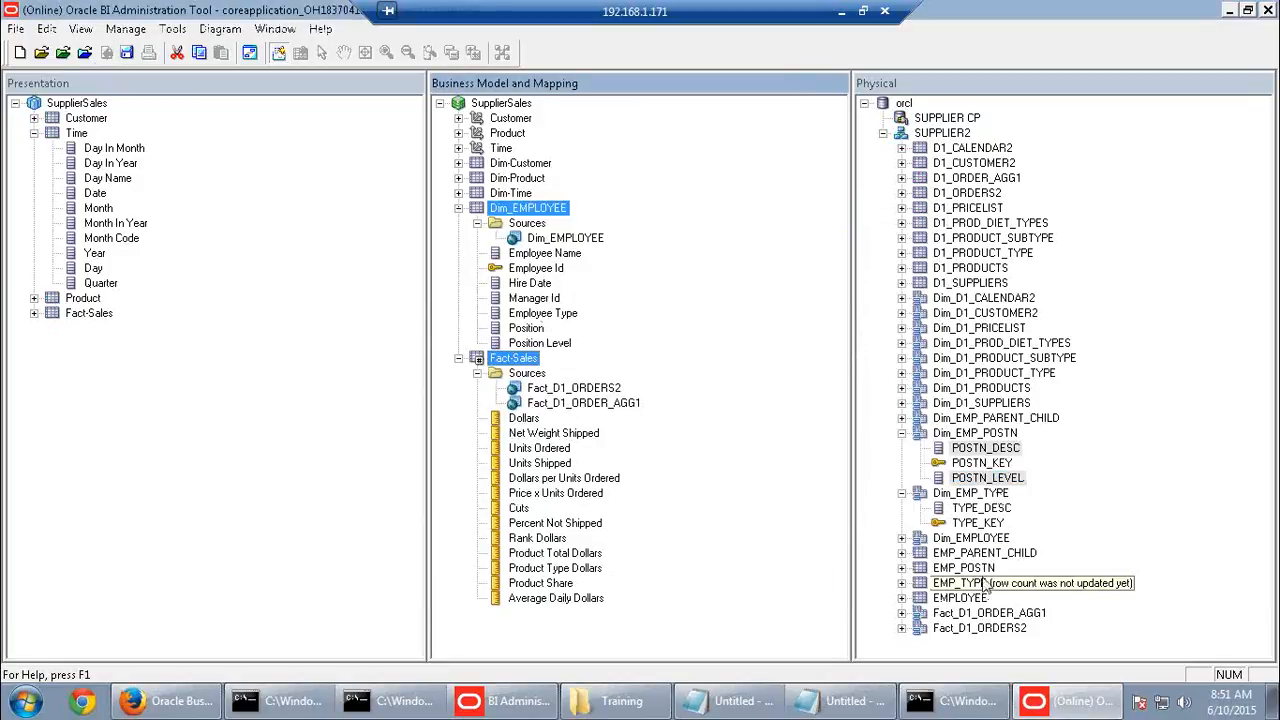
click(902, 433)
click(902, 418)
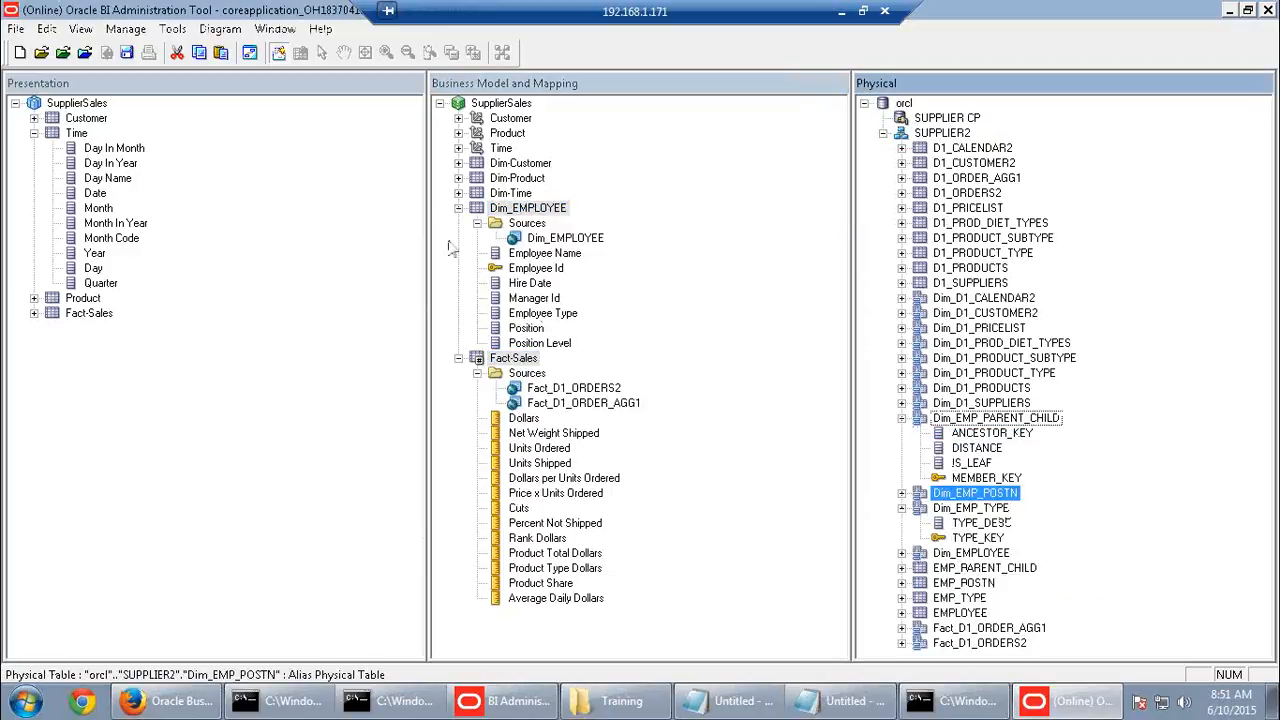
click(840, 12)
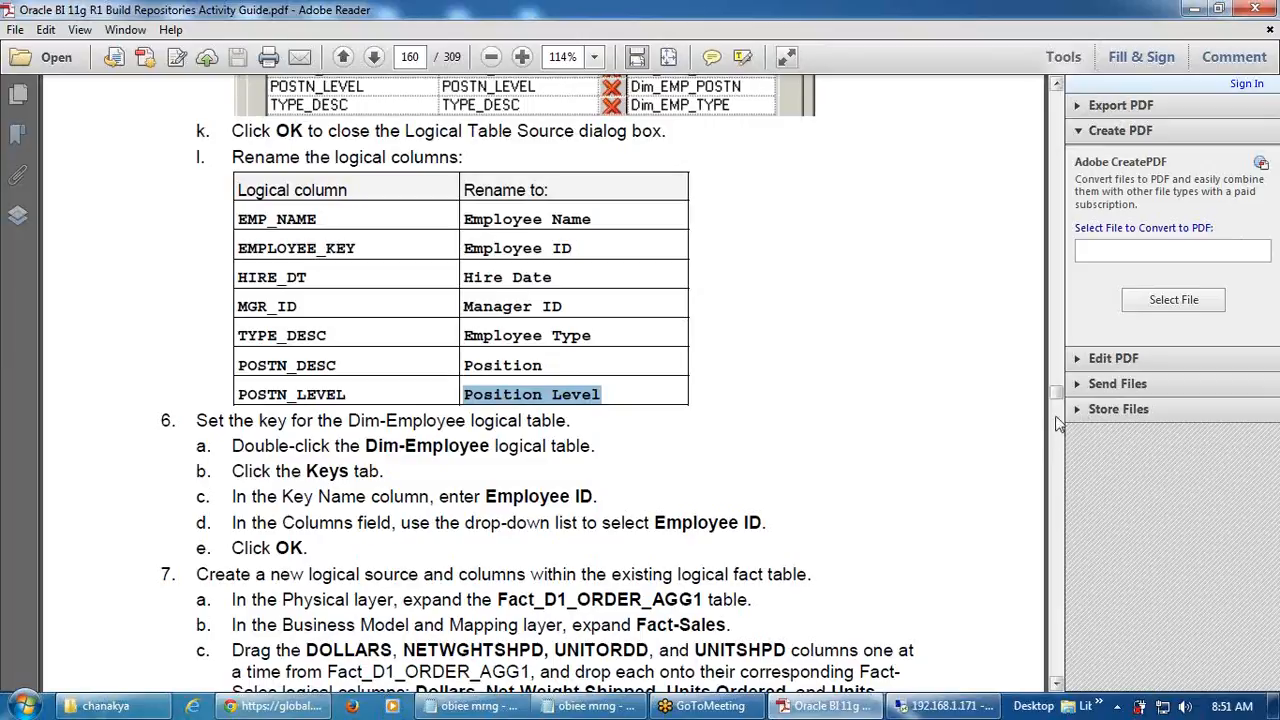
Scroll the guide to step 12 on page 167, Modify business model objects.
click(1055, 408)
scroll(805, 495, down, 15)
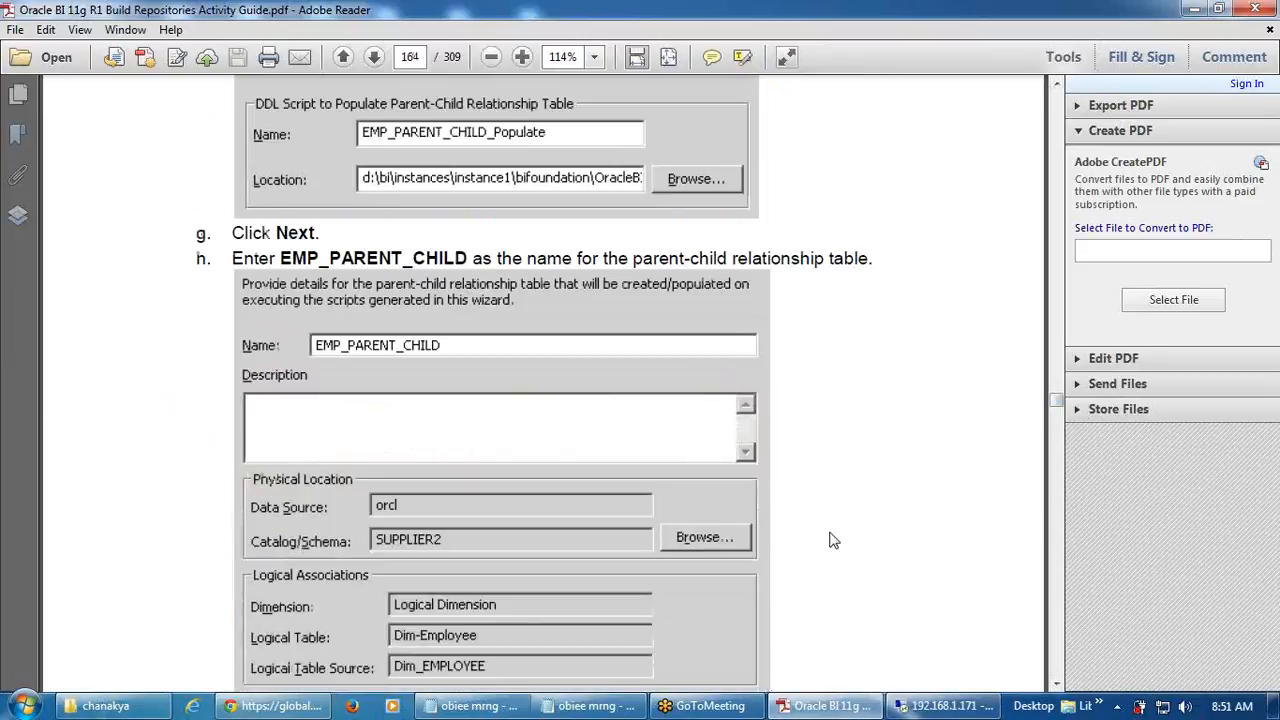
scroll(857, 586, down, 20)
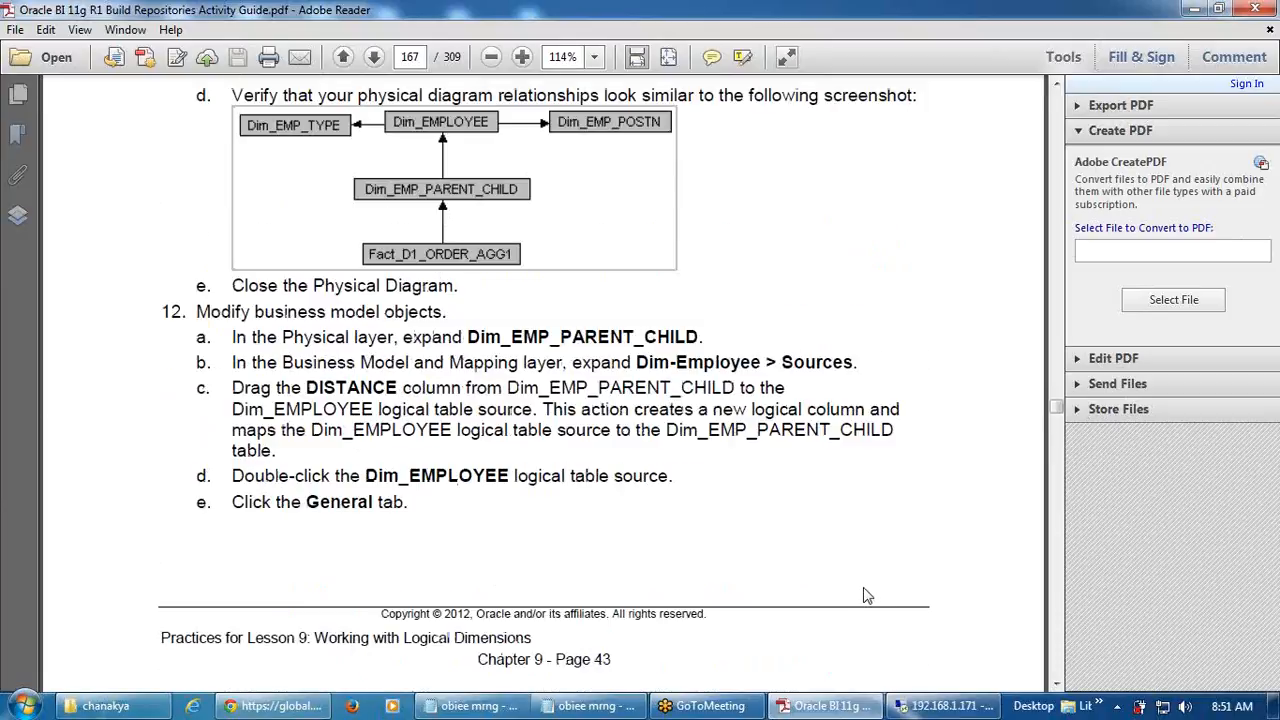
scroll(867, 596, down, 10)
scroll(855, 580, up, 8)
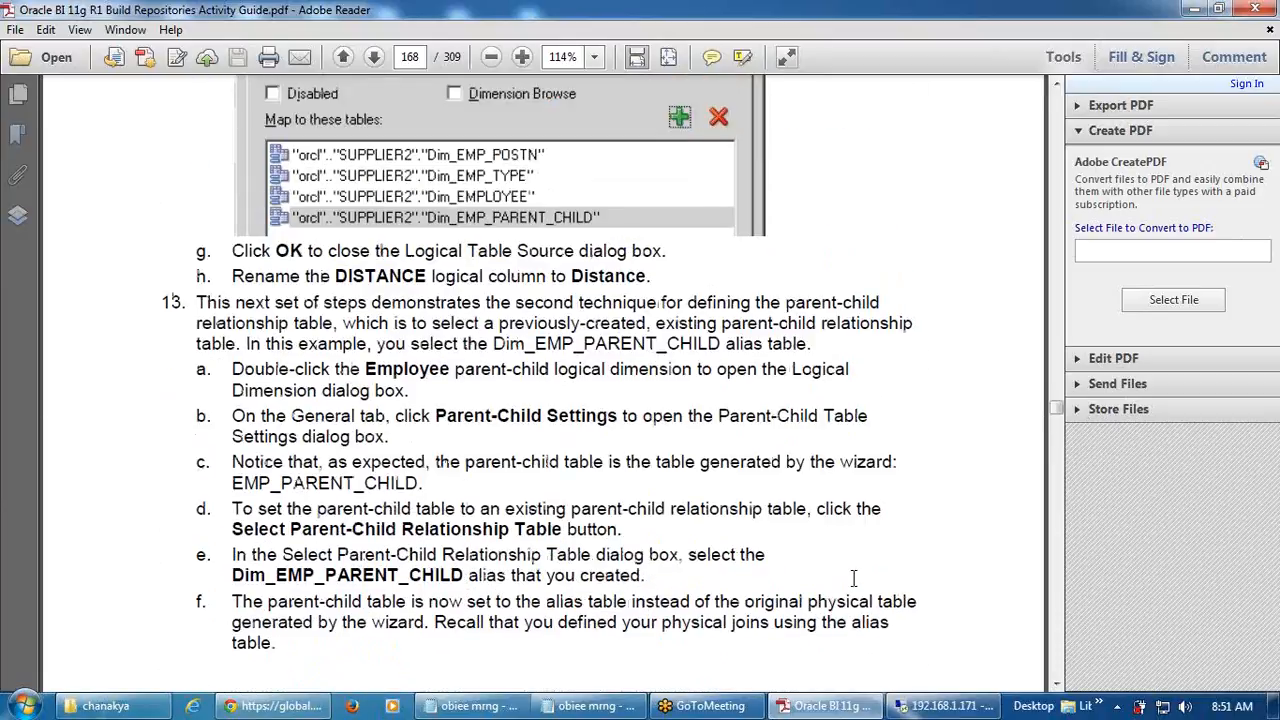
scroll(855, 582, up, 6)
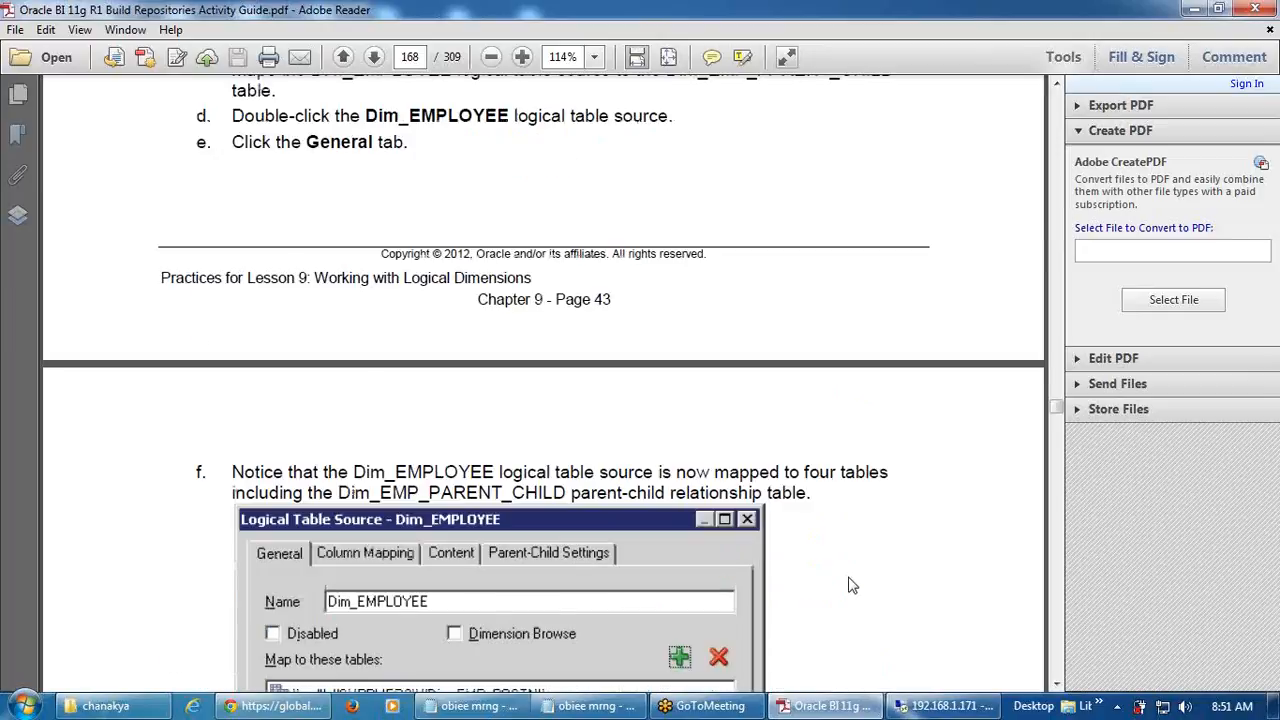
scroll(837, 570, up, 2)
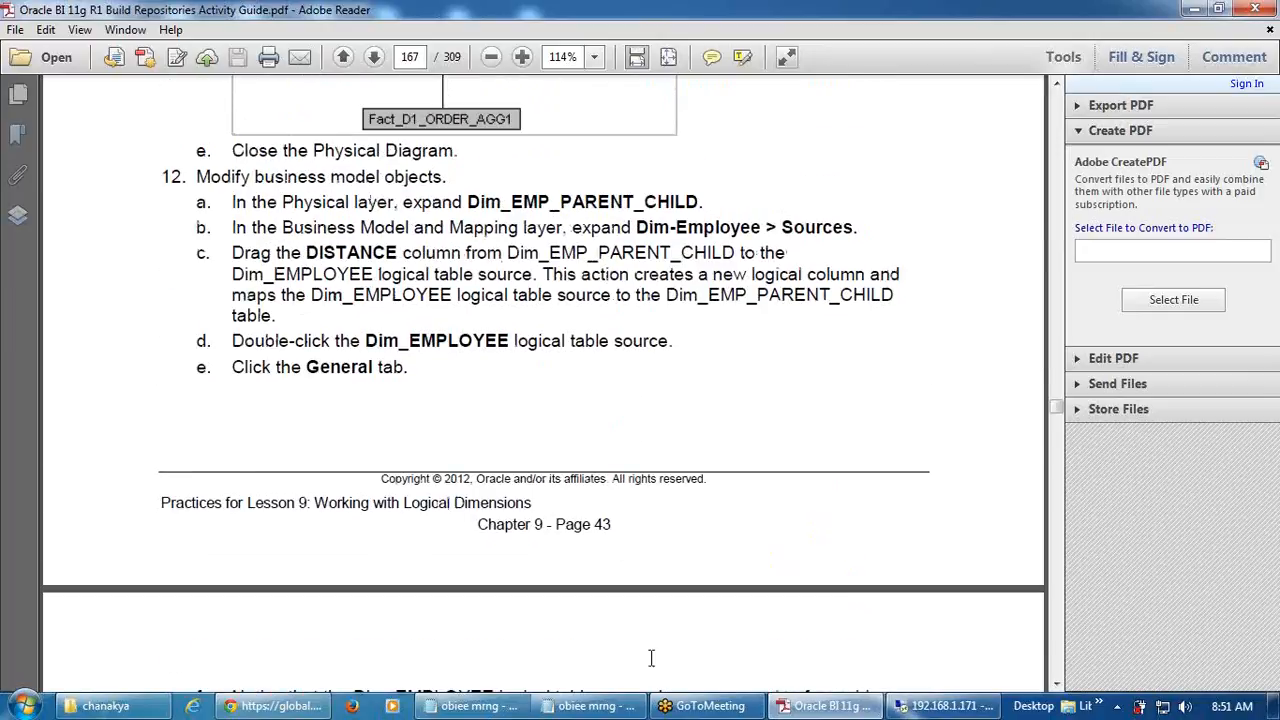
click(945, 706)
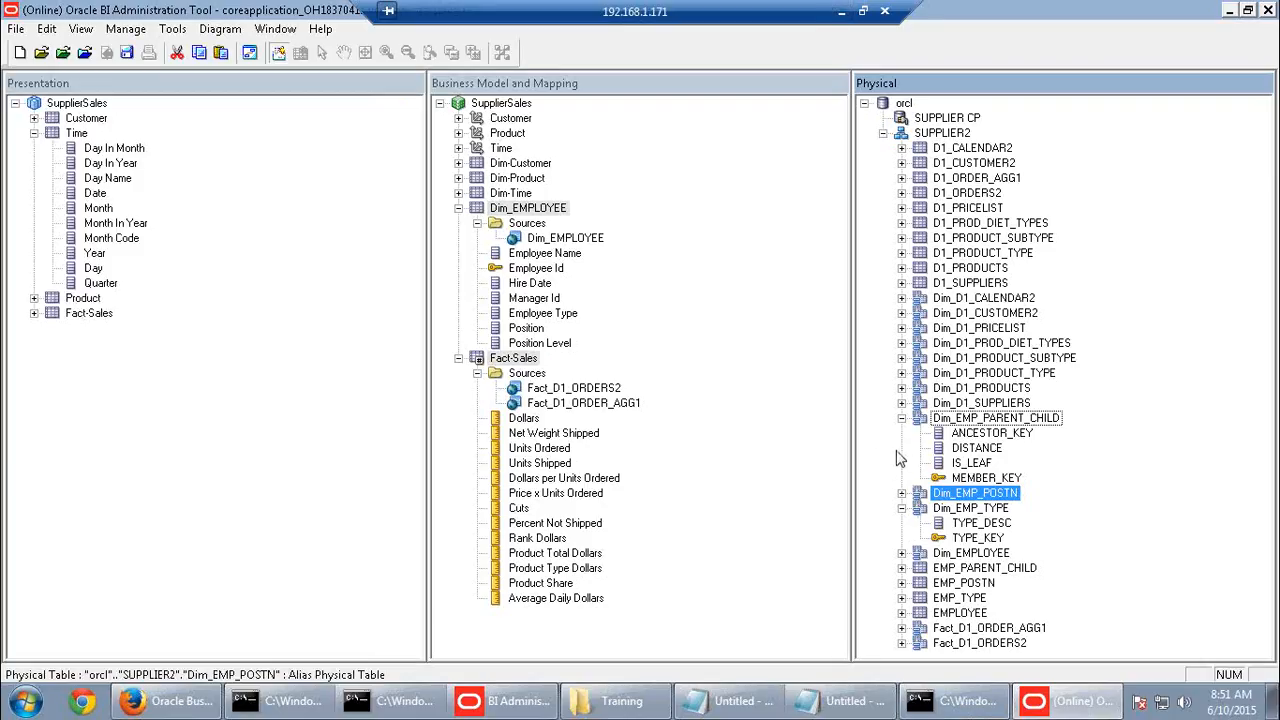
Add DISTANCE from Dim_EMP_PARENT_CHILD to Dim_EMPLOYEE and rename it Distance.
drag(965, 450, 560, 248)
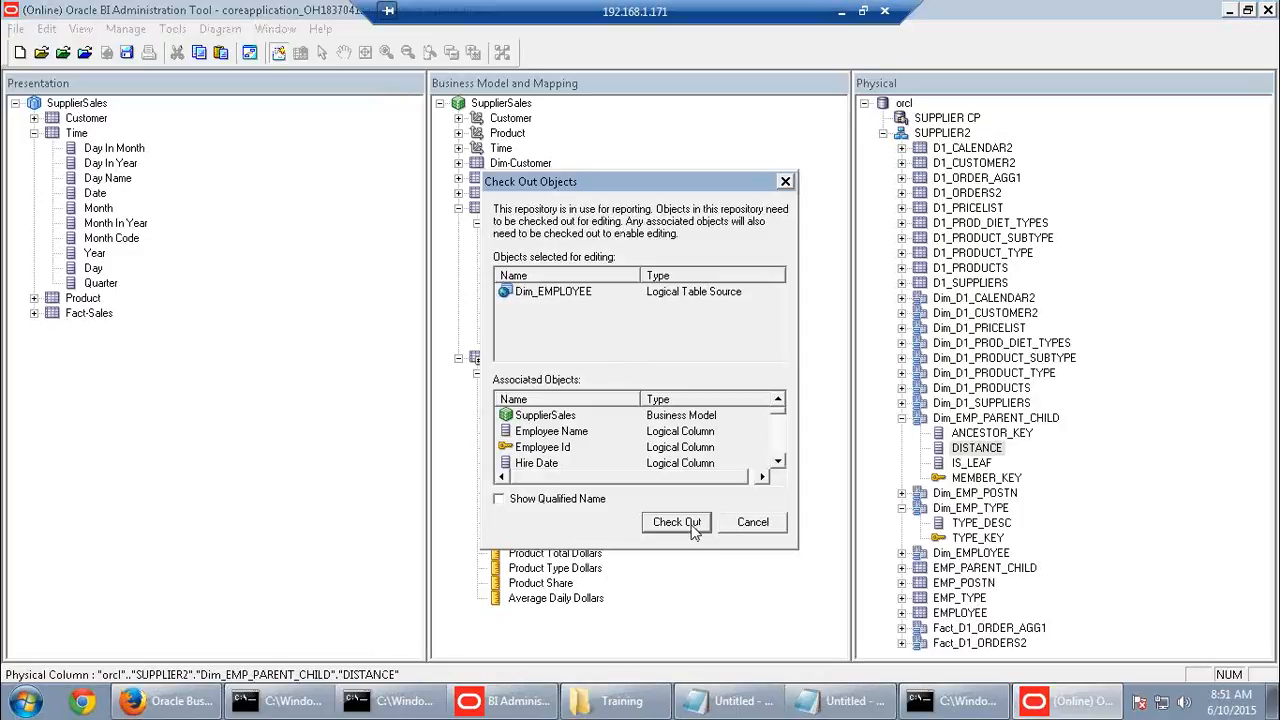
click(676, 522)
click(530, 358)
right_click(533, 360)
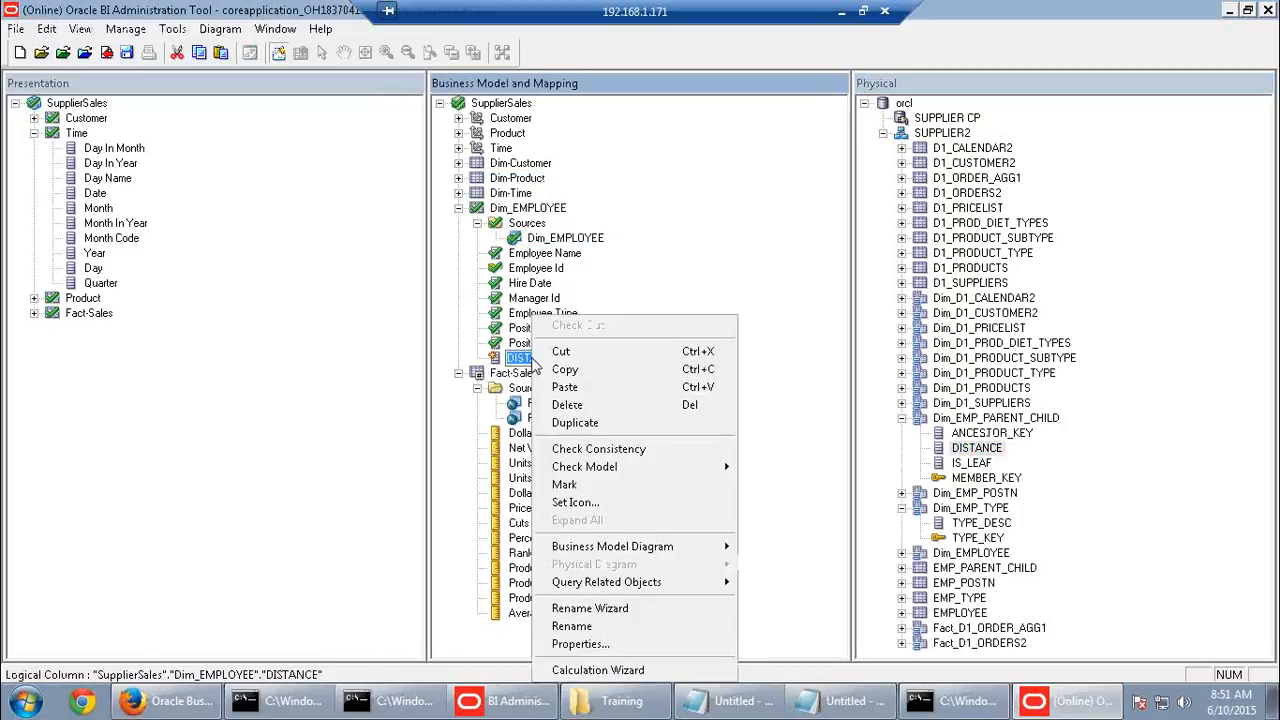
click(572, 626)
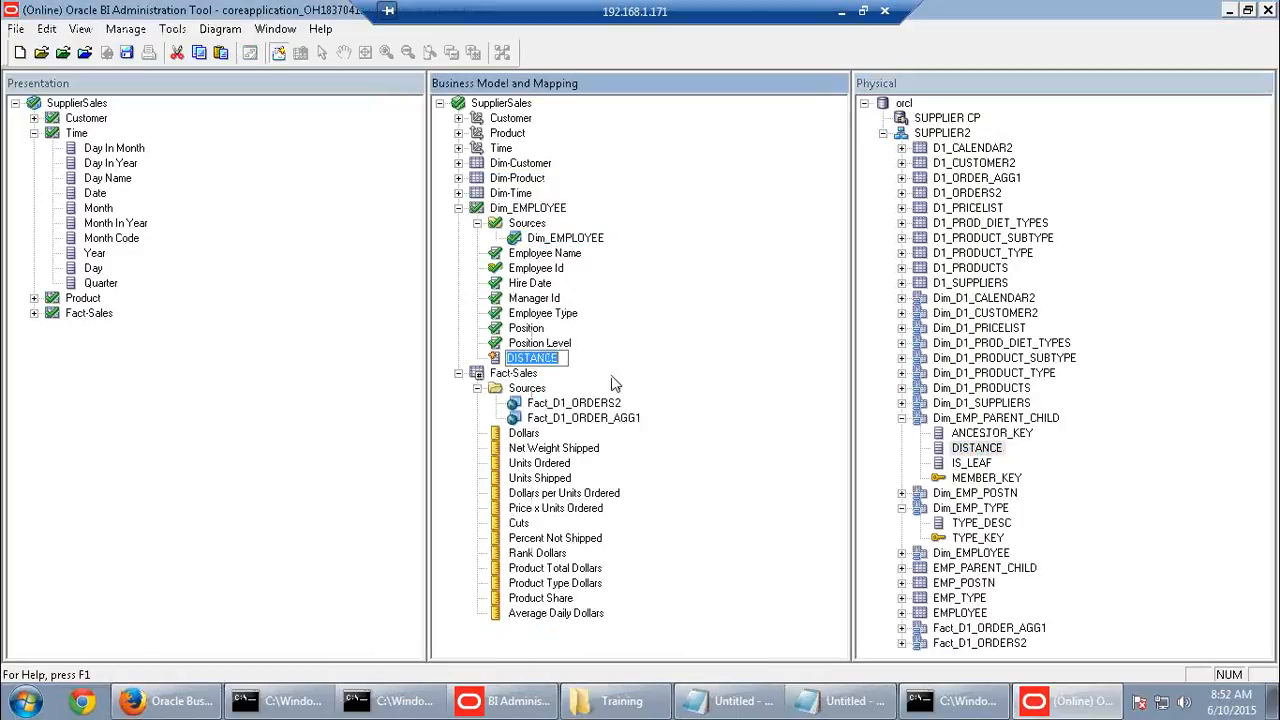
text(Distance)
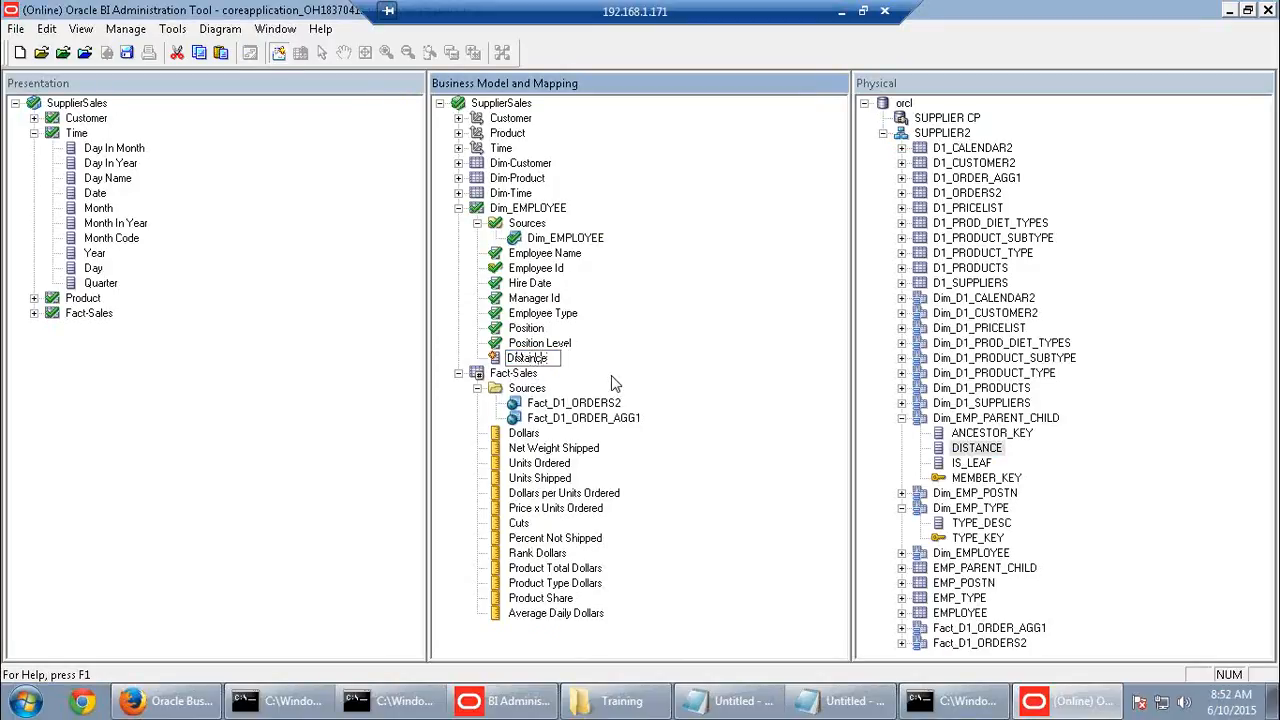
key(Return)
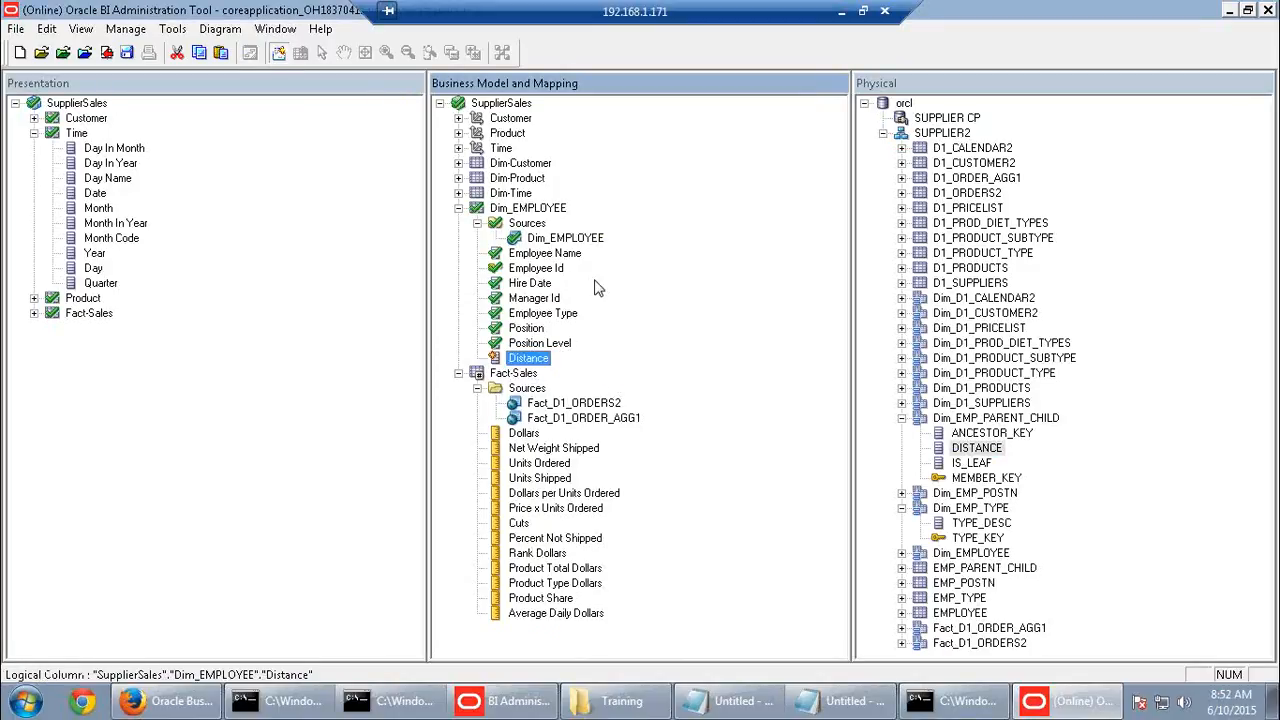
Verify the source maps Dim_EMP_PARENT_CHILD, then check in with a clean consistency check.
double_click(565, 238)
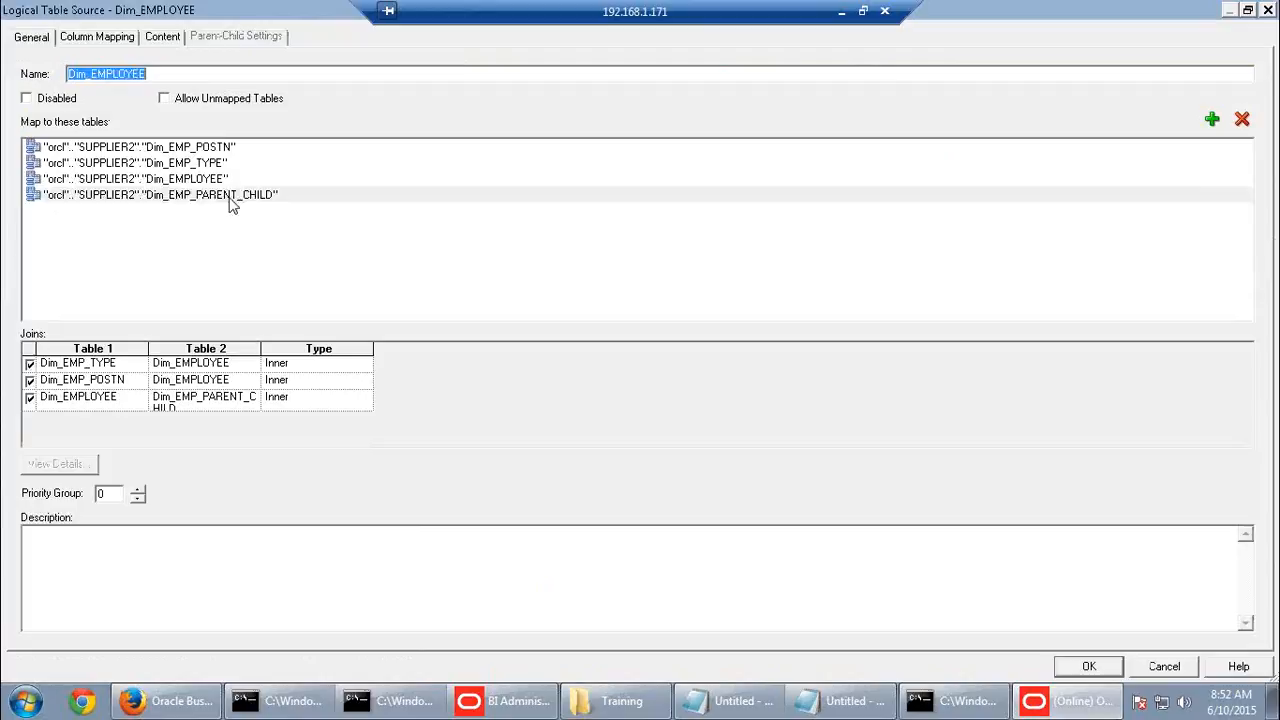
click(231, 196)
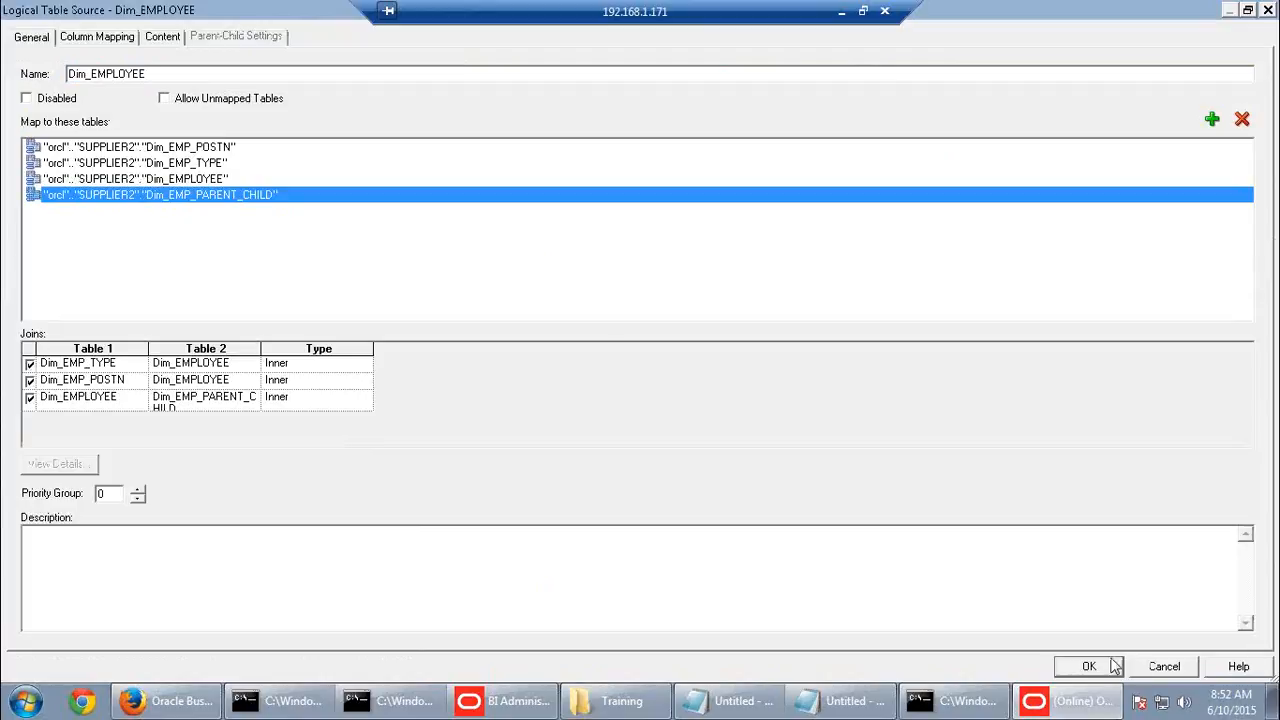
click(1110, 666)
click(107, 53)
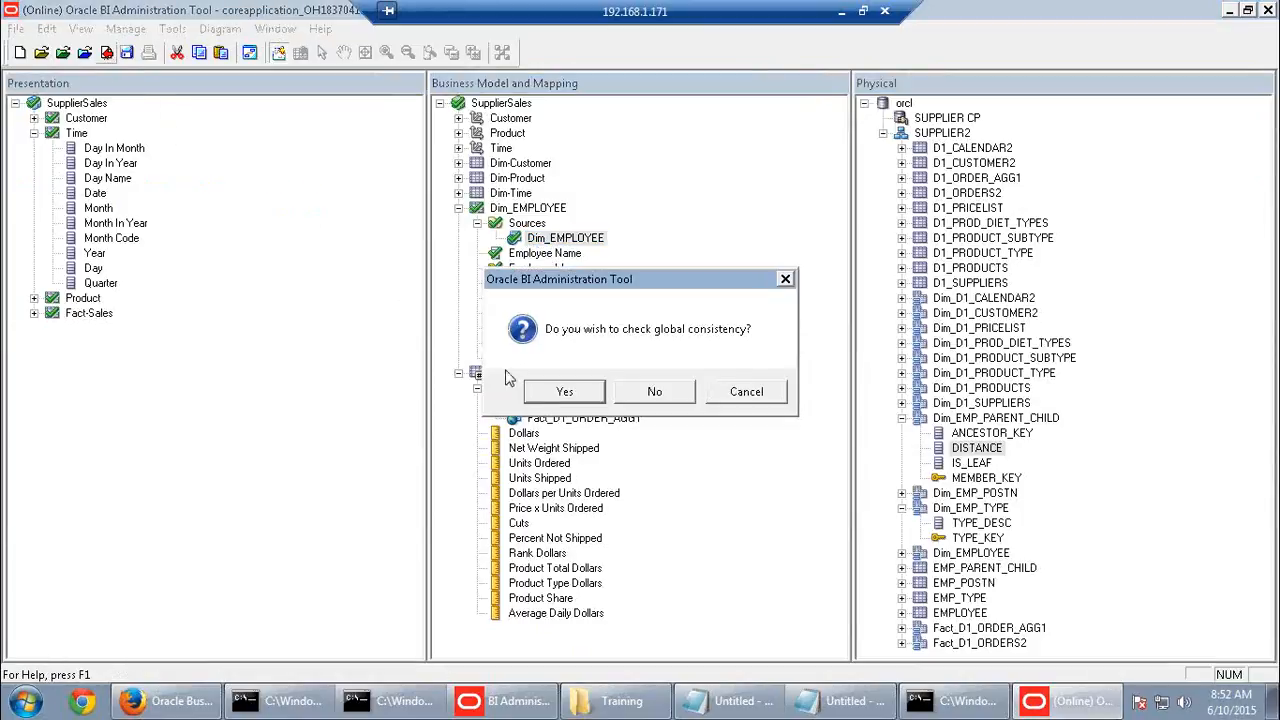
click(567, 394)
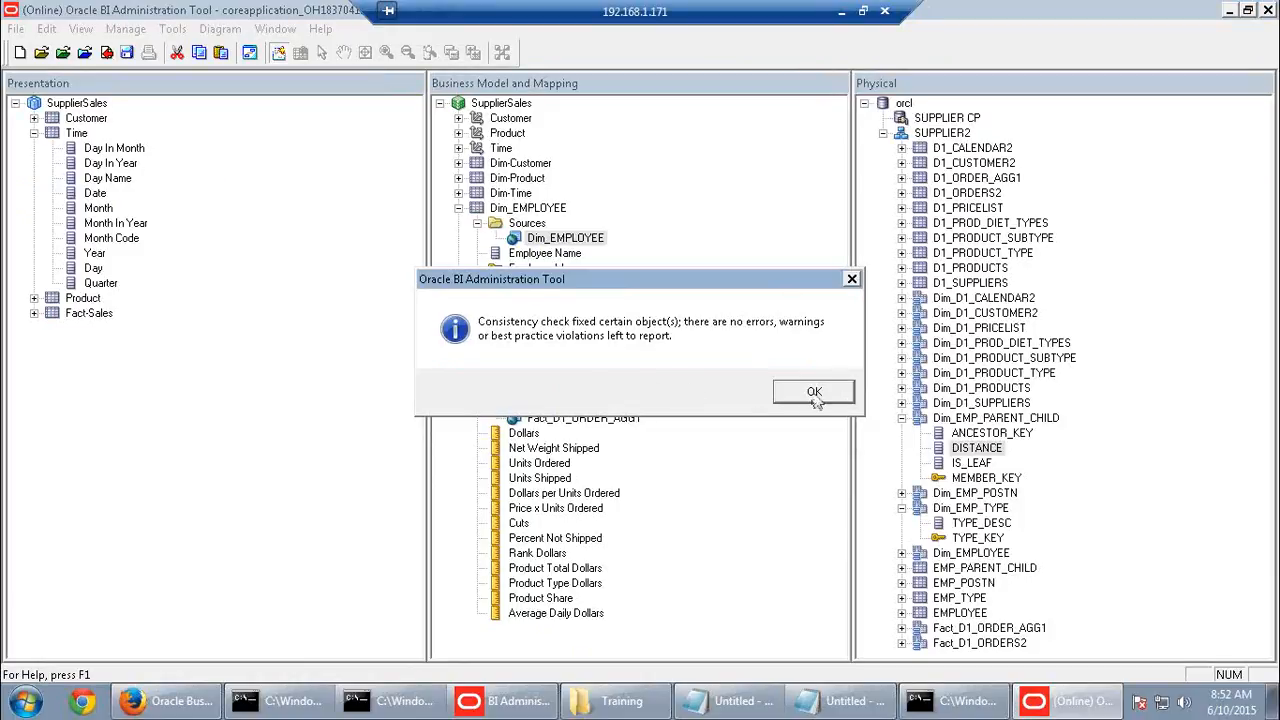
click(866, 402)
click(602, 419)
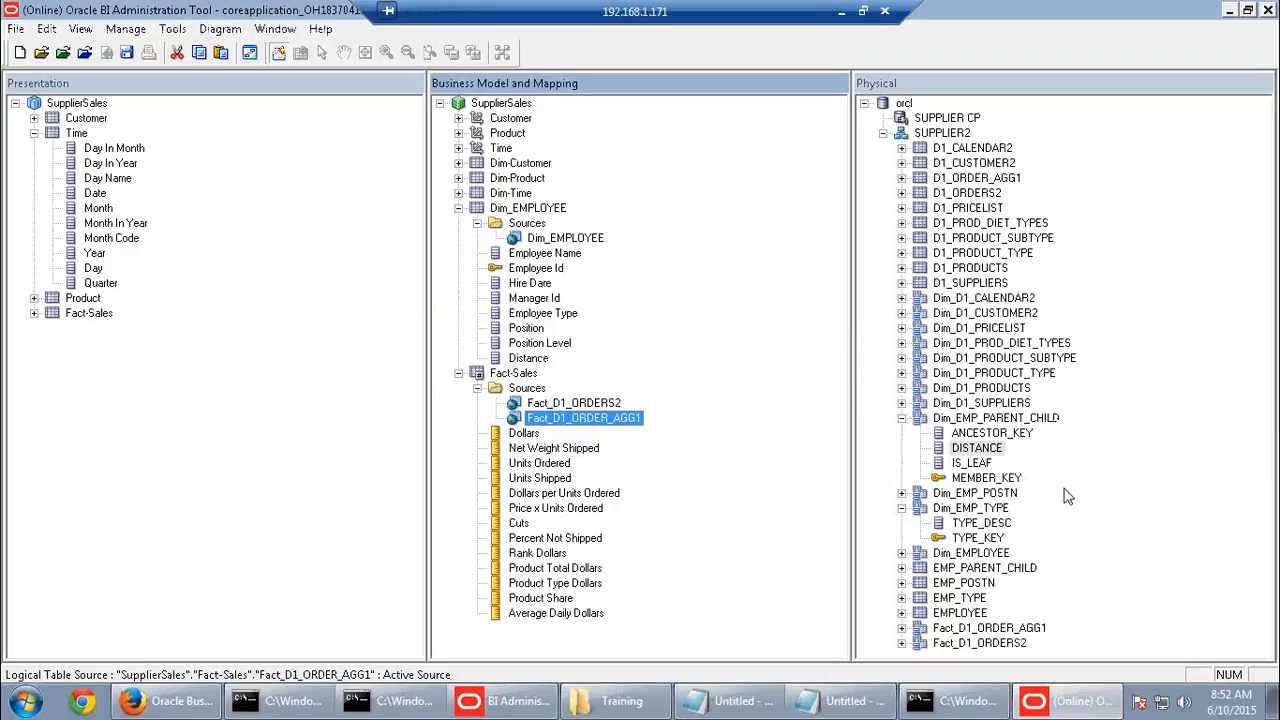
Check out the Fact_D1_ORDER_AGG1 source and review its content levels without changes.
double_click(618, 425)
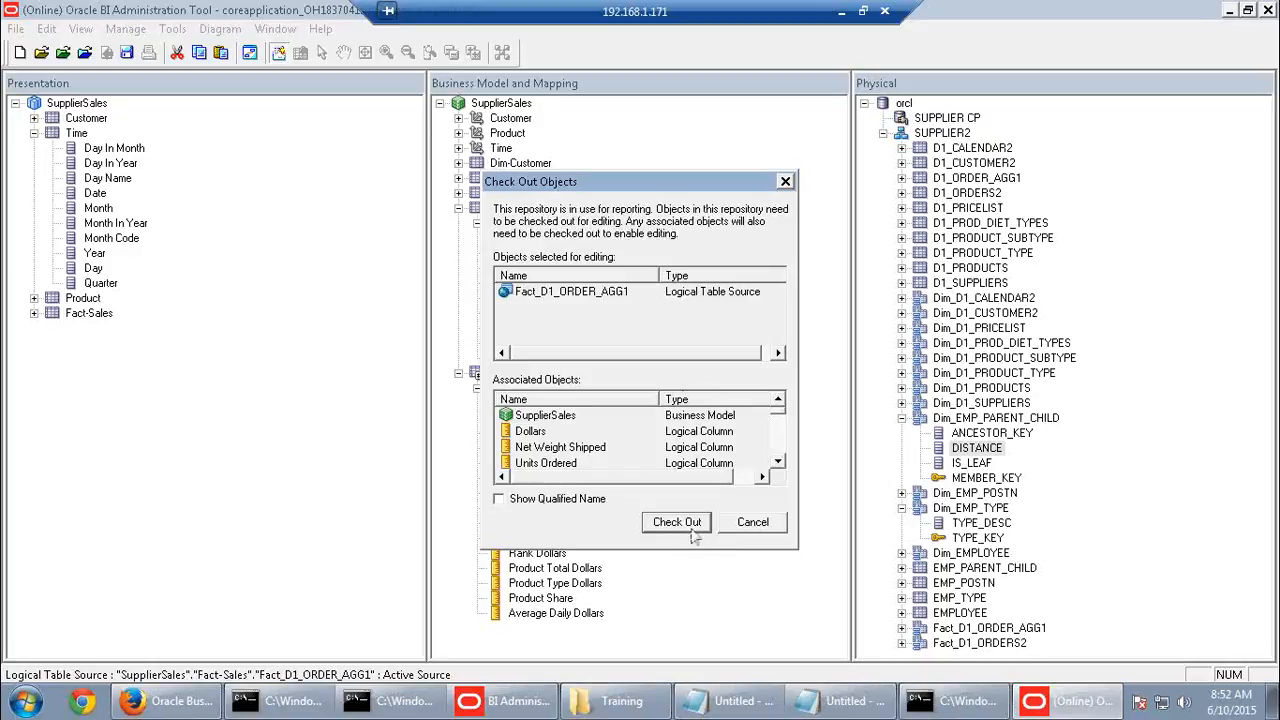
click(678, 522)
click(166, 40)
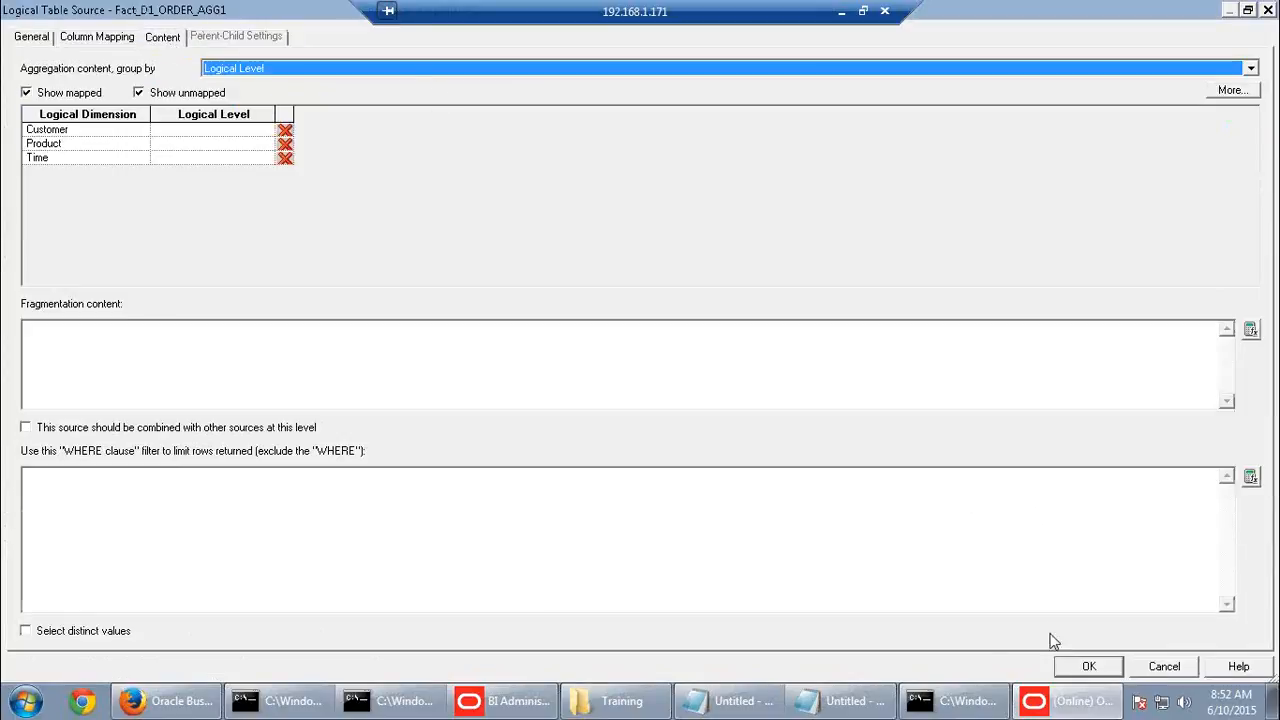
click(1156, 672)
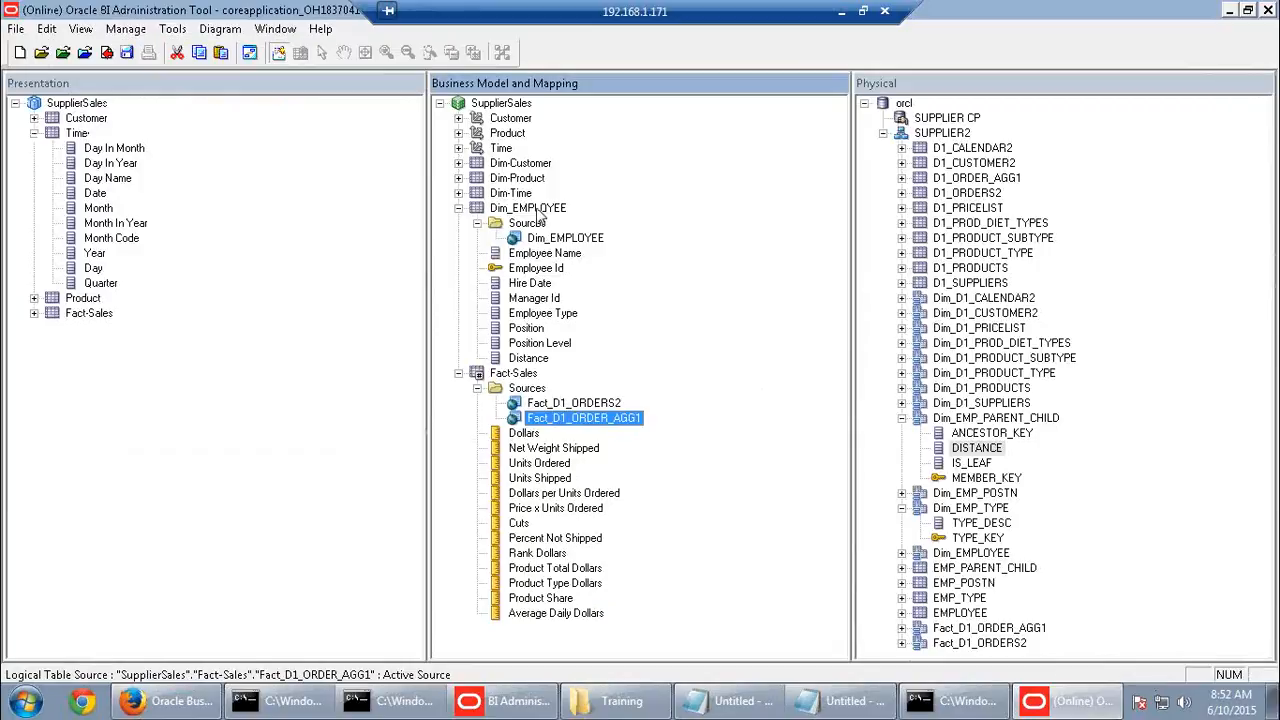
Create a parent-child dimension from Dim_EMPLOYEE with Manager Id as the parent column.
click(537, 209)
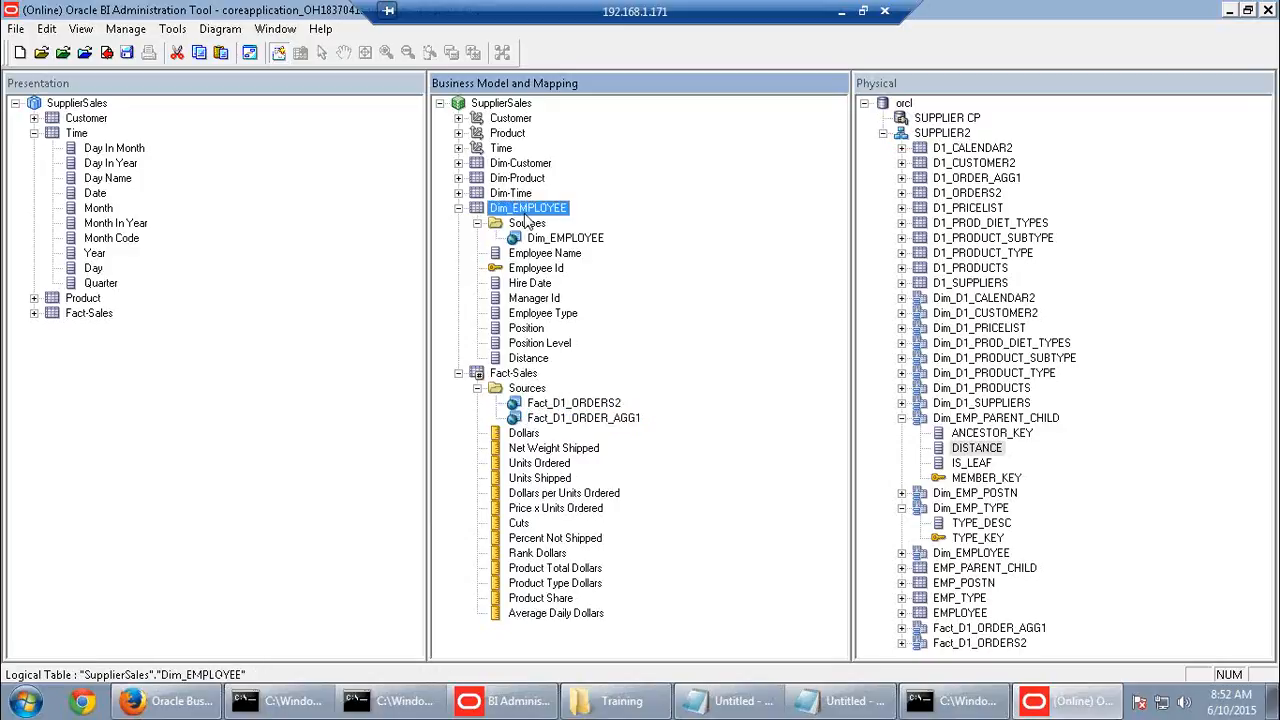
click(536, 222)
right_click(537, 209)
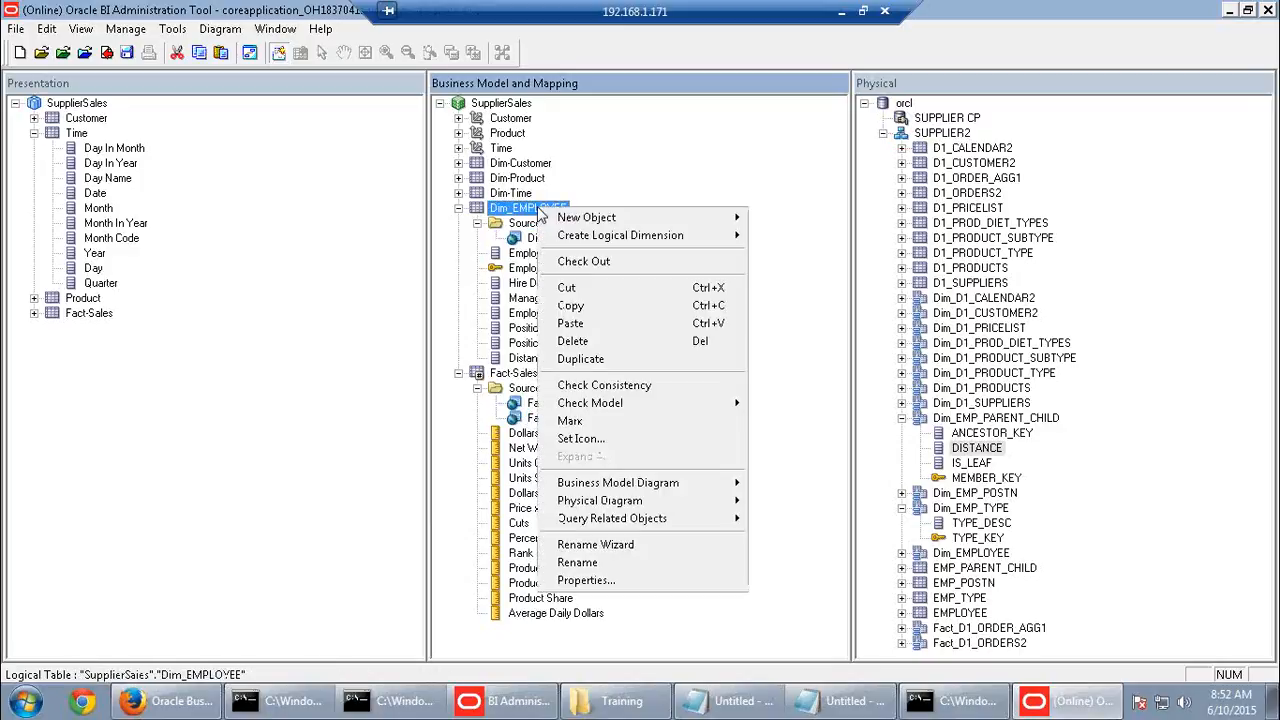
mouse_move(588, 224)
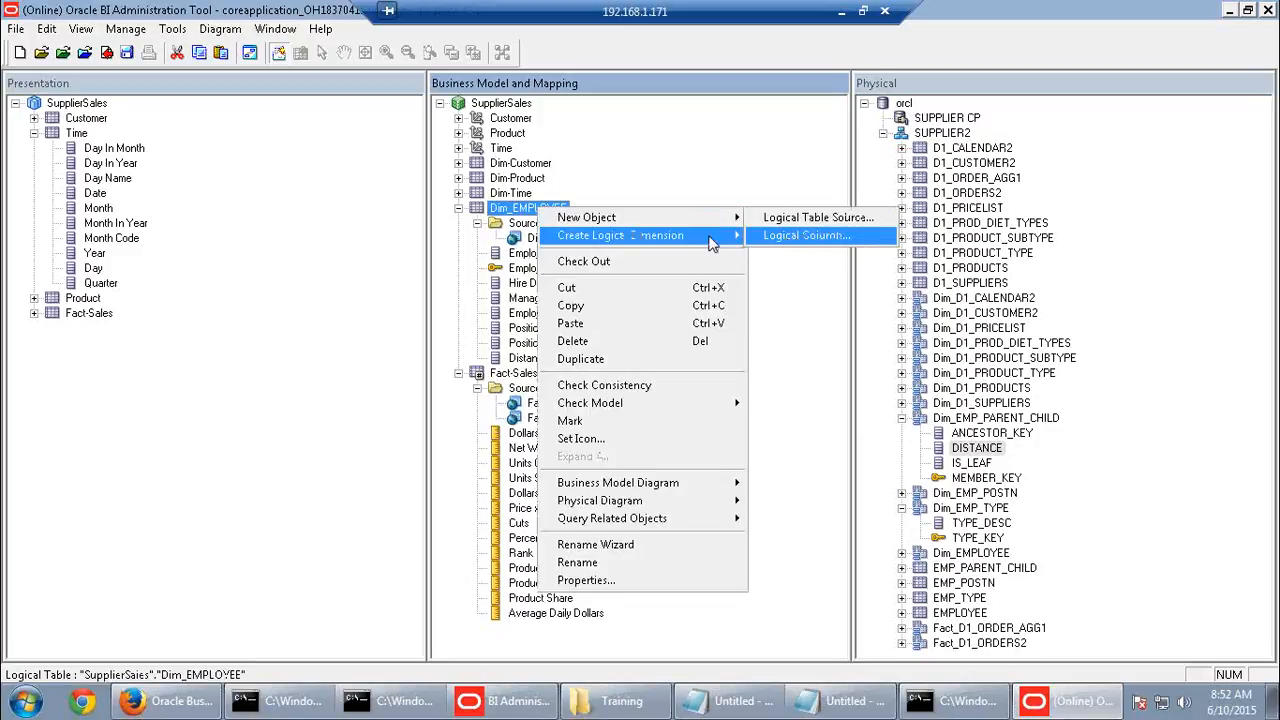
mouse_move(720, 240)
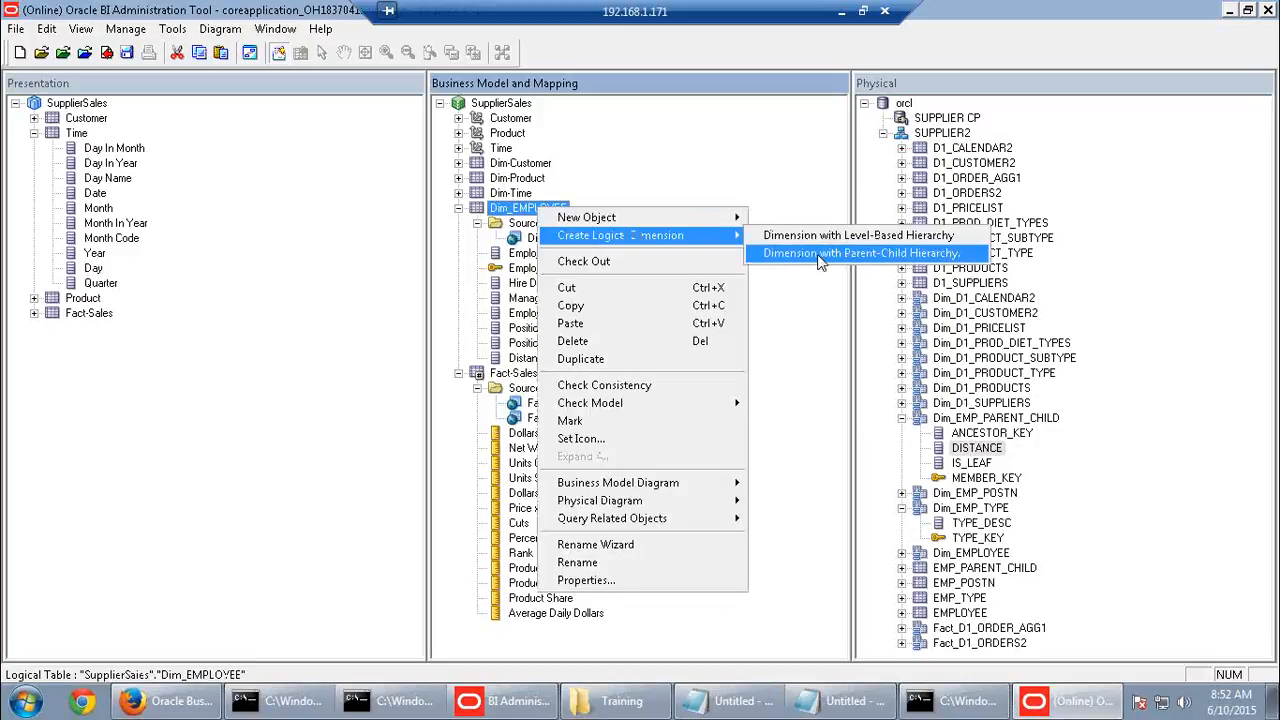
click(818, 257)
click(775, 282)
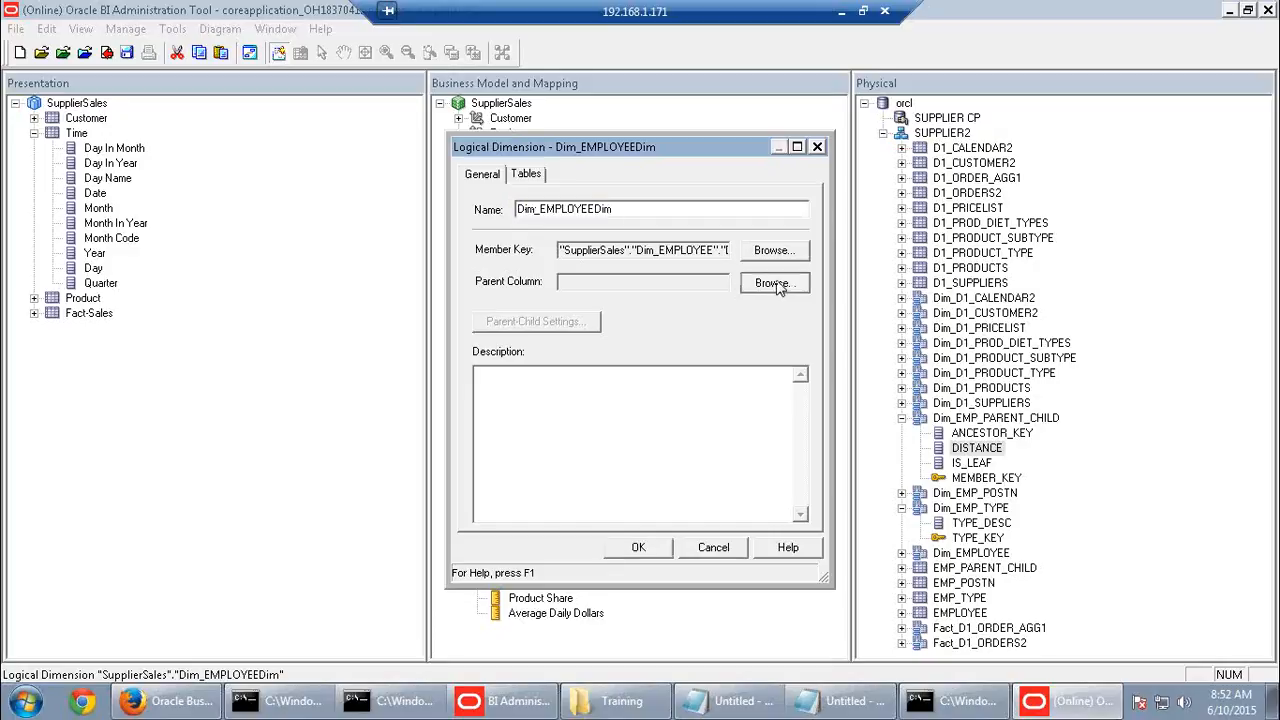
double_click(224, 87)
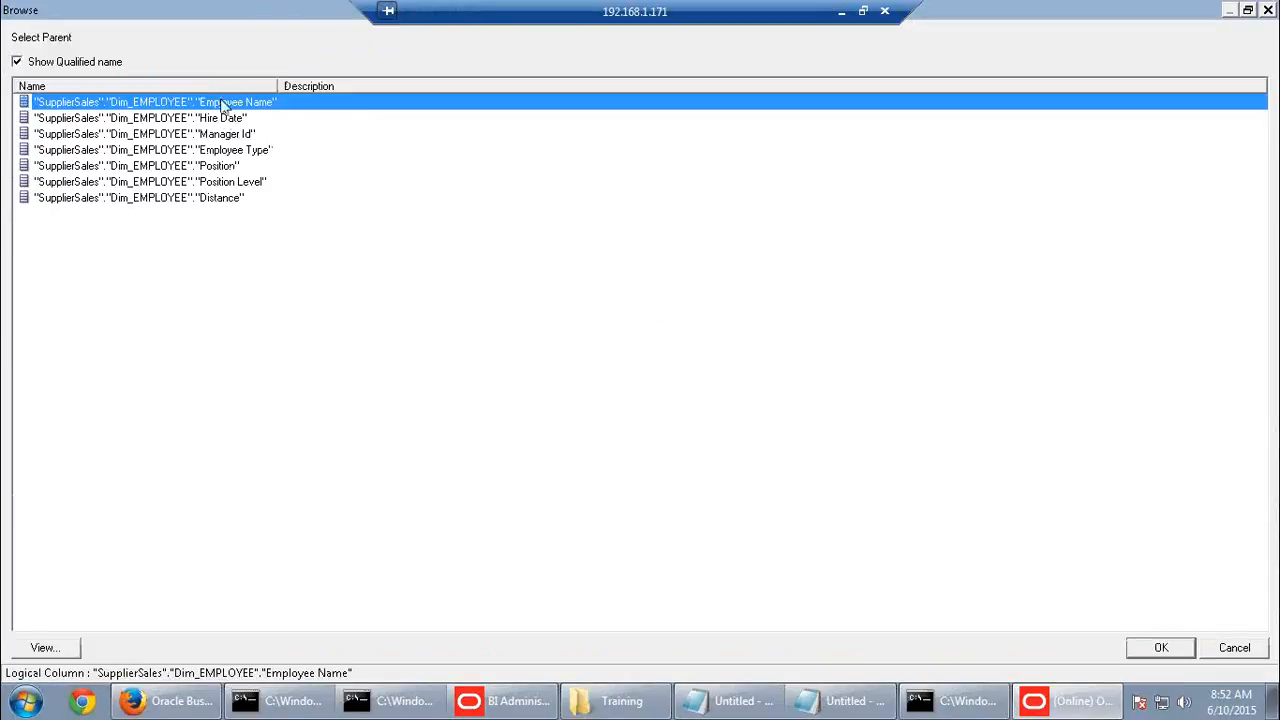
click(234, 136)
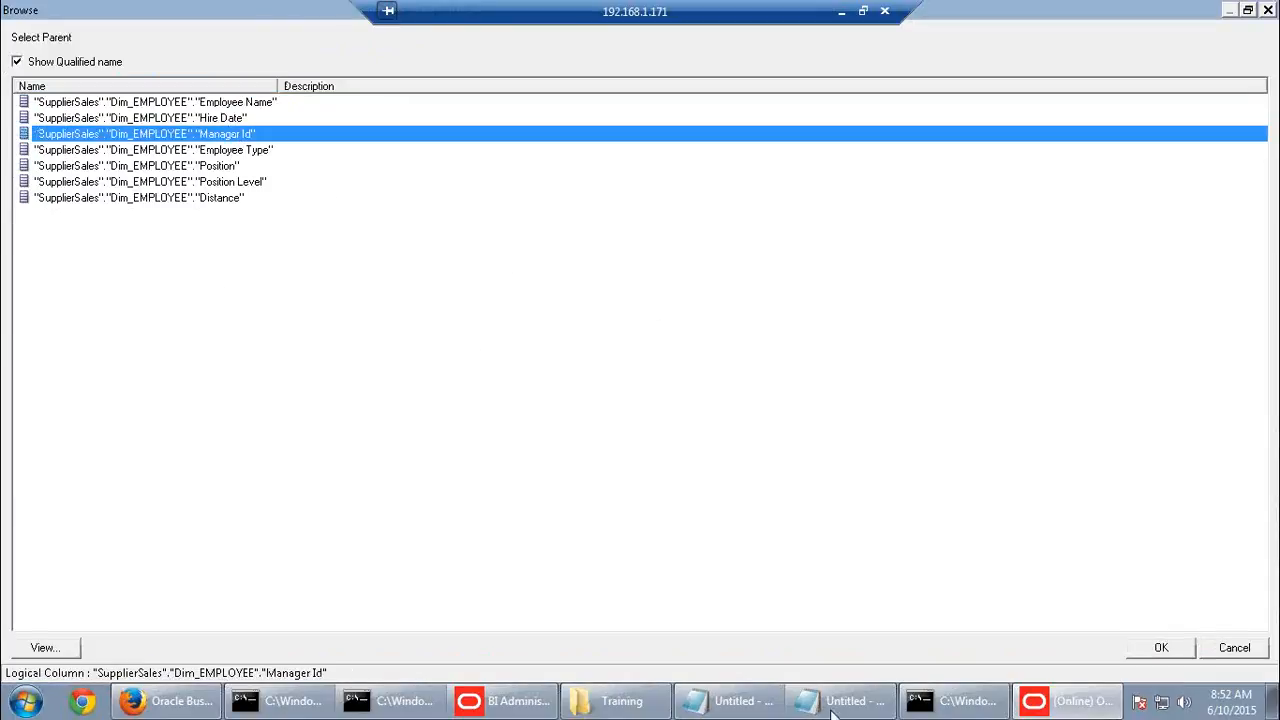
click(1161, 648)
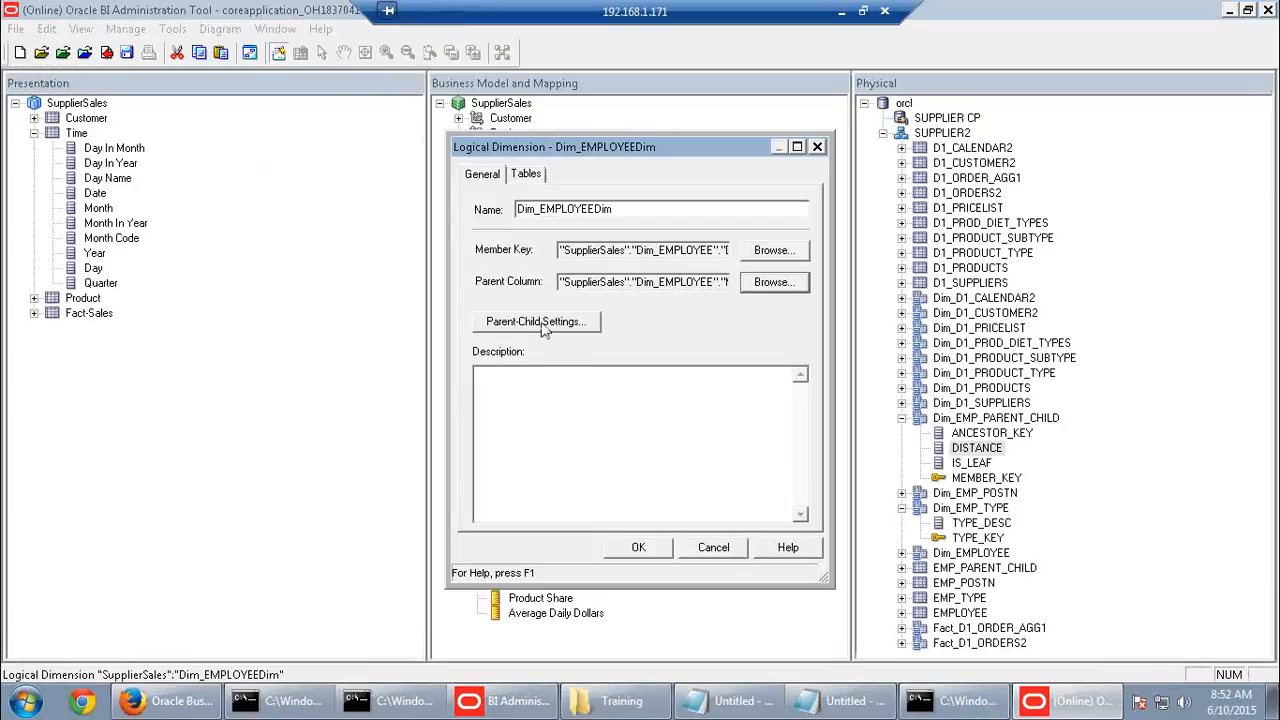
Choose Dim_EMP_PARENT_CHILD as the dimension's parent-child relationship table.
click(537, 322)
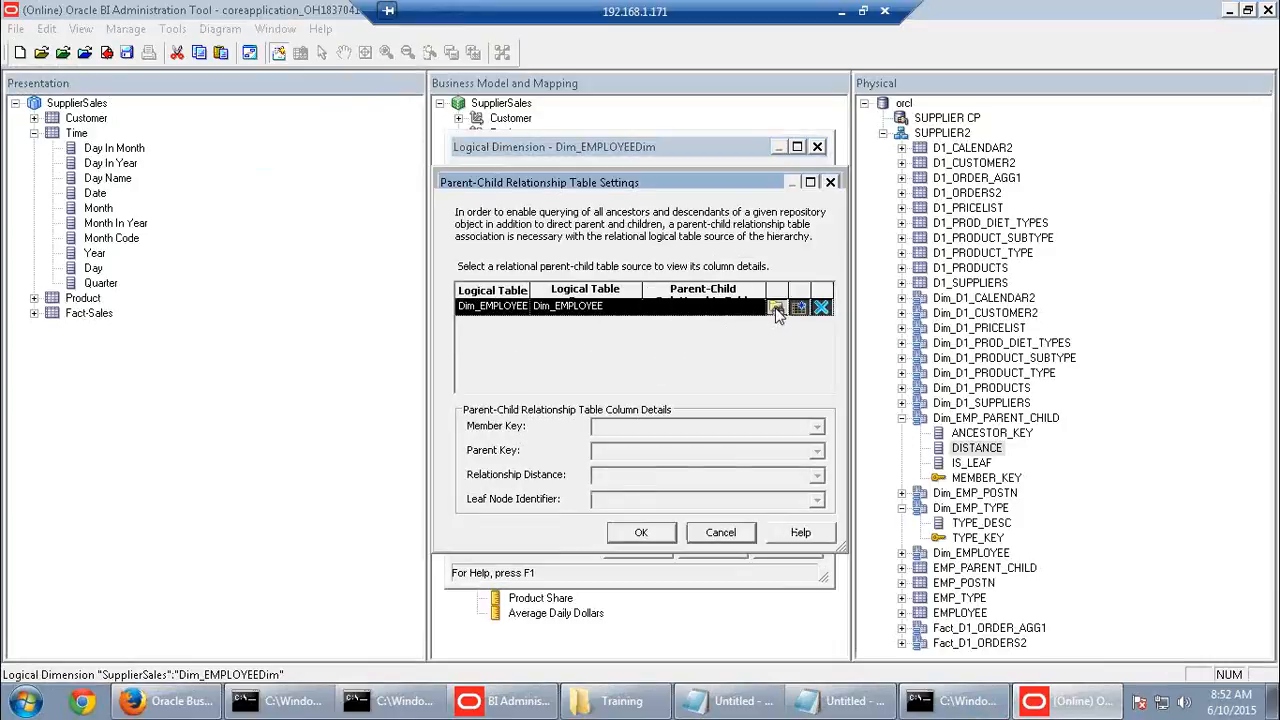
click(776, 307)
click(912, 510)
click(912, 510)
click(912, 510)
click(912, 510)
click(843, 459)
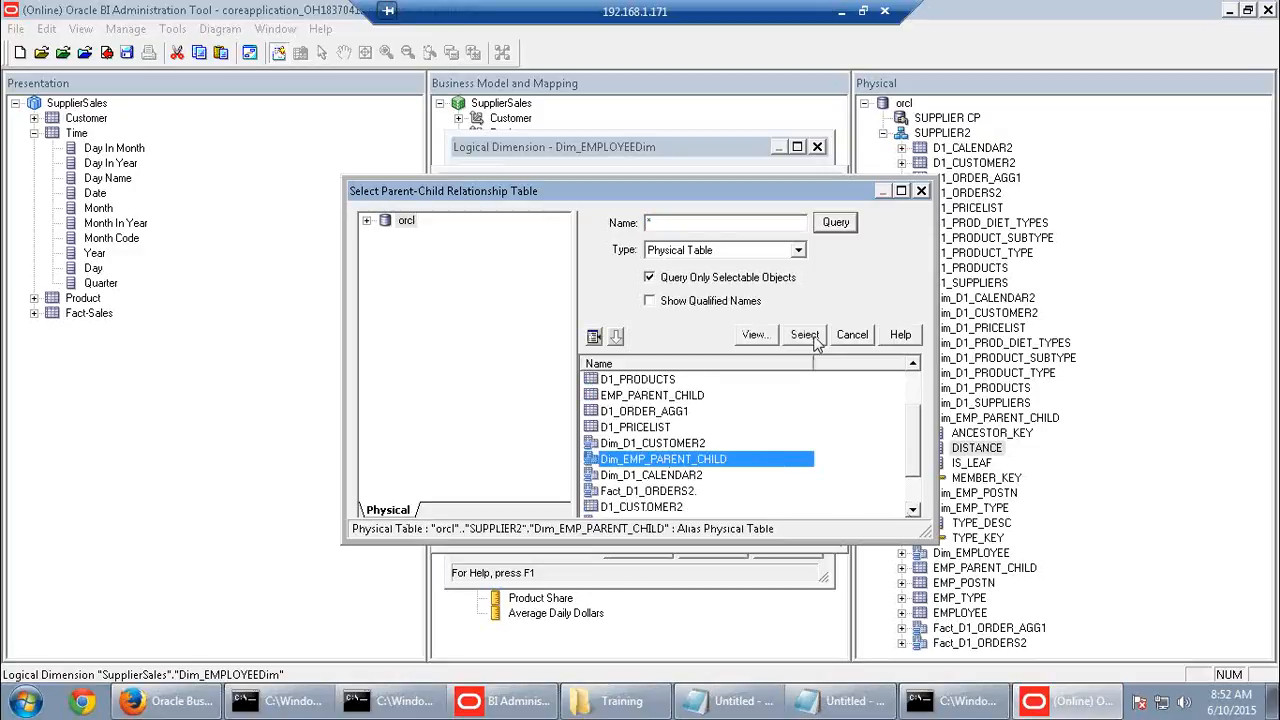
click(805, 335)
Map Member Key to MEMBER_KEY, Parent Key to ANCESTOR_KEY, Distance to DISTANCE, Leaf to IS_LEAF.
click(660, 427)
click(816, 427)
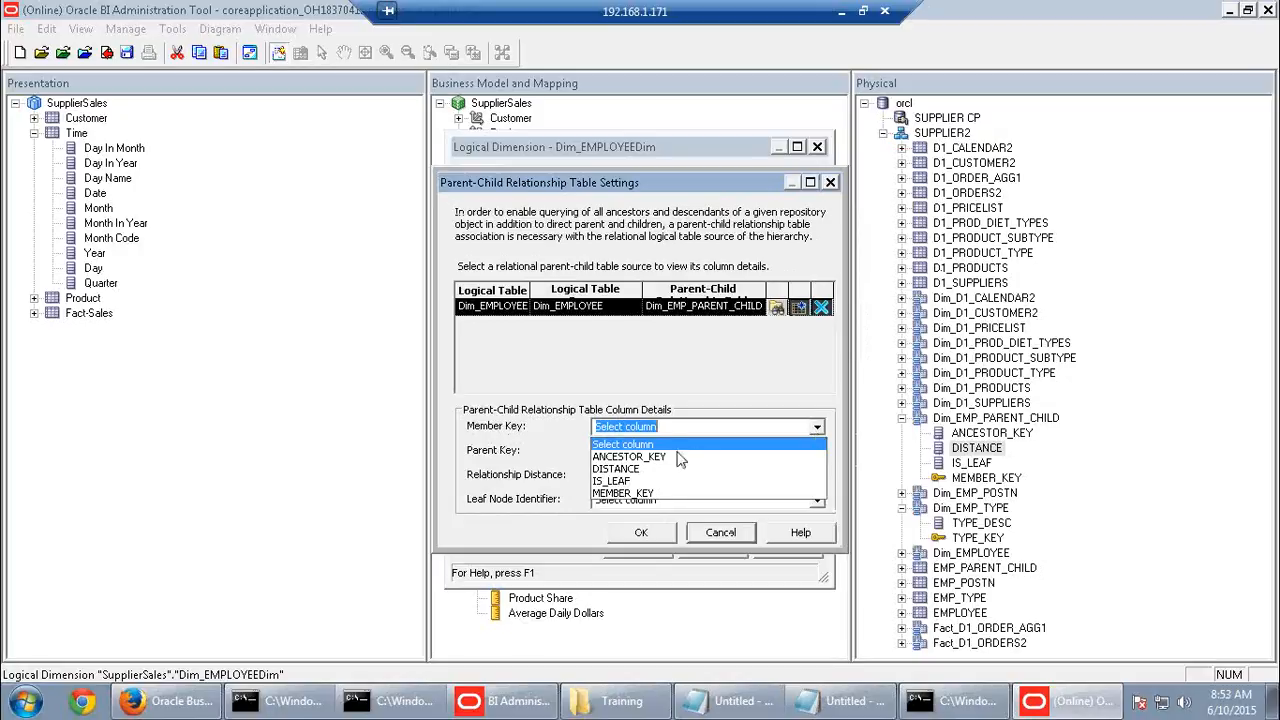
click(612, 492)
click(818, 451)
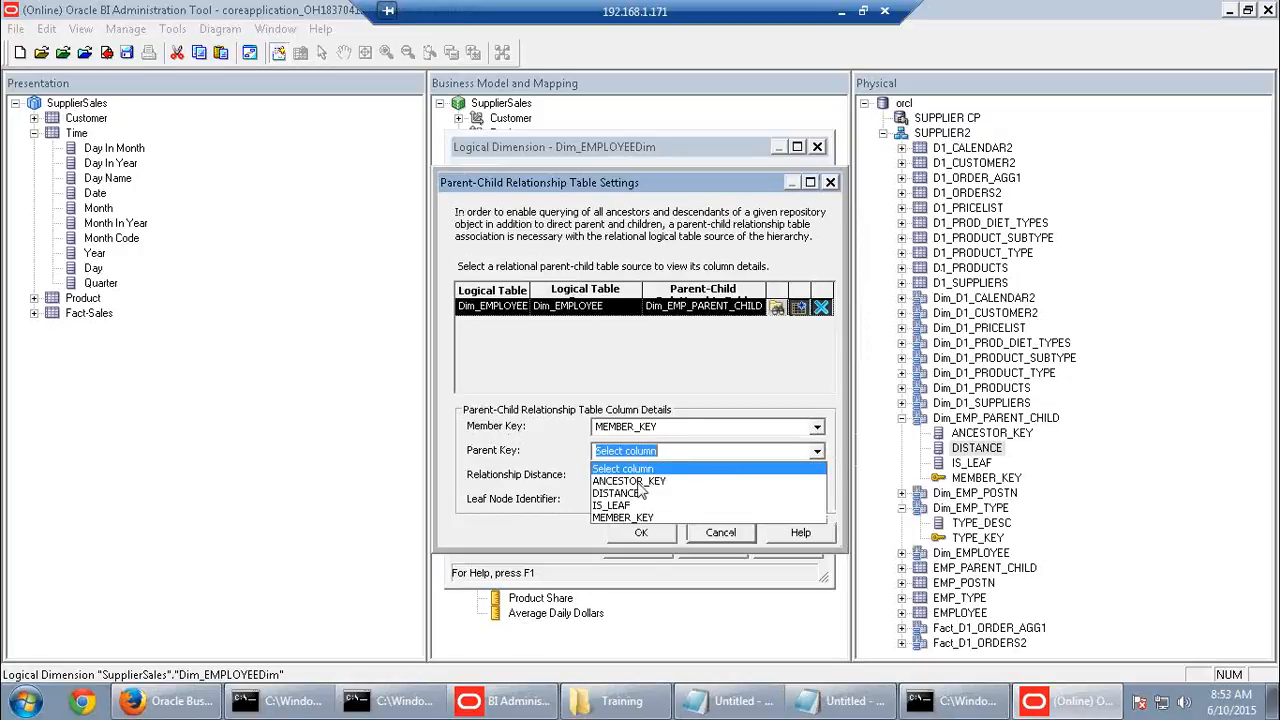
click(626, 477)
click(816, 476)
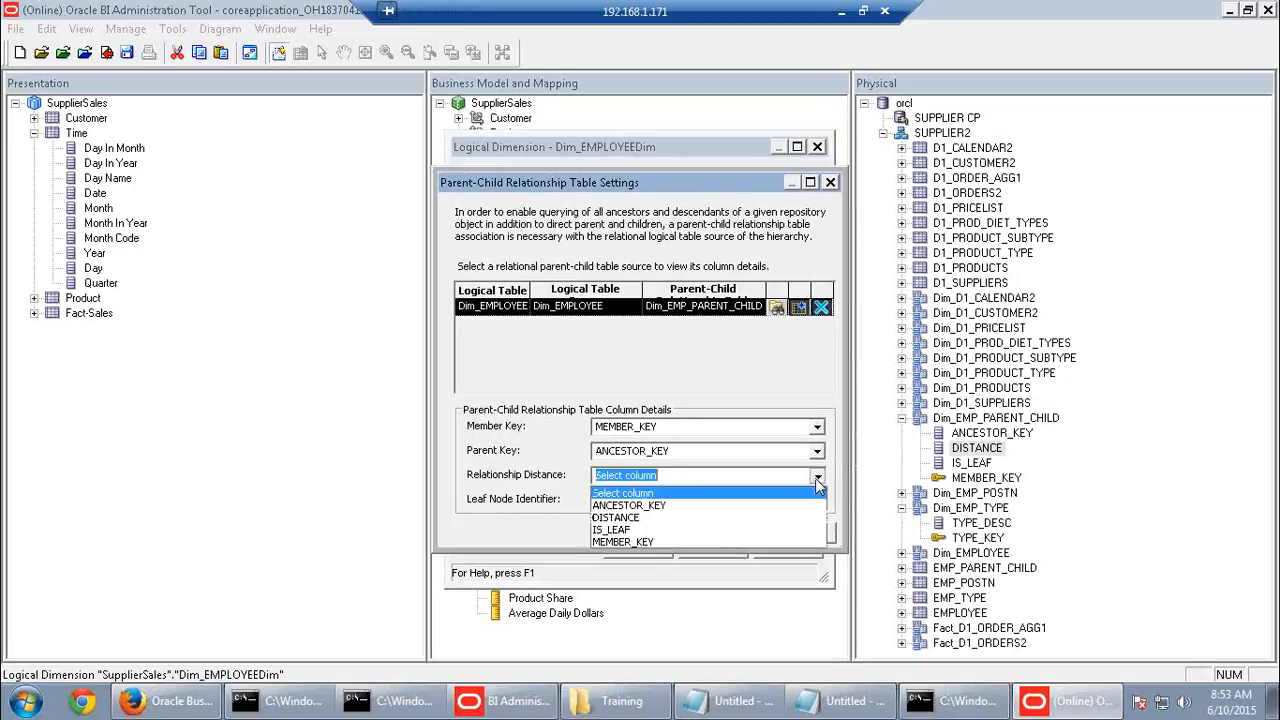
click(655, 521)
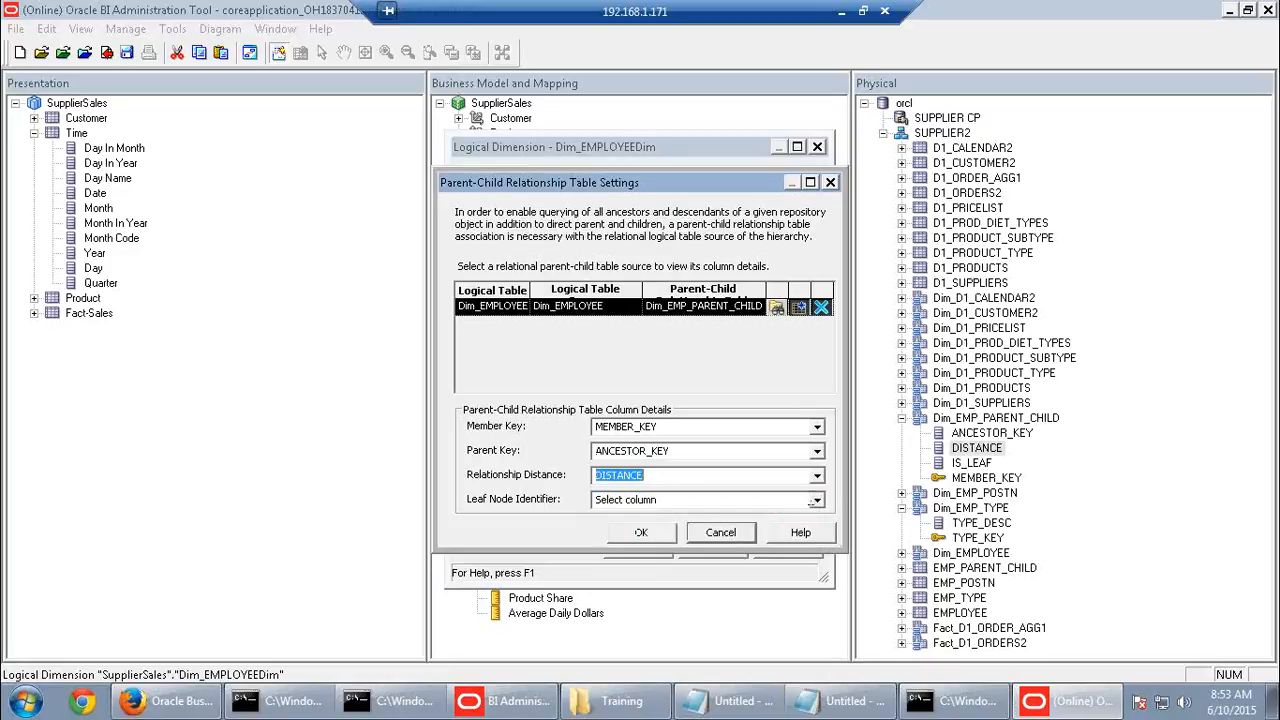
click(816, 500)
click(622, 557)
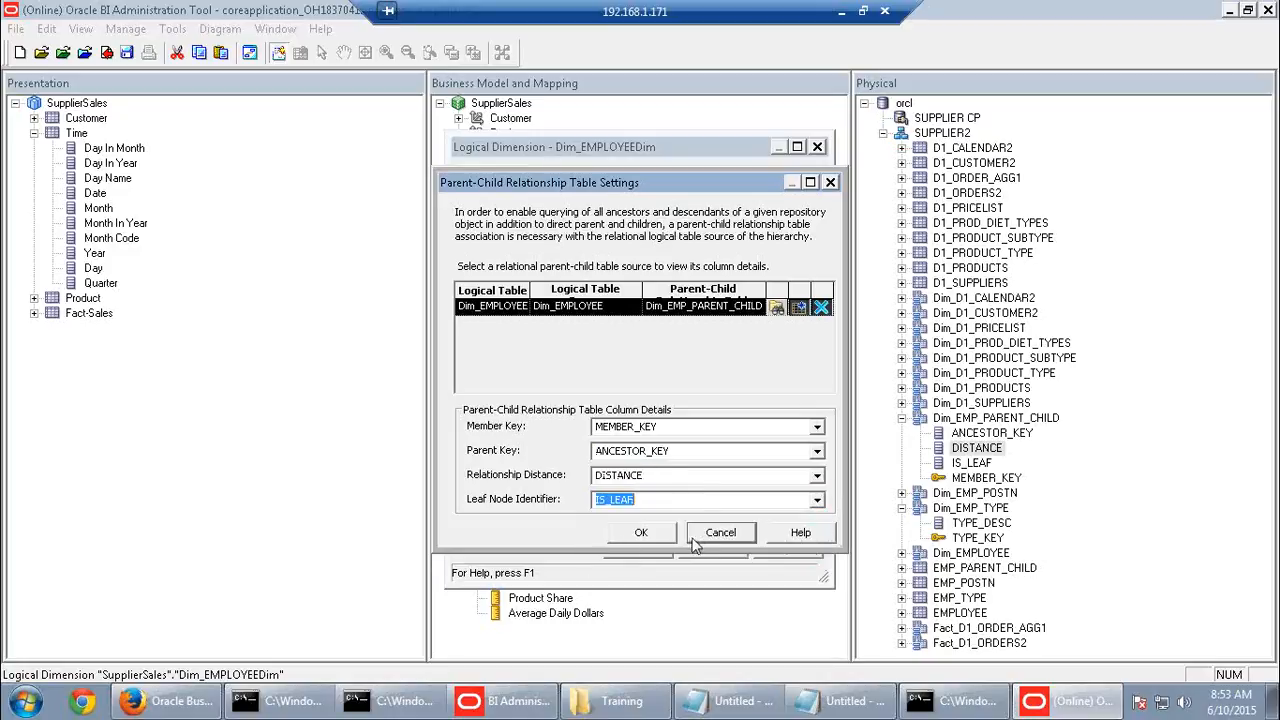
click(641, 533)
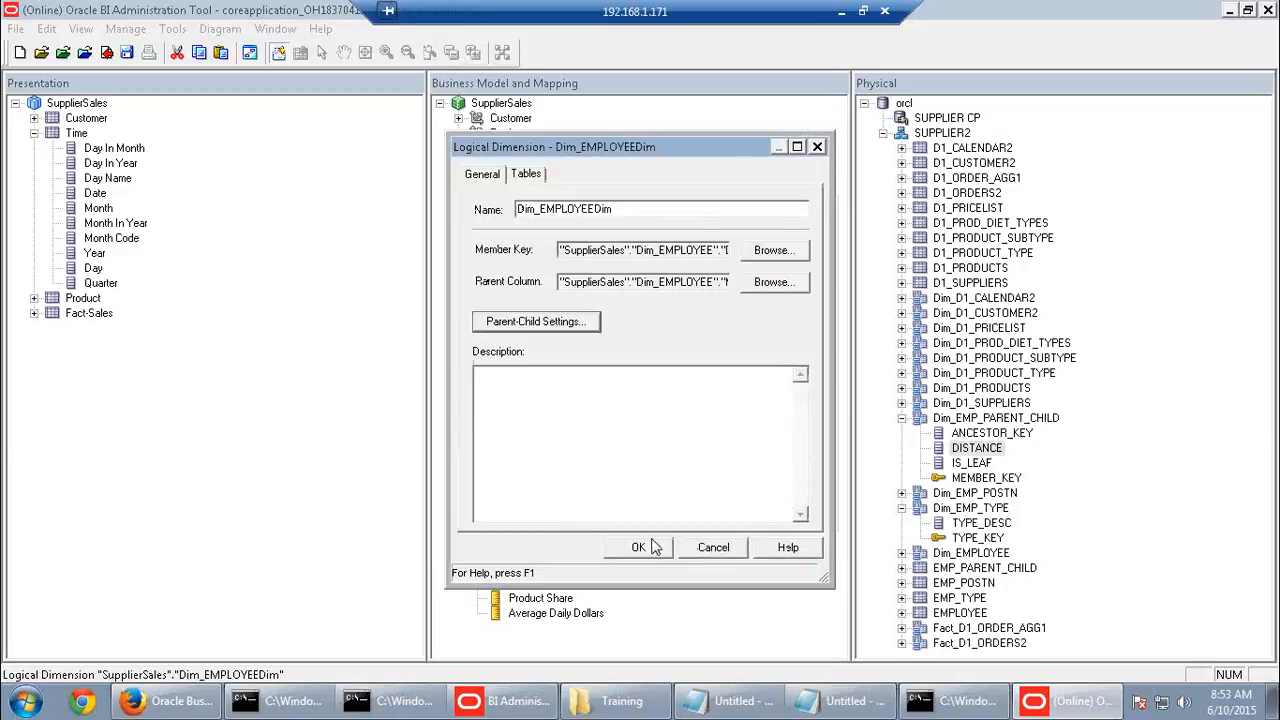
Close the dimension dialog and review Dim_EMPLOYEEDim's Total and Detail levels.
click(640, 549)
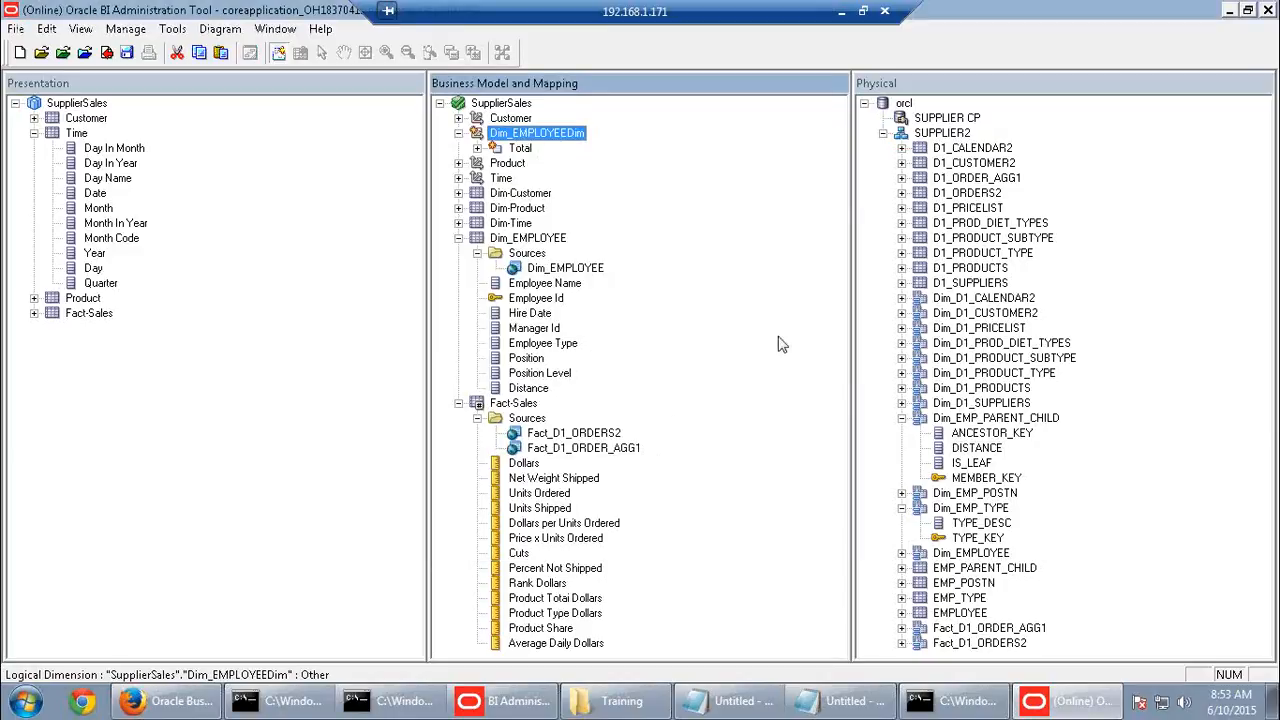
click(477, 149)
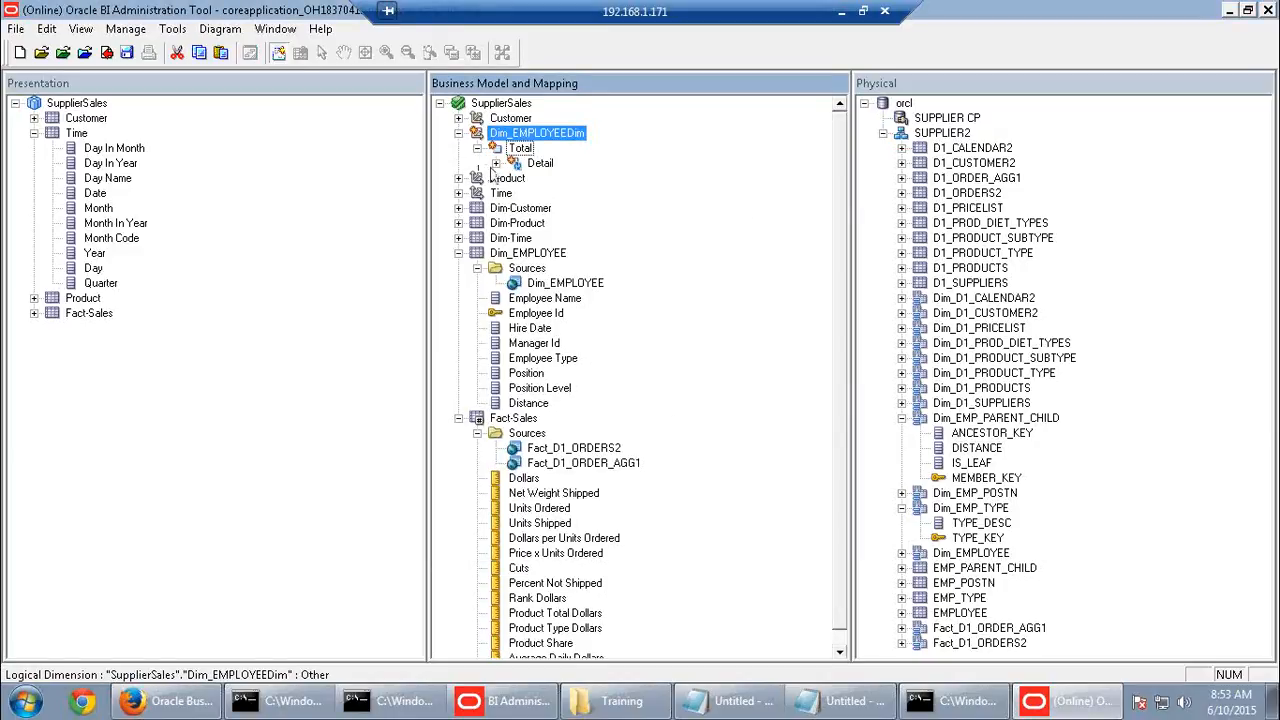
click(496, 163)
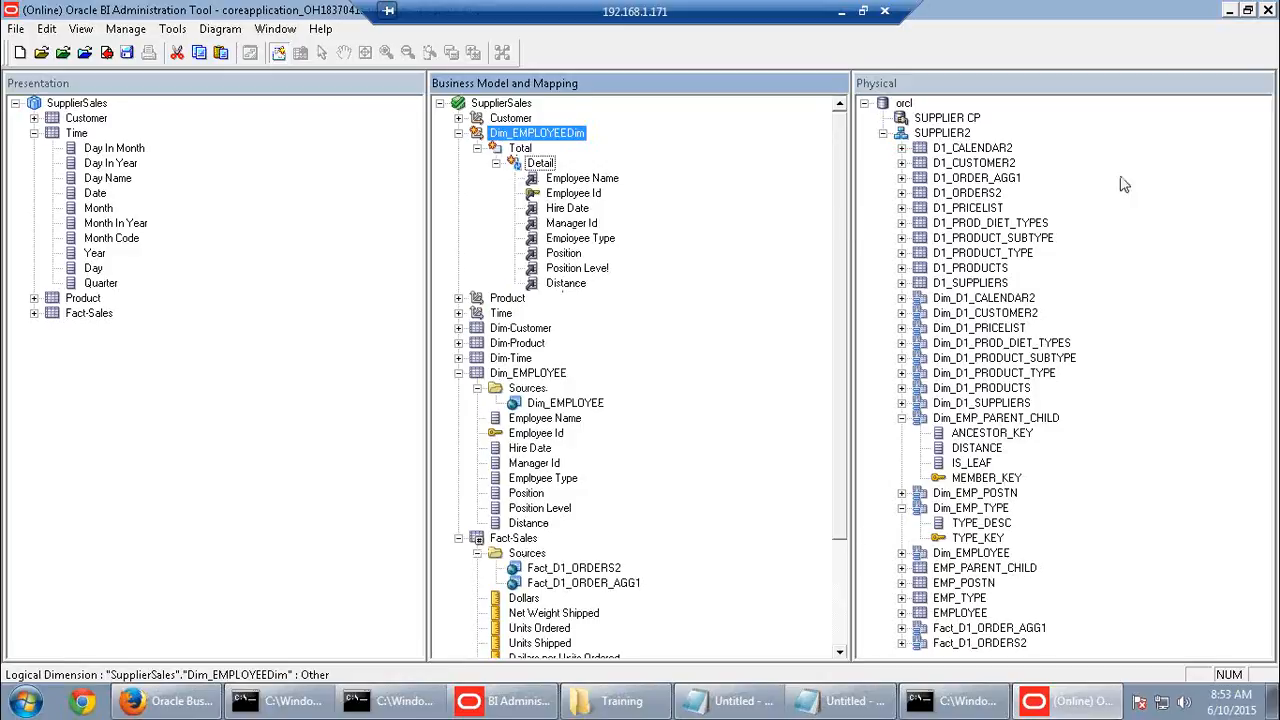
double_click(545, 166)
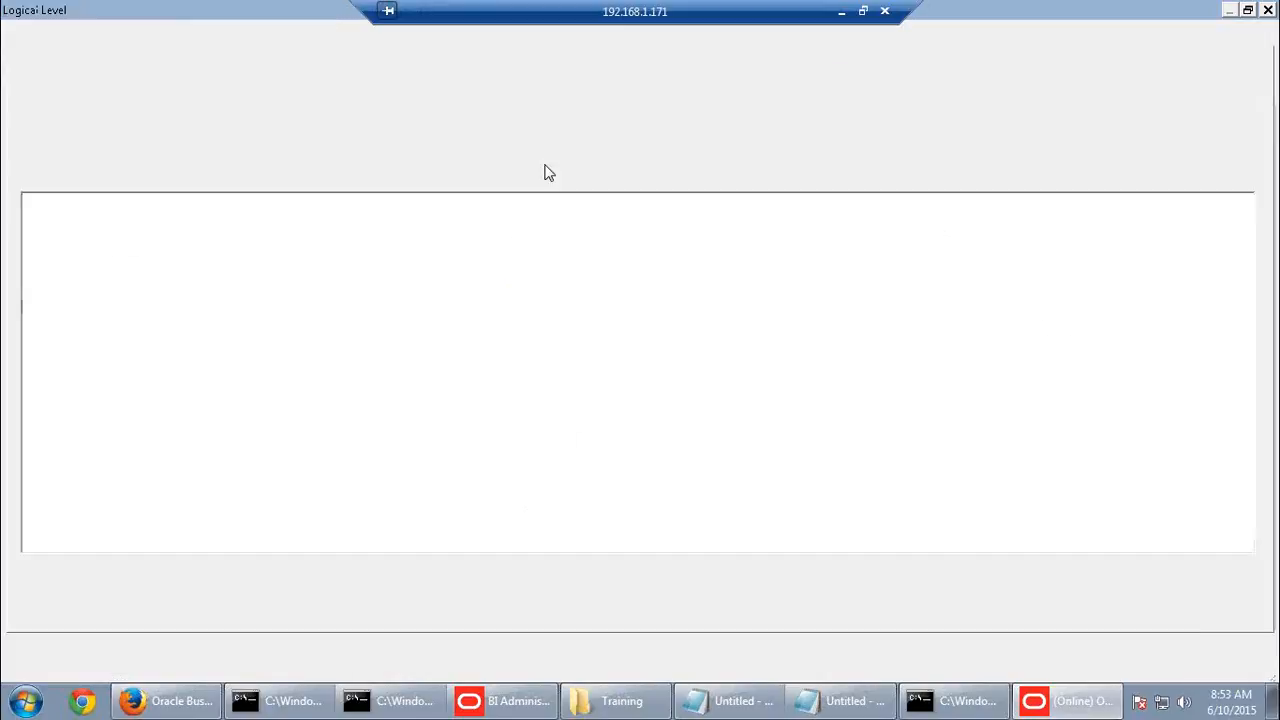
click(1154, 651)
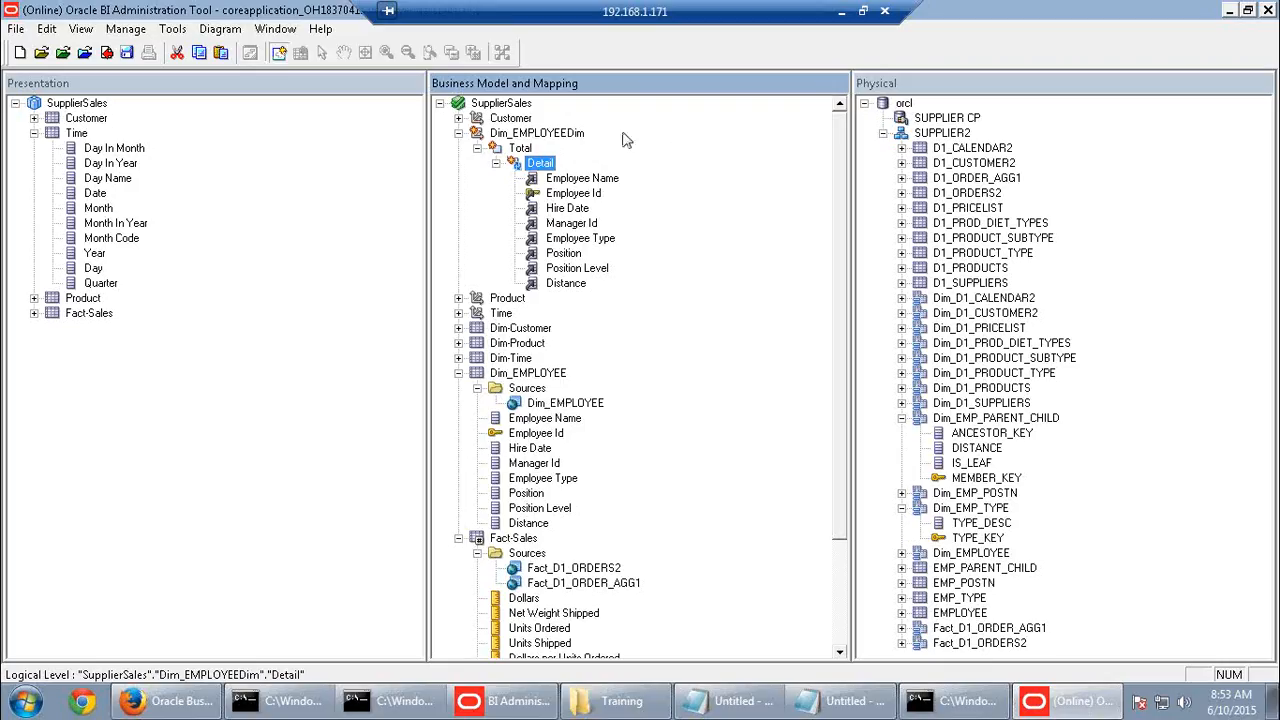
Review Dim_EMPLOYEEDim's parent-child table settings without making changes.
double_click(556, 137)
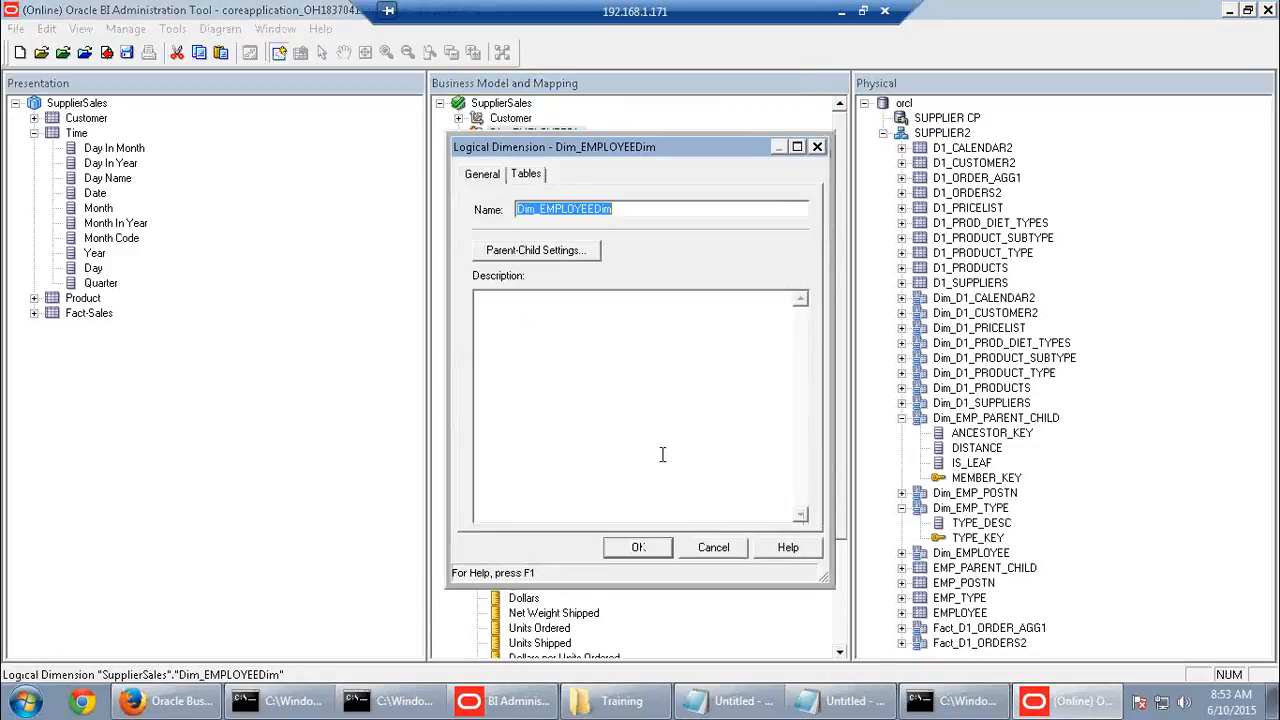
click(563, 251)
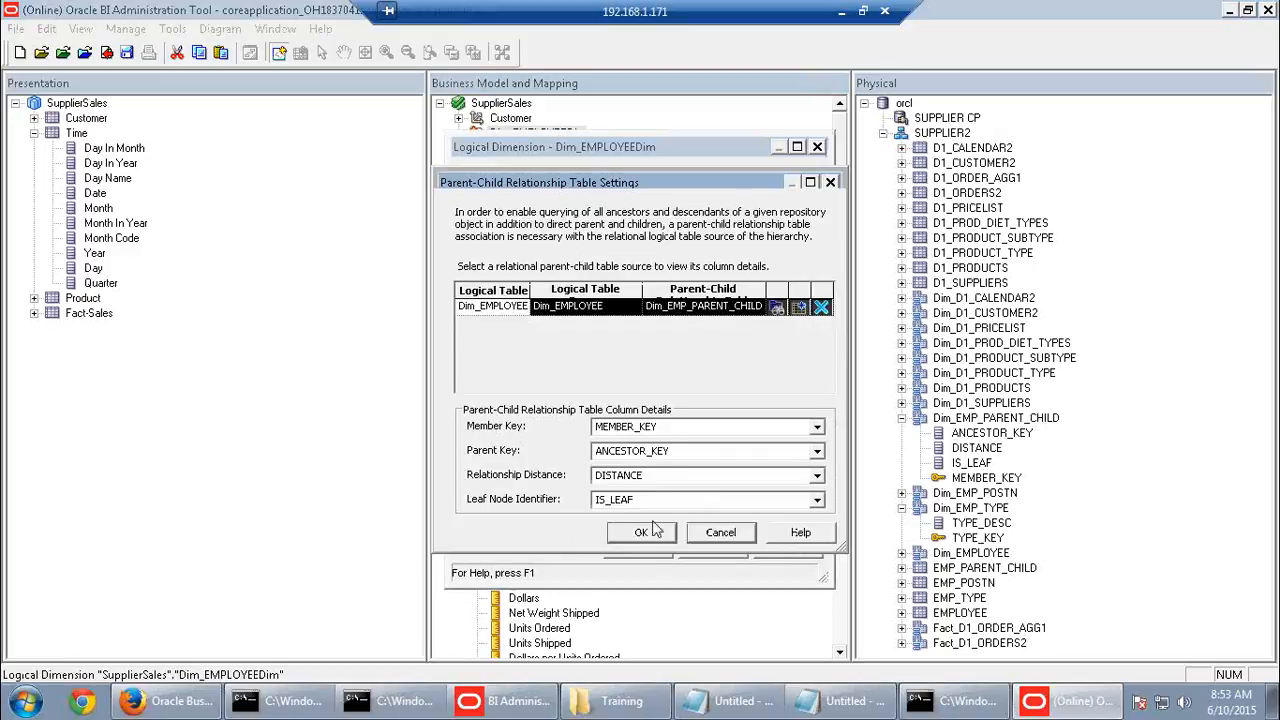
click(713, 532)
click(702, 552)
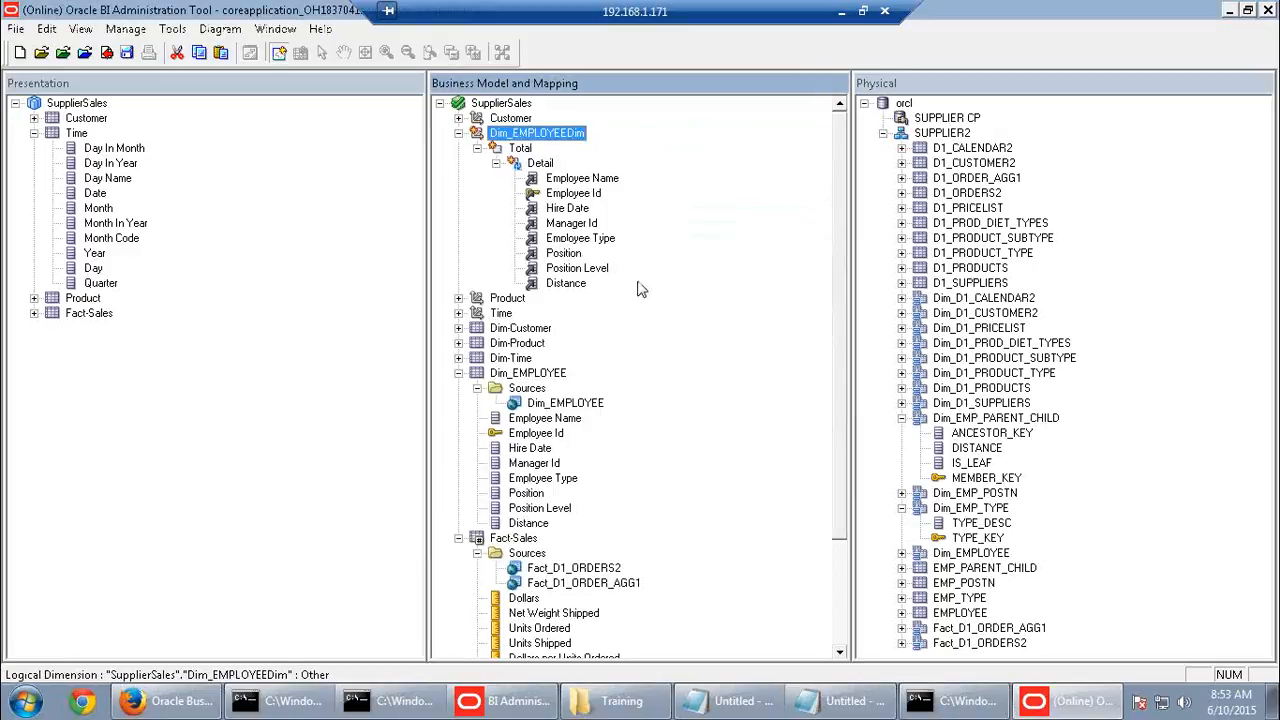
Save the repository, running the global consistency check.
click(126, 52)
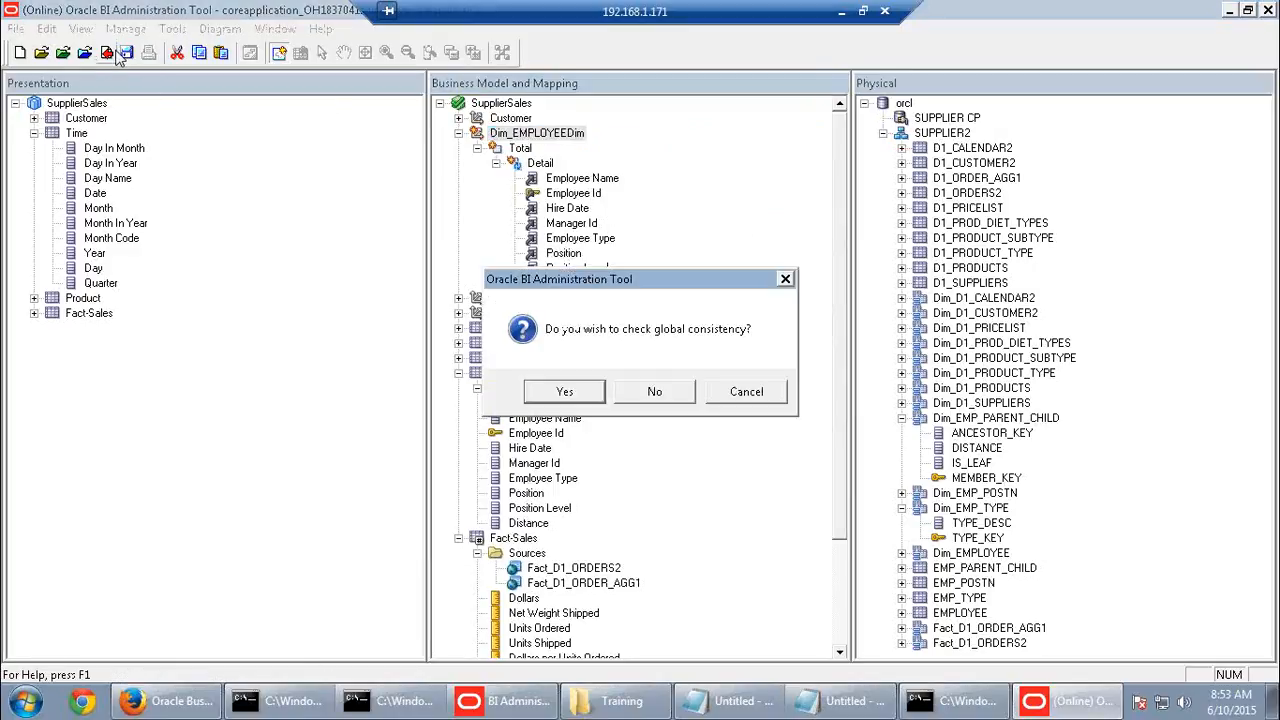
click(580, 390)
click(795, 393)
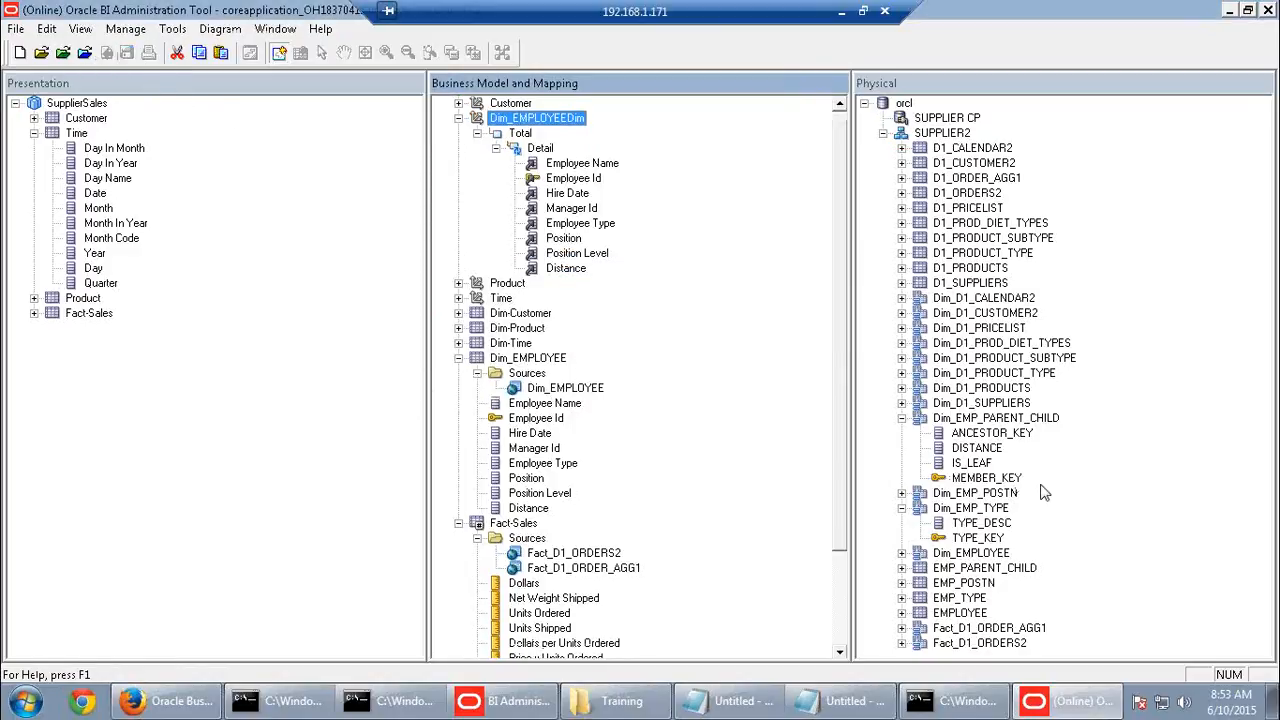
View Dim_EMP_PARENT_CHILD's 131 rows and inspect row 0: ancestor NULL, distance NULL, IS_LEAF 0.00, member 12.00.
right_click(1022, 420)
click(1068, 80)
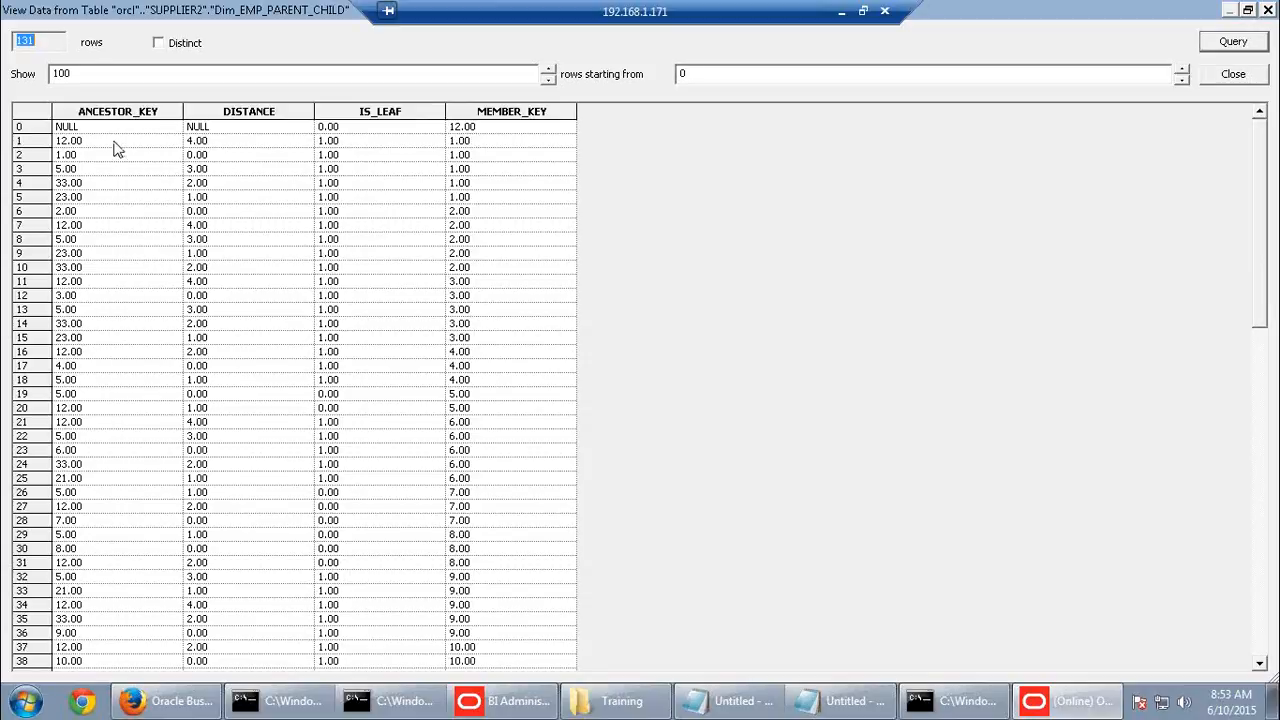
click(485, 127)
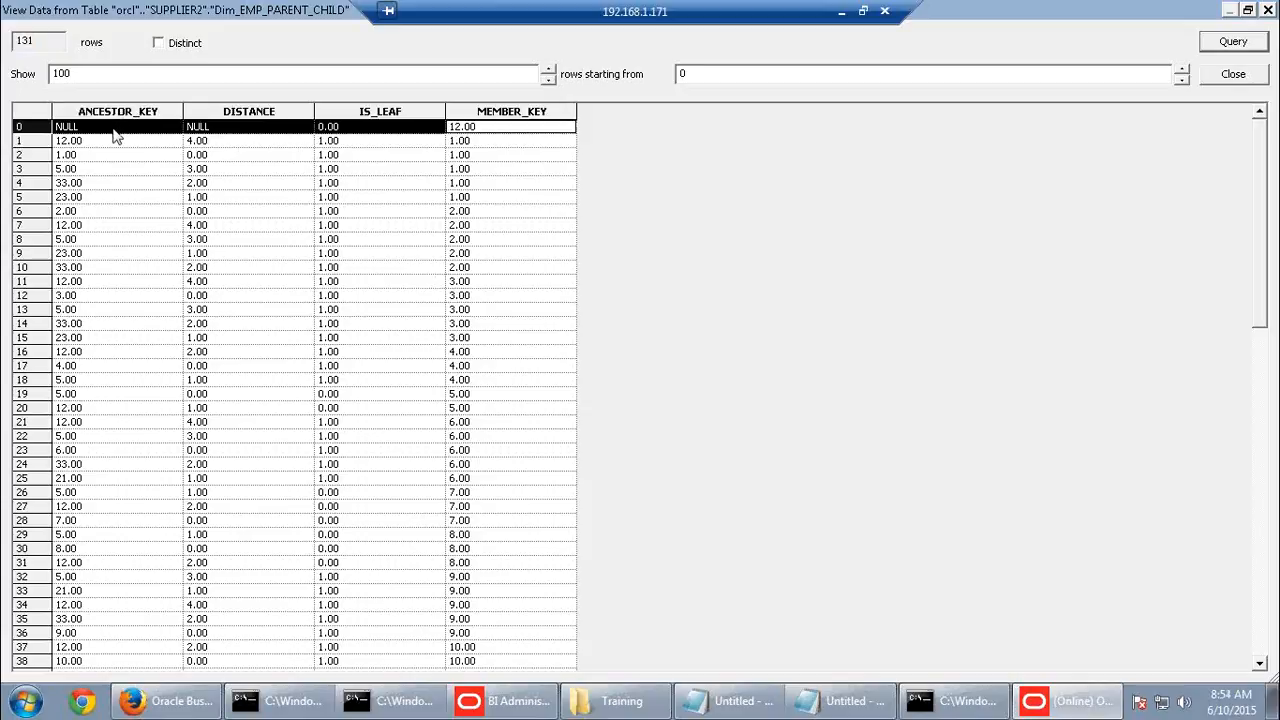
click(201, 129)
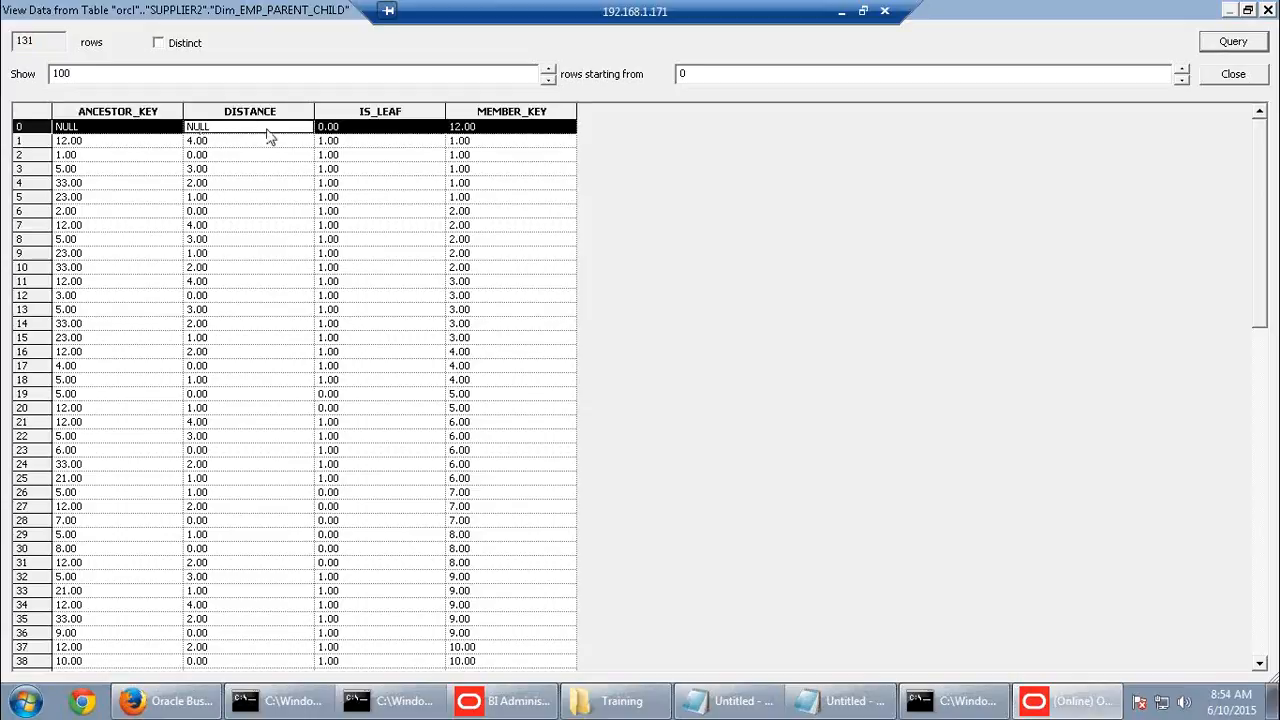
click(334, 131)
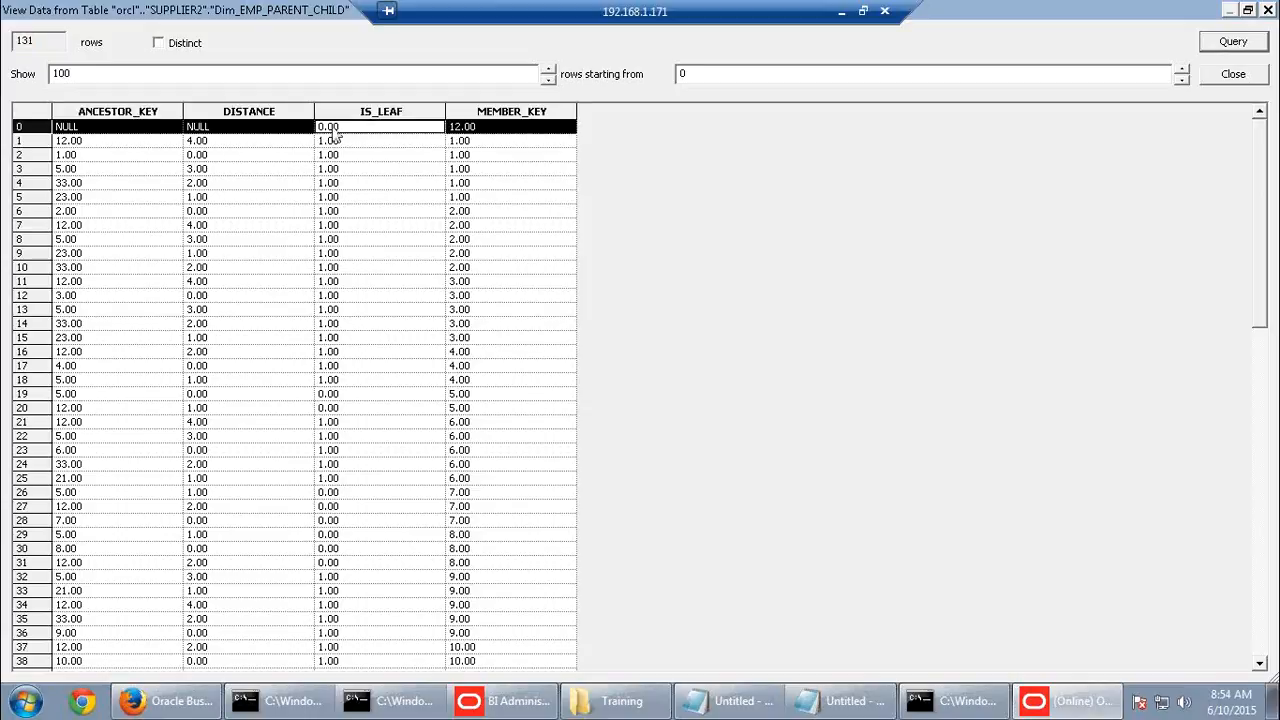
click(470, 130)
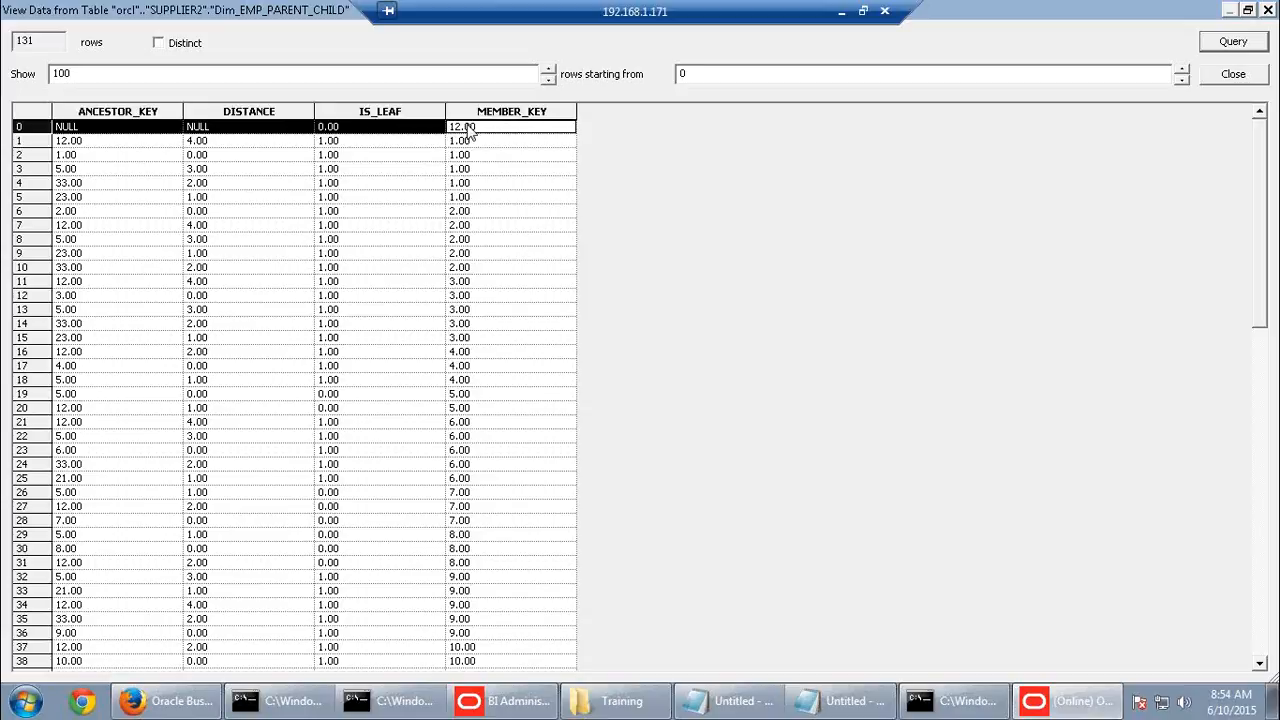
click(26, 702)
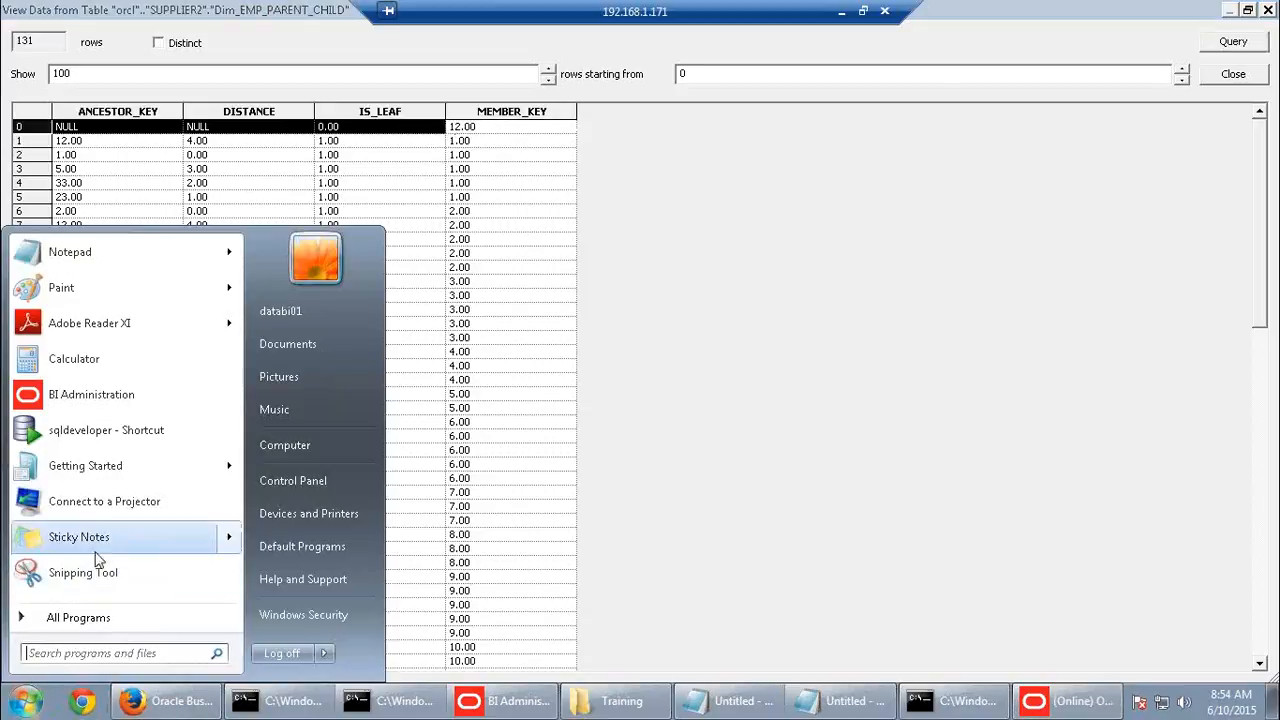
Launch Paint and sketch a box labelled 12, then undo it.
click(86, 289)
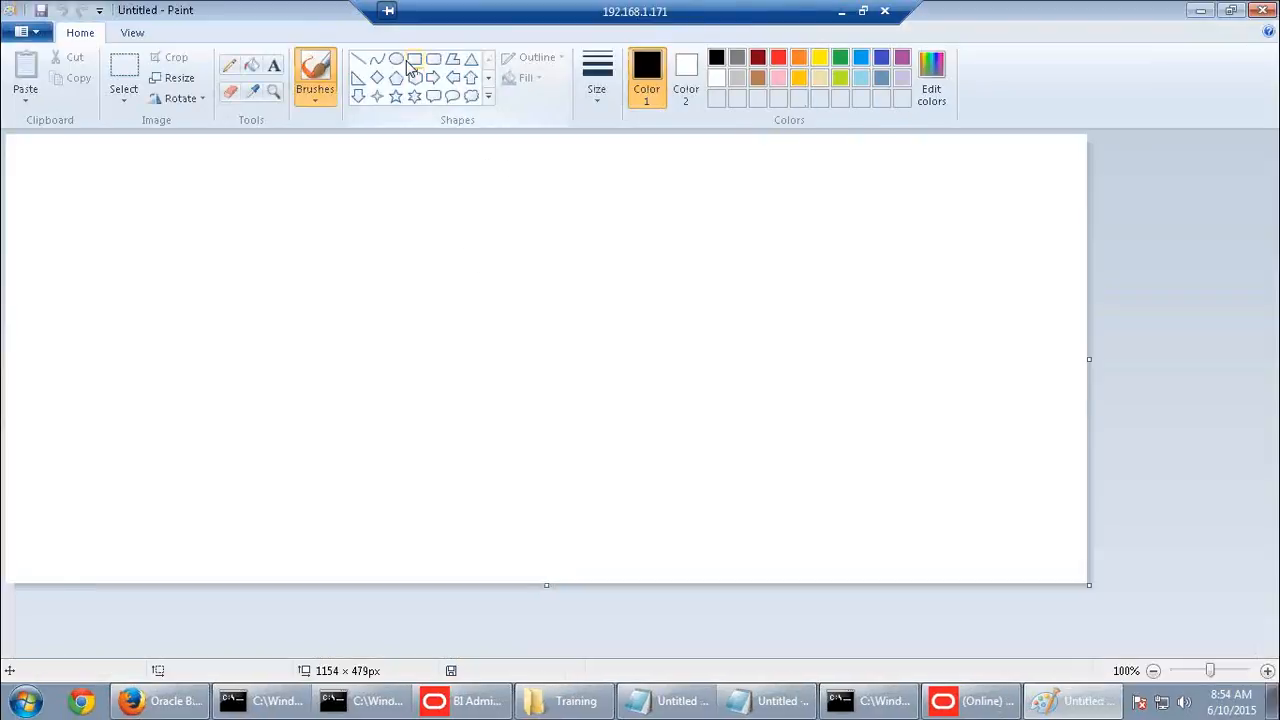
click(414, 62)
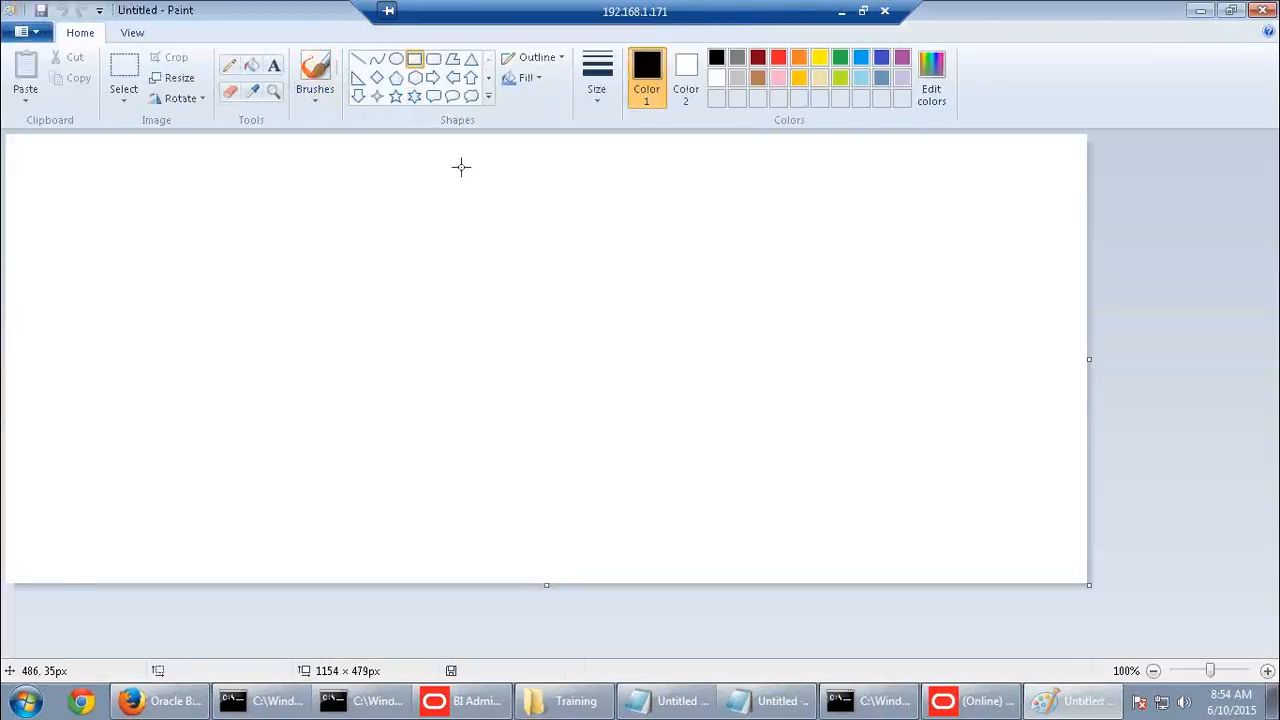
mouse_move(461, 167)
mouse_down()
mouse_move(491, 200)
mouse_move(531, 206)
mouse_move(533, 189)
mouse_up()
click(274, 66)
click(477, 174)
text(12)
click(510, 213)
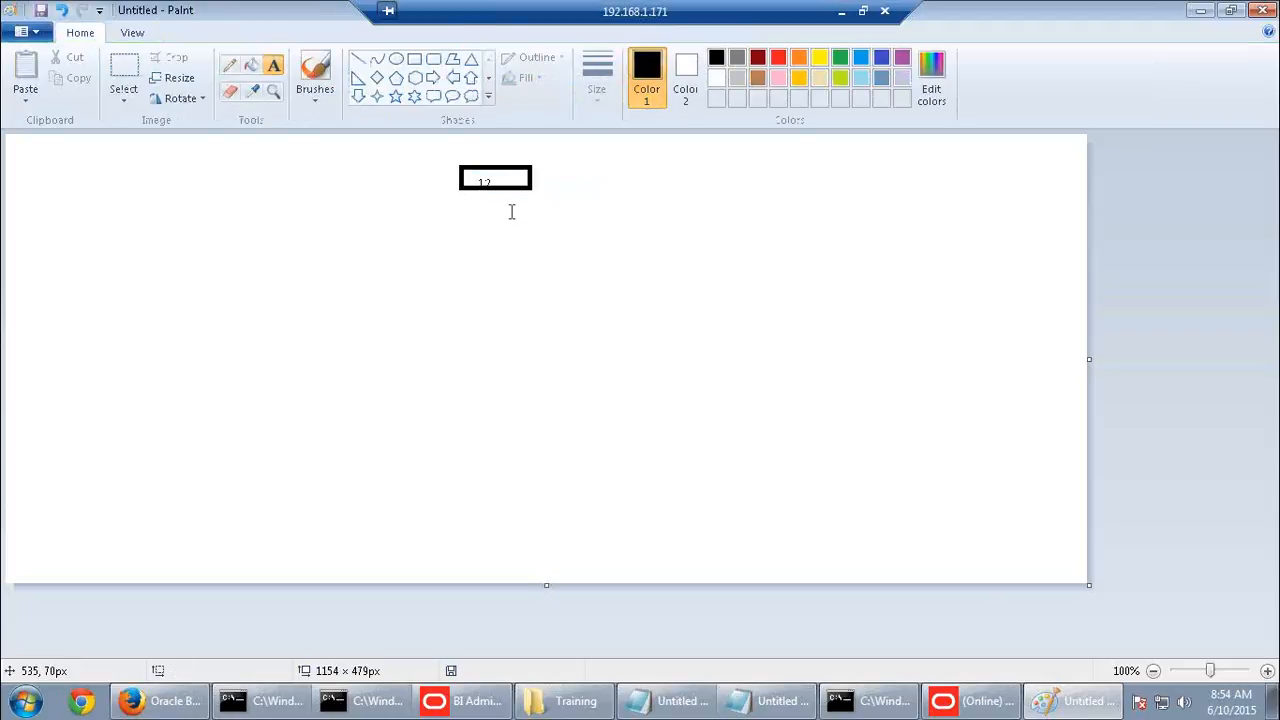
key(ctrl+z)
key(ctrl+z)
Redraw a black rectangle labelled 12 and return to the table data.
drag(448, 165, 457, 178)
click(395, 80)
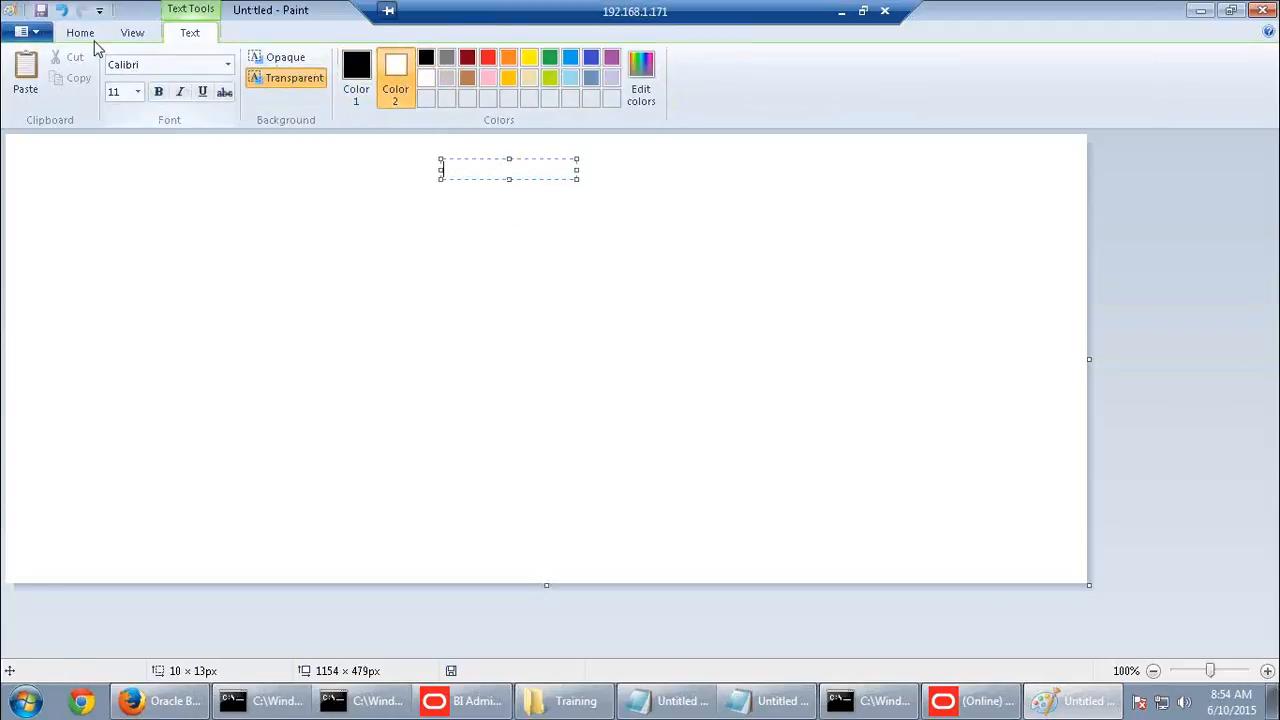
click(80, 33)
click(414, 58)
mouse_move(417, 157)
mouse_down()
mouse_move(451, 196)
mouse_move(499, 210)
mouse_up()
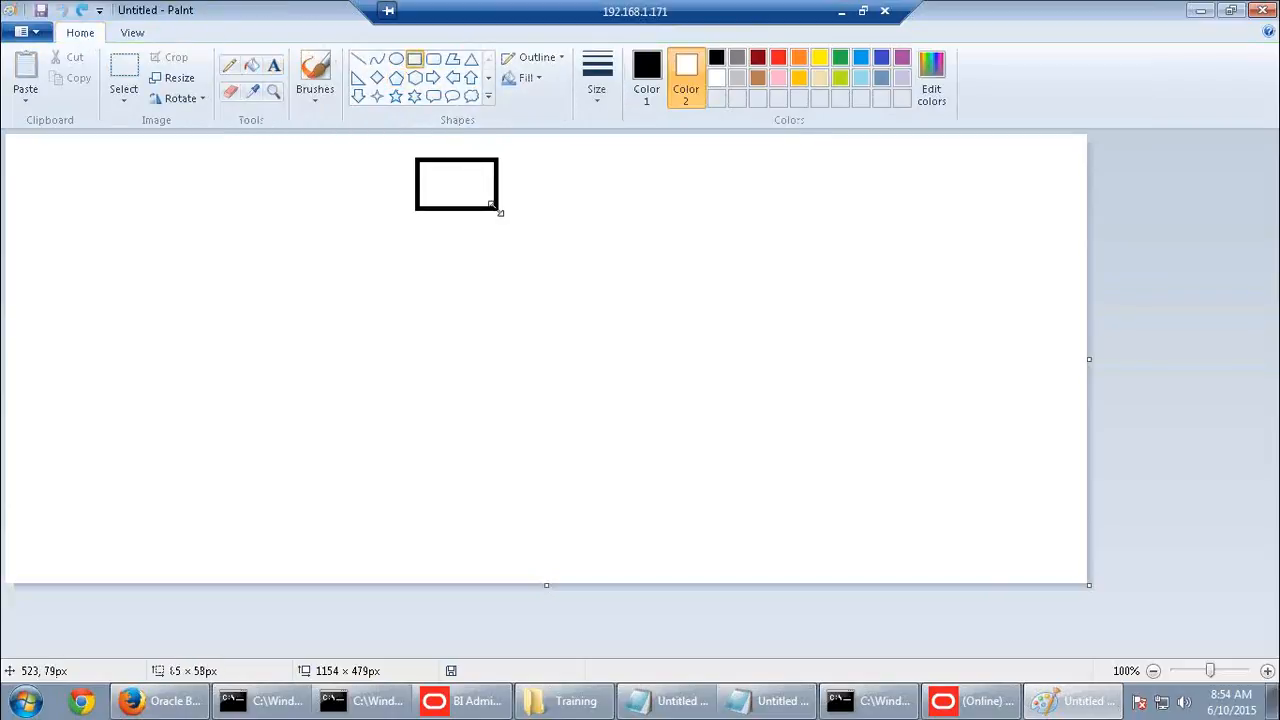
click(274, 65)
click(443, 179)
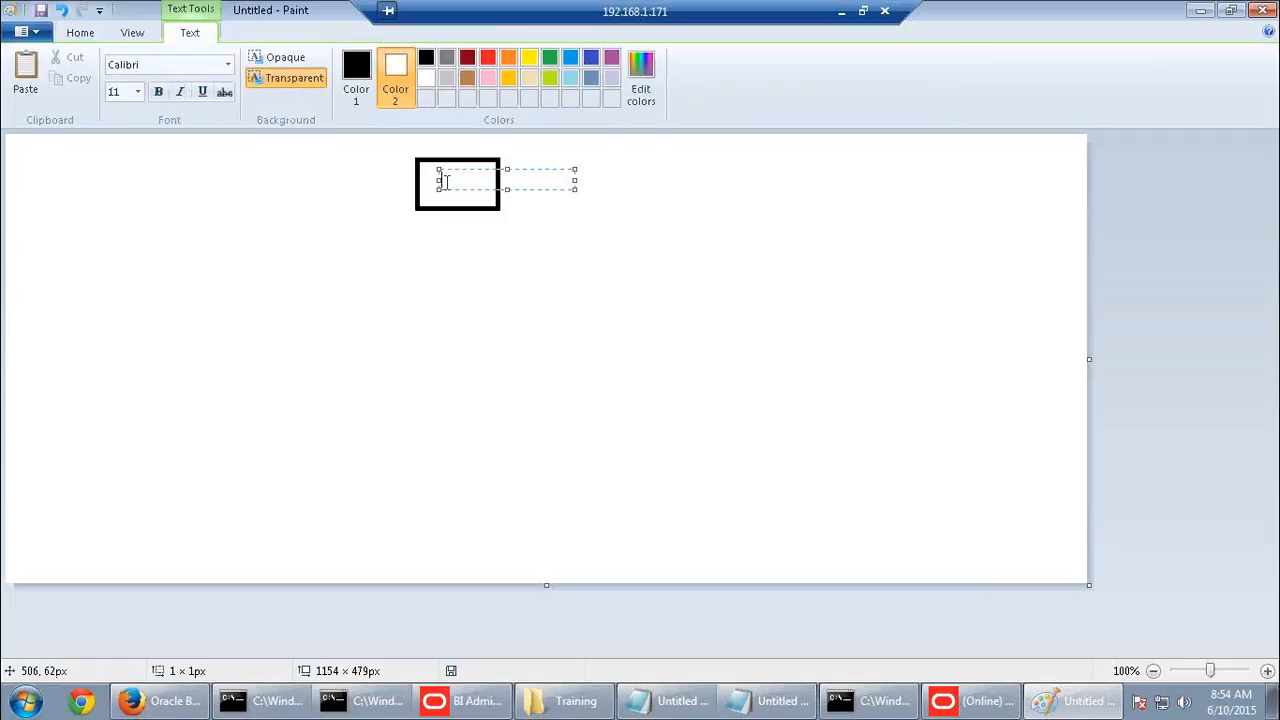
click(502, 320)
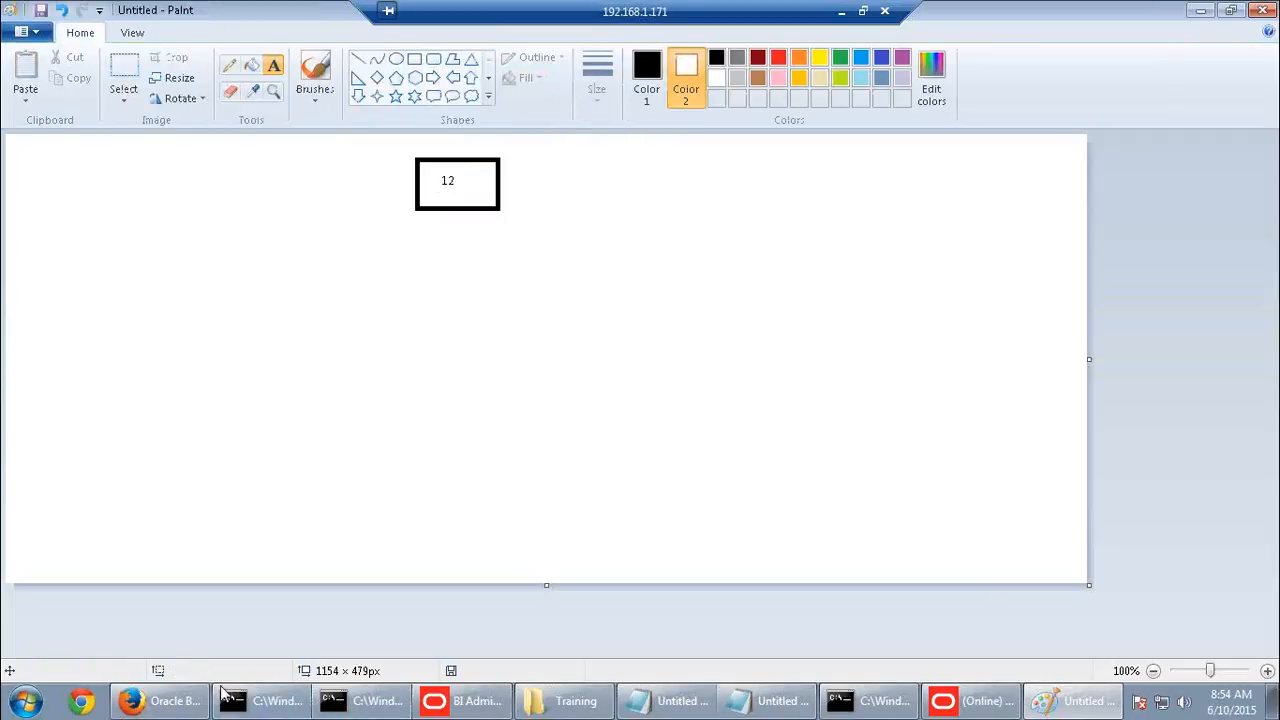
click(968, 701)
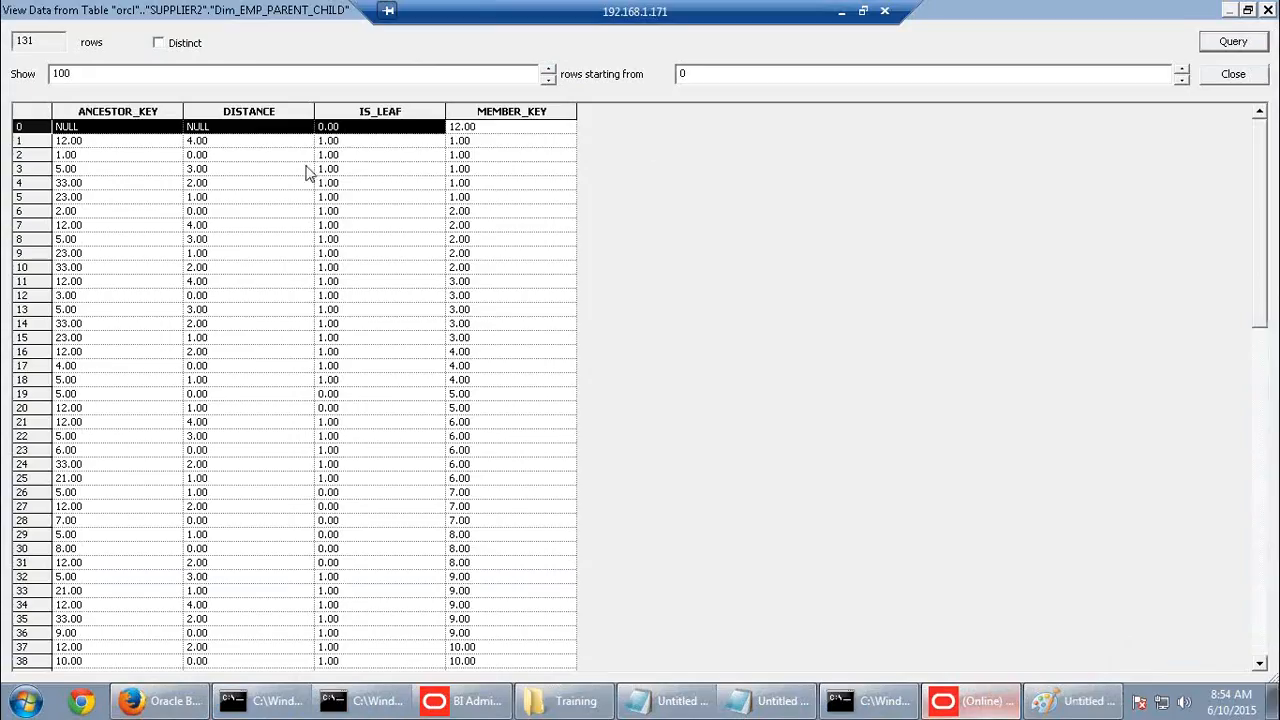
Inspect row 1 of Dim_EMP_PARENT_CHILD, then close the data view.
click(497, 142)
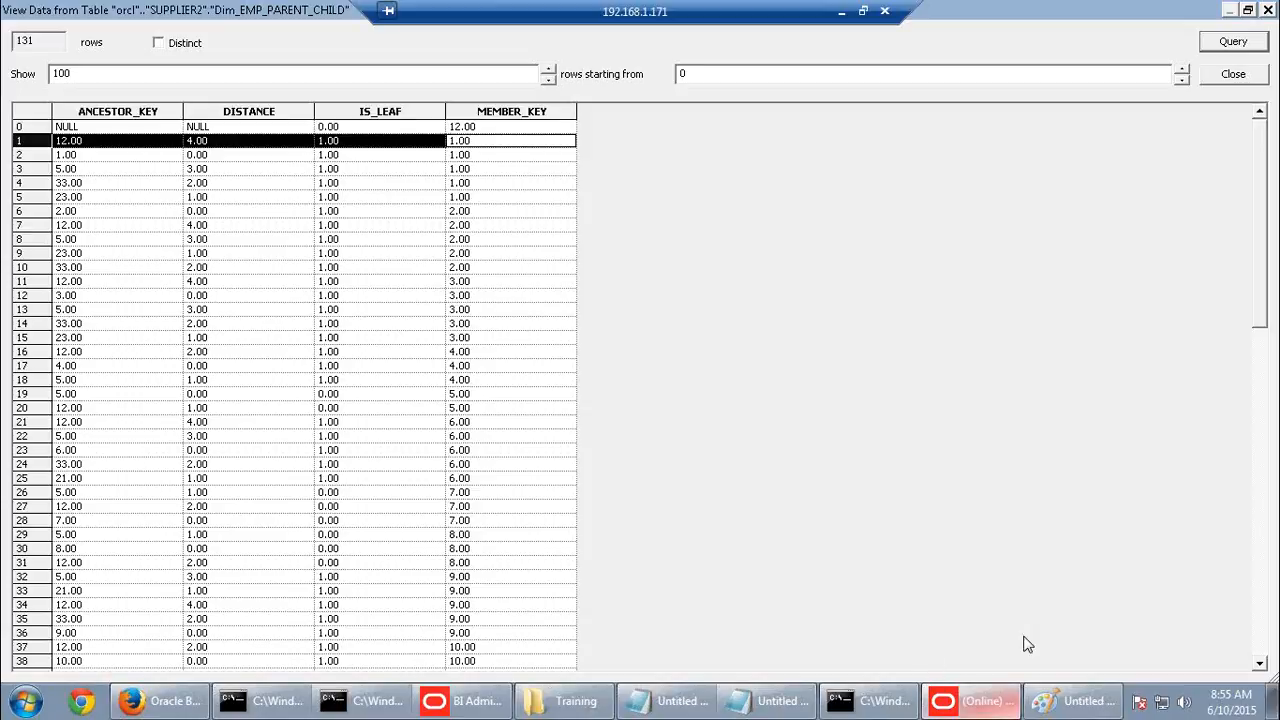
click(1240, 74)
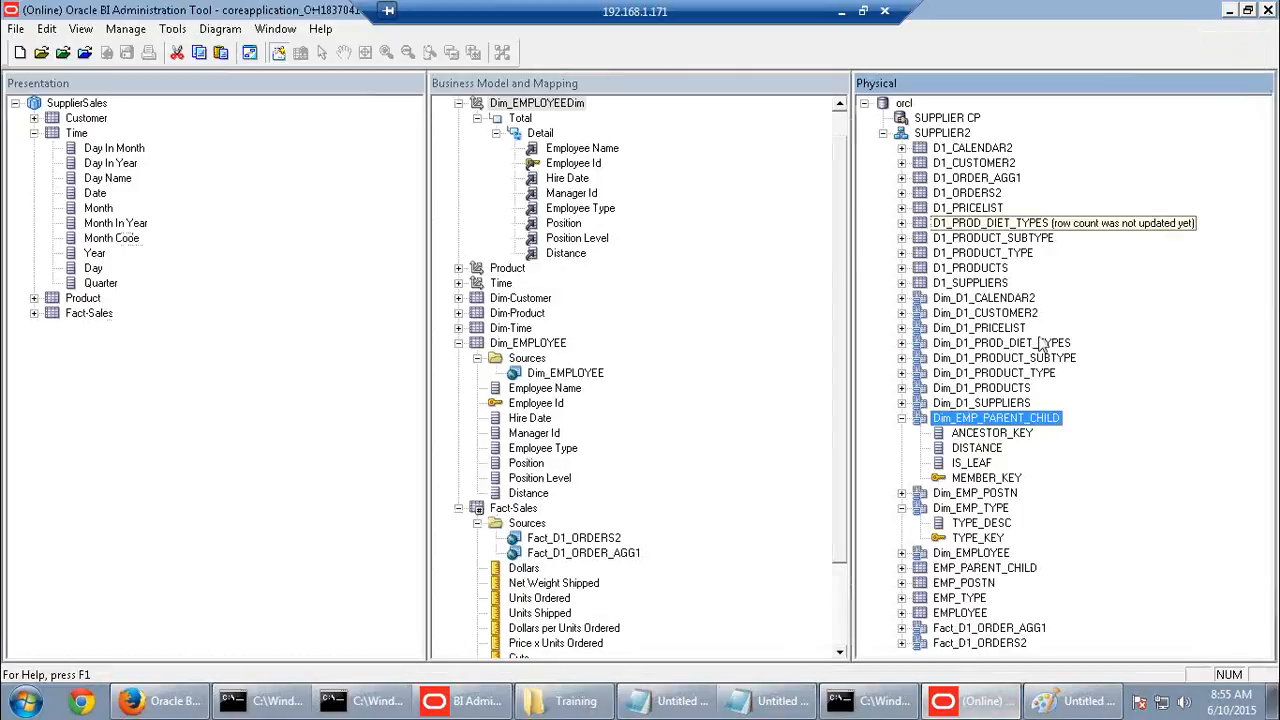
right_click(1003, 427)
mouse_move(1050, 348)
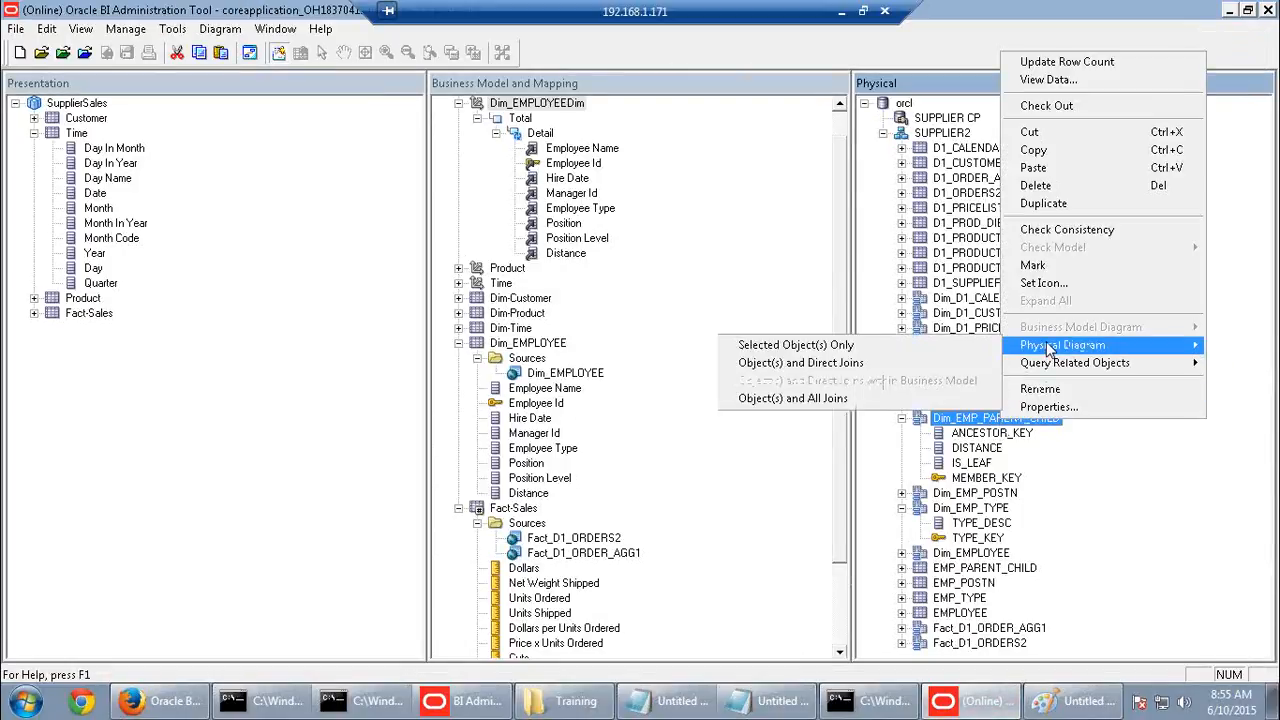
click(810, 363)
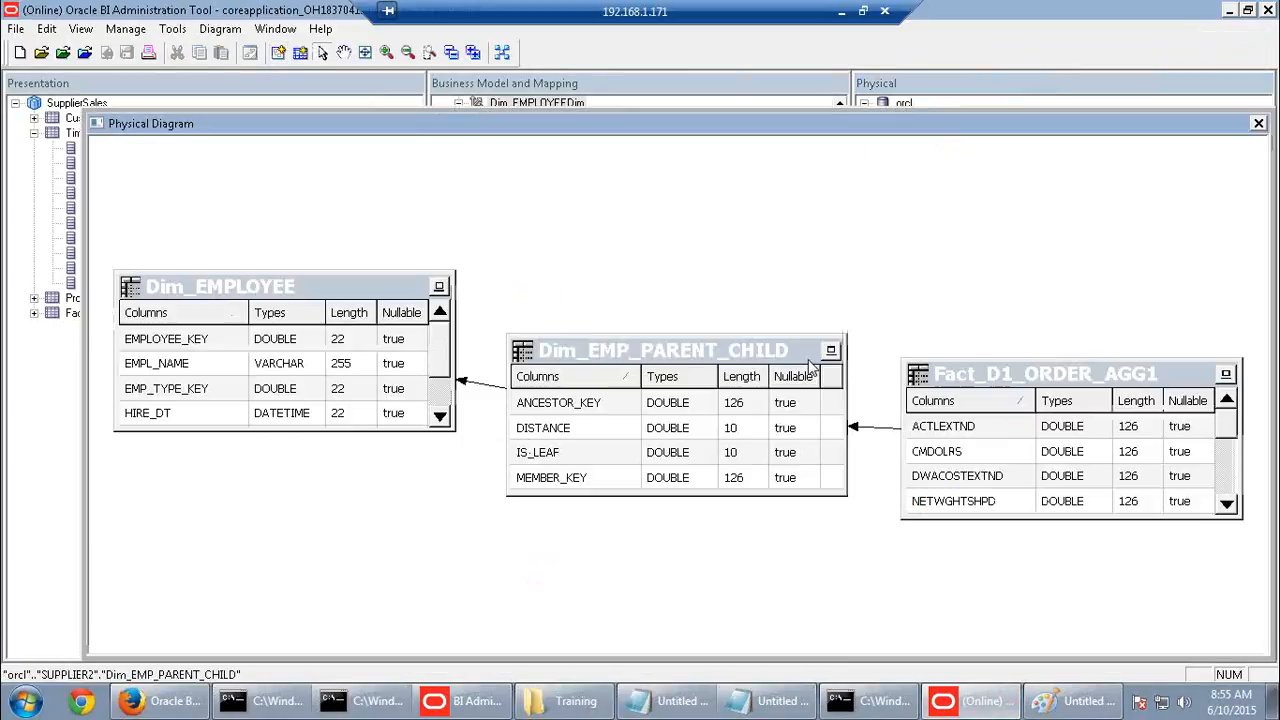
double_click(475, 390)
click(684, 530)
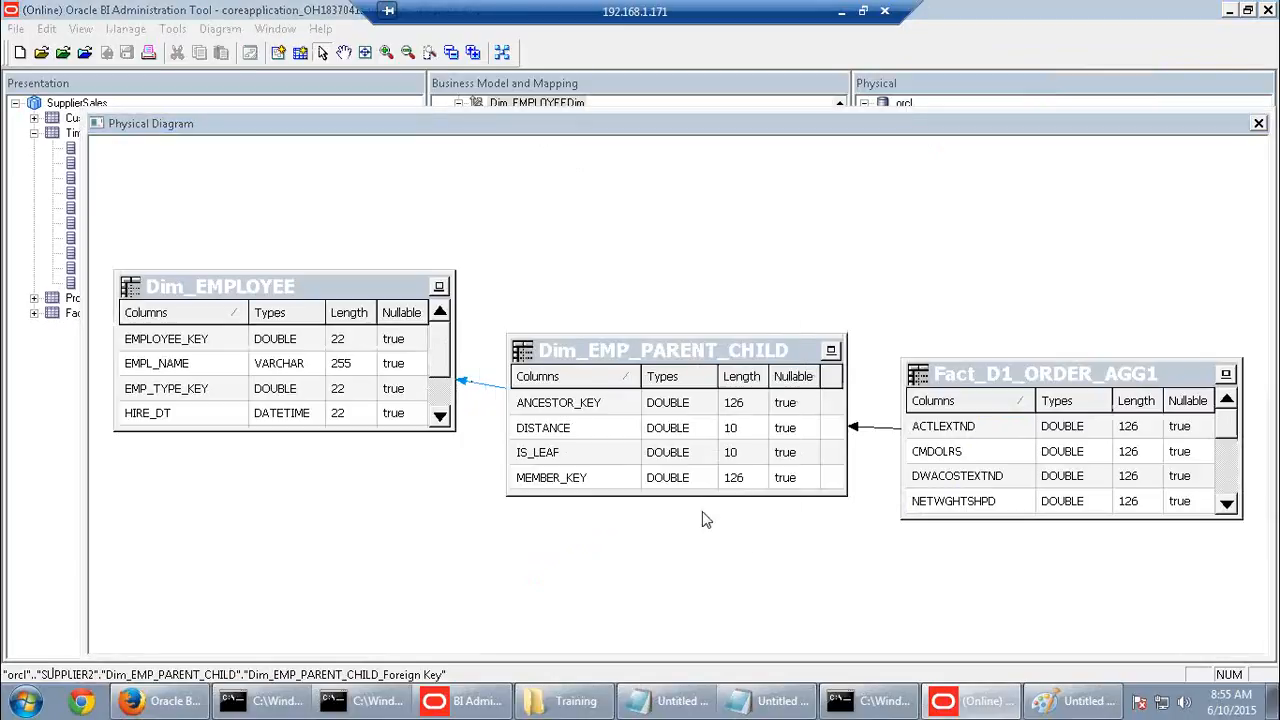
click(483, 471)
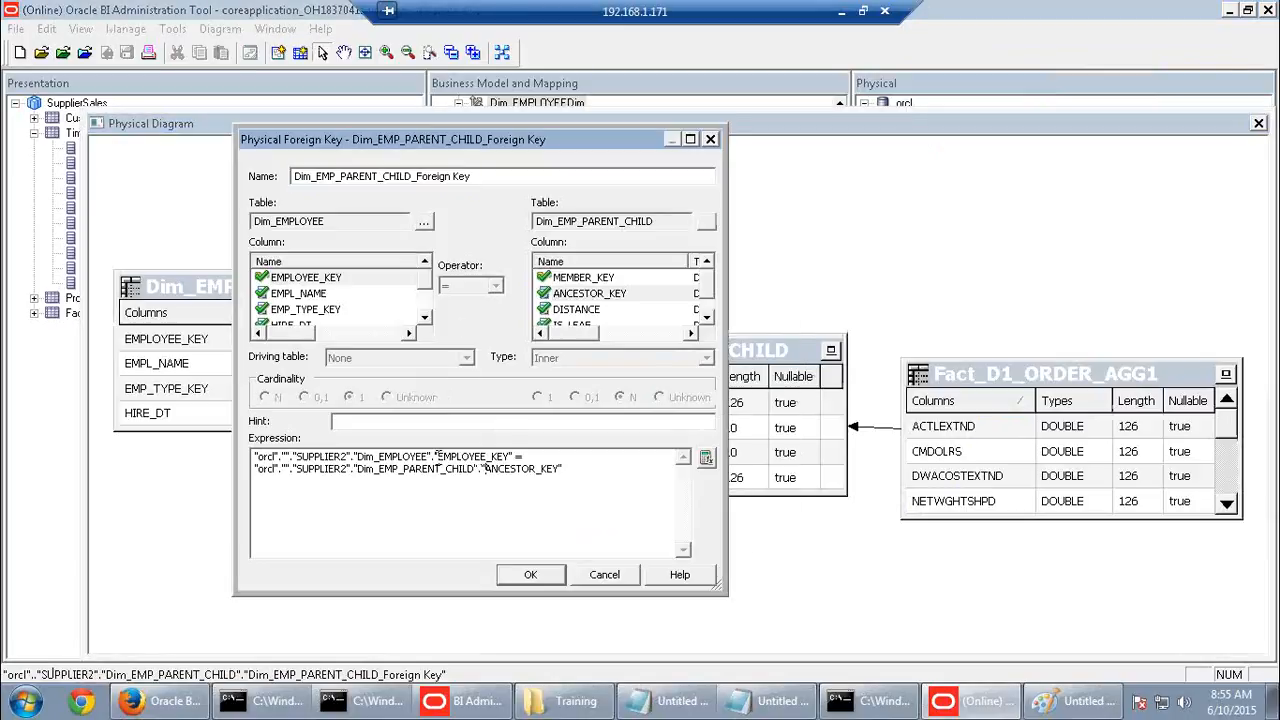
drag(437, 456, 512, 456)
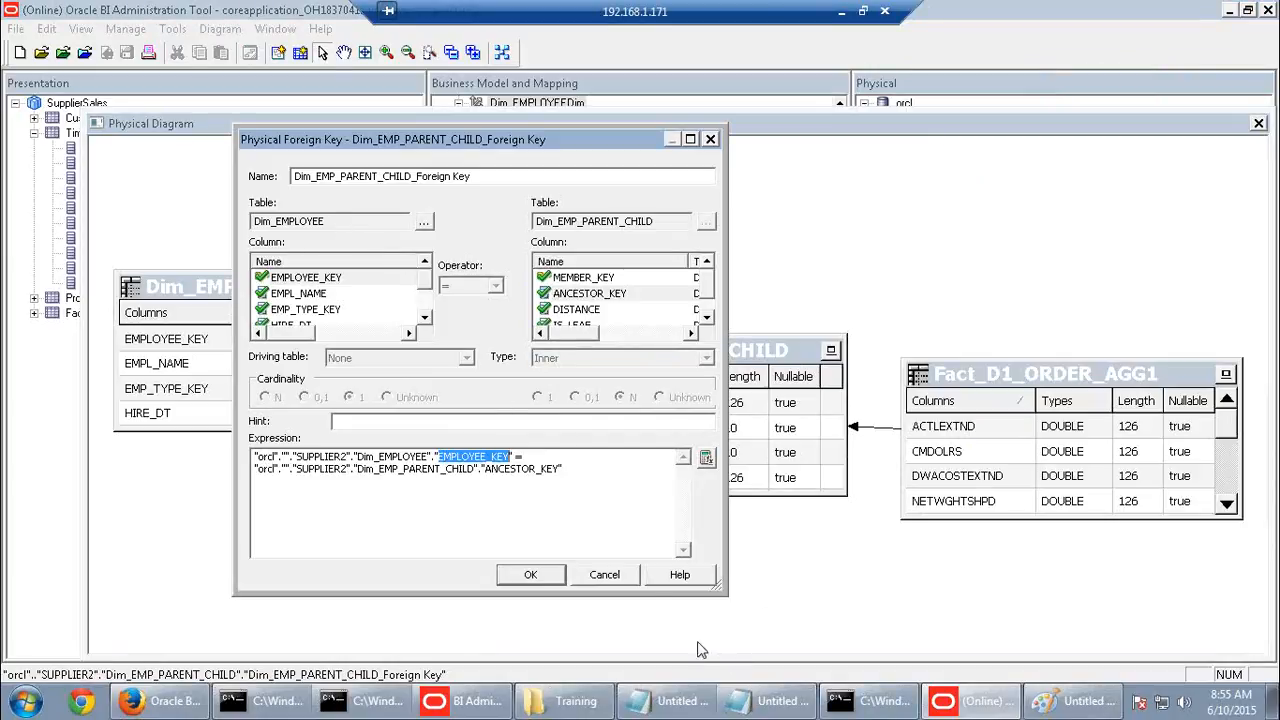
click(606, 573)
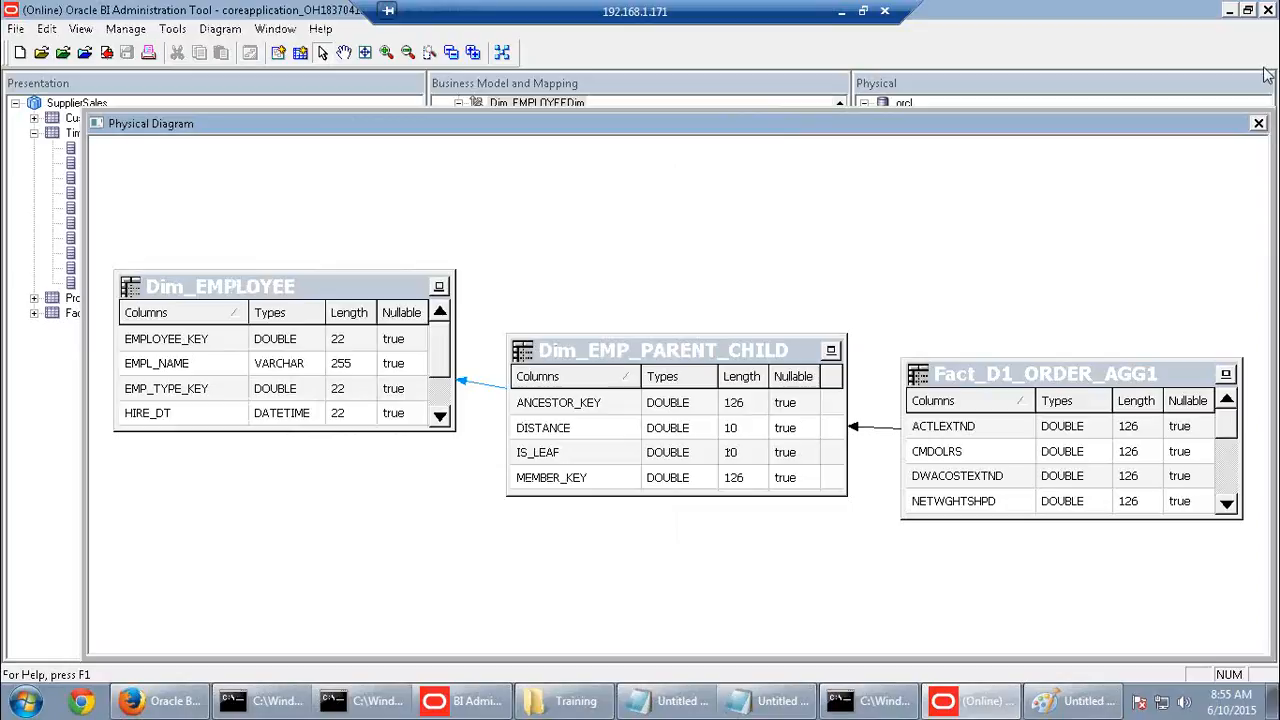
click(1258, 122)
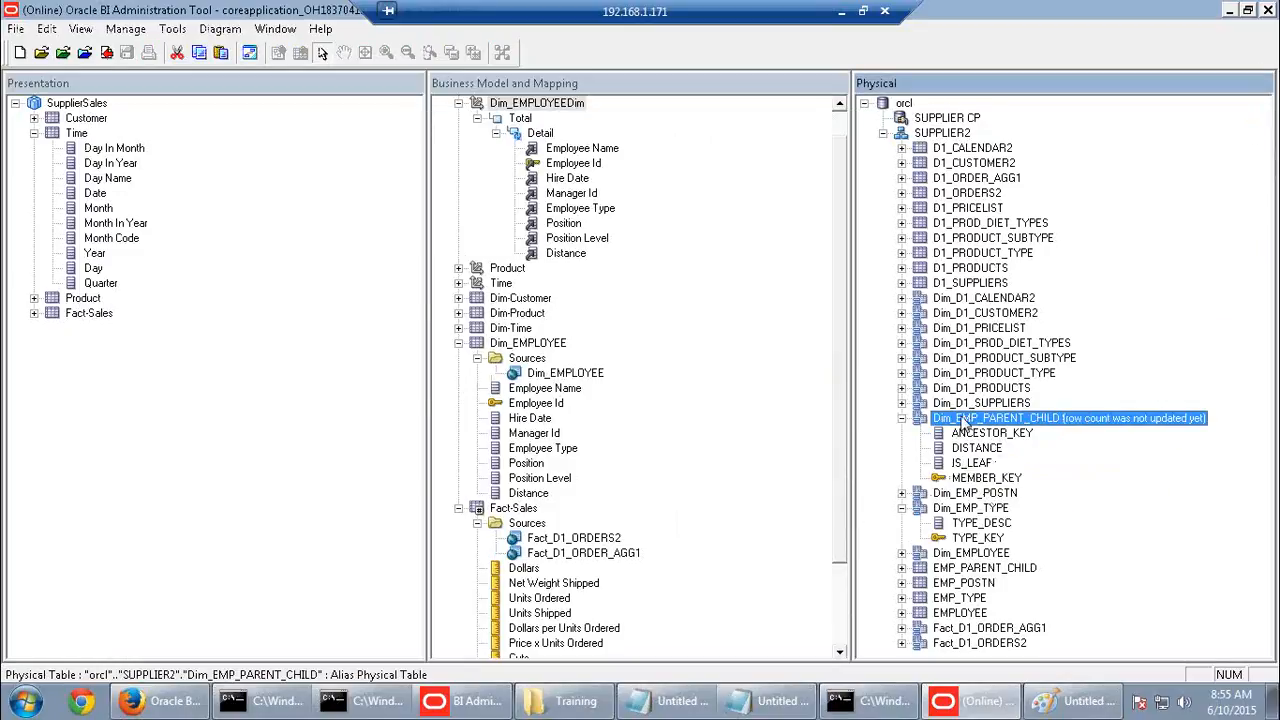
right_click(960, 417)
Open Dim_EMP_PARENT_CHILD's data and inspect ANCESTOR_KEY, DISTANCE and IS_LEAF for rows 1 and 2.
click(1015, 72)
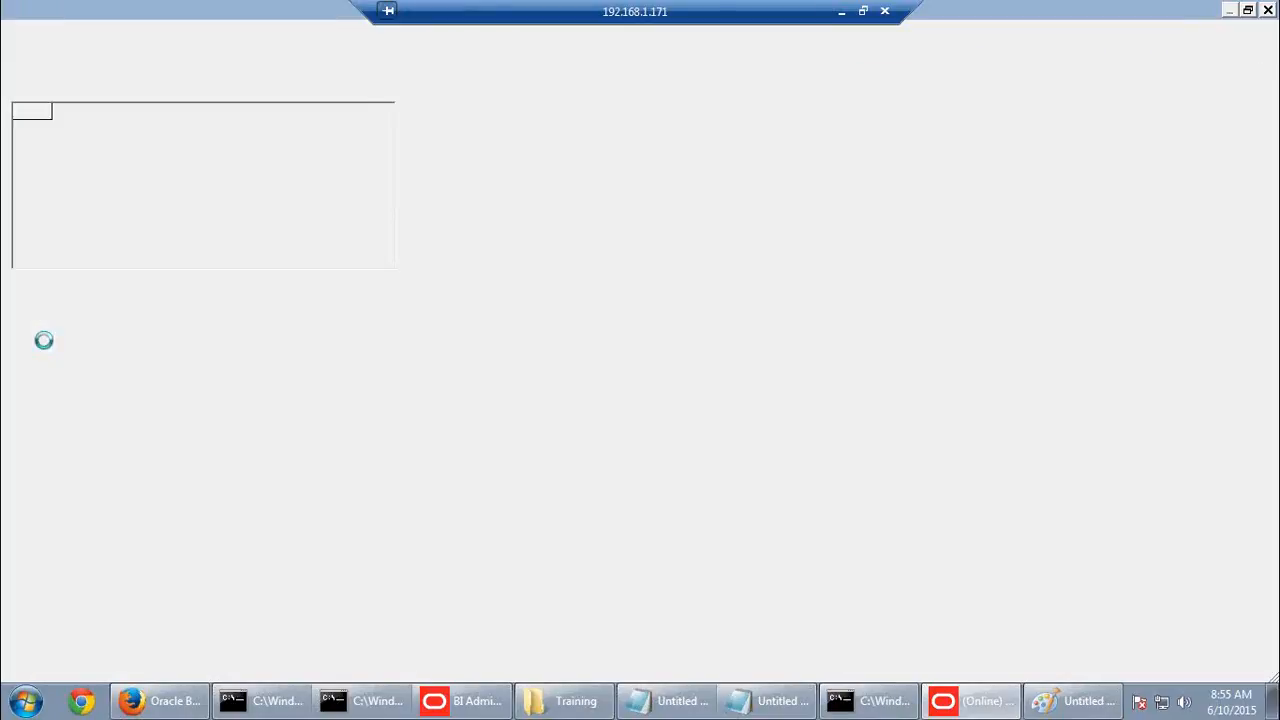
click(458, 145)
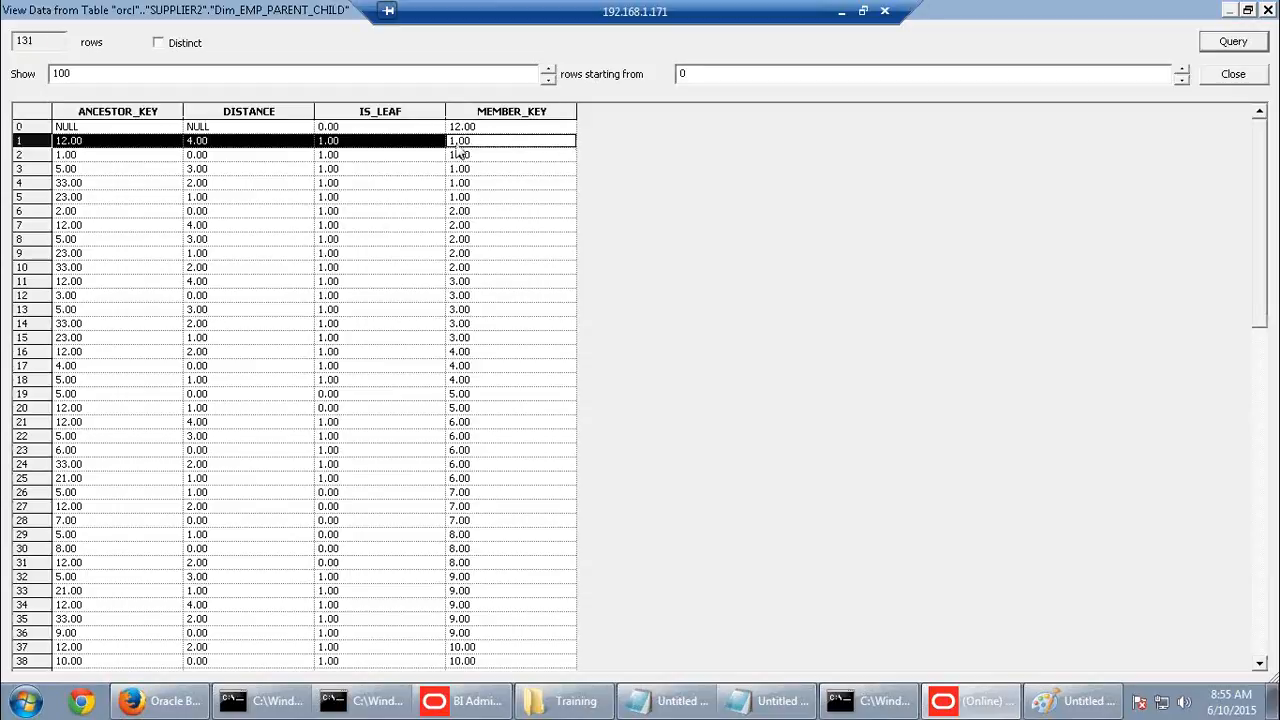
click(123, 146)
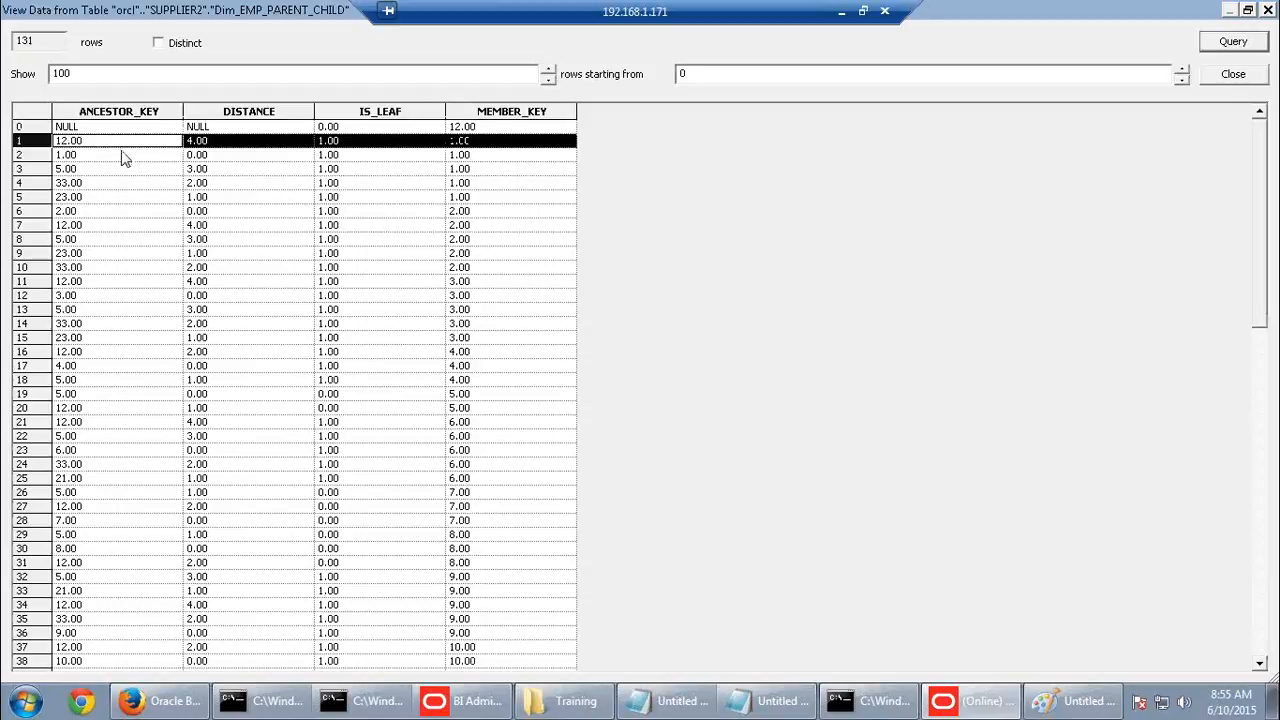
click(243, 147)
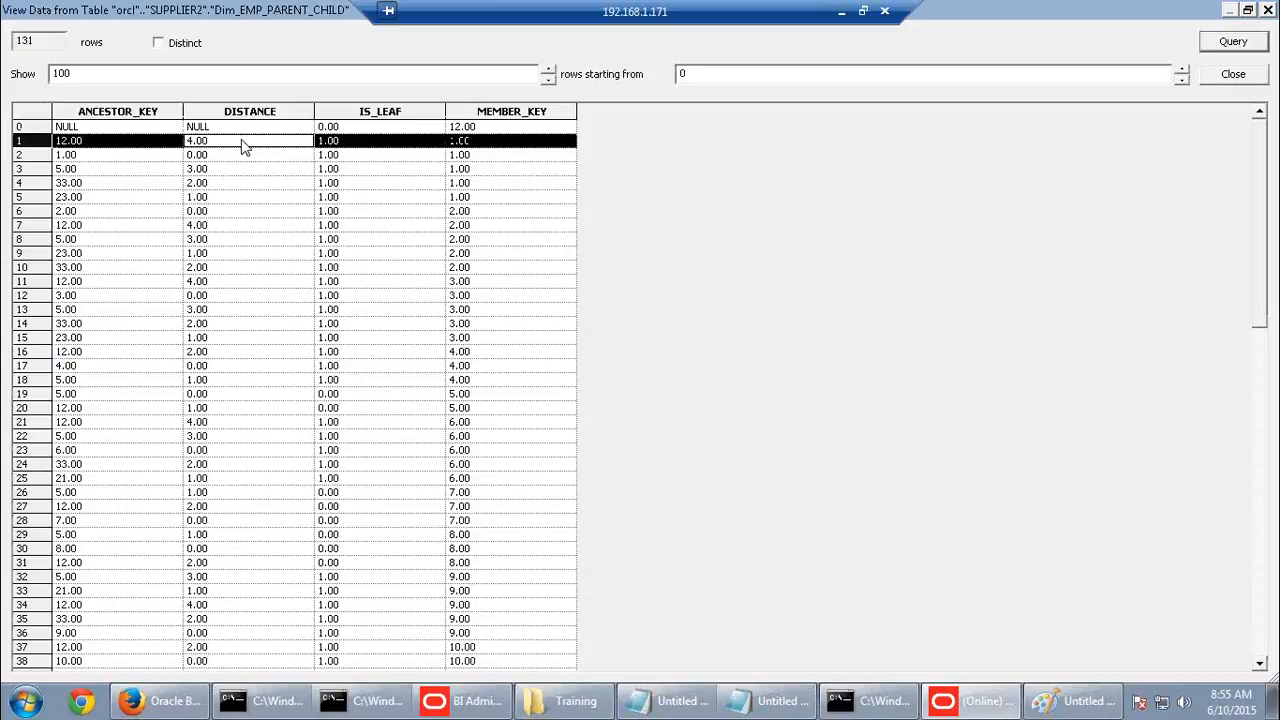
click(354, 146)
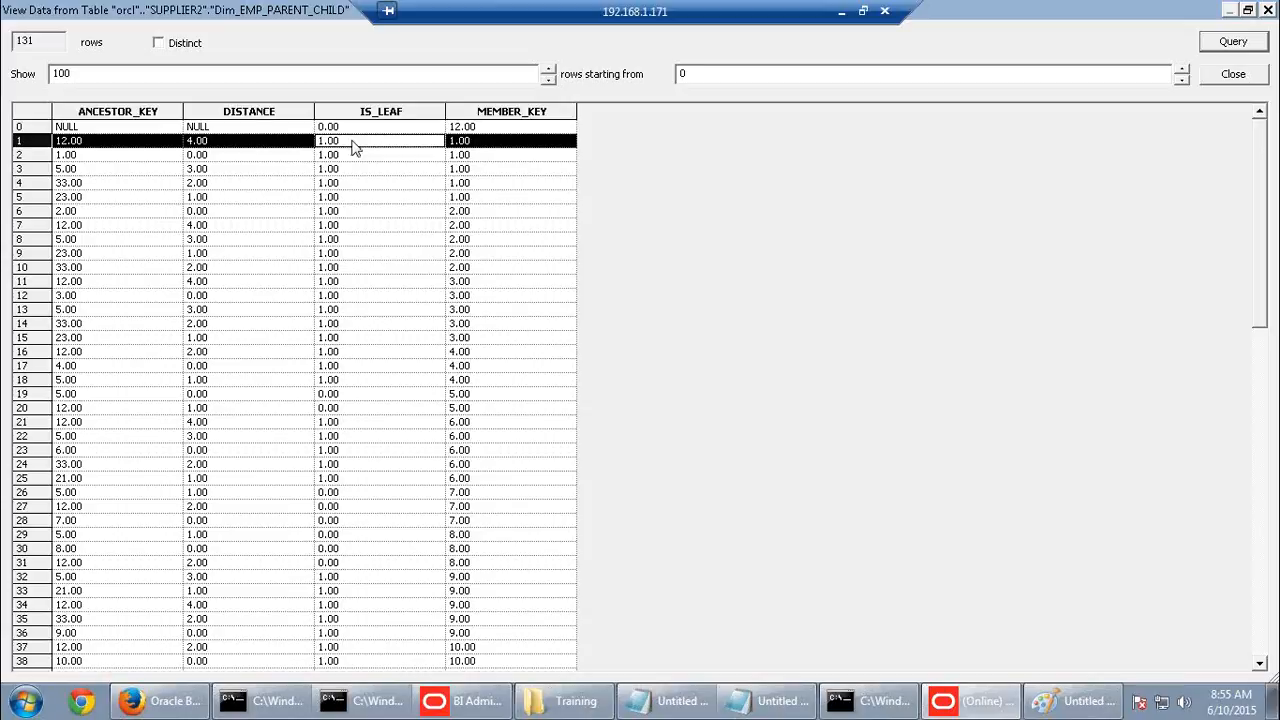
click(466, 156)
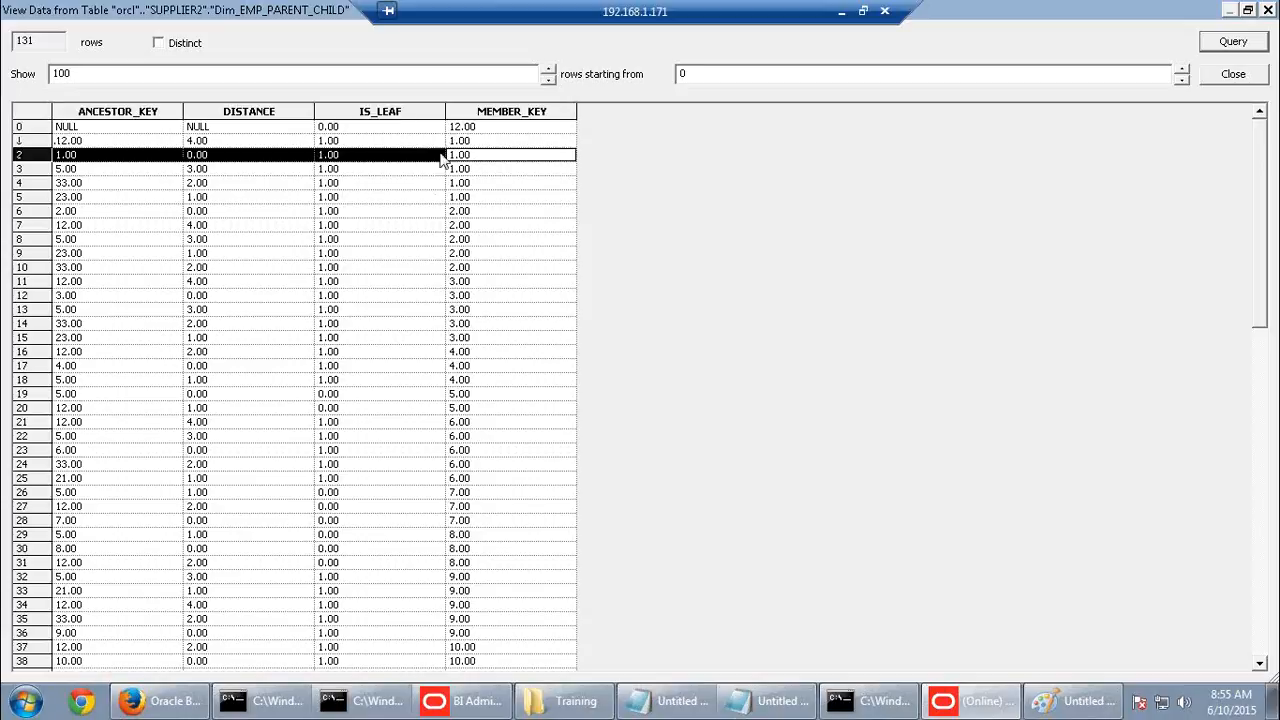
click(122, 158)
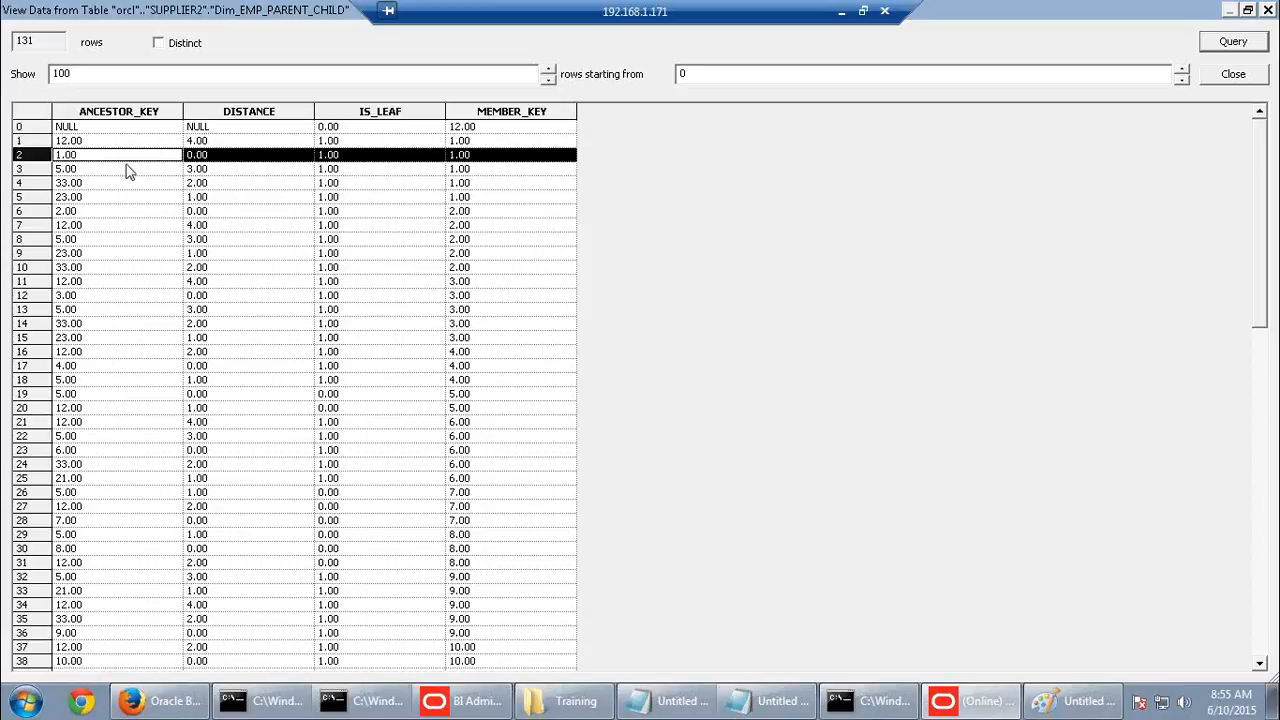
click(224, 160)
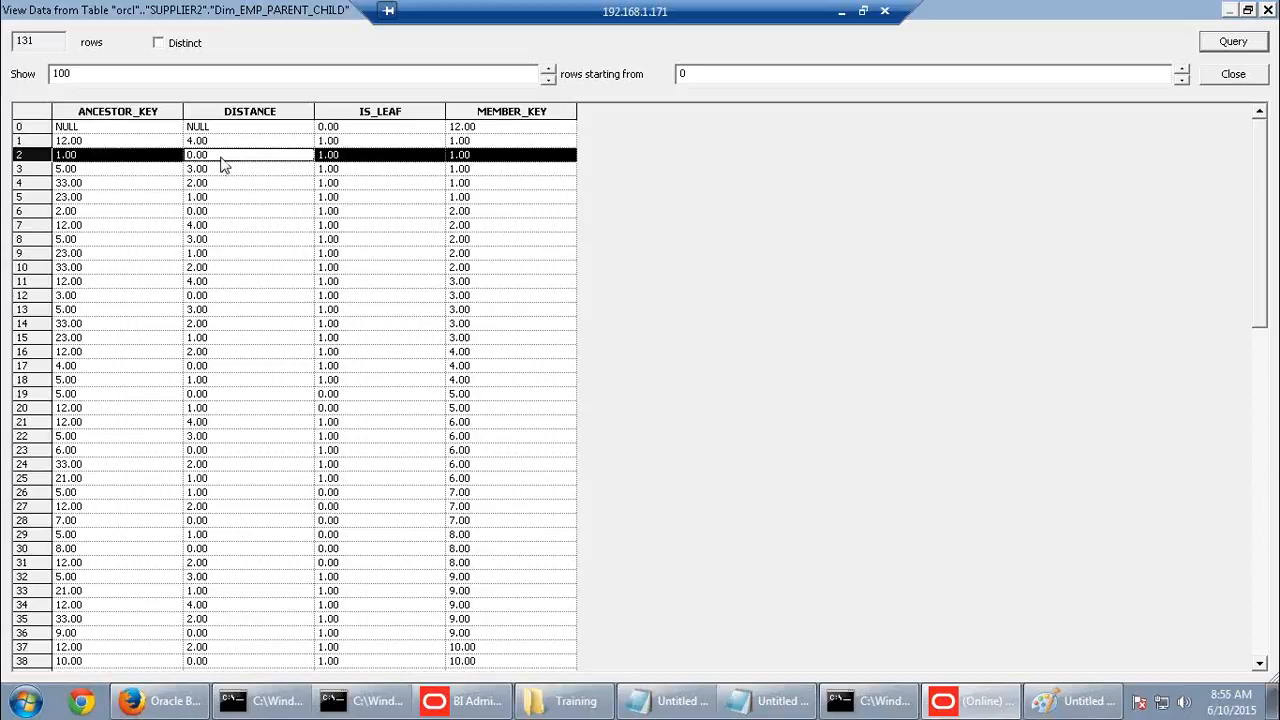
click(364, 160)
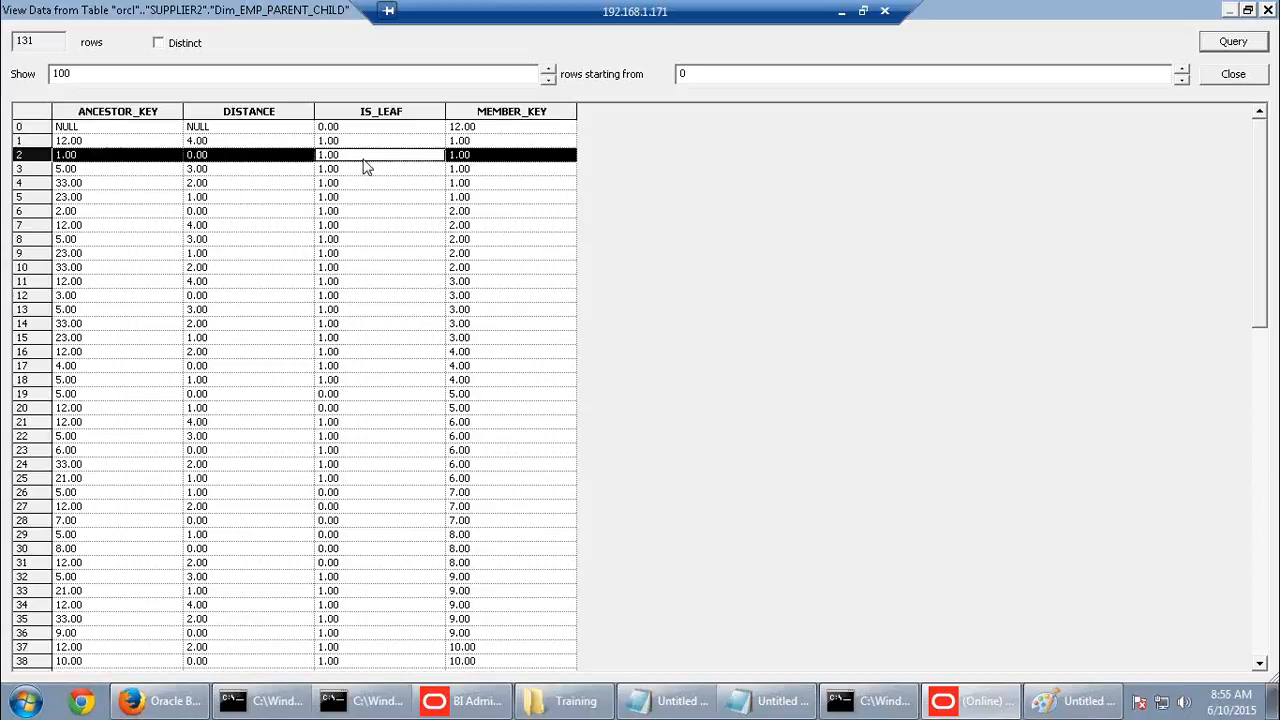
Add a box labelled 1 below-left of box 12, joined to it by a line.
click(1062, 702)
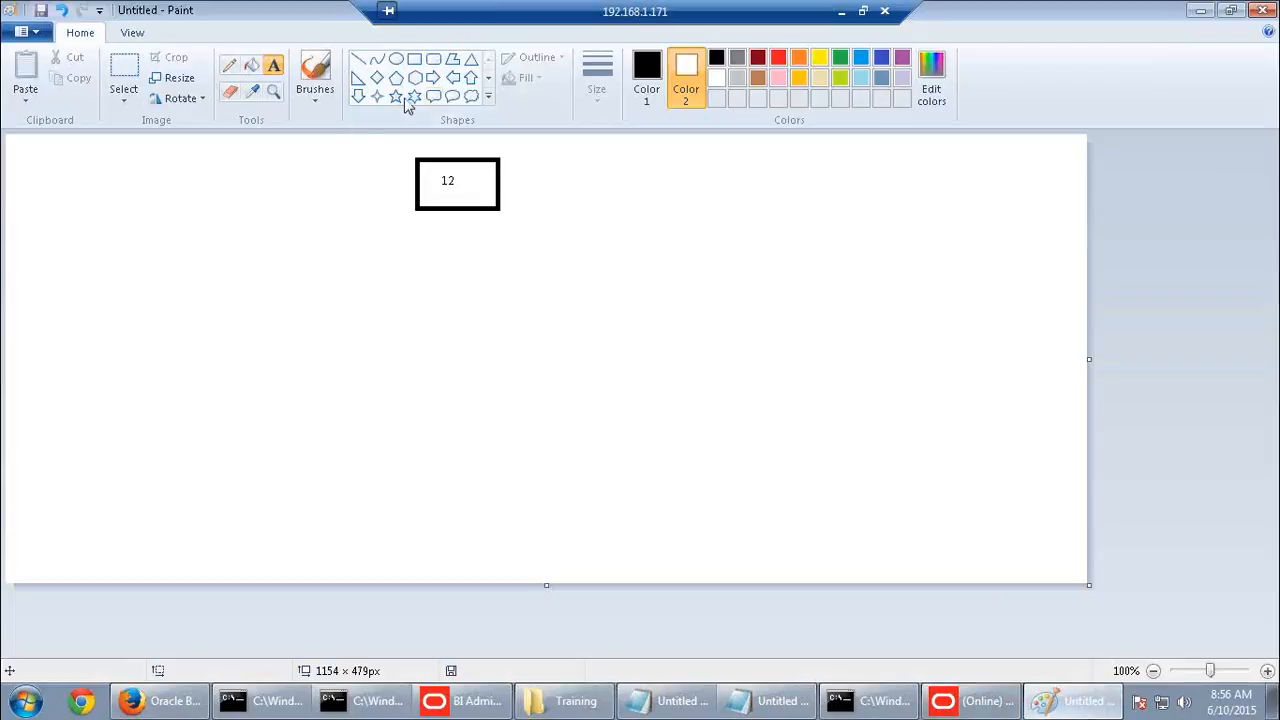
click(414, 59)
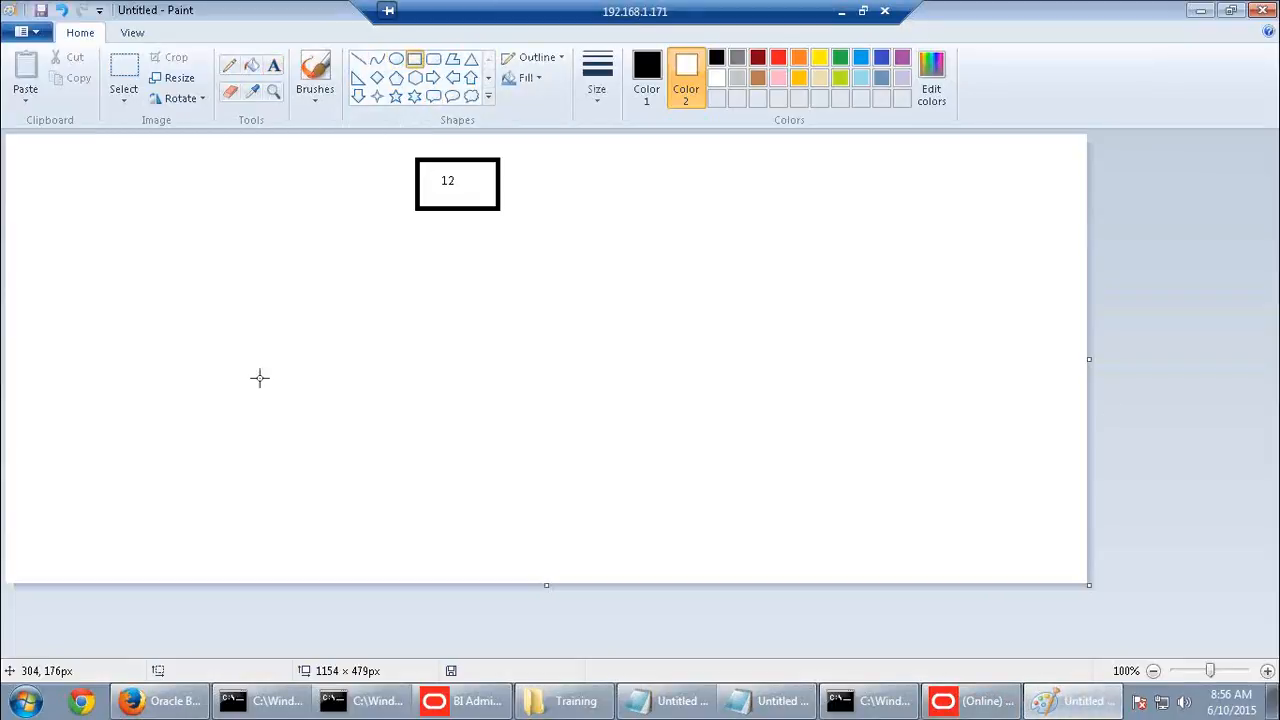
mouse_move(215, 370)
mouse_down()
mouse_move(232, 404)
mouse_move(294, 421)
mouse_up()
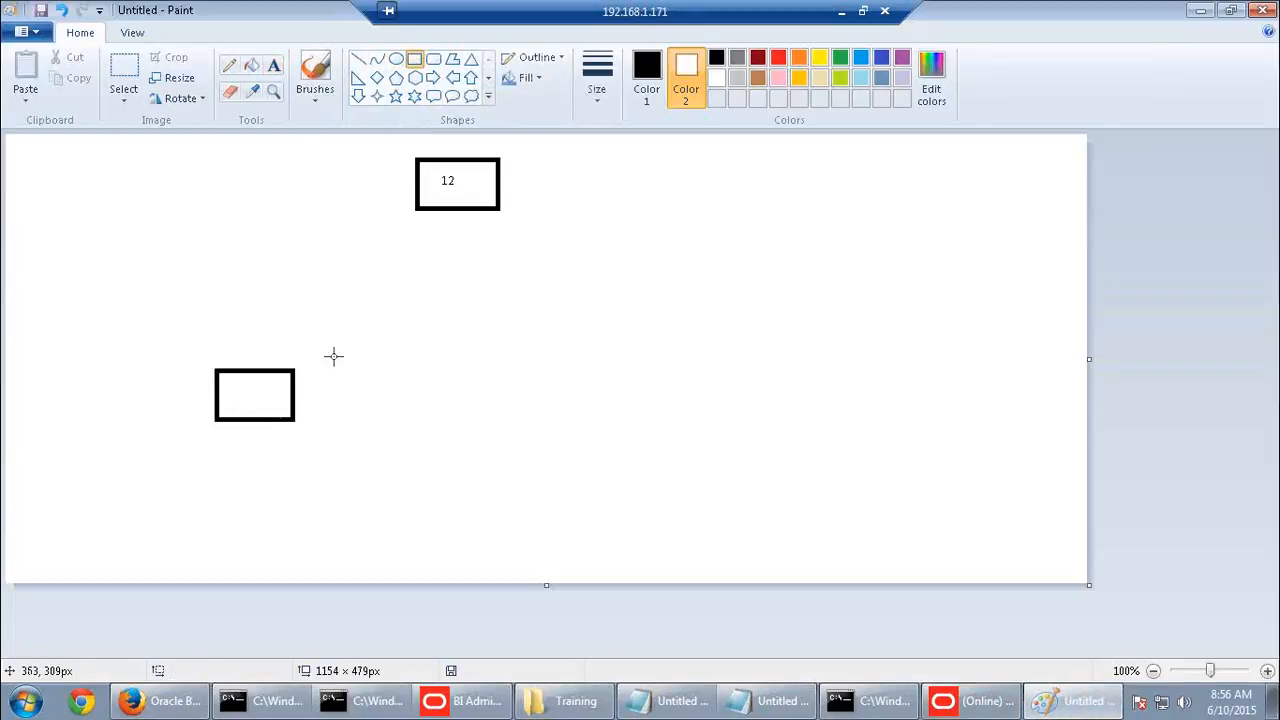
click(358, 59)
drag(422, 212, 254, 367)
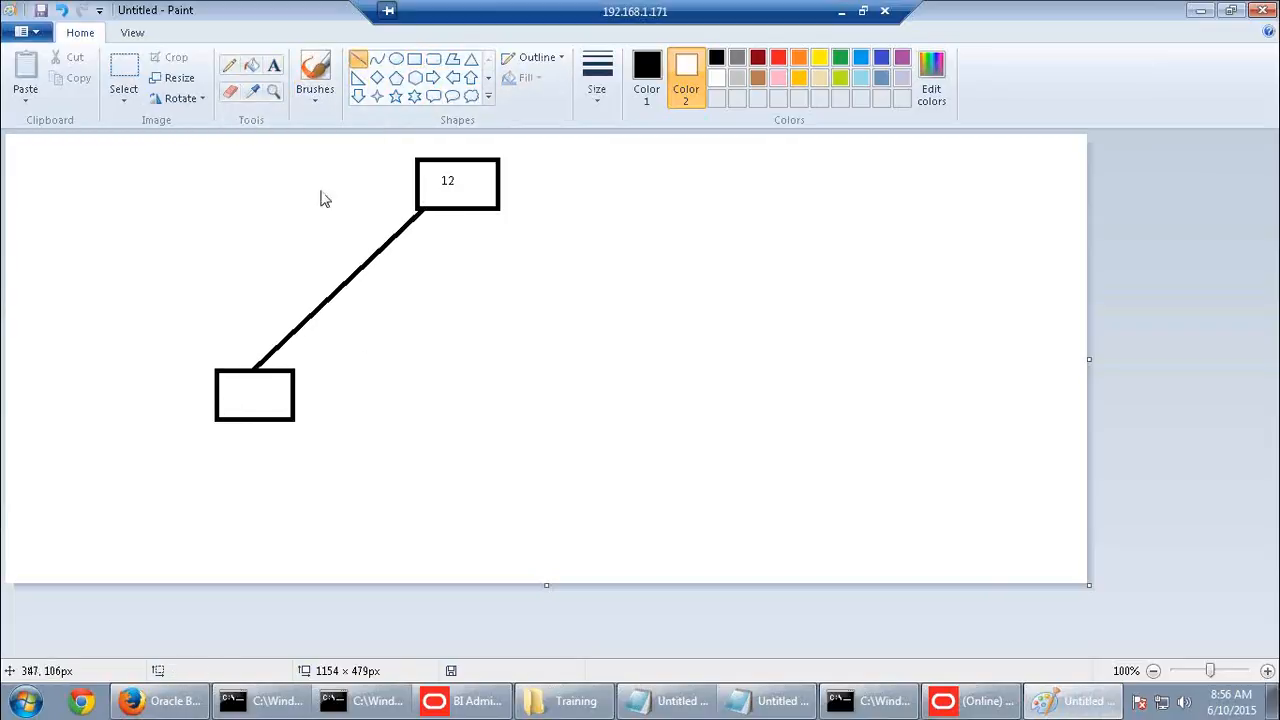
click(273, 65)
click(230, 390)
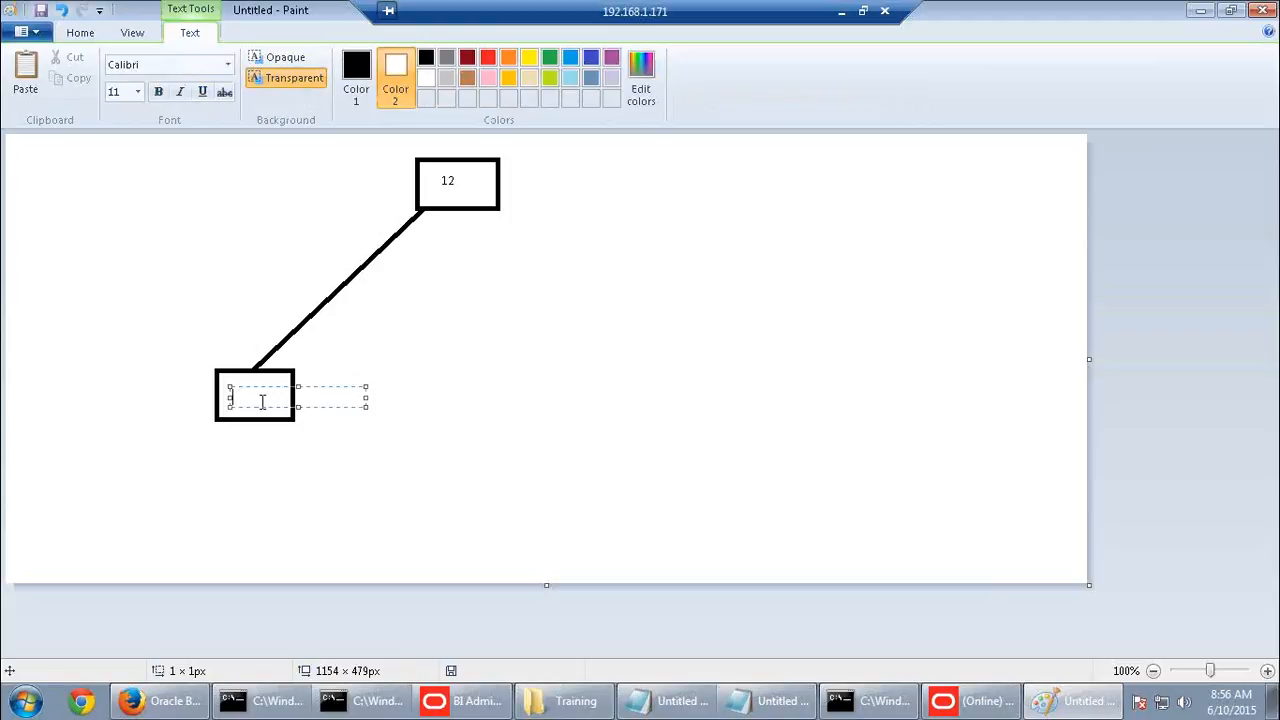
text(1)
click(340, 490)
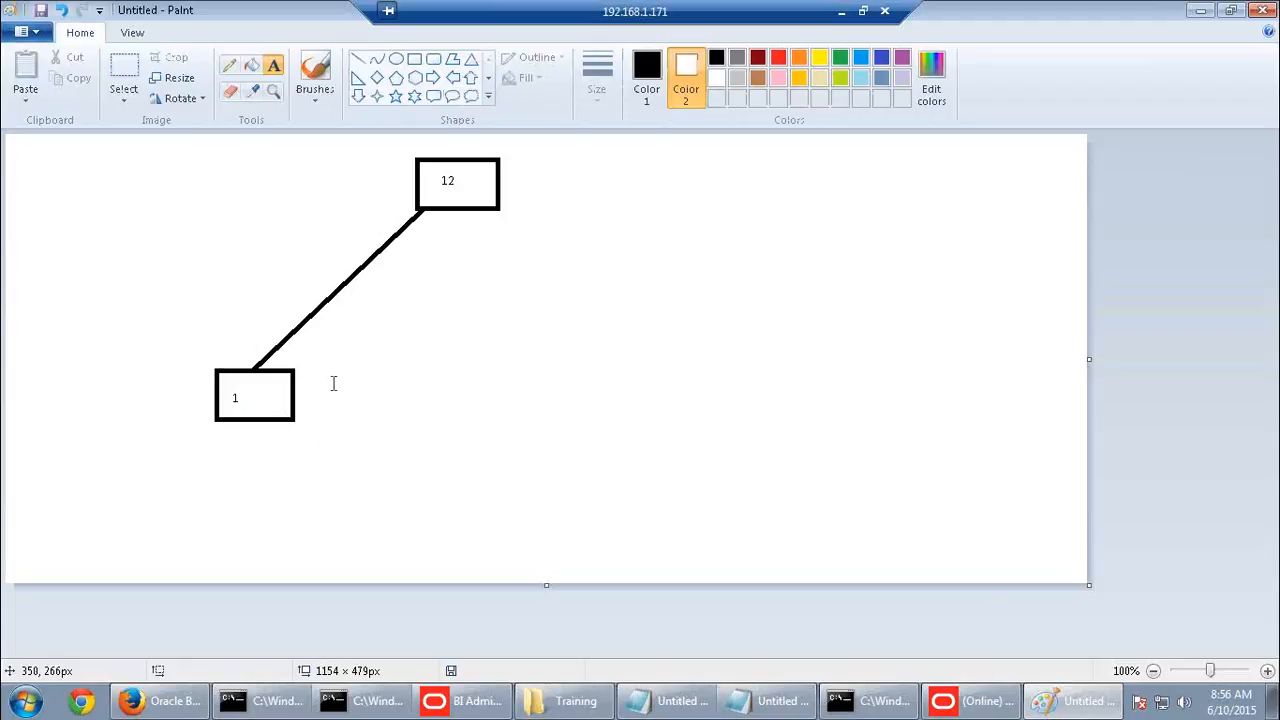
click(972, 700)
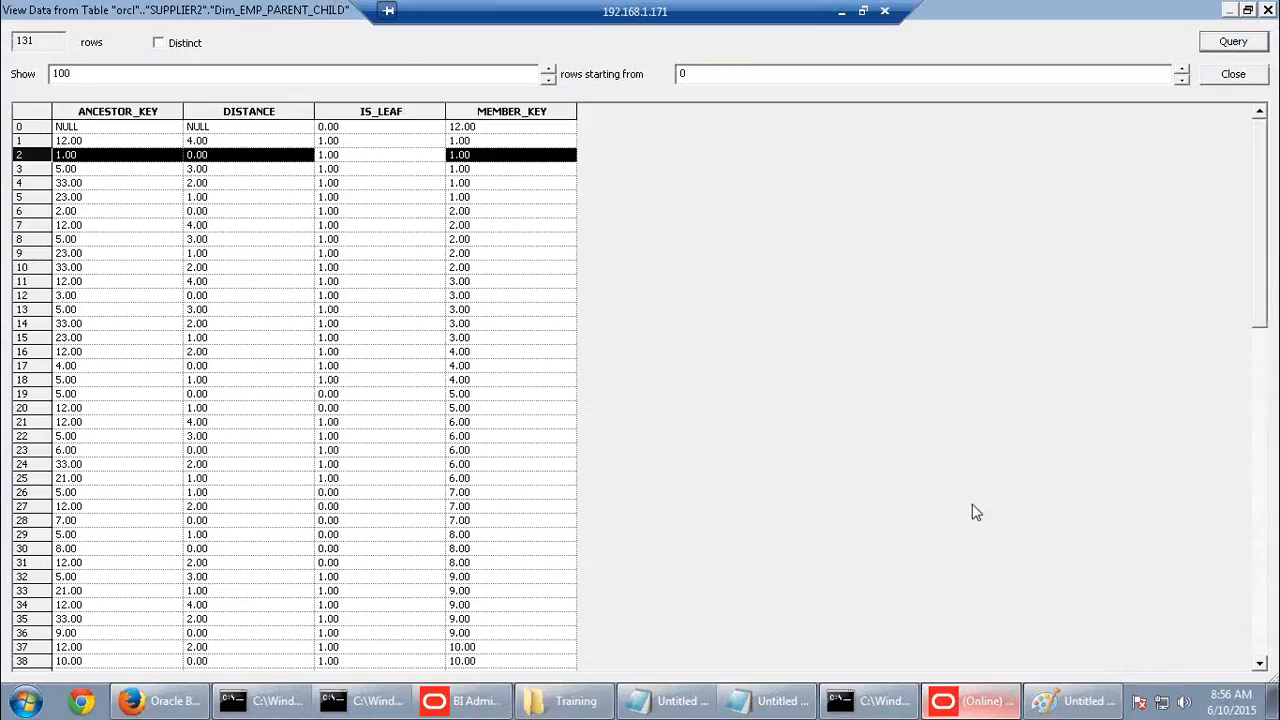
click(481, 186)
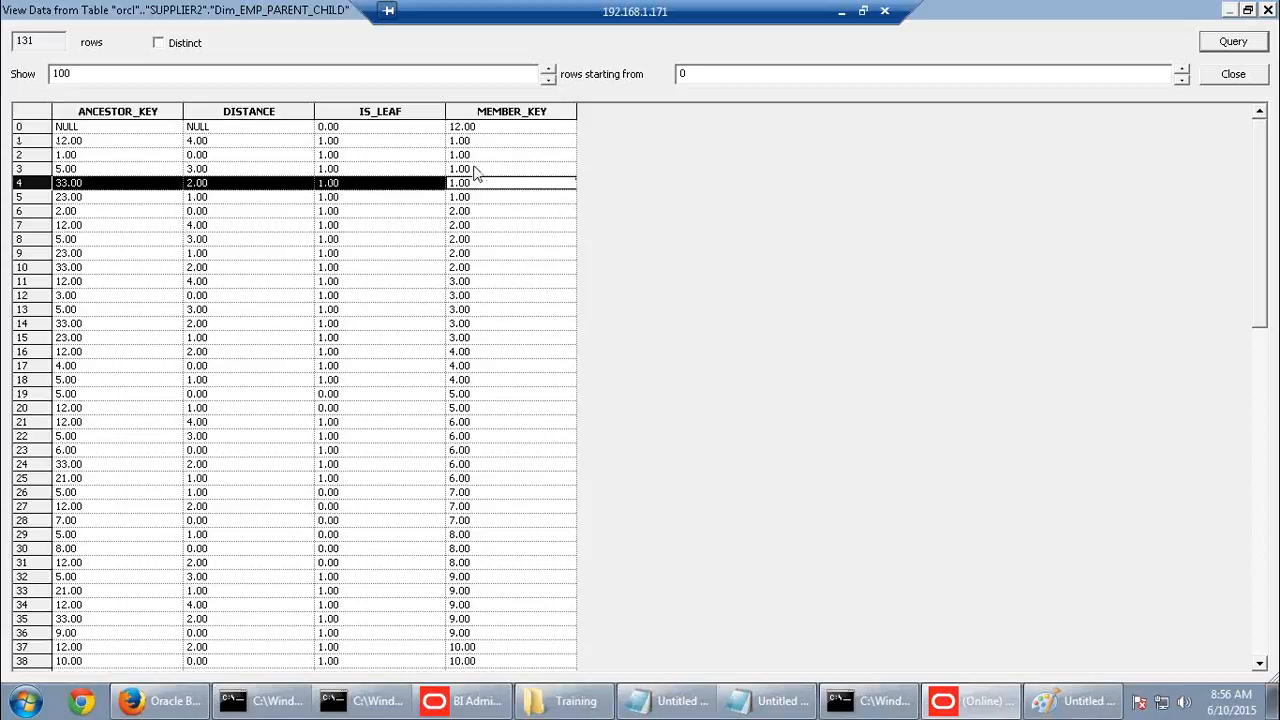
click(477, 170)
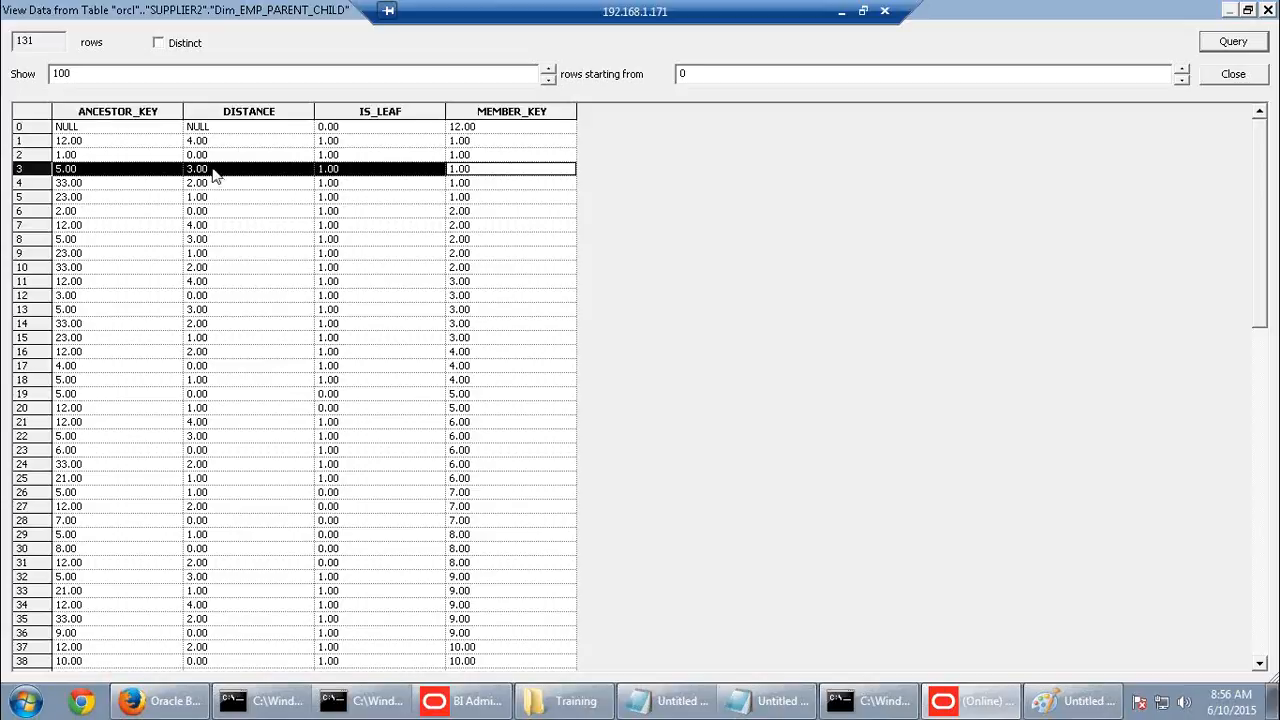
click(85, 172)
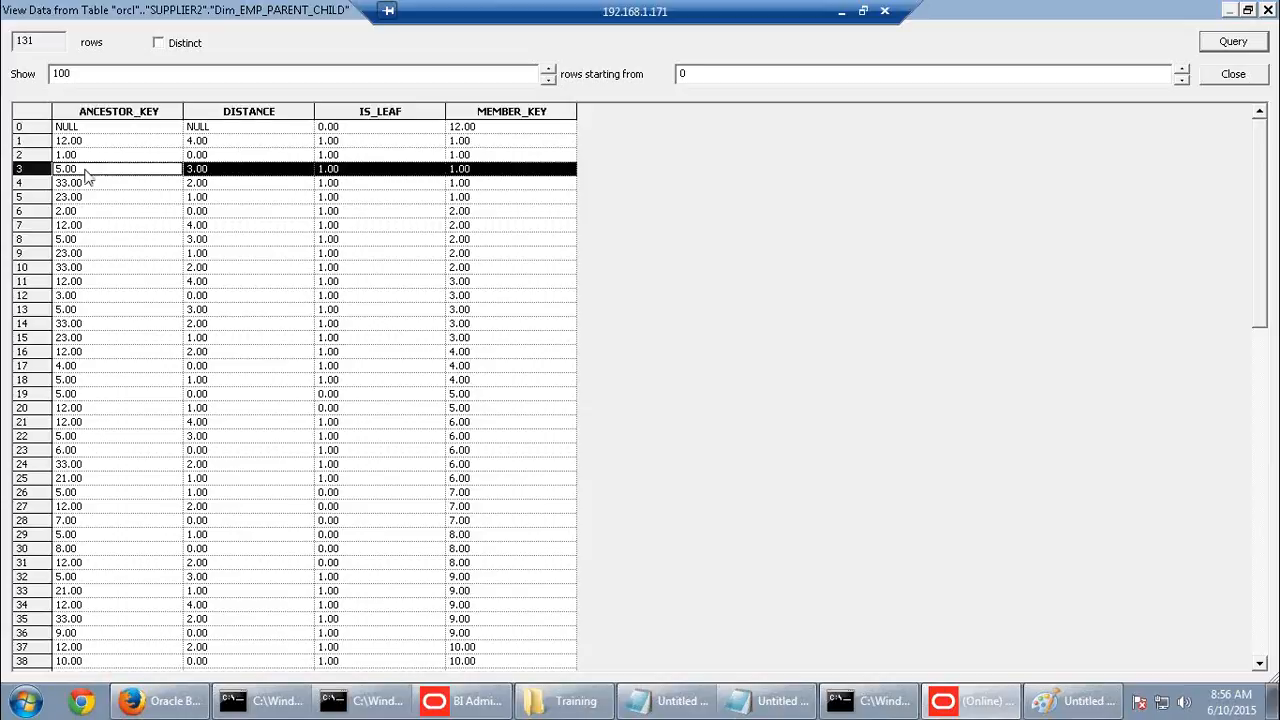
click(464, 399)
click(466, 407)
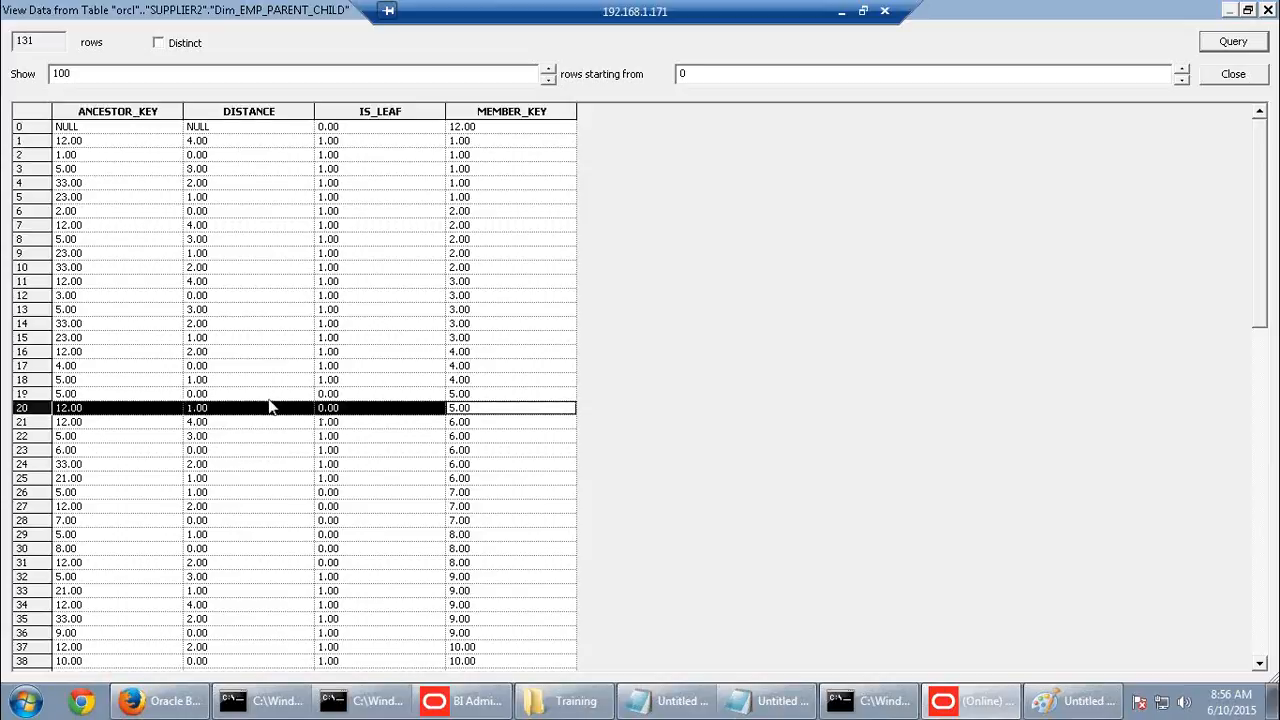
click(114, 412)
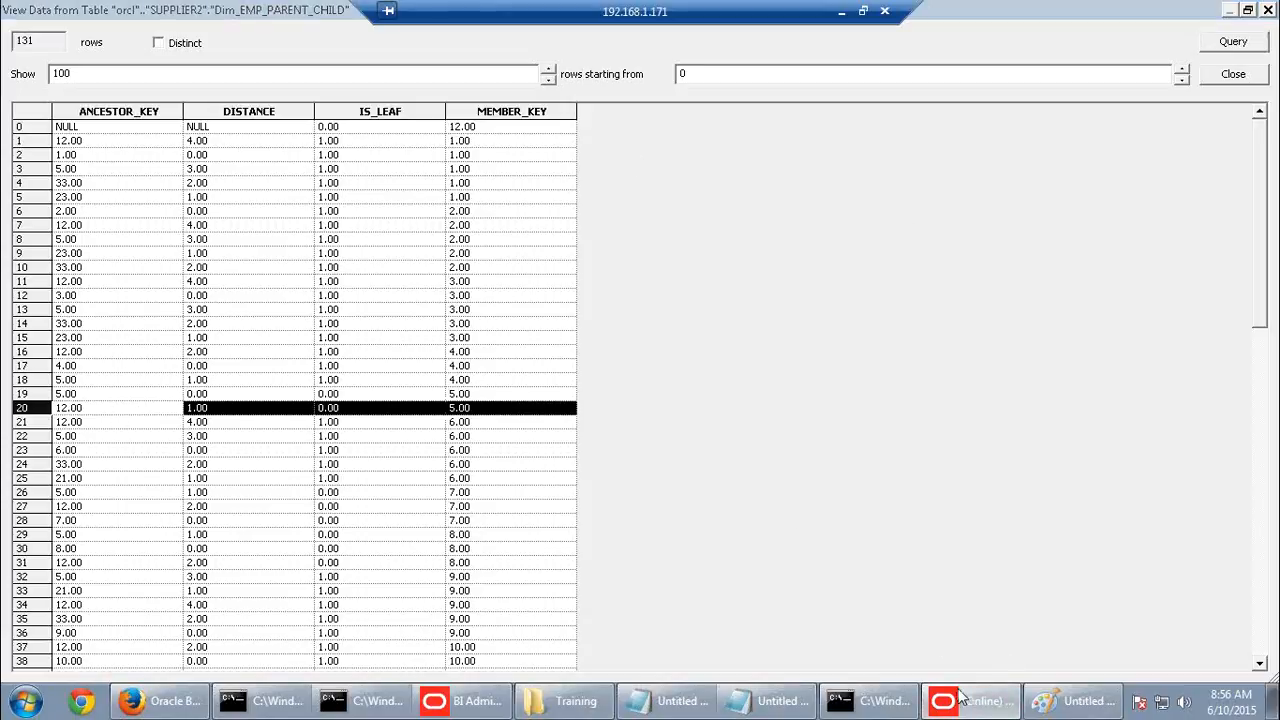
click(1075, 700)
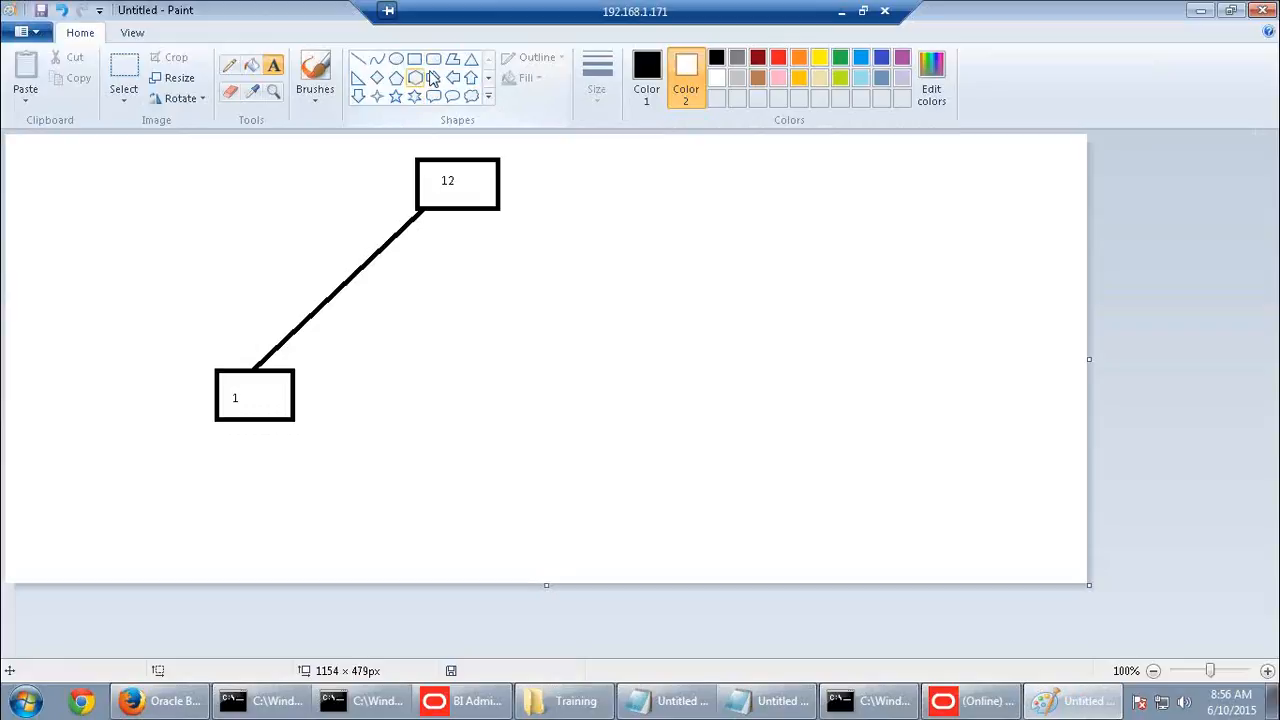
Draw a box labelled 5 on the line between boxes 12 and 1.
click(414, 59)
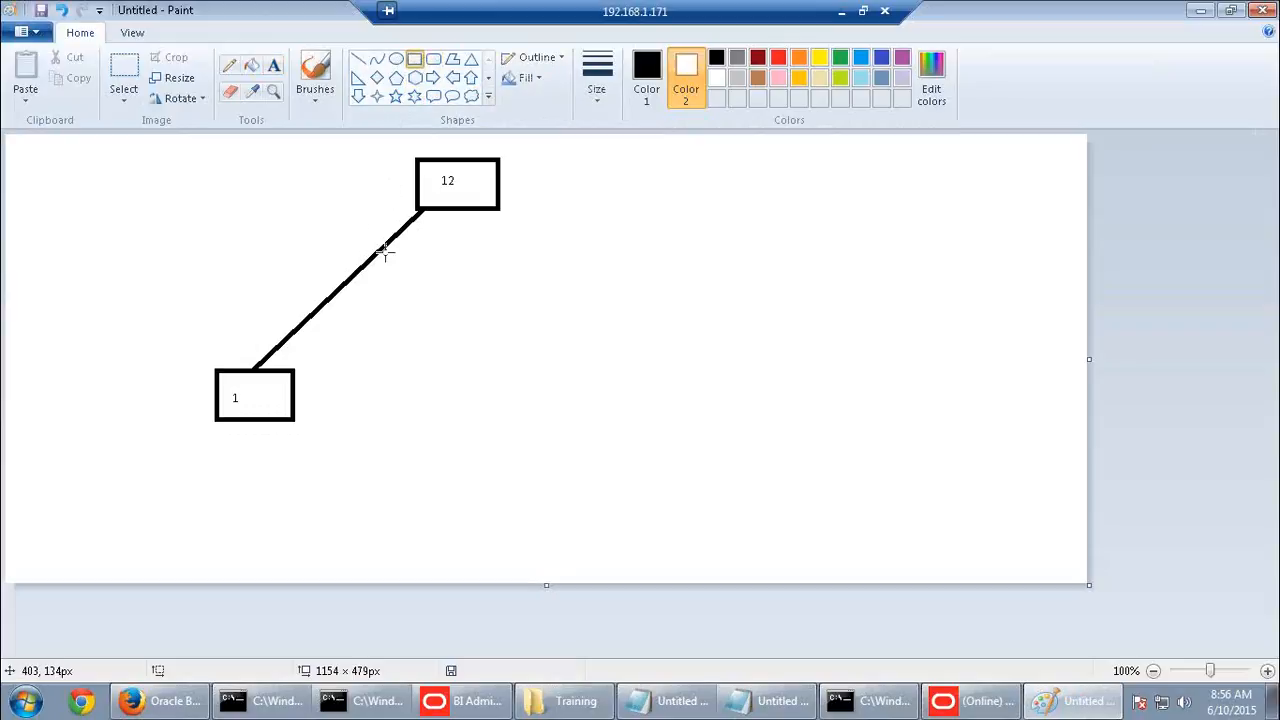
drag(347, 230, 428, 290)
click(273, 65)
click(382, 259)
text(5)
click(442, 362)
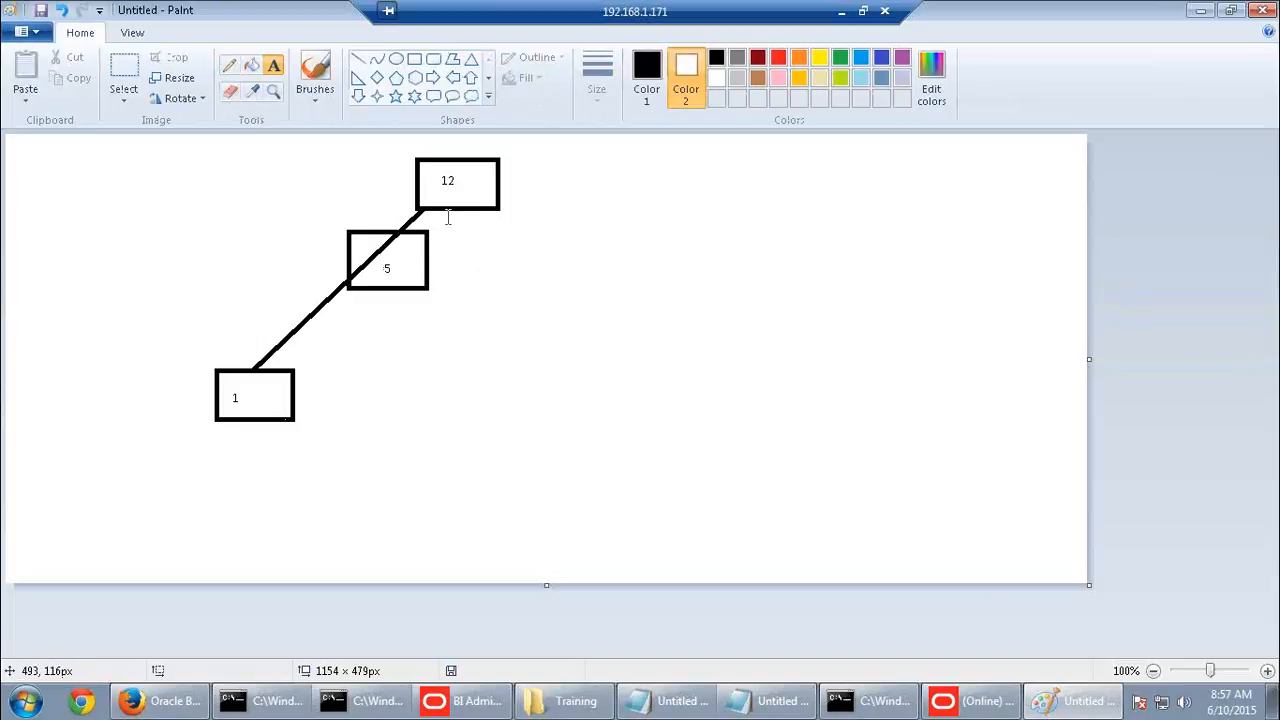
click(965, 705)
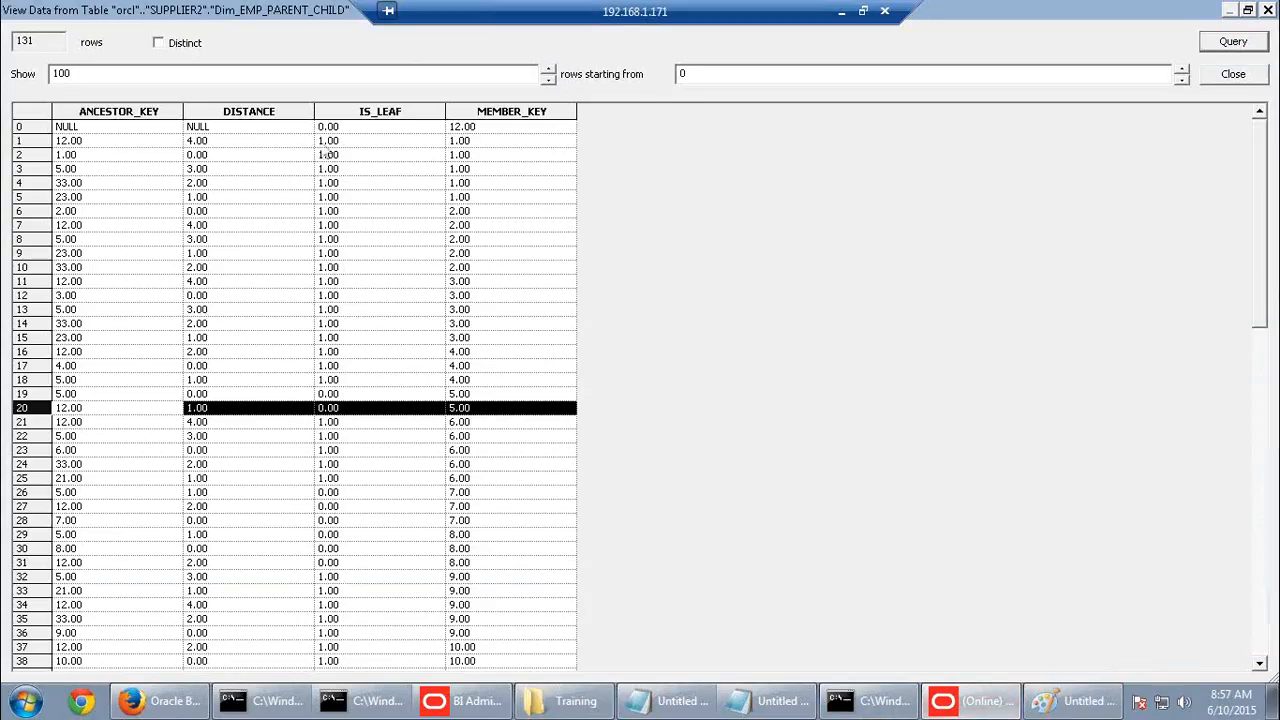
Inspect row 11 (ancestor 12 of member 3) and row 74 (ancestor 5 of member 19), then close.
click(405, 283)
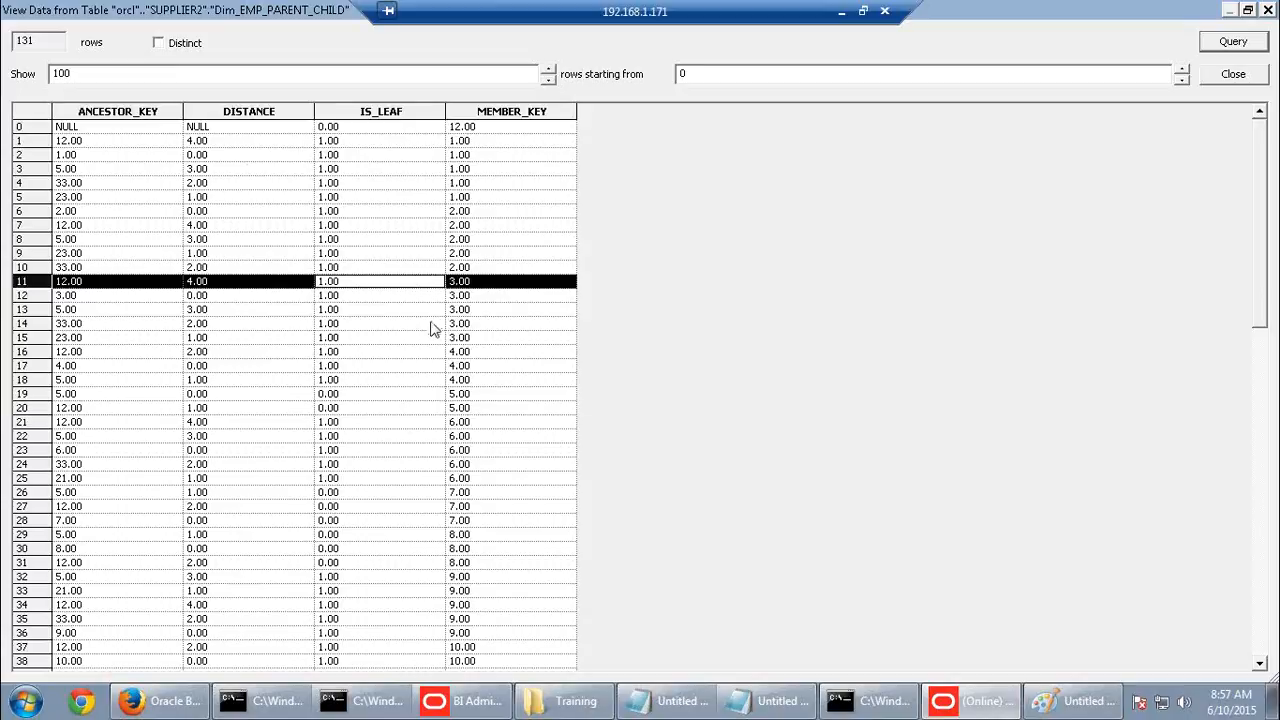
scroll(1268, 420, down, 2)
scroll(1268, 420, down, 10)
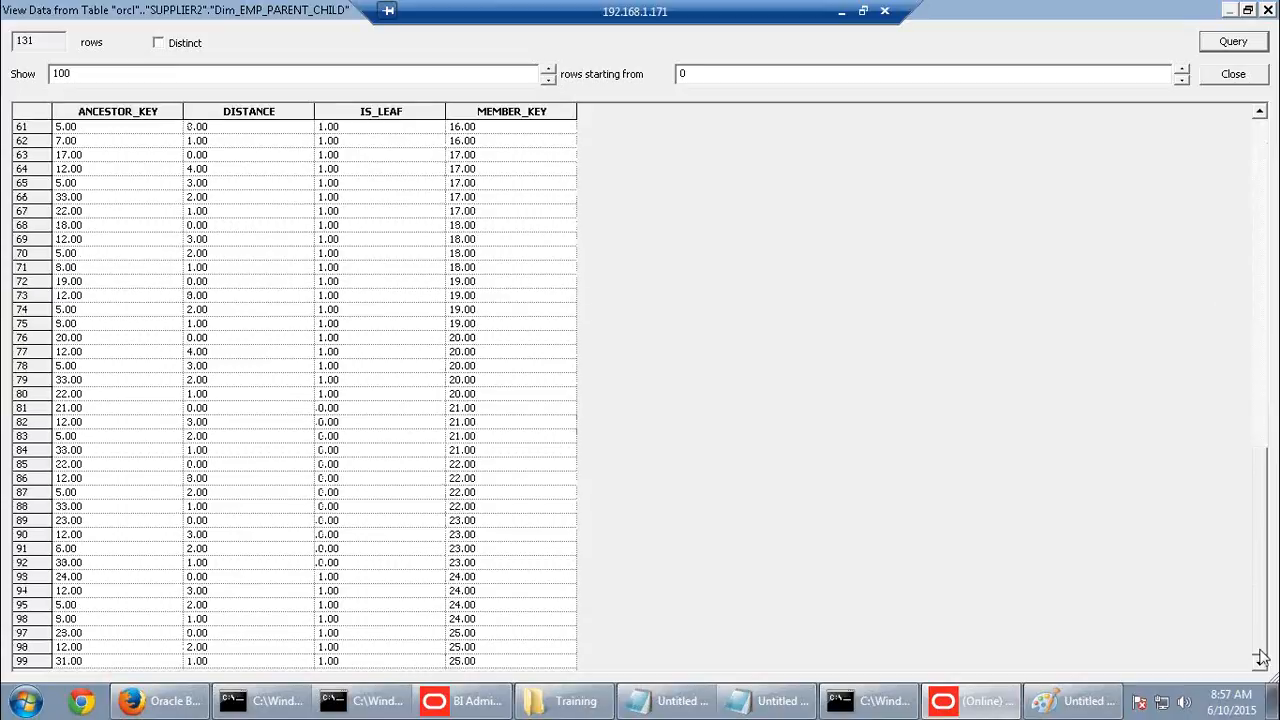
click(338, 310)
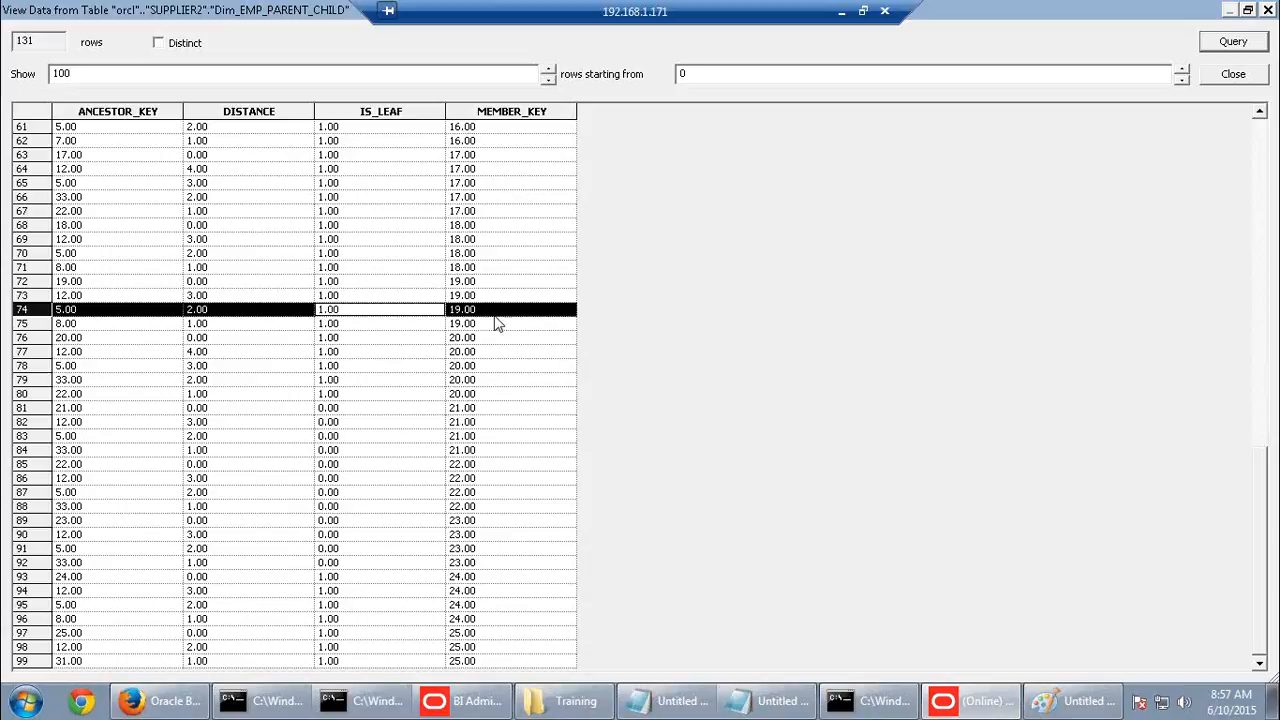
click(1267, 12)
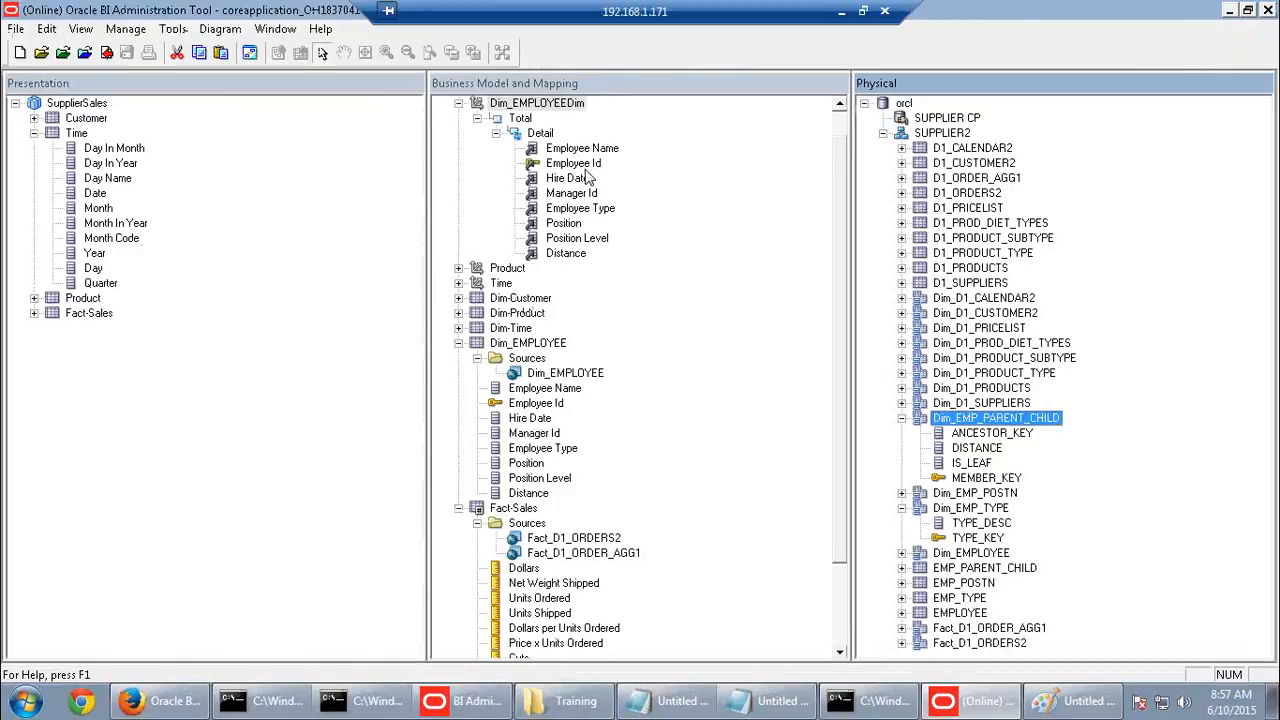
click(540, 134)
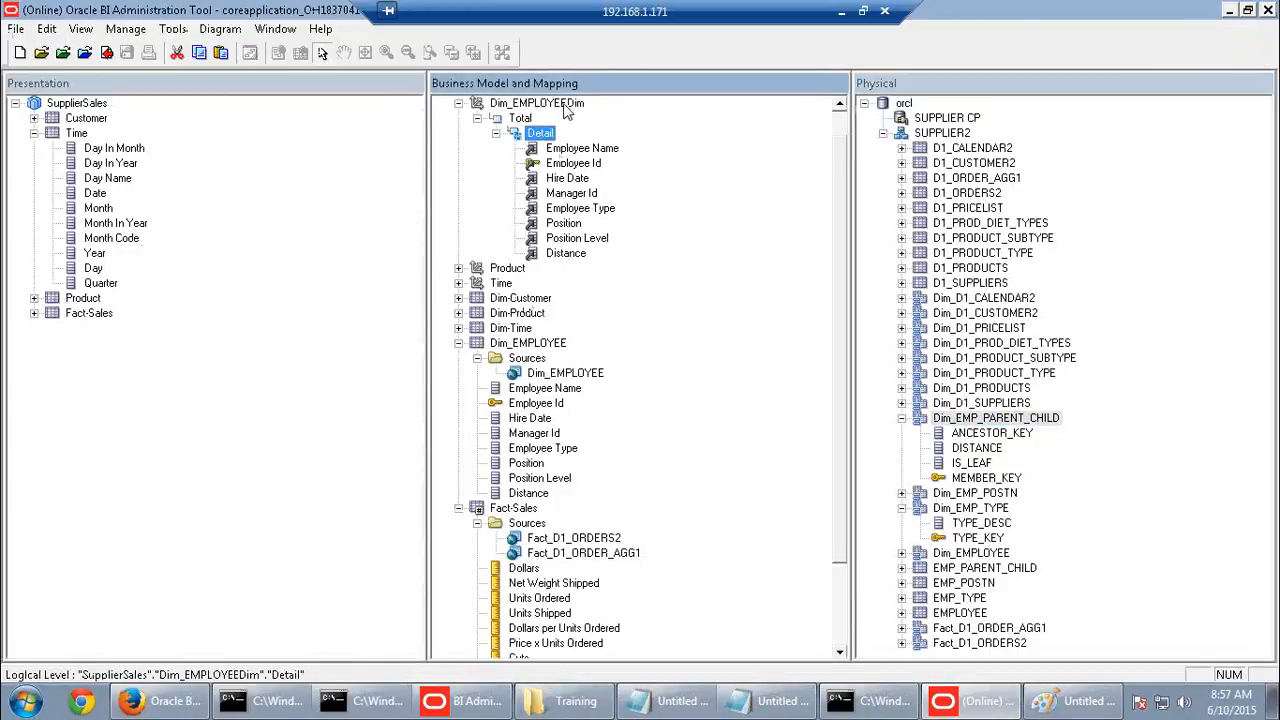
click(540, 104)
click(511, 119)
double_click(532, 107)
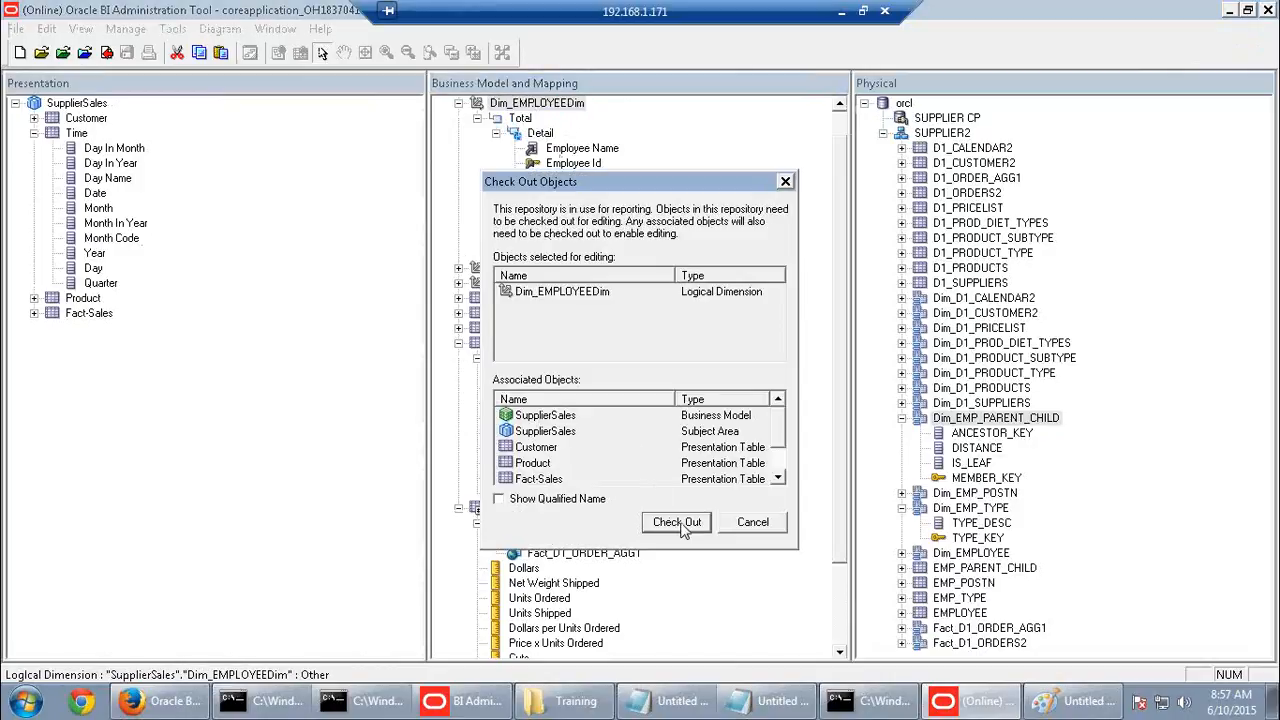
click(679, 523)
click(580, 250)
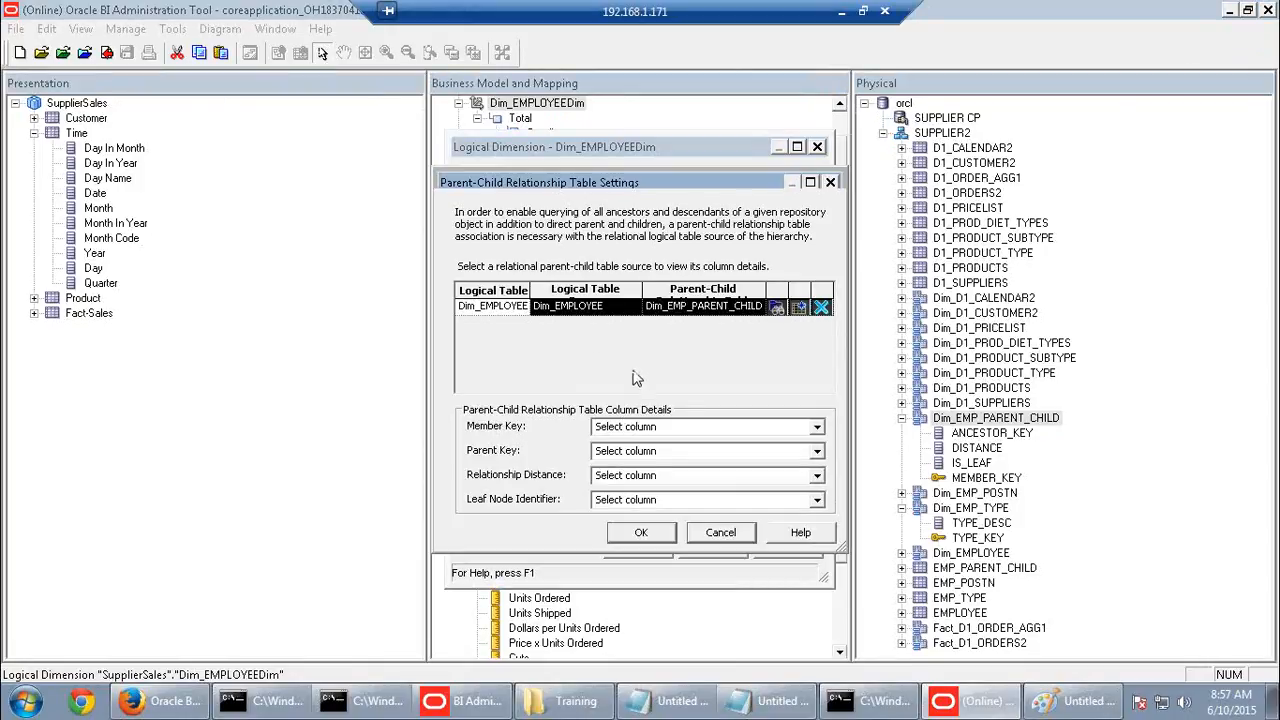
click(721, 535)
click(722, 543)
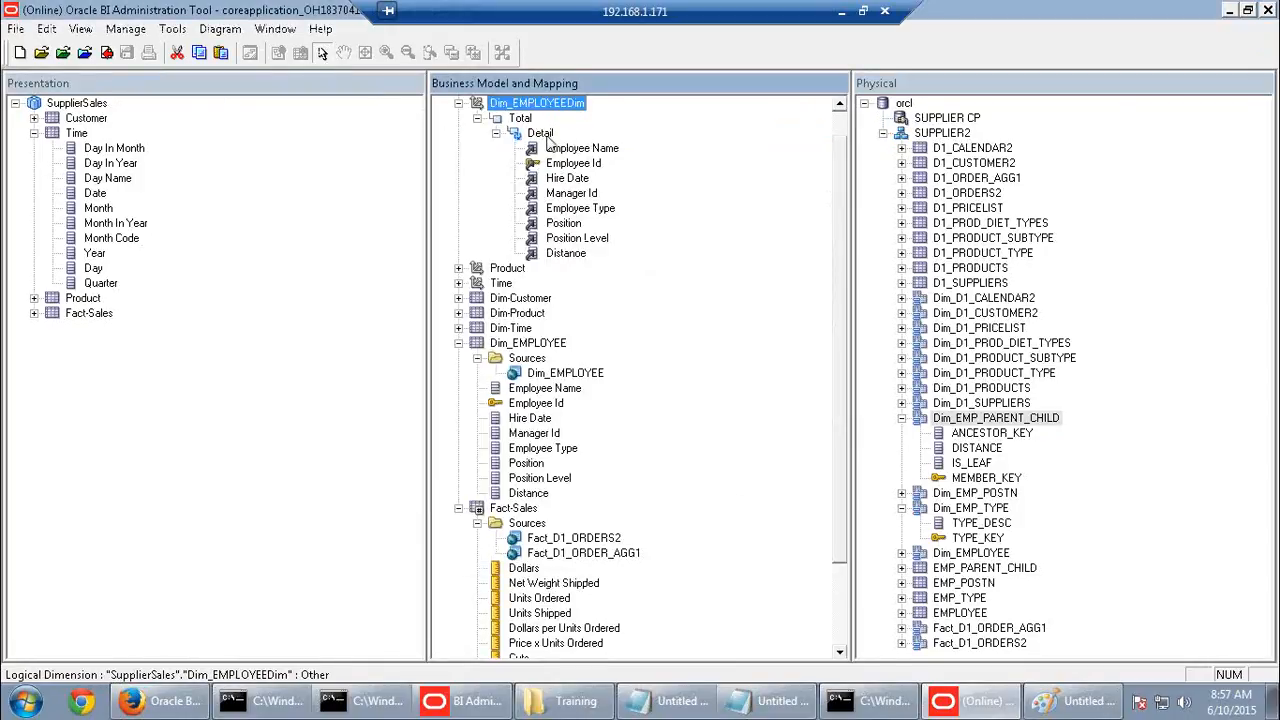
double_click(547, 140)
Check out the Detail level and close its properties without changes.
click(676, 524)
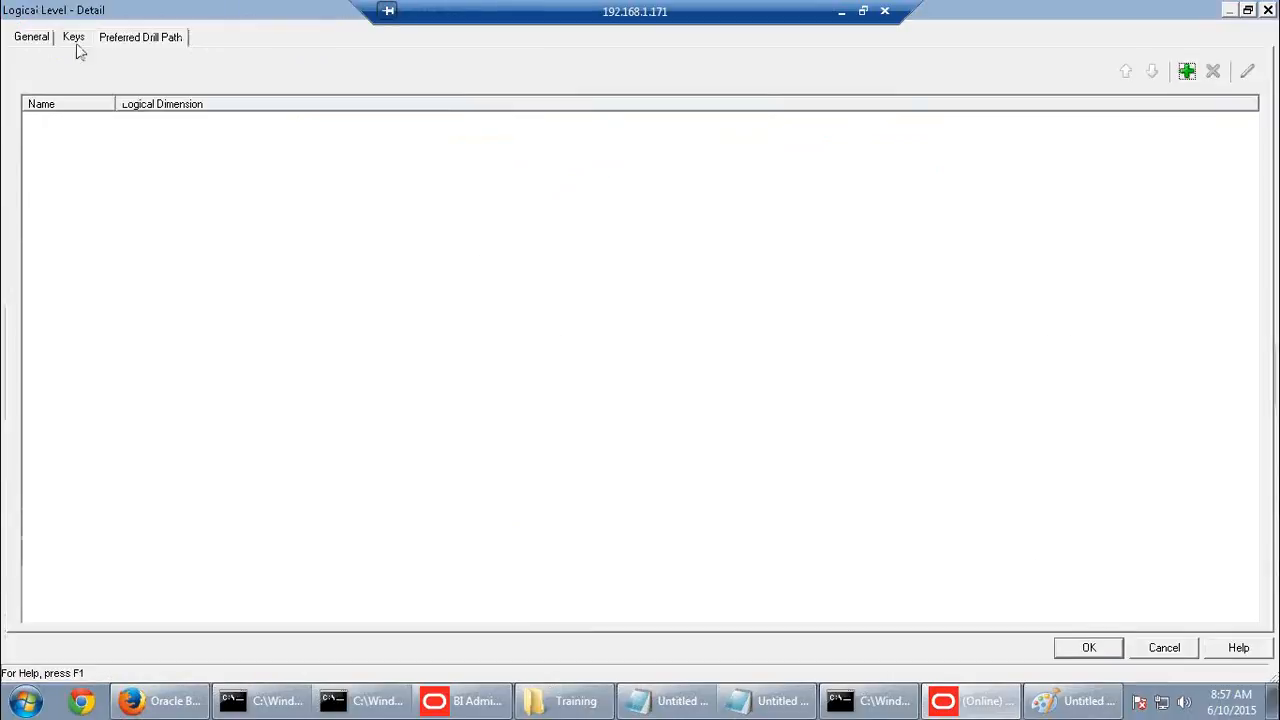
click(45, 37)
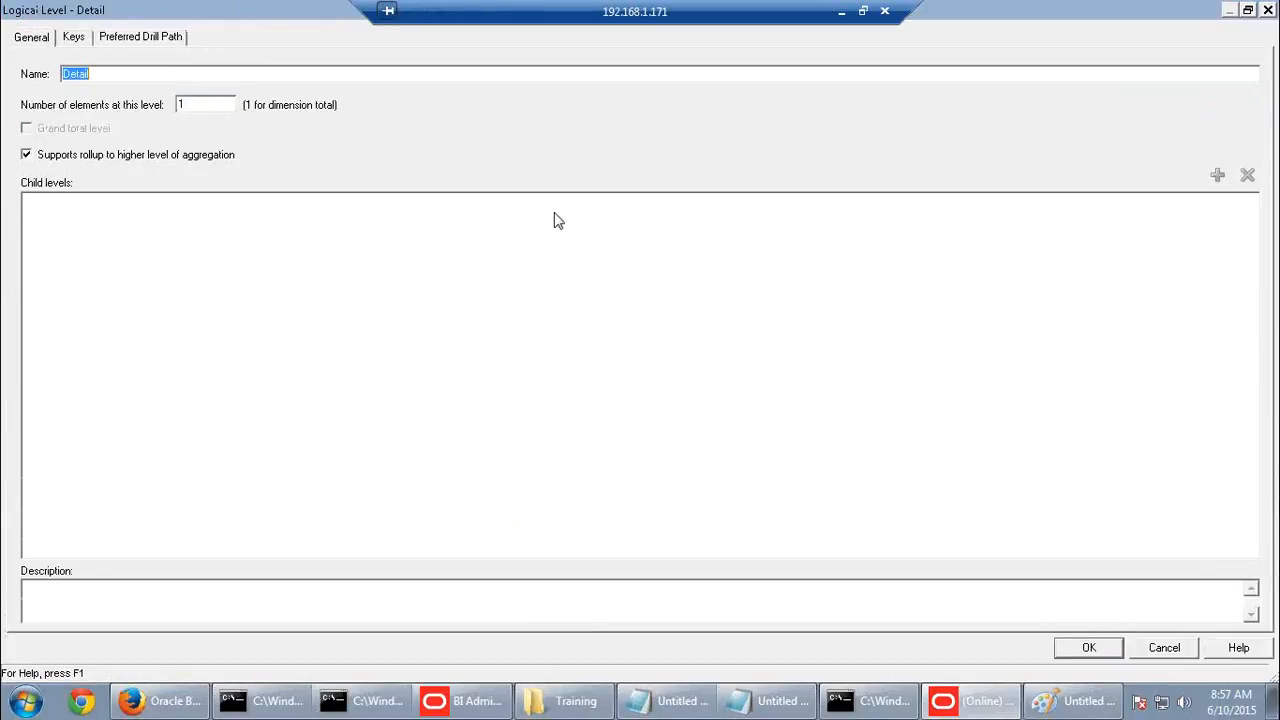
click(1163, 648)
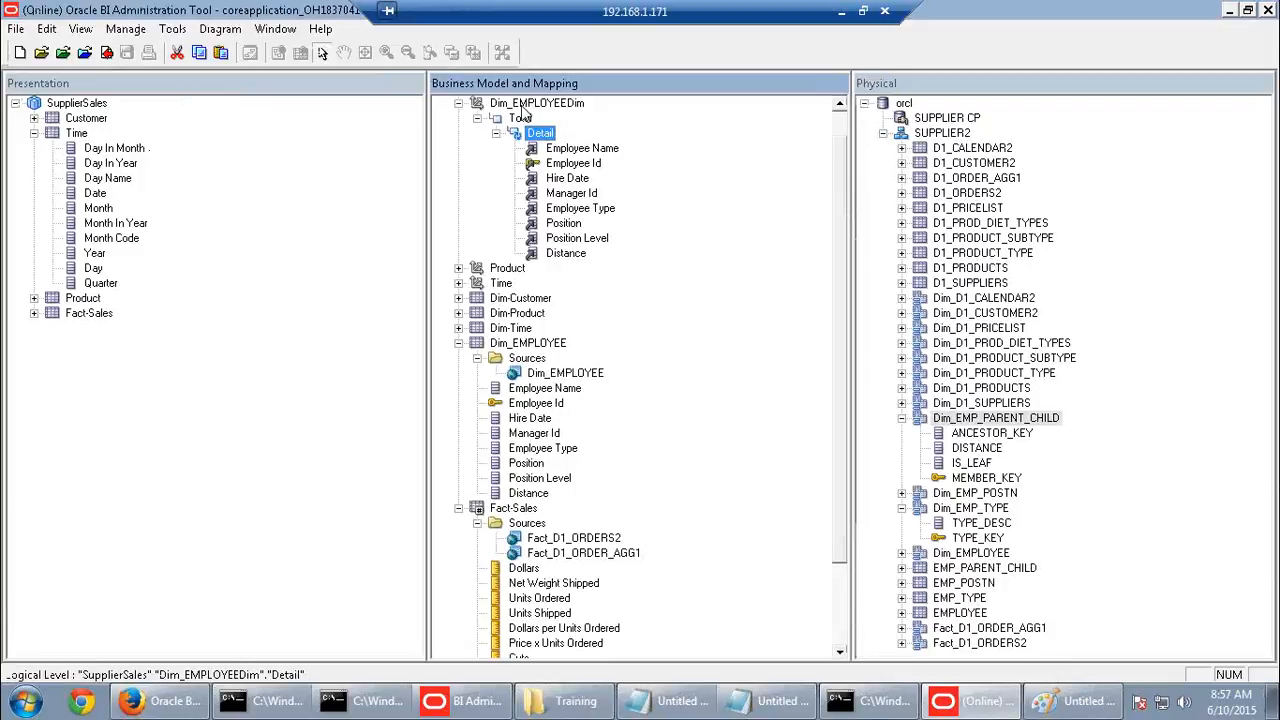
Check in the repository changes after a global consistency check with no errors.
click(106, 53)
click(566, 392)
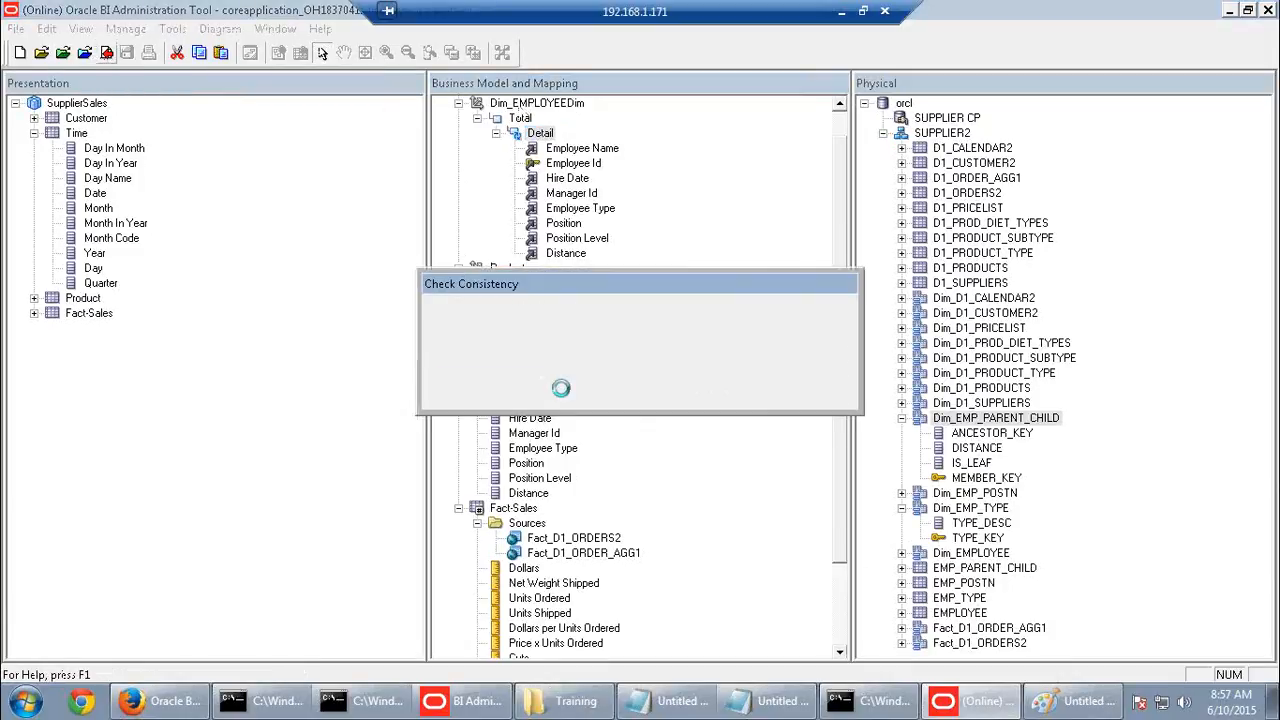
click(817, 396)
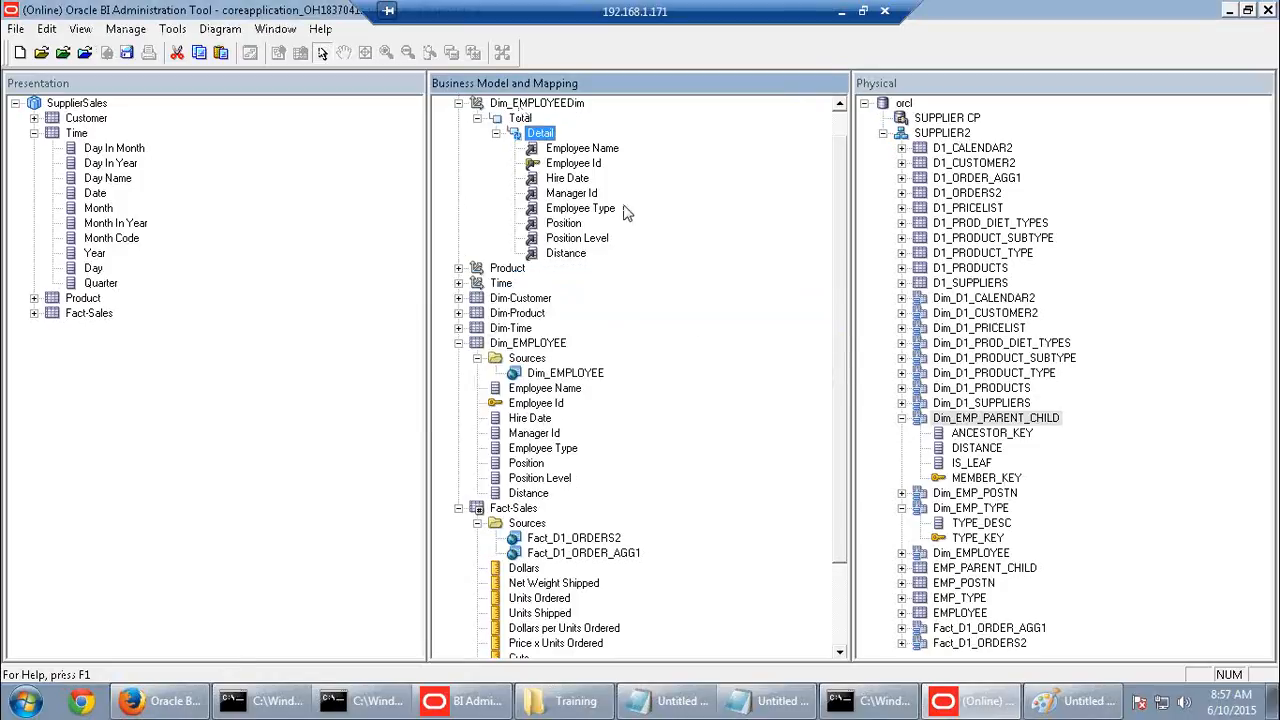
right_click(540, 343)
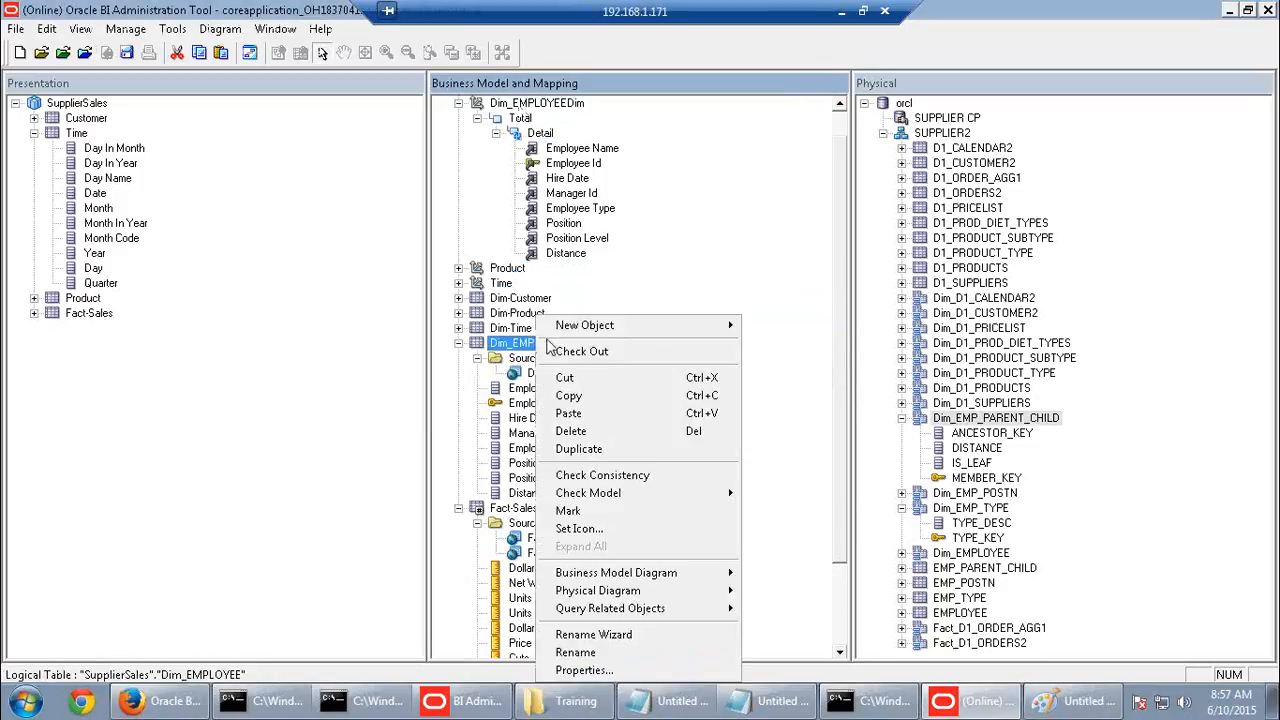
click(786, 294)
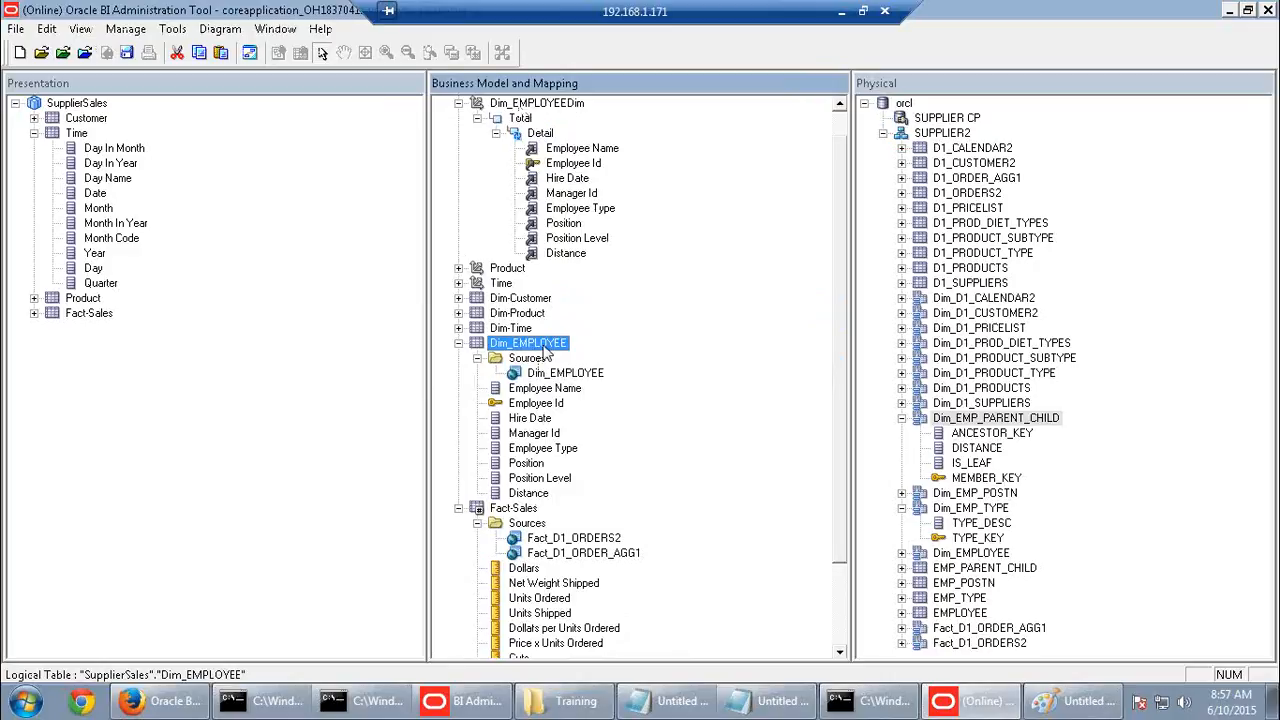
double_click(567, 106)
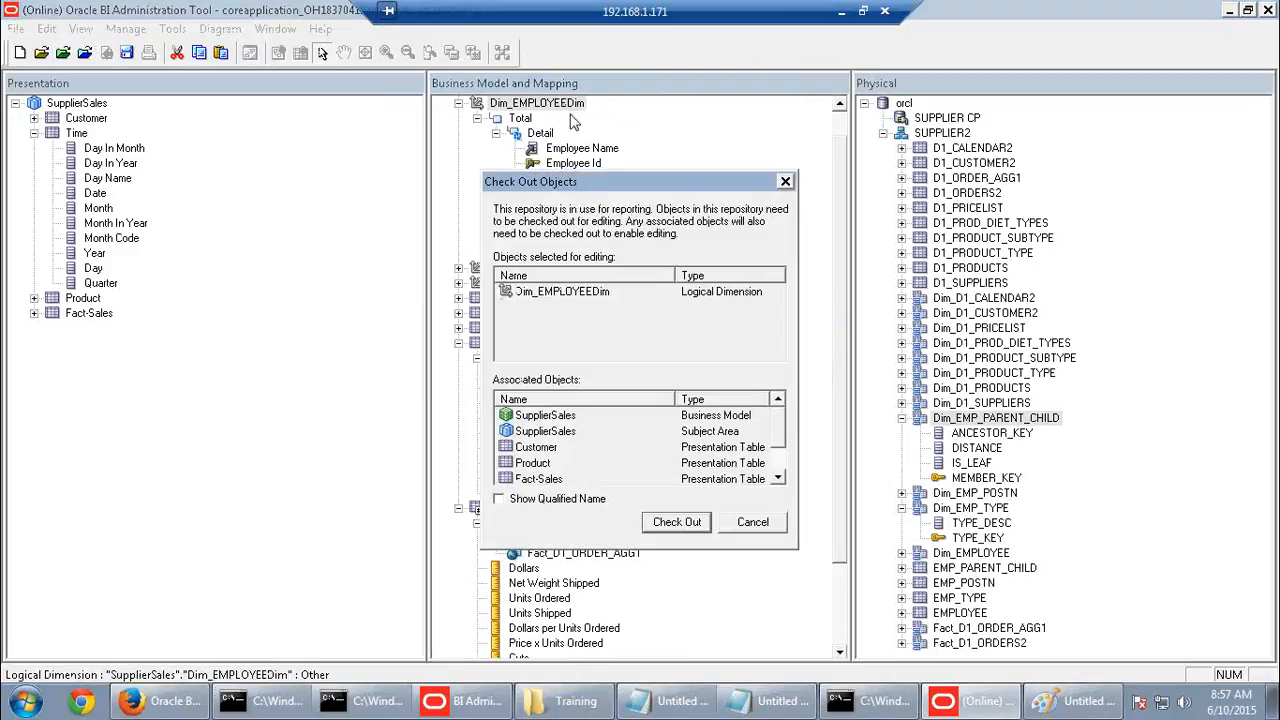
click(707, 520)
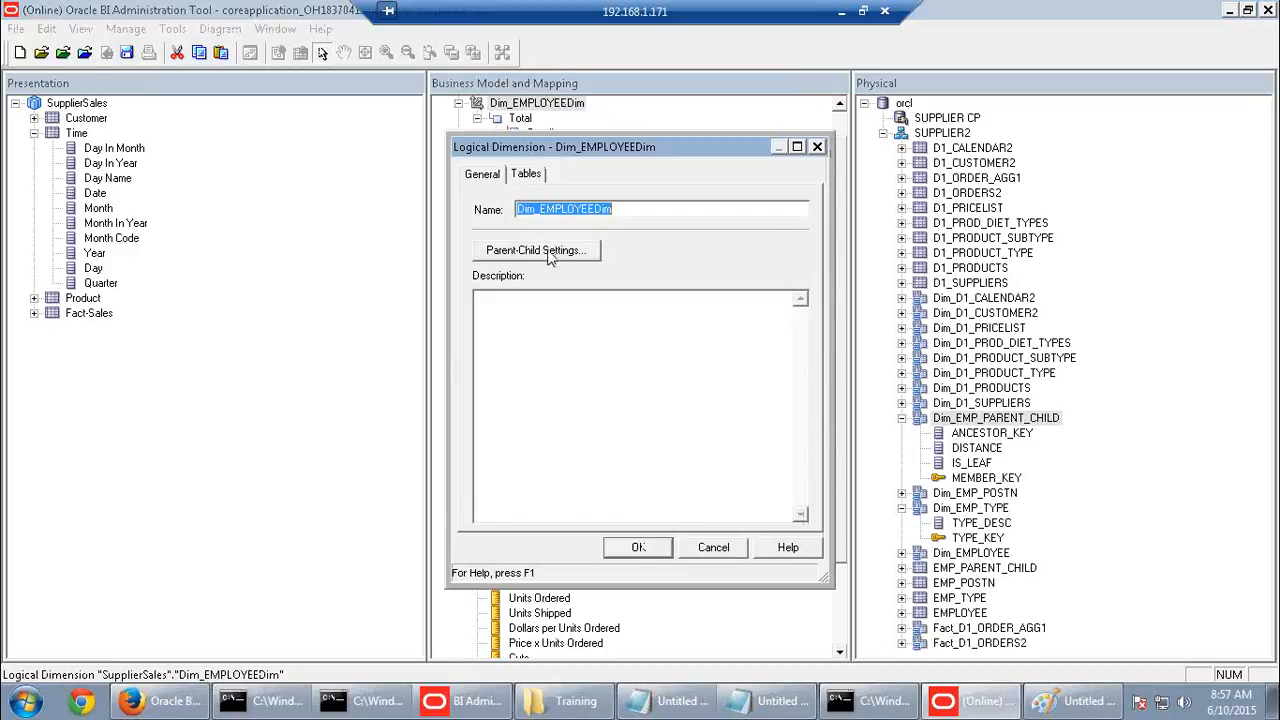
click(552, 251)
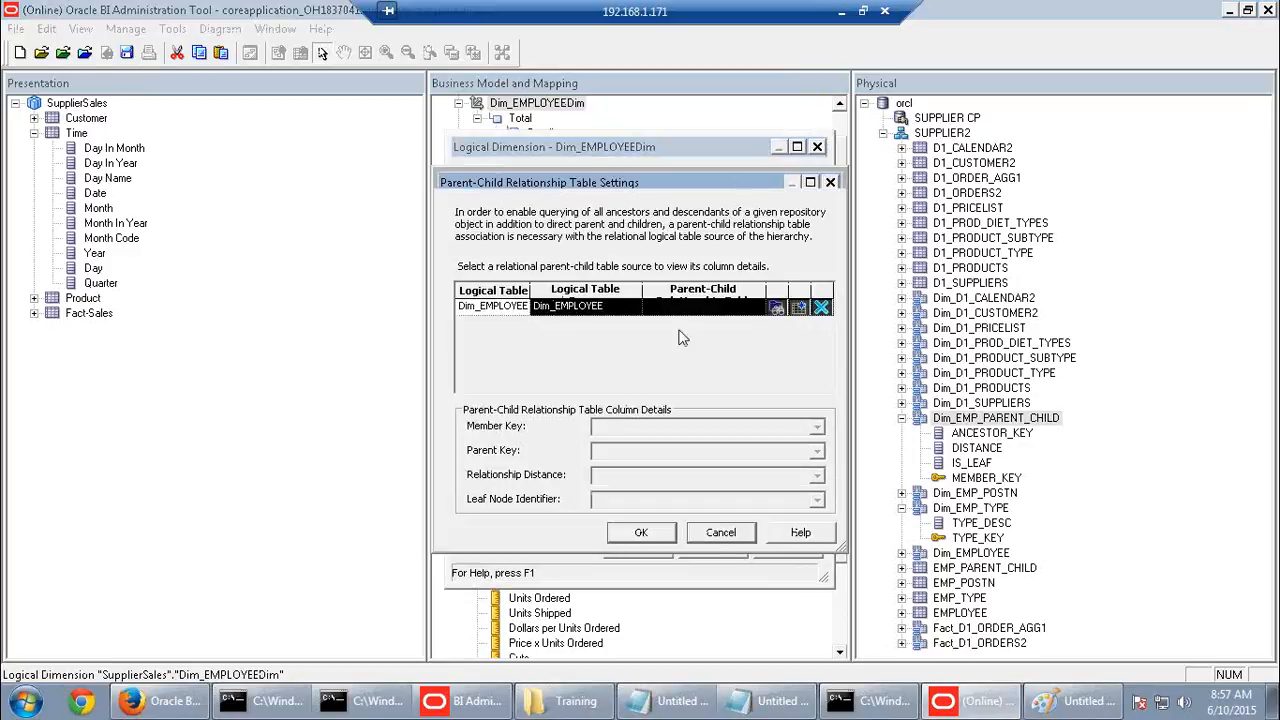
click(703, 307)
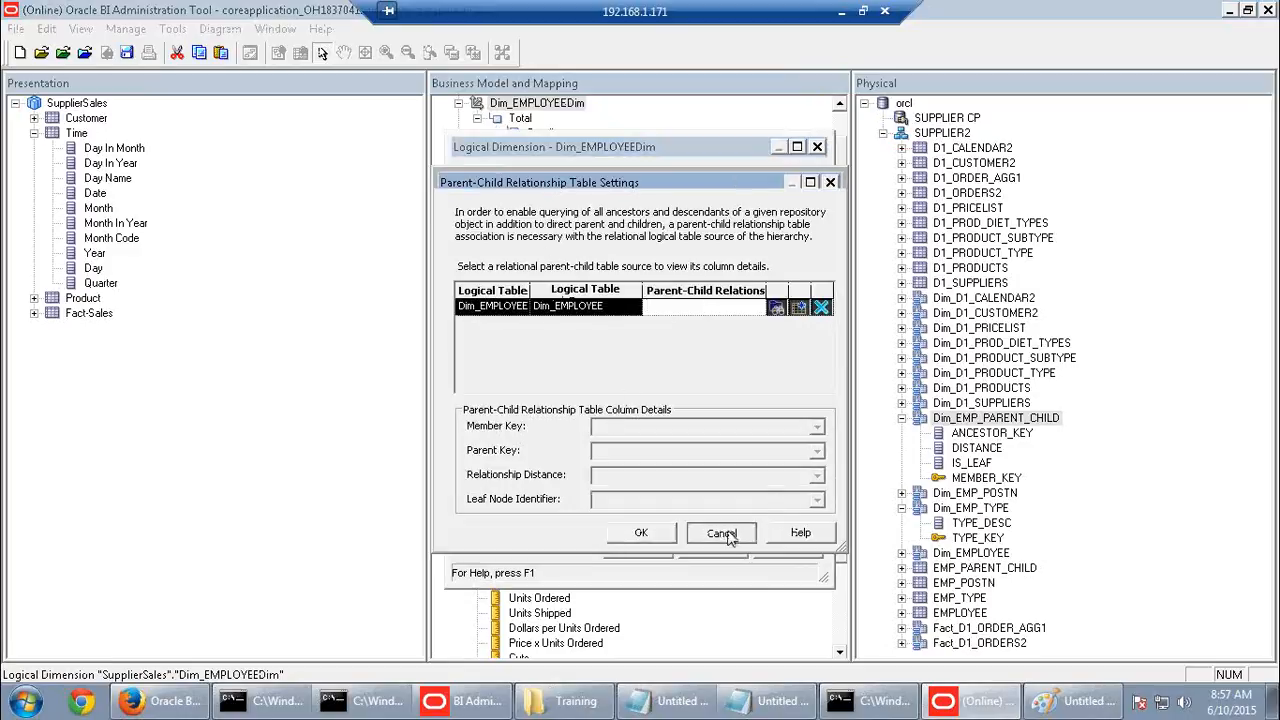
click(721, 532)
click(731, 548)
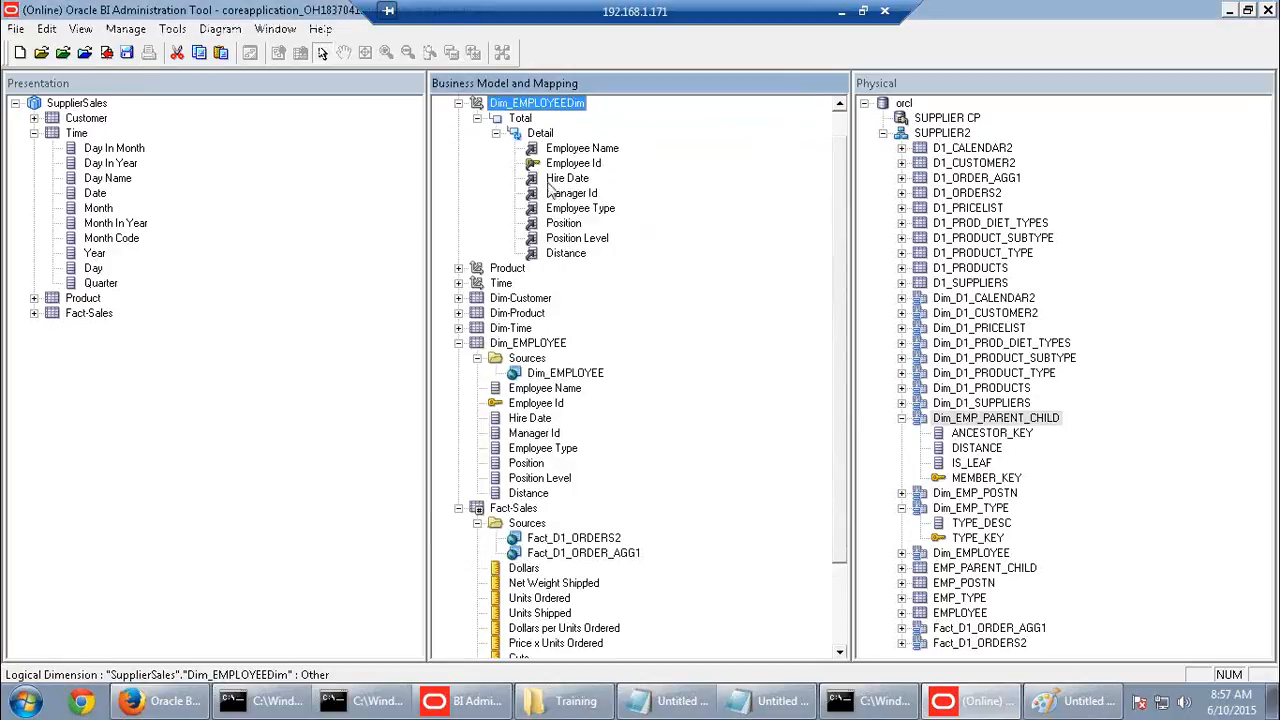
scroll(703, 520, down, 1)
scroll(703, 528, up, 1)
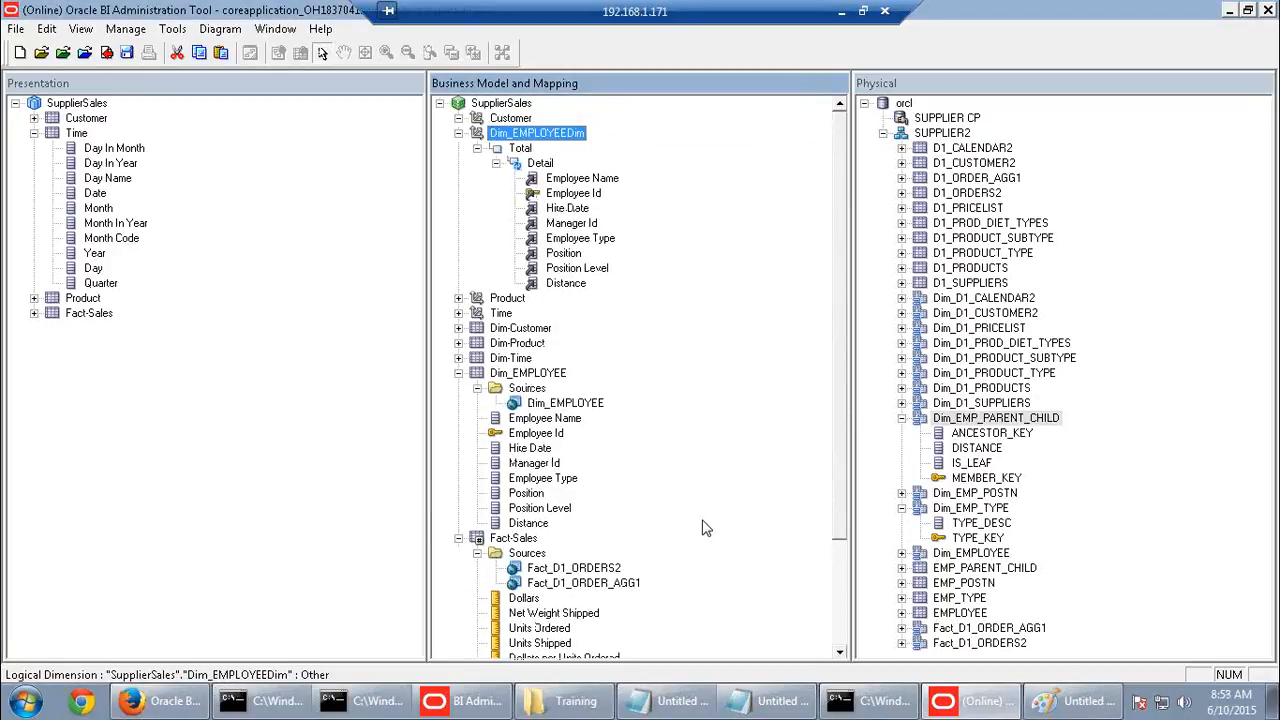
Add the Dim_EMPLOYEE table and its Dim_EMPLOYEEDim hierarchy to the SupplierSales subject area.
drag(508, 136, 537, 139)
drag(536, 376, 78, 106)
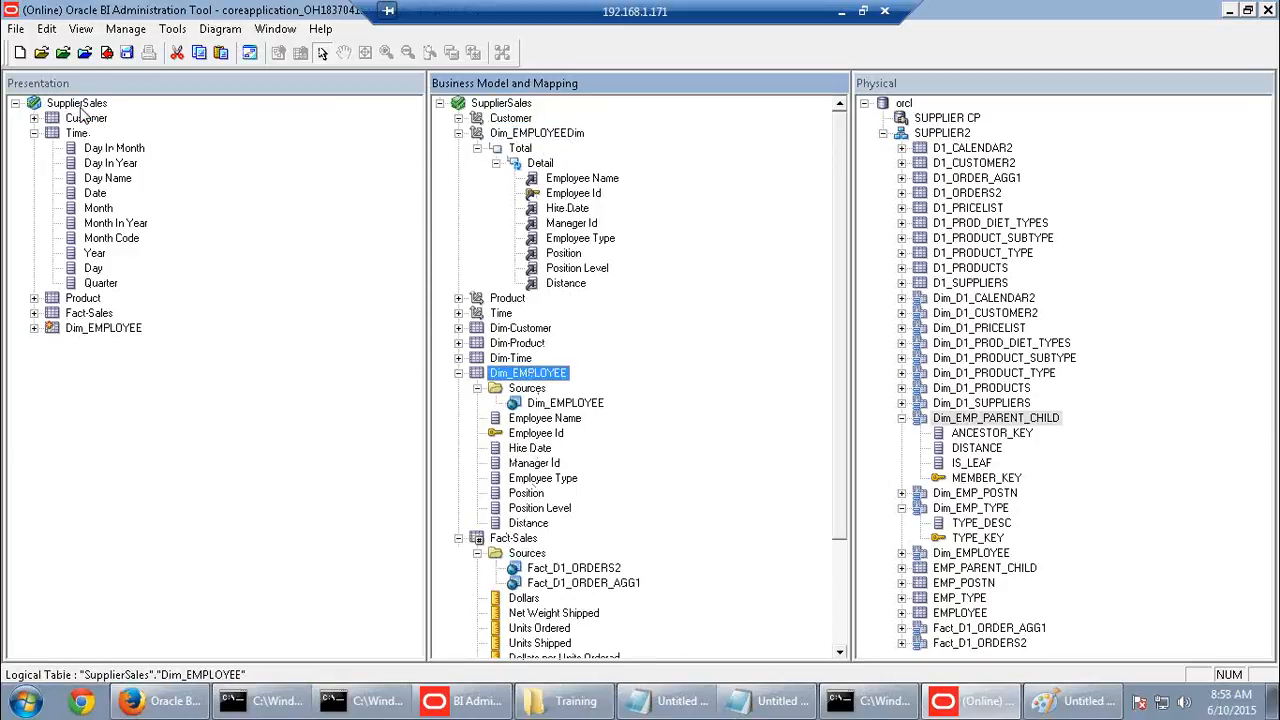
drag(541, 140, 104, 330)
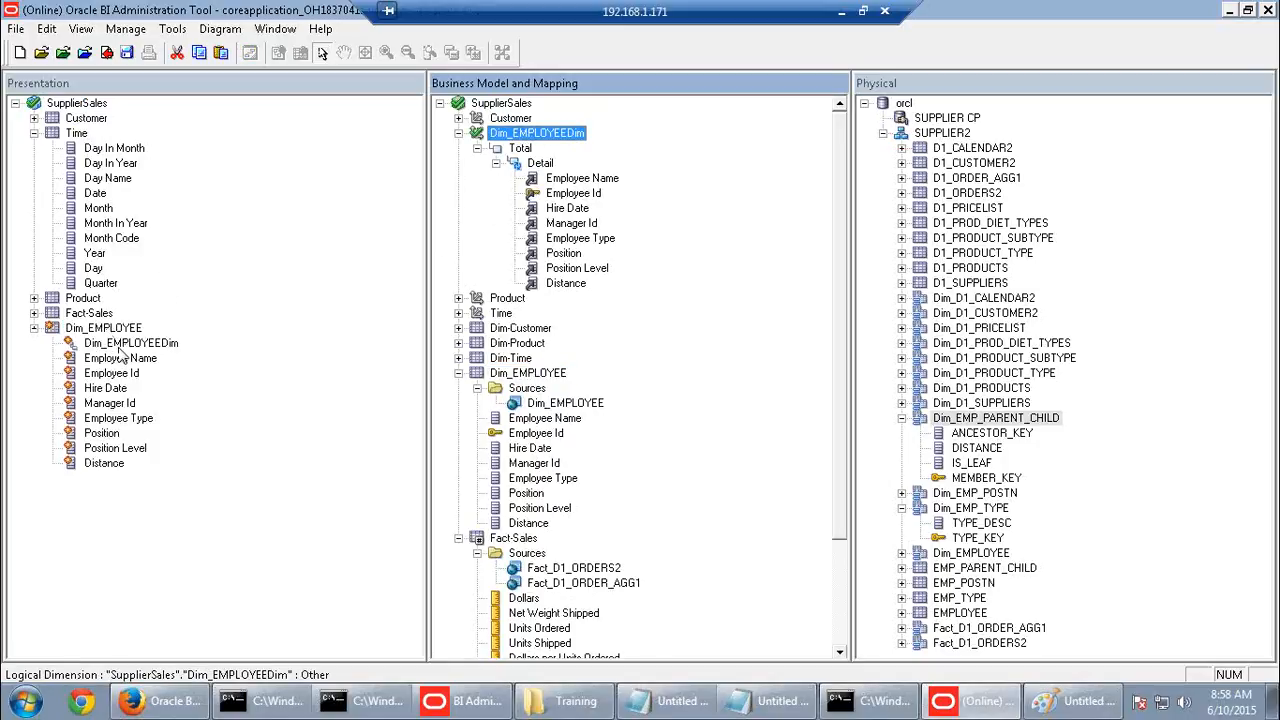
Replace Employee Id with Employee Name in the Dim_EMPLOYEEDim hierarchy's display columns.
double_click(140, 344)
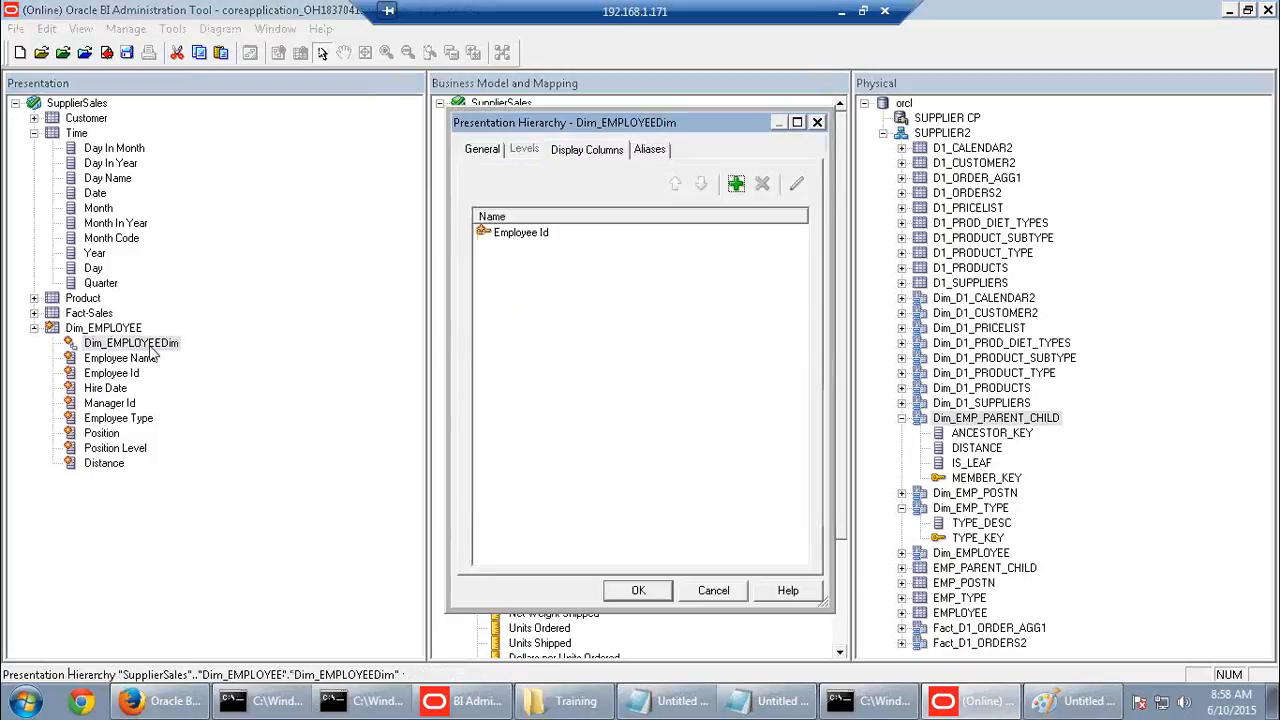
click(530, 240)
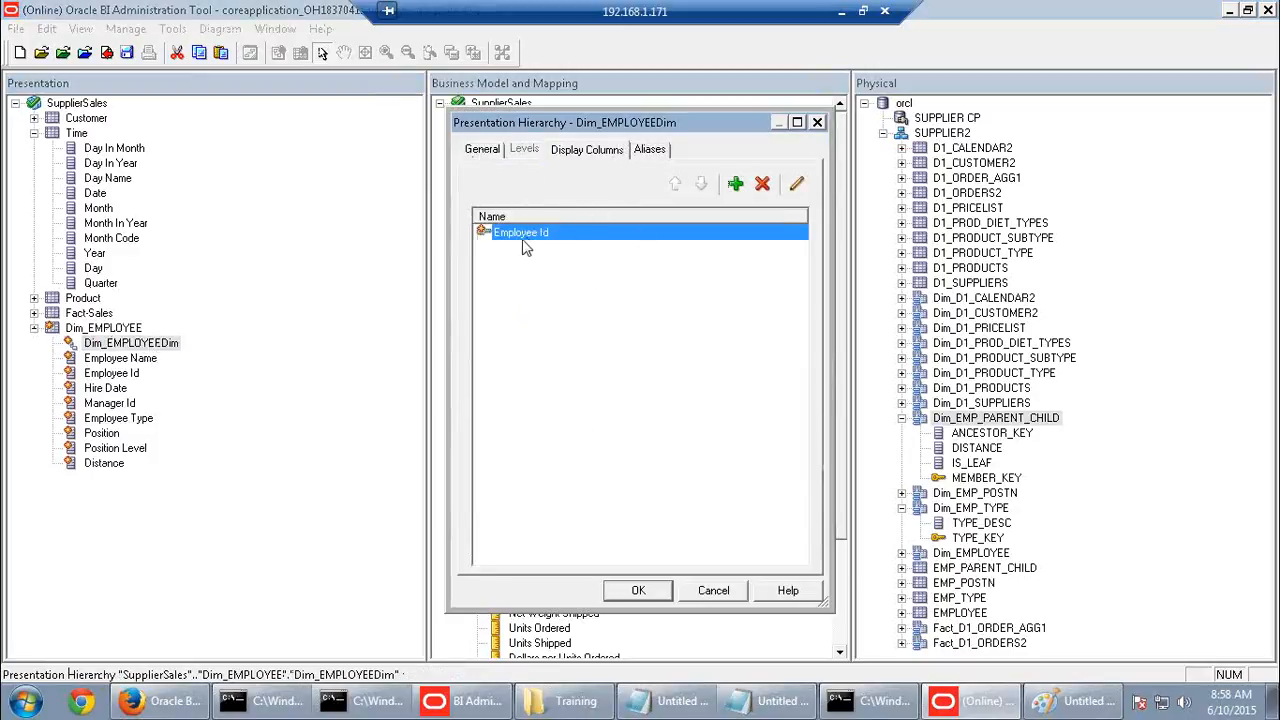
click(762, 183)
click(735, 183)
click(912, 510)
click(912, 510)
click(912, 510)
click(912, 511)
click(911, 511)
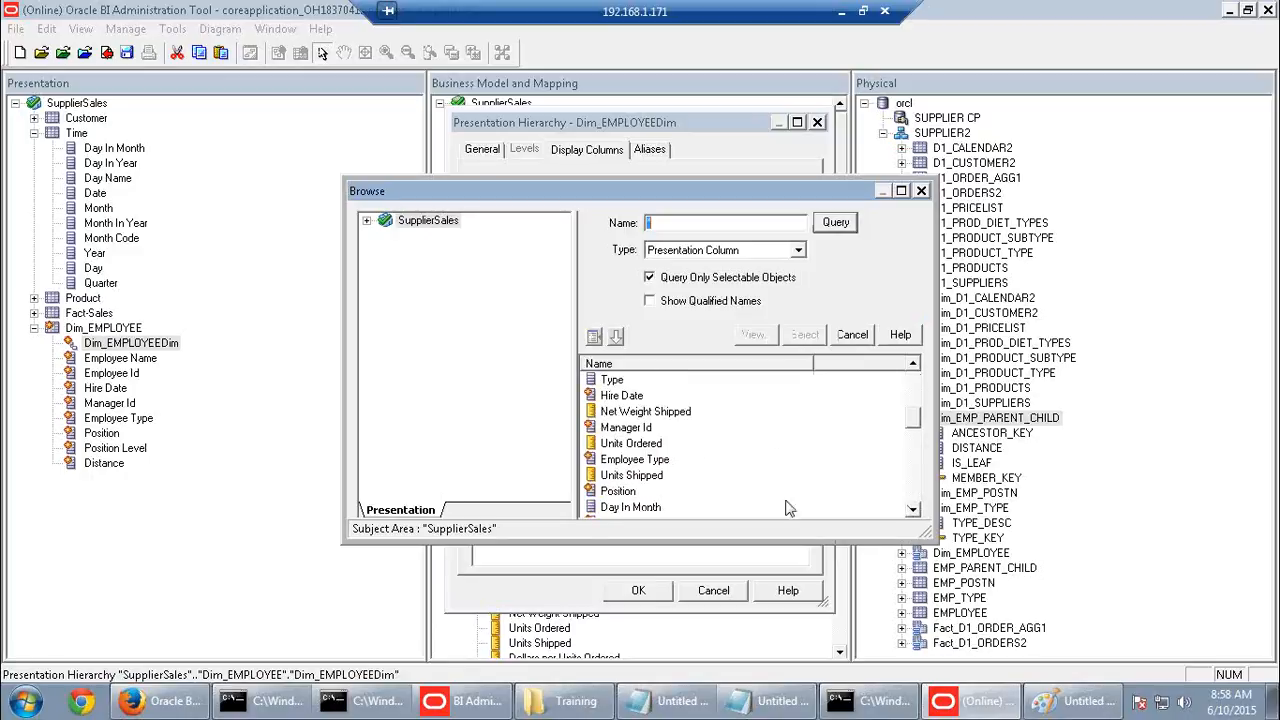
click(912, 511)
click(912, 511)
click(912, 511)
click(912, 511)
click(912, 511)
click(912, 511)
click(912, 511)
click(912, 511)
click(646, 460)
click(804, 339)
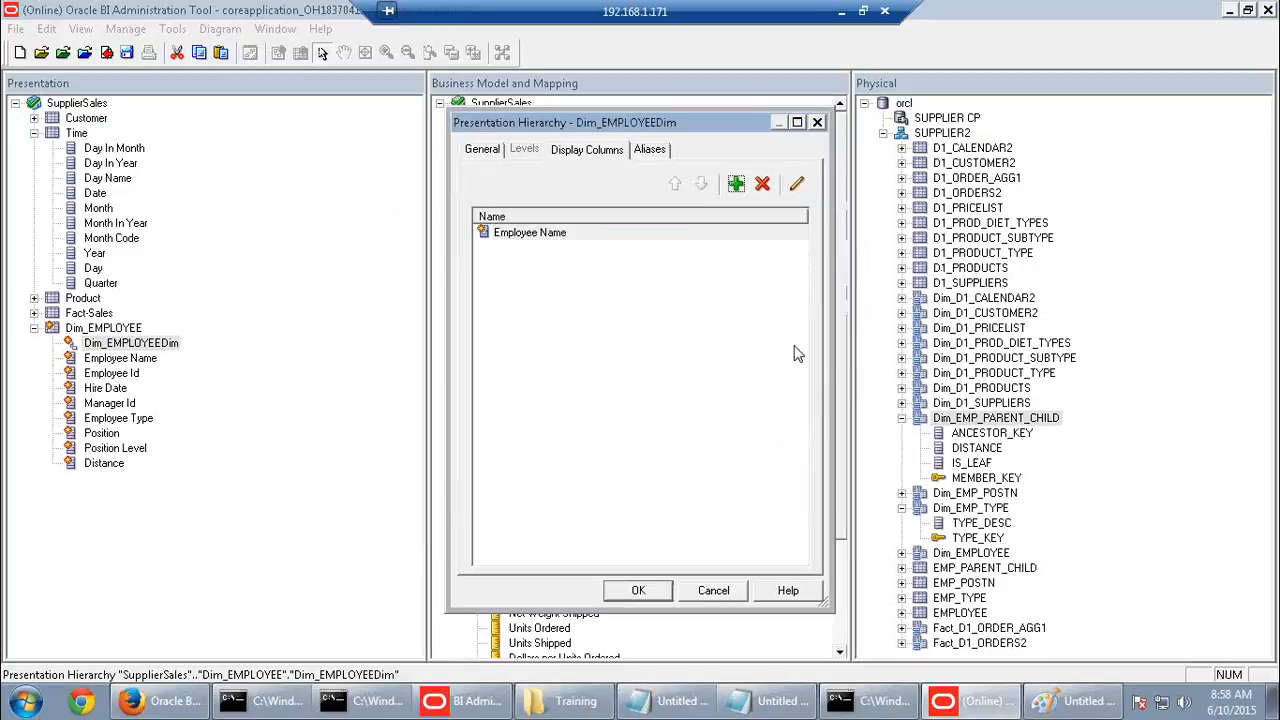
click(640, 590)
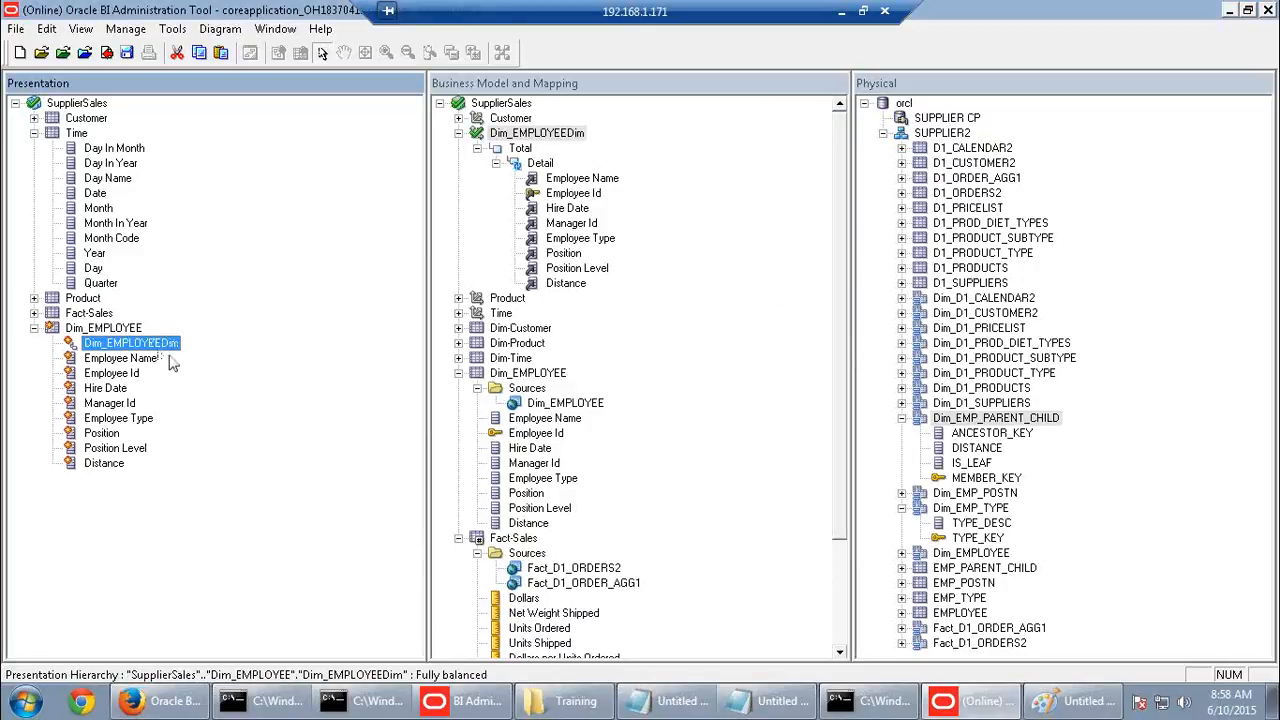
Inspect the Product hierarchy's levels and close it without changes.
click(33, 298)
double_click(101, 313)
click(677, 522)
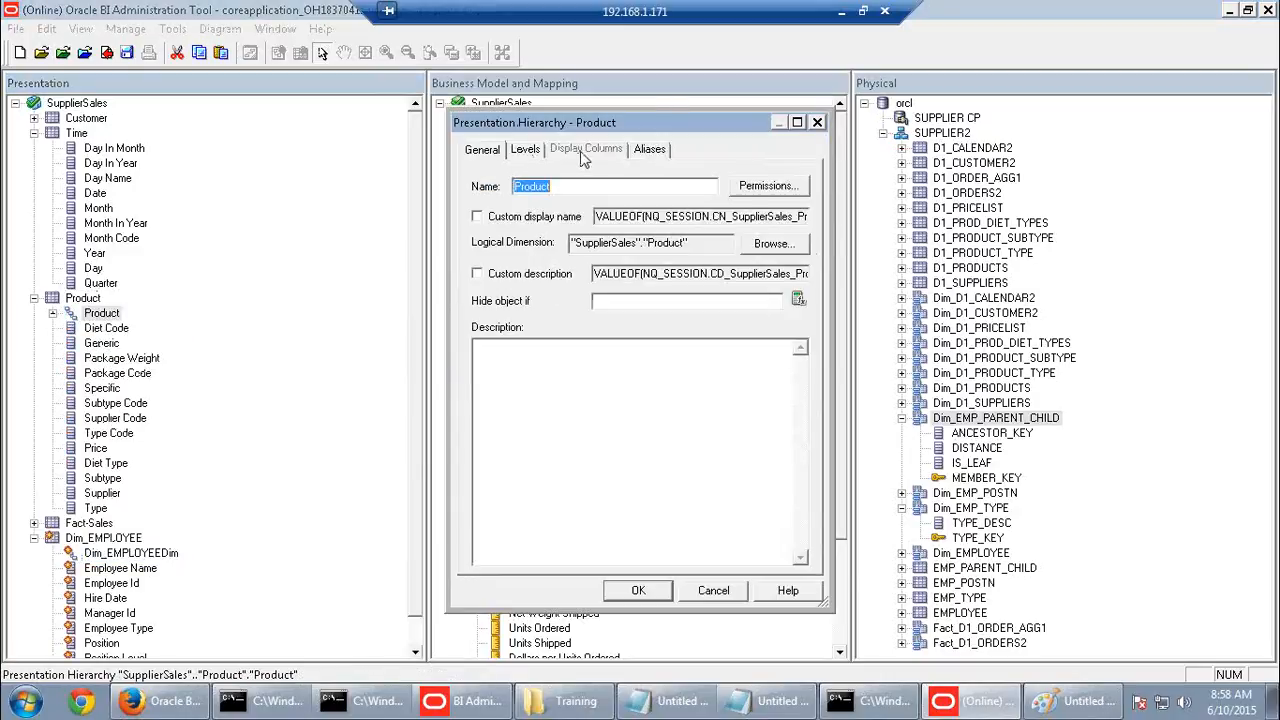
click(540, 150)
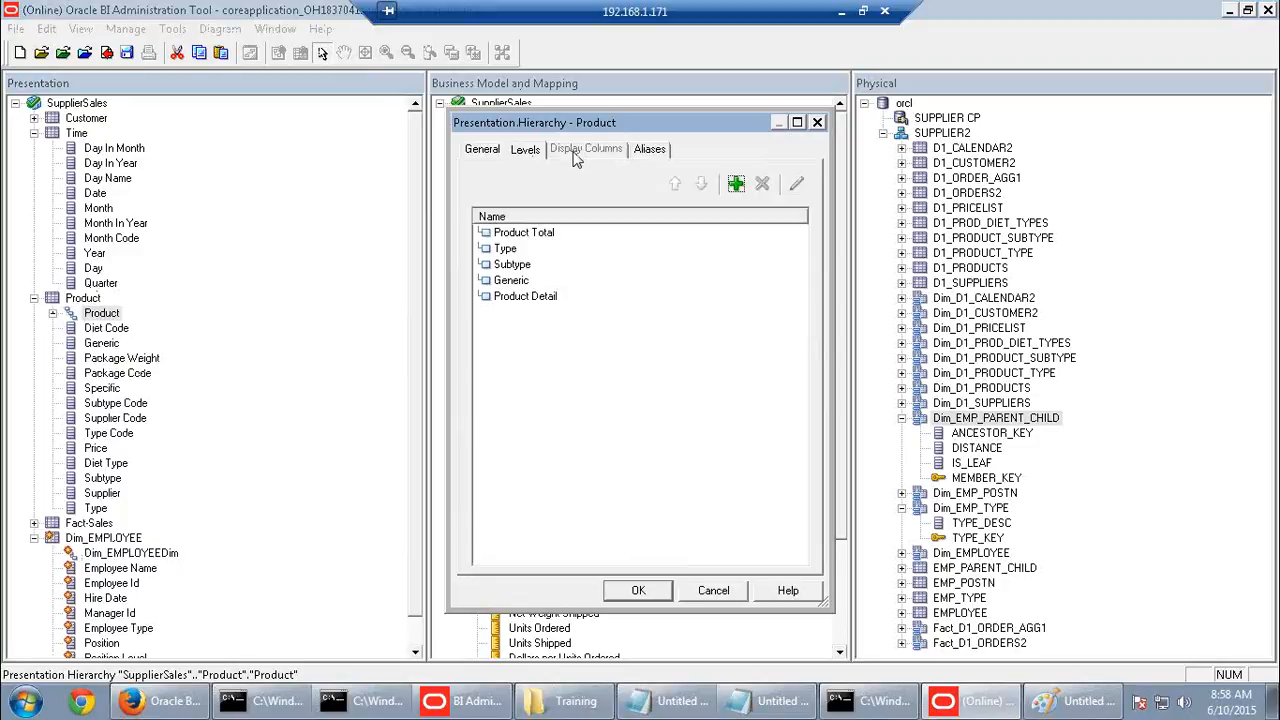
click(714, 591)
Recheck the Dim_EMPLOYEEDim display columns without changes, then open the Fact_D1_ORDER_AGG1 source.
click(98, 557)
double_click(99, 558)
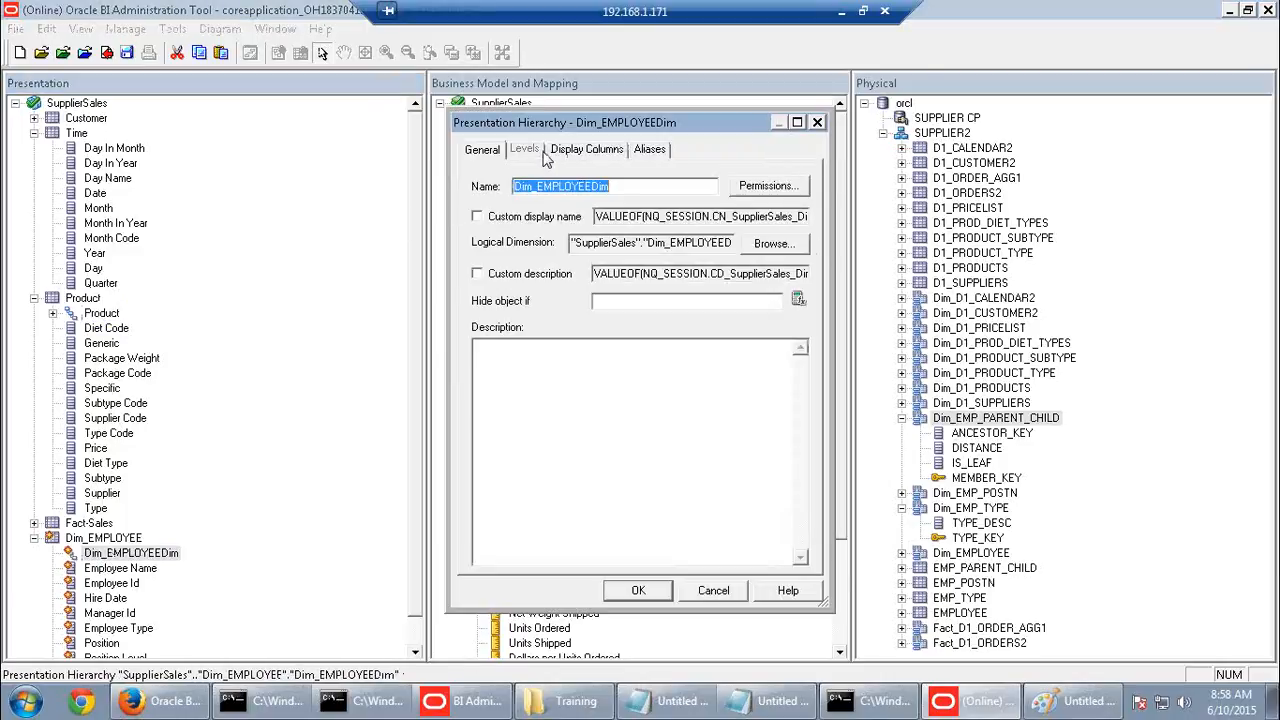
click(572, 158)
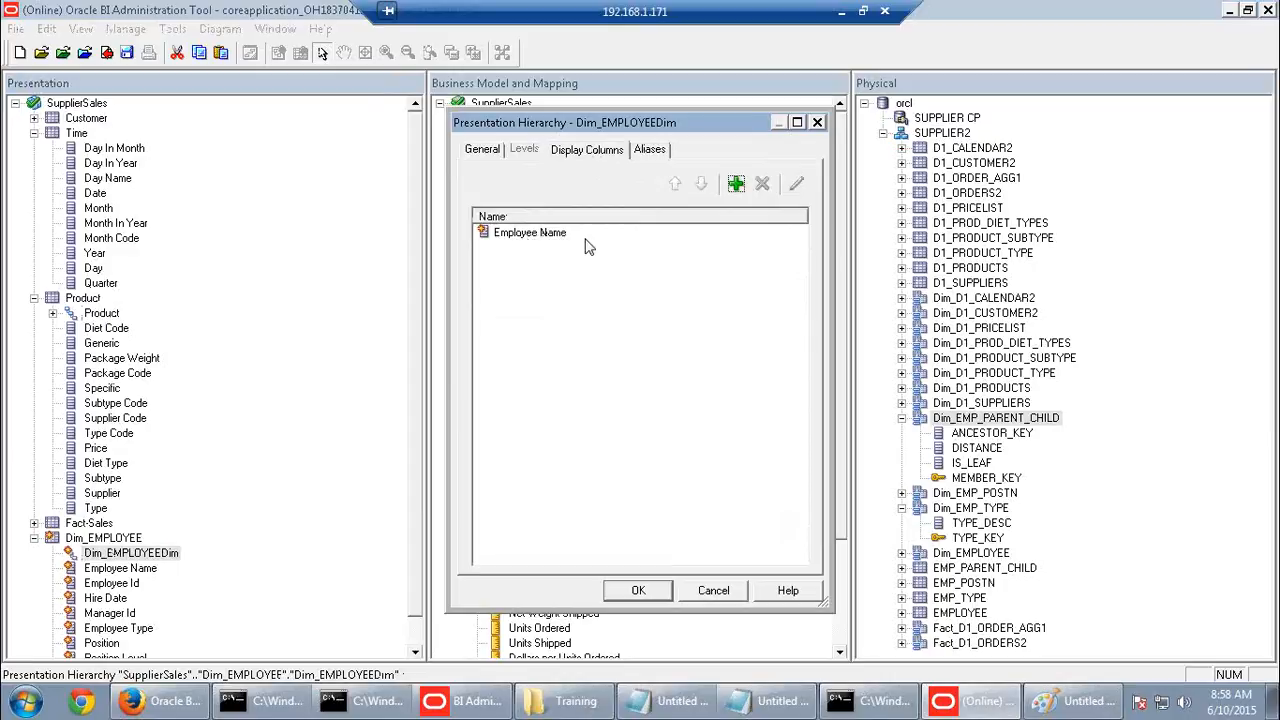
click(714, 591)
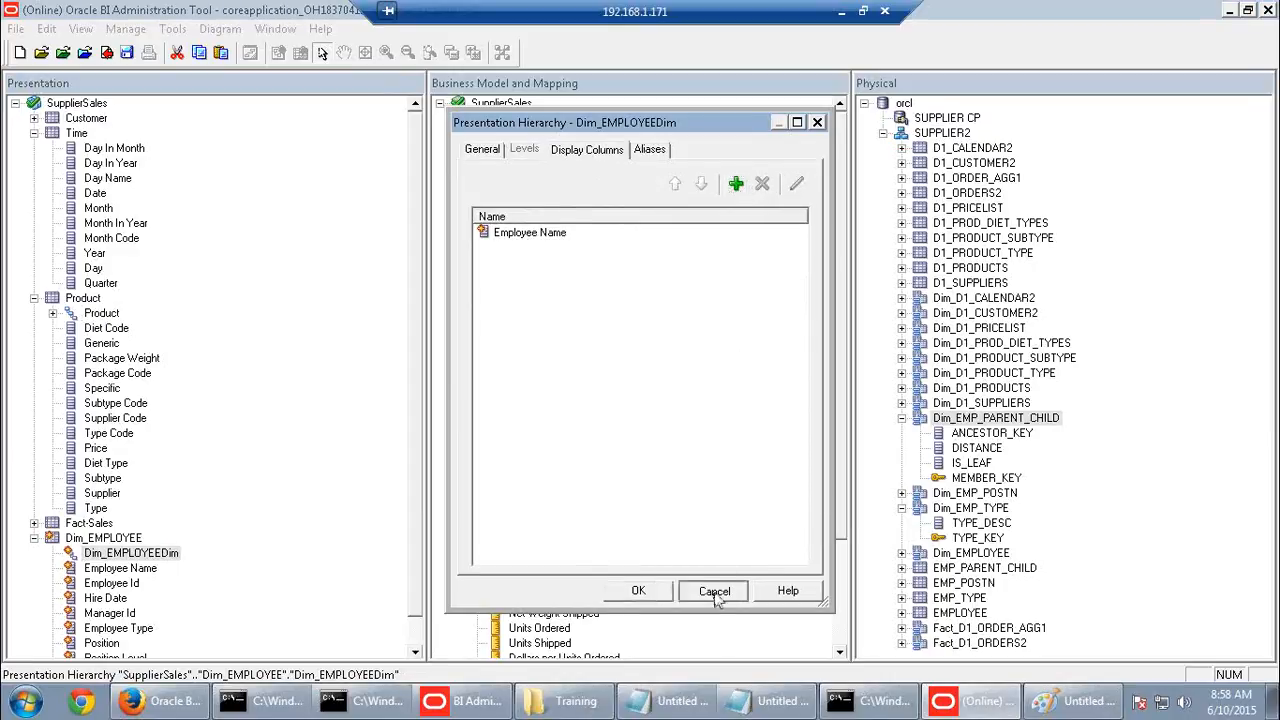
scroll(360, 473, down, 2)
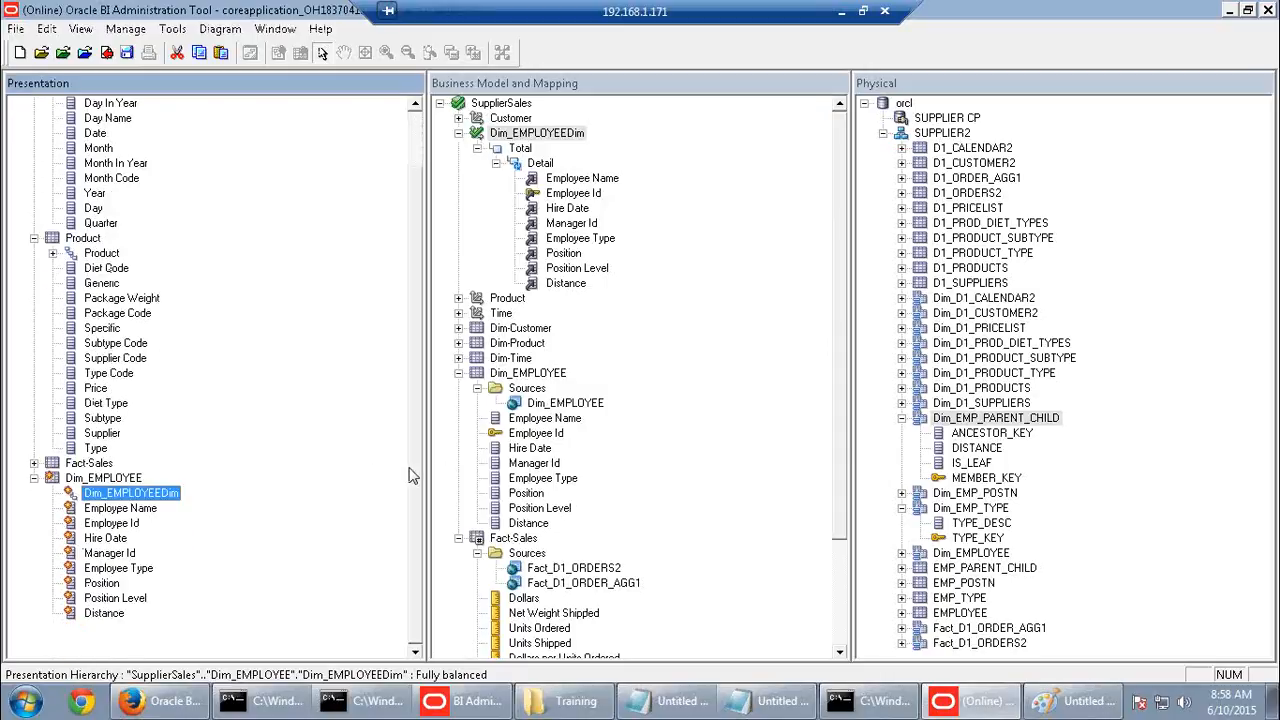
double_click(145, 500)
click(736, 181)
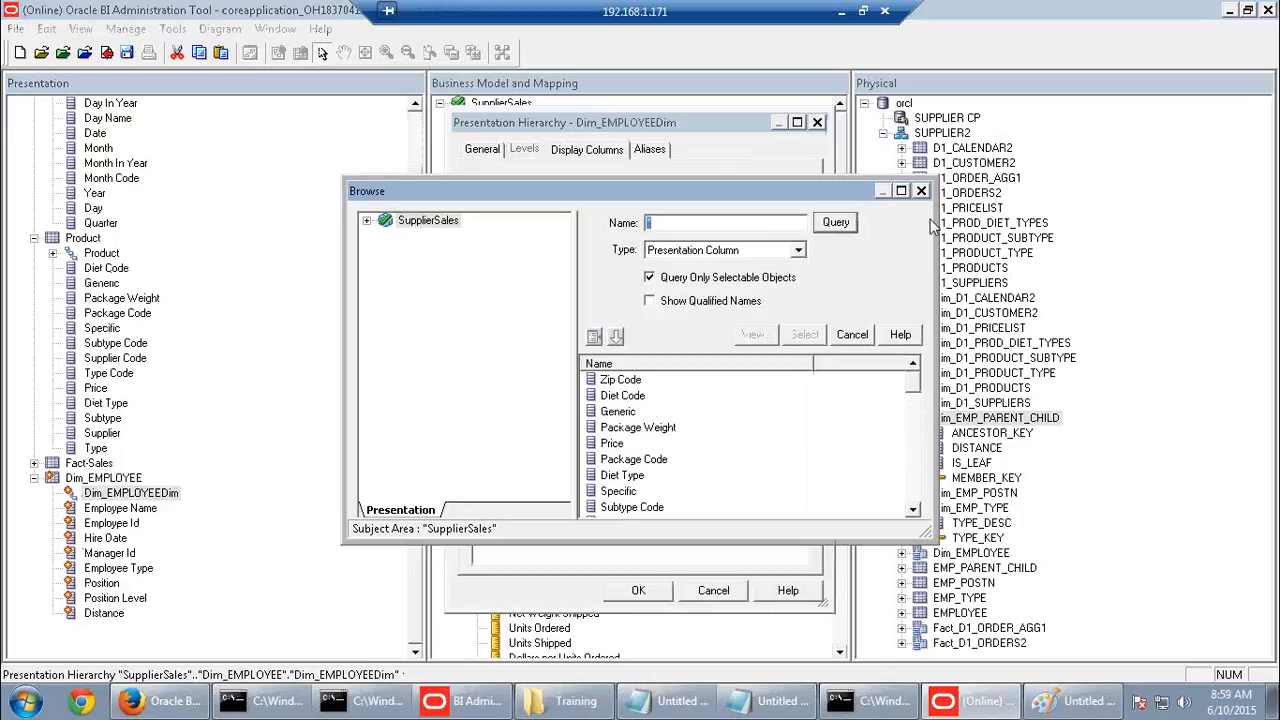
click(921, 191)
click(638, 590)
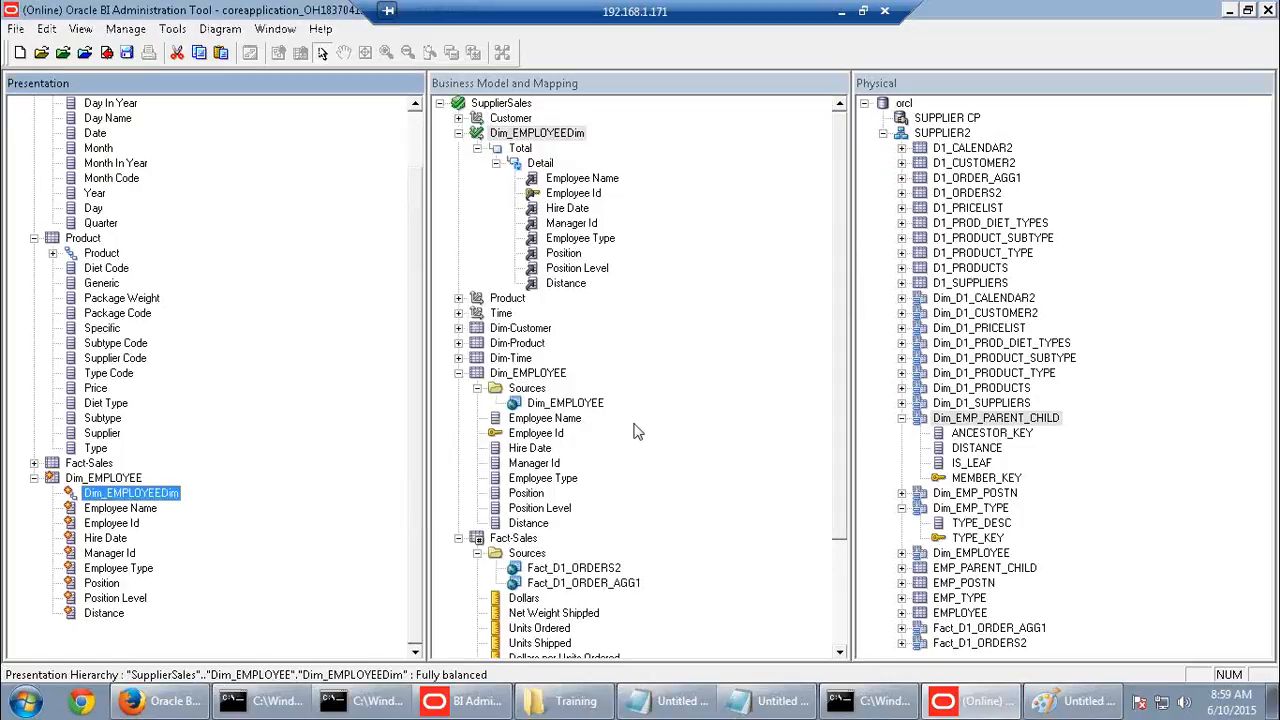
double_click(582, 584)
Set the fact source's content levels to Customer Total, Dim_EMPLOYEEDim Detail, Product Total and Time Total.
key(Return)
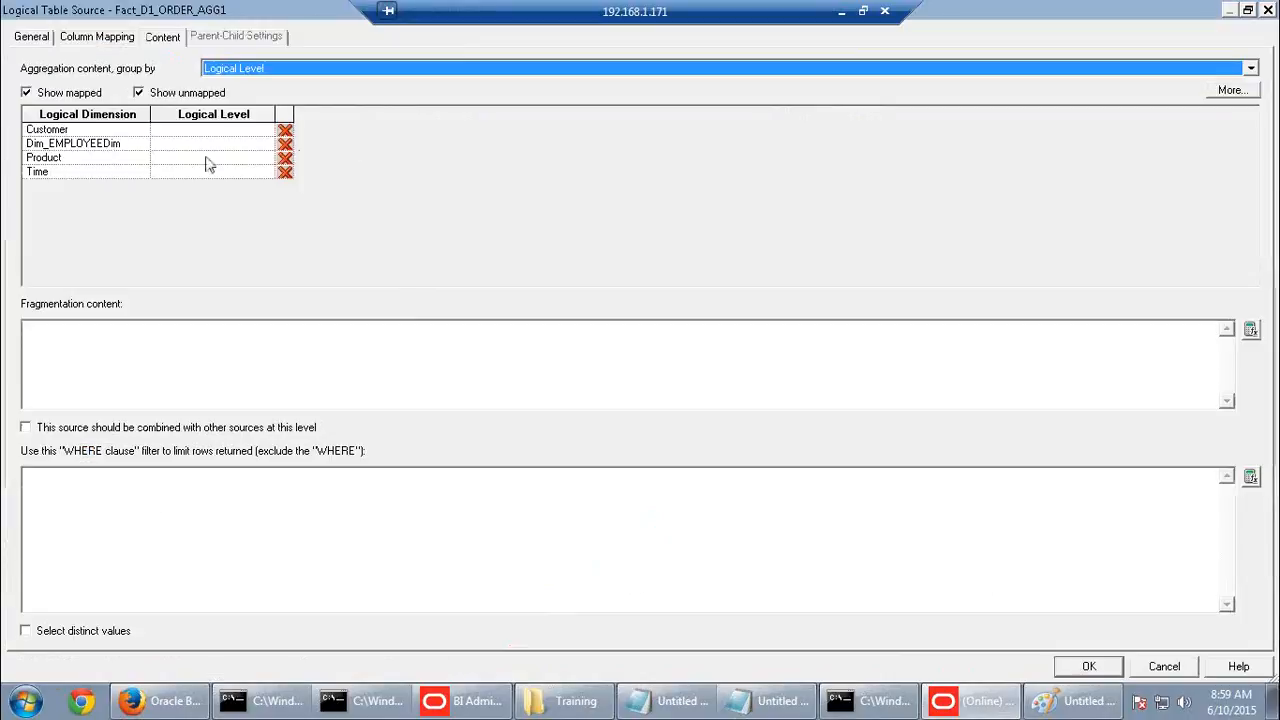
click(260, 131)
click(267, 132)
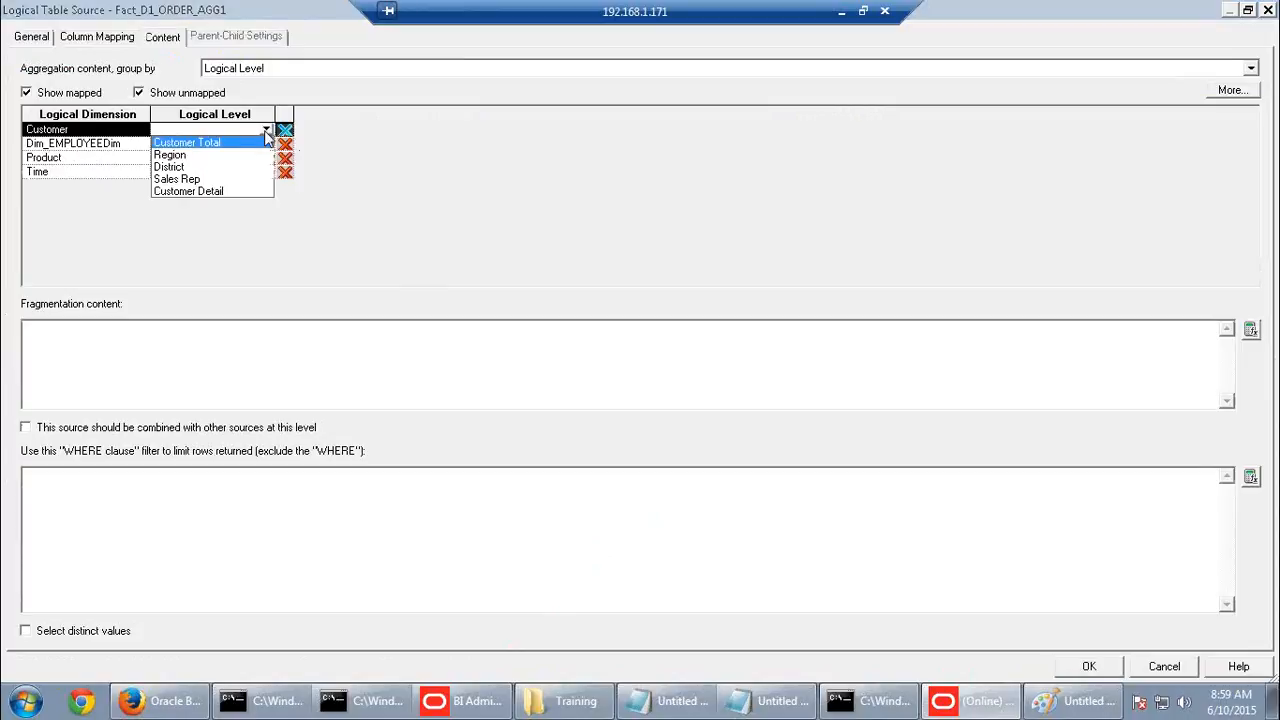
click(230, 144)
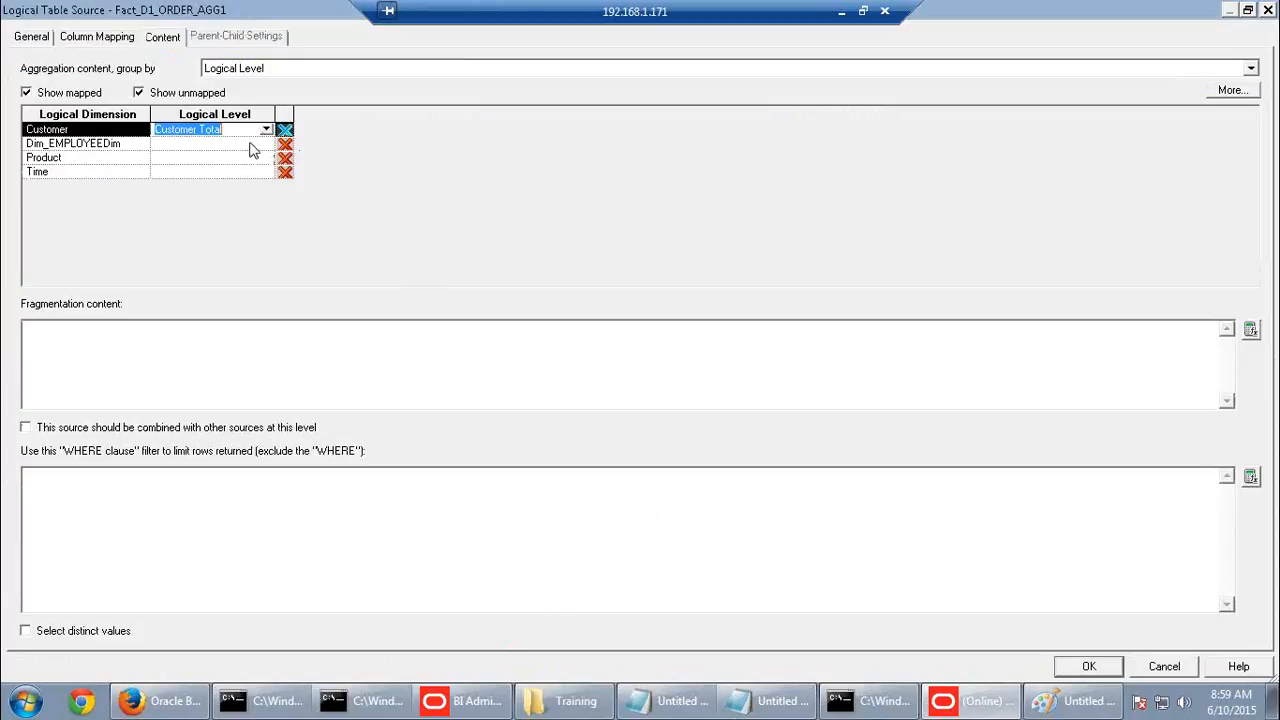
click(251, 146)
click(253, 146)
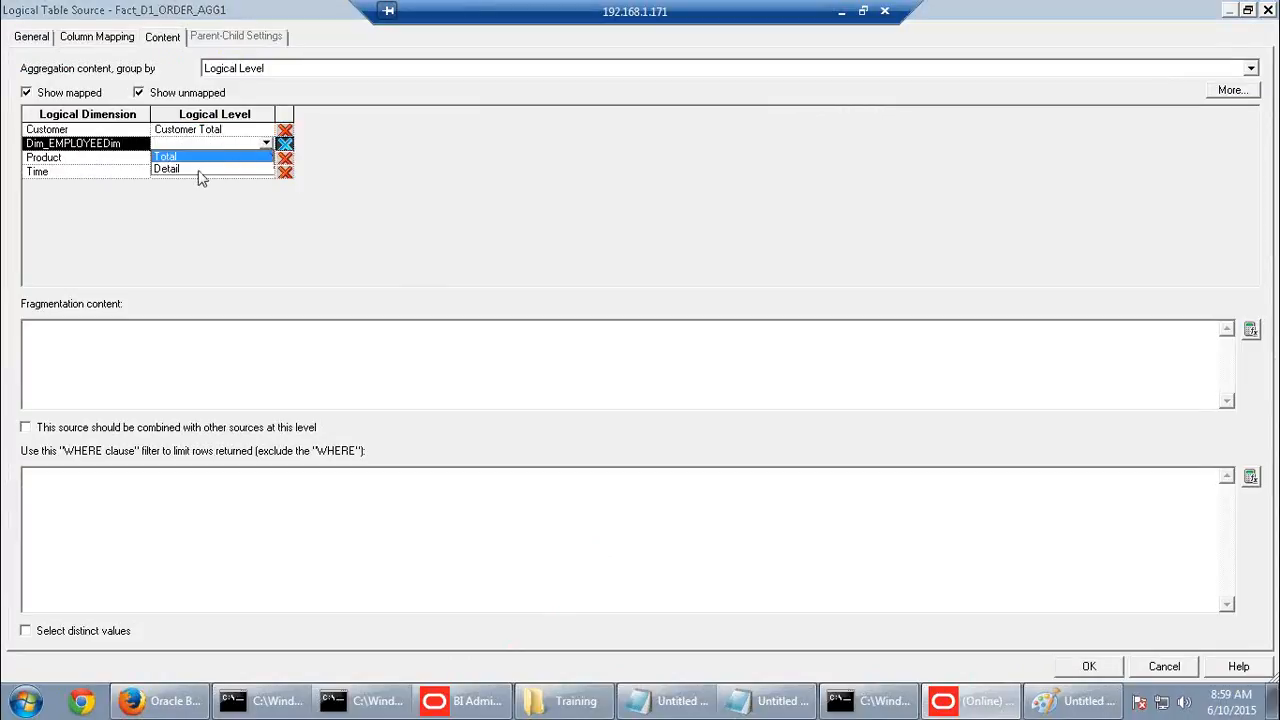
click(199, 171)
click(246, 158)
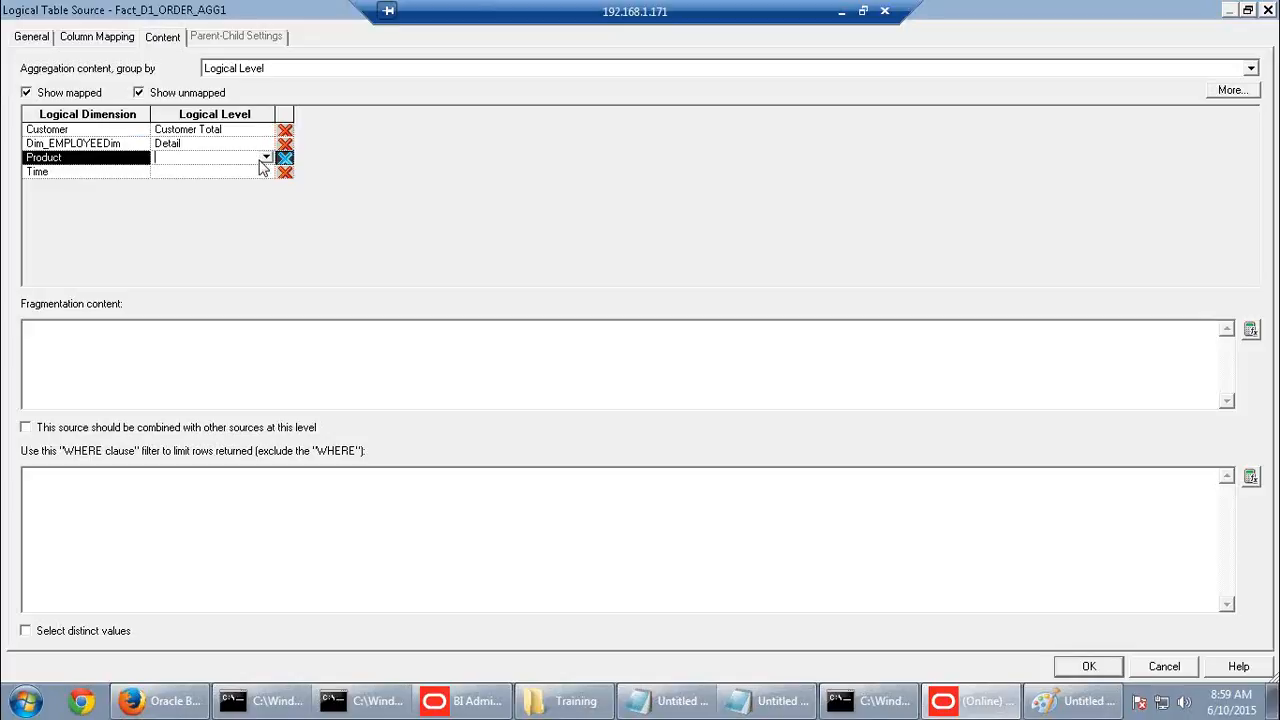
click(266, 159)
click(216, 170)
click(265, 174)
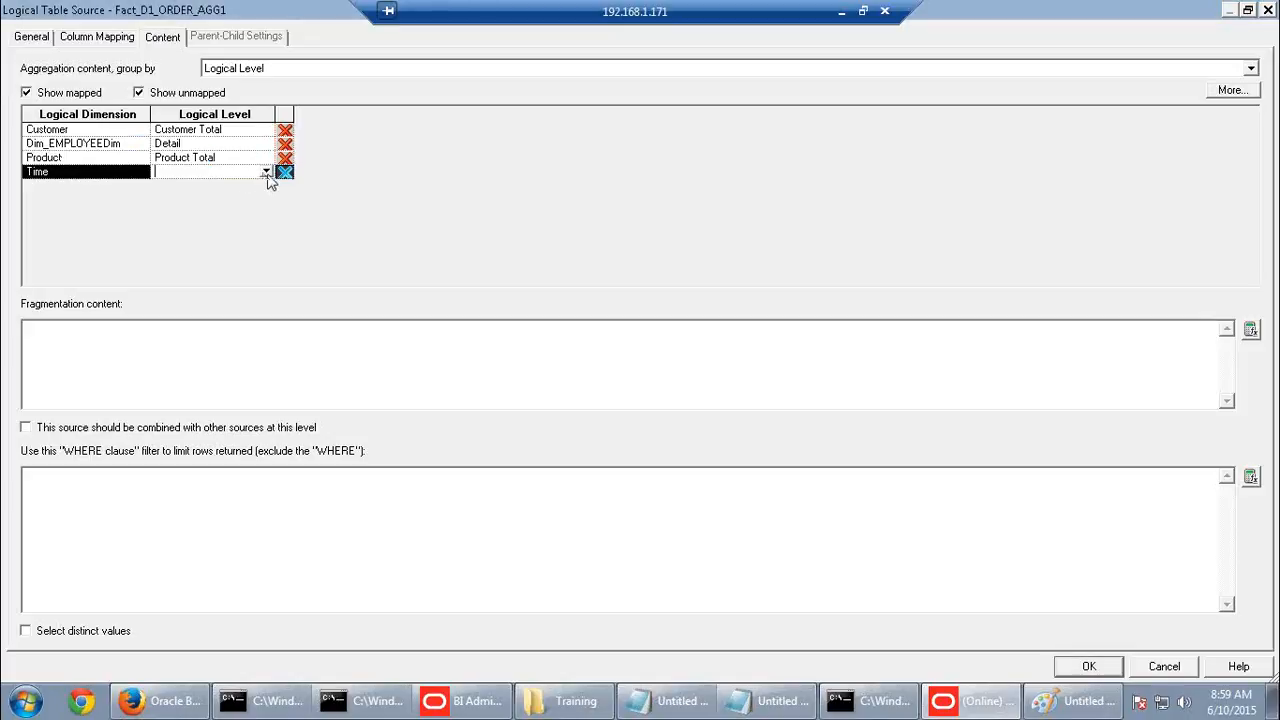
click(266, 173)
click(220, 185)
click(226, 168)
Save the level settings, check in the changes and run the global consistency check.
click(1087, 666)
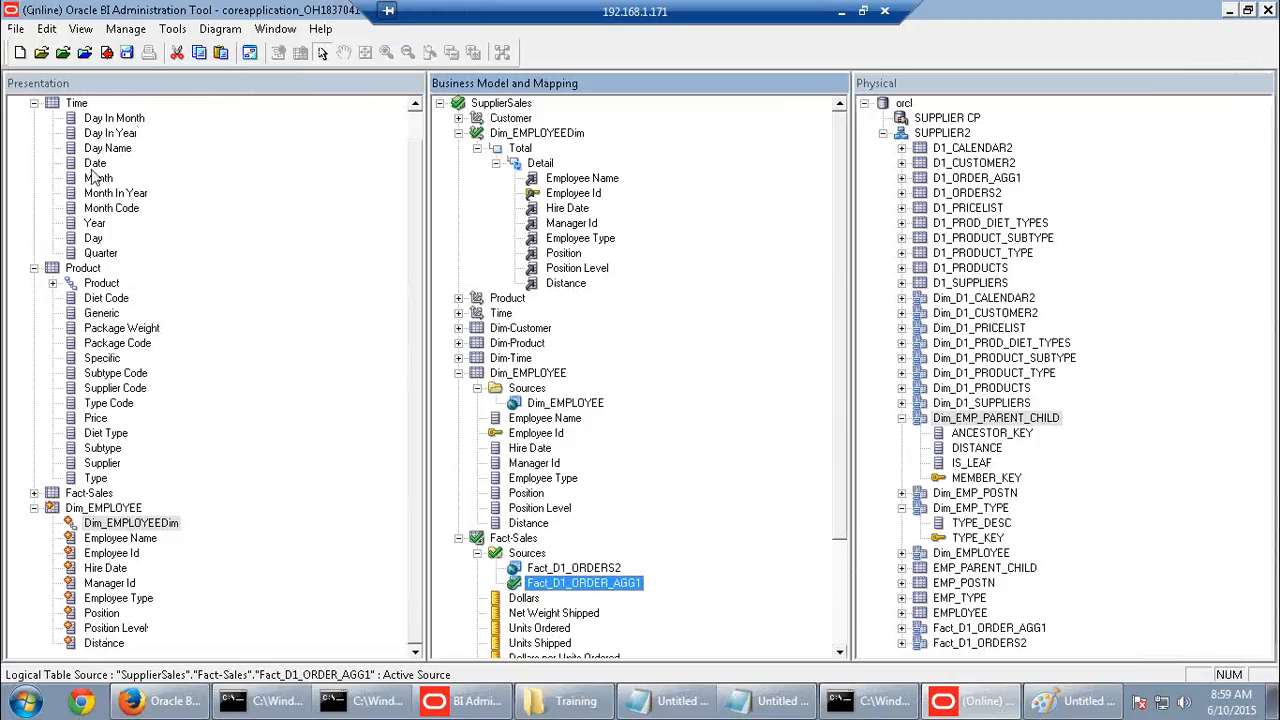
click(110, 63)
click(585, 390)
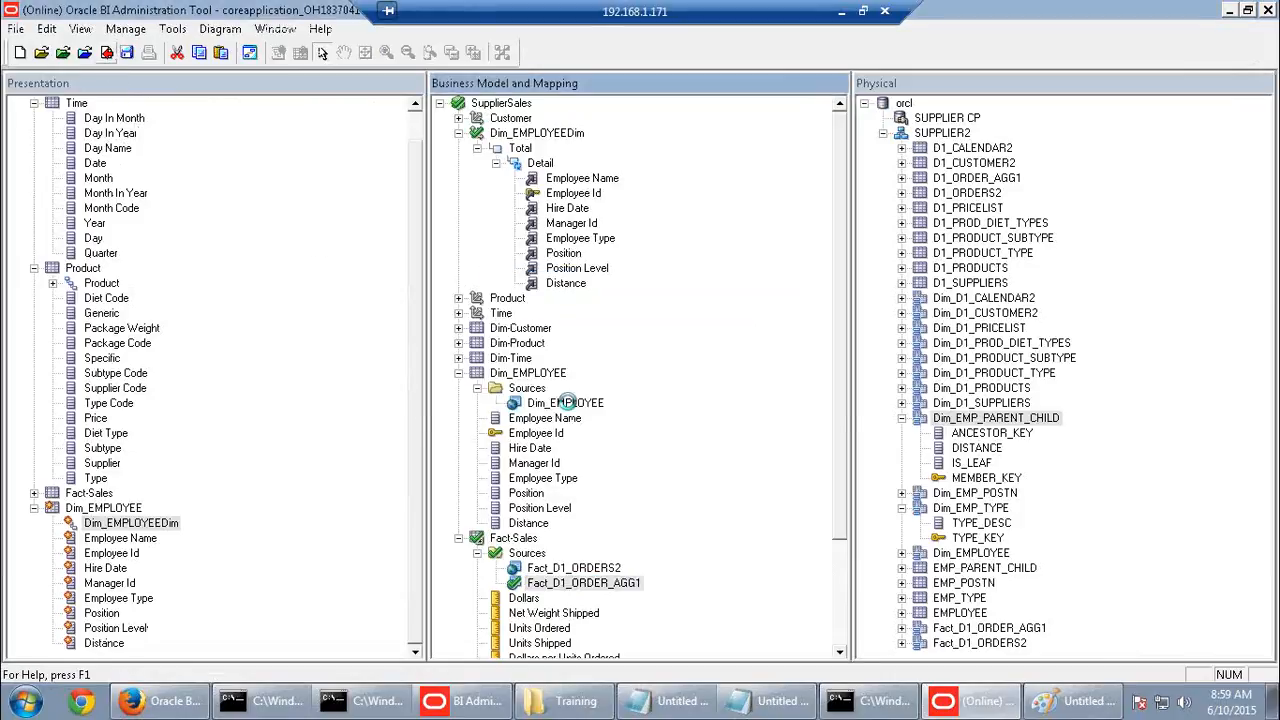
key(Return)
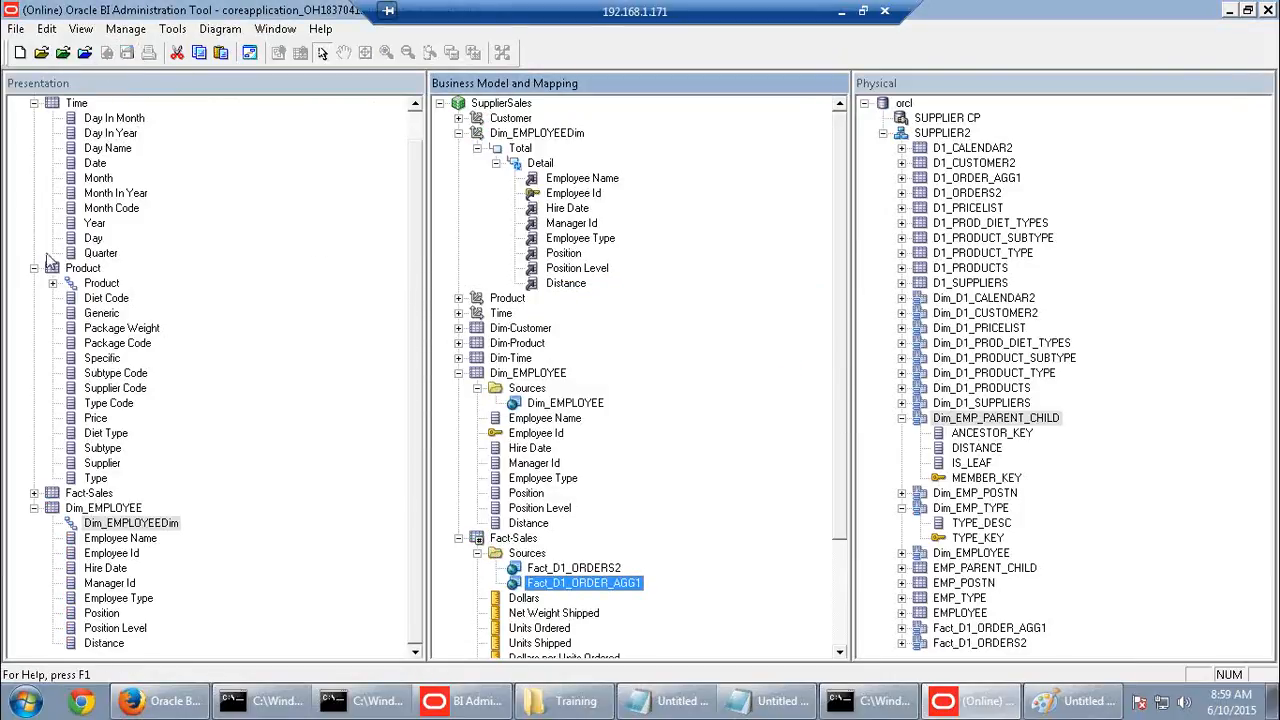
key(alt+Tab)
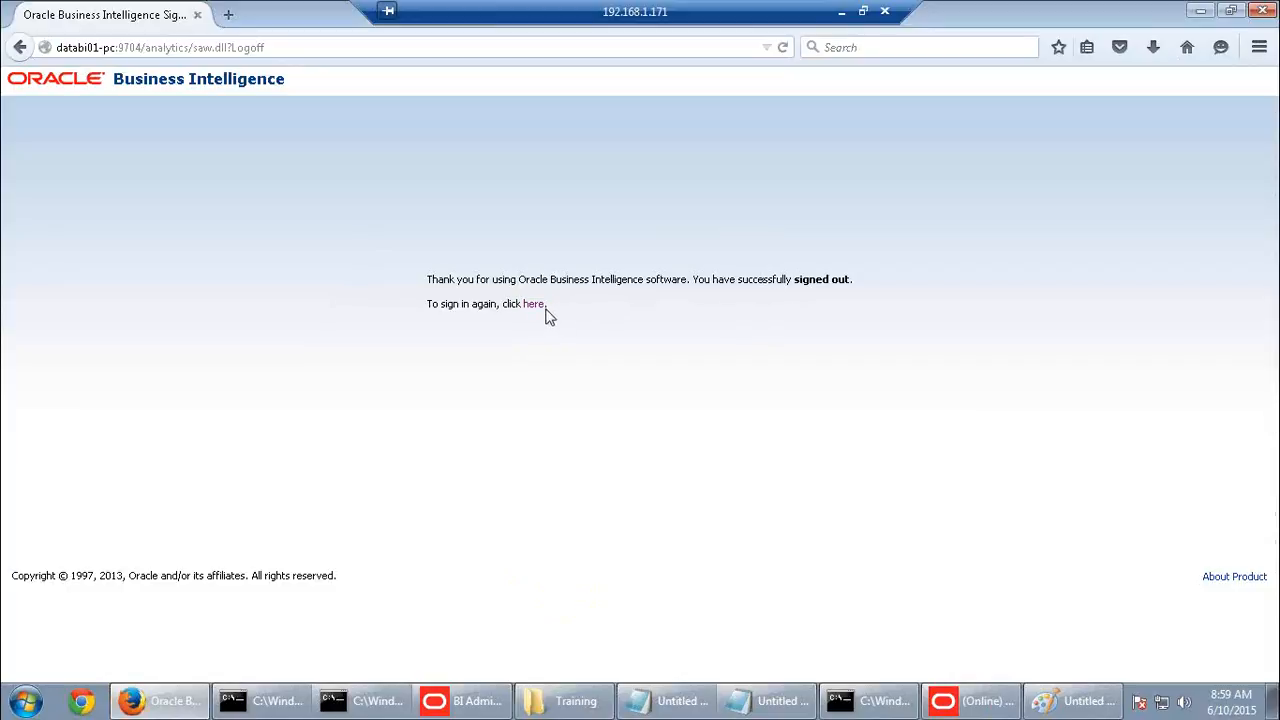
Sign back in to Oracle Business Intelligence and reload the server files and metadata.
click(535, 305)
click(586, 254)
click(585, 274)
click(591, 293)
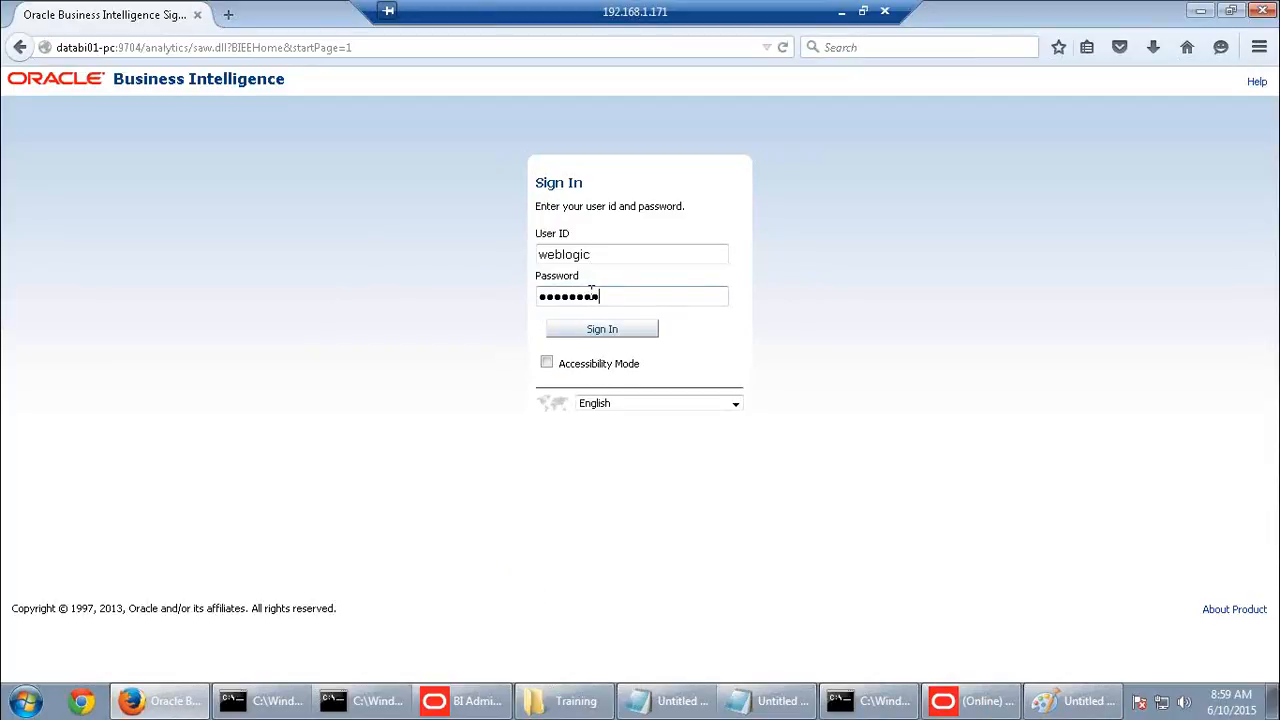
key(Return)
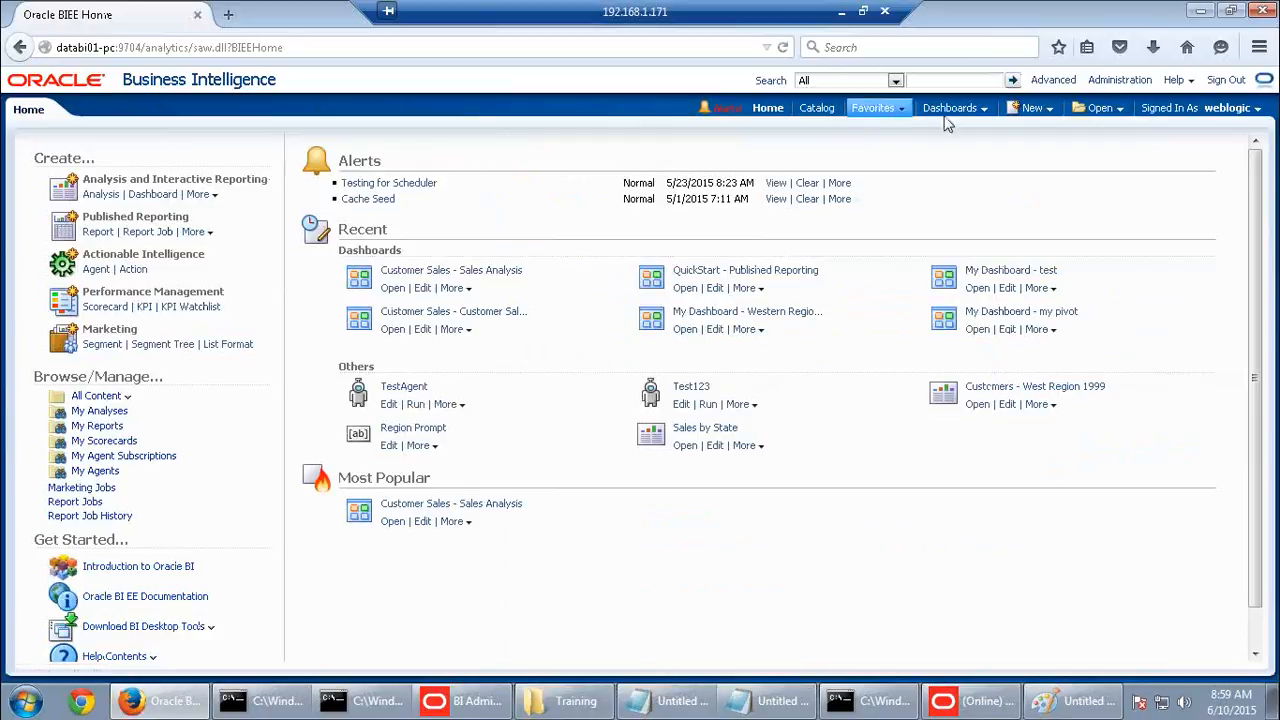
click(1117, 81)
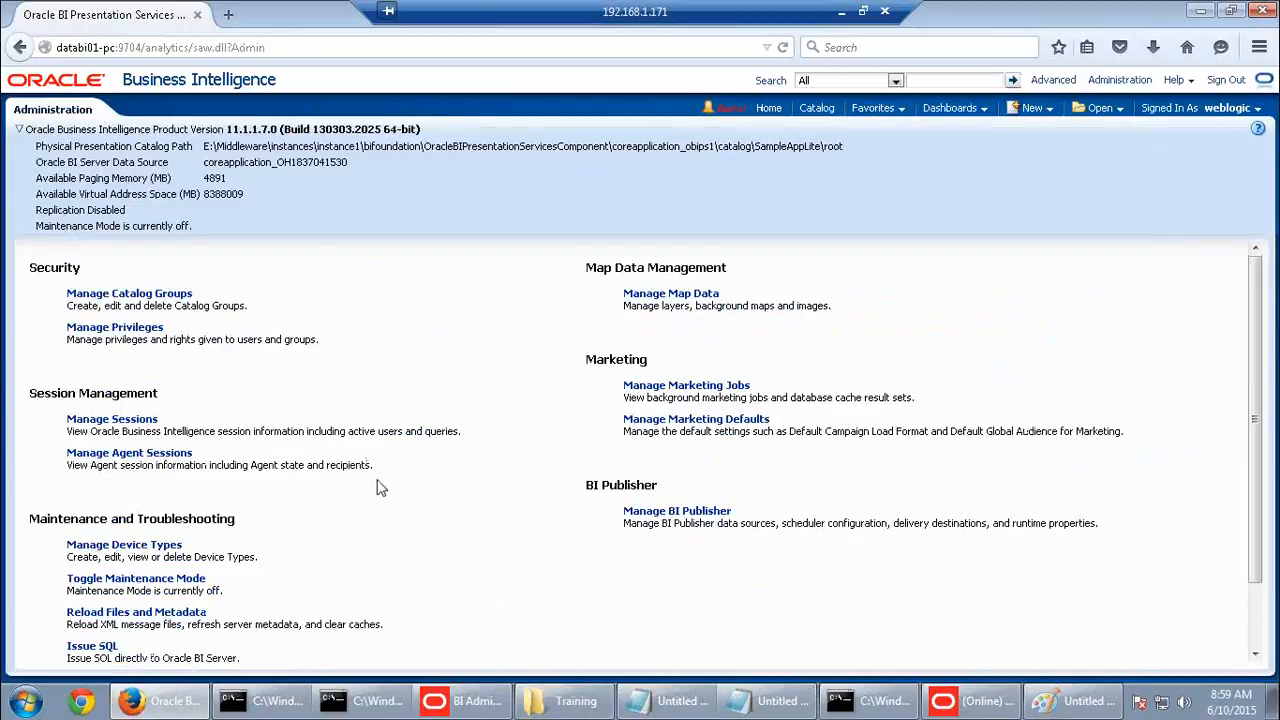
scroll(358, 493, down, 2)
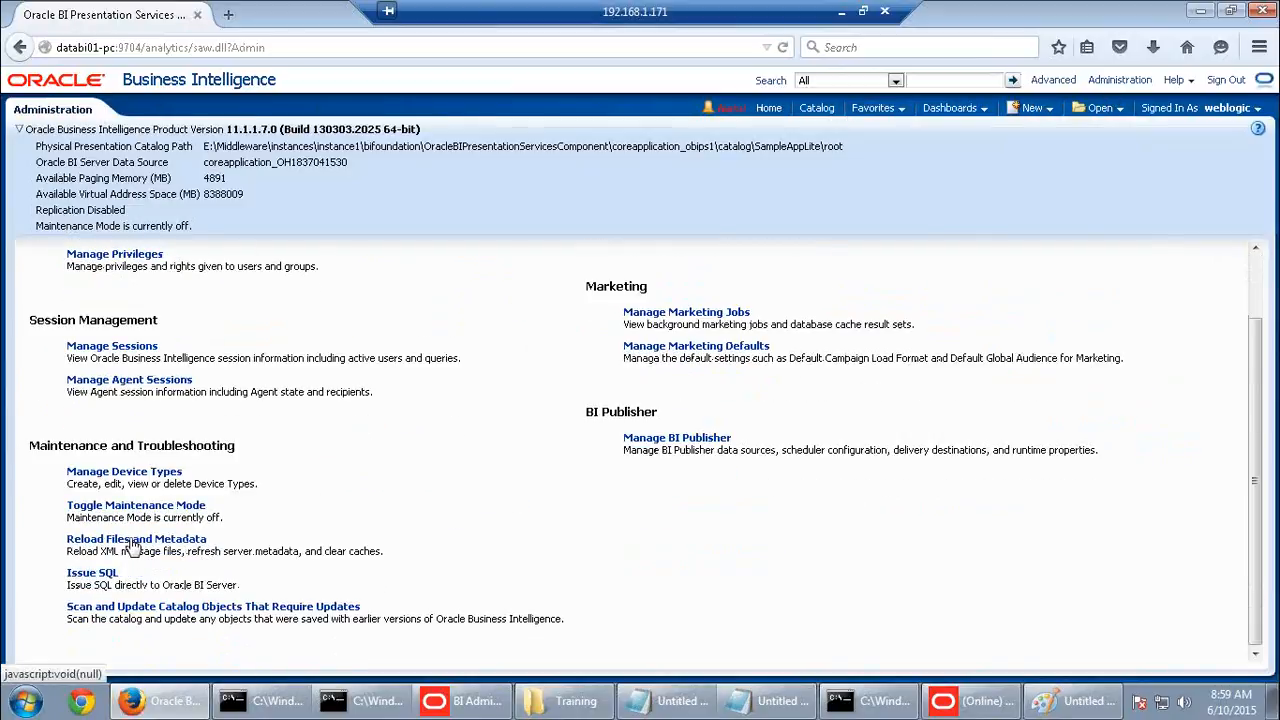
click(136, 539)
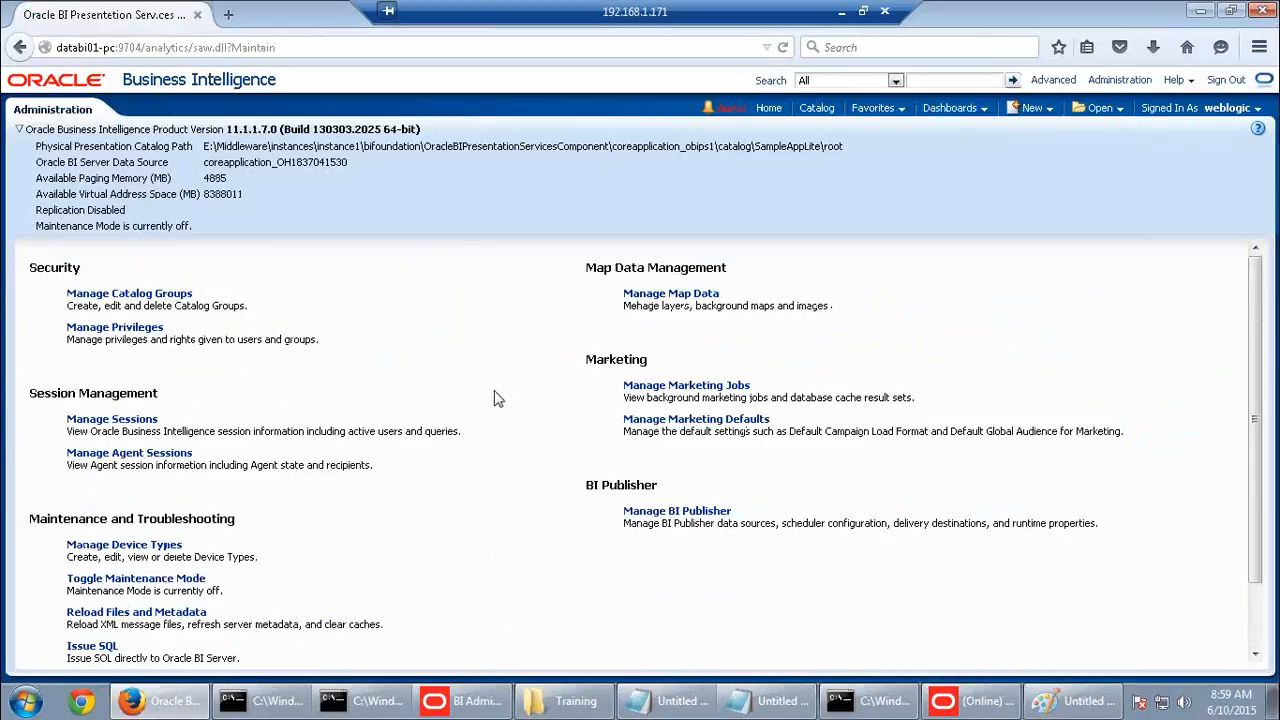
Build a new SupplierSales analysis with Employee Name and Dollars and view its results.
click(1032, 108)
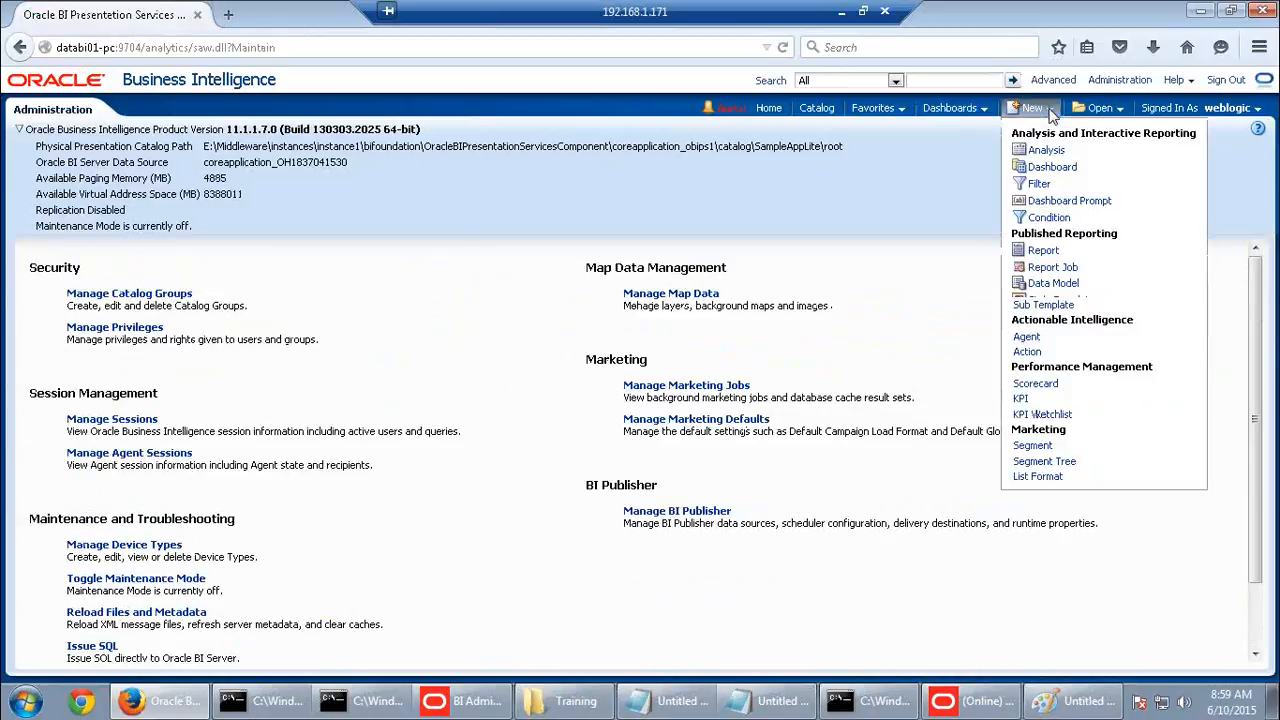
click(1045, 158)
click(1030, 160)
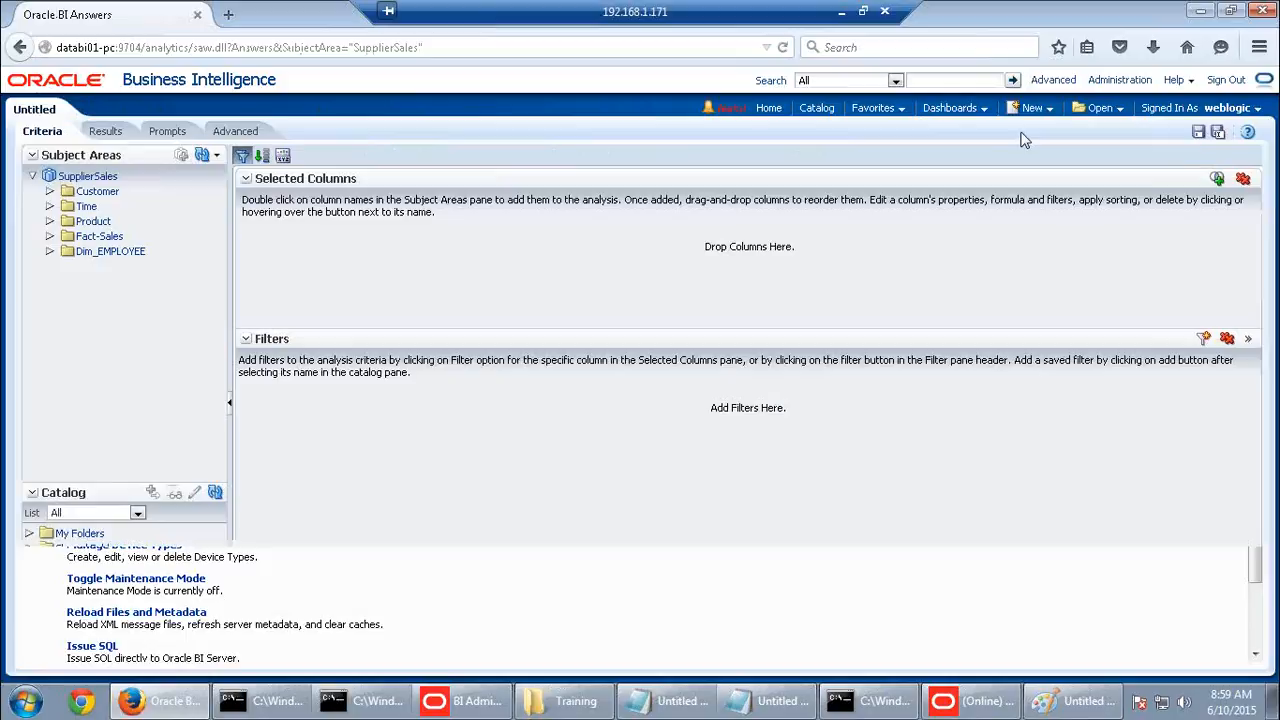
click(50, 252)
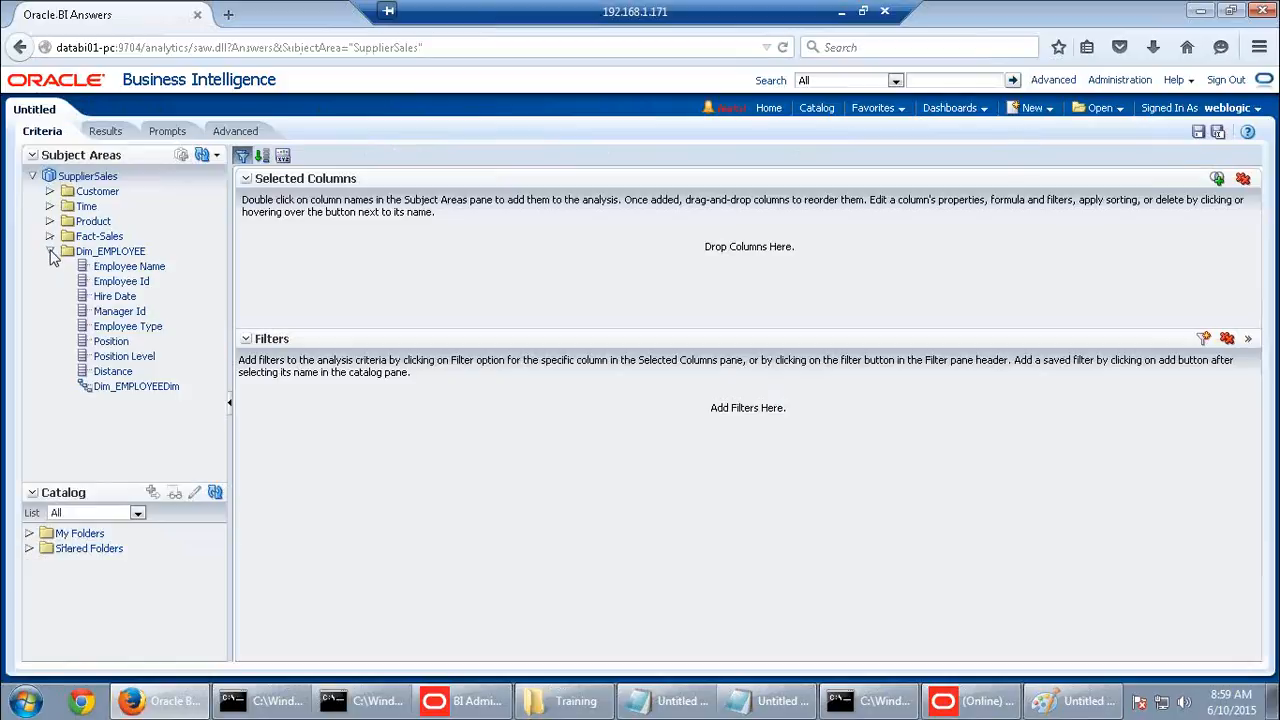
double_click(128, 267)
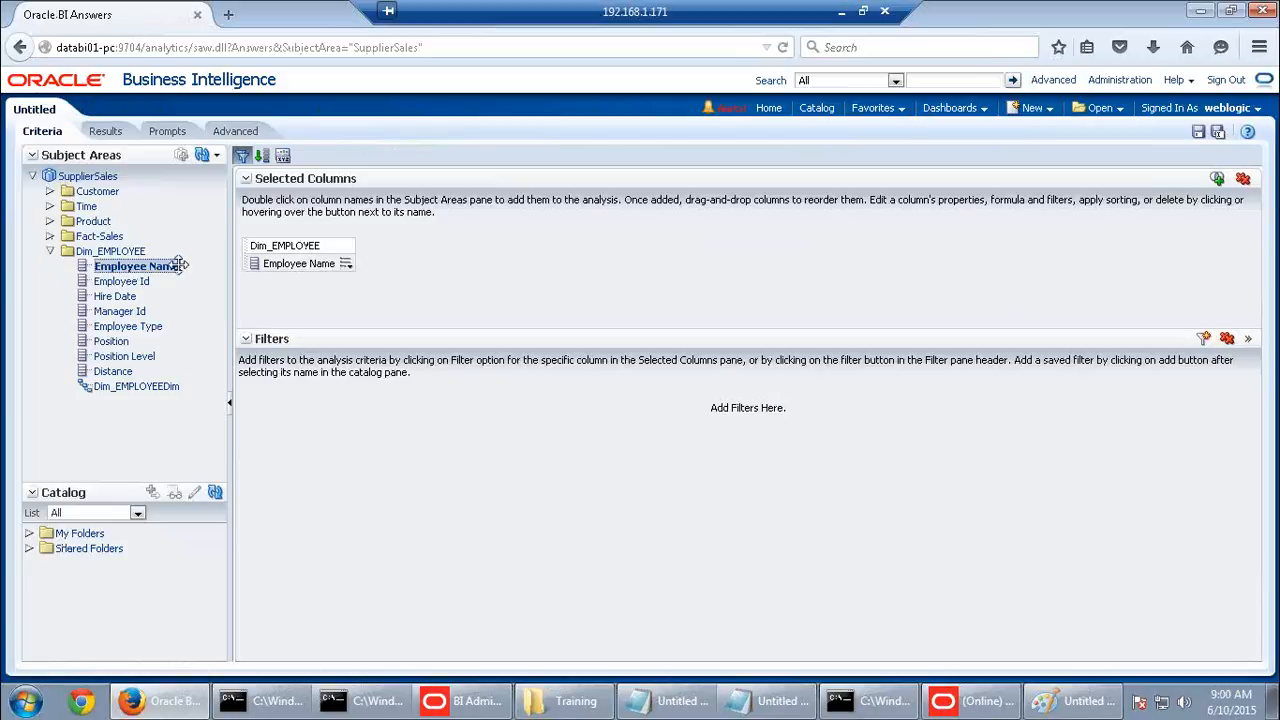
click(49, 237)
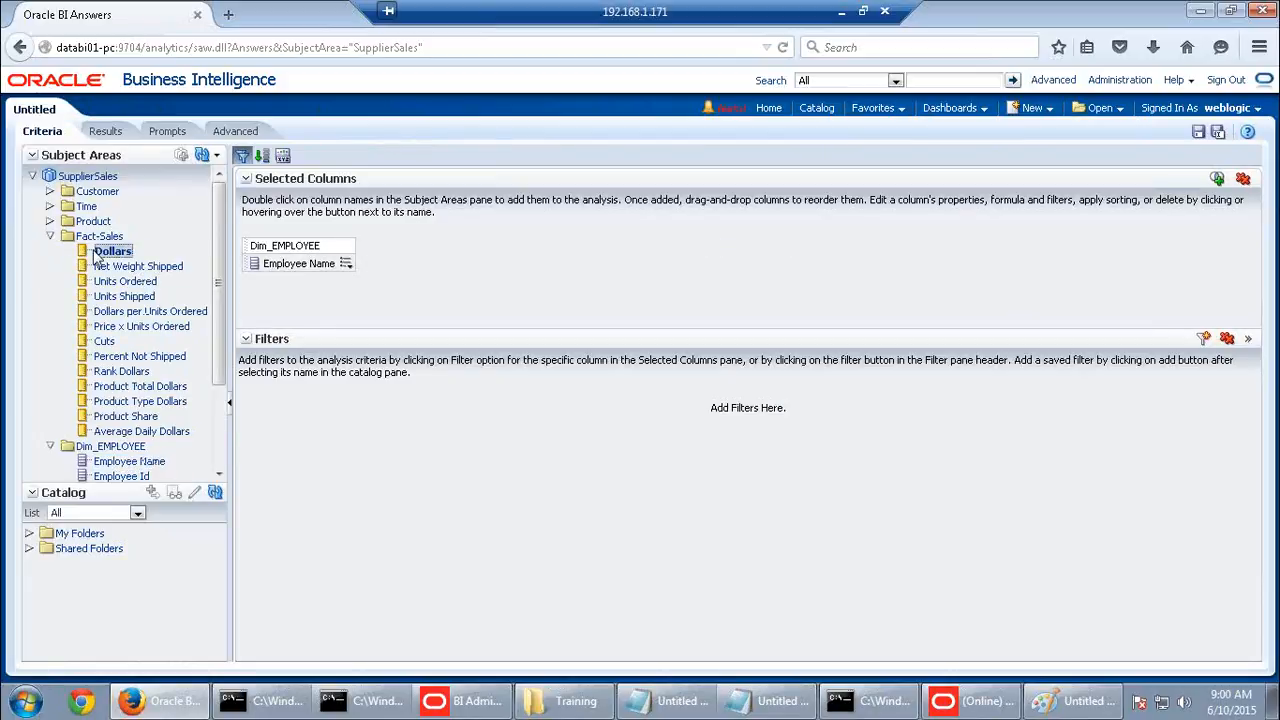
double_click(95, 254)
click(105, 131)
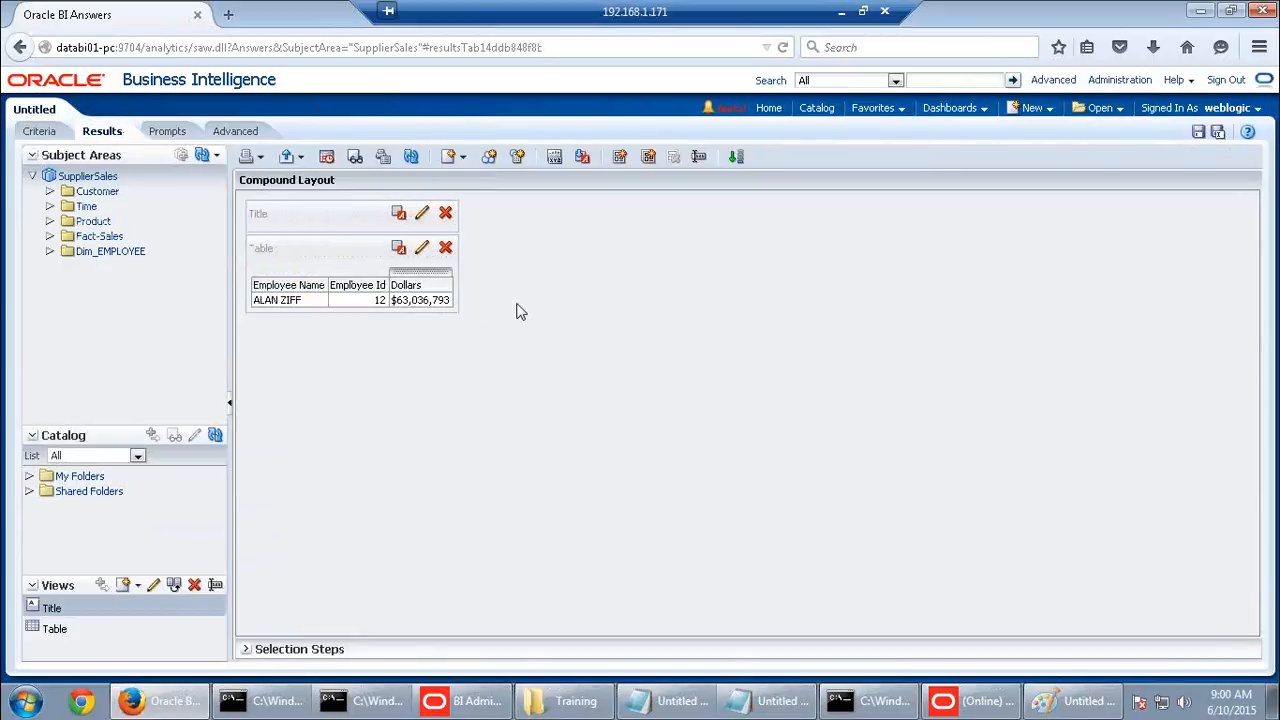
Clear all selected columns and the employee-name filter from the analysis criteria.
click(380, 302)
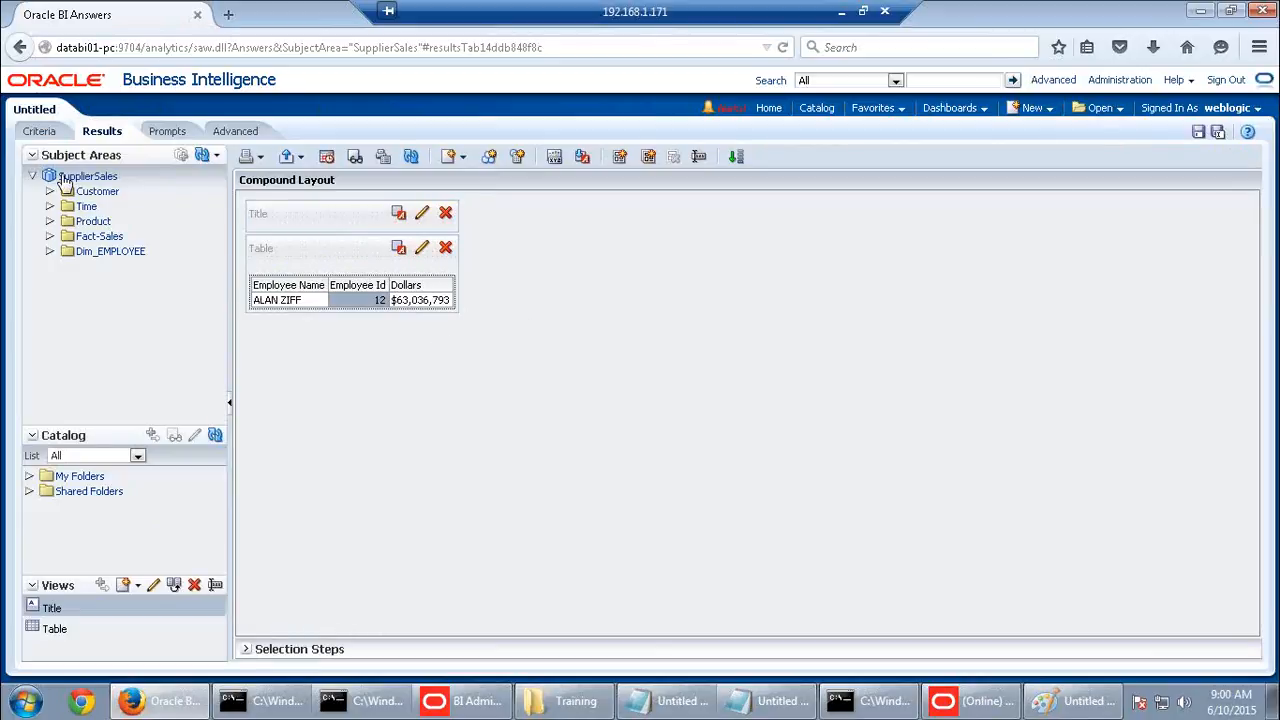
click(38, 131)
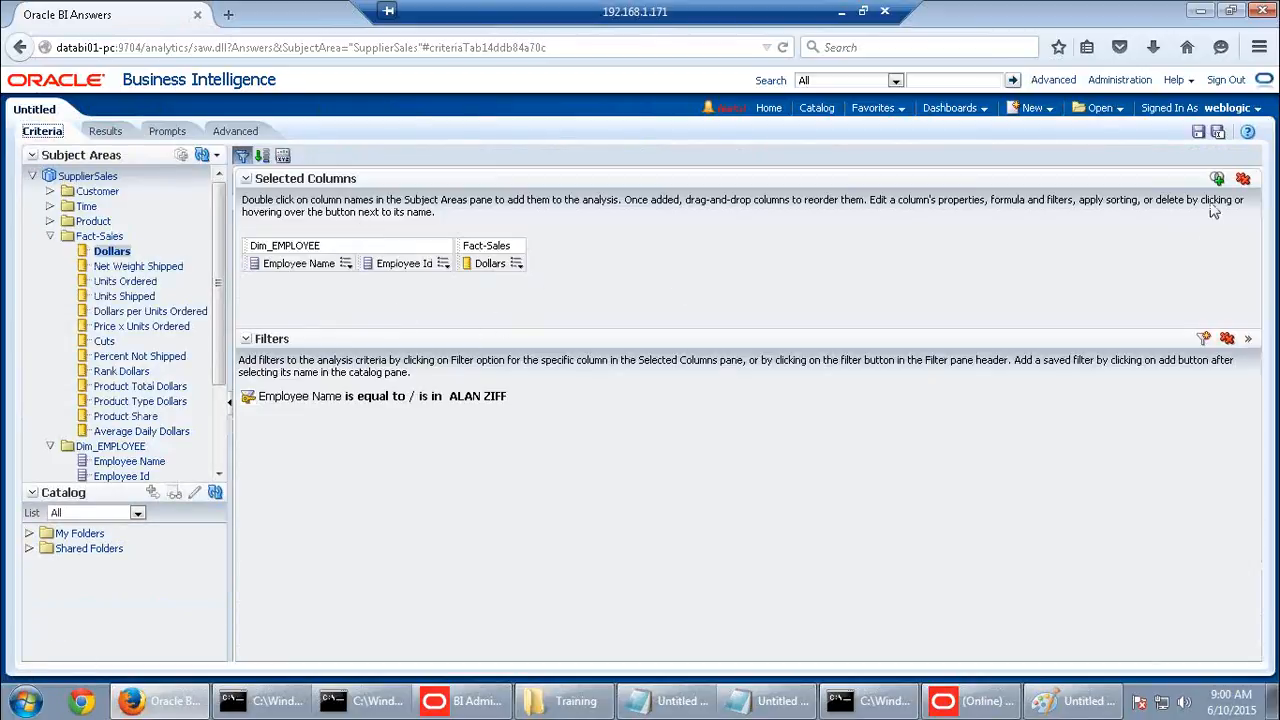
click(1243, 178)
click(1227, 338)
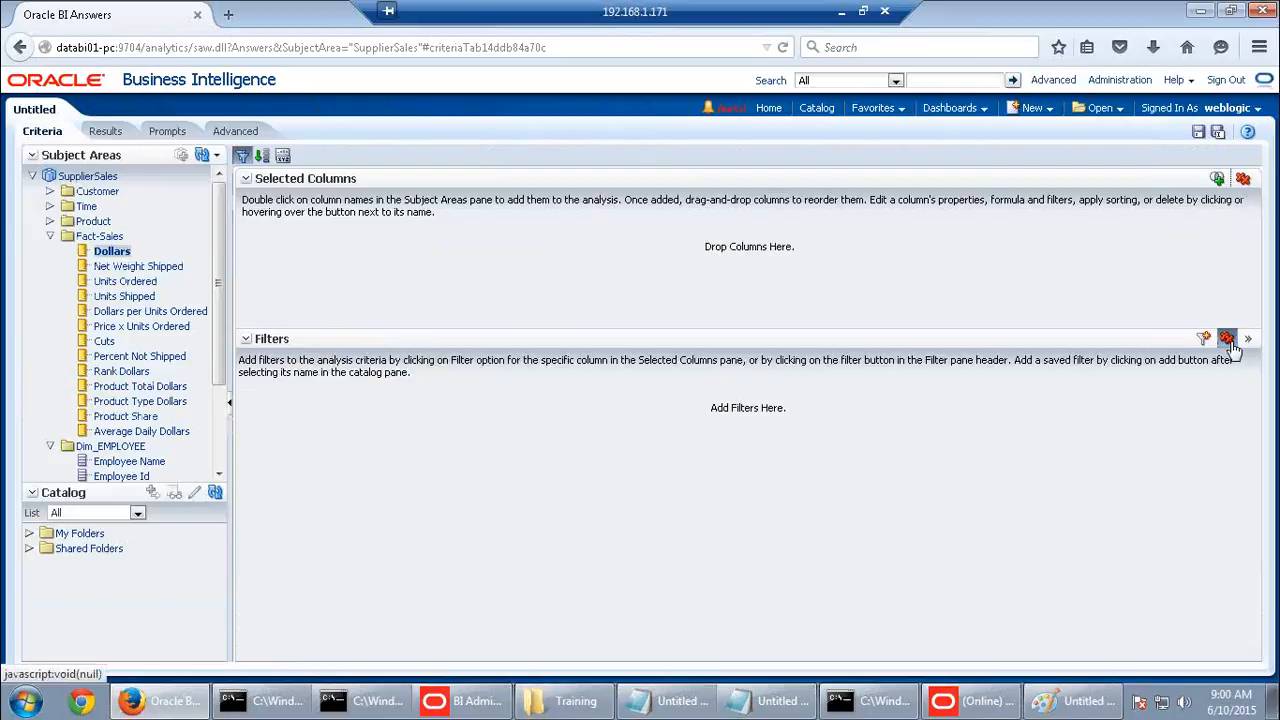
scroll(194, 386, down, 3)
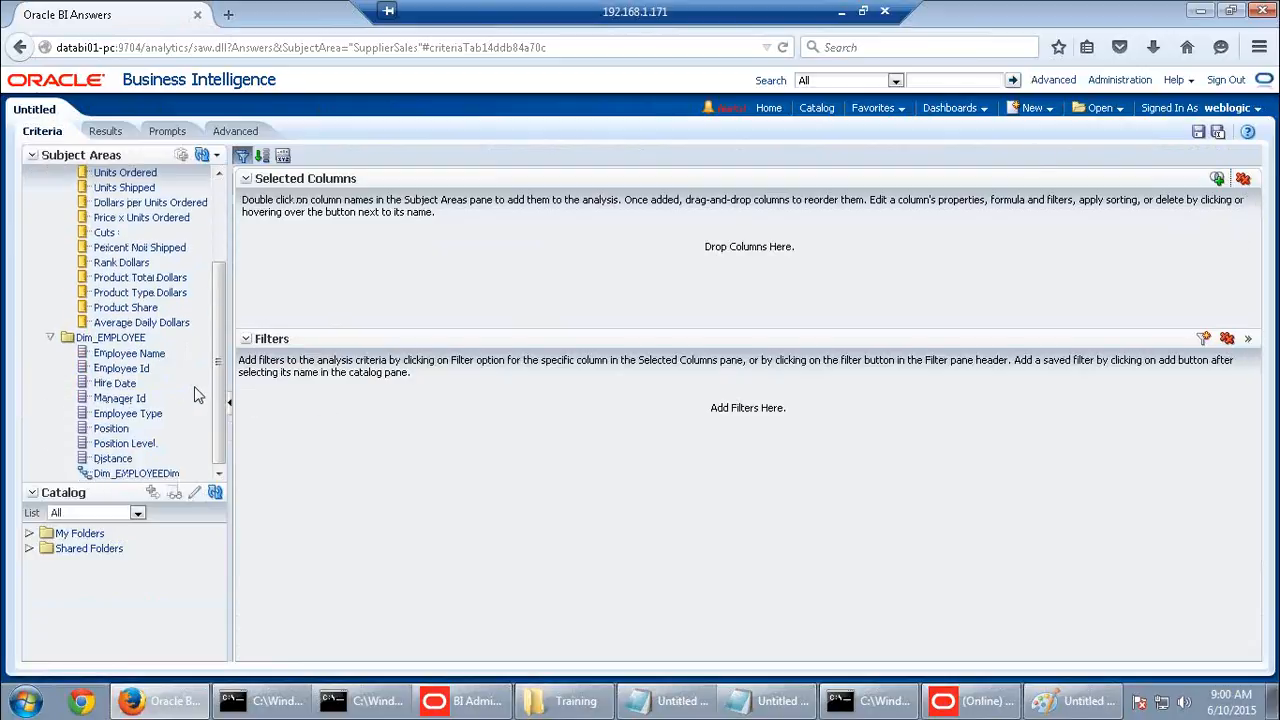
After checking the hierarchy's Employee Id column, add Dim_EMPLOYEEDim and Dollars and run the results.
click(943, 705)
click(575, 194)
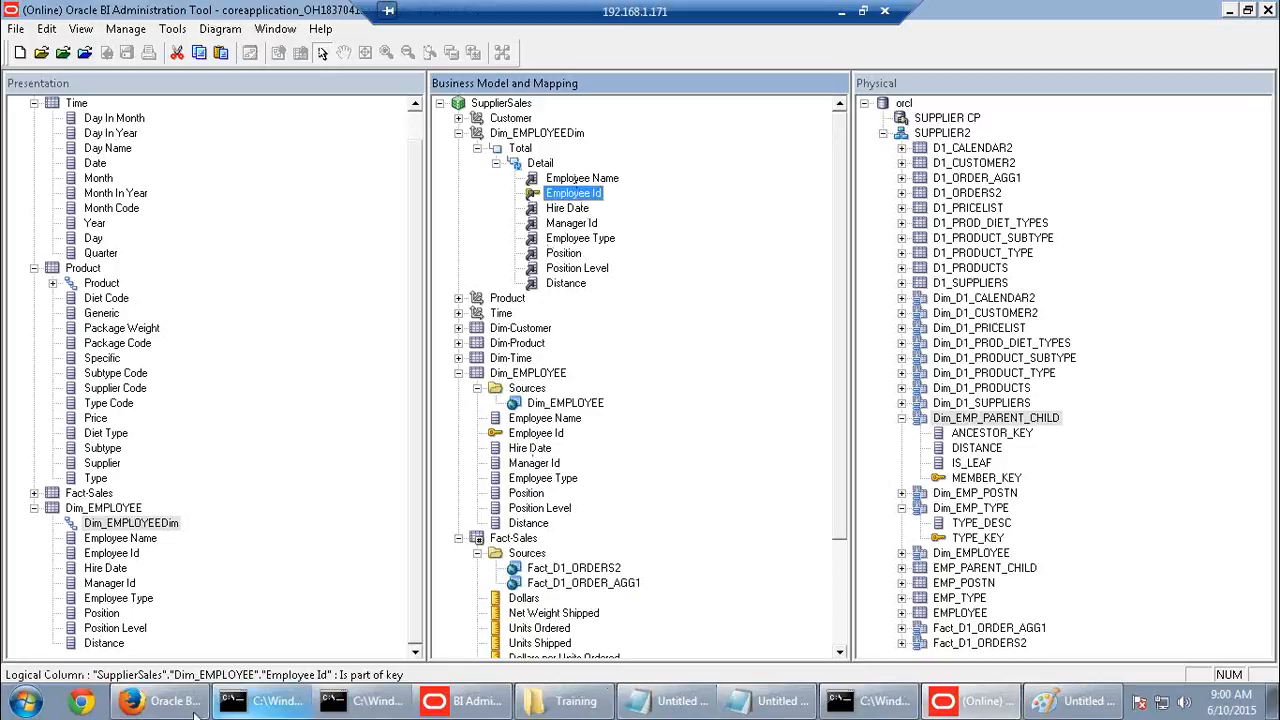
click(160, 701)
double_click(136, 473)
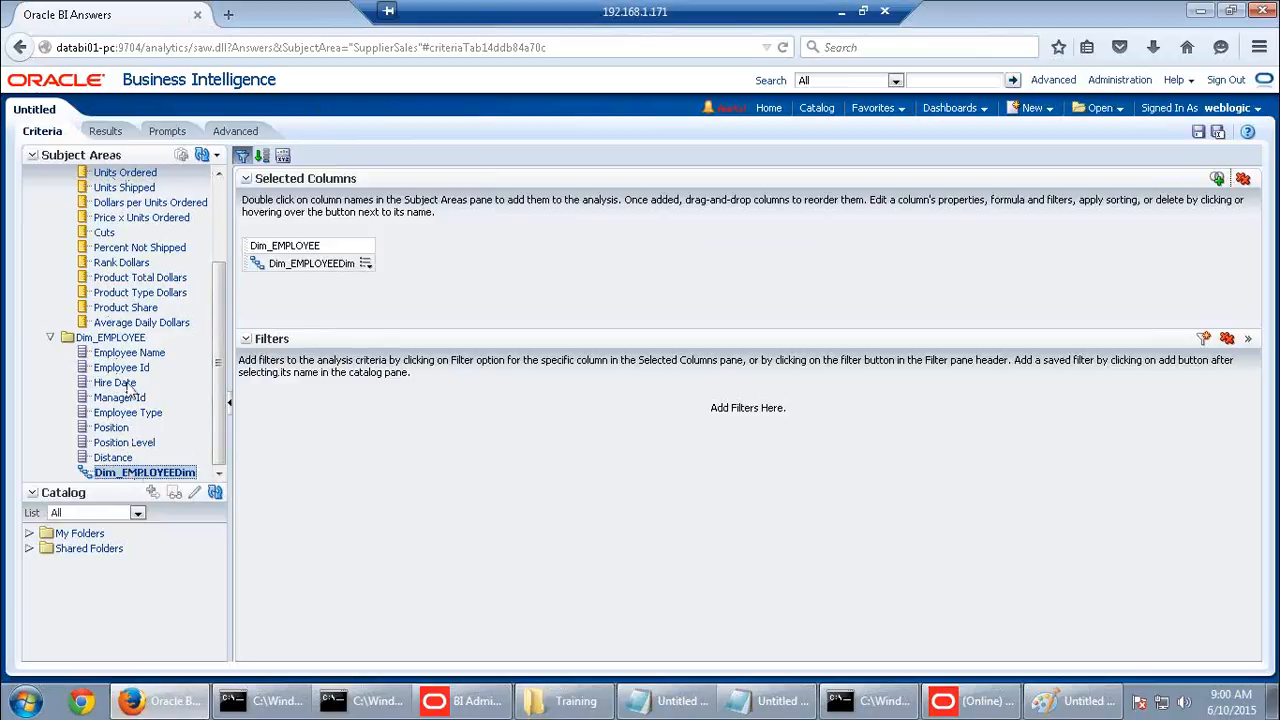
scroll(110, 275, up, 3)
double_click(113, 251)
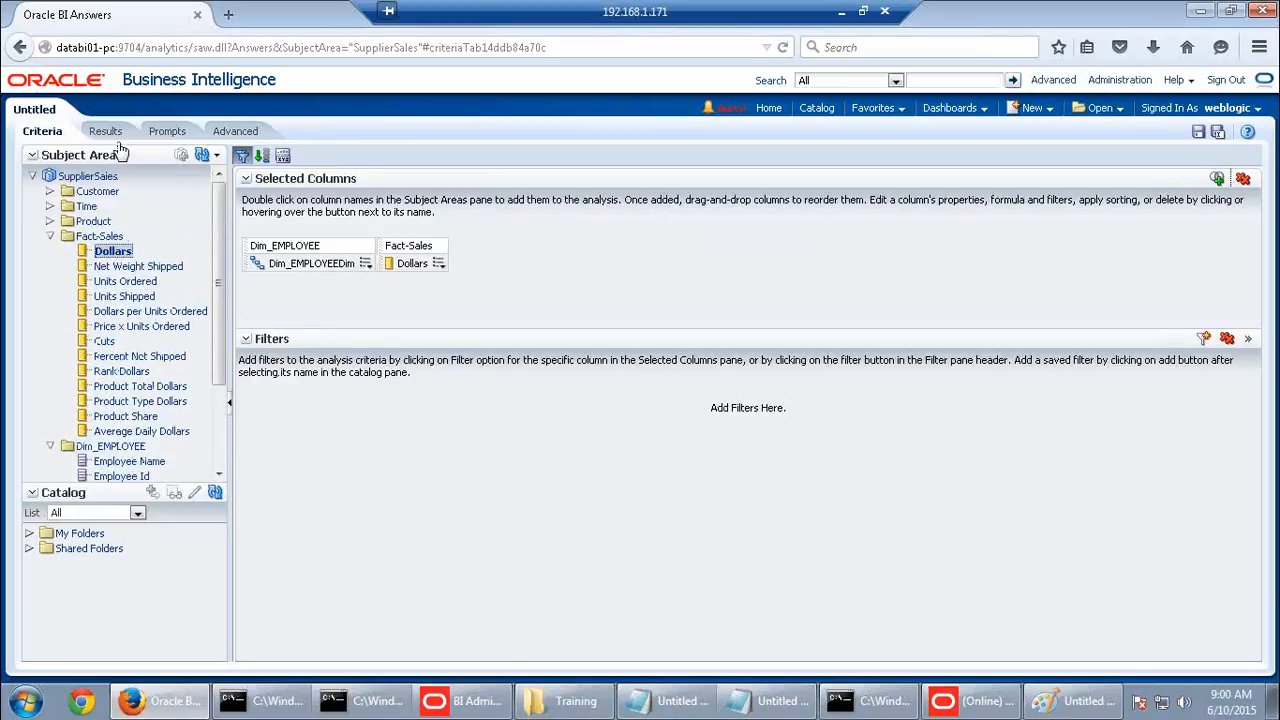
click(102, 131)
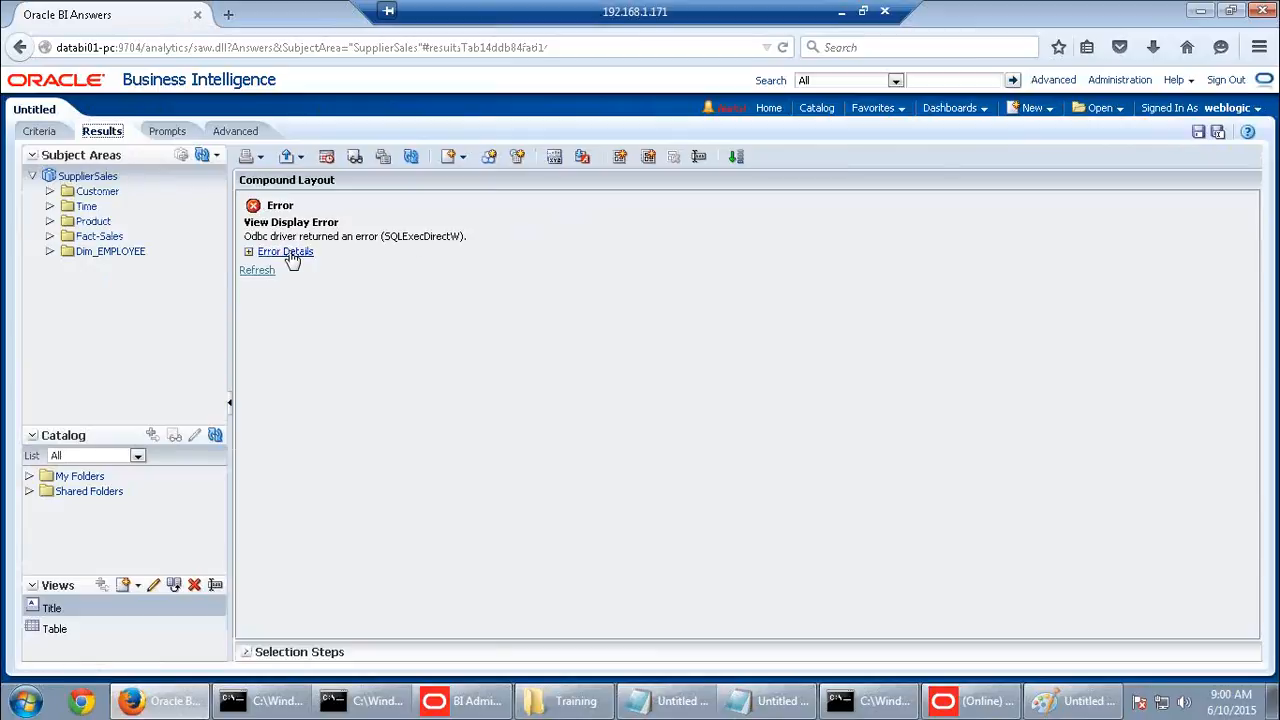
Read the error details, delete the Dollars column, and rerun with only Dim_EMPLOYEEDim.
click(302, 252)
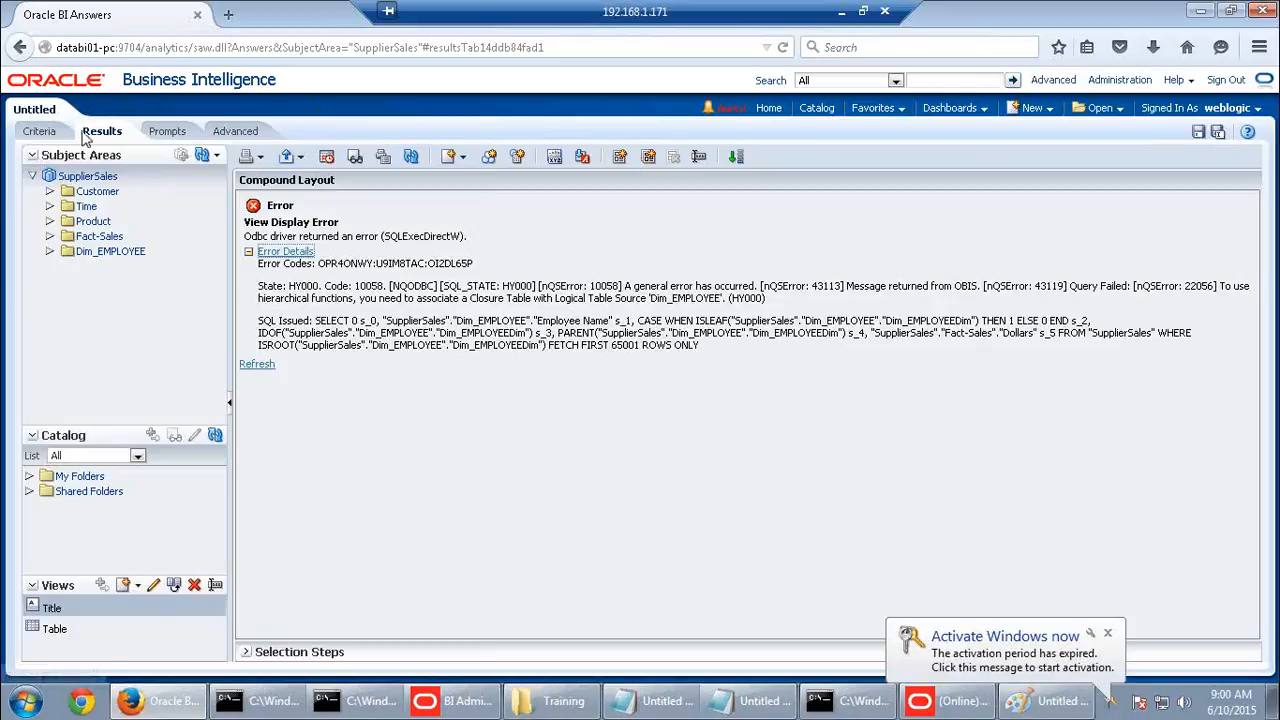
click(41, 131)
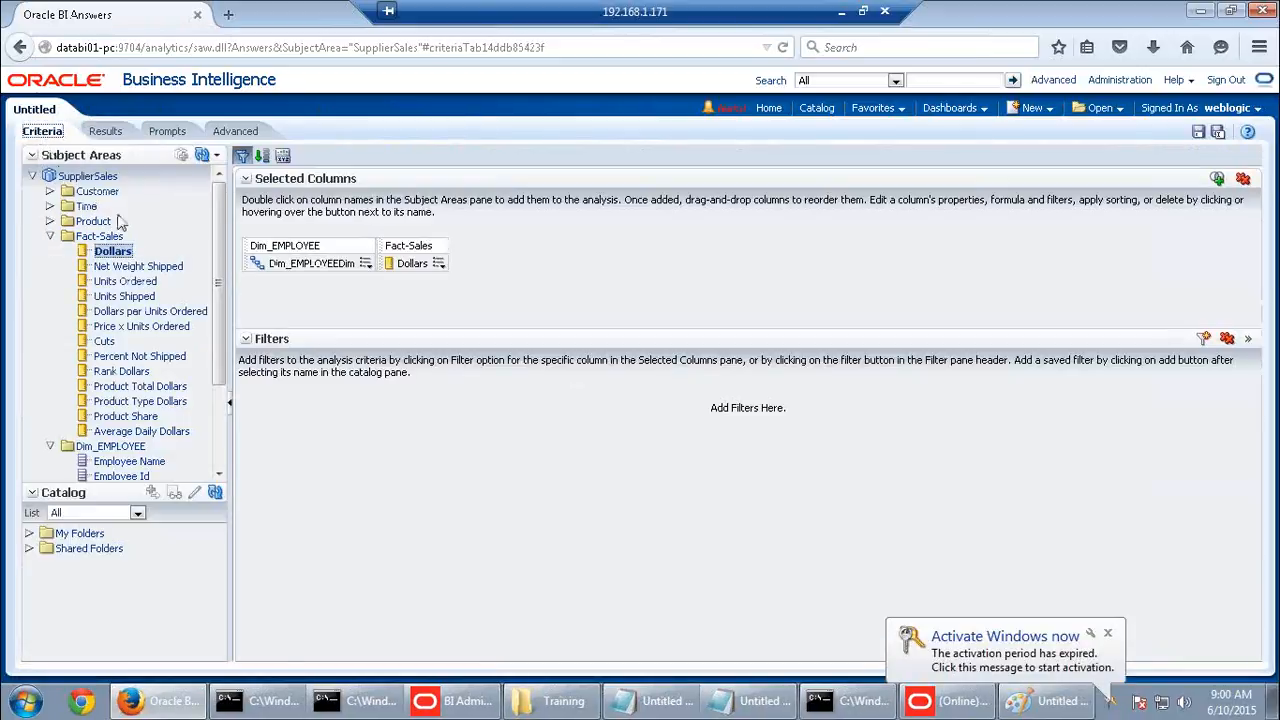
click(438, 263)
click(464, 370)
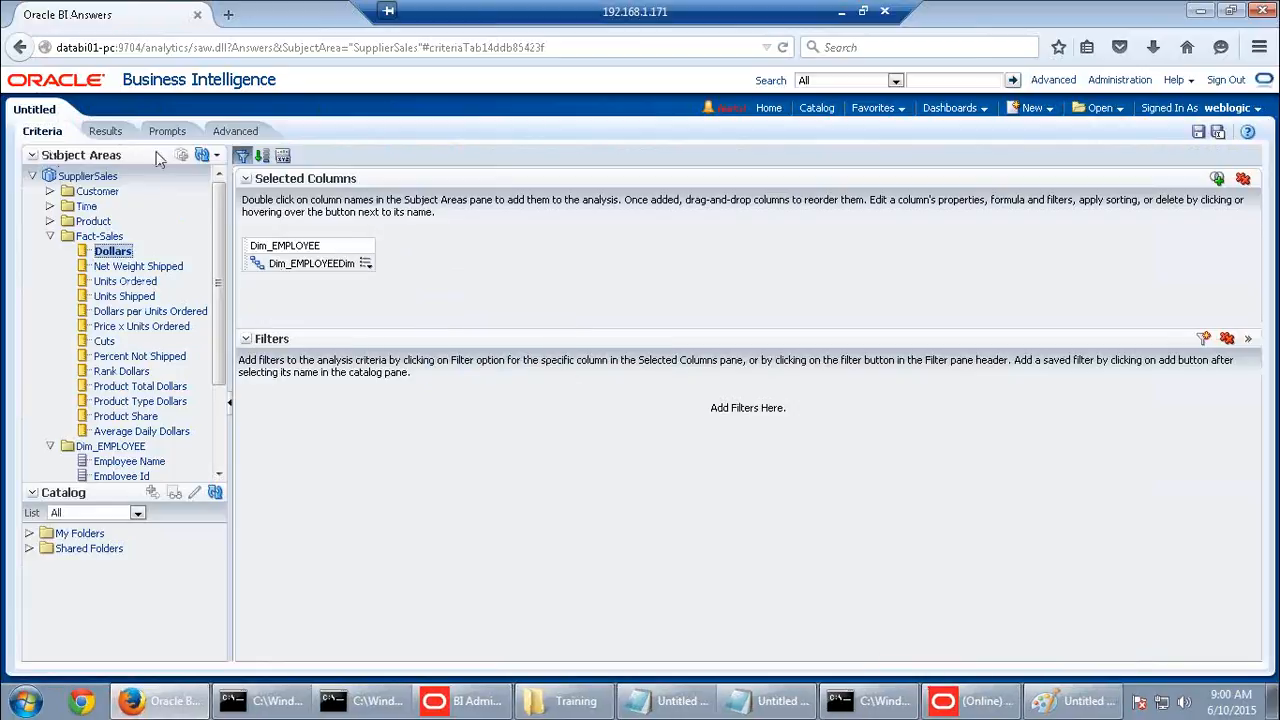
click(105, 131)
click(278, 252)
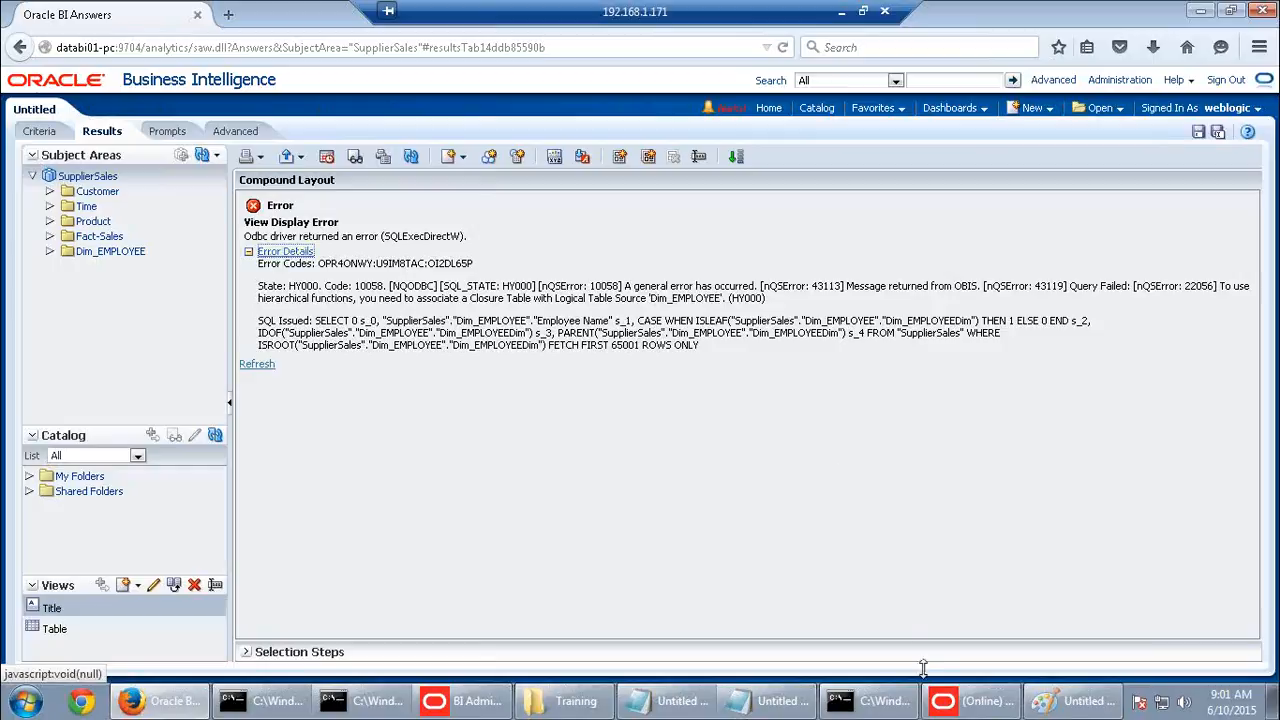
click(970, 700)
Set Dim_EMP_PARENT_CHILD as the Dim_EMPLOYEEDim dimension's parent-child closure table.
double_click(545, 134)
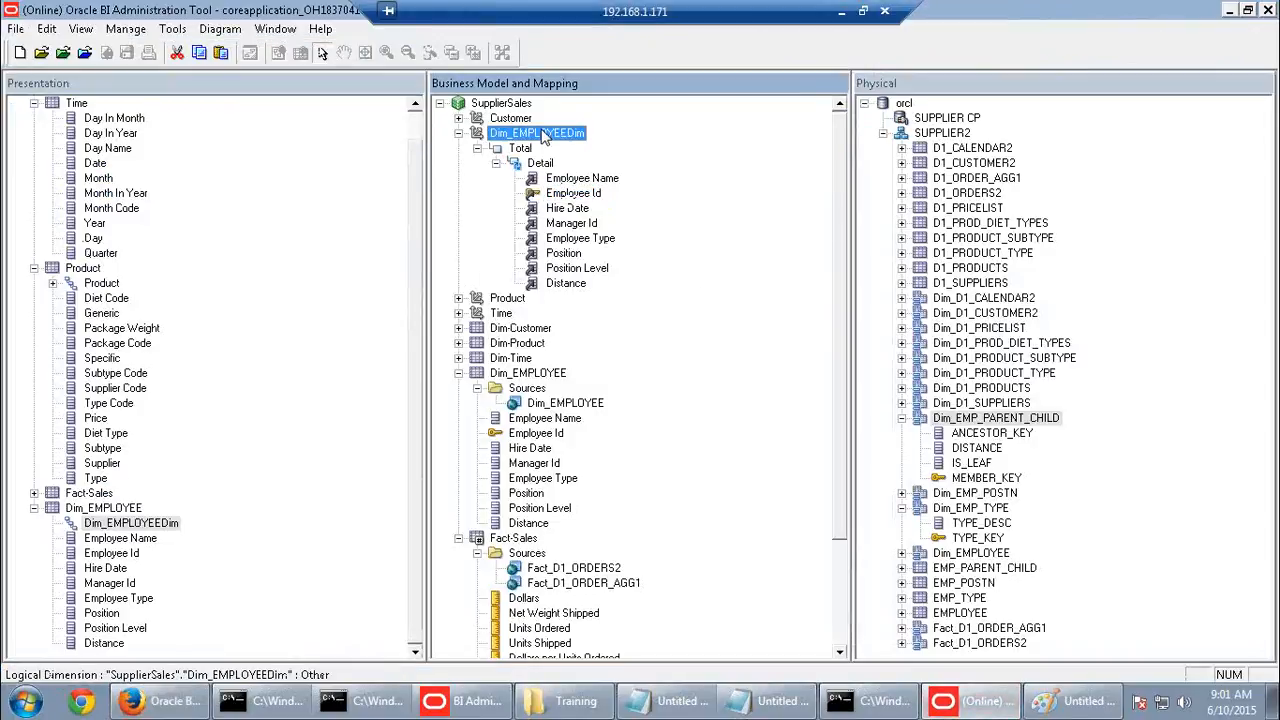
click(668, 524)
click(556, 252)
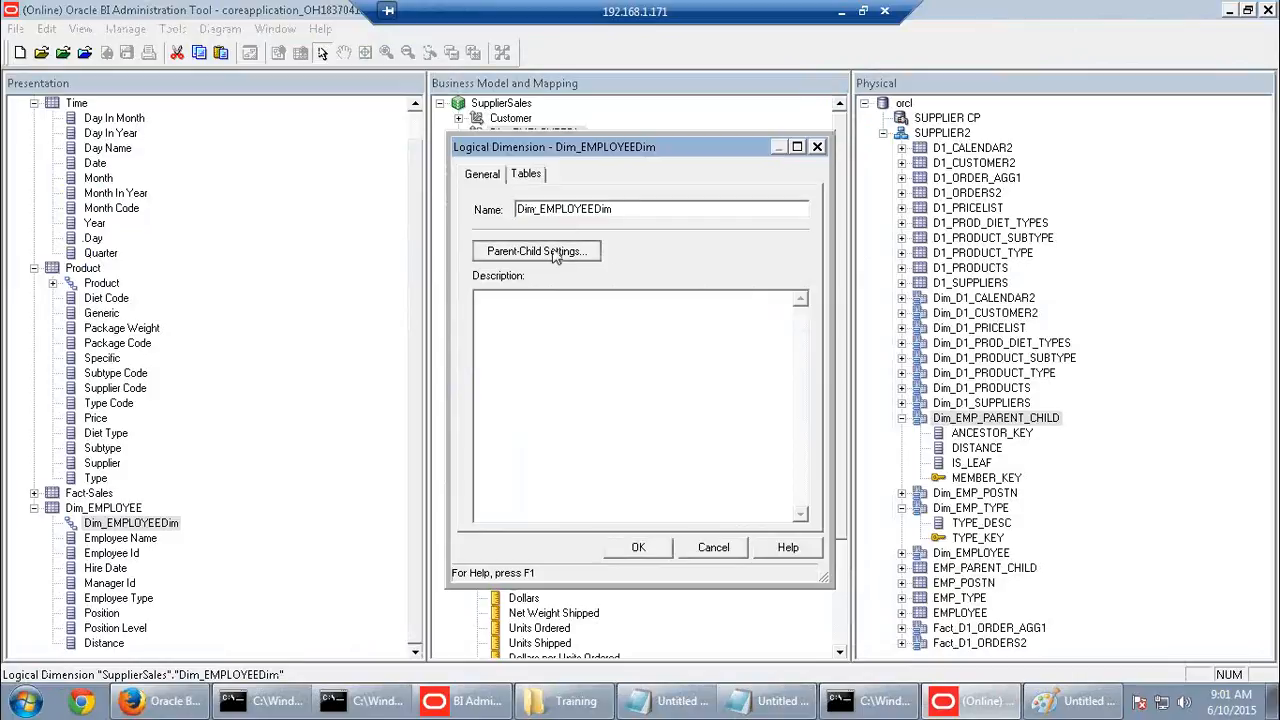
click(690, 306)
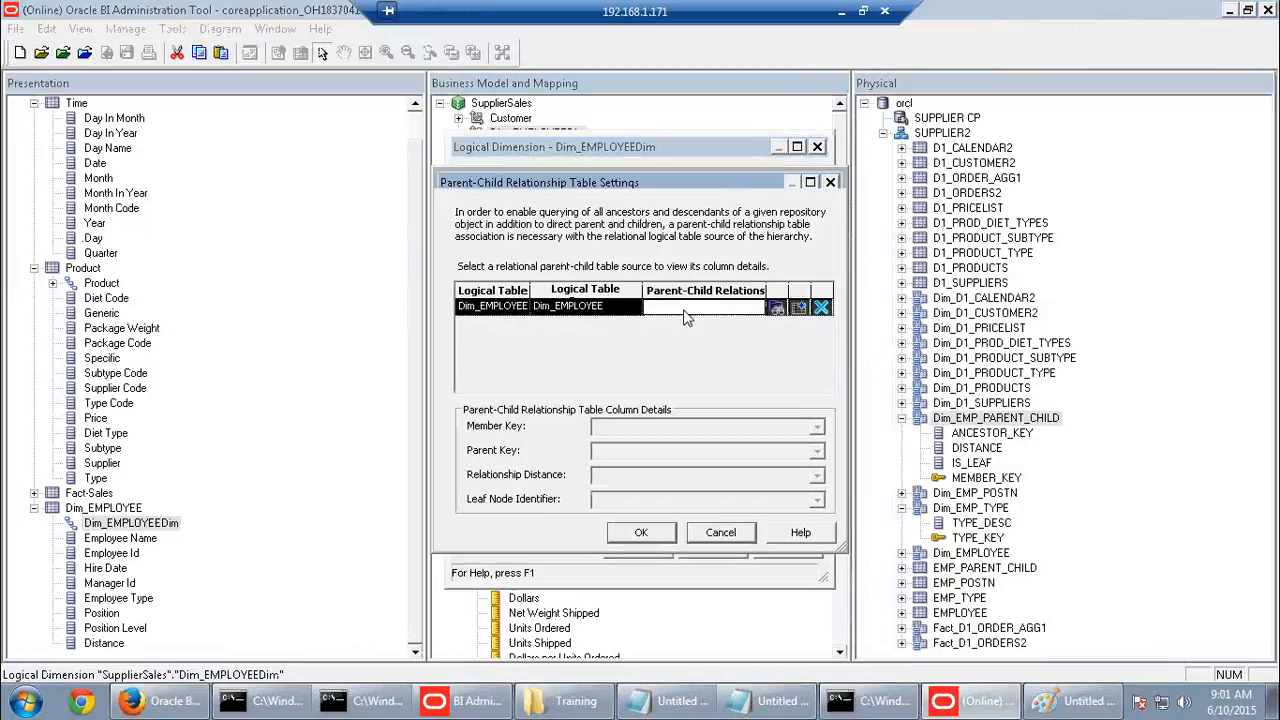
click(778, 308)
scroll(913, 500, down, 4)
click(707, 460)
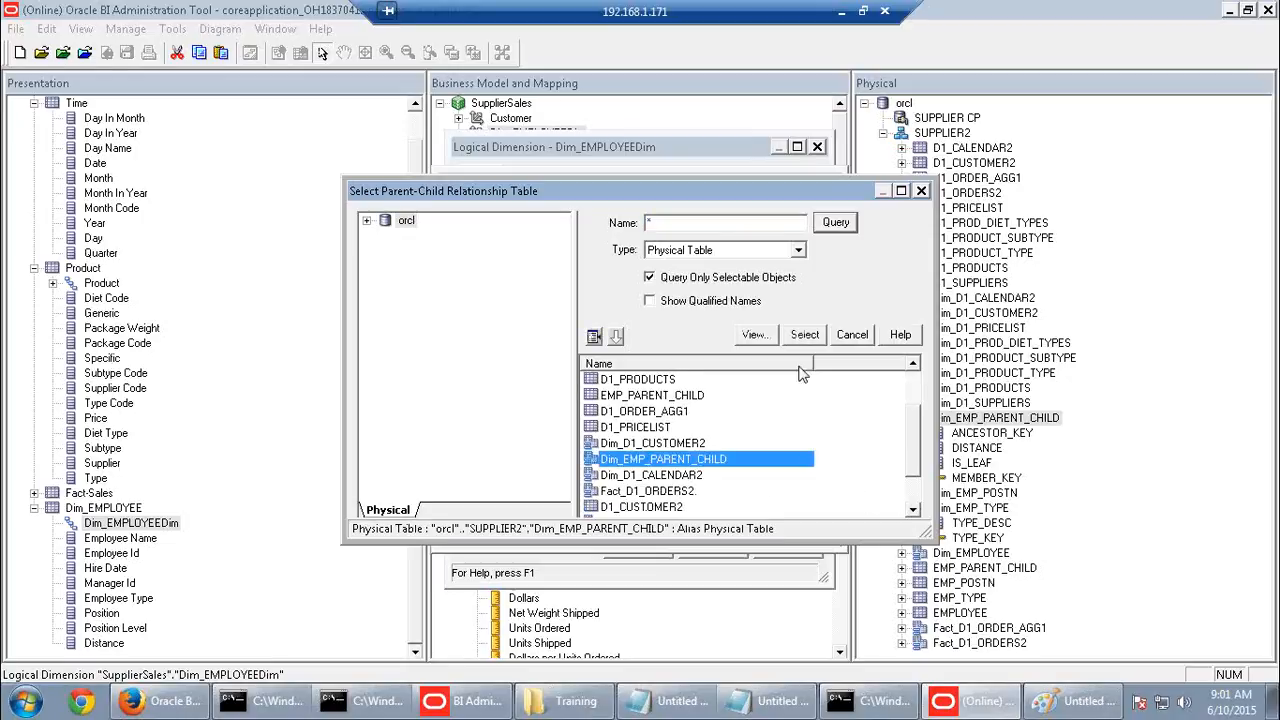
click(805, 334)
Map the closure columns: MEMBER_KEY, ANCESTOR_KEY, DISTANCE and IS_LEAF, then apply the dimension changes.
click(685, 430)
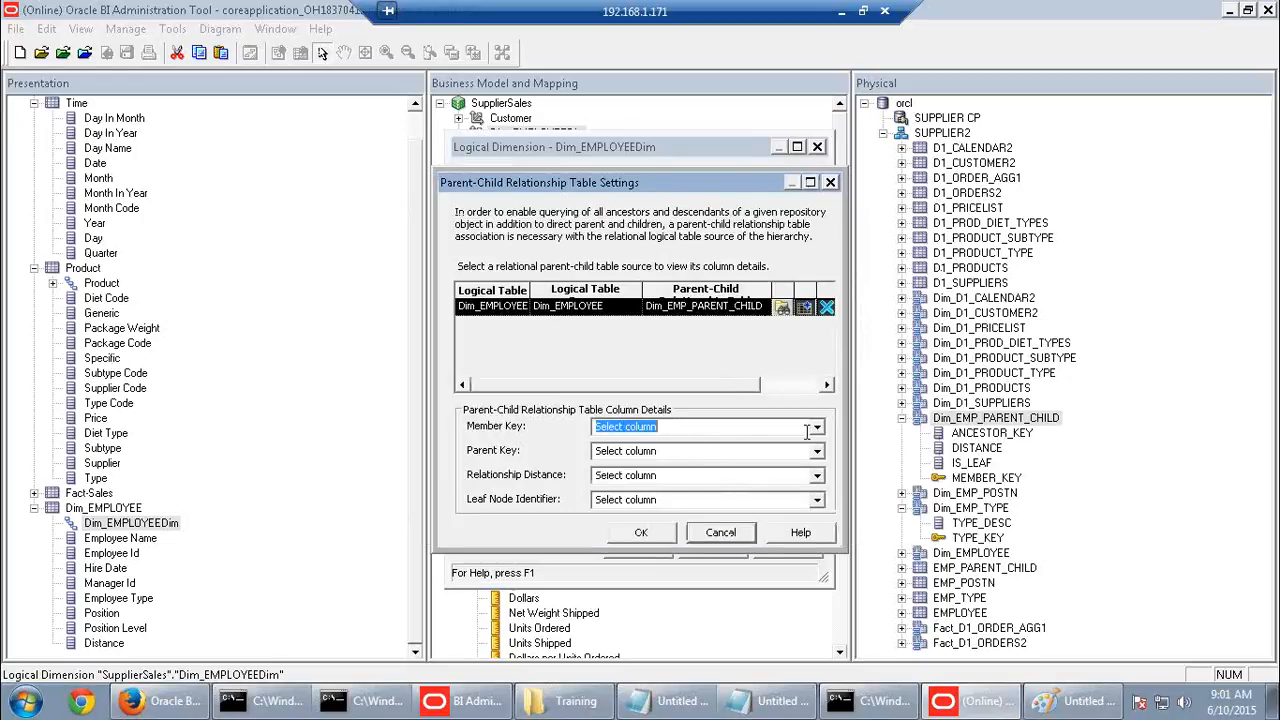
click(816, 427)
click(647, 494)
click(817, 451)
click(688, 479)
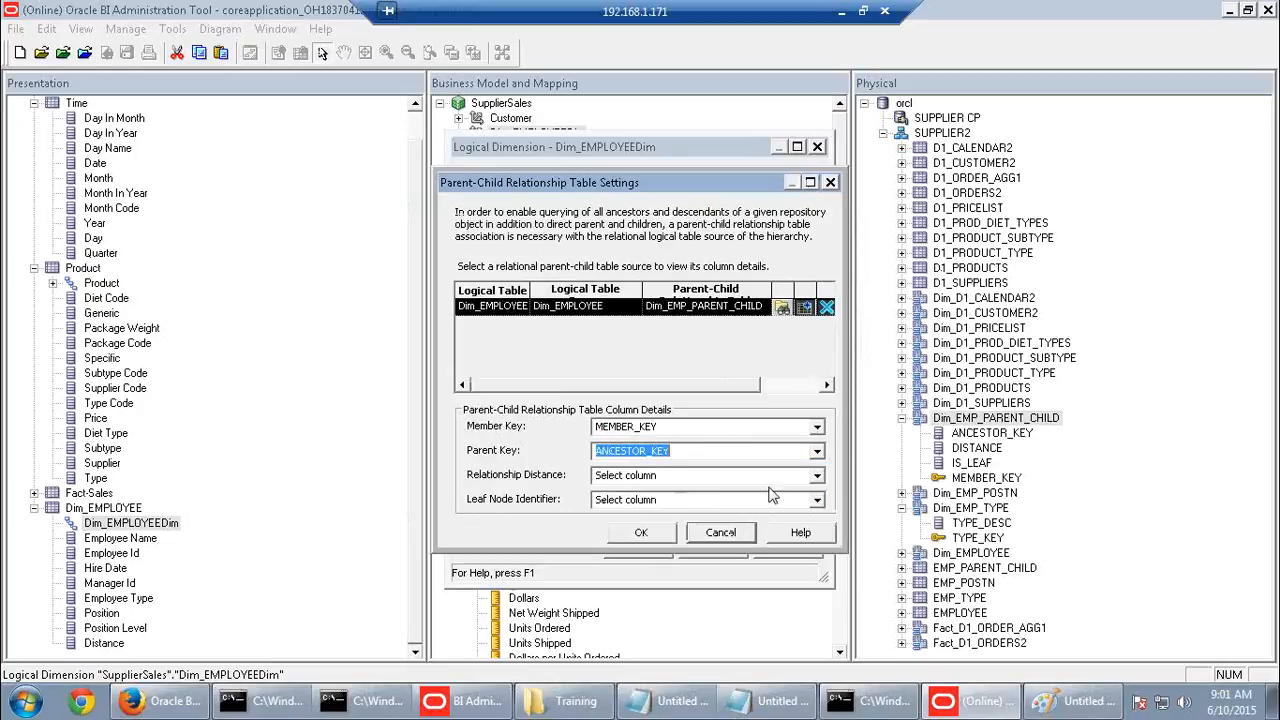
click(817, 476)
click(668, 521)
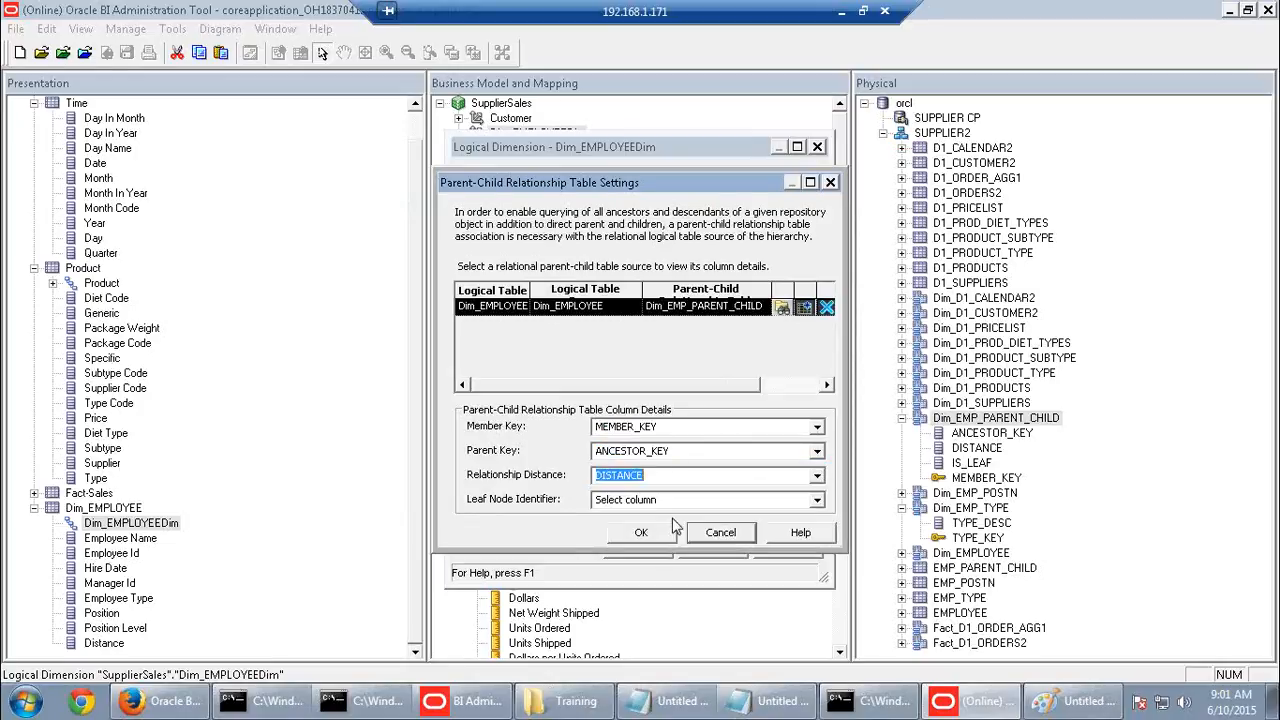
click(817, 500)
click(687, 558)
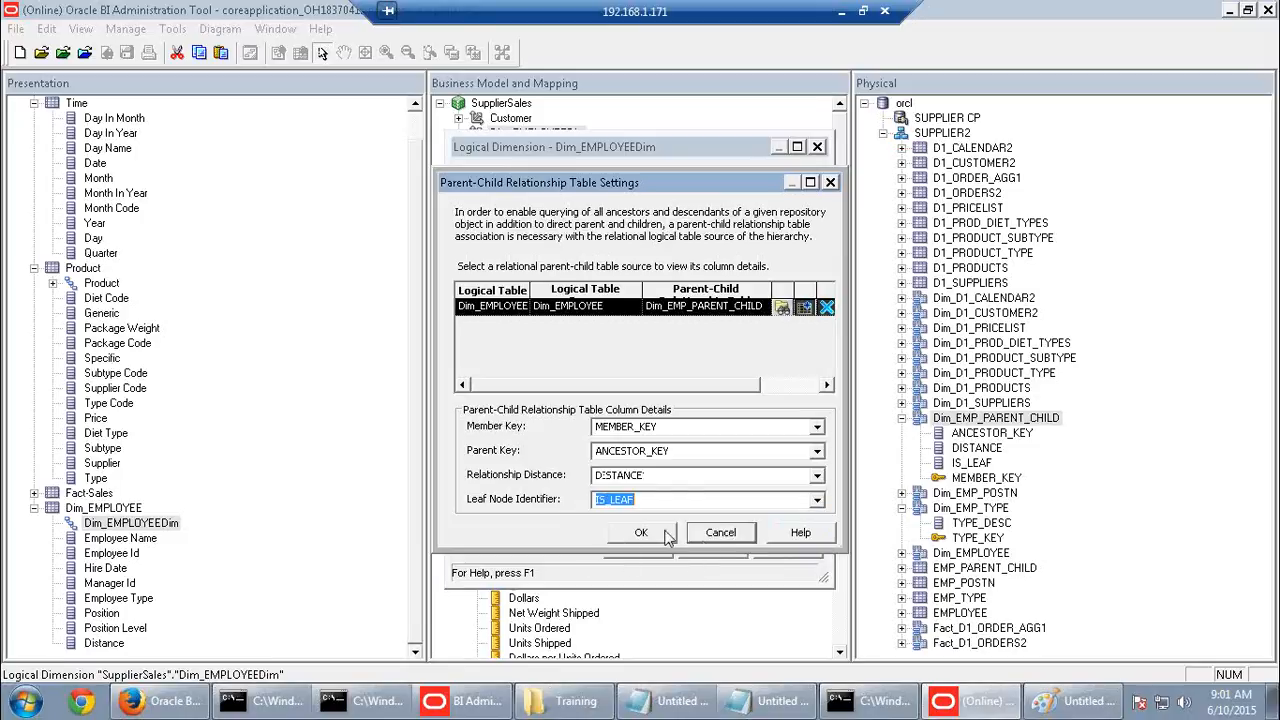
click(660, 538)
click(650, 550)
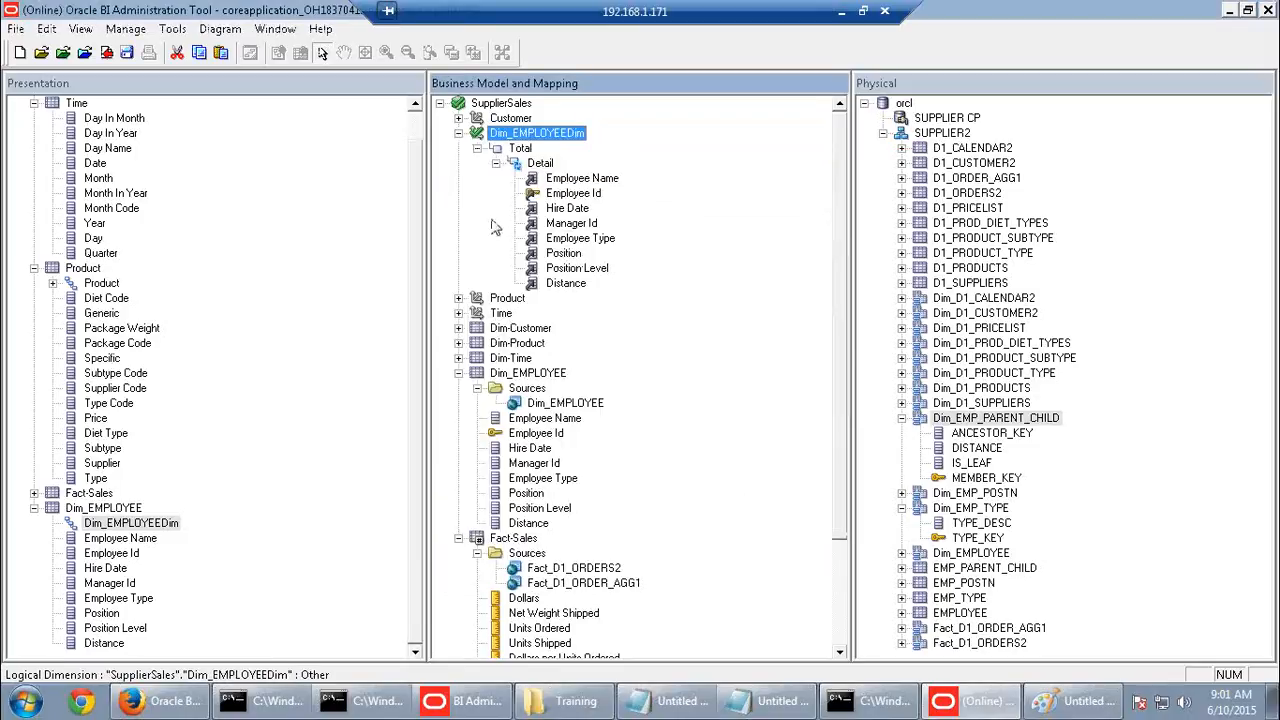
Run the global consistency check on the repository and dismiss its result.
click(107, 52)
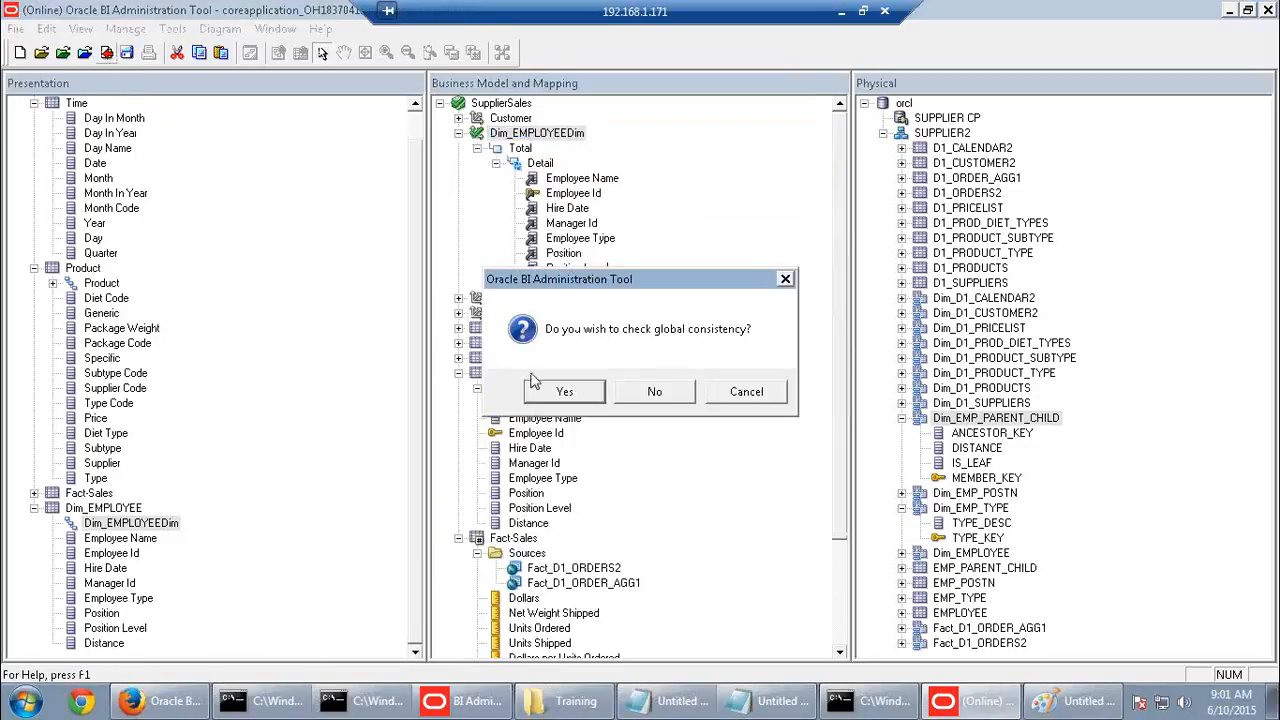
click(563, 390)
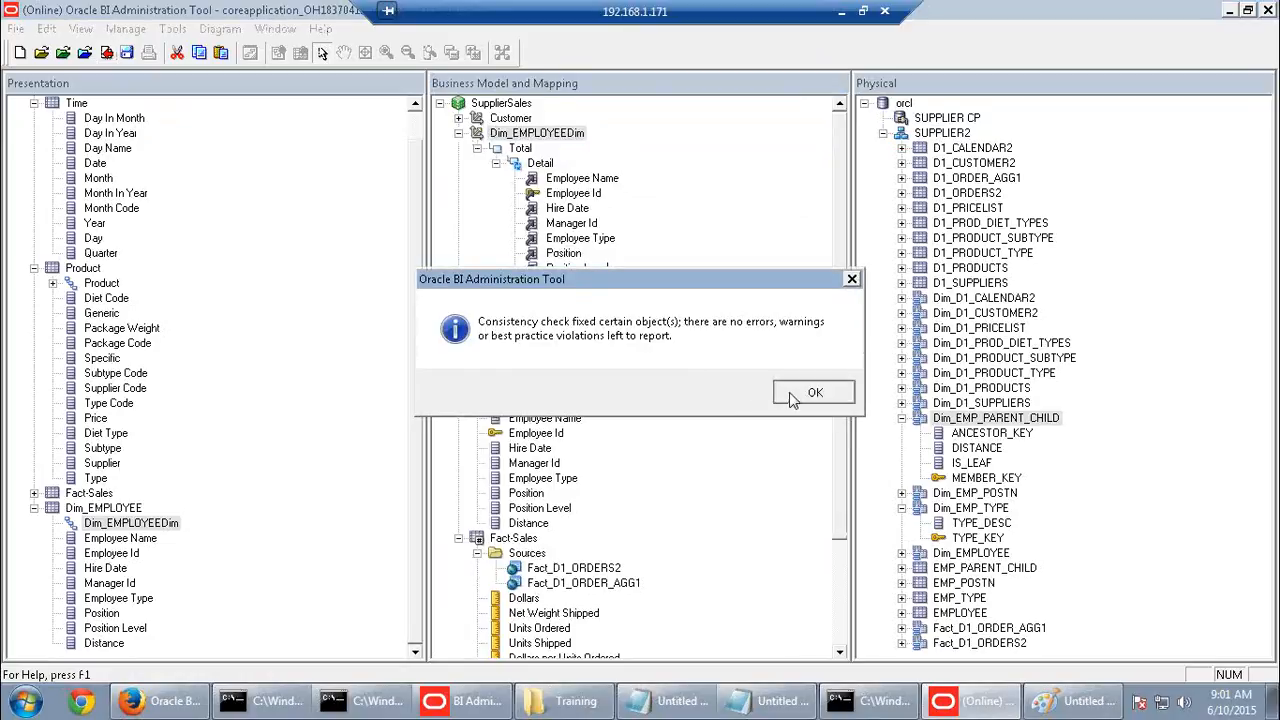
click(813, 392)
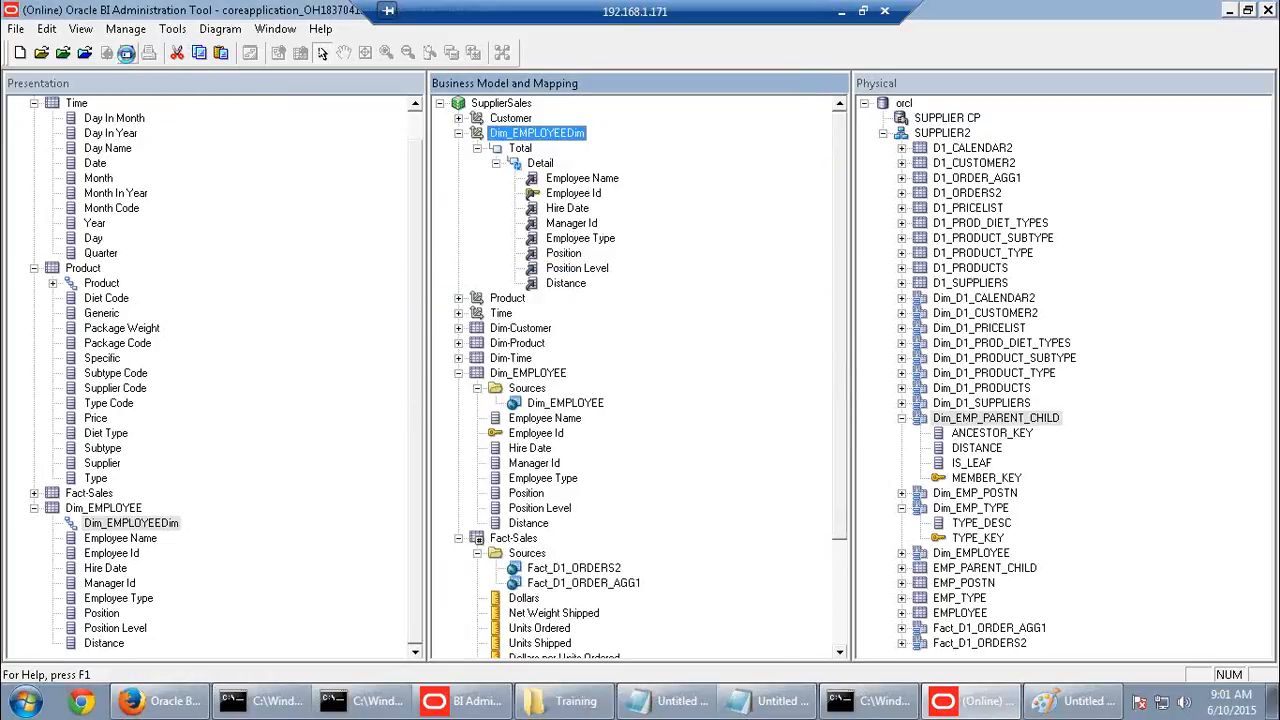
click(170, 697)
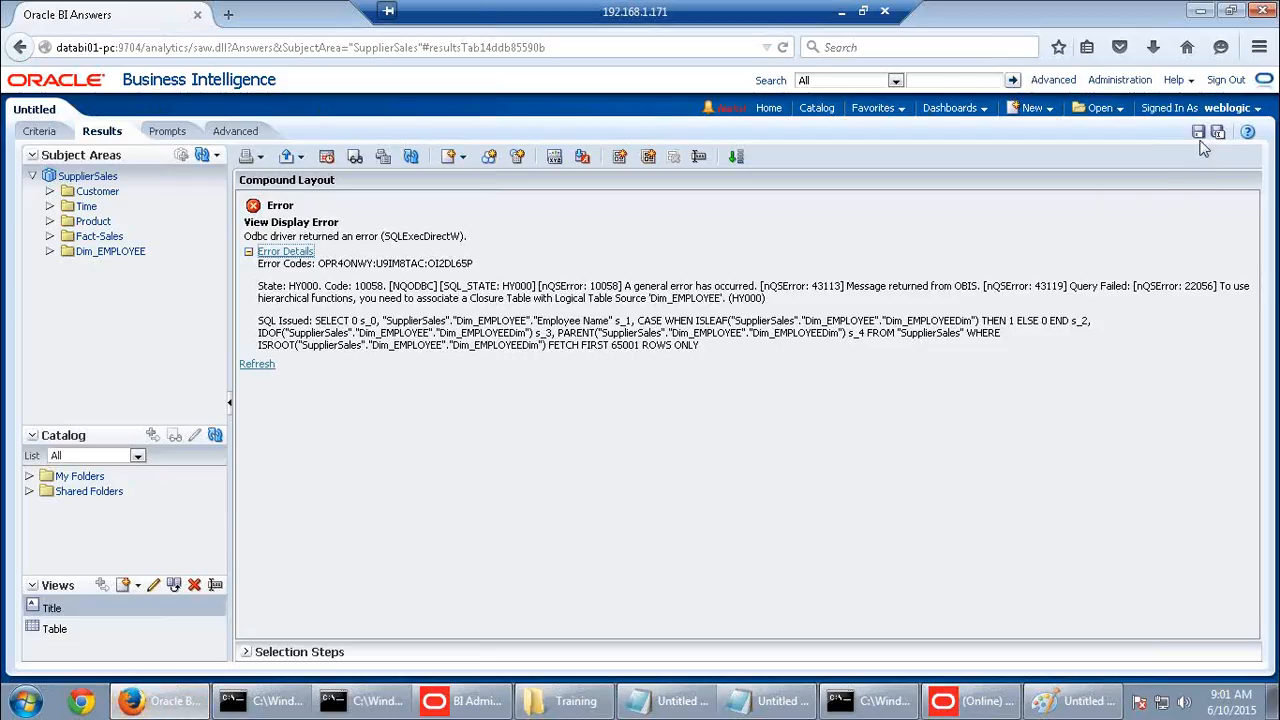
Close all cursors from the BI session management page.
click(1119, 80)
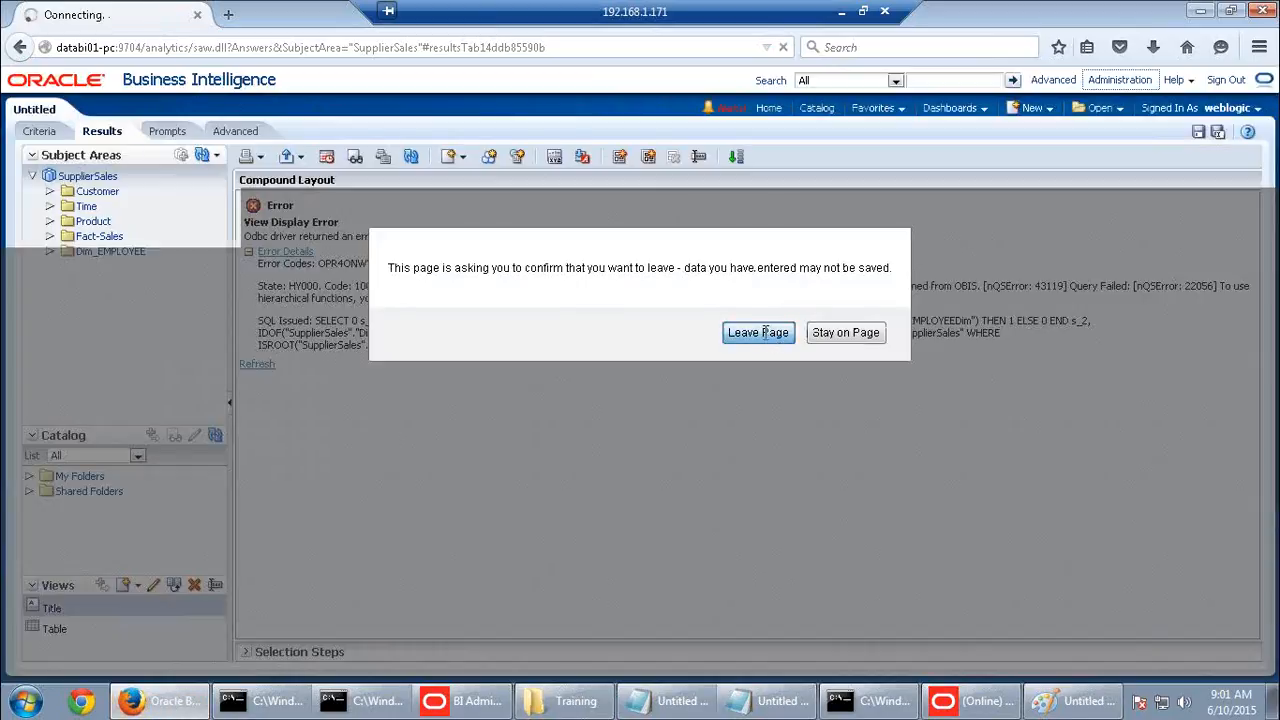
click(760, 332)
click(138, 420)
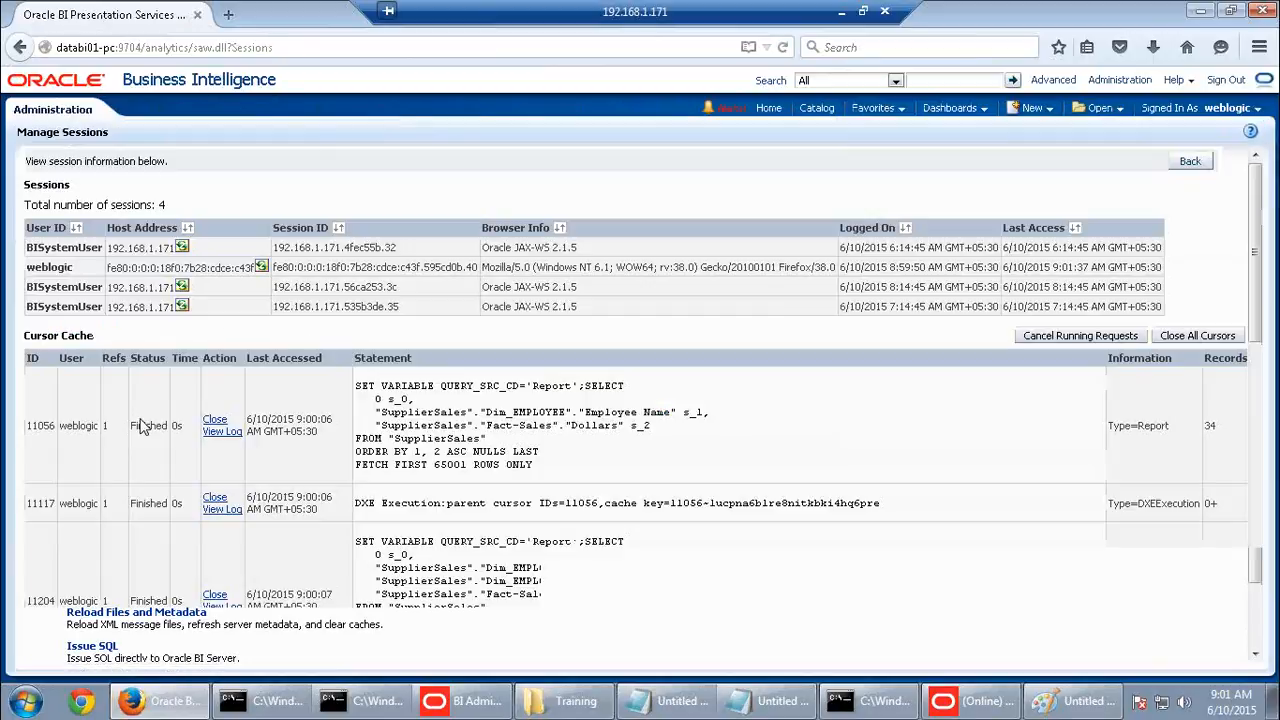
click(1197, 340)
click(1192, 162)
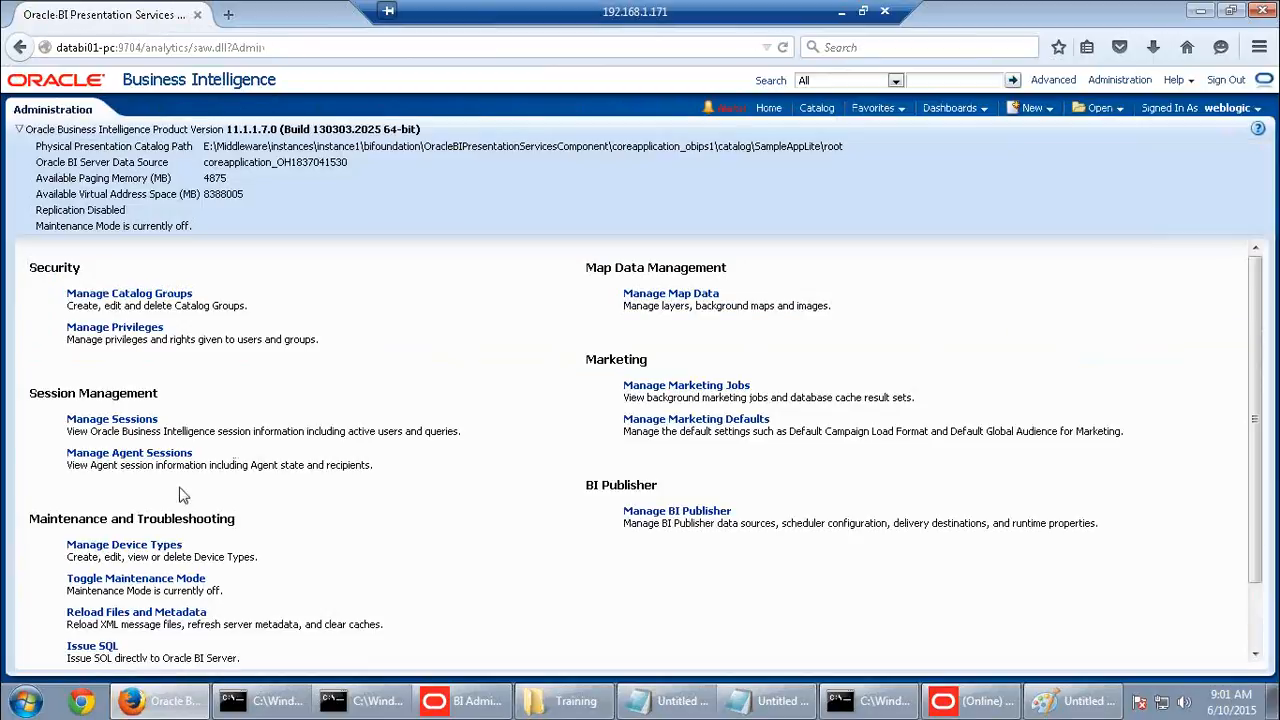
Purge the server cache by issuing the SQL 'call sapurgeallcache()'.
scroll(115, 605, down, 2)
click(108, 578)
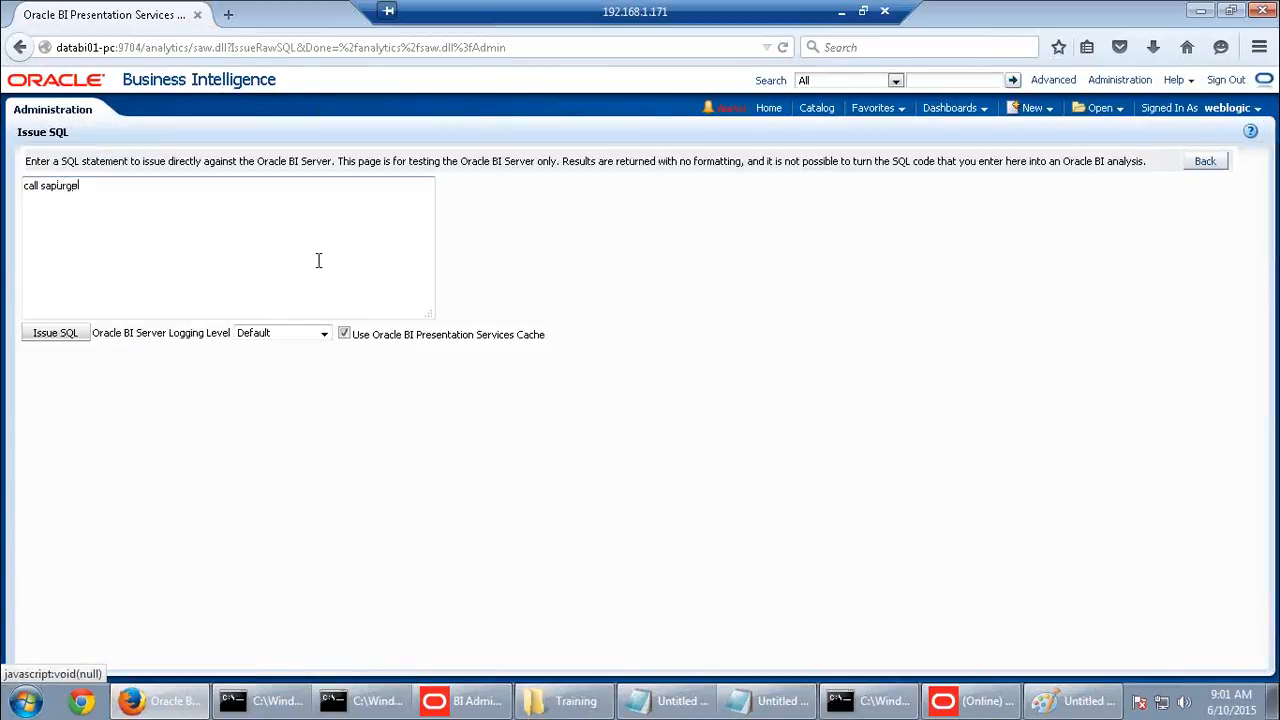
text(call sapurgeallcache()
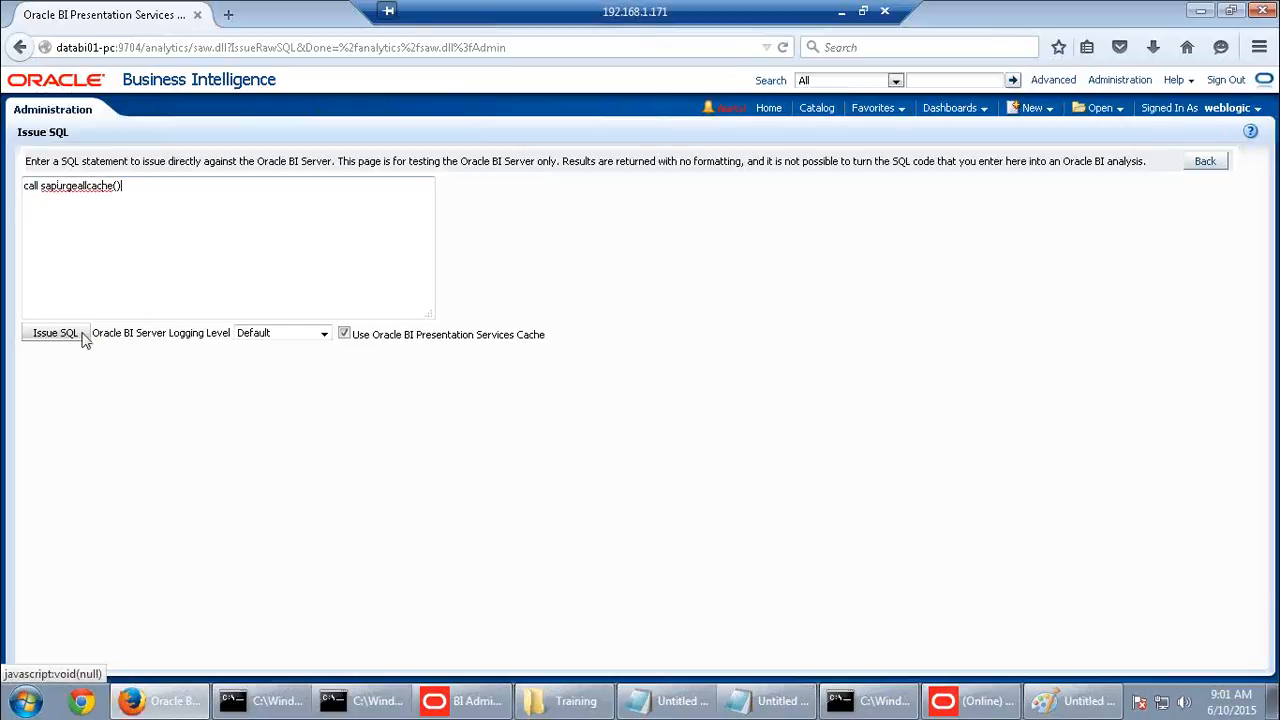
click(84, 335)
Run a new SupplierSales analysis of Dim_EMPLOYEEDim and view its error details.
click(1034, 110)
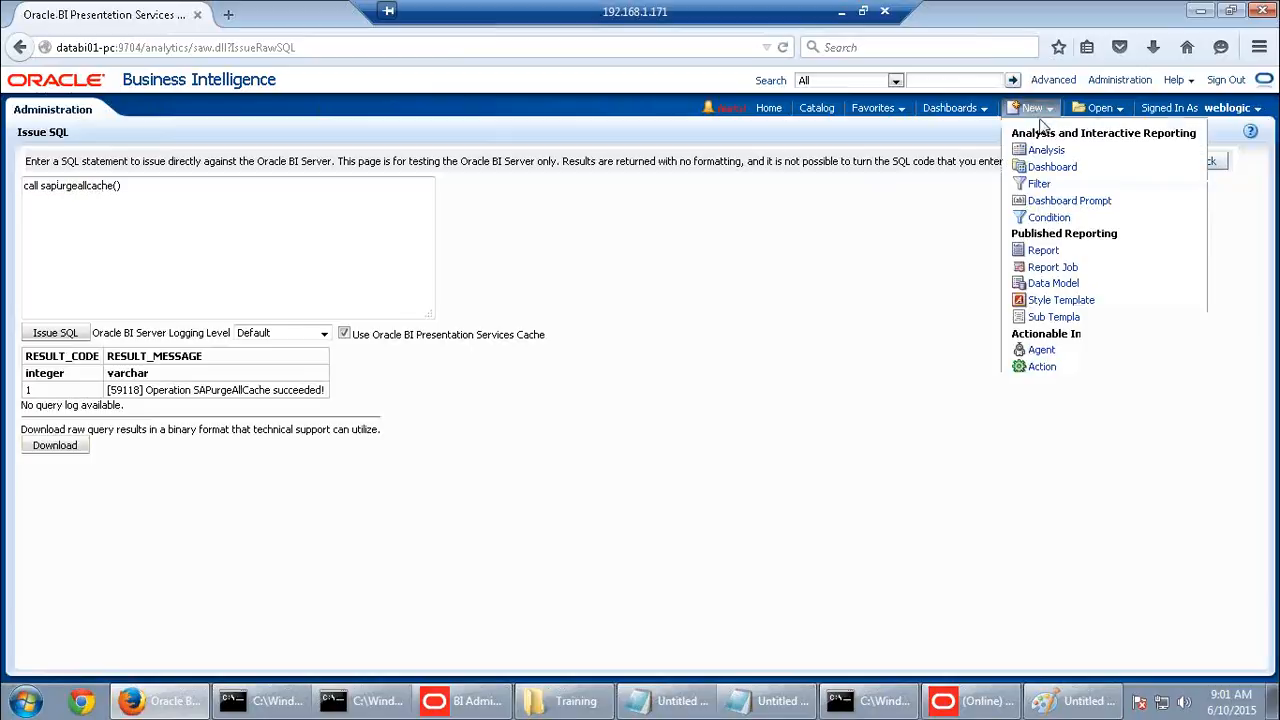
click(1040, 151)
click(1017, 158)
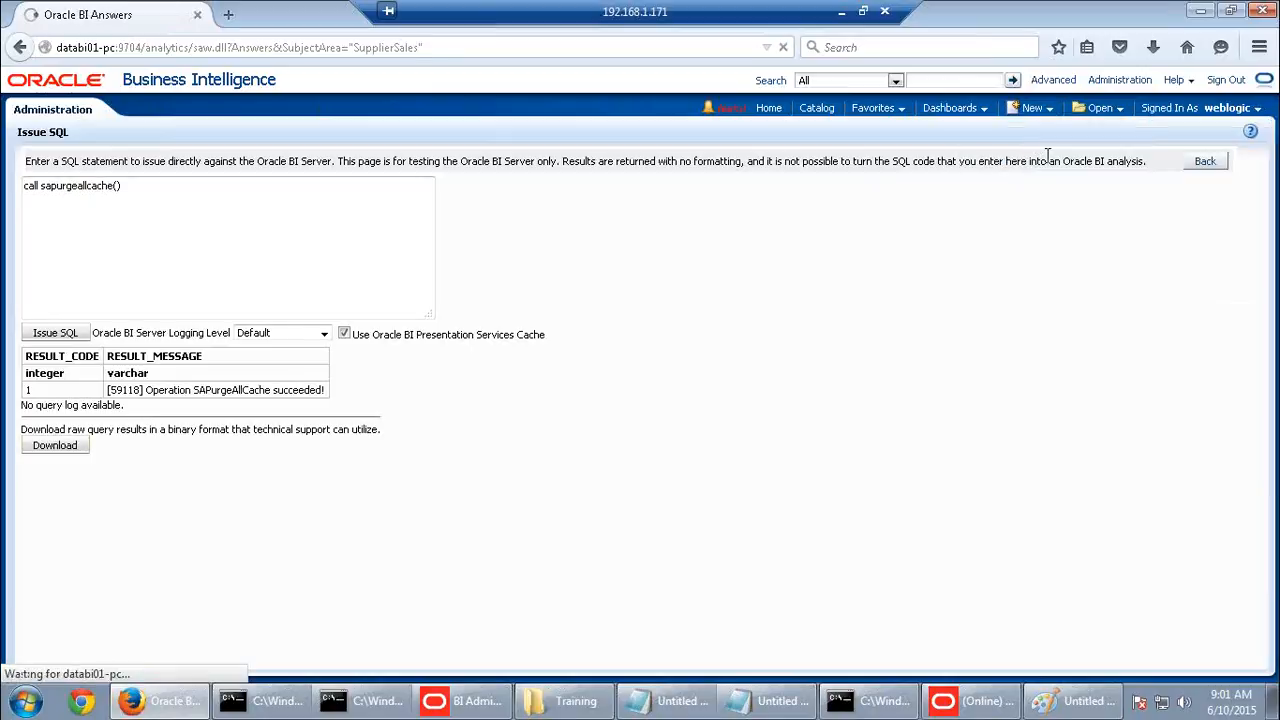
click(49, 252)
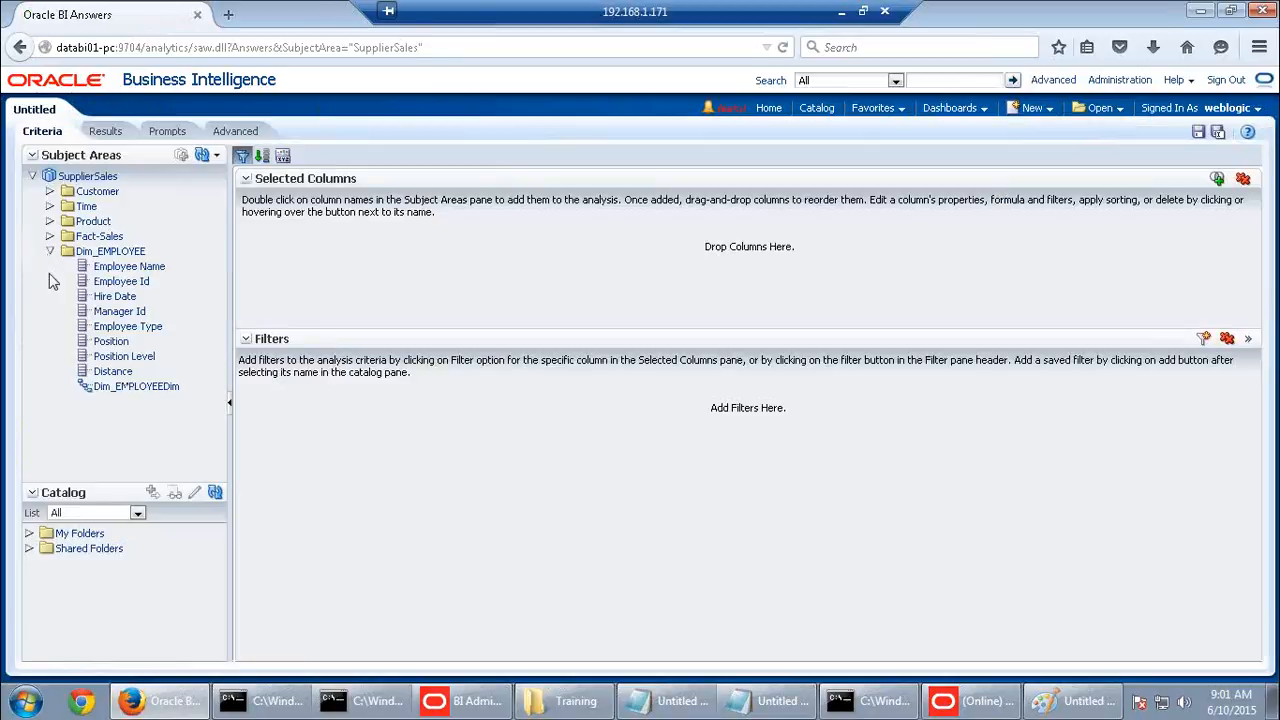
double_click(113, 391)
click(105, 131)
click(290, 254)
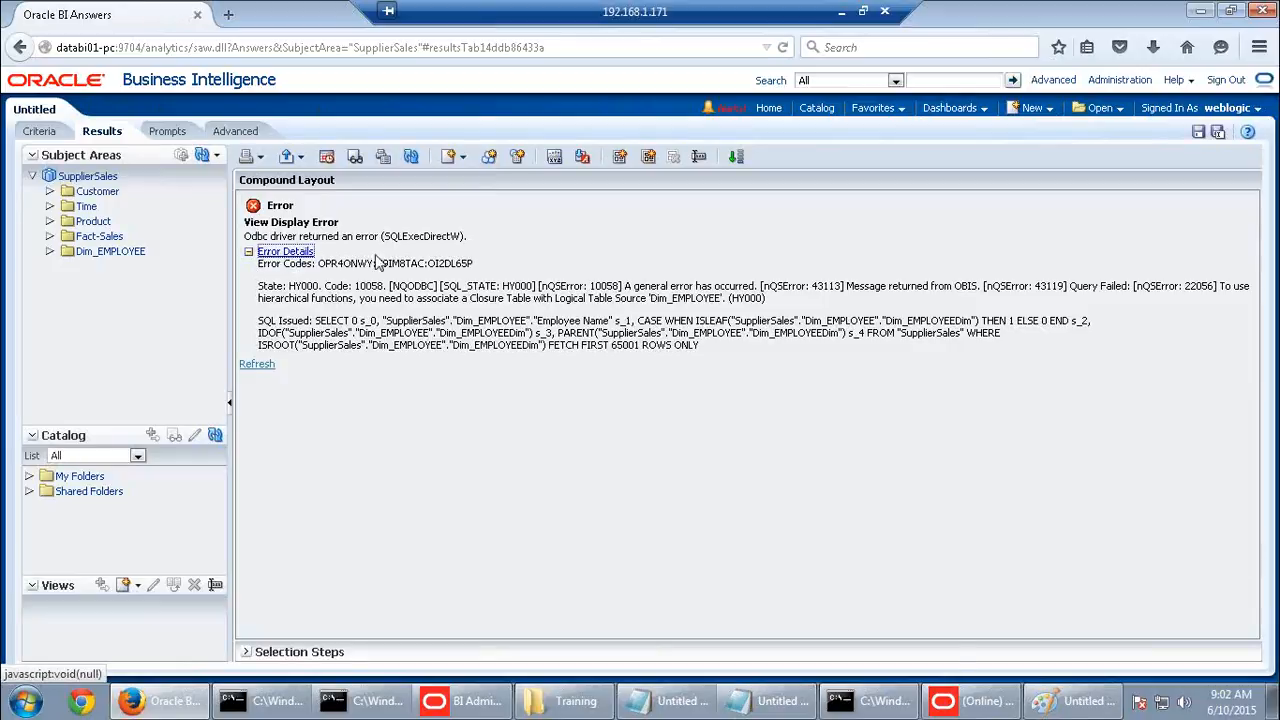
click(975, 700)
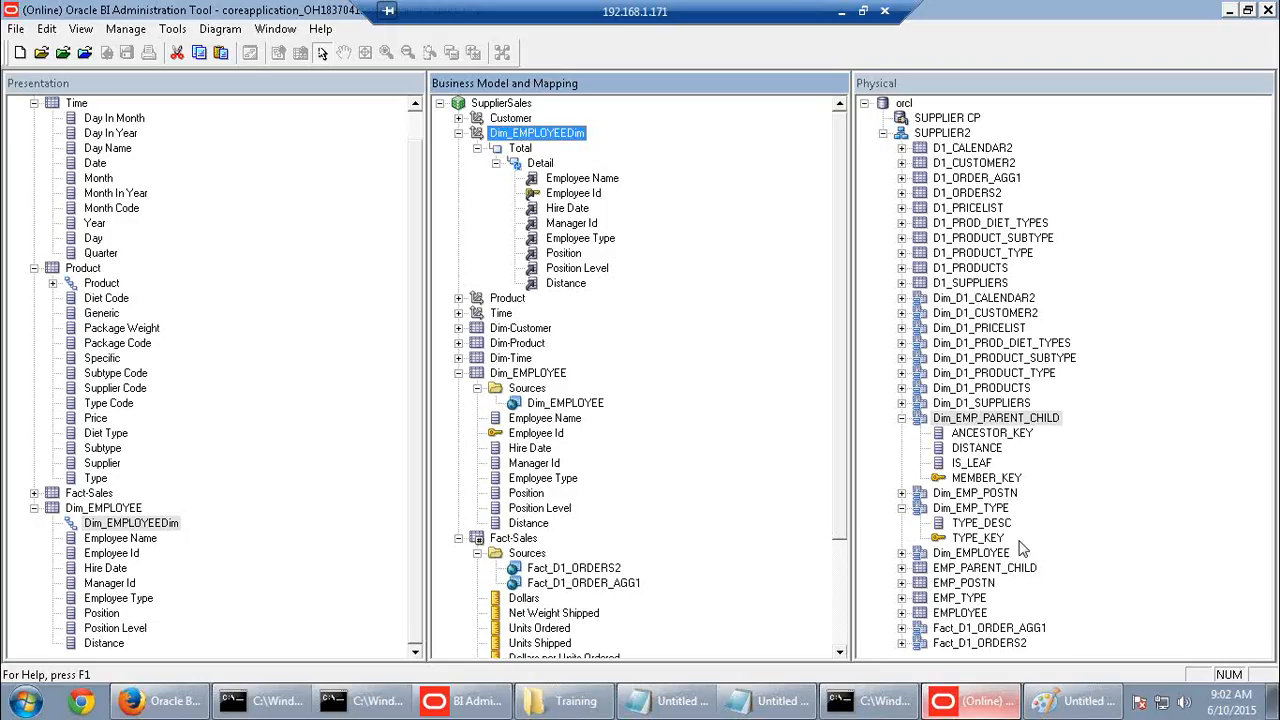
Inspect the Dim_EMPLOYEE logical table source's mapped tables, including Dim_EMP_PARENT_CHILD.
double_click(573, 404)
click(679, 530)
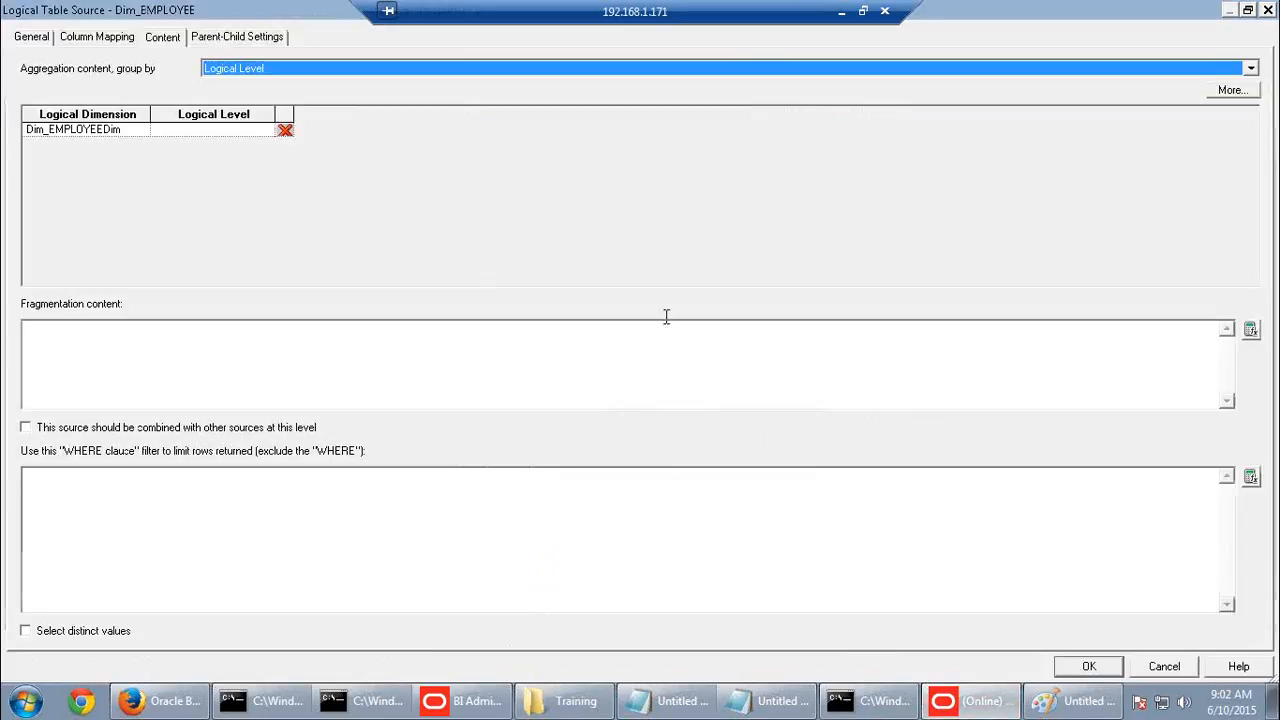
click(30, 40)
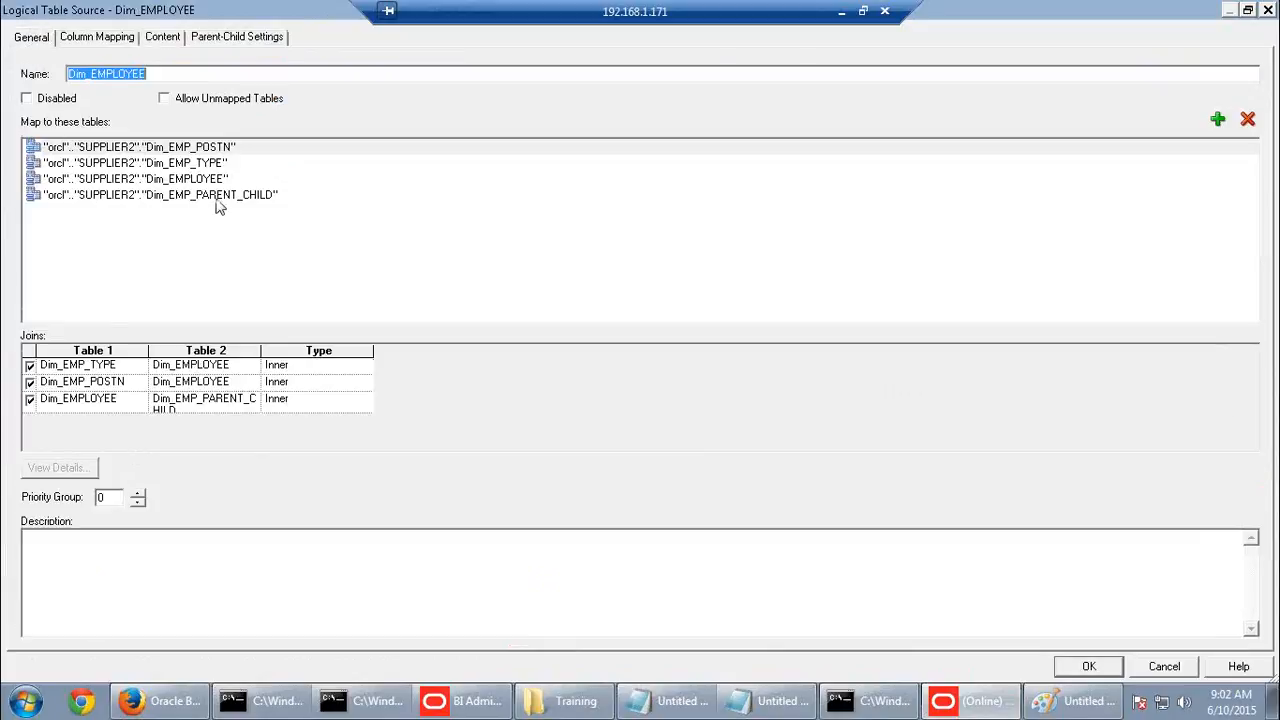
click(225, 197)
click(1166, 668)
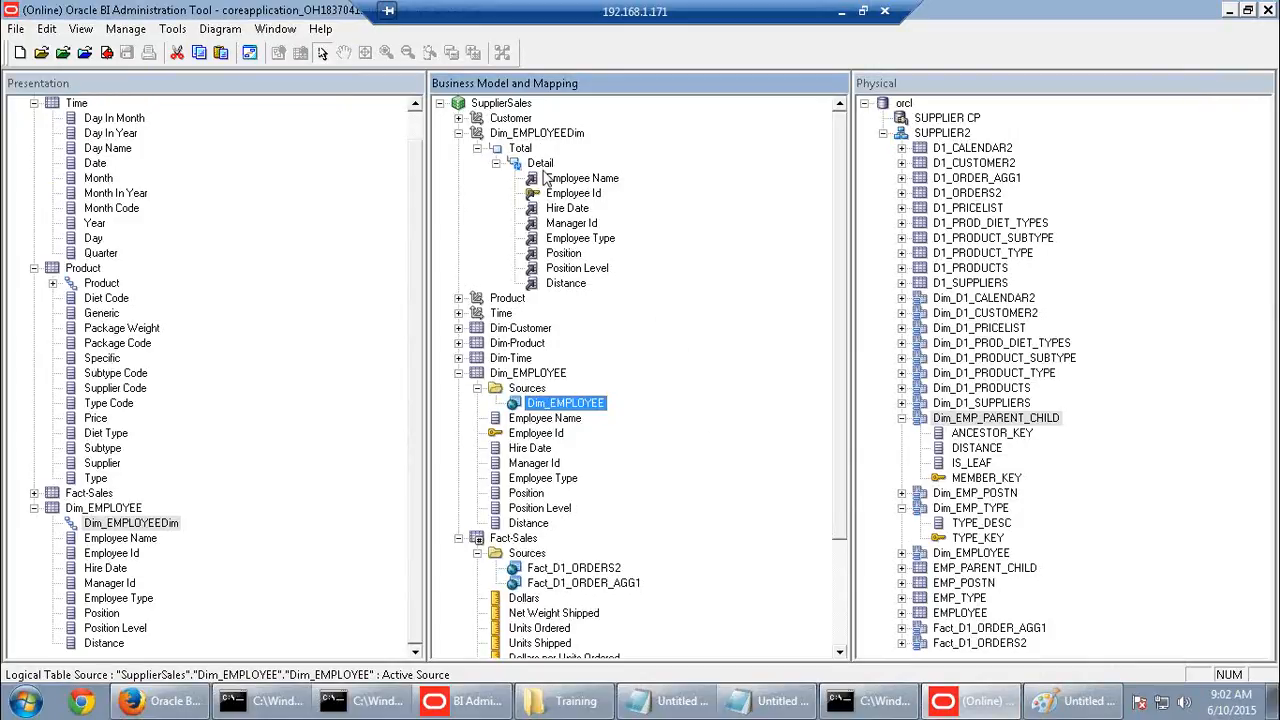
Check out and delete the Dim_EMPLOYEEDim dimension.
click(540, 134)
right_click(539, 137)
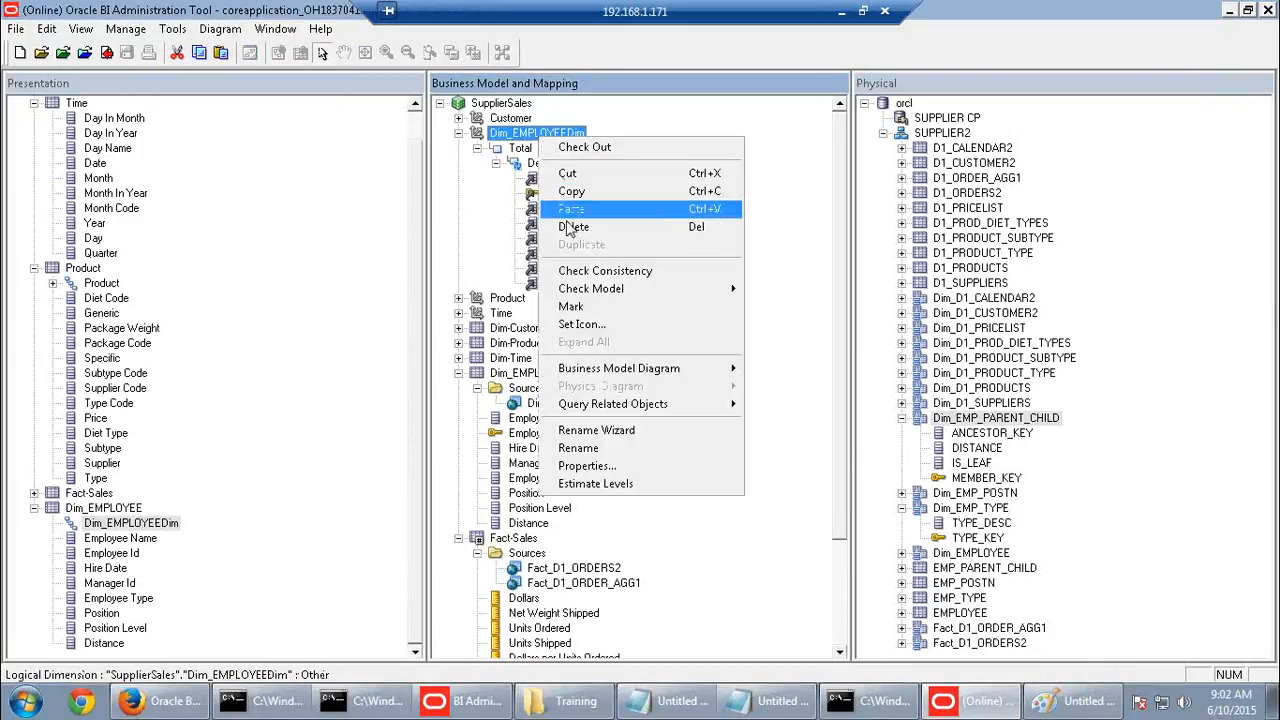
click(571, 226)
click(677, 522)
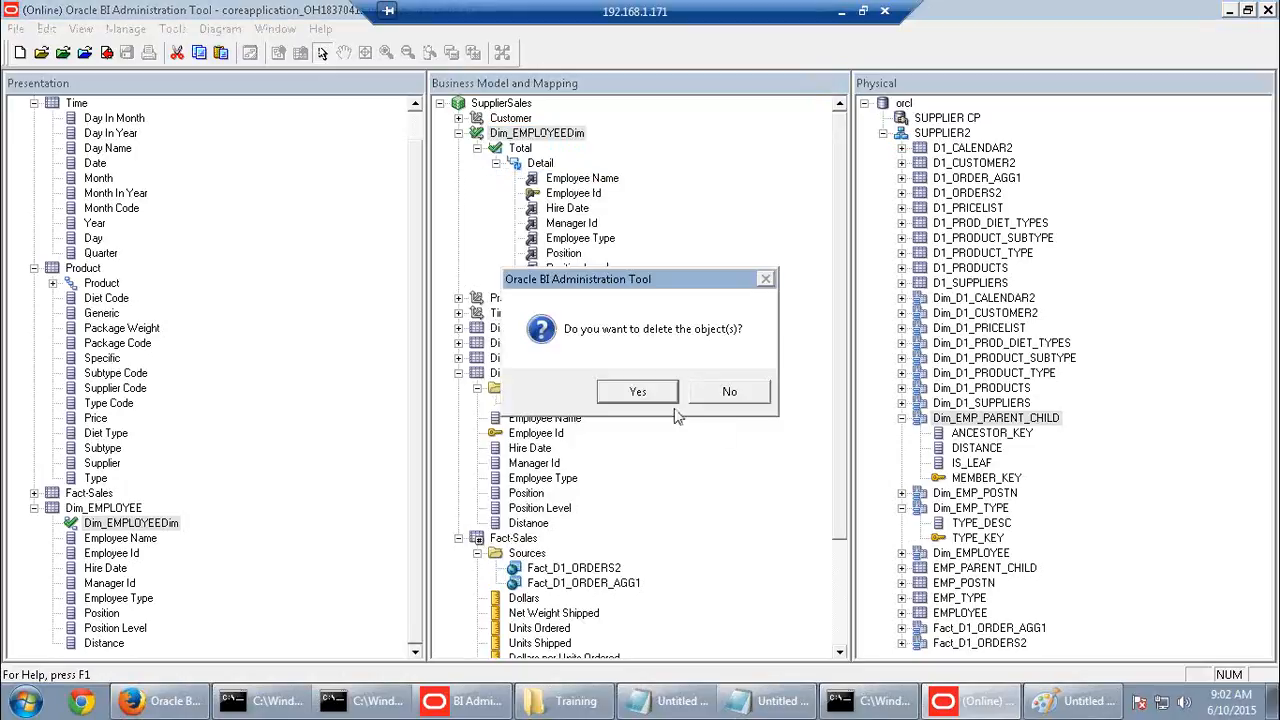
click(665, 392)
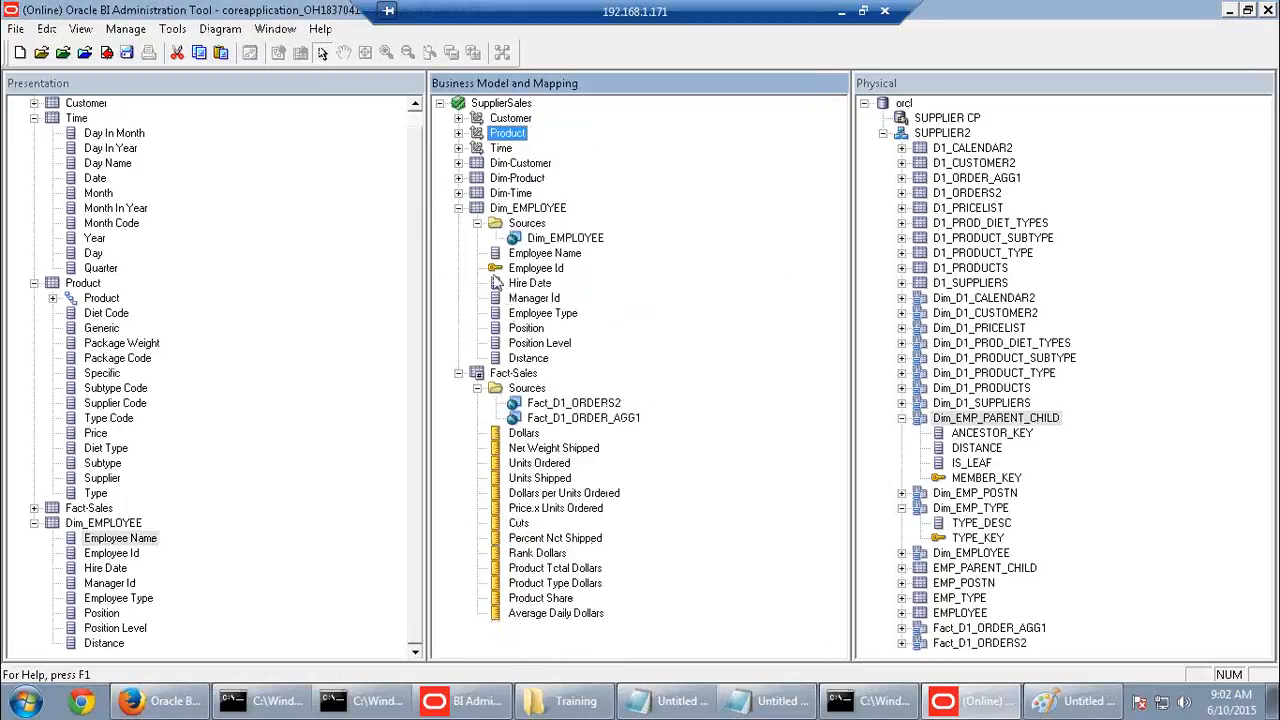
right_click(535, 210)
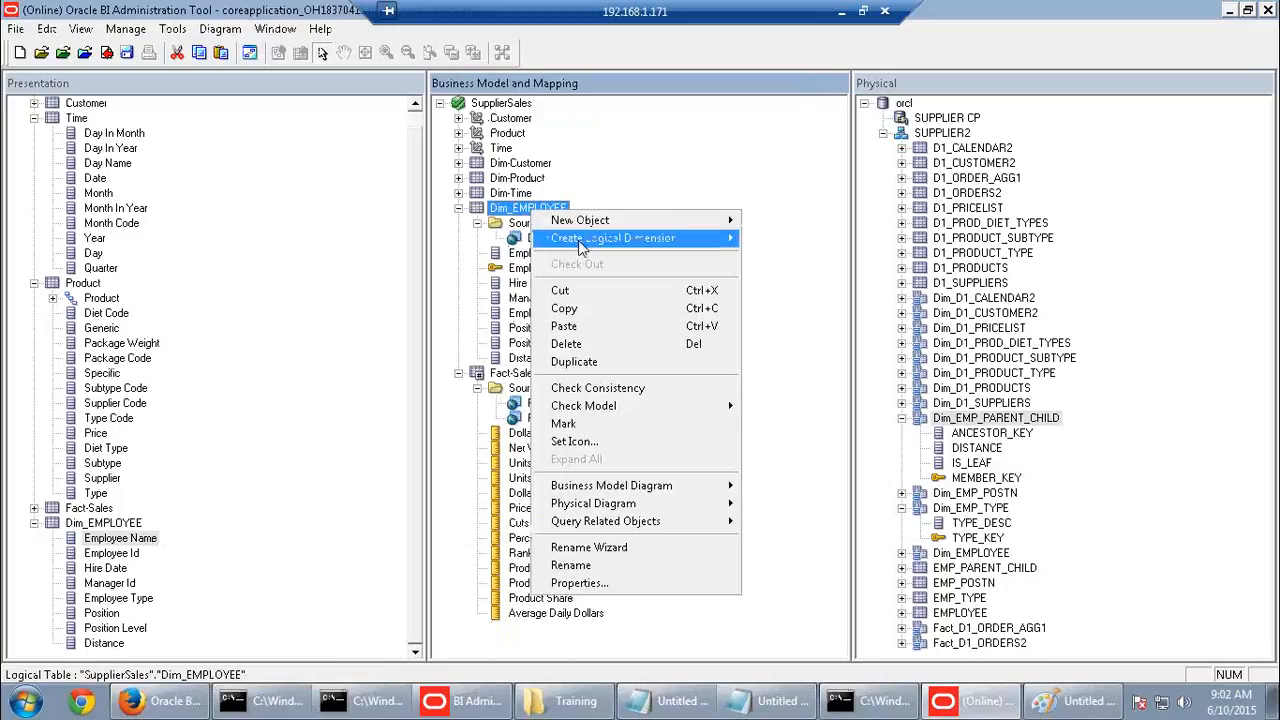
Create a parent-child dimension from Dim_EMPLOYEE with Manager Id as the parent column.
mouse_move(585, 240)
click(800, 268)
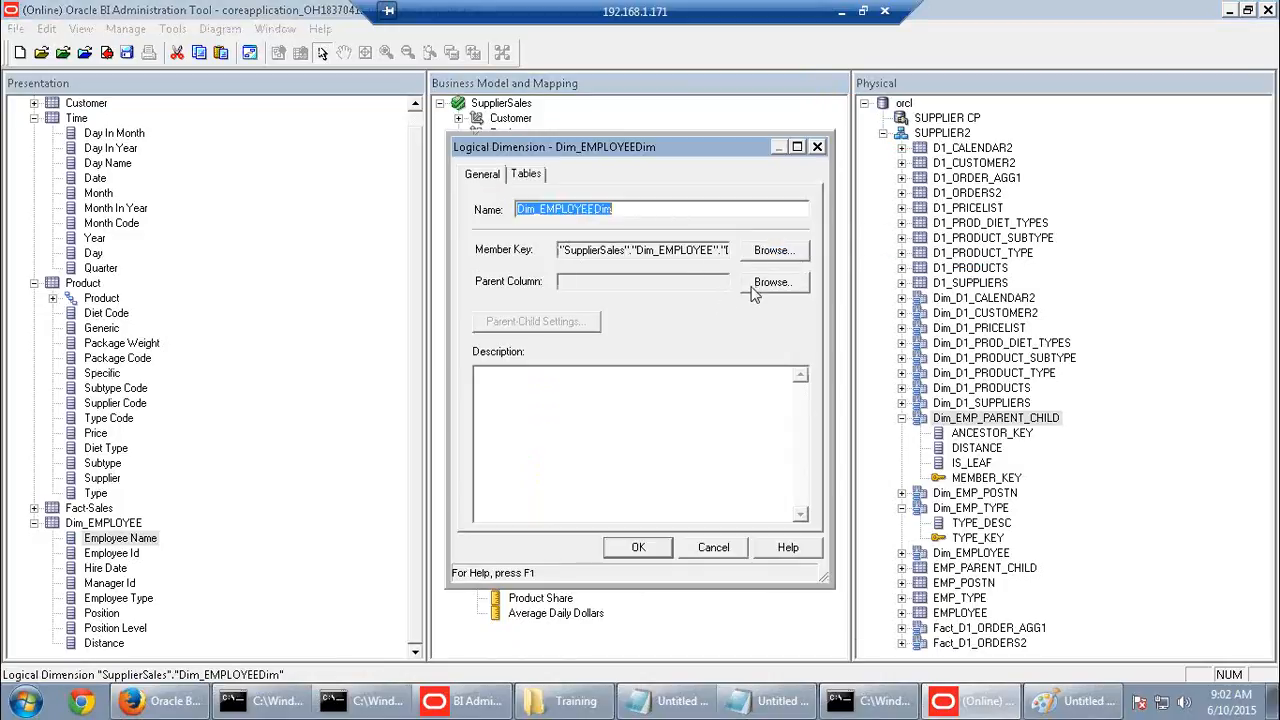
click(771, 282)
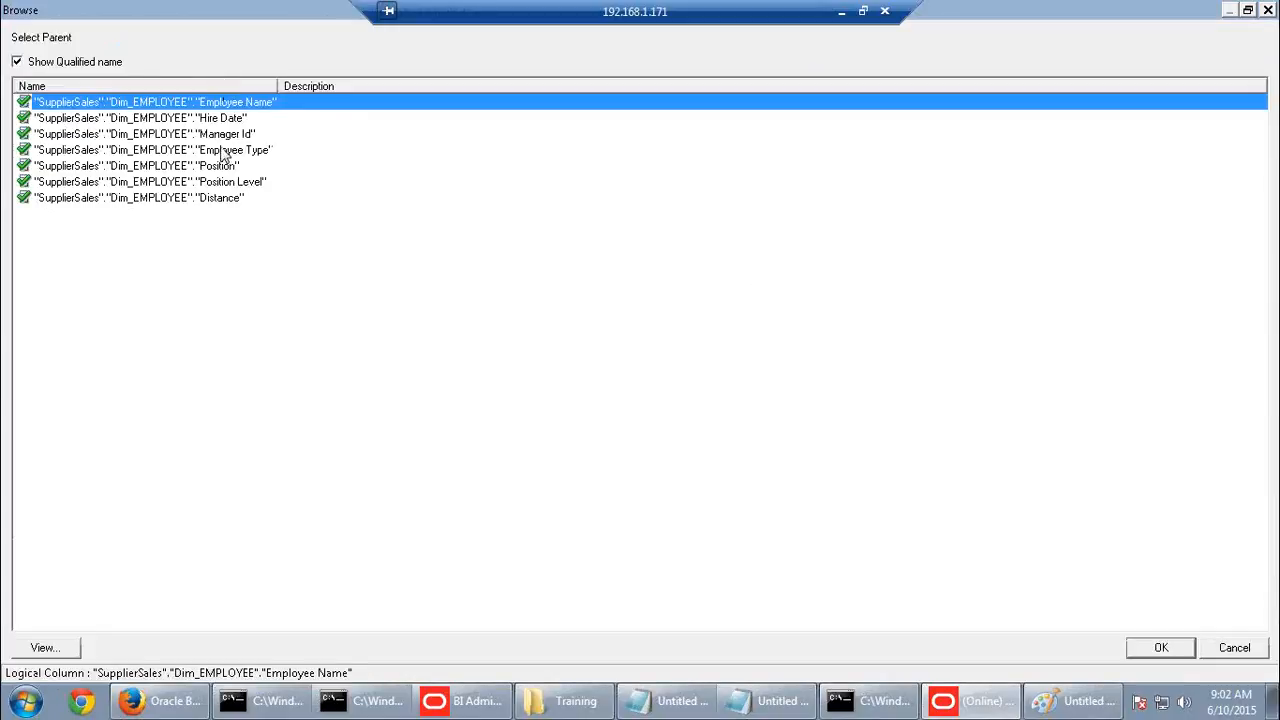
click(228, 137)
click(1158, 648)
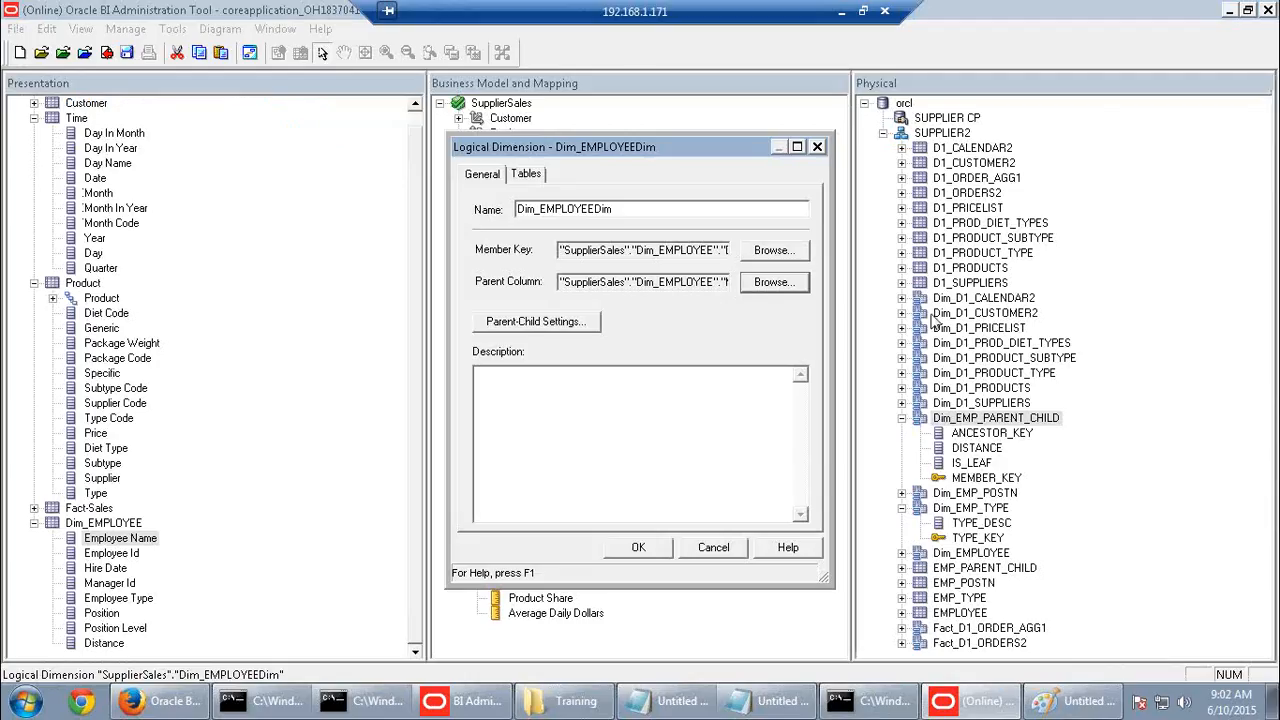
Use Dim_EMP_PARENT_CHILD as the closure table, accept its column mapping, and save Dim_EMPLOYEEDim.
click(570, 328)
click(776, 307)
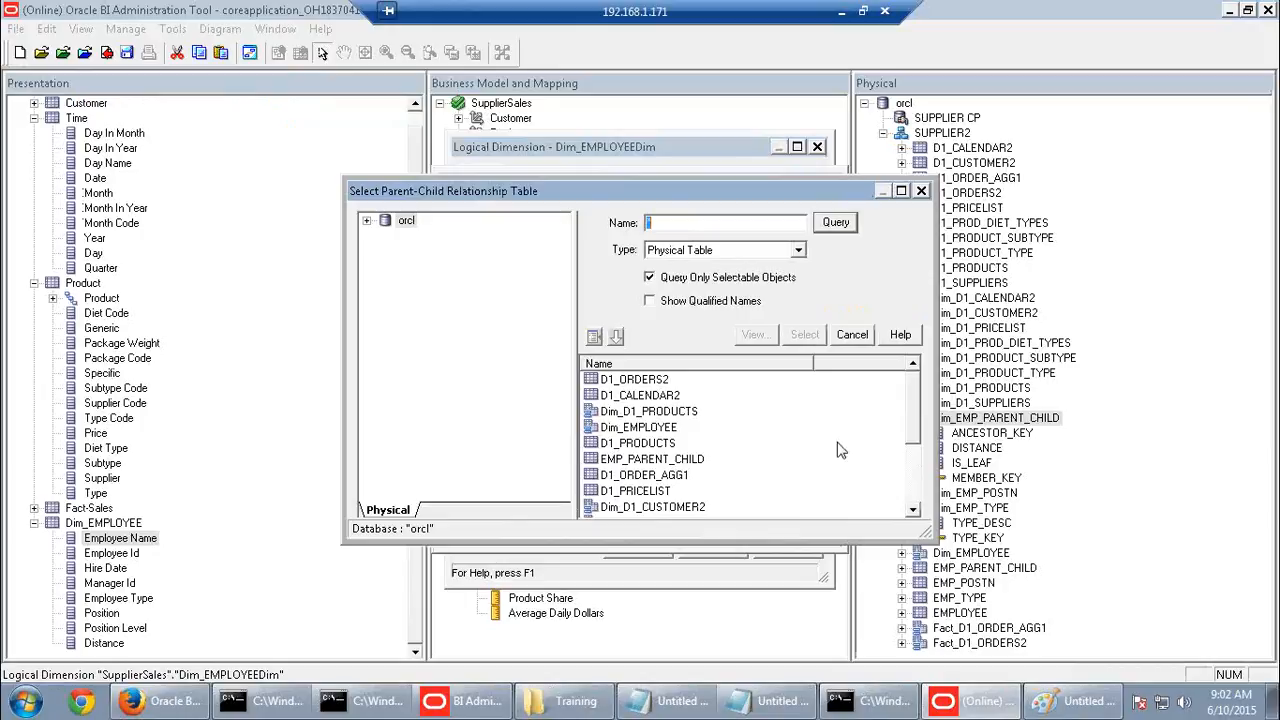
drag(918, 414, 915, 442)
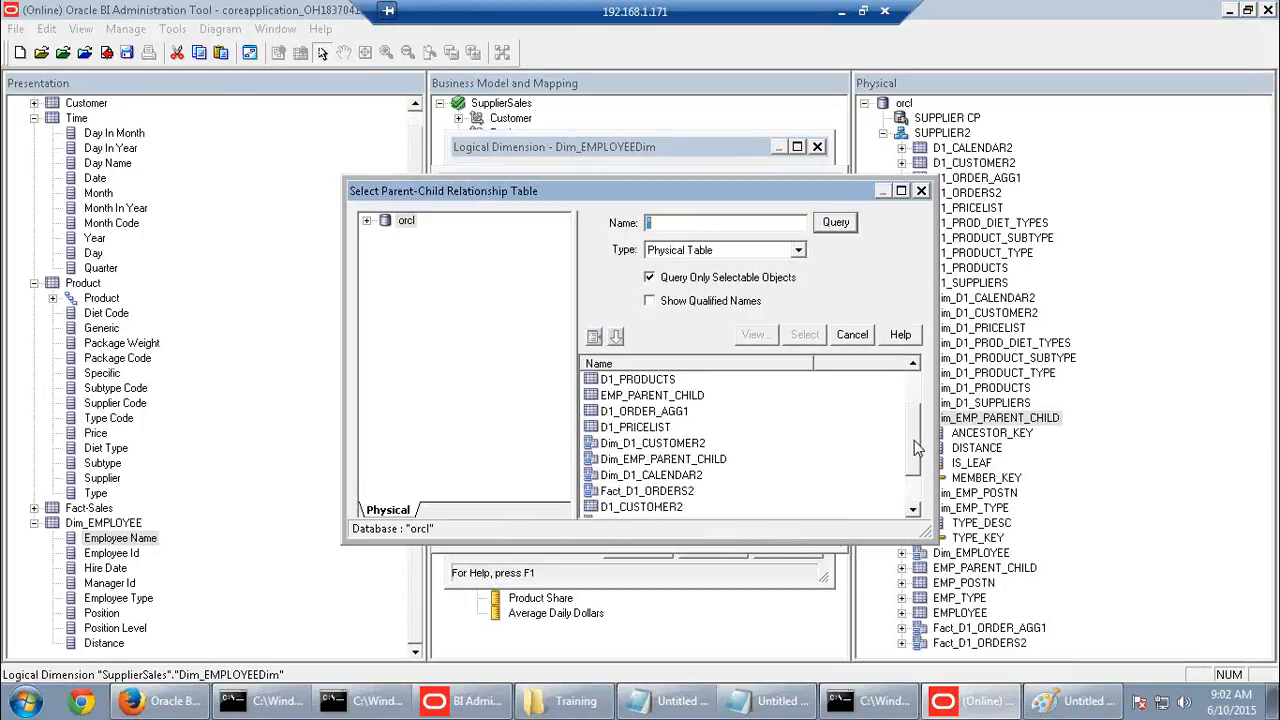
click(695, 458)
click(805, 336)
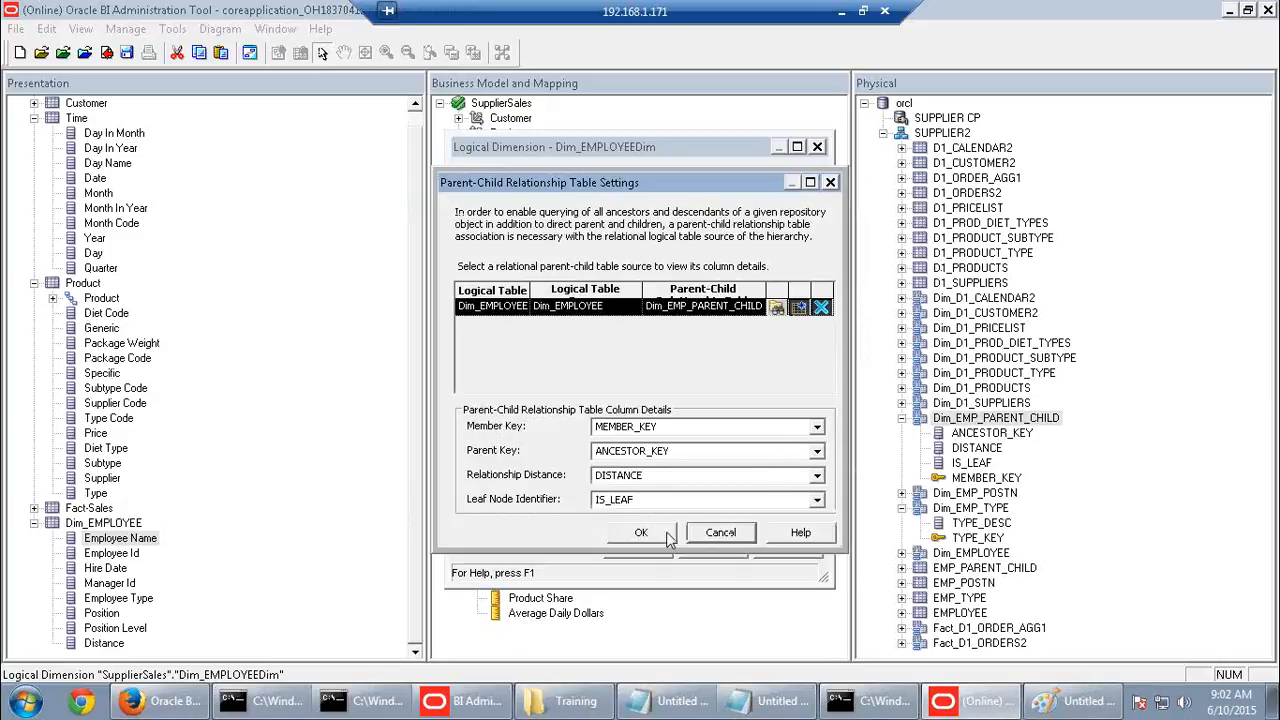
click(645, 533)
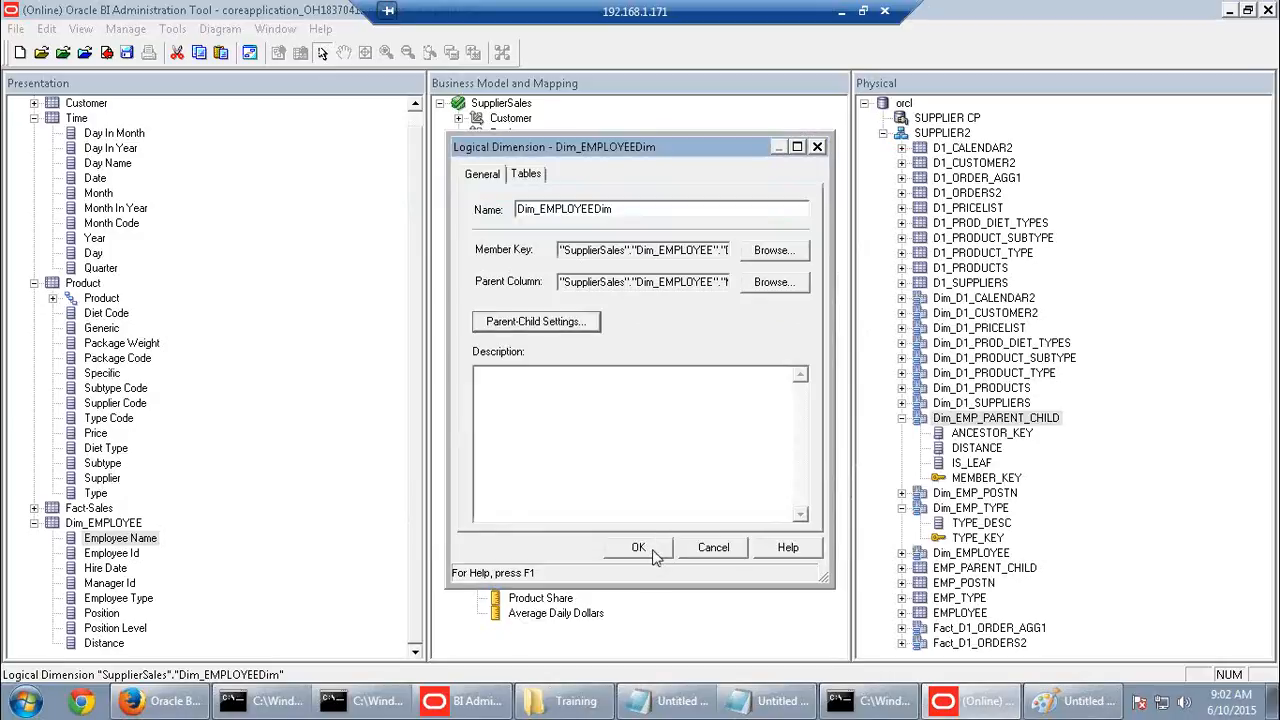
click(638, 548)
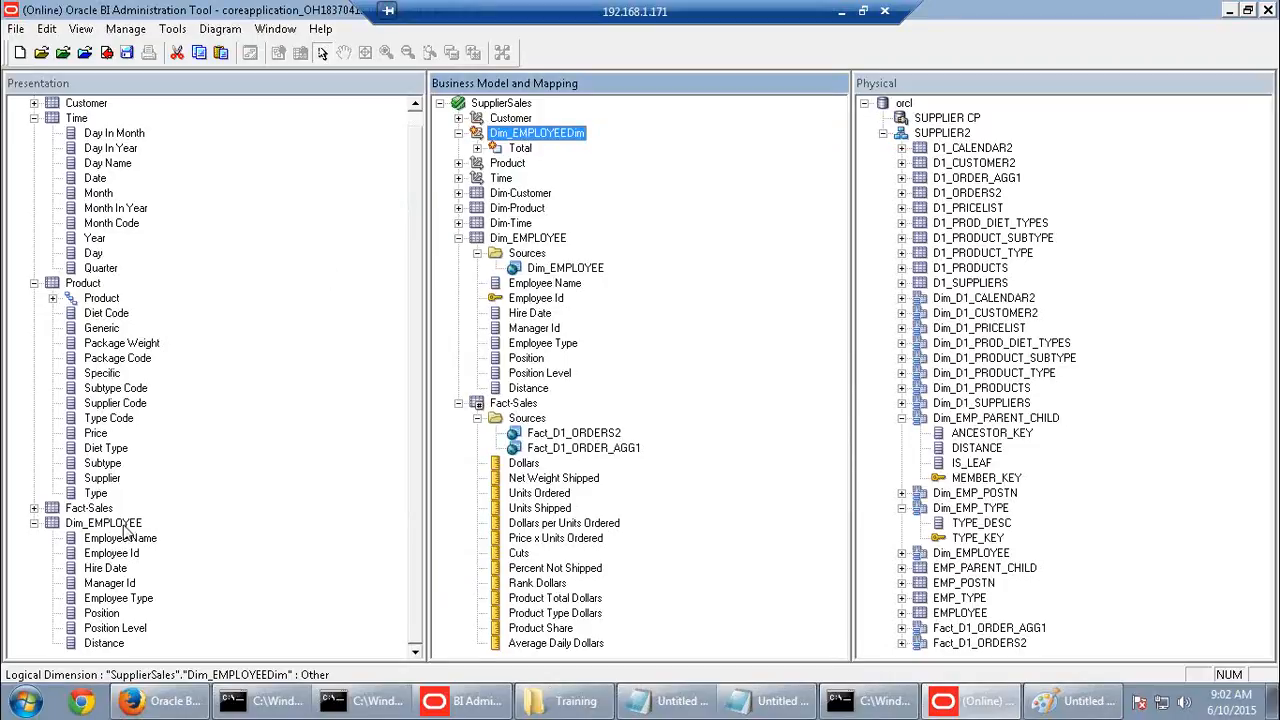
Add Dim_EMPLOYEEDim to the presentation Dim_EMPLOYEE folder and run a global consistency check.
drag(470, 137, 130, 528)
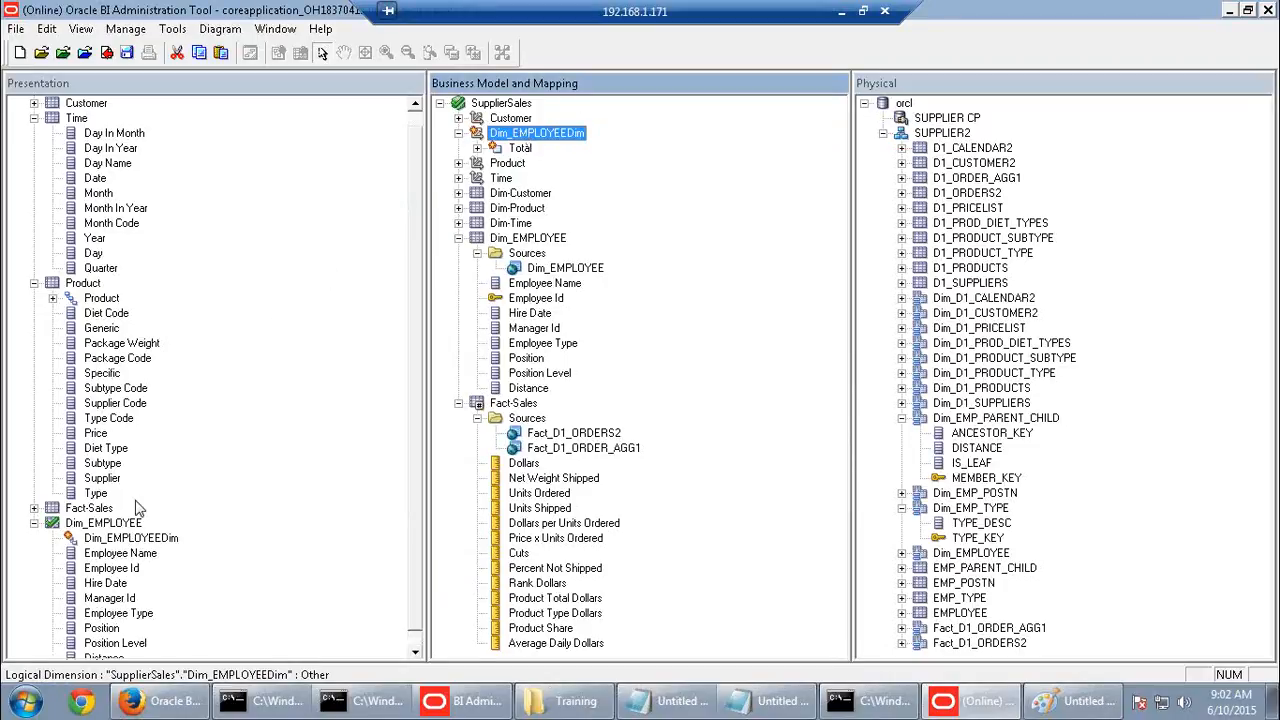
click(106, 52)
click(576, 391)
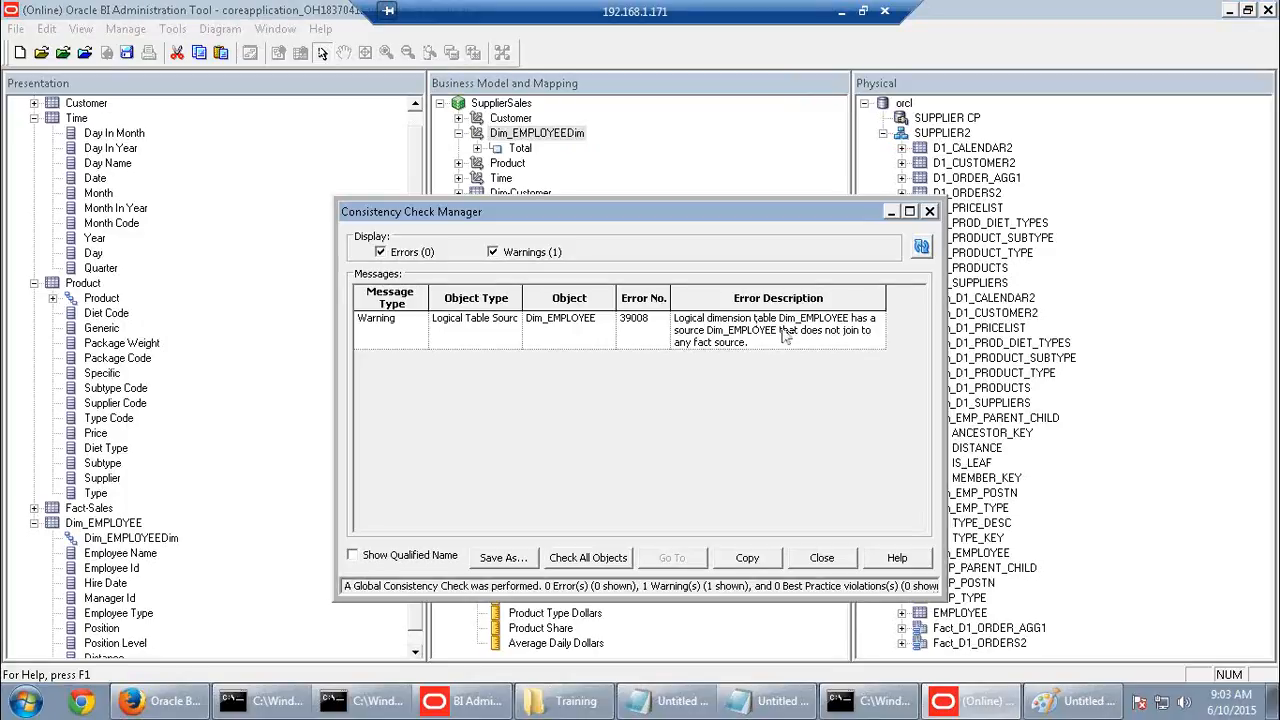
click(824, 557)
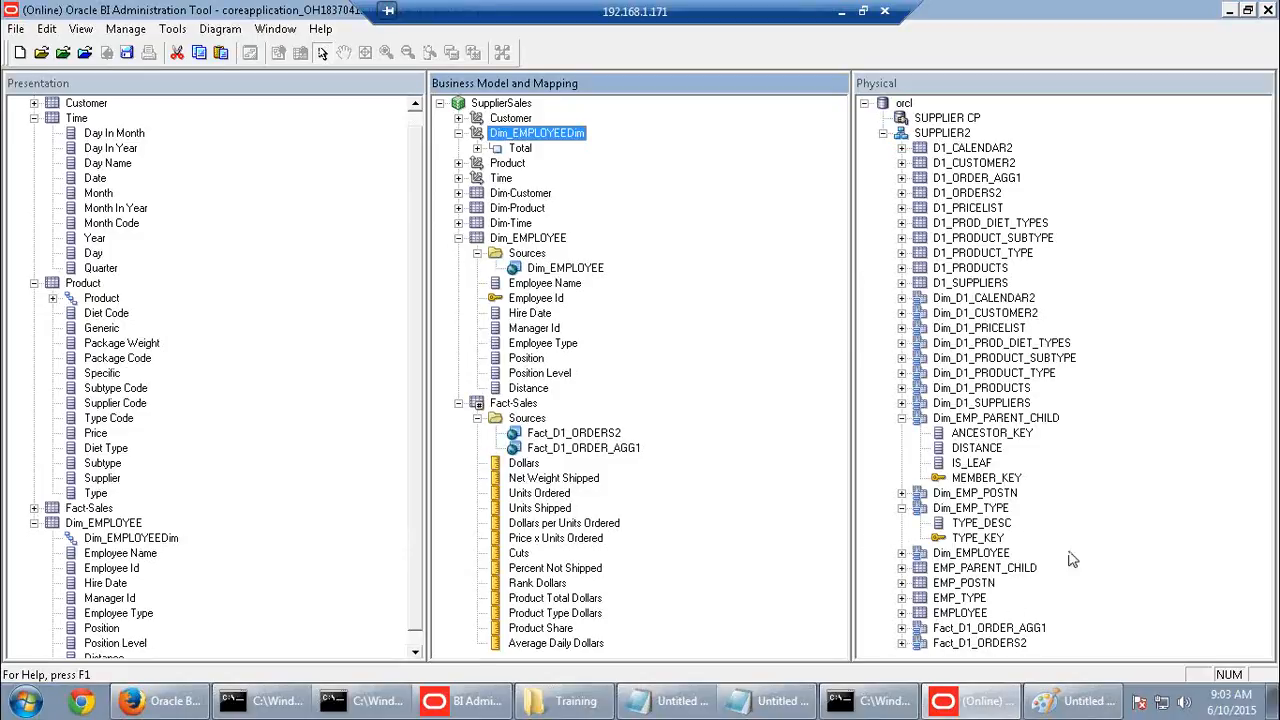
Check out Fact_D1_ORDER_AGG1 and set its Dim_EMPLOYEEDim content level to Detail.
right_click(995, 553)
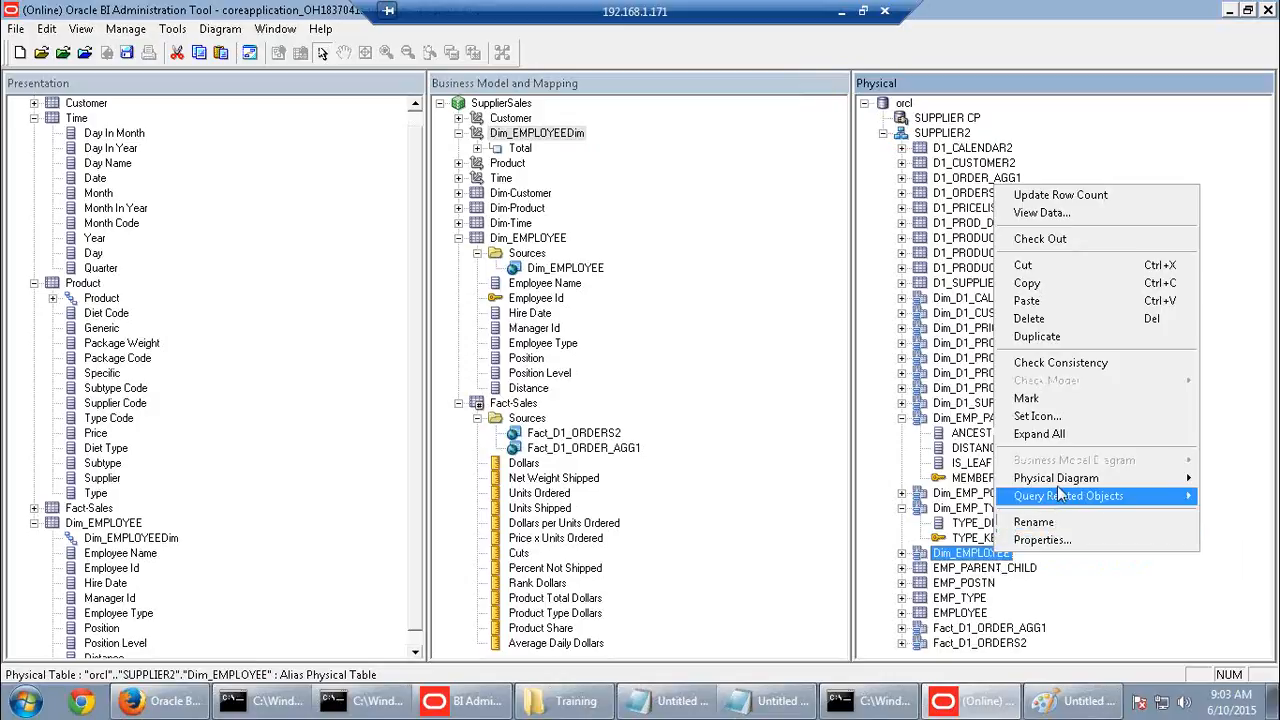
mouse_move(1063, 481)
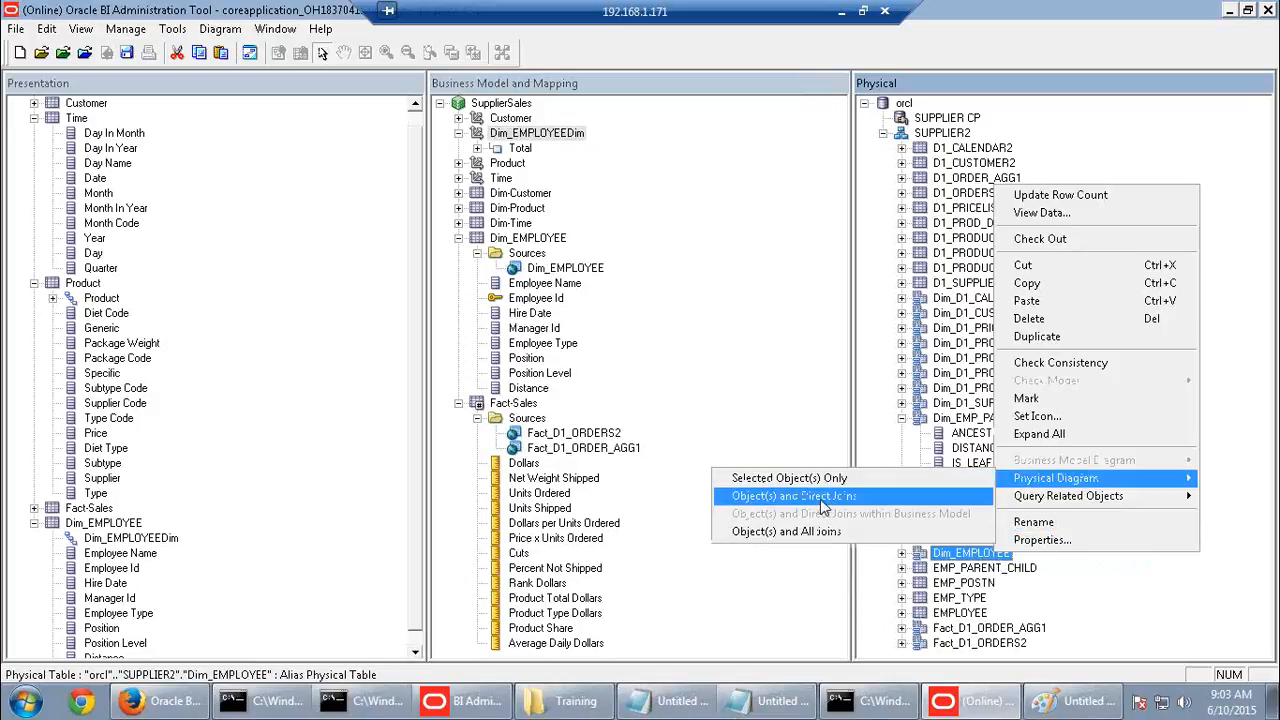
double_click(585, 450)
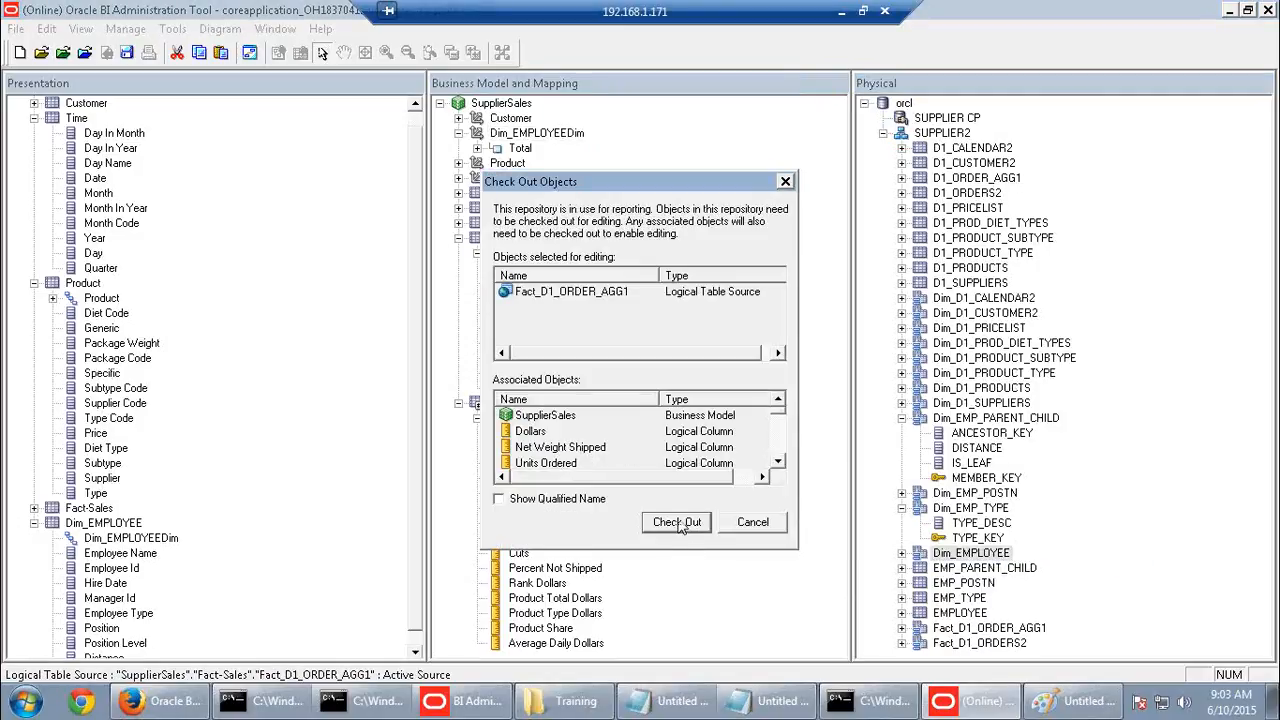
click(677, 522)
click(163, 40)
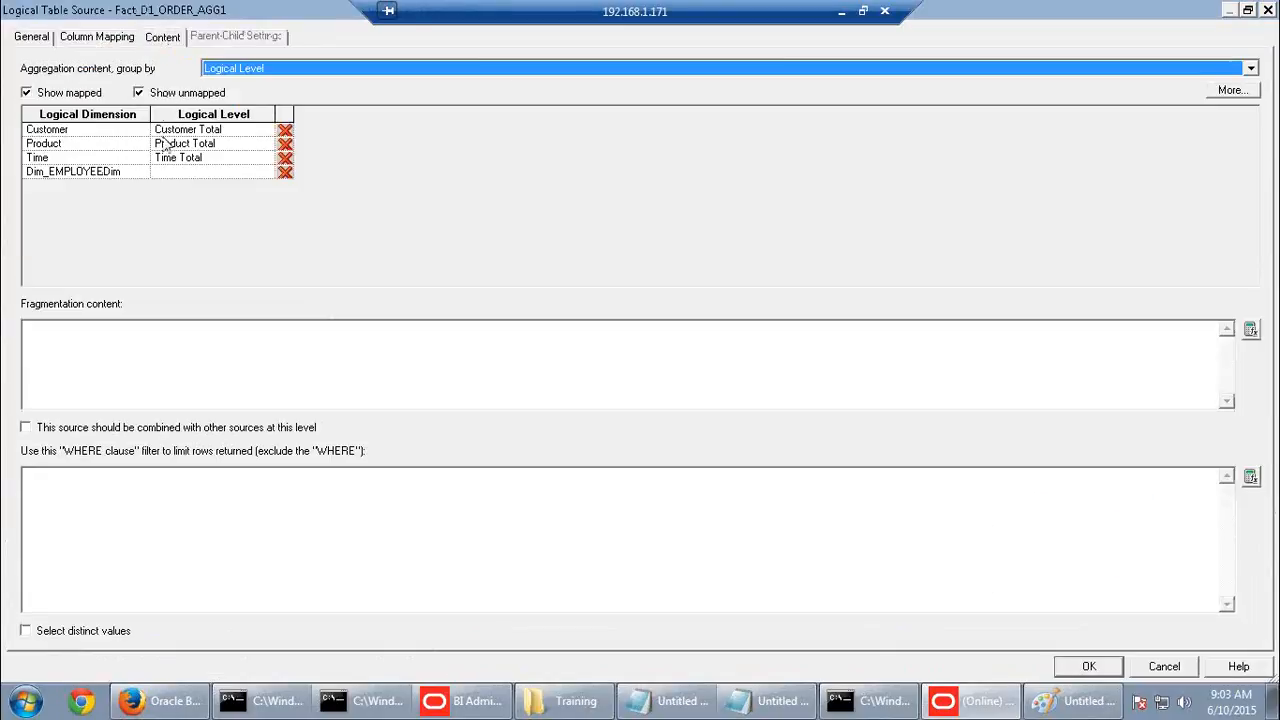
click(178, 175)
click(266, 173)
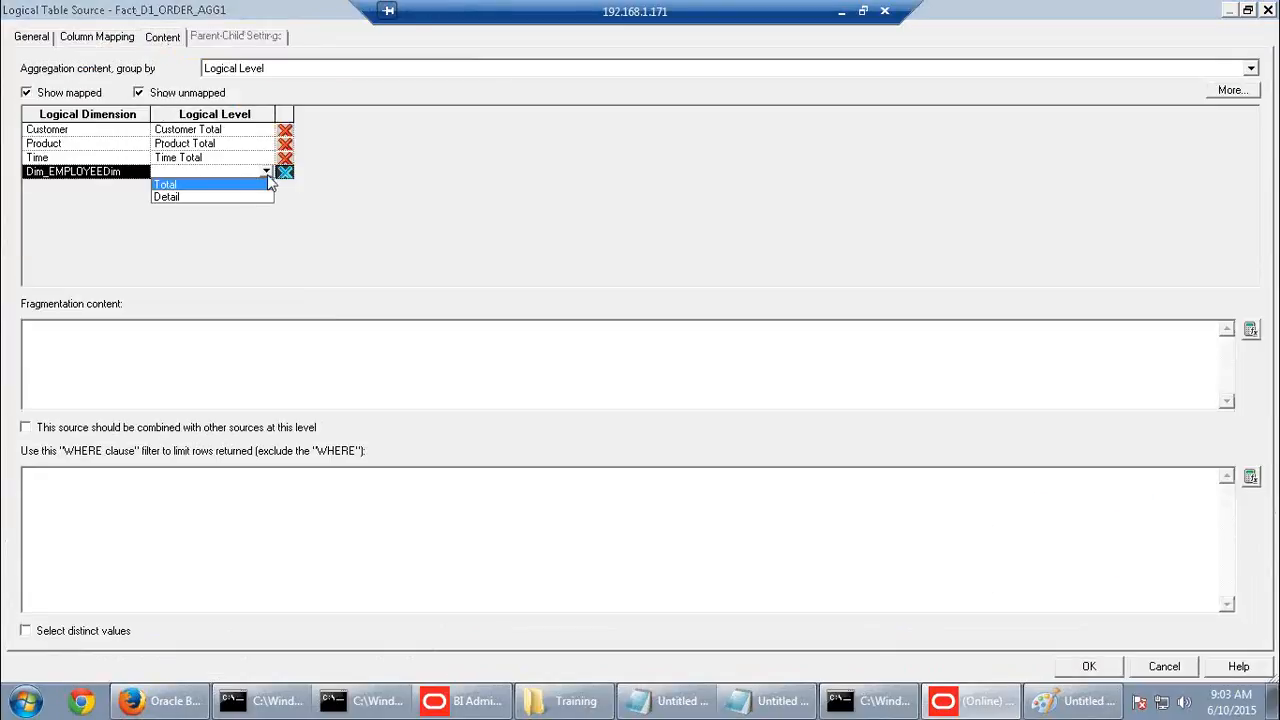
click(201, 198)
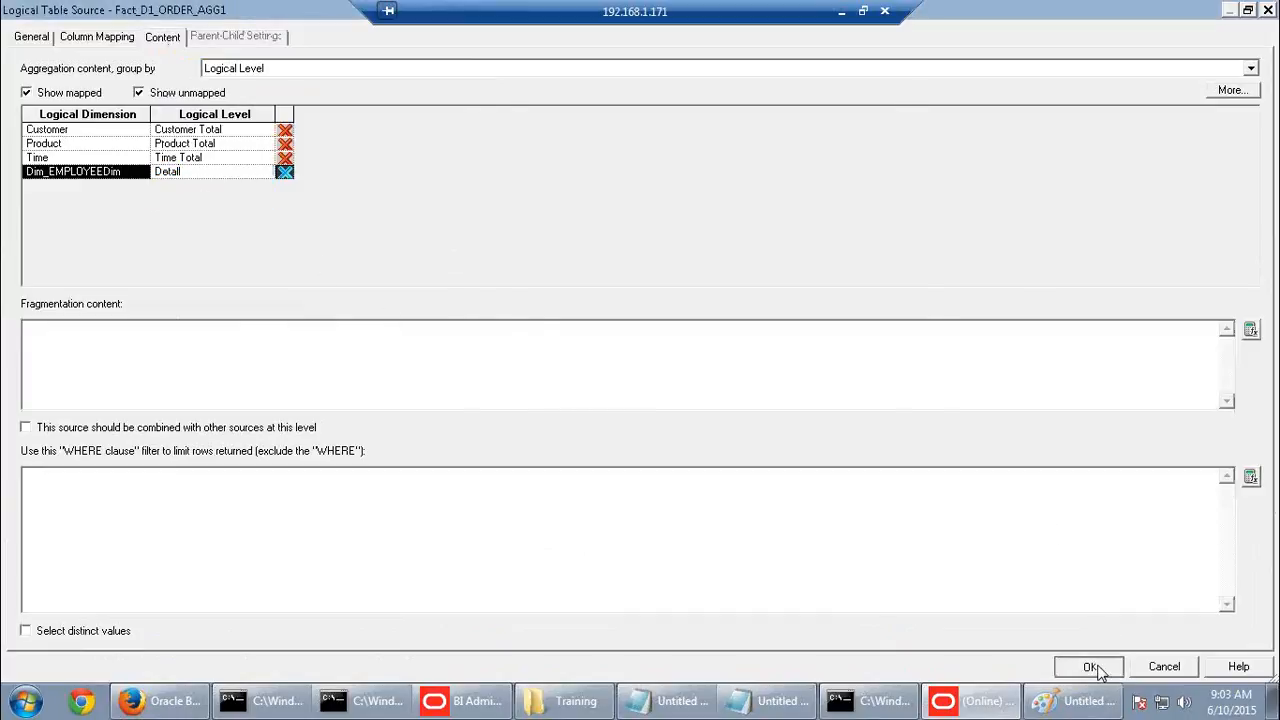
click(1089, 666)
Save the repository, confirming the global consistency check.
click(125, 53)
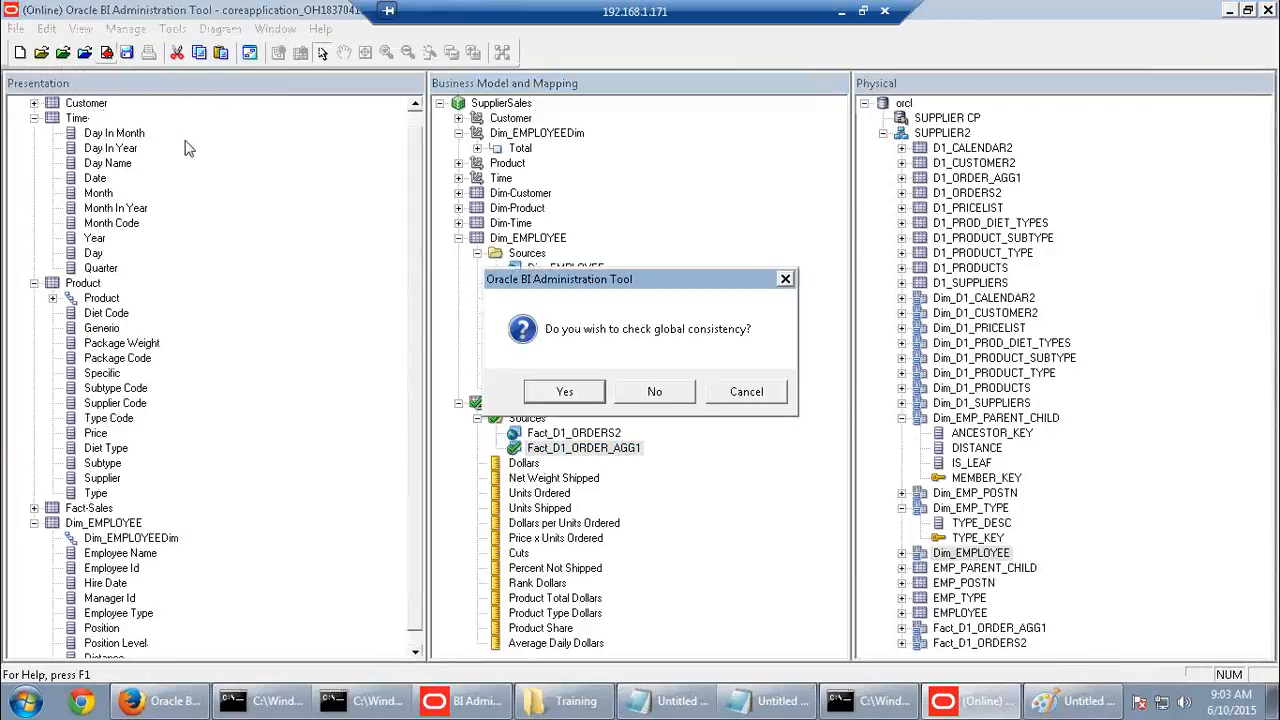
click(558, 395)
click(792, 400)
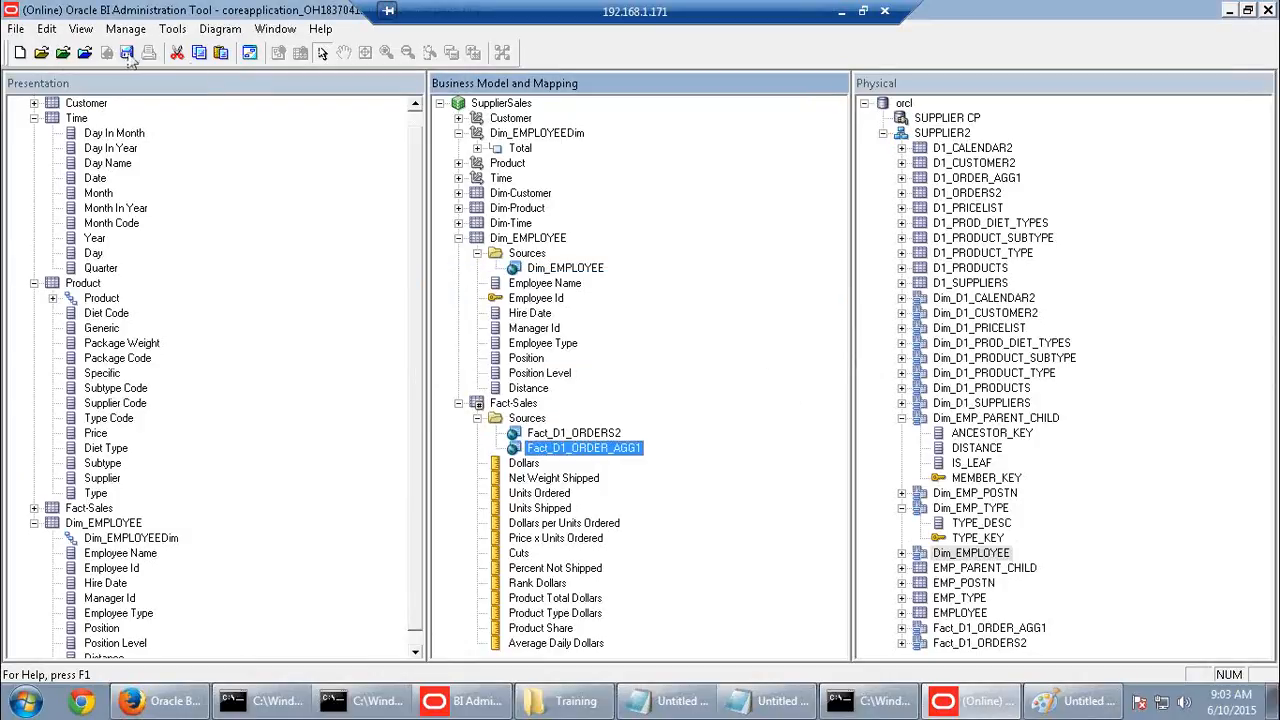
Sign out of BI Answers and sign back in with the saved user ID.
click(158, 702)
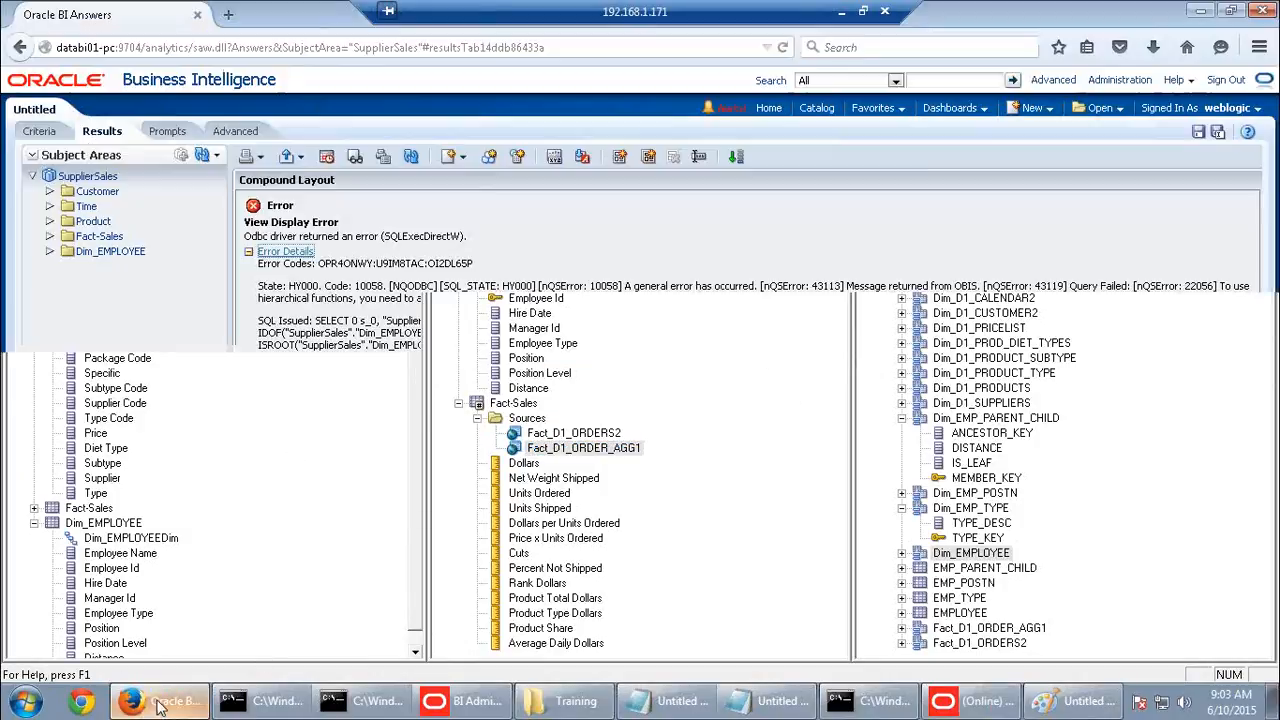
click(1225, 82)
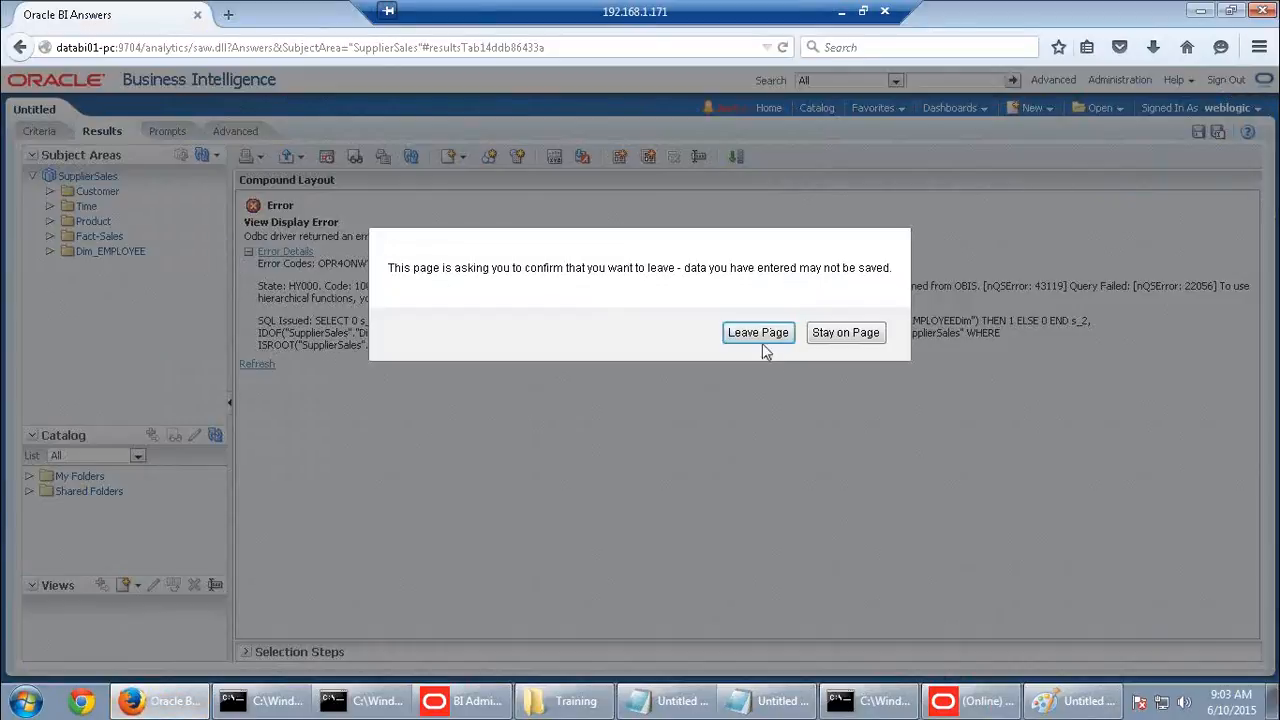
click(756, 333)
click(531, 307)
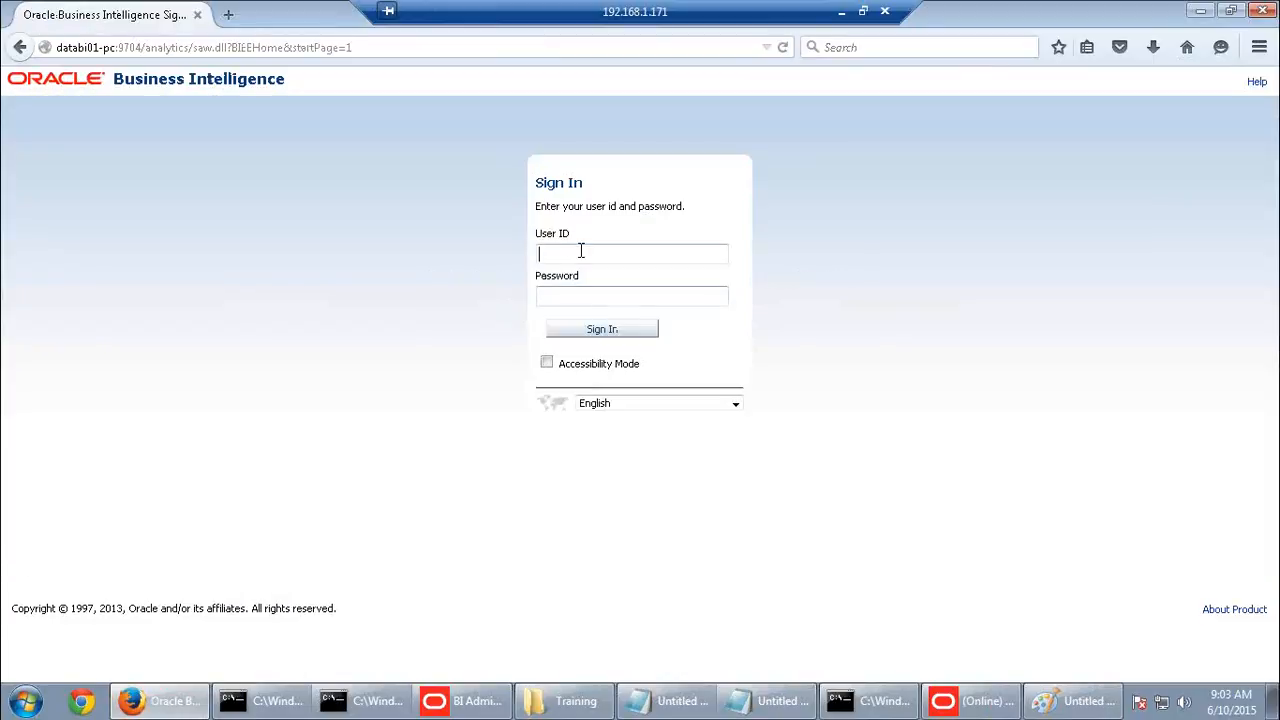
click(584, 255)
click(587, 272)
click(596, 291)
key(Return)
Reload files and metadata, then purge the cache with call sapurgeallcache() via Issue SQL.
click(1119, 80)
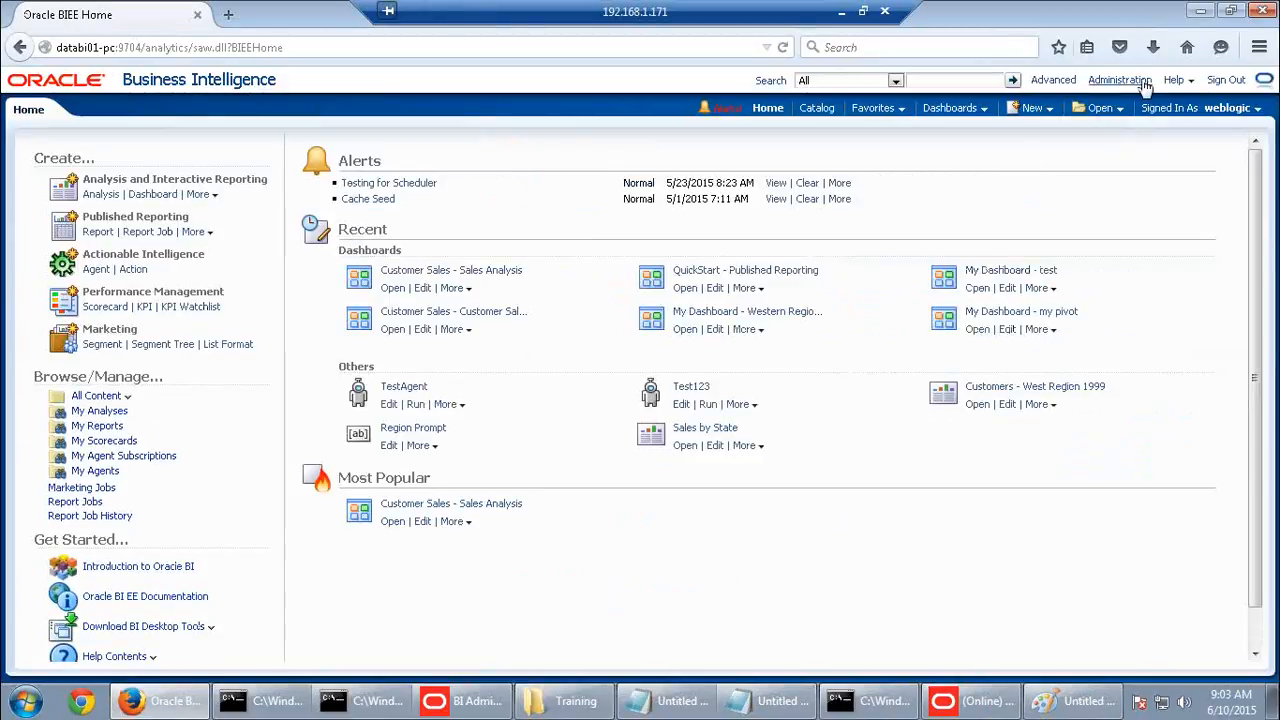
click(121, 616)
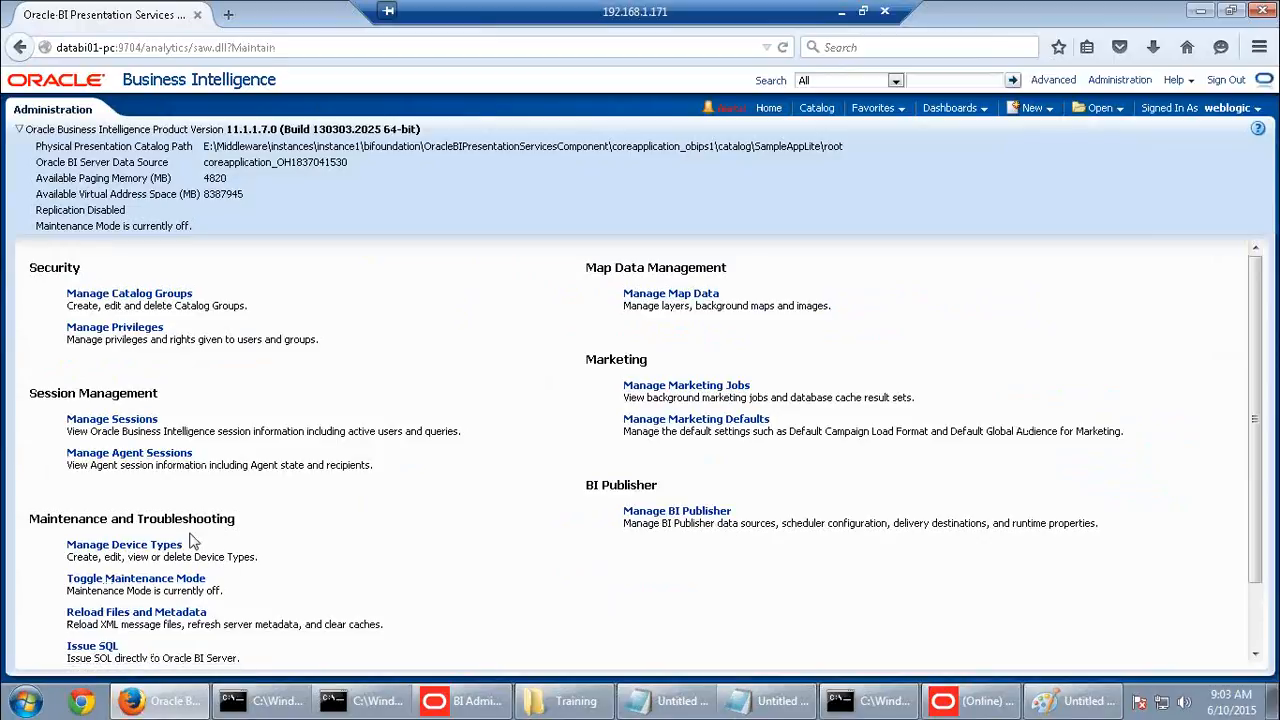
click(140, 421)
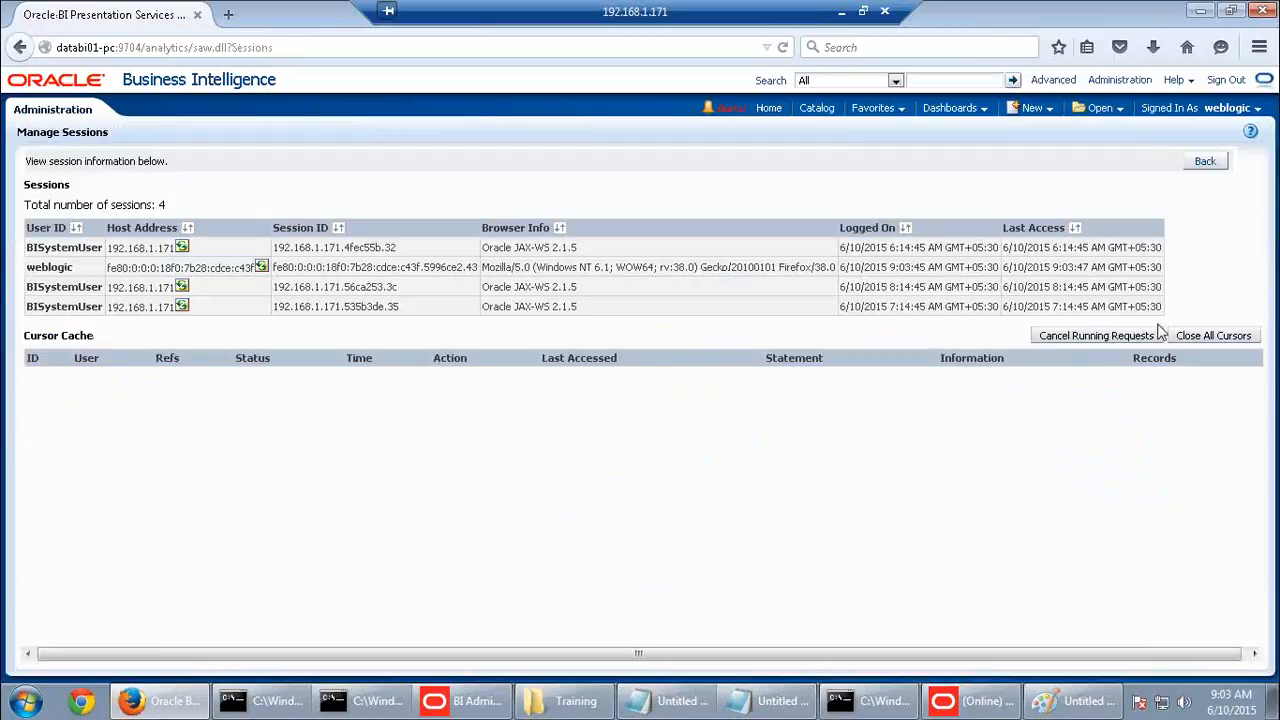
click(1212, 161)
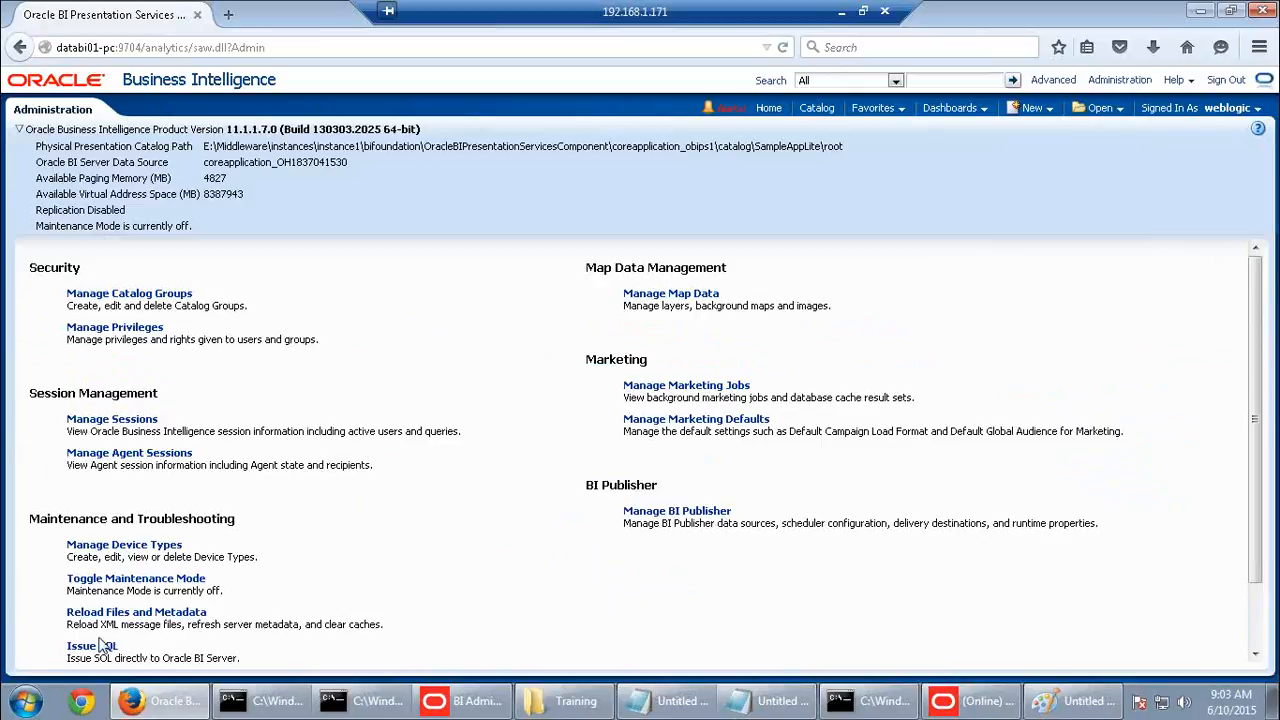
click(92, 646)
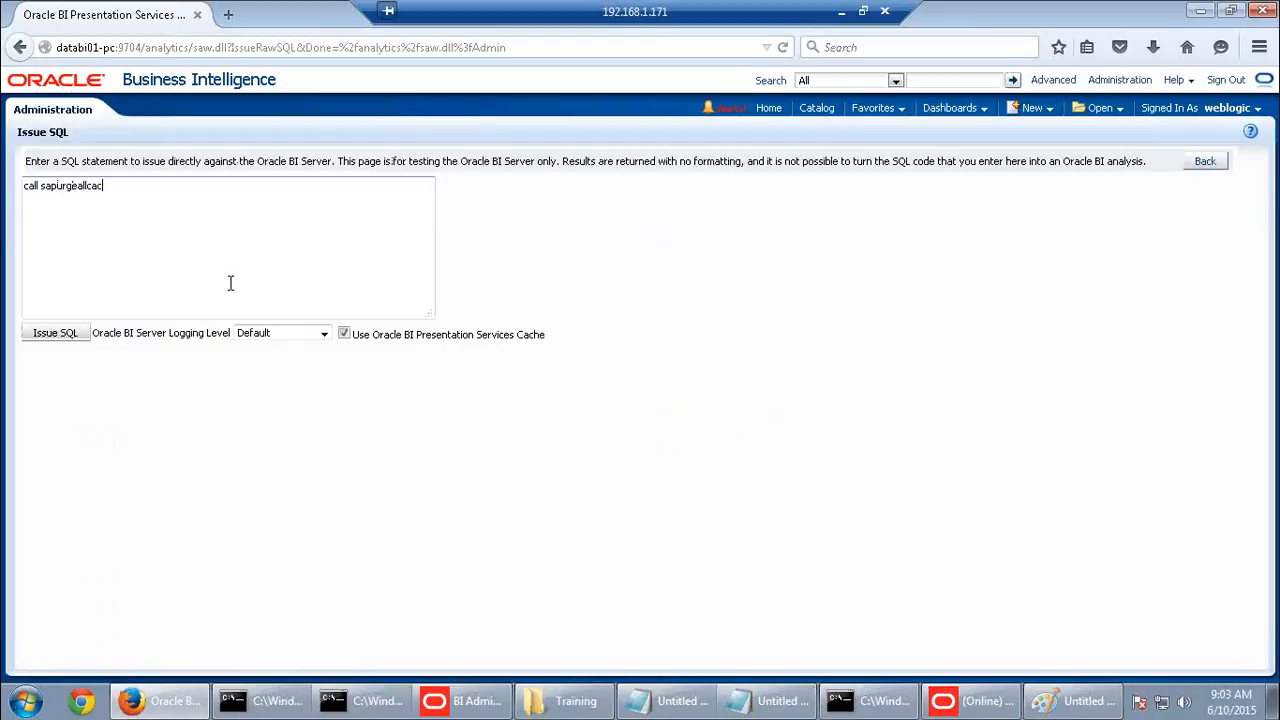
text(())
click(42, 336)
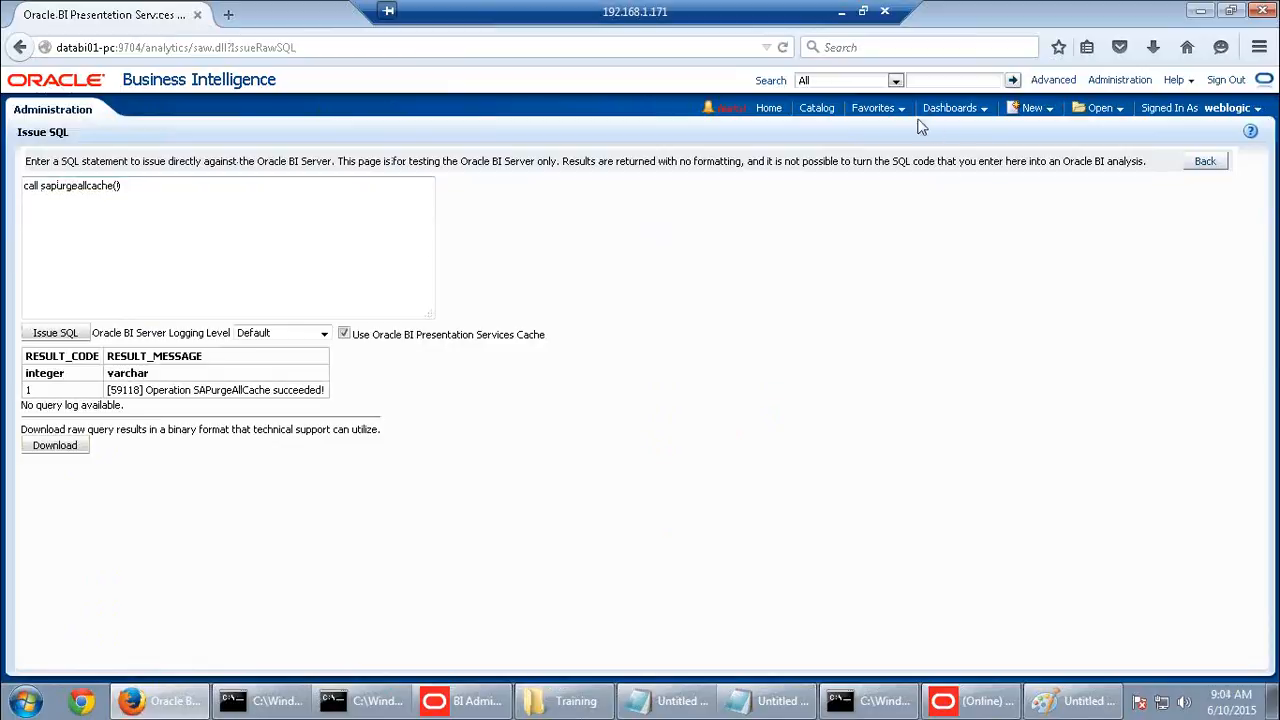
Start a new analysis on the SupplierSales subject area.
click(1030, 108)
click(1035, 152)
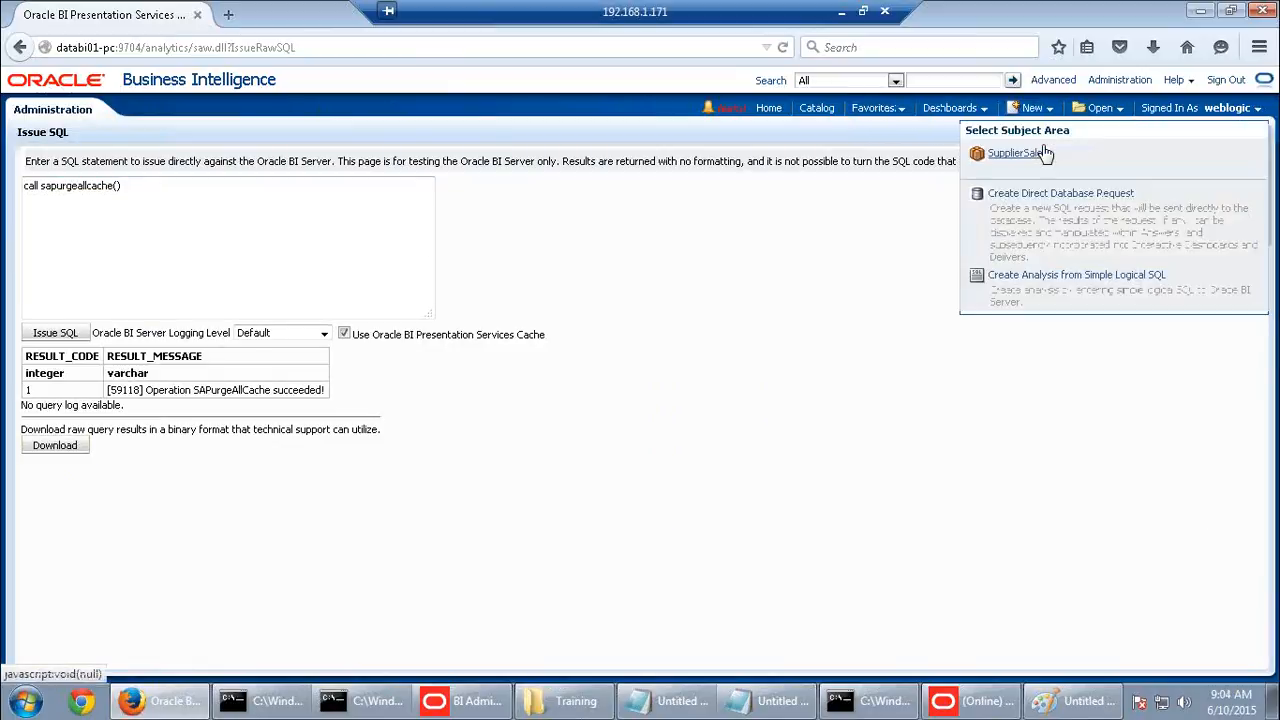
click(1016, 153)
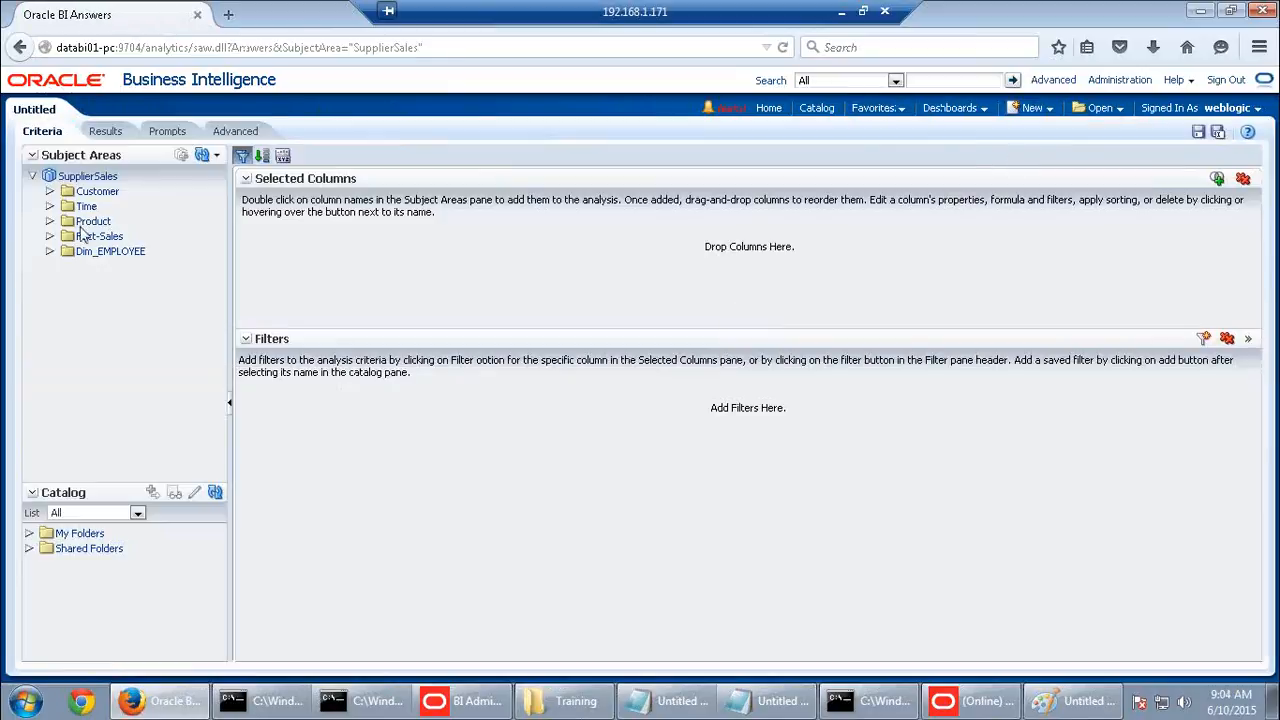
Add the Dim_EMPLOYEEDim hierarchy to the analysis and inspect the closure-table column error in Results.
click(50, 251)
click(135, 387)
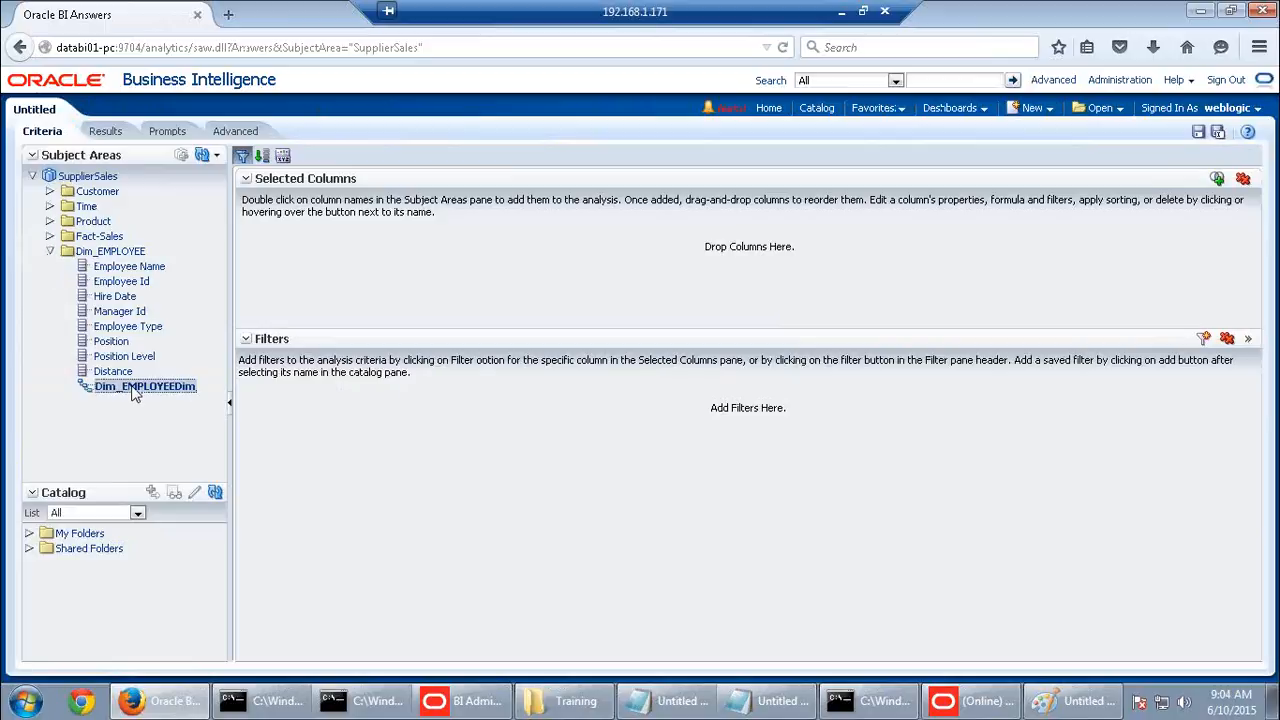
double_click(135, 388)
click(108, 131)
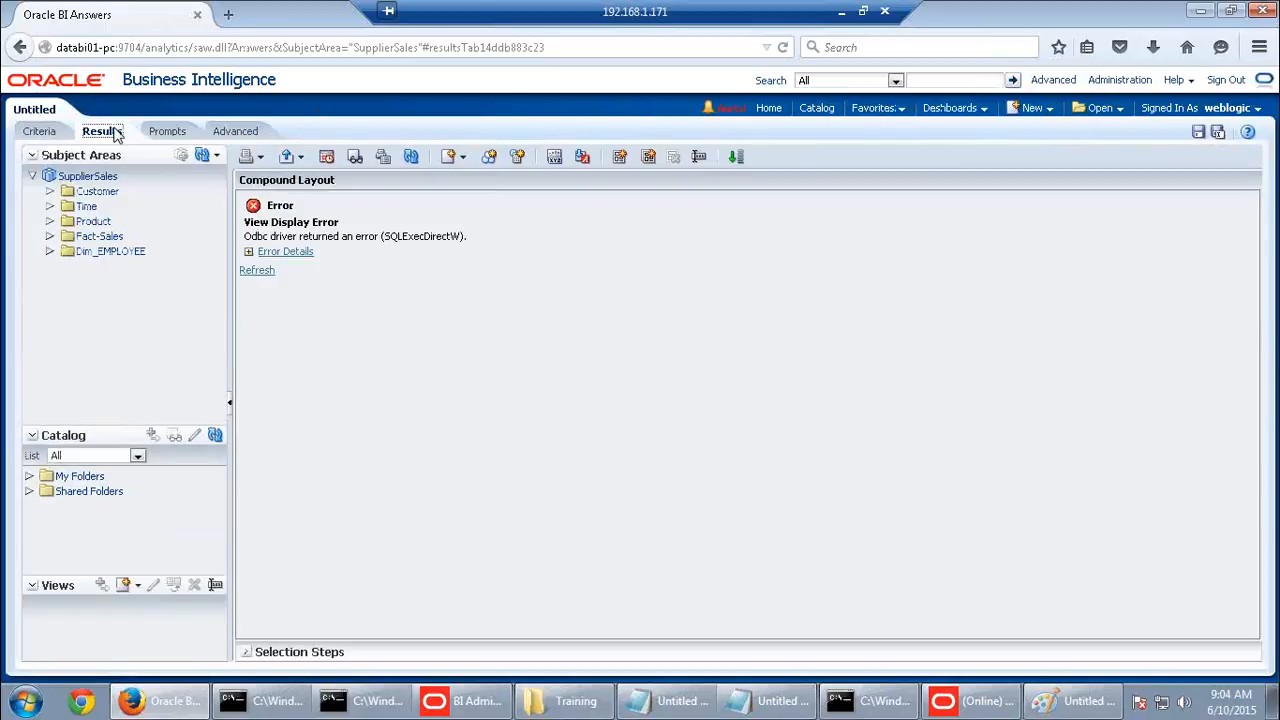
click(281, 251)
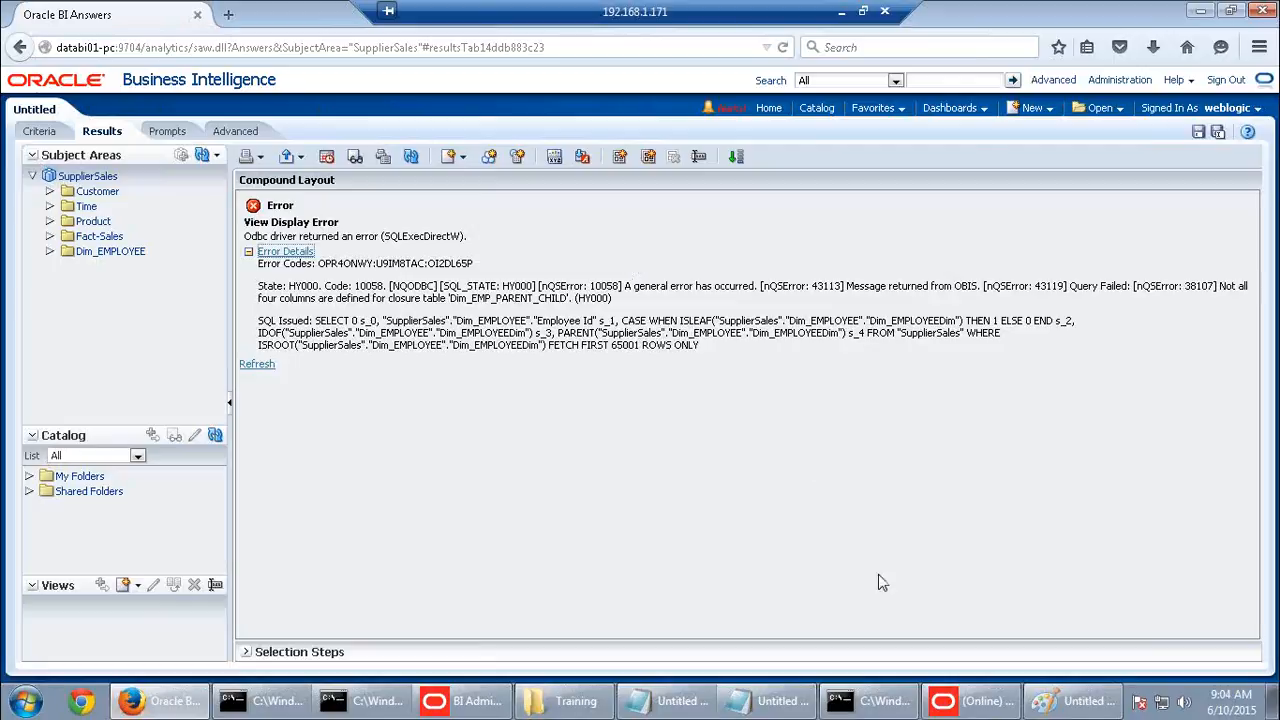
click(978, 703)
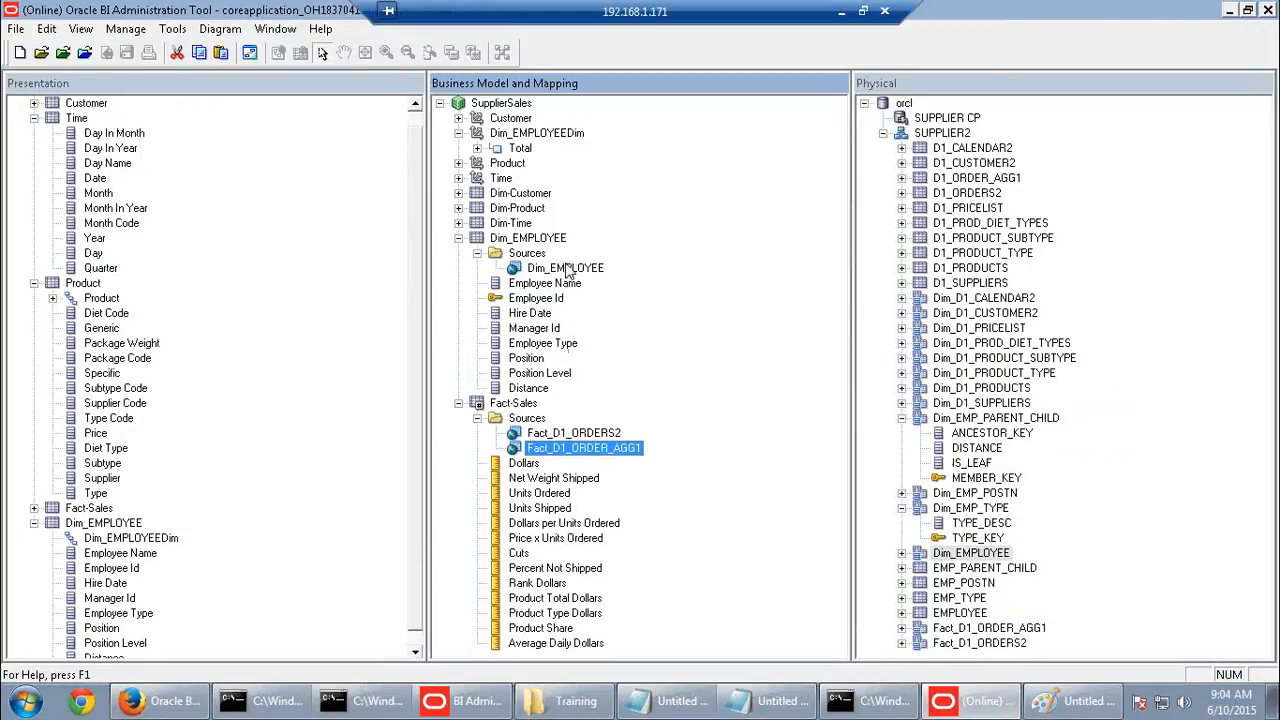
Check out Dim_EMPLOYEEDim and view its parent-child table settings (MEMBER_KEY, ANCESTOR_KEY, DISTANCE, IS_LEAF).
double_click(540, 133)
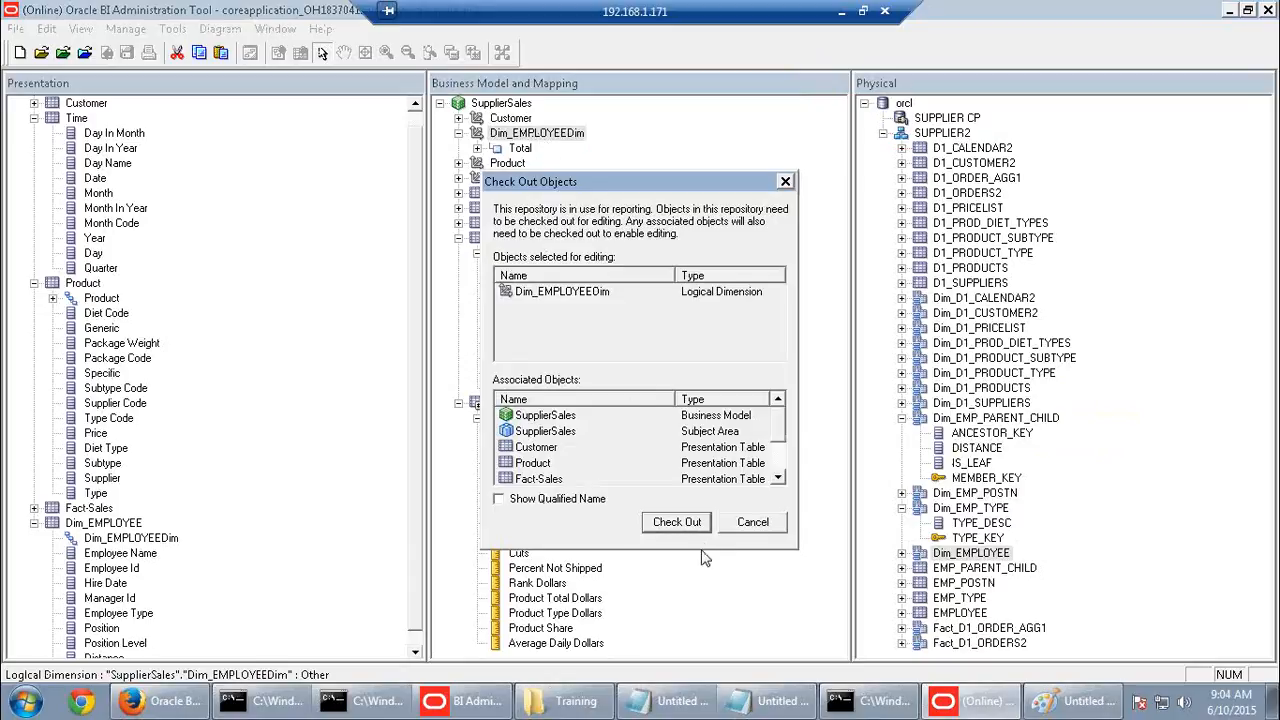
click(692, 526)
click(549, 257)
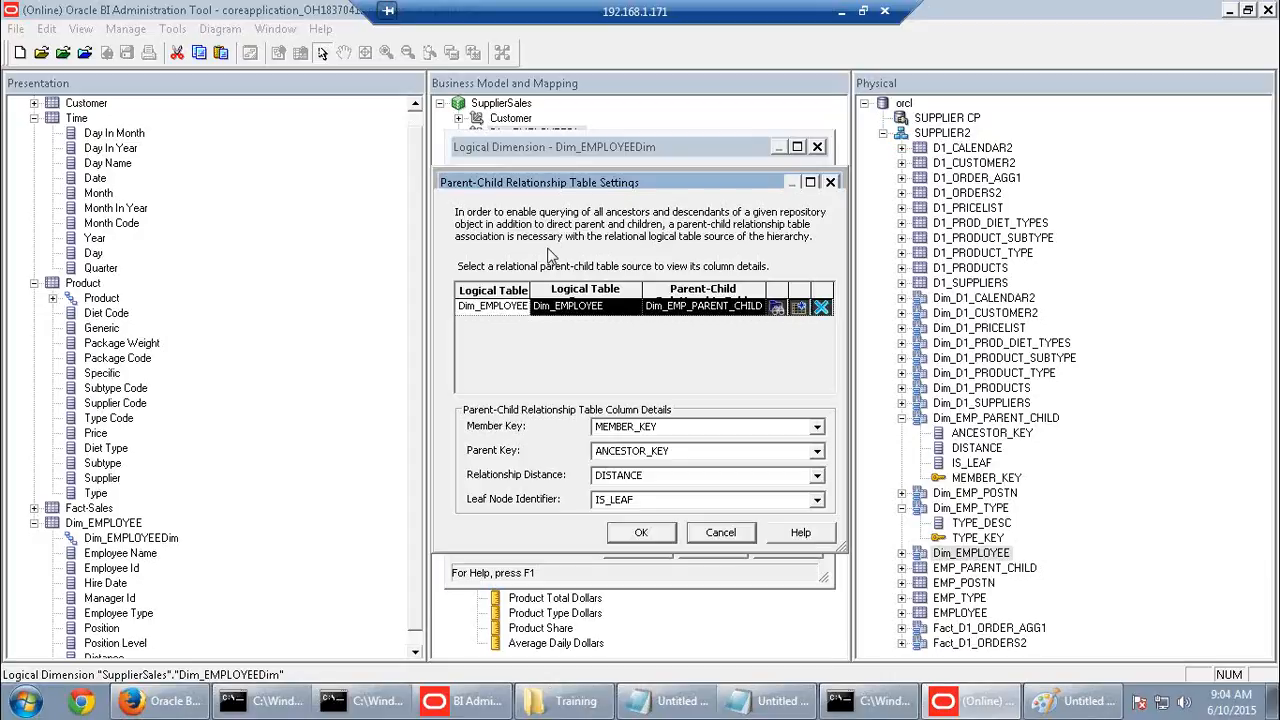
Close Dim_EMPLOYEEDim's parent-child table settings and its Logical Dimension dialog without changes.
click(750, 536)
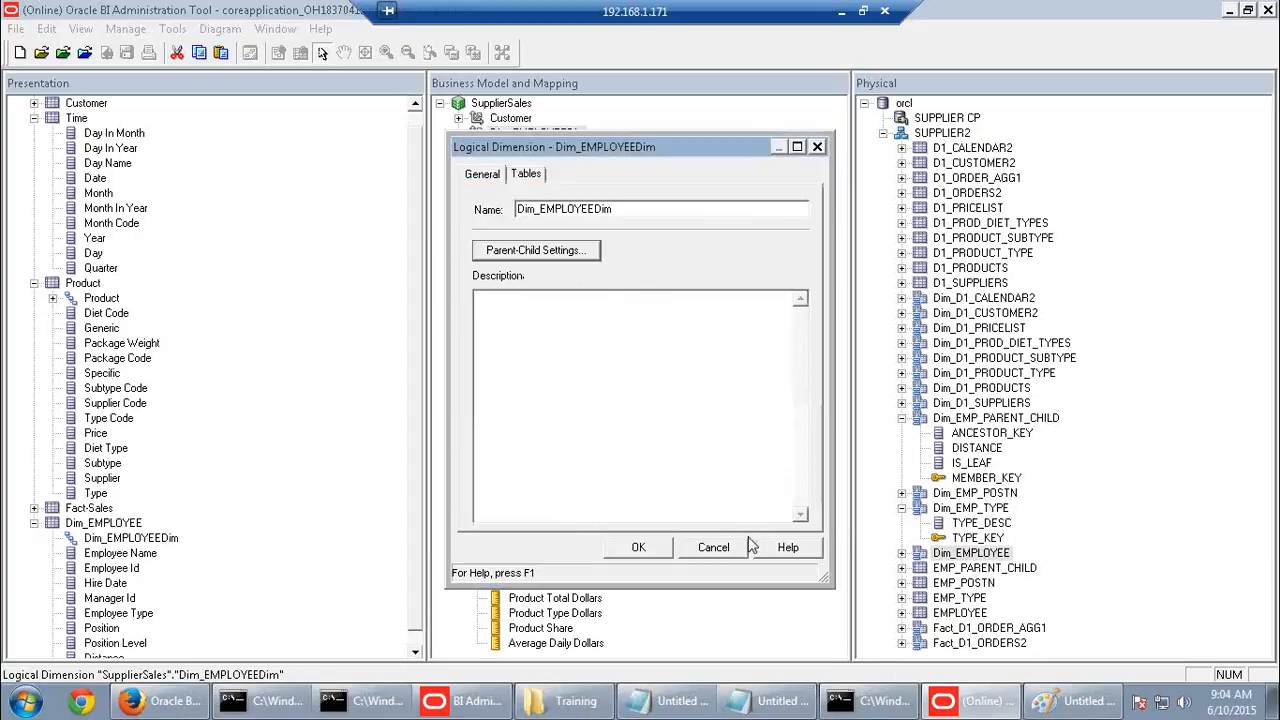
click(572, 254)
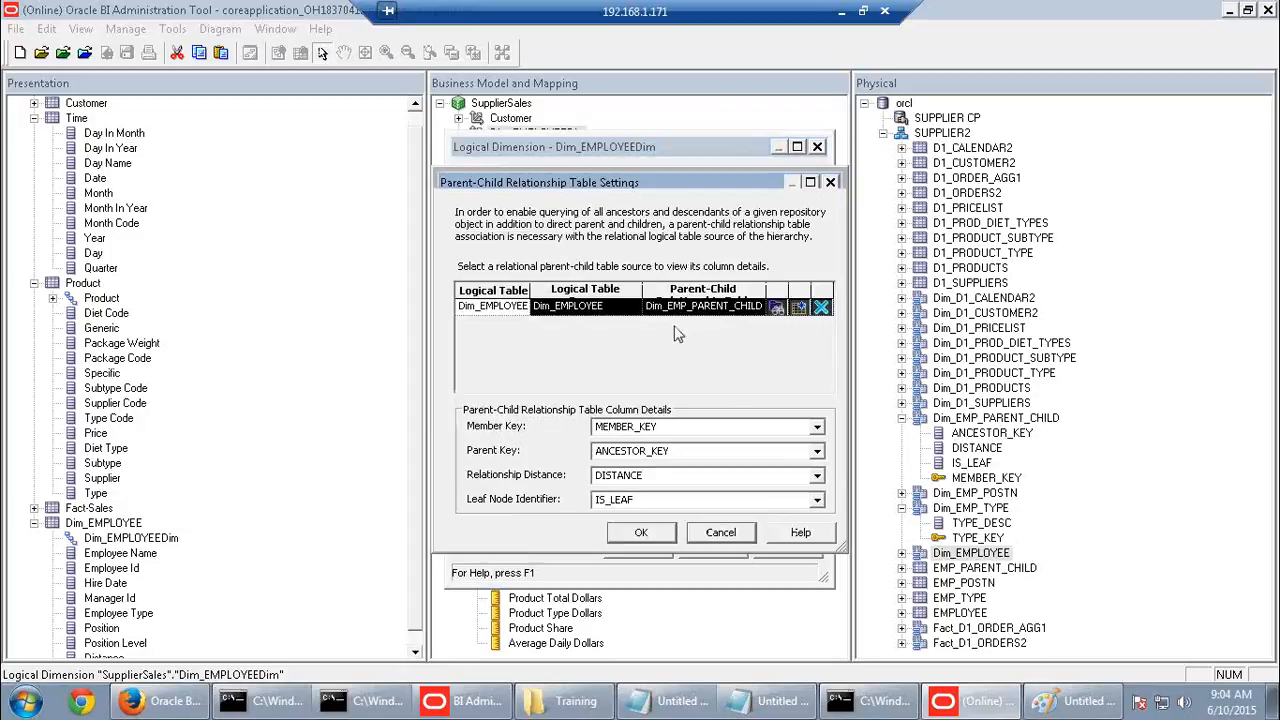
click(722, 533)
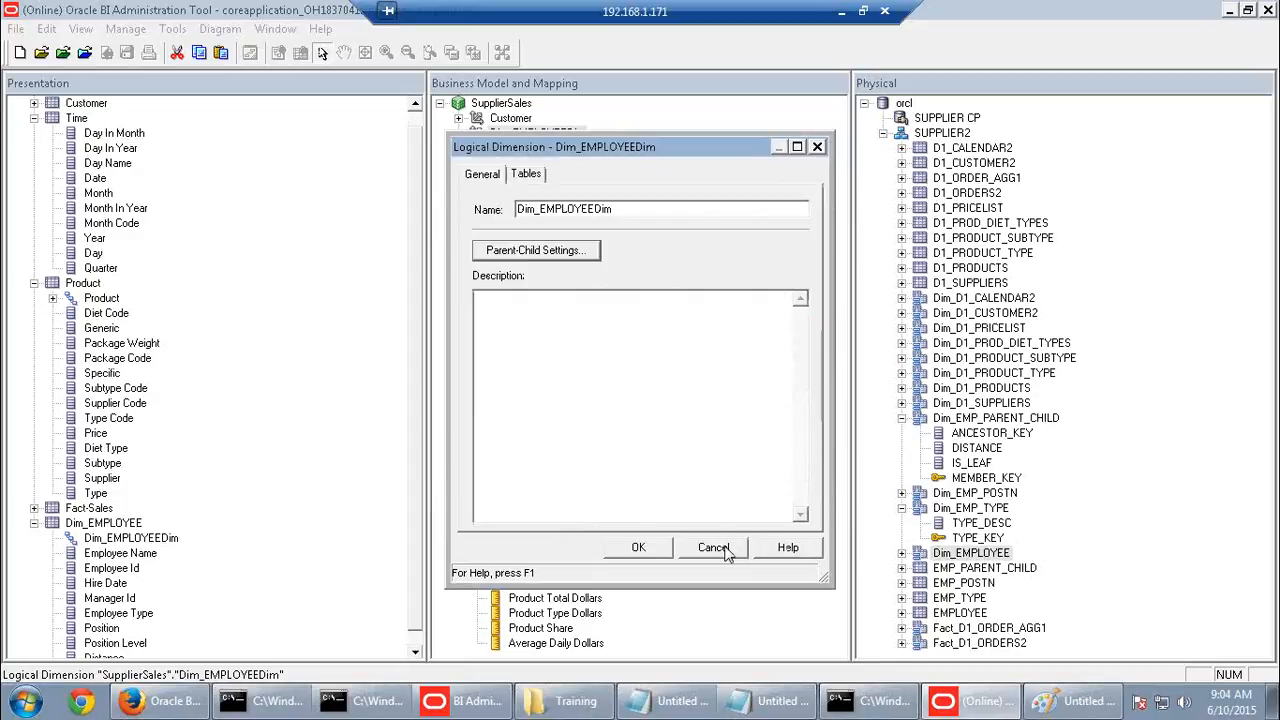
click(714, 548)
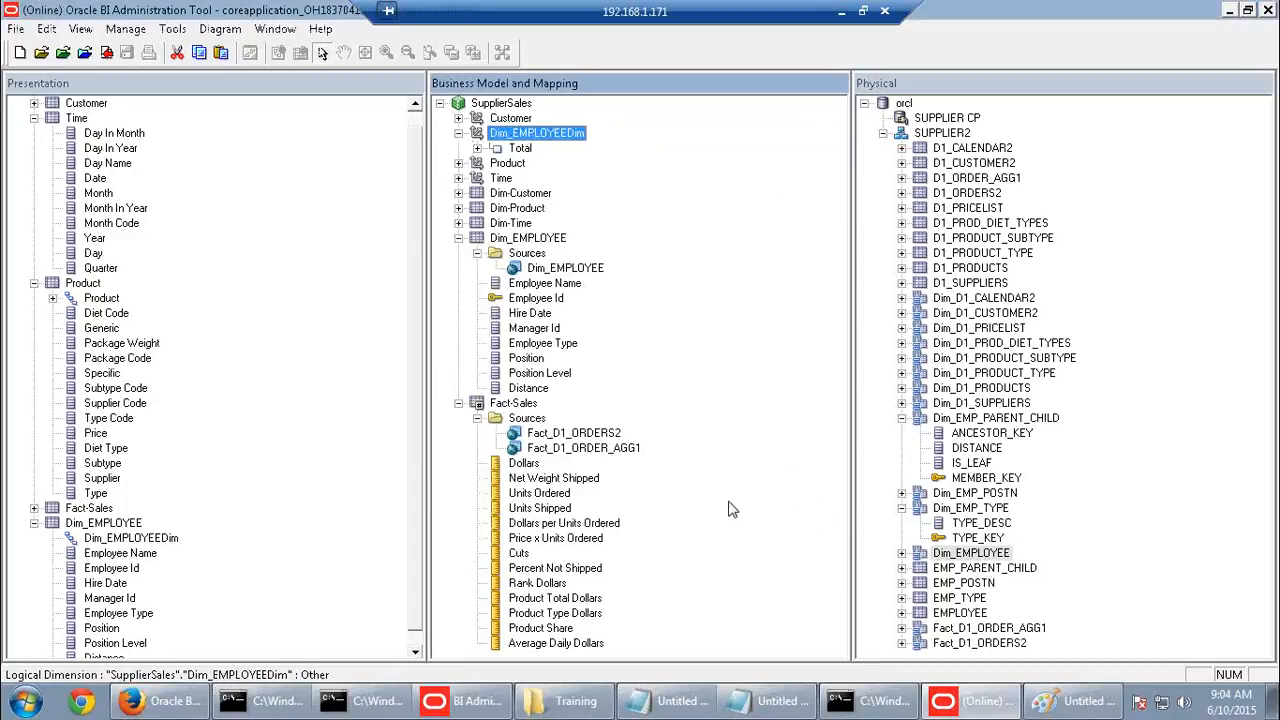
Delete the Distance logical column from Dim_EMPLOYEE, checking out the affected objects.
click(615, 452)
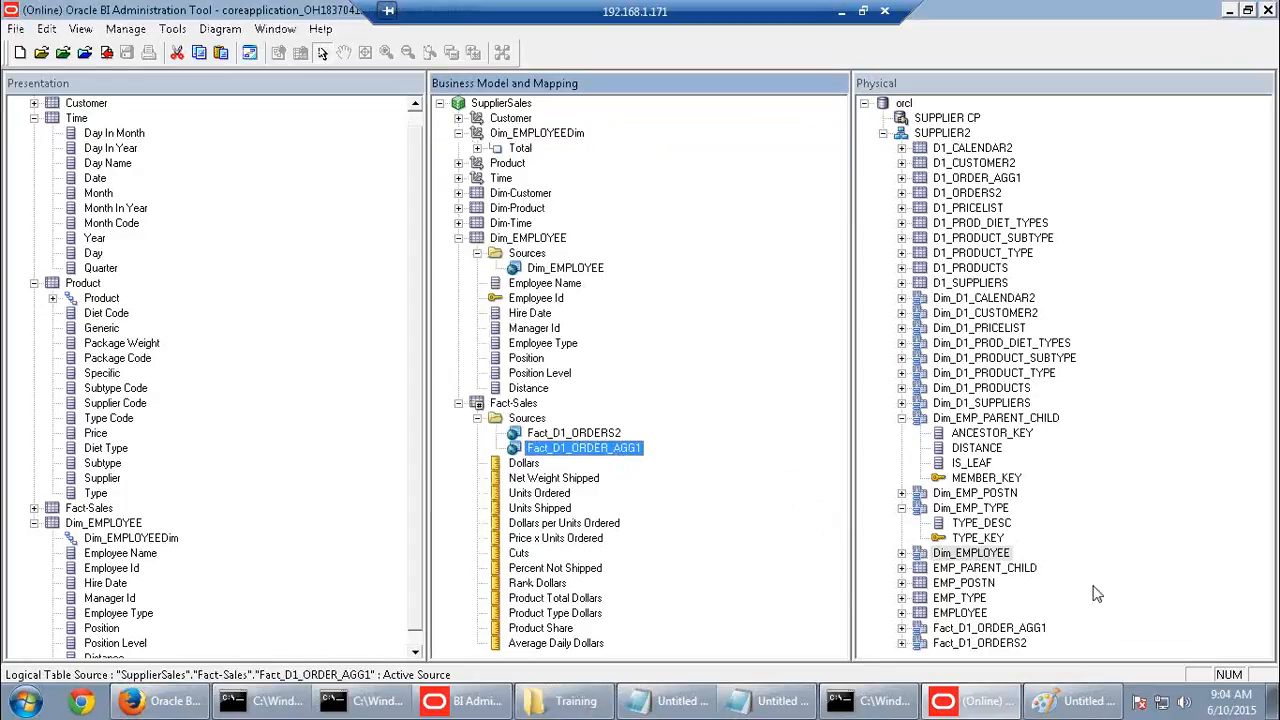
click(1010, 554)
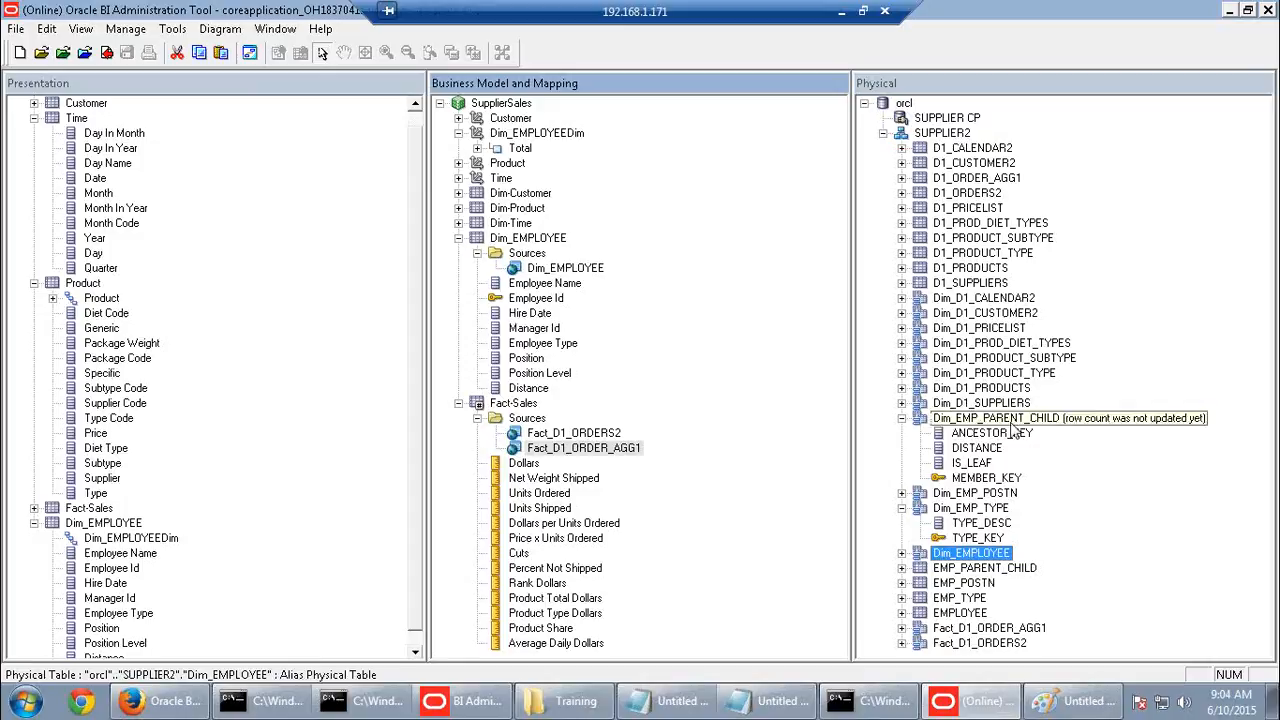
click(1005, 419)
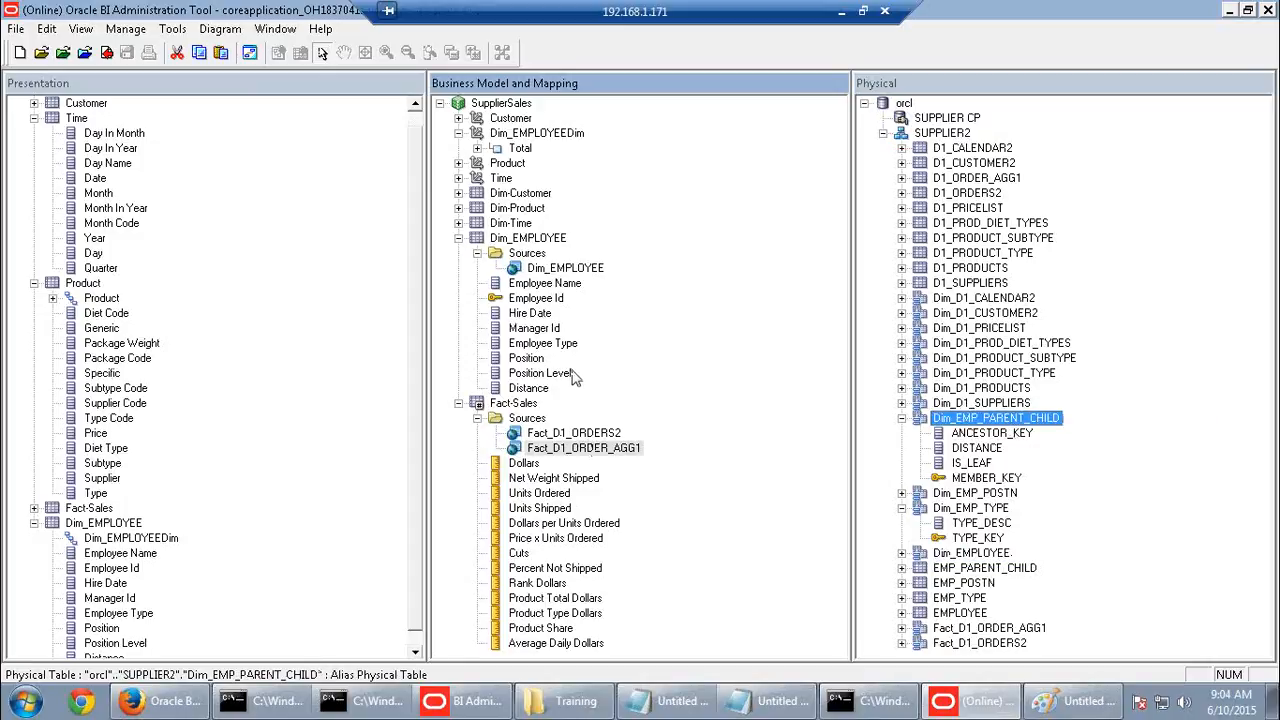
right_click(538, 388)
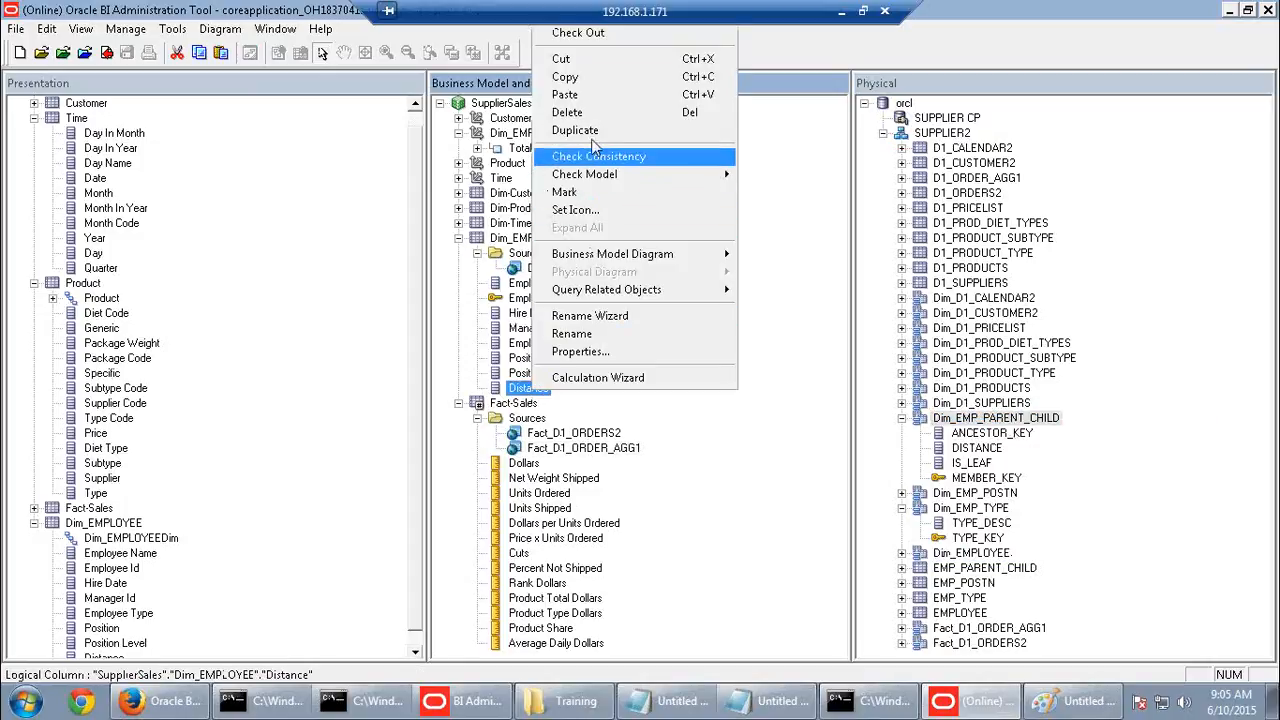
click(570, 113)
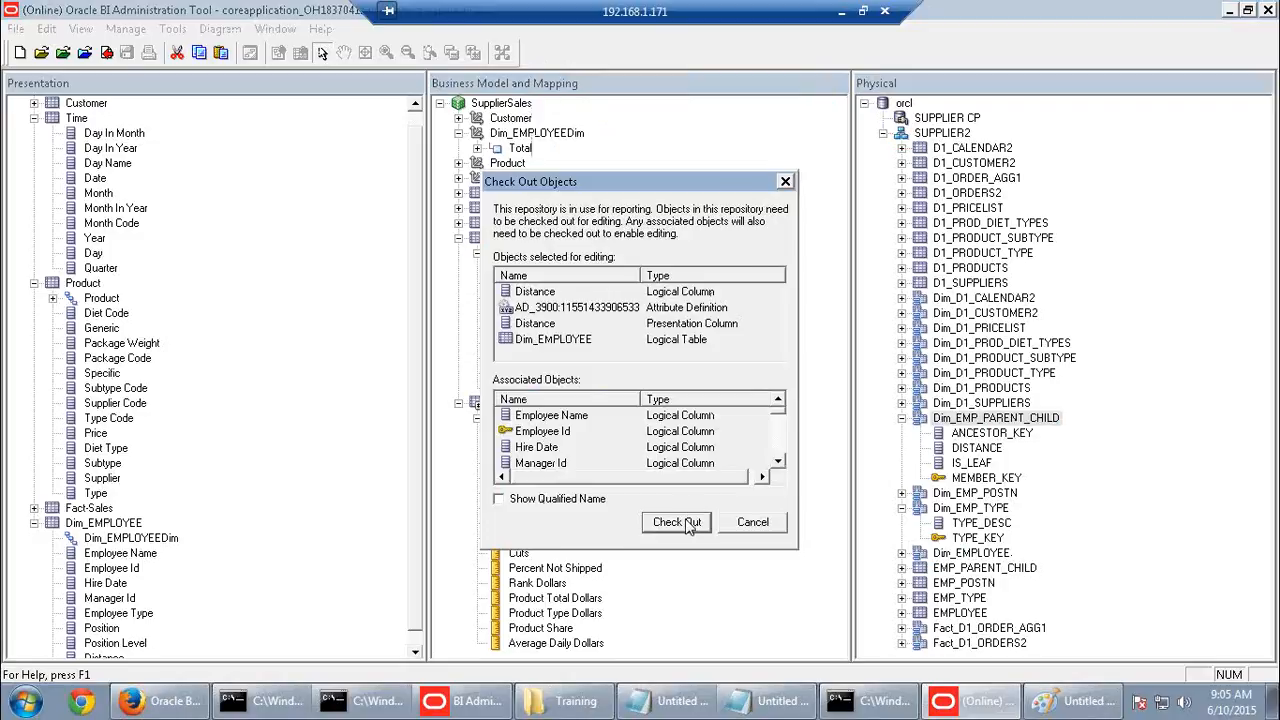
click(677, 522)
click(640, 391)
Delete the Dim_EMPLOYEEDim logical dimension.
right_click(546, 139)
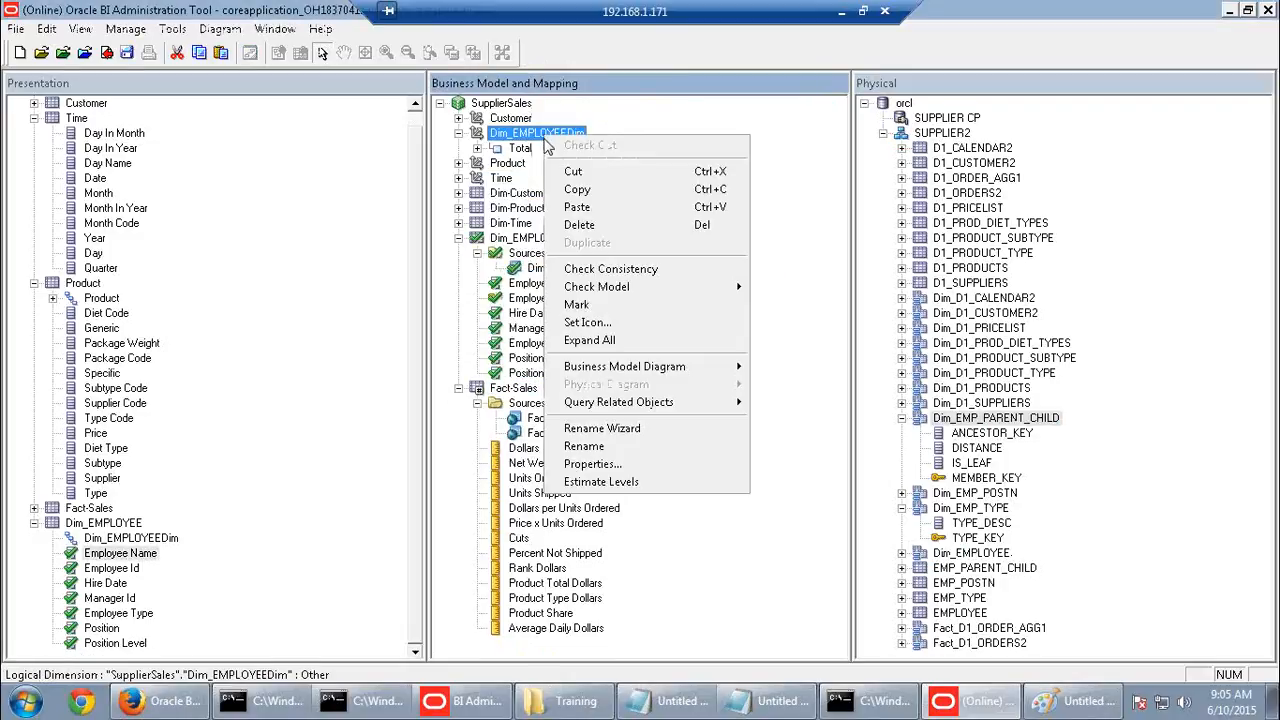
click(580, 224)
click(675, 521)
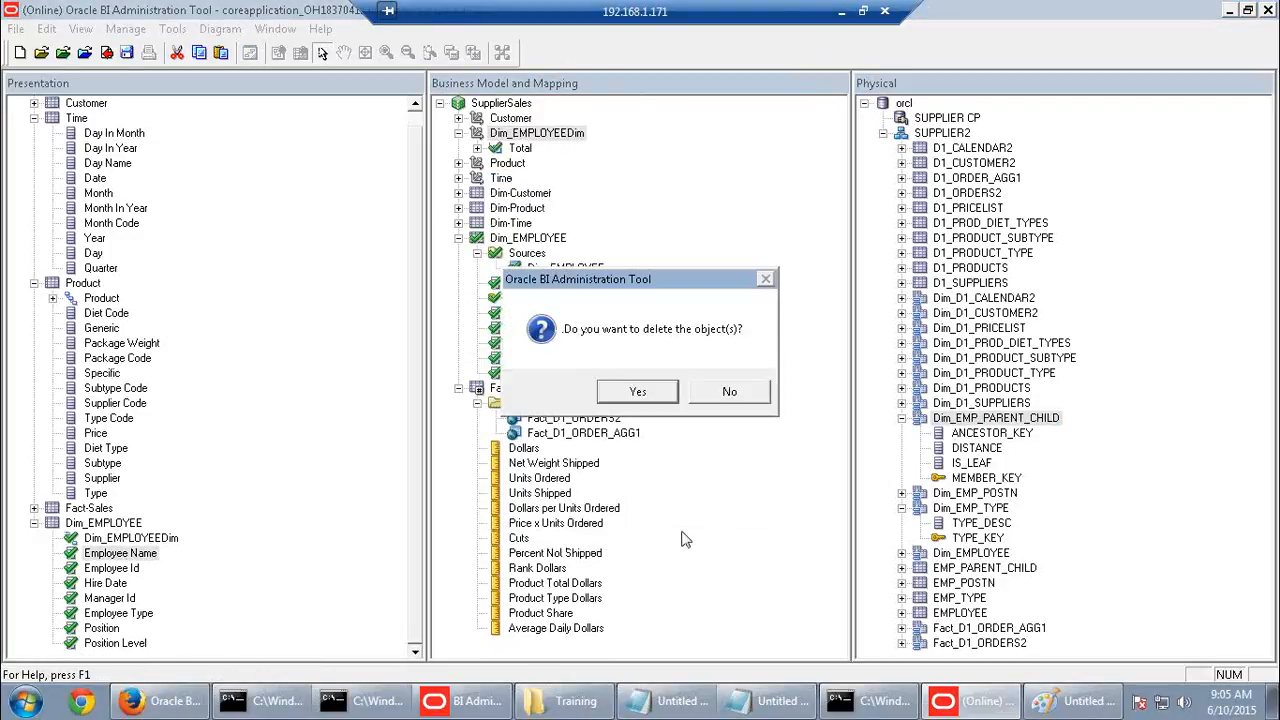
click(638, 391)
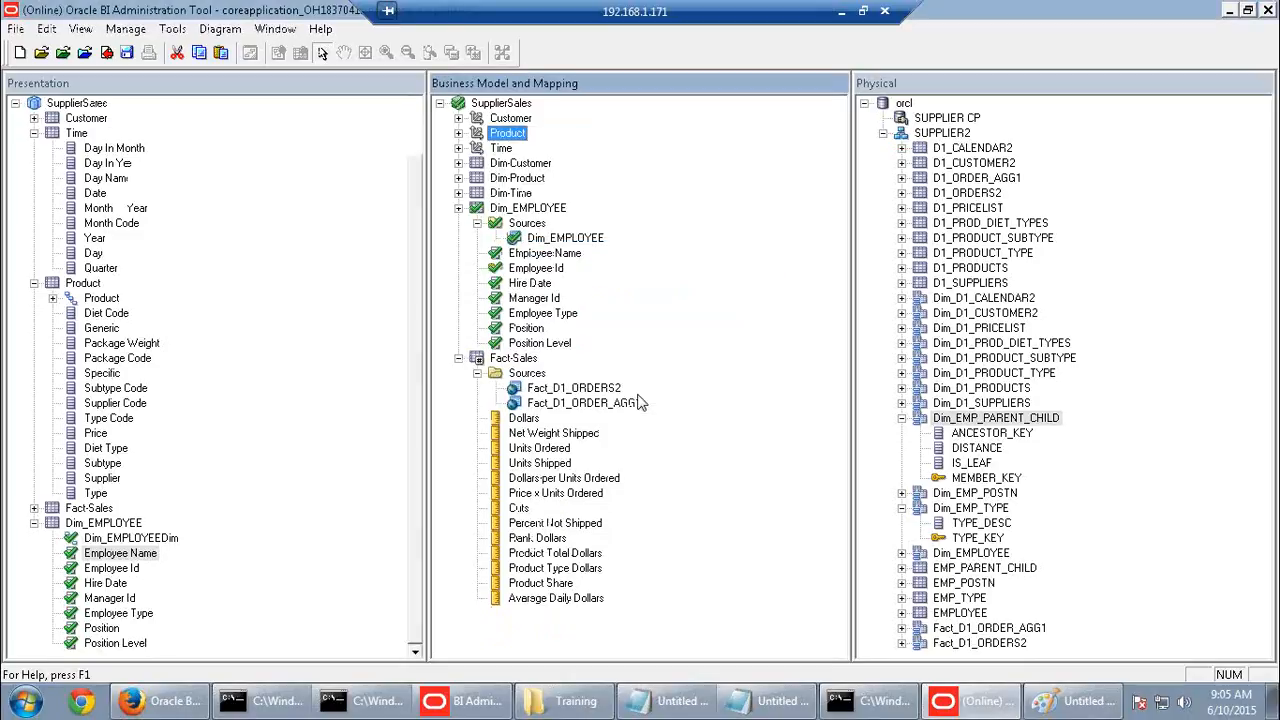
Delete the Dim_EMP_PARENT_CHILD alias and the EMP_PARENT_CHILD physical table.
right_click(996, 418)
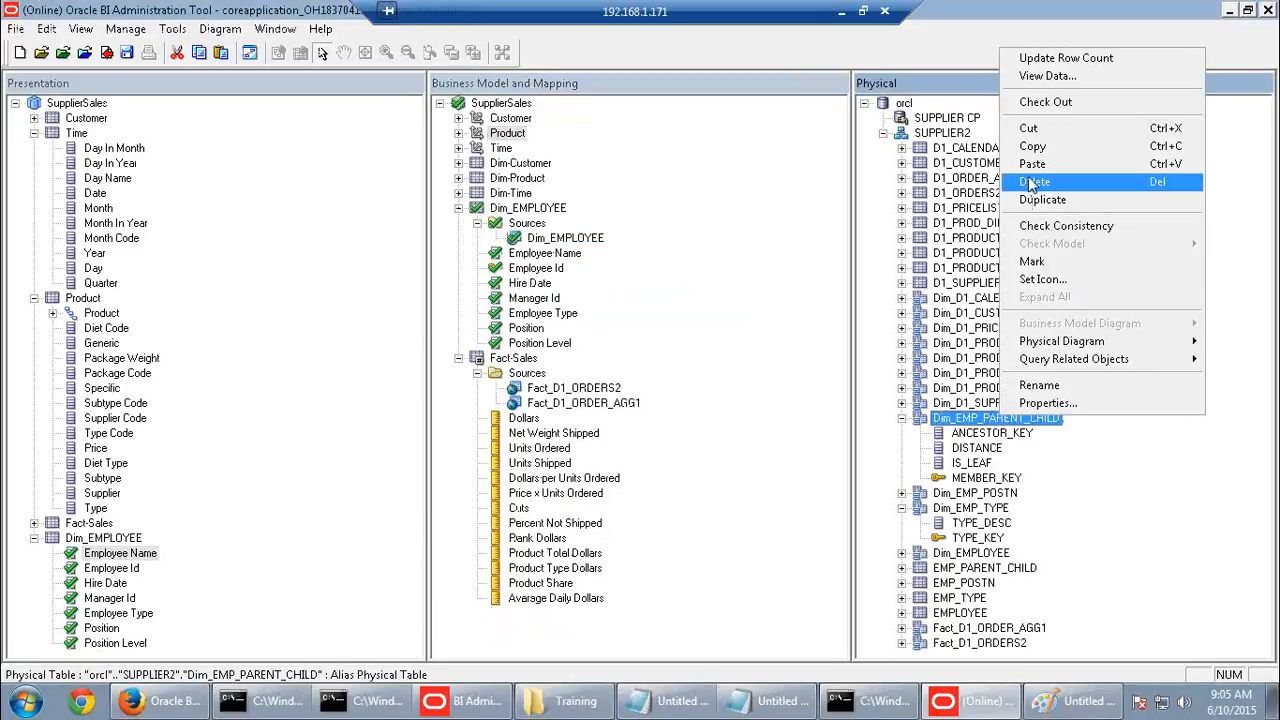
click(1031, 182)
click(686, 522)
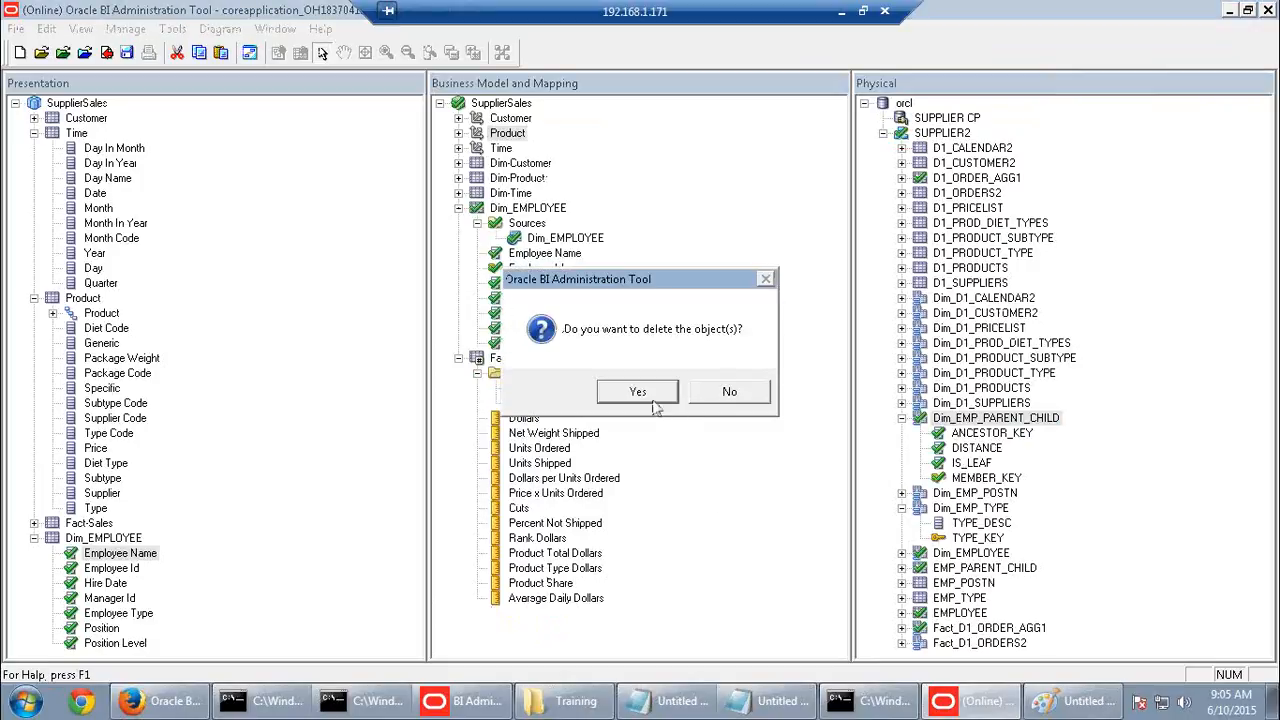
click(652, 398)
right_click(995, 494)
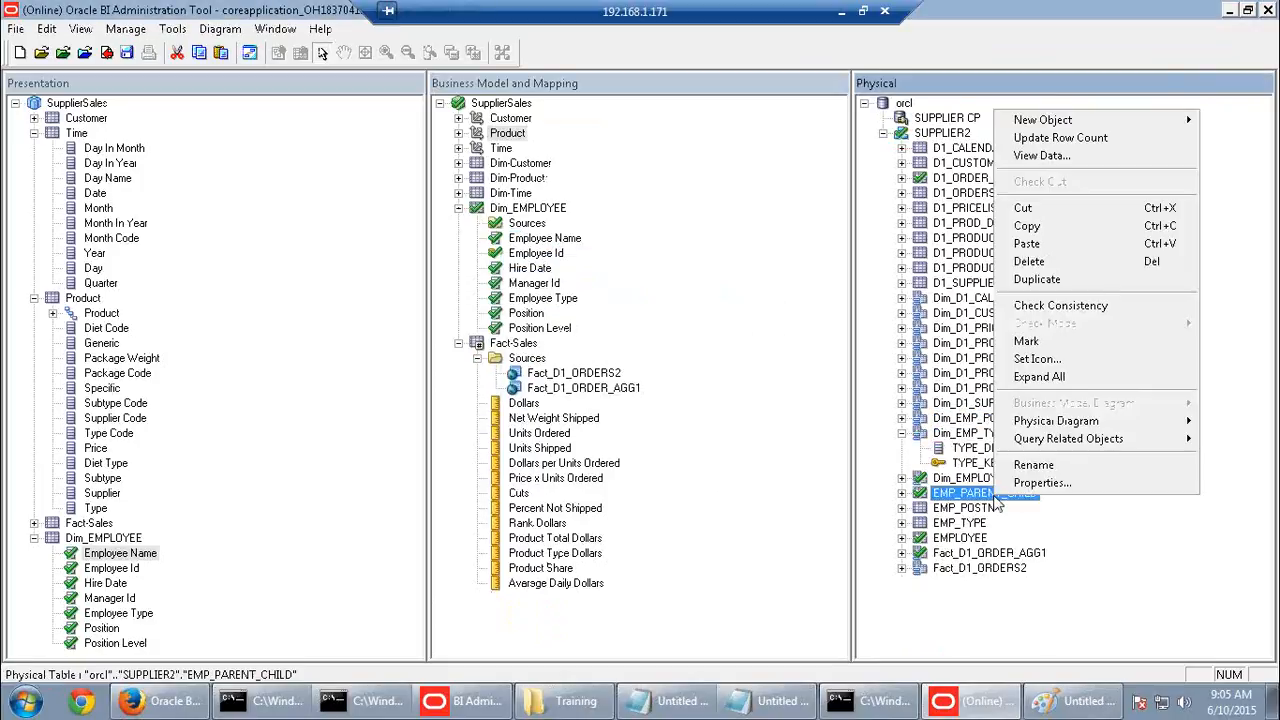
click(1040, 262)
click(640, 397)
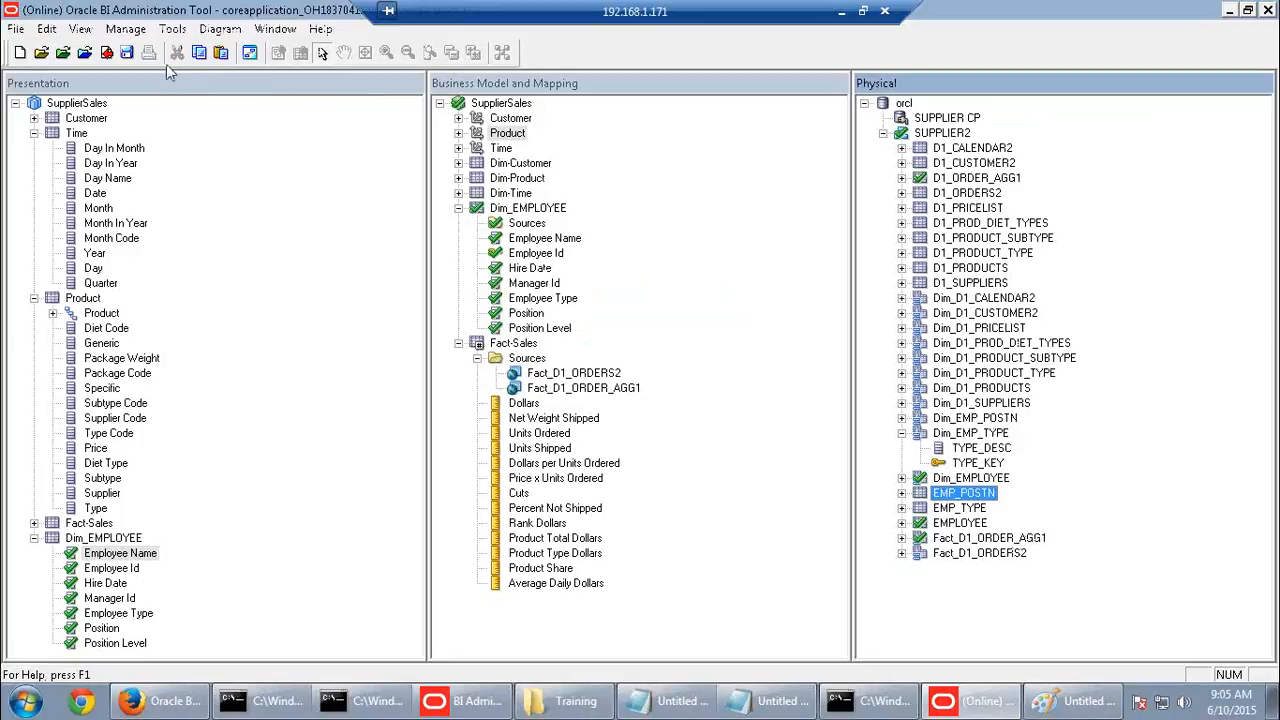
right_click(950, 120)
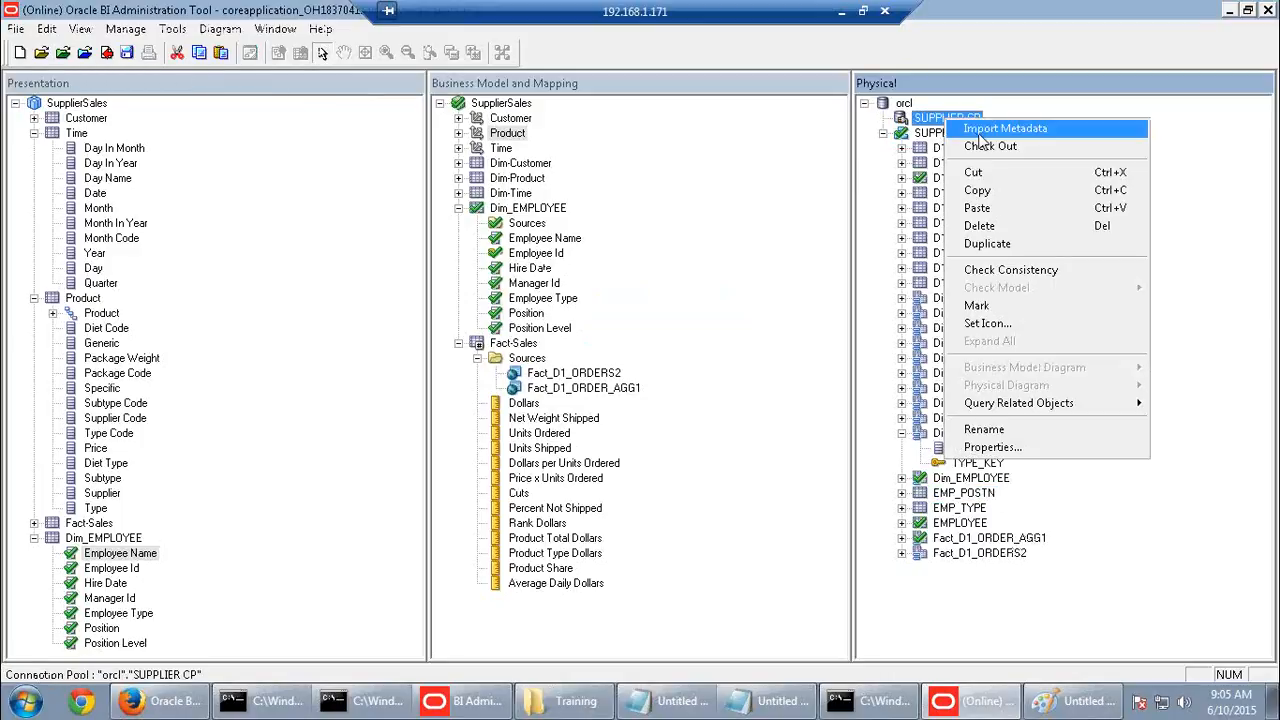
Import the EMP_PARENT_CHILD_PR table from the SUPPLIER2 schema into the physical layer.
click(982, 132)
click(696, 560)
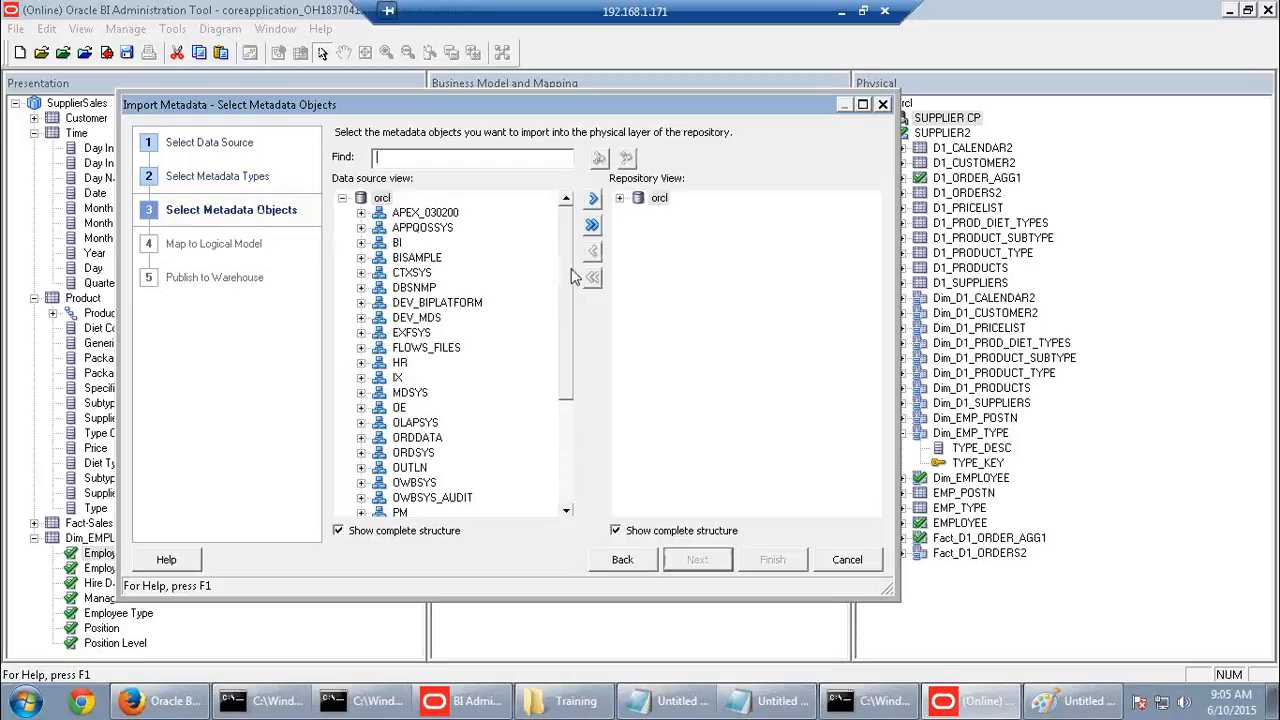
scroll(570, 276, down, 4)
click(361, 422)
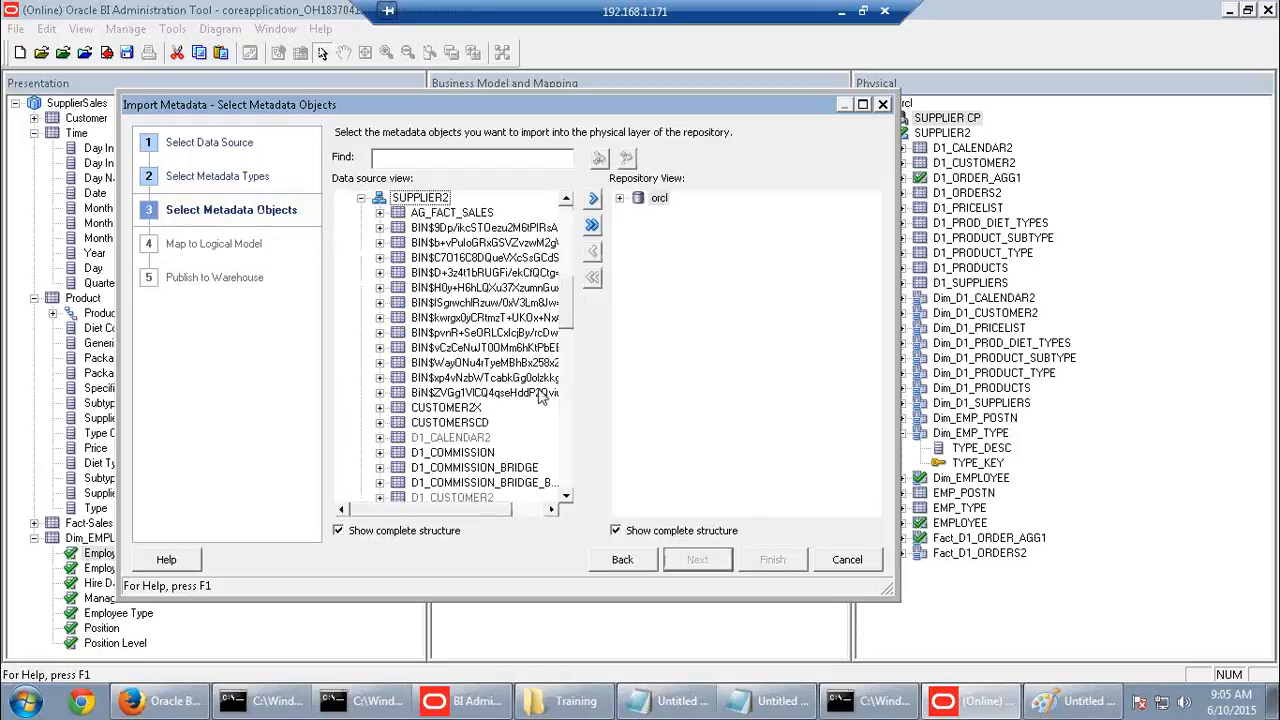
click(565, 500)
drag(565, 500, 565, 500)
click(500, 363)
click(594, 200)
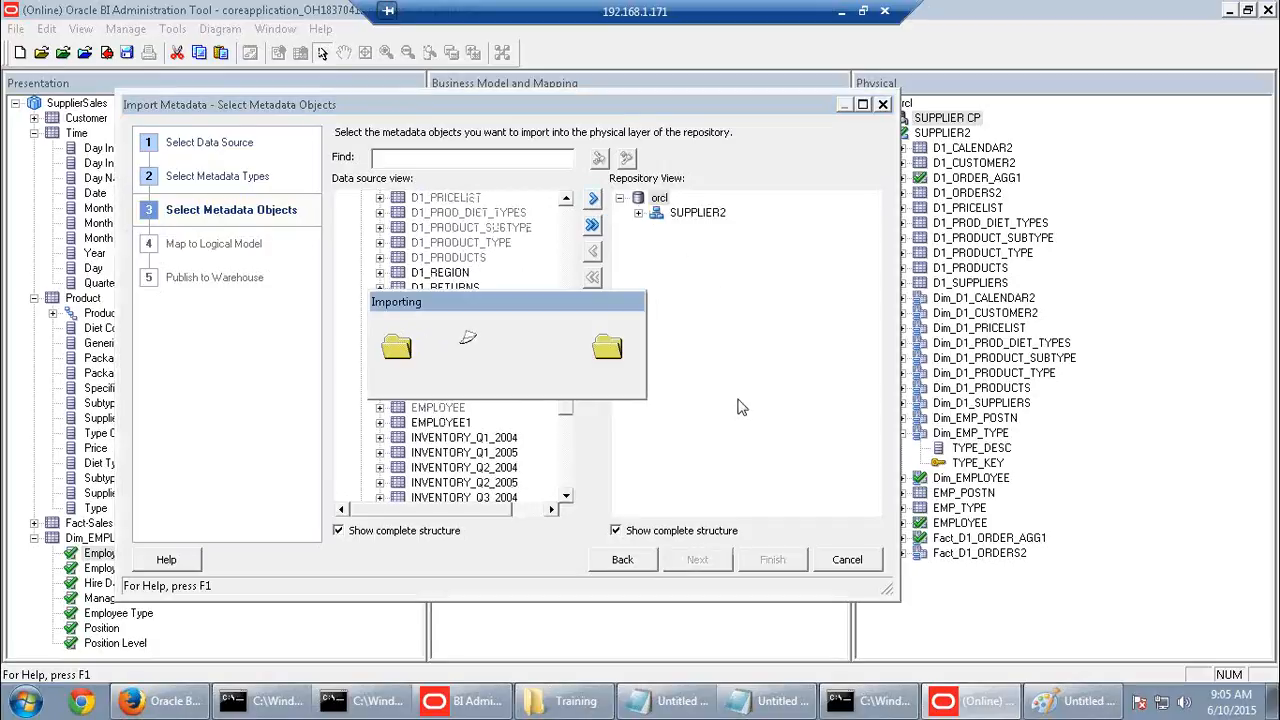
click(773, 563)
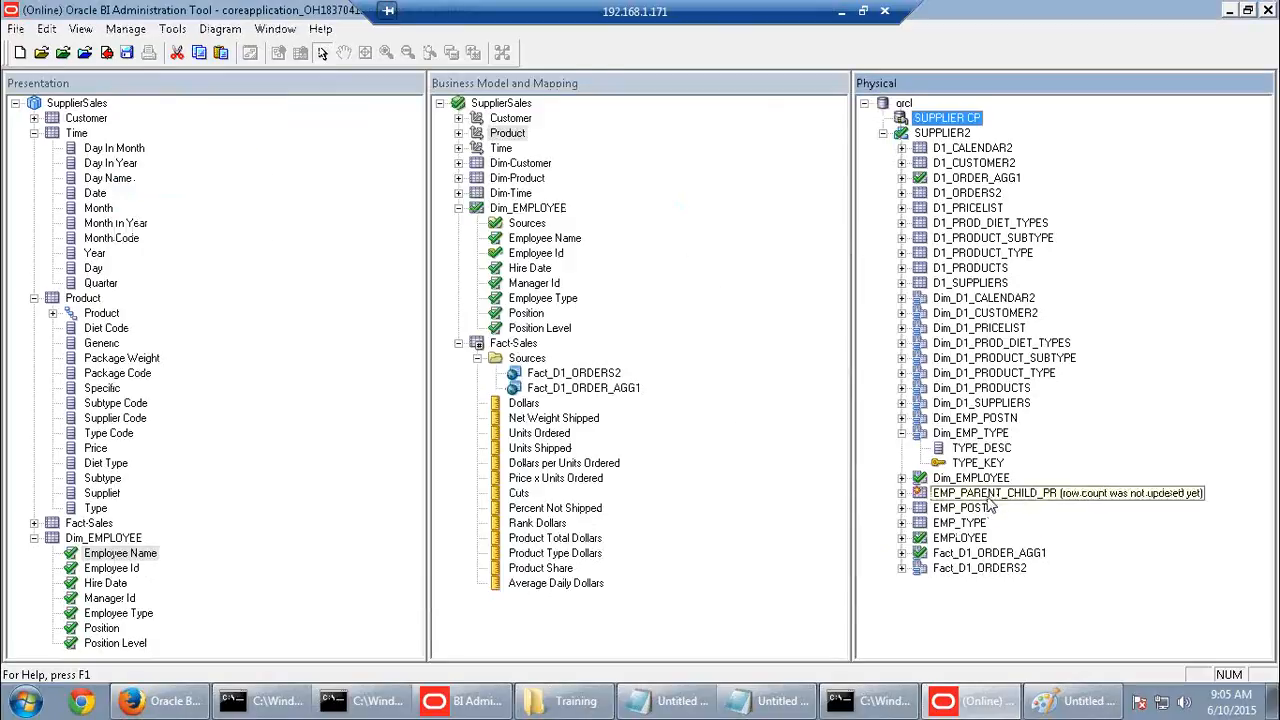
Create an alias of EMP_PARENT_CHILD_PR named Dim_Emp_Parent_child.
right_click(990, 493)
mouse_move(1050, 156)
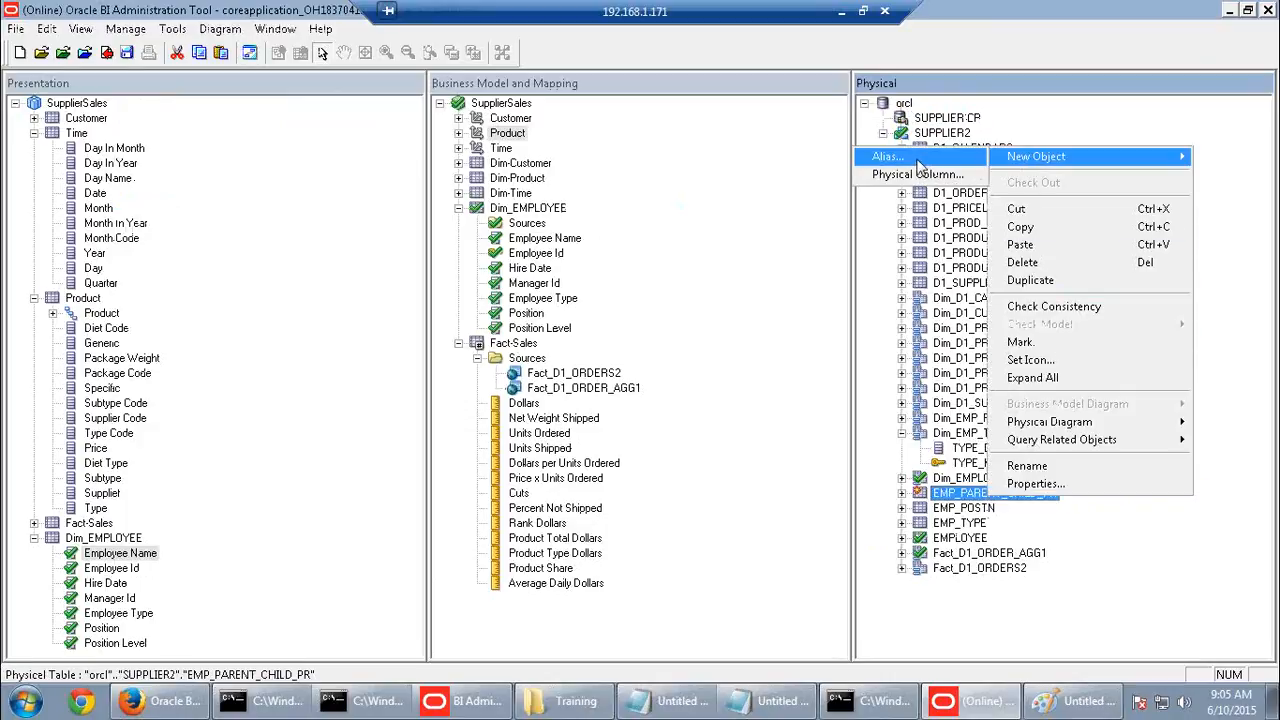
click(940, 157)
text(Dim_Emp_Parent_child)
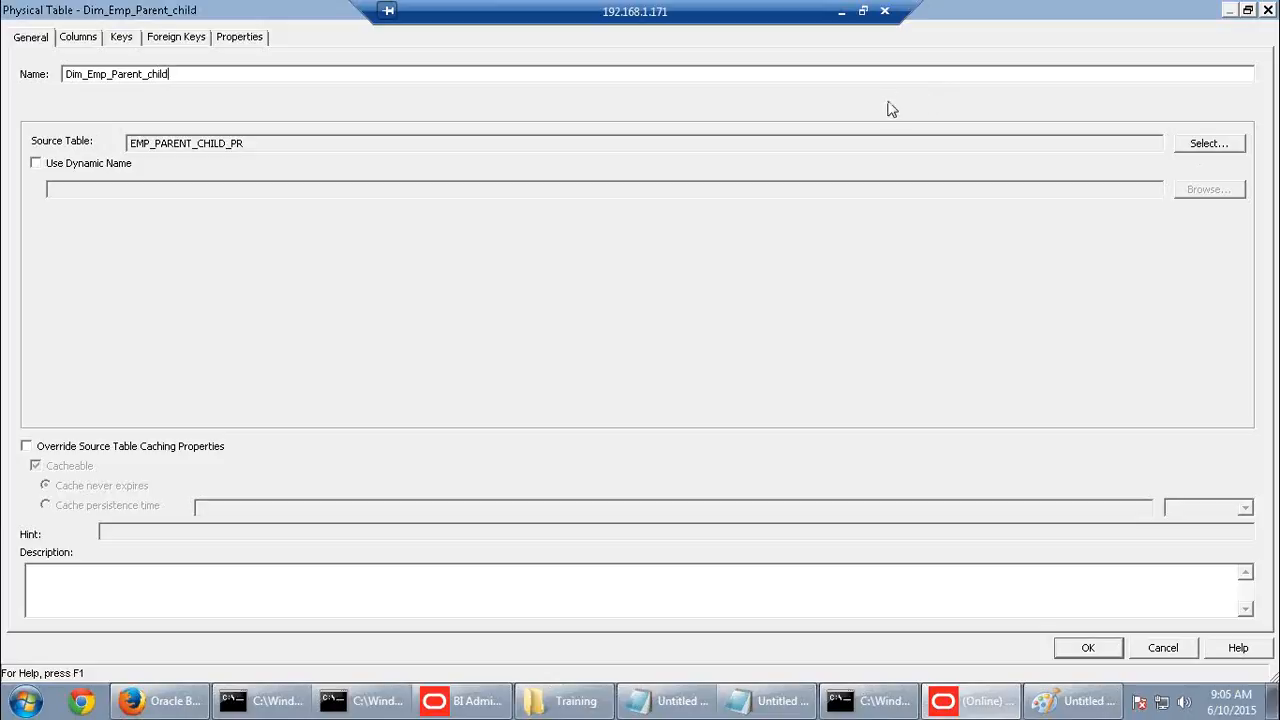
click(1089, 649)
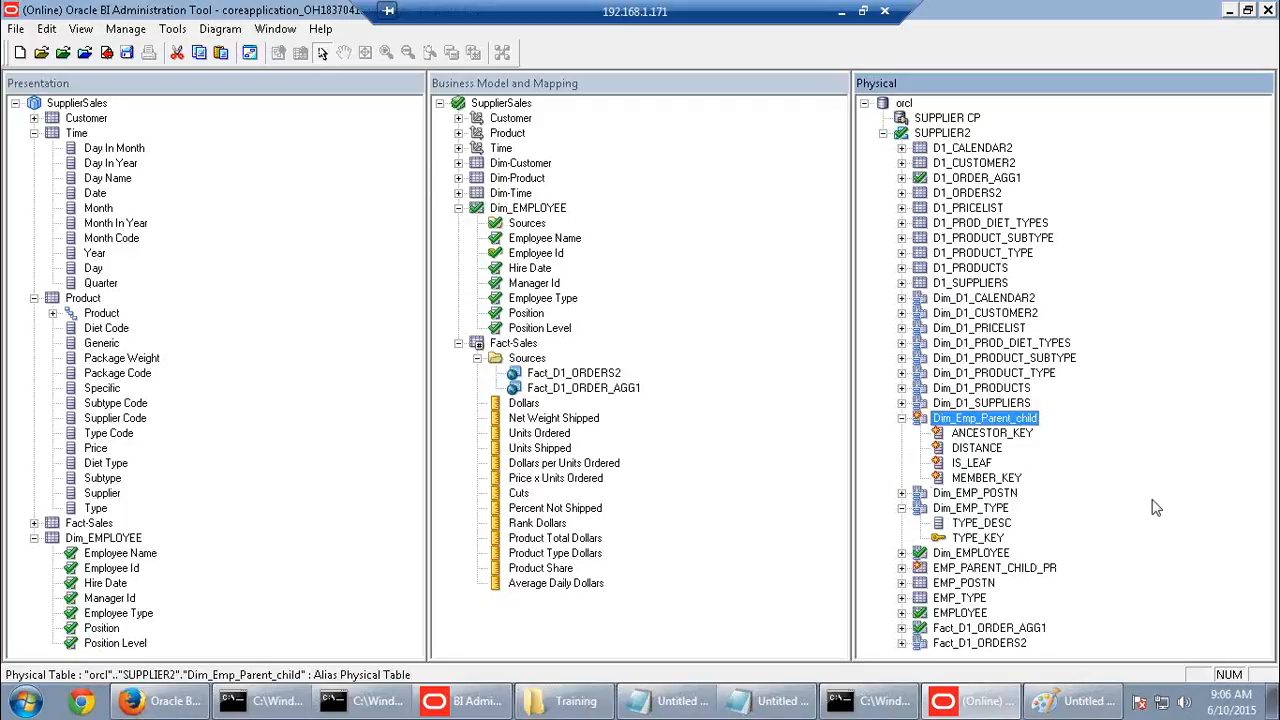
Open a physical diagram of Dim_Emp_Parent_child, Dim_EMPLOYEE and Fact_D1_ORDER_AGG1.
click(984, 613)
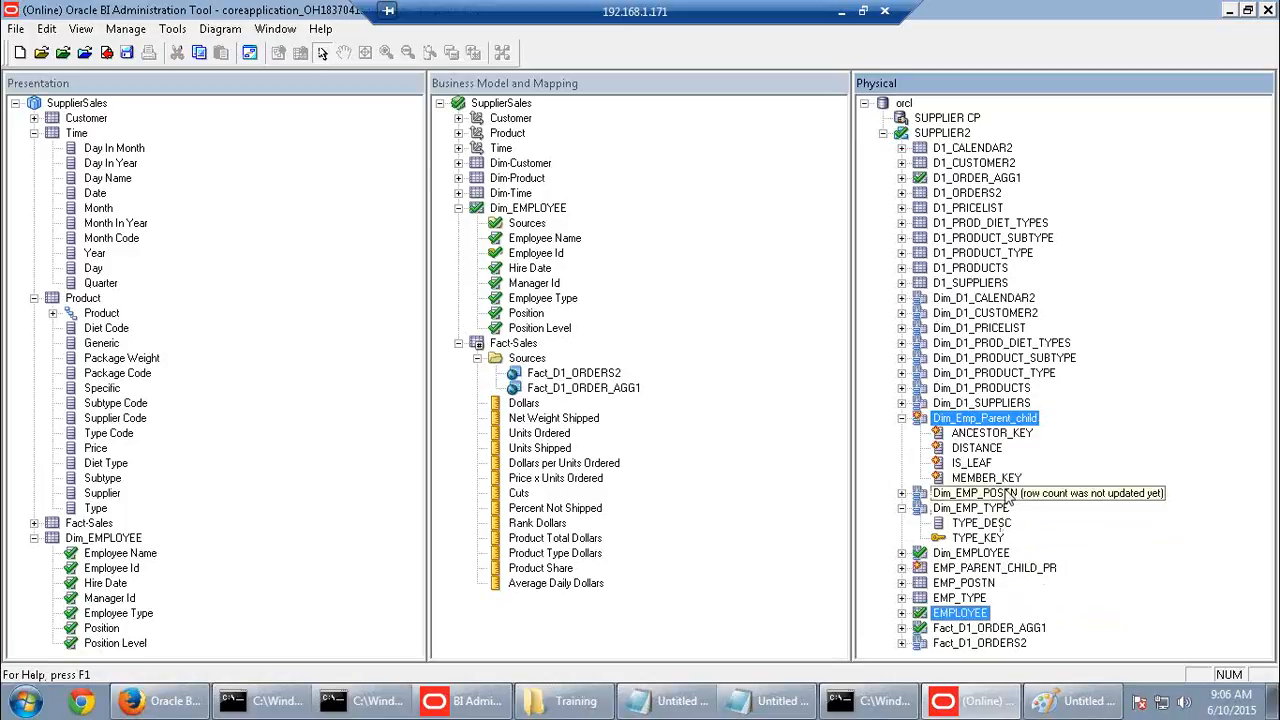
click(1005, 420)
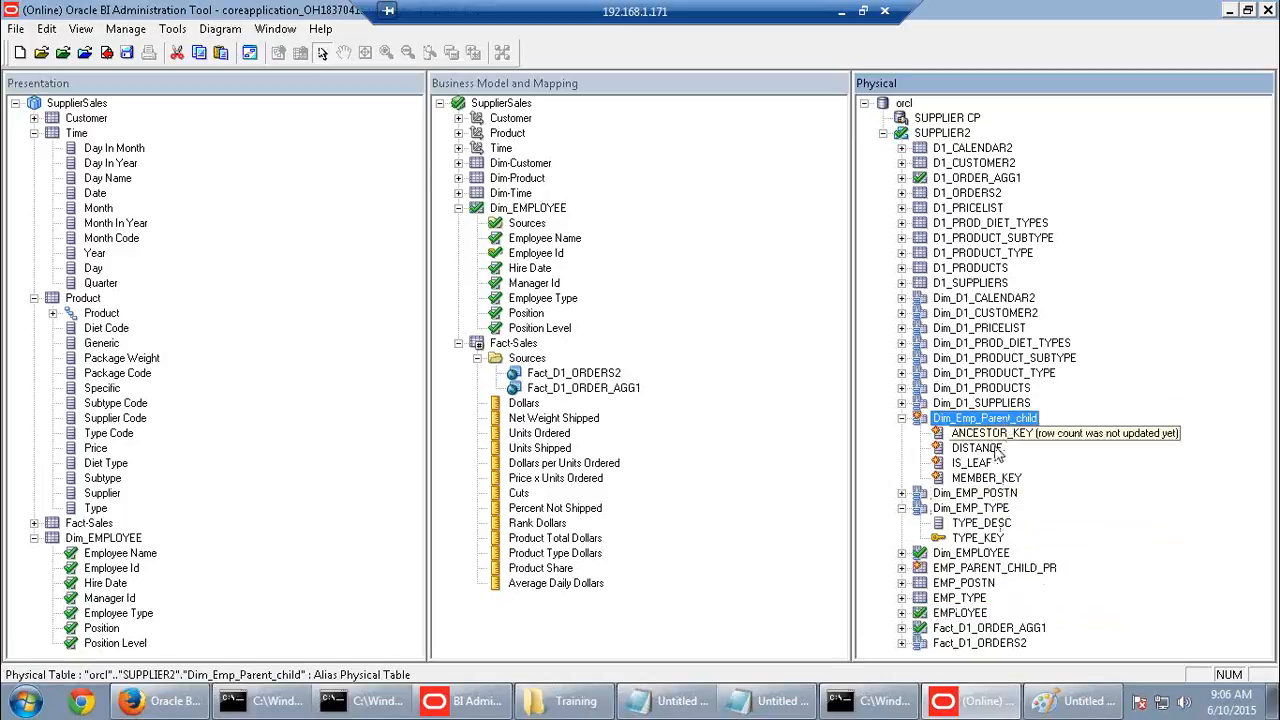
ctrl+click(975, 555)
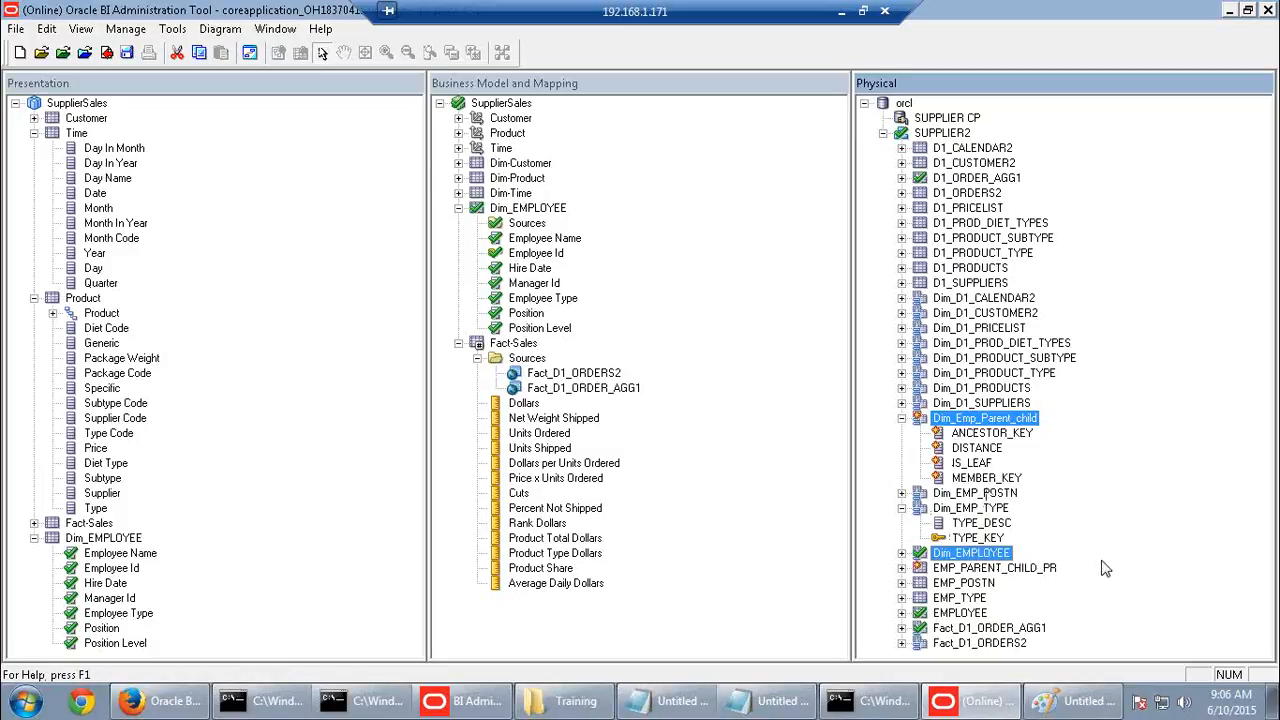
ctrl+click(1012, 629)
right_click(1010, 633)
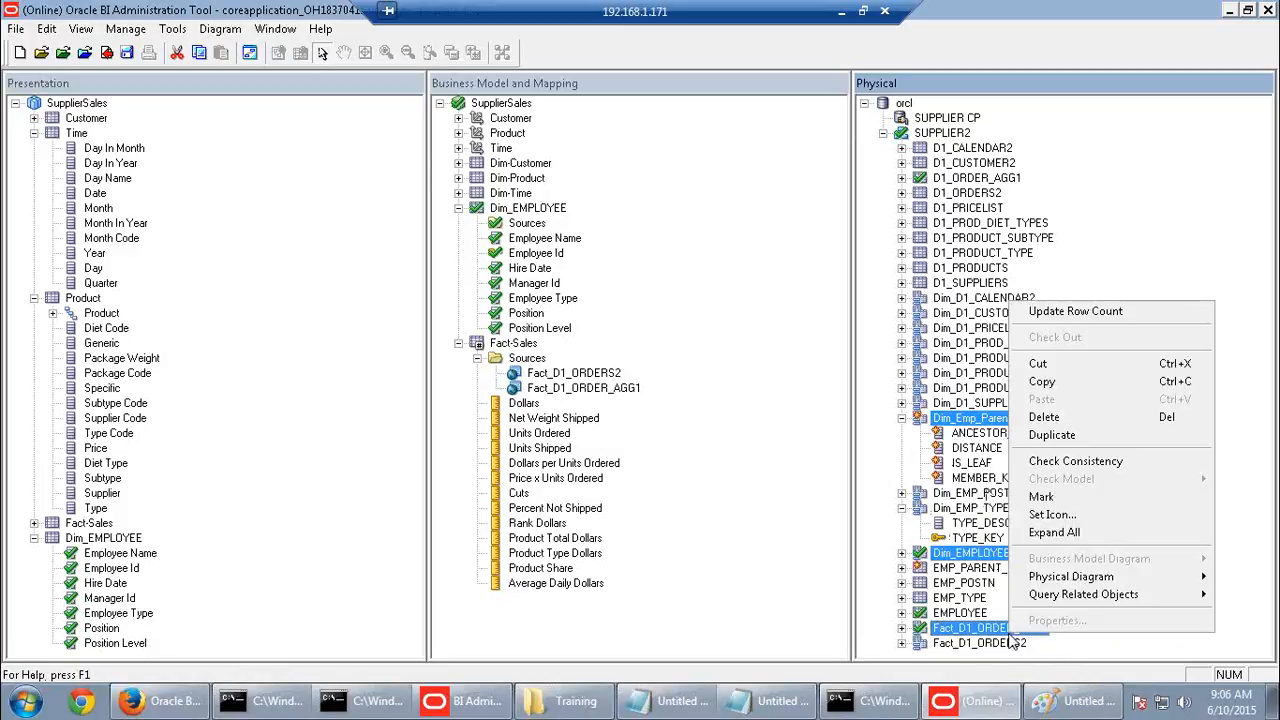
mouse_move(1065, 583)
click(790, 578)
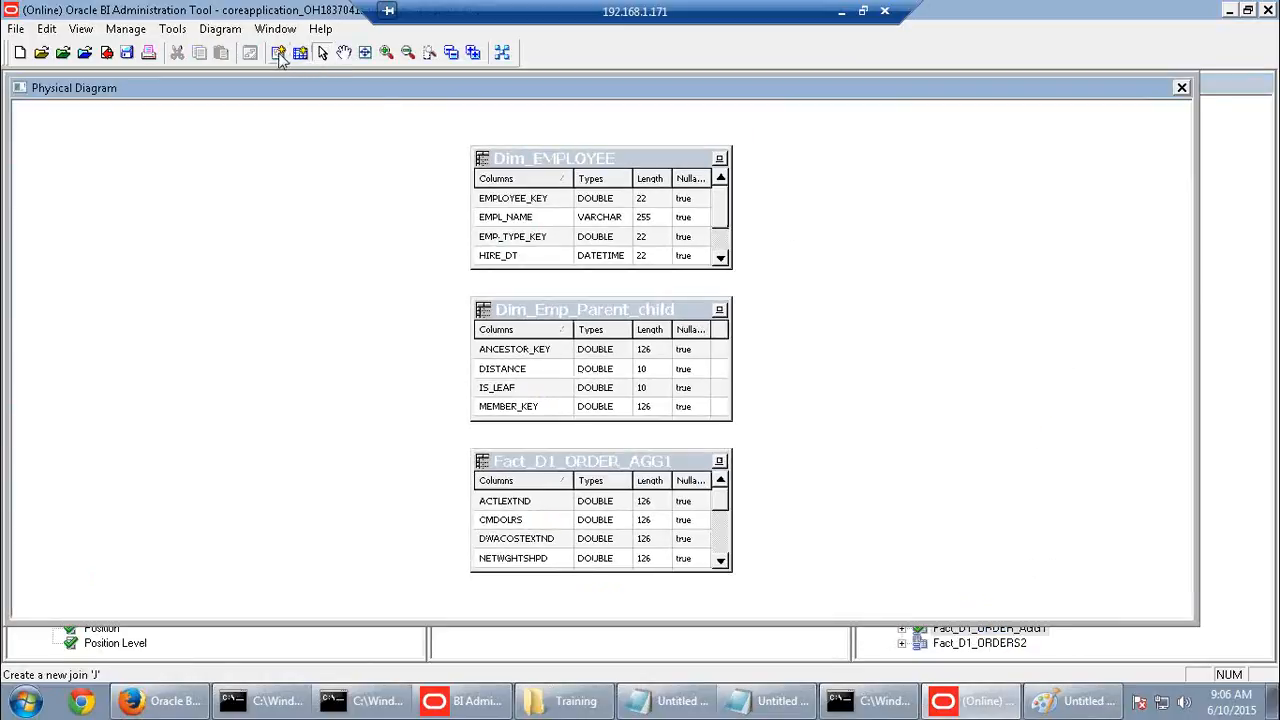
Join Dim_EMPLOYEE.EMPLOYEE_KEY to Dim_Emp_Parent_child.ANCESTOR_KEY.
click(592, 351)
click(589, 239)
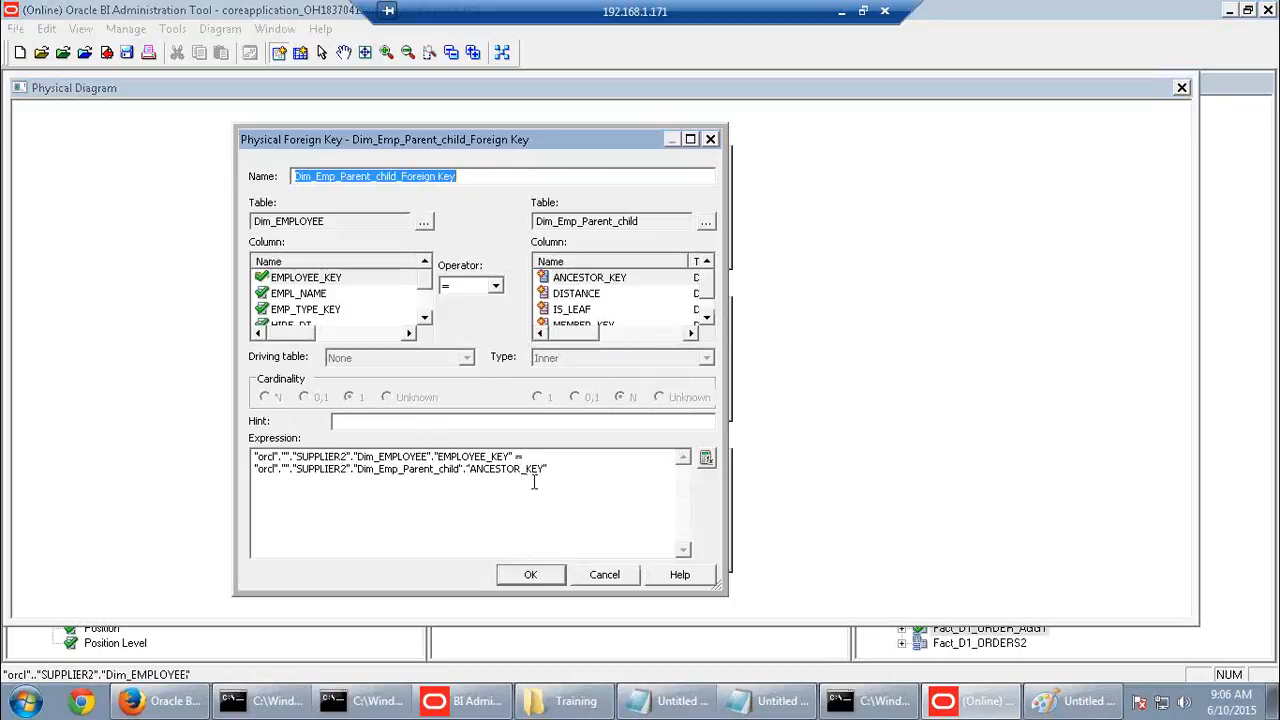
click(540, 582)
Join Dim_Emp_Parent_child.MEMBER_KEY to Fact_D1_ORDER_AGG1.SREP_KEY and close the diagram.
click(600, 357)
click(514, 497)
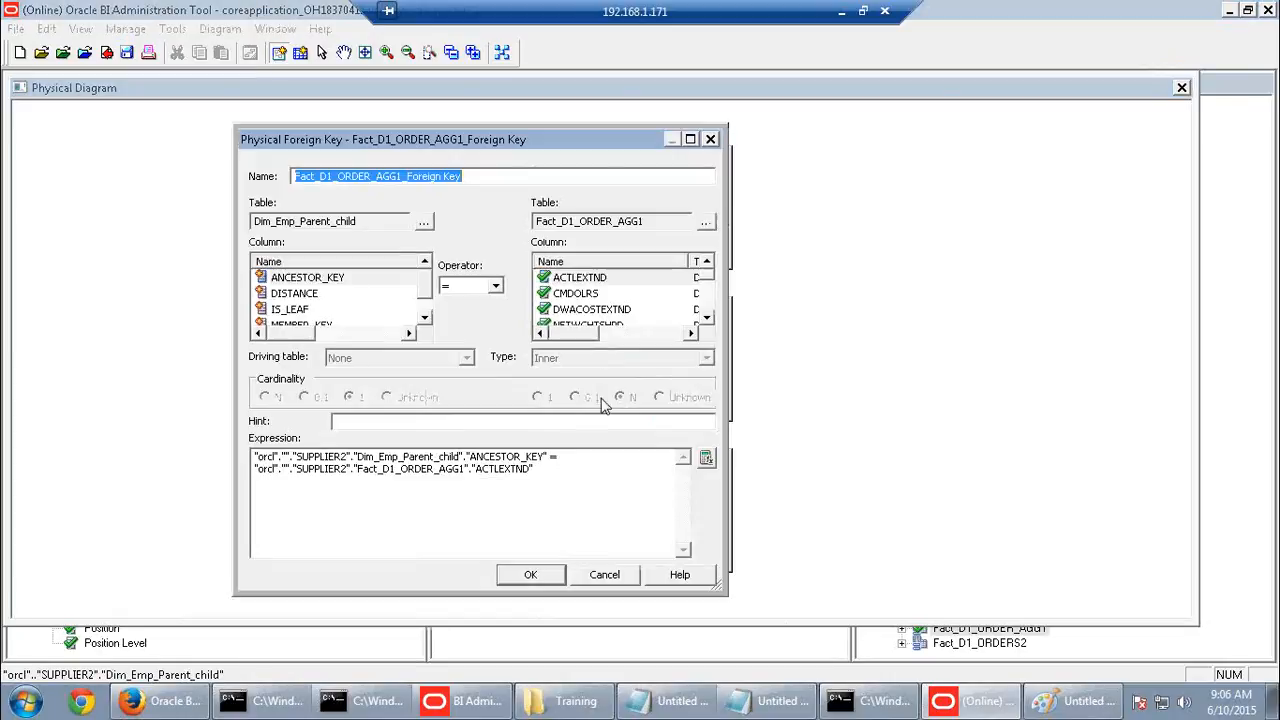
click(424, 317)
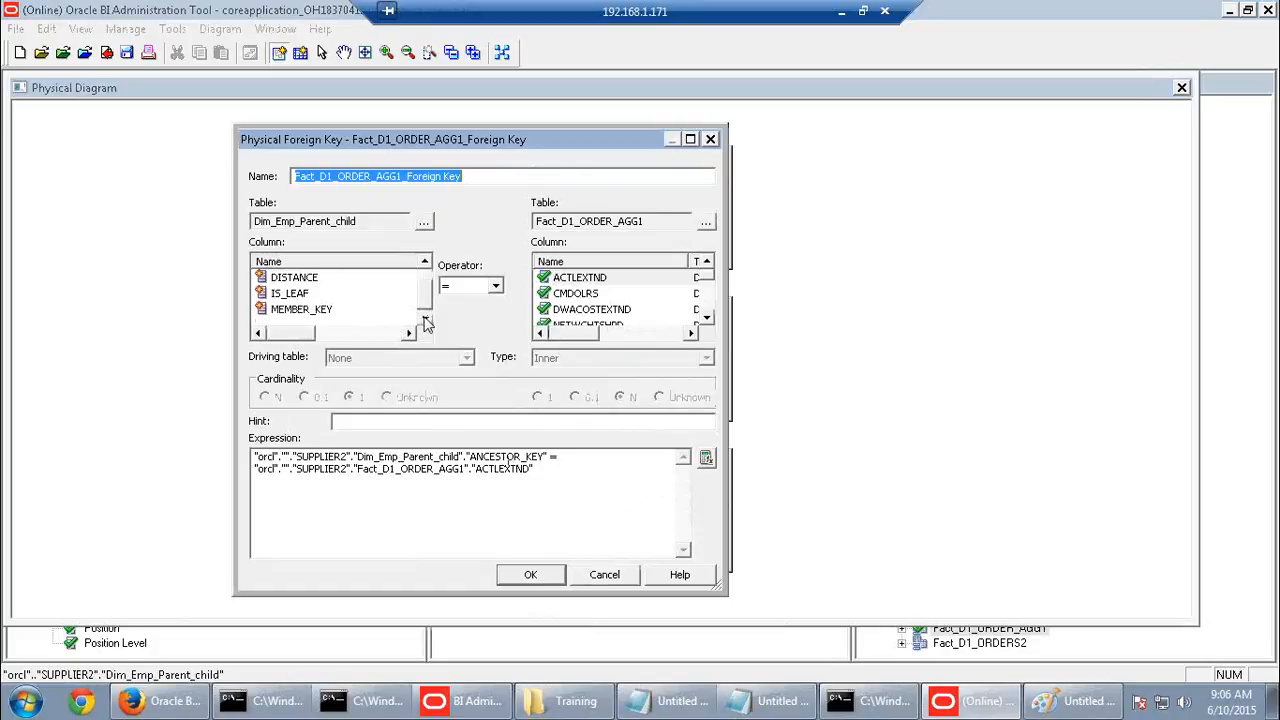
click(334, 310)
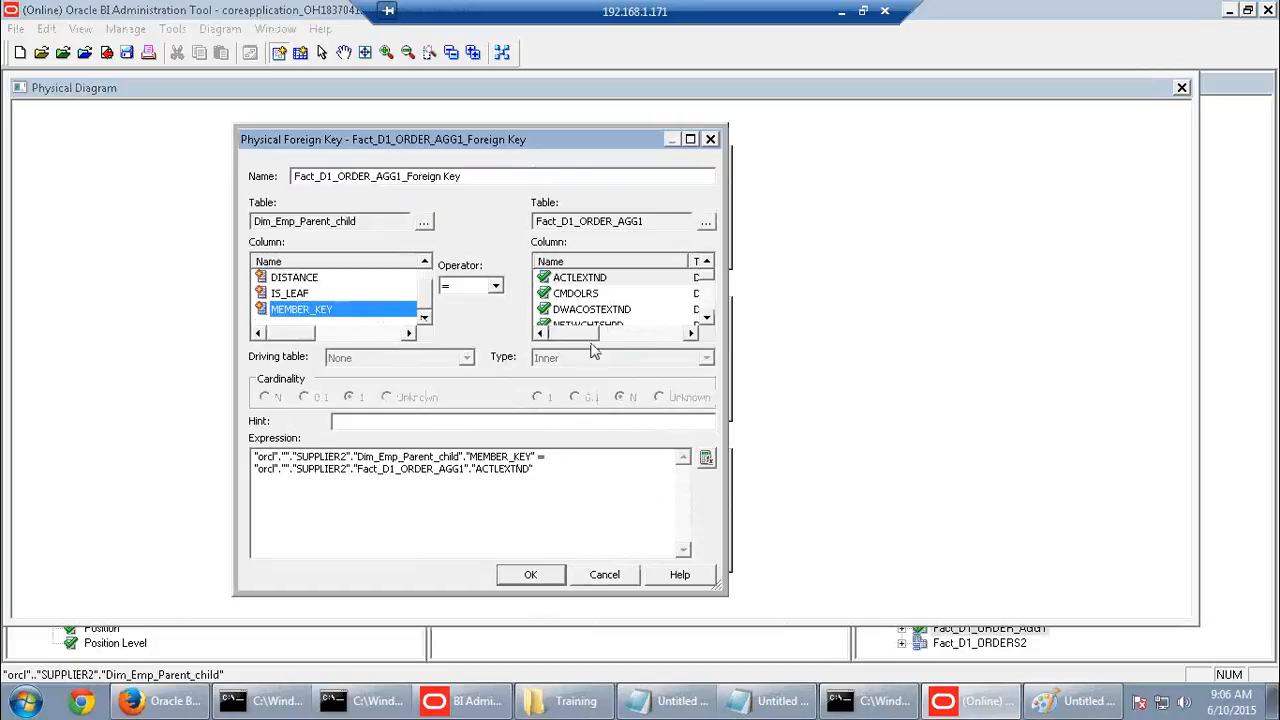
click(706, 318)
click(706, 318)
click(580, 294)
click(535, 576)
click(1182, 88)
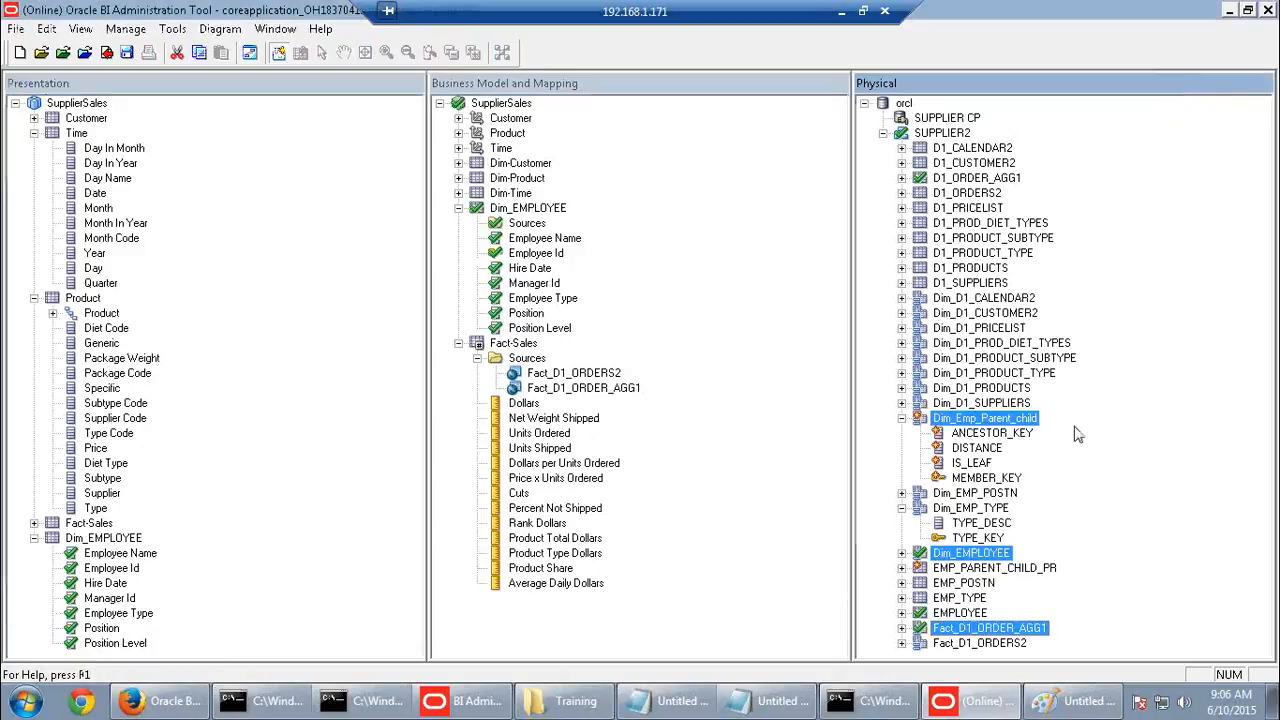
Delete the old Dim_EMPLOYEE logical table from the business model.
click(960, 440)
drag(962, 447, 982, 392)
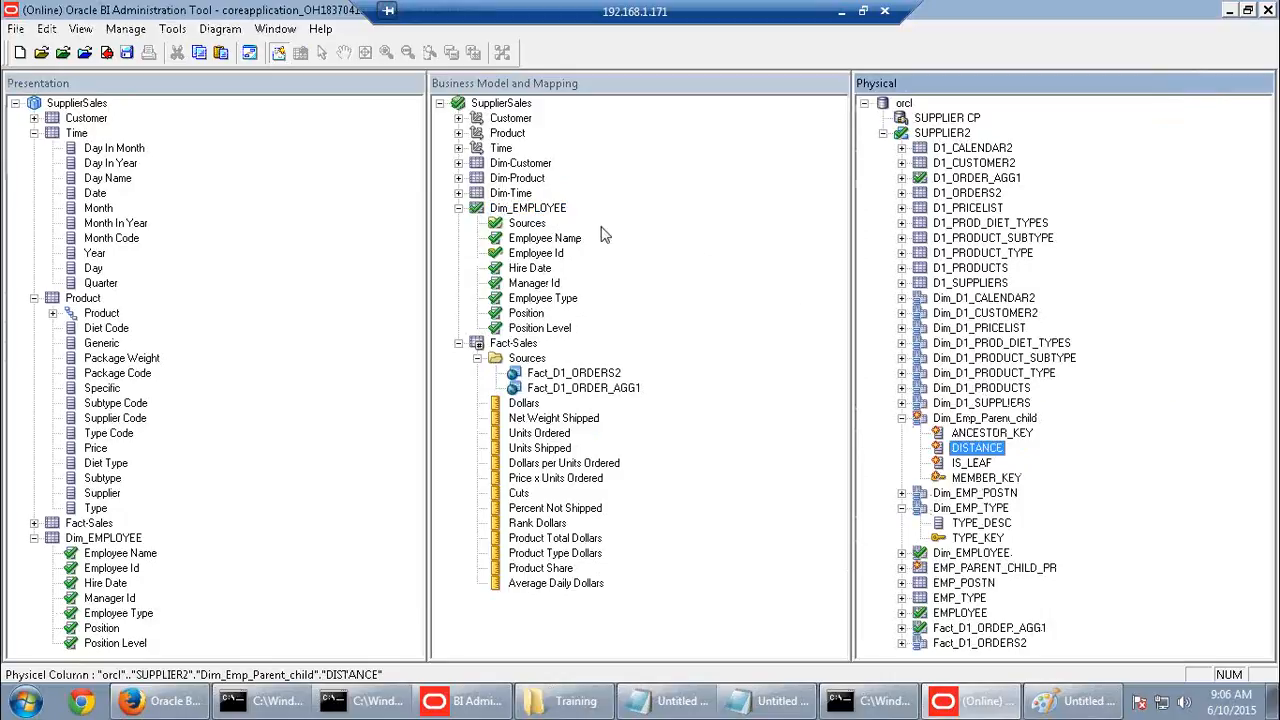
click(529, 226)
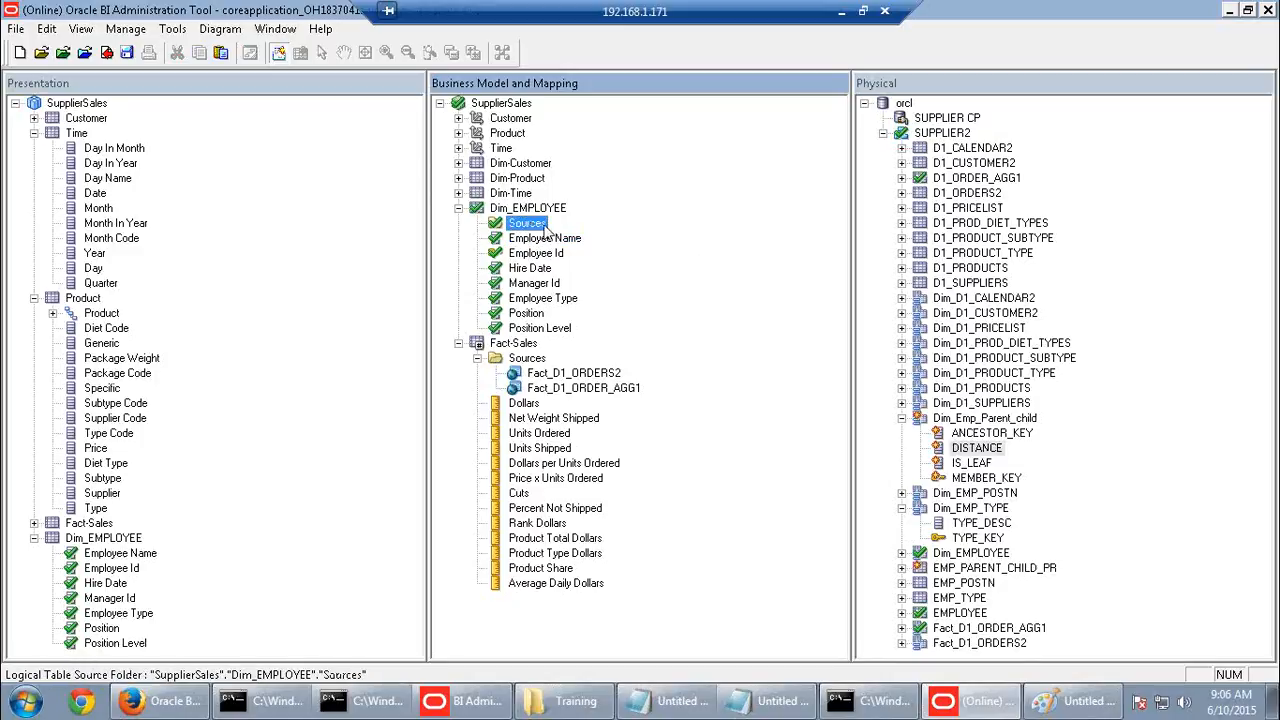
key(Up)
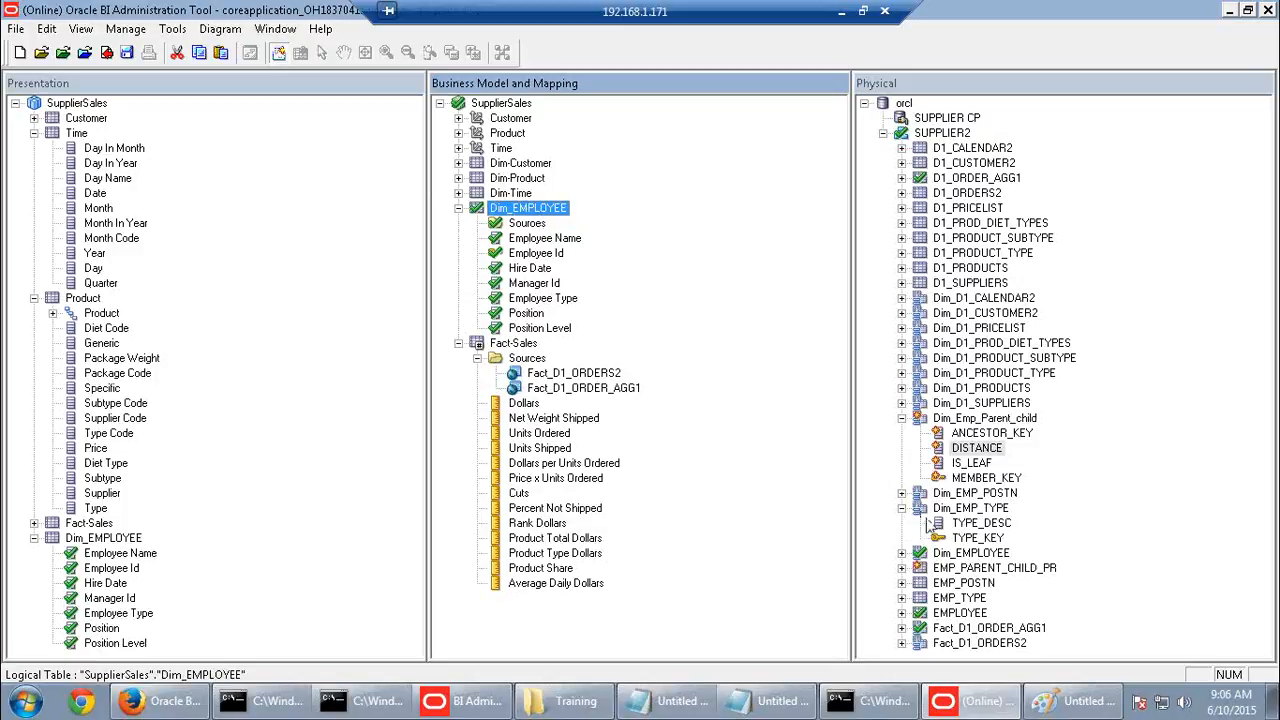
right_click(542, 210)
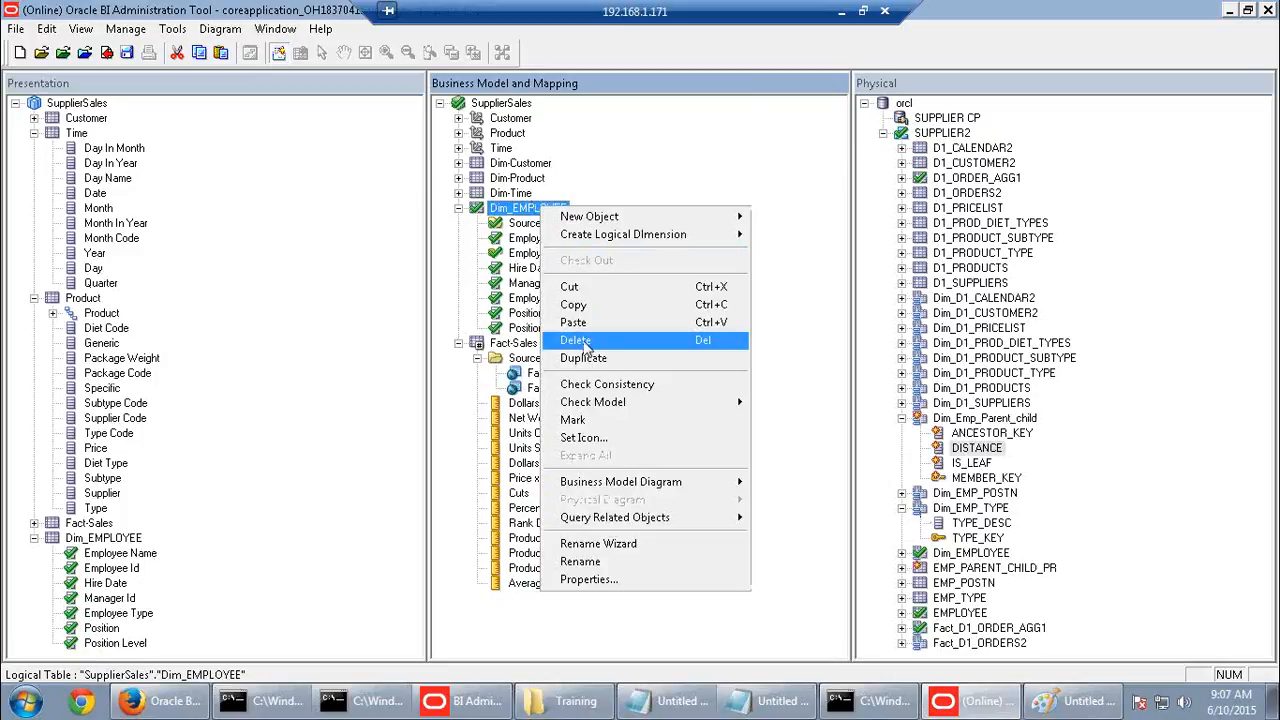
click(577, 340)
click(675, 528)
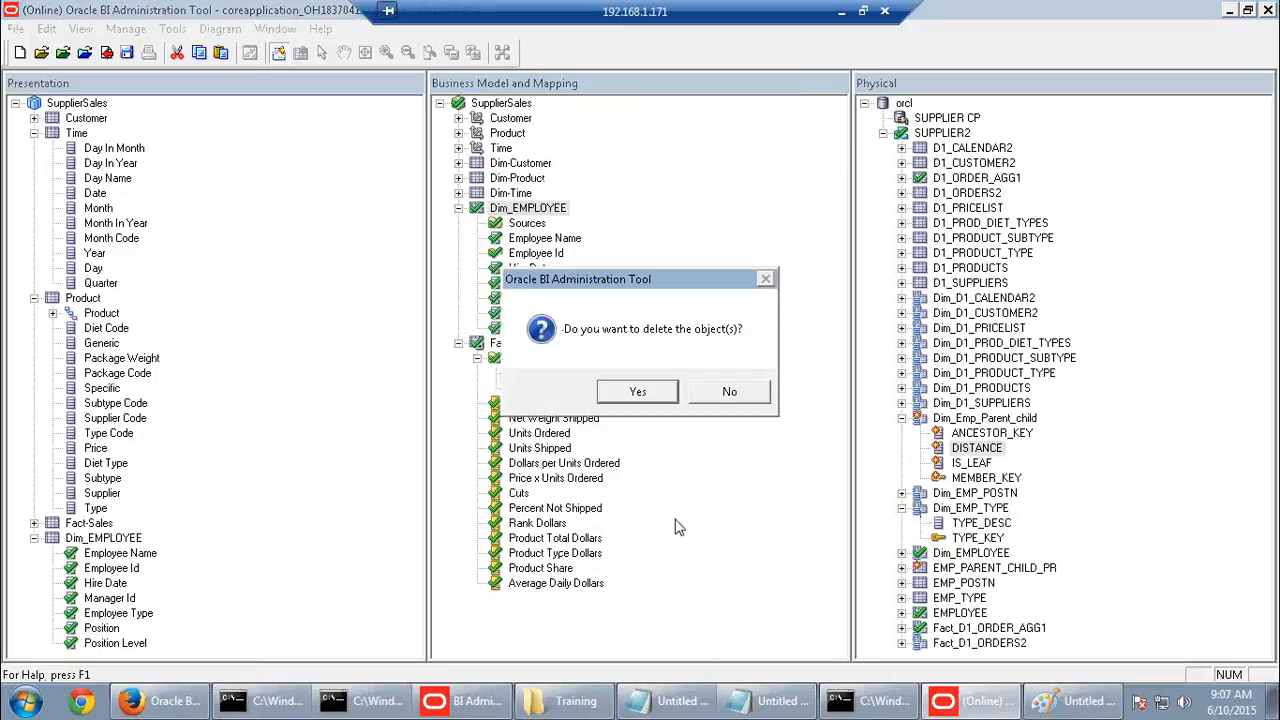
click(652, 402)
Check in the changes after running the global consistency check.
click(106, 55)
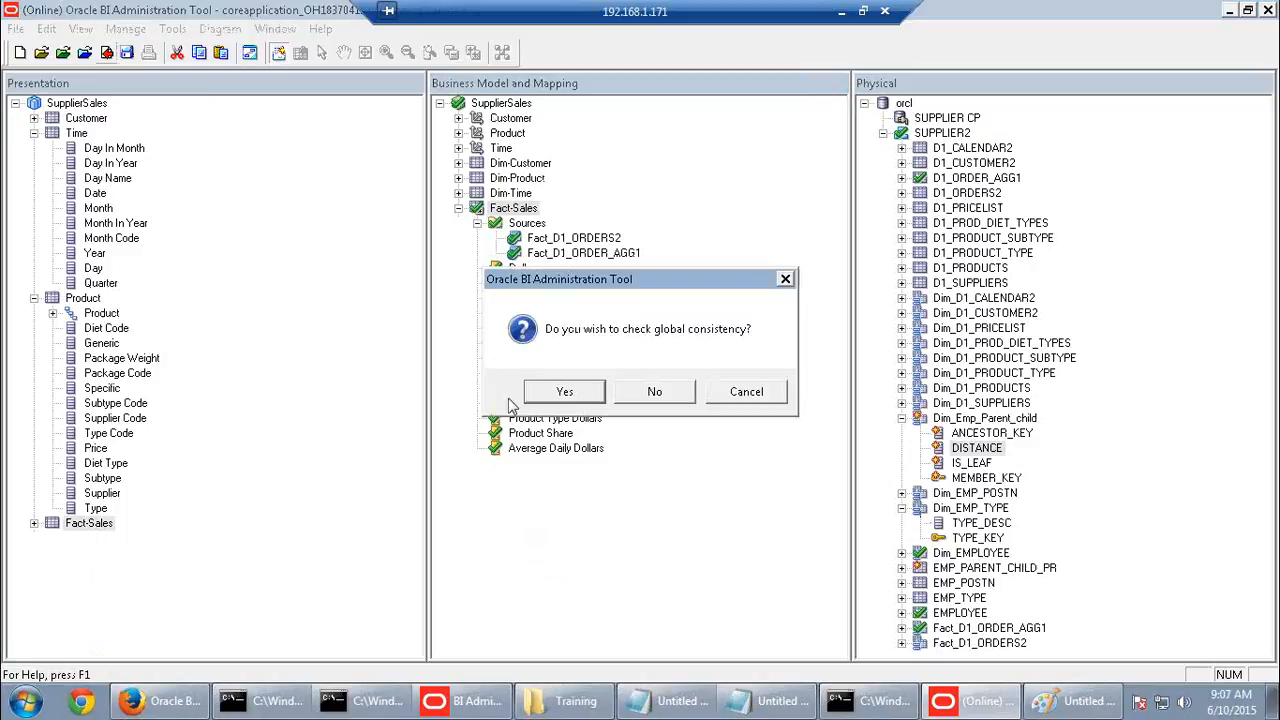
click(545, 394)
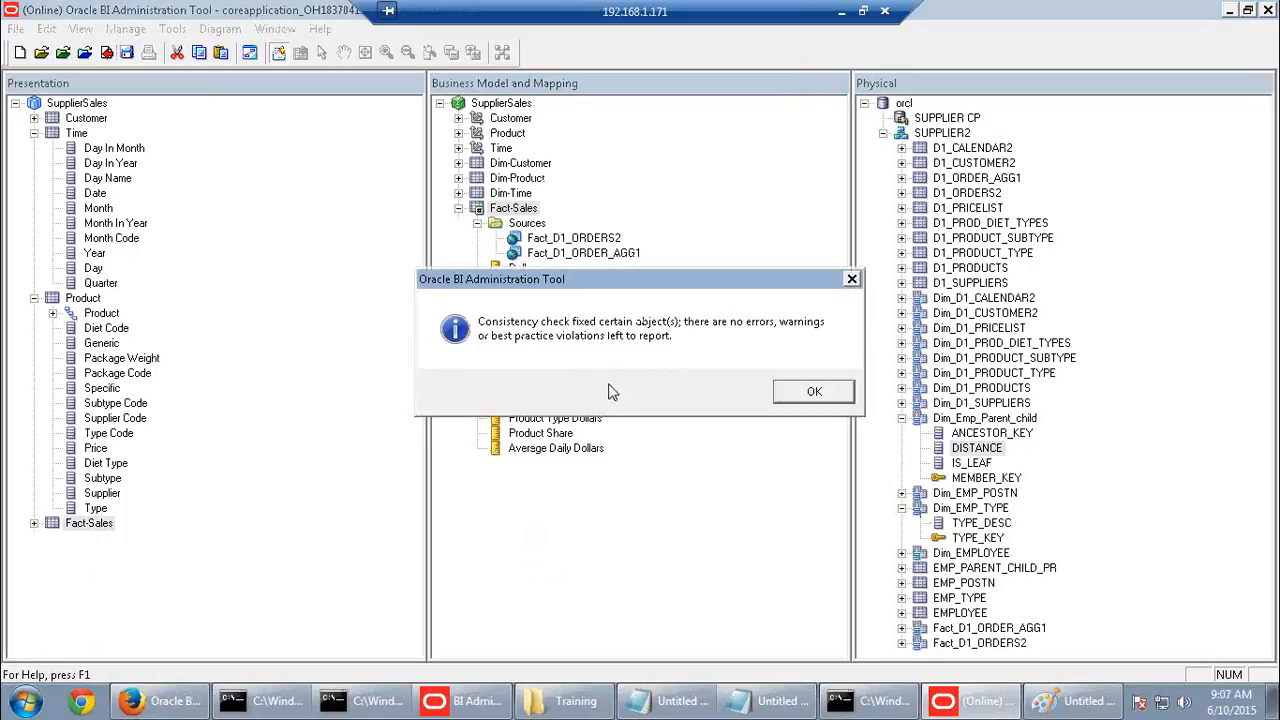
click(814, 392)
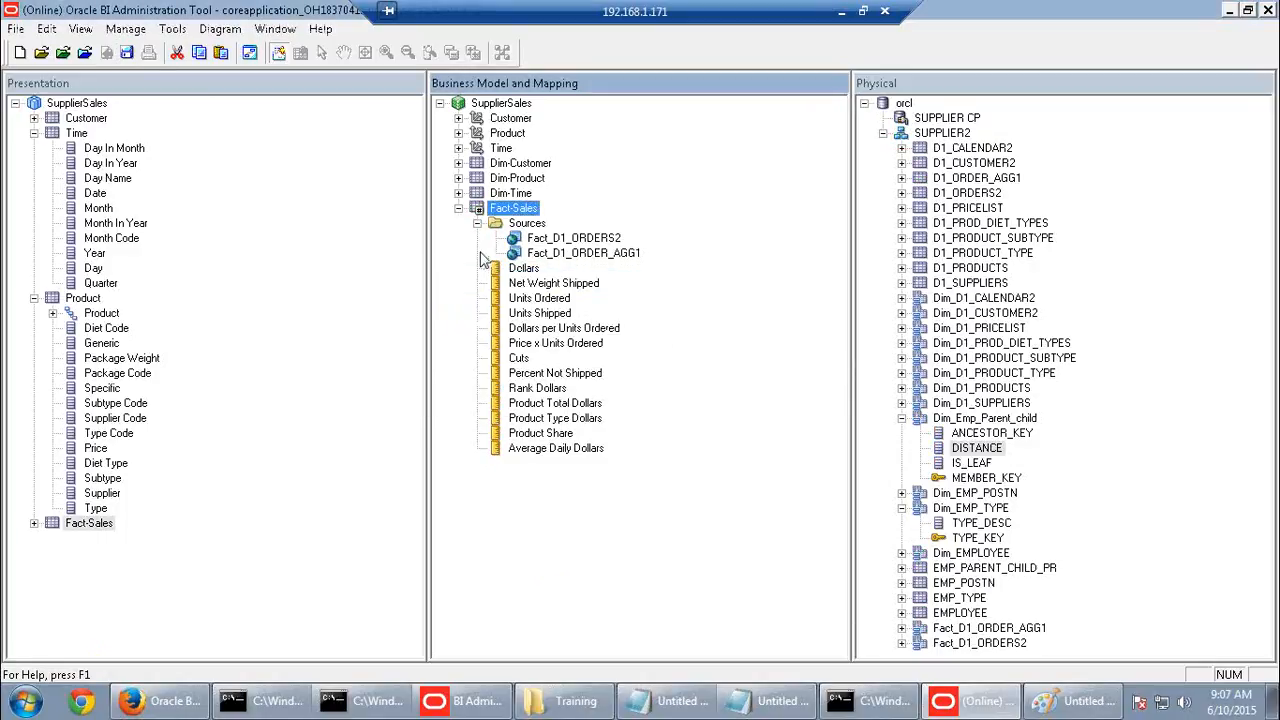
Rebuild Dim_EMPLOYEE from the physical Dim_EMPLOYEE table and add the DISTANCE column.
click(458, 208)
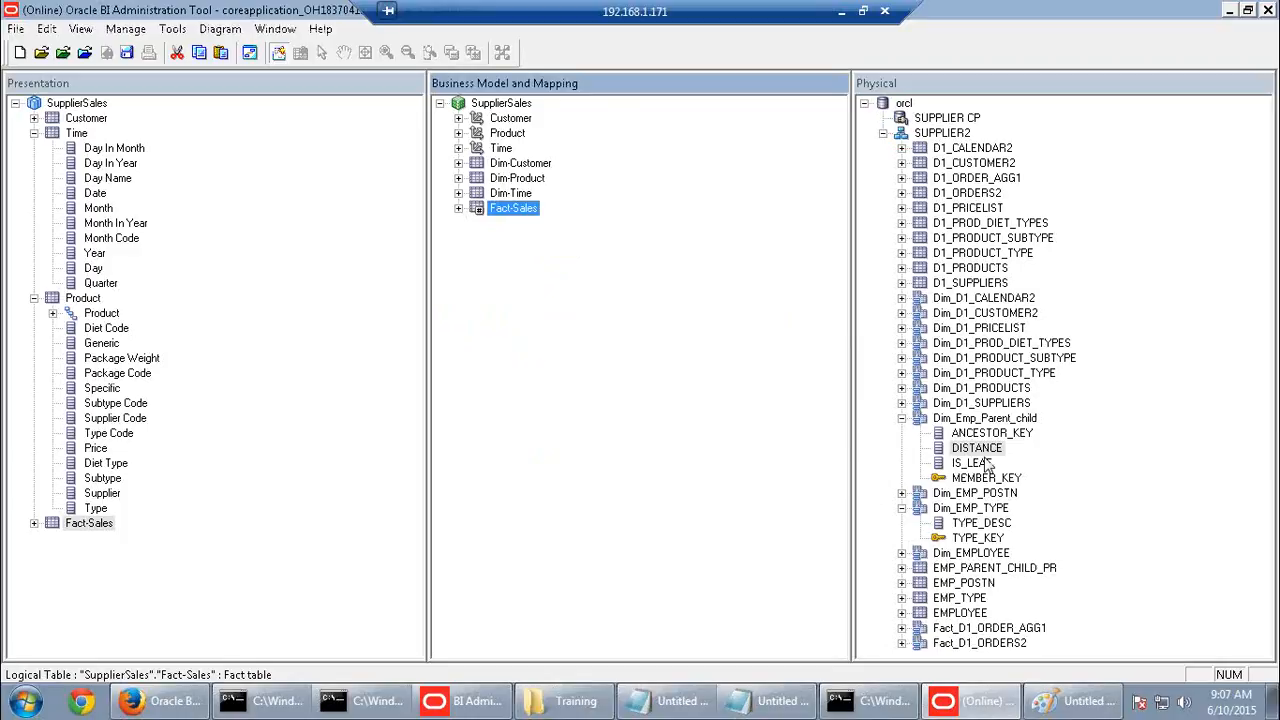
drag(985, 554, 500, 104)
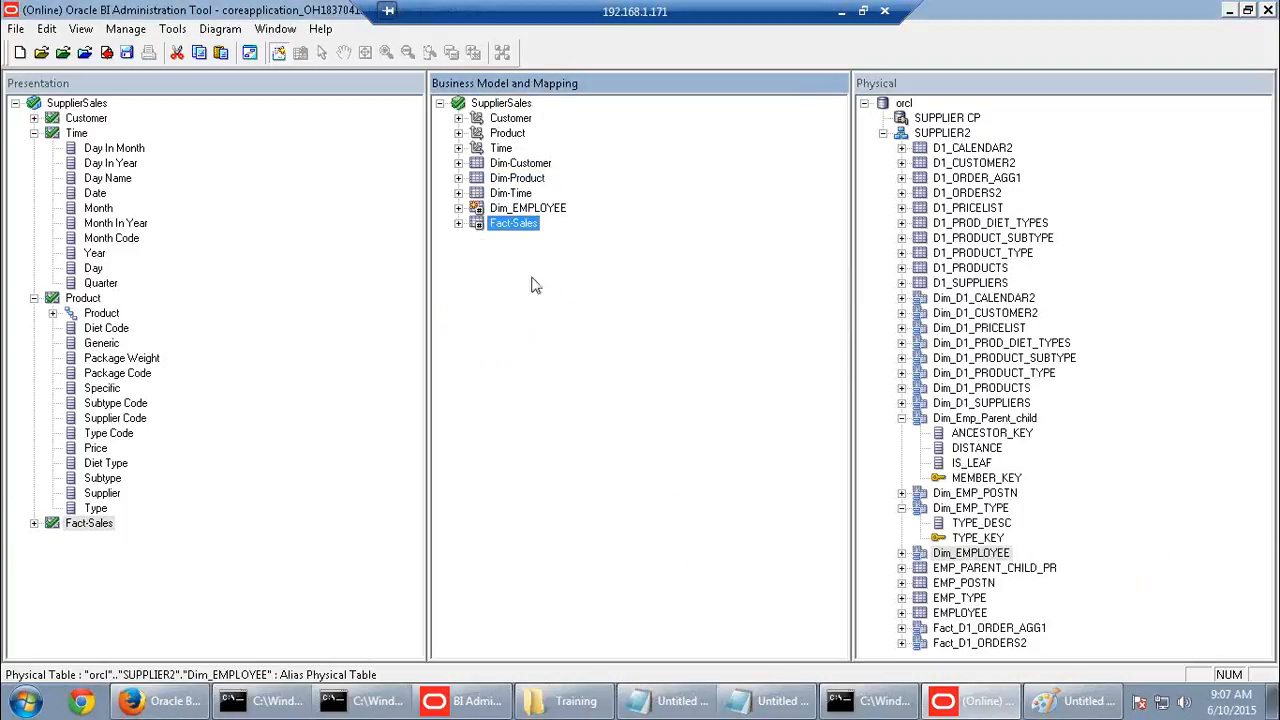
click(458, 209)
click(477, 224)
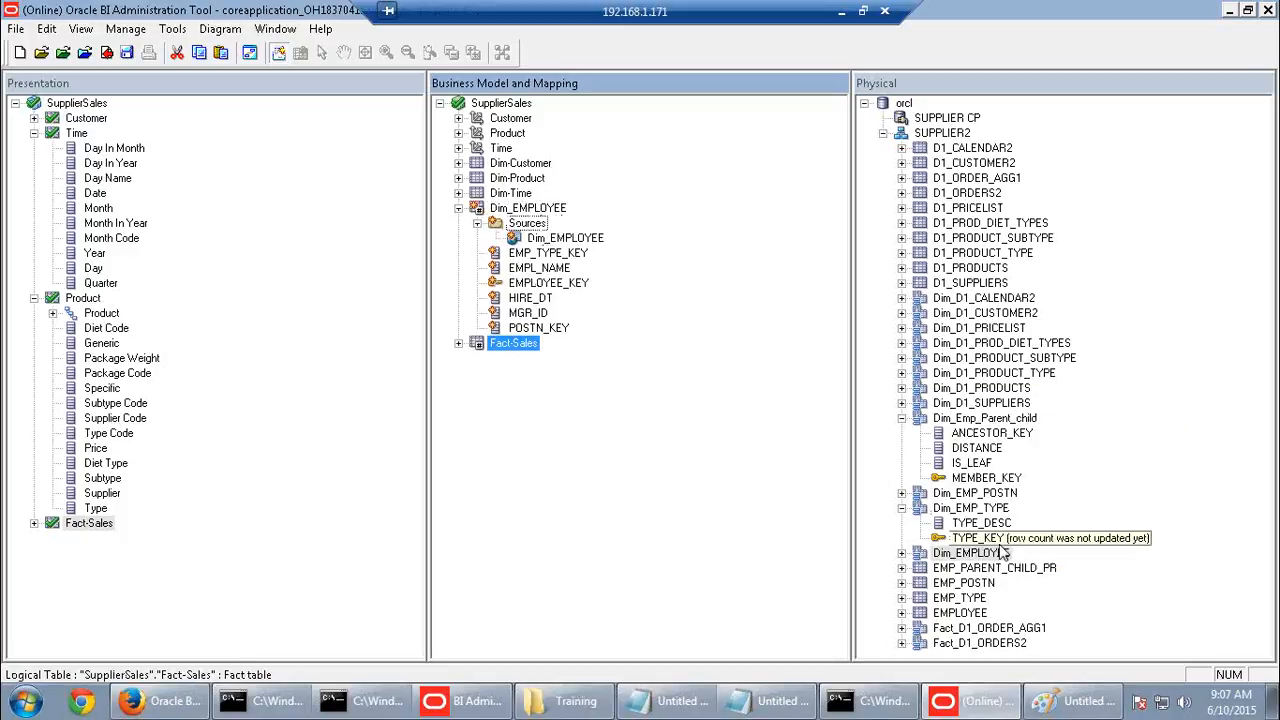
click(966, 449)
drag(966, 449, 557, 252)
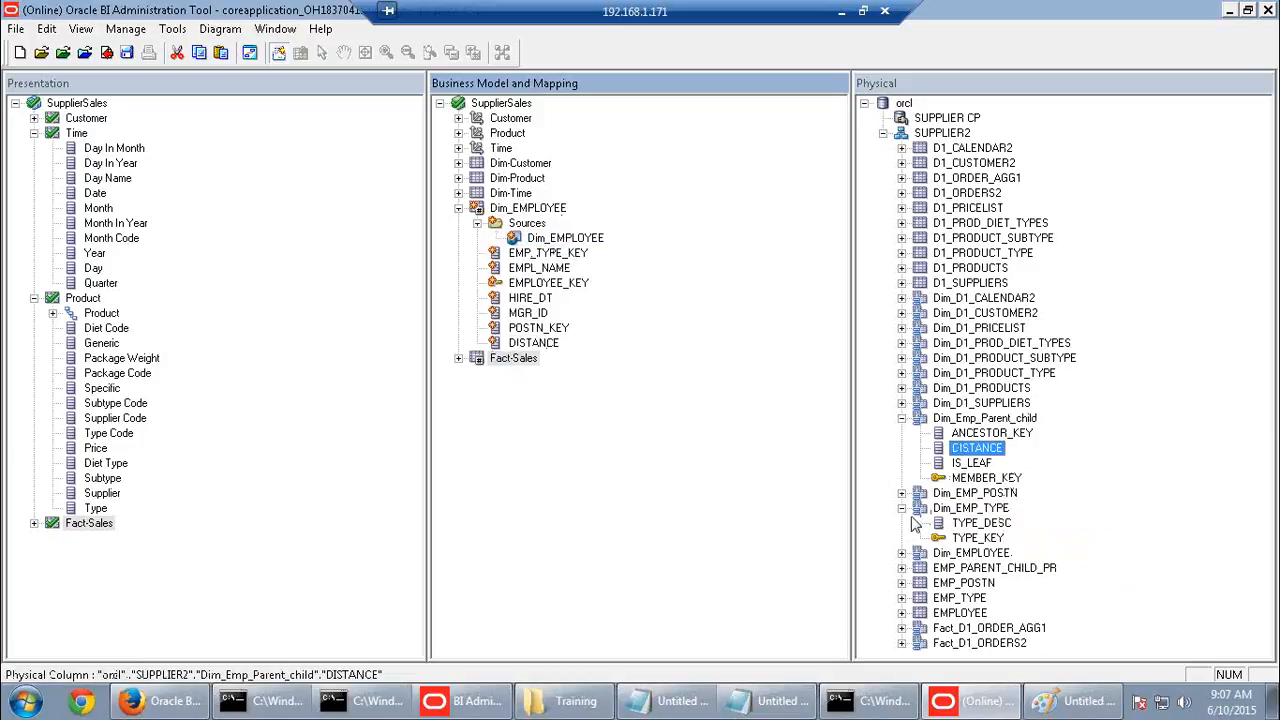
Add TYPE_DESC from Dim_EMP_TYPE, plus POSTN_DESC and POSTN_LEVEL from Dim_EMP_POSTN, to Dim_EMPLOYEE.
drag(985, 524, 558, 240)
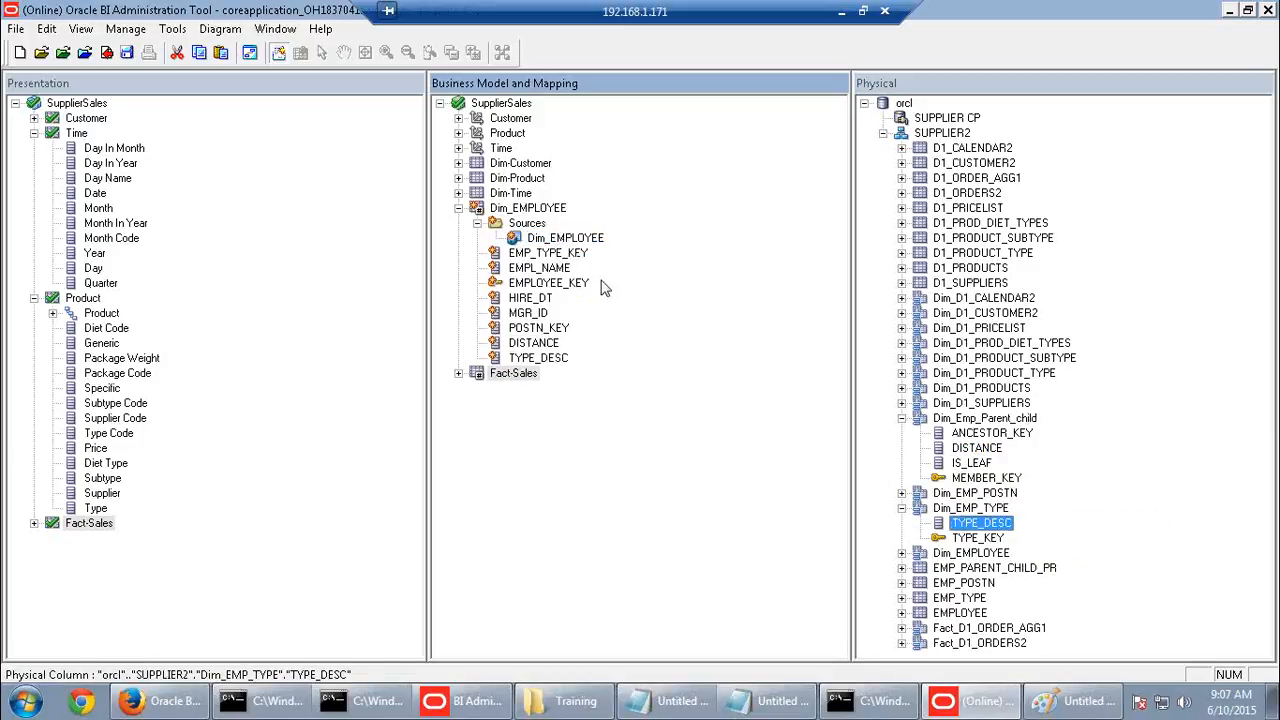
click(901, 493)
click(985, 508)
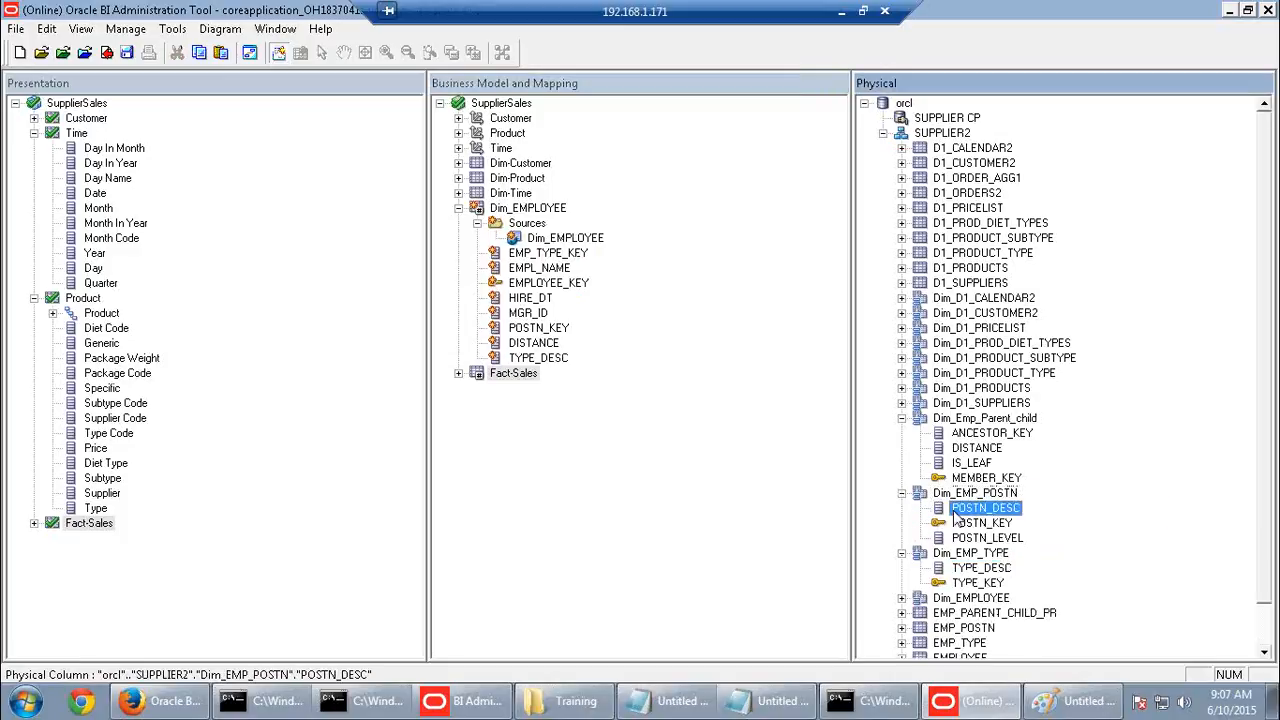
ctrl+click(988, 538)
drag(740, 448, 588, 256)
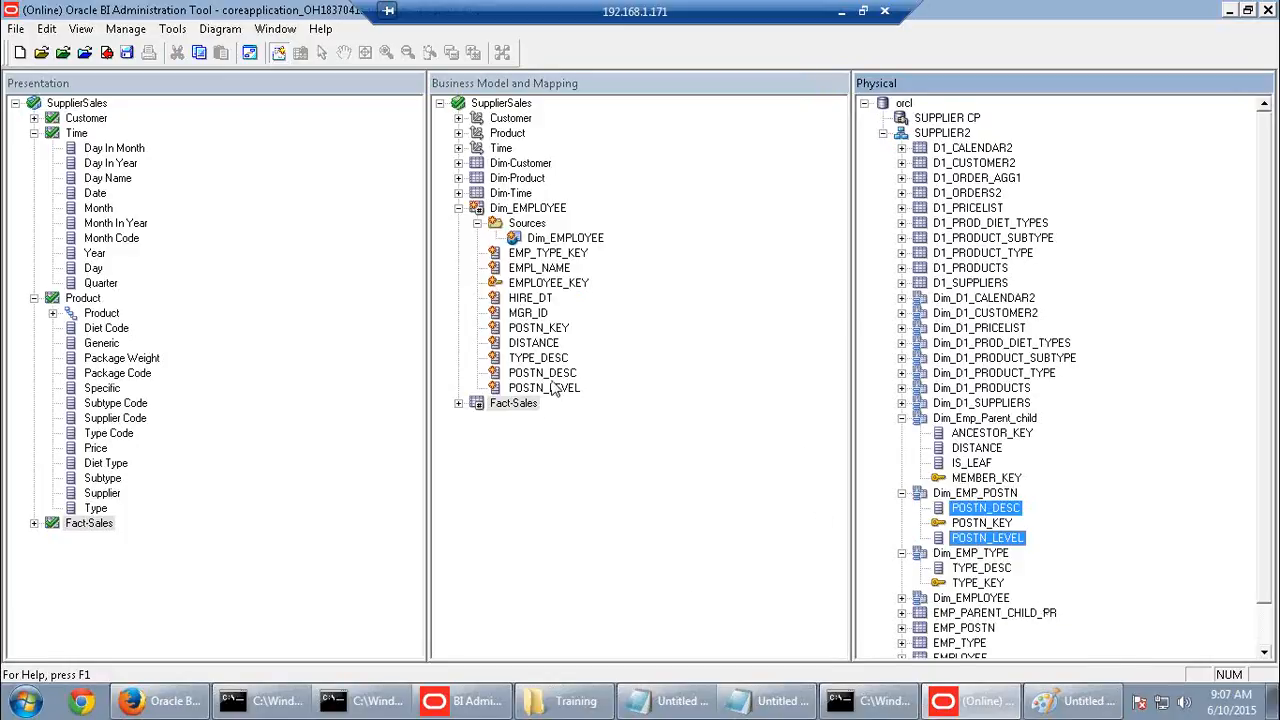
click(458, 403)
click(578, 449)
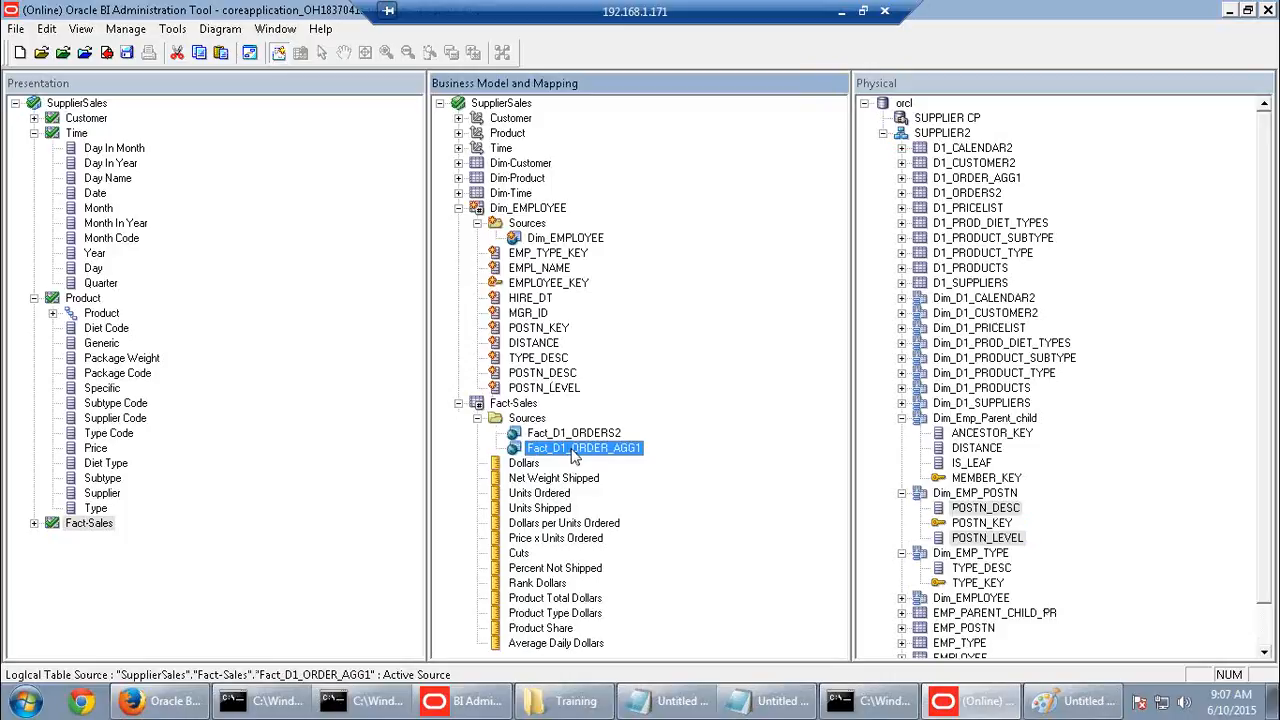
Draw a logical join from Fact-Sales to Dim_EMPLOYEE in the business model diagram.
right_click(537, 212)
mouse_move(618, 230)
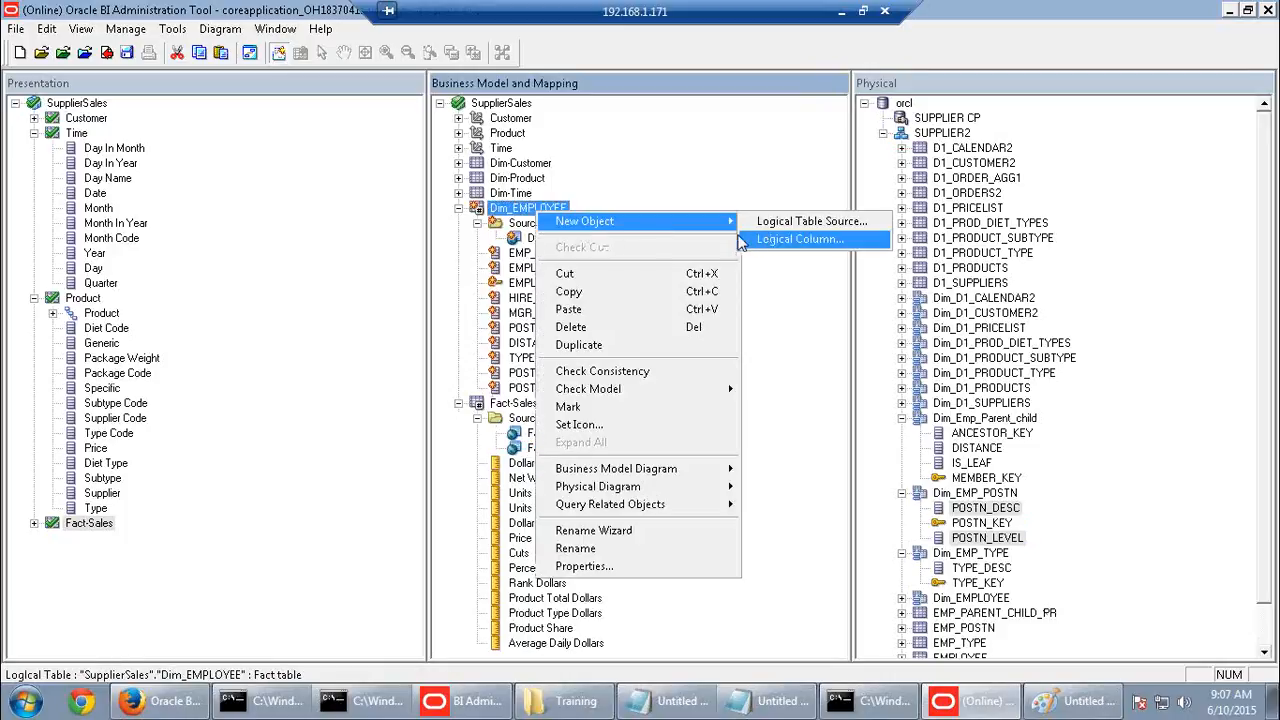
click(797, 306)
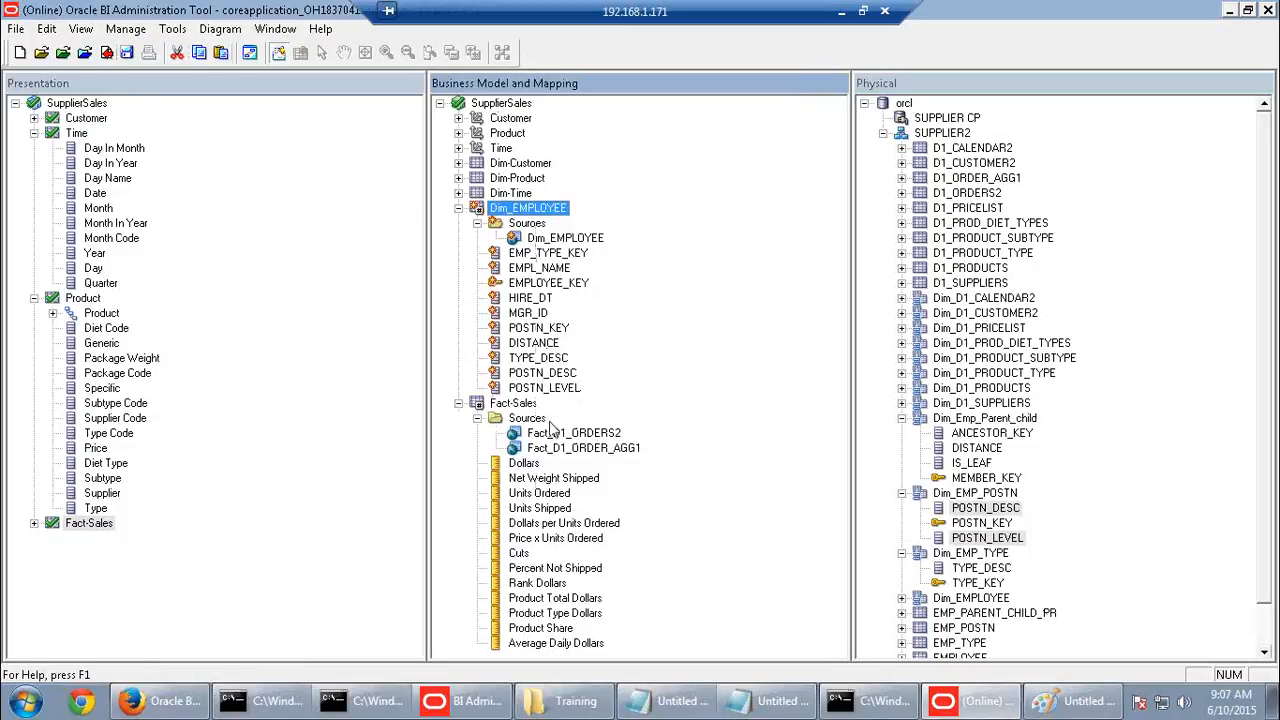
ctrl+click(512, 403)
right_click(510, 403)
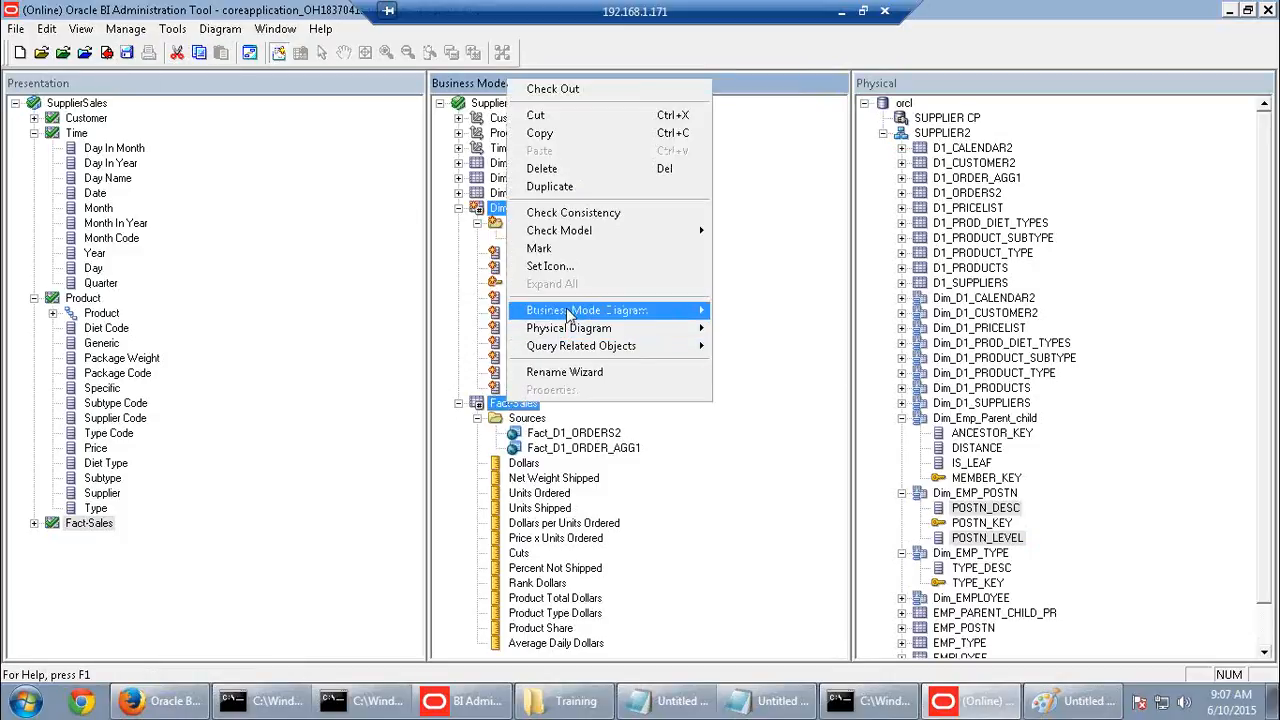
mouse_move(600, 310)
click(786, 328)
click(279, 52)
click(482, 505)
click(492, 283)
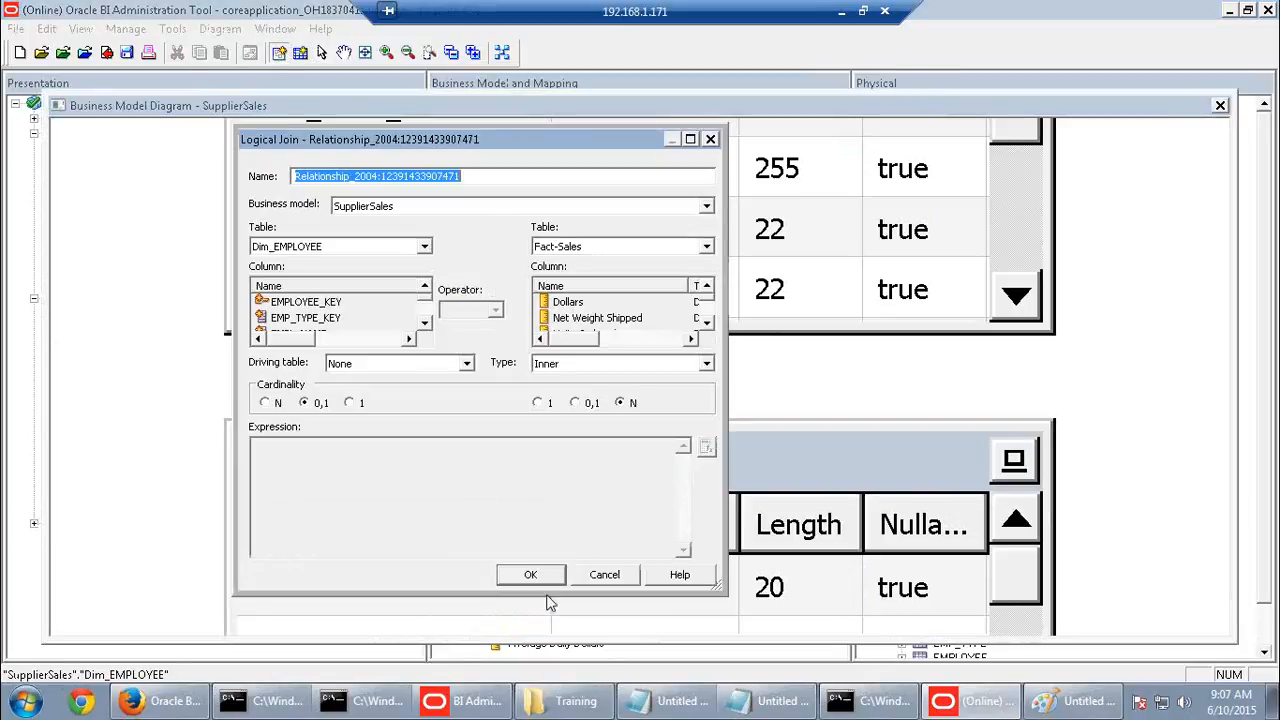
click(532, 576)
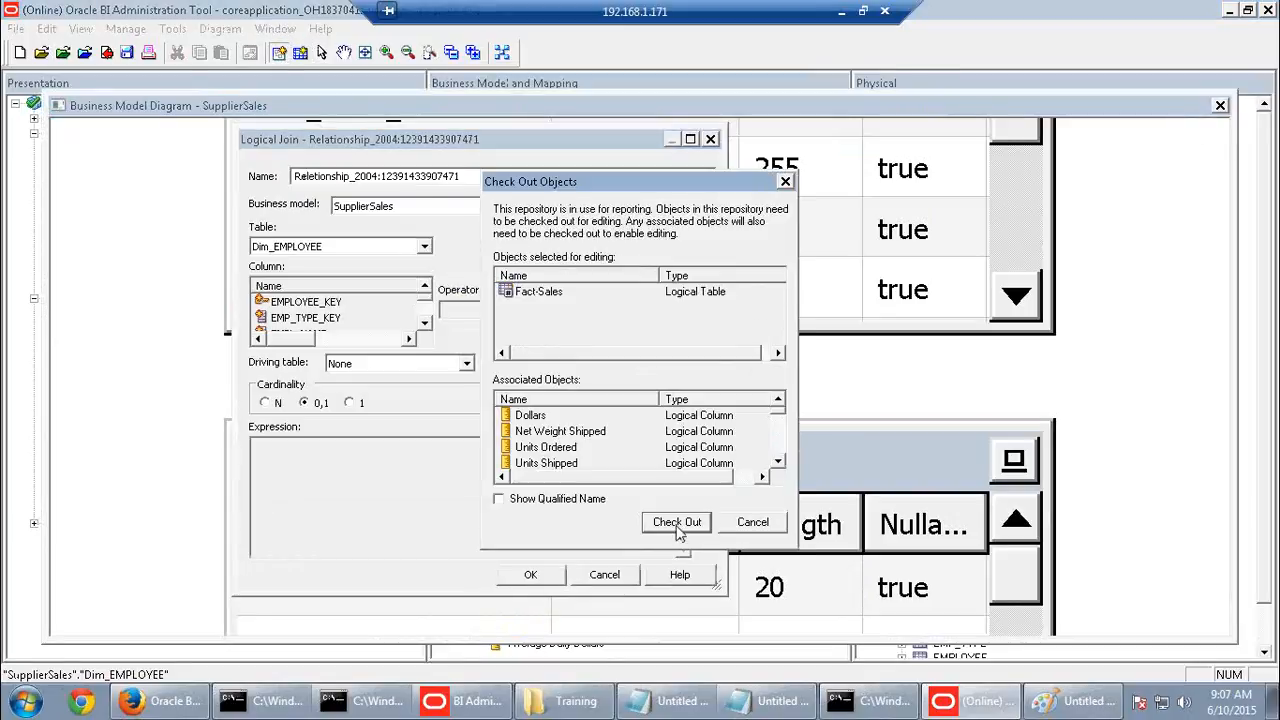
click(712, 603)
click(1220, 105)
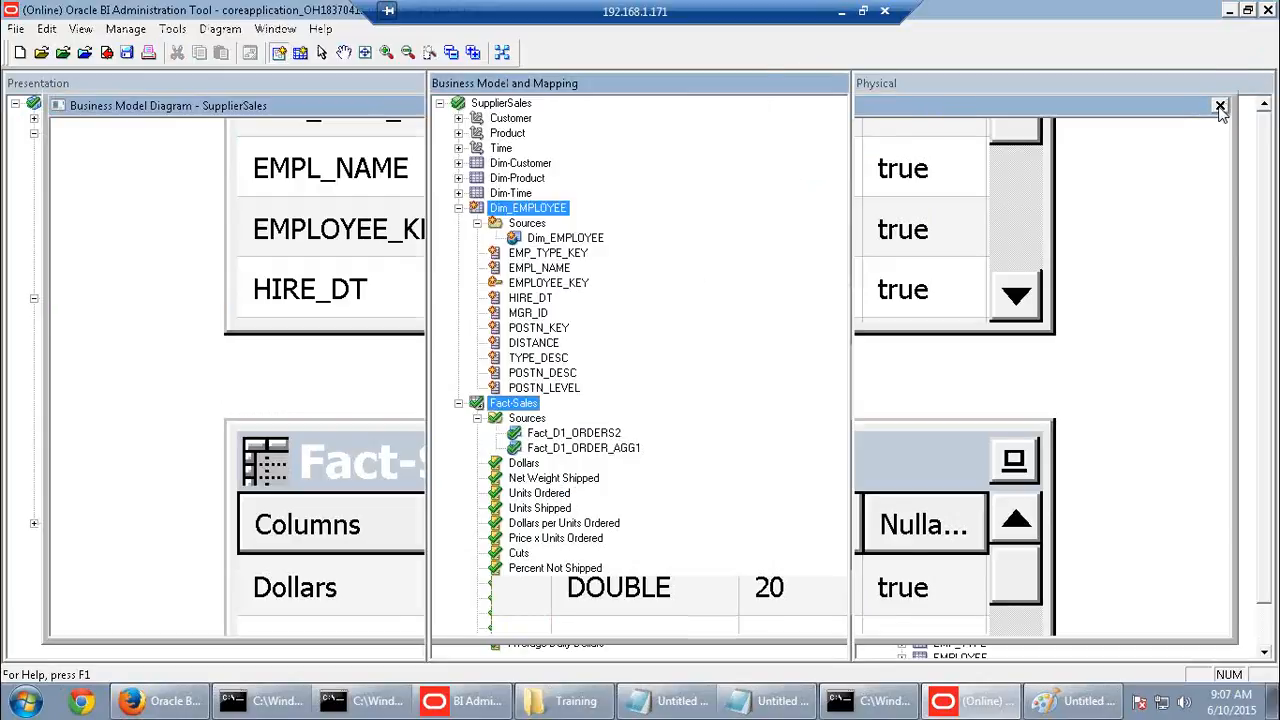
Check in the changes with a global consistency check and save the repository.
right_click(535, 205)
right_click(527, 213)
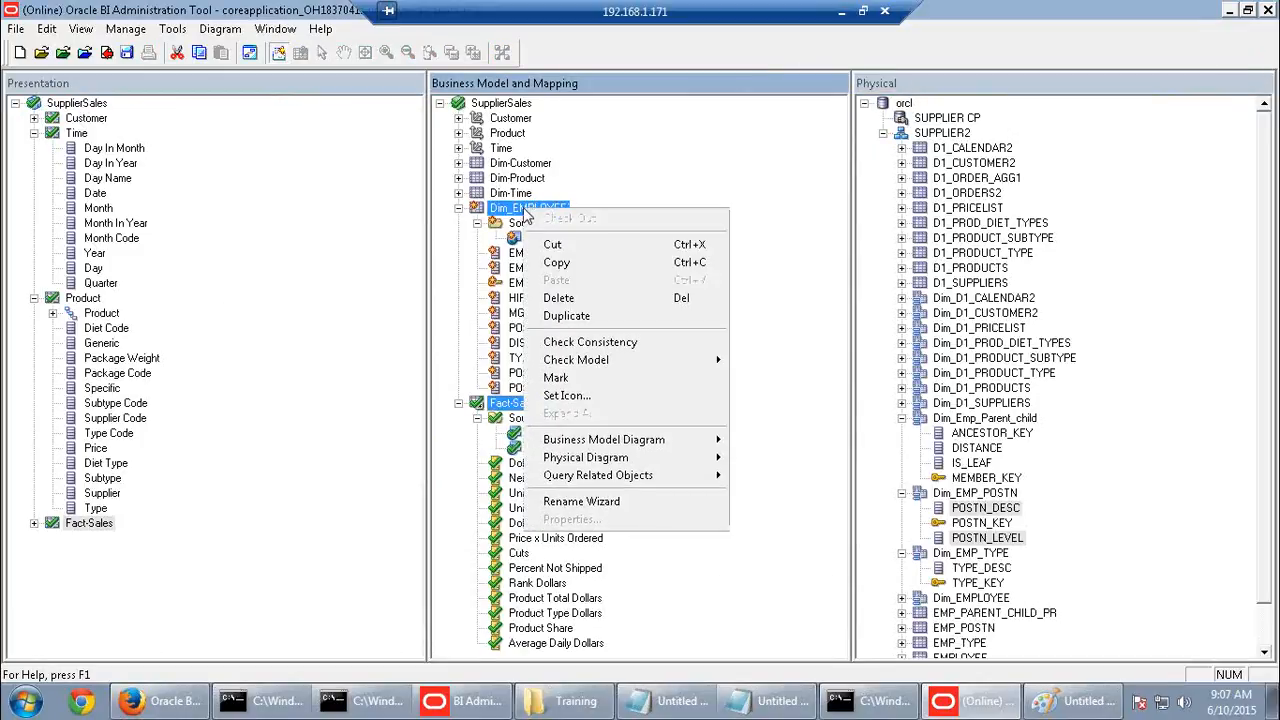
click(669, 170)
click(107, 56)
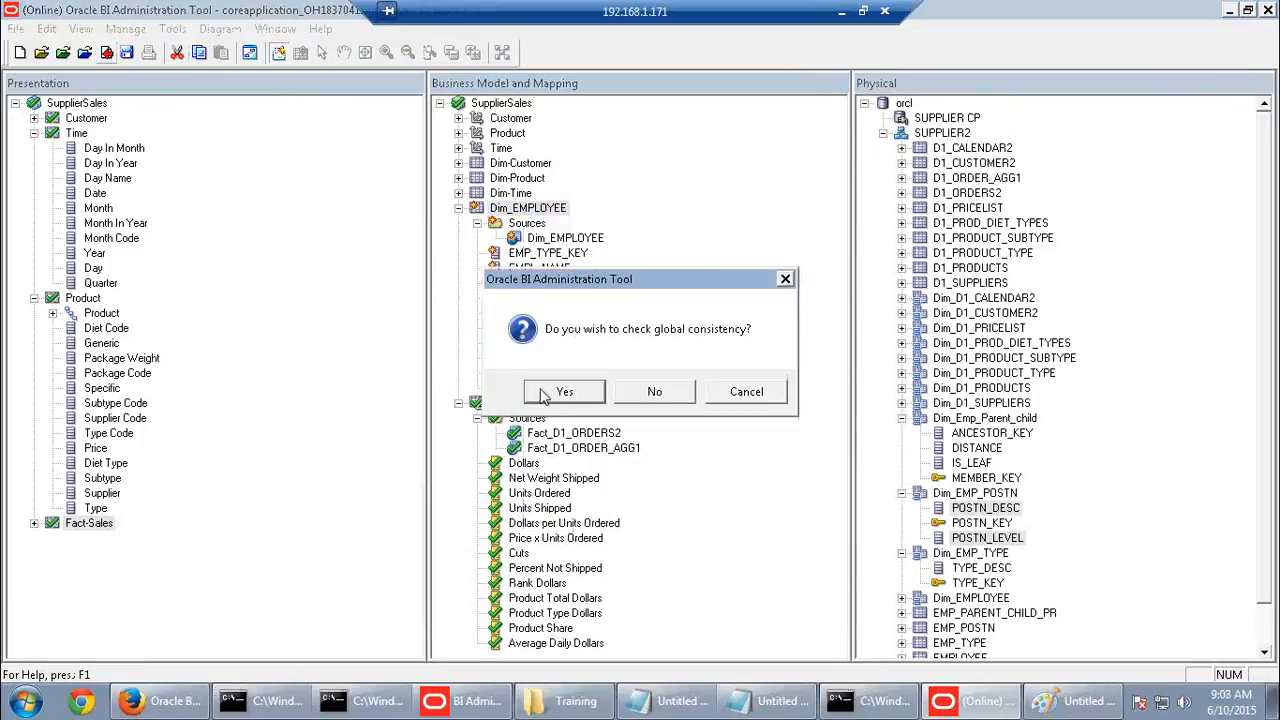
click(560, 391)
click(823, 551)
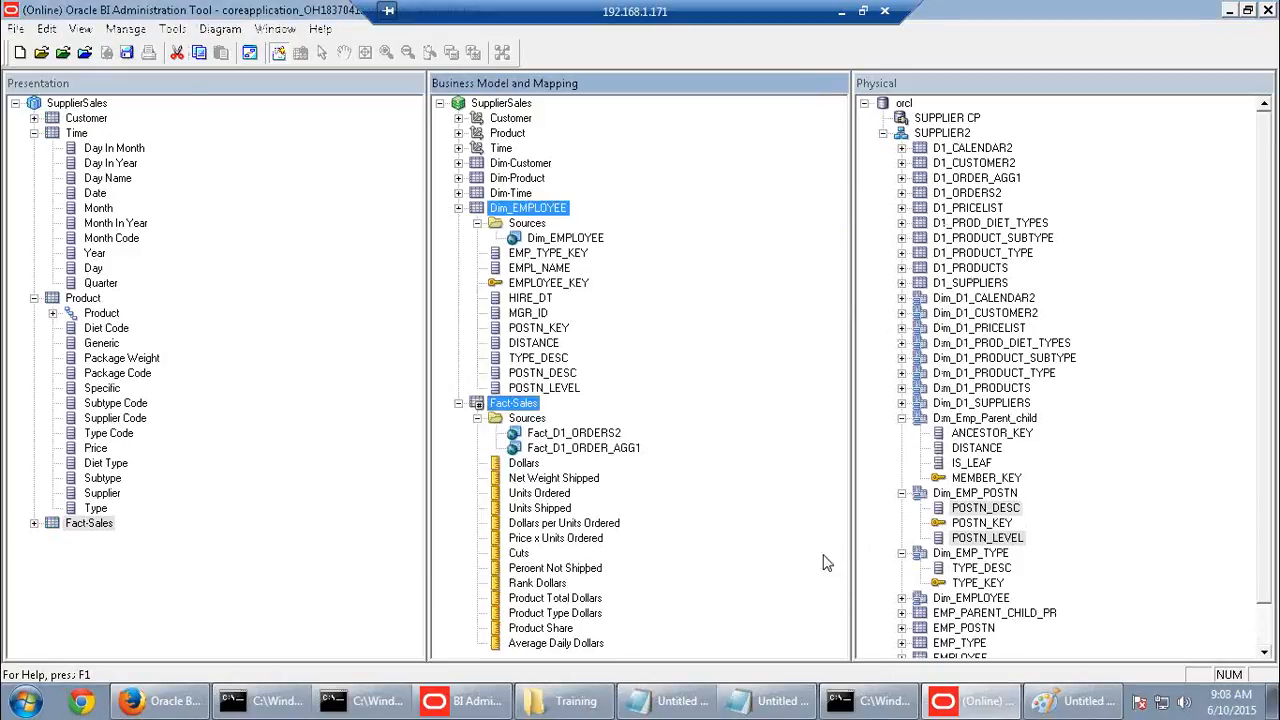
click(126, 55)
Create a parent-child dimension from Dim_EMPLOYEE with MGR_ID as the parent column.
right_click(526, 213)
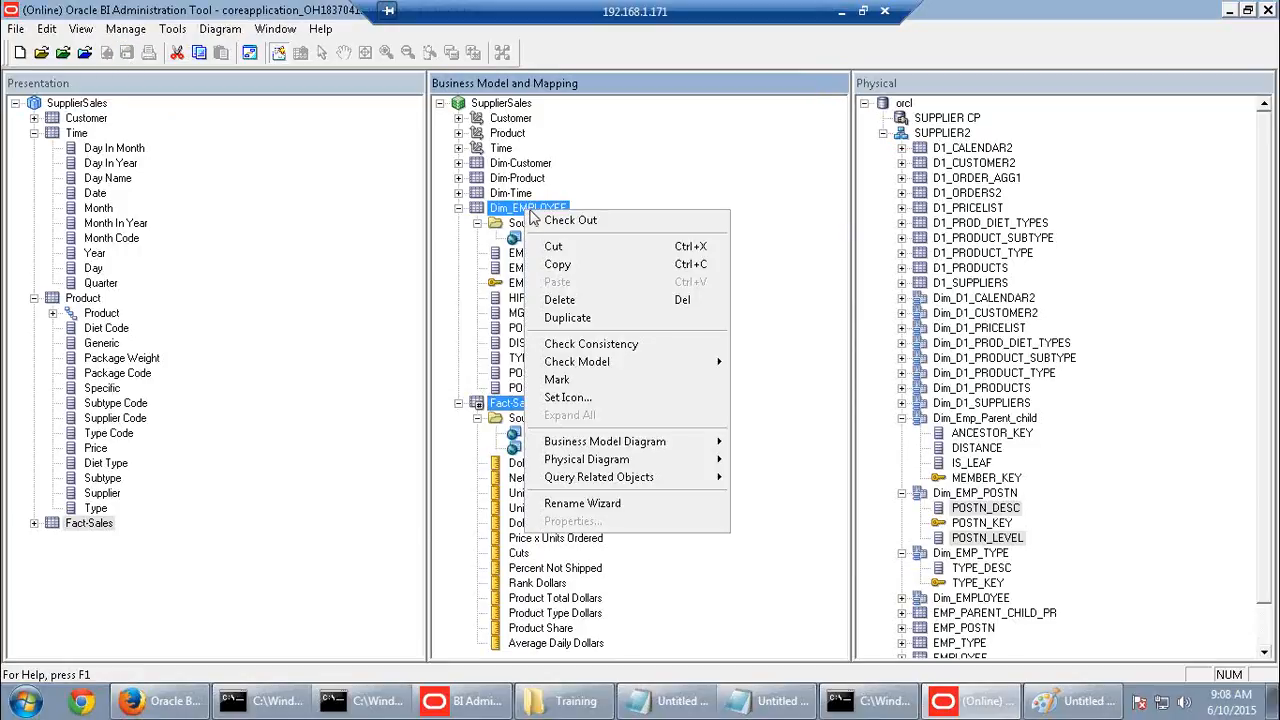
click(618, 192)
right_click(540, 242)
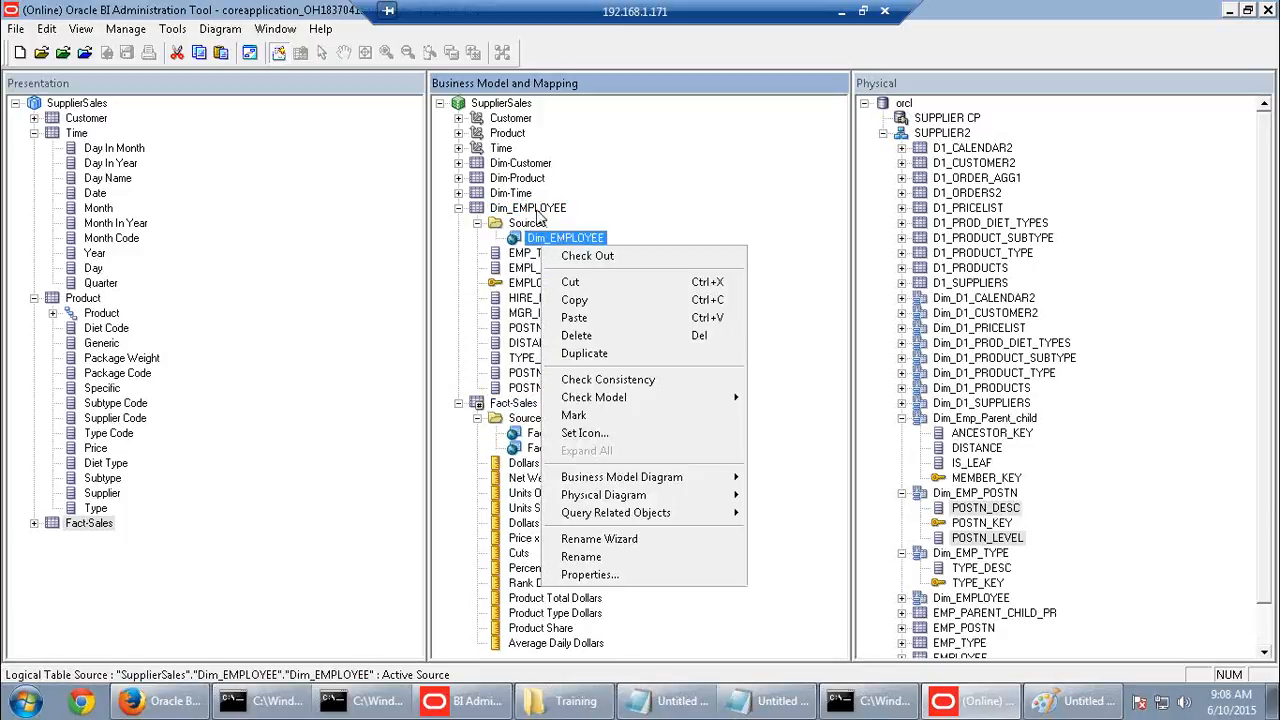
right_click(538, 210)
mouse_move(582, 235)
click(837, 259)
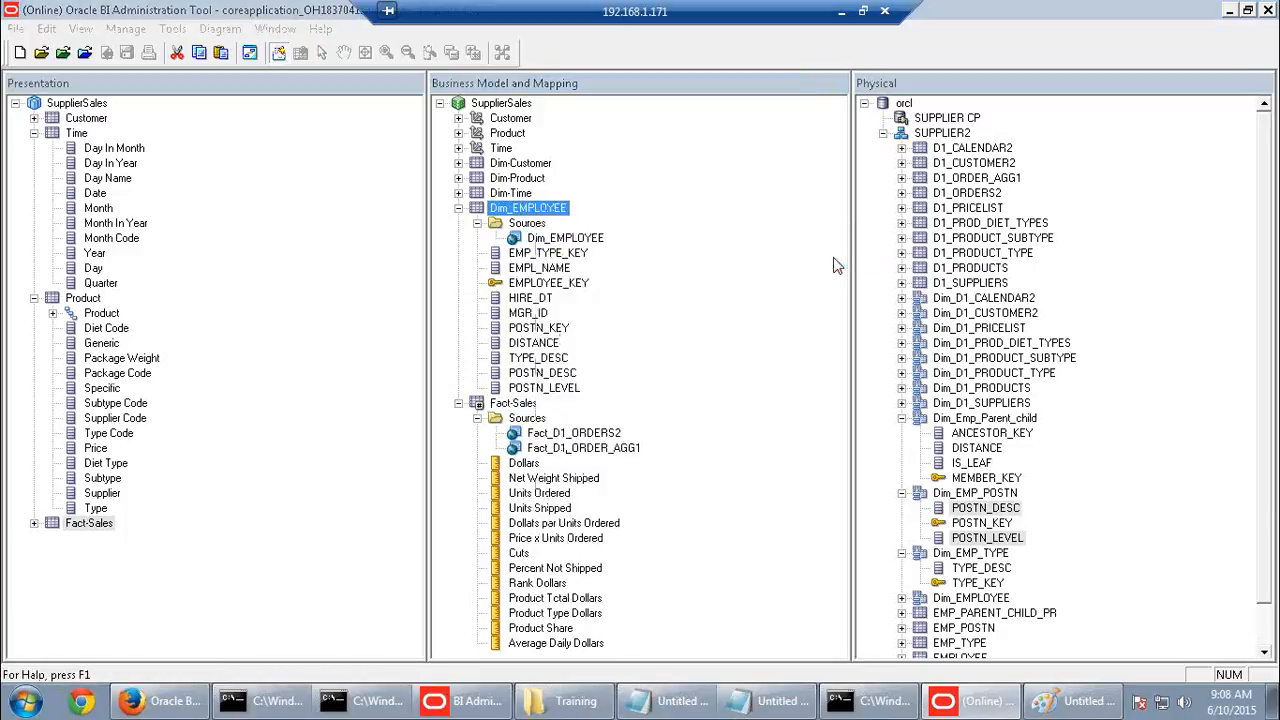
click(690, 522)
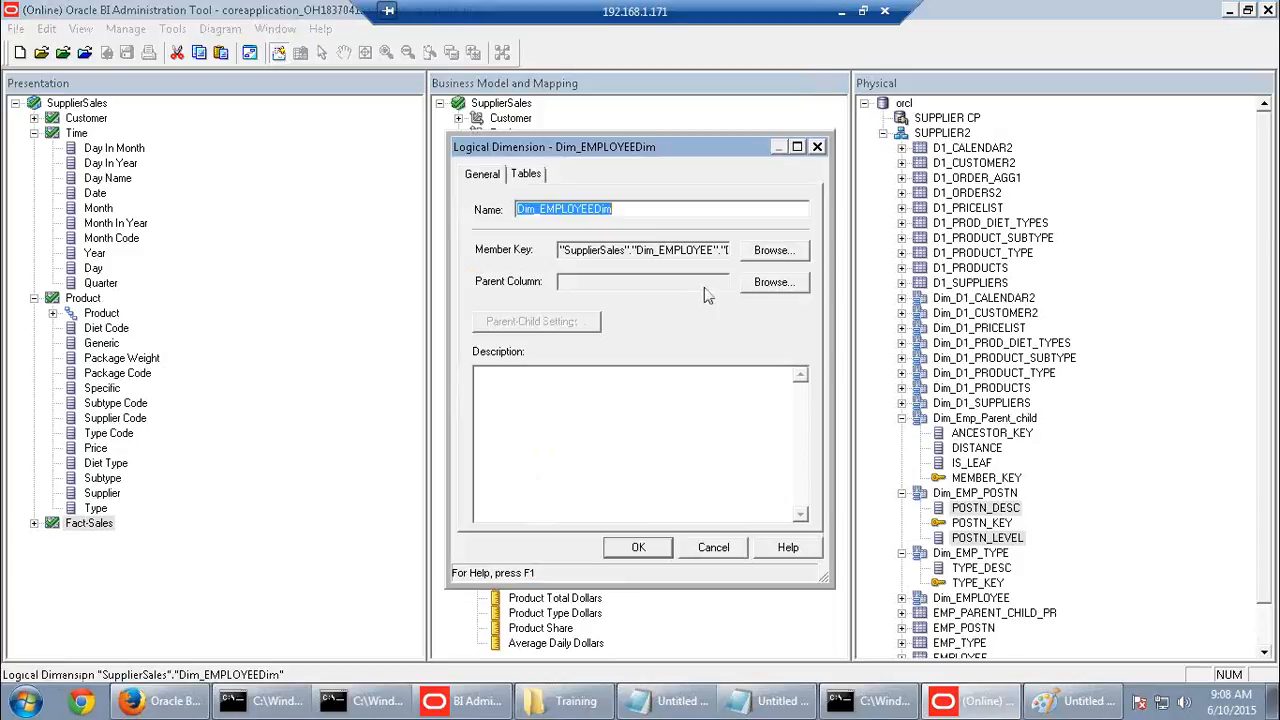
click(776, 290)
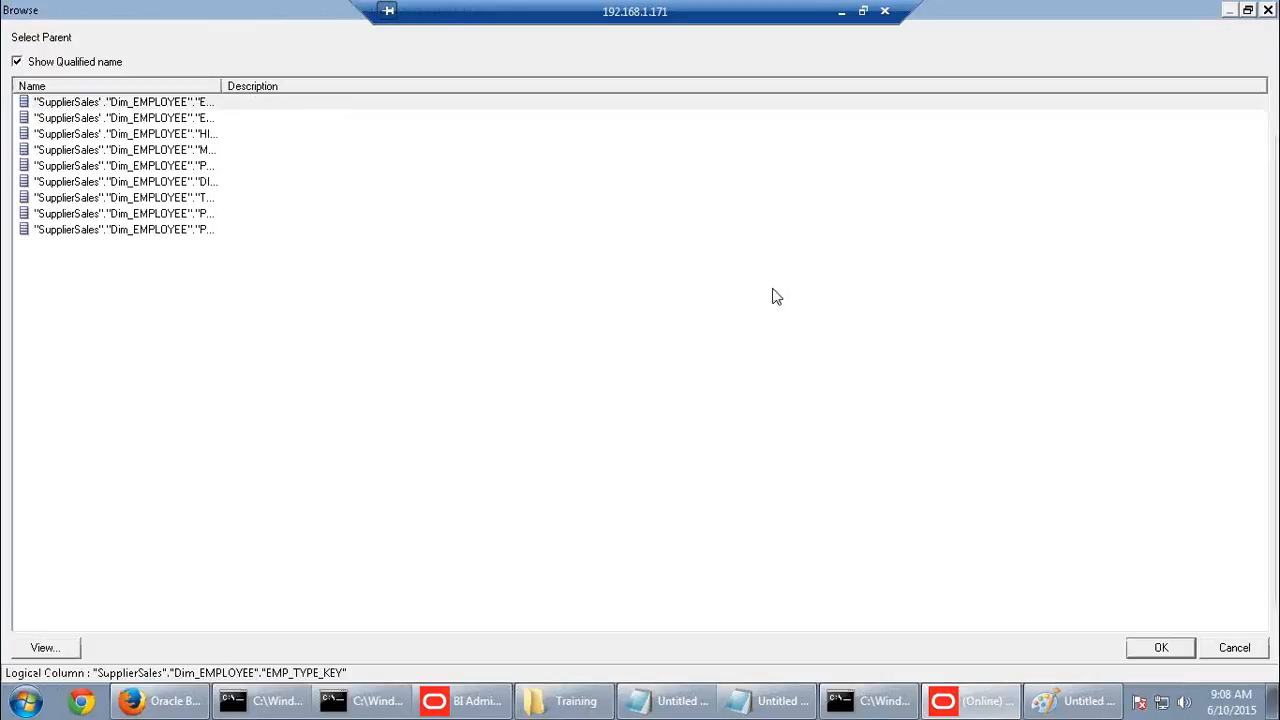
double_click(221, 86)
click(239, 149)
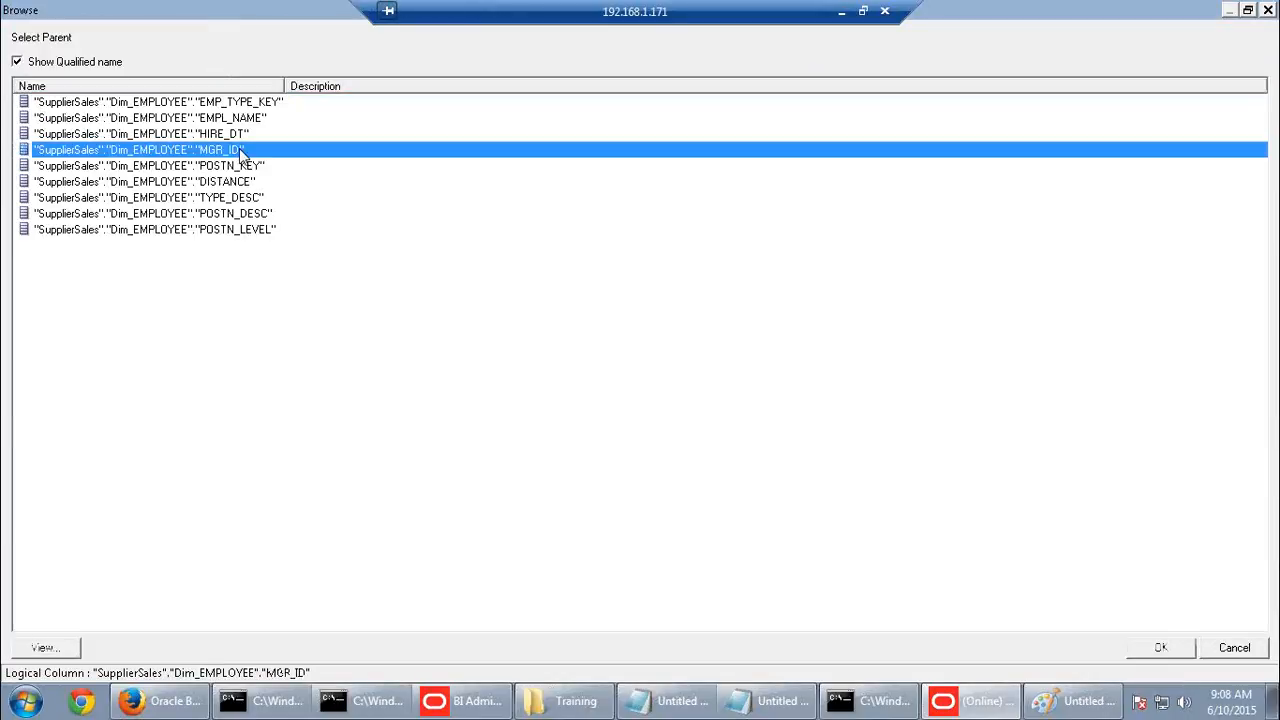
click(1160, 648)
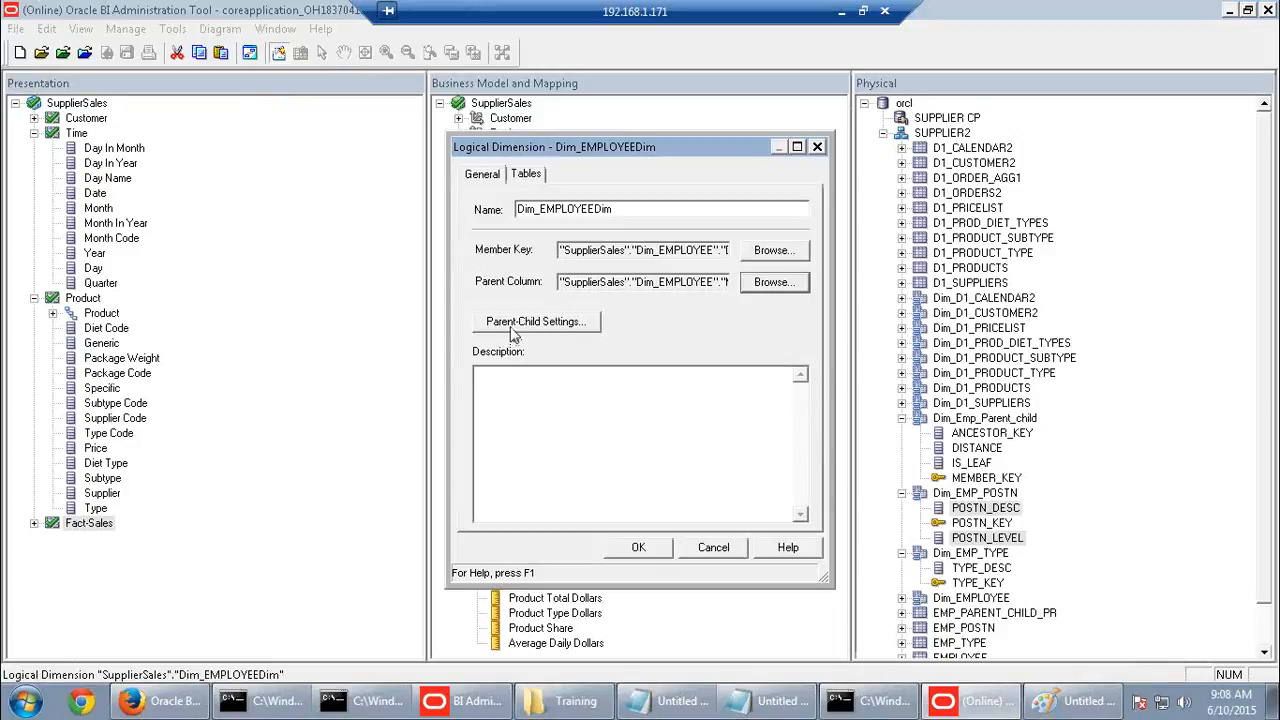
Set Dim_Emp_Parent_child as the parent-child relationship table.
click(537, 323)
click(777, 309)
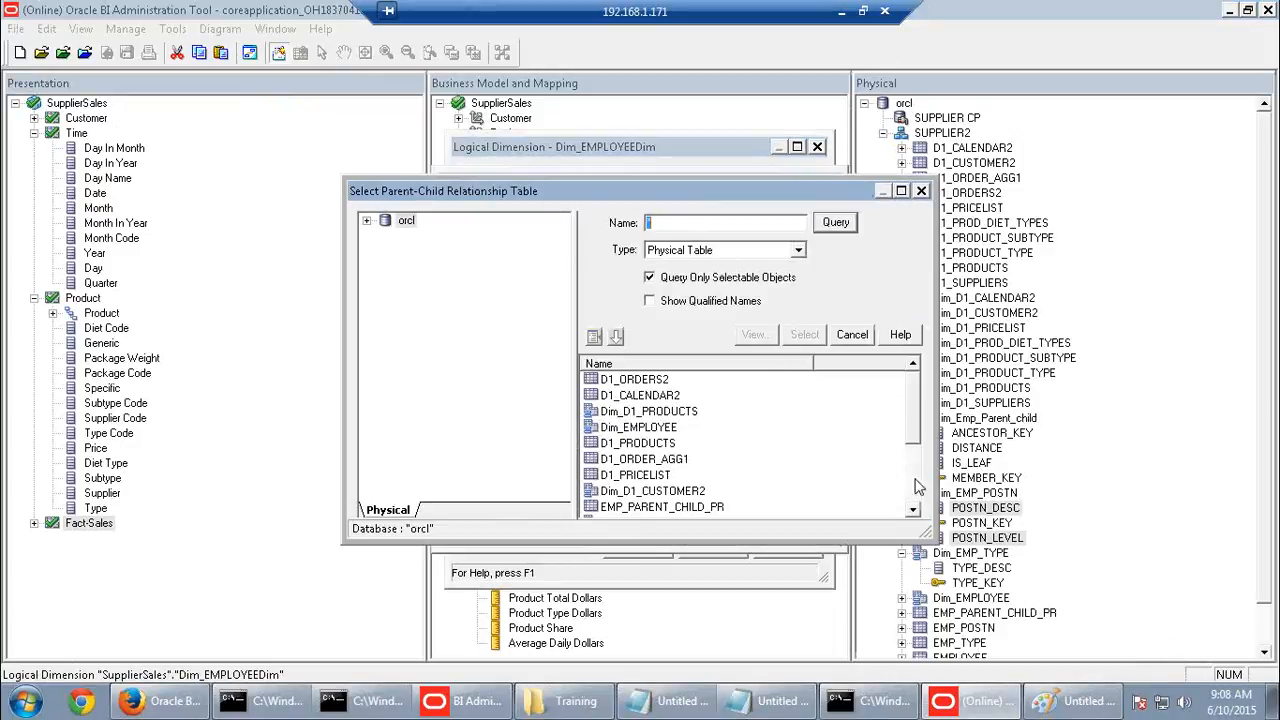
click(913, 512)
click(913, 512)
click(913, 512)
click(913, 512)
click(913, 512)
click(913, 512)
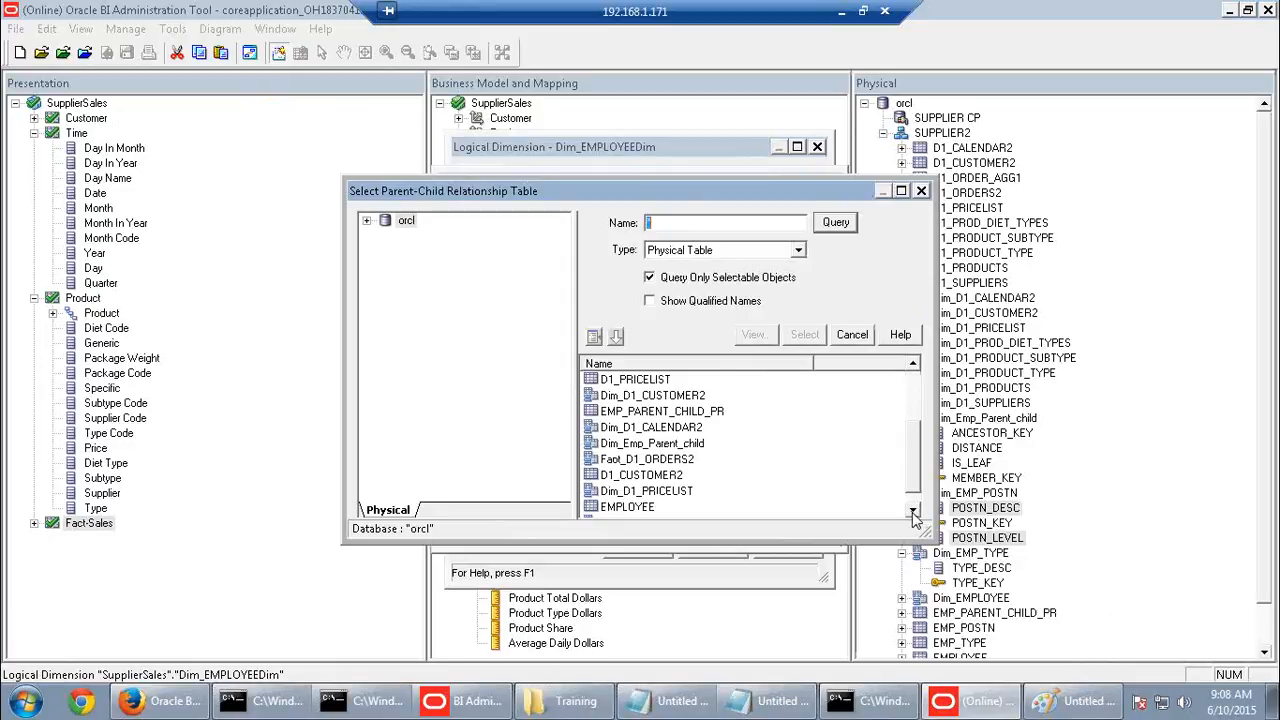
click(913, 512)
click(670, 432)
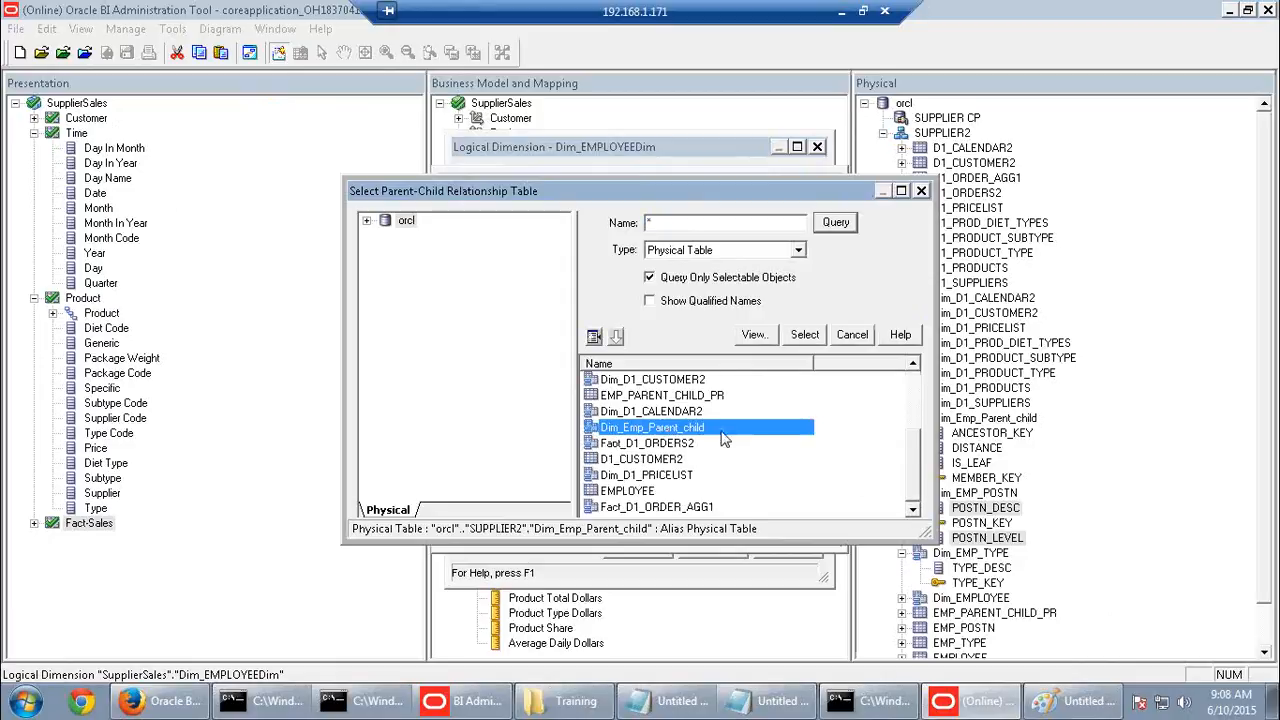
click(805, 338)
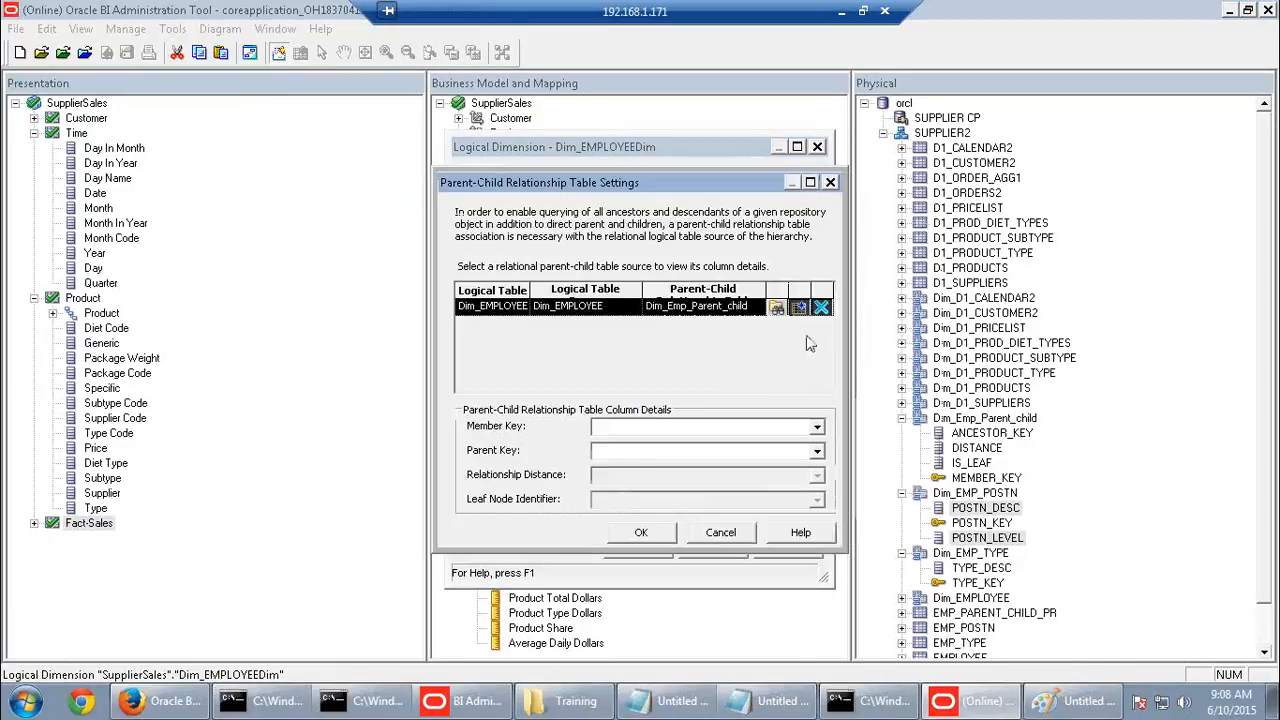
Map member key MEMBER_KEY, parent key ANCESTOR_KEY, distance DISTANCE, leaf IS_LEAF.
click(816, 427)
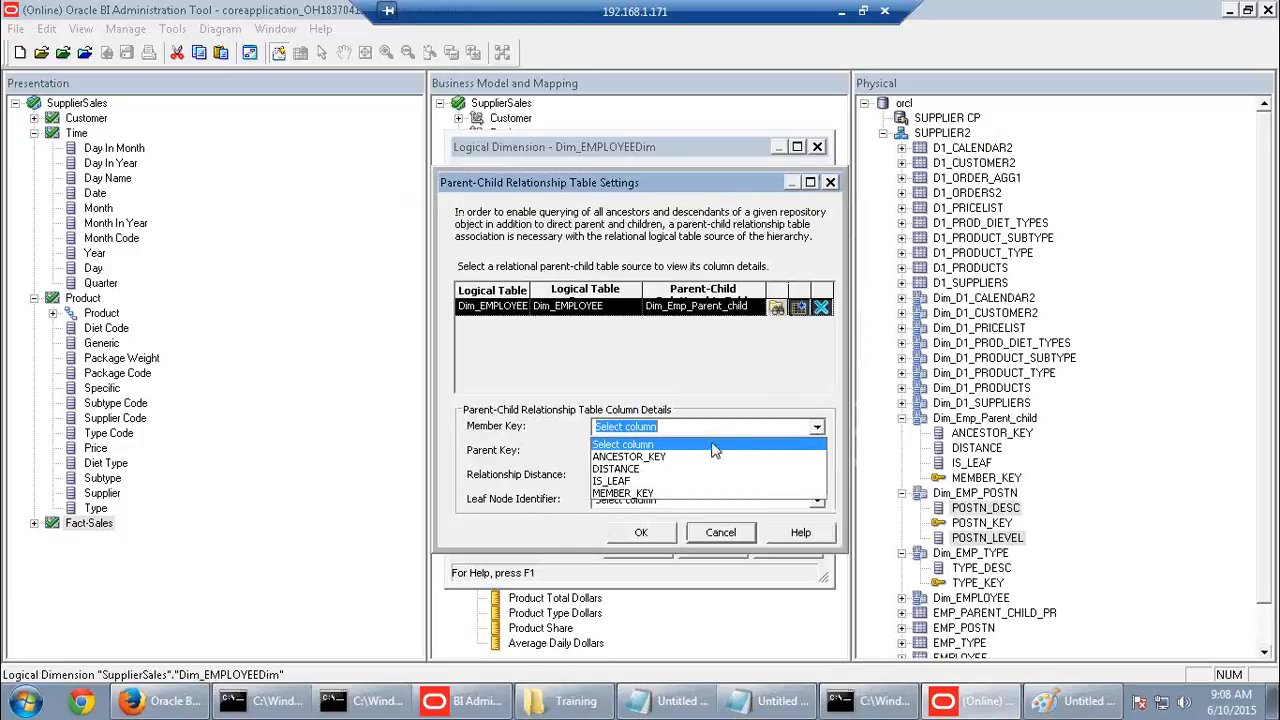
click(640, 493)
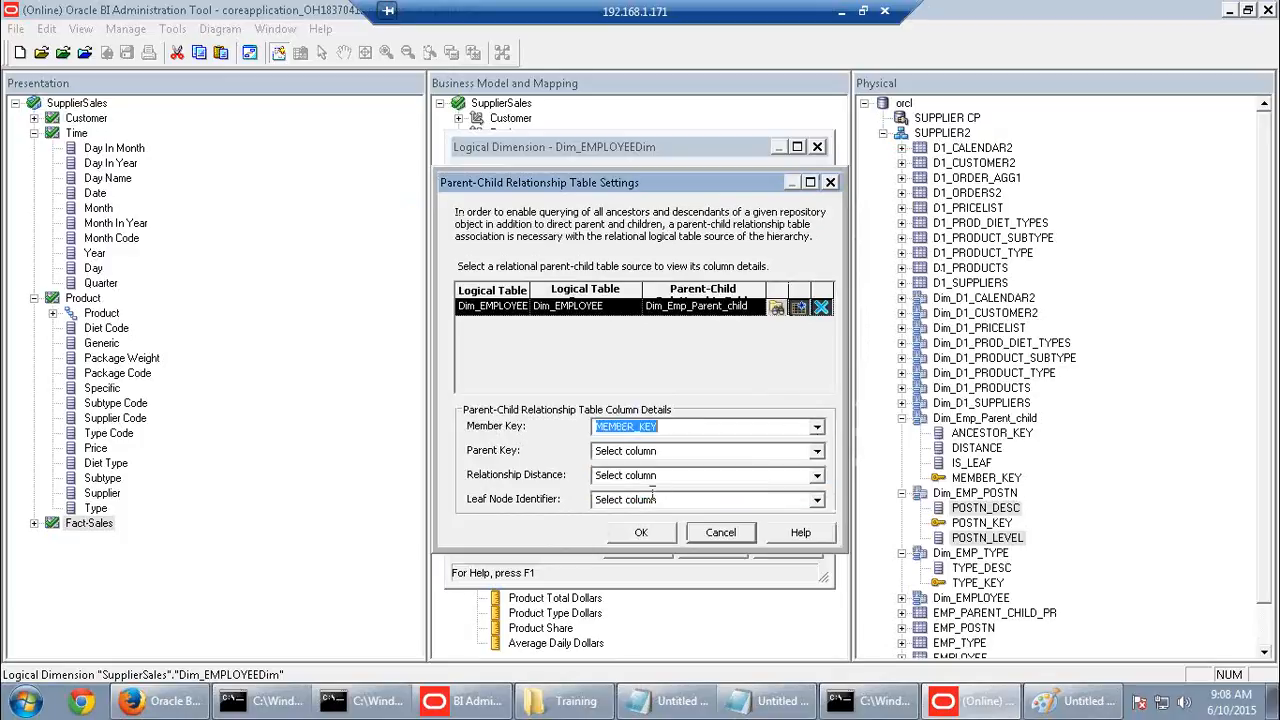
click(817, 451)
click(662, 477)
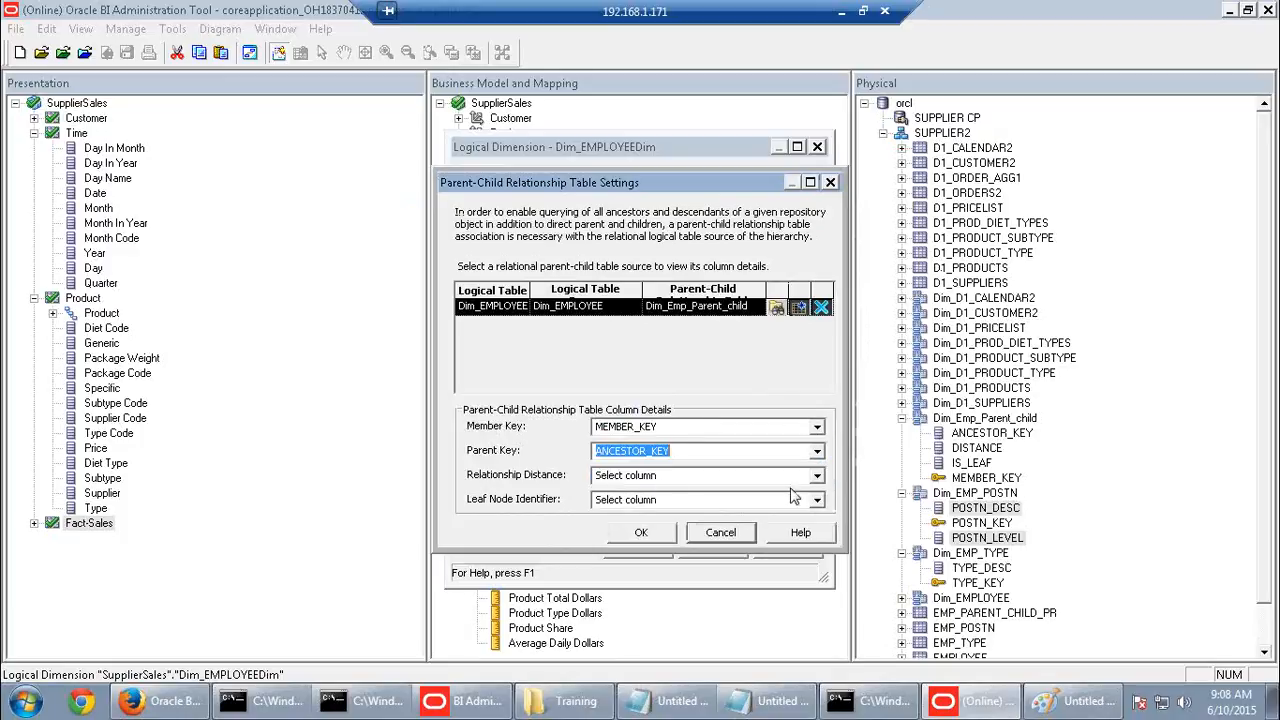
click(817, 476)
click(662, 517)
click(817, 500)
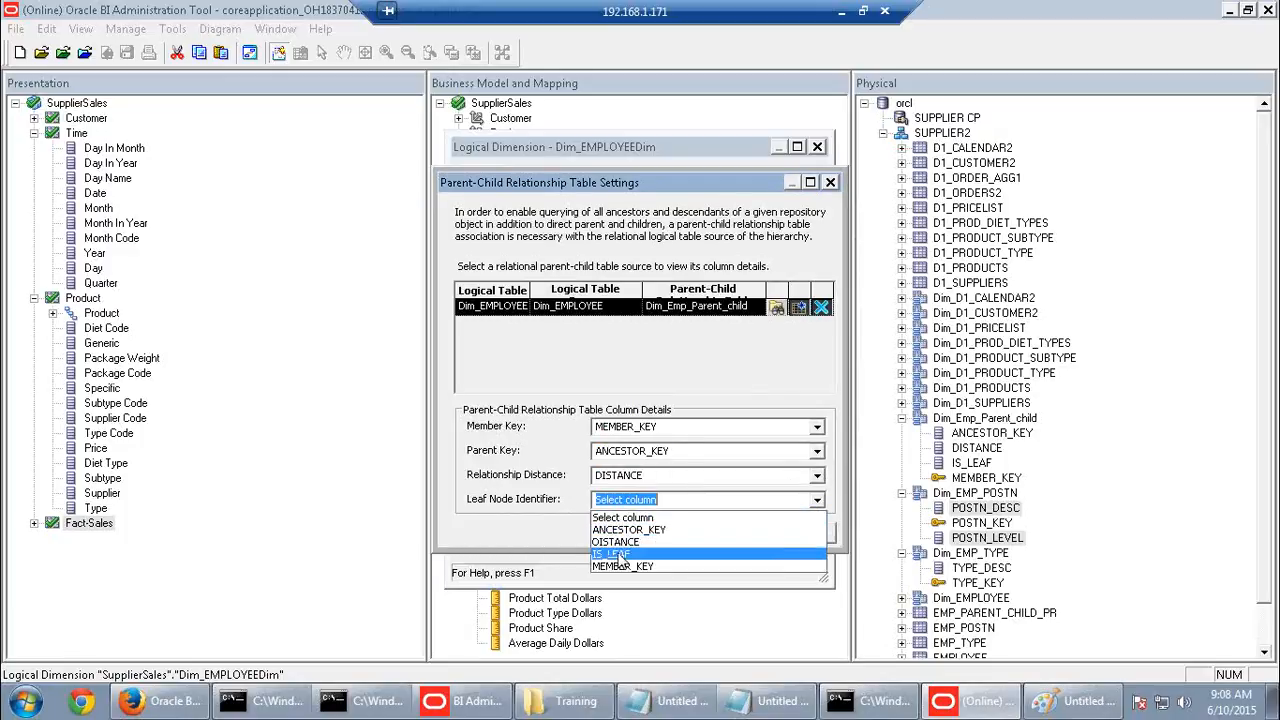
click(680, 553)
click(645, 532)
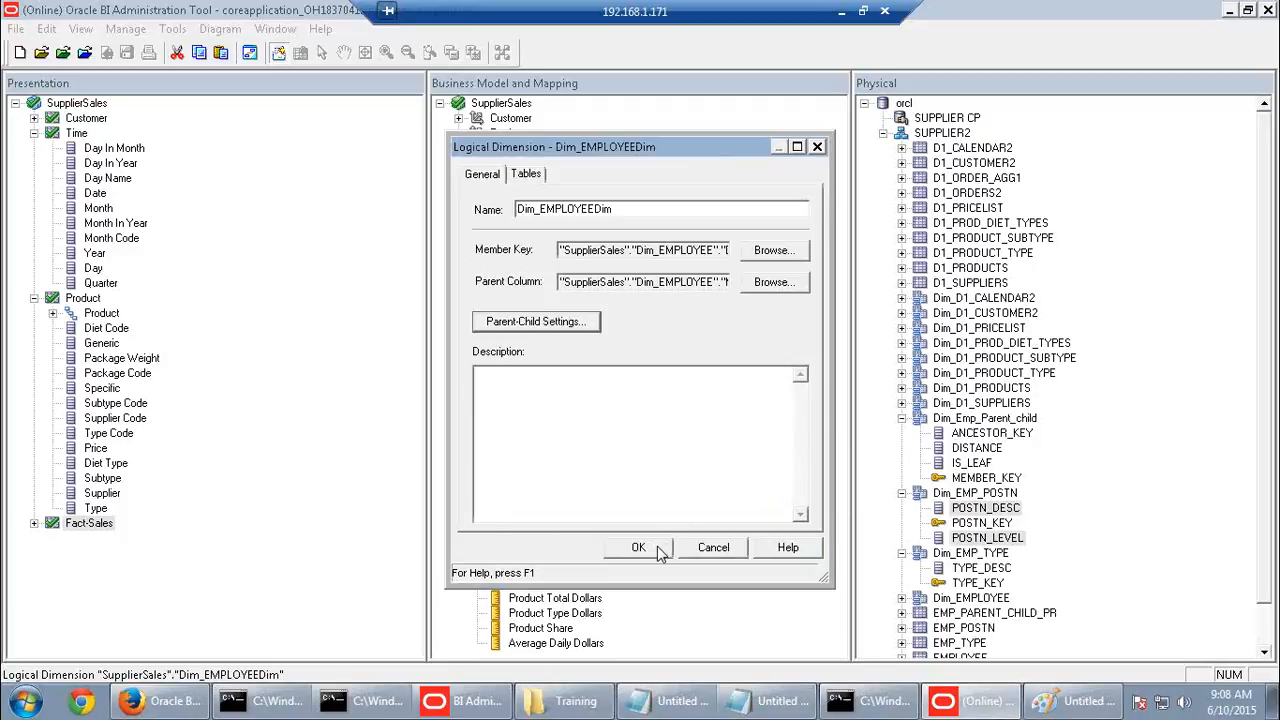
click(660, 553)
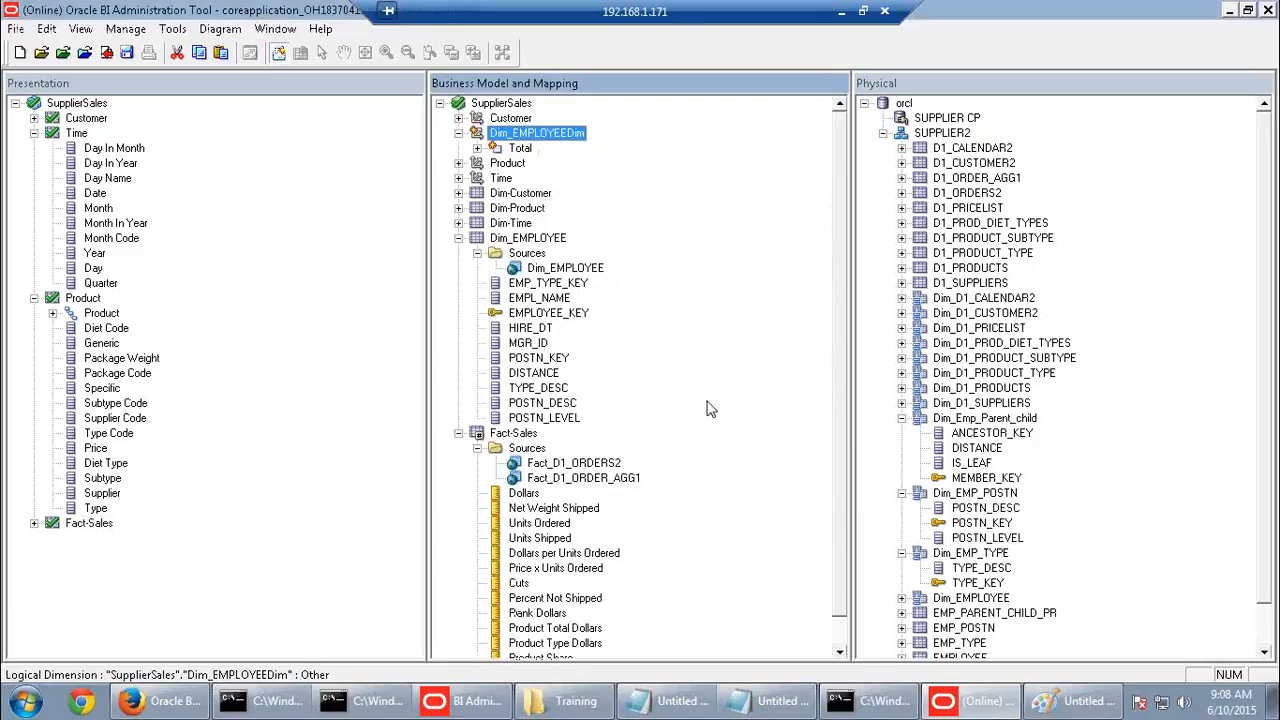
Run a global consistency check, then map Dim_EMPLOYEEDim to Detail in Fact_D1_ORDER_AGG1's content.
click(107, 55)
click(566, 392)
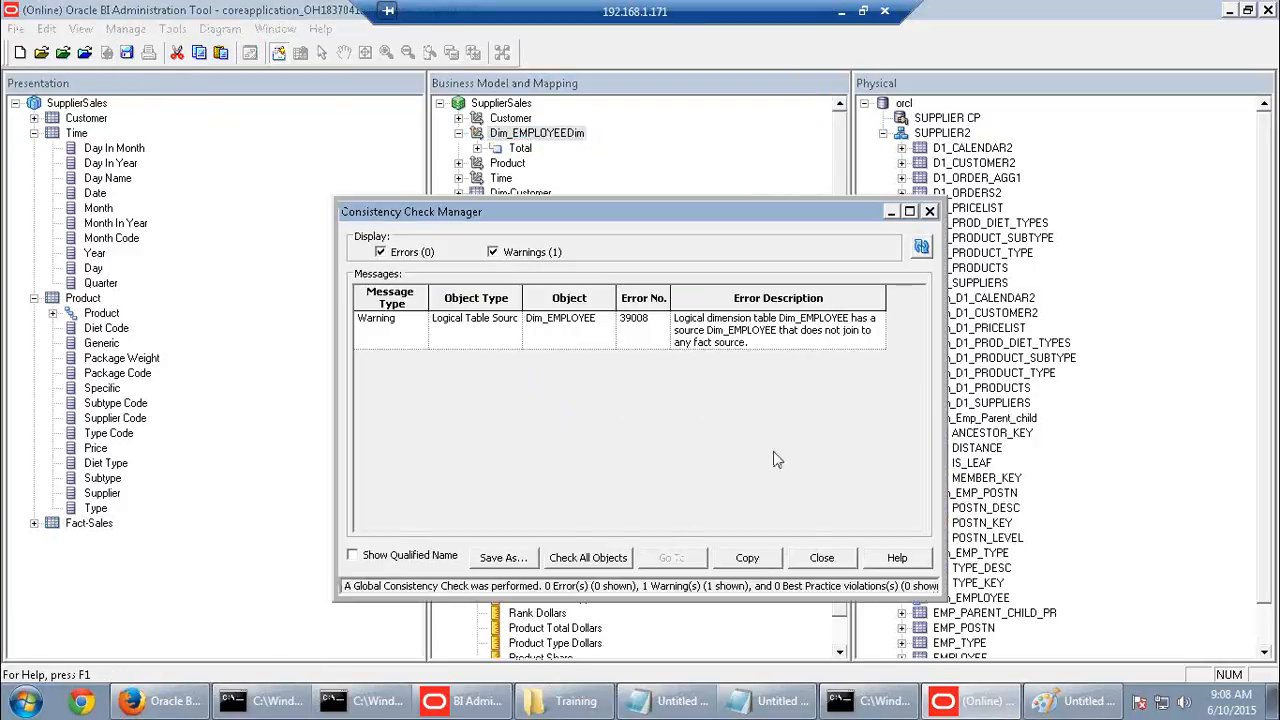
click(815, 558)
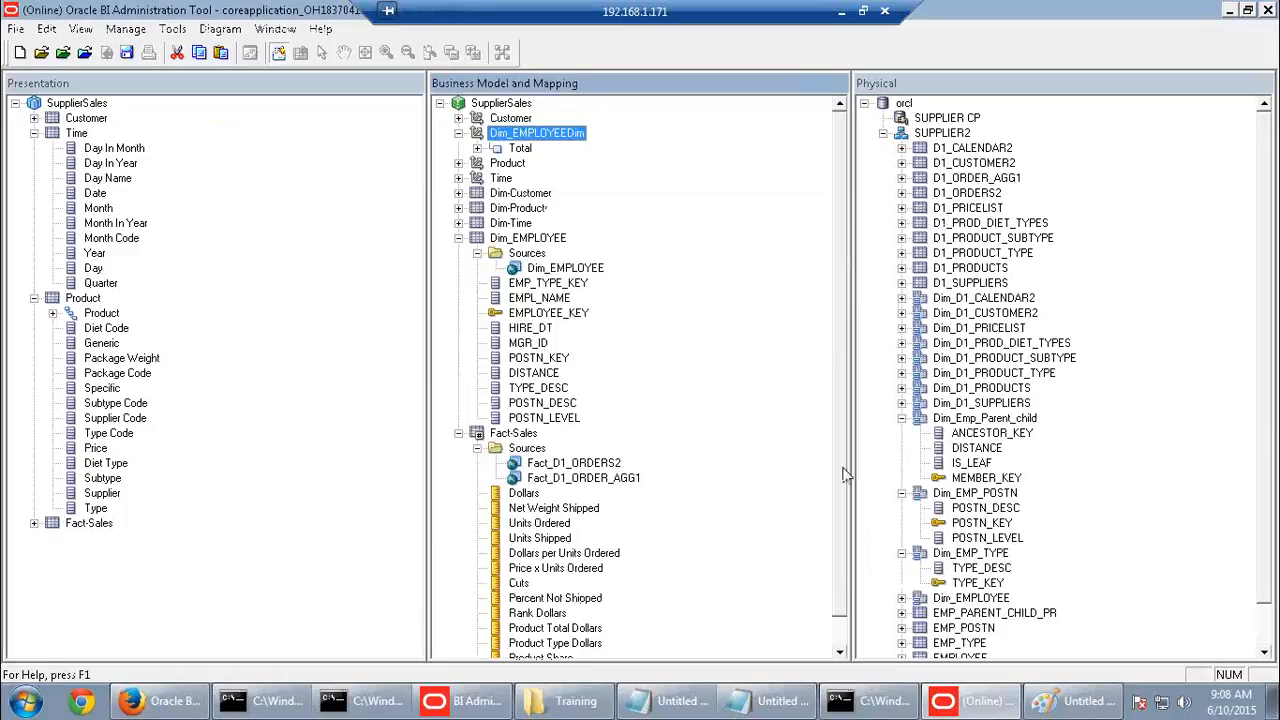
double_click(612, 478)
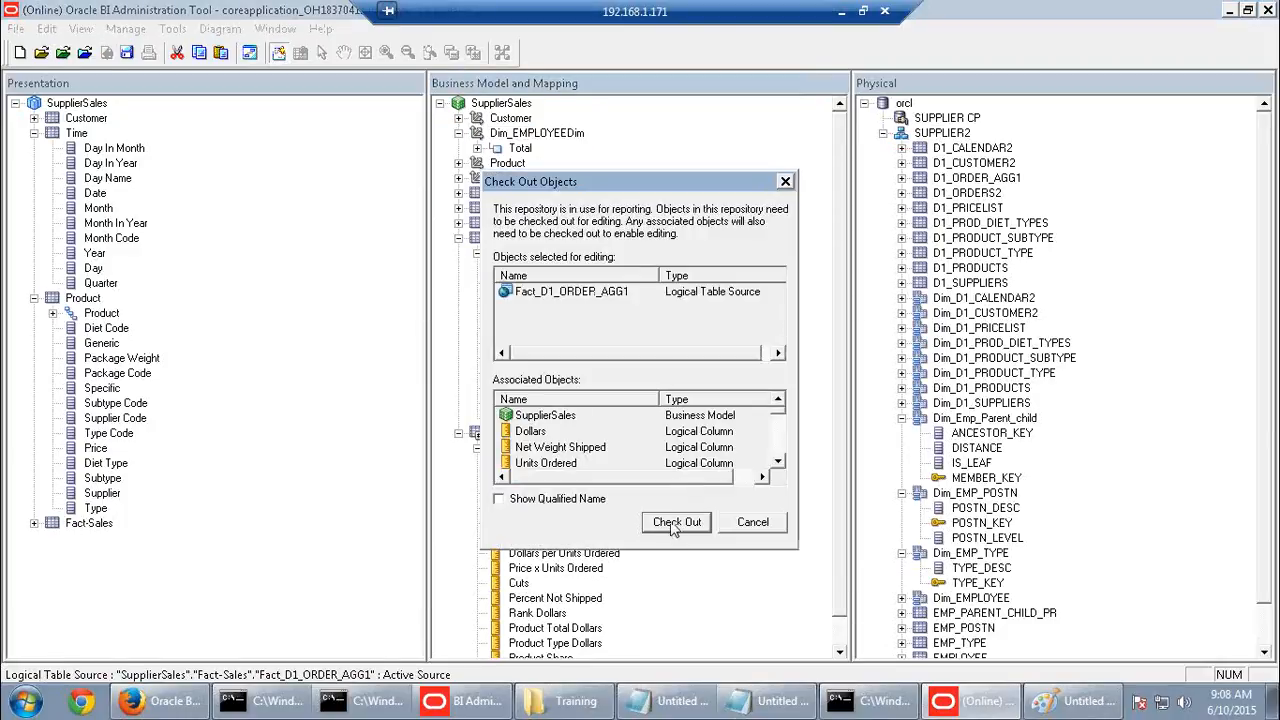
click(676, 522)
click(201, 172)
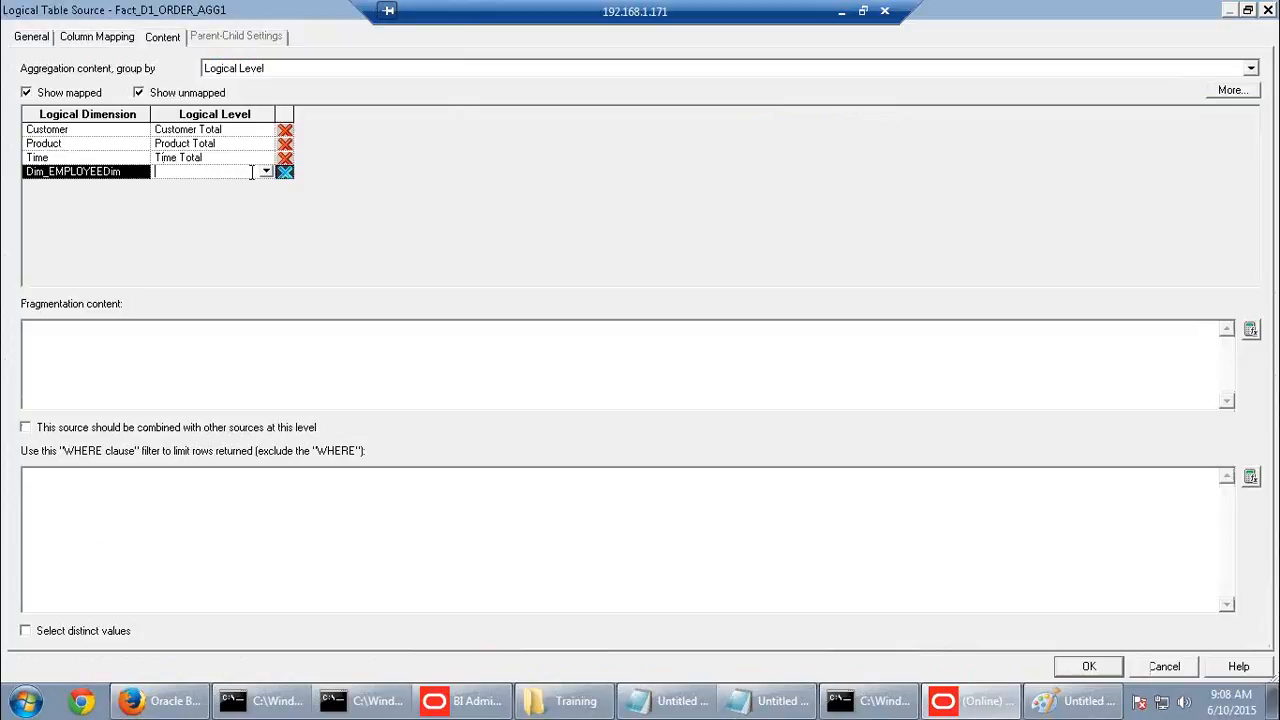
click(265, 172)
click(207, 199)
click(1078, 667)
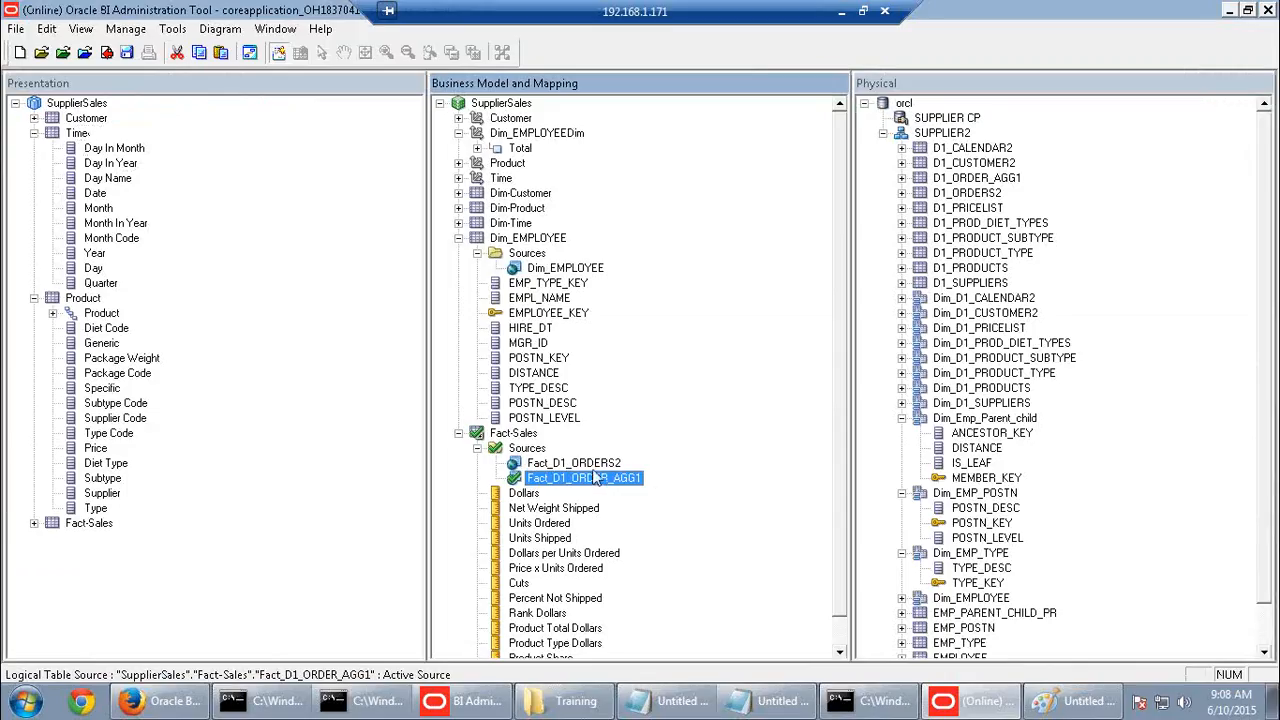
Map Dim_EMPLOYEEDim to the Total level in Fact_D1_ORDERS2 and start another consistency check.
double_click(590, 456)
click(182, 176)
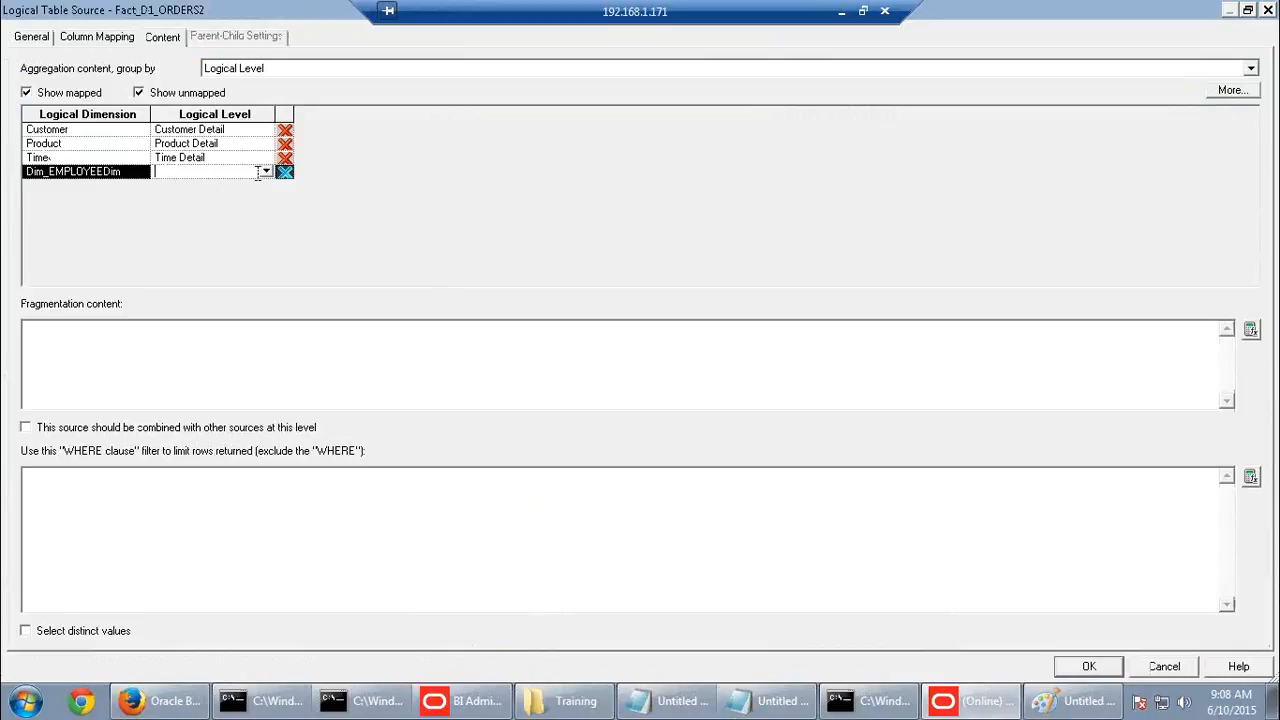
click(265, 172)
click(212, 185)
click(1090, 667)
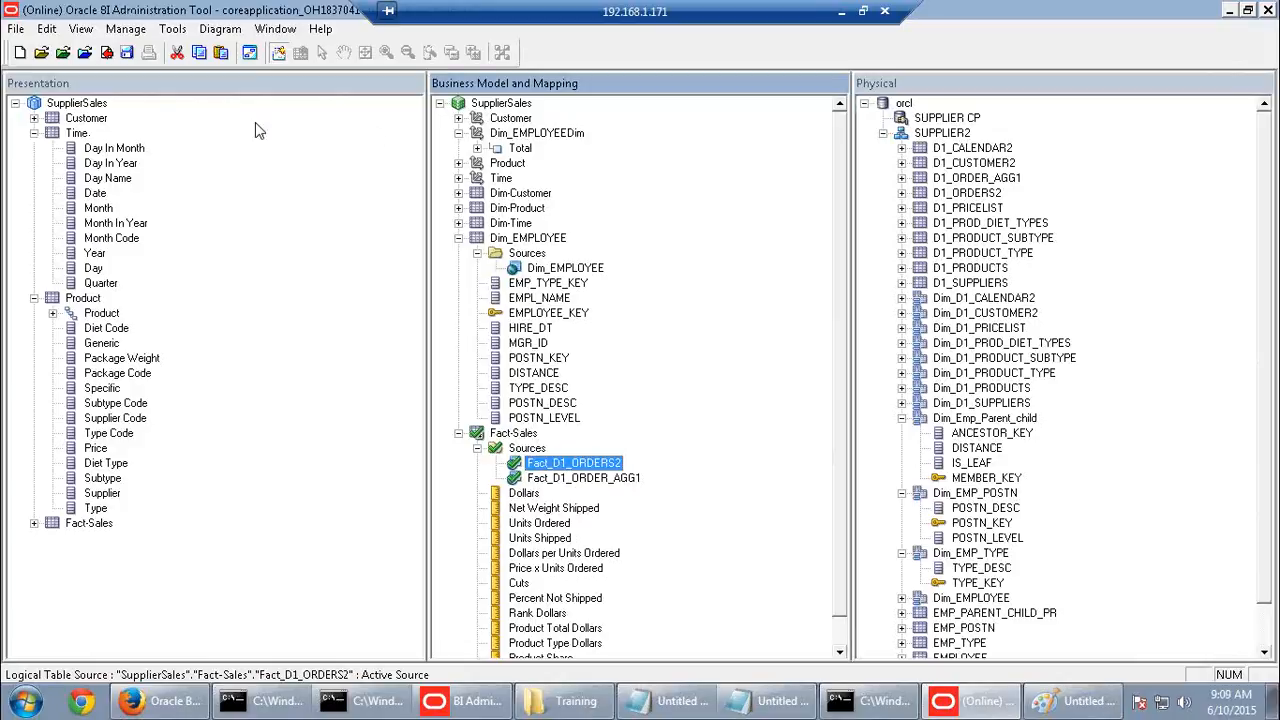
click(107, 53)
Add Dim_EMPLOYEE with the Dim_EMPLOYEEDim hierarchy to the SupplierSales presentation subject area.
click(570, 396)
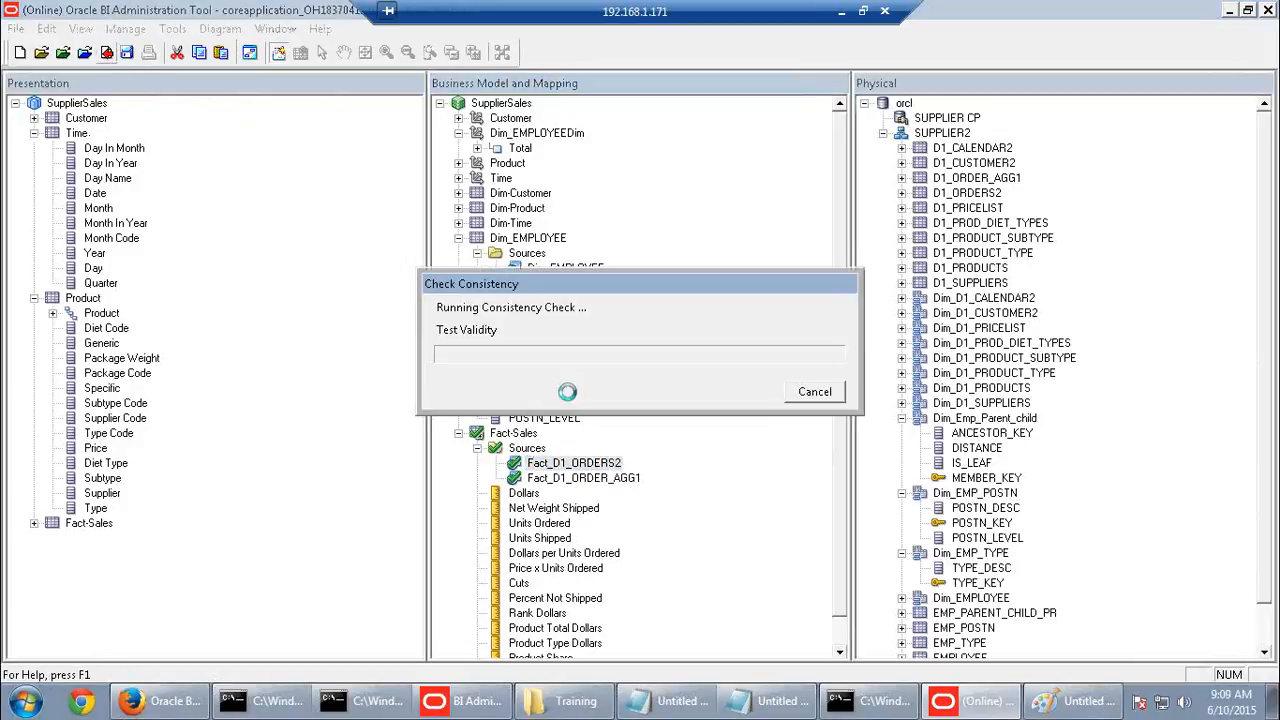
click(811, 392)
drag(516, 136, 647, 213)
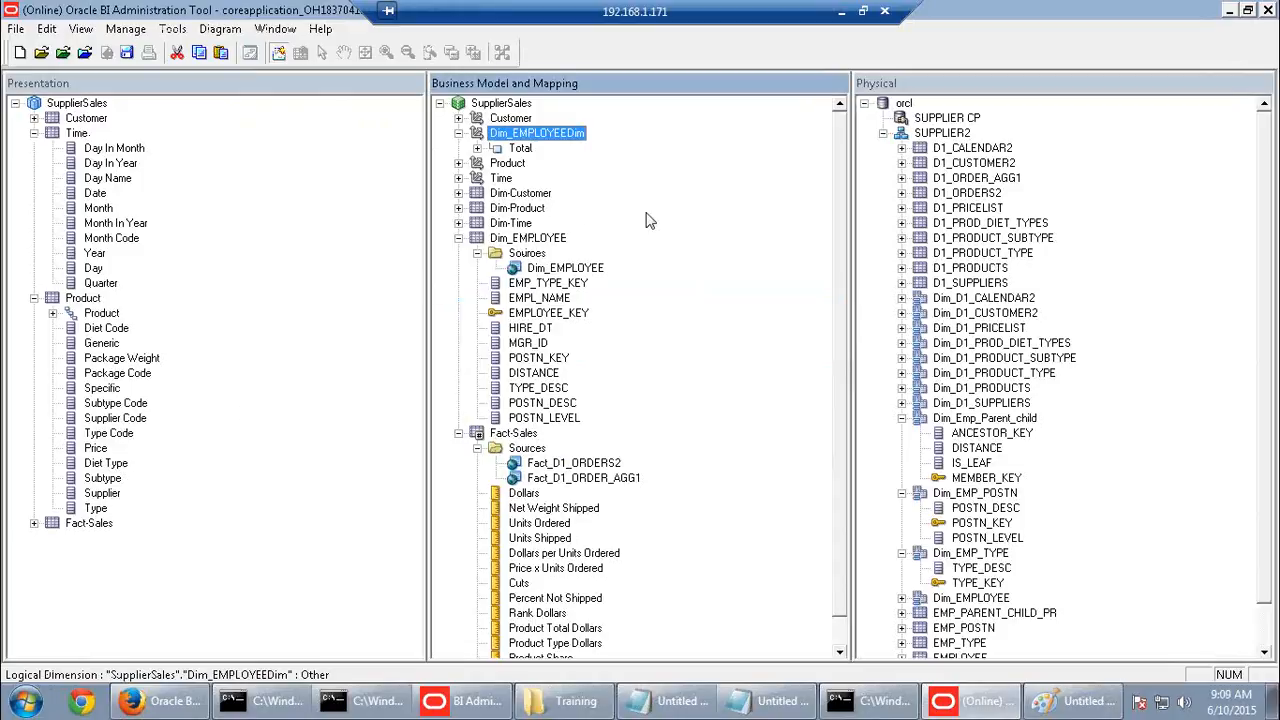
drag(521, 240, 78, 104)
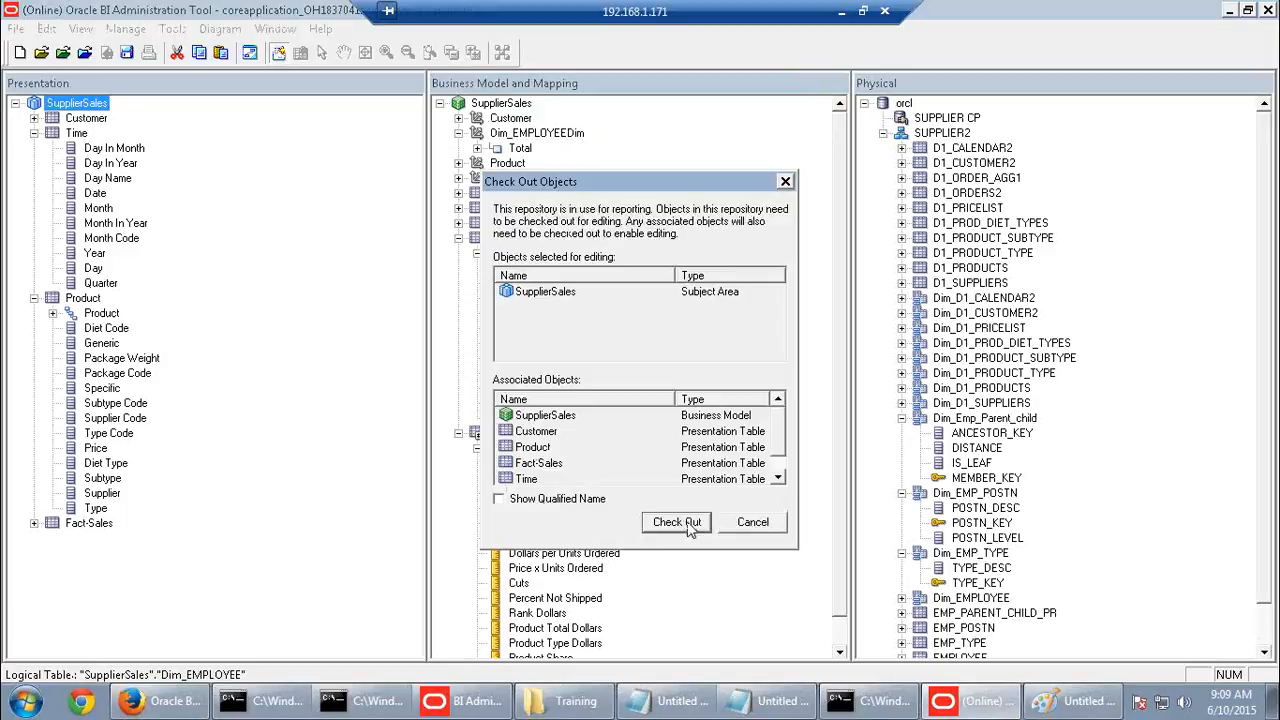
click(677, 522)
drag(548, 136, 126, 538)
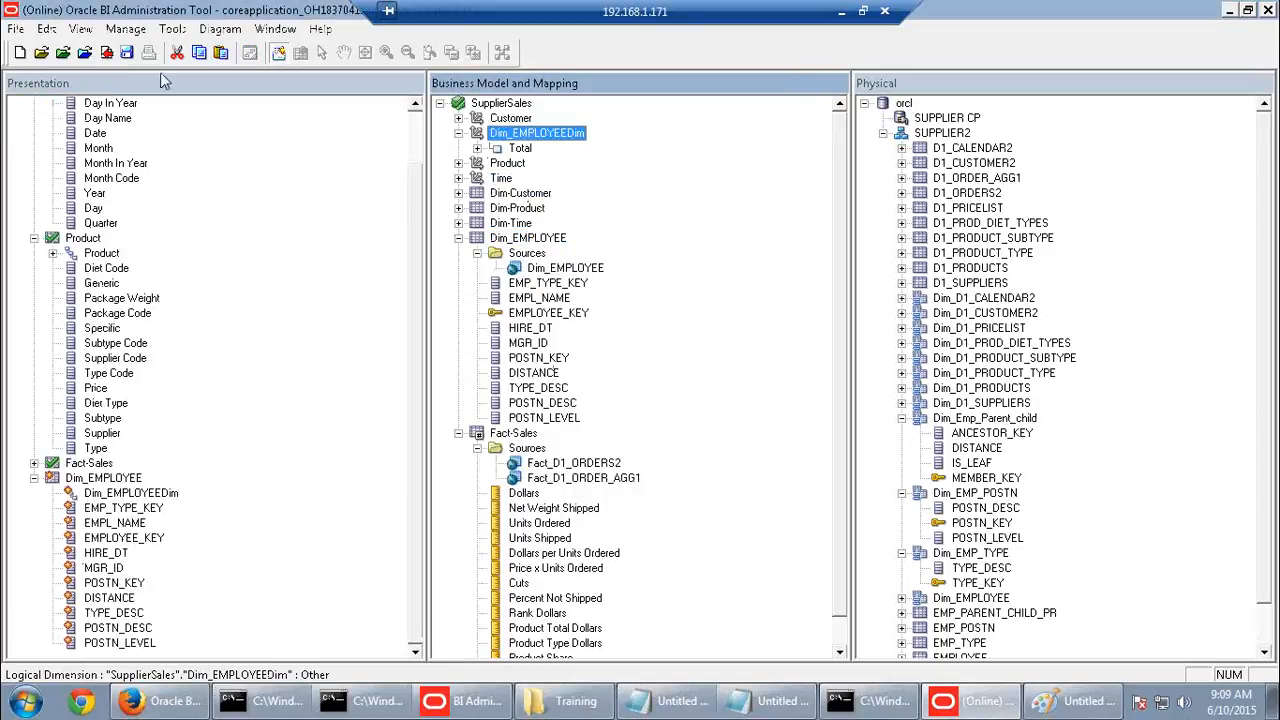
Save the repository after a global consistency check.
click(126, 52)
click(545, 392)
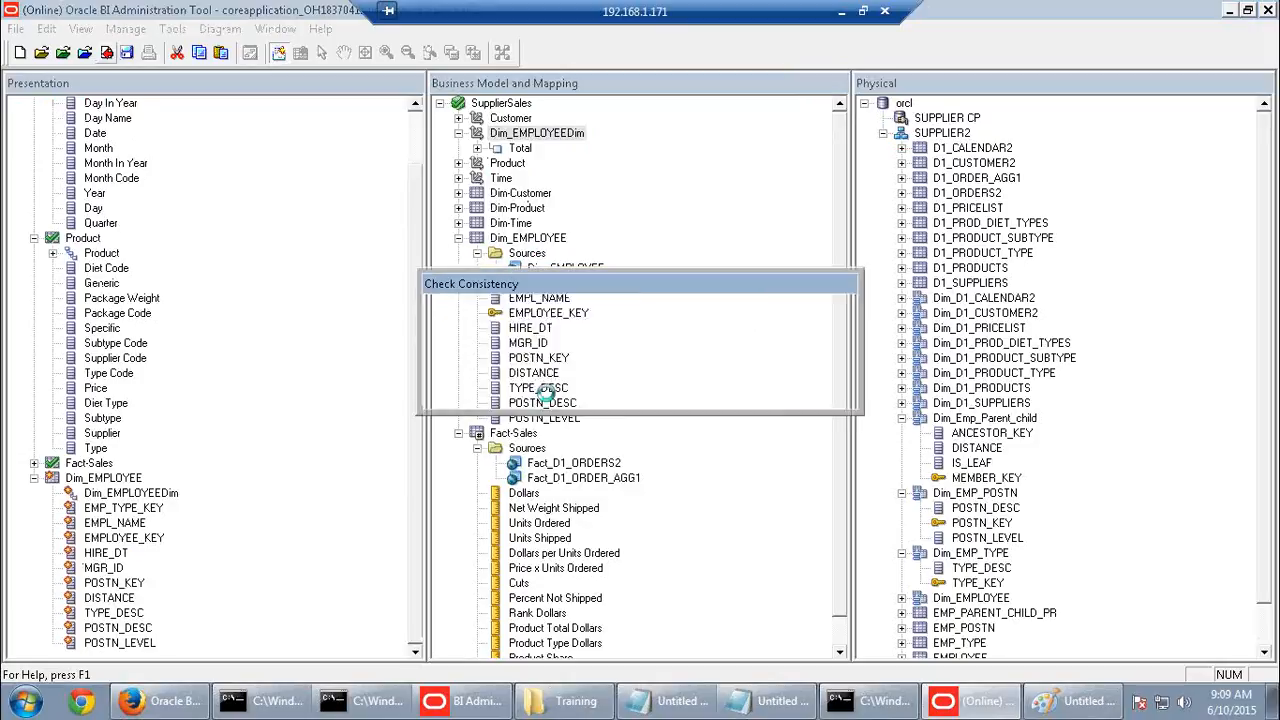
click(814, 392)
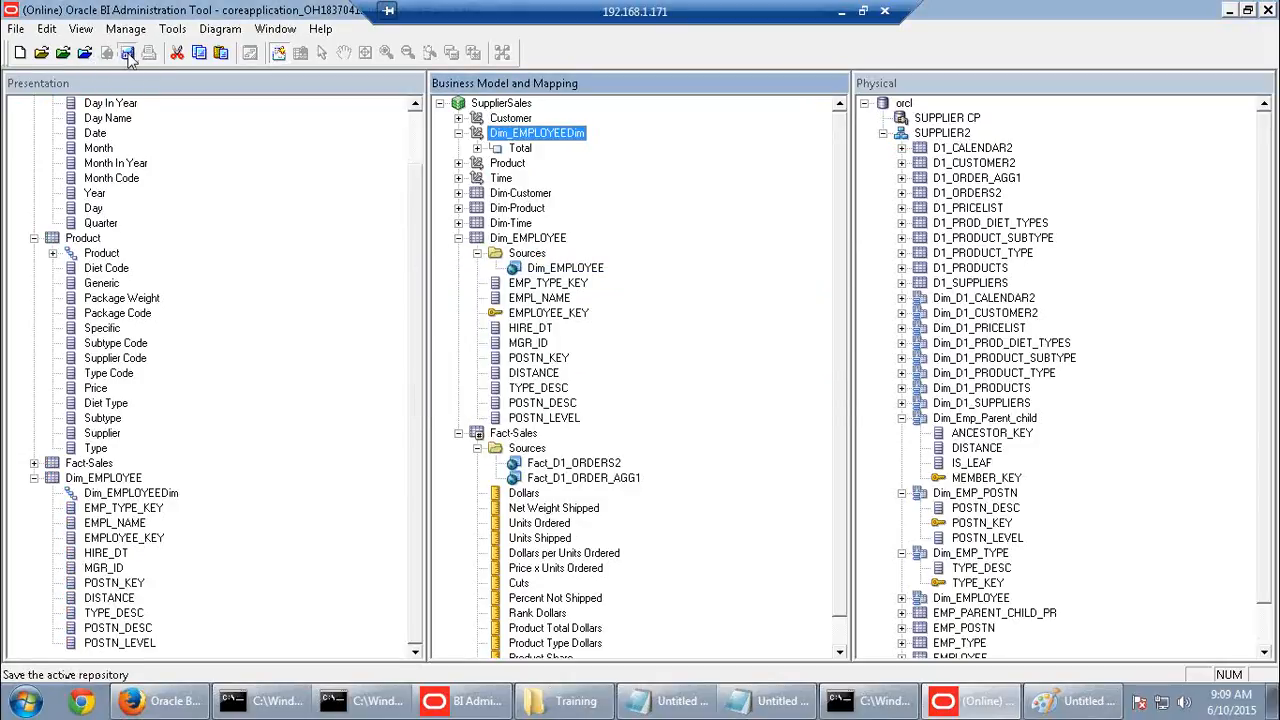
Reload server files and metadata from the BI Administration page in Firefox.
click(160, 700)
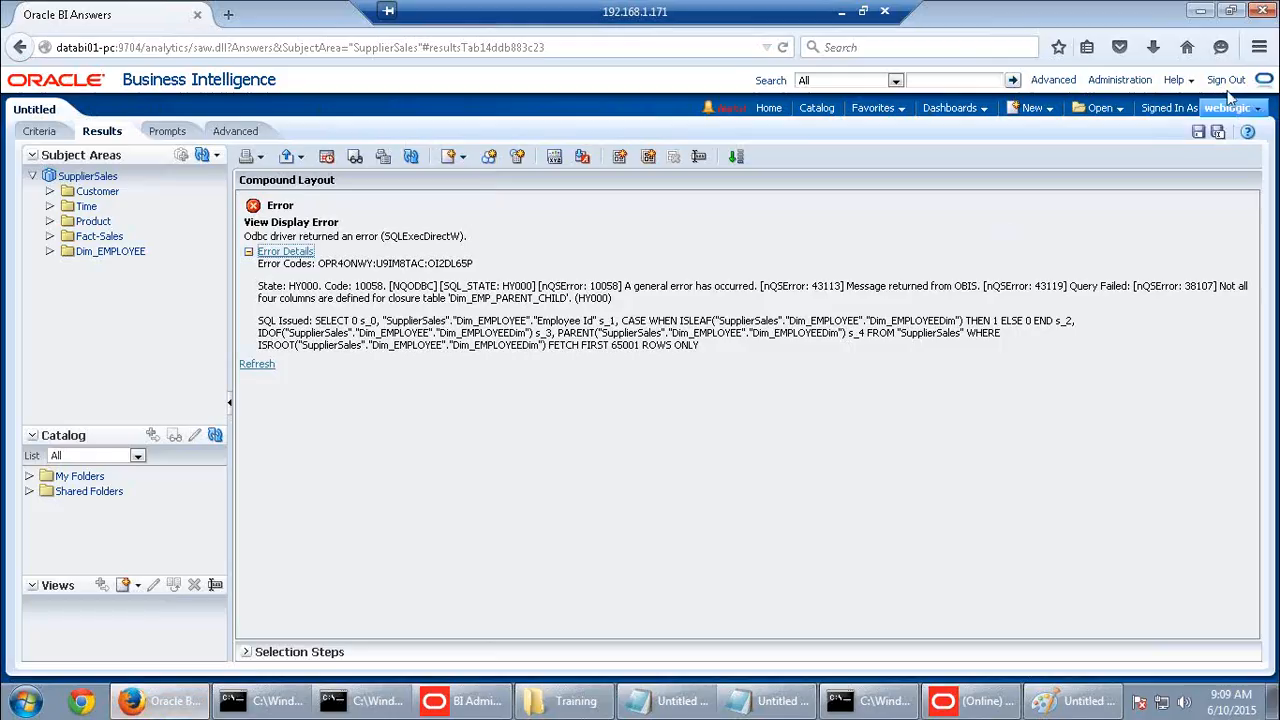
click(1119, 82)
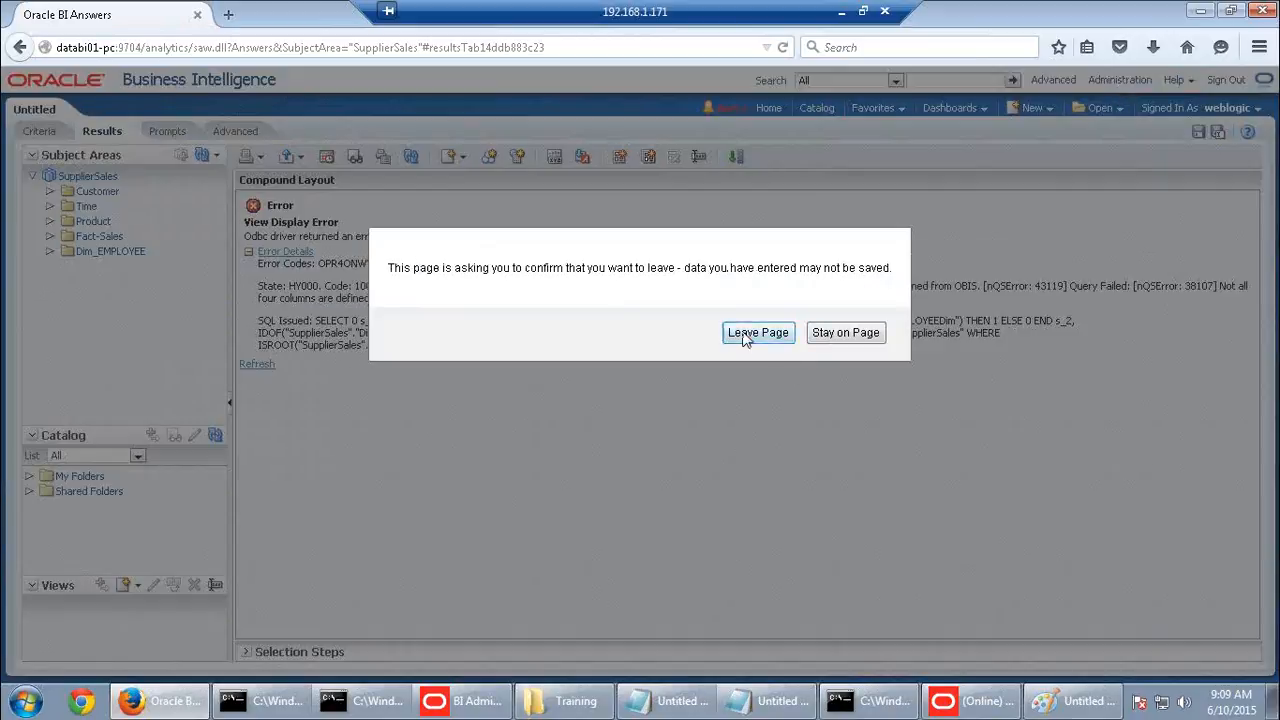
click(745, 334)
scroll(453, 502, down, 1)
click(196, 540)
Close all cursors in Manage Sessions and purge the cache with call sapurgeallcache().
click(121, 416)
click(1213, 336)
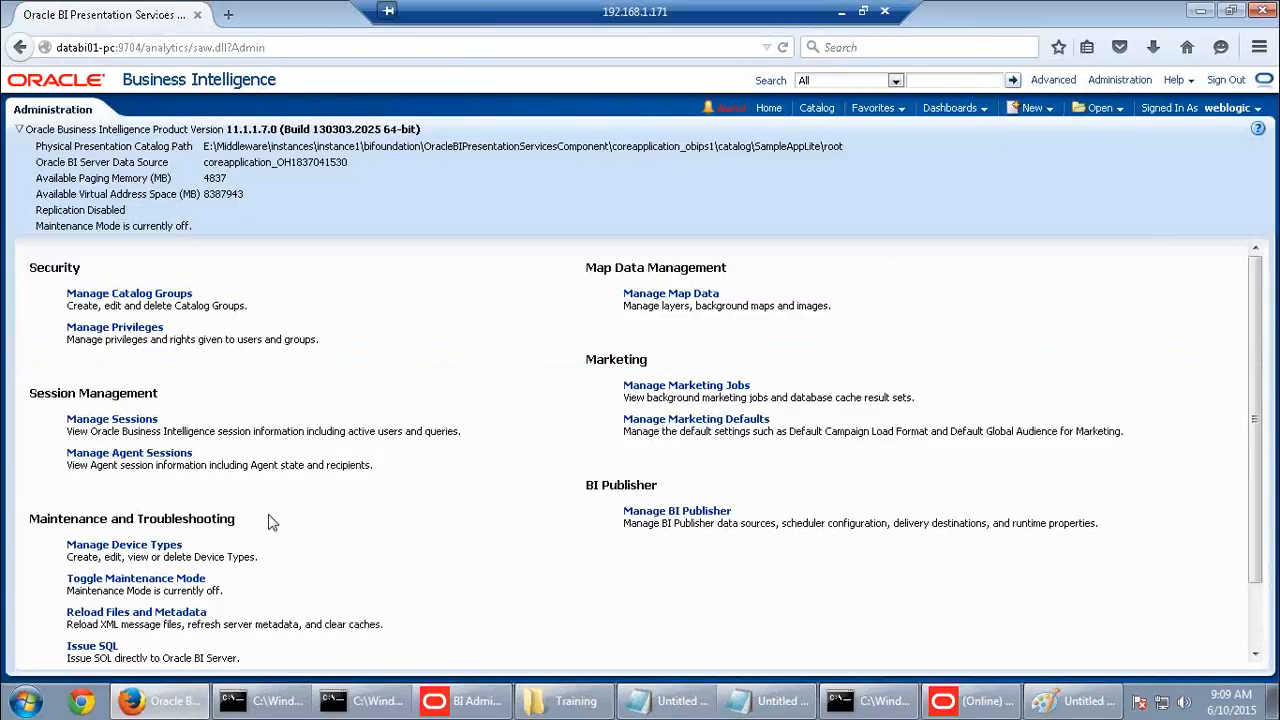
scroll(297, 549, down, 1)
click(107, 578)
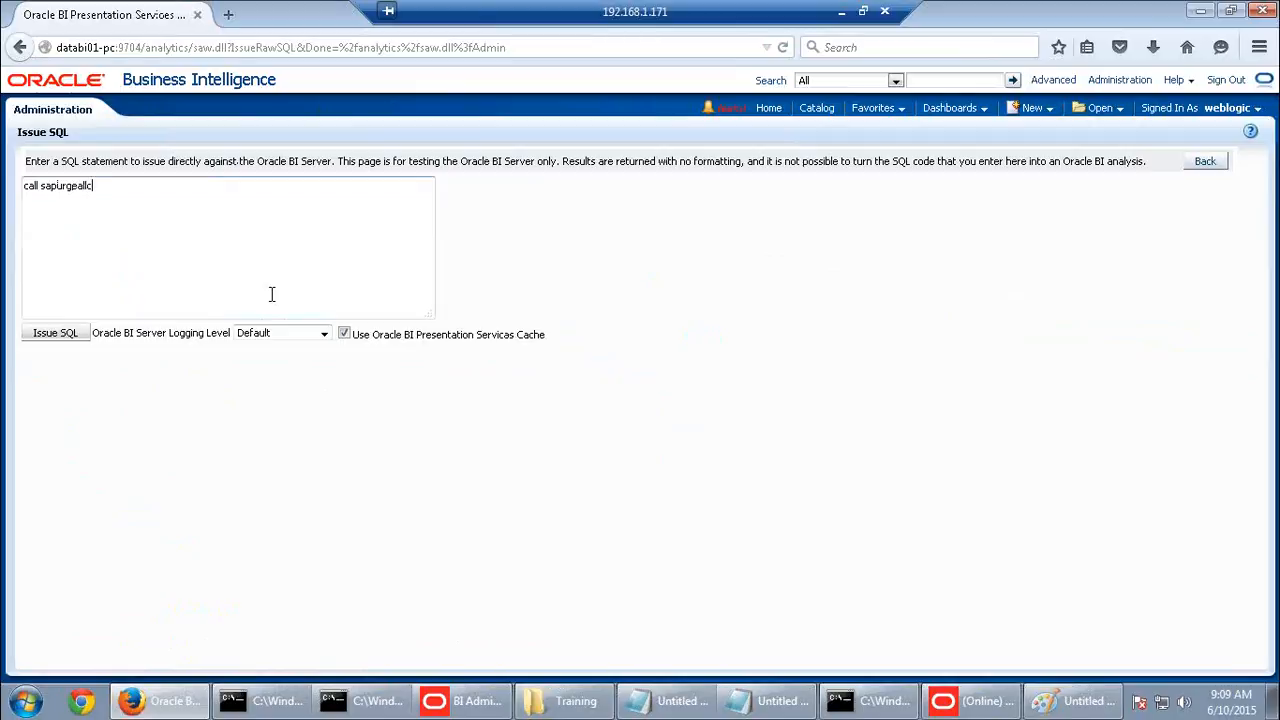
text(()
click(58, 338)
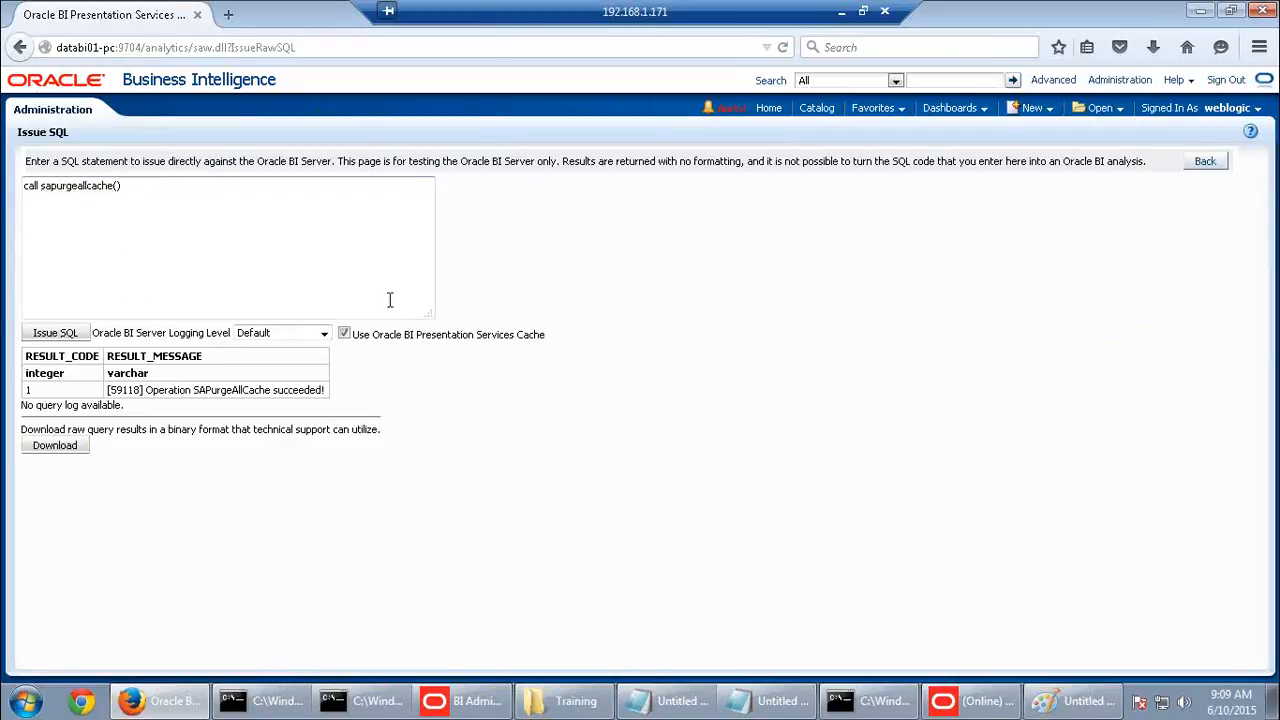
click(1030, 108)
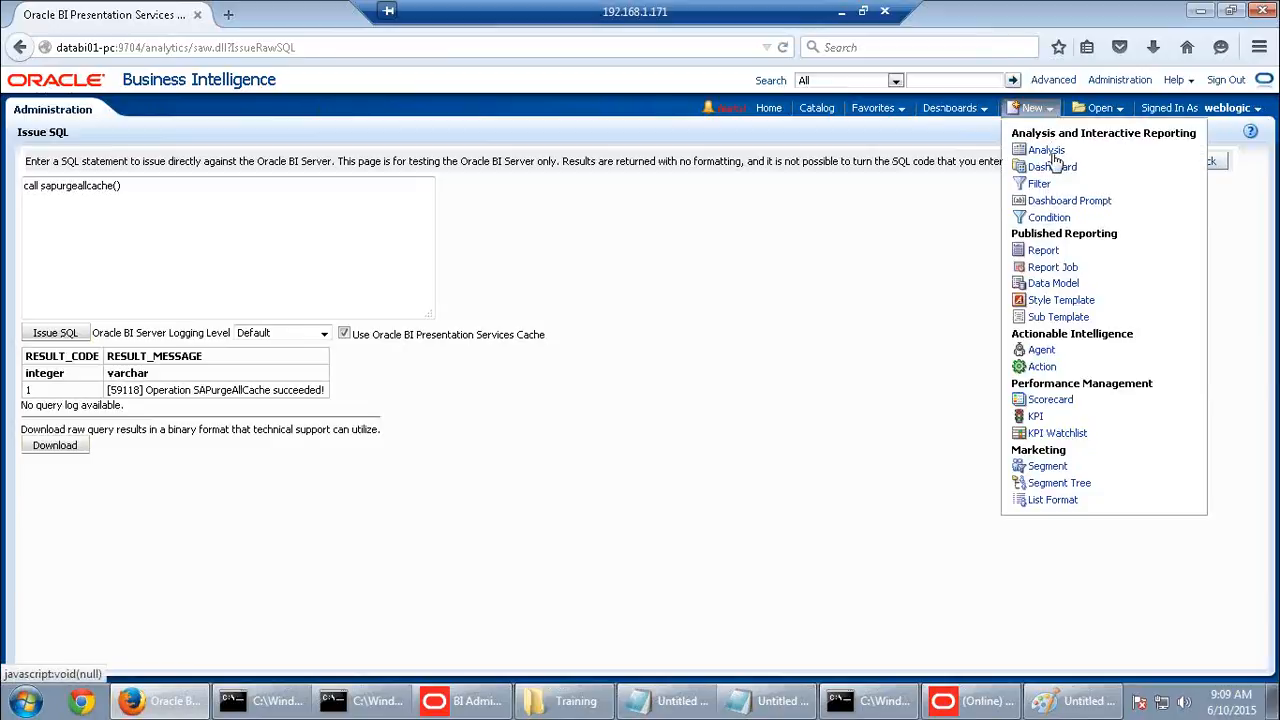
Build a SupplierSales analysis on Dim_EMPLOYEEDim and expand the closure-table error details.
click(1045, 152)
click(1008, 162)
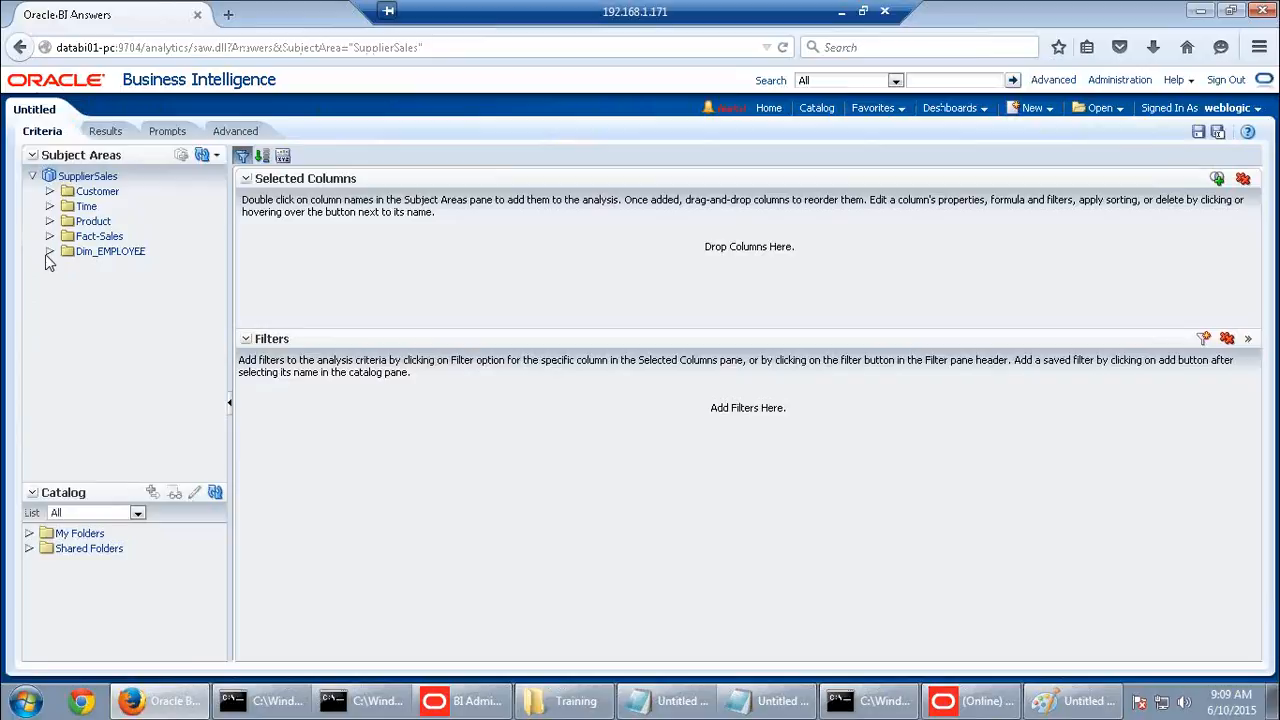
click(50, 251)
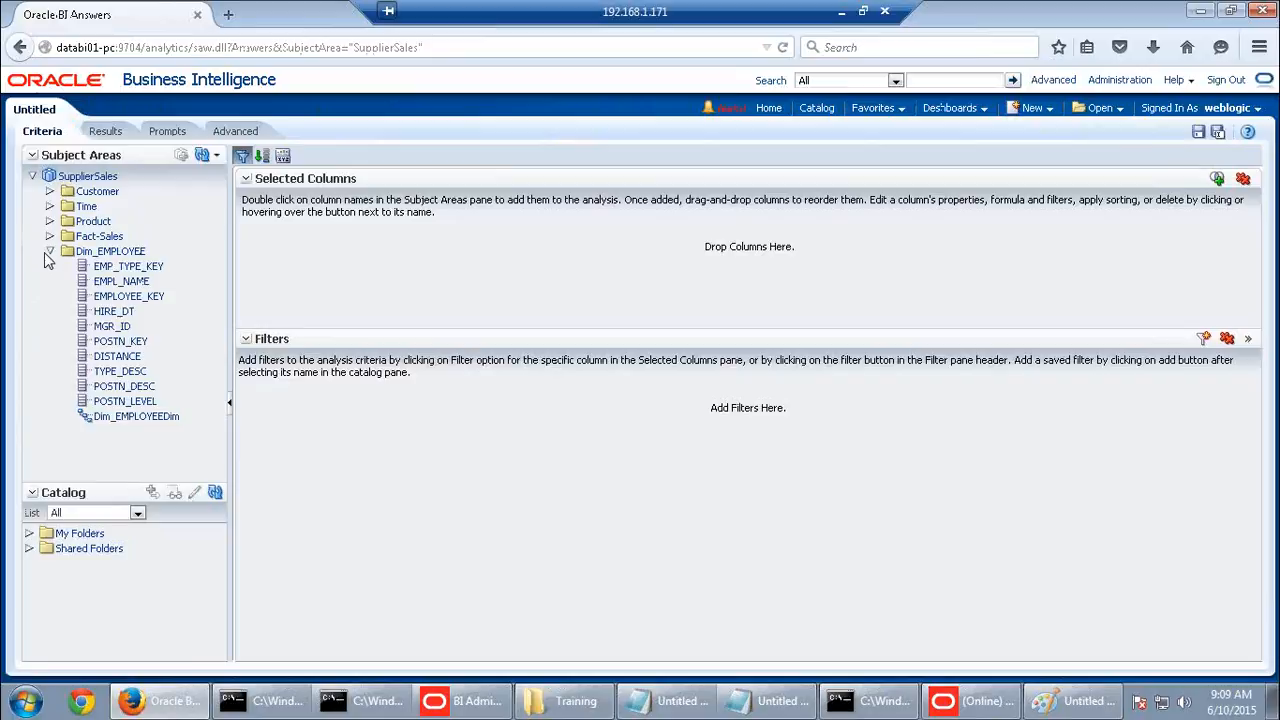
double_click(117, 418)
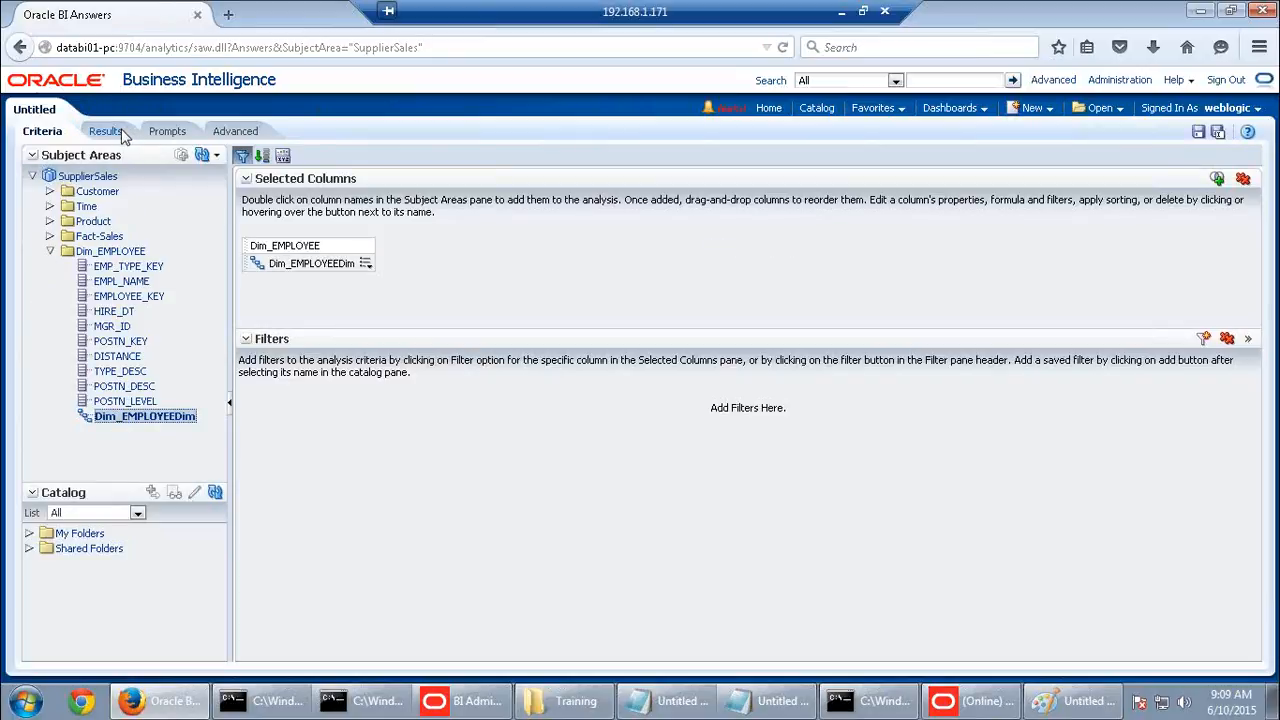
click(106, 131)
click(288, 251)
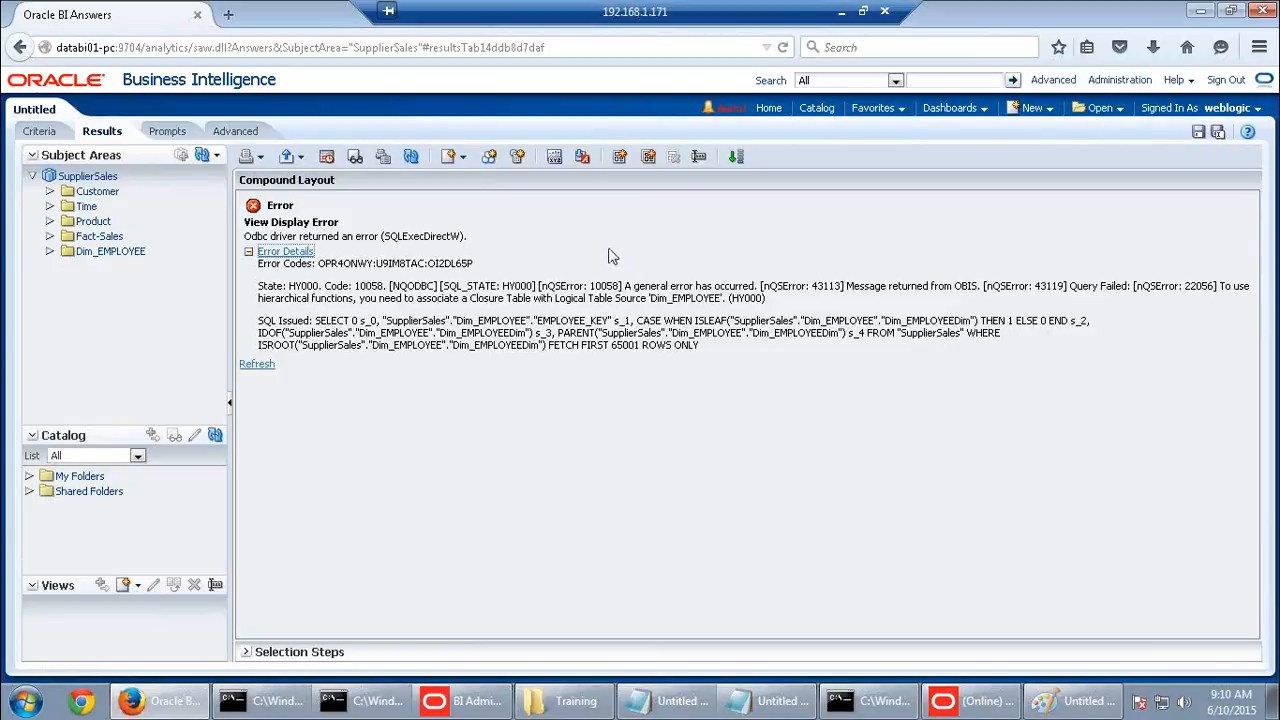
Read through activity guide pages 167–170 in Adobe Reader.
click(841, 11)
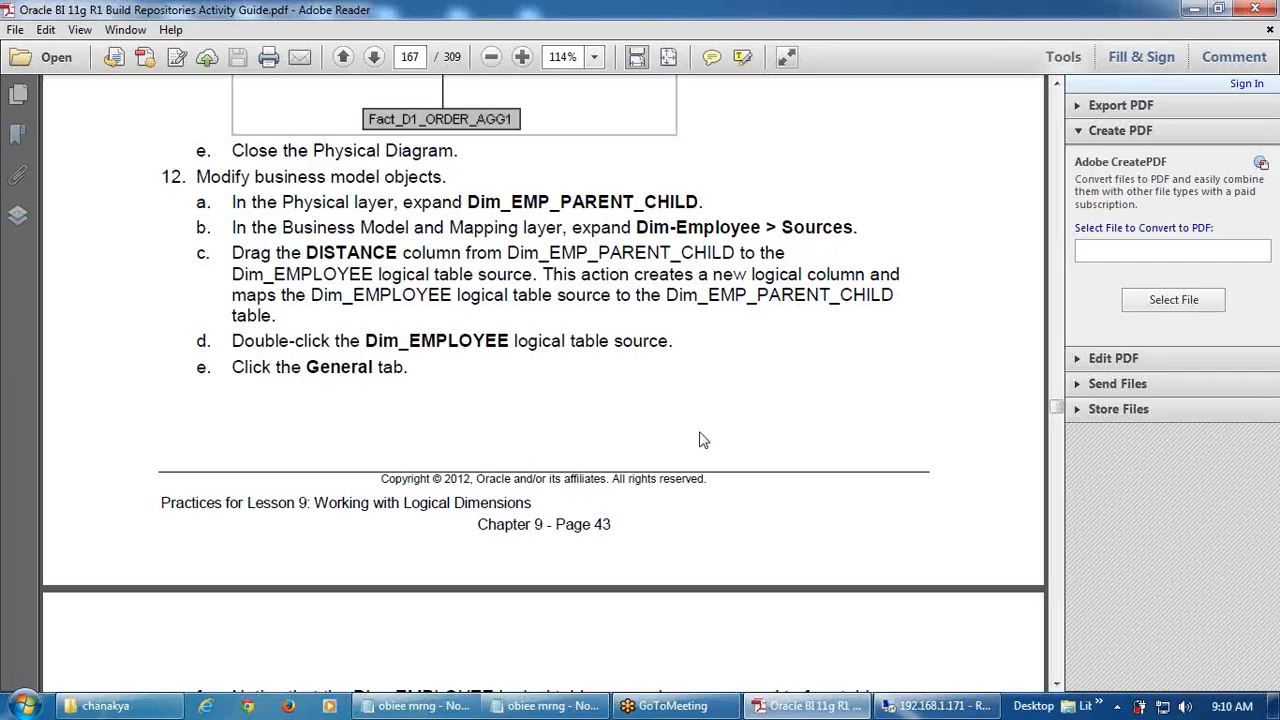
scroll(706, 431, down, 10)
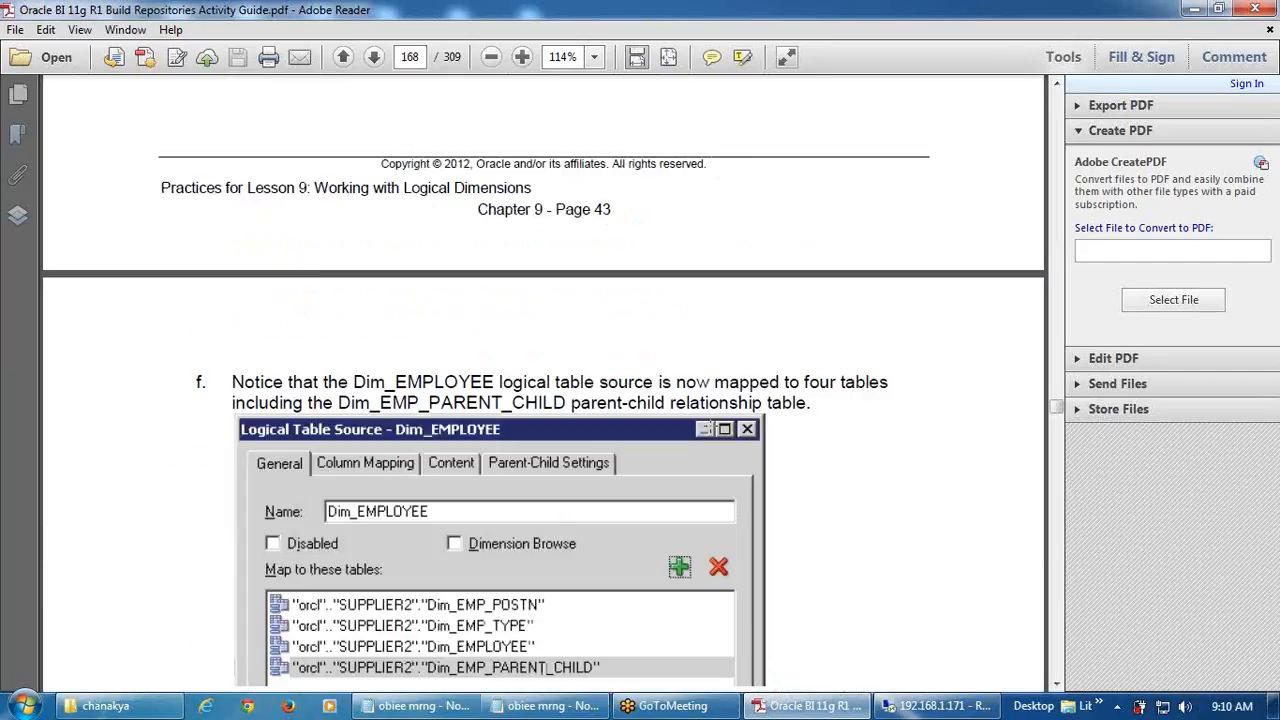
scroll(716, 430, down, 9)
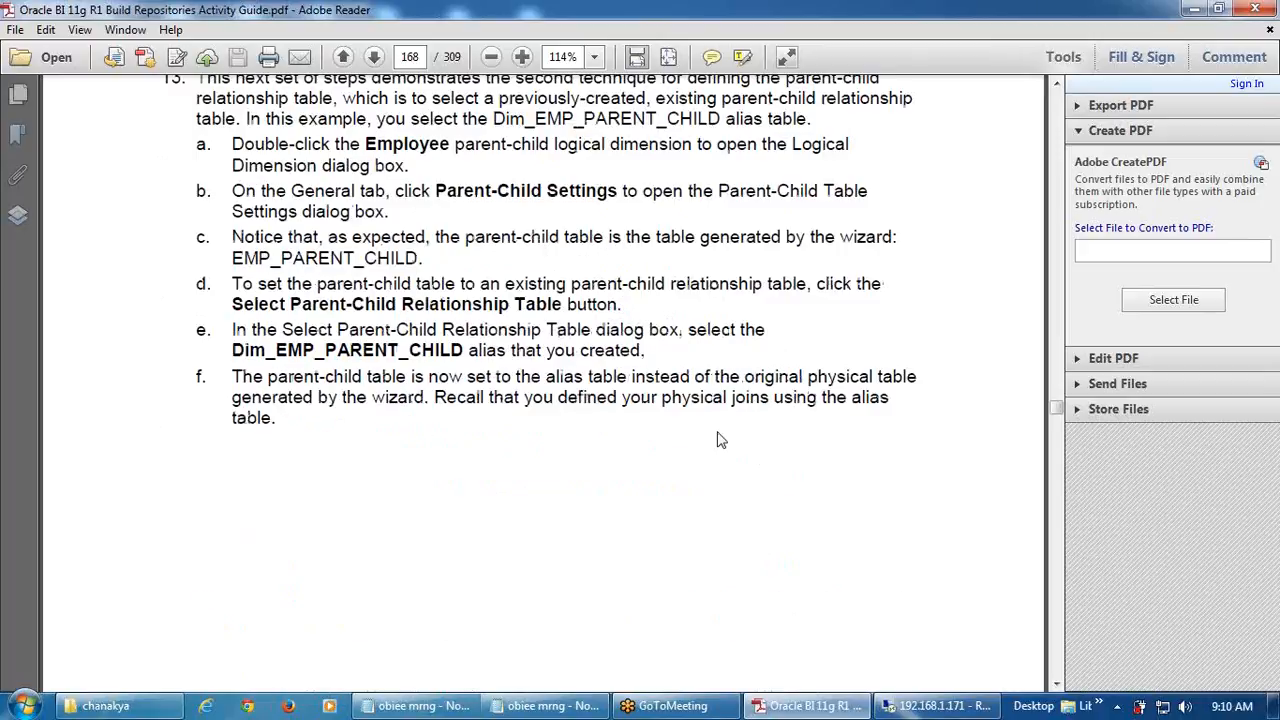
scroll(716, 440, down, 15)
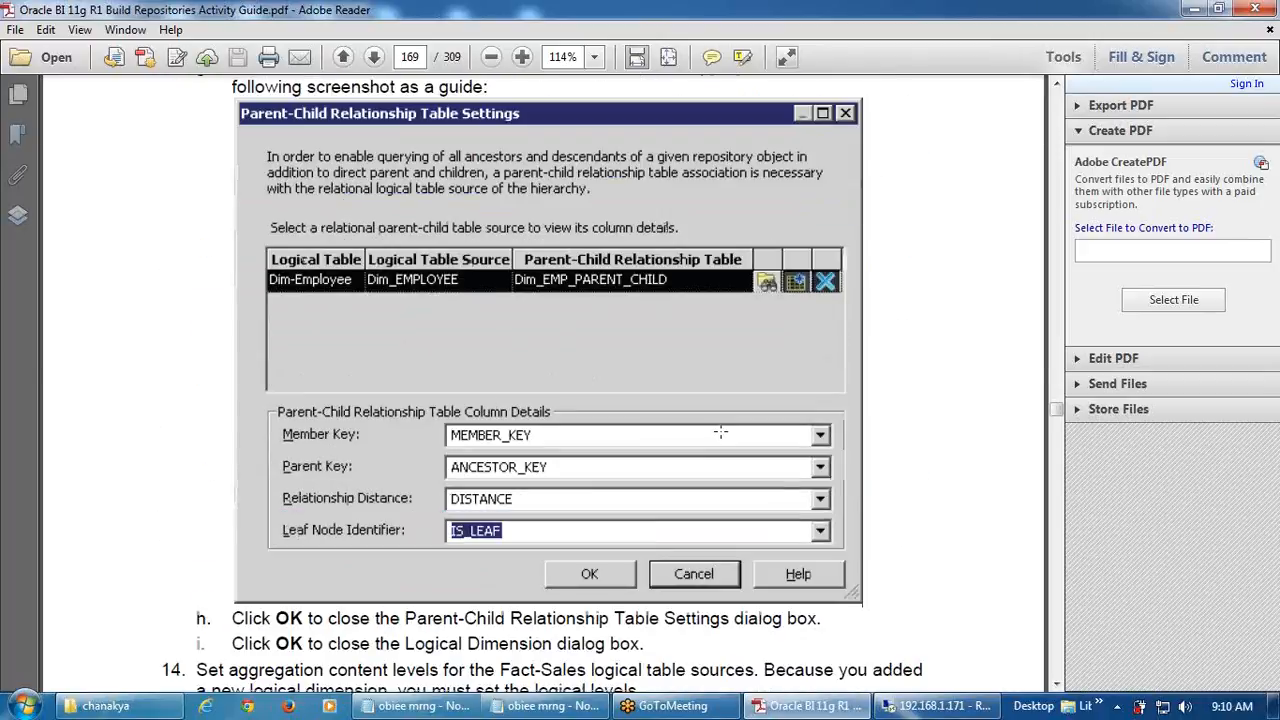
scroll(720, 432, down, 9)
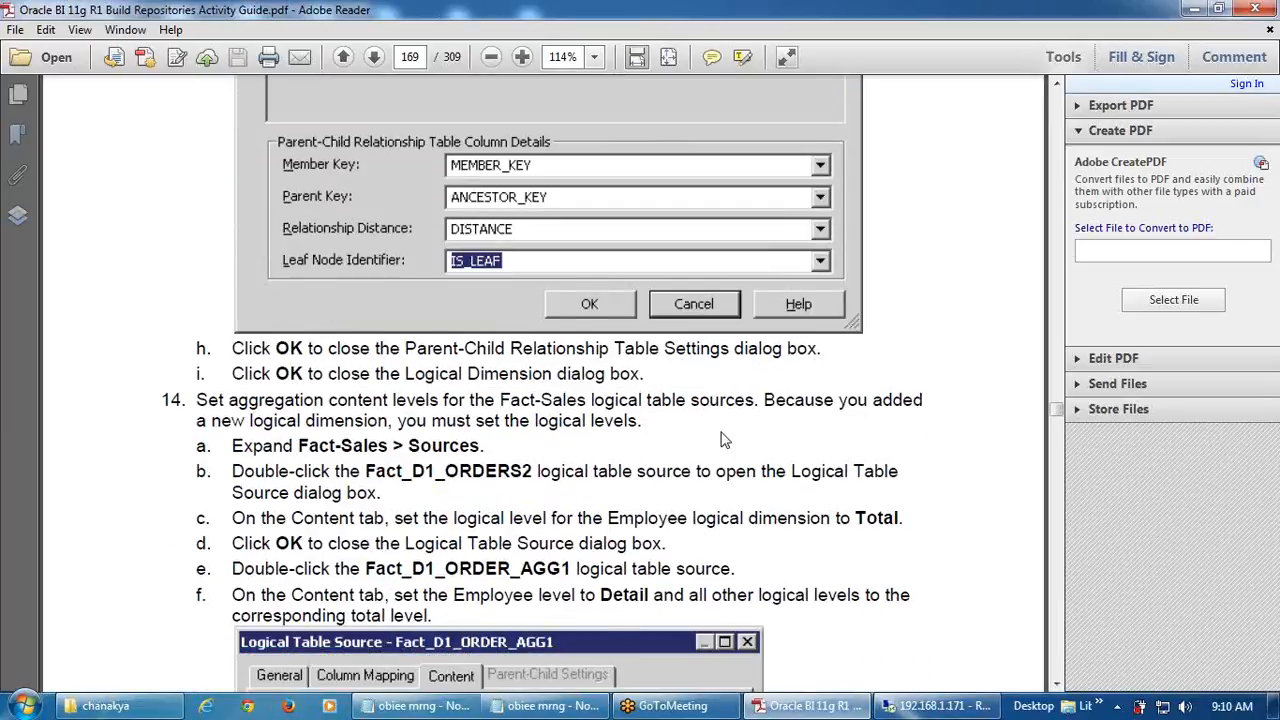
scroll(720, 432, down, 4)
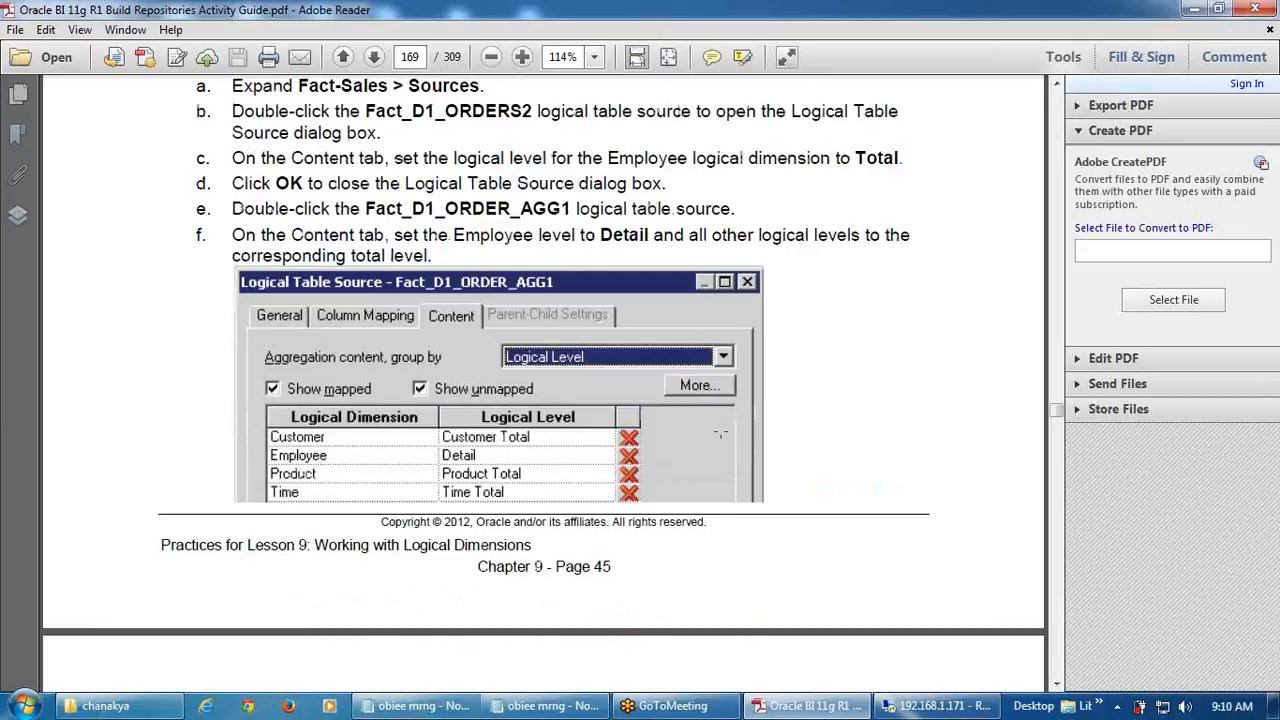
scroll(720, 435, down, 16)
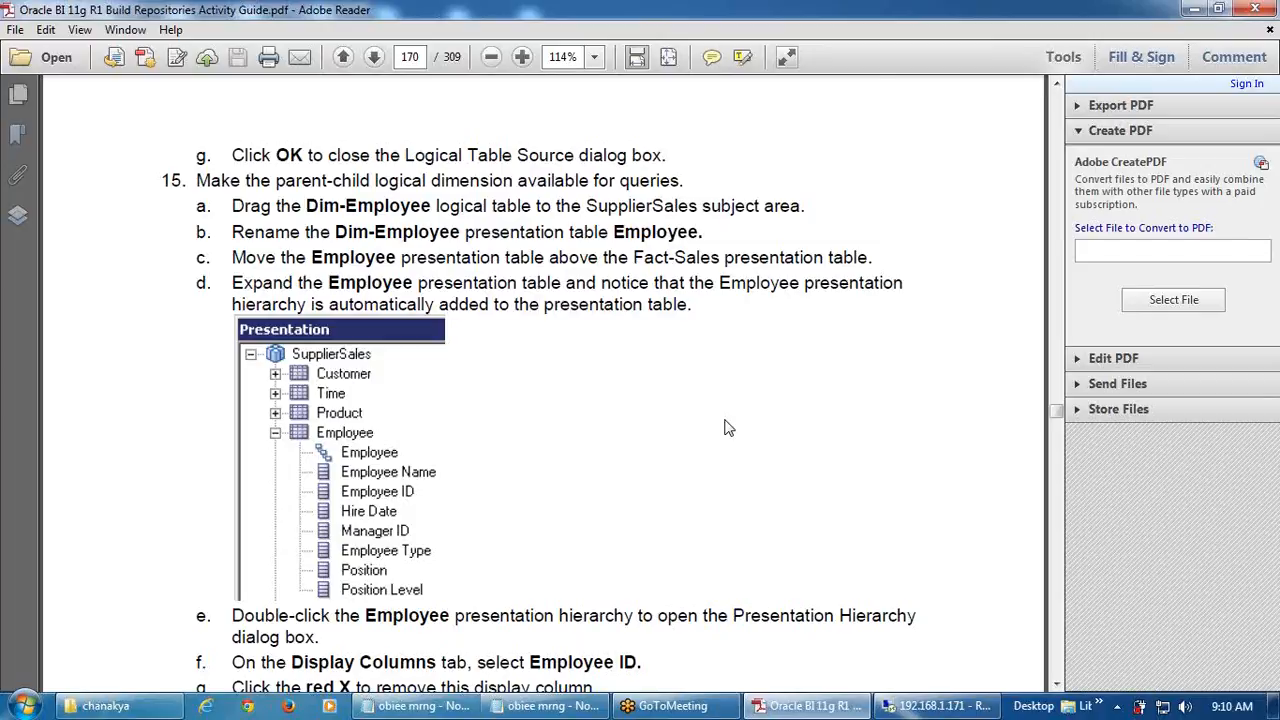
scroll(728, 428, down, 10)
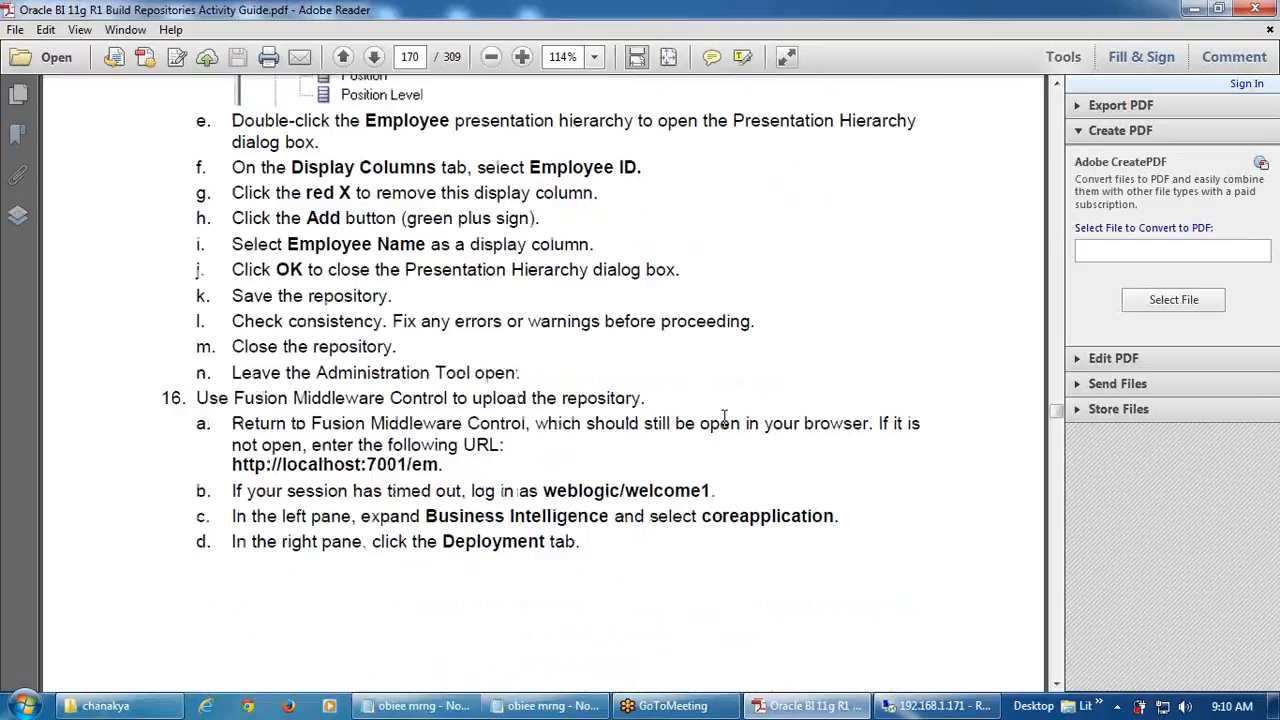
Replace the Dim_EMPLOYEEDim hierarchy's EMPLOYEE_KEY display column with EMPL_NAME.
click(940, 706)
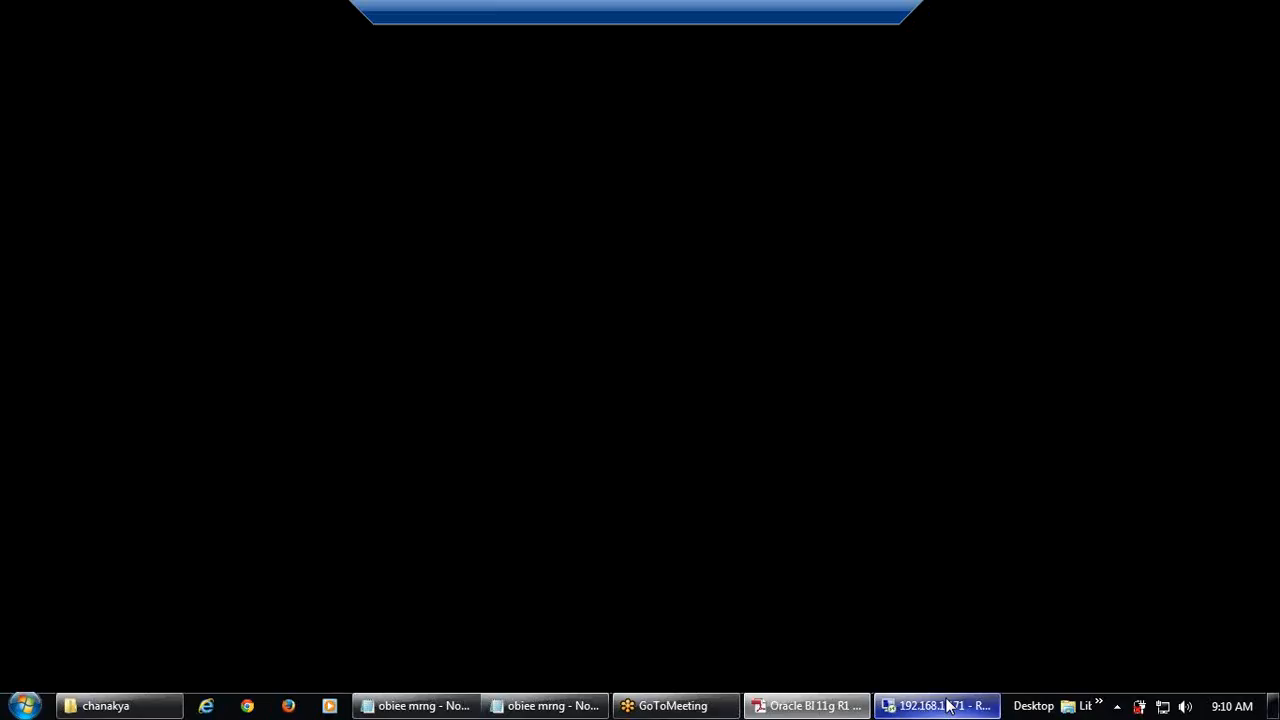
click(972, 701)
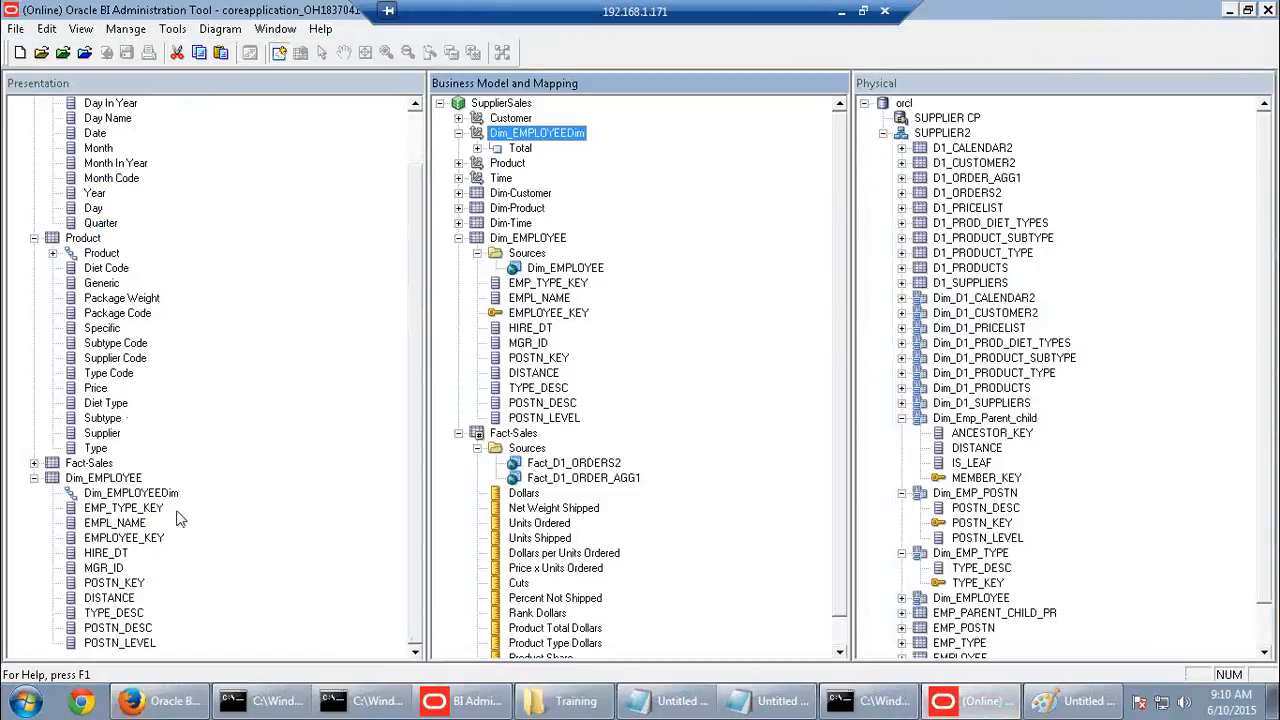
double_click(168, 497)
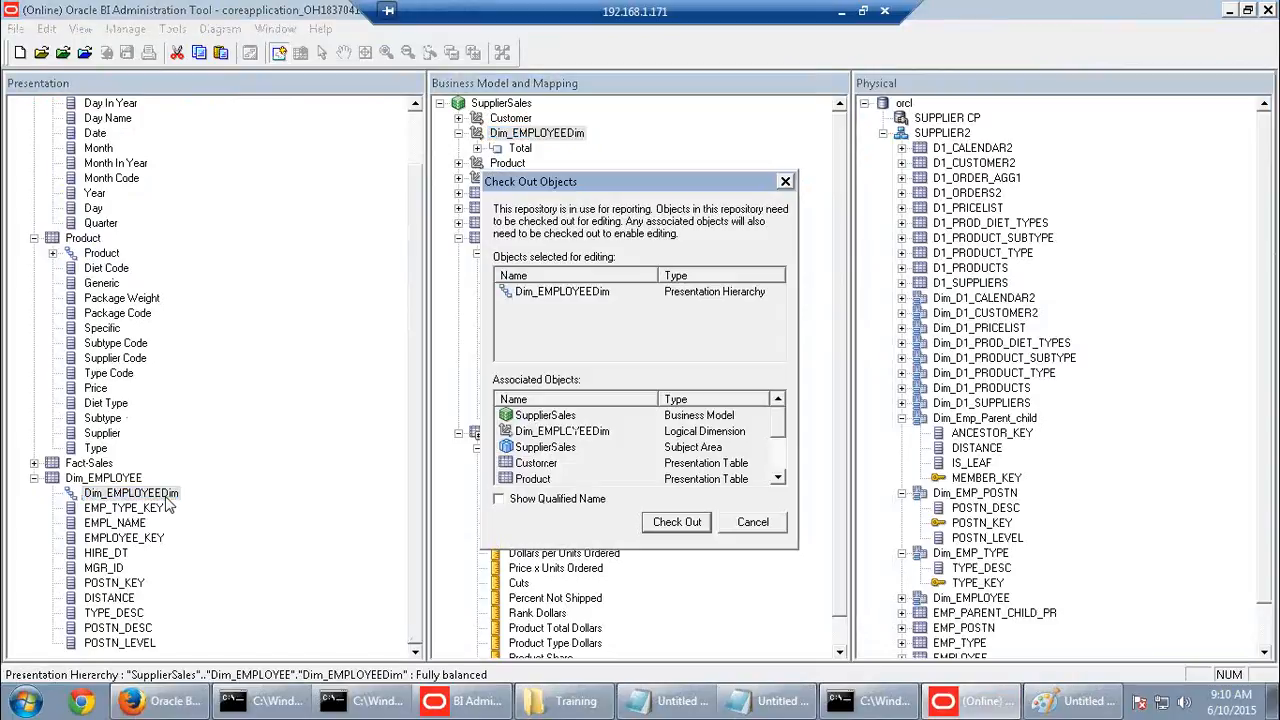
click(684, 531)
click(560, 234)
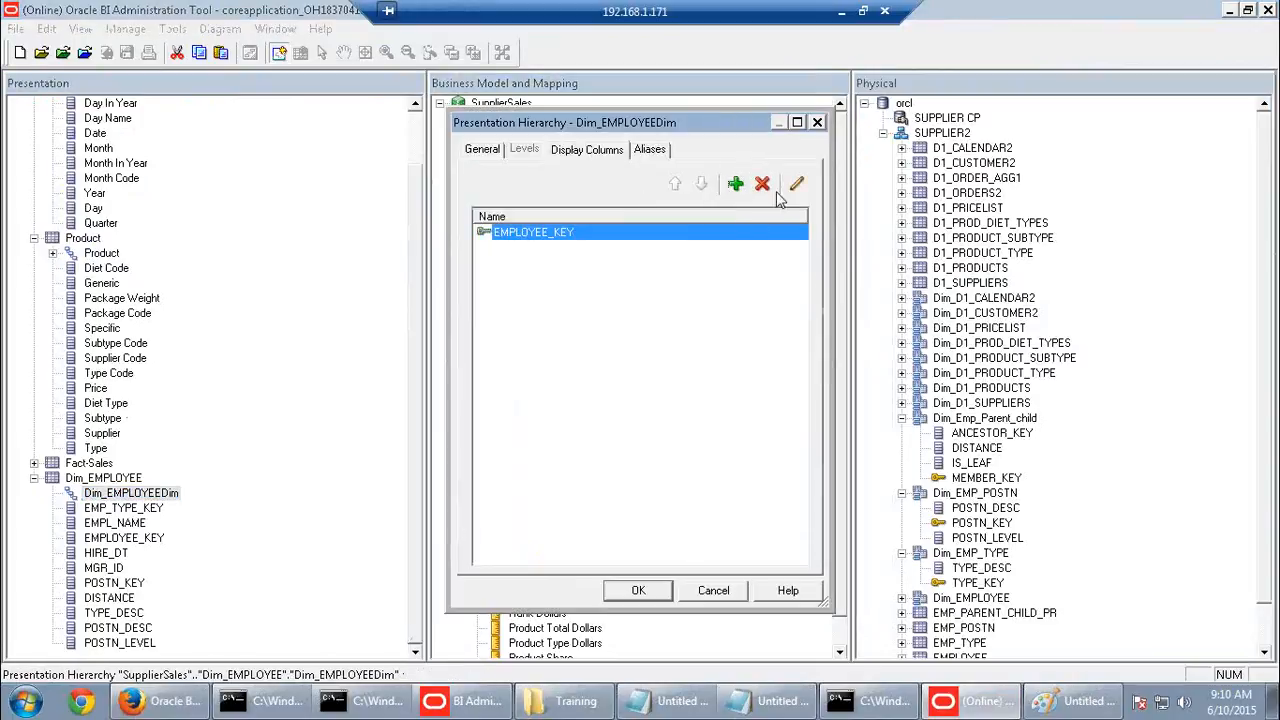
click(765, 186)
click(726, 416)
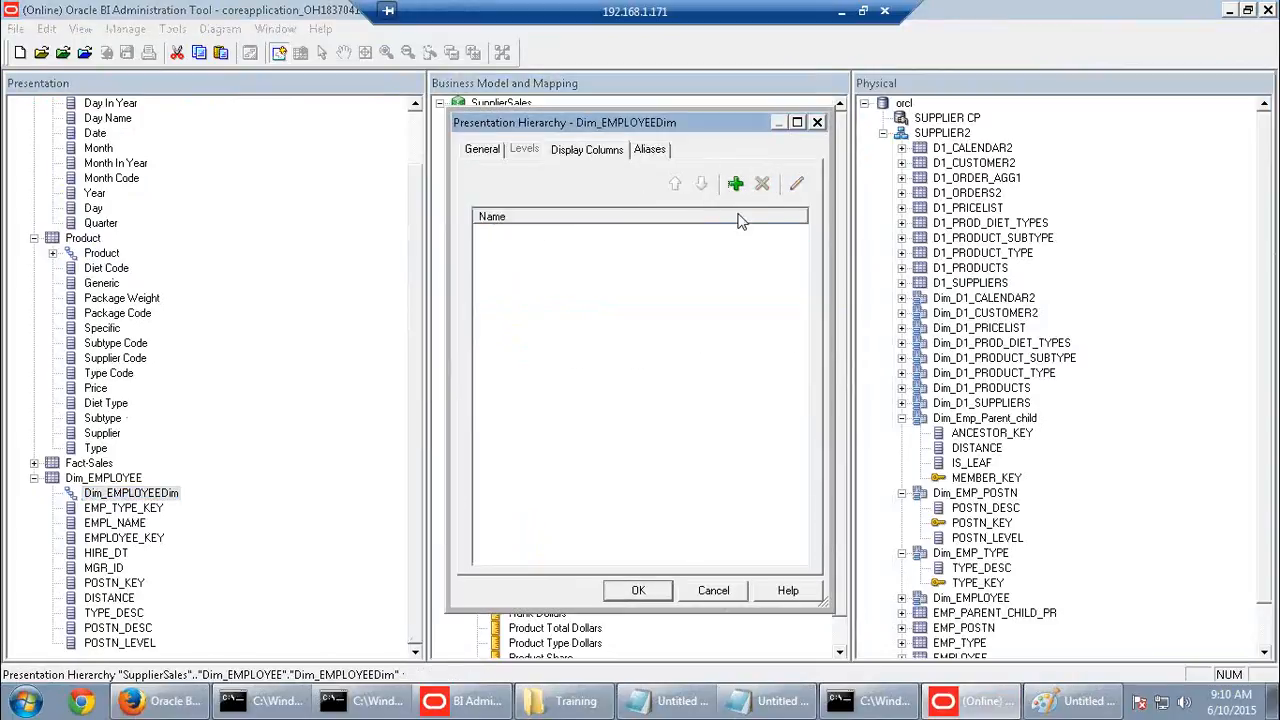
click(737, 185)
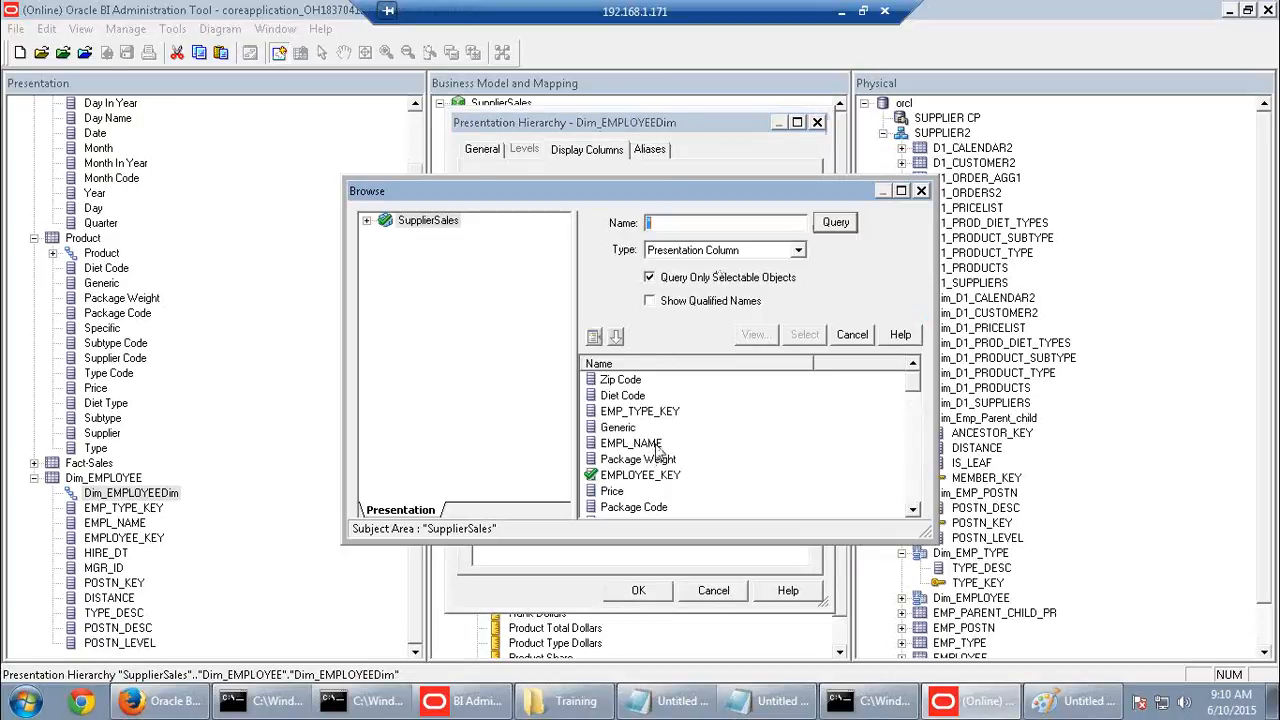
click(652, 445)
click(824, 336)
click(740, 410)
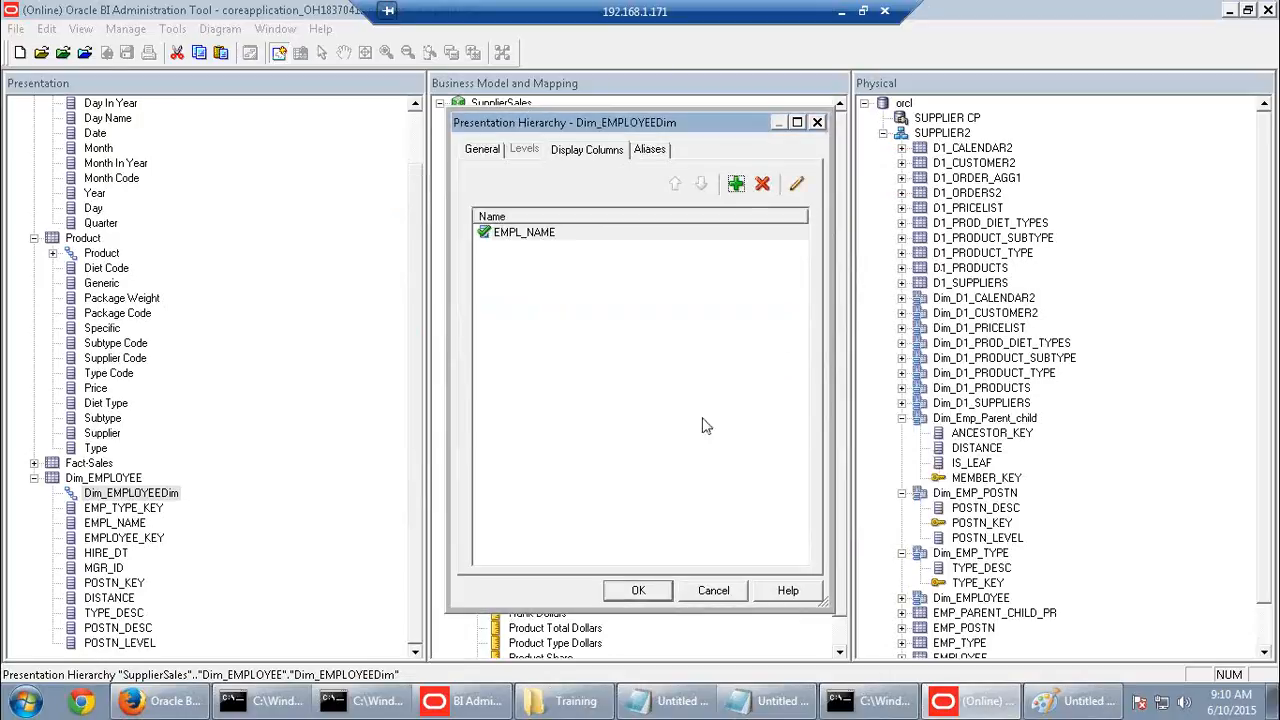
click(638, 591)
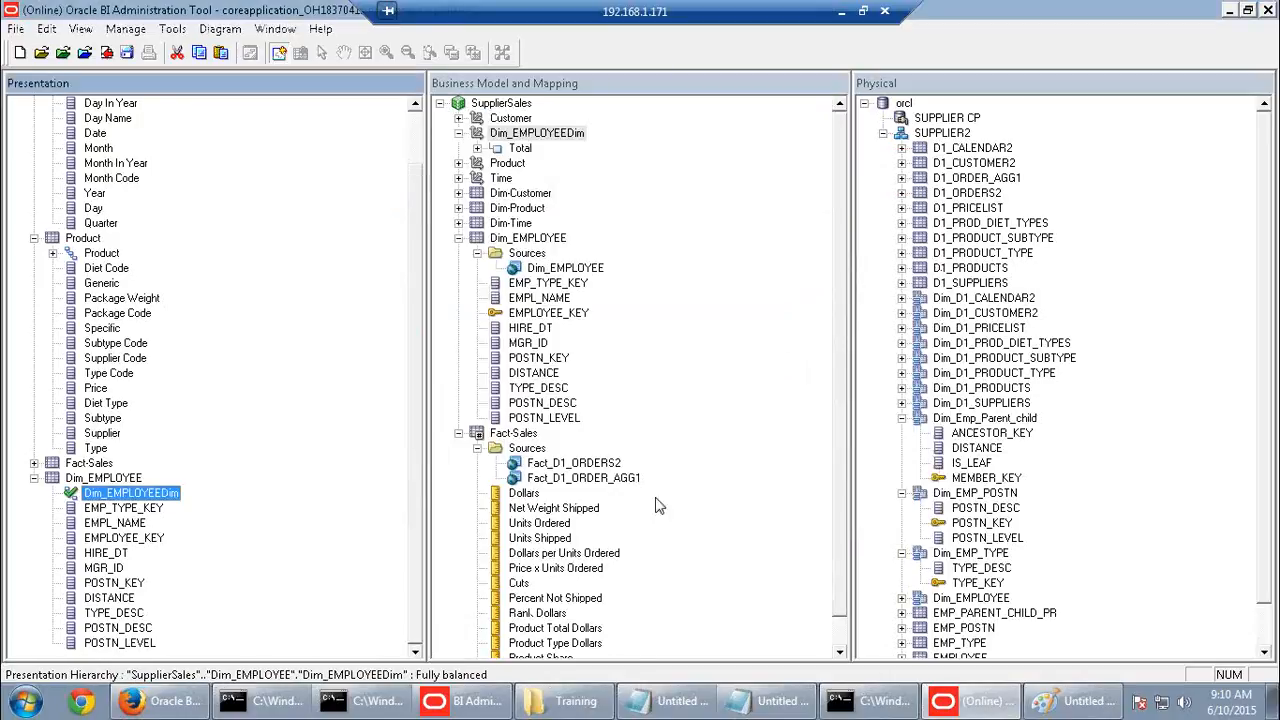
Check in the changes and pass the global consistency check.
click(127, 52)
click(564, 391)
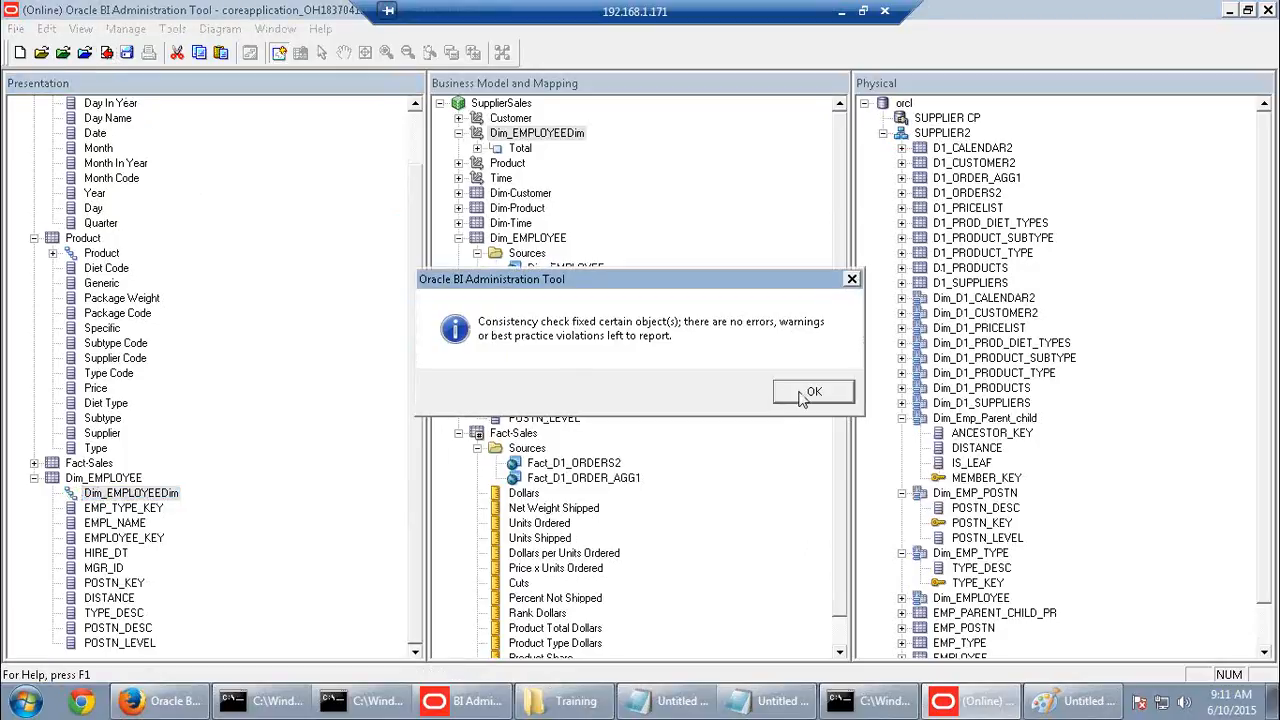
click(814, 397)
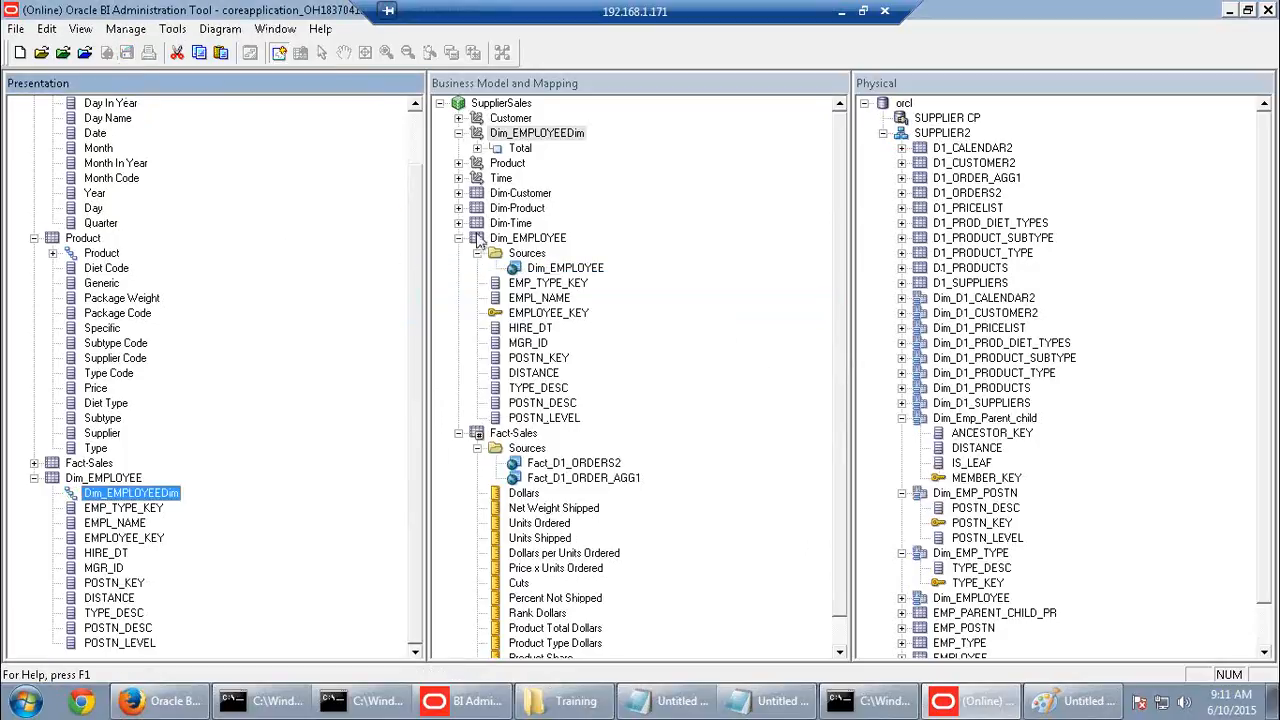
Check out Dim_EMPLOYEEDim and review its parent-child settings without changing them.
double_click(535, 133)
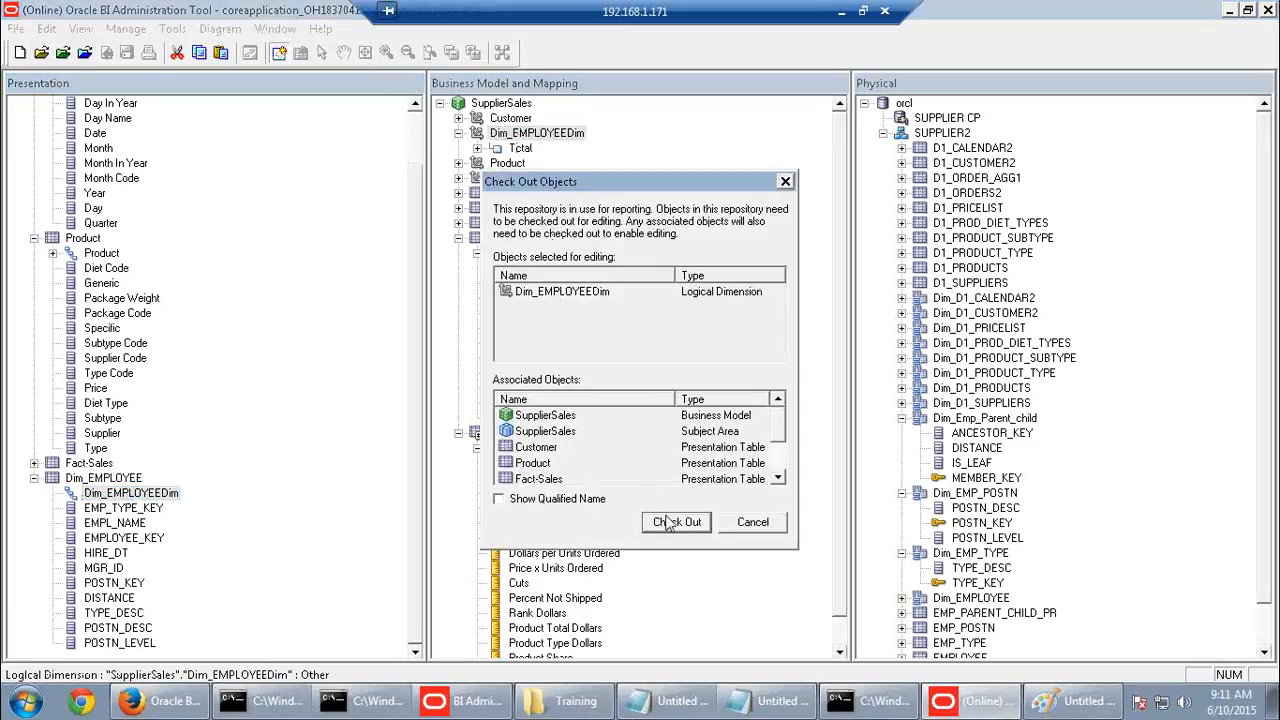
click(668, 527)
click(544, 256)
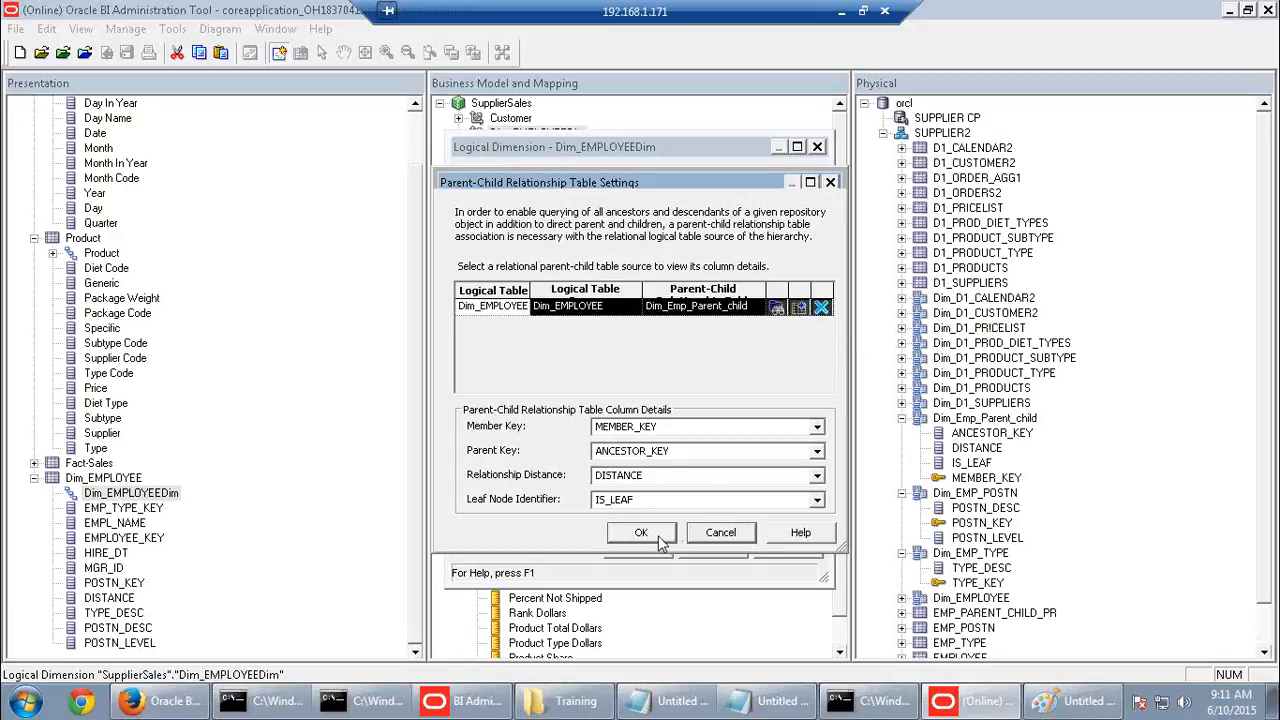
click(738, 540)
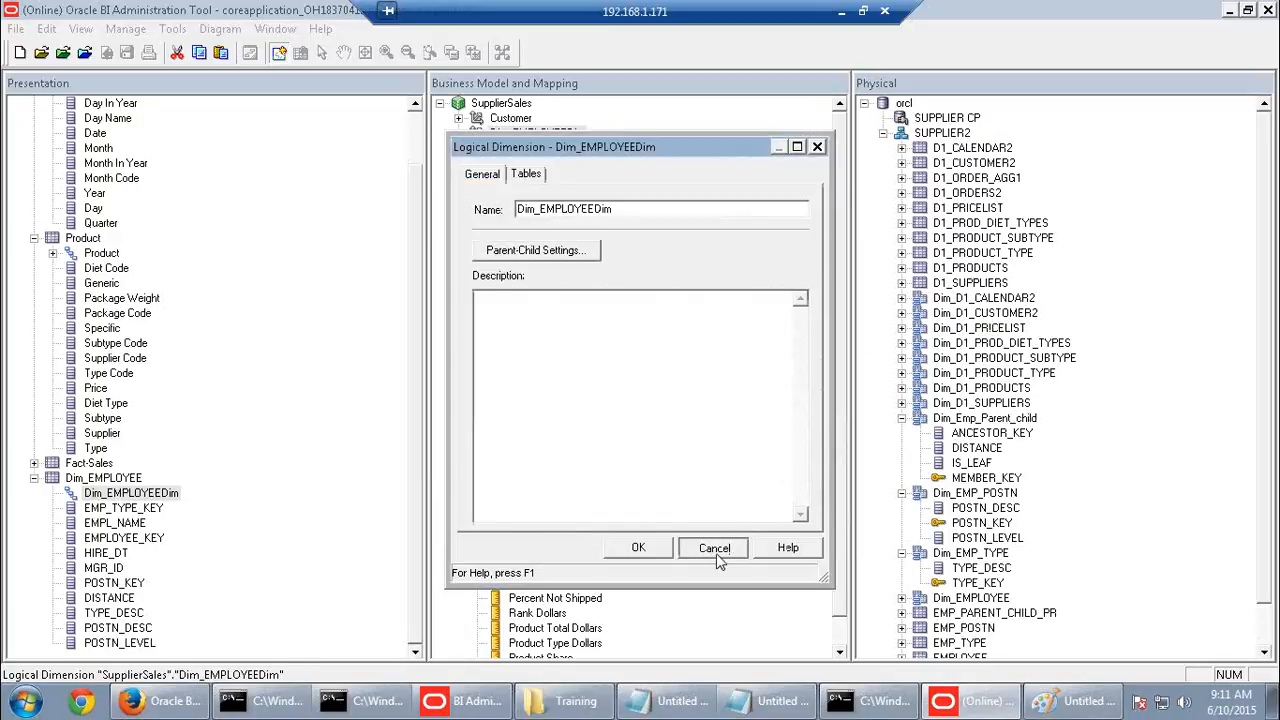
click(716, 548)
Check out Fact_D1_ORDER_AGG1's source, then check in changes after a clean consistency check.
scroll(753, 398, down, 2)
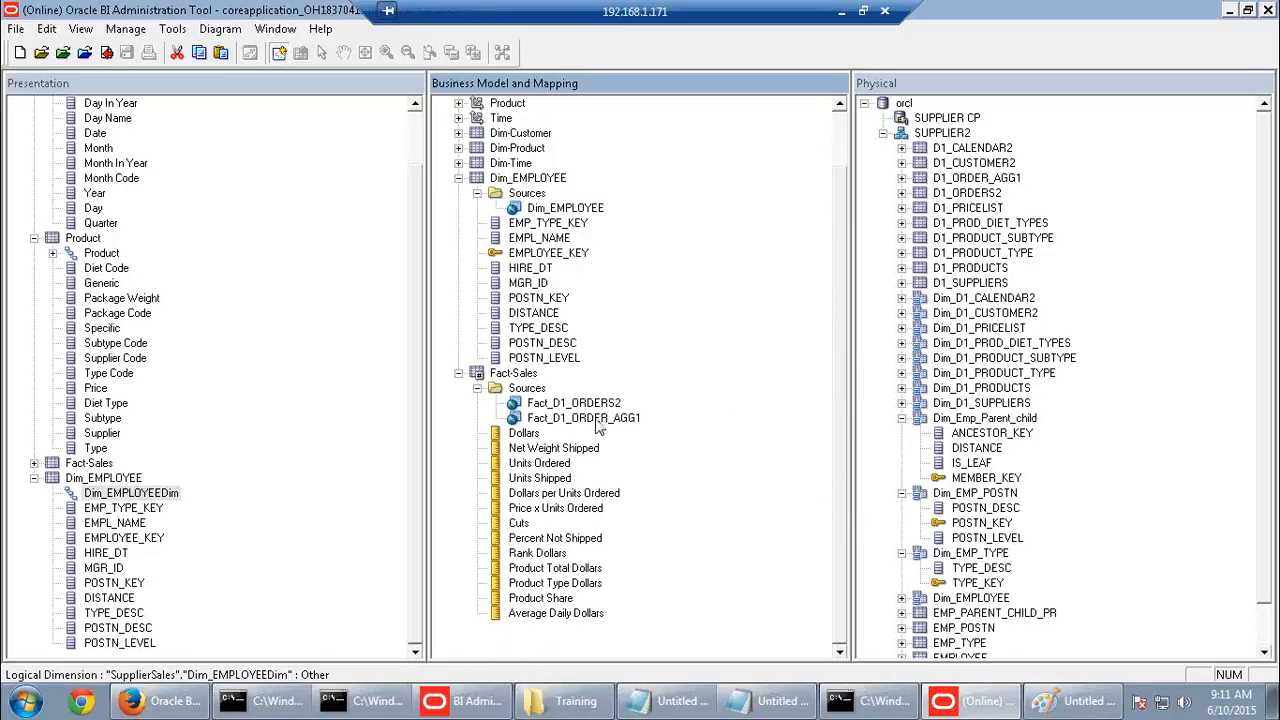
double_click(600, 418)
click(676, 523)
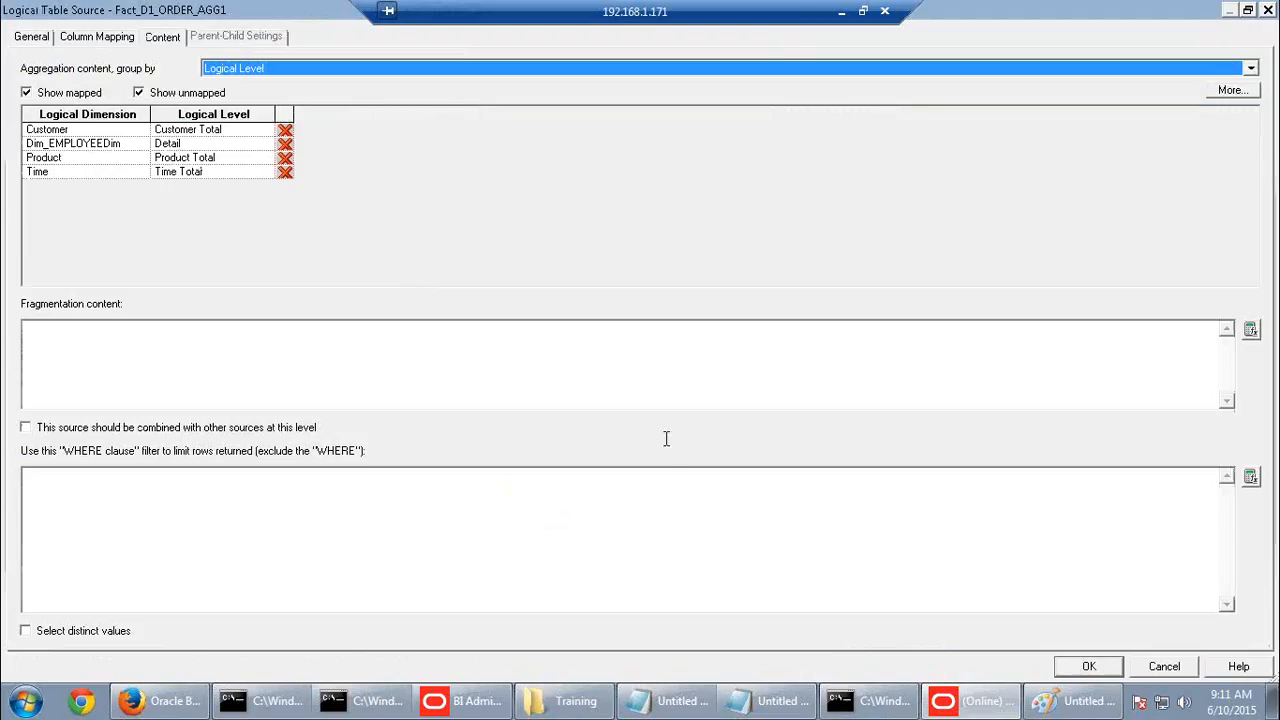
click(1087, 666)
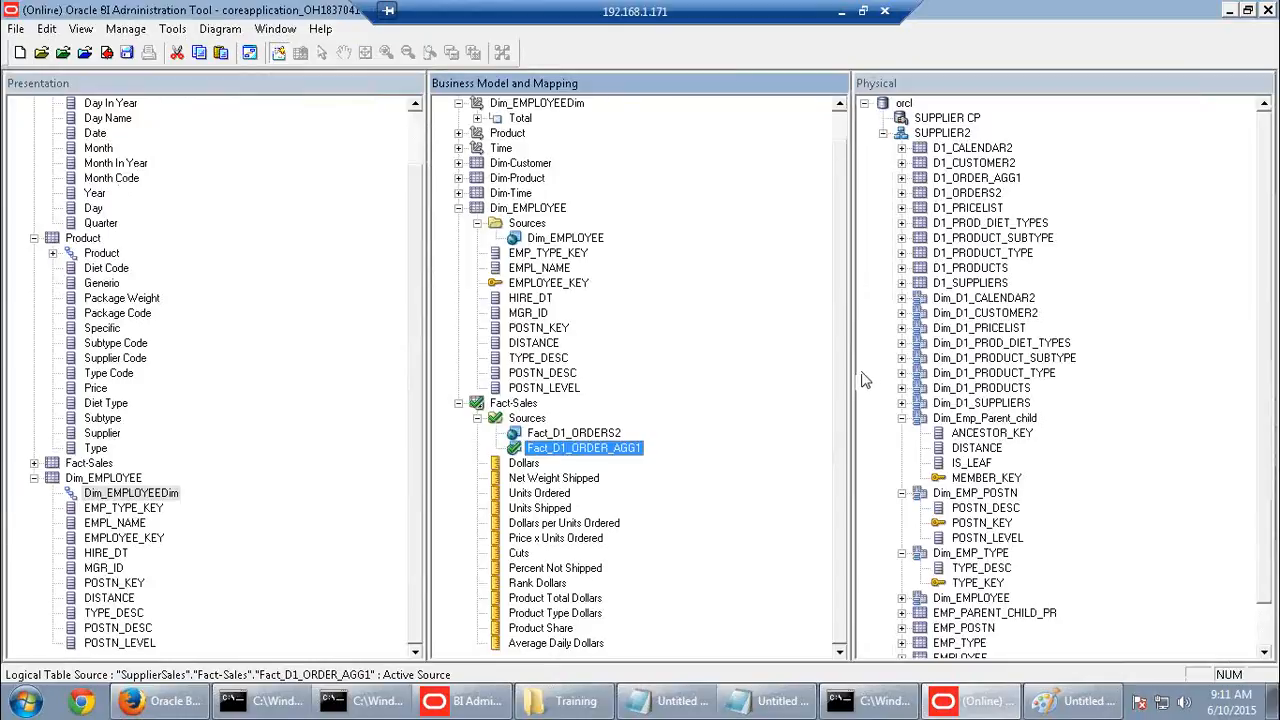
click(106, 52)
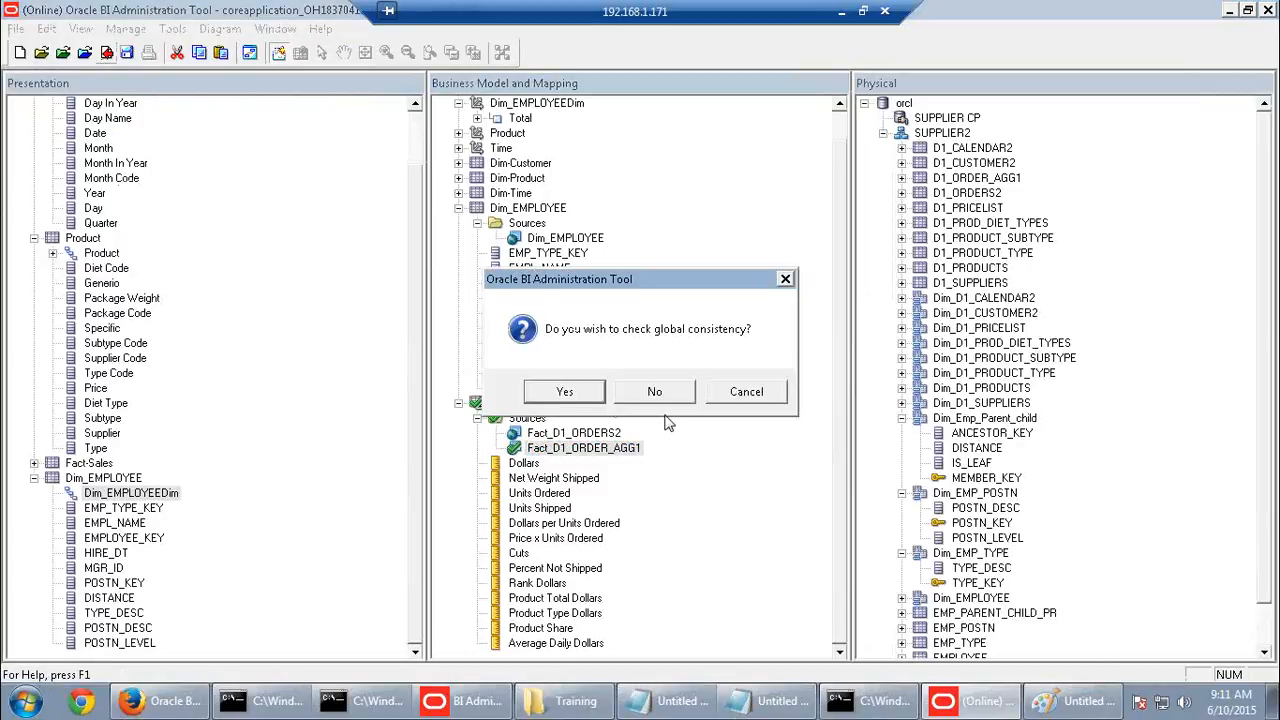
click(564, 391)
click(806, 392)
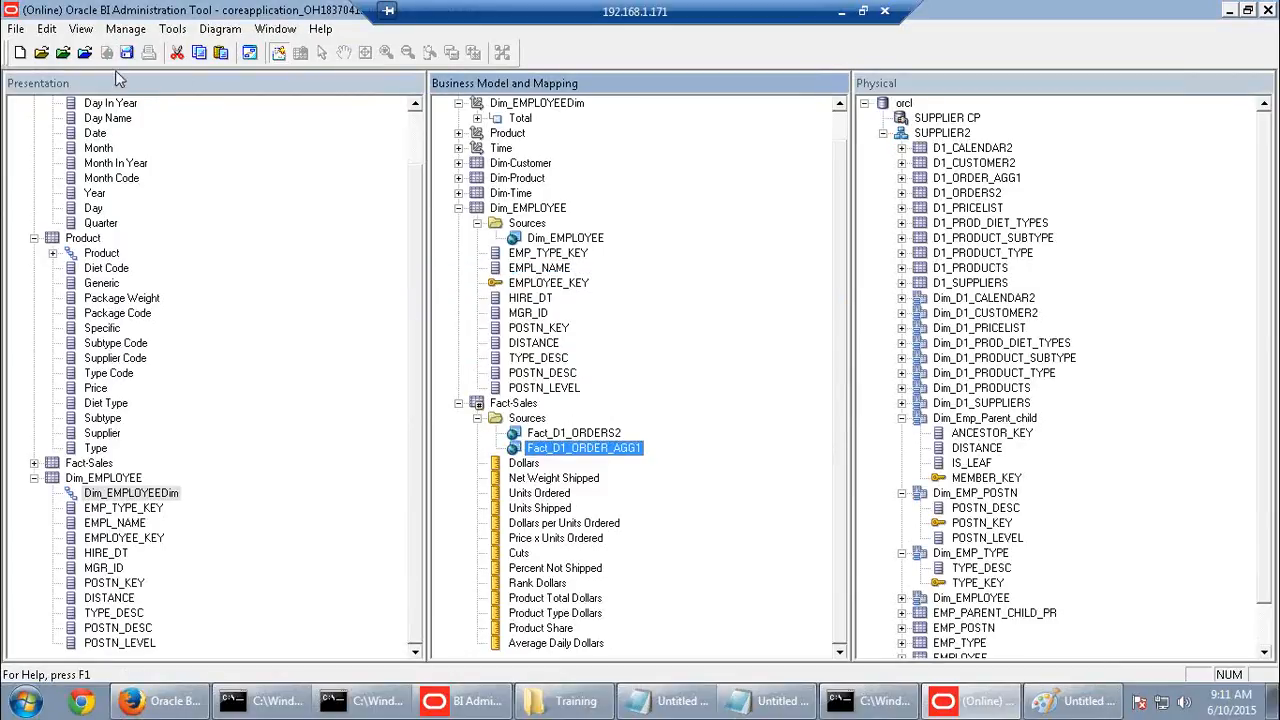
click(178, 706)
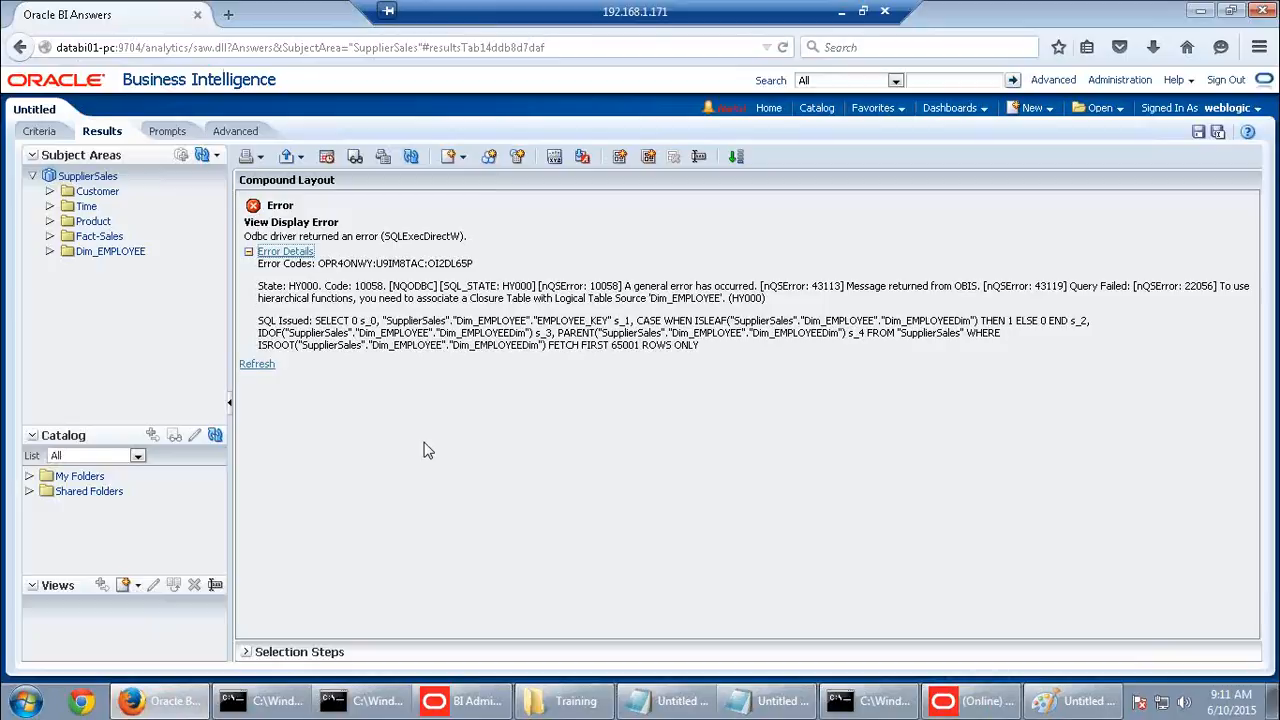
Reload server metadata, add Fact-Sales Dollars, and rerun the analysis to see the closure-table error.
click(45, 133)
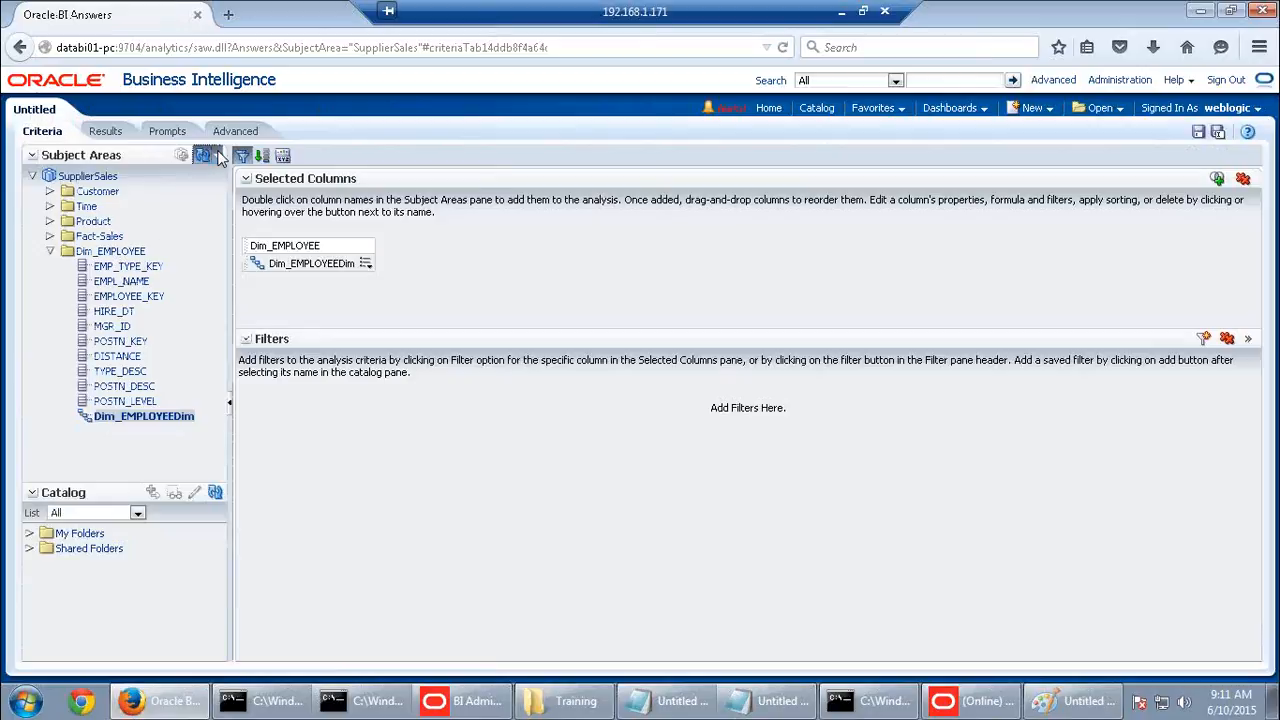
click(212, 156)
click(236, 199)
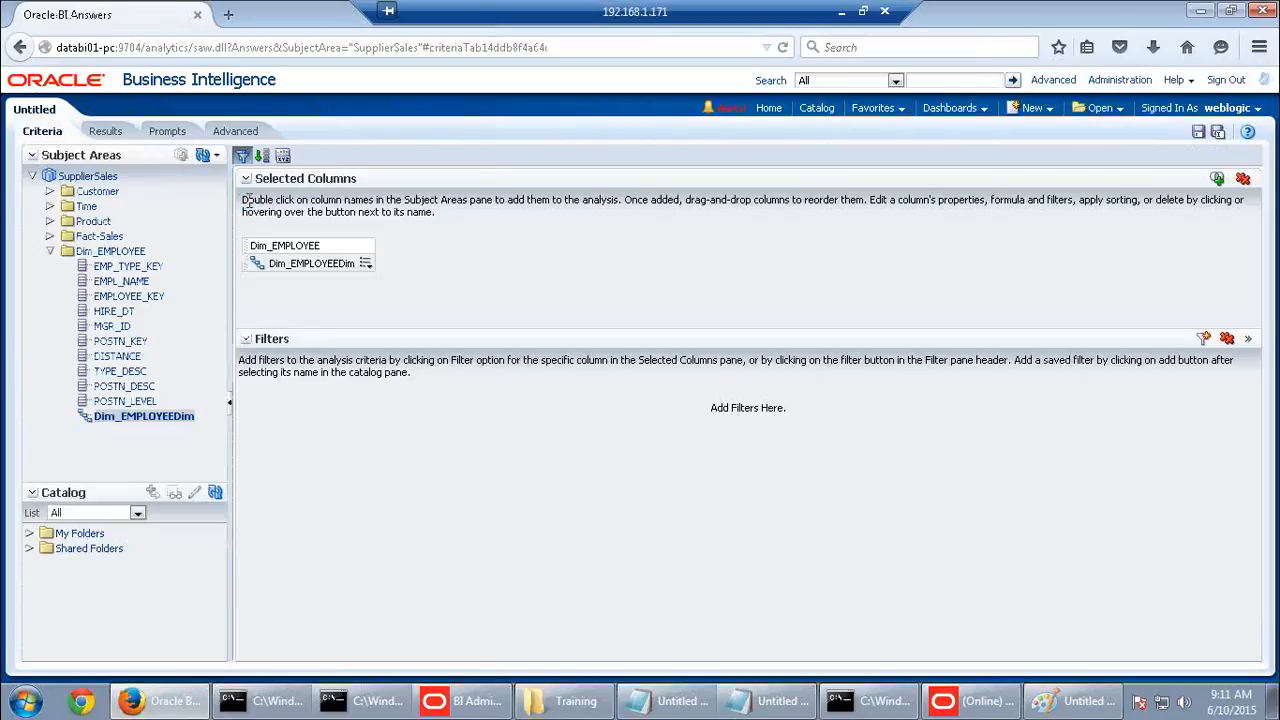
click(106, 236)
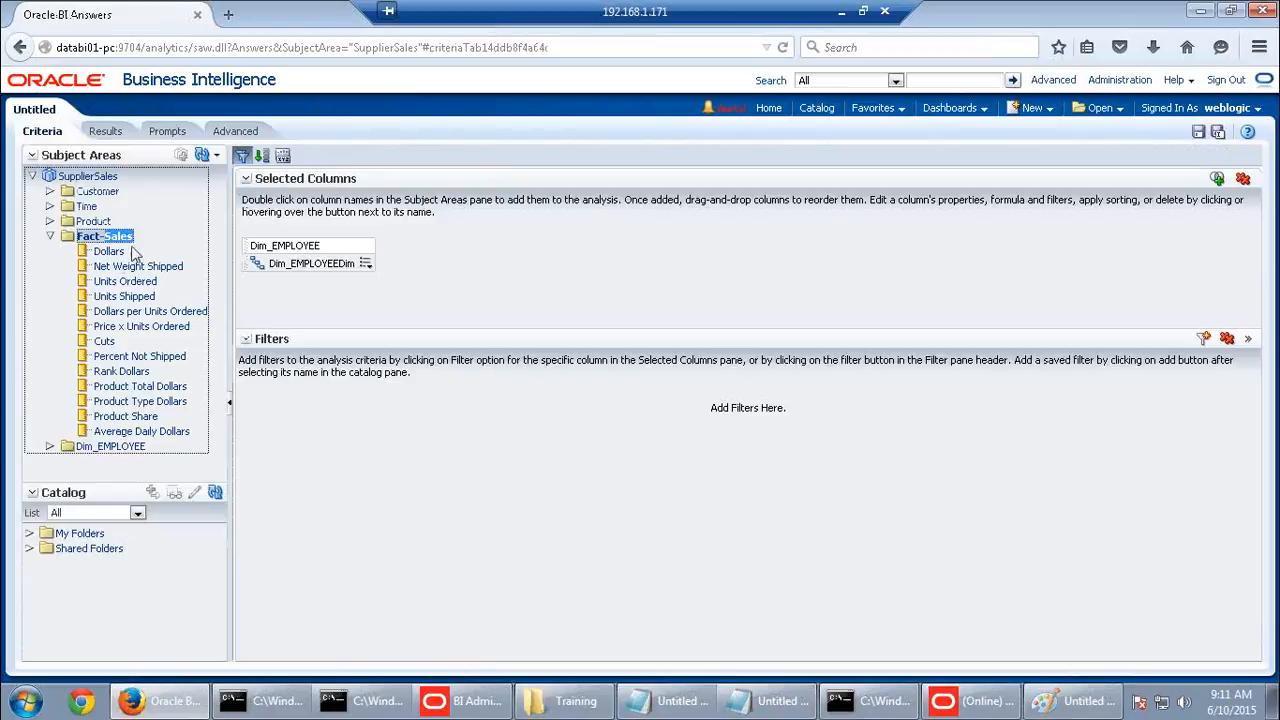
double_click(108, 252)
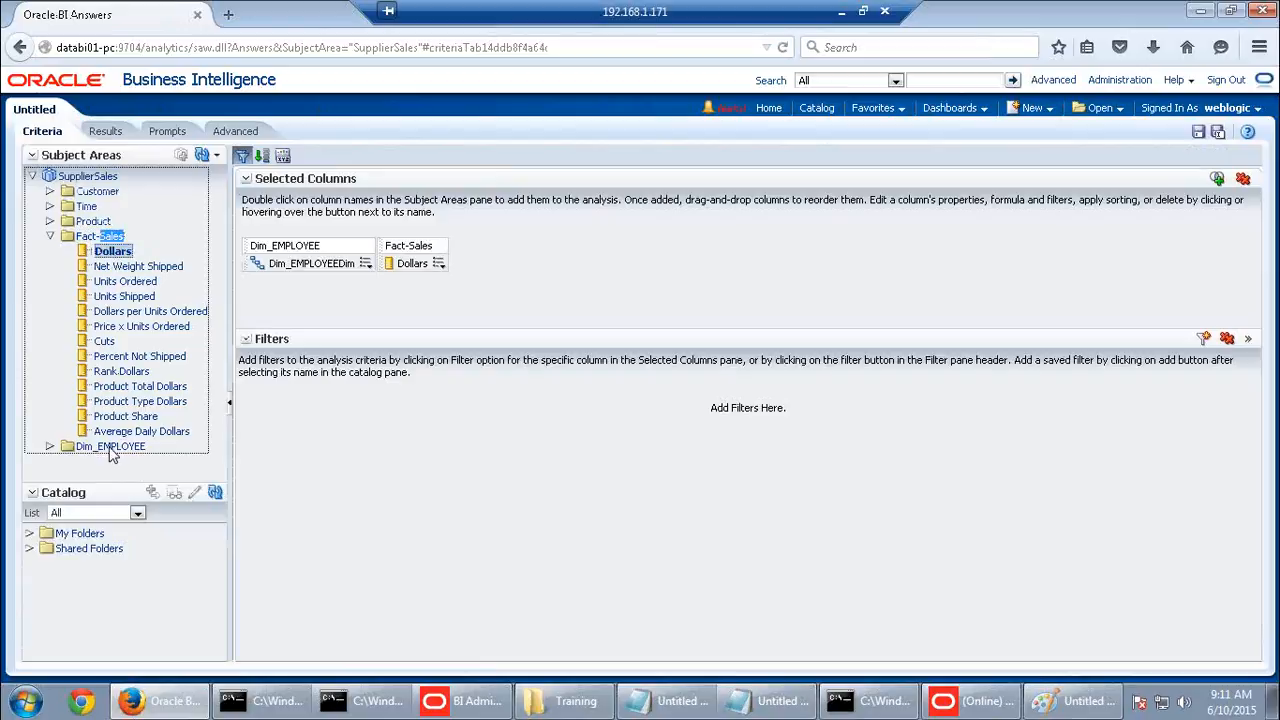
click(104, 131)
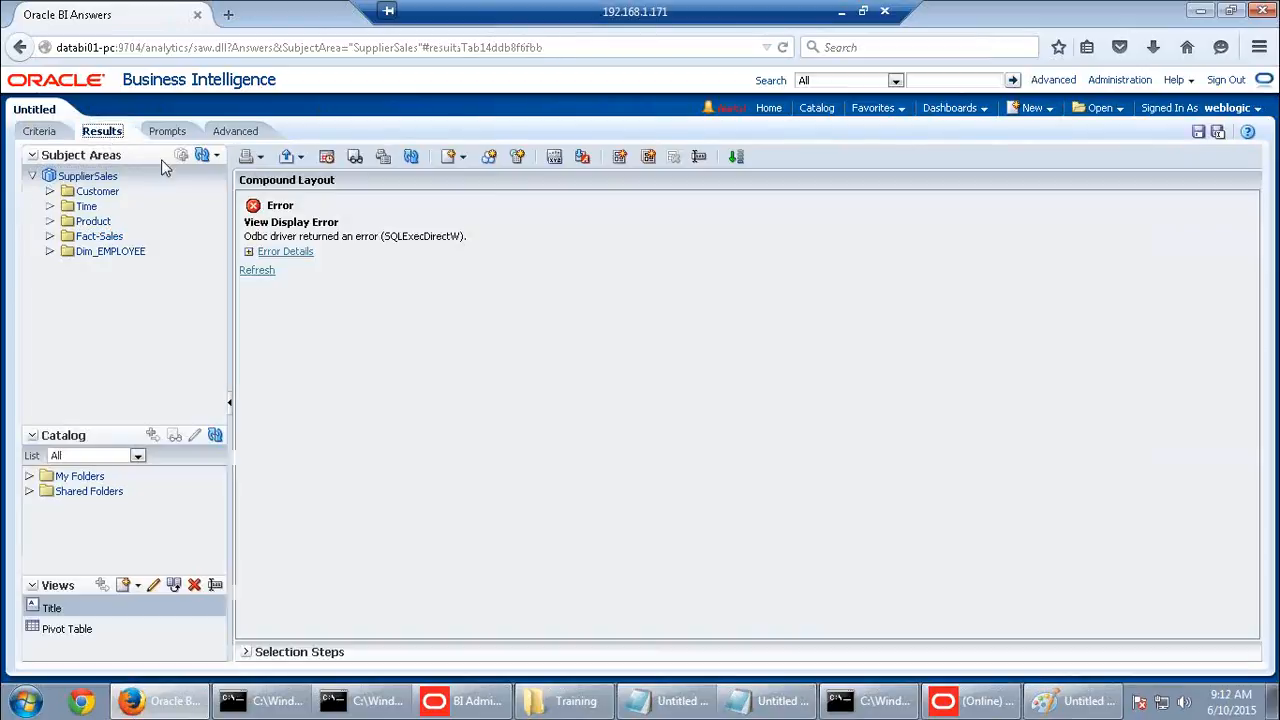
click(272, 252)
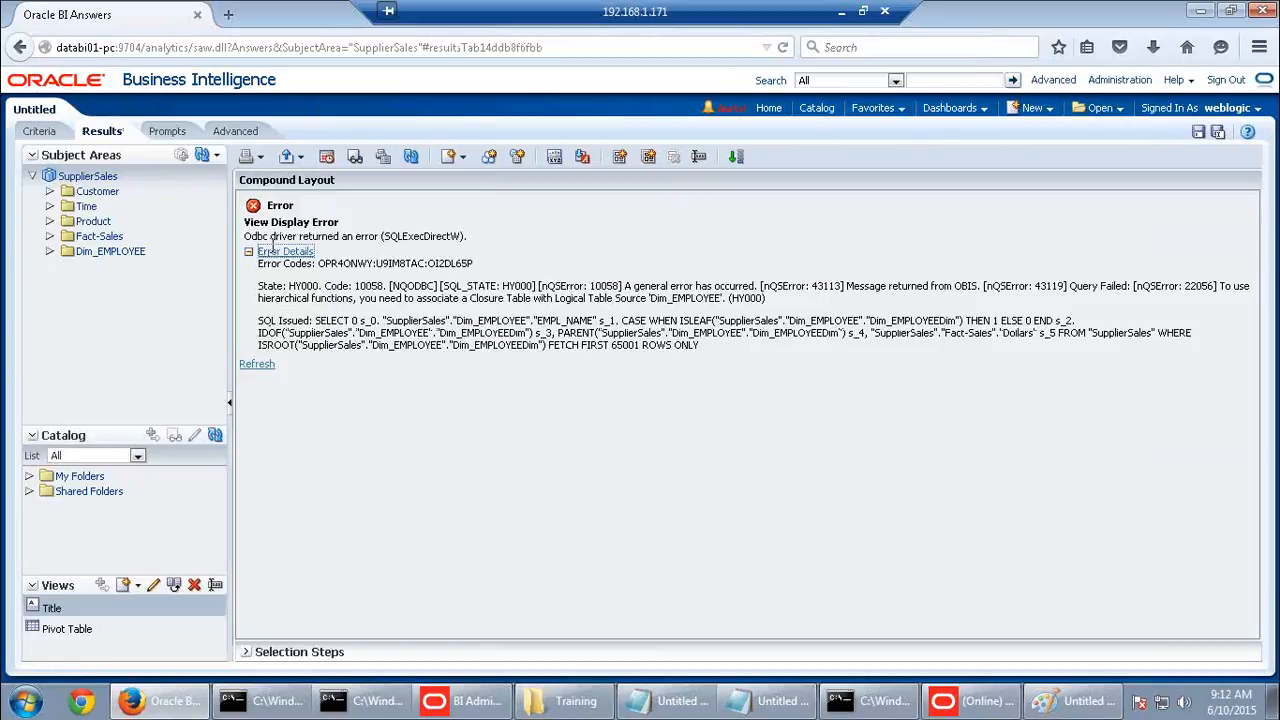
click(975, 700)
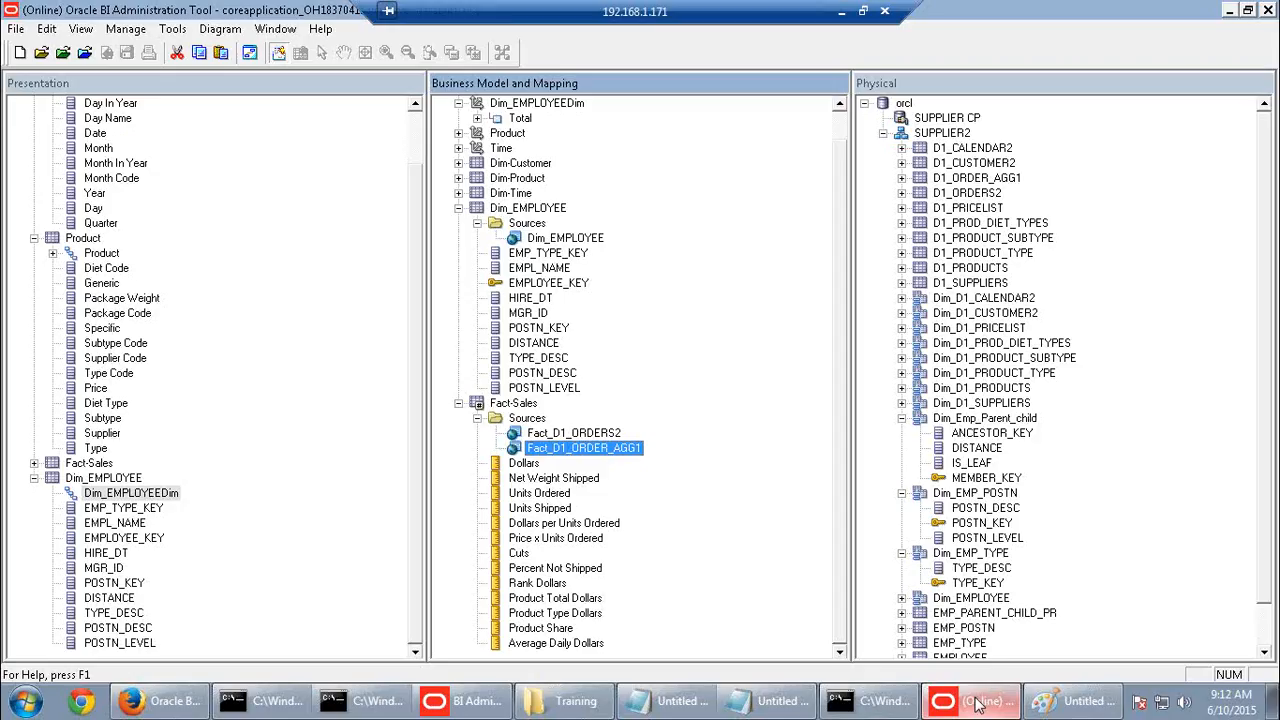
Inspect the 131 rows of Dim_Emp_Parent_child, then bring up the activity guide.
right_click(986, 420)
click(1044, 77)
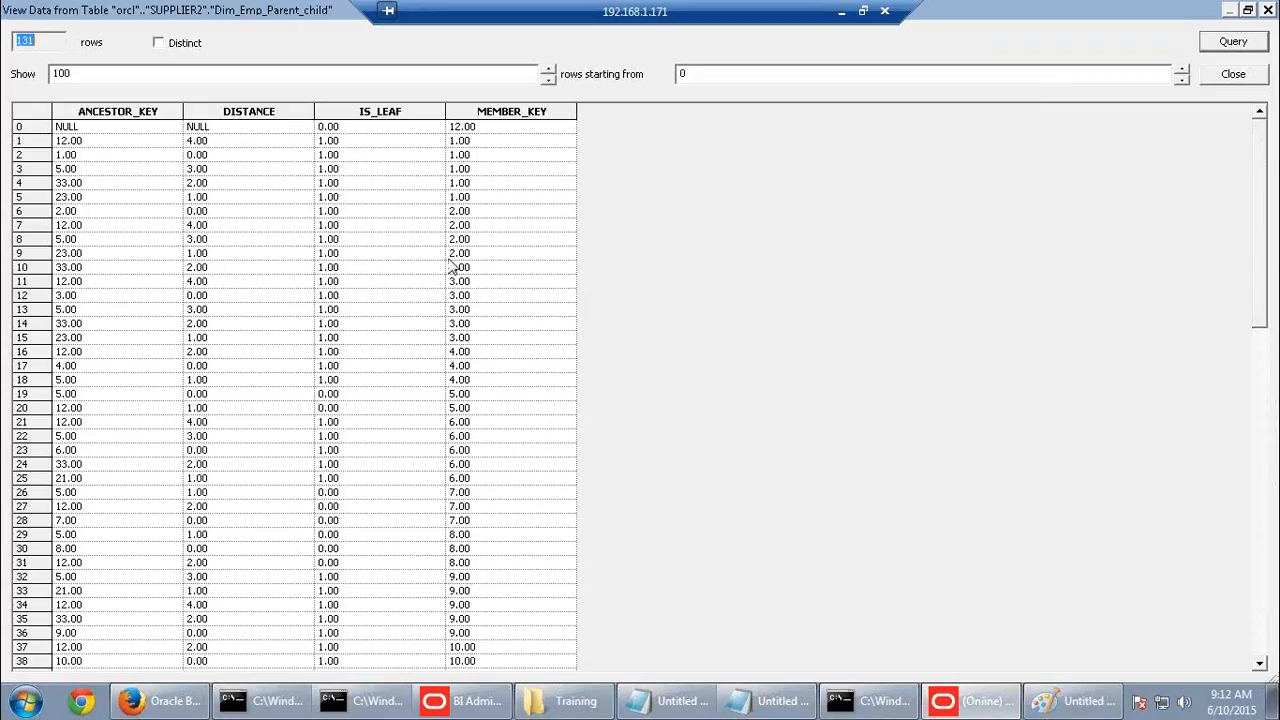
drag(446, 259, 449, 258)
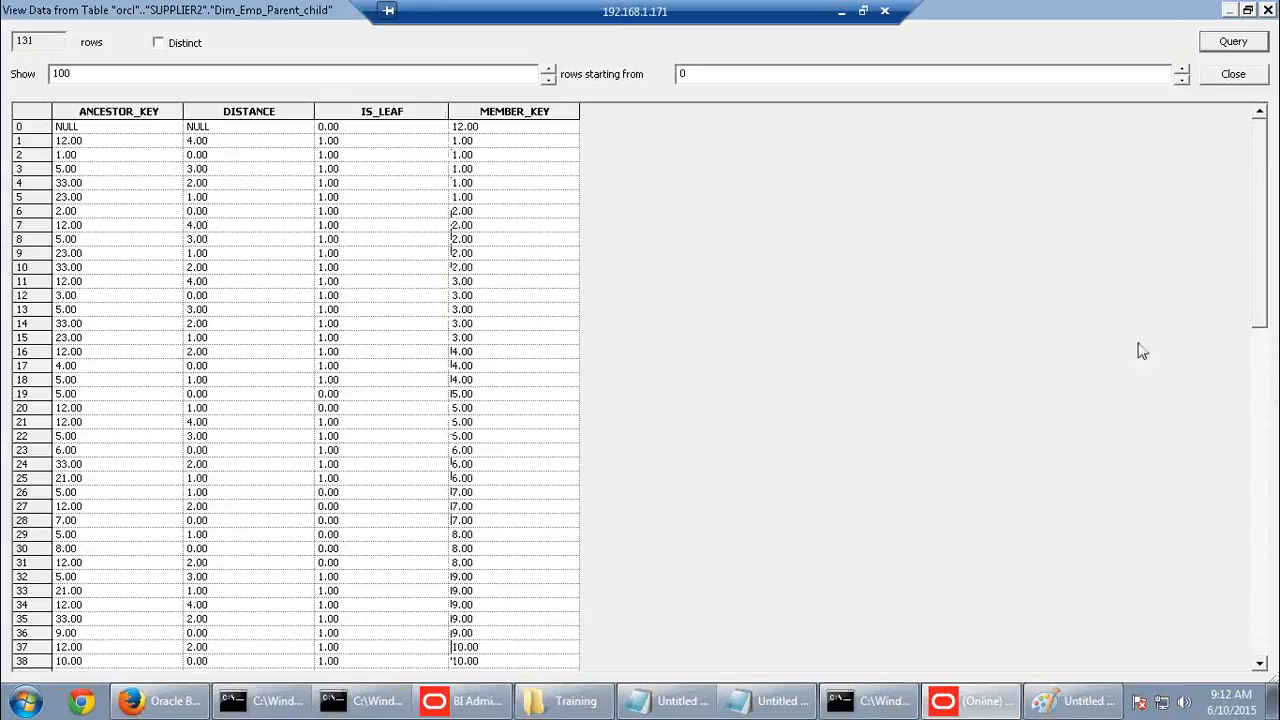
drag(1262, 325, 1268, 650)
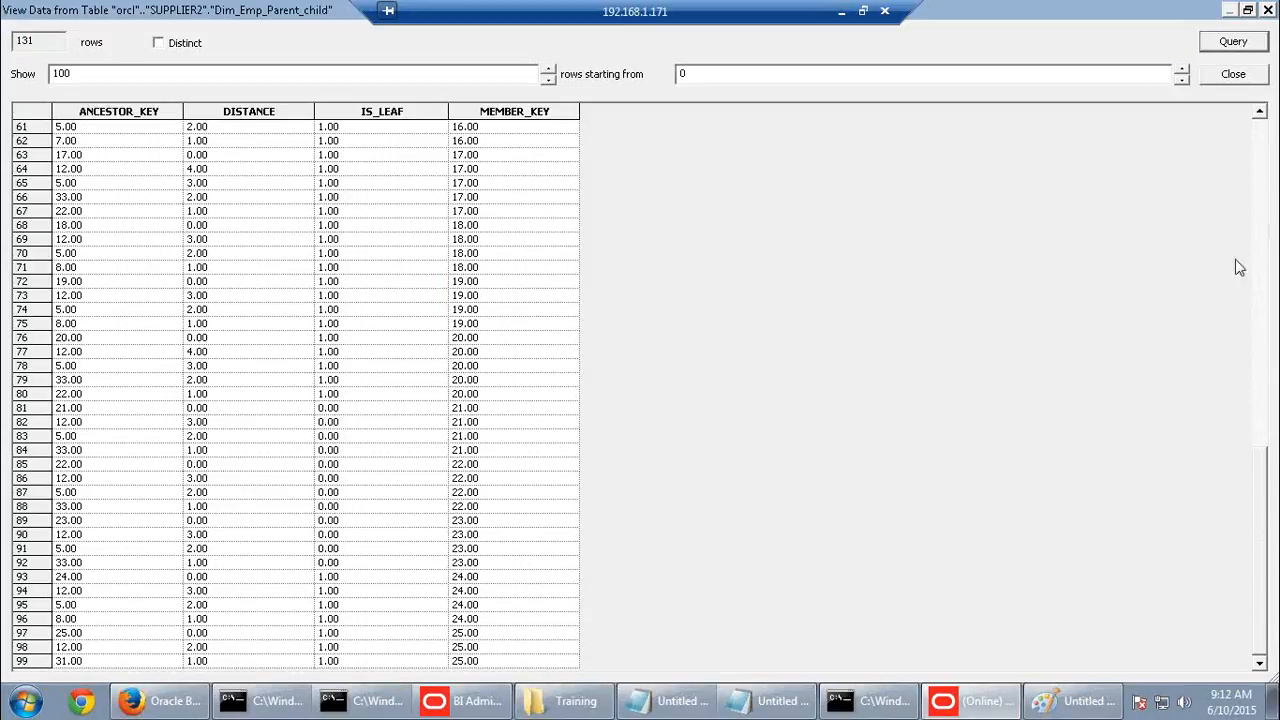
click(1233, 74)
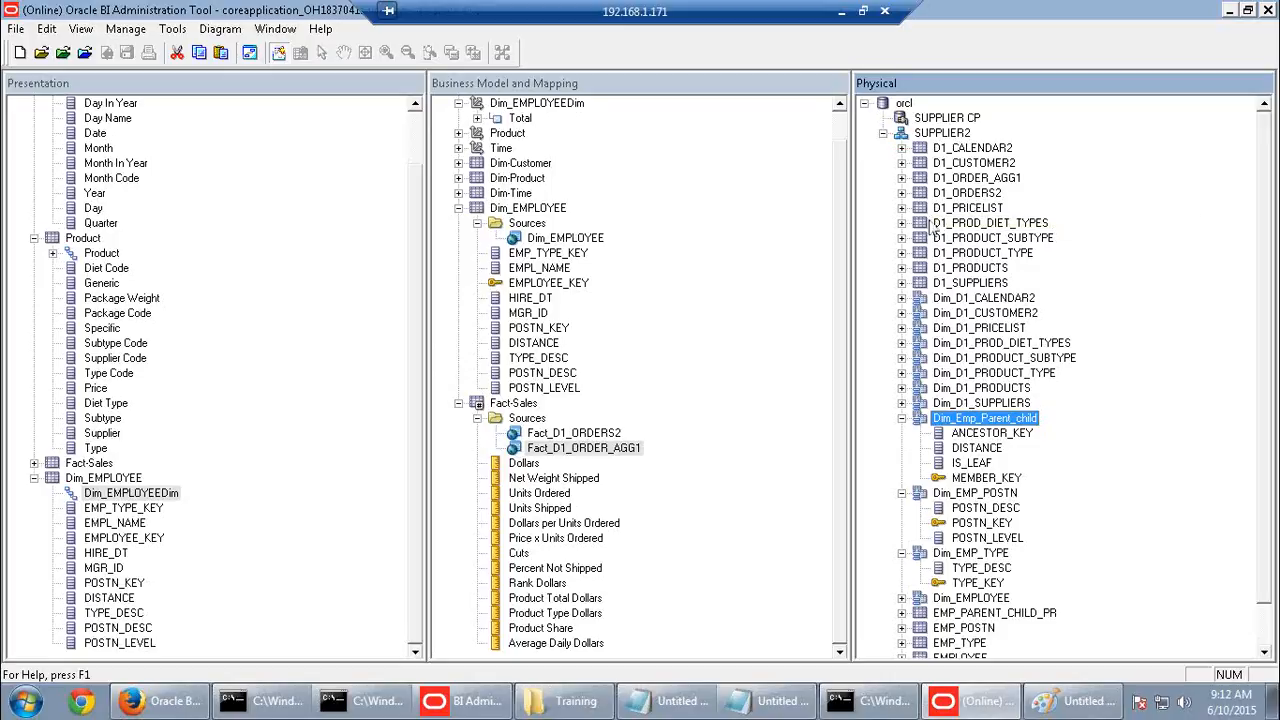
click(841, 11)
scroll(650, 512, up, 20)
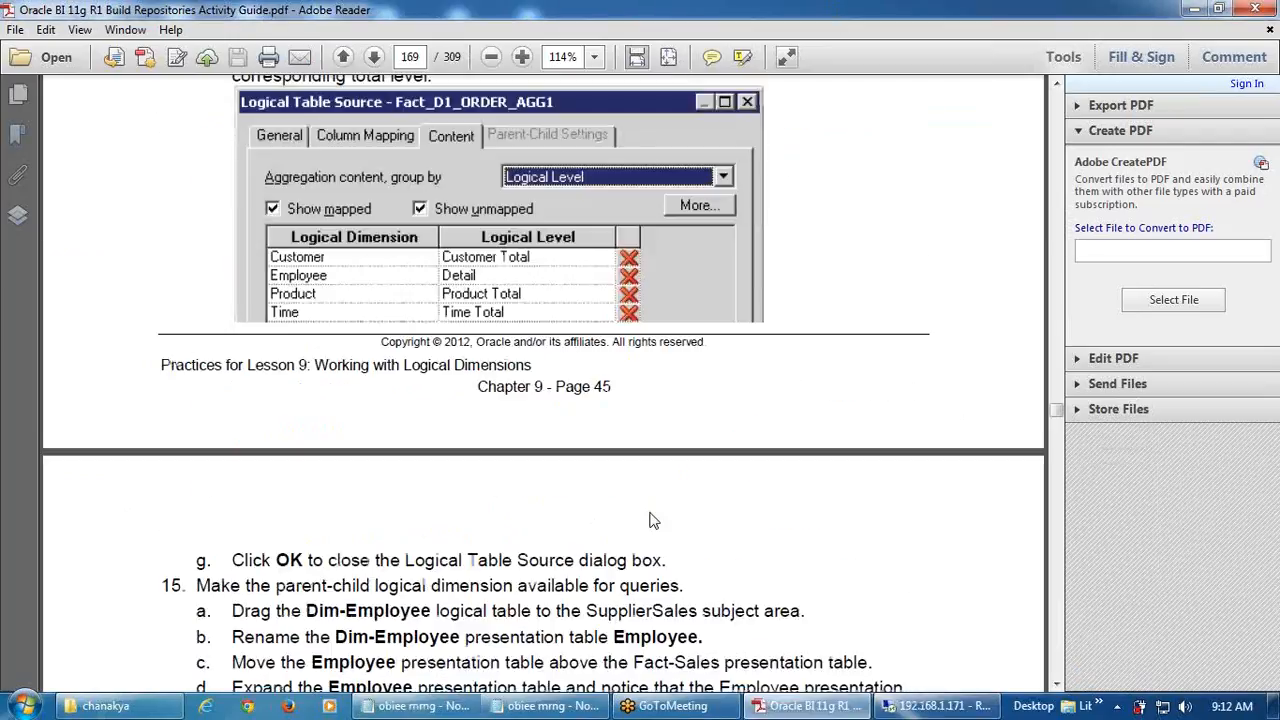
Reread Practice 9-6, pages 157–160, then return to the Administration Tool.
scroll(648, 512, up, 15)
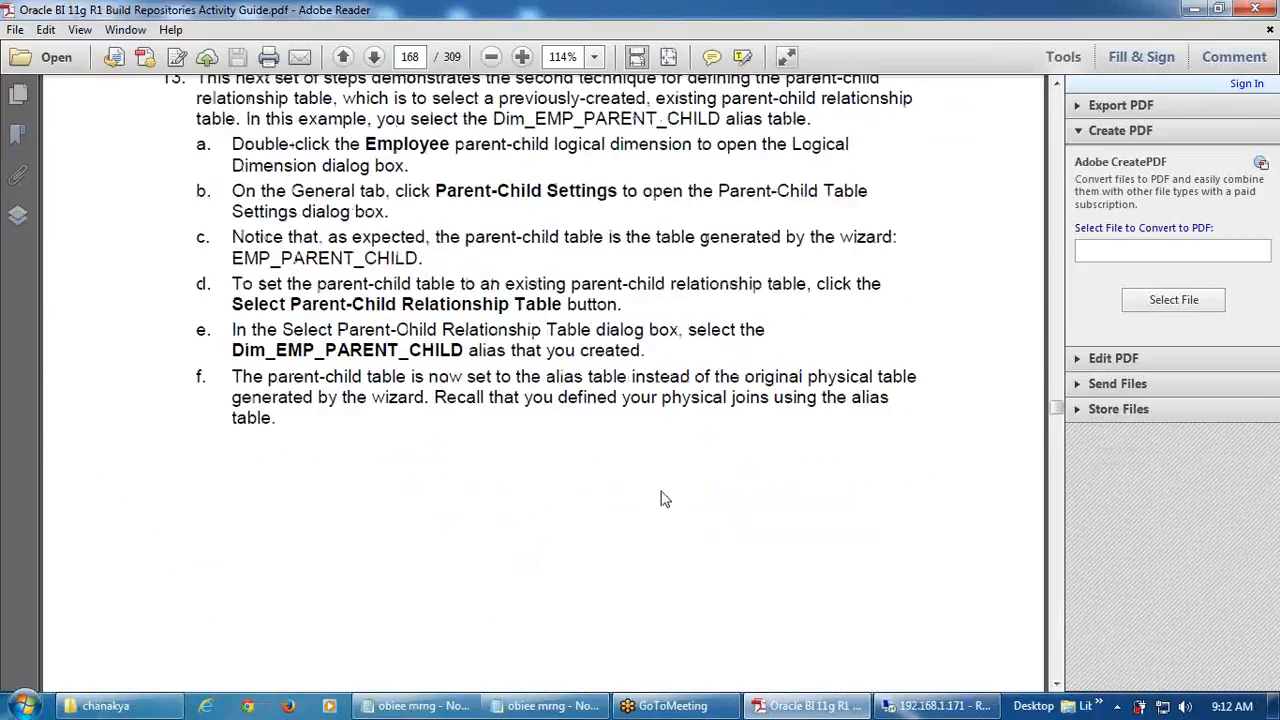
scroll(660, 488, up, 3)
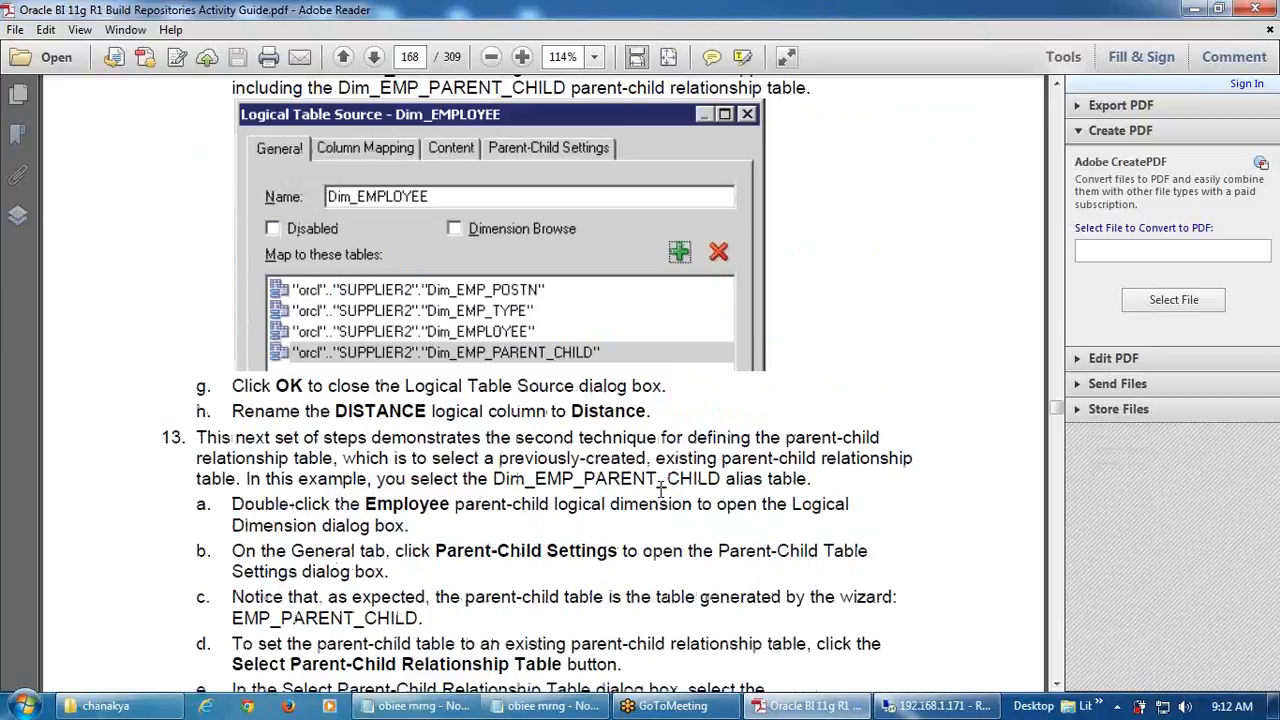
scroll(660, 490, down, 3)
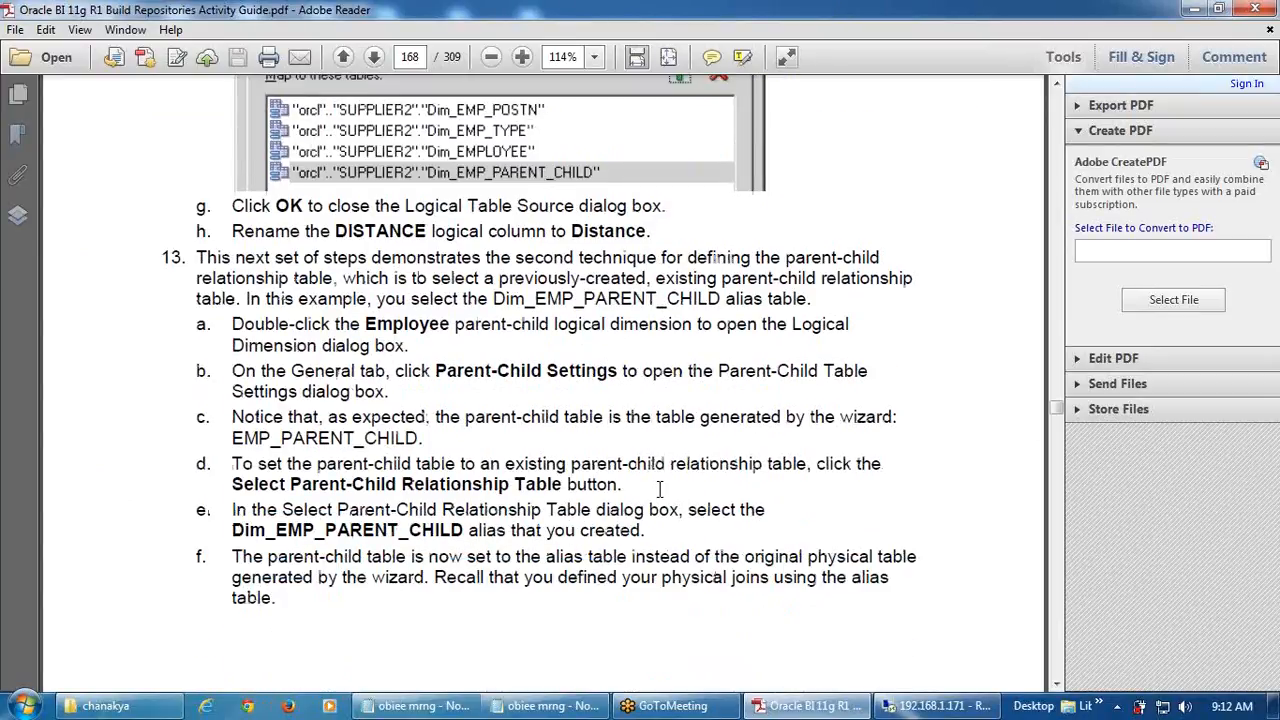
scroll(659, 489, down, 5)
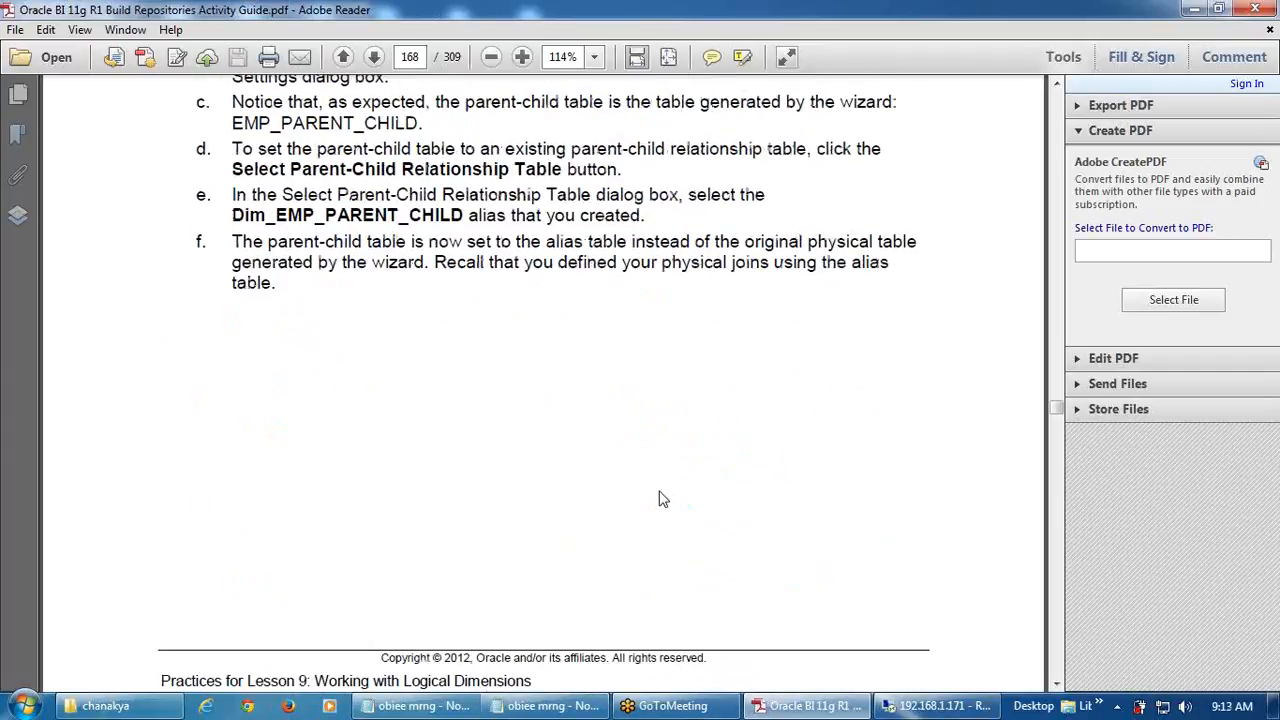
scroll(660, 497, down, 10)
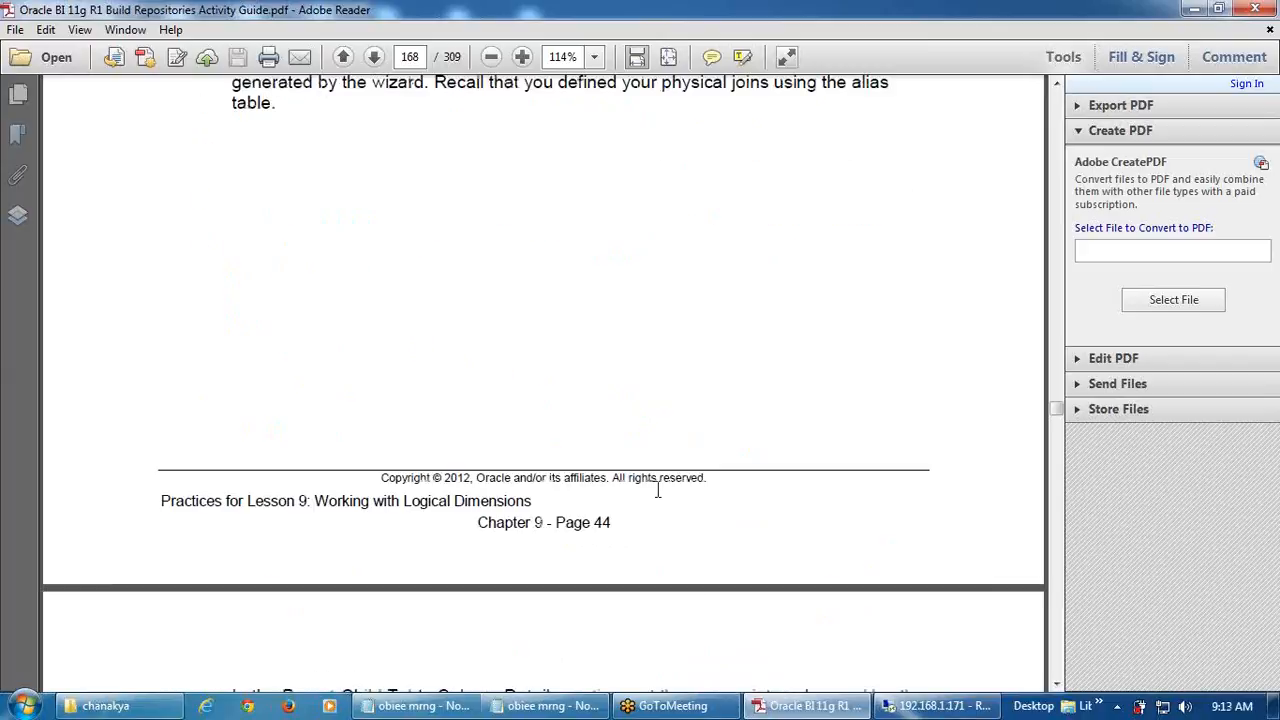
scroll(659, 484, down, 3)
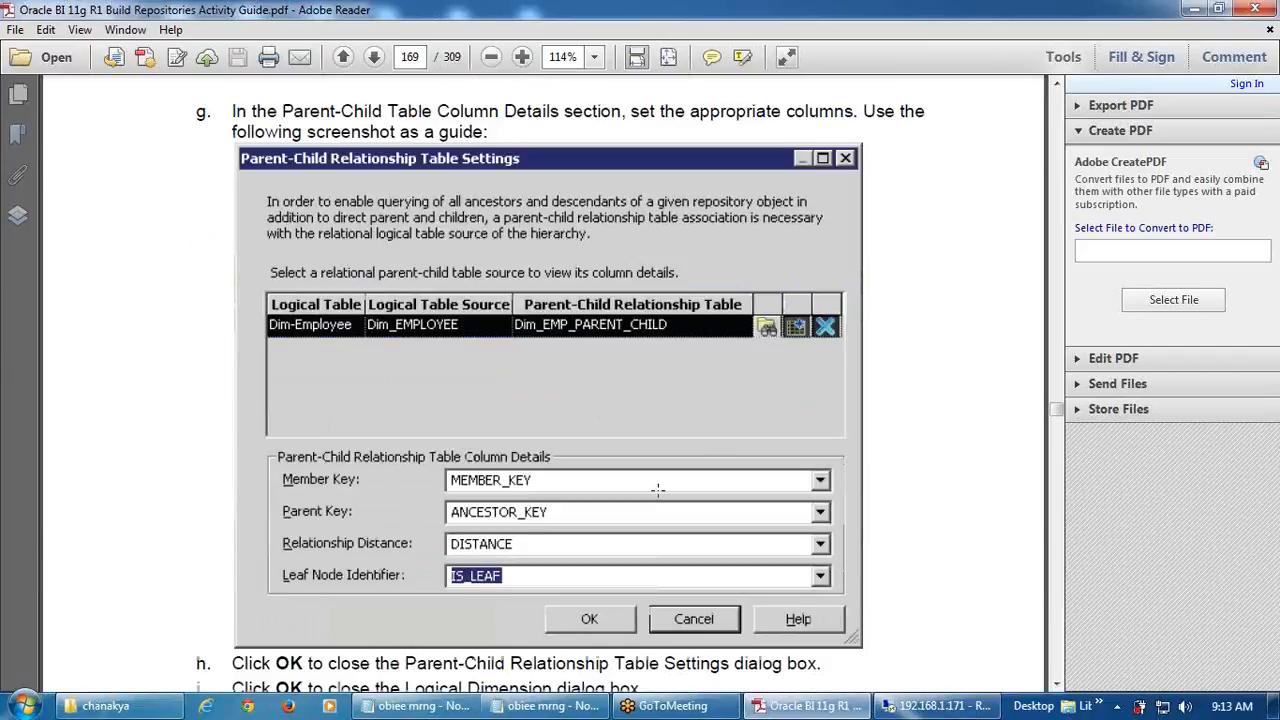
scroll(659, 489, down, 6)
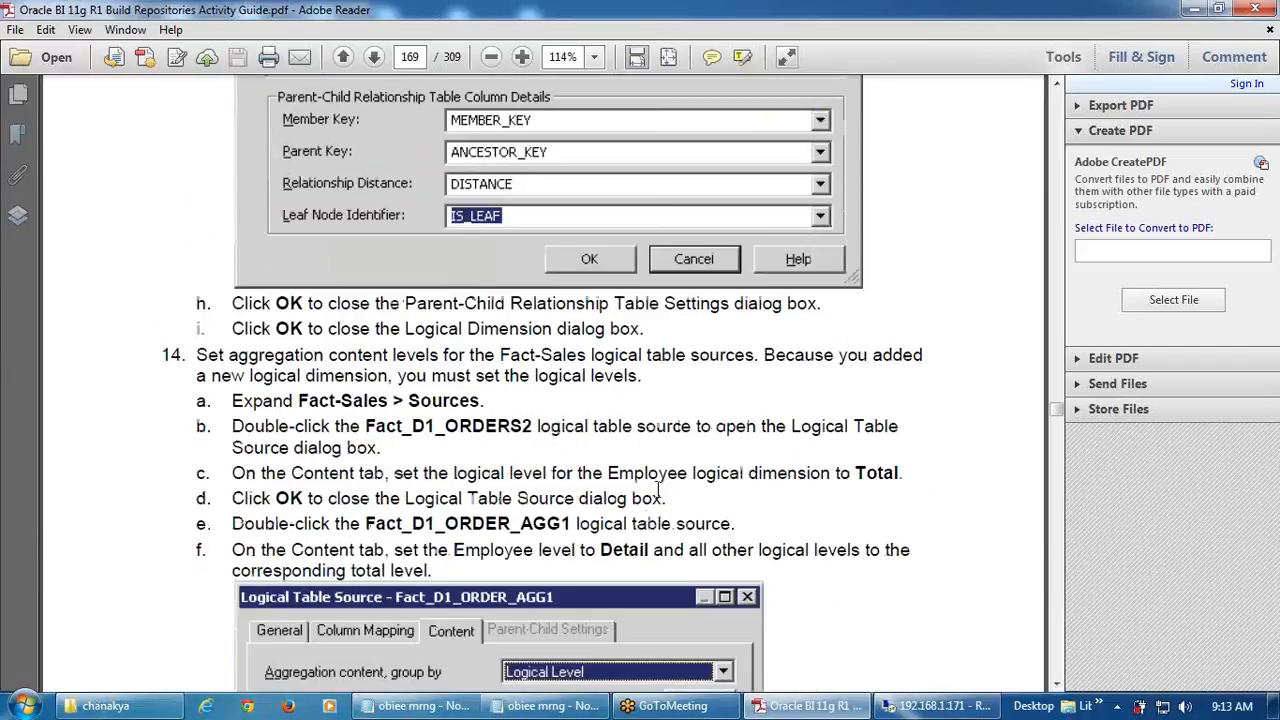
scroll(659, 487, down, 5)
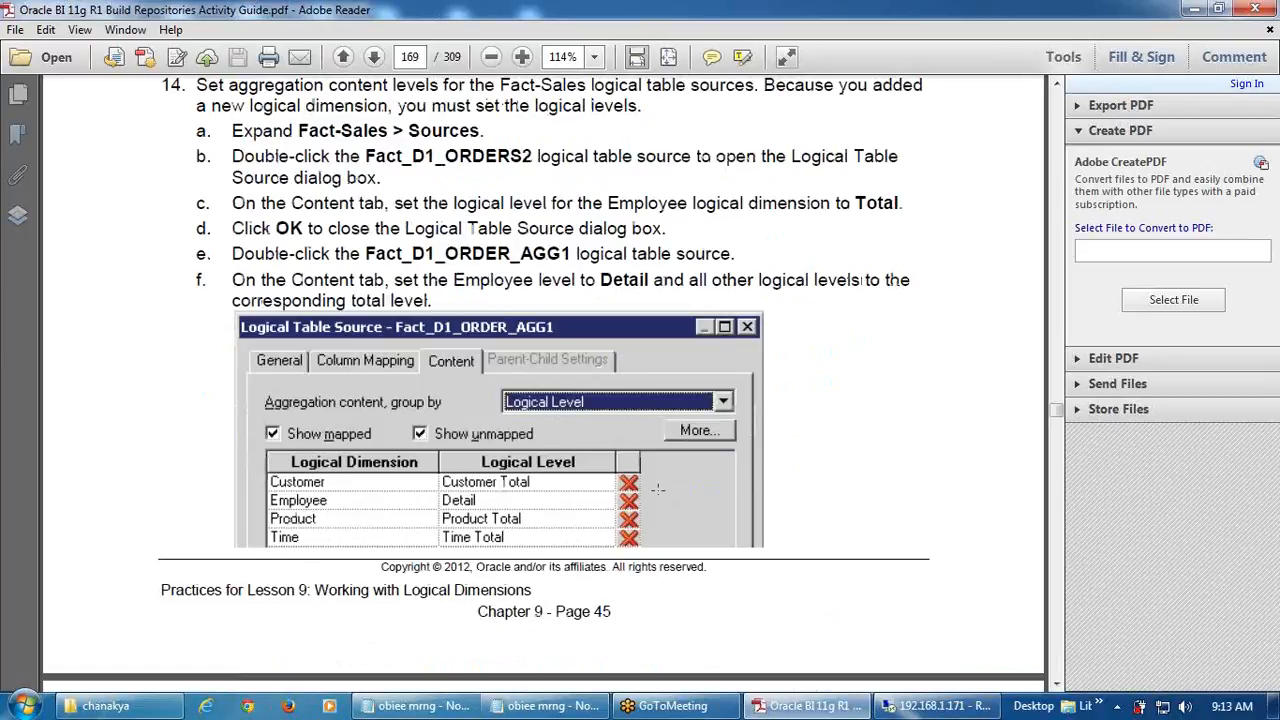
scroll(659, 487, down, 9)
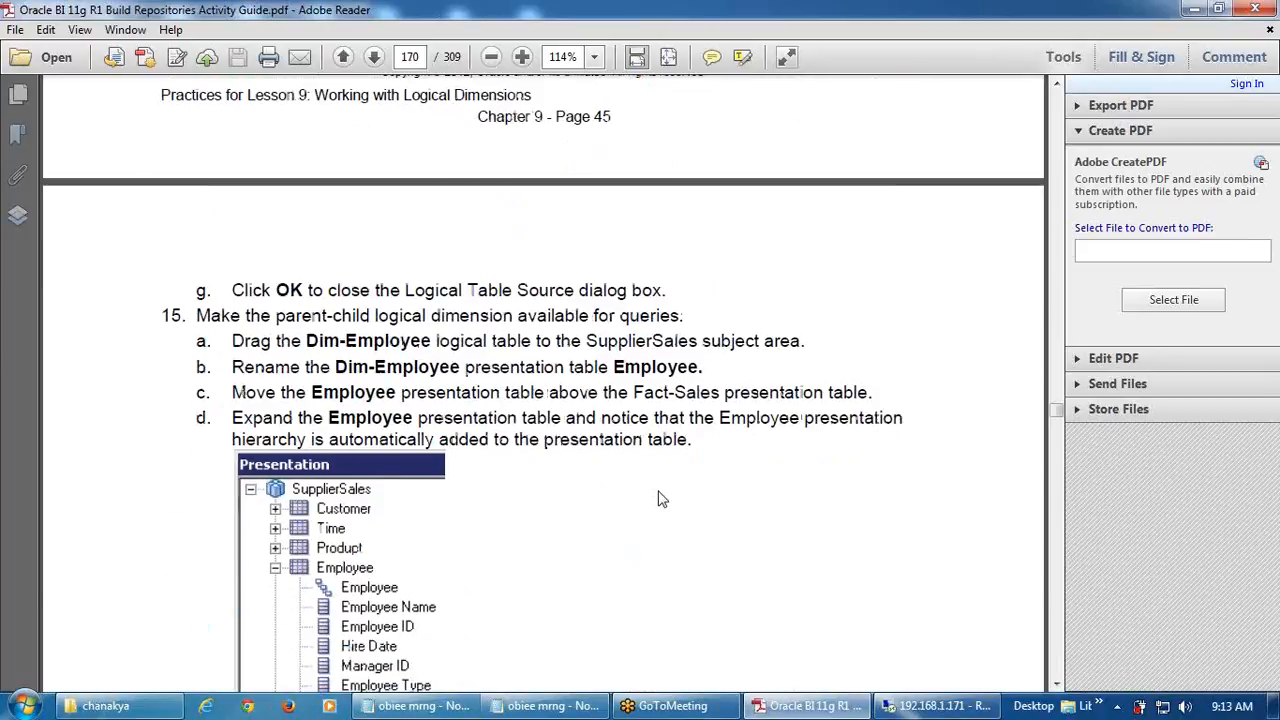
scroll(659, 499, down, 2)
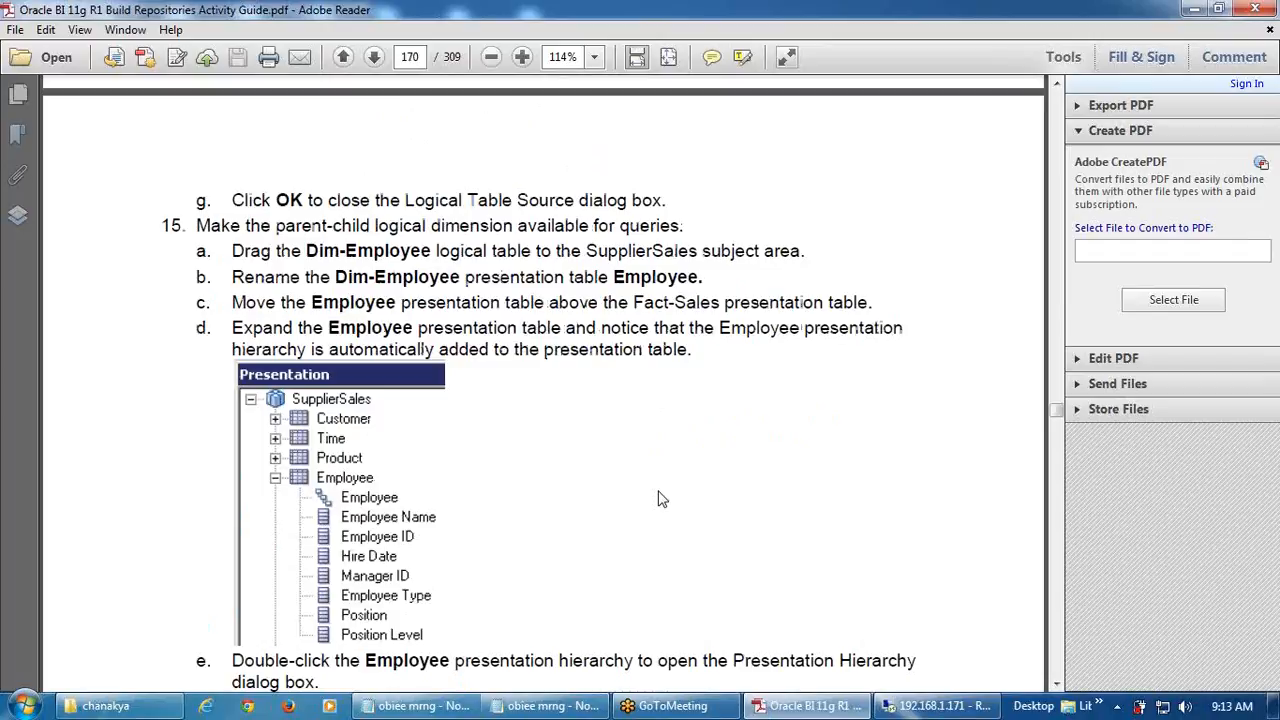
scroll(660, 495, down, 5)
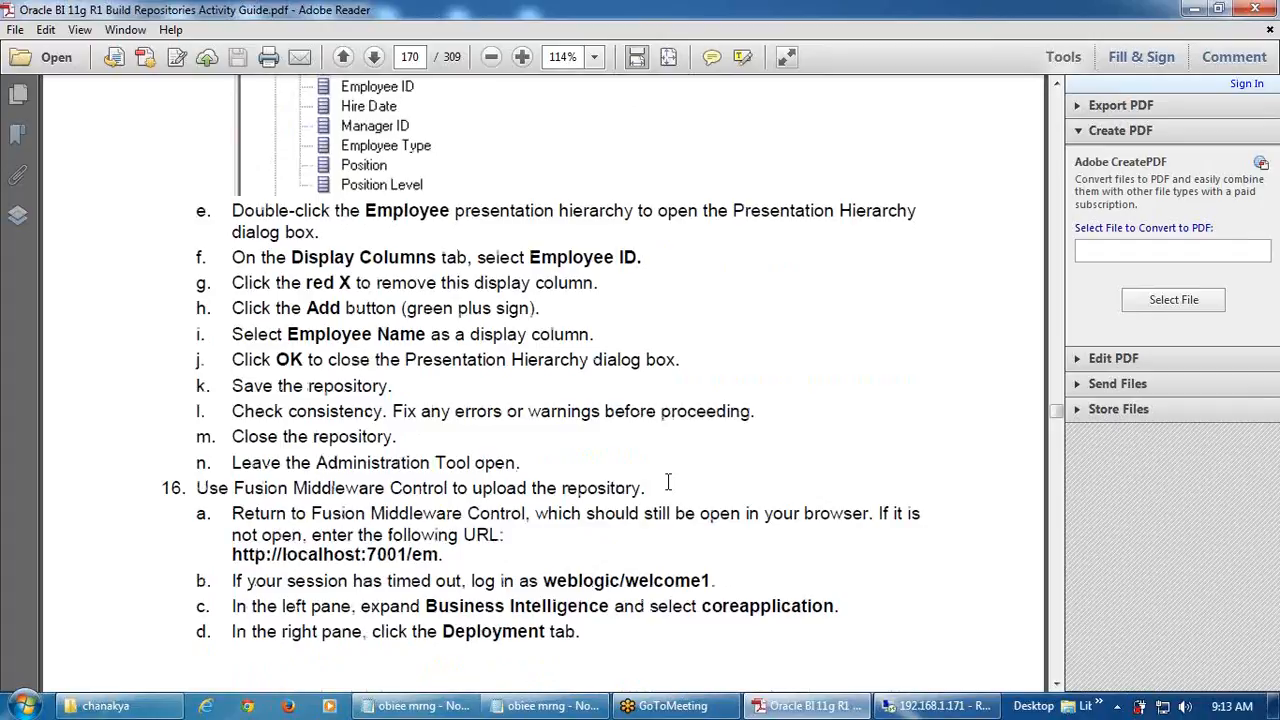
scroll(668, 483, up, 7)
drag(1058, 408, 1058, 392)
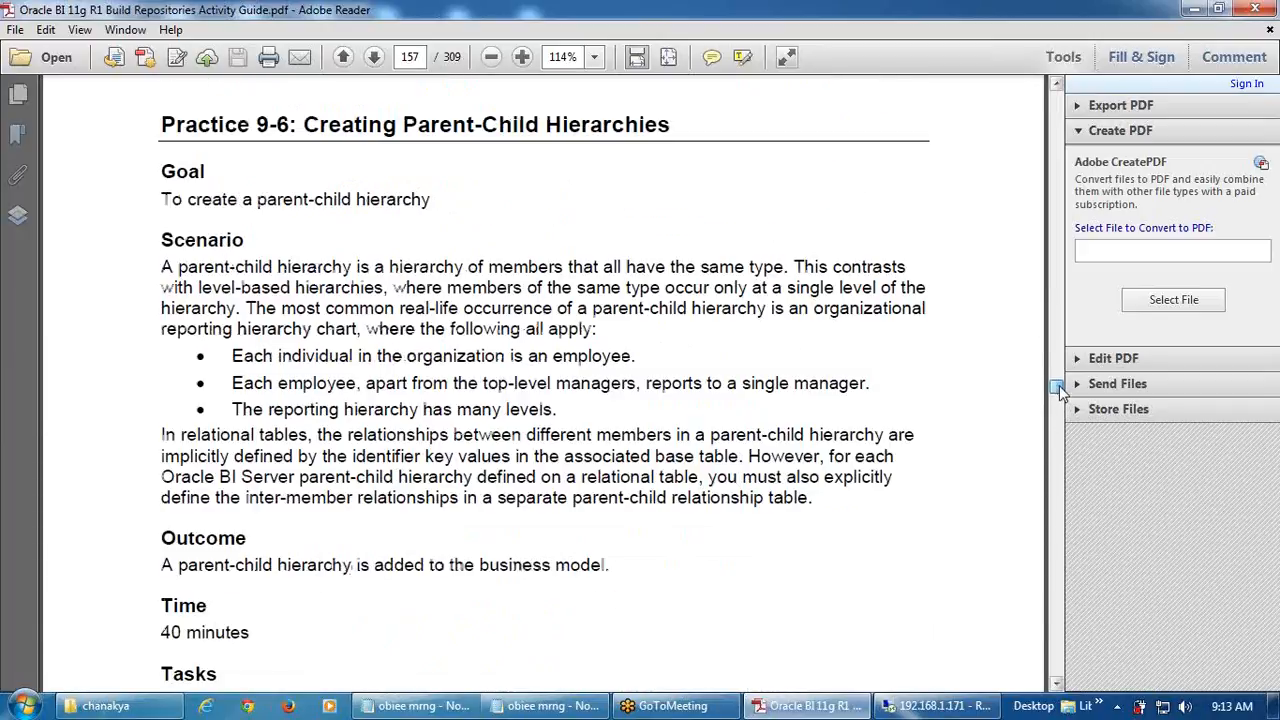
scroll(910, 587, down, 7)
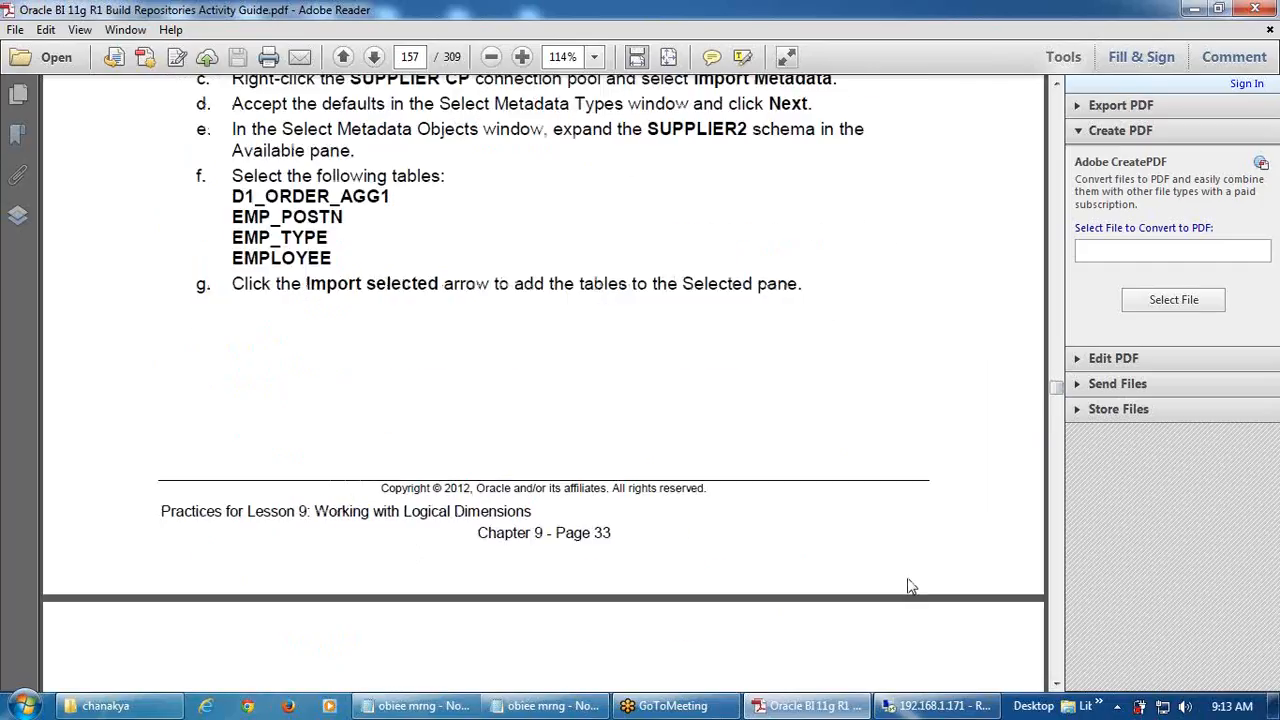
scroll(910, 587, down, 10)
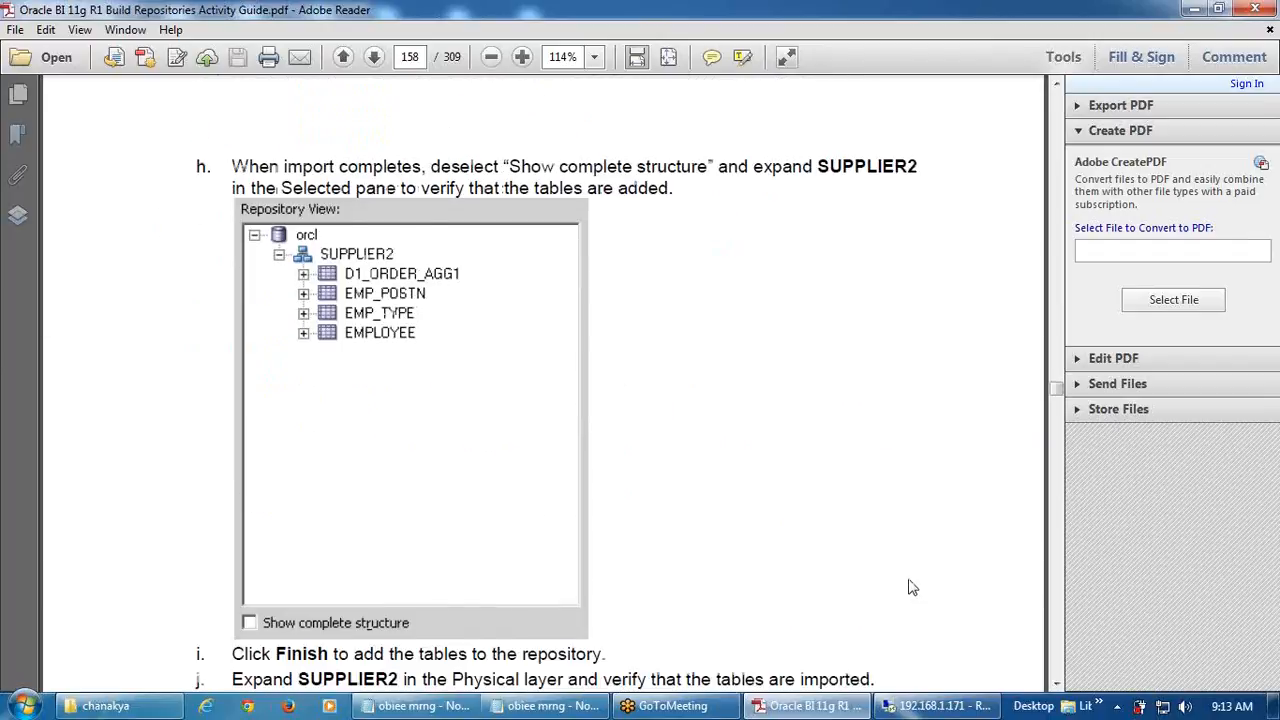
scroll(908, 580, up, 3)
scroll(908, 586, down, 5)
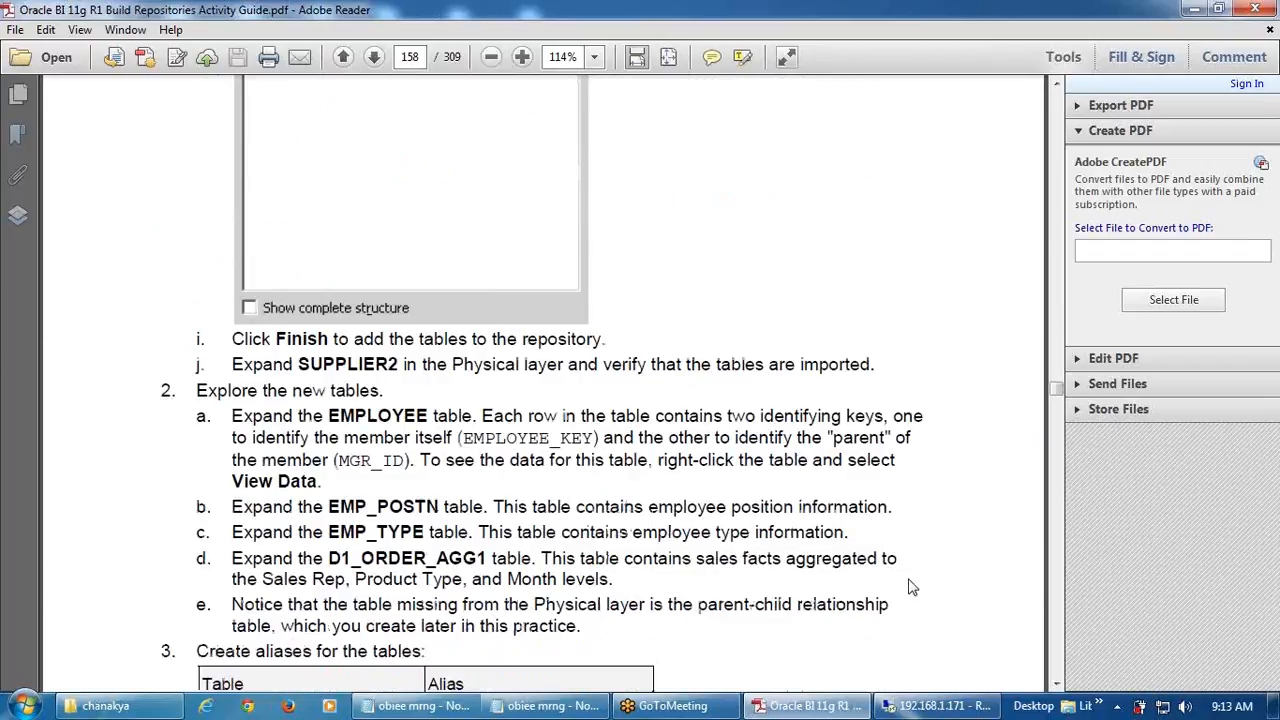
scroll(912, 590, down, 16)
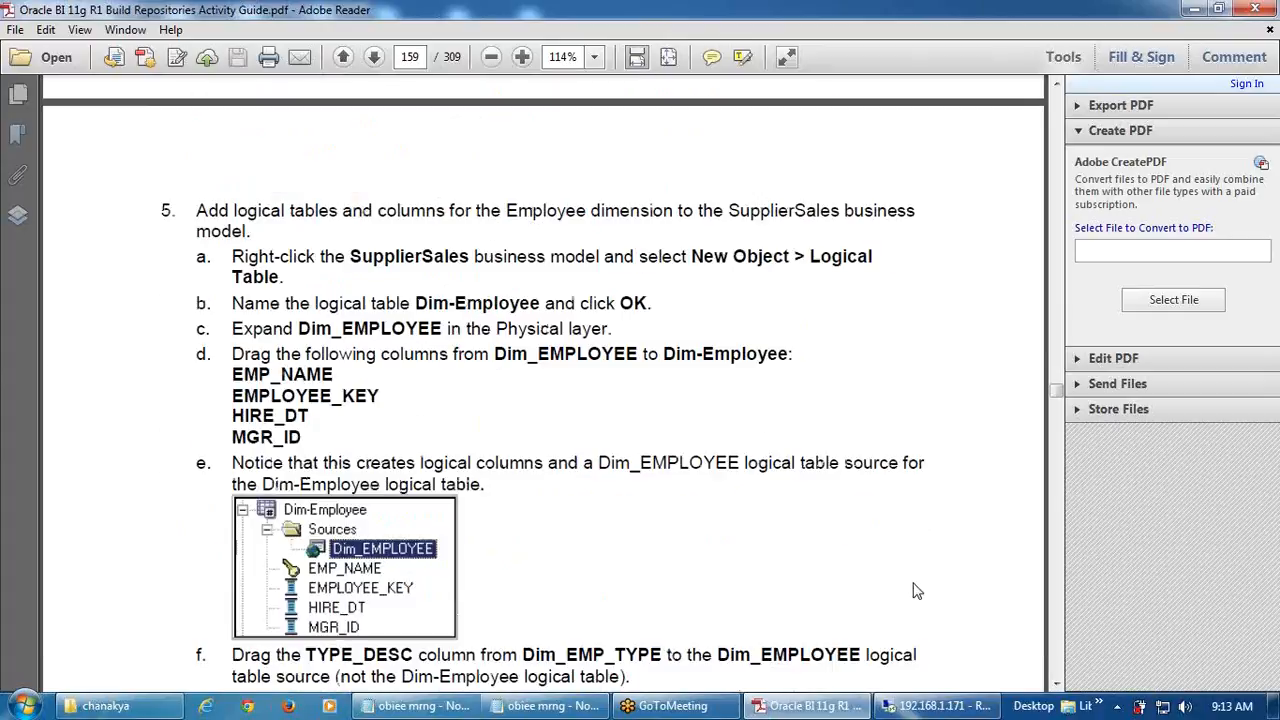
scroll(924, 597, down, 5)
scroll(928, 597, down, 3)
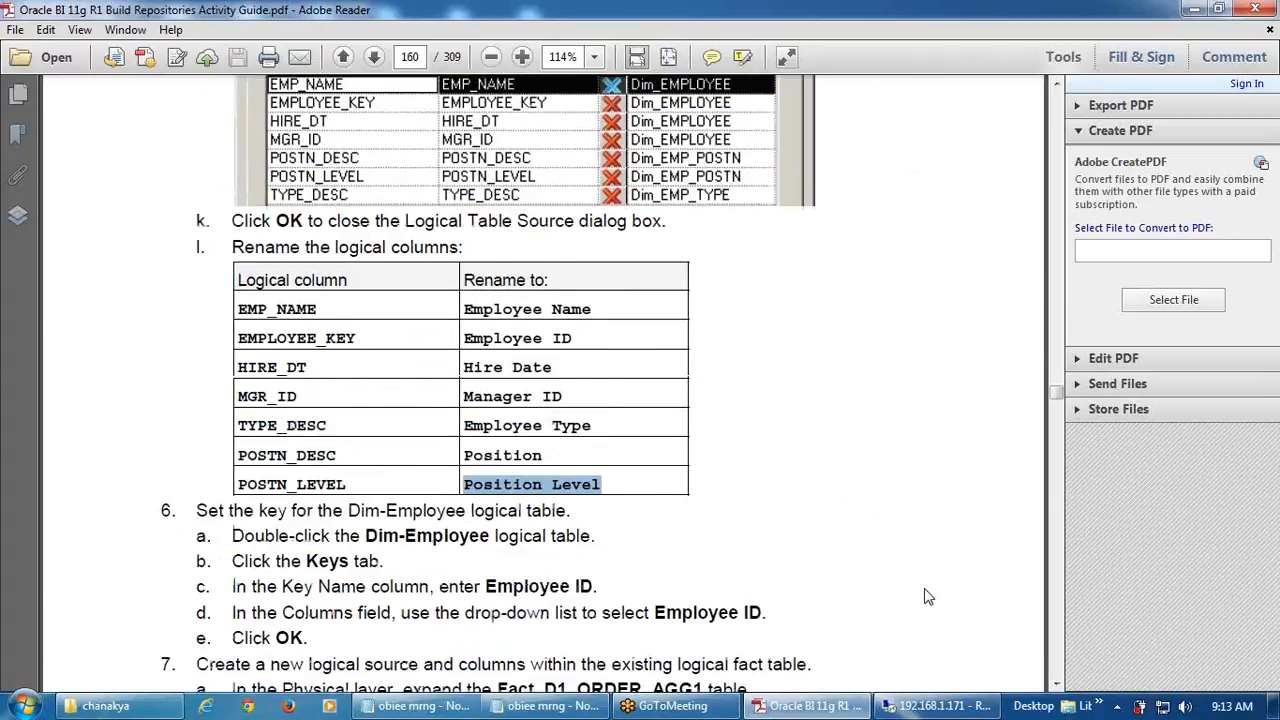
scroll(928, 597, down, 15)
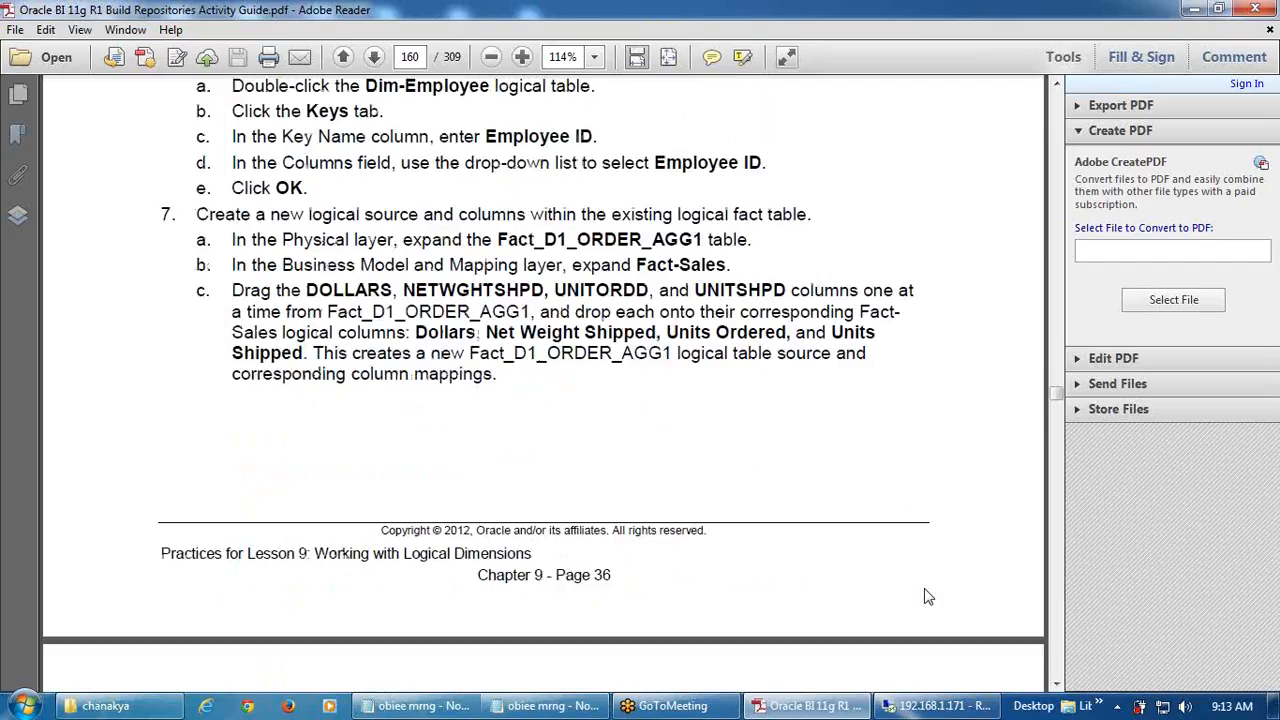
click(935, 706)
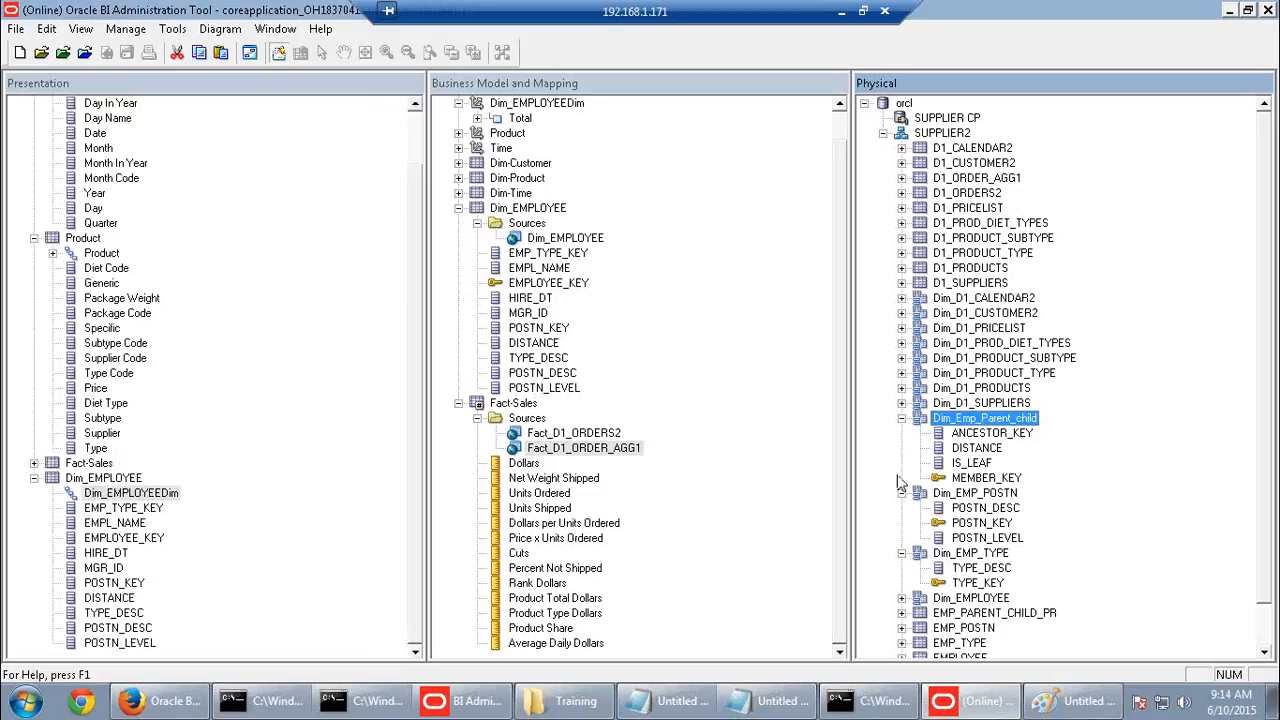
Diagram Dim_EMPLOYEE with its direct joins and add Dim_Emp_Parent_child's joined tables.
click(902, 419)
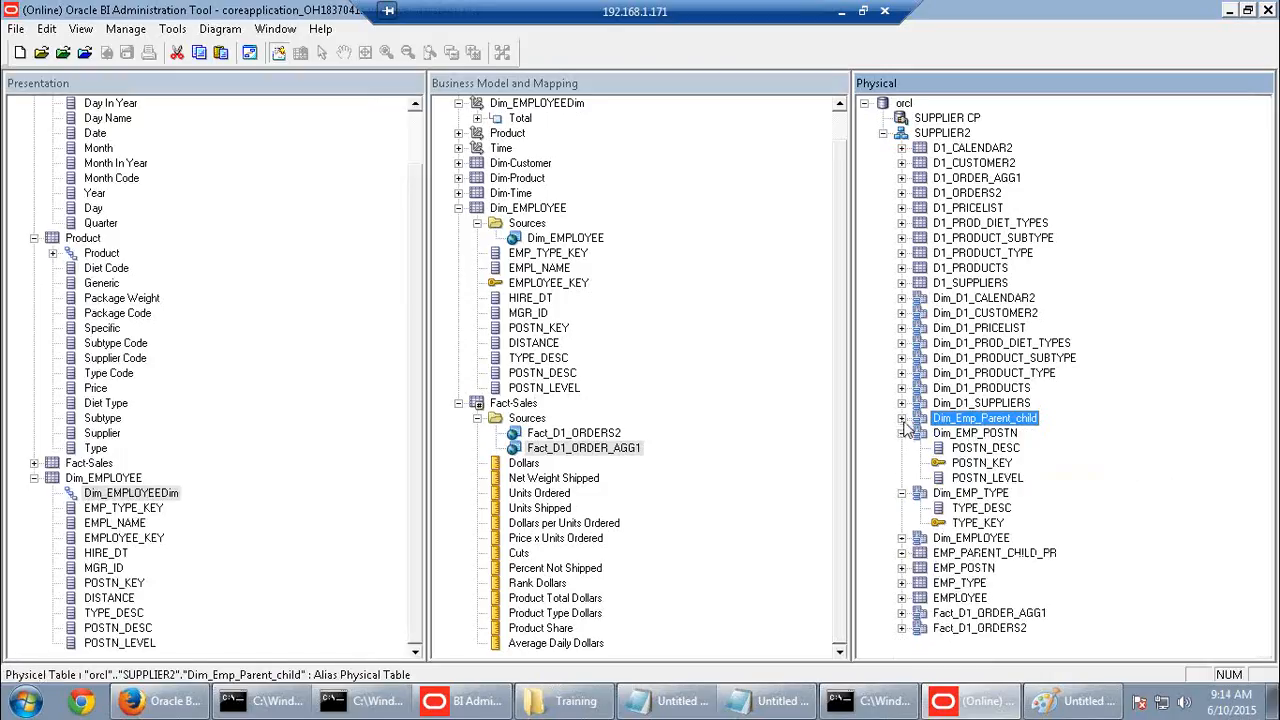
right_click(995, 538)
mouse_move(1041, 456)
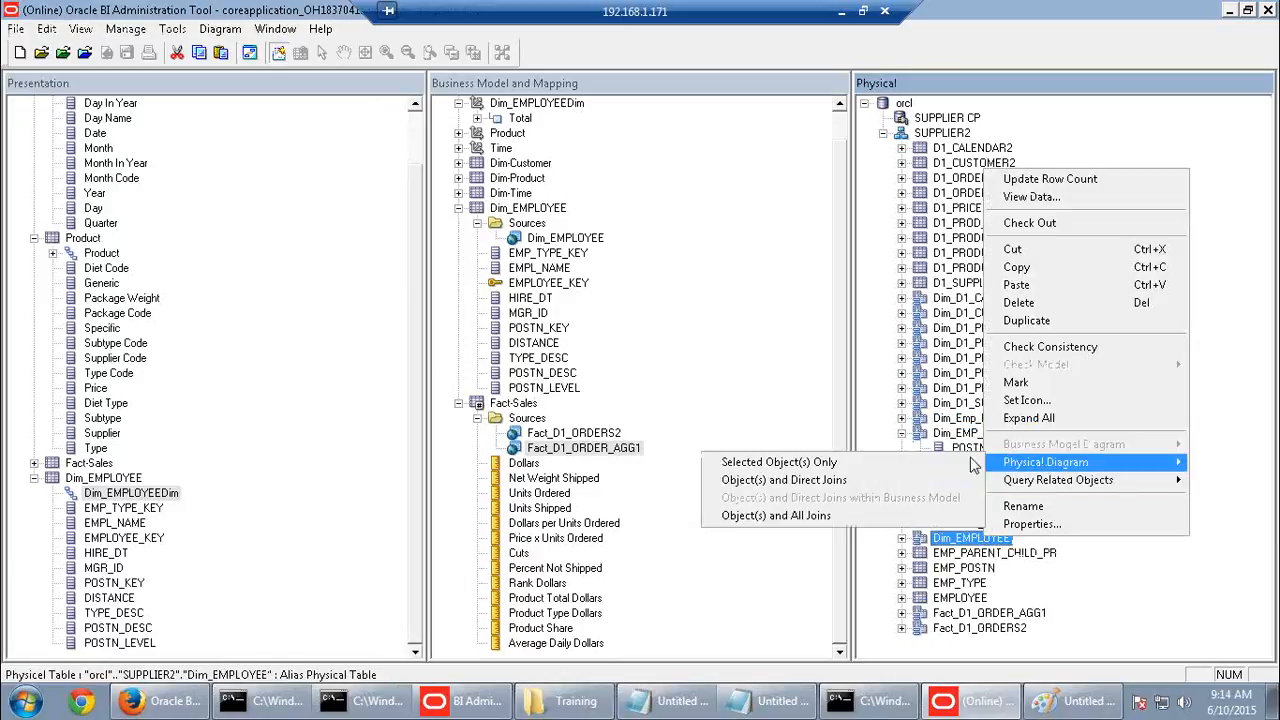
click(808, 480)
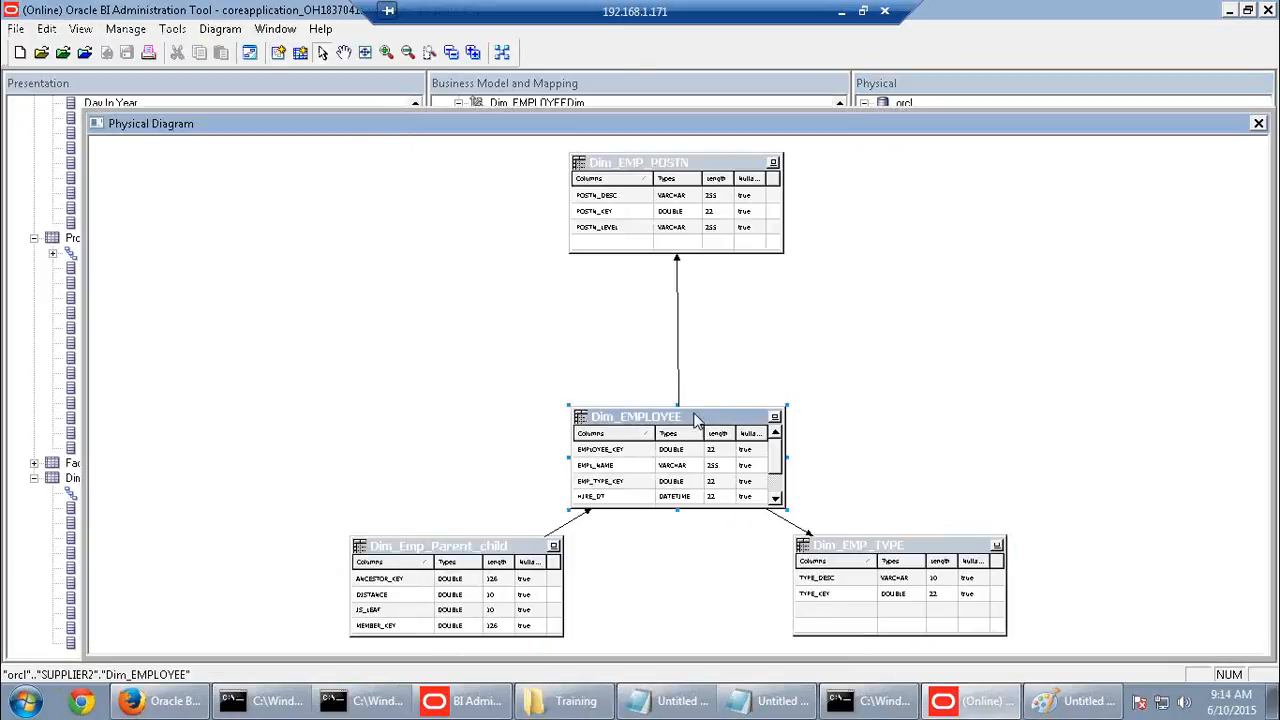
drag(708, 432, 730, 374)
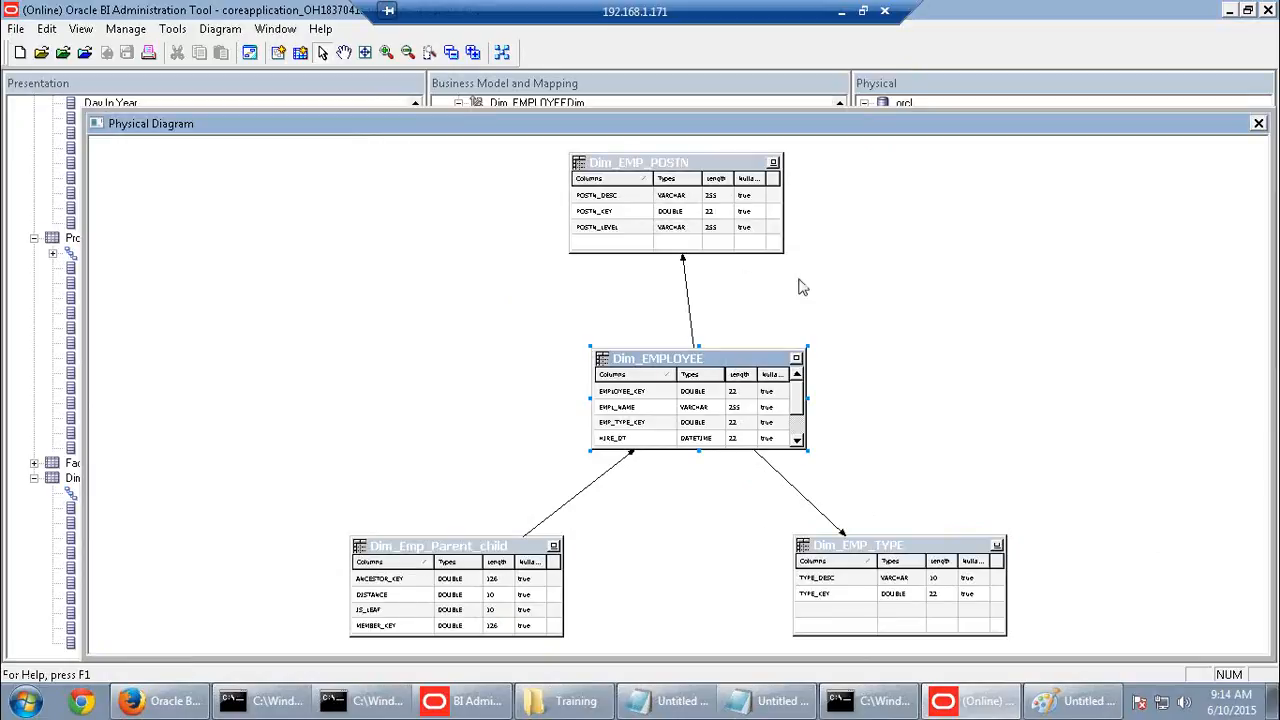
right_click(477, 546)
click(501, 512)
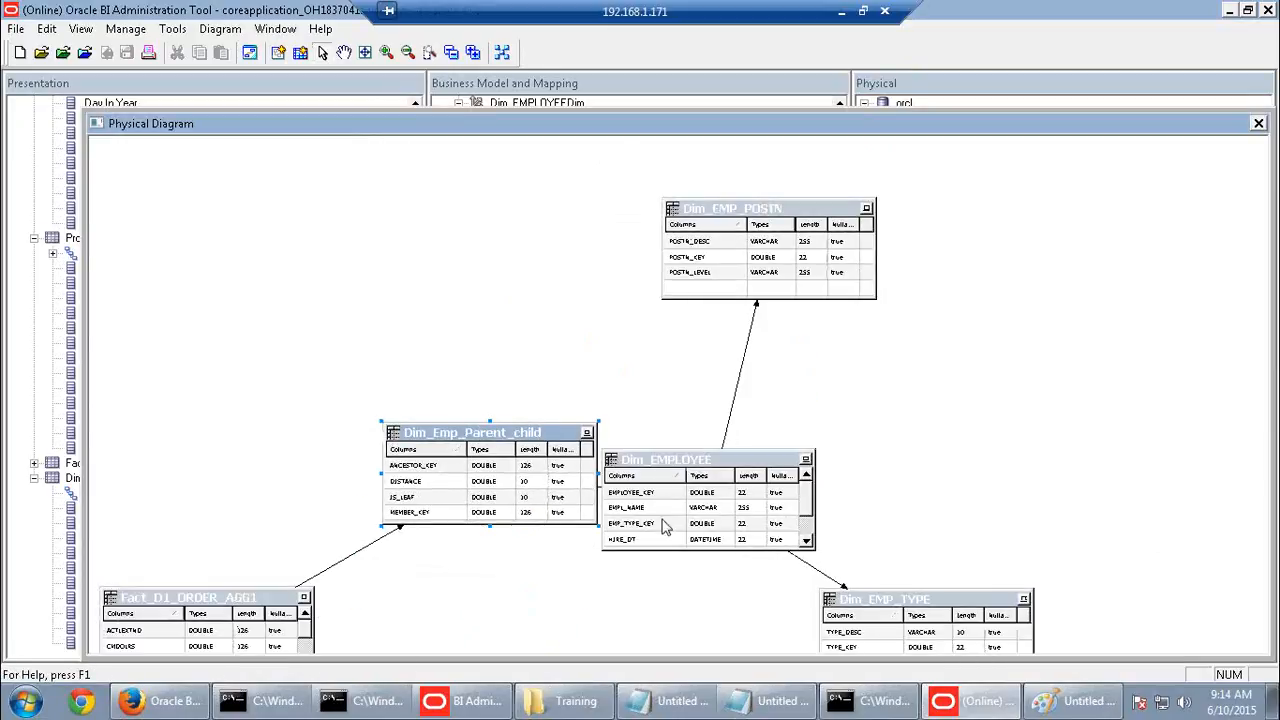
drag(697, 462, 883, 405)
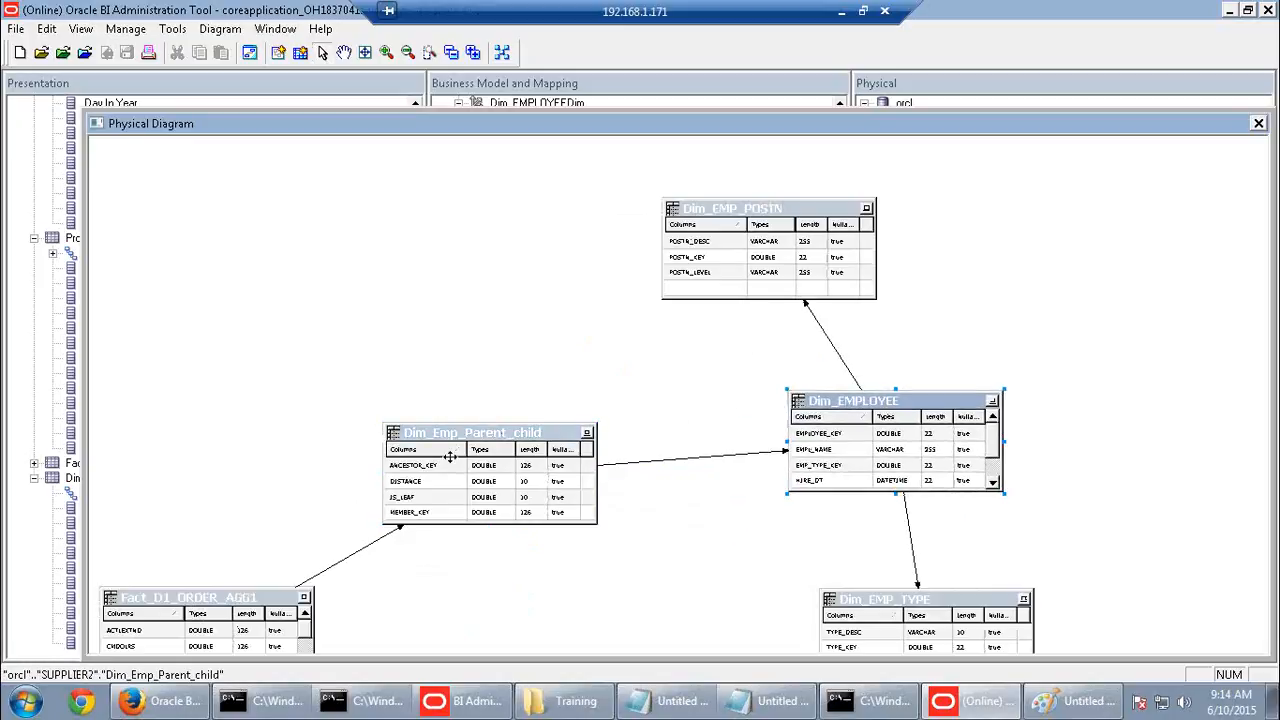
Inspect a Dim_Emp_Parent_child join's foreign key definition, then cancel without changes.
click(378, 542)
double_click(378, 543)
click(660, 525)
click(606, 576)
Scroll the activity guide from page 161 to page 167, step 11 on physical joins.
click(842, 12)
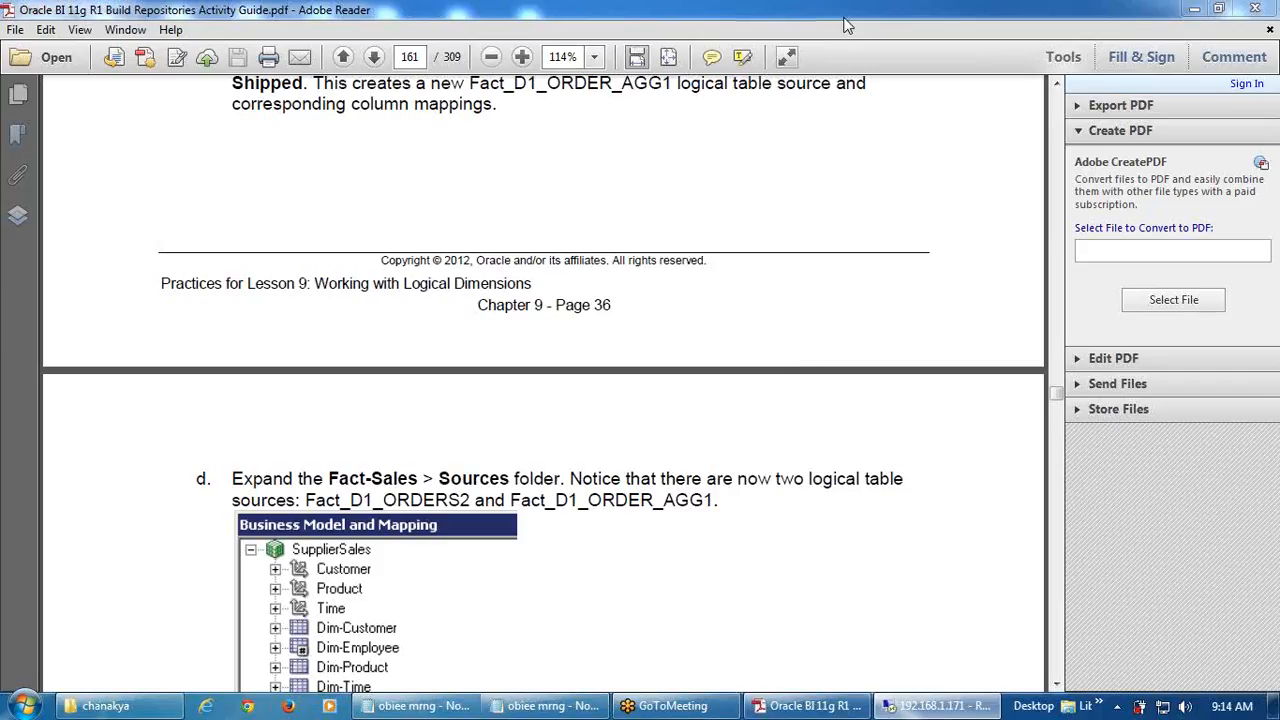
scroll(839, 482, down, 10)
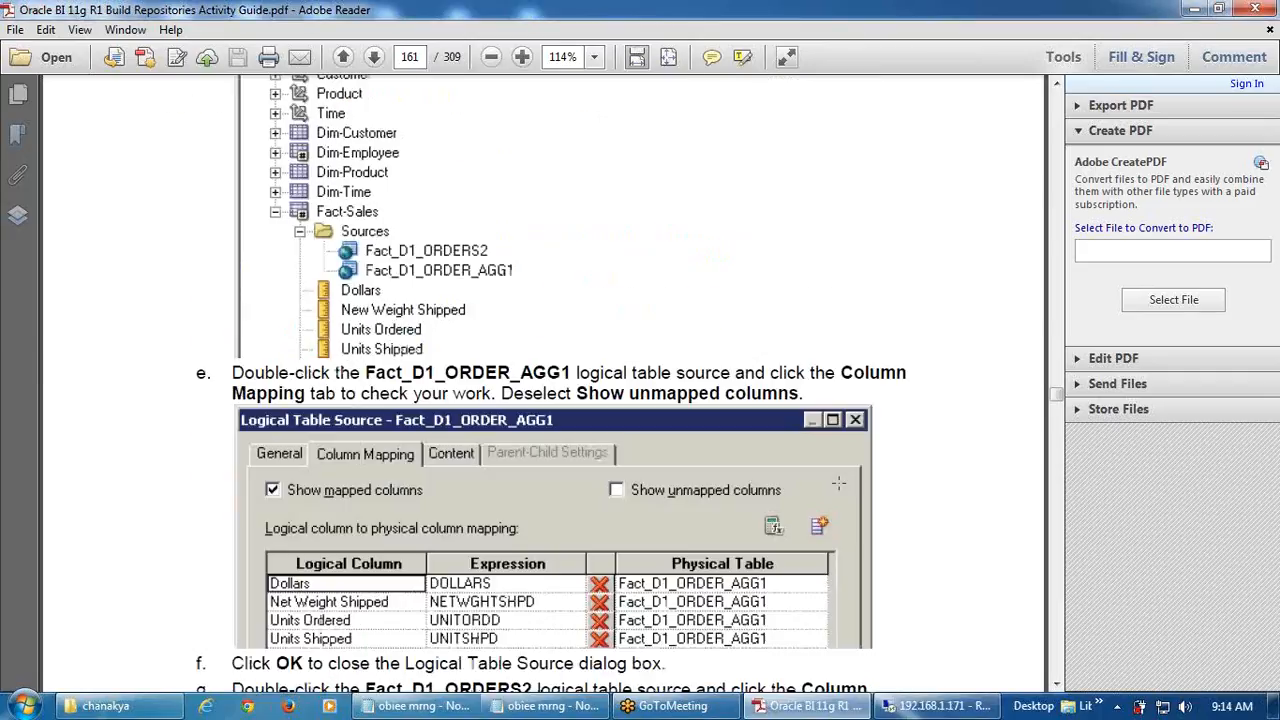
scroll(855, 482, up, 12)
scroll(858, 482, down, 16)
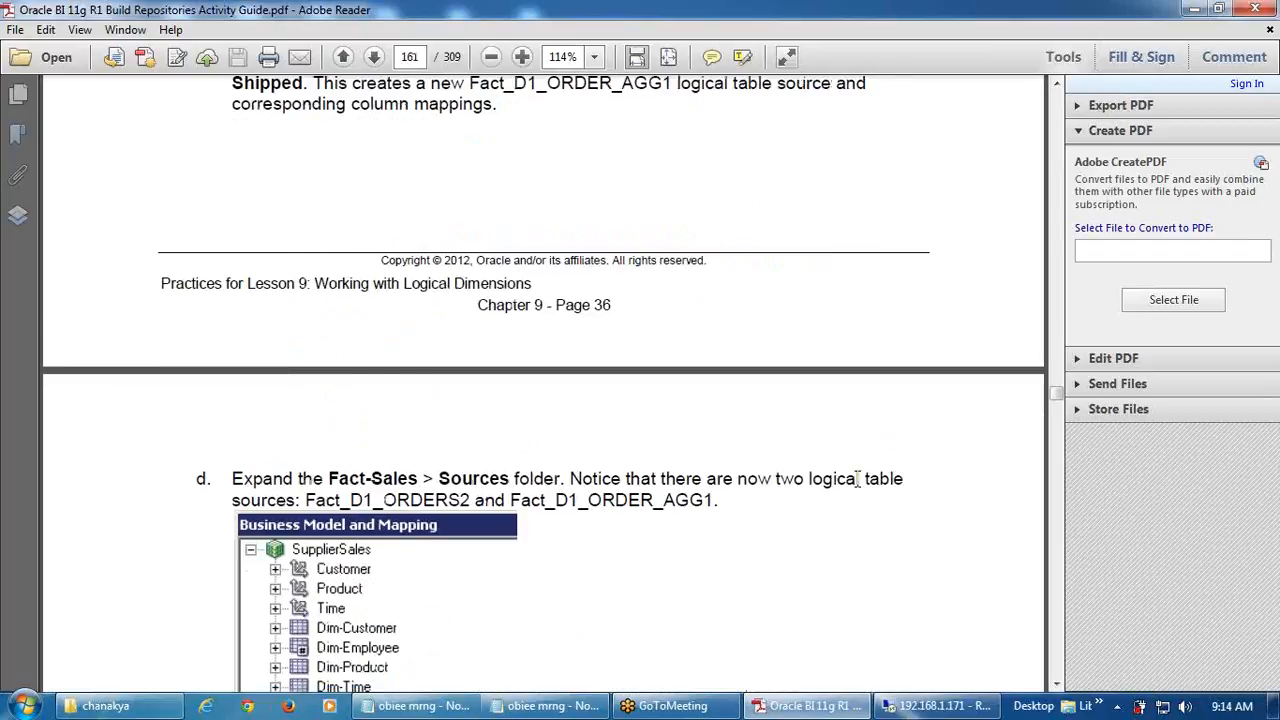
scroll(860, 490, down, 15)
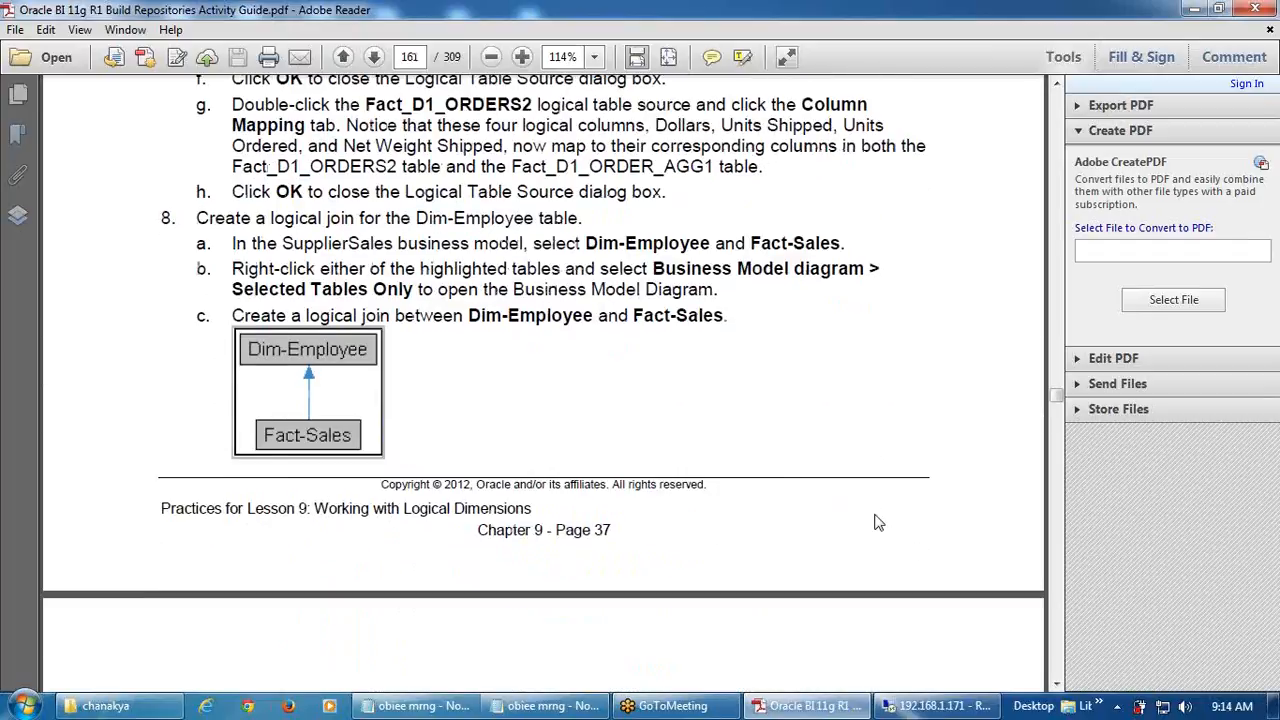
scroll(872, 520, down, 20)
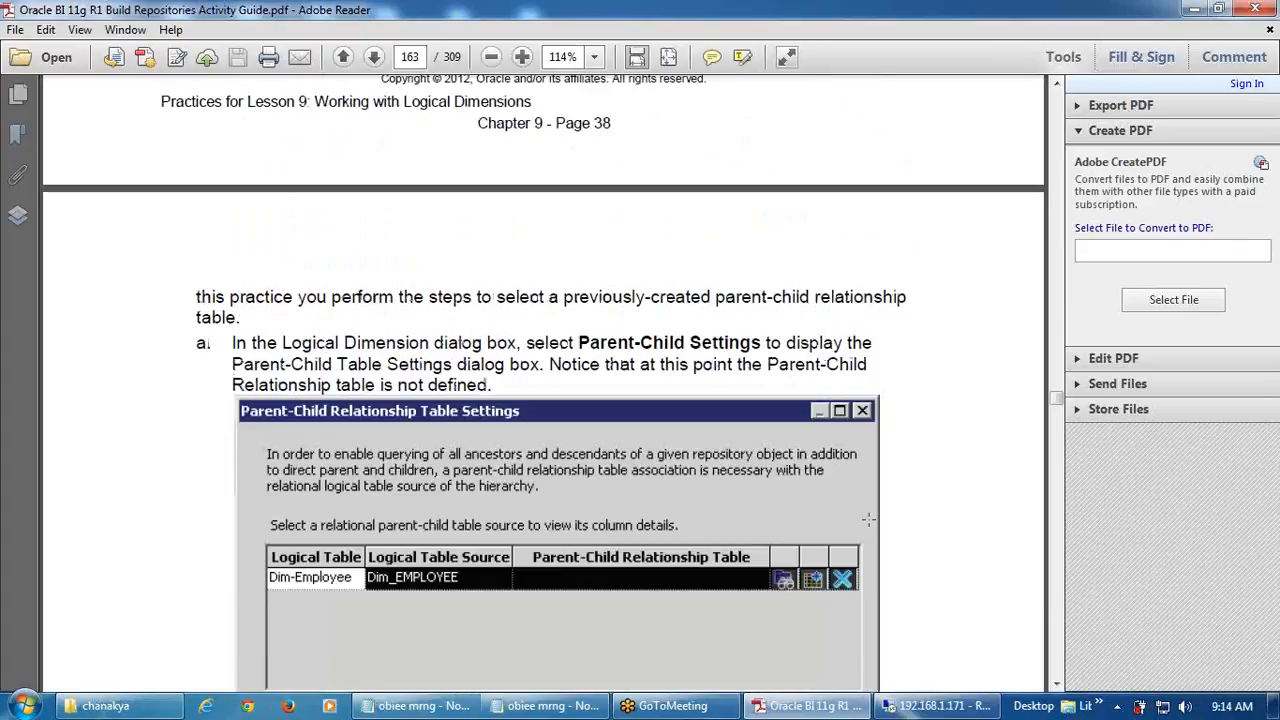
scroll(871, 515, down, 20)
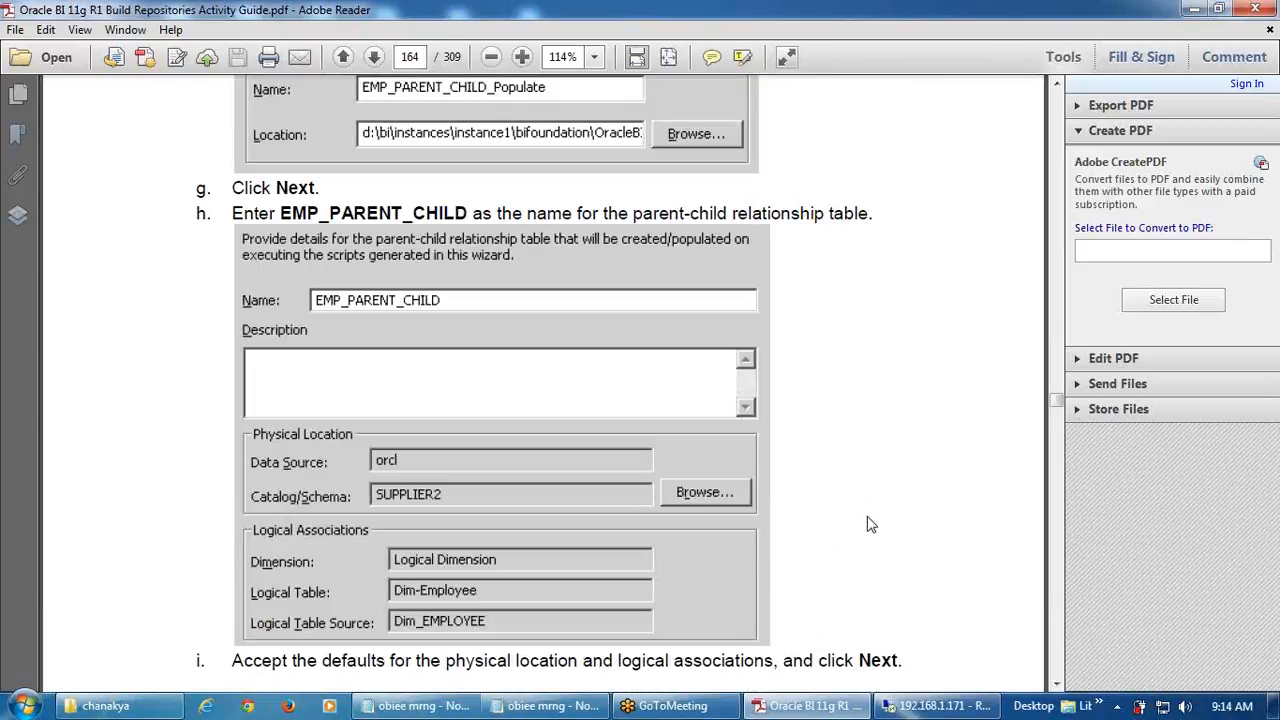
scroll(872, 527, down, 20)
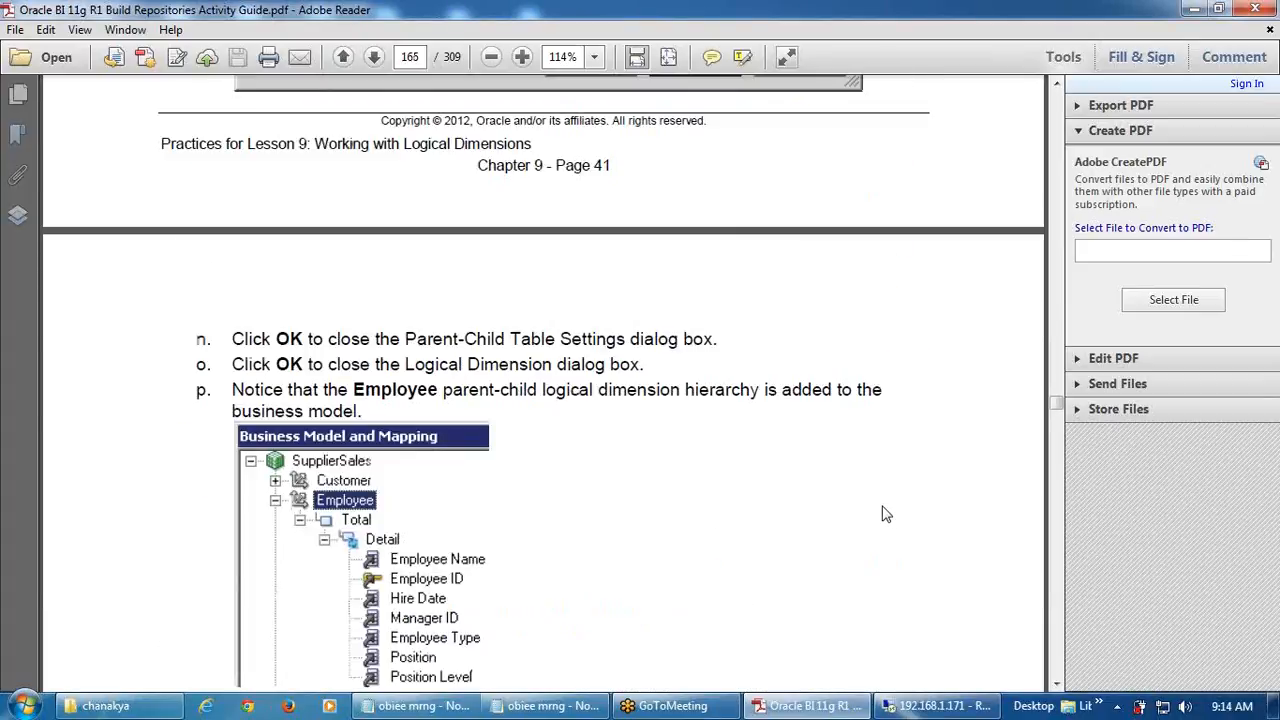
scroll(884, 514, down, 15)
scroll(884, 514, down, 20)
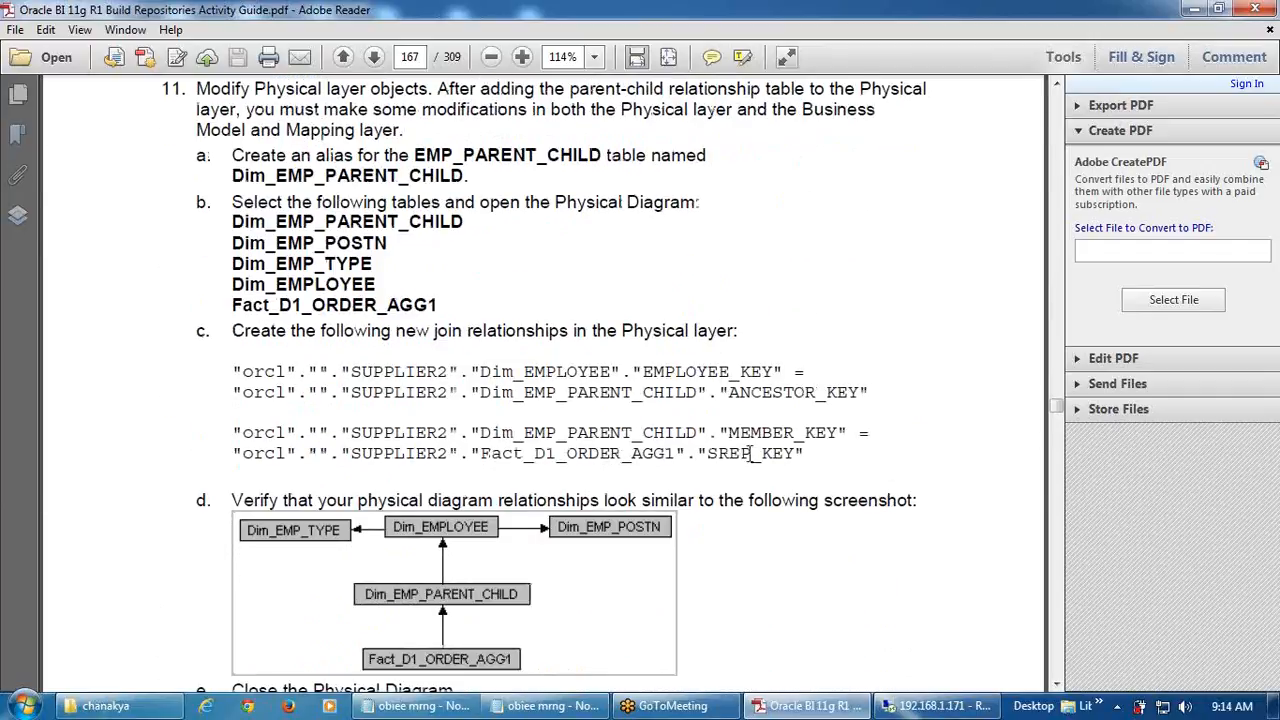
Check out and save the Dim_EMPLOYEE to Dim_Emp_Parent_child join, then close the diagram.
click(930, 706)
double_click(727, 462)
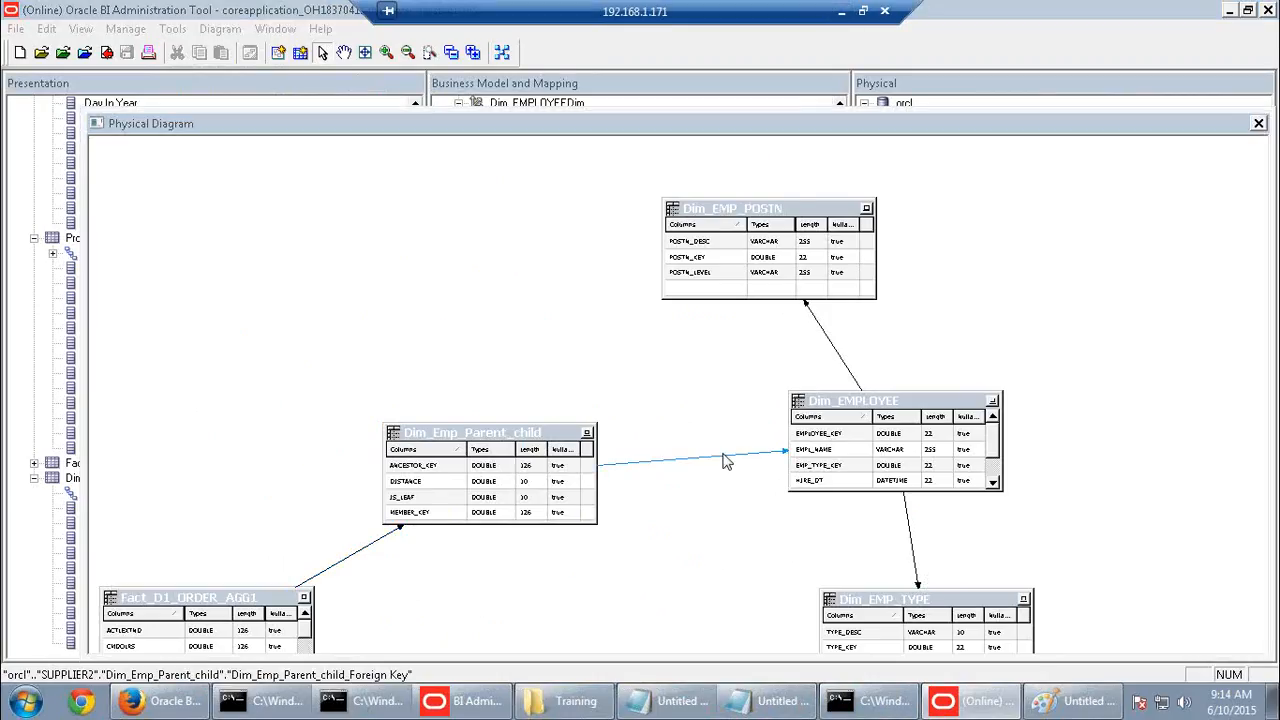
click(676, 523)
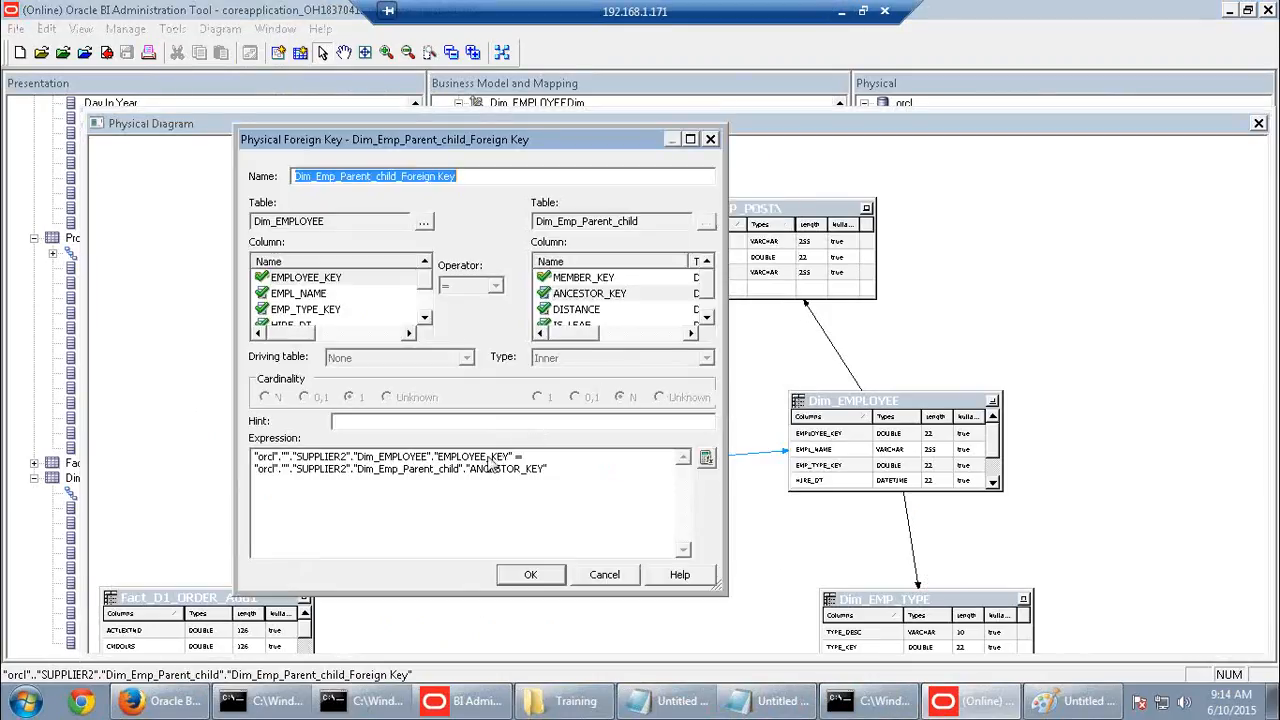
click(530, 576)
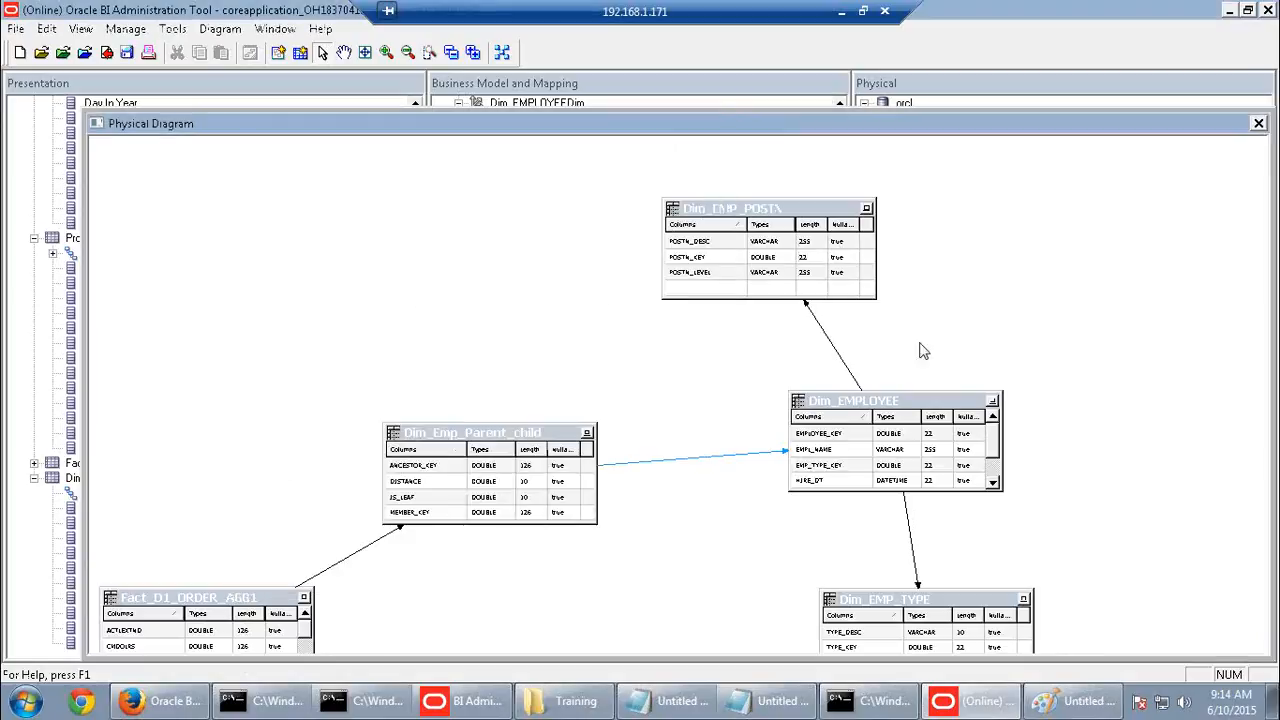
click(1259, 124)
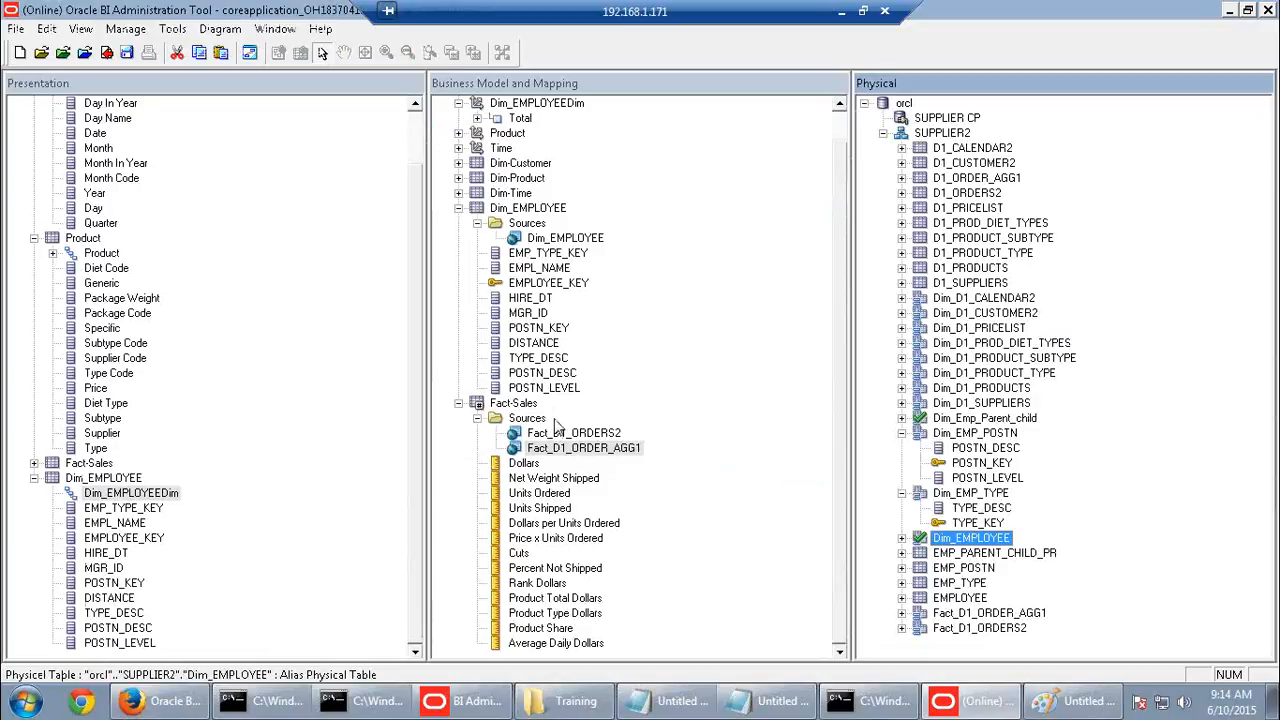
Expand Dim_EMPLOYEEDim's Total and Detail levels and open the Detail level's properties.
click(560, 284)
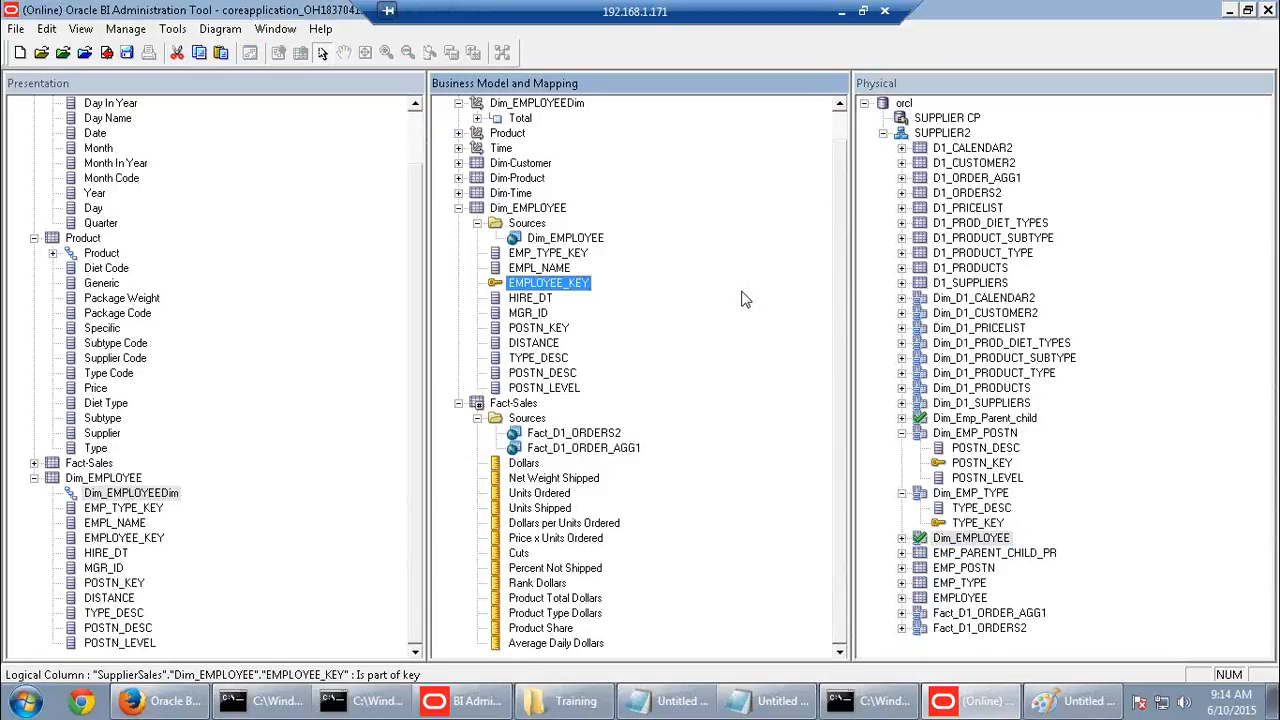
click(902, 541)
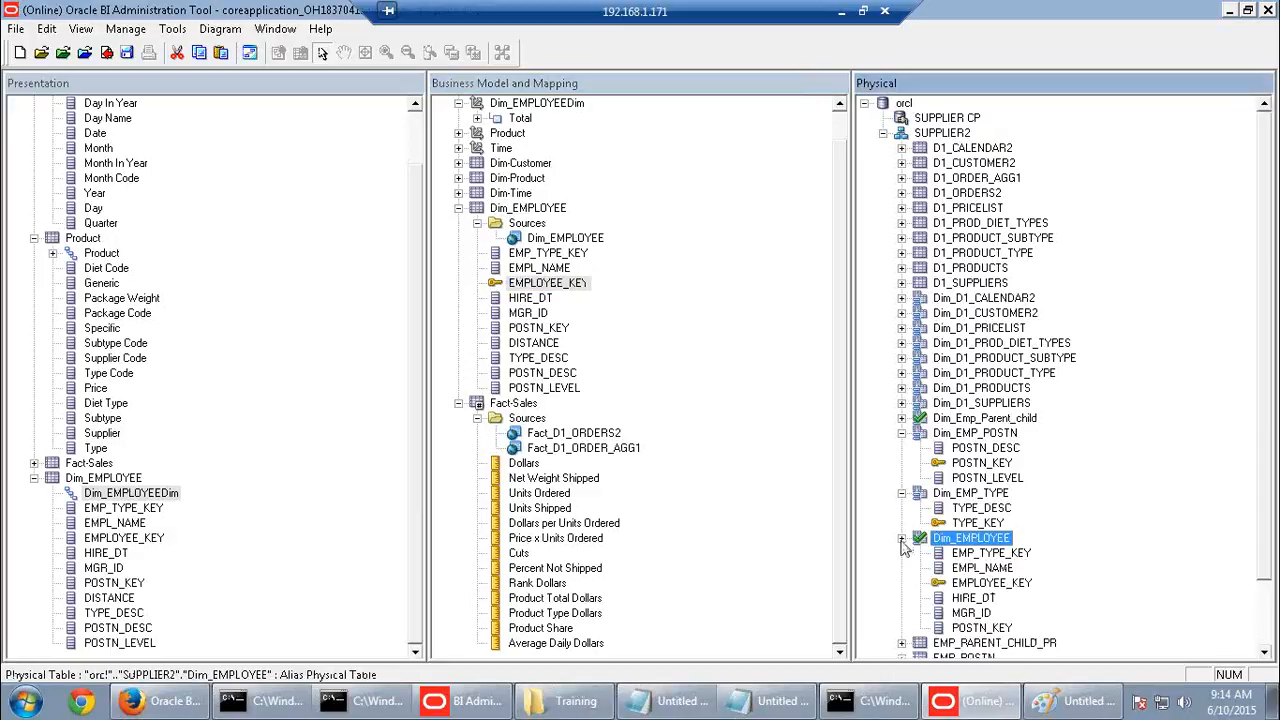
click(902, 540)
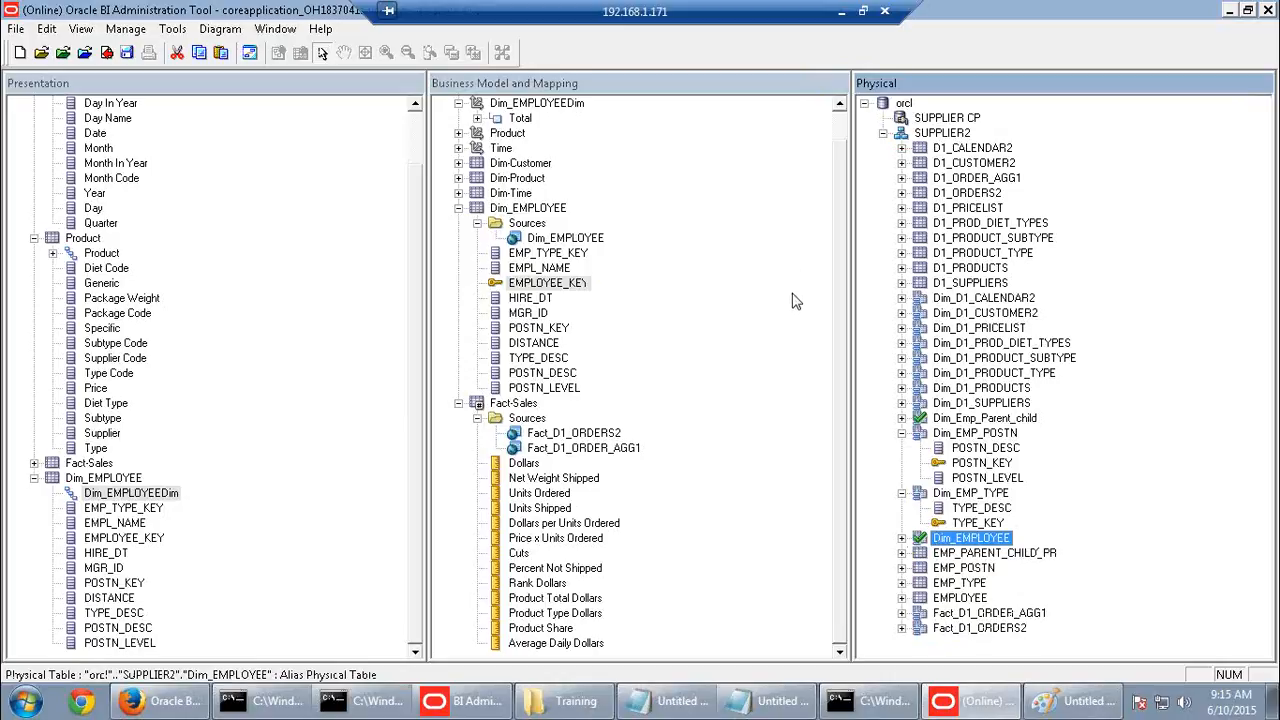
drag(836, 161, 835, 131)
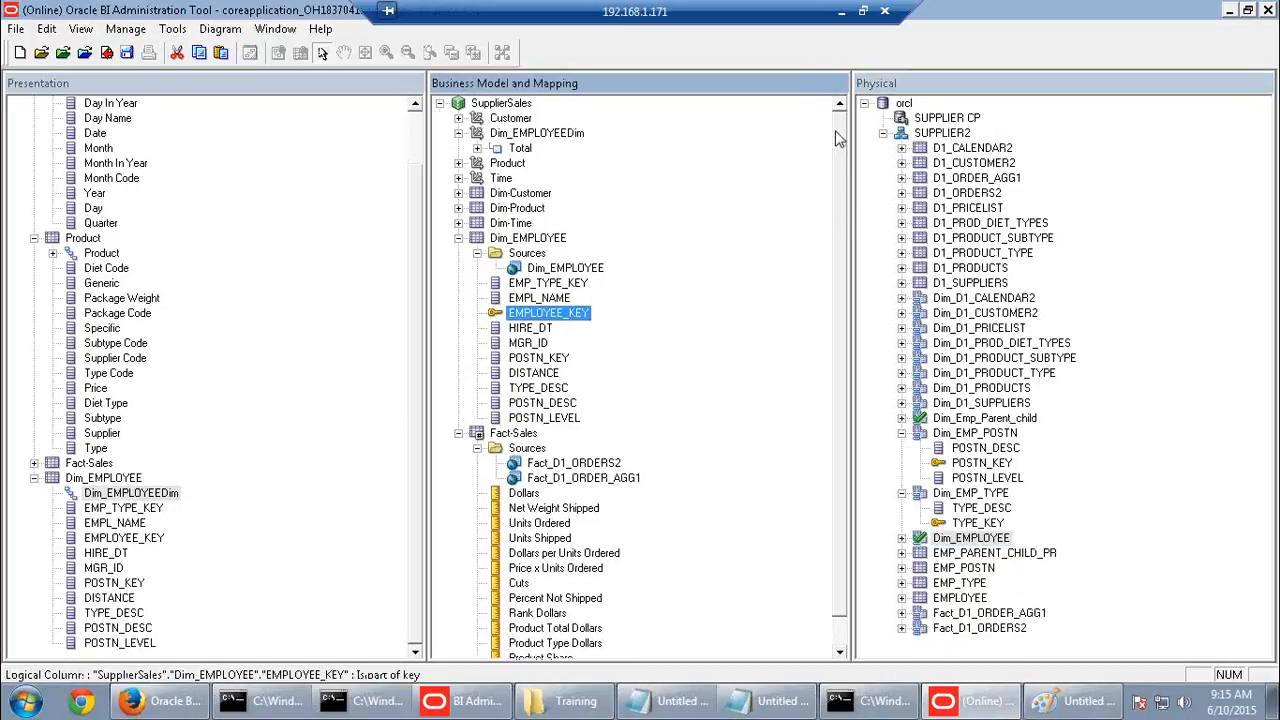
click(477, 148)
click(496, 163)
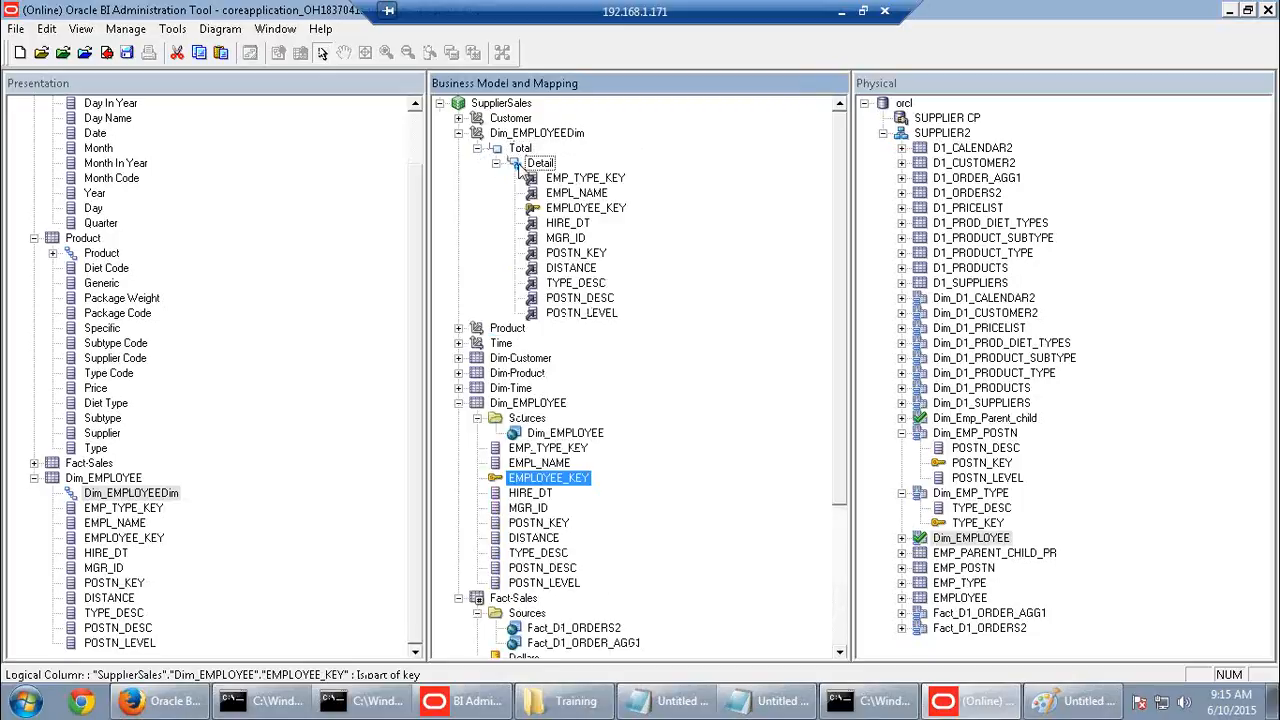
double_click(519, 169)
Confirm the Detail level's member key is EMPLOYEE_KEY with parent MGR_ID, and cancel.
click(677, 522)
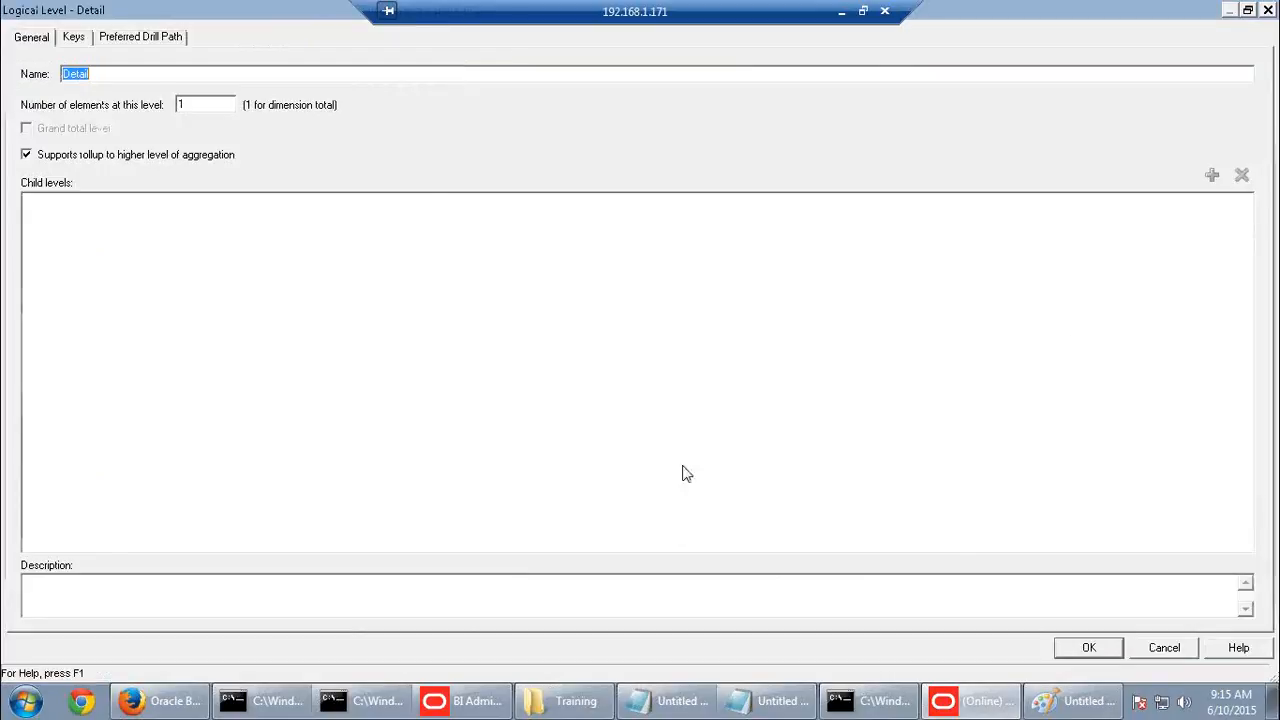
click(75, 40)
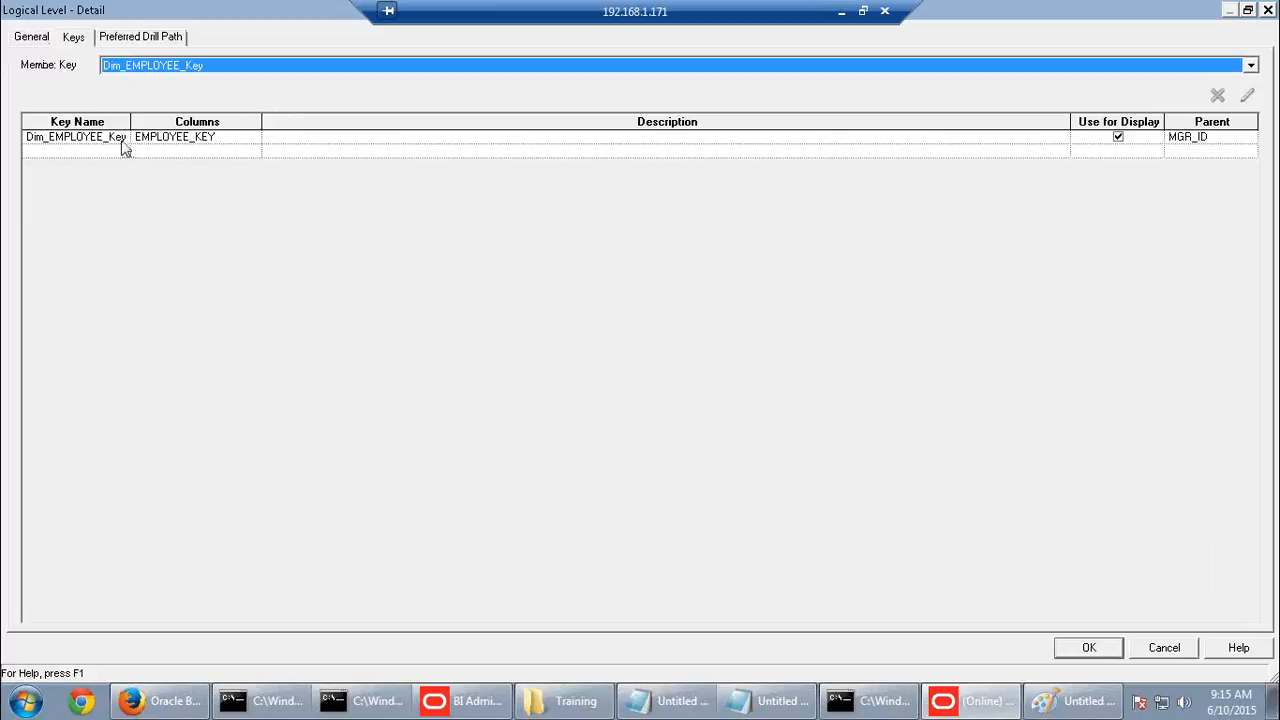
click(122, 142)
click(157, 37)
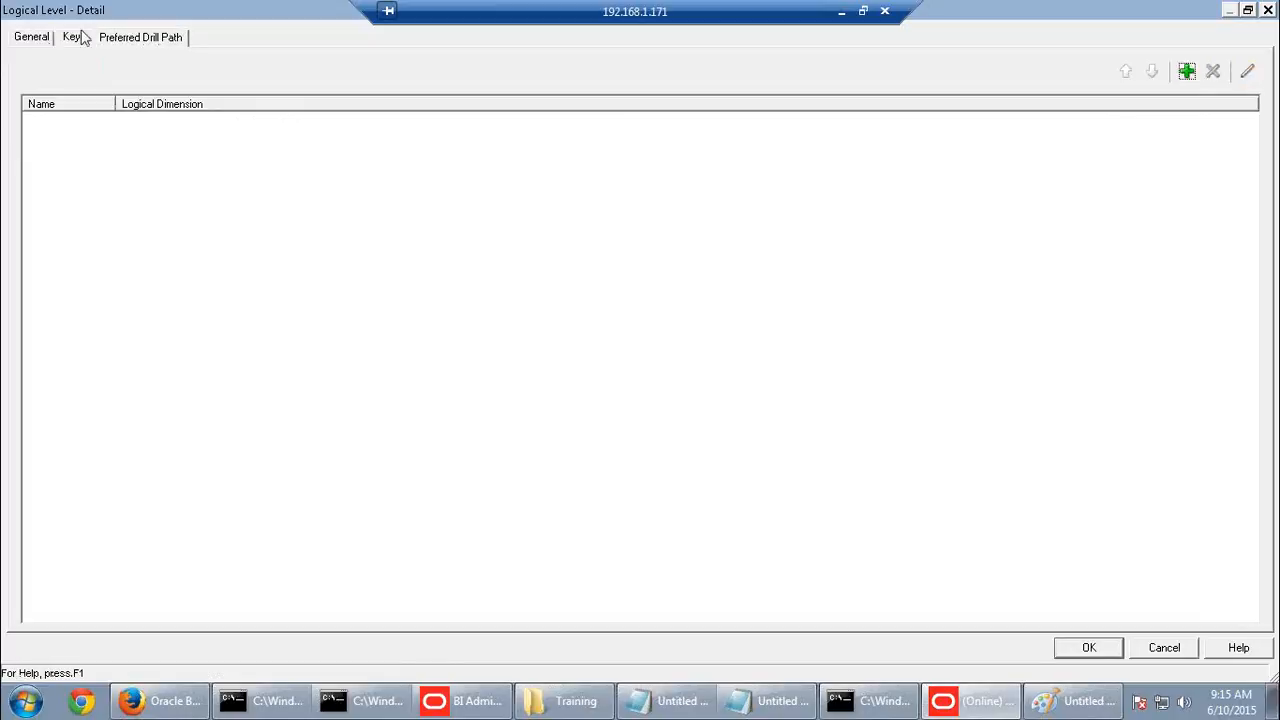
click(51, 40)
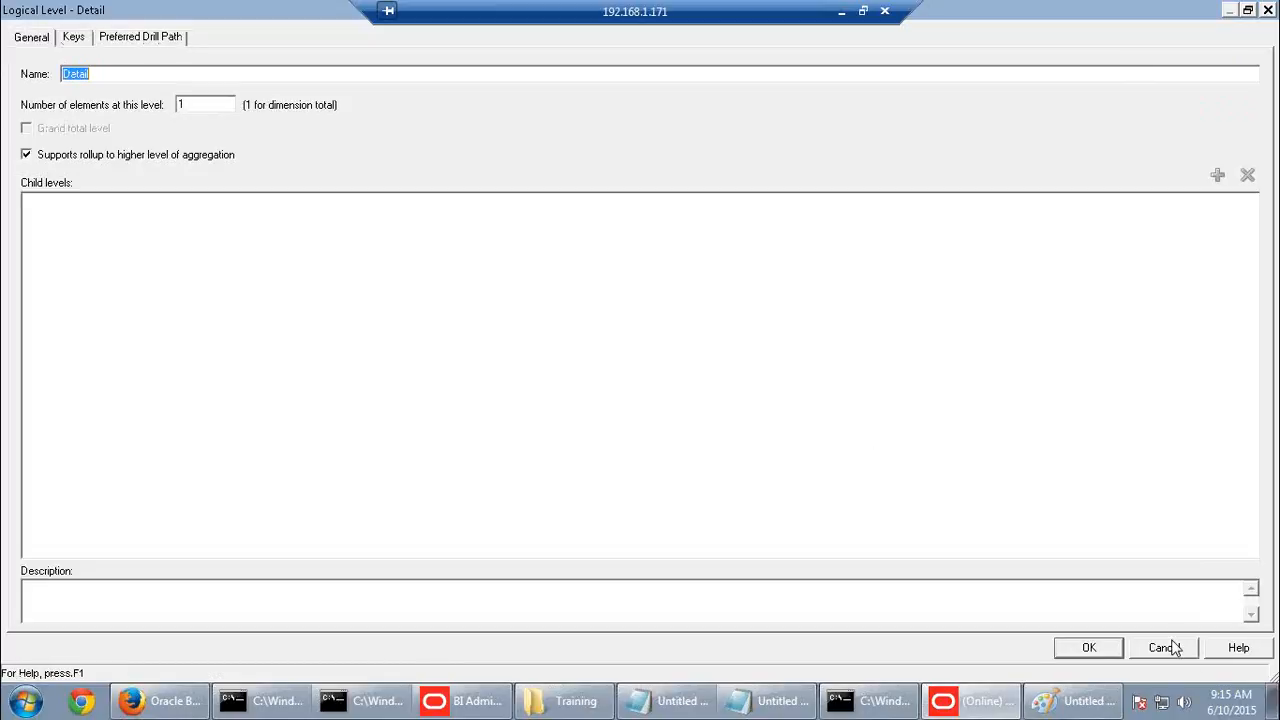
click(1175, 648)
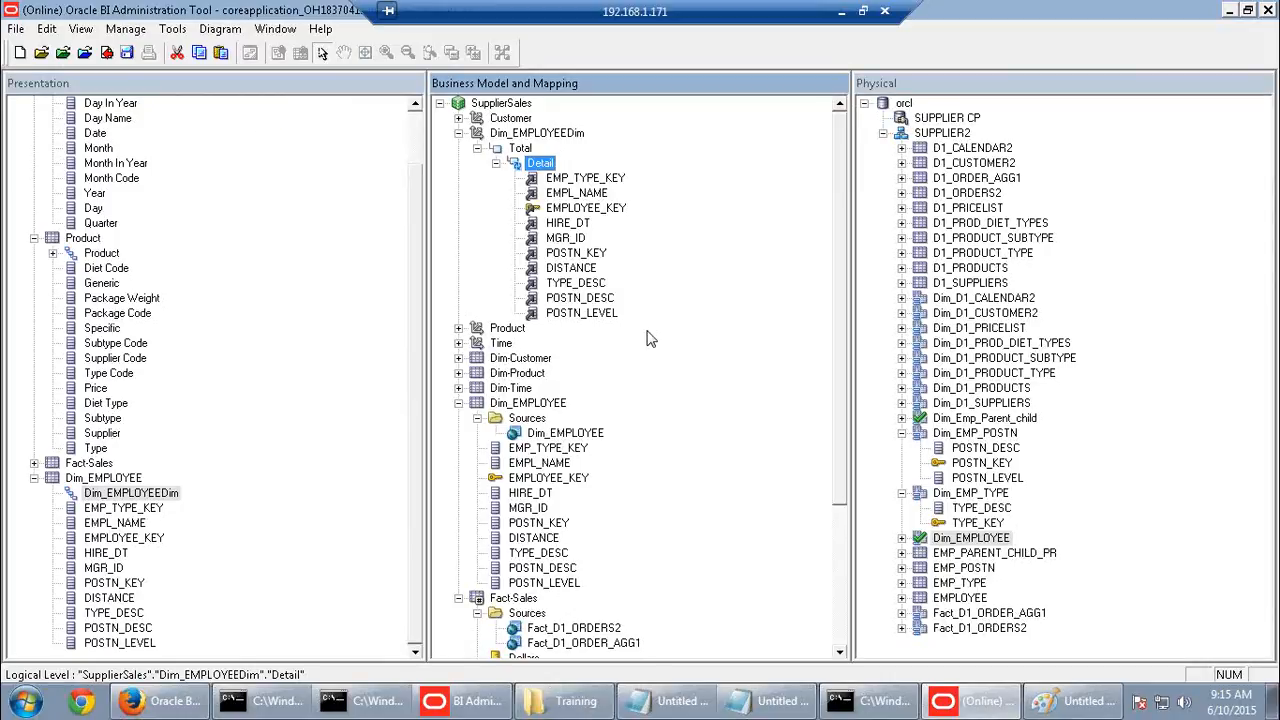
click(841, 11)
Read the activity guide from page 168 through page 173's step 18 pivot table screenshot.
scroll(563, 530, down, 20)
scroll(606, 568, down, 15)
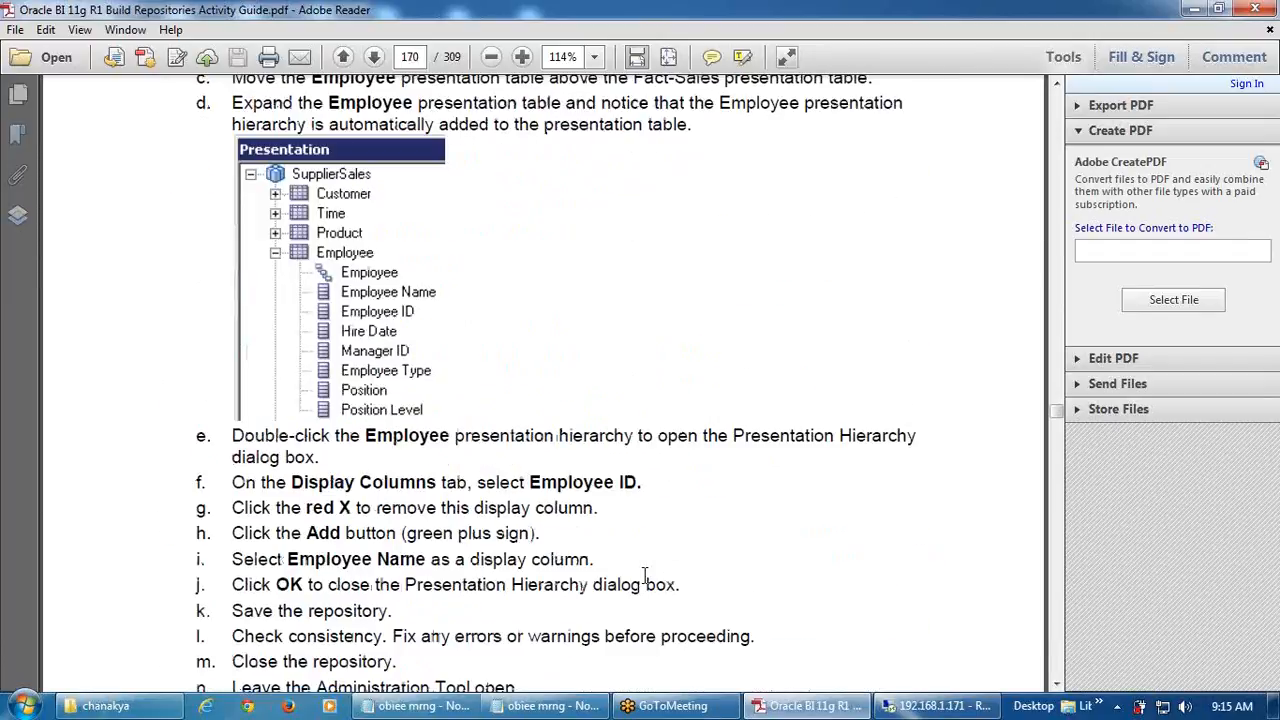
scroll(645, 577, up, 5)
scroll(645, 585, down, 5)
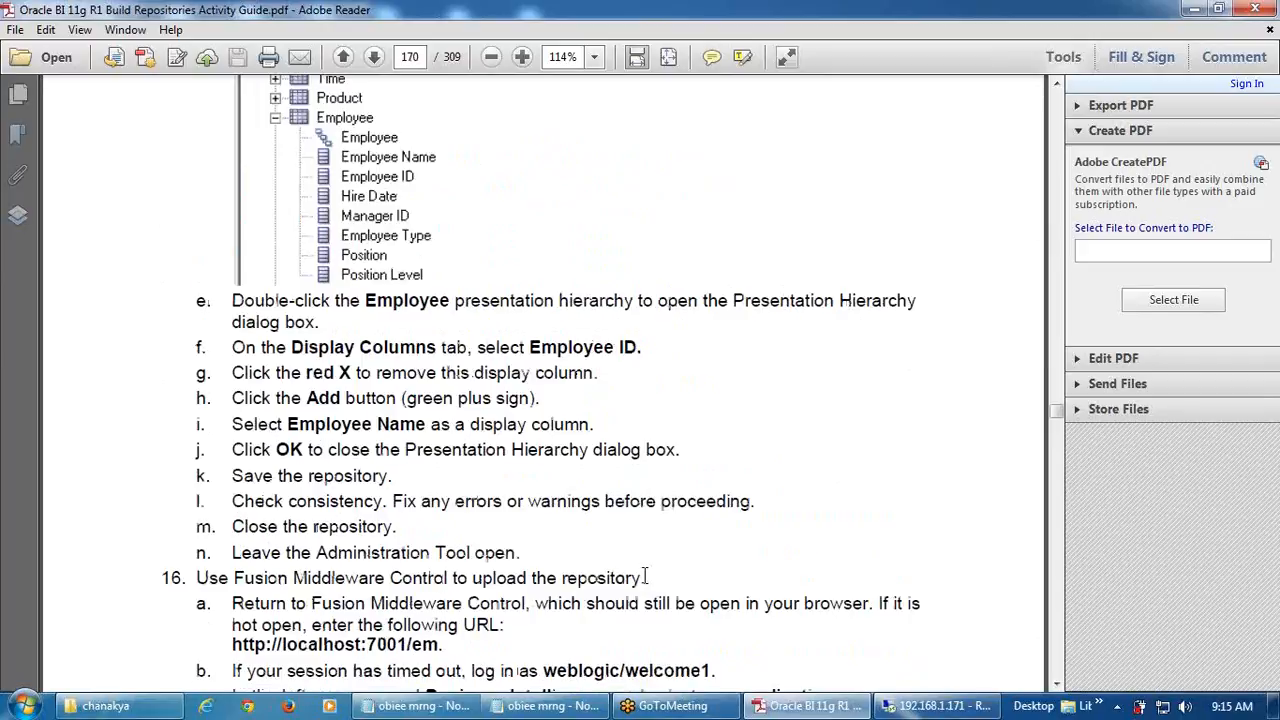
scroll(645, 585, up, 10)
scroll(645, 585, up, 2)
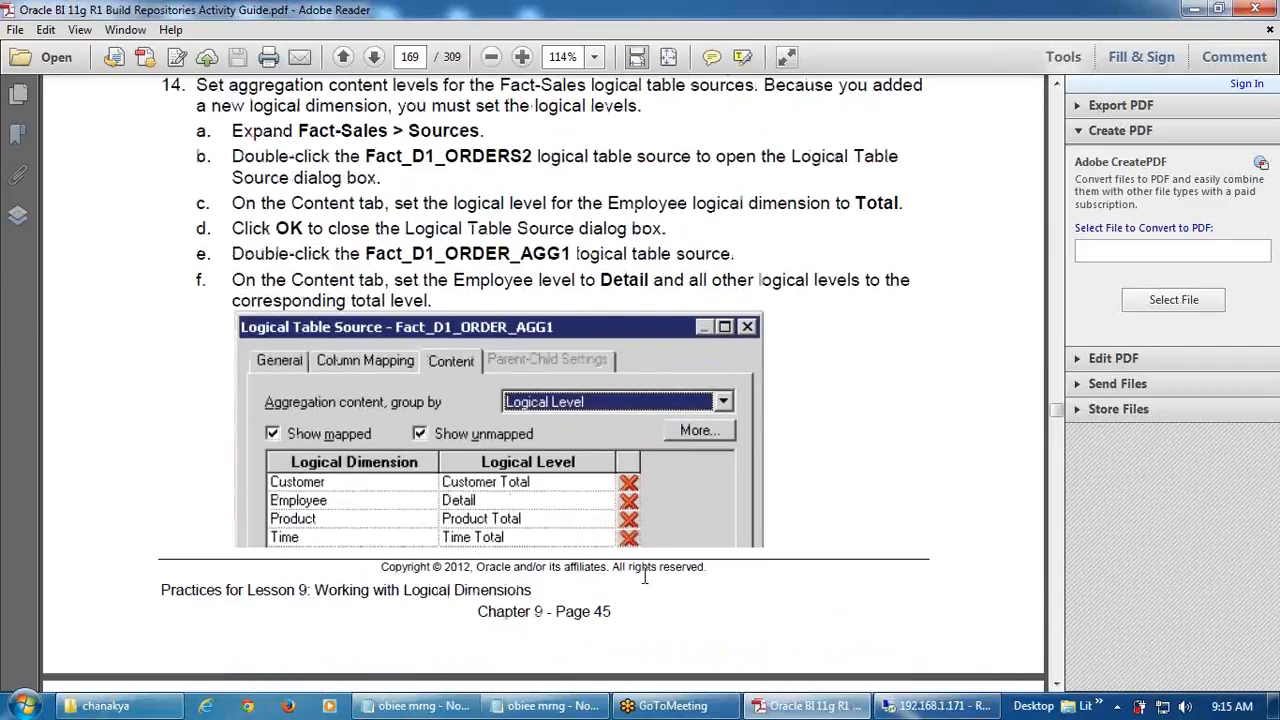
scroll(645, 577, up, 5)
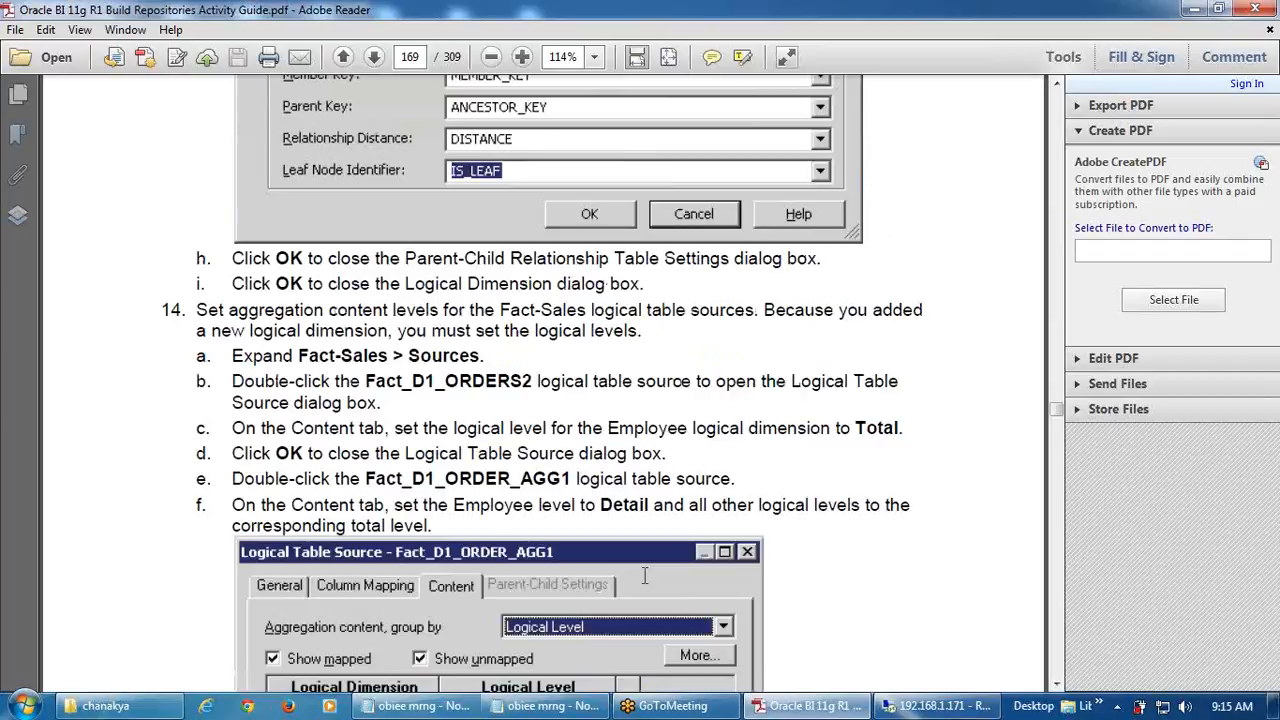
scroll(645, 576, up, 10)
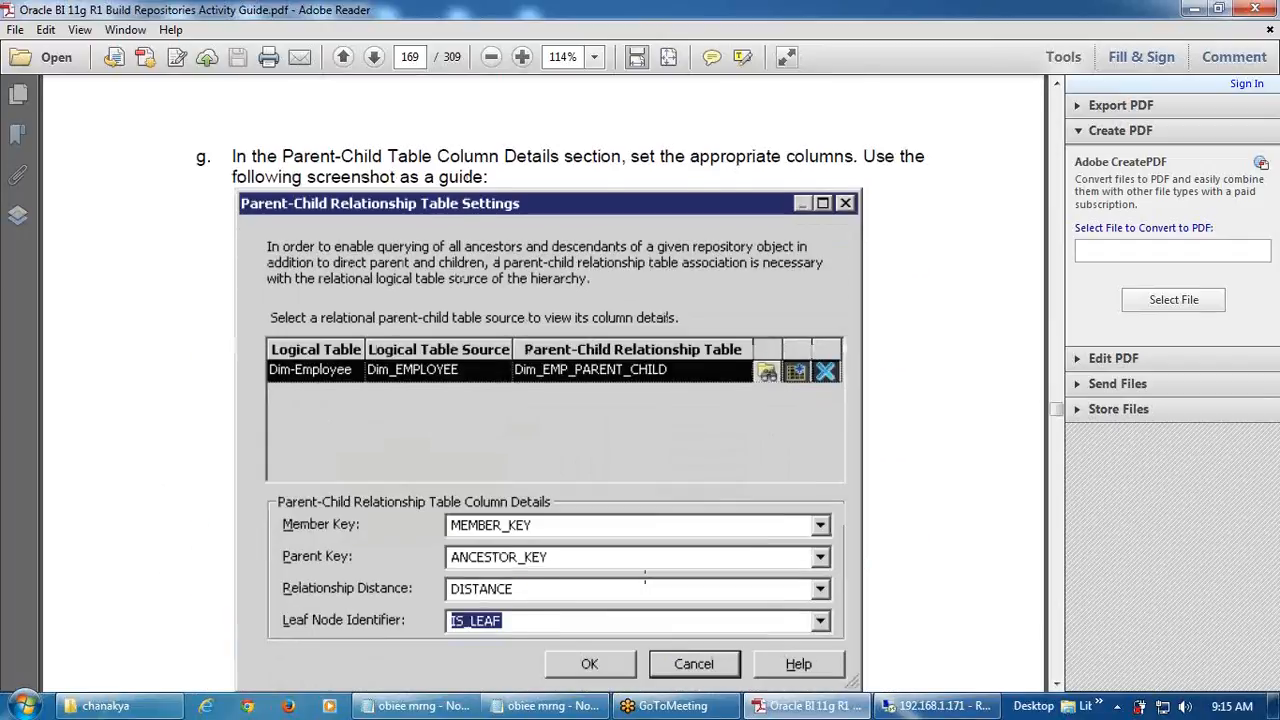
scroll(645, 580, up, 15)
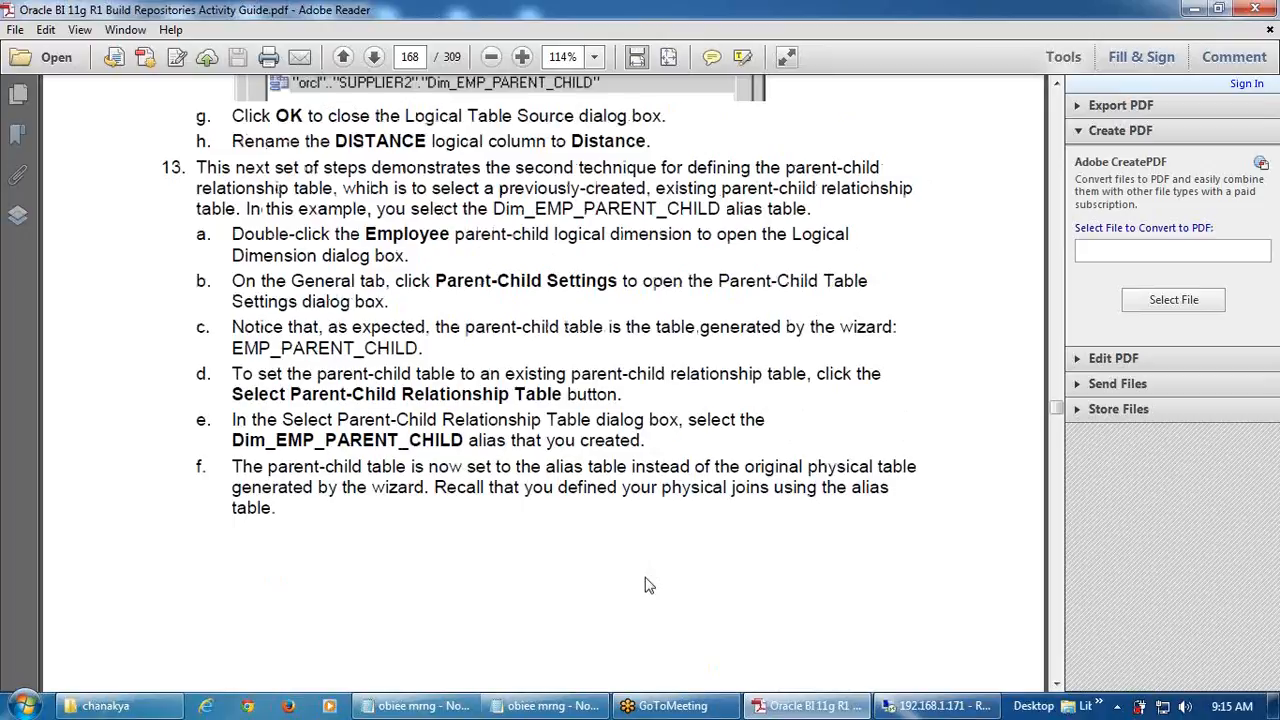
scroll(645, 585, down, 15)
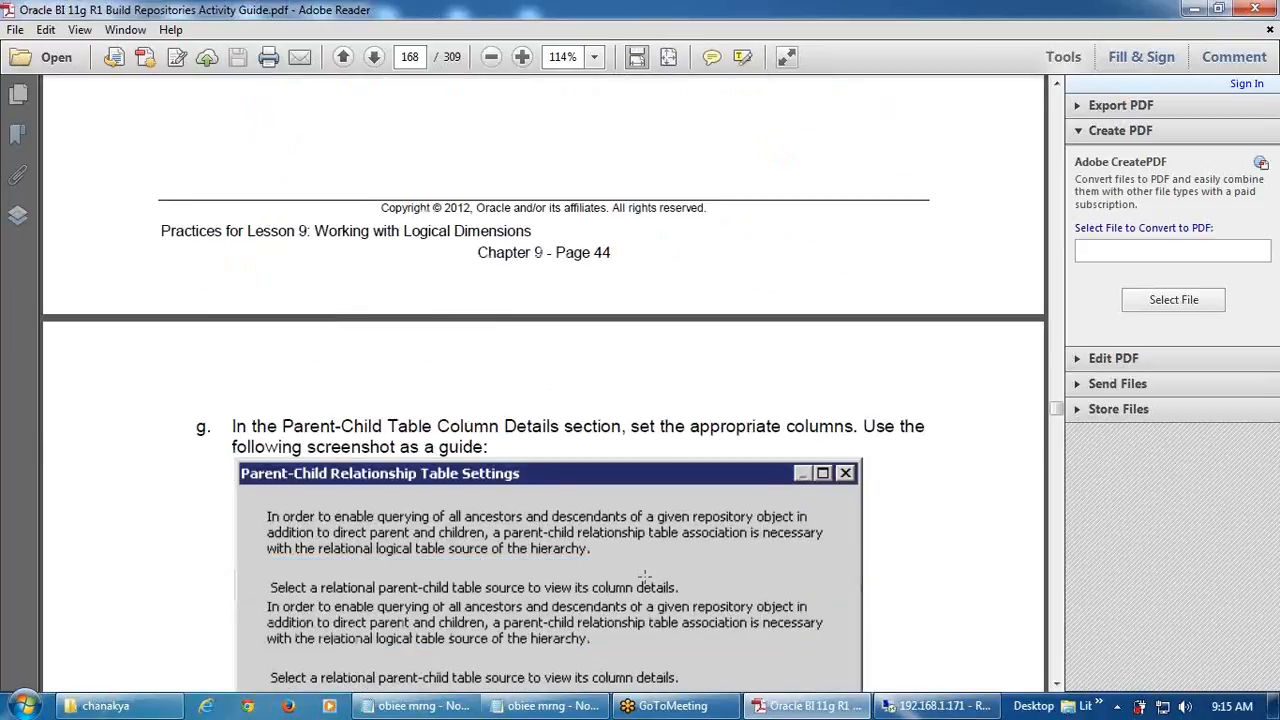
scroll(645, 577, down, 10)
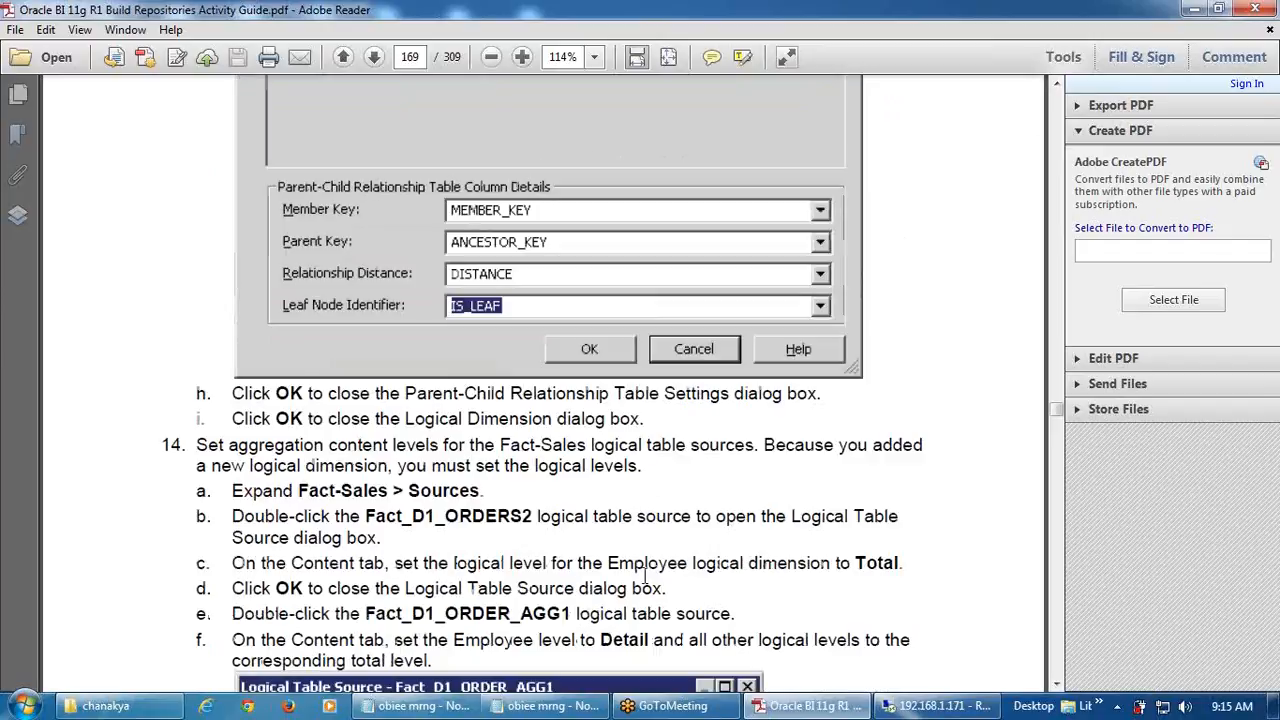
scroll(645, 577, down, 4)
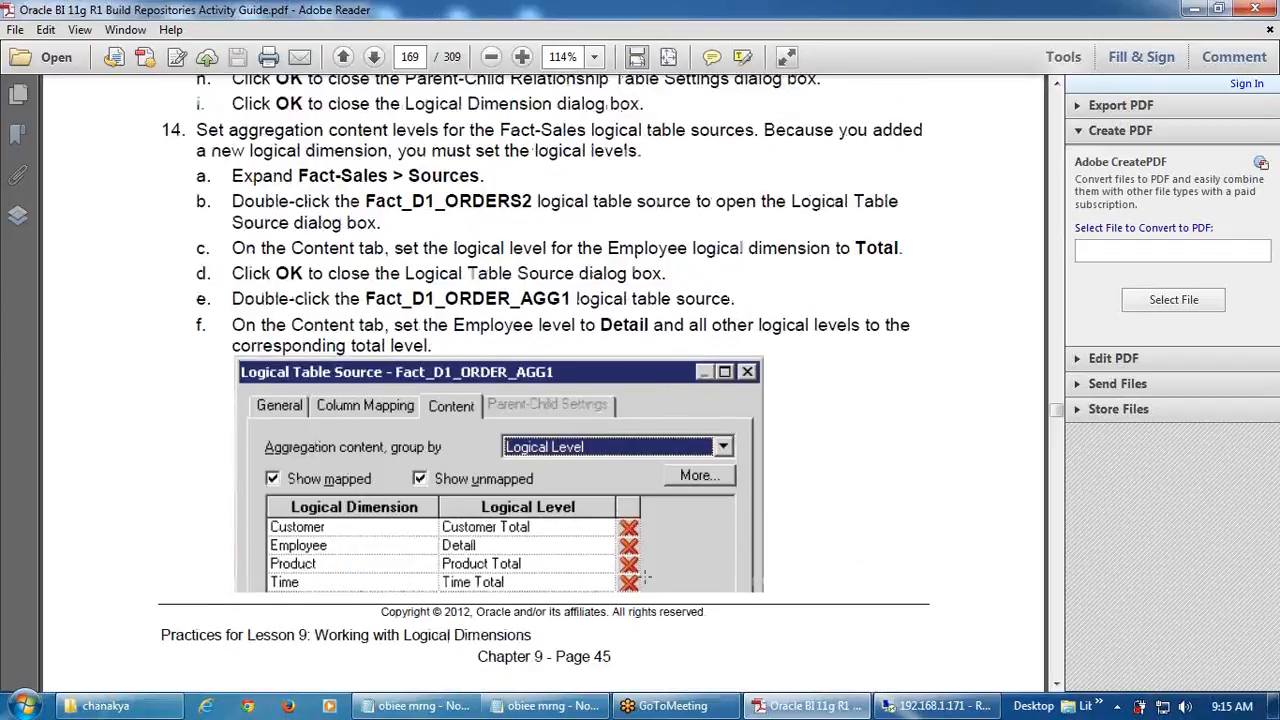
scroll(645, 577, up, 14)
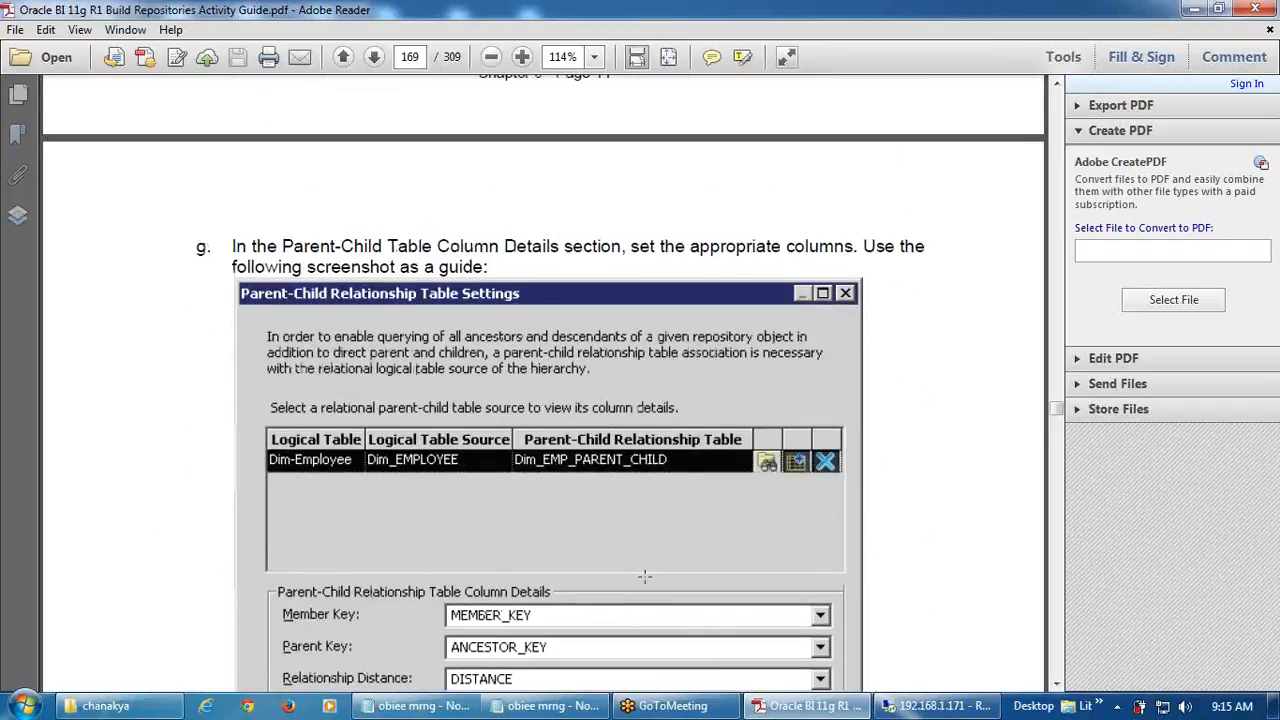
scroll(645, 577, up, 12)
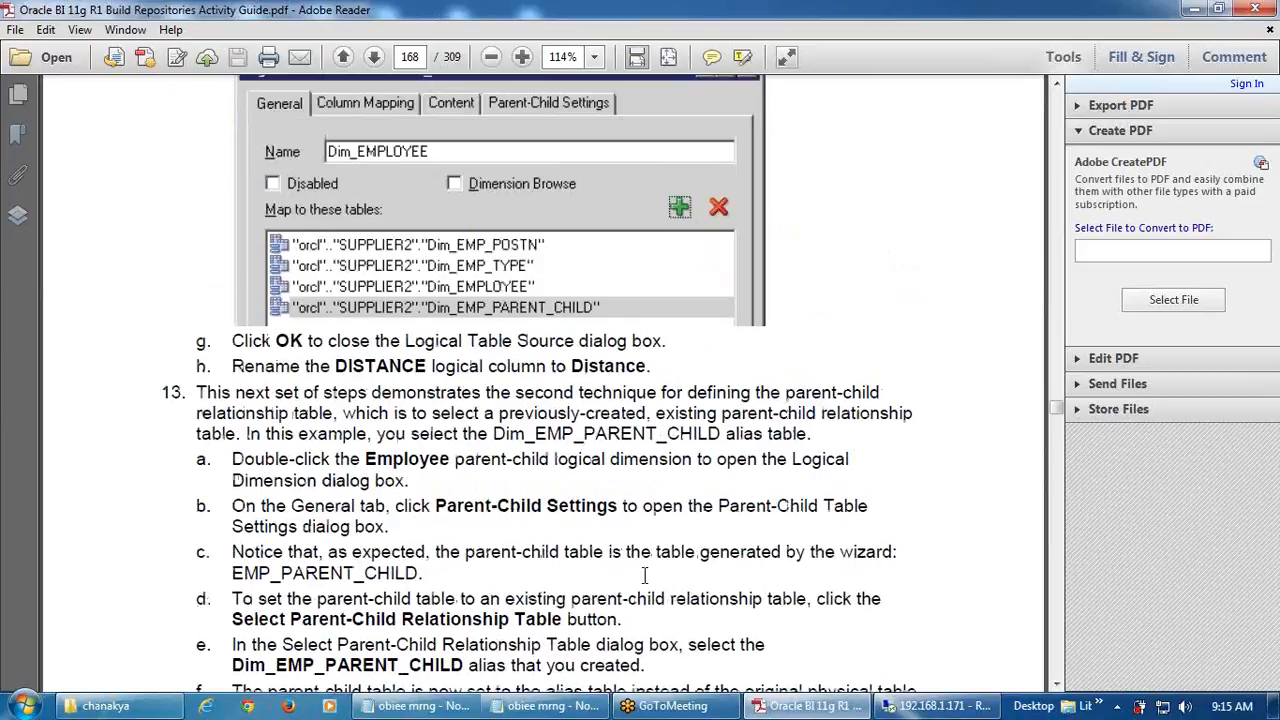
scroll(645, 577, up, 20)
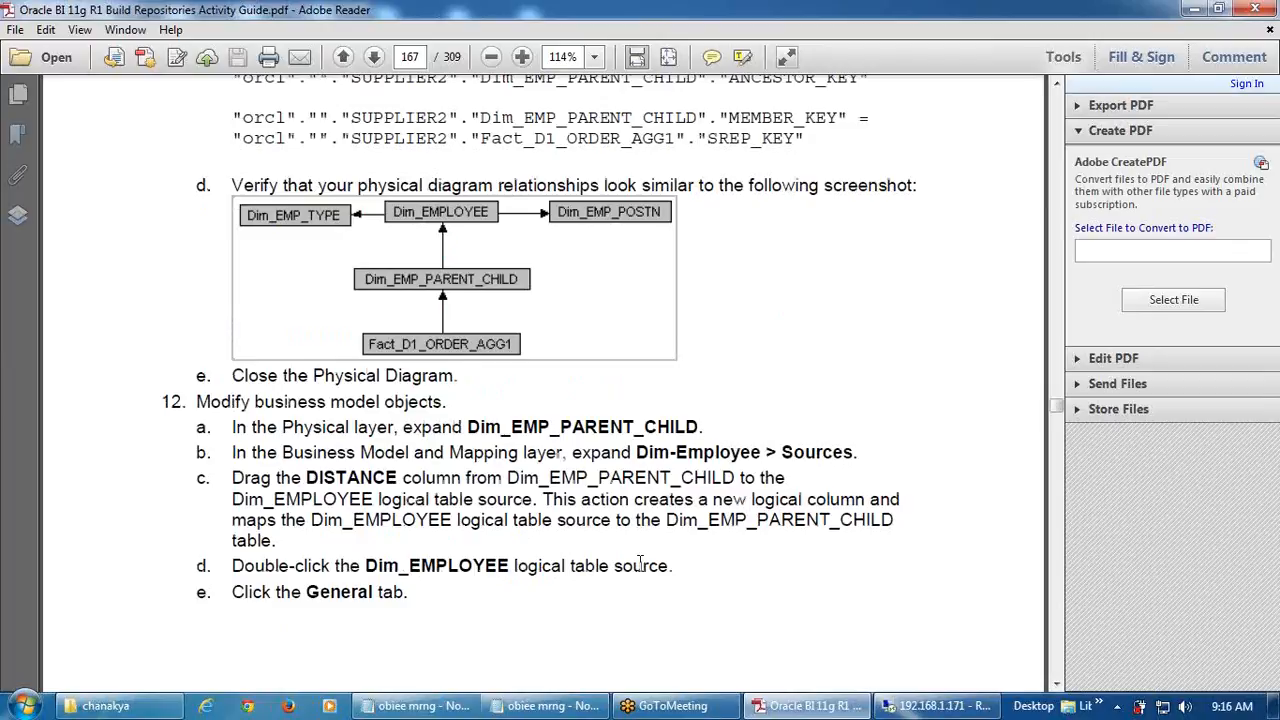
scroll(640, 565, up, 10)
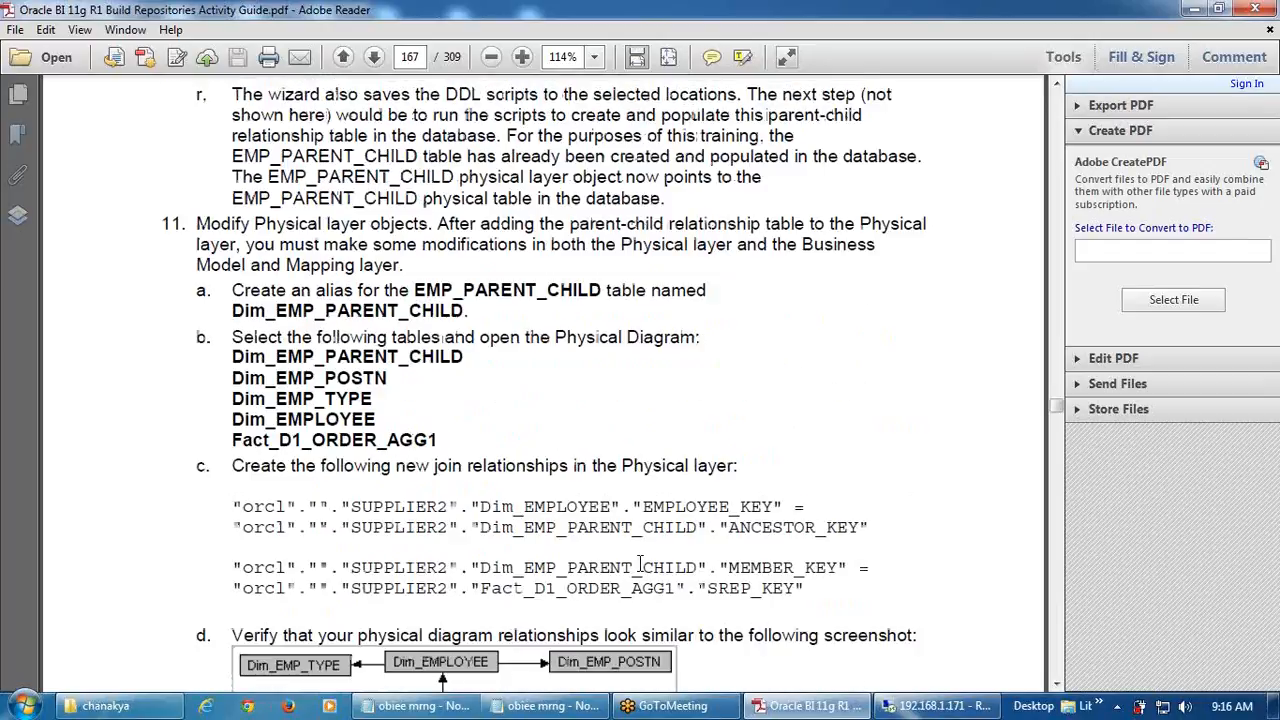
scroll(640, 565, up, 8)
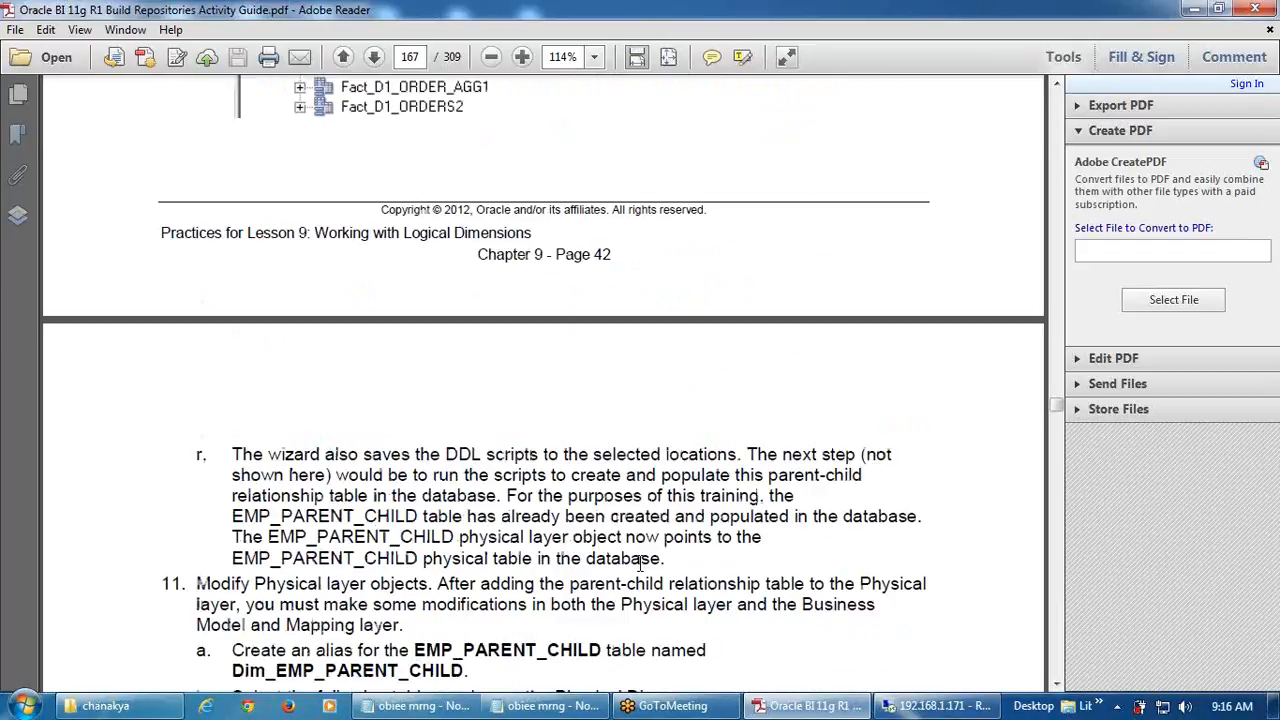
scroll(640, 565, down, 5)
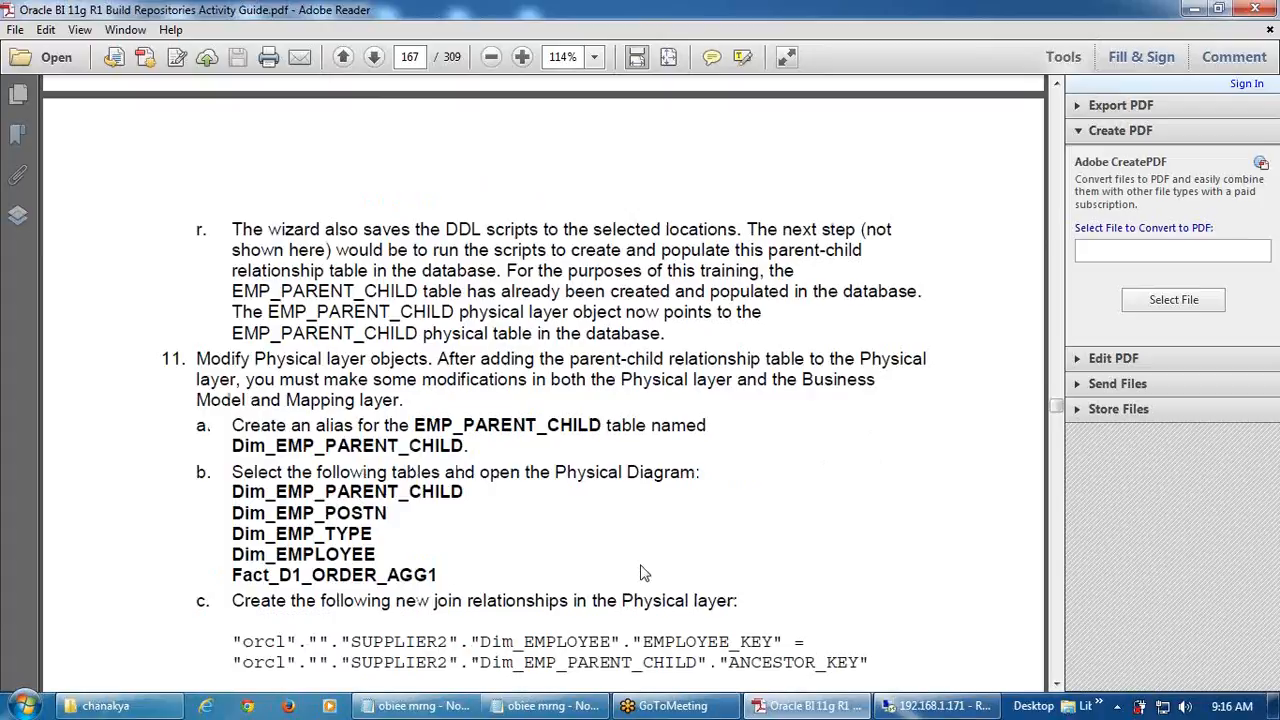
scroll(643, 573, down, 5)
scroll(643, 573, up, 14)
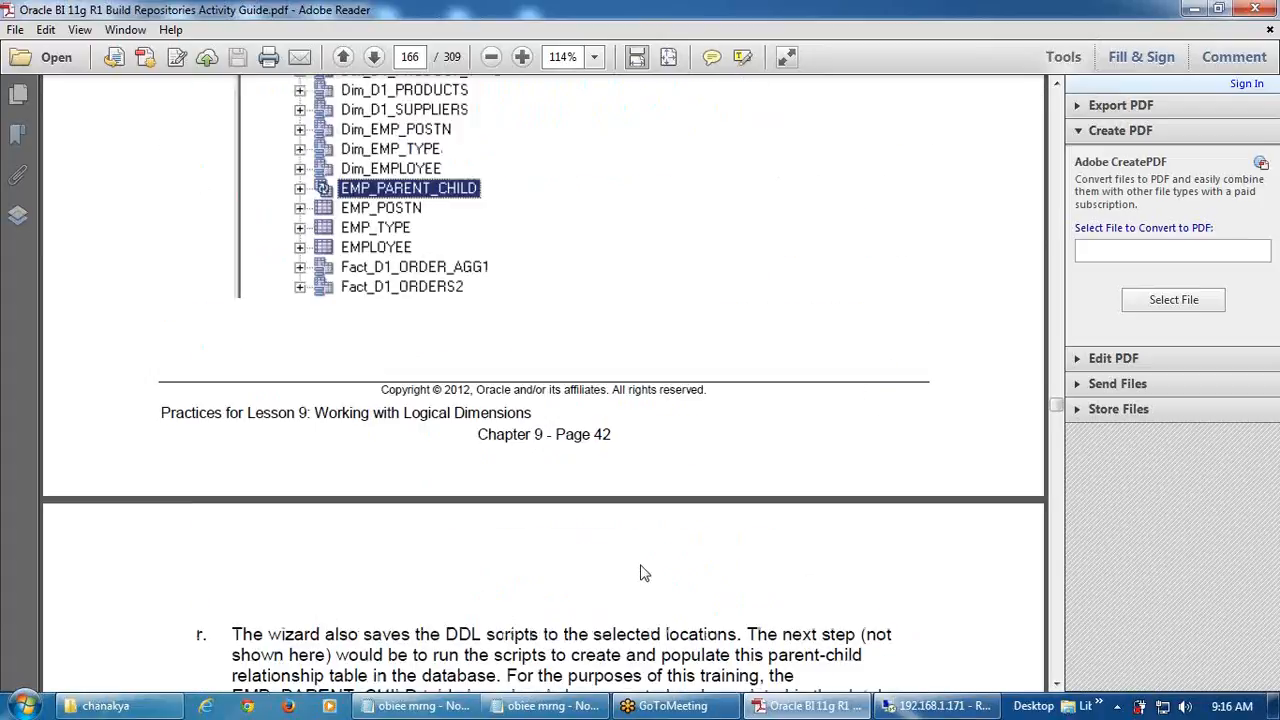
scroll(644, 573, up, 5)
scroll(644, 571, down, 20)
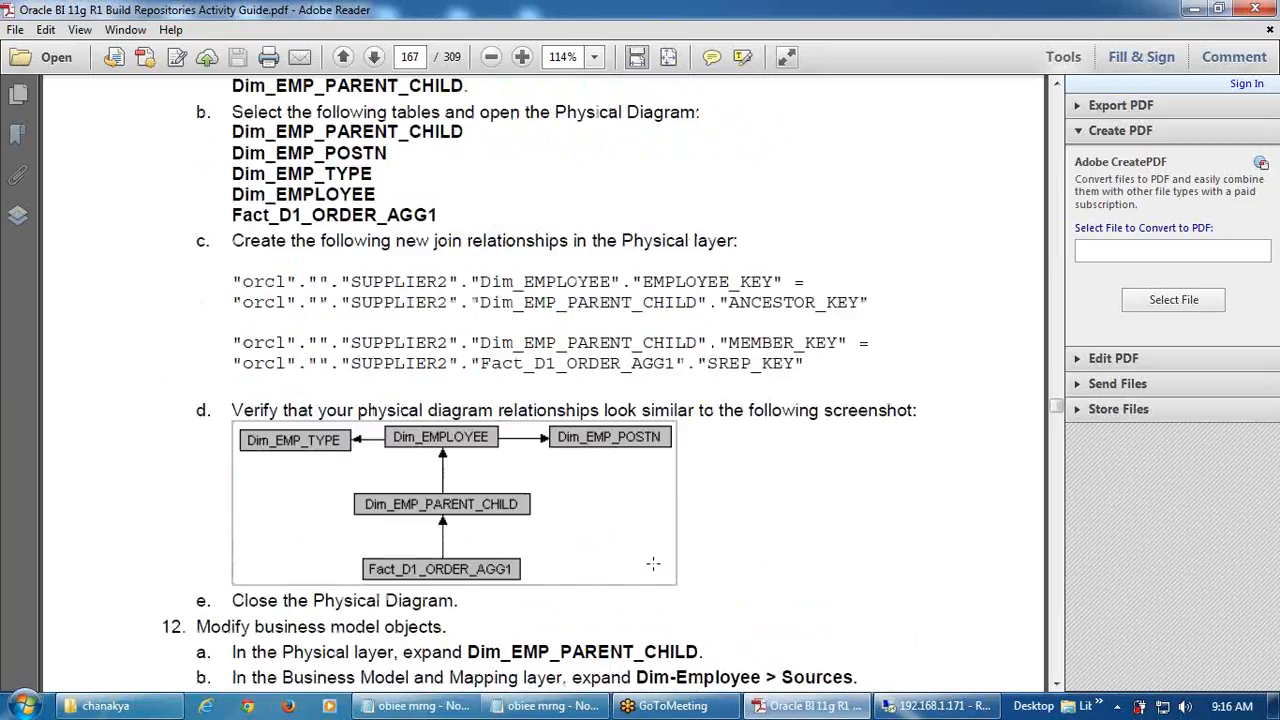
scroll(657, 572, down, 20)
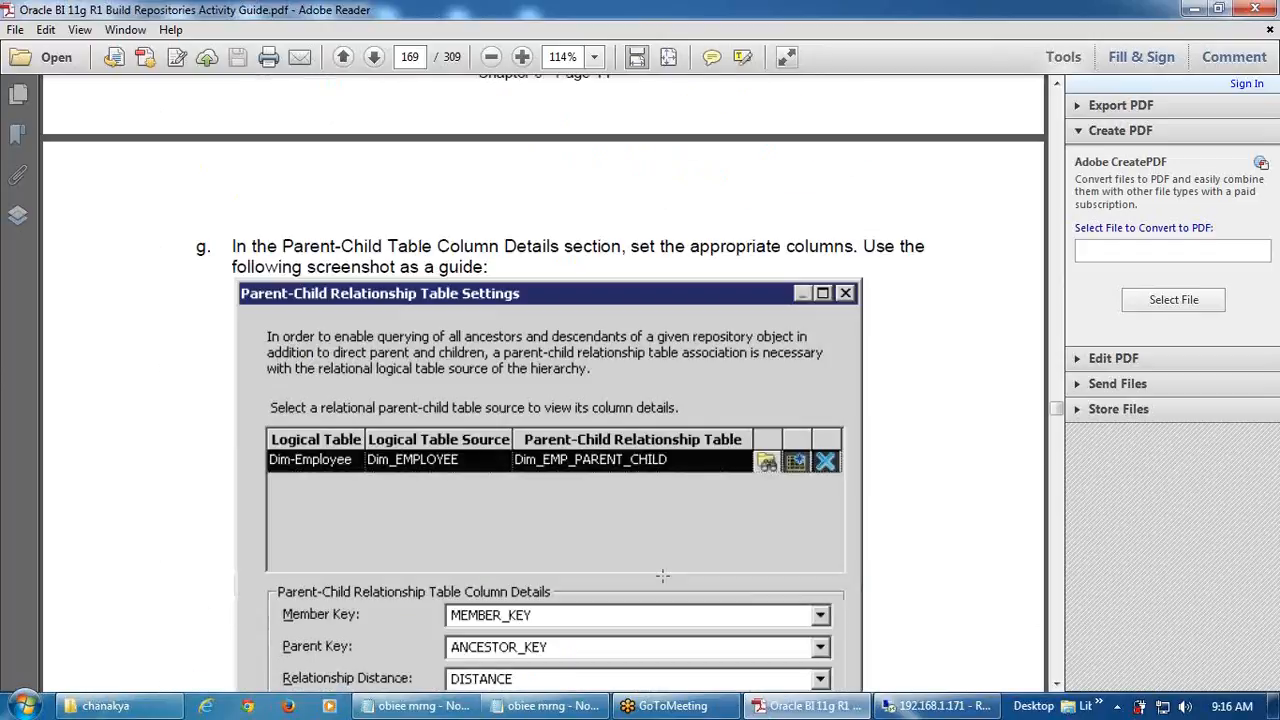
scroll(664, 585, down, 8)
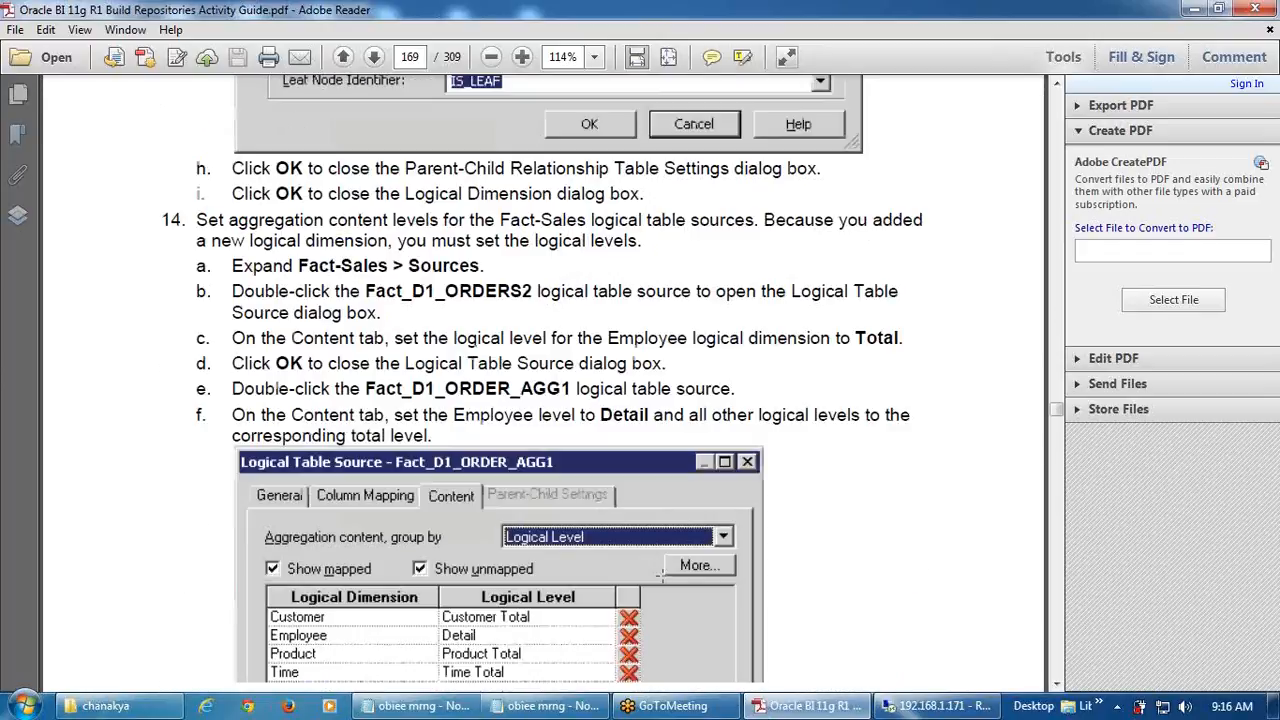
scroll(660, 572, down, 20)
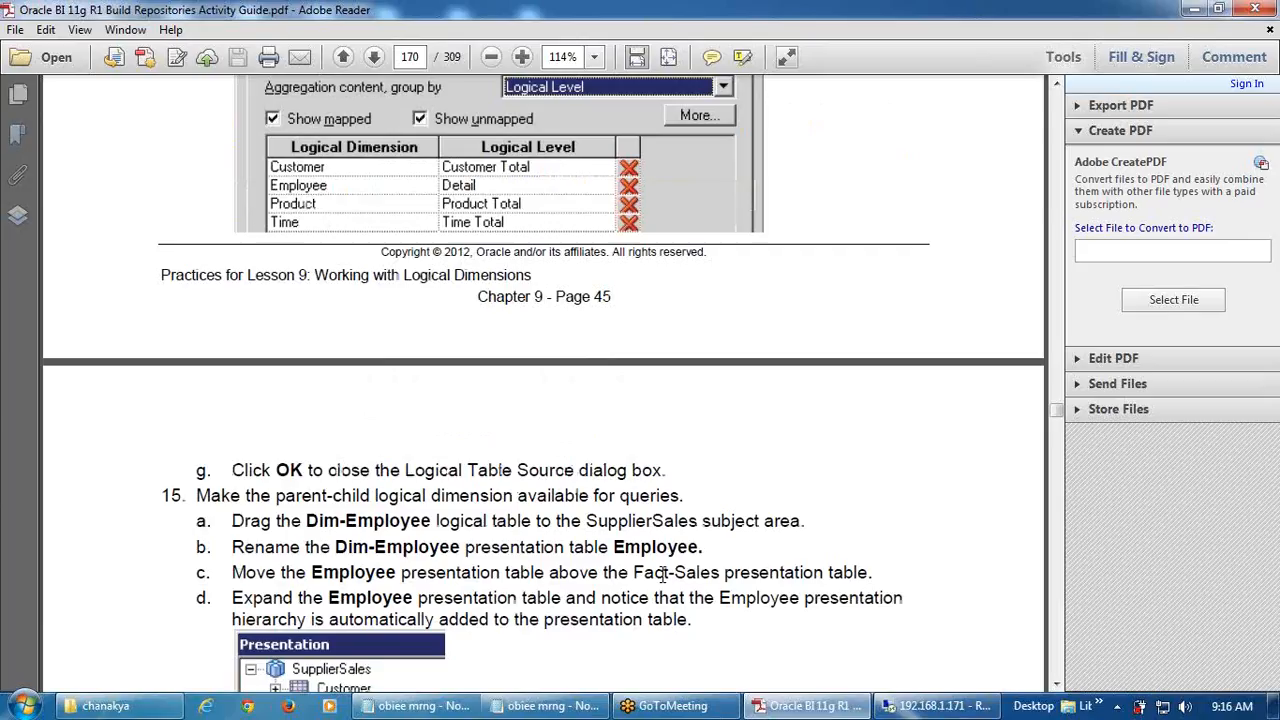
scroll(662, 575, down, 3)
scroll(661, 574, down, 10)
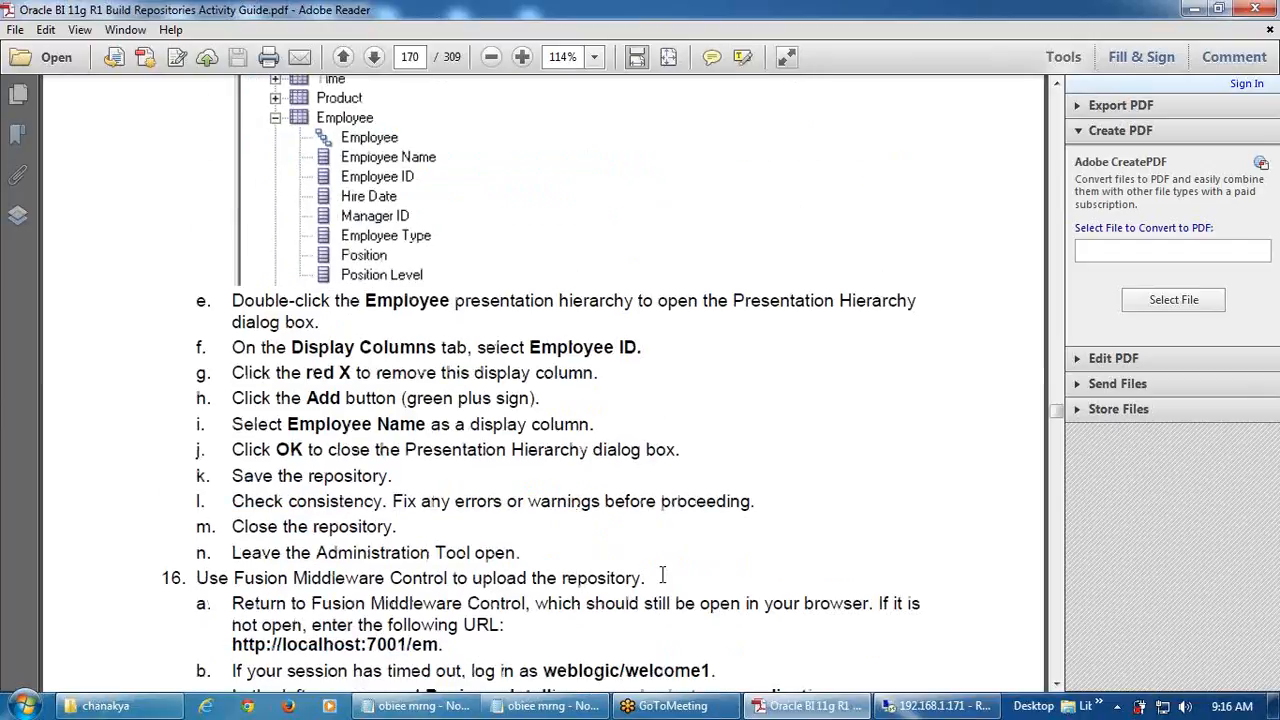
scroll(664, 580, down, 20)
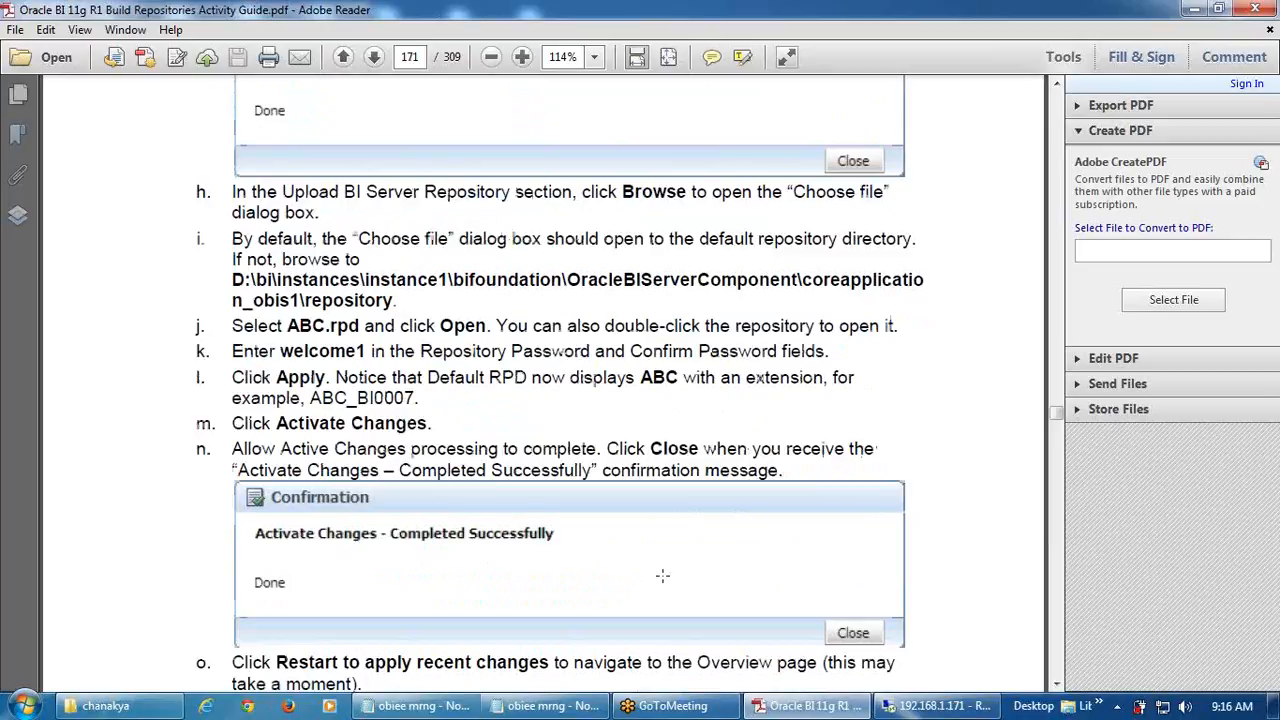
scroll(662, 575, down, 20)
scroll(666, 585, down, 20)
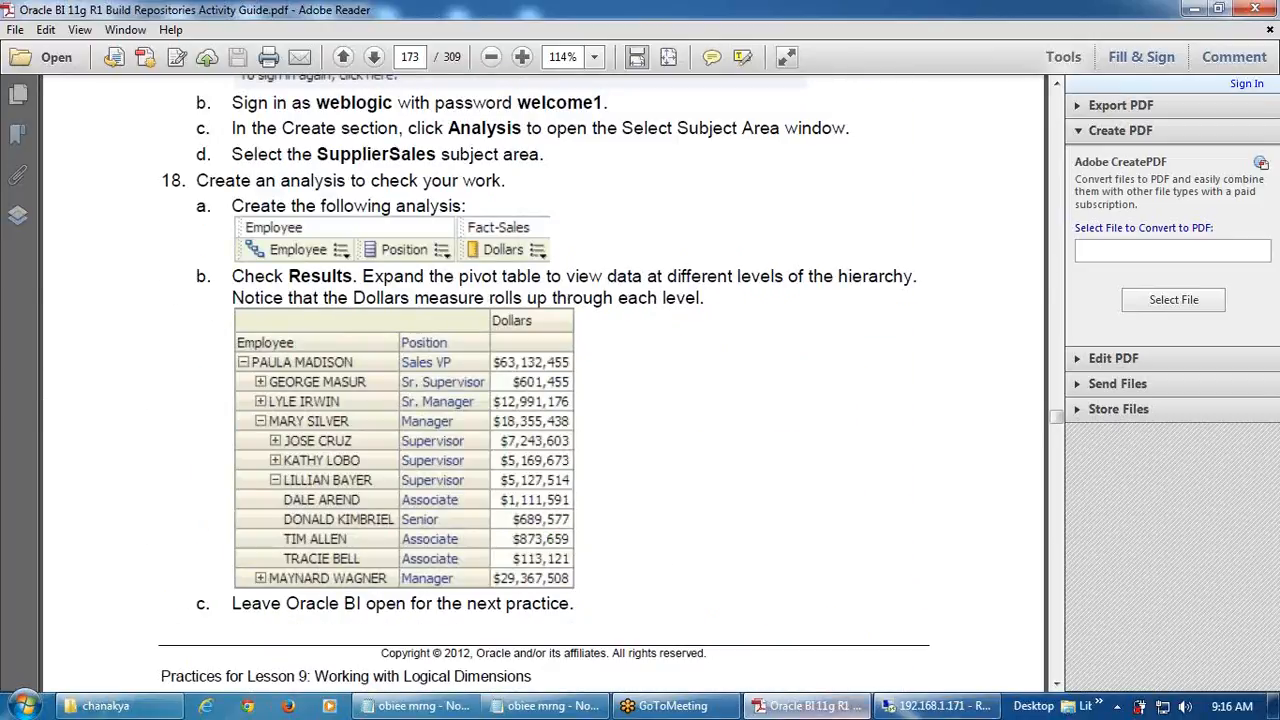
Check out and delete the Dim_EMPLOYEEDim logical dimension from SupplierSales.
click(940, 706)
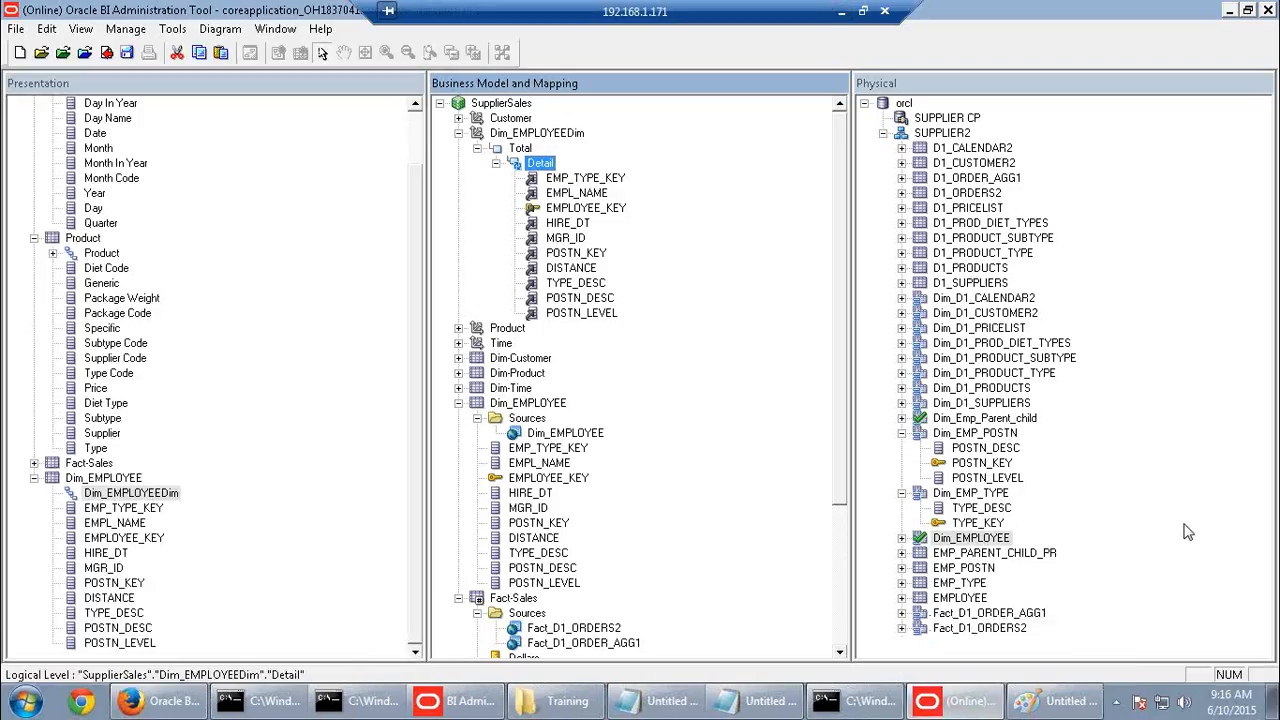
click(1187, 531)
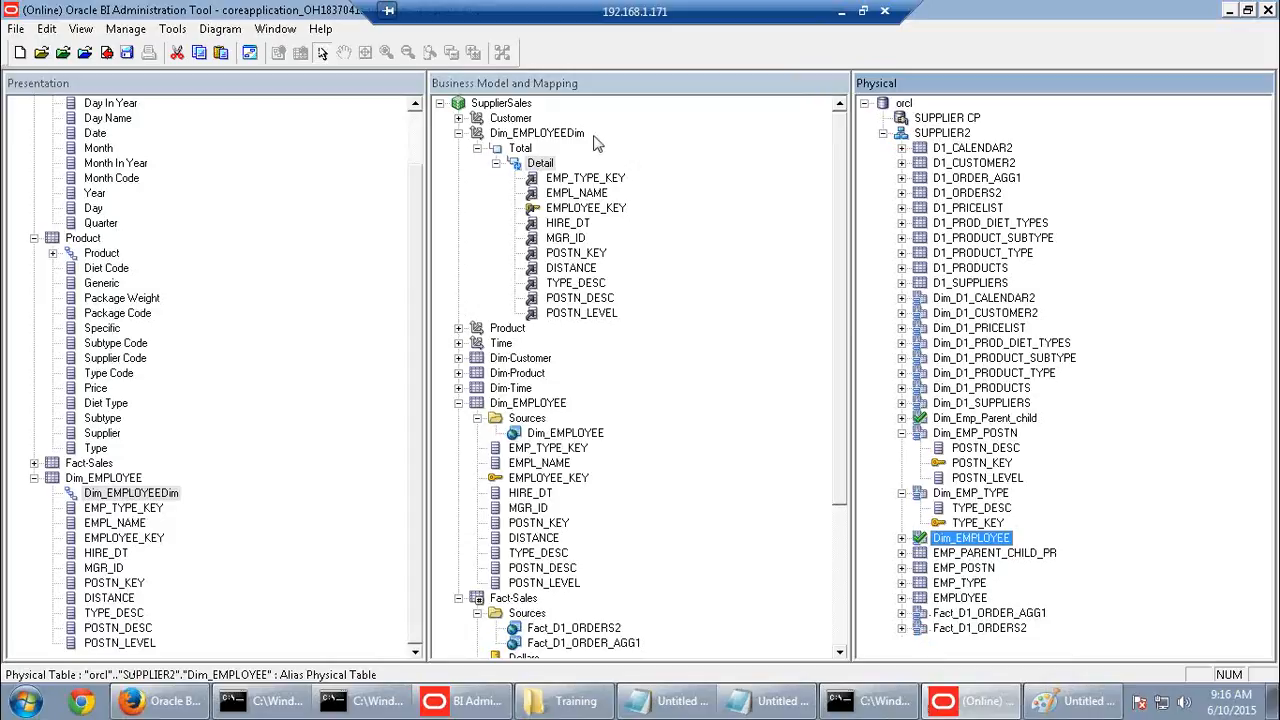
right_click(556, 137)
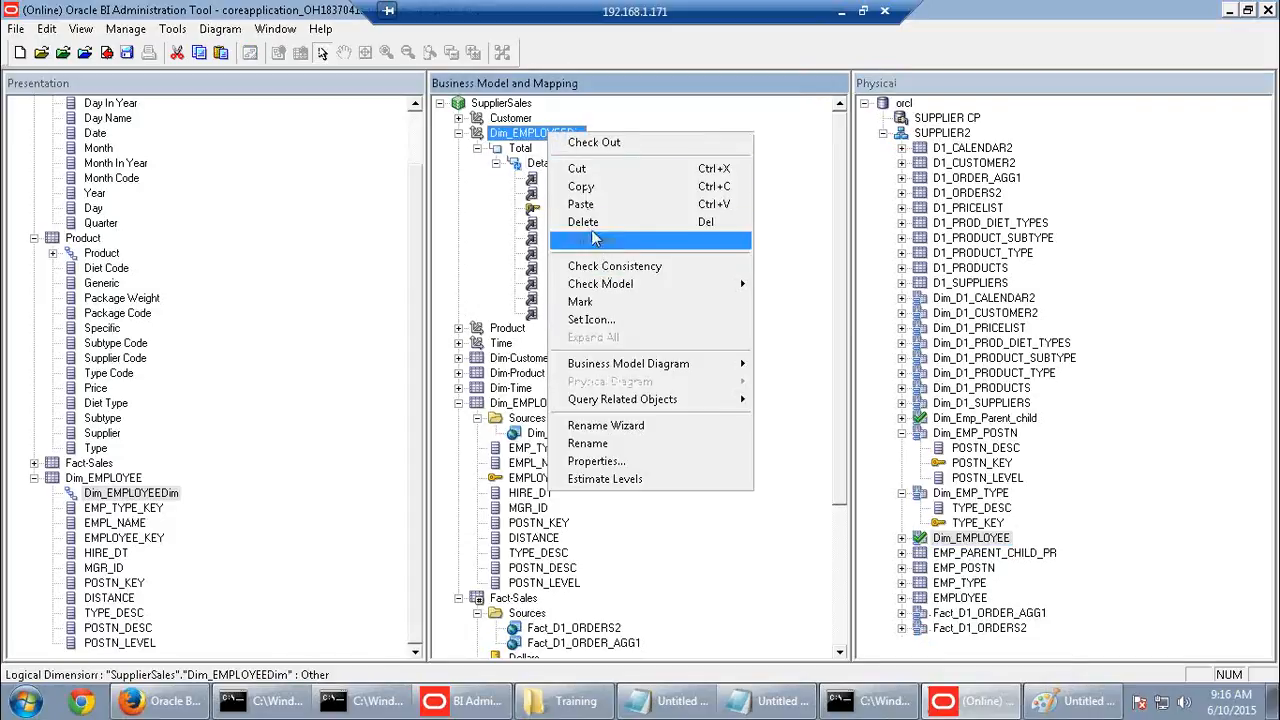
click(592, 226)
click(660, 528)
click(633, 389)
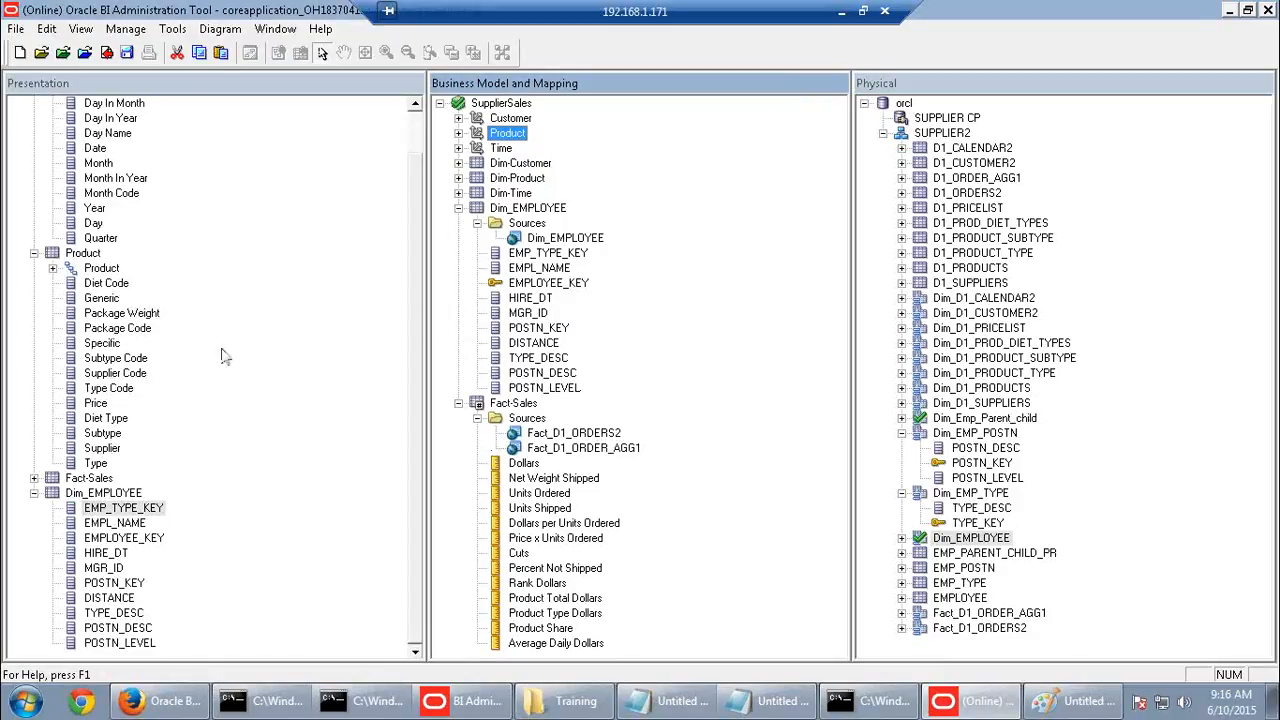
Save the repository with a global consistency check and dismiss the one-warning results.
click(122, 54)
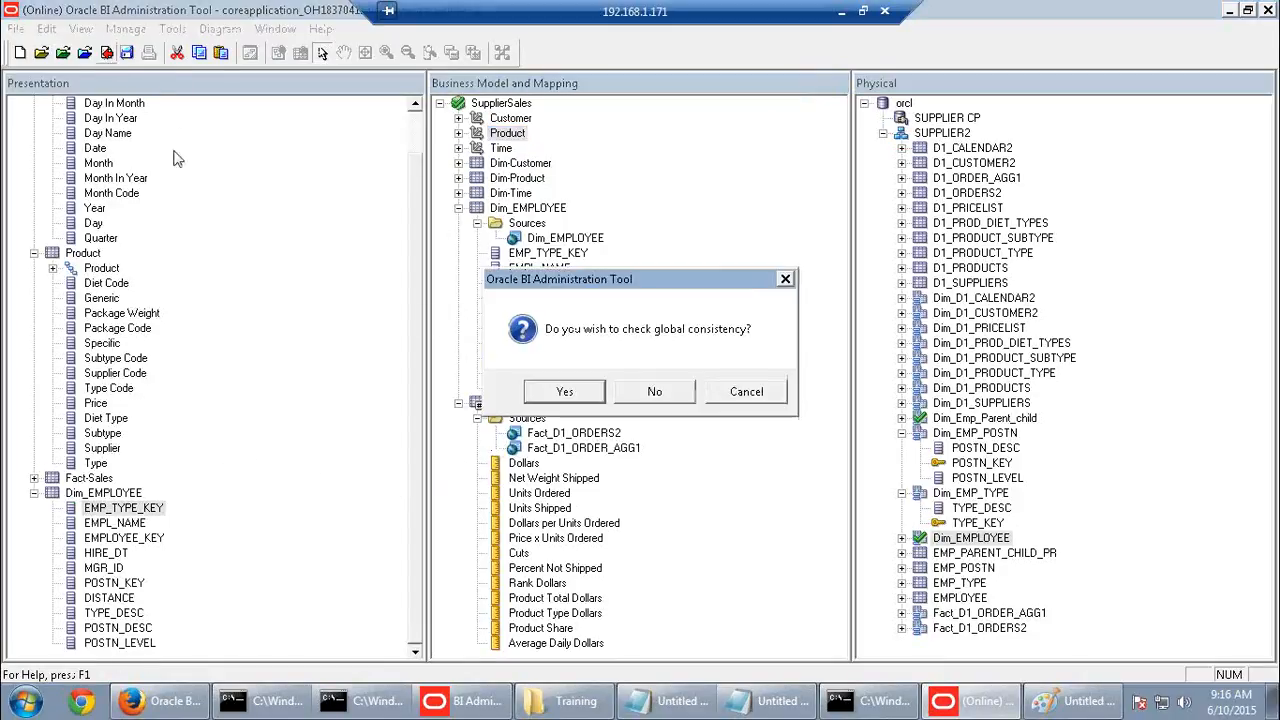
click(565, 393)
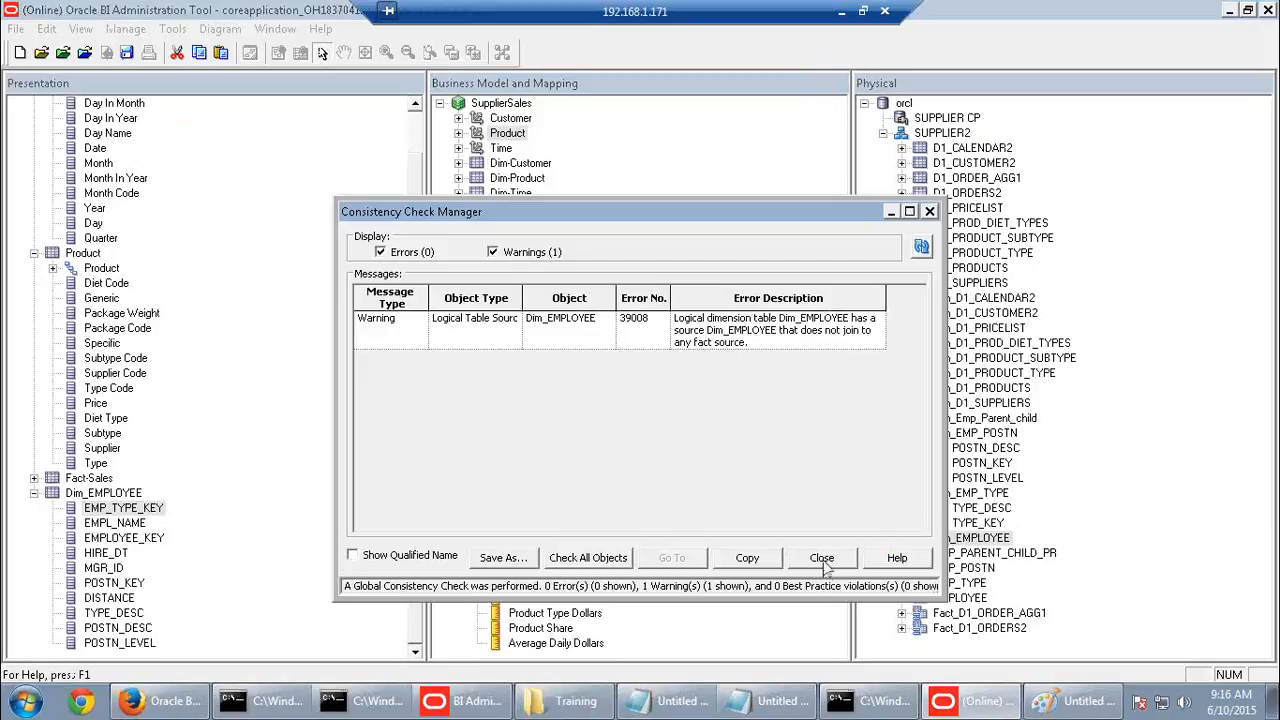
click(821, 557)
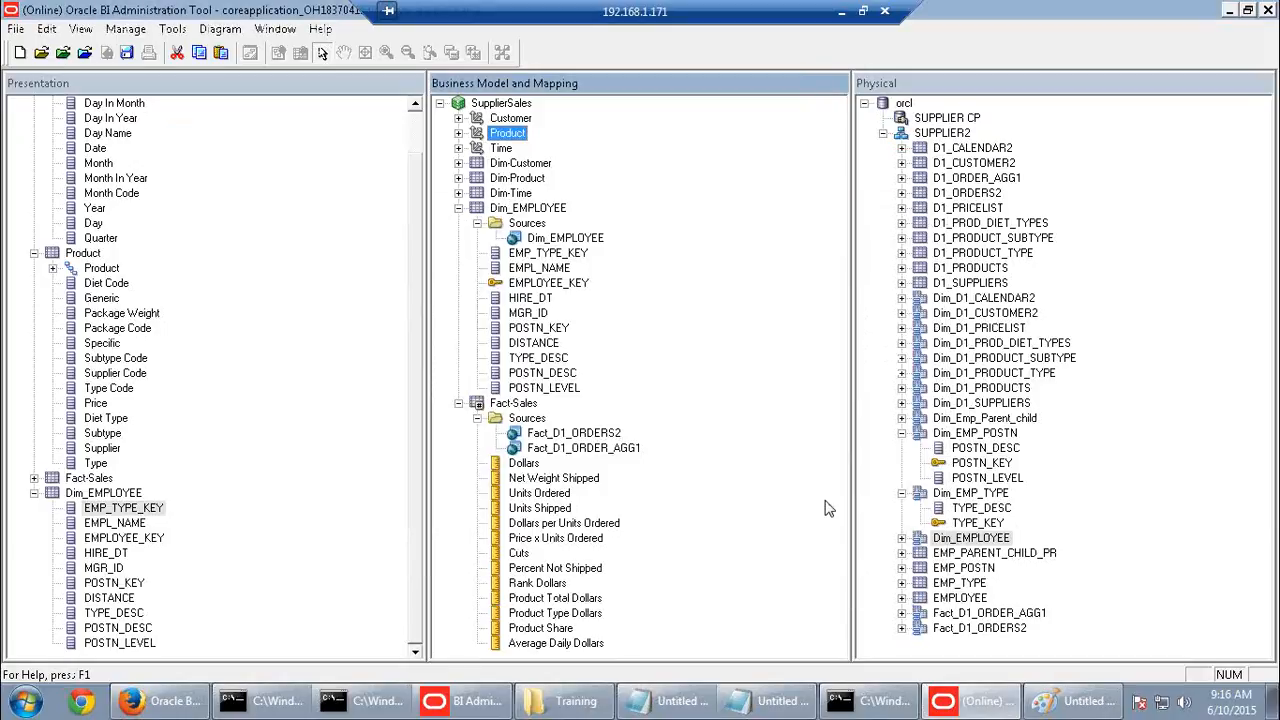
double_click(562, 240)
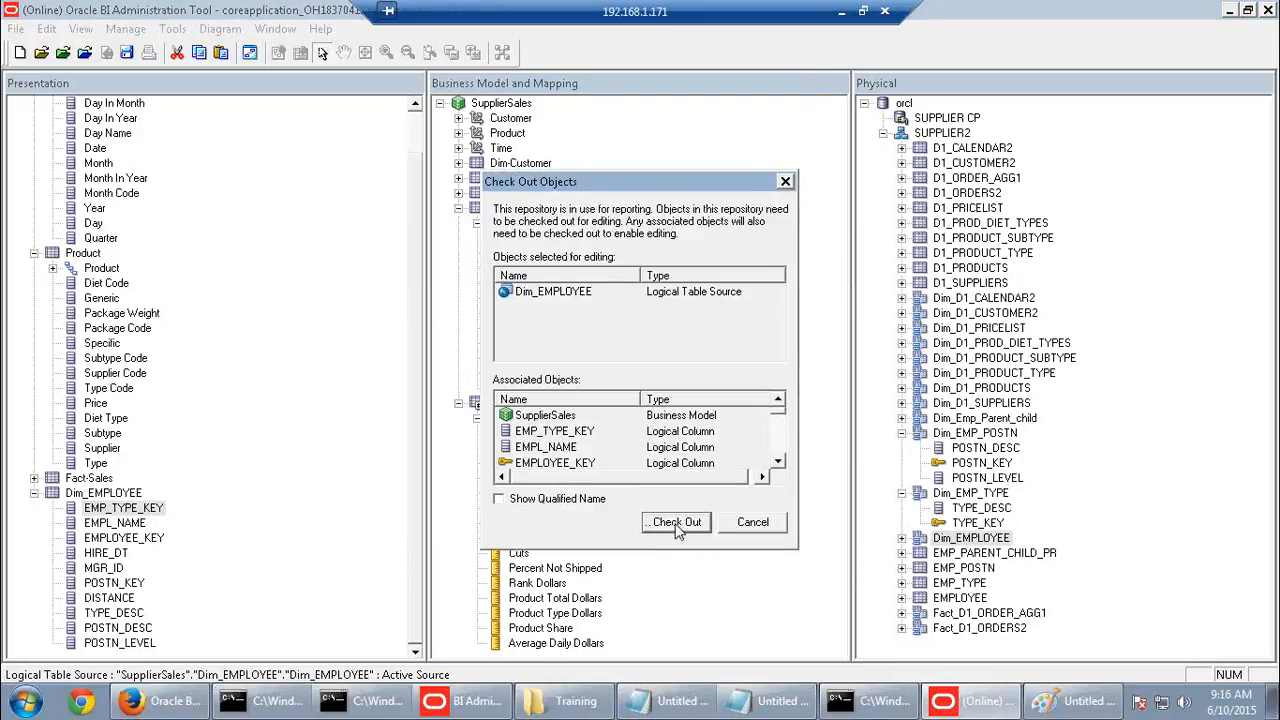
click(676, 523)
click(33, 39)
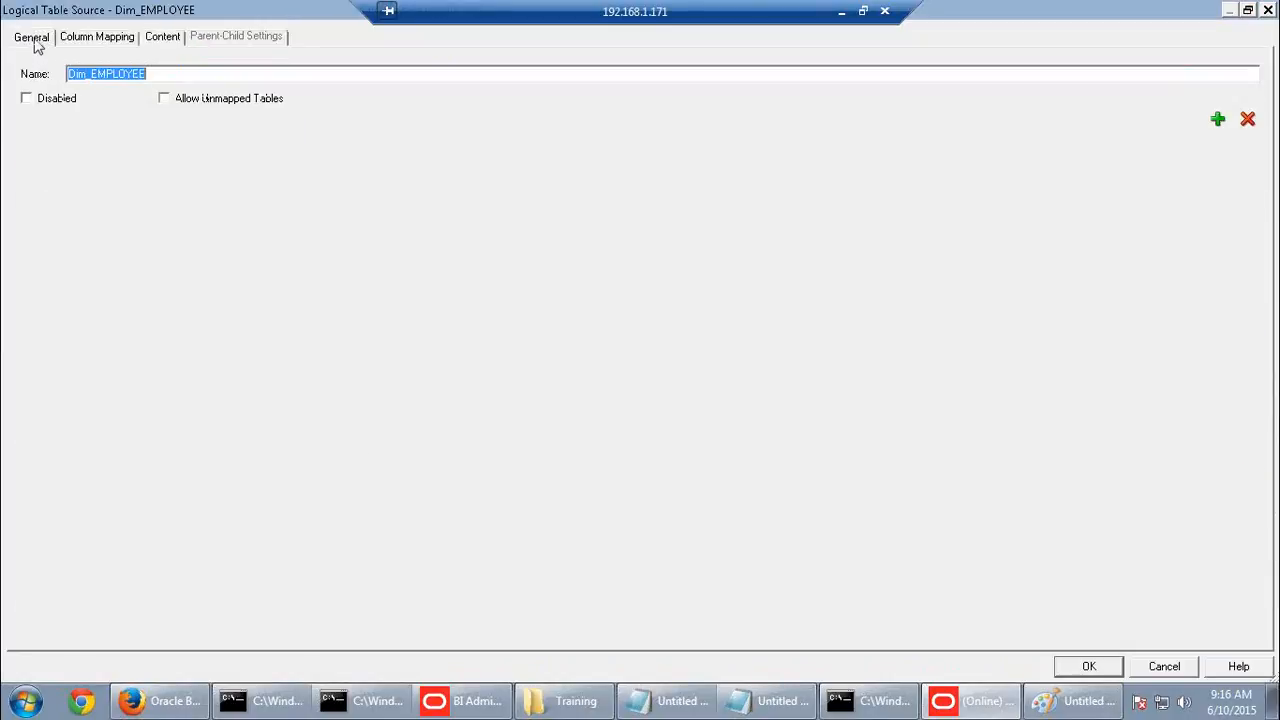
click(79, 40)
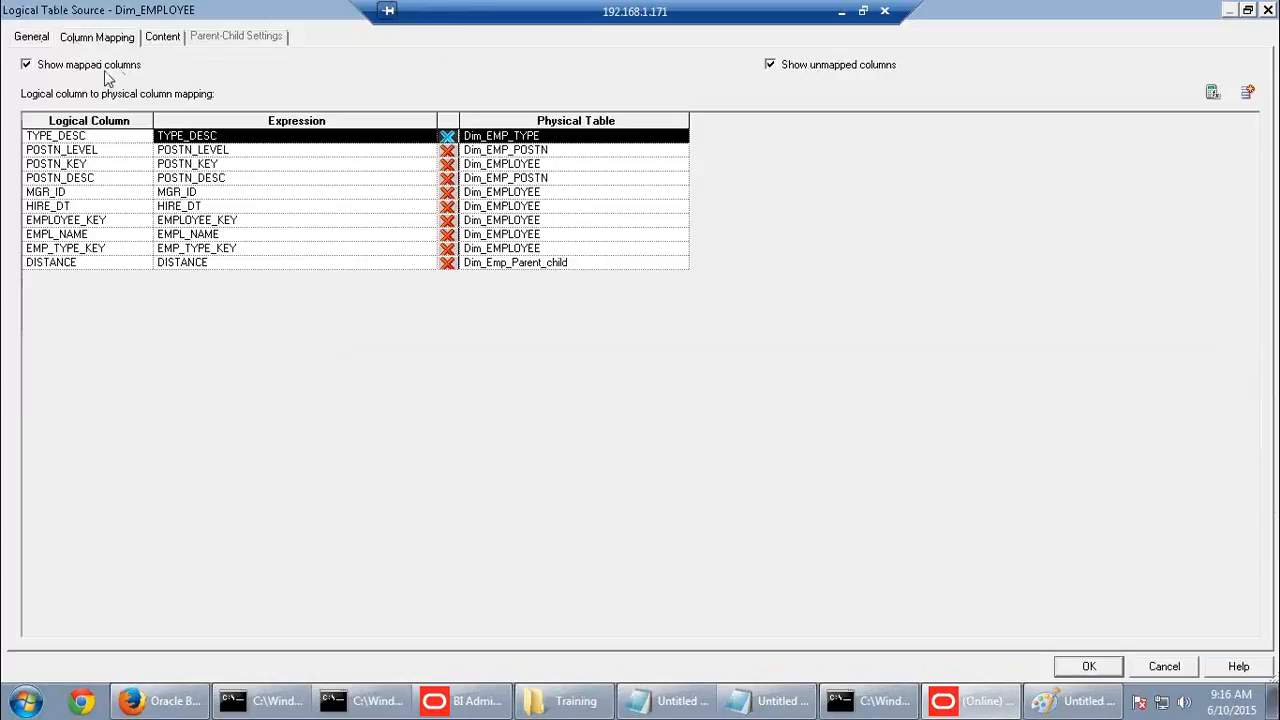
click(1164, 666)
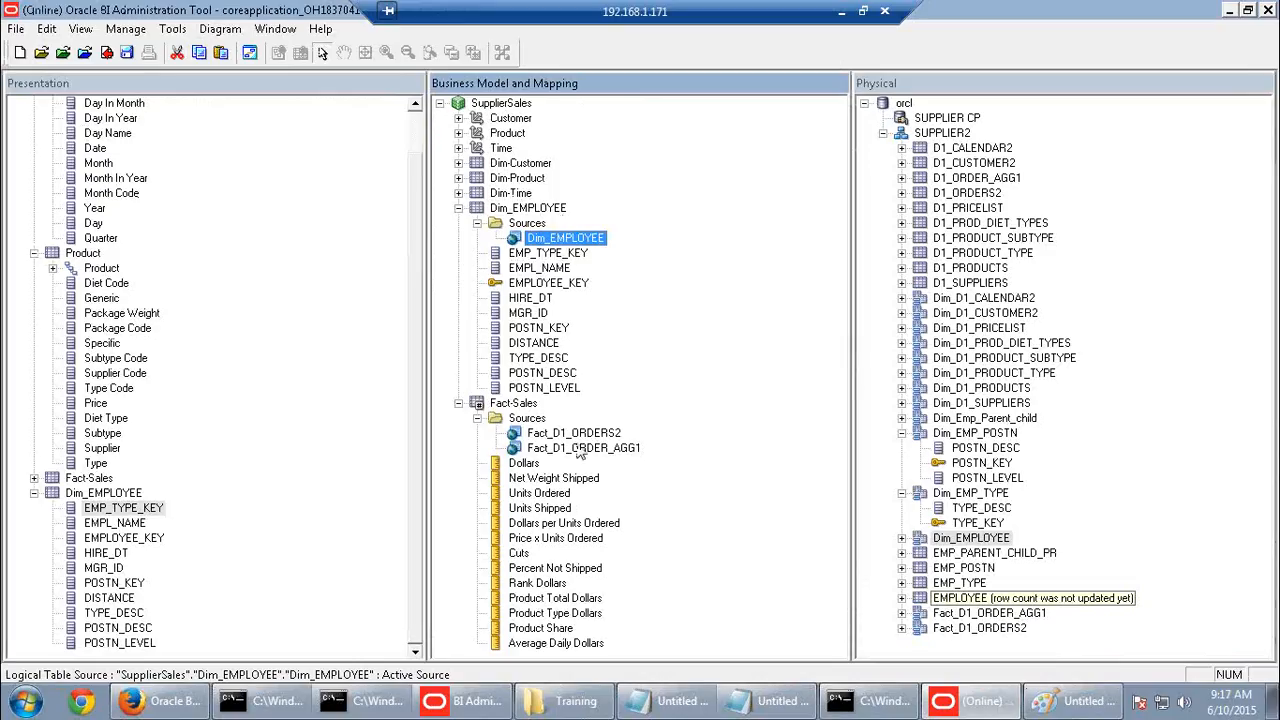
double_click(580, 284)
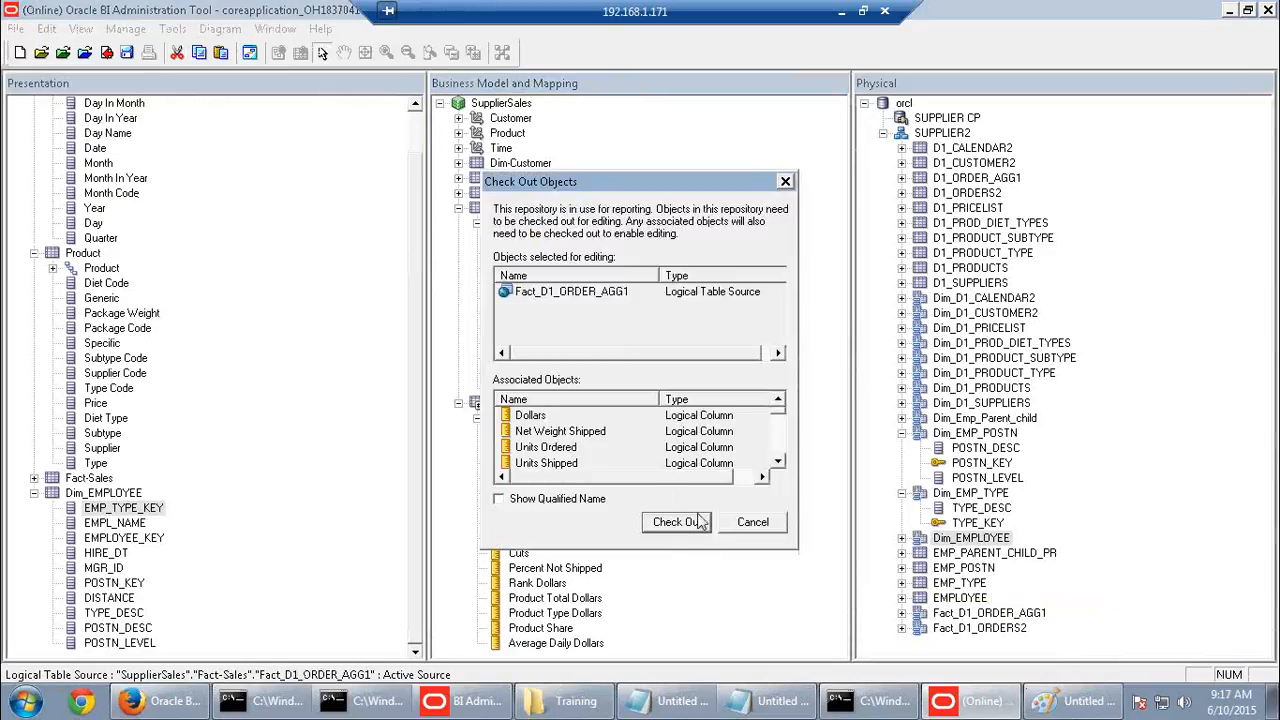
click(698, 521)
click(158, 40)
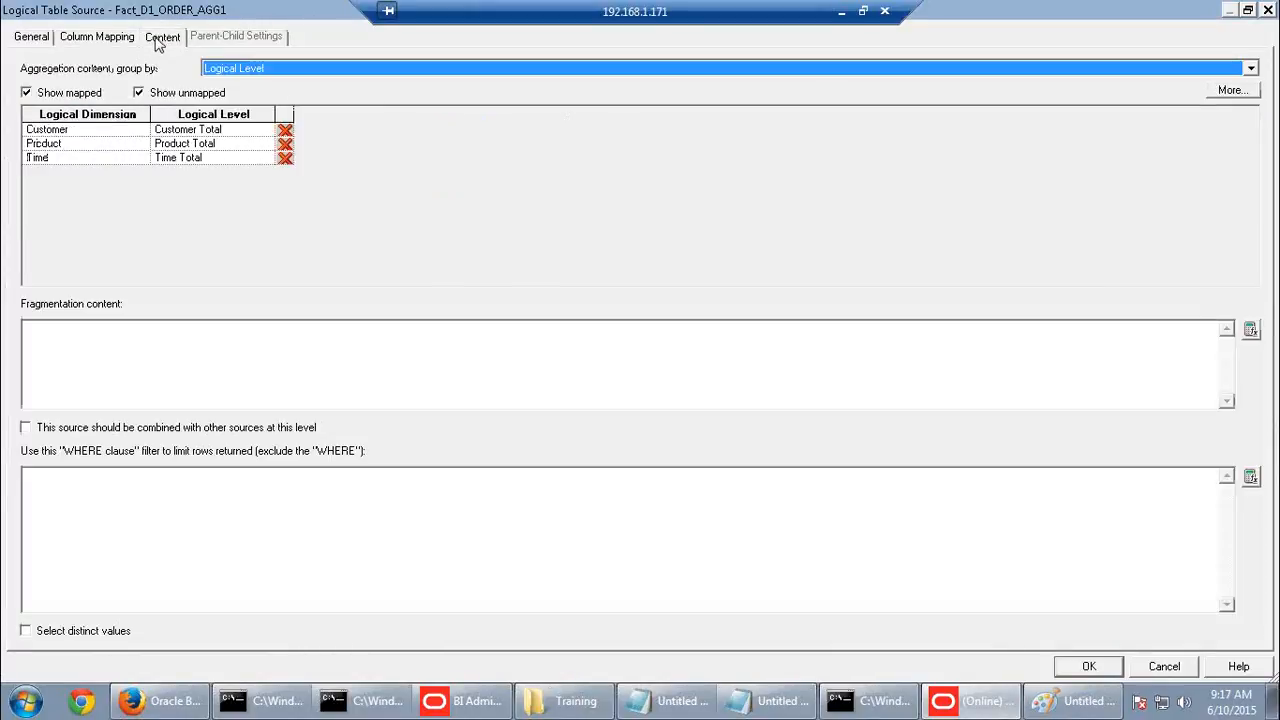
click(1164, 666)
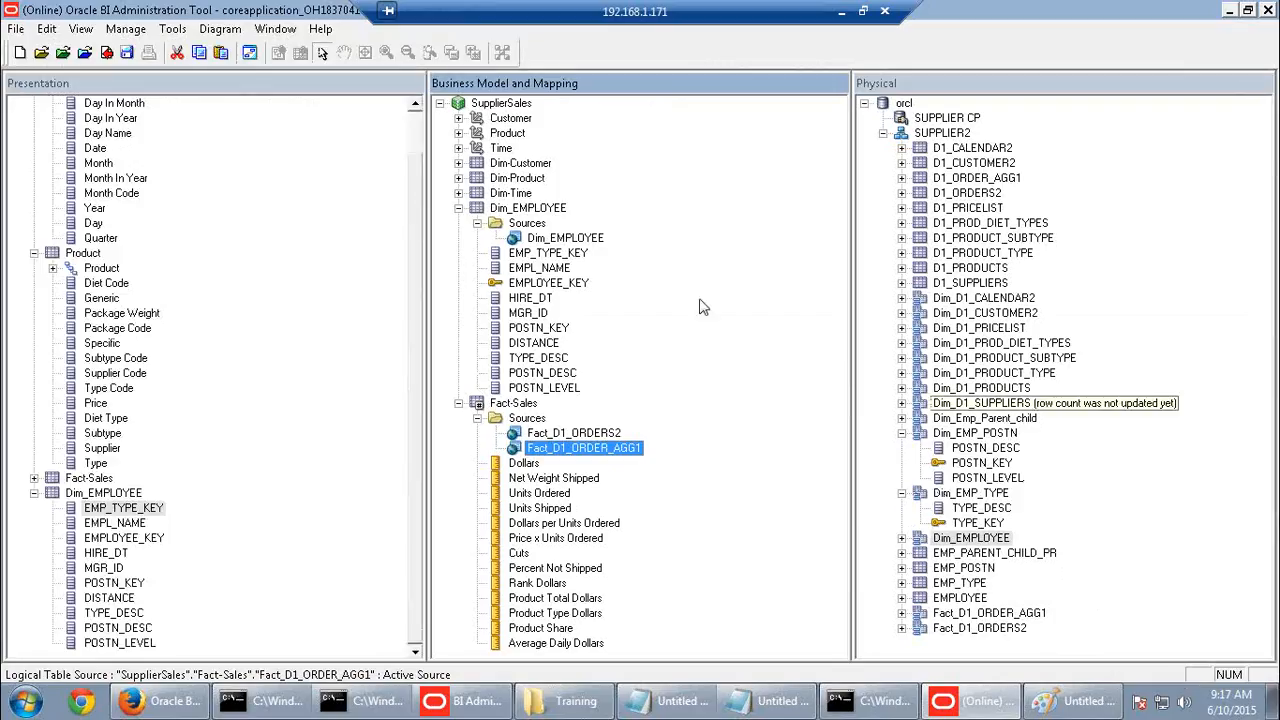
Create parent-child dimension Dim_EMPLOYEEDim keyed on Dim_EMPLOYEE_Key and browse Dim_EMPLOYEE columns for the parent.
right_click(528, 208)
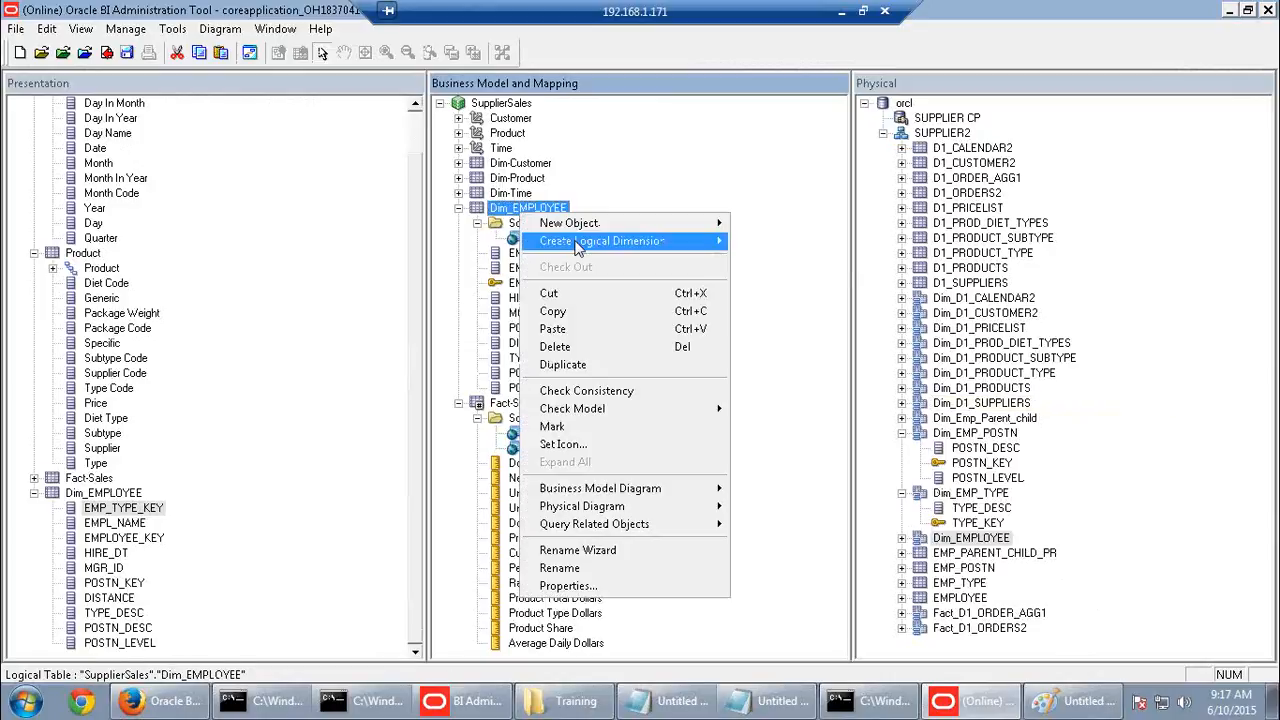
mouse_move(577, 248)
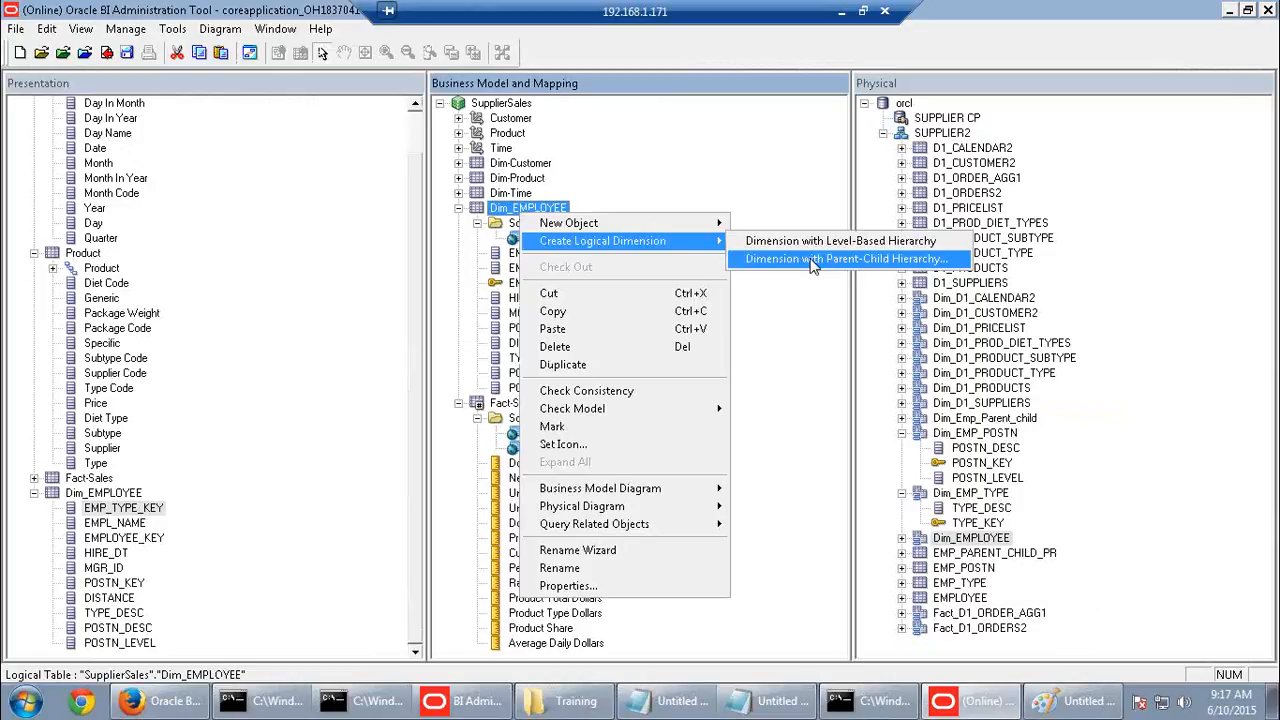
click(812, 259)
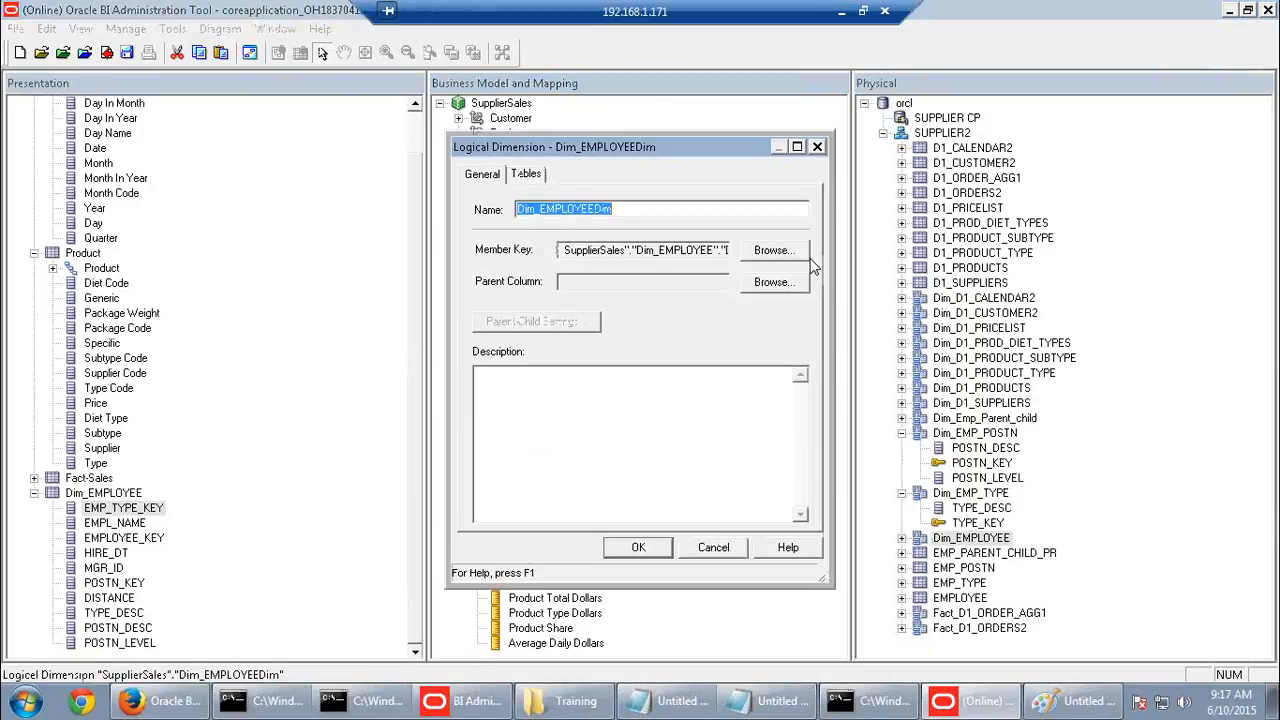
drag(679, 250, 960, 263)
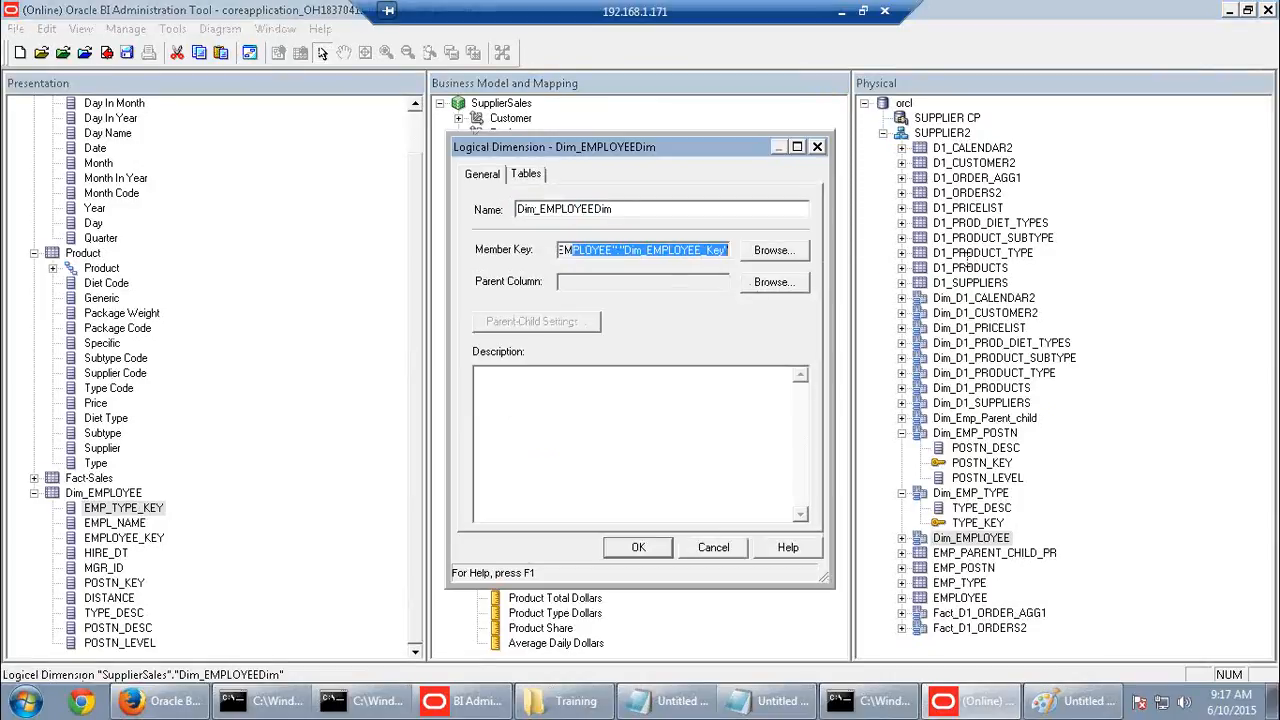
click(774, 282)
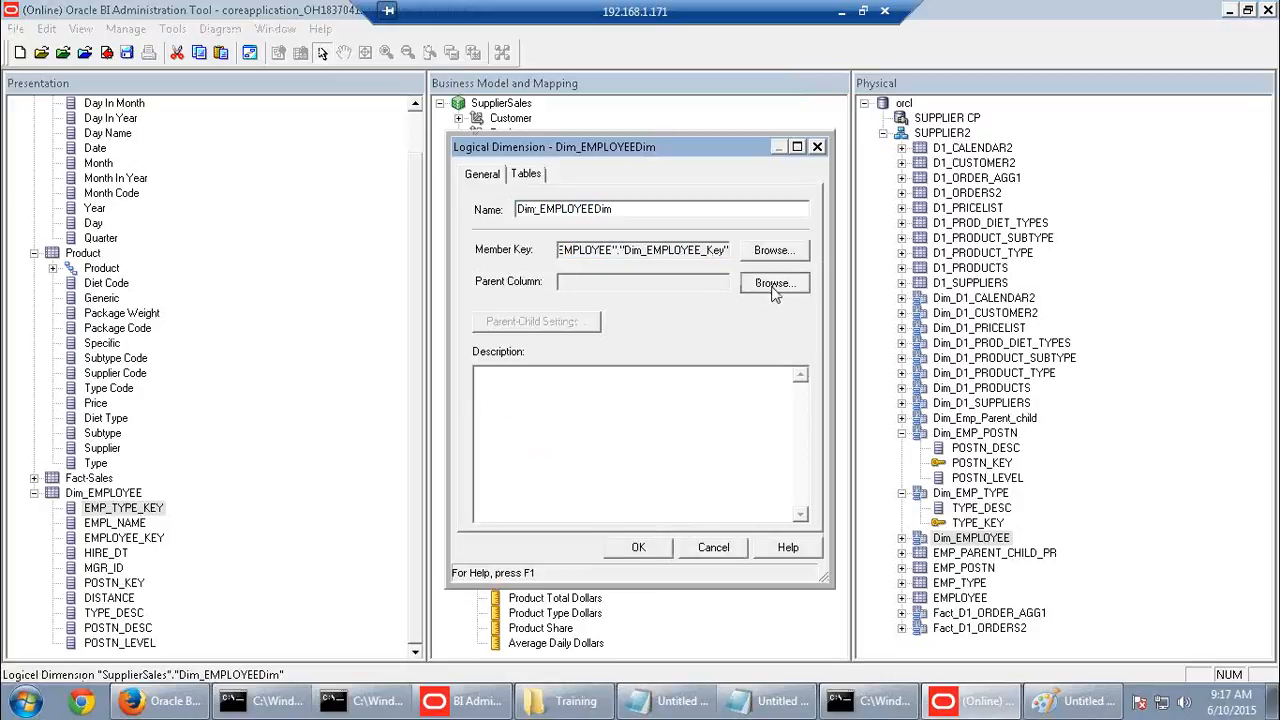
double_click(218, 86)
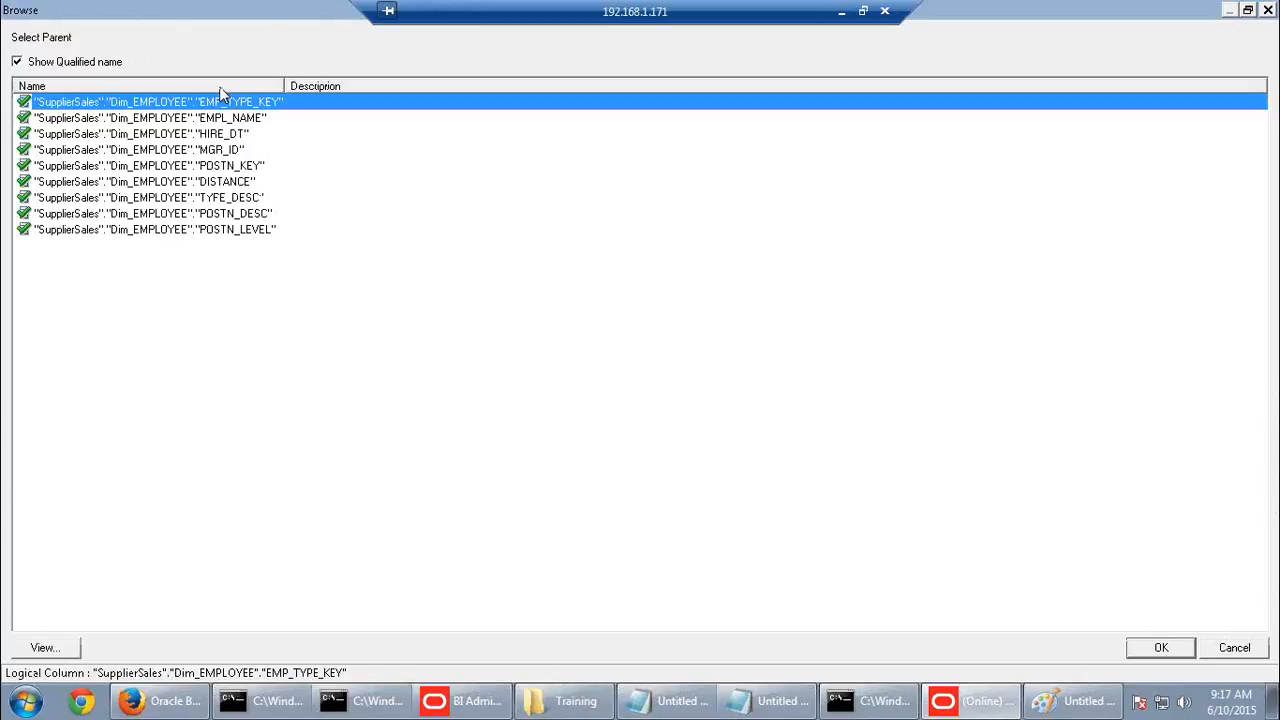
Confirm MGR_ID as Dim_EMPLOYEEDim's parent column and bring the activity guide PDF into view.
click(233, 151)
click(1150, 650)
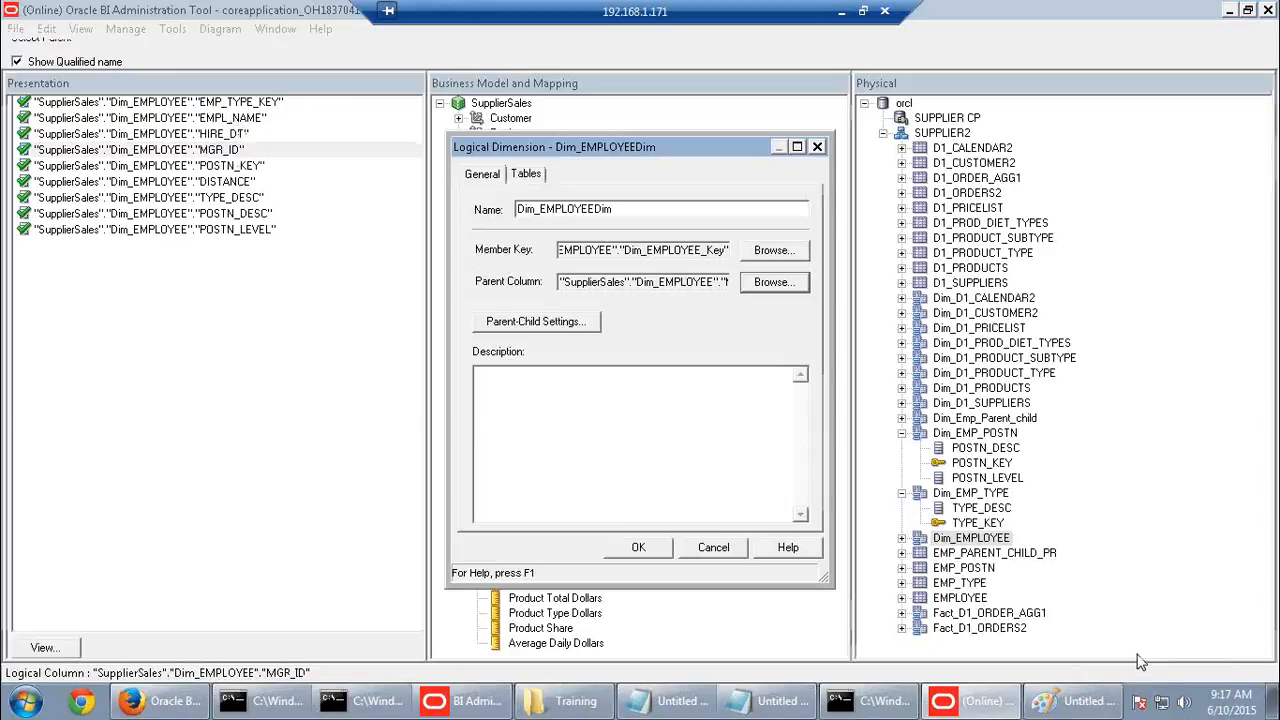
click(840, 12)
Scroll the guide back up to page 162's parent-column and Logical Key - Employee ID steps.
scroll(712, 516, up, 15)
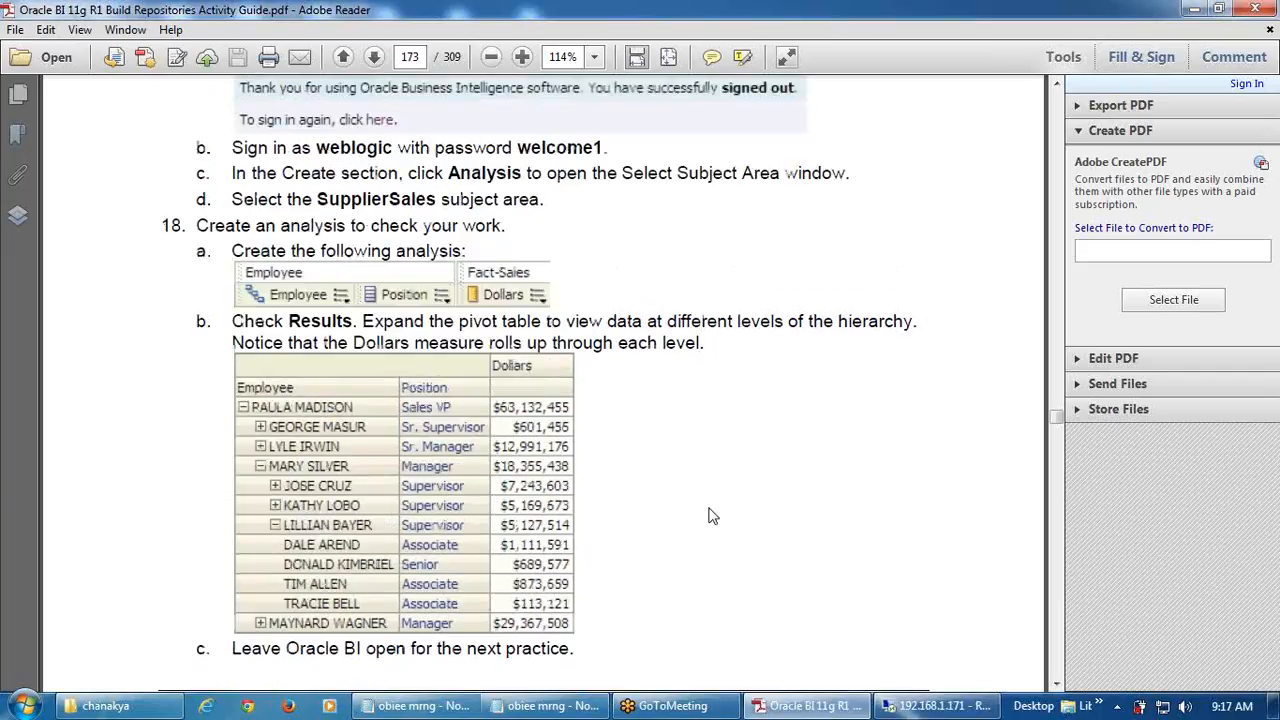
scroll(1052, 402, up, 10)
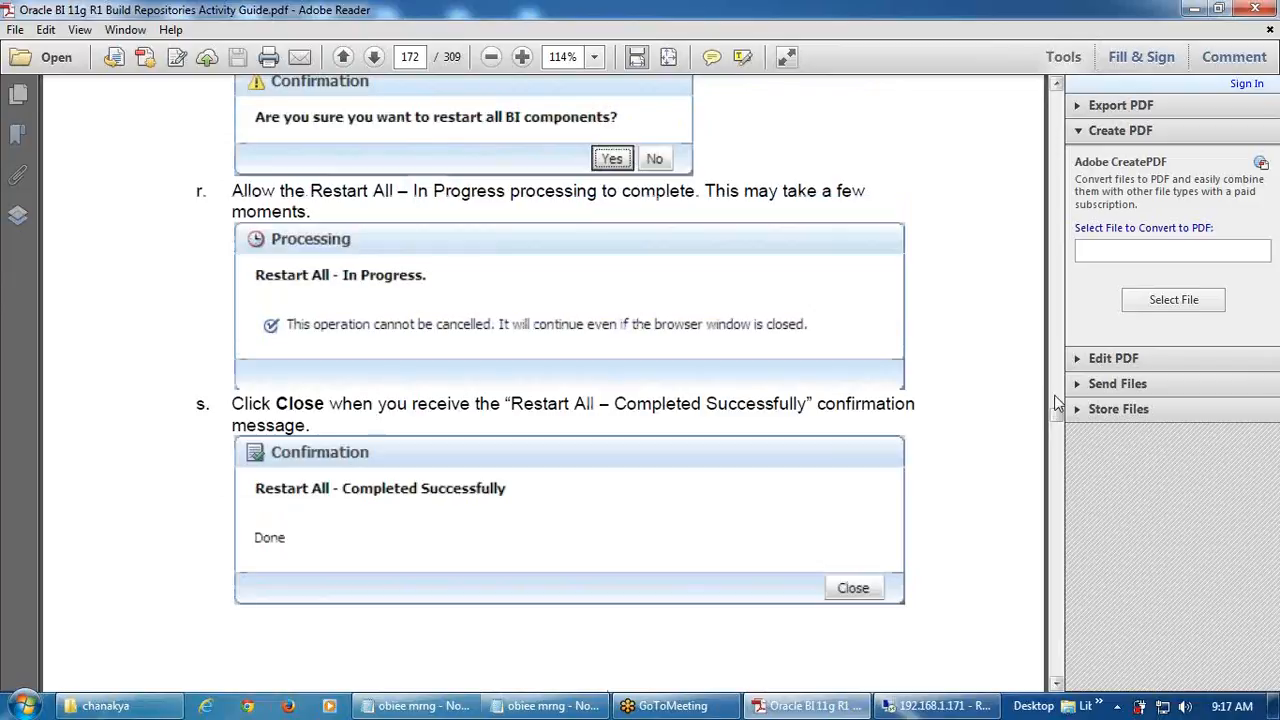
scroll(1057, 402, up, 15)
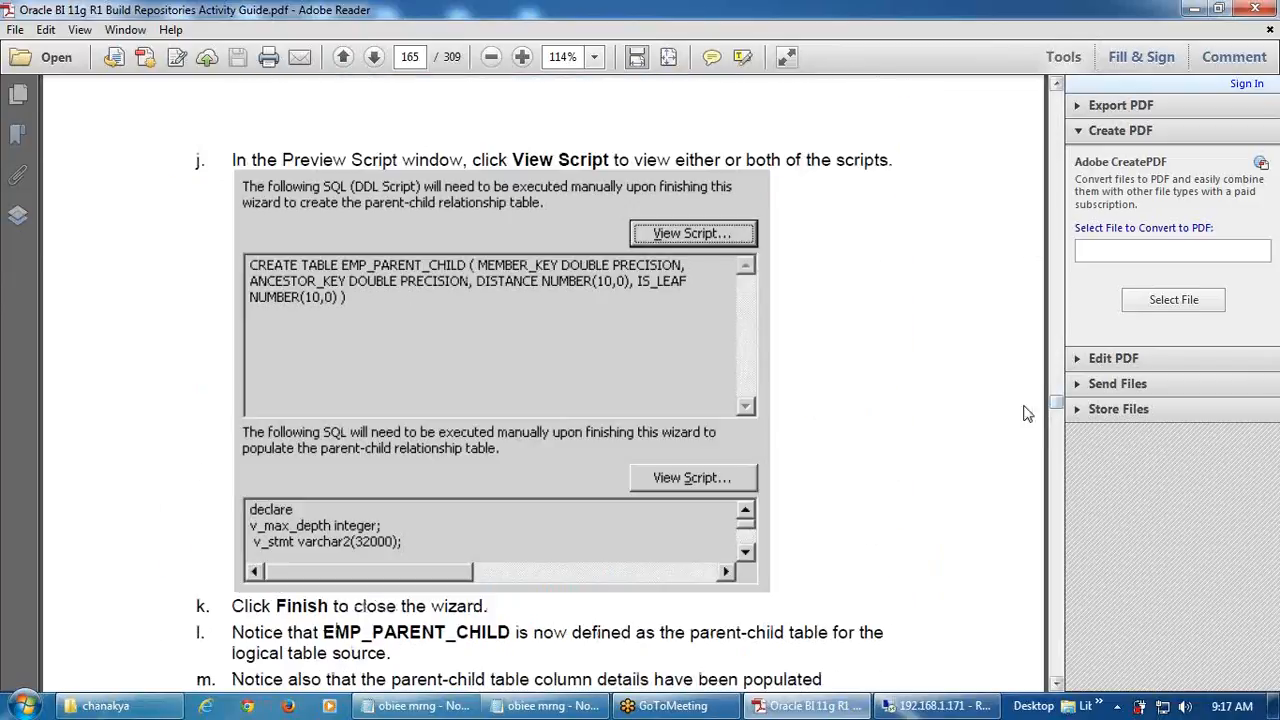
scroll(810, 512, down, 5)
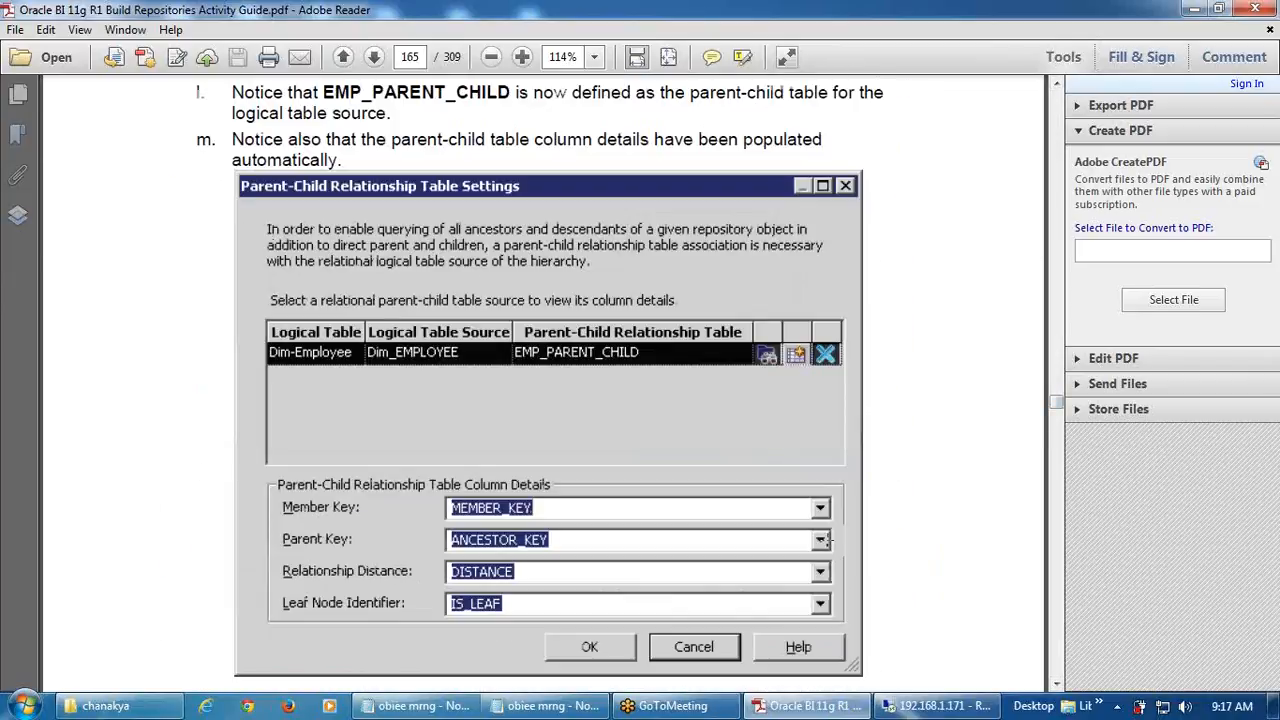
scroll(826, 540, up, 4)
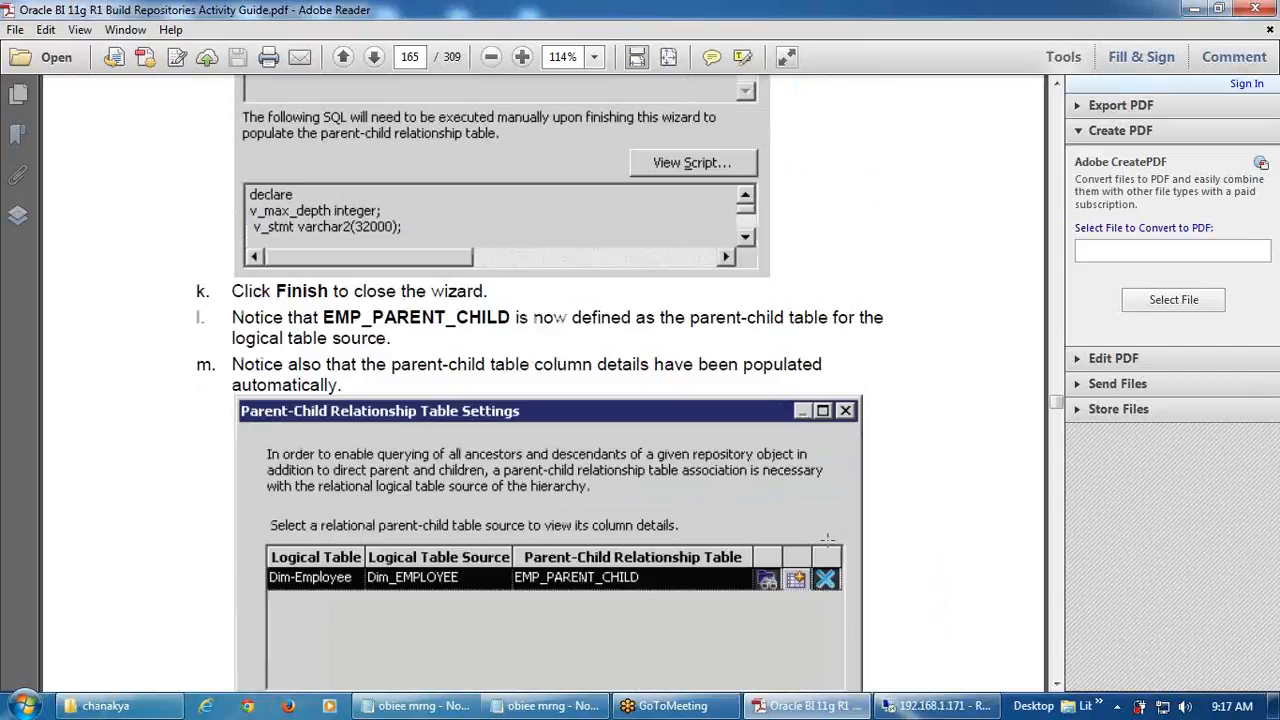
scroll(826, 540, down, 4)
scroll(835, 545, up, 15)
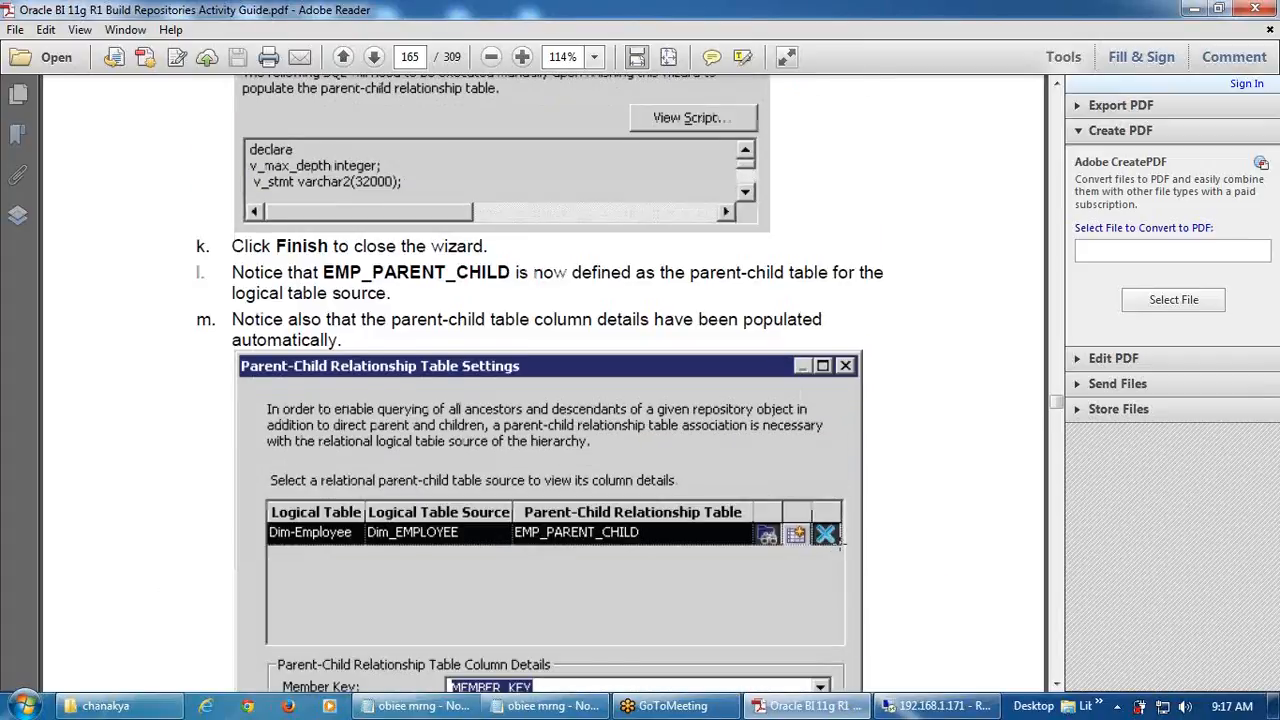
scroll(843, 545, up, 20)
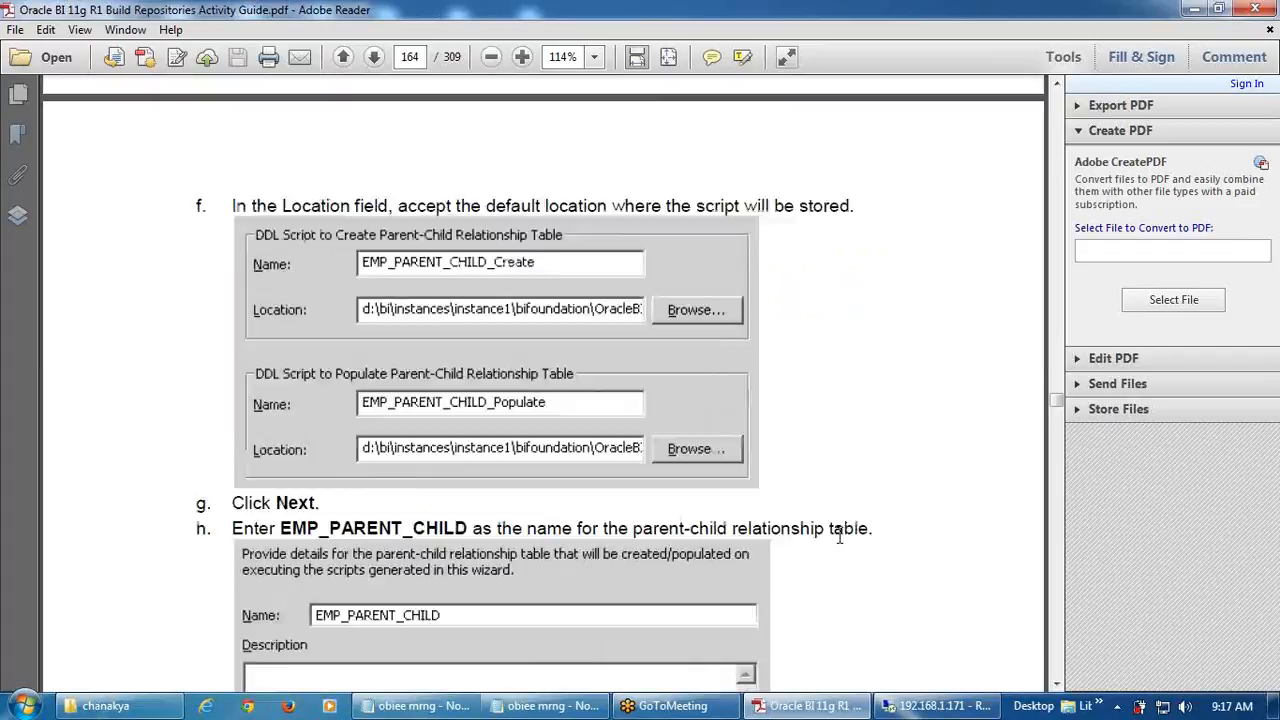
scroll(838, 540, up, 20)
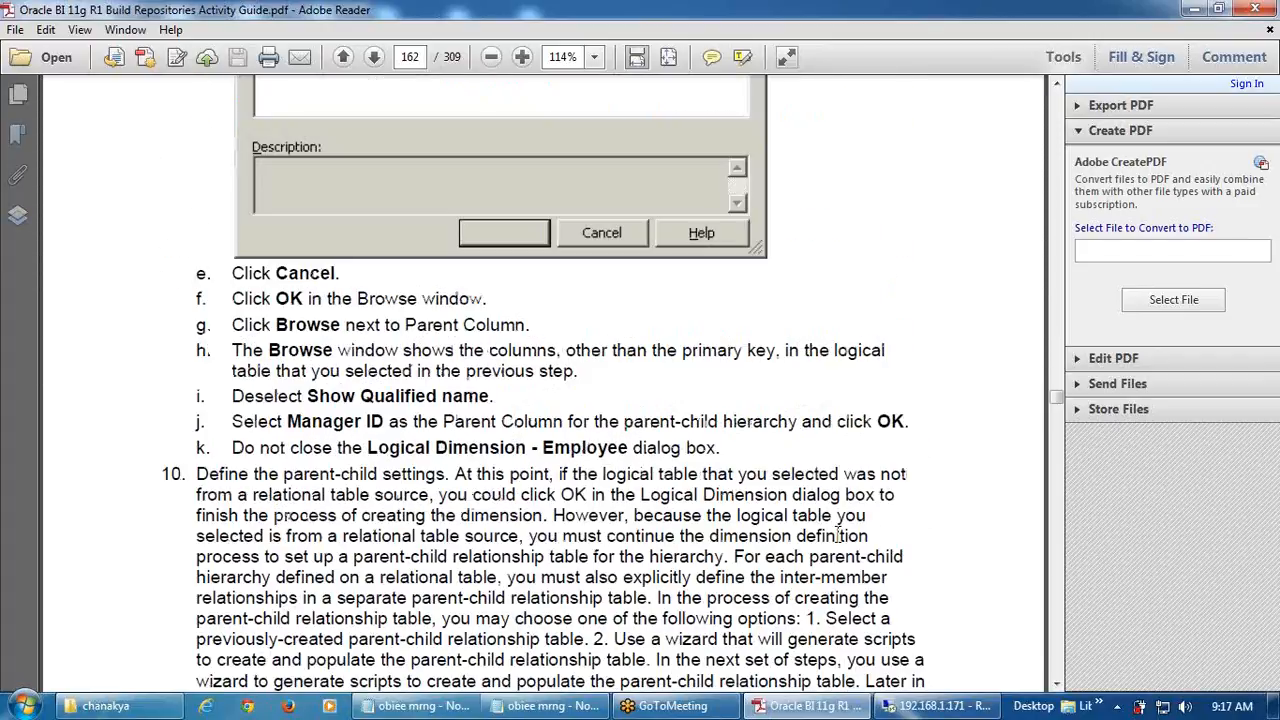
scroll(840, 540, up, 5)
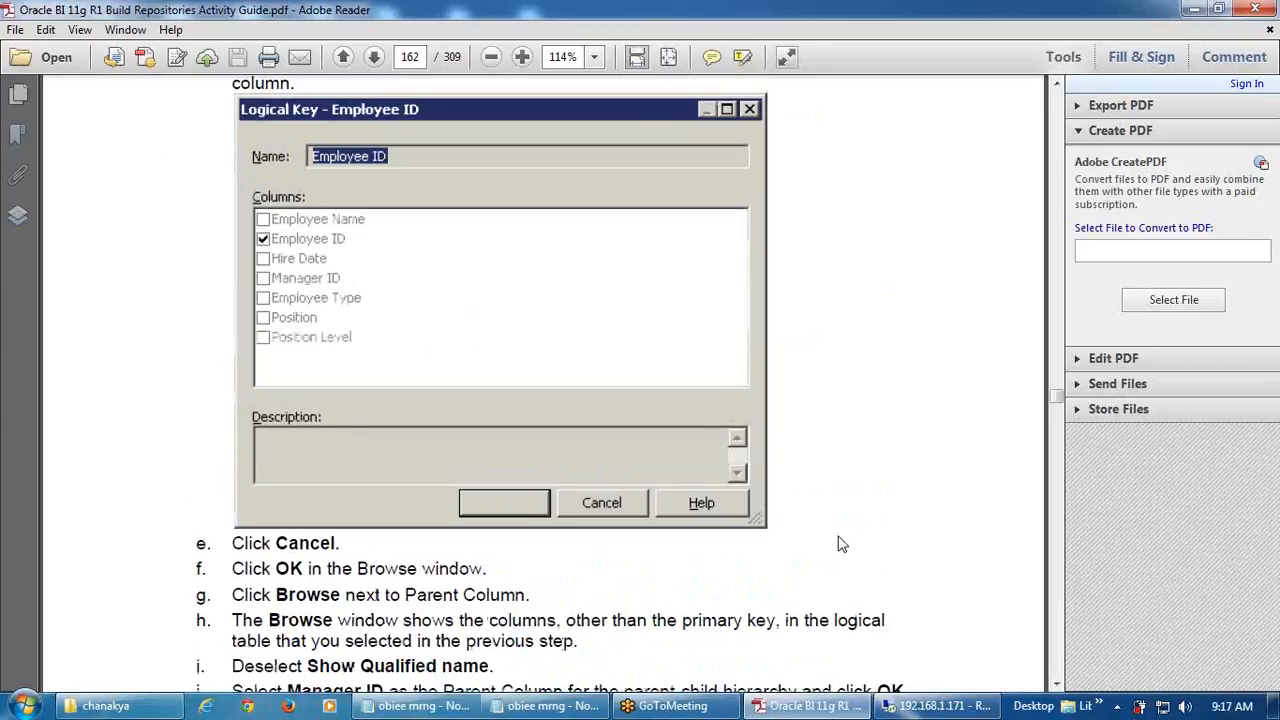
Back in the Administration Tool, inspect the dimension's member key definition without changing it.
click(930, 705)
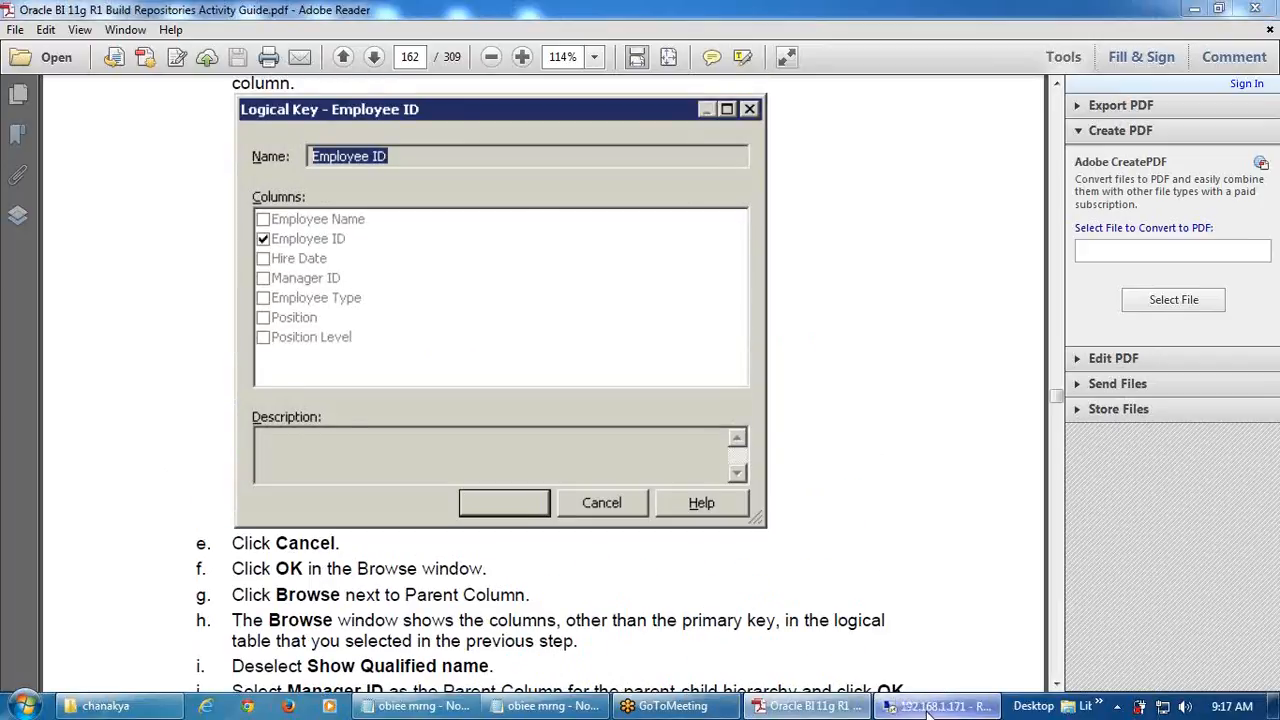
click(756, 257)
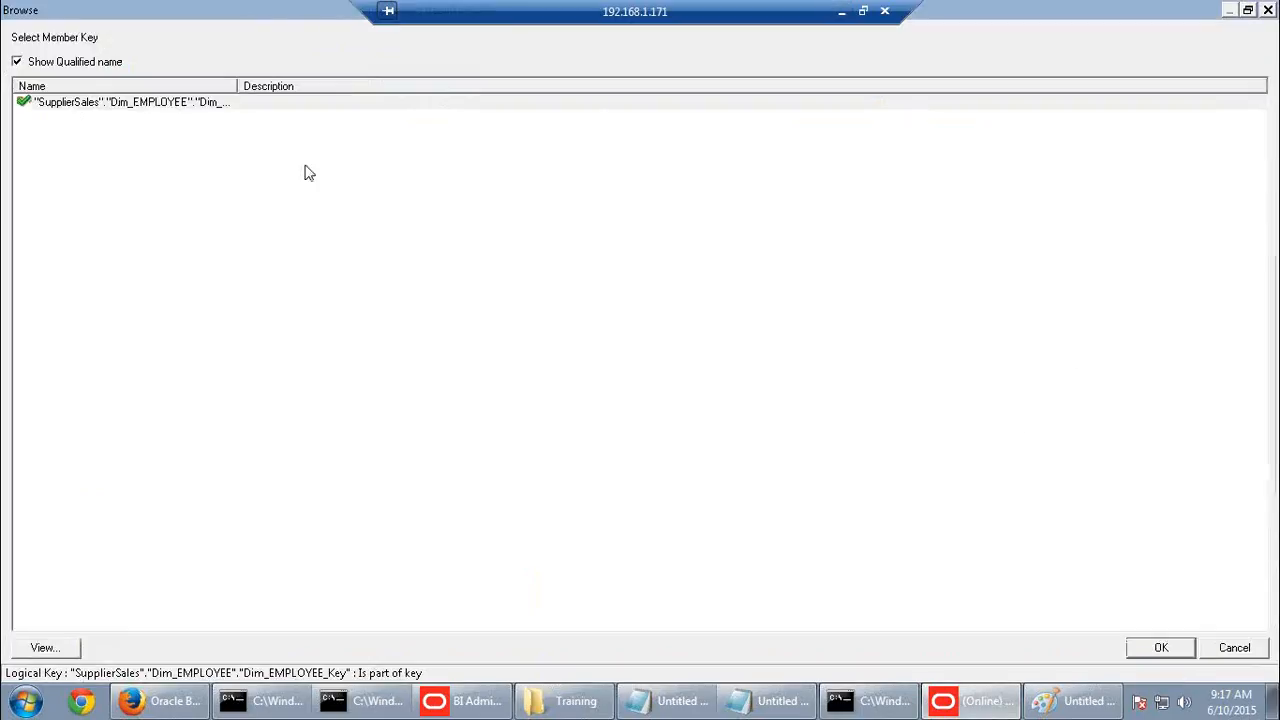
click(52, 652)
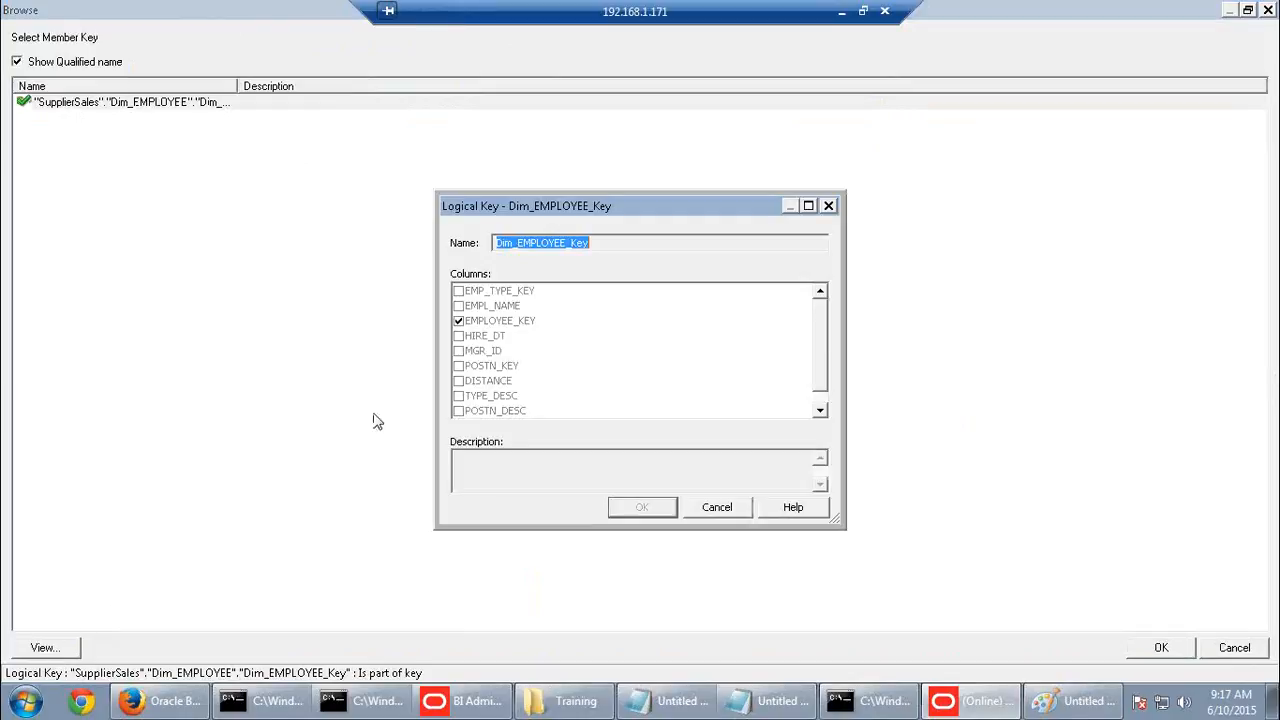
click(703, 512)
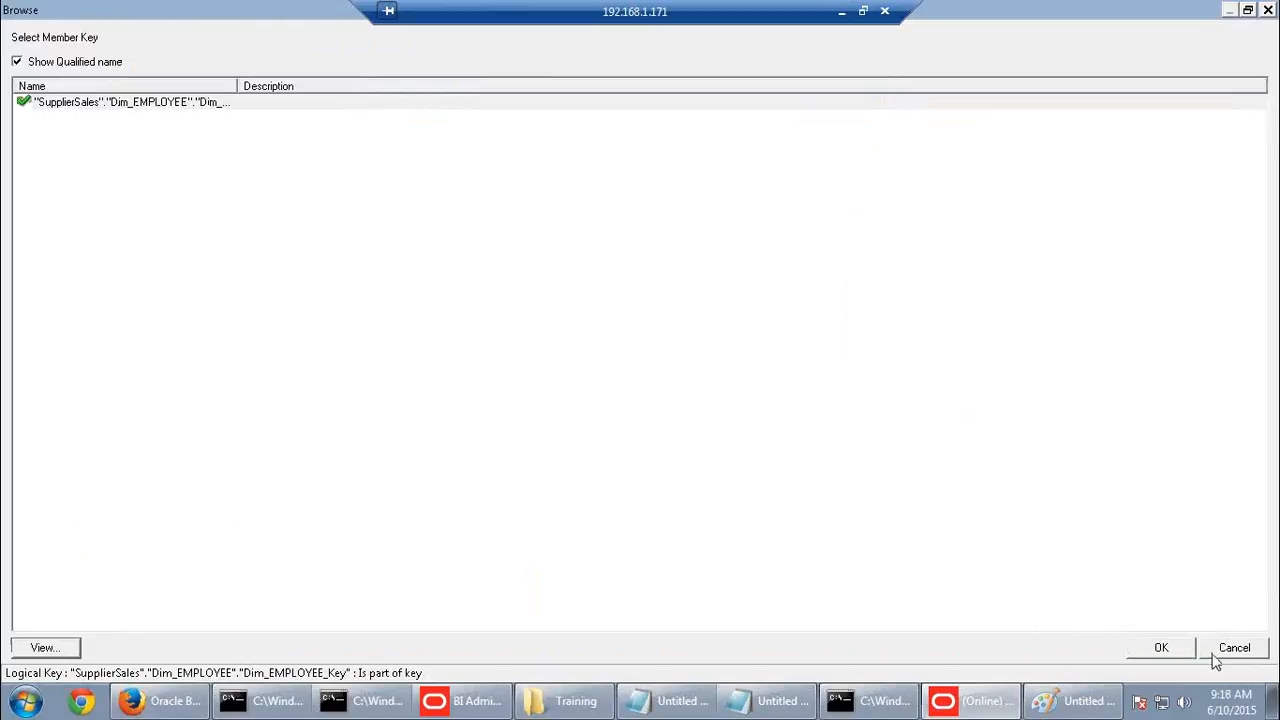
click(1216, 656)
Choose Dim_Emp_Parent_child as the dimension's parent-child relationship table.
click(555, 337)
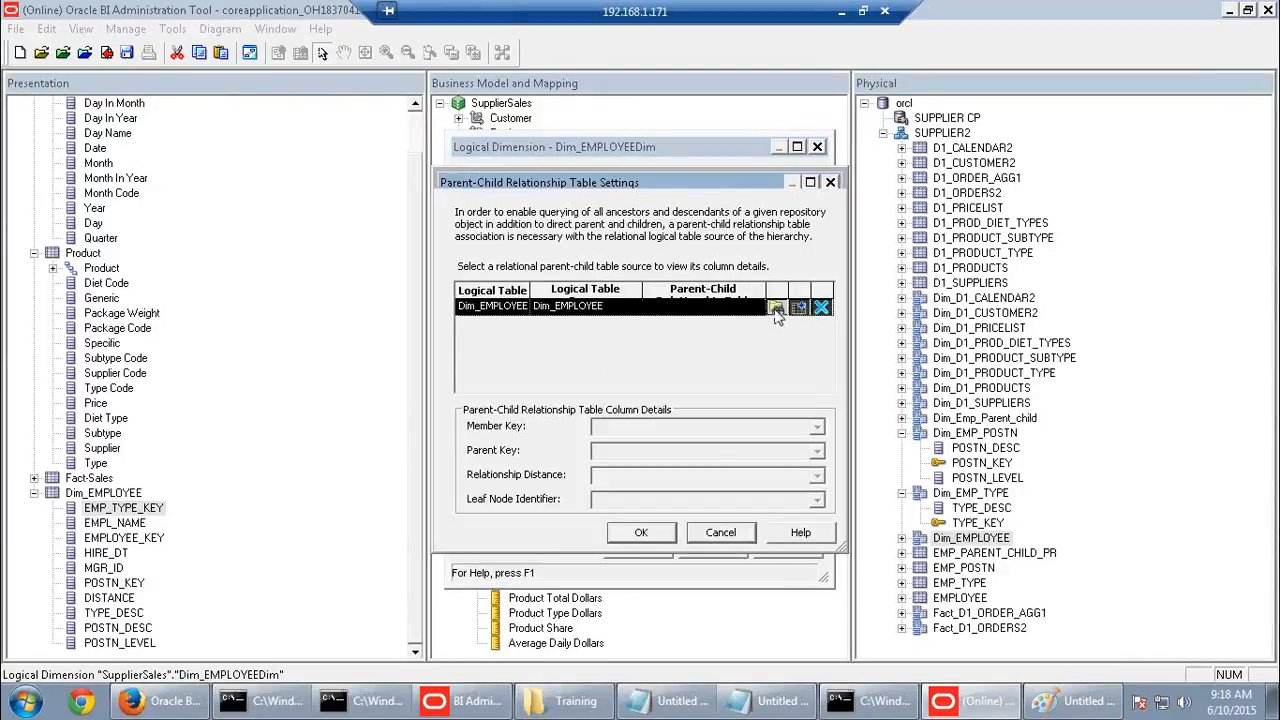
click(776, 309)
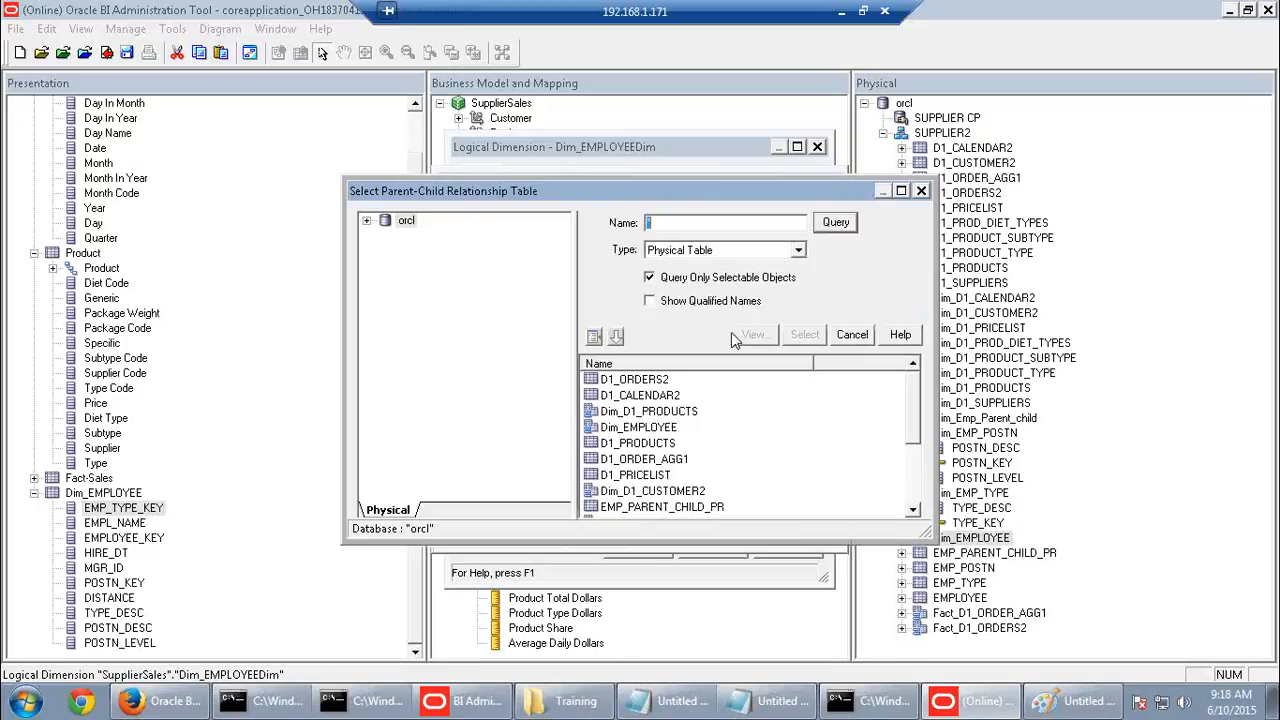
click(912, 509)
click(912, 509)
click(912, 509)
click(912, 509)
click(688, 476)
click(808, 340)
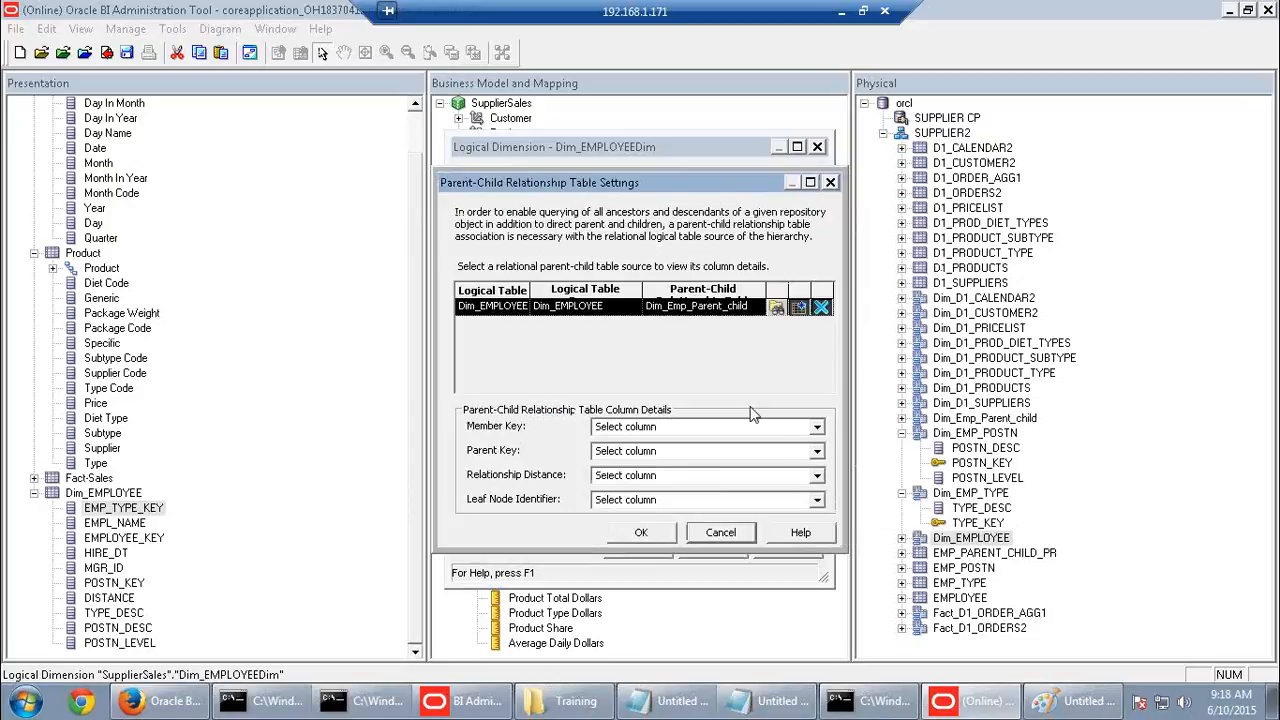
Map member key MEMBER_KEY, parent ANCESTOR_KEY, distance DISTANCE, leaf IS_LEAF, and save the dimension.
click(817, 428)
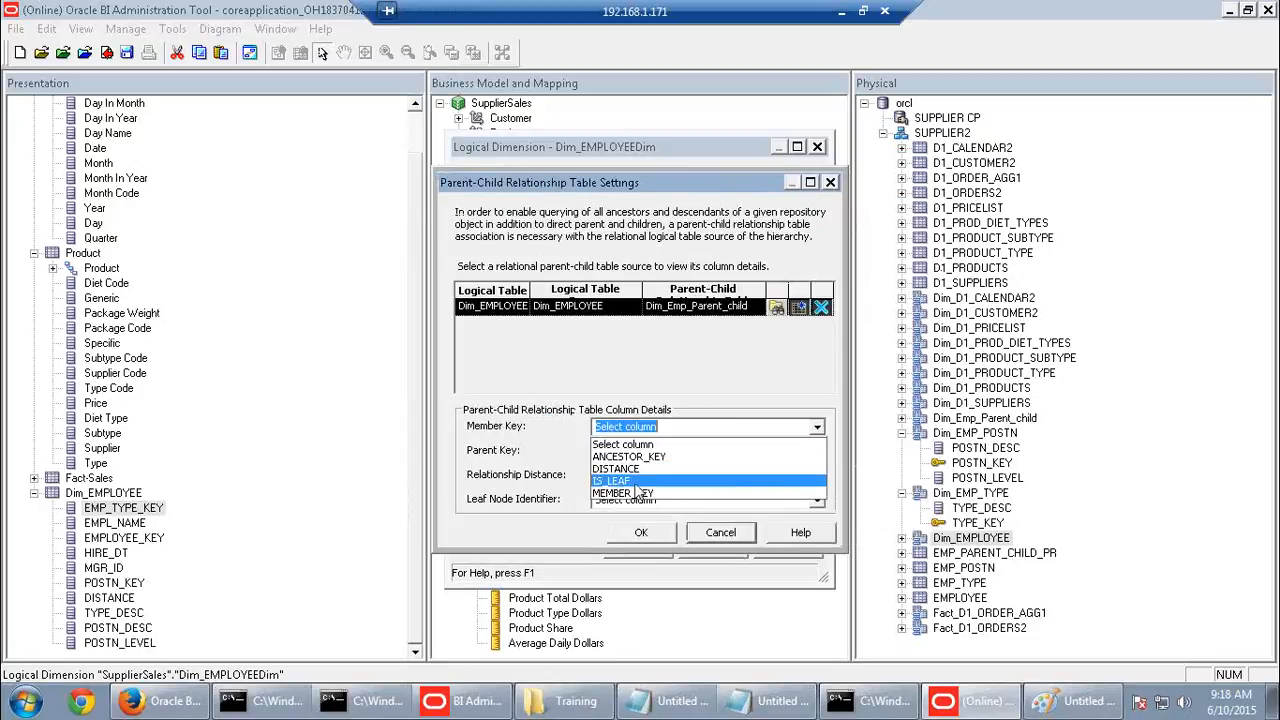
click(636, 495)
click(817, 451)
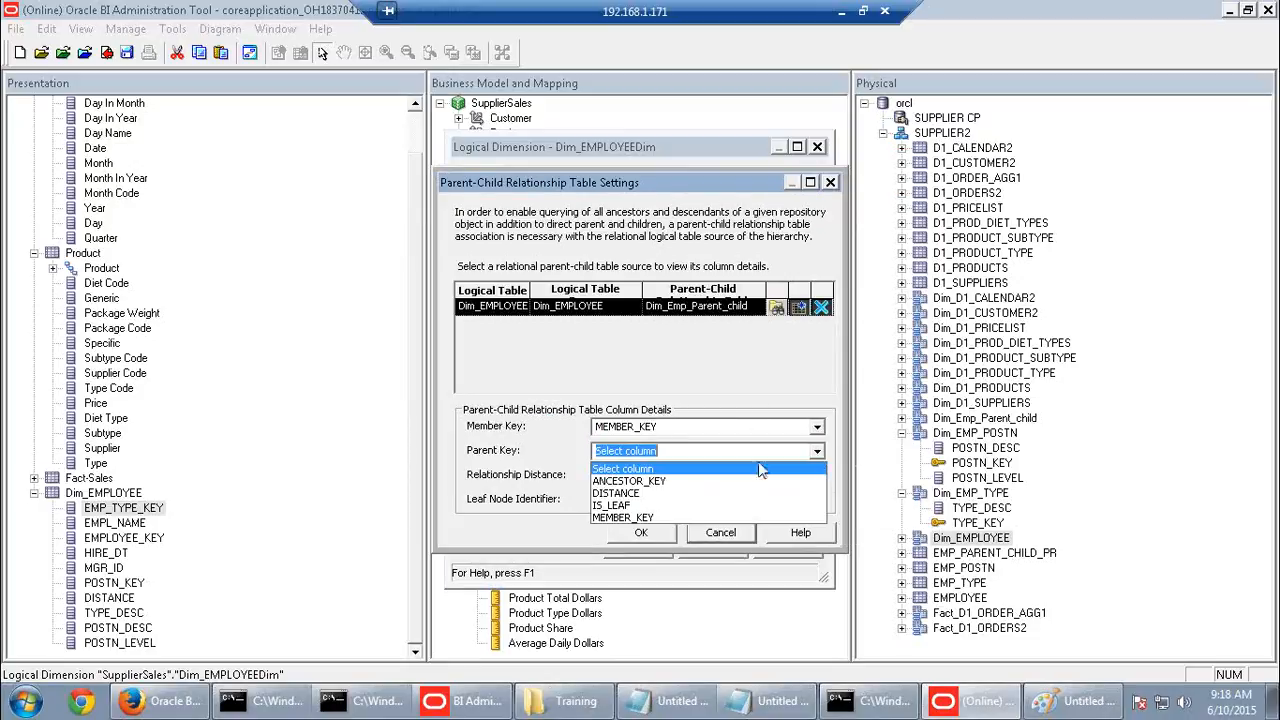
click(668, 481)
click(817, 476)
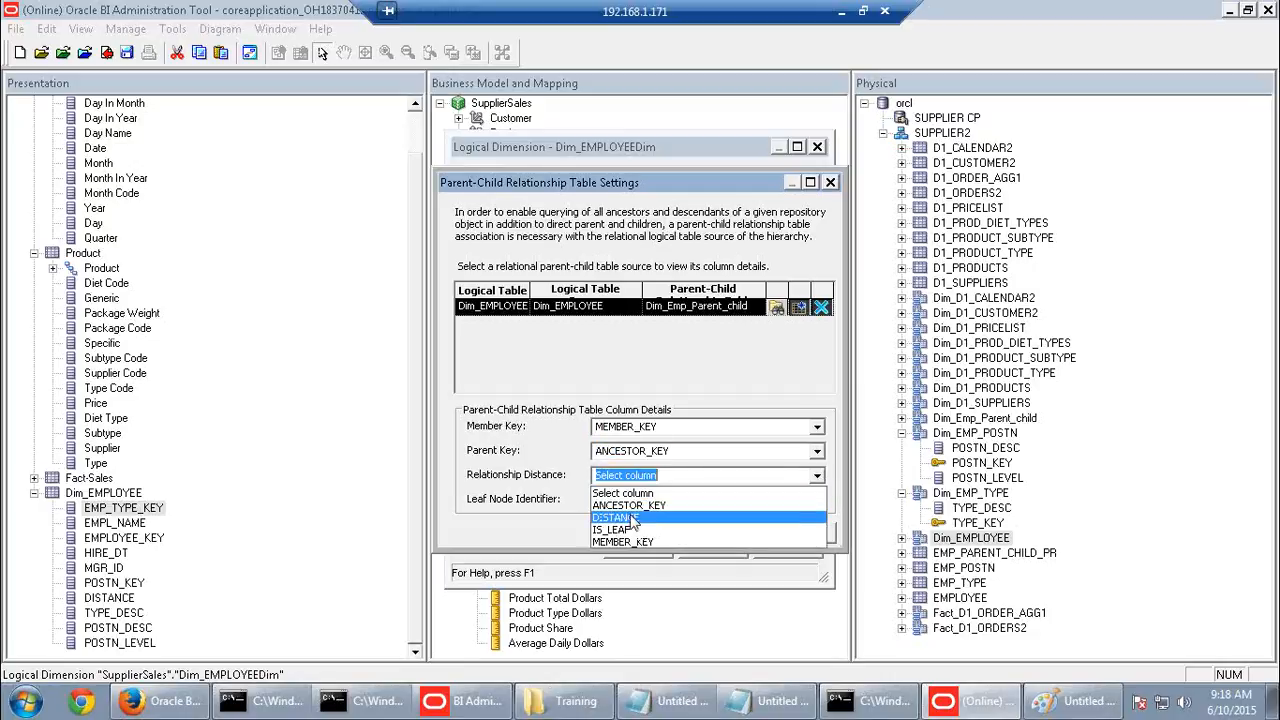
click(760, 520)
click(818, 501)
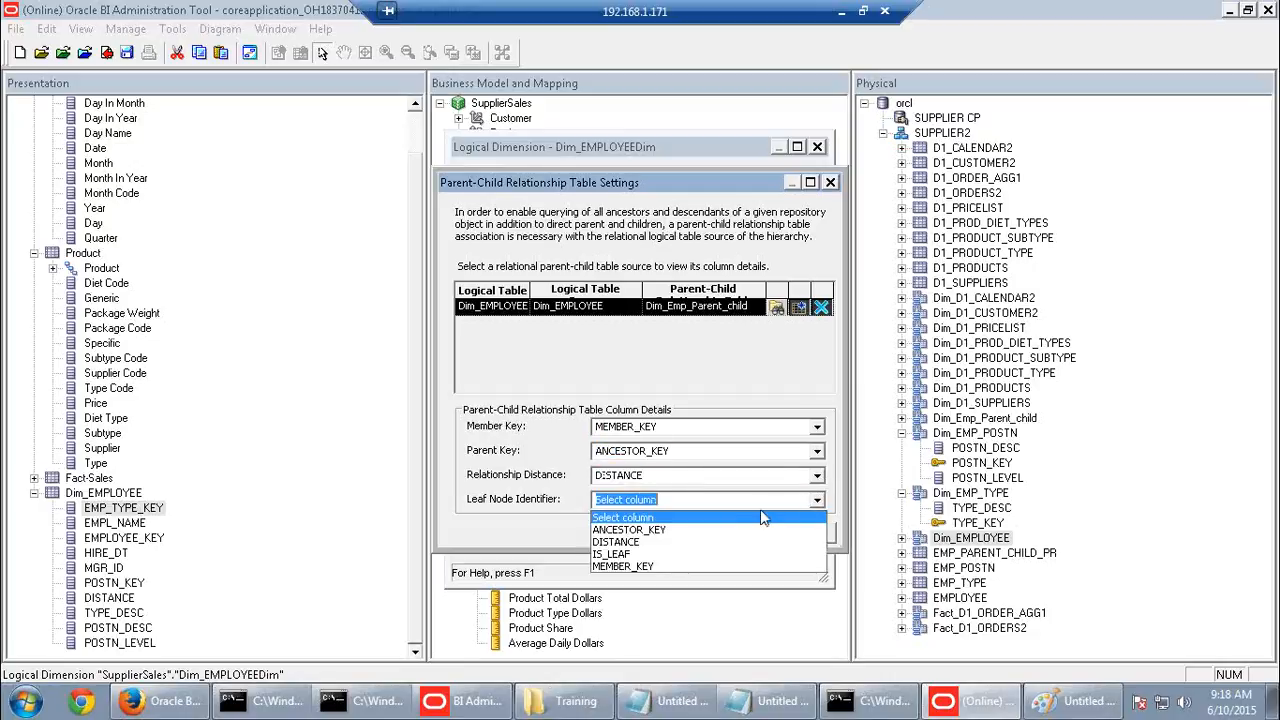
click(612, 556)
click(642, 533)
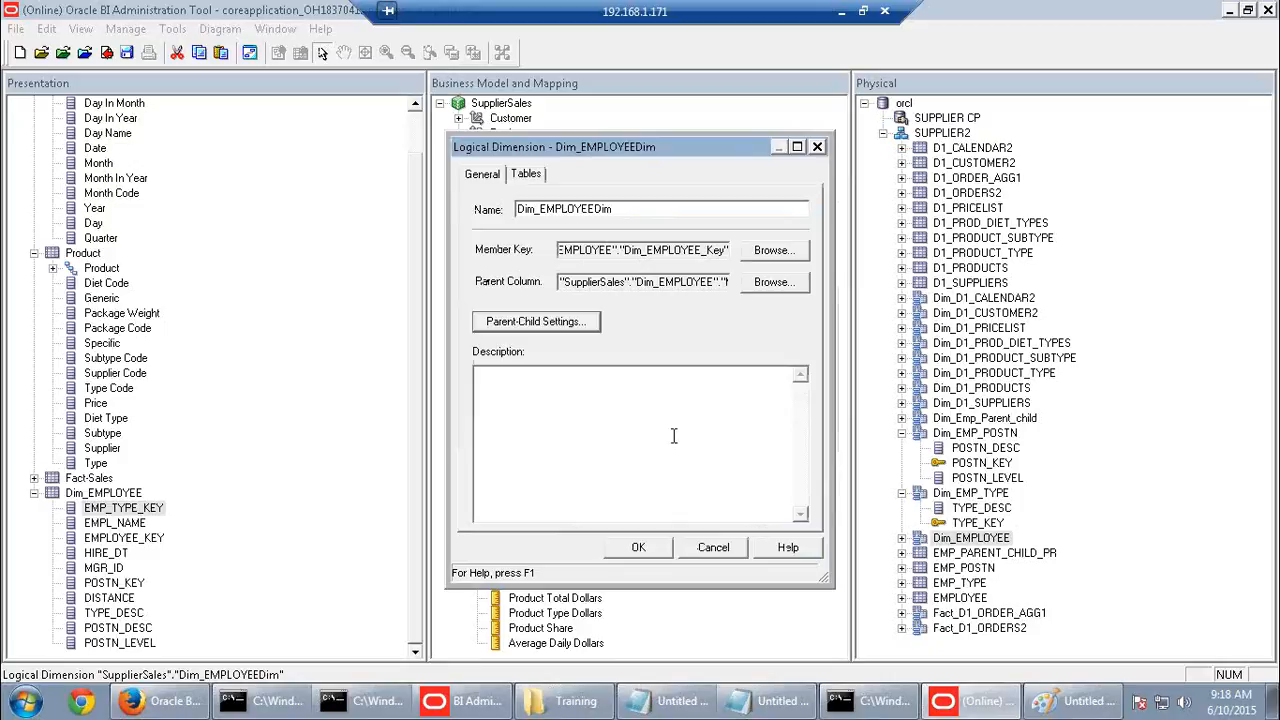
click(646, 547)
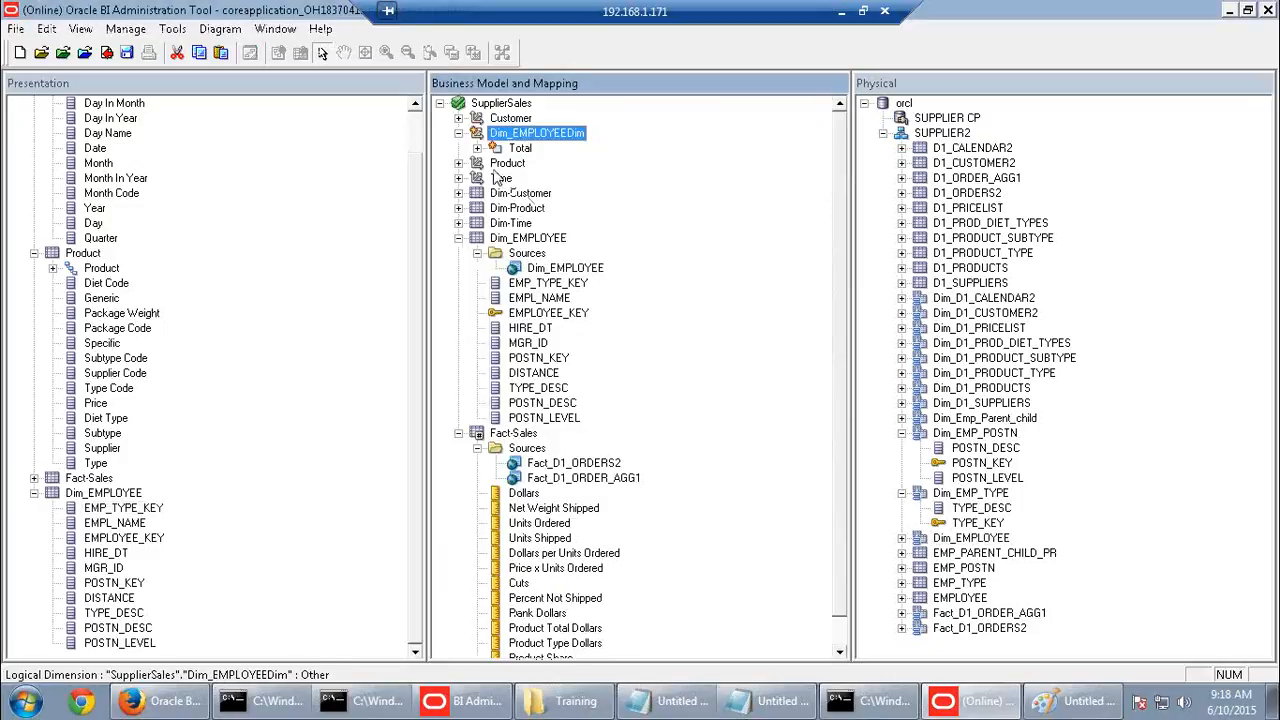
Expand Dim_EMPLOYEEDim's Total and Detail levels and check Detail's key Dim_EMPLOYEE_Key with parent MGR_ID.
click(477, 148)
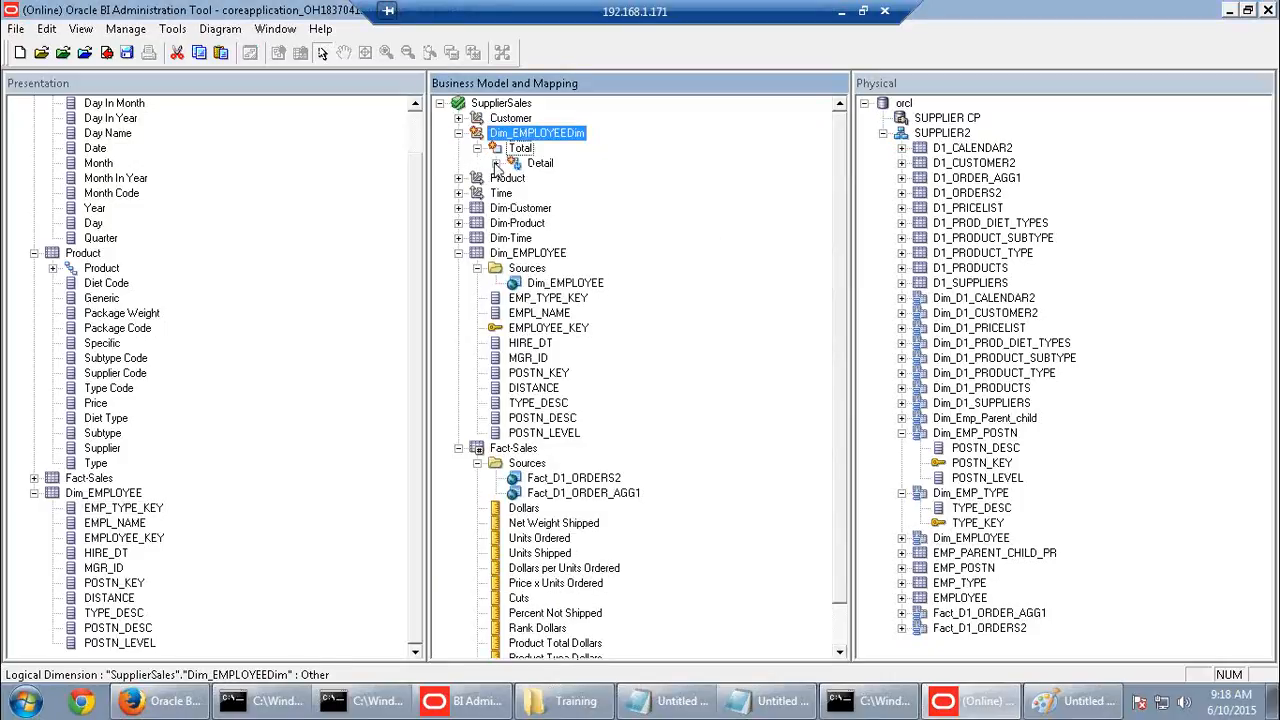
click(495, 164)
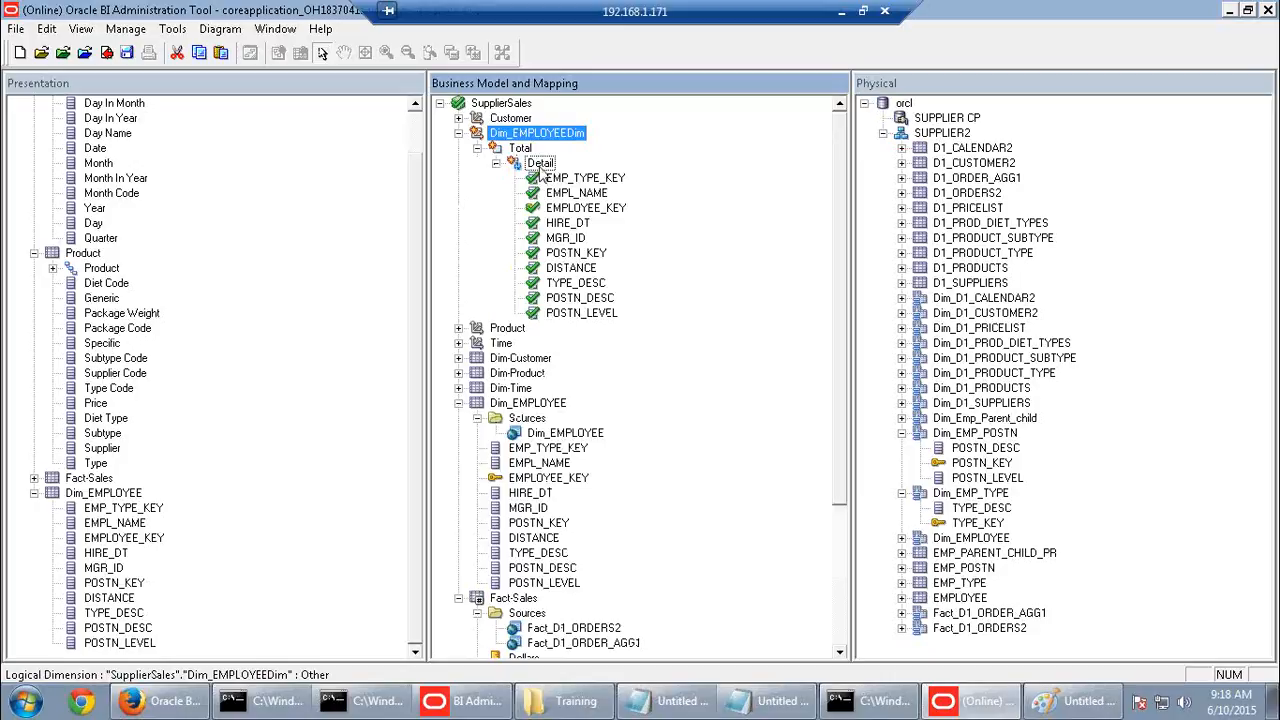
double_click(540, 163)
click(80, 38)
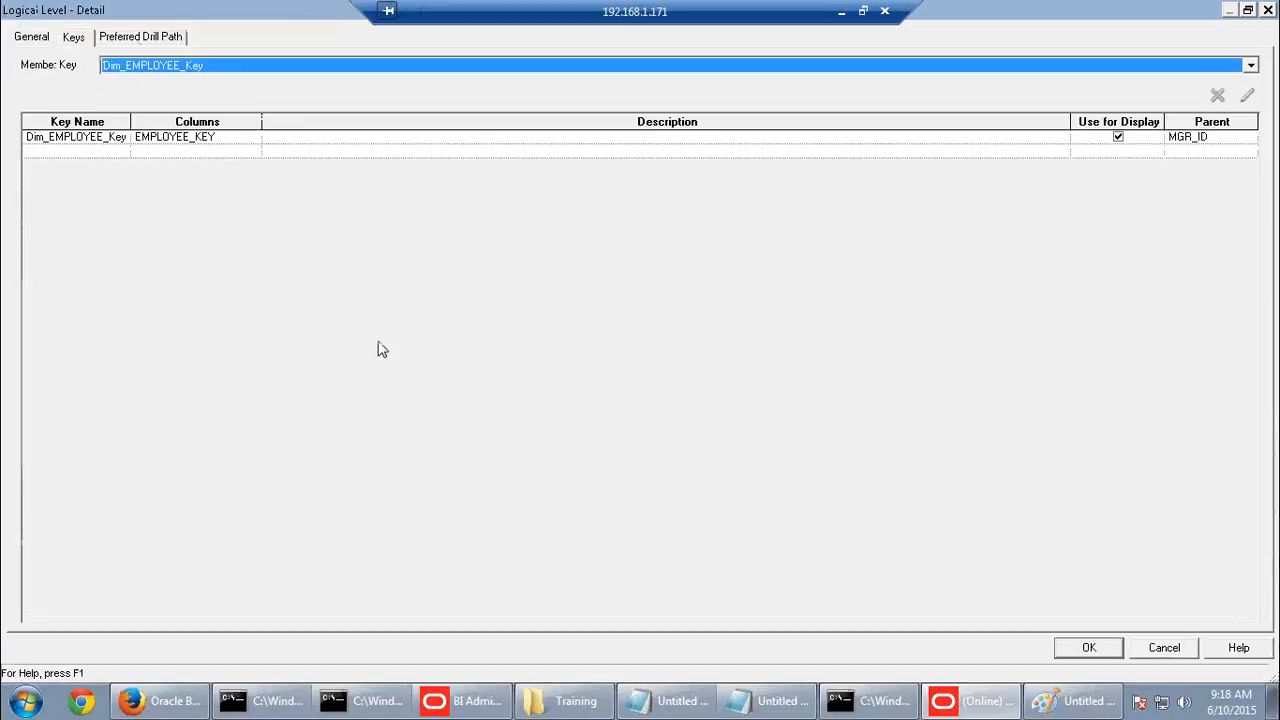
click(1166, 649)
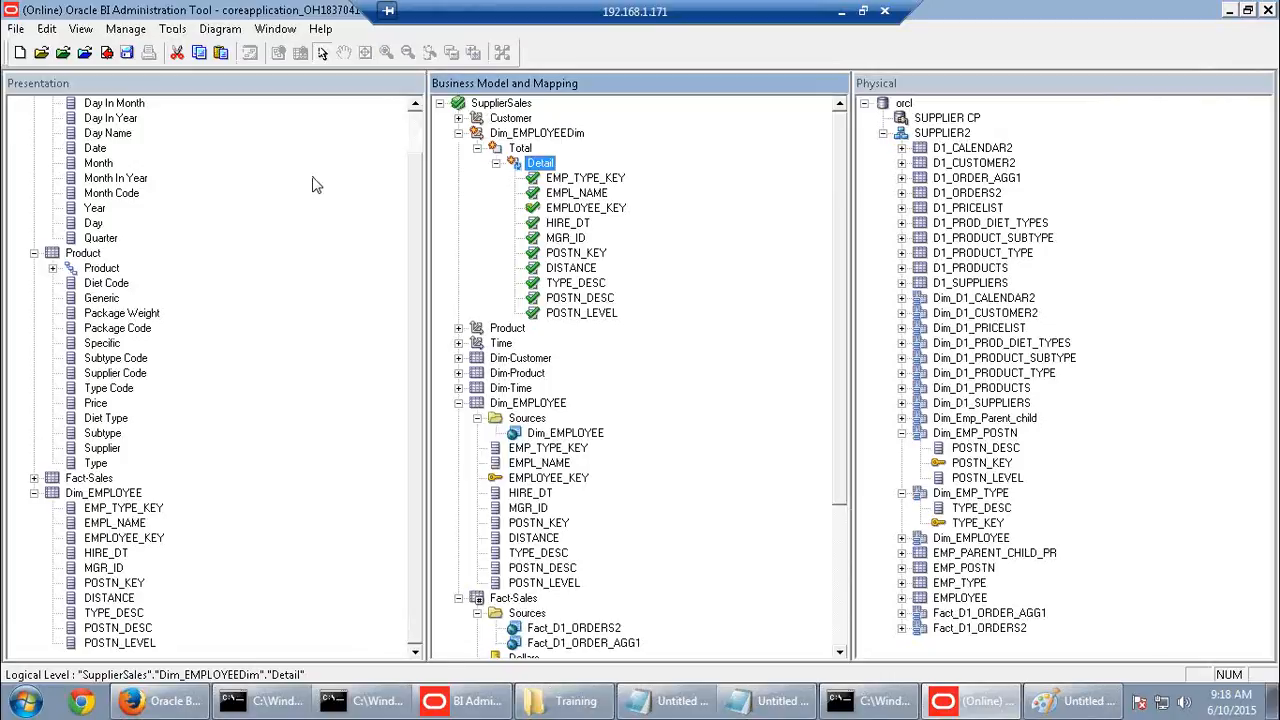
Add Dim_EMPLOYEEDim to the Dim_EMPLOYEE presentation table.
drag(508, 138, 117, 502)
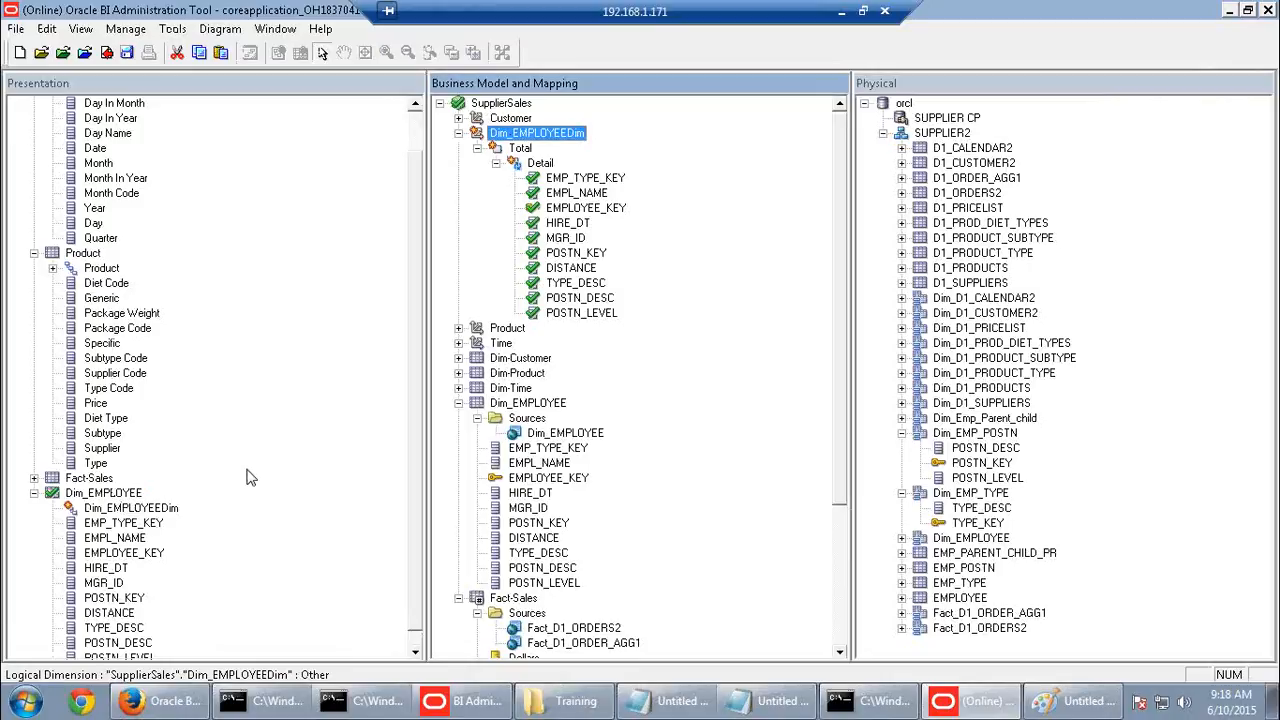
scroll(380, 563, down, 4)
drag(416, 537, 413, 608)
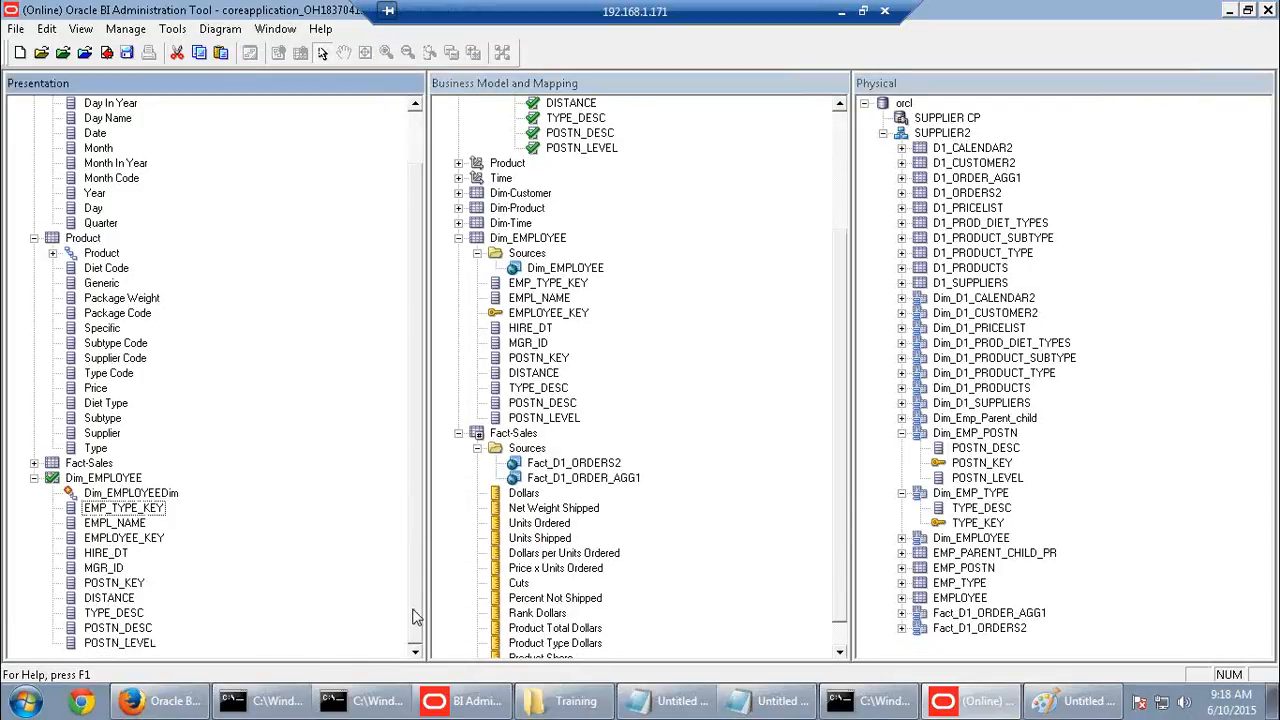
Set Dim_EMPLOYEEDim's logical level to Detail in both Fact_D1_ORDER_AGG1 and Fact_D1_ORDERS2 sources.
double_click(586, 478)
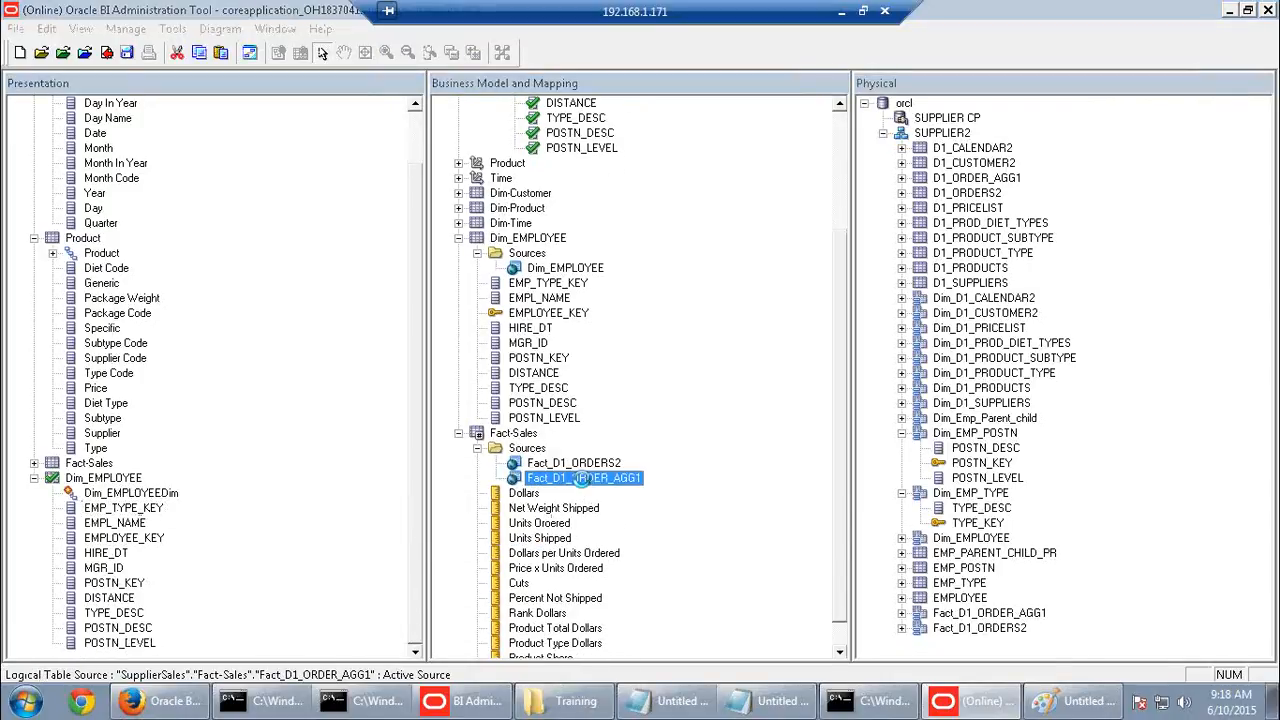
click(254, 173)
click(265, 173)
click(177, 205)
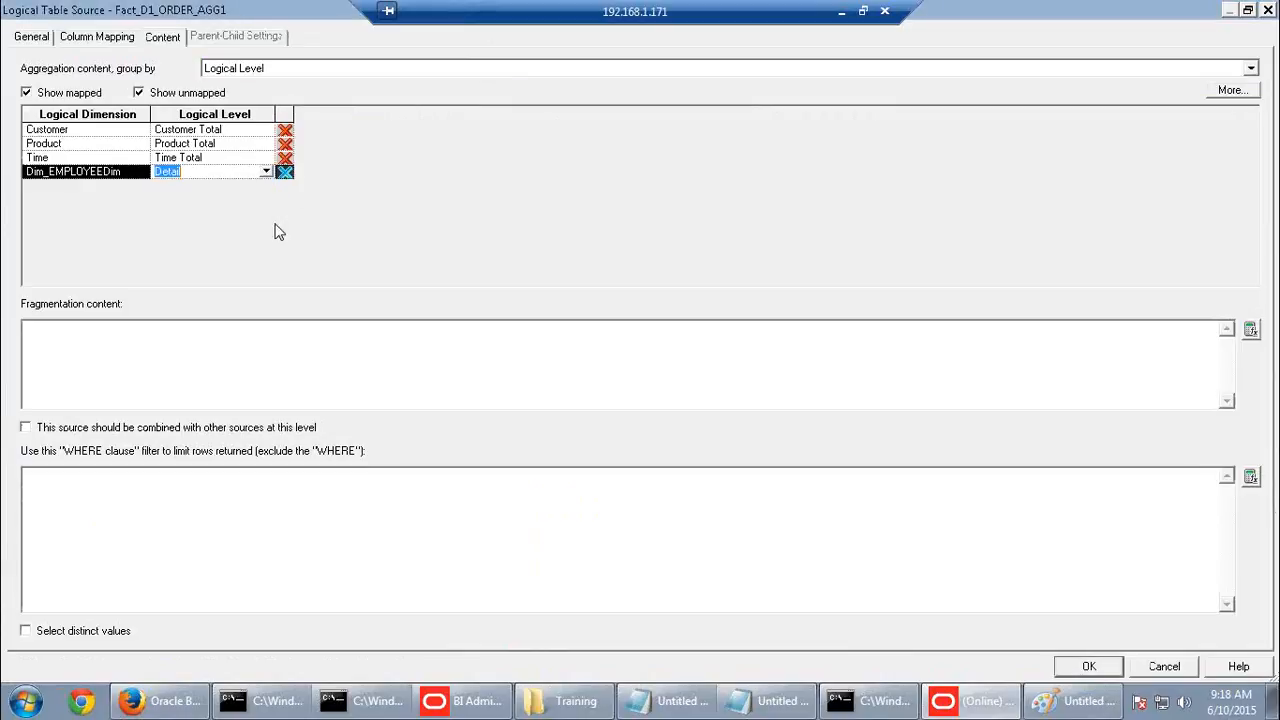
click(1088, 666)
double_click(545, 463)
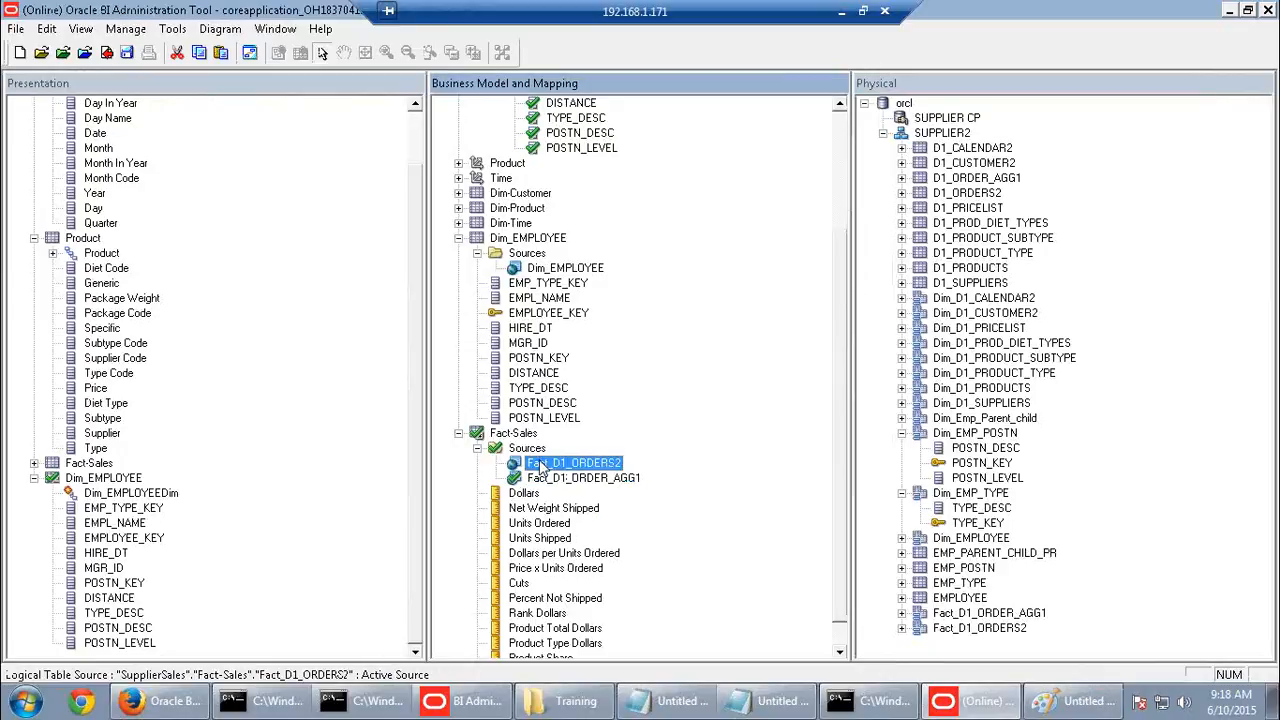
click(240, 174)
click(265, 172)
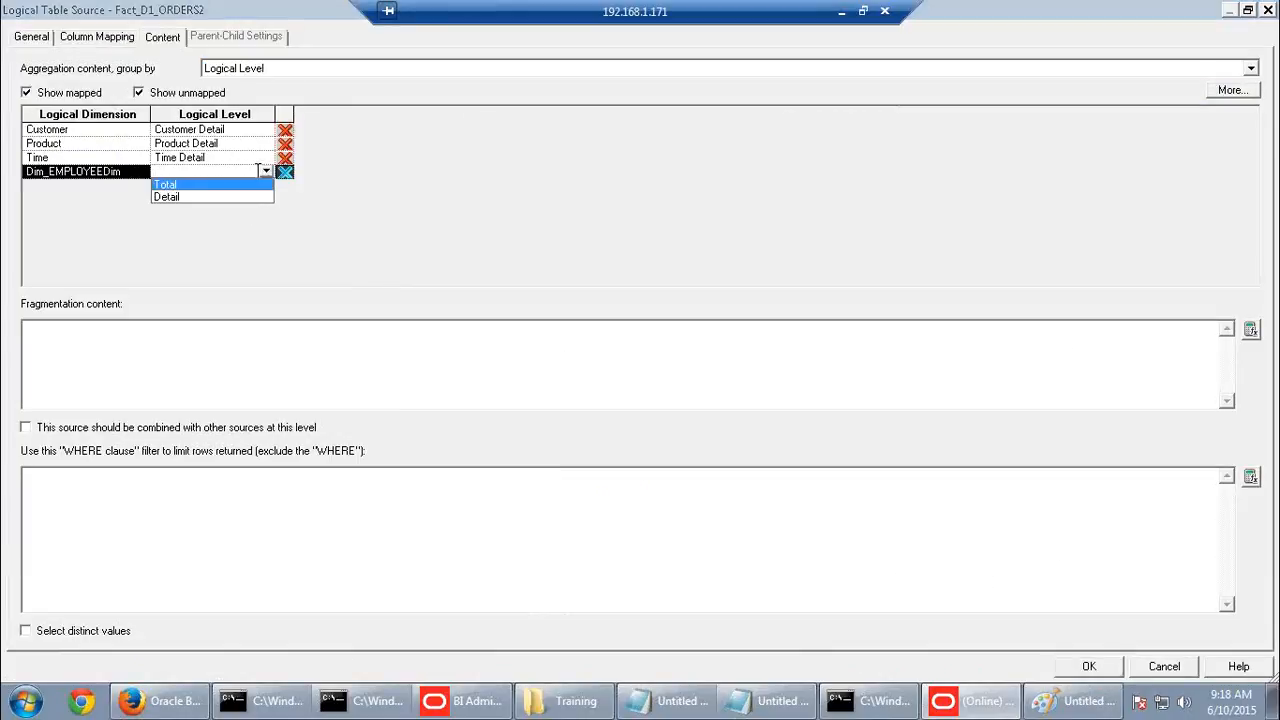
click(190, 197)
click(1088, 666)
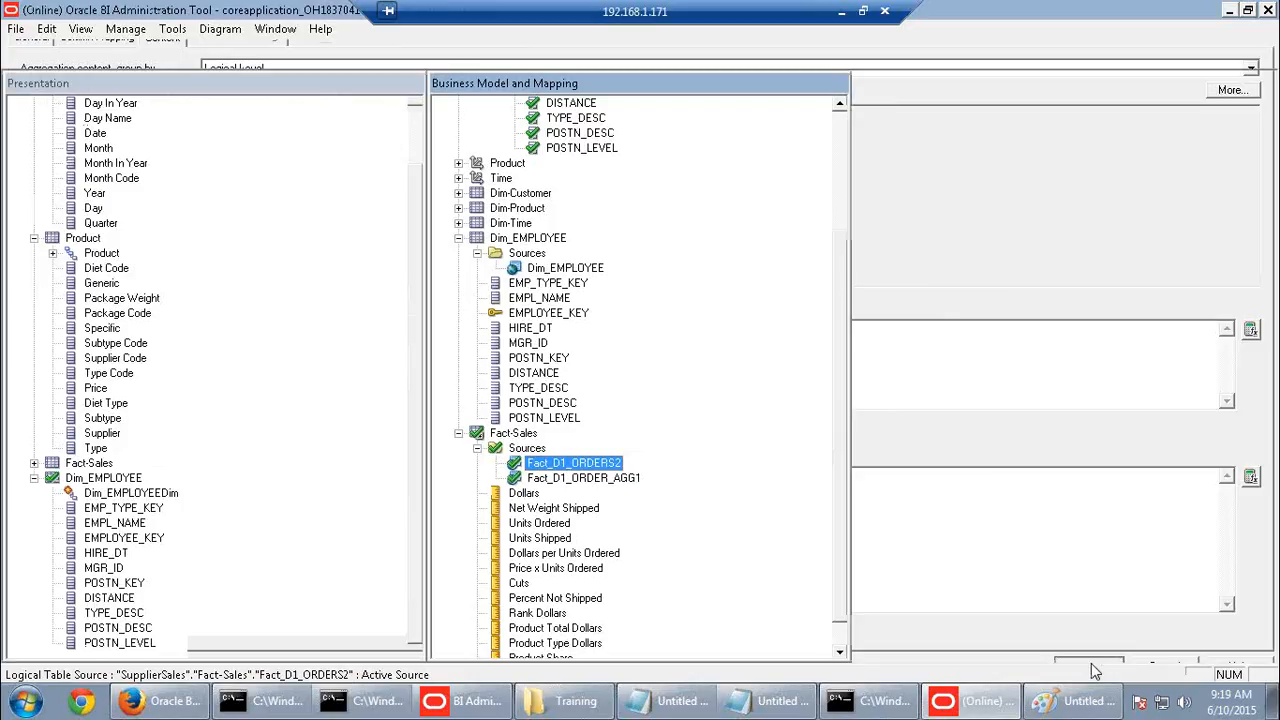
Save the repository with a global consistency check and dismiss the result.
click(126, 52)
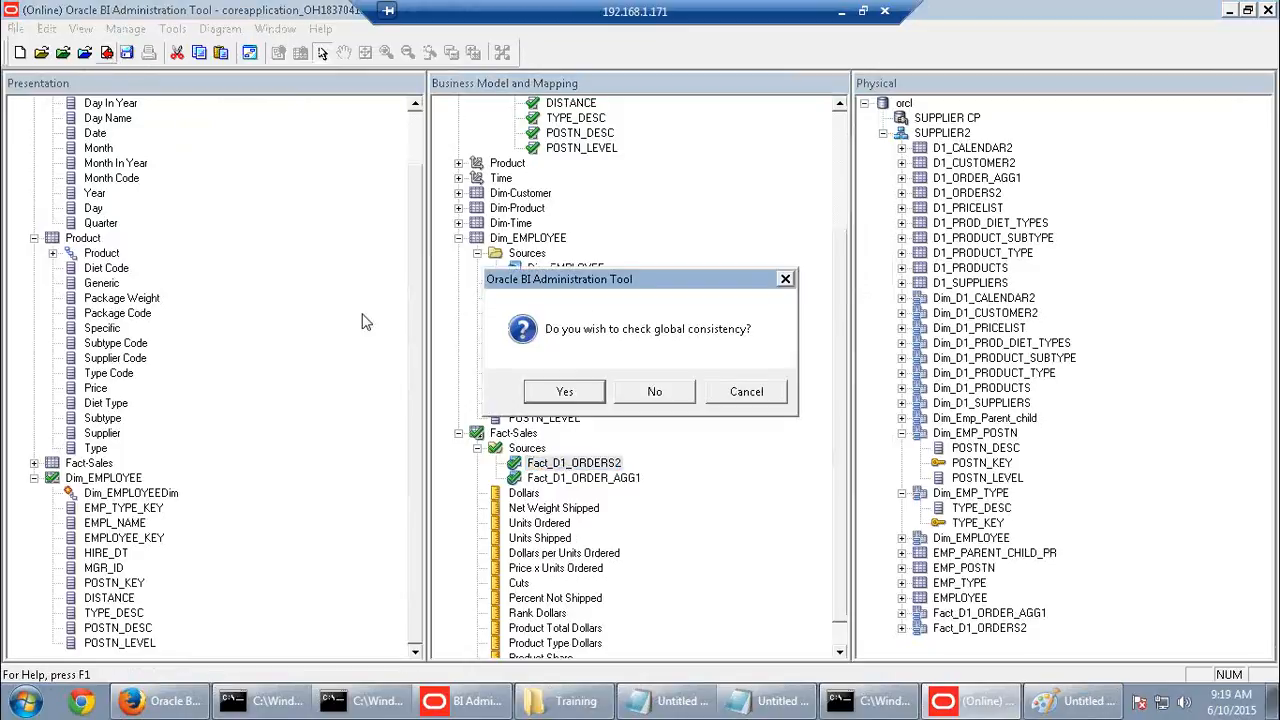
click(564, 391)
click(814, 389)
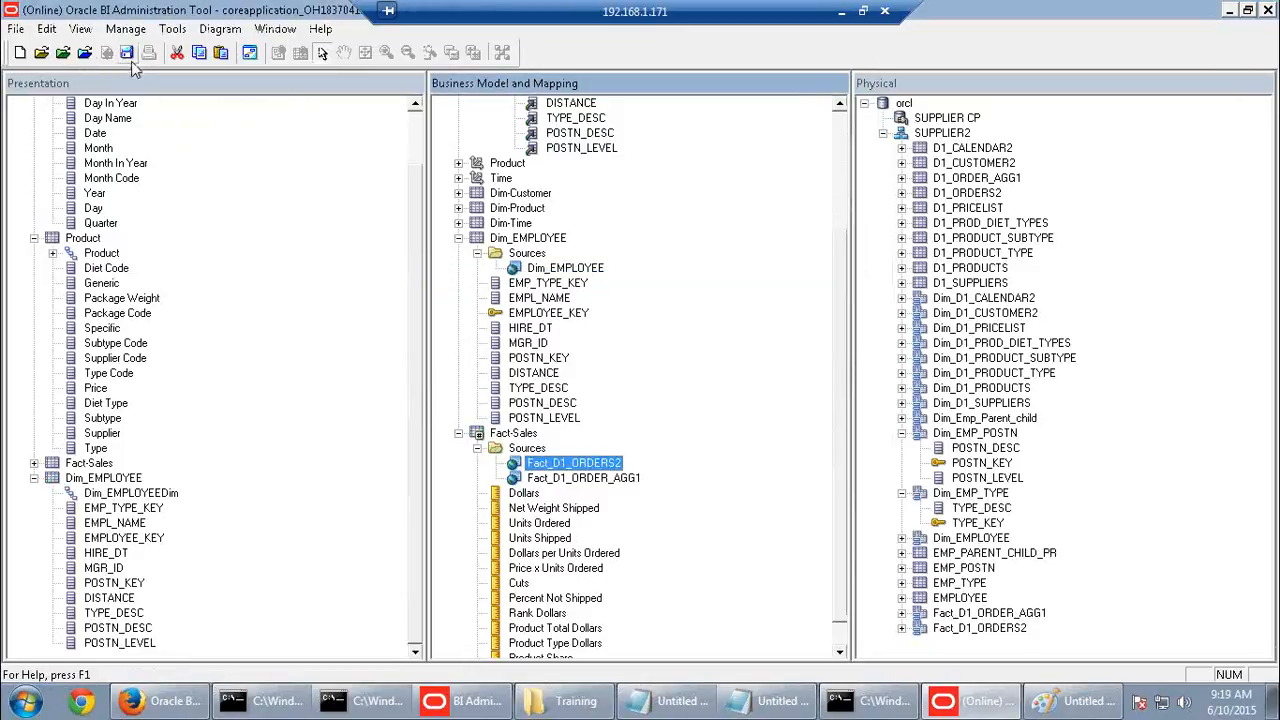
In BI Answers, build an analysis of EMPL_NAME with Fact-Sales Dollars and view its results.
click(162, 700)
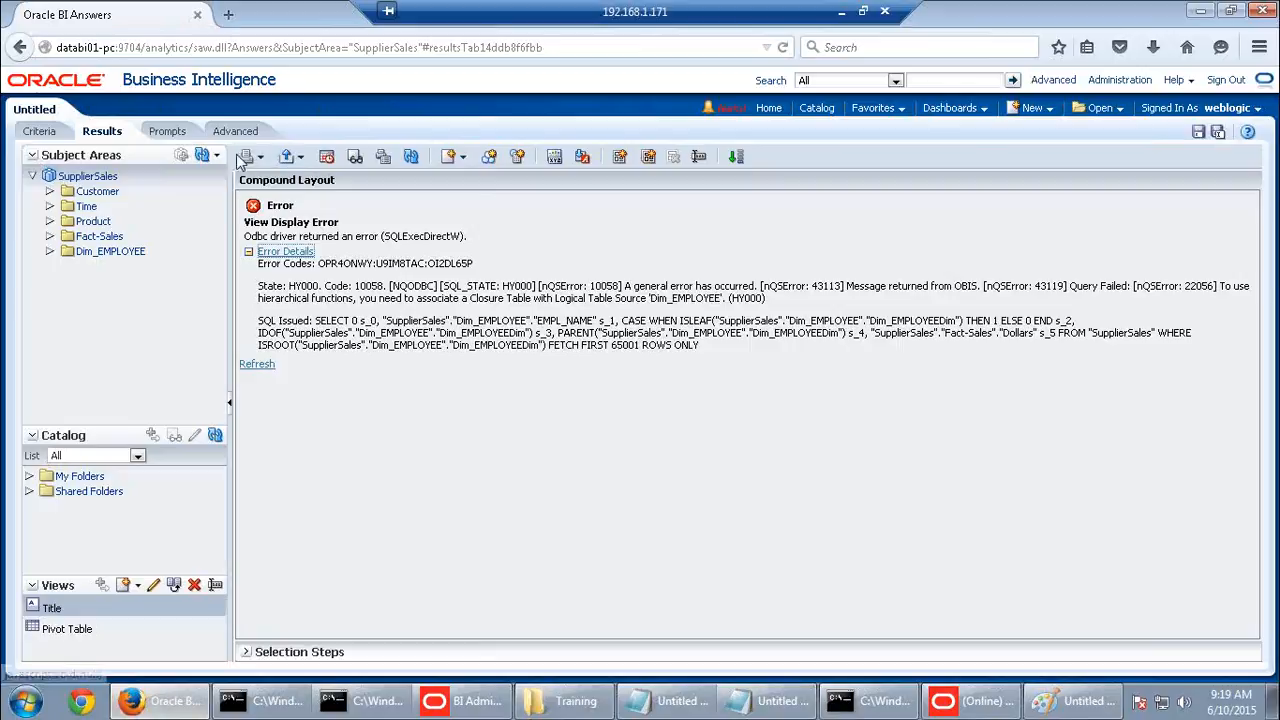
click(212, 156)
click(250, 205)
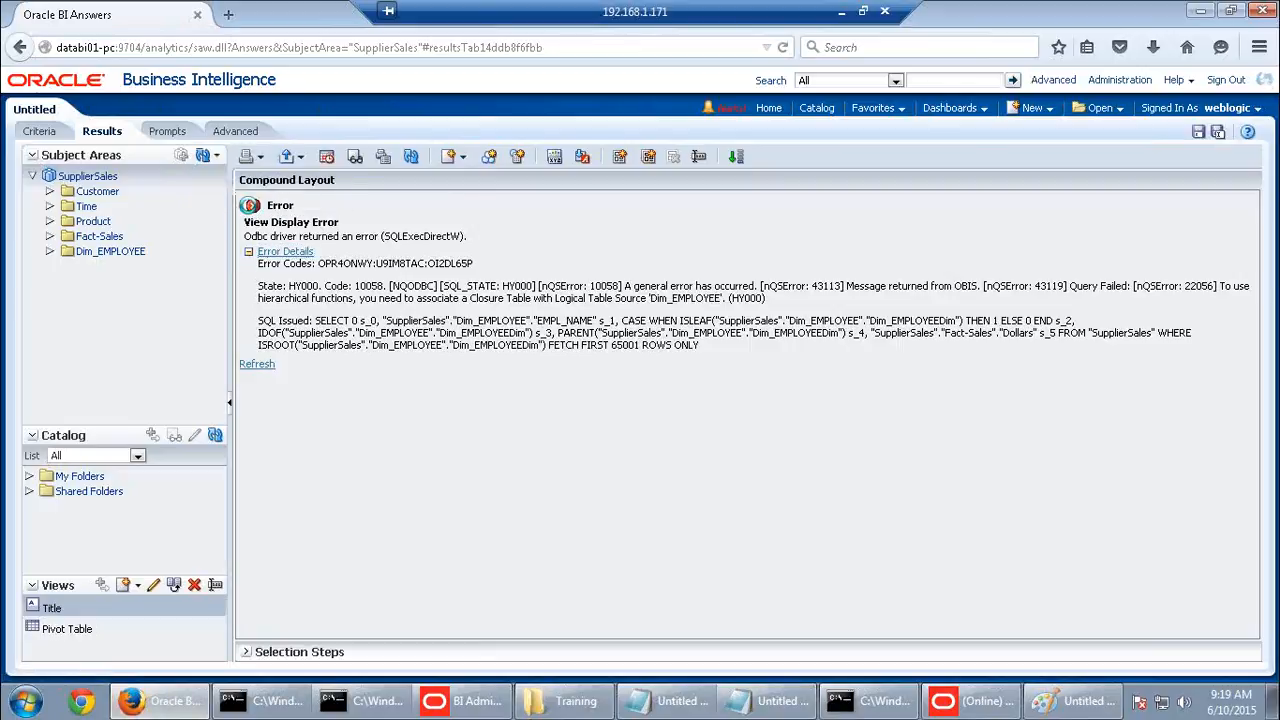
click(47, 134)
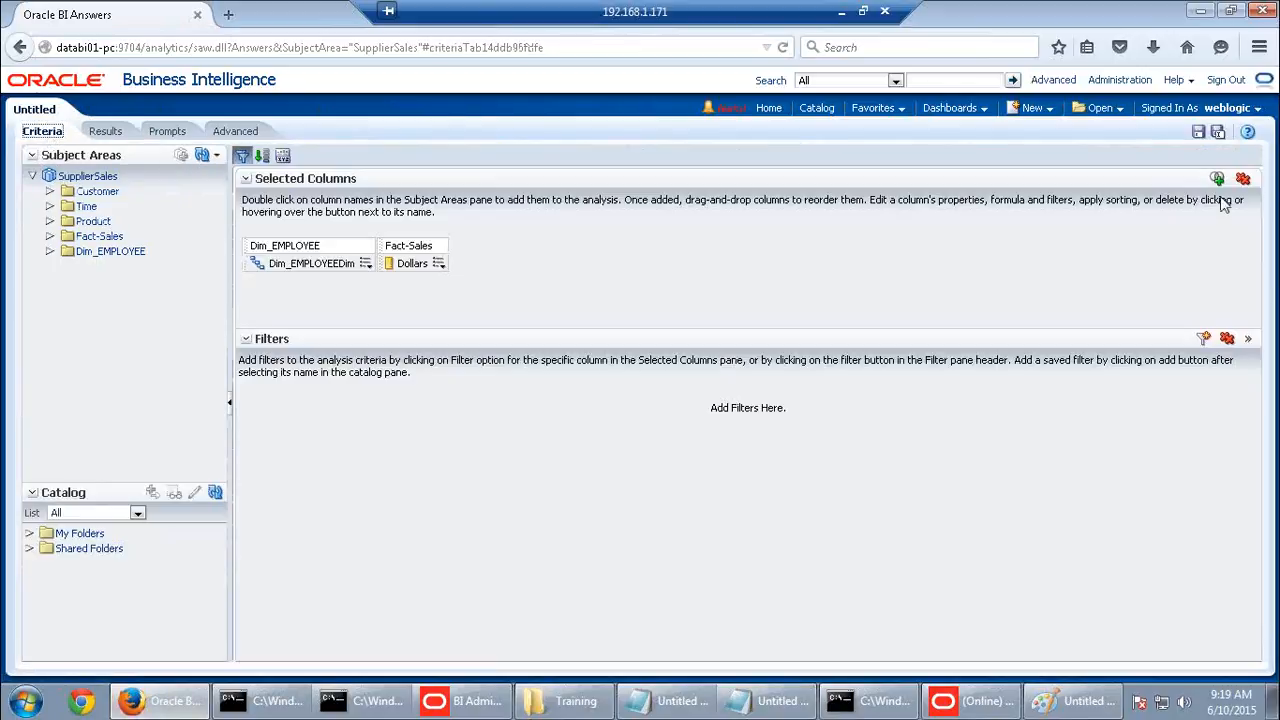
click(50, 252)
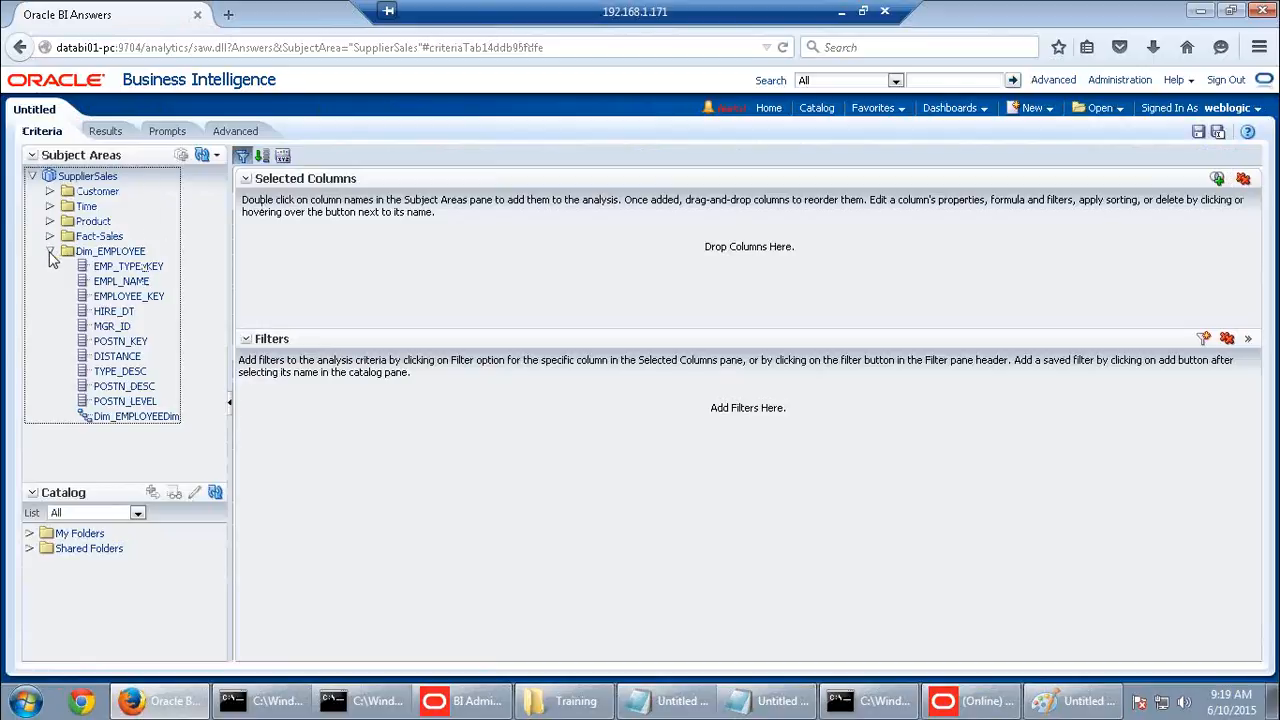
double_click(133, 283)
double_click(98, 236)
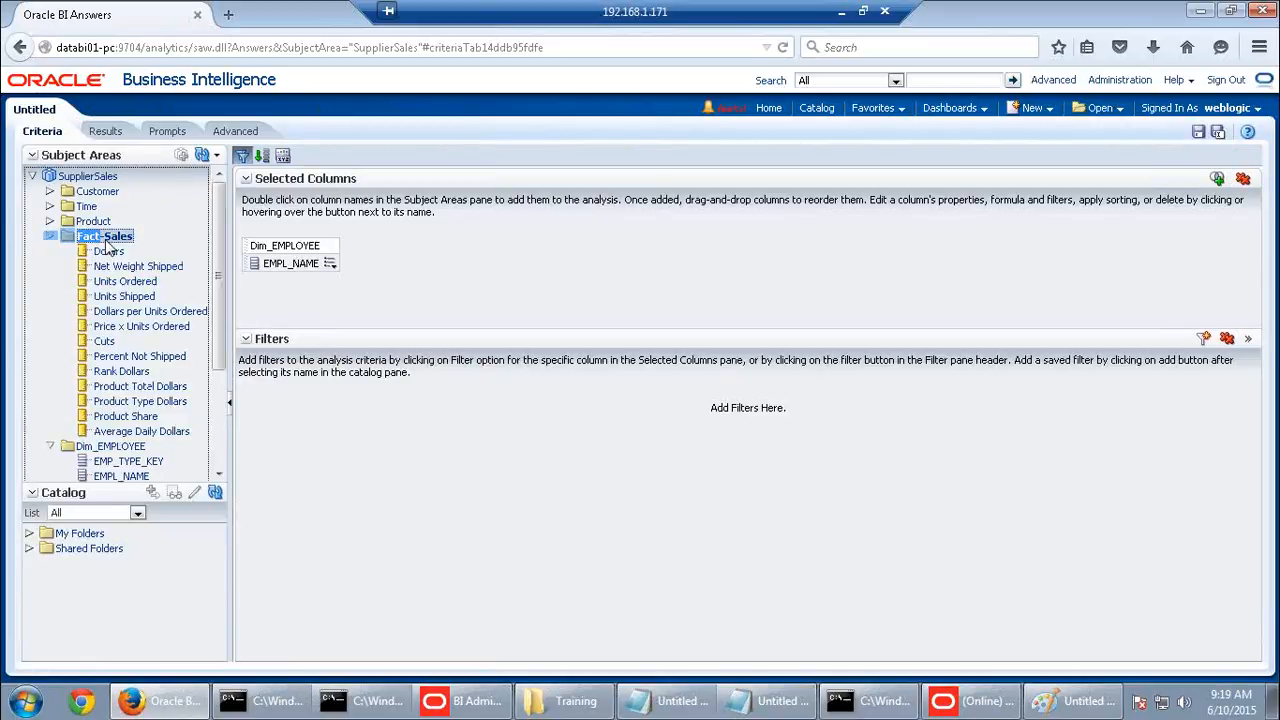
double_click(112, 251)
click(106, 133)
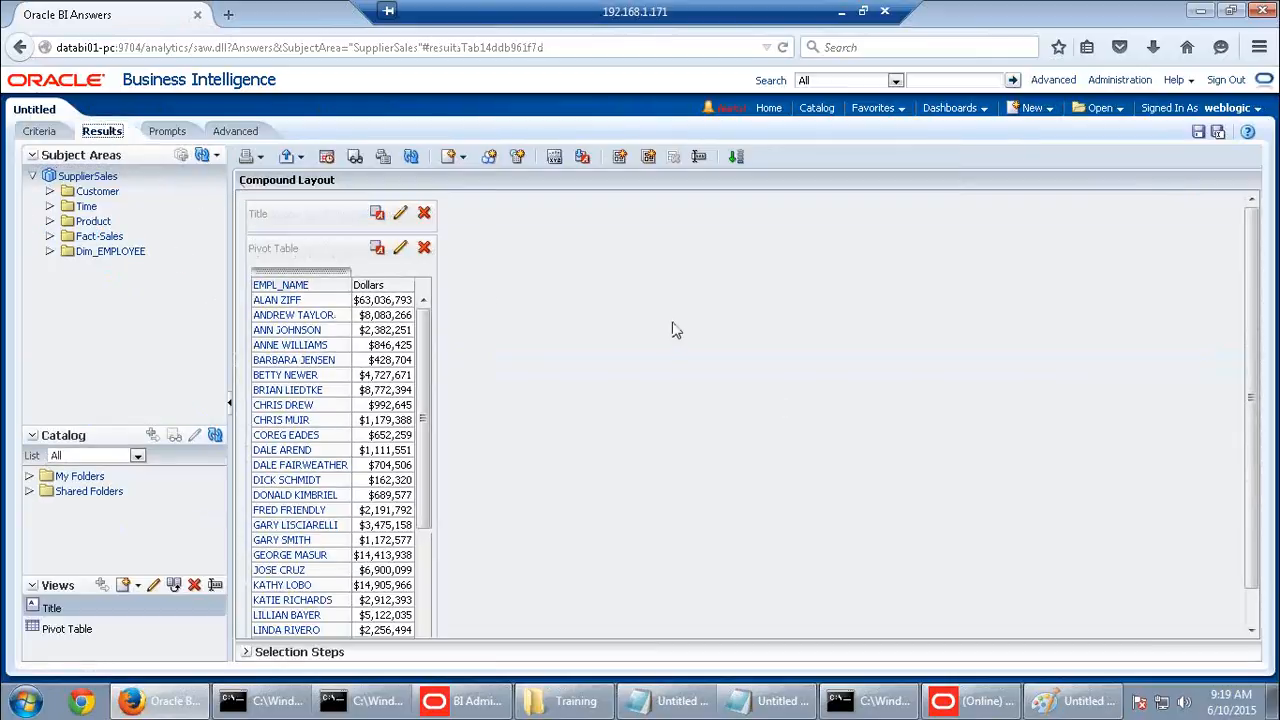
Drill into the first employee row, showing EMPLOYEE_KEY 12 with $63,036,793.
scroll(717, 345, down, 1)
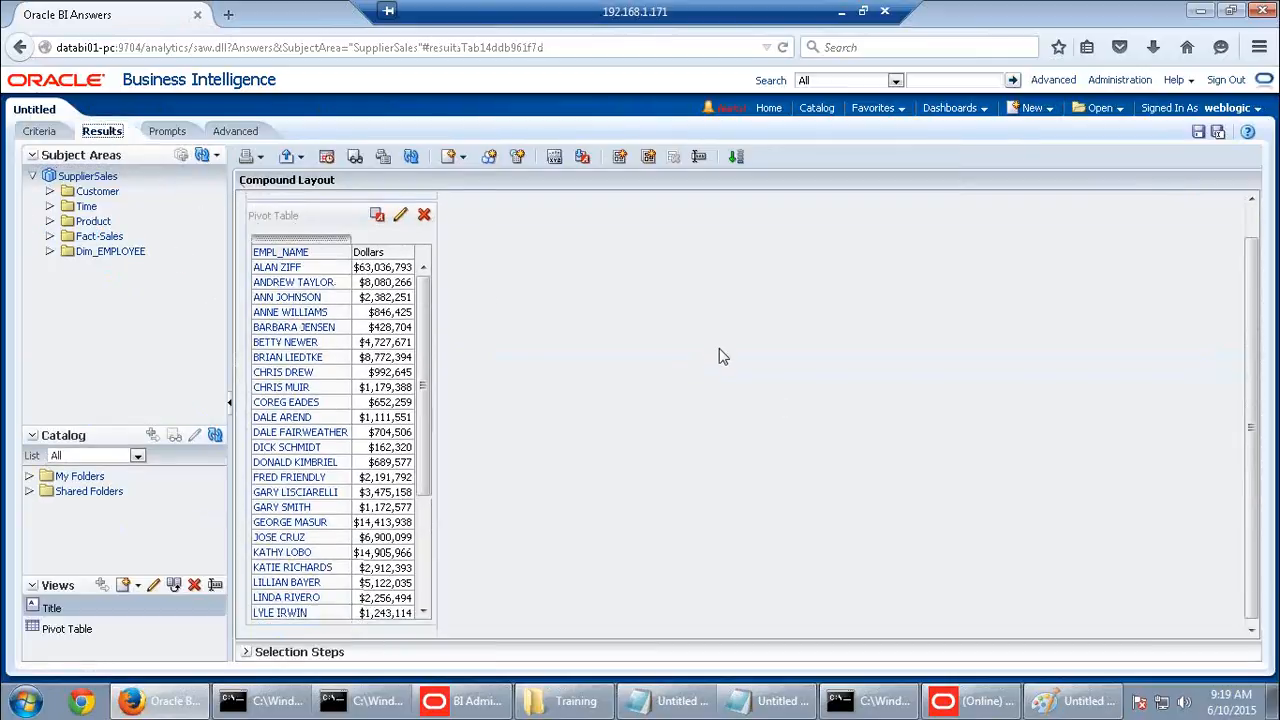
click(378, 268)
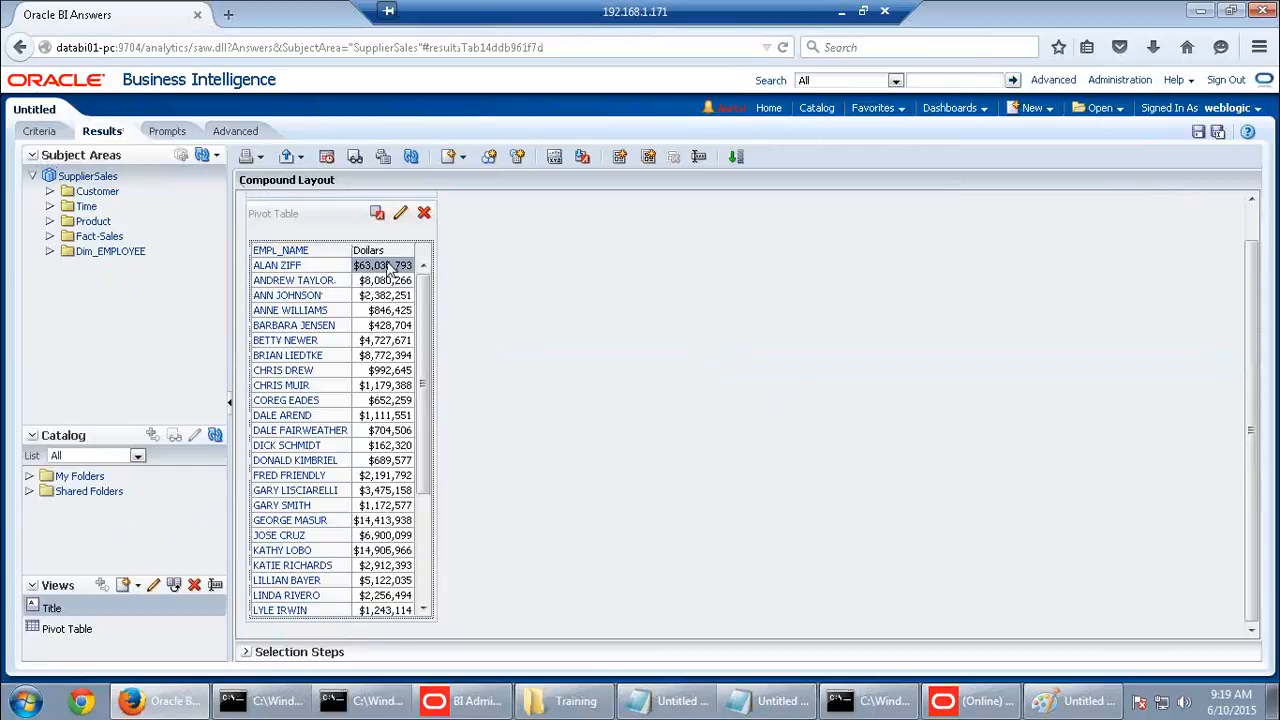
click(266, 267)
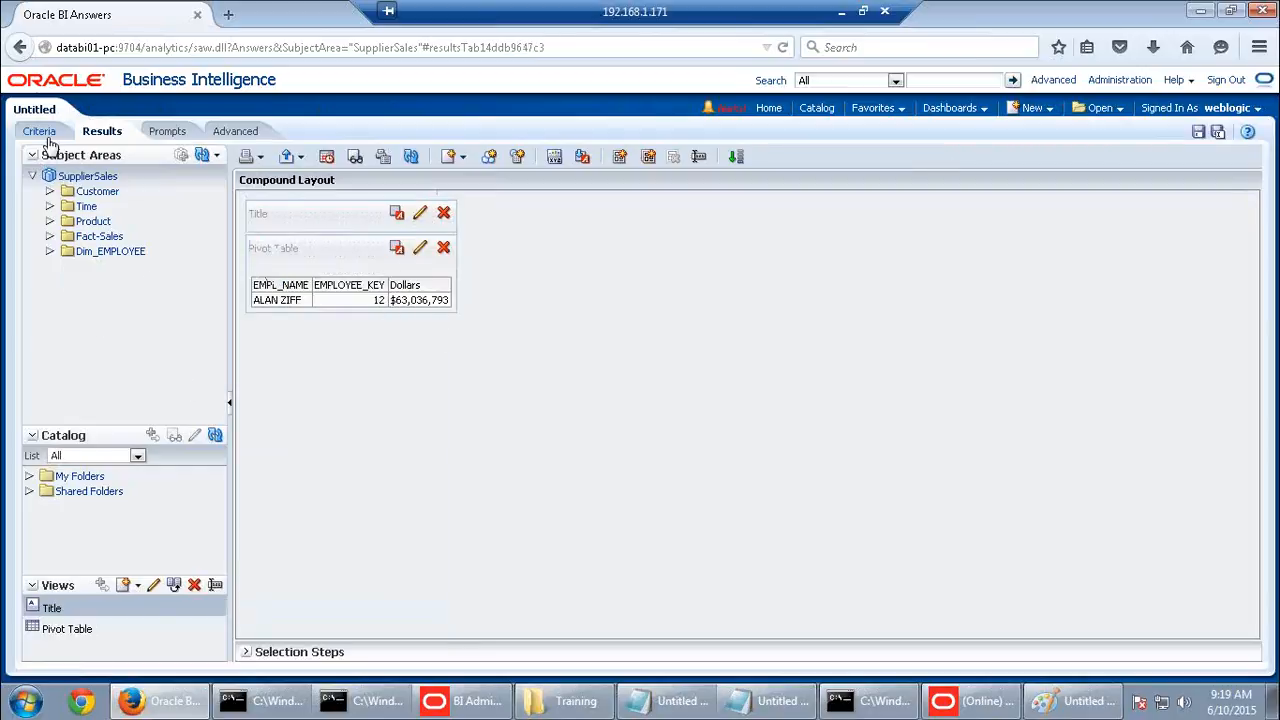
Replace all columns and the EMPL_NAME filter with the Dim_EMPLOYEEDim hierarchy and run the results.
click(44, 136)
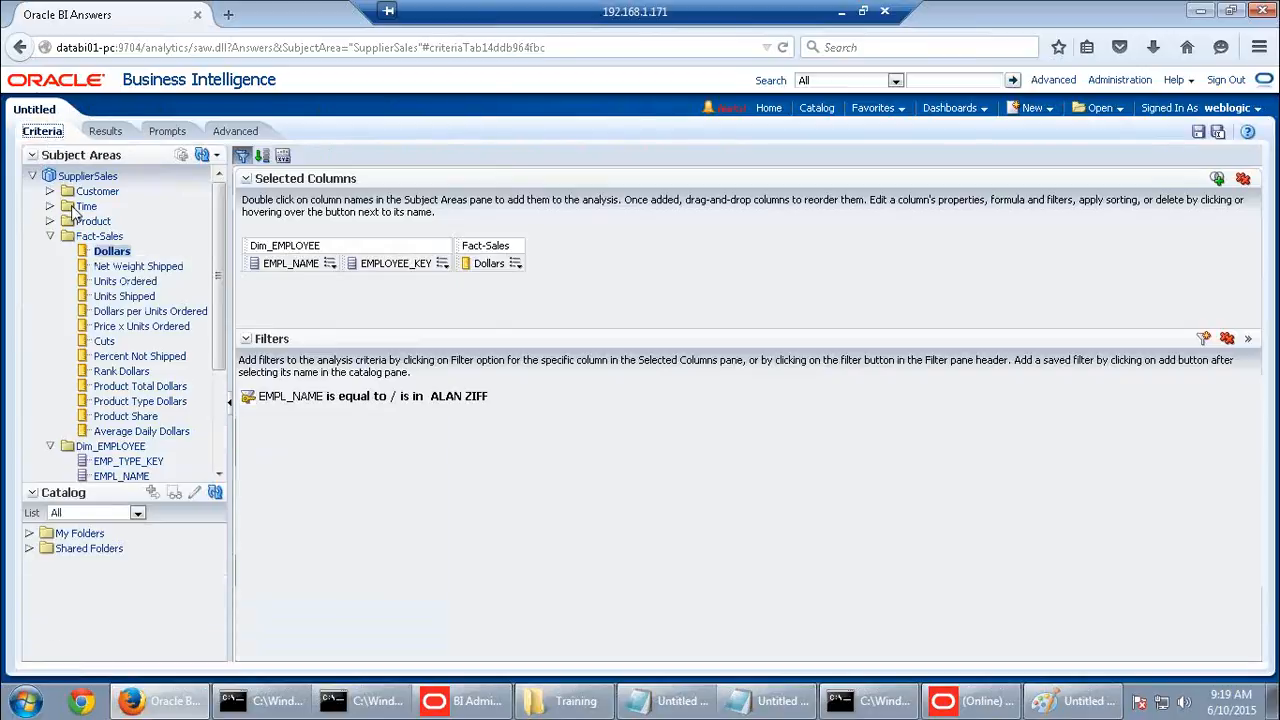
click(1242, 179)
click(1227, 341)
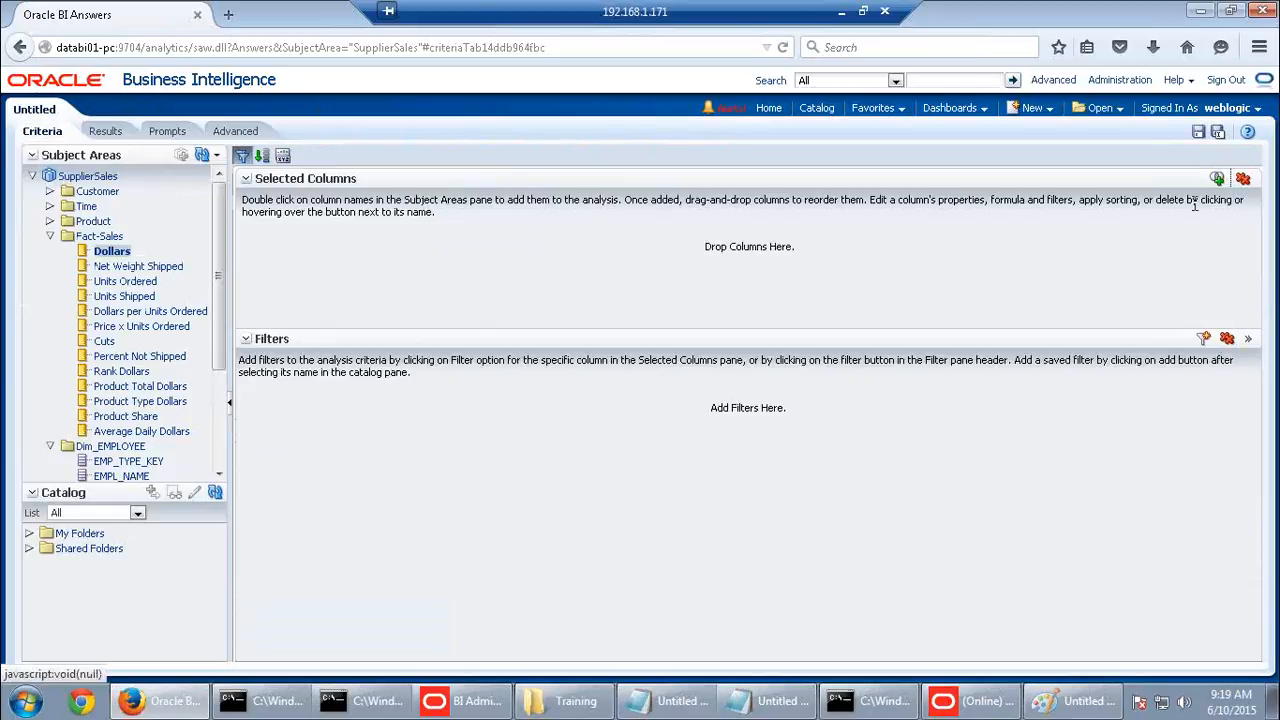
scroll(145, 448, down, 3)
double_click(145, 473)
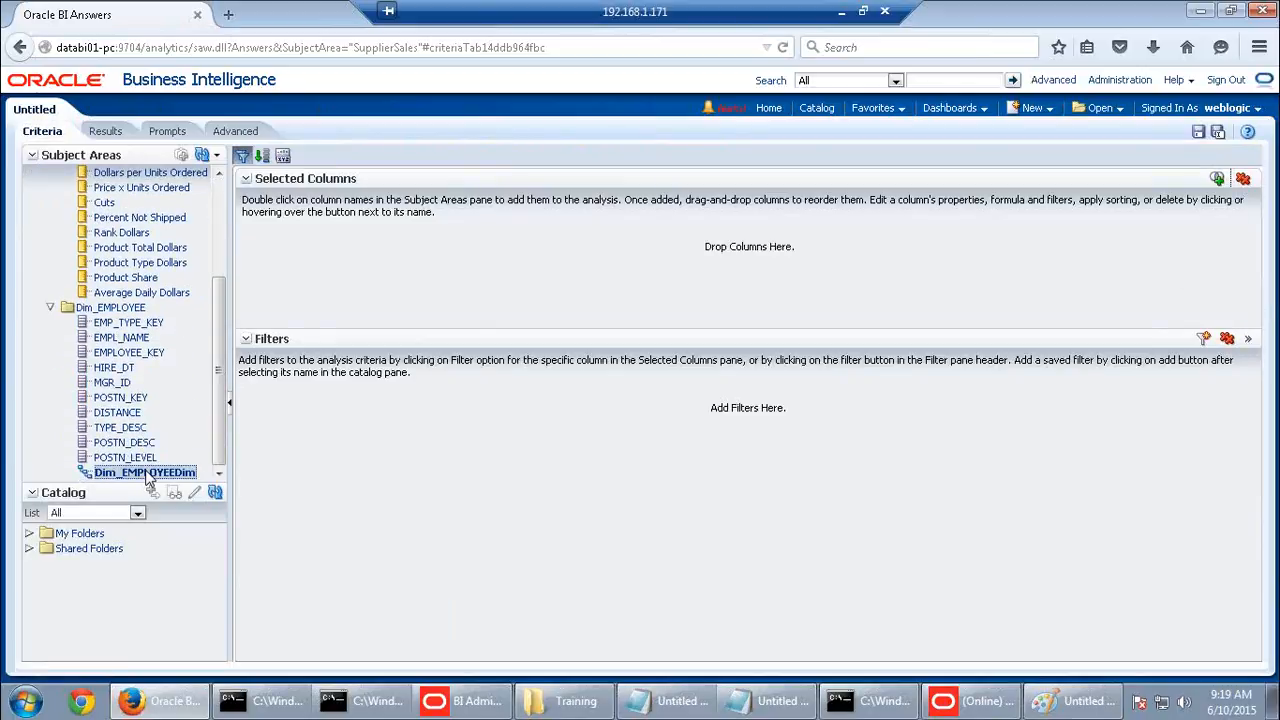
click(105, 132)
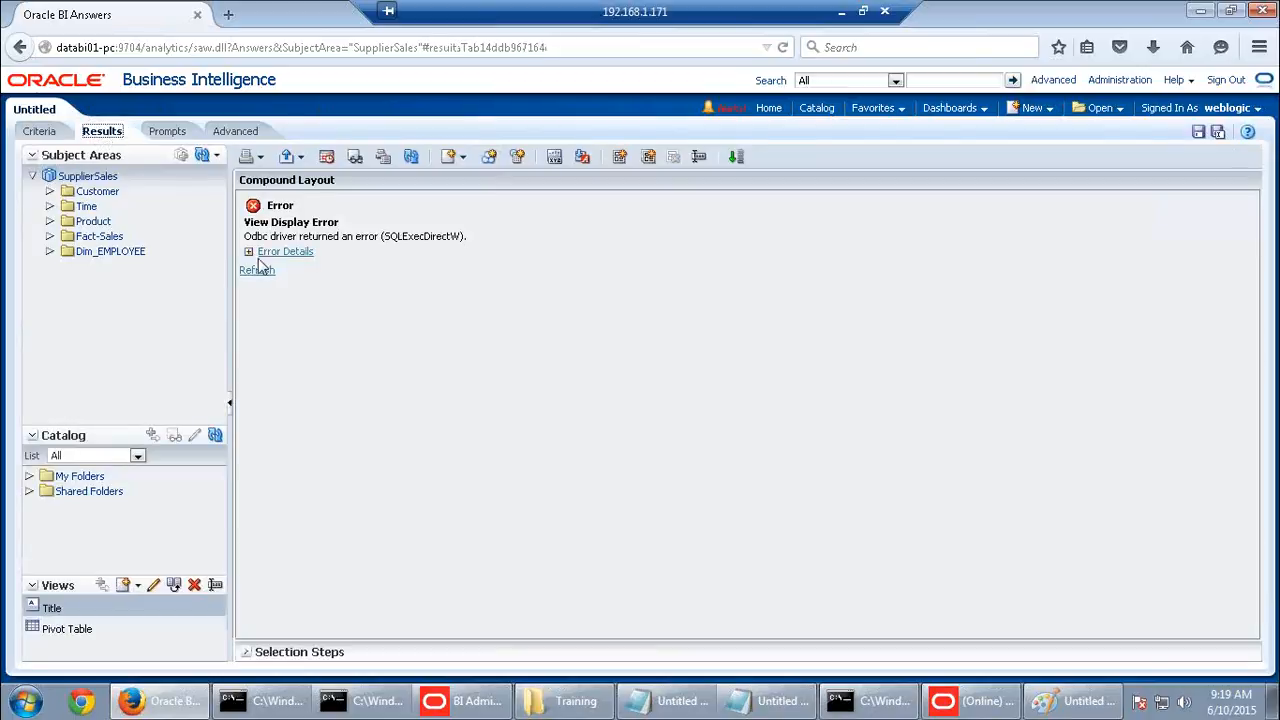
Expand the error details and select the nQSError 22056 code.
click(288, 252)
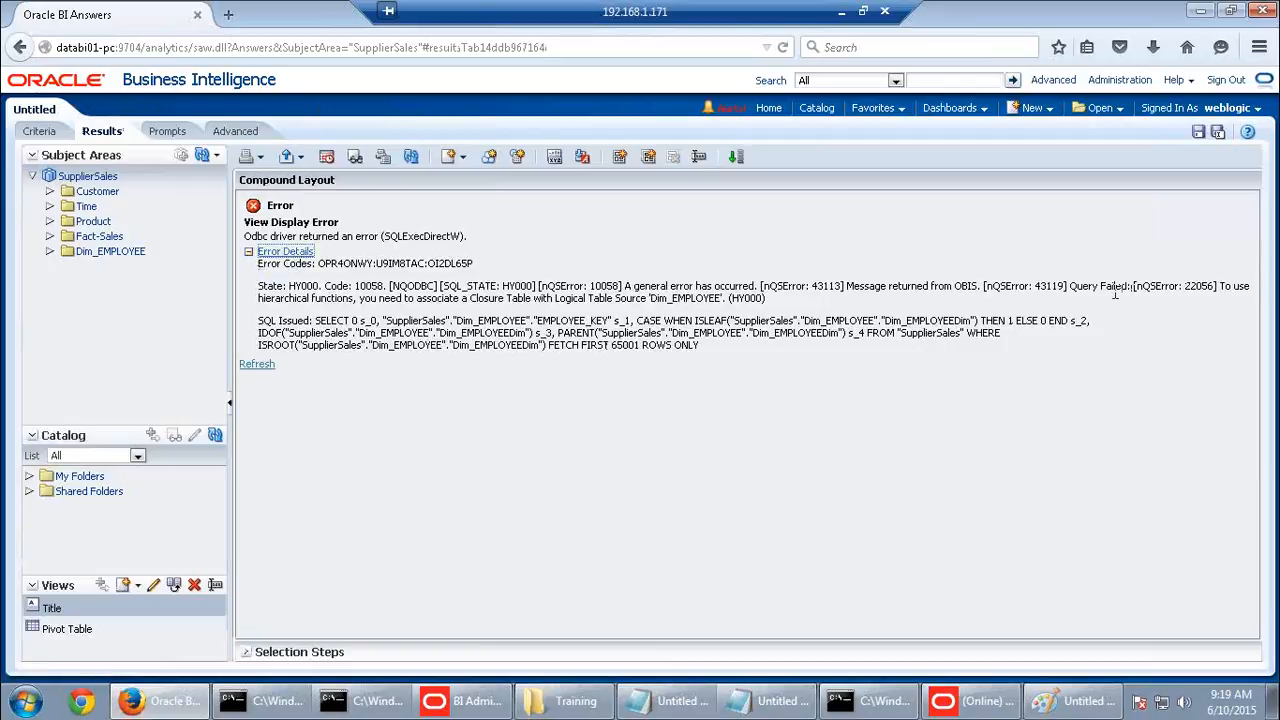
drag(1137, 289, 1209, 289)
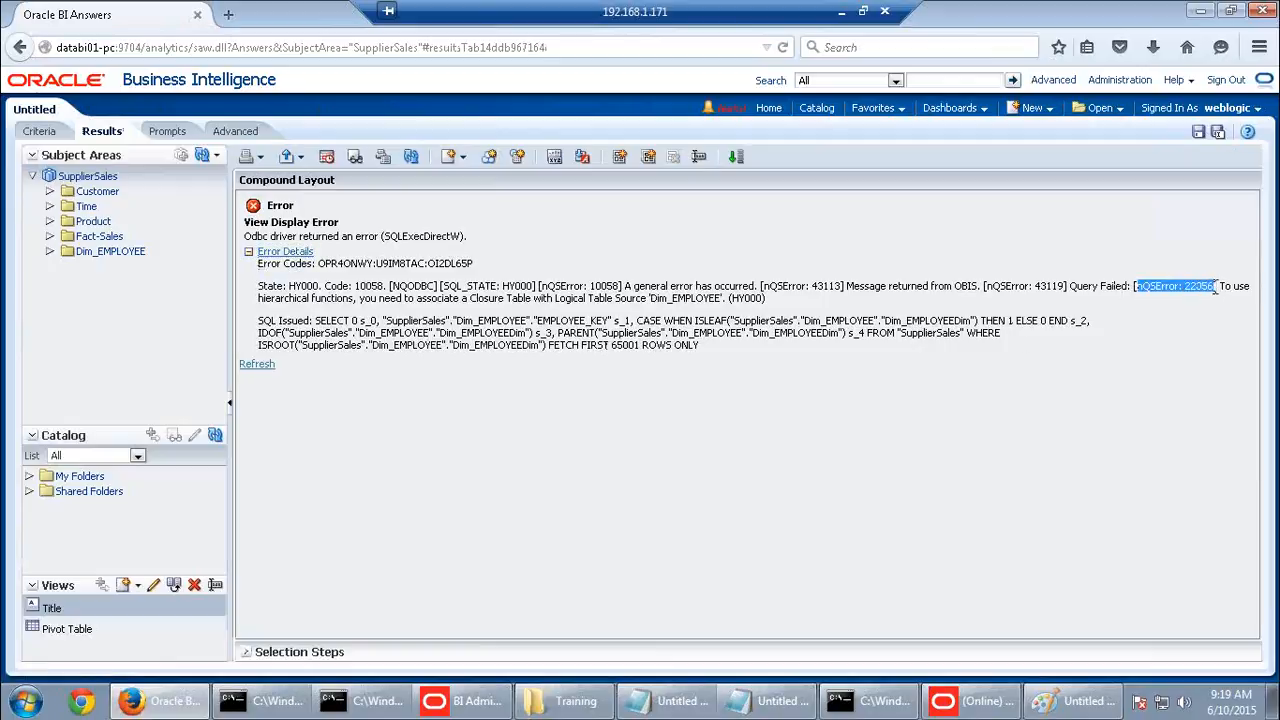
click(228, 14)
Open Google and search for the copied nQSError 22056 closure-table error text.
text(google.com/)
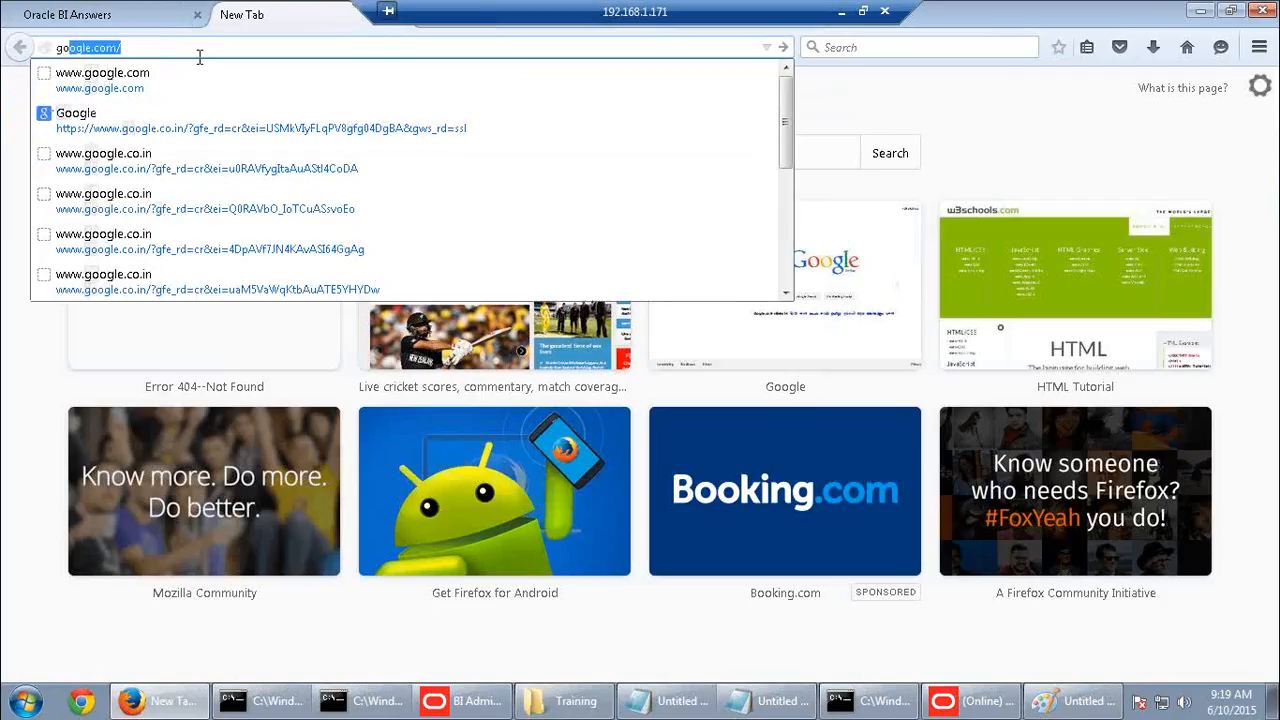
key(Return)
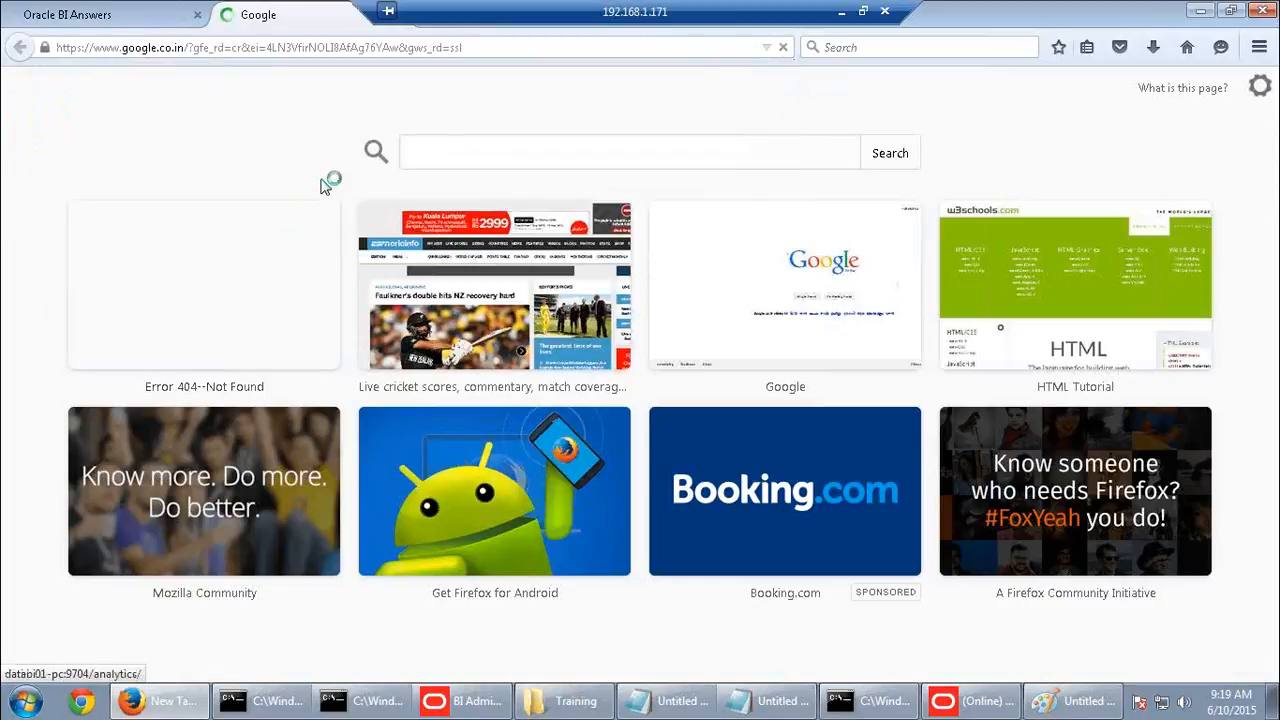
text(nQSError: 22056)
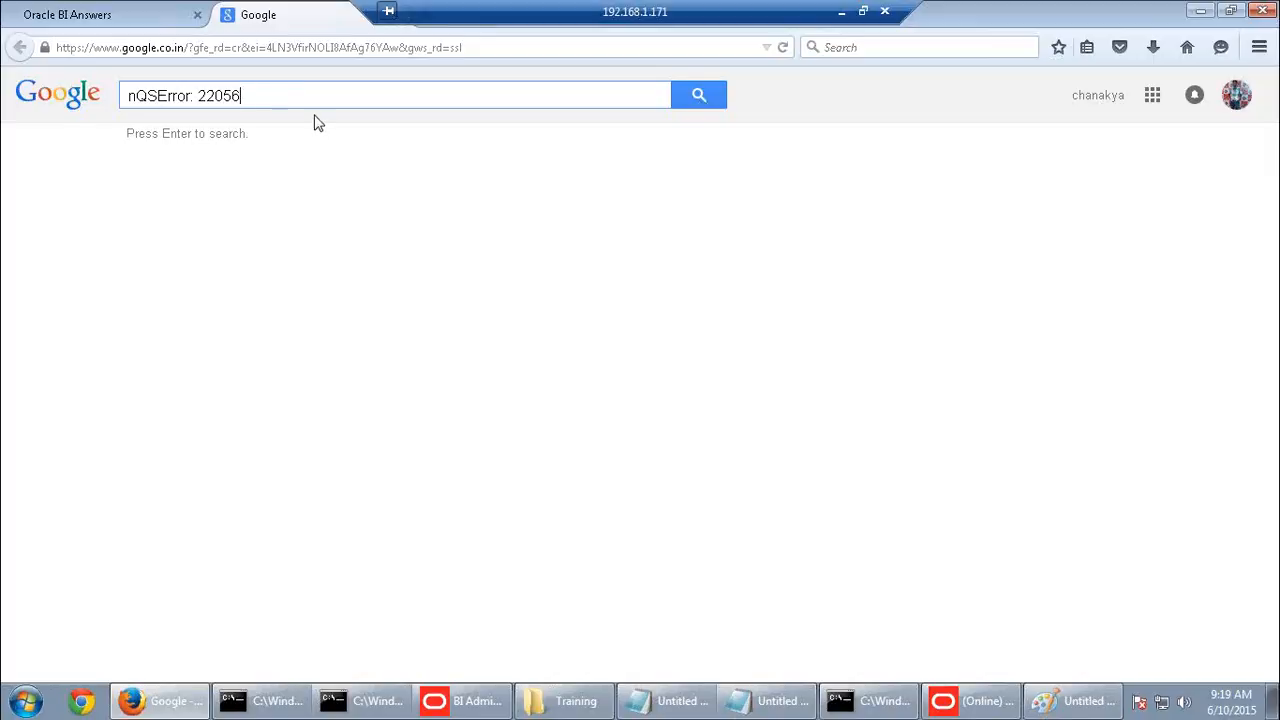
click(120, 20)
drag(258, 299, 530, 303)
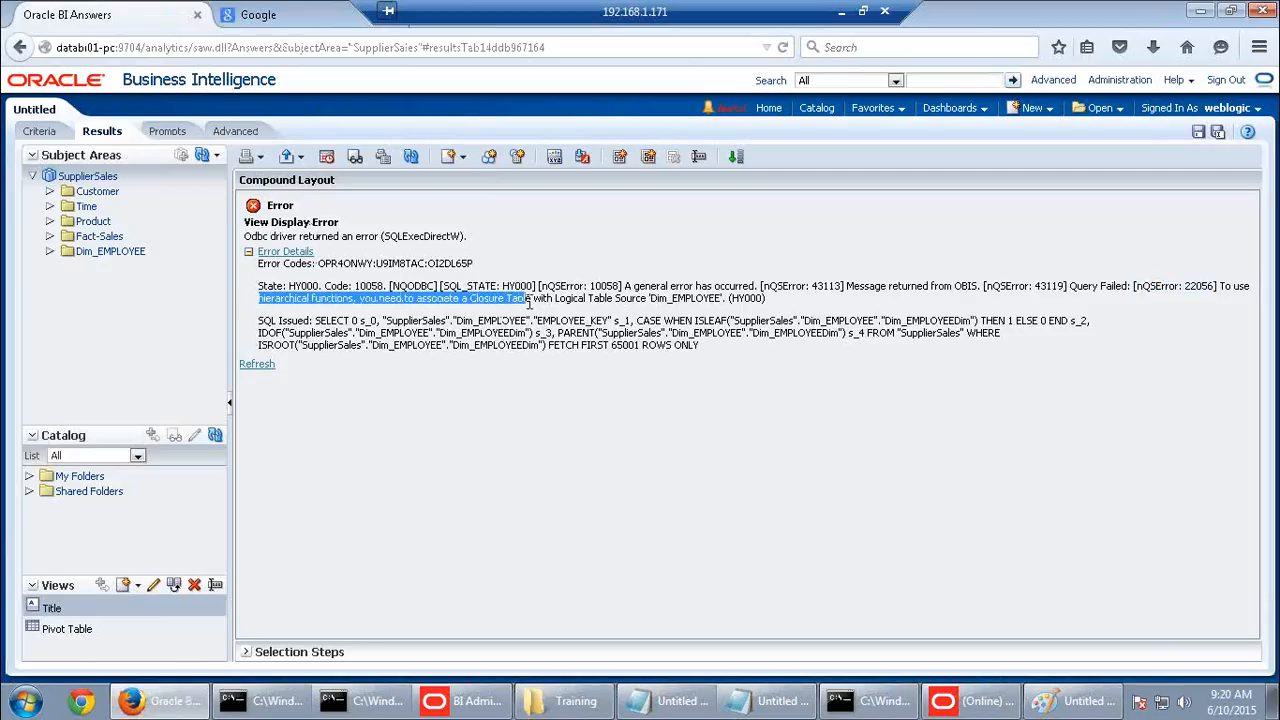
click(525, 278)
click(258, 14)
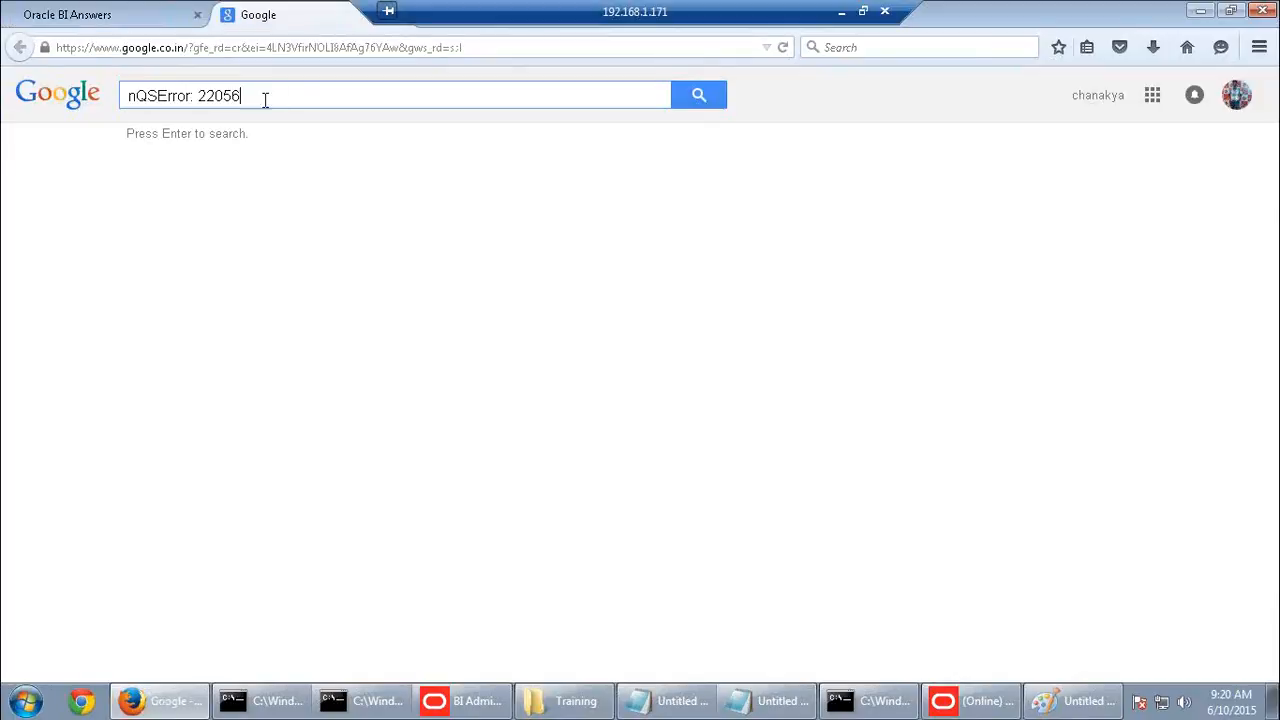
key(ctrl+v)
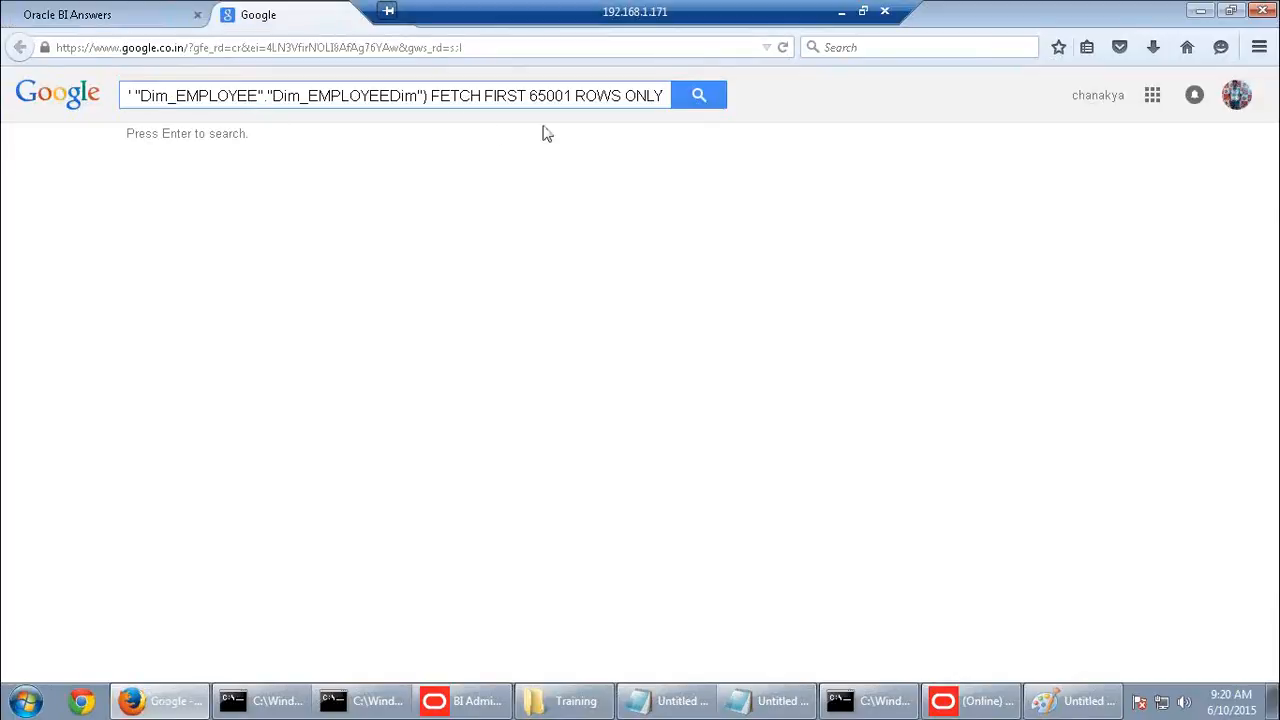
click(692, 106)
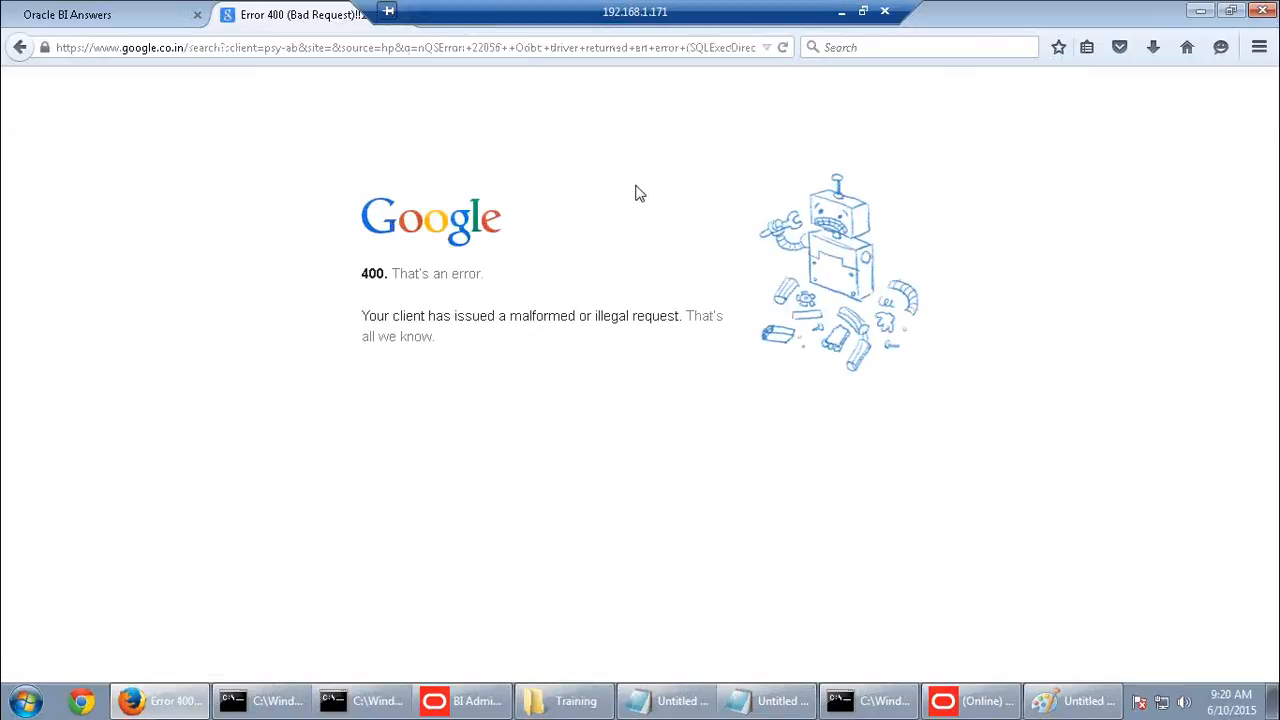
Start a new Google query with 'obiee' followed by the pasted error text.
click(272, 47)
text(g)
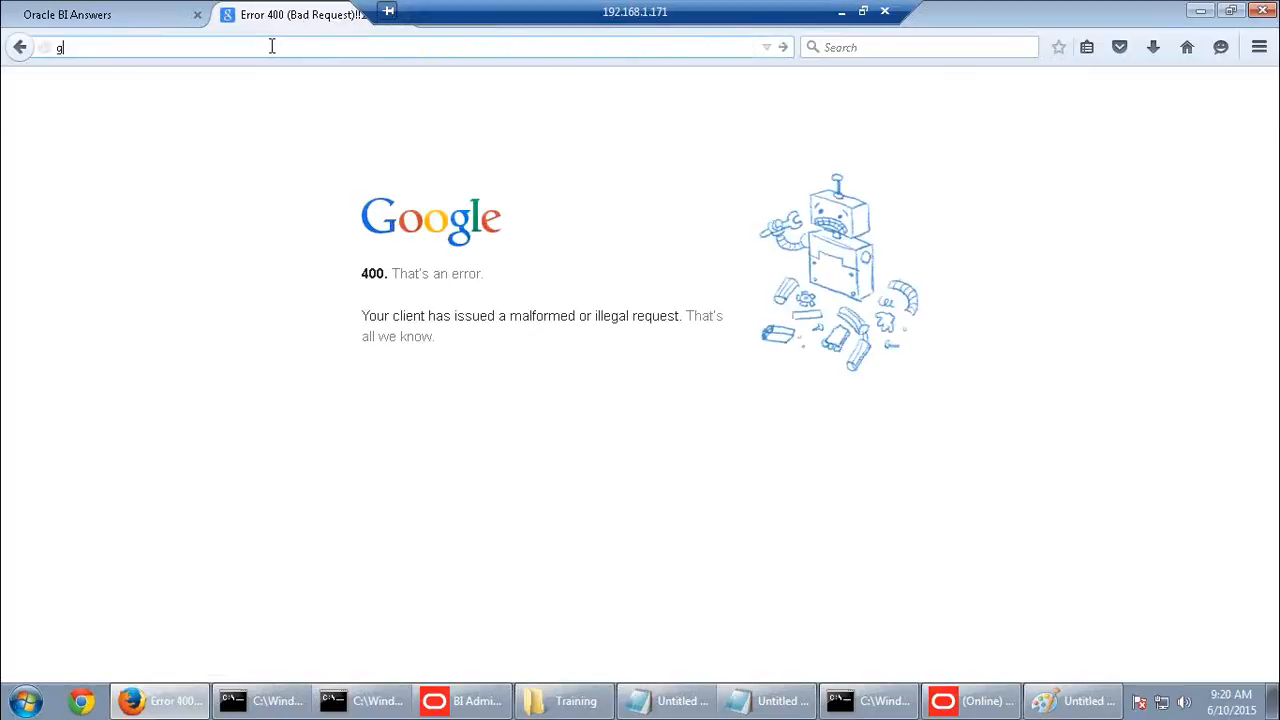
click(204, 77)
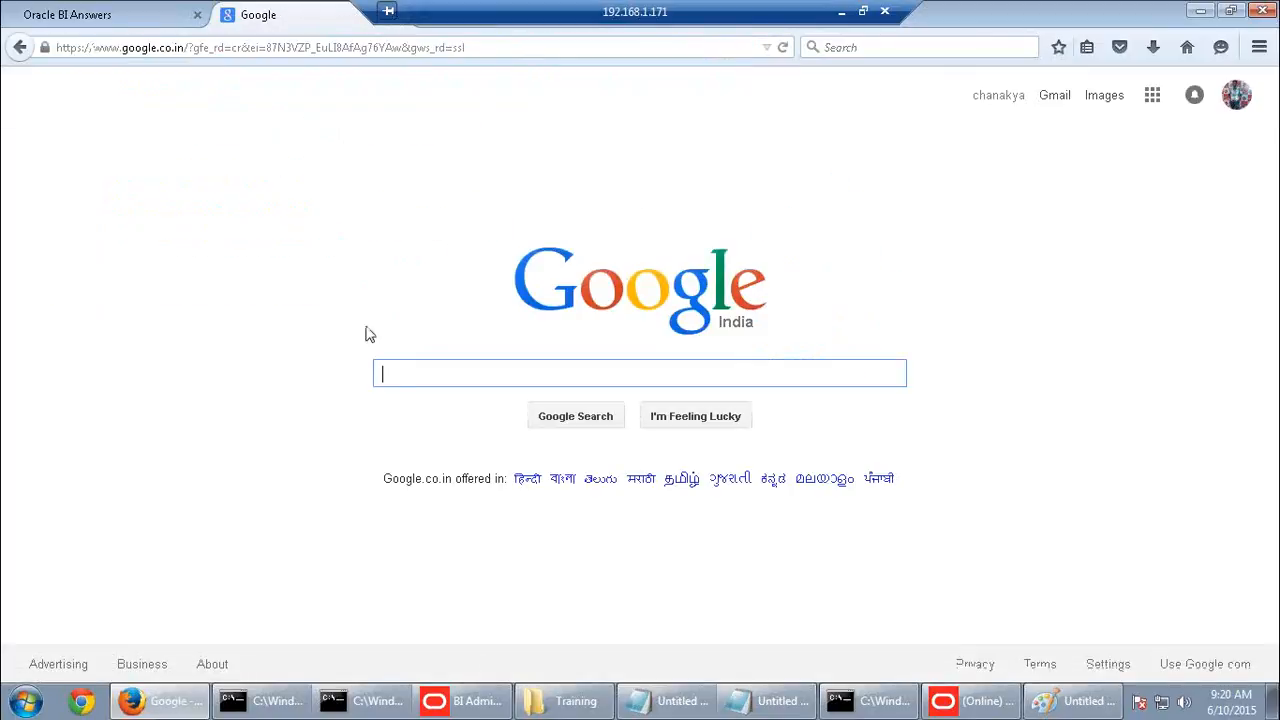
text(obiee)
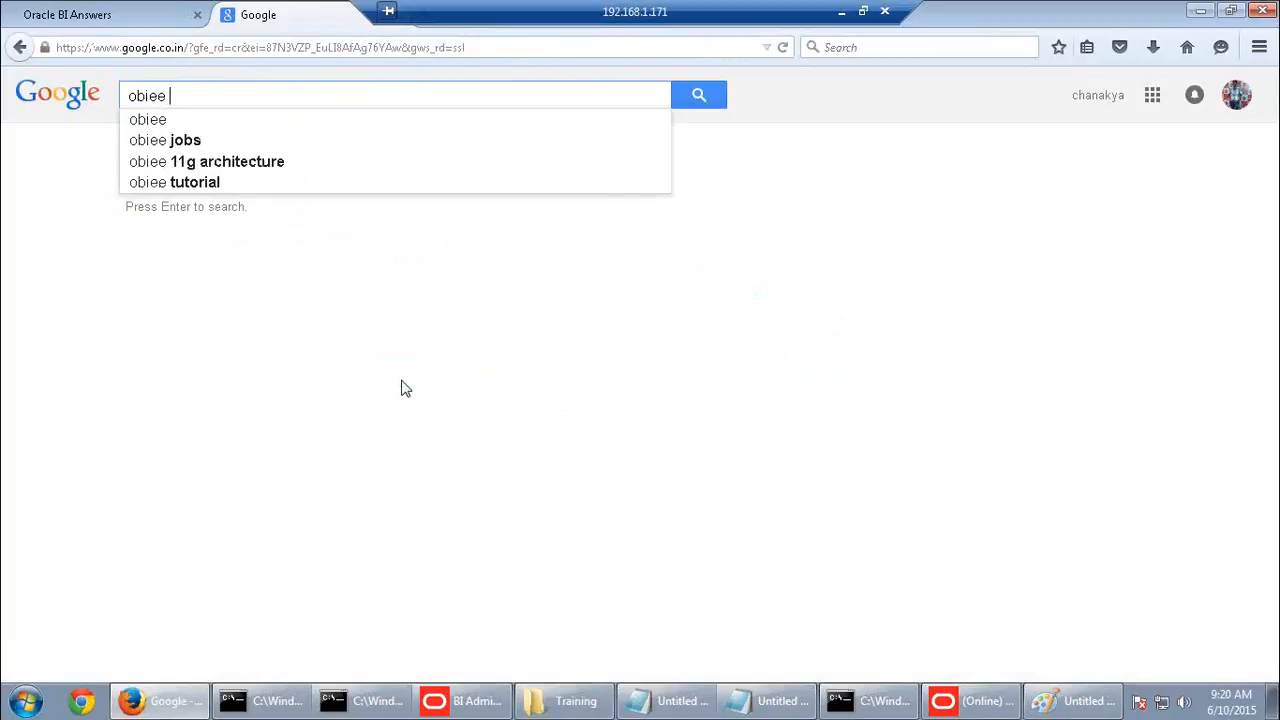
key(ctrl+v)
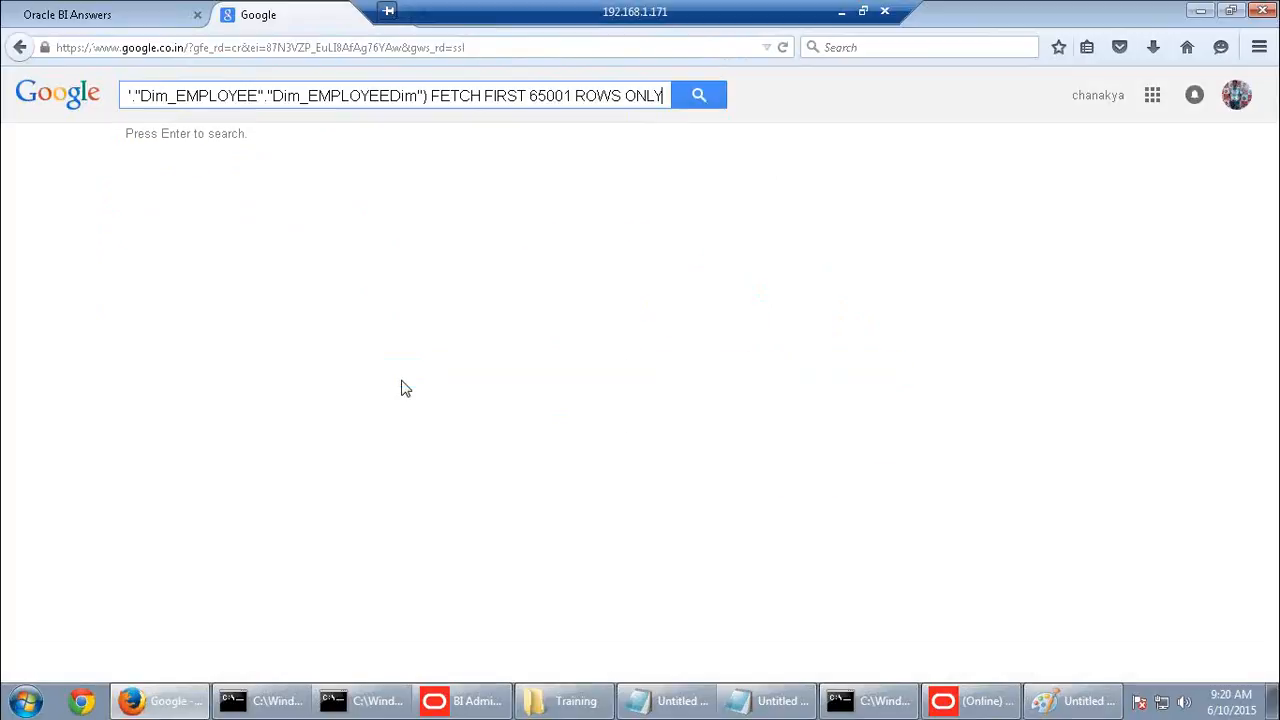
drag(394, 95, 11, 106)
Back on the BI Answers error, re-highlight the nQSError 22056 code.
click(160, 20)
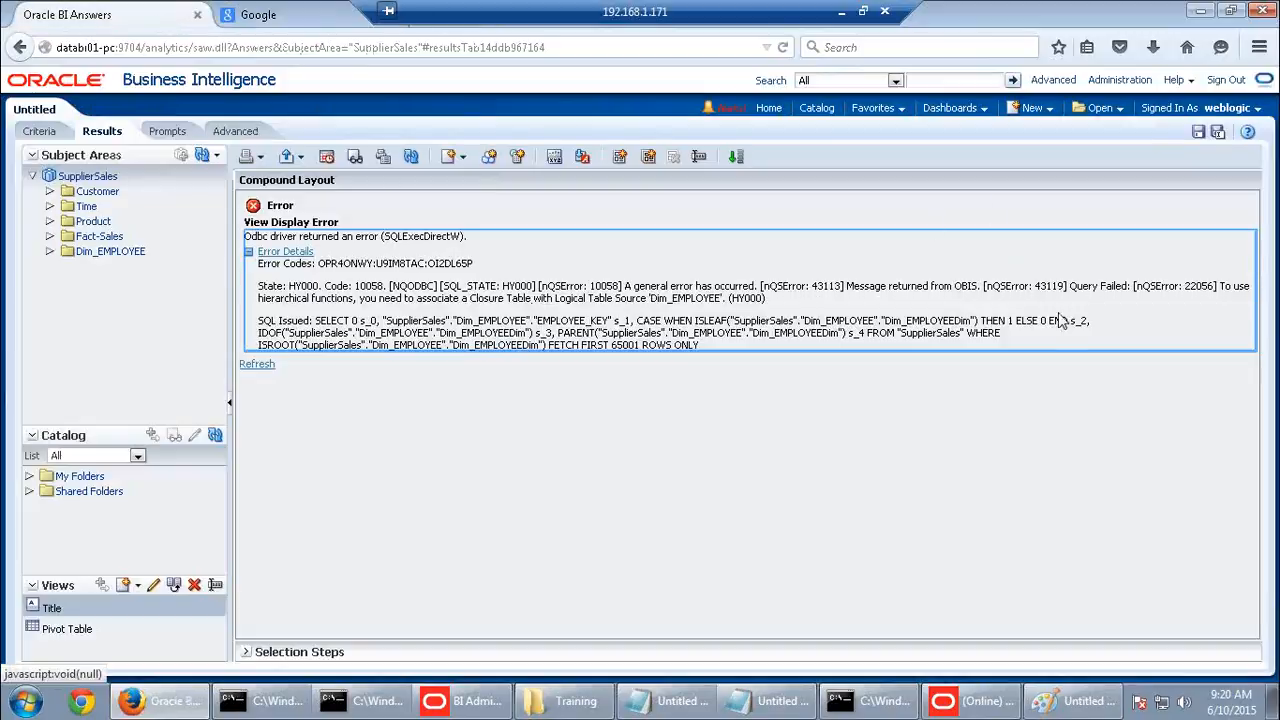
click(1128, 320)
click(288, 253)
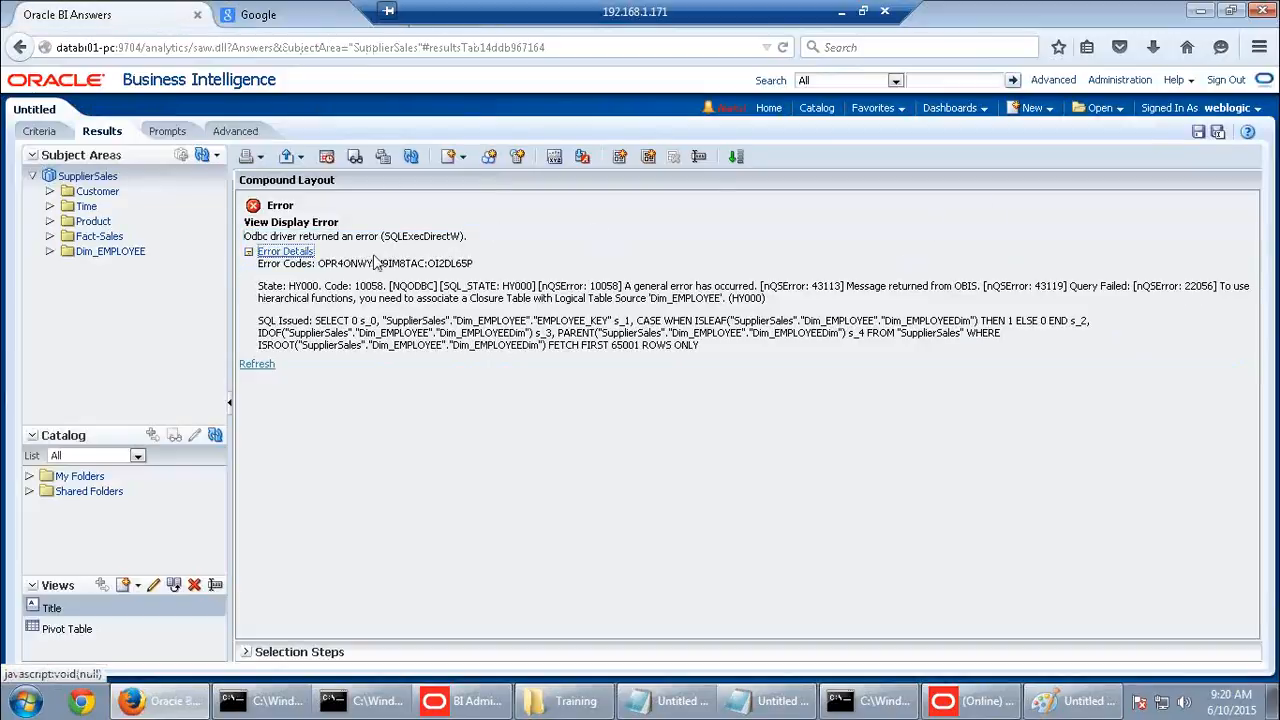
drag(1138, 288, 1203, 287)
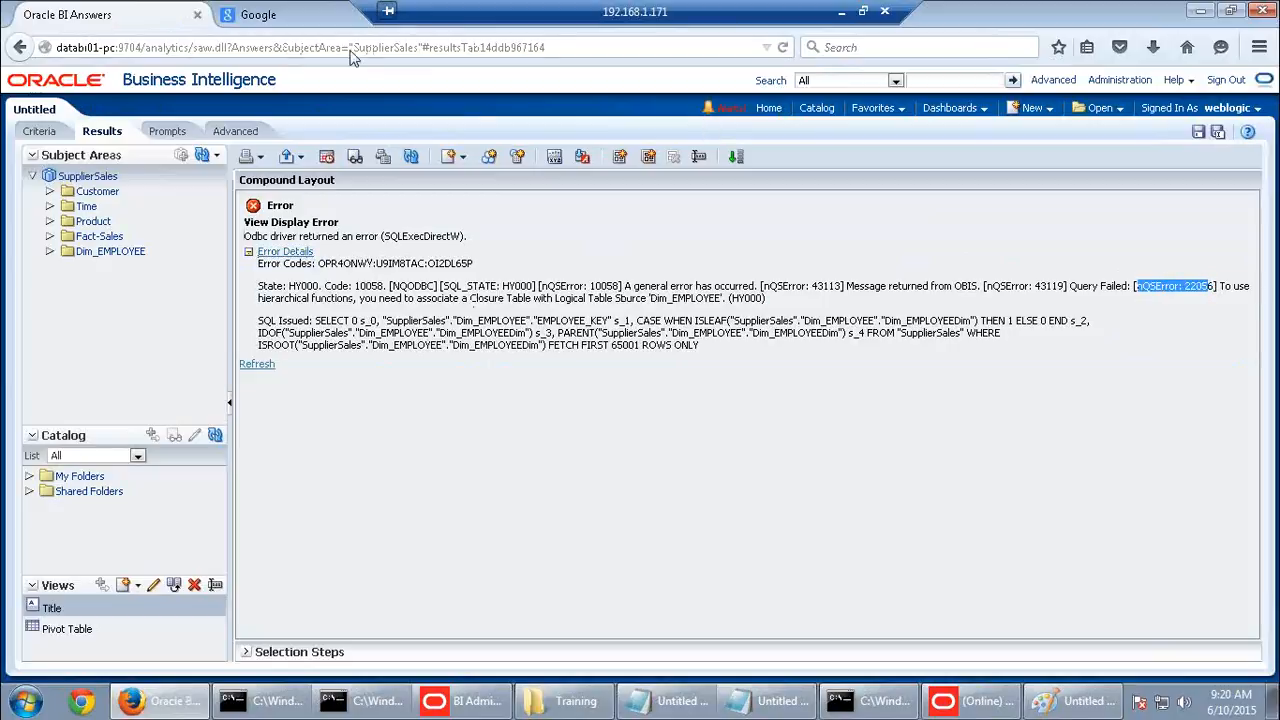
click(276, 22)
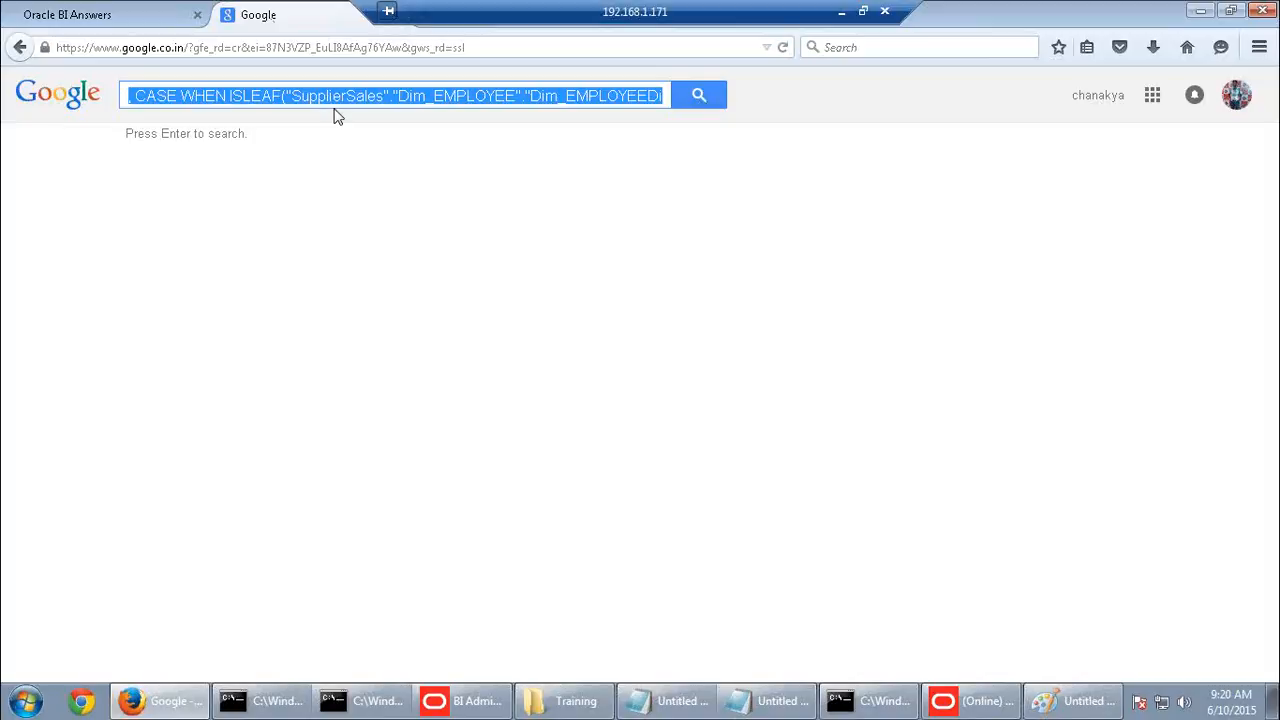
Trim the SQL and closure-table hint so the query ends at '[nQSError: 22056]'.
key(BackSpace)
key(BackSpace)
key(BackSpace)
key(BackSpace)
key(BackSpace)
key(BackSpace)
key(BackSpace)
key(BackSpace)
key(BackSpace)
key(BackSpace)
key(BackSpace)
key(BackSpace)
key(BackSpace)
key(BackSpace)
key(BackSpace)
key(BackSpace)
key(BackSpace)
key(BackSpace)
key(BackSpace)
key(BackSpace)
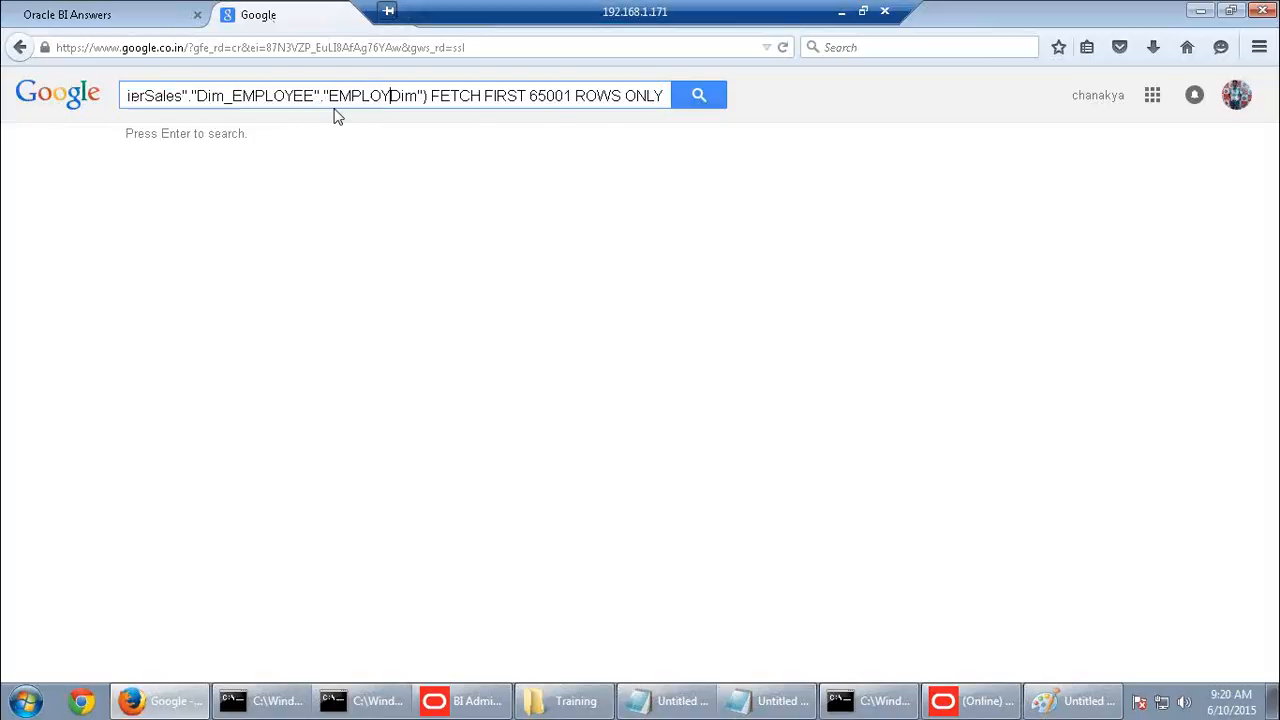
key(BackSpace)
key(BackSpace)
key(BackSpace)
key(BackSpace)
key(BackSpace)
key(BackSpace)
key(BackSpace)
key(BackSpace)
key(BackSpace)
key(BackSpace)
key(BackSpace)
key(BackSpace)
key(BackSpace)
key(BackSpace)
key(BackSpace)
key(BackSpace)
key(BackSpace)
key(BackSpace)
key(BackSpace)
key(BackSpace)
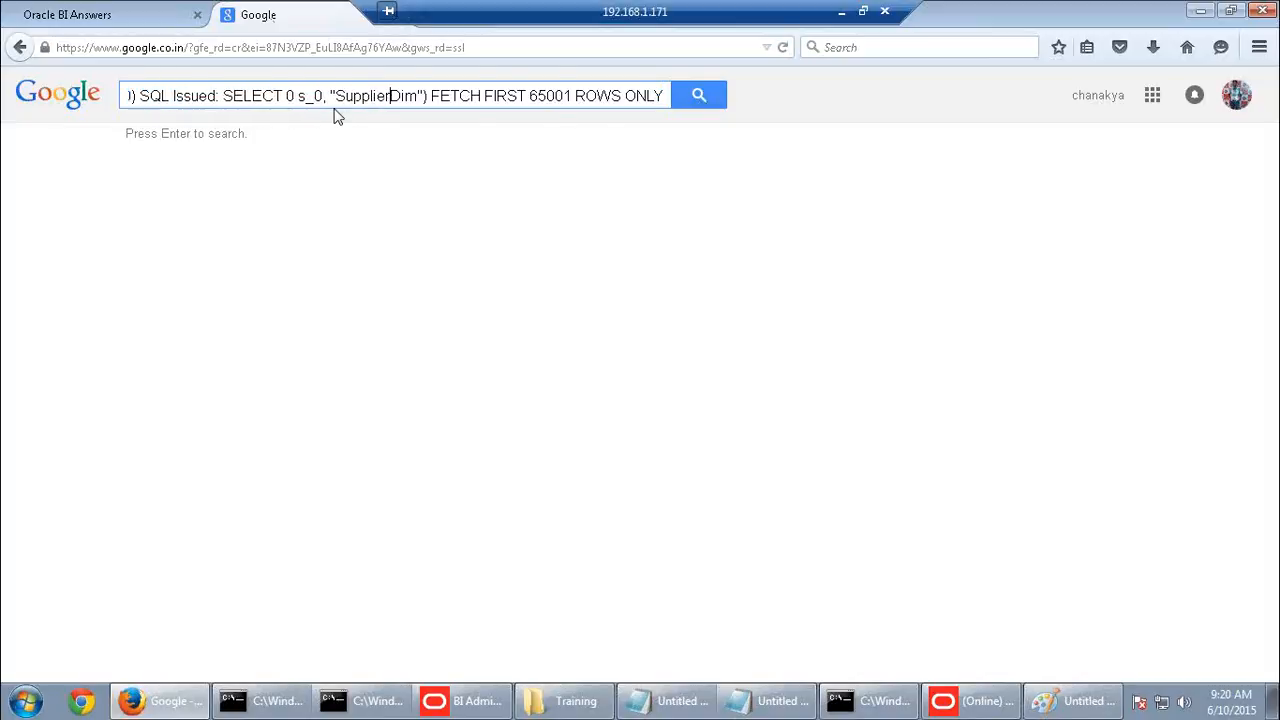
key(BackSpace)
key(BackSpace)
key(BackSpace)
key(BackSpace)
key(BackSpace)
key(BackSpace)
key(BackSpace)
key(BackSpace)
key(BackSpace)
key(BackSpace)
key(BackSpace)
key(BackSpace)
key(BackSpace)
key(BackSpace)
key(BackSpace)
key(BackSpace)
key(BackSpace)
key(BackSpace)
key(BackSpace)
key(BackSpace)
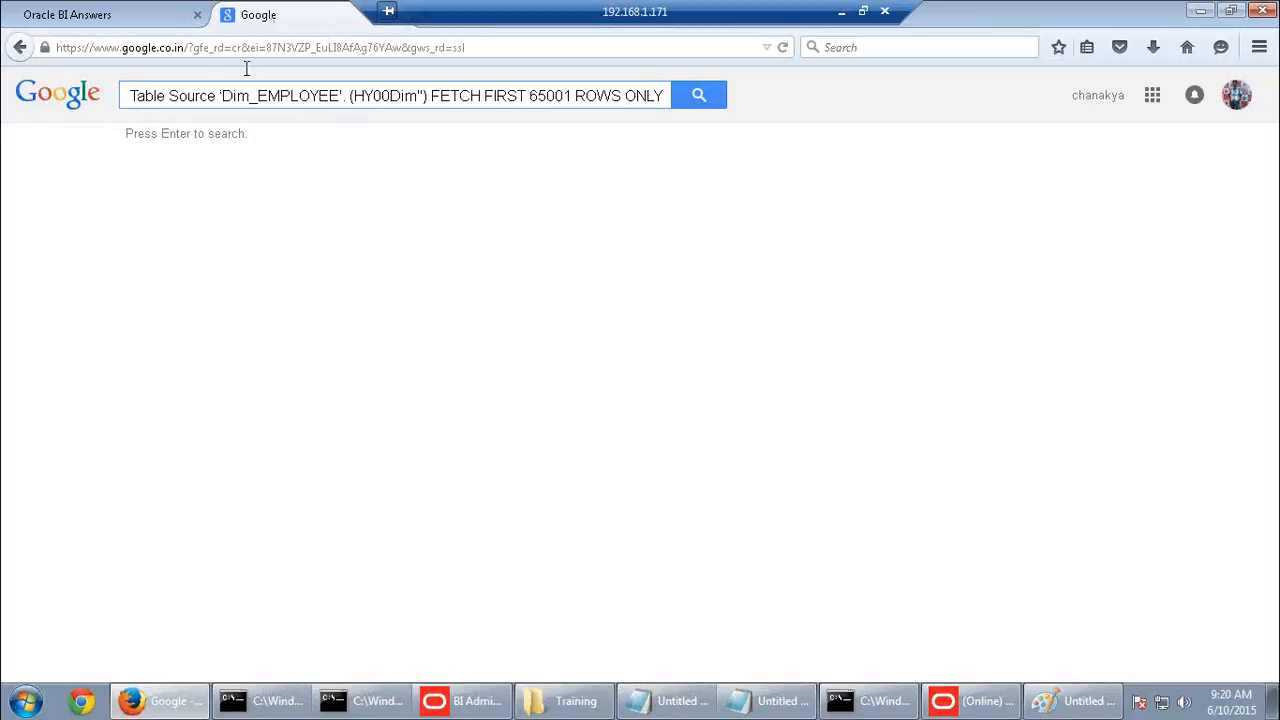
drag(322, 107, 790, 107)
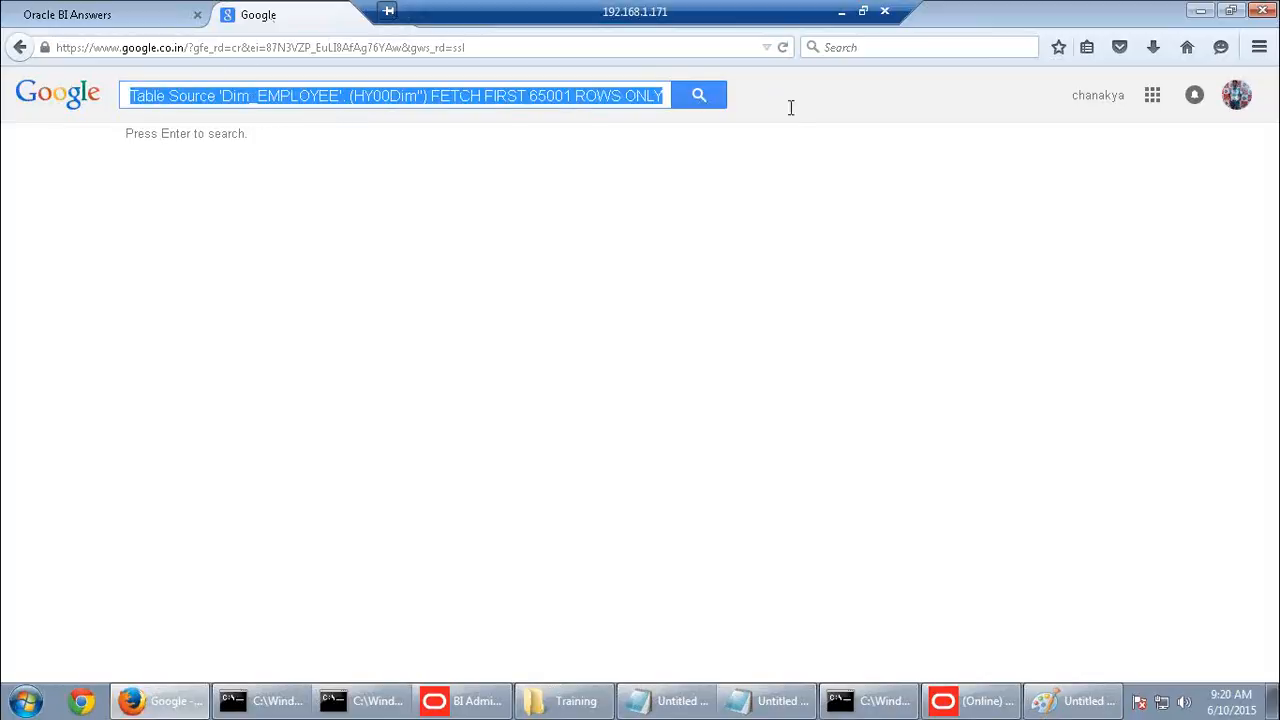
key(BackSpace)
key(BackSpace)
key(BackSpace)
key(BackSpace)
key(BackSpace)
key(BackSpace)
key(BackSpace)
key(BackSpace)
key(BackSpace)
key(BackSpace)
key(BackSpace)
key(BackSpace)
key(BackSpace)
key(BackSpace)
key(BackSpace)
key(BackSpace)
key(BackSpace)
key(BackSpace)
key(BackSpace)
key(BackSpace)
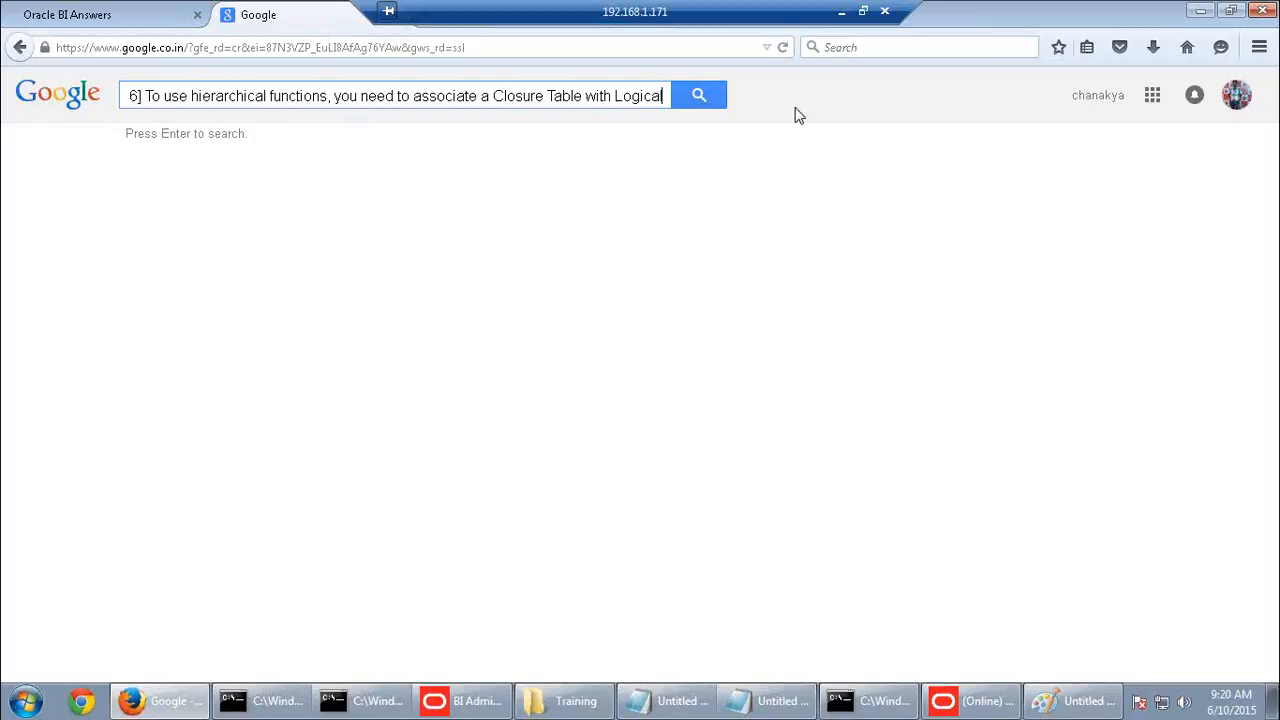
key(BackSpace)
key(BackSpace)
key(BackSpace)
key(BackSpace)
key(BackSpace)
key(BackSpace)
key(BackSpace)
key(BackSpace)
key(BackSpace)
key(BackSpace)
key(BackSpace)
key(BackSpace)
key(BackSpace)
key(BackSpace)
key(BackSpace)
key(BackSpace)
key(BackSpace)
key(BackSpace)
key(BackSpace)
key(BackSpace)
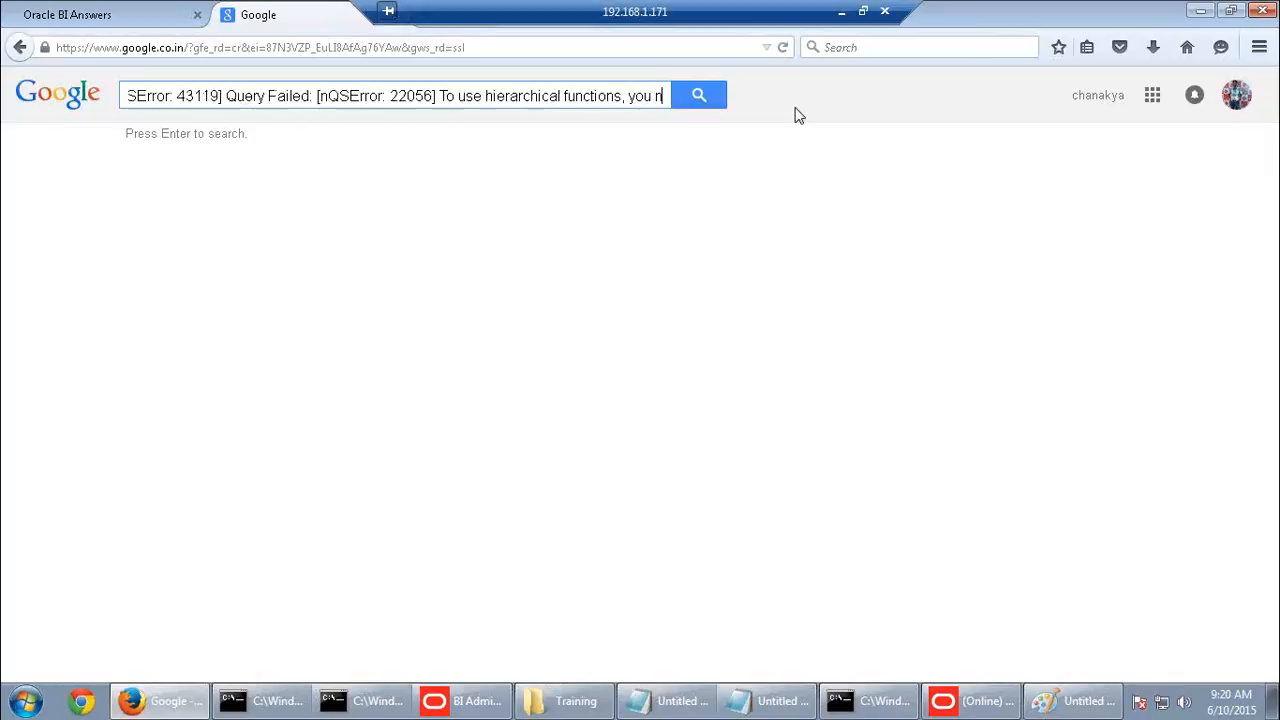
key(BackSpace)
key(BackSpace)
key(BackSpace)
key(BackSpace)
key(BackSpace)
key(BackSpace)
key(BackSpace)
key(BackSpace)
key(BackSpace)
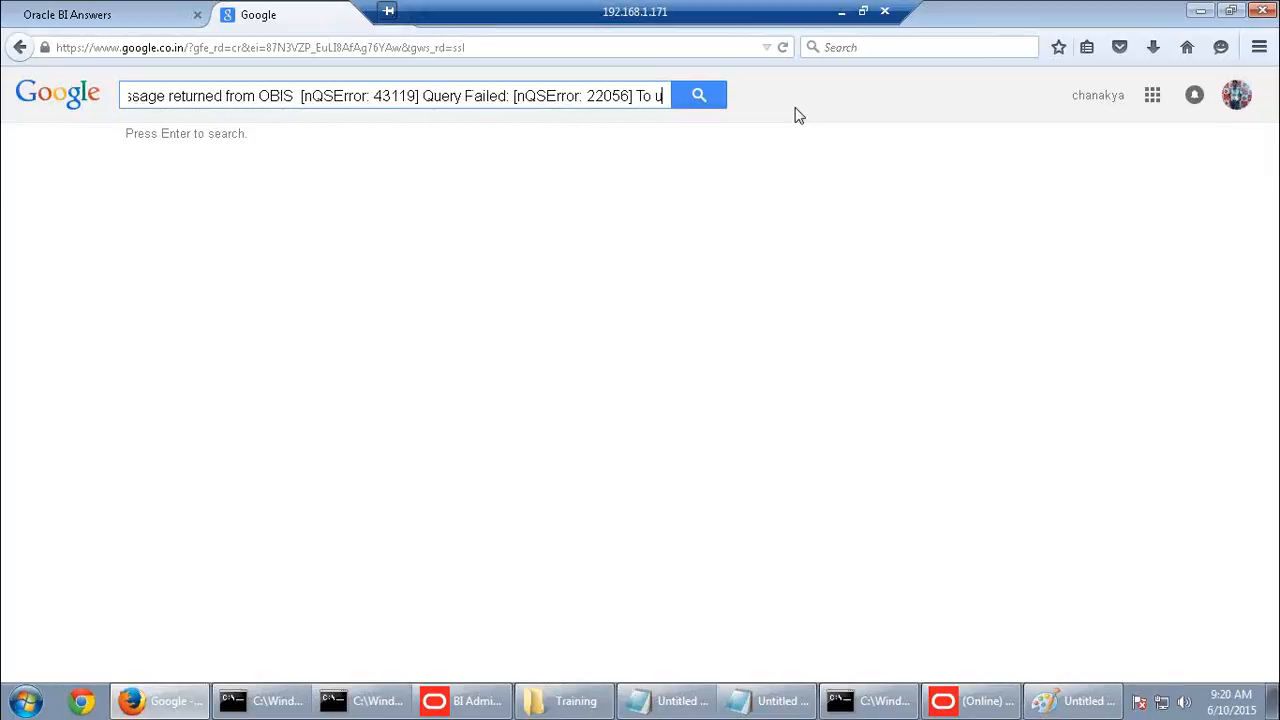
Run the trimmed search (about 2,930 results) and open the PostSeek result in its own tab.
click(710, 104)
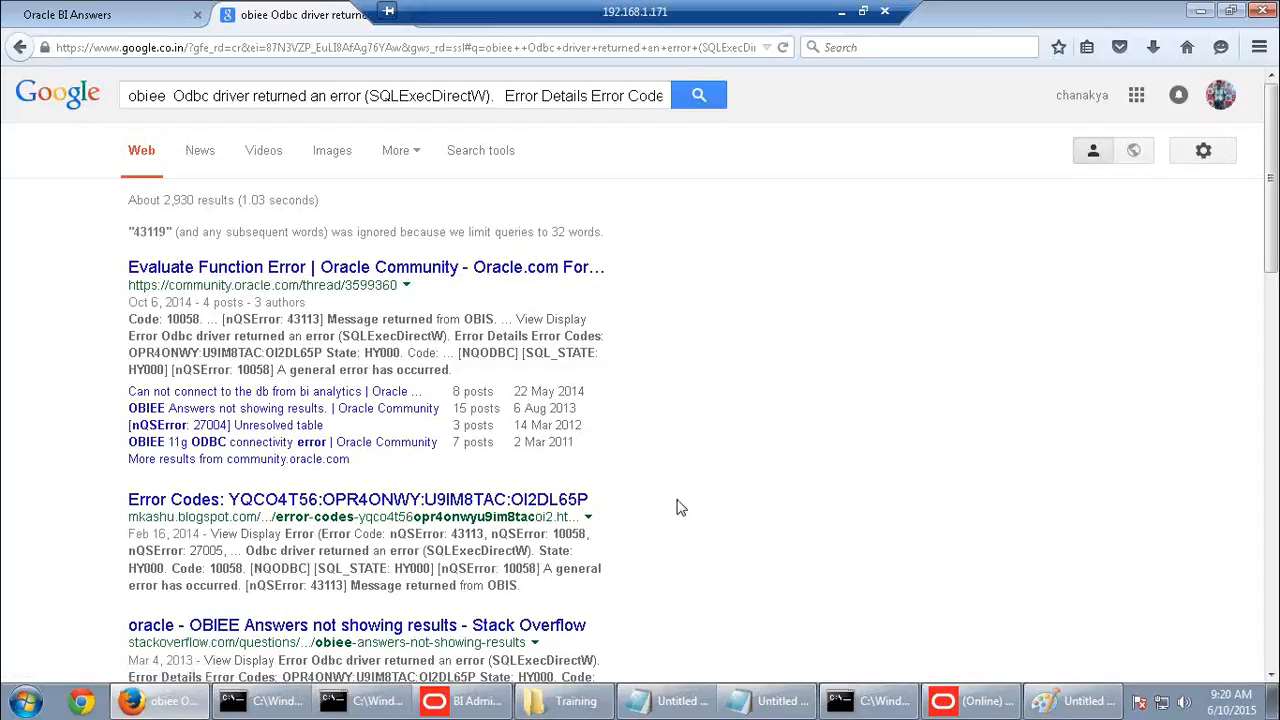
scroll(676, 507, down, 1)
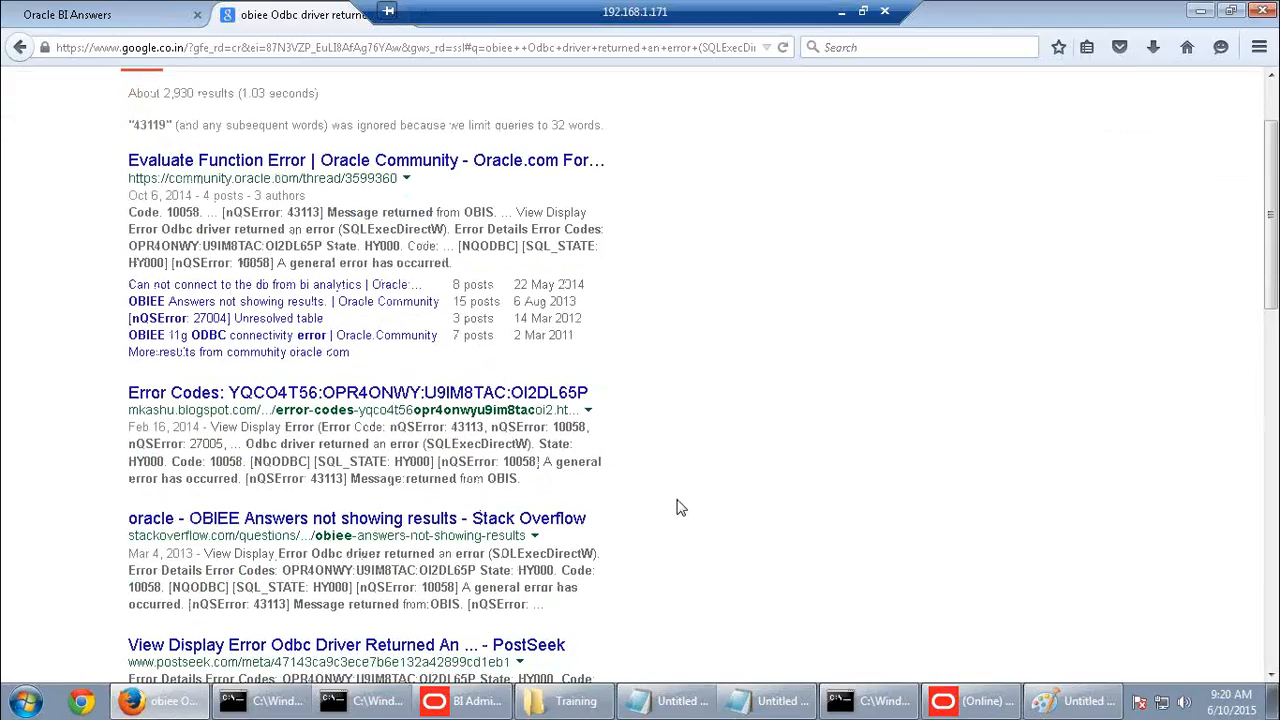
scroll(676, 507, down, 1)
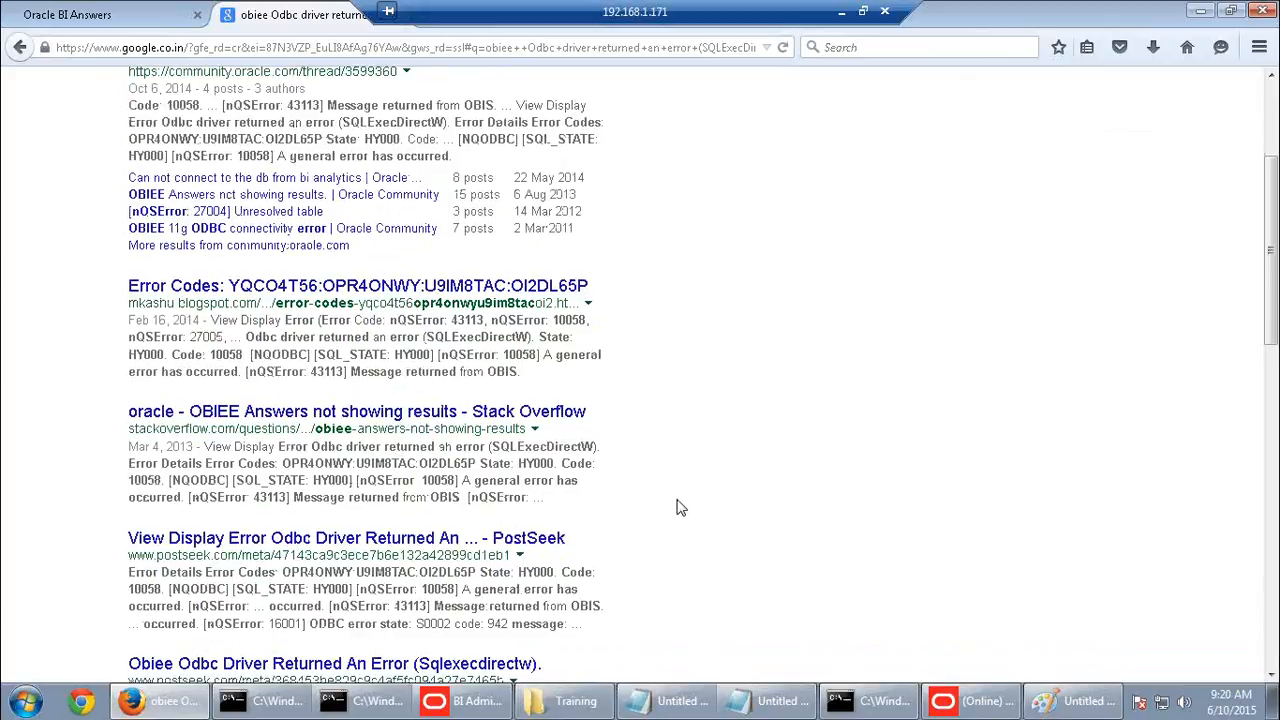
right_click(543, 540)
click(627, 367)
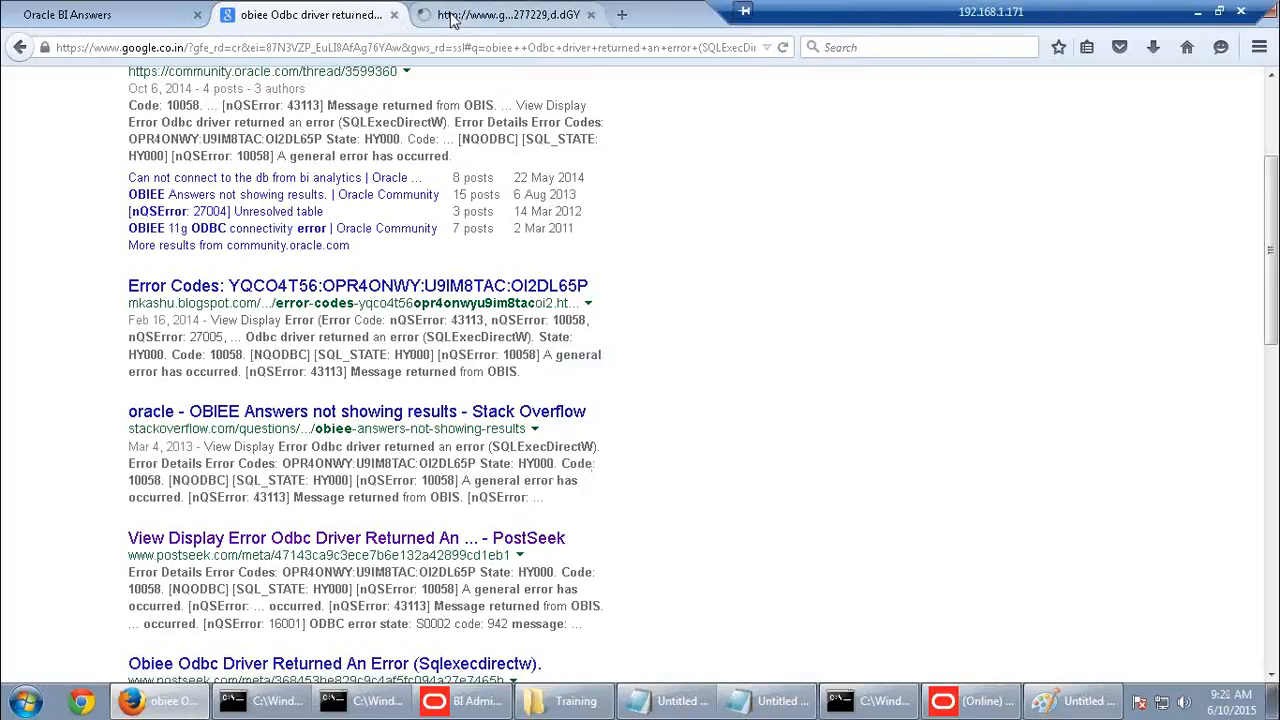
click(460, 15)
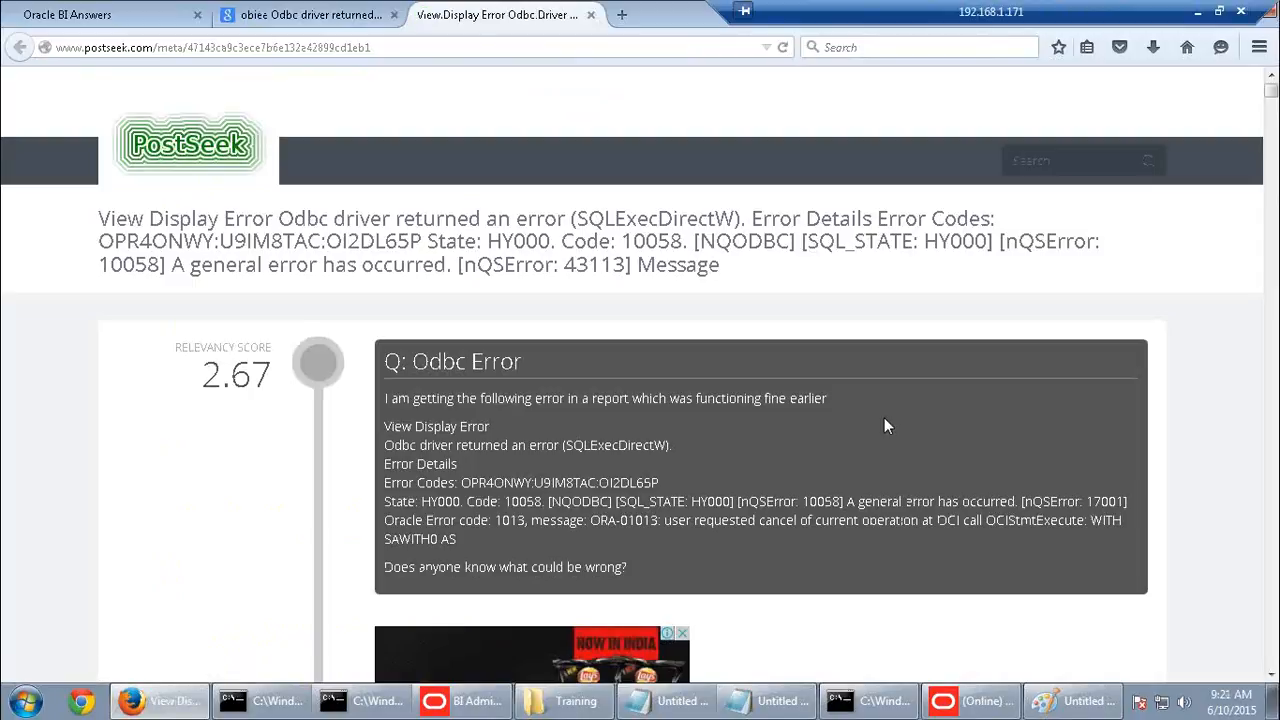
Read down the PostSeek ODBC-error thread past the ORA-00942 answer, then return to the Administration Tool.
scroll(884, 418, down, 4)
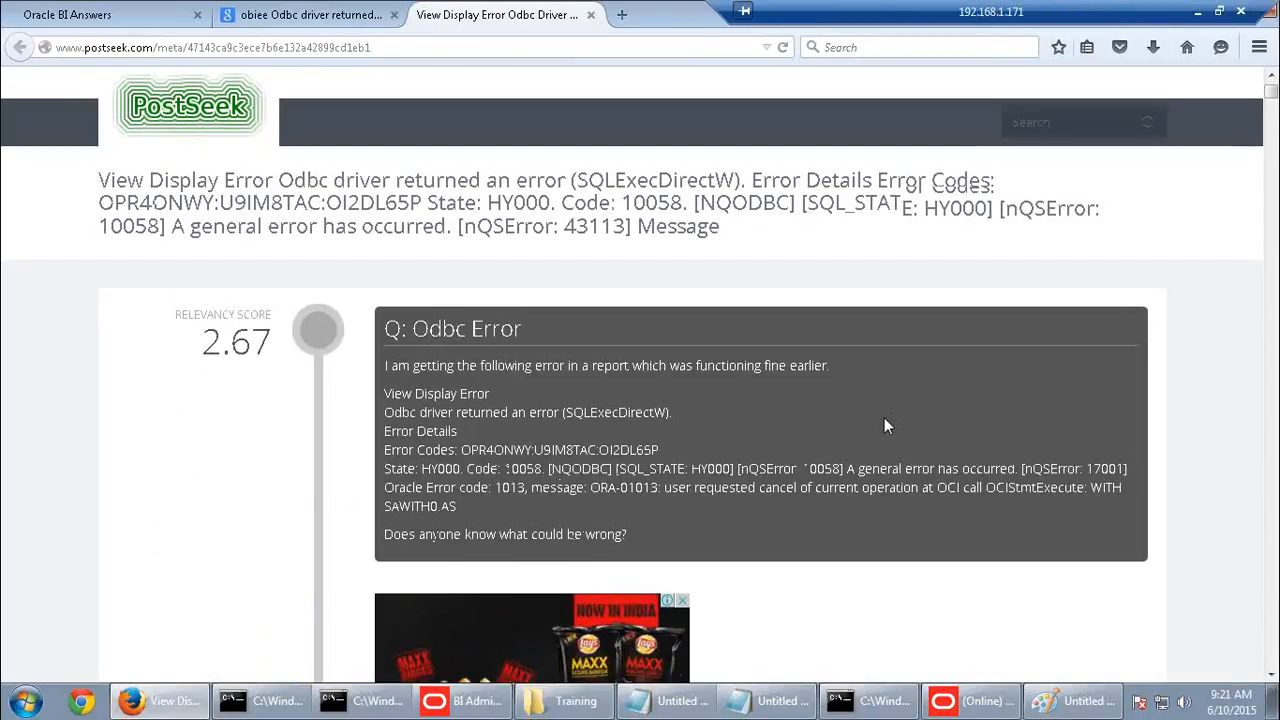
scroll(884, 426, down, 10)
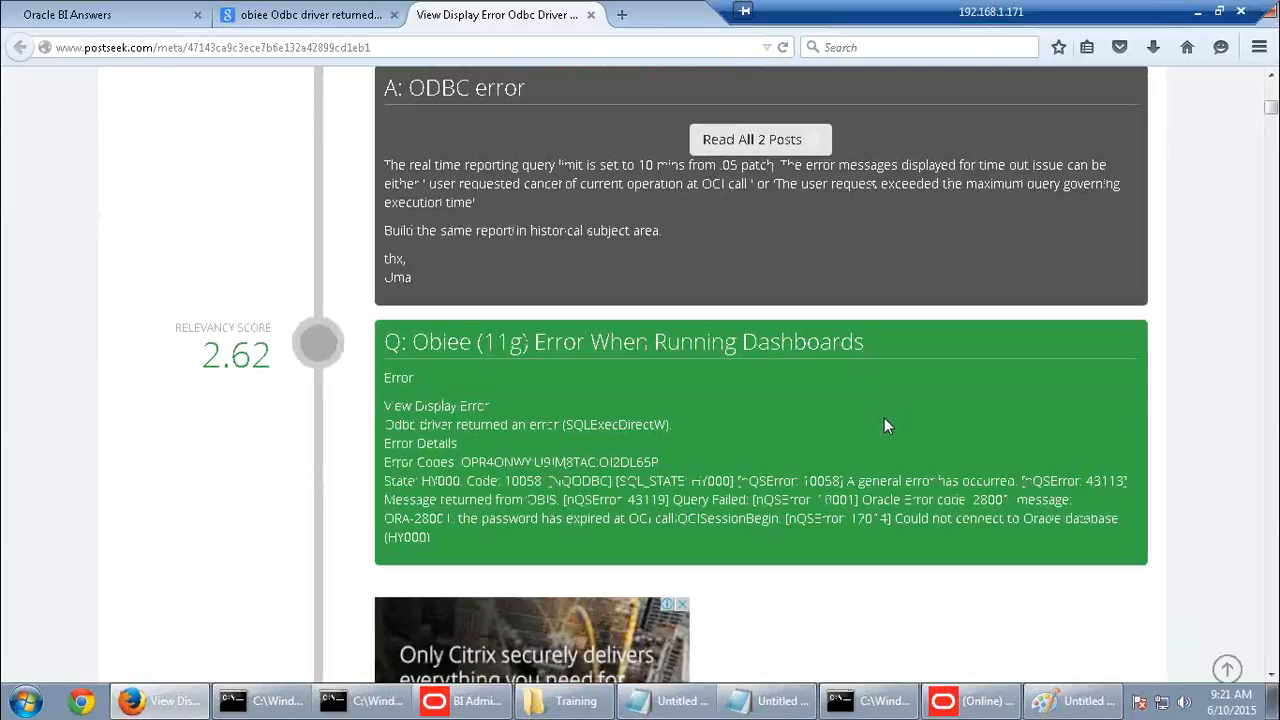
scroll(884, 426, down, 4)
scroll(884, 418, down, 15)
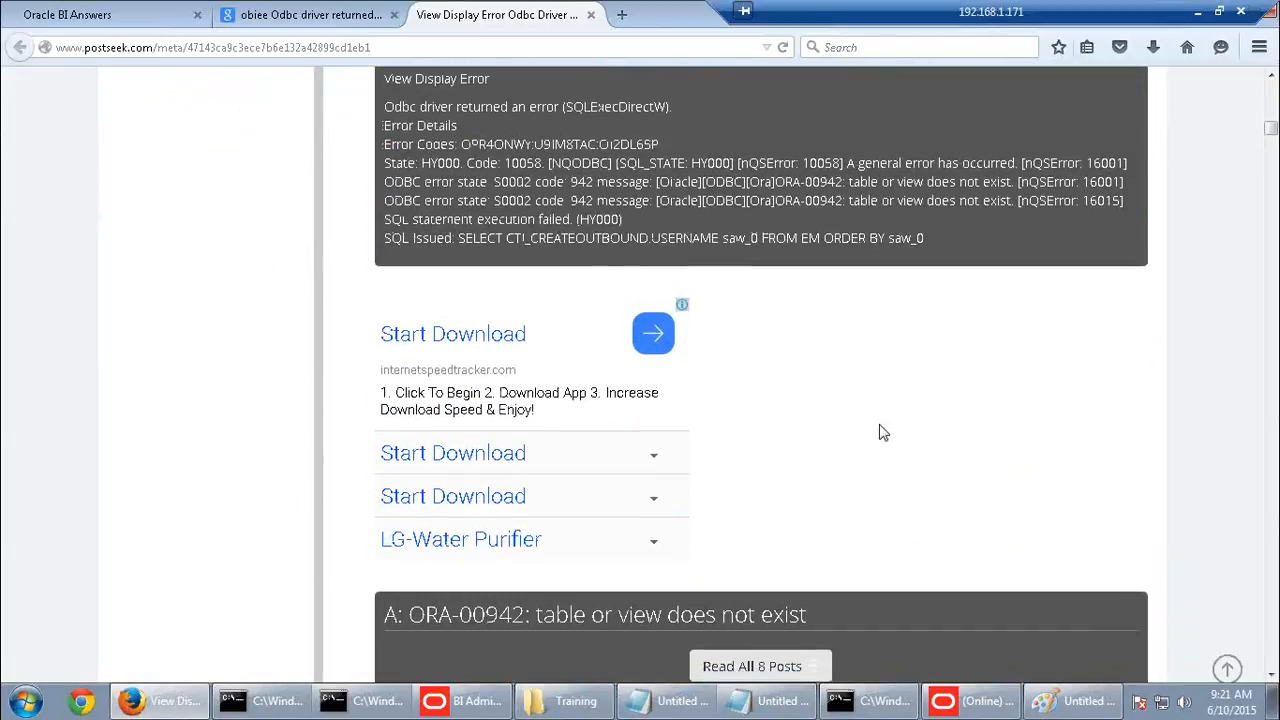
scroll(884, 432, down, 5)
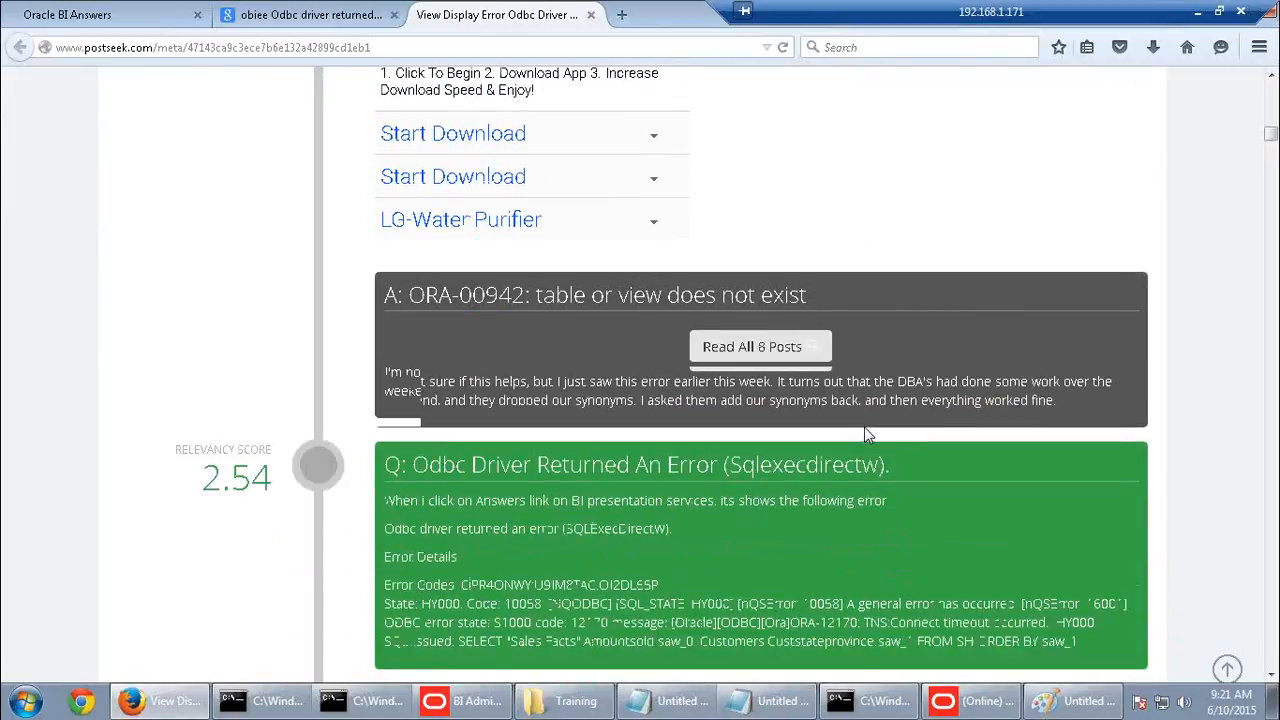
click(970, 700)
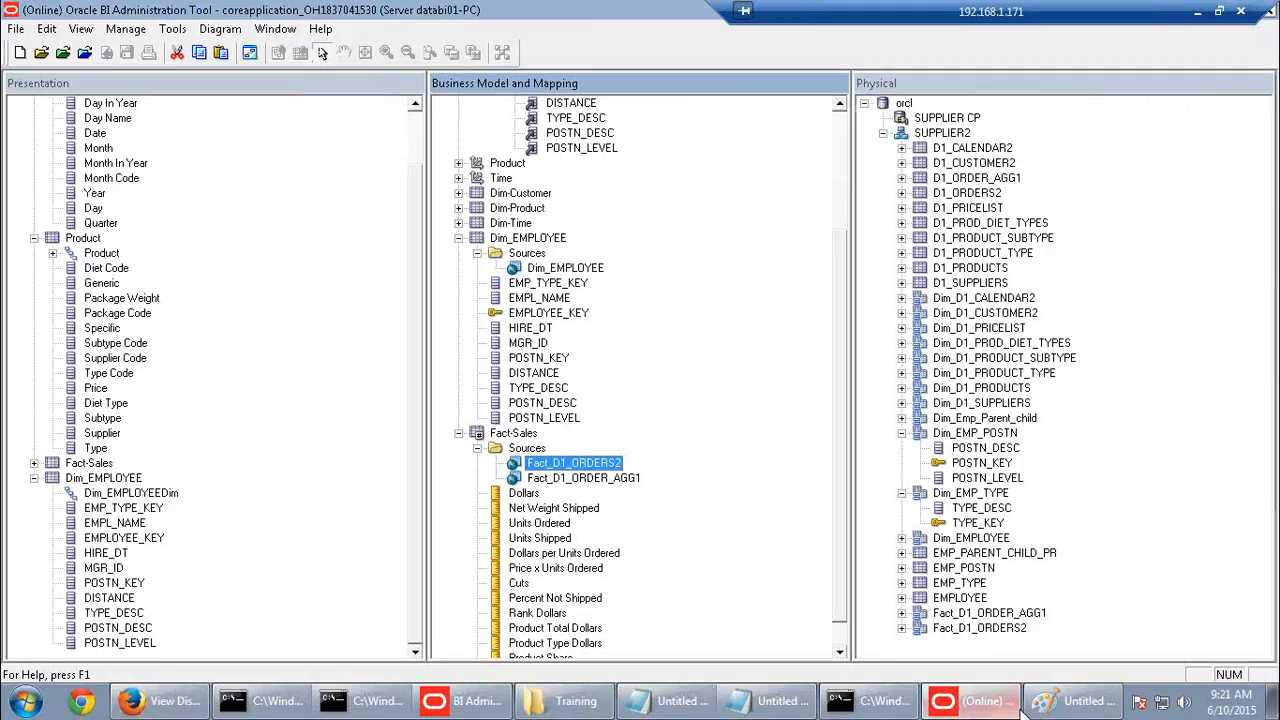
Select and copy the Query Failed error details on the Oracle BI Answers error page.
click(165, 700)
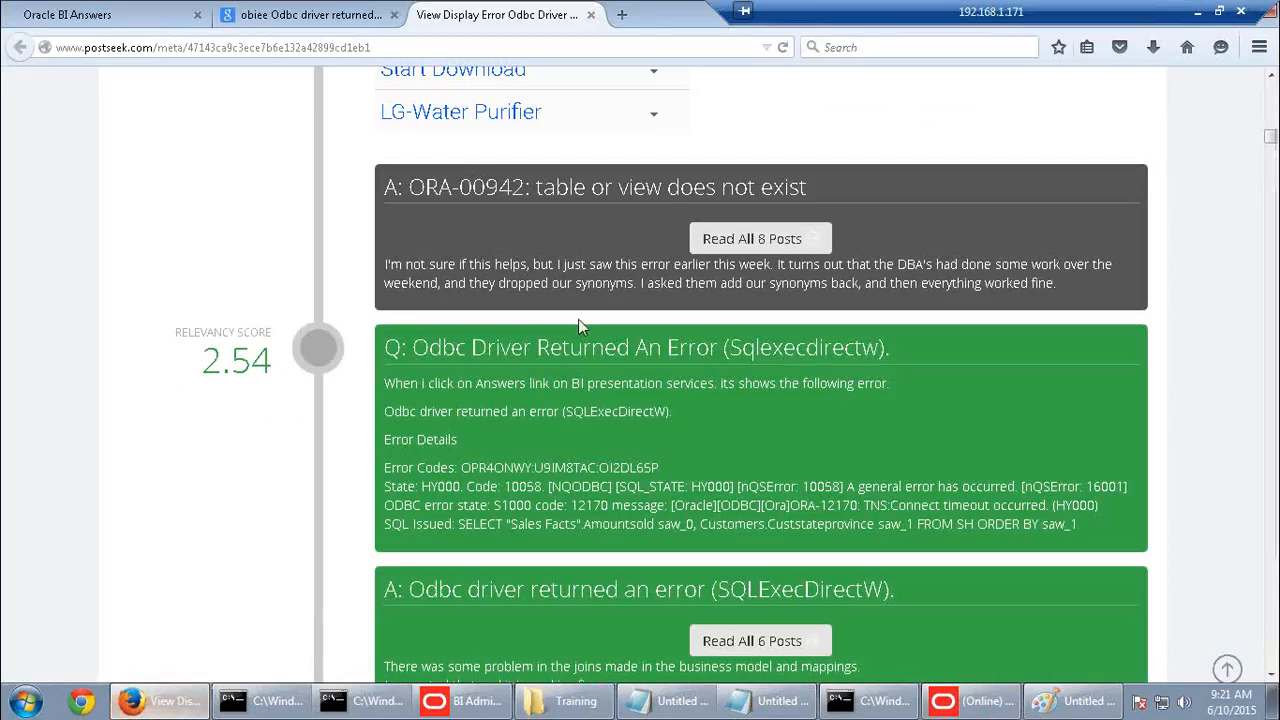
click(151, 20)
click(1060, 287)
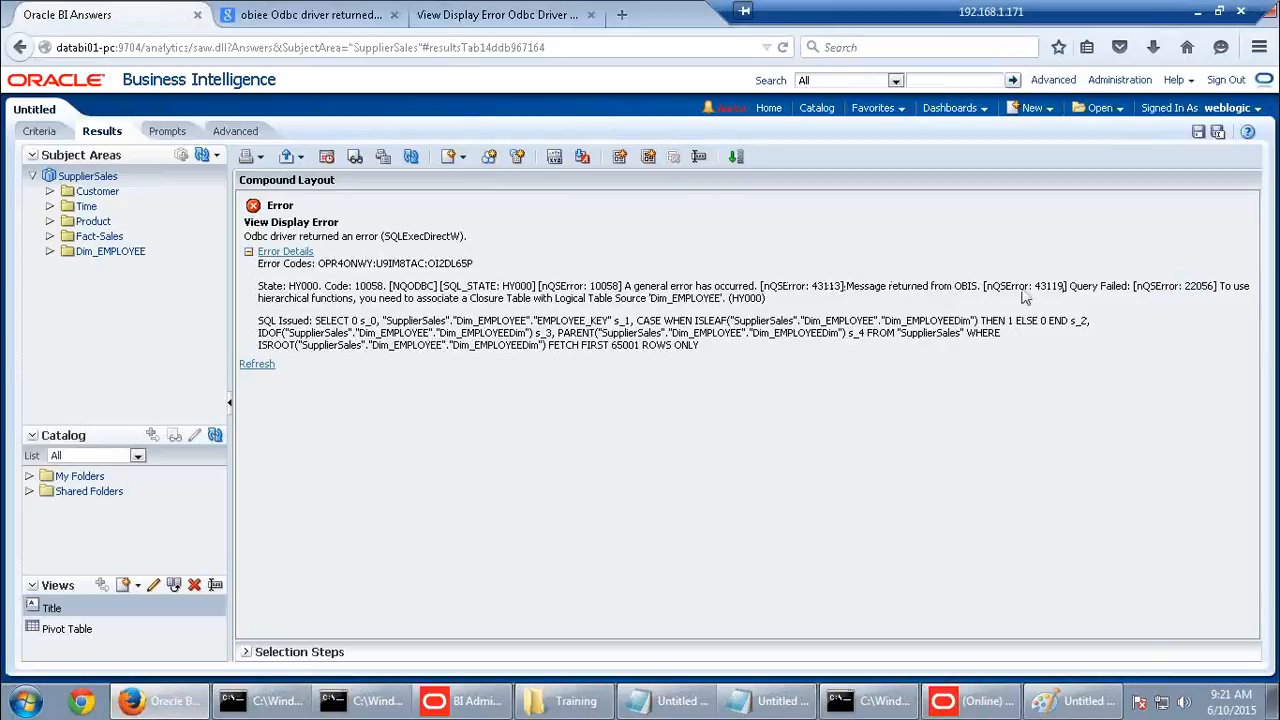
drag(983, 288, 795, 300)
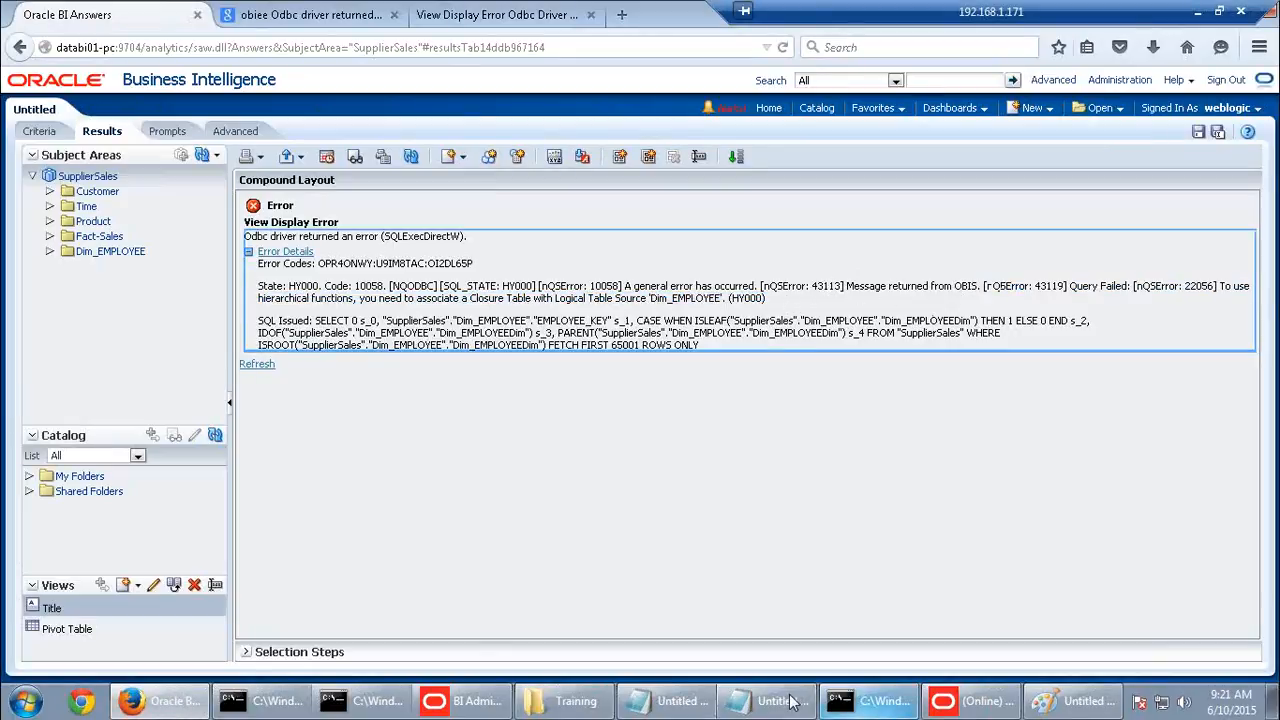
click(775, 700)
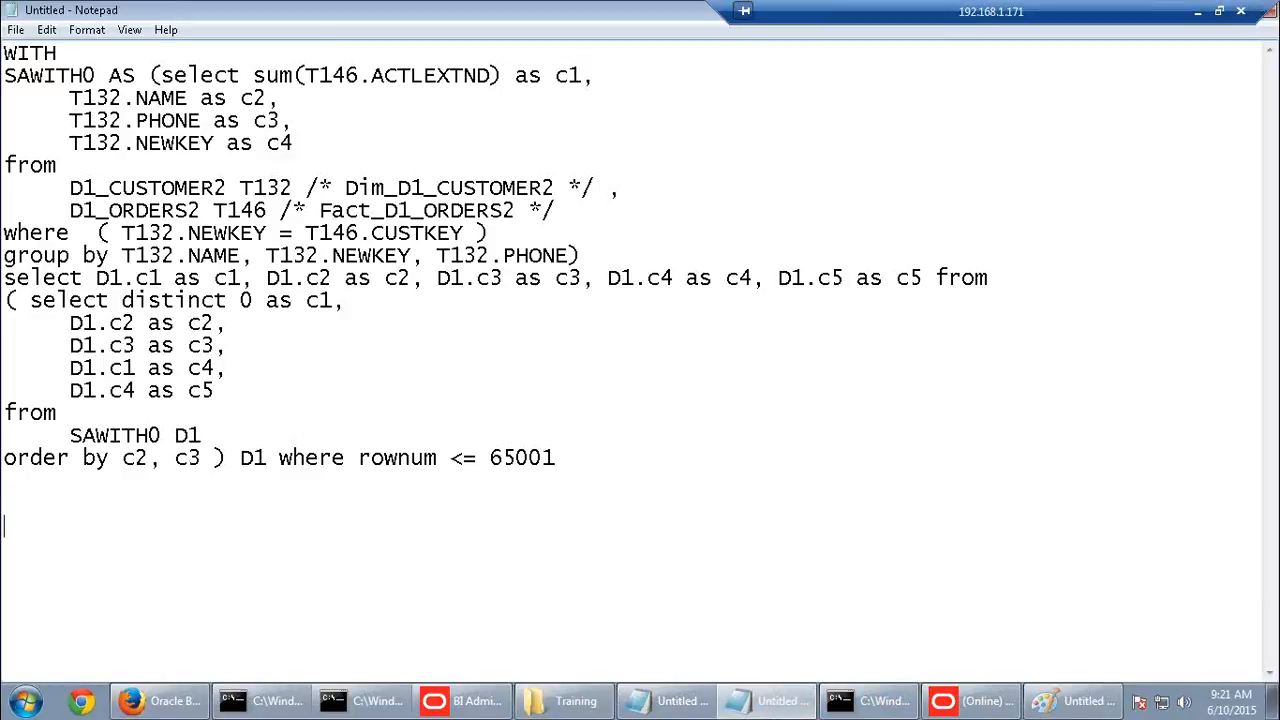
Paste the ODBC error details under the SQL in Notepad, select the Query Failed message, and close the Google tab.
text(Odbc driver returned an error (SQLExecDirectW).   Error Details Error Codes: OPR4ONWY:U9IM8TAC:OI2DL65P State: HY000. Code: 10058. [NQODBC] [SQL_STATE: HY000] [nQSError: 10058] A general error has occurred. [nQSError: 43113] Message returned from OBIS. [nQSError: 43119] Query Failed: [nQSError: 22056] To use hierarchical functions, you need to associate a Closure Table with Logical Table Source 'Dim_EMPLOYEE'. (HY000) SQL Issued: SELECT 0 s_0, "SupplierSales"."Dim_EMPLOYEE"."EMPLOYEE_KEY" s_1, CASE WHEN ISLEAF ("SupplierSales"."Dim_EMPLOYEE"."Dim_EMPLOYEEDim") THEN 1 ELSE 0 END s_2, IDOF ("SupplierSales"."Dim_EMPLOYEE"."Dim_EMPLOYEEDim") s_3, PARENT ("SupplierSales"."Dim_EMPLOYEE"."Dim_EMPLOYEEDim") s_4 FROM "SupplierSales" WHERE ISROOT ("SupplierSales"."Dim_EMPLOYEE"."Dim_EMPLOYEEDim") FETCH FIRST 65001 ROWS ONLY)
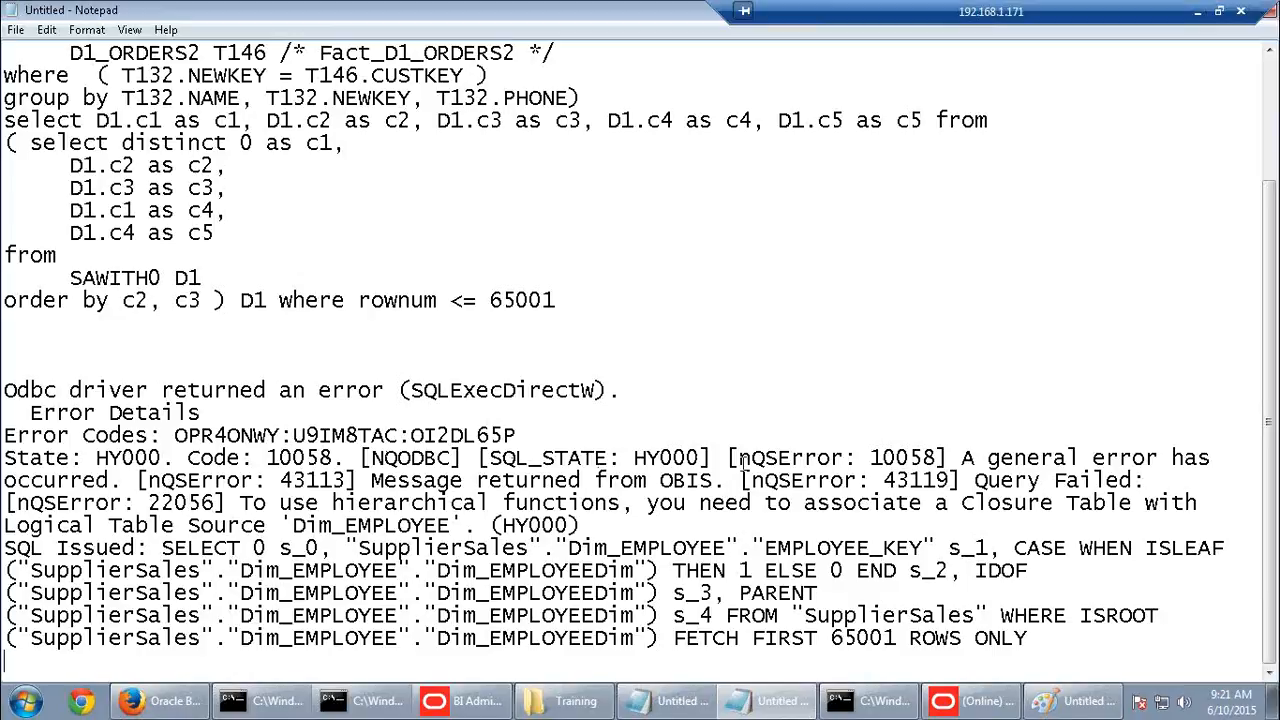
drag(728, 457, 594, 524)
click(899, 504)
drag(719, 515, 935, 519)
drag(1093, 518, 268, 520)
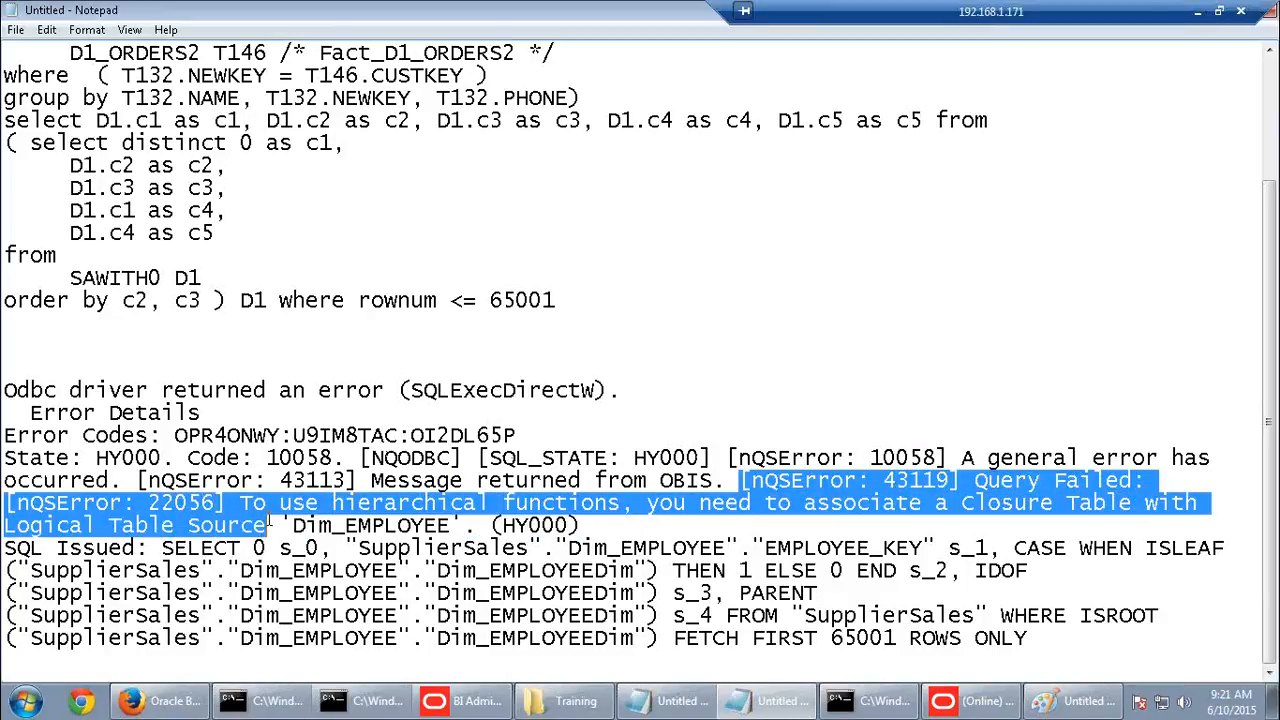
click(172, 704)
click(394, 18)
Search Google for the pasted nQSError closure-table error message in a new tab.
click(394, 18)
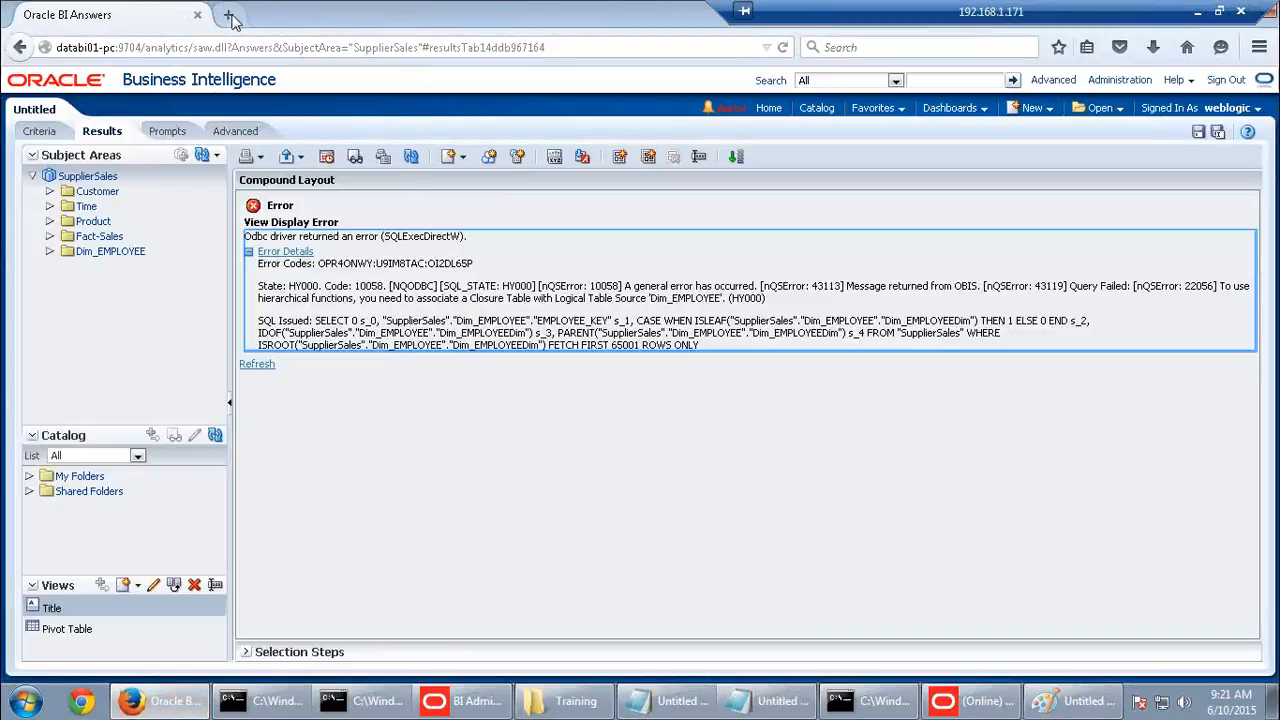
click(228, 16)
click(834, 323)
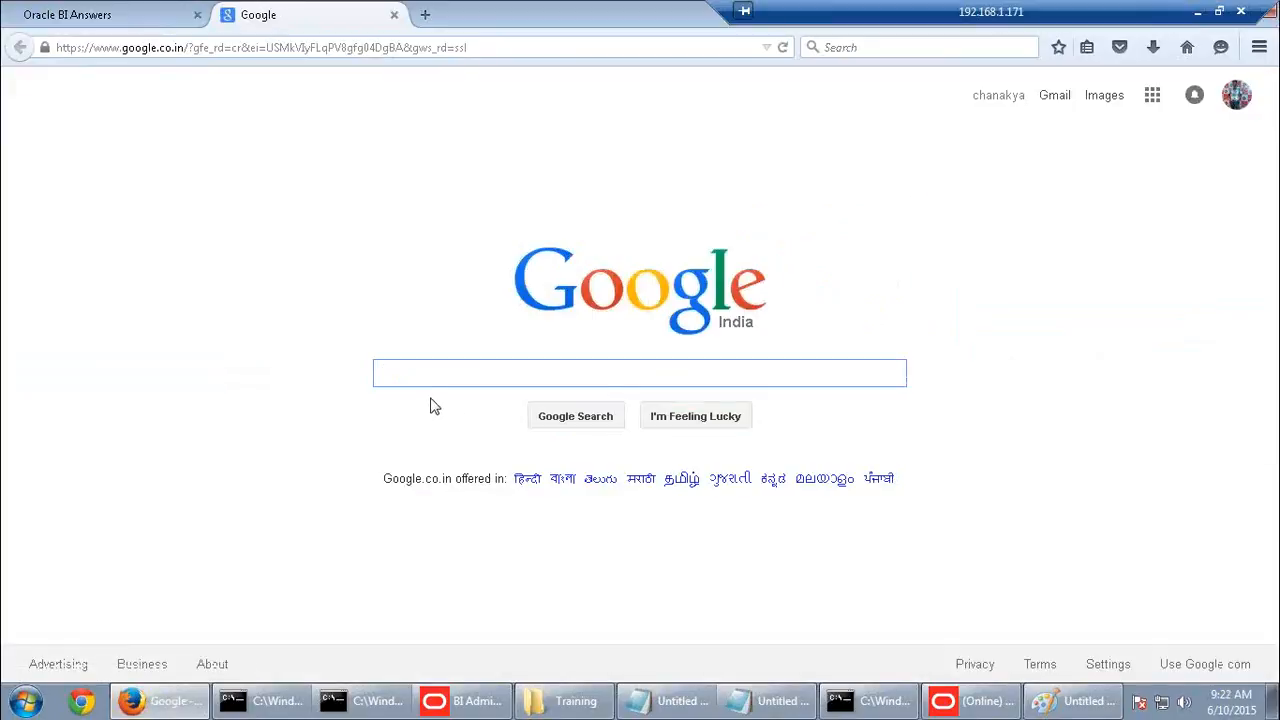
key(ctrl+v)
click(699, 100)
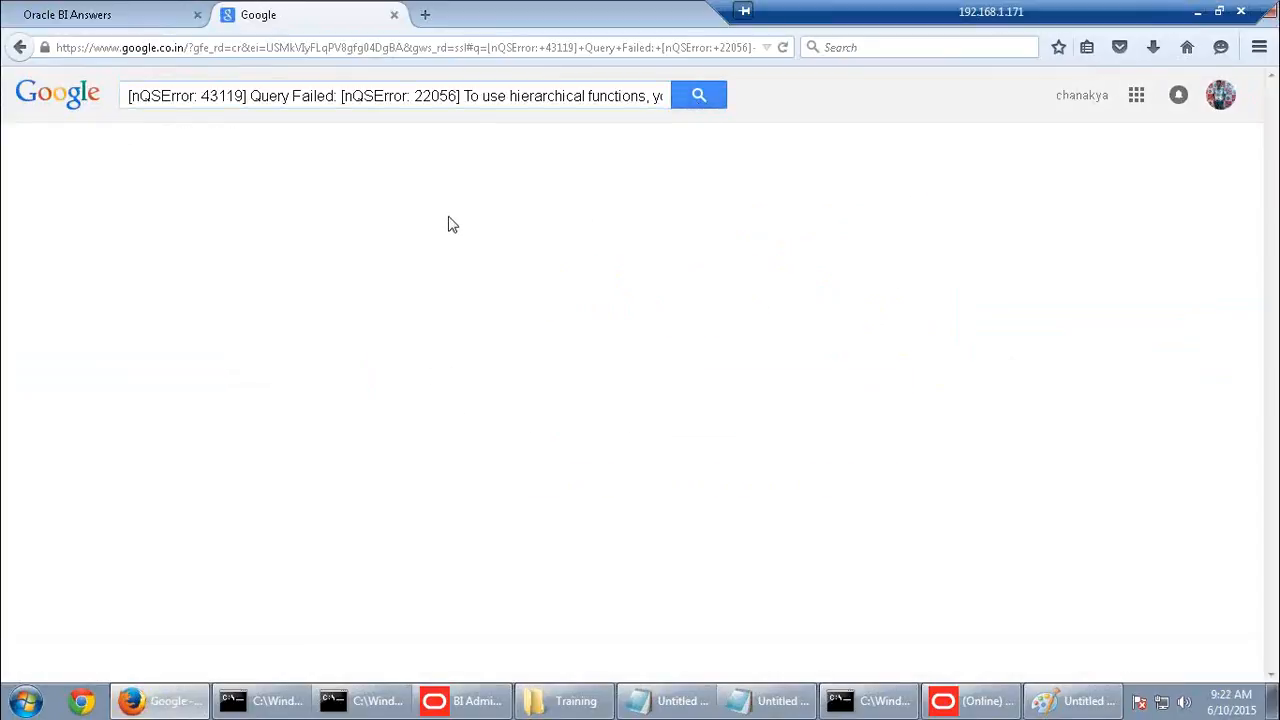
Open the first result and the Parent Child Hierarchy Oracle Community thread in new tabs.
click(404, 240)
right_click(404, 240)
click(453, 256)
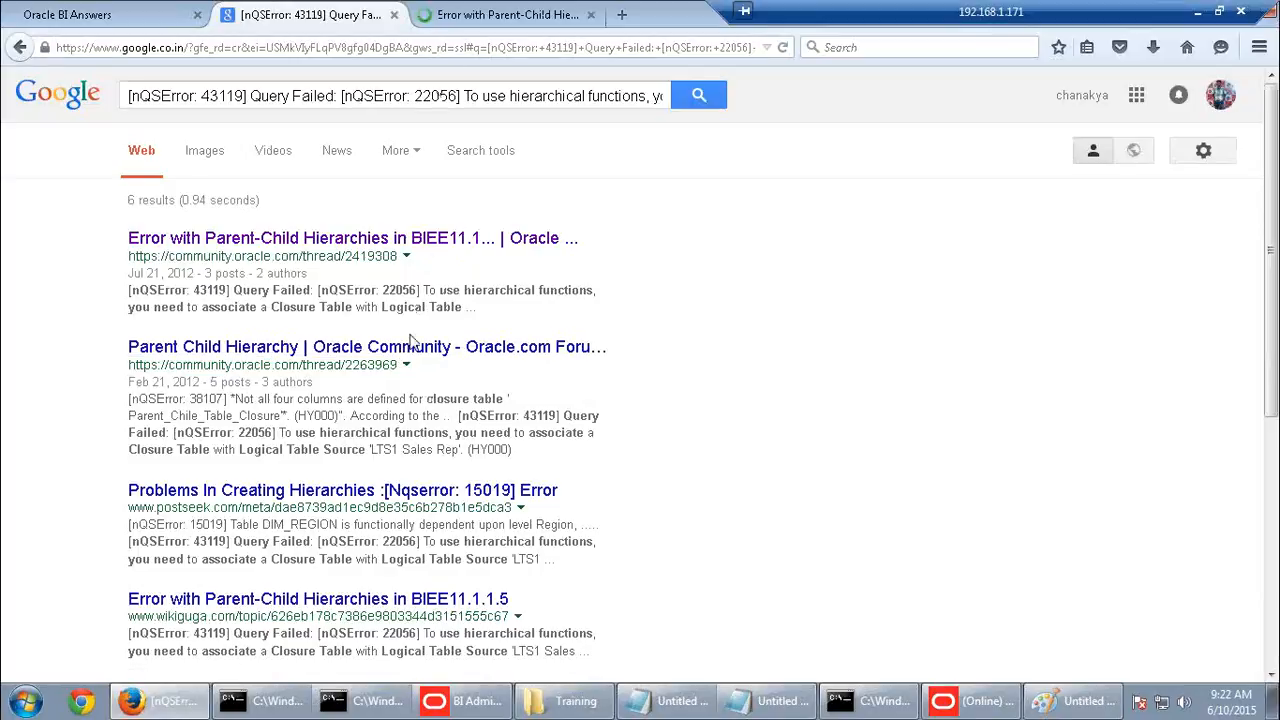
right_click(410, 347)
click(468, 365)
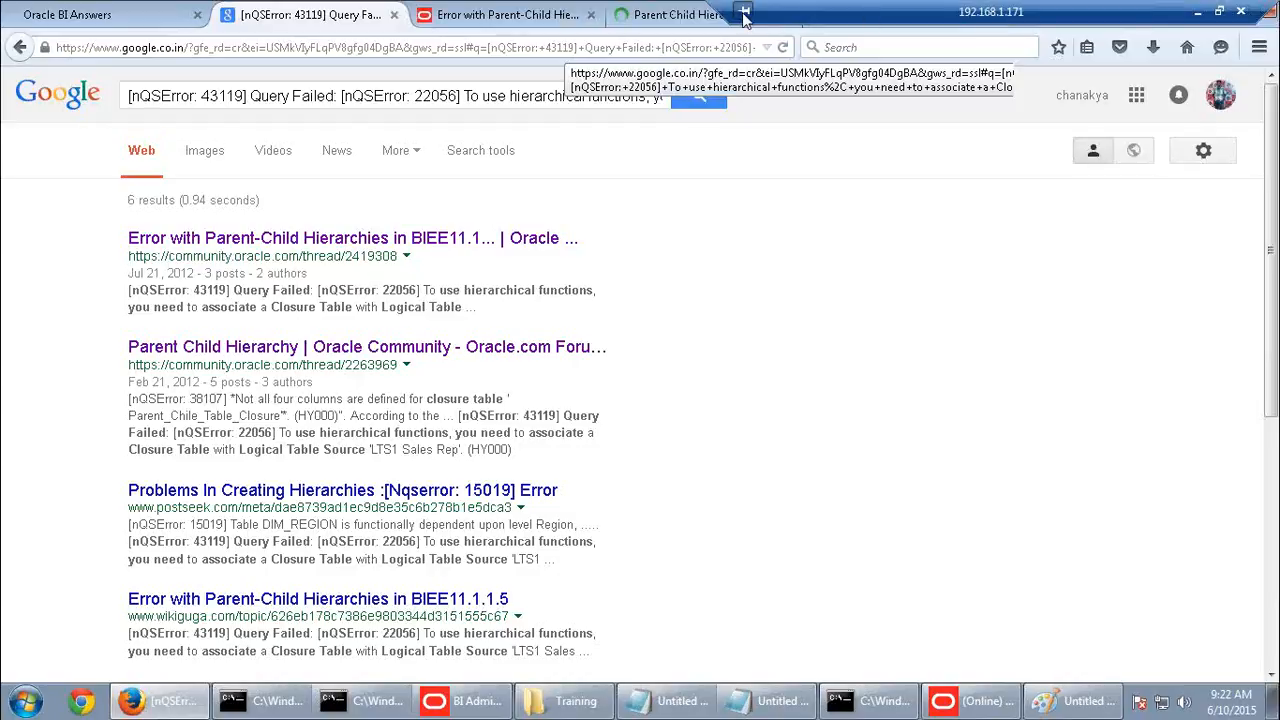
Read the 'Error with Parent-Child Hierarchies' thread down to its closure-table and offline-mode answer.
click(492, 18)
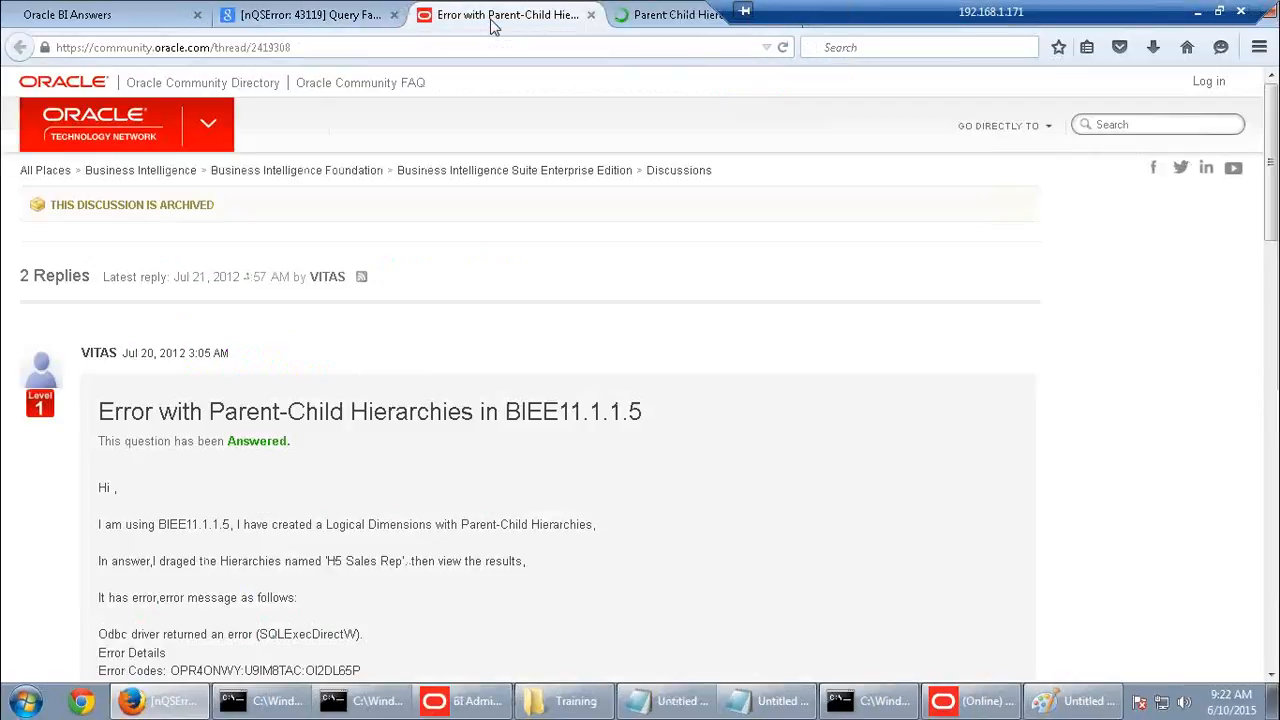
scroll(658, 418, down, 5)
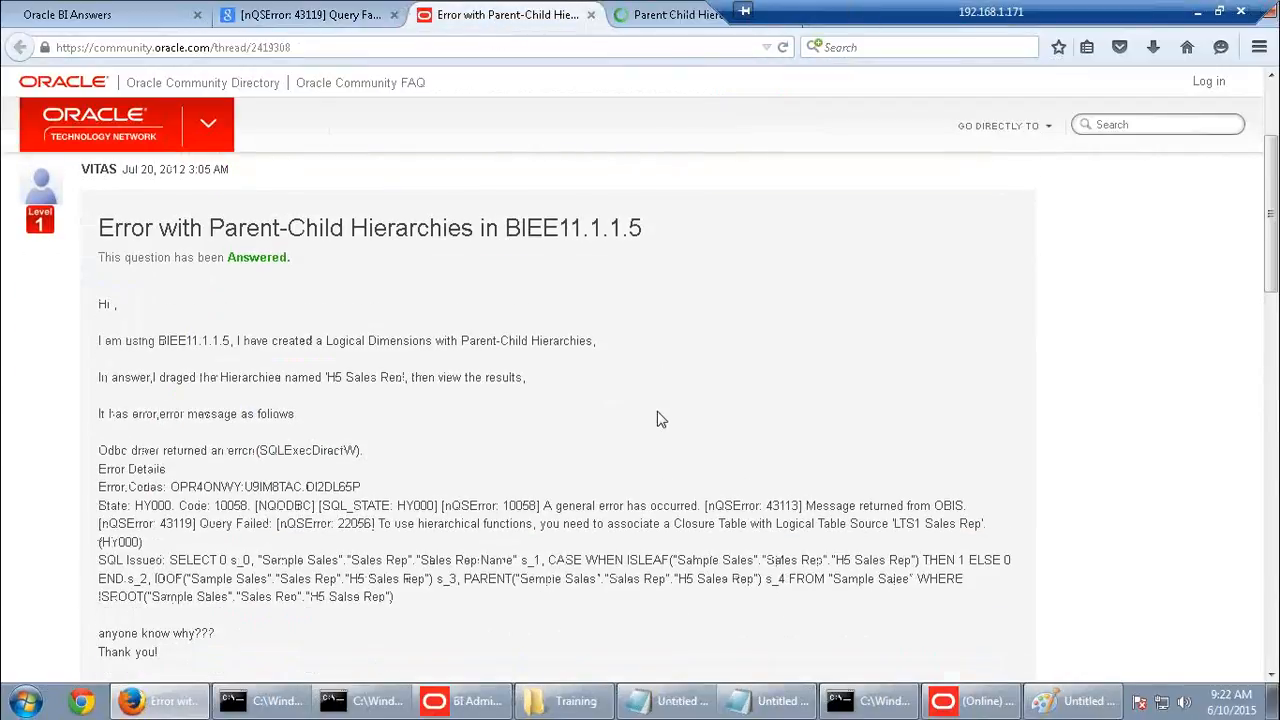
scroll(658, 418, down, 3)
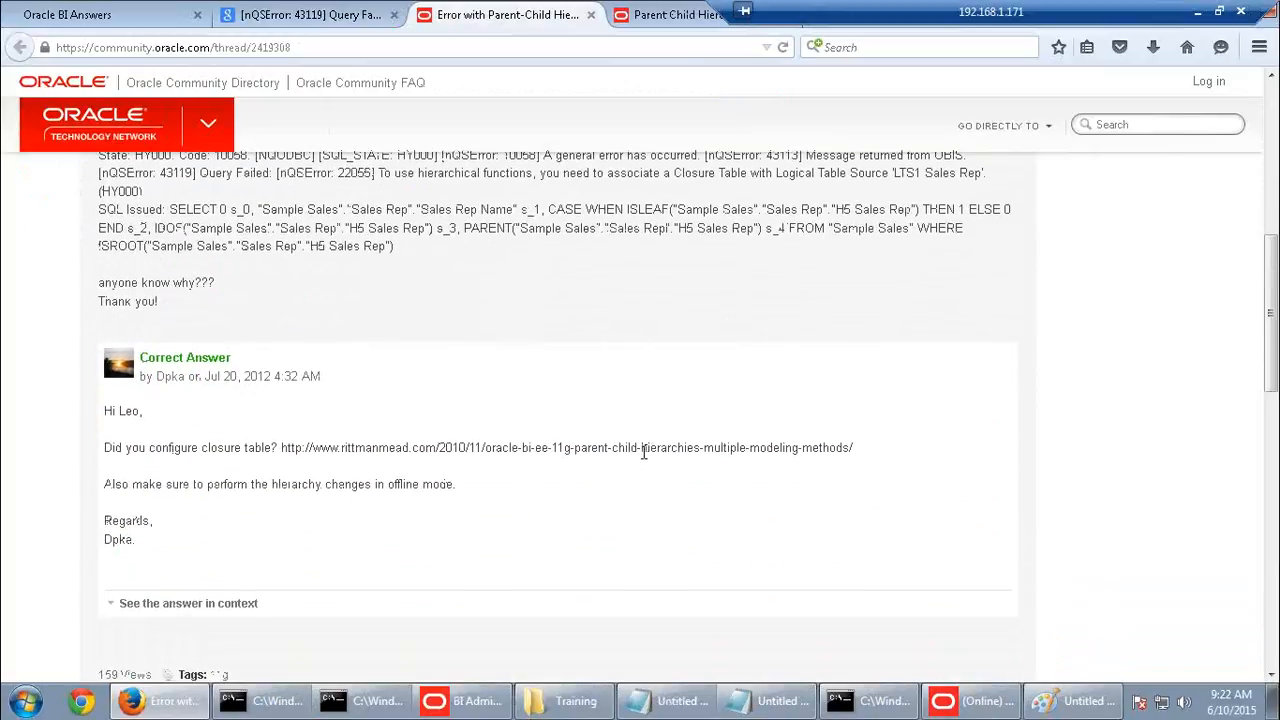
scroll(643, 452, down, 3)
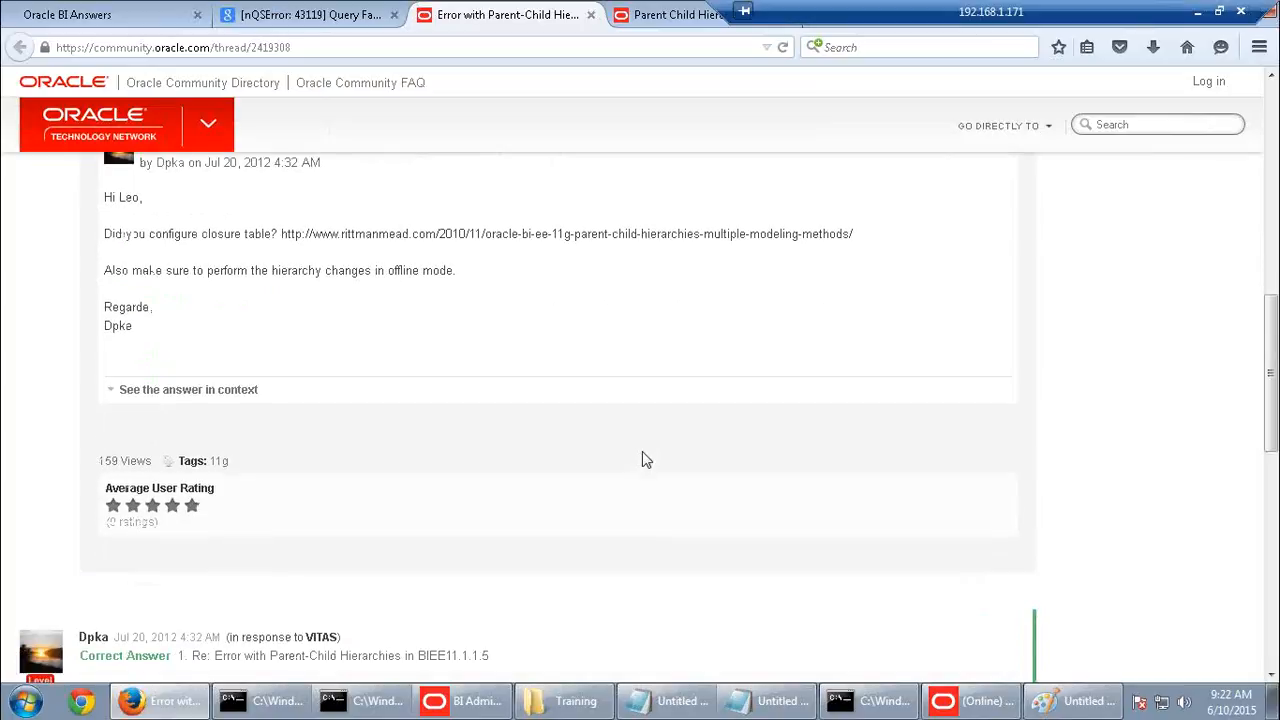
scroll(645, 461, down, 2)
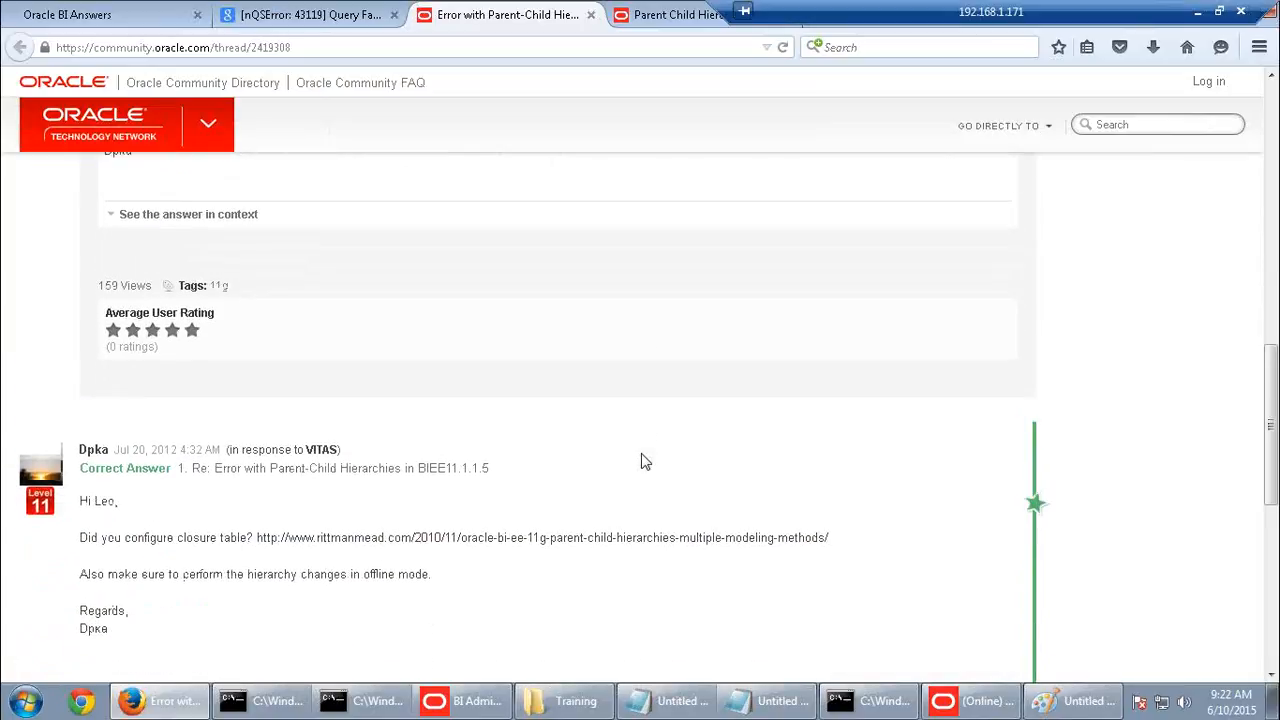
scroll(645, 461, up, 2)
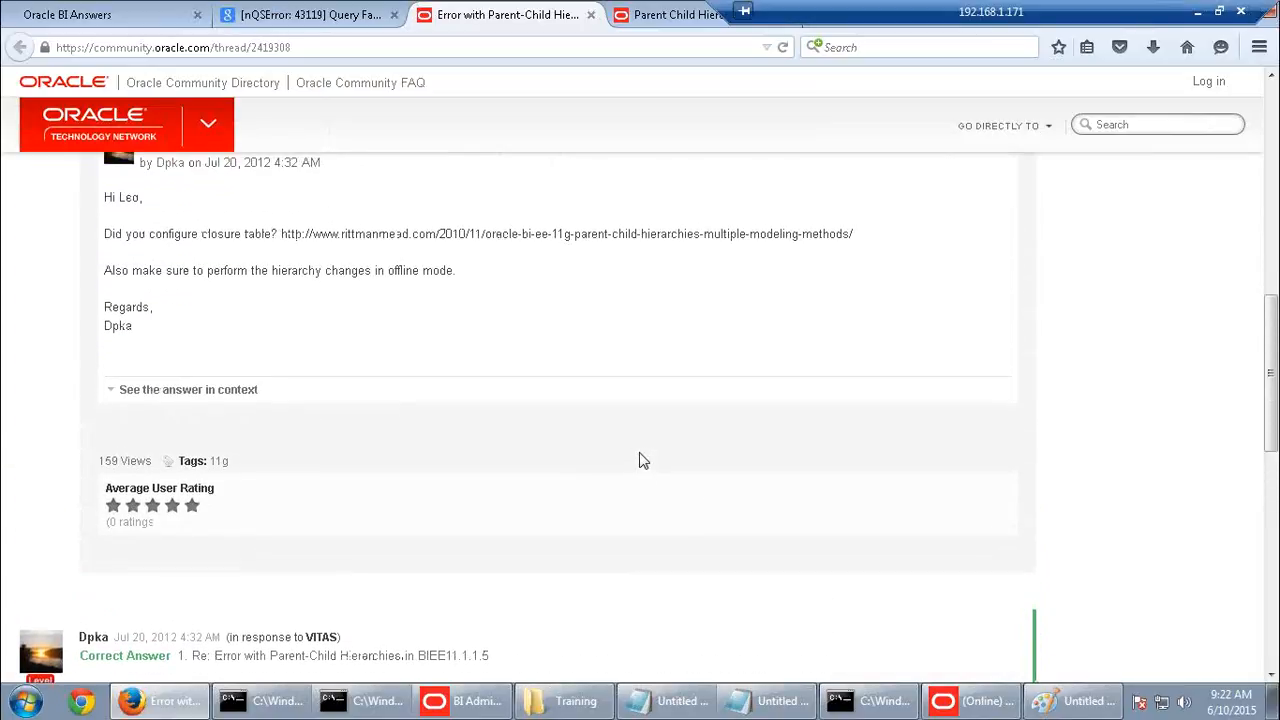
scroll(641, 460, down, 4)
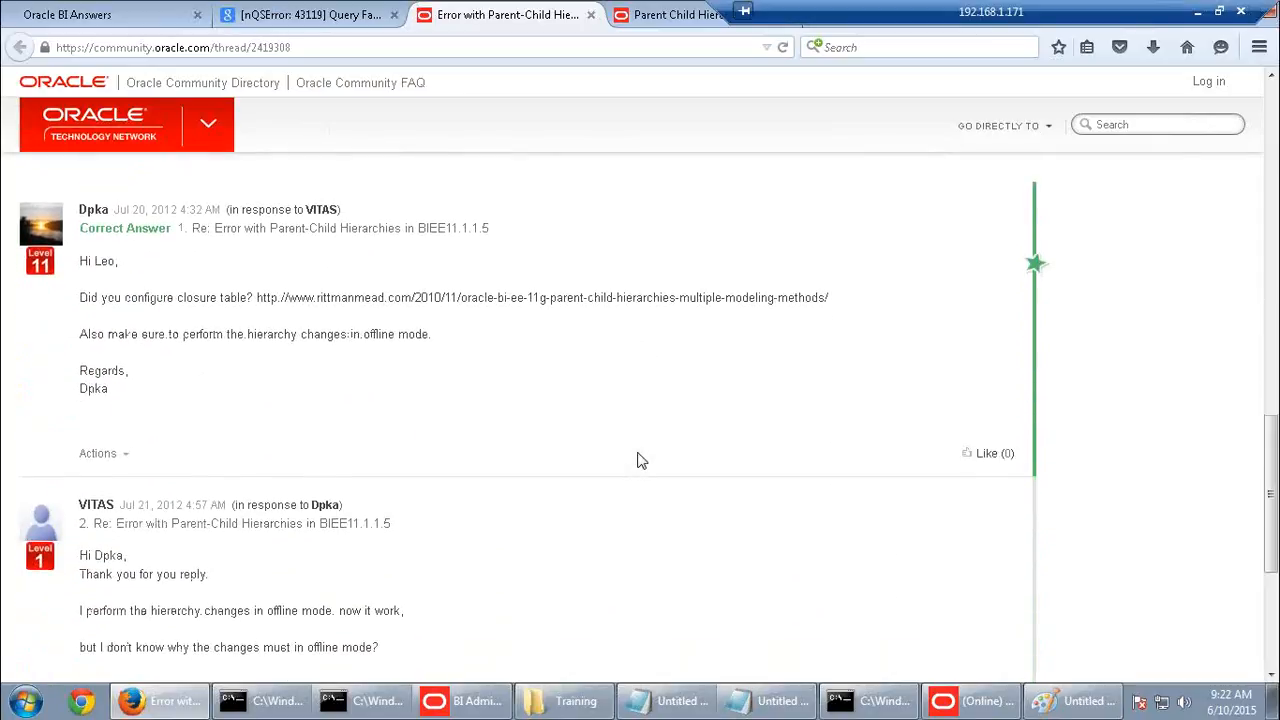
scroll(641, 460, down, 3)
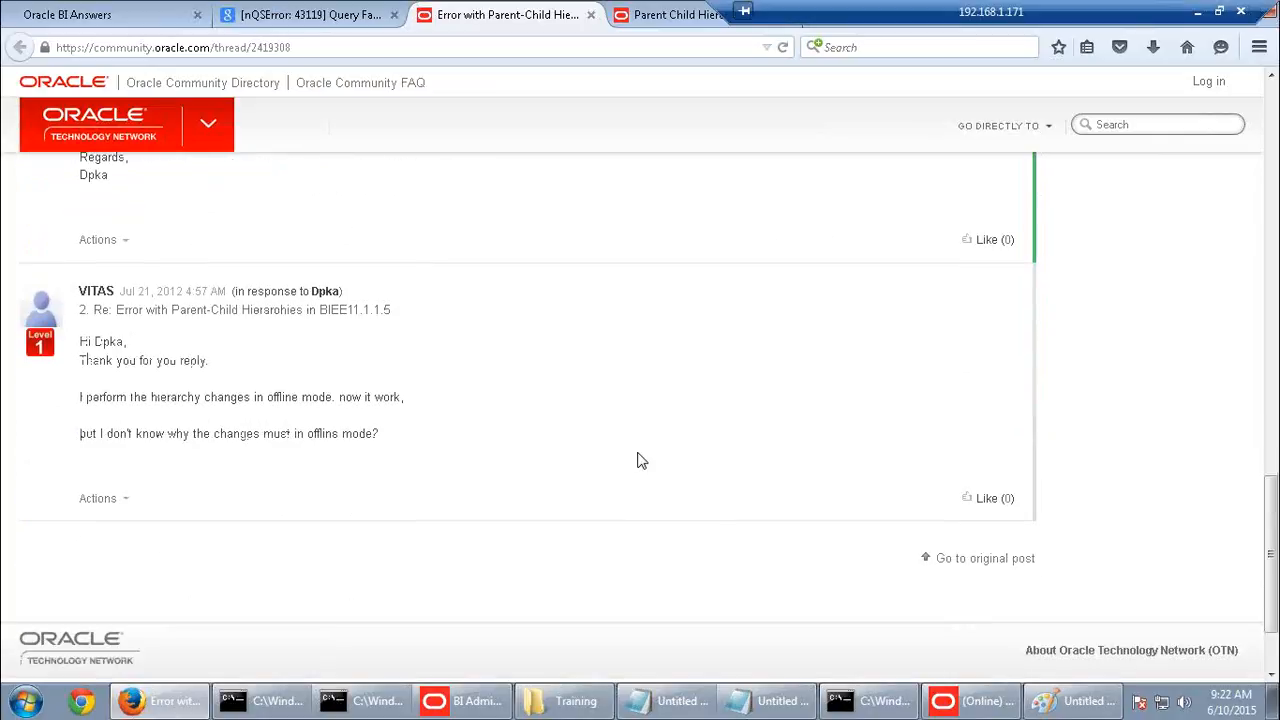
Close the online Administration Tool session.
click(970, 701)
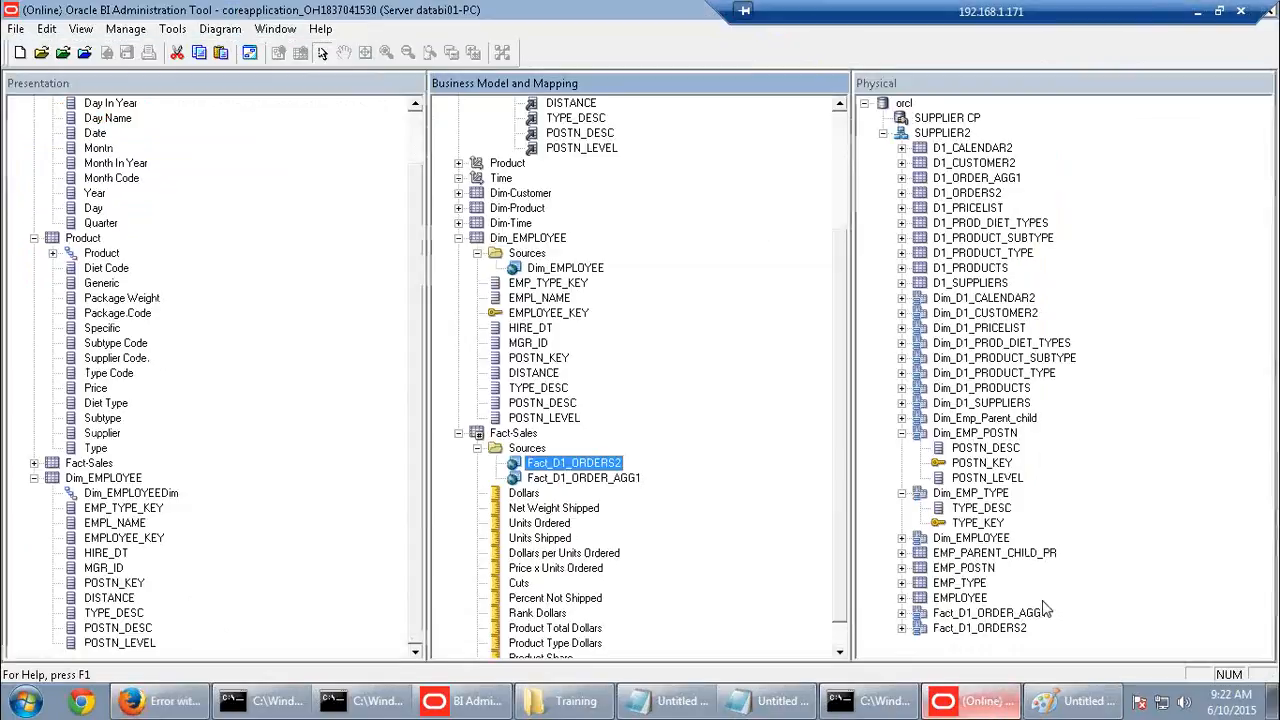
double_click(585, 20)
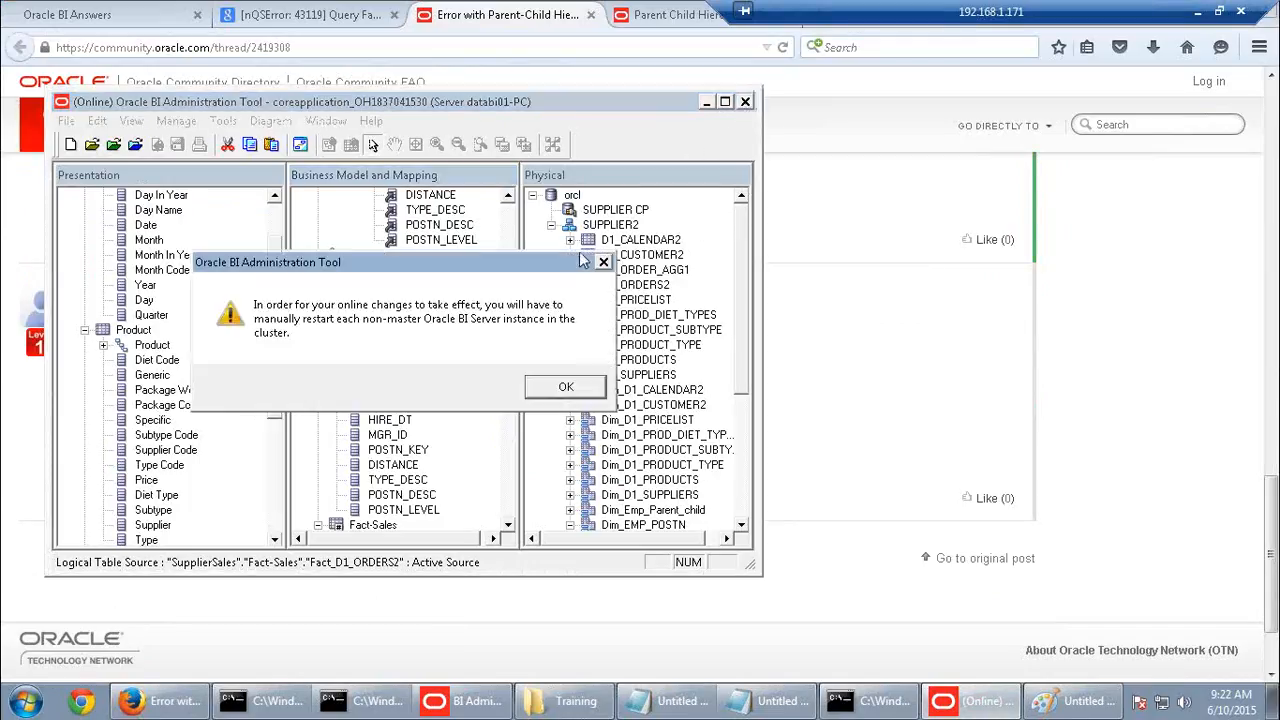
click(565, 392)
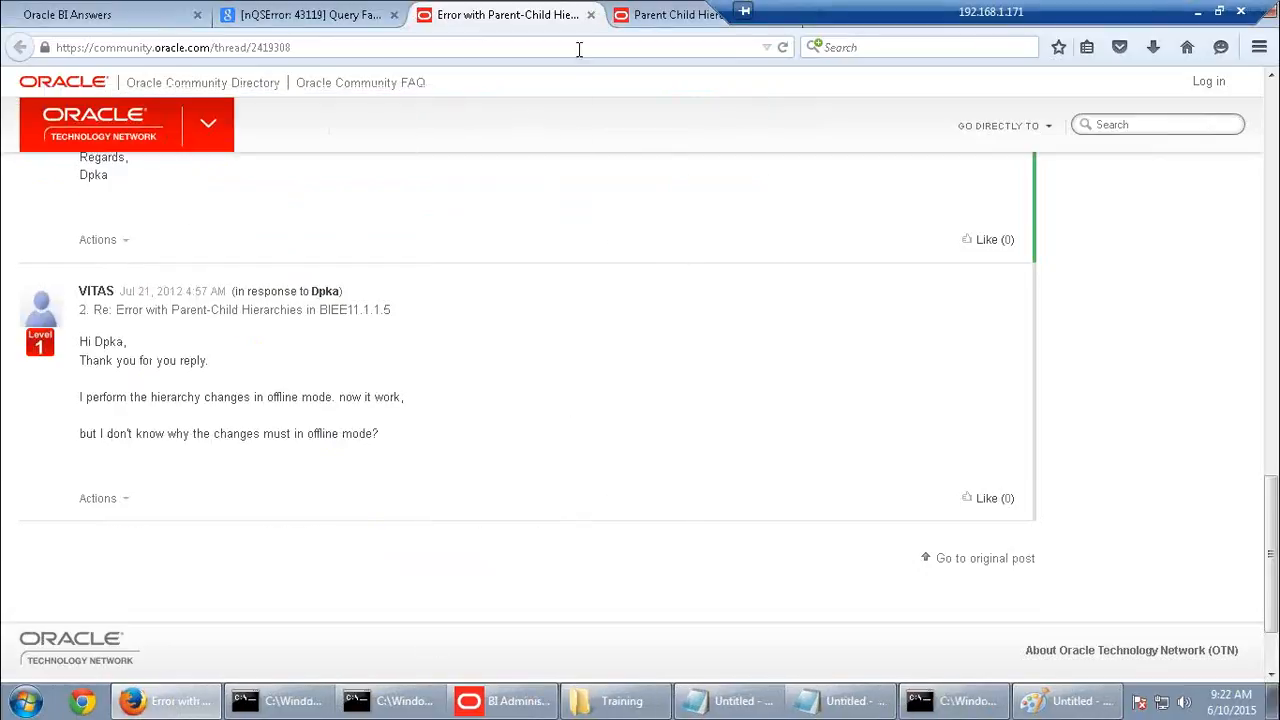
Close both forum threads and the Google tab, then sign out of Oracle Business Intelligence.
click(590, 15)
click(590, 15)
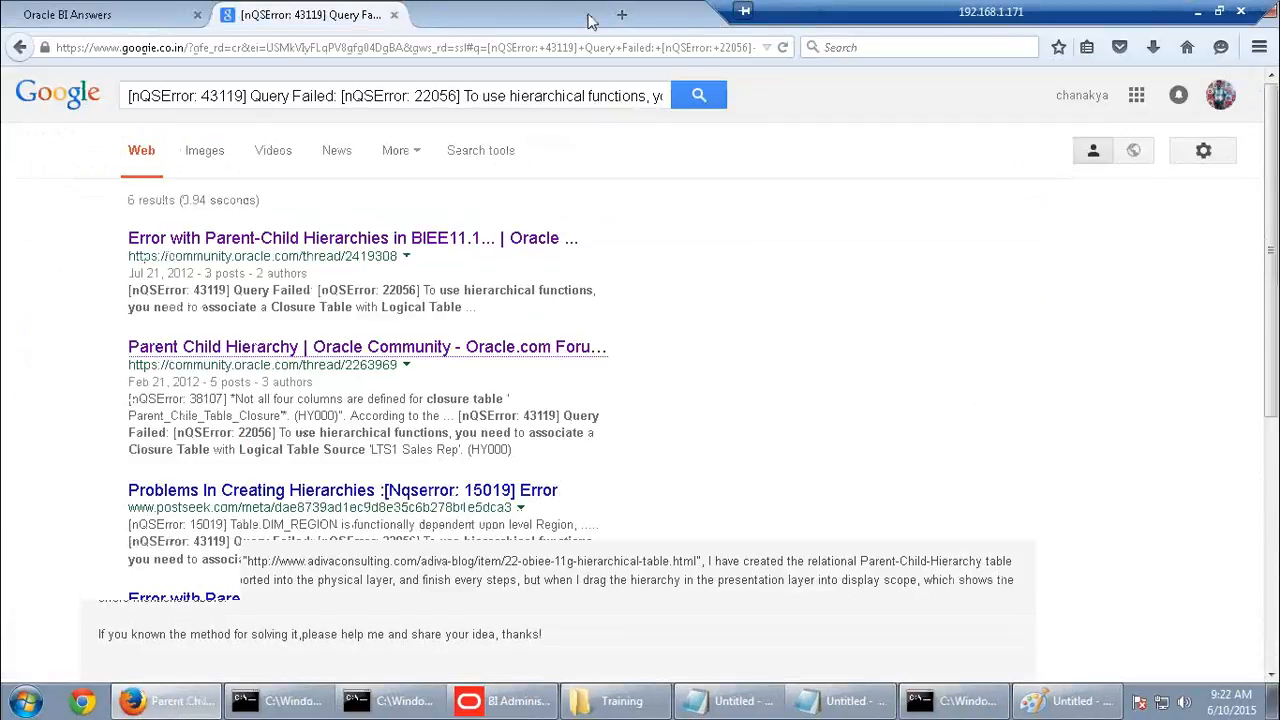
click(394, 15)
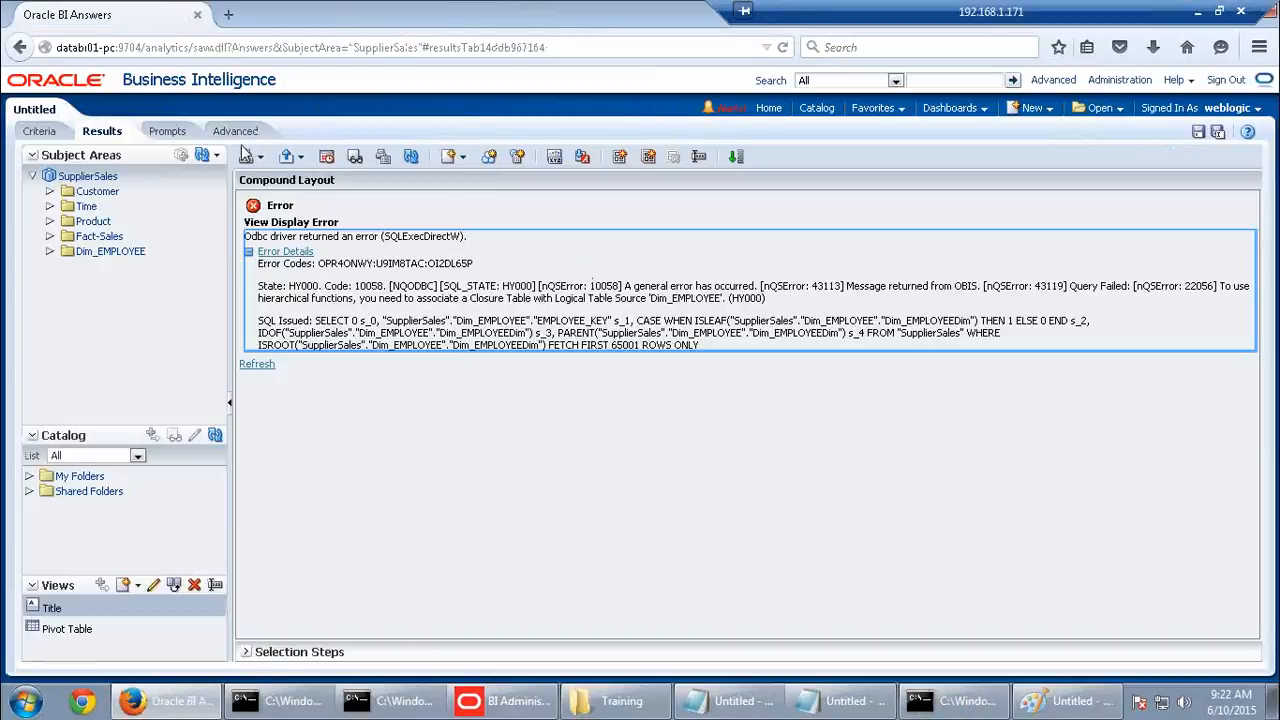
click(1220, 86)
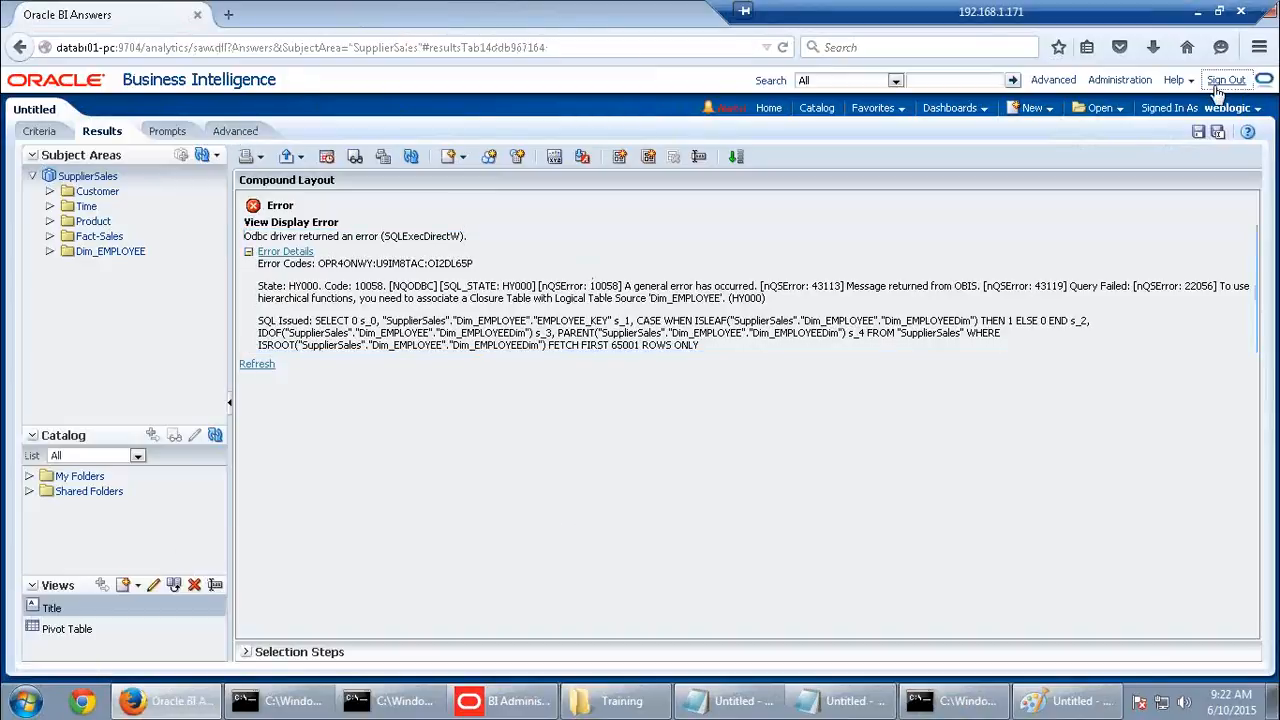
click(740, 338)
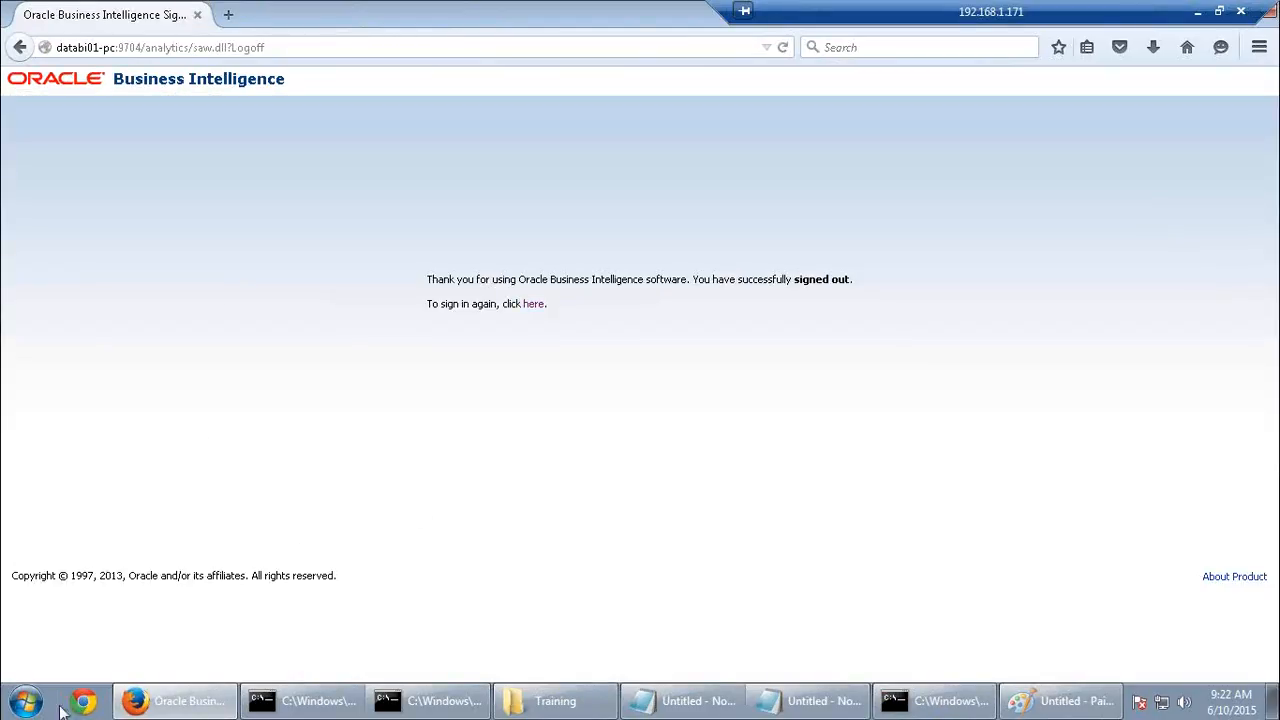
click(26, 702)
Launch a maximised BI Administration Tool with its Open repository dialog, then bring up the Training folder.
click(101, 400)
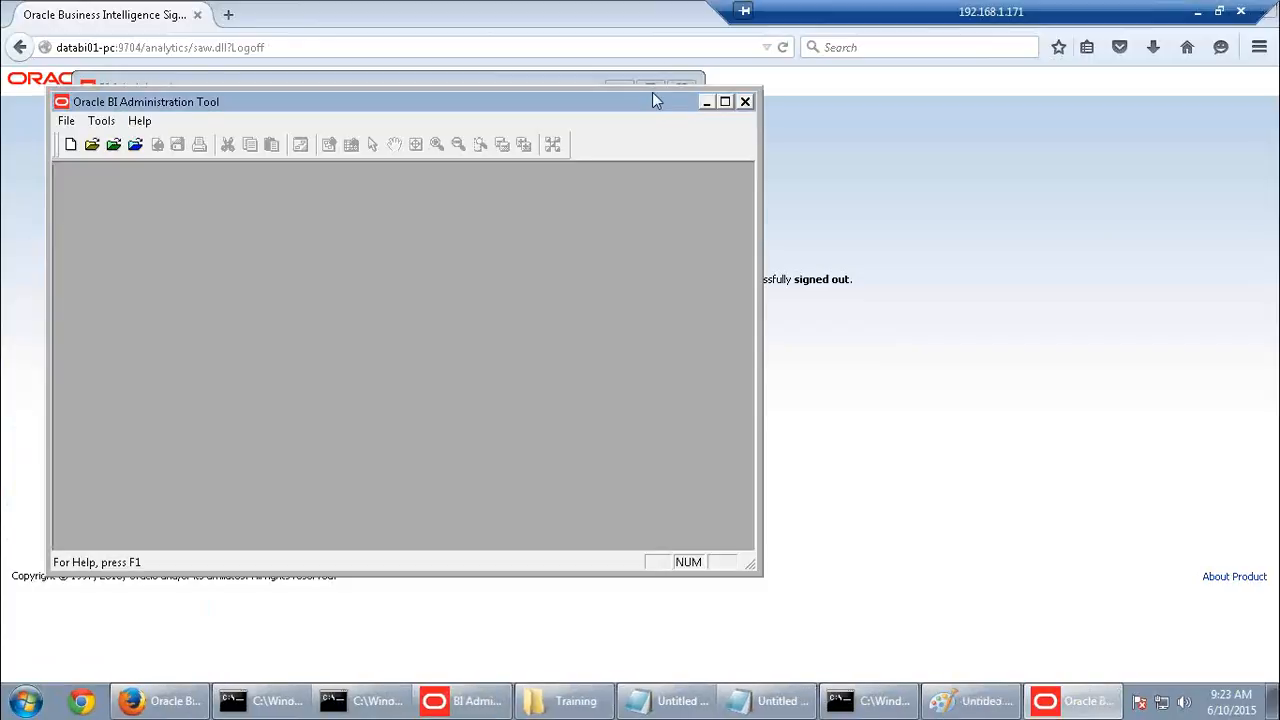
double_click(652, 100)
key(ctrl+o)
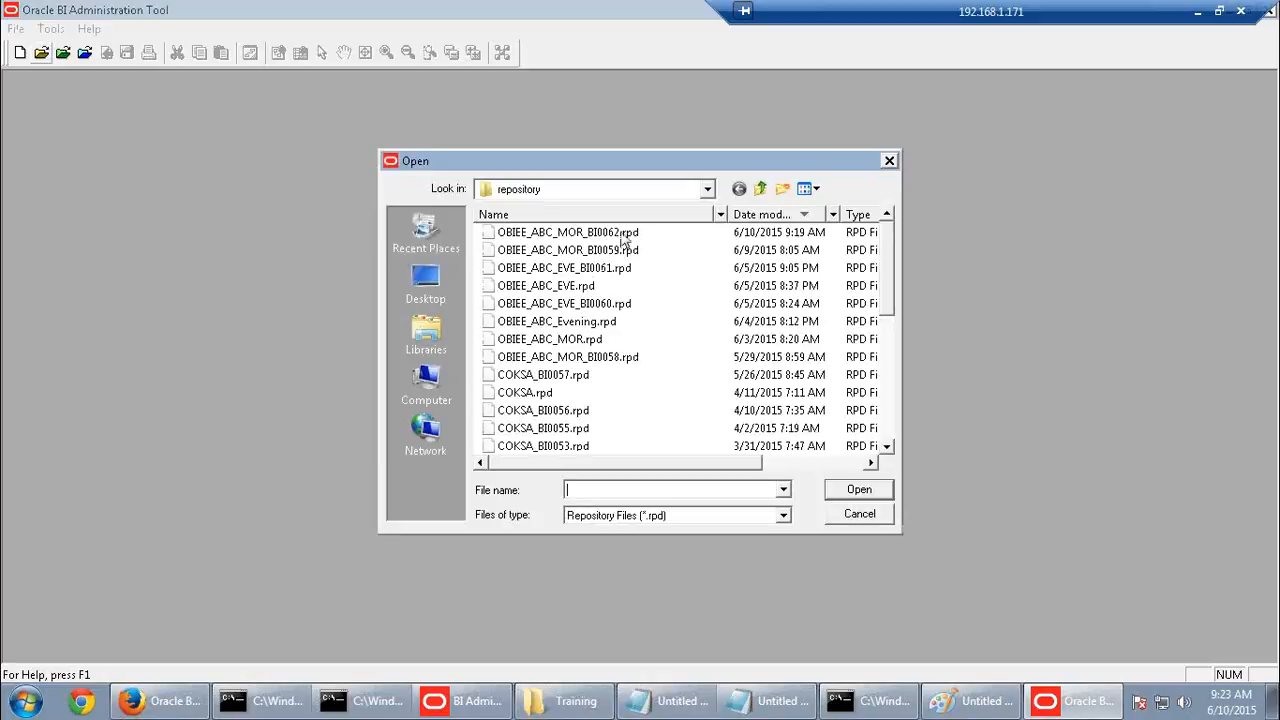
click(590, 703)
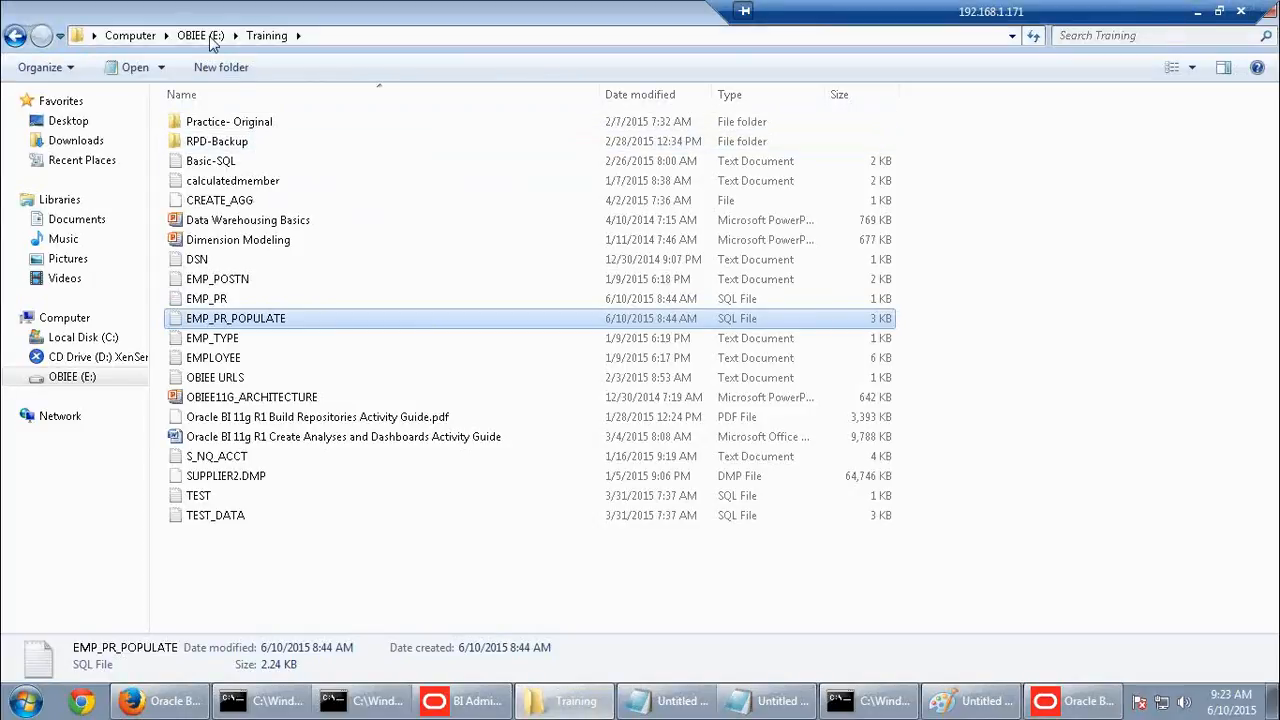
Browse to Middleware\instances\instance1\bifoundation\OracleBIServerComponent\coreapplication_obis1\repository on the E: drive.
click(204, 35)
click(238, 165)
double_click(238, 165)
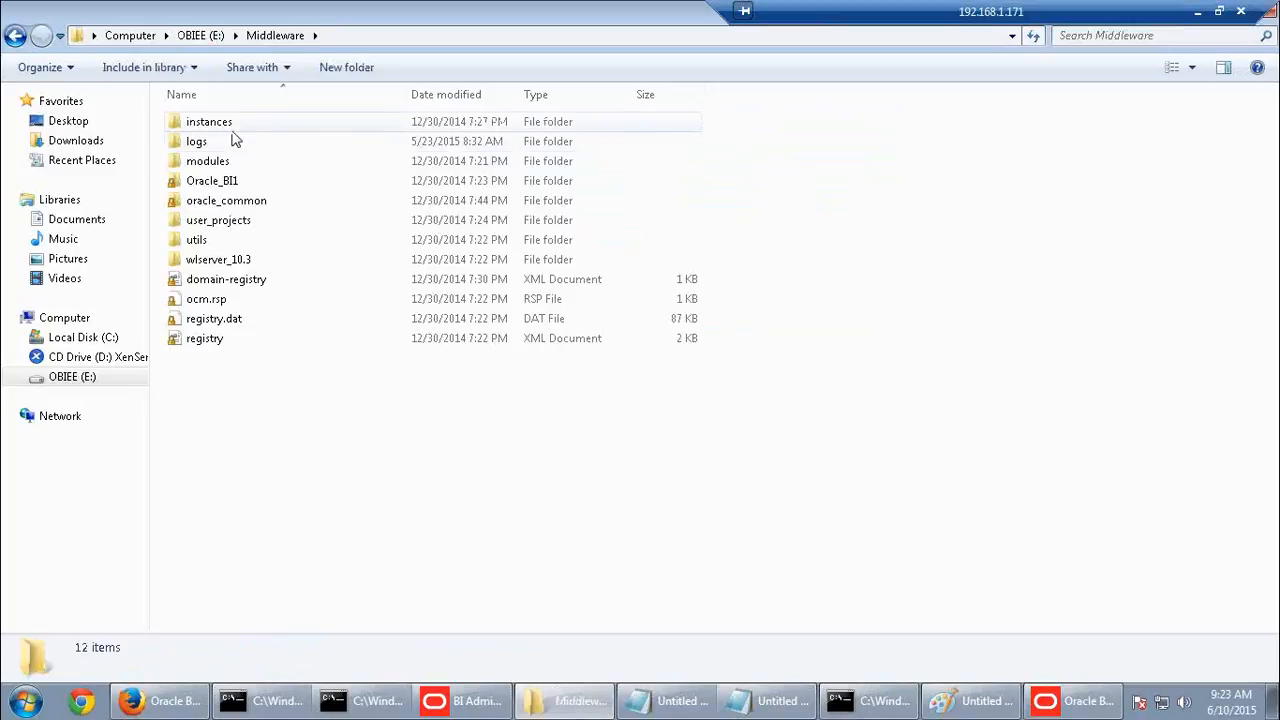
double_click(232, 128)
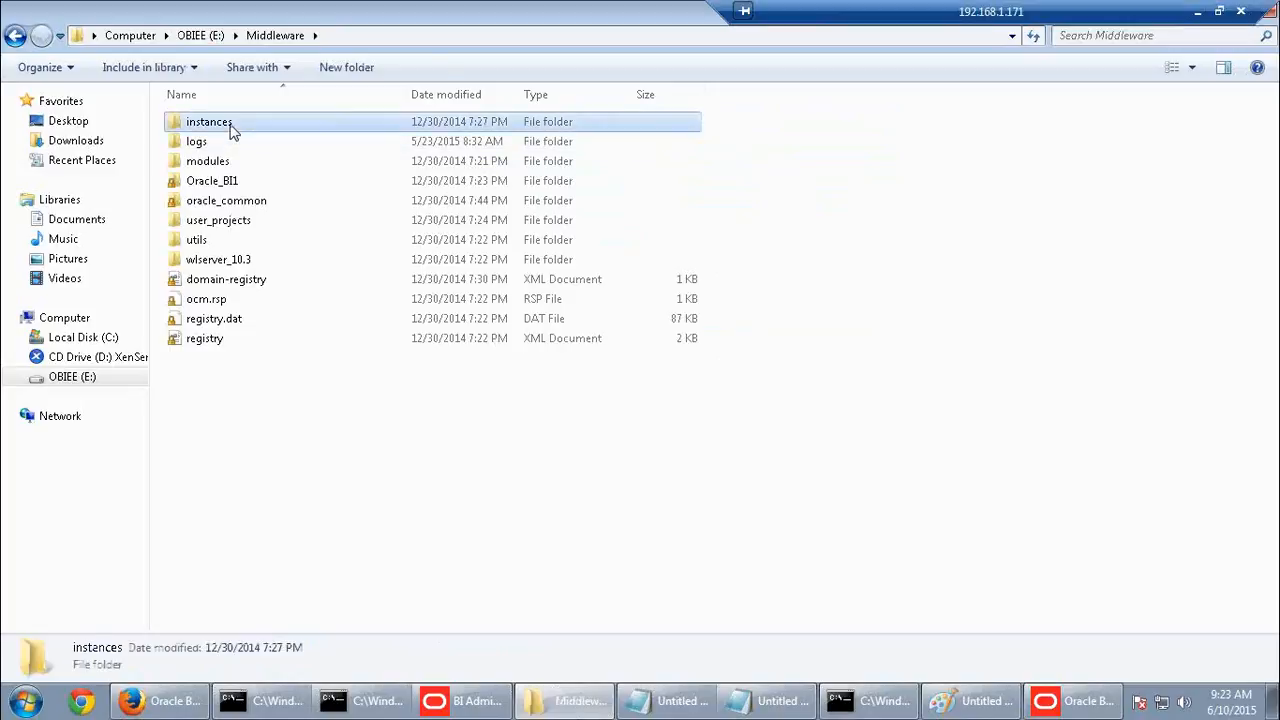
double_click(231, 125)
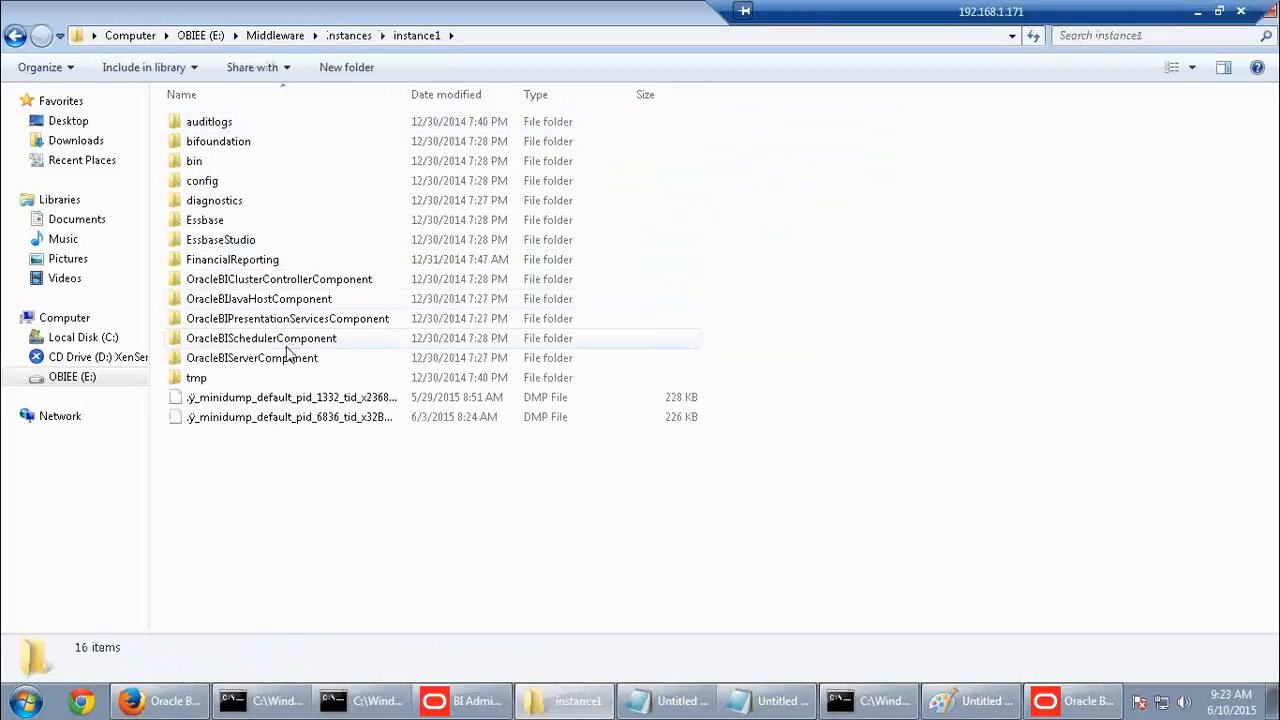
double_click(285, 360)
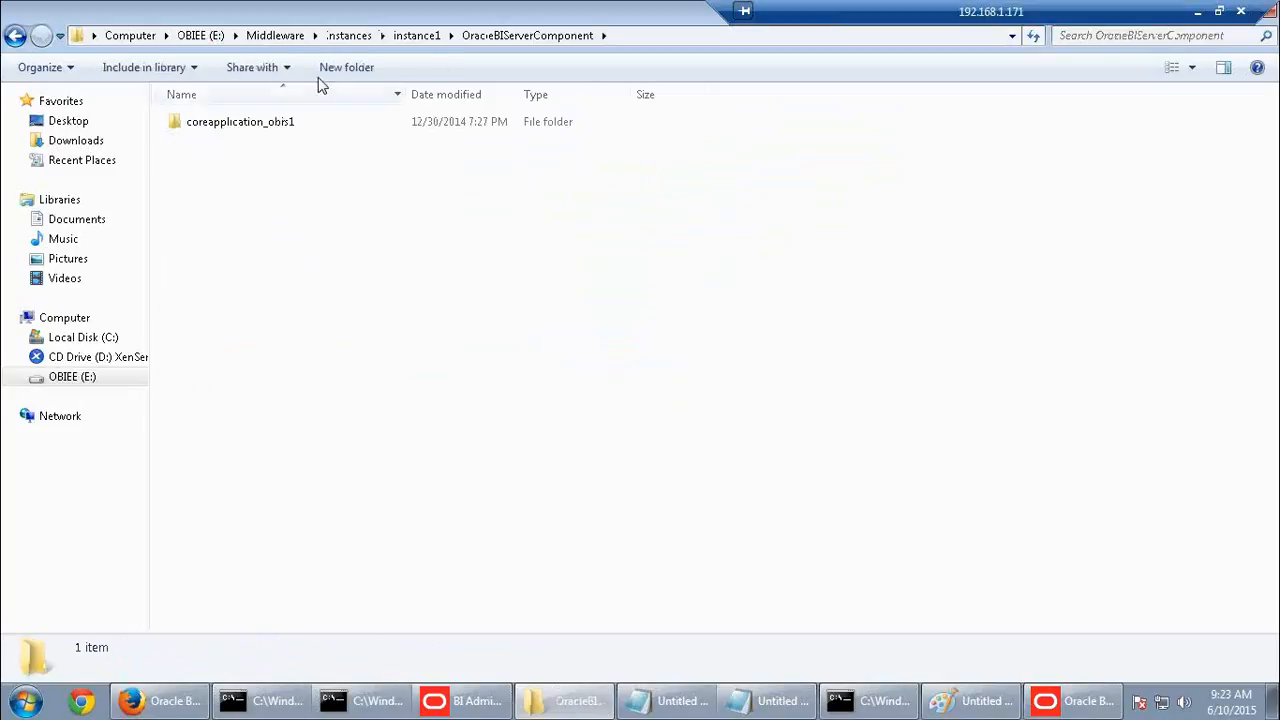
click(414, 36)
double_click(232, 141)
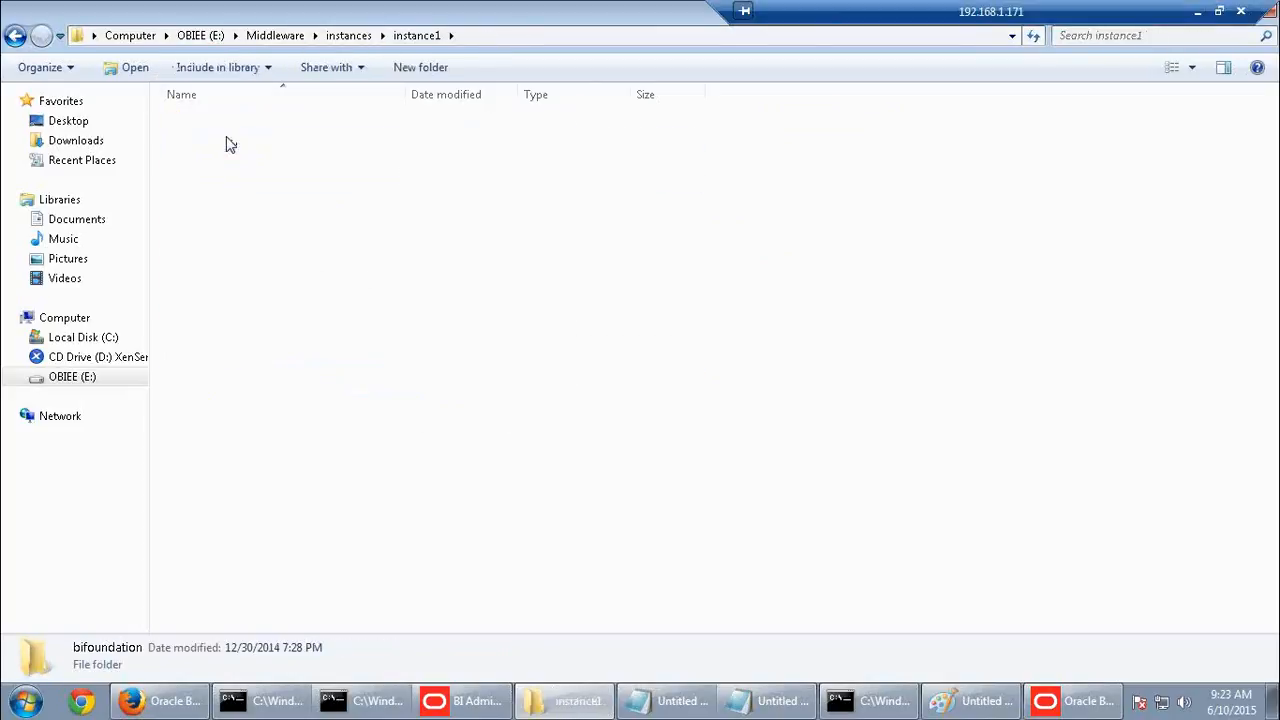
double_click(281, 245)
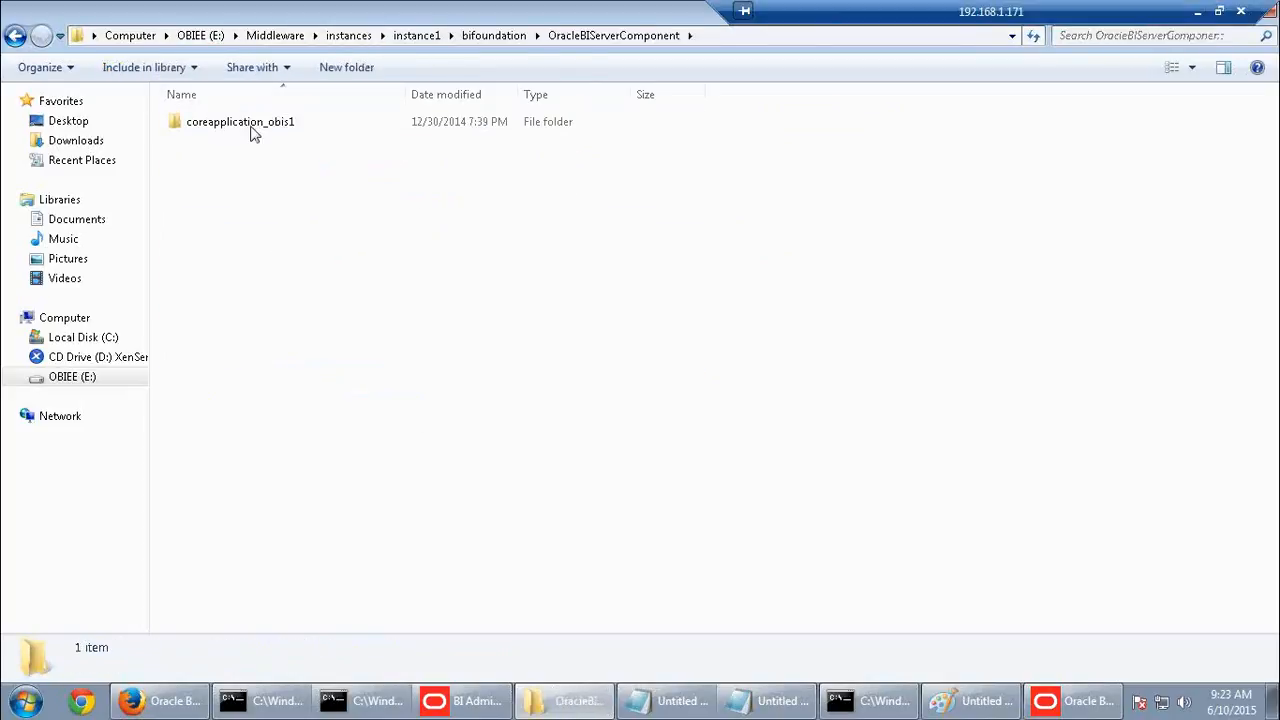
double_click(250, 124)
double_click(237, 228)
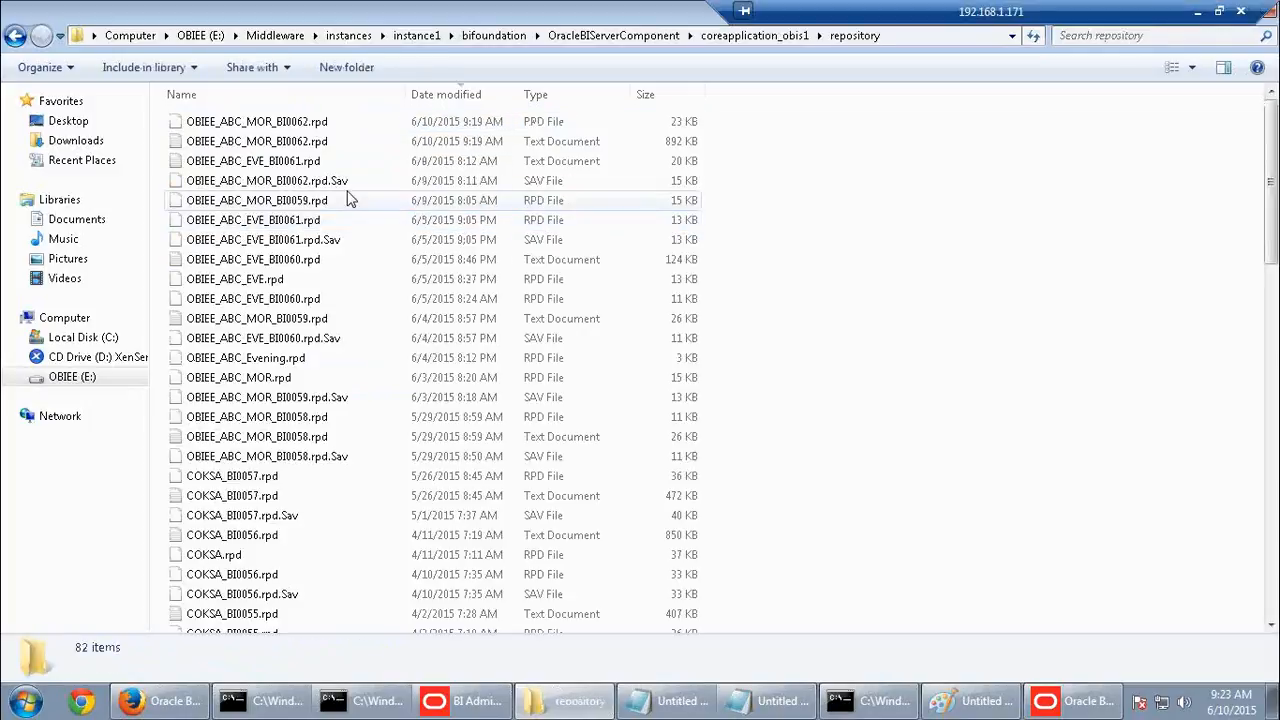
Duplicate OBIEE_ABC_MOR_BI0062.rpd and rename the copy to OBIEE_ABC_MOR (2).rpd.
click(308, 128)
key(ctrl+c)
key(ctrl+v)
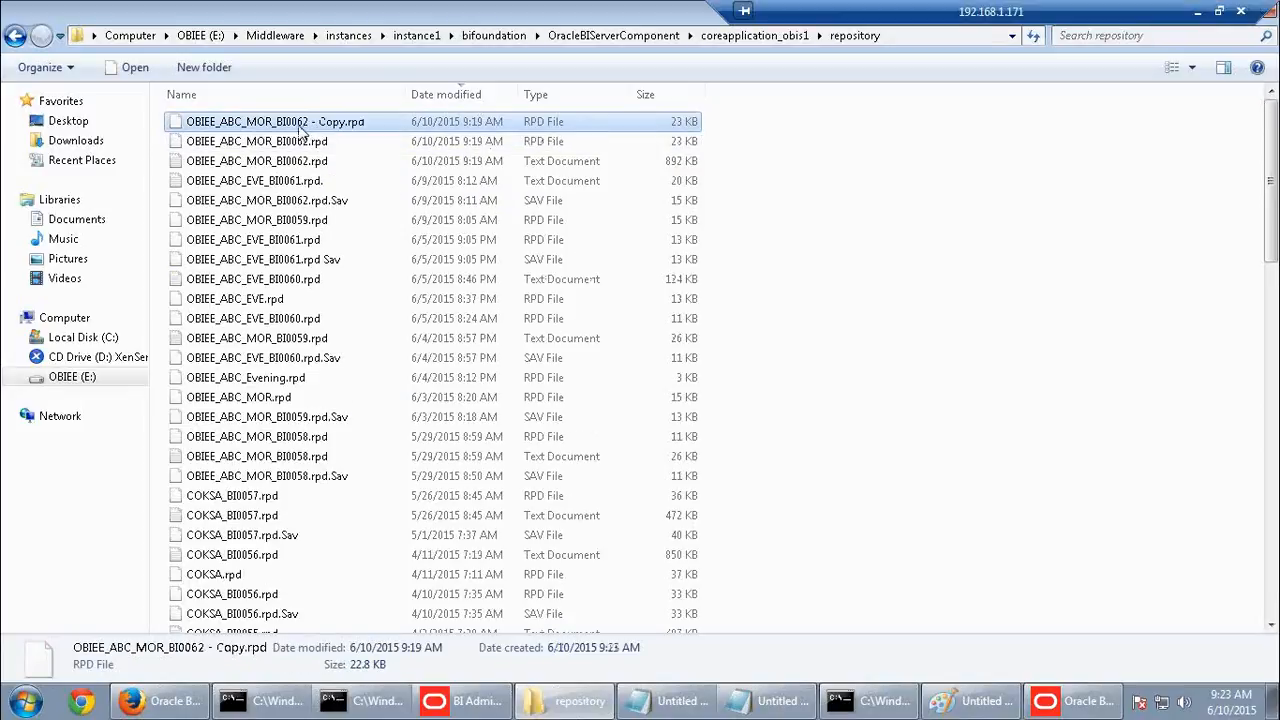
click(285, 122)
drag(278, 121, 336, 121)
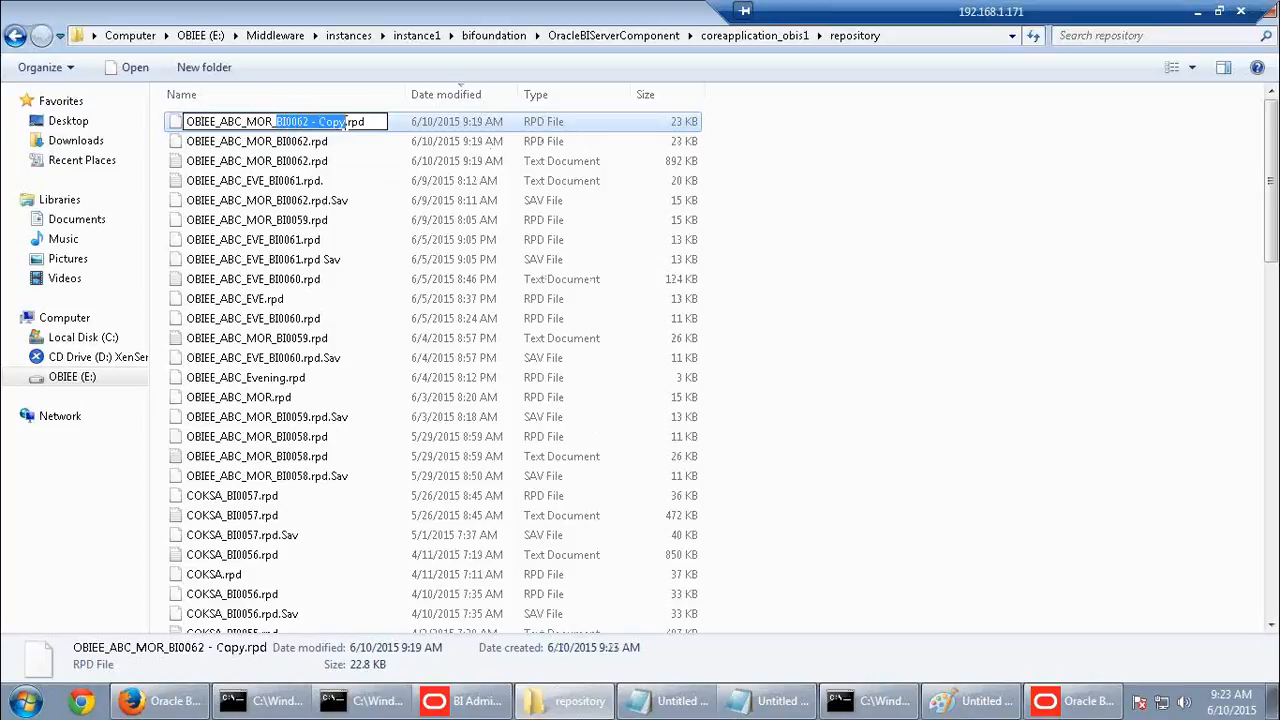
key(BackSpace)
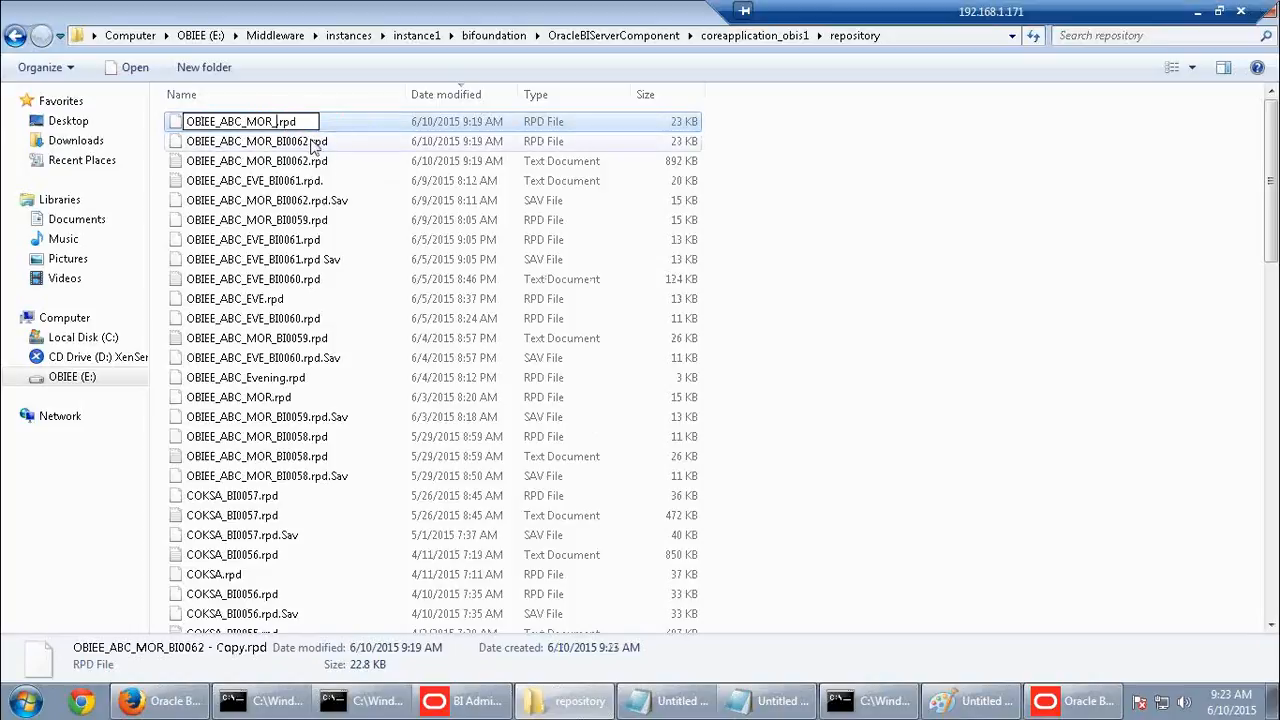
key(BackSpace)
key(Return)
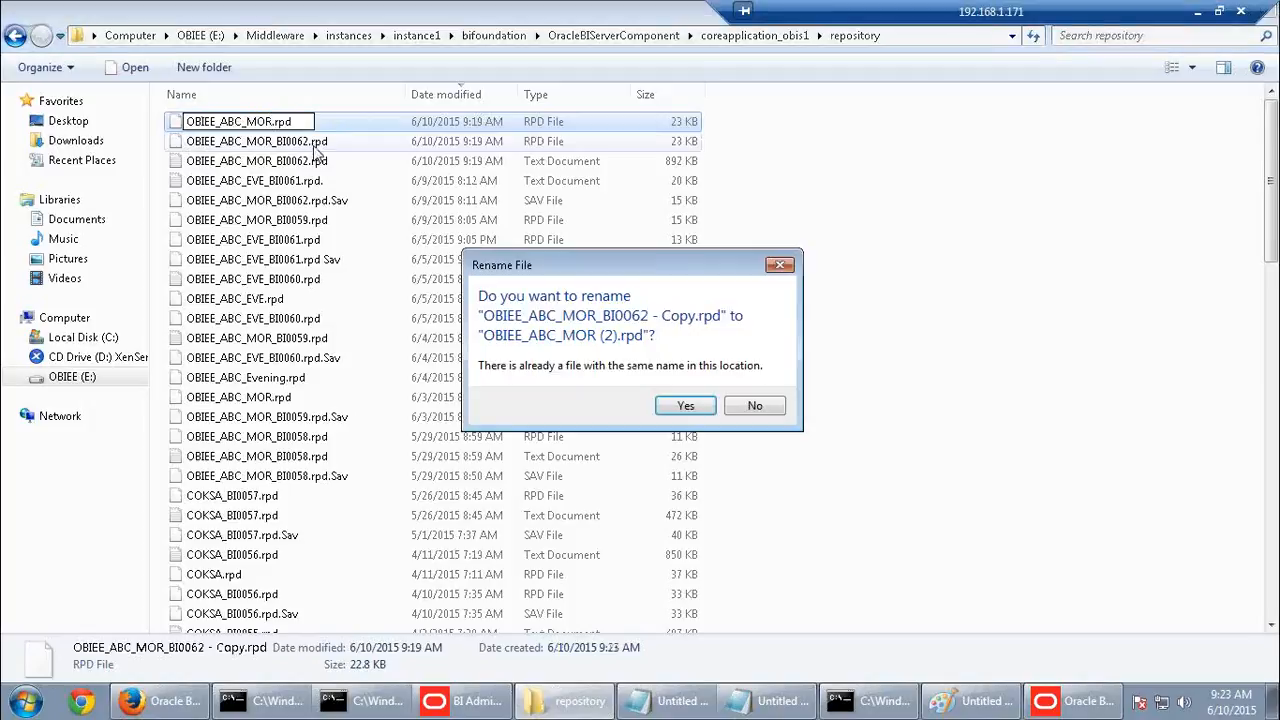
click(675, 407)
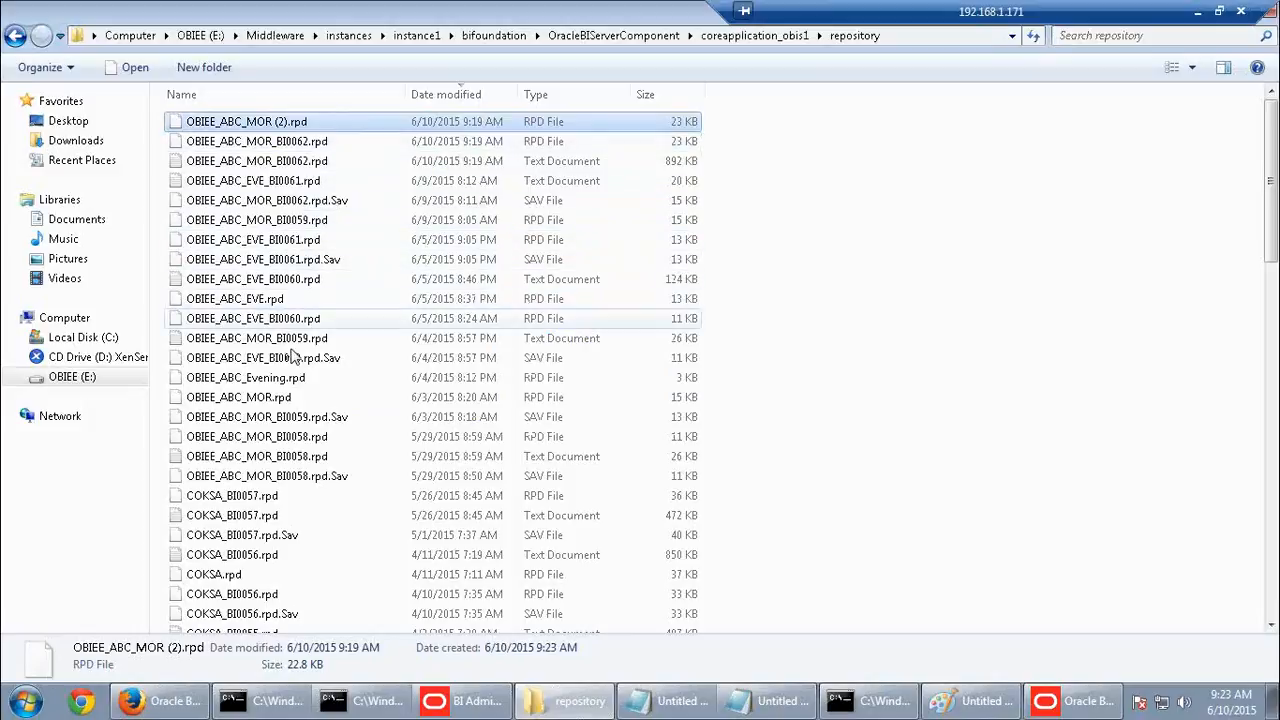
Permanently delete the old OBIEE_ABC_MOR.rpd and rename the copy to OBIEE_ABC_MOR.rpd.
click(270, 398)
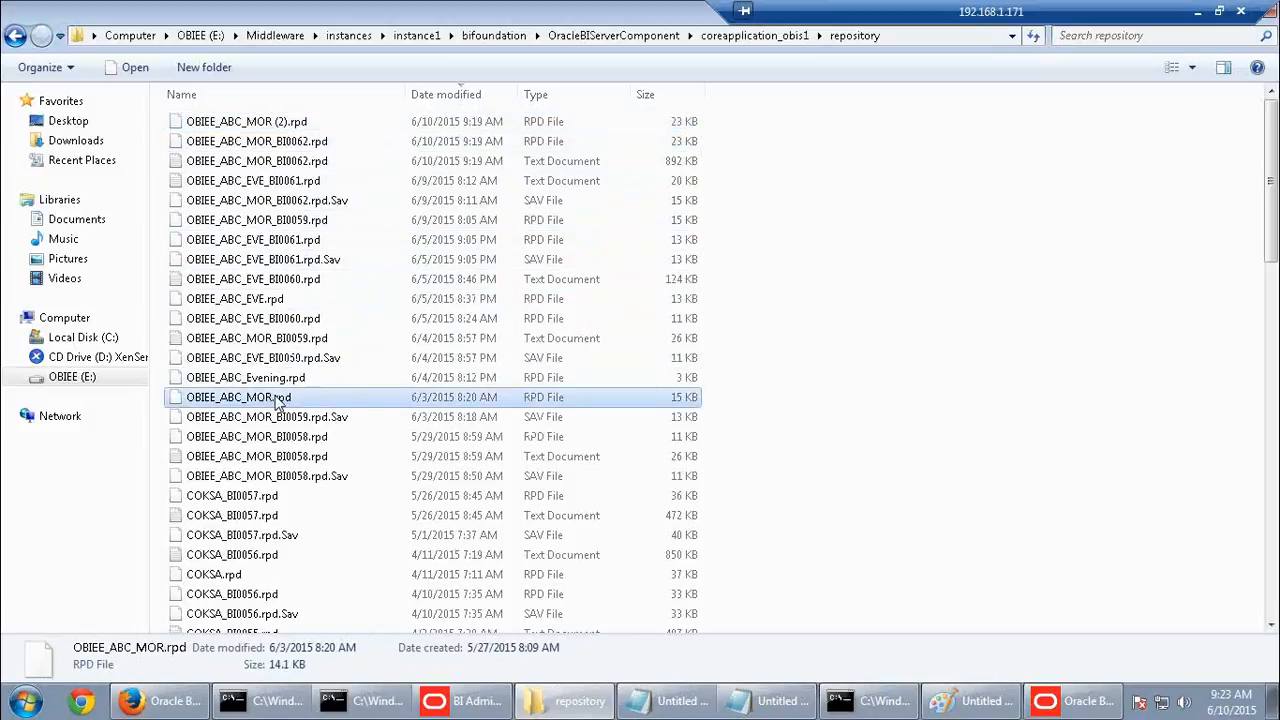
key(shift+Delete)
key(Return)
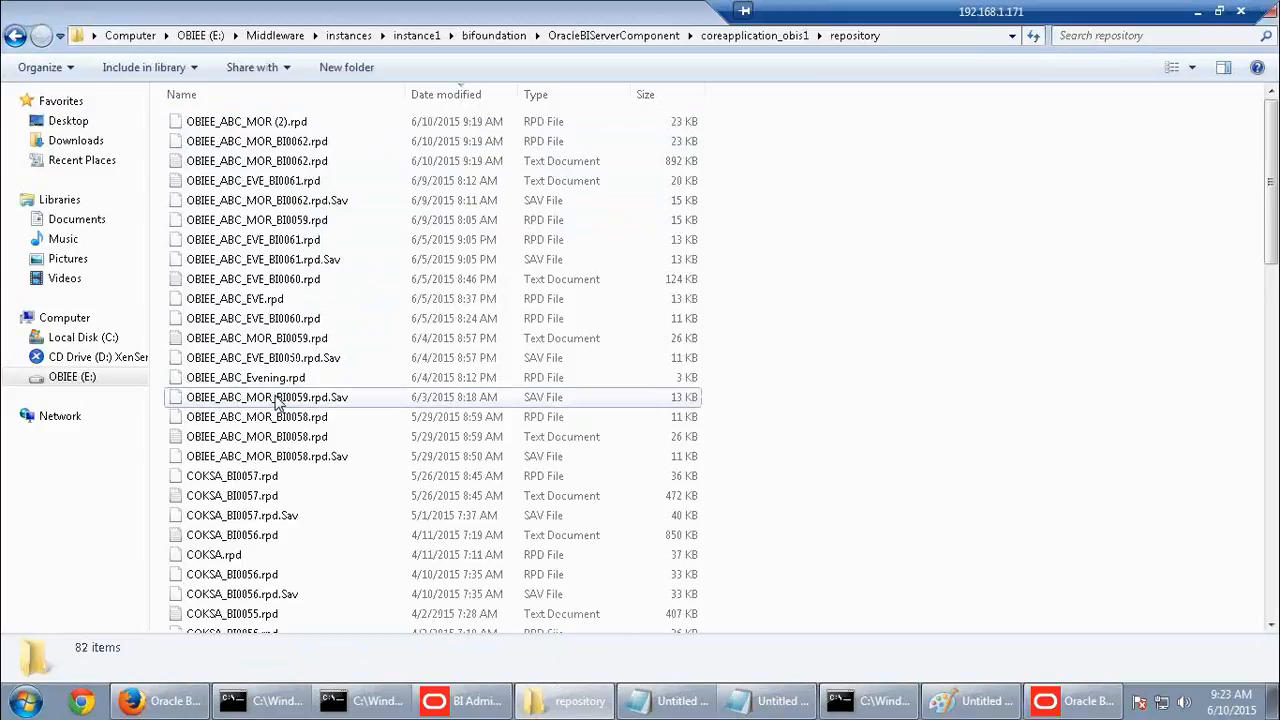
click(295, 123)
key(F2)
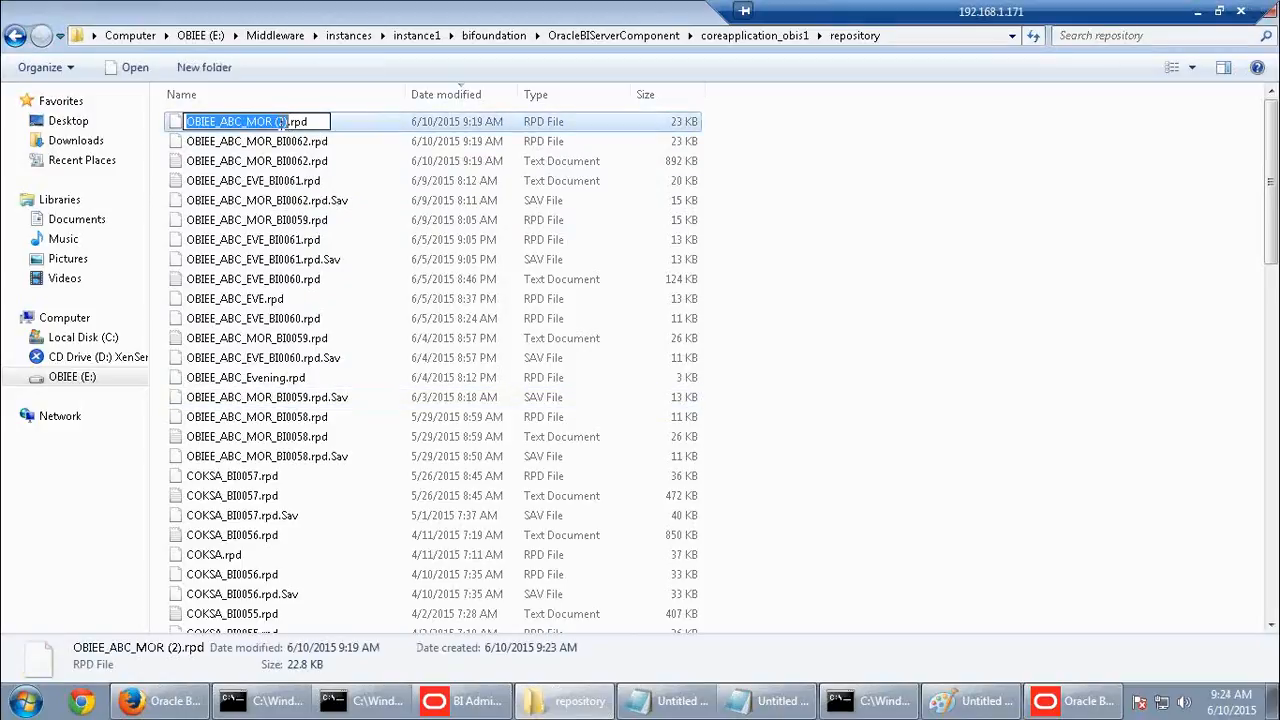
key(Right)
key(BackSpace)
key(BackSpace)
key(BackSpace)
key(BackSpace)
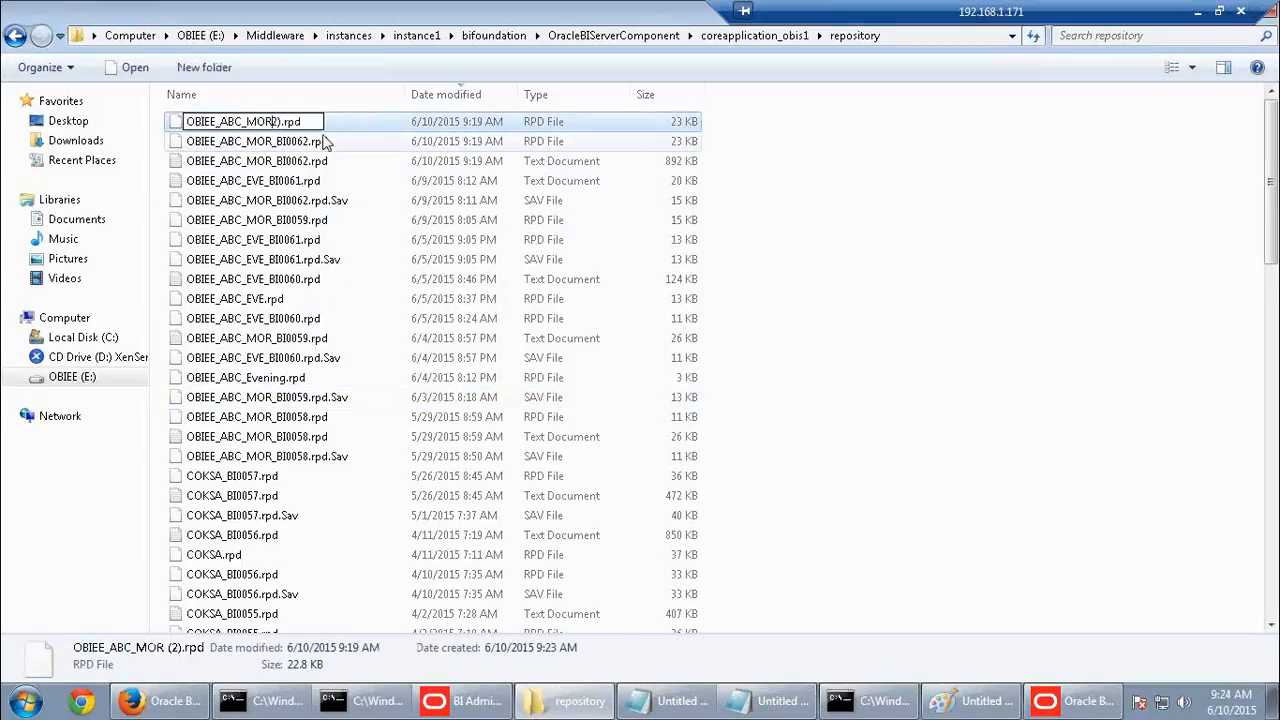
click(325, 142)
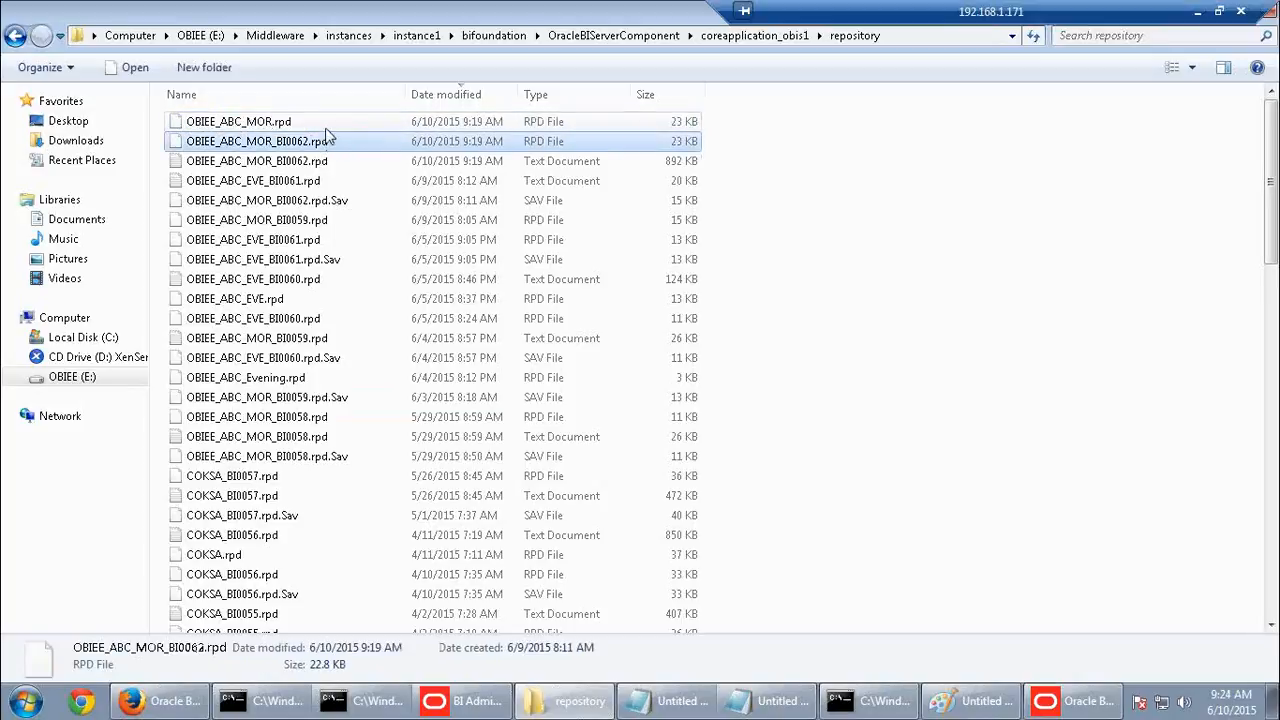
click(326, 128)
click(1114, 707)
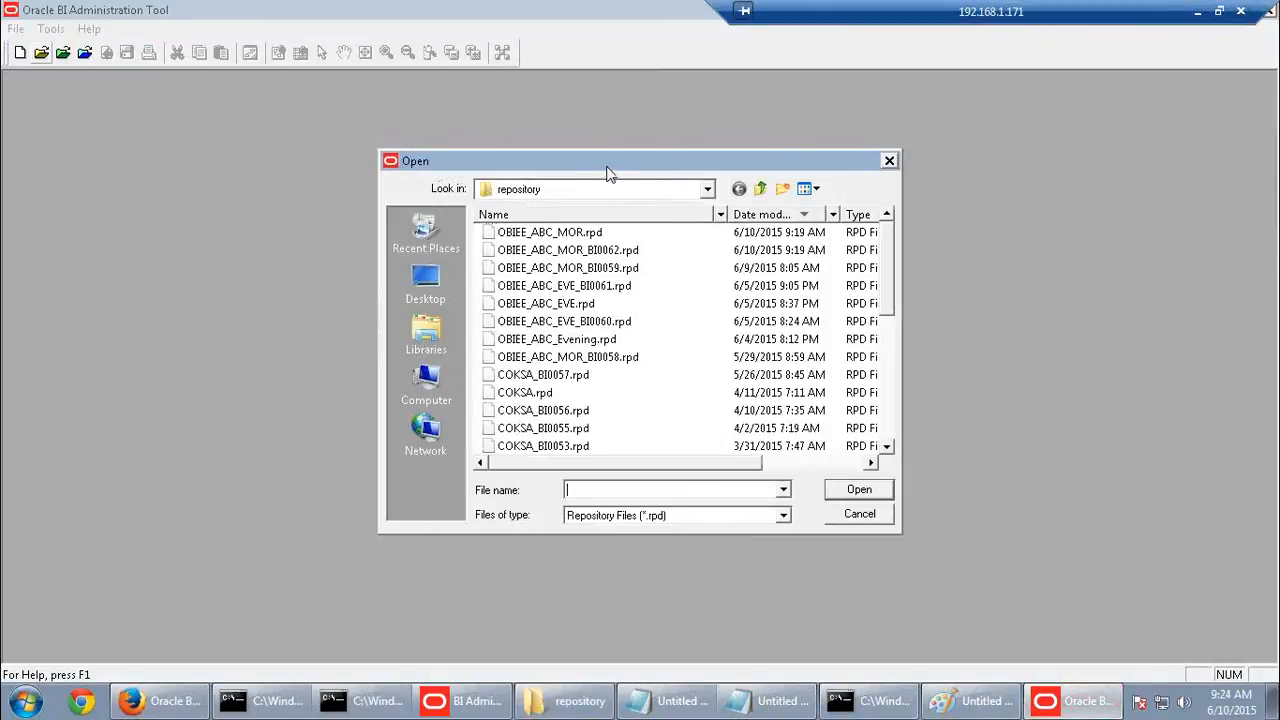
Open OBIEE_ABC_MOR.rpd offline with the repository password.
click(579, 236)
click(856, 490)
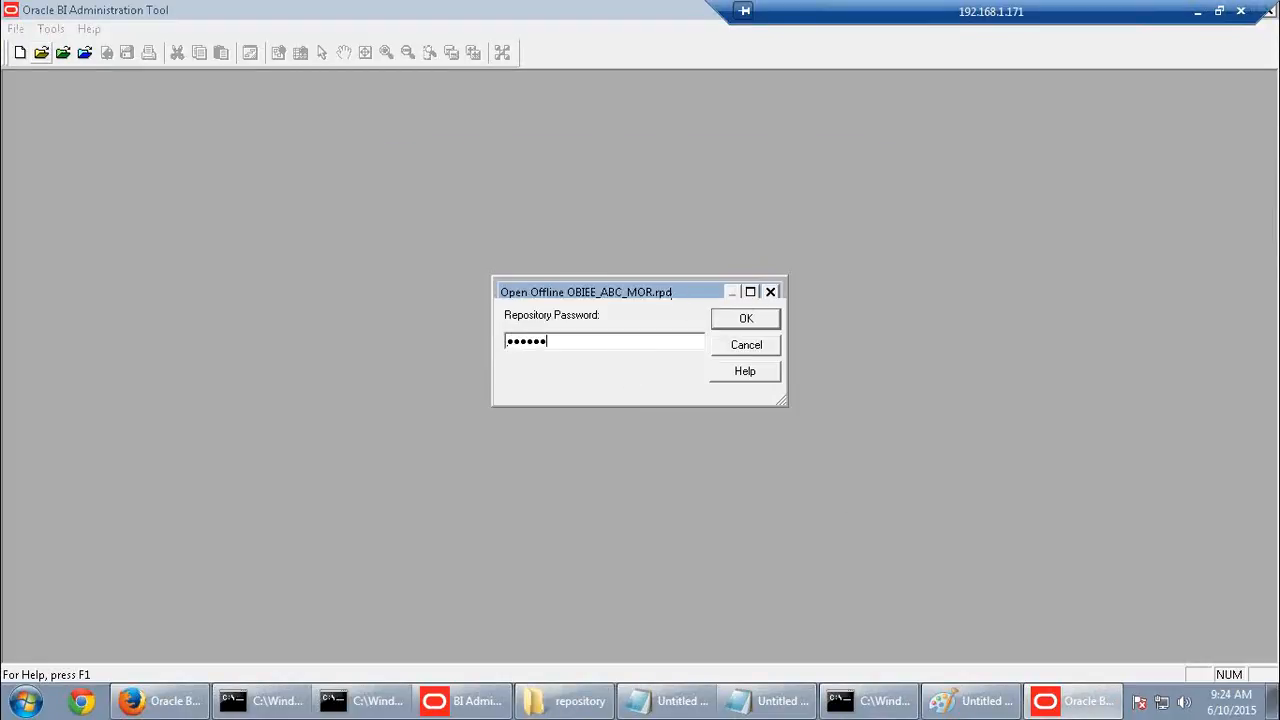
key(Return)
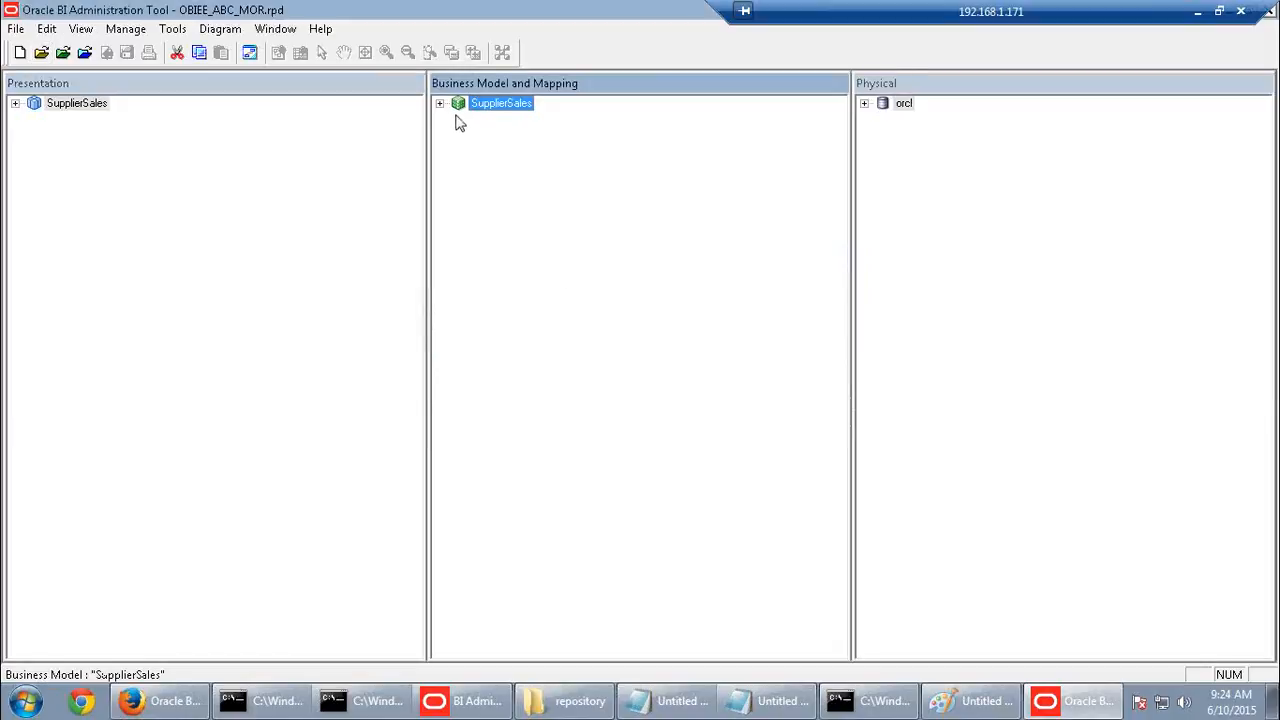
Delete the Dim_EMPLOYEEDim dimension from the SupplierSales business model.
click(440, 104)
click(513, 134)
right_click(513, 134)
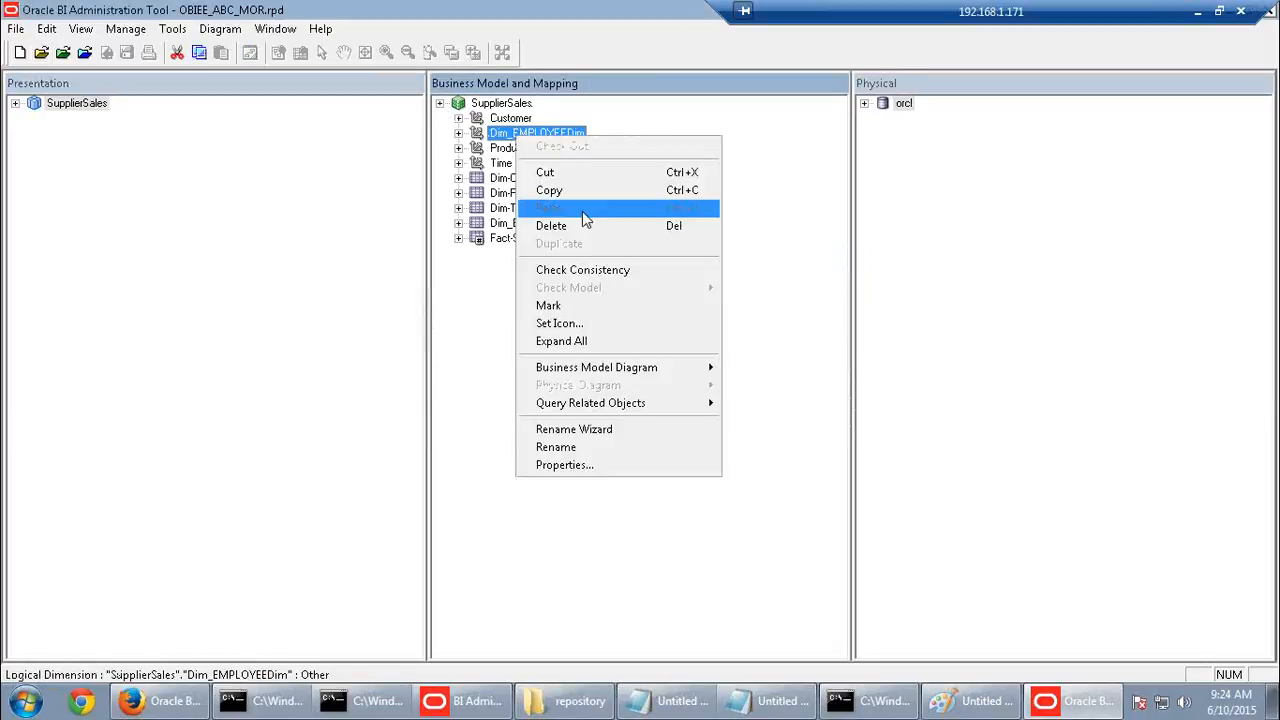
click(573, 228)
click(636, 393)
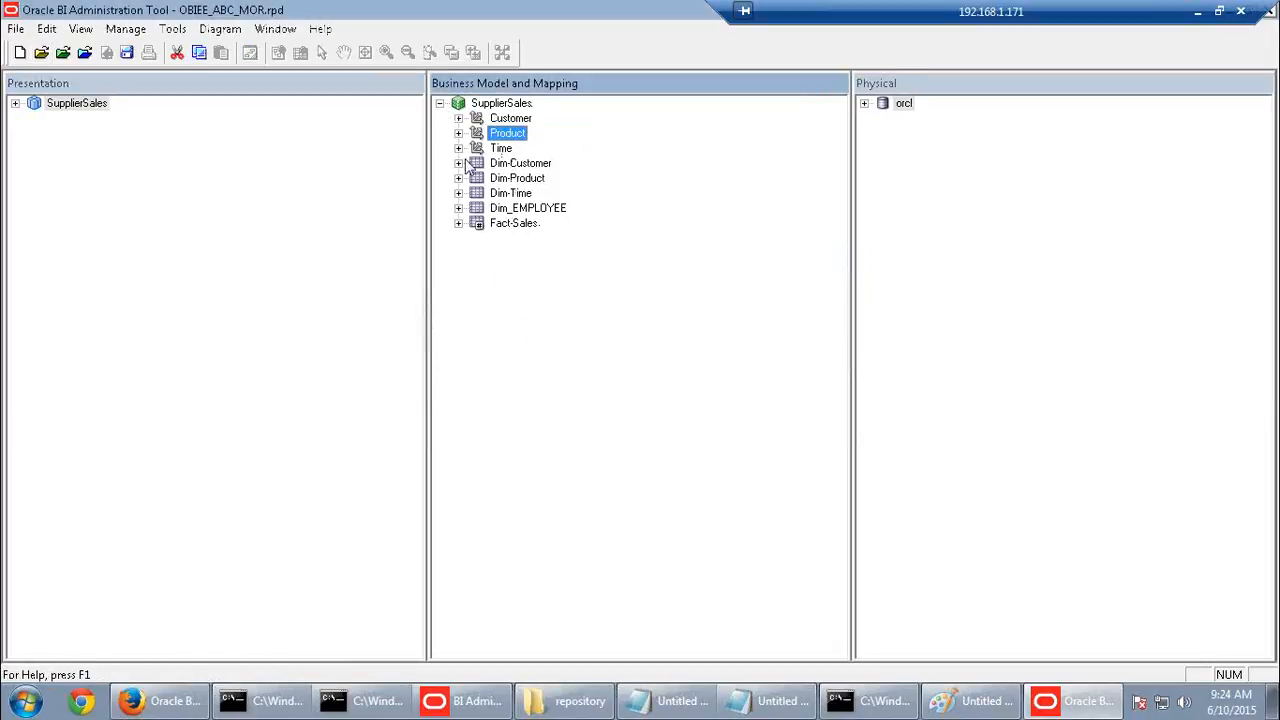
Delete the Dim_EMPLOYEE presentation table and the Dim_EMPLOYEE logical table from SupplierSales.
click(15, 104)
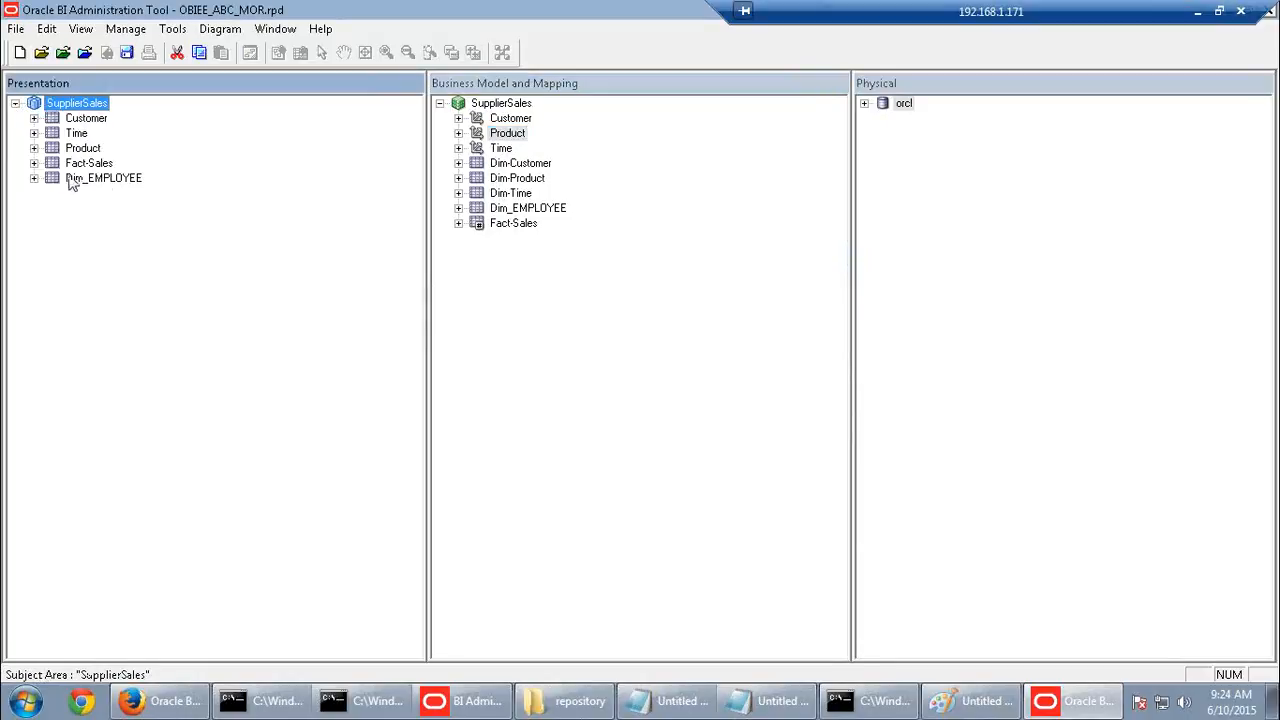
click(33, 178)
right_click(95, 180)
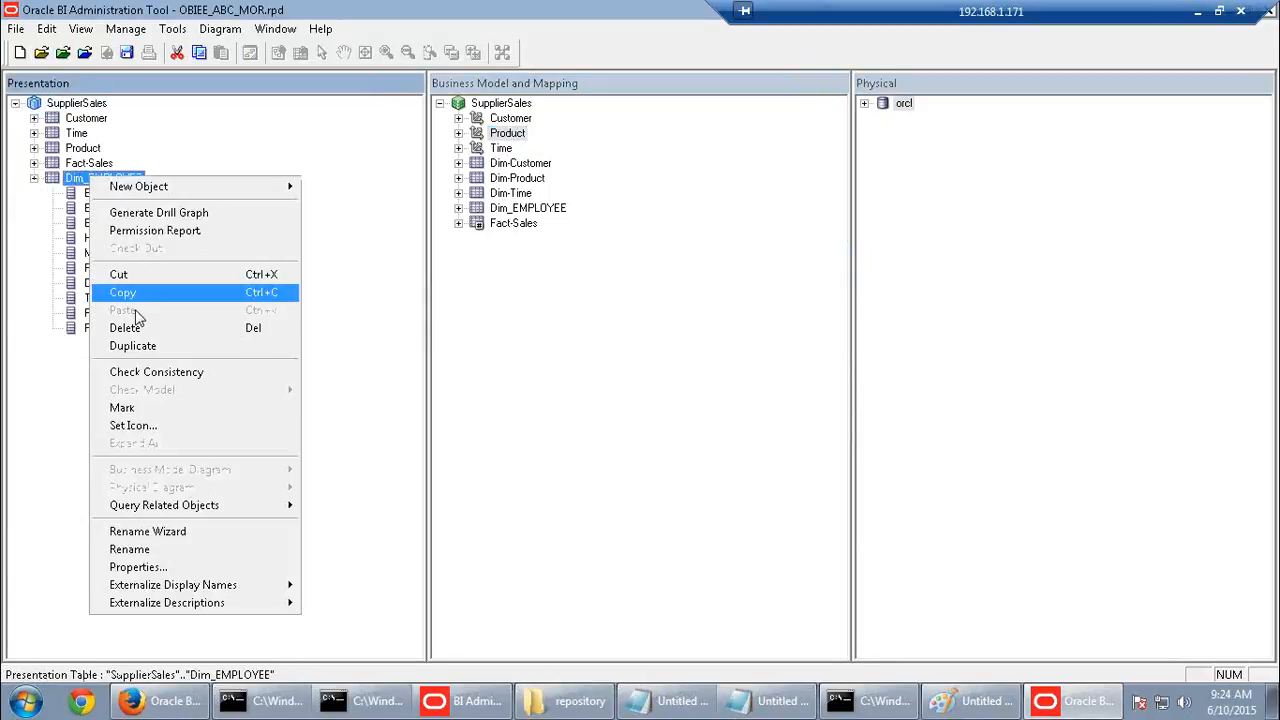
click(140, 329)
click(636, 393)
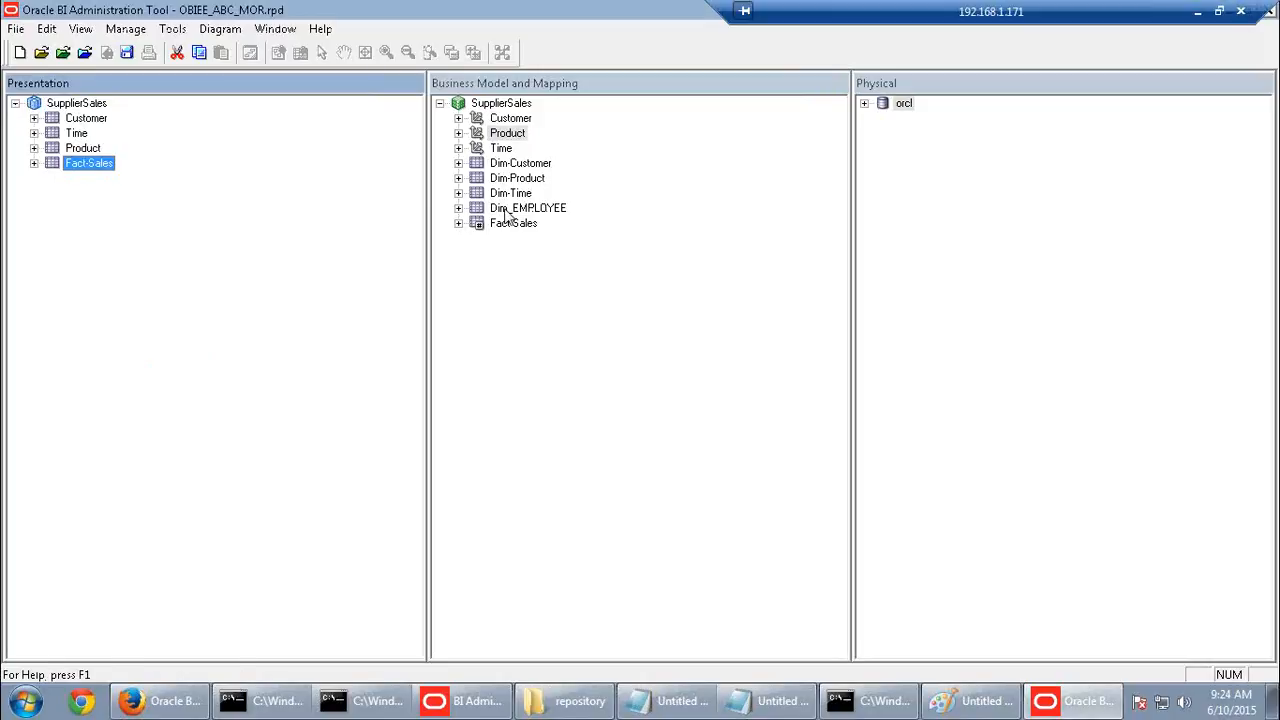
right_click(505, 210)
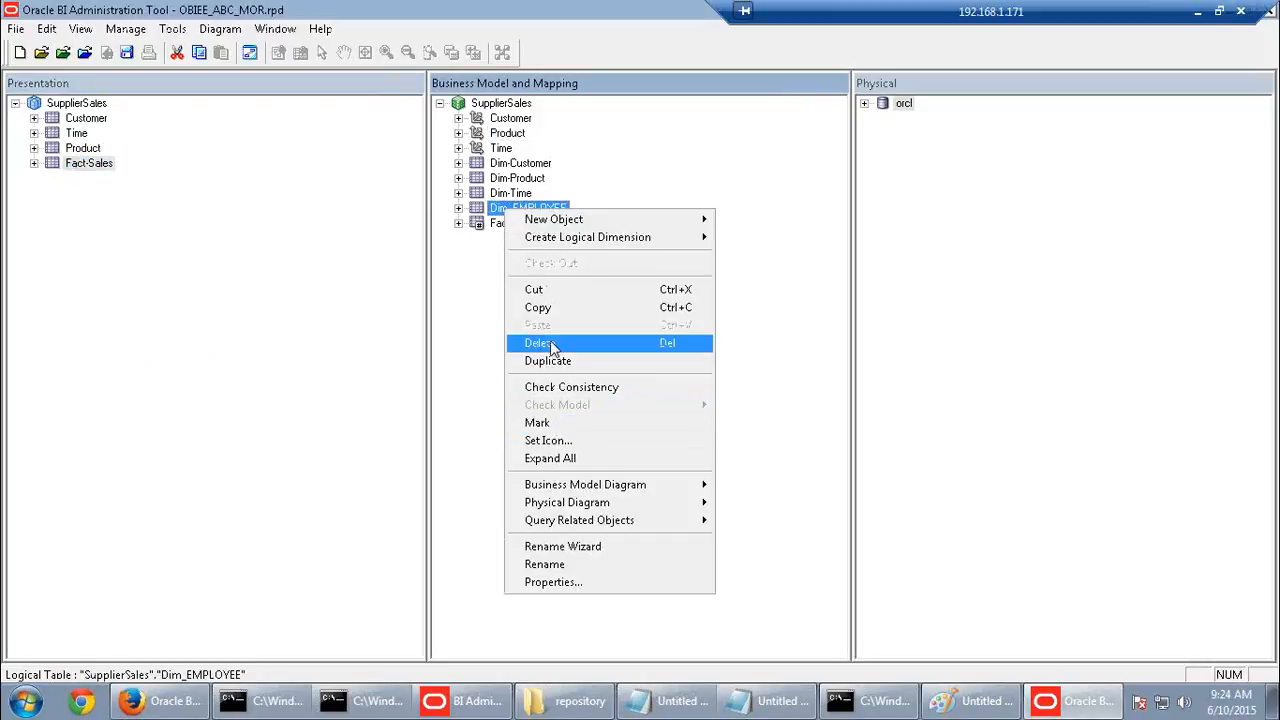
click(553, 343)
click(638, 392)
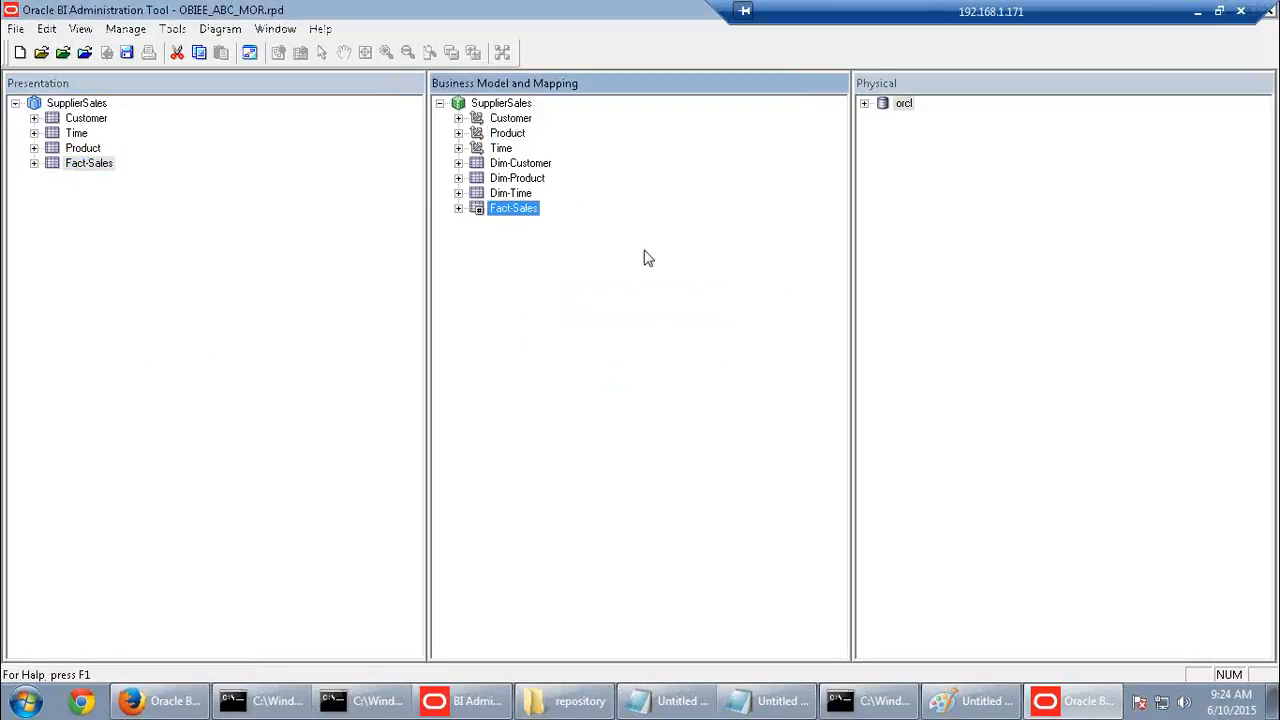
click(865, 104)
Drag the Dim_EMPLOYEE physical table from SUPPLIER2 into the SupplierSales business model.
click(883, 134)
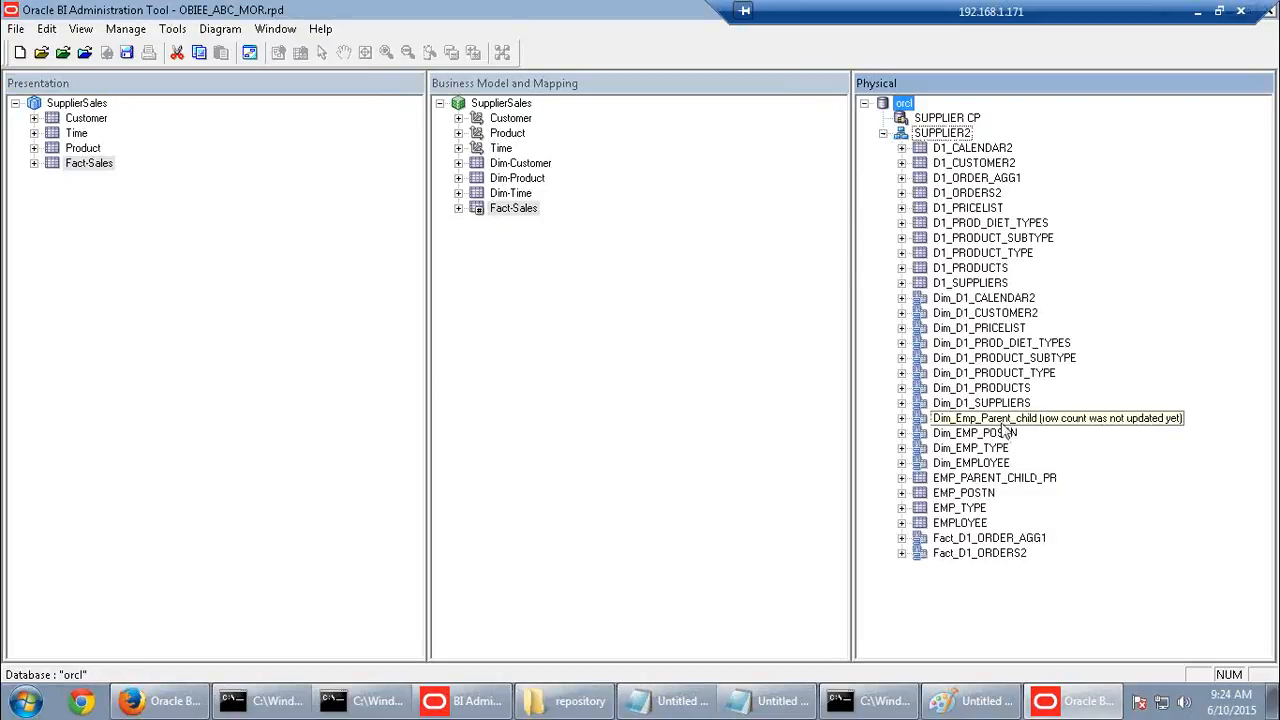
click(974, 468)
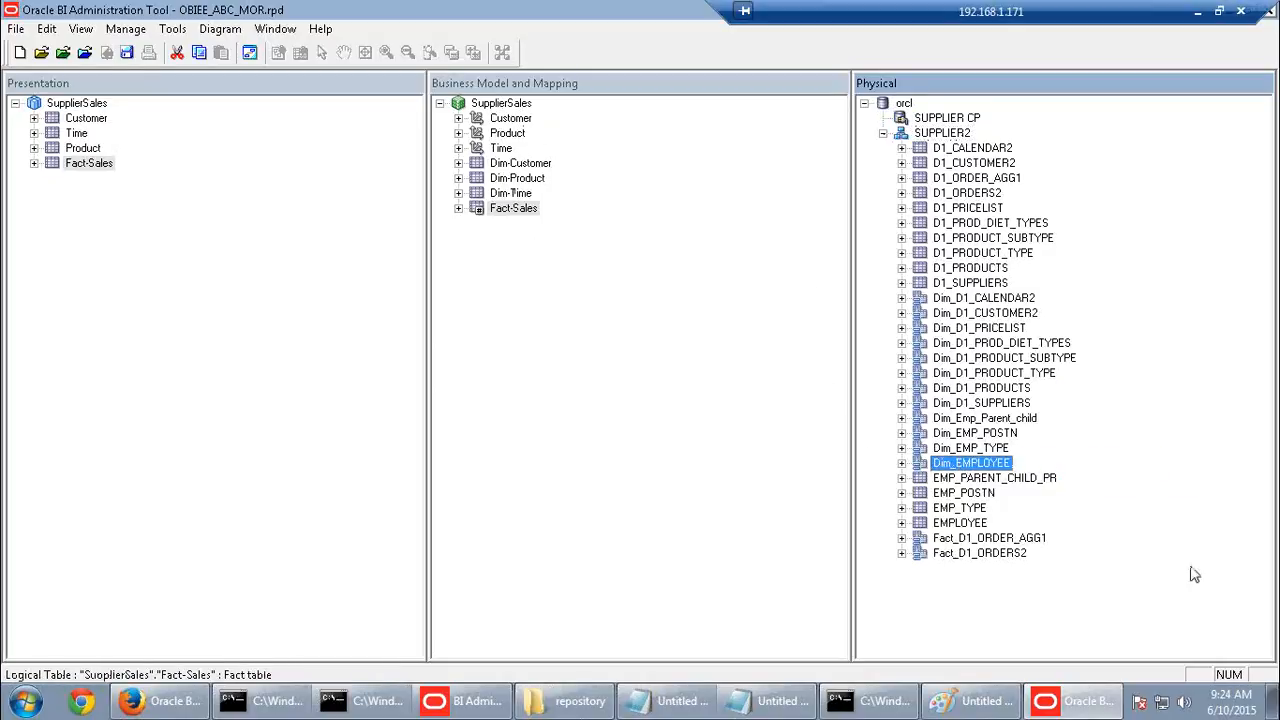
drag(966, 465, 500, 104)
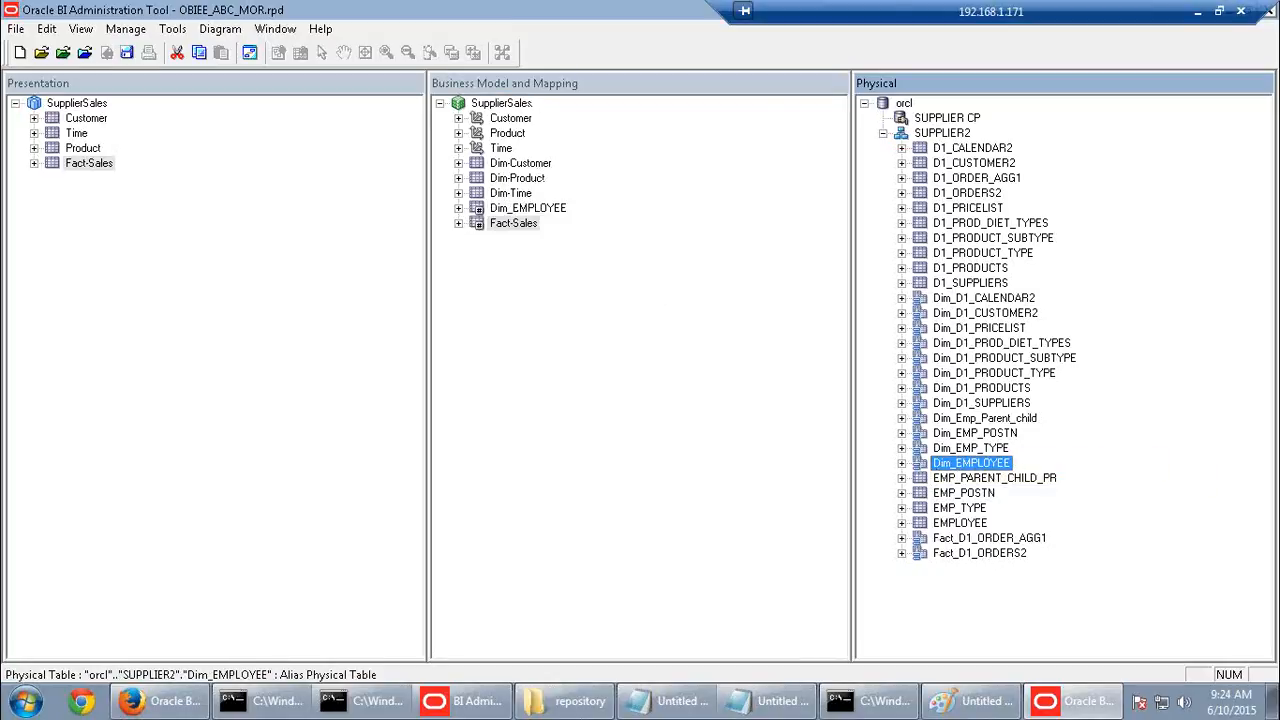
click(459, 209)
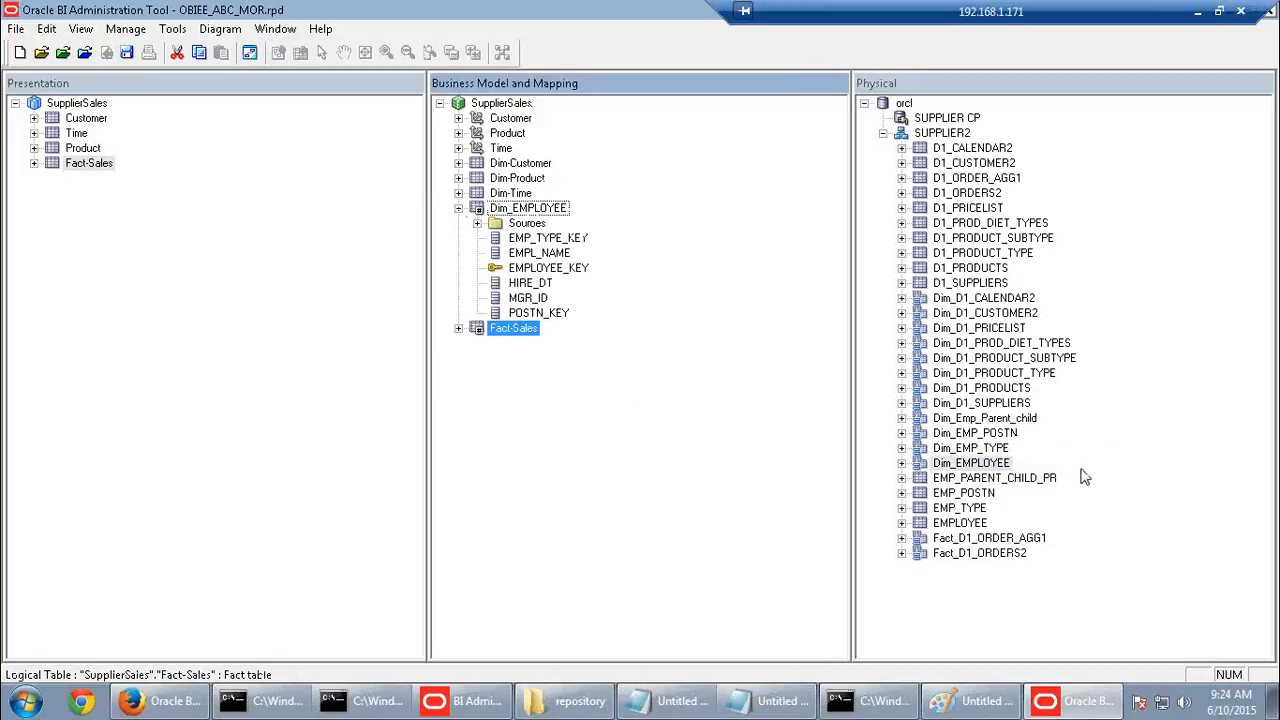
Add DISTANCE, TYPE_DESC, POSTN_DESC and POSTN_LEVEL columns to the Dim_EMPLOYEE logical table.
click(901, 419)
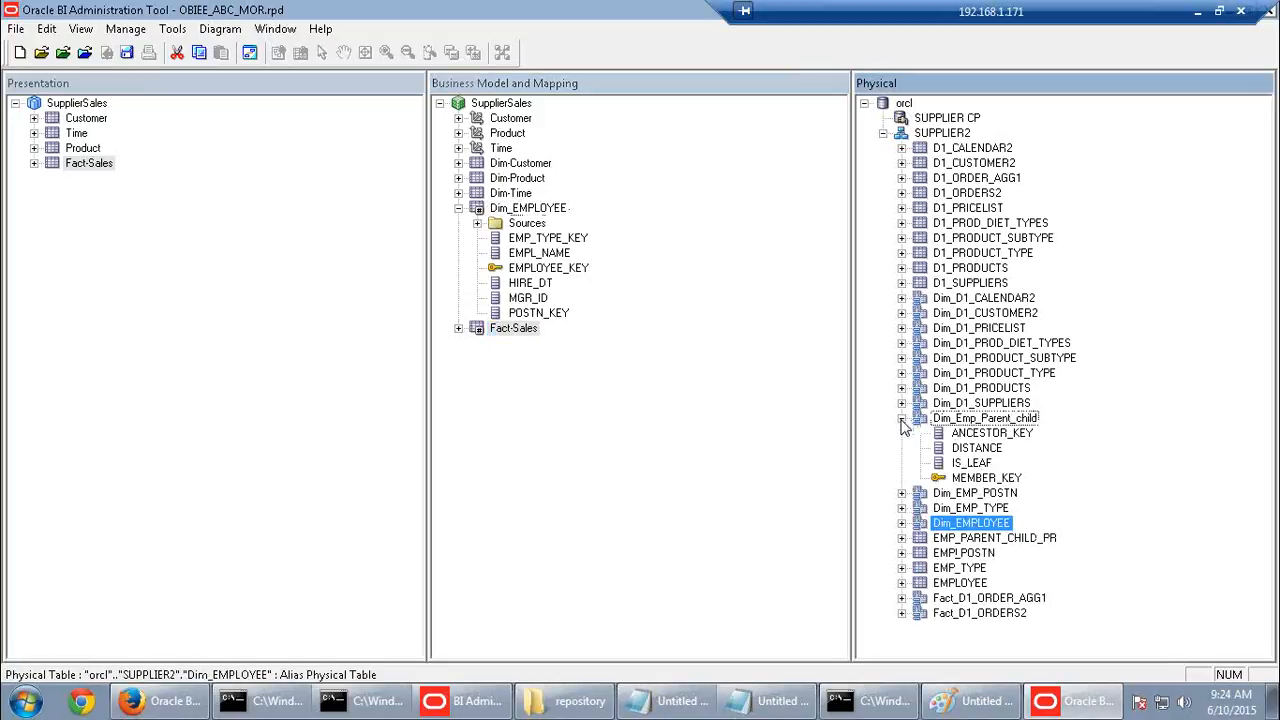
drag(976, 448, 797, 316)
click(477, 223)
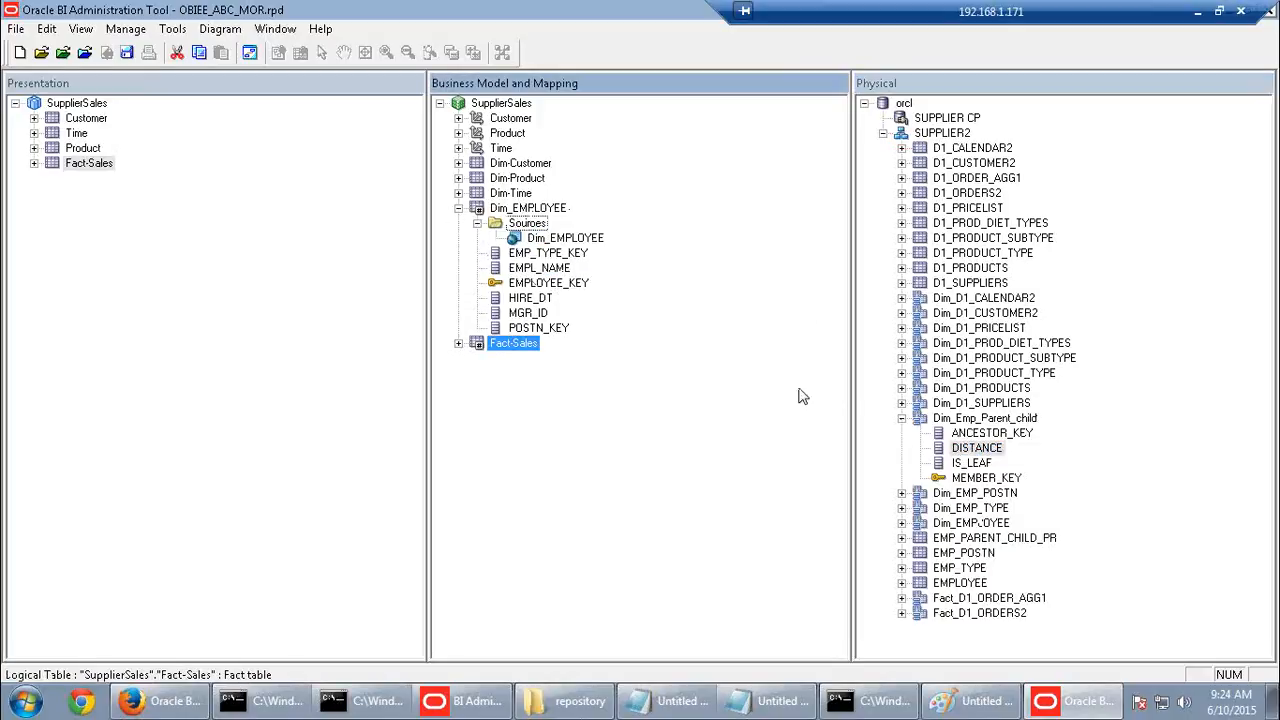
click(977, 454)
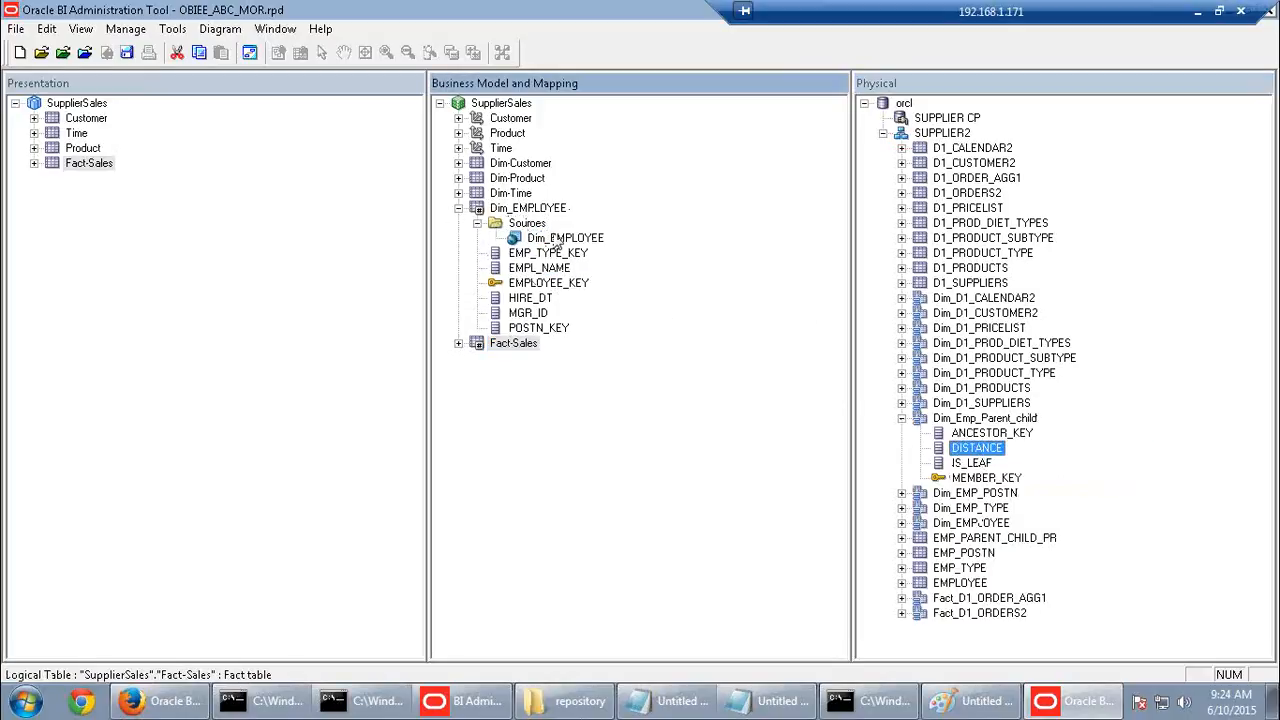
drag(977, 450, 578, 250)
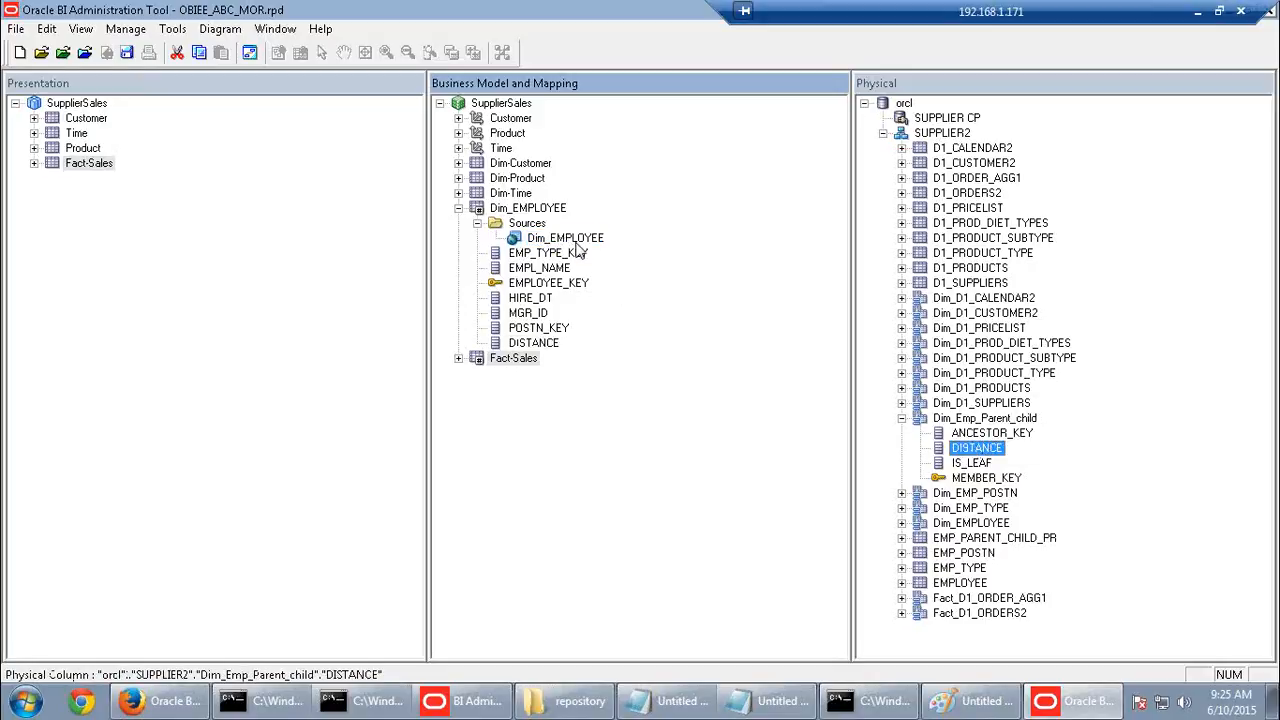
click(901, 508)
drag(960, 523, 580, 246)
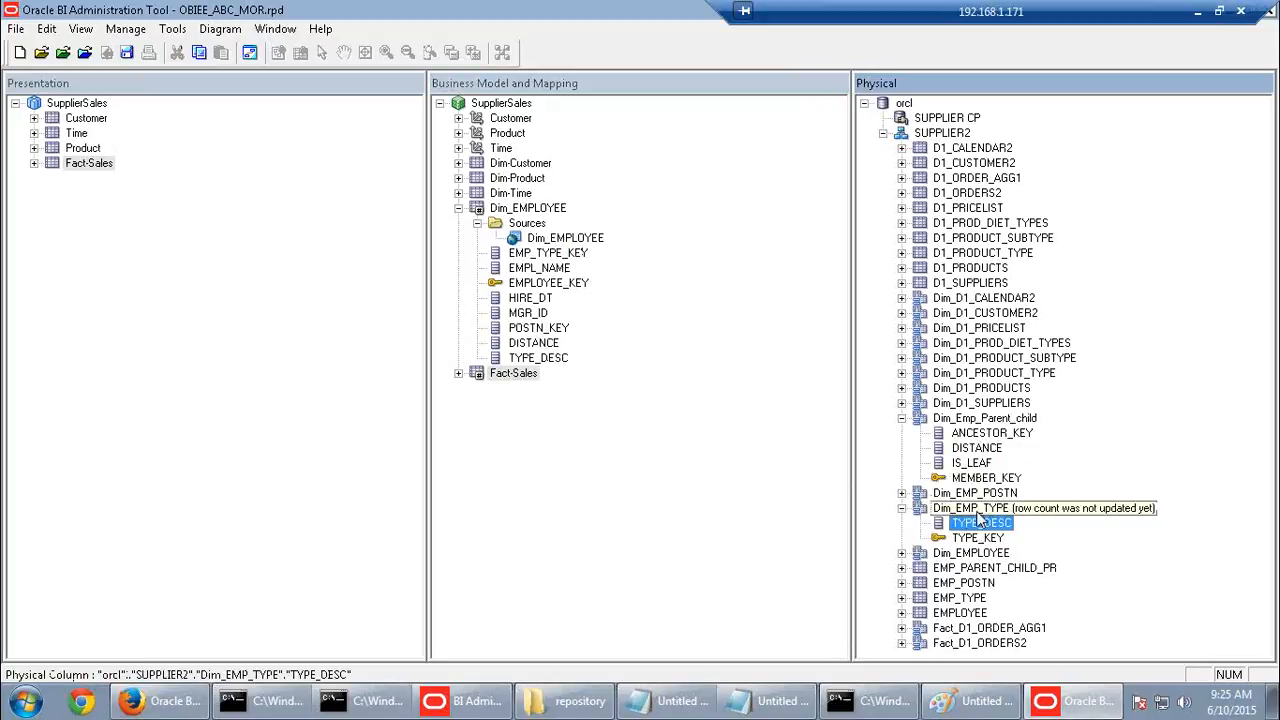
click(901, 493)
click(985, 508)
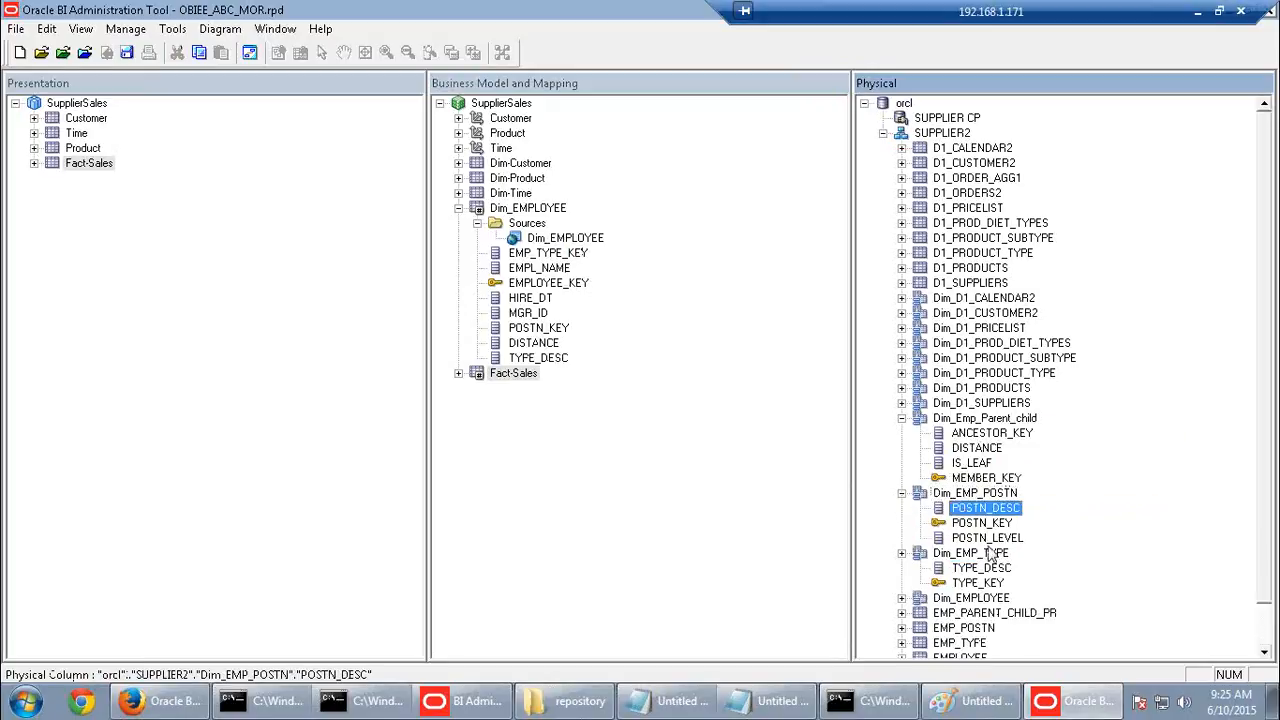
ctrl+click(985, 538)
drag(968, 511, 575, 245)
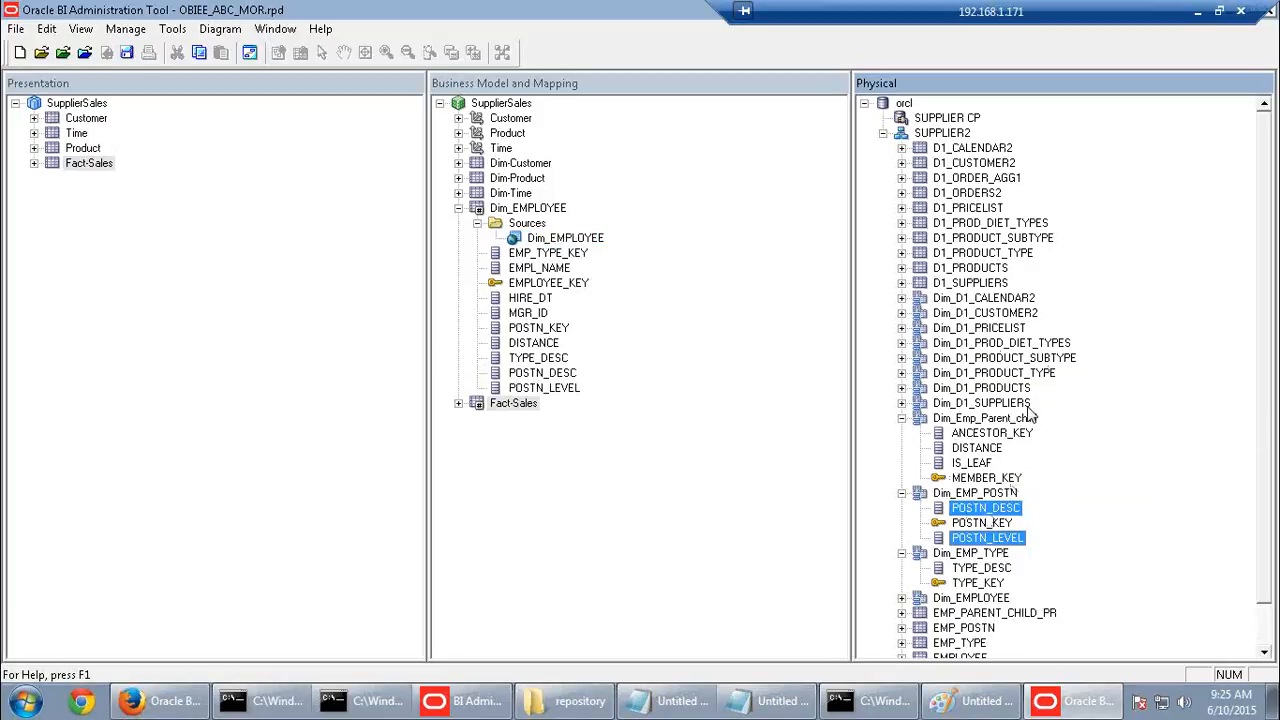
Expand Fact-Sales and its Sources folder to show Fact_D1_ORDERS2 and Fact_D1_ORDER_AGG1.
click(460, 405)
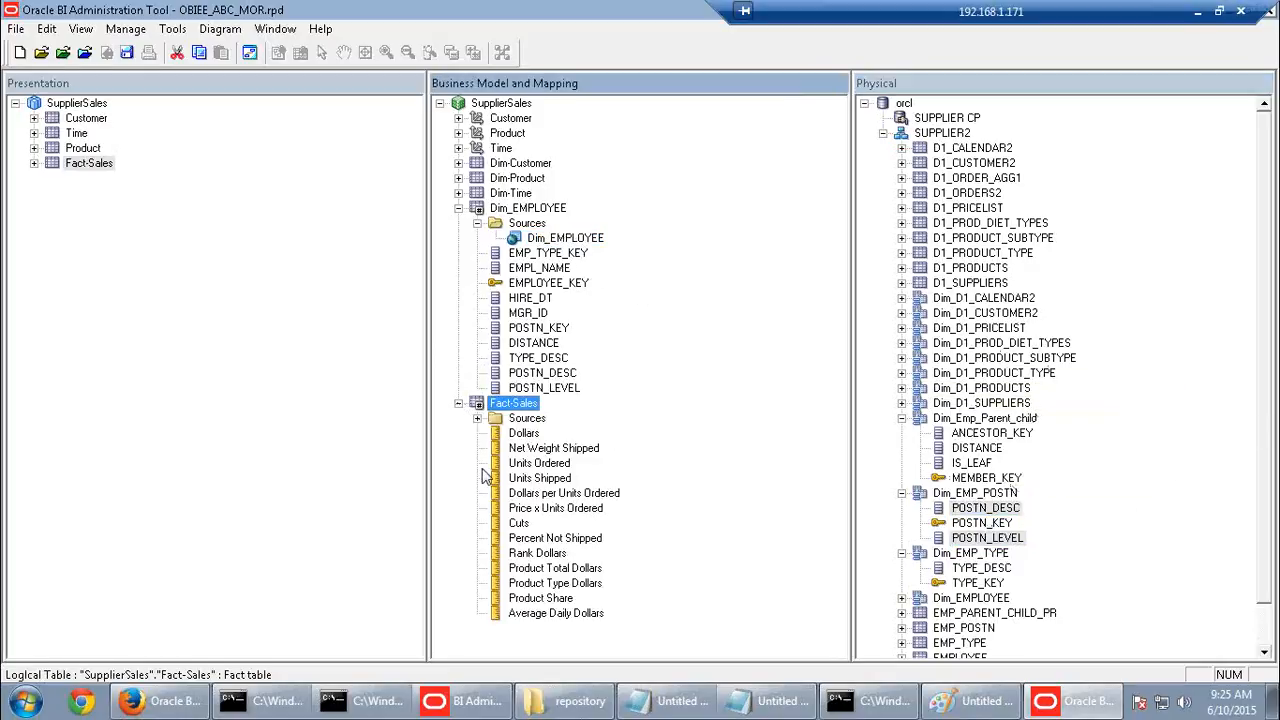
click(478, 419)
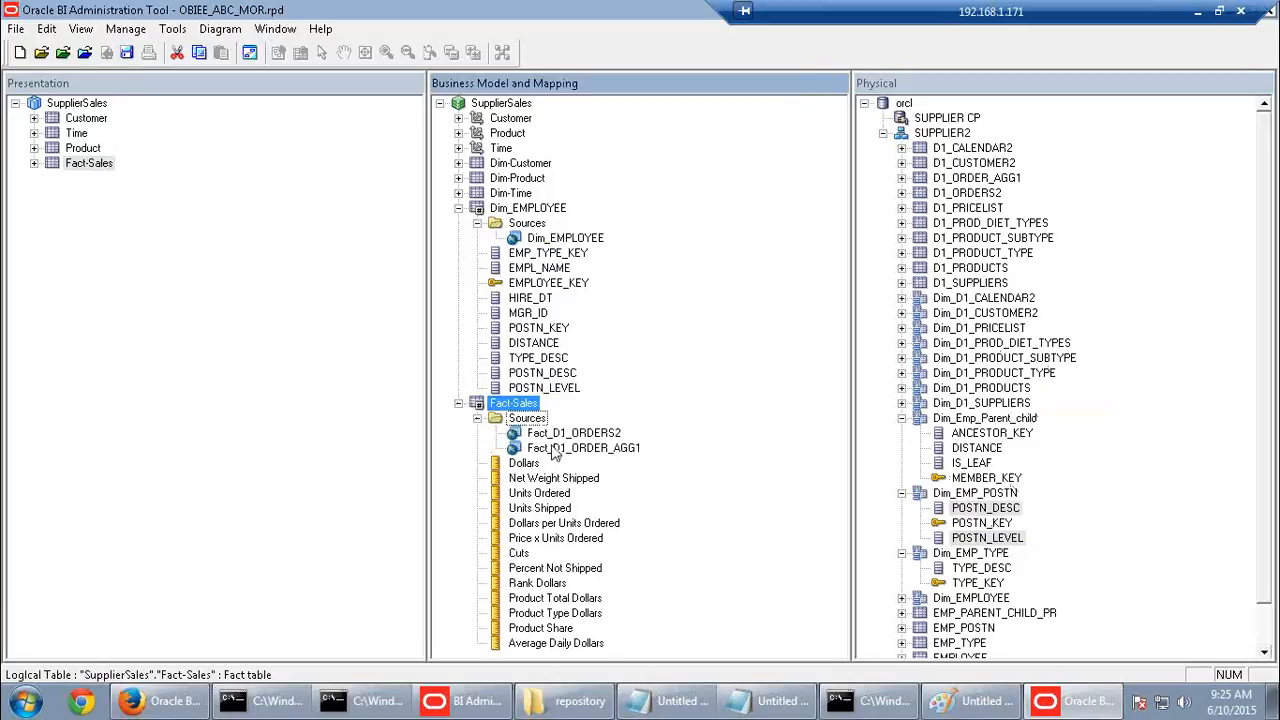
right_click(558, 210)
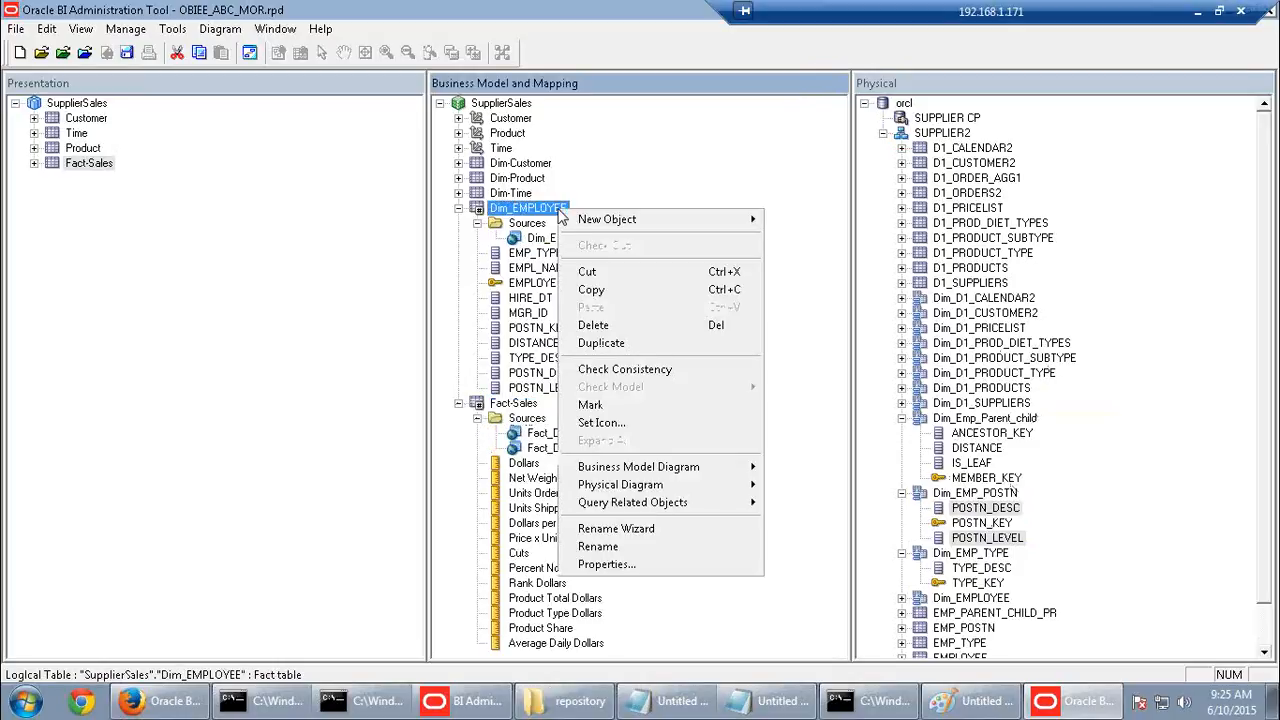
Save the repository and run the global consistency check, dismissing its failed results.
mouse_move(590, 230)
click(725, 176)
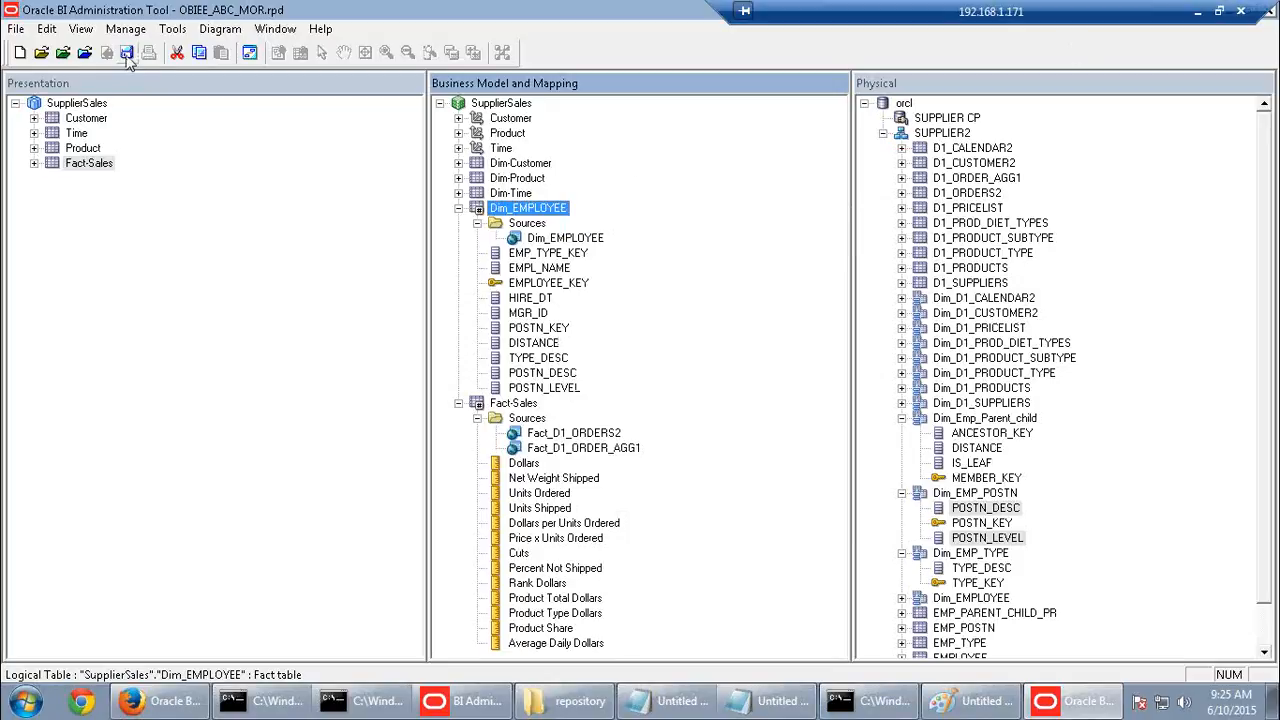
click(126, 55)
click(563, 393)
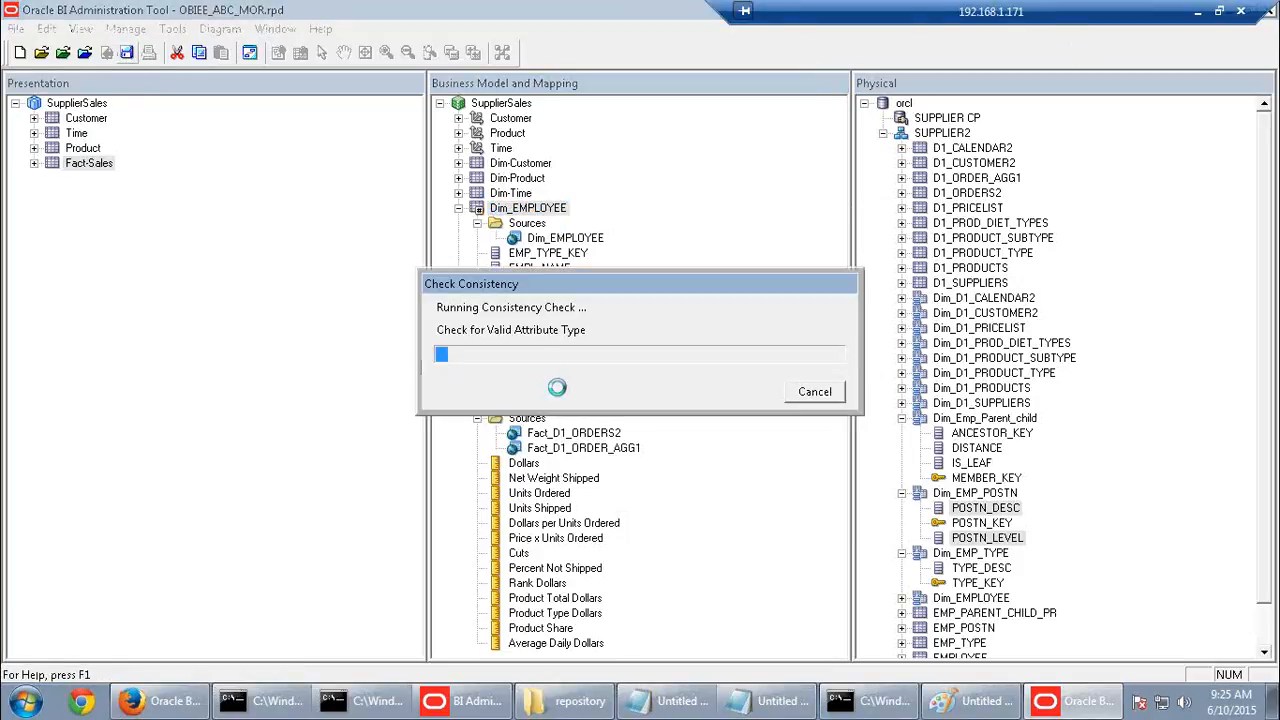
click(810, 393)
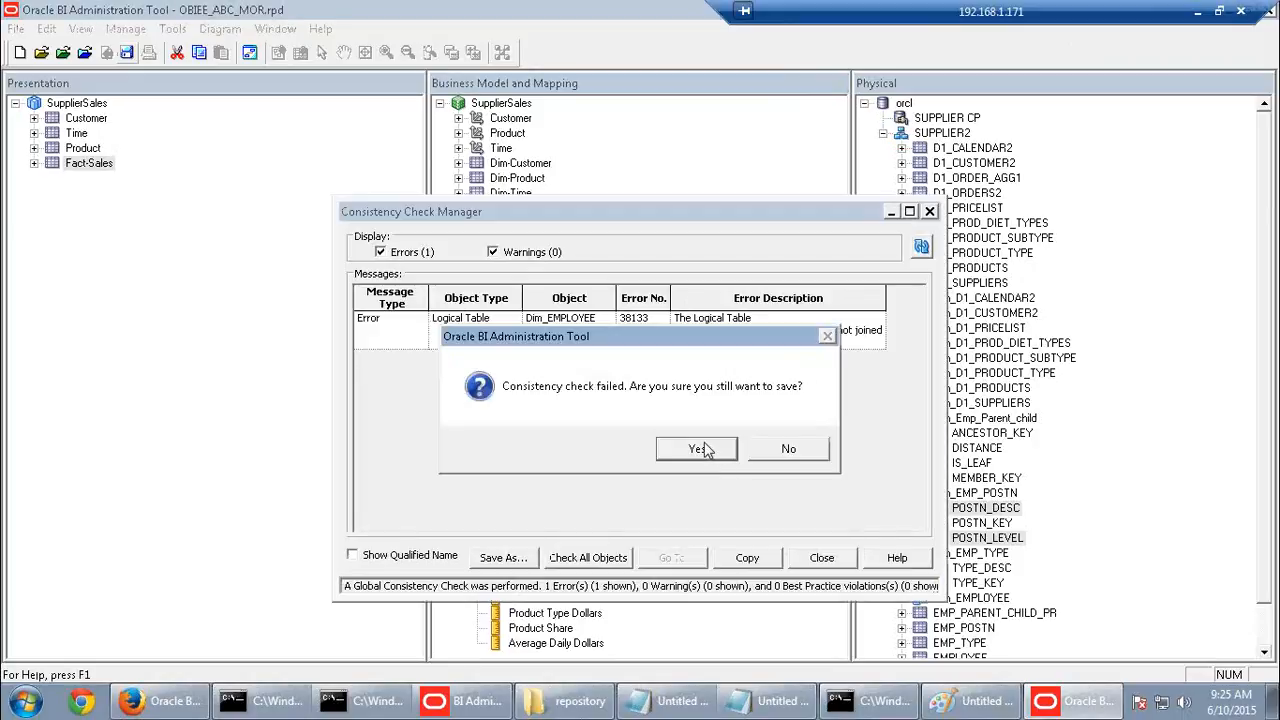
click(786, 451)
click(820, 558)
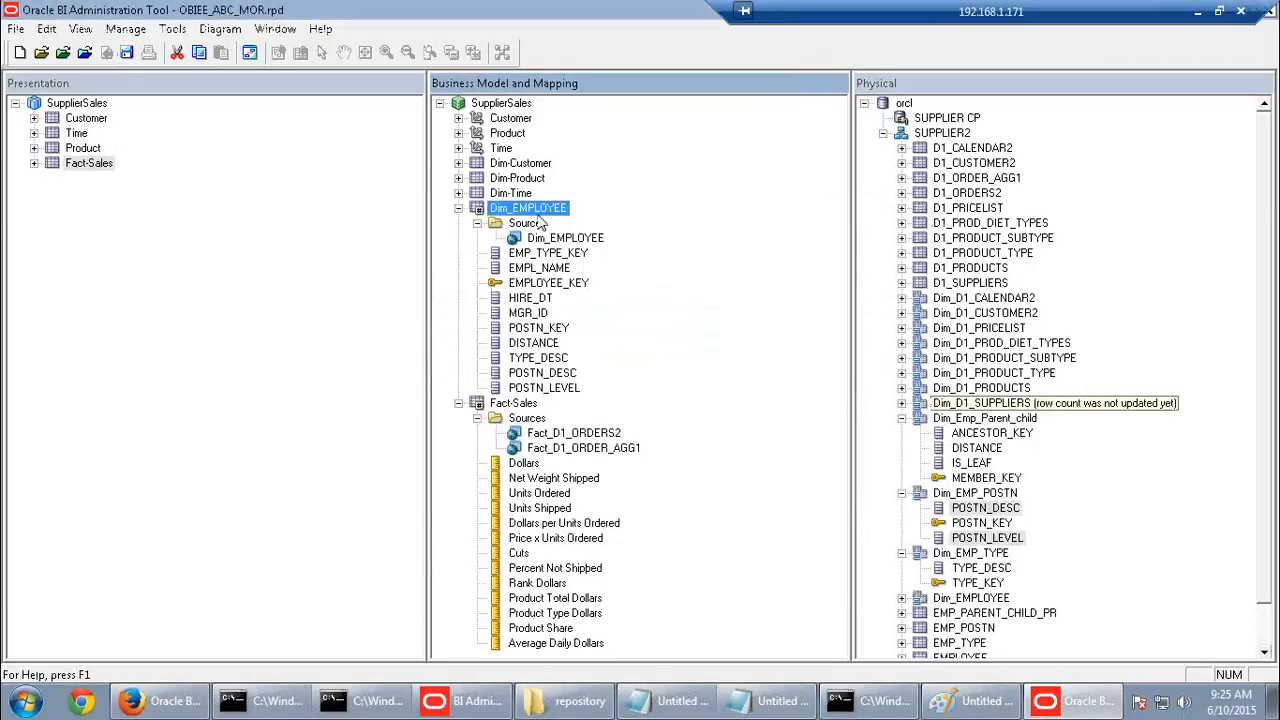
Diagram Fact-Sales and Dim_EMPLOYEE with their direct joins, abandoning a first join attempt.
ctrl+click(520, 404)
right_click(521, 405)
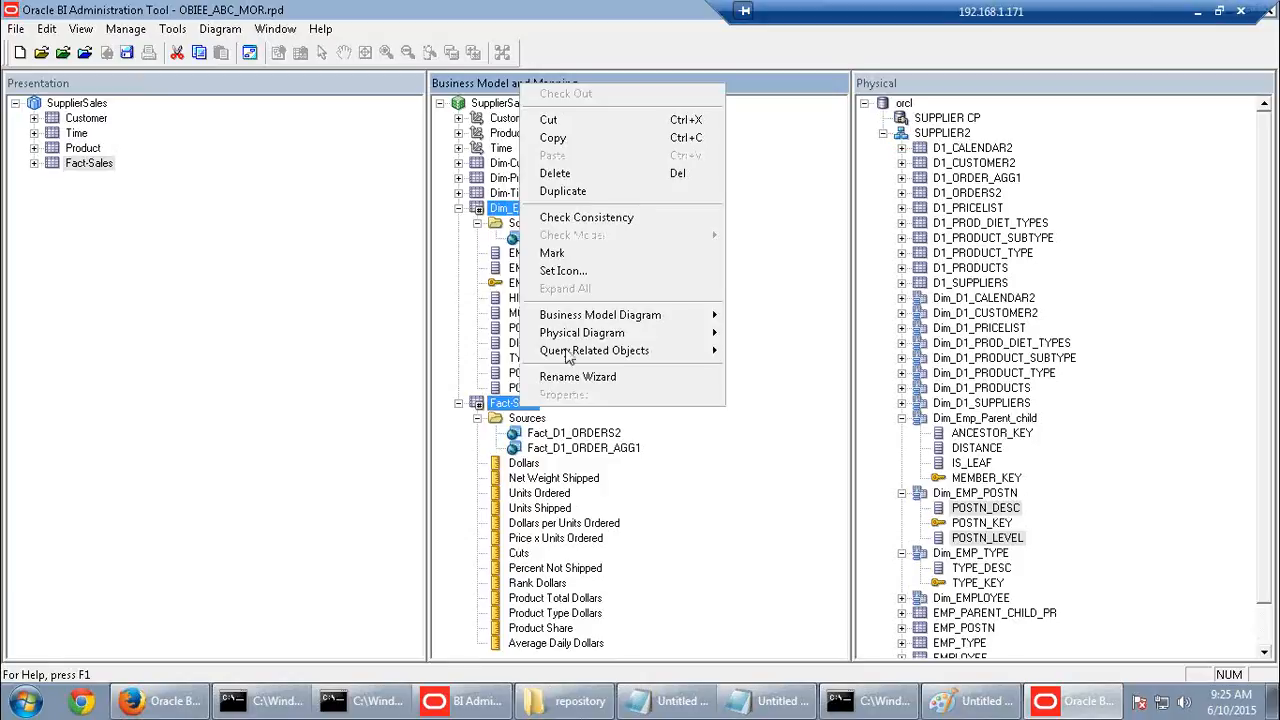
mouse_move(600, 316)
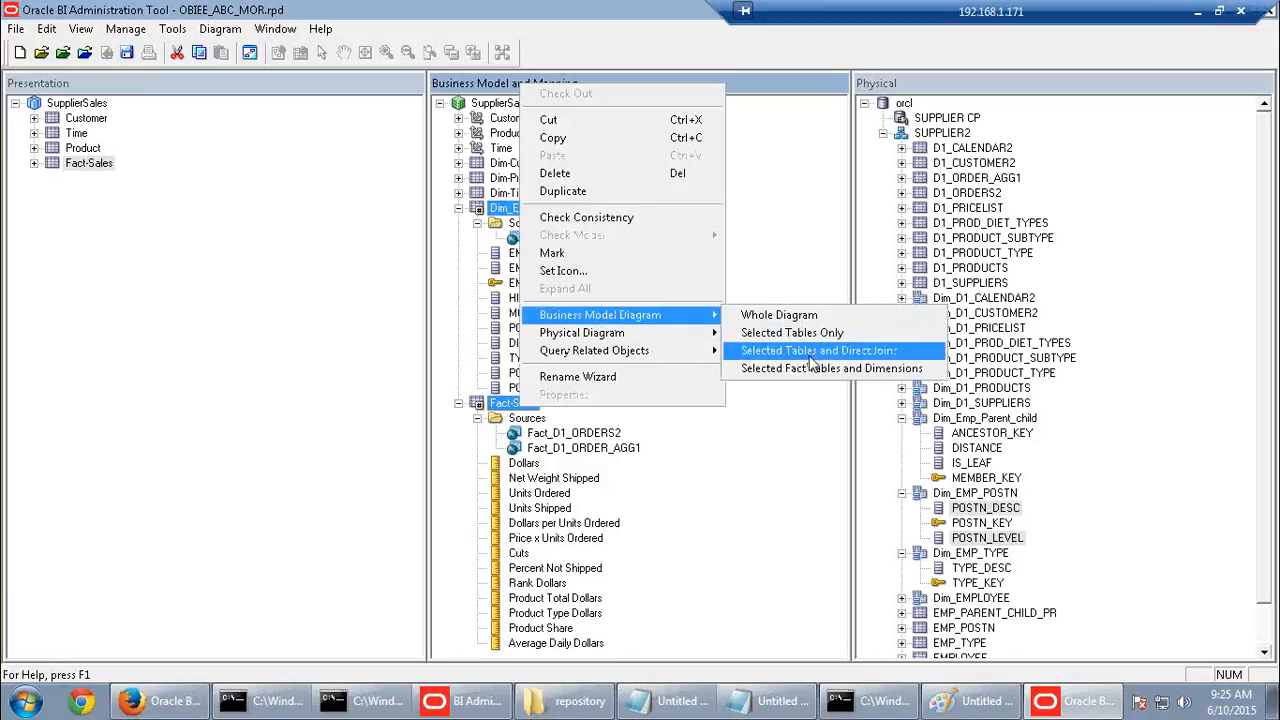
click(809, 356)
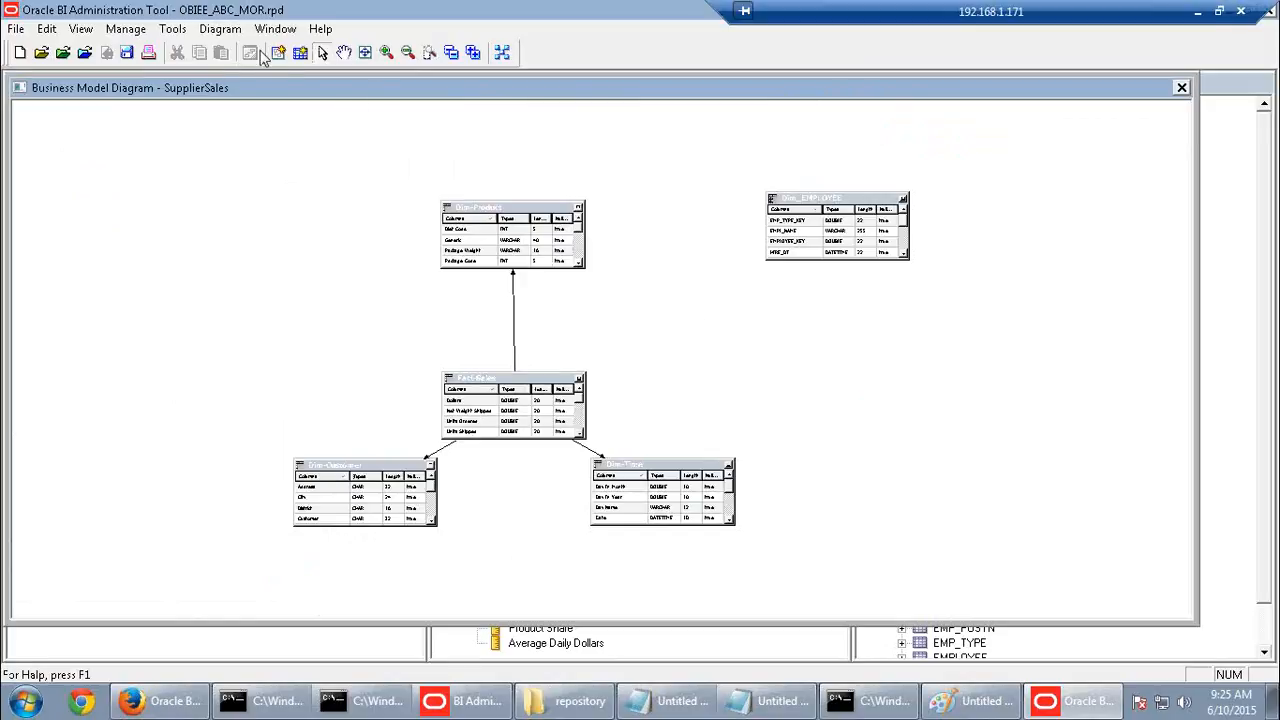
click(543, 392)
click(836, 228)
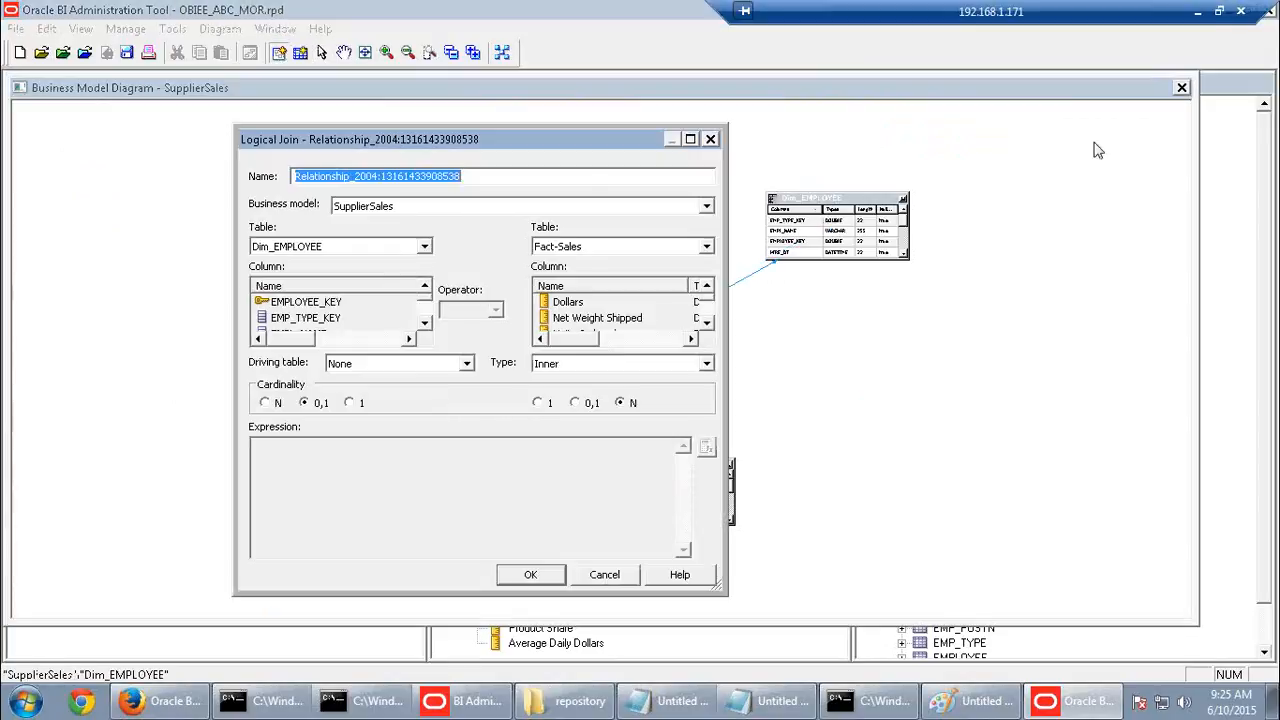
click(710, 140)
click(1182, 88)
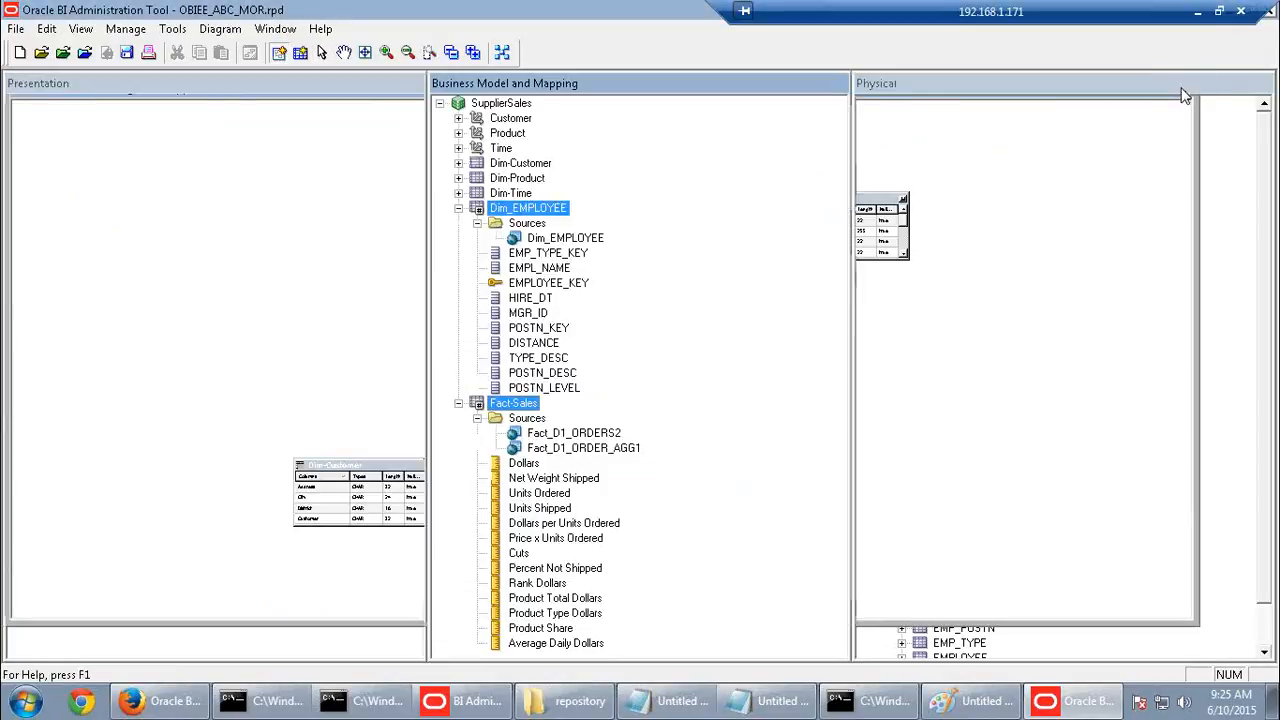
Create a logical join from Fact-Sales to Dim_EMPLOYEE in a selected-tables-only diagram, then review the Fact_D1_ORDER_AGG1 source.
right_click(515, 410)
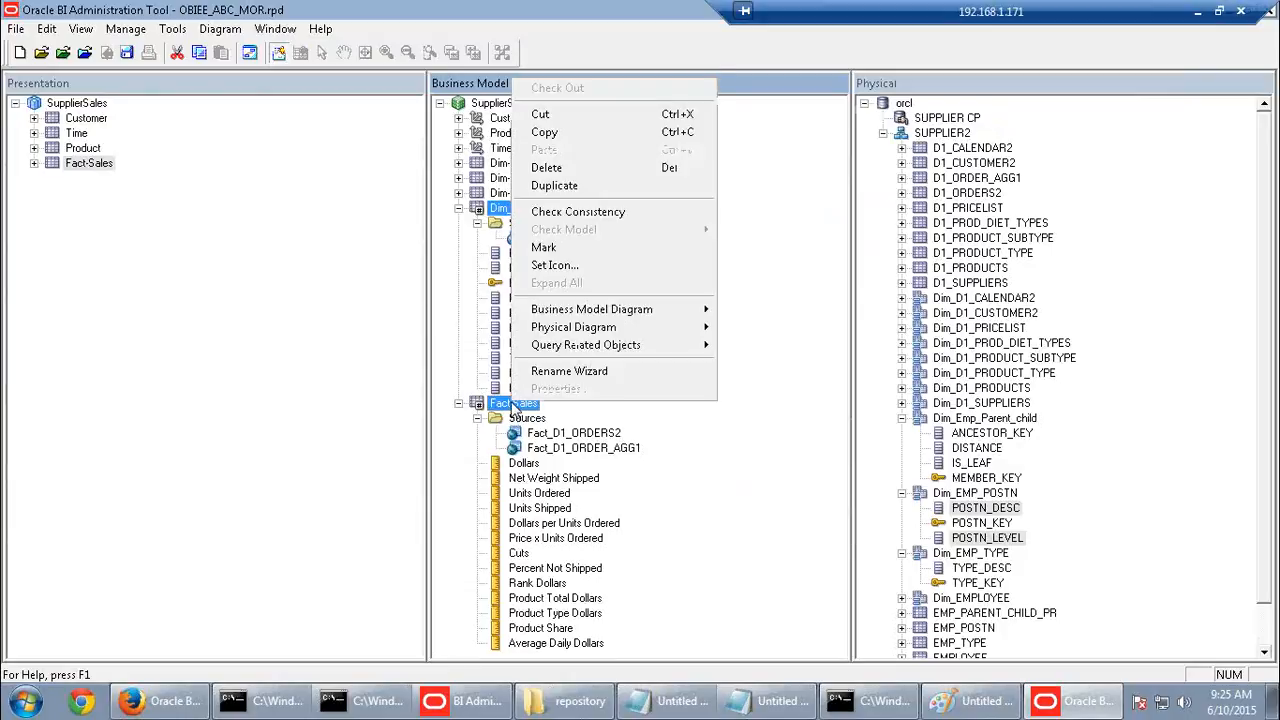
mouse_move(580, 312)
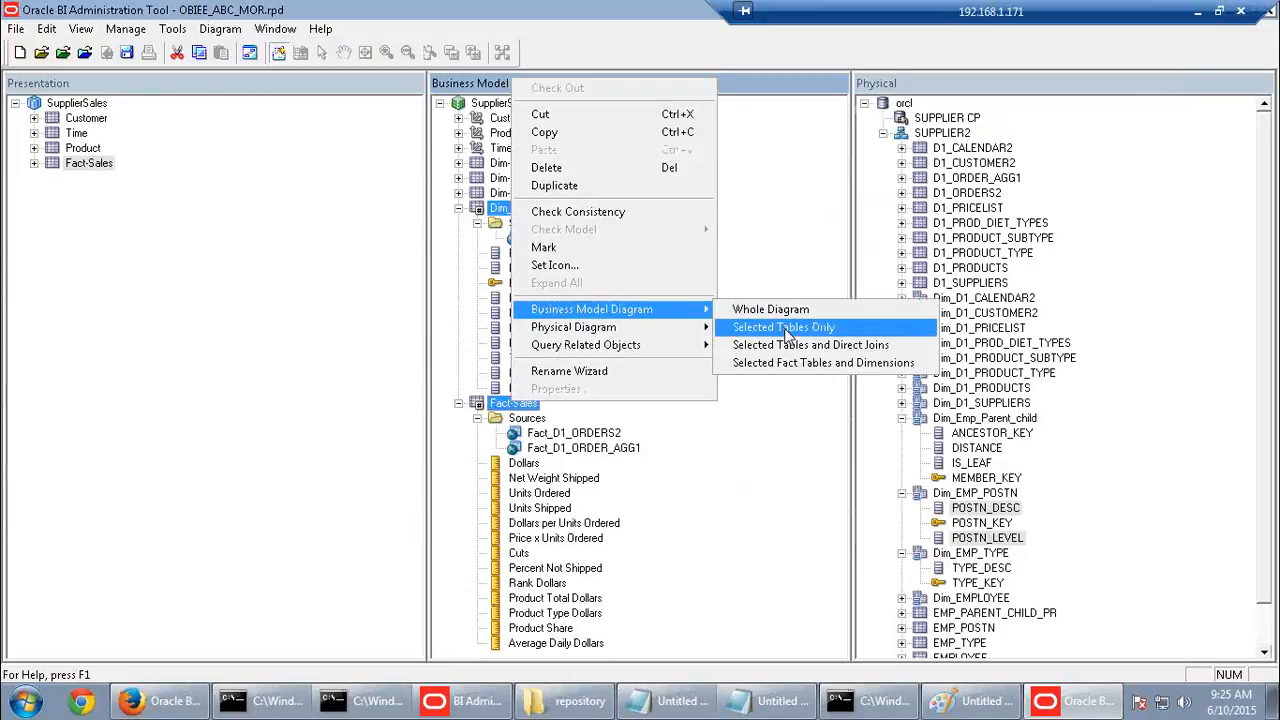
click(783, 327)
click(278, 52)
click(445, 486)
click(510, 305)
click(545, 578)
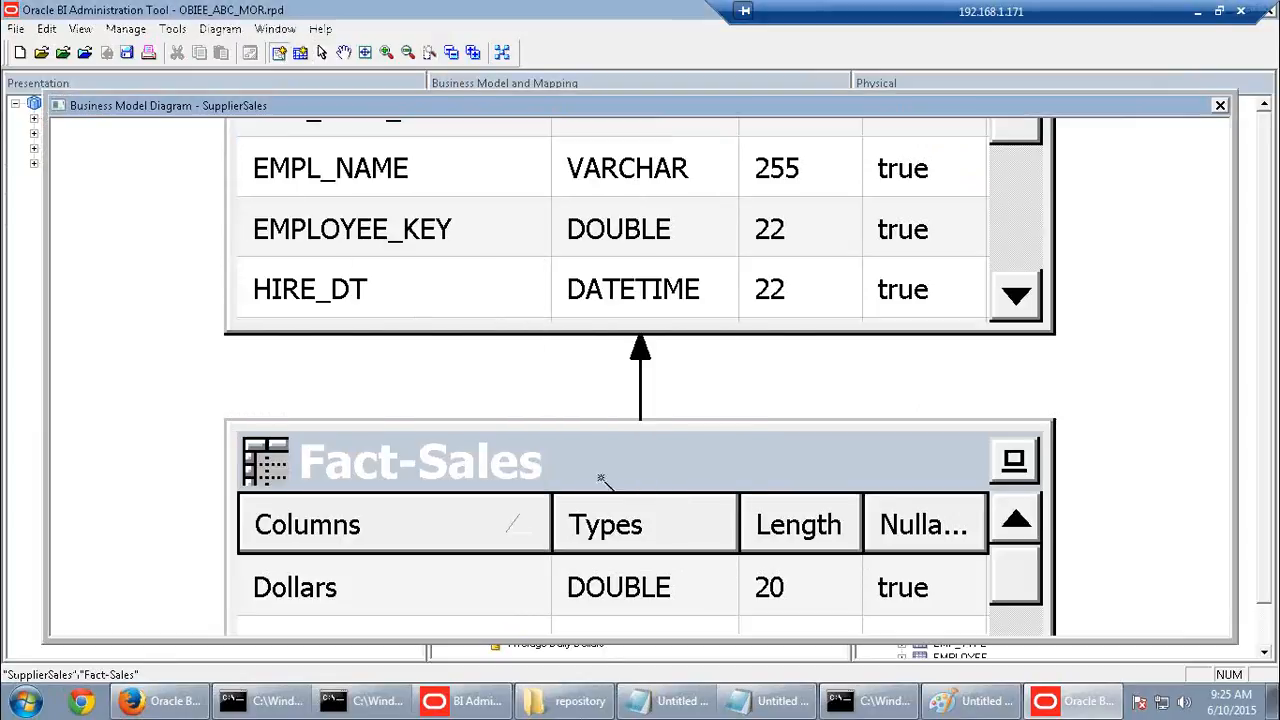
click(1220, 106)
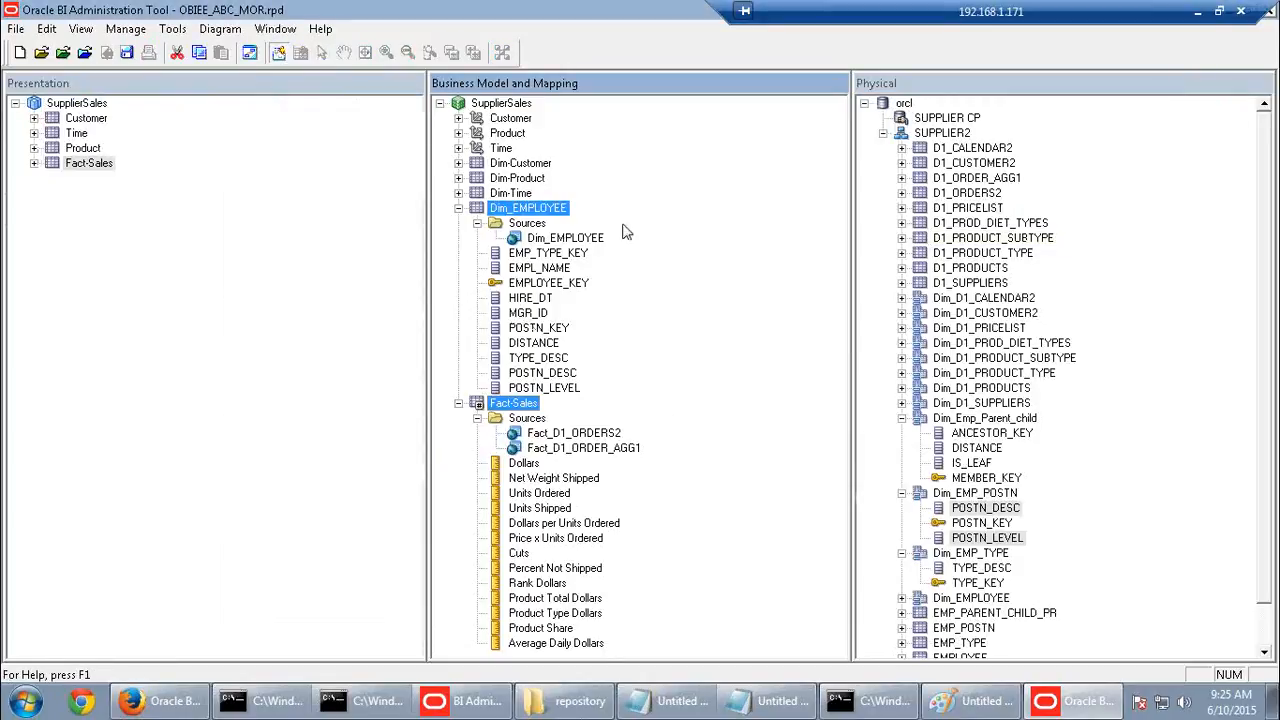
double_click(585, 448)
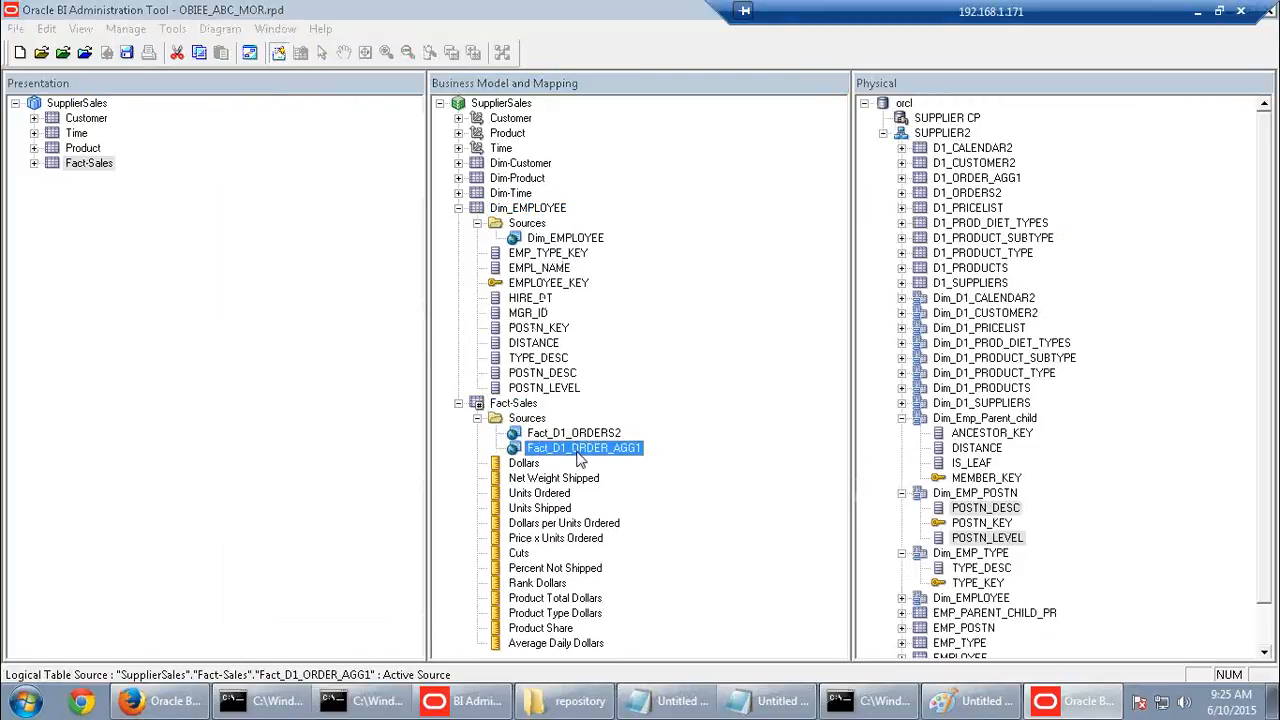
click(1163, 666)
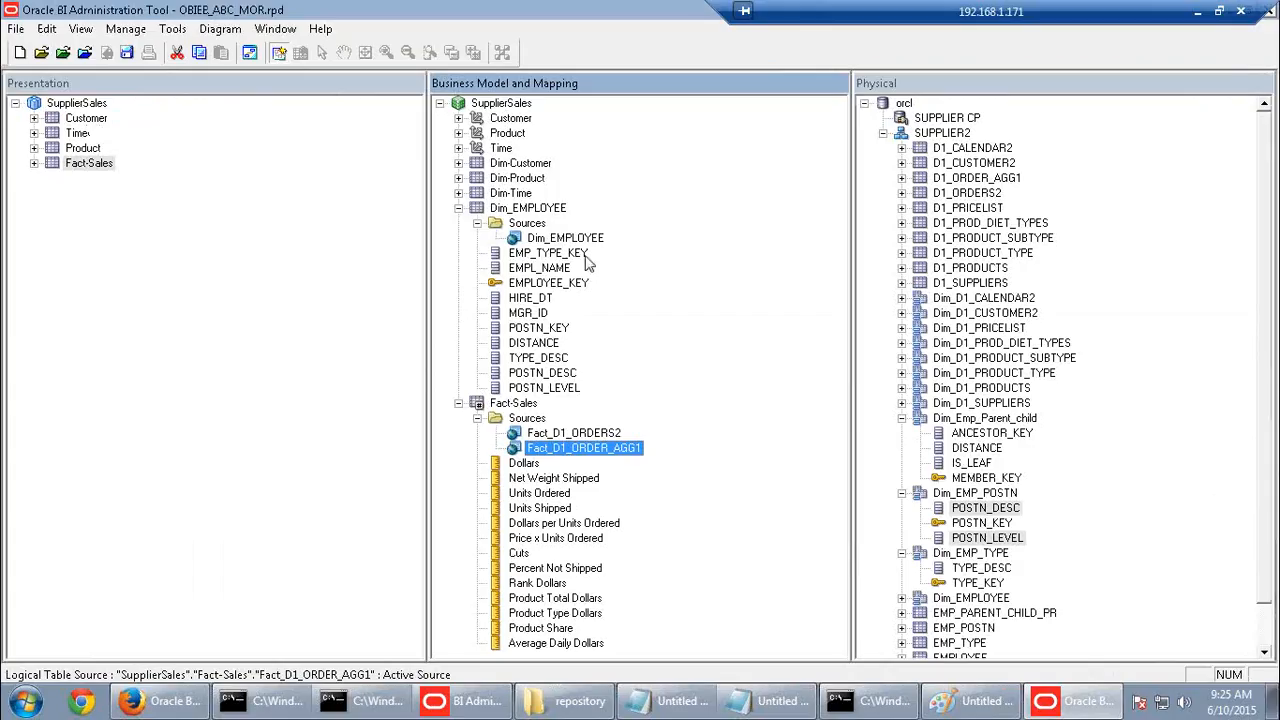
Create a parent-child logical dimension from Dim_EMPLOYEE with MGR_ID as the parent column.
right_click(533, 209)
mouse_move(593, 250)
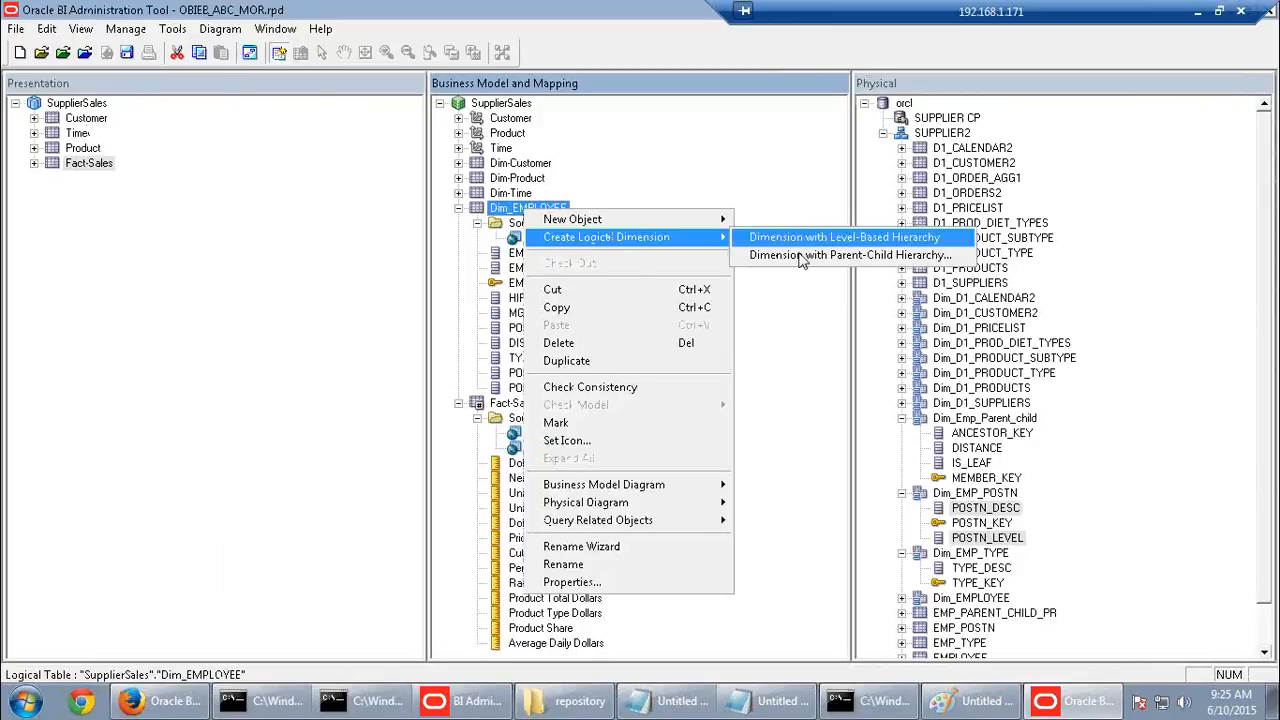
click(808, 255)
click(760, 284)
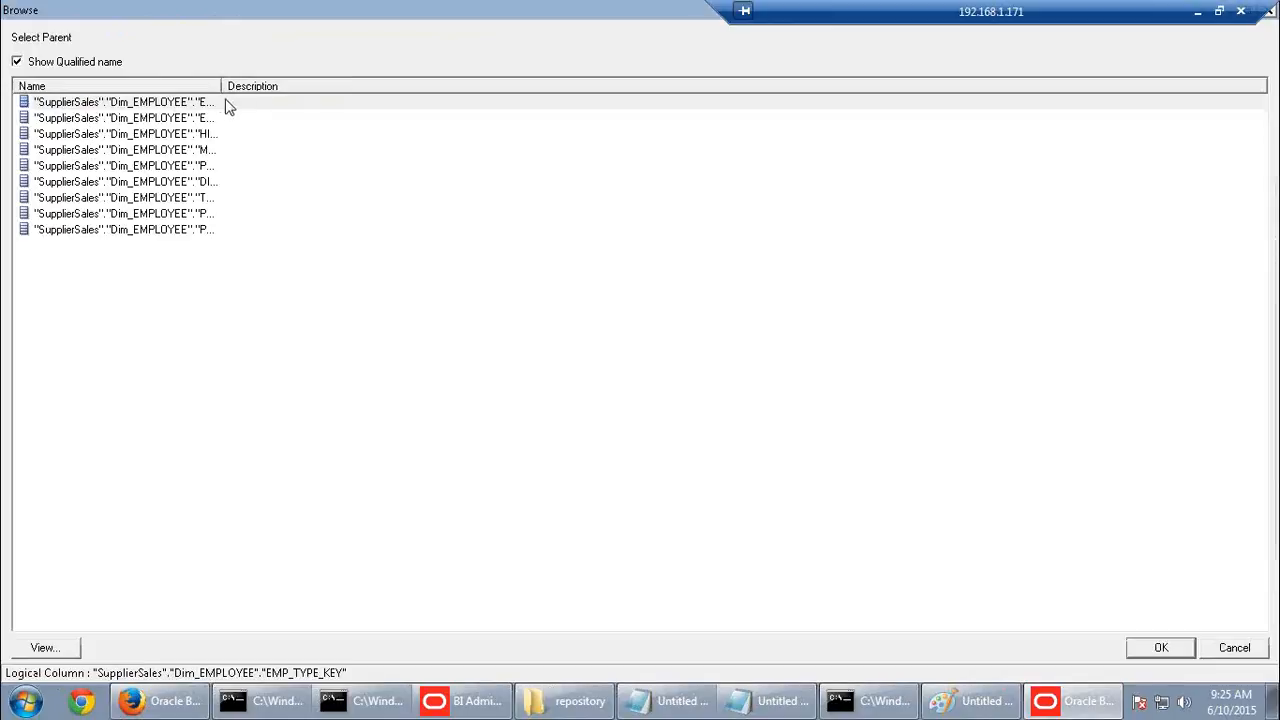
double_click(219, 86)
click(228, 150)
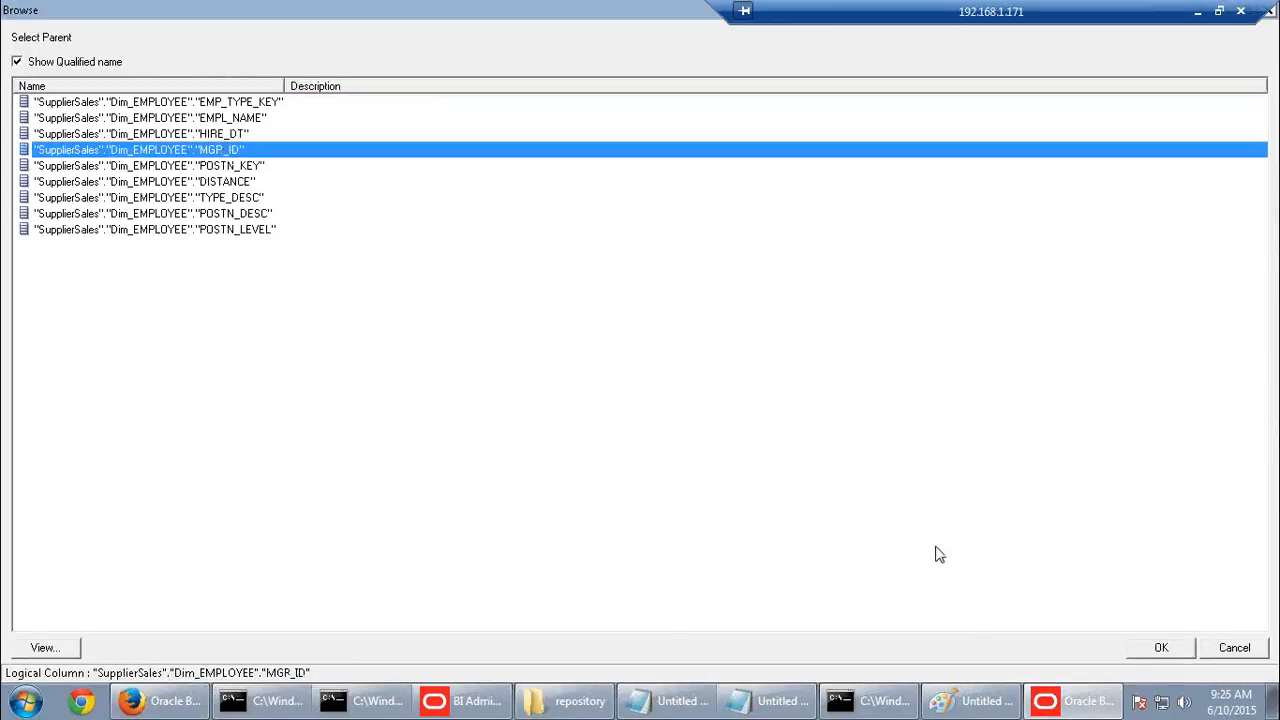
click(1163, 648)
Choose Dim_Emp_Parent_child as the parent-child relationship table.
click(566, 323)
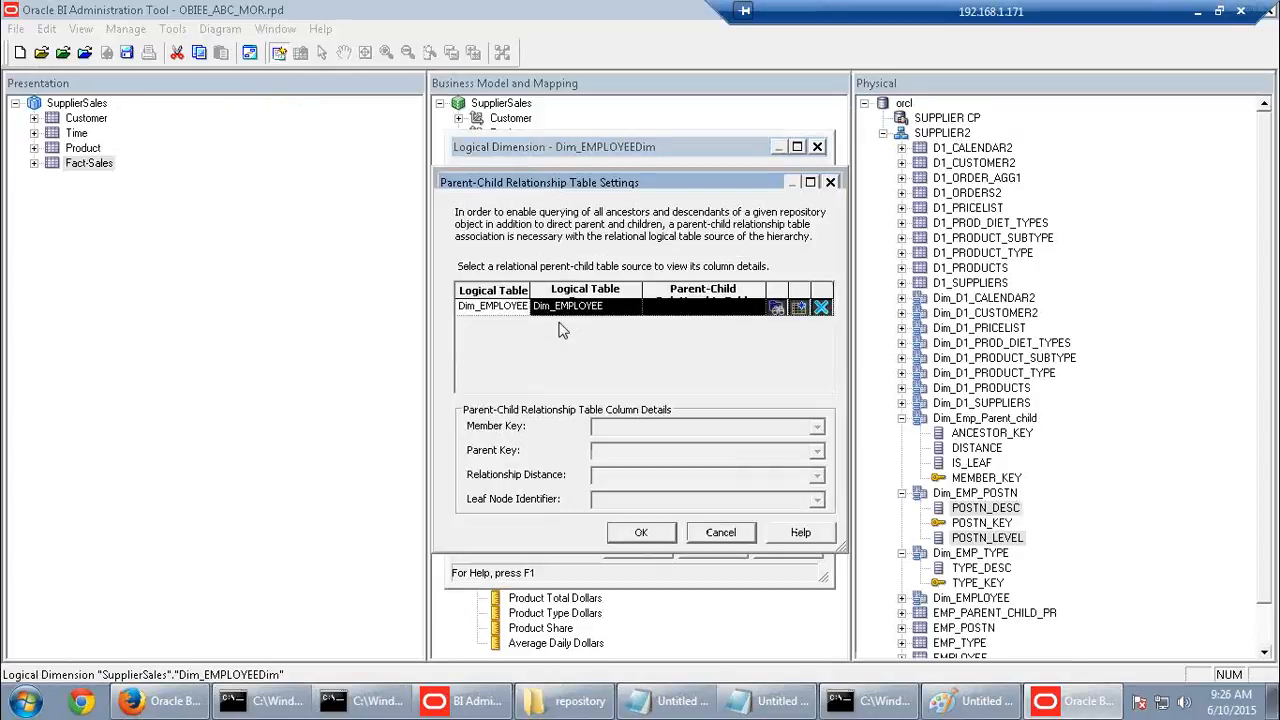
click(776, 308)
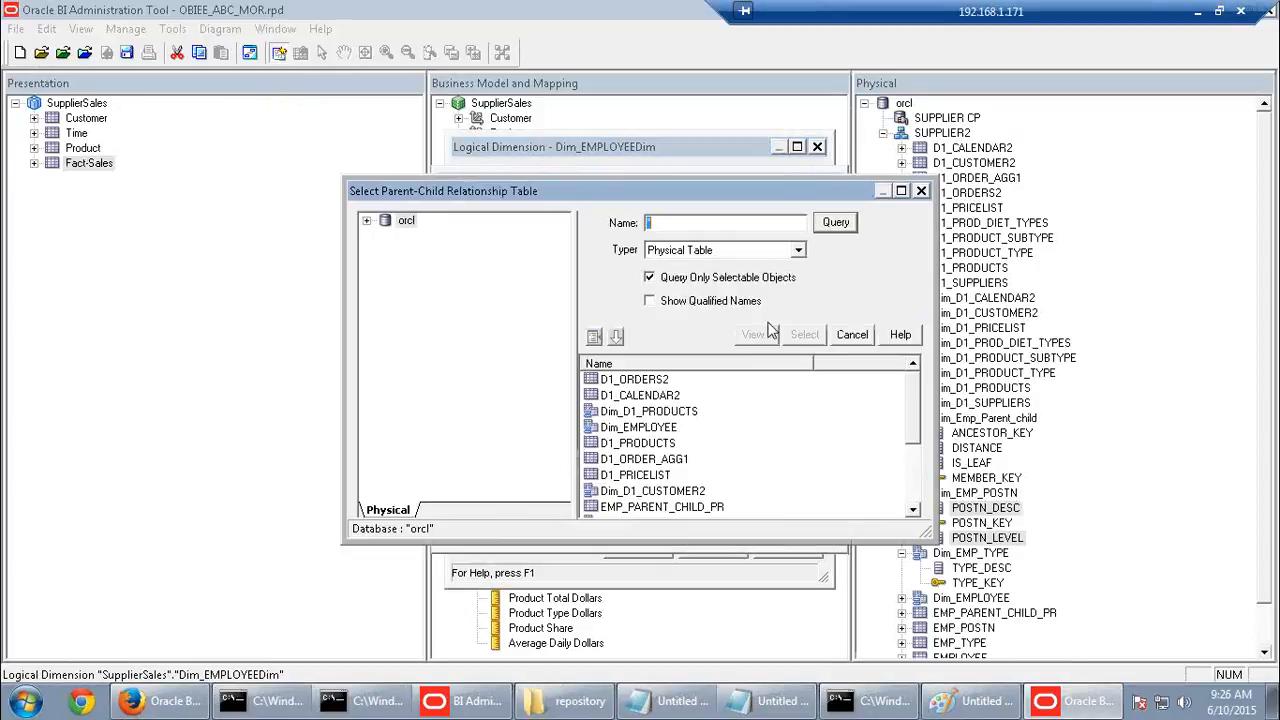
click(912, 509)
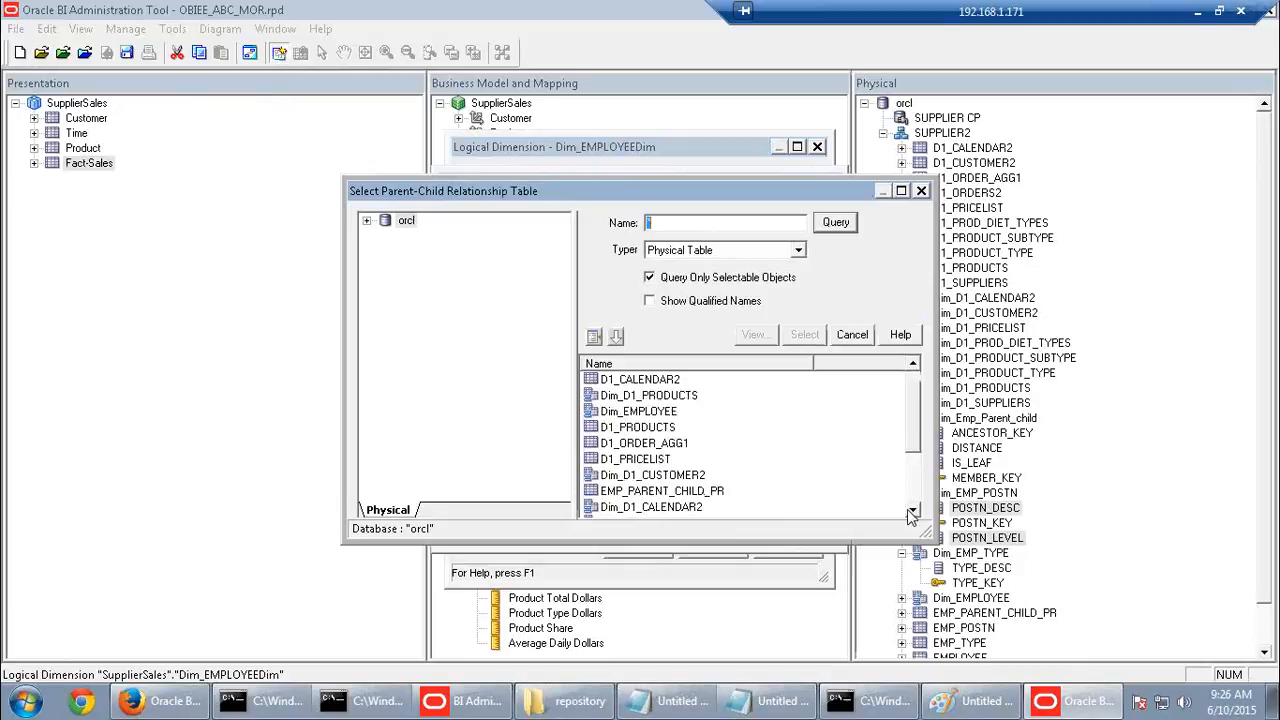
click(912, 509)
click(912, 509)
click(670, 491)
click(804, 335)
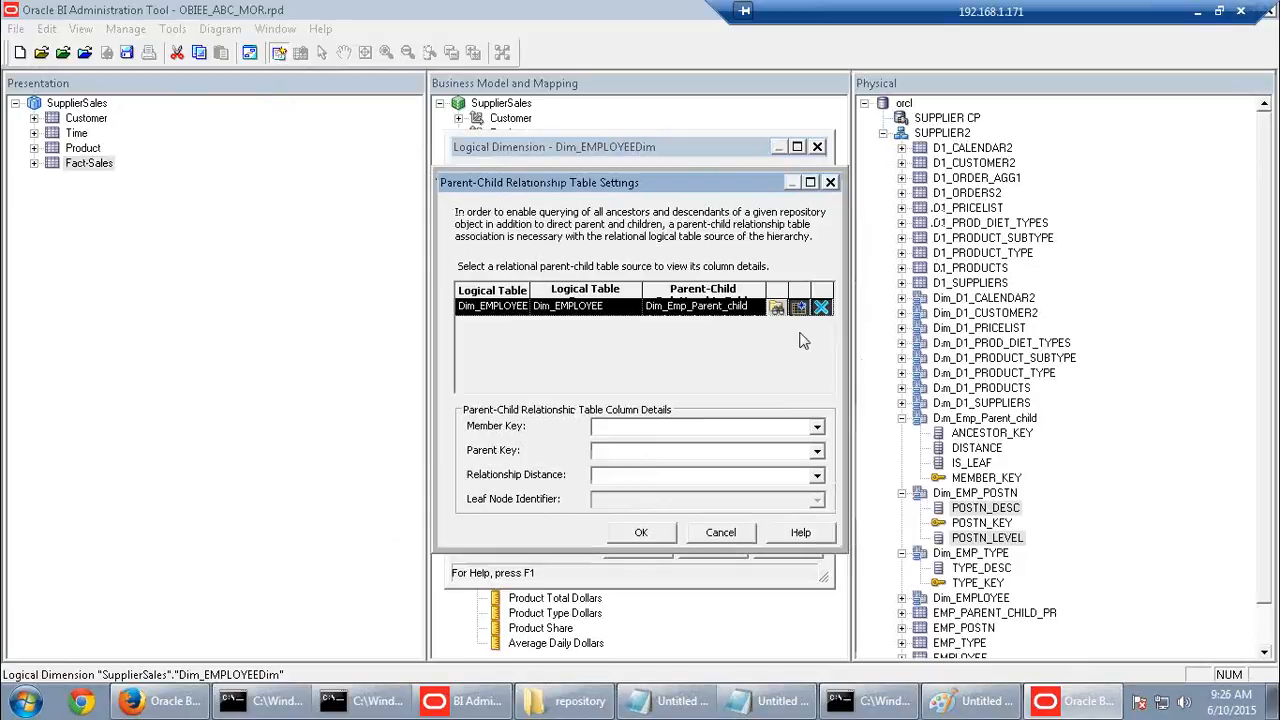
Map MEMBER_KEY, ANCESTOR_KEY, DISTANCE and IS_LEAF, confirm, and add Dim_EMPLOYEE to SupplierSales presentation.
click(817, 427)
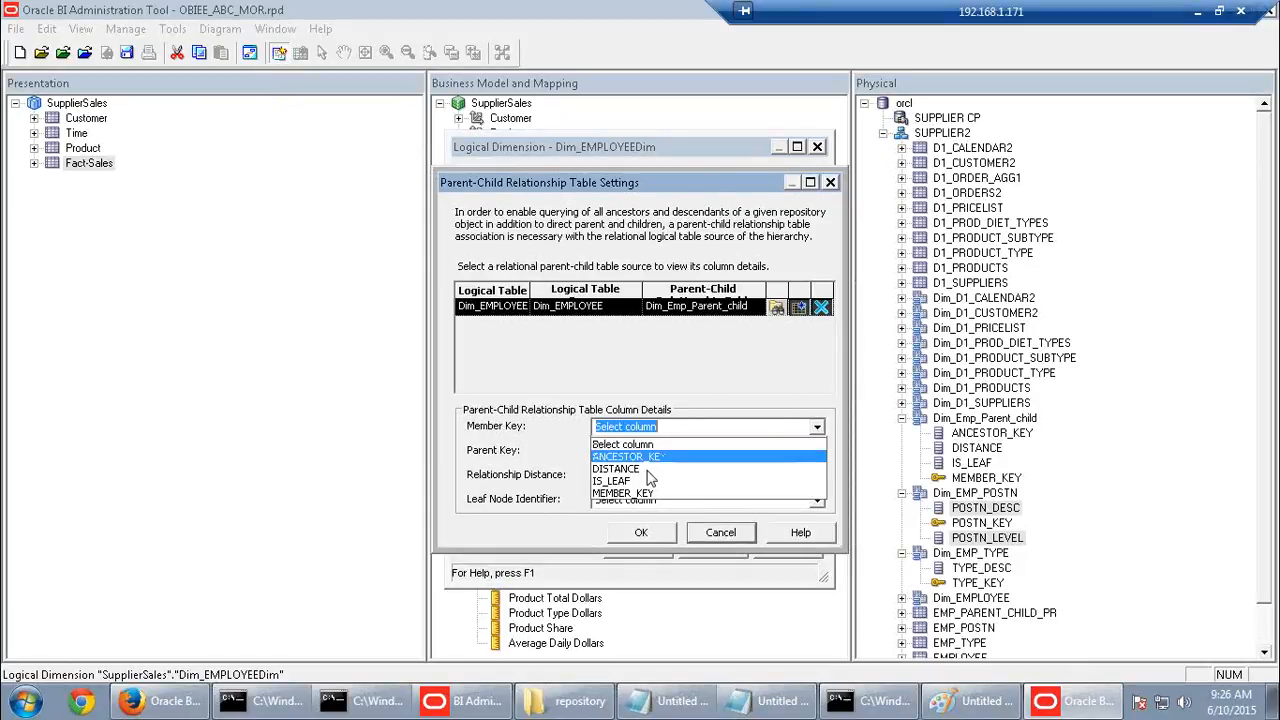
click(785, 484)
click(817, 451)
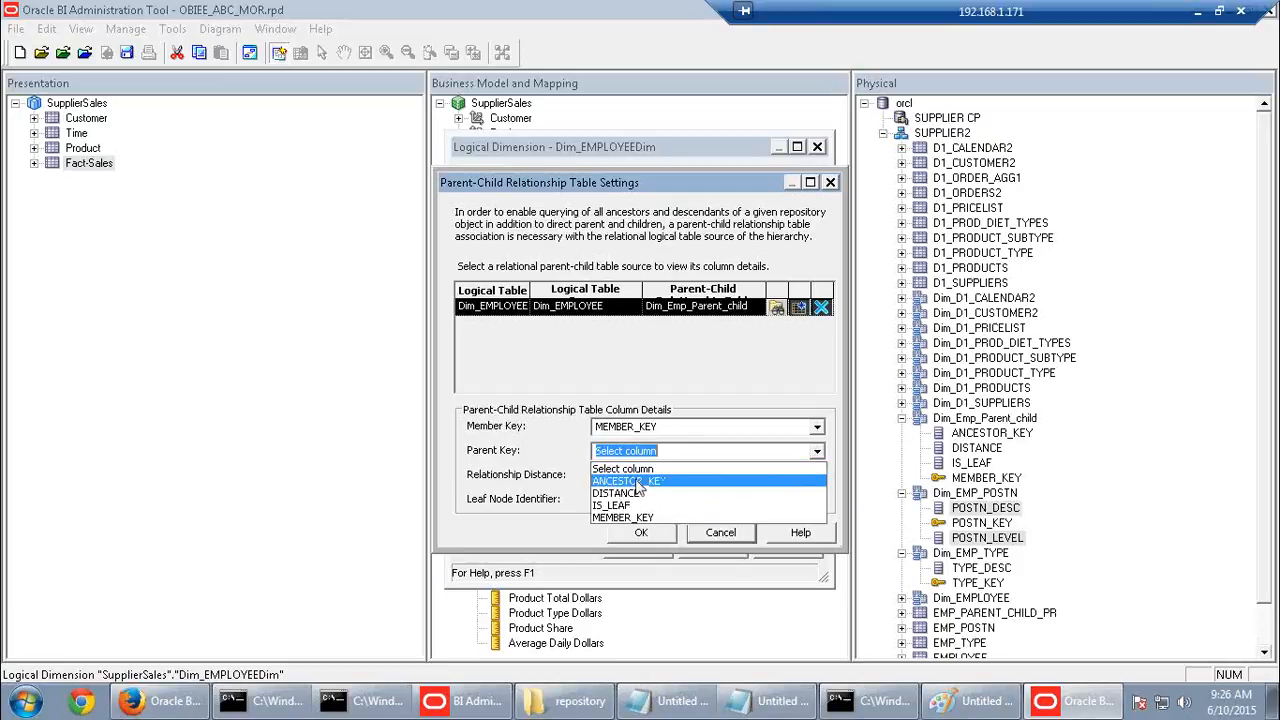
click(806, 480)
click(815, 476)
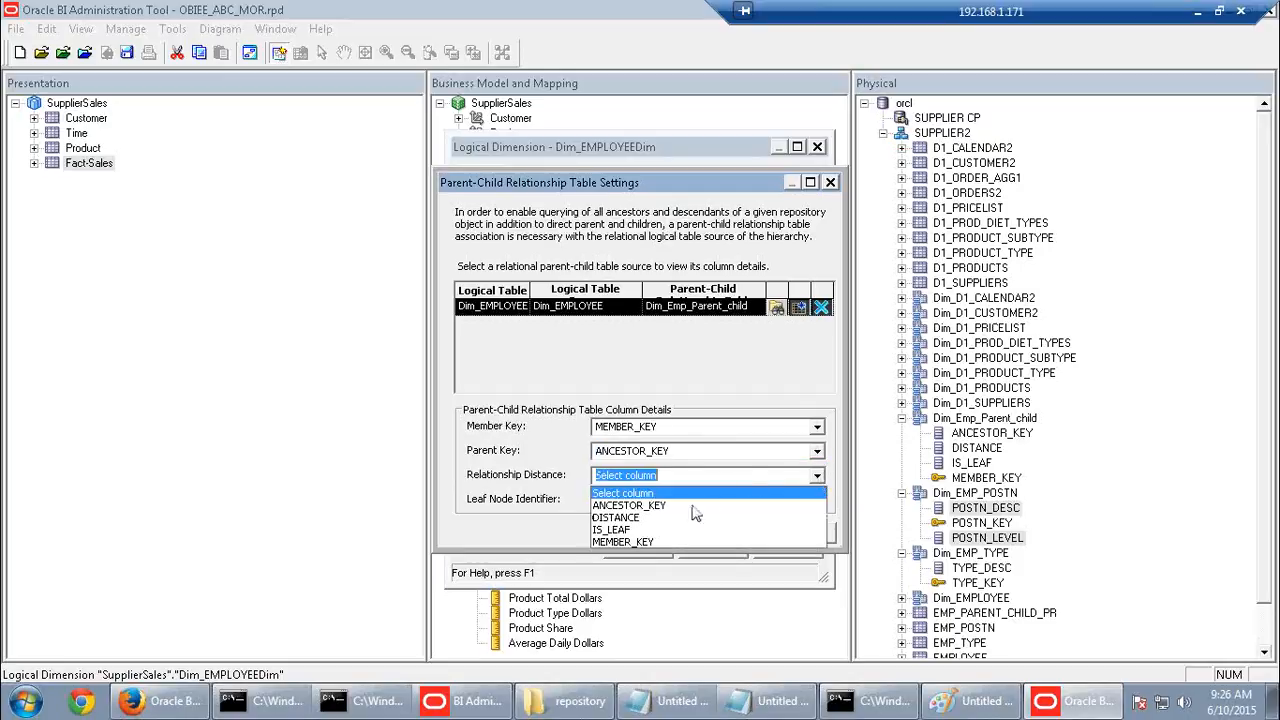
click(636, 518)
click(817, 500)
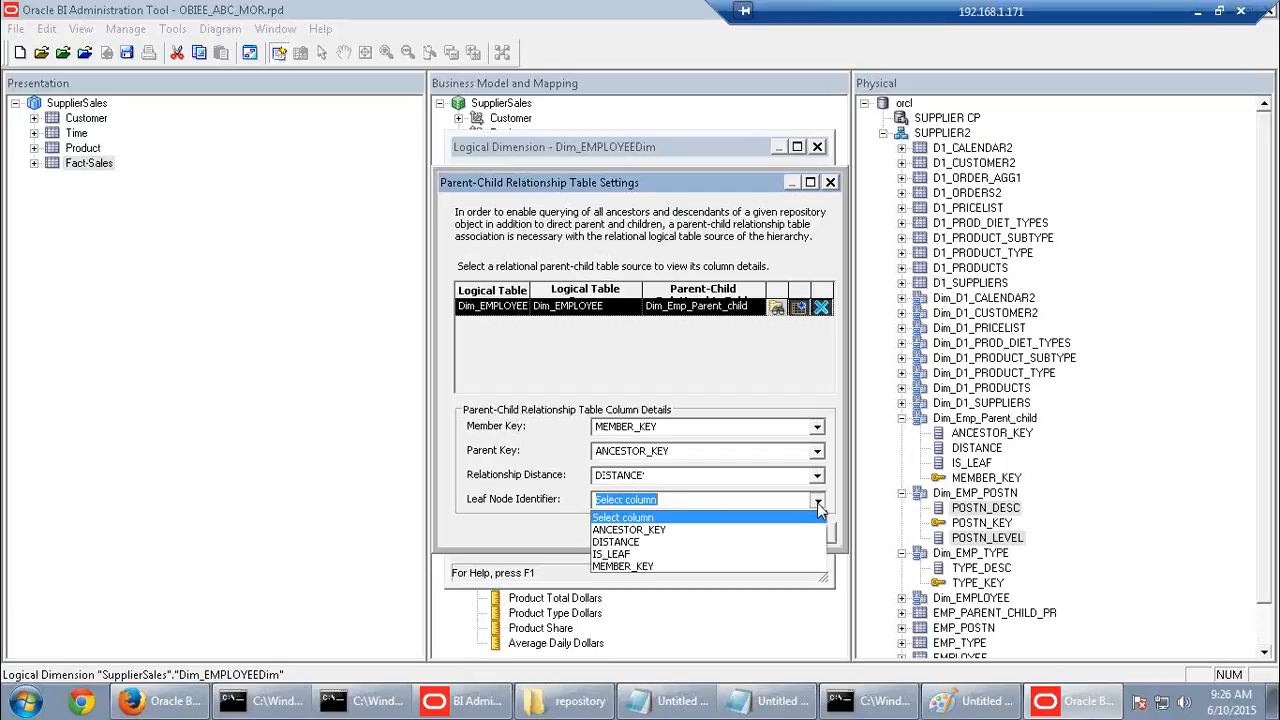
click(703, 553)
click(641, 532)
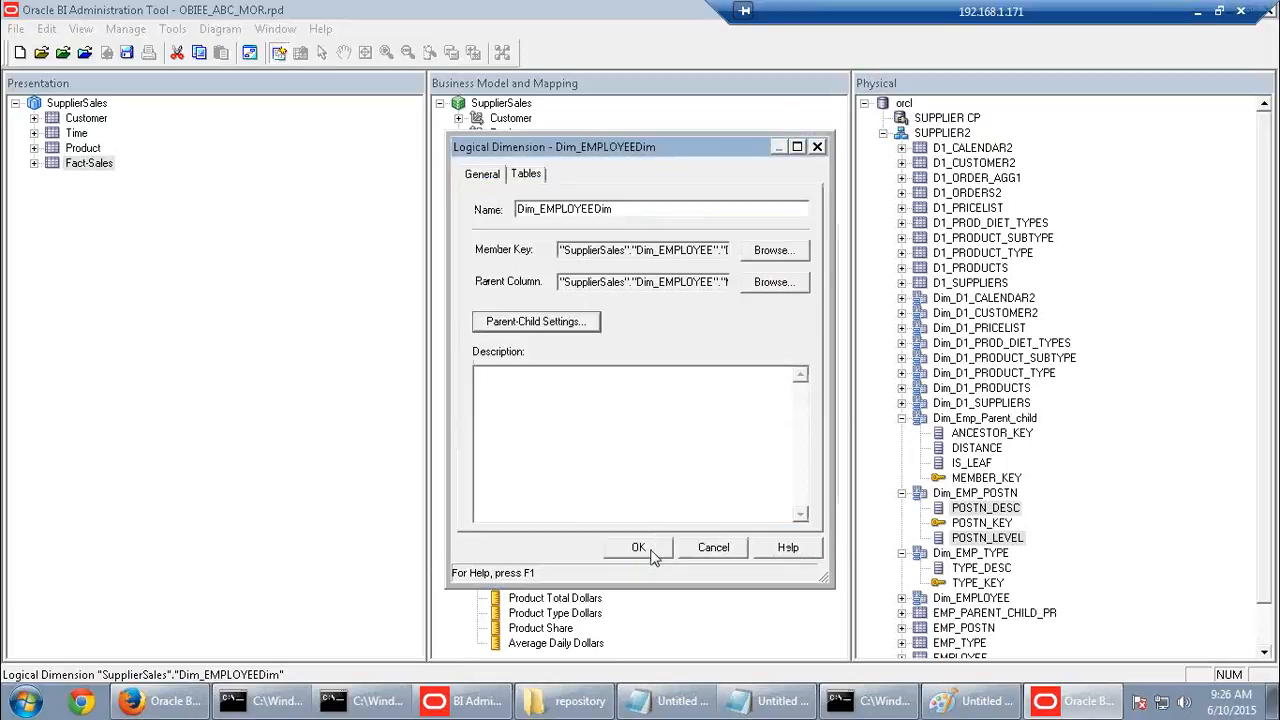
click(646, 547)
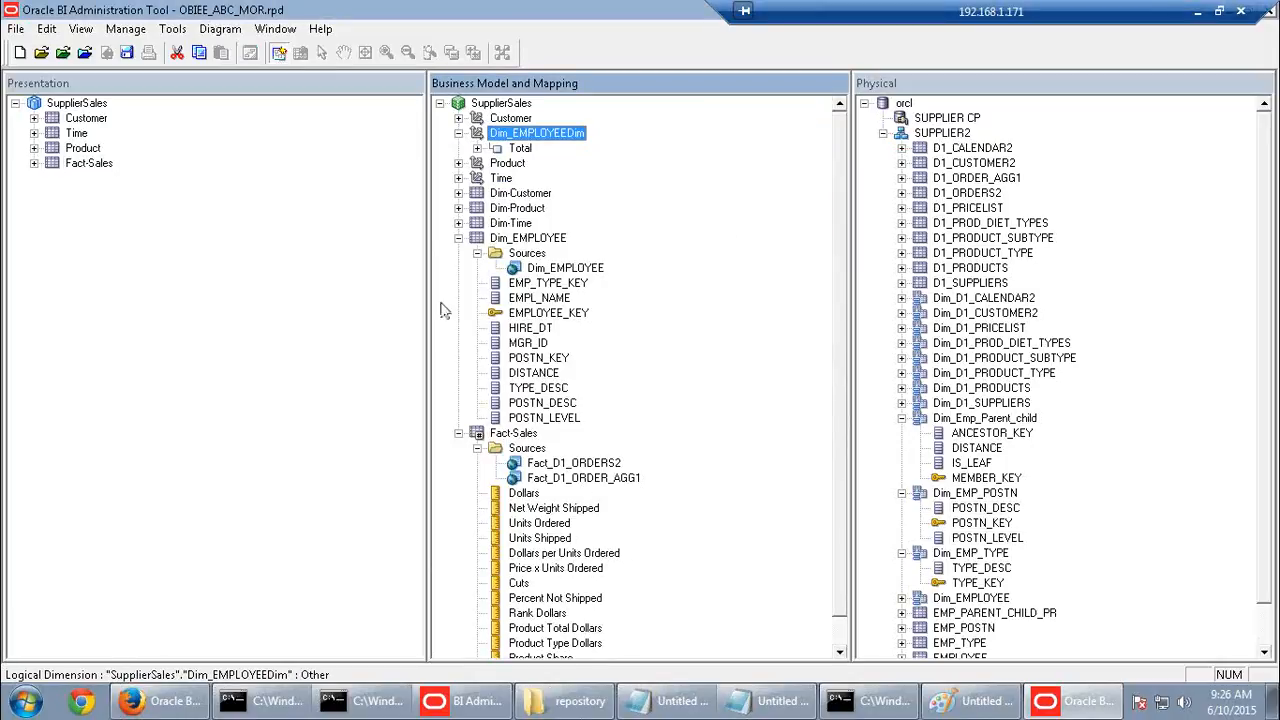
drag(518, 242, 68, 105)
Place Dim_EMPLOYEEDim under presentation Dim_EMPLOYEE and replace its EMPLOYEE_KEY display column with EMPL_NAME.
drag(519, 141, 85, 185)
double_click(118, 194)
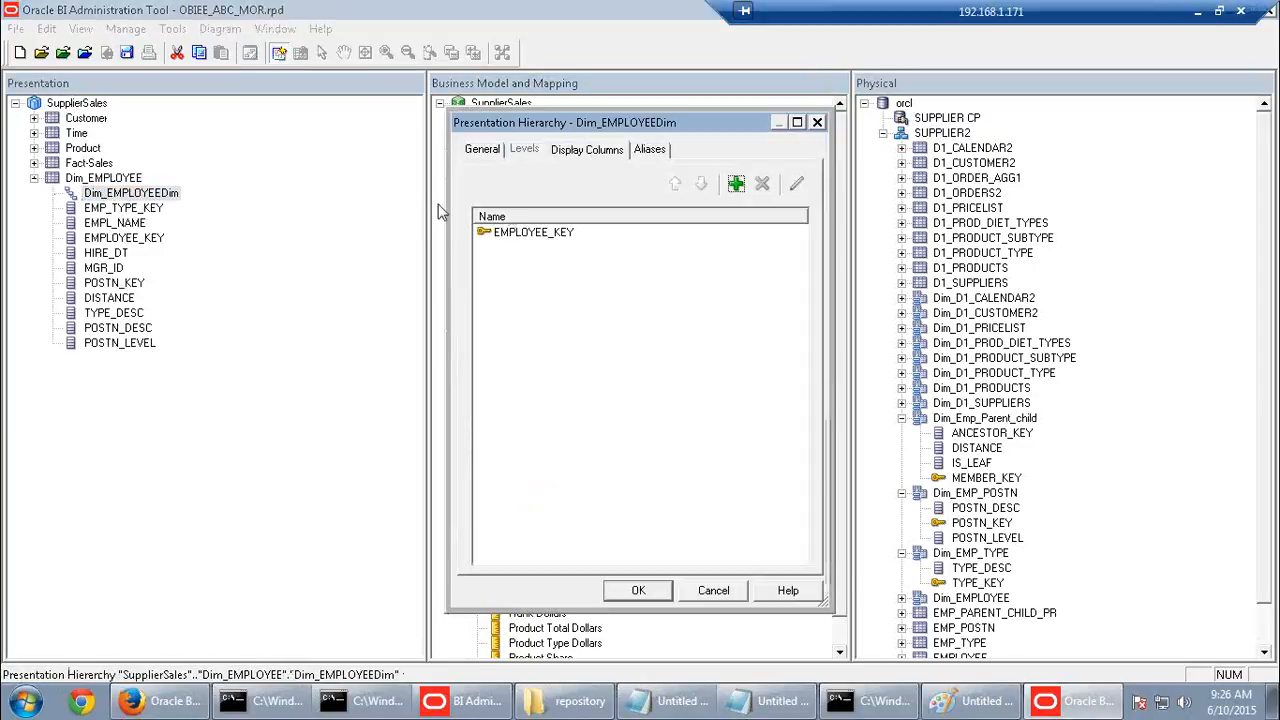
click(536, 236)
click(762, 183)
click(736, 183)
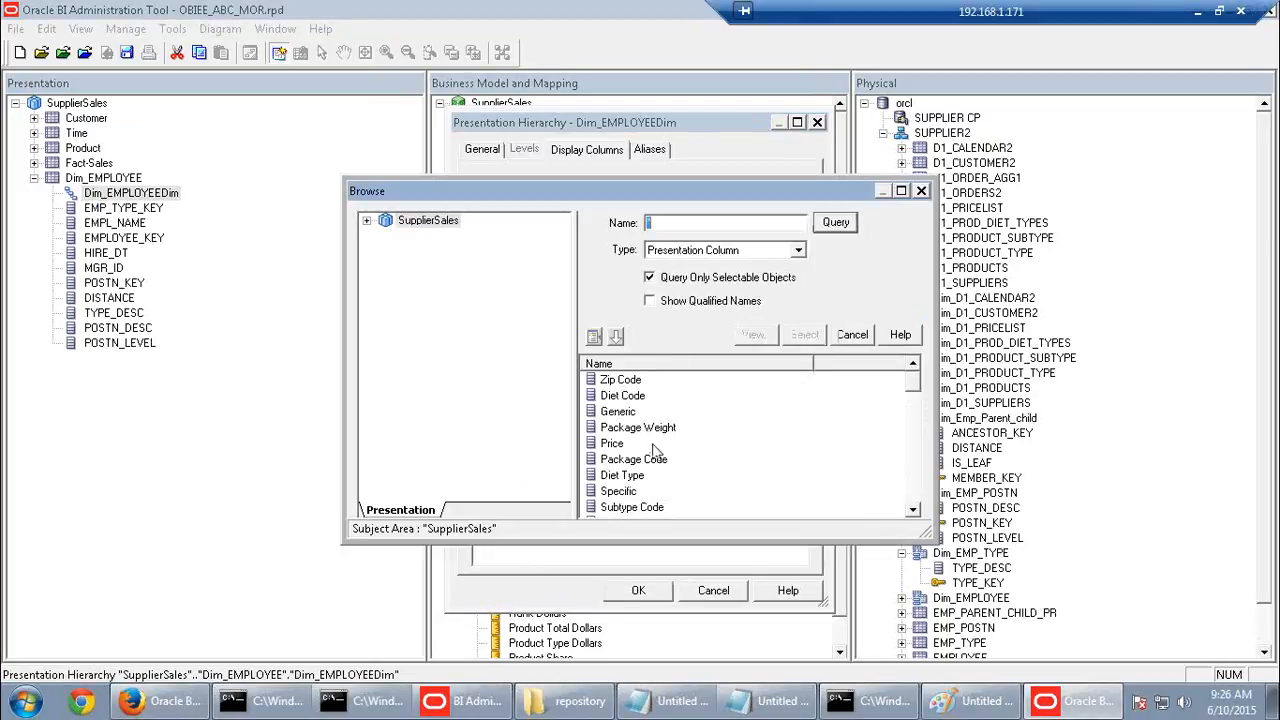
drag(913, 512, 913, 512)
click(638, 507)
click(805, 334)
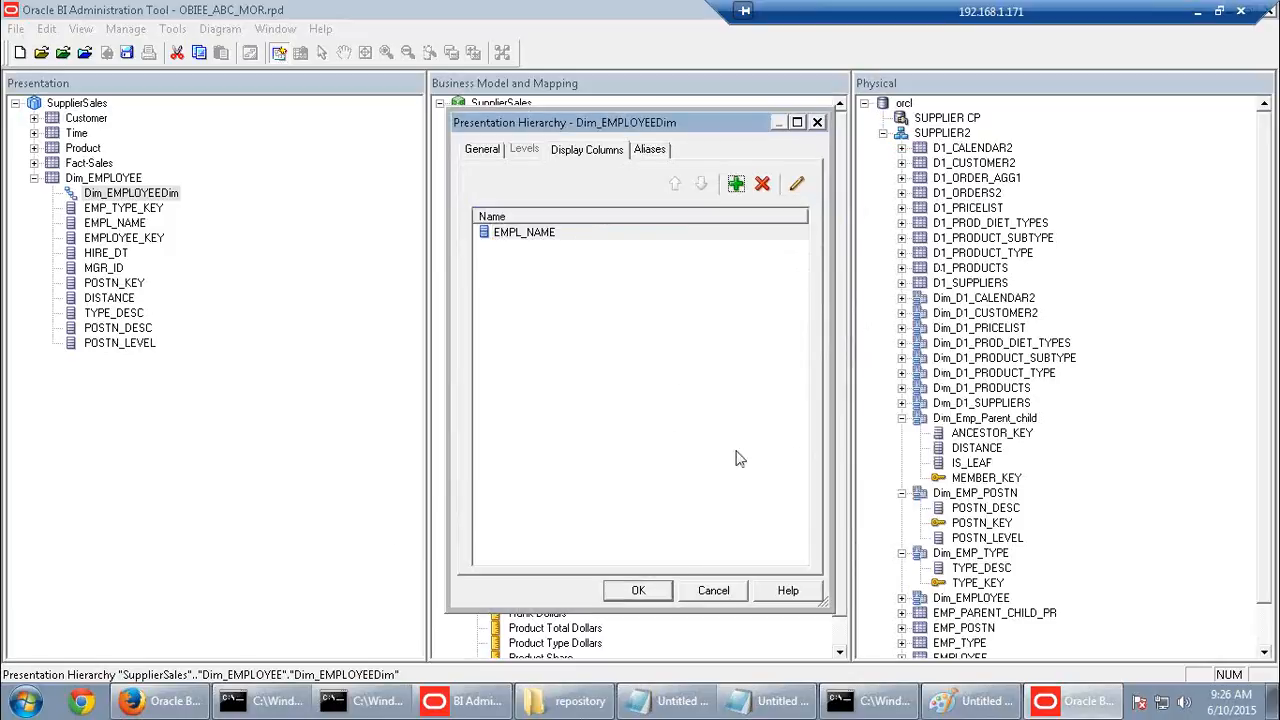
click(640, 590)
Save the repository, running the global consistency check.
click(127, 52)
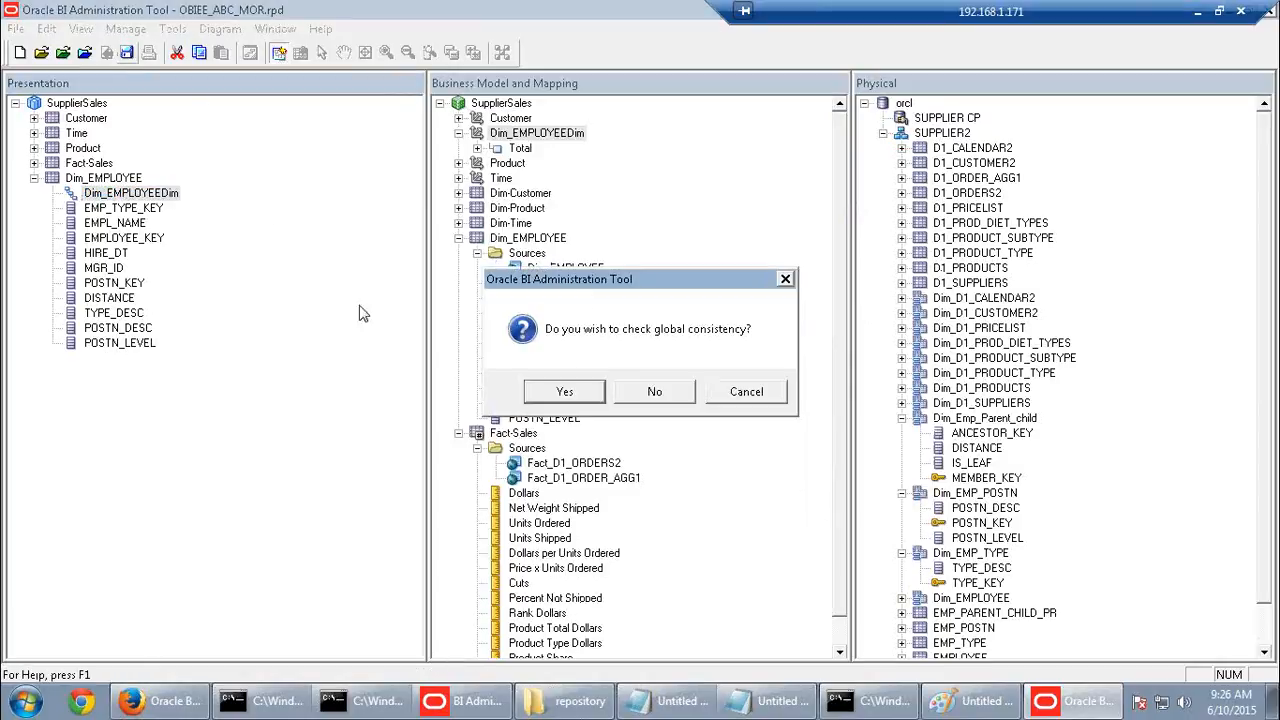
click(580, 391)
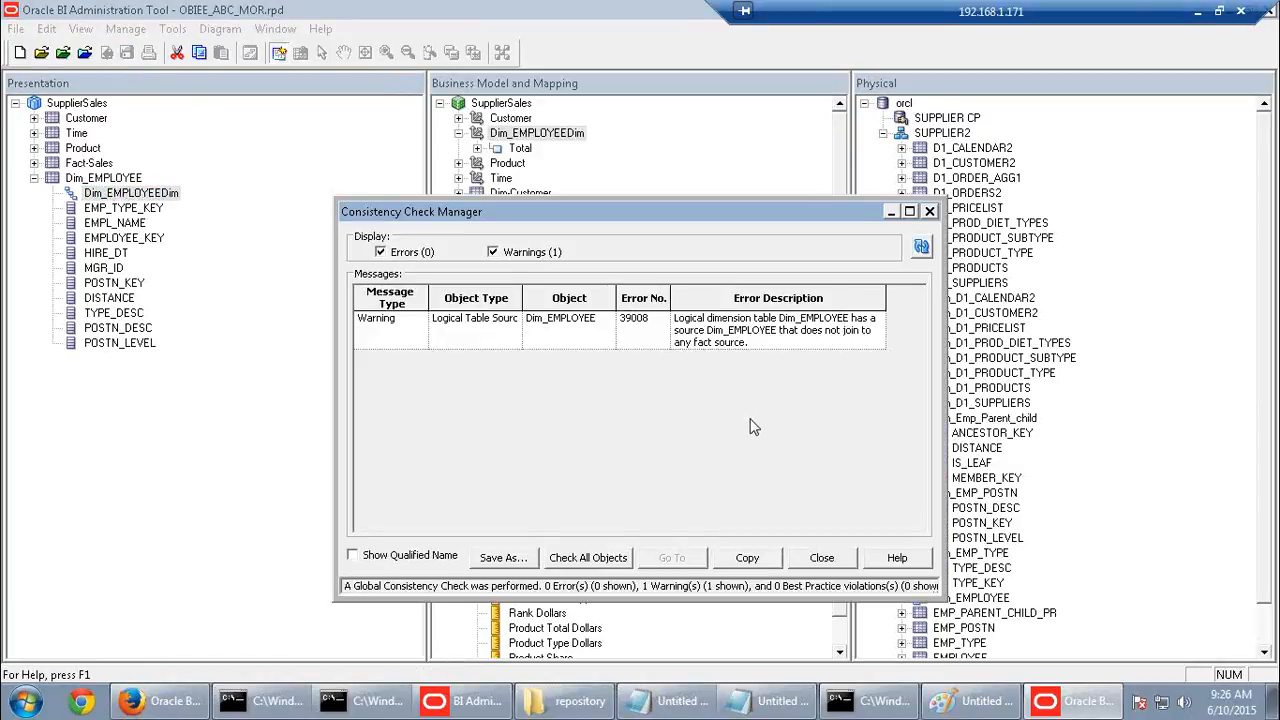
click(821, 558)
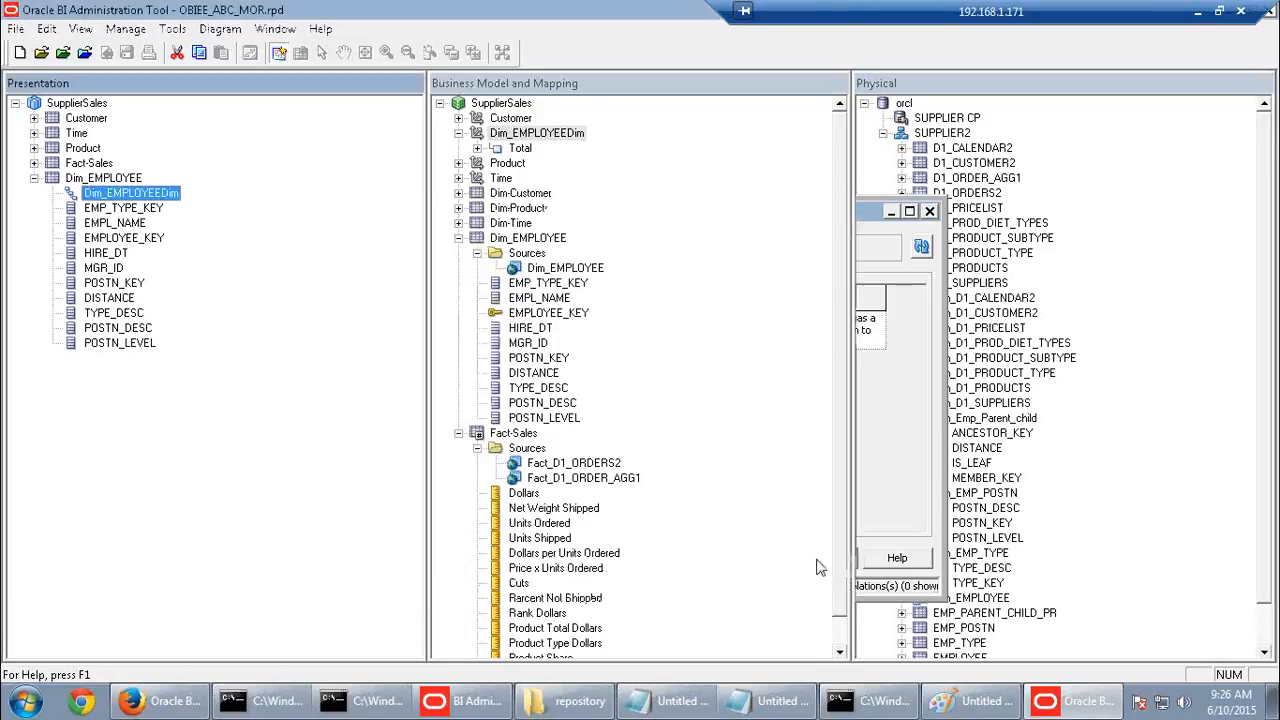
Set Dim_EMPLOYEEDim to Total in Fact_D1_ORDERS2 and to Detail in Fact_D1_ORDER_AGG1.
double_click(565, 463)
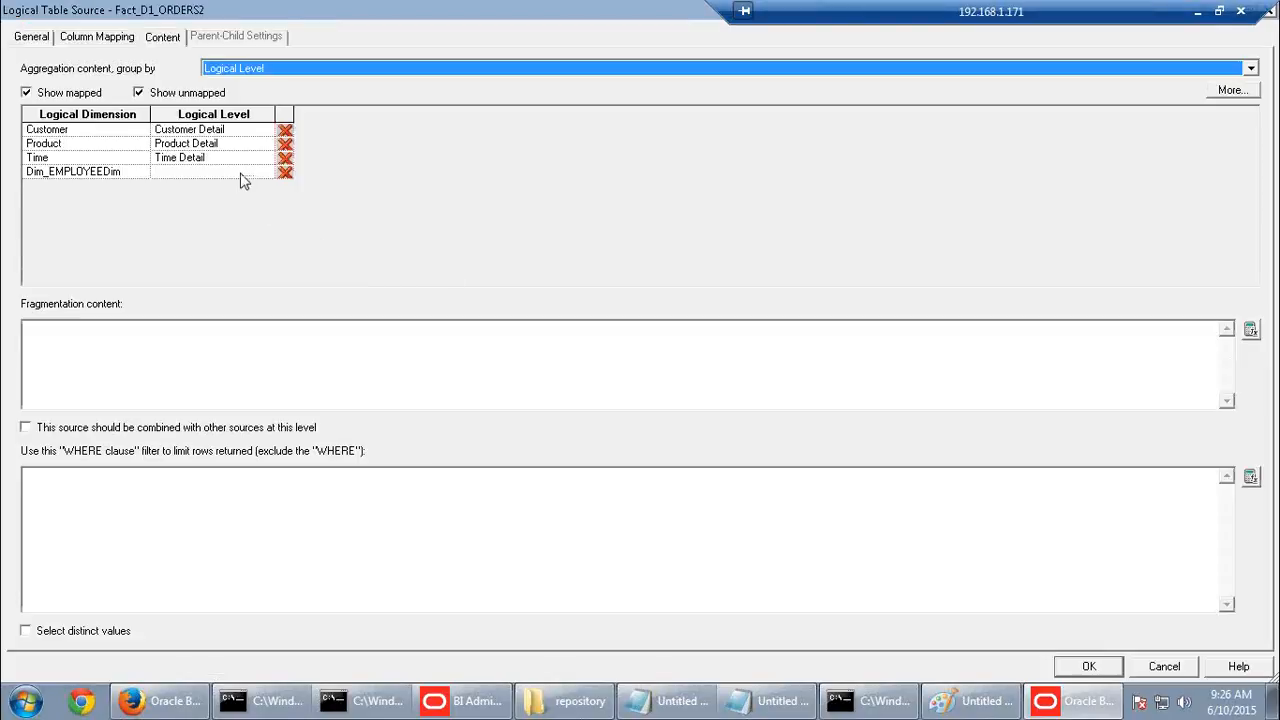
click(243, 172)
click(265, 172)
click(197, 188)
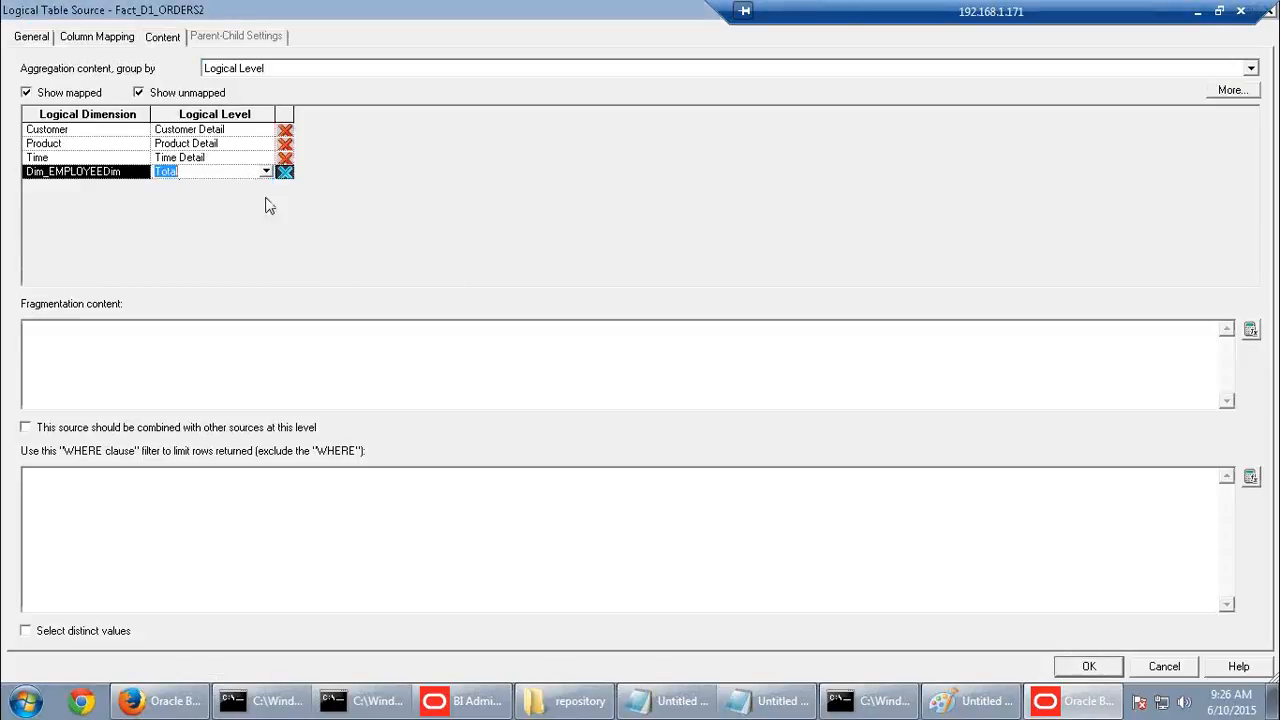
click(1089, 668)
double_click(571, 234)
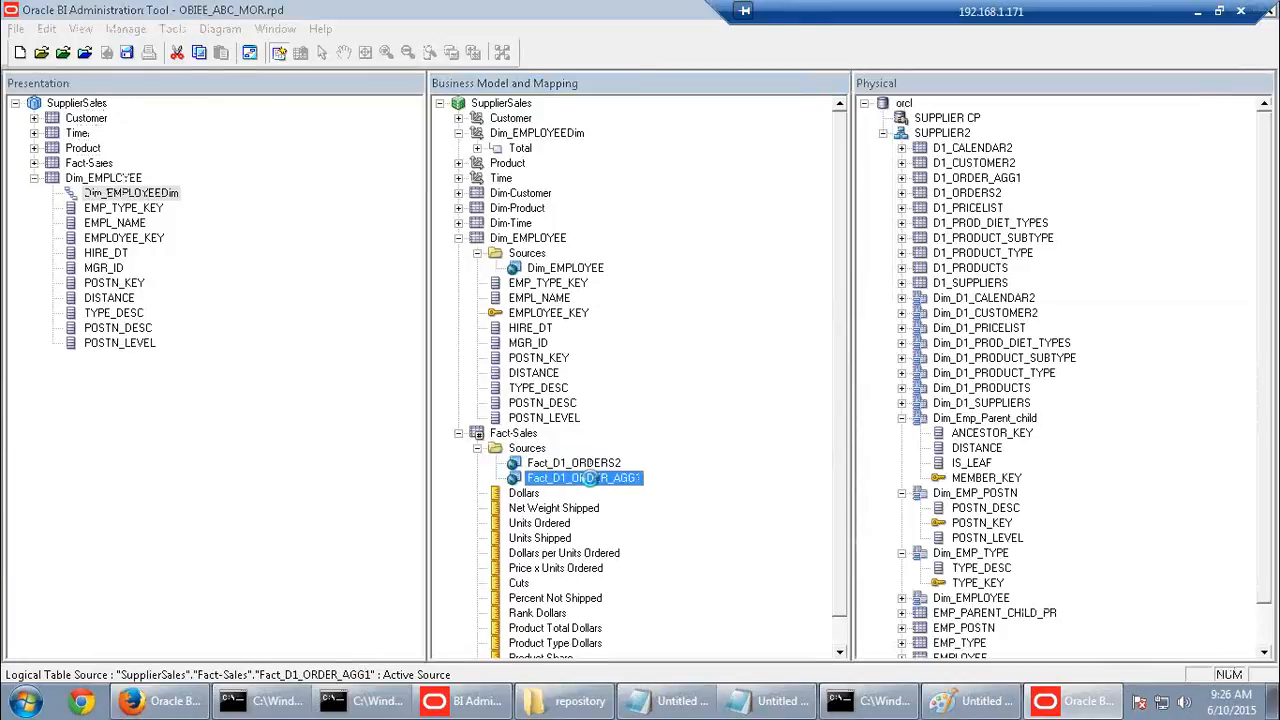
click(254, 172)
click(265, 172)
click(203, 198)
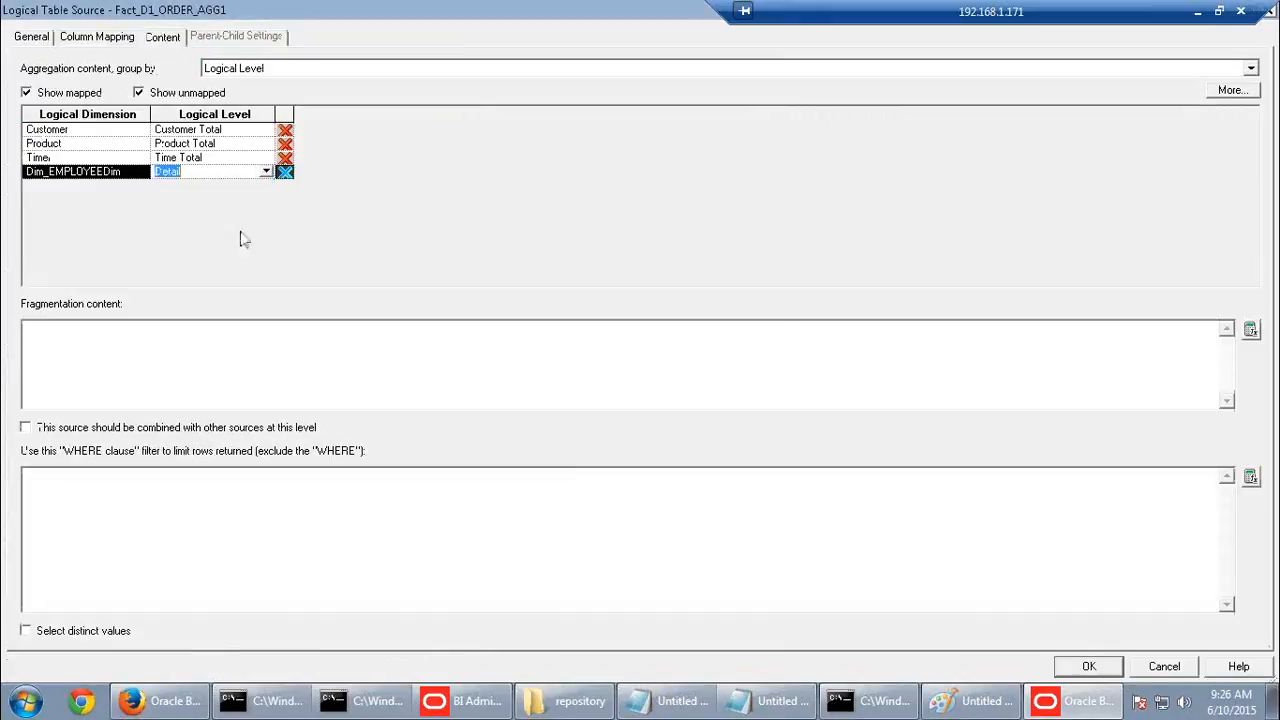
click(1118, 662)
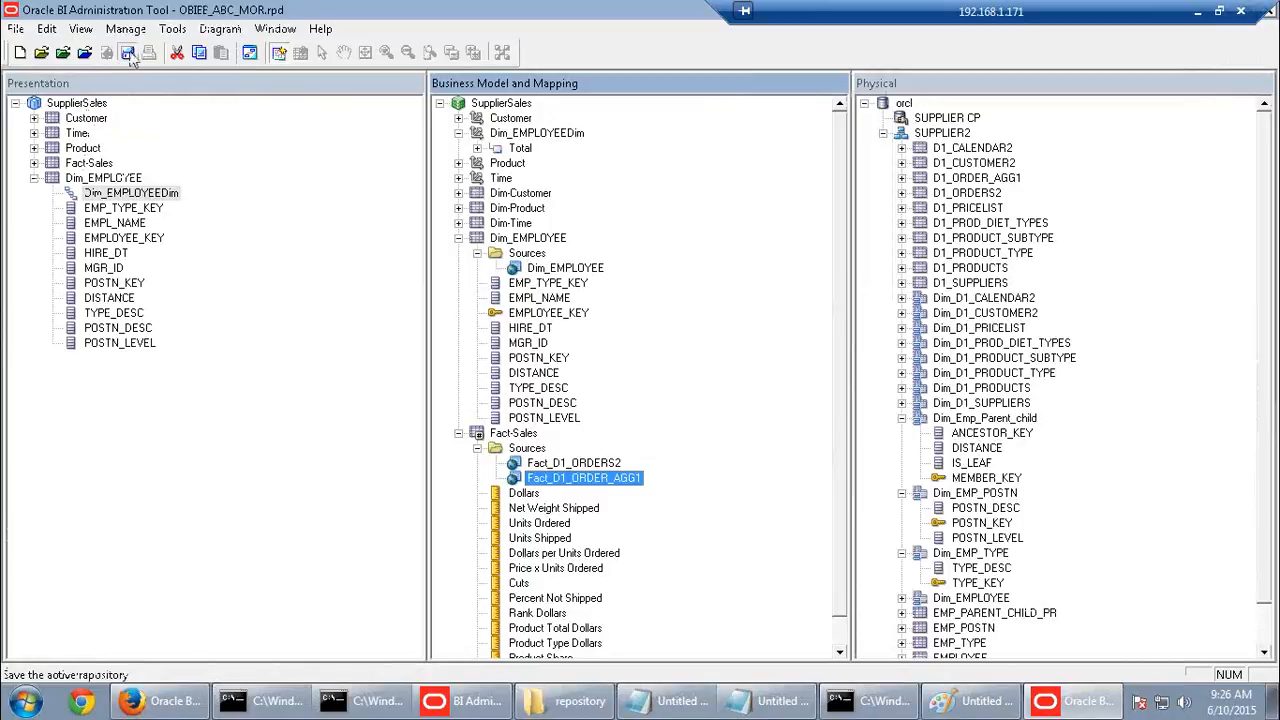
Save the repository again; the consistency check reports no errors.
click(128, 54)
click(564, 391)
click(830, 388)
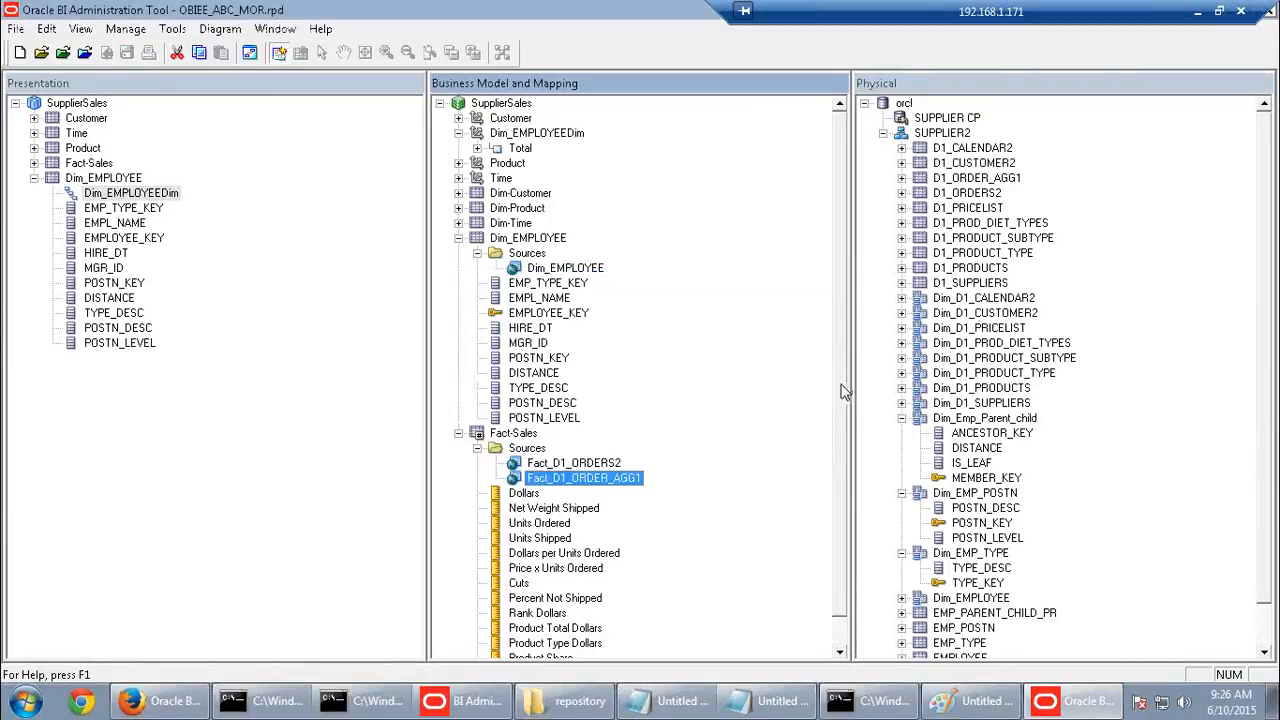
Close the Administration Tool and go to databi01-pc:7001/em in Firefox.
click(1272, 22)
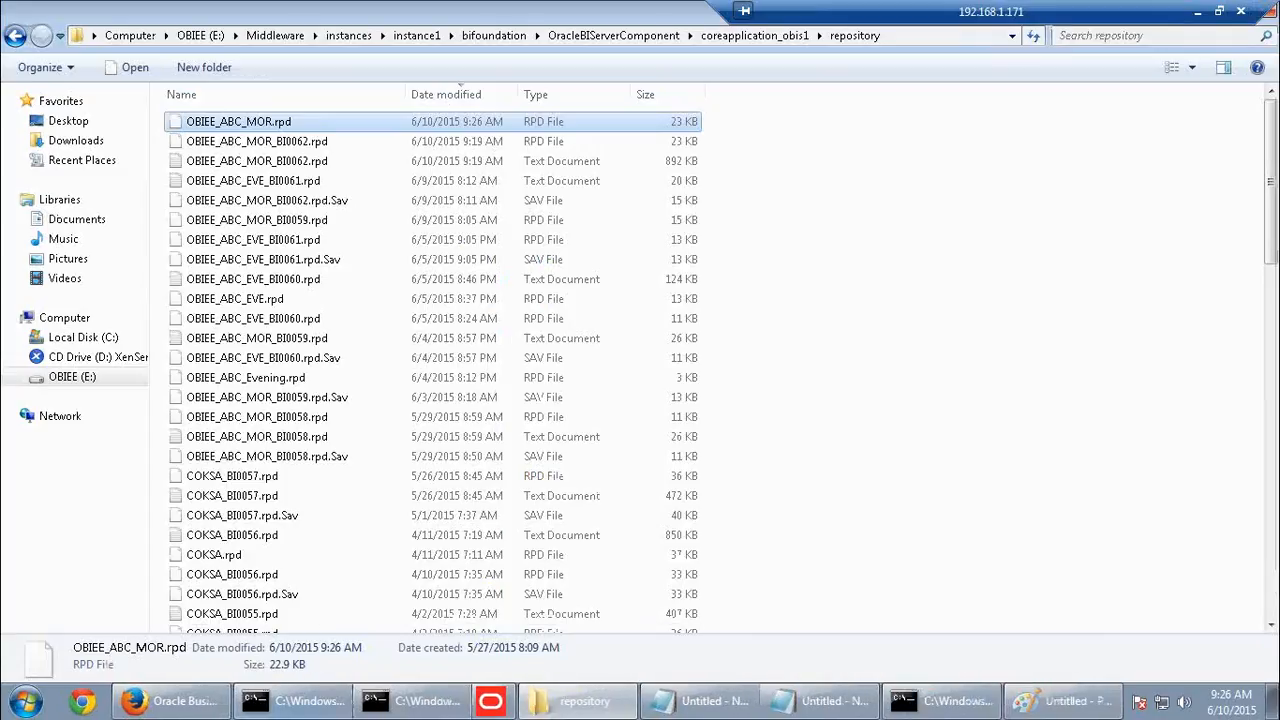
click(172, 700)
click(250, 47)
text(databi01-pc/)
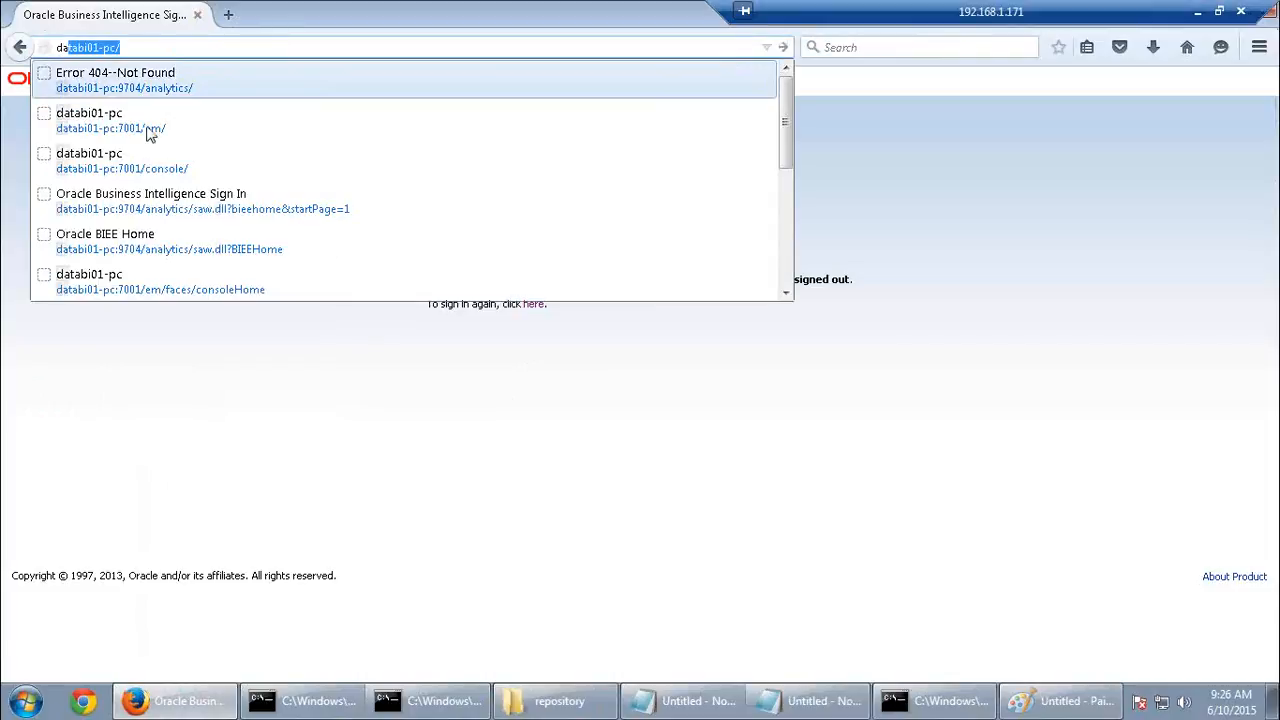
click(140, 128)
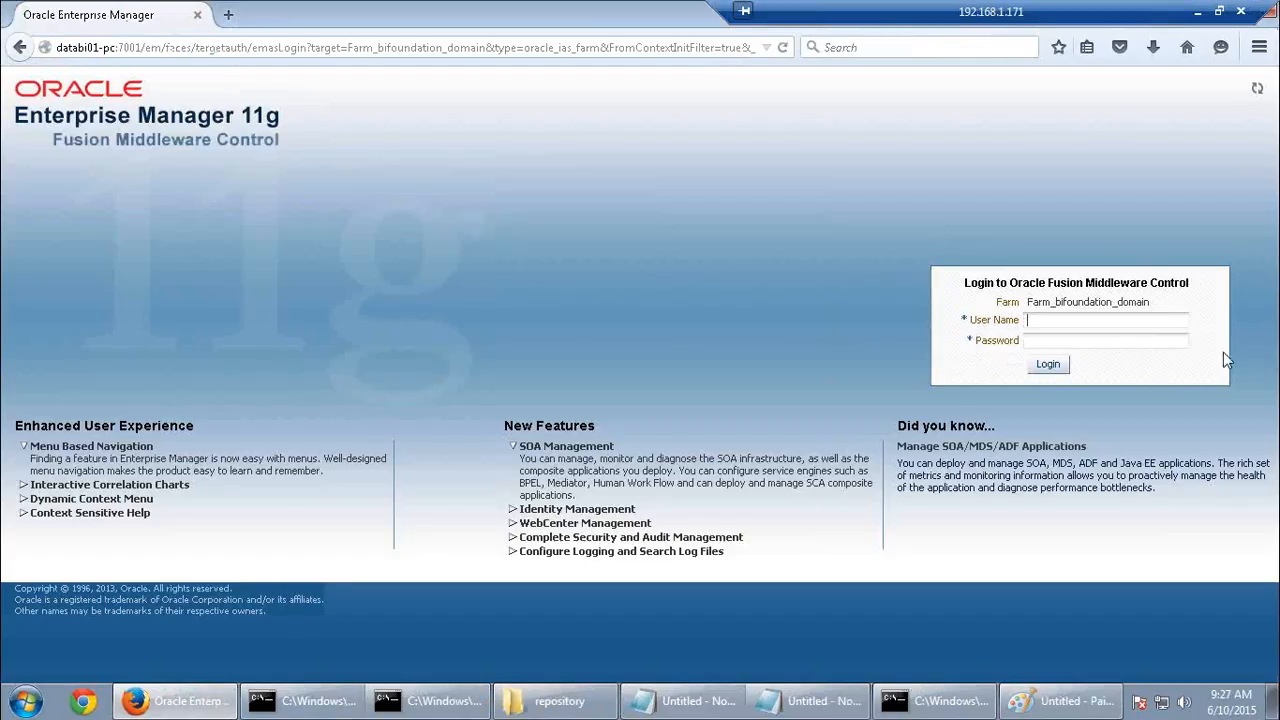
Log in with the saved administrator account and open the coreapplication BI instance.
click(1061, 325)
click(1066, 343)
click(1067, 345)
key(Return)
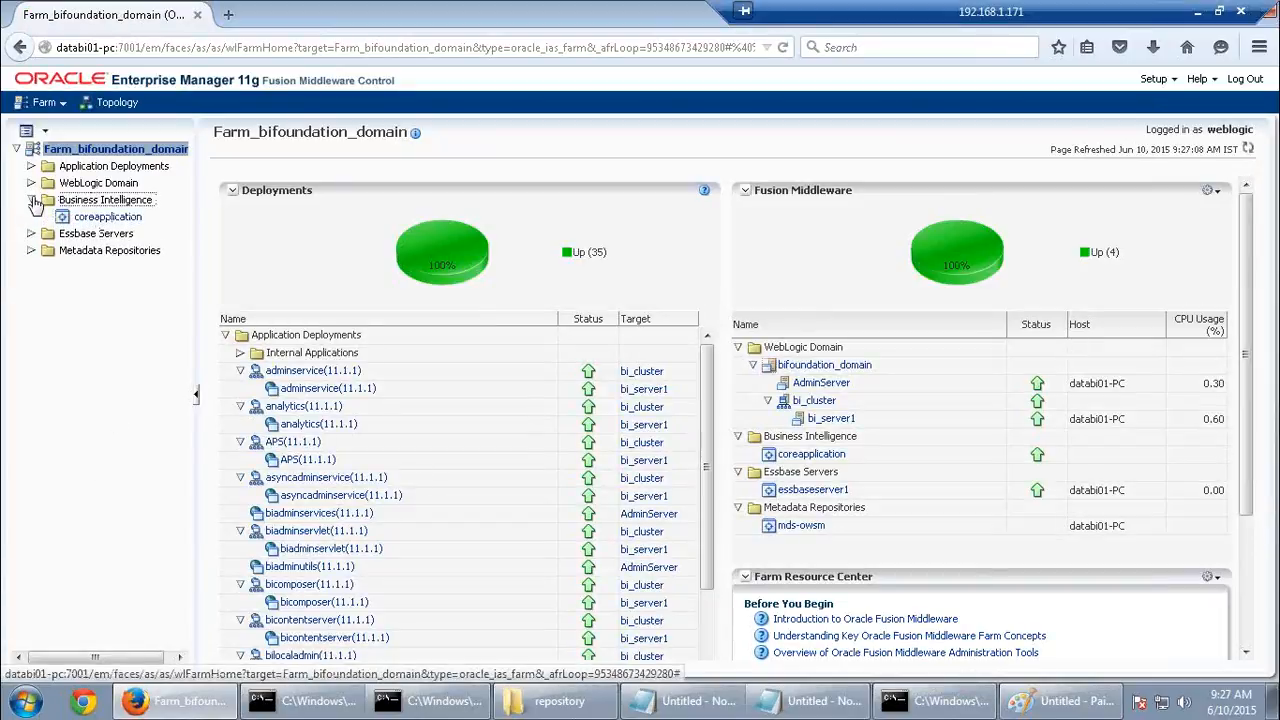
click(158, 217)
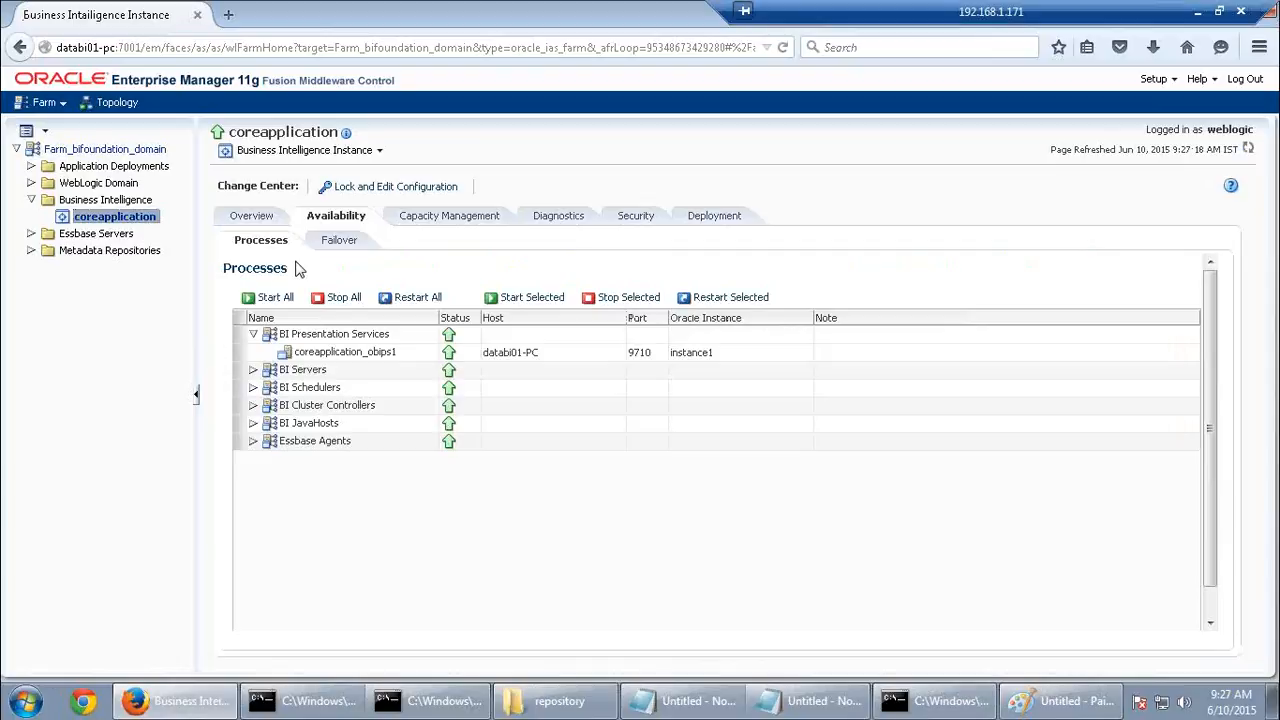
Lock the coreapplication repository deployment configuration for editing.
click(731, 219)
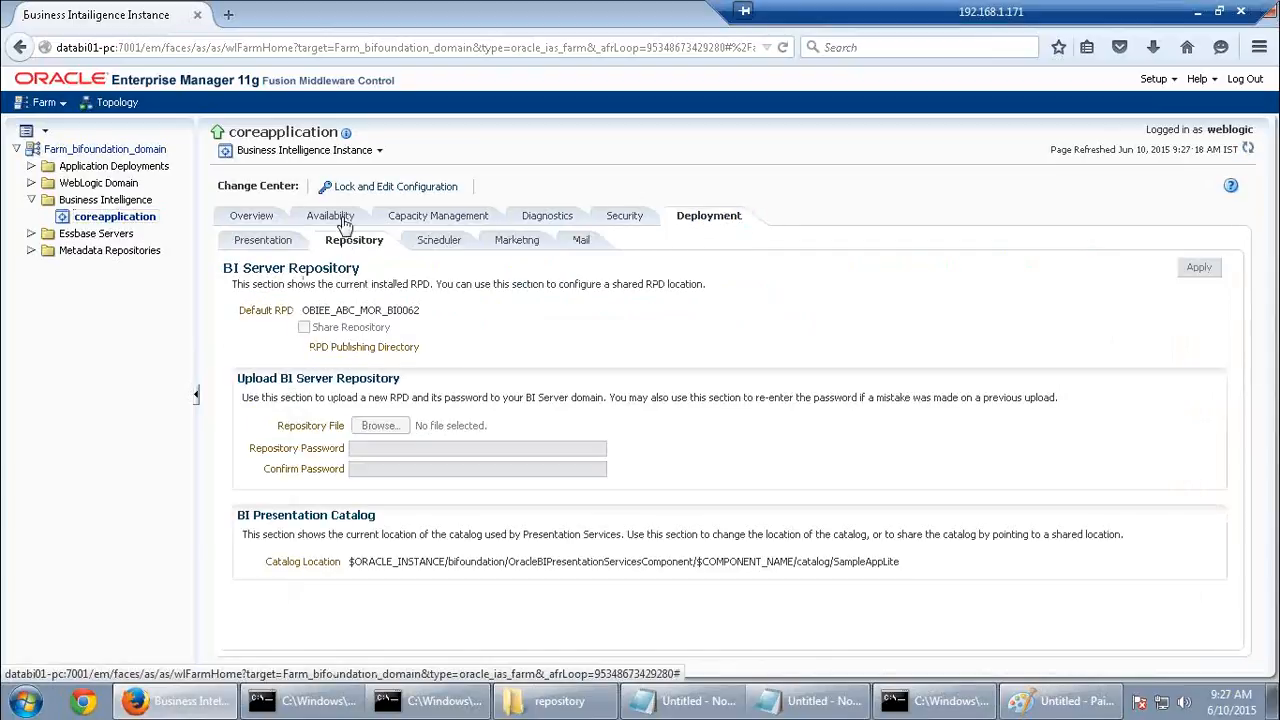
click(352, 188)
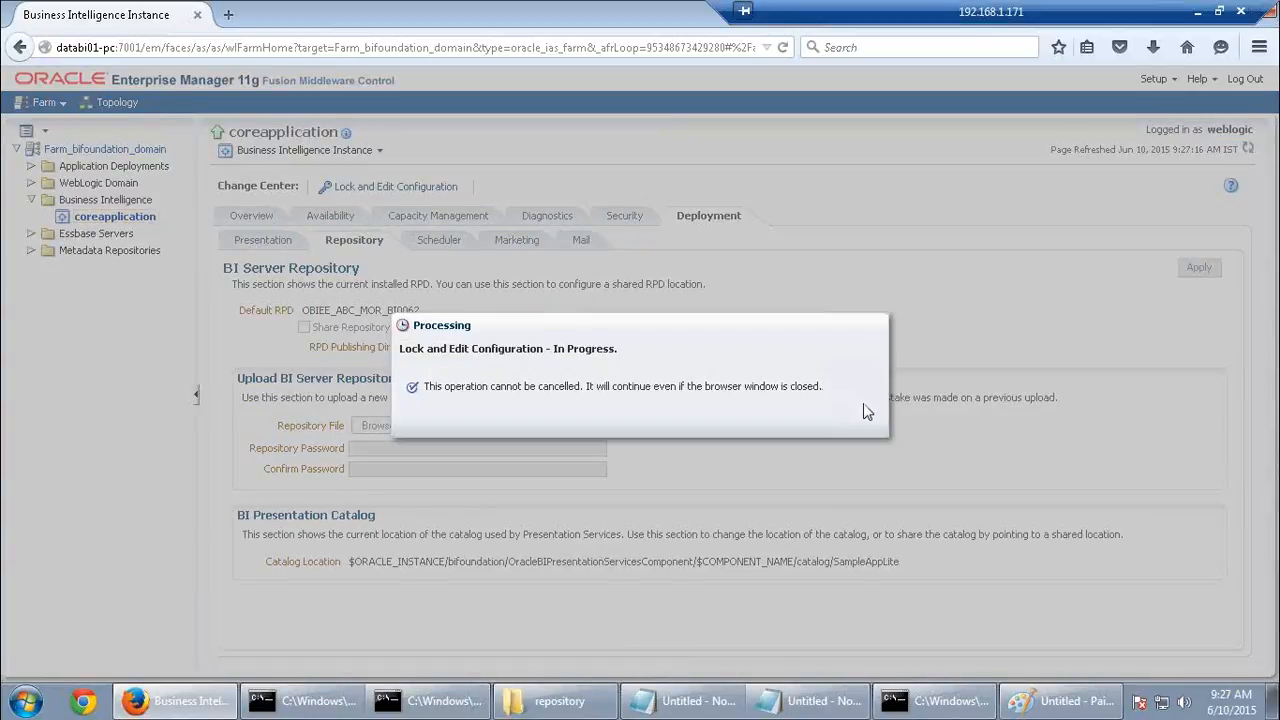
click(861, 425)
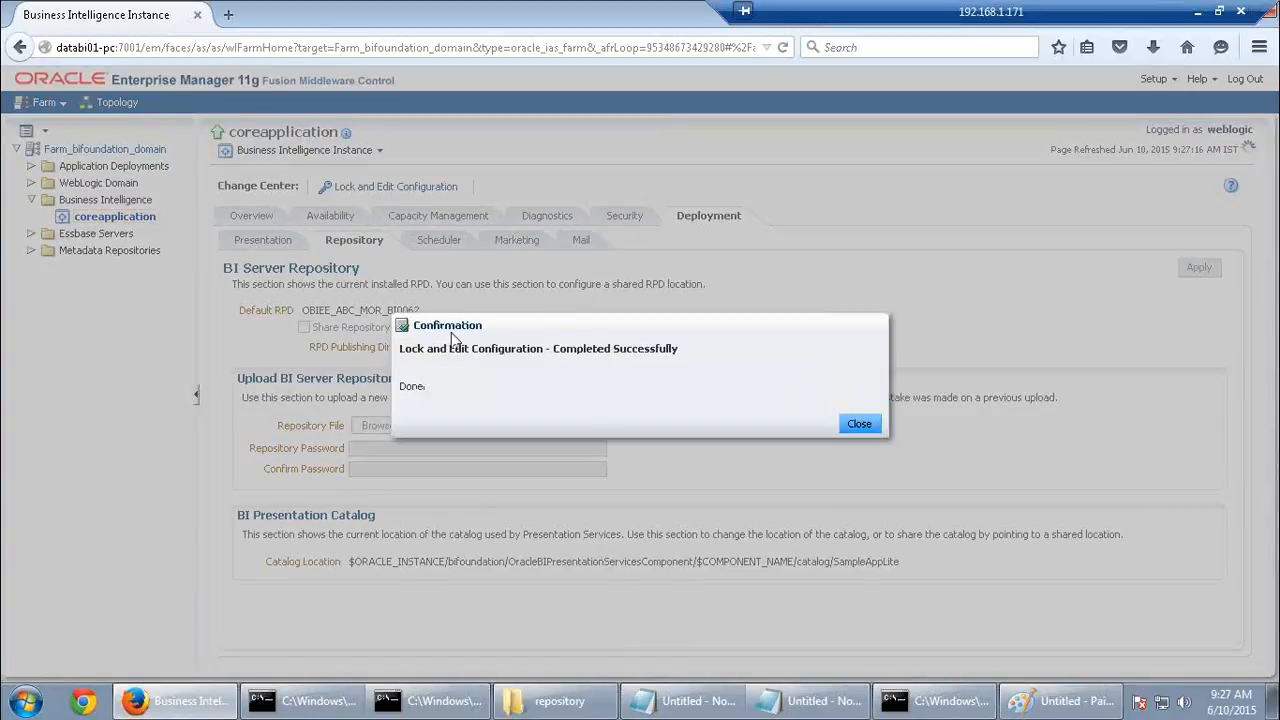
Upload OBIEE_ABC_MOR.rpd with the repository password, apply it, and activate the changes.
click(382, 432)
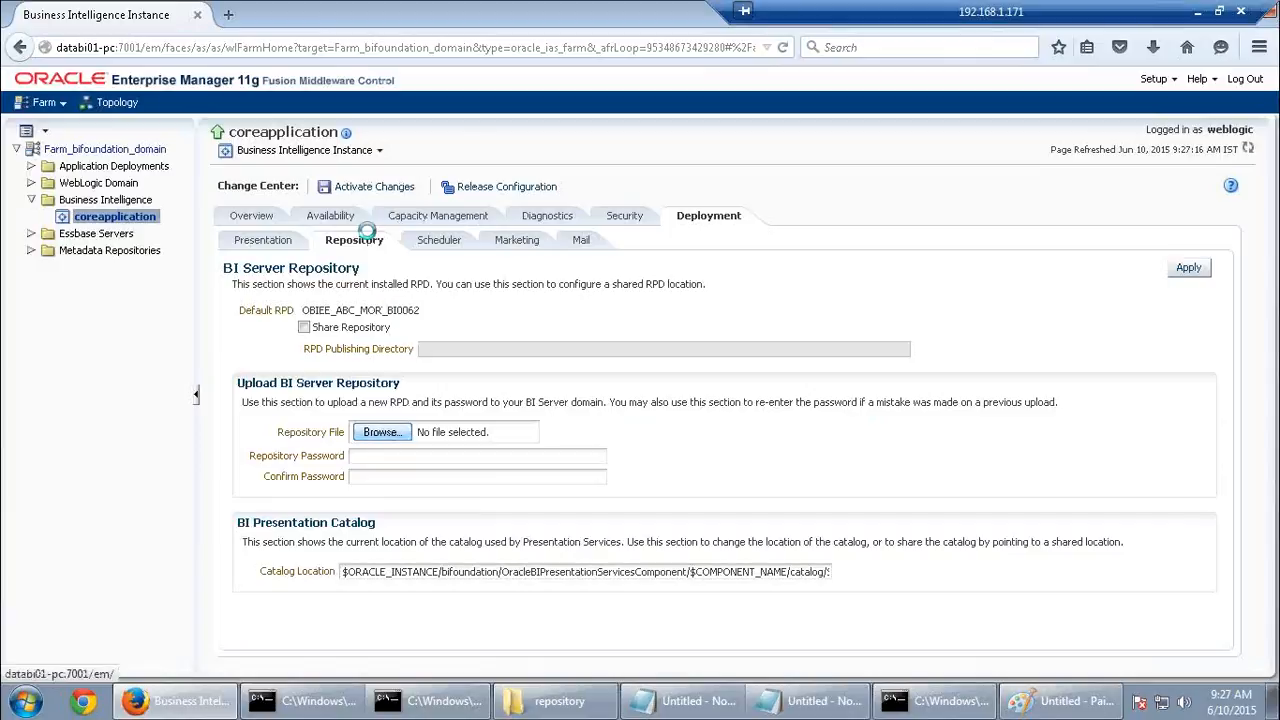
click(246, 129)
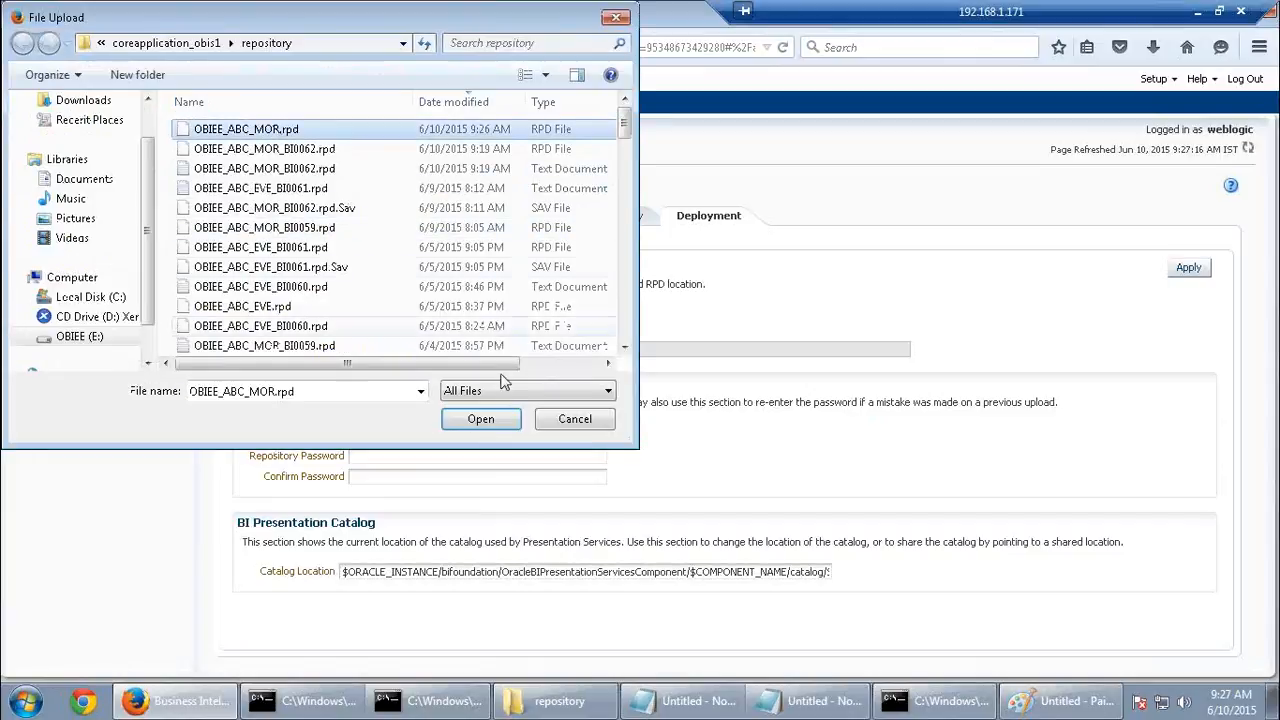
click(481, 419)
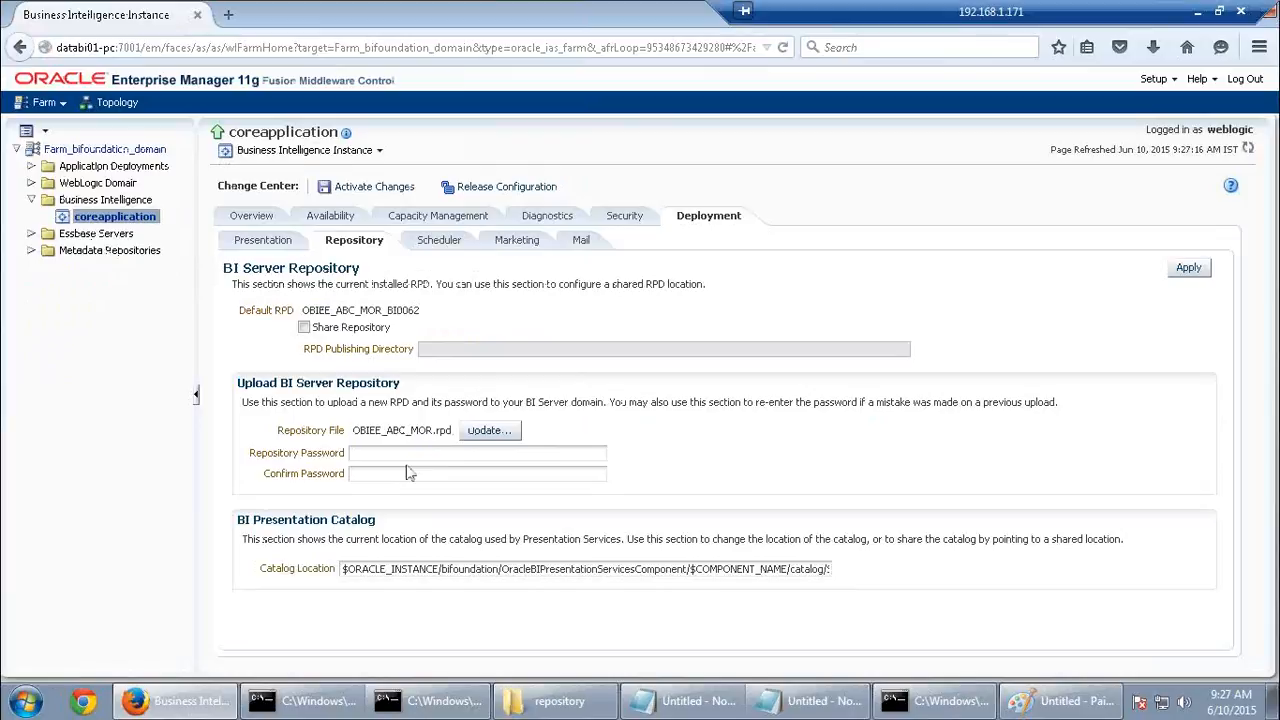
key(Tab)
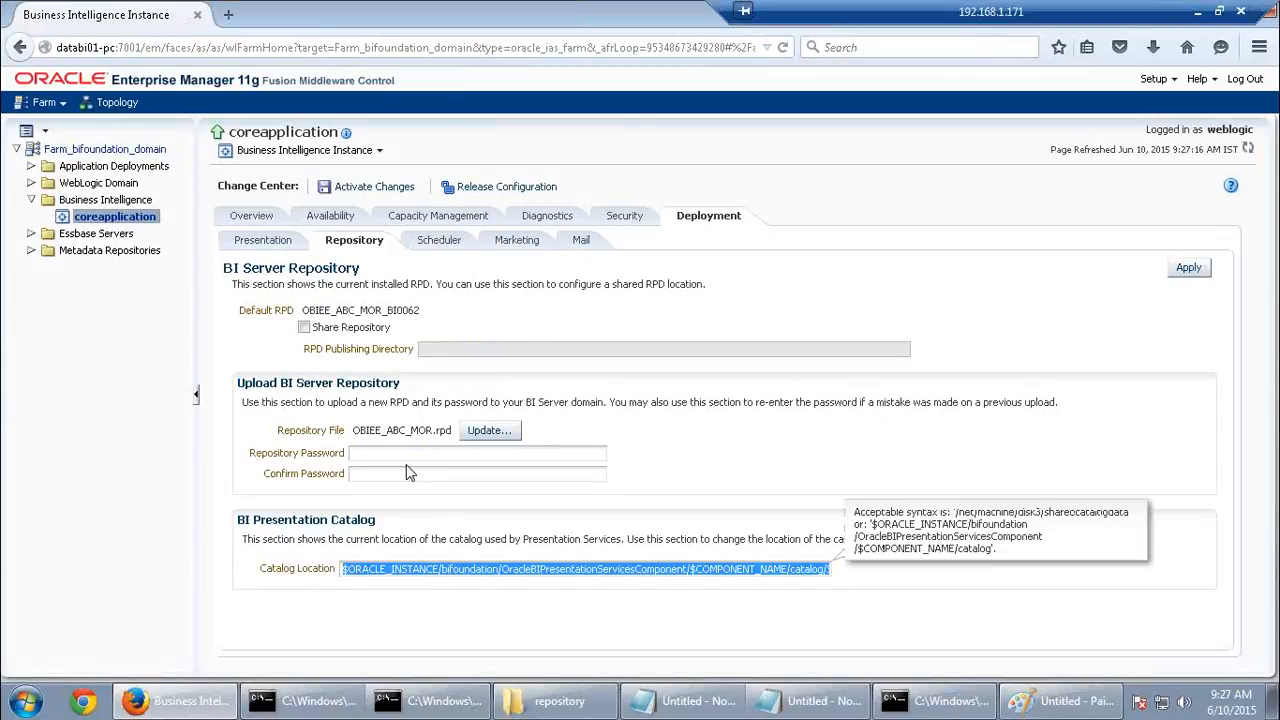
click(404, 458)
text(••)
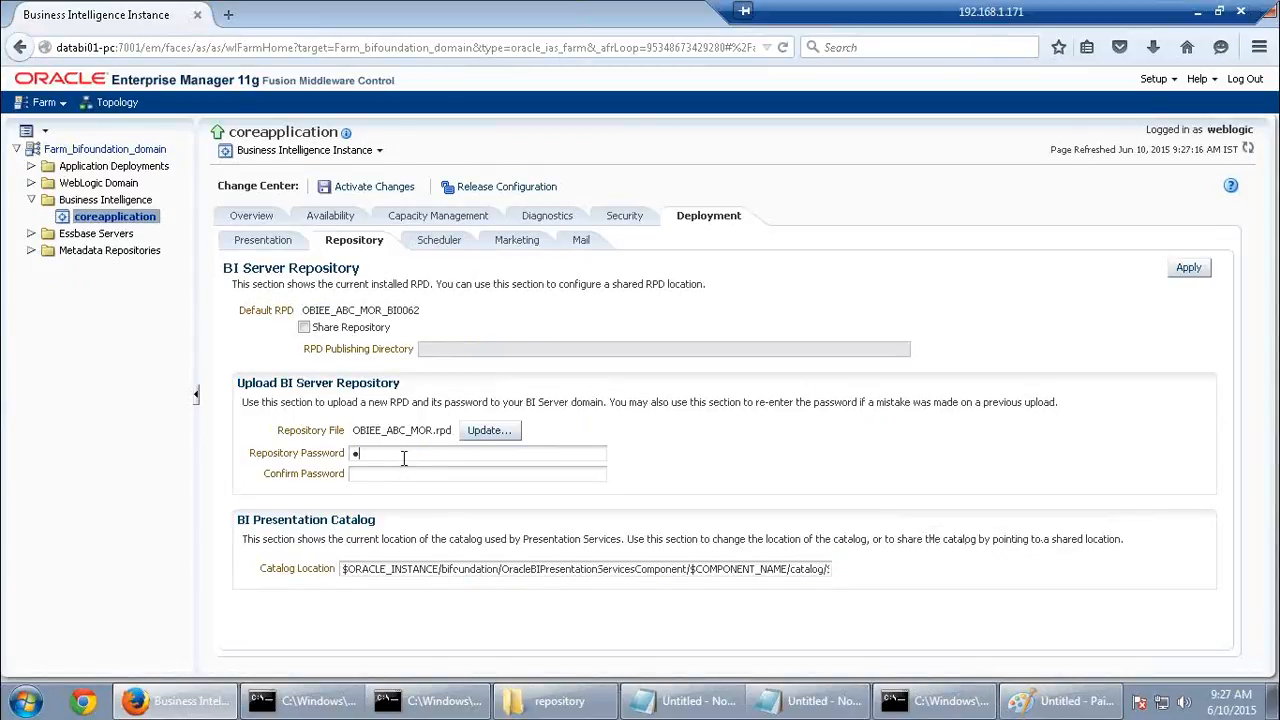
text(••••••••••••••)
click(1189, 268)
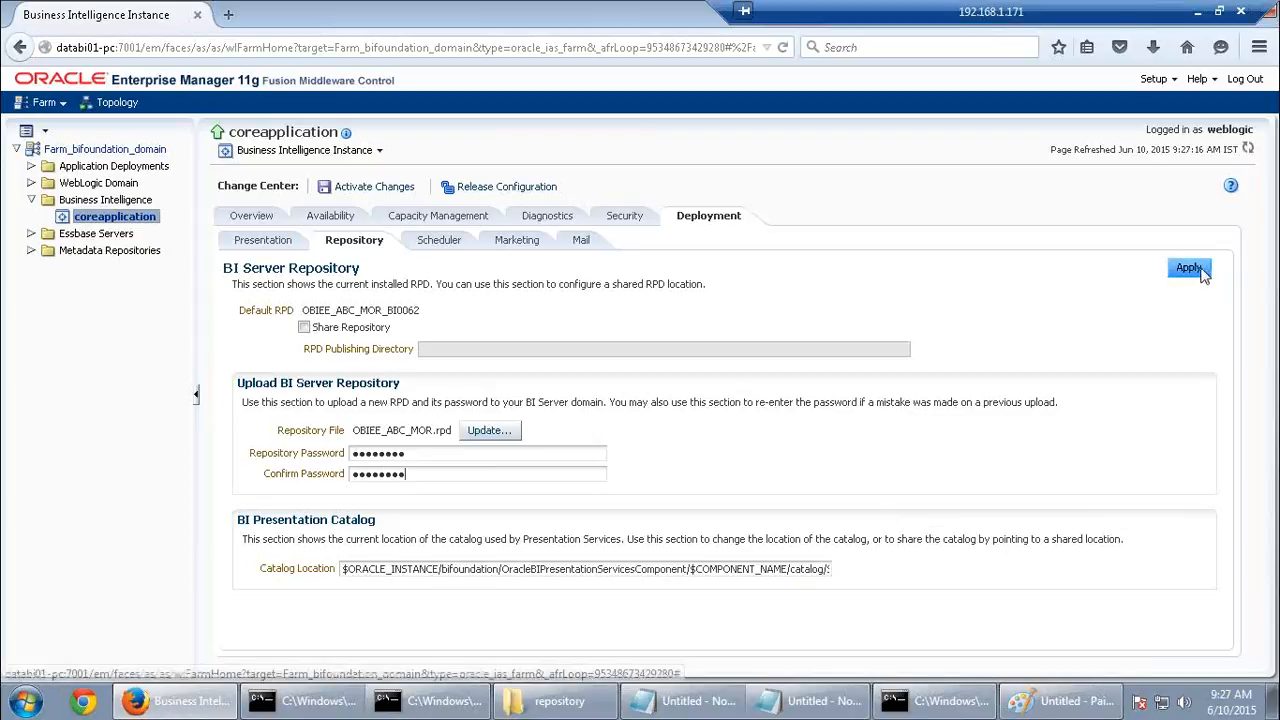
click(388, 190)
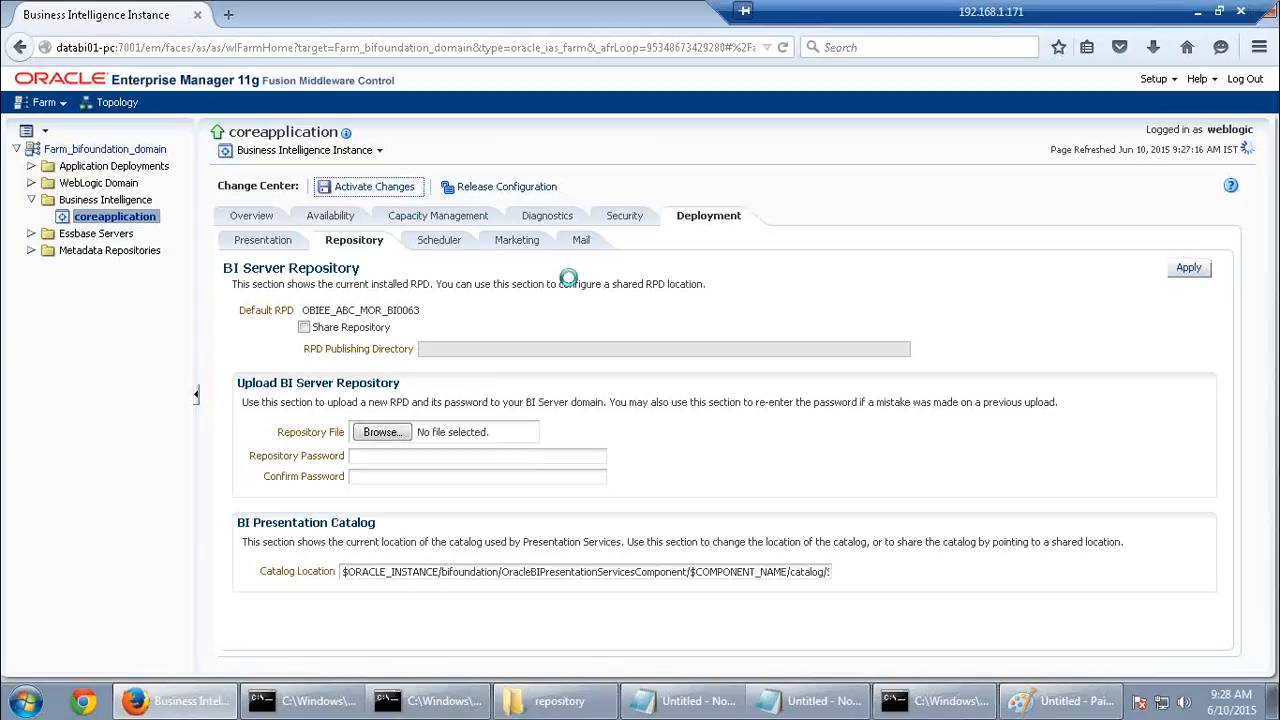
Close the Notepad query-error notes without saving and return to Enterprise Manager.
click(810, 712)
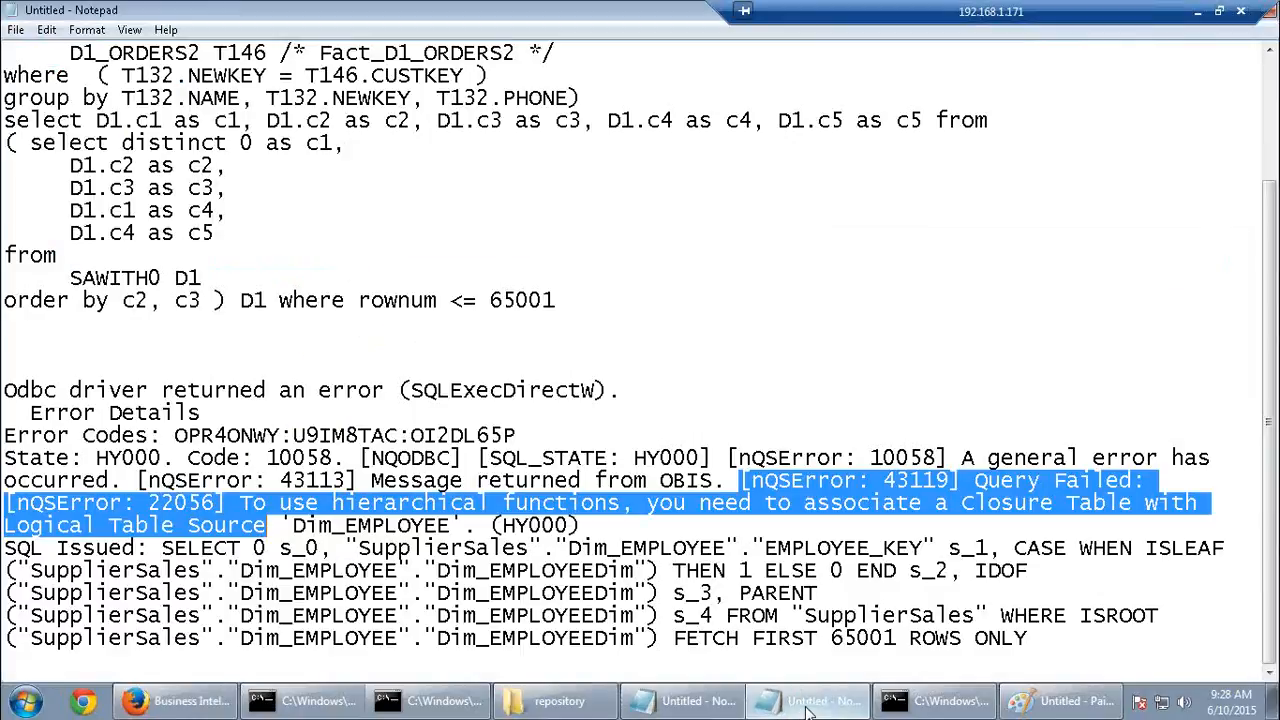
click(812, 710)
click(810, 710)
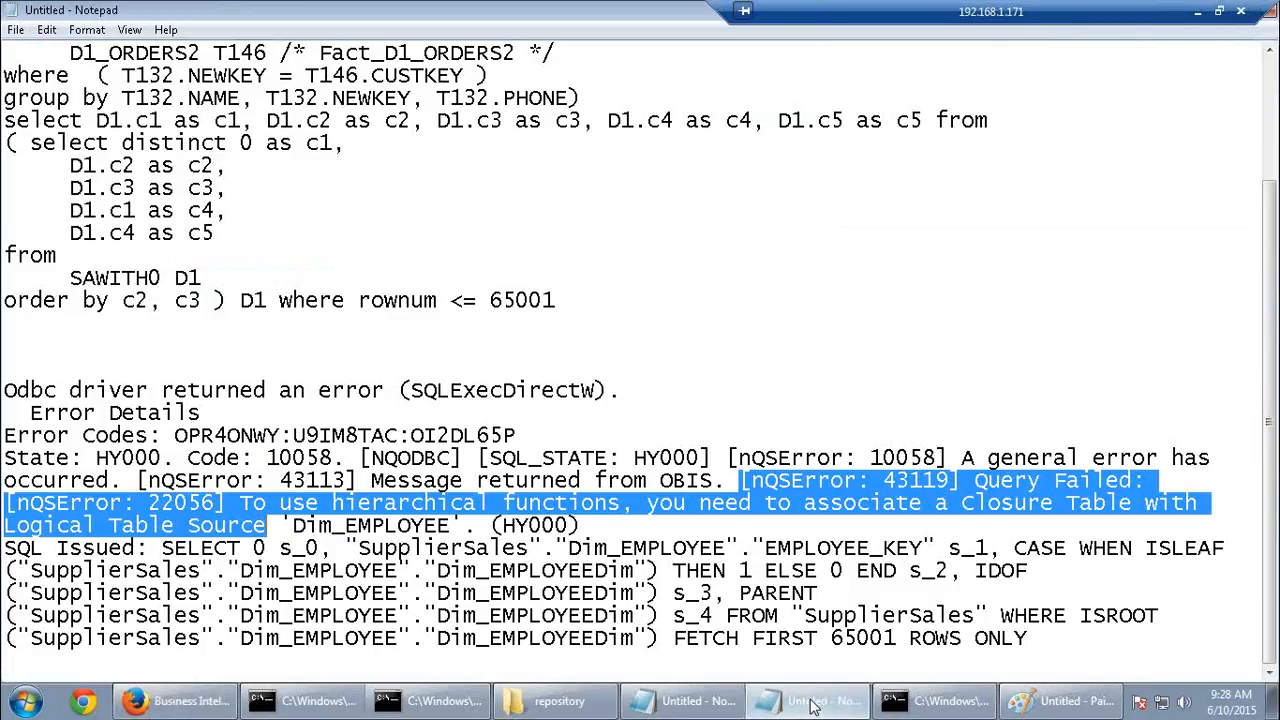
click(1241, 11)
click(677, 352)
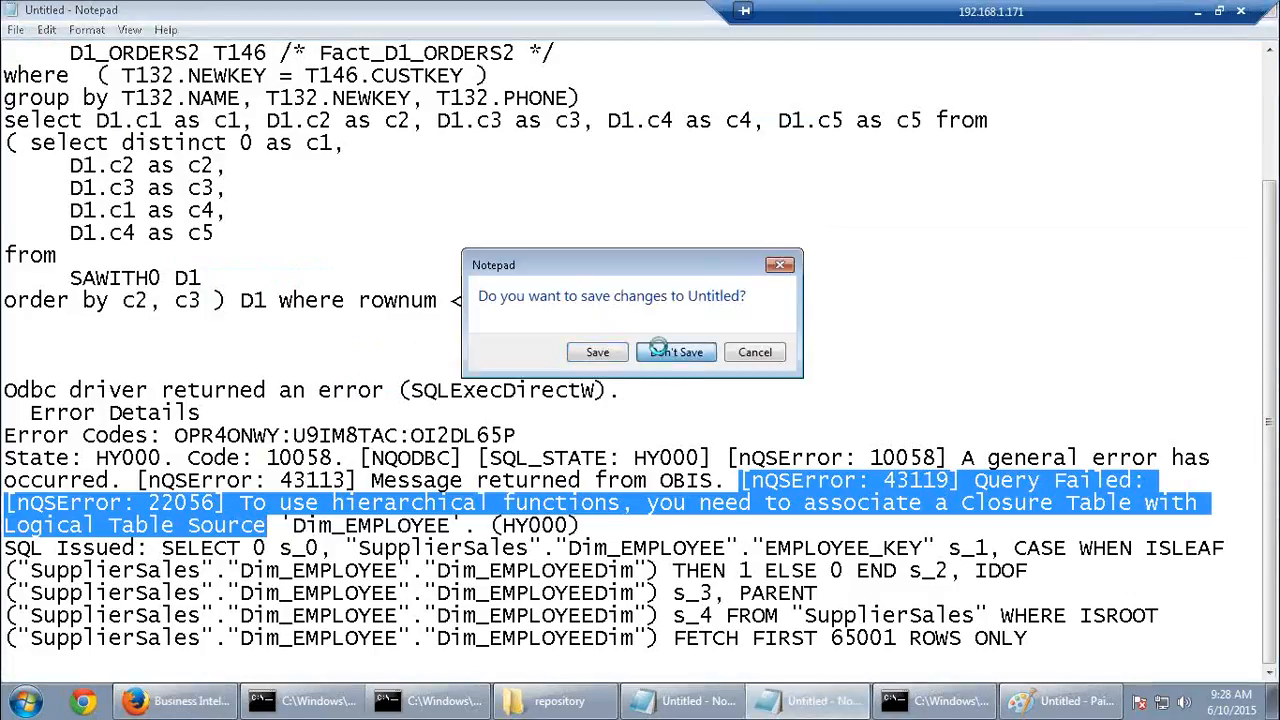
click(235, 710)
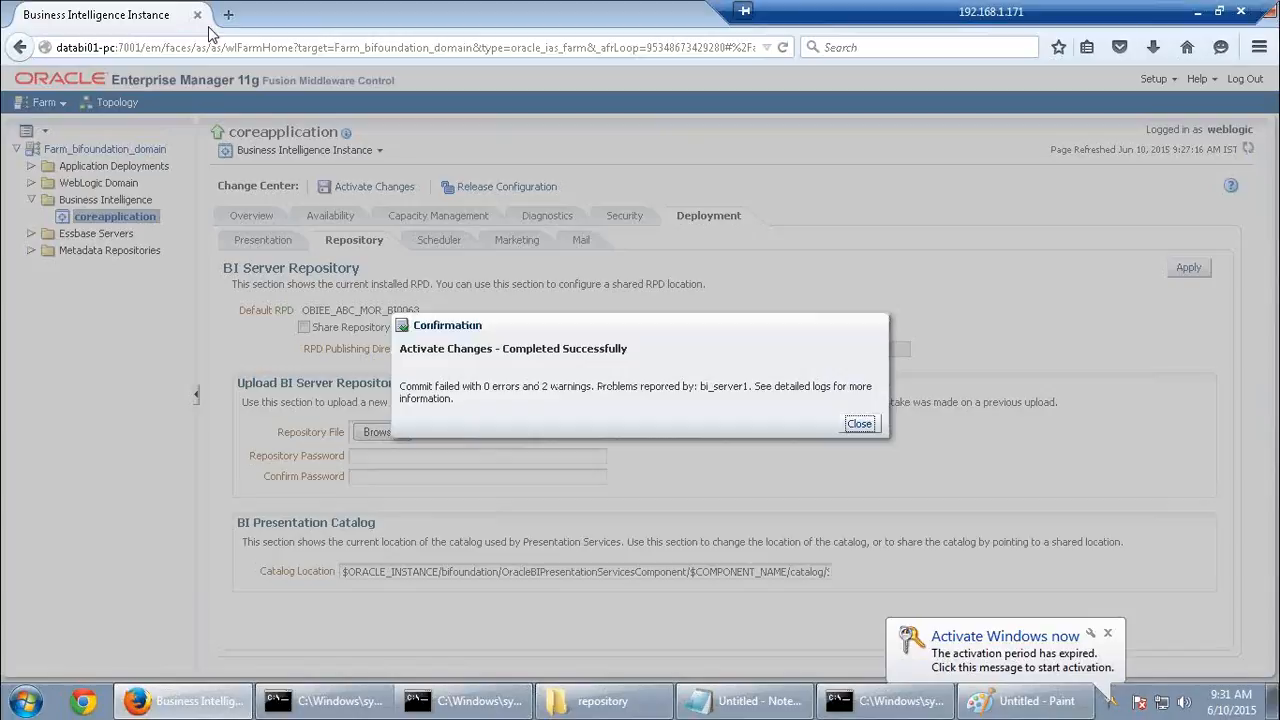
Dismiss the activation message and confirm Restart All on coreapplication's Availability processes page.
click(859, 424)
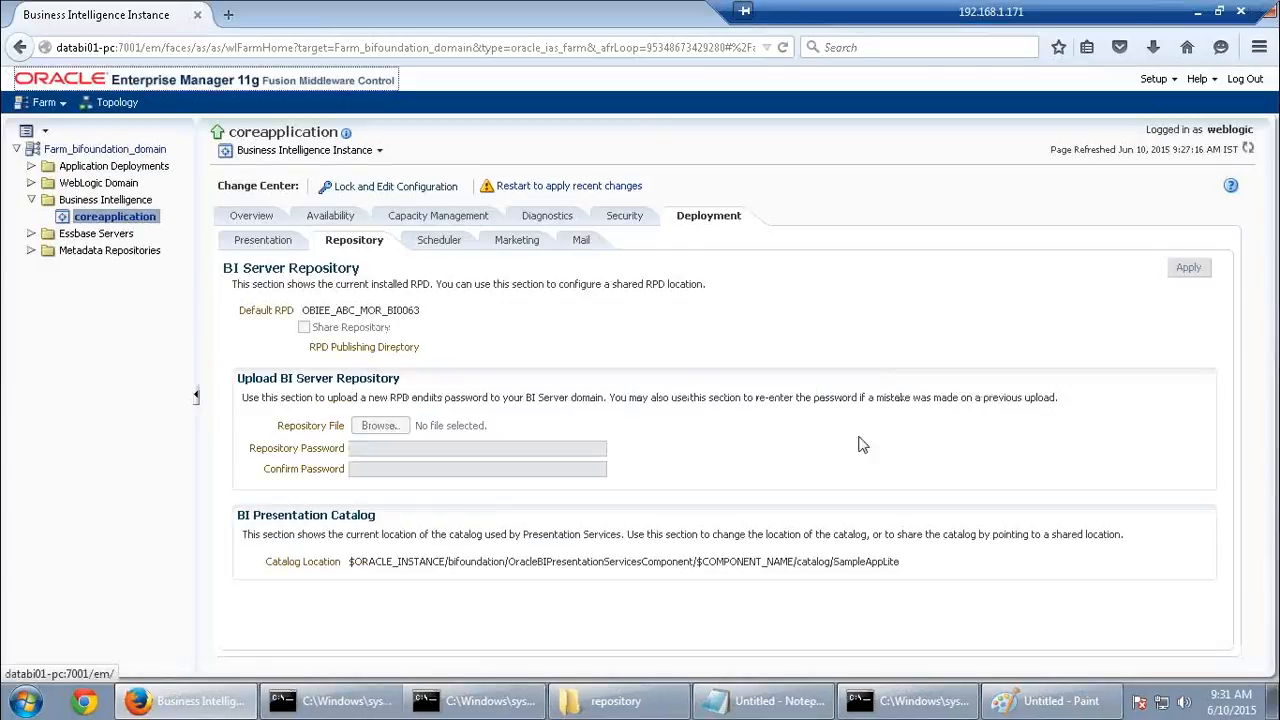
click(350, 218)
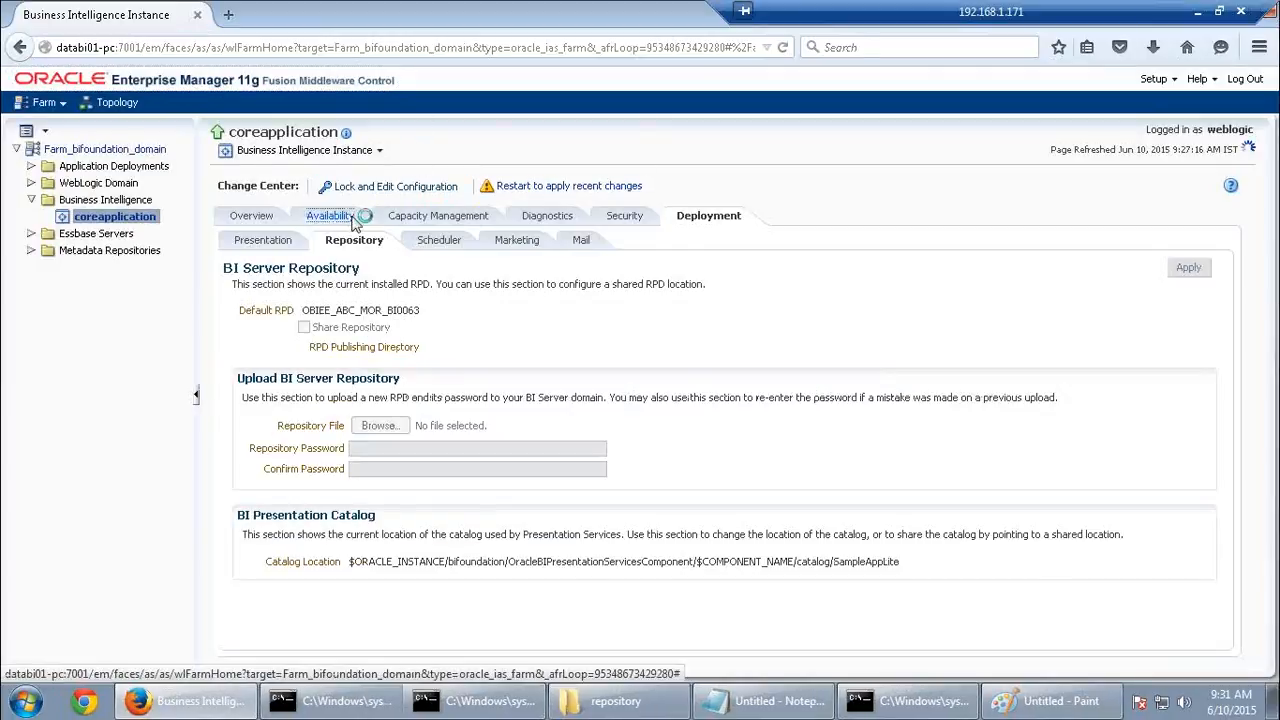
click(410, 297)
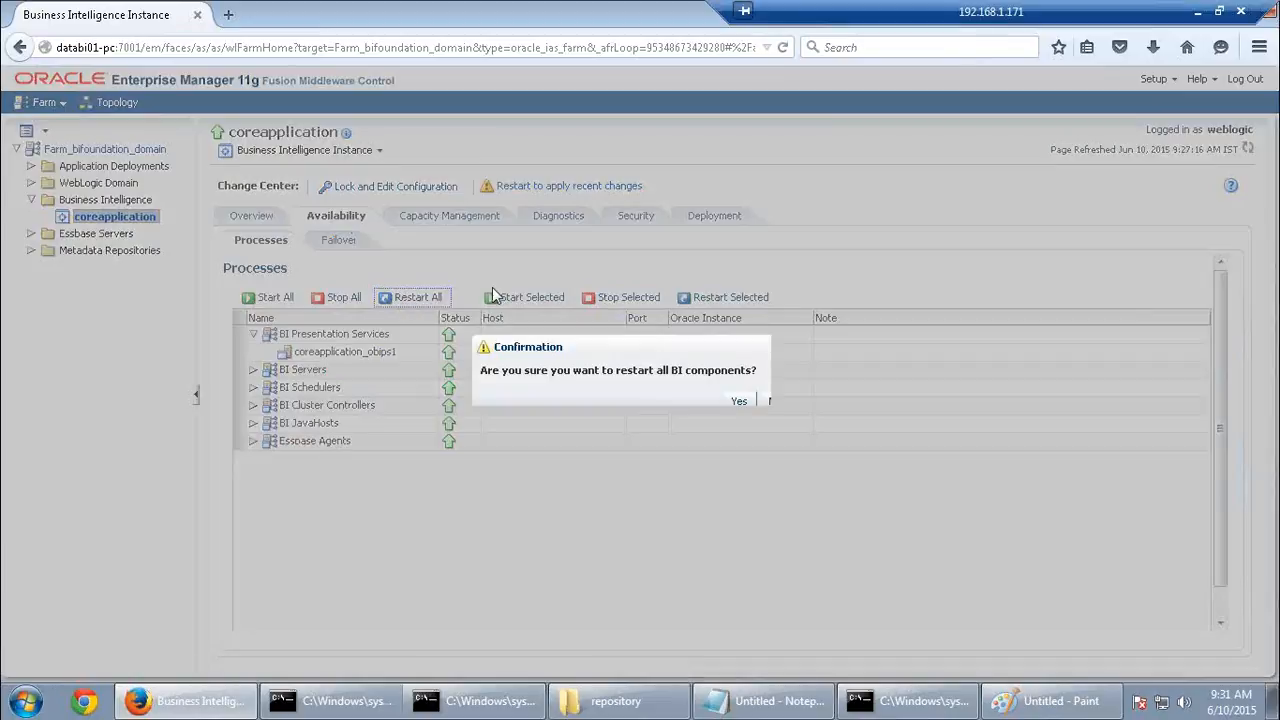
click(734, 401)
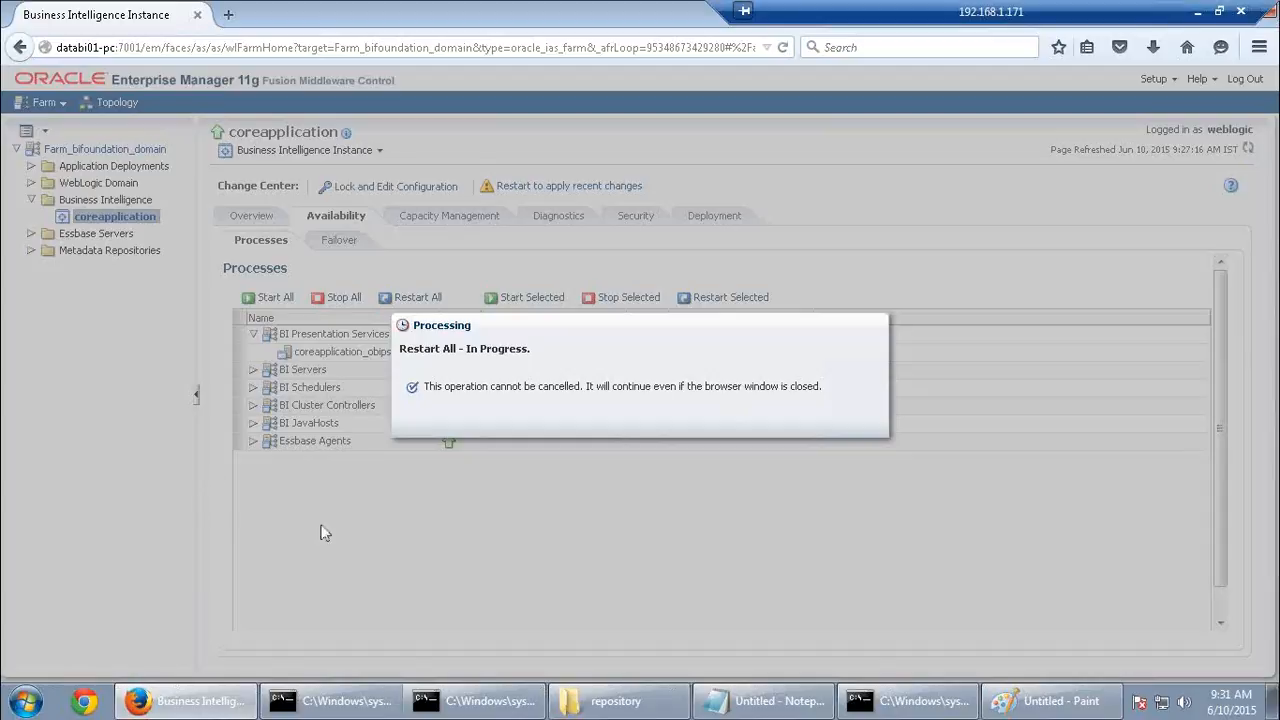
Switch to the Command Prompt window used for opmnctl.
click(40, 705)
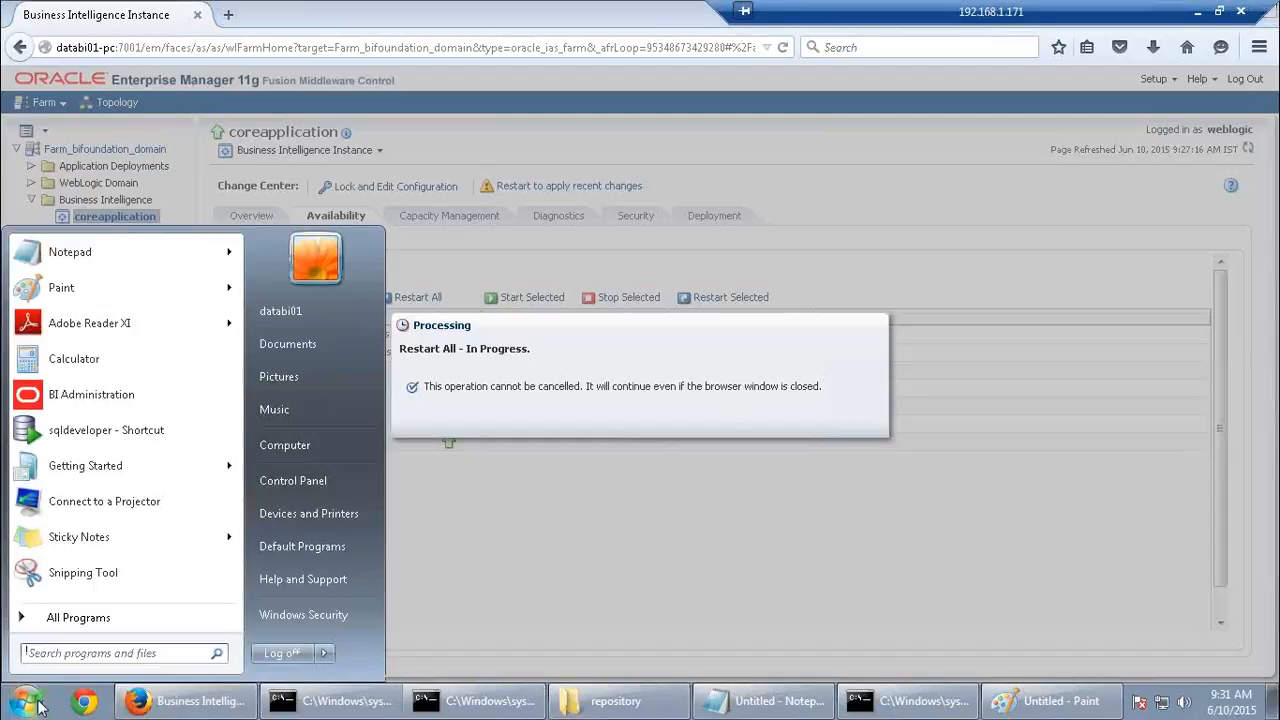
click(620, 600)
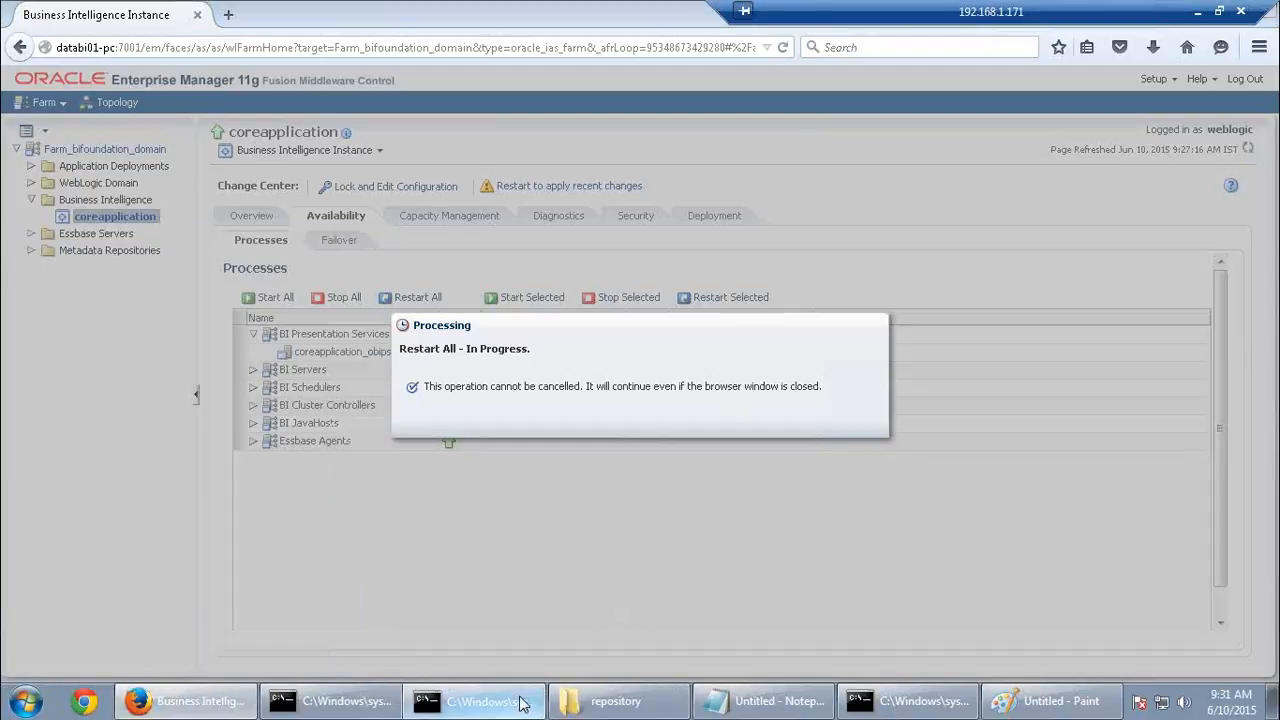
click(522, 704)
click(522, 704)
click(915, 703)
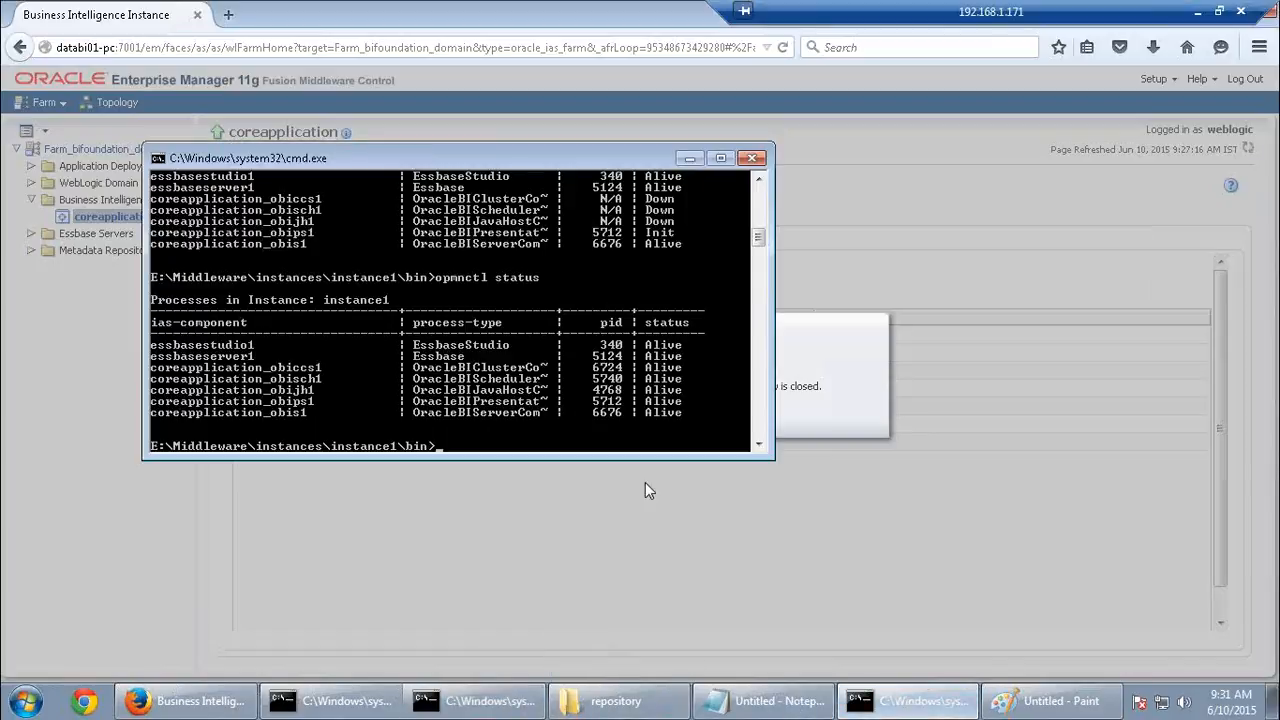
Rerun opmnctl status repeatedly to watch processes go Down during the restart.
key(Up)
key(Return)
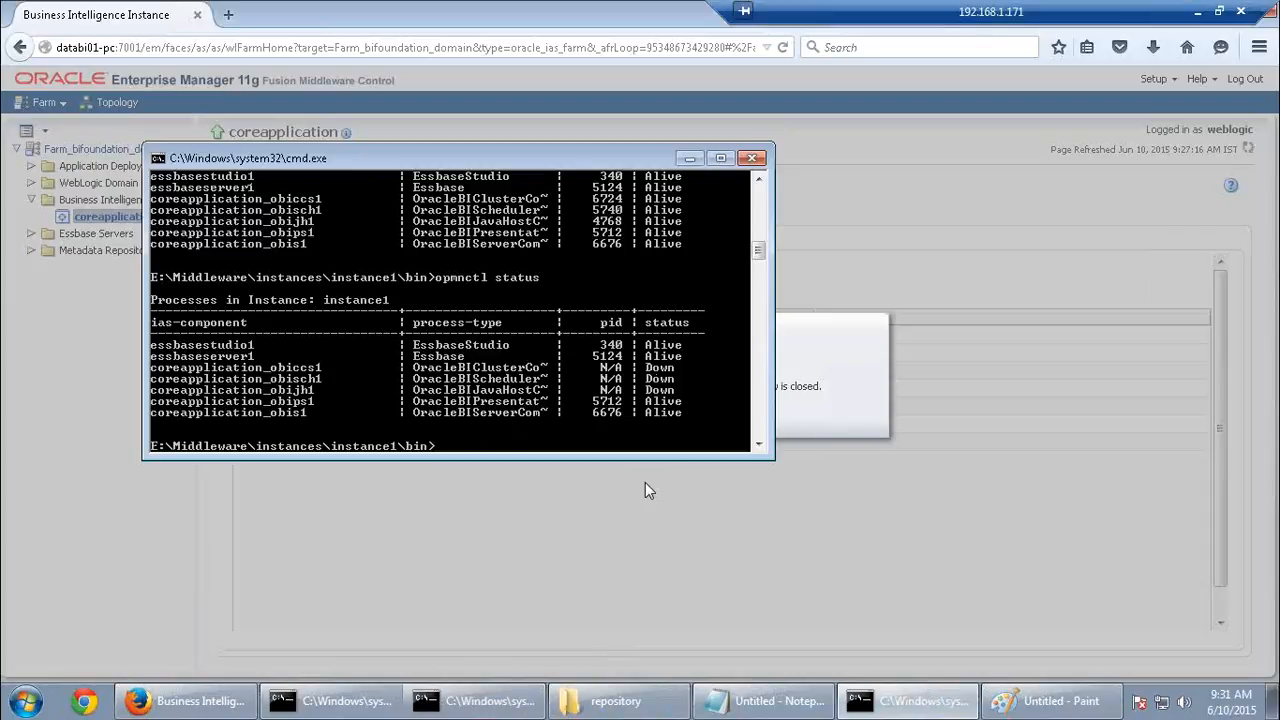
key(Up)
key(Return)
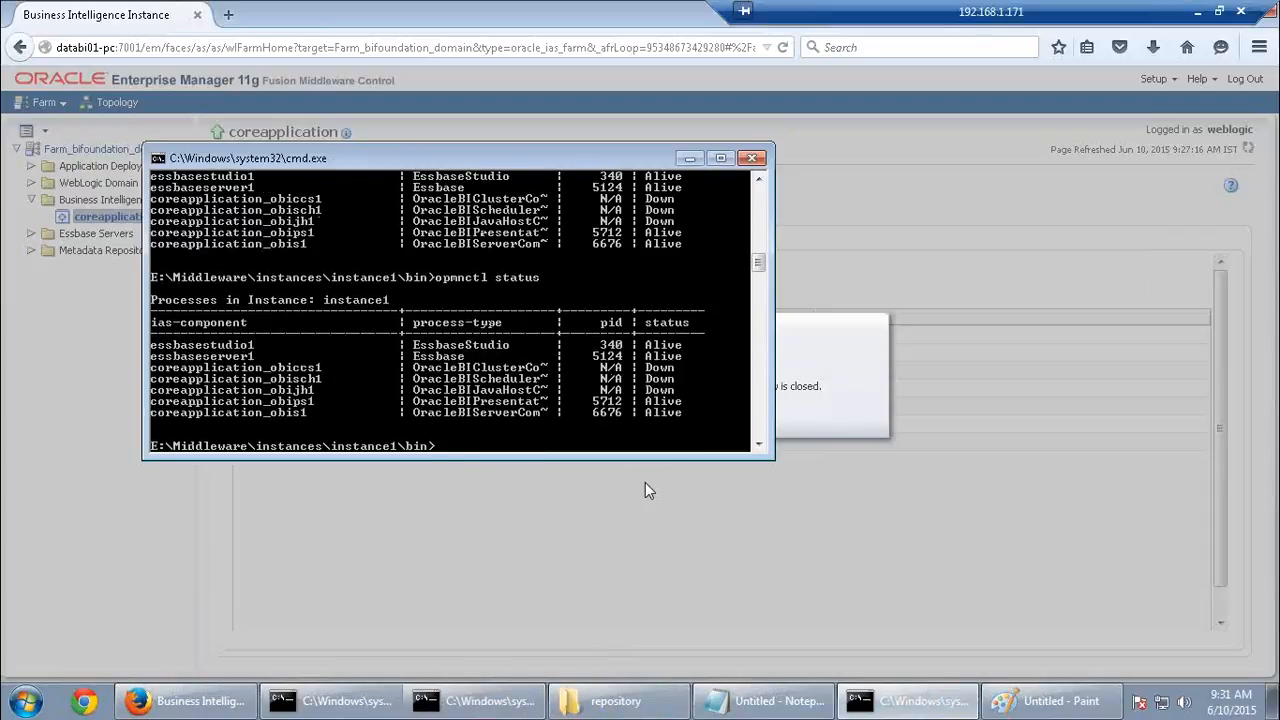
key(Up)
key(Return)
key(Up)
key(Return)
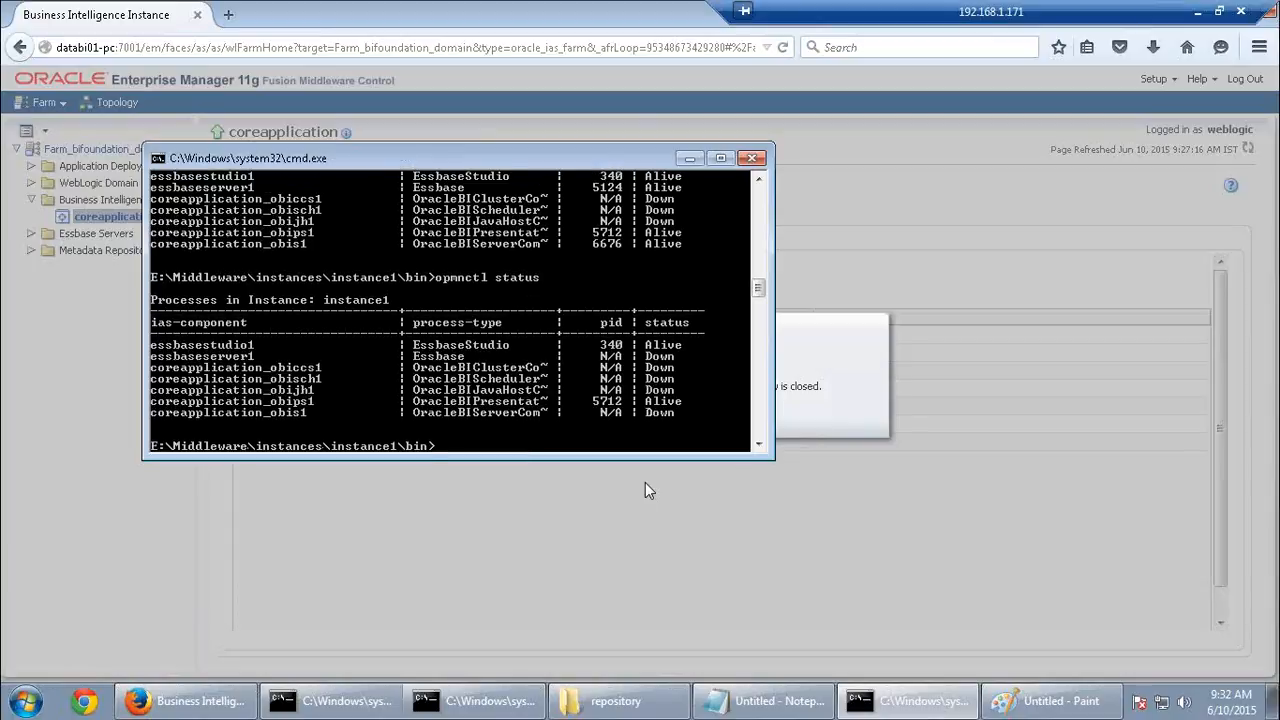
key(Up)
key(Return)
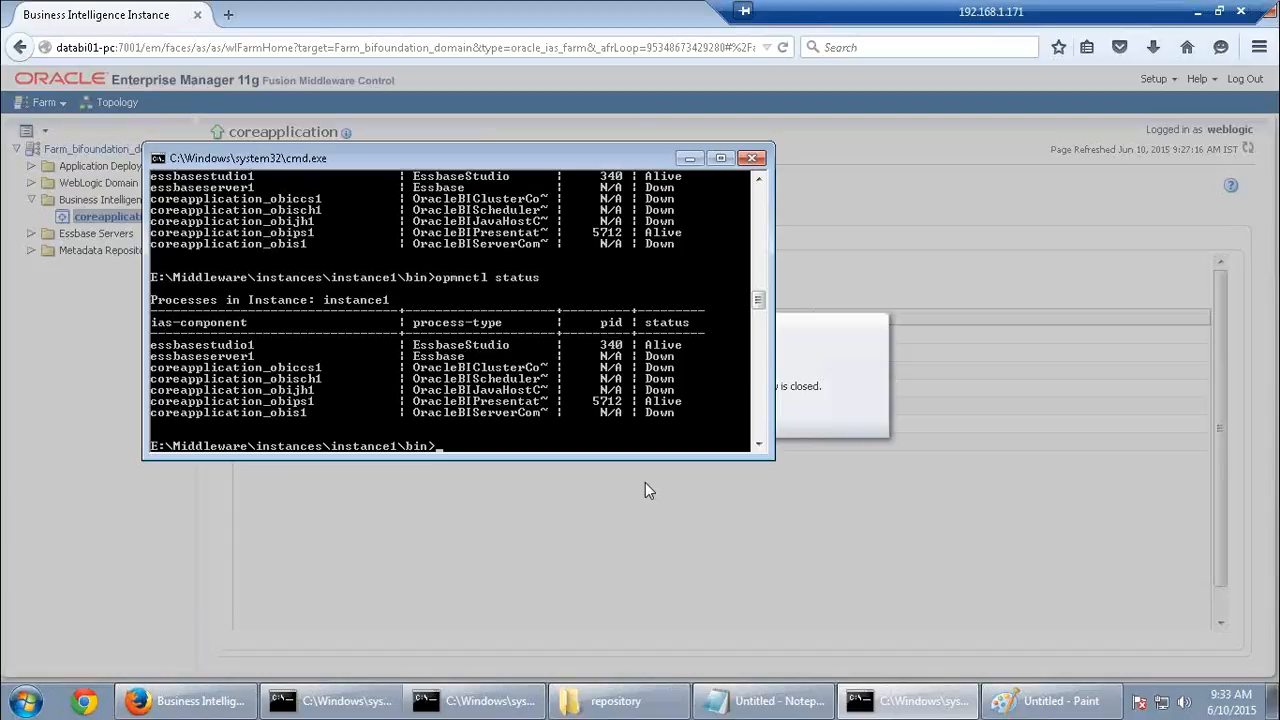
key(Up)
key(Return)
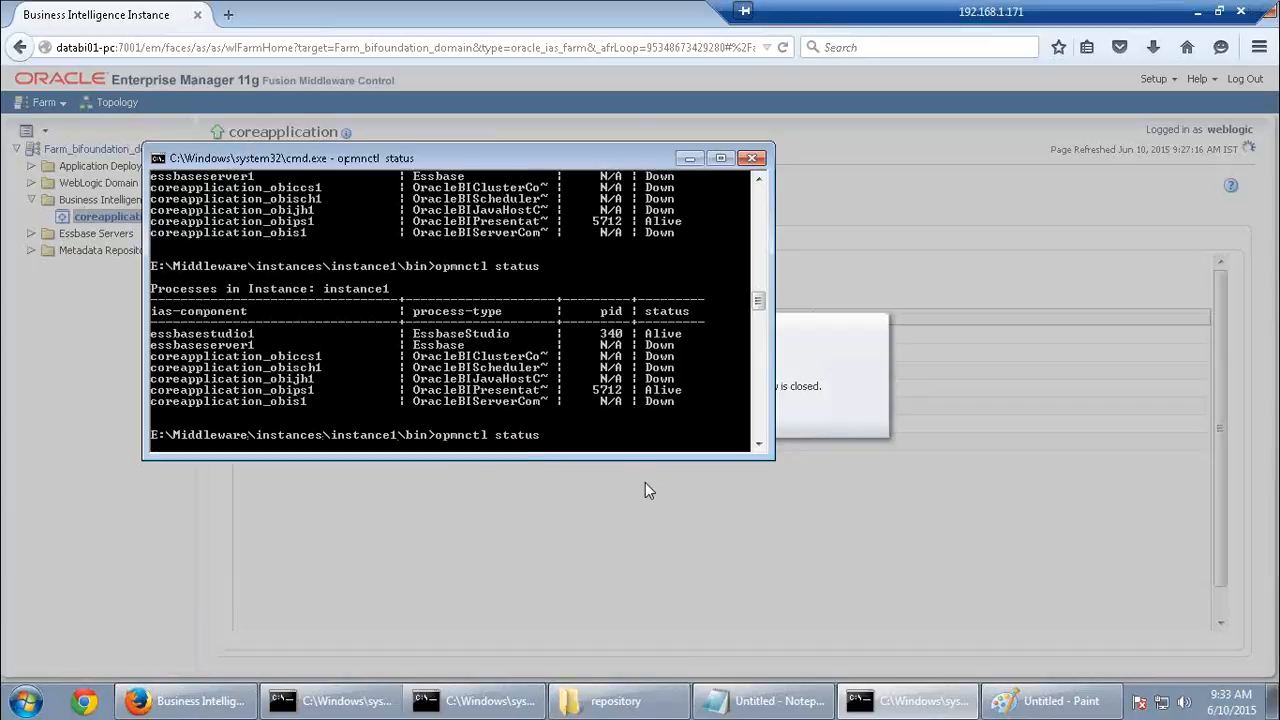
key(Up)
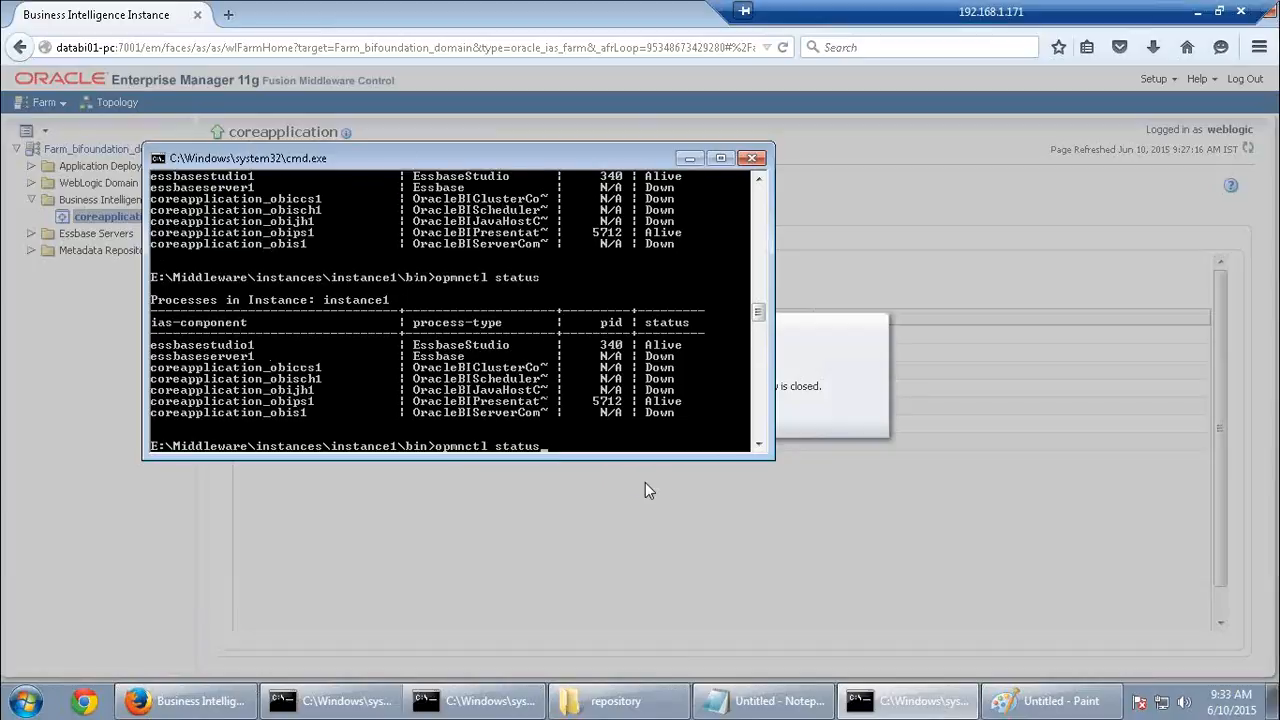
key(Return)
key(Up)
key(Return)
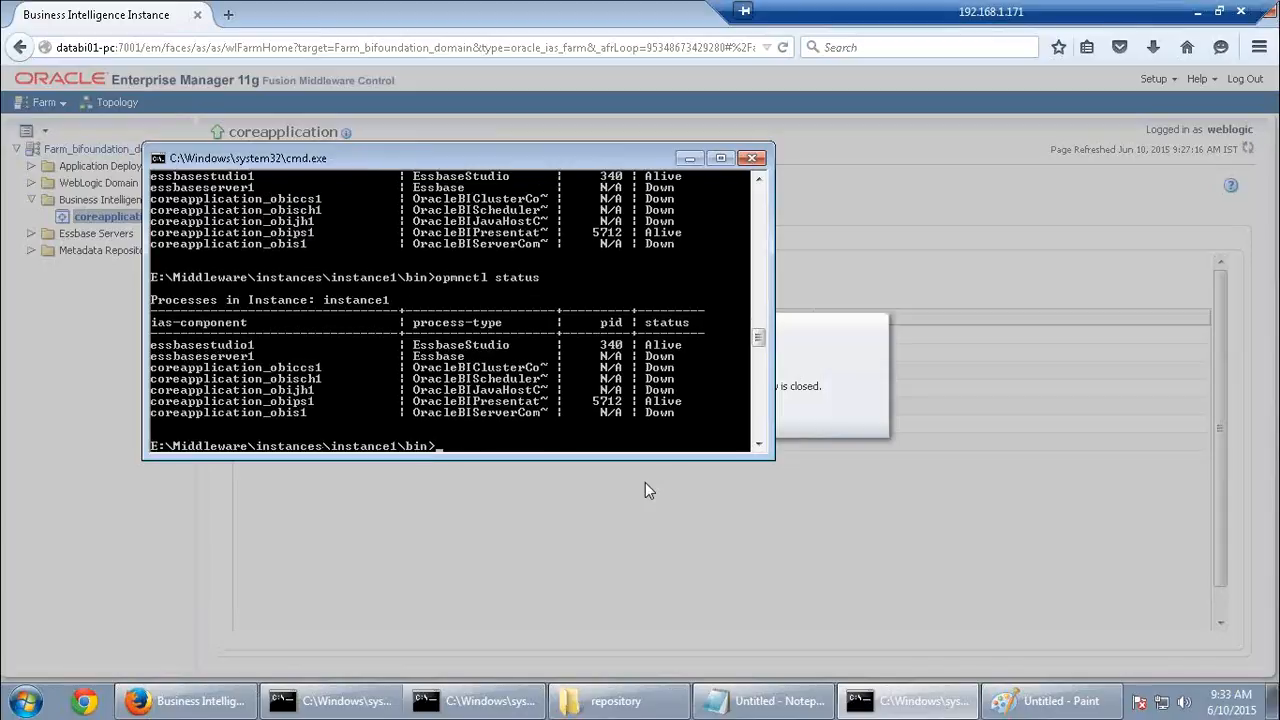
key(Up)
key(Return)
key(Up)
key(Return)
key(alt+Tab)
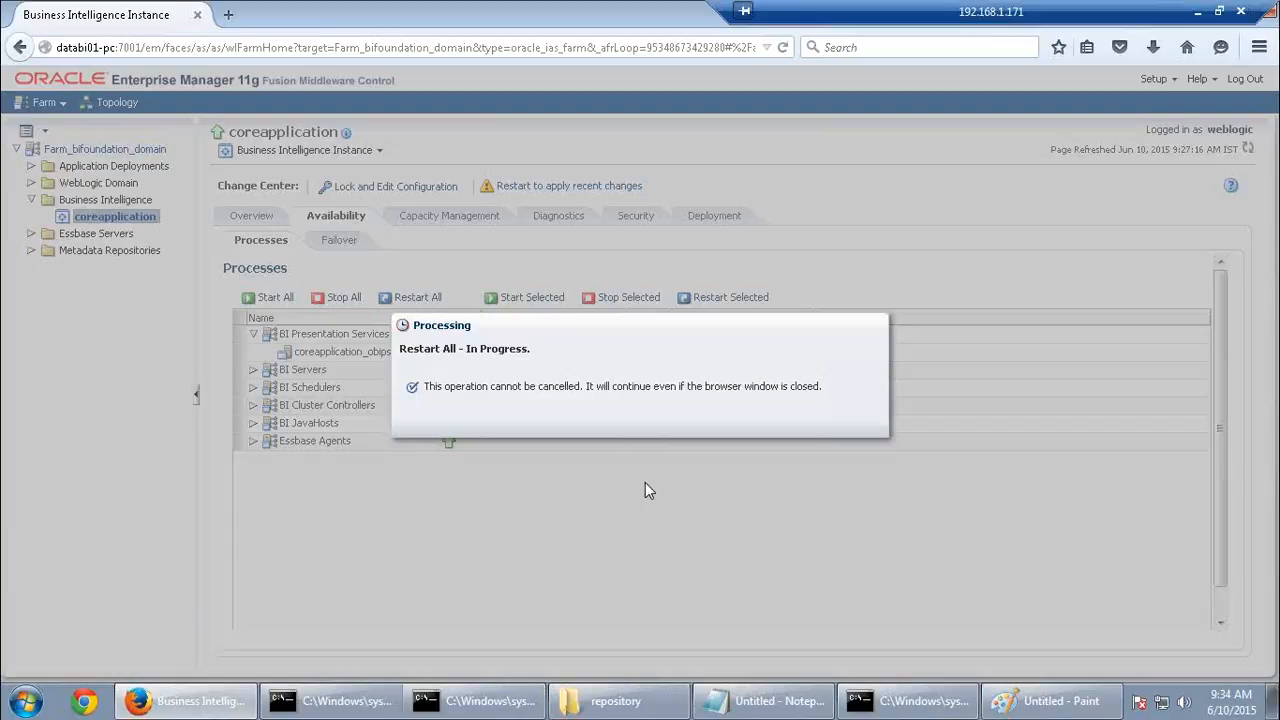
Rerun opmnctl status until every BI and Essbase process shows Alive, then return to Firefox.
click(905, 701)
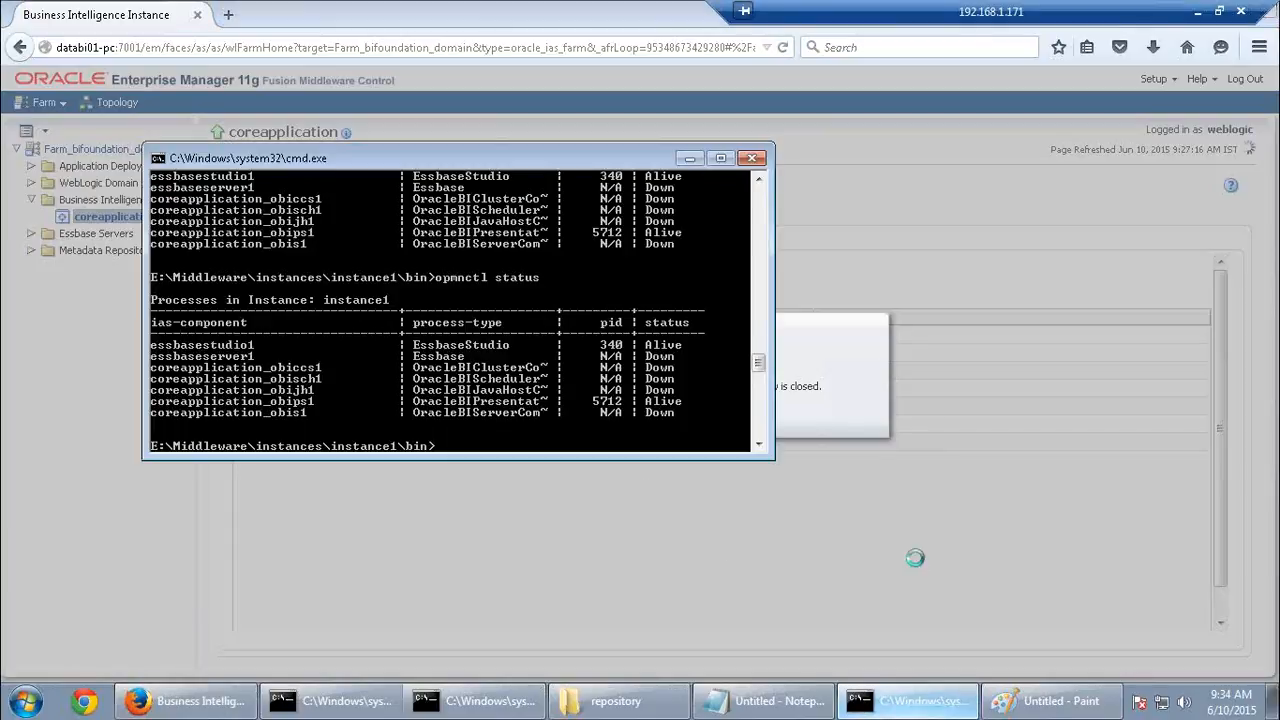
key(Up)
key(Return)
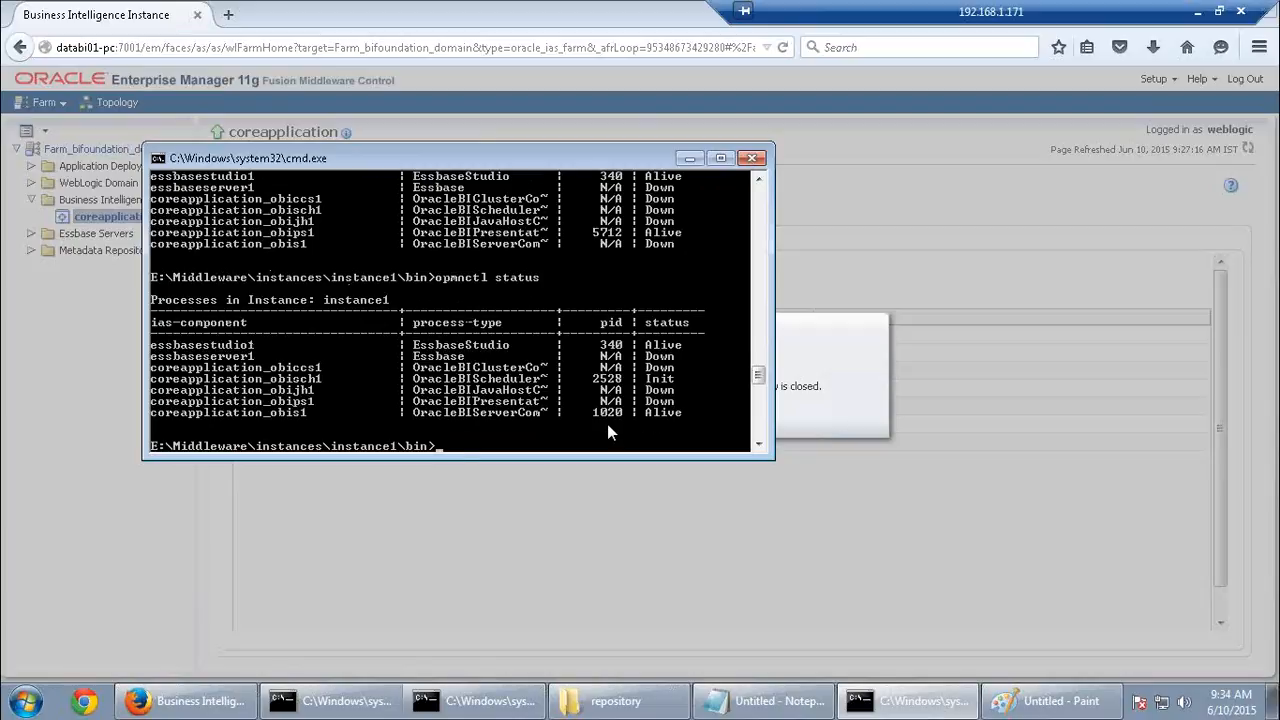
key(Up)
key(Return)
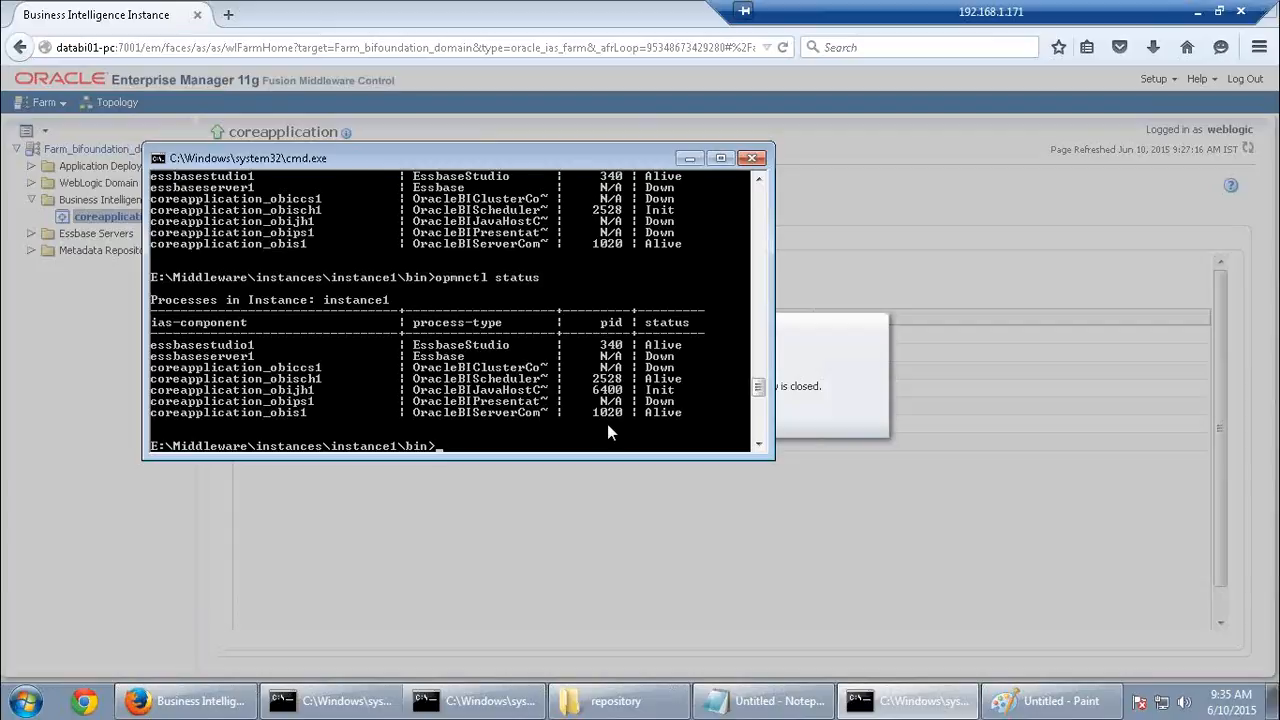
key(Up)
key(Return)
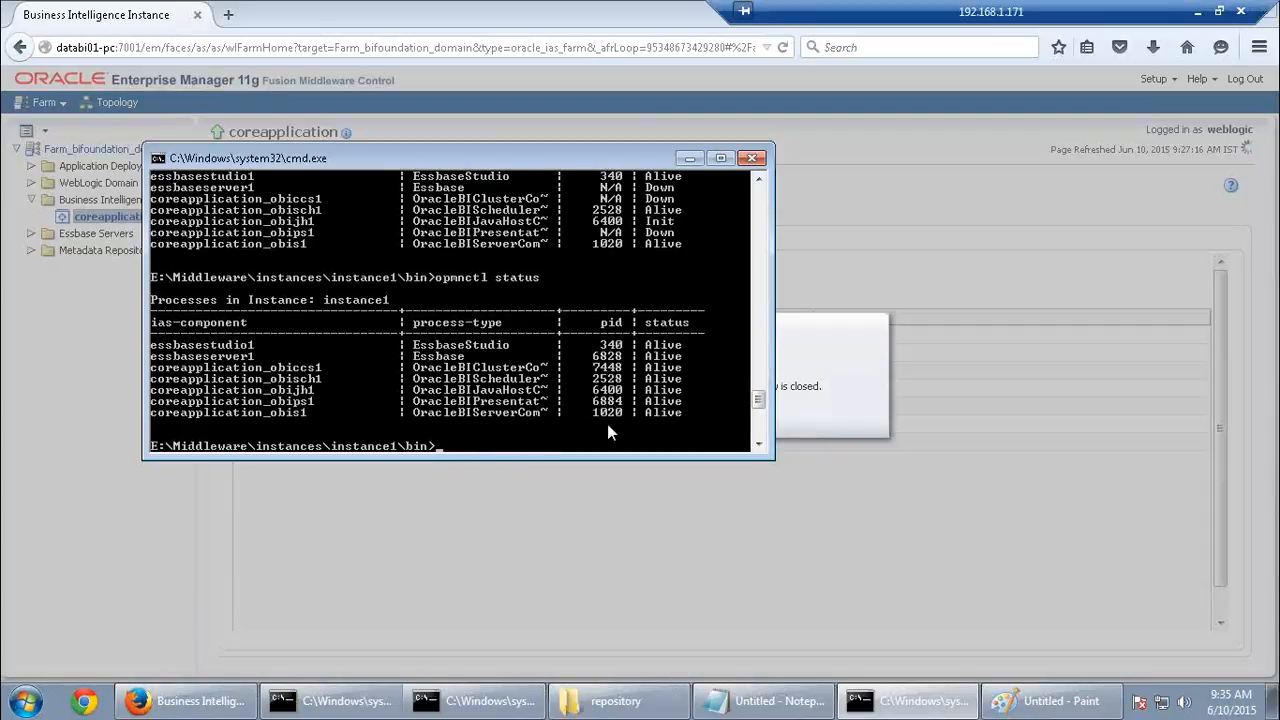
click(880, 271)
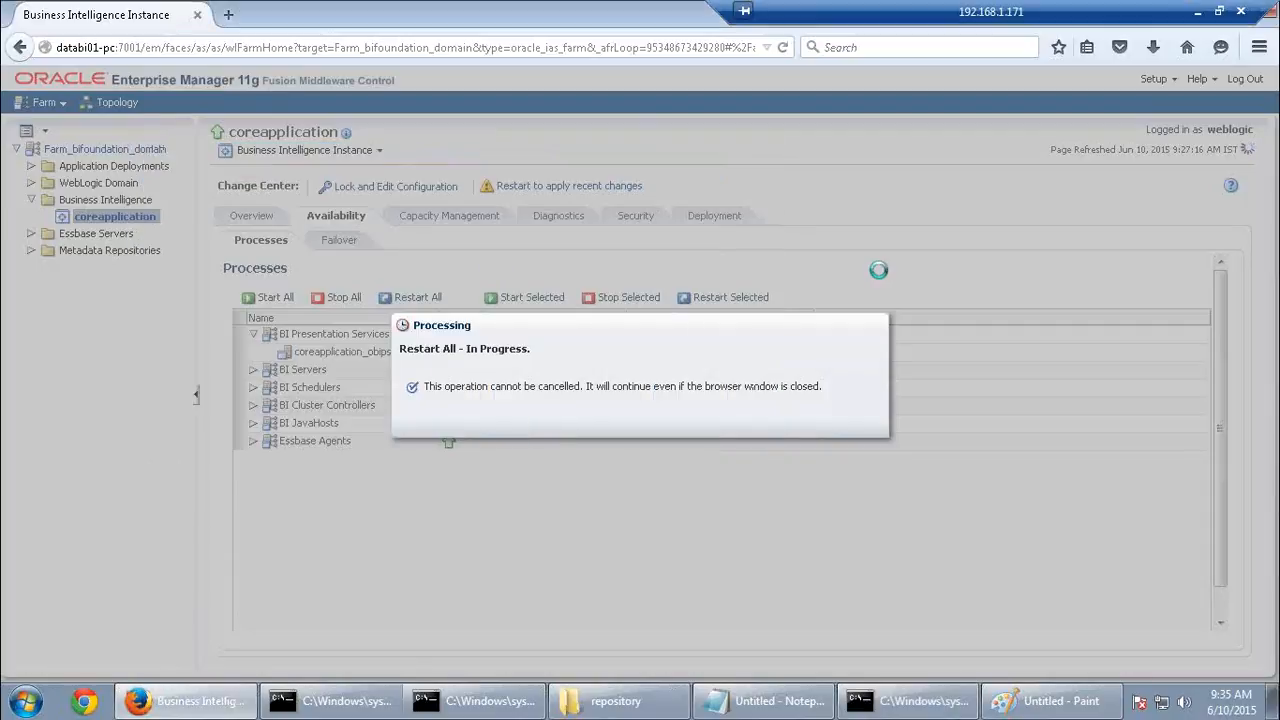
Open databi01-pc:9704/analytics in a new browser tab.
click(226, 16)
text(databi01-pc/)
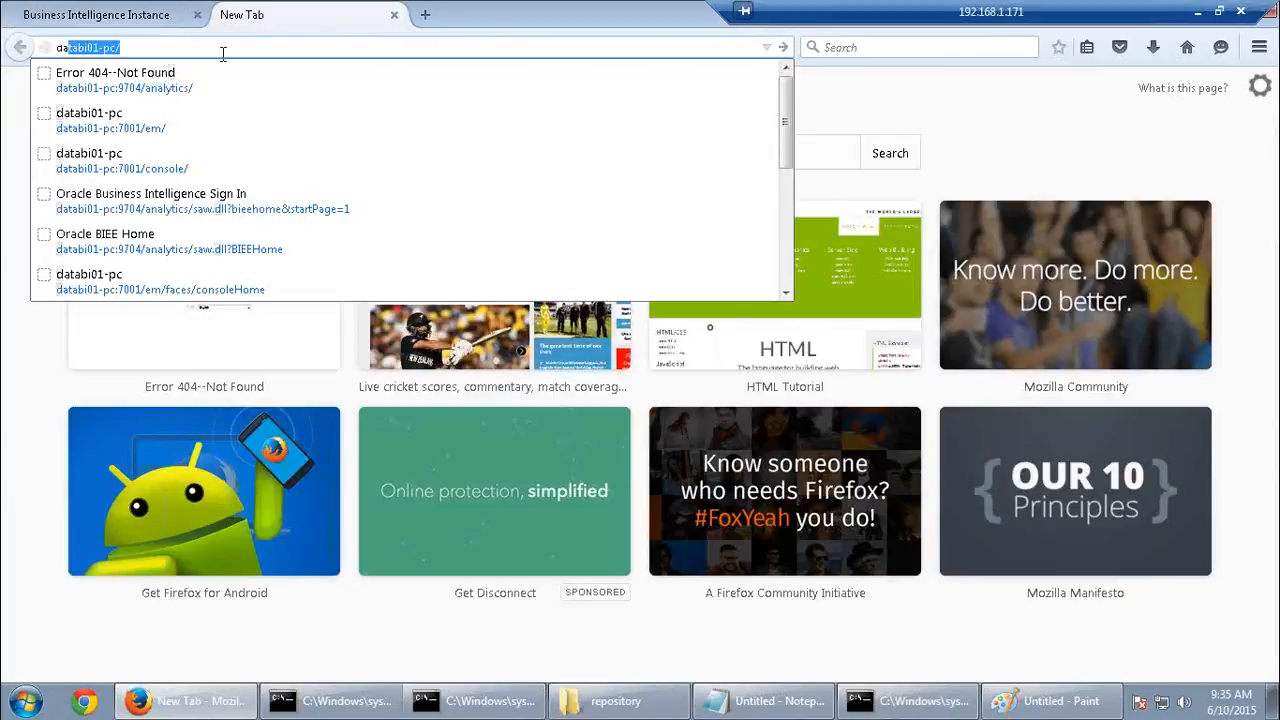
click(190, 88)
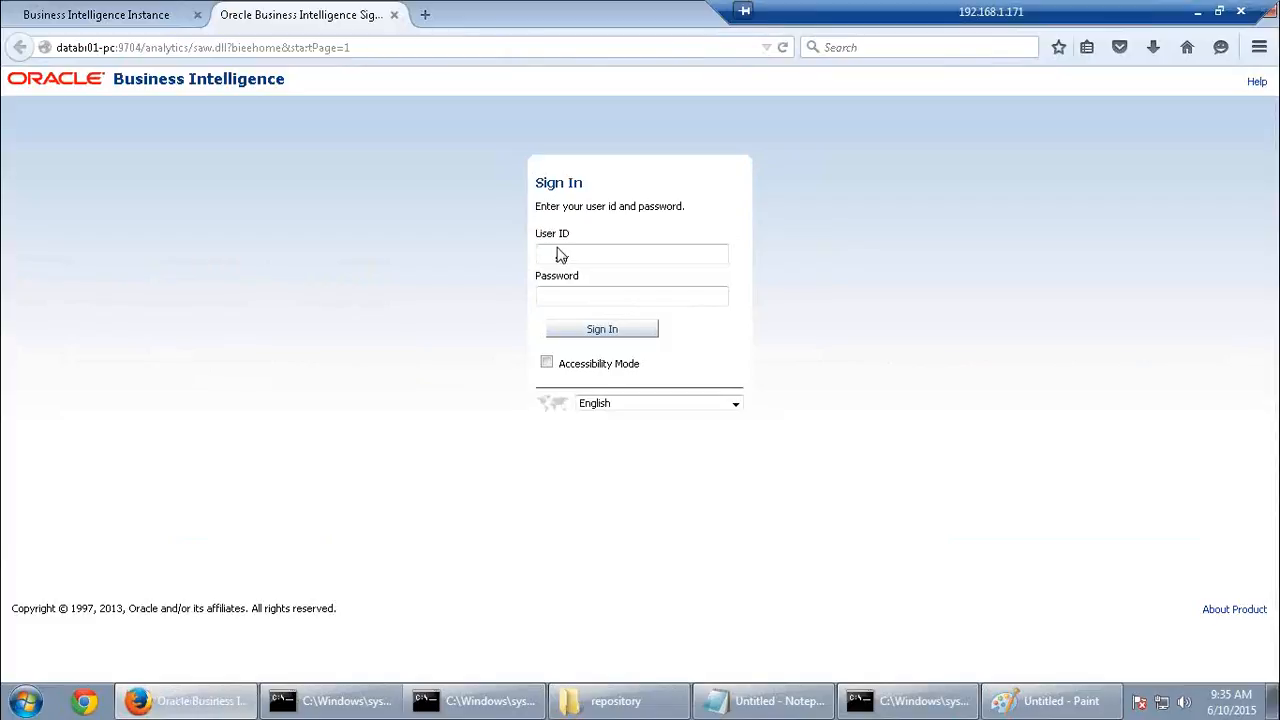
Sign in with the saved administrator user id and its password.
click(560, 255)
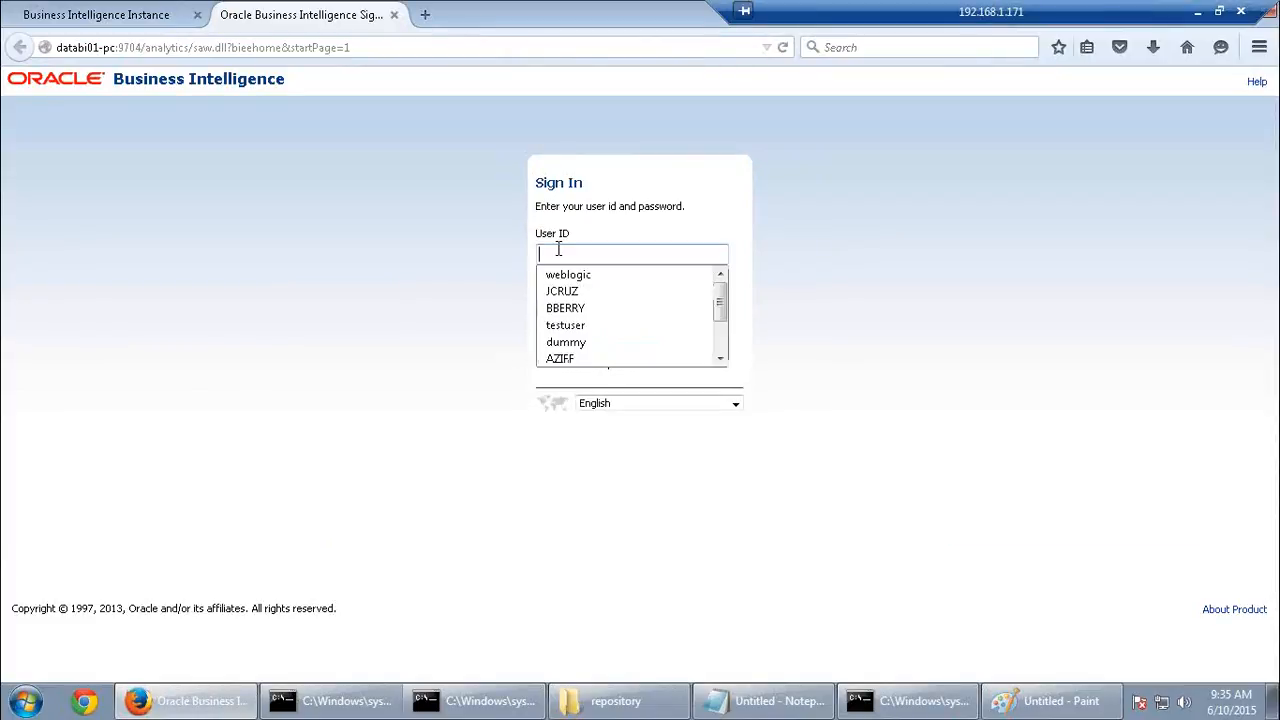
click(571, 274)
click(572, 289)
key(Return)
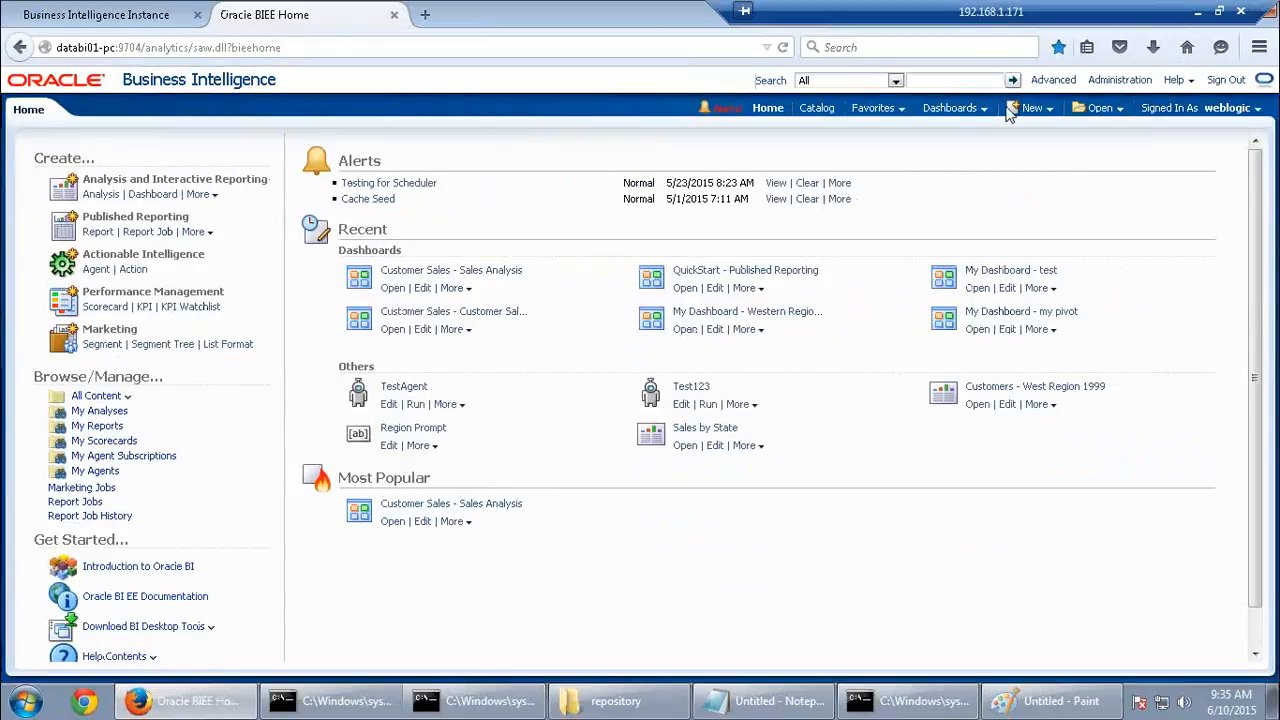
Start a new analysis on the SupplierSales subject area.
click(1030, 108)
click(1038, 150)
click(1017, 159)
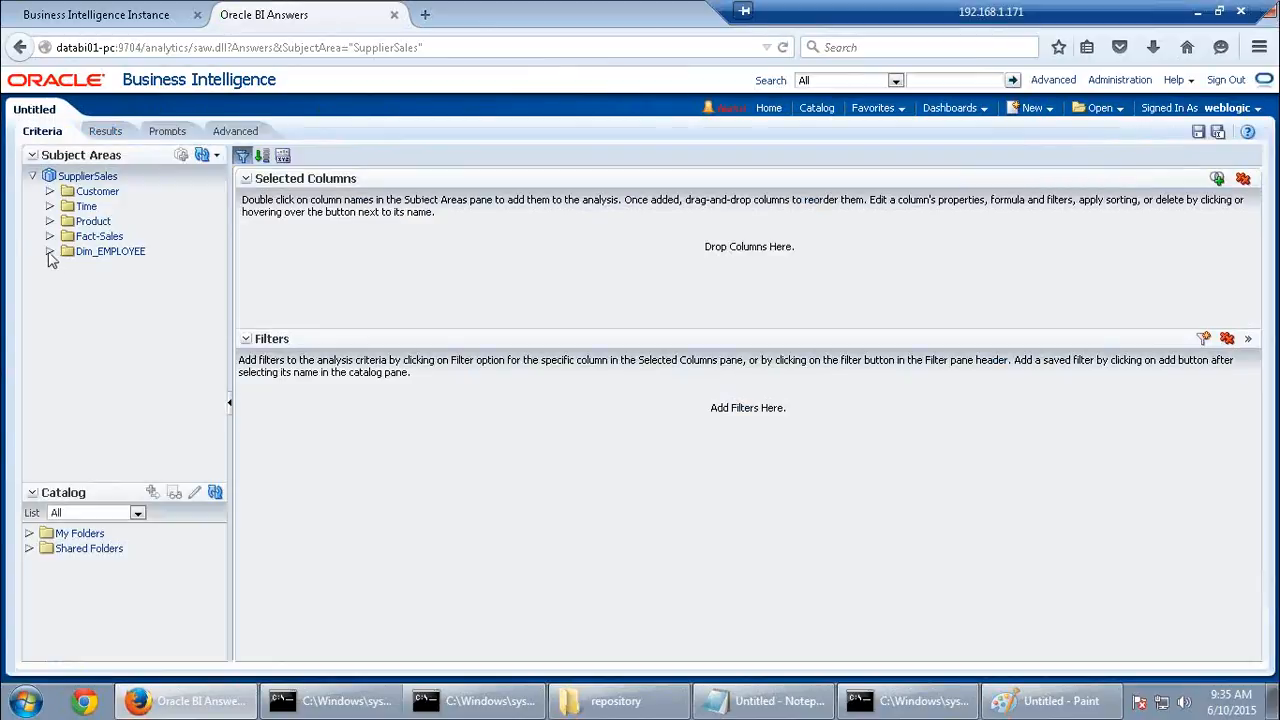
Add the Dim_EMPLOYEEDim hierarchy to the analysis and view the results.
click(49, 252)
double_click(132, 418)
click(108, 132)
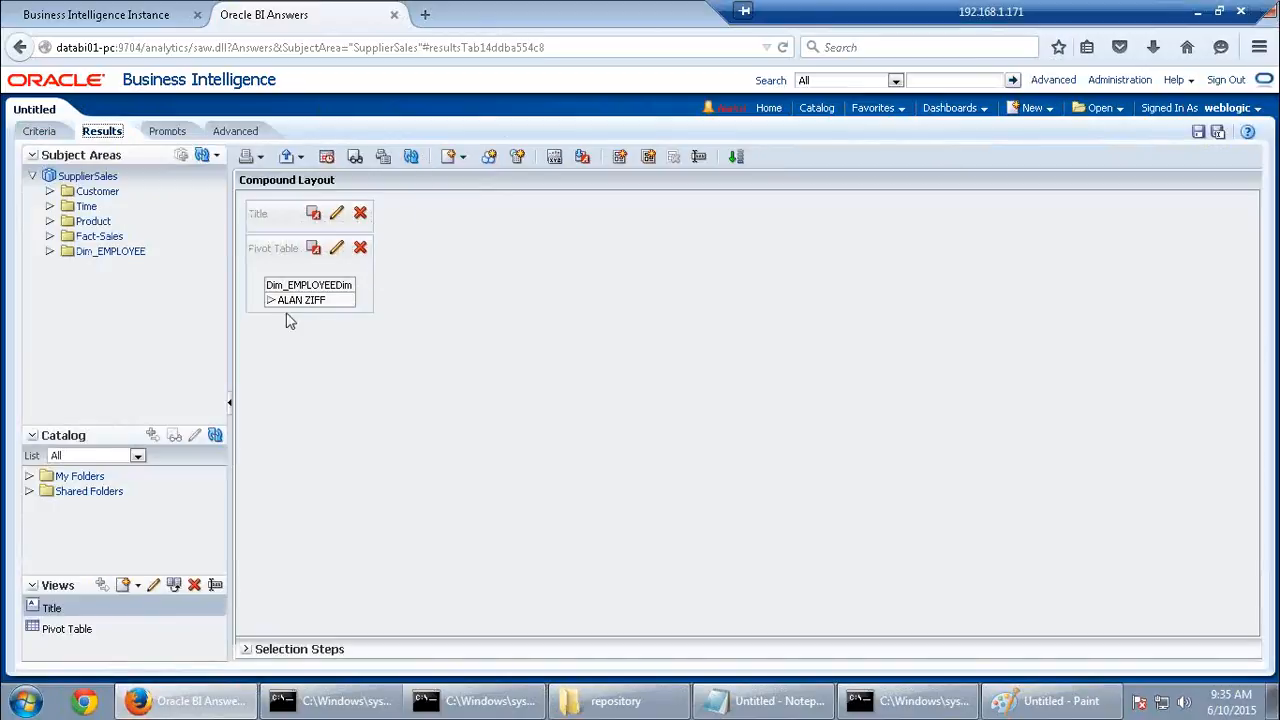
Expand the top employee and the nested managers down through the hierarchy.
click(270, 301)
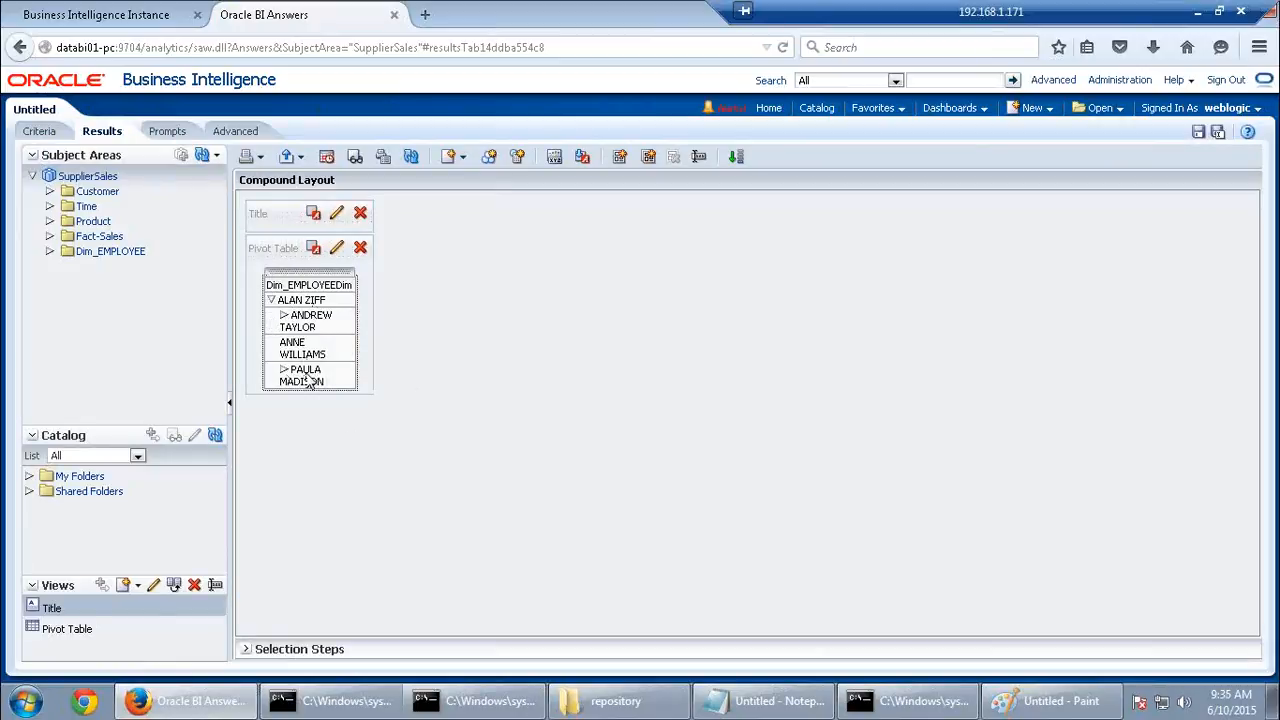
click(284, 316)
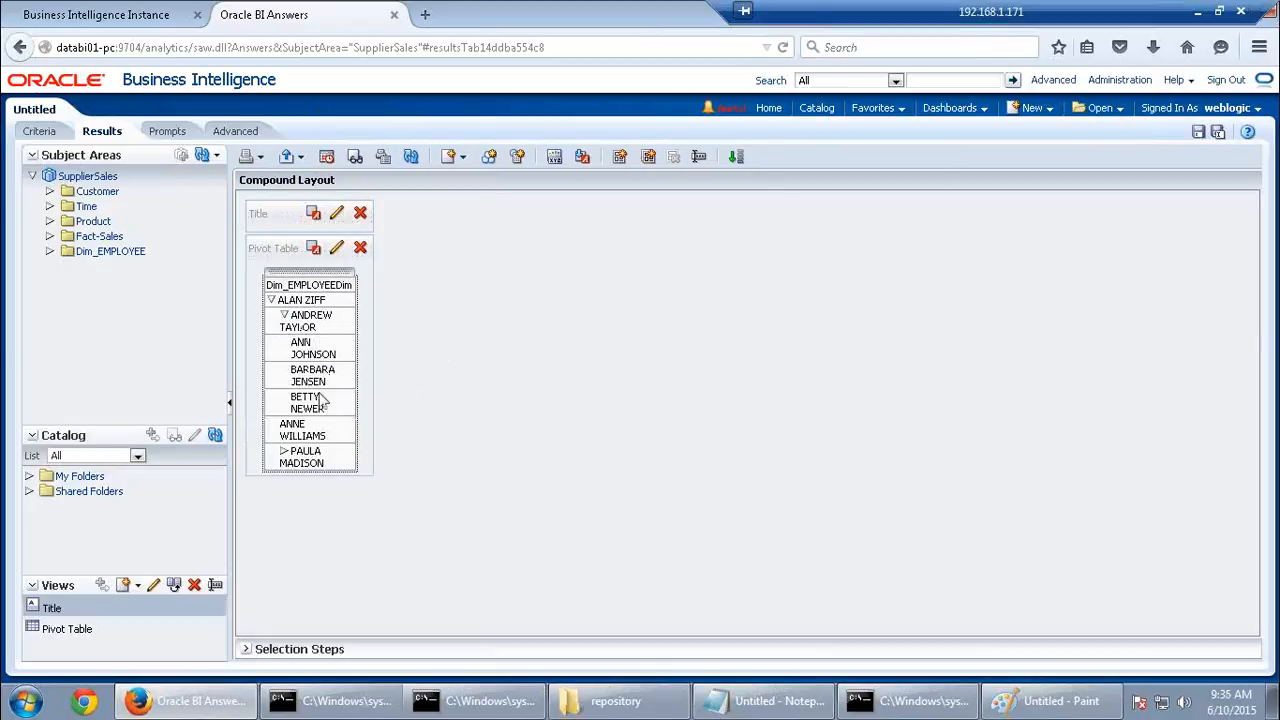
click(285, 452)
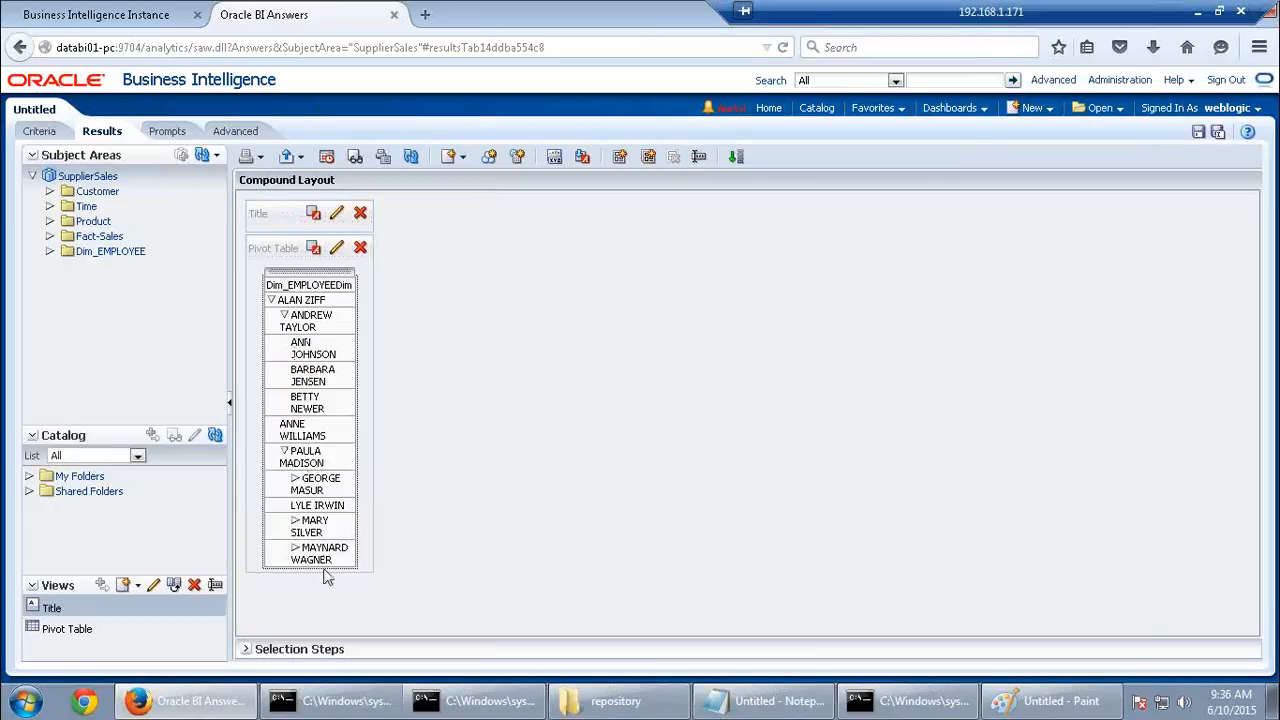
click(295, 521)
scroll(440, 522, down, 1)
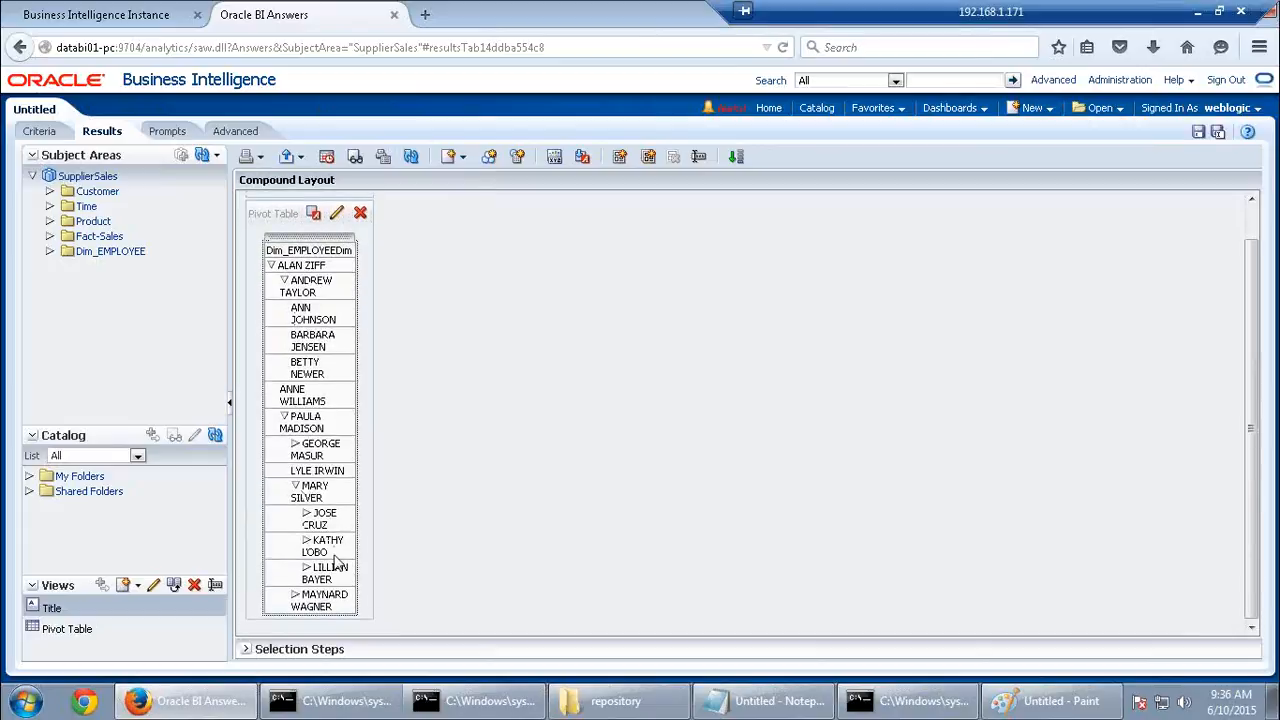
click(306, 567)
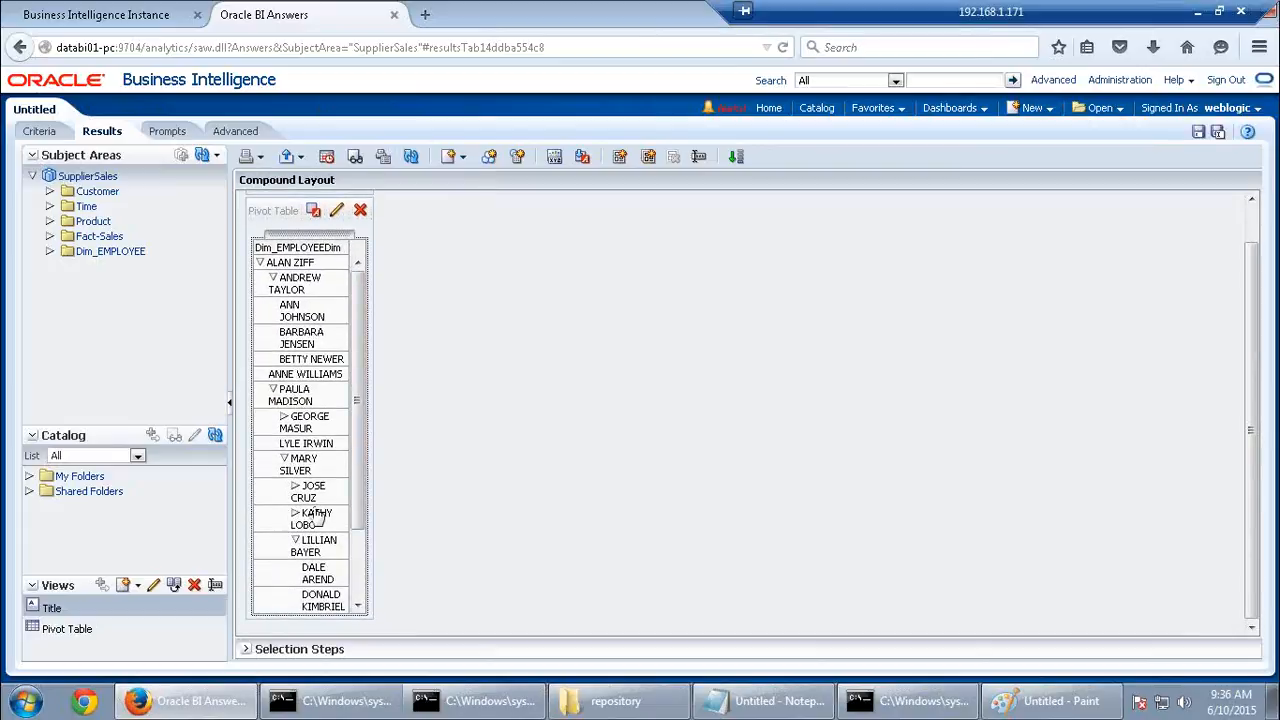
scroll(314, 516, down, 1)
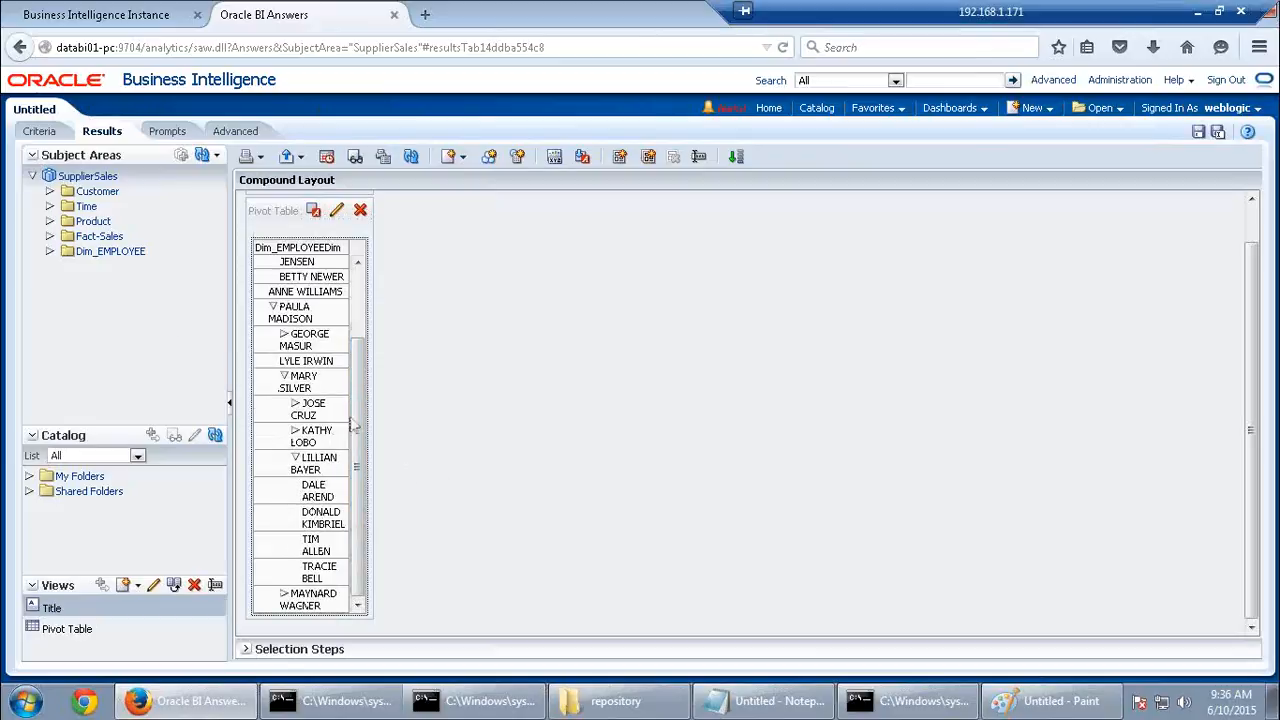
Add the Fact-Sales Dollars measure to the pivot, then dismiss Enterprise Manager's restart dialog.
click(50, 237)
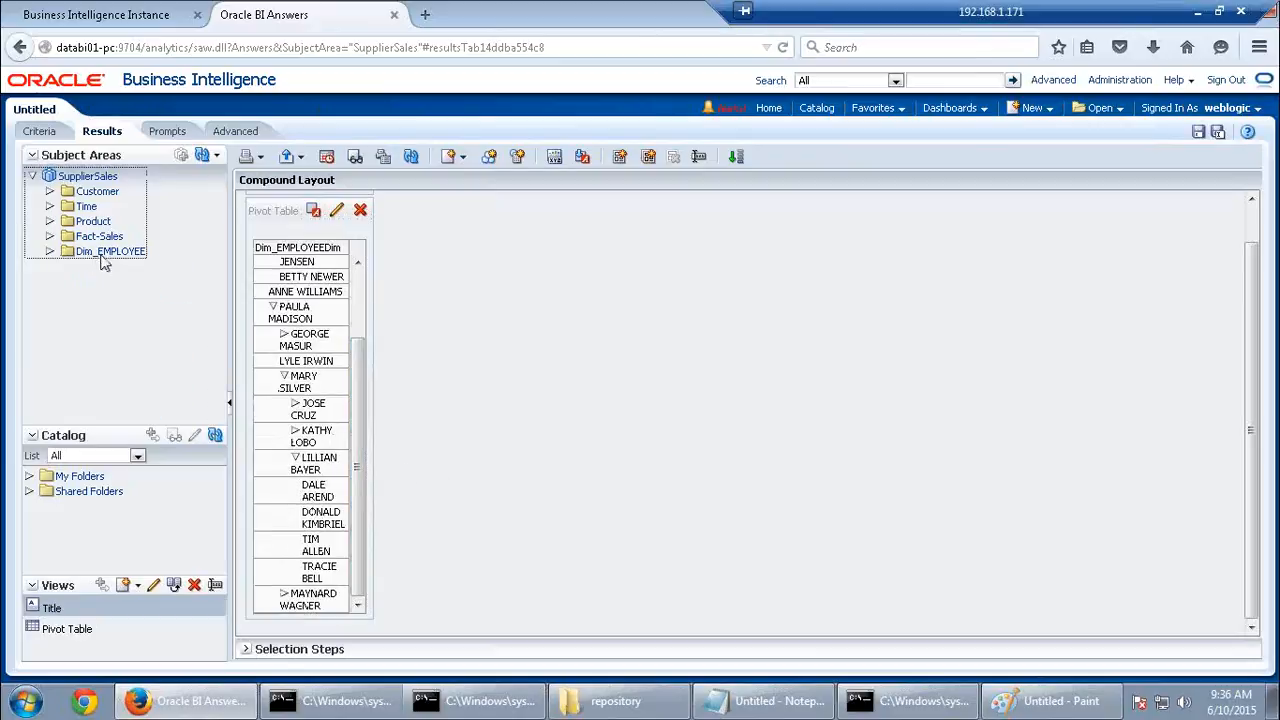
double_click(110, 251)
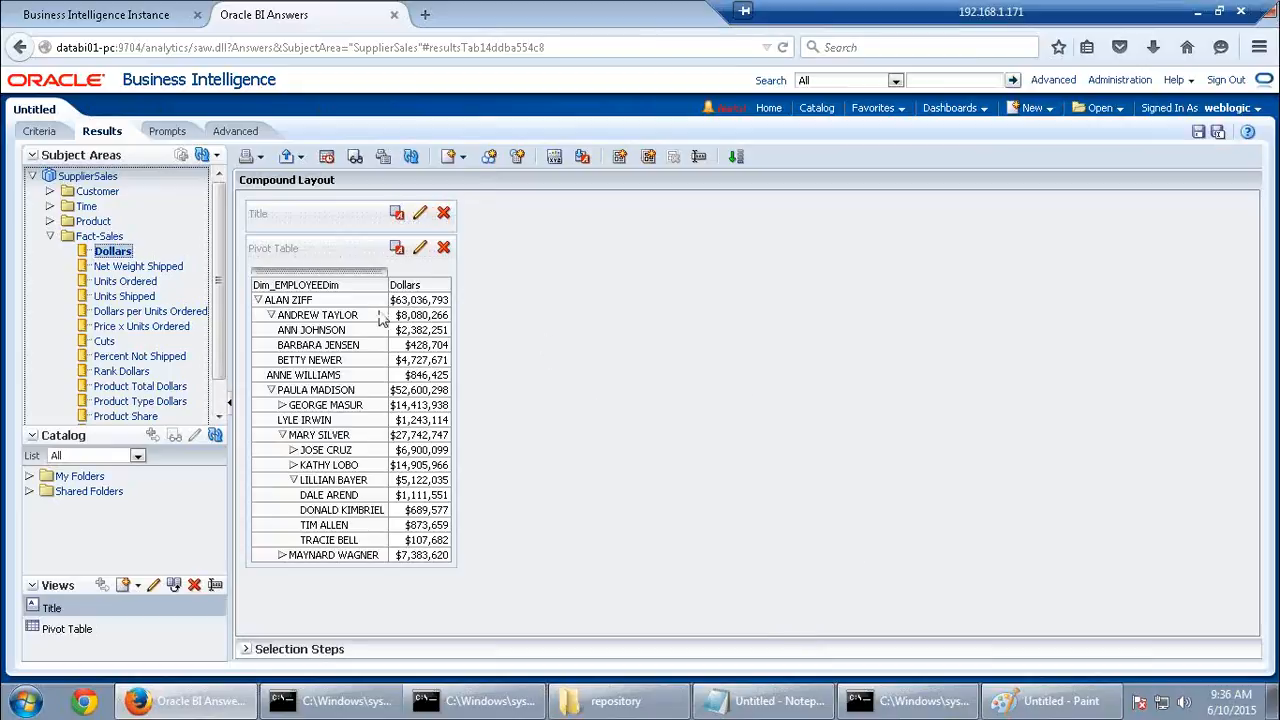
click(420, 330)
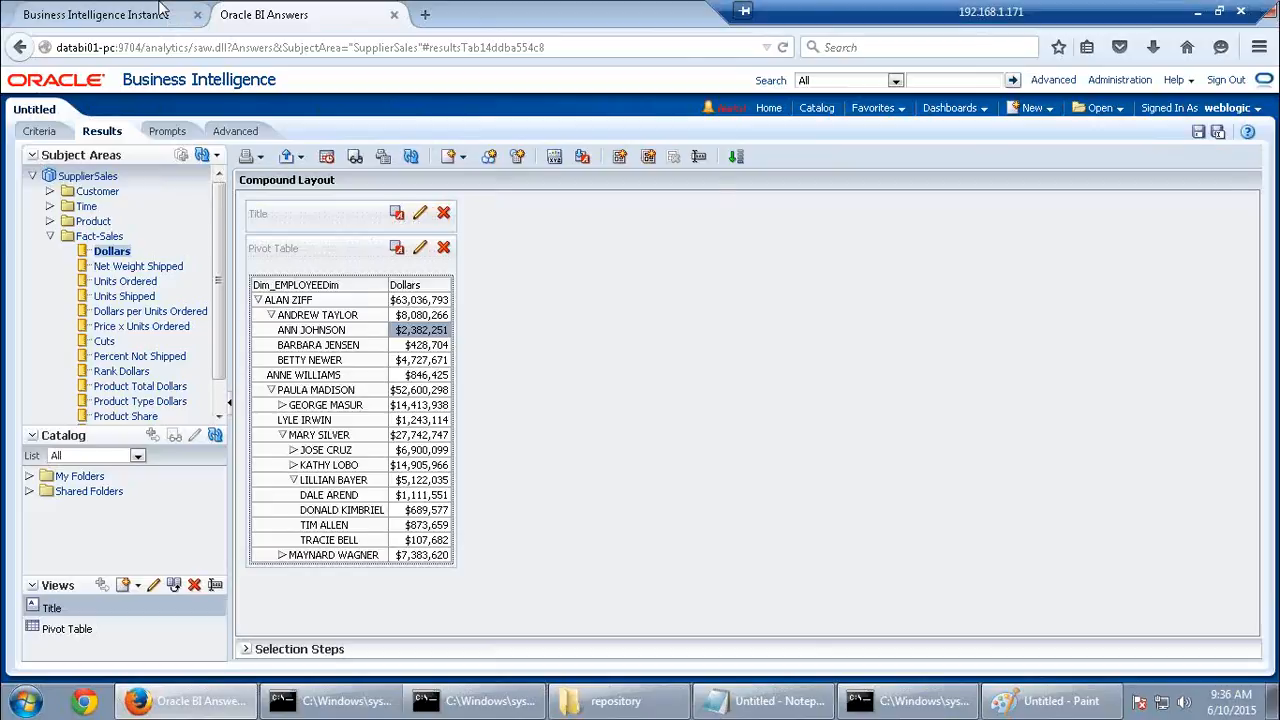
click(96, 14)
click(859, 423)
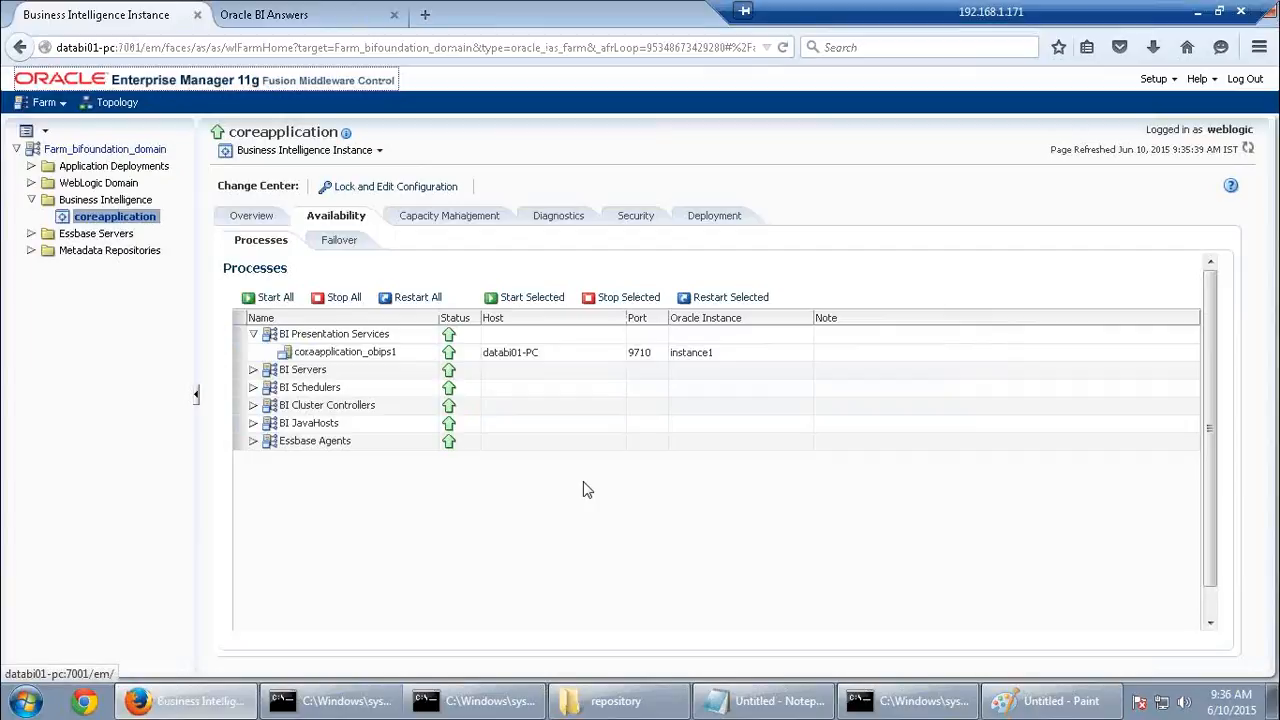
Look over the OBIEE_ABC_MOR.rpd and OBIEE_ABC_MOR_BI0062.rpd files in the repository folder.
click(203, 705)
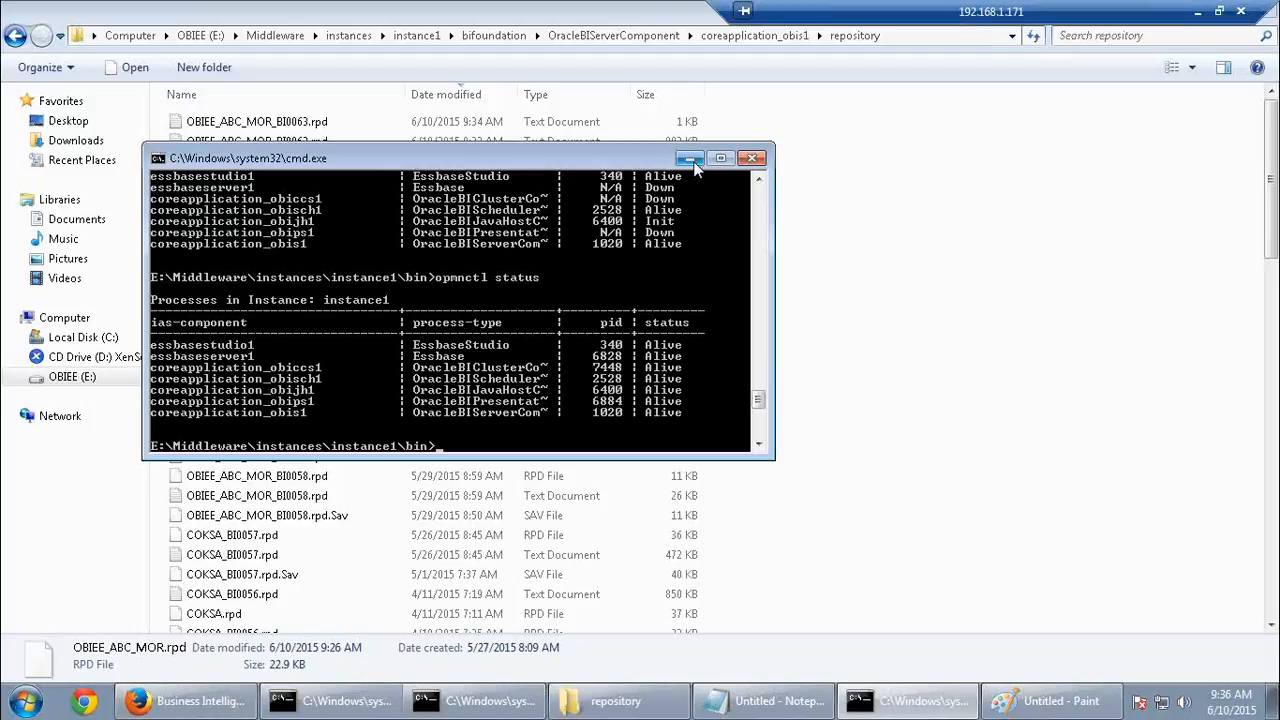
click(692, 159)
click(639, 220)
click(617, 202)
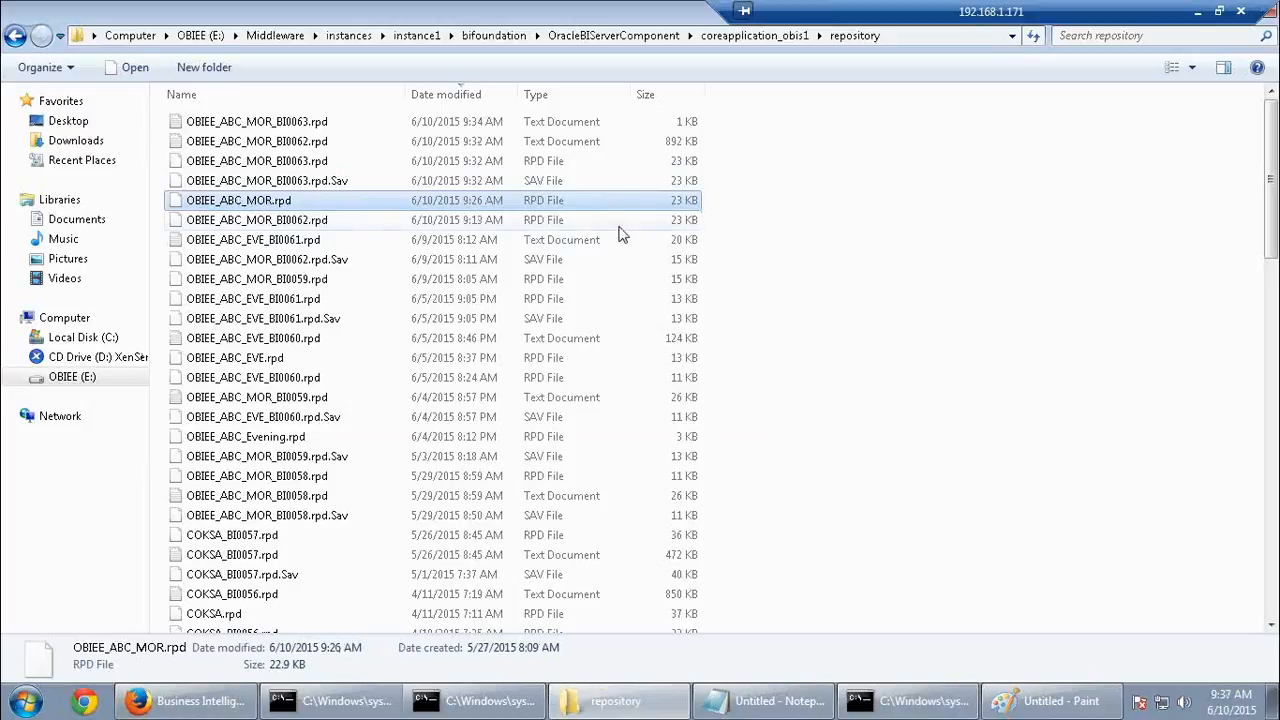
click(619, 230)
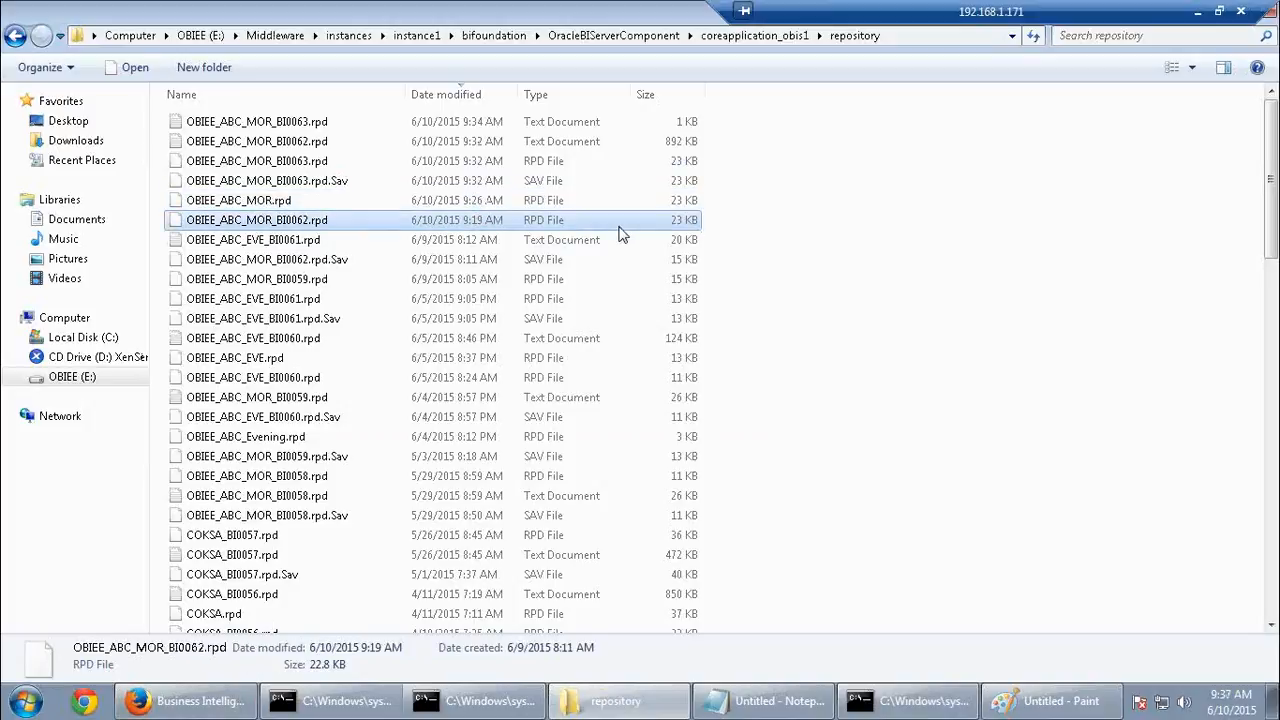
Close the Adobe Reader activity guide, the Notepad meeting notes and the repository folder window.
click(1198, 12)
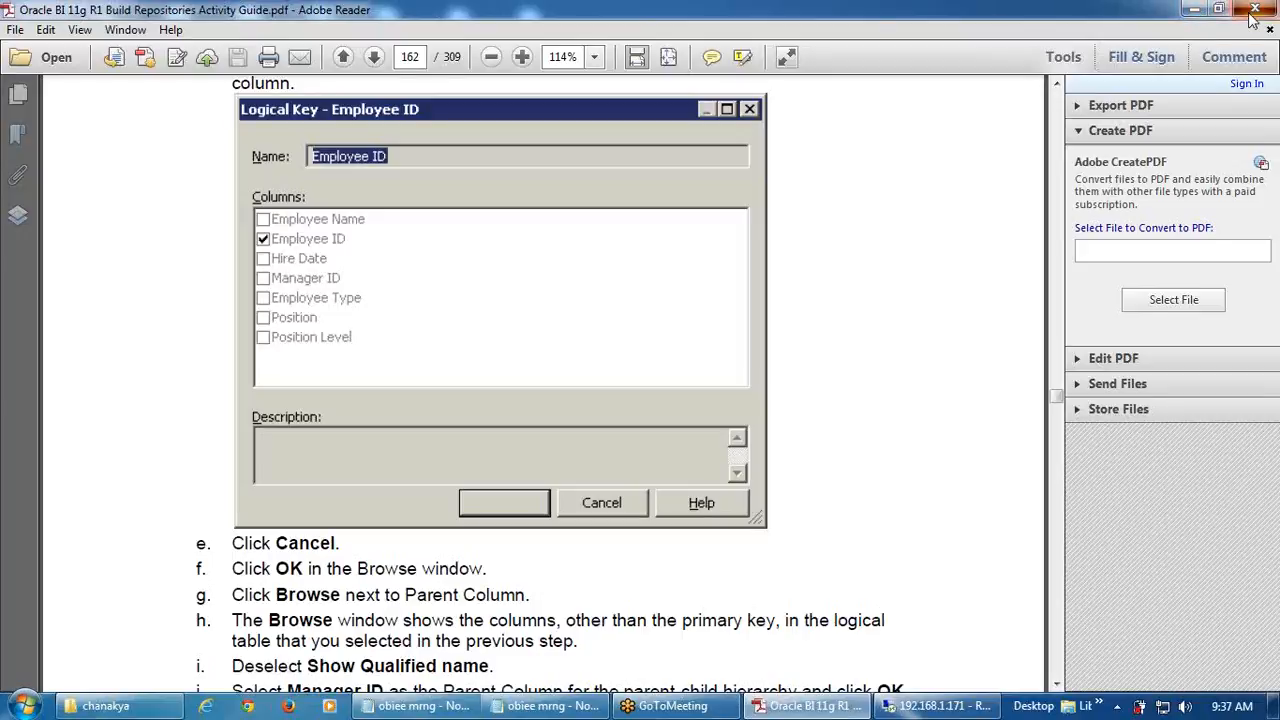
click(1253, 12)
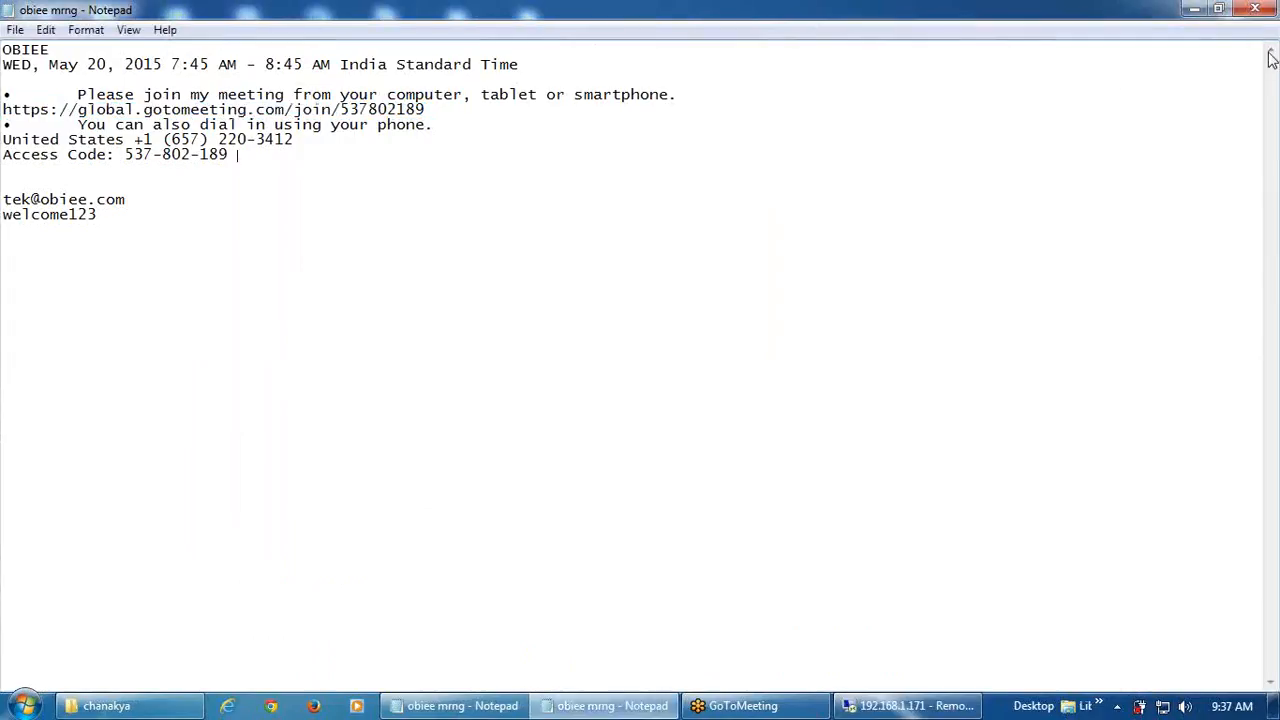
click(1253, 12)
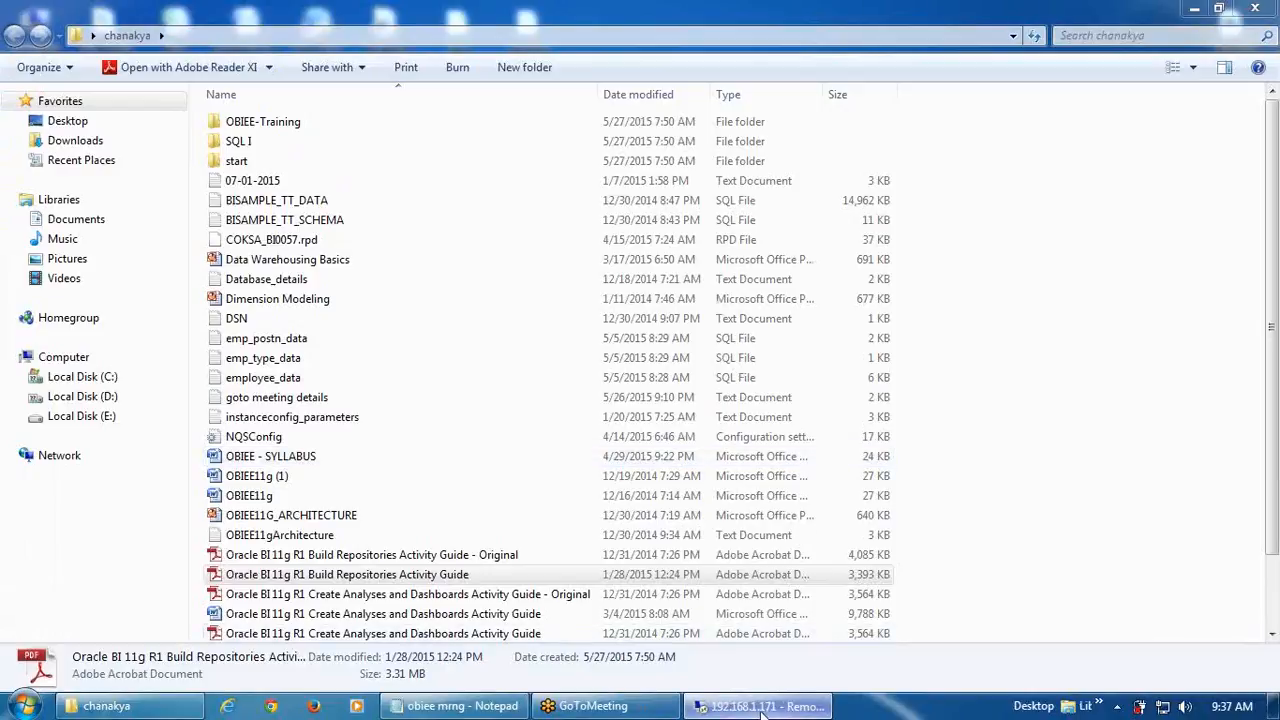
click(762, 706)
drag(638, 18, 435, 60)
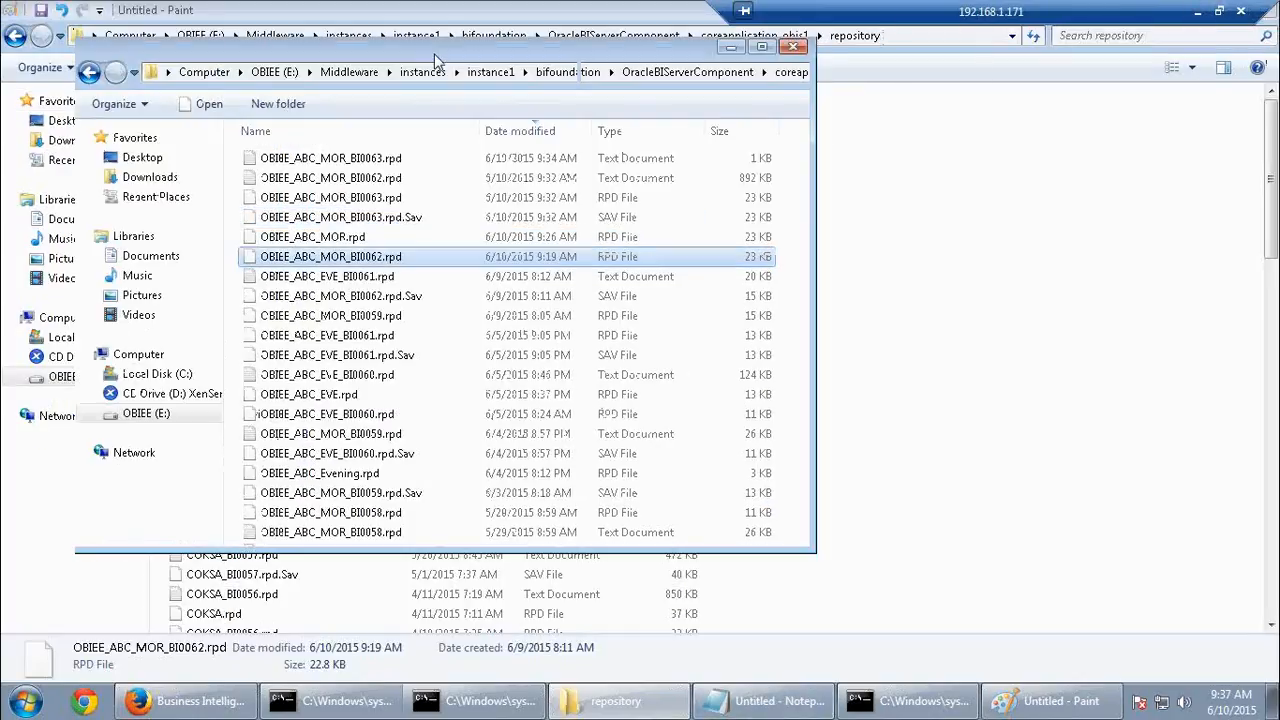
click(793, 47)
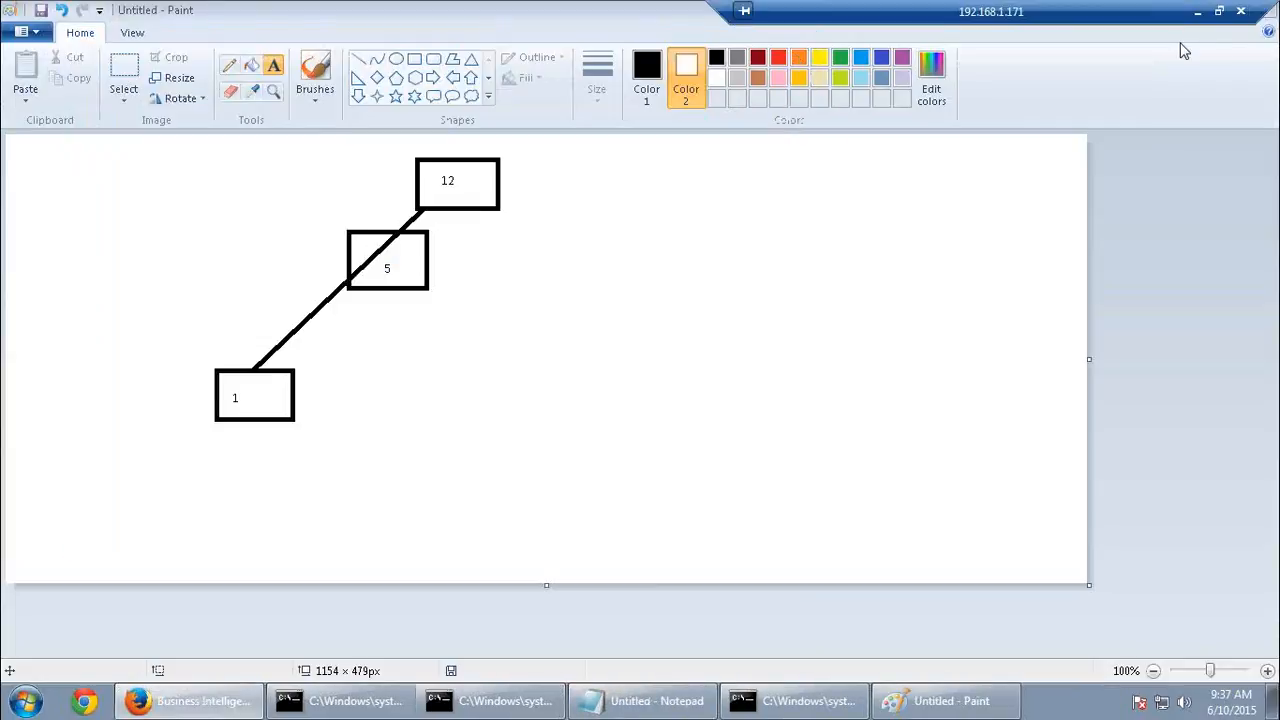
Disconnect the remote desktop session and reveal the local desktop.
click(1241, 11)
key(Return)
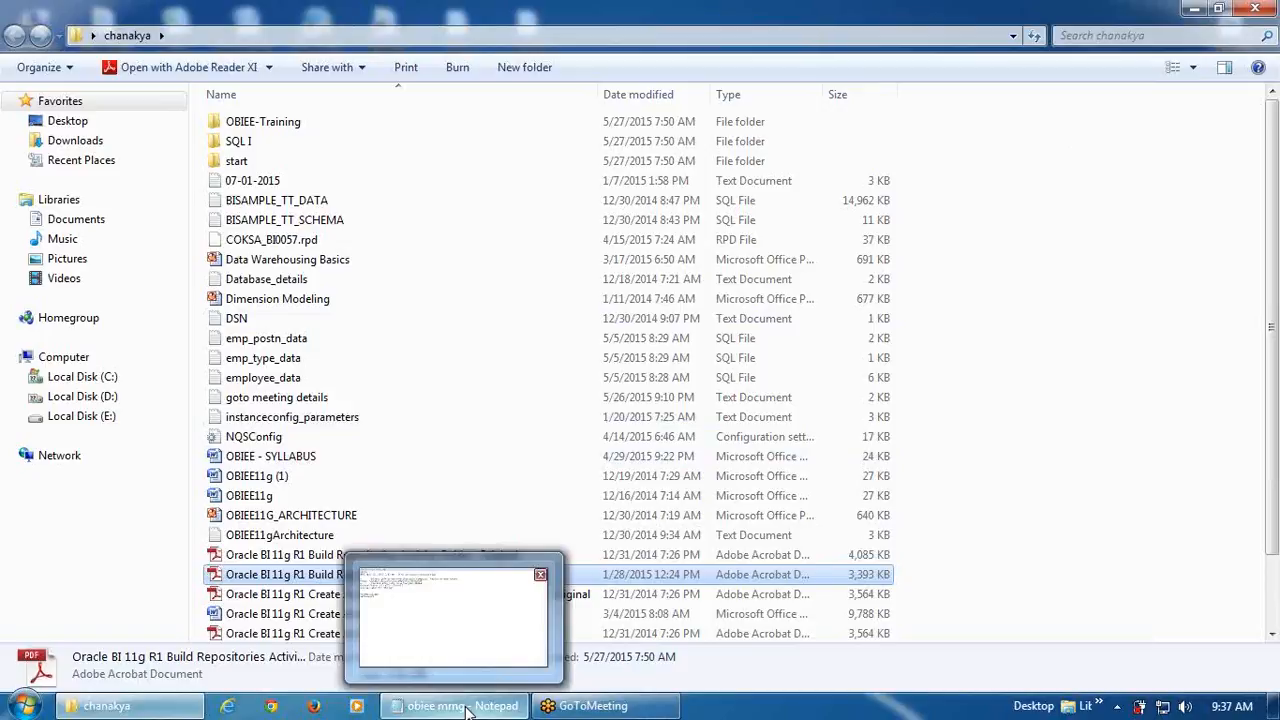
click(100, 705)
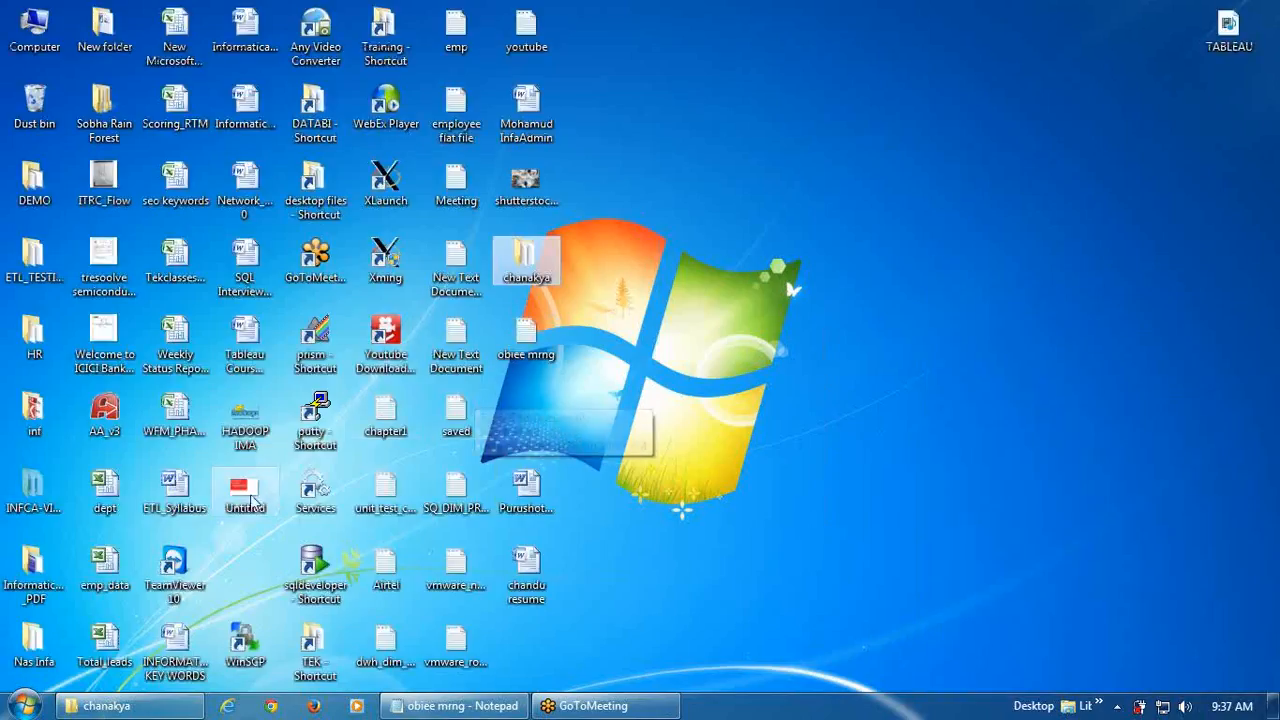
Launch TeamViewer, enter the partner's ID and request a connection, dismissing the commercial use notice.
click(183, 565)
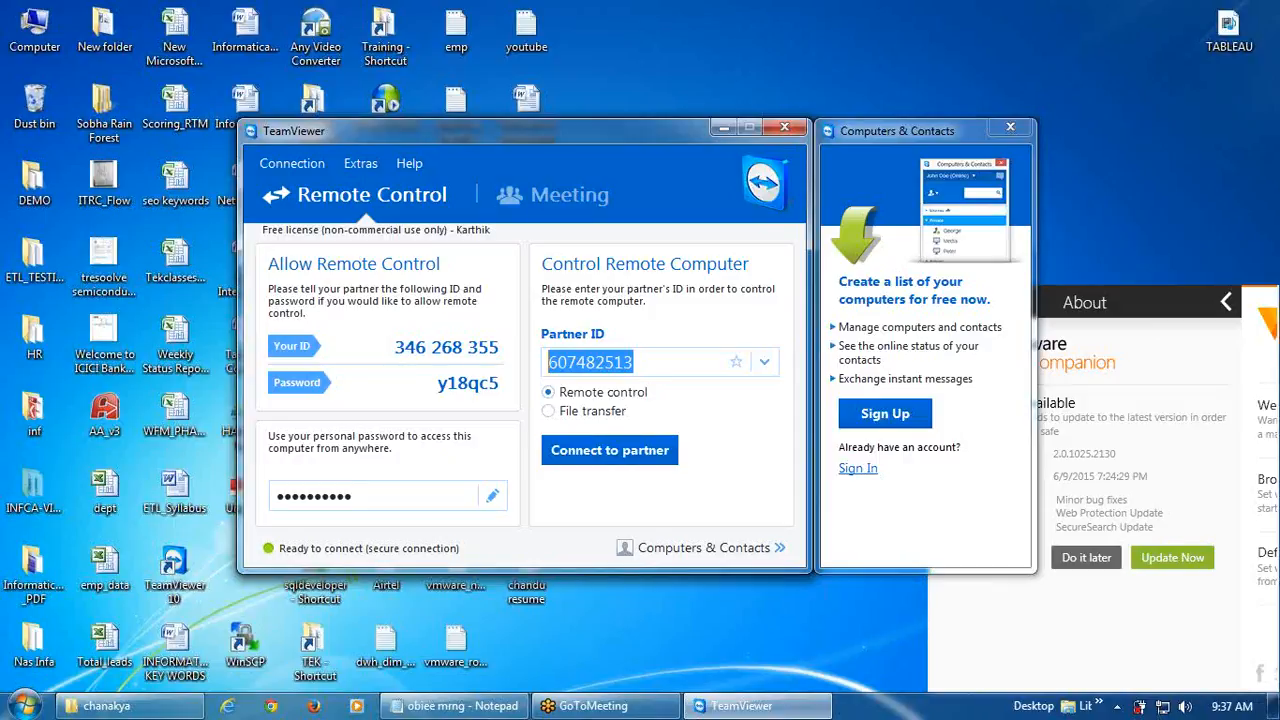
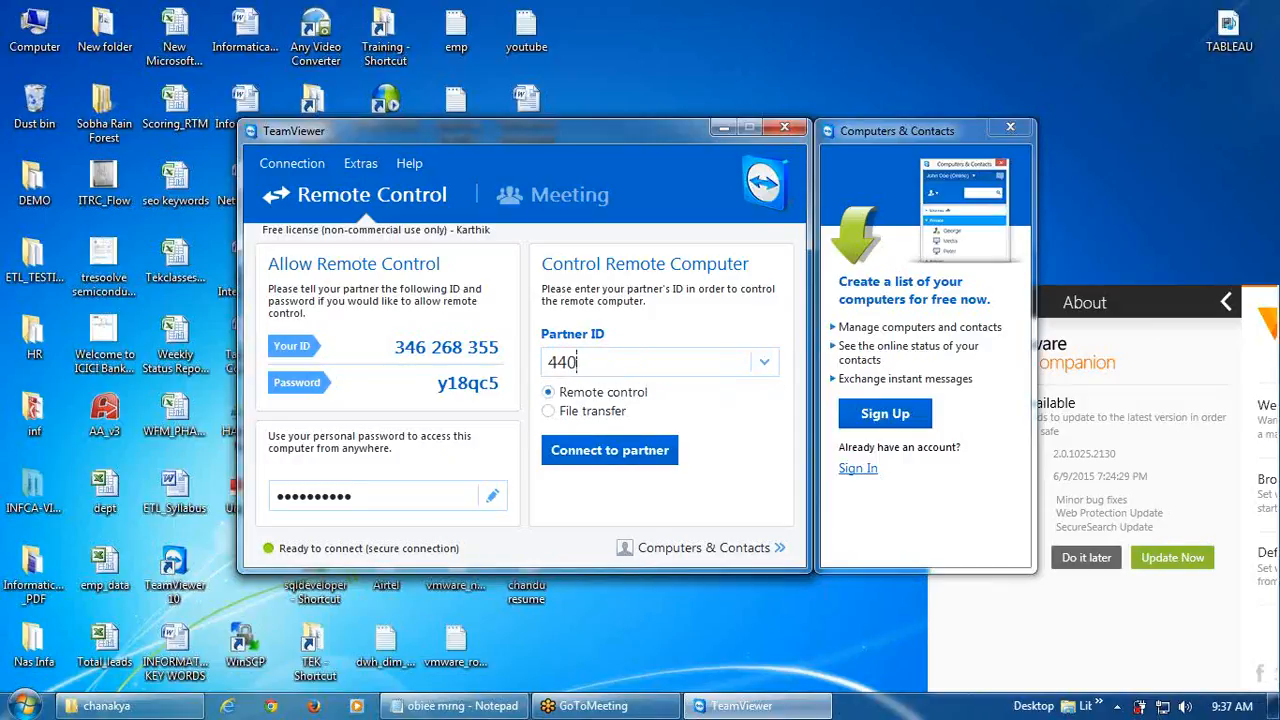
click(568, 461)
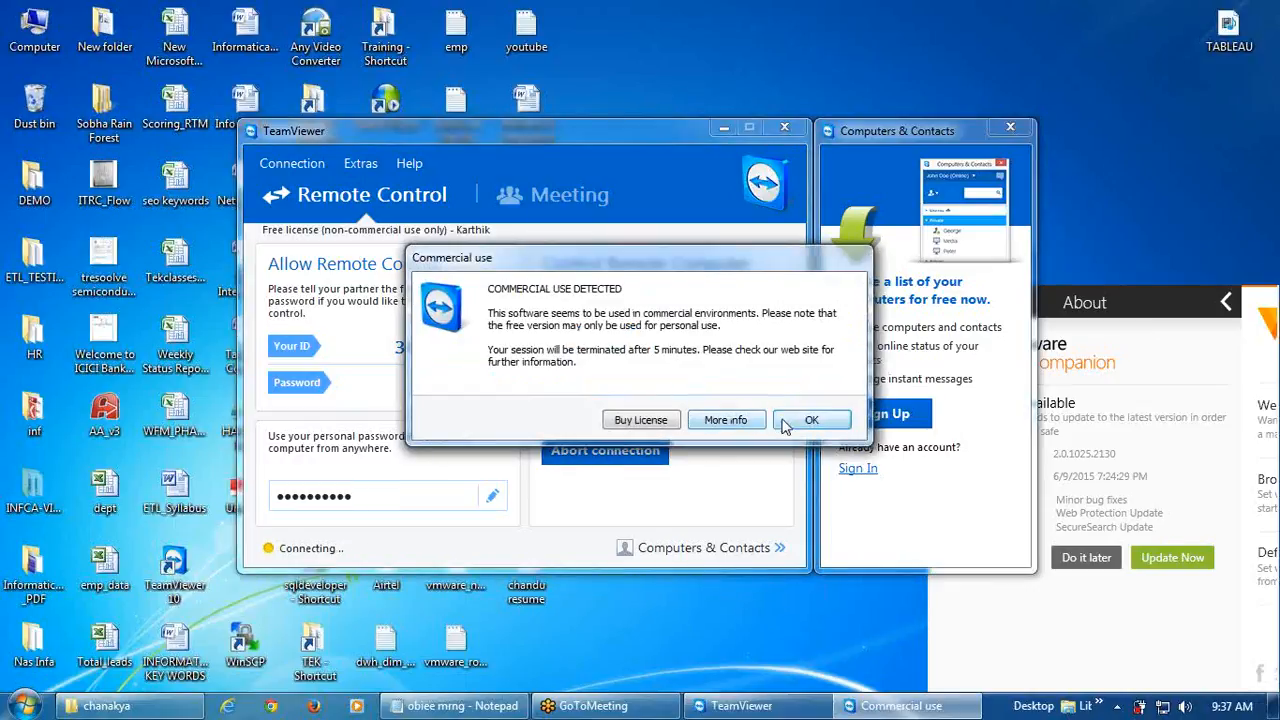
click(806, 424)
click(610, 455)
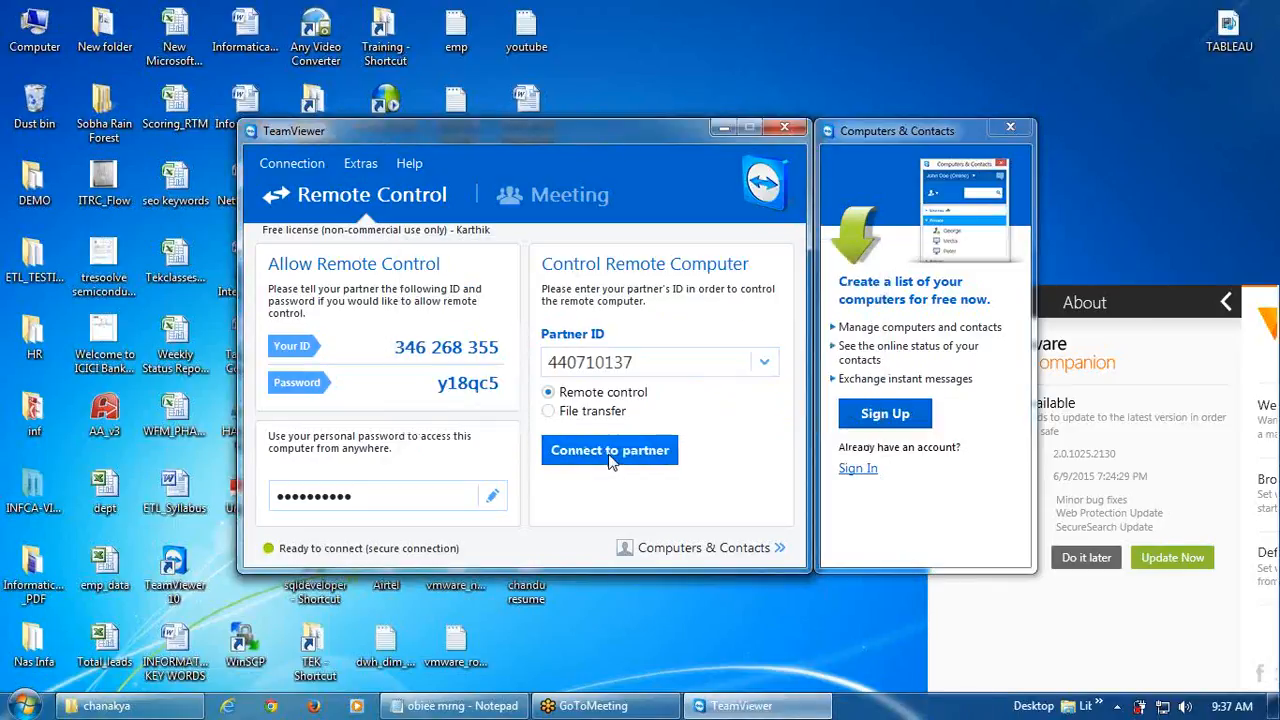
Retry the connection to the partner computer, clearing the commercial use notices and side panel.
click(610, 452)
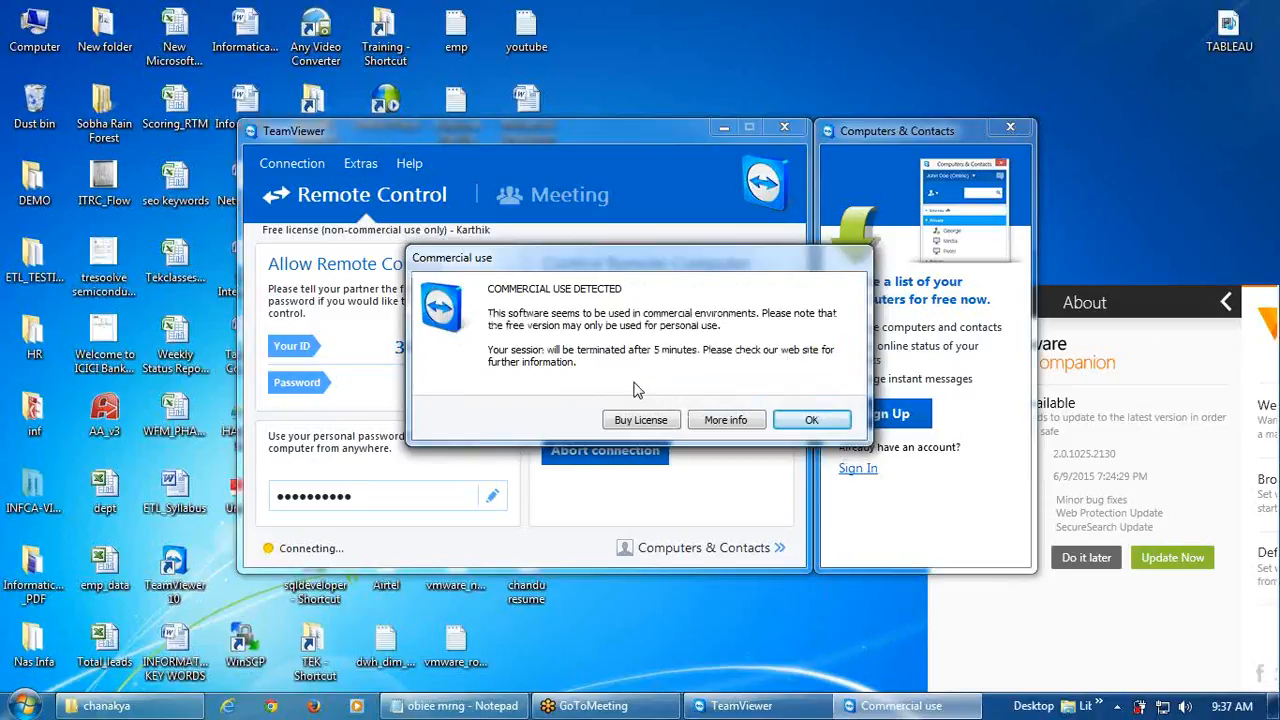
click(810, 422)
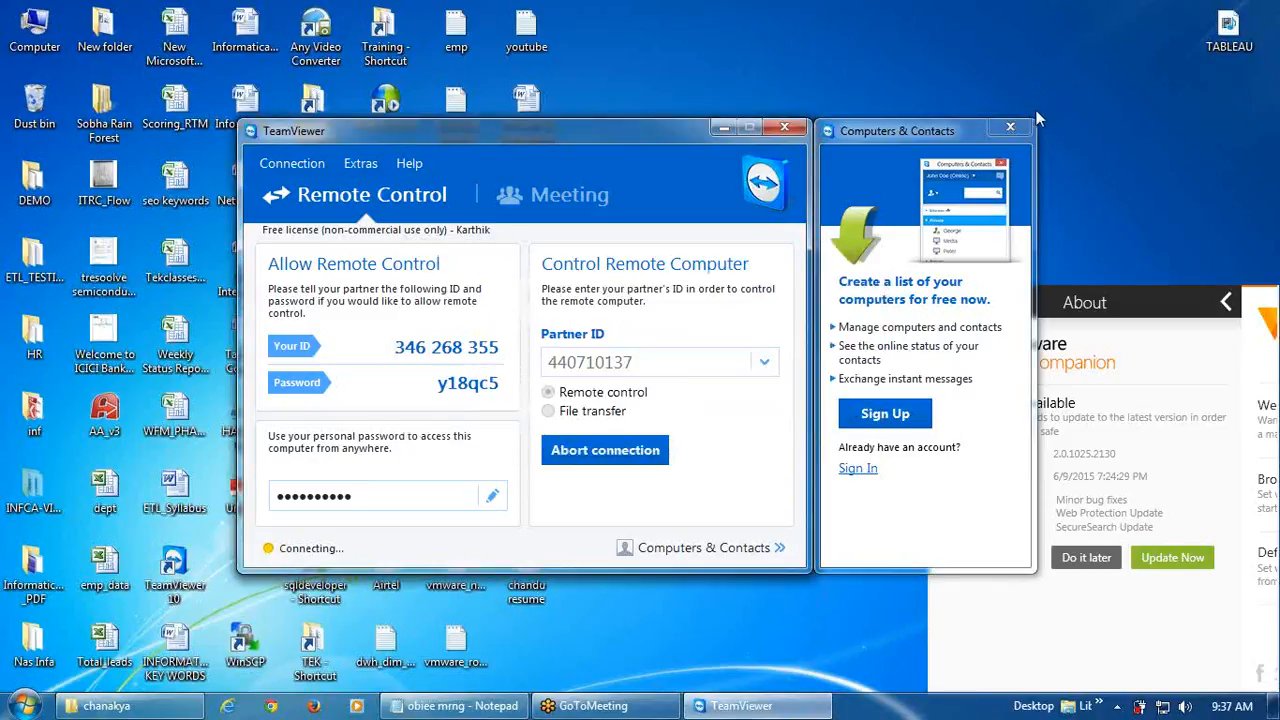
click(1010, 127)
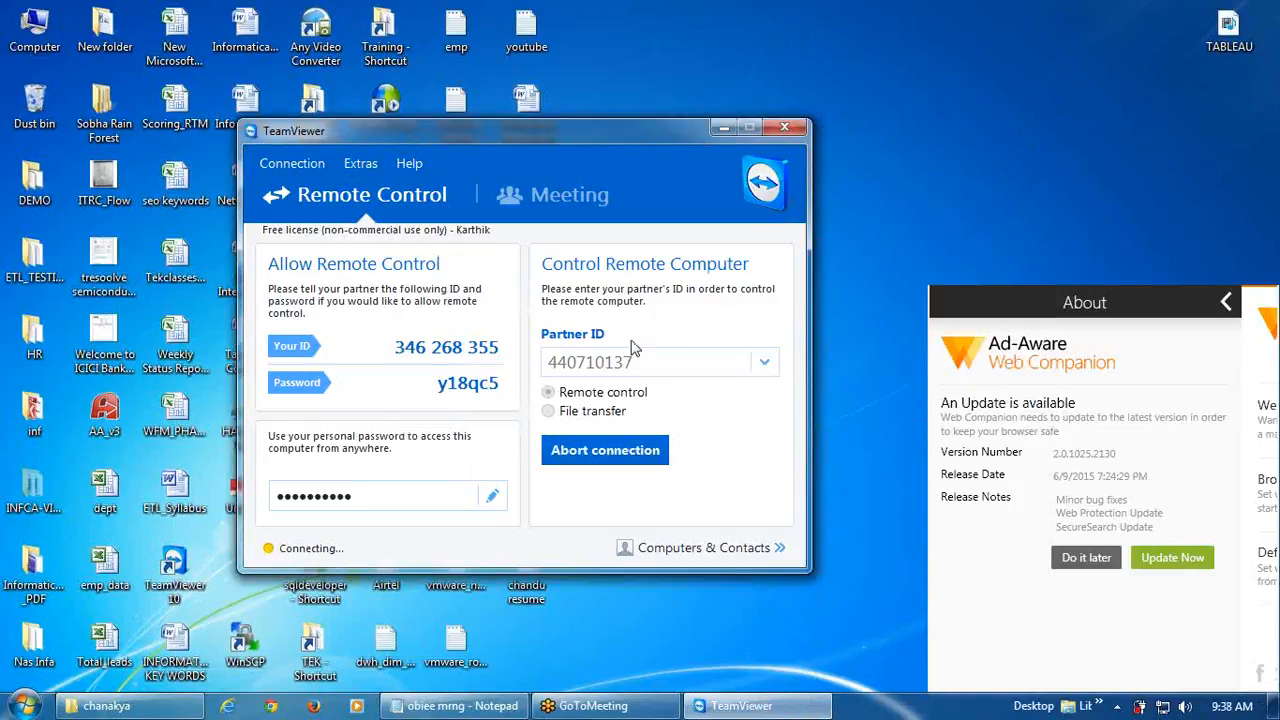
click(605, 458)
click(605, 458)
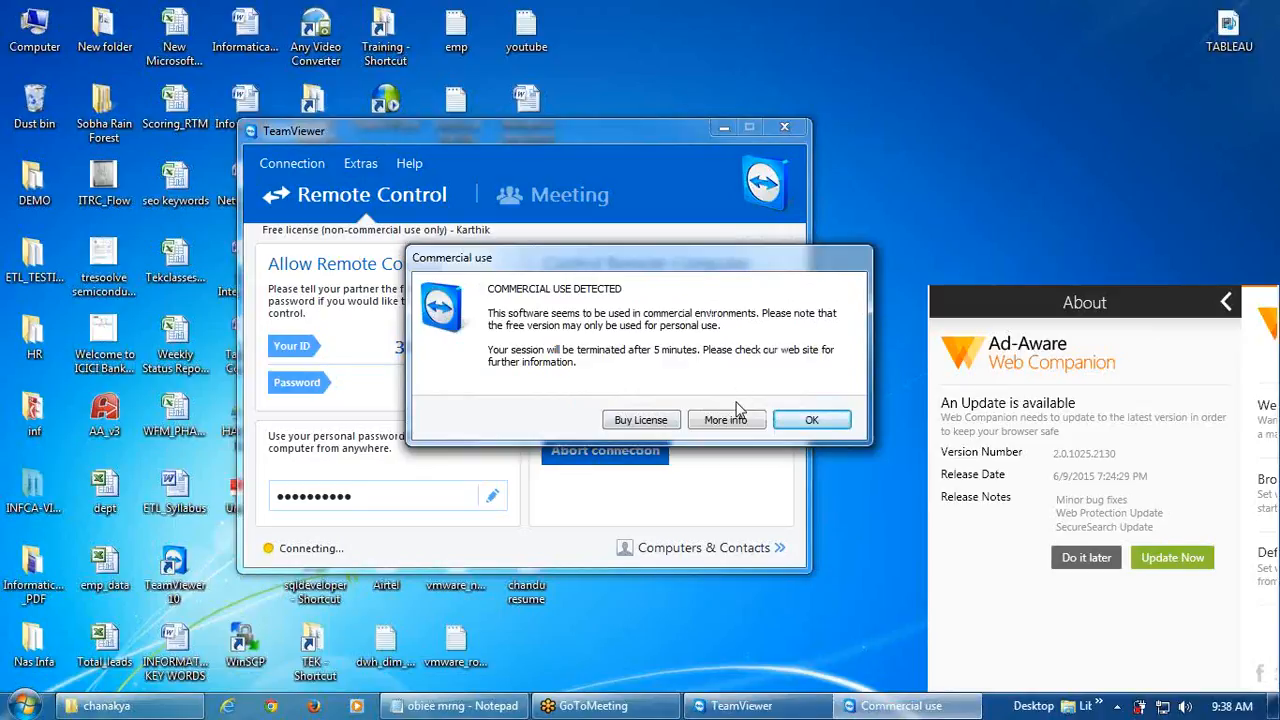
click(805, 419)
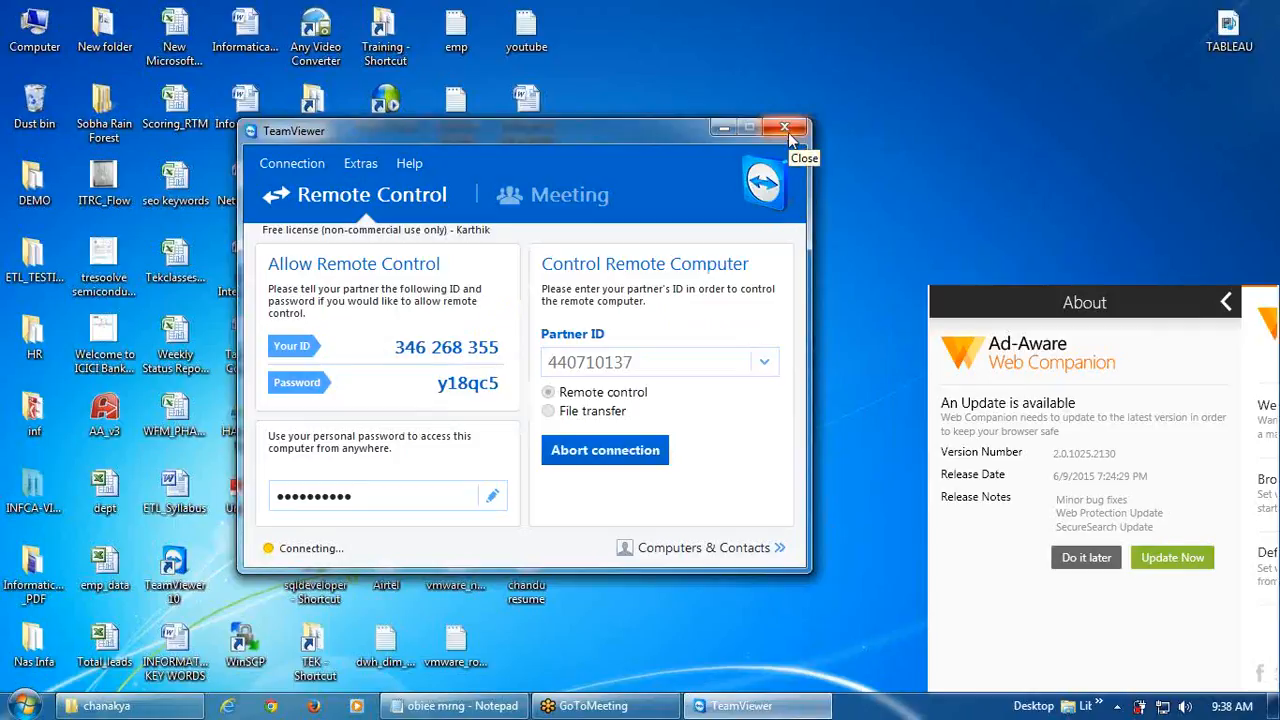
Enter the partner's password and log on to the remote computer.
click(505, 710)
click(506, 712)
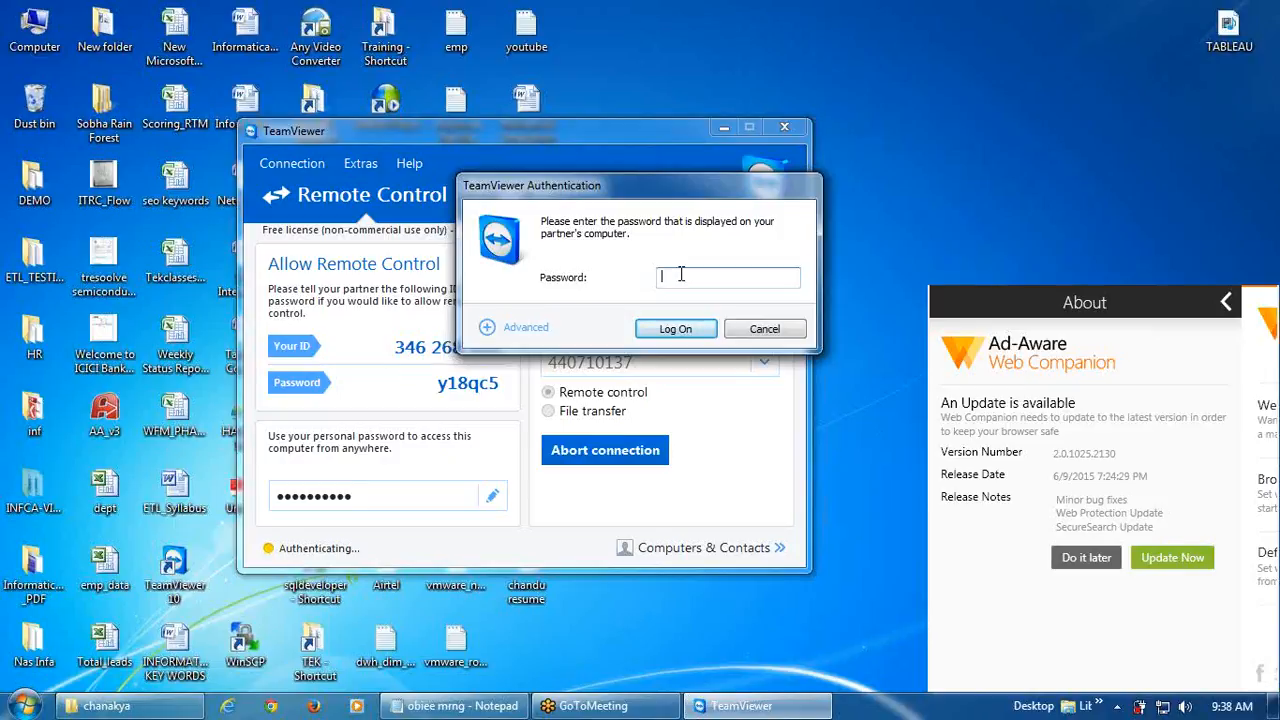
click(682, 330)
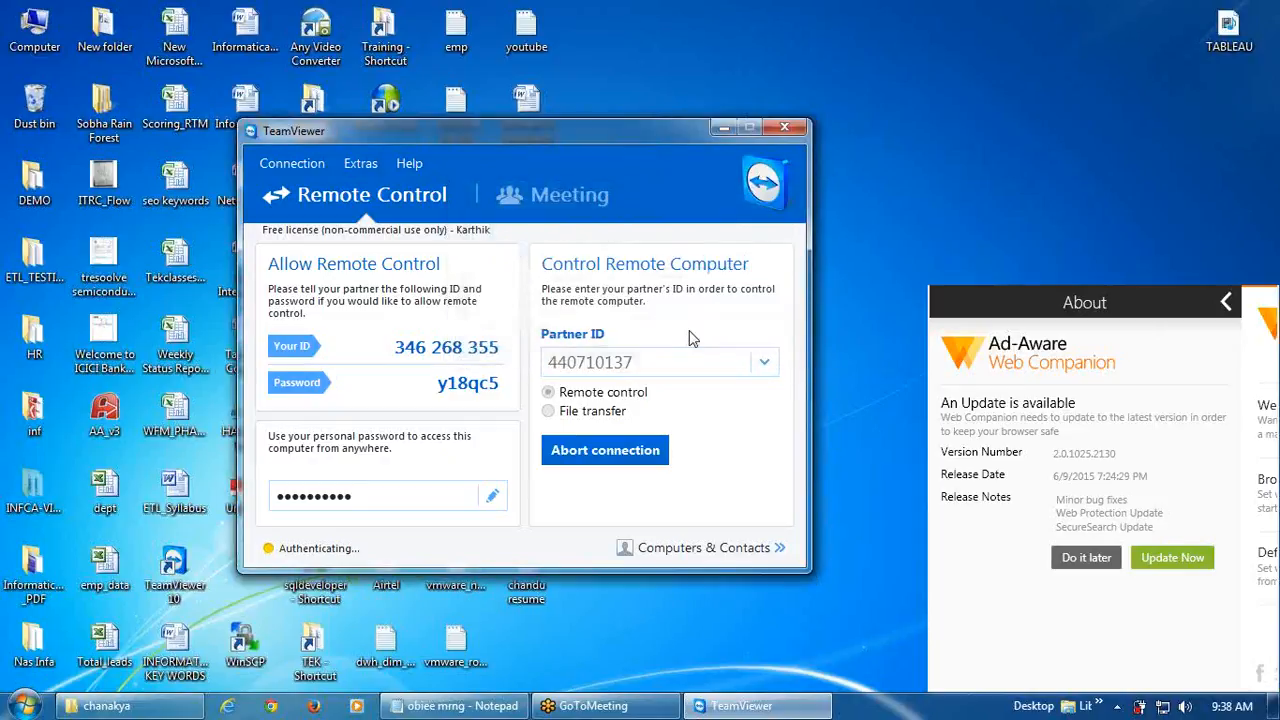